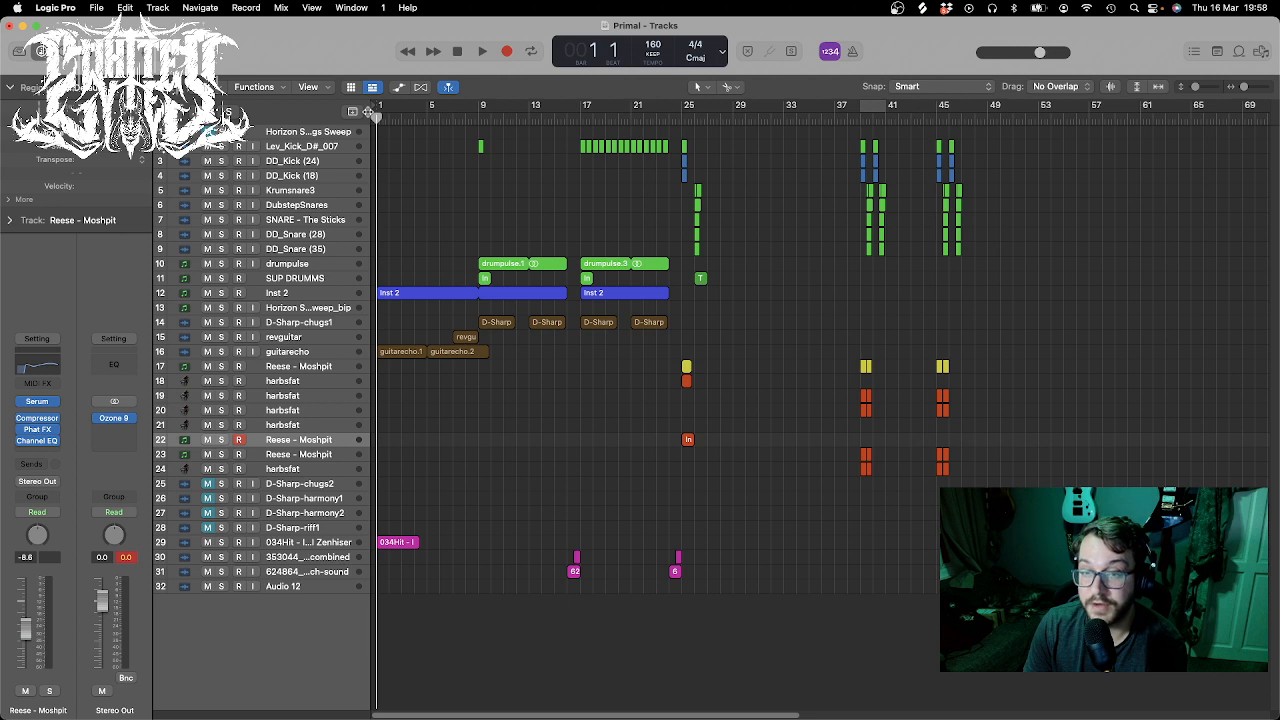
- Play the arrangement from bar 1 to bar 26 to review the intro and build-up
key(space)
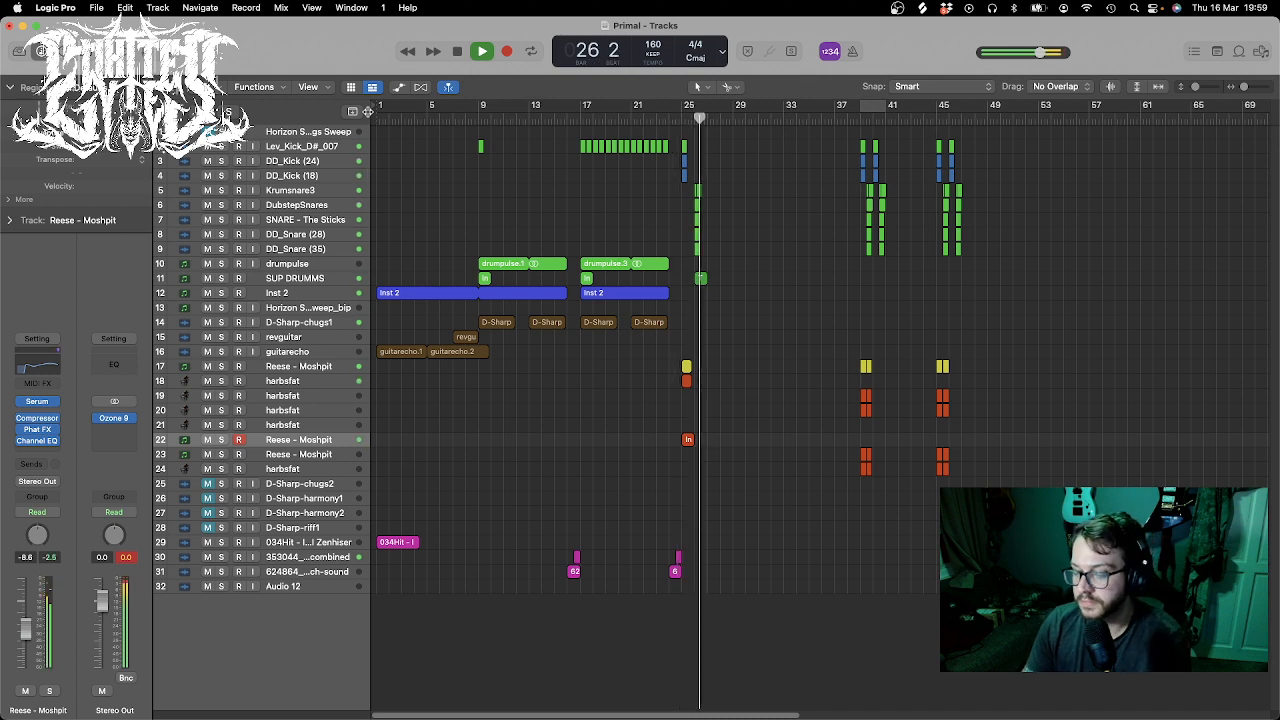
key(space)
drag(1245, 87, 1202, 91)
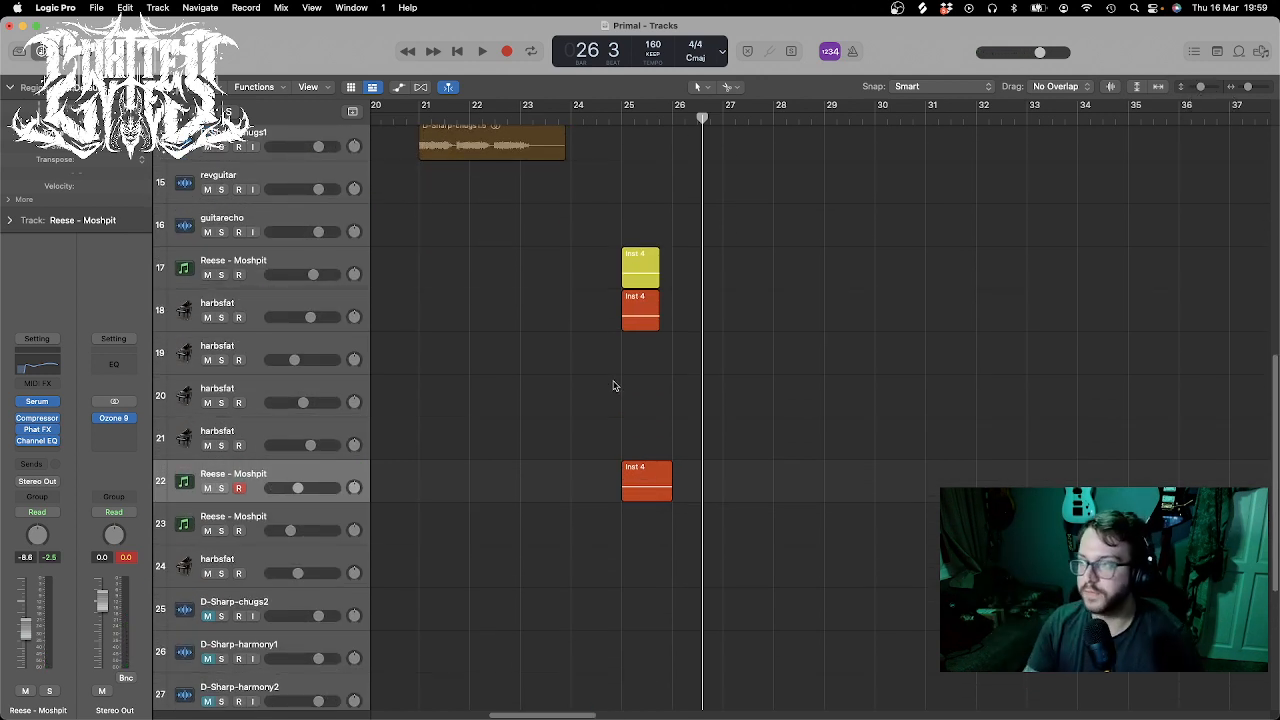
- Try lengthening the Inst 4 regions at bar 25 on tracks 17, 18 and 22, playing the passage from bar 24
drag(716, 489, 707, 277)
click(604, 119)
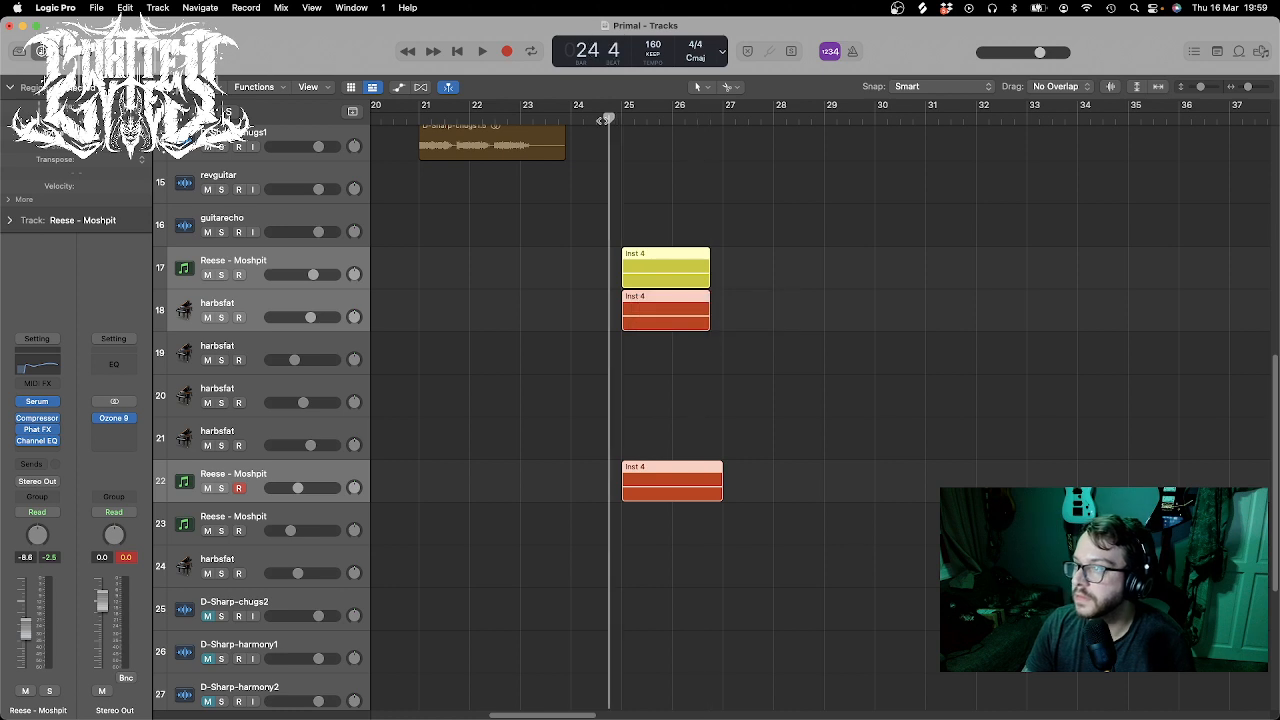
key(space)
scroll(736, 302, up, 10)
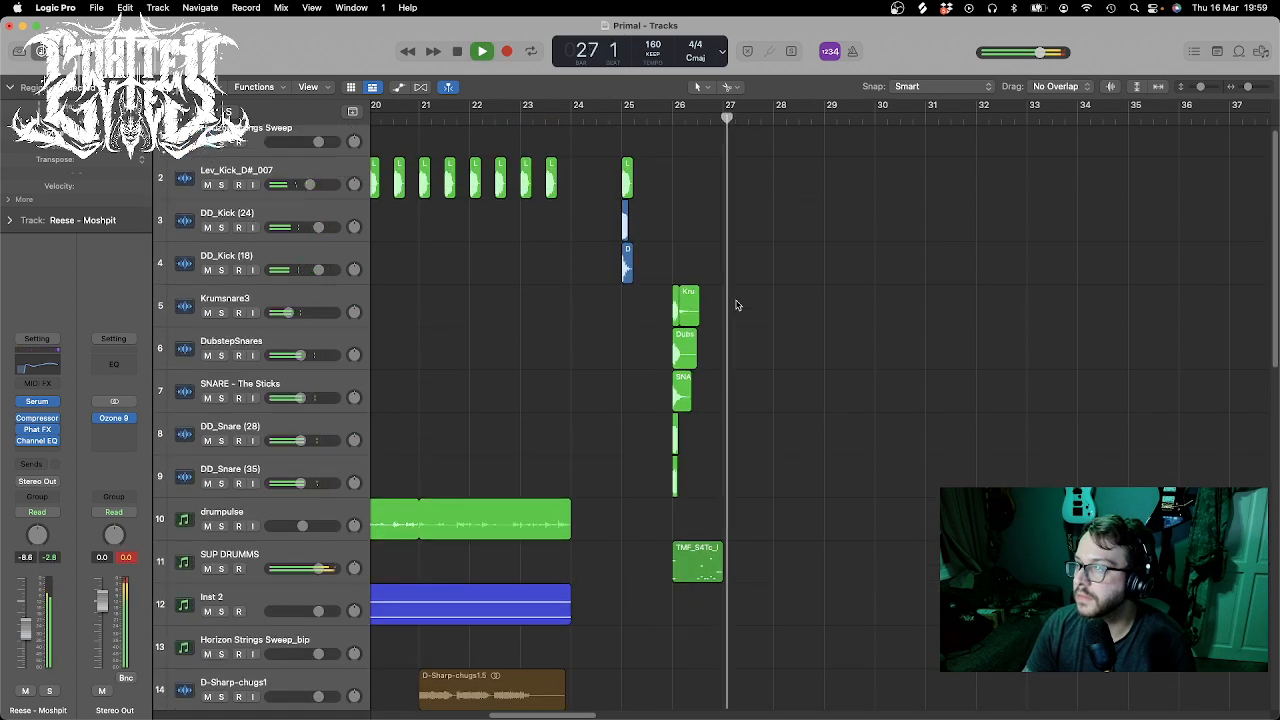
key(space)
scroll(736, 305, down, 4)
scroll(736, 305, down, 3)
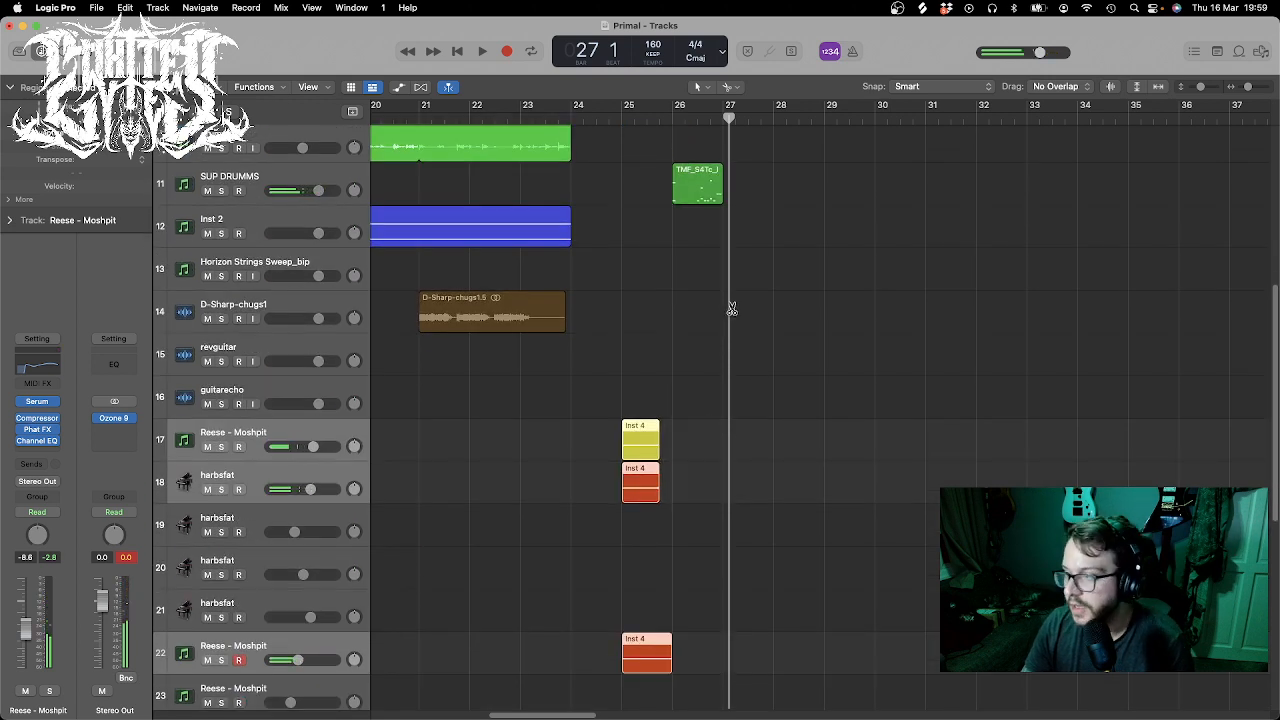
scroll(749, 397, down, 5)
scroll(900, 280, up, 10)
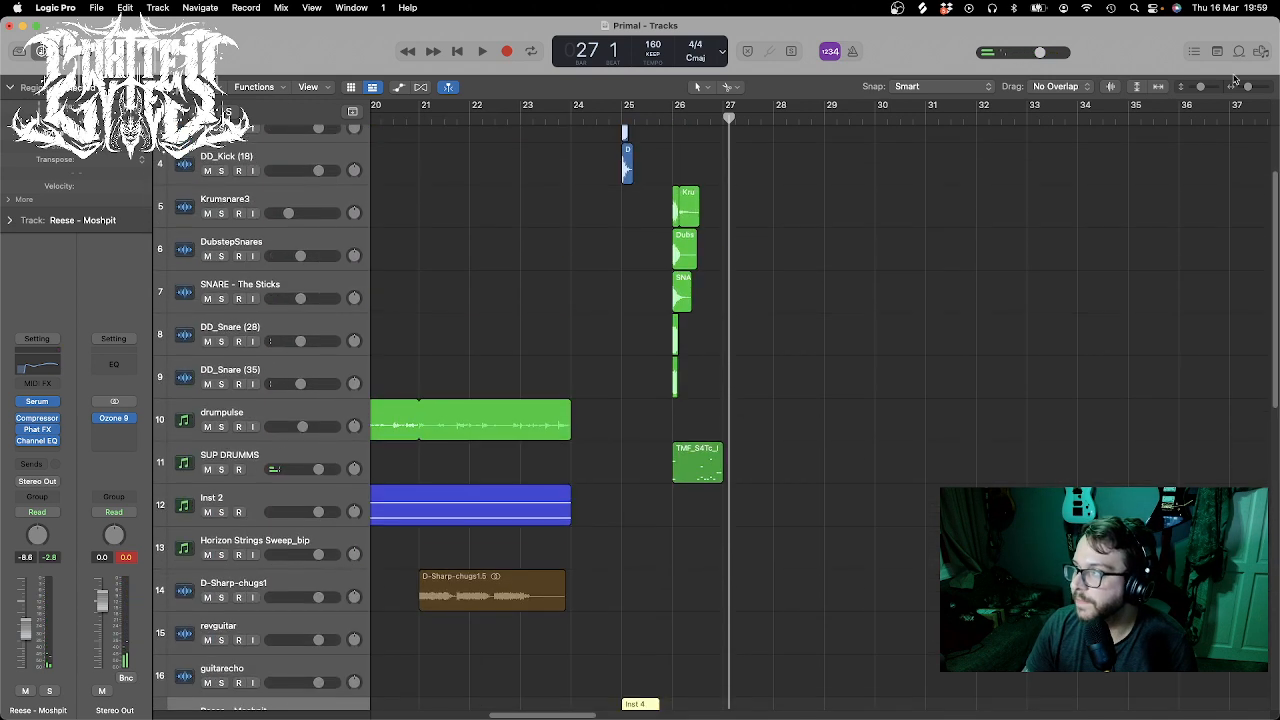
- Turn on the cycle range over bars 39 to 41 and audition the bass and drum idea there
drag(1200, 89, 1244, 89)
click(910, 108)
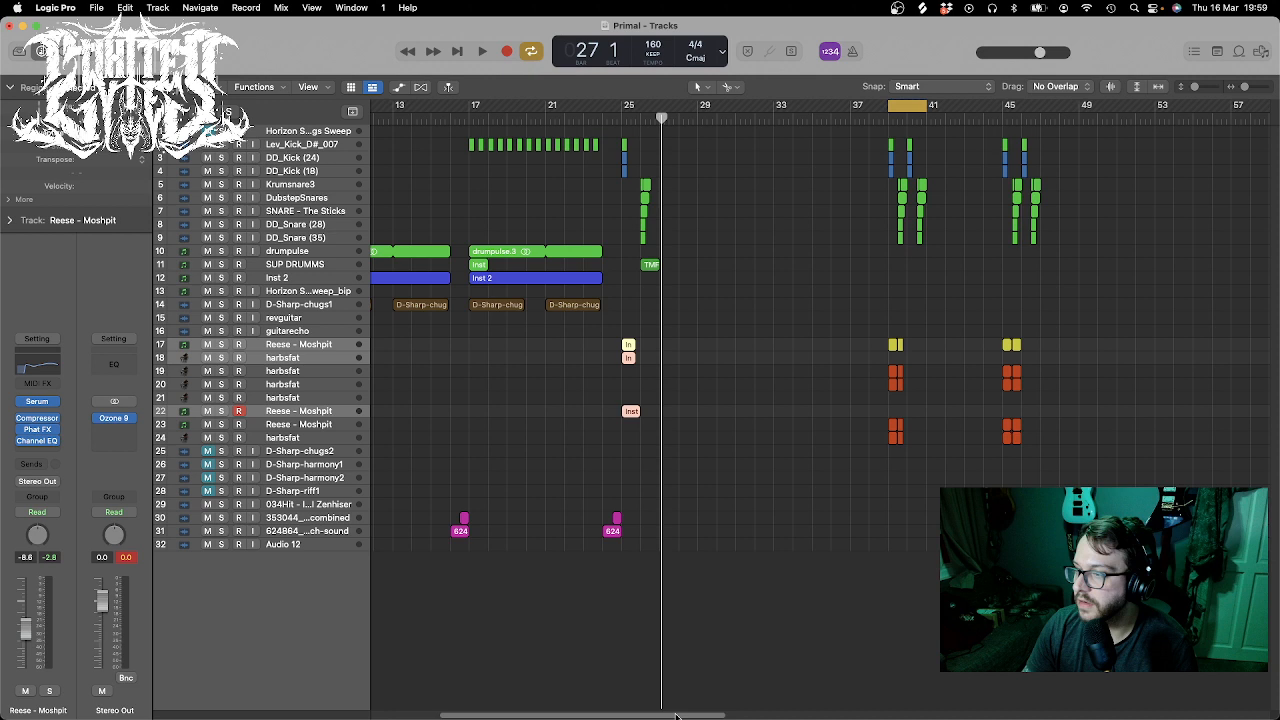
drag(676, 716, 724, 716)
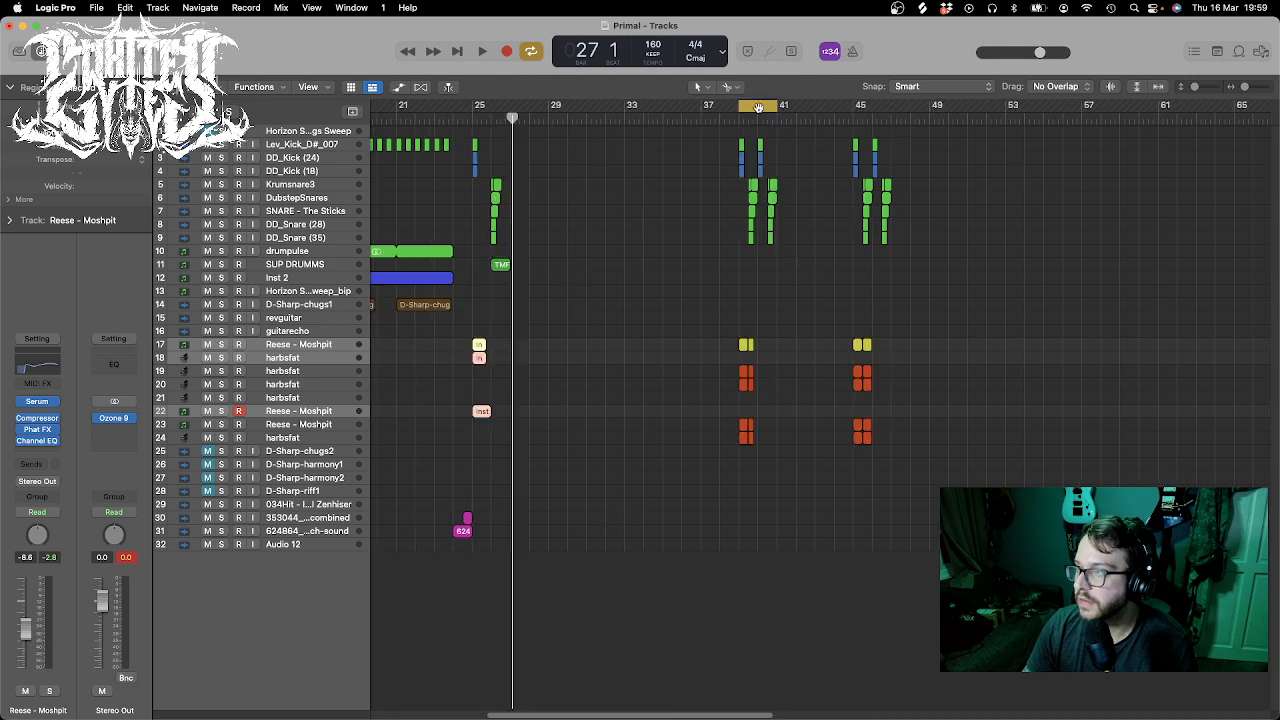
key(space)
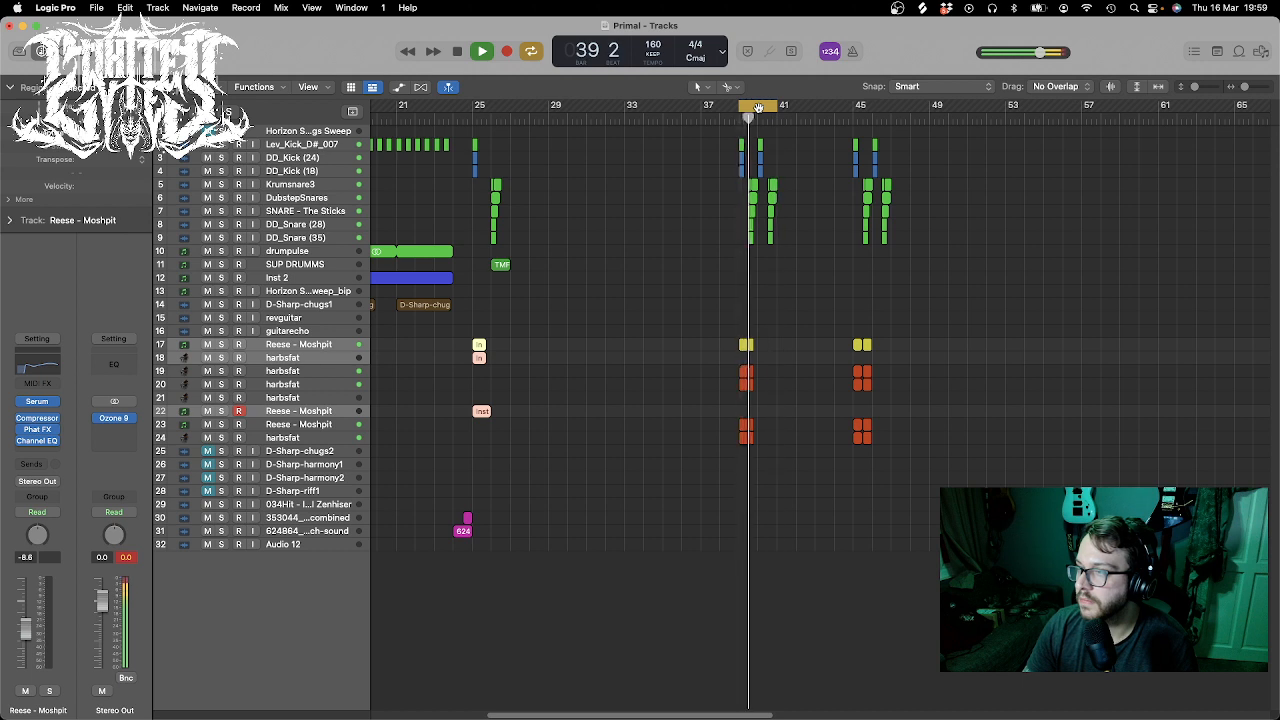
key(space)
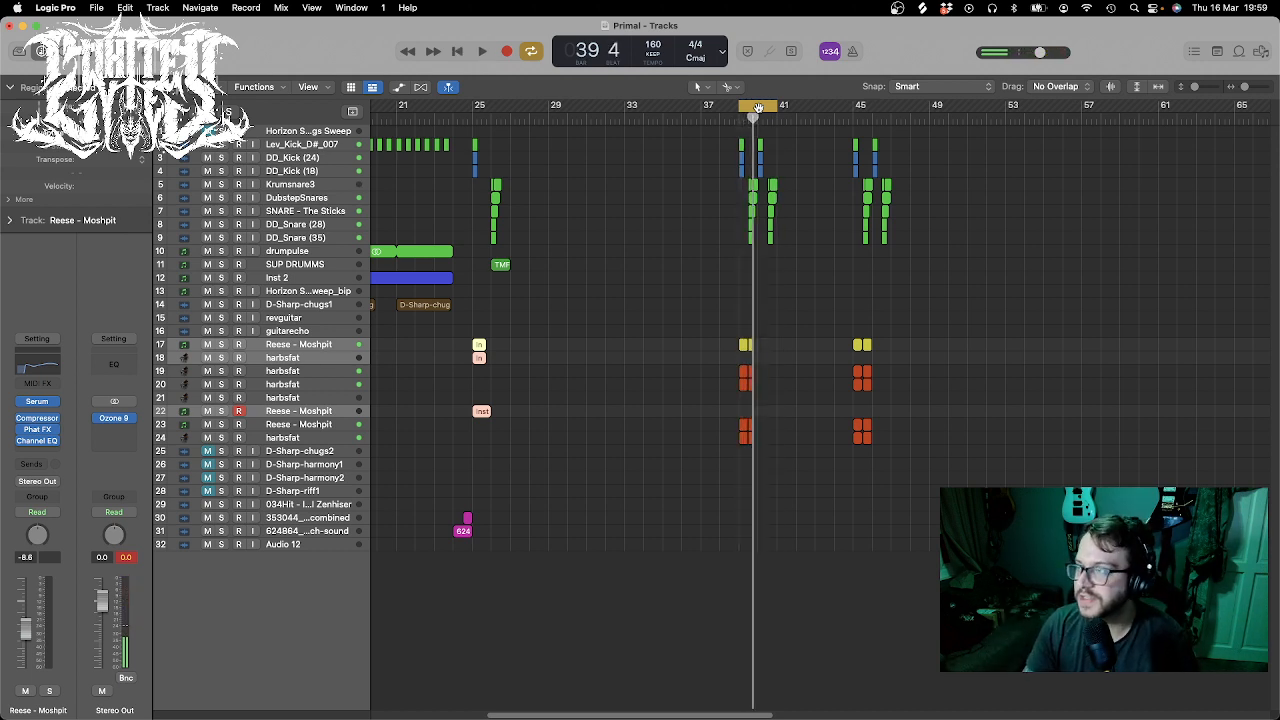
- Move the cycle range to bars 45 to 47 and audition the variation there
drag(758, 107, 868, 108)
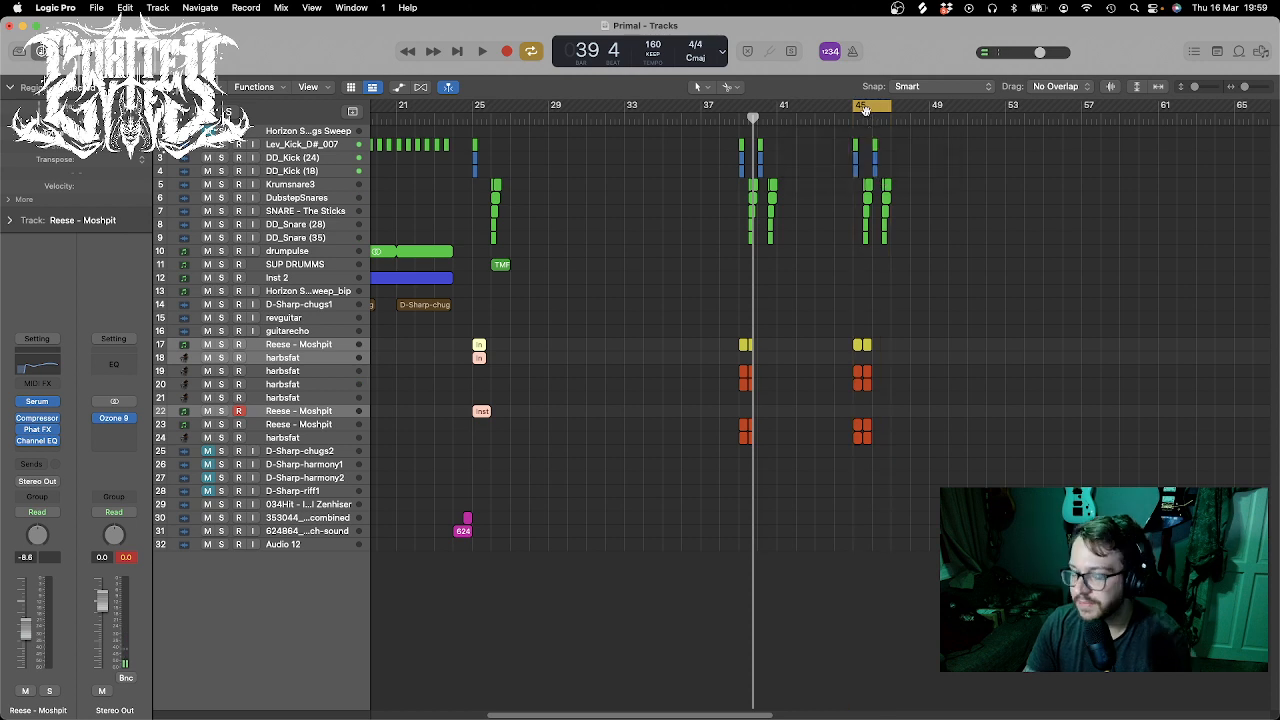
key(space)
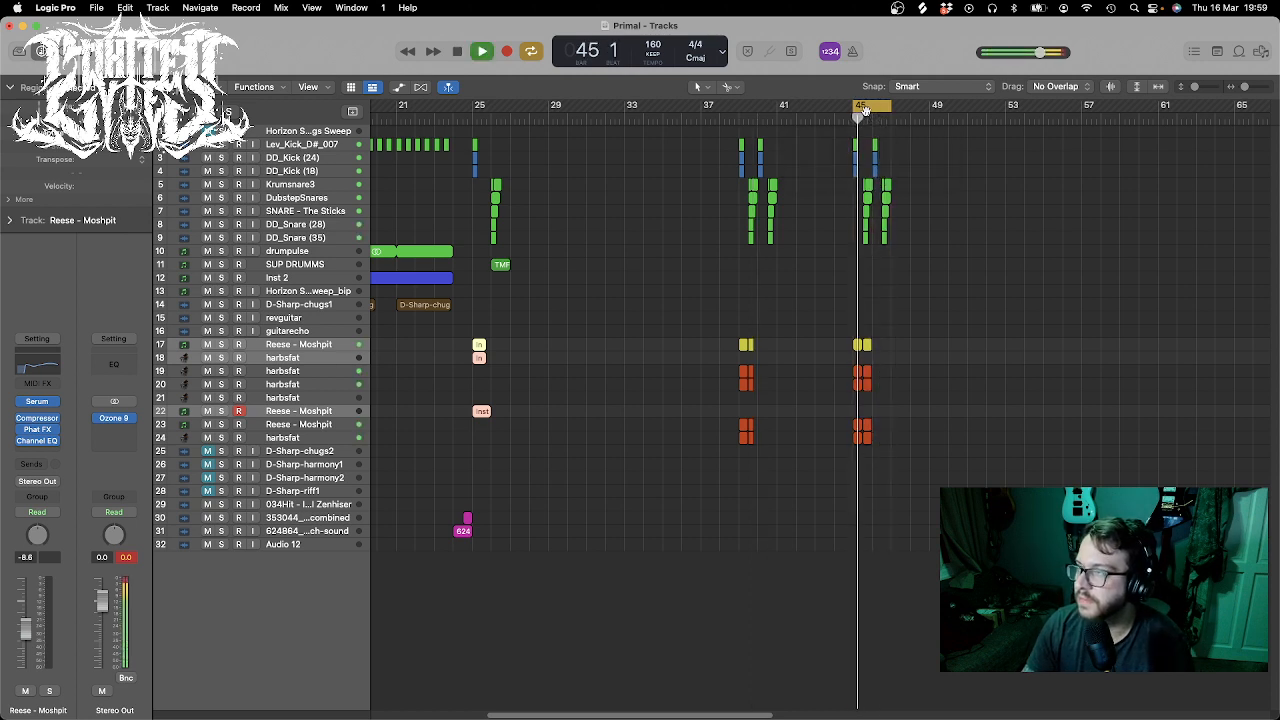
key(space)
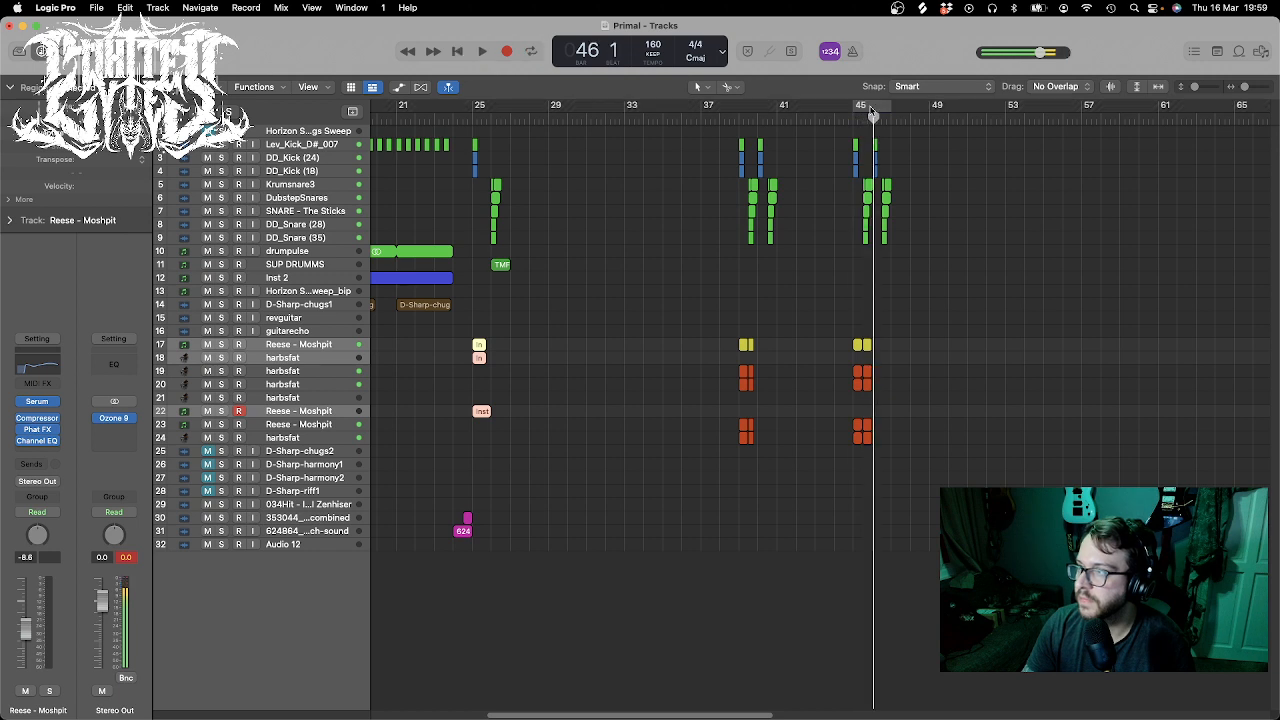
- Set the cycle range back to bars 39 to 41, over the first bass idea
drag(868, 105, 740, 90)
drag(1246, 89, 1200, 89)
scroll(812, 435, down, 6)
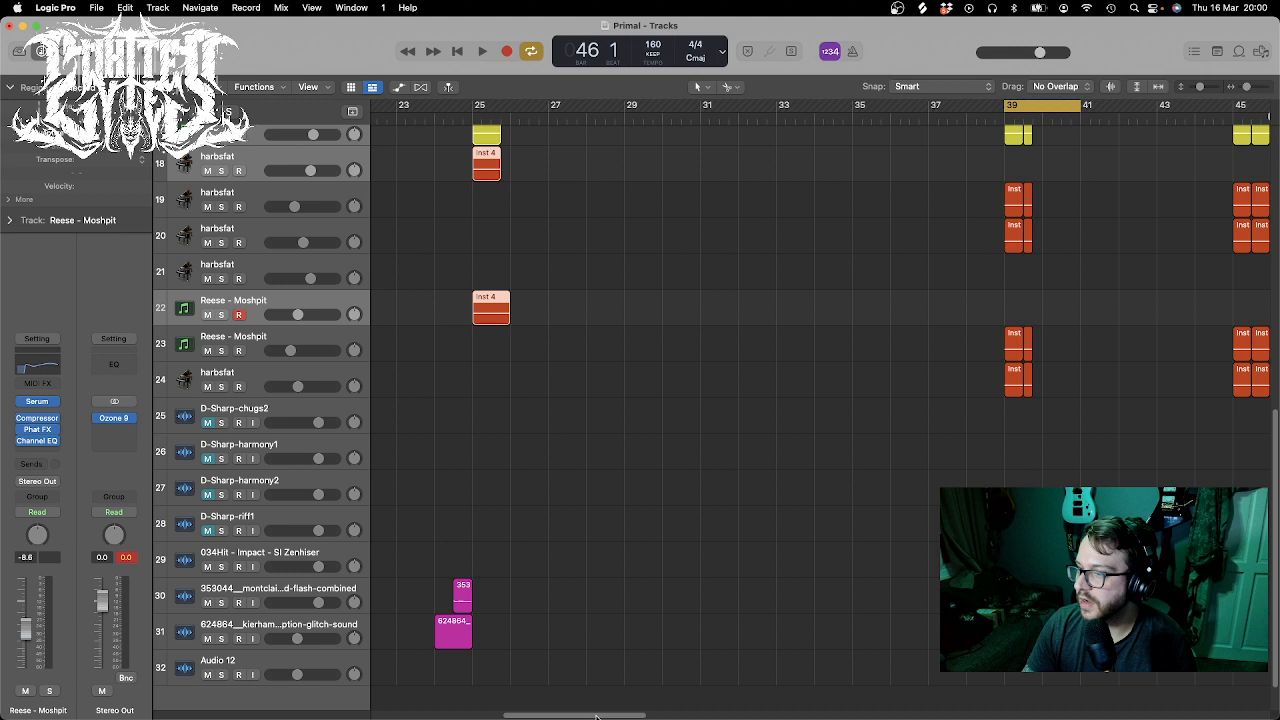
drag(596, 716, 639, 716)
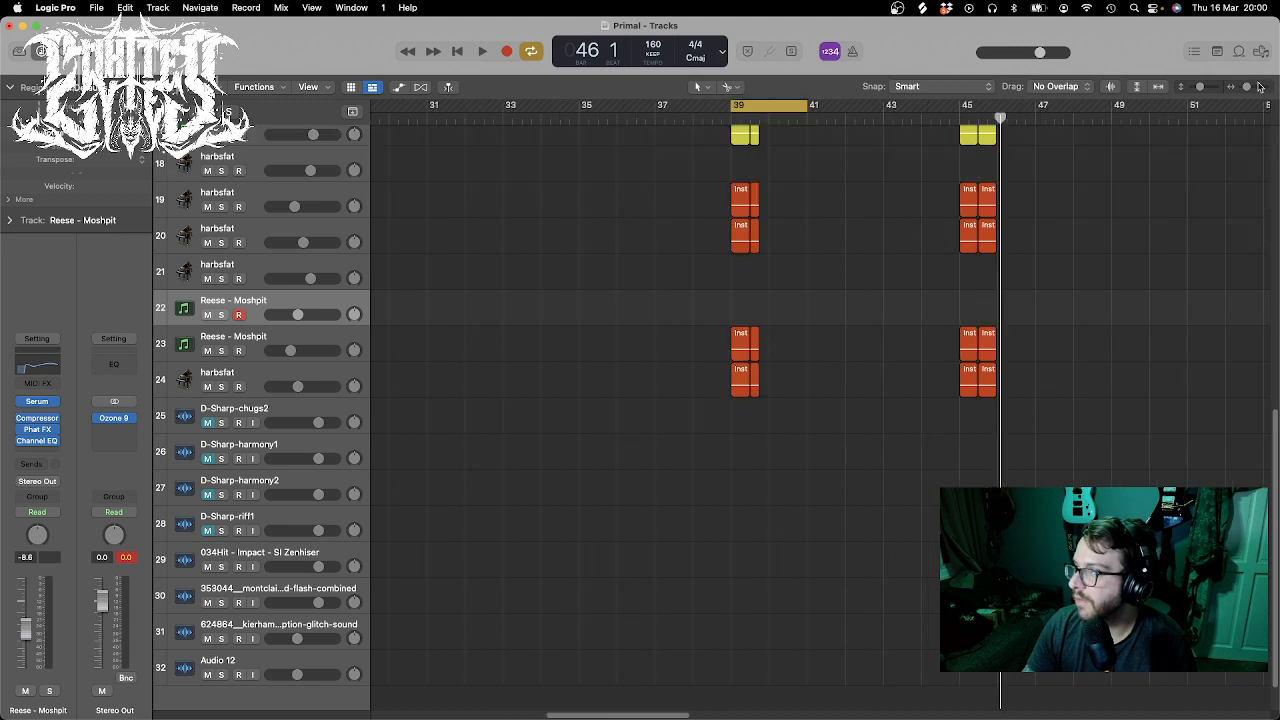
drag(1246, 89, 1249, 89)
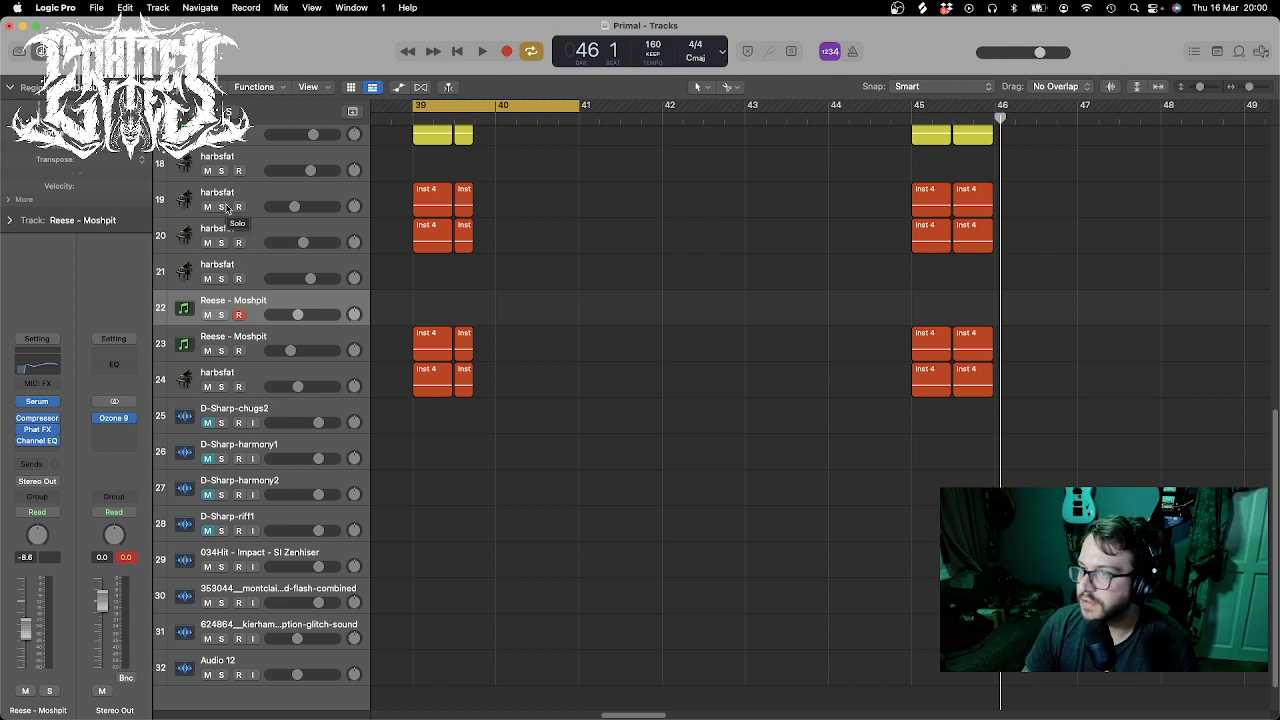
- Move the Reese - Moshpit track 23 and harbsfat track 24 up directly below track 20, and play the loop
click(264, 358)
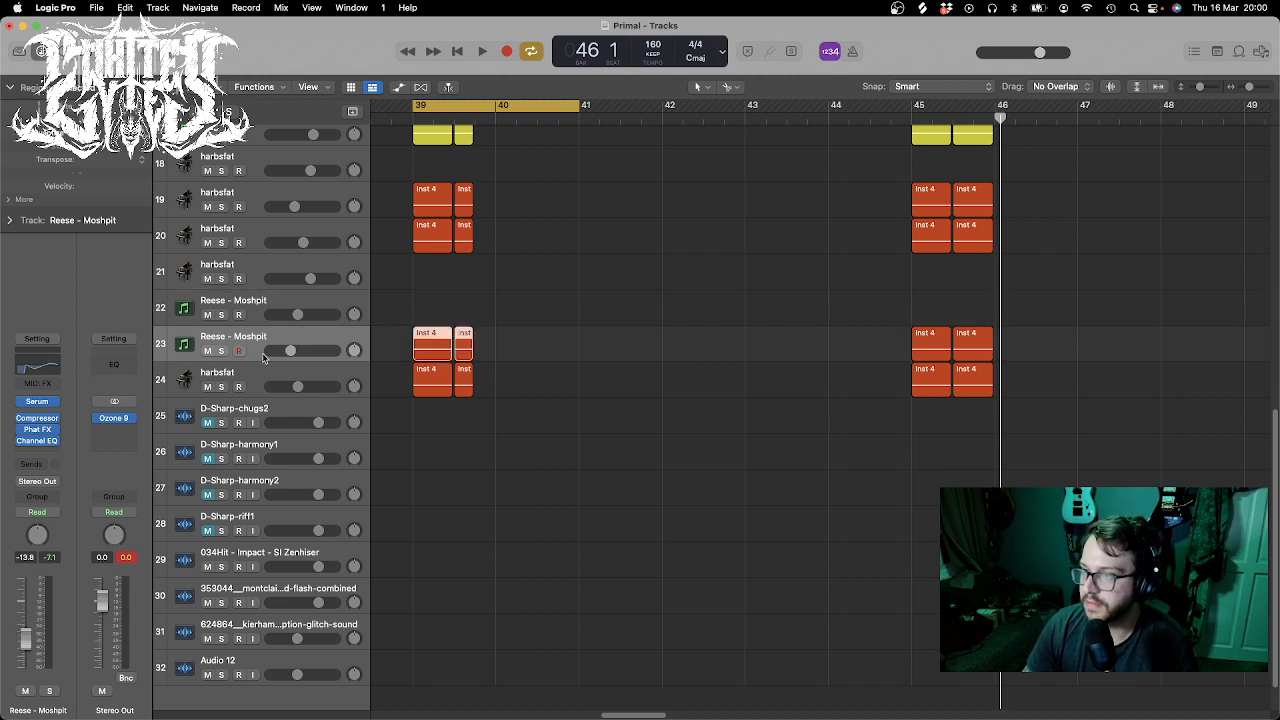
drag(266, 345, 253, 268)
key(space)
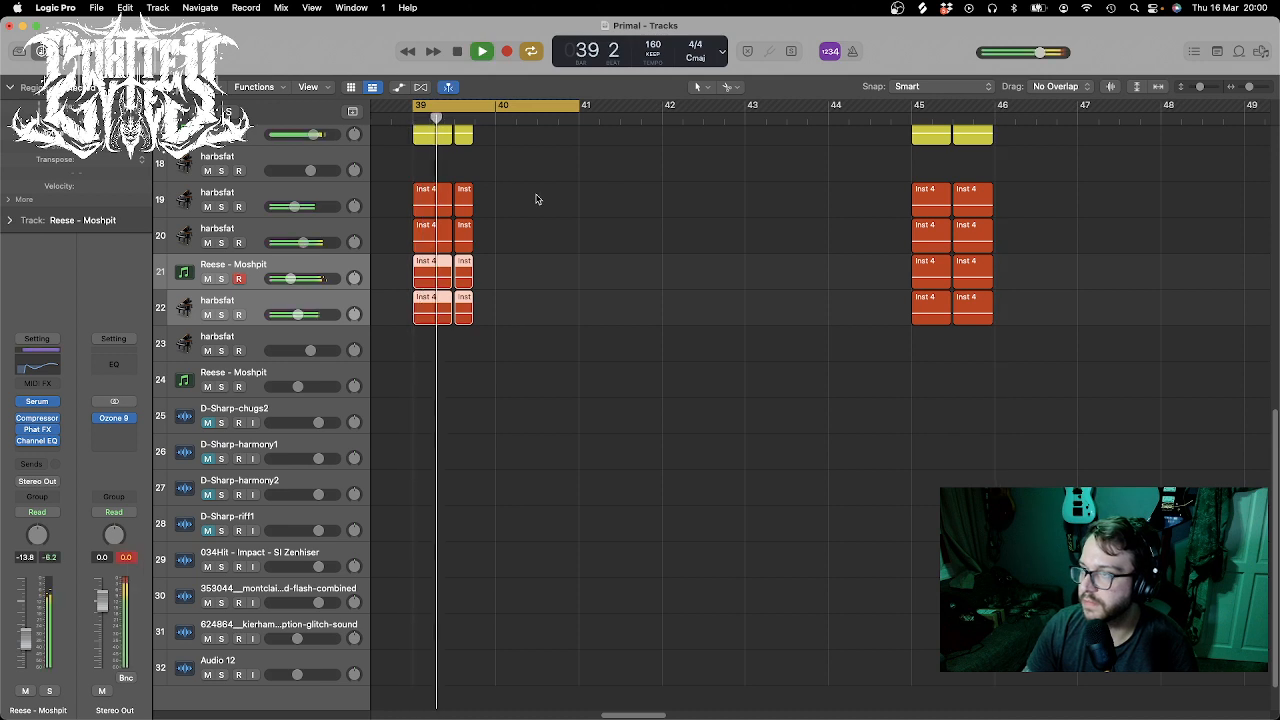
key(space)
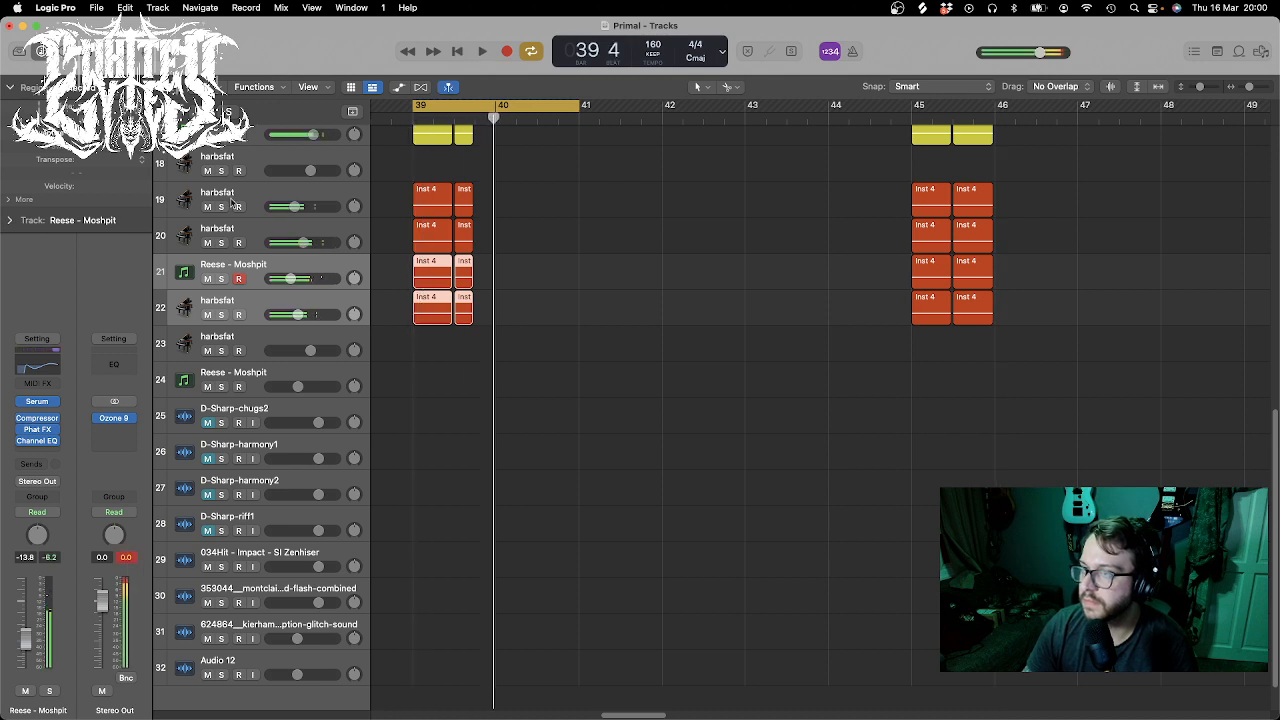
- Solo the harbsfat tracks 19 and 20 in turn and audition each in the loop
click(222, 207)
key(space)
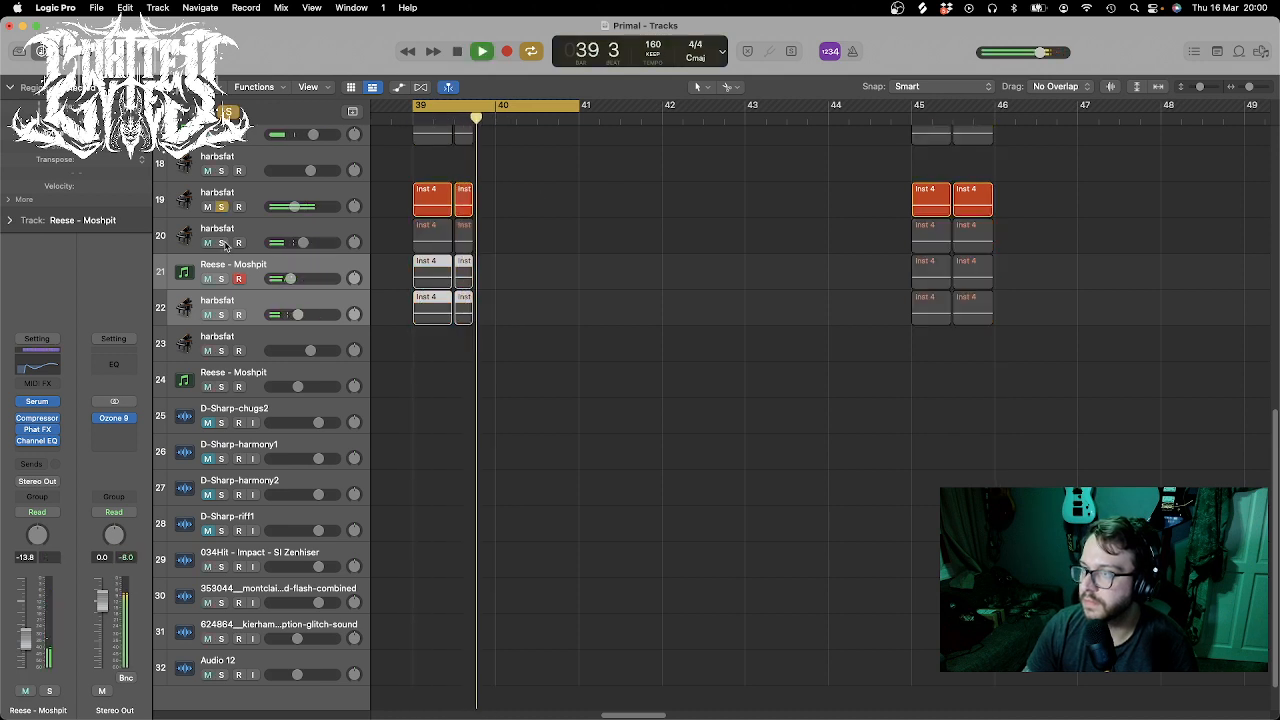
click(222, 243)
key(space)
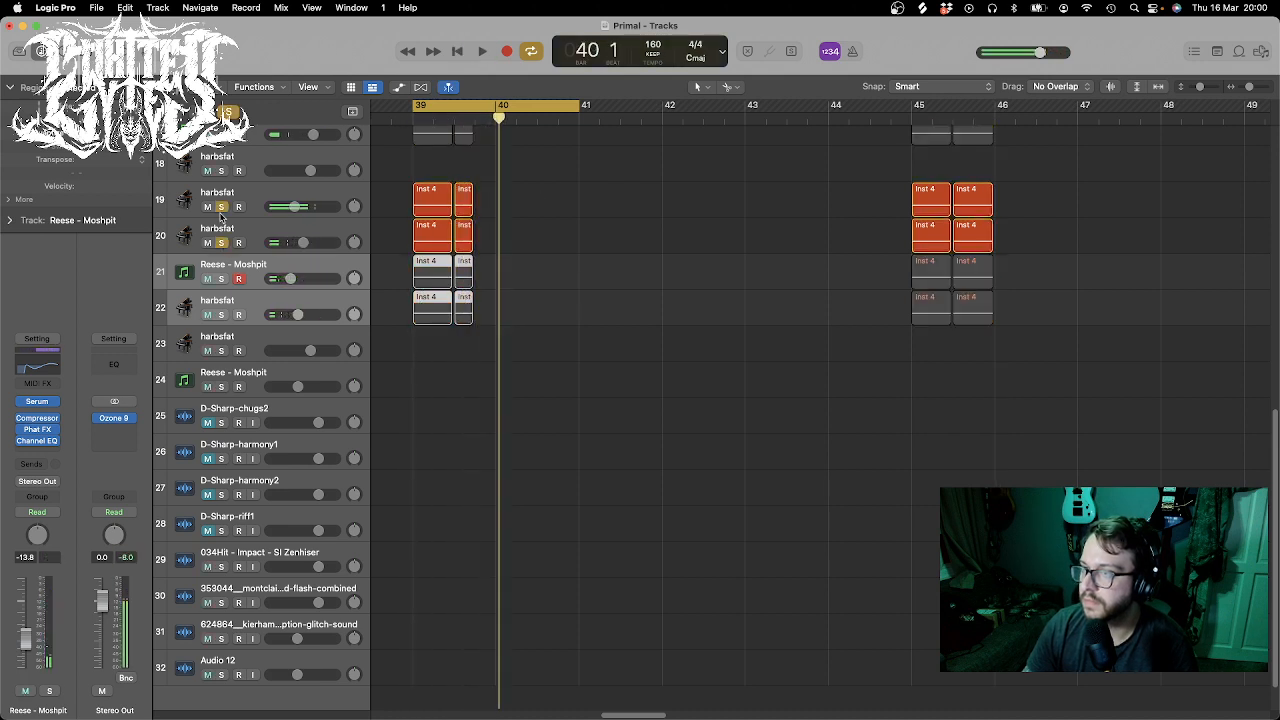
click(222, 209)
key(space)
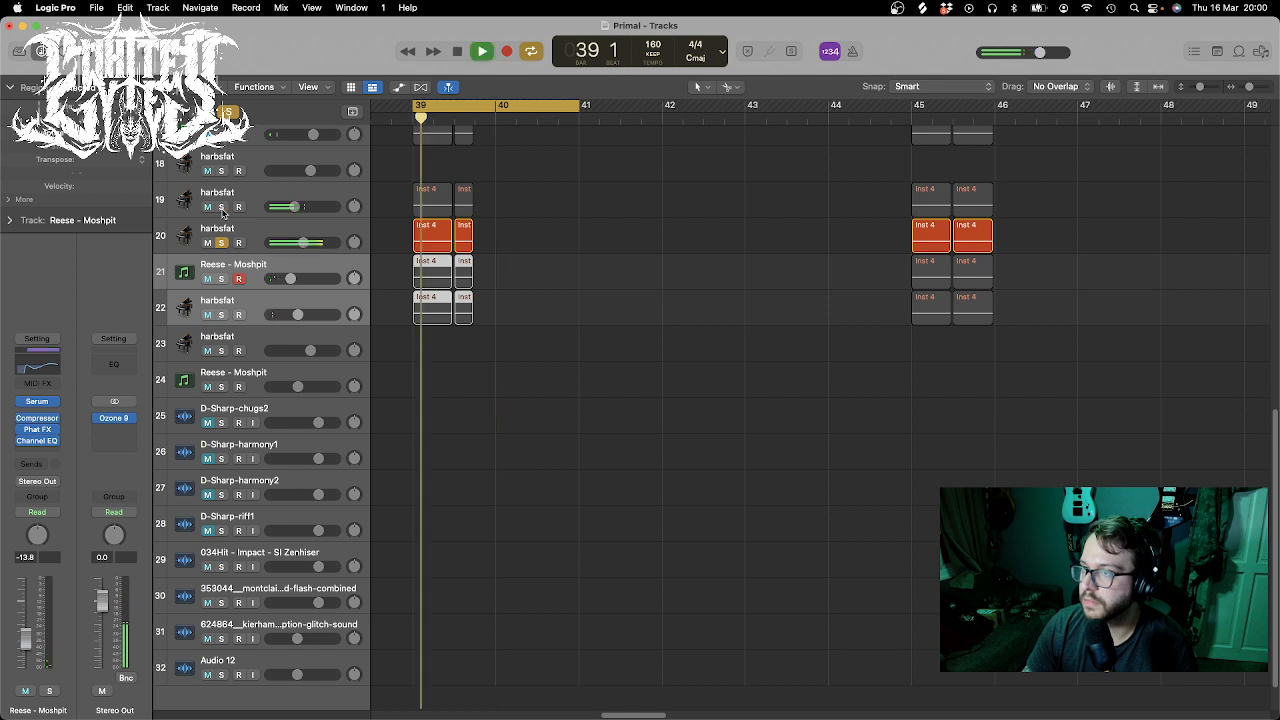
key(space)
- Compare the Reese - Moshpit track 21 and harbsfat track 22 by soloing them together, and track 22 alone
click(223, 279)
click(222, 243)
key(space)
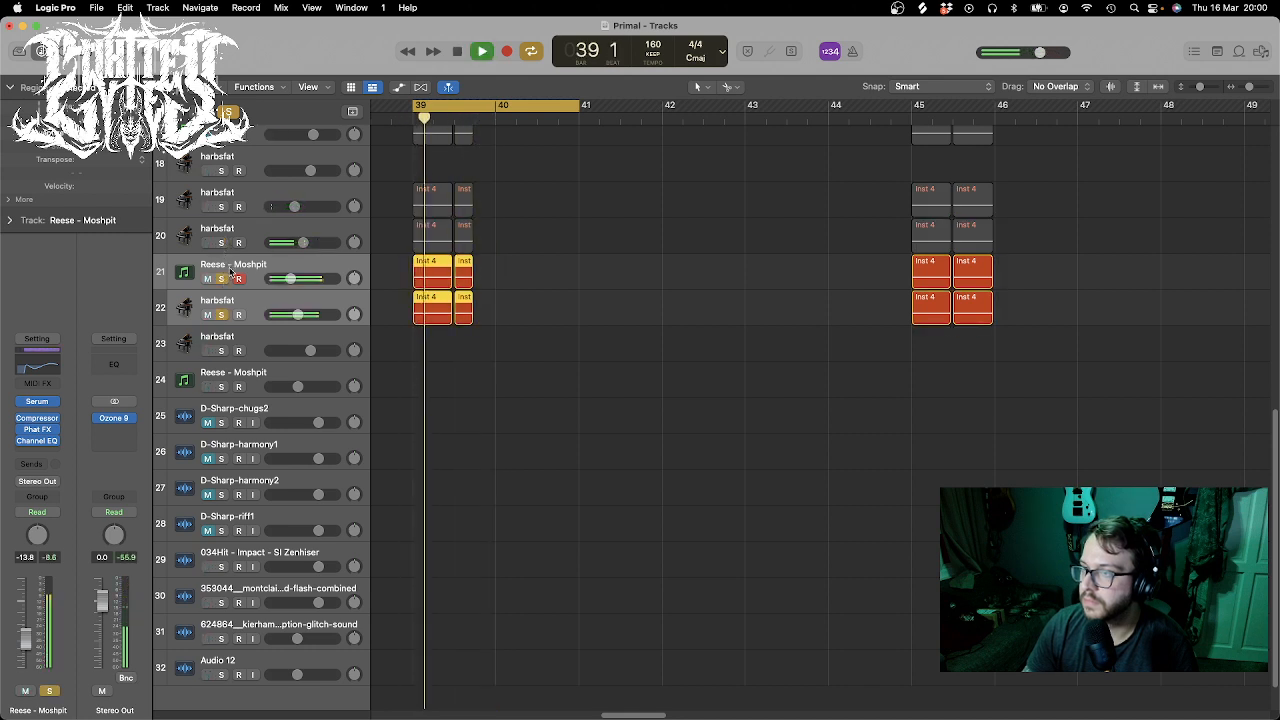
click(222, 279)
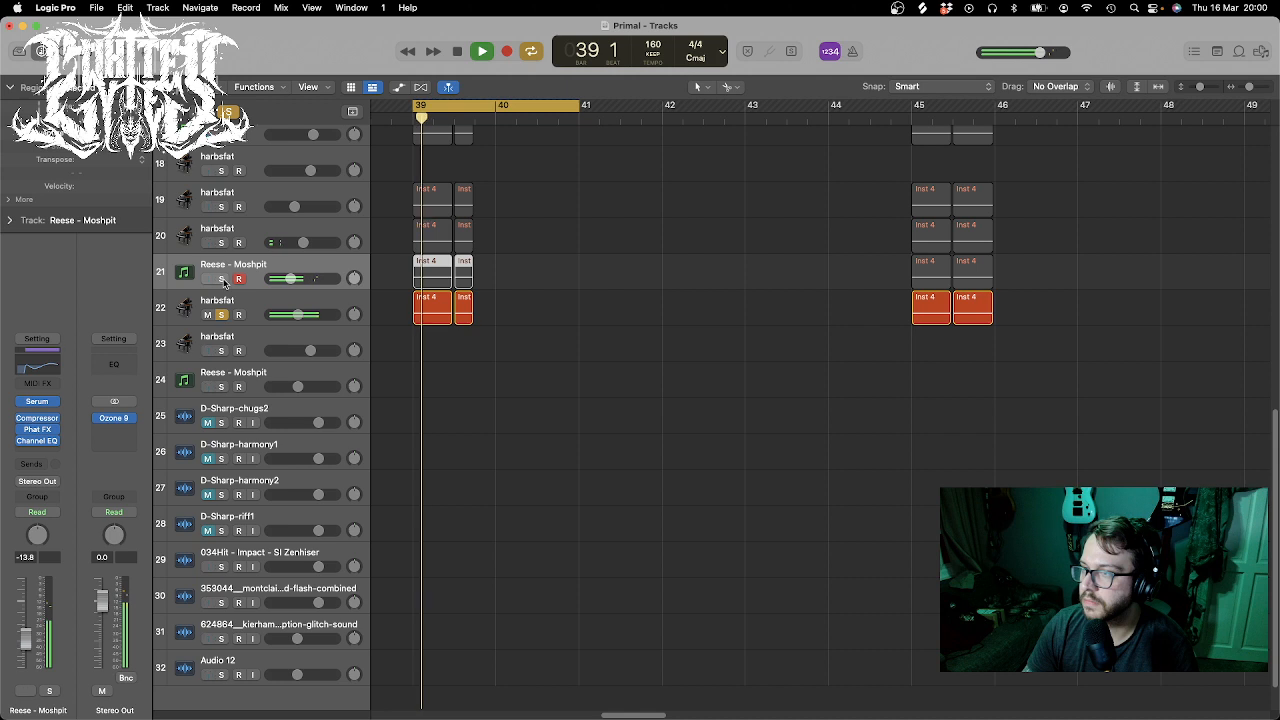
key(space)
click(222, 279)
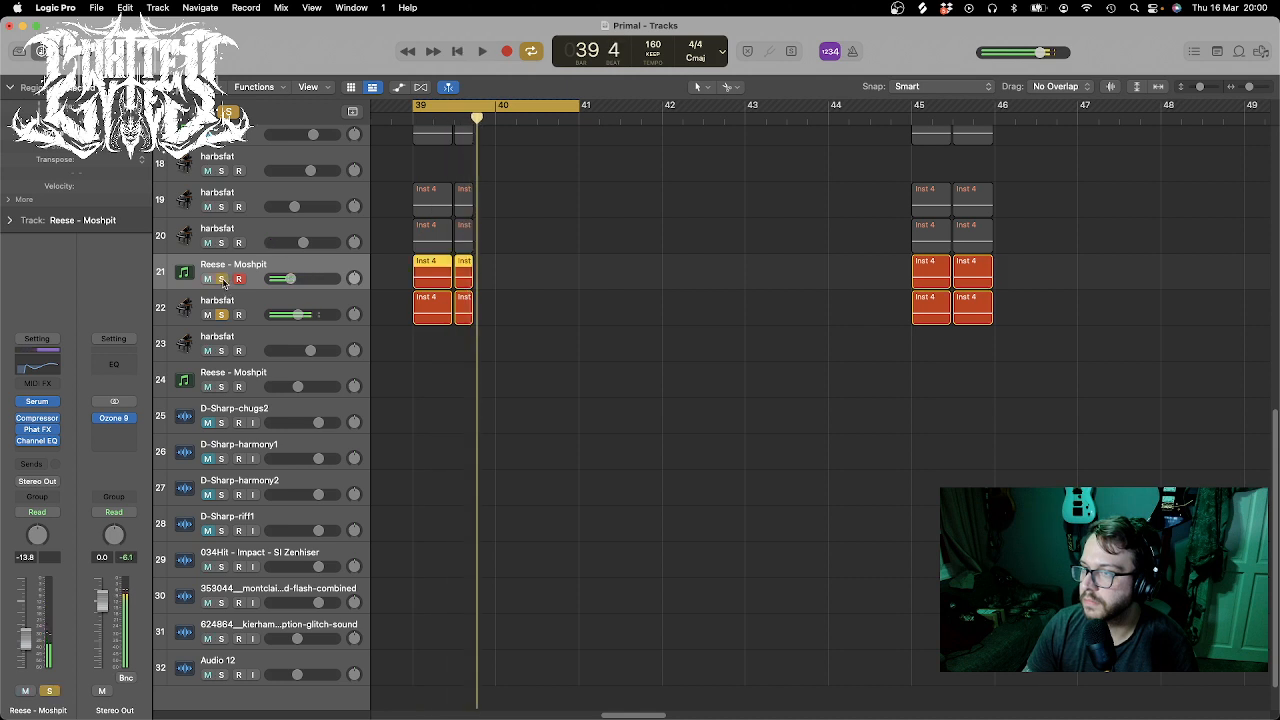
key(space)
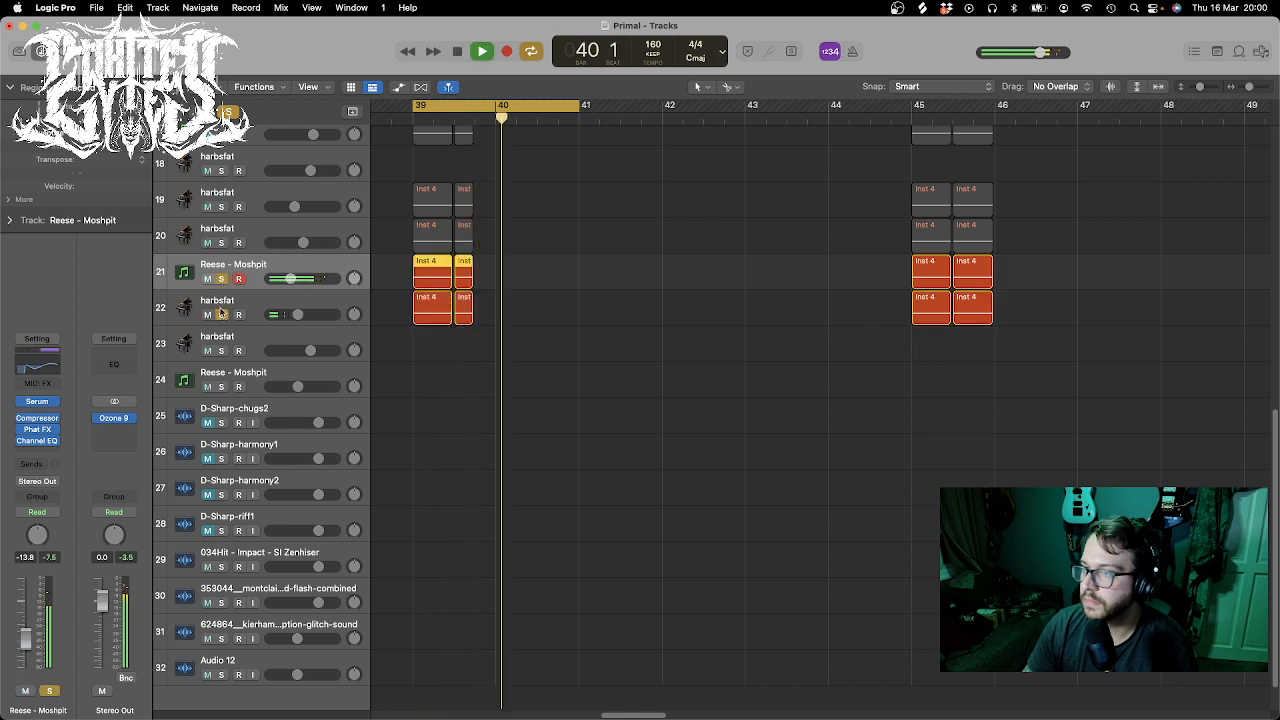
click(222, 279)
key(space)
key(space)
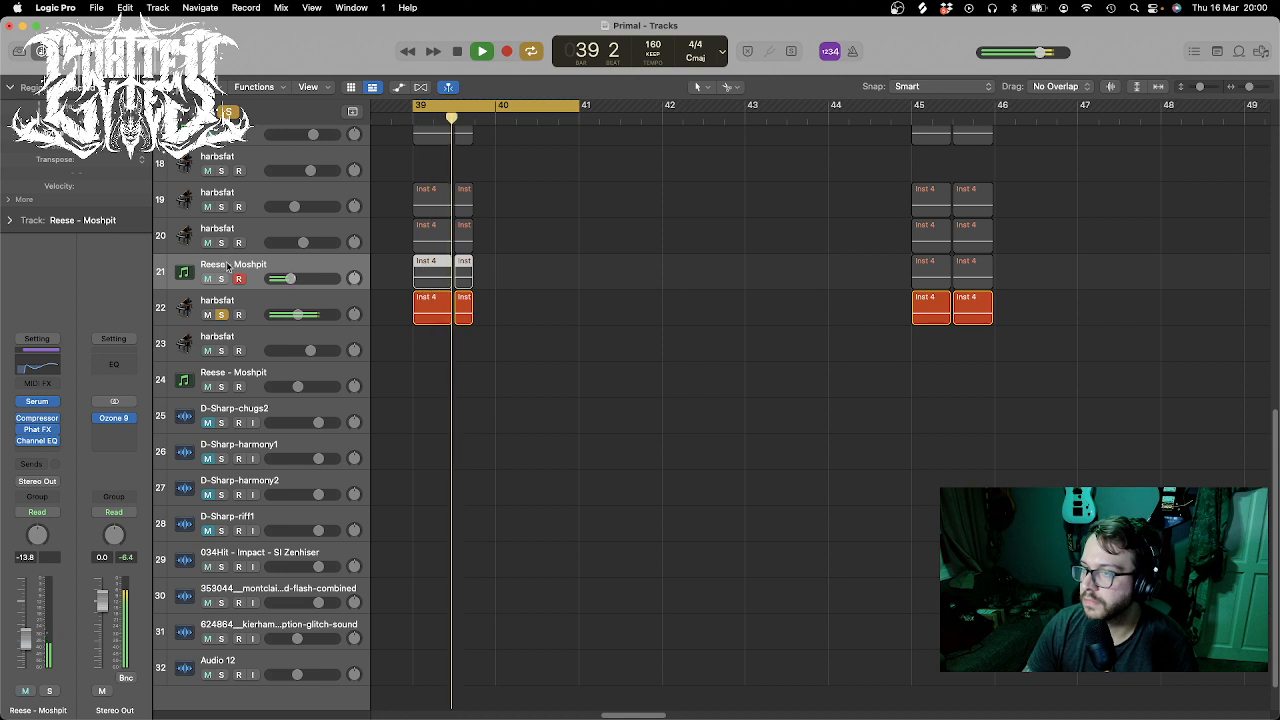
- In Serum on the harbsfat track 22, lower oscillator B's wavetable position to the sine shape of Basic Shapes
click(227, 316)
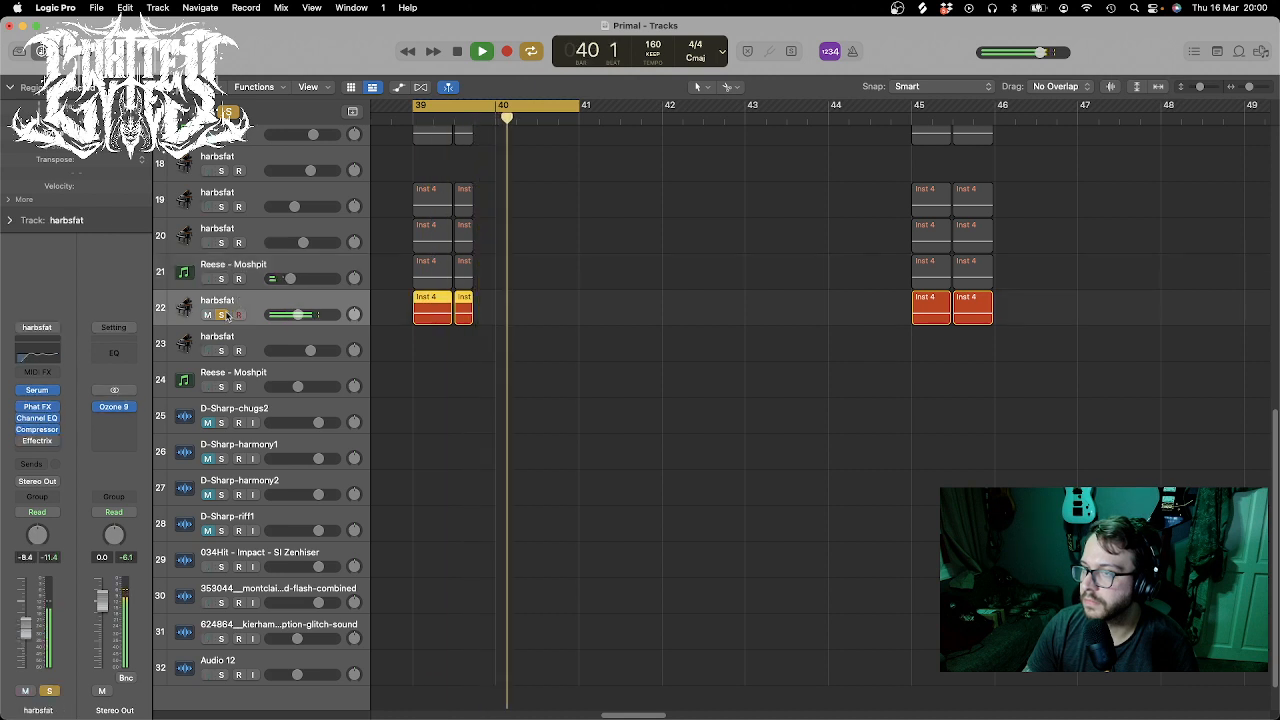
click(38, 389)
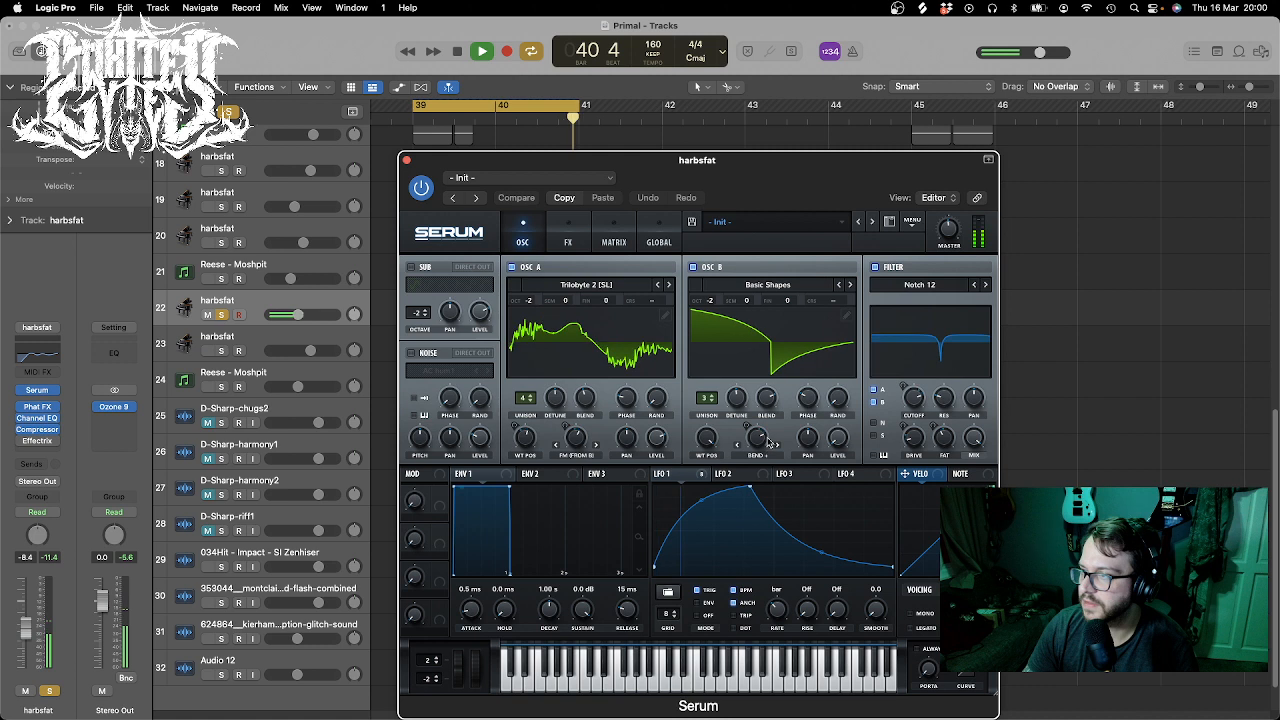
drag(709, 439, 715, 488)
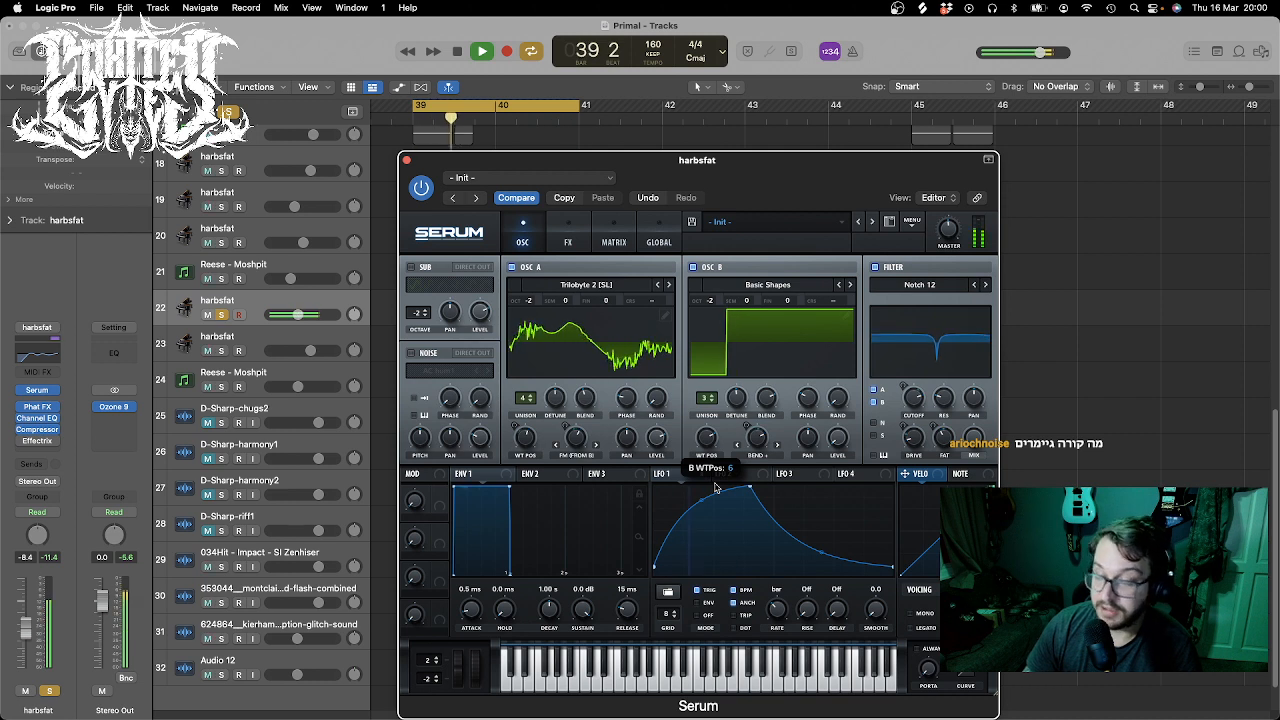
drag(715, 488, 722, 521)
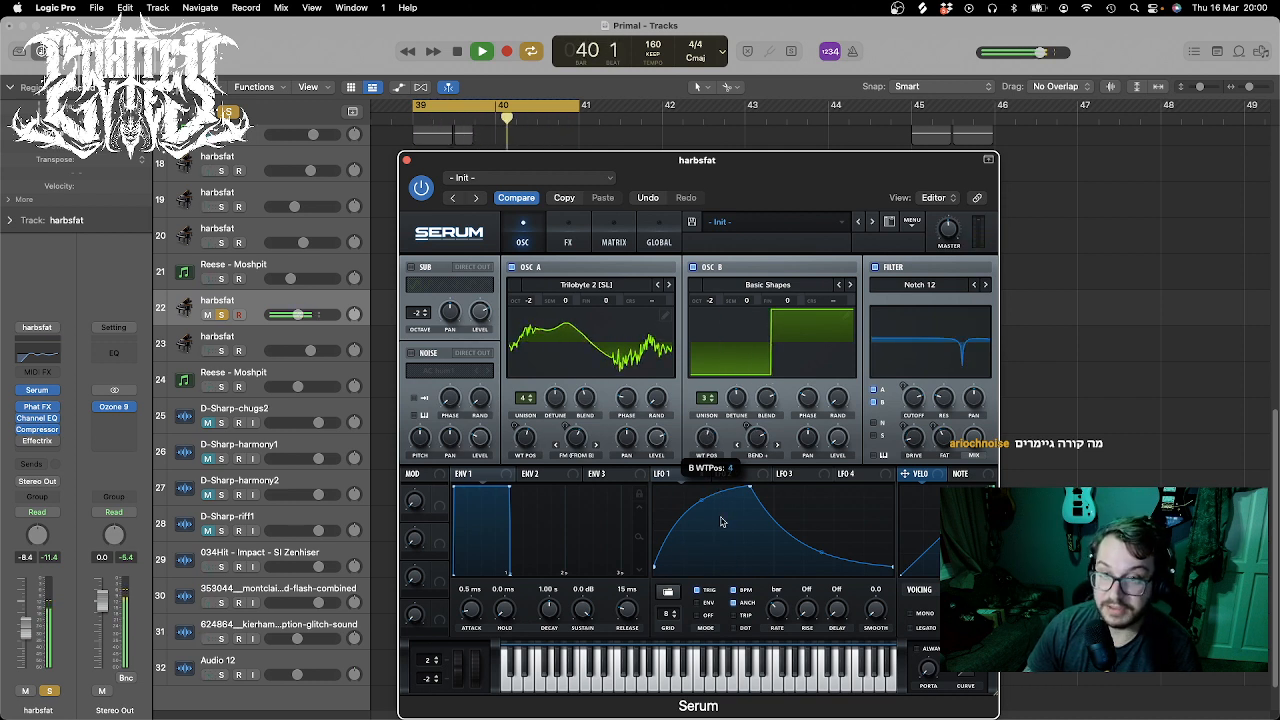
drag(724, 527, 752, 625)
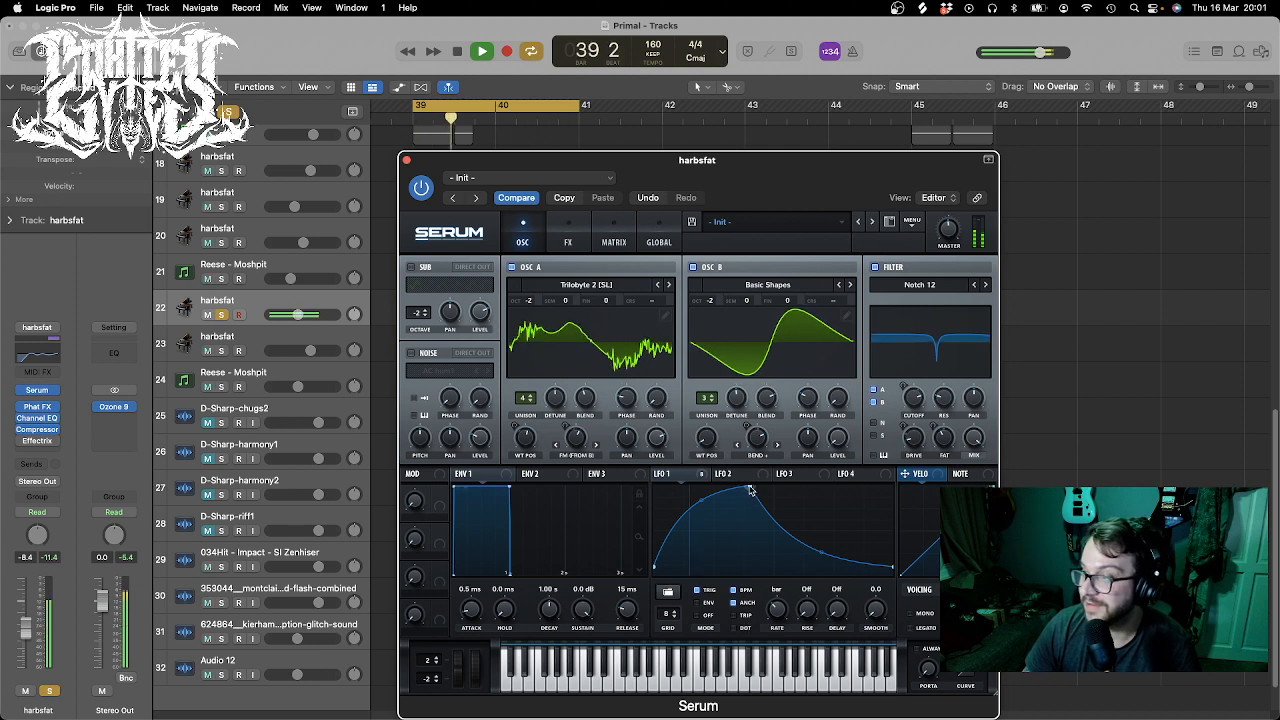
- Reshape LFO 1 in Serum on the harbsfat track 22 while the loop plays, giving it a slightly lower, earlier peak and a steeper fall
drag(701, 483, 675, 484)
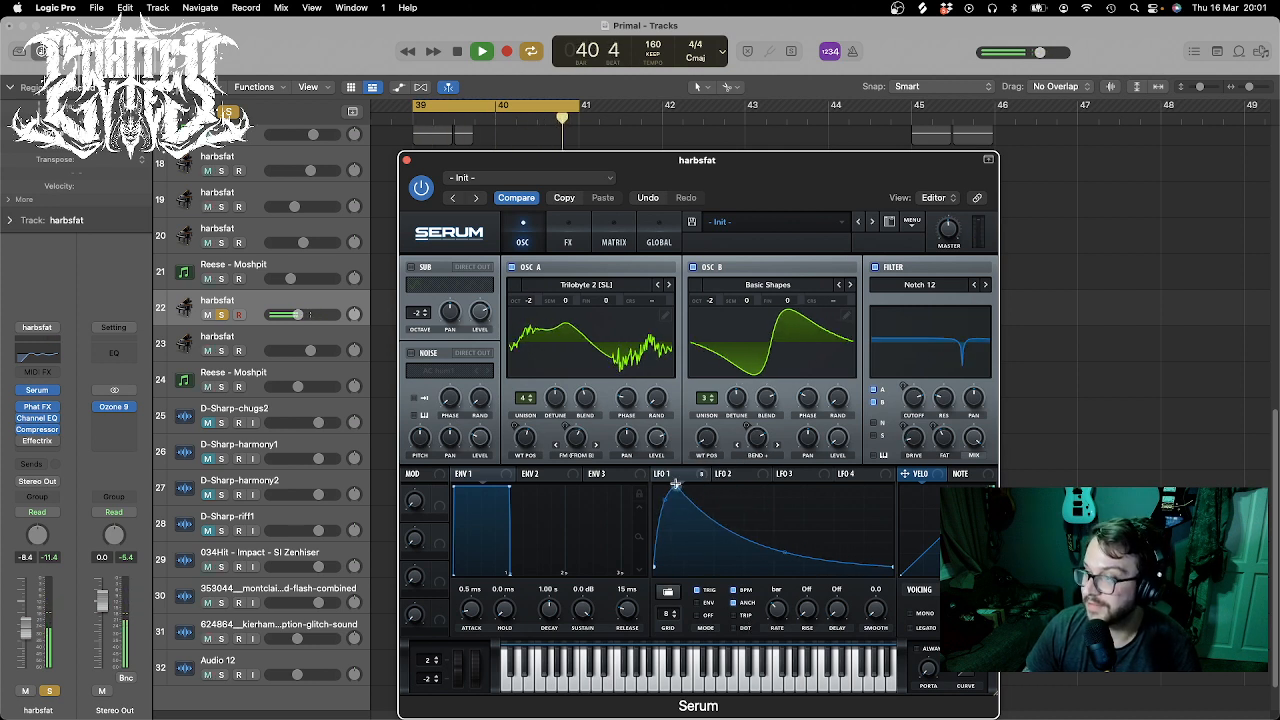
drag(675, 484, 830, 488)
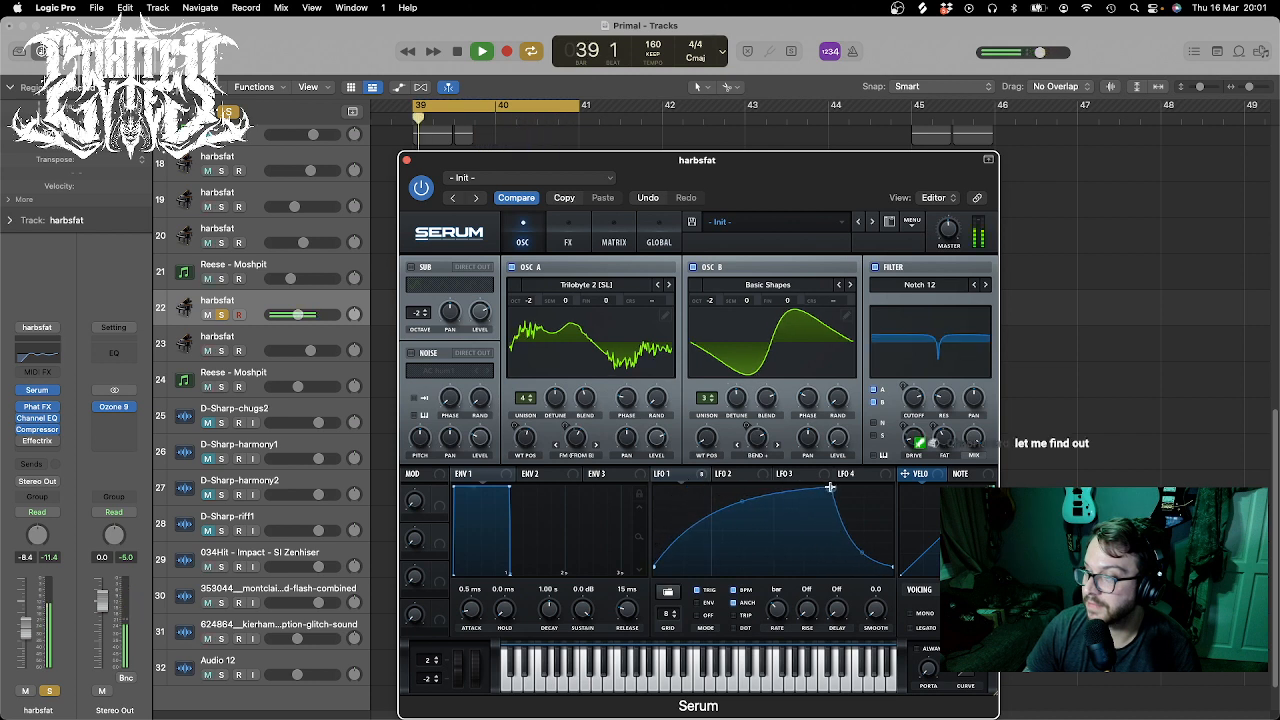
drag(830, 488, 778, 513)
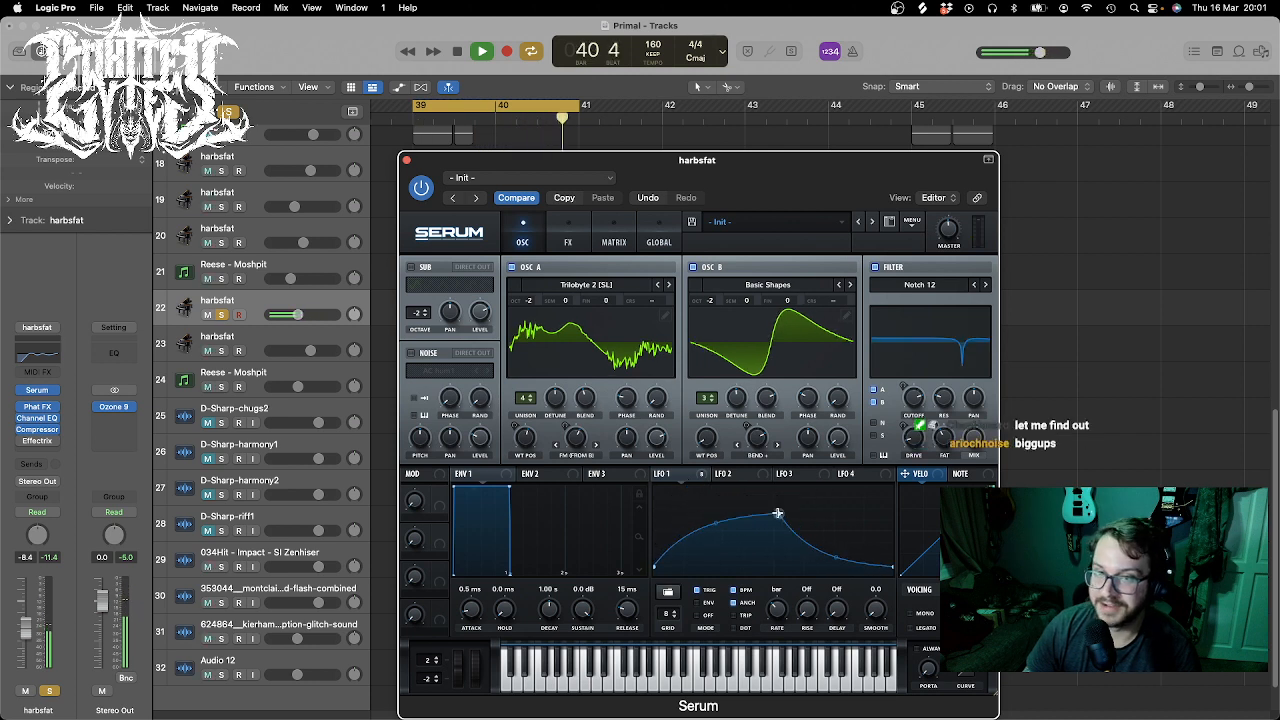
key(space)
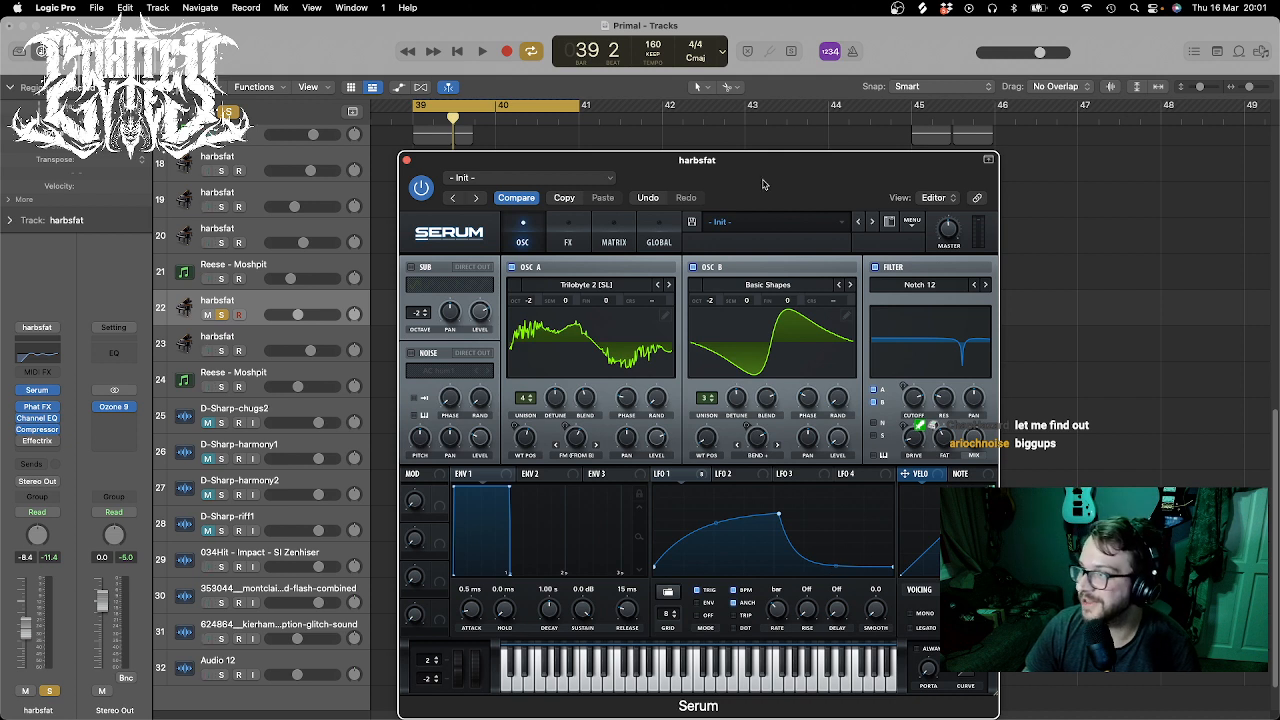
drag(763, 184, 622, 113)
key(space)
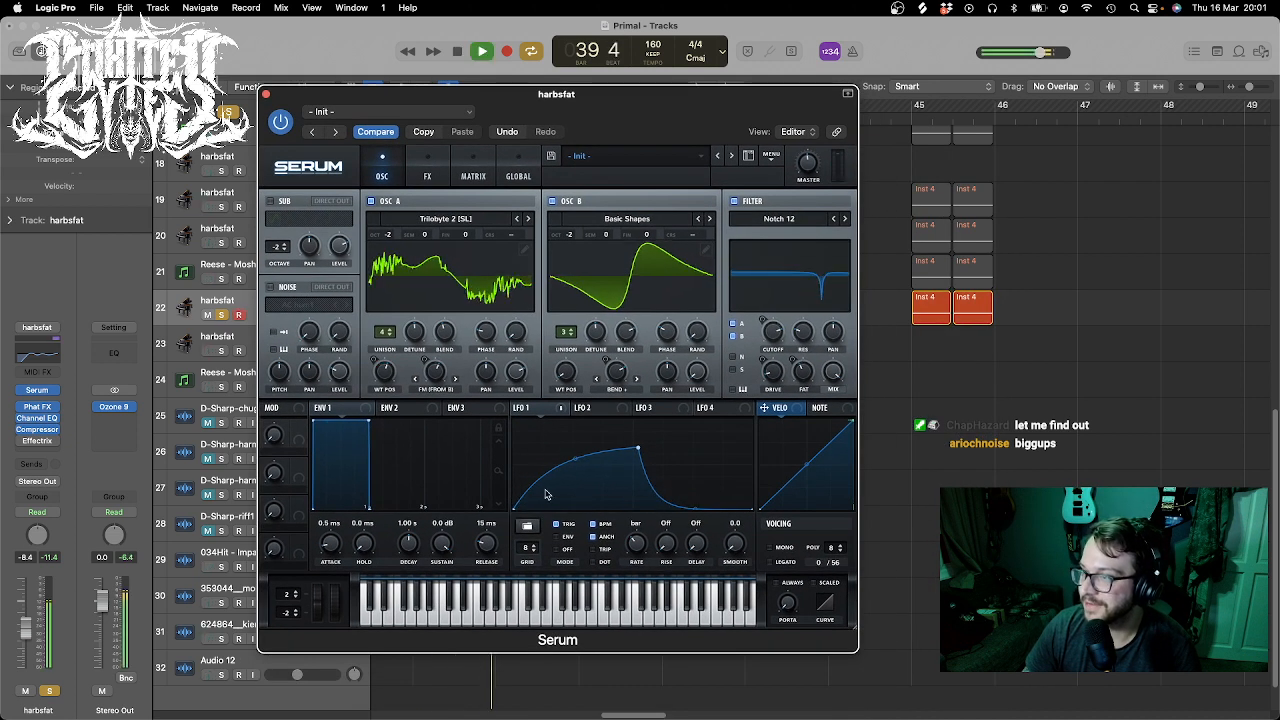
drag(637, 449, 605, 443)
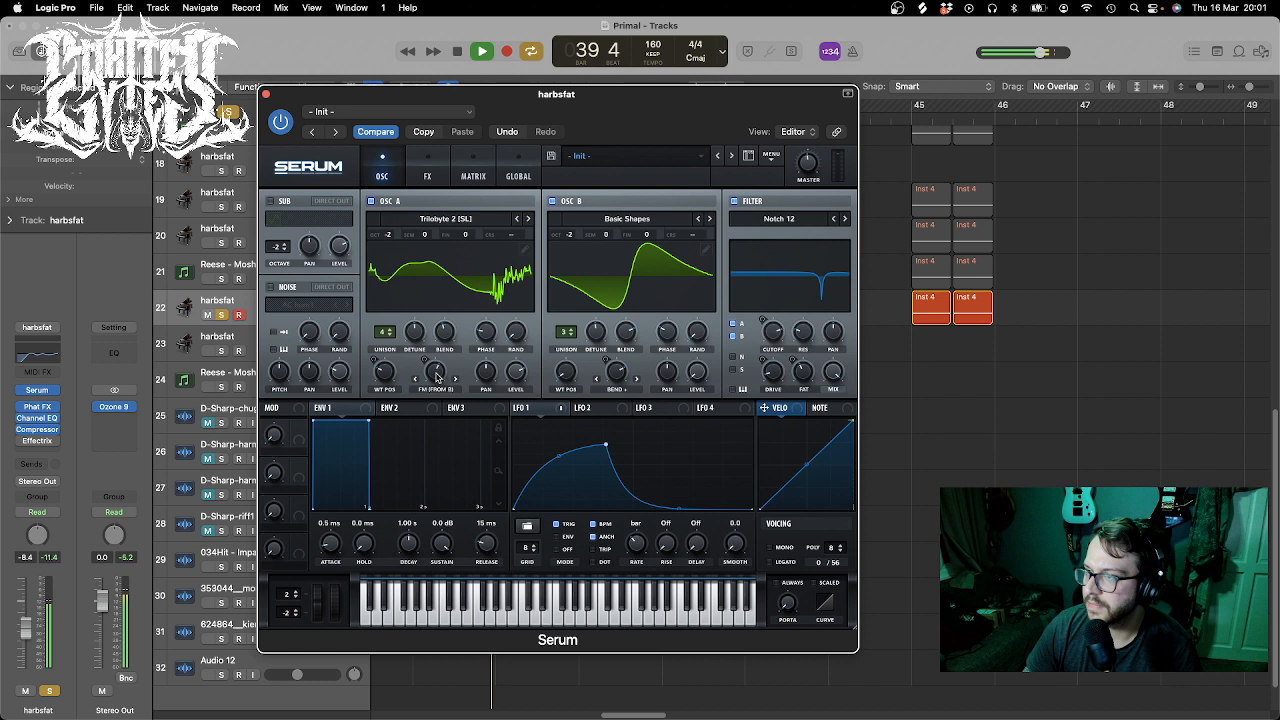
- Set oscillator A's FM (from B) warp to 27% and the filter cutoff to 676 Hz in Serum, and play the loop
drag(436, 377, 447, 317)
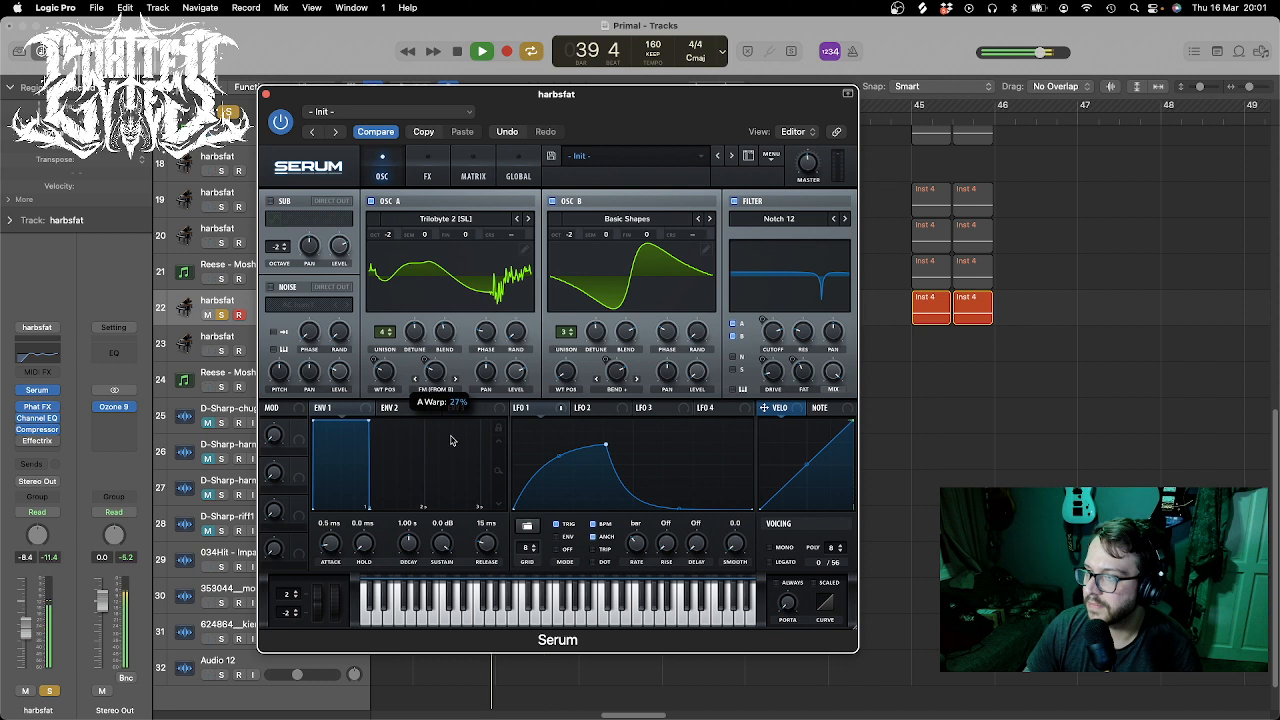
key(space)
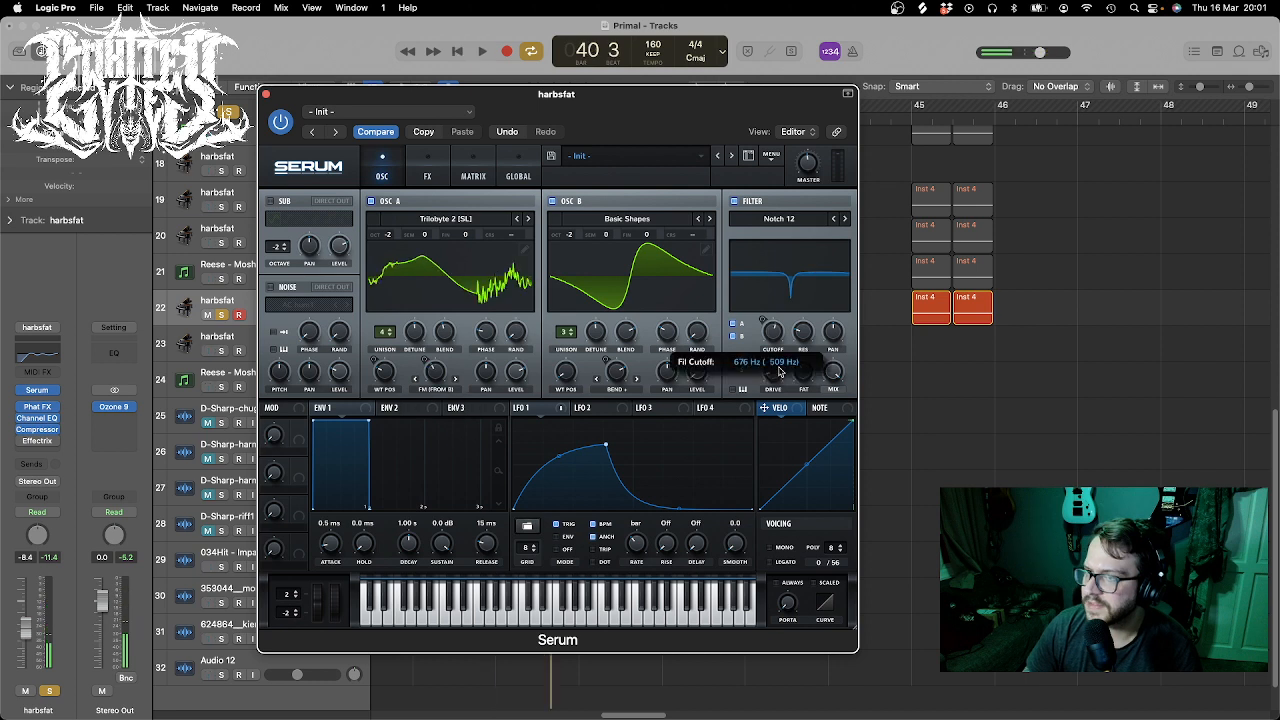
key(space)
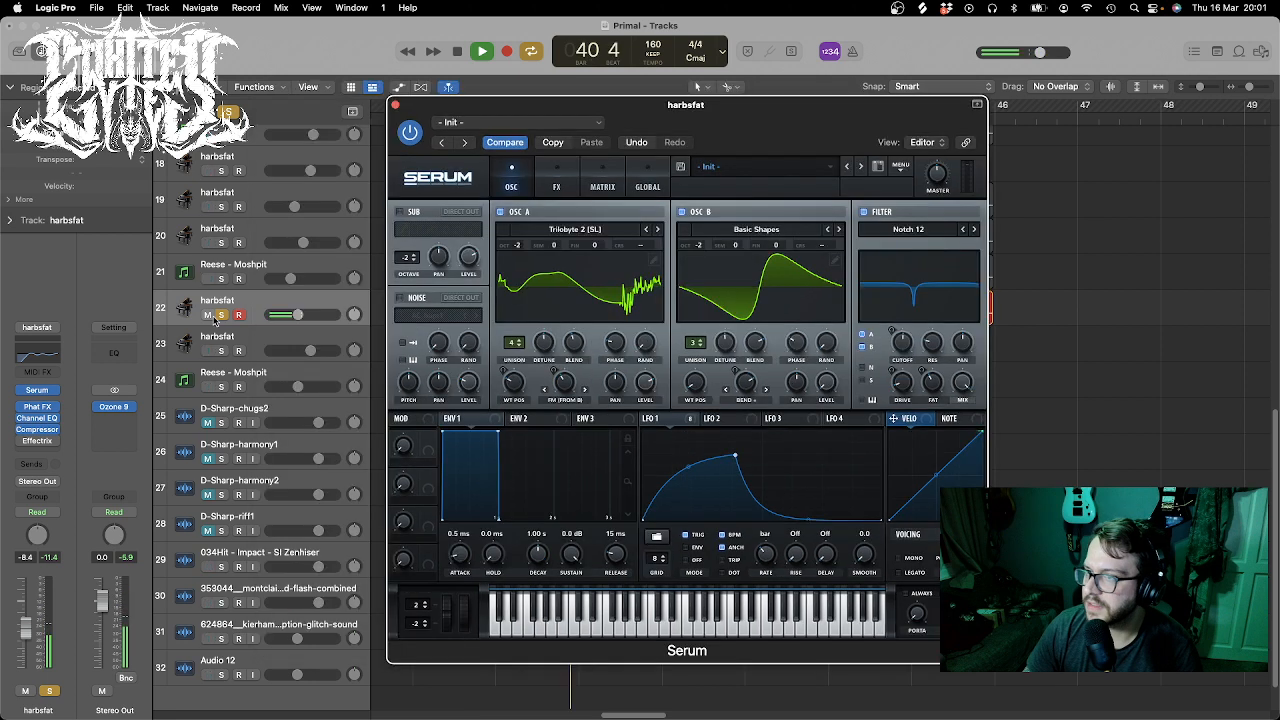
- Unsolo the harbsfat track 22, close its Serum window and listen to the loop with all the bass layers
click(220, 315)
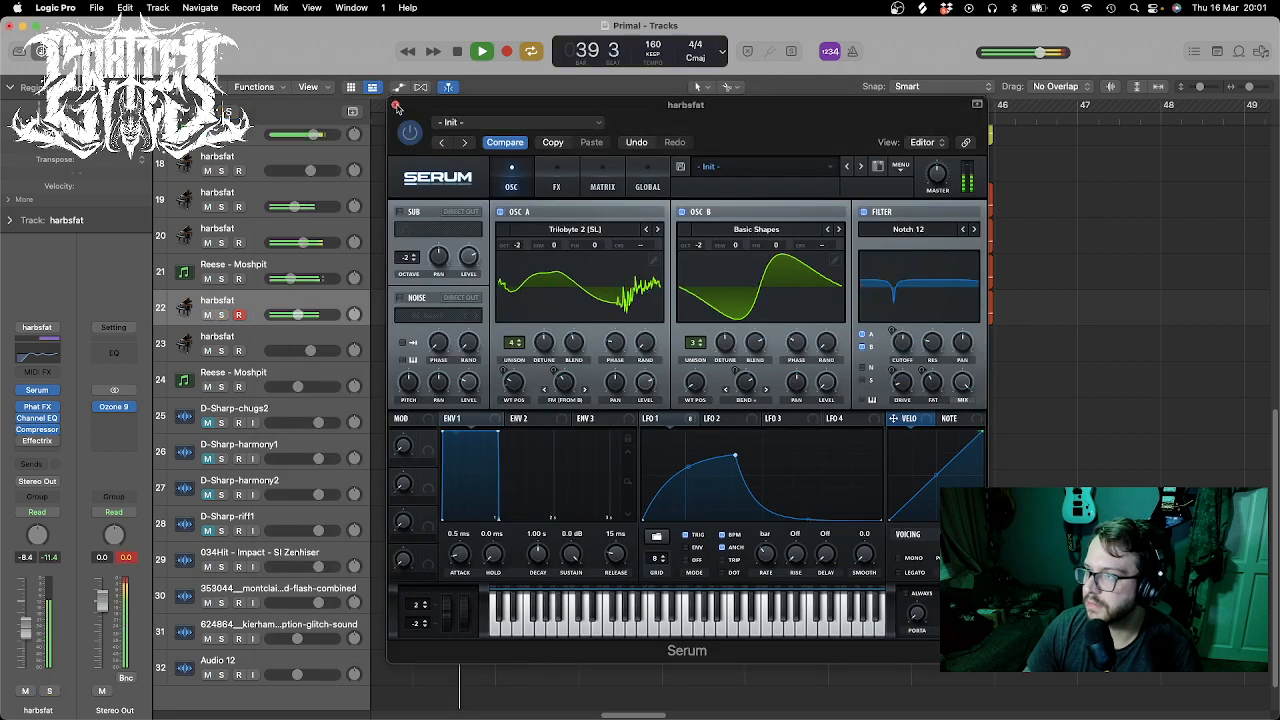
click(396, 106)
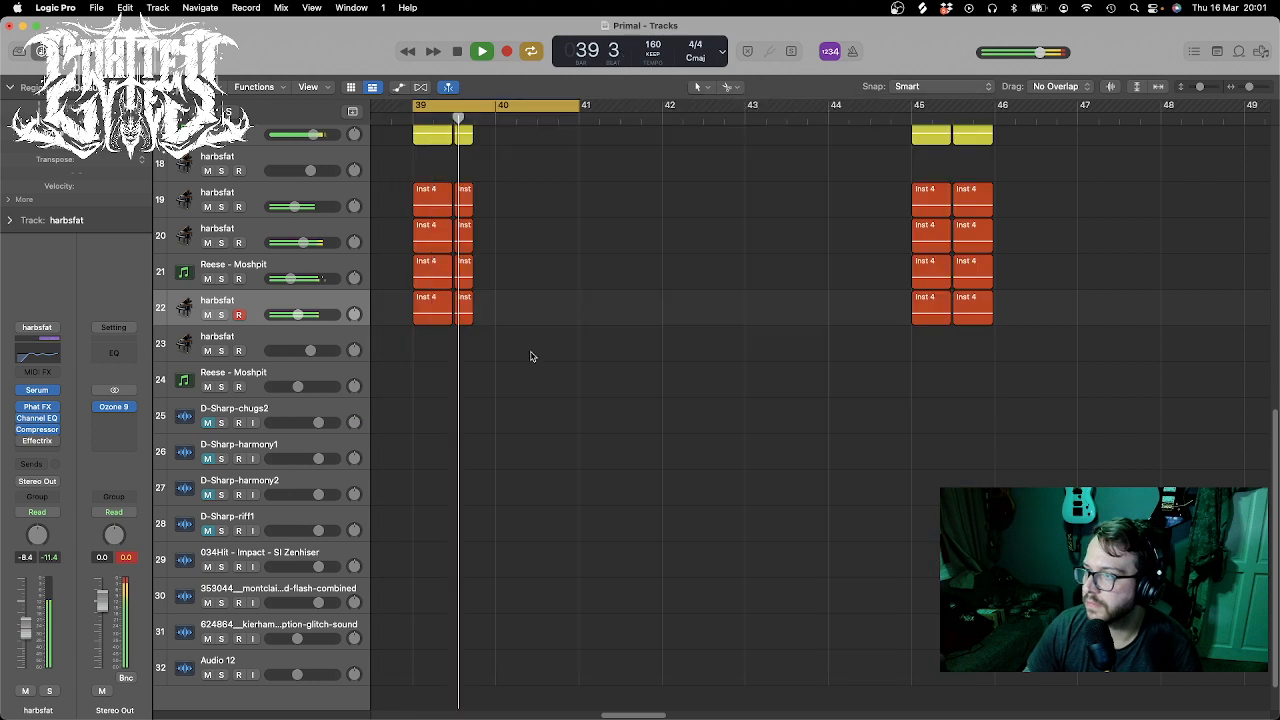
key(space)
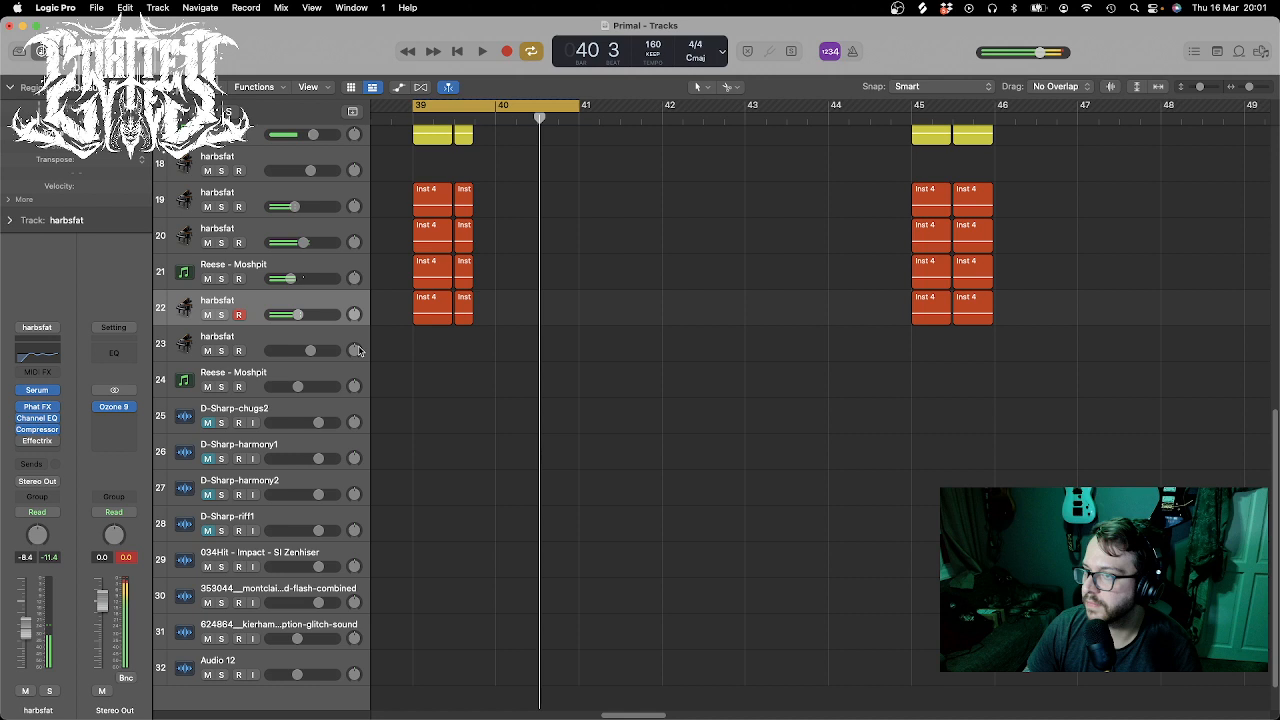
- Copy the short second regions of tracks 17 and 19 to 22 to bar 40, placing the track 22 copy on the harbsfat track 23
click(505, 348)
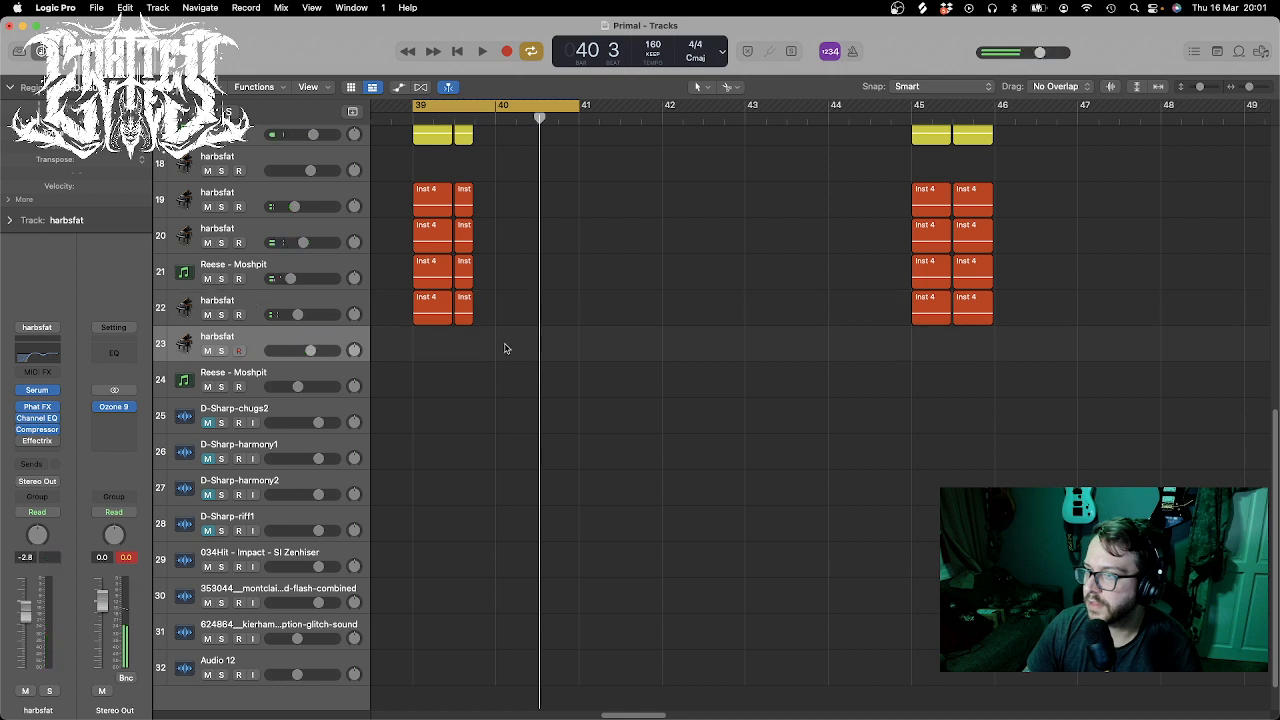
drag(497, 354, 487, 168)
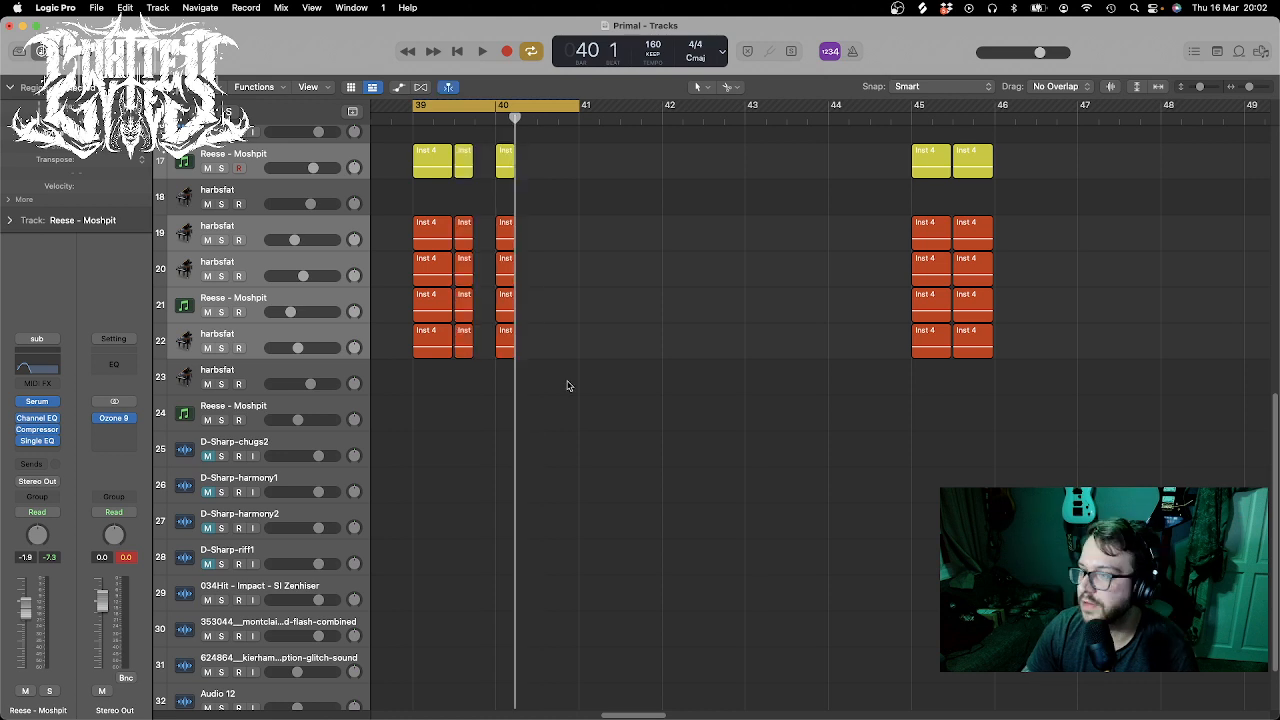
click(237, 388)
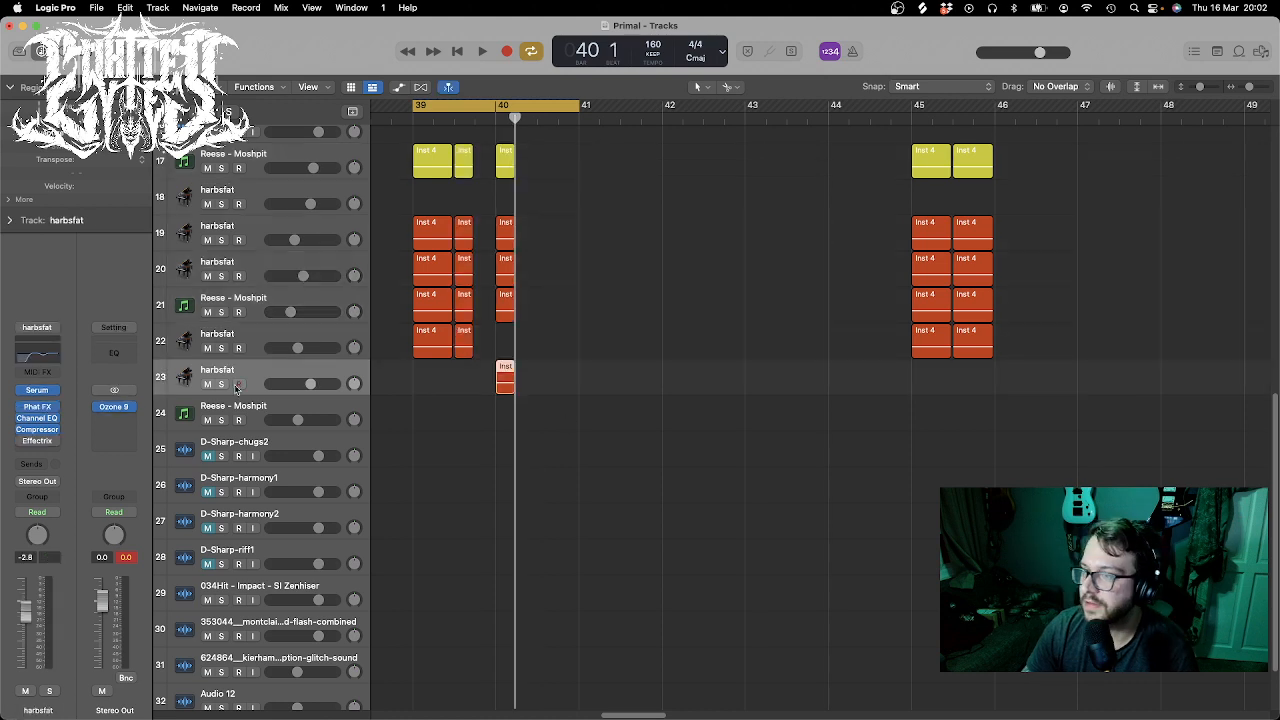
- Solo the harbsfat track 23 and audition its bar 40 region in the loop
click(222, 385)
key(space)
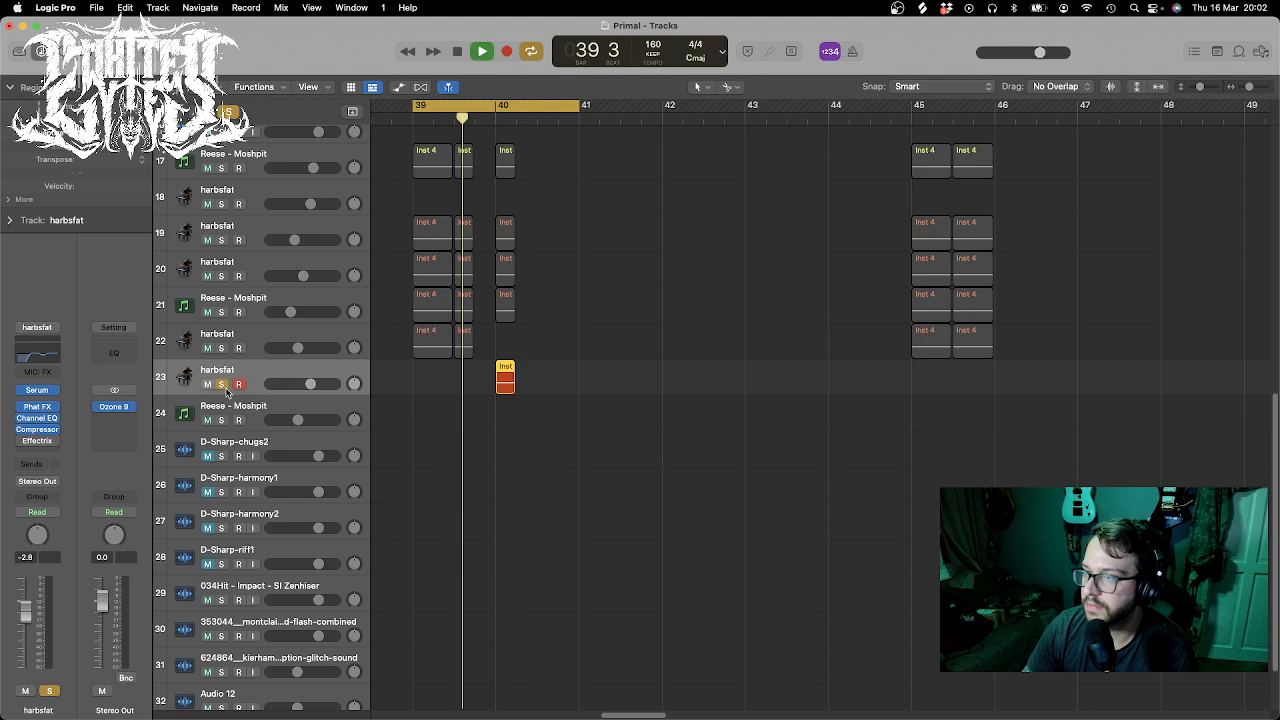
key(space)
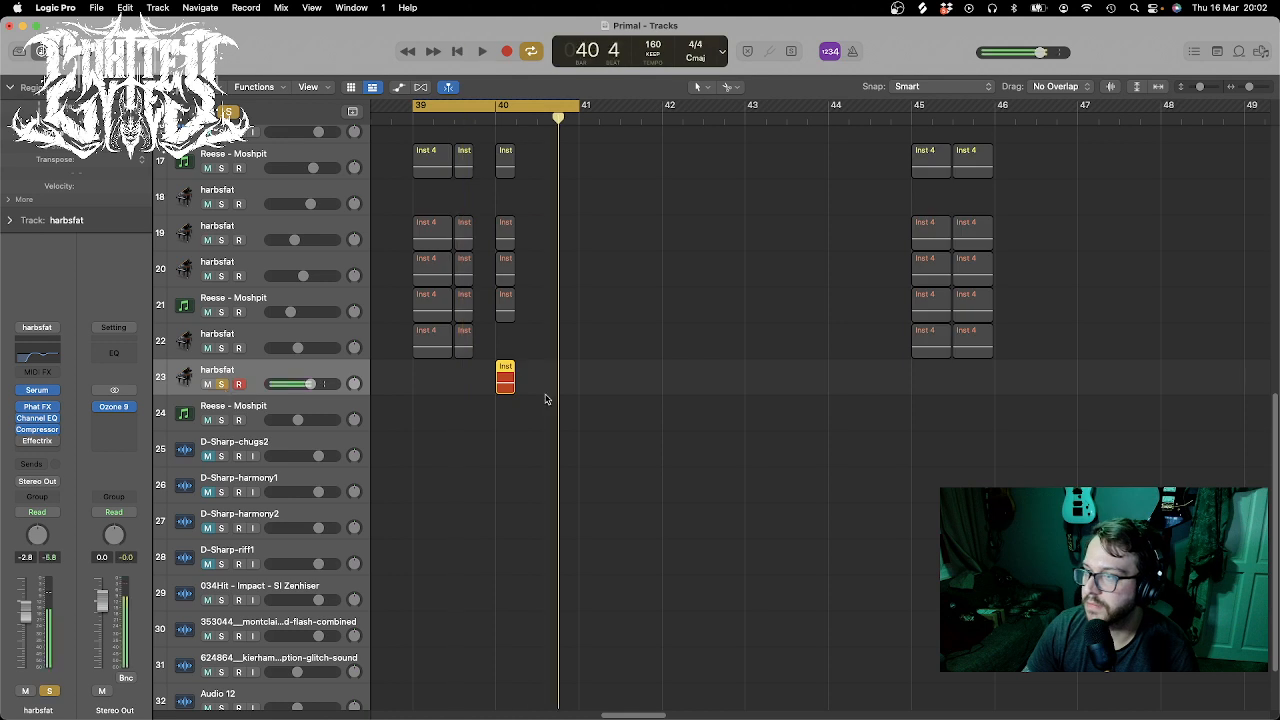
- Extend the bar 40 regions on tracks 17, 19, 20, 21 and 23 together so they end at 40 3
drag(1250, 87, 1255, 88)
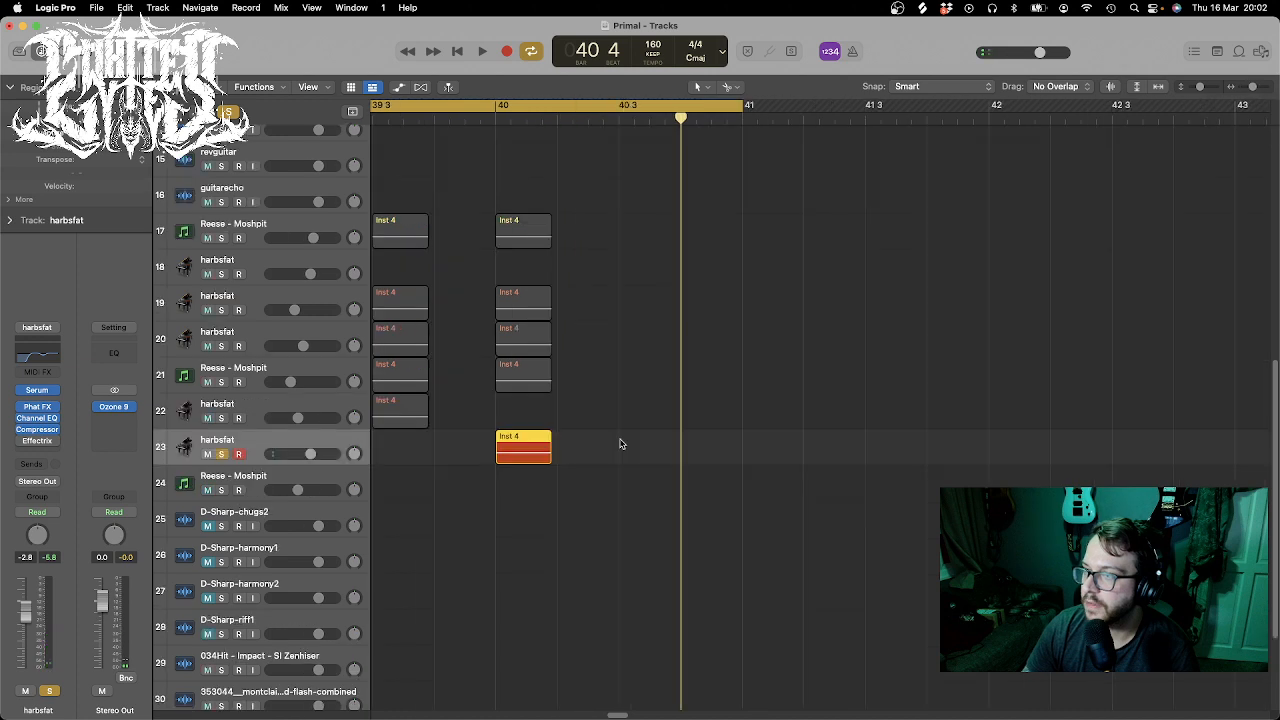
drag(620, 443, 551, 242)
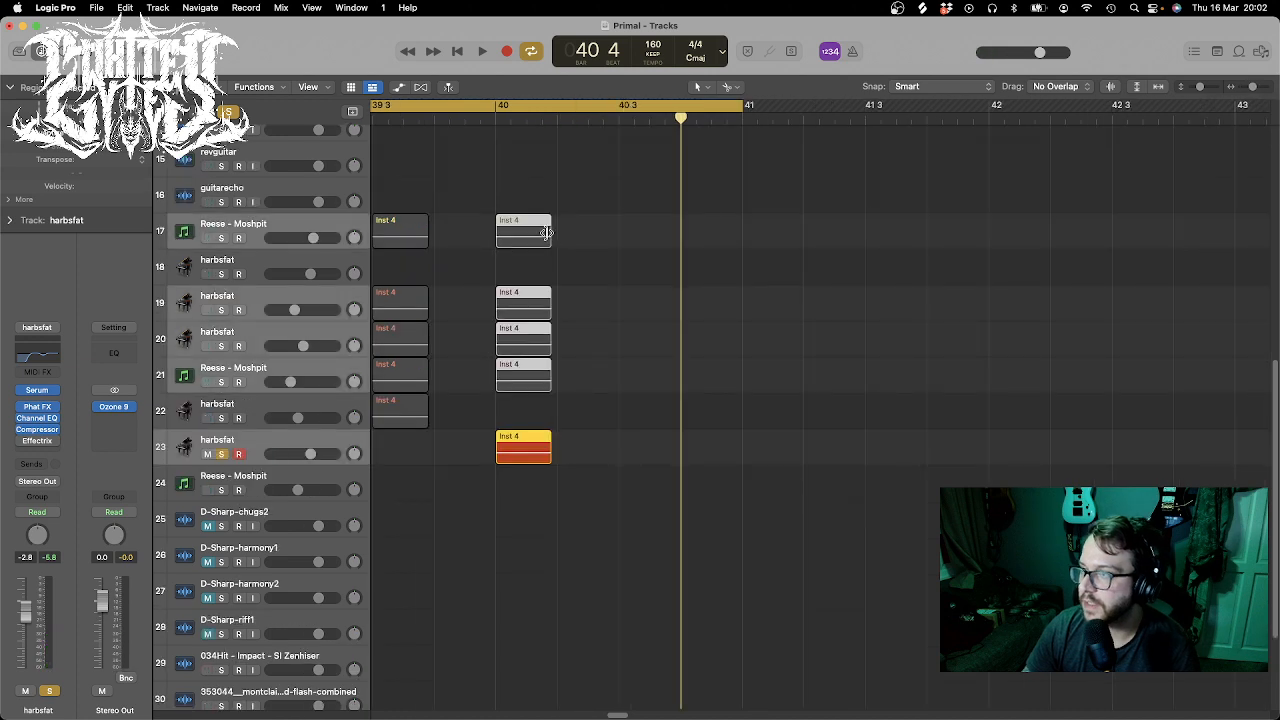
drag(546, 233, 618, 237)
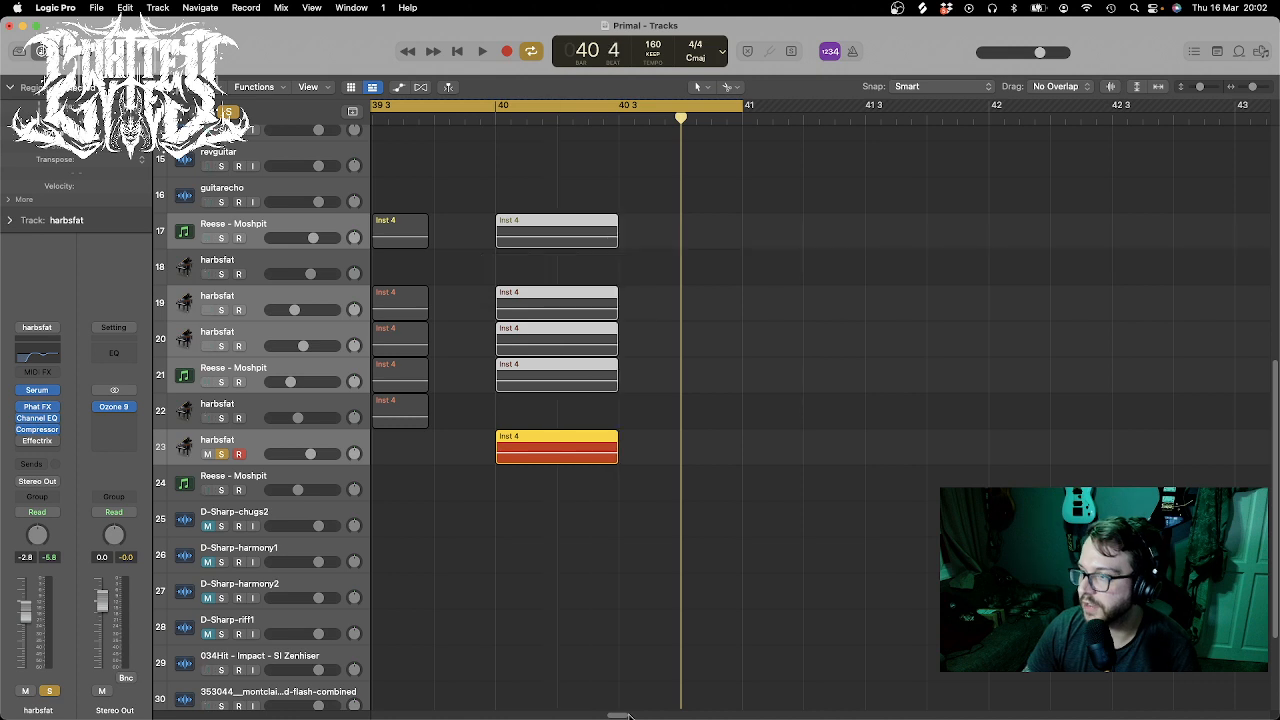
scroll(505, 672, left, 5)
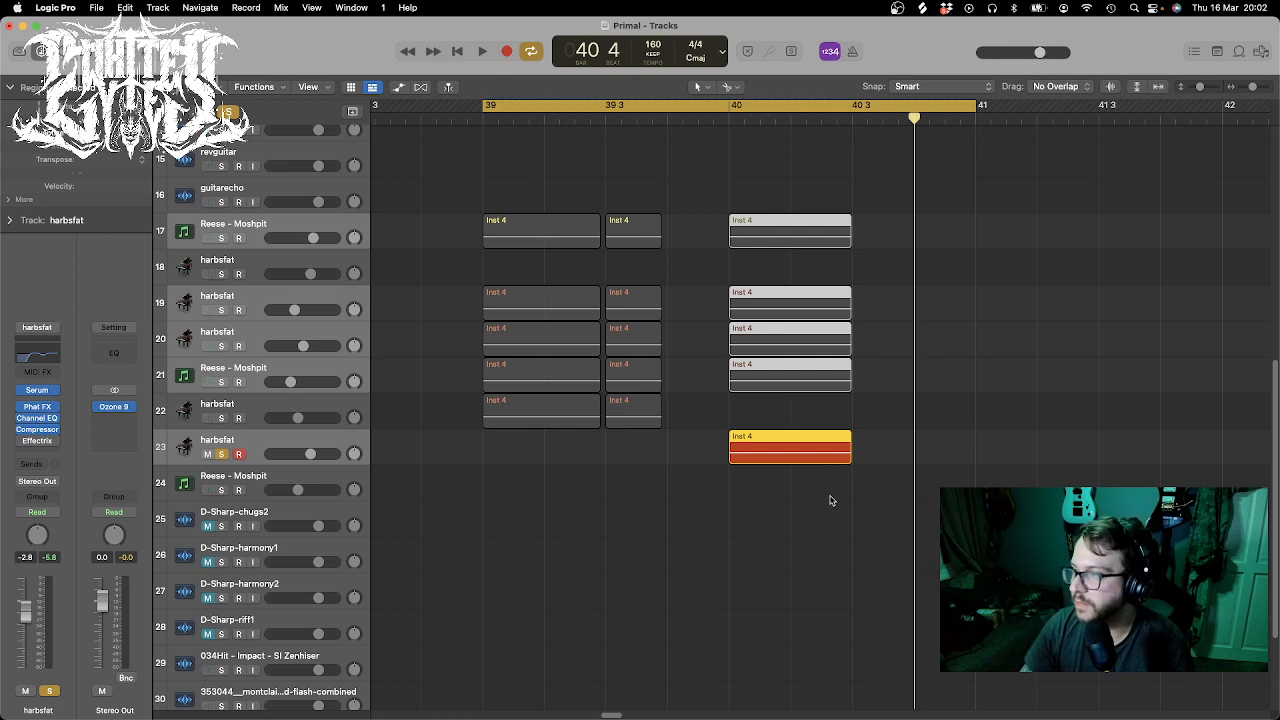
drag(870, 544, 827, 165)
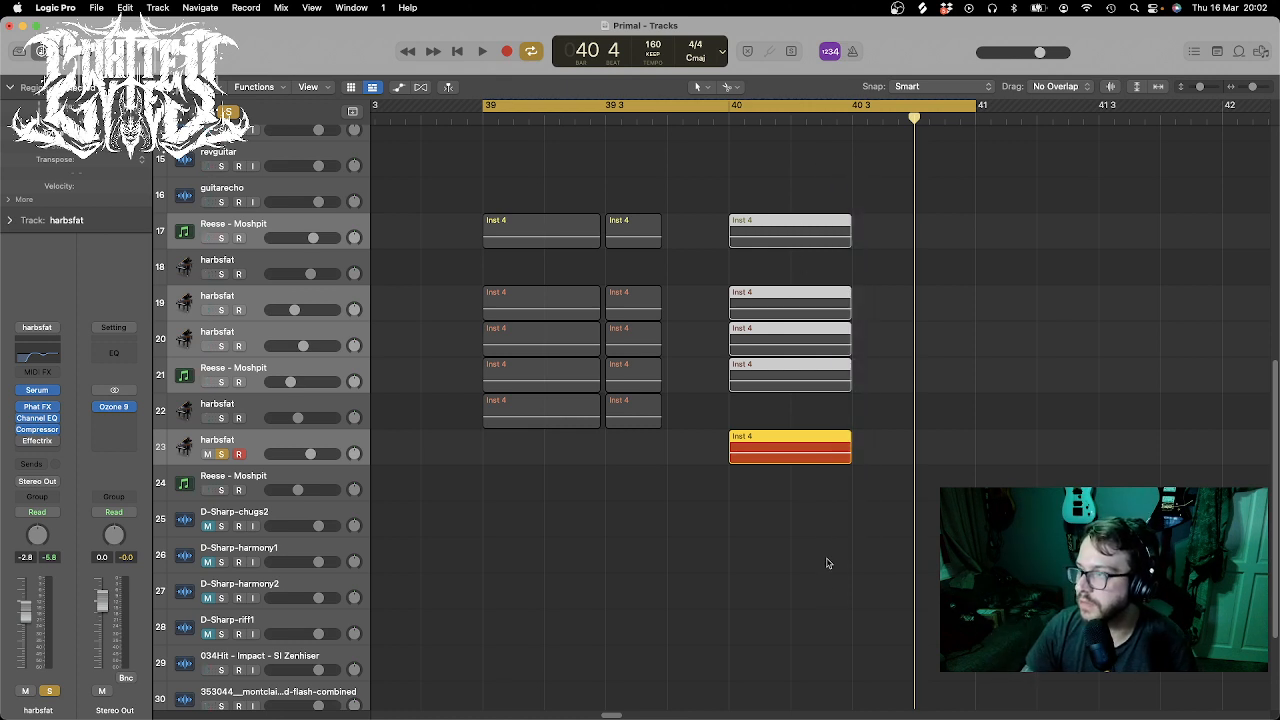
- Open the track 23 region at bar 40 for note editing and shorten its D#2 note to a length of 0 0 0 183
click(786, 458)
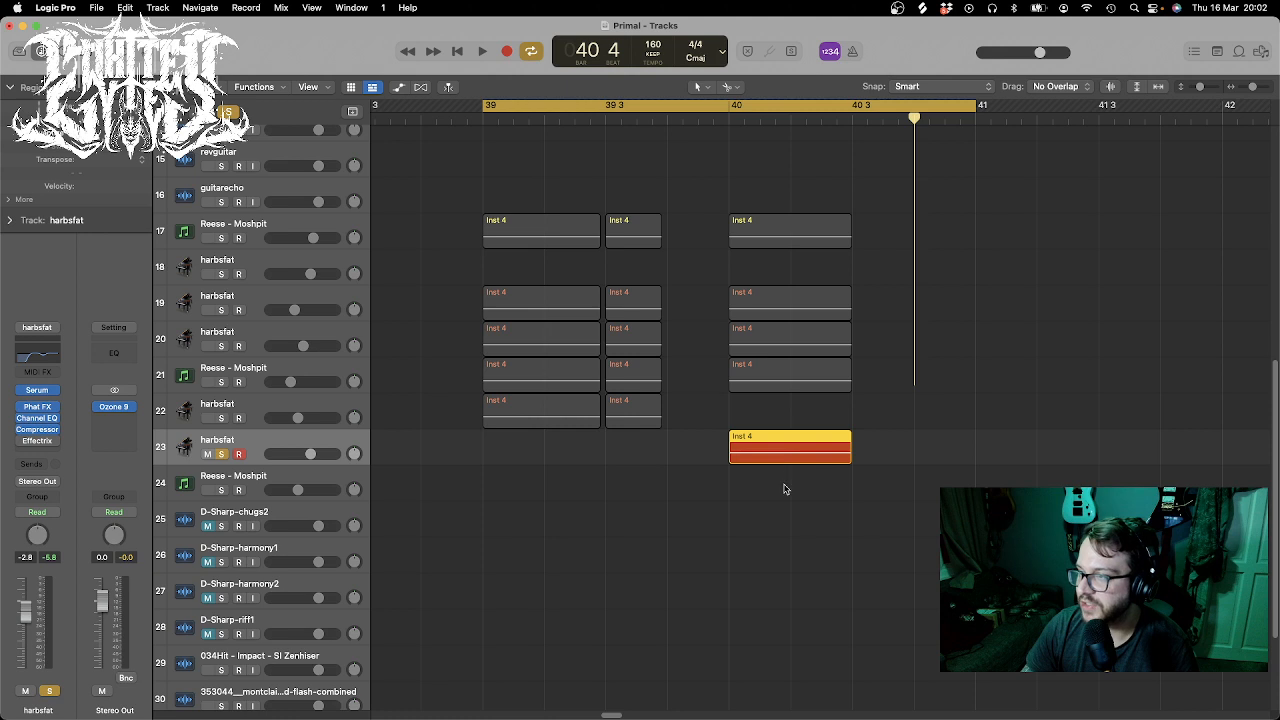
double_click(789, 457)
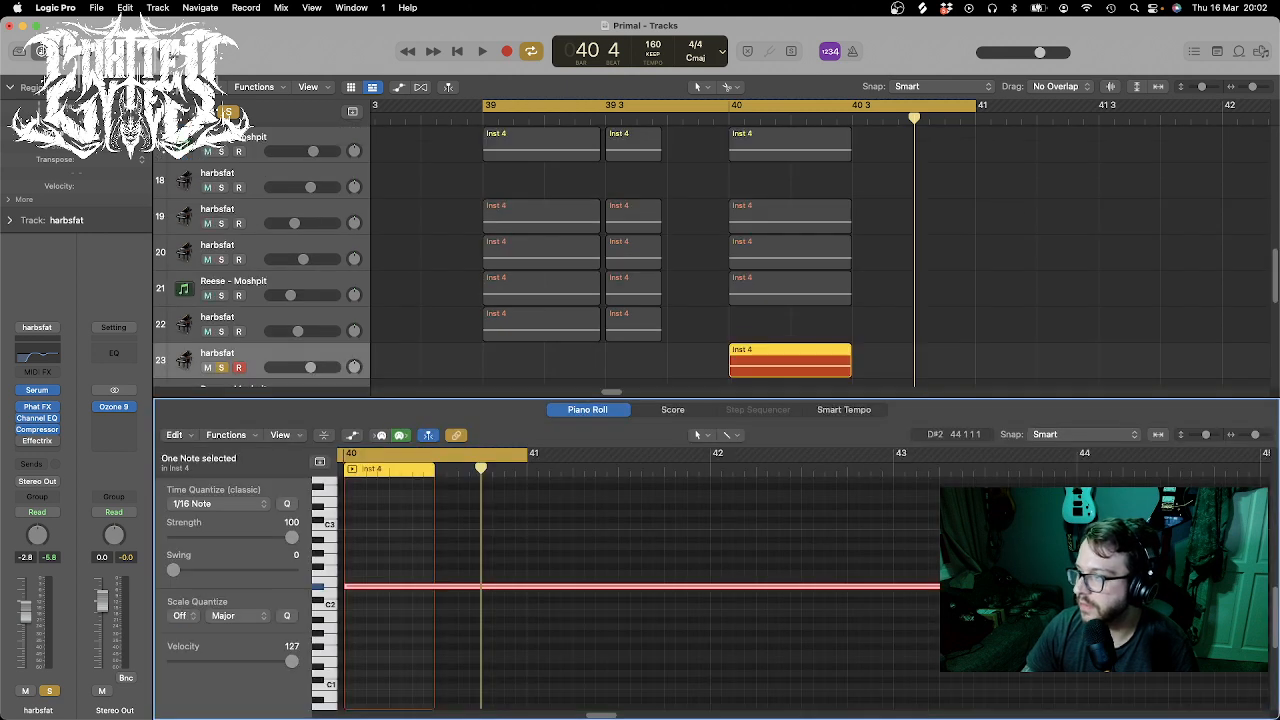
drag(960, 586, 352, 586)
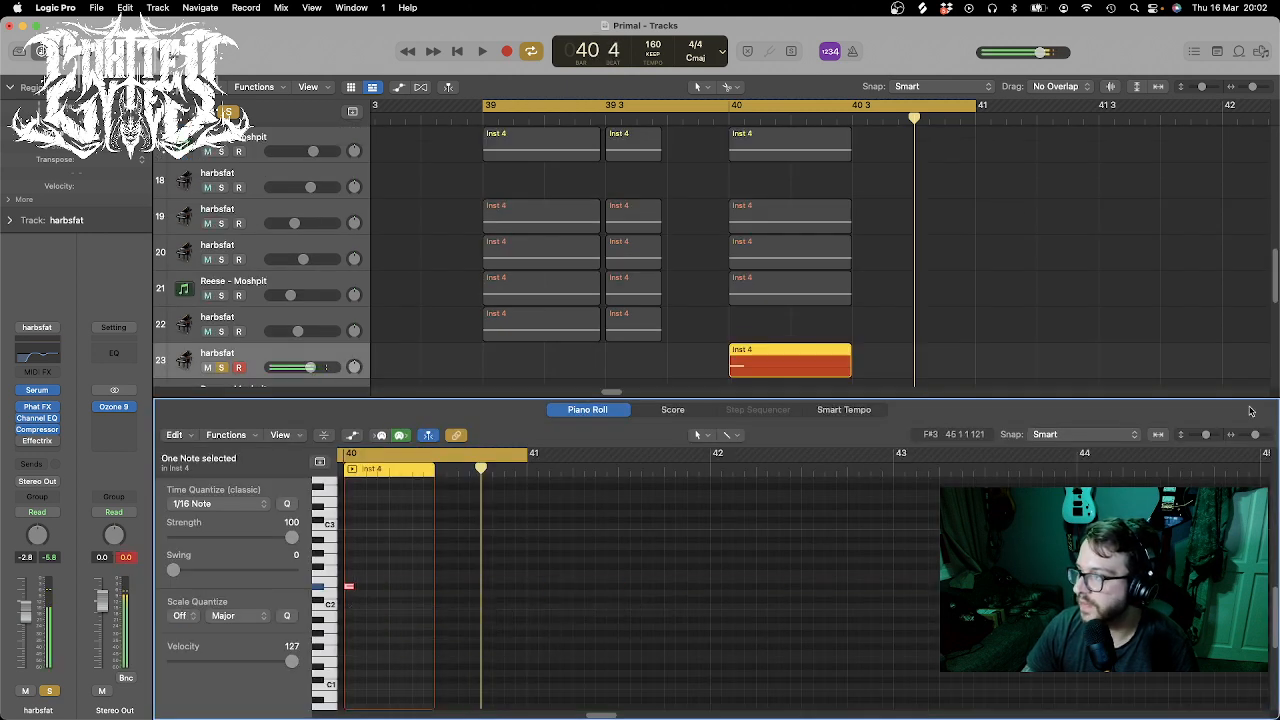
drag(1255, 434, 1265, 434)
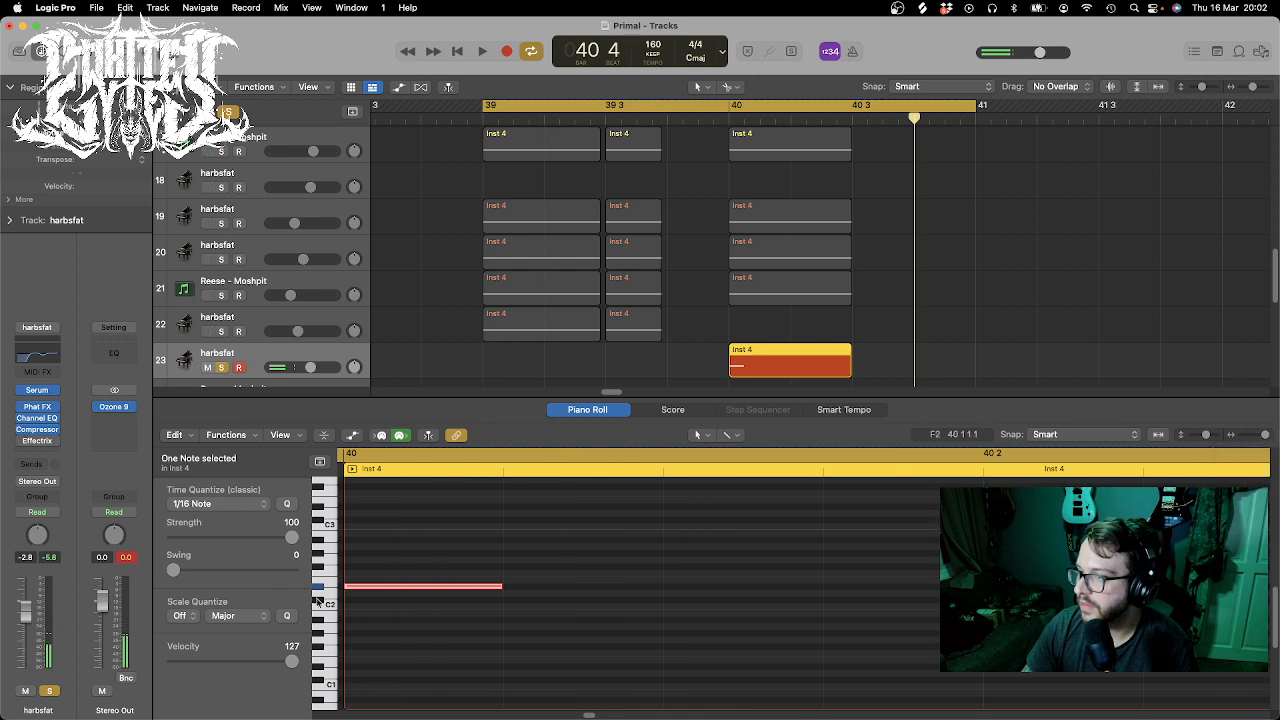
drag(502, 586, 463, 587)
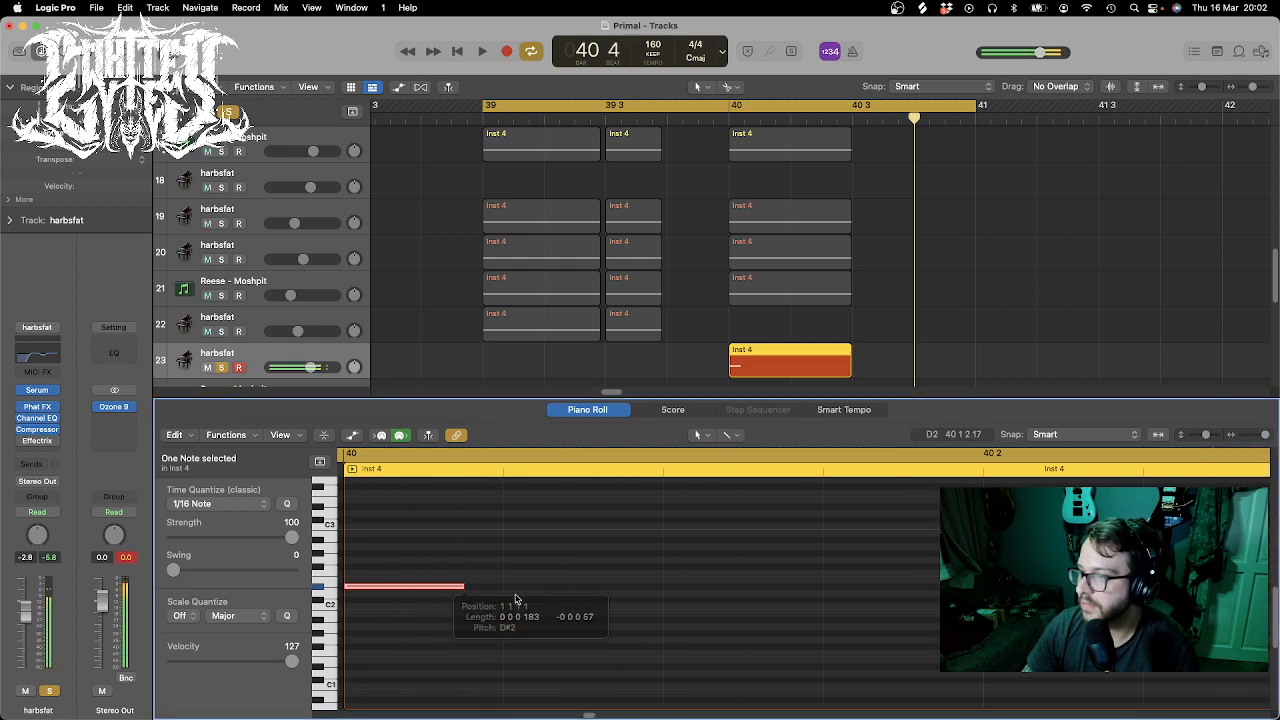
- Repeat the short D#2 note at sixteenth-note spacing to fill the track 23 region with eight notes up to 40 3
super+click(508, 588)
super+click(670, 587)
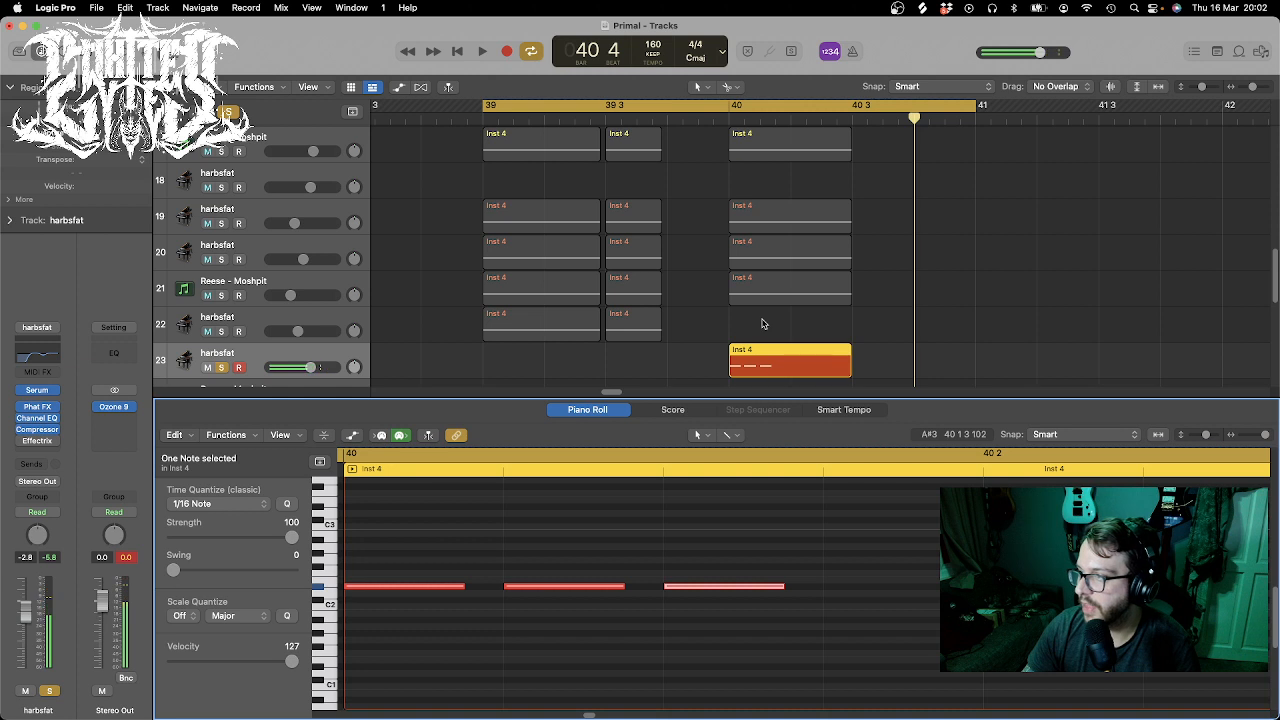
key(super+r)
key(super+r)
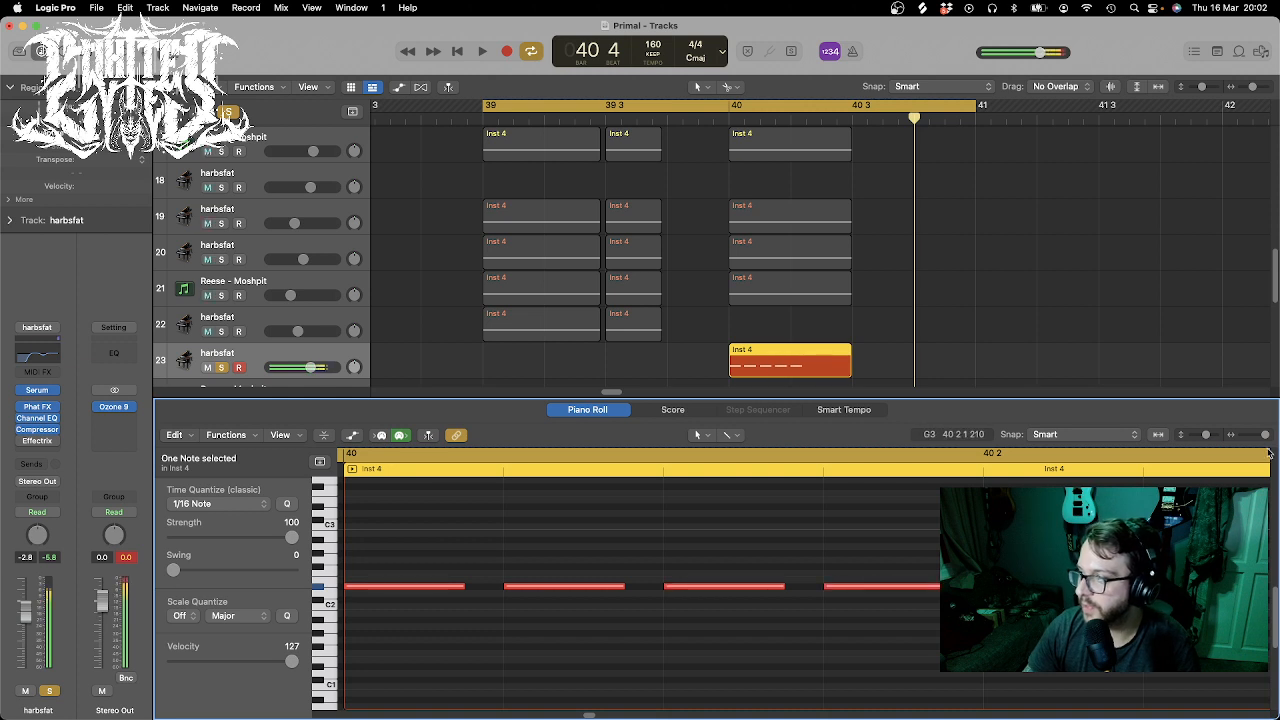
drag(1267, 436, 1262, 438)
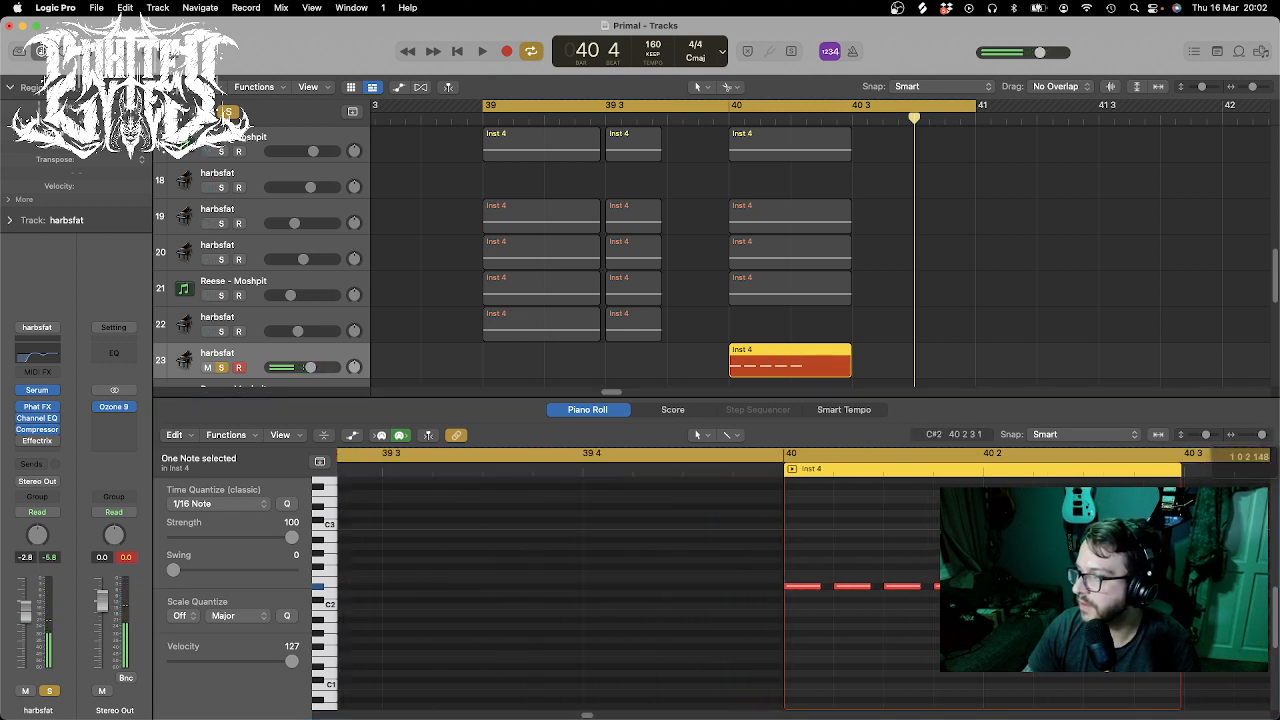
super+click(1073, 587)
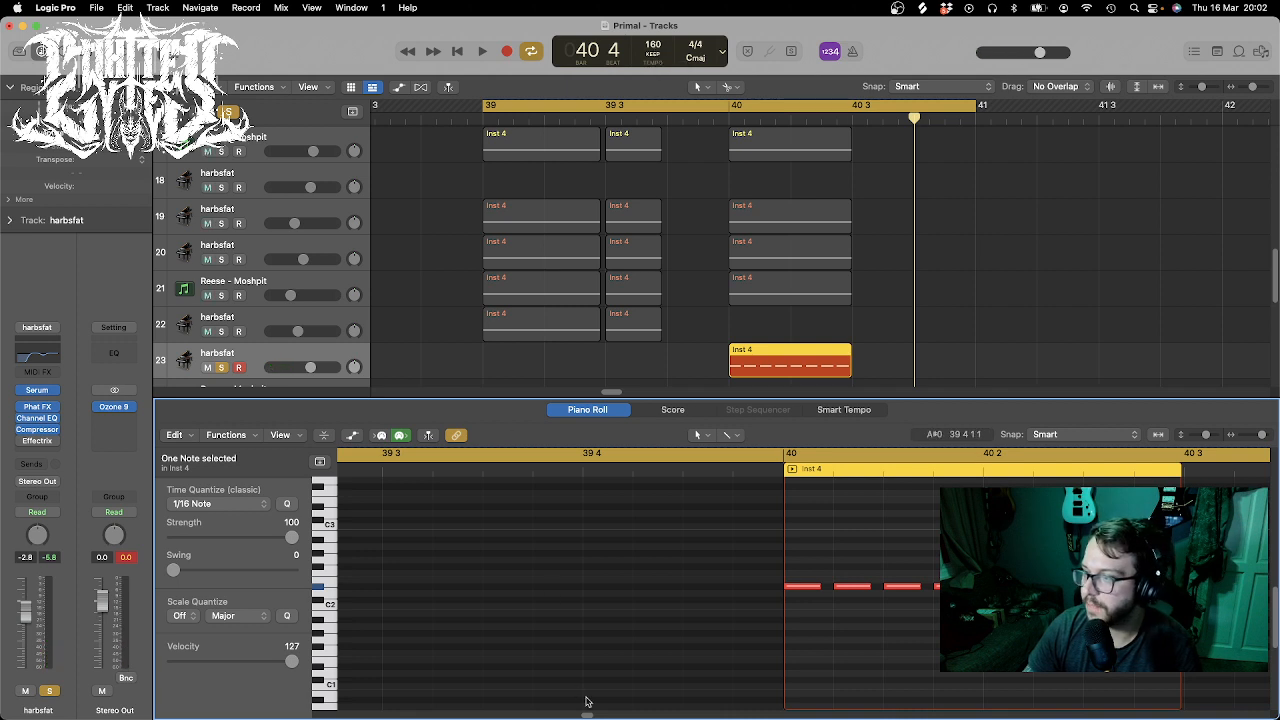
scroll(586, 700, right, 10)
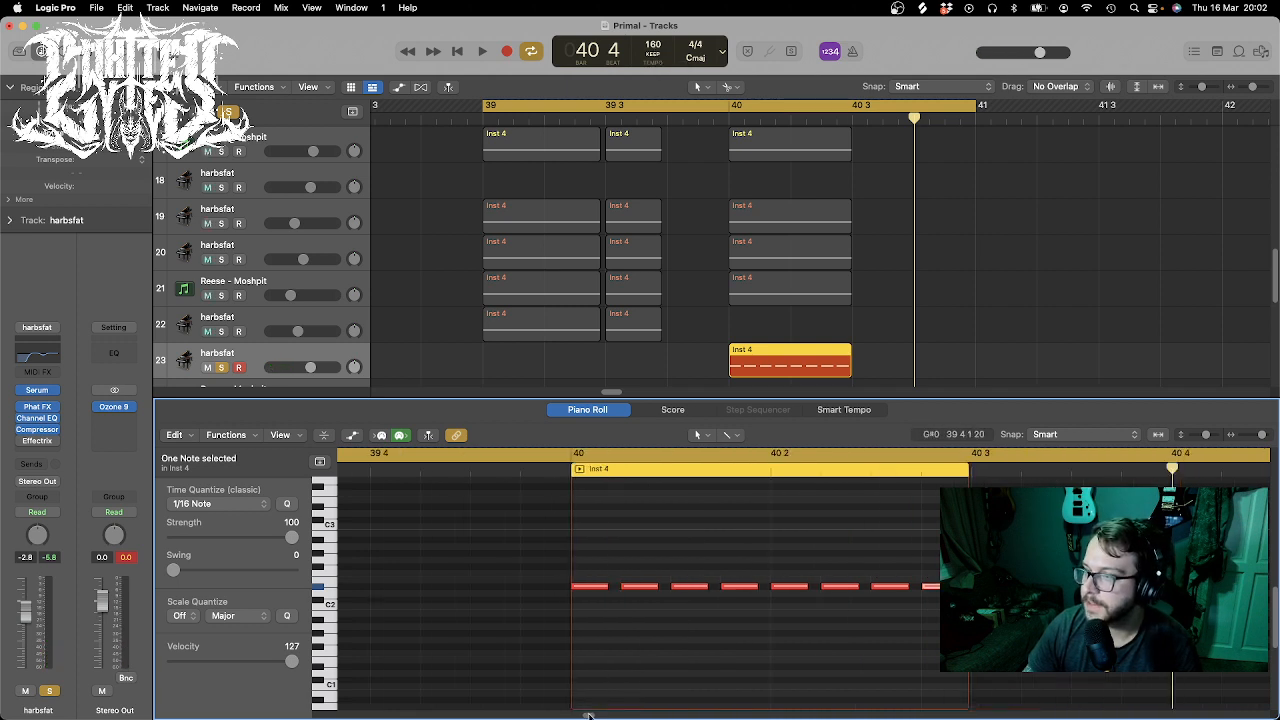
- Limit the cycle range to bar 40 while auditioning the solo track, and select the second D#2 note in the region
key(space)
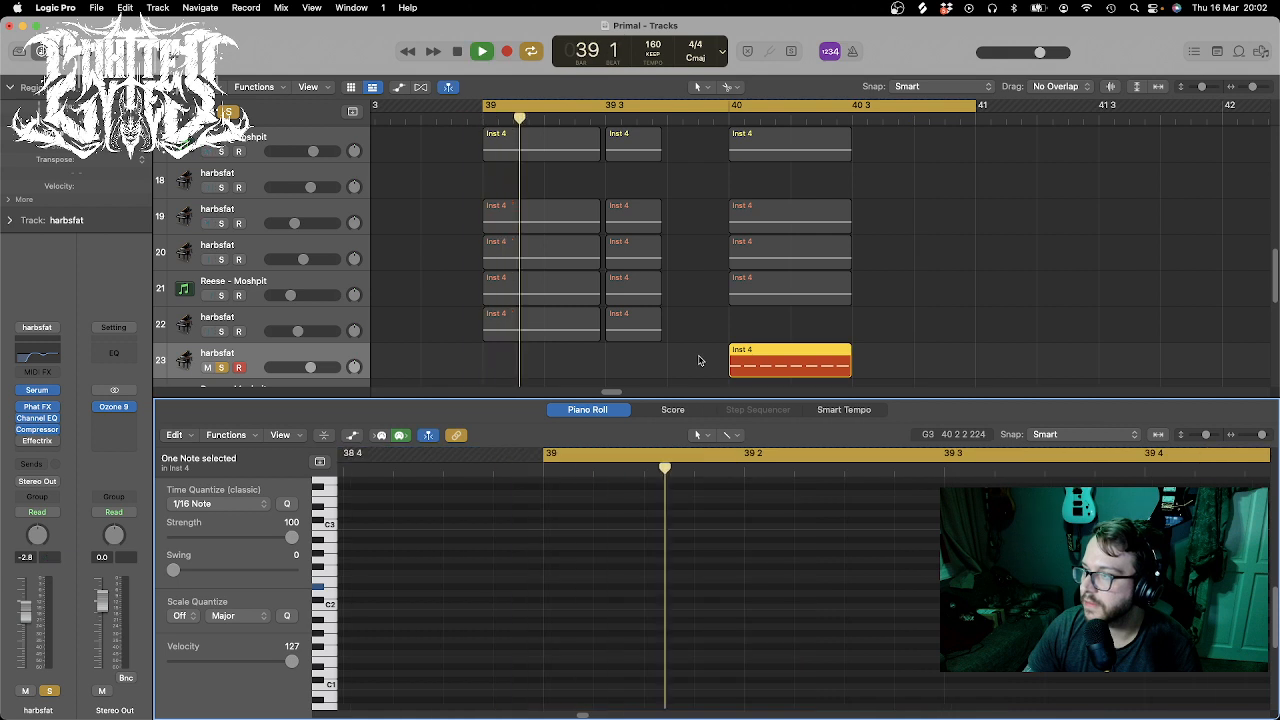
click(766, 105)
drag(734, 109, 974, 120)
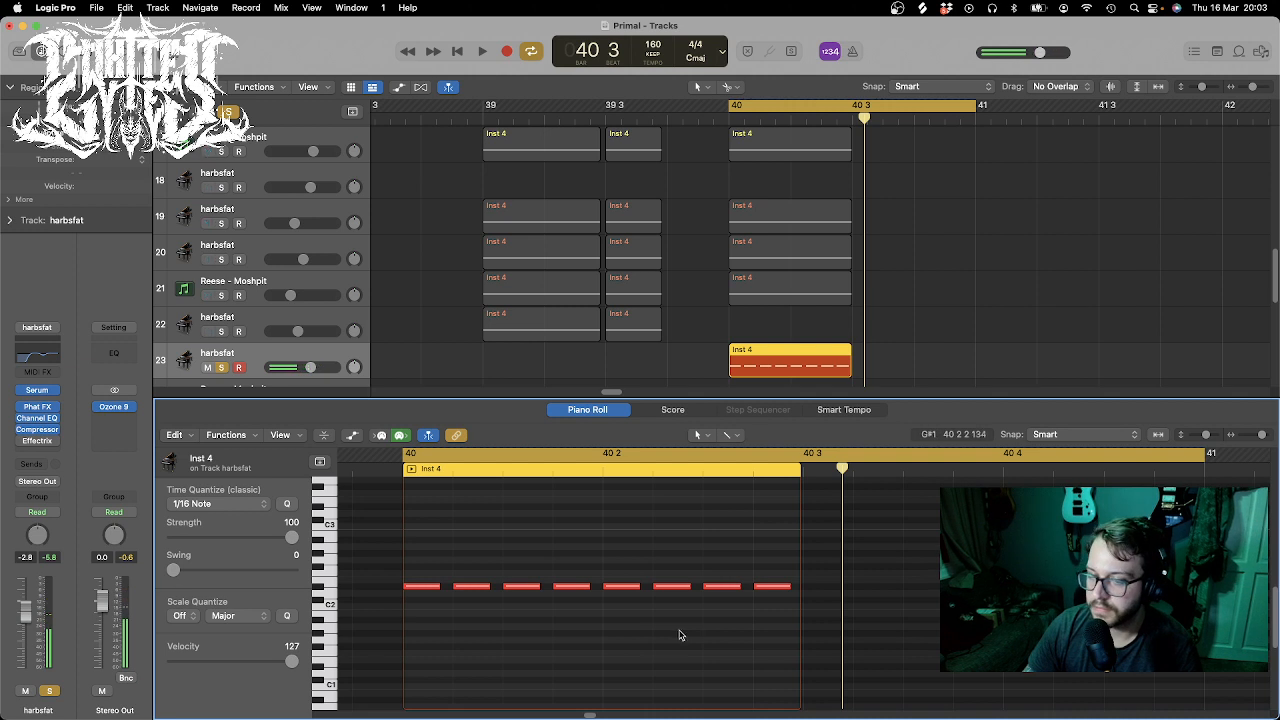
click(472, 586)
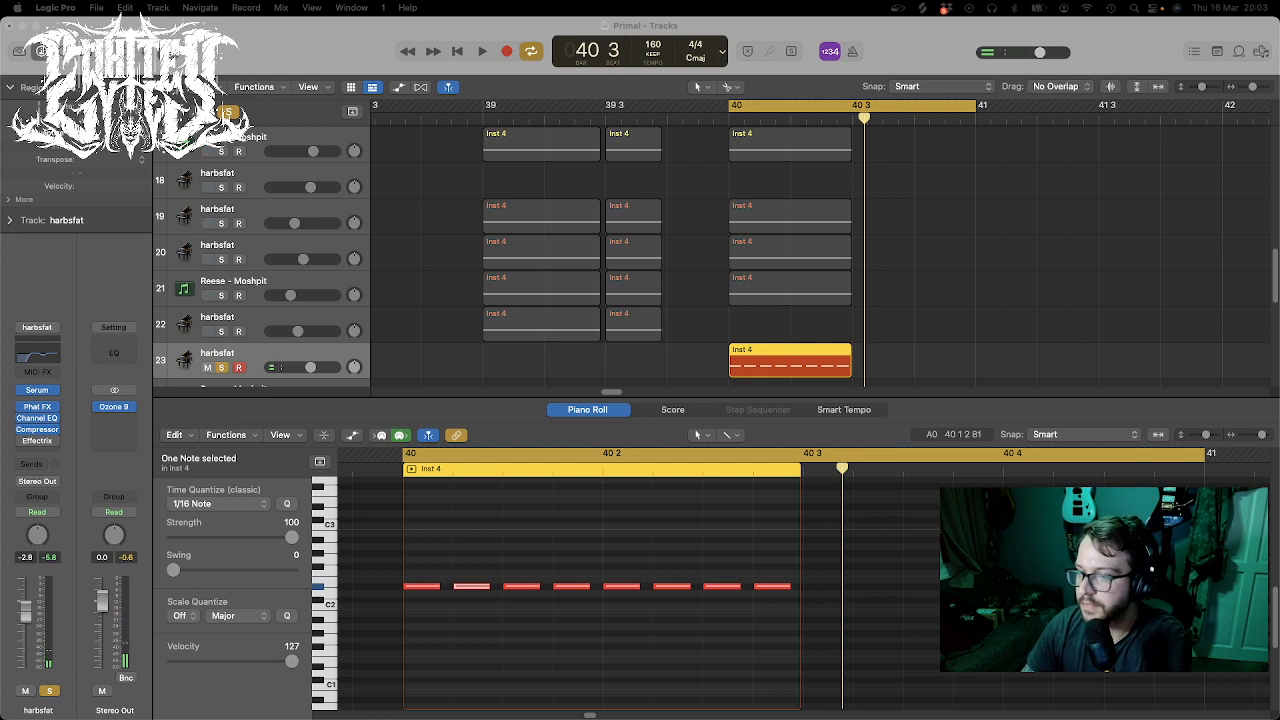
- Delete the second D#2 note in the track 23 region, lengthen the first note to fill the gap, and audition the result
click(471, 623)
key(Delete)
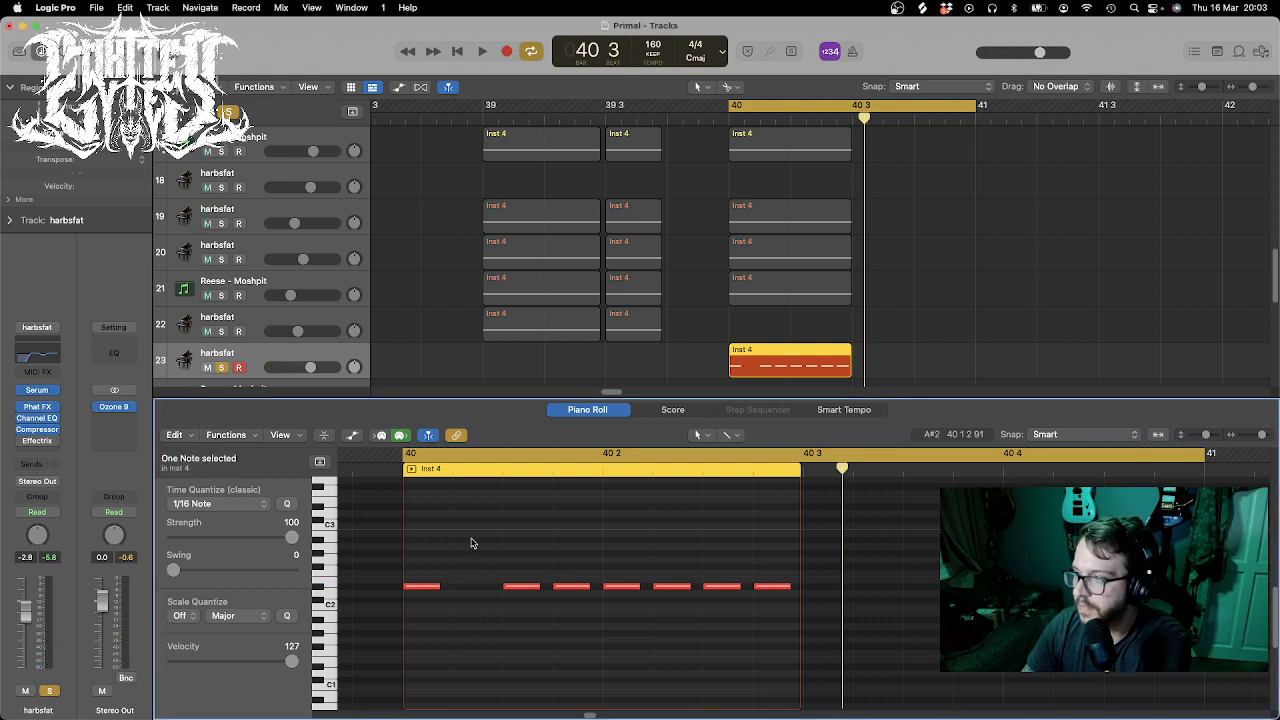
drag(437, 587, 489, 598)
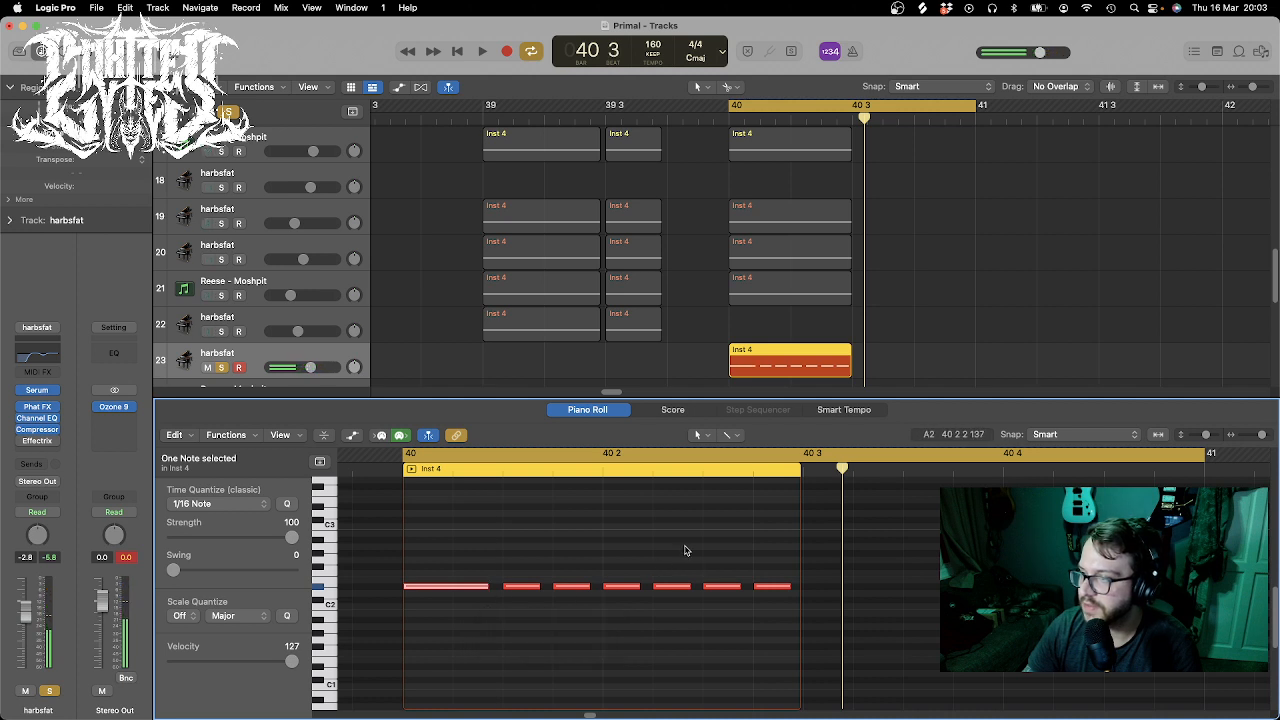
key(space)
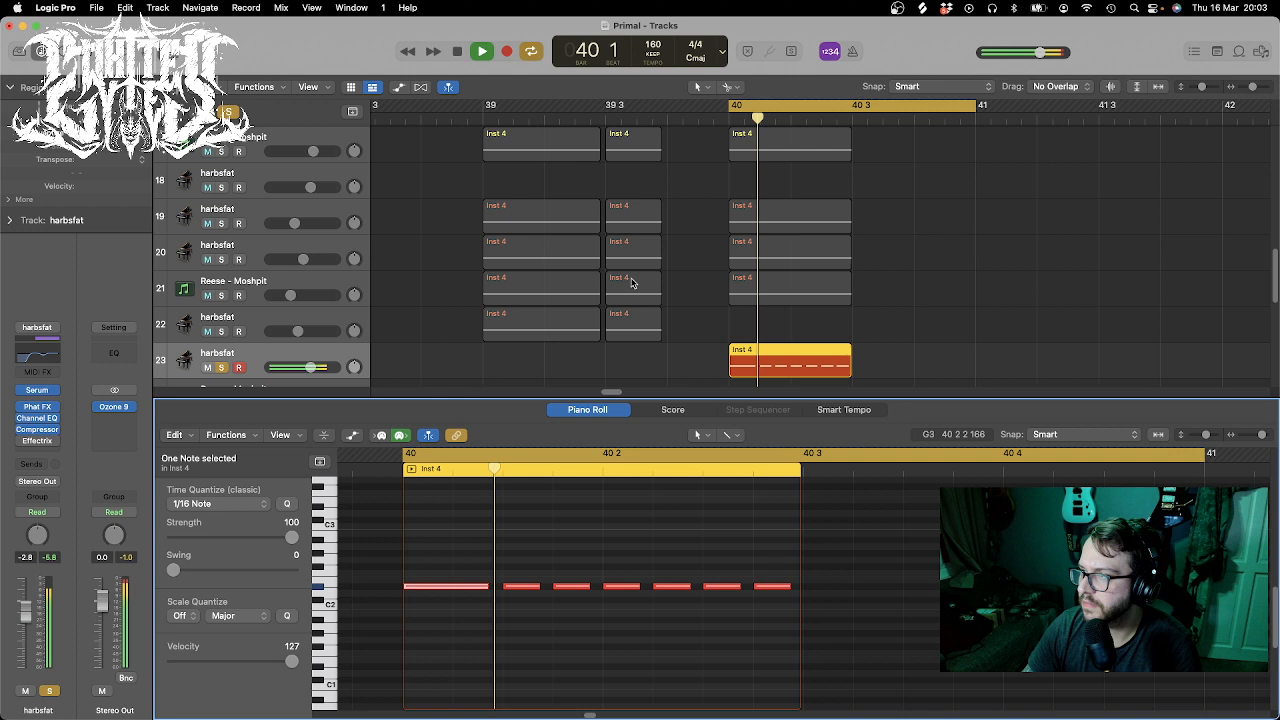
key(space)
- Load the longun channel strip setting on harbsfat track 23 and audition the bar 40 pattern with it
scroll(843, 286, down, 3)
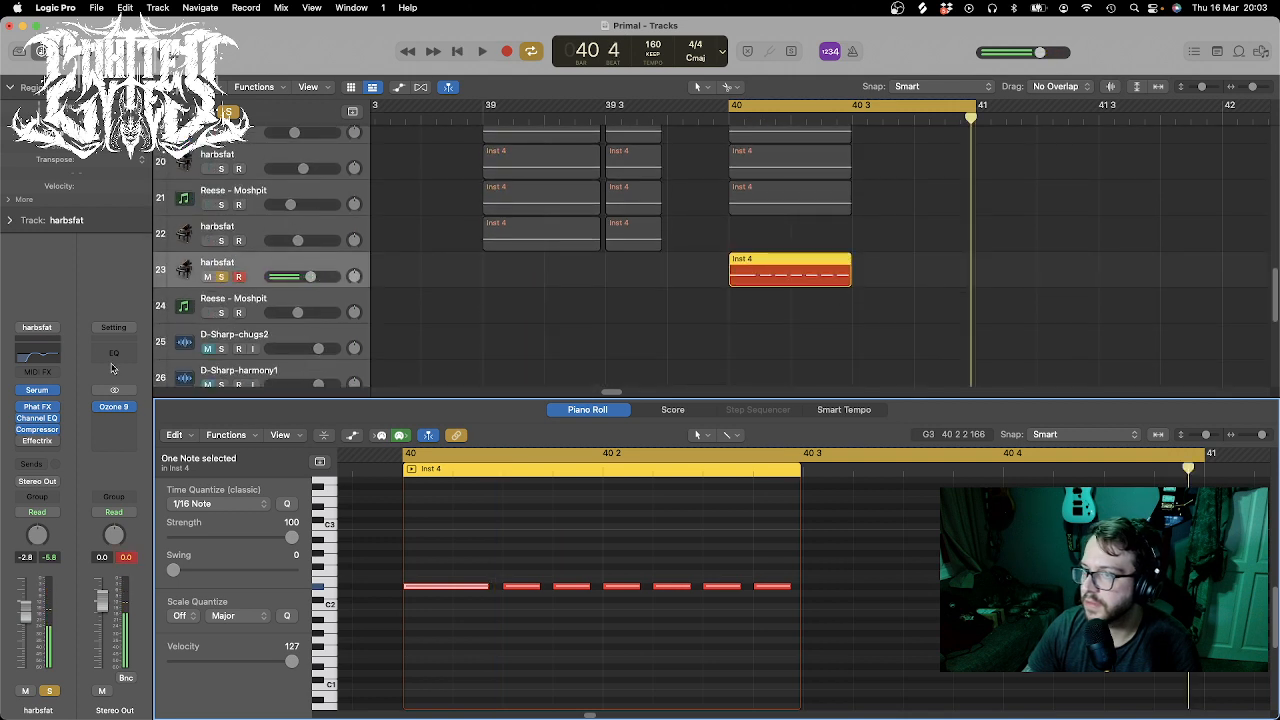
click(50, 328)
click(72, 349)
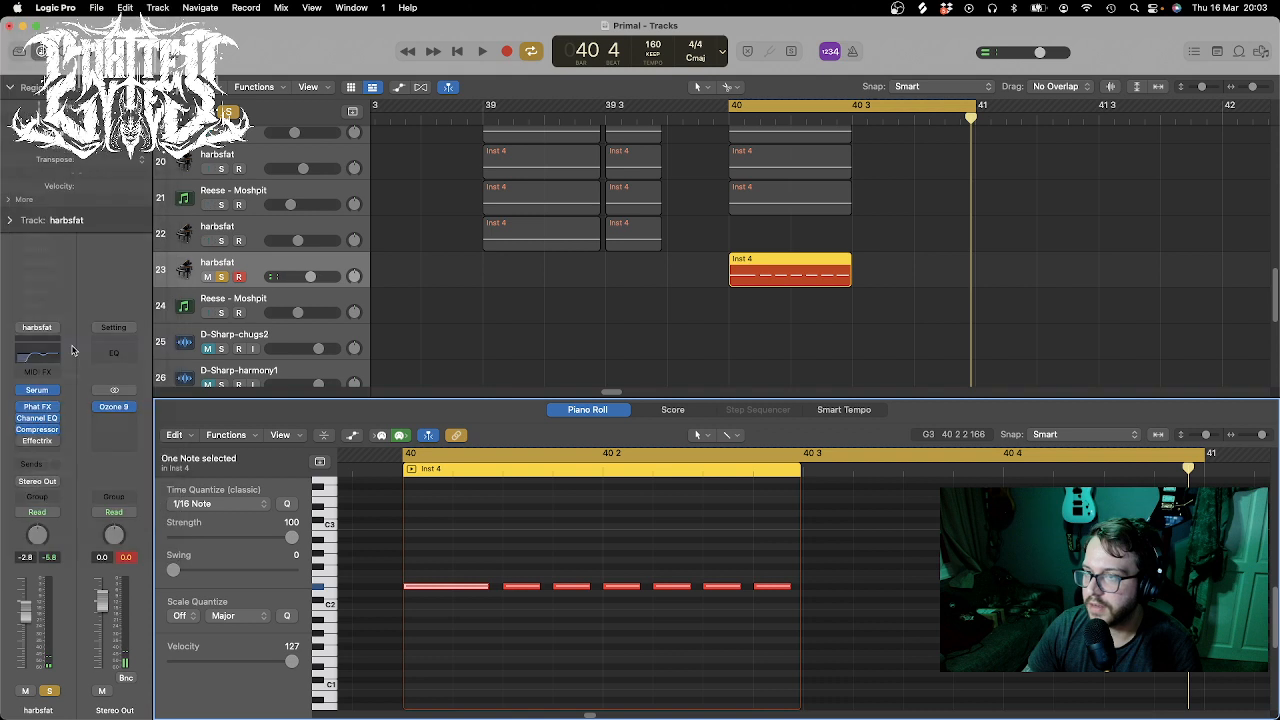
key(space)
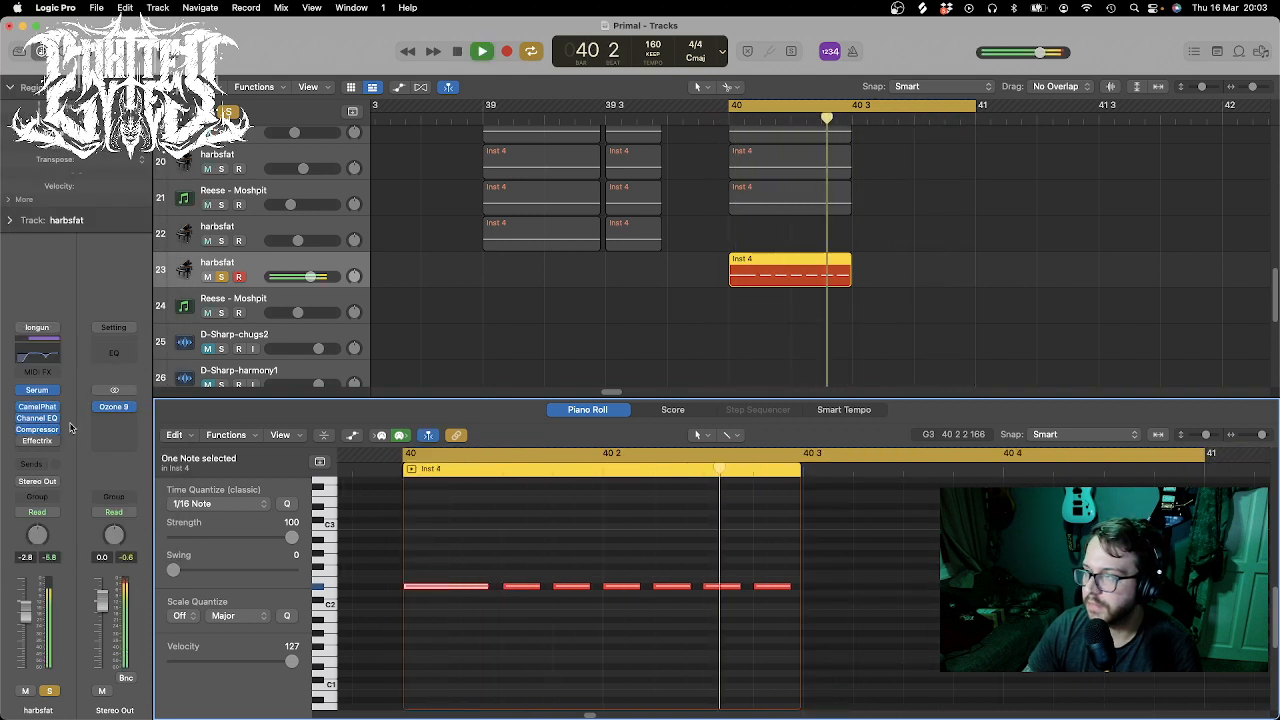
key(space)
key(space)
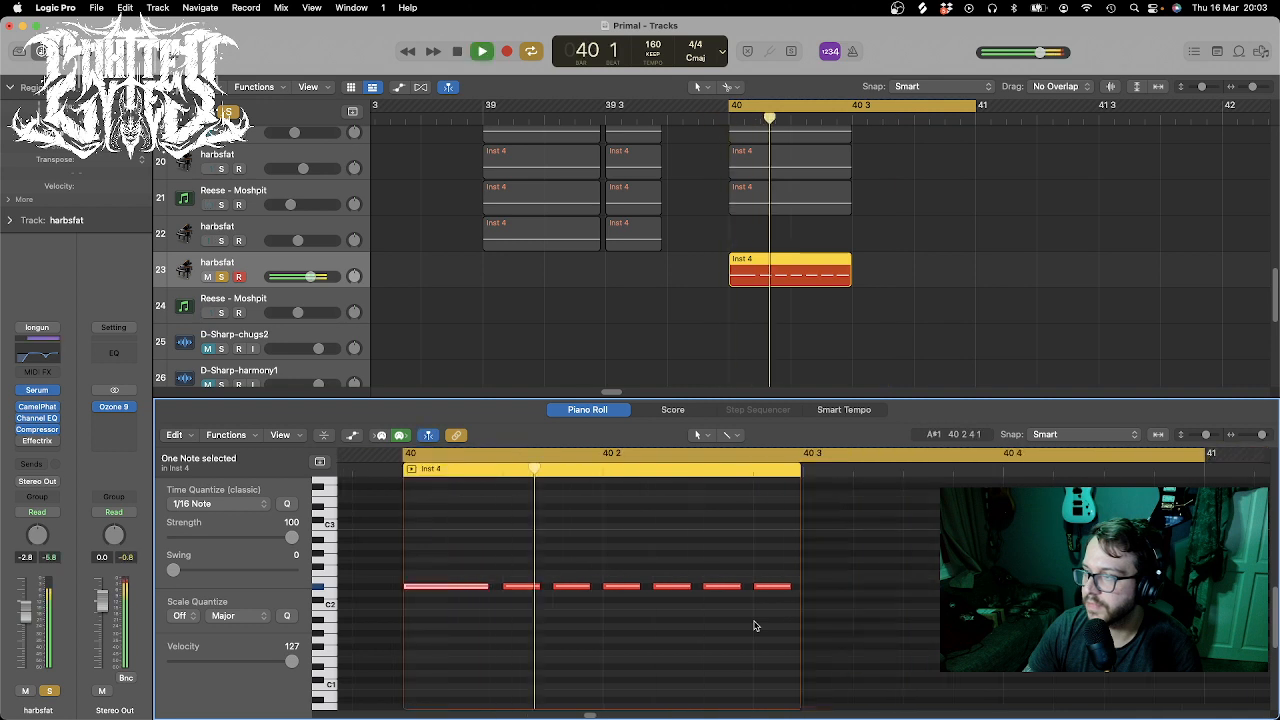
key(space)
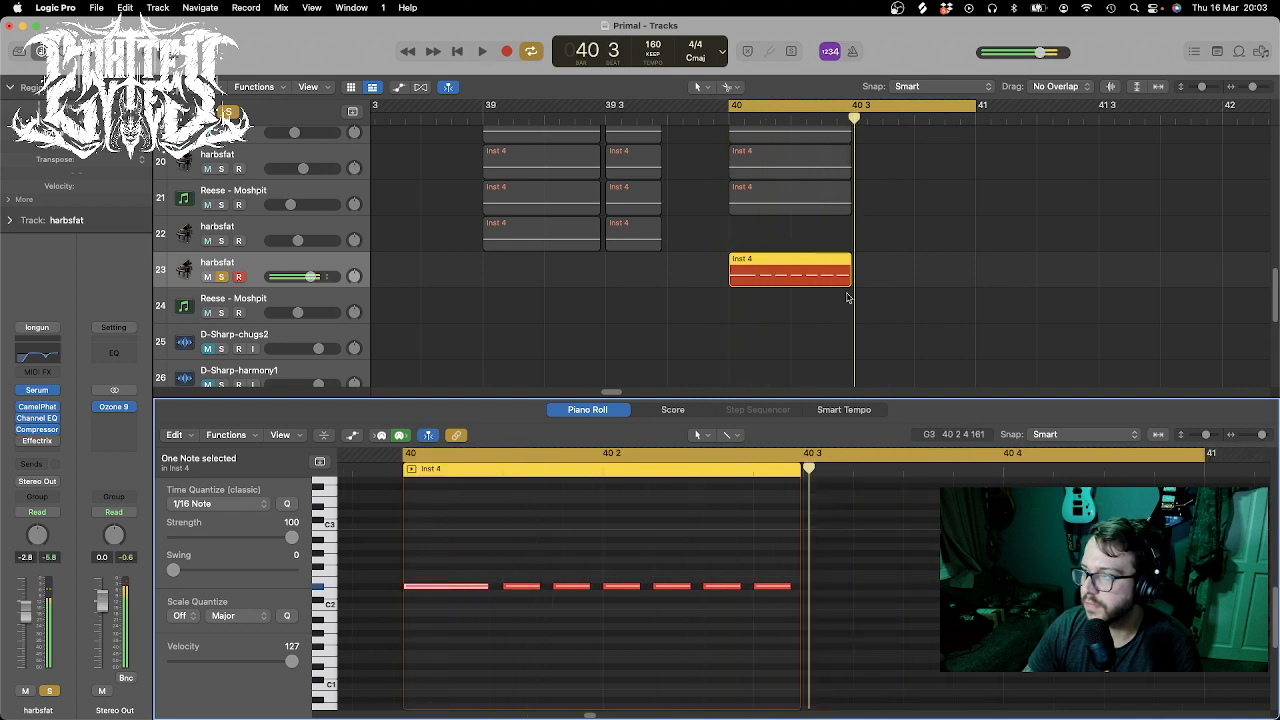
- Remove the empty part of the track 23 region beyond 40 3
key(super+z)
click(732, 89)
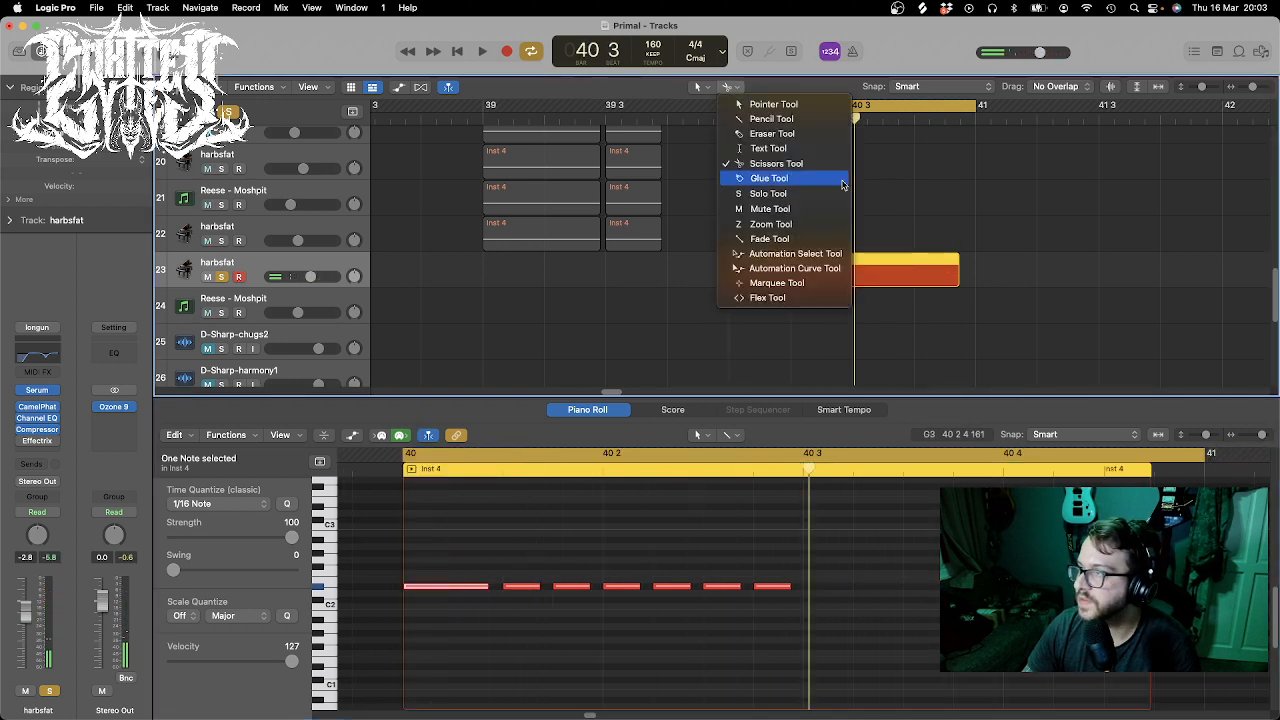
click(1207, 223)
drag(1253, 88, 1258, 88)
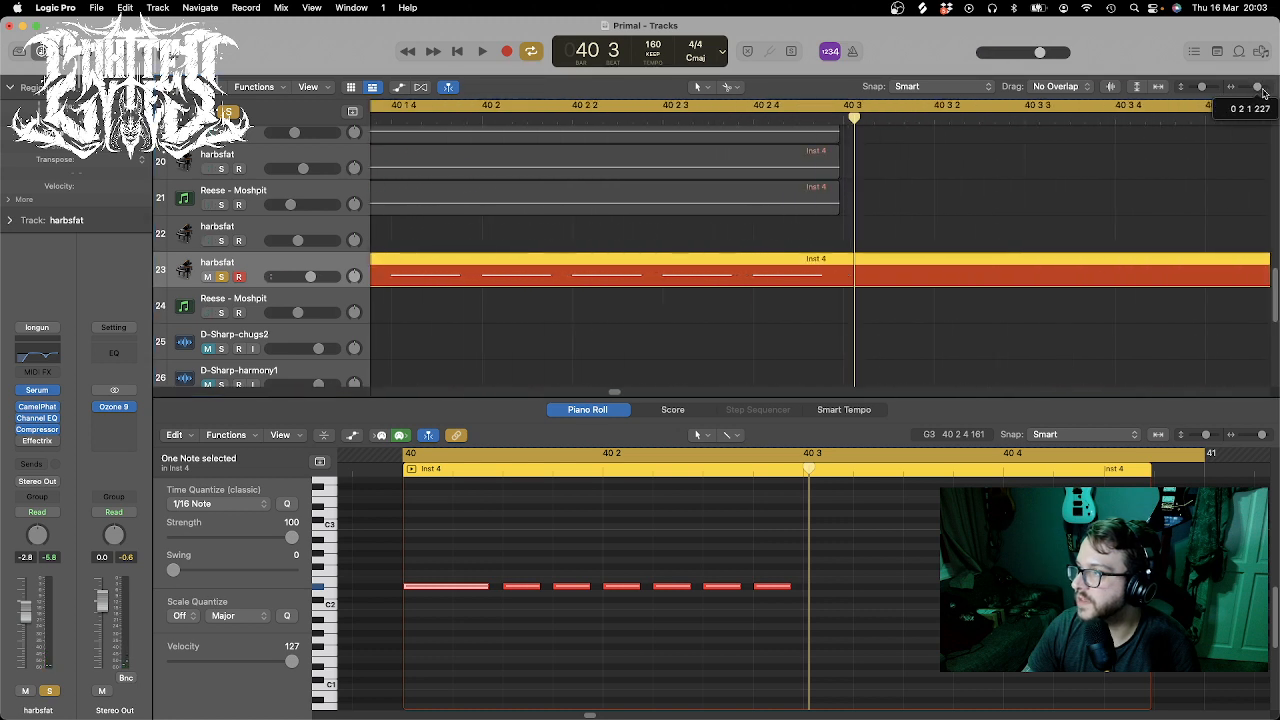
super+click(843, 268)
drag(1108, 330, 993, 249)
key(Delete)
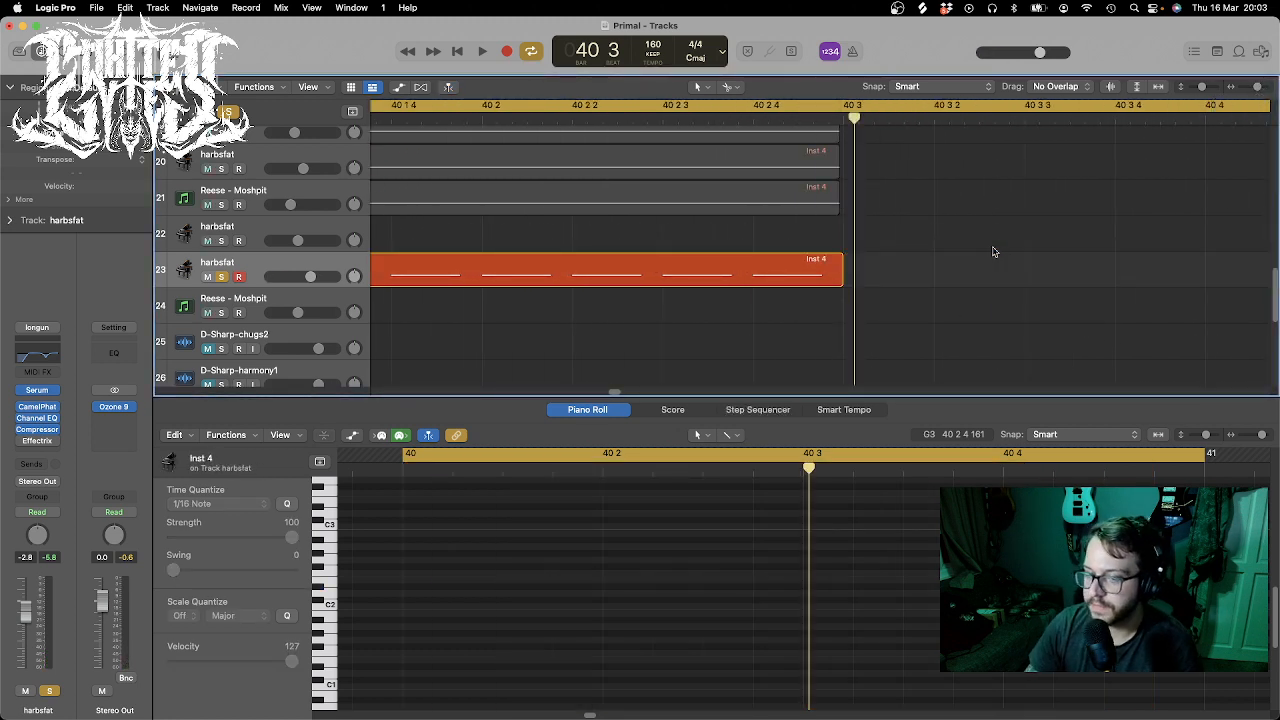
- Paste a copy of the track 23 region at 40 3 so the pattern runs to bar 41, and turn off the track's solo
drag(1258, 88, 1253, 88)
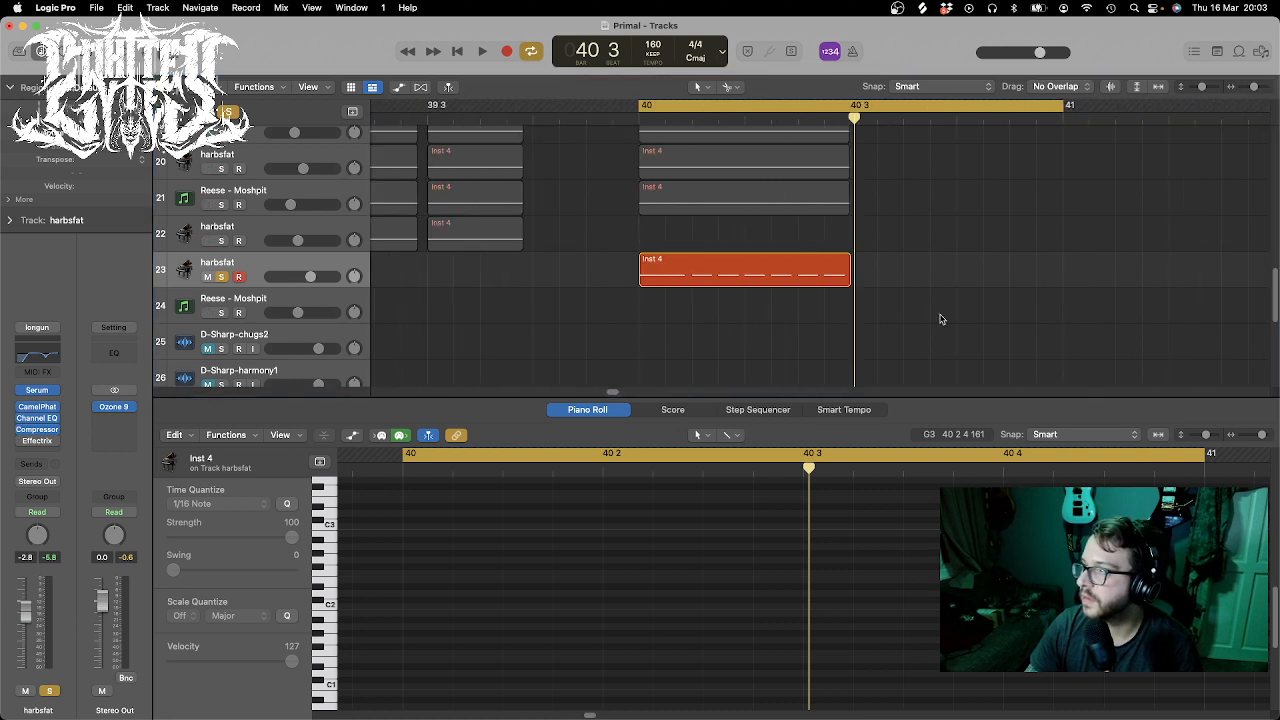
key(super+v)
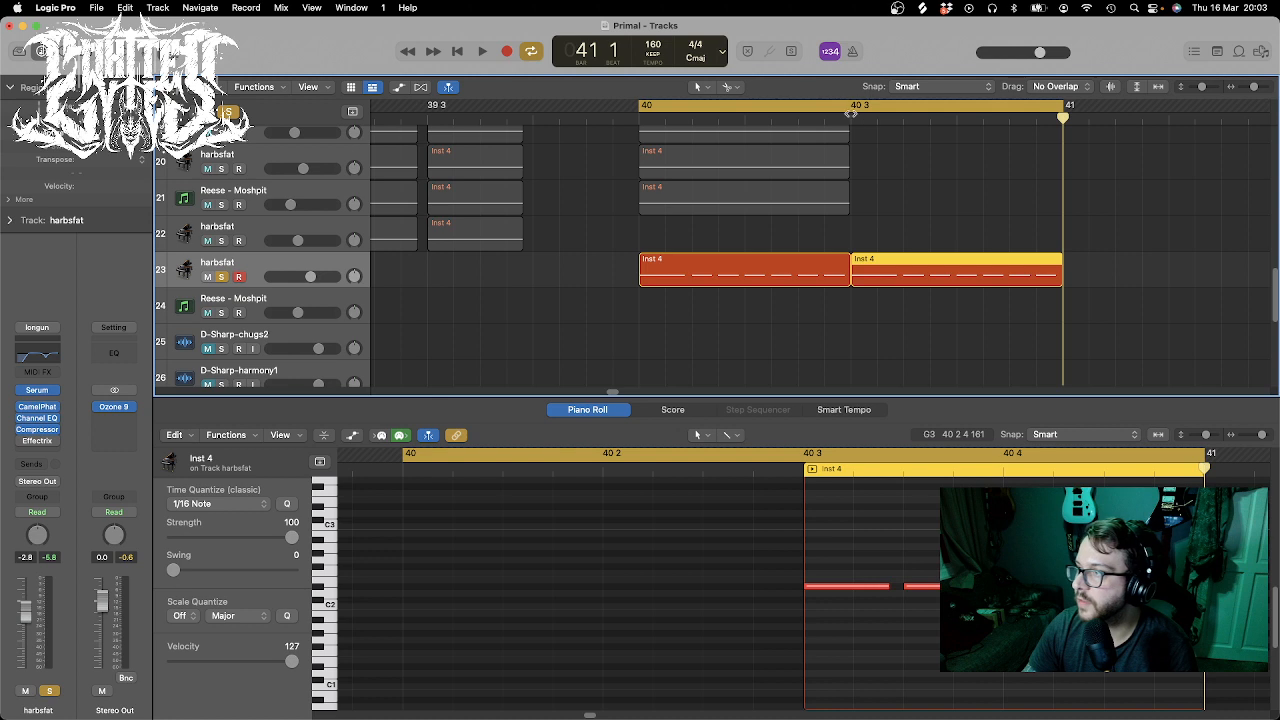
click(222, 277)
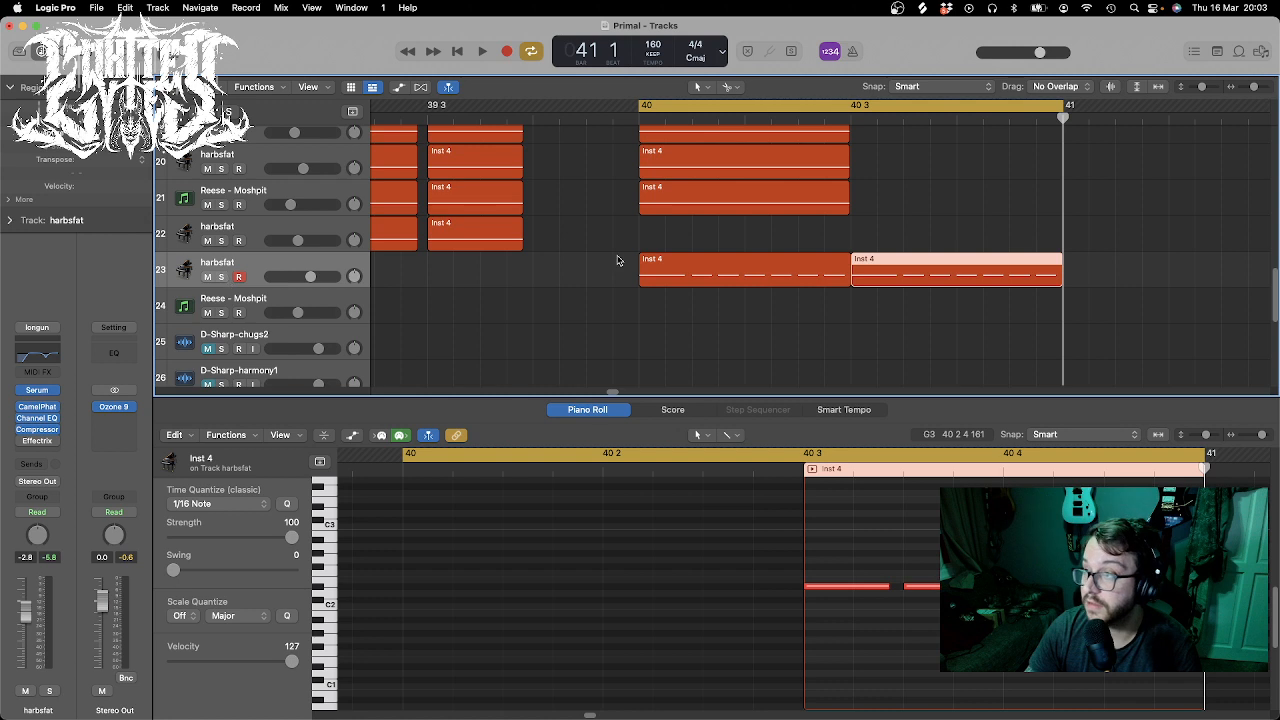
- Delete the bar 40 regions on tracks 17, 19, 20 and 21
scroll(617, 260, up, 3)
drag(903, 332, 700, 146)
key(Delete)
- Copy both bar 40 regions of track 23 onto Reese - Moshpit track 17, starting at bar 40
drag(678, 340, 974, 369)
click(244, 145)
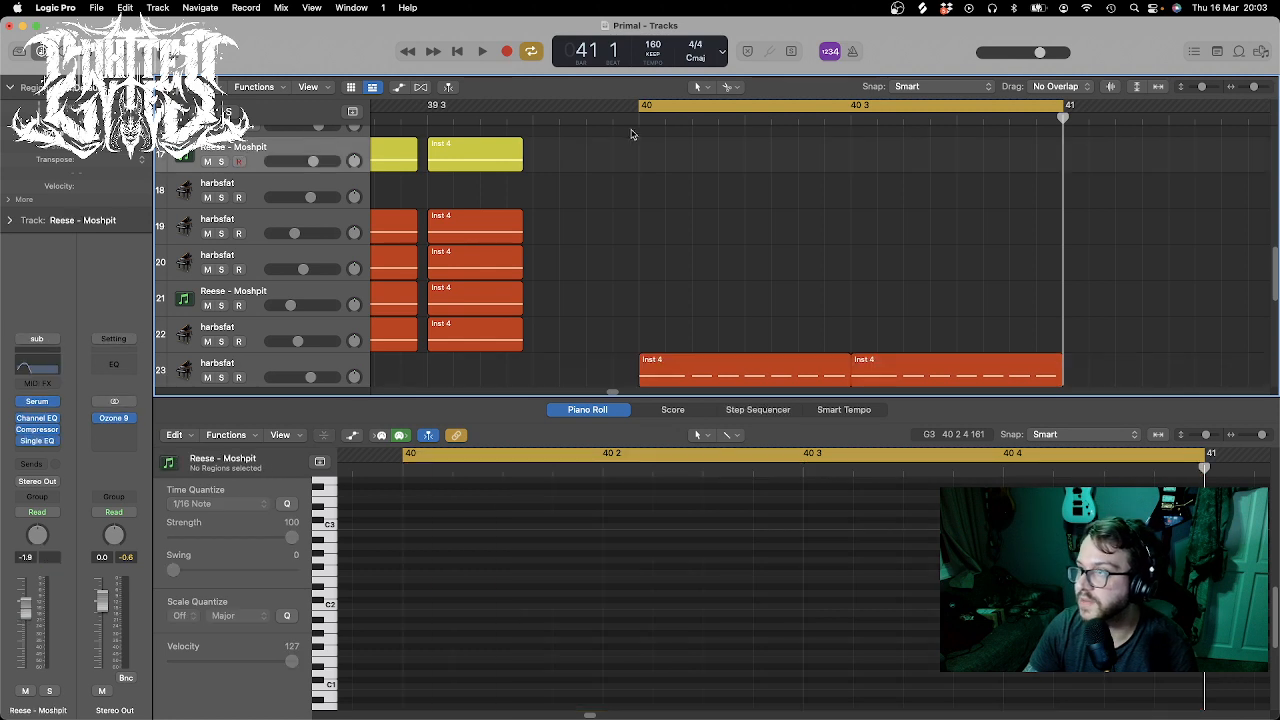
drag(668, 119, 637, 118)
key(super+v)
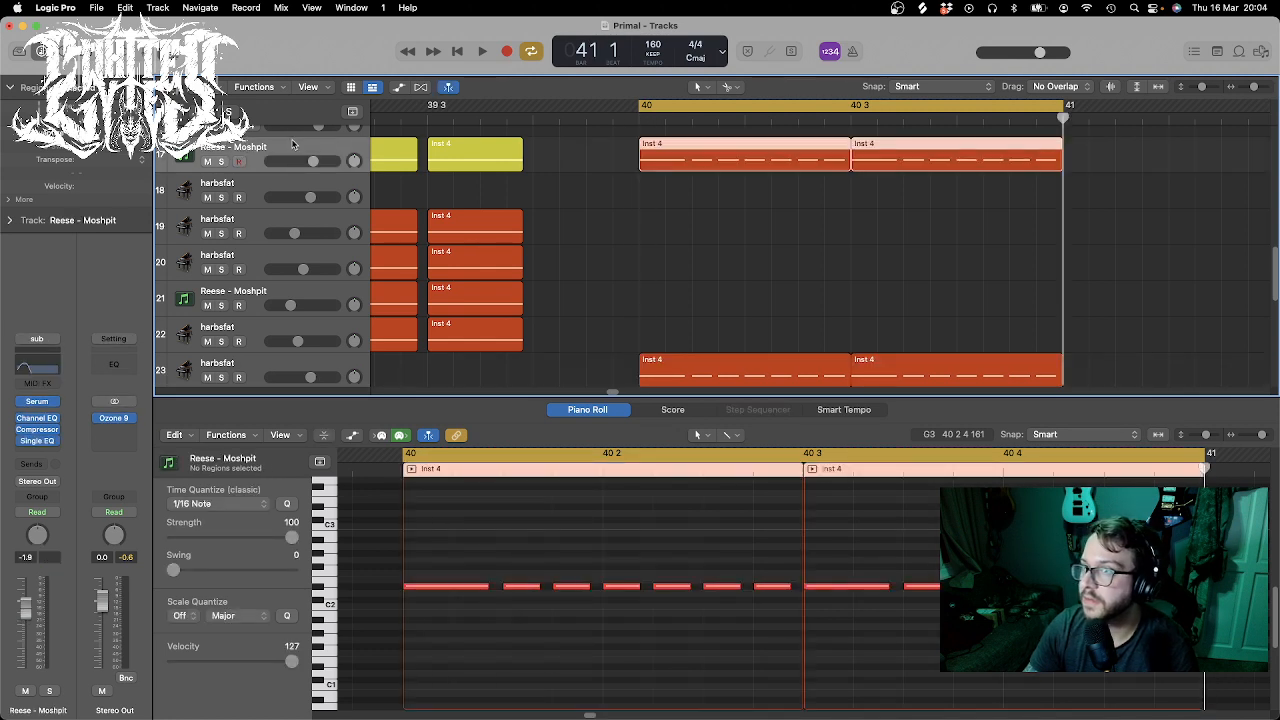
- Rename track 17 as SUB and clear the region selection
double_click(250, 148)
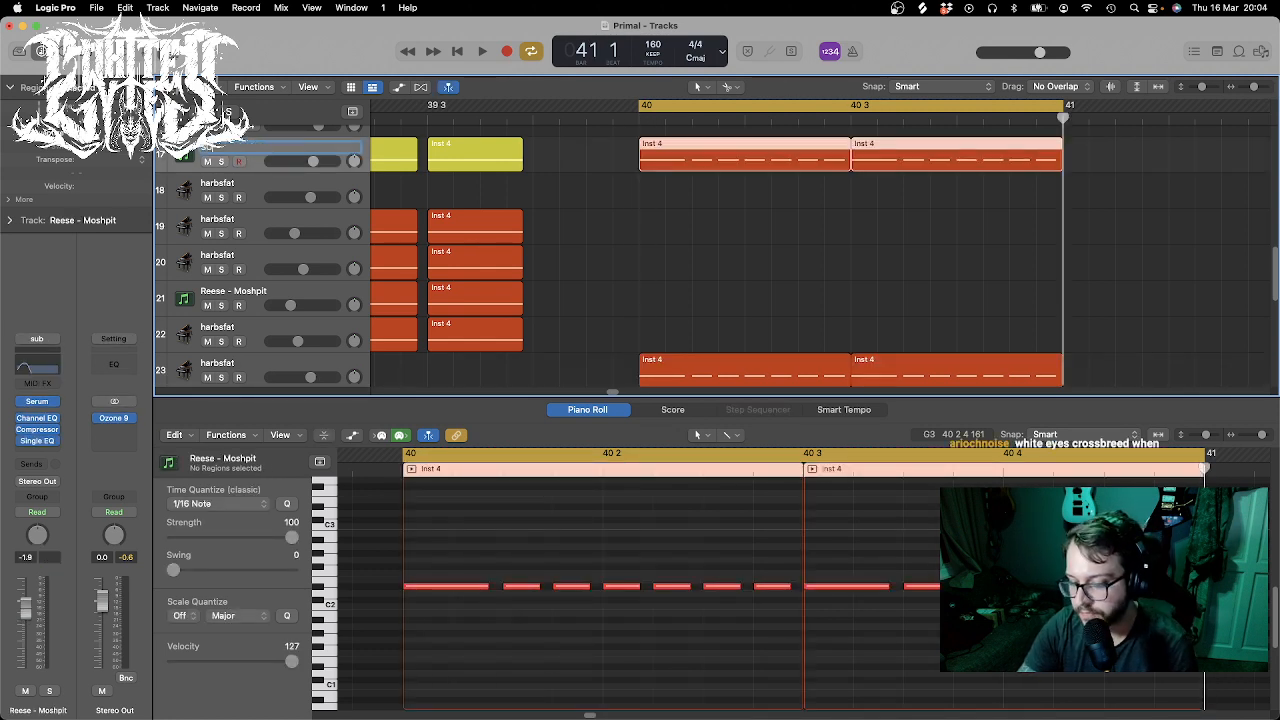
key(Return)
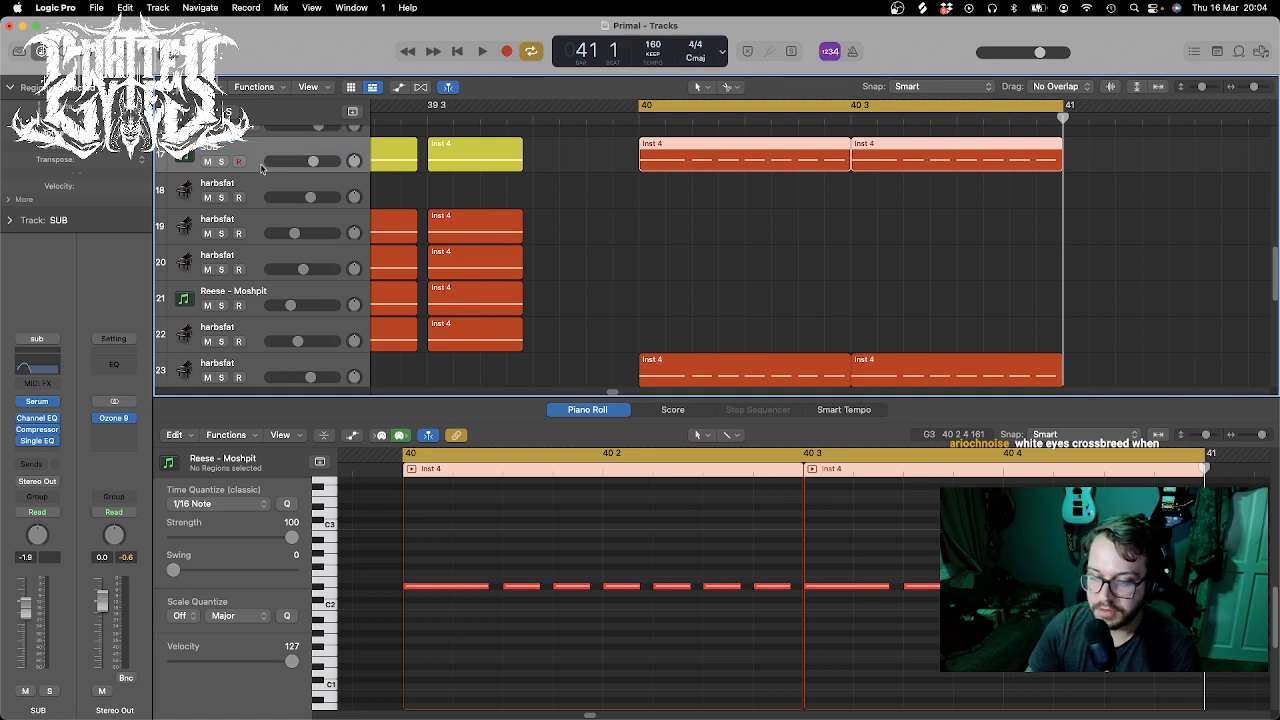
click(865, 281)
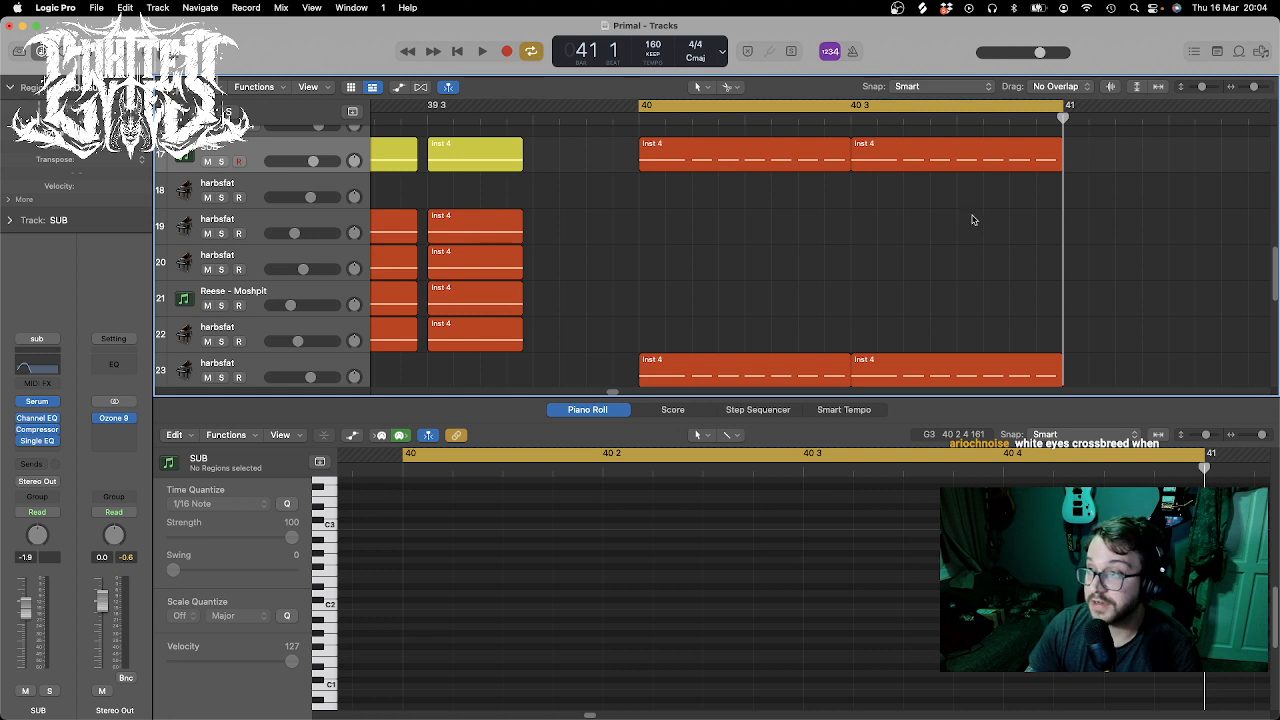
- Color the two bar 40 regions on the SUB track yellow
drag(976, 212, 748, 158)
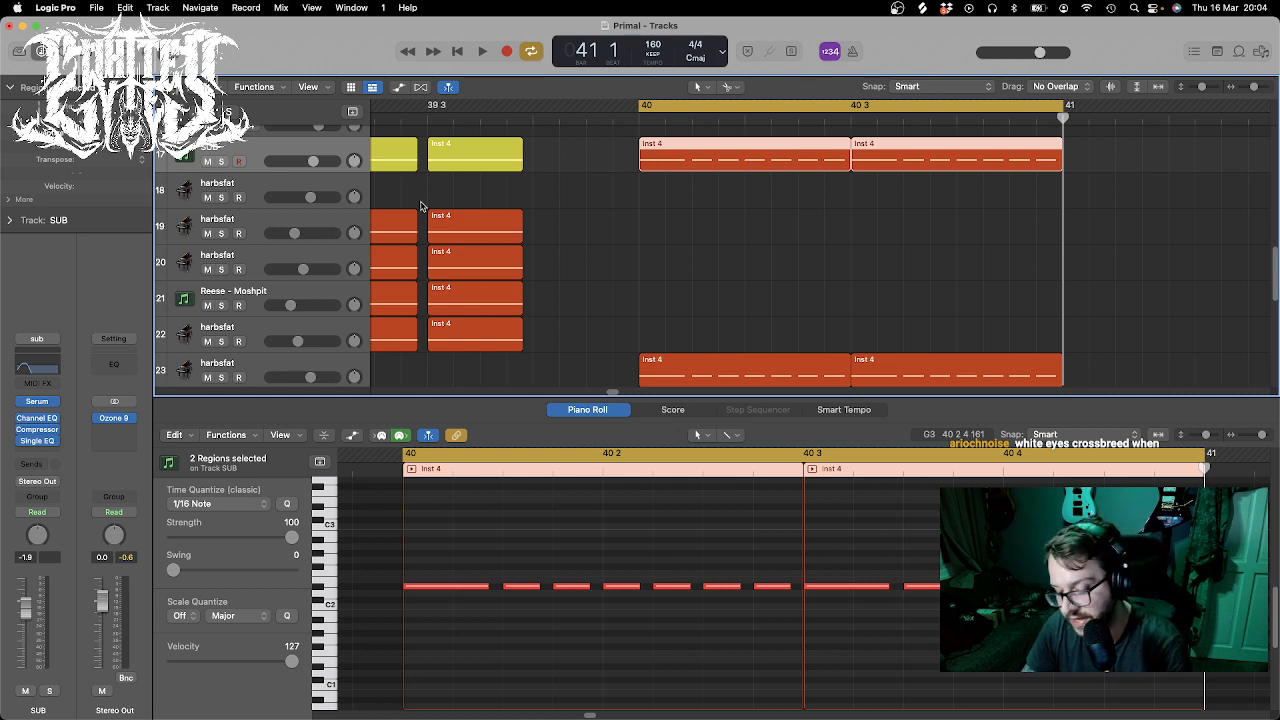
key(alt+c)
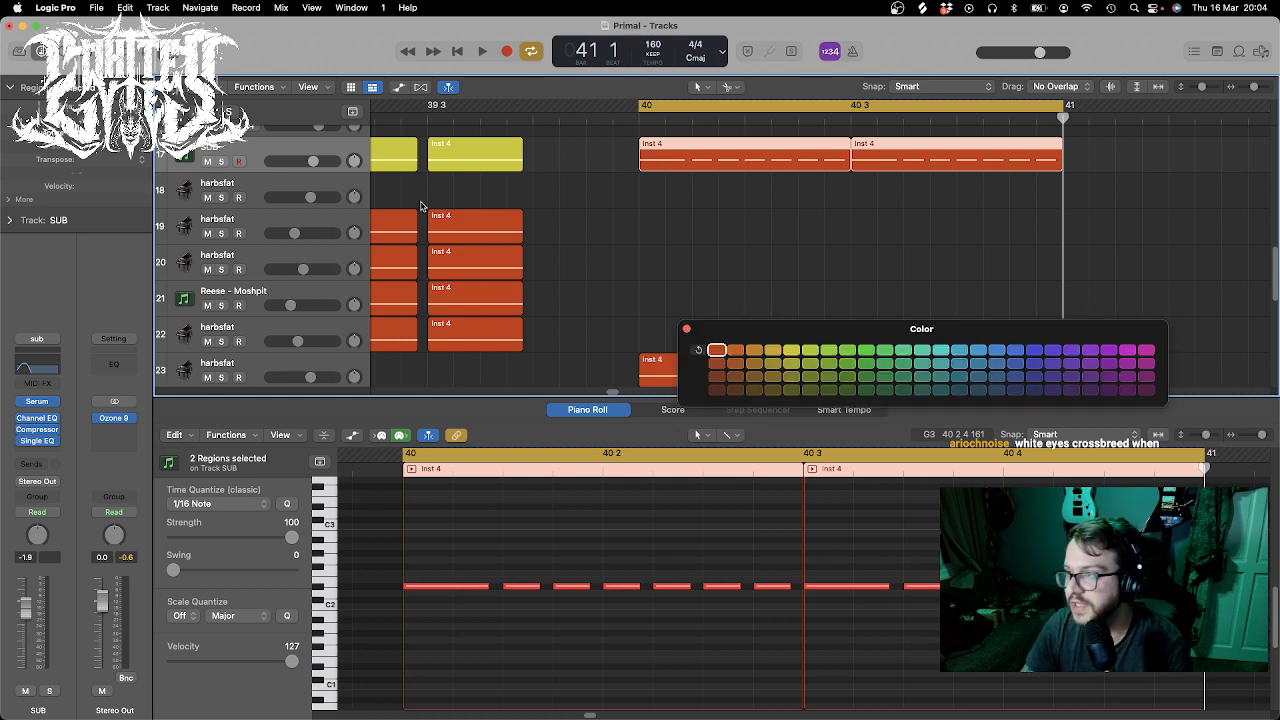
click(791, 350)
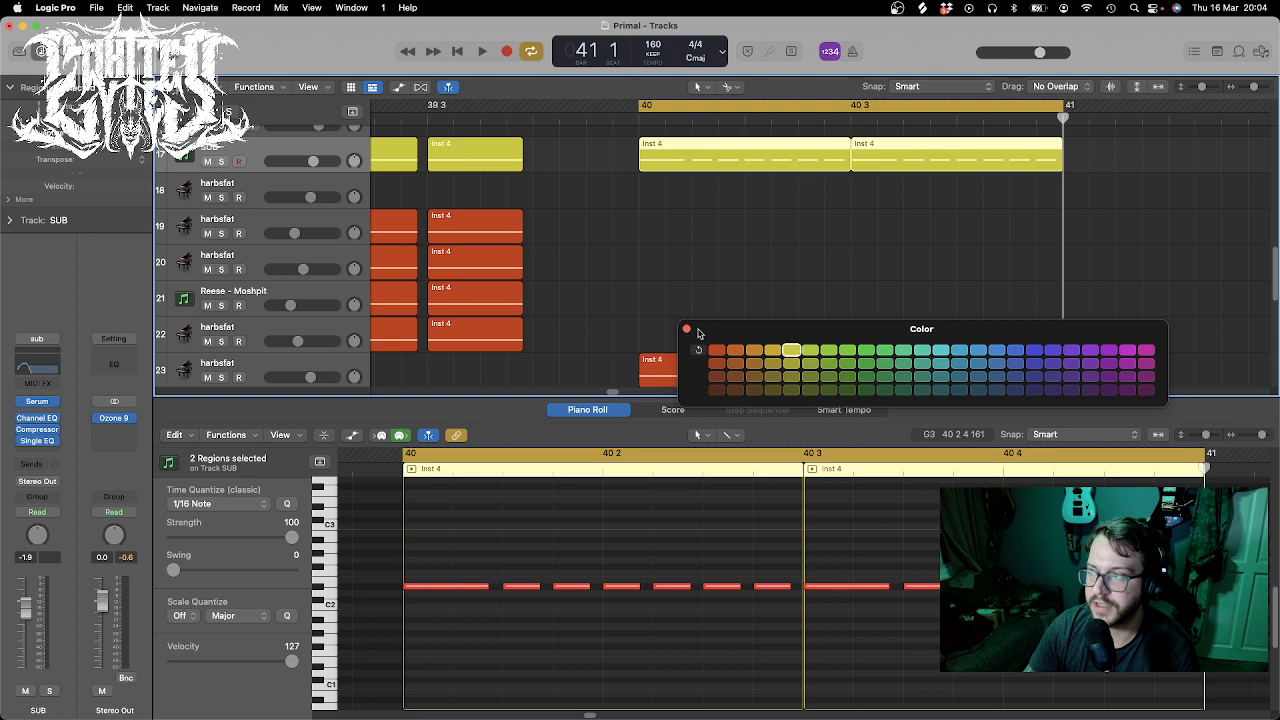
click(687, 330)
click(686, 284)
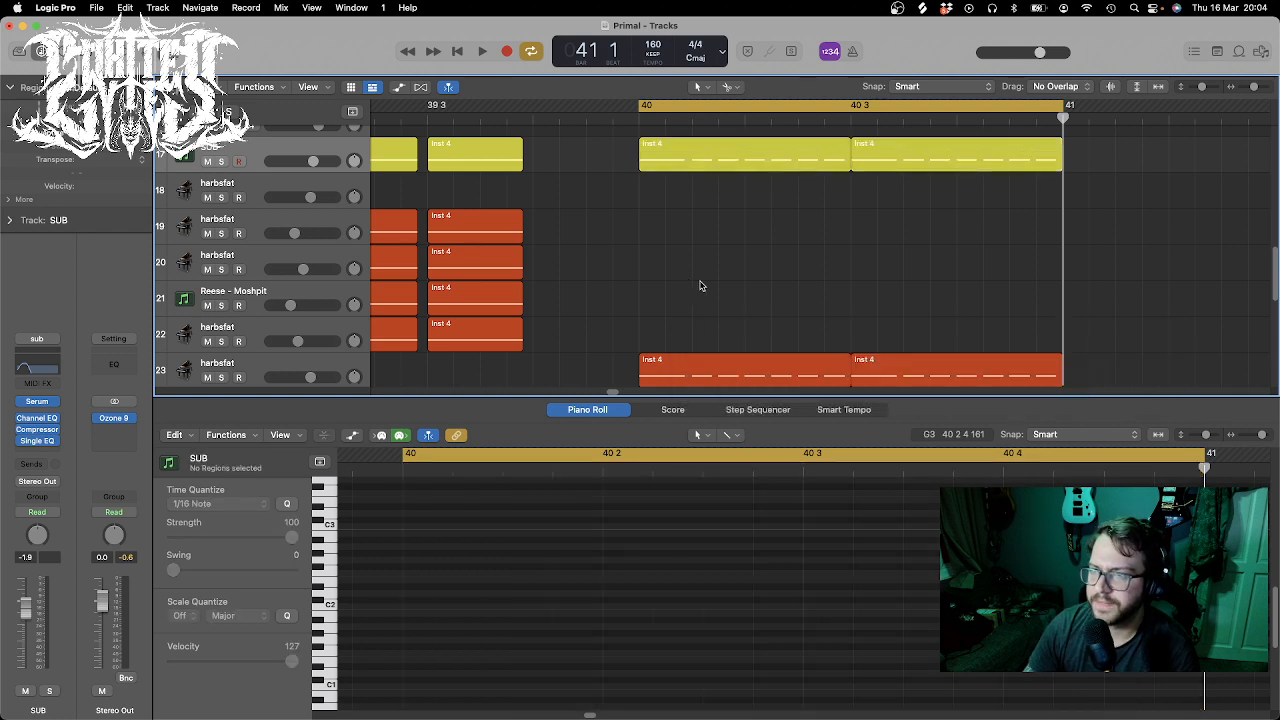
- Audition the bar 40 loop with the SUB and harbsfat track 23 patterns playing together
scroll(700, 286, down, 1)
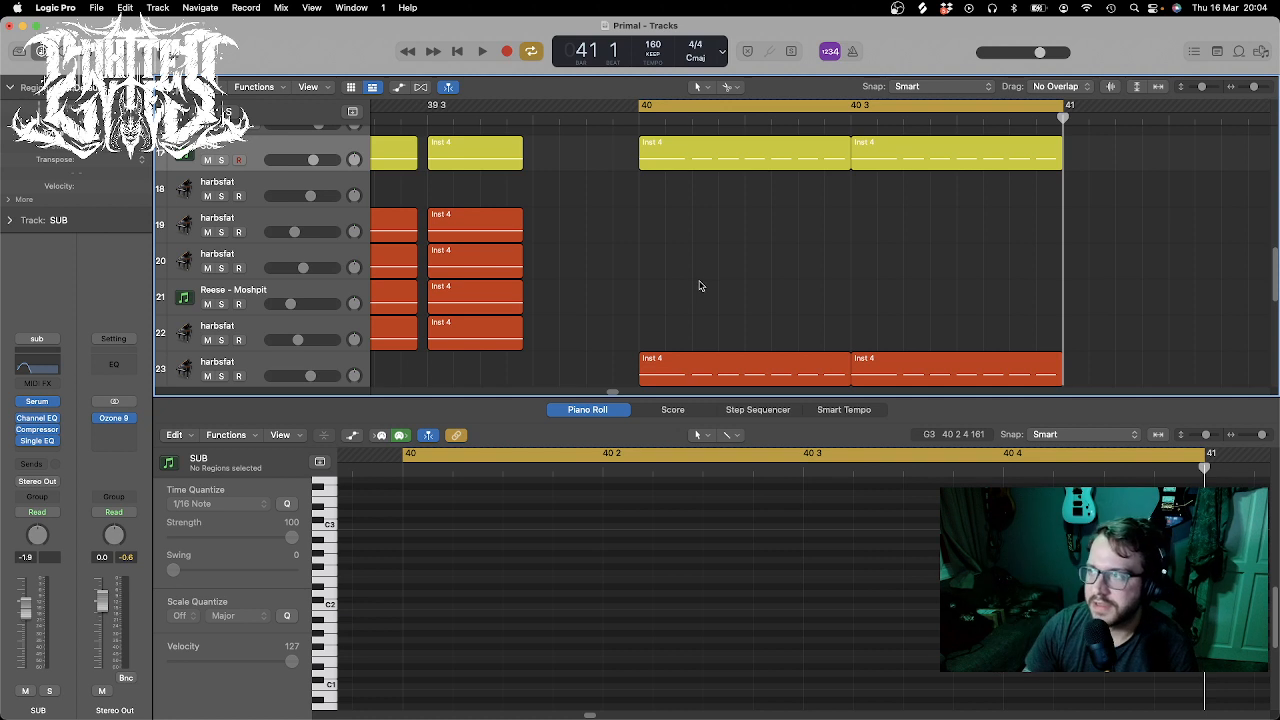
scroll(695, 263, down, 1)
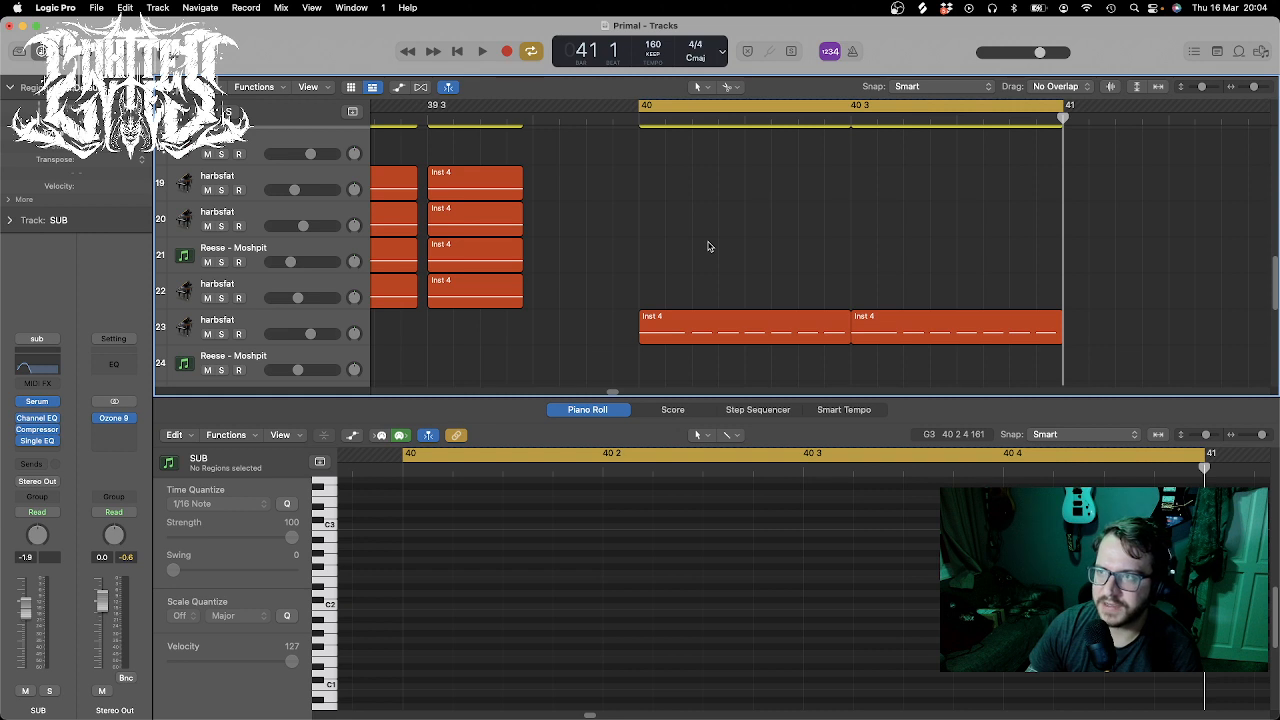
scroll(708, 246, down, 1)
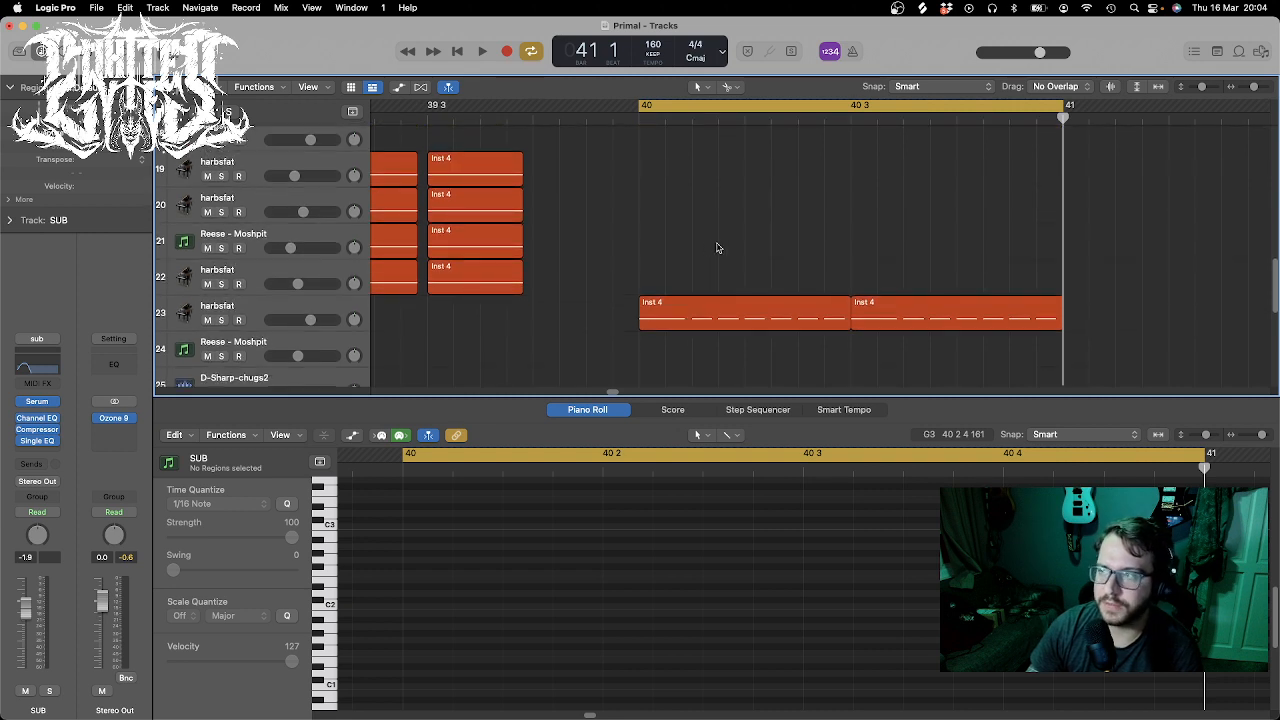
key(space)
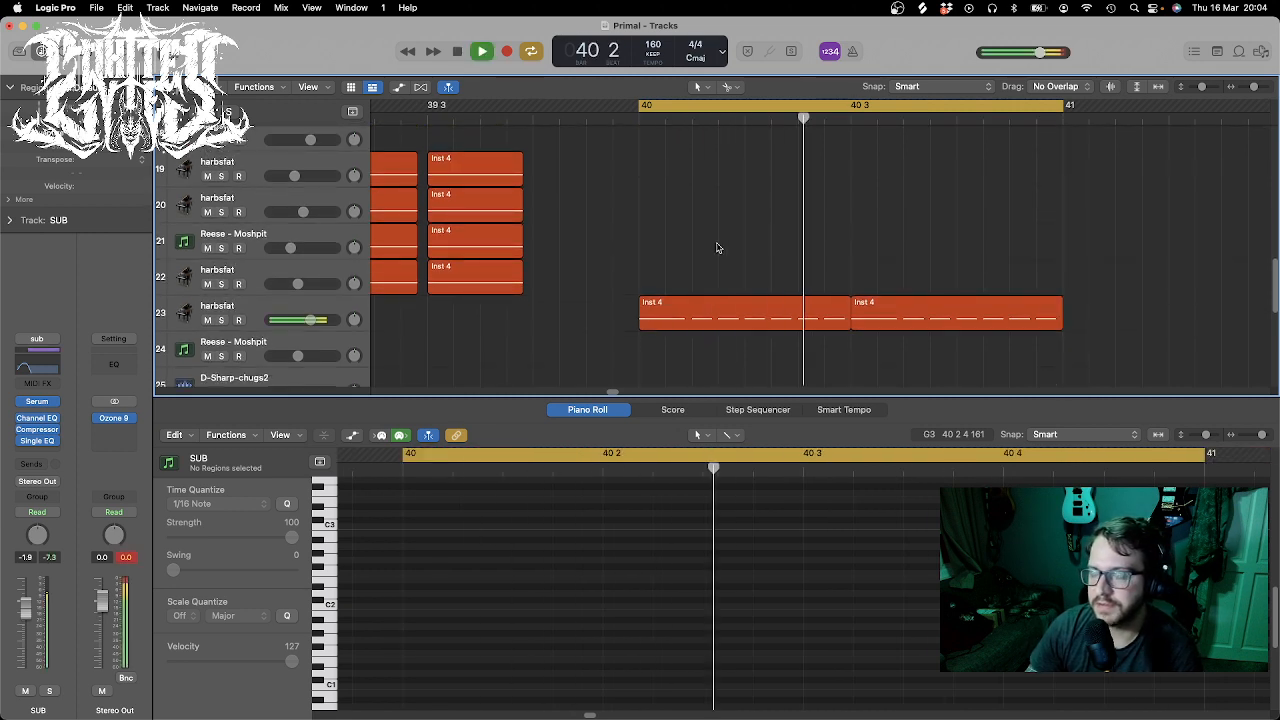
scroll(809, 243, up, 5)
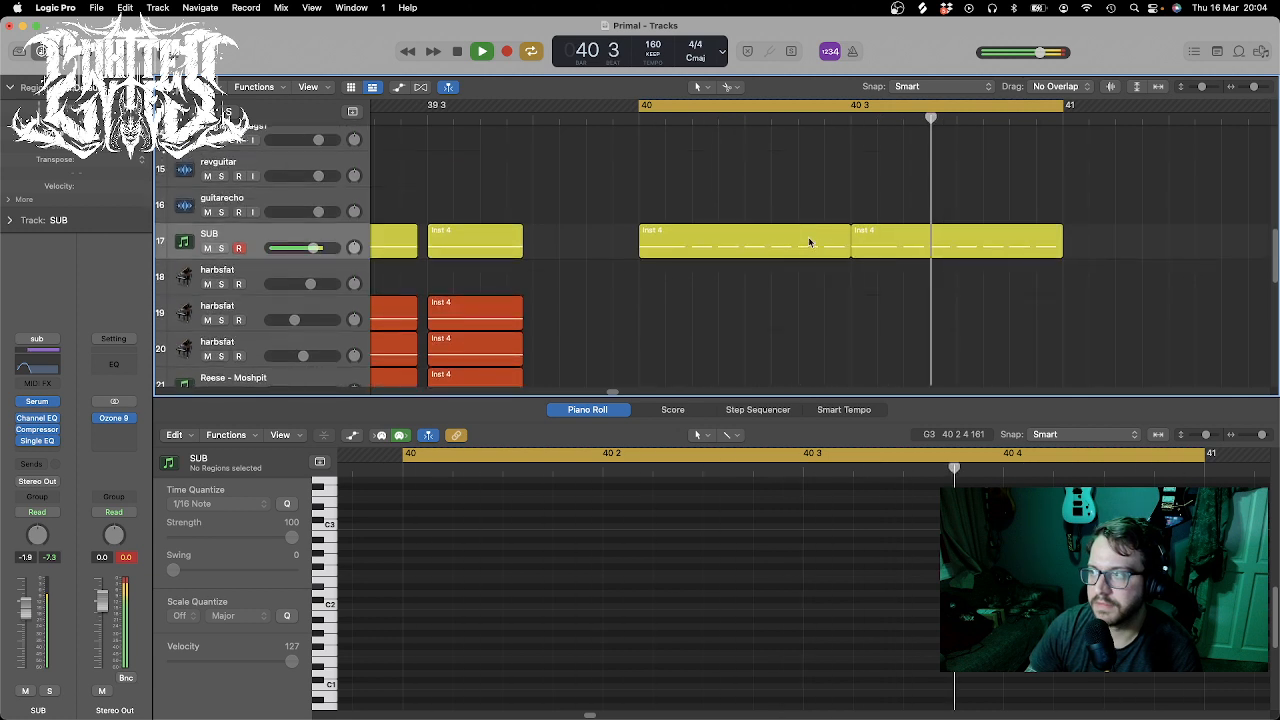
scroll(809, 243, down, 6)
key(space)
- Select the six short notes in the first track 23 region, and set that track's Serum Env 1 release to 26 ms
drag(684, 228, 1000, 322)
drag(520, 556, 771, 620)
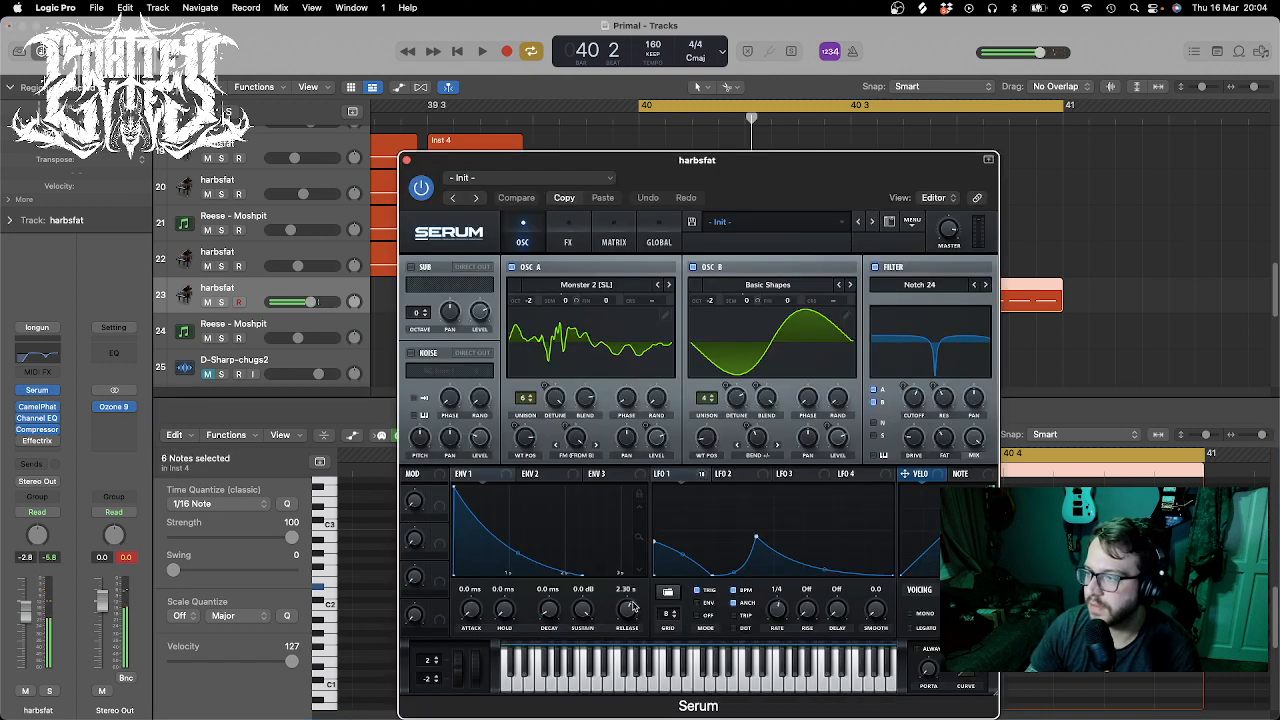
mouse_move(631, 607)
mouse_down()
mouse_move(642, 652)
mouse_move(631, 628)
mouse_up()
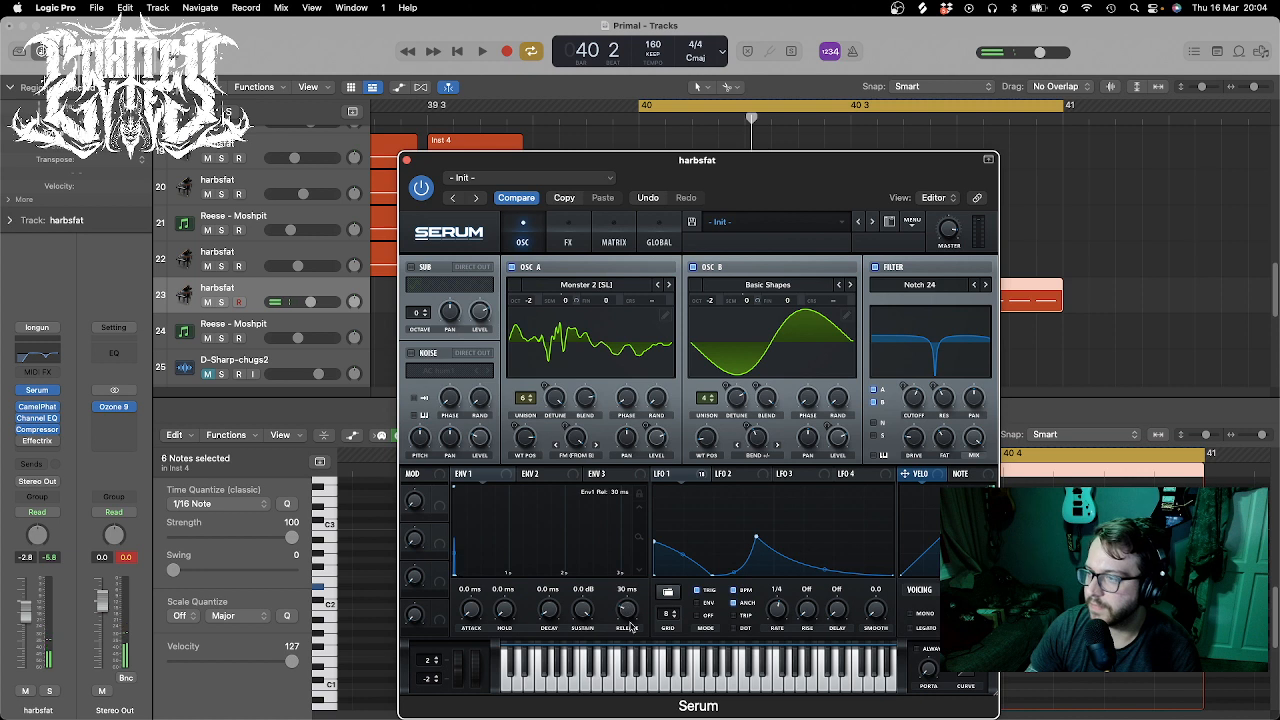
key(space)
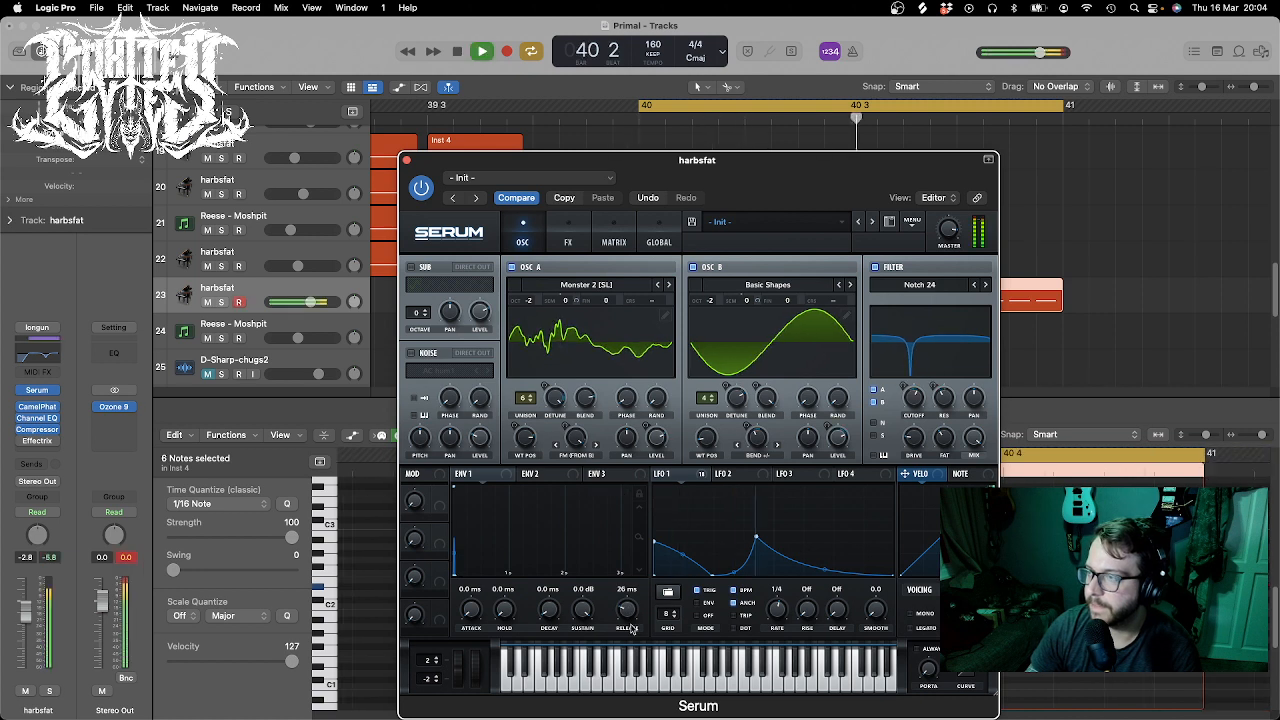
drag(727, 173, 590, 103)
click(268, 89)
key(space)
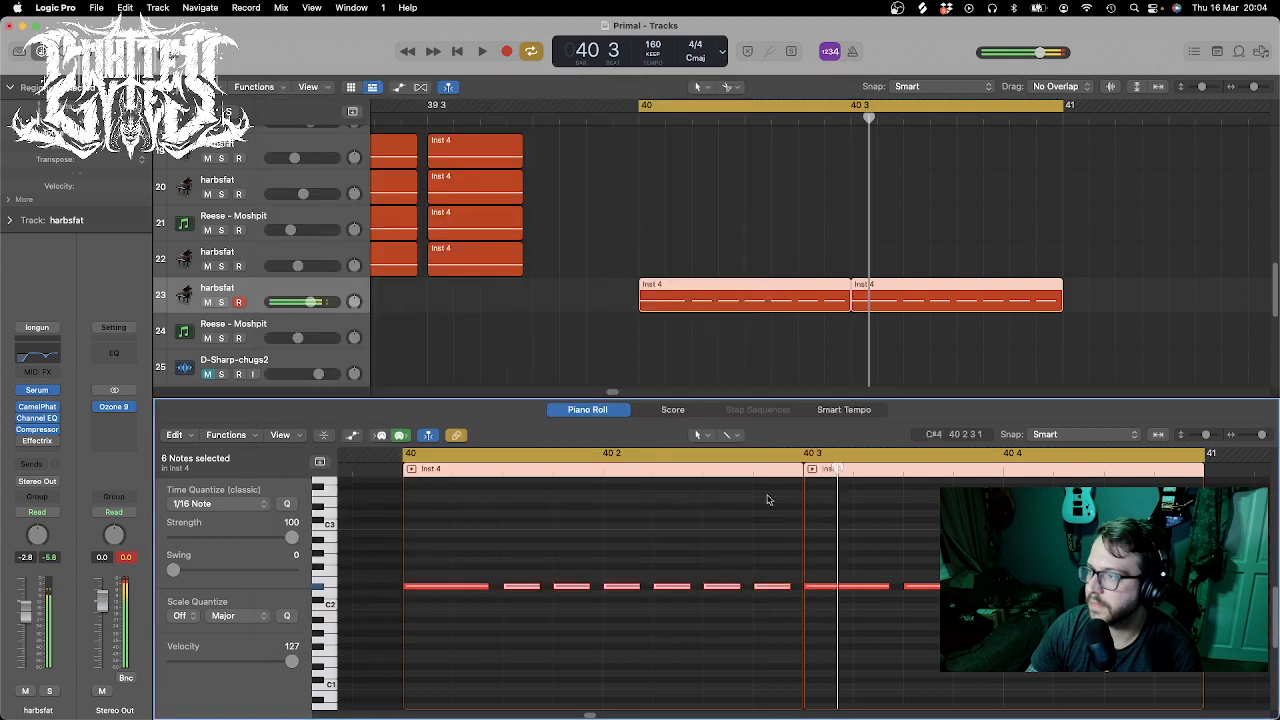
- Quantize the six selected notes in the first track 23 region to 1/8 Triplet (1/12) and play back the loop
drag(522, 558, 535, 577)
drag(780, 637, 780, 637)
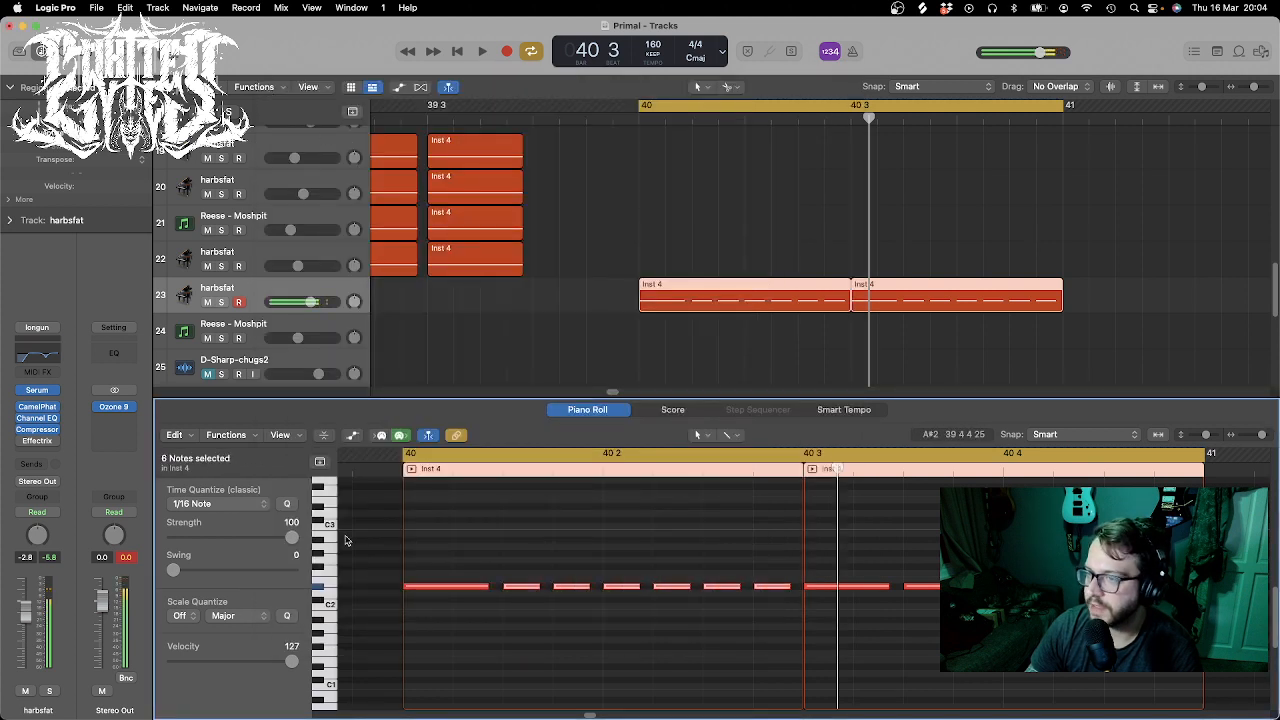
click(258, 502)
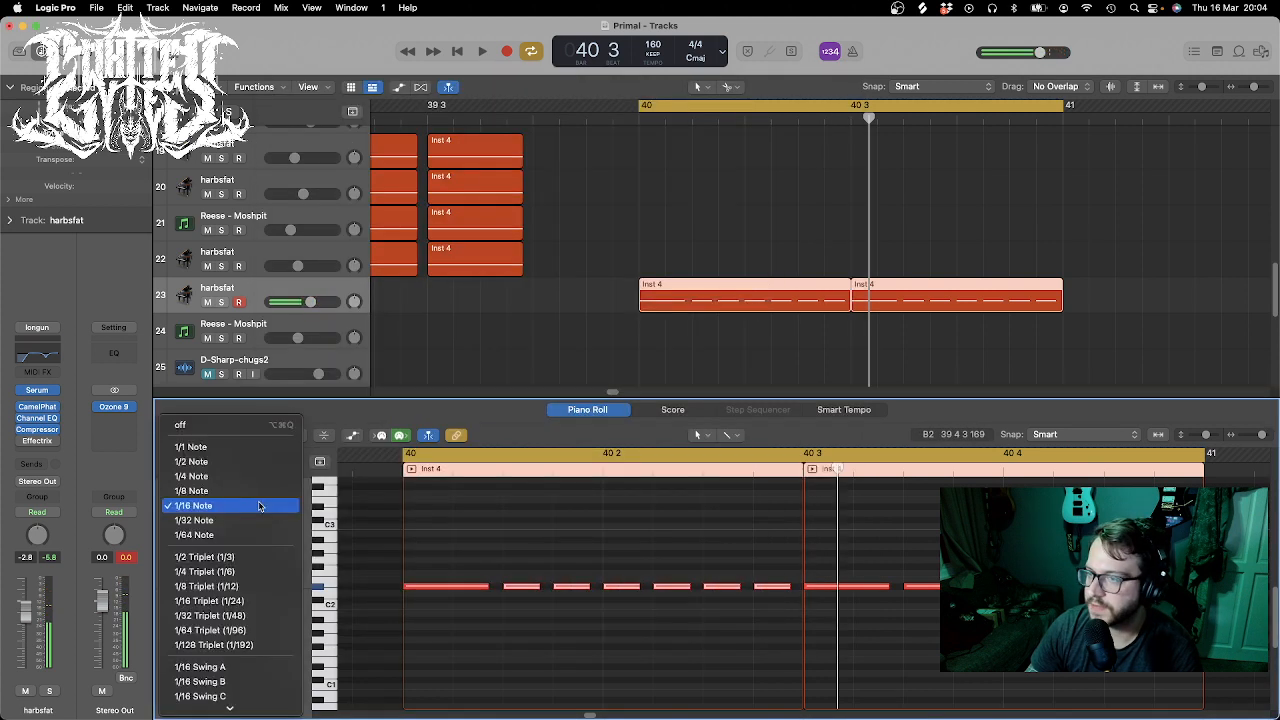
click(250, 586)
key(space)
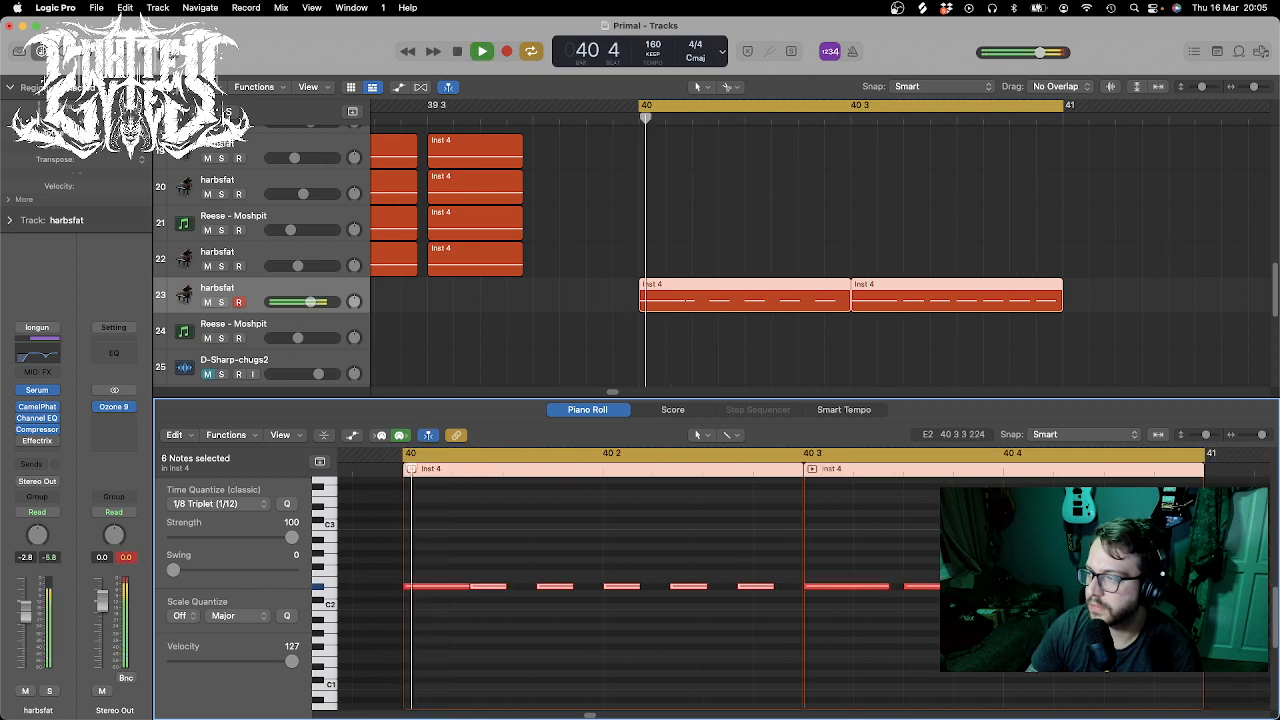
- Stop playback and delete the notes in the second track 23 region, along with the two regions spanning 40 3 to 41
key(space)
key(Delete)
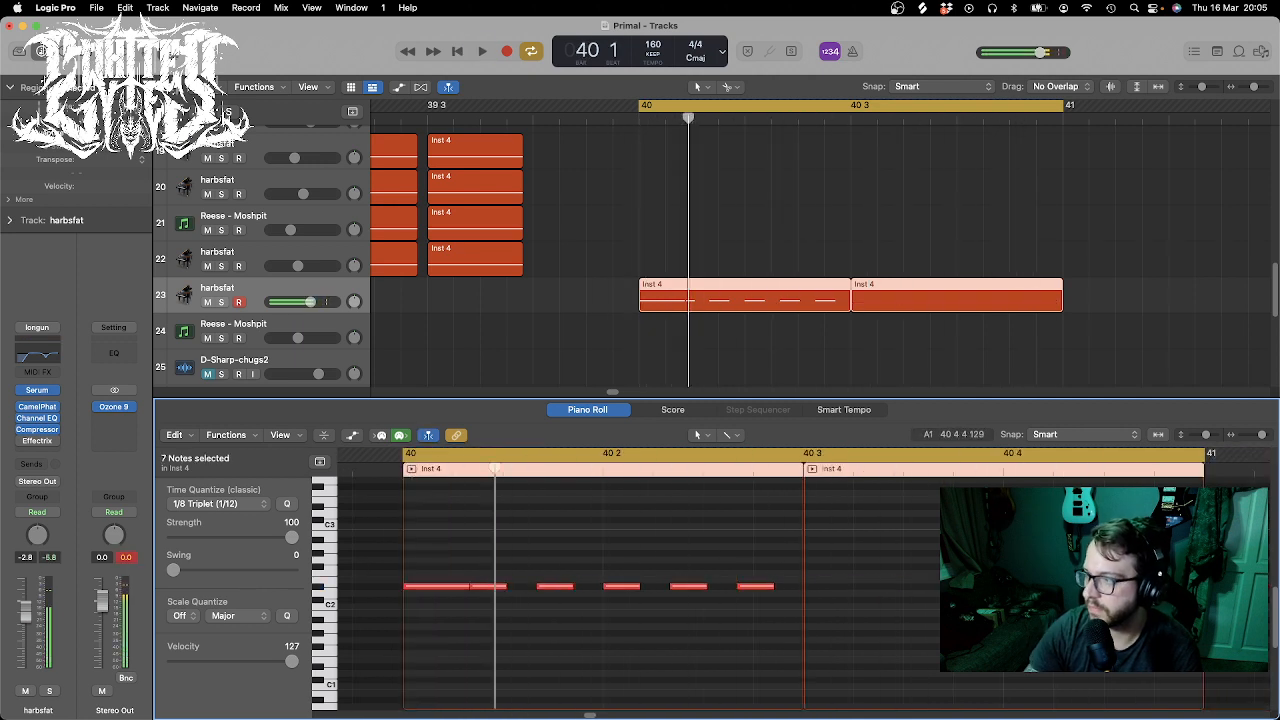
scroll(955, 228, up, 4)
drag(936, 160, 1093, 371)
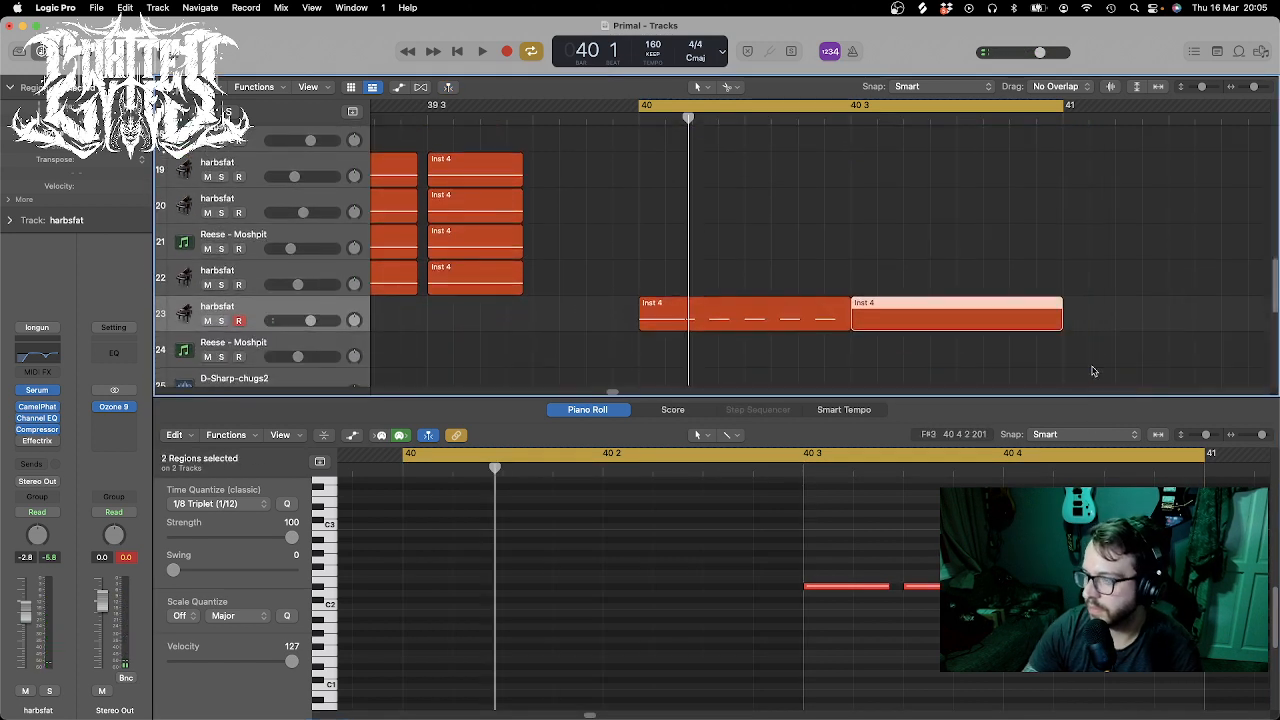
key(Delete)
- Lengthen the six short notes in the remaining track 23 region together and play back the loop
click(678, 323)
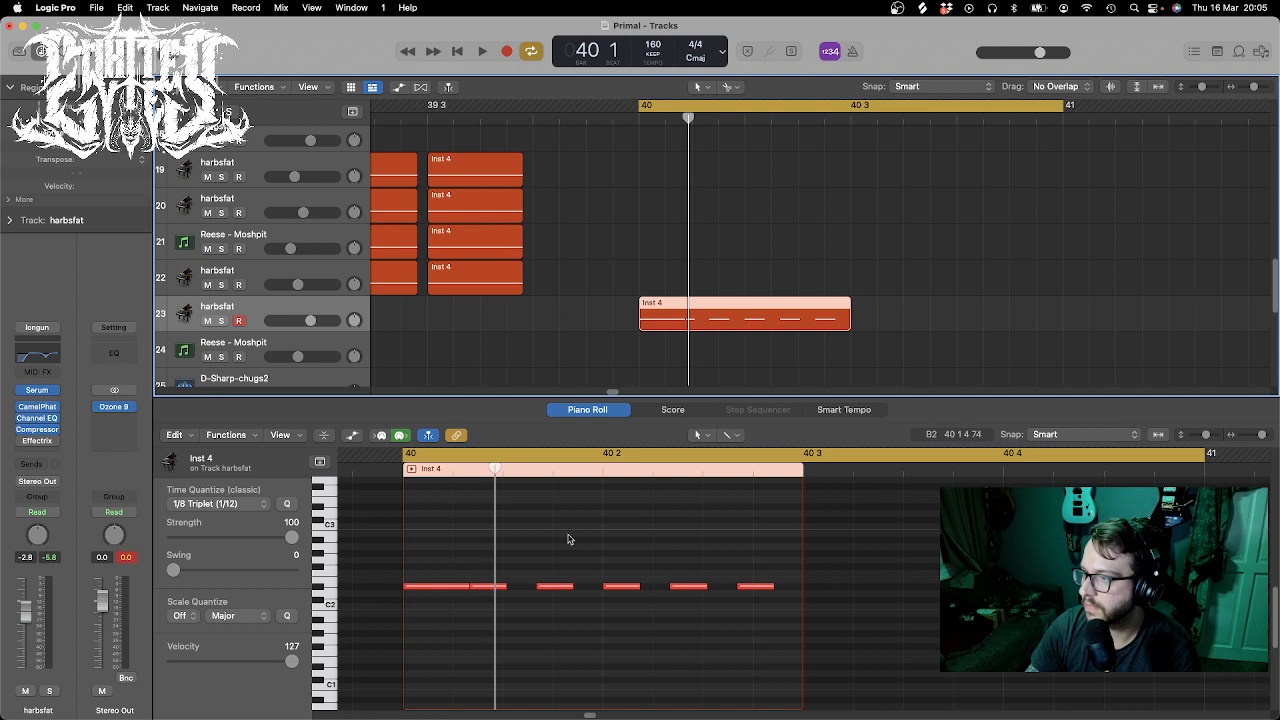
drag(500, 554, 772, 622)
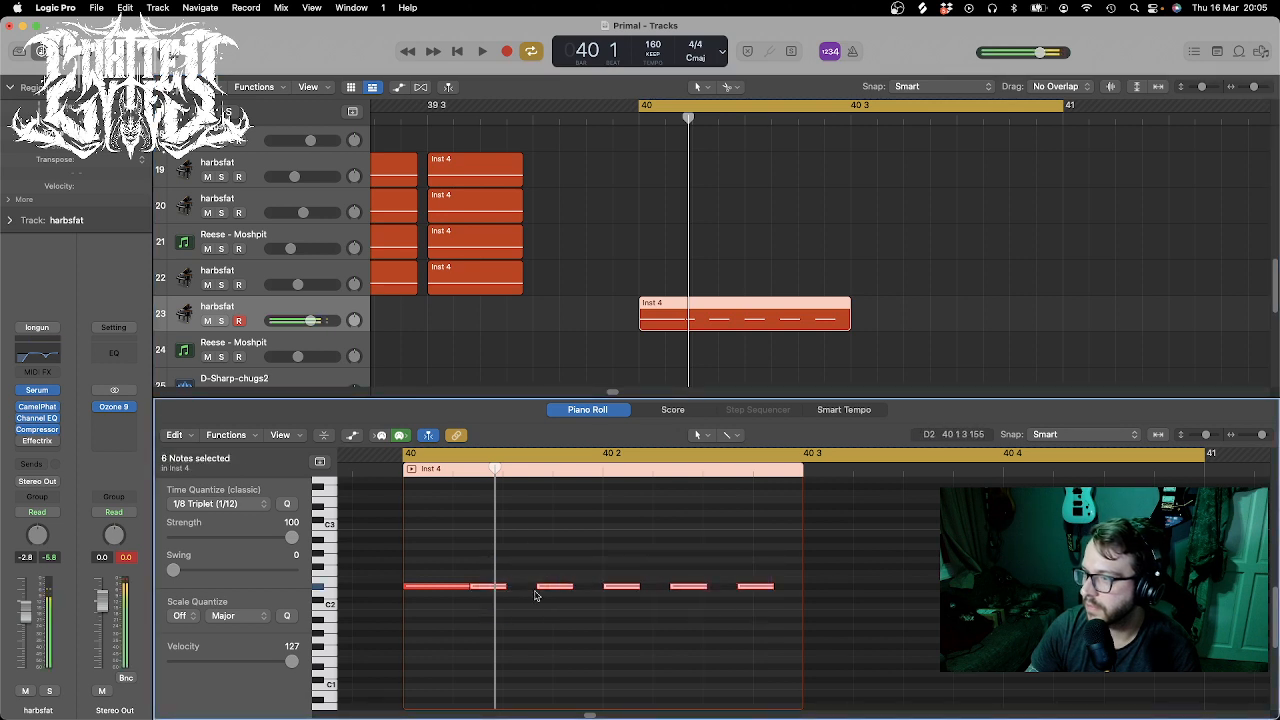
drag(507, 592, 523, 587)
key(space)
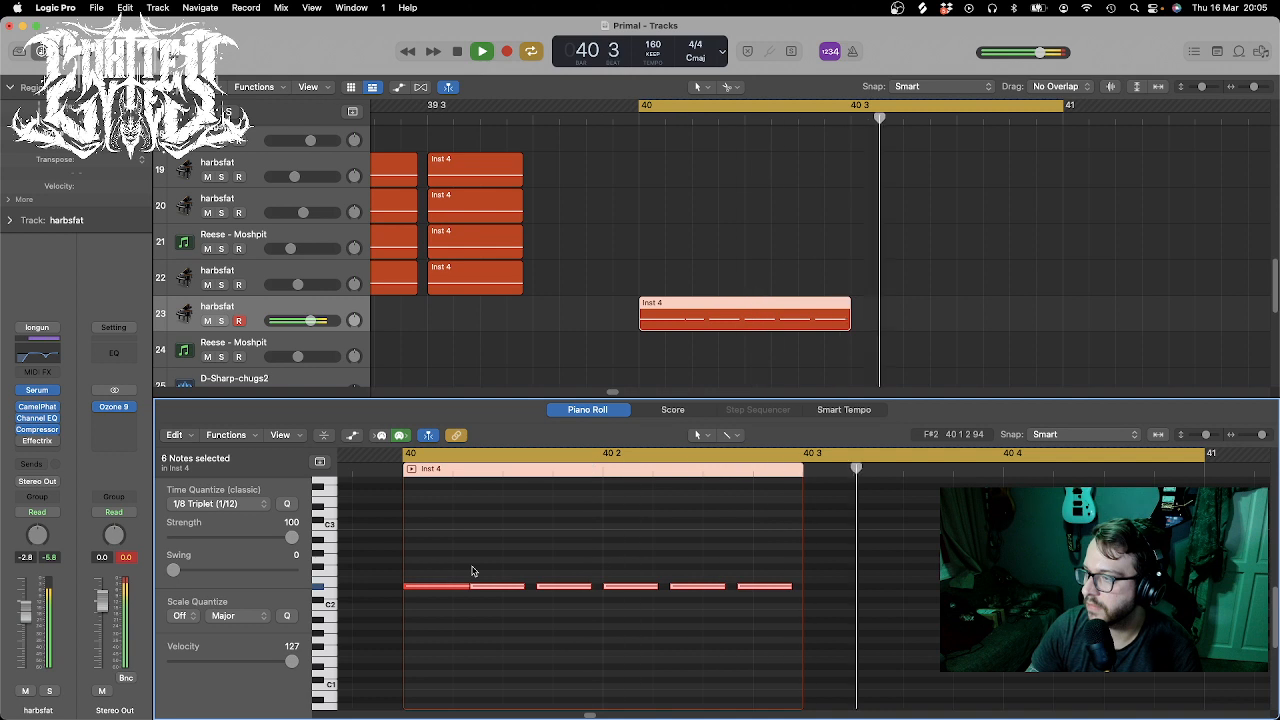
key(space)
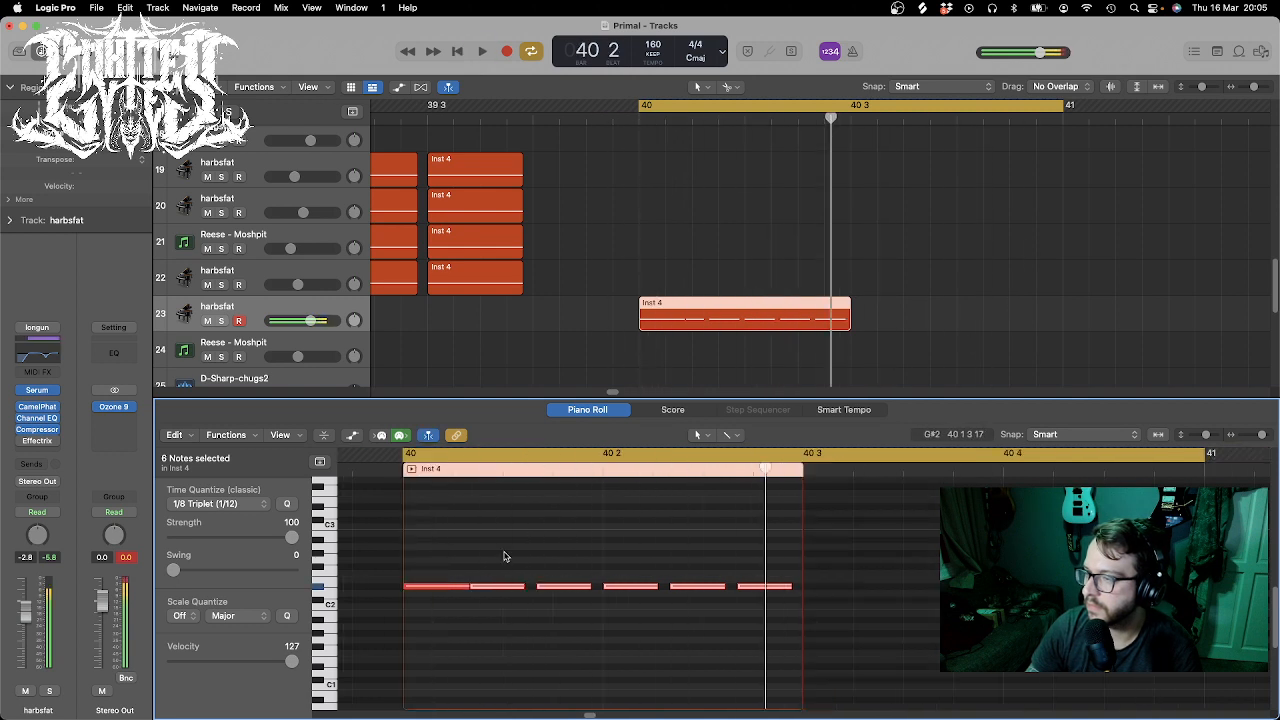
- Shorten the first note of the track 23 region so it ends before the second note, and play back the loop
click(488, 587)
drag(480, 590, 450, 586)
key(space)
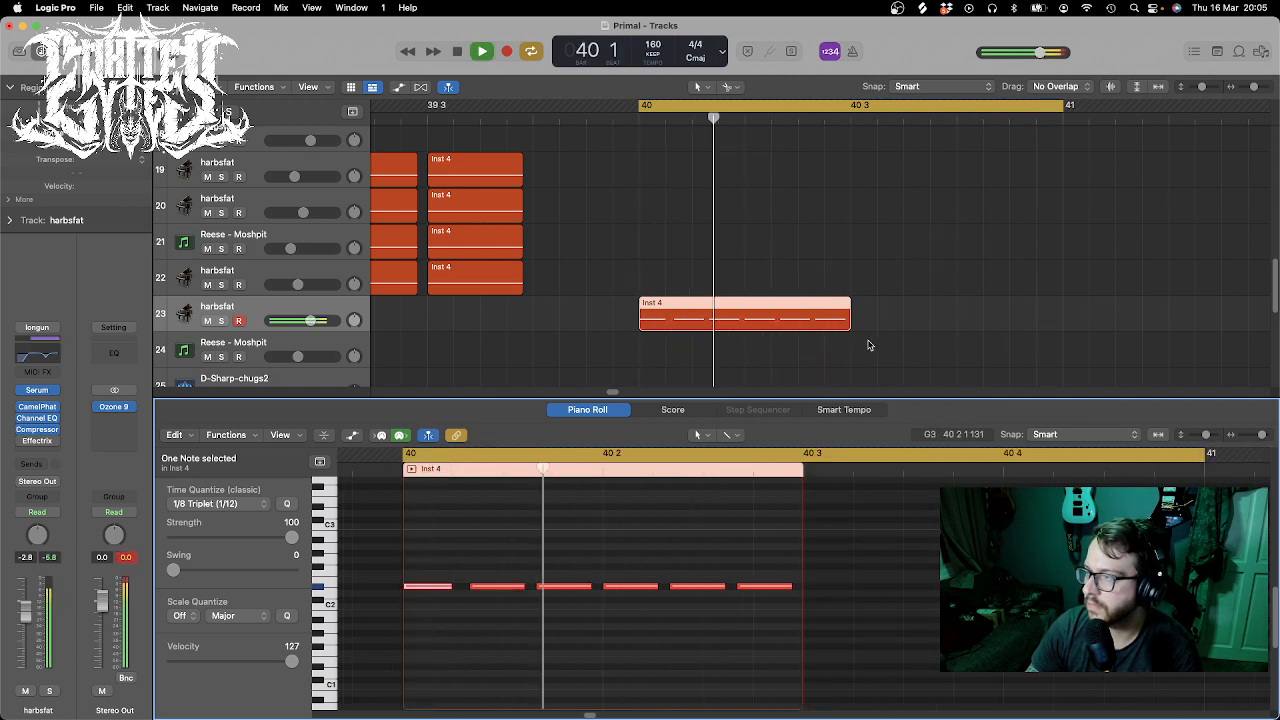
key(space)
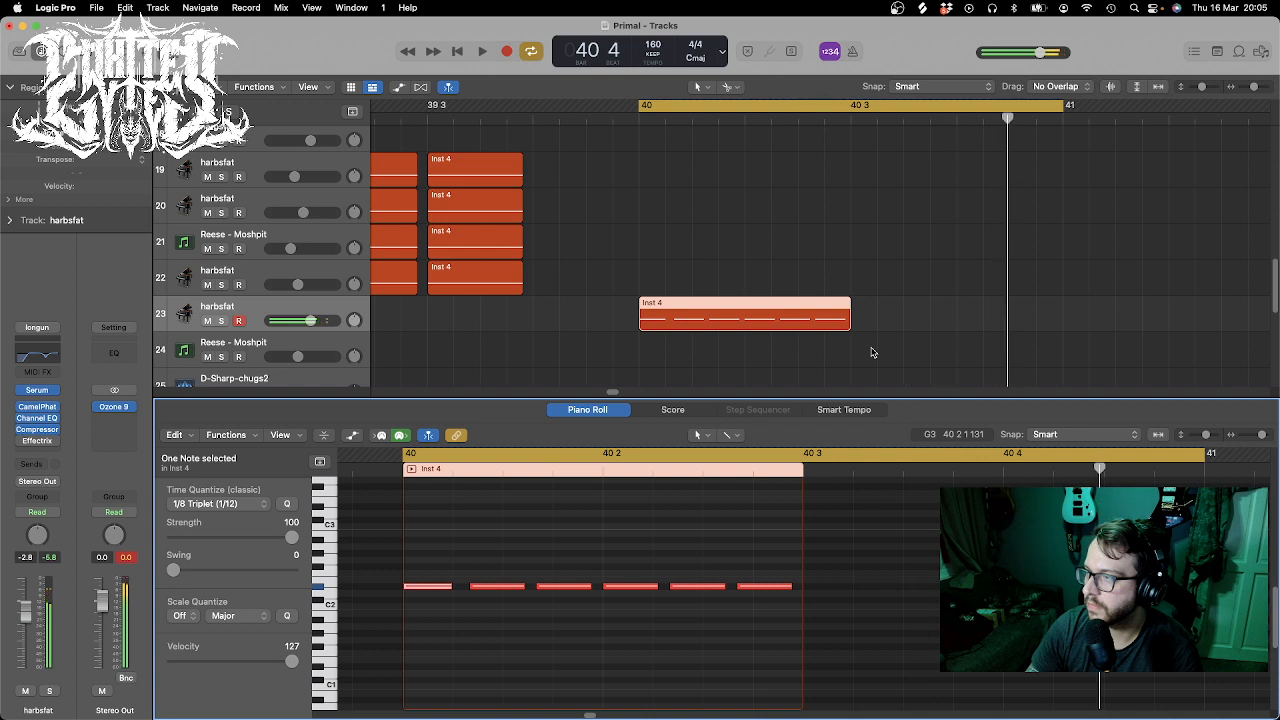
- Position the playhead at 40 3 and repeat the track 23 region once to fill the second half of bar 40
click(857, 108)
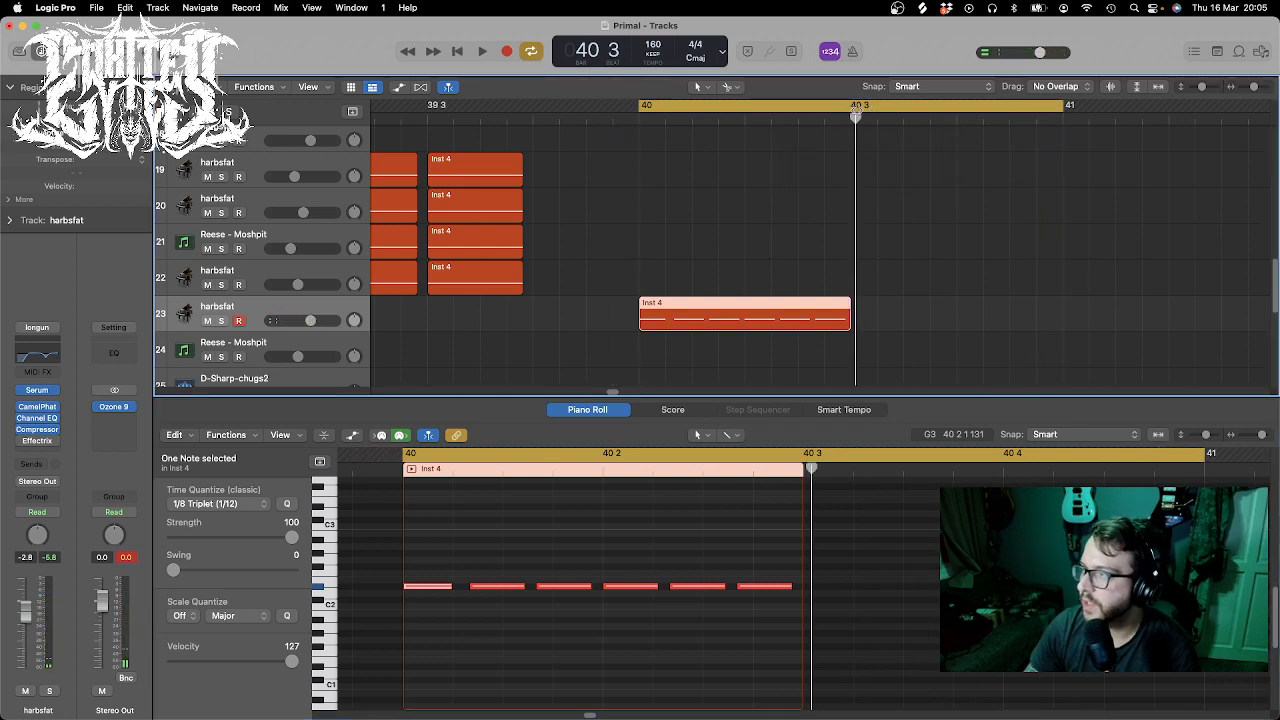
drag(856, 109, 853, 110)
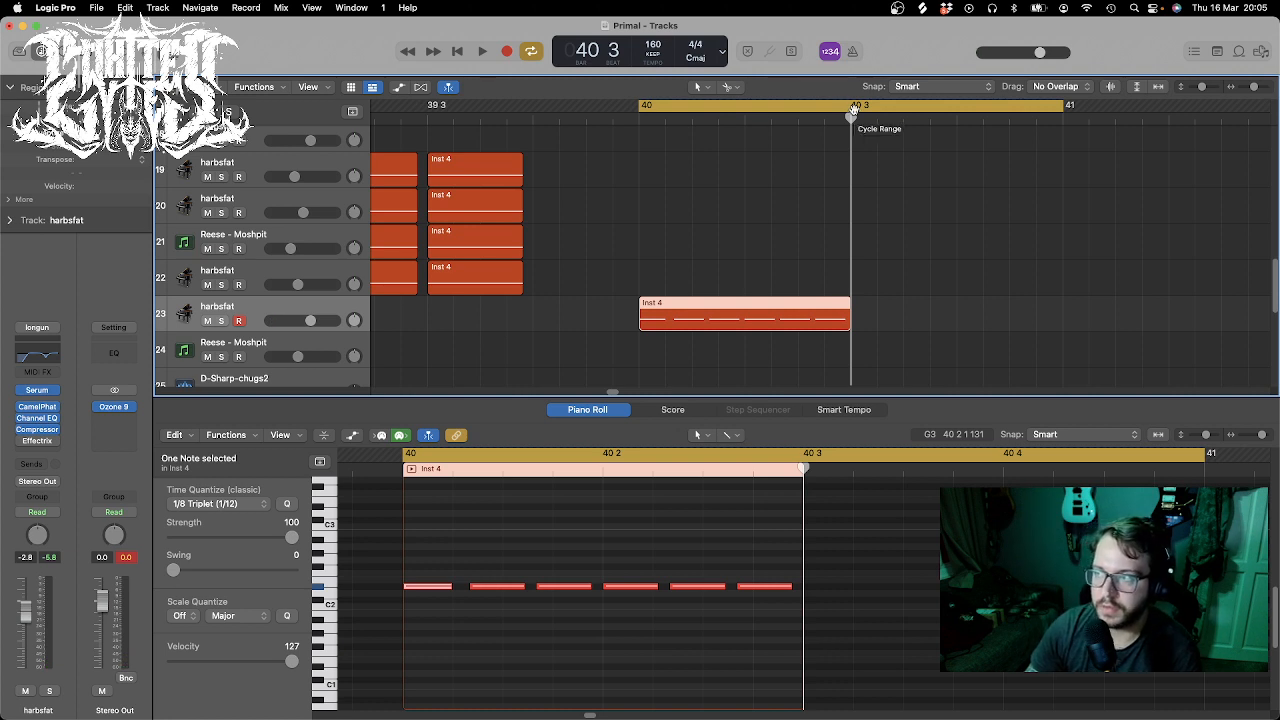
key(super+r)
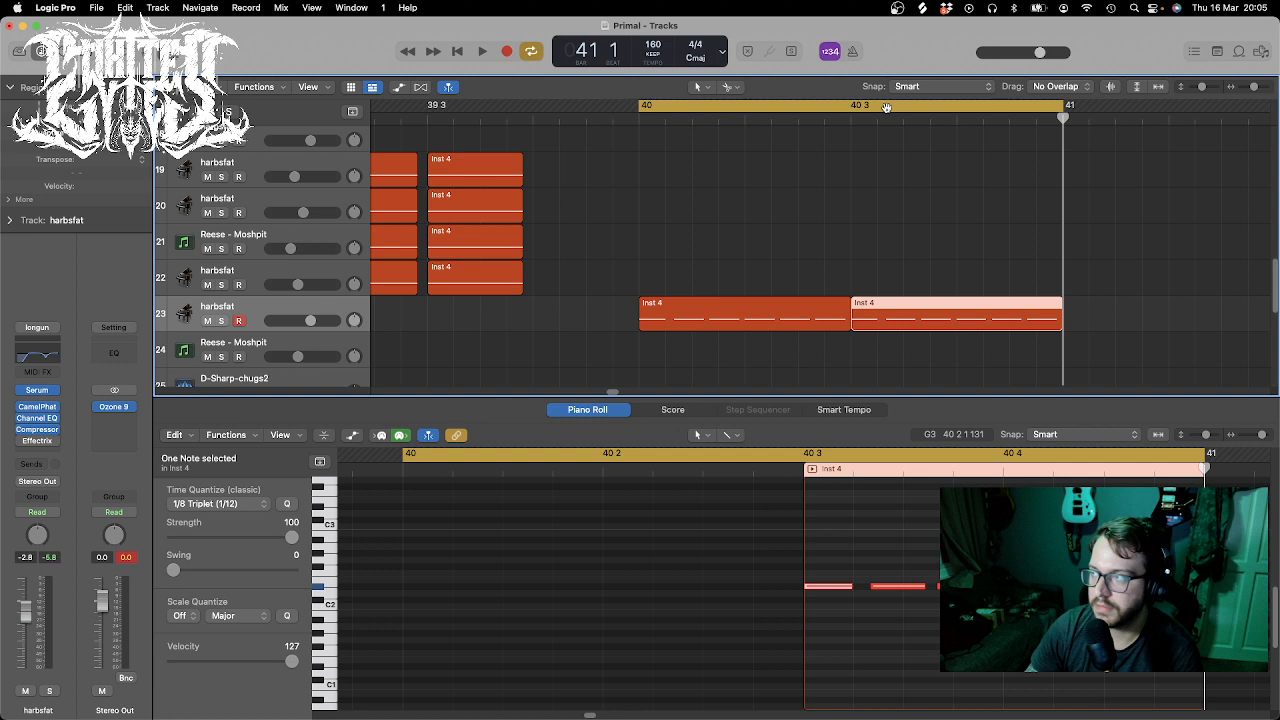
click(886, 107)
click(767, 108)
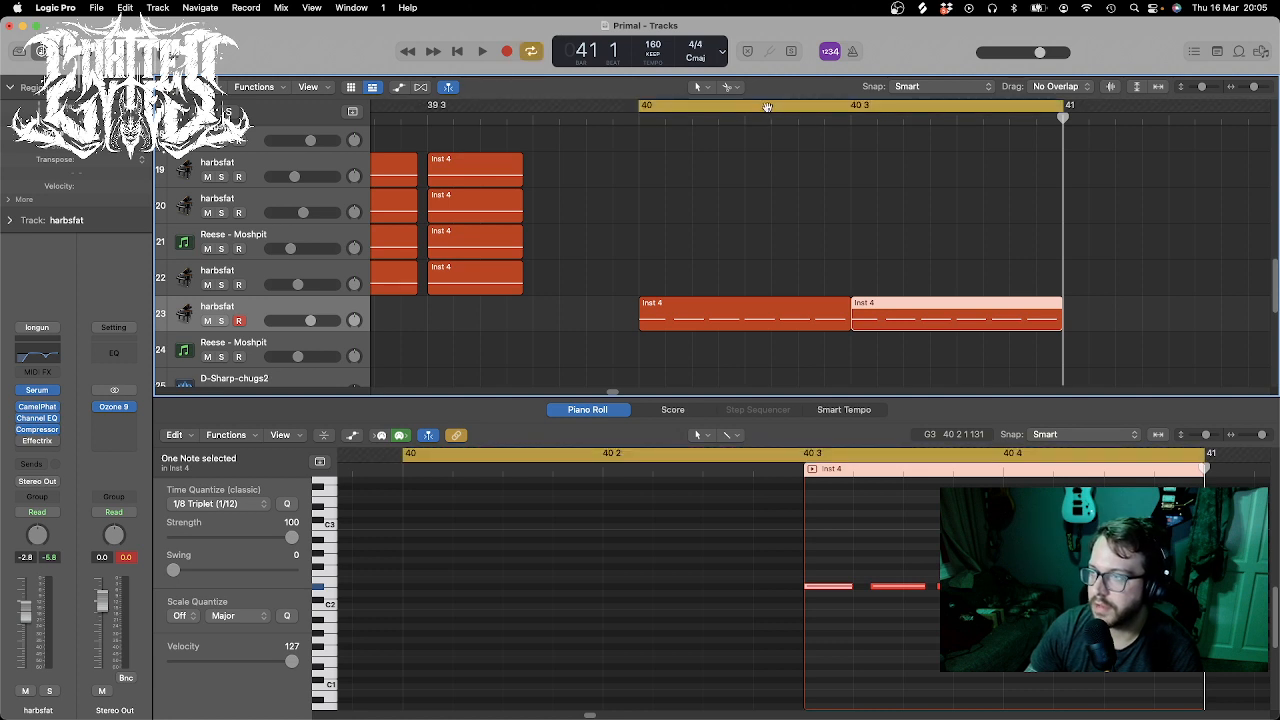
- Duplicate harbsfat track 23 with its settings as a new track directly beneath it
click(251, 312)
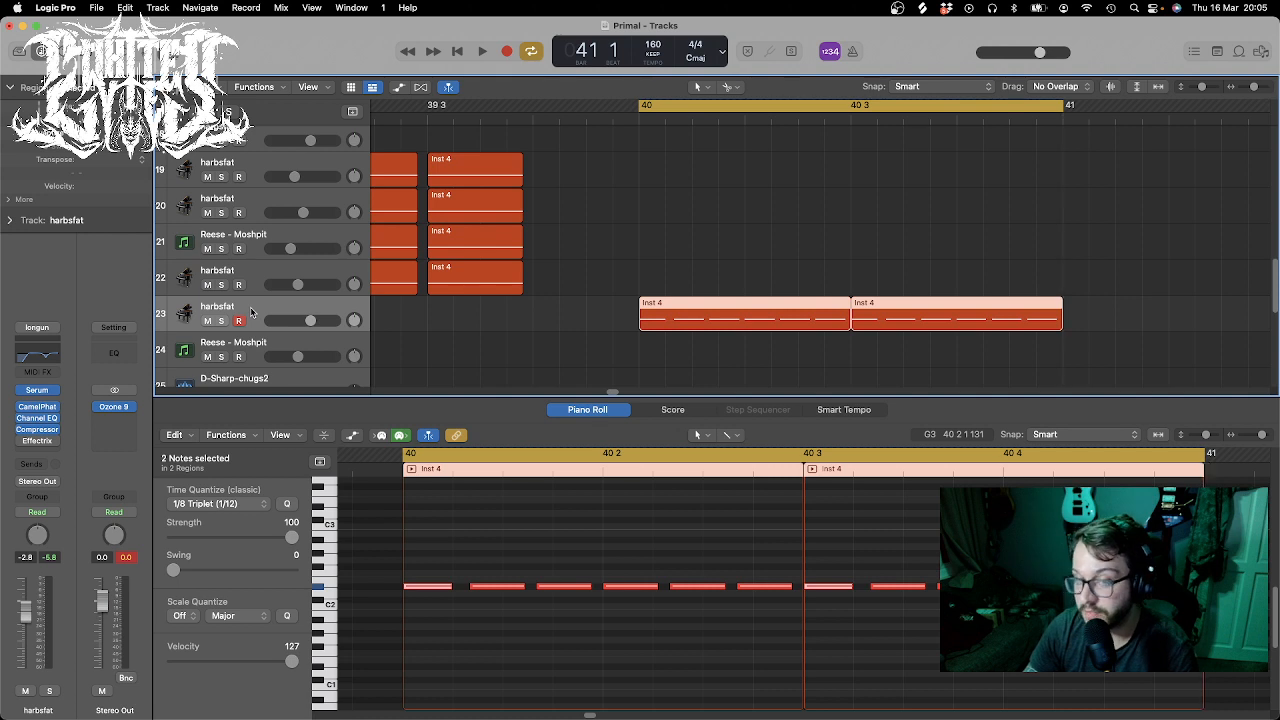
key(d)
key(d)
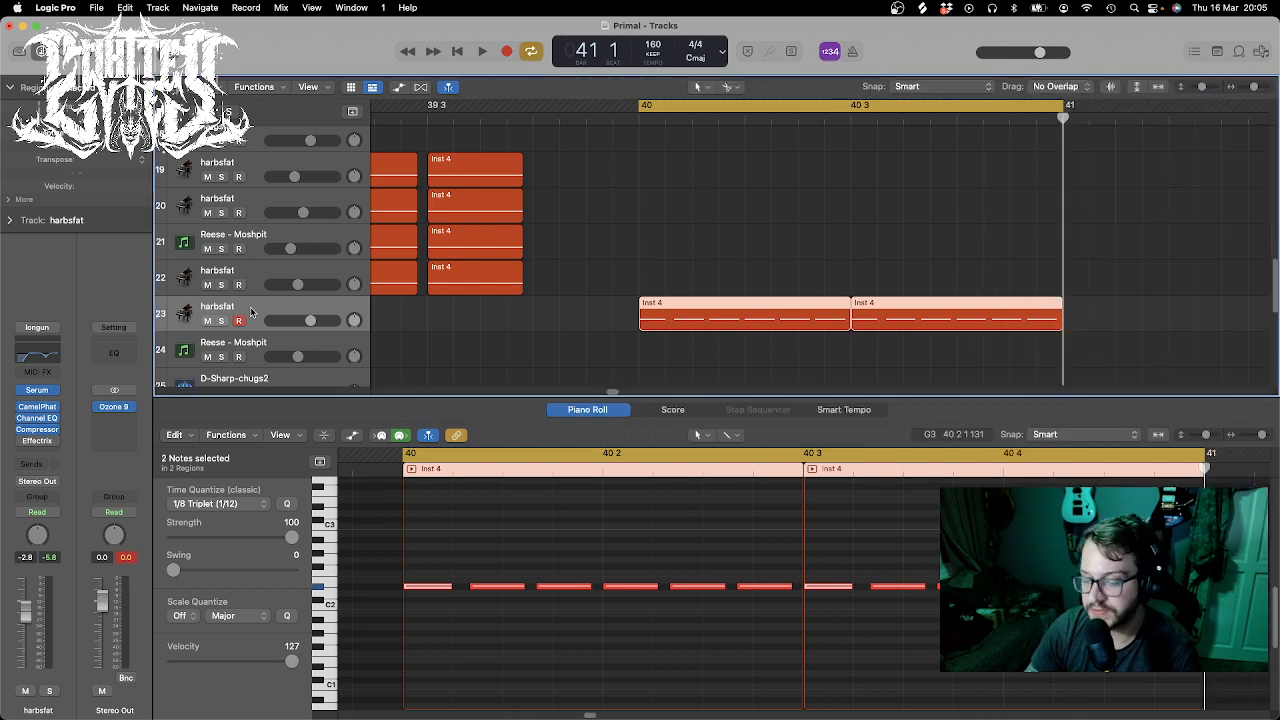
key(super+d)
scroll(723, 256, down, 3)
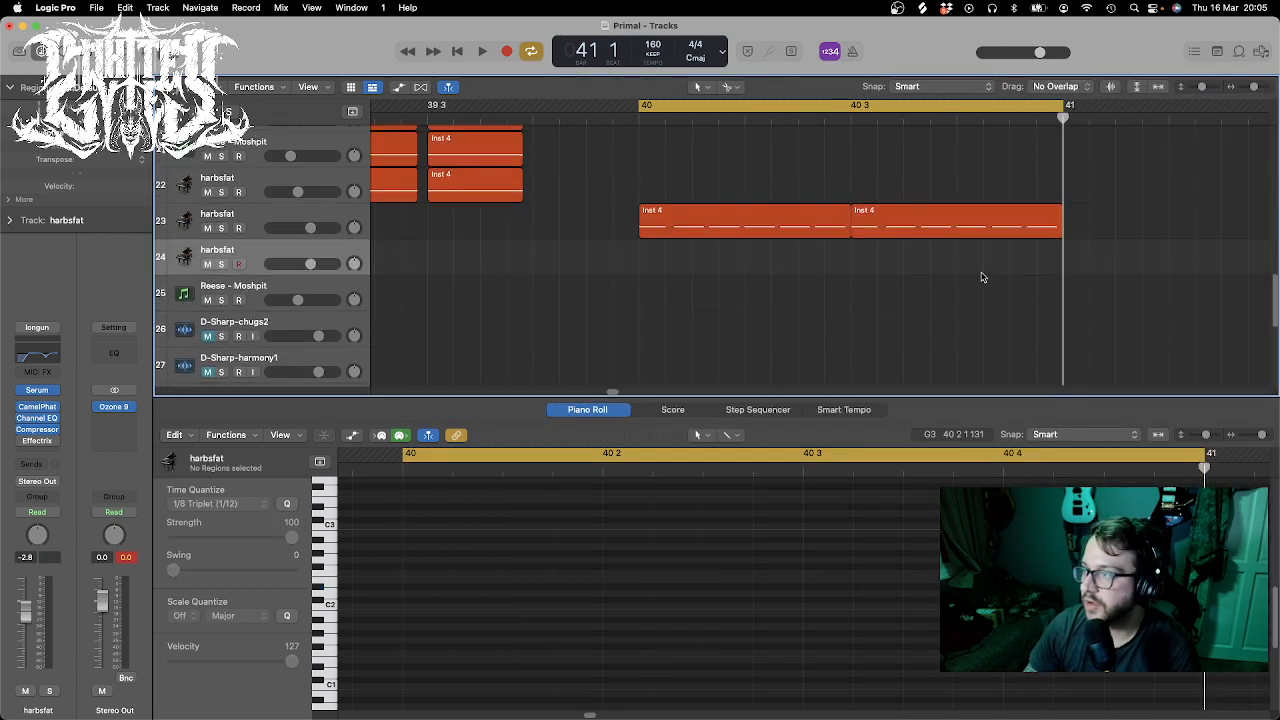
- Copy both bar 40 regions from track 23 to the same position on the new harbsfat track 24
drag(1003, 275, 662, 183)
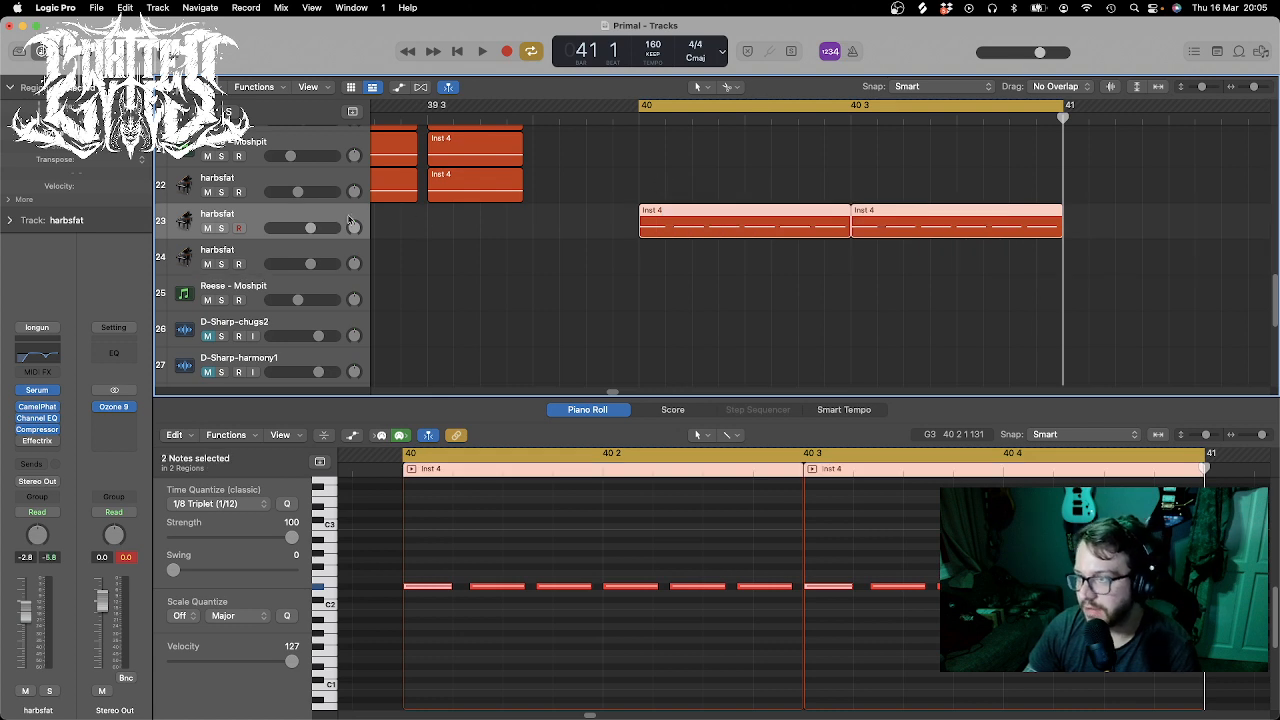
click(251, 251)
drag(662, 119, 637, 121)
key(super+v)
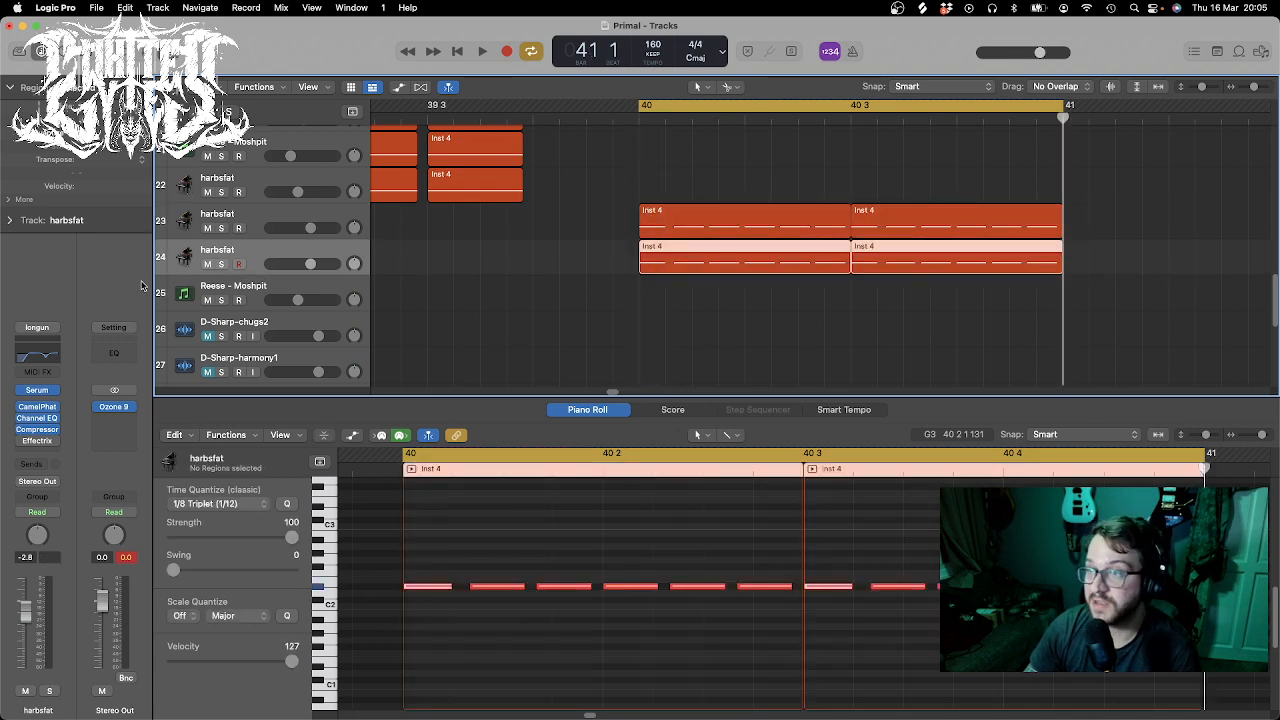
- Solo track 24 and load the heroic2 channel strip setting from old mac > Serum shizz while auditioning the loop
click(222, 264)
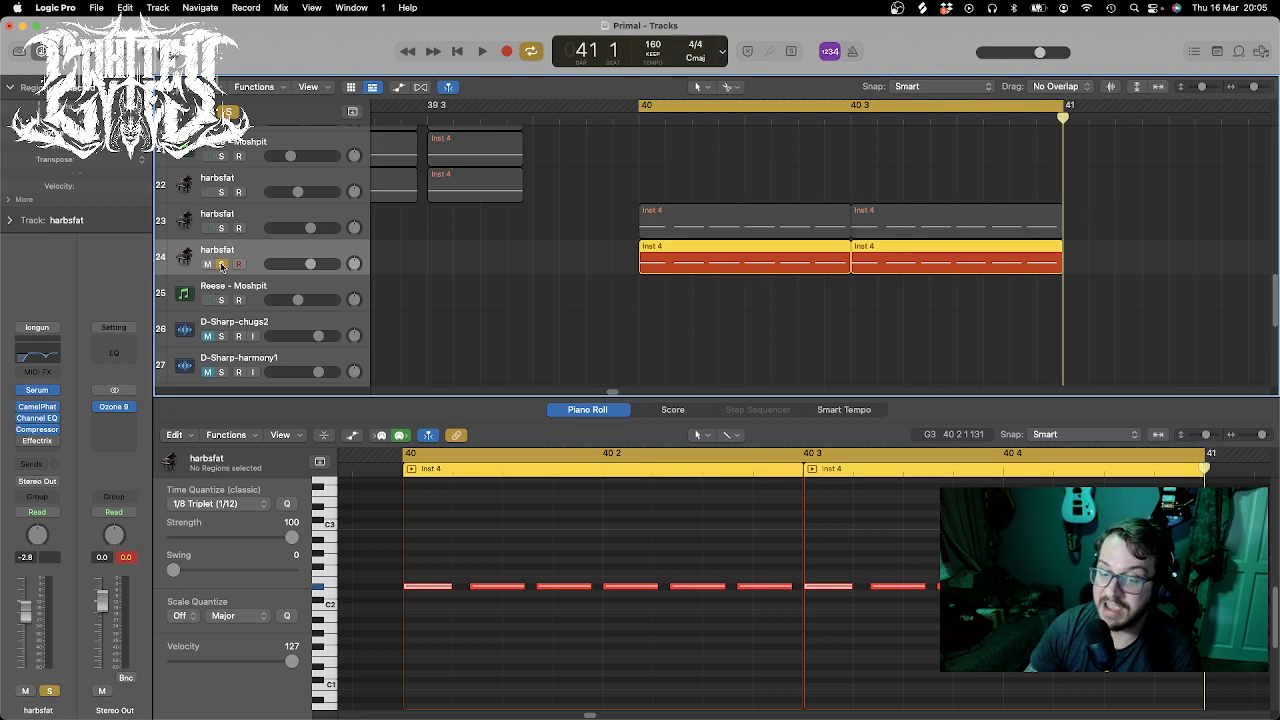
key(space)
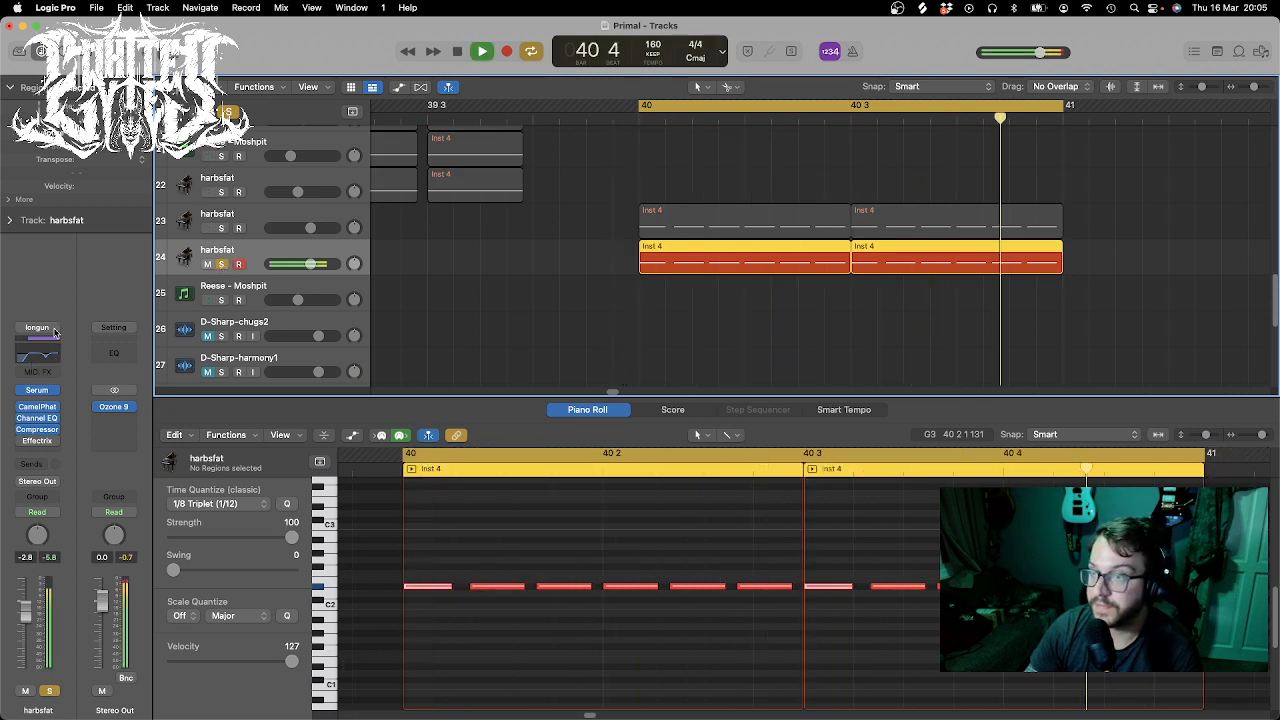
click(56, 332)
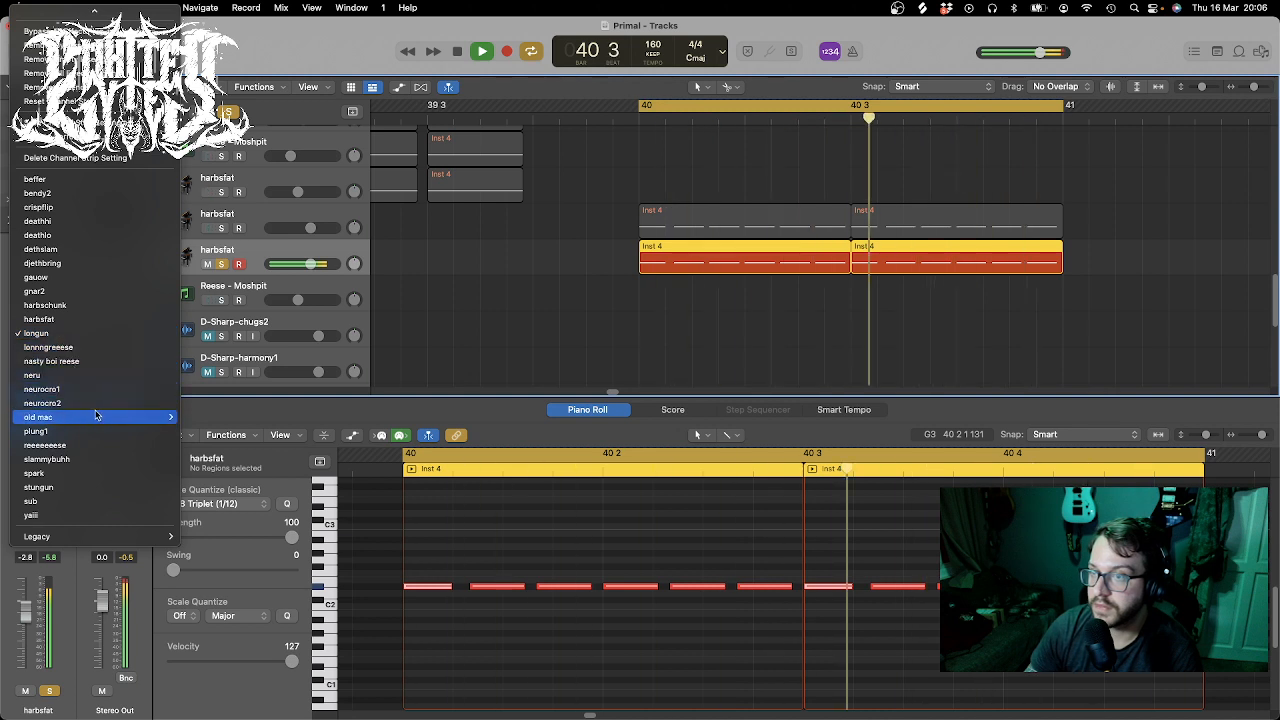
mouse_move(90, 417)
mouse_move(262, 599)
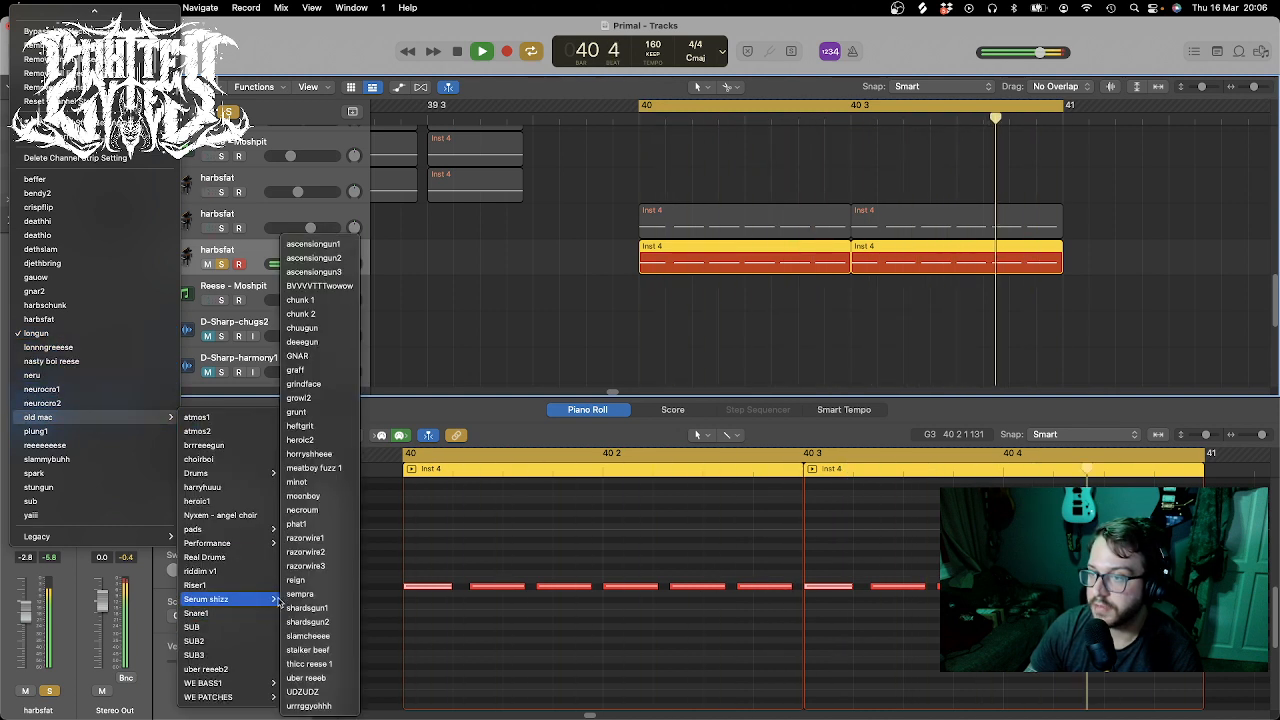
click(315, 445)
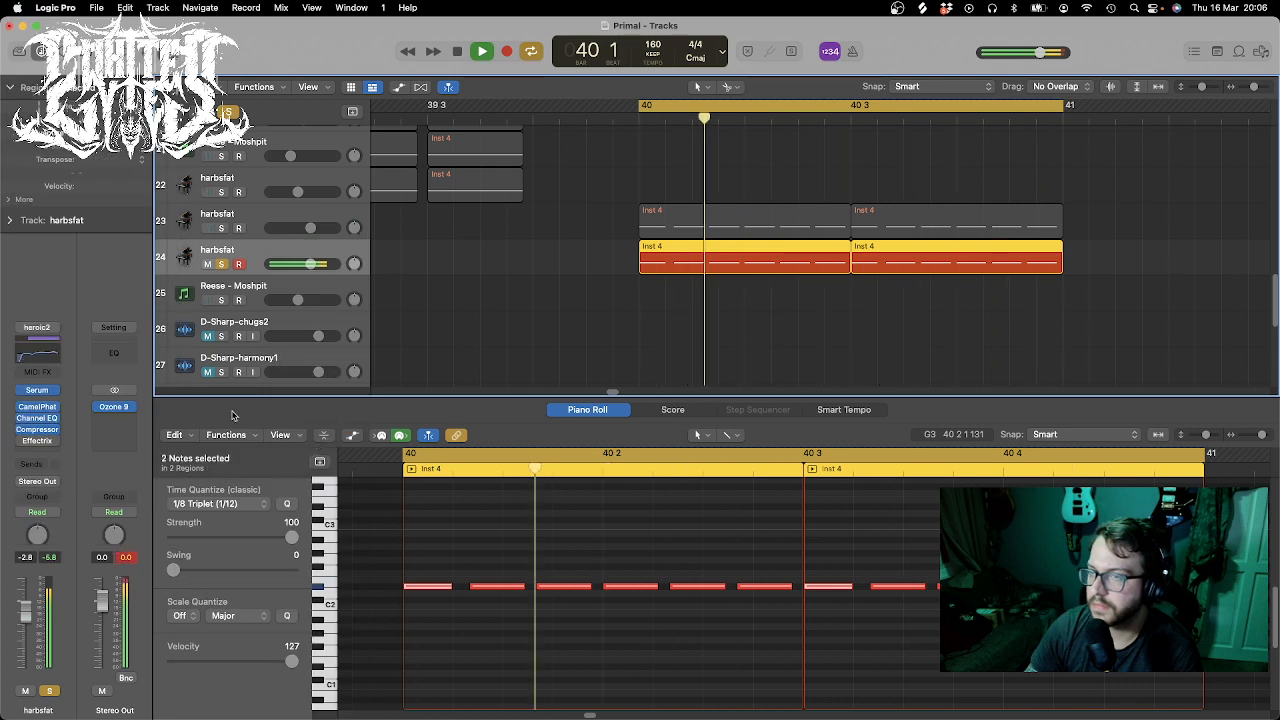
key(space)
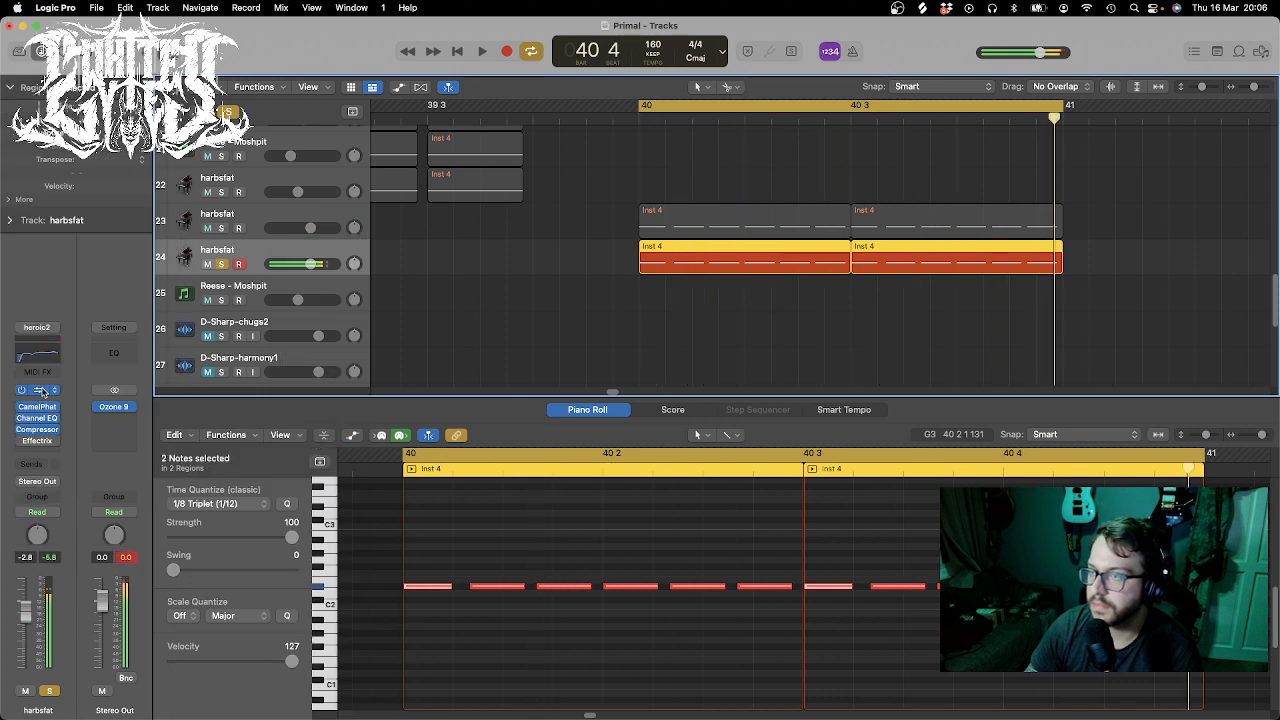
- Load the User preset seraphim1 in track 24's Serum, play the loop, and switch to the preset seraphim2
click(40, 390)
drag(676, 524, 661, 541)
click(803, 224)
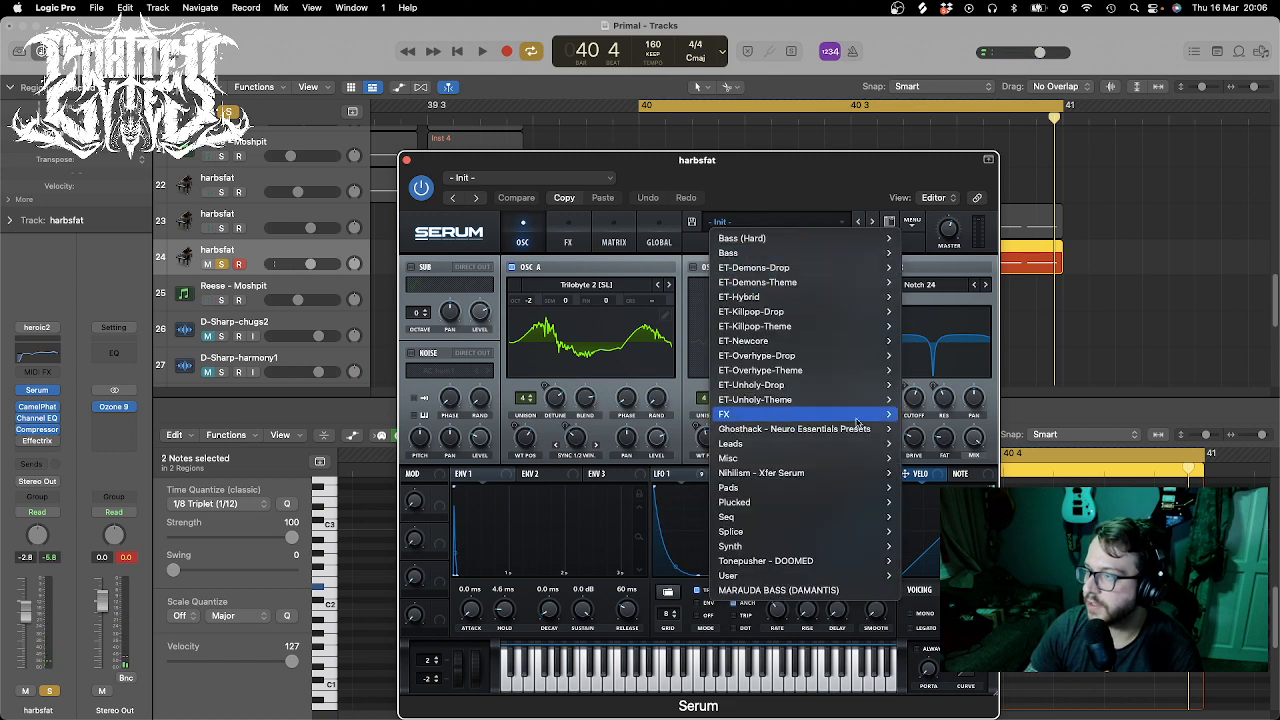
mouse_move(843, 576)
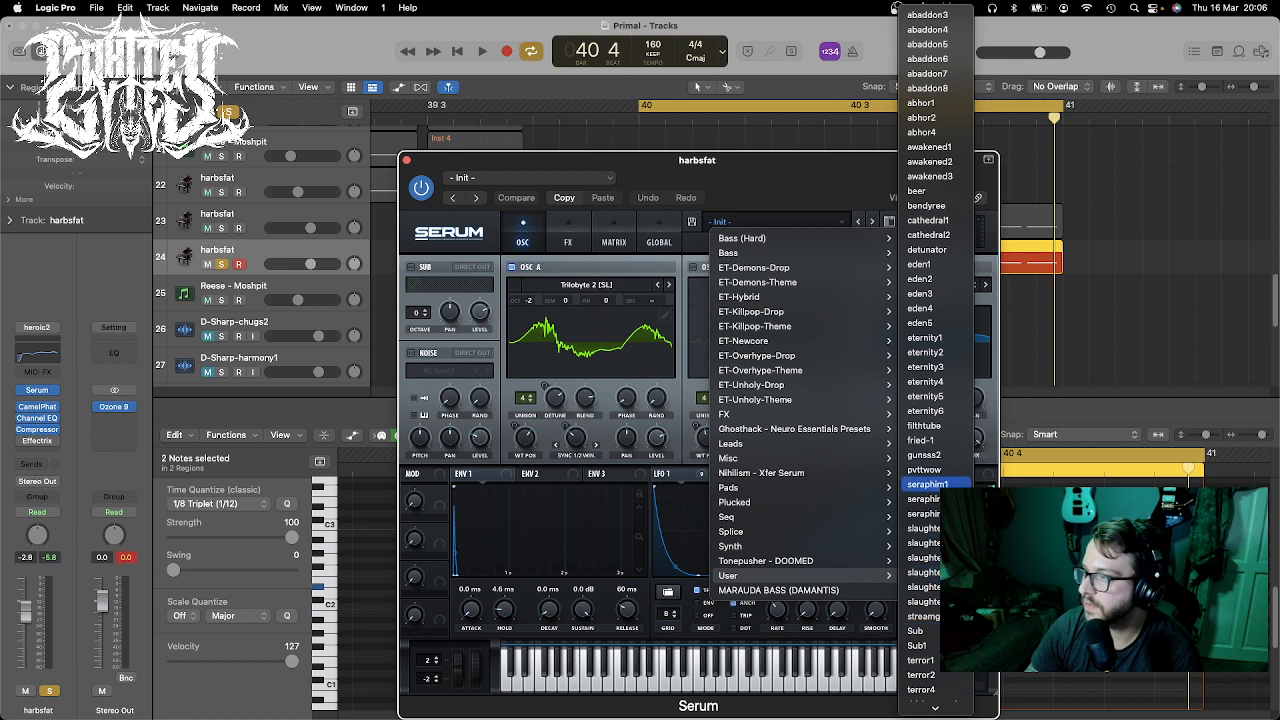
click(927, 484)
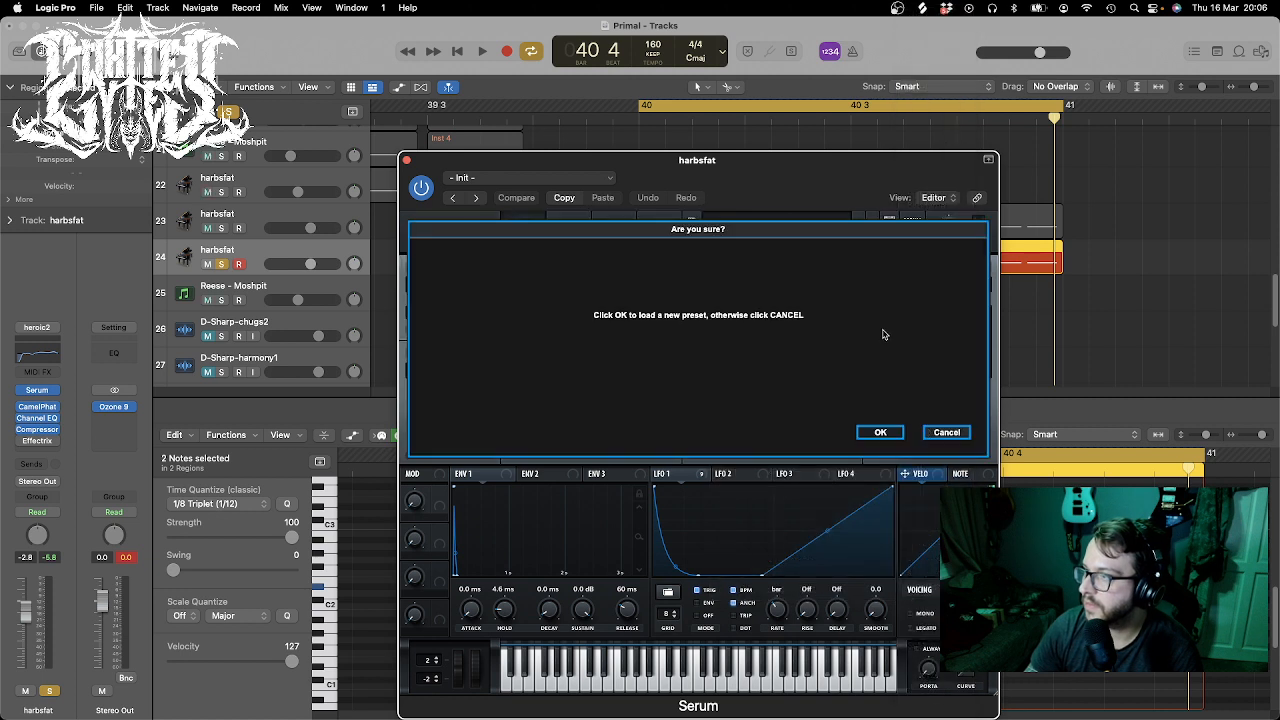
click(880, 432)
key(space)
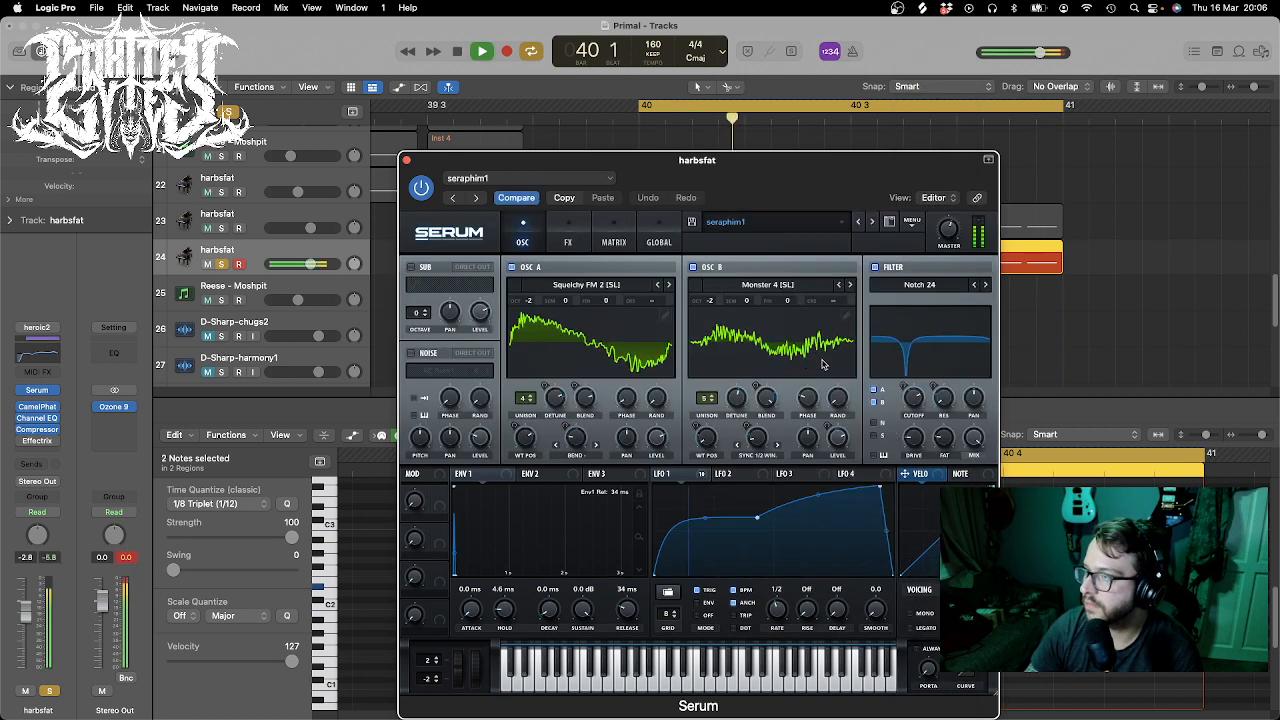
click(872, 222)
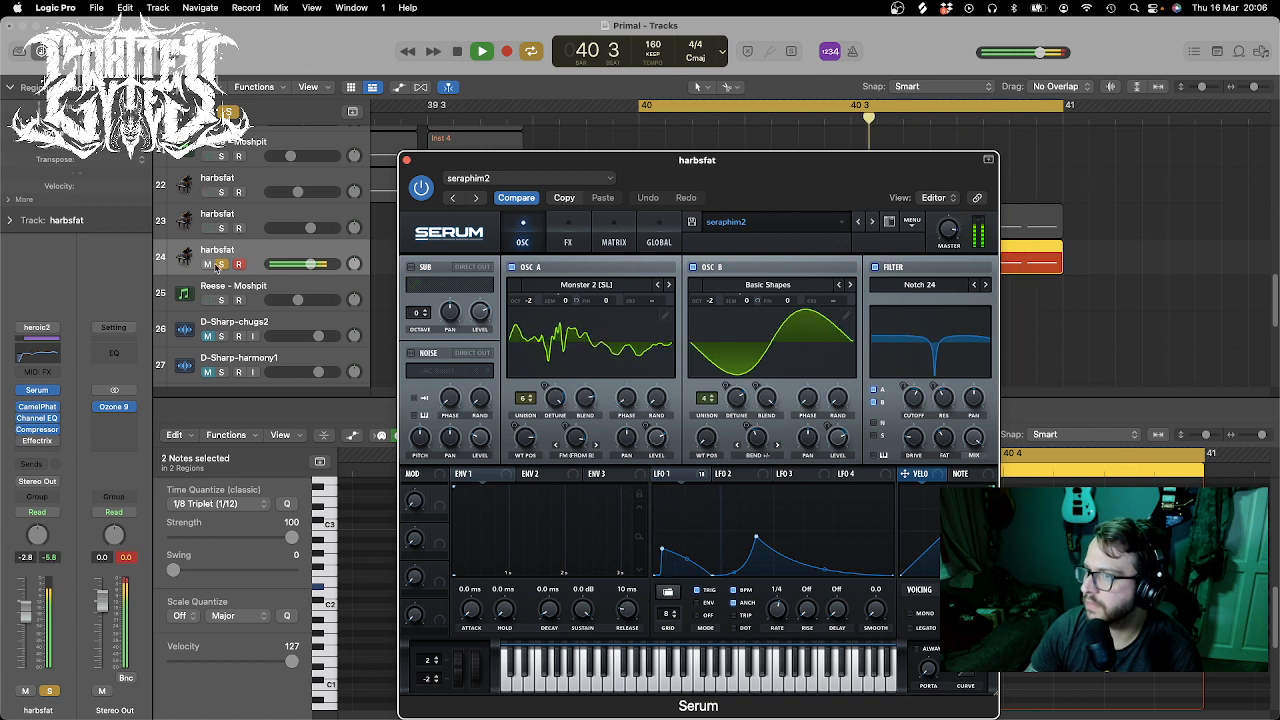
- Adjust OSC A's wavetable position in track 24's Serum and set OSC B's wavetable position to 3
drag(525, 437, 558, 457)
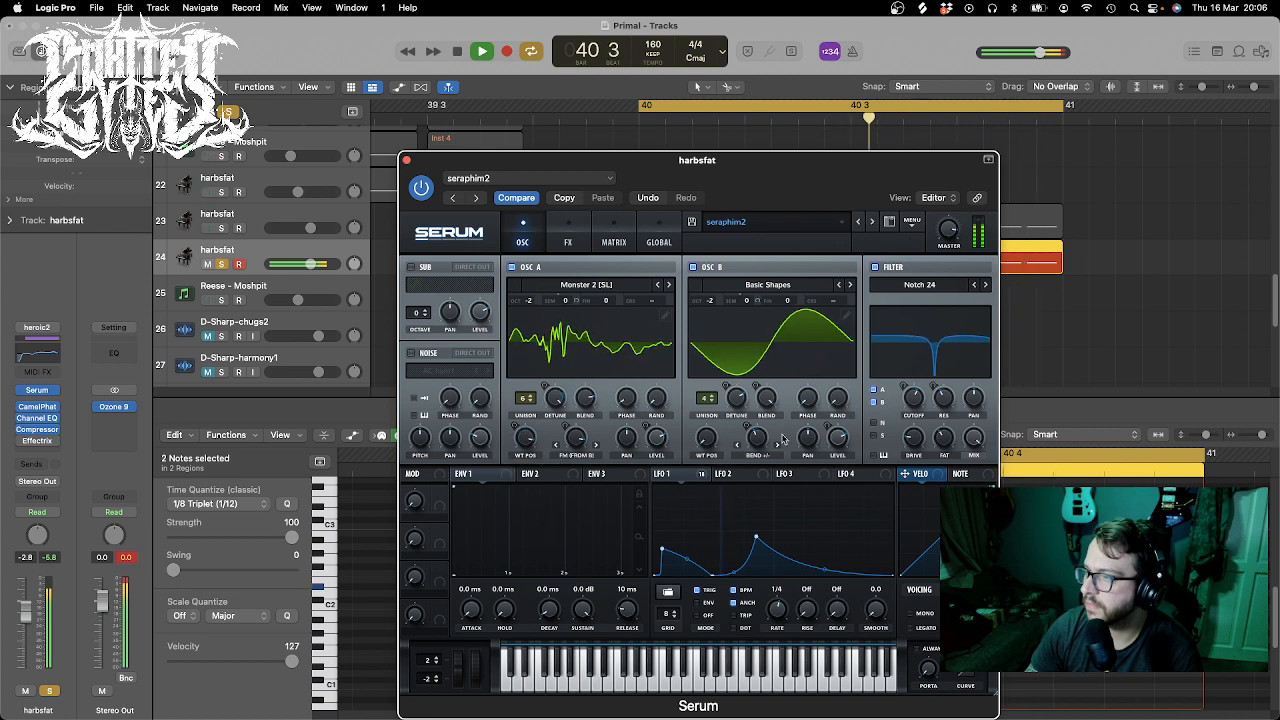
drag(706, 437, 717, 393)
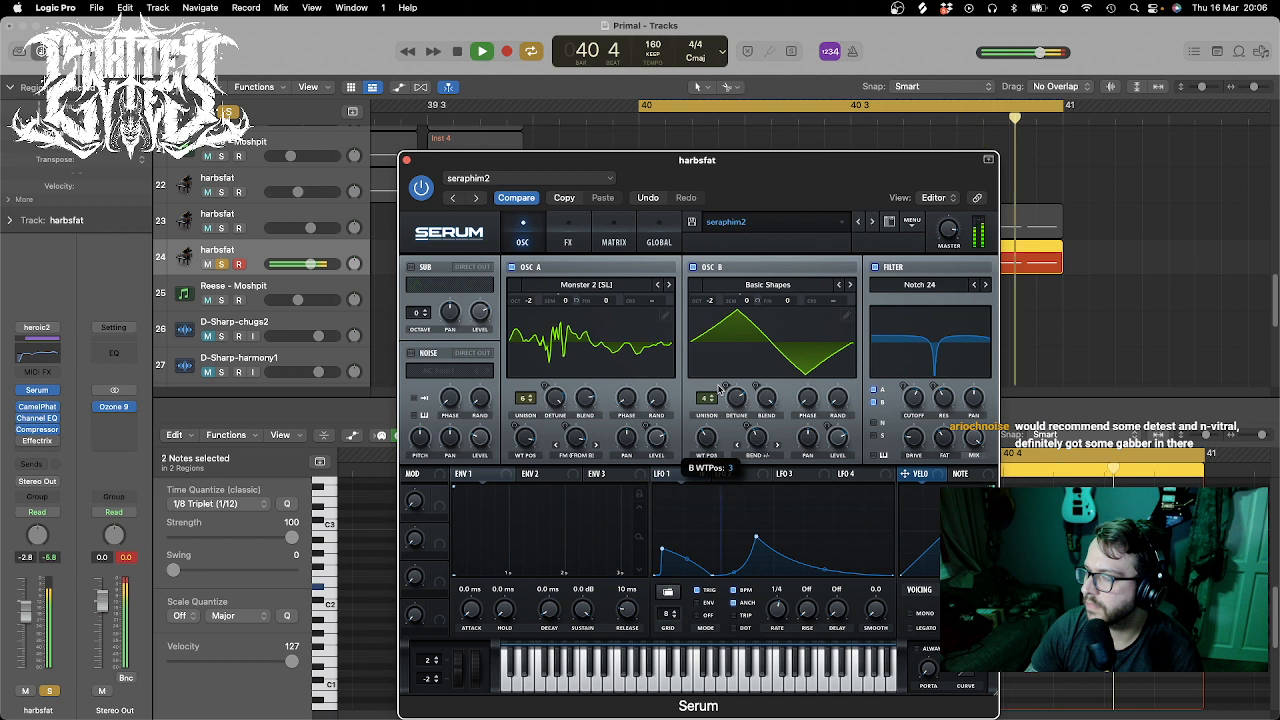
key(space)
- Unsolo track 24, close its Serum window, and audition the bar 40 loop with both harbsfat layers
click(222, 265)
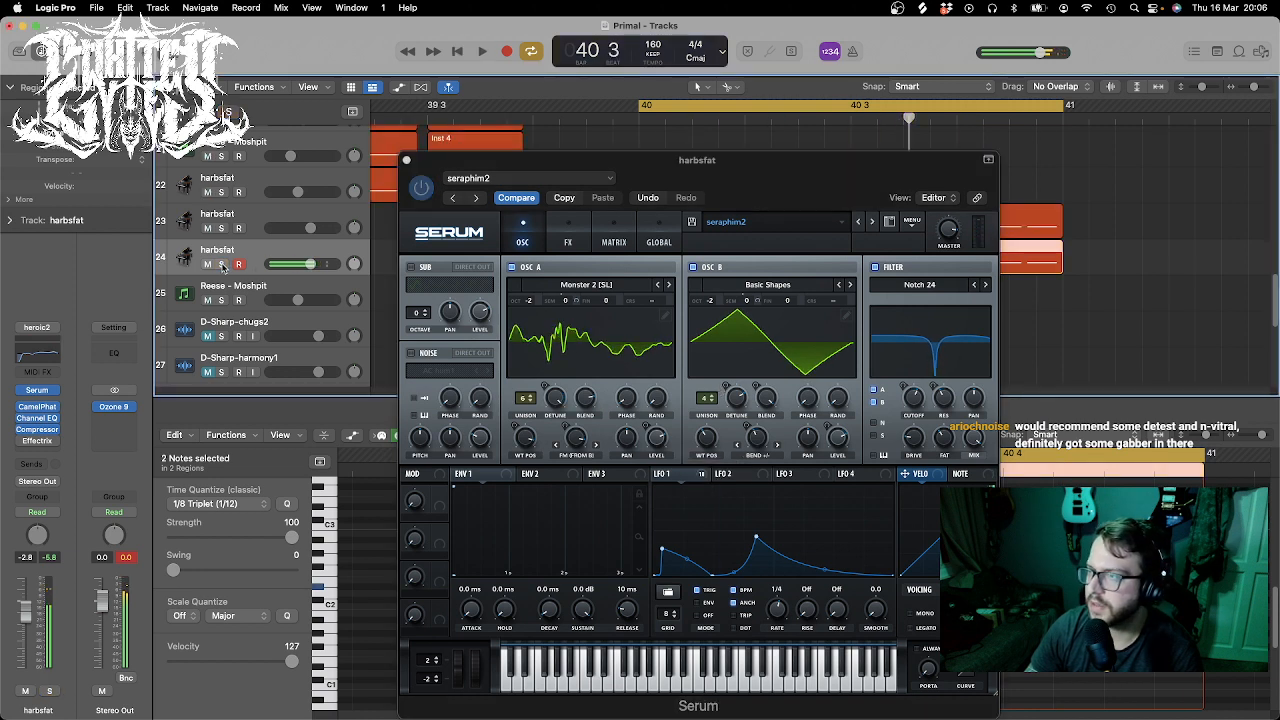
key(space)
click(406, 160)
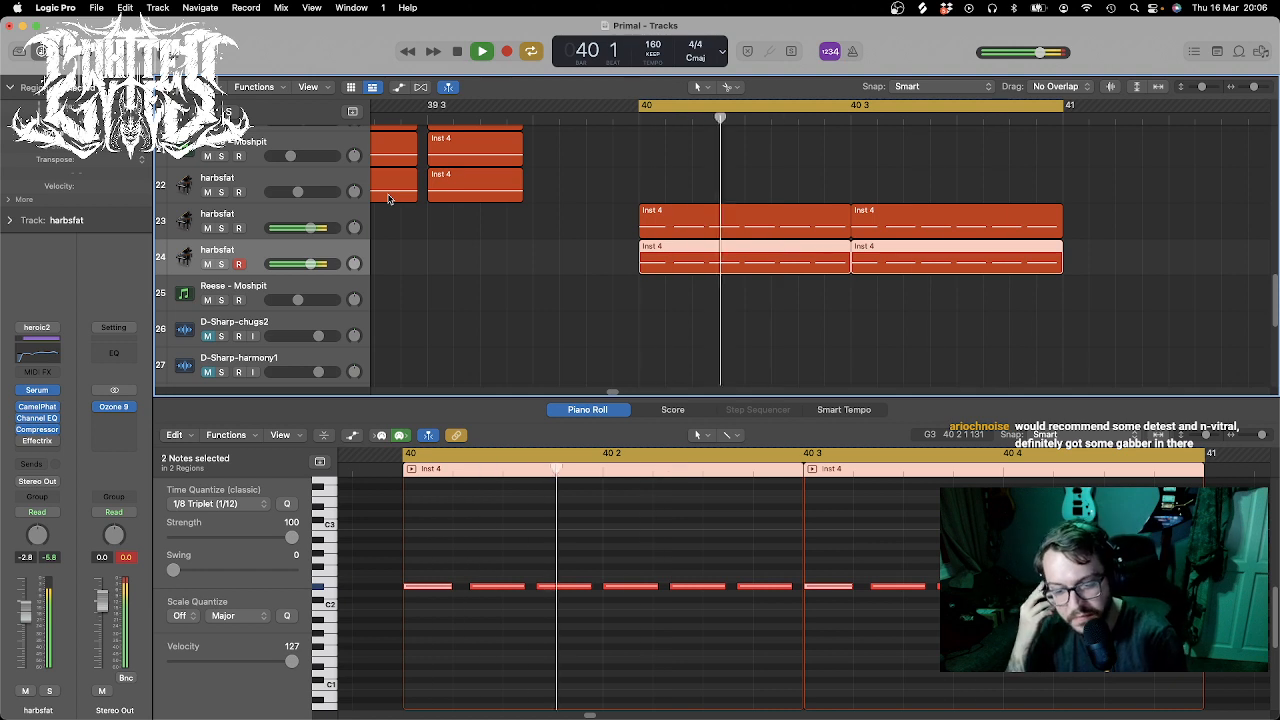
key(space)
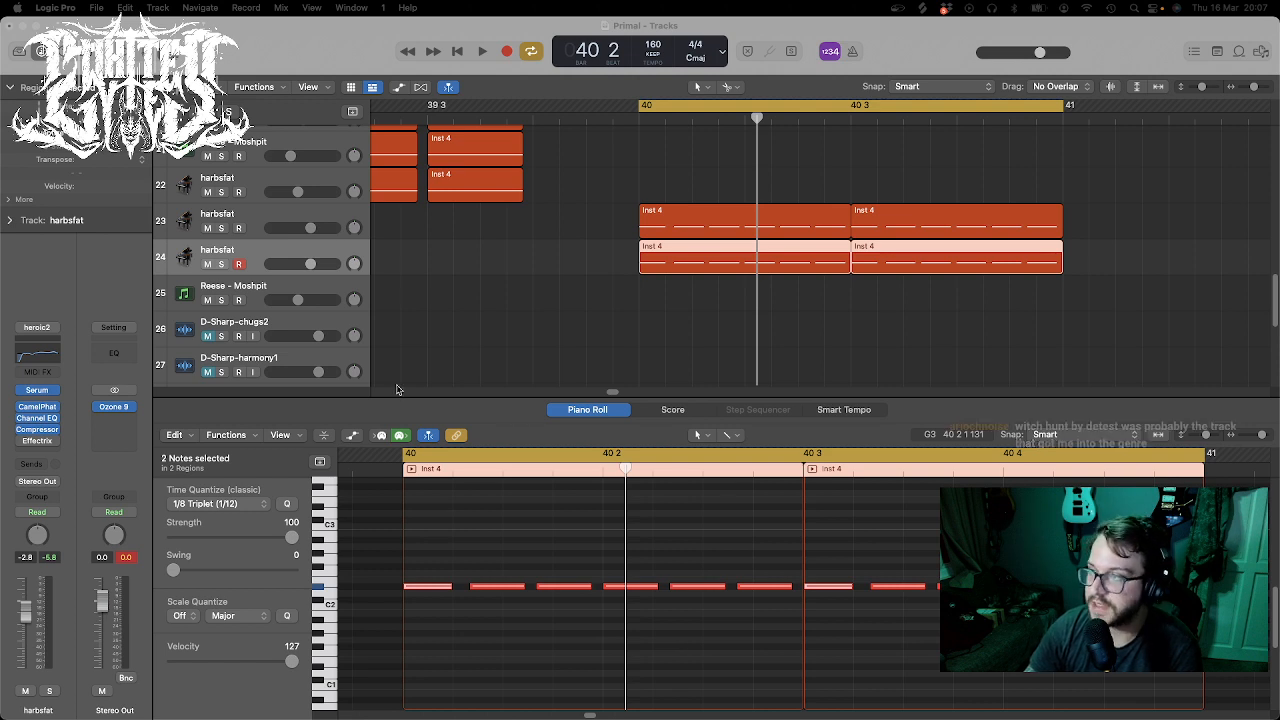
click(843, 320)
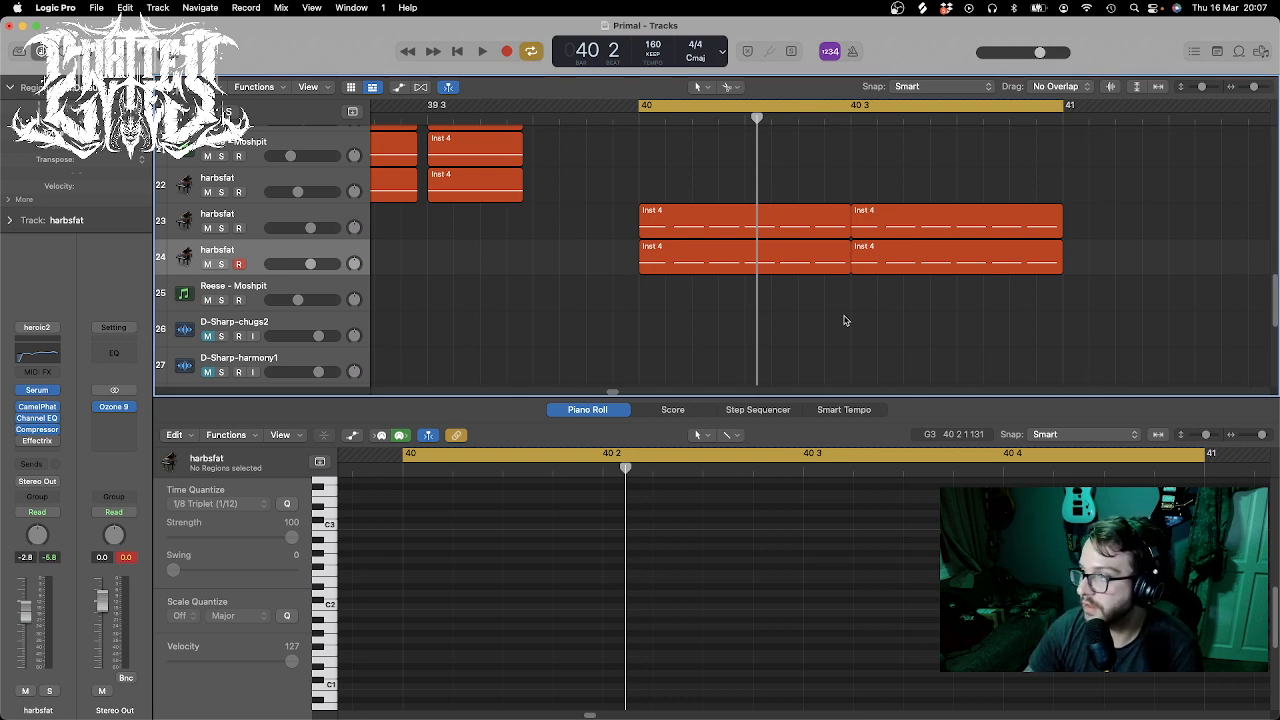
key(space)
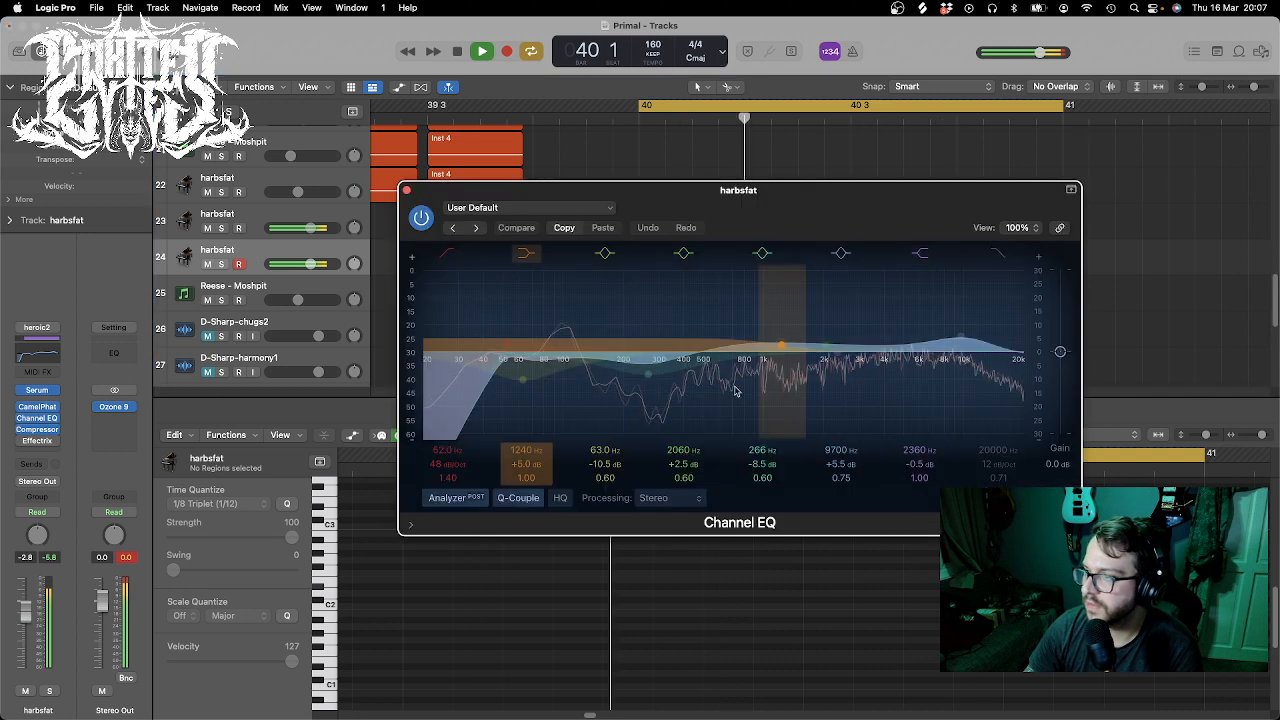
- Set the second band of track 24's Channel EQ to 490 Hz and +8.3 dB, close the plug-in, and play the loop
drag(777, 354, 691, 350)
key(space)
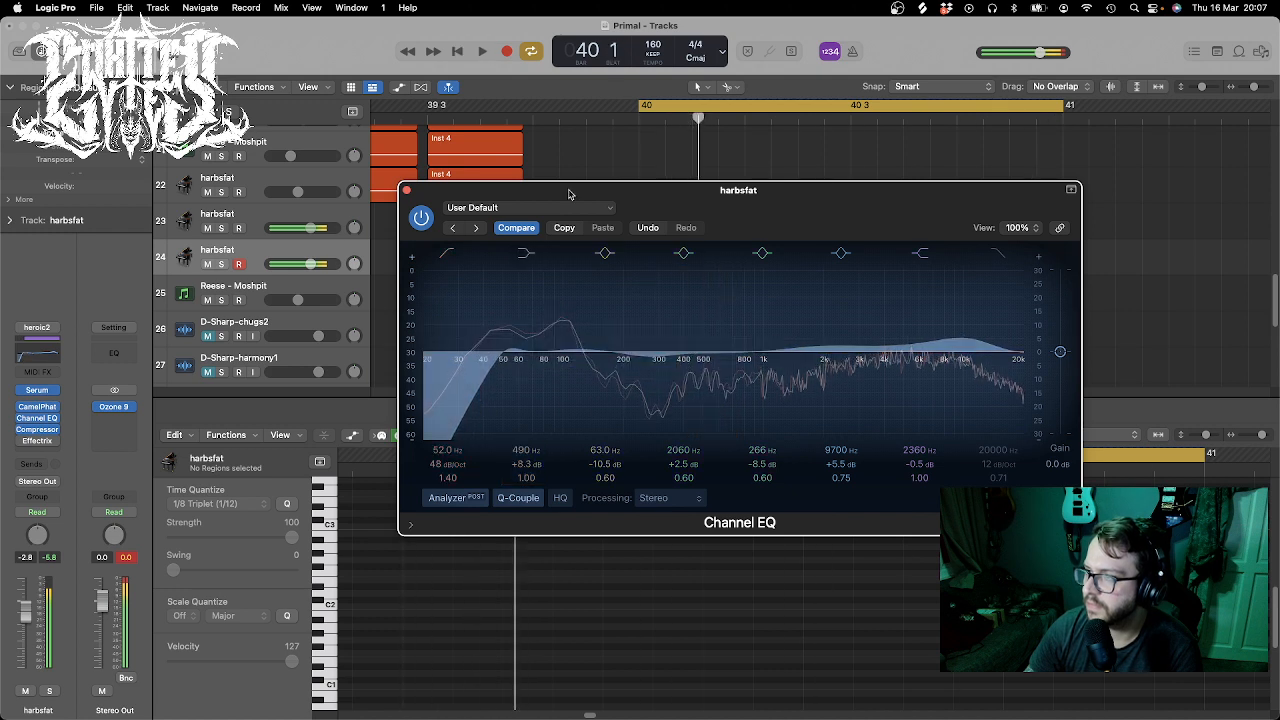
click(406, 189)
key(space)
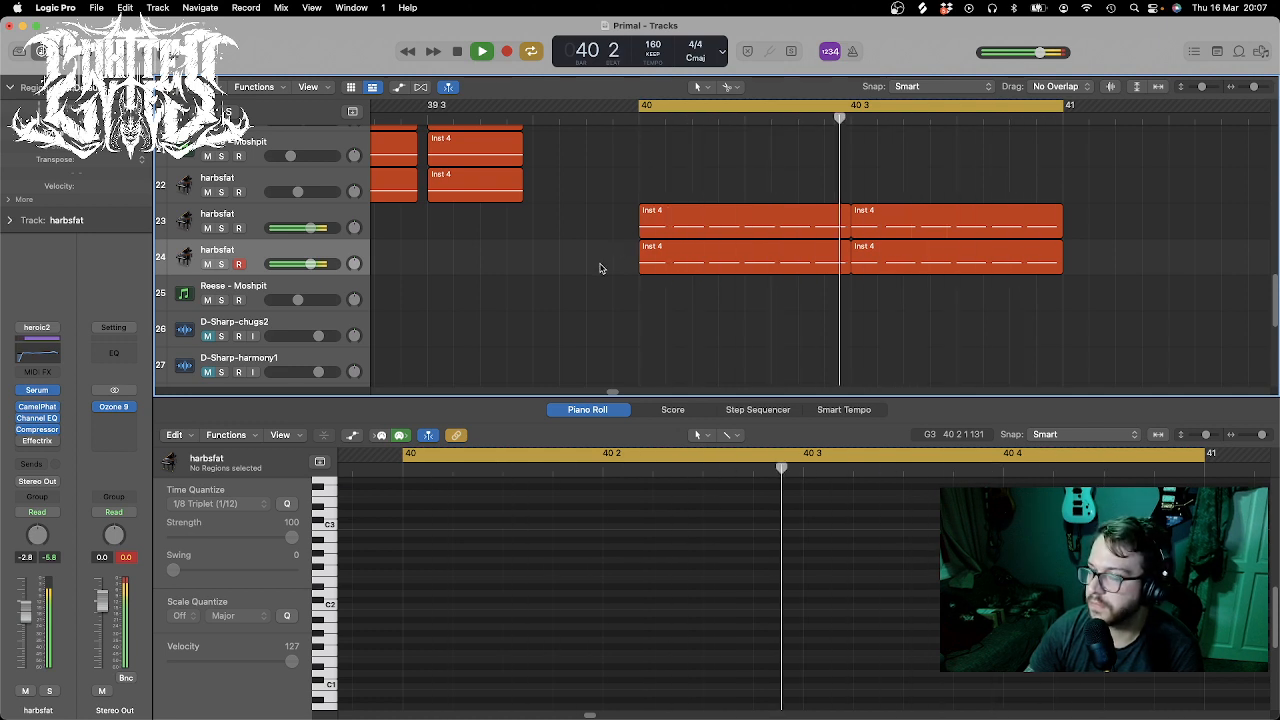
- Stop playback, delete the old regions on the SUB track at bar 40, and hide the Piano Roll
key(space)
scroll(600, 268, up, 3)
drag(853, 206, 727, 149)
key(Delete)
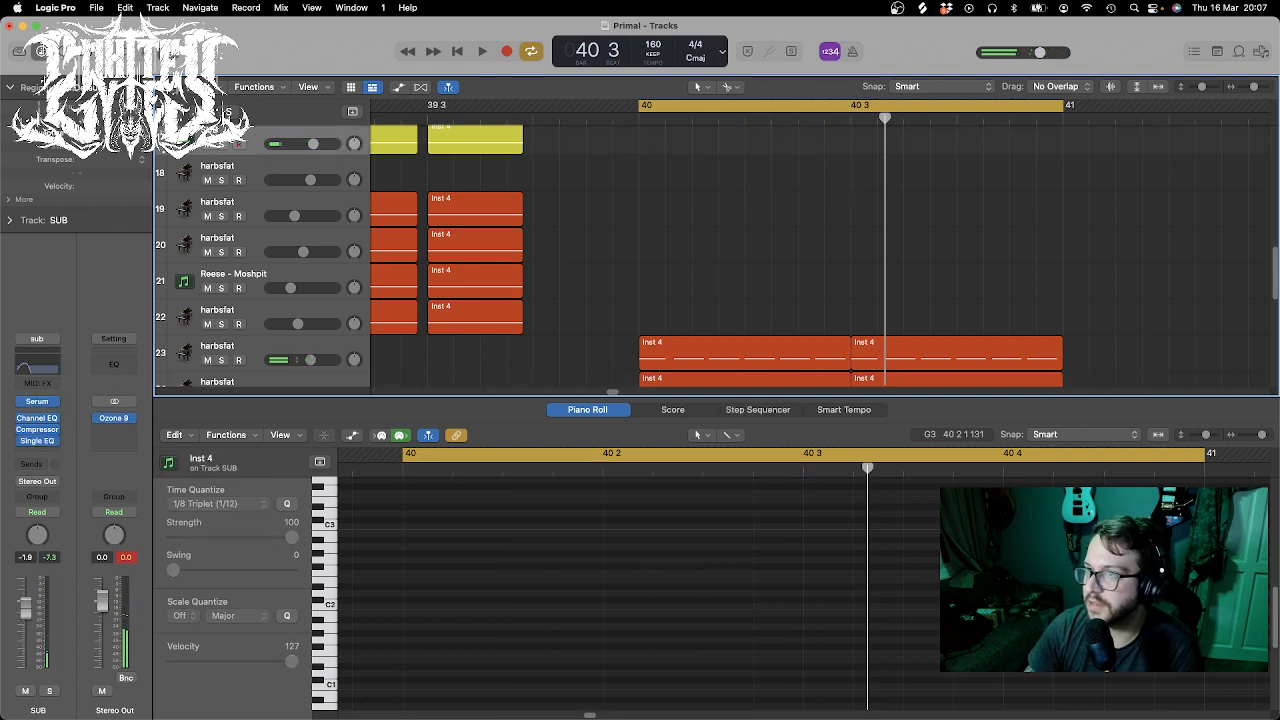
key(p)
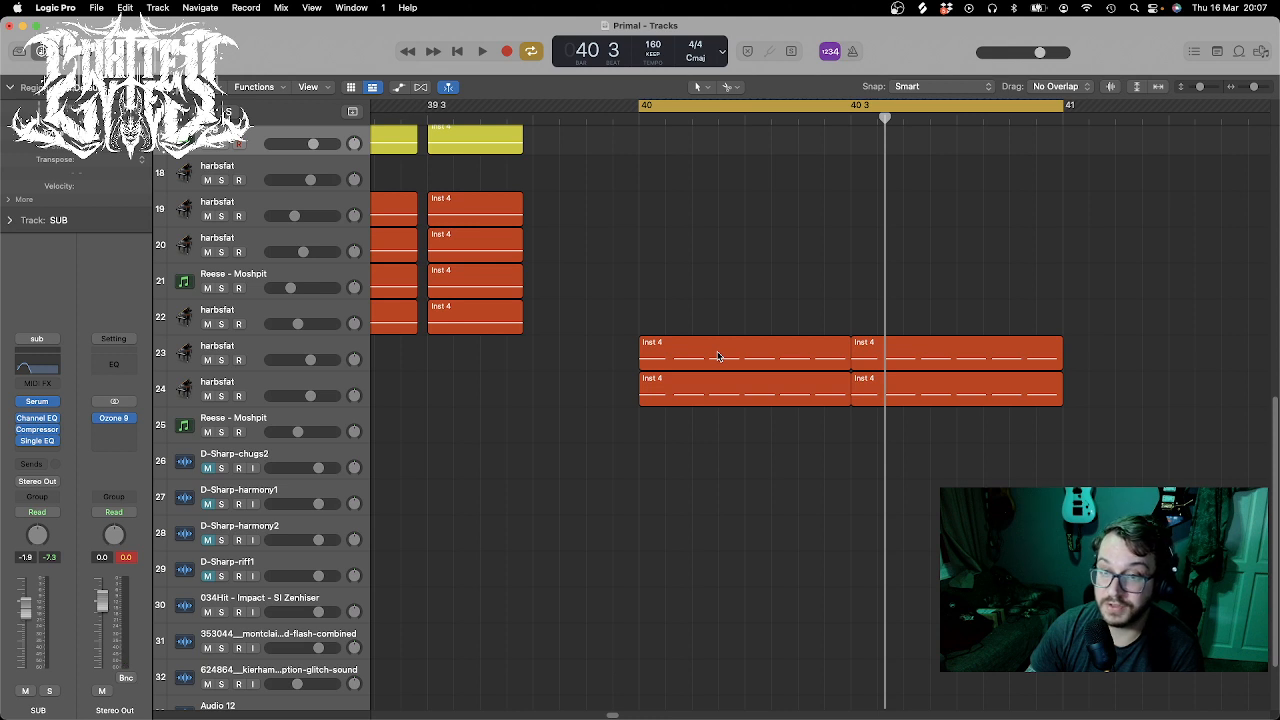
- Copy track 23's two bar 40 regions onto the SUB track, starting at bar 40
scroll(715, 271, up, 4)
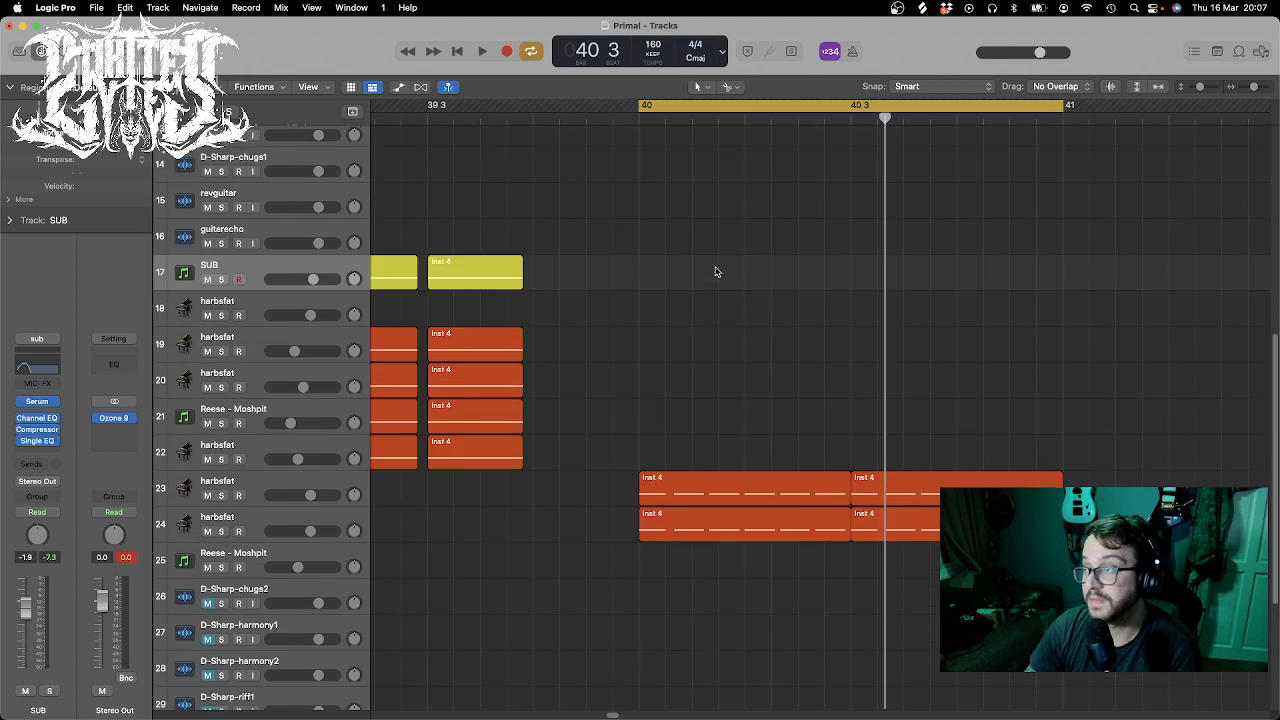
scroll(715, 271, up, 3)
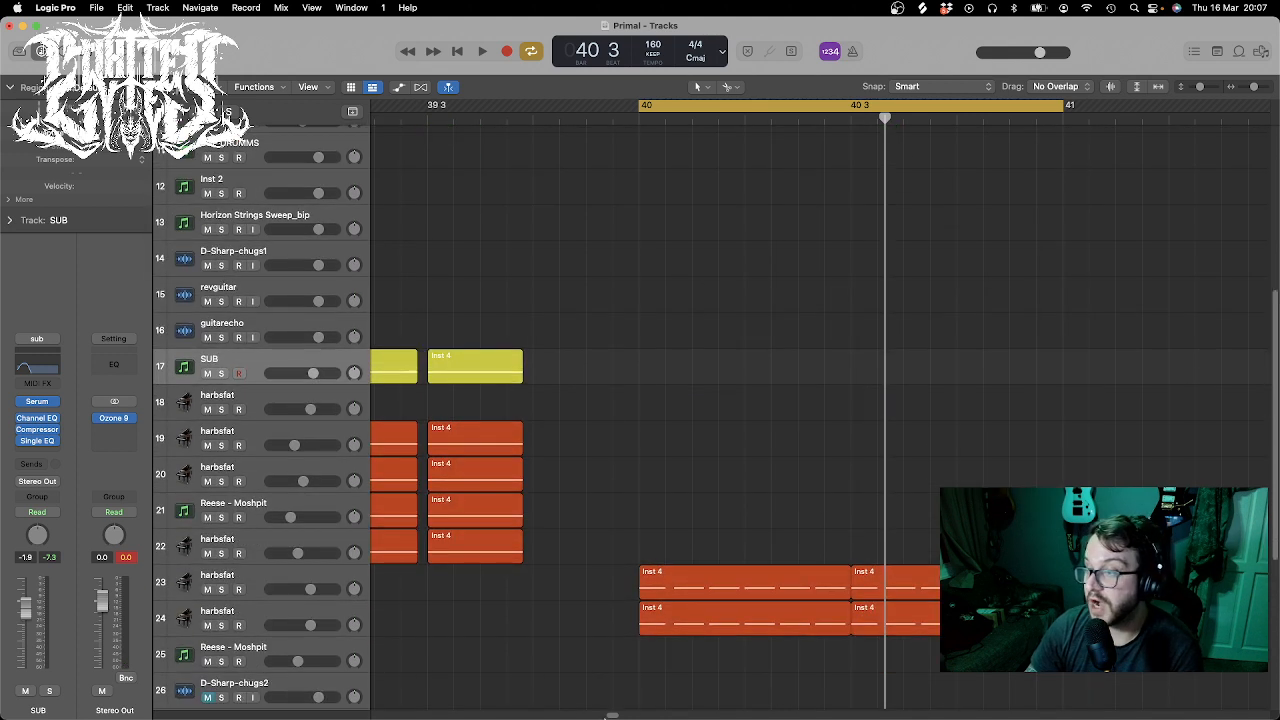
drag(617, 716, 615, 716)
click(549, 569)
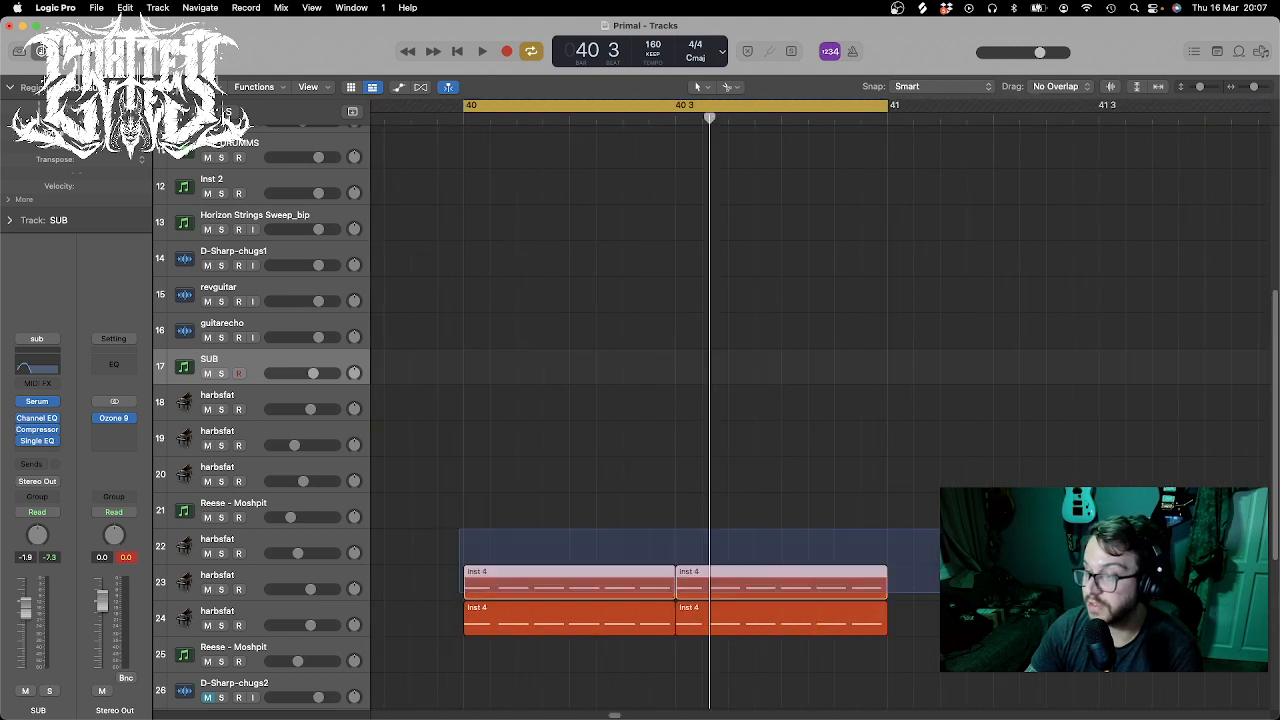
click(268, 355)
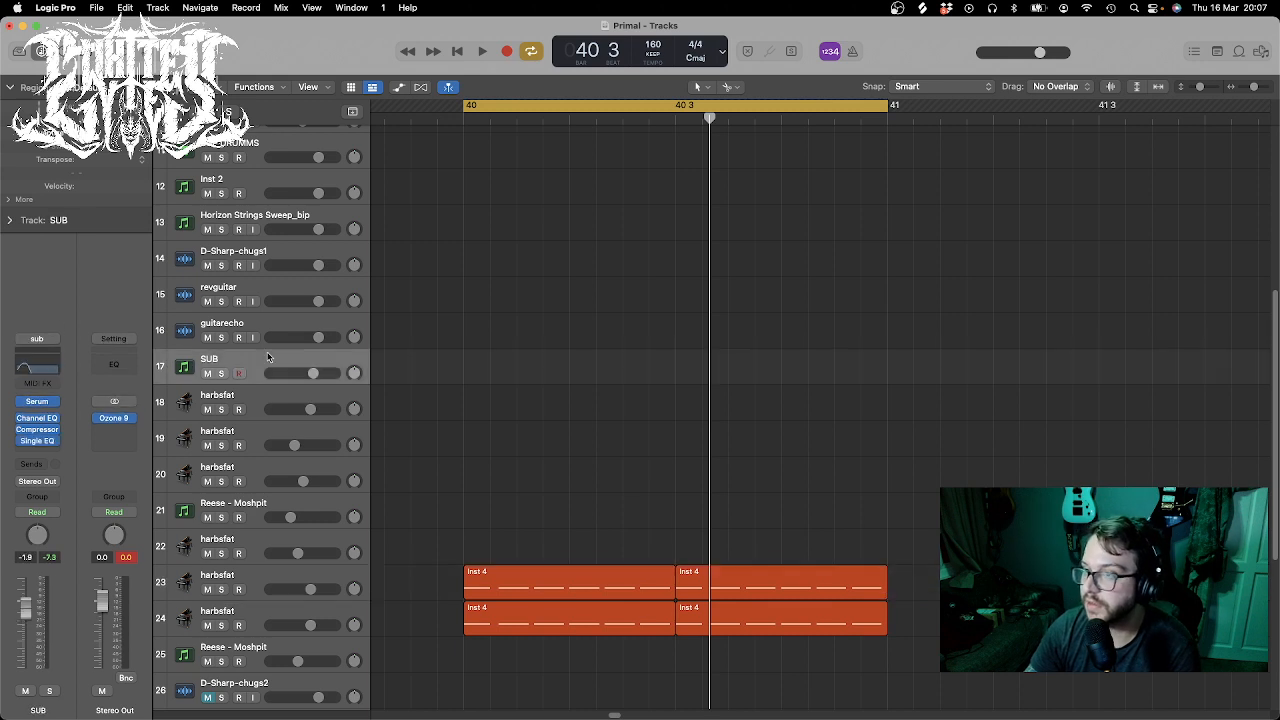
click(465, 117)
key(super+v)
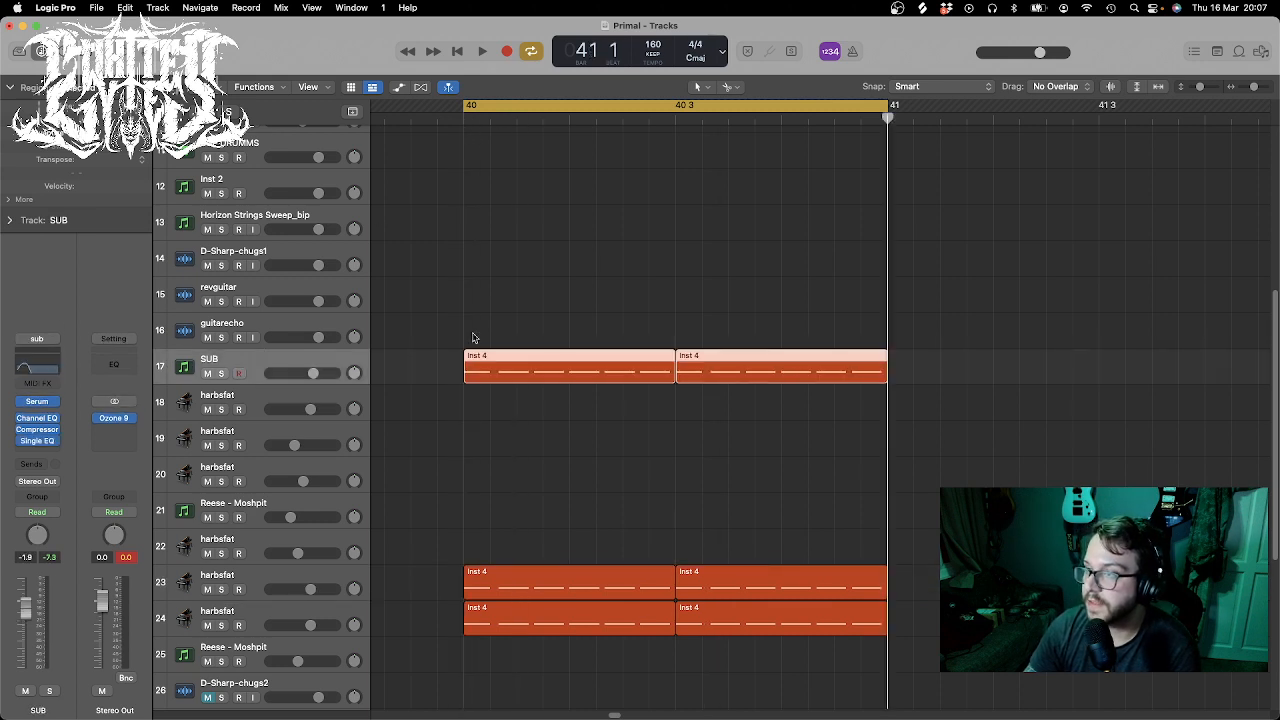
- Color the two SUB regions at bar 40 yellow and audition the loop with both harbsfat layers
drag(432, 292, 1120, 455)
key(alt+c)
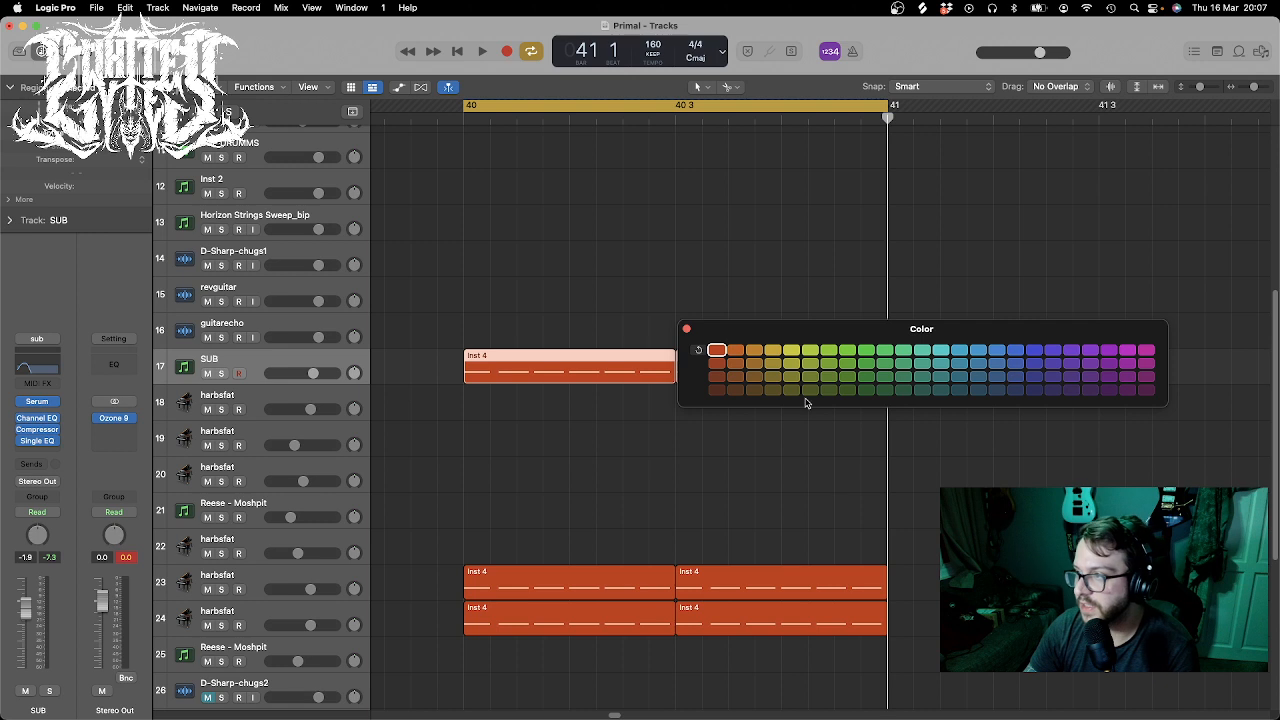
click(789, 357)
click(686, 329)
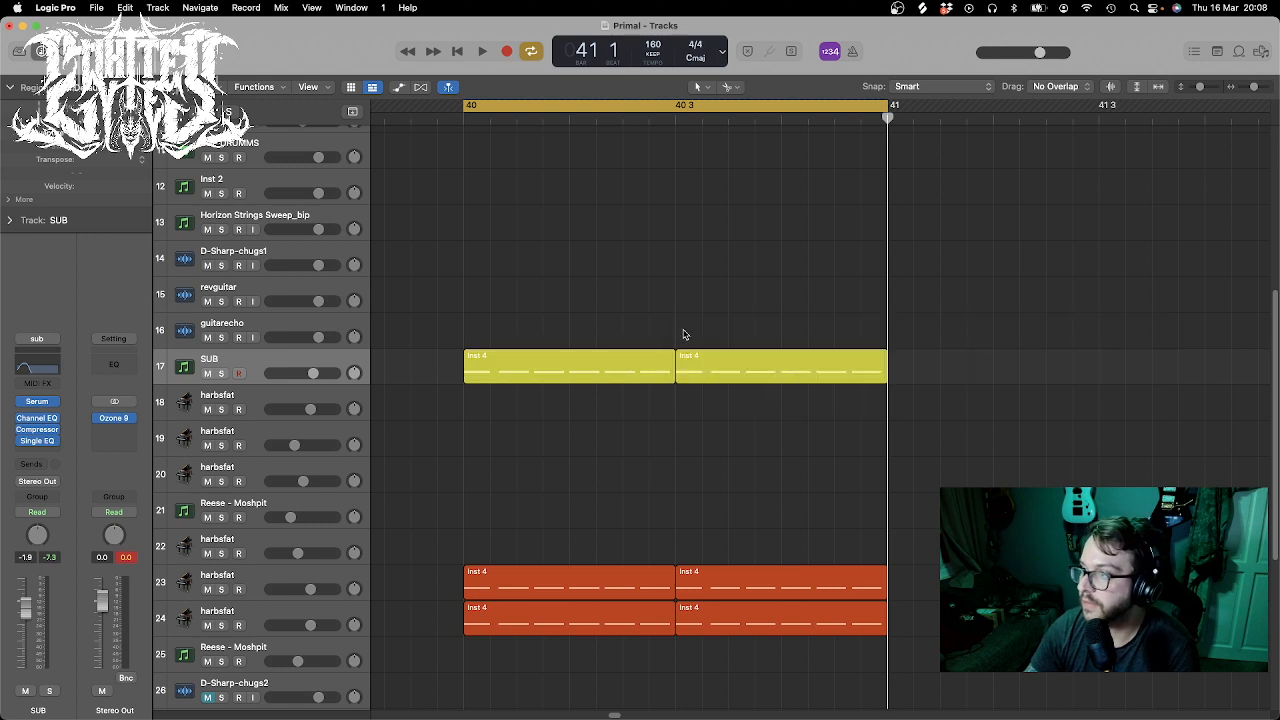
key(space)
scroll(603, 340, down, 3)
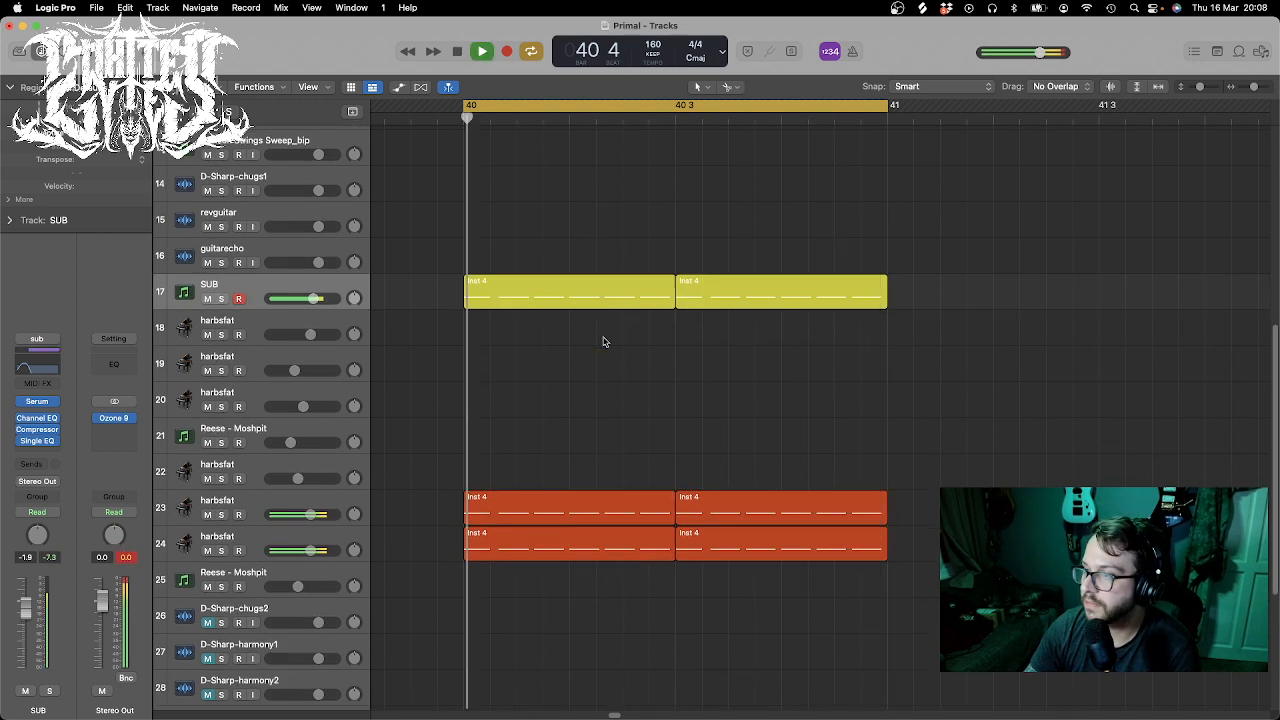
key(space)
- Duplicate harbsfat track 24 as a new track below it and copy its two regions there at bar 40
scroll(452, 412, down, 3)
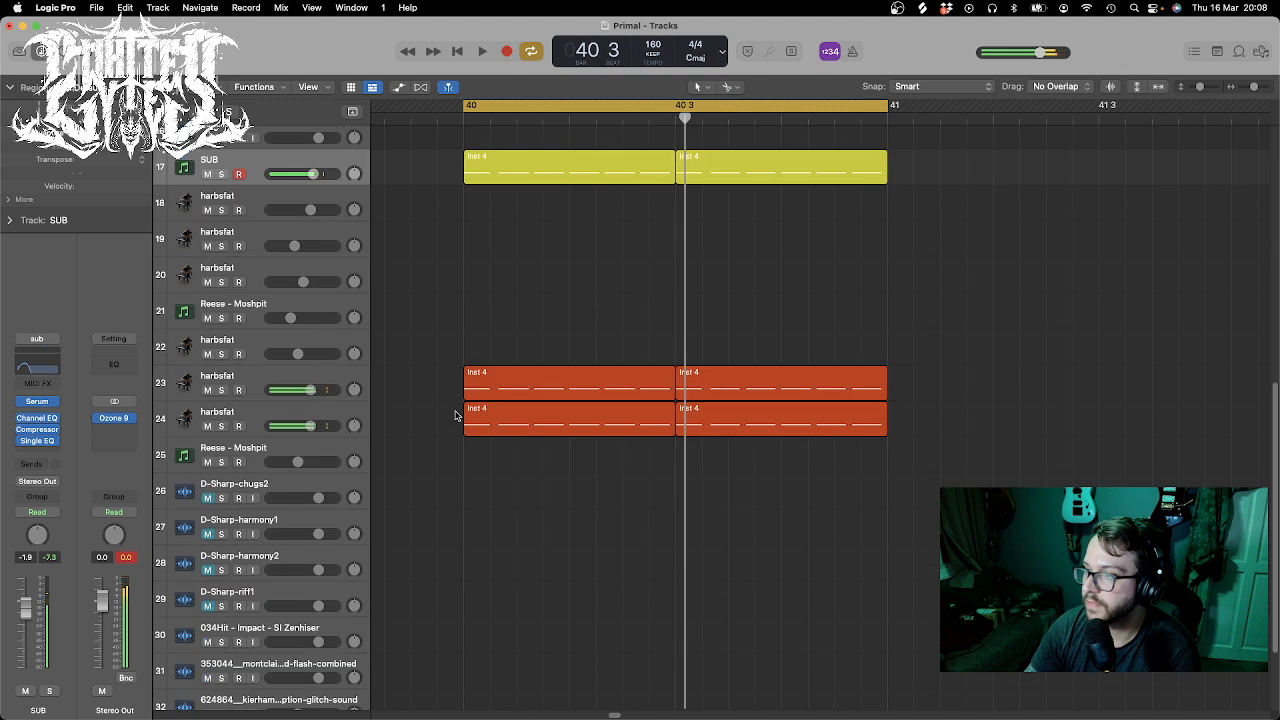
click(260, 414)
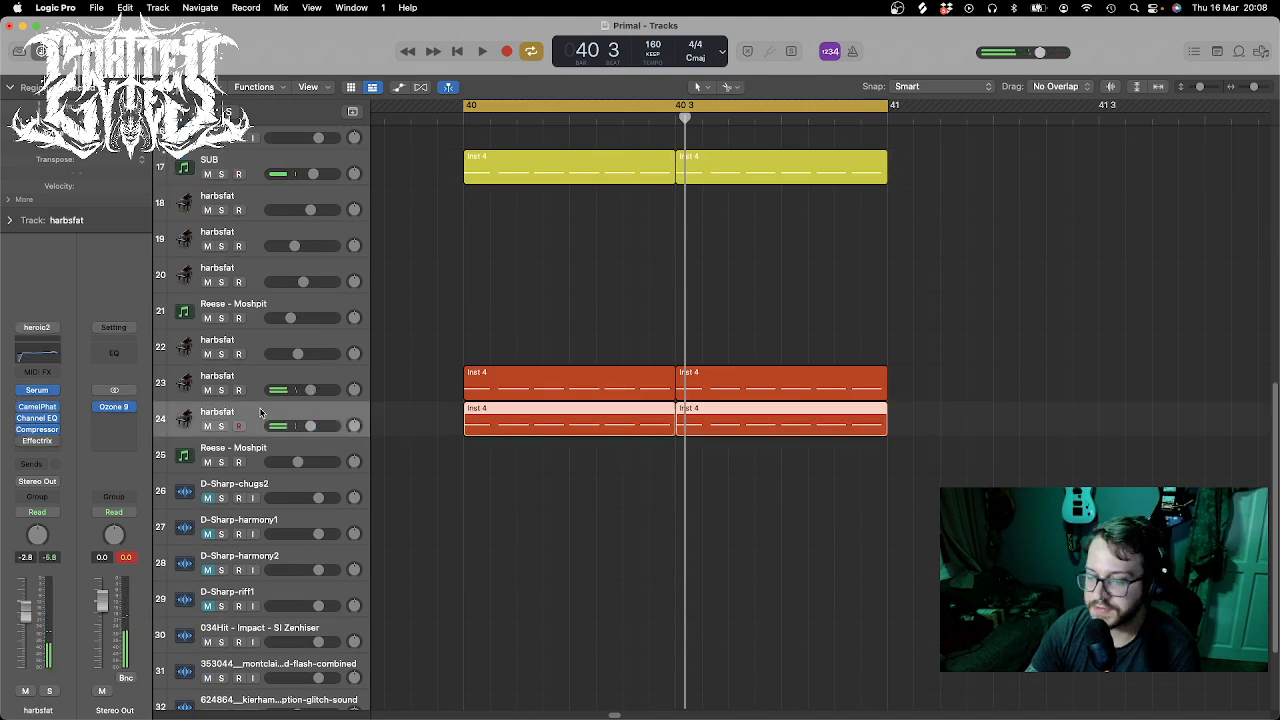
key(super+d)
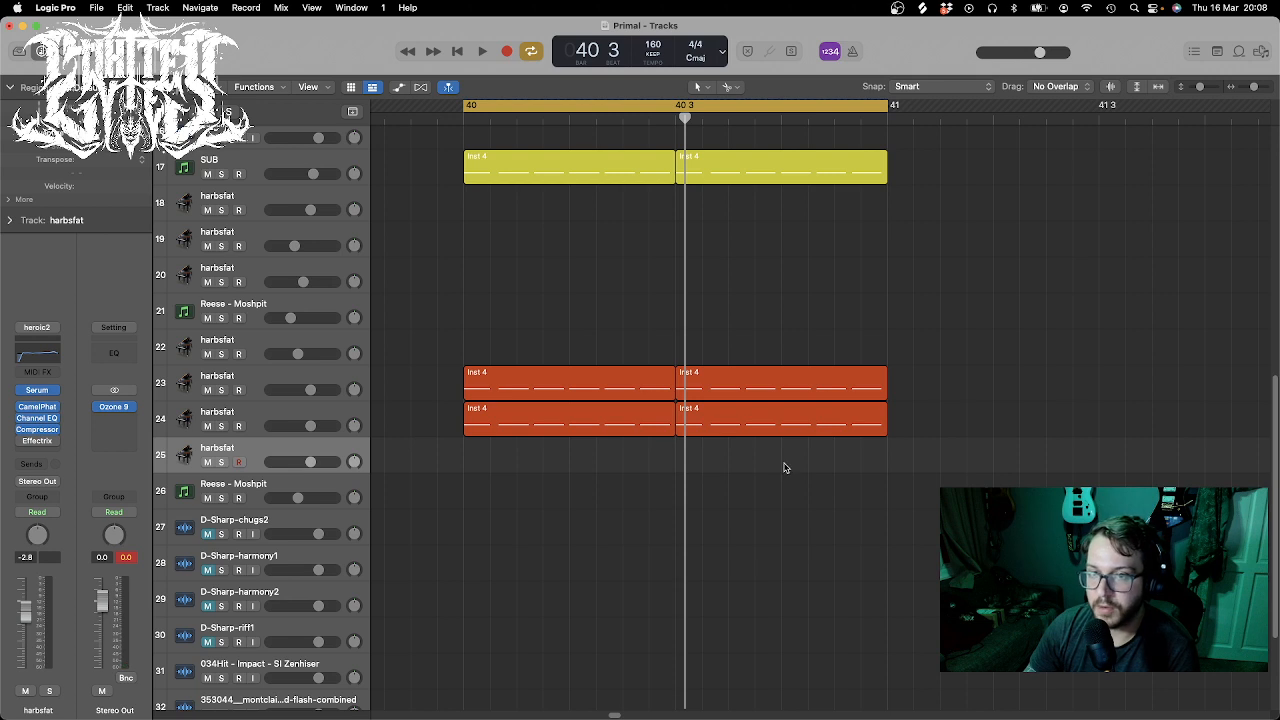
drag(811, 461, 488, 430)
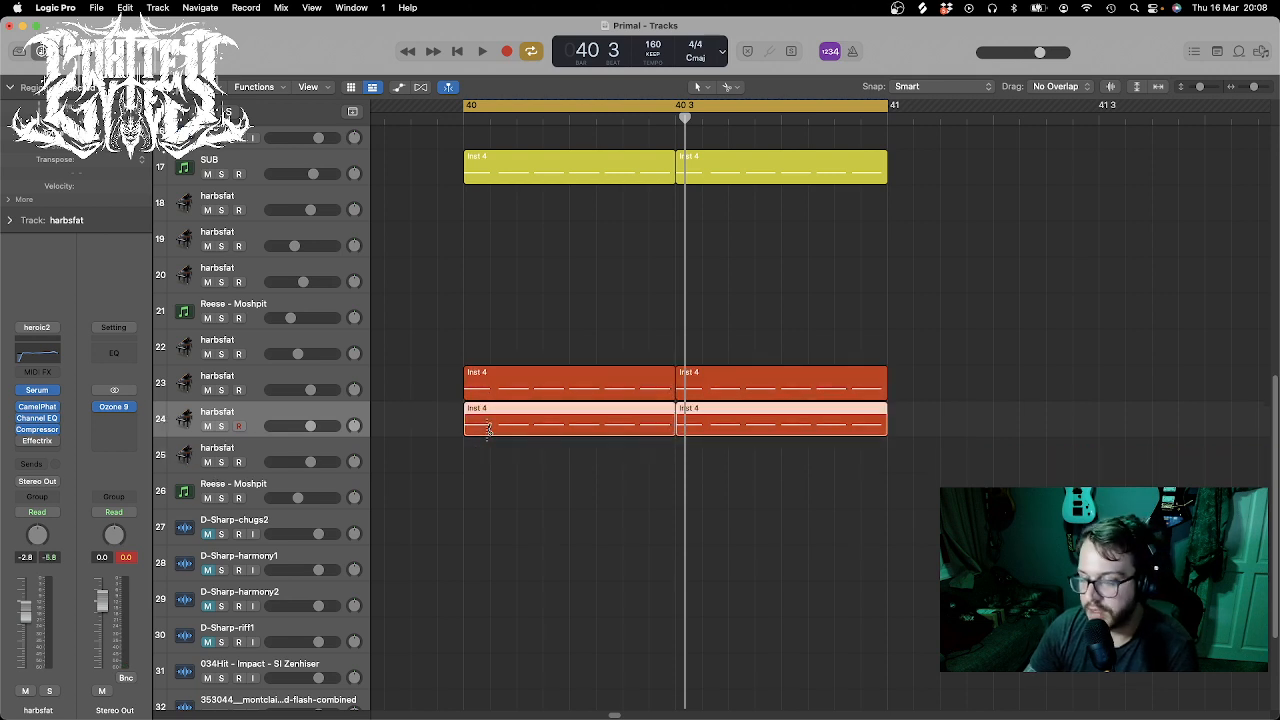
click(240, 443)
drag(517, 119, 462, 112)
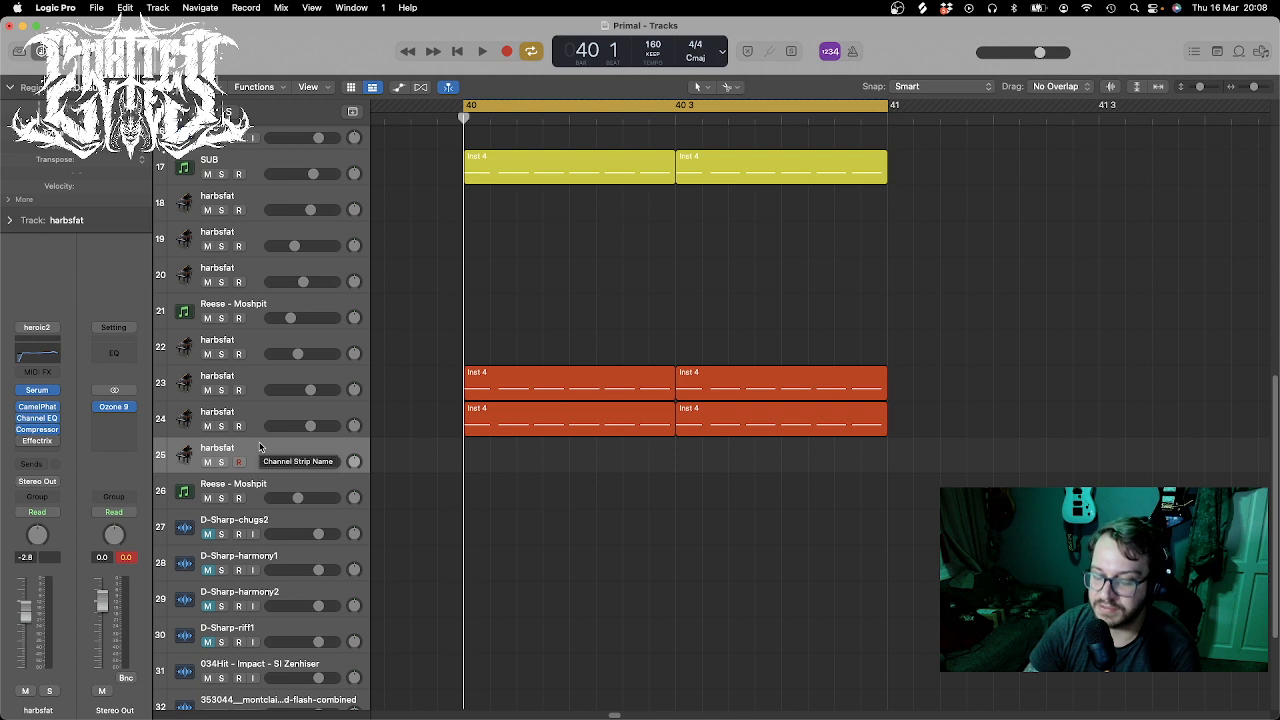
key(super+v)
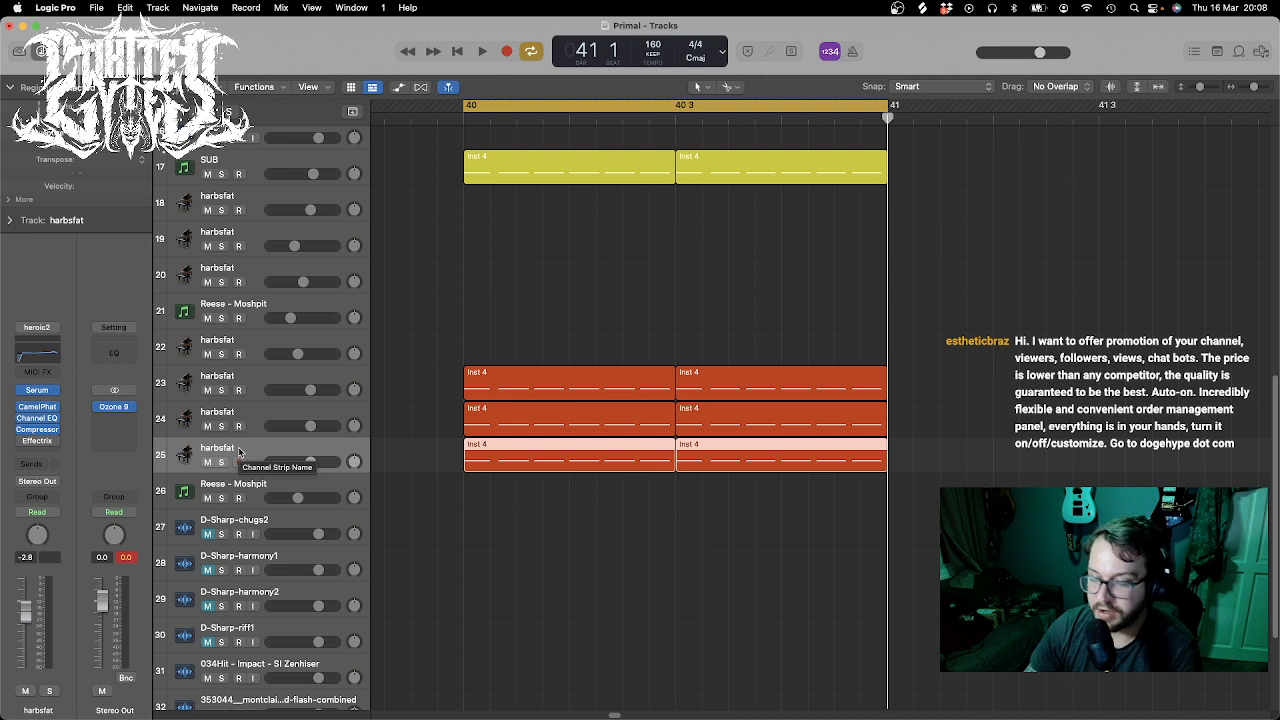
- Solo track 25, load the ascensiongun3 channel strip setting from old mac > Serum shizz, and audition the loop
click(221, 462)
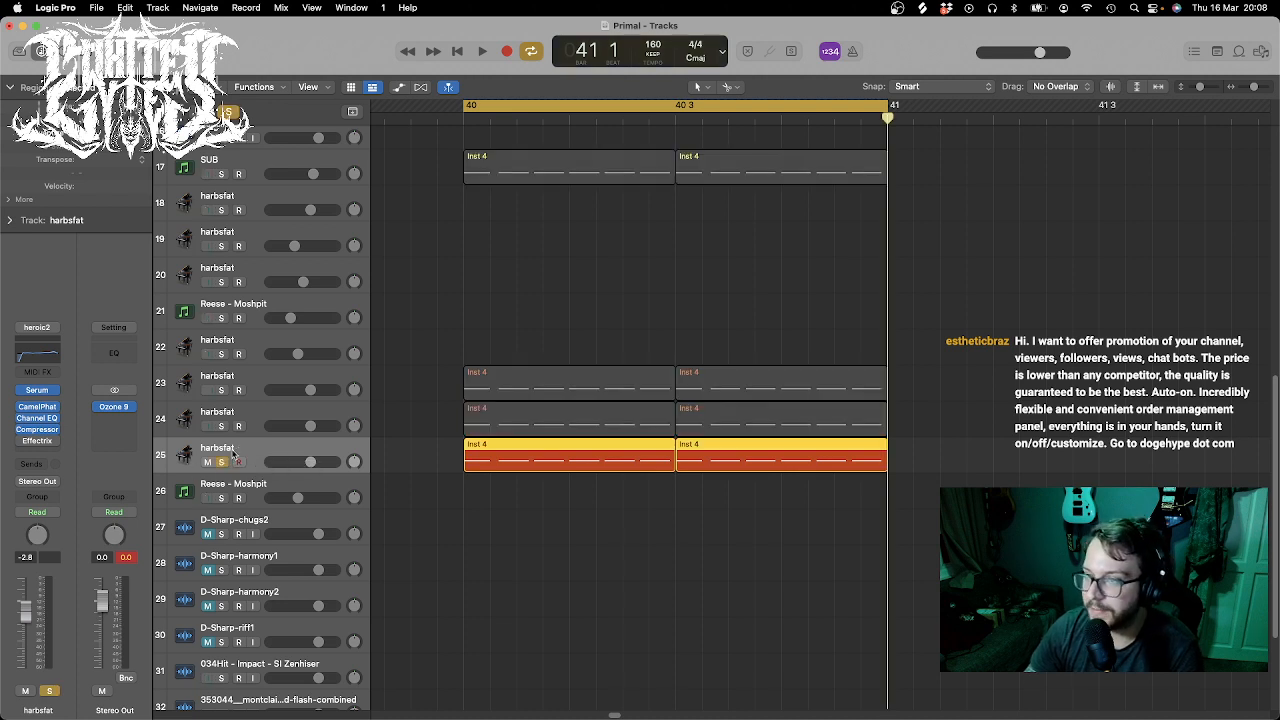
key(space)
key(space)
click(45, 328)
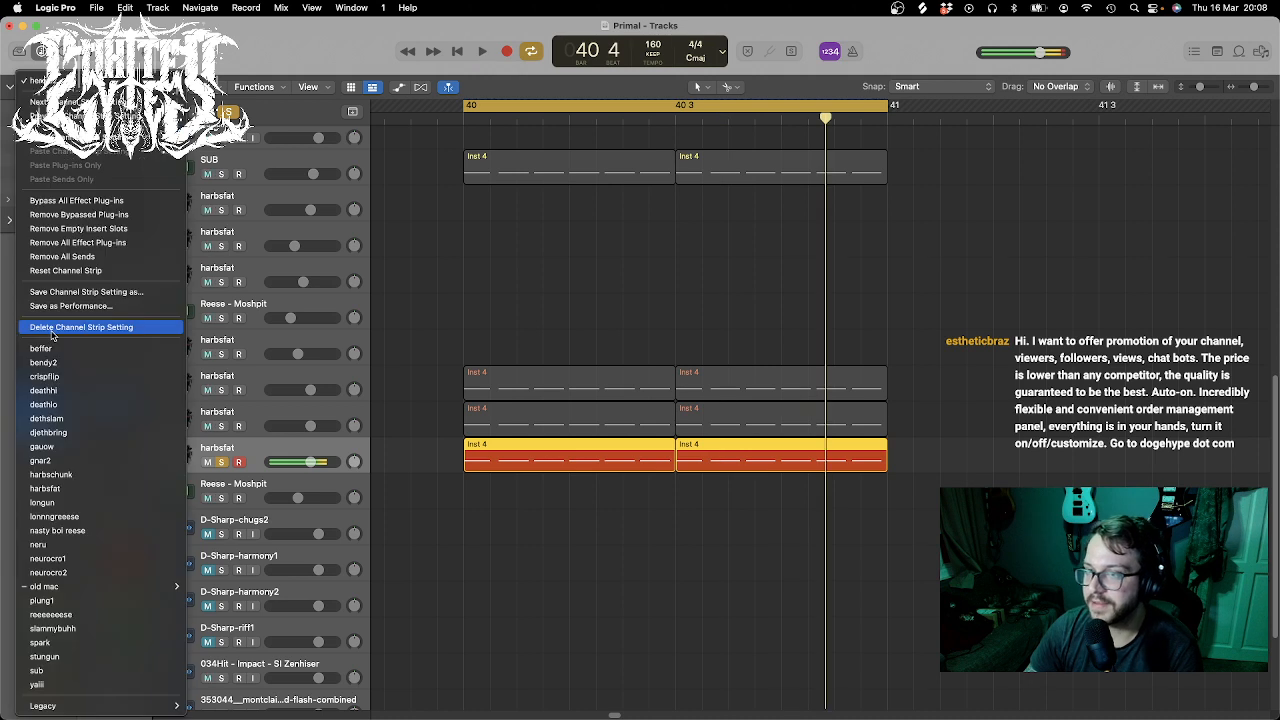
mouse_move(108, 586)
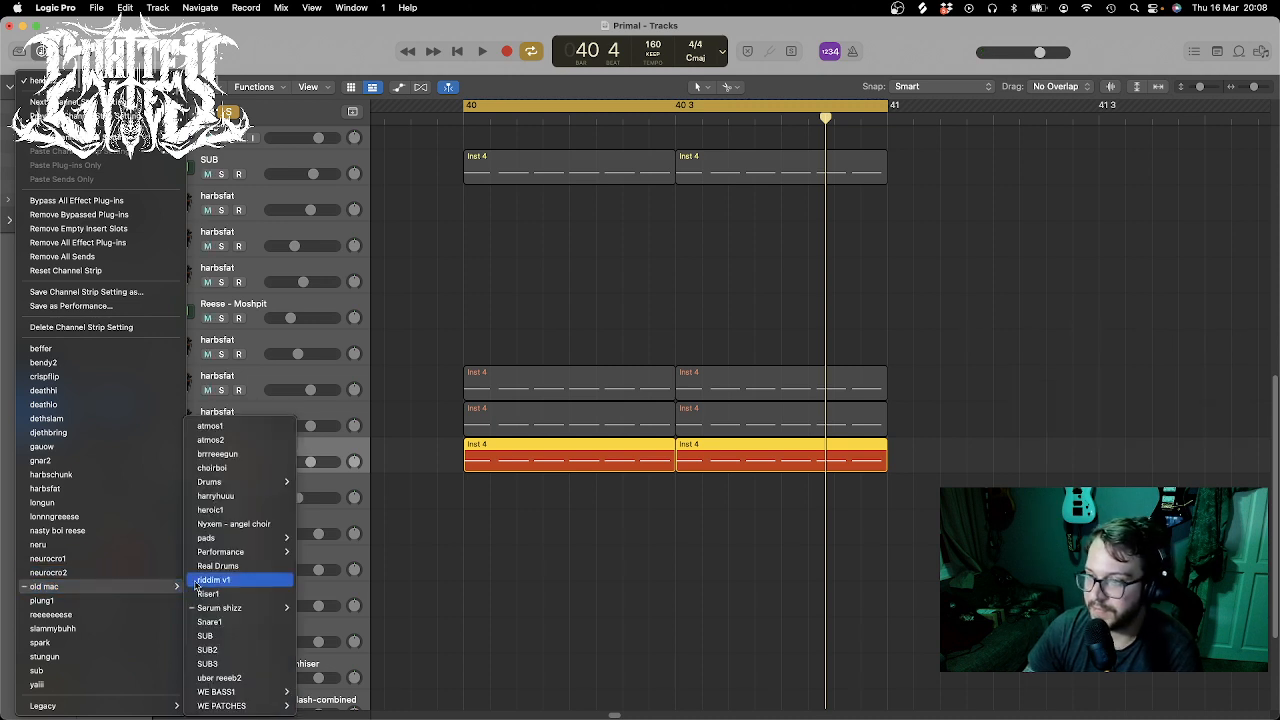
mouse_move(257, 607)
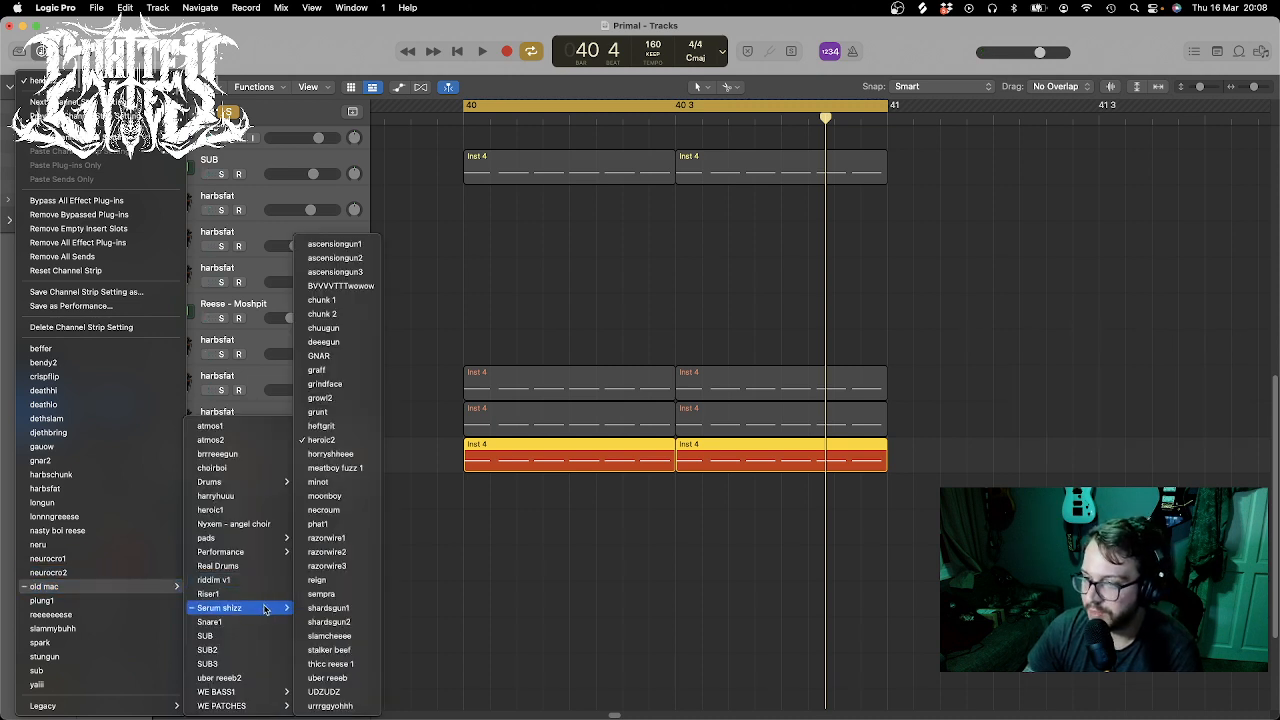
click(352, 273)
key(space)
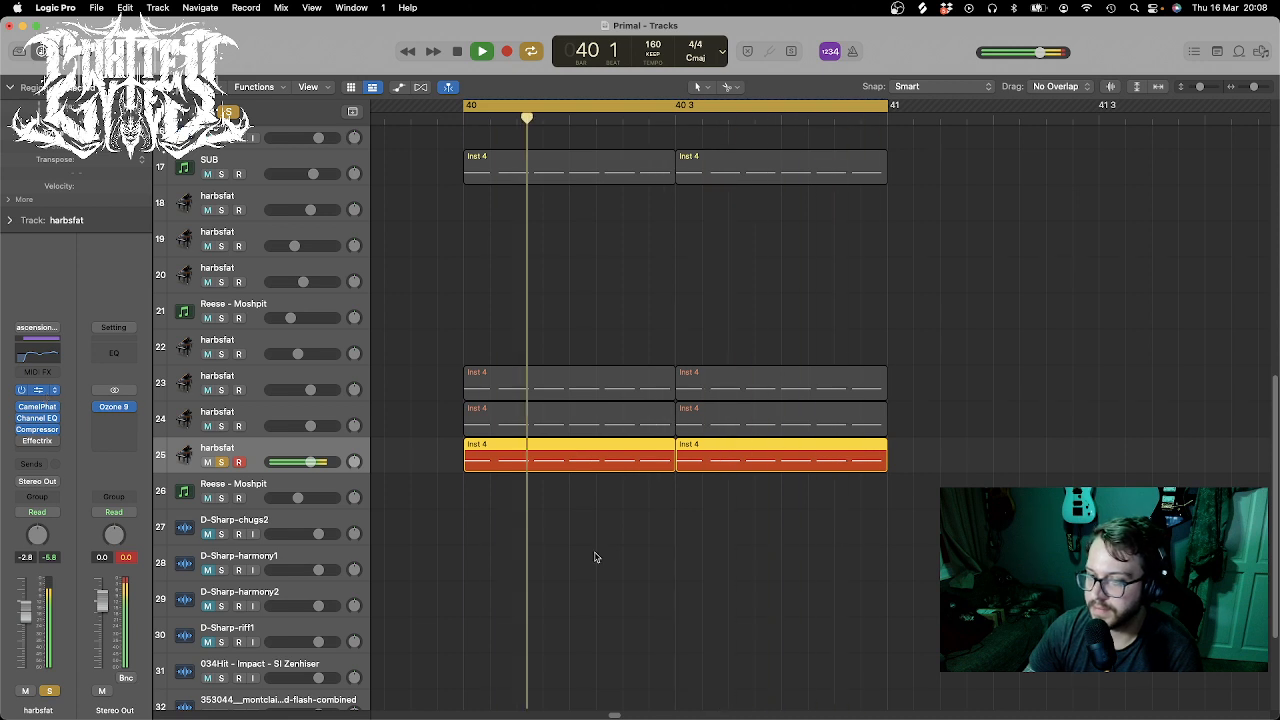
- Open track 25's Serum, load the User preset seraphim3, confirm the replacement, and play the loop
key(v)
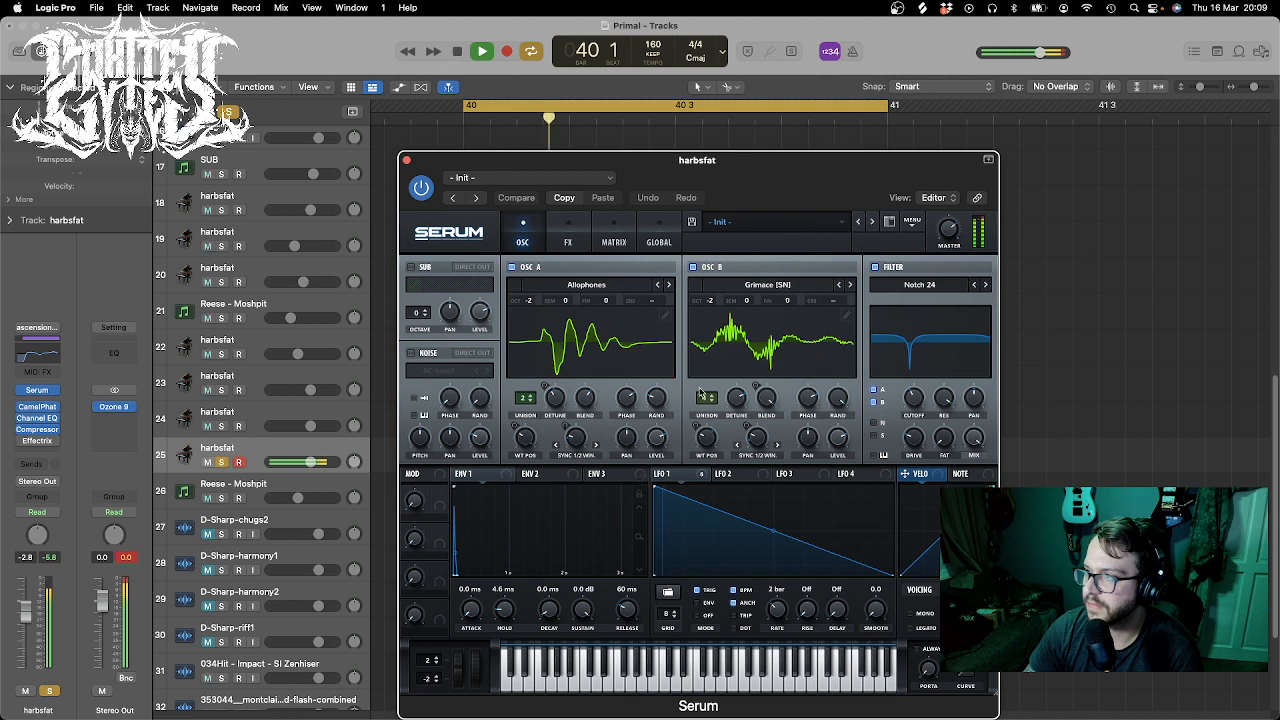
key(space)
click(782, 225)
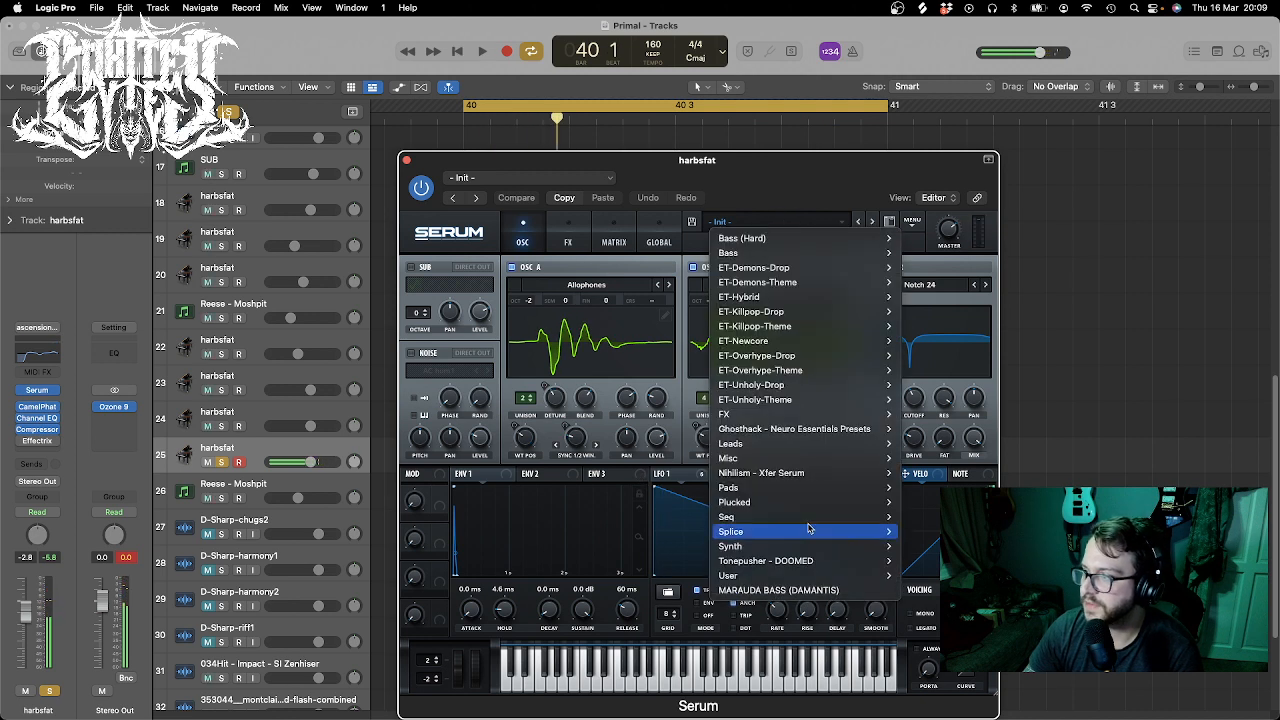
mouse_move(796, 574)
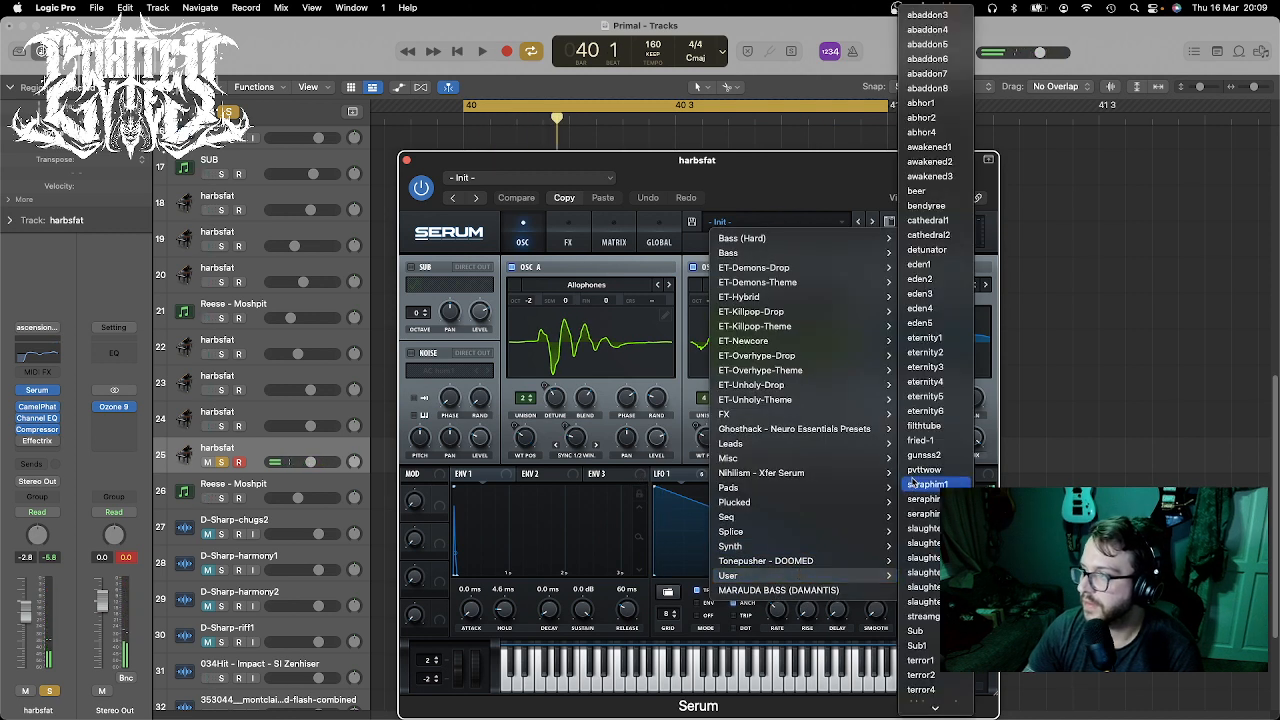
click(922, 513)
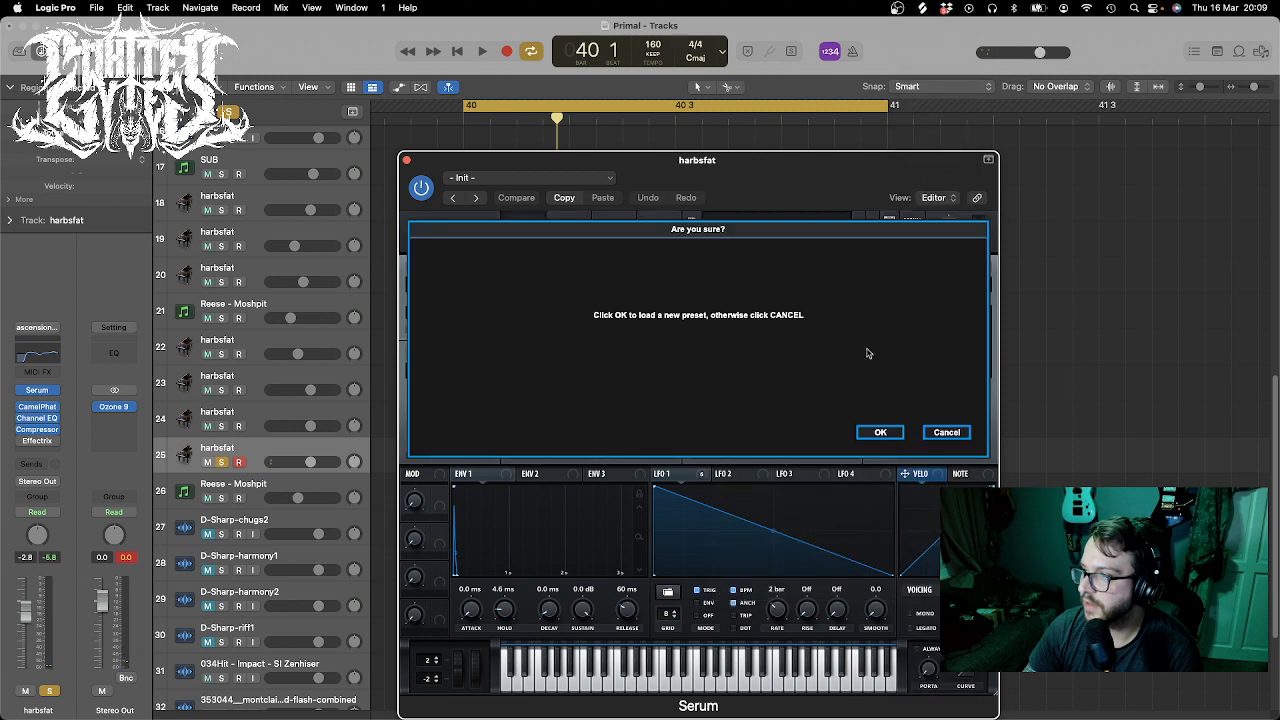
click(893, 438)
key(space)
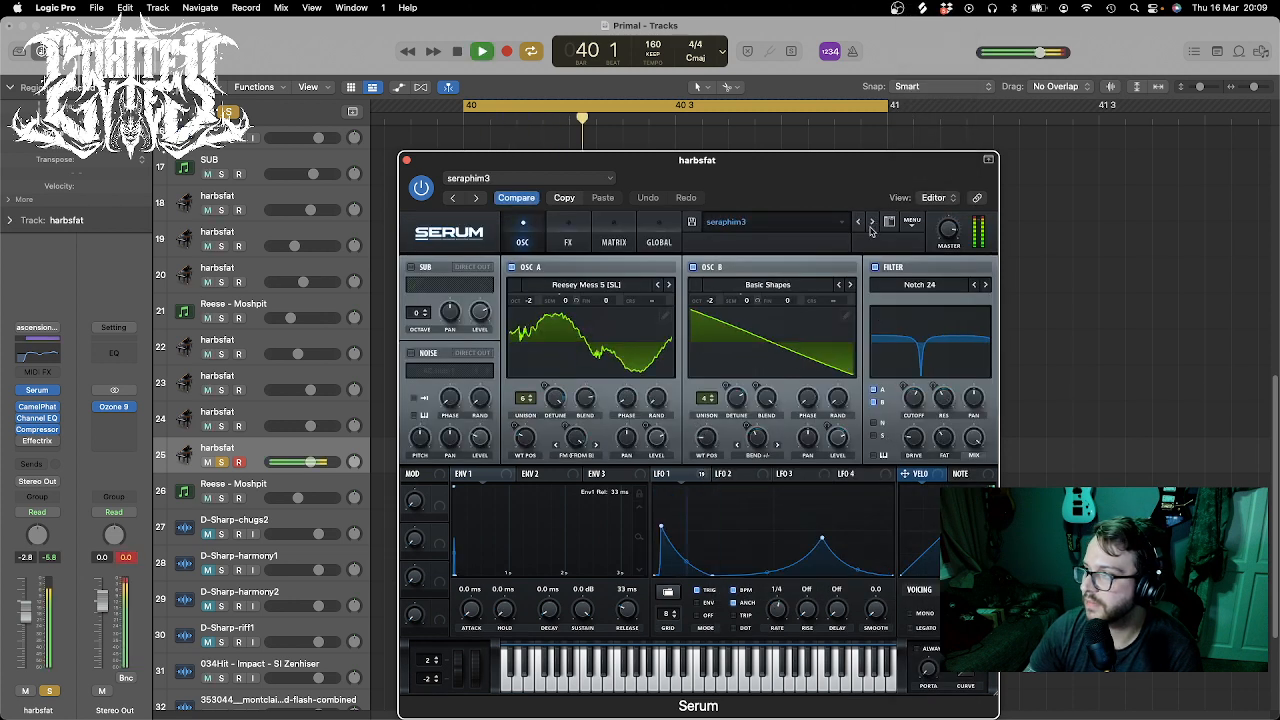
- Advance track 25's Serum through the slaughter presets during playback, settle on slaughter3, and stop the loop
click(874, 222)
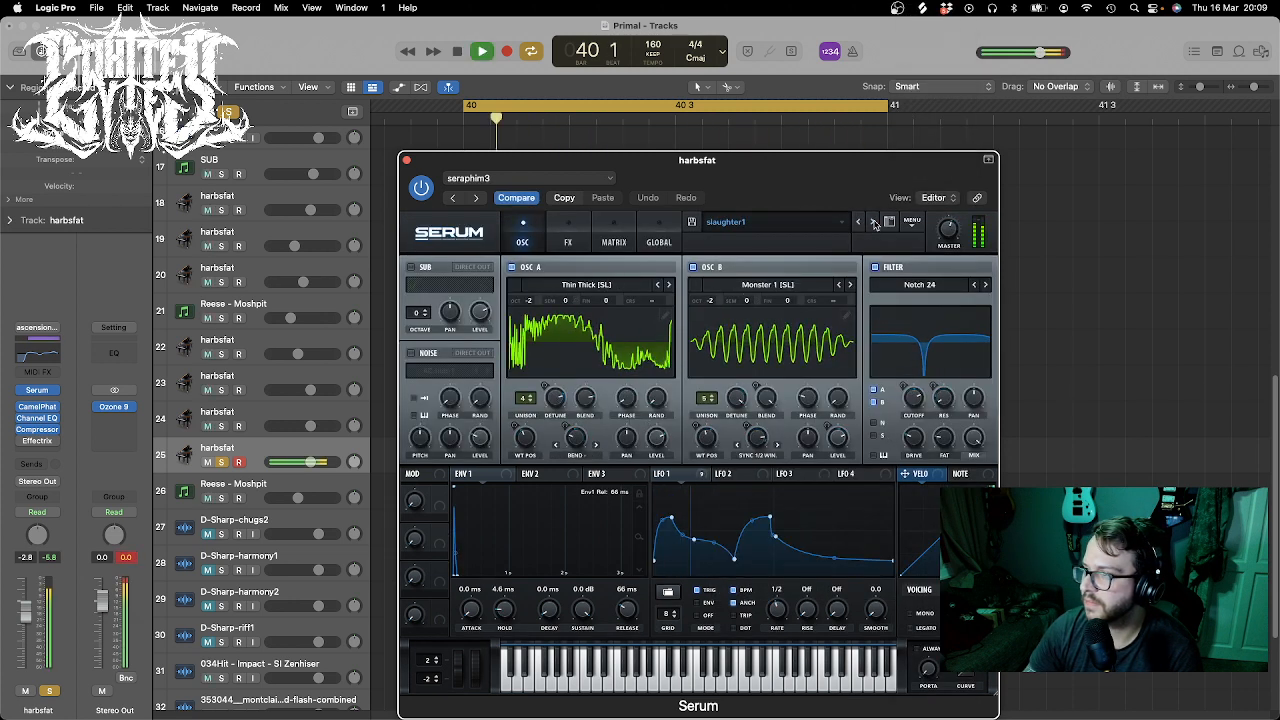
click(874, 223)
click(874, 223)
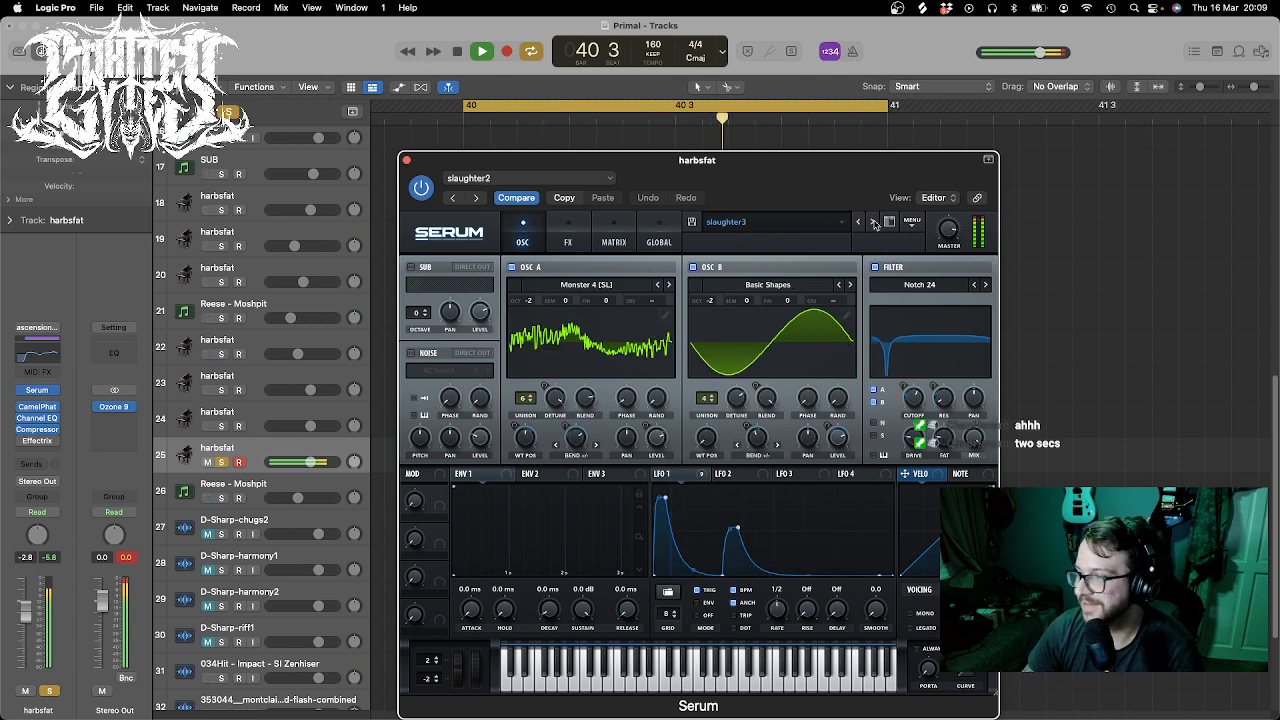
key(space)
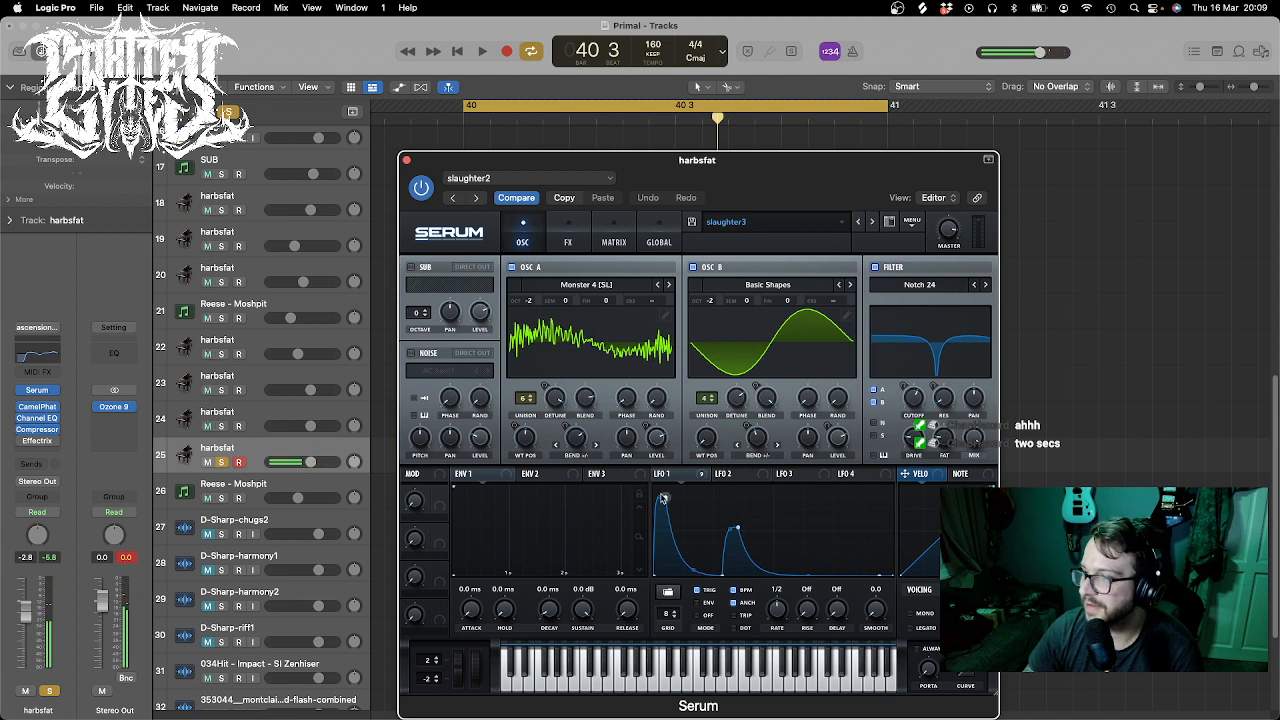
- Move track 25's Serum window aside and adjust the first peak of LFO 1 while auditioning the soloed loop
drag(690, 166, 634, 104)
key(space)
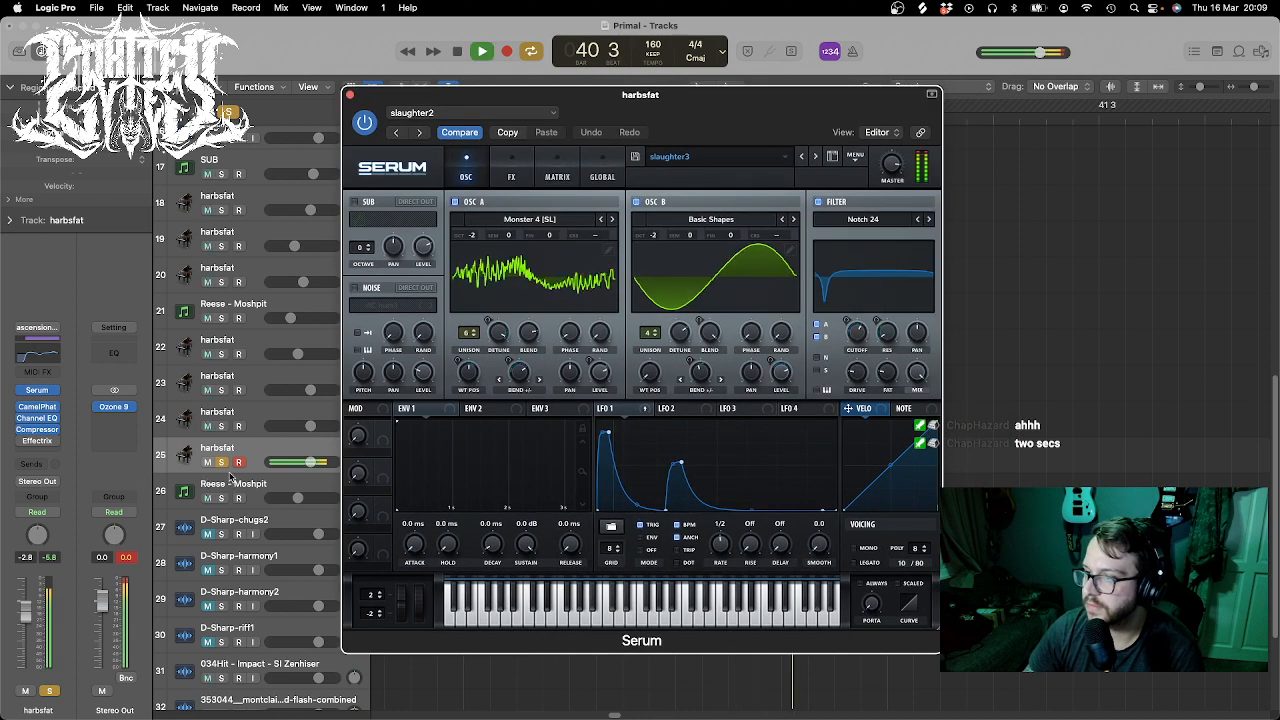
key(space)
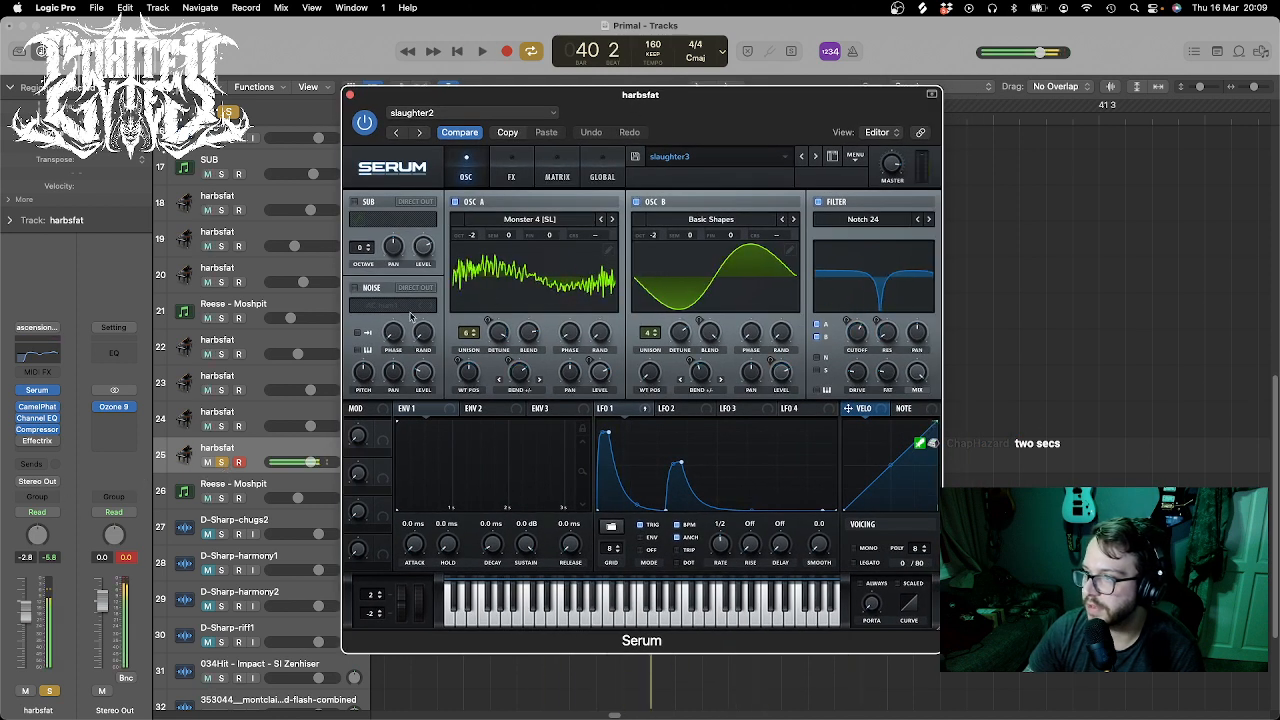
click(50, 691)
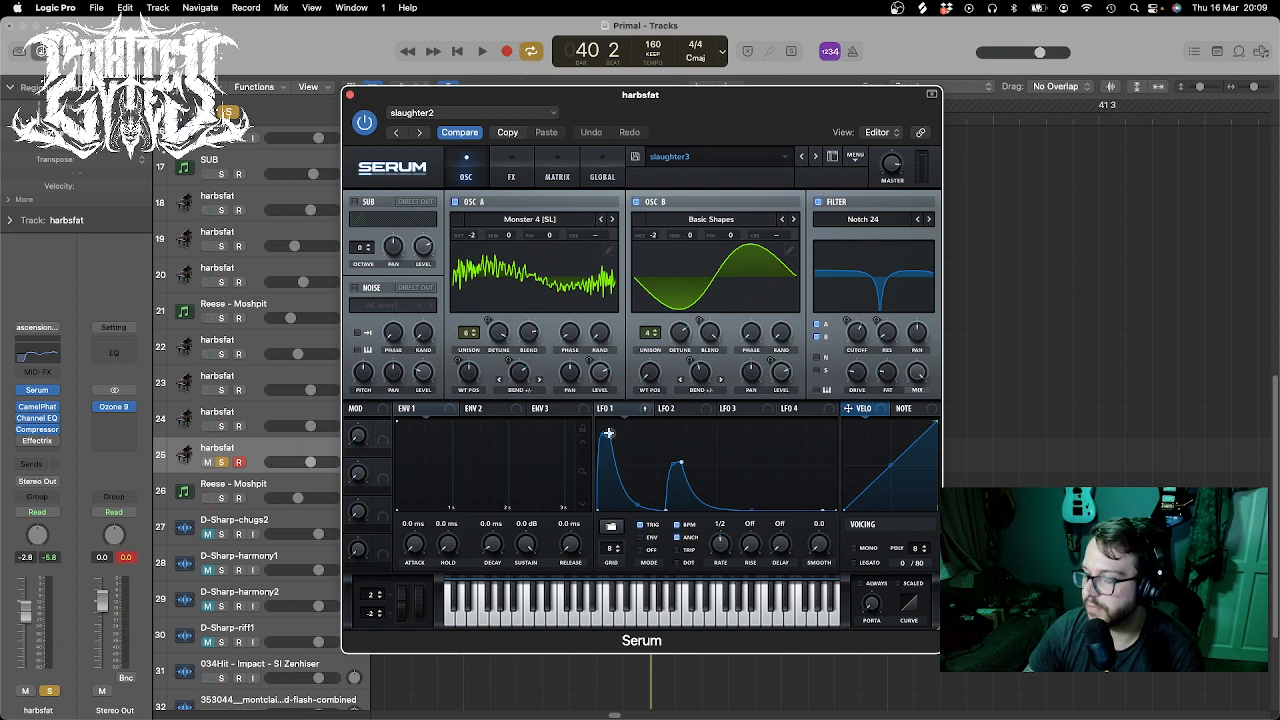
key(space)
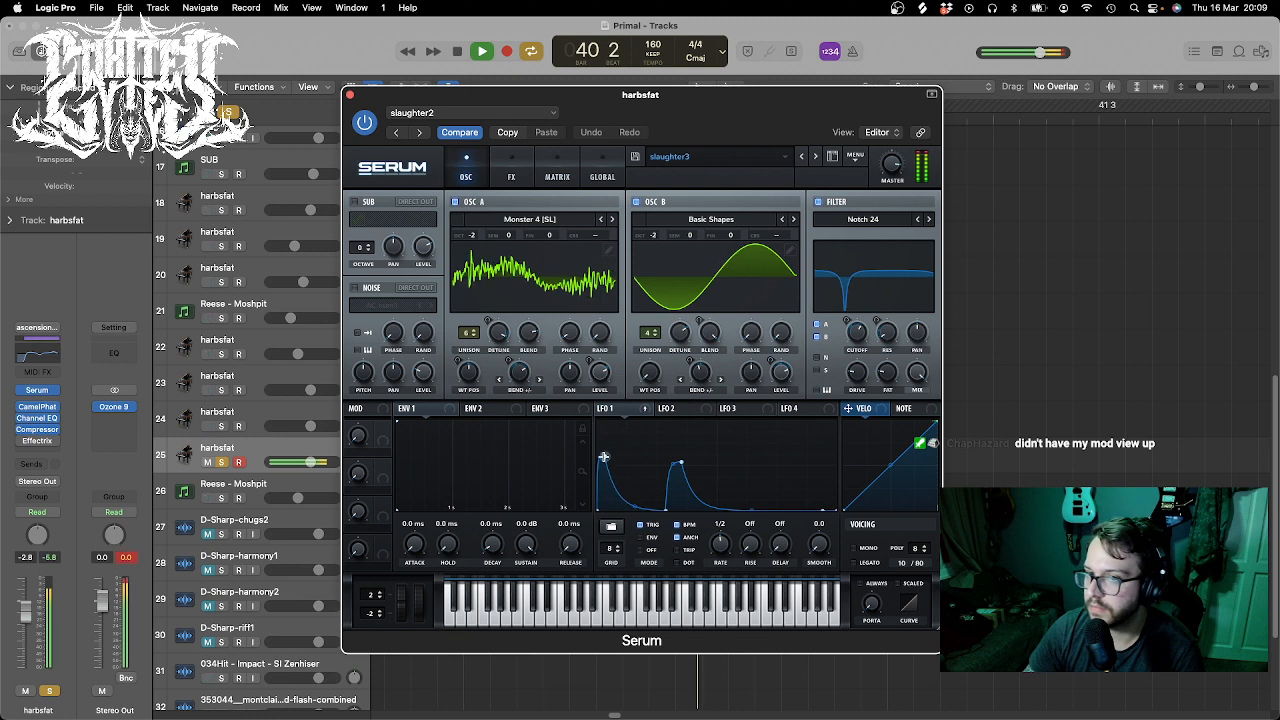
drag(603, 470, 606, 438)
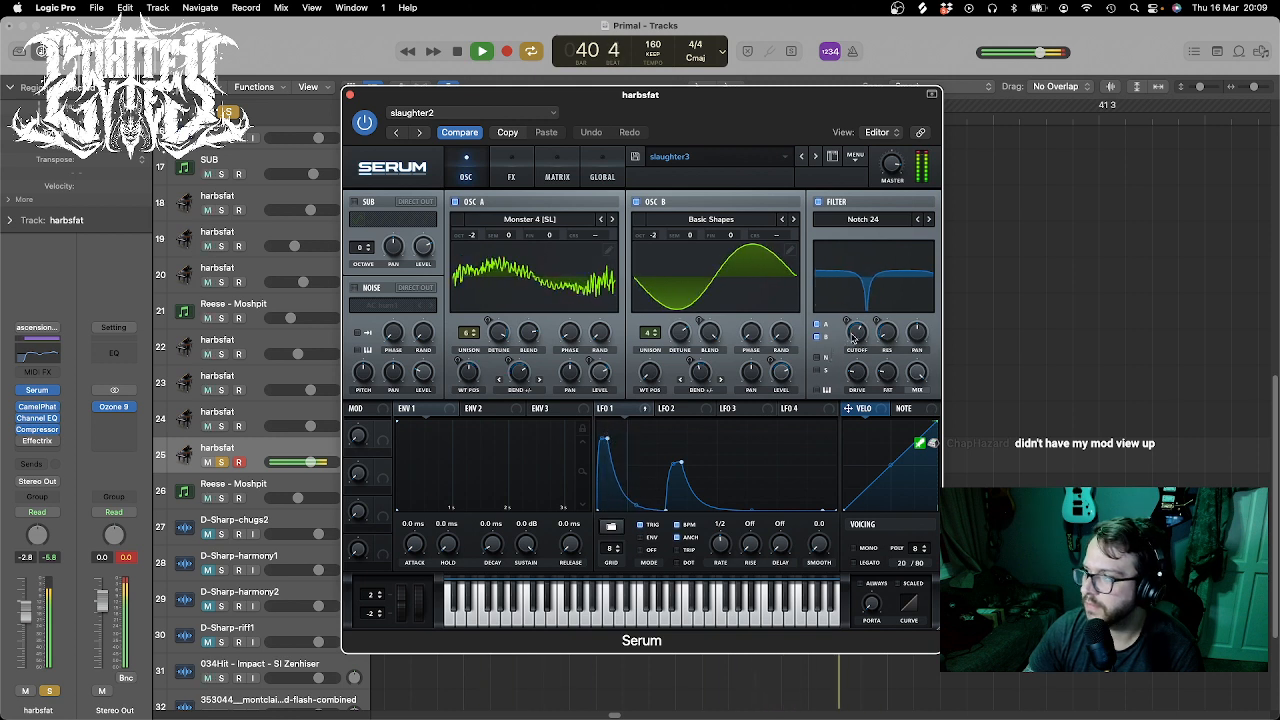
- Adjust Serum's filter cutoff, resonance, fat and drive plus oscillator B's blend during playback, and stop the loop
mouse_move(857, 333)
mouse_down()
mouse_move(857, 376)
mouse_move(862, 336)
mouse_up()
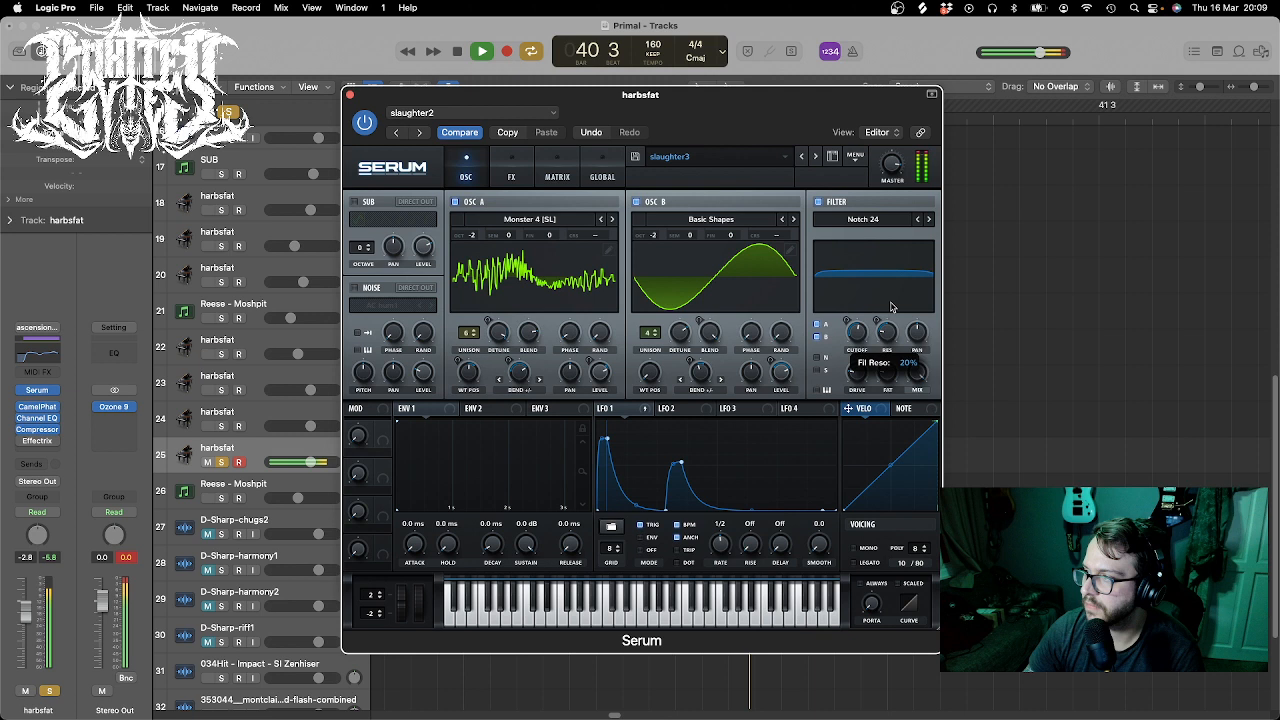
mouse_move(892, 307)
mouse_down()
mouse_move(898, 342)
mouse_move(897, 331)
mouse_up()
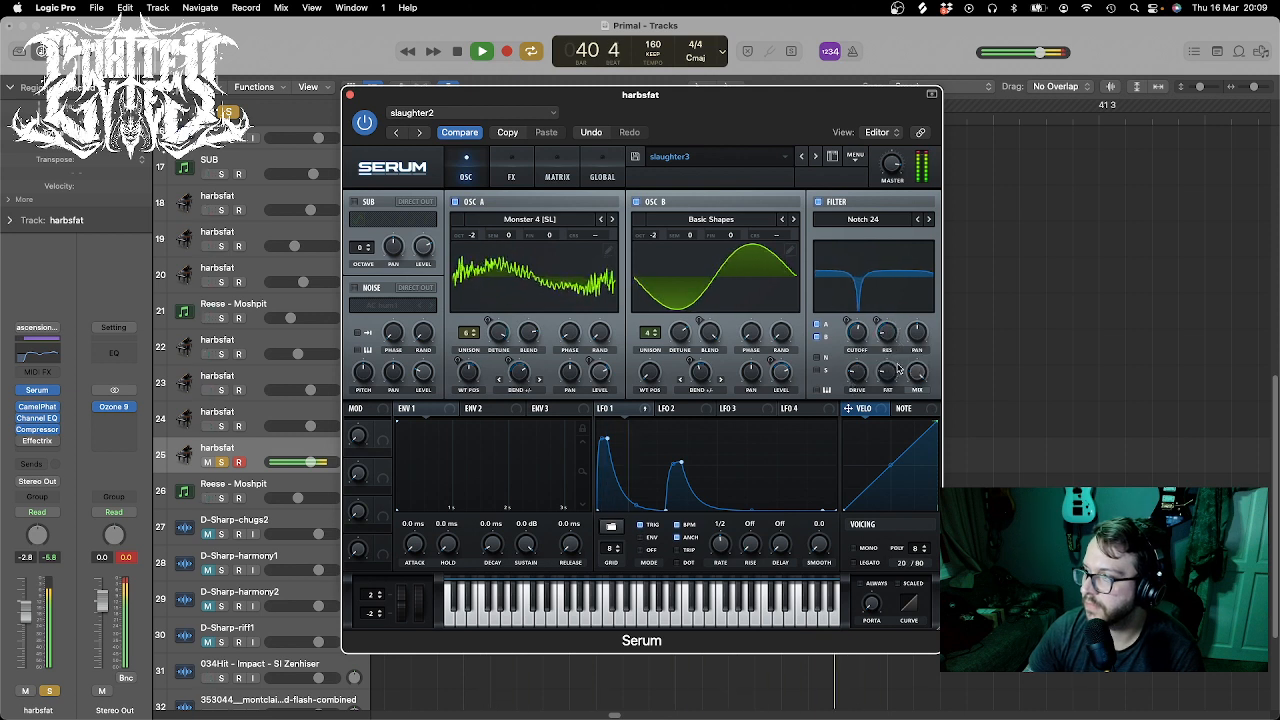
drag(889, 375, 902, 282)
drag(858, 374, 873, 395)
drag(710, 332, 724, 396)
key(space)
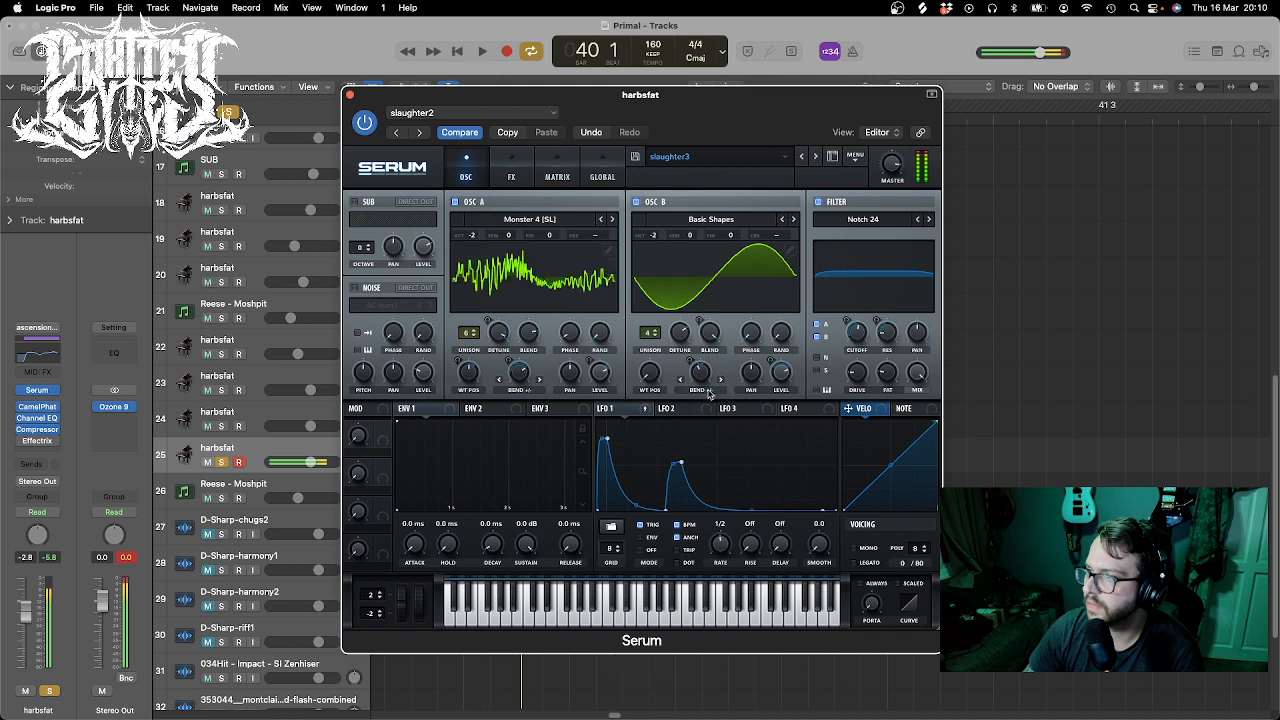
- Unsolo track 25, close its Serum window, and play the full loop while checking the drum tracks
click(223, 462)
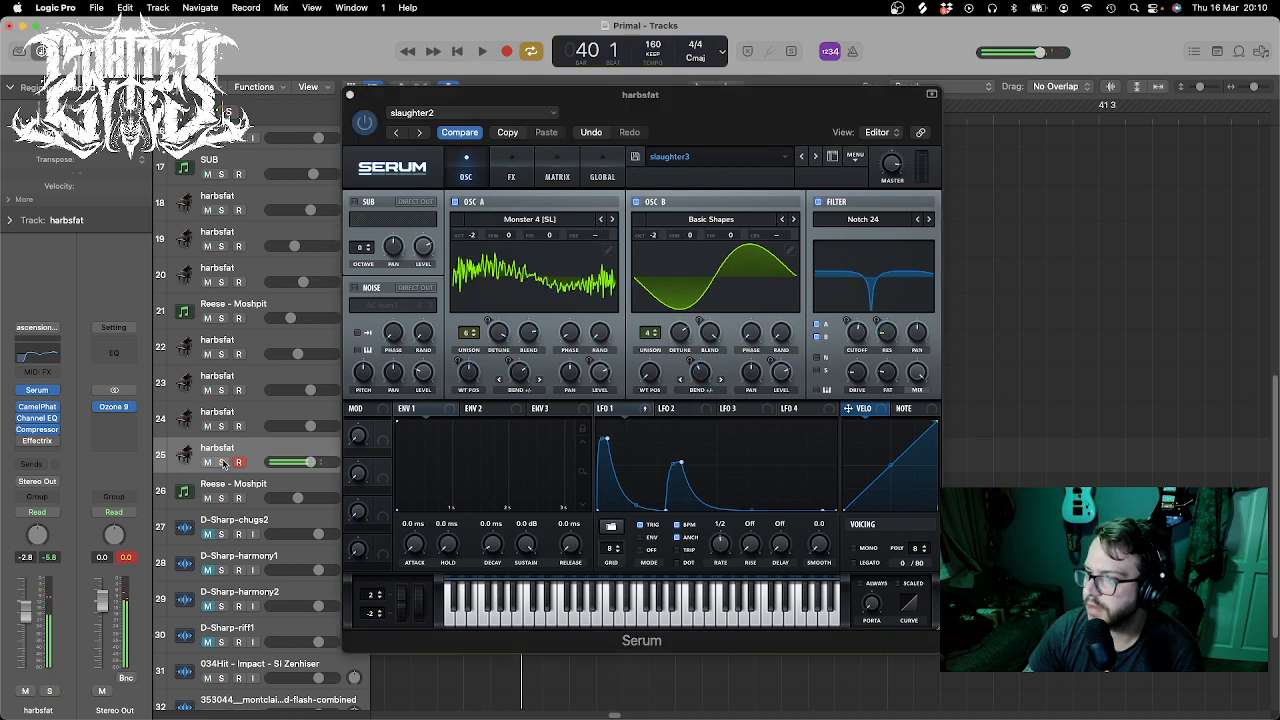
click(351, 96)
key(space)
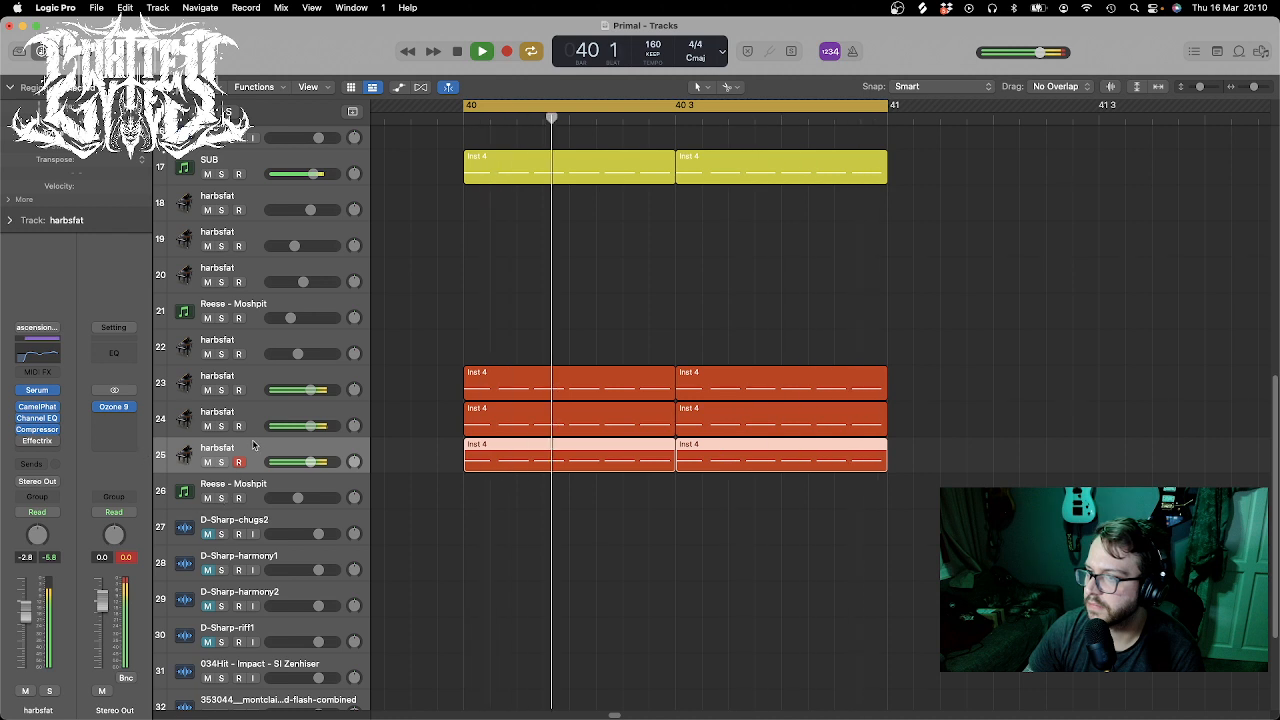
scroll(580, 392, up, 10)
key(space)
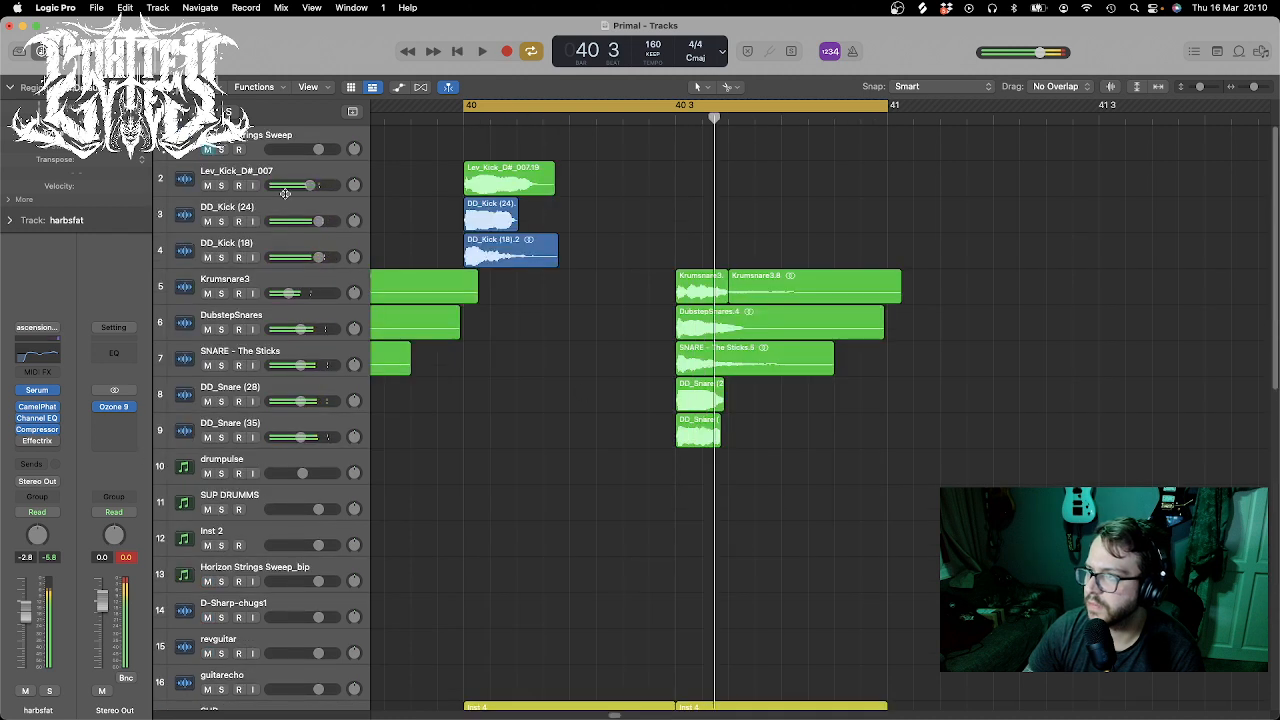
- Audition Lev_Kick_D#_007 and DD_Kick (24) in solo, and lower DD_Kick (24)'s volume to -9.0 dB
click(232, 176)
click(221, 186)
key(space)
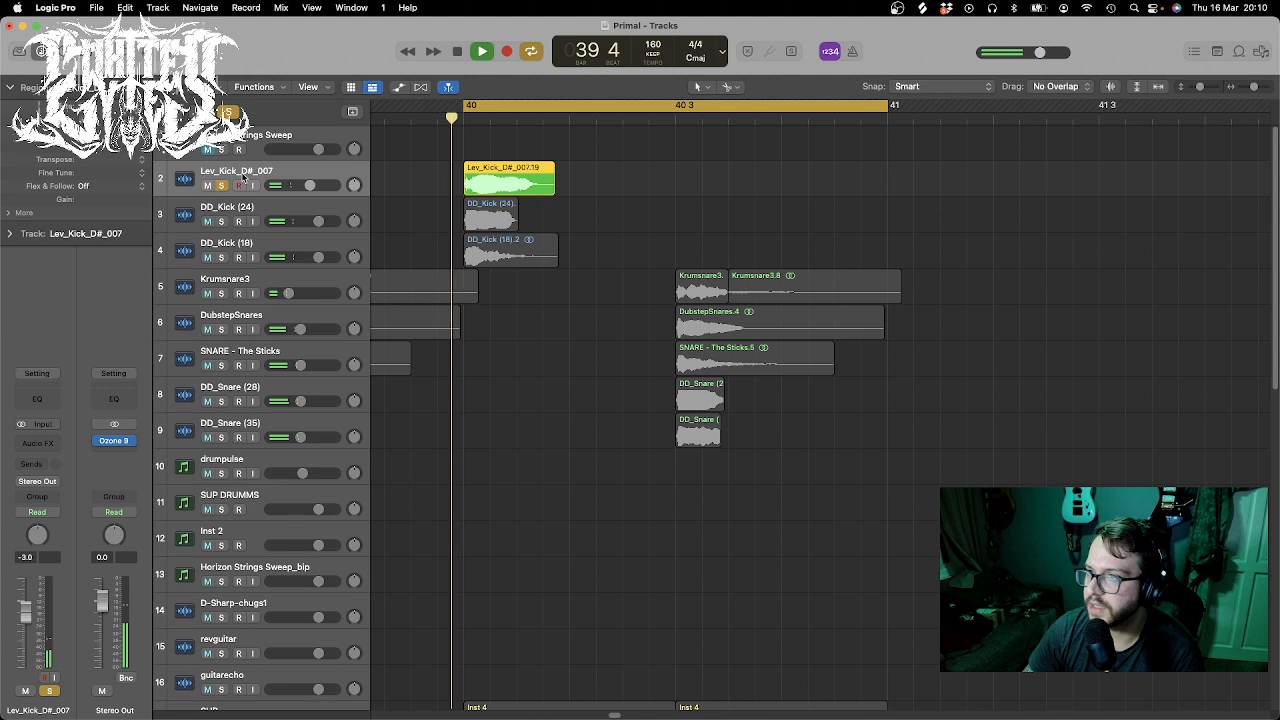
click(222, 221)
click(223, 185)
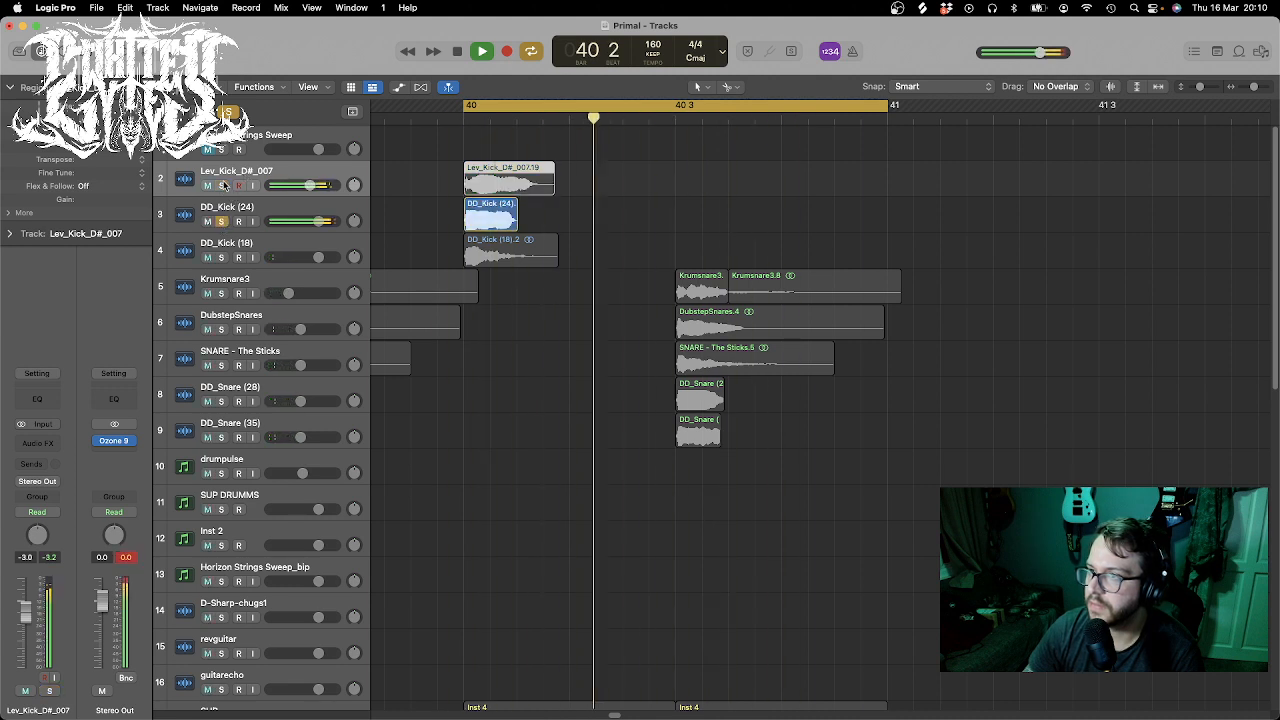
click(240, 210)
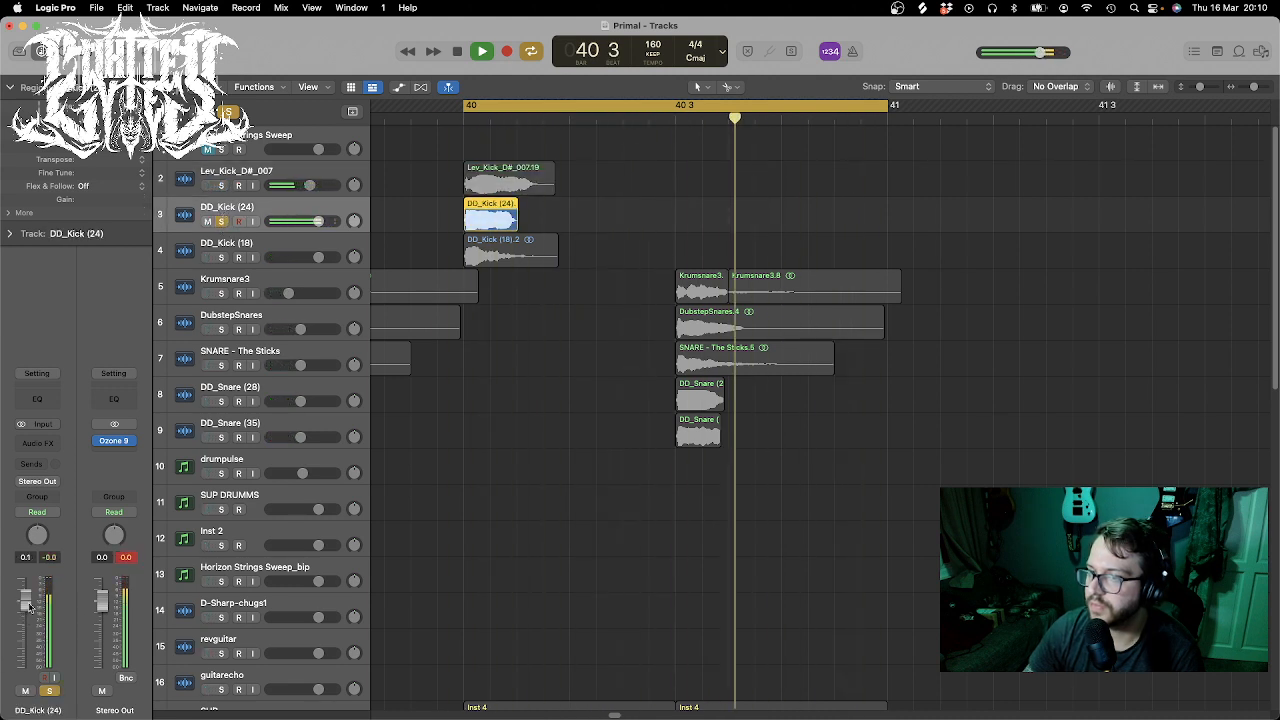
drag(30, 605, 26, 629)
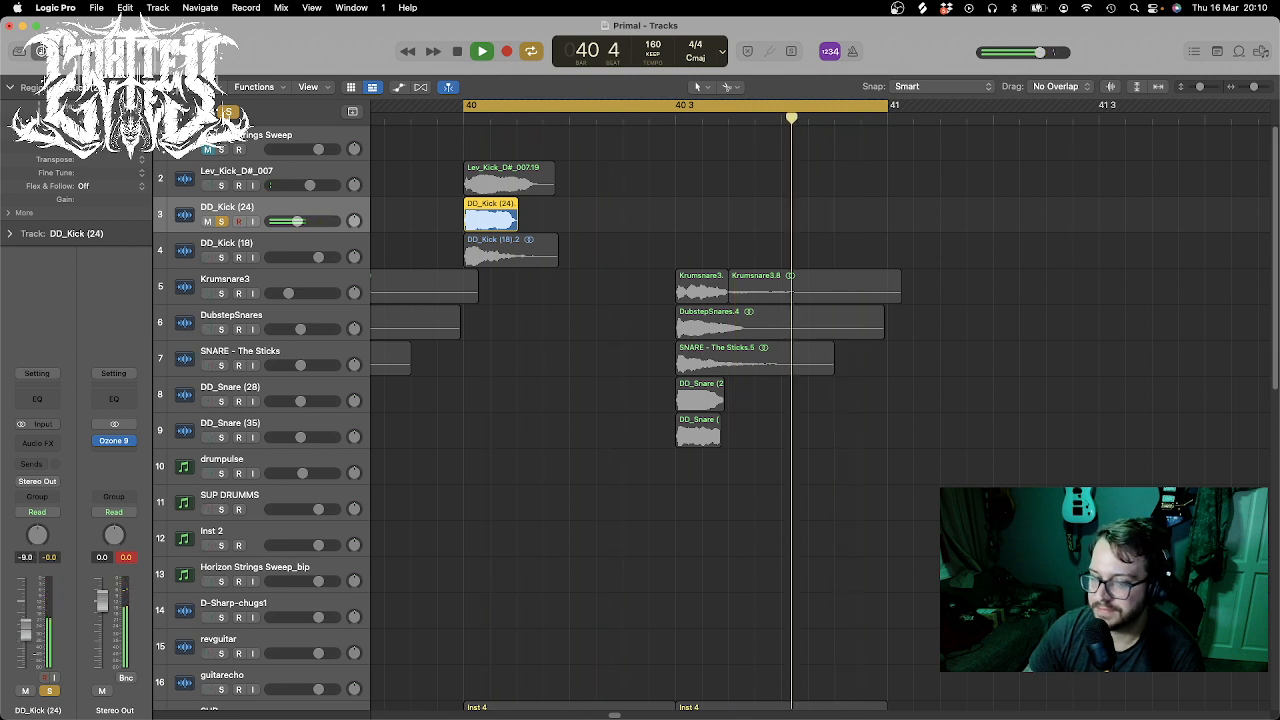
key(space)
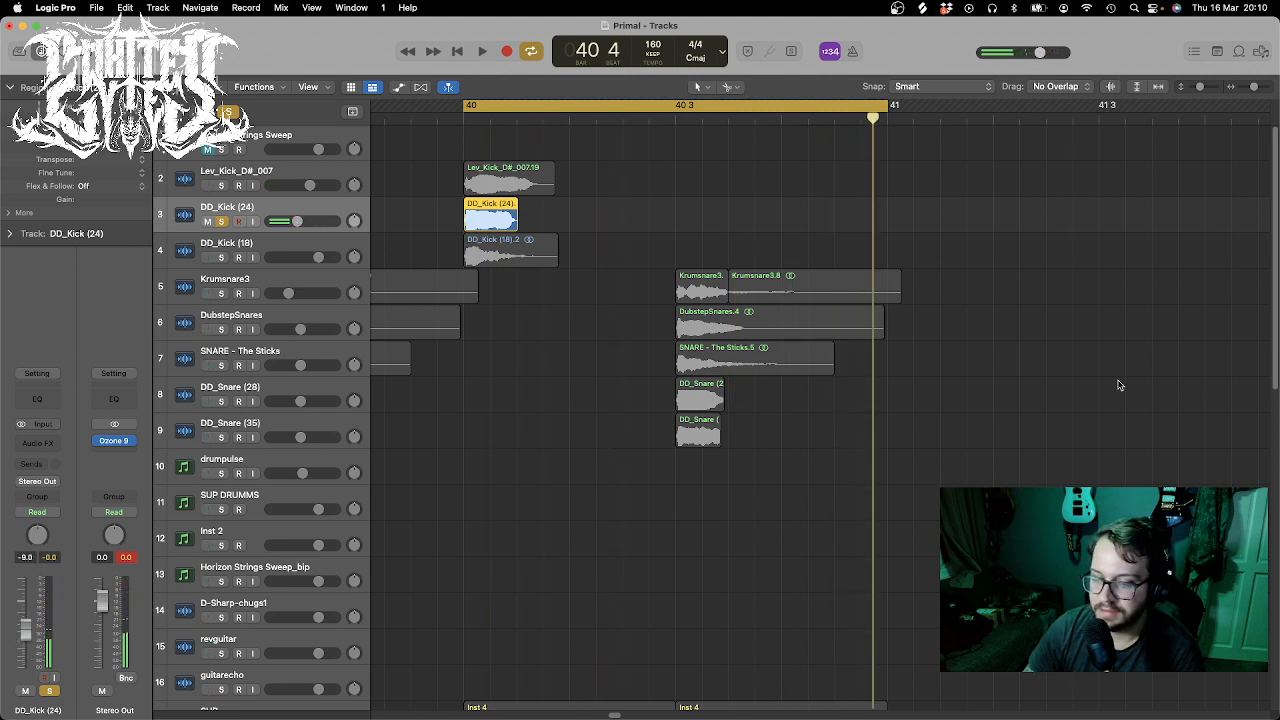
- Solo DD_Kick (18) in place of DD_Kick (24), clear the solo, and audition the full mix
click(222, 257)
key(space)
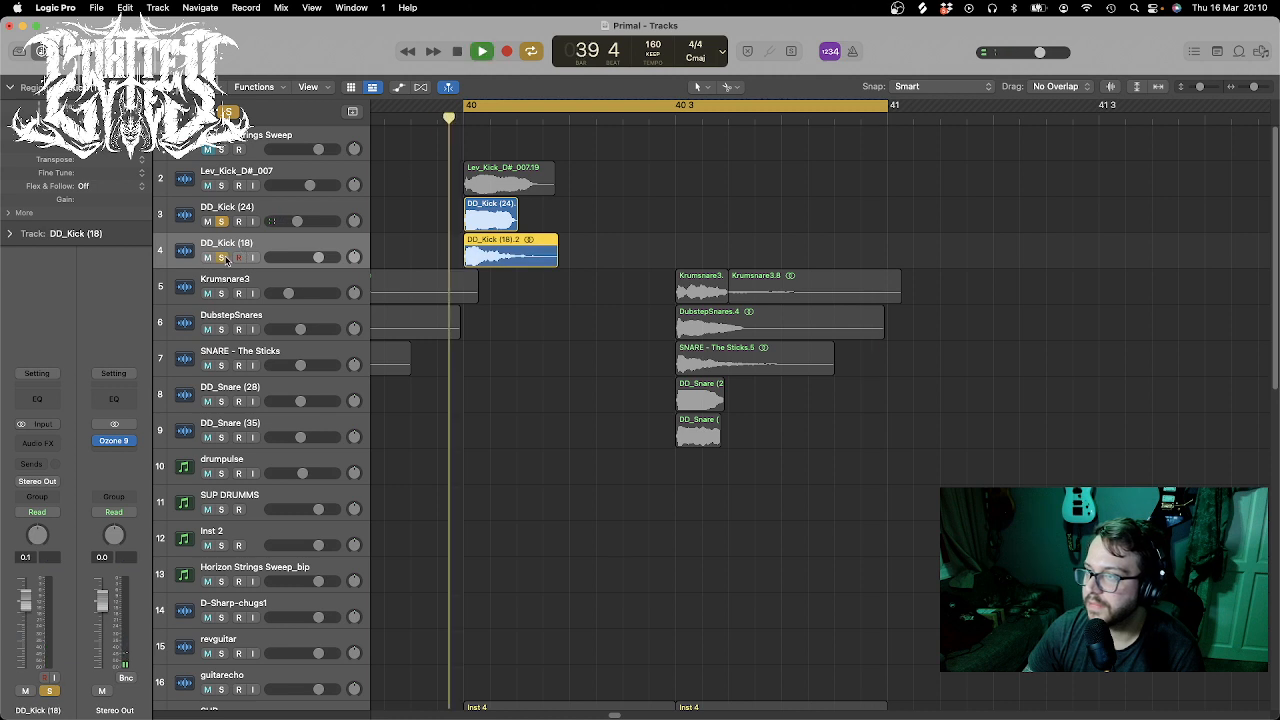
click(221, 222)
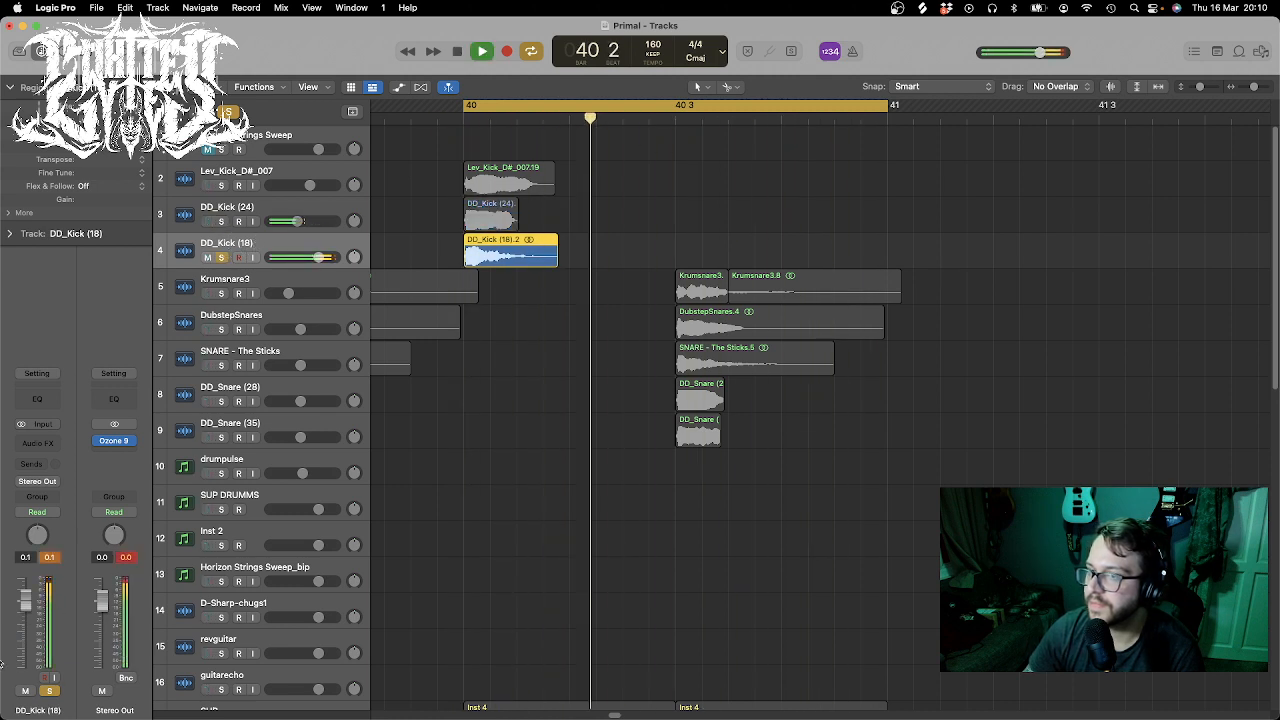
click(224, 257)
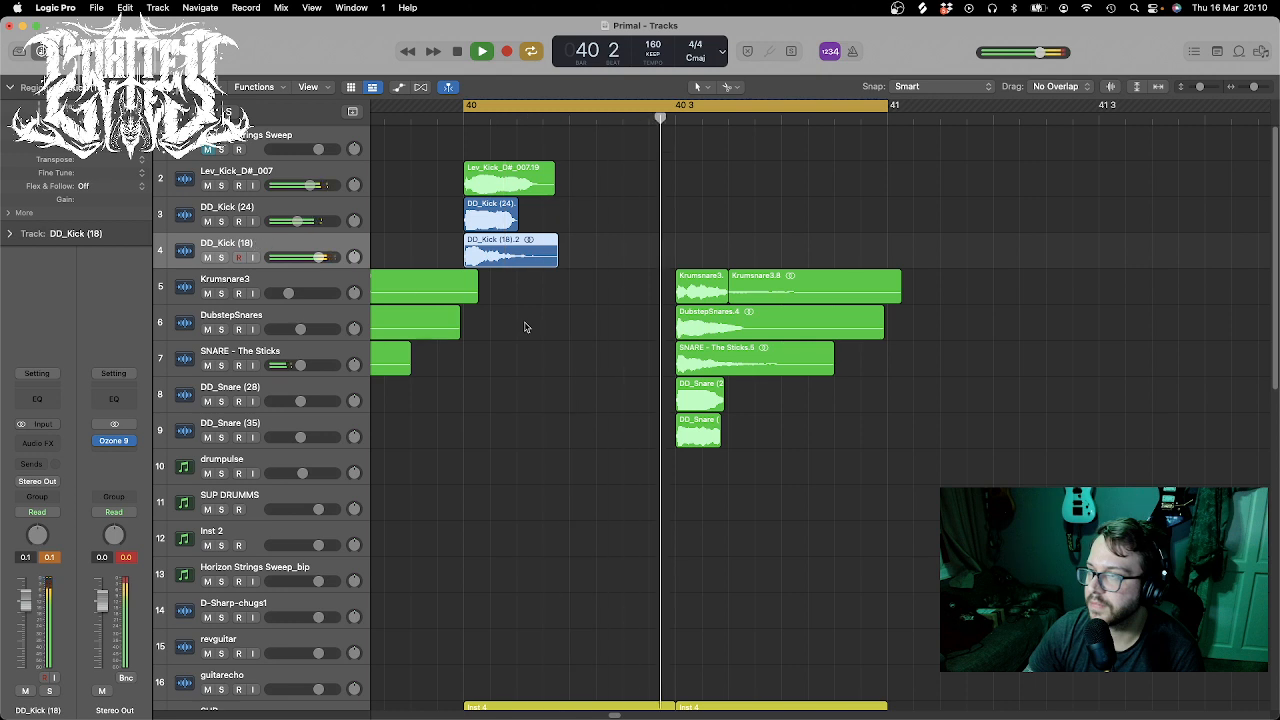
scroll(651, 317, down, 5)
scroll(651, 317, up, 5)
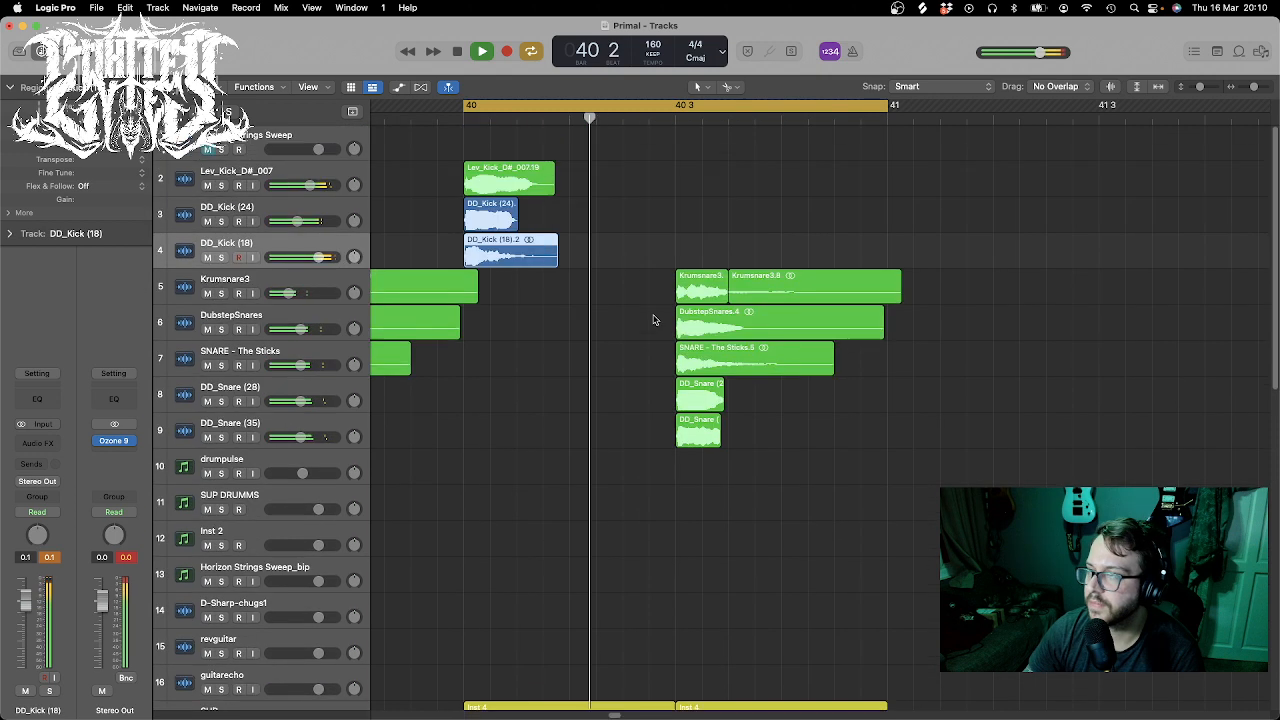
key(space)
- Inspect the notes of the bar 40 SUB and harbsfat regions in the Piano Roll, and close the editor
drag(1257, 87, 1195, 88)
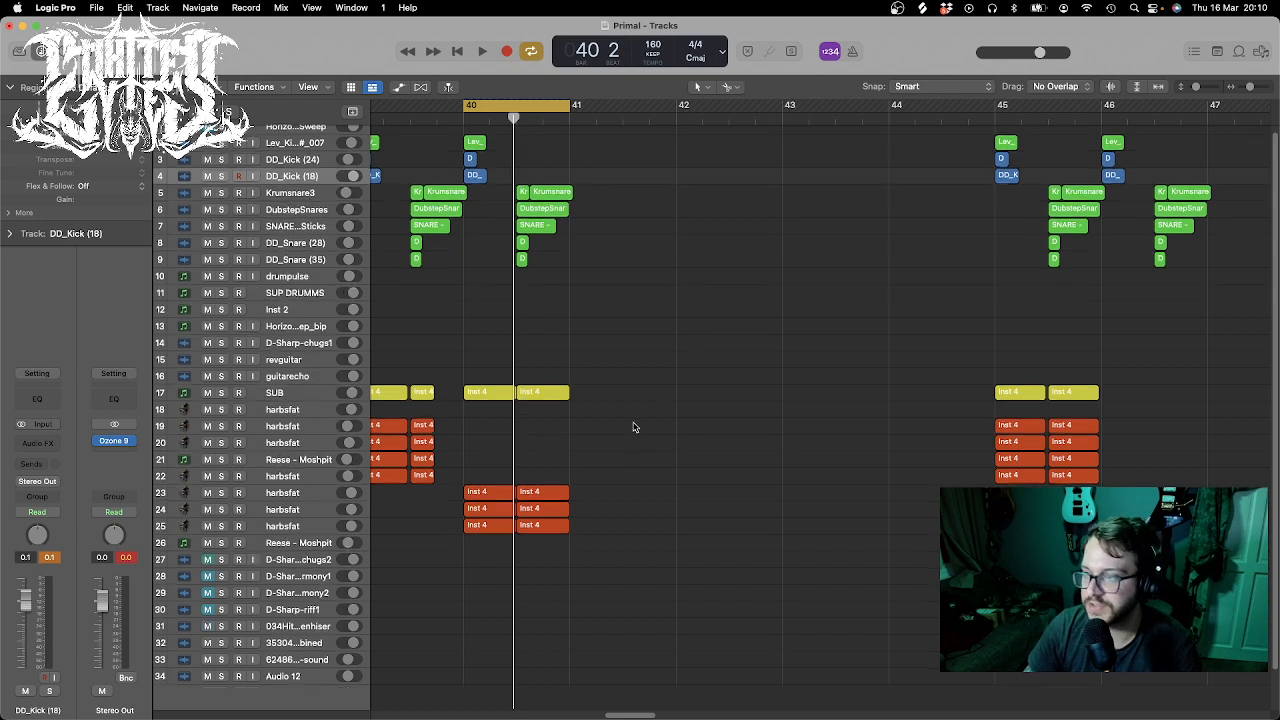
scroll(636, 428, down, 3)
drag(582, 541, 485, 351)
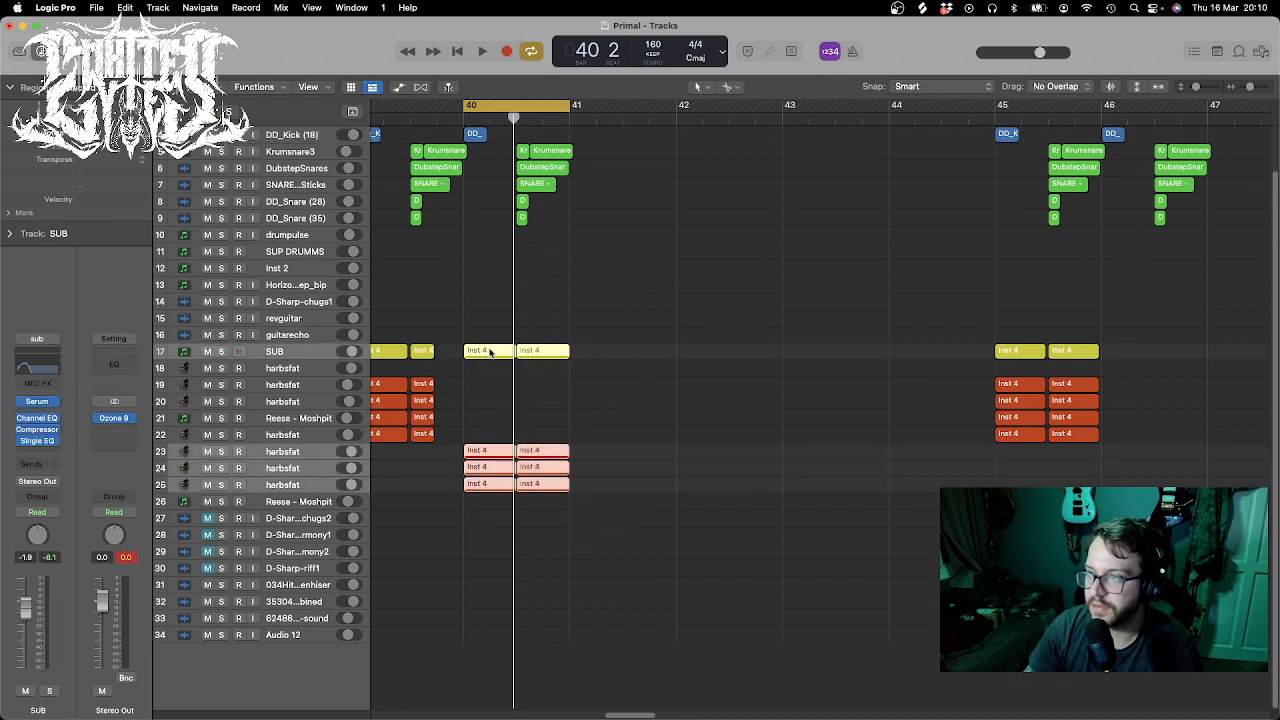
double_click(485, 351)
drag(422, 558, 458, 645)
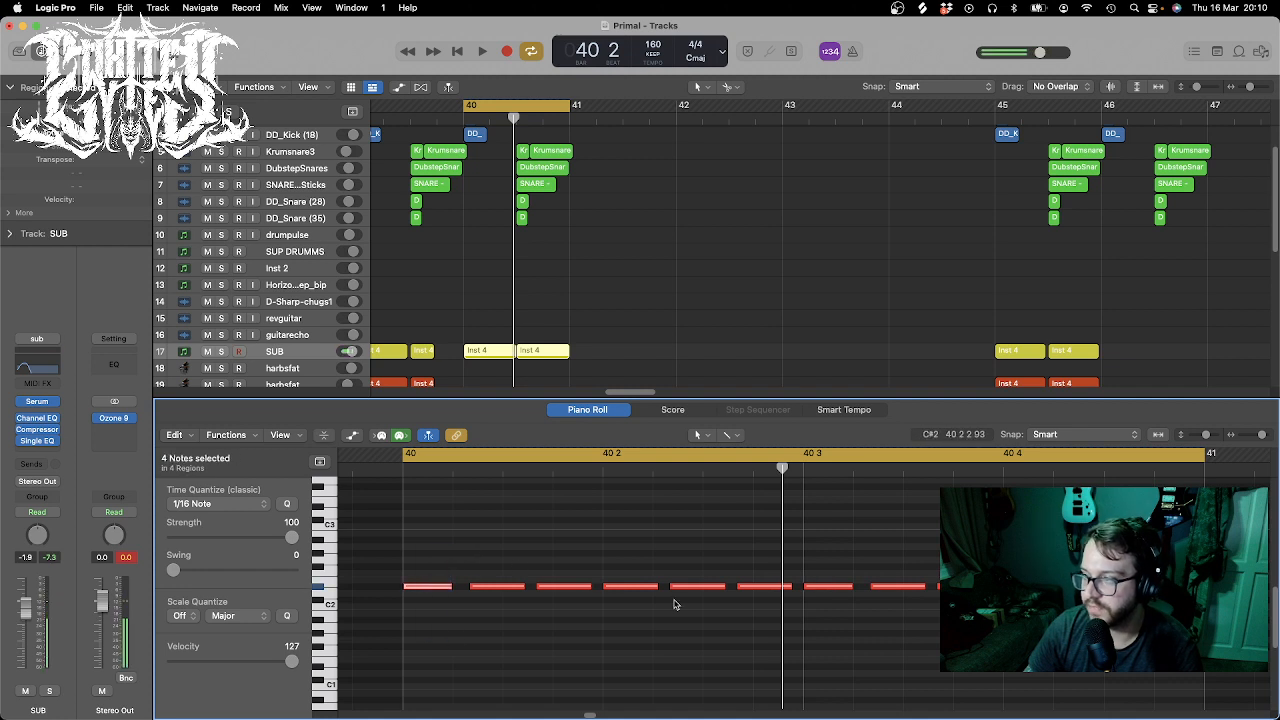
scroll(583, 270, down, 5)
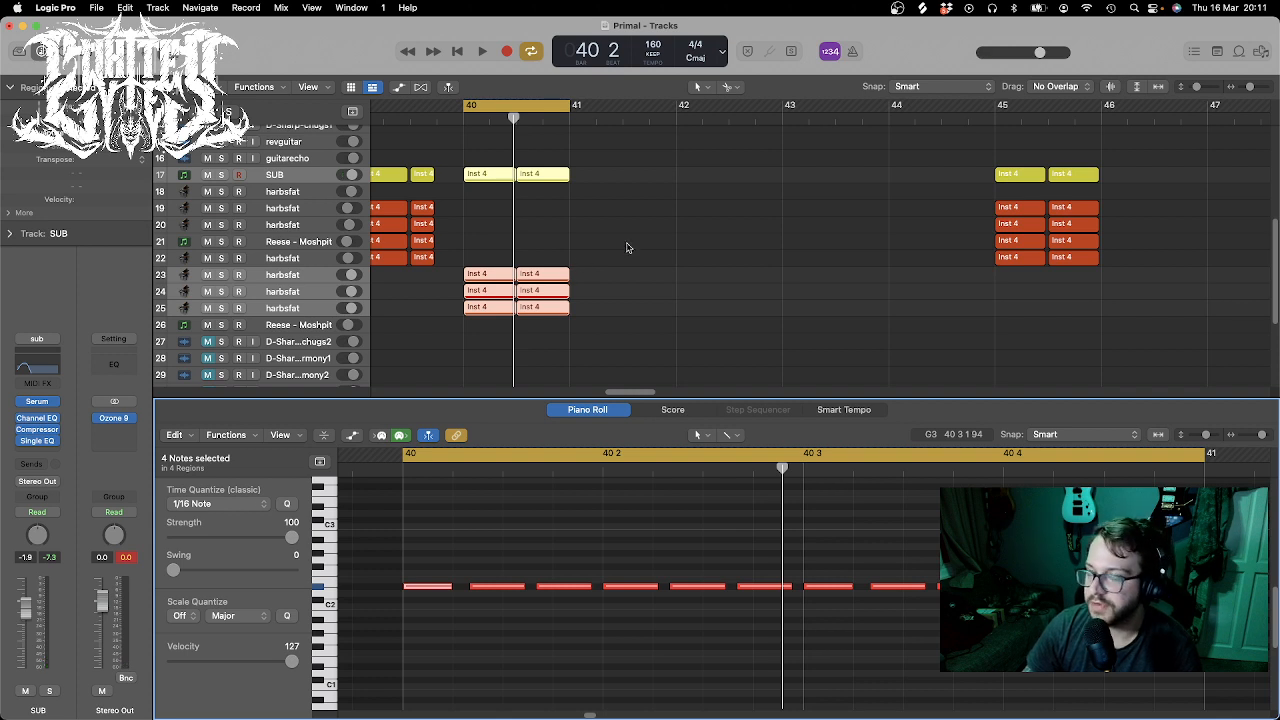
scroll(627, 248, down, 1)
key(e)
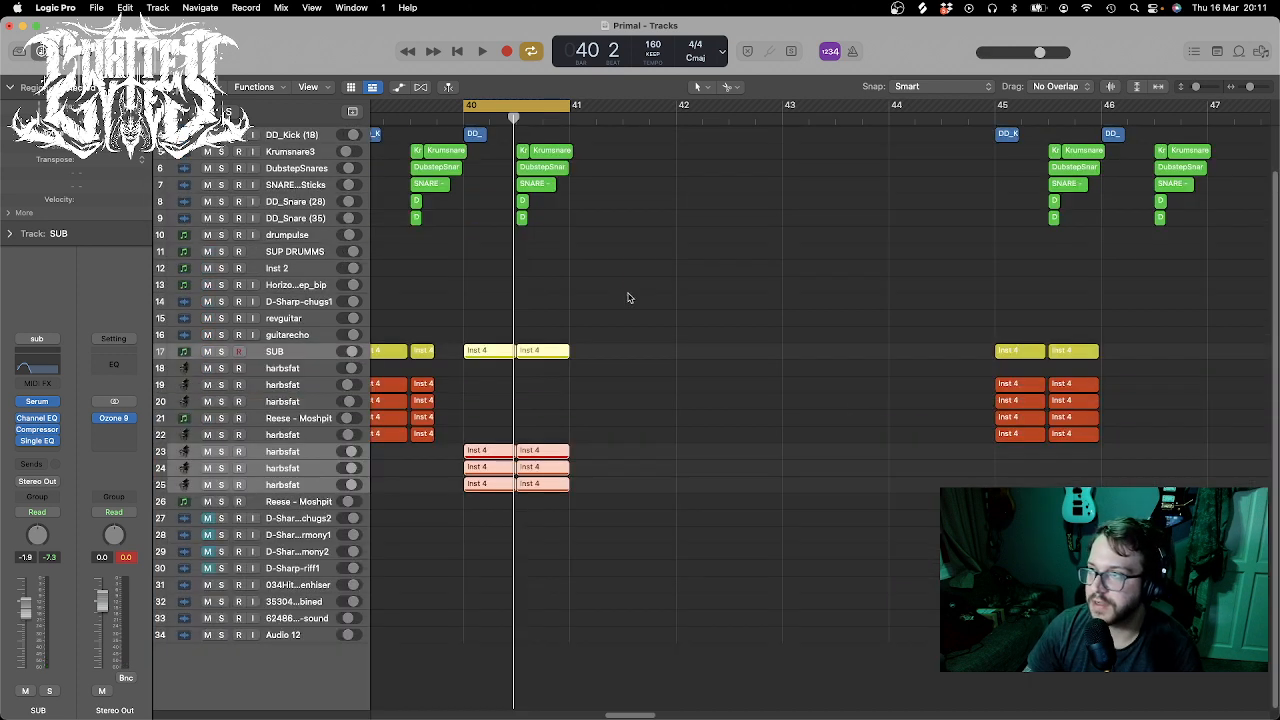
- Copy all the drum, SUB and harbsfat regions of bar 40 to bar 41
scroll(620, 400, up, 3)
drag(656, 599, 470, 140)
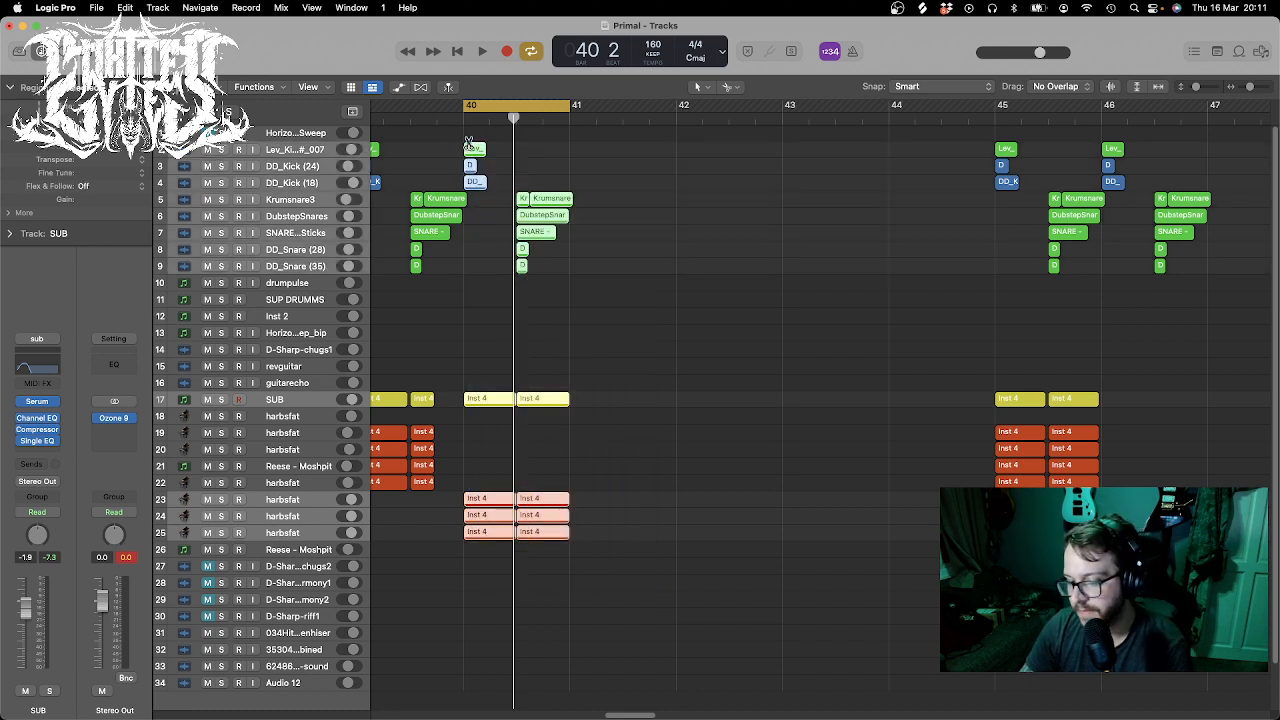
click(621, 121)
drag(621, 121, 572, 116)
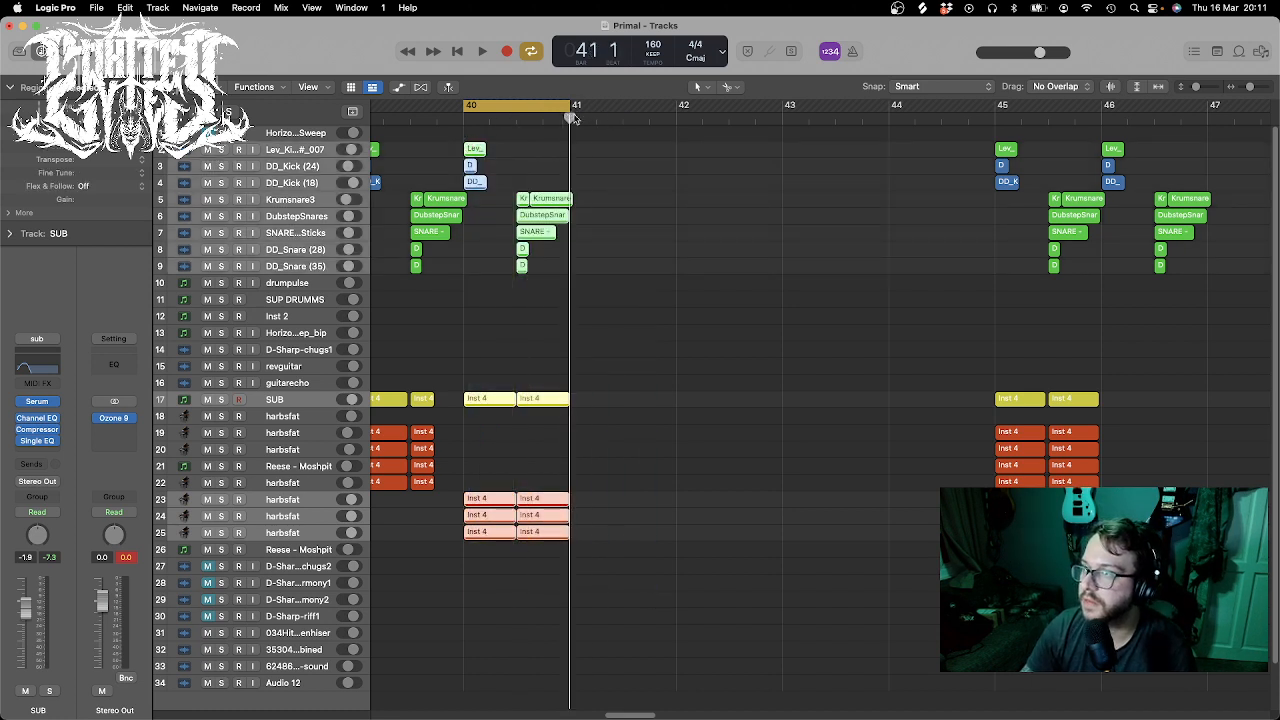
key(super+v)
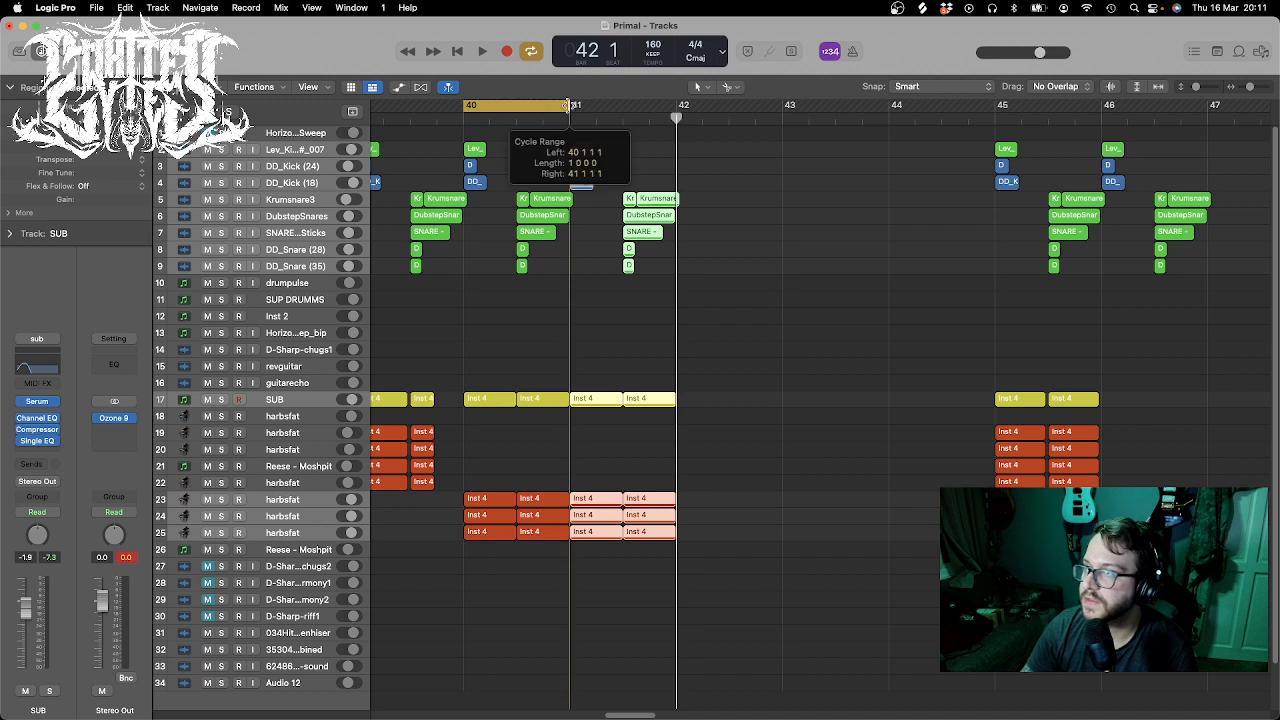
- Move the one-bar cycle range to bar 41 and play the copied section
drag(522, 110, 628, 121)
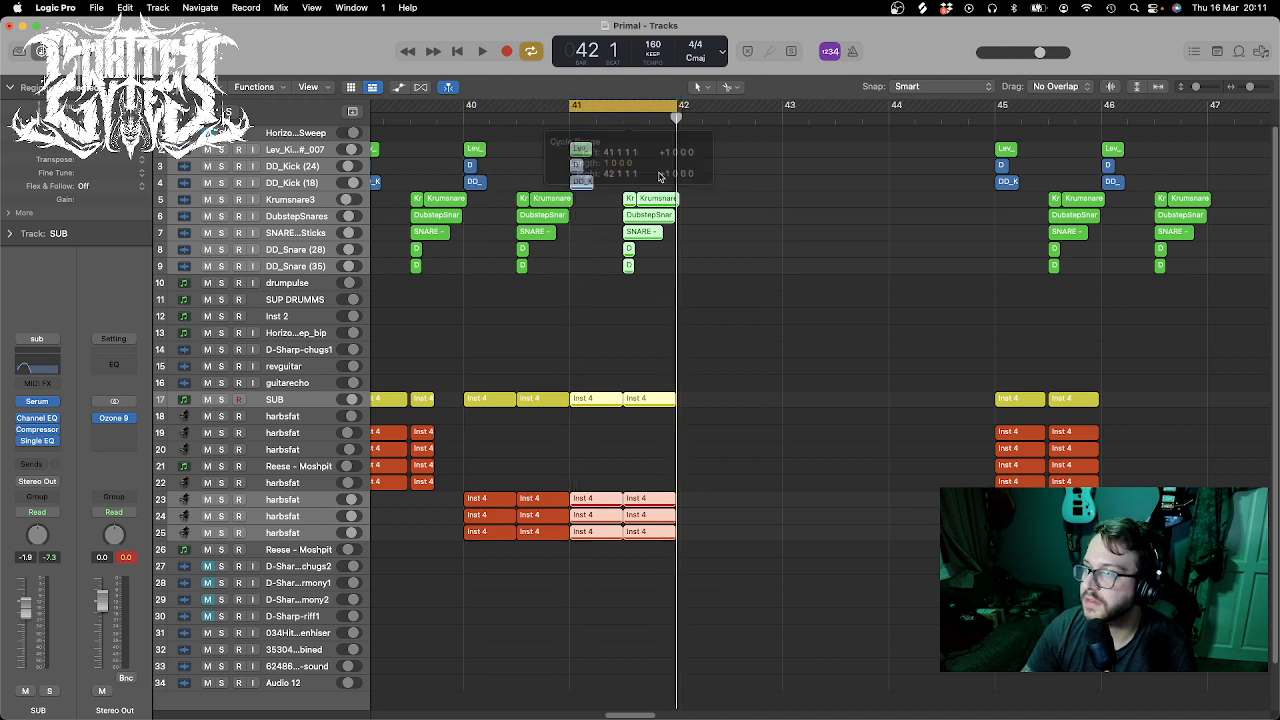
key(space)
click(1252, 88)
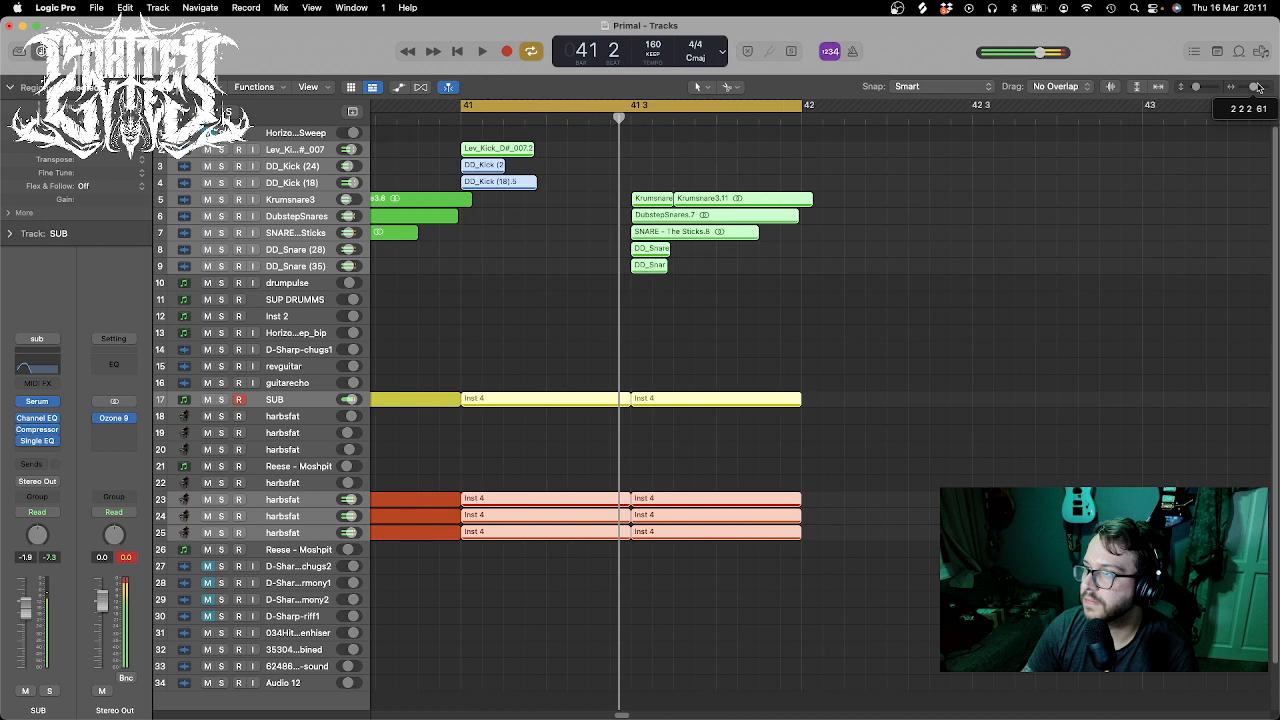
- Split the first SUB and harbsfat regions of bar 41 at beat 2 and delete their second halves
drag(1196, 88, 1206, 88)
scroll(549, 400, down, 4)
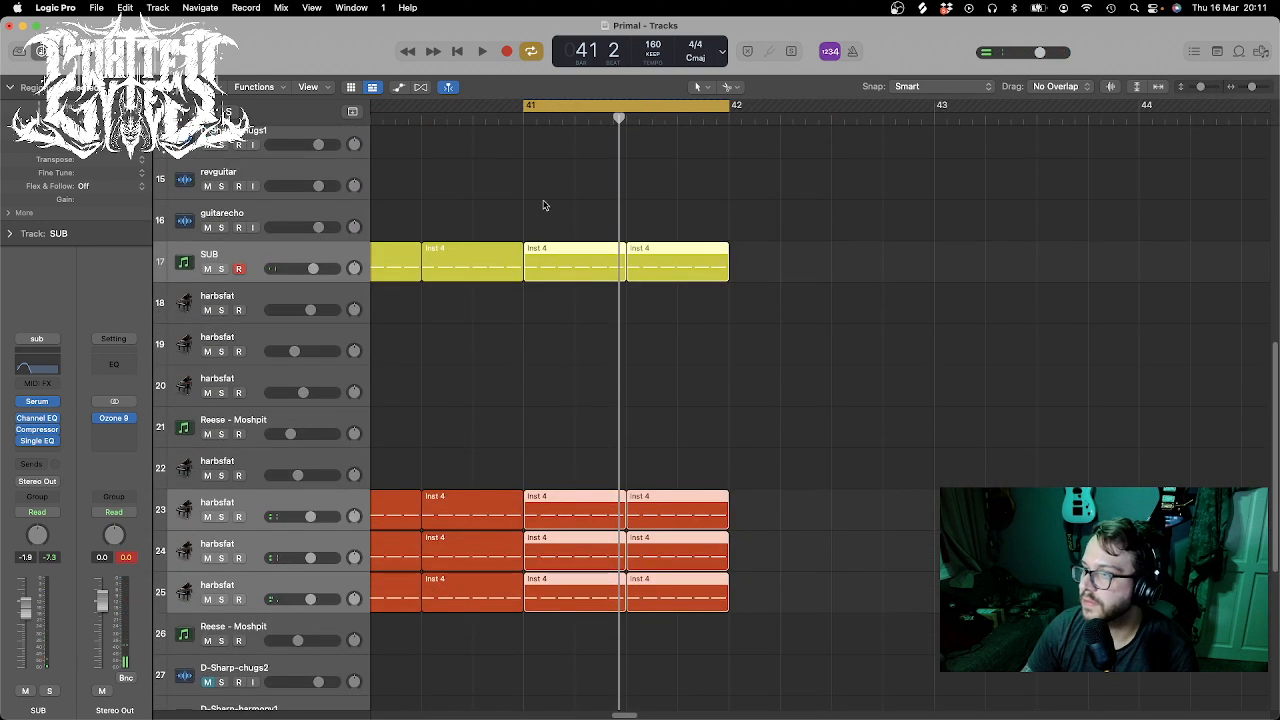
drag(543, 205, 557, 601)
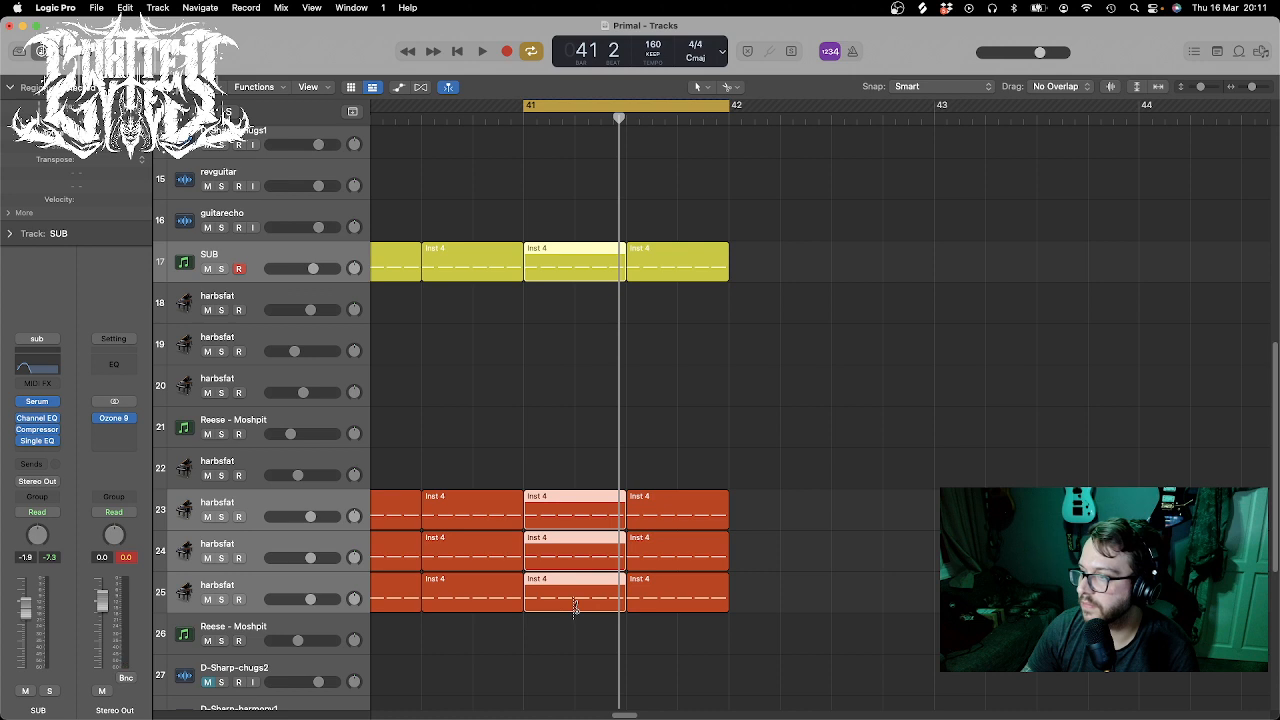
click(575, 608)
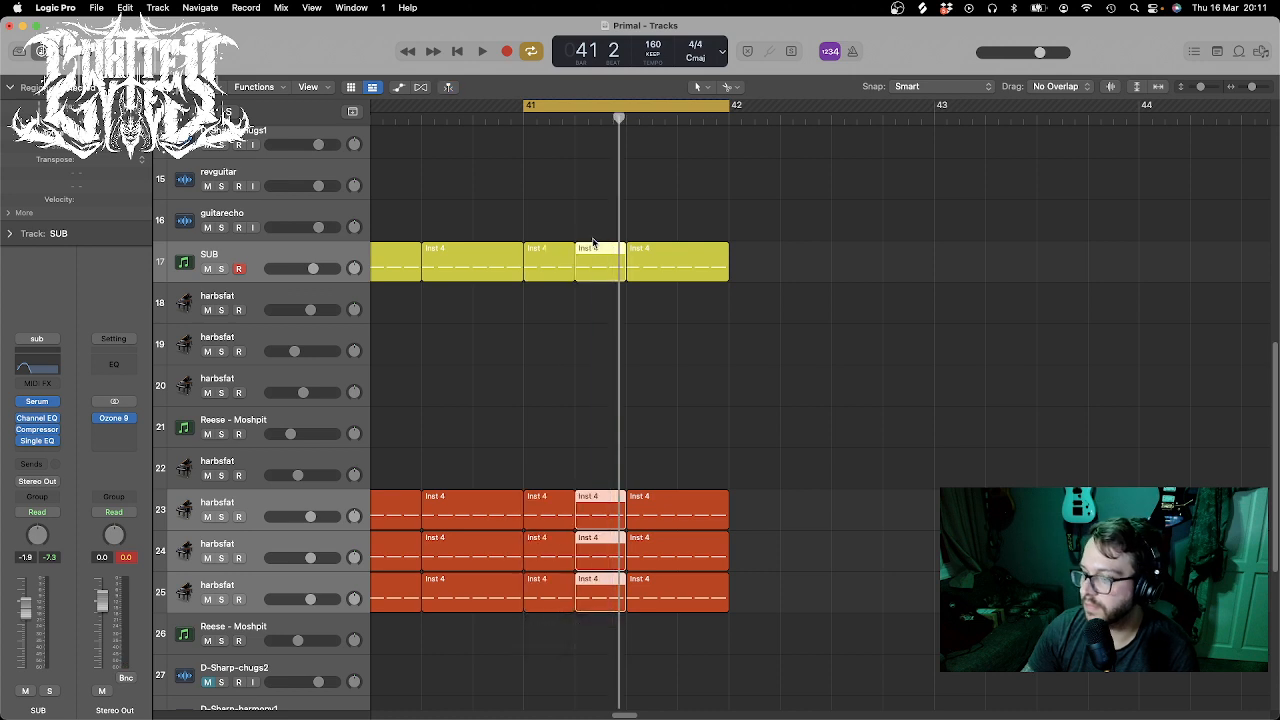
key(Delete)
- Copy the remaining first-beat SUB and harbsfat regions of bar 41 into the gap at beat 2
drag(589, 636, 556, 241)
drag(590, 118, 574, 118)
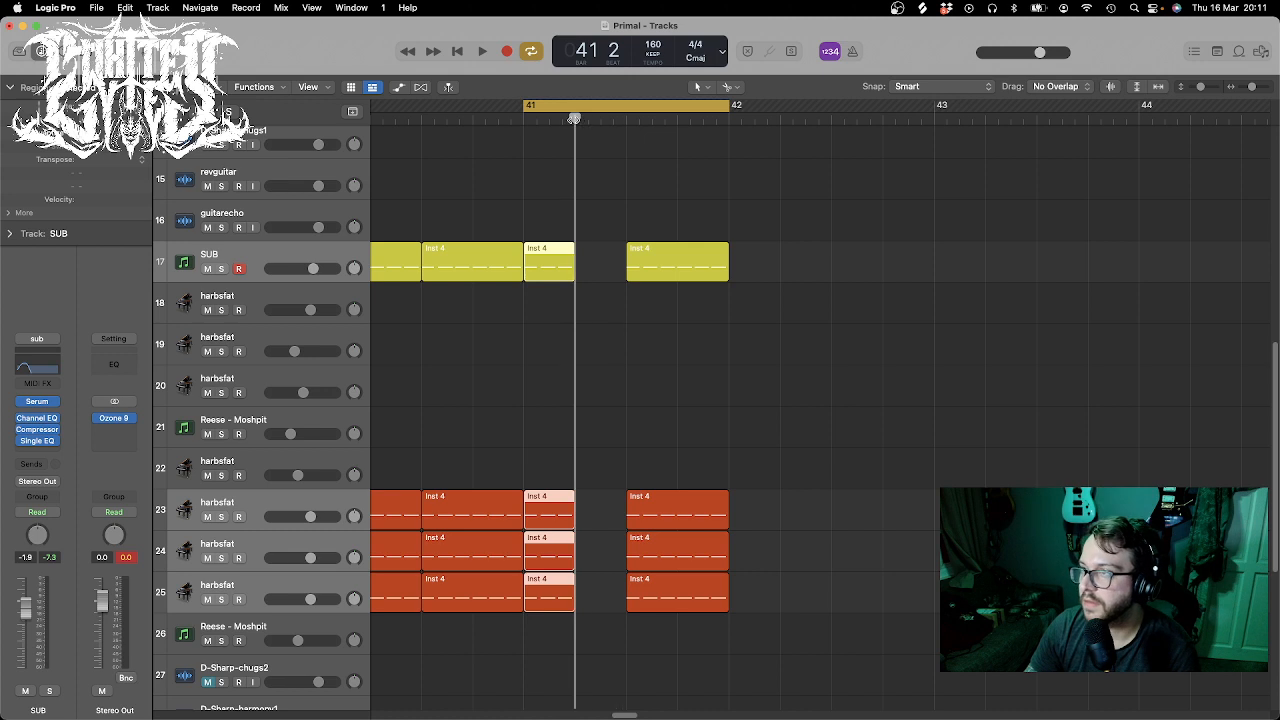
key(super+v)
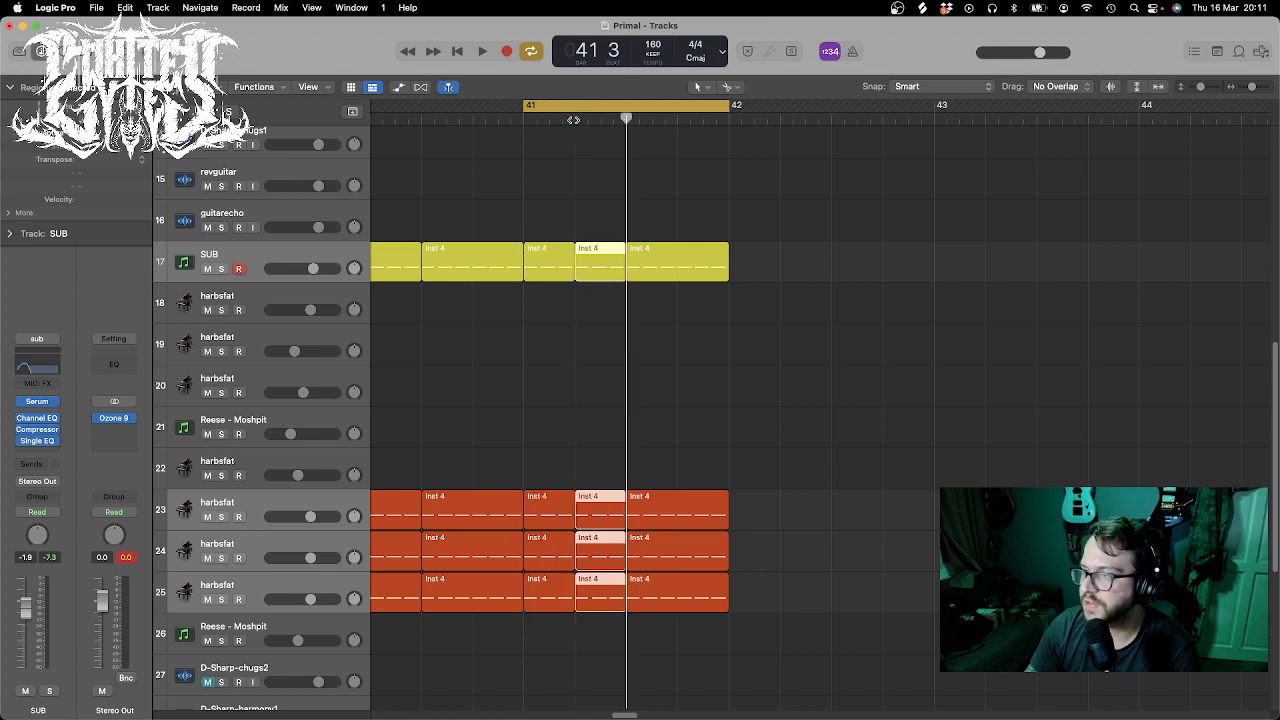
- Split the SUB and harbsfat regions at beat 2 of bar 41 after their first sixteenth, delete the short first pieces and play the bar
key(space)
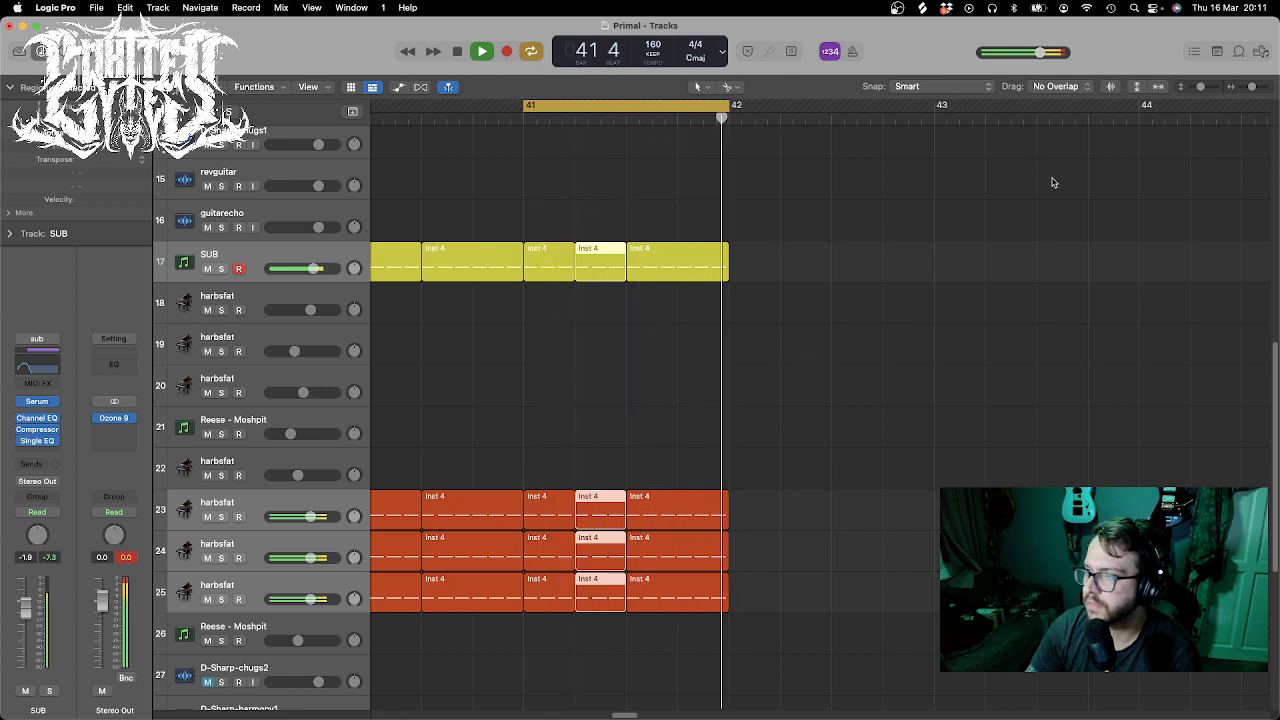
key(space)
drag(1251, 86, 1255, 86)
drag(1263, 86, 1263, 86)
drag(616, 190, 665, 618)
click(620, 610)
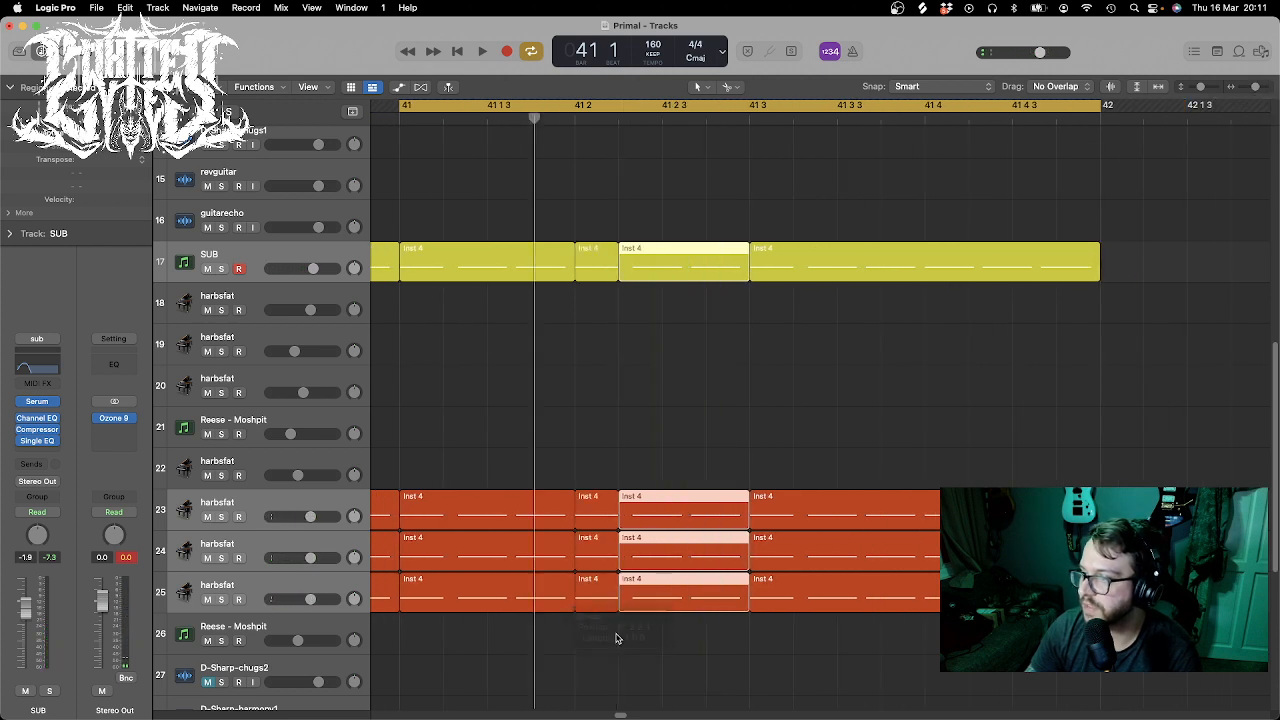
key(Delete)
key(space)
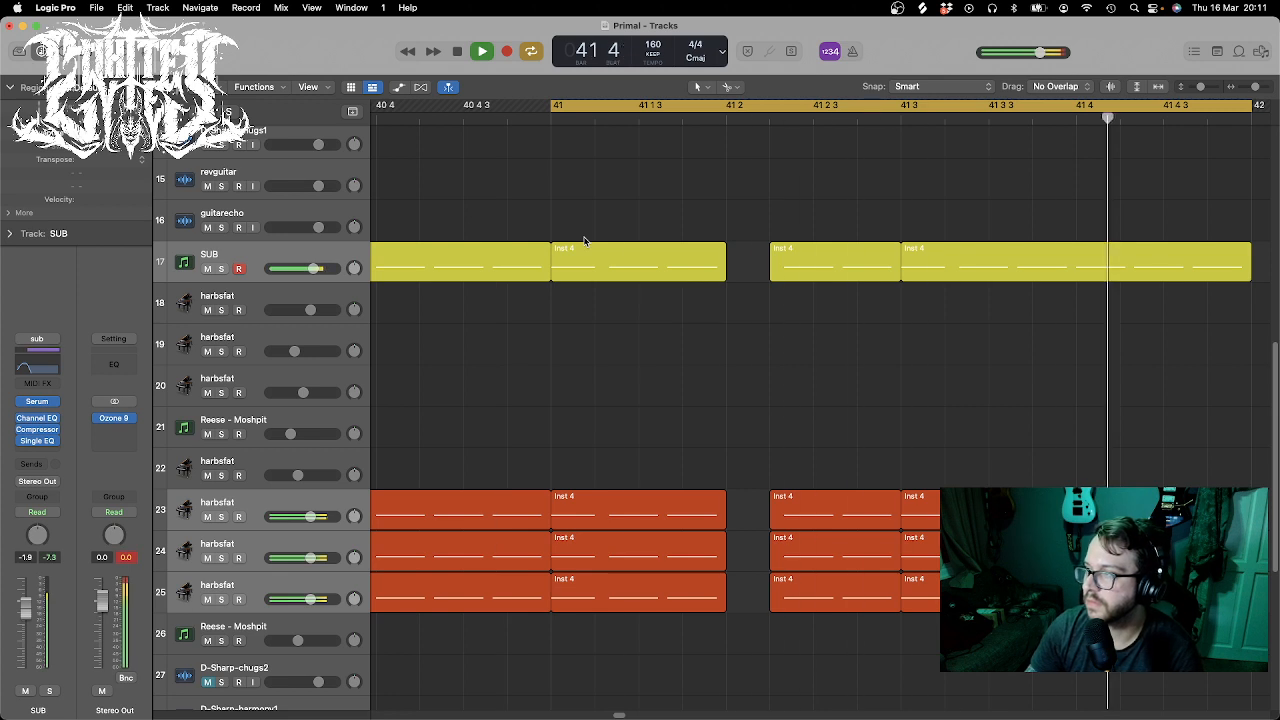
key(space)
- Compare the rhythms by looping and playing bar 40, and return the cycle range to bar 41 for playback
drag(943, 194, 1143, 488)
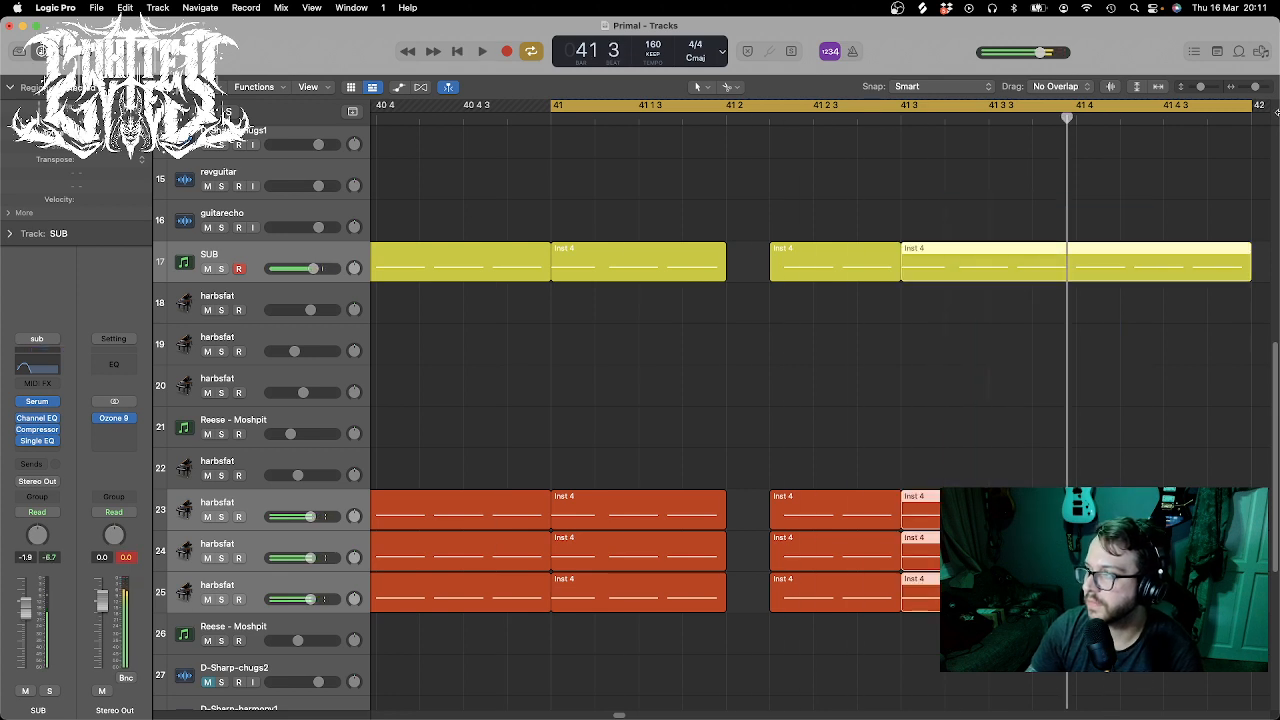
drag(1258, 89, 1251, 90)
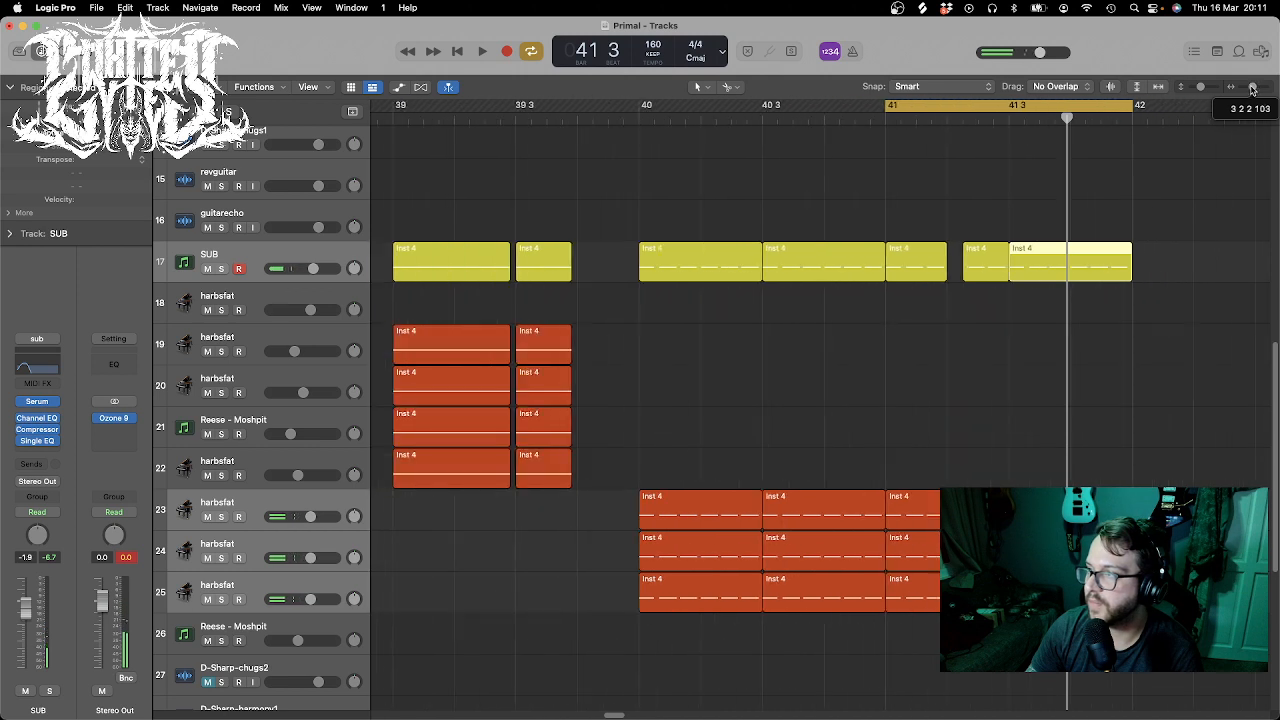
drag(1009, 110, 762, 124)
key(space)
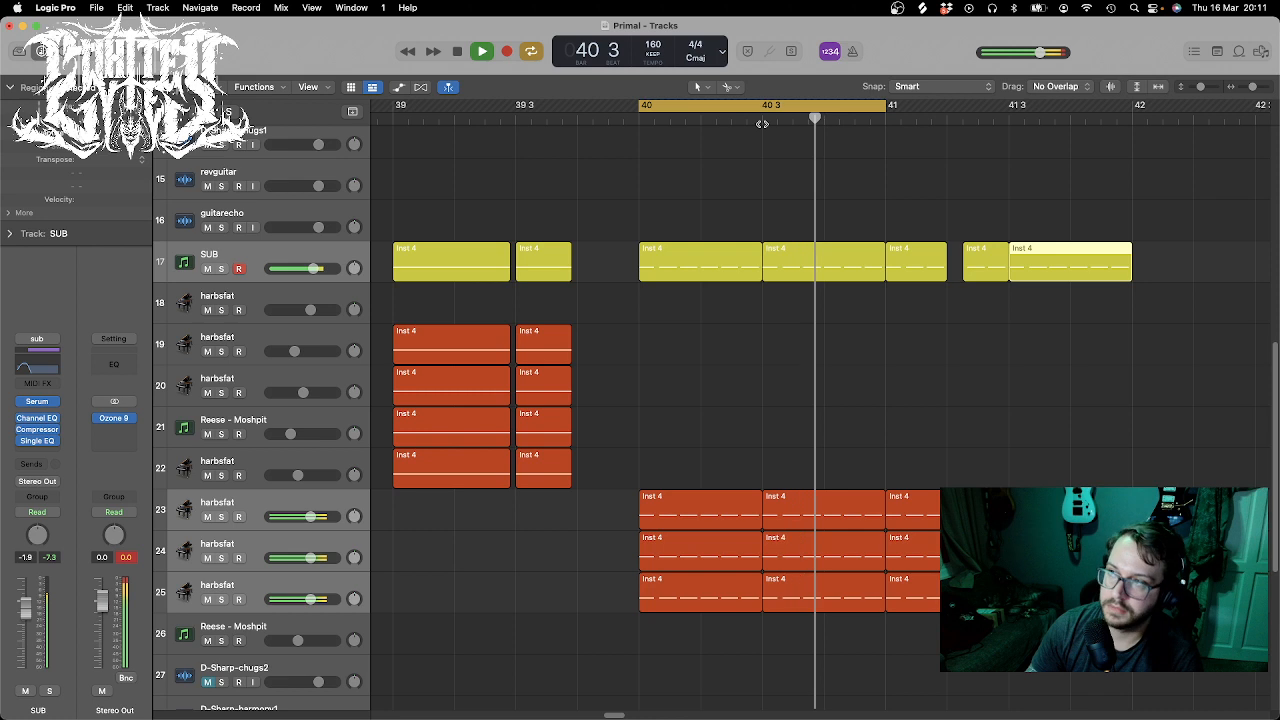
key(space)
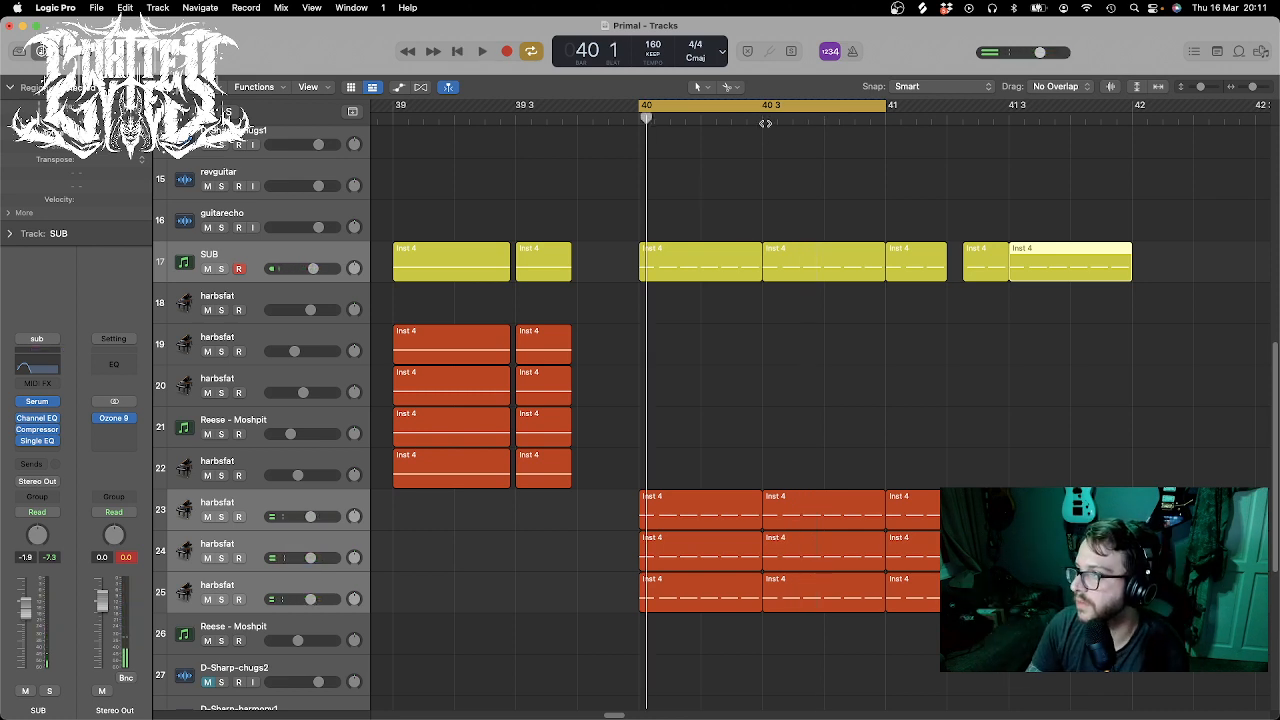
drag(766, 107, 1014, 98)
key(space)
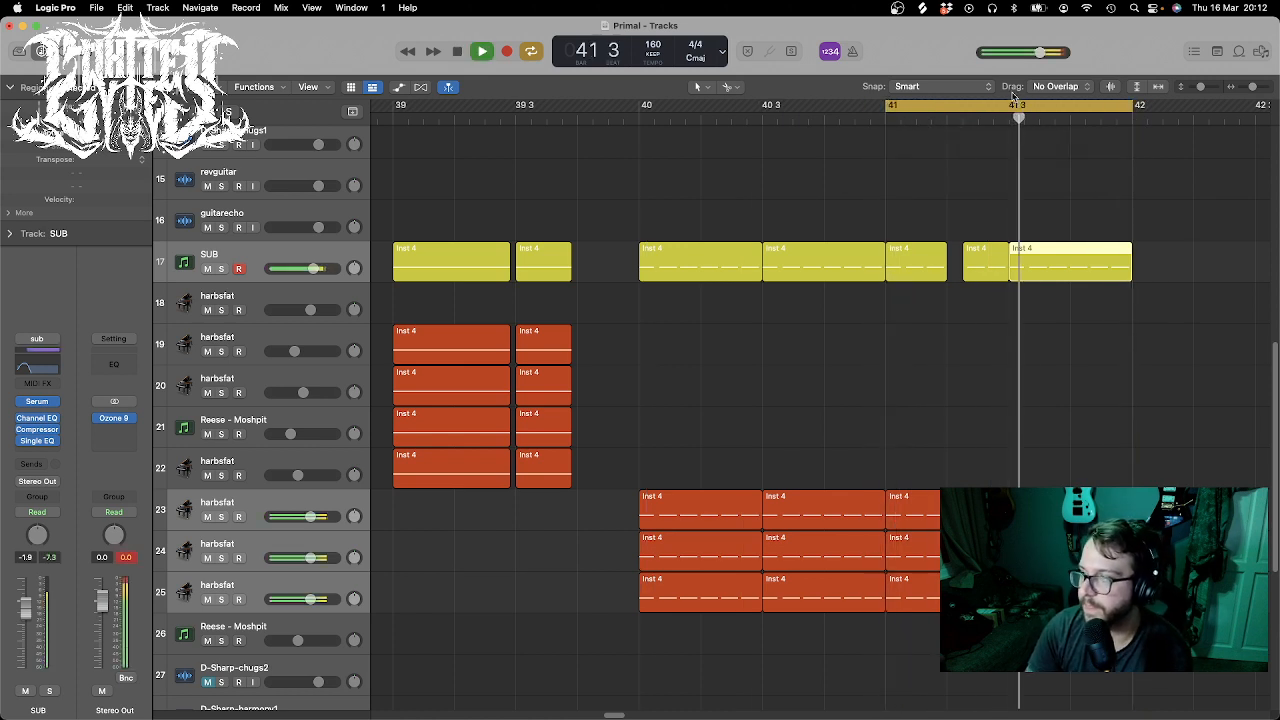
key(space)
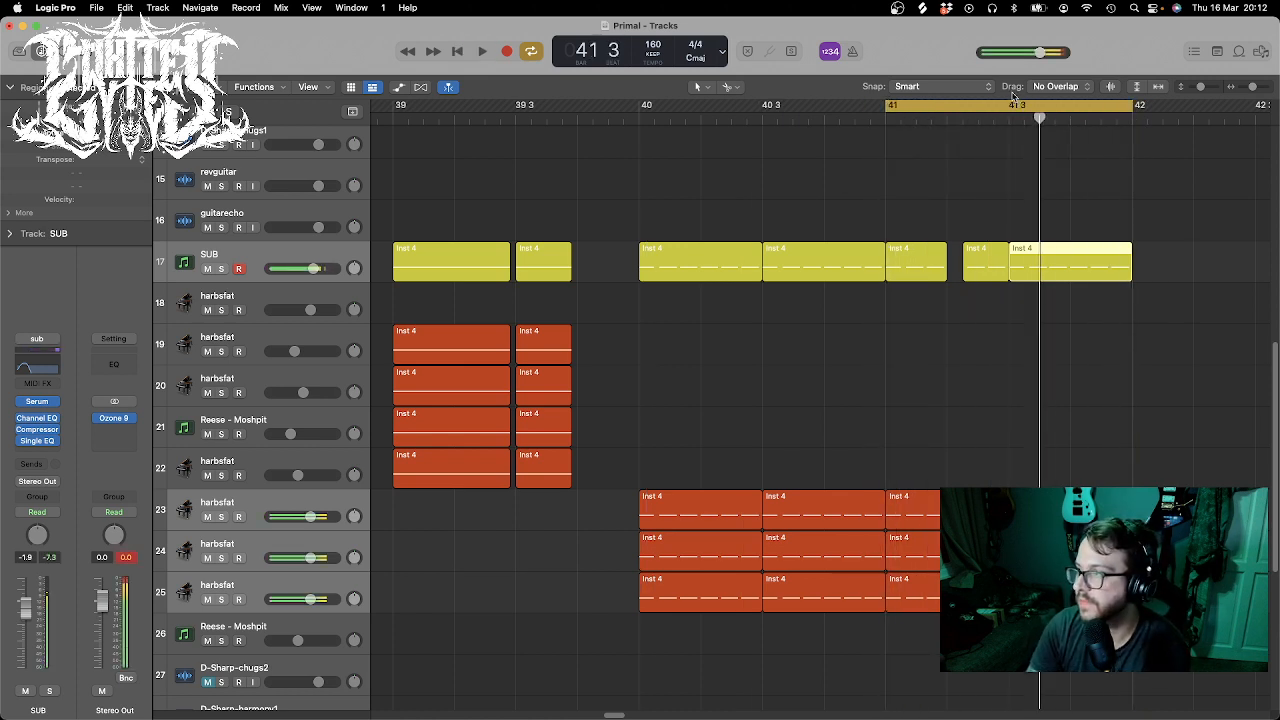
- Extend the first SUB and harbsfat regions of bar 41 by one sixteenth to close the gap after beat 2
click(1255, 88)
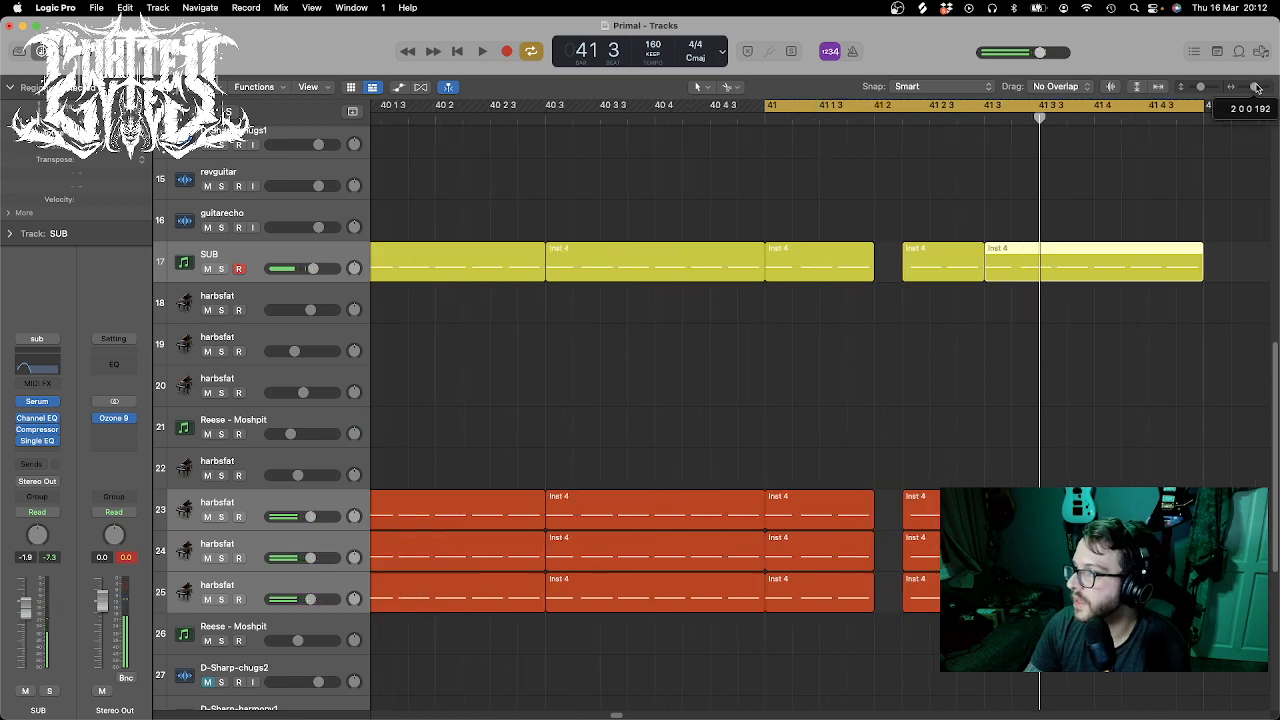
drag(773, 645, 790, 274)
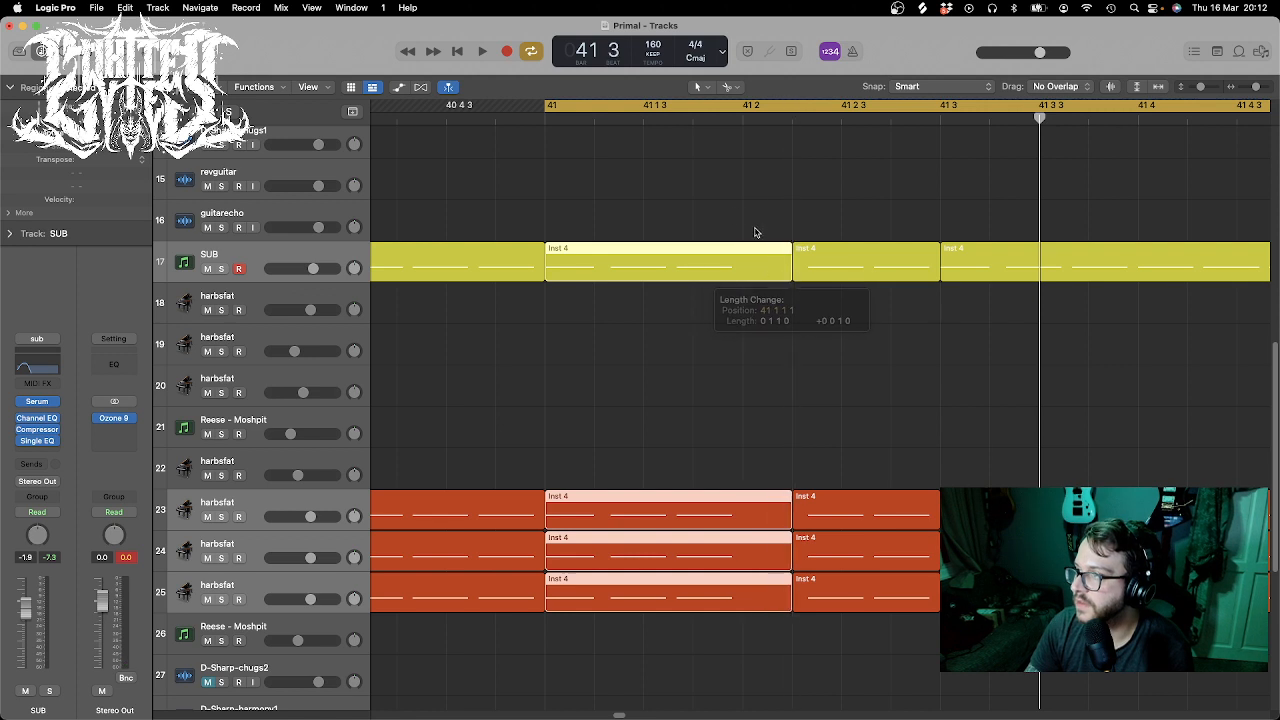
drag(714, 210, 774, 638)
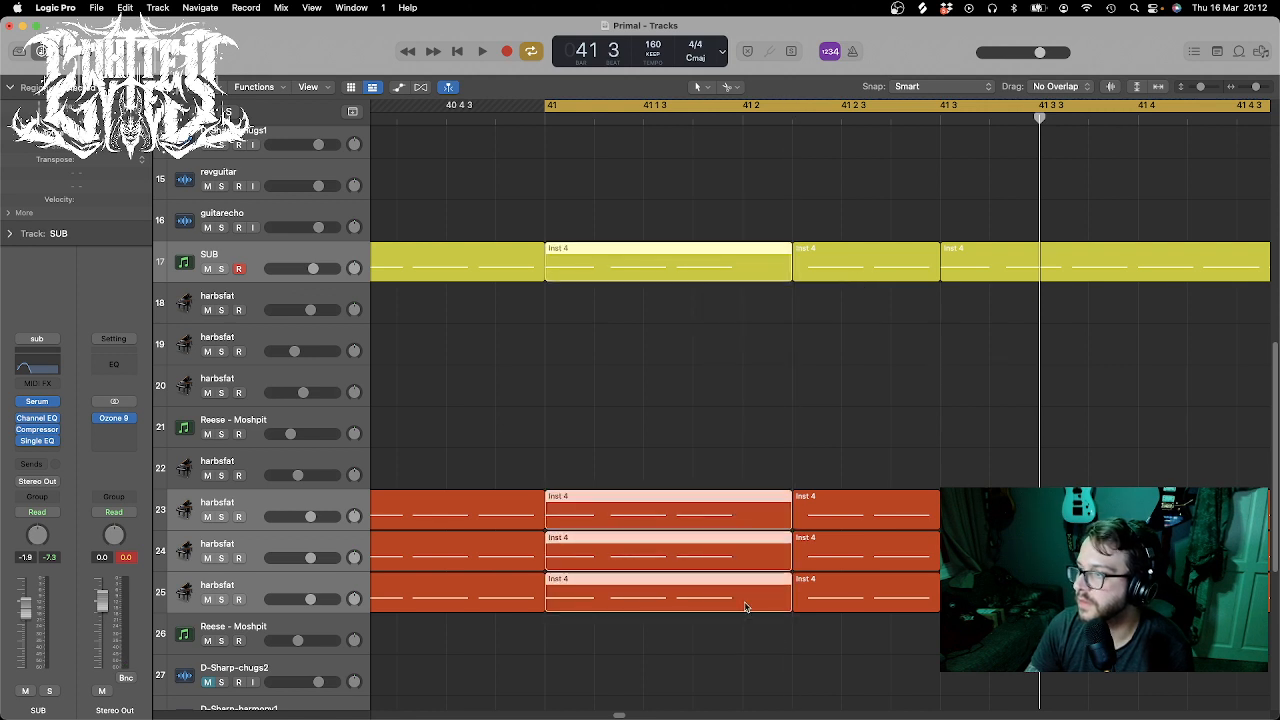
- Lengthen the third note in the first SUB and harbsfat regions of bar 41 to the regions' end and play the loop
double_click(745, 607)
drag(541, 639, 508, 532)
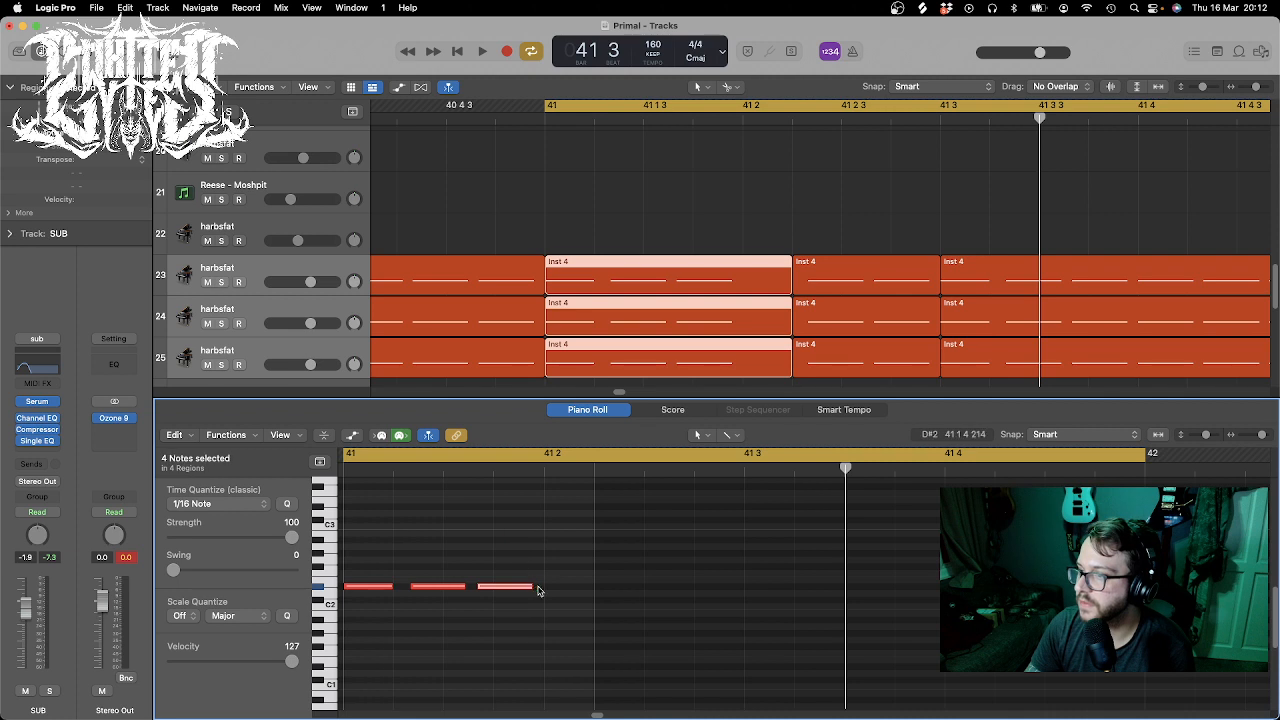
drag(537, 590, 585, 585)
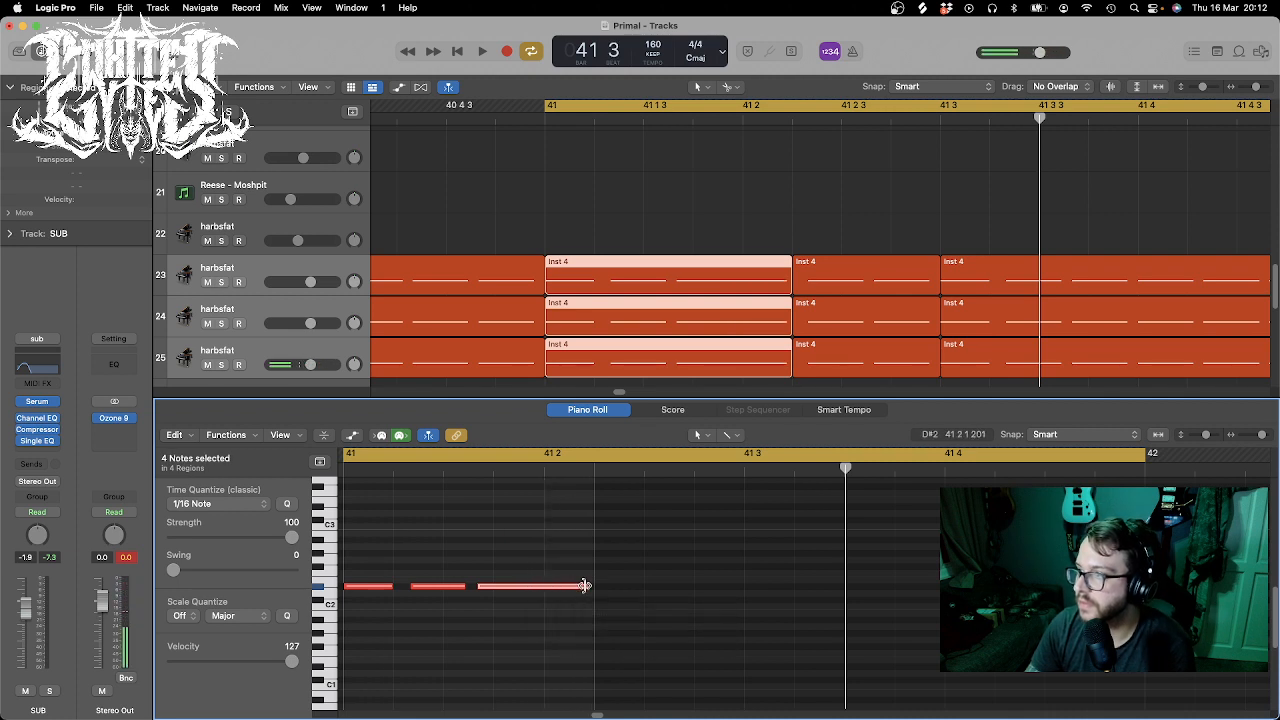
key(space)
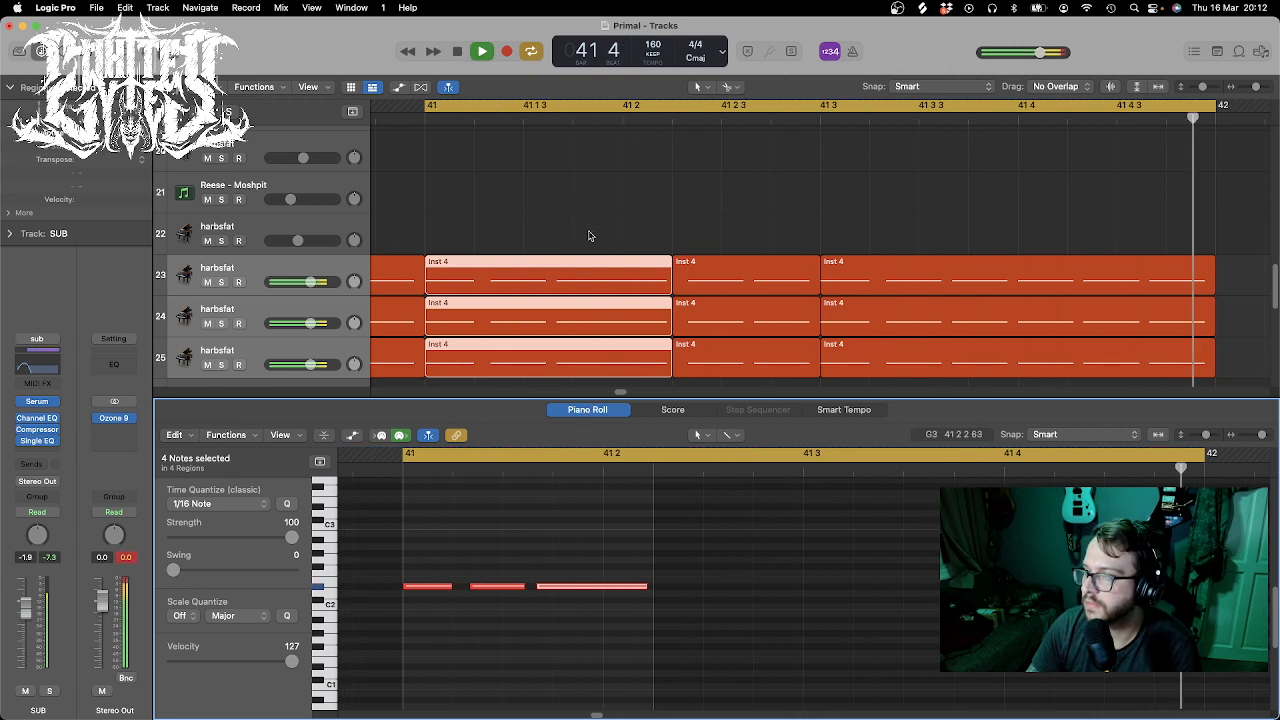
key(space)
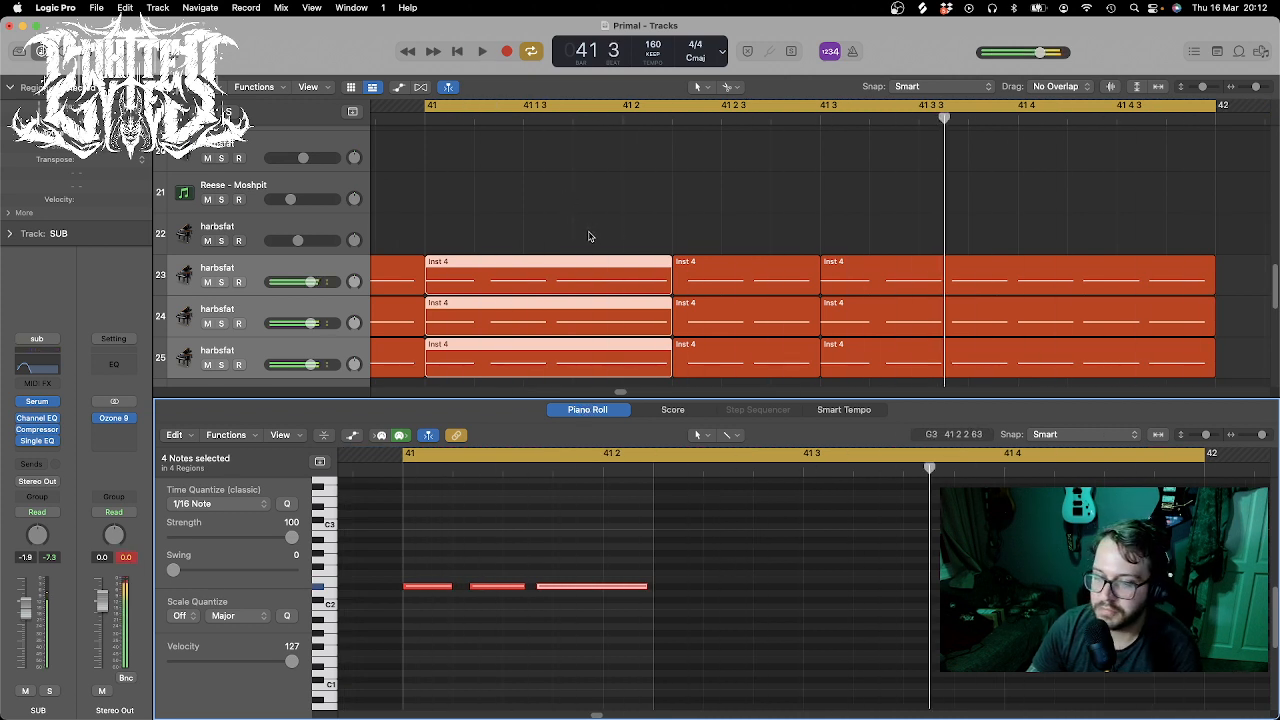
scroll(589, 240, down, 3)
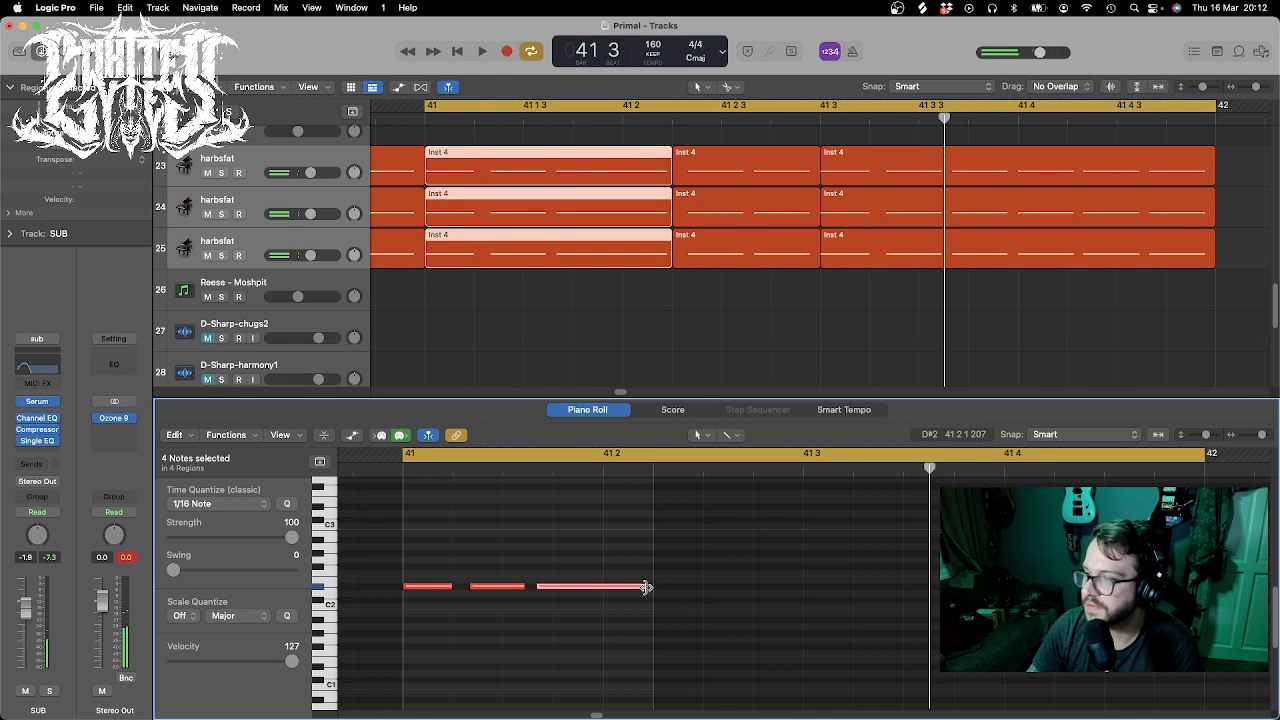
drag(646, 588, 652, 587)
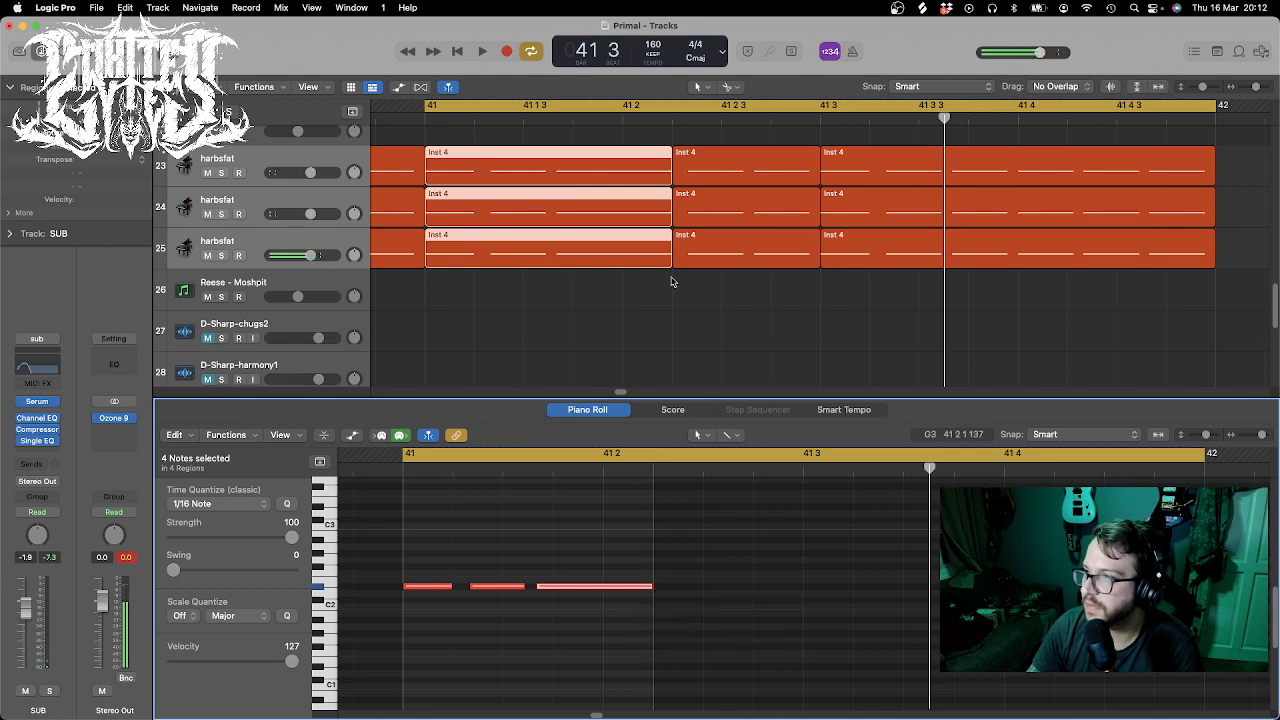
key(space)
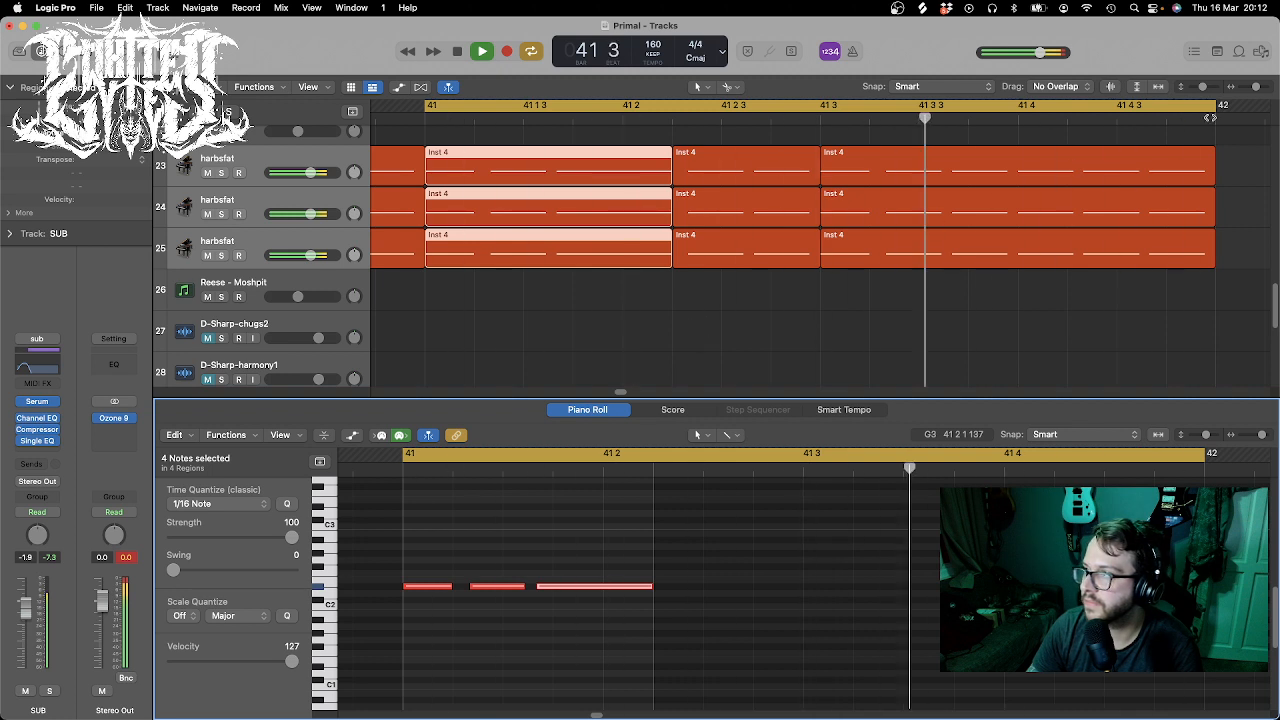
drag(1258, 88, 1255, 88)
key(space)
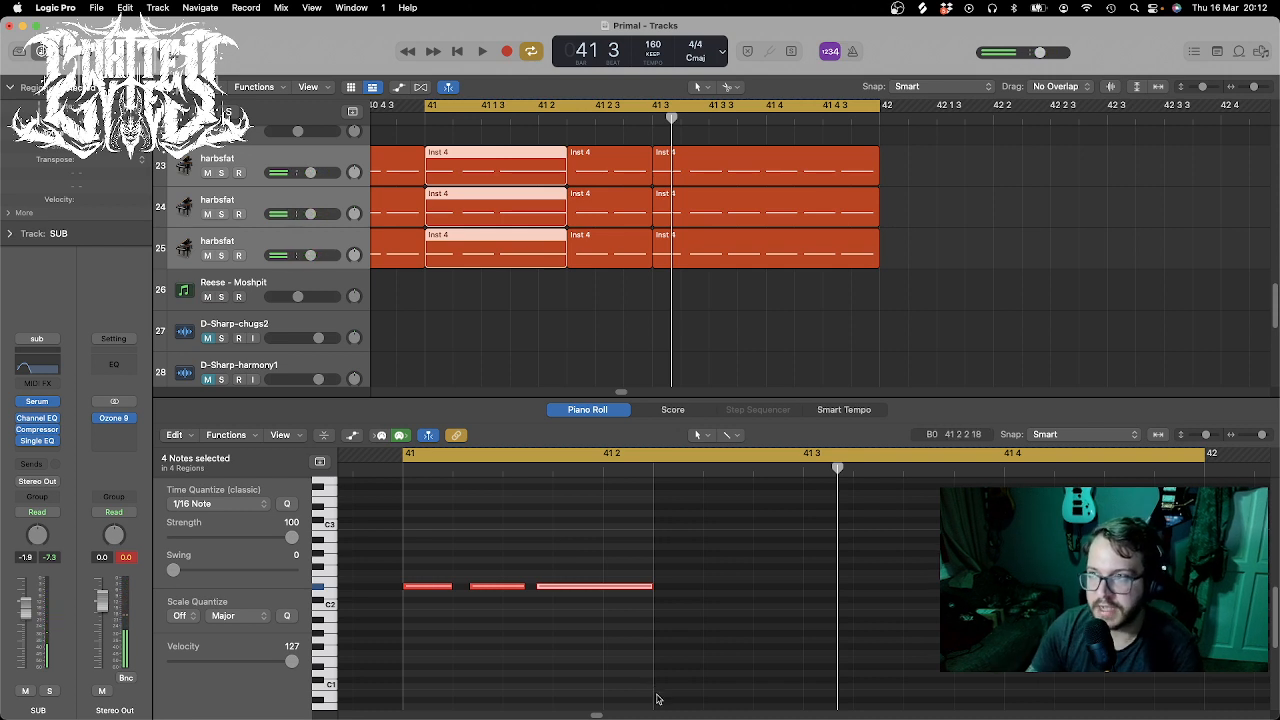
- Move the three harbsfat tracks containing the bar 41 regions directly below the SUB track
click(752, 309)
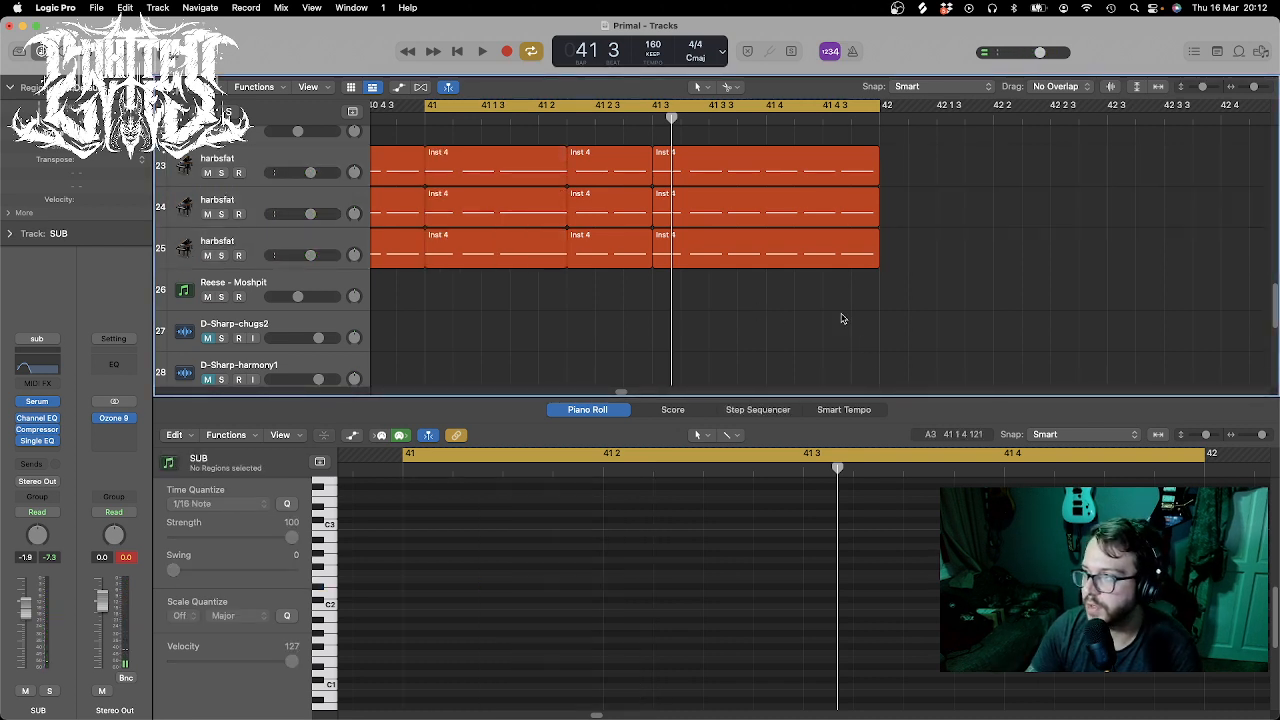
drag(820, 263, 791, 157)
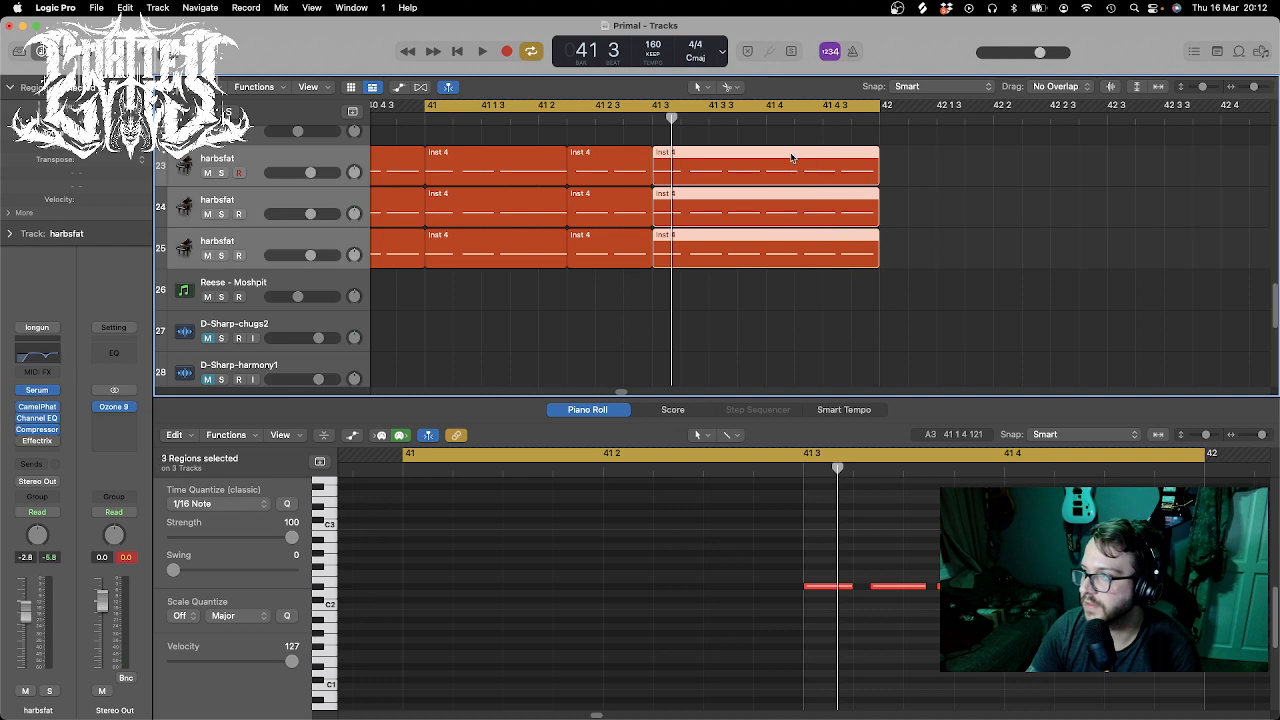
click(784, 119)
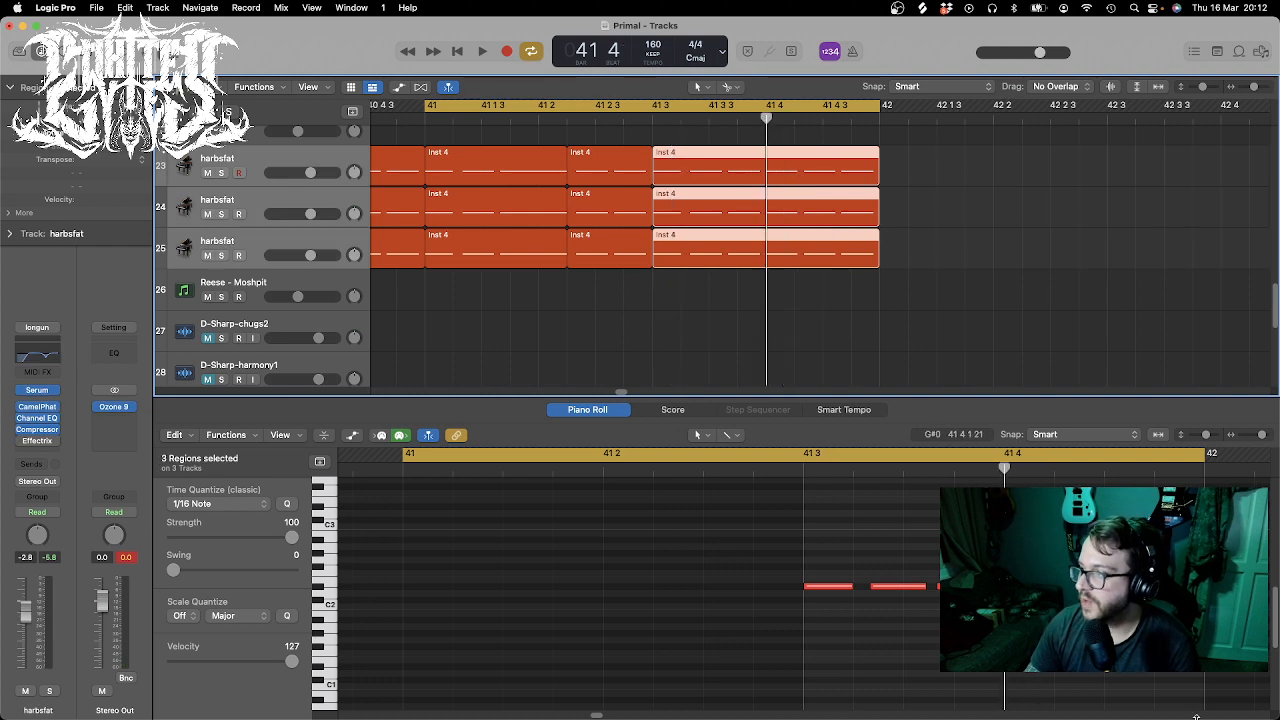
scroll(913, 335, up, 5)
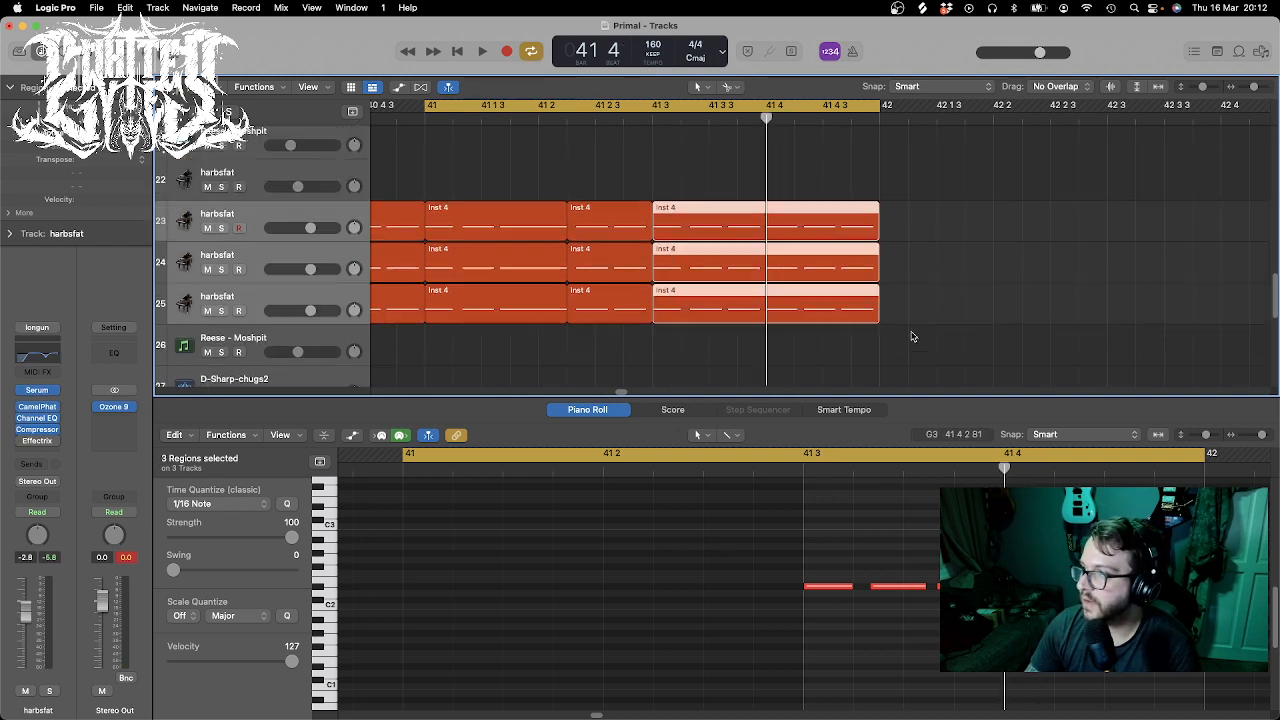
scroll(913, 335, down, 3)
scroll(913, 335, up, 1)
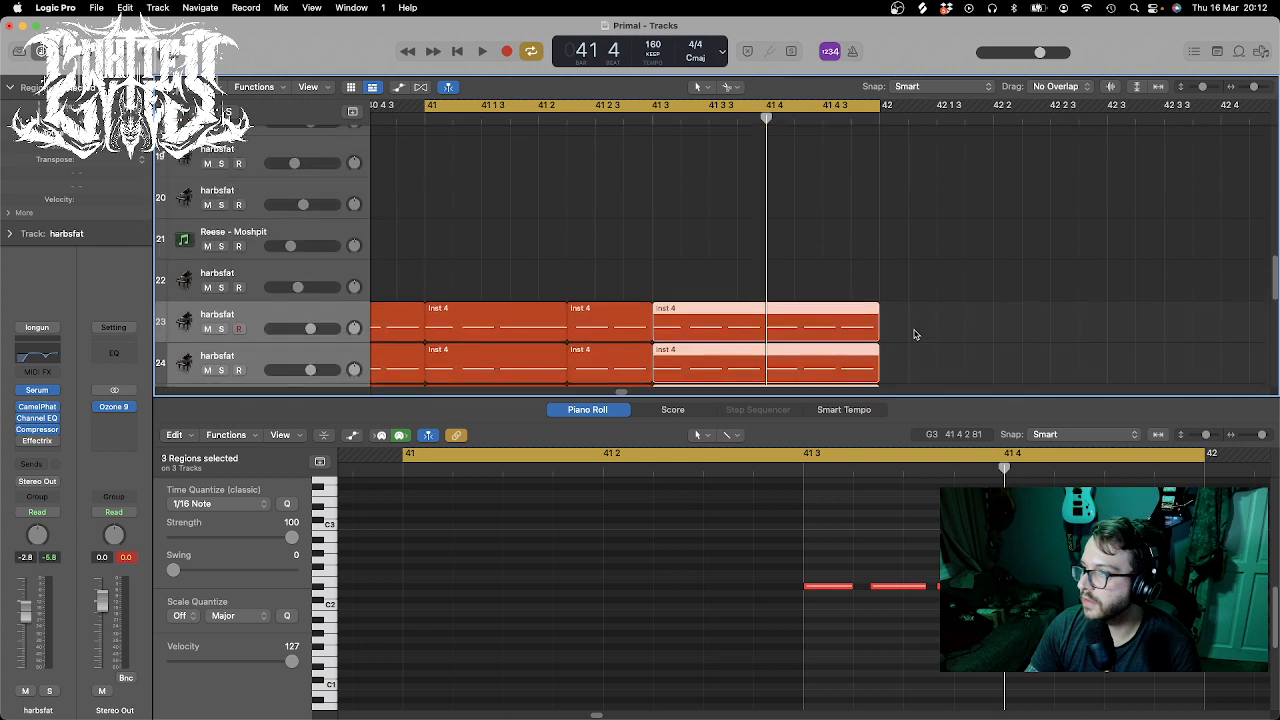
key(e)
scroll(1049, 409, up, 4)
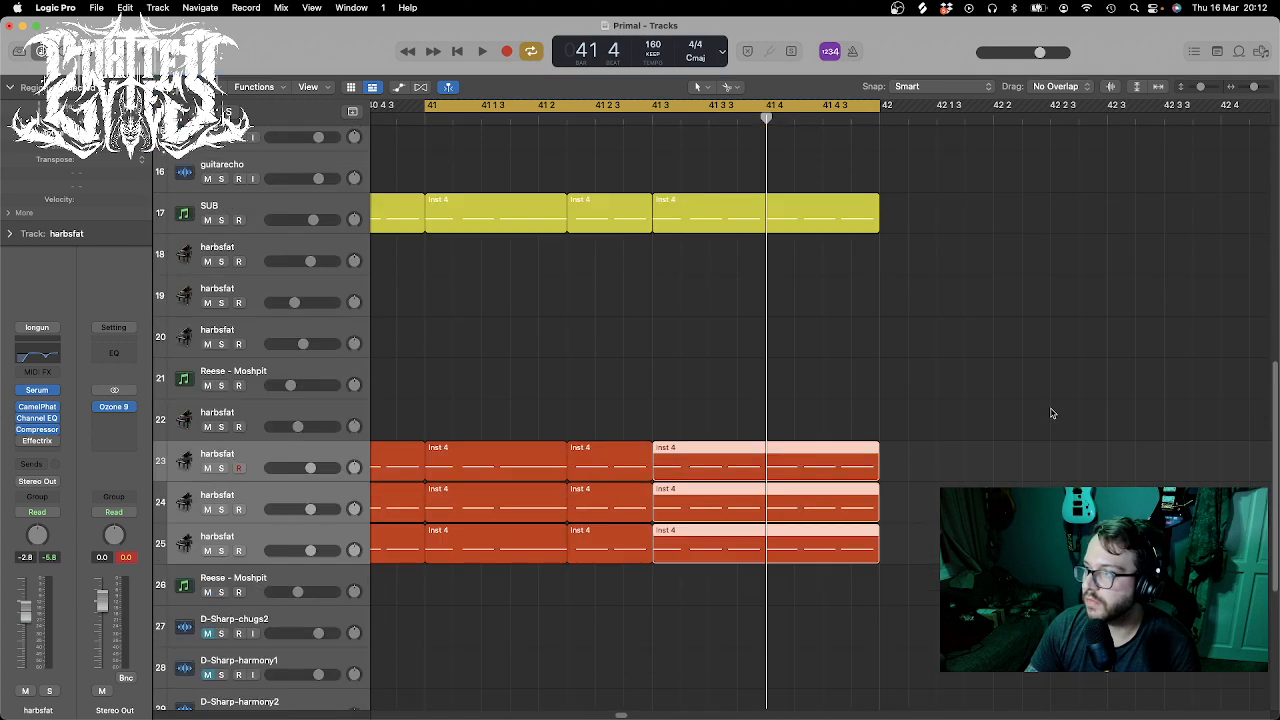
drag(253, 467, 252, 268)
- Delete the fifth note in the SUB and harbsfat regions starting at 41 3 and lengthen the fourth note over the gap
drag(975, 486, 762, 229)
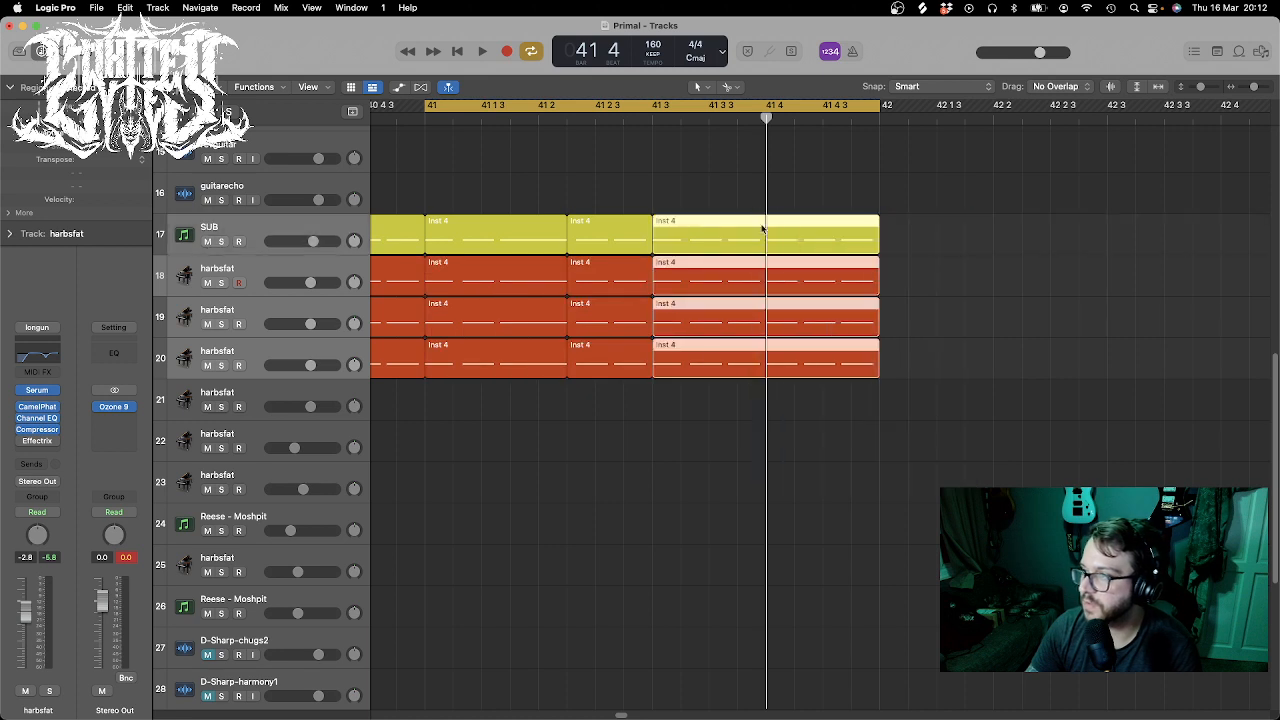
key(e)
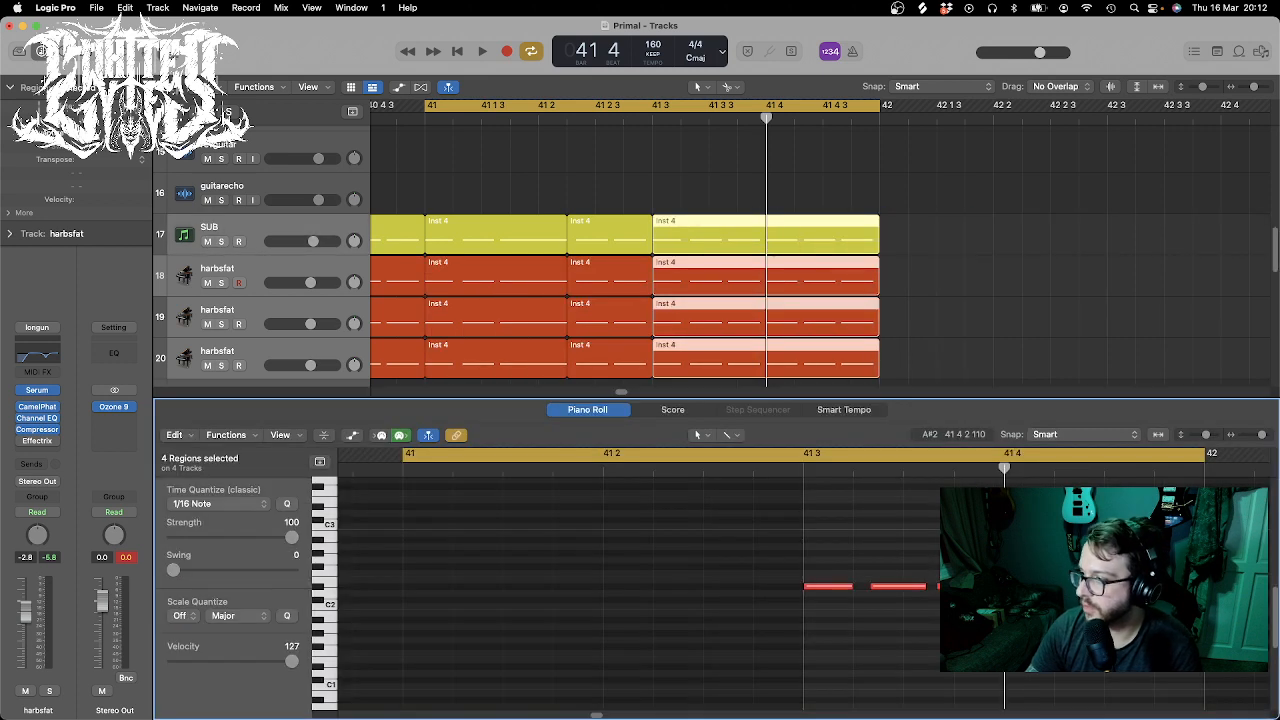
key(super+a)
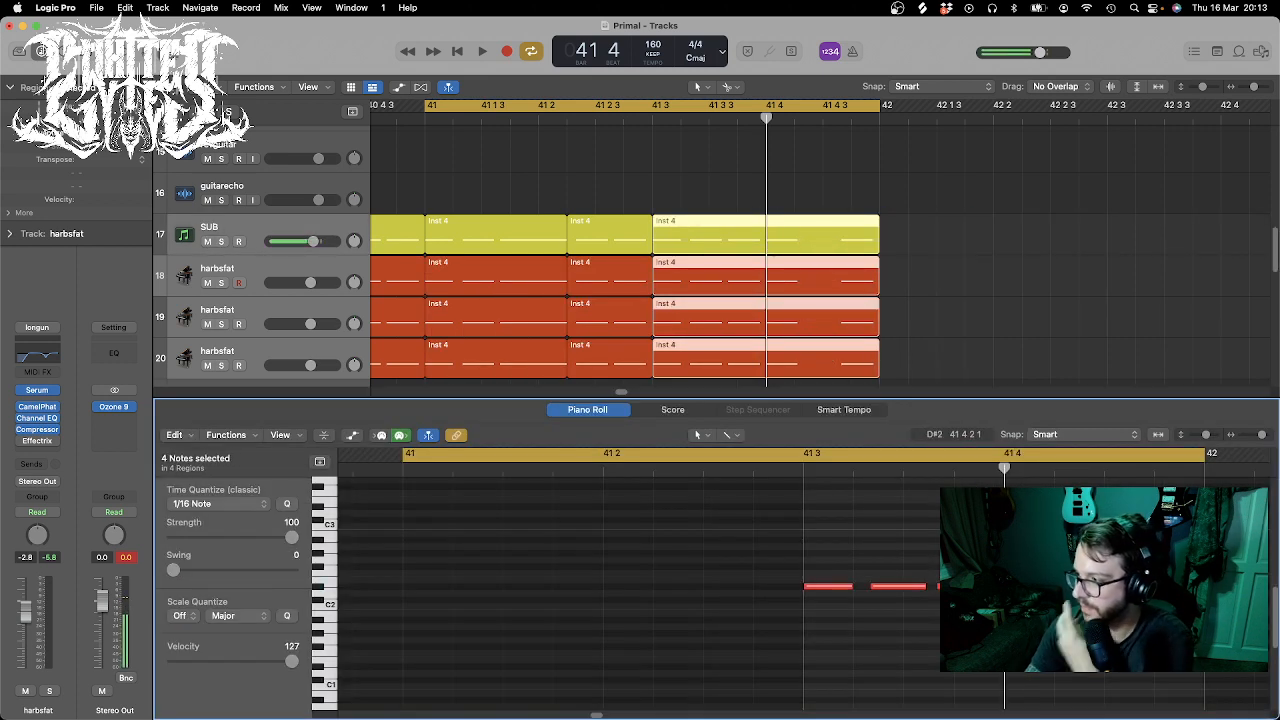
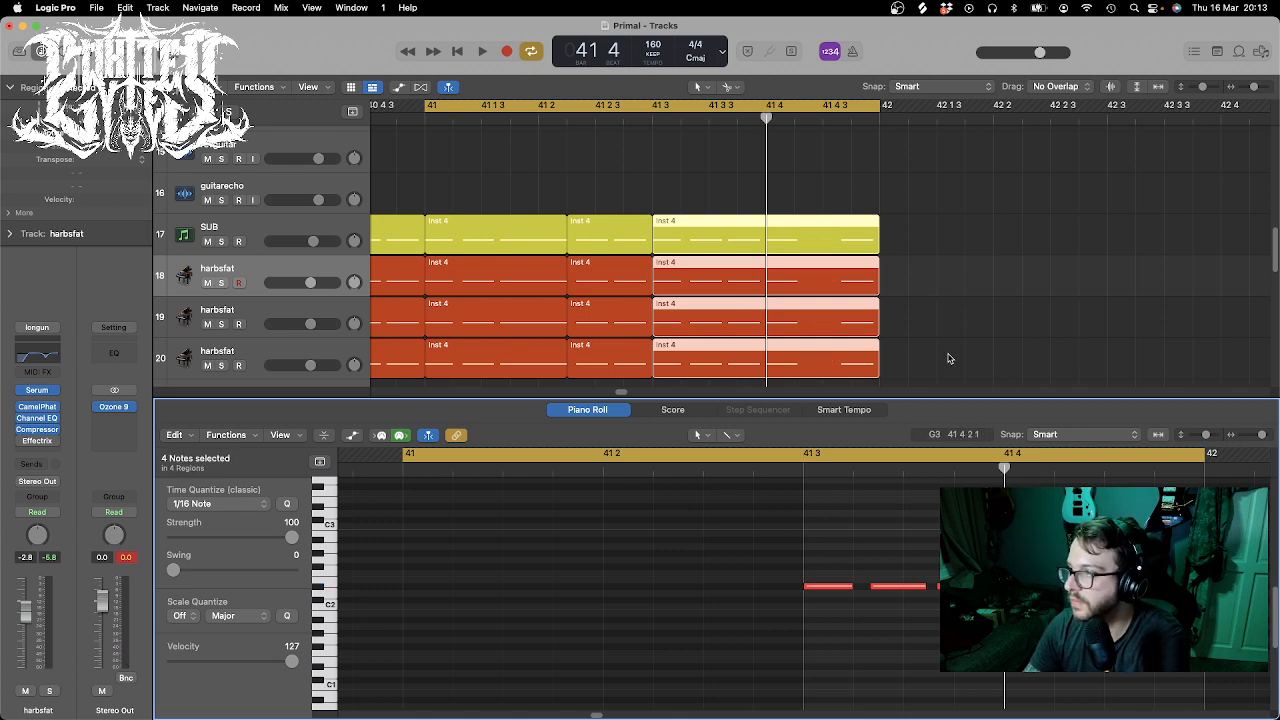
drag(949, 358, 776, 232)
click(1025, 586)
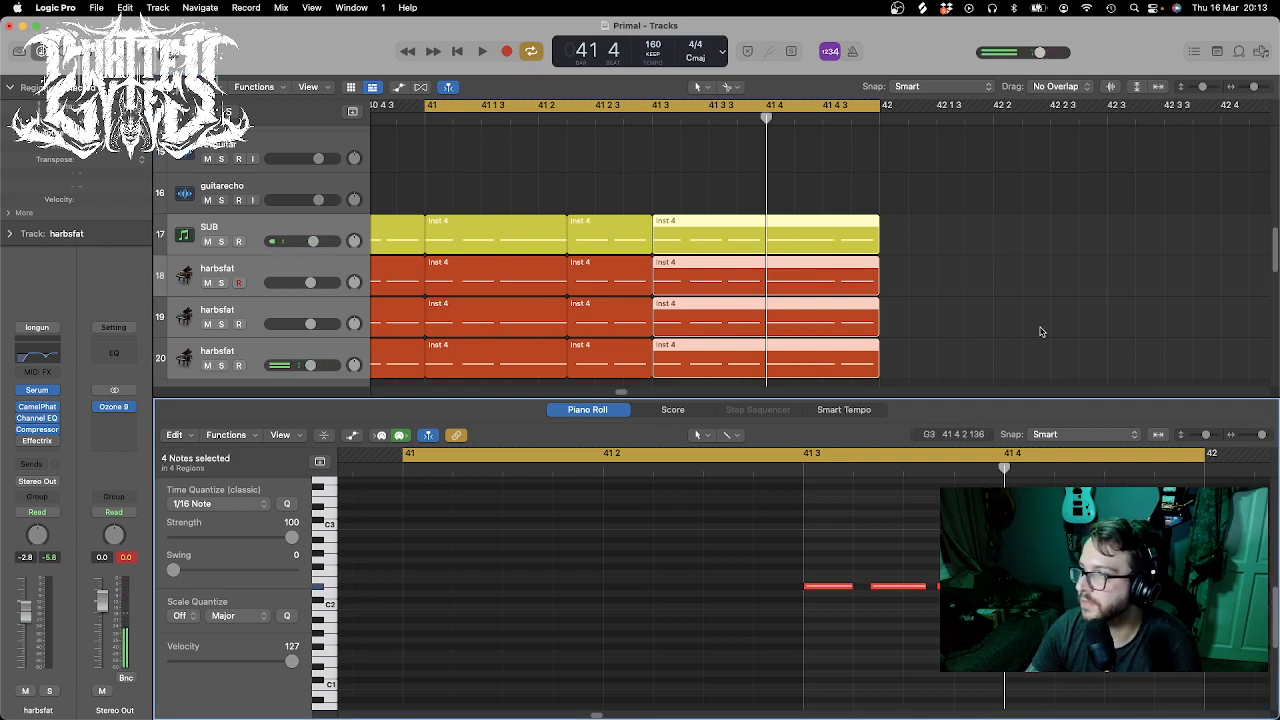
- Play back the looped bar 41 to check the changed rhythm, and deselect its regions
key(space)
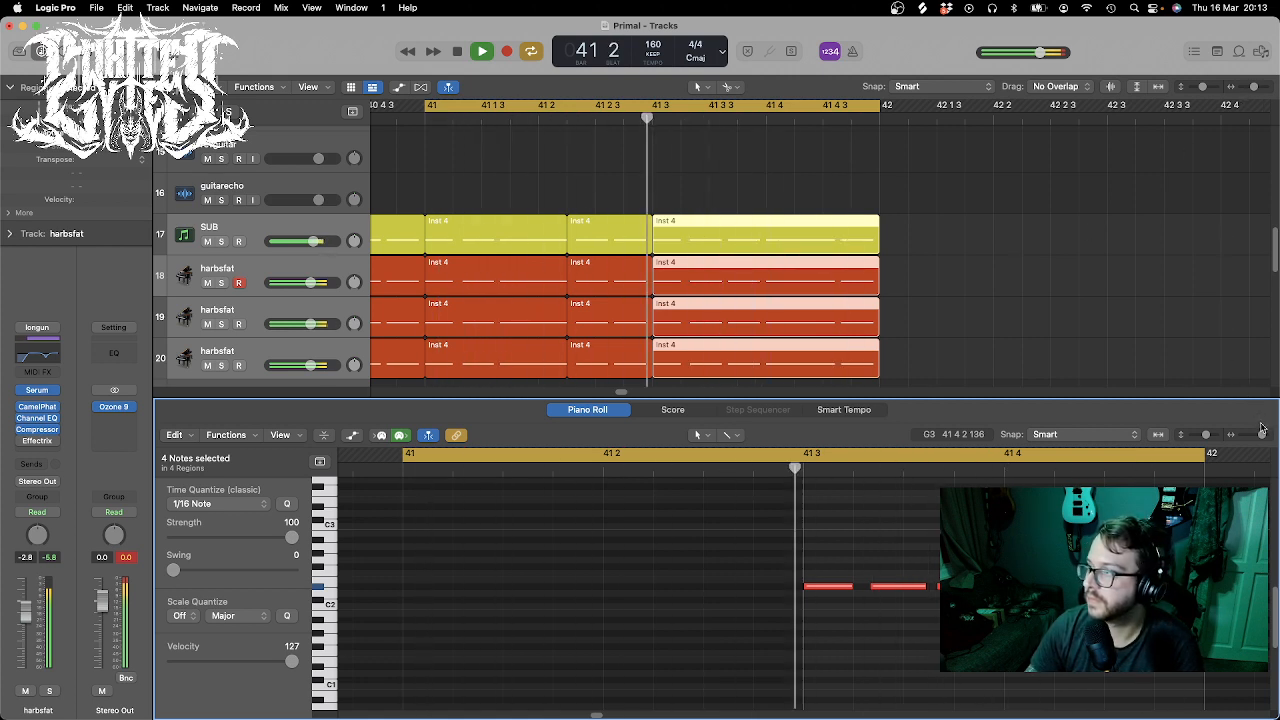
drag(1262, 440, 1258, 440)
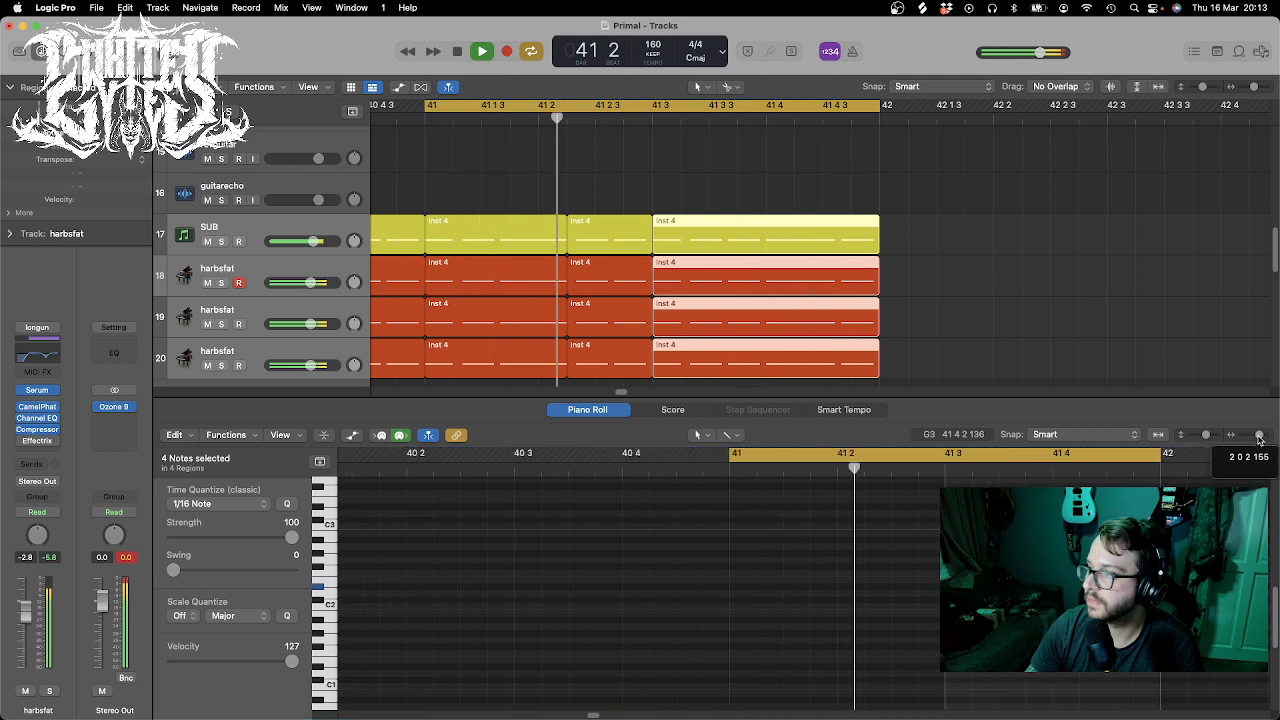
key(space)
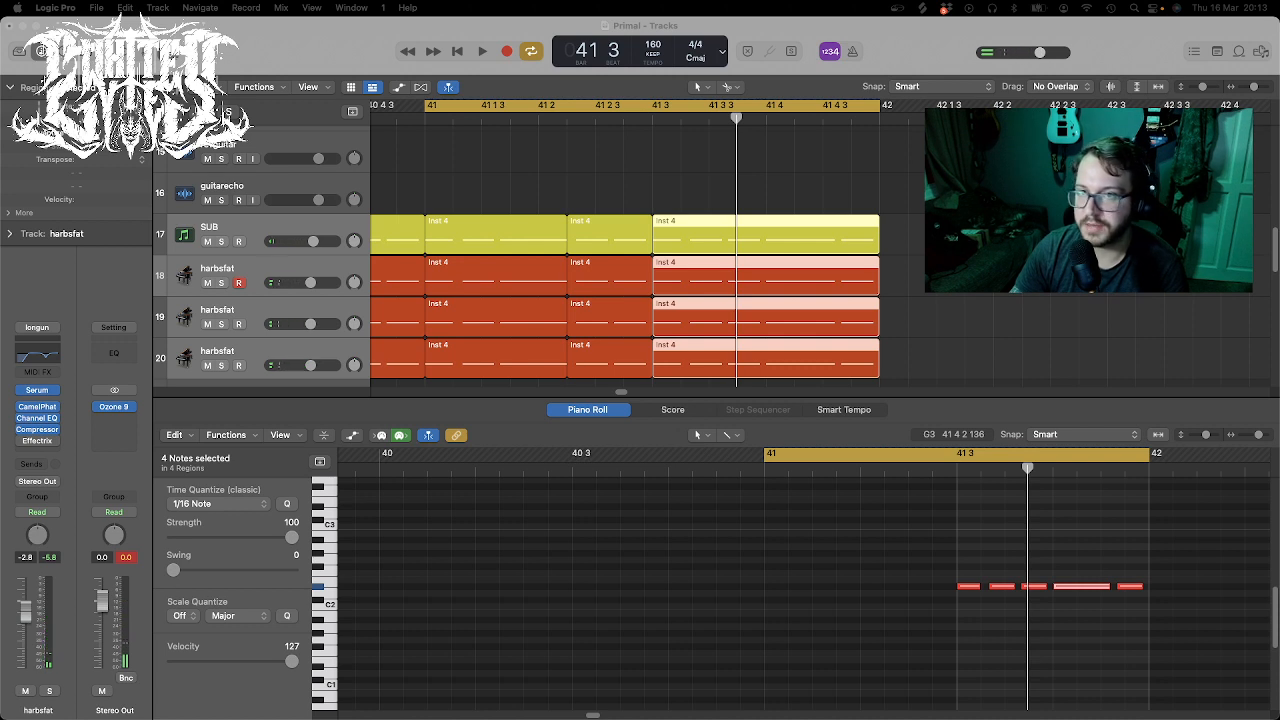
click(1220, 165)
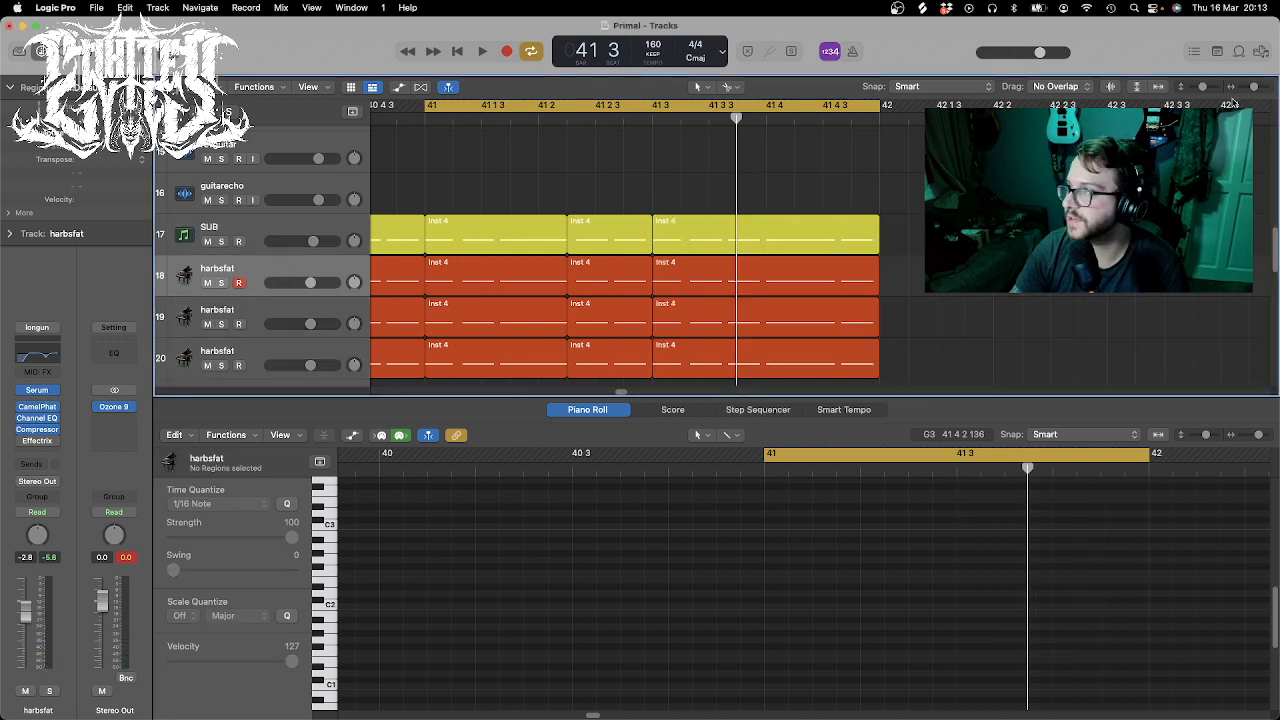
- Extend the cycle range to cover bars 40 and 41 and play it back
drag(1257, 88, 1248, 89)
drag(672, 100, 587, 104)
key(space)
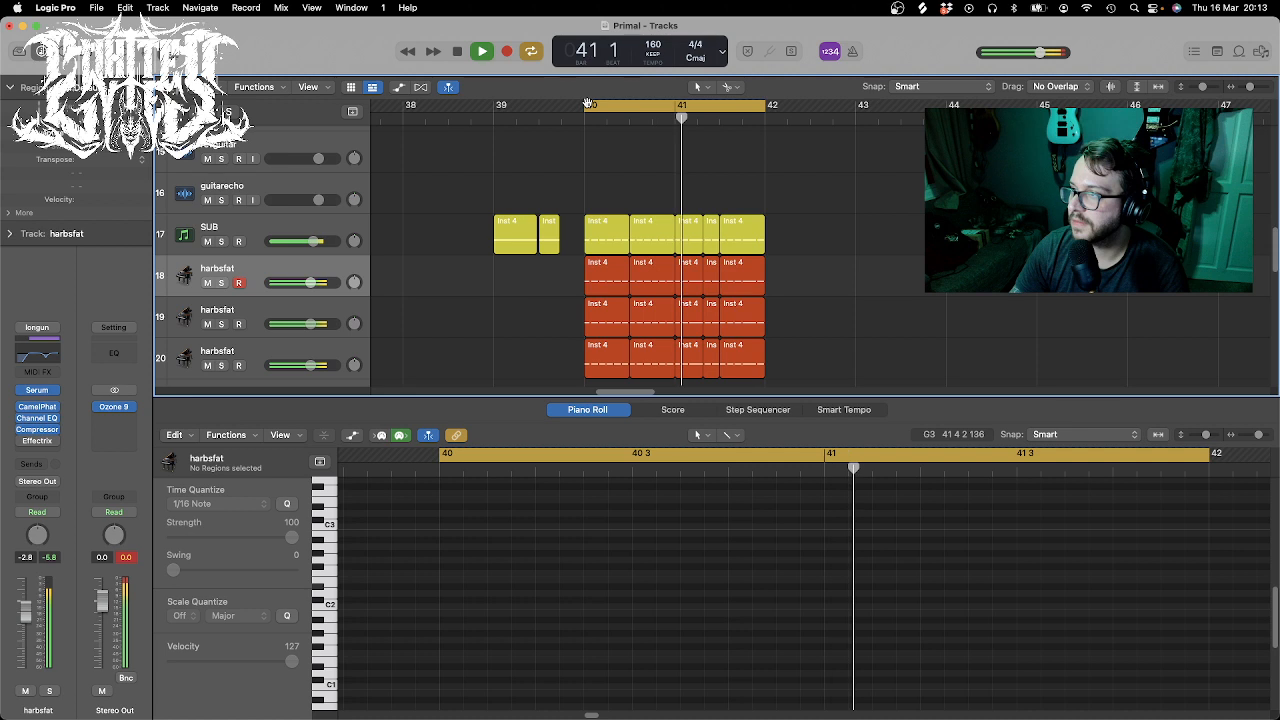
- Narrow the cycle range to bar 41 and listen to the loop across the SUB and harbsfat tracks
drag(588, 104, 678, 102)
key(space)
key(space)
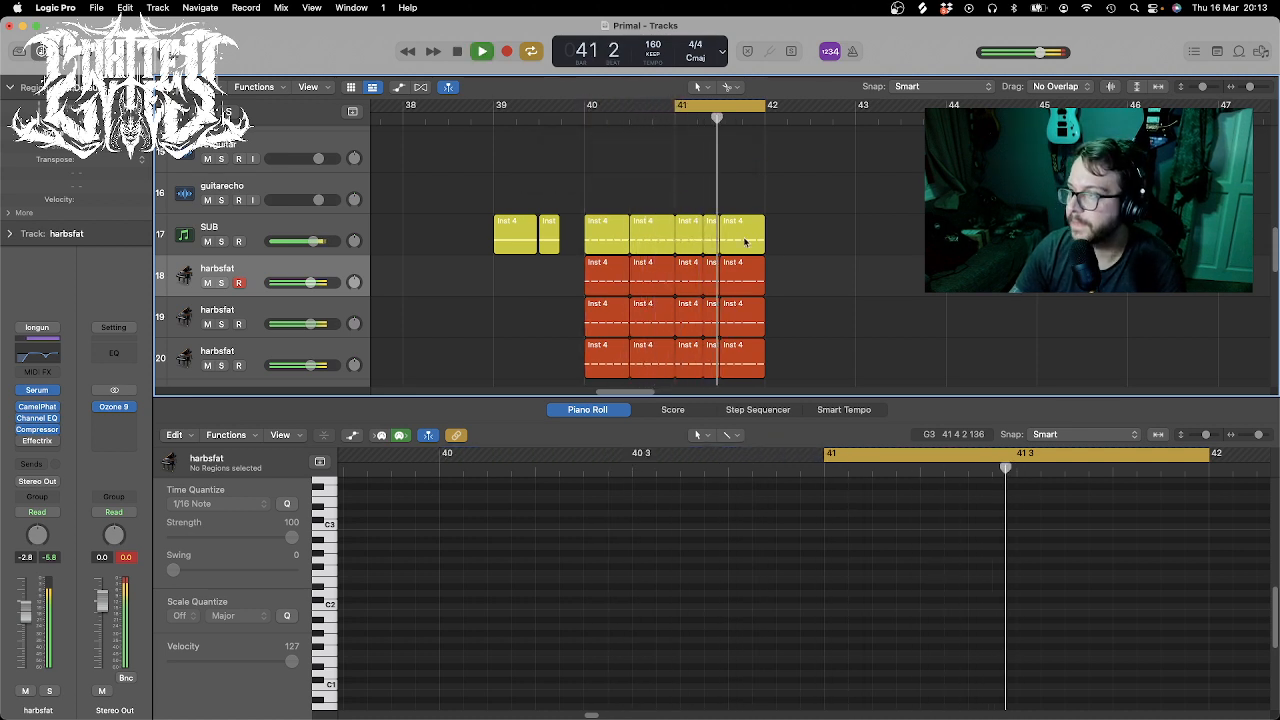
scroll(600, 240, down, 3)
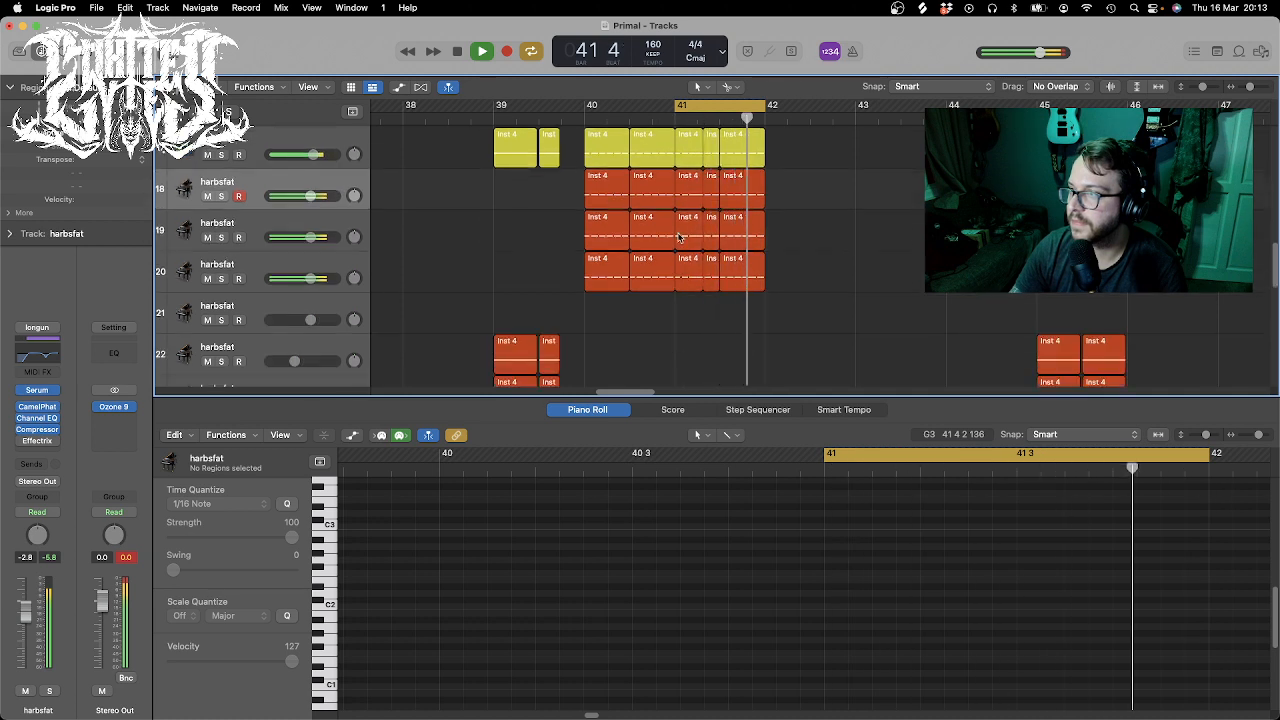
scroll(700, 240, up, 2)
scroll(730, 242, down, 5)
scroll(730, 242, up, 3)
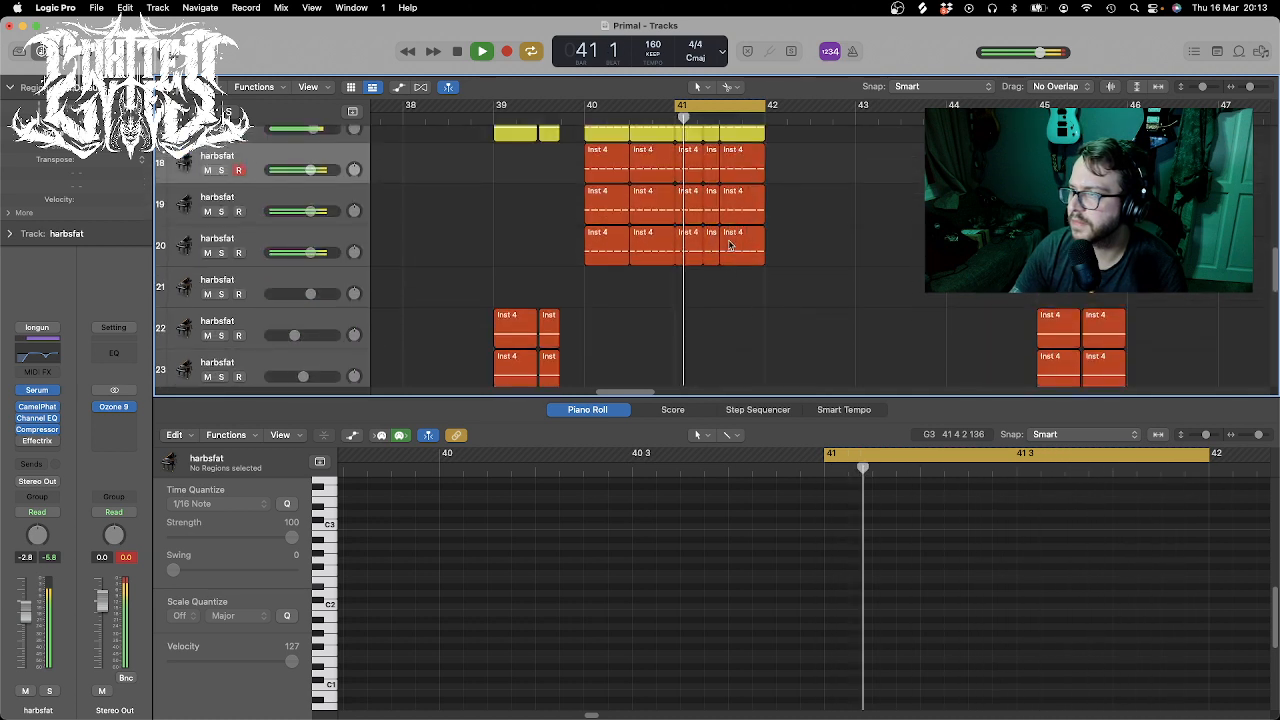
key(space)
- Delete the SUB and harbsfat regions in bar 40
drag(1252, 88, 1256, 88)
scroll(640, 220, up, 2)
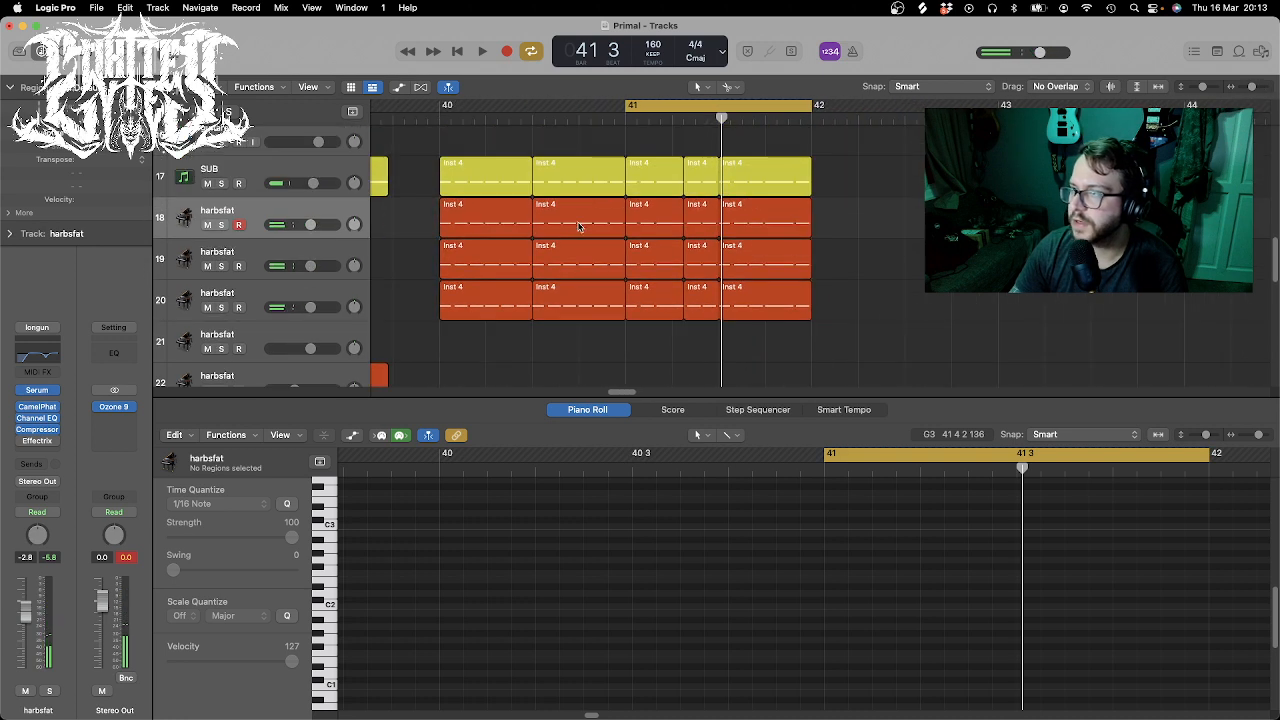
scroll(600, 270, down, 2)
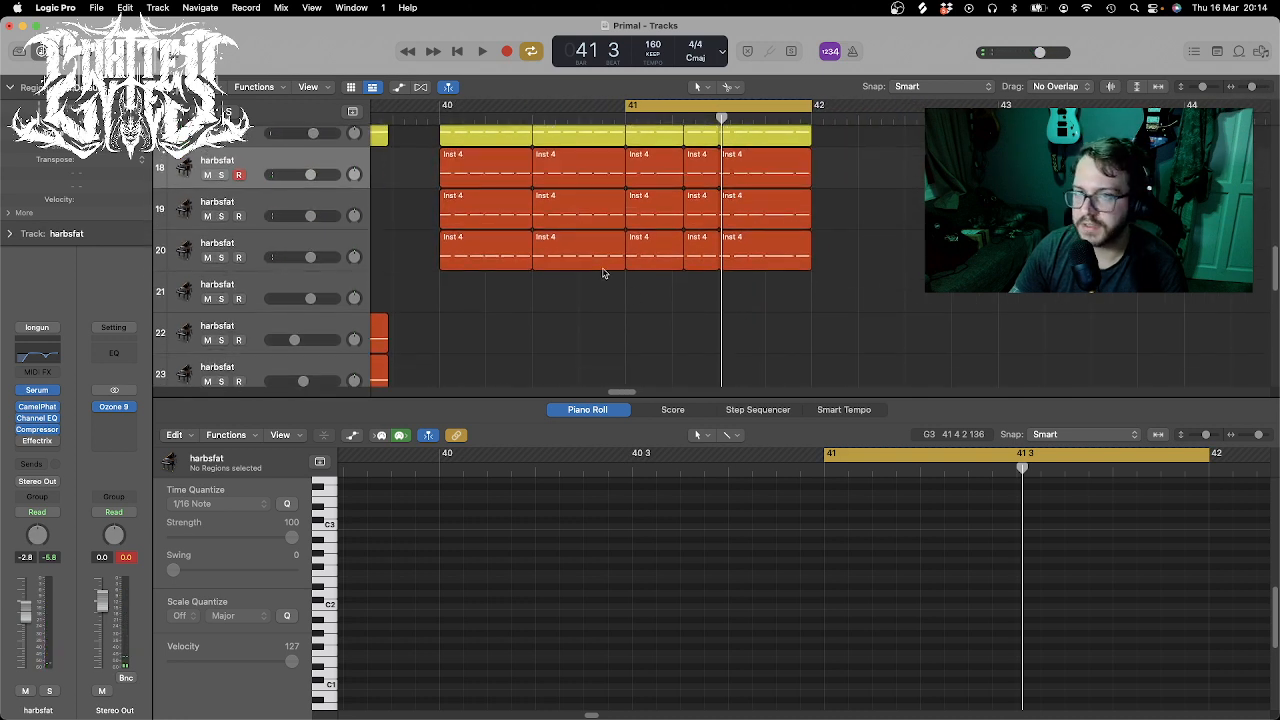
scroll(640, 318, up, 2)
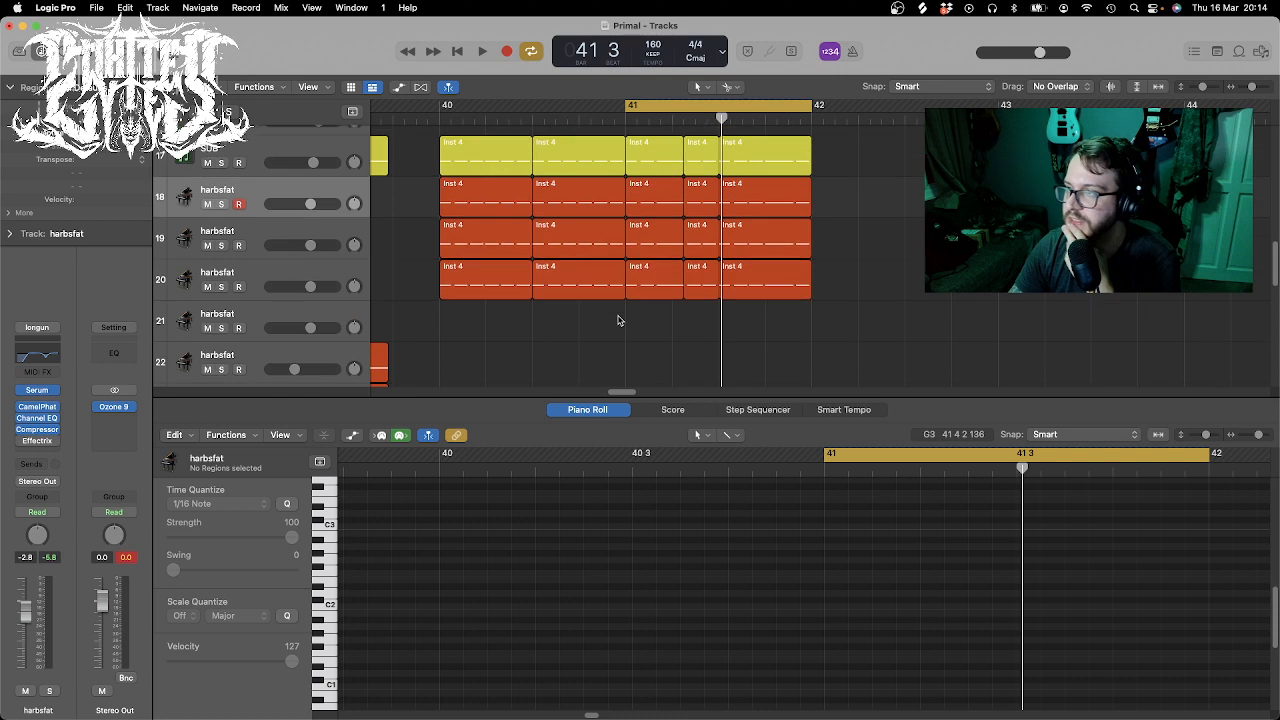
drag(595, 343, 456, 147)
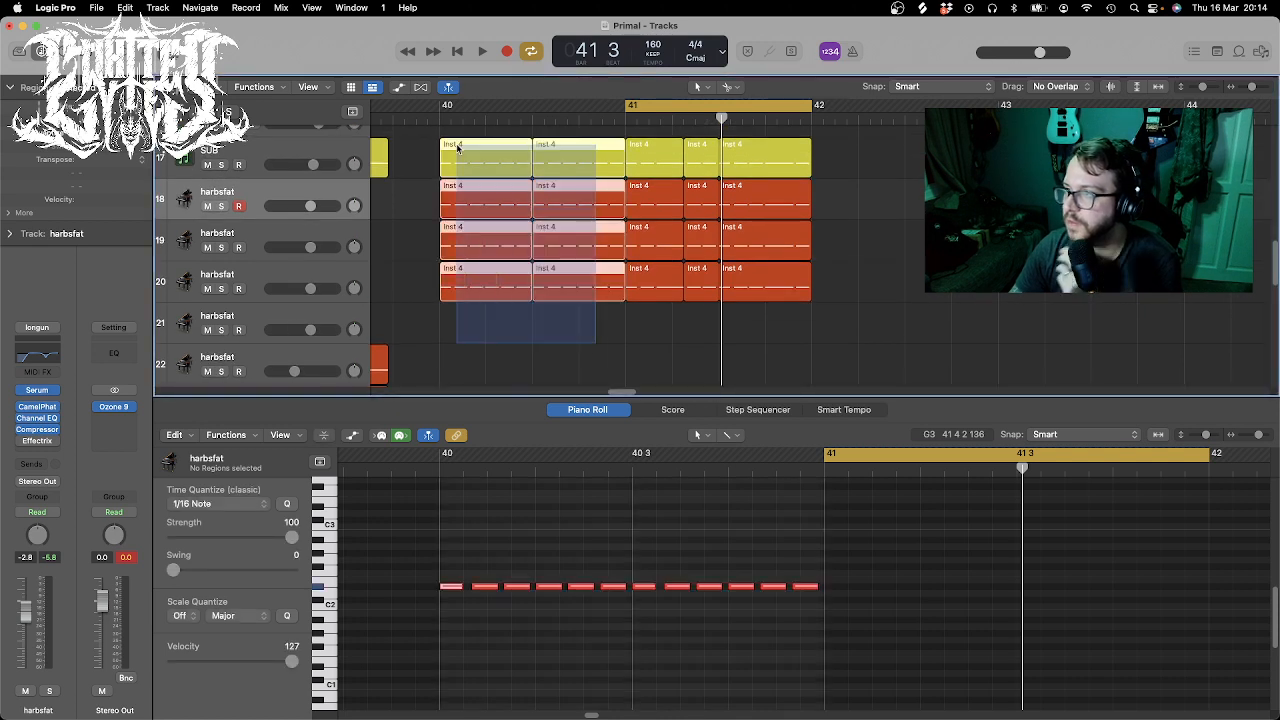
key(Delete)
- Solo the harbsfat track 19 and play its bar 41 loop
drag(852, 340, 620, 152)
click(557, 291)
drag(524, 280, 857, 315)
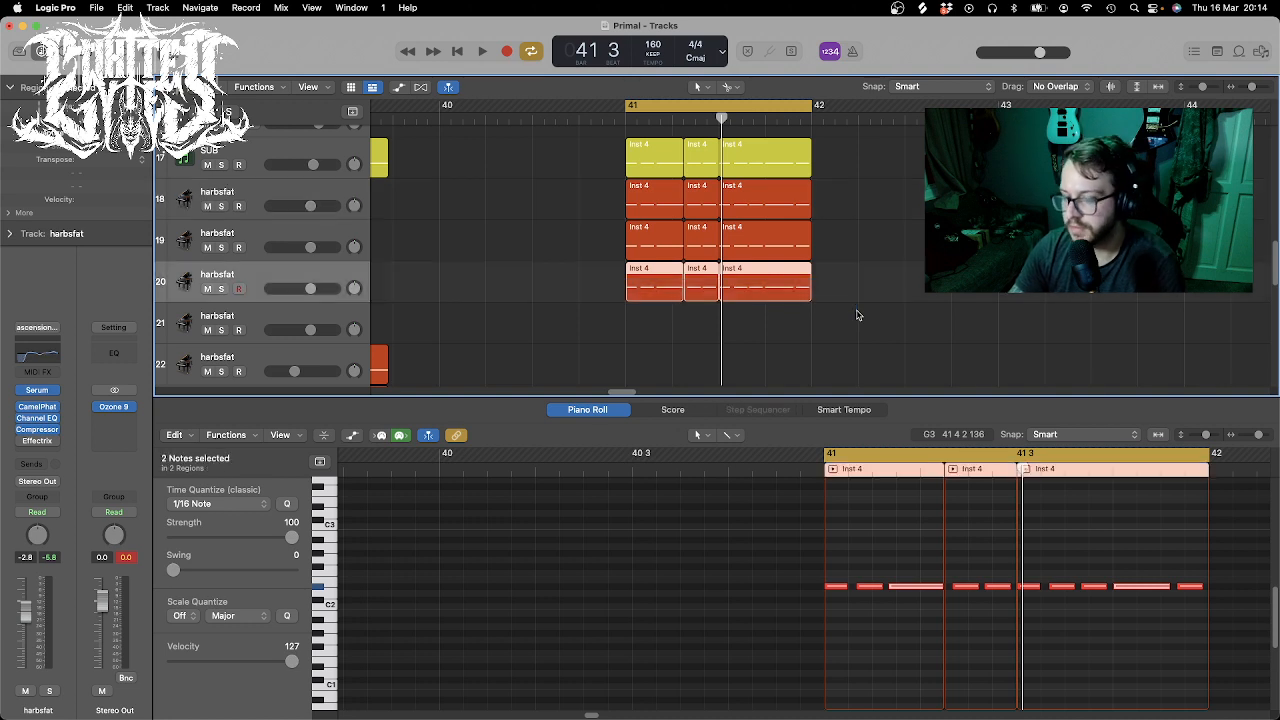
click(243, 233)
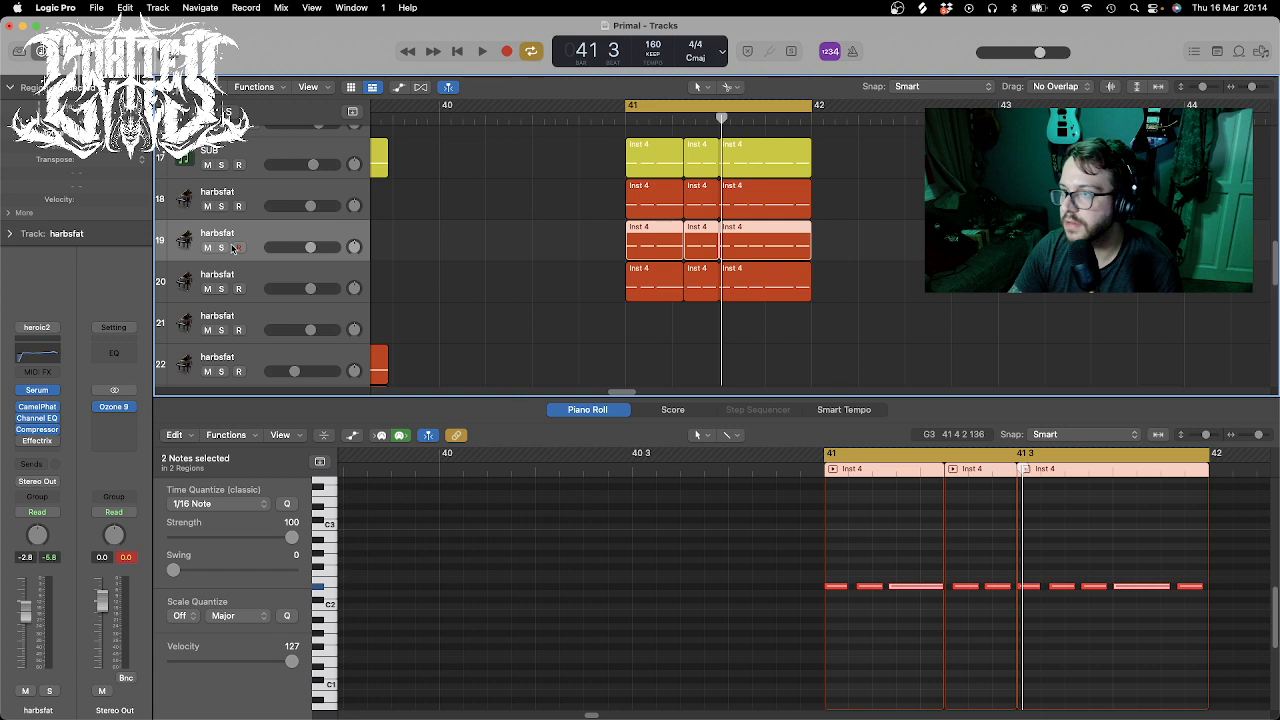
click(222, 247)
key(space)
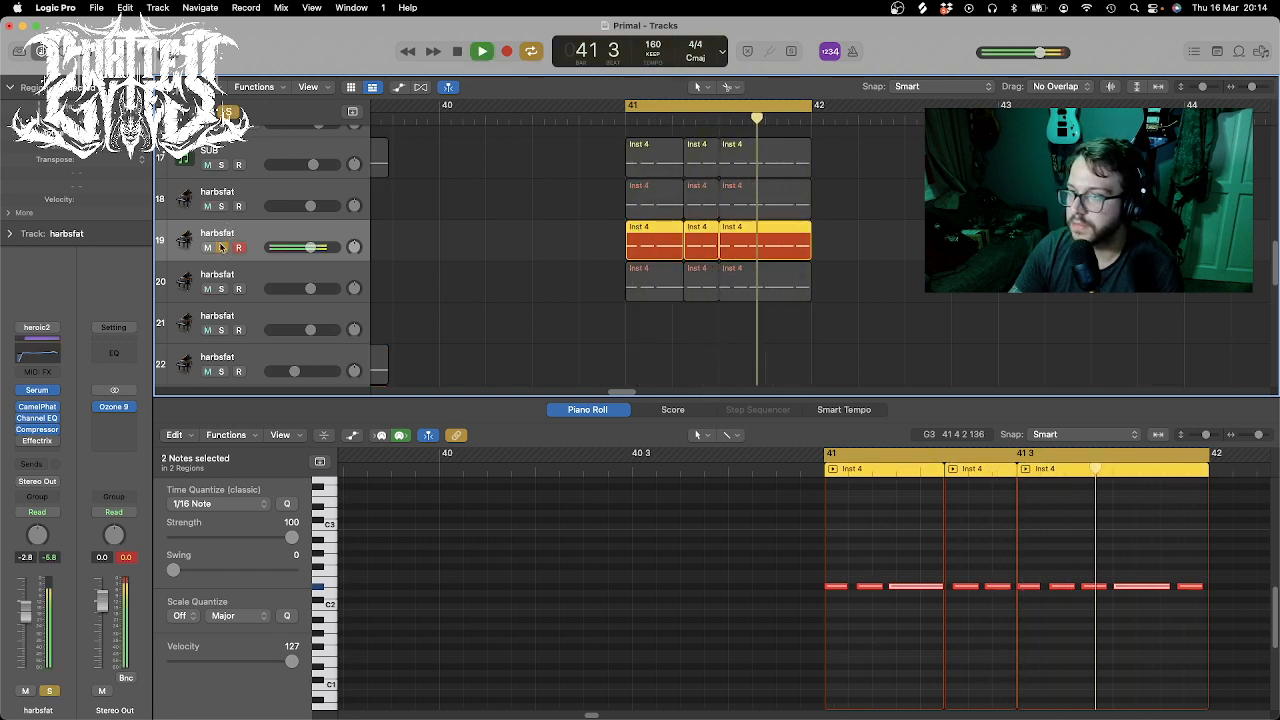
- Open Serum on harbsfat track 19 and shift the second peak of LFO 1 slightly later while checking the soloed sound
click(38, 391)
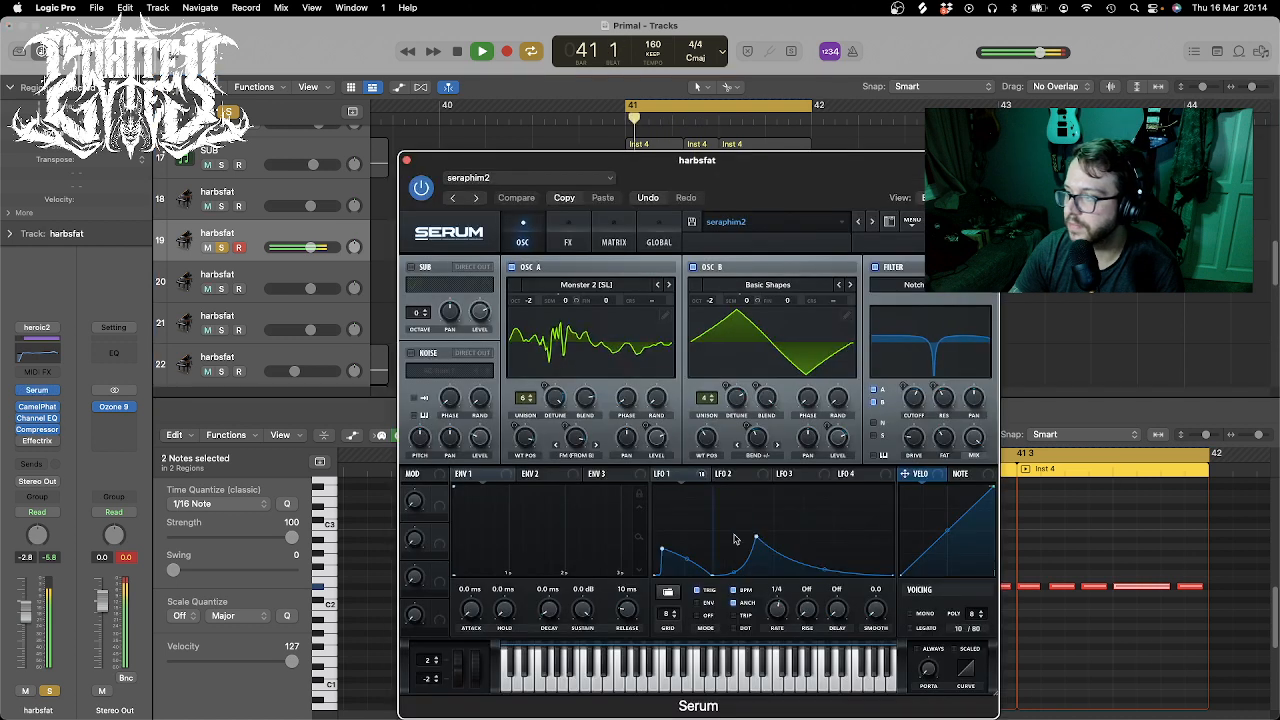
drag(782, 548, 759, 530)
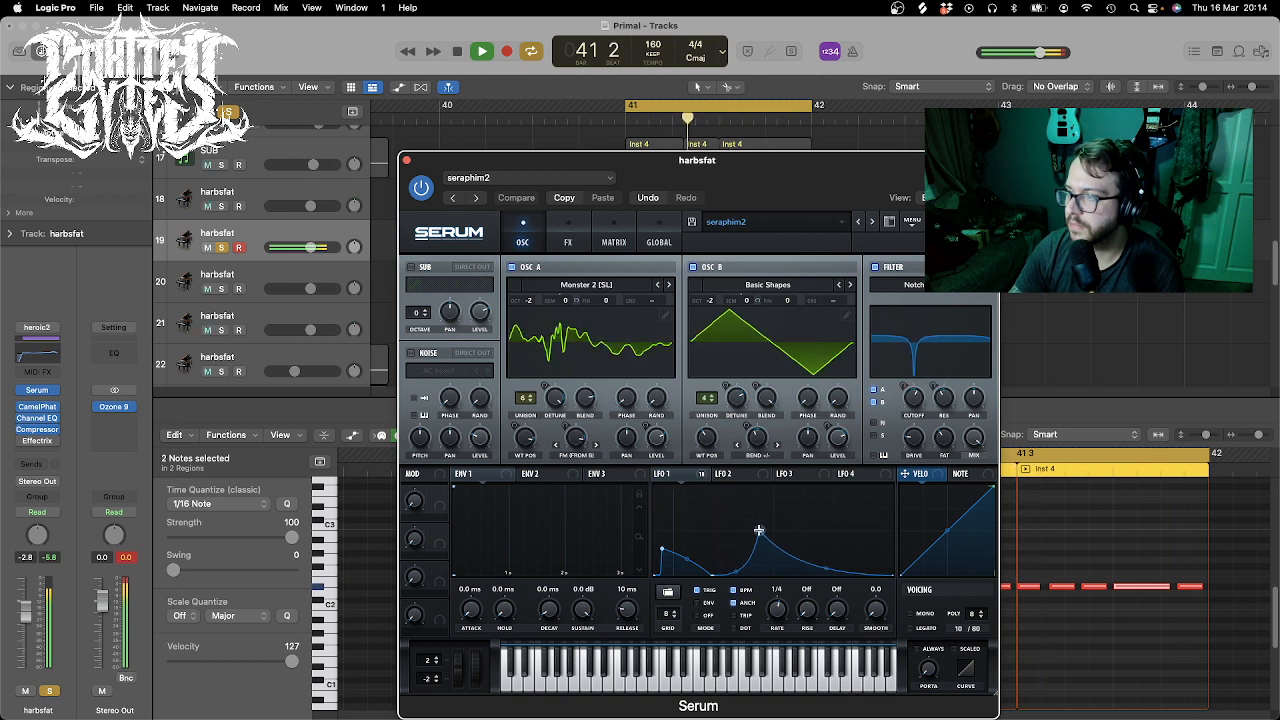
key(space)
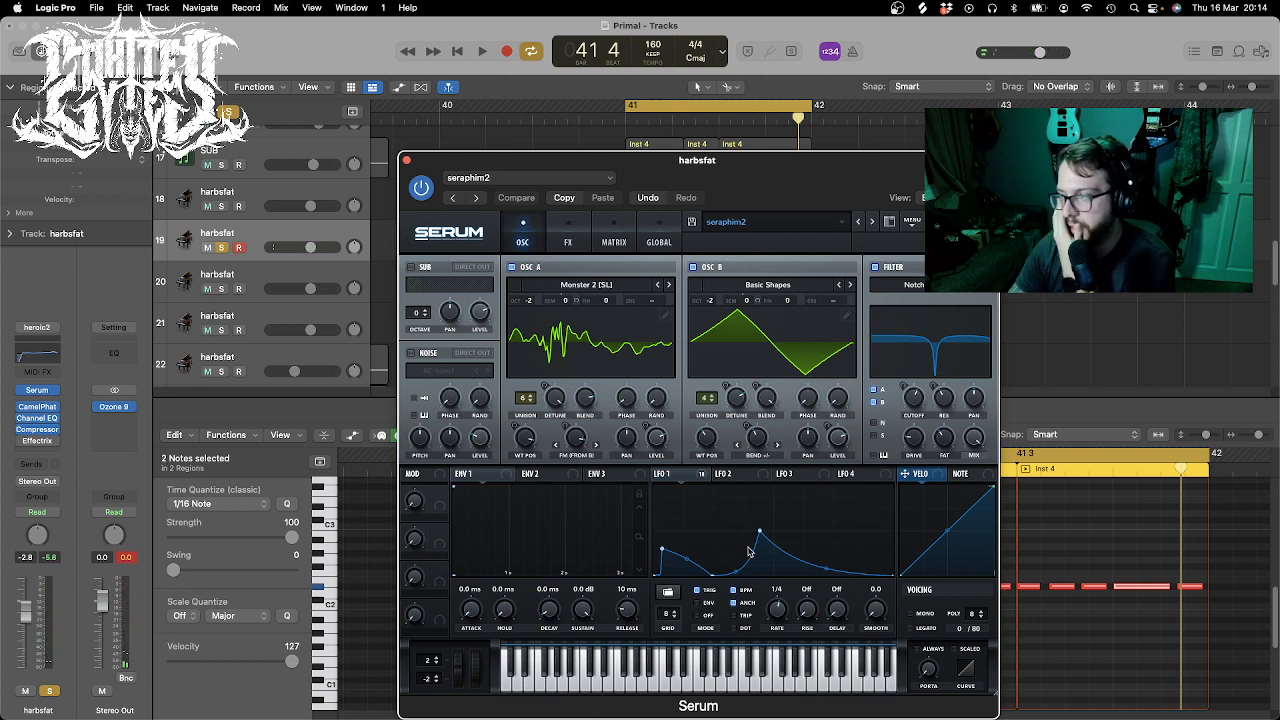
mouse_move(759, 533)
mouse_down()
mouse_move(879, 533)
mouse_move(759, 521)
mouse_move(774, 536)
mouse_up()
key(space)
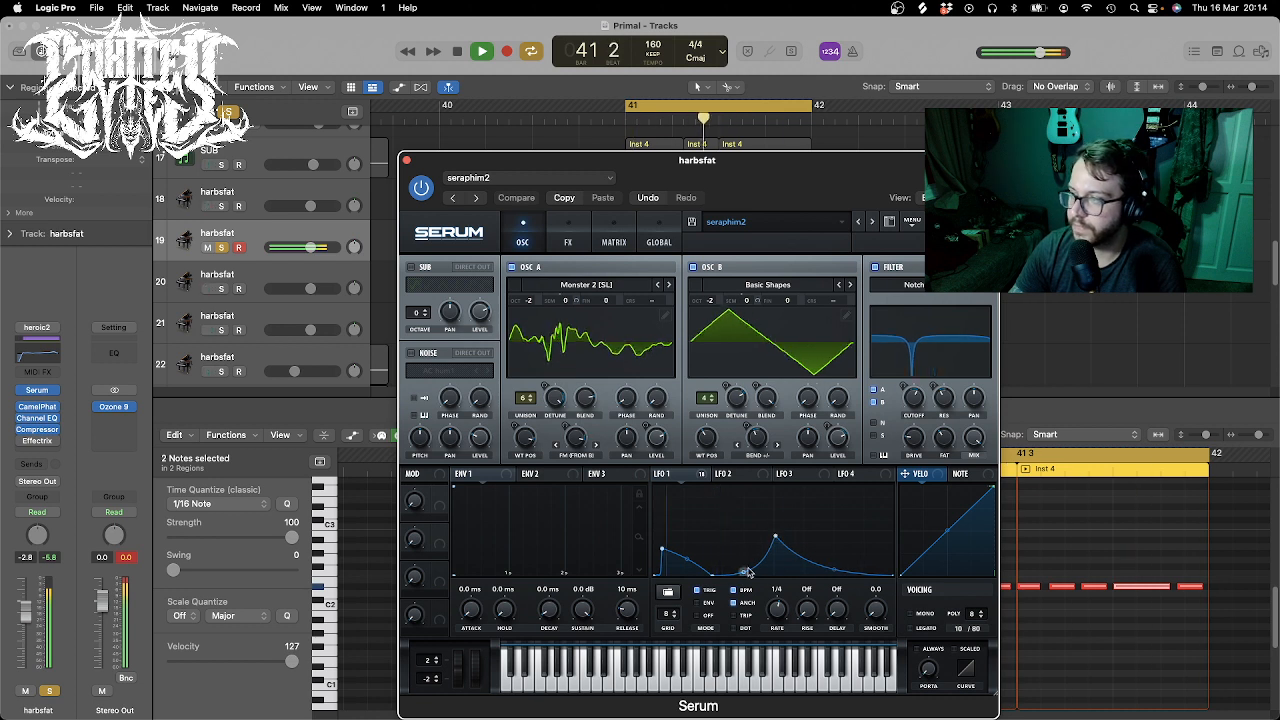
drag(738, 540, 752, 566)
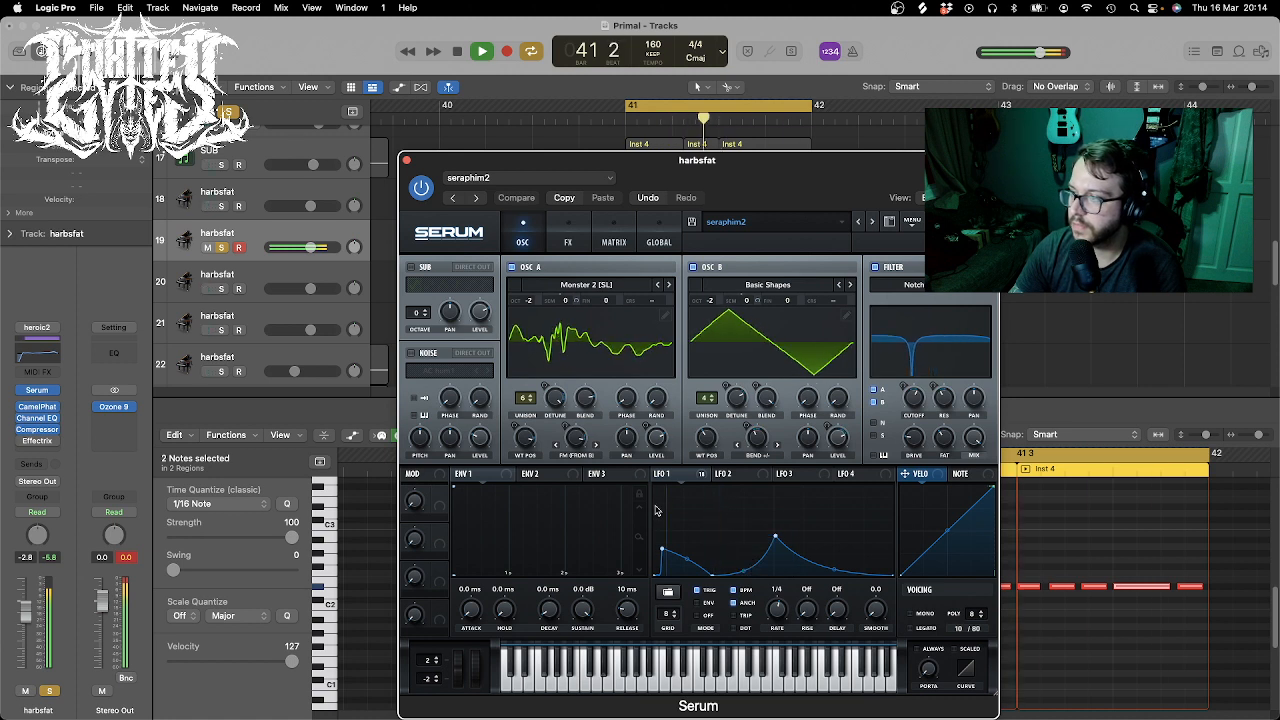
key(space)
- Unsolo track 19, move LFO 1's second peak earlier and higher during full playback, and close Serum
click(221, 247)
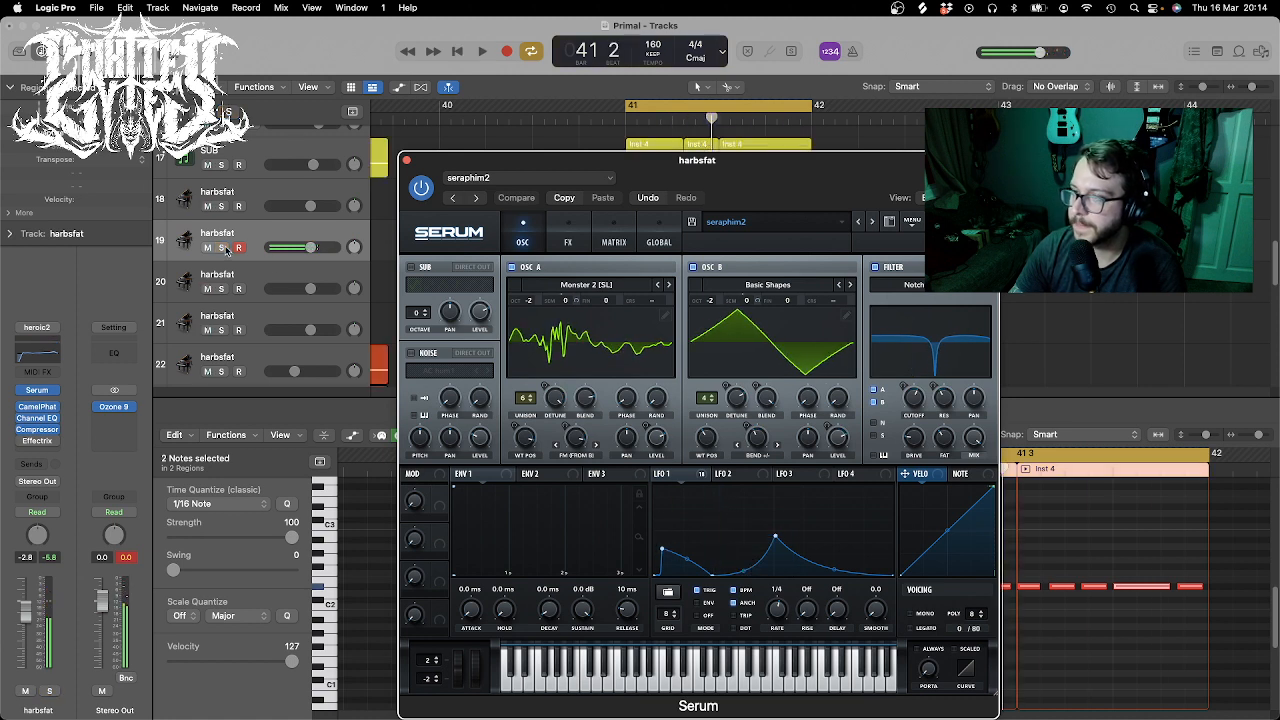
key(space)
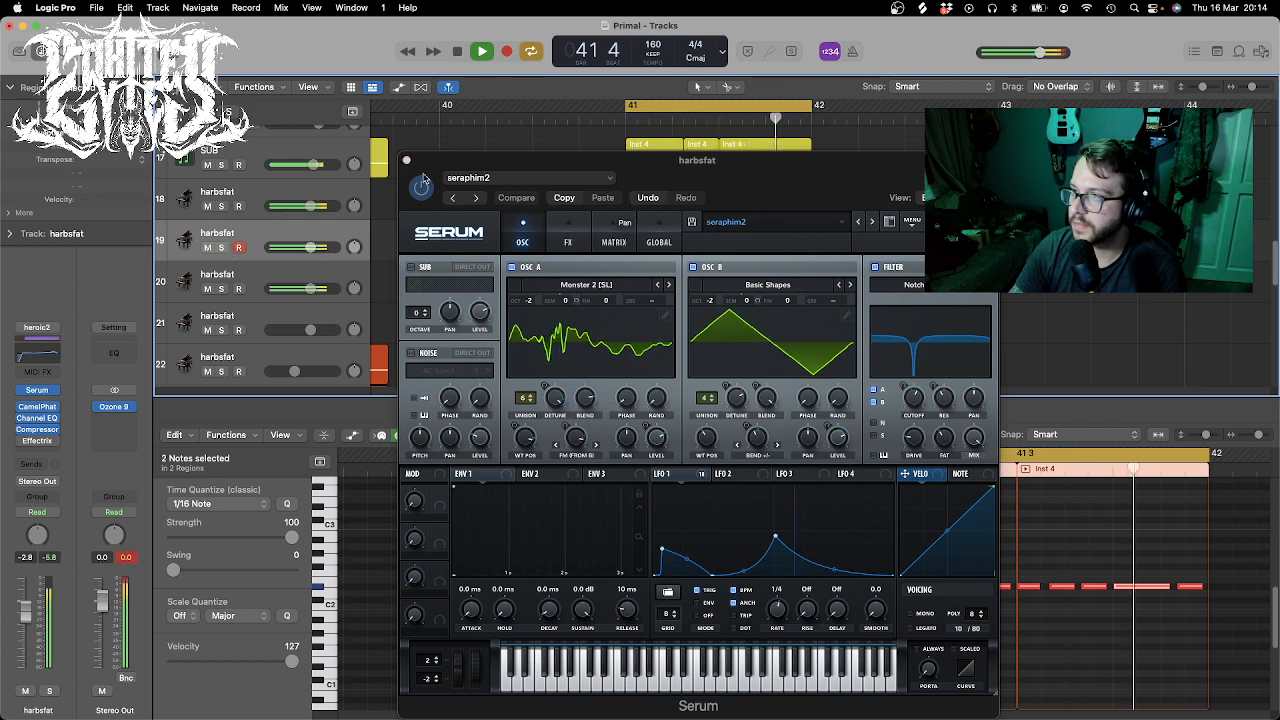
drag(775, 537, 750, 508)
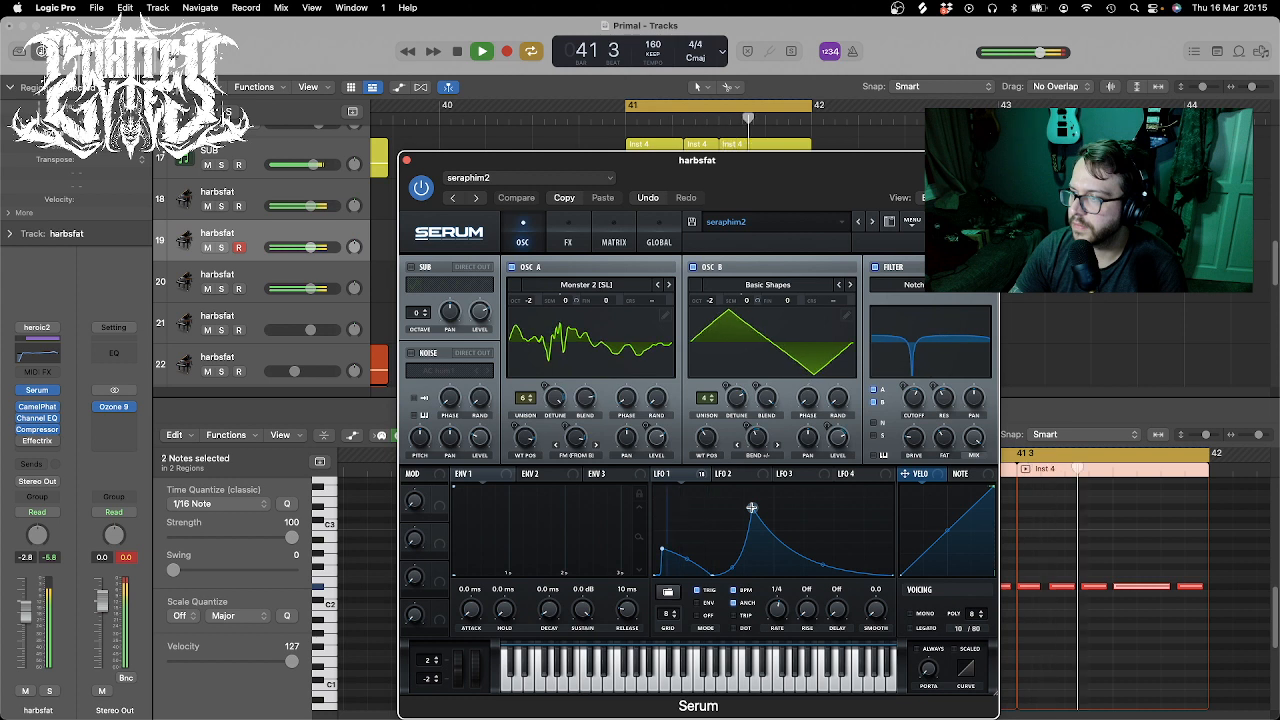
key(space)
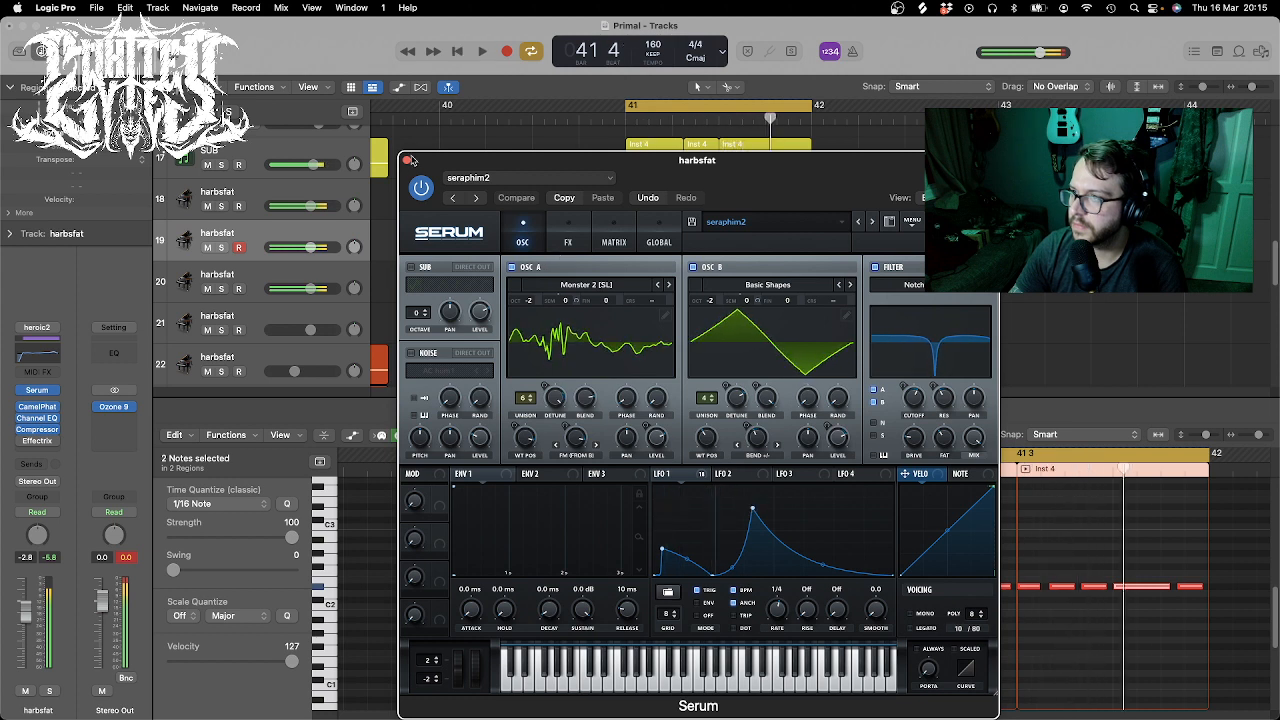
click(406, 161)
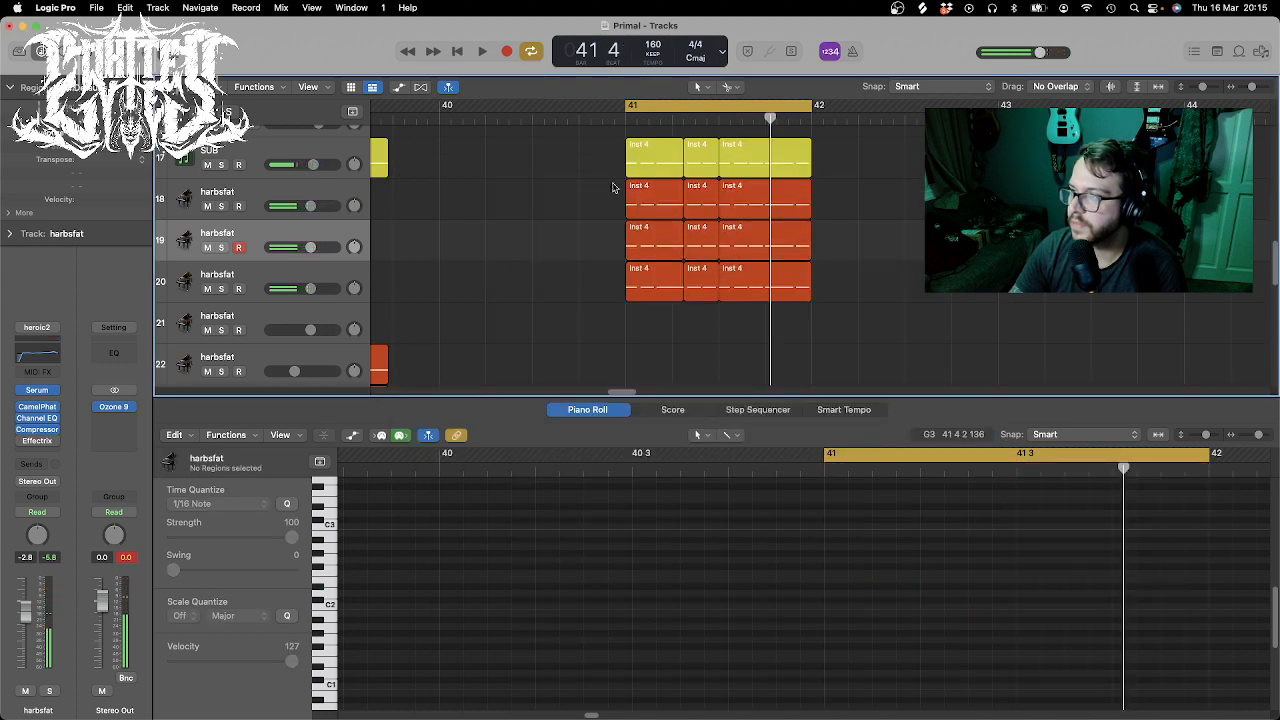
- Shorten the cycle range to the first regions of bar 41 and play it back
drag(817, 108, 682, 98)
key(space)
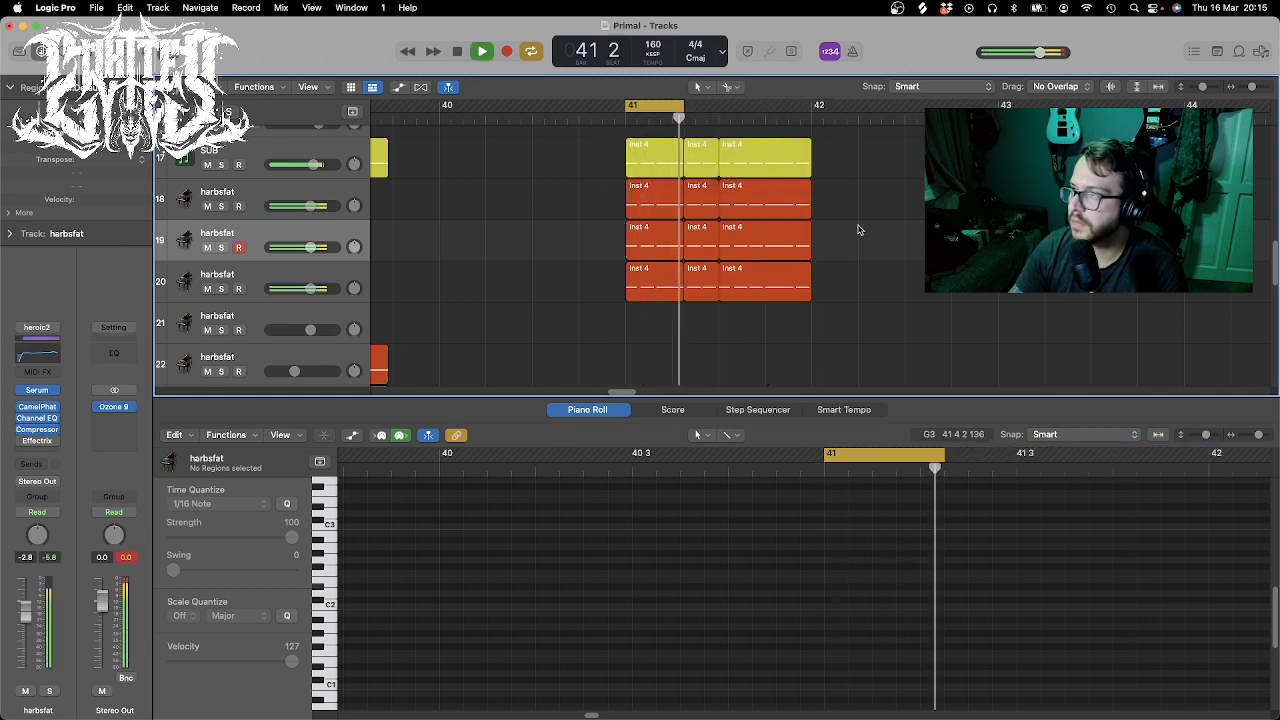
scroll(878, 247, up, 2)
key(space)
scroll(878, 255, up, 3)
scroll(877, 268, down, 4)
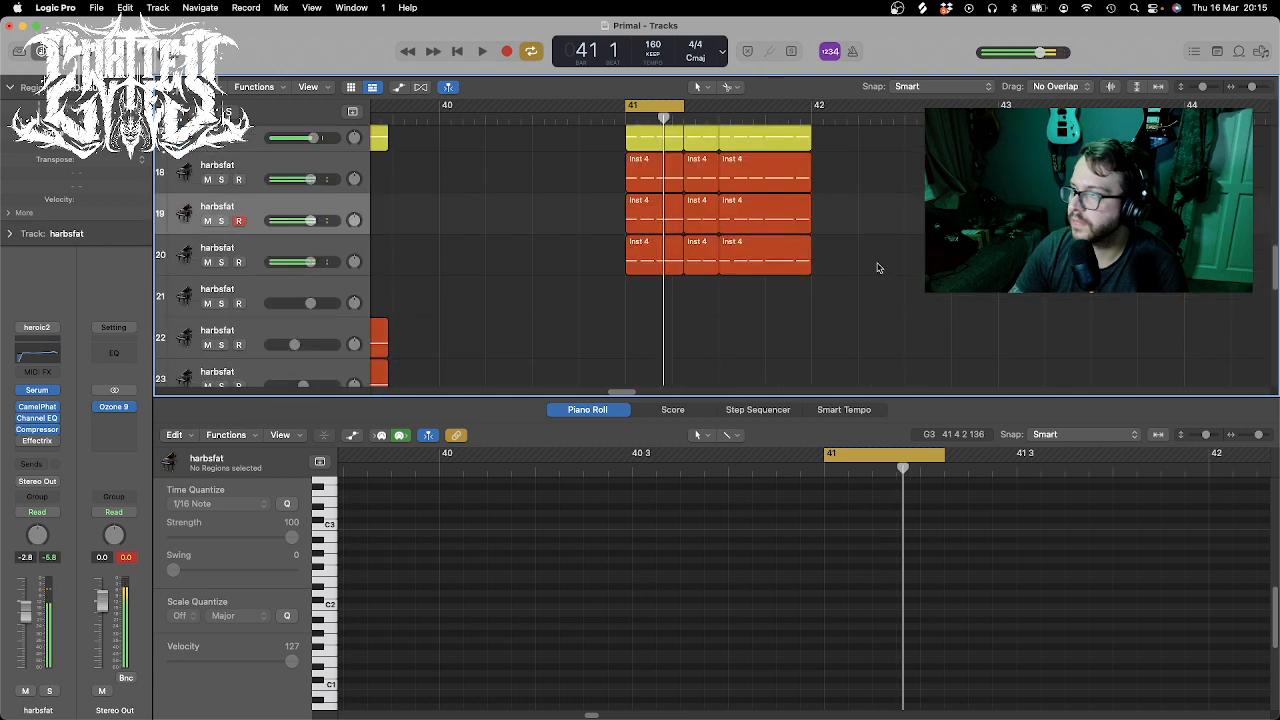
- Copy the first SUB and harbsfat regions of bar 41 to the start of bar 43
drag(667, 350, 614, 143)
click(1005, 110)
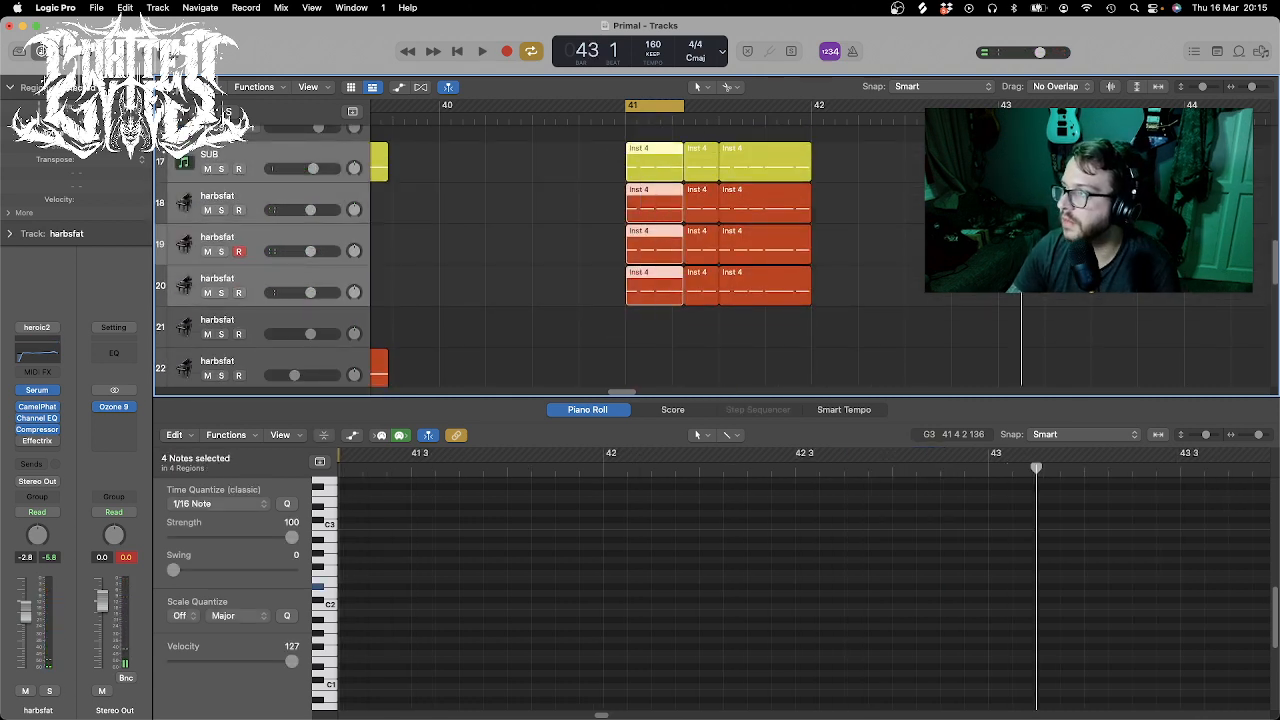
key(super+c)
key(super+v)
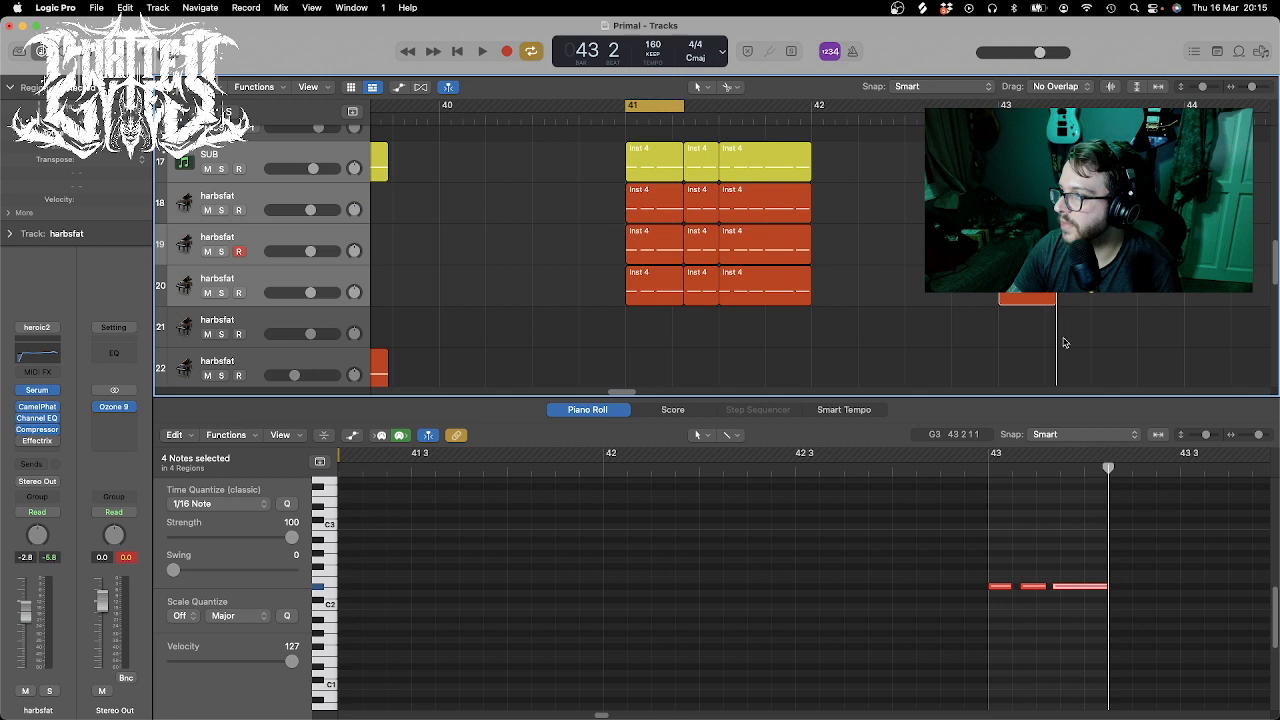
- Shorten the third note in the copied SUB and harbsfat regions at bar 43 to end just before the regions' end
drag(1064, 345, 1010, 145)
key(e)
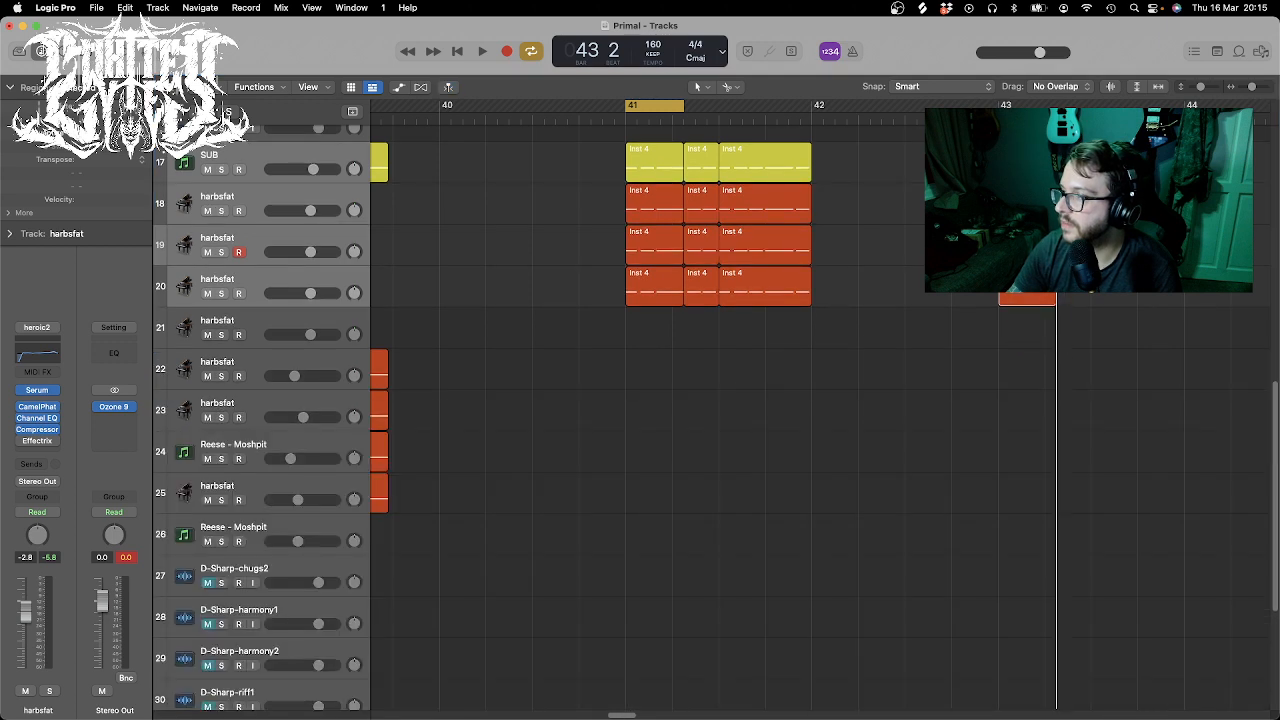
key(e)
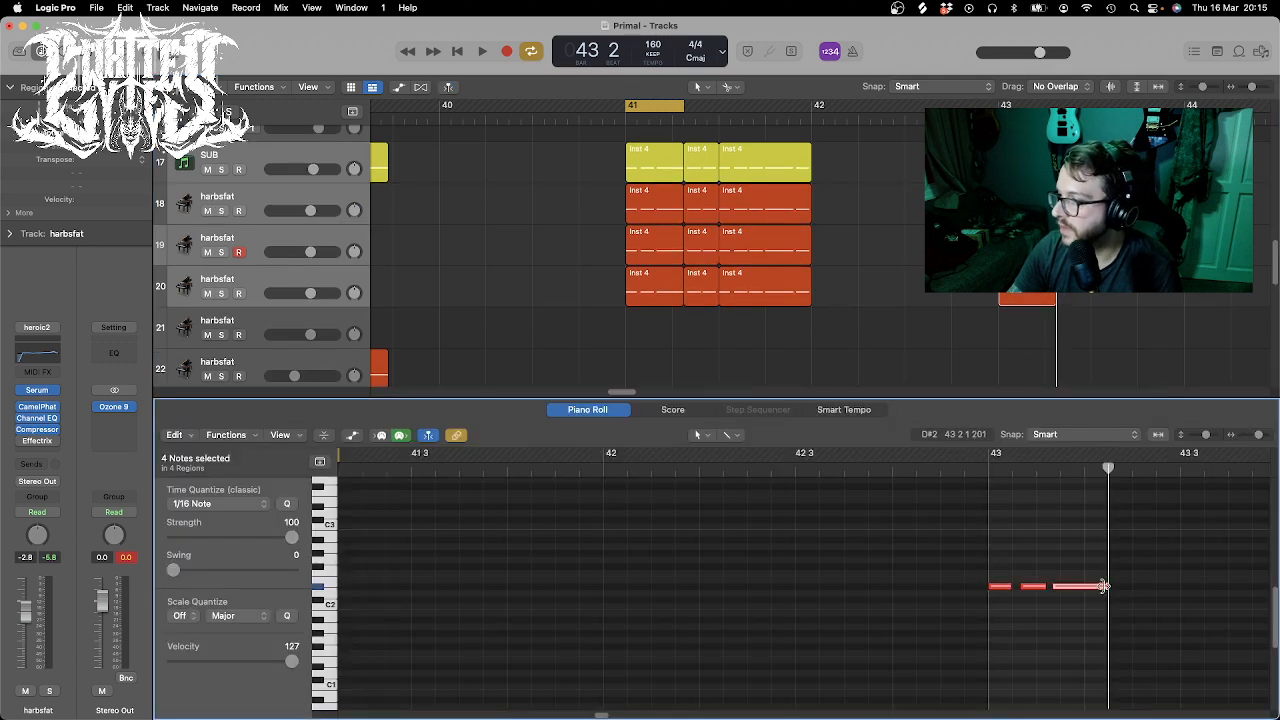
drag(1104, 586, 1107, 588)
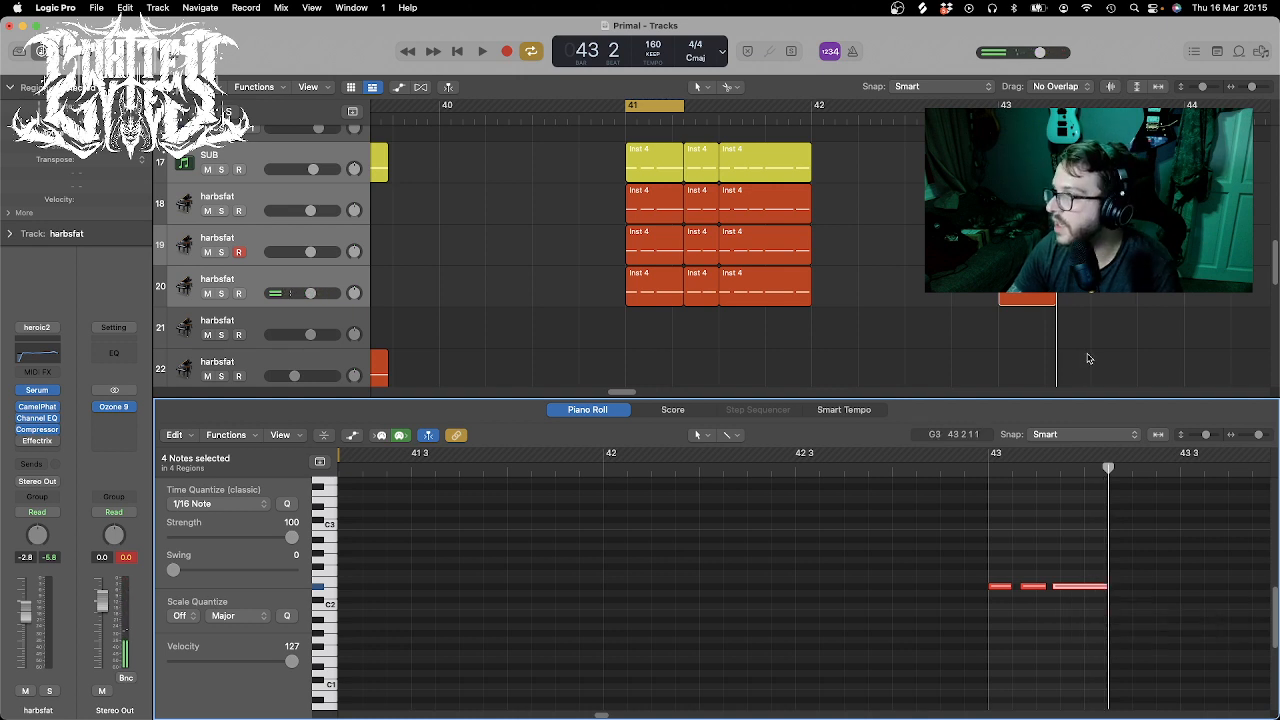
drag(1090, 358, 993, 132)
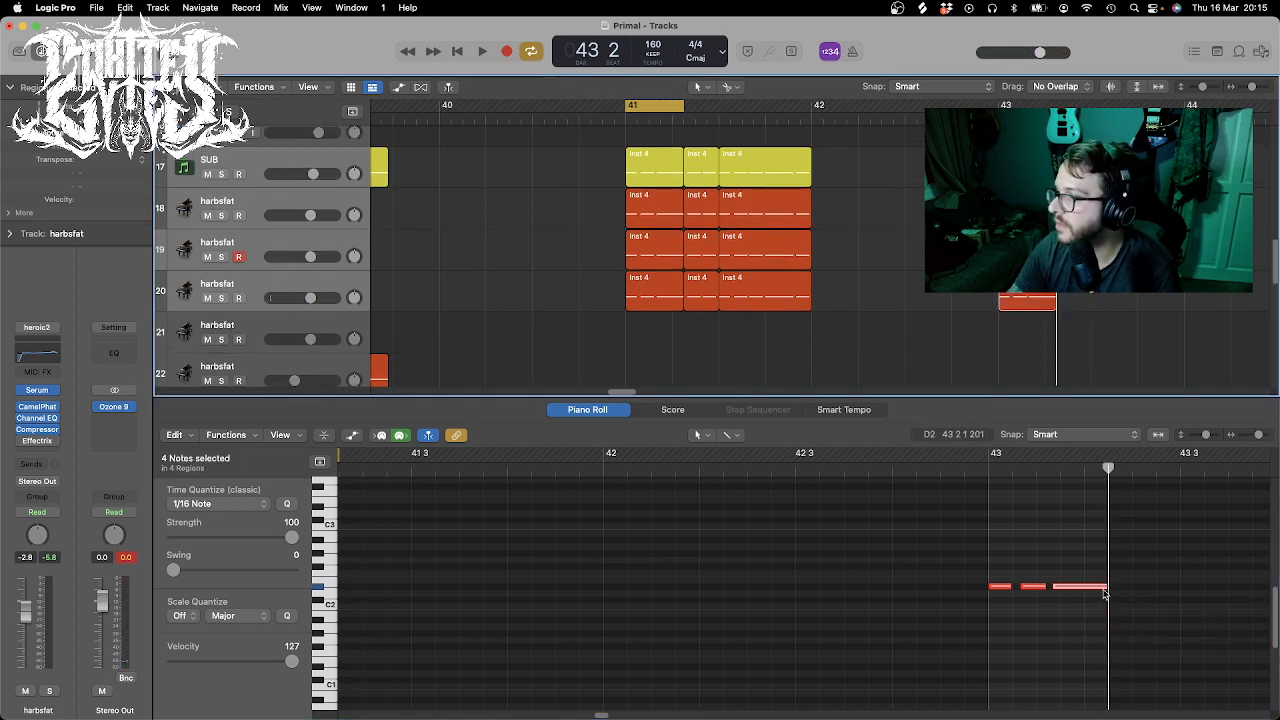
click(1072, 294)
drag(1088, 358, 1000, 292)
drag(1107, 588, 1101, 589)
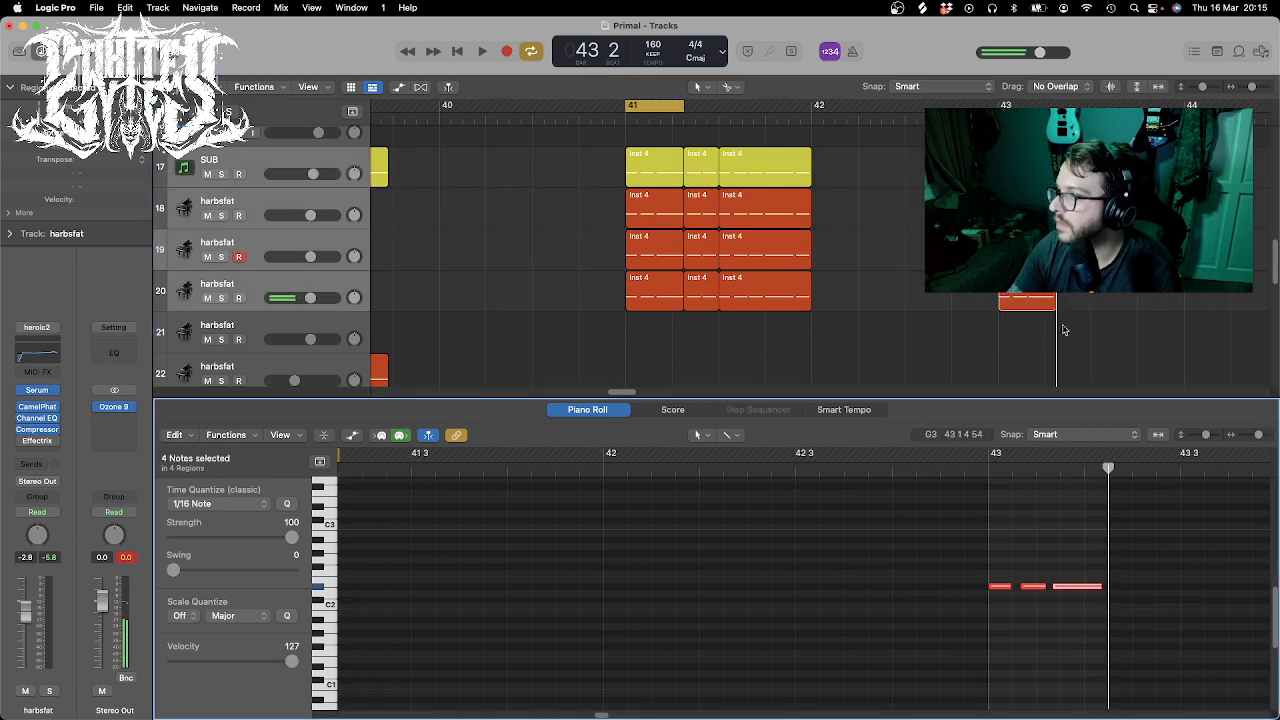
- Set the cycle range to bar 43, loop the copied regions up to bar 44, and play the result
key(super+u)
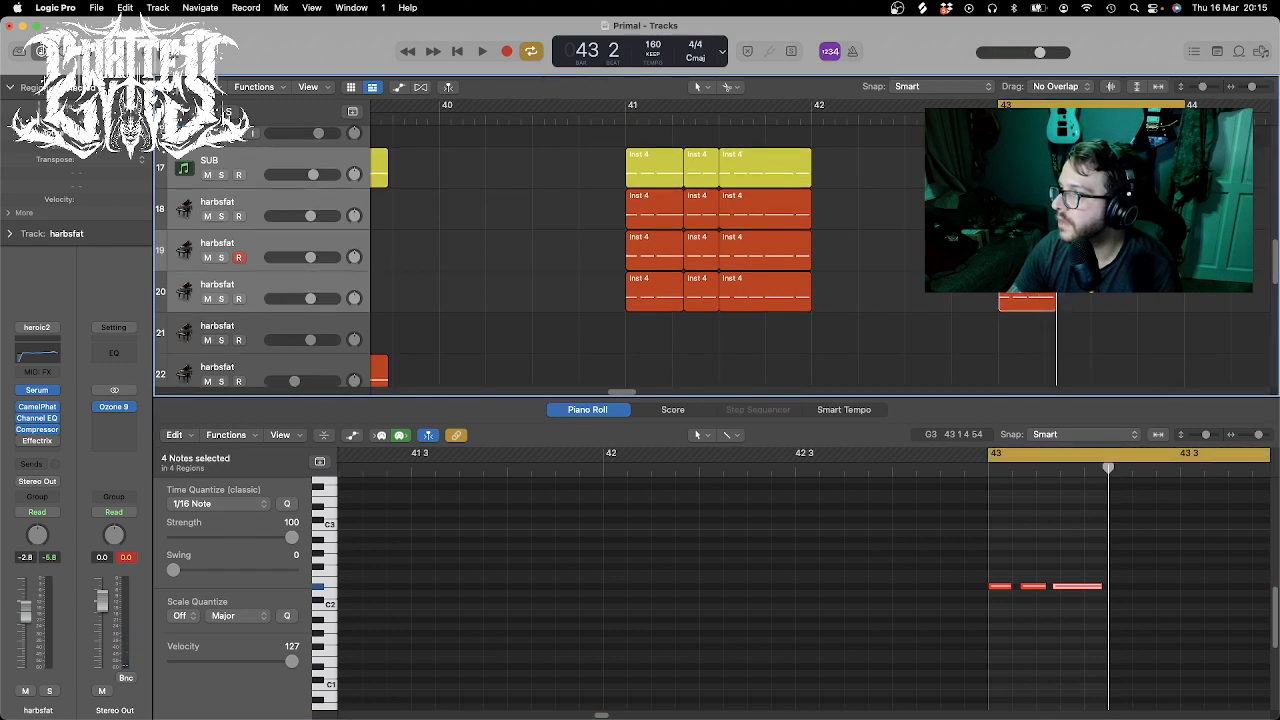
drag(1055, 238, 1184, 238)
key(space)
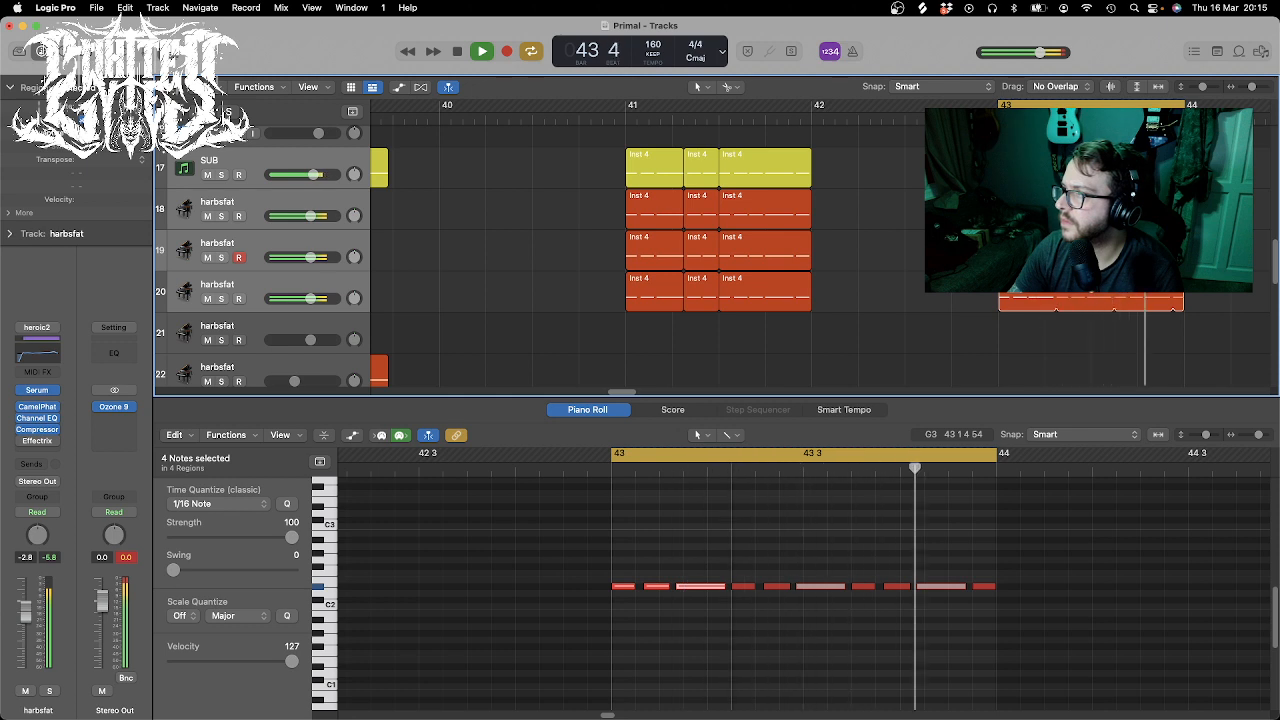
- Stop playback and copy the kick and snare regions of bar 41 to bar 43
scroll(825, 255, up, 10)
key(space)
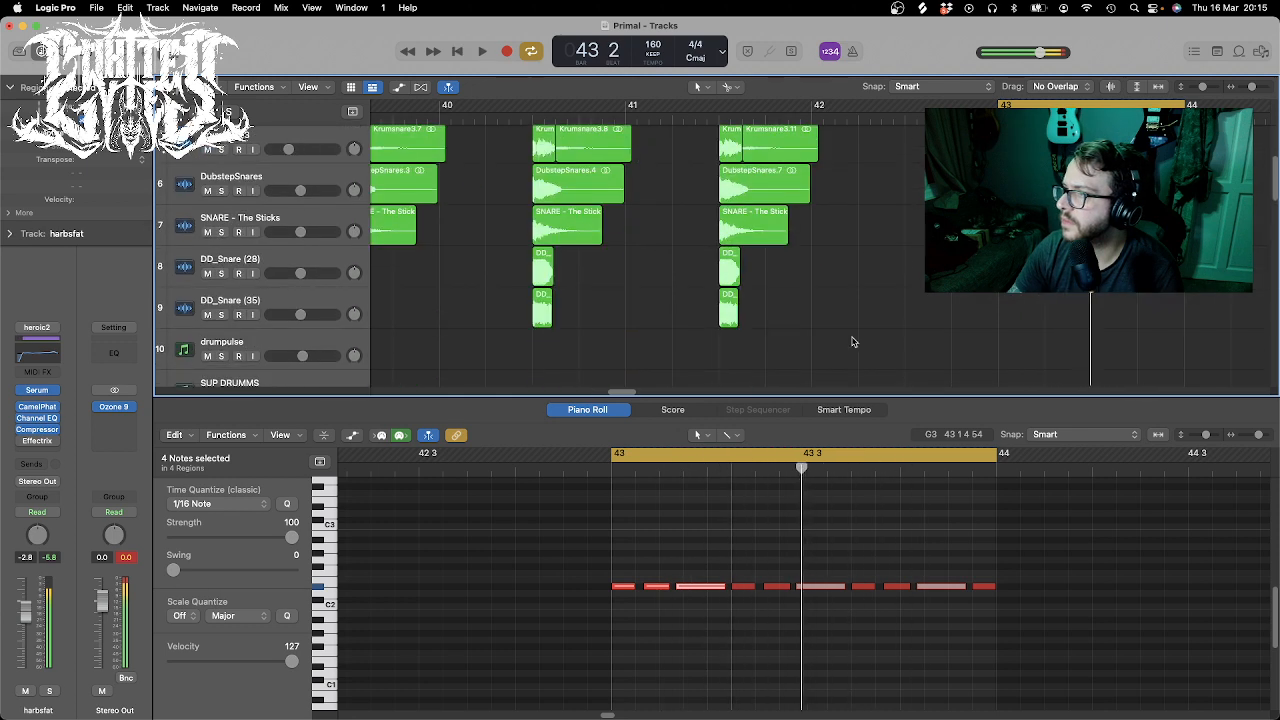
drag(849, 356, 645, 160)
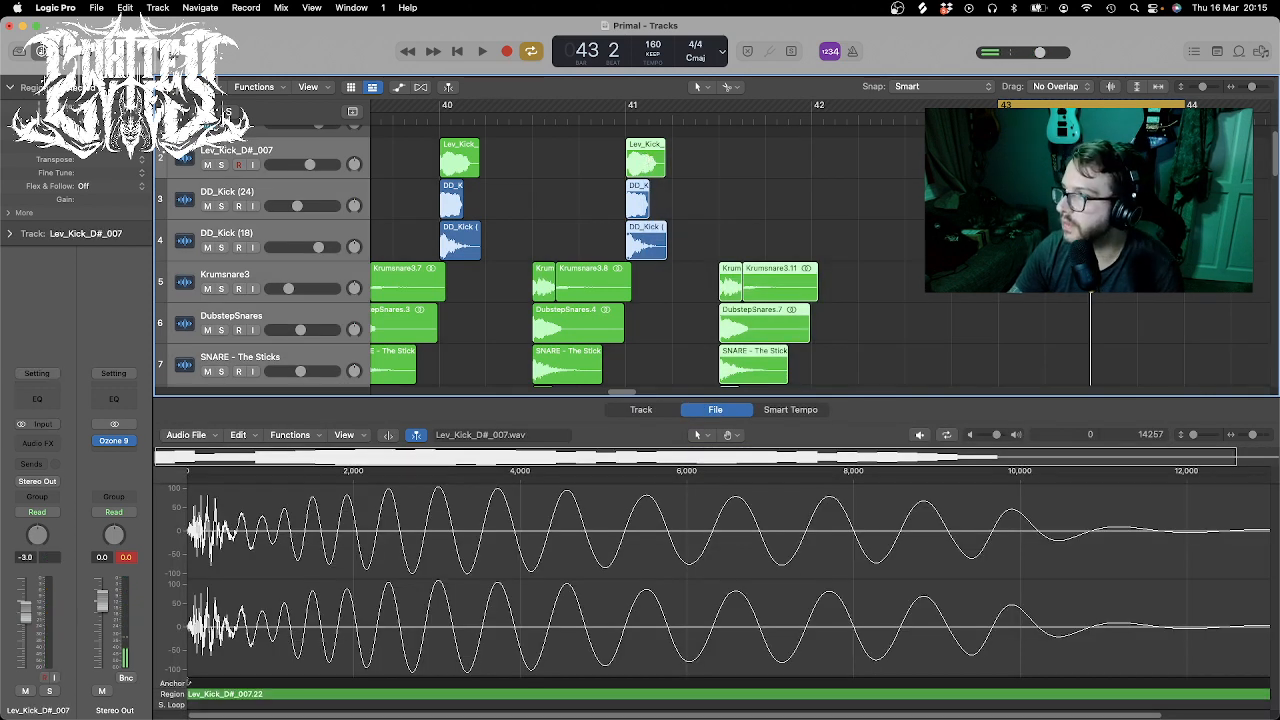
key(super+v)
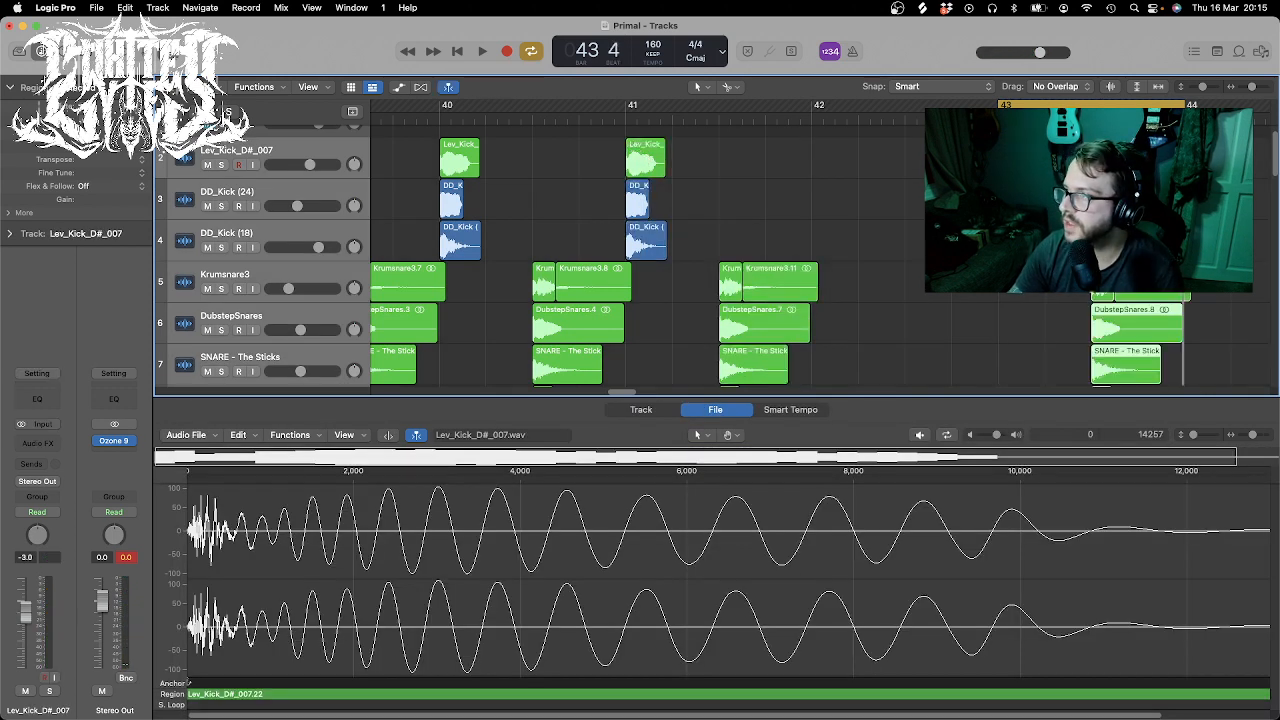
- Play back the looped SUB and harbsfat rhythm together with the copied drums in bar 43
key(space)
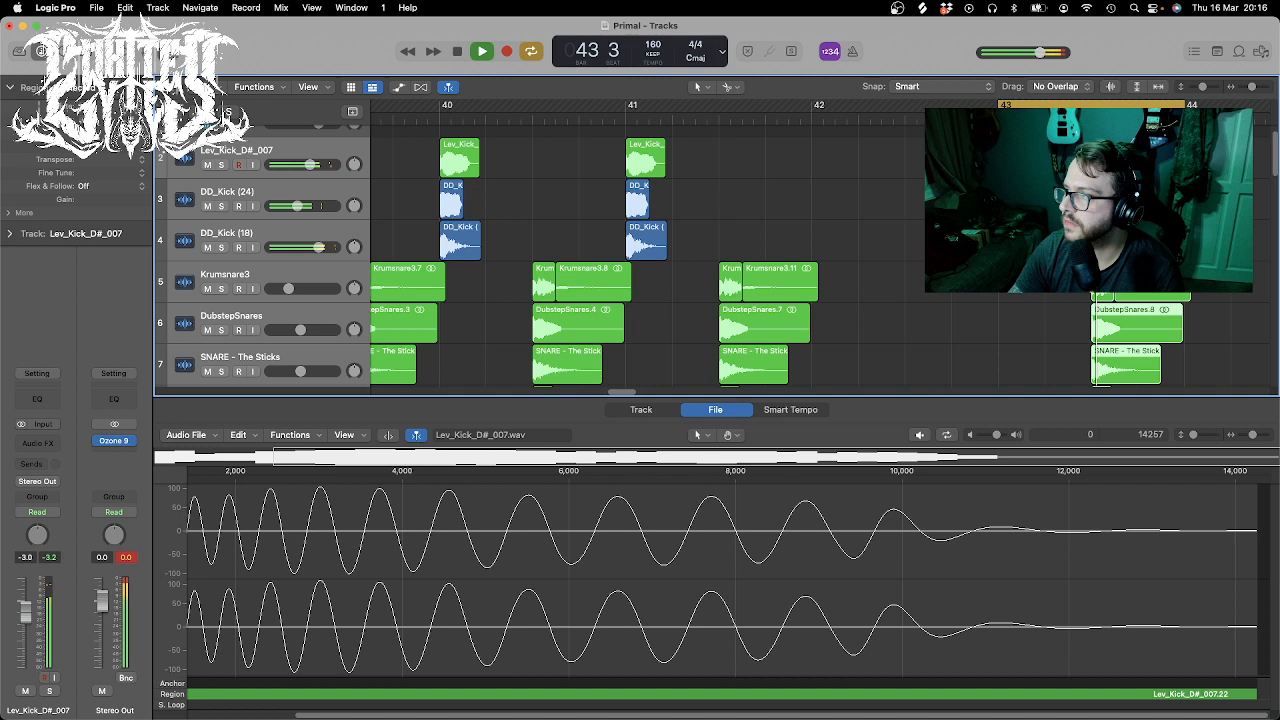
scroll(712, 260, down, 10)
key(space)
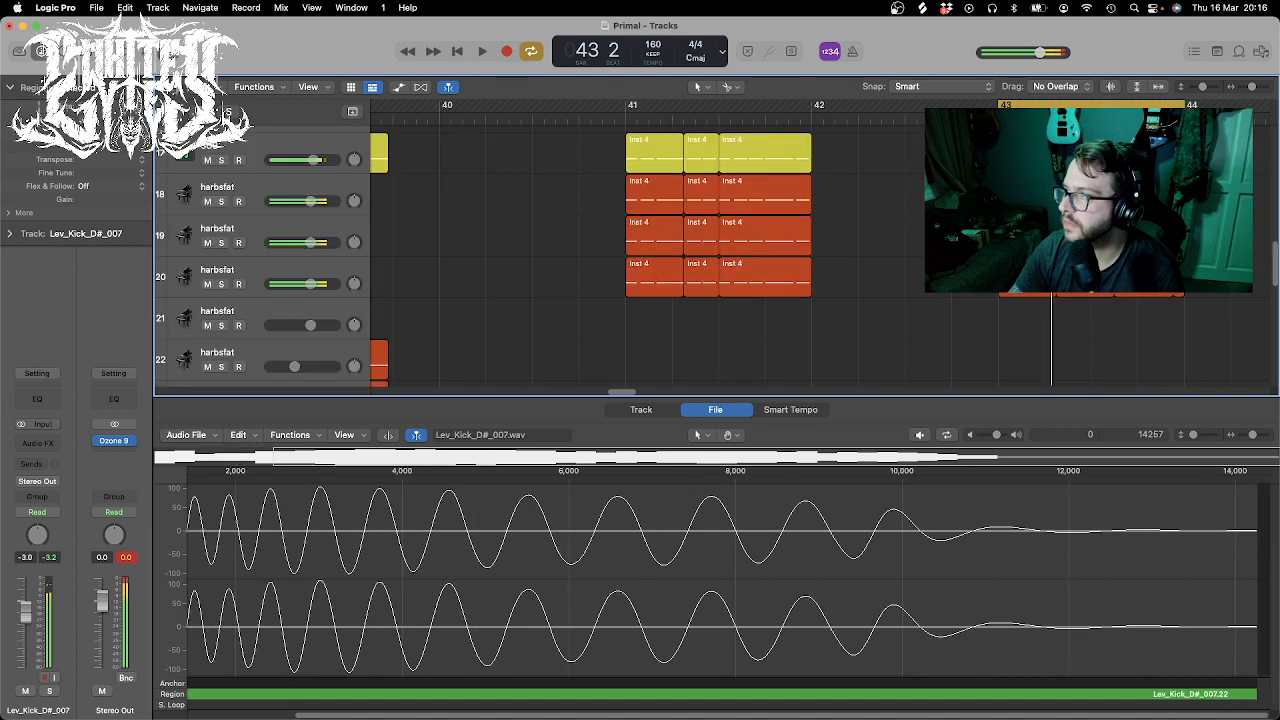
- Remove the loop repeats from the SUB and harbsfat regions in bar 43, leaving only a single pass of each
drag(1251, 87, 1254, 87)
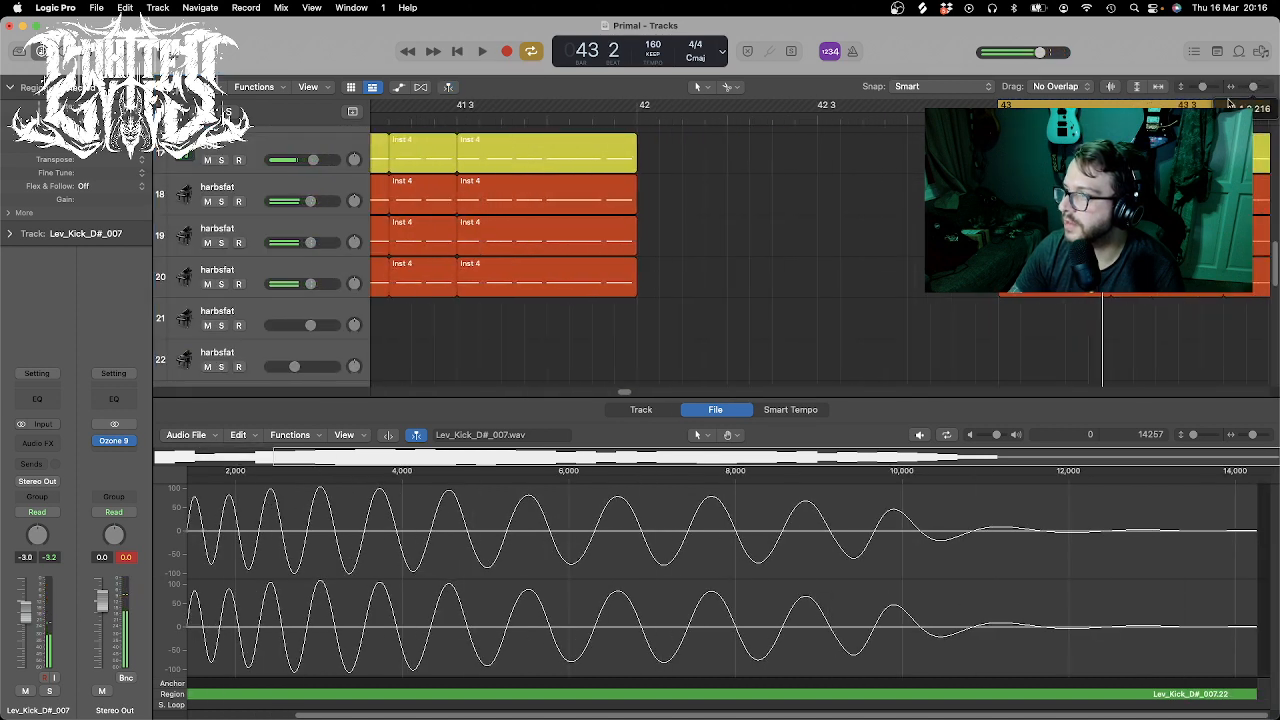
drag(628, 394, 634, 394)
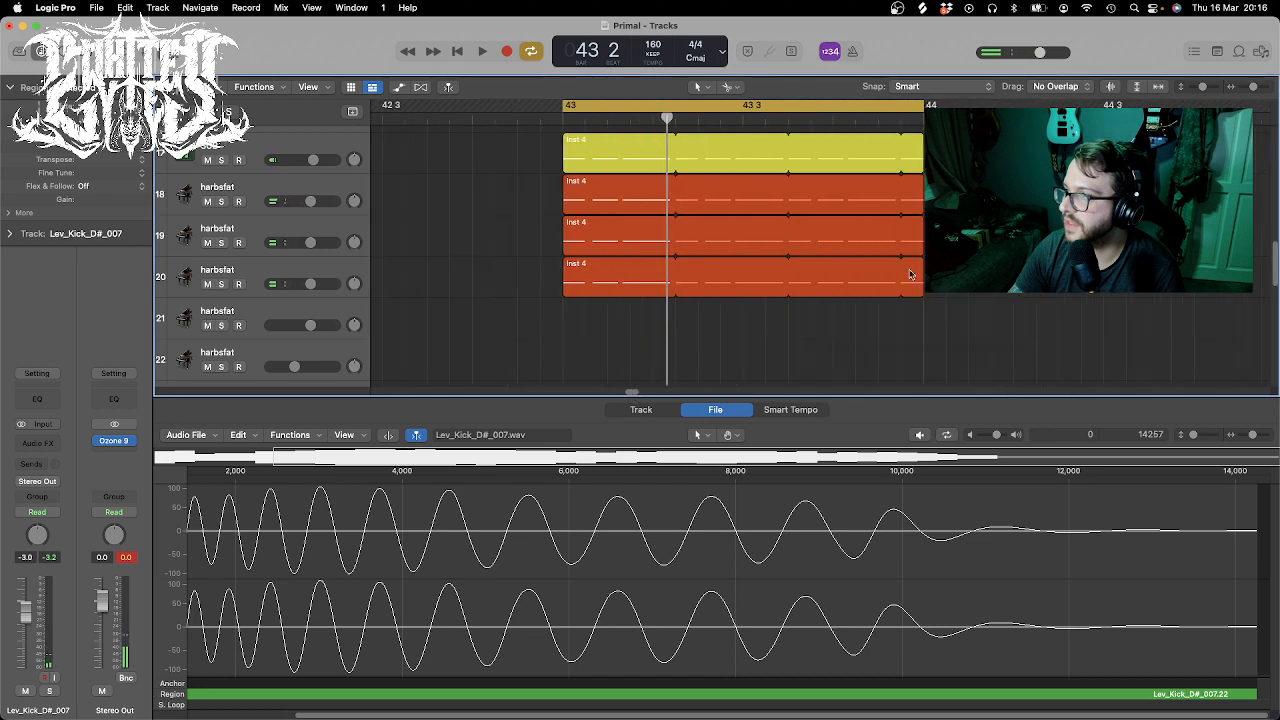
drag(957, 334, 790, 145)
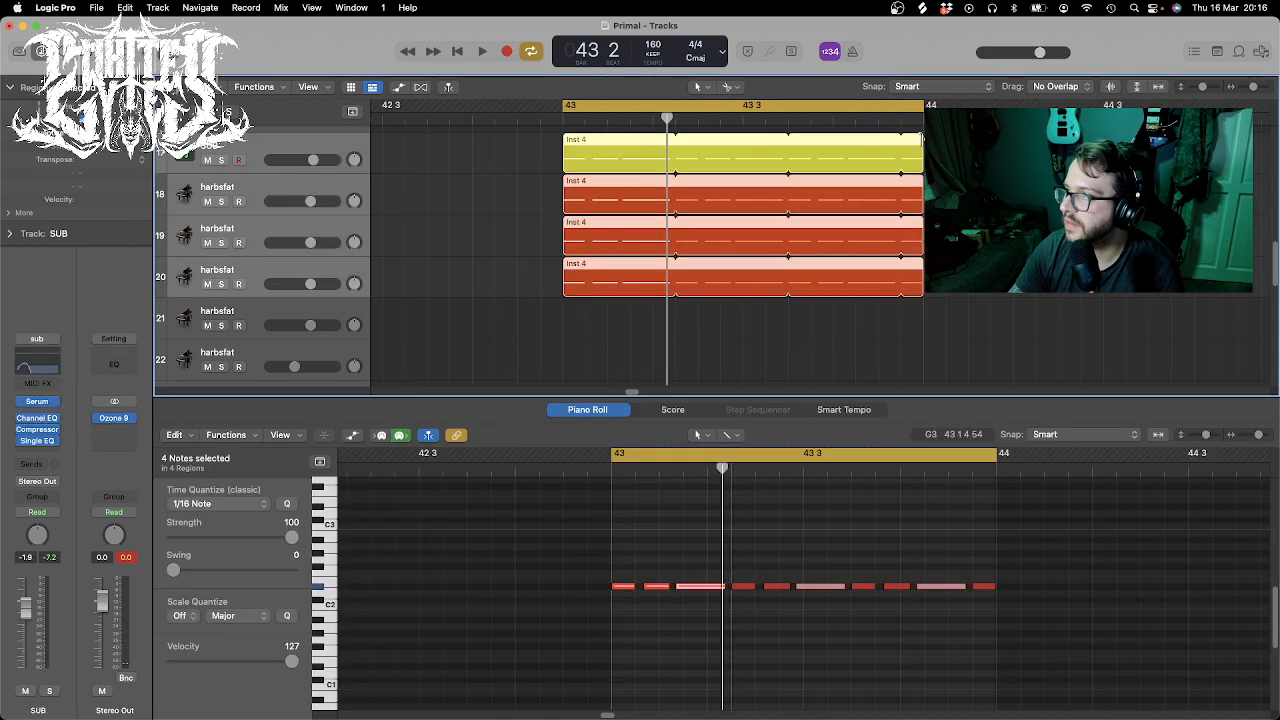
drag(921, 138, 742, 152)
drag(840, 343, 566, 149)
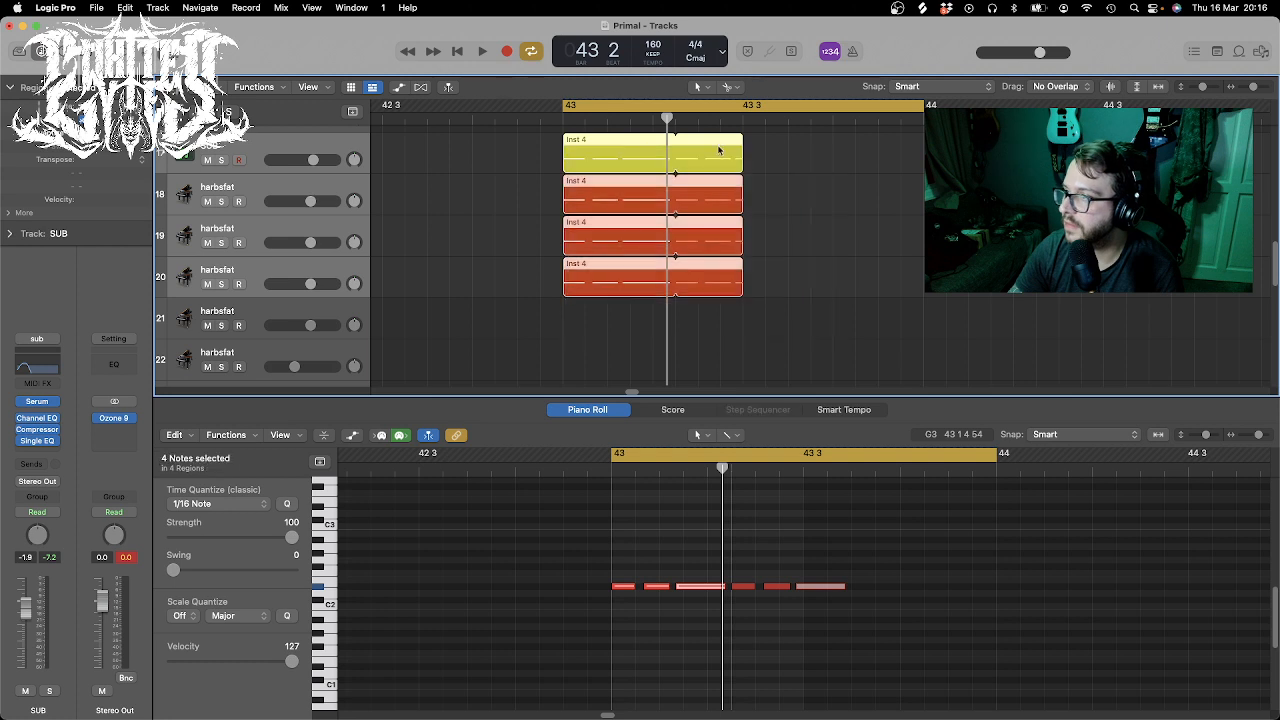
drag(740, 138, 672, 176)
scroll(711, 194, up, 2)
- Copy the SUB and three harbsfat regions from the start of bar 43 to 43 3 and play the bar
drag(723, 358, 585, 193)
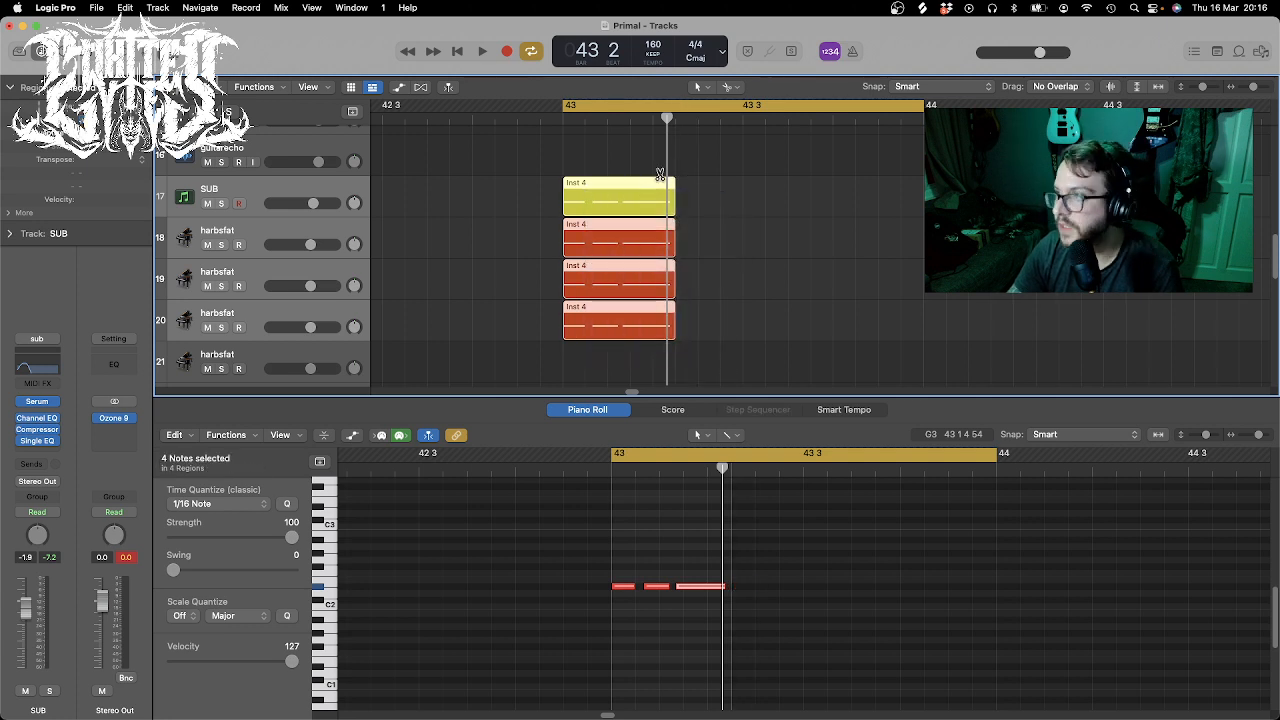
drag(707, 342, 679, 181)
click(802, 104)
click(746, 103)
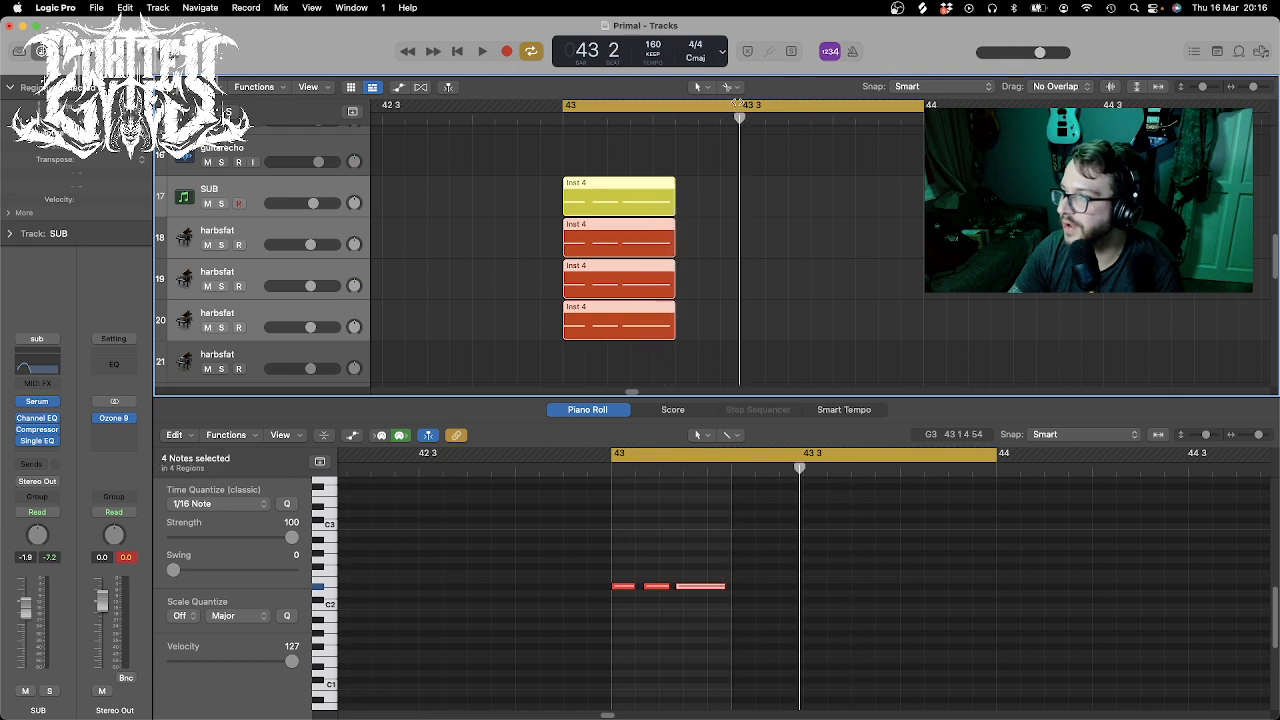
key(super+v)
key(space)
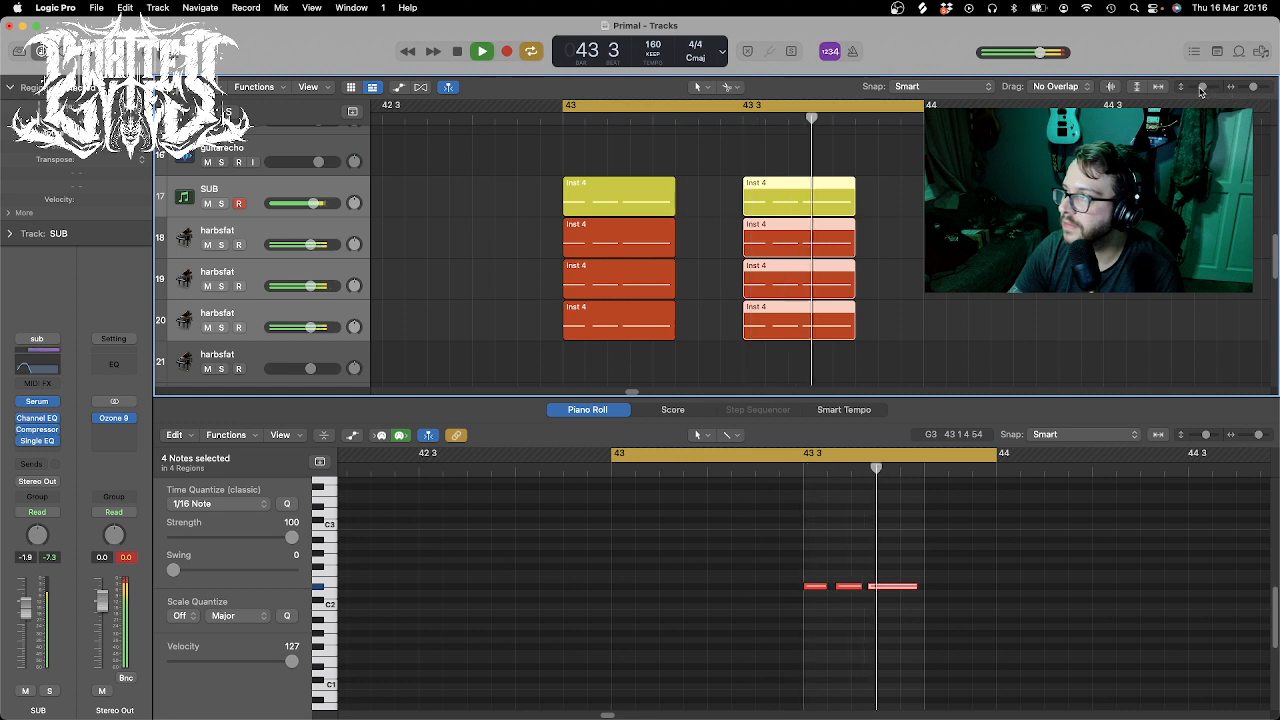
drag(1202, 88, 1250, 88)
key(space)
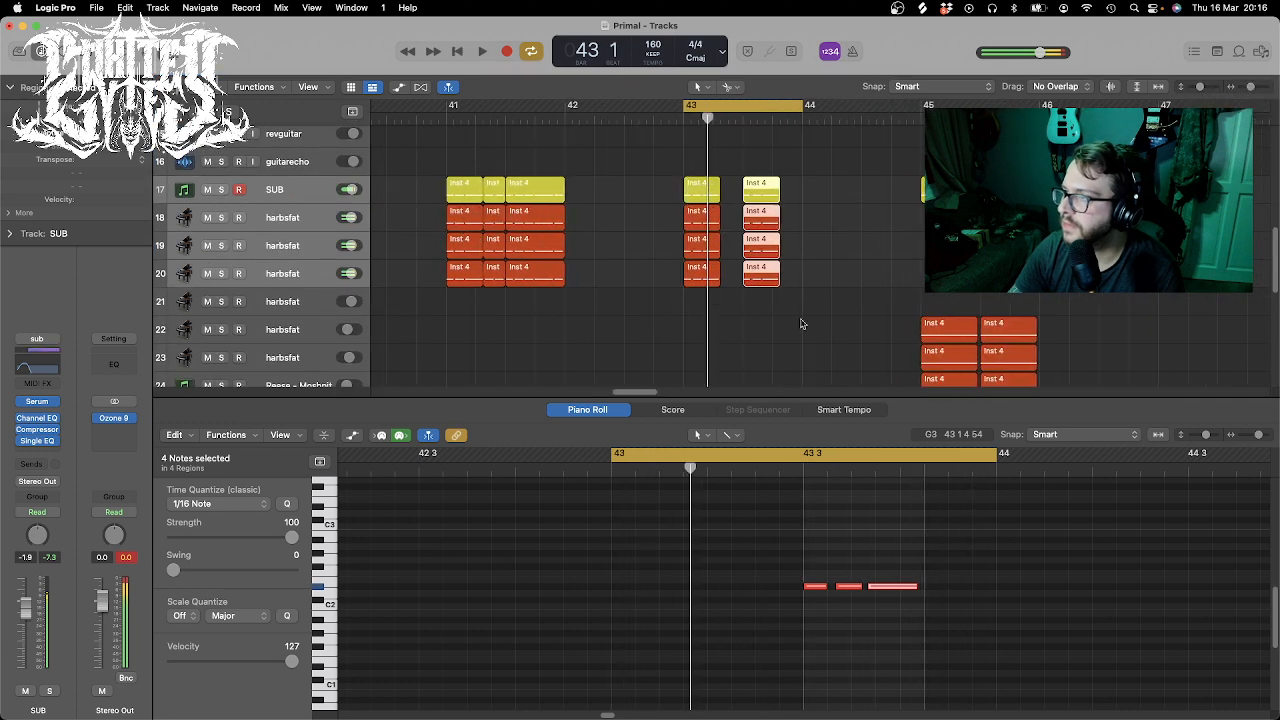
- Try filling both gaps in bar 43 with copies of the second SUB, harbsfat and Reese - Moshpit regions of bar 39
scroll(630, 350, left, 5)
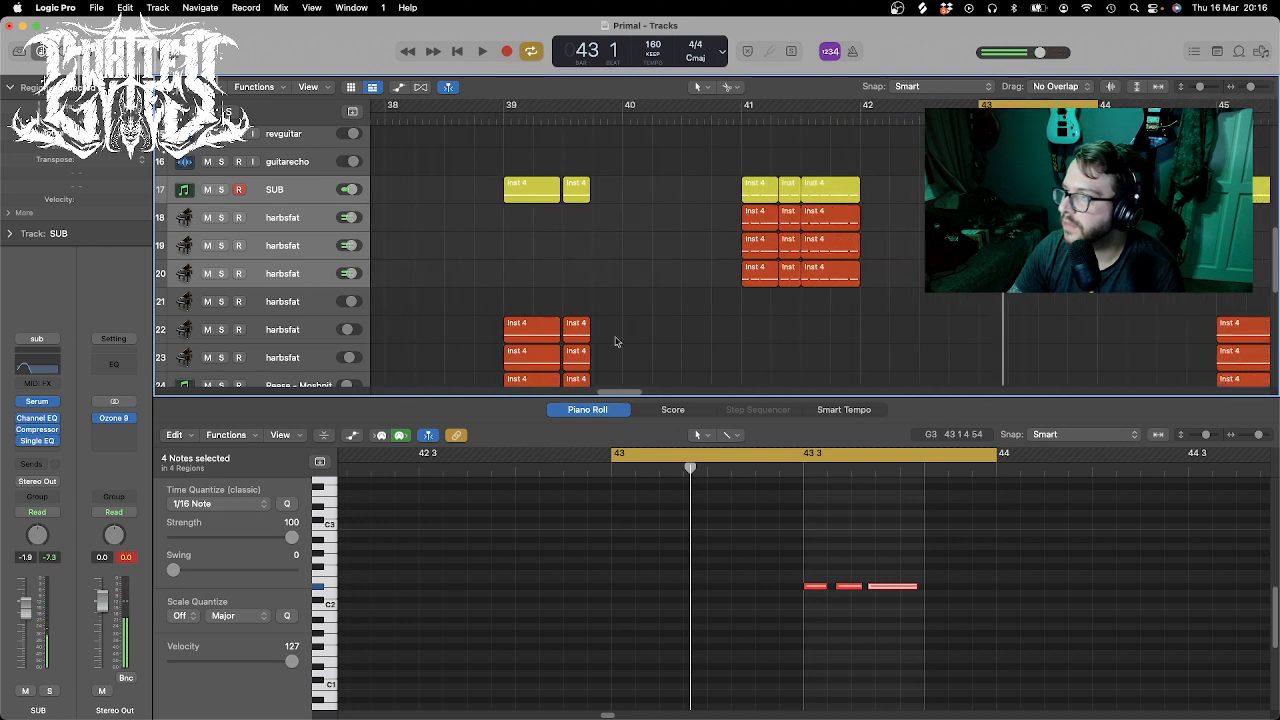
scroll(616, 252, down, 2)
scroll(617, 252, down, 1)
drag(618, 361, 577, 150)
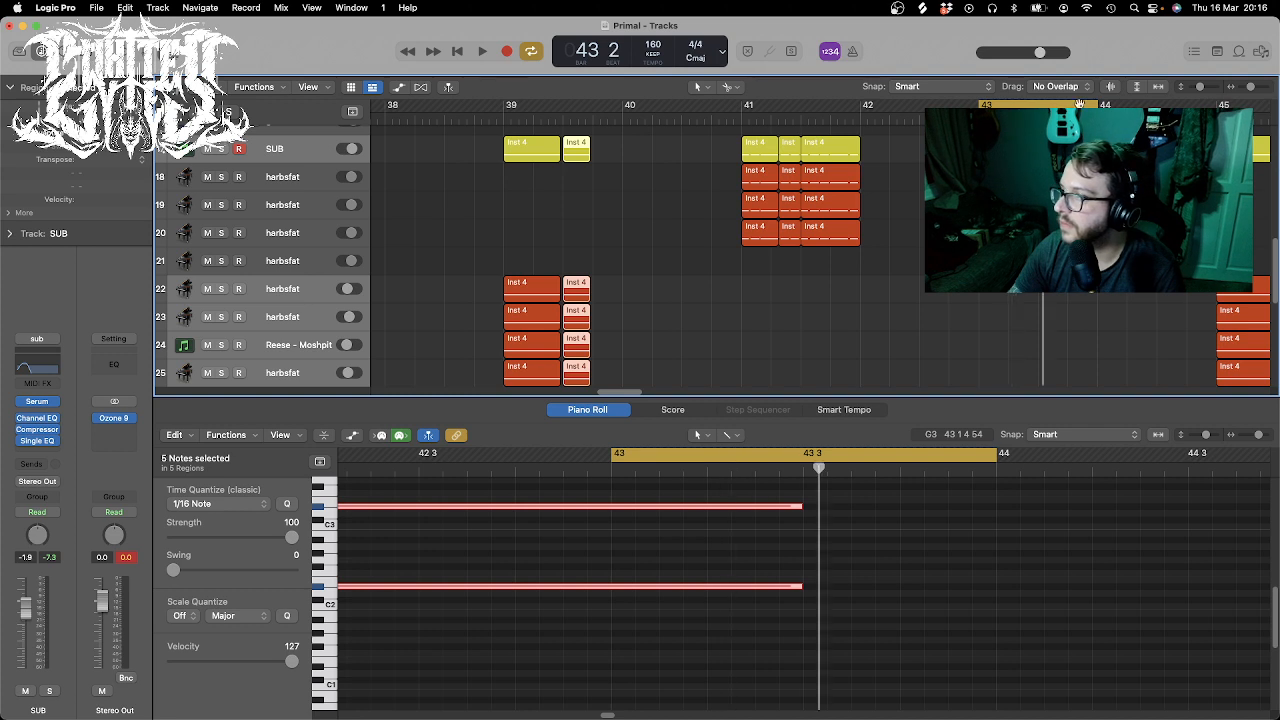
key(super+v)
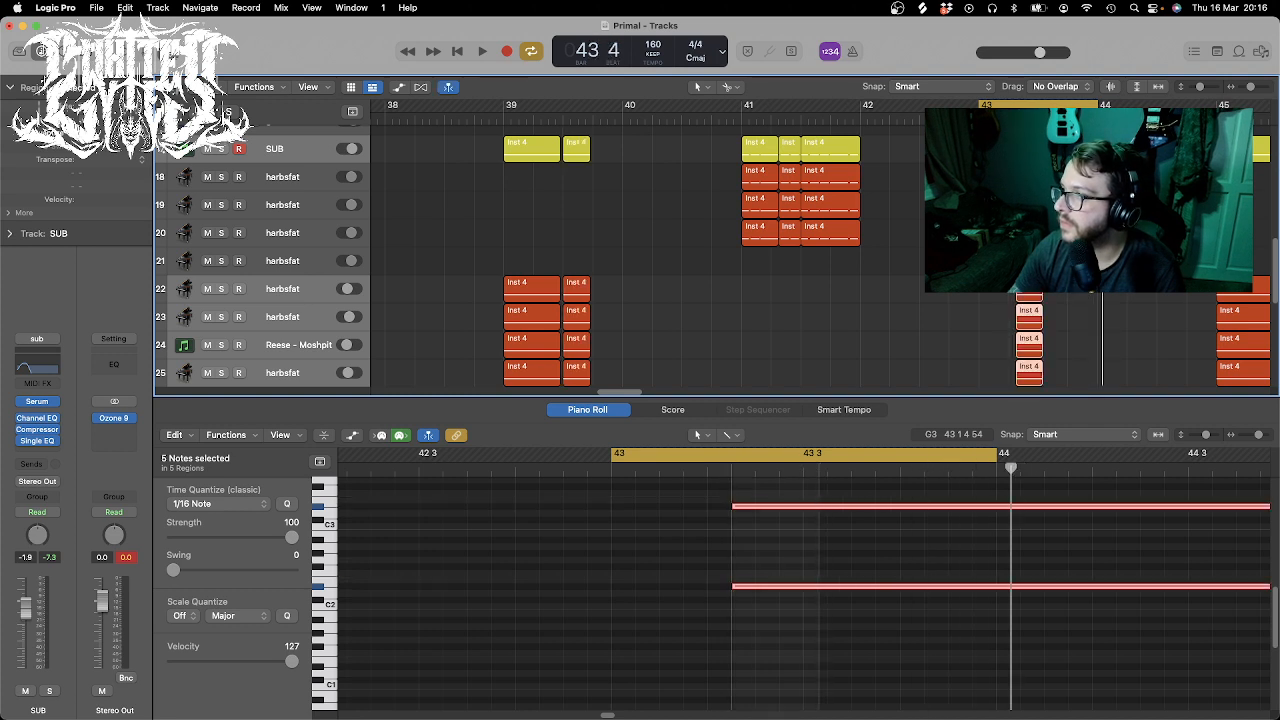
key(super+v)
key(space)
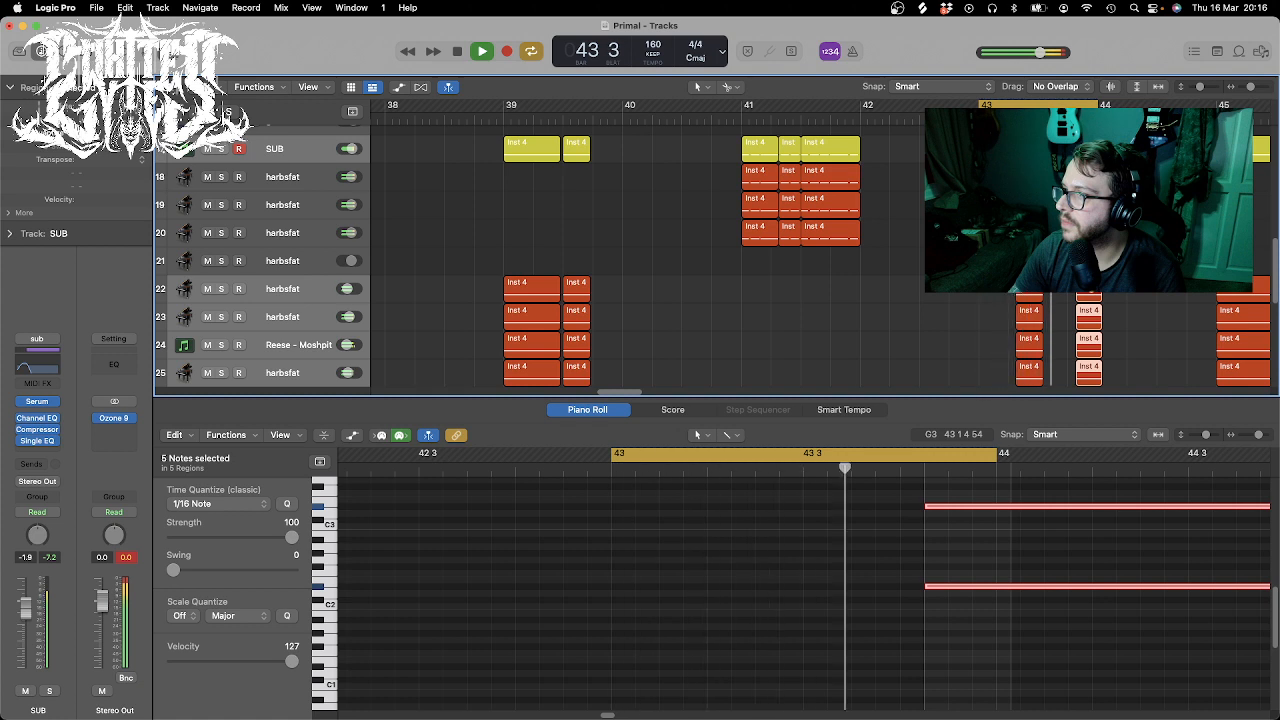
key(space)
key(super+z)
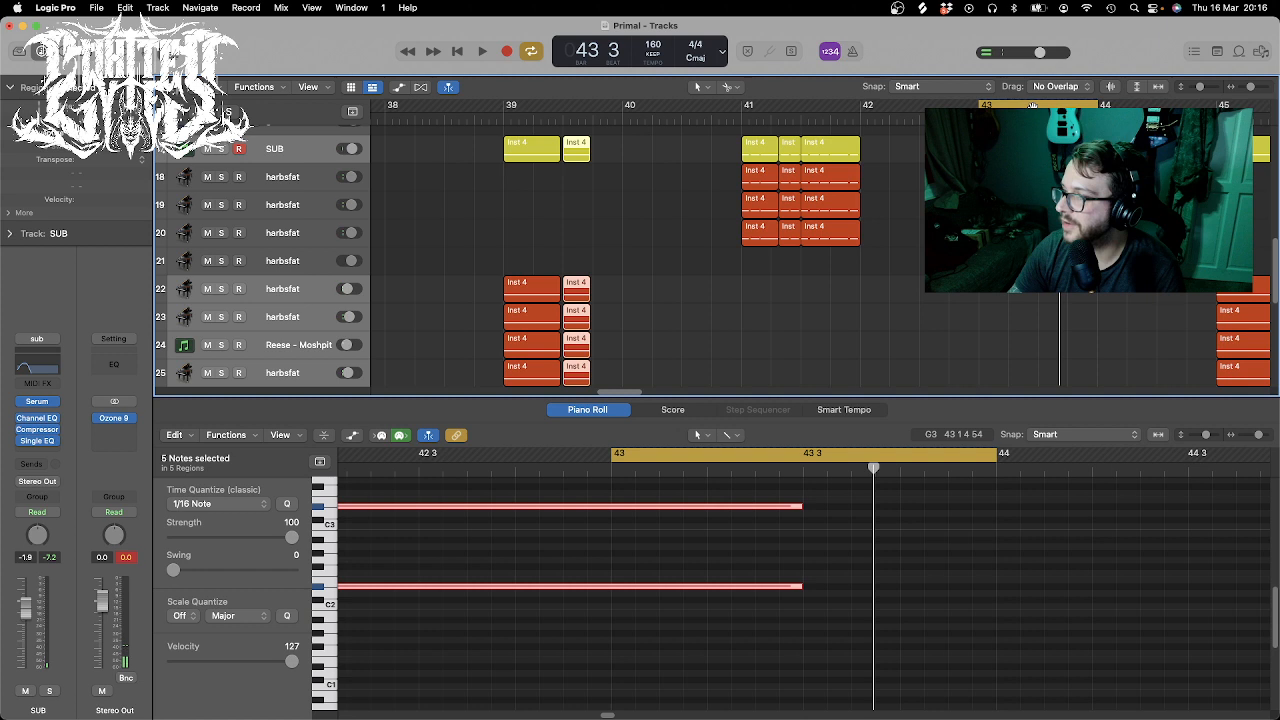
- Play bar 43 again without the pasted fills and clear the region selection
key(space)
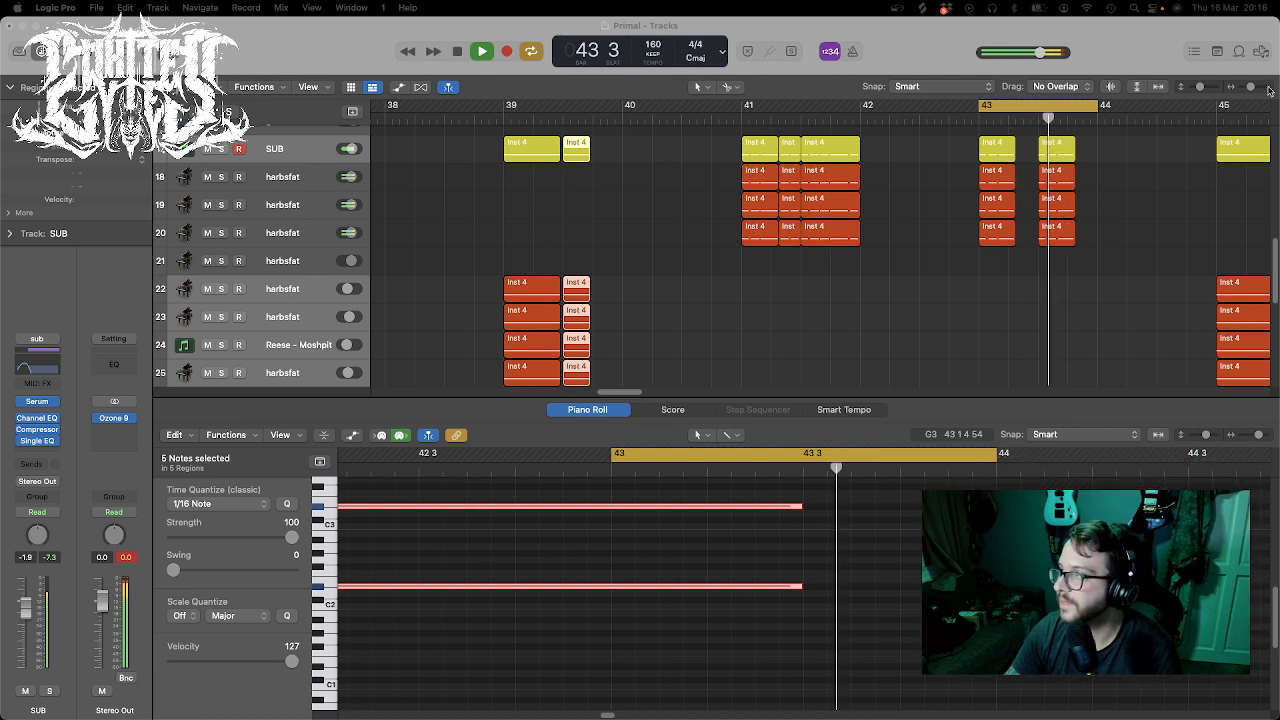
drag(1251, 88, 1247, 88)
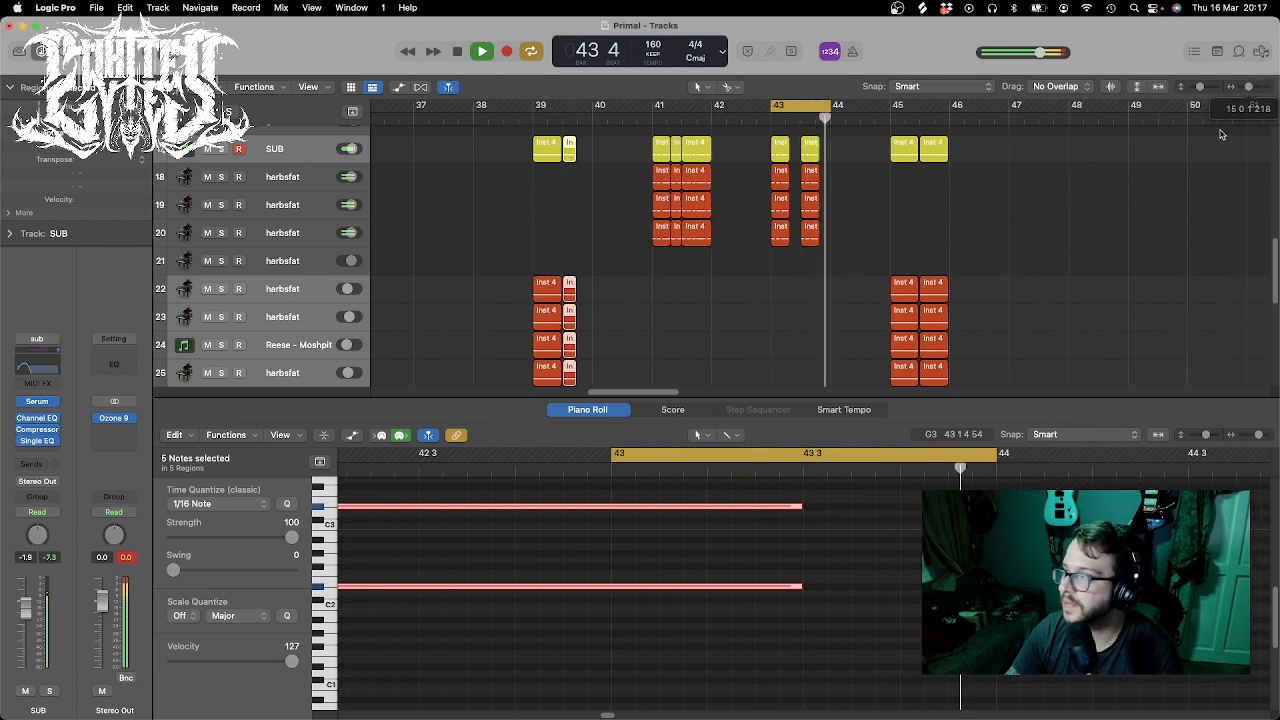
click(1041, 296)
key(space)
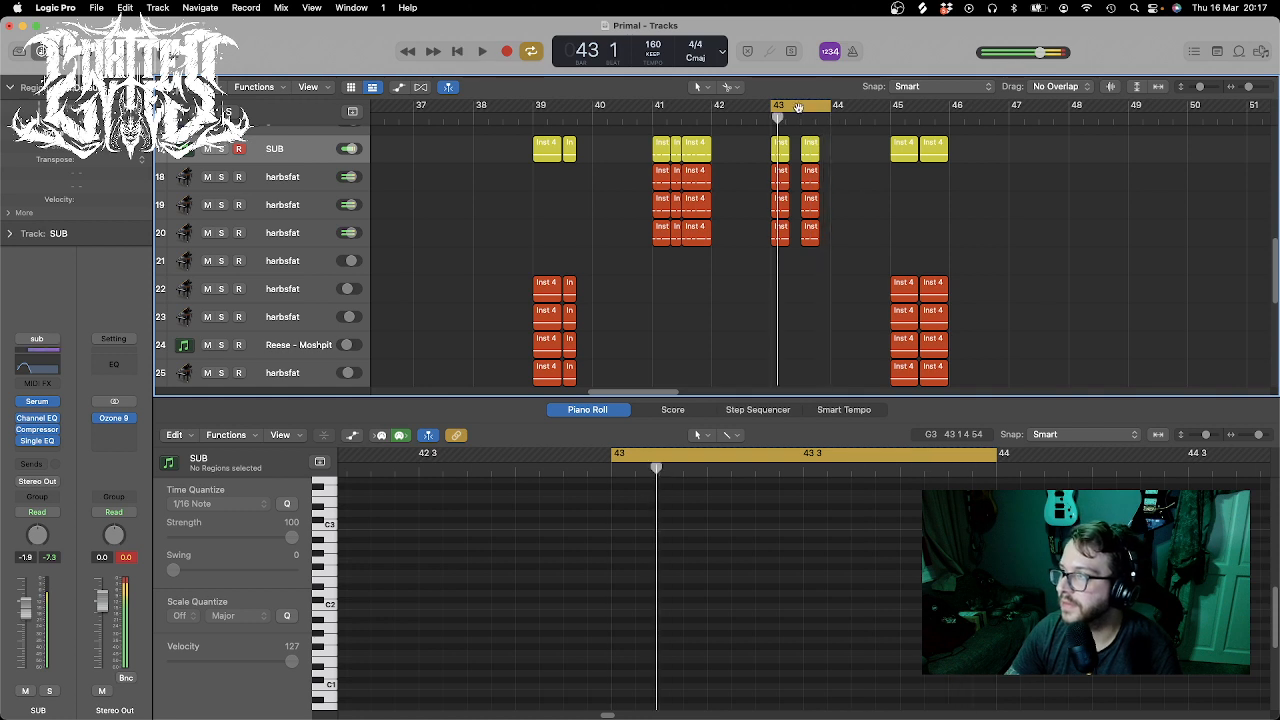
- Move the cycle range to bar 41, play it, and hide the piano roll editor
drag(800, 105, 678, 107)
key(space)
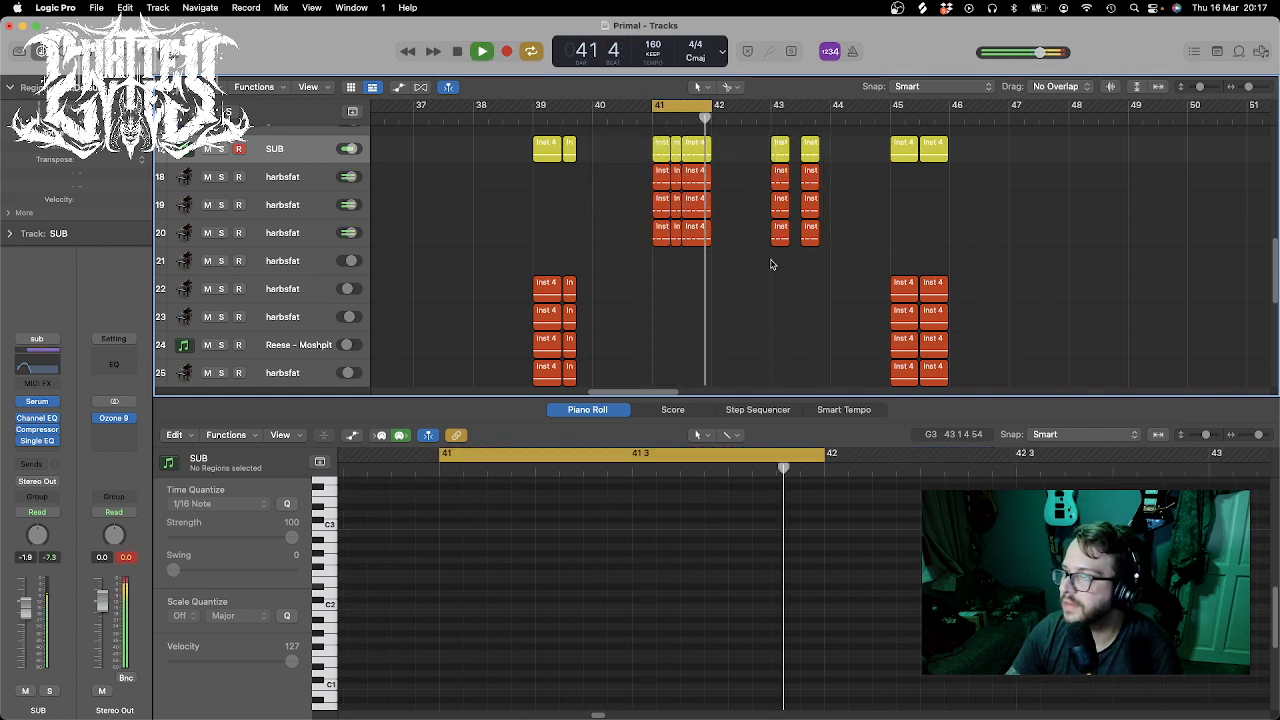
key(p)
scroll(852, 260, down, 3)
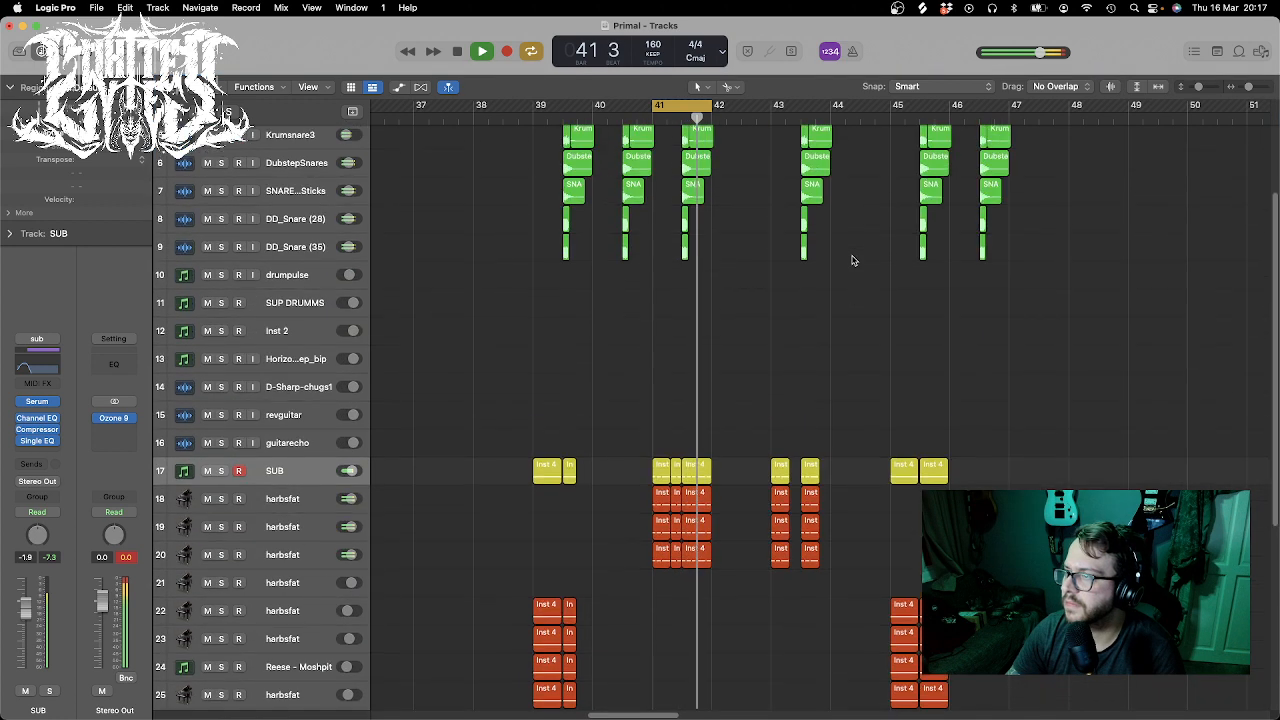
- Stop playback and delete all drum, SUB and harbsfat regions in bar 43
key(space)
drag(837, 612, 762, 158)
key(Delete)
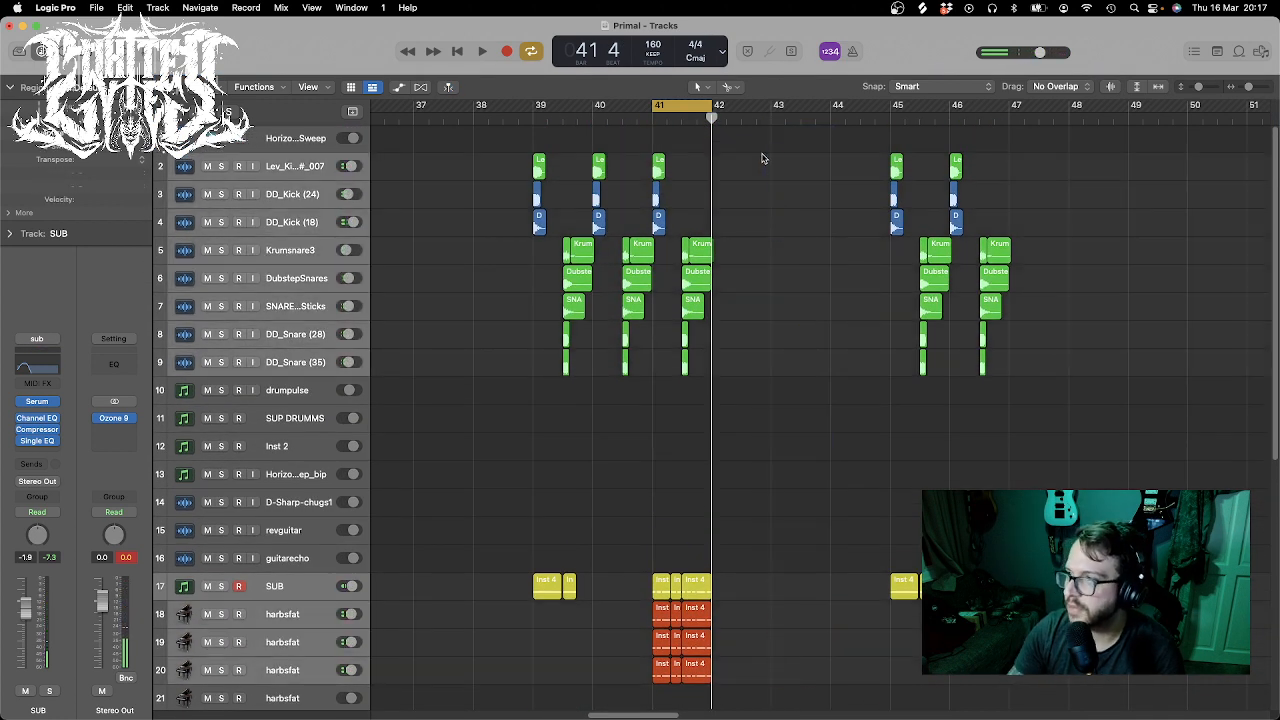
- Duplicate harbsfat track 20 and copy its three bar 41 regions to the start of bar 41 on the new track
scroll(857, 580, down, 5)
scroll(654, 365, up, 3)
scroll(392, 423, down, 4)
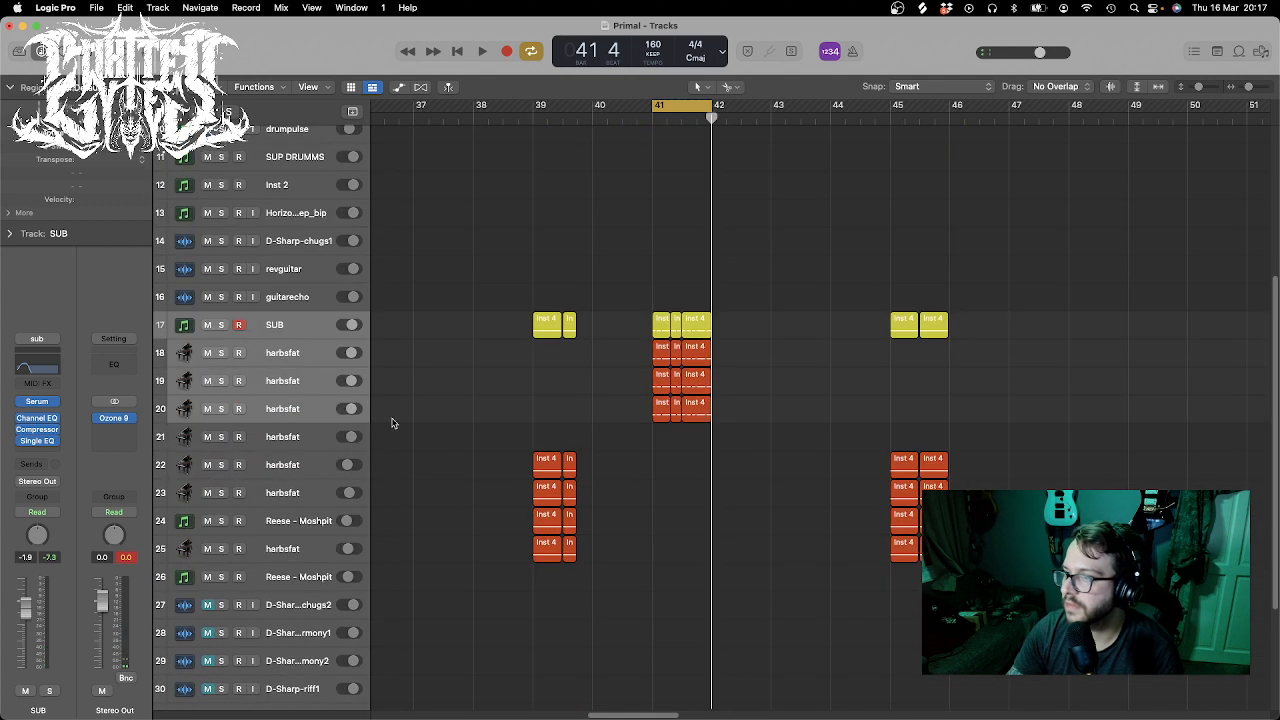
click(292, 438)
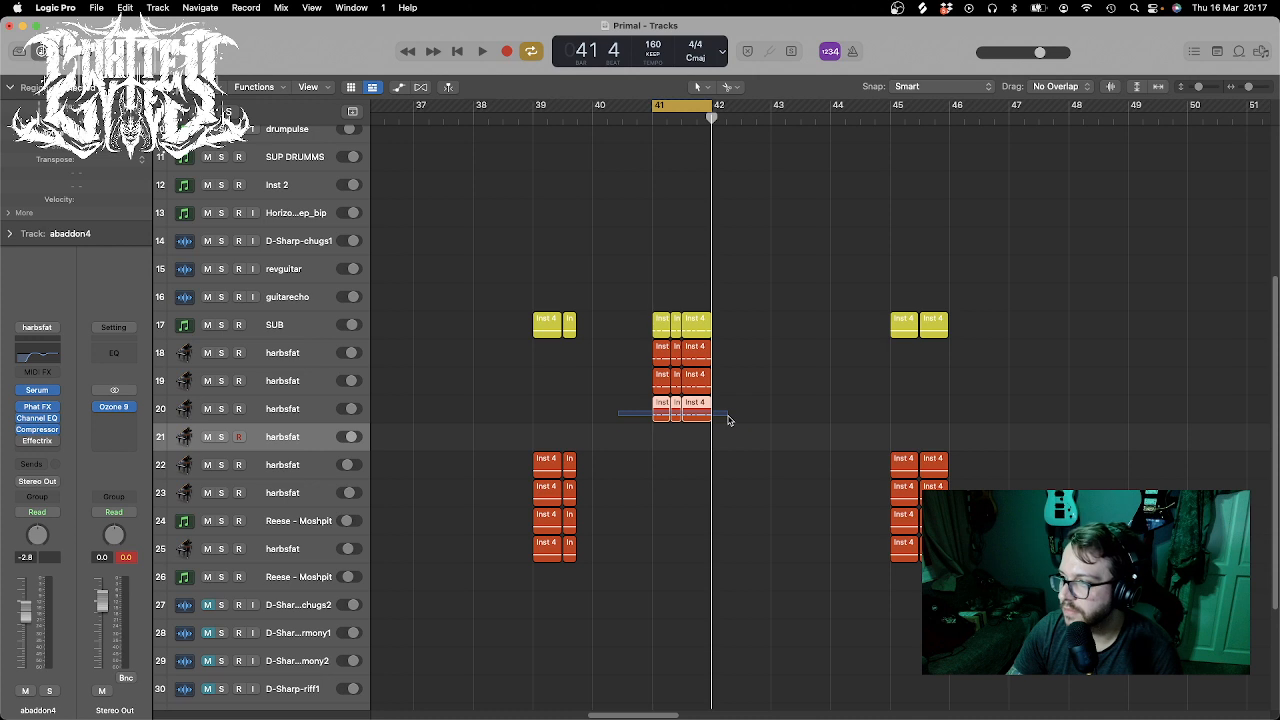
drag(729, 428, 716, 436)
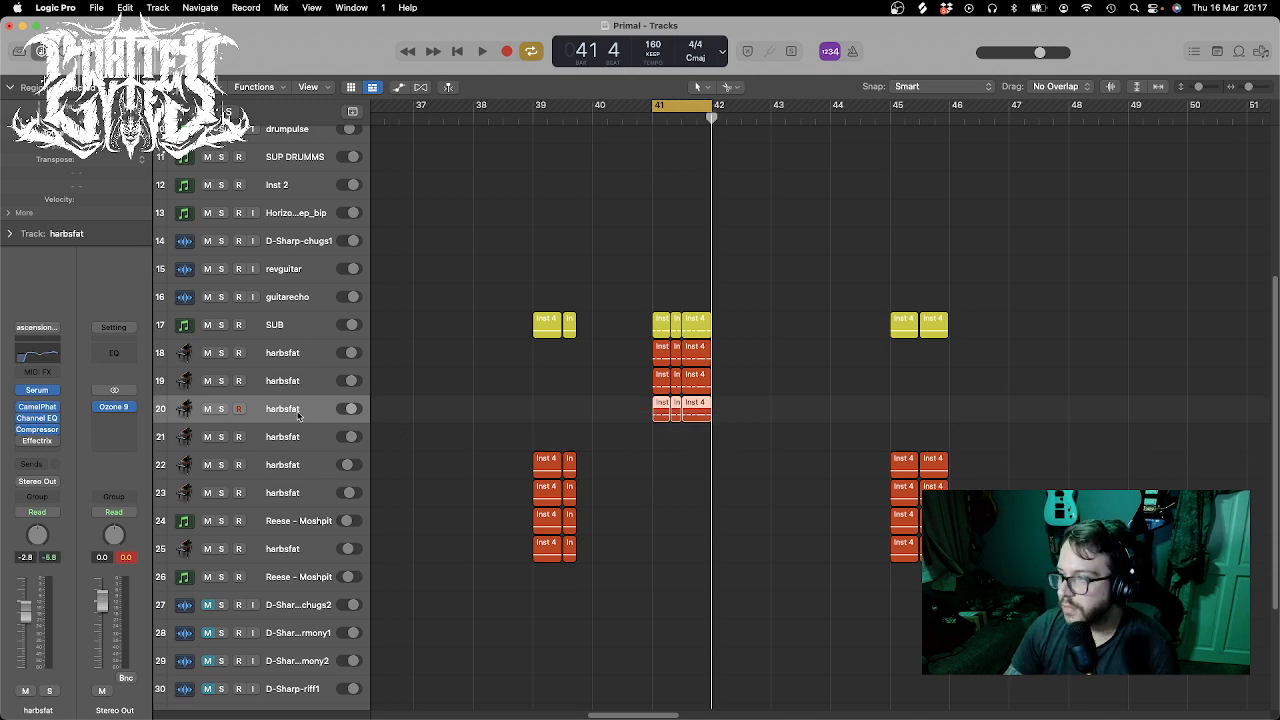
key(super+d)
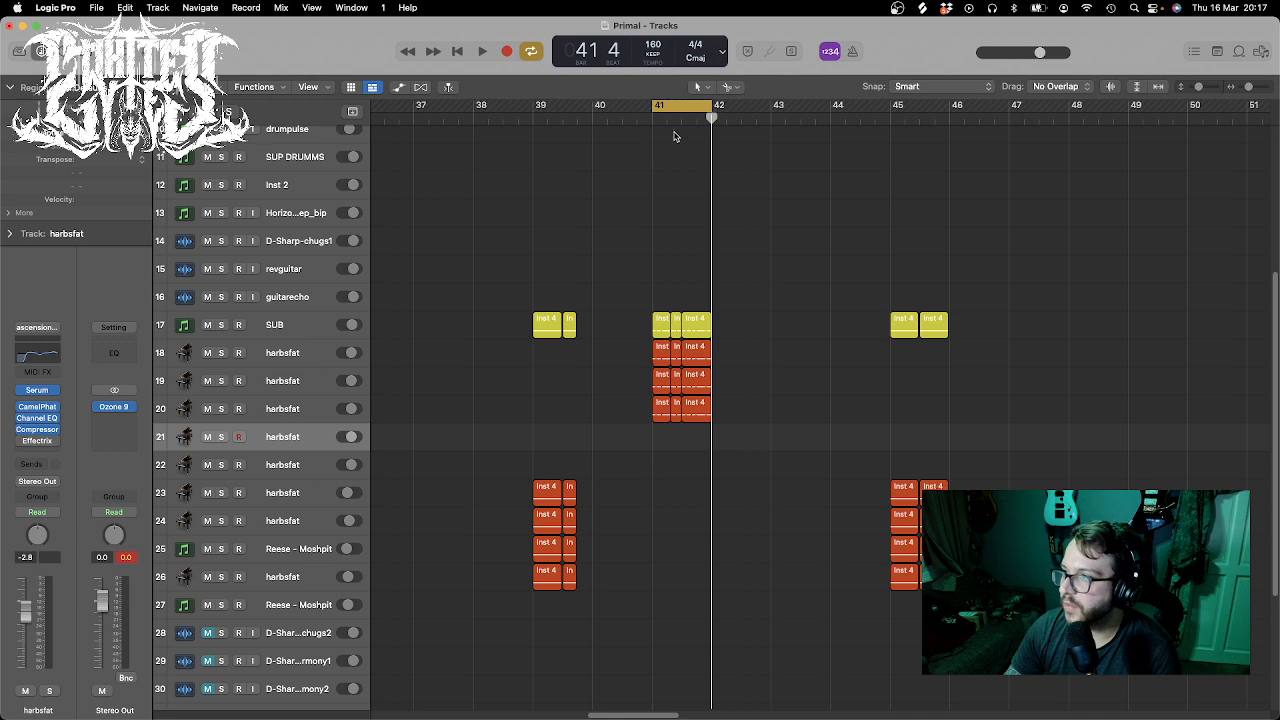
drag(668, 115, 651, 114)
key(super+v)
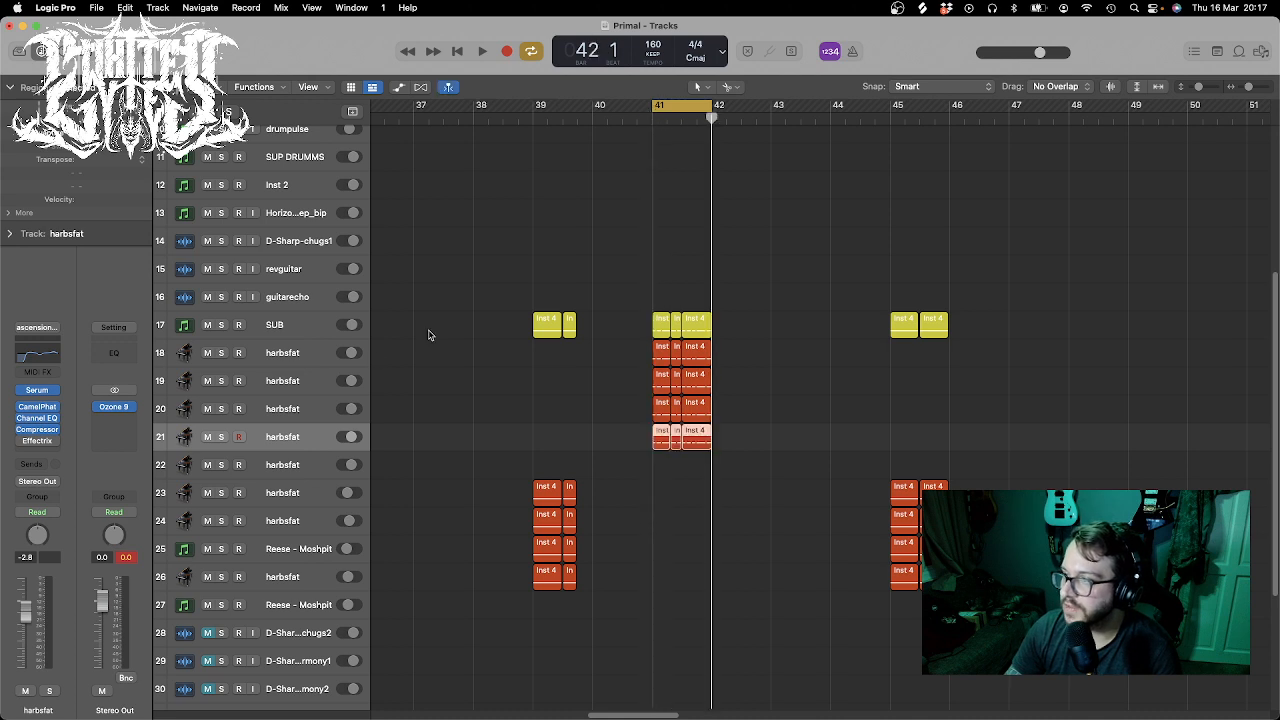
- Solo the duplicated harbsfat track, play bar 41 while auditioning channel strip settings, and load crispflip
click(221, 439)
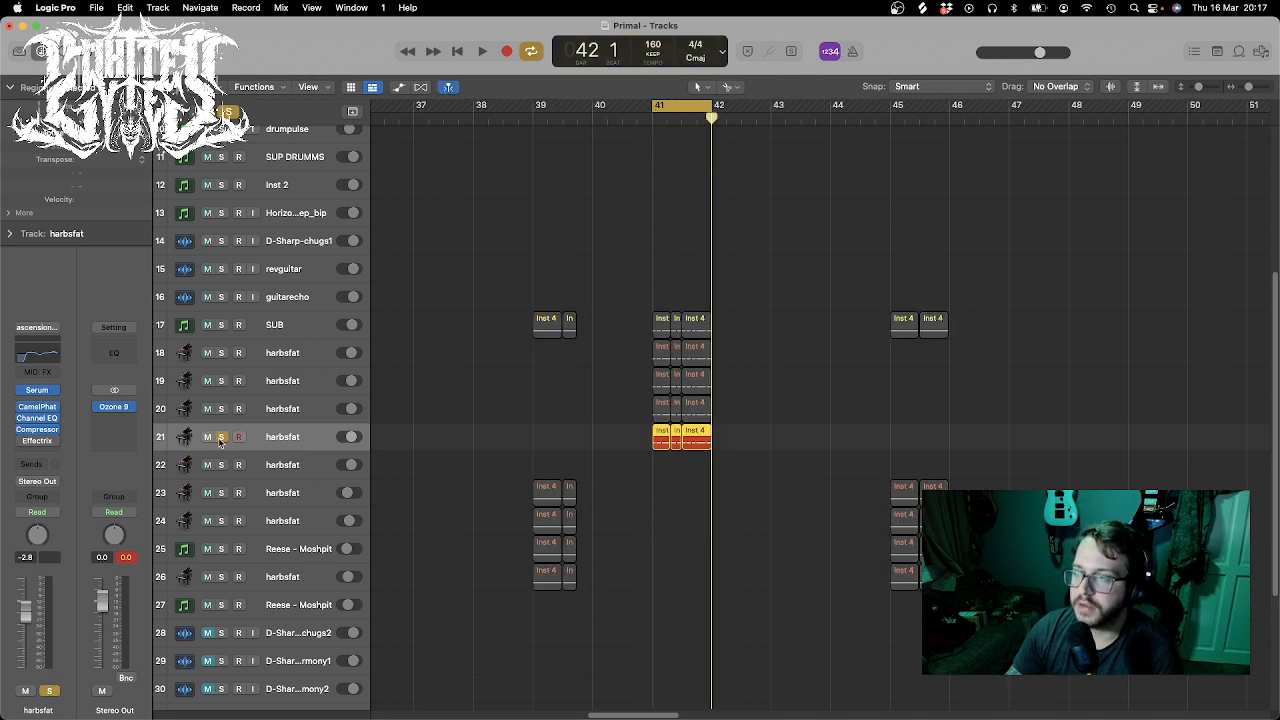
key(space)
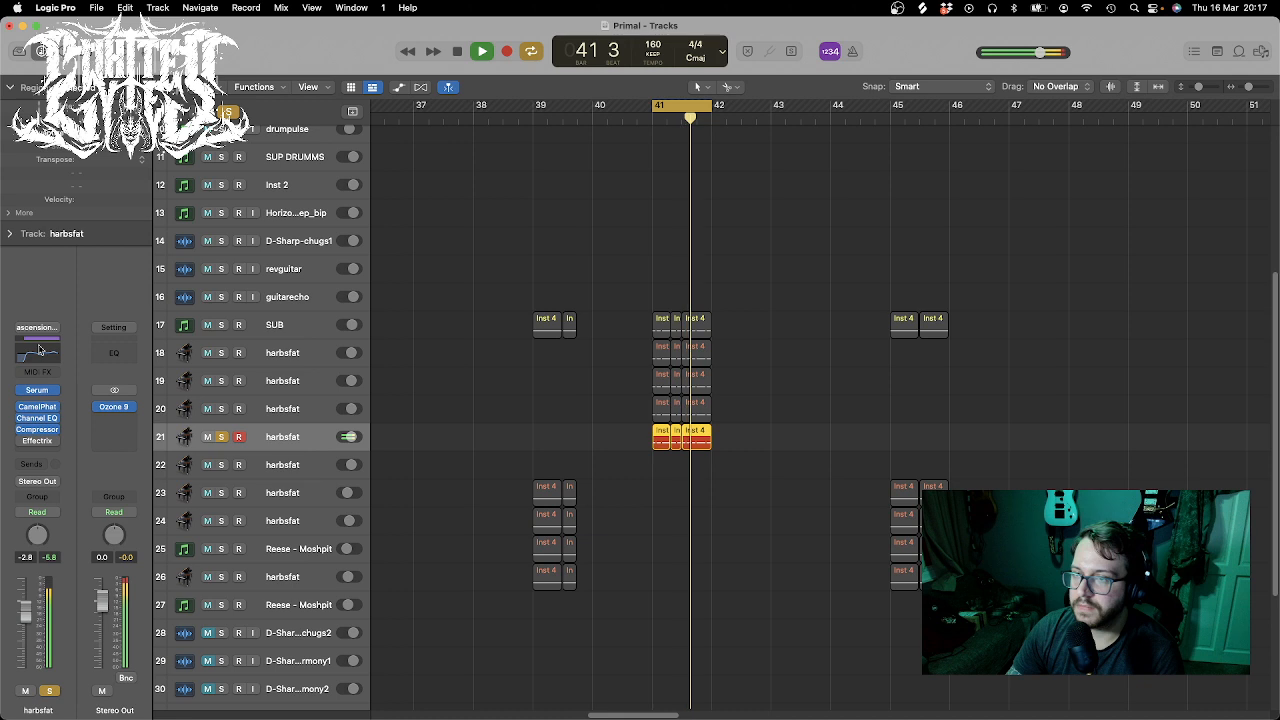
click(37, 327)
click(105, 398)
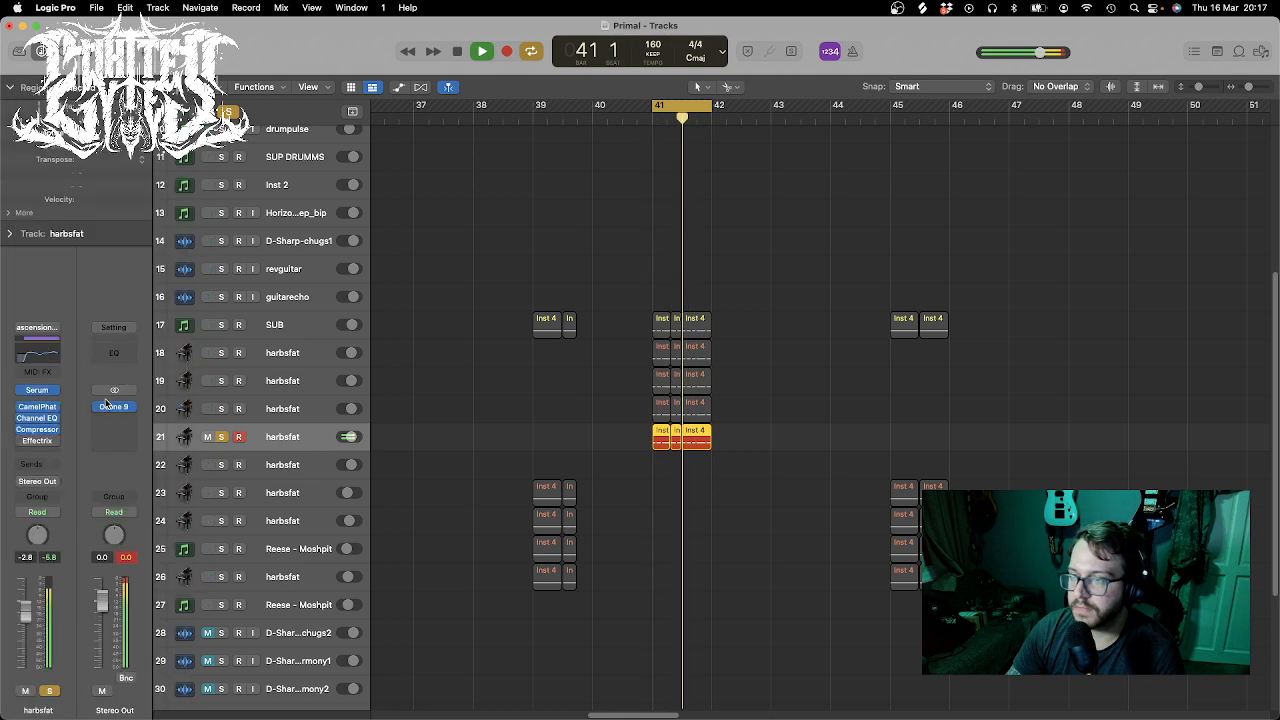
click(37, 327)
click(59, 320)
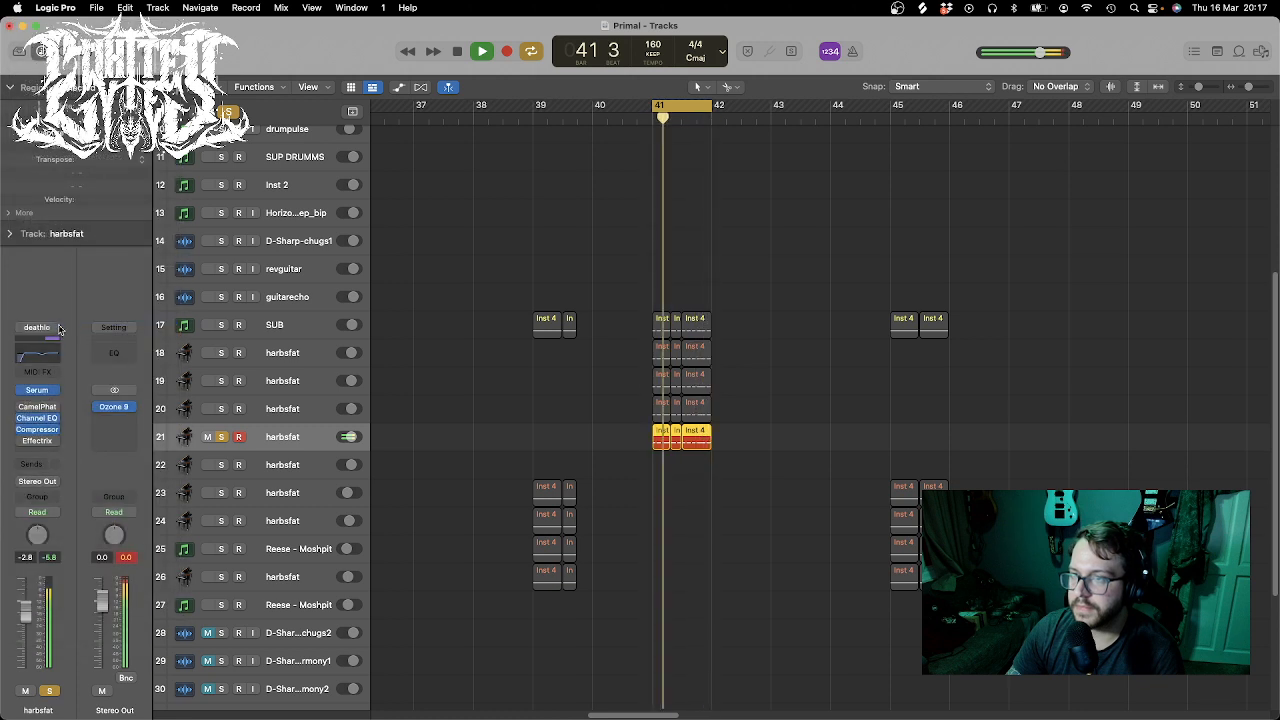
click(55, 331)
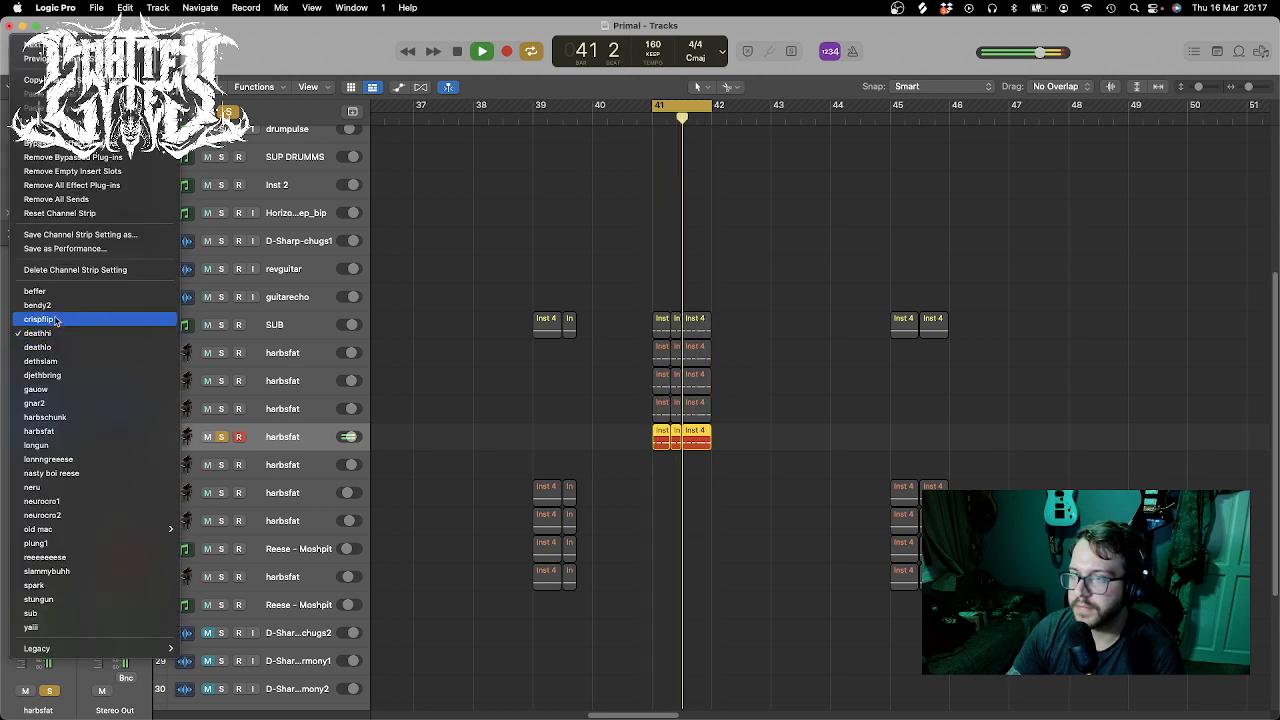
click(55, 320)
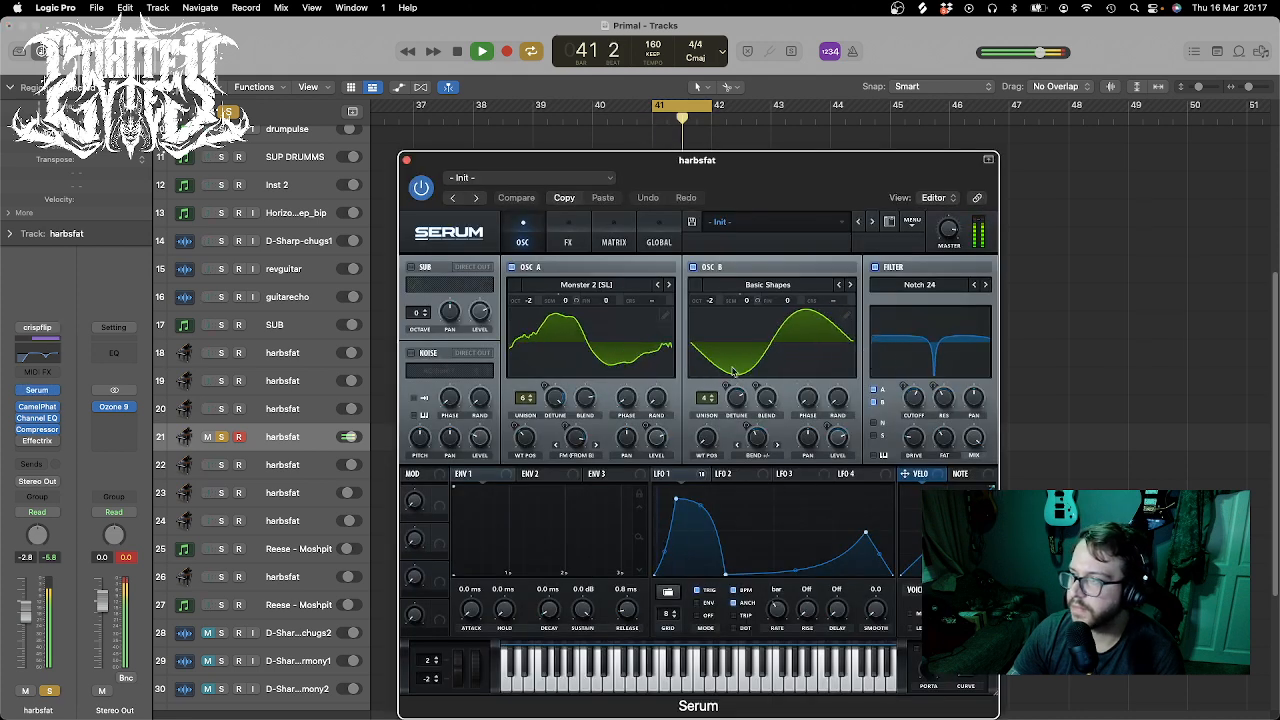
- Stop playback and load the Machine Gun - Demon Slayer (3) preset from ET-Overhype-Drop in the duplicated track's Serum
key(space)
click(763, 226)
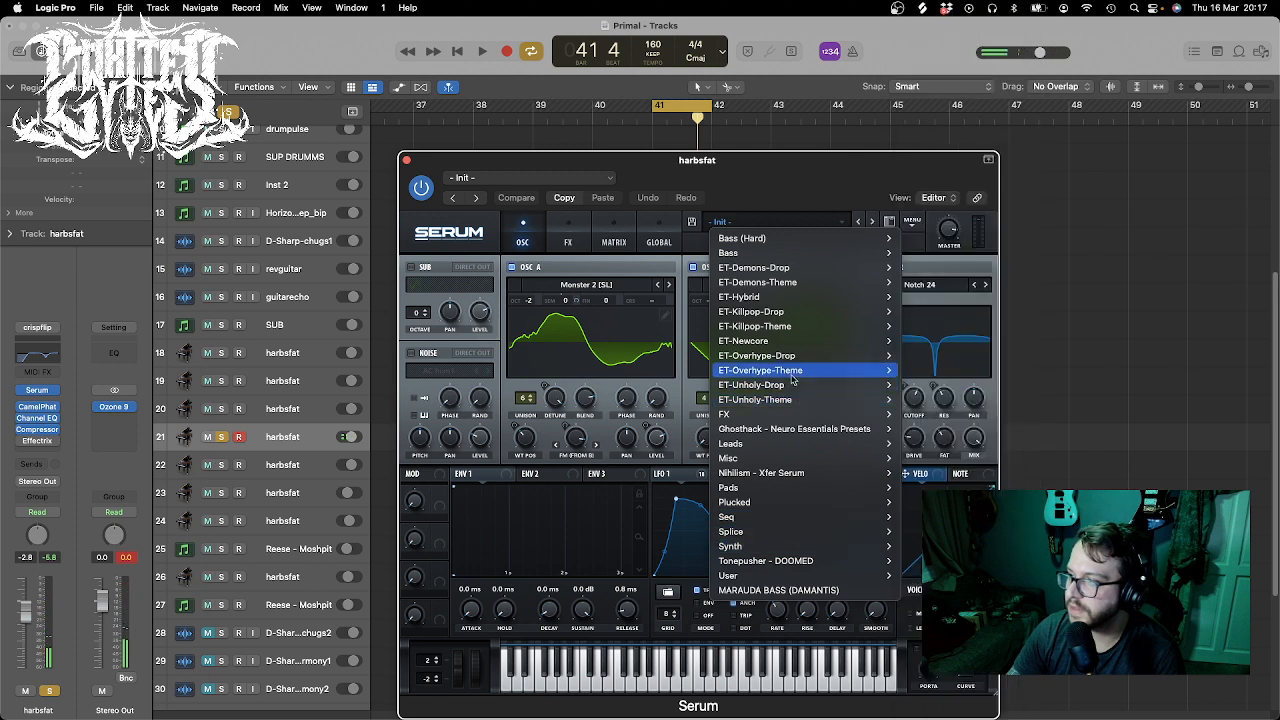
mouse_move(793, 375)
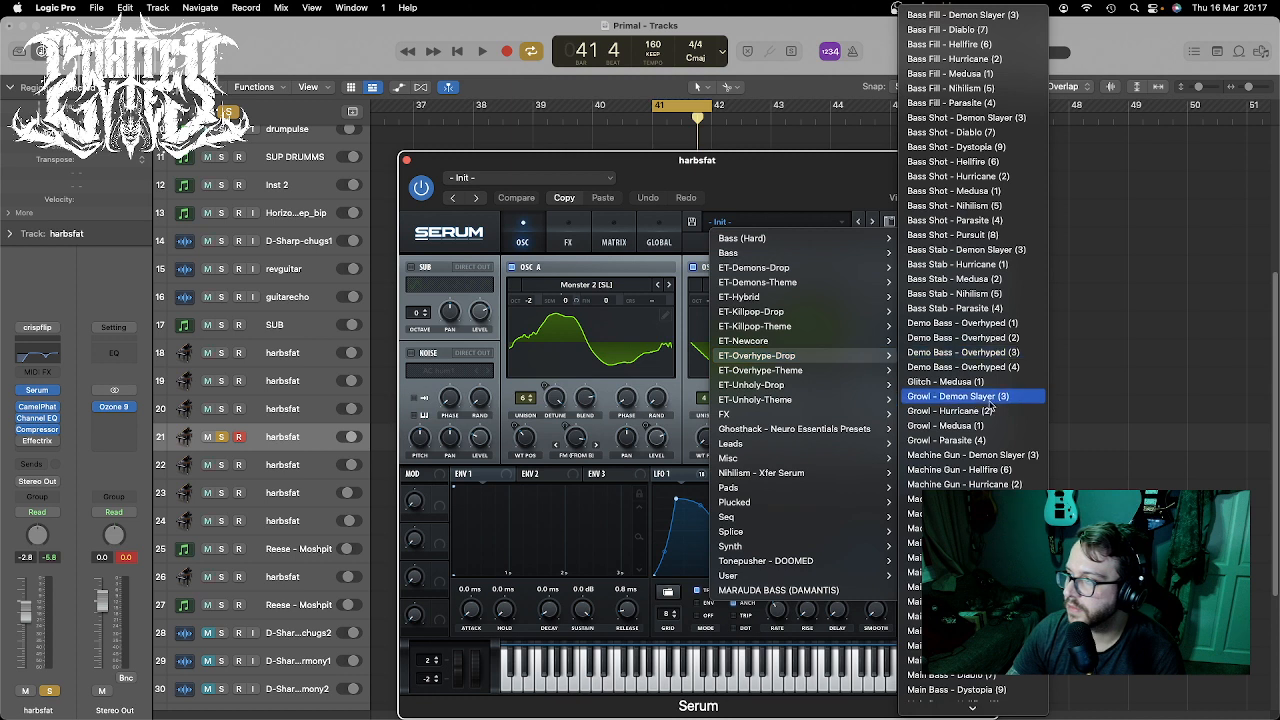
click(990, 455)
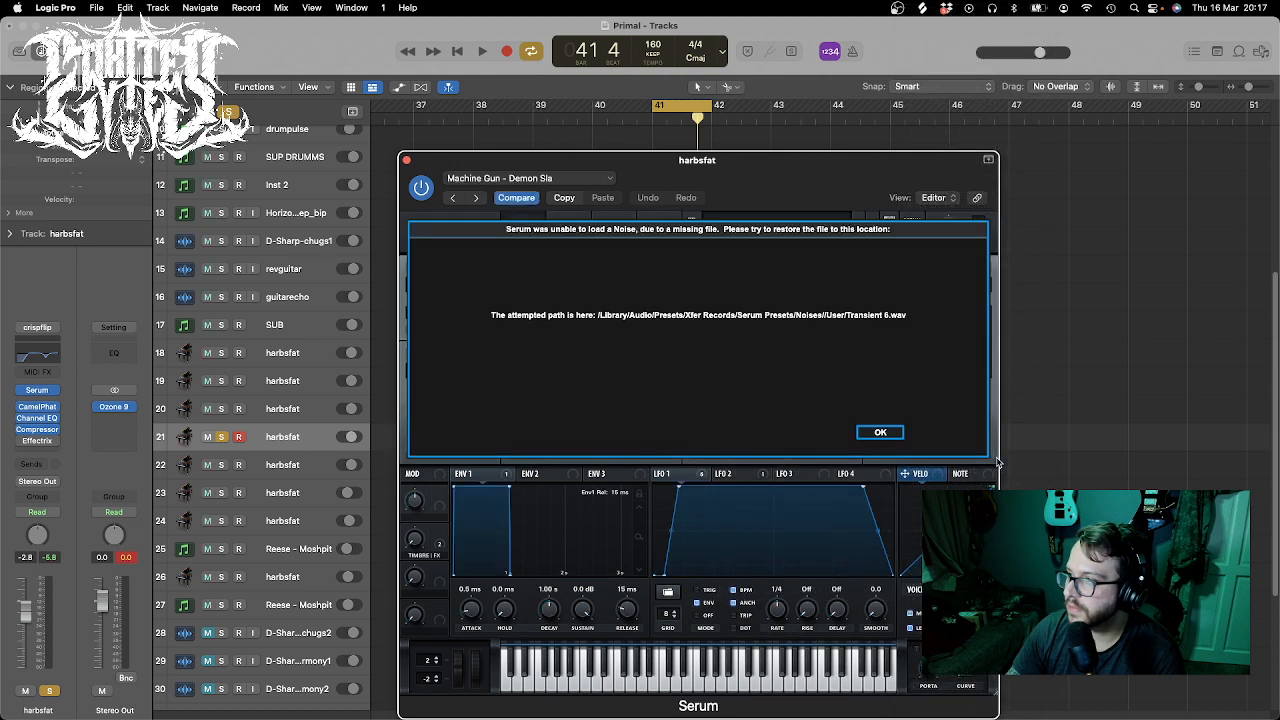
- Dismiss the missing noise file message and, while playing bar 41, set the sub oscillator and oscillator A octaves to -2
click(881, 433)
key(space)
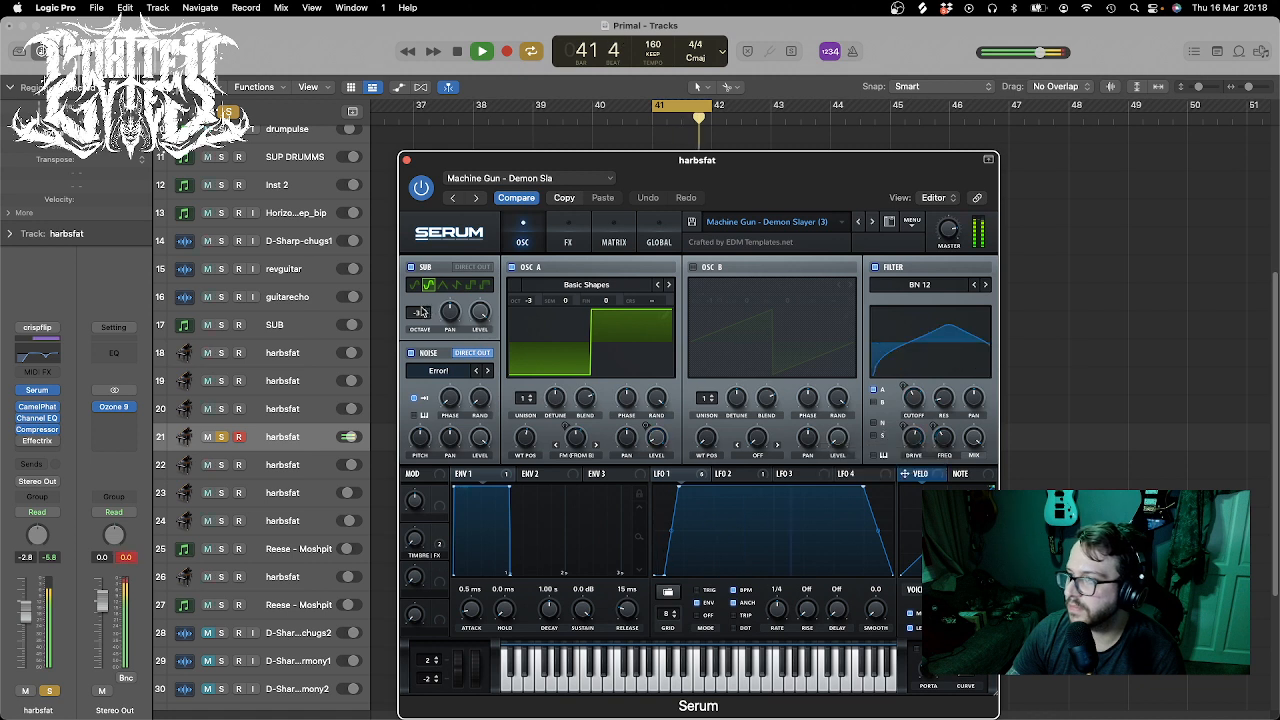
click(426, 311)
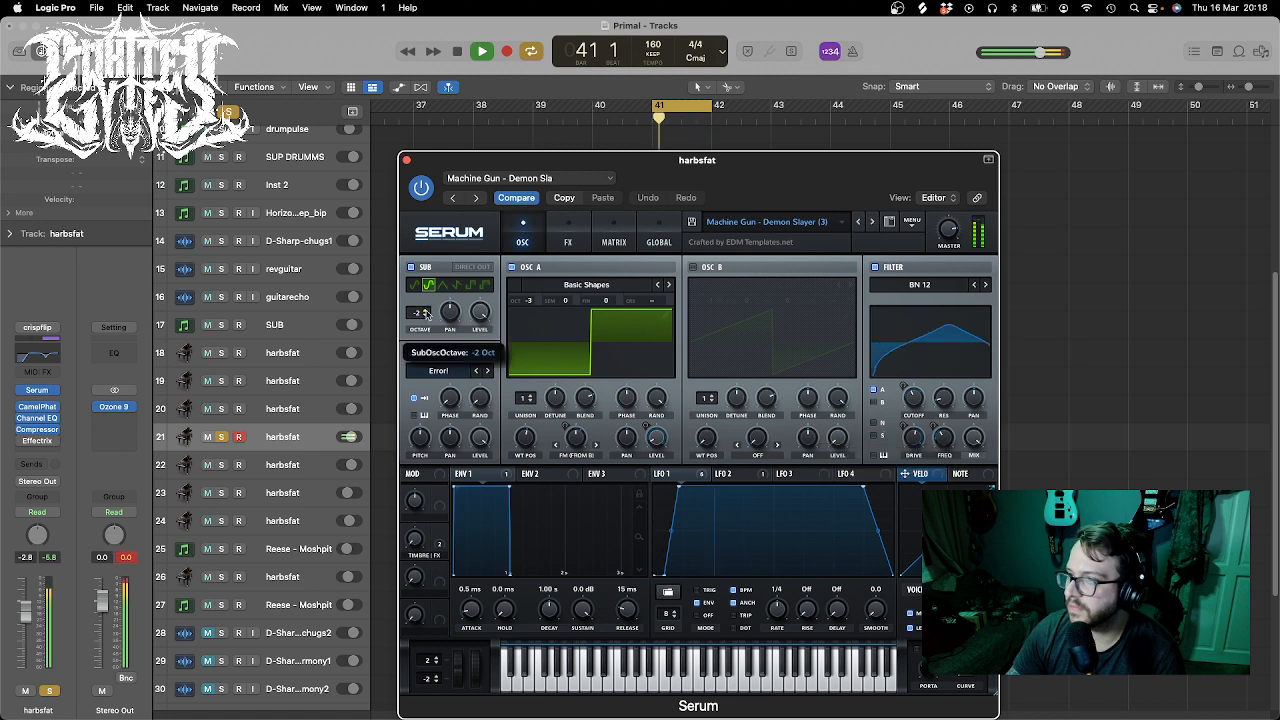
drag(531, 304, 535, 291)
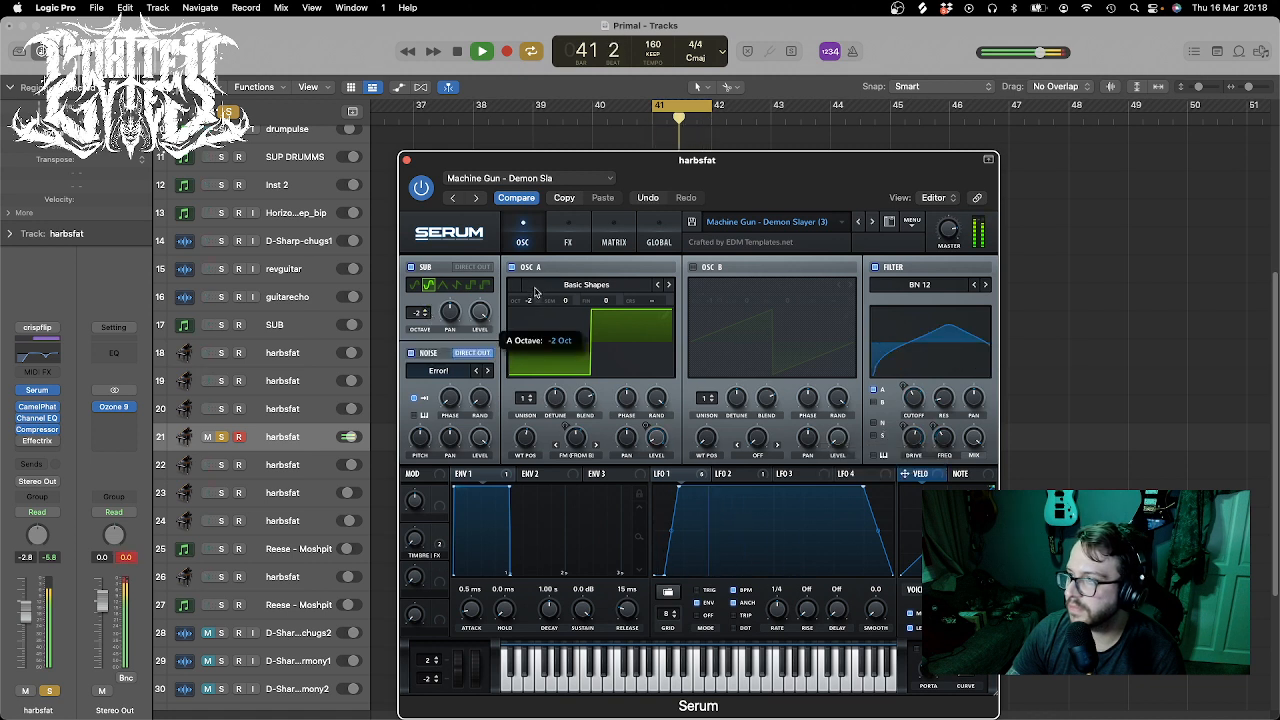
key(space)
- Load the fried-1 user preset in Serum, advance to gunsss2, and audition it over bar 41
click(767, 221)
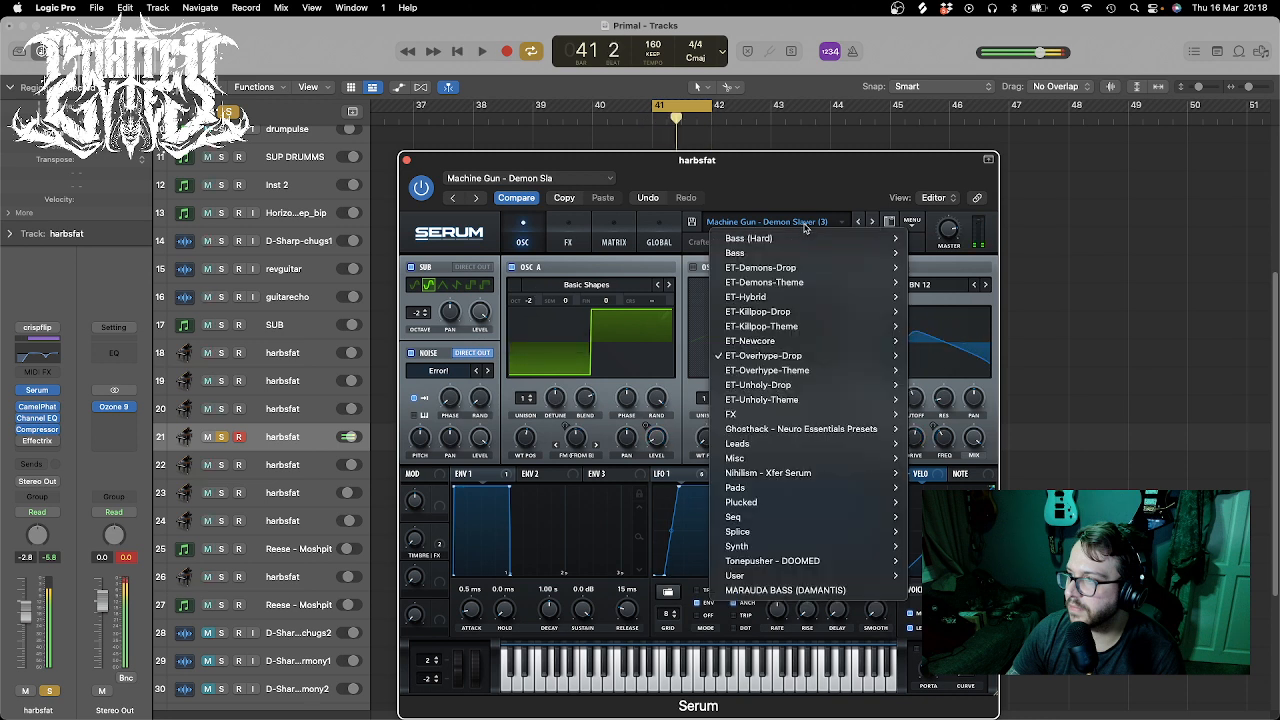
mouse_move(871, 579)
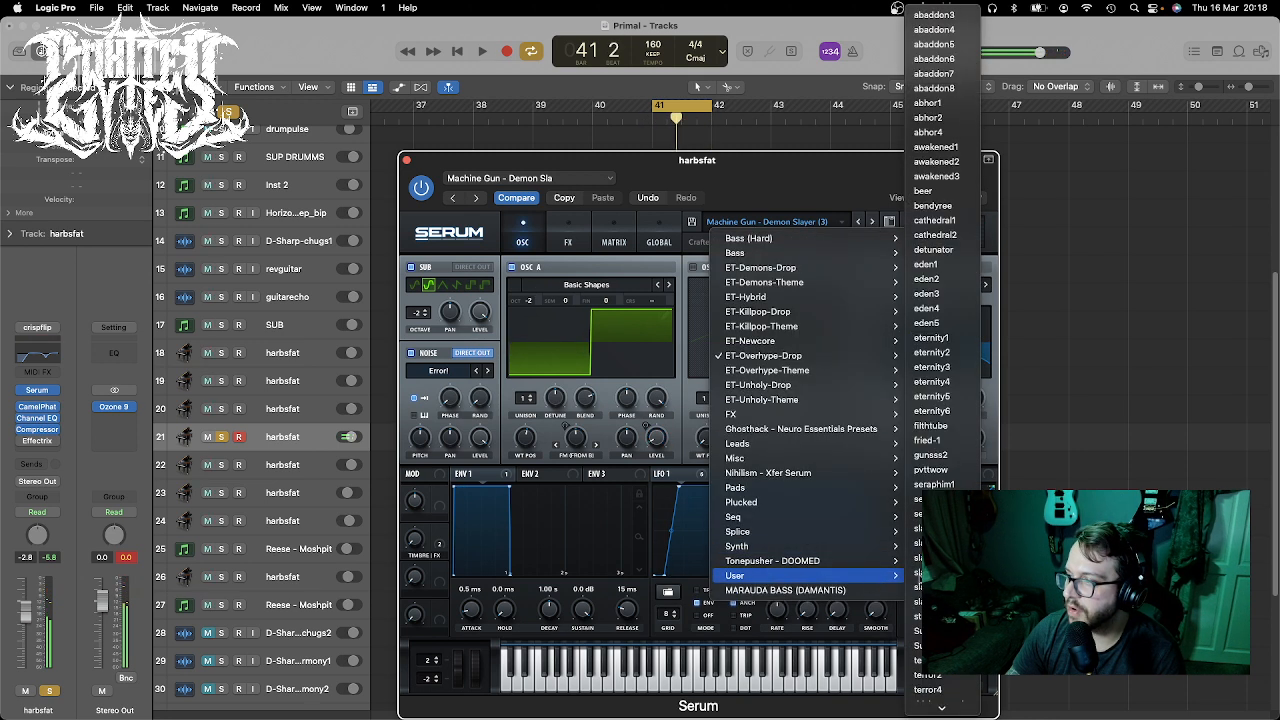
click(938, 573)
key(space)
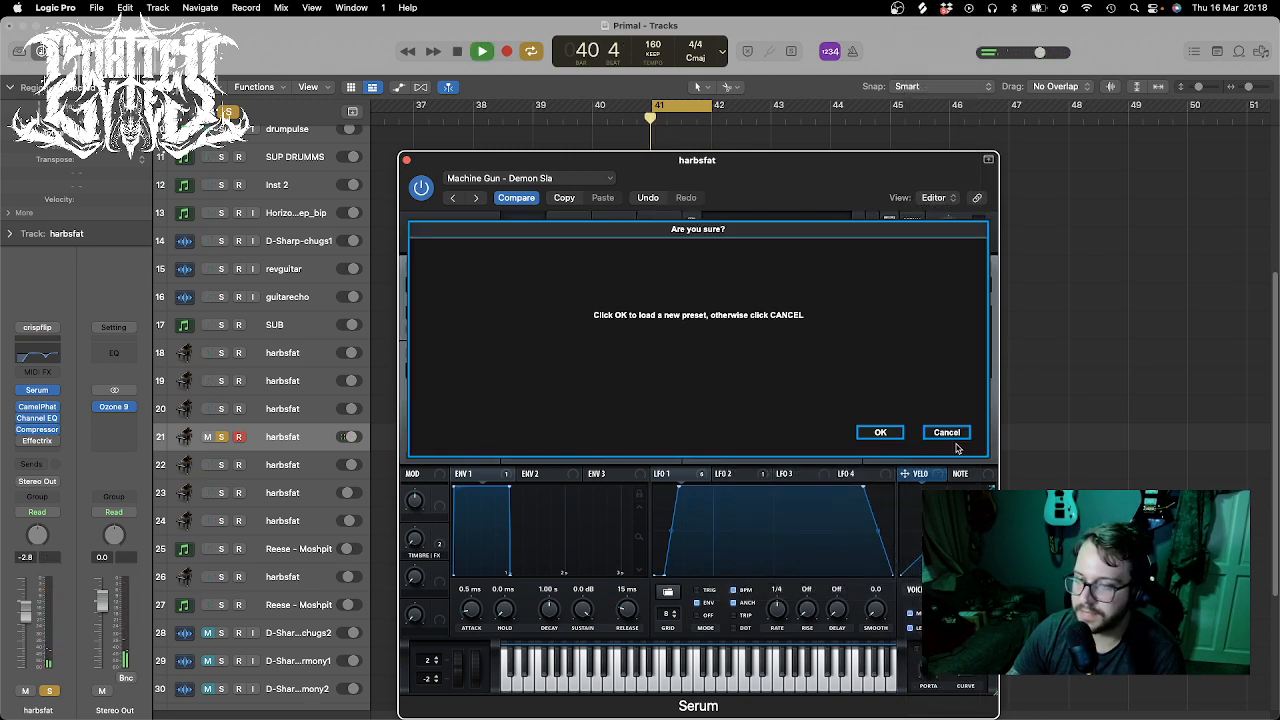
click(880, 432)
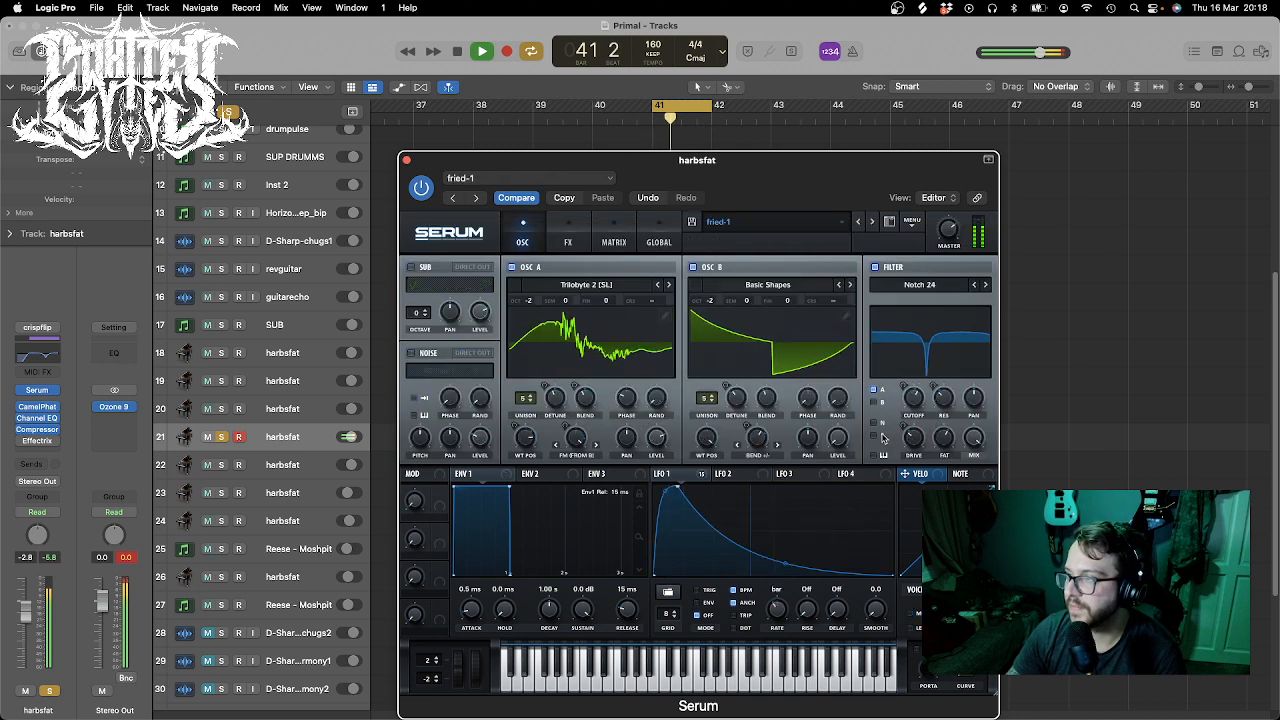
click(873, 221)
key(space)
key(space)
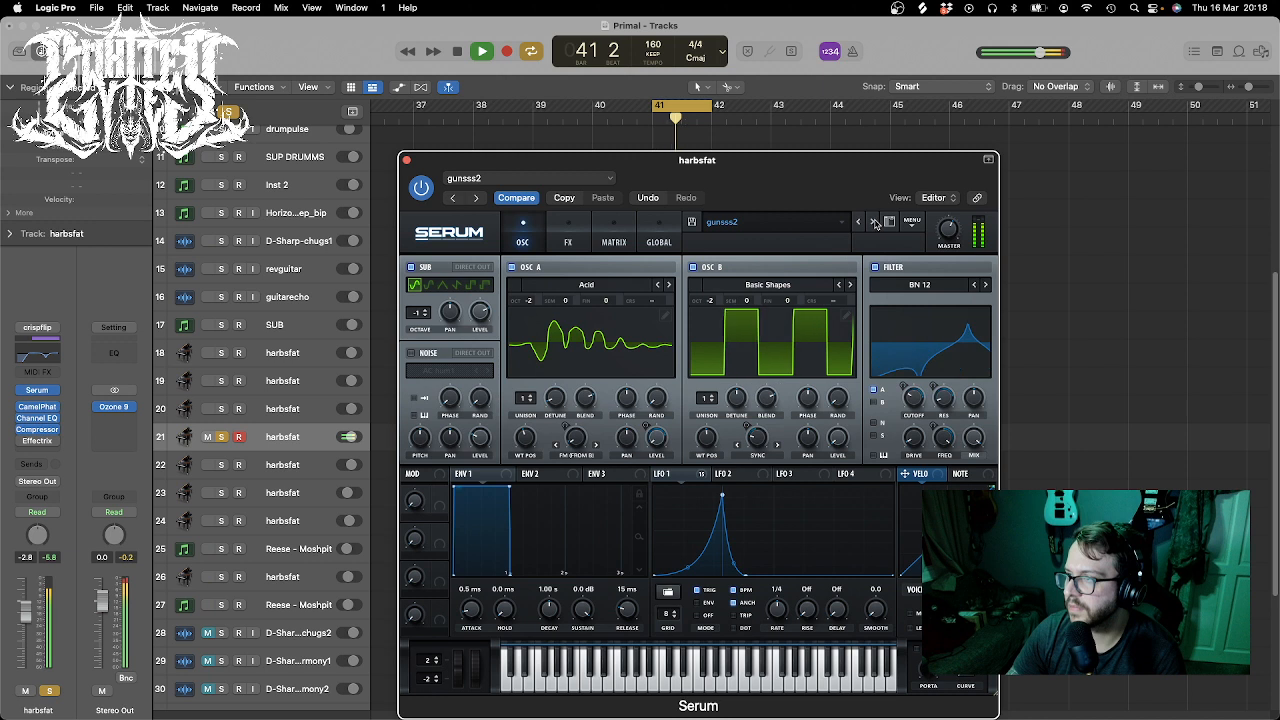
- Move LFO 1's peak earlier with its falling curve bowed into a plateau, and try more Sync warp on oscillator B
drag(722, 497, 670, 505)
key(space)
drag(707, 568, 708, 504)
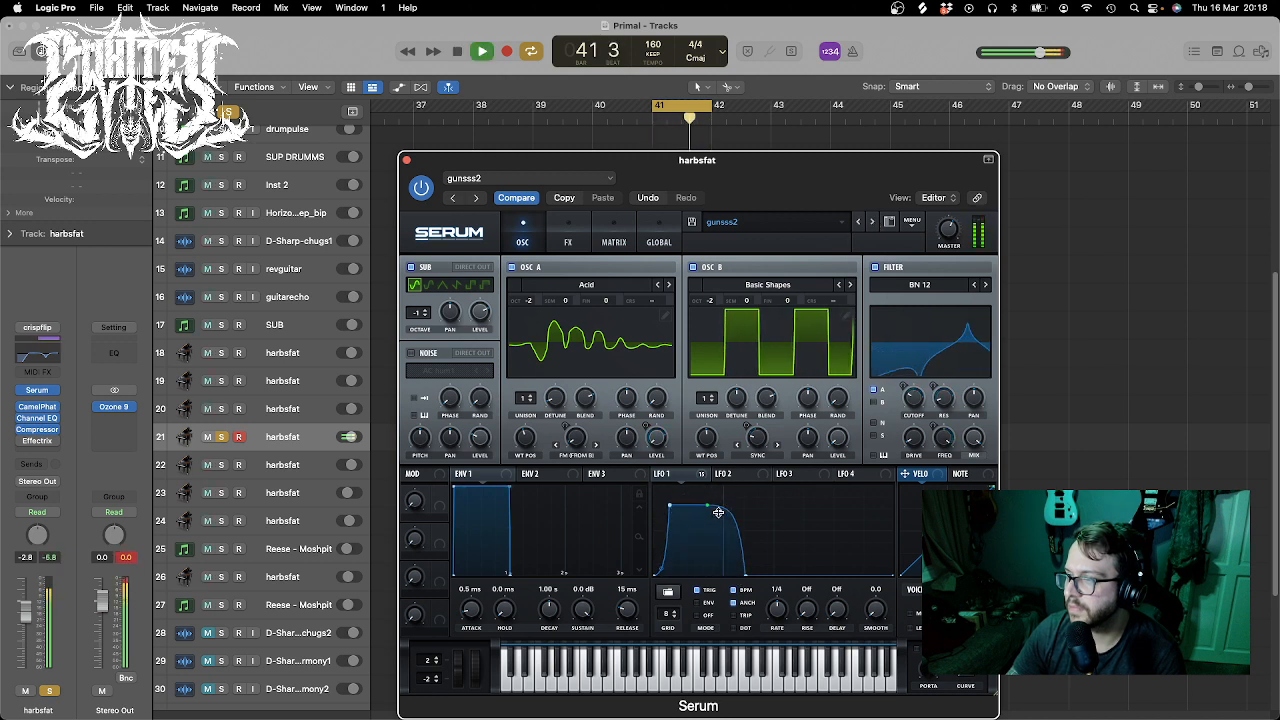
key(space)
drag(757, 437, 771, 390)
key(space)
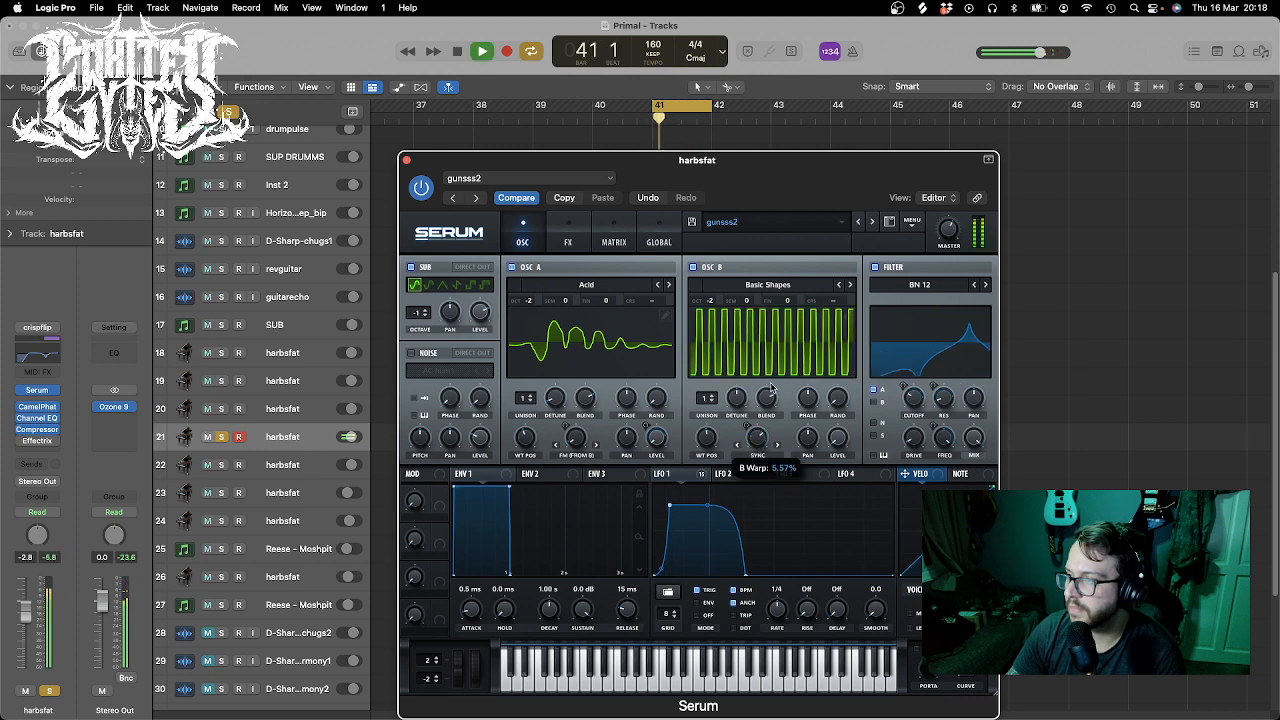
- Try an effects filter cutoff of about 172 Hz during playback and flatten LFO 1's plateau into a nearly straight decay
click(567, 242)
key(space)
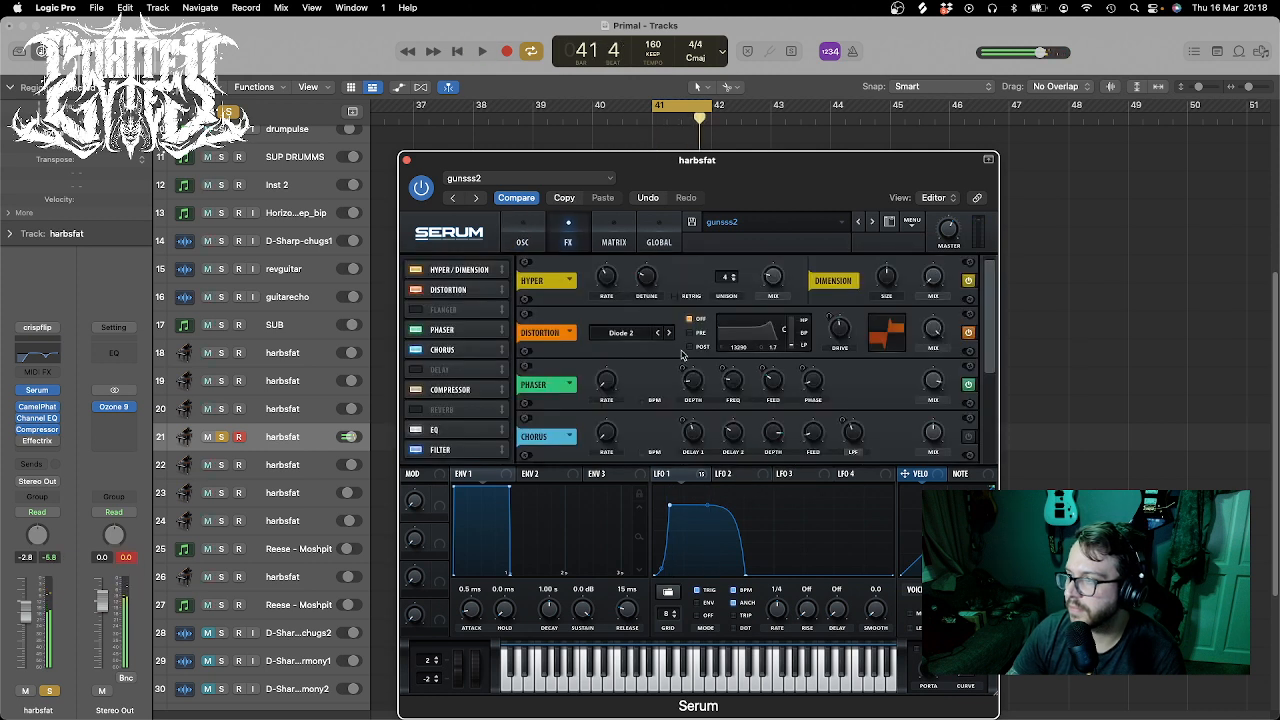
drag(990, 355, 1001, 438)
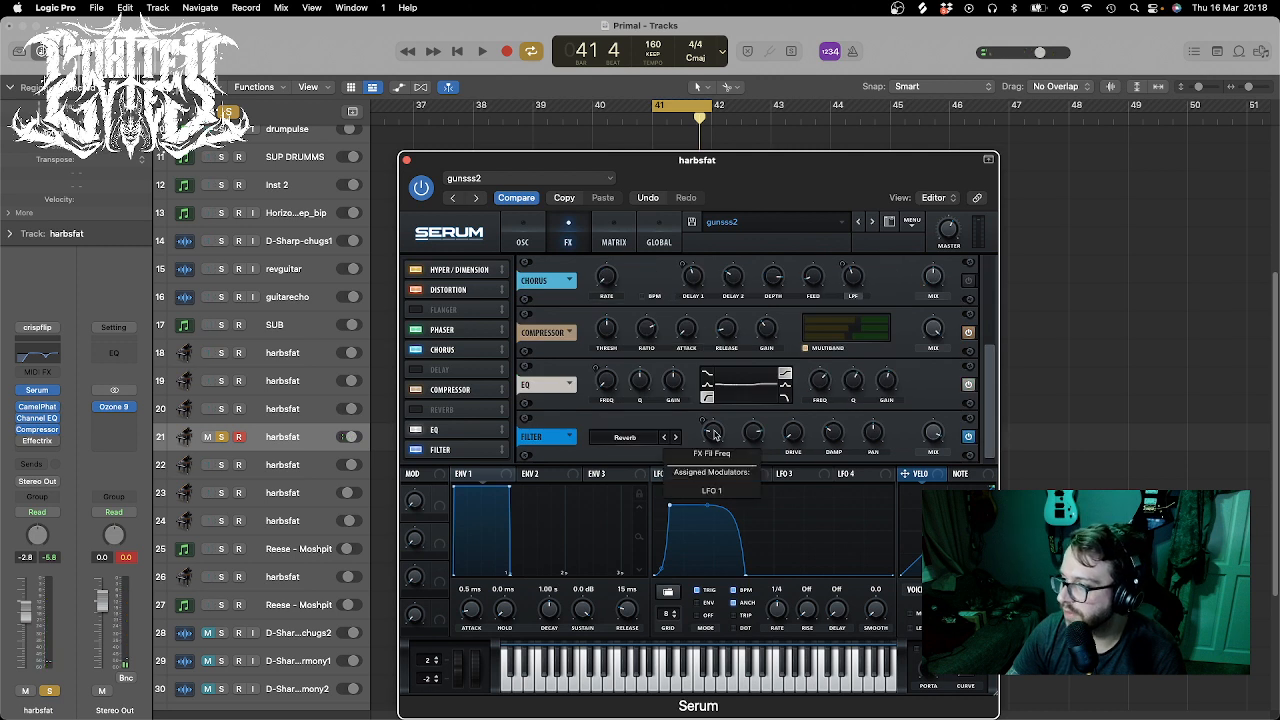
key(space)
mouse_move(714, 433)
mouse_down()
mouse_move(715, 405)
mouse_move(712, 431)
mouse_up()
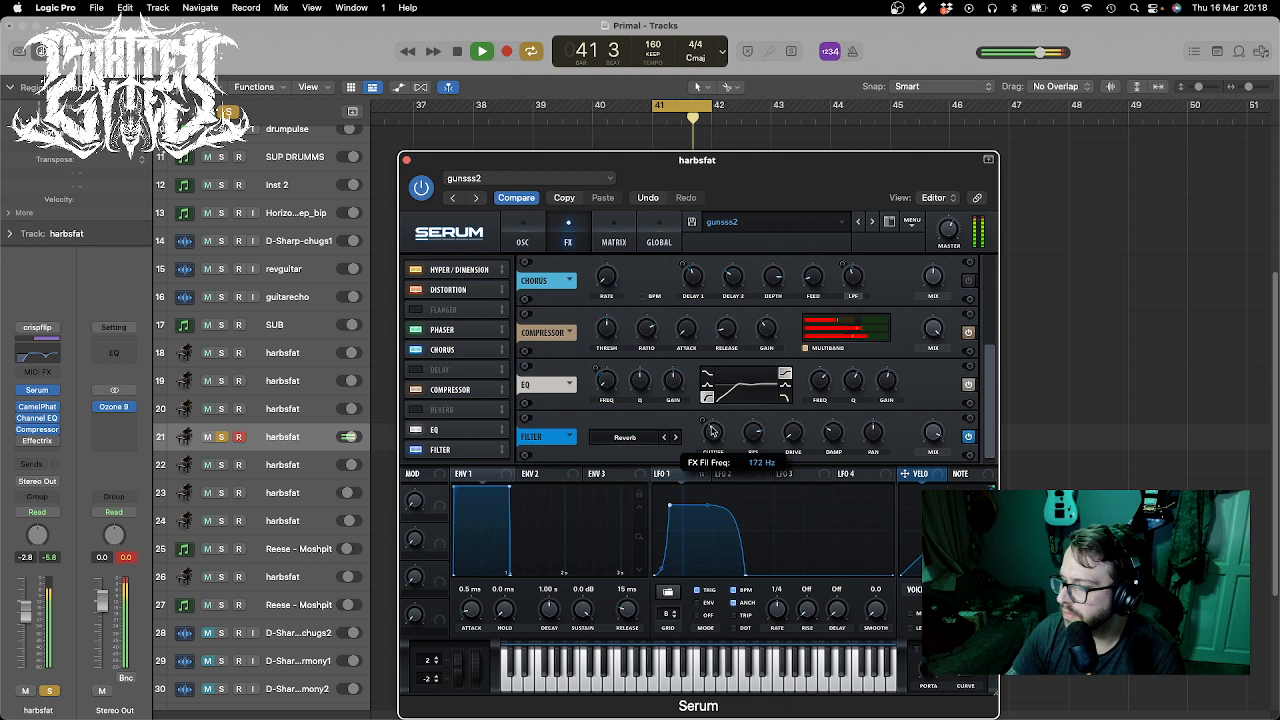
drag(707, 505, 722, 551)
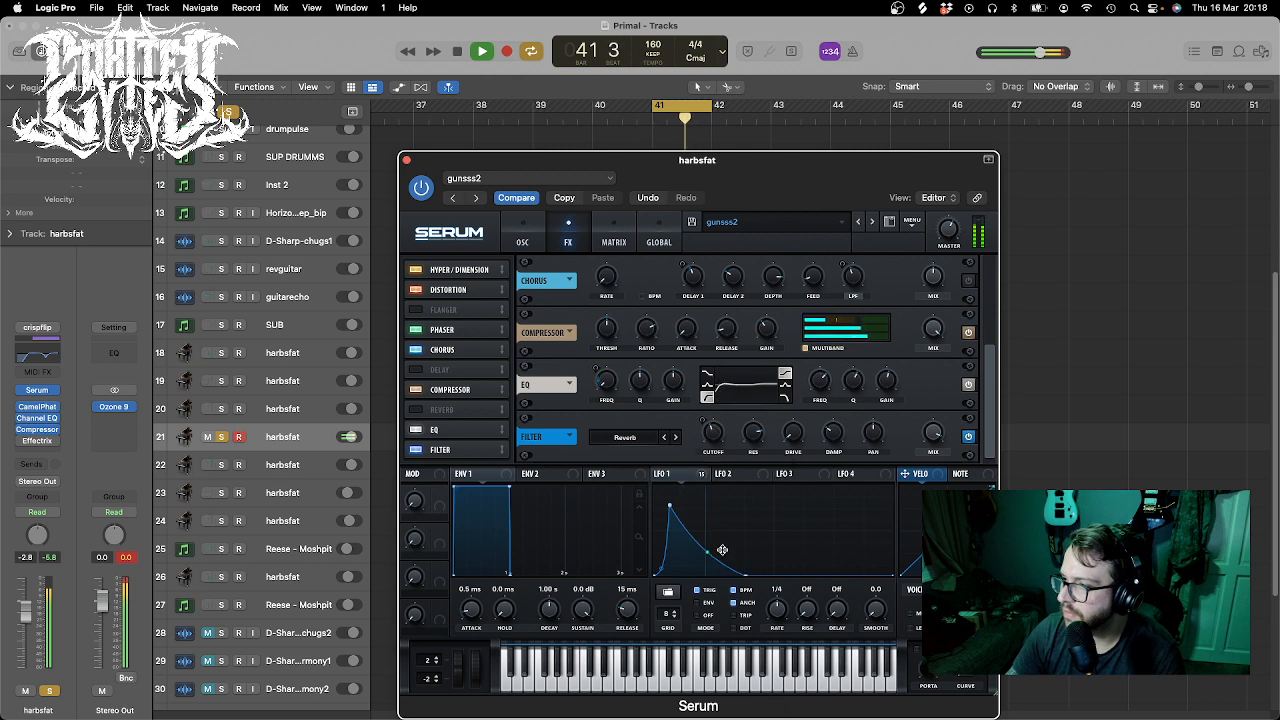
- Set Envelope 1's release to 0 ms and sweep the effects filter cutoff down to 66 Hz and back up during playback
key(space)
drag(627, 611, 633, 657)
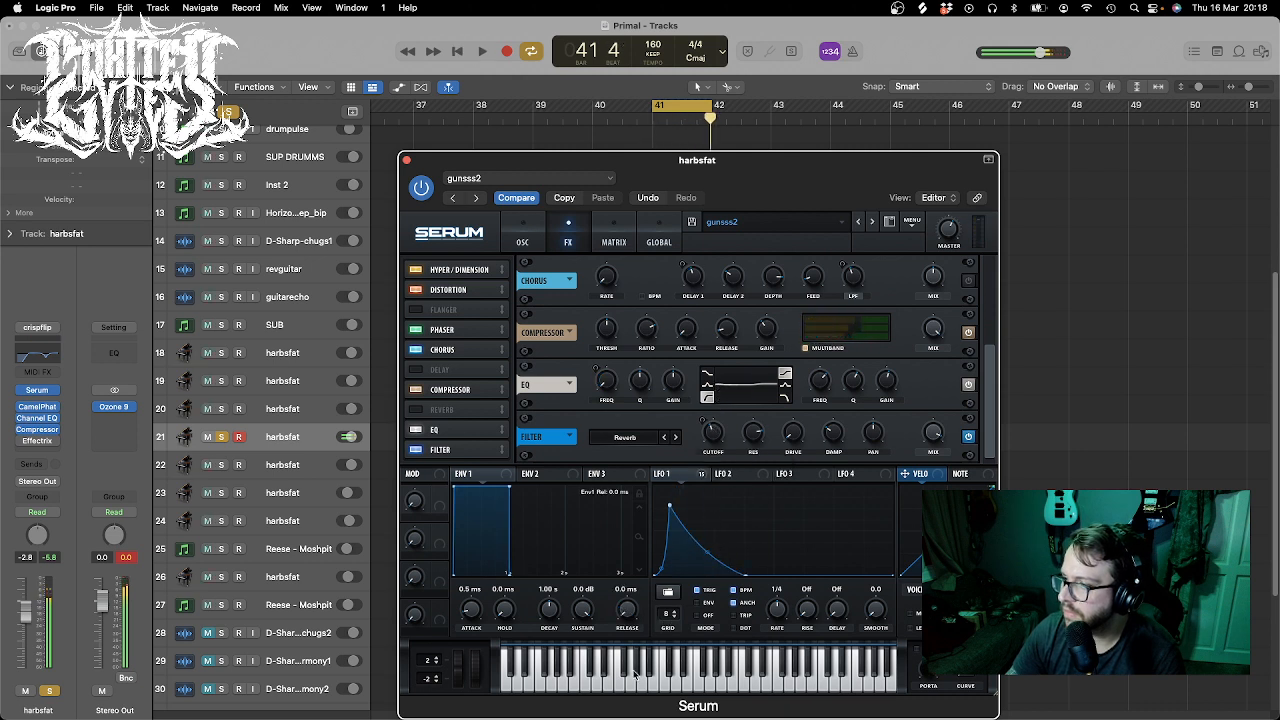
key(space)
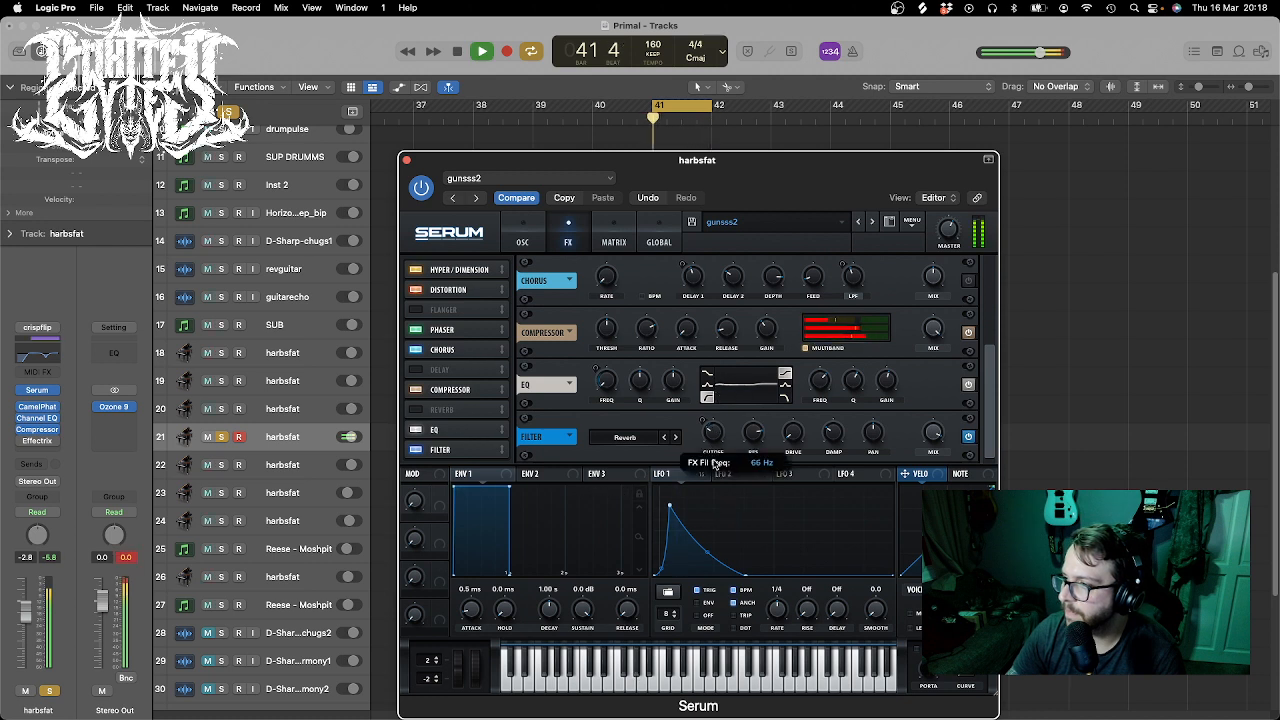
drag(717, 491, 722, 420)
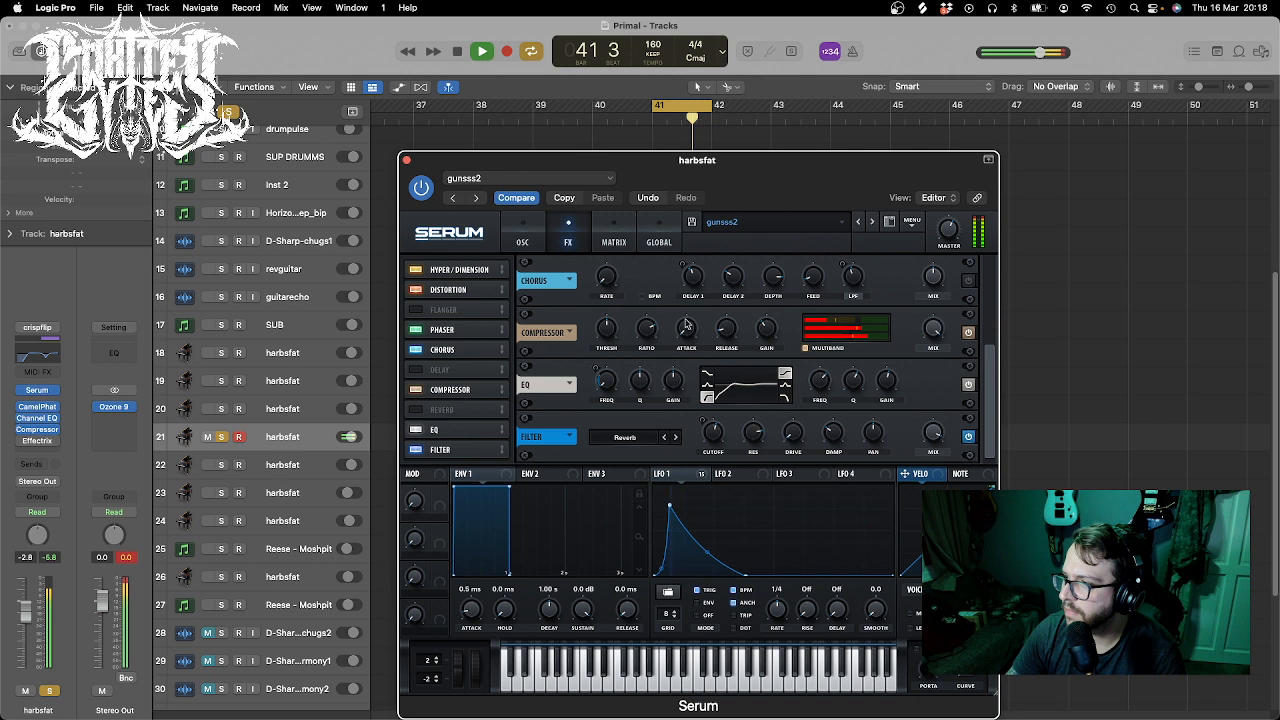
- Disable the Chorus and Phaser effects in Serum and stop playback
click(417, 350)
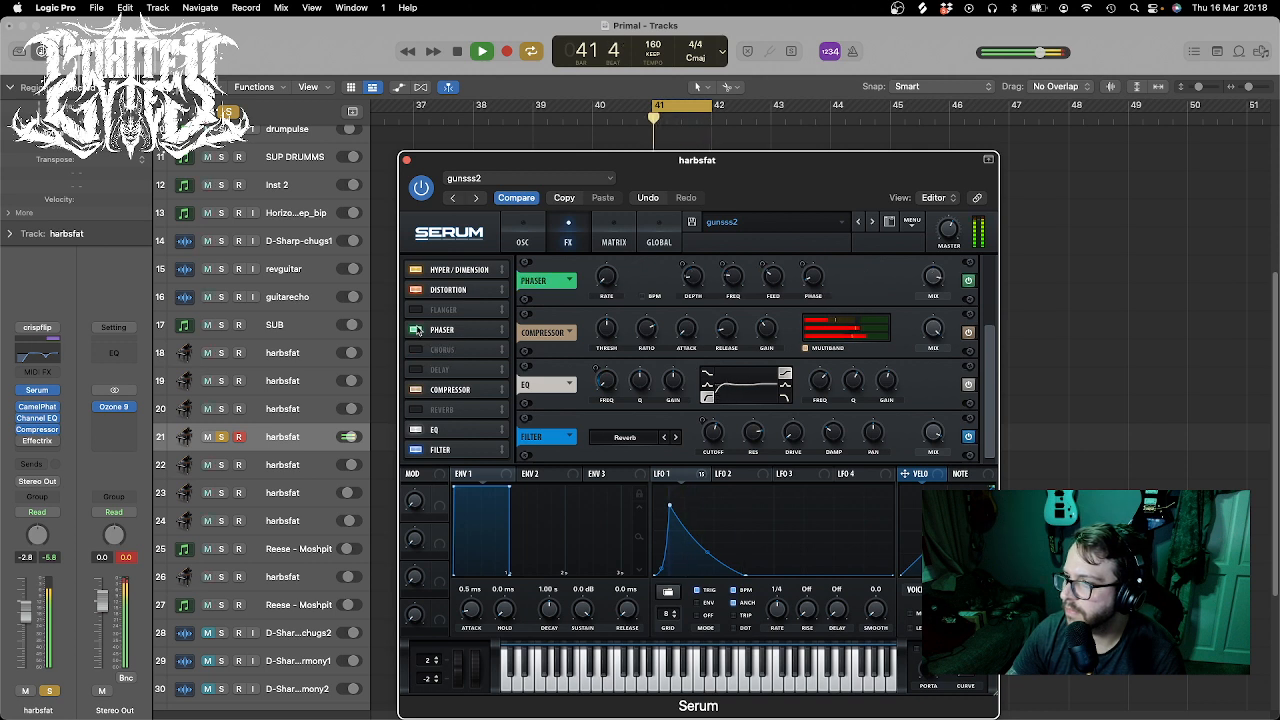
click(417, 330)
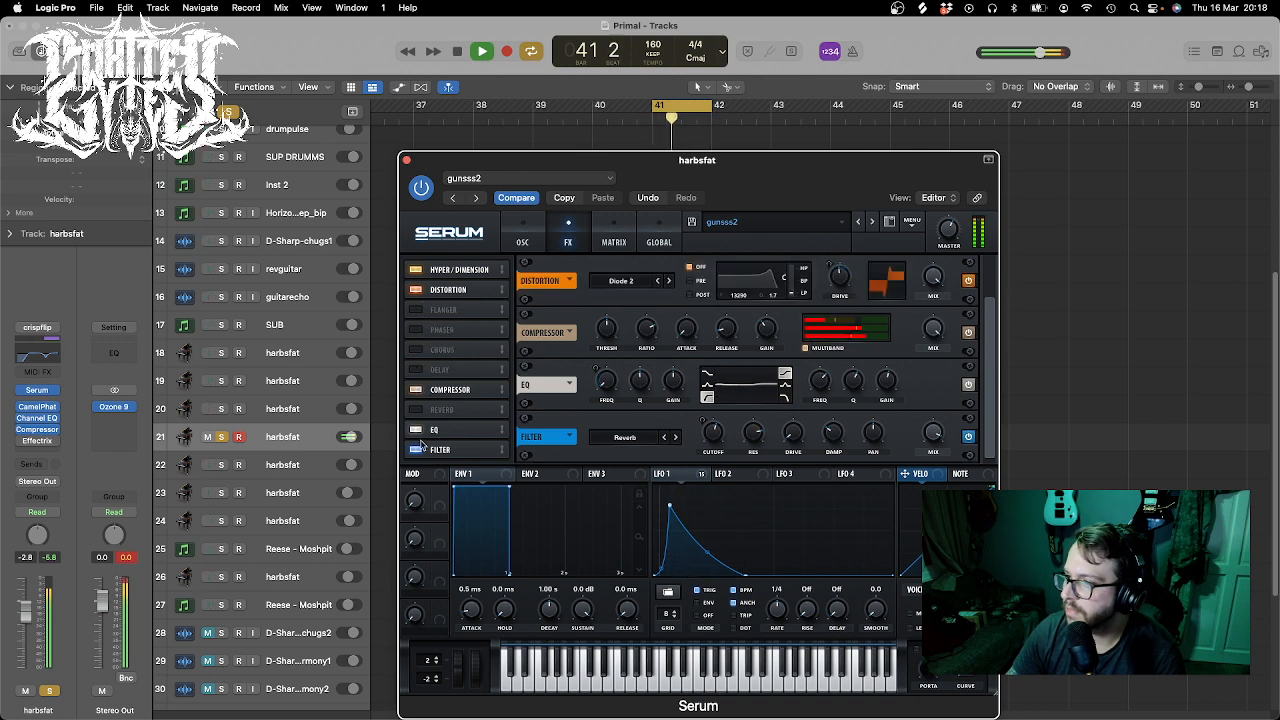
key(space)
- During playback, adjust oscillator A's wavetable position and FM (From B) warp, and disable the sub oscillator
click(522, 235)
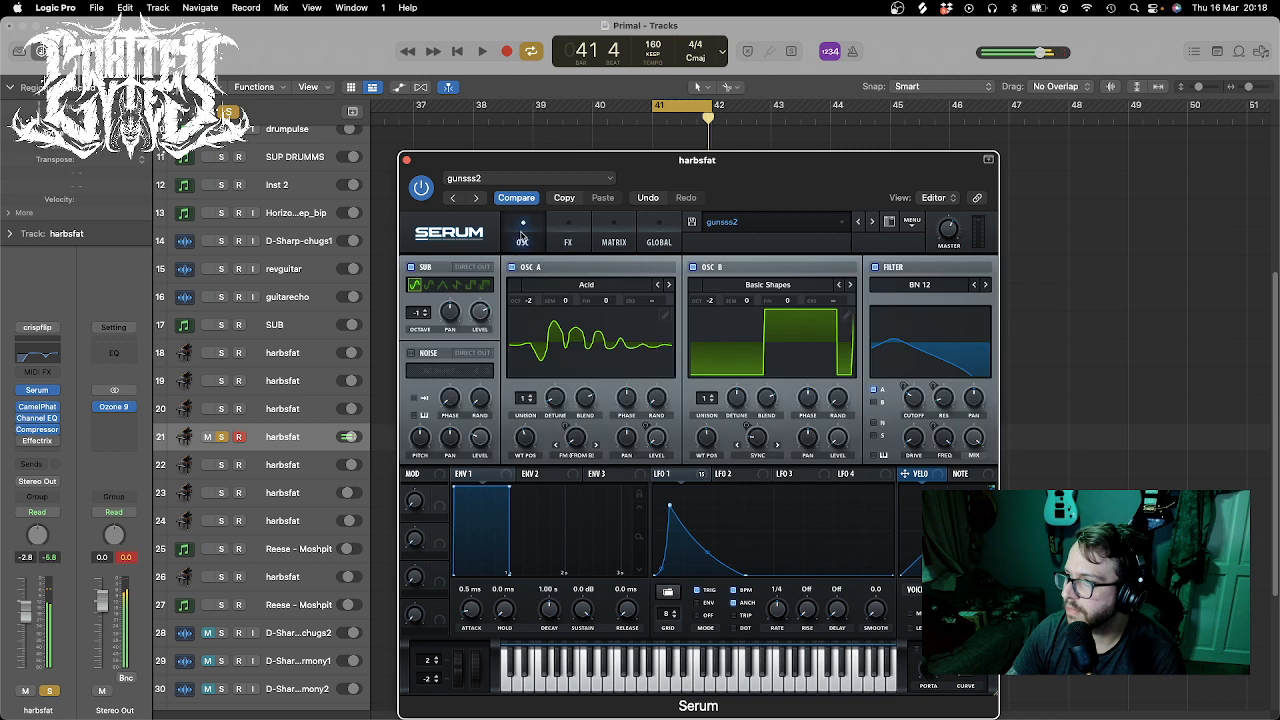
key(space)
drag(528, 440, 528, 492)
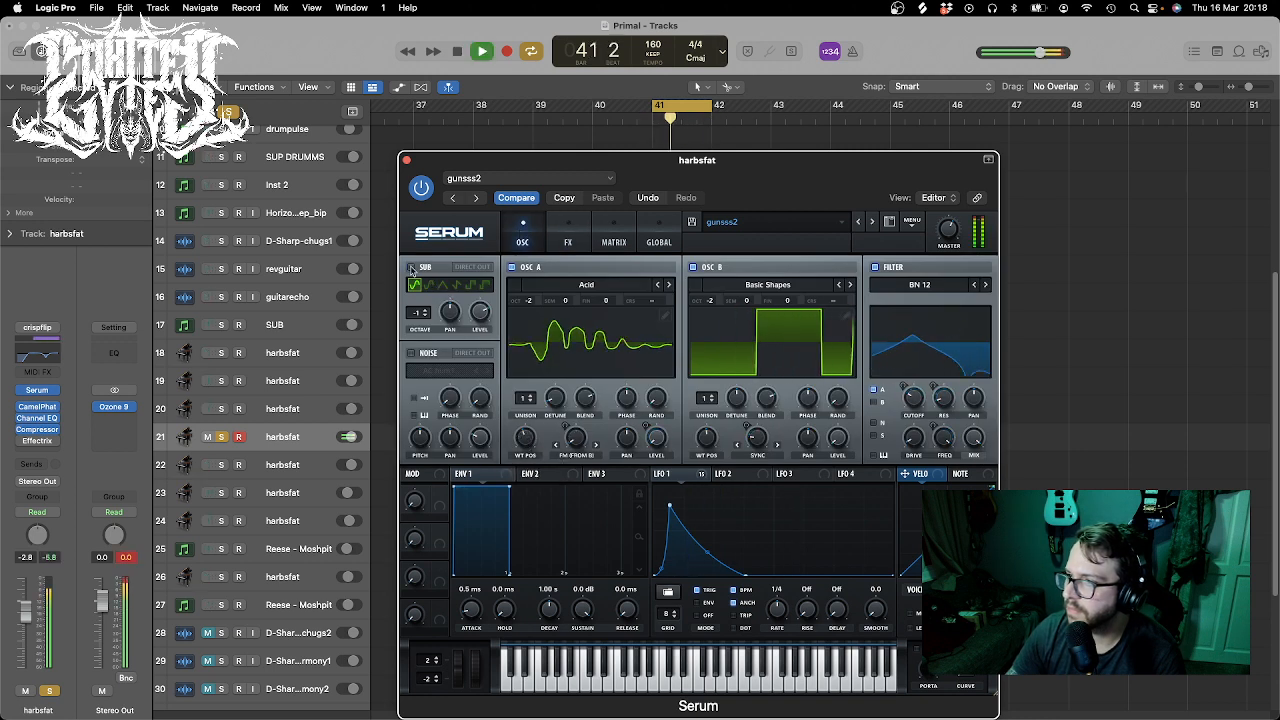
click(411, 268)
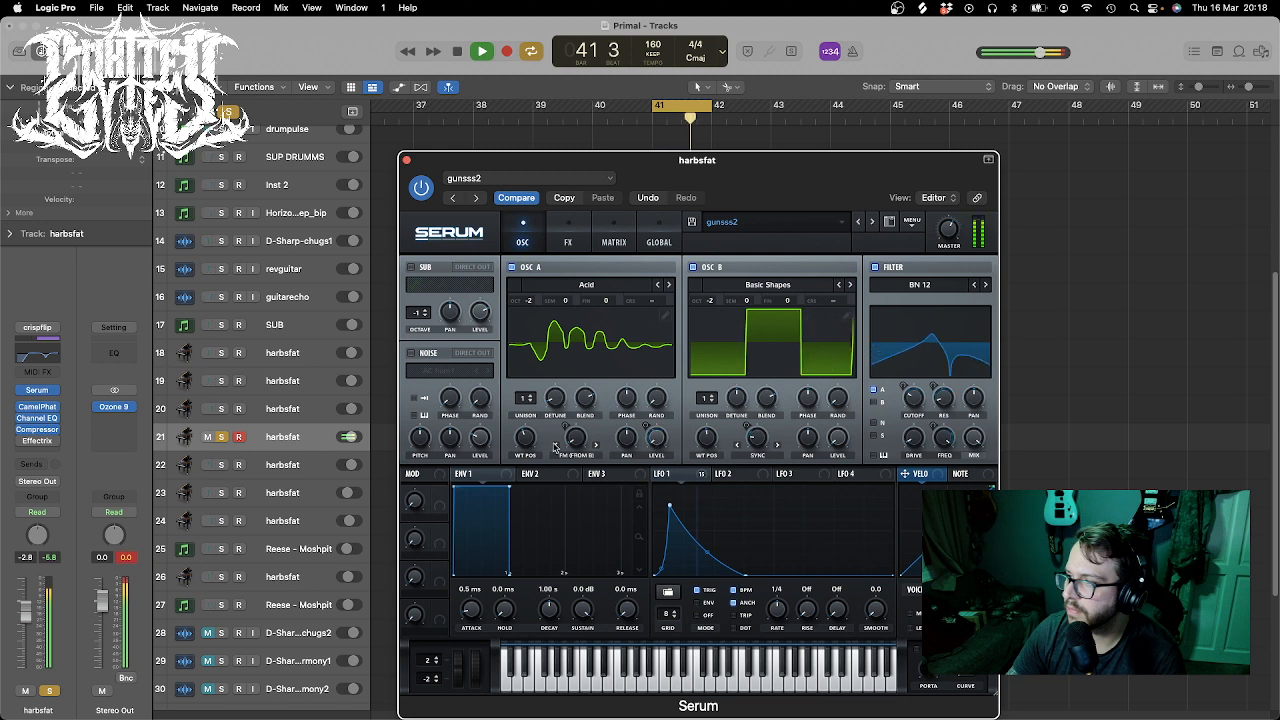
mouse_move(580, 438)
mouse_down()
mouse_move(583, 393)
mouse_move(590, 430)
mouse_up()
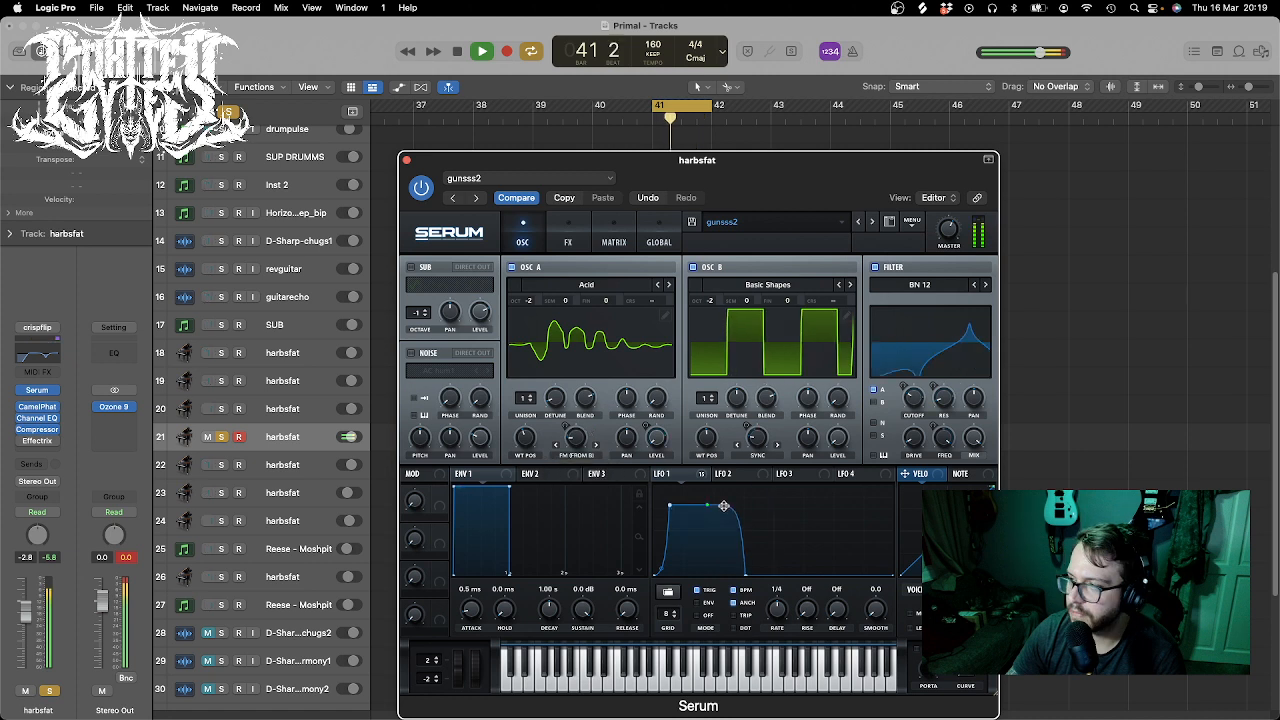
- Bend LFO 1's falling curve into a steep decay, try adjusting the filter section, and stop playback
drag(723, 506, 716, 568)
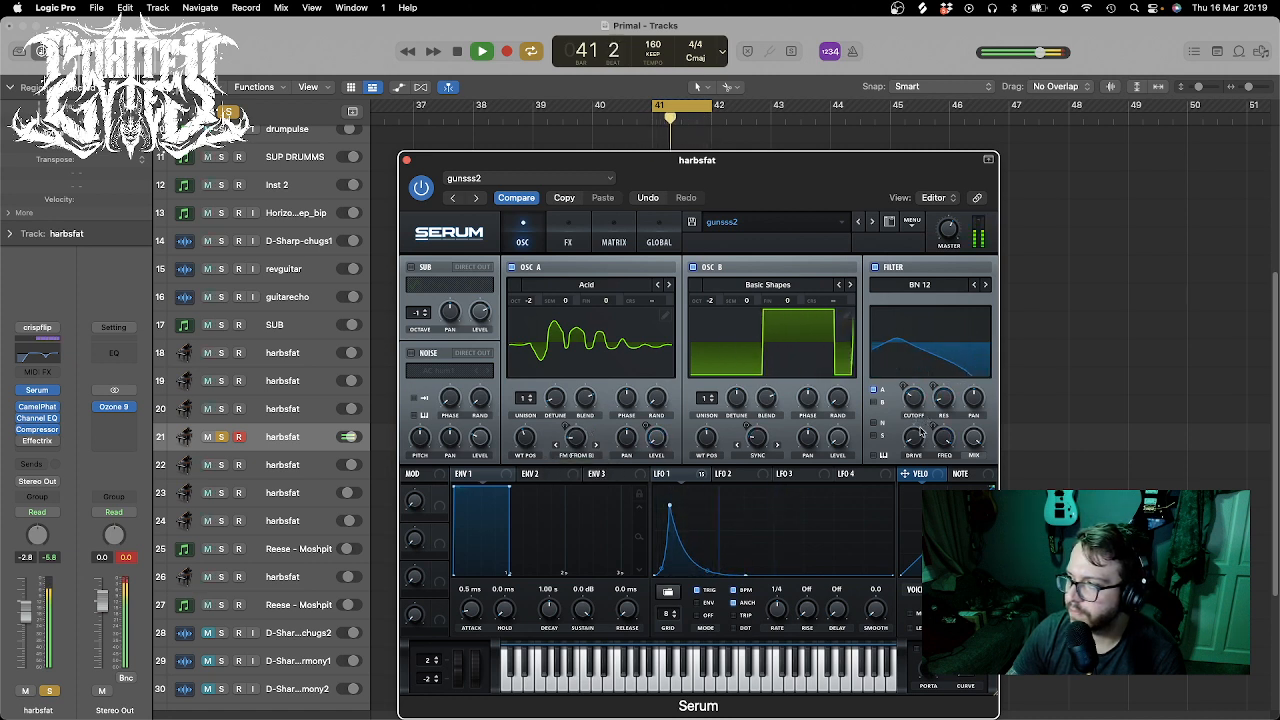
mouse_move(921, 377)
drag(922, 360, 920, 405)
key(space)
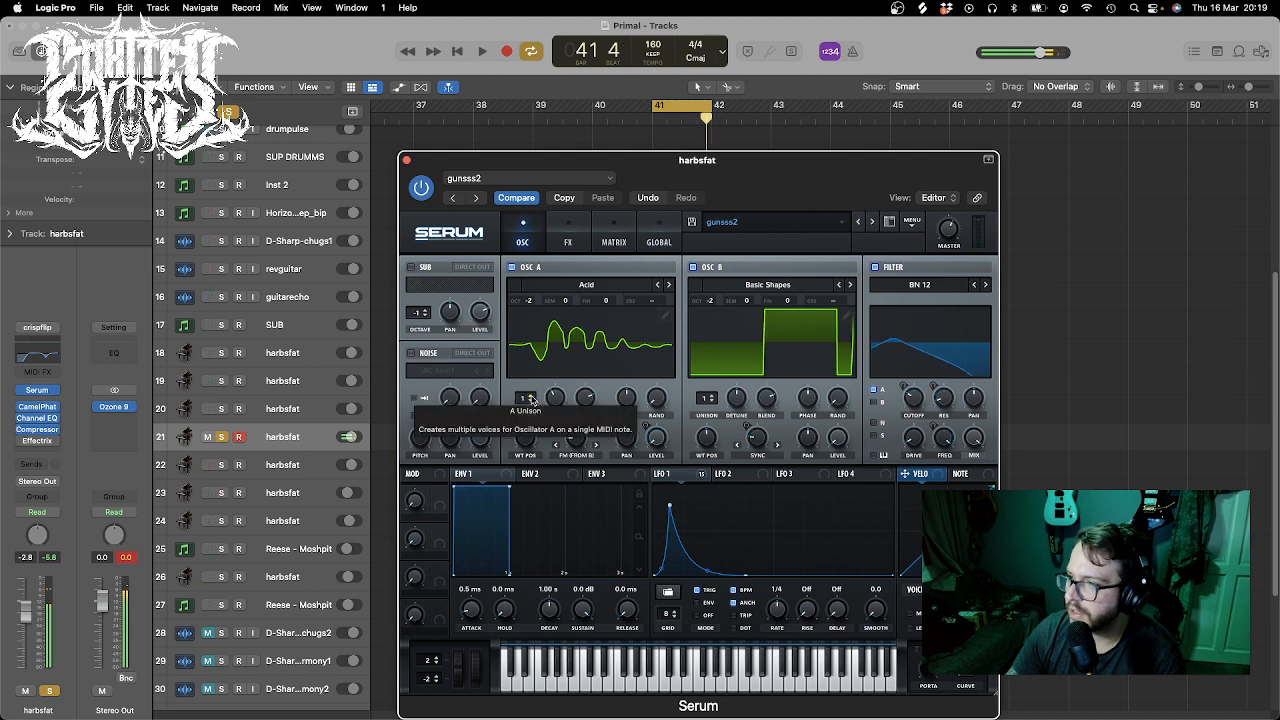
- Set the unison to 4 voices on oscillator A and 3 voices on oscillator B while bar 41 plays
drag(532, 399, 532, 376)
key(space)
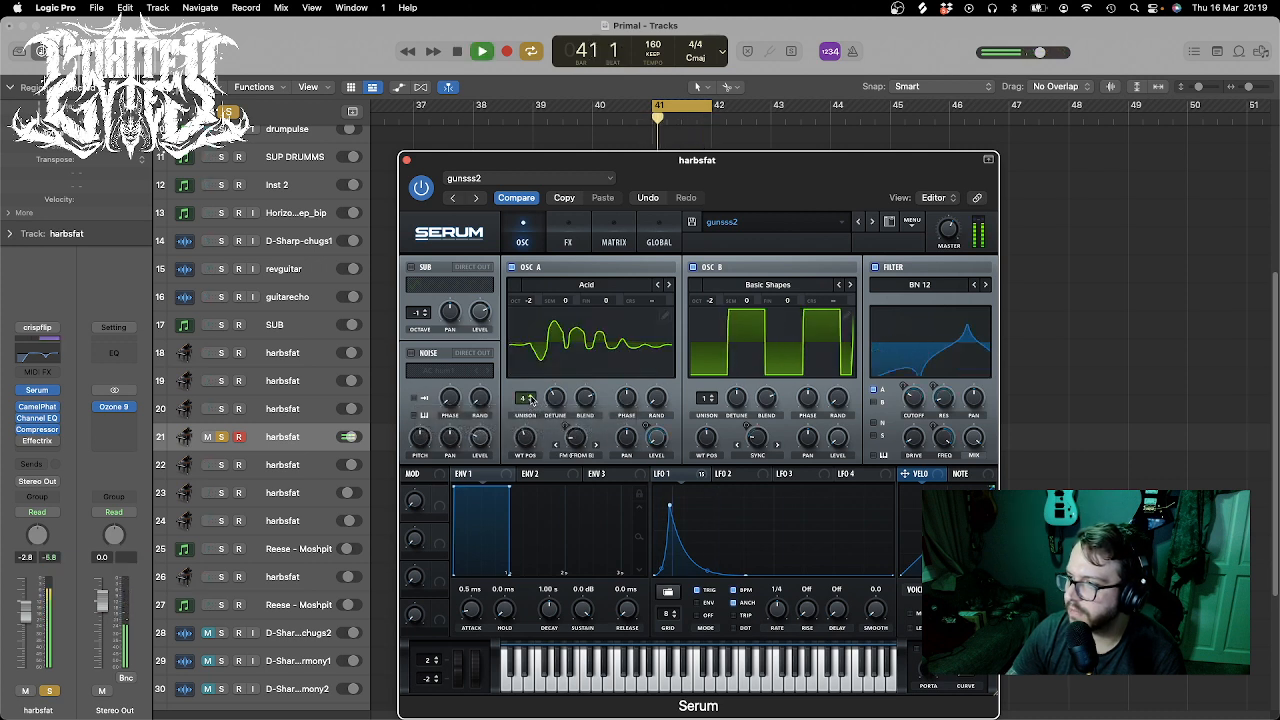
click(713, 398)
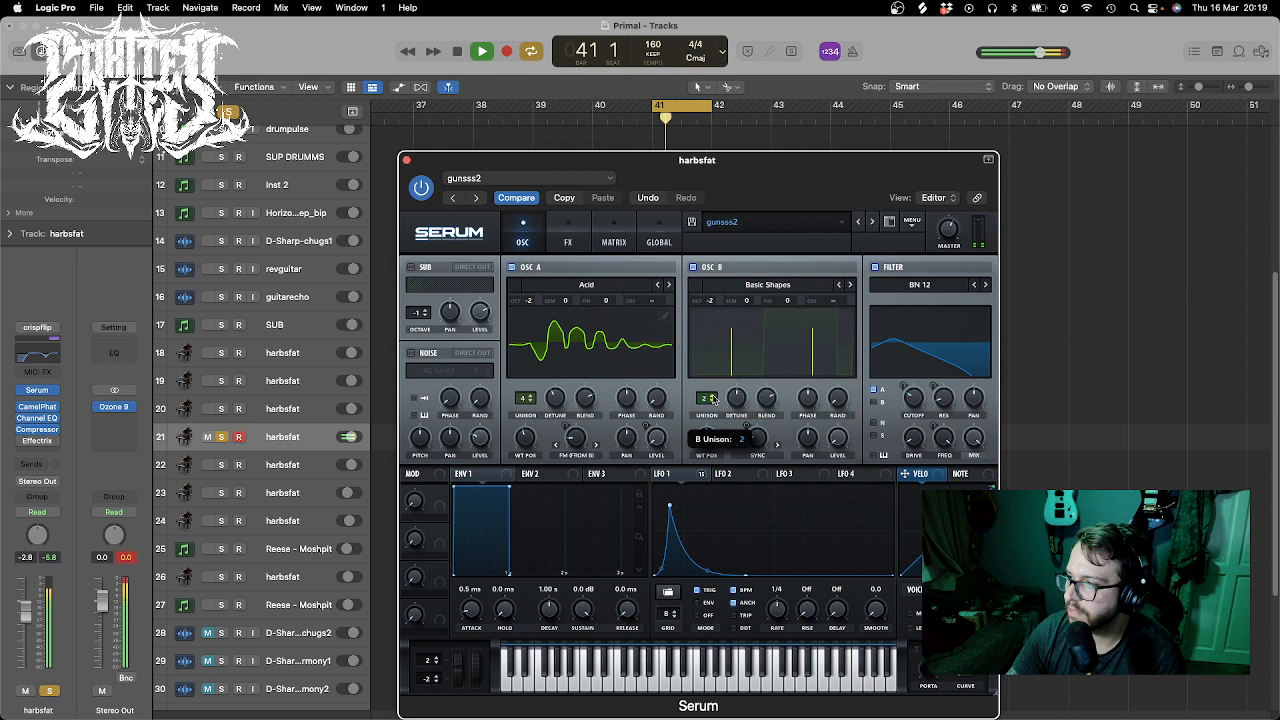
click(713, 398)
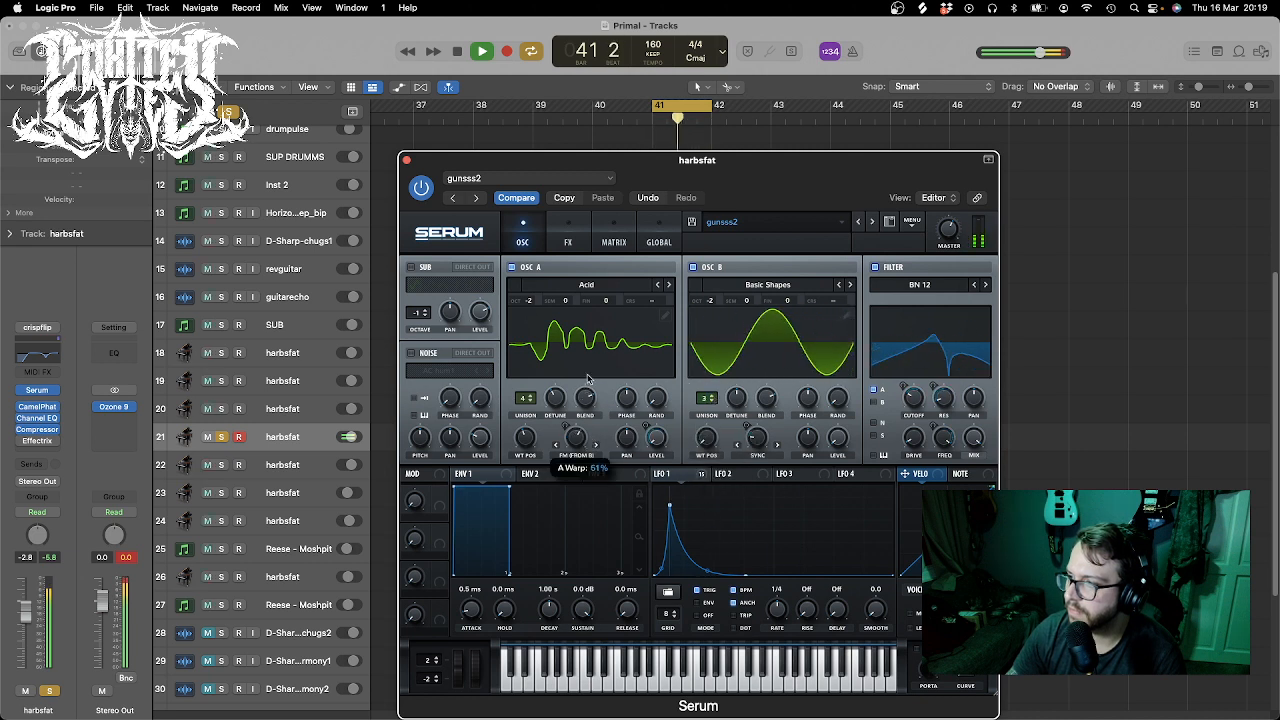
- Audition the 4088 and Monster 6 [SL] wavetables on oscillator A and load Monster 5 [SL]
click(658, 286)
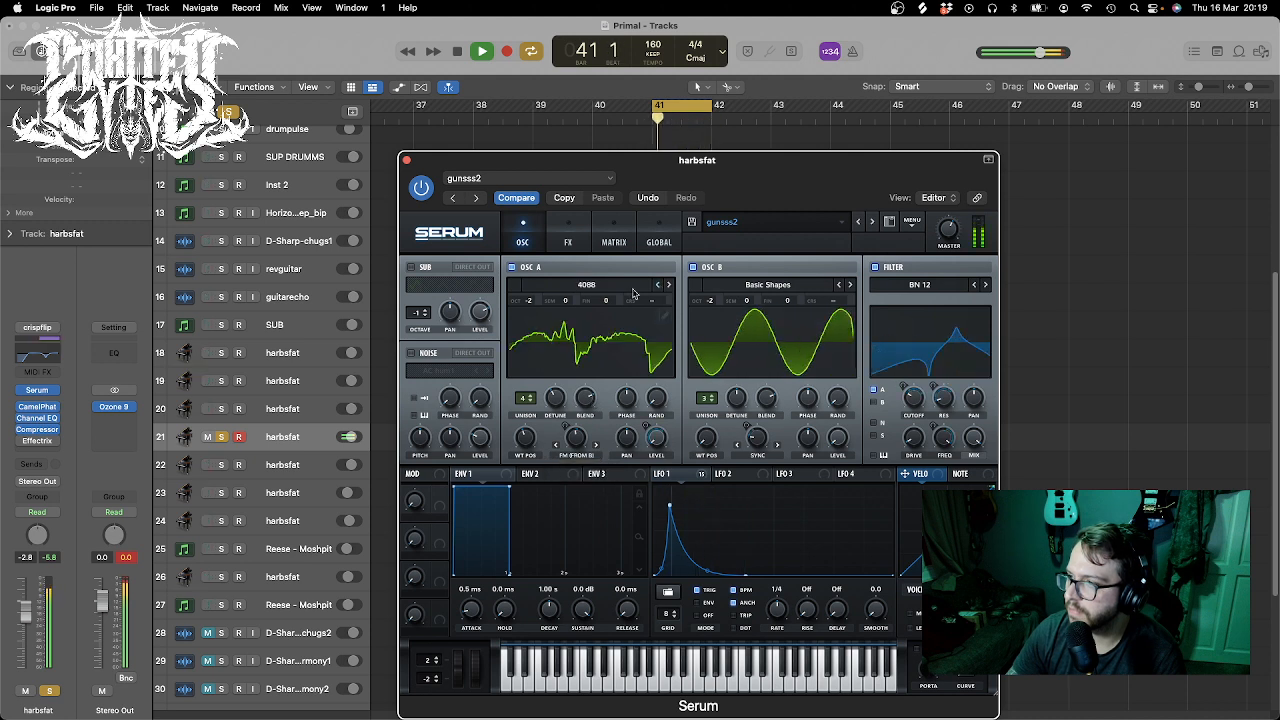
click(600, 286)
mouse_move(628, 362)
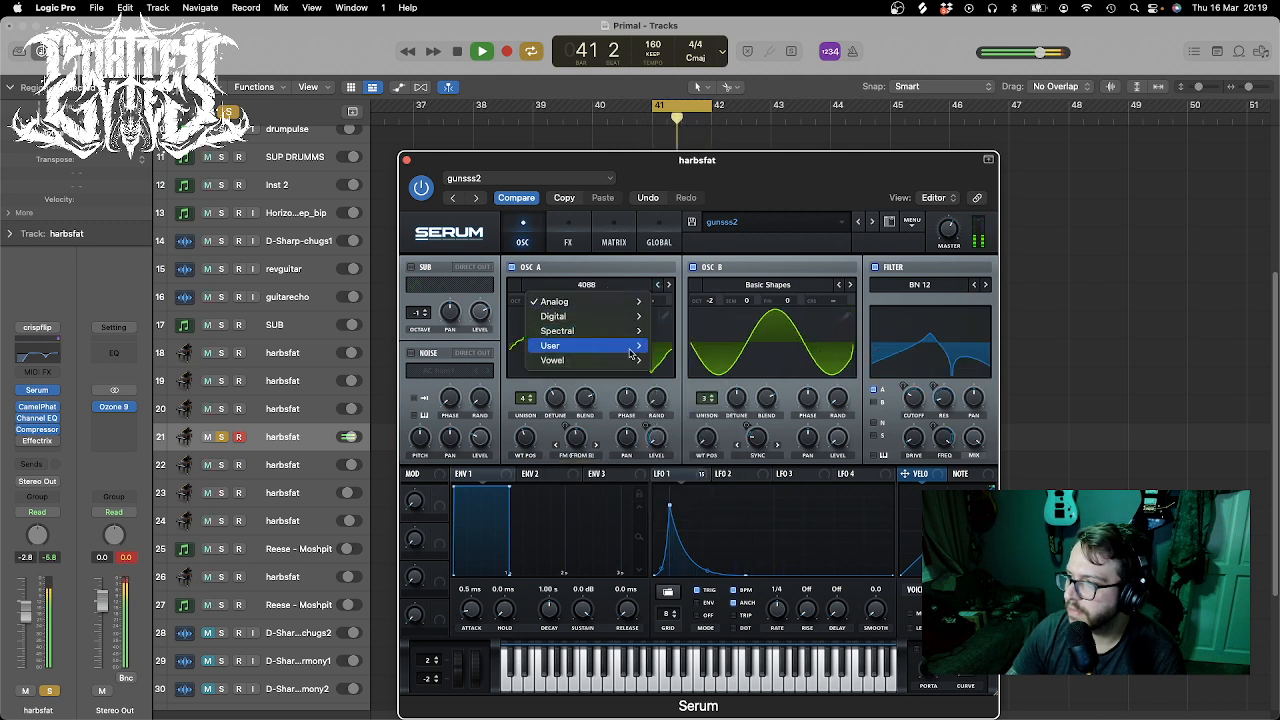
mouse_move(630, 331)
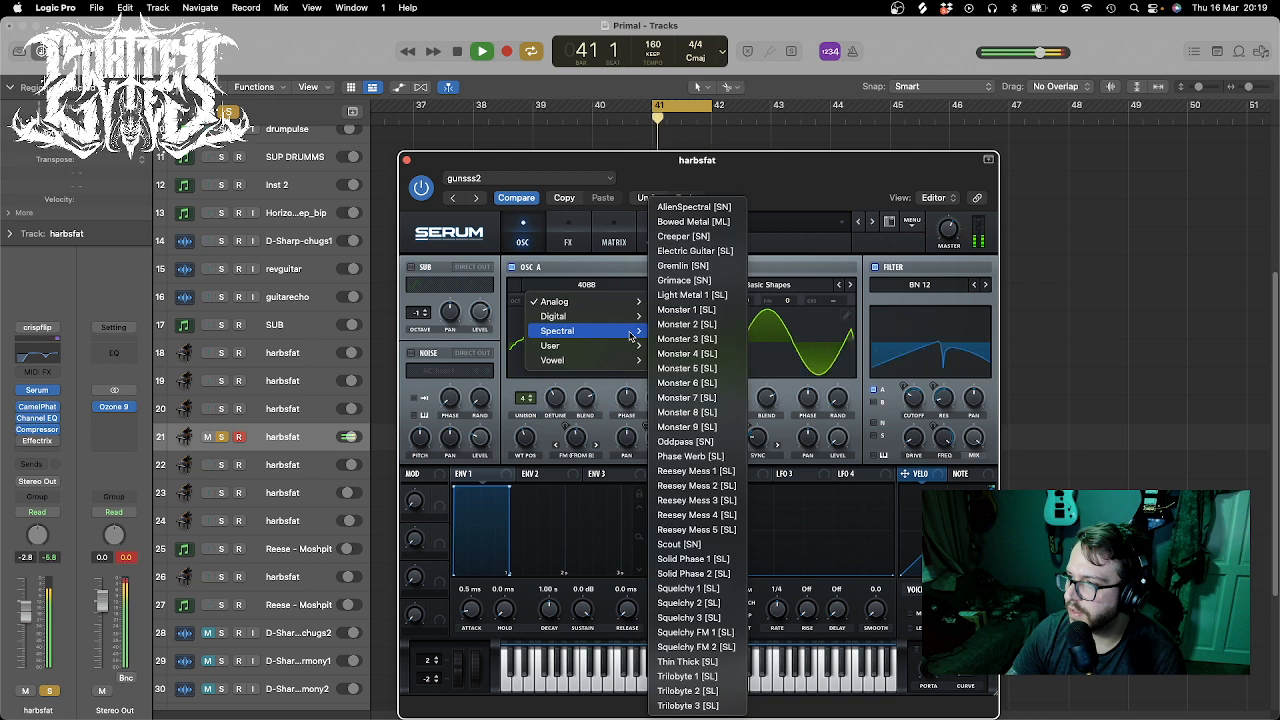
click(706, 383)
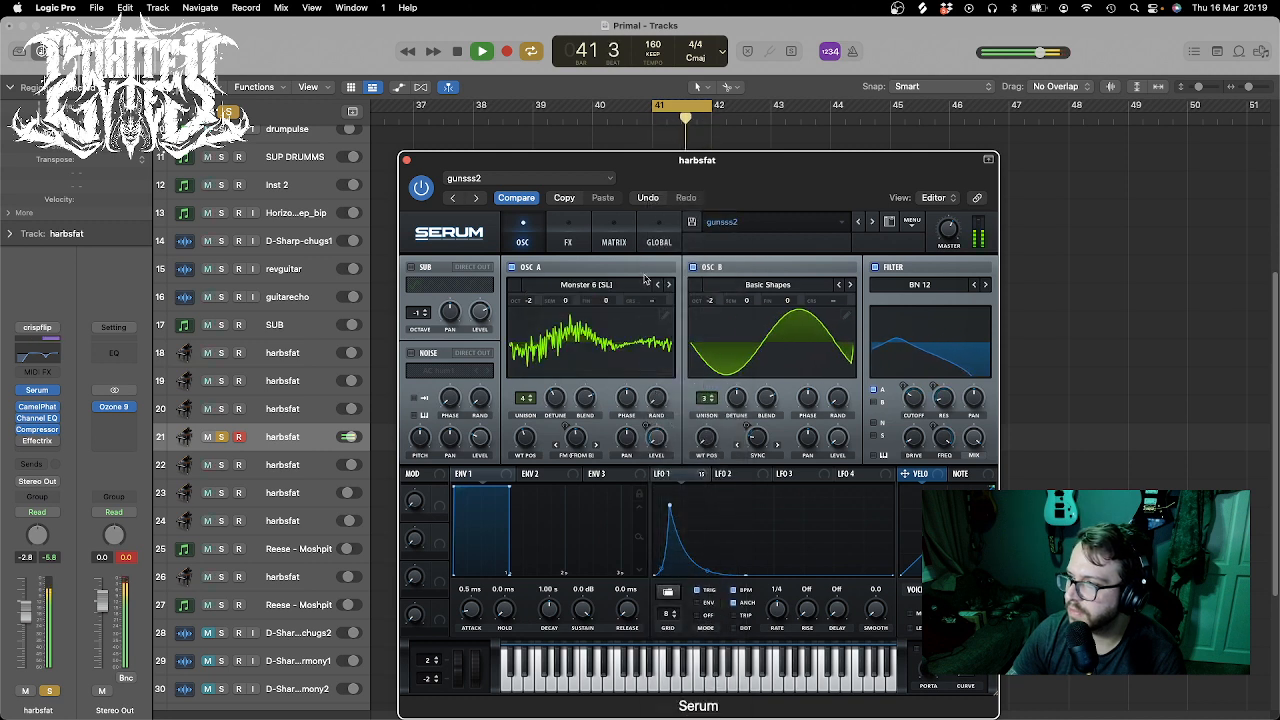
click(657, 285)
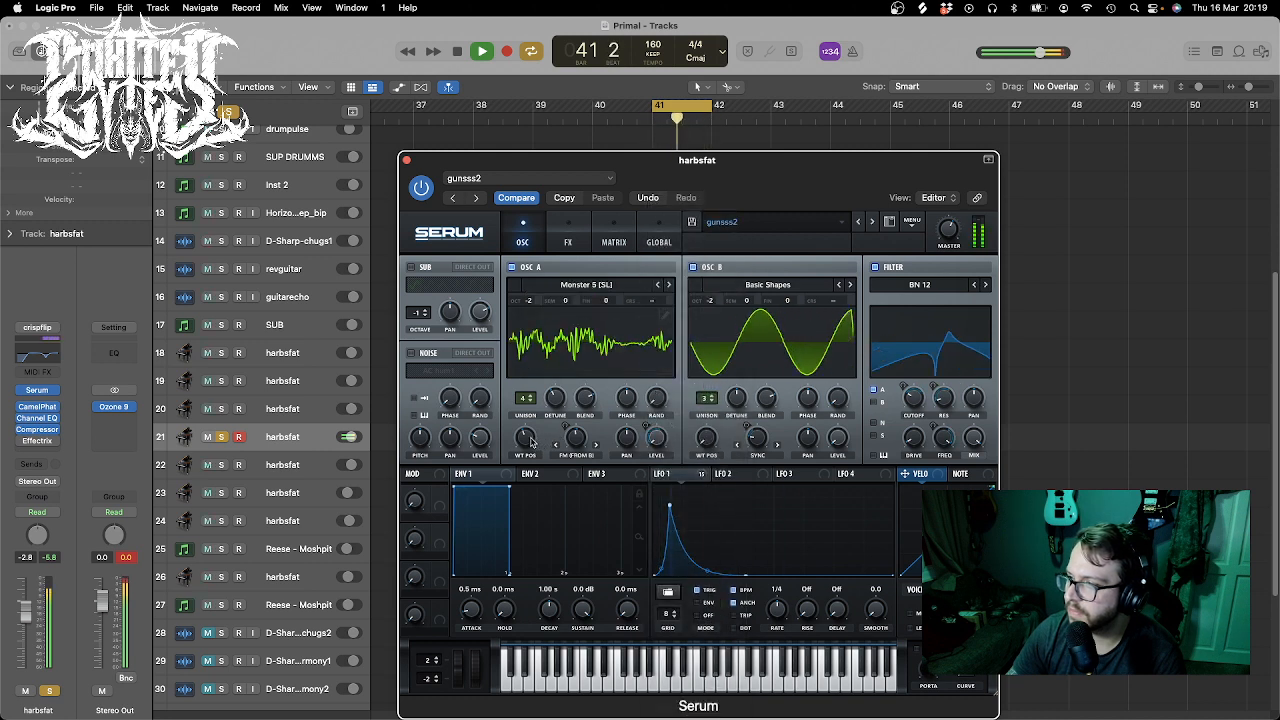
- Lower oscillator A's wavetable position and adjust the filter cutoff
drag(528, 439, 538, 491)
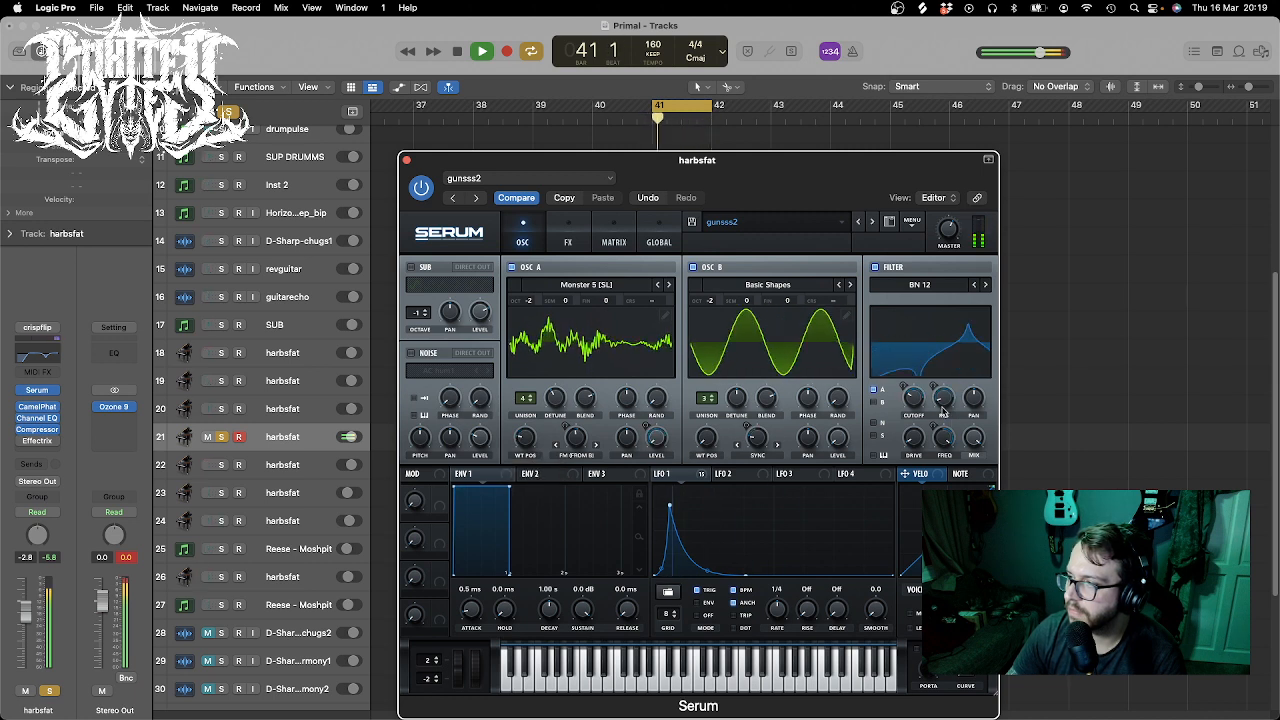
drag(912, 392, 923, 387)
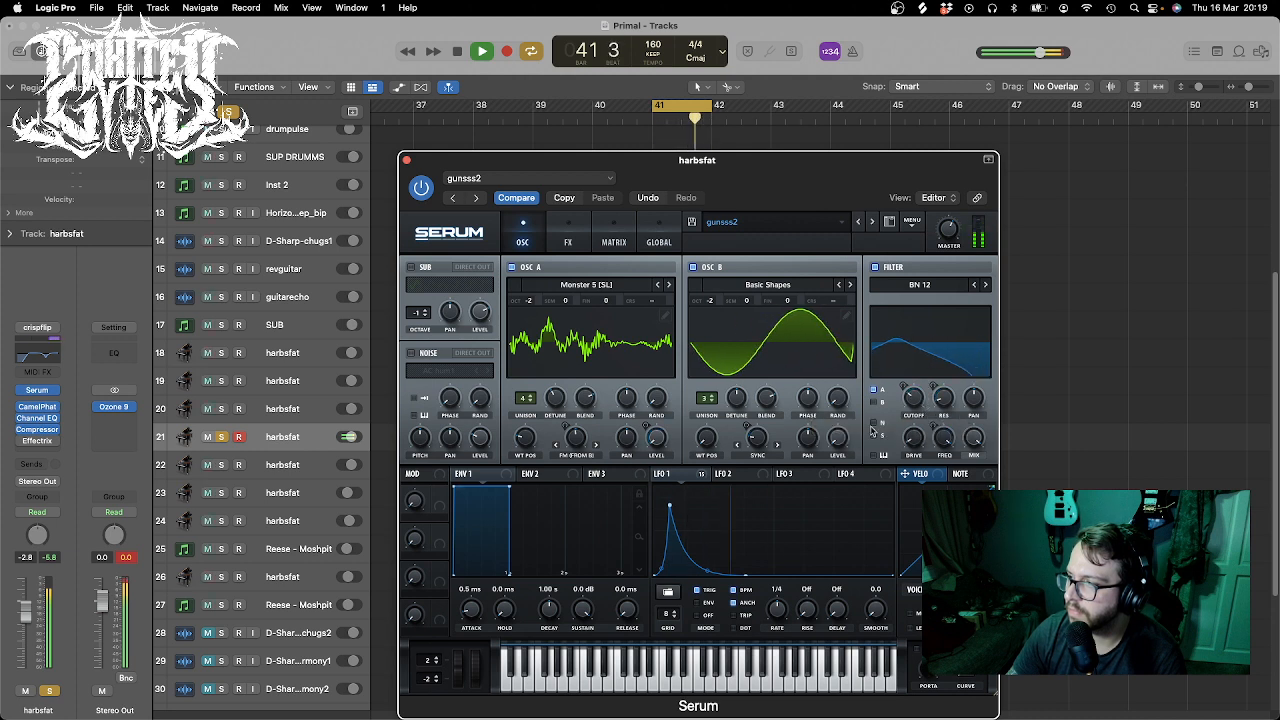
- Set oscillator B's sync warp to about 9.5%, unsolo the harbsfat track 21, and close its Serum window
drag(763, 433, 781, 368)
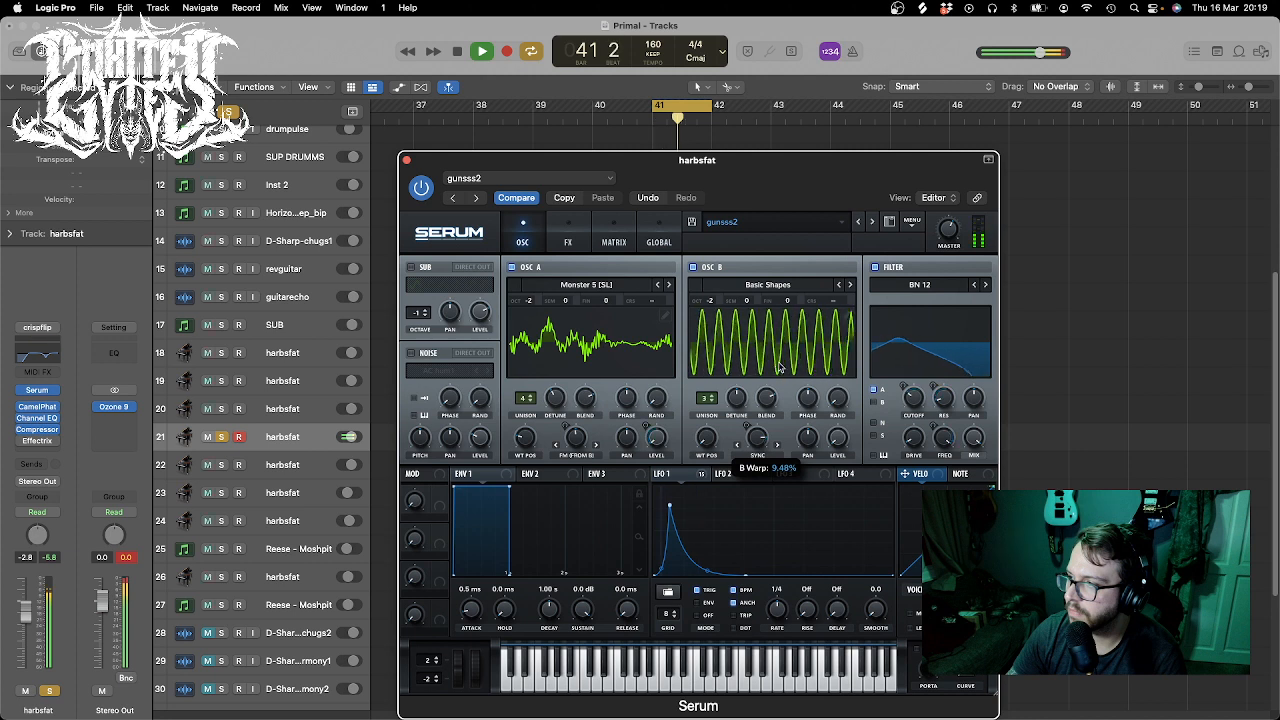
click(222, 437)
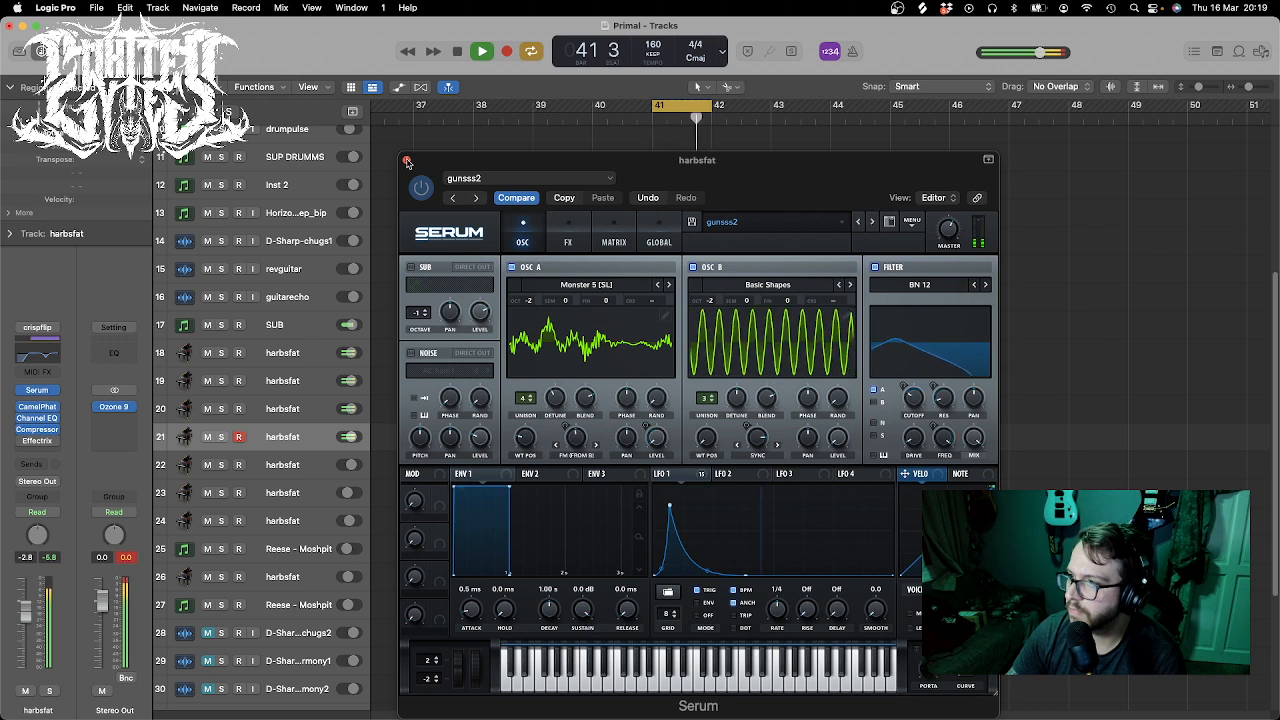
click(407, 162)
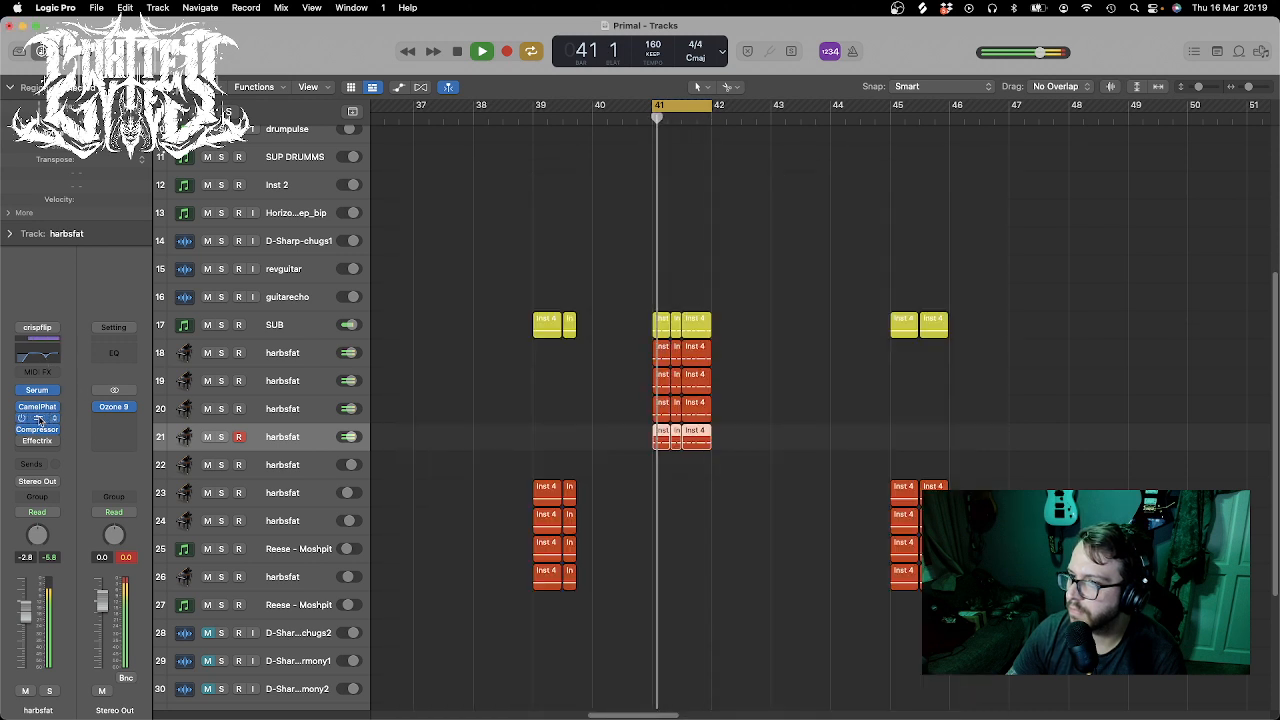
click(57, 407)
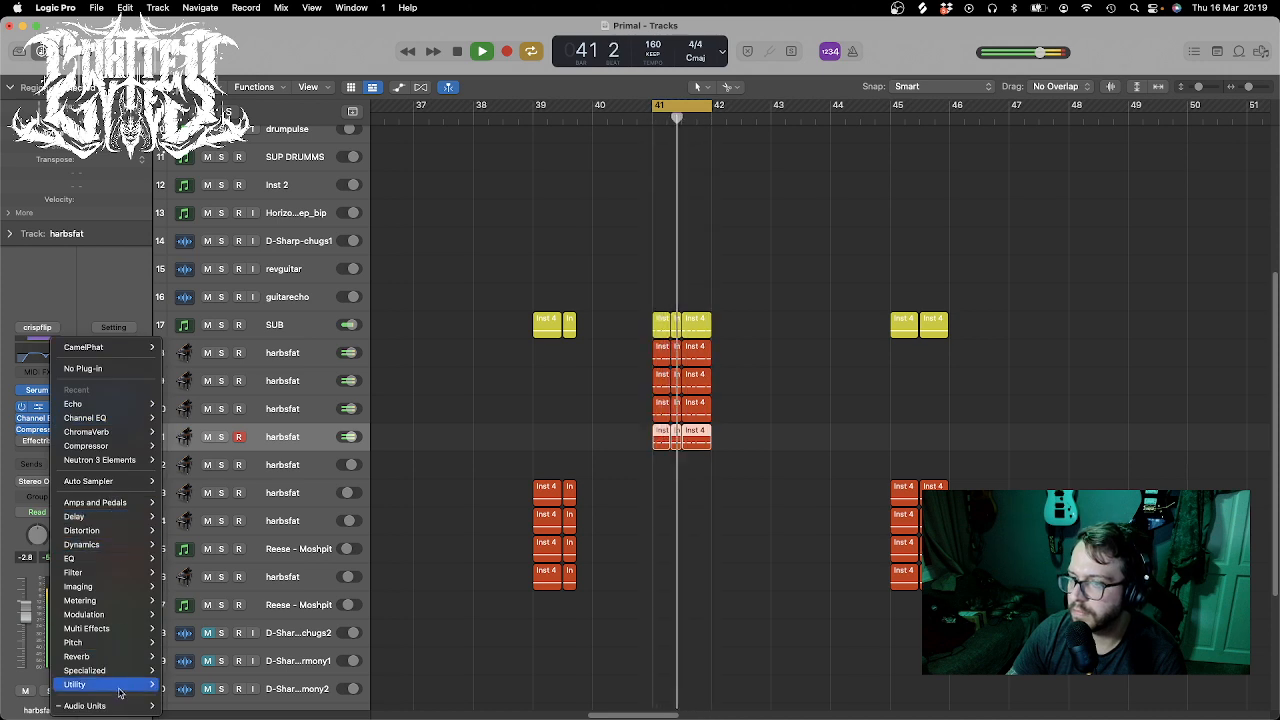
mouse_move(100, 705)
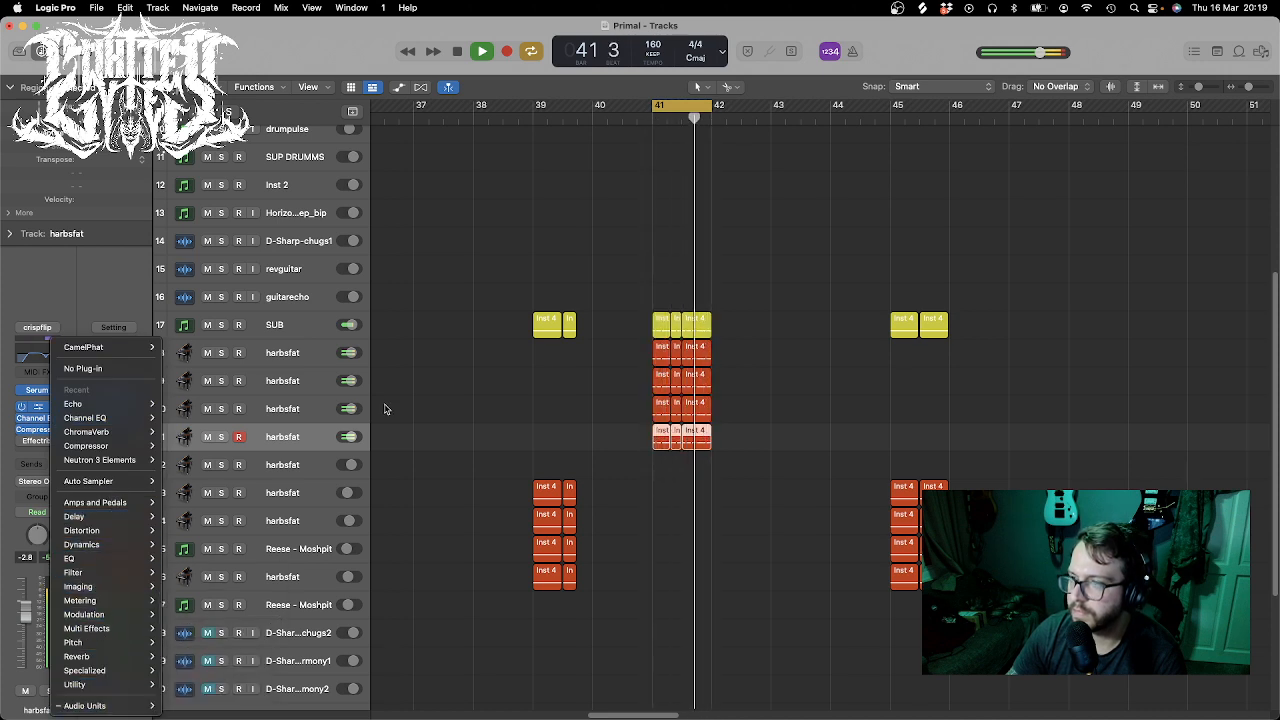
click(443, 395)
- Lower the volume of harbsfat track 21 to -5.5 dB and briefly audition the track soloed
key(space)
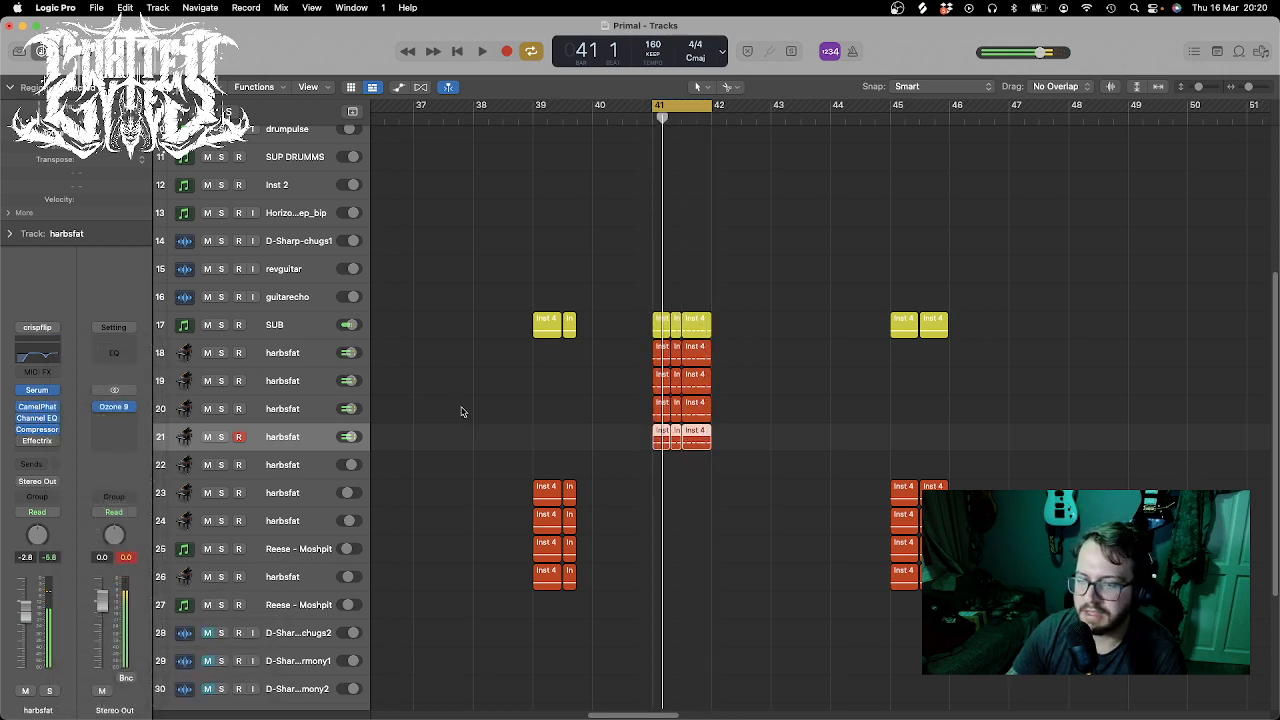
click(474, 388)
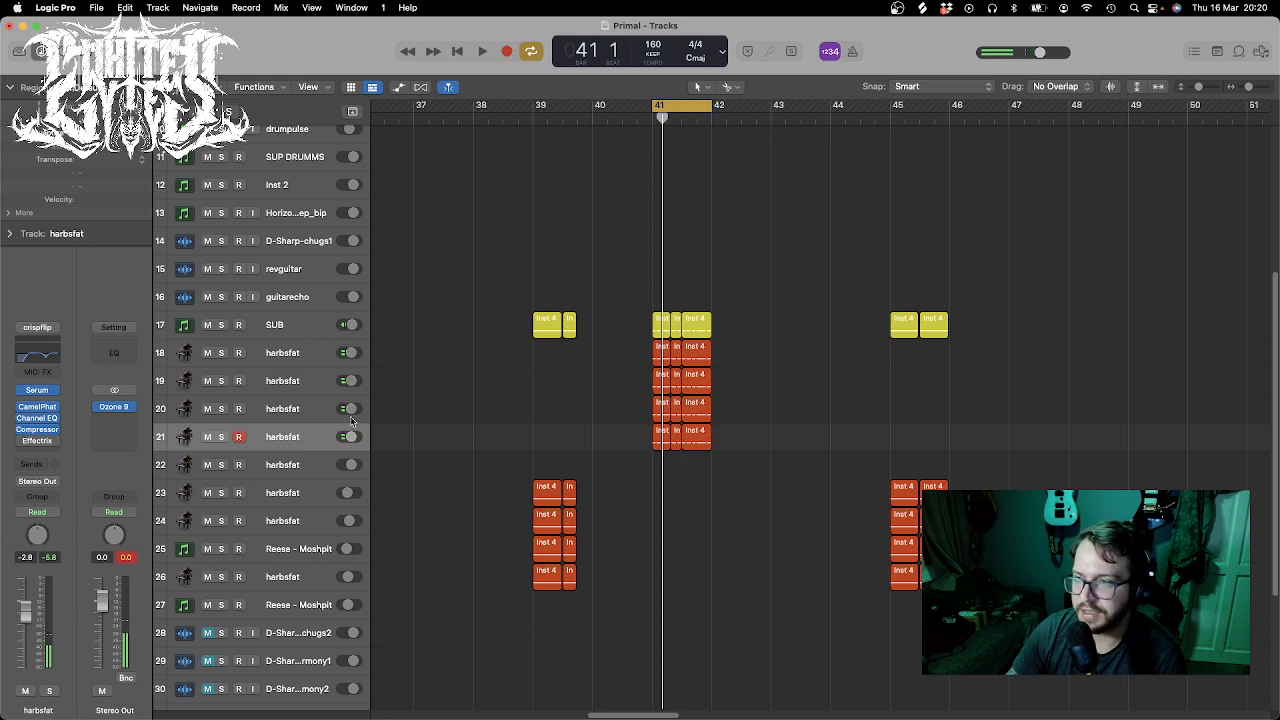
click(308, 437)
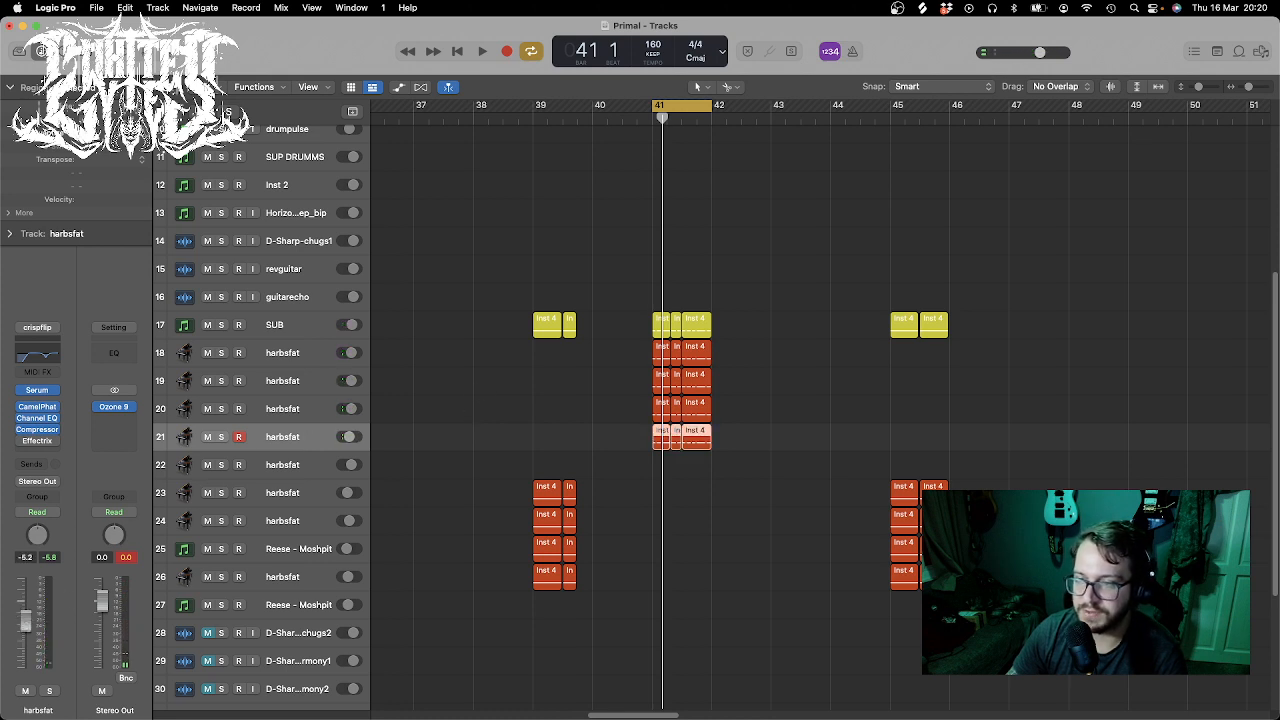
click(222, 437)
key(space)
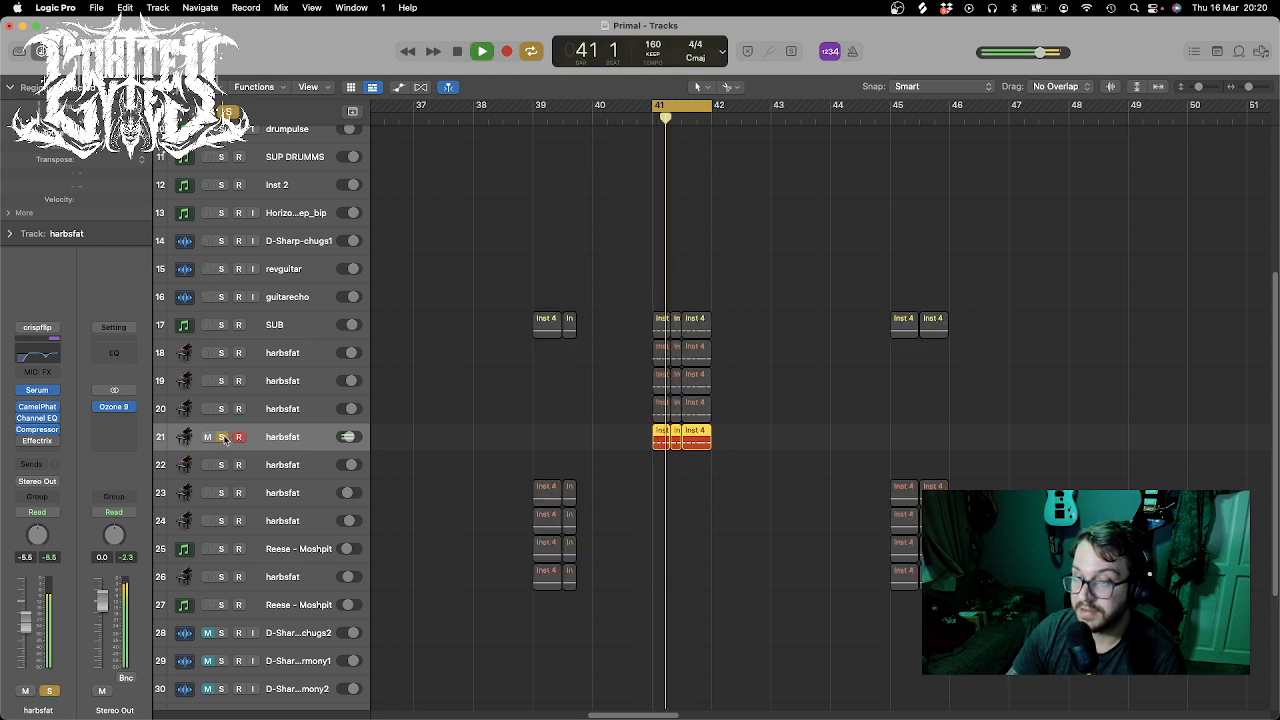
key(space)
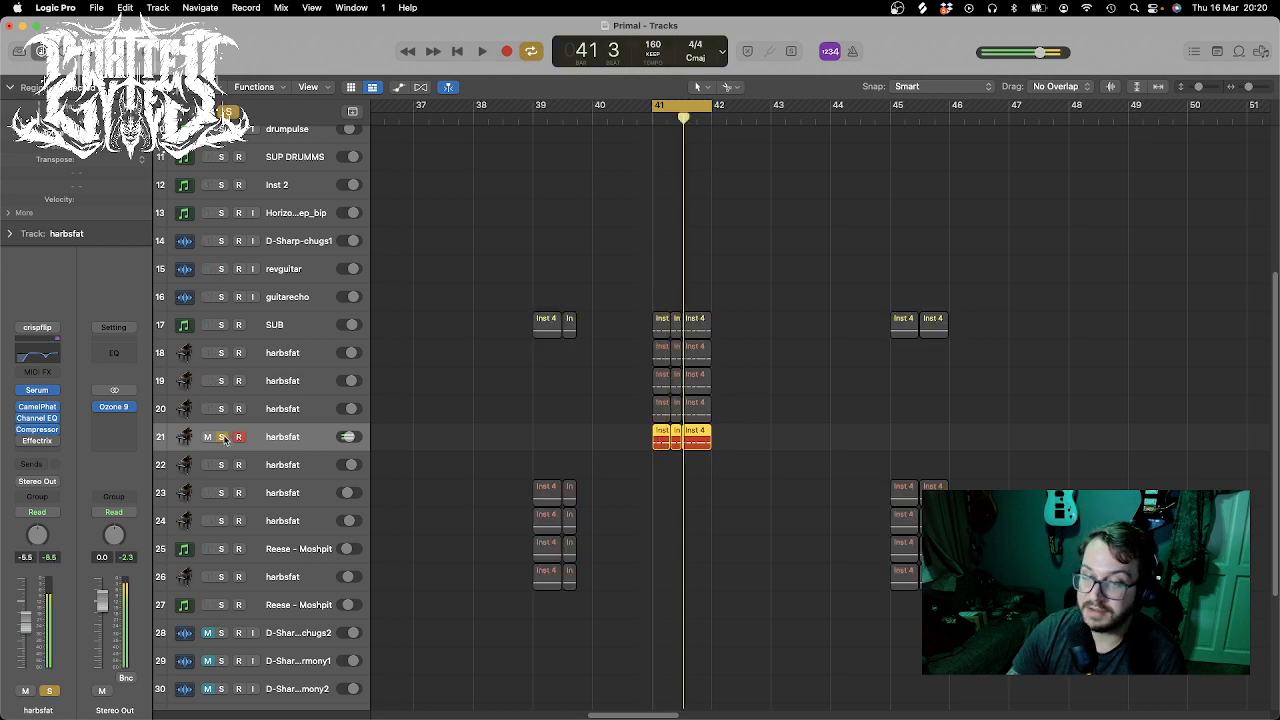
- Replace CamelPhat with Phat FX on harbsfat track 21 and open its settings
click(57, 407)
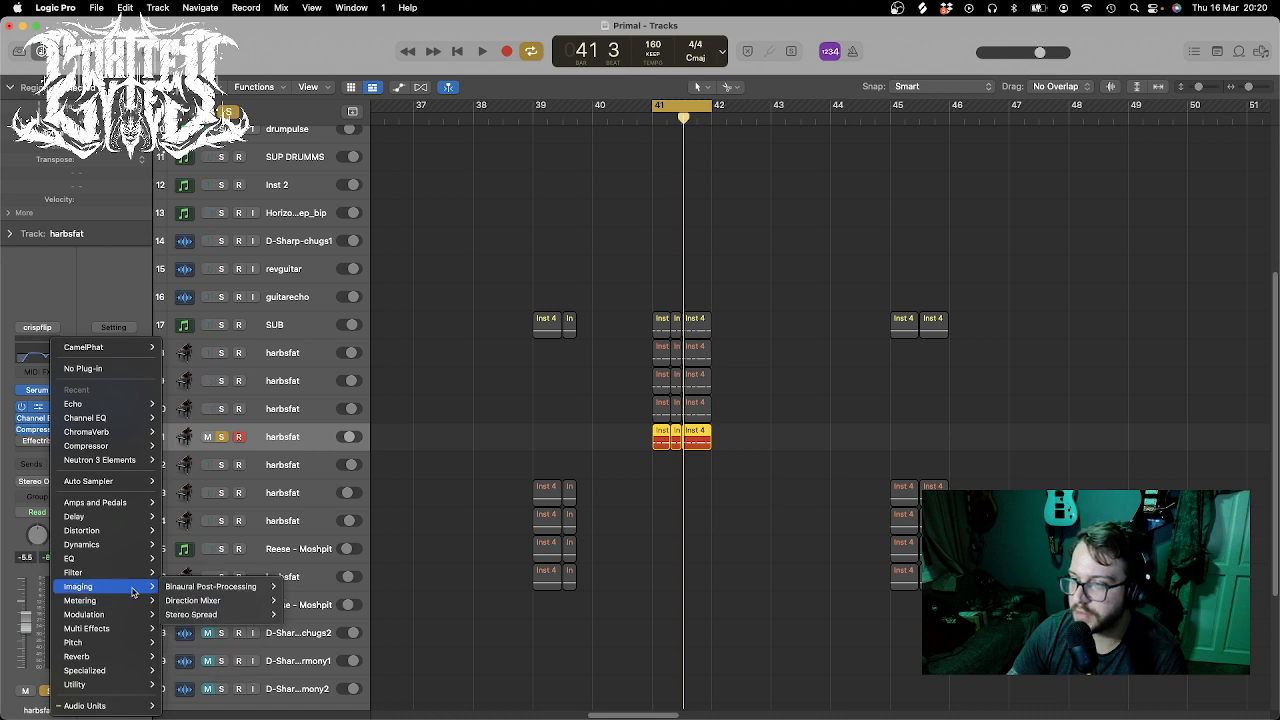
mouse_move(134, 676)
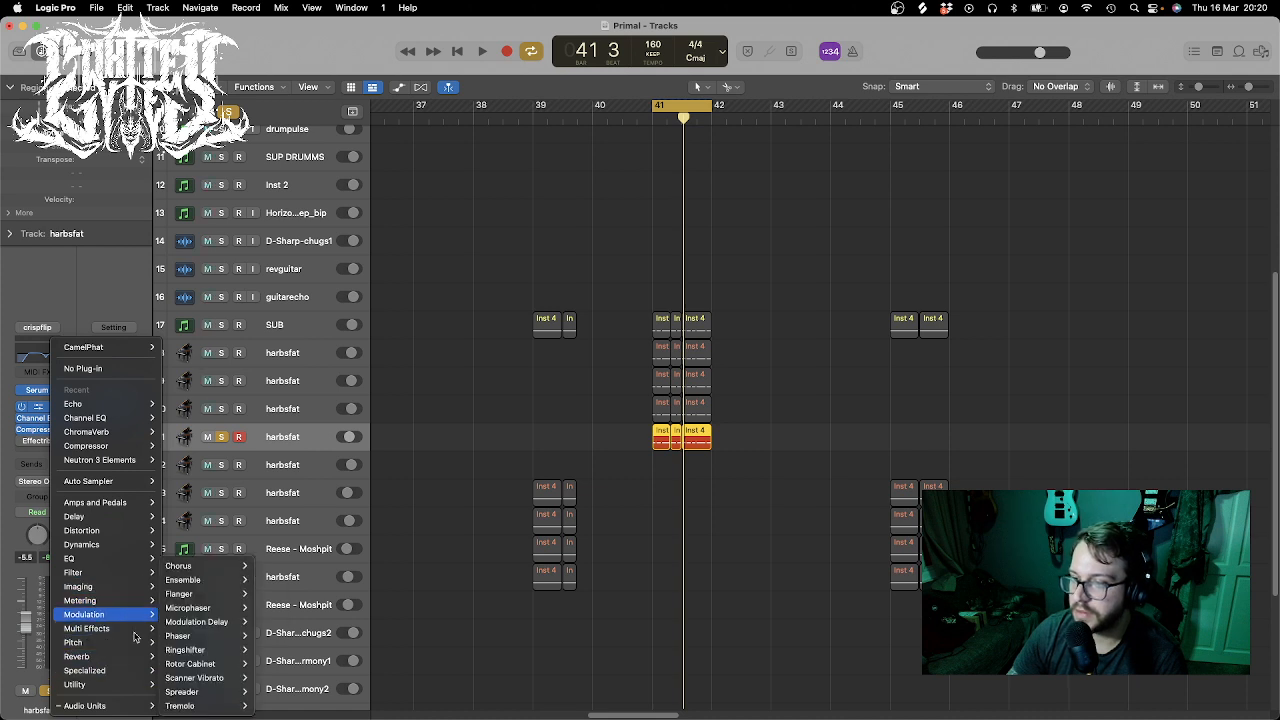
mouse_move(132, 628)
click(241, 628)
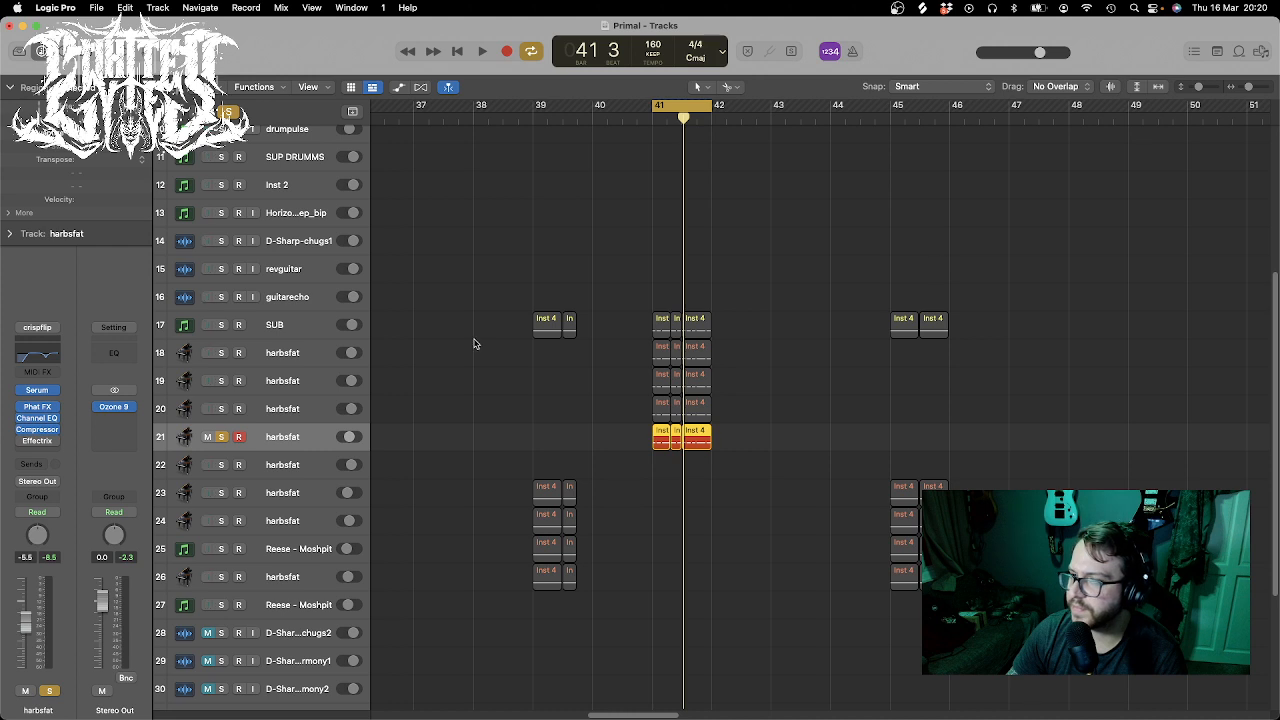
click(45, 407)
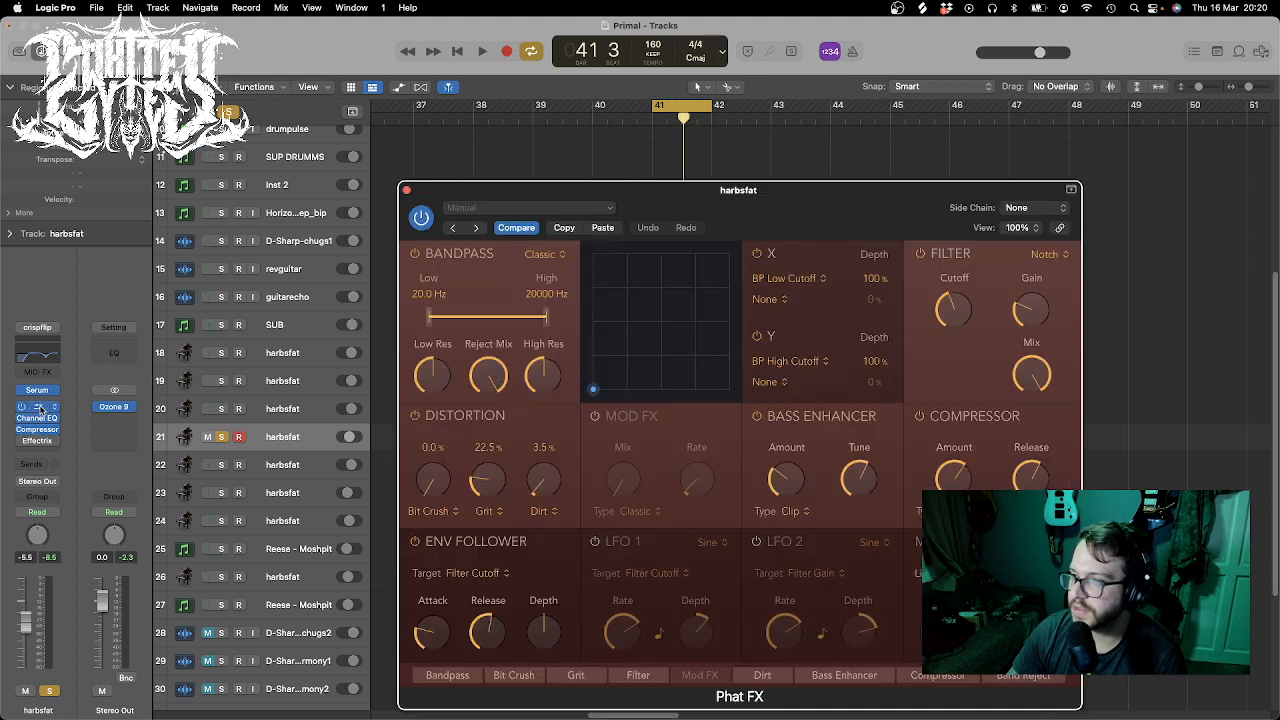
- While bar 41 plays, raise Phat FX's filter gain to maximum and set its distortion to Scream at 0% and Dirt at 38.1%
key(space)
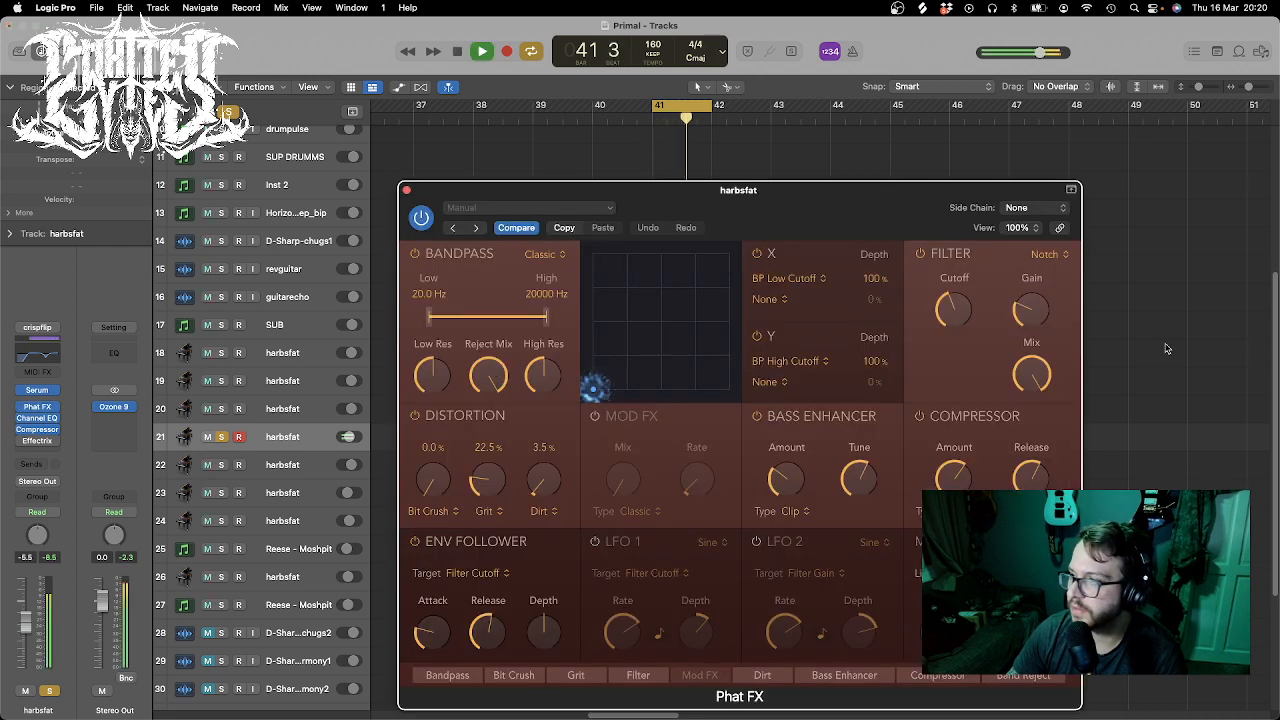
drag(966, 312, 961, 323)
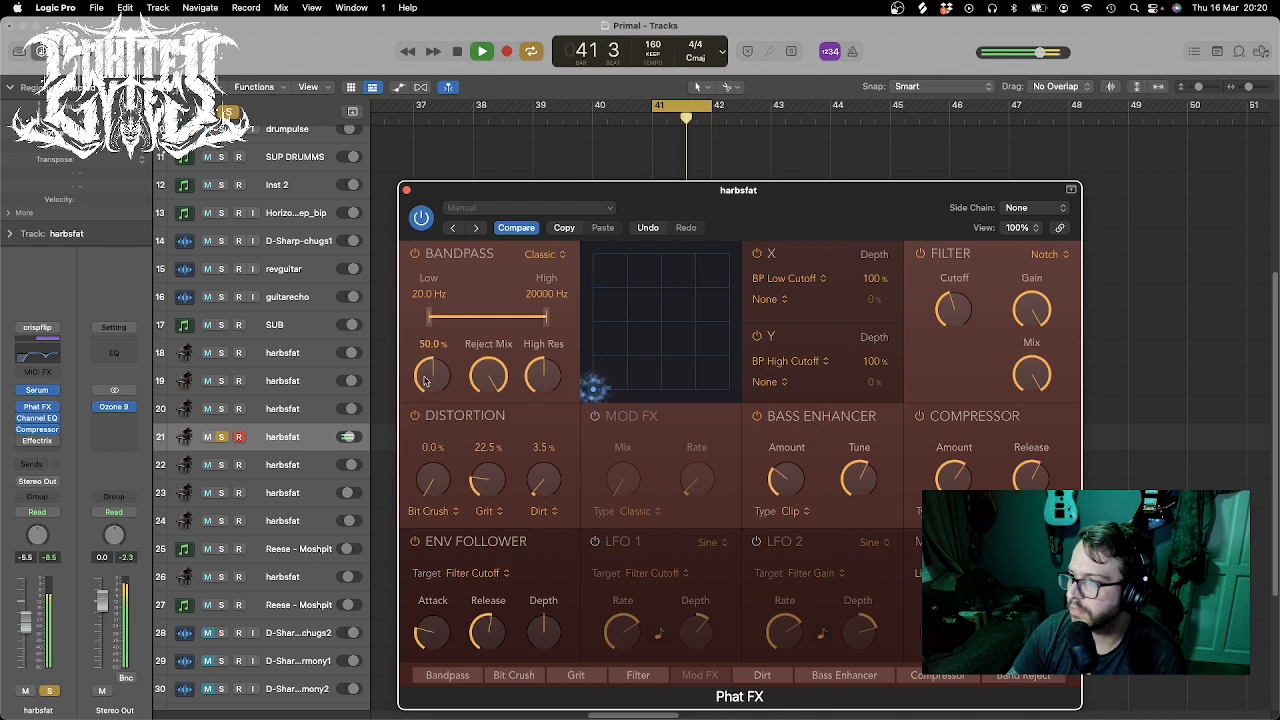
drag(495, 526, 508, 576)
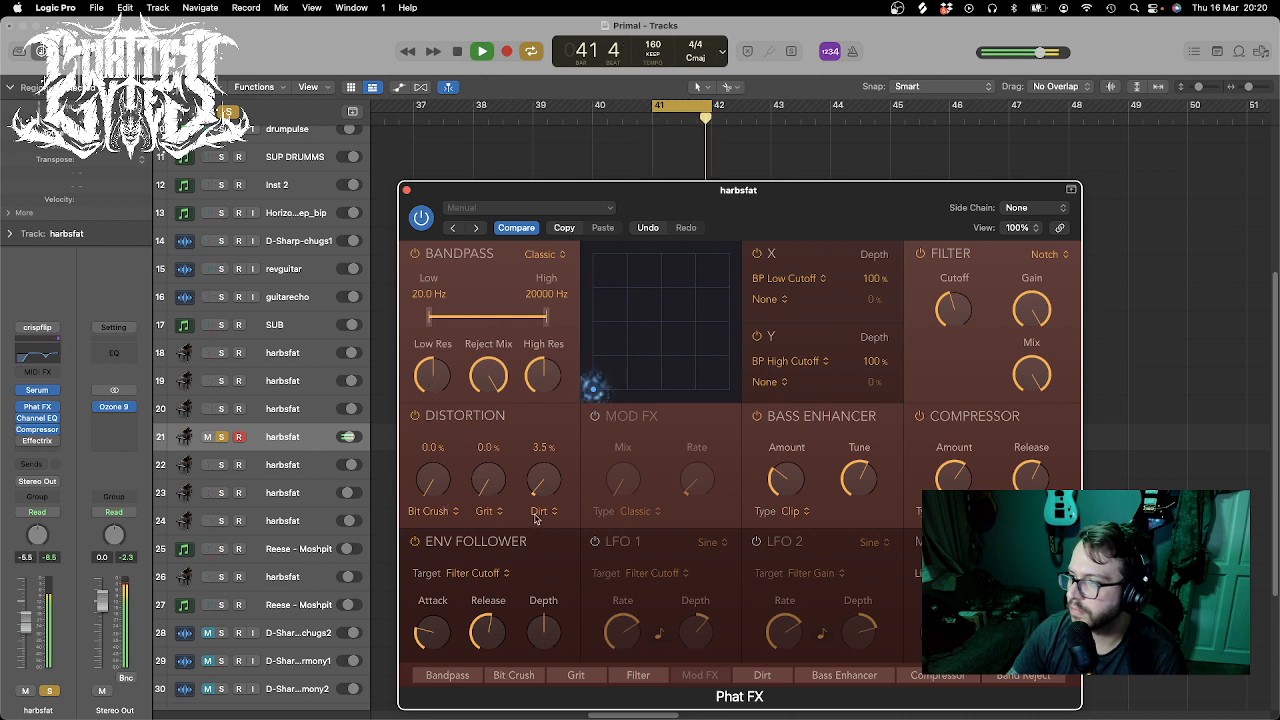
drag(543, 484, 517, 526)
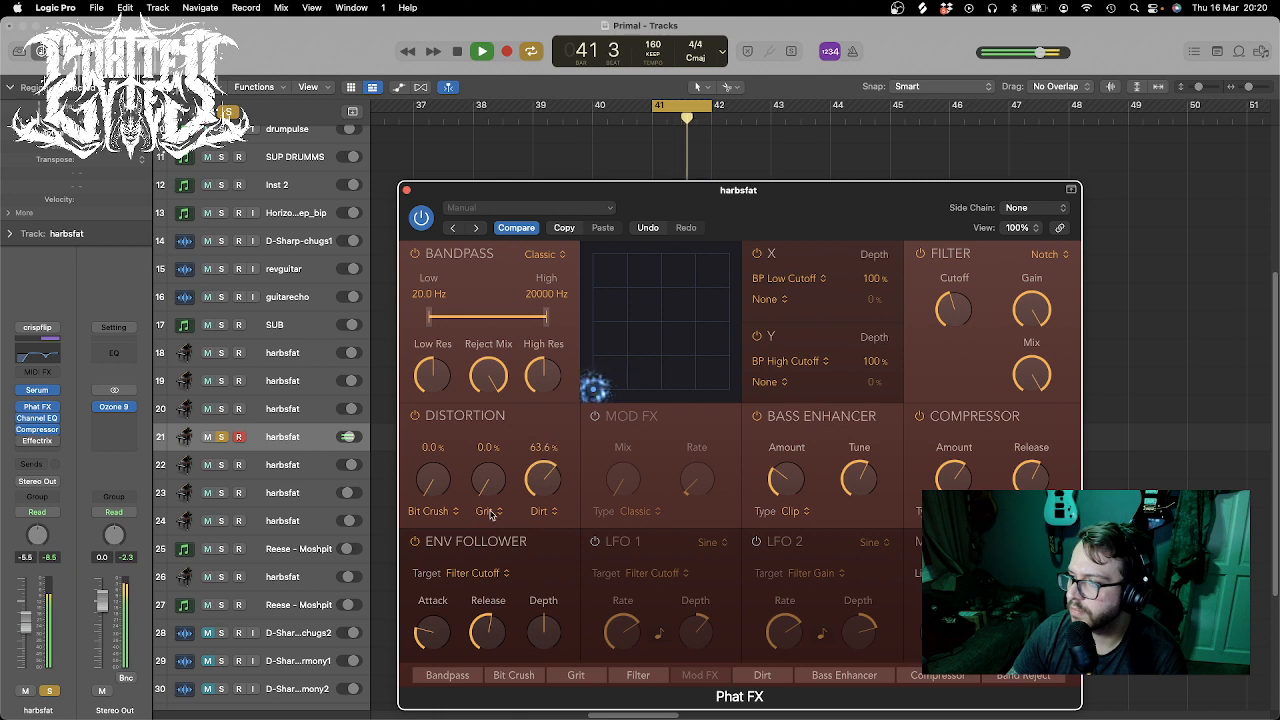
click(489, 511)
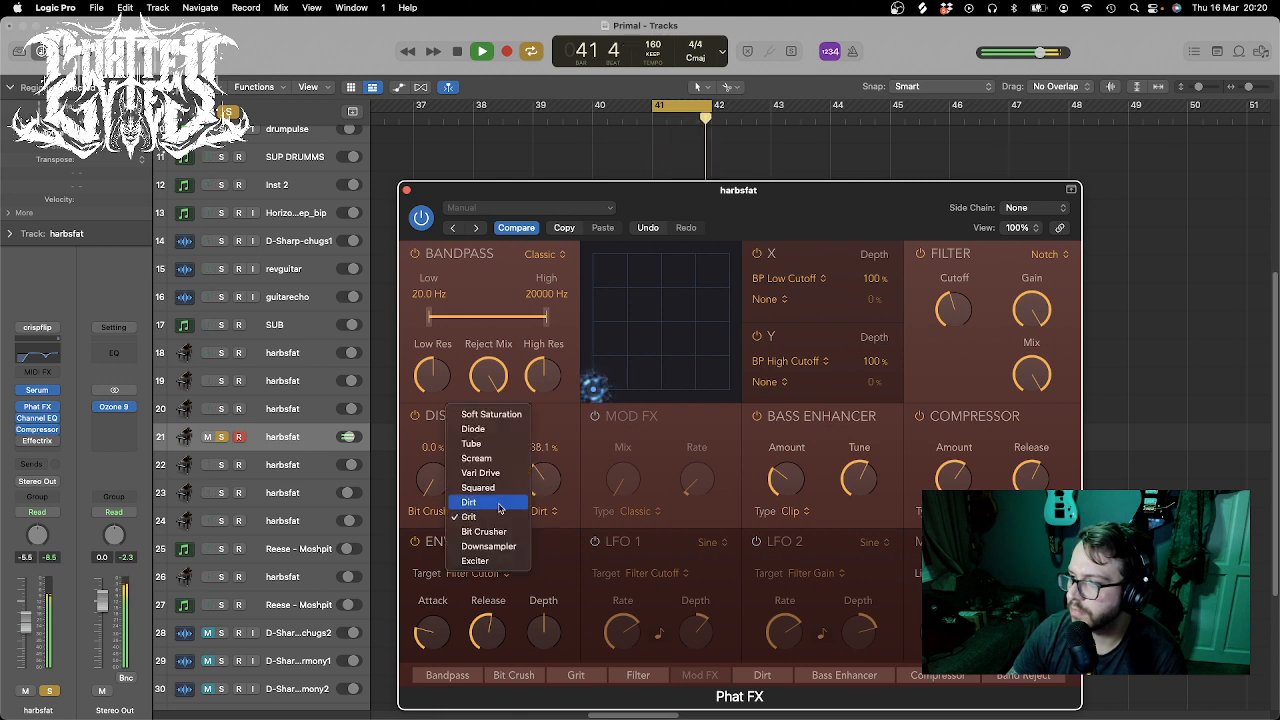
click(496, 459)
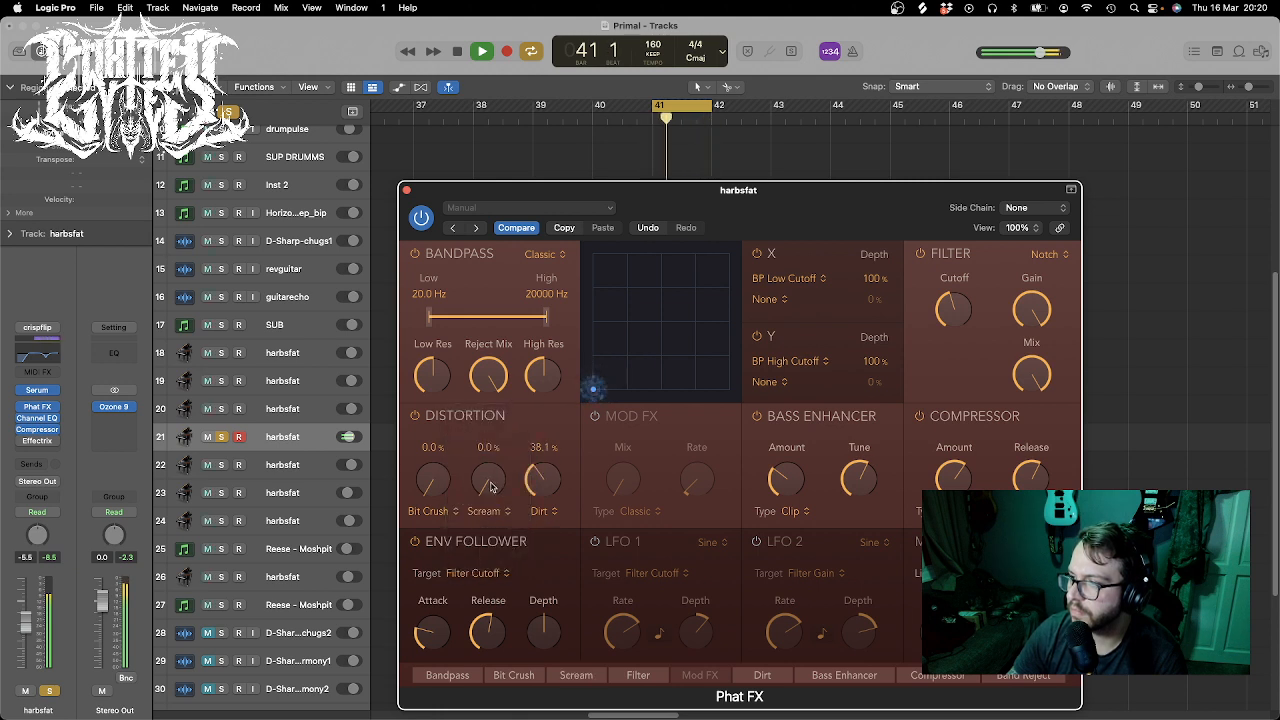
- In Phat FX, set the Scream distortion to 36.5% and the notch filter's cutoff to 242.1 Hz
drag(505, 395, 532, 414)
mouse_move(969, 296)
drag(973, 282, 973, 327)
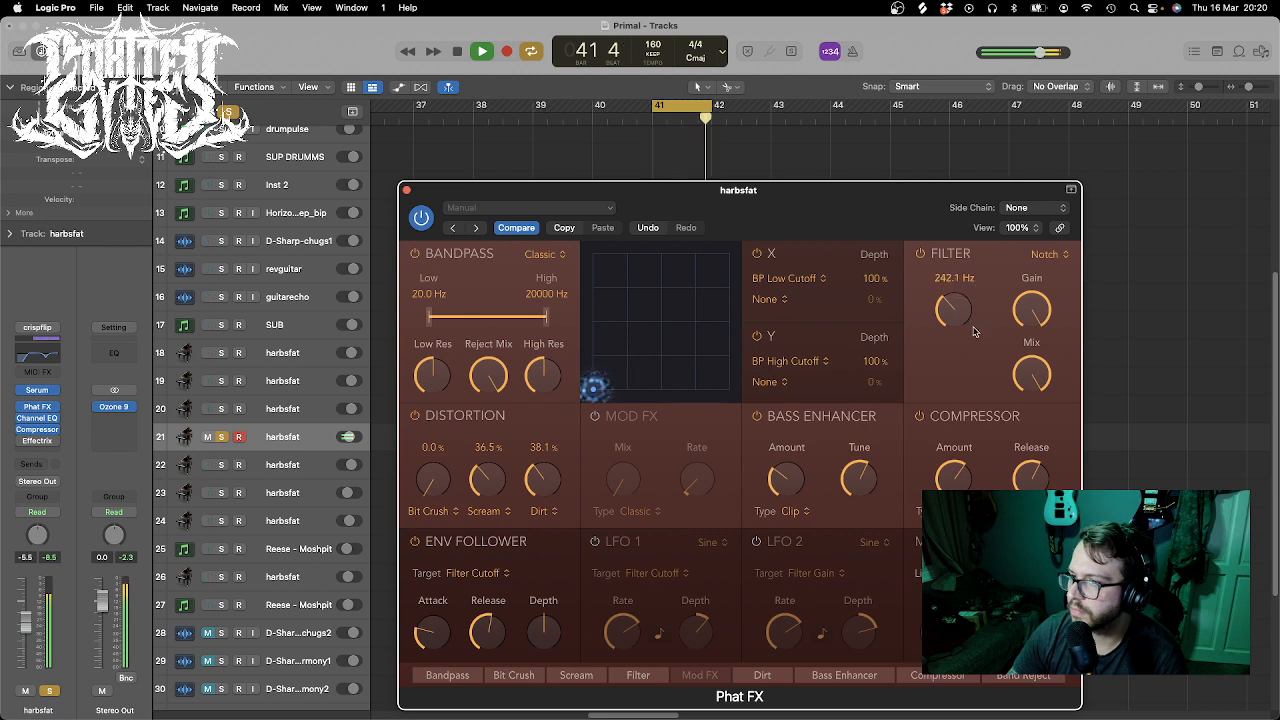
- Shape track 21's Channel EQ with a -19.5 dB cut at 1300 Hz, a 260 Hz 48 dB/Oct low cut and a +10.9 dB boost at 2720 Hz
click(43, 356)
drag(800, 372, 798, 415)
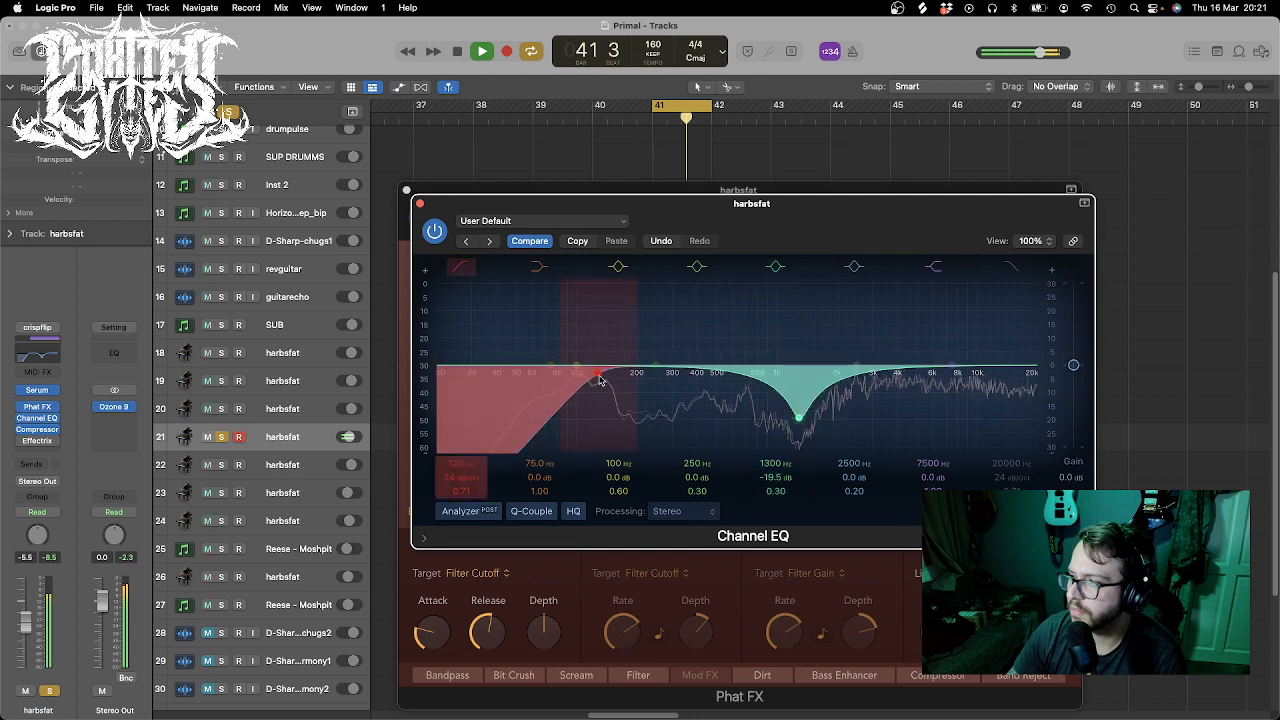
drag(600, 380, 657, 380)
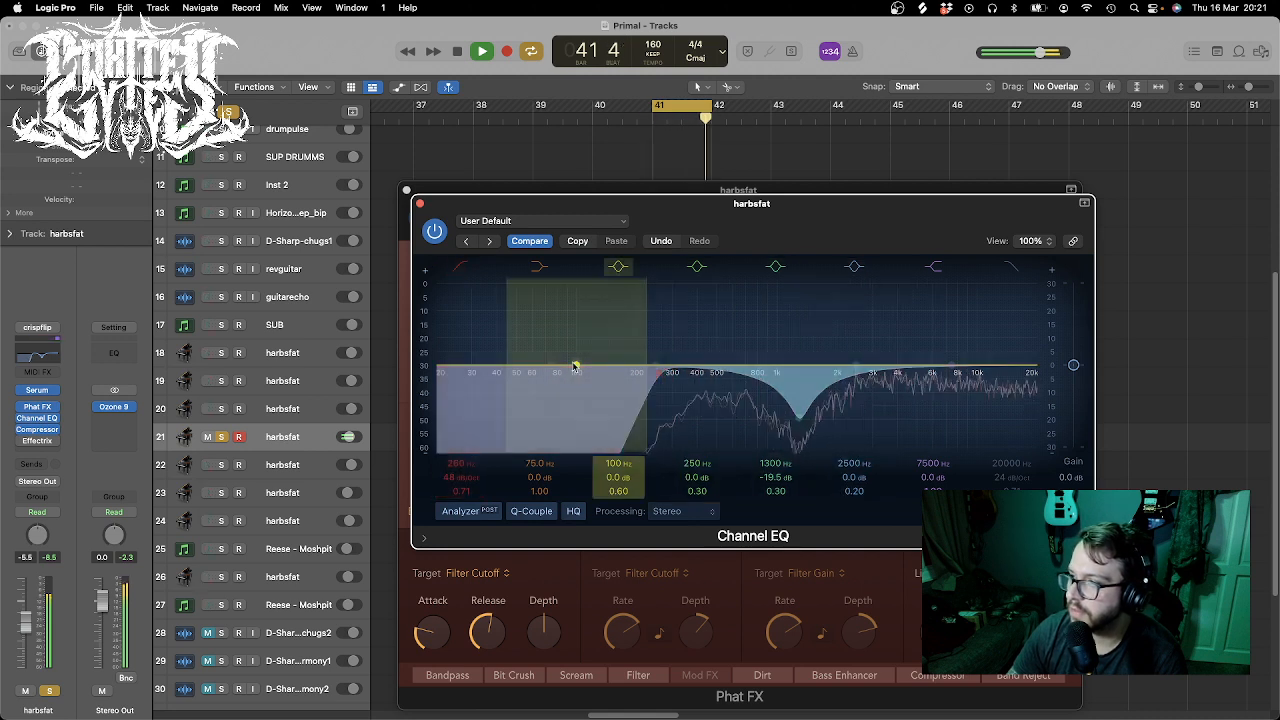
drag(574, 366, 860, 331)
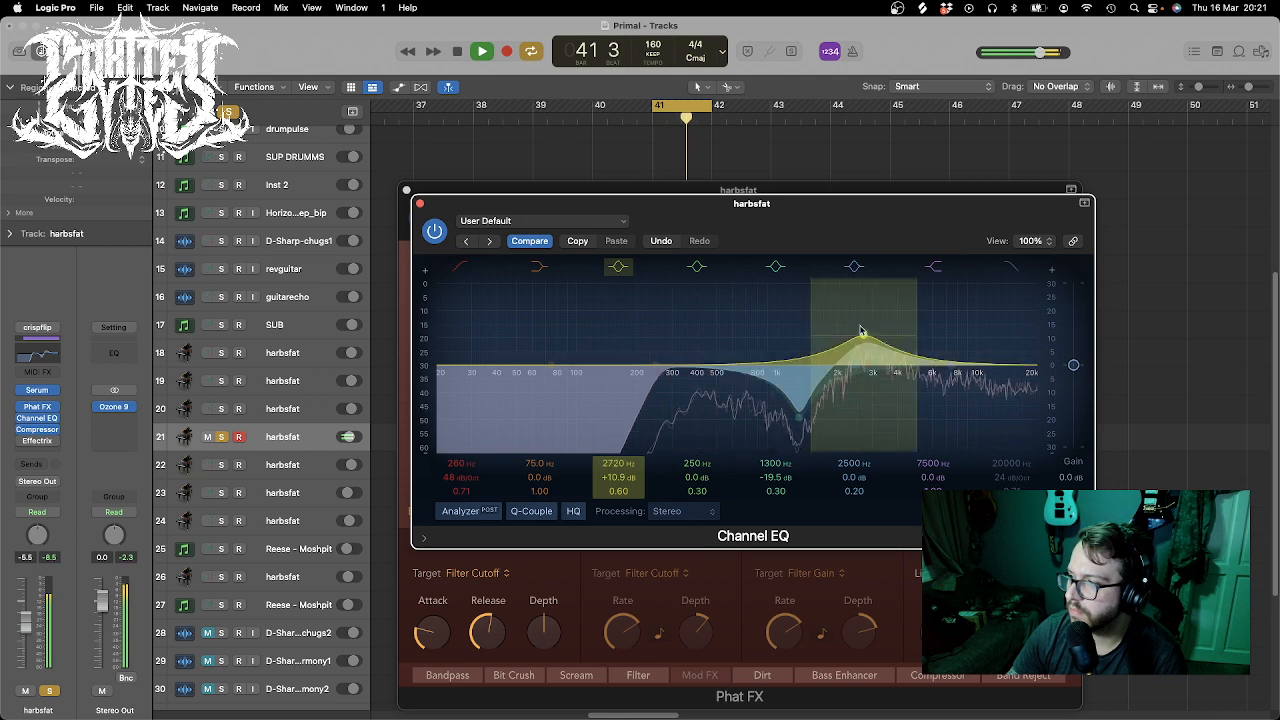
key(space)
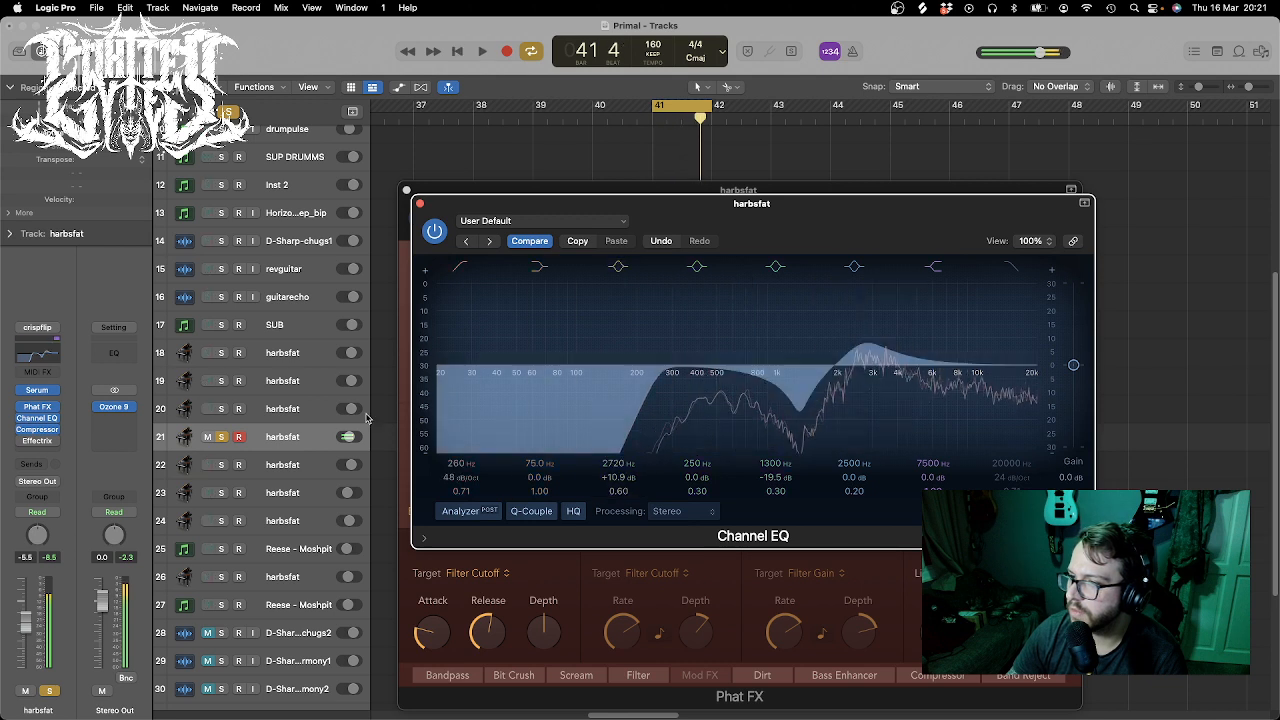
- Unsolo track 21 to audition the cycled bar in the full mix, and close the Channel EQ and Phat FX windows
click(222, 437)
key(space)
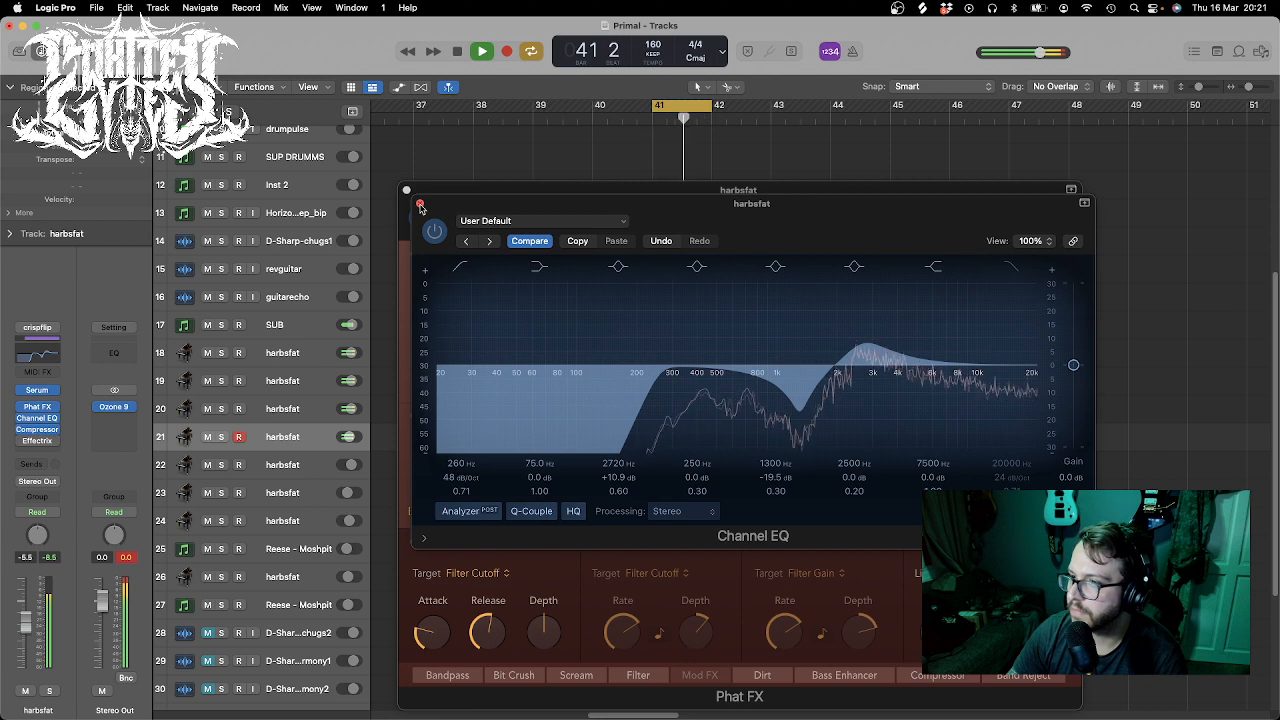
click(420, 204)
click(406, 190)
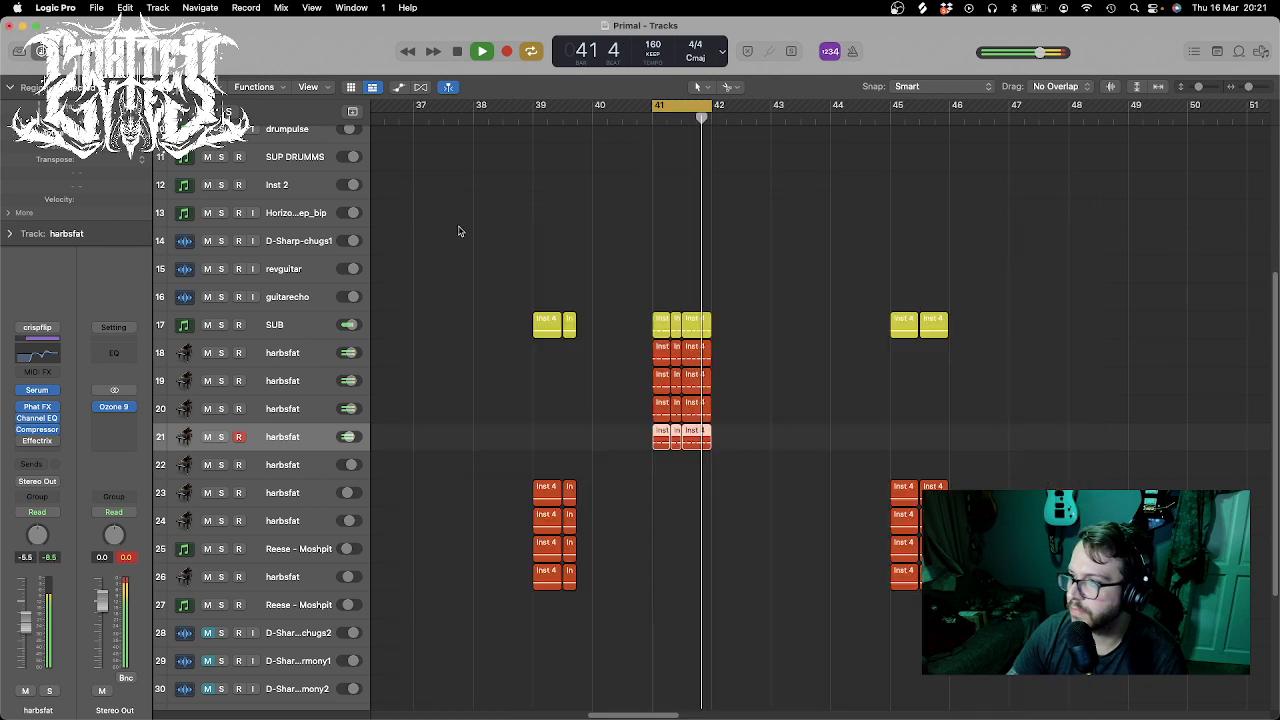
key(space)
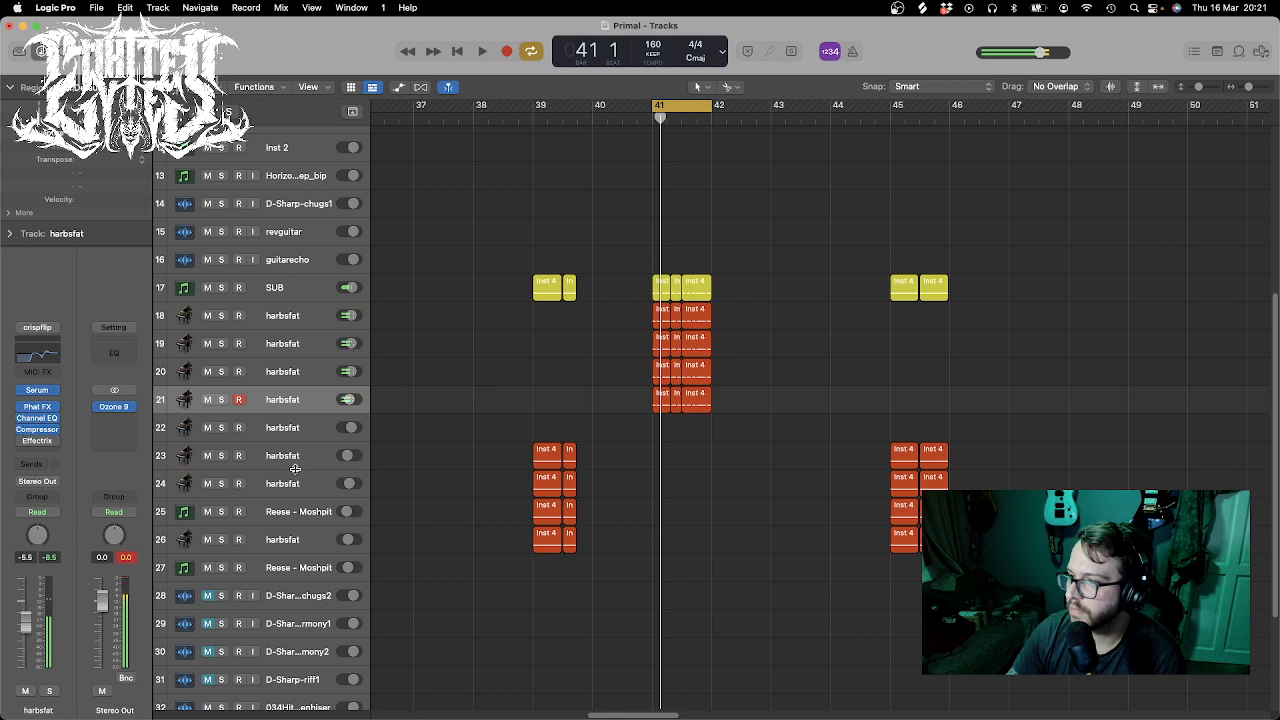
- Duplicate track 23 as a new track named yell and copy the three regions of track 21 onto it at bar 41
click(288, 430)
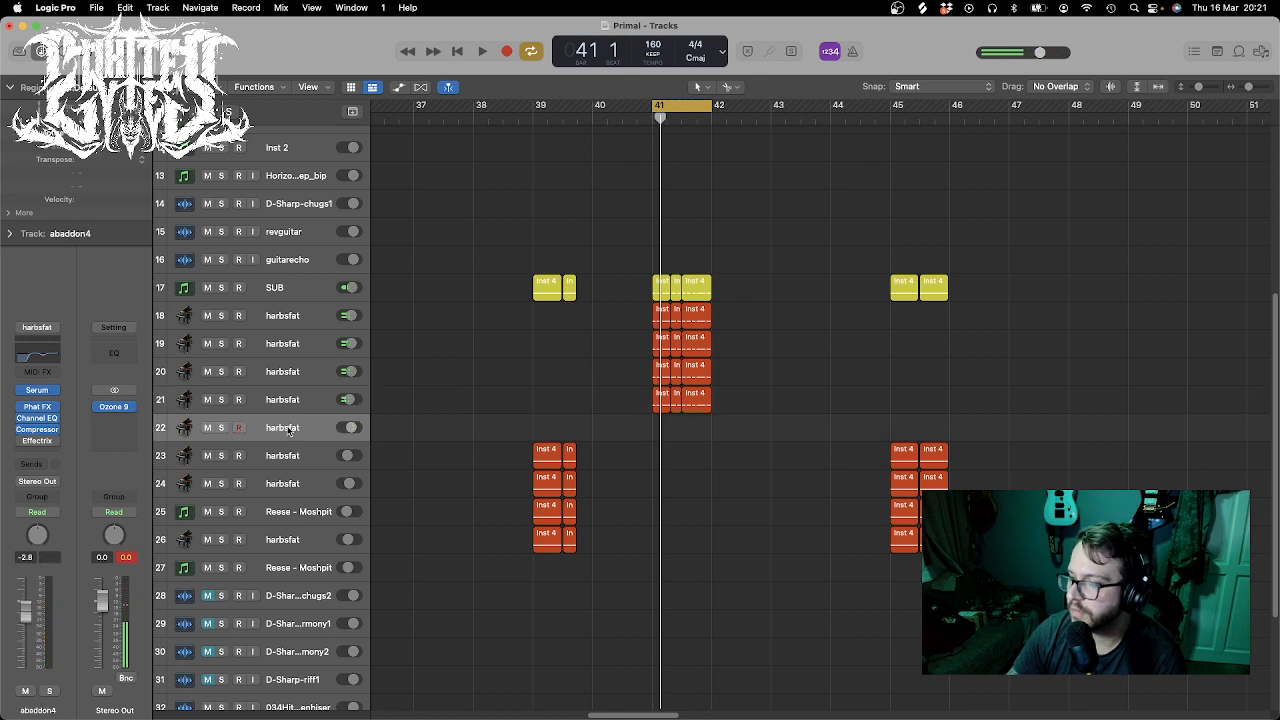
mouse_move(1250, 90)
mouse_down()
mouse_move(1266, 90)
mouse_move(1254, 90)
mouse_up()
drag(1008, 433, 619, 414)
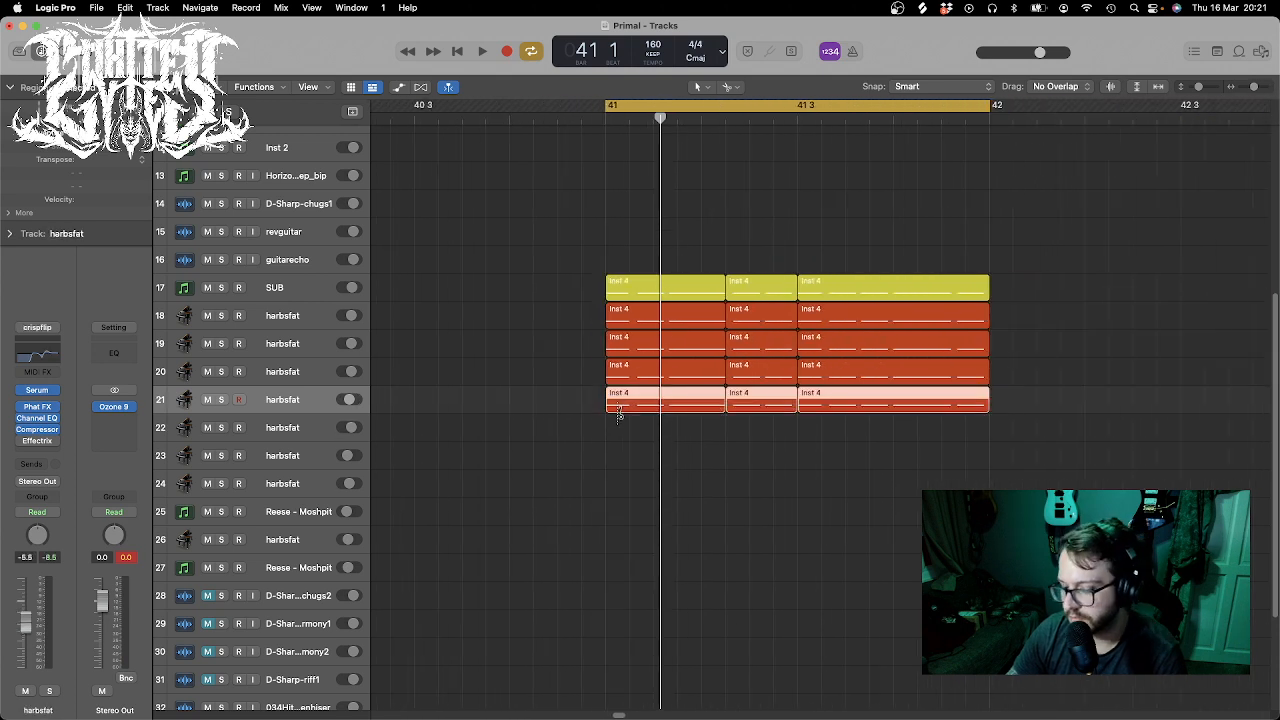
click(293, 456)
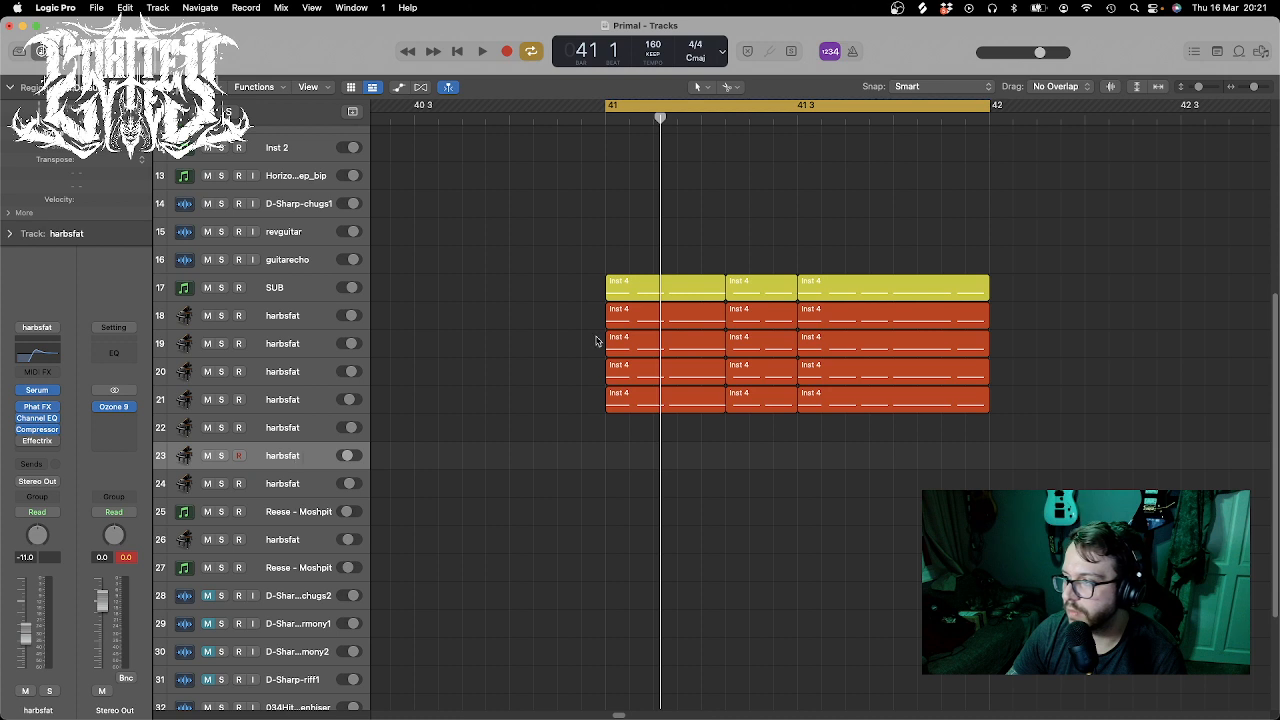
key(super+d)
drag(656, 119, 606, 118)
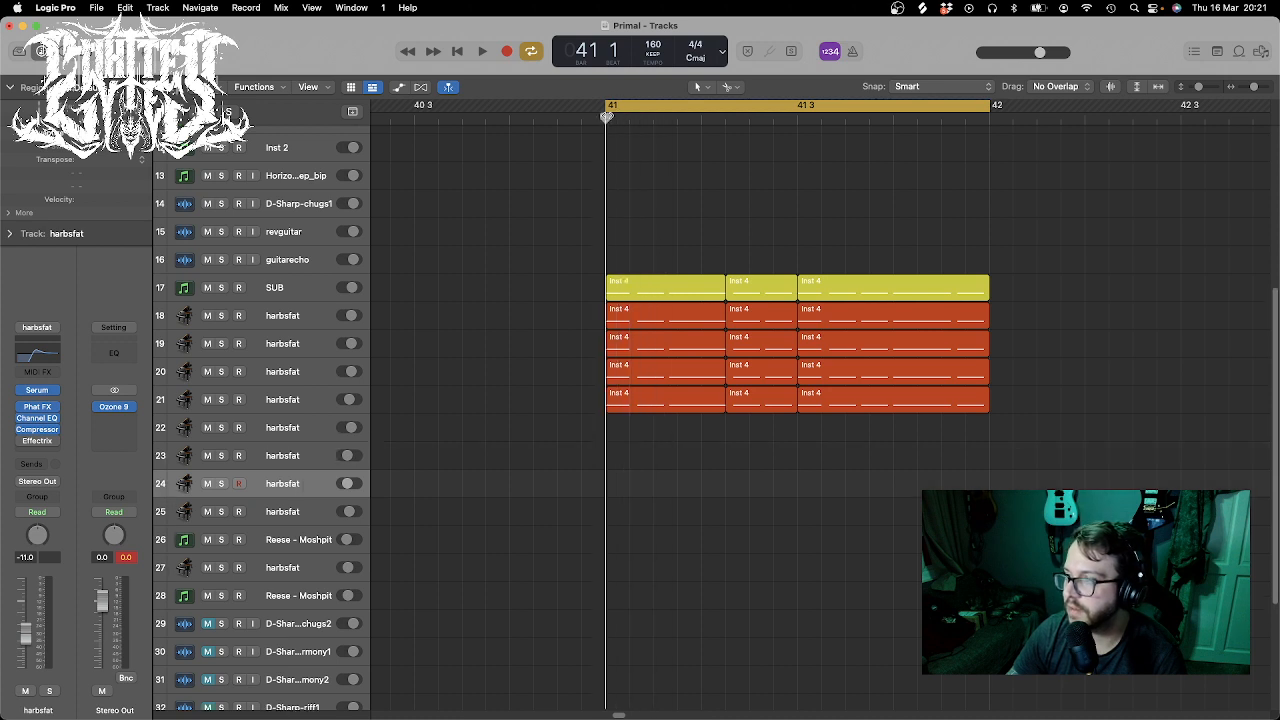
key(super+v)
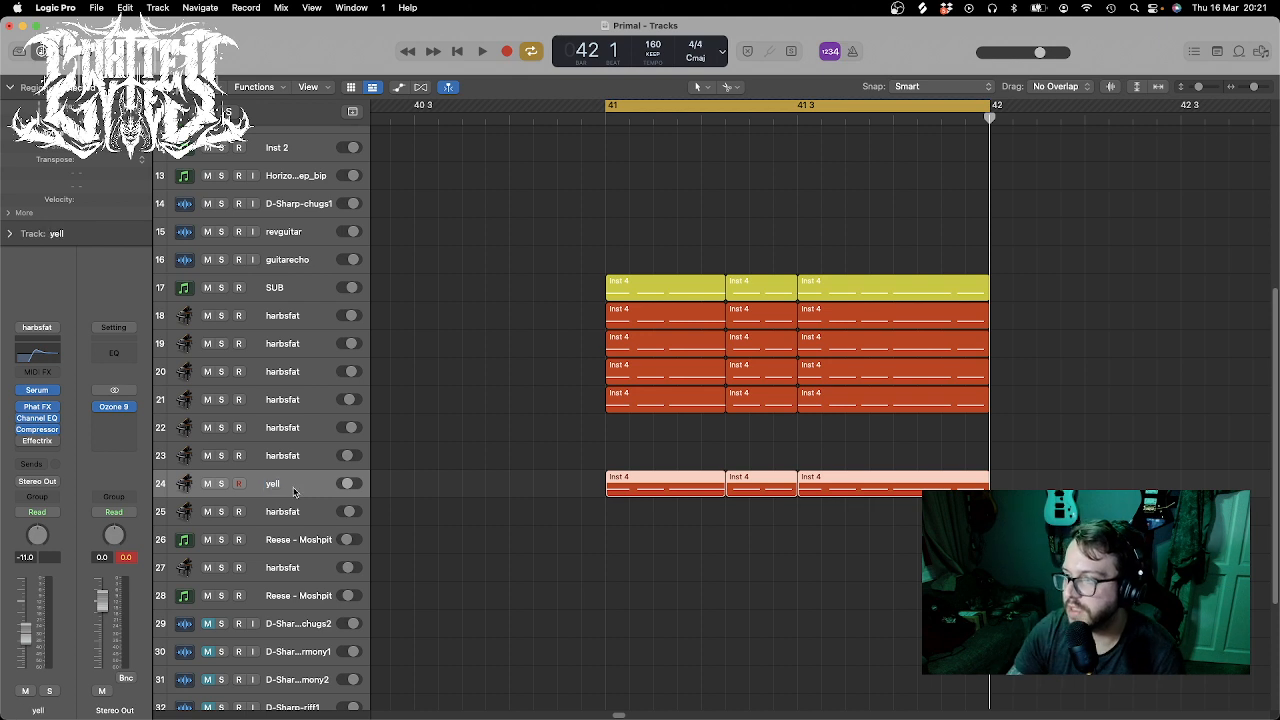
- Delete all the short notes from the yell regions in the Piano Roll, keeping only the two long notes
drag(1044, 536, 694, 478)
key(p)
drag(448, 566, 481, 598)
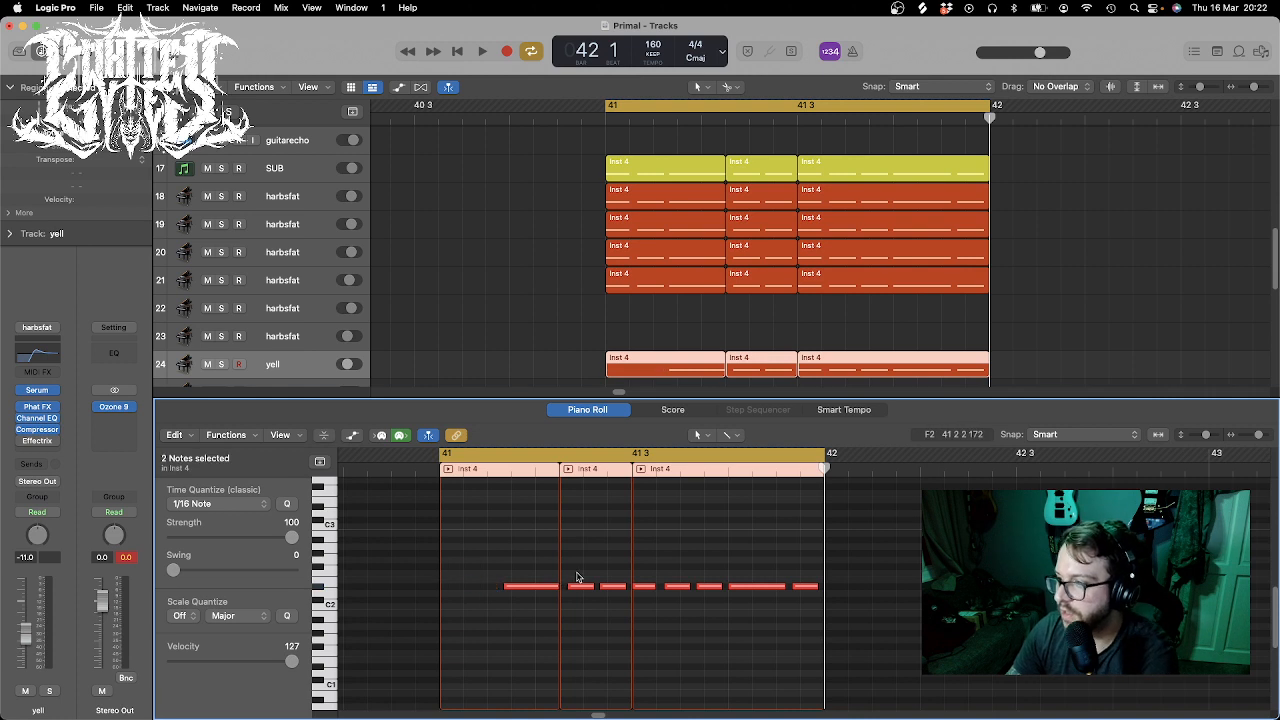
drag(577, 577, 610, 600)
key(Delete)
drag(650, 565, 708, 603)
key(Delete)
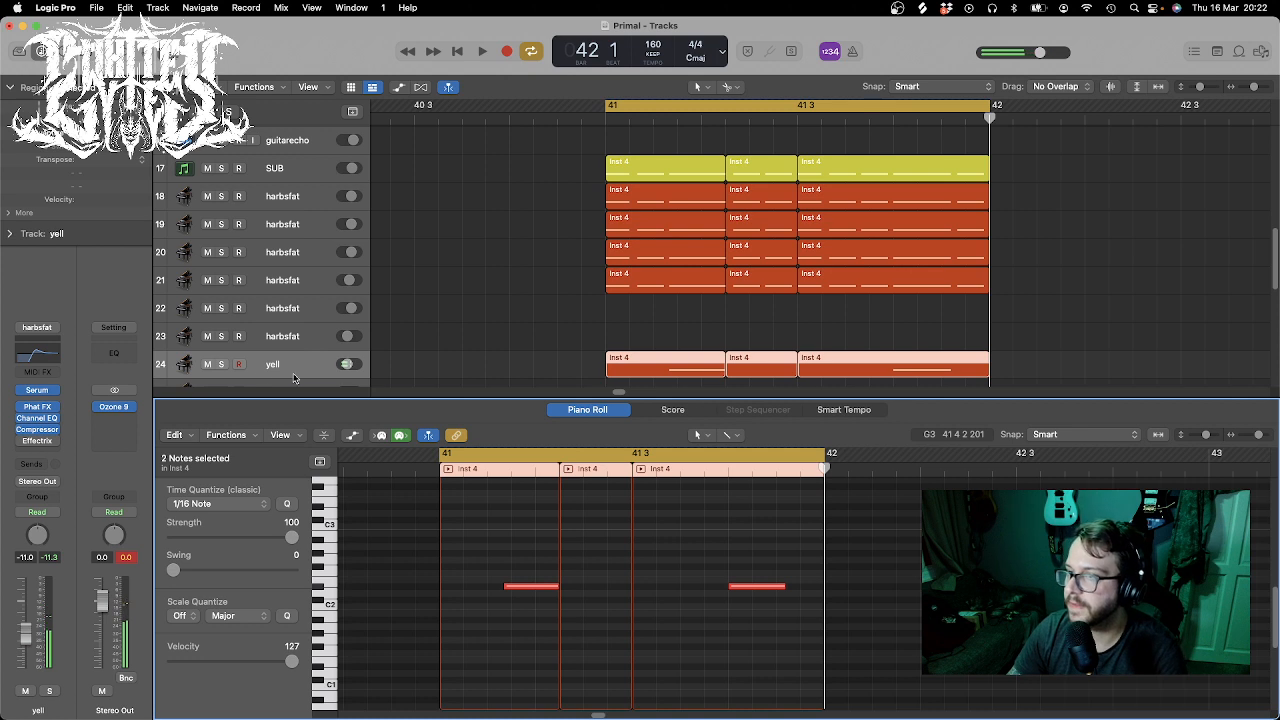
- Audition the yell part with the other tracks, and load the user preset abaddon6 in its Serum instrument
key(space)
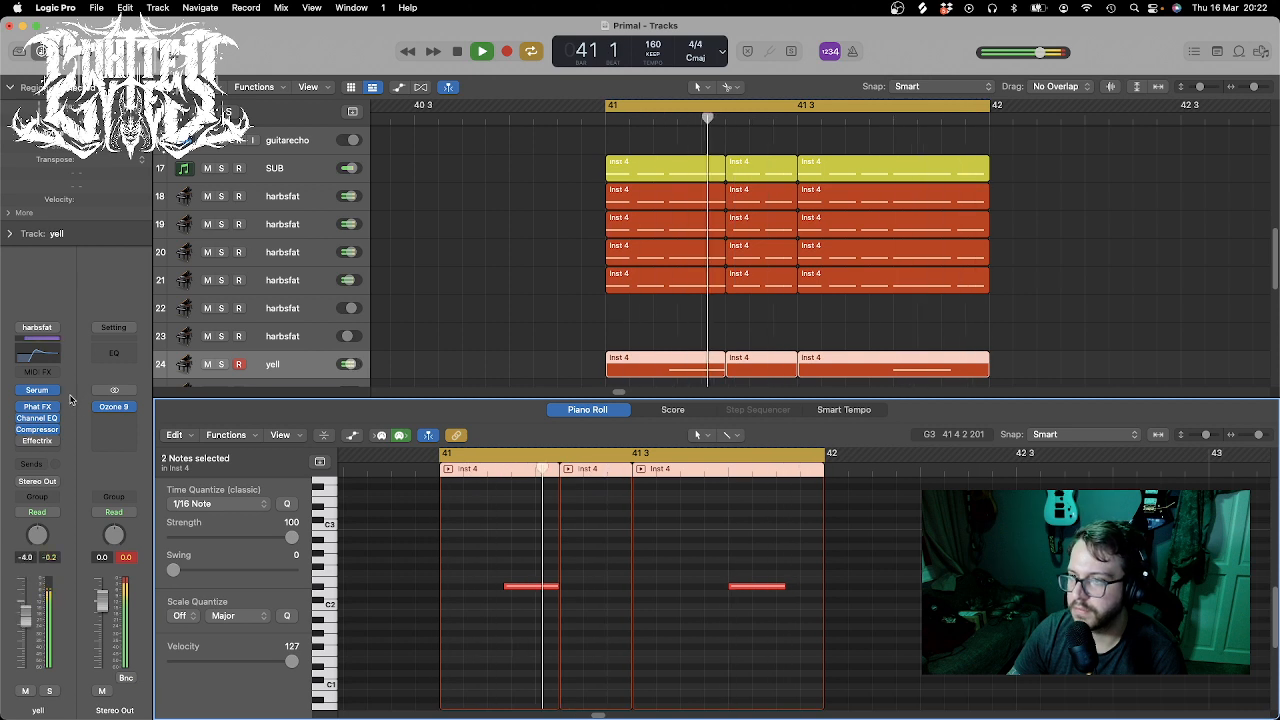
click(38, 390)
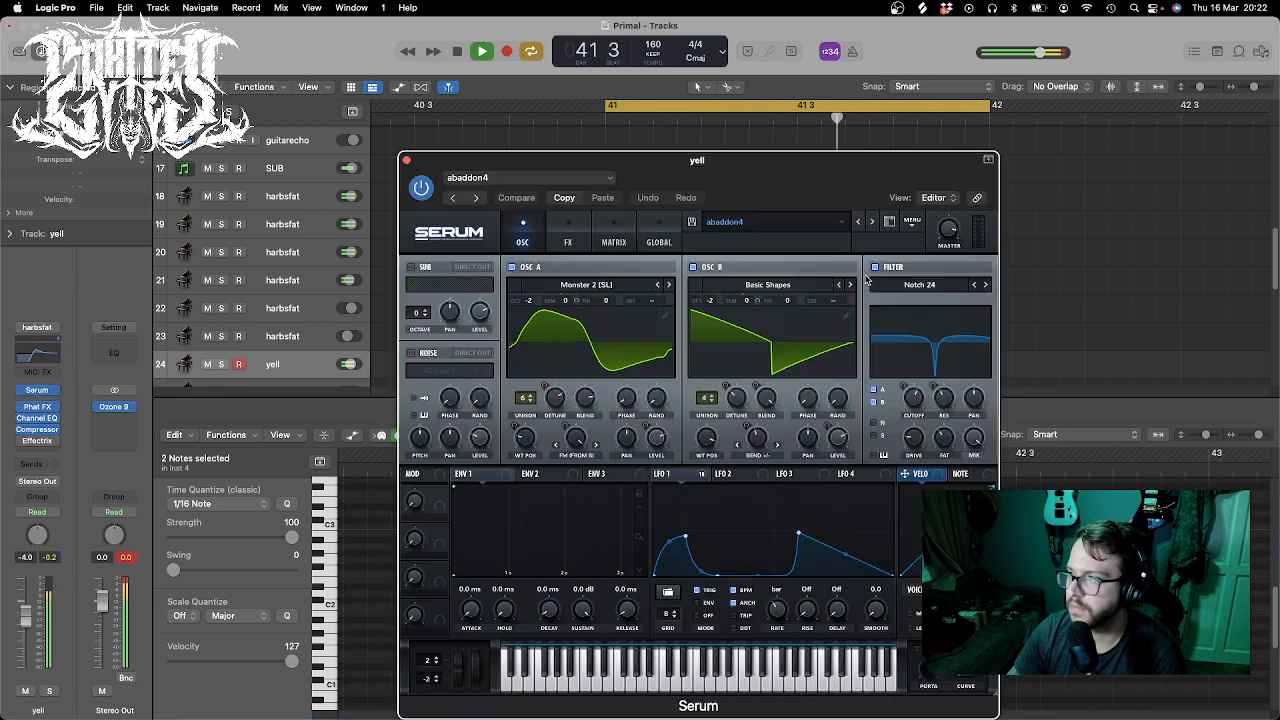
key(space)
click(760, 222)
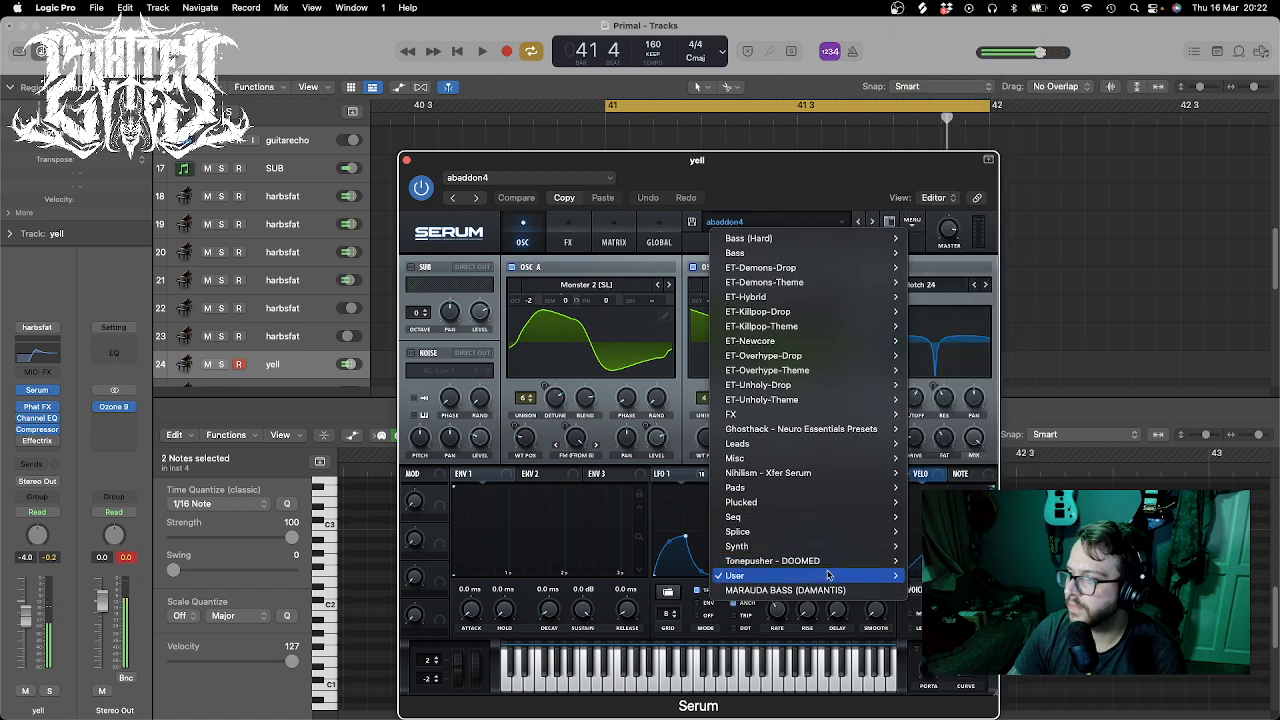
mouse_move(828, 577)
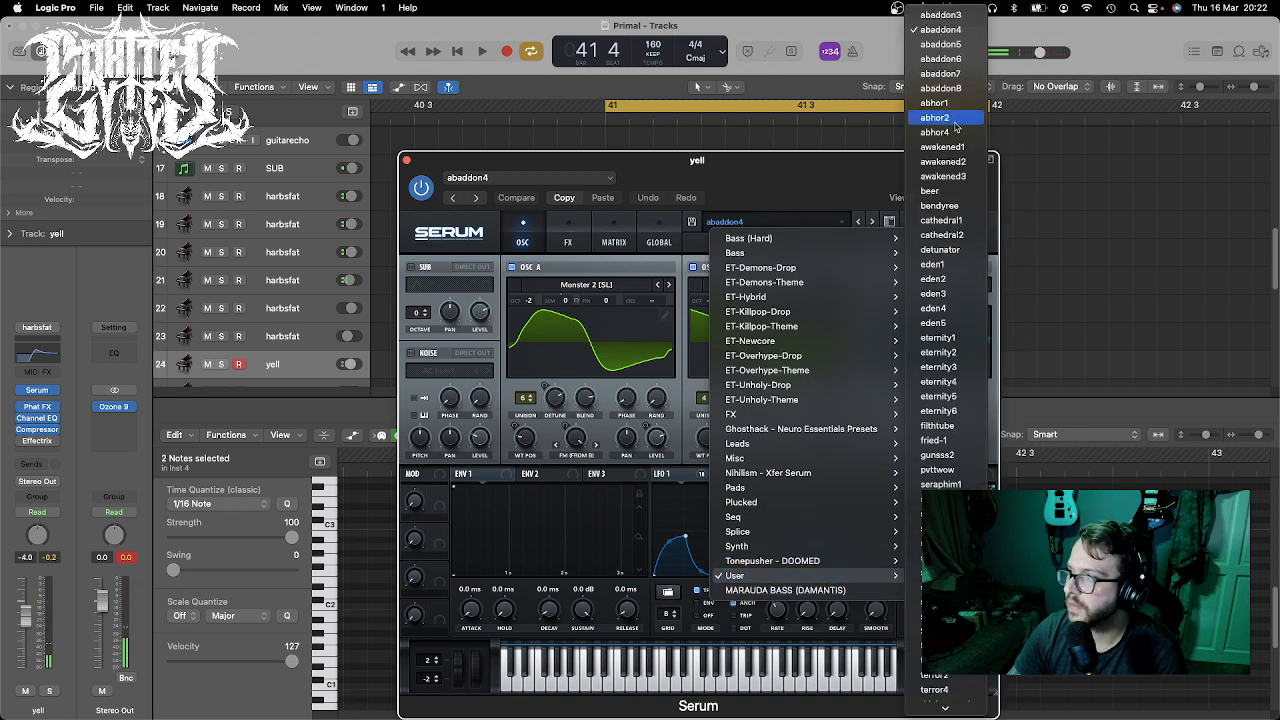
click(957, 59)
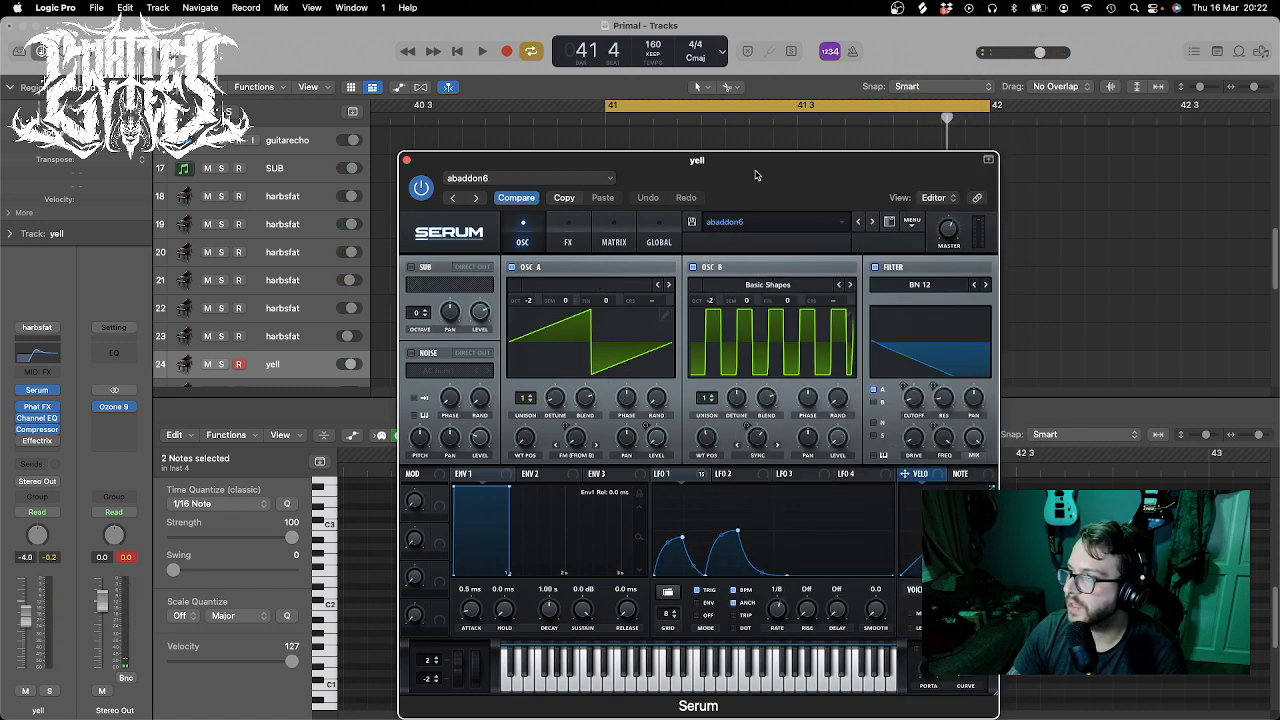
- Audition the abaddon7 preset in Serum during playback and return to abaddon6
key(space)
click(874, 223)
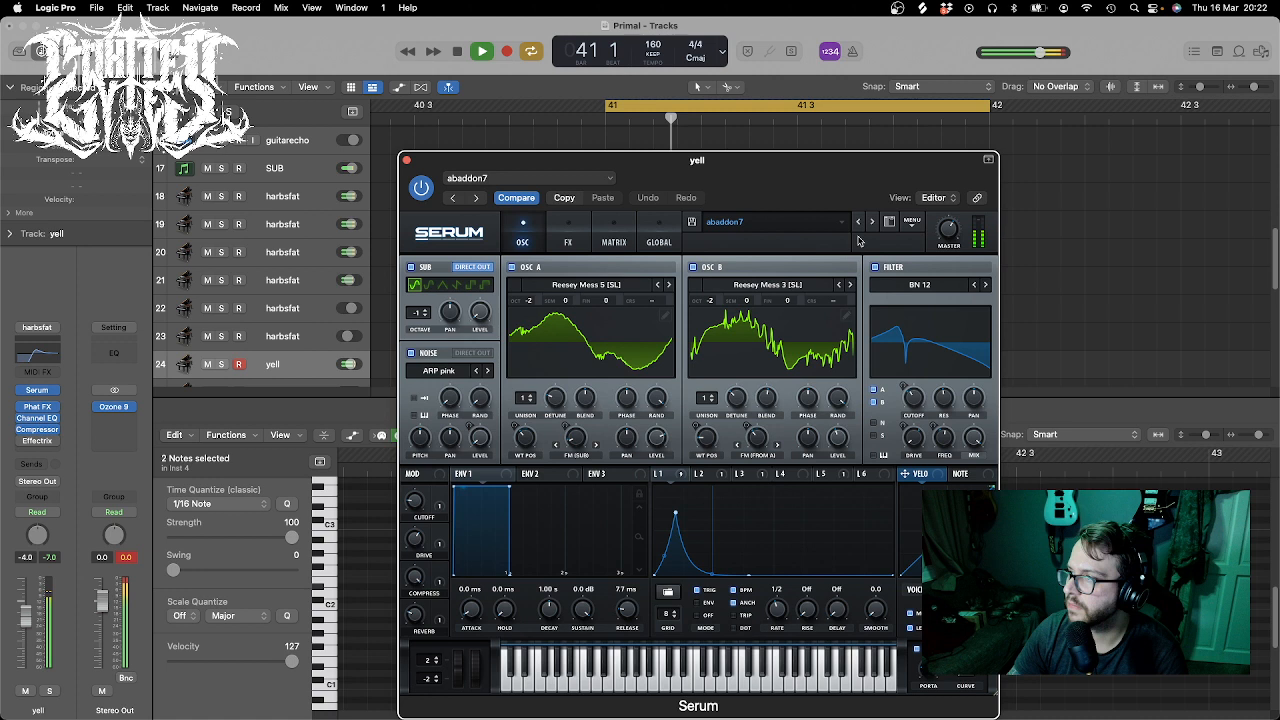
click(857, 222)
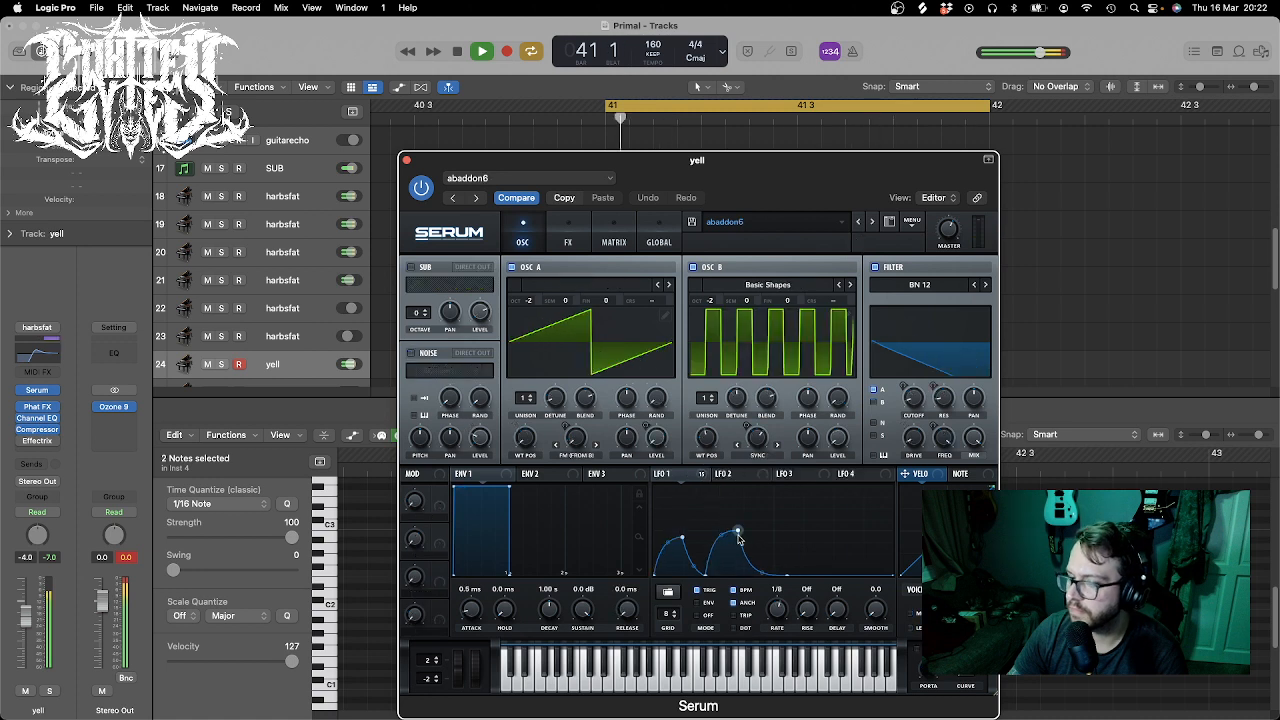
- Set the yell track's volume to -5.7 dB and raise the cutoff of Serum's BN 12 filter
drag(32, 625, 32, 637)
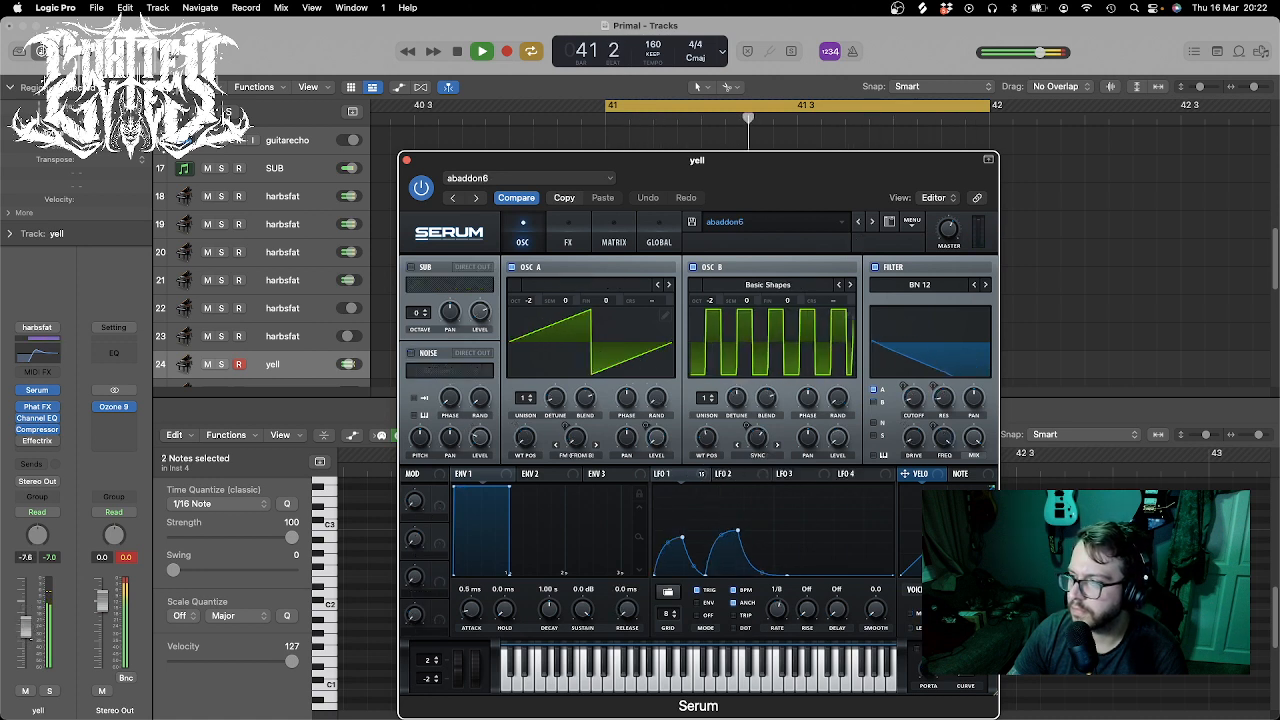
click(1190, 428)
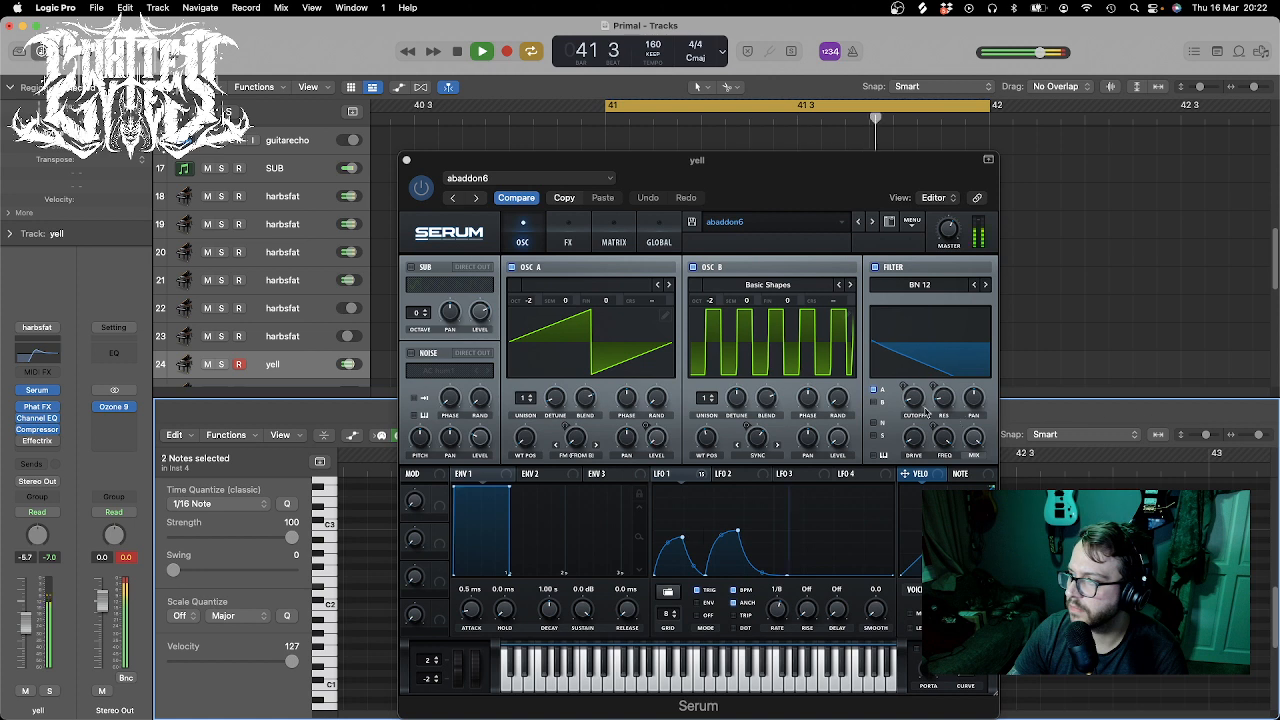
drag(926, 411, 922, 358)
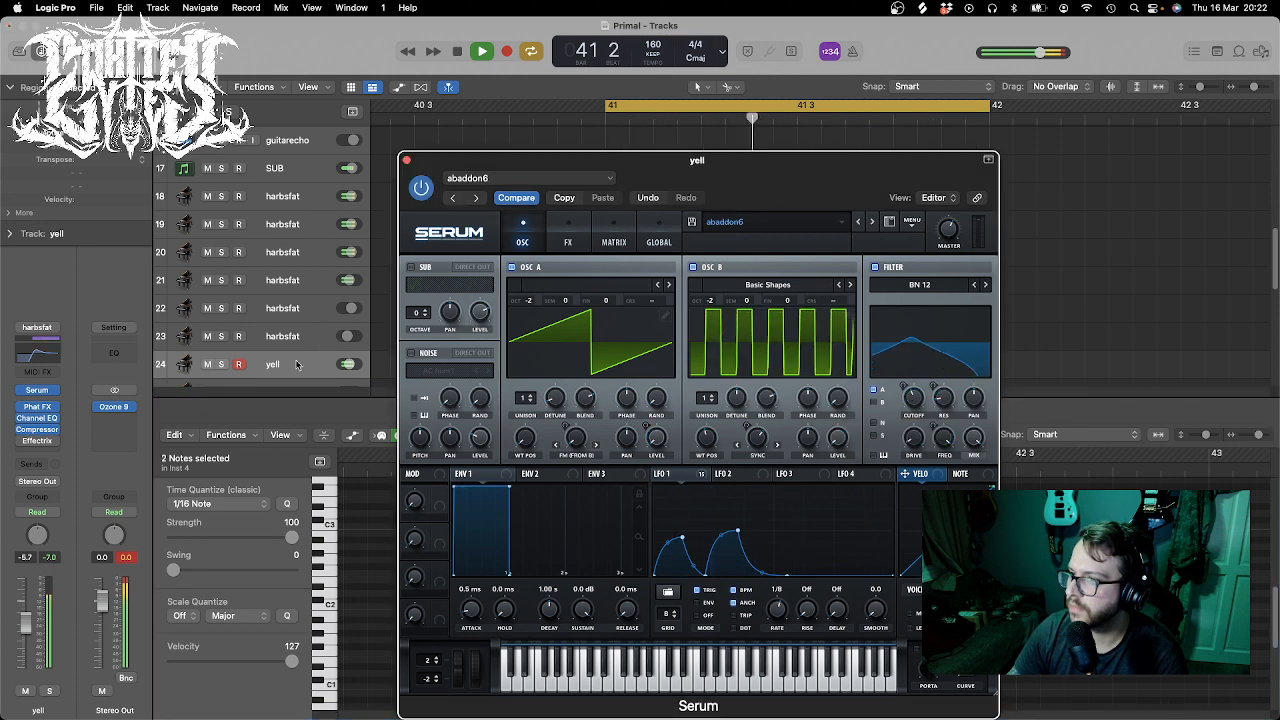
- Solo the yell track and reshape LFO 1 by removing its second peak and bending the falling curve upward into a plateau
click(222, 365)
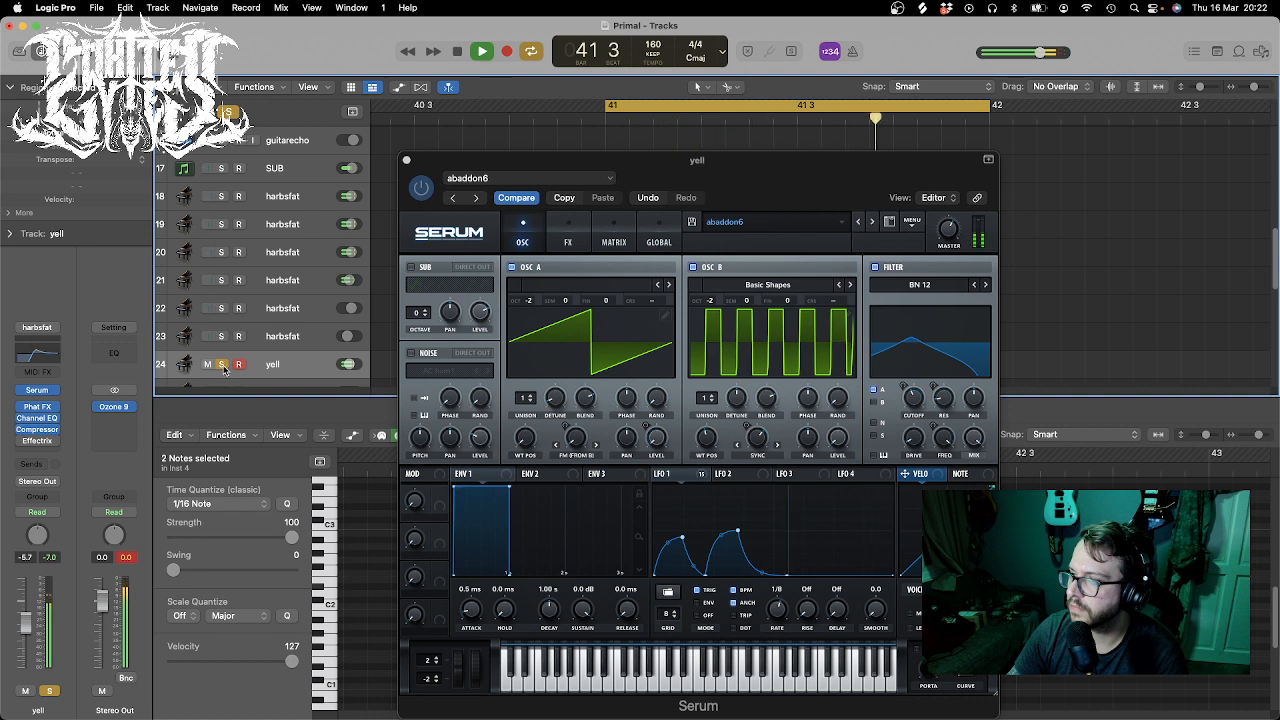
double_click(738, 531)
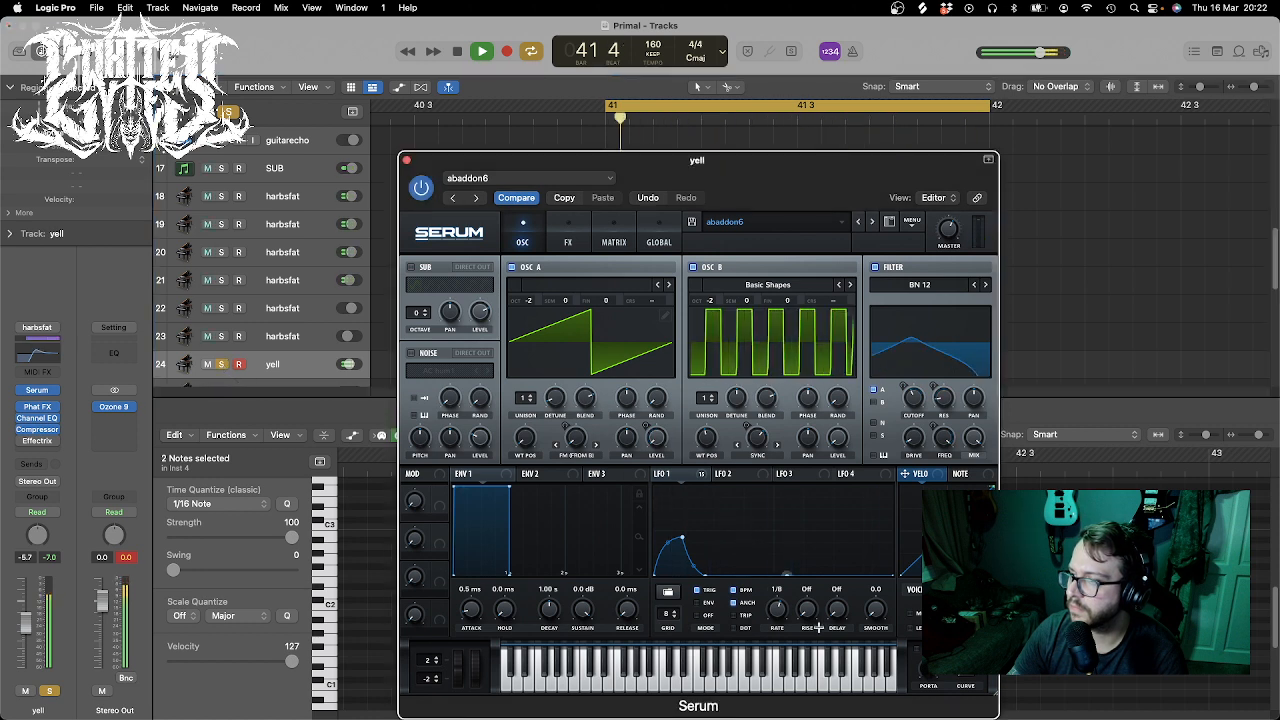
double_click(702, 575)
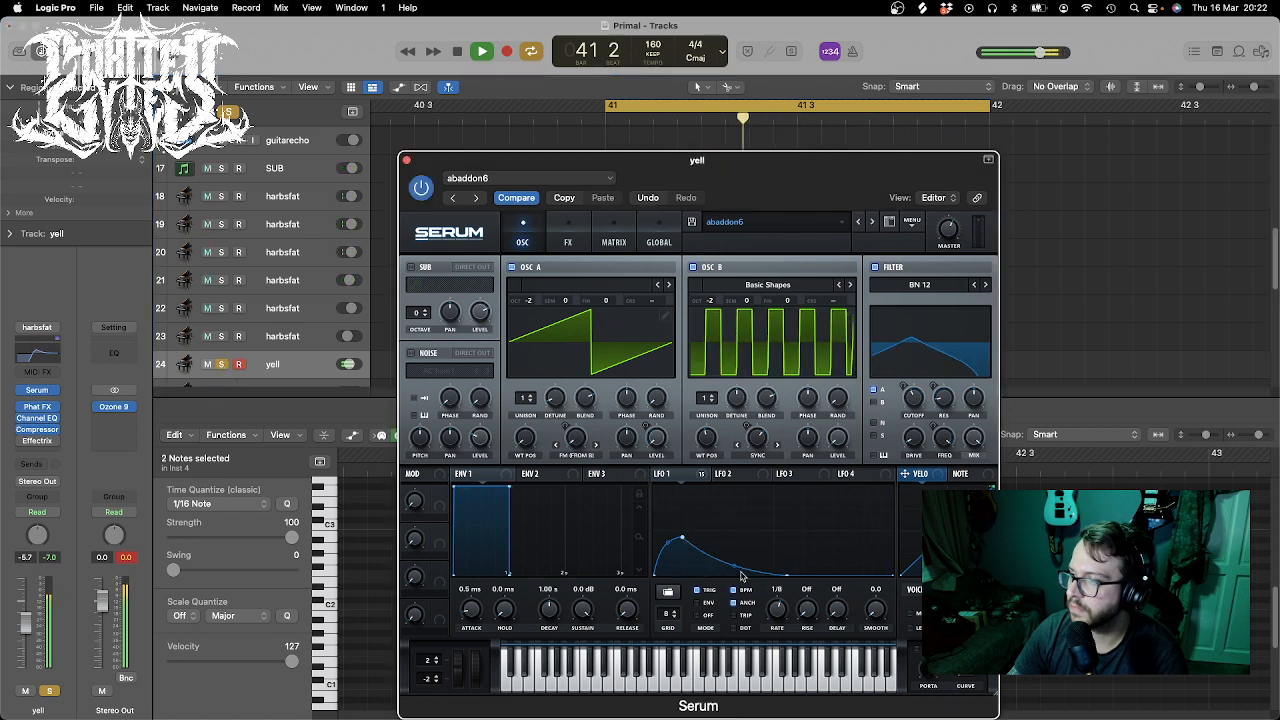
drag(736, 568, 748, 534)
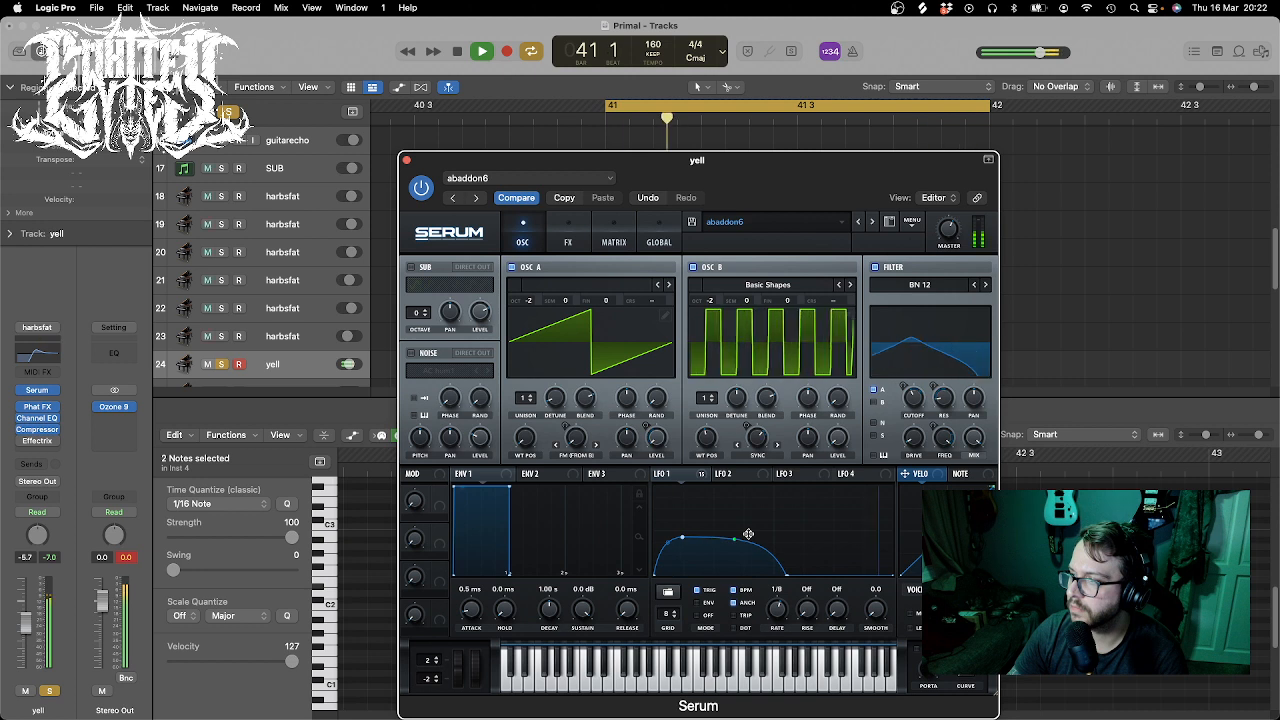
- Browse Serum's preset folders and replace the current sound with the user preset streamgun
click(760, 221)
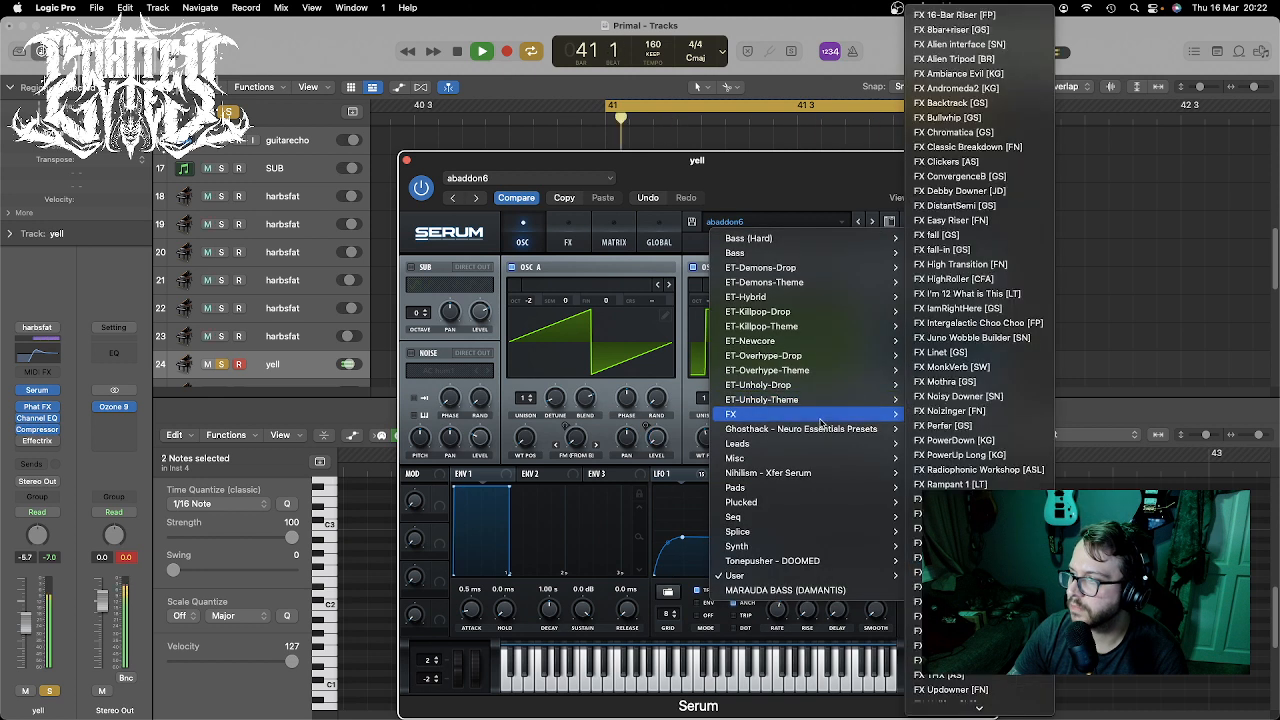
mouse_move(838, 428)
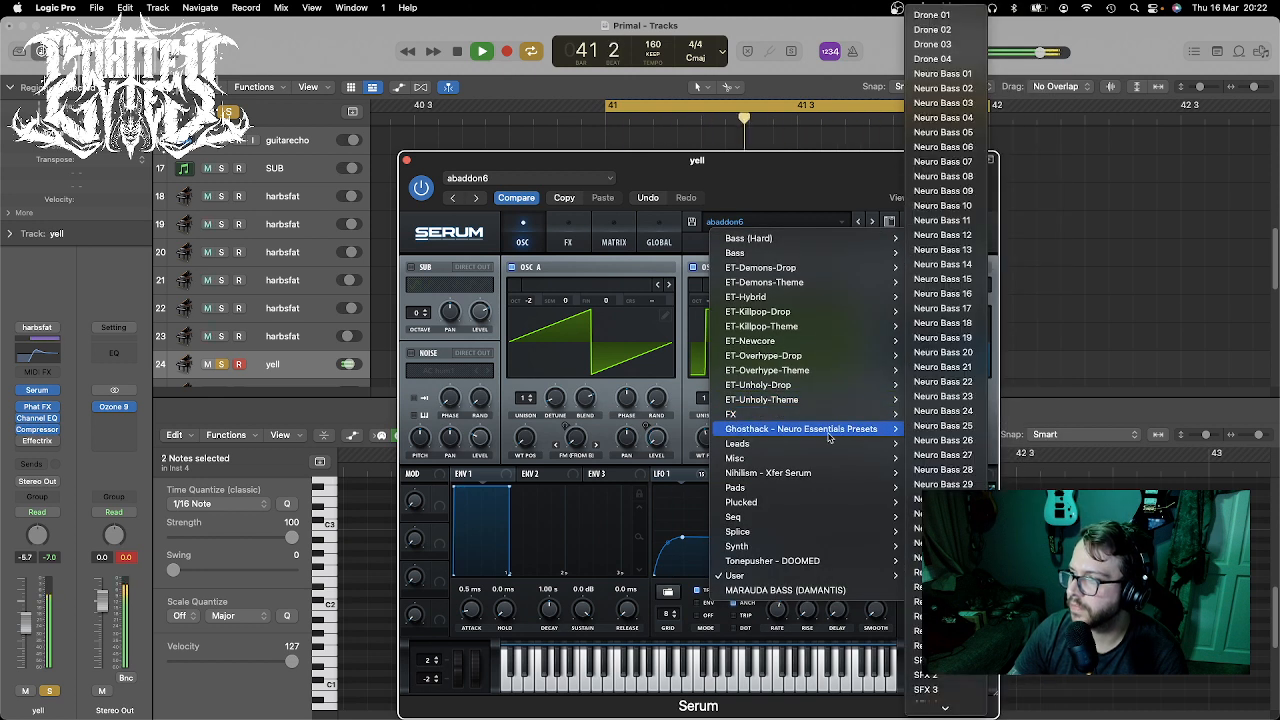
mouse_move(826, 457)
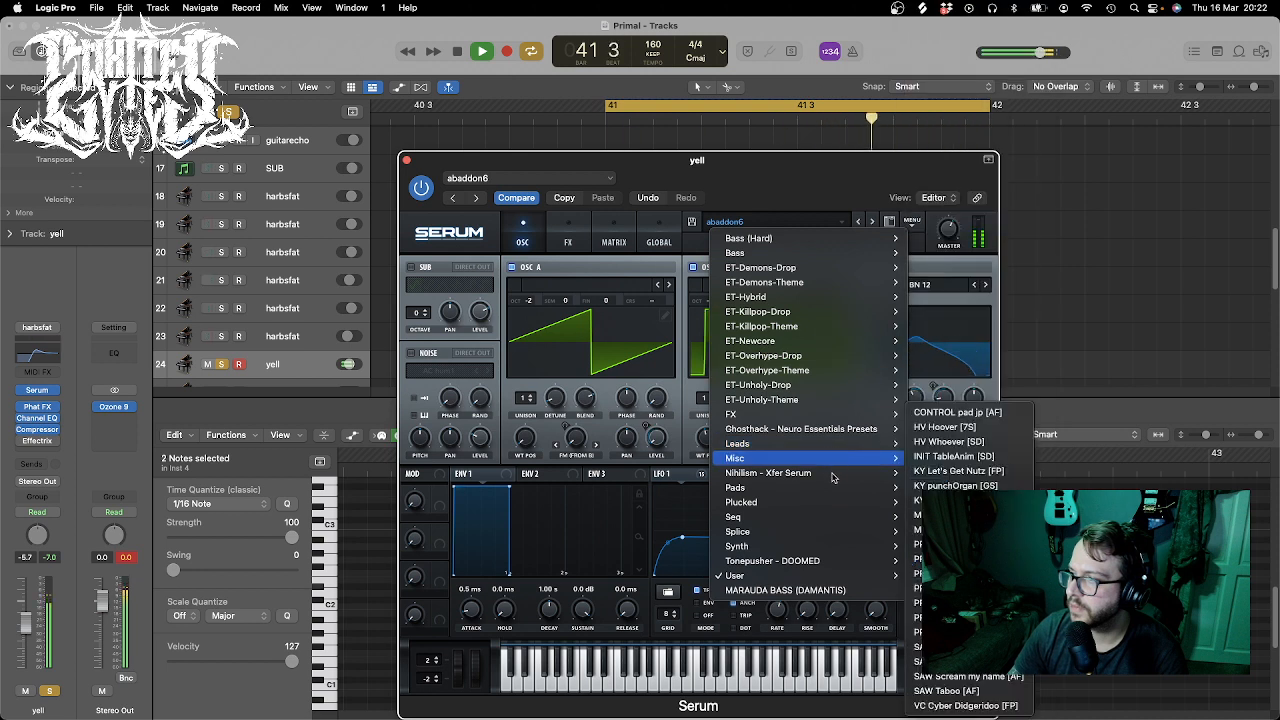
mouse_move(840, 576)
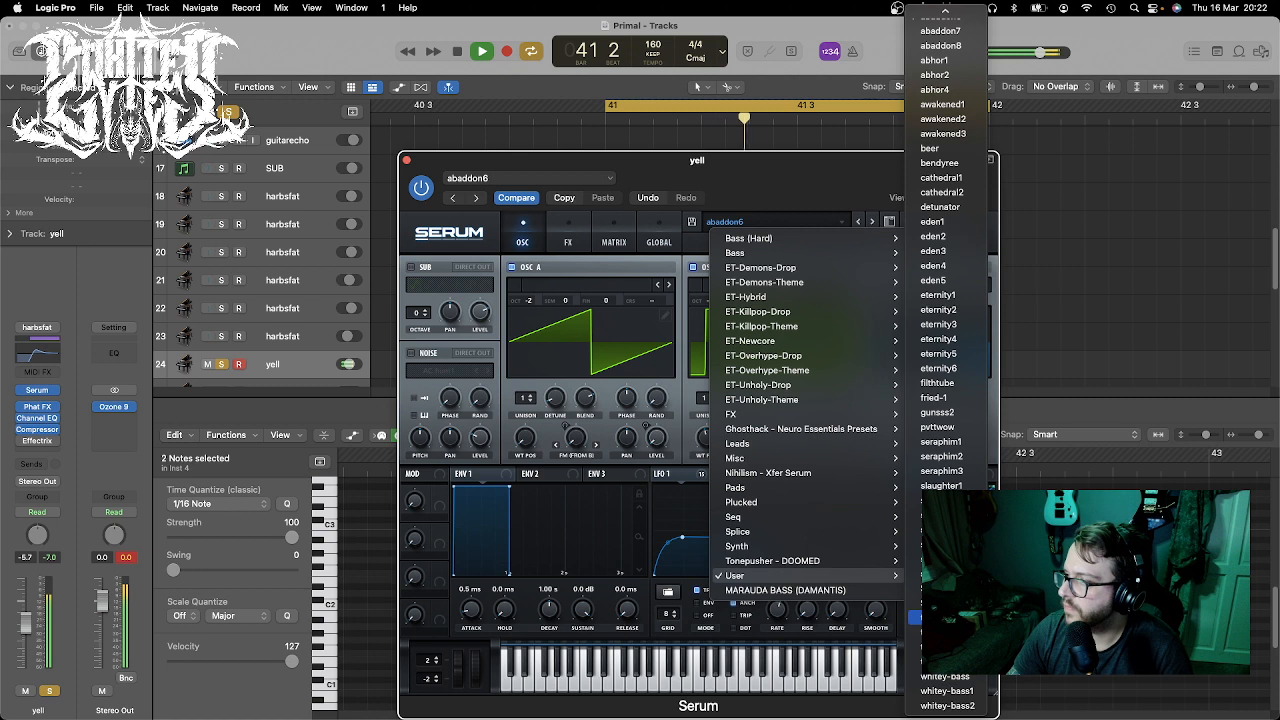
click(930, 574)
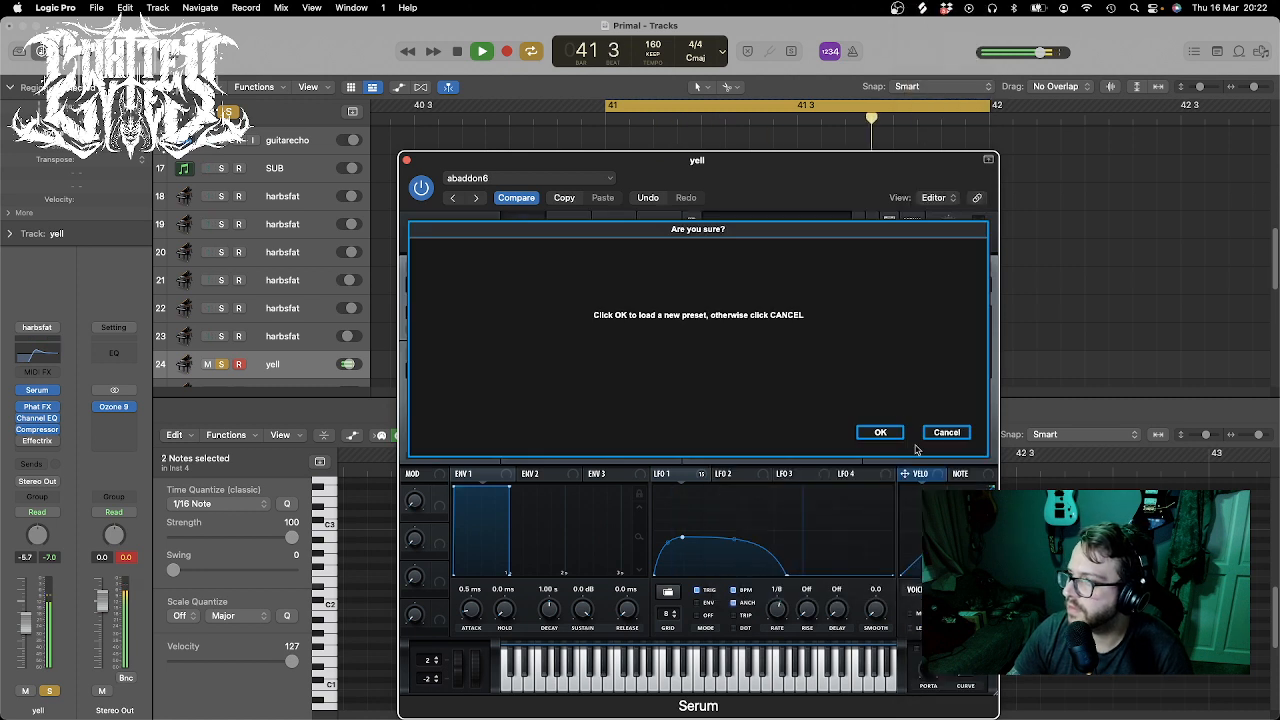
click(880, 433)
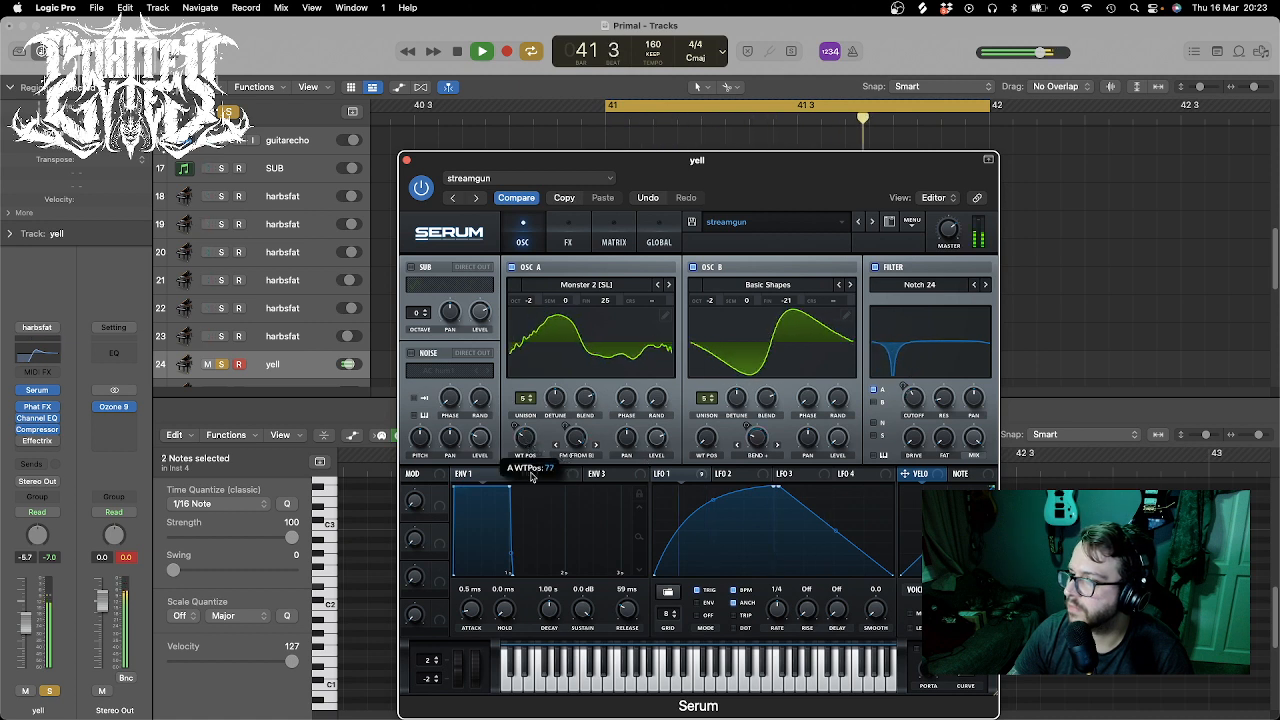
- Review streamgun's effects chain in Serum and compare the yell layer in the full mix against its soloed sound
click(567, 236)
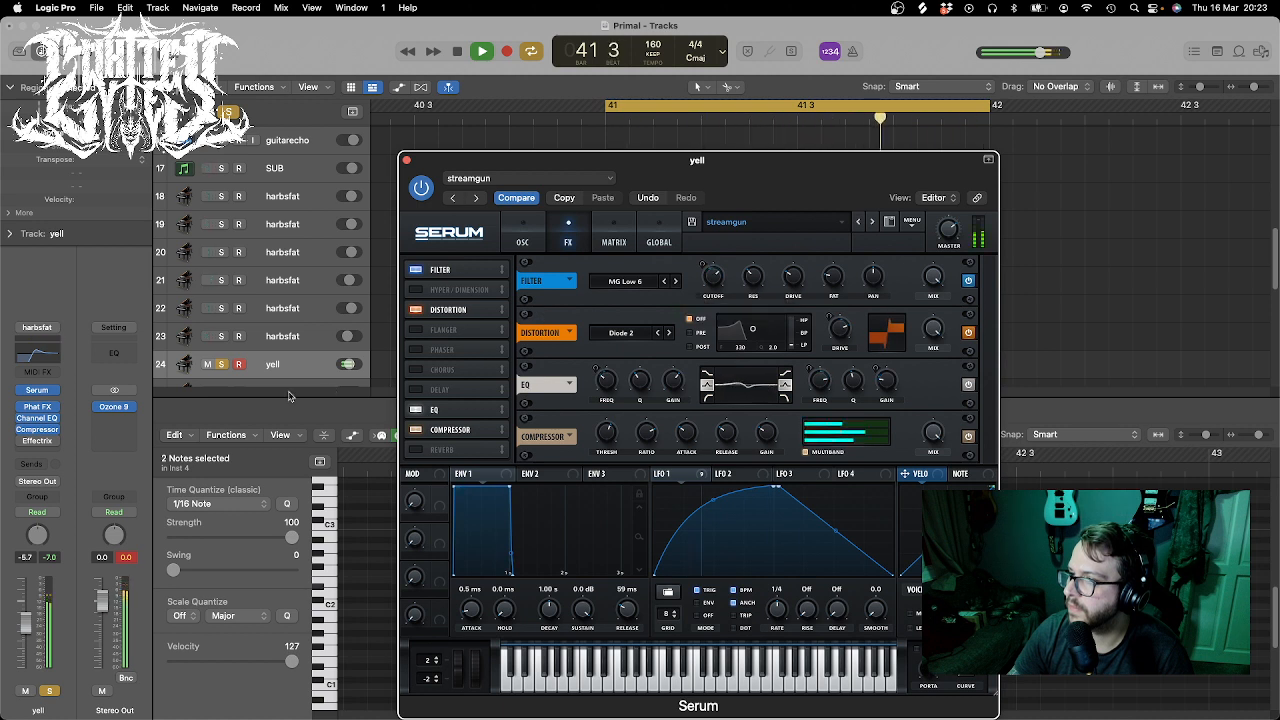
click(222, 365)
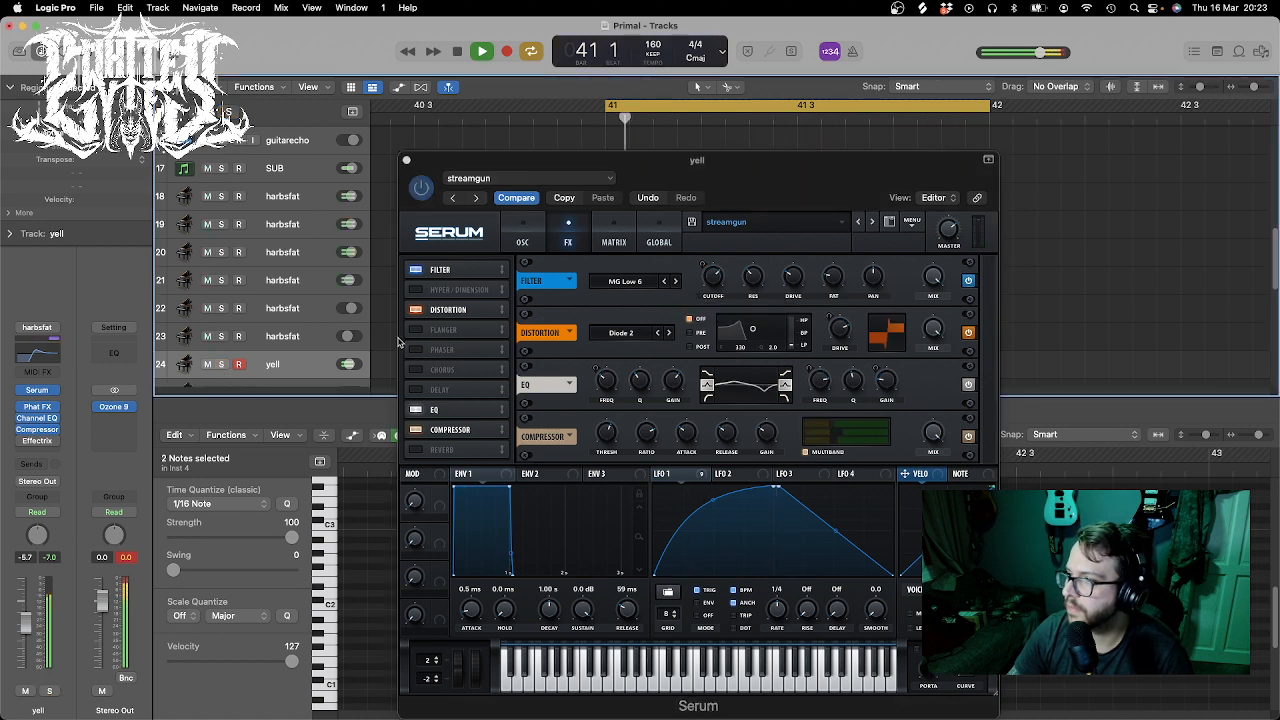
click(48, 691)
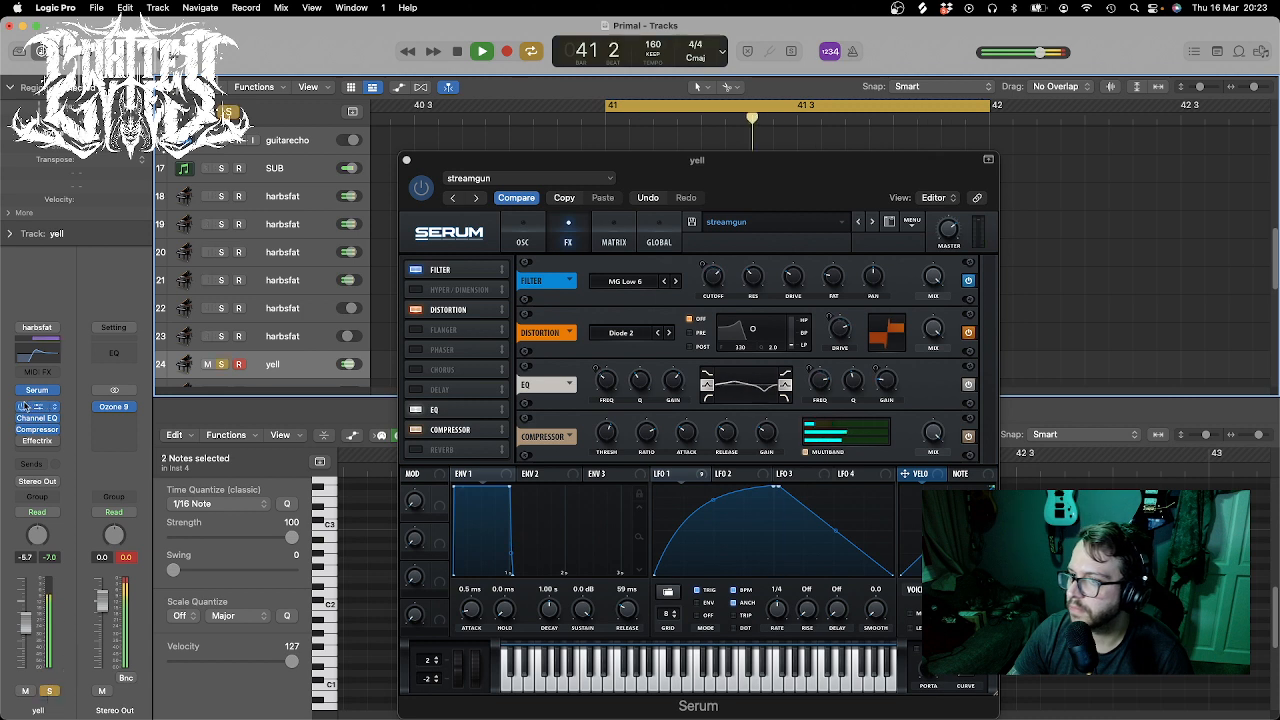
- In the yell track's Channel EQ, set the low cut to 103 Hz and a +7.2 dB boost at 428 Hz with Q 2.00
click(37, 418)
drag(747, 340, 925, 357)
drag(662, 377, 562, 363)
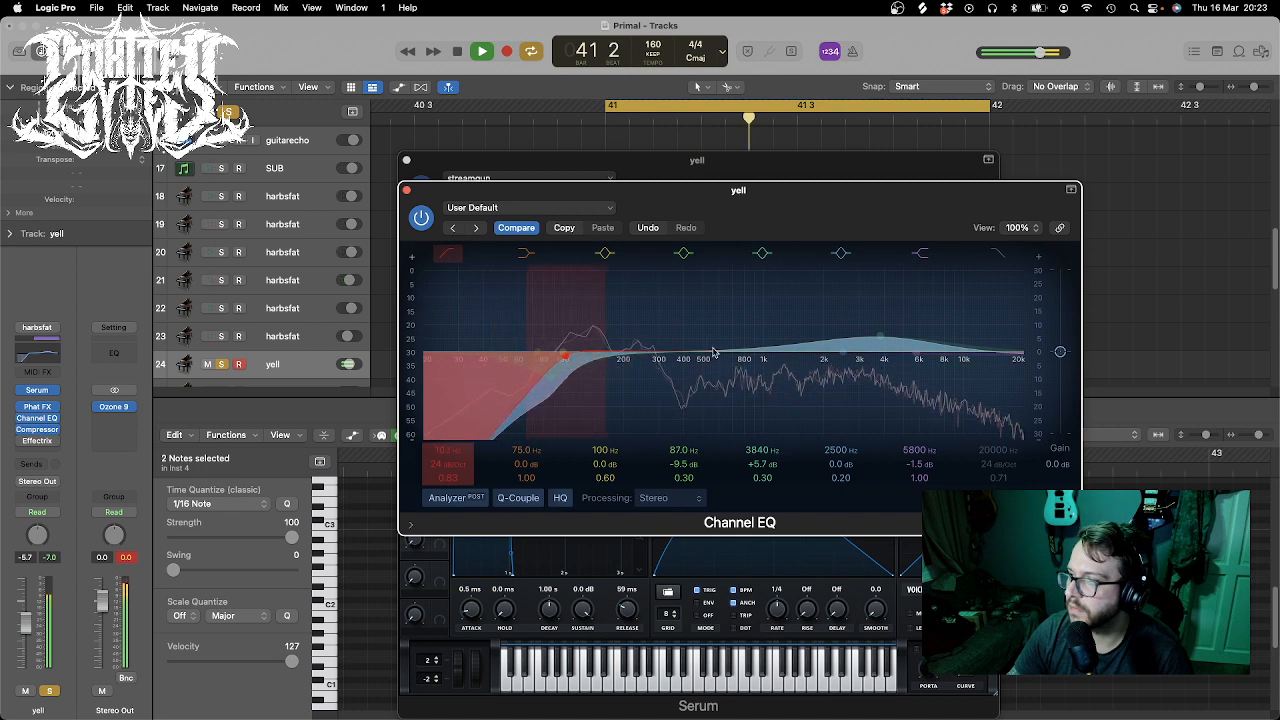
drag(880, 337, 681, 344)
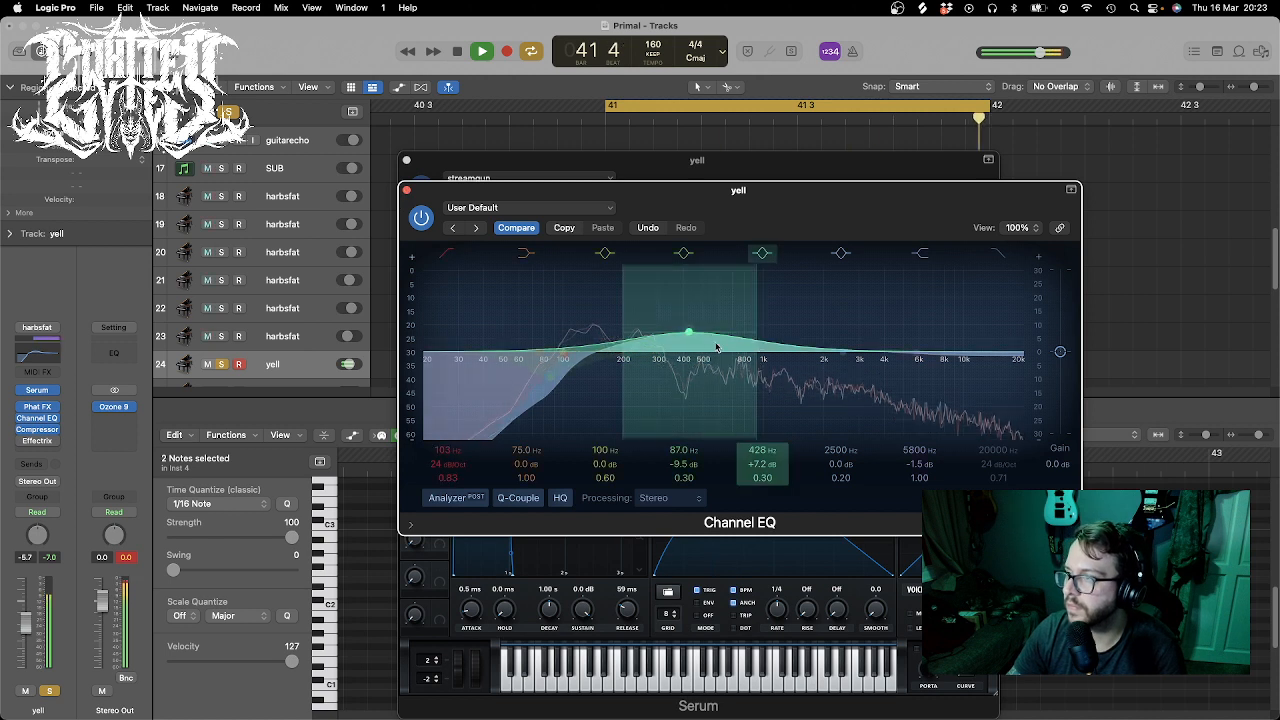
drag(753, 385, 731, 382)
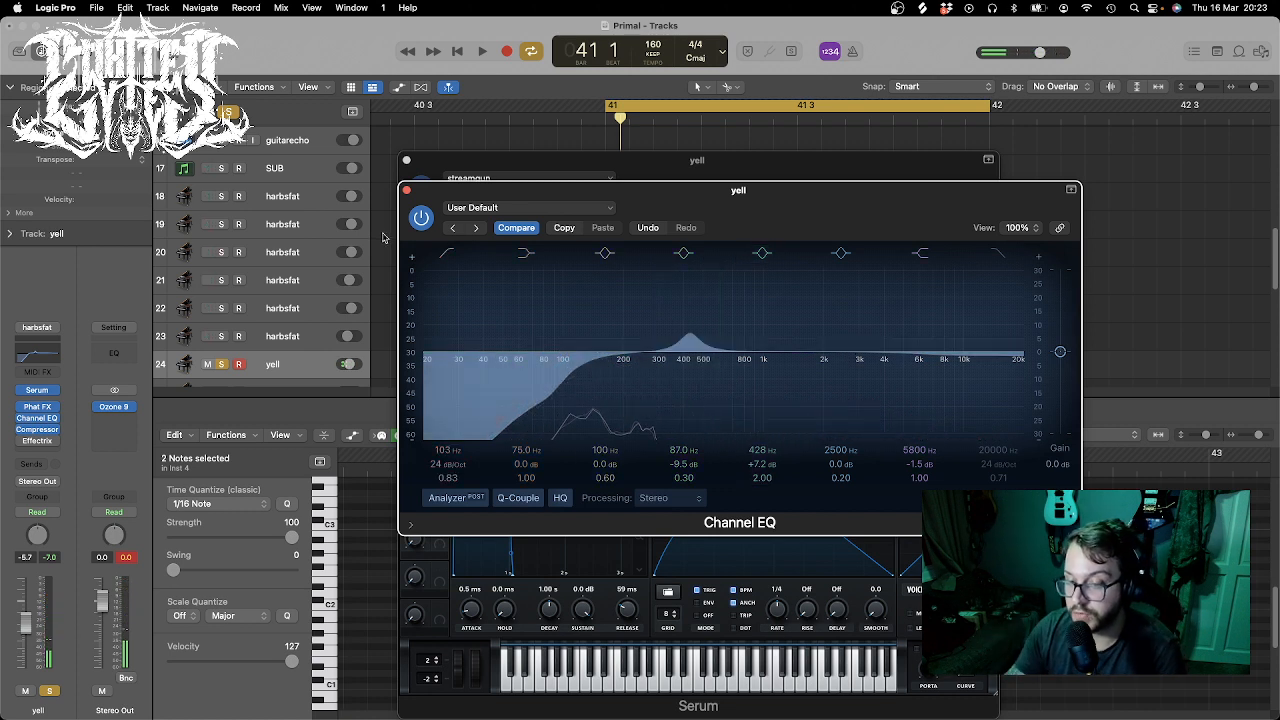
key(space)
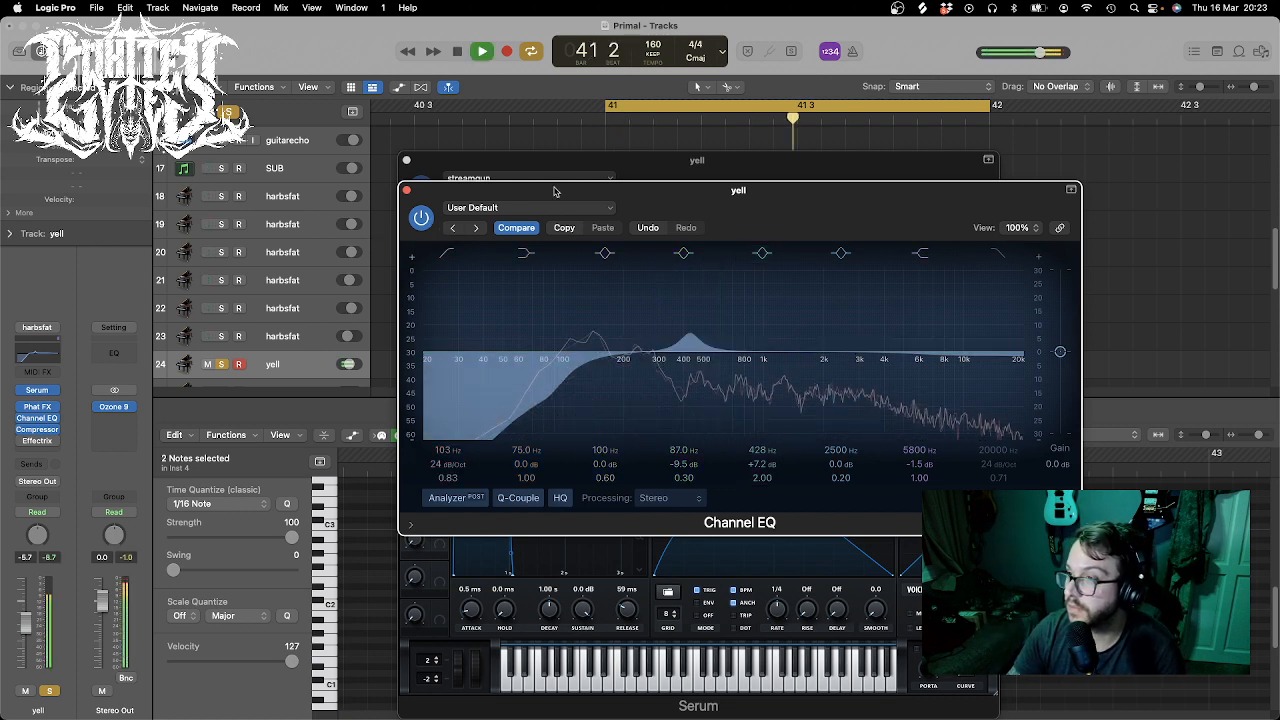
drag(615, 191, 433, 181)
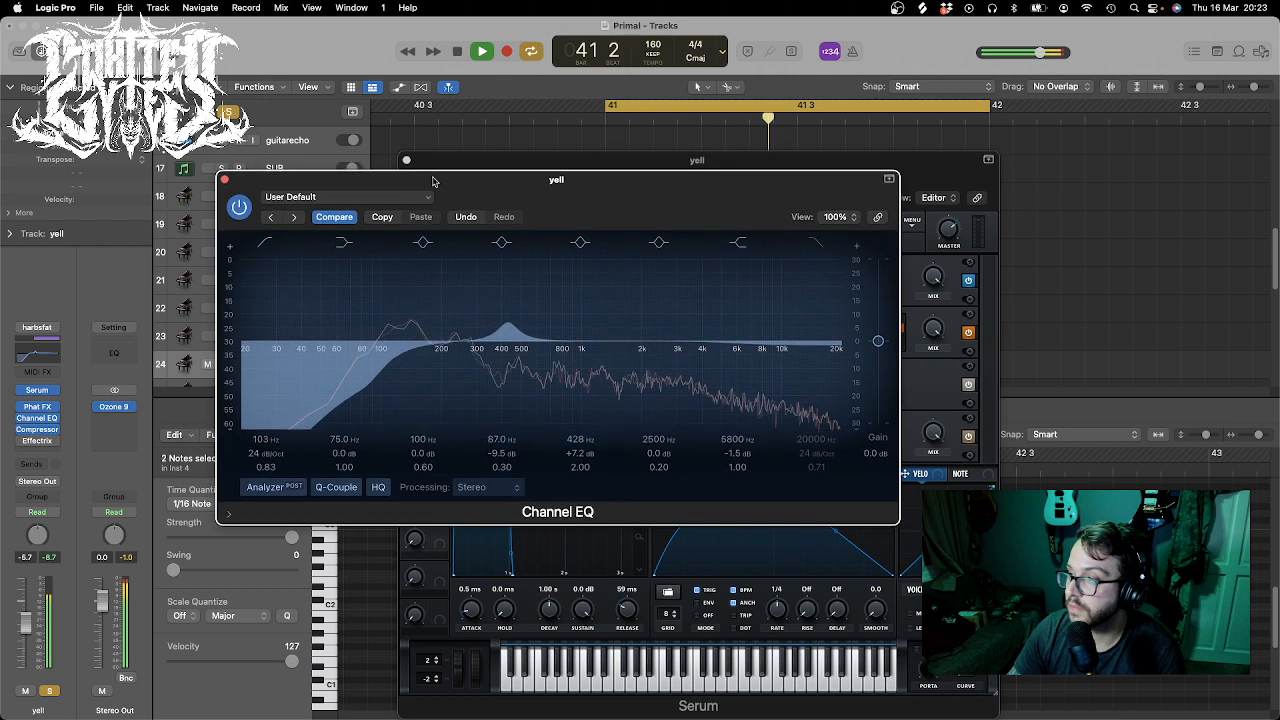
click(224, 180)
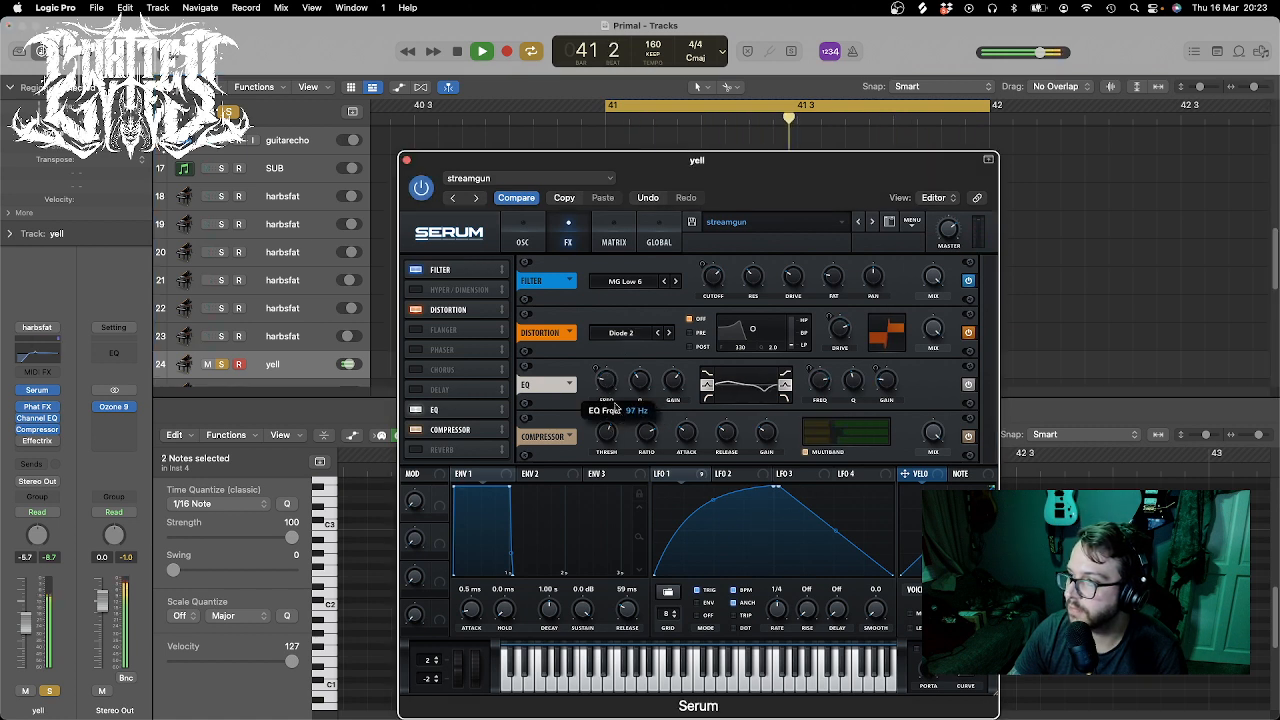
- Change Serum's oscillator-page filter to German LP, raise its resonance, and adjust its cutoff
click(522, 242)
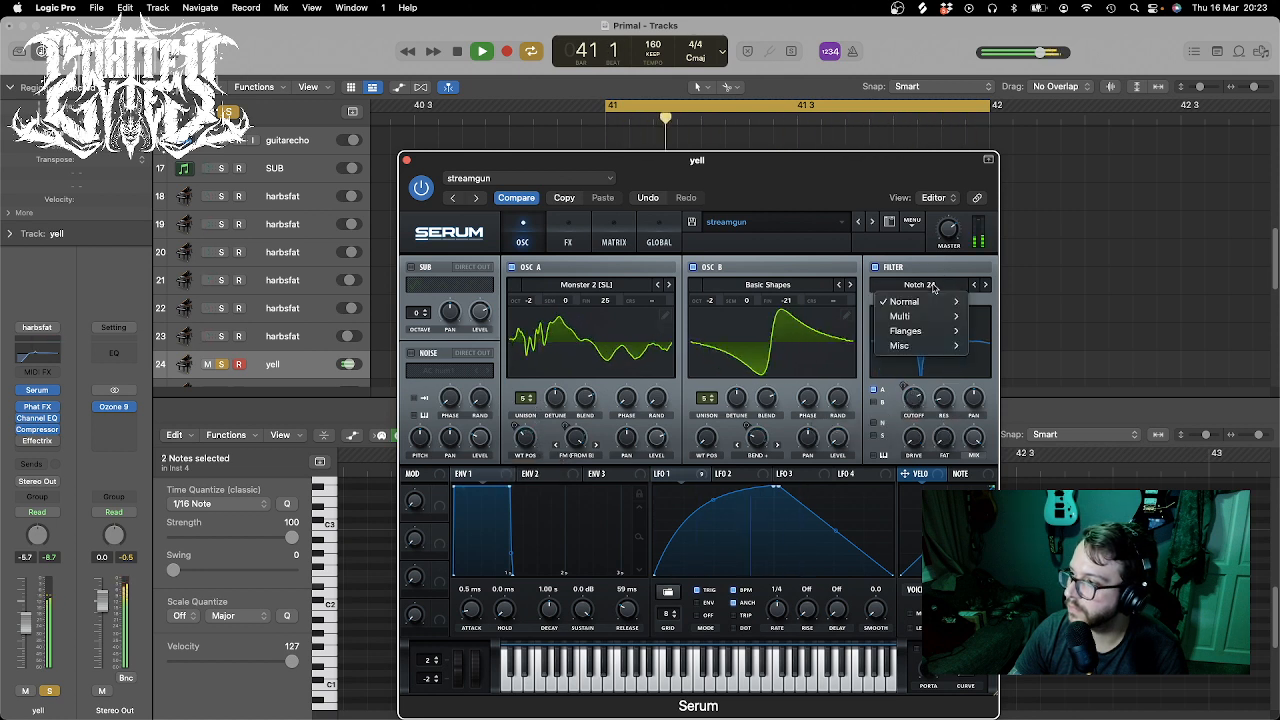
mouse_move(930, 328)
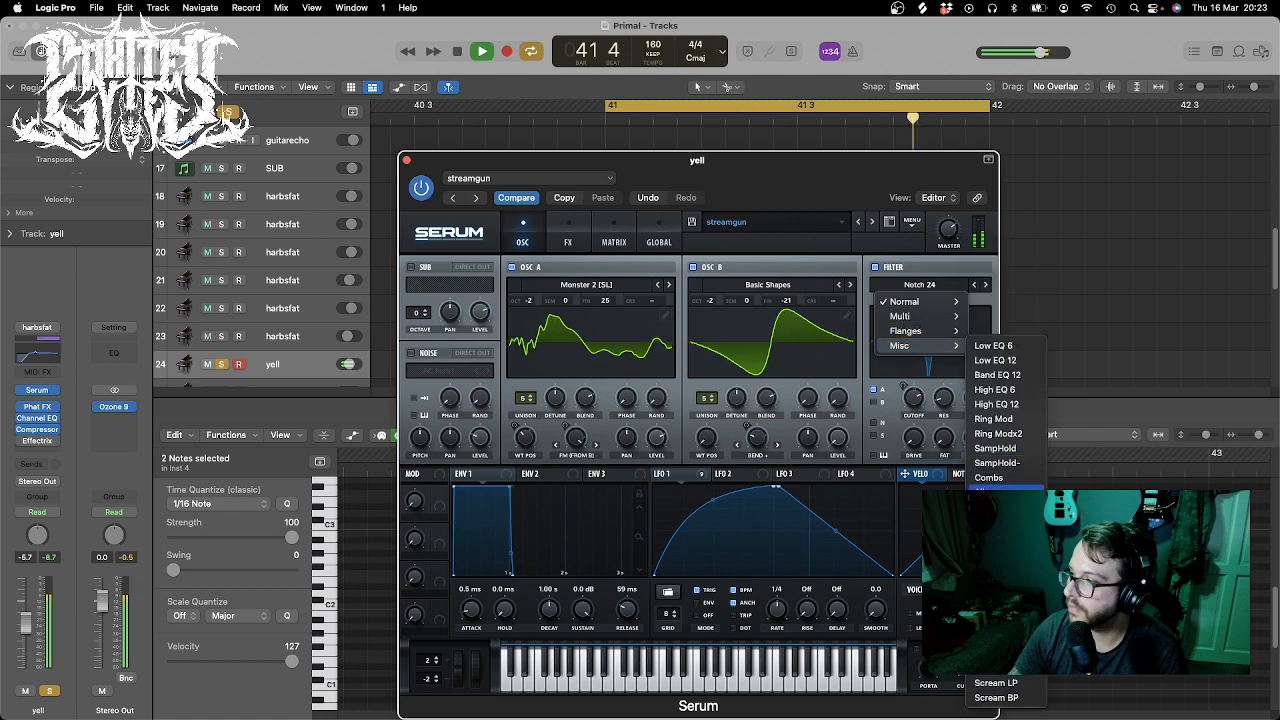
click(995, 535)
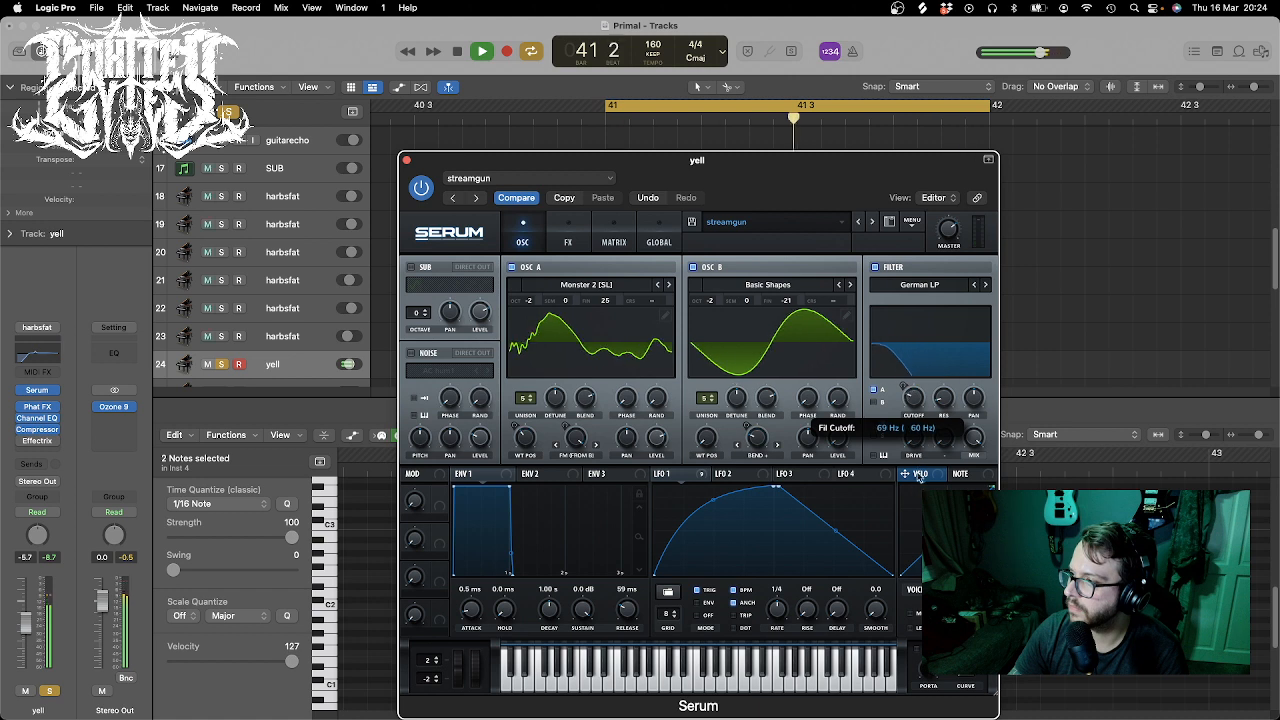
drag(946, 399, 946, 362)
drag(913, 408, 913, 444)
- Reshape LFO 1 into a single peak near the middle, with an inward-bowed rise and an outward-bowed fall
drag(779, 487, 823, 542)
drag(773, 494, 655, 497)
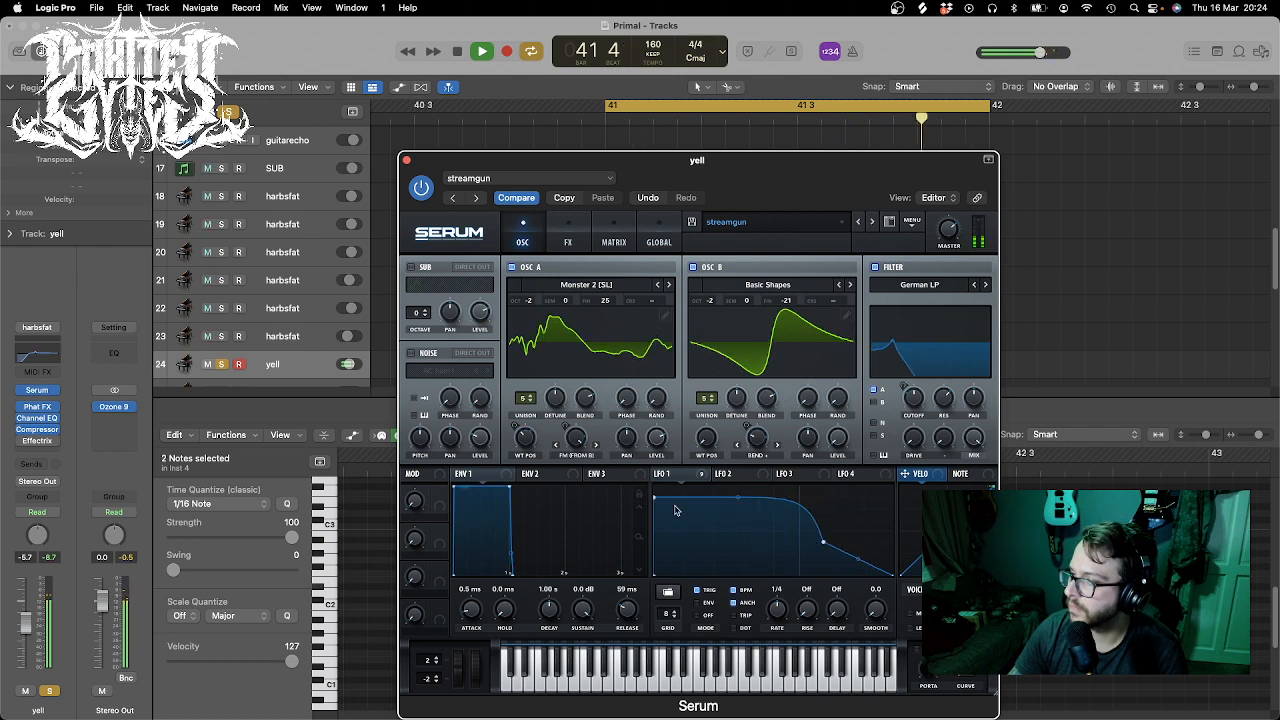
drag(816, 549, 719, 631)
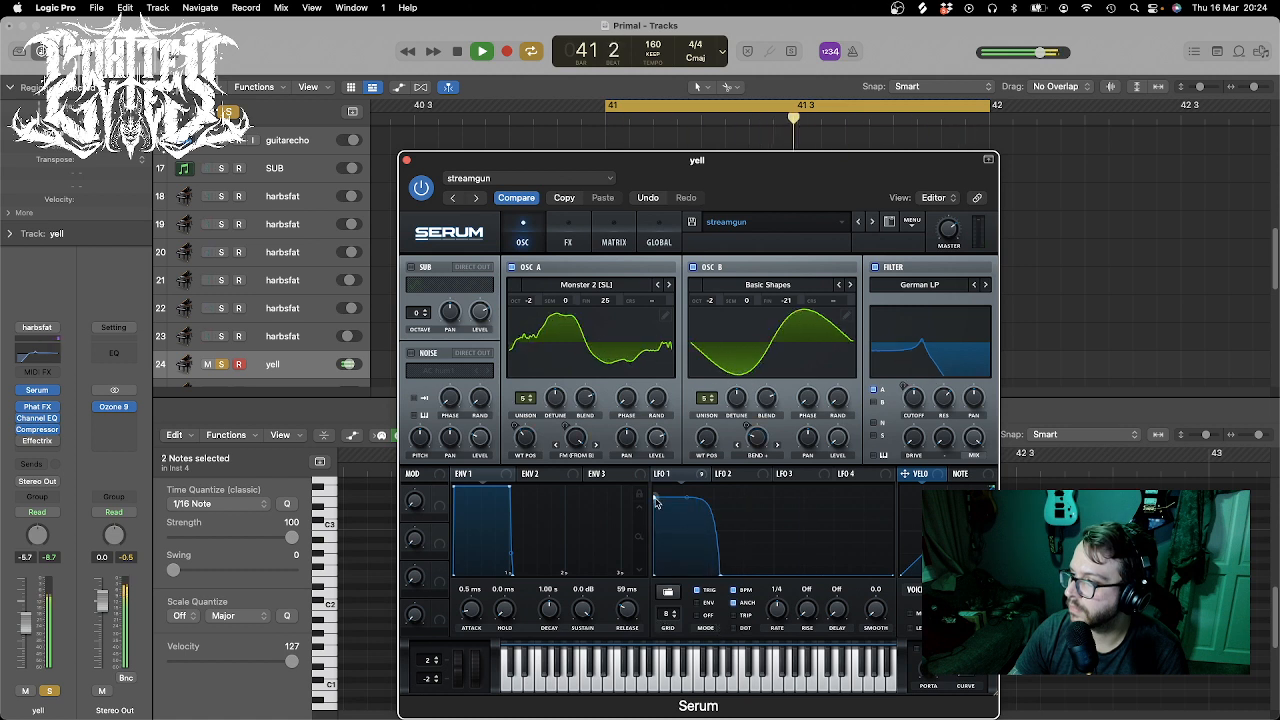
drag(655, 499, 726, 529)
drag(720, 578, 760, 551)
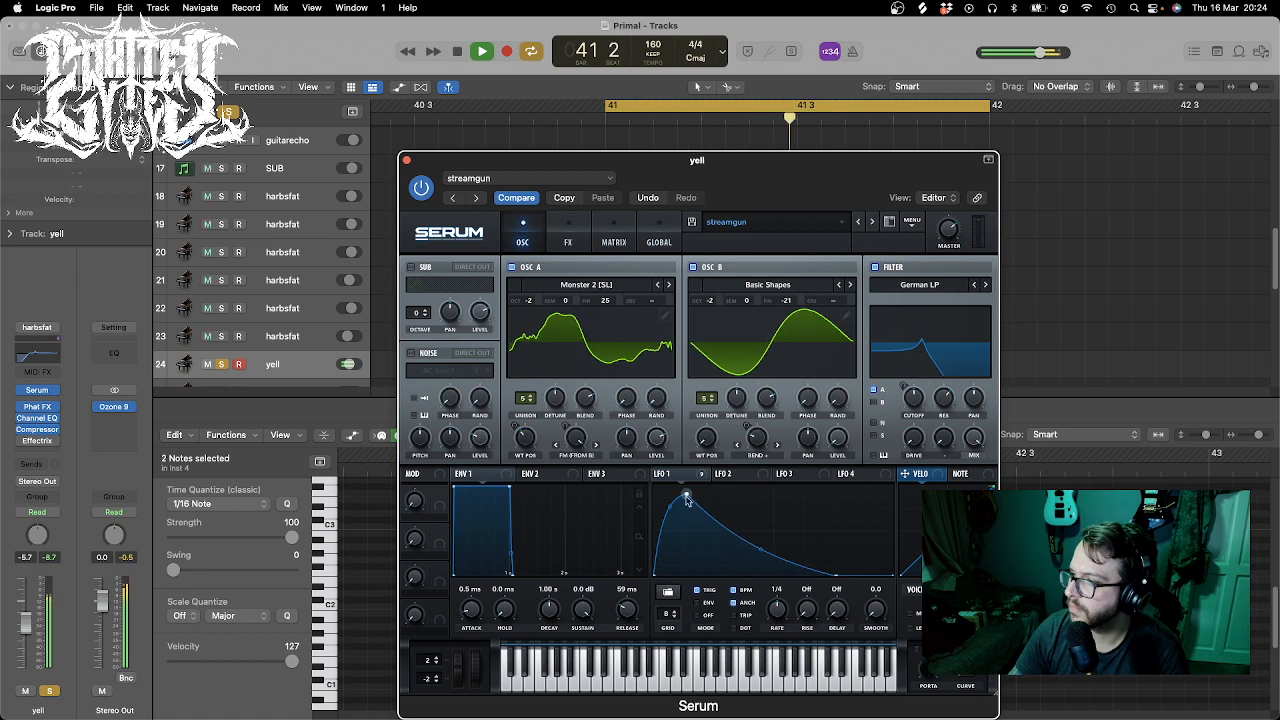
drag(686, 495, 706, 552)
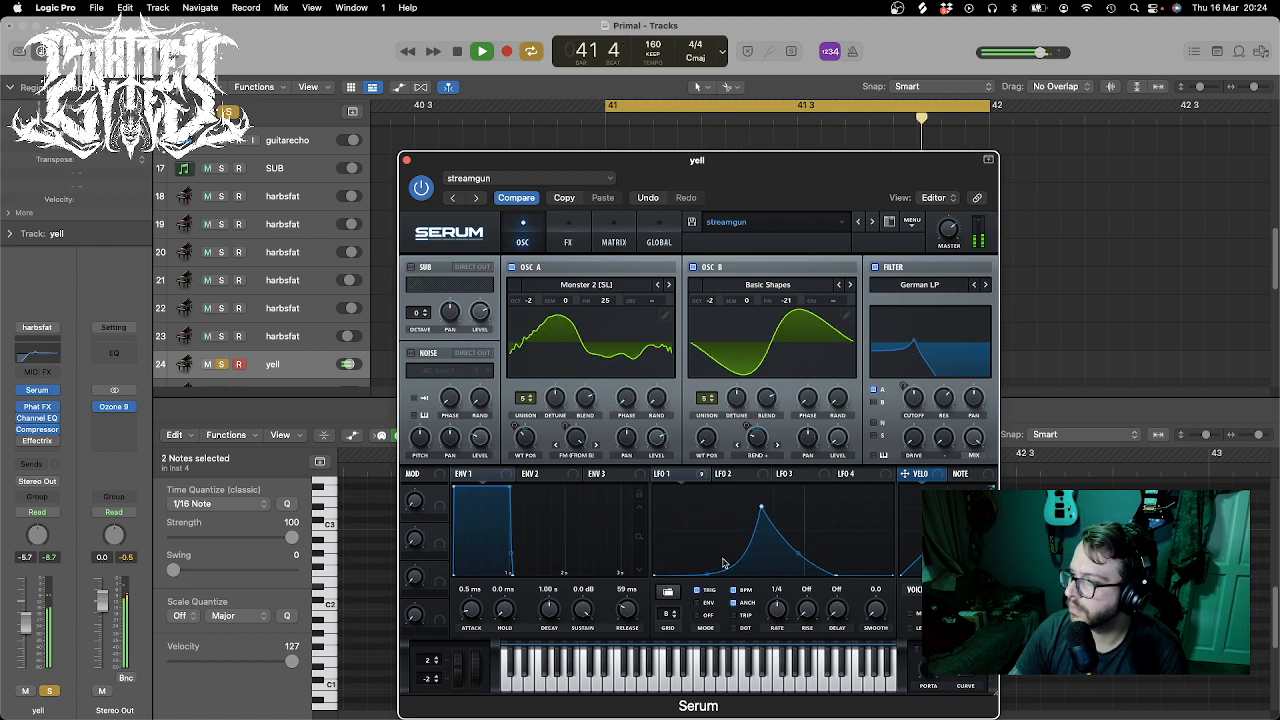
drag(797, 552, 798, 526)
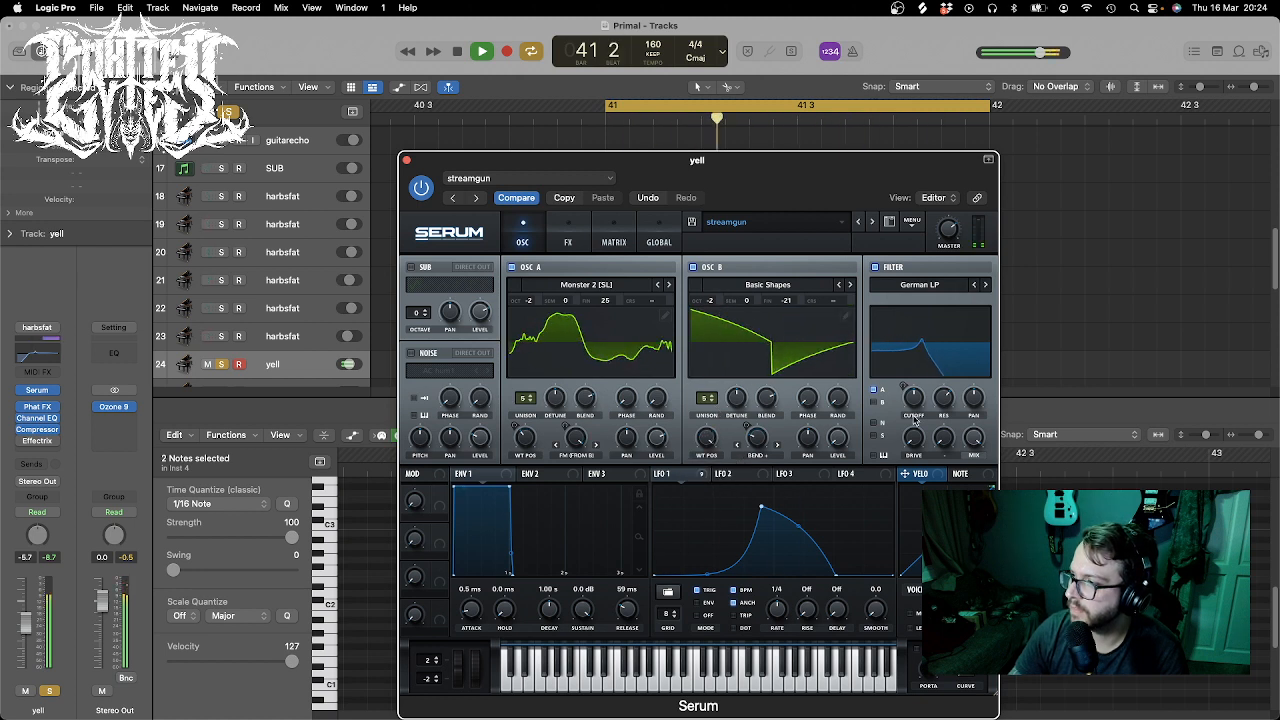
- Pause playback, lower the German LP filter's cutoff to 168 Hz, and resume playback
key(space)
mouse_move(916, 418)
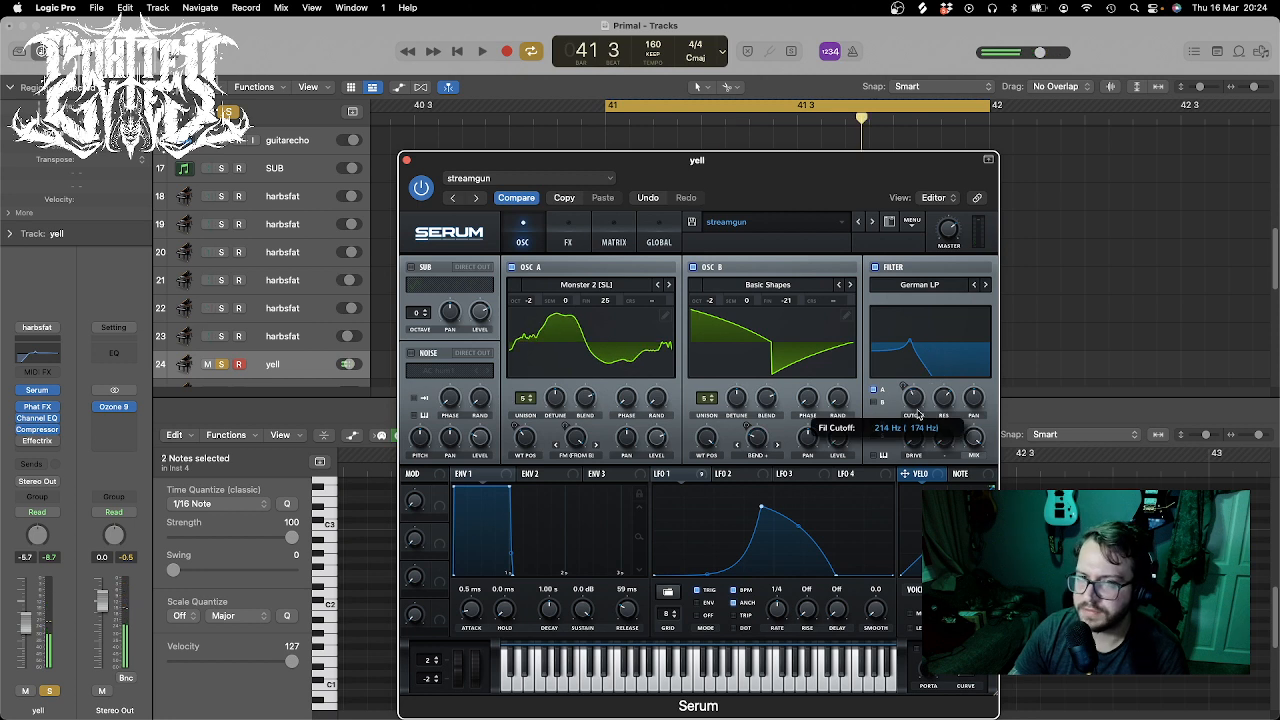
scroll(918, 416, down, 3)
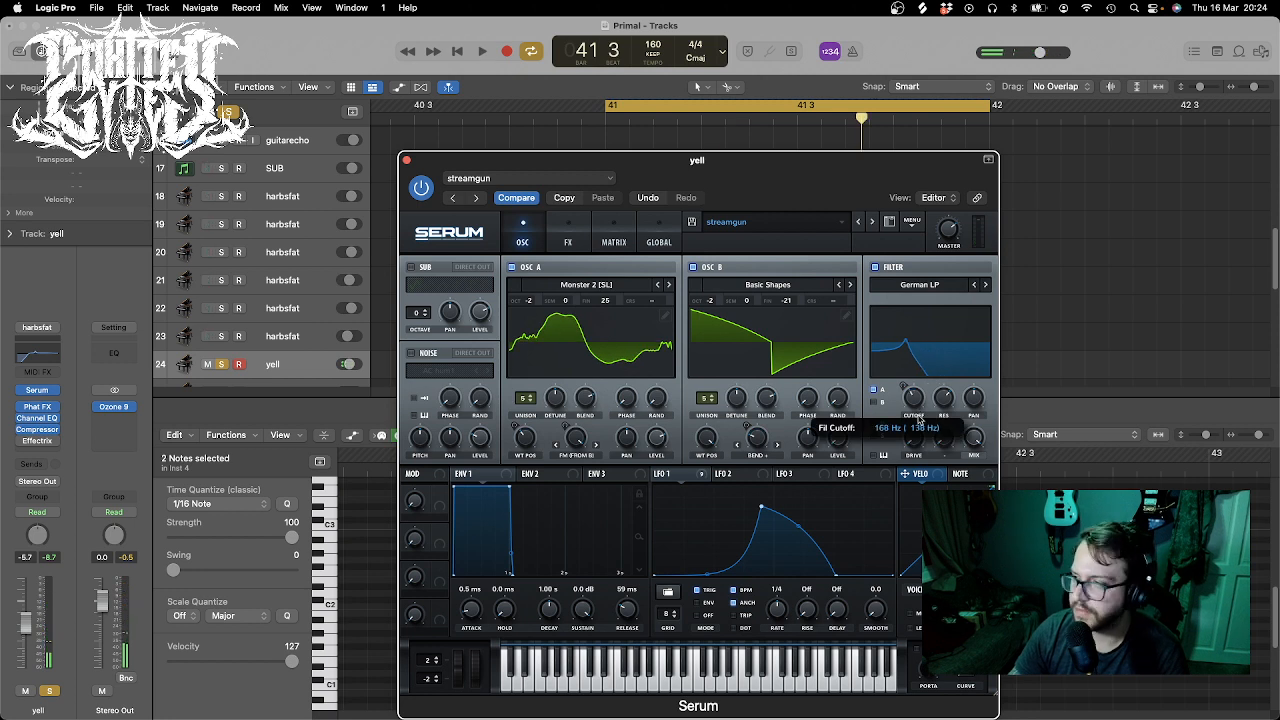
key(space)
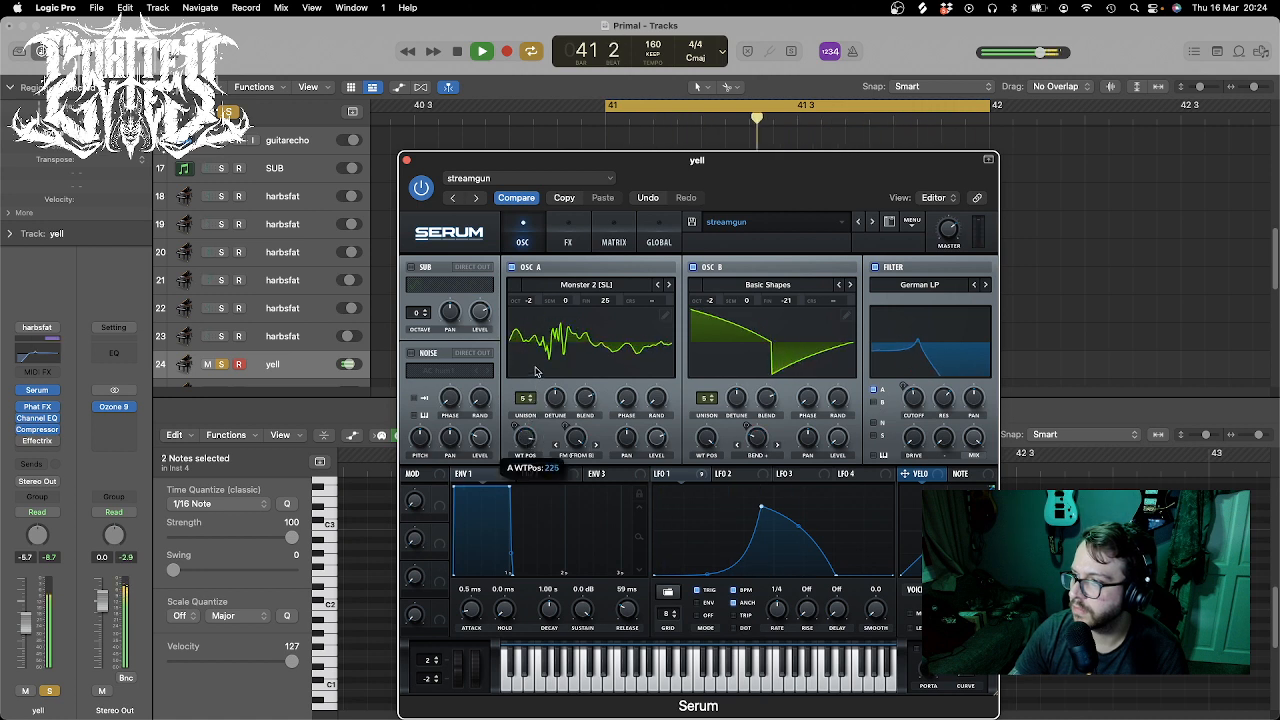
- Lower oscillator A's wavetable position and bend LFO 1's rising curve into a gentler, nearly straight slope
drag(535, 371, 535, 438)
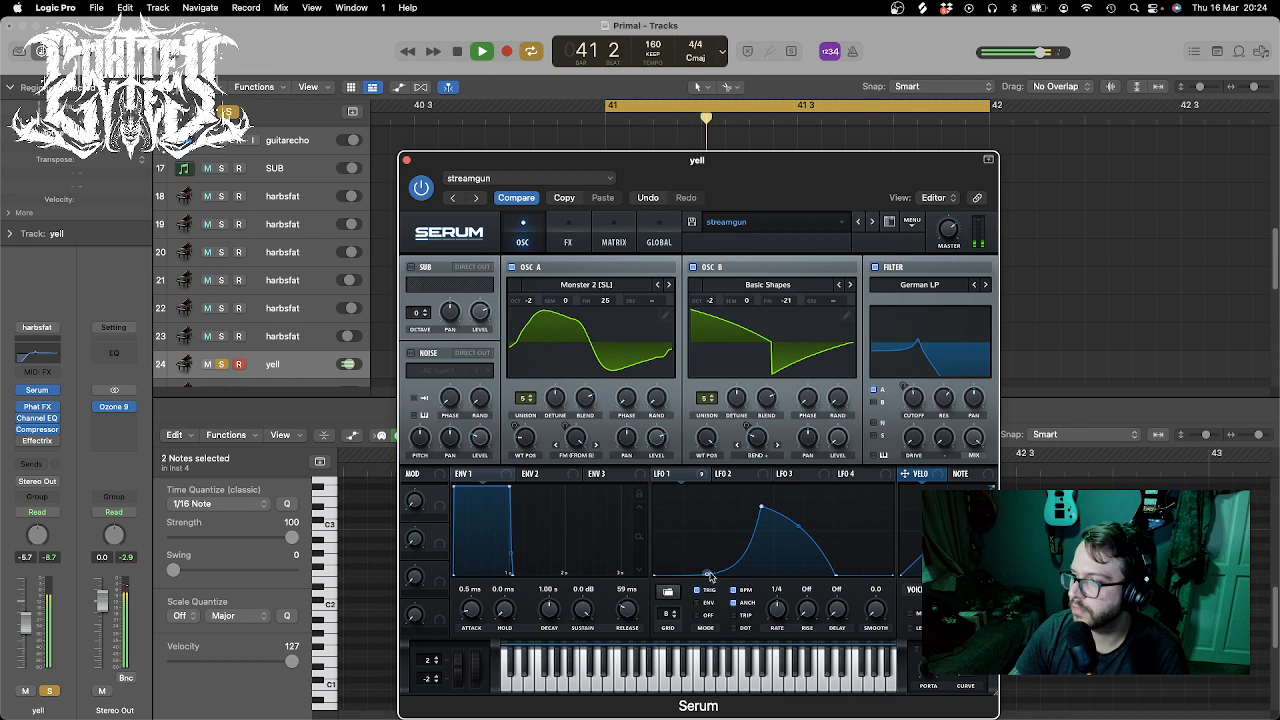
drag(708, 574, 697, 494)
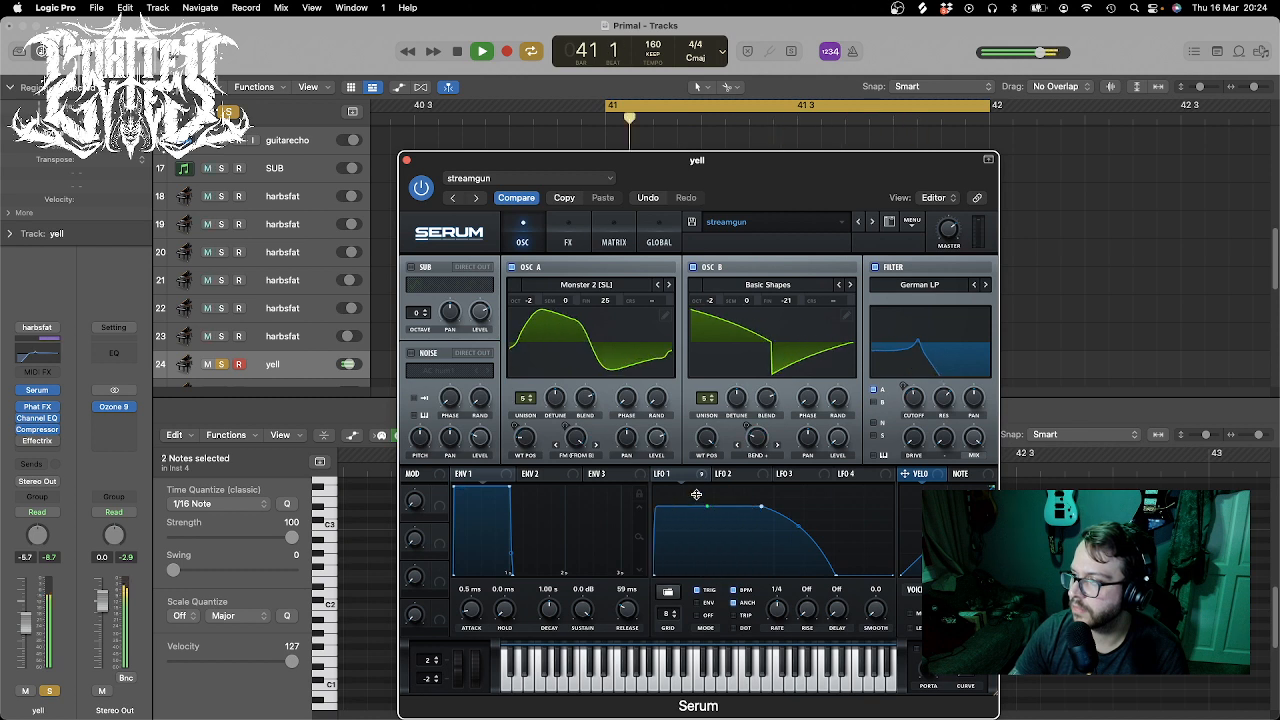
drag(696, 494, 703, 558)
- Raise the German LP filter's cutoff, set its resonance to 64%, and assign LFO 1 to modulate the resonance
drag(914, 396, 915, 365)
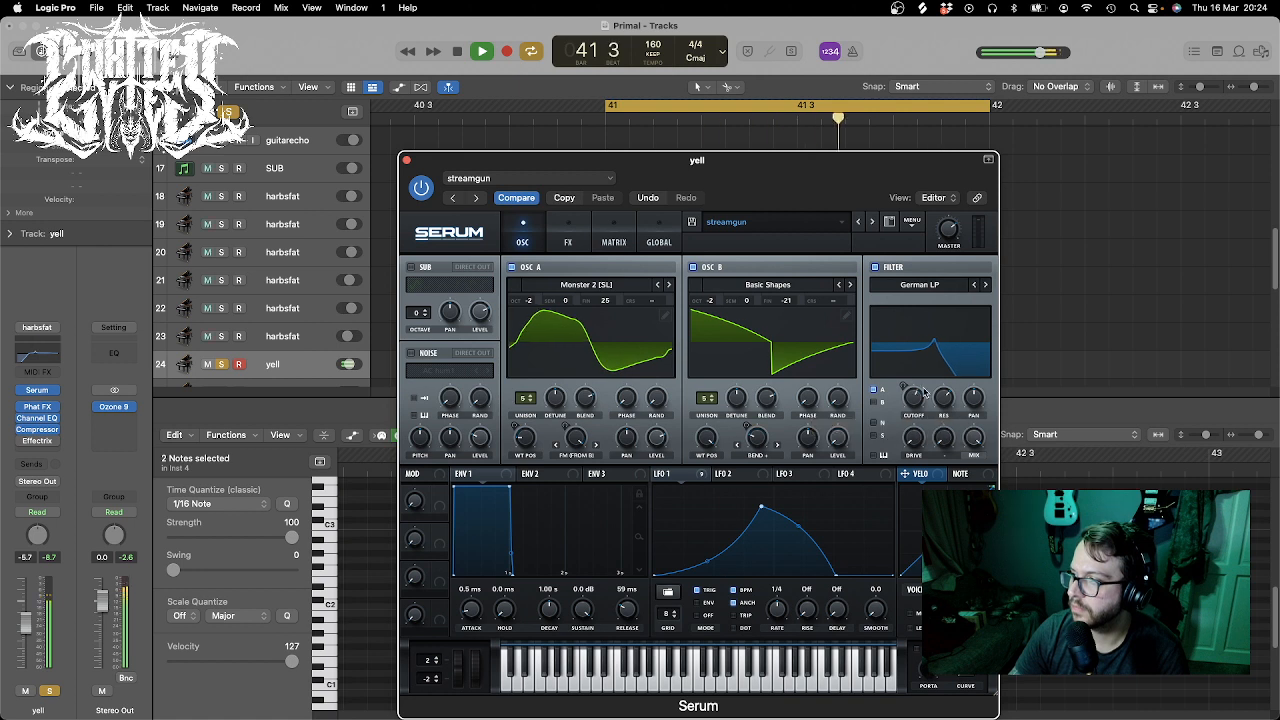
drag(943, 400, 950, 457)
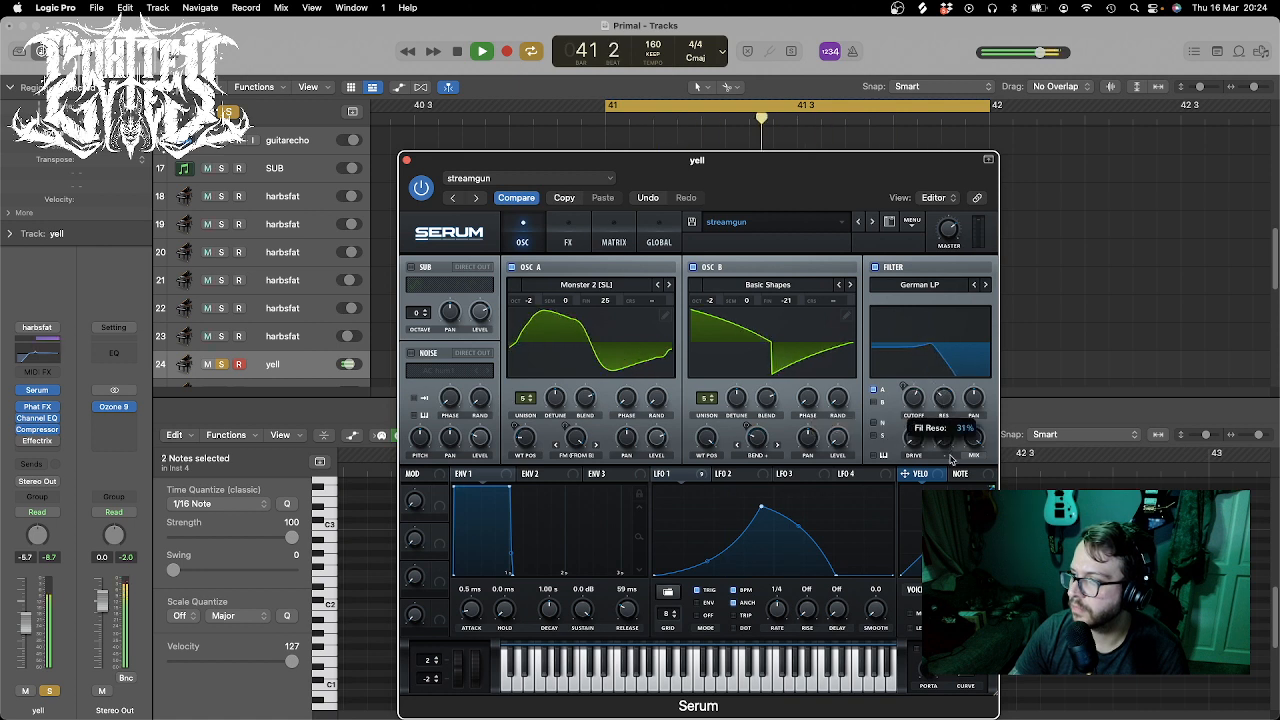
drag(951, 459, 971, 327)
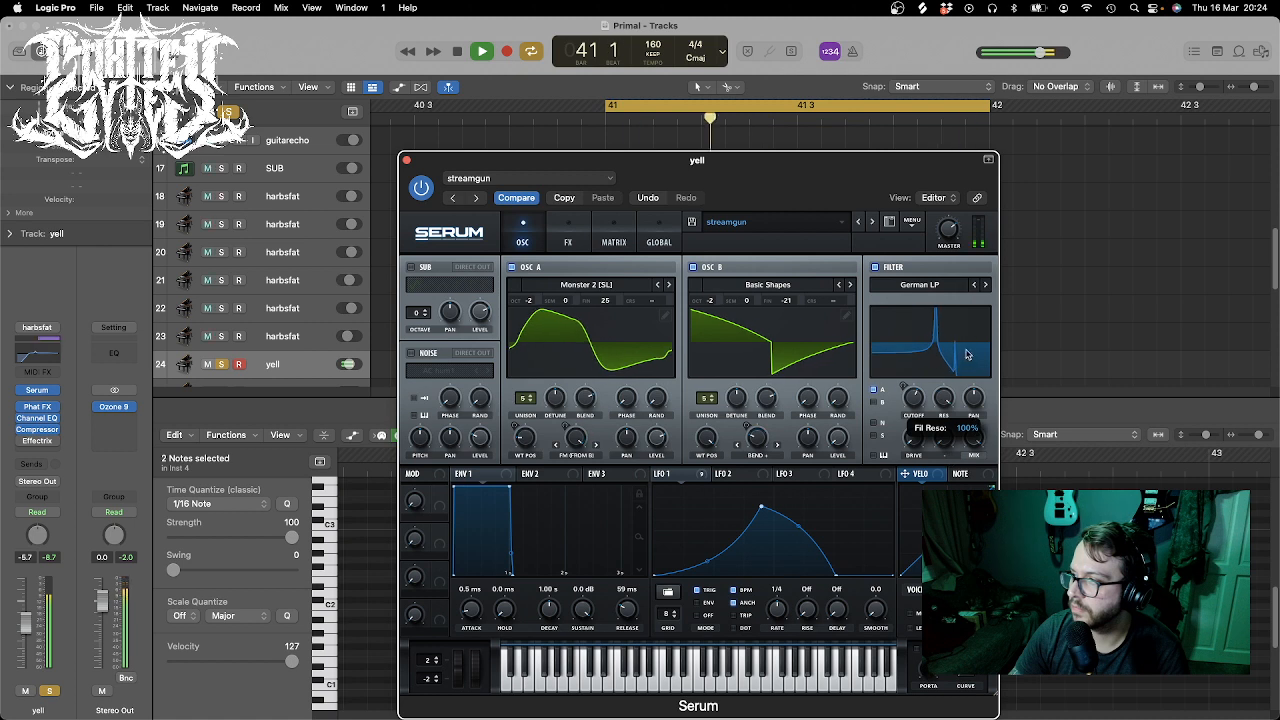
drag(959, 402, 956, 415)
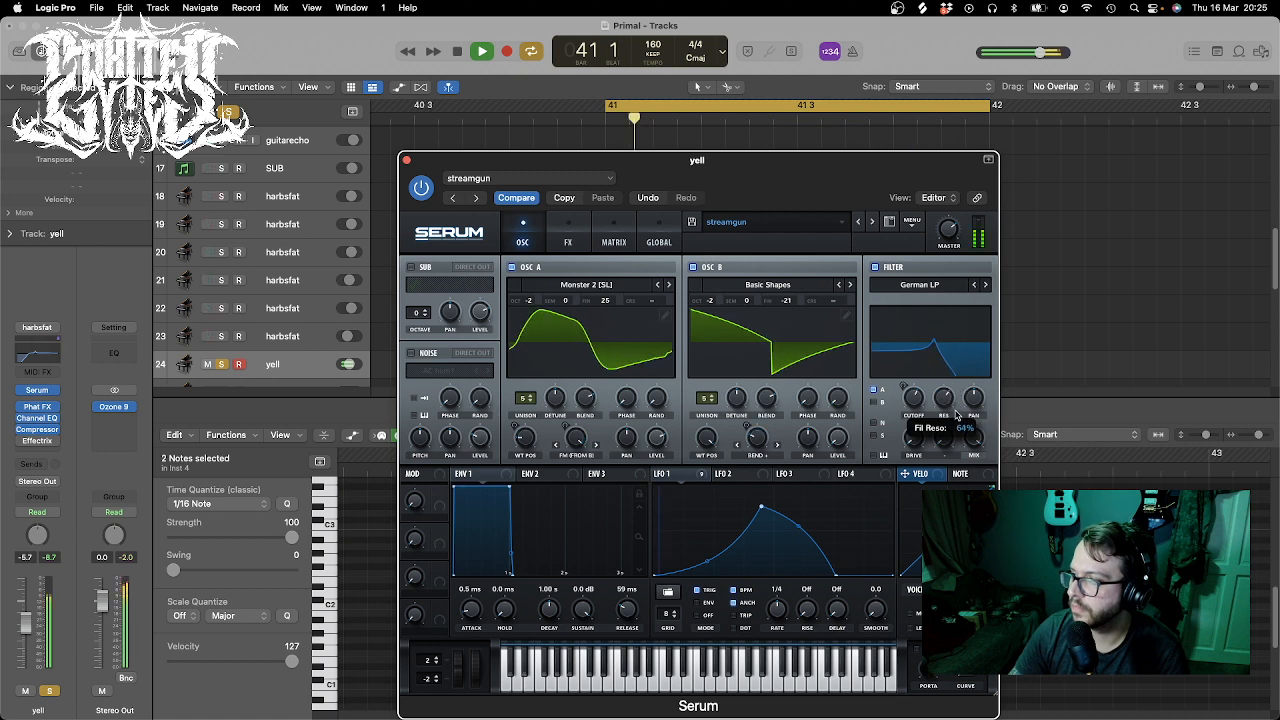
drag(668, 474, 947, 425)
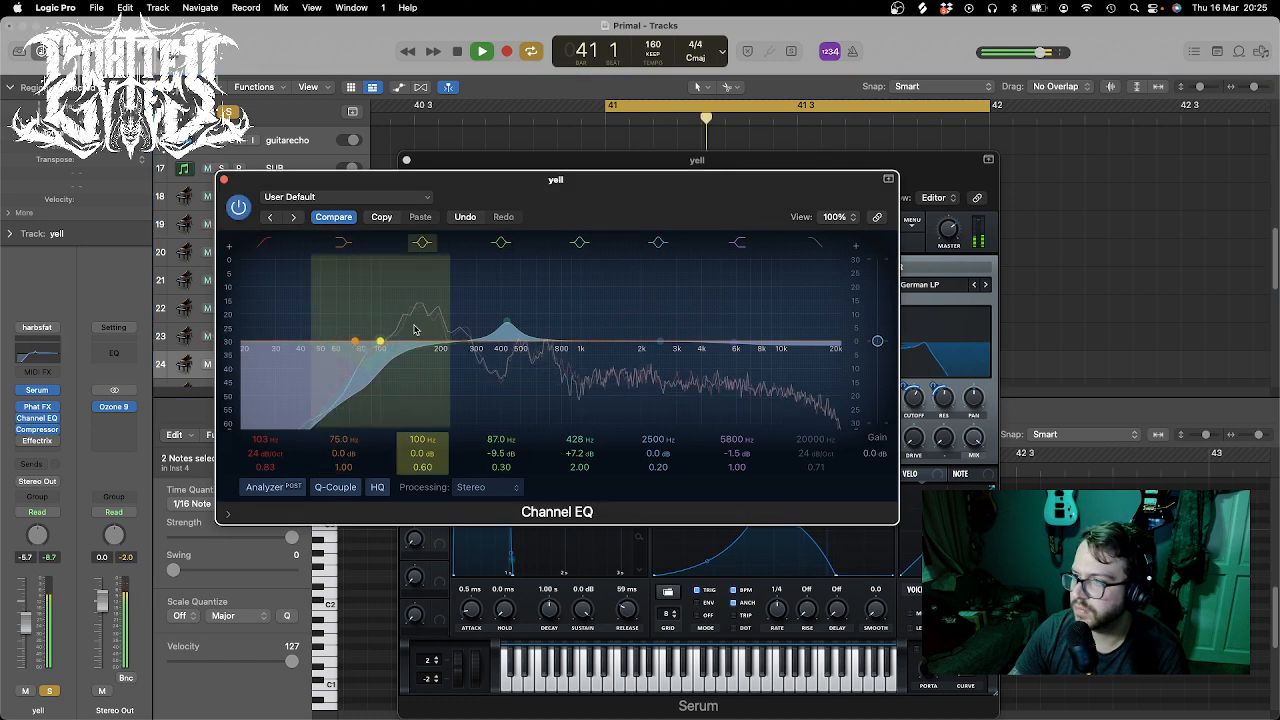
- Raise the yell Channel EQ's low cut to 284 Hz and move its narrow boost to 650 Hz at +9.9 dB
drag(390, 350, 686, 330)
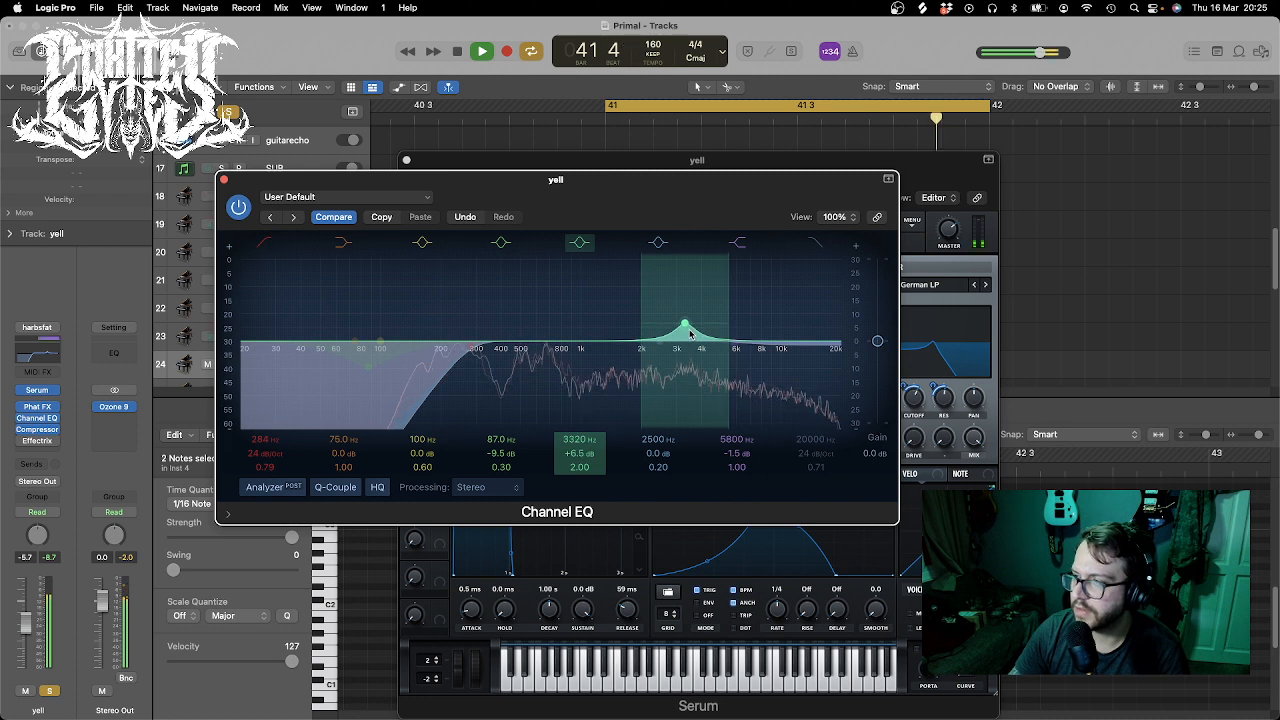
drag(690, 334, 543, 320)
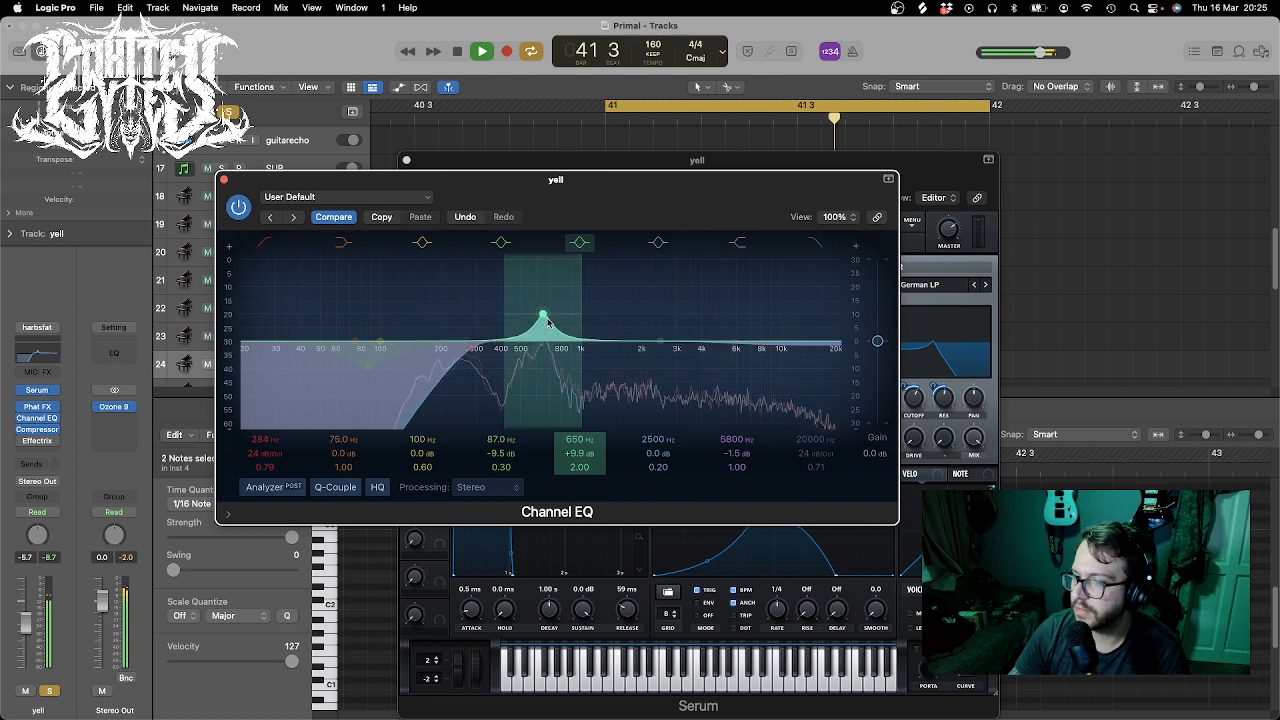
key(space)
click(224, 180)
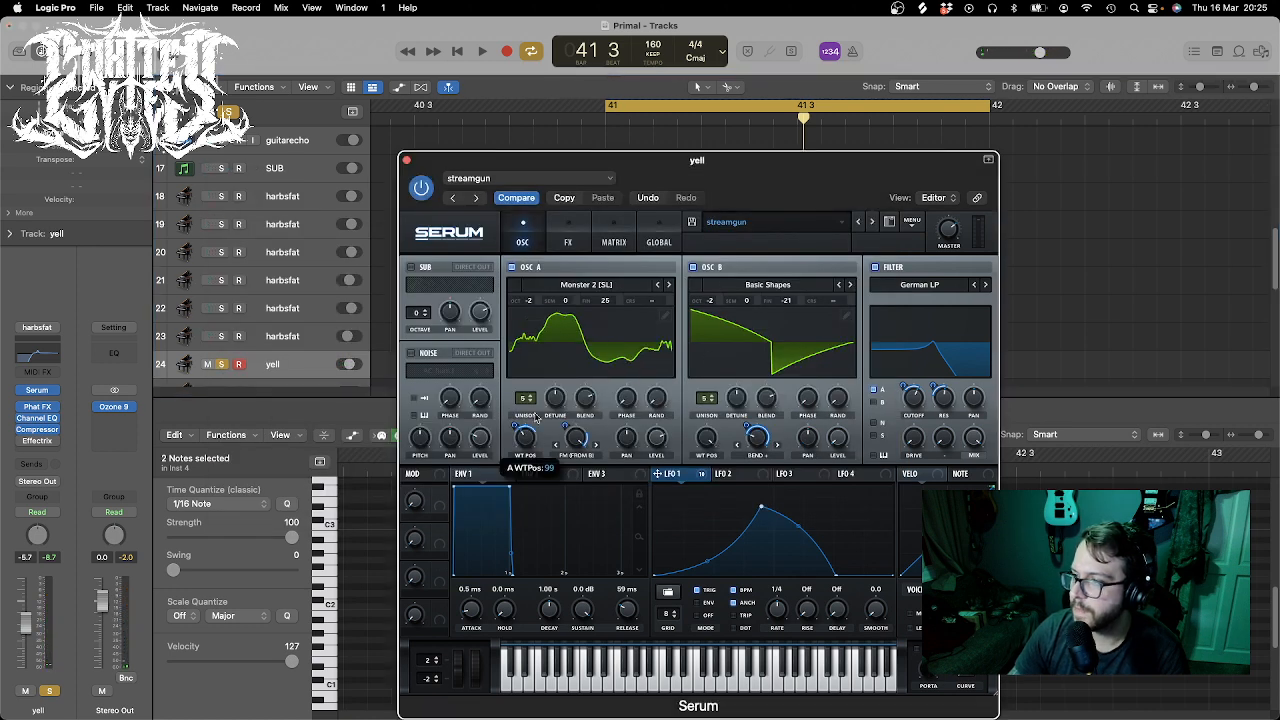
- Resume playback and switch Serum's filter type to Formant-I
key(space)
click(986, 286)
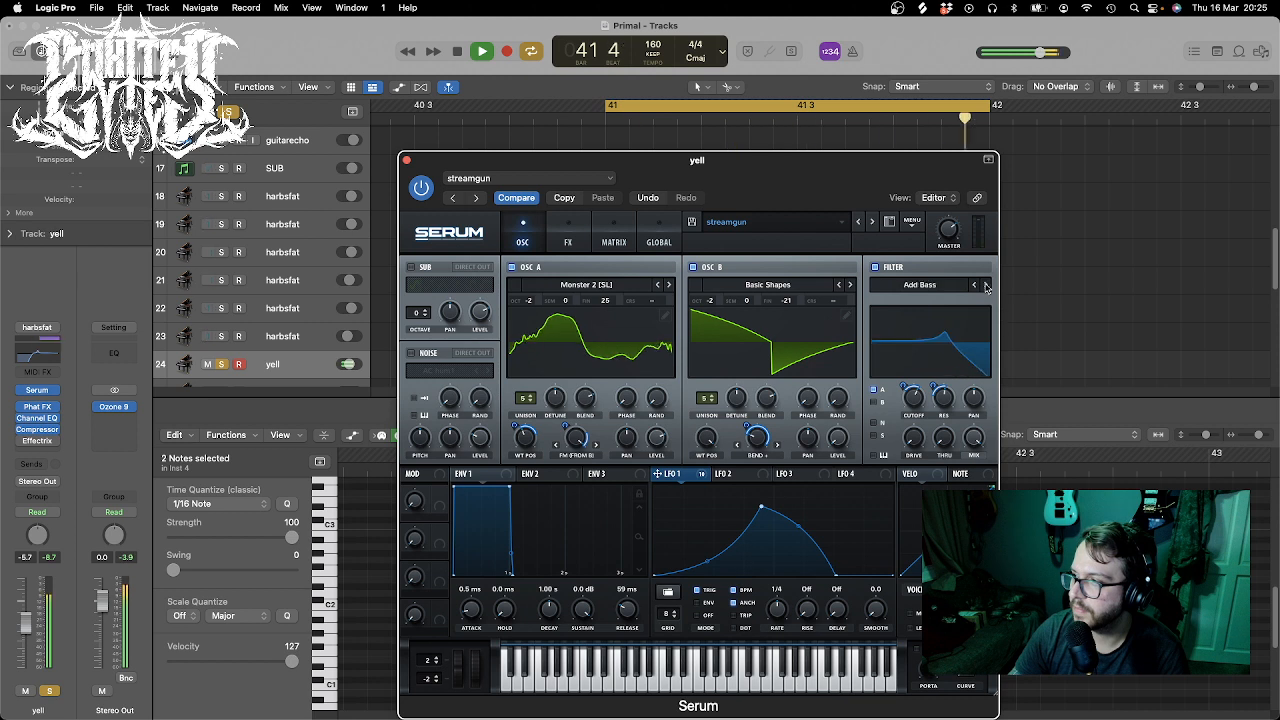
click(986, 286)
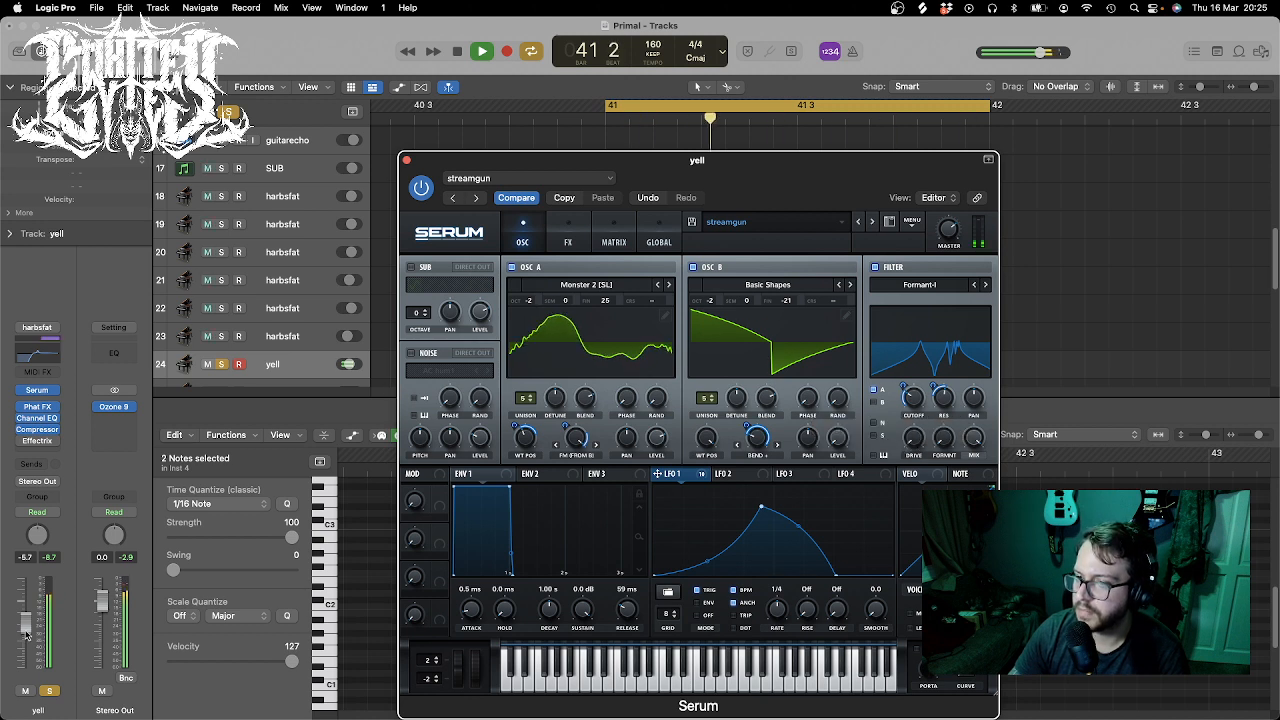
- Lower the yell track's volume to -14.0 dB, take it out of solo, and close Serum
click(222, 364)
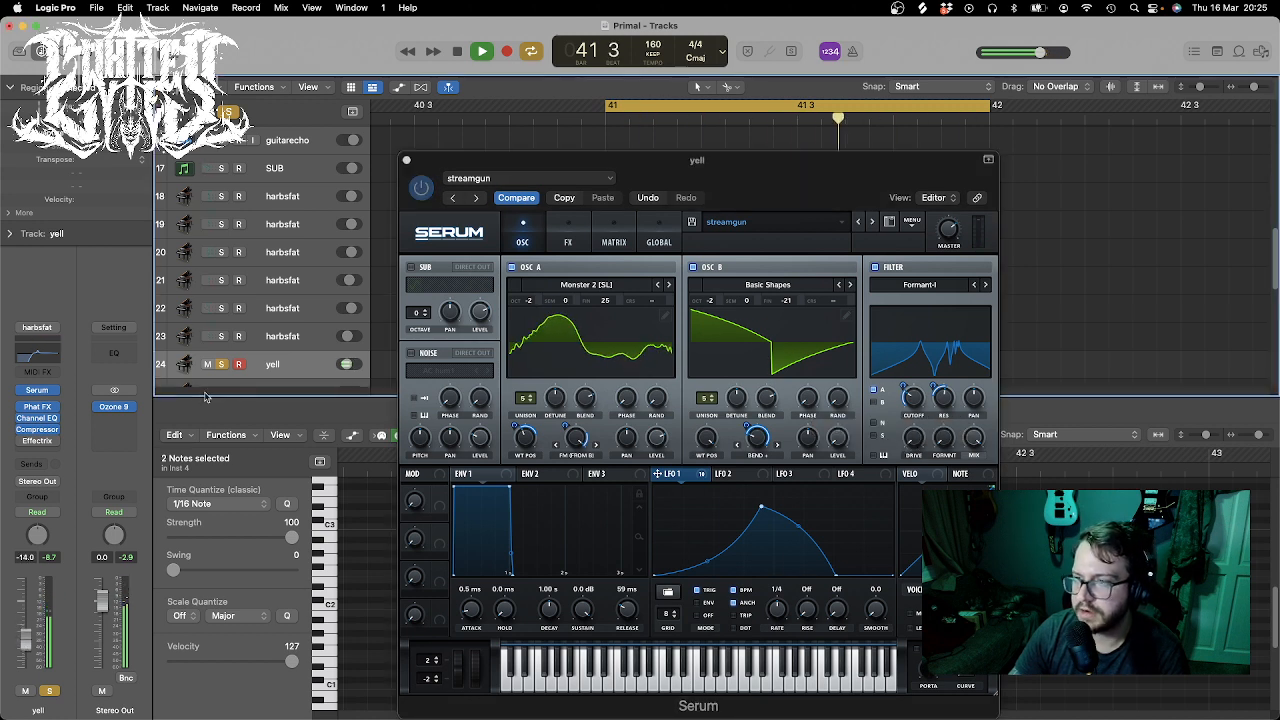
click(222, 364)
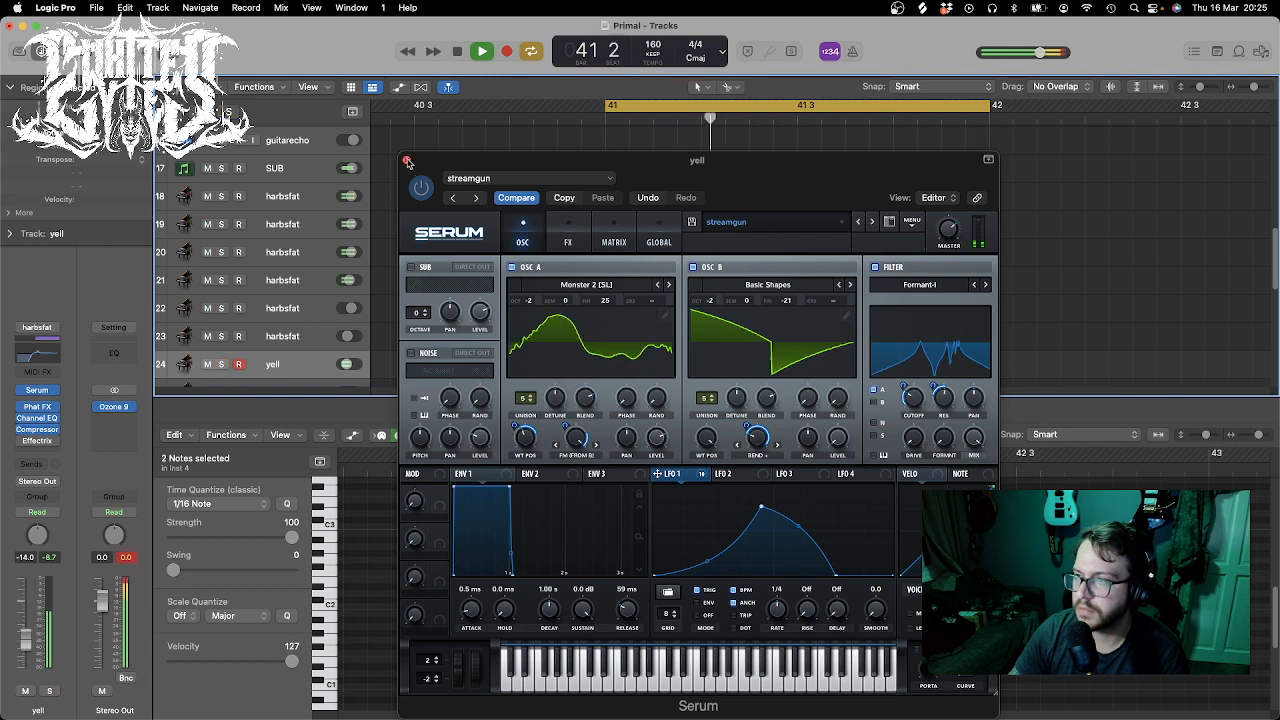
click(407, 161)
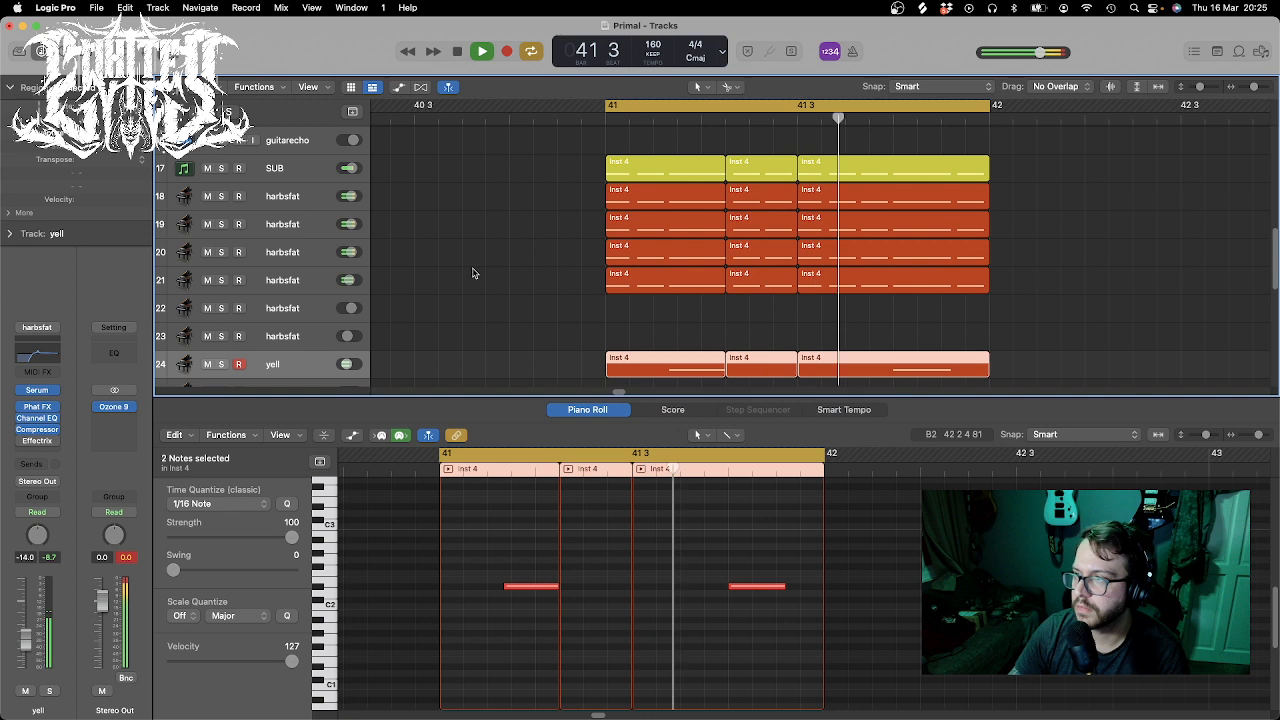
- Mute the yell track to hear the bar 41 loop without it, and stop playback
scroll(522, 235, down, 1)
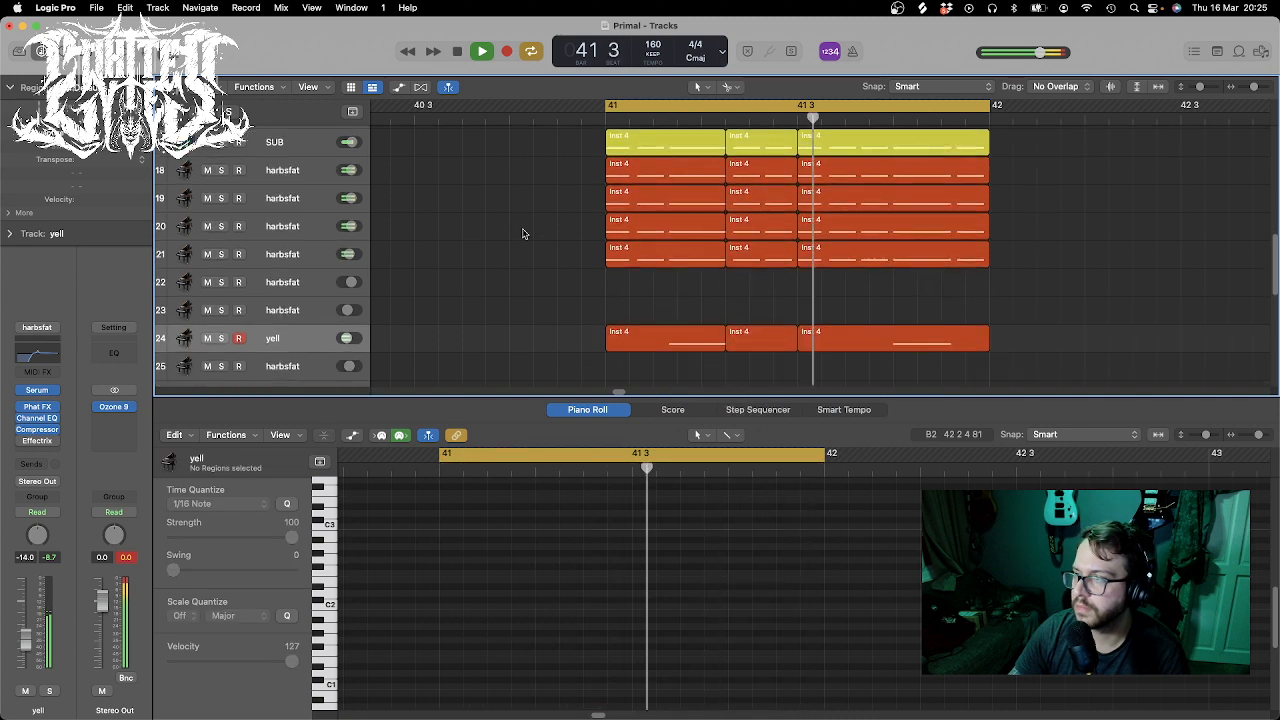
scroll(522, 233, down, 2)
key(ctrl+m)
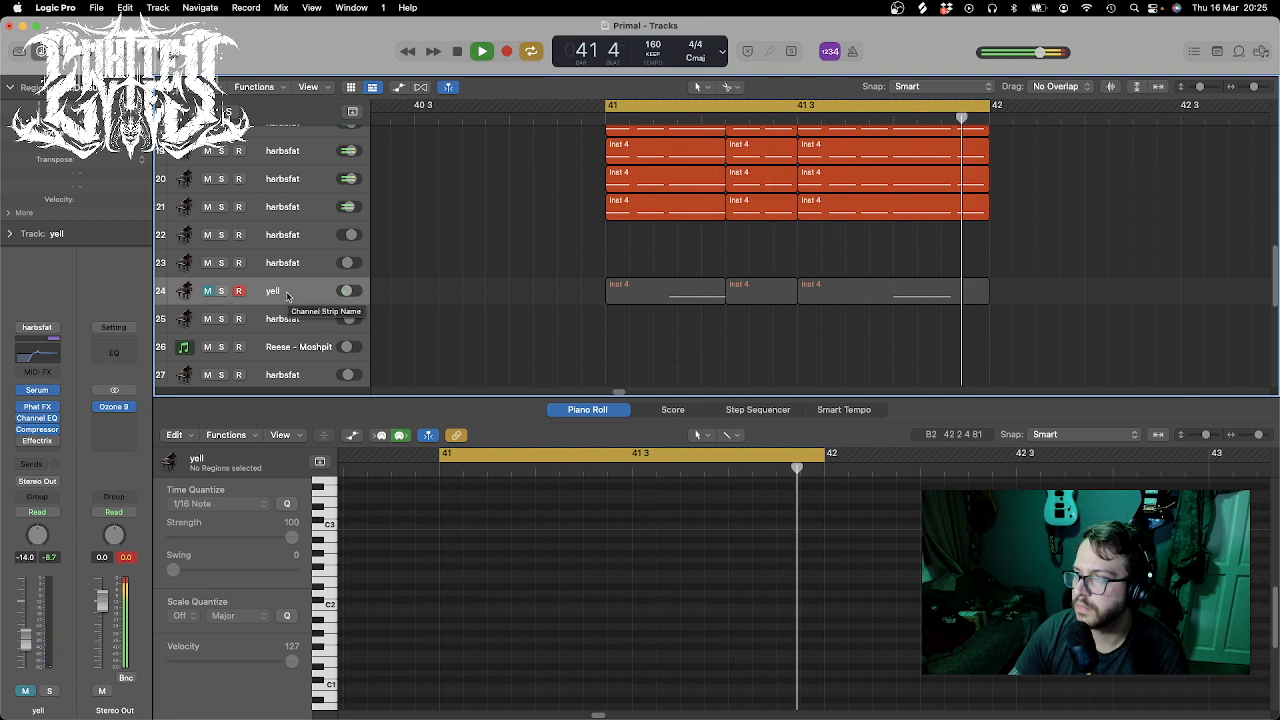
key(space)
scroll(576, 288, up, 4)
scroll(576, 288, down, 2)
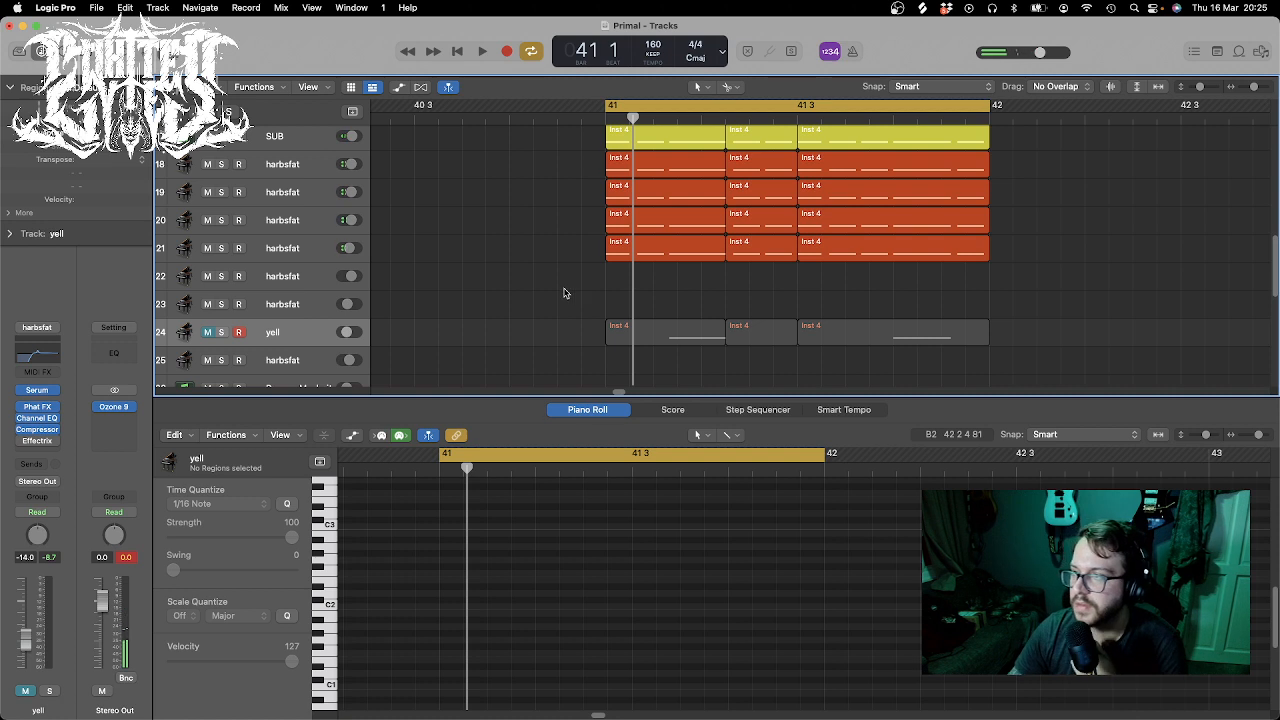
- Delete the yell track together with its regions and close the Piano Roll editor
click(292, 334)
key(Delete)
key(super+BackSpace)
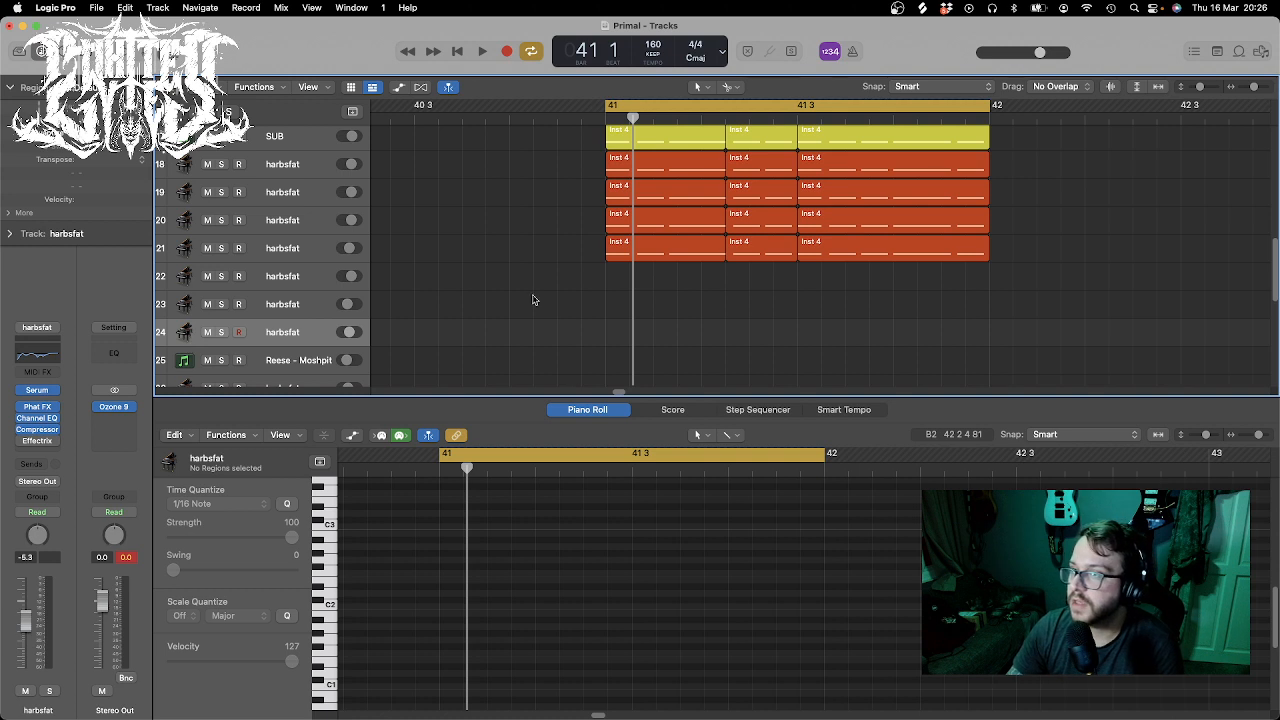
click(301, 256)
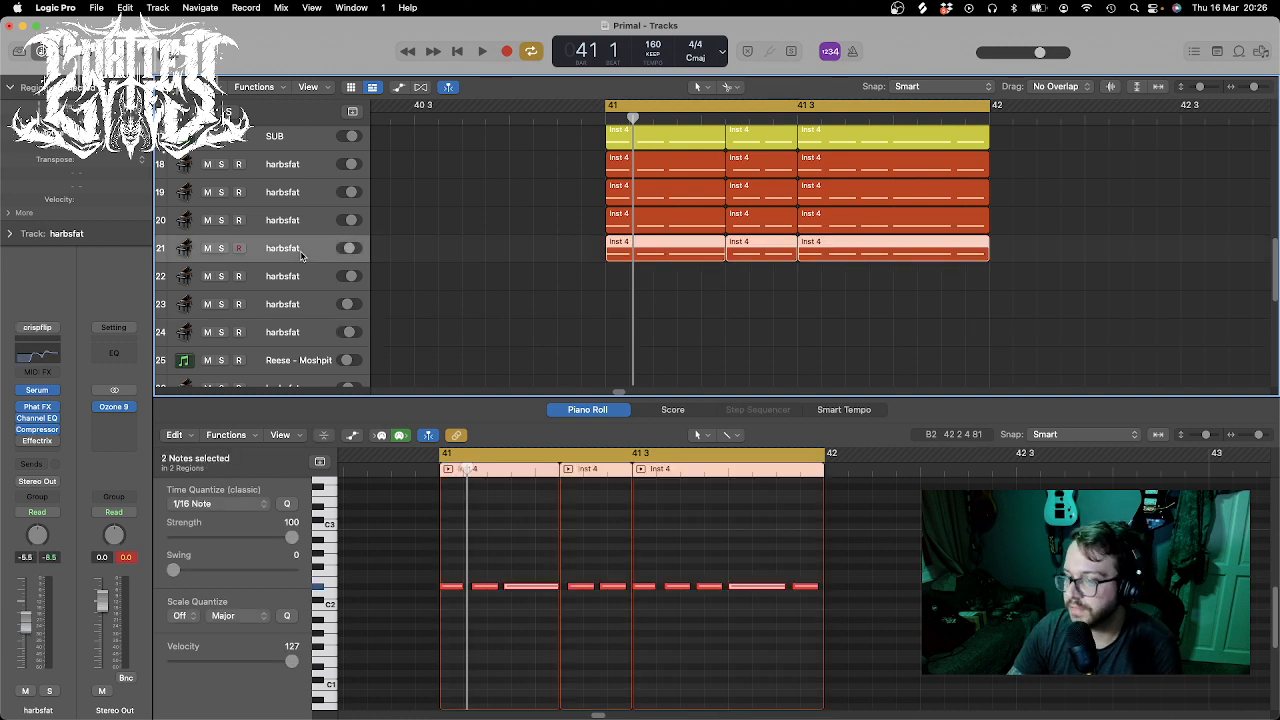
click(528, 296)
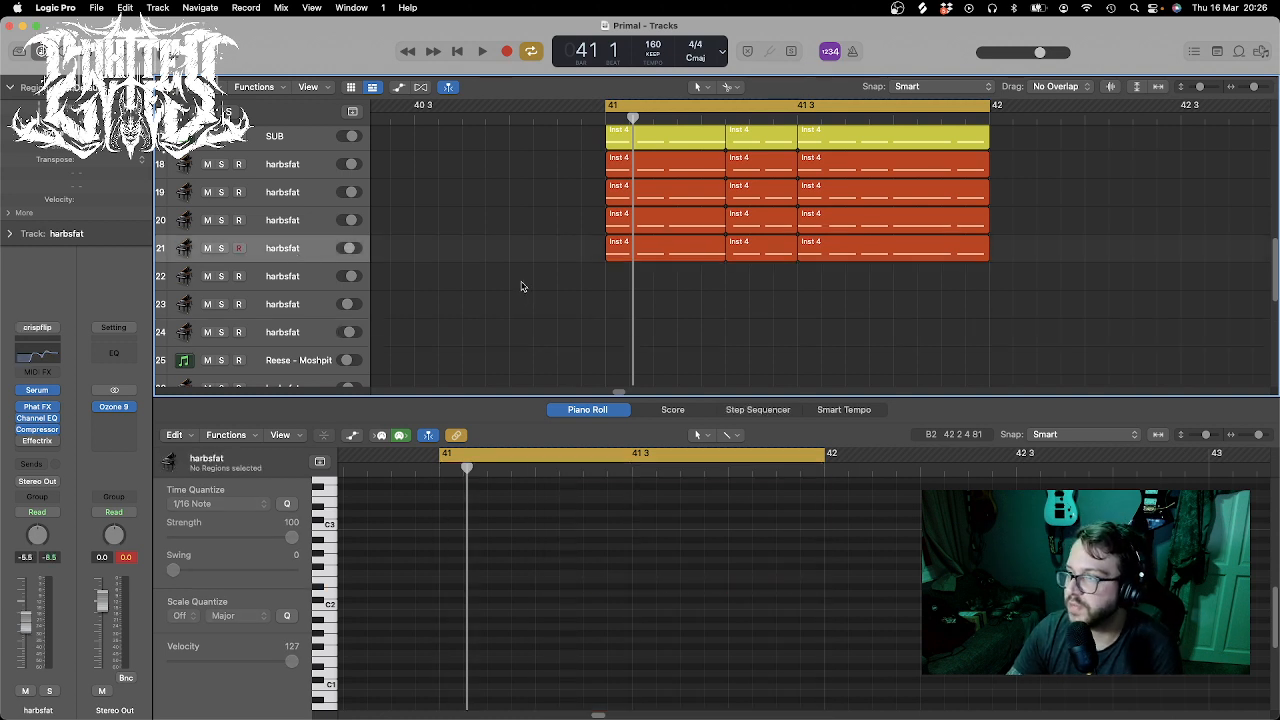
key(e)
scroll(657, 366, up, 5)
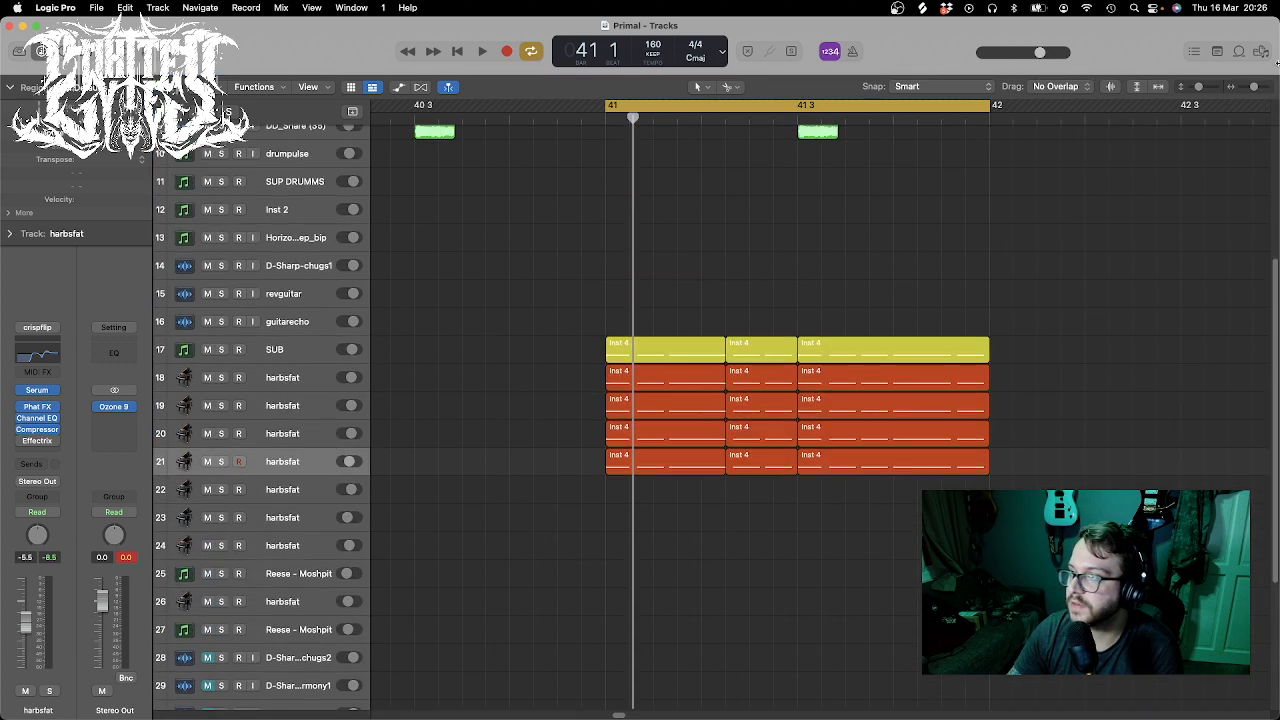
- Turn off cycle mode, play the arrangement from bar 1, and stop at bar 26
drag(1255, 88, 1247, 88)
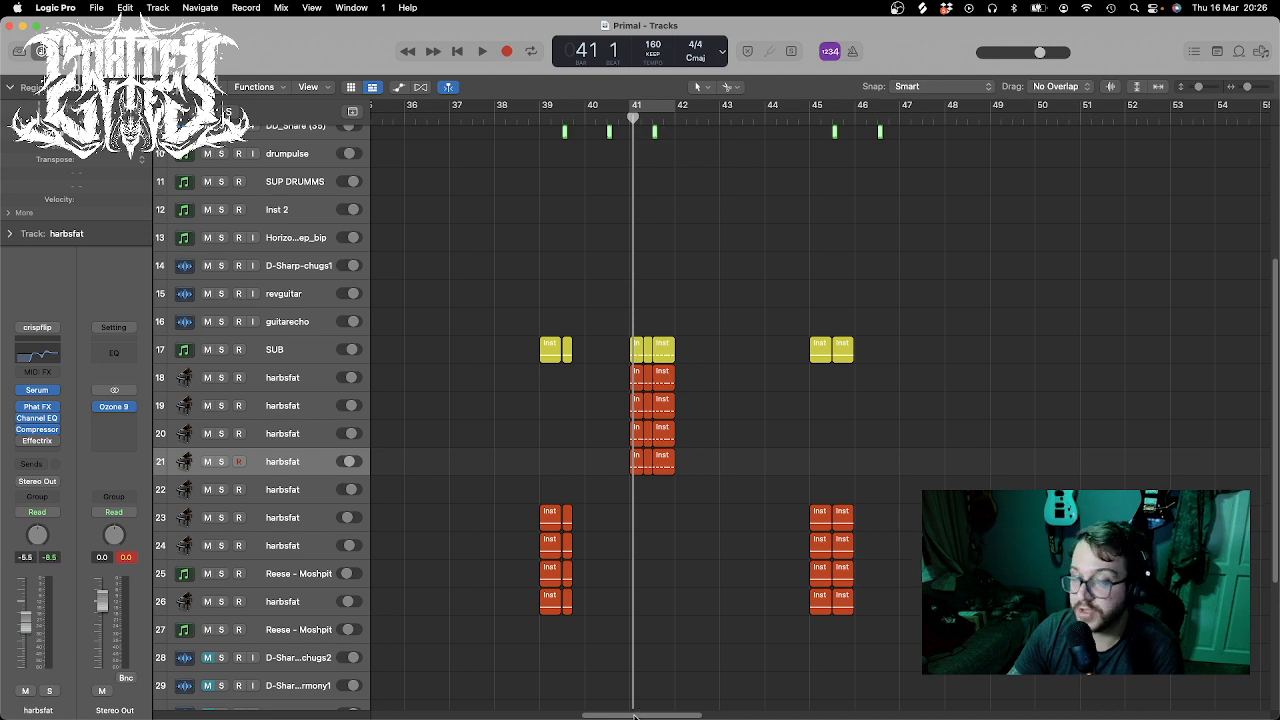
drag(634, 716, 394, 712)
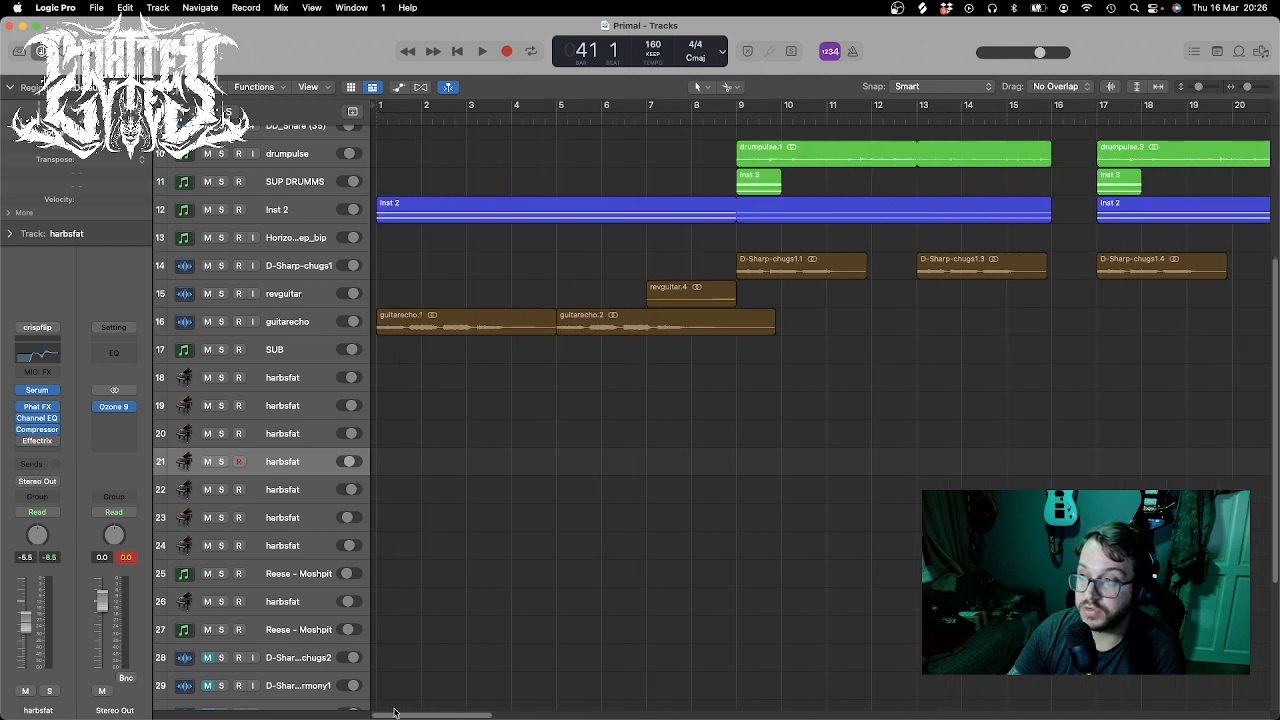
drag(402, 117, 376, 116)
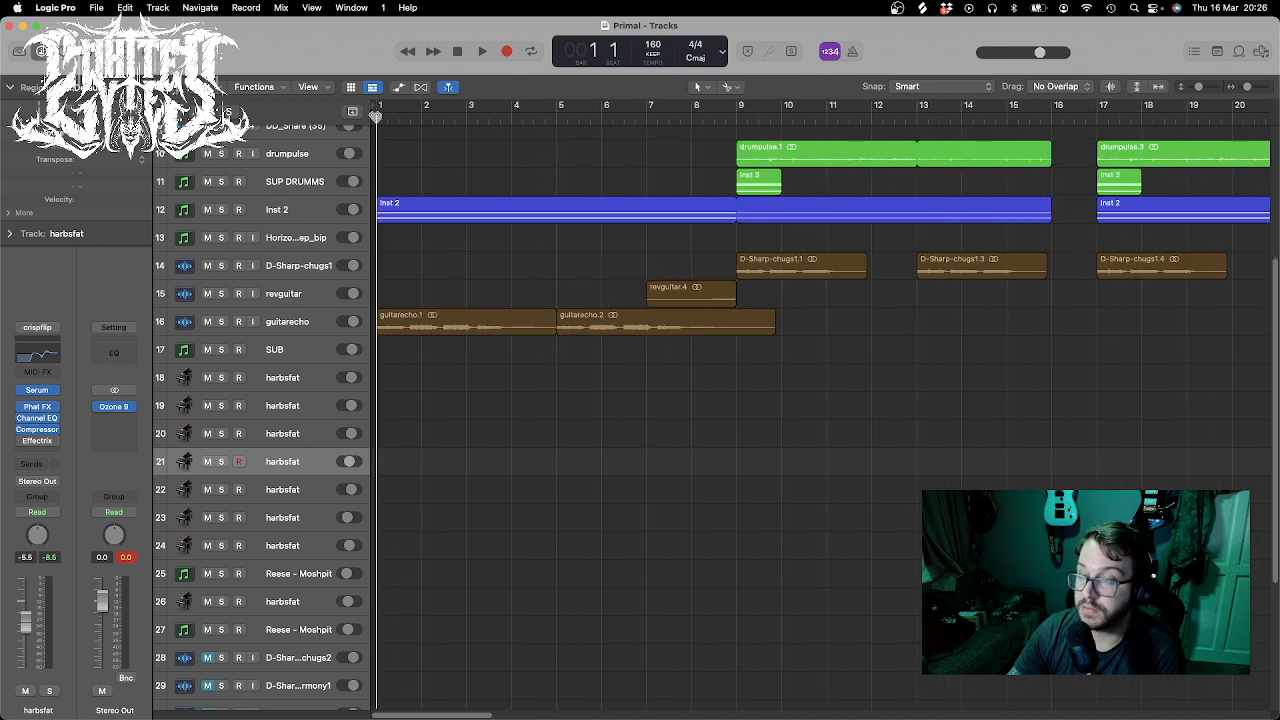
key(space)
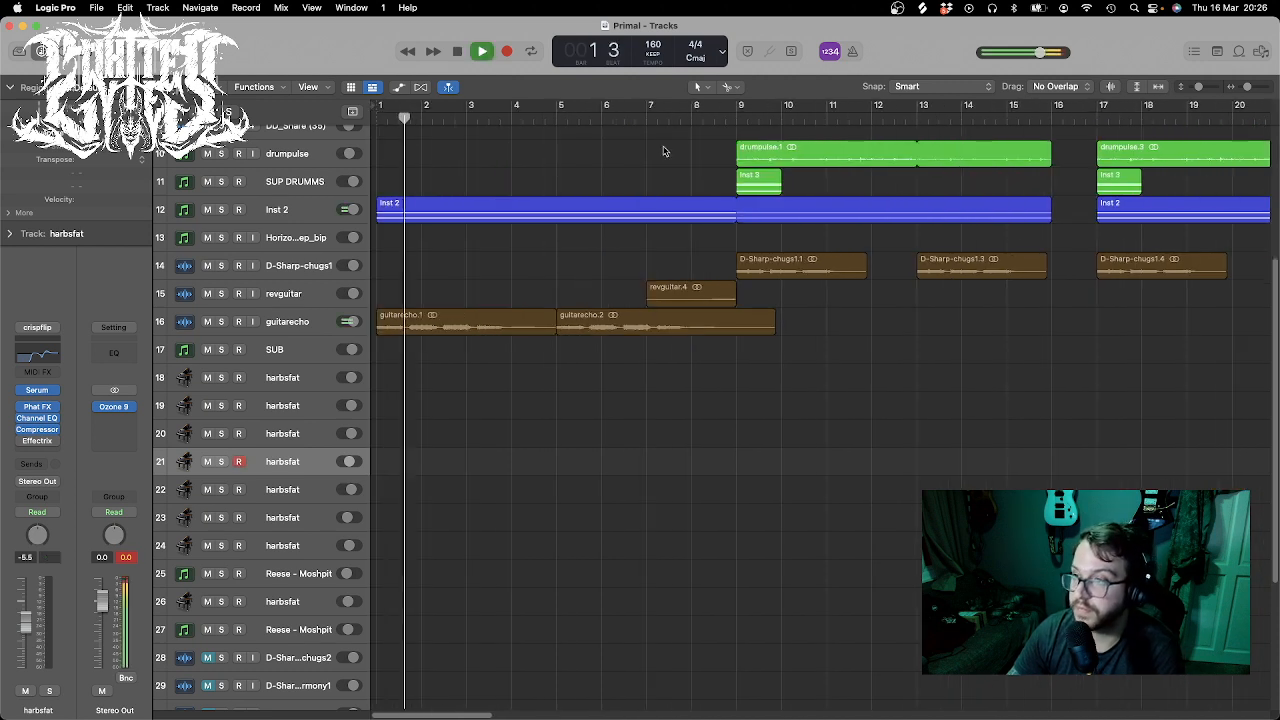
drag(1249, 88, 1194, 88)
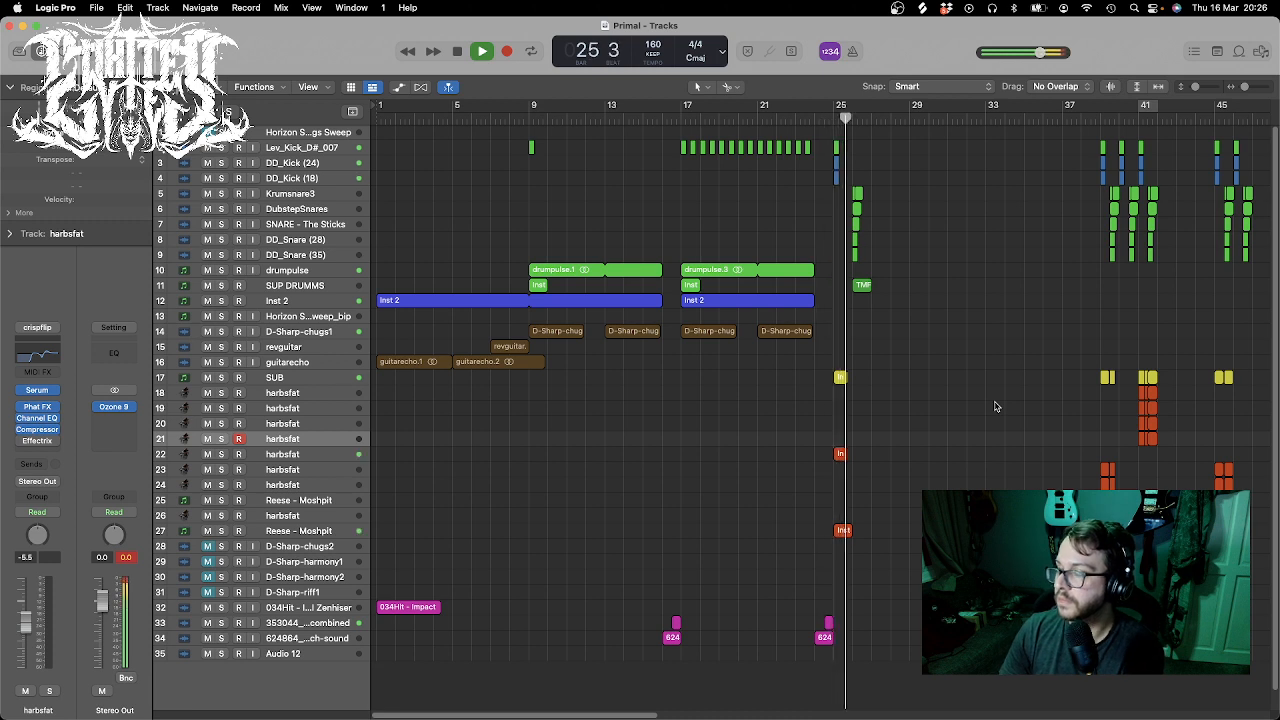
key(space)
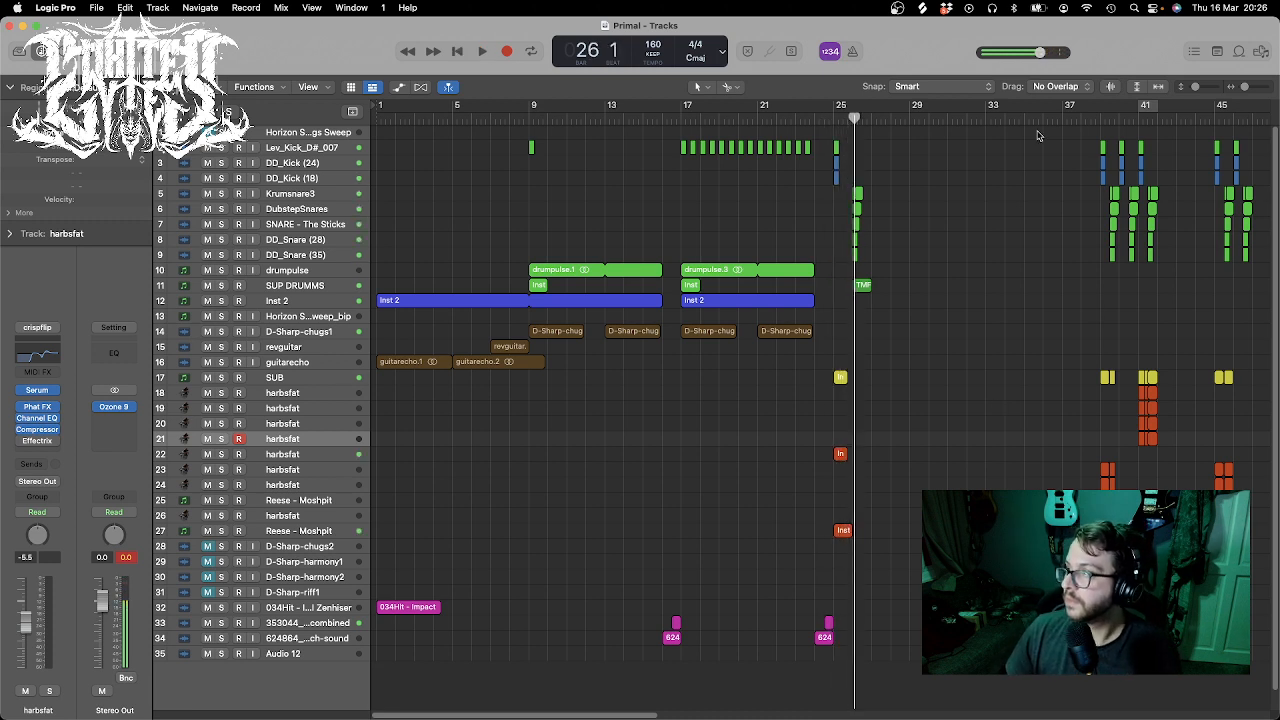
- Play from bar 21, jump ahead to bar 41, and stop playback at bar 45
click(783, 110)
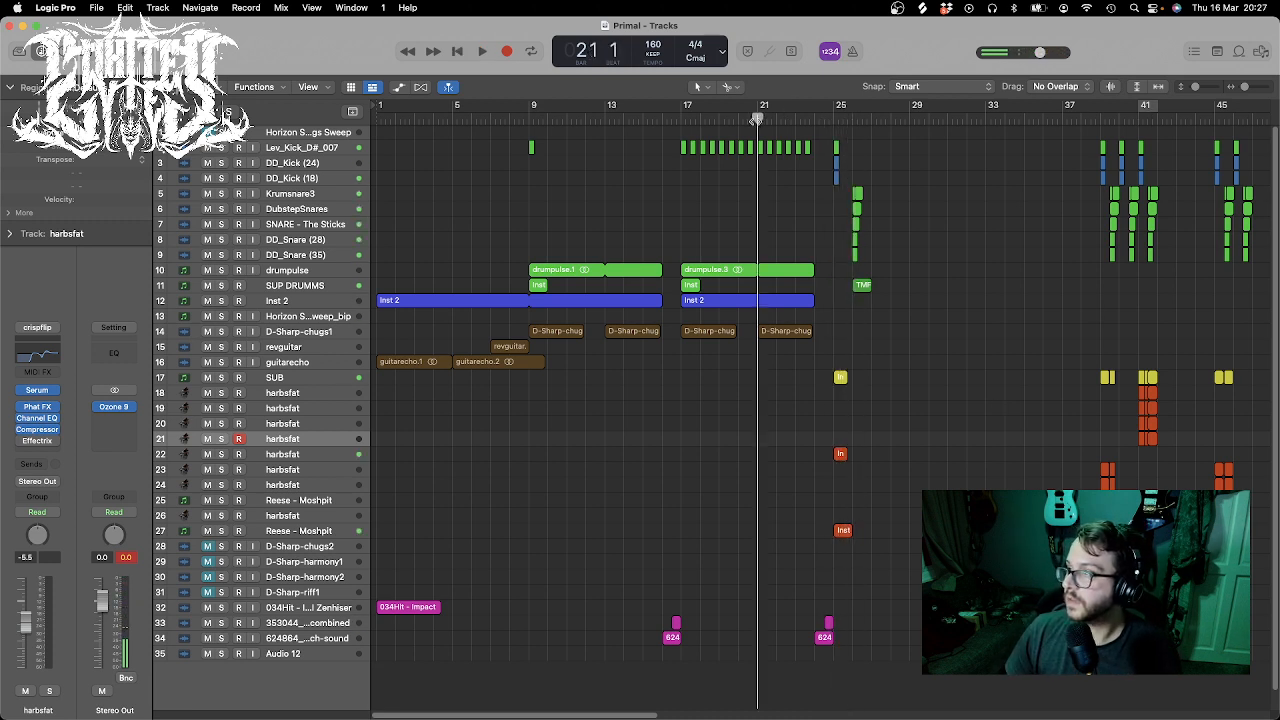
key(space)
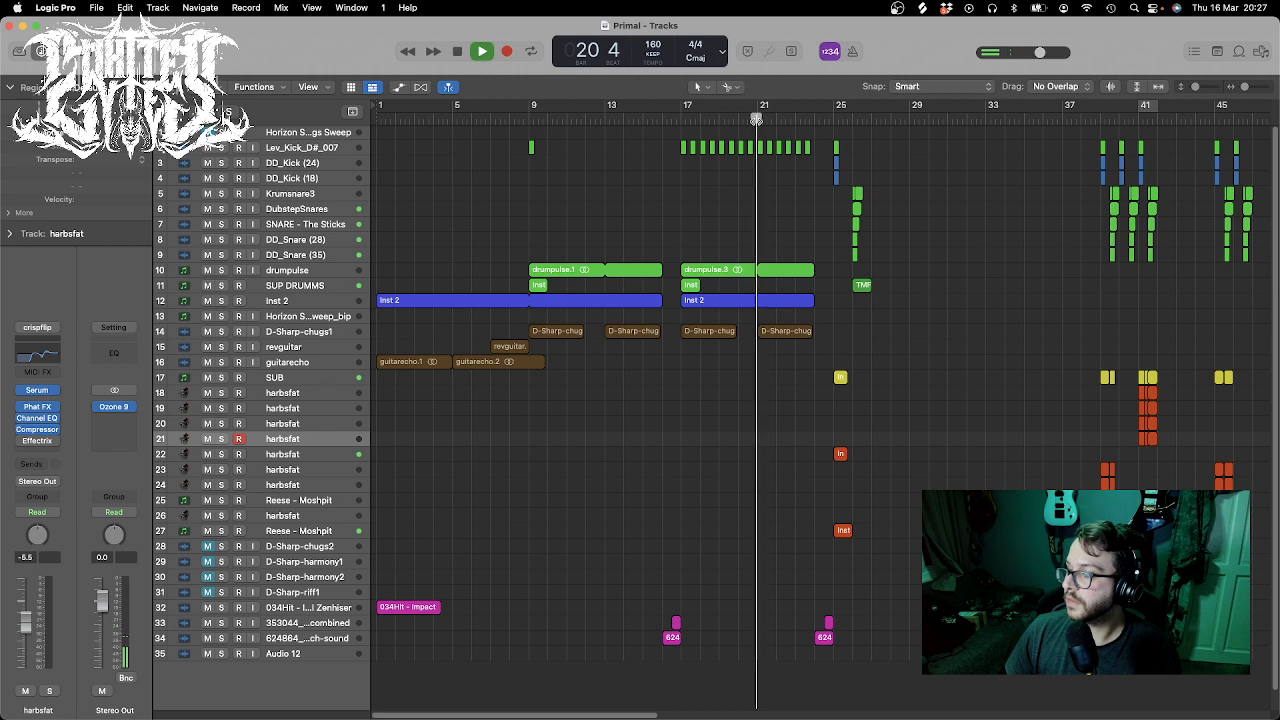
click(1135, 117)
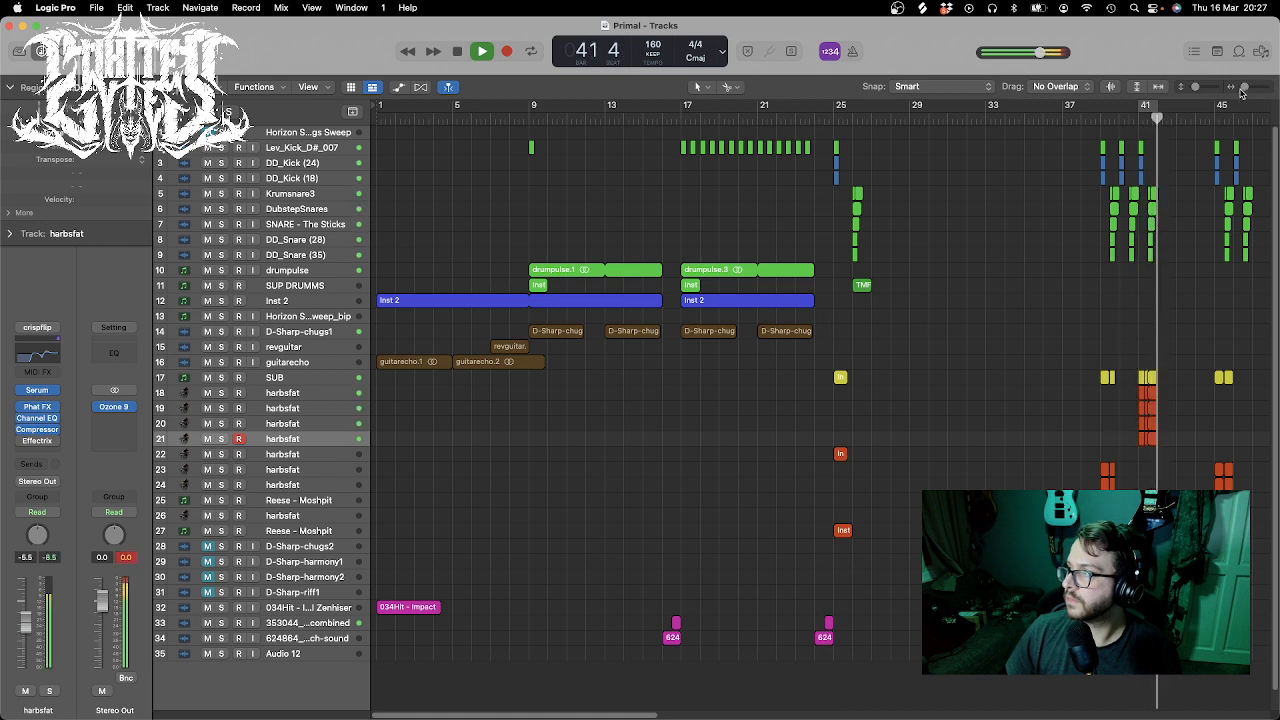
drag(1244, 86, 1245, 87)
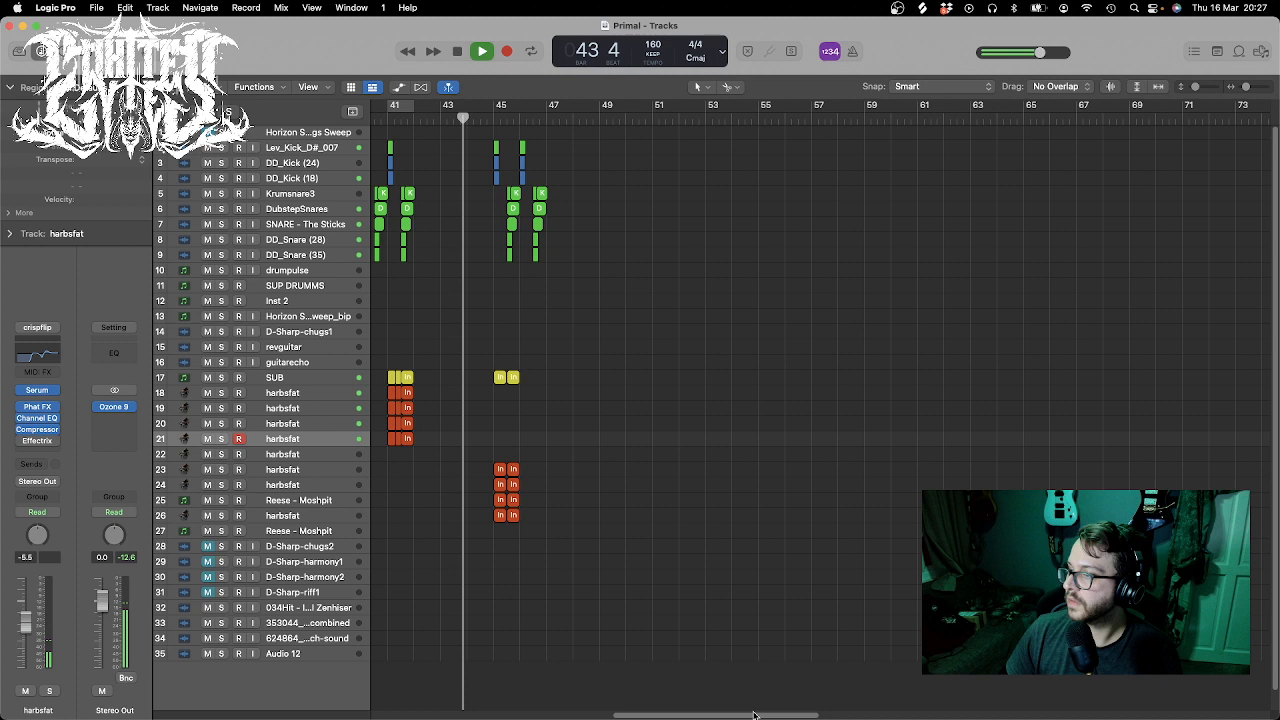
key(space)
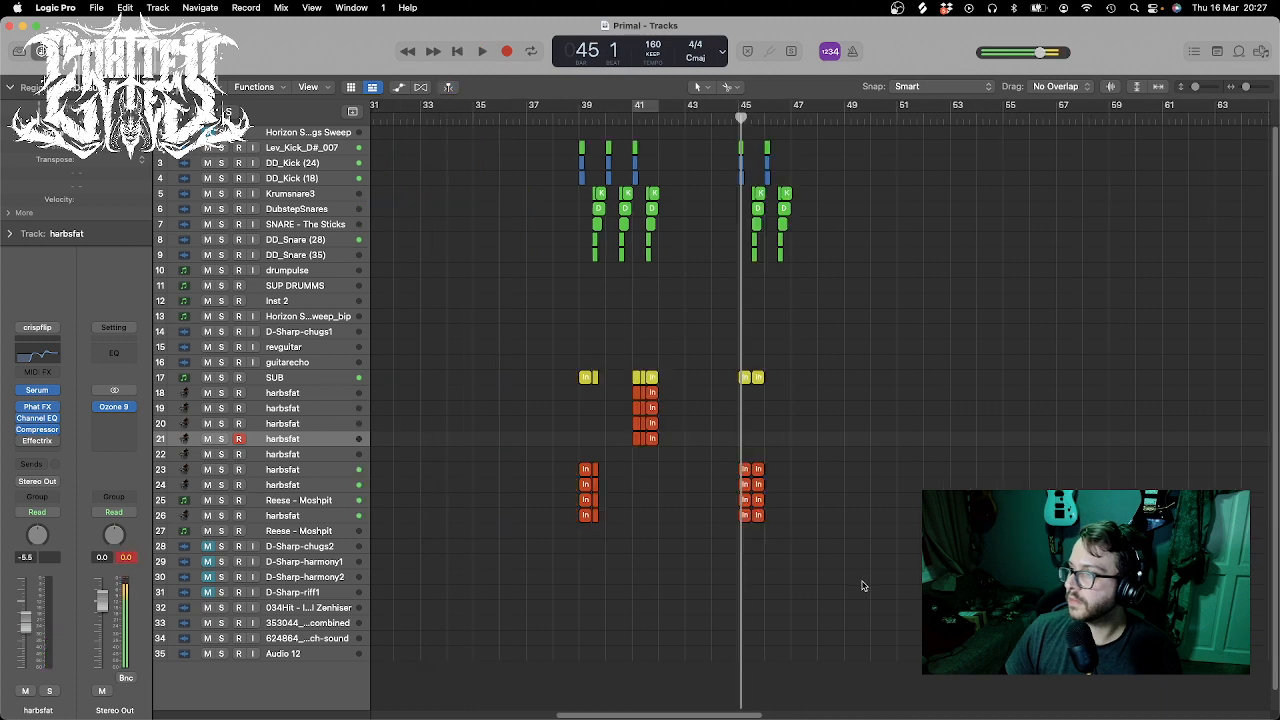
- Move all the drum and bass regions at bar 45 to bar 33, and the drop regions at bar 41 to bar 47
drag(863, 586, 714, 130)
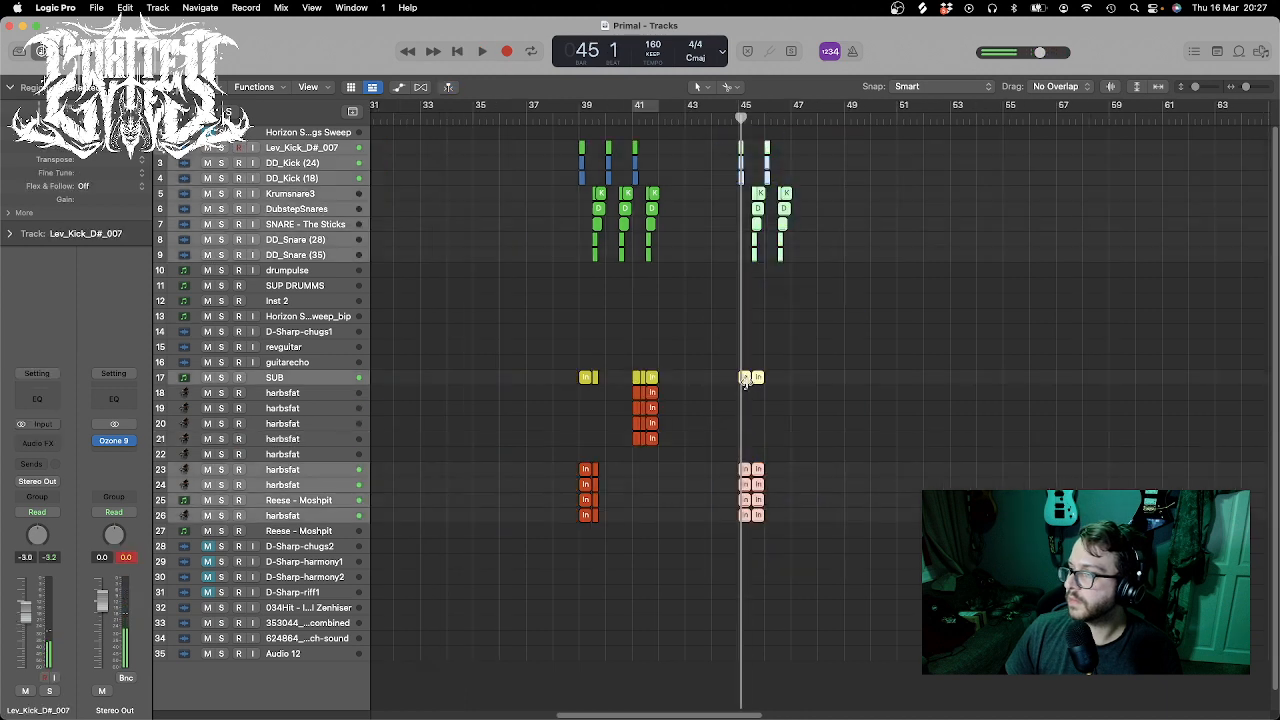
drag(751, 378, 430, 379)
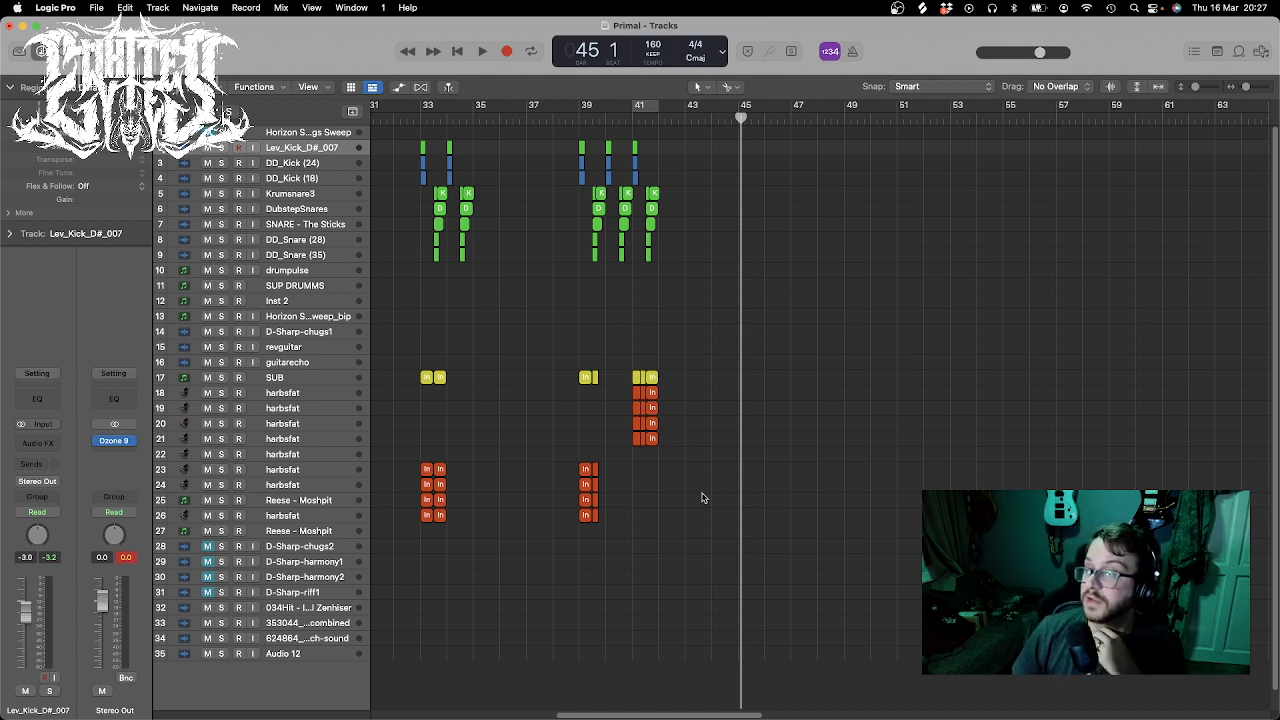
drag(703, 479, 634, 146)
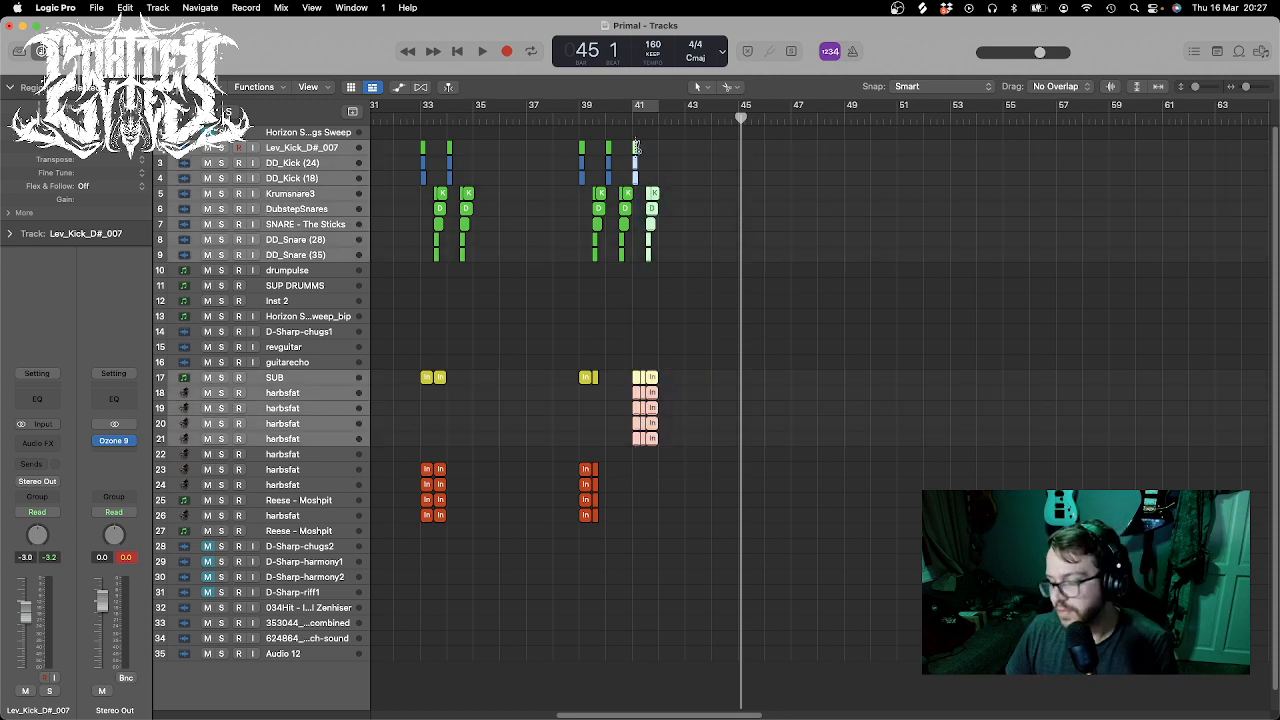
key(super+x)
drag(828, 118, 790, 118)
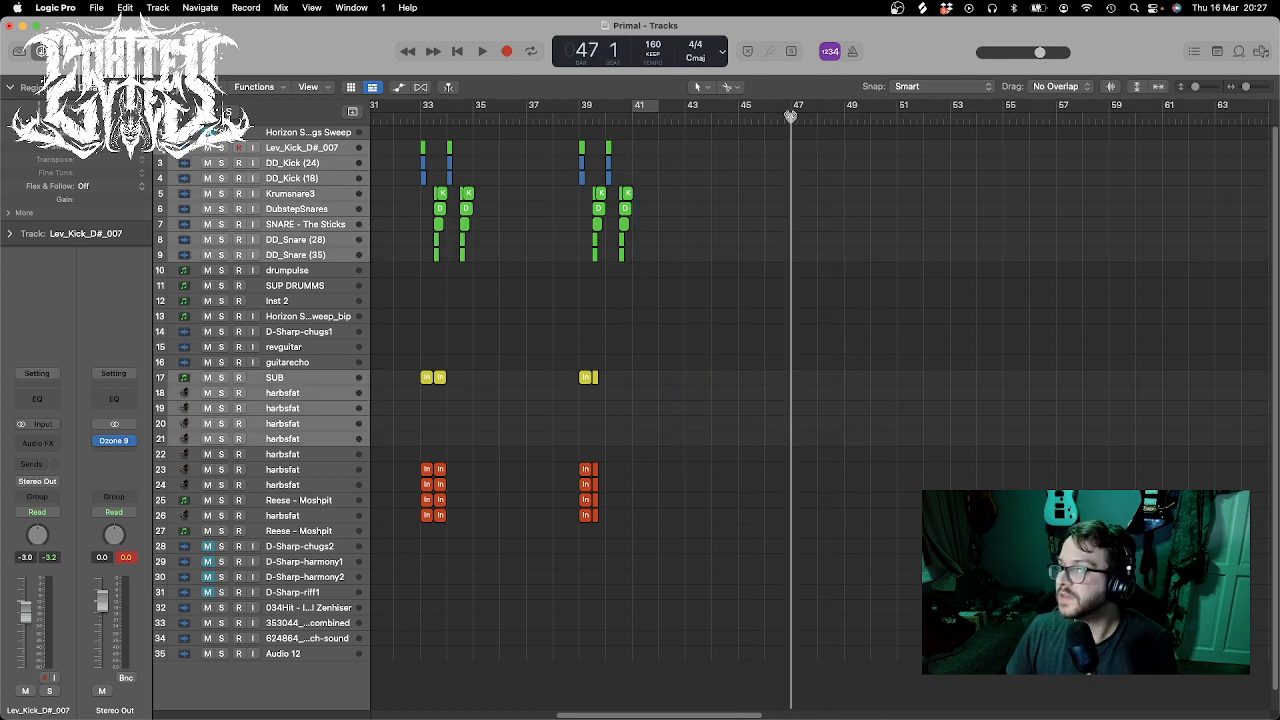
key(super+v)
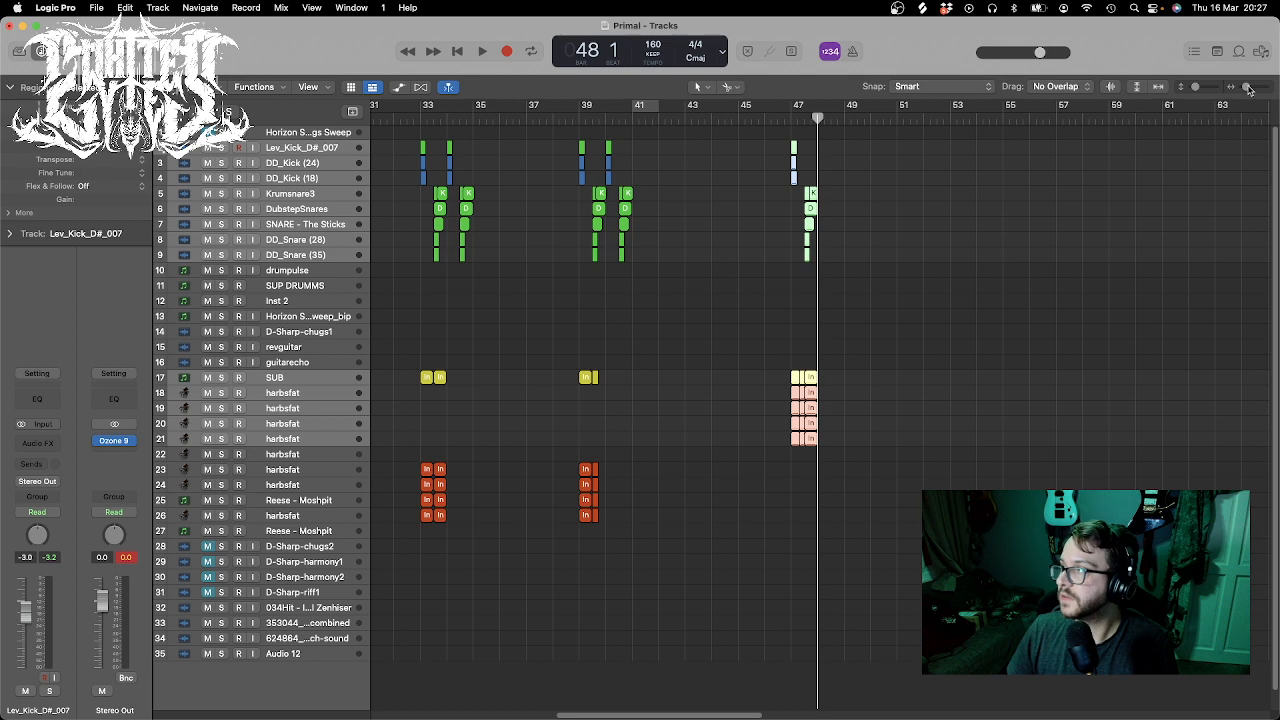
- Paste three more copies of the one-bar drop back to back at bars 48, 49 and 50
drag(1248, 88, 1260, 90)
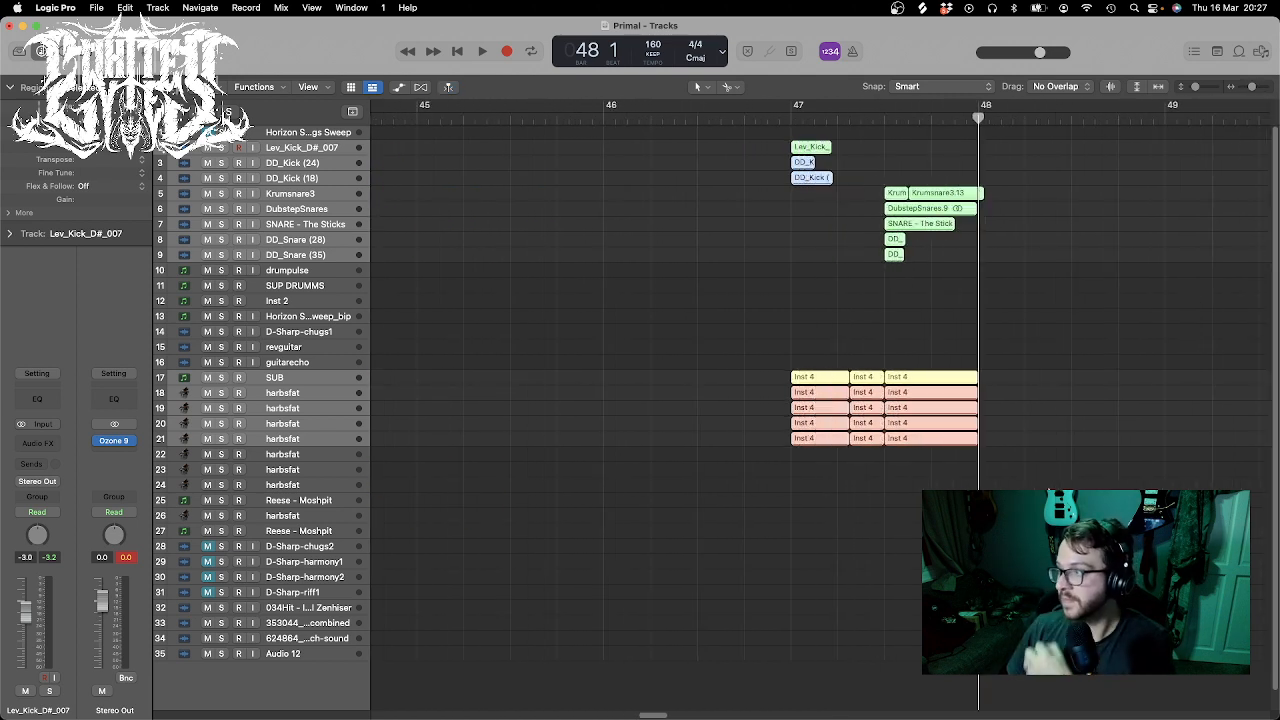
drag(1050, 506, 783, 152)
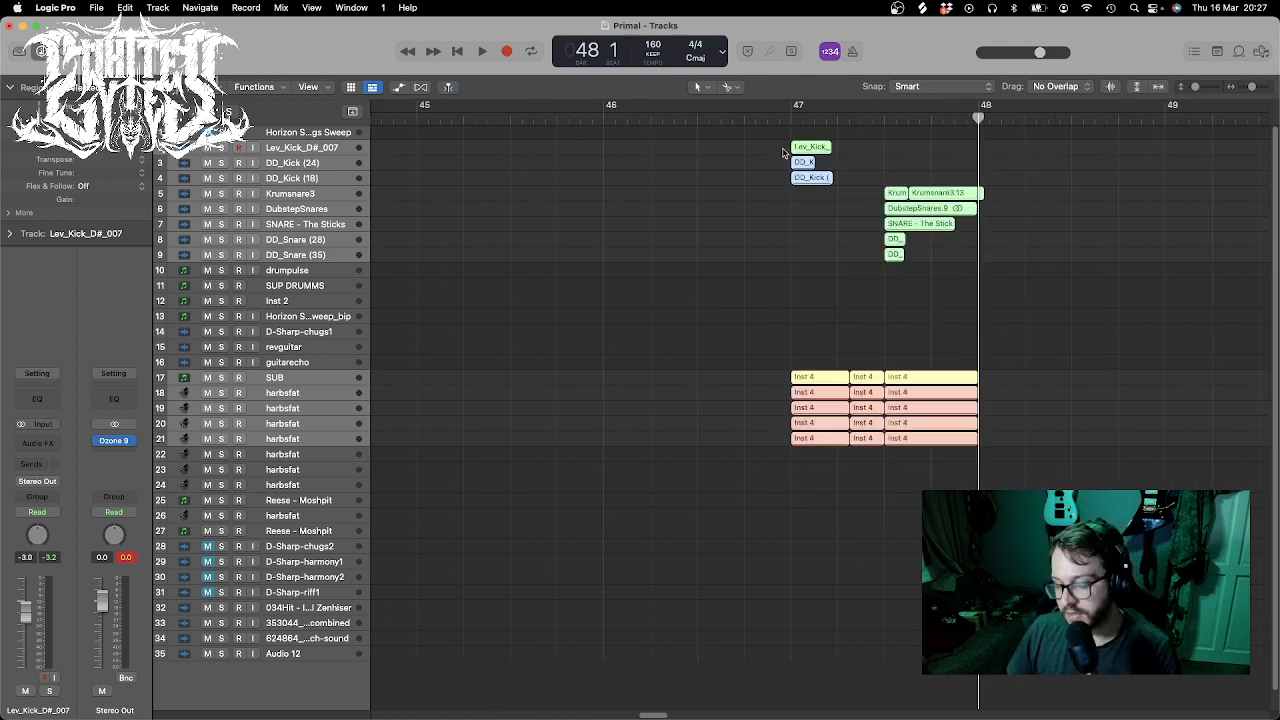
key(super+v)
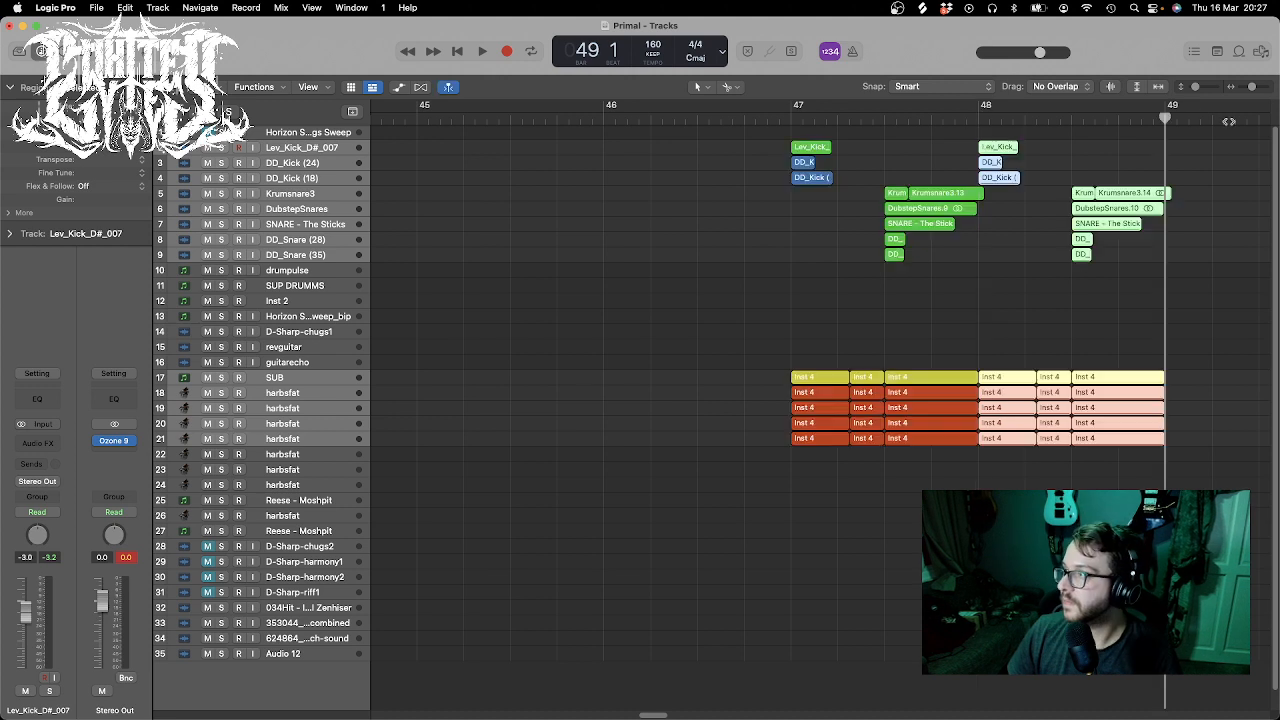
key(super+v)
drag(1163, 120, 1089, 118)
key(super+v)
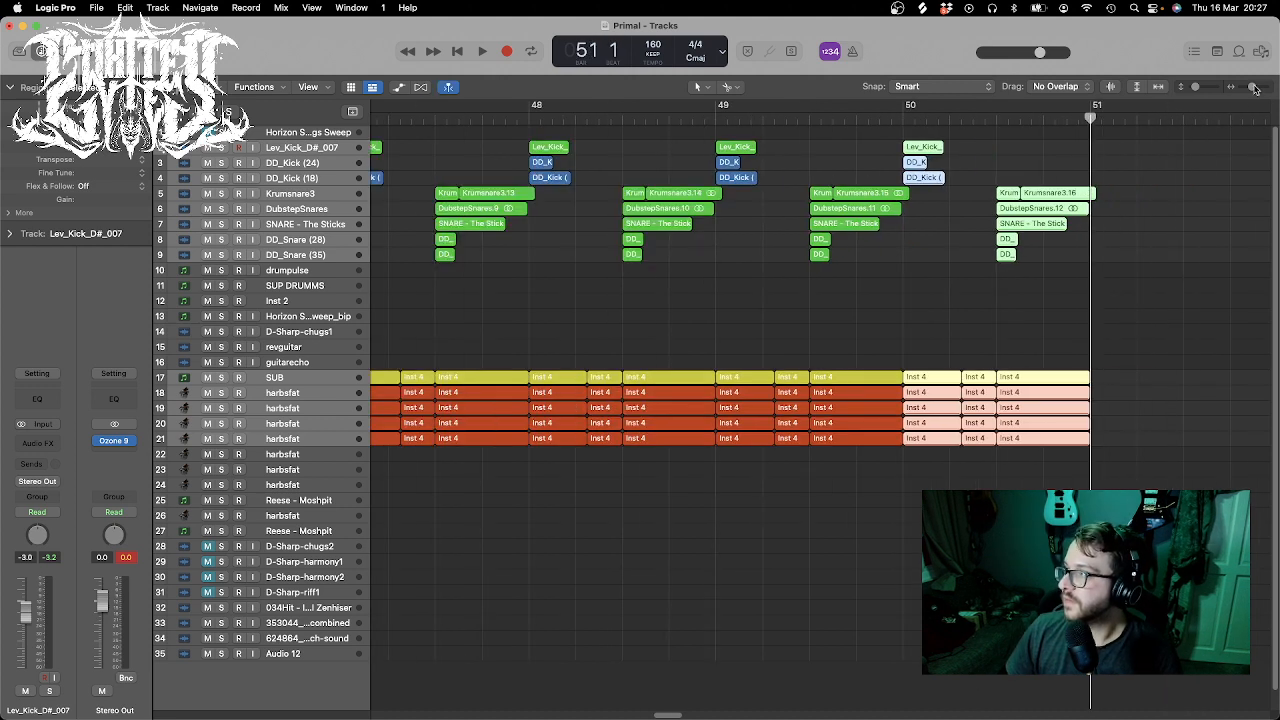
- Set the cycle range from bar 47 to bar 51 and play back the repeated drop
drag(1255, 89, 1249, 89)
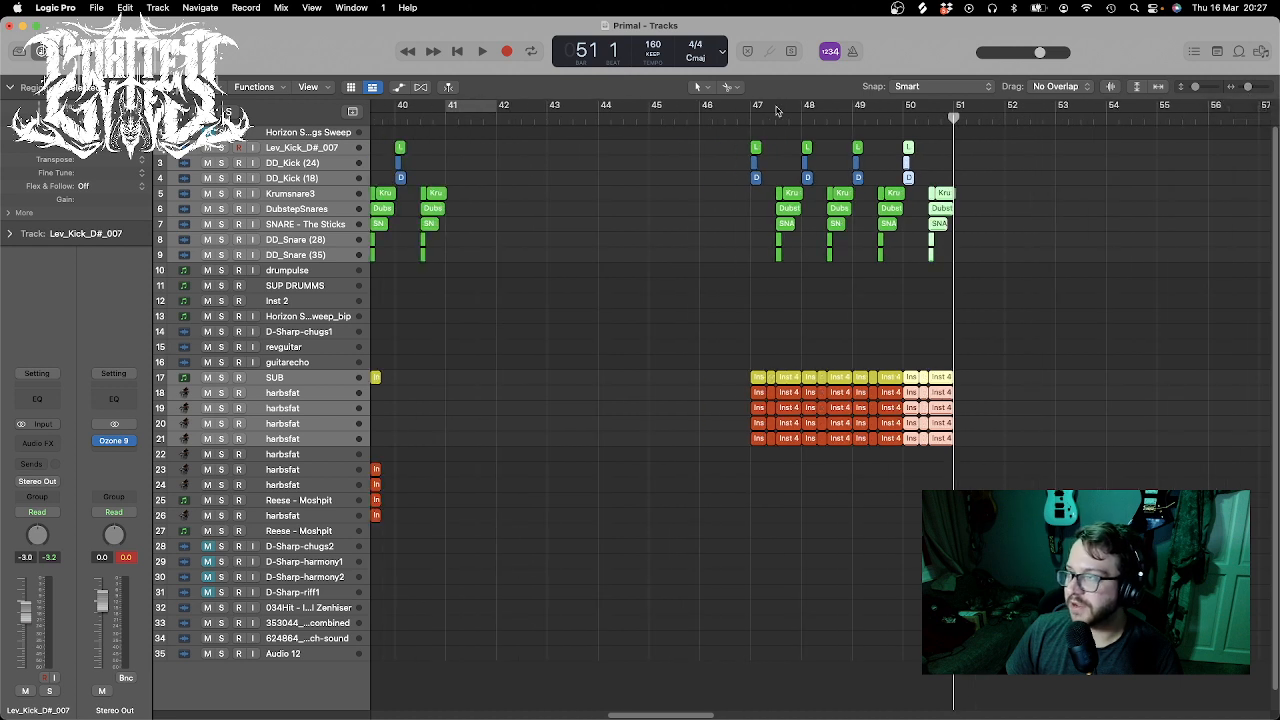
drag(752, 113, 943, 116)
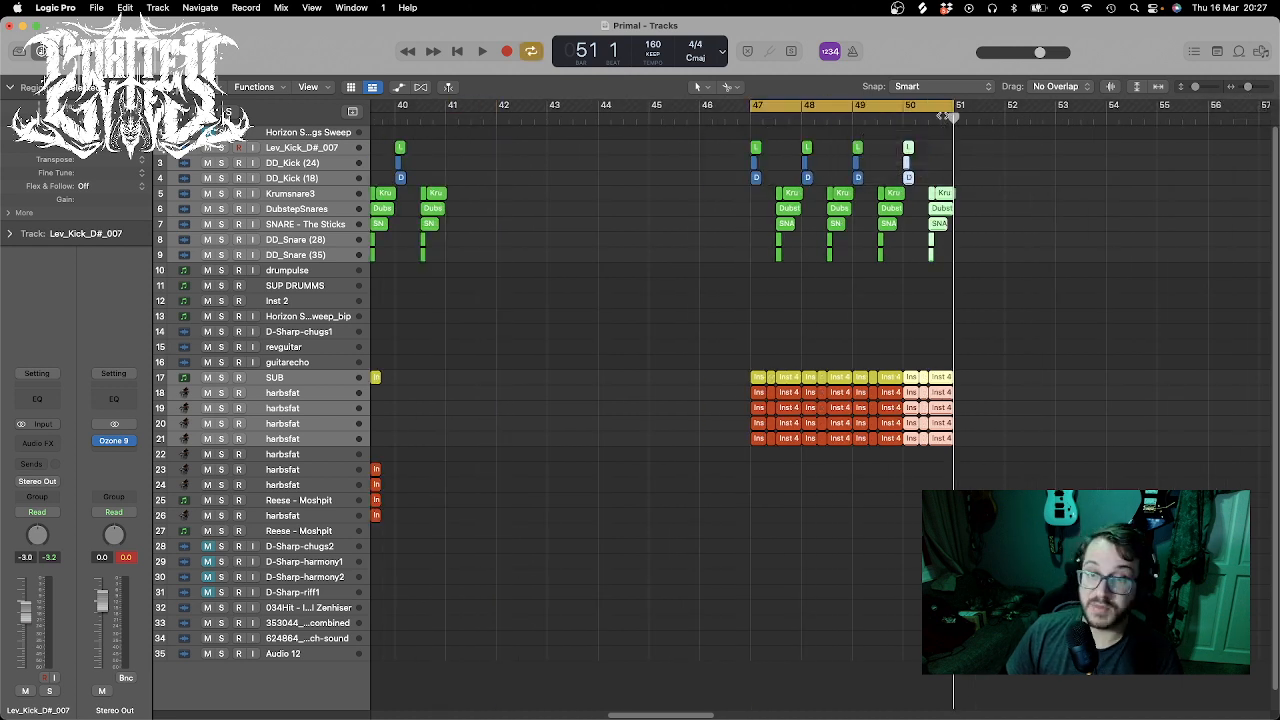
click(1027, 382)
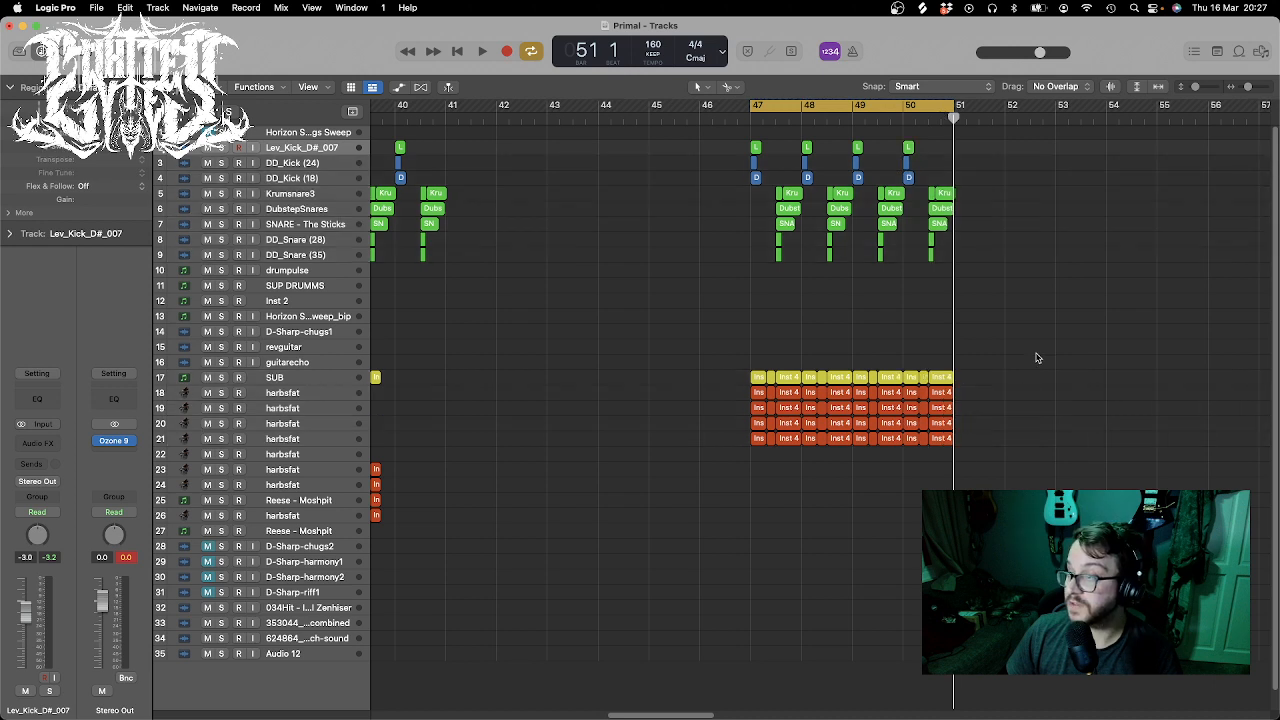
key(space)
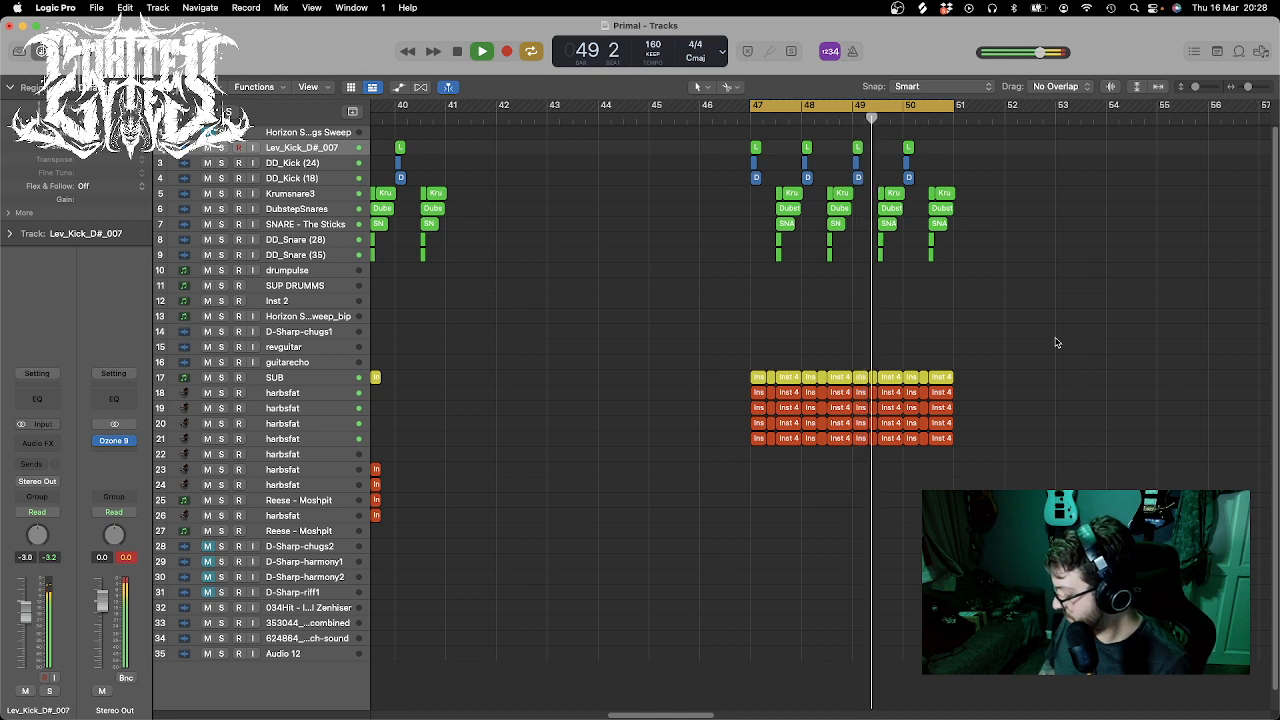
key(space)
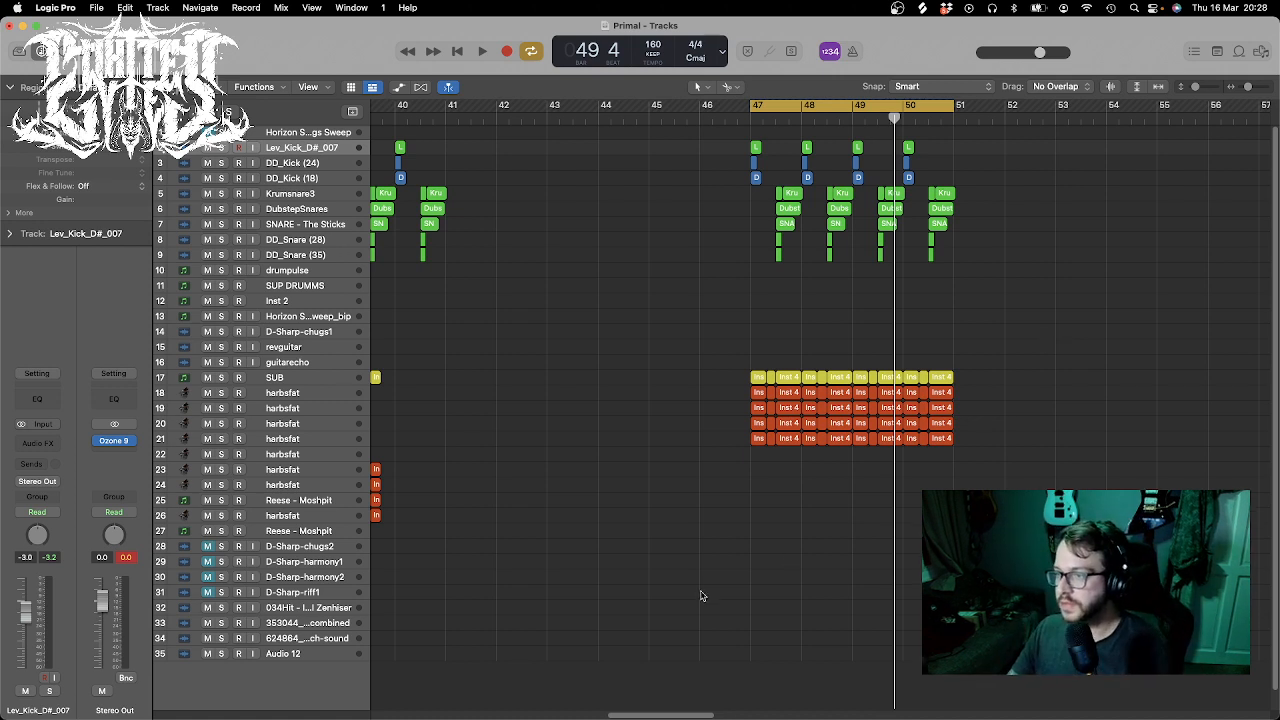
- Solo the D-Sharp-chugs2 track and place the playhead at the start of its region at bar 119
click(309, 488)
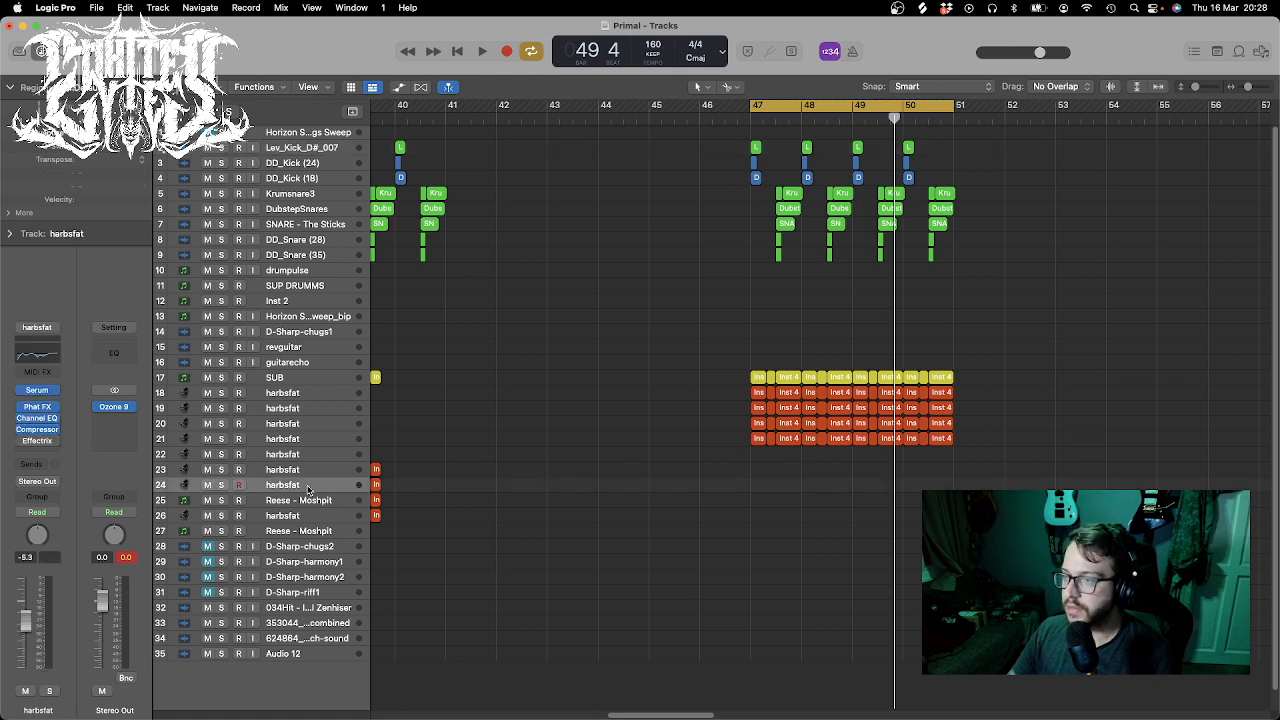
click(313, 533)
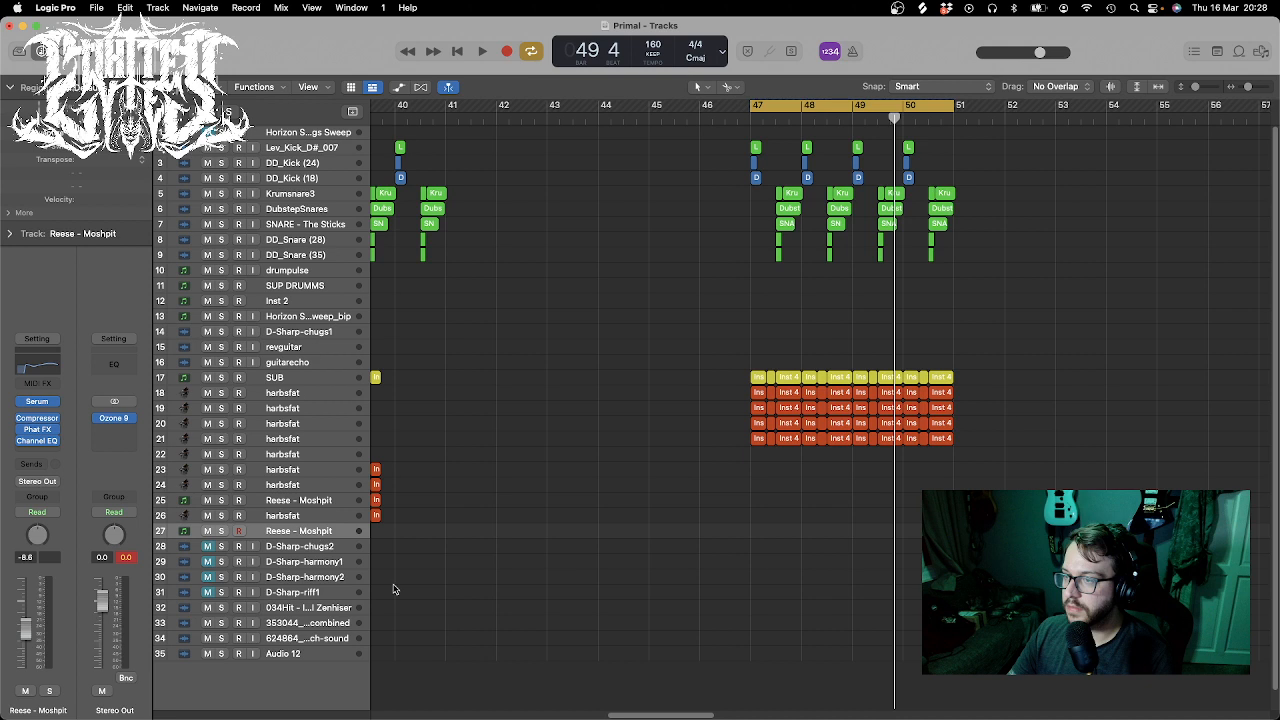
drag(670, 710, 1121, 708)
click(222, 547)
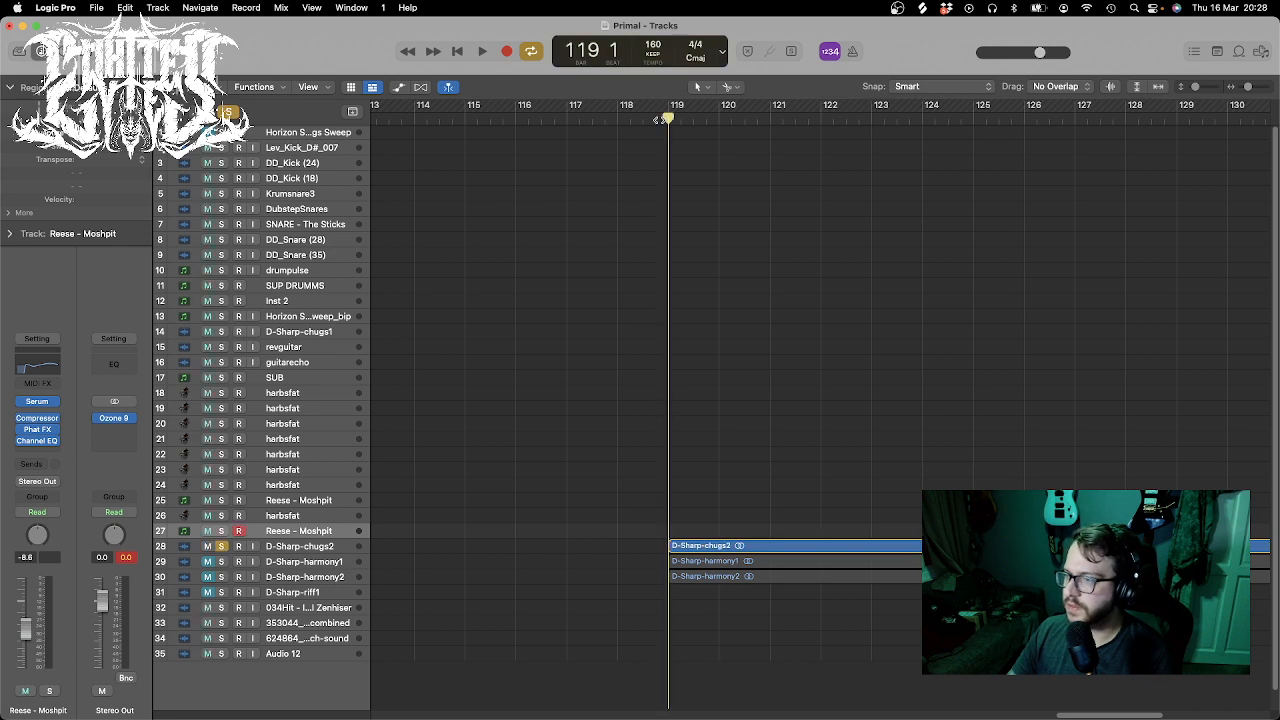
- Turn off the cycle and play back the soloed D-Sharp-chugs2 region from bar 118, with its waveform enlarged
key(space)
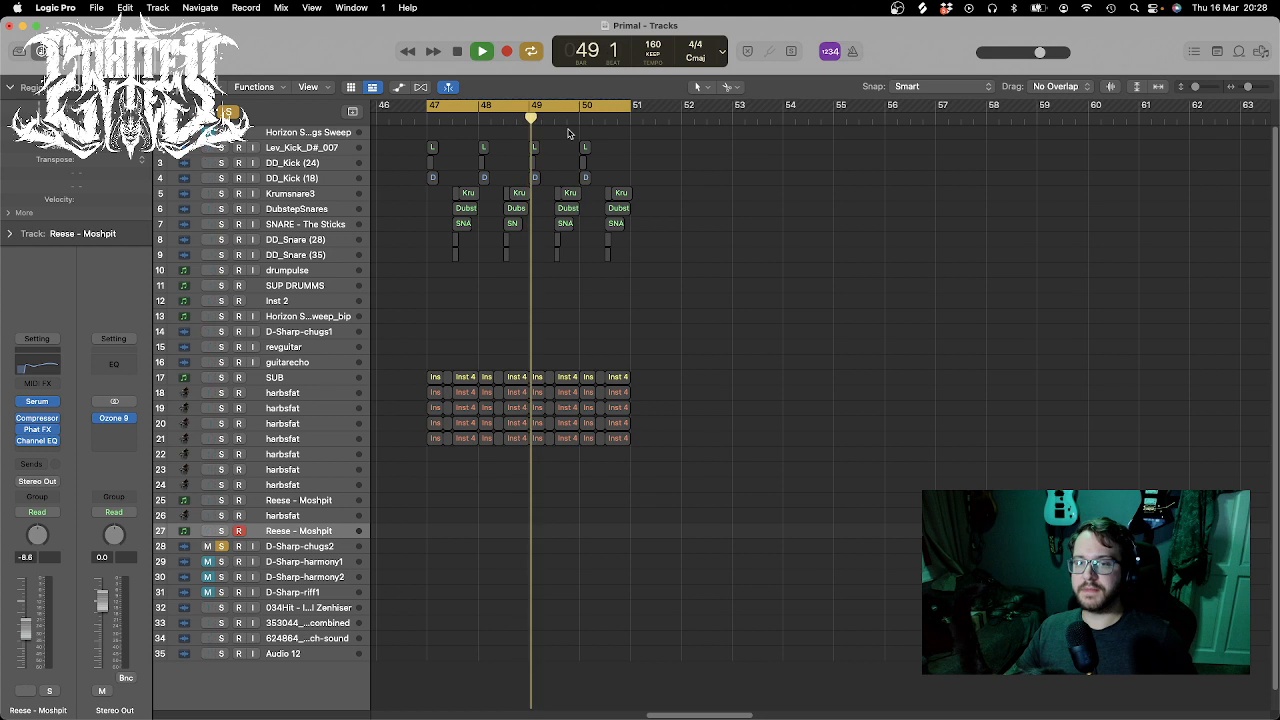
key(space)
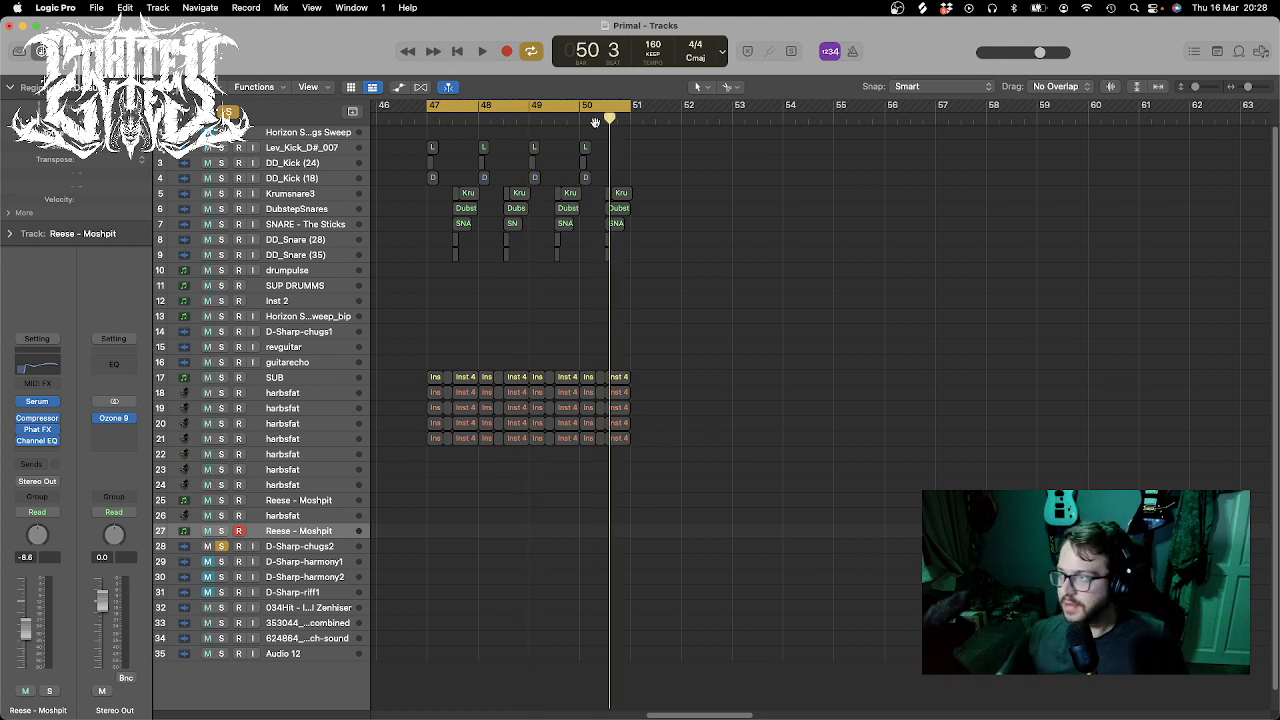
click(585, 110)
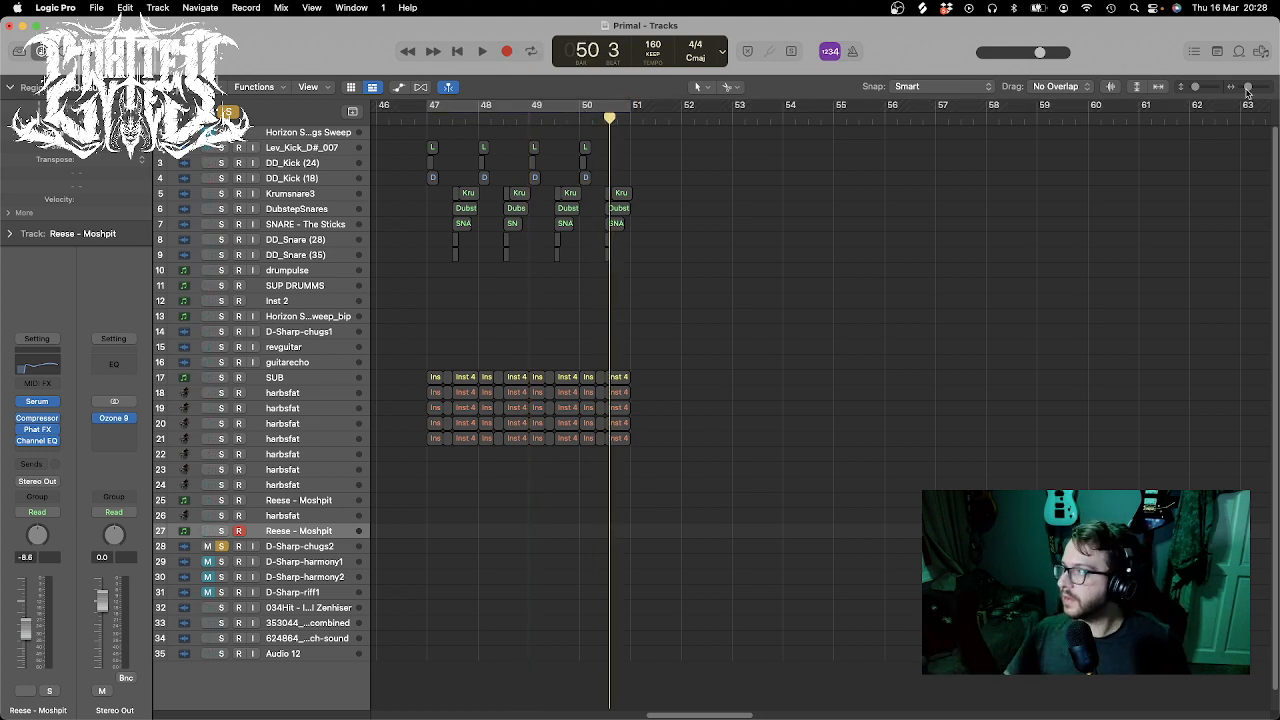
drag(1246, 92, 1235, 92)
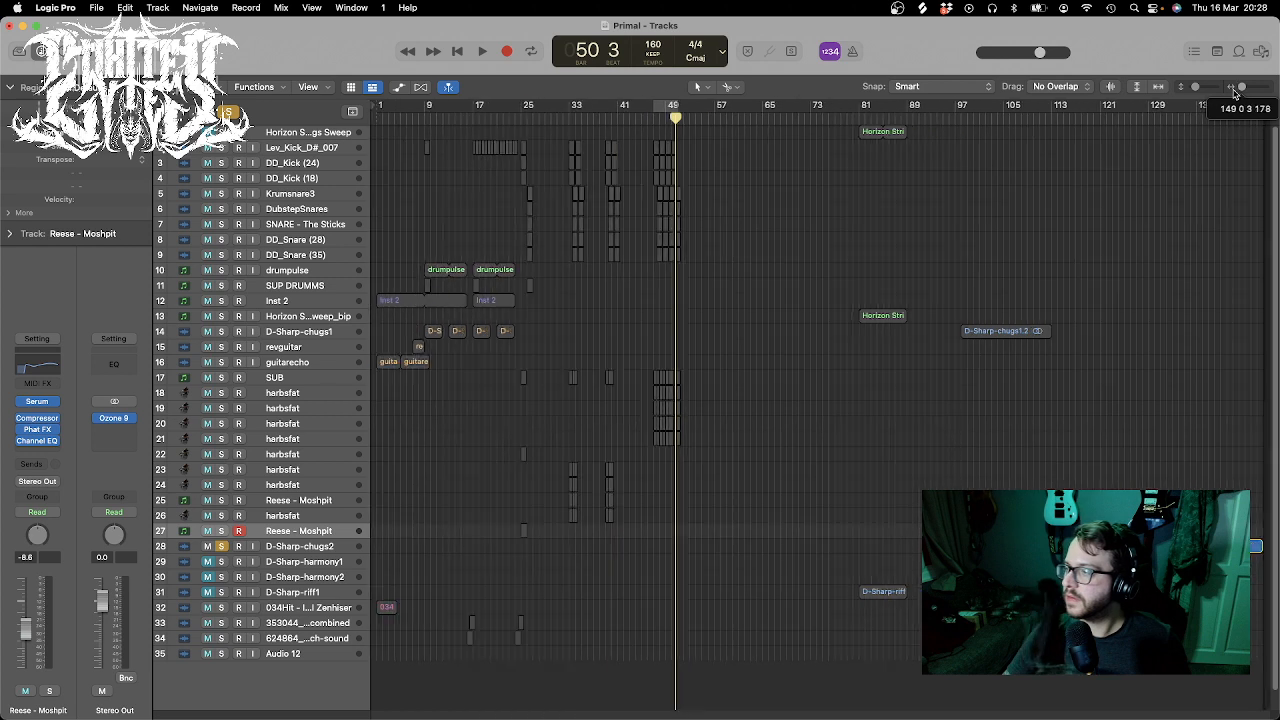
click(1081, 118)
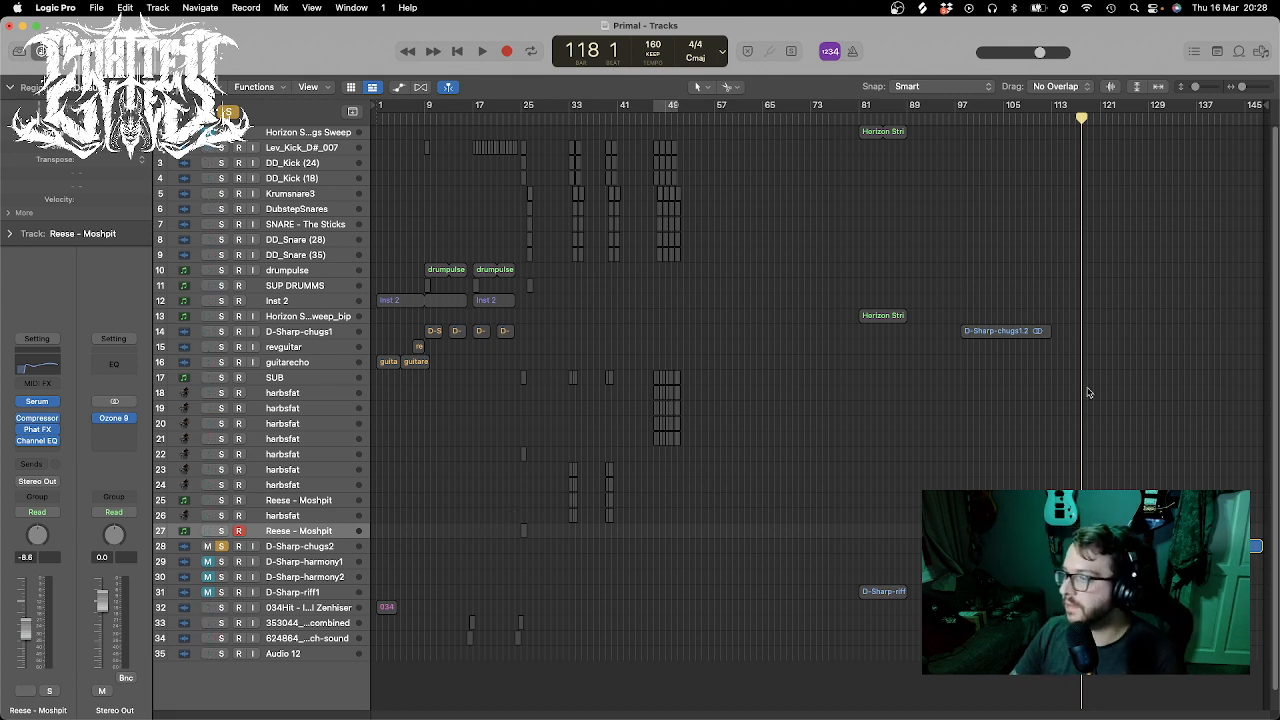
drag(1197, 87, 1245, 90)
scroll(990, 328, down, 5)
scroll(997, 326, down, 2)
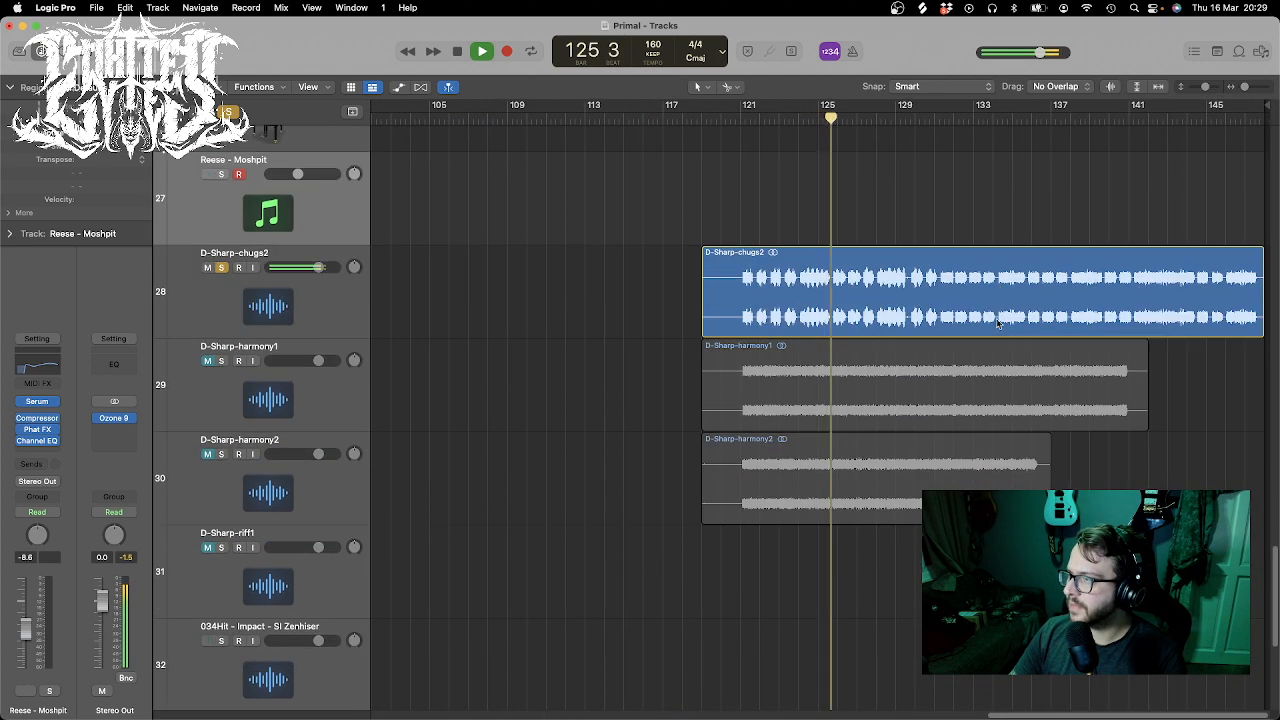
- Solo D-Sharp-harmony1 in place of D-Sharp-chugs2 and listen to it on its own
click(221, 362)
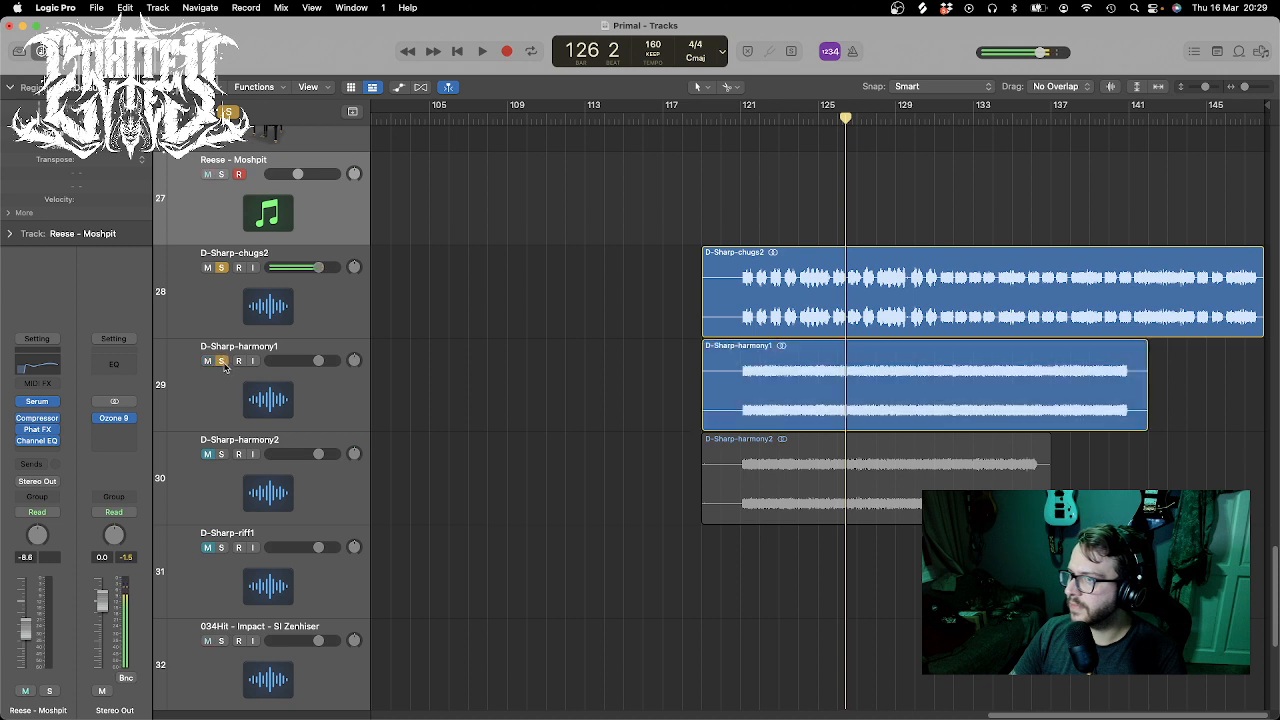
click(221, 267)
key(space)
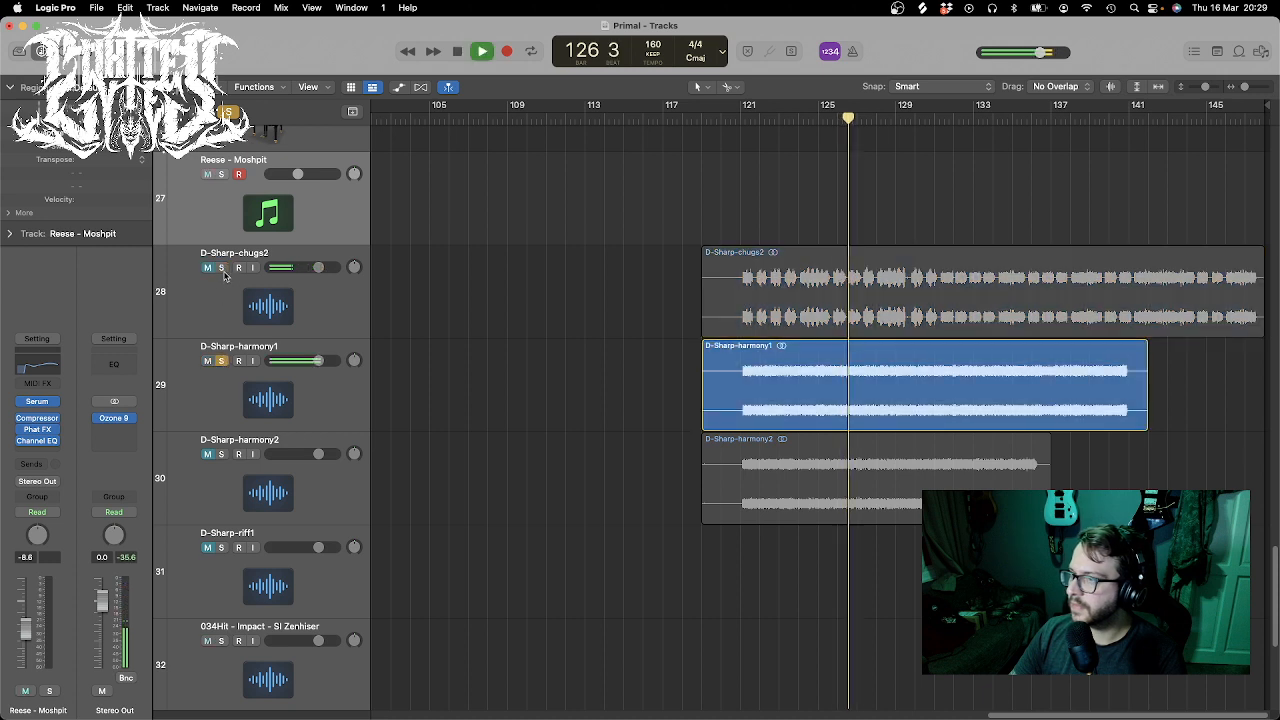
click(221, 455)
click(221, 455)
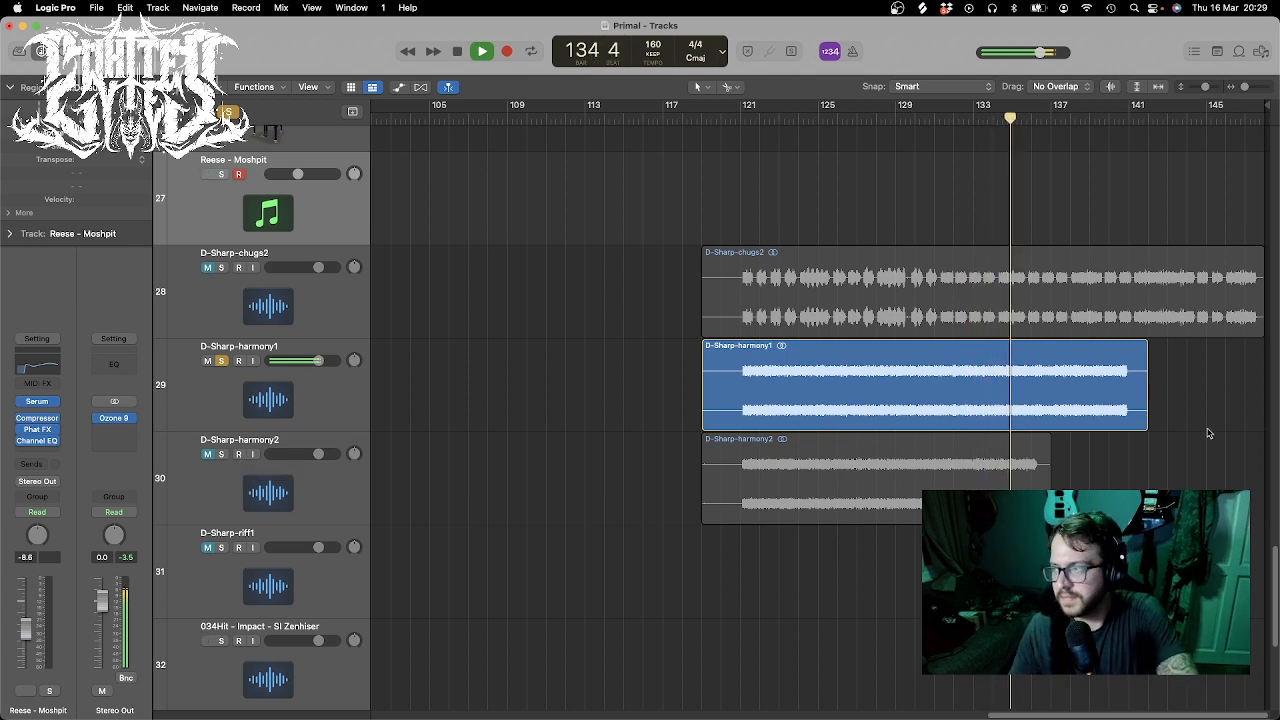
- Solo D-Sharp-harmony2 alongside D-Sharp-harmony1 and play both from just before bar 121
click(222, 455)
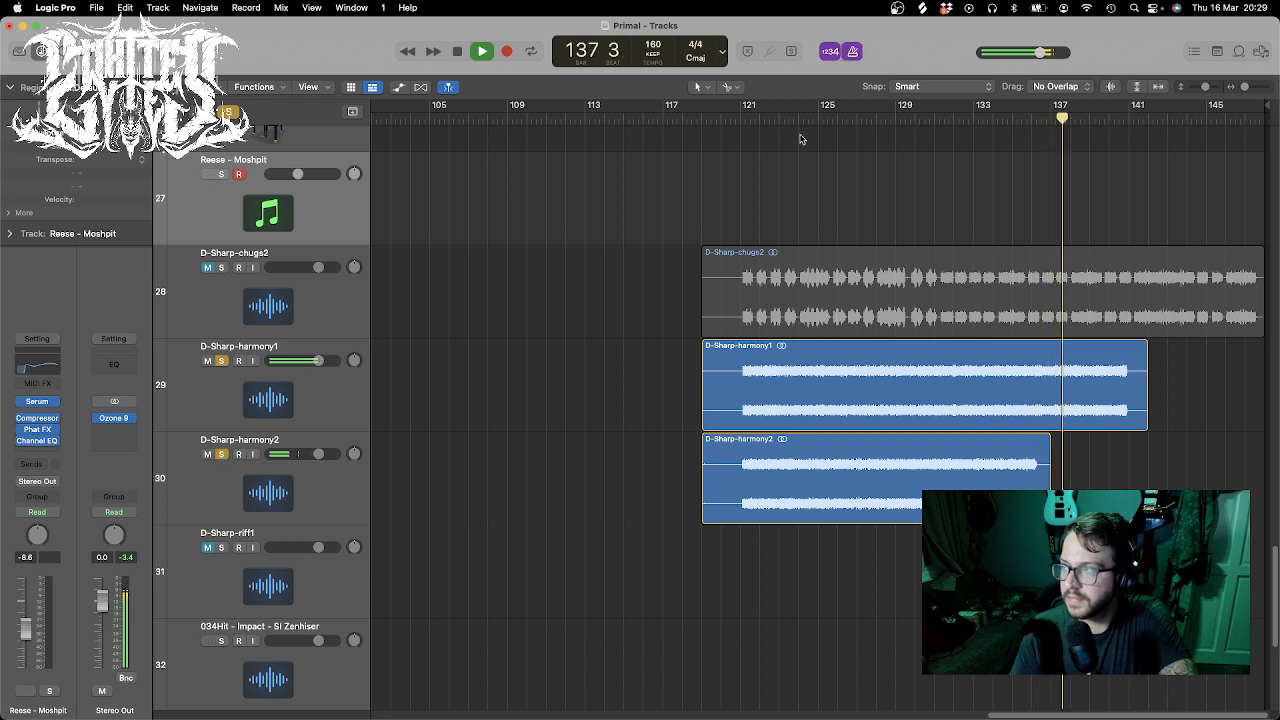
click(732, 124)
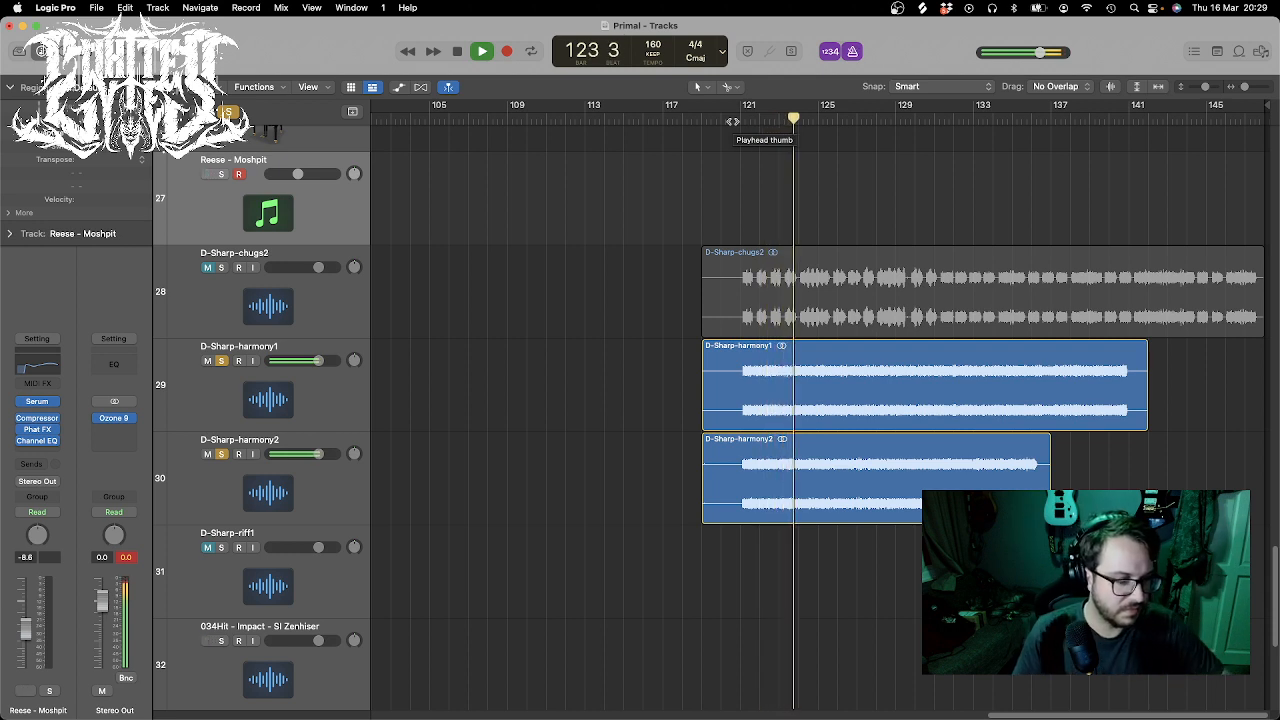
key(space)
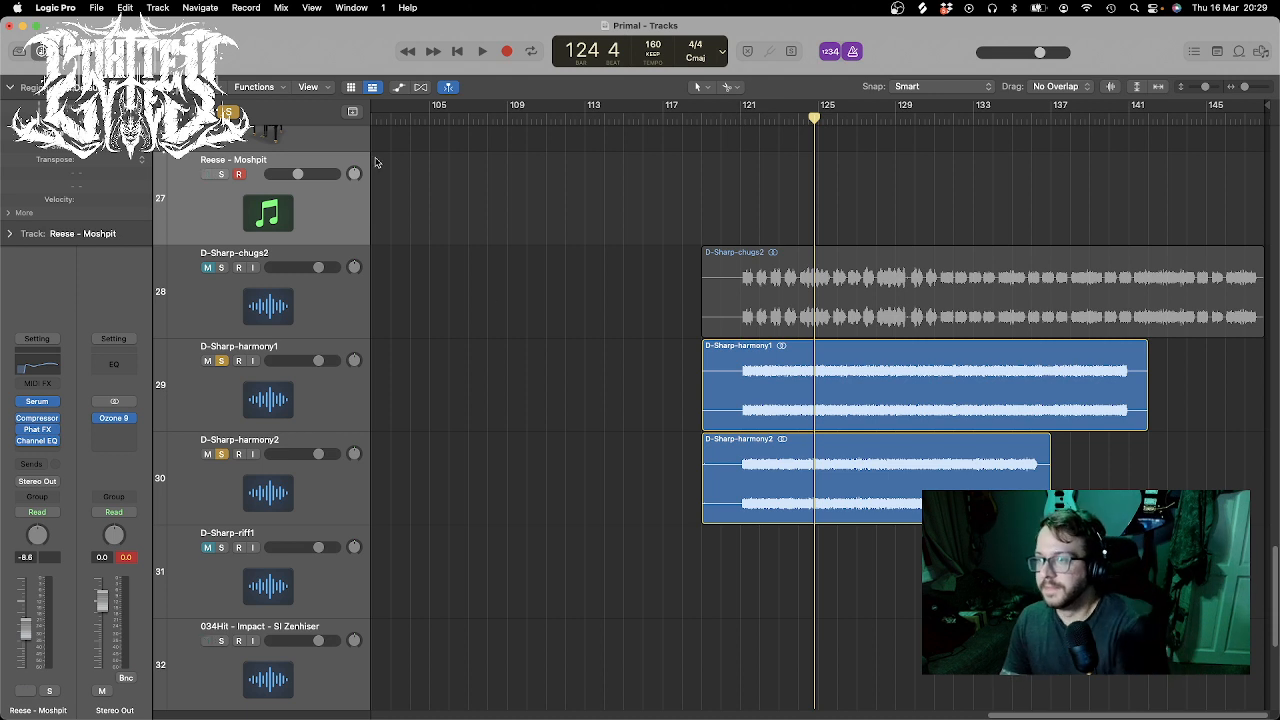
- Compare D-Sharp-harmony1 alone and with D-Sharp-harmony2 from bar 121, finishing with both tracks unsoloed
click(222, 454)
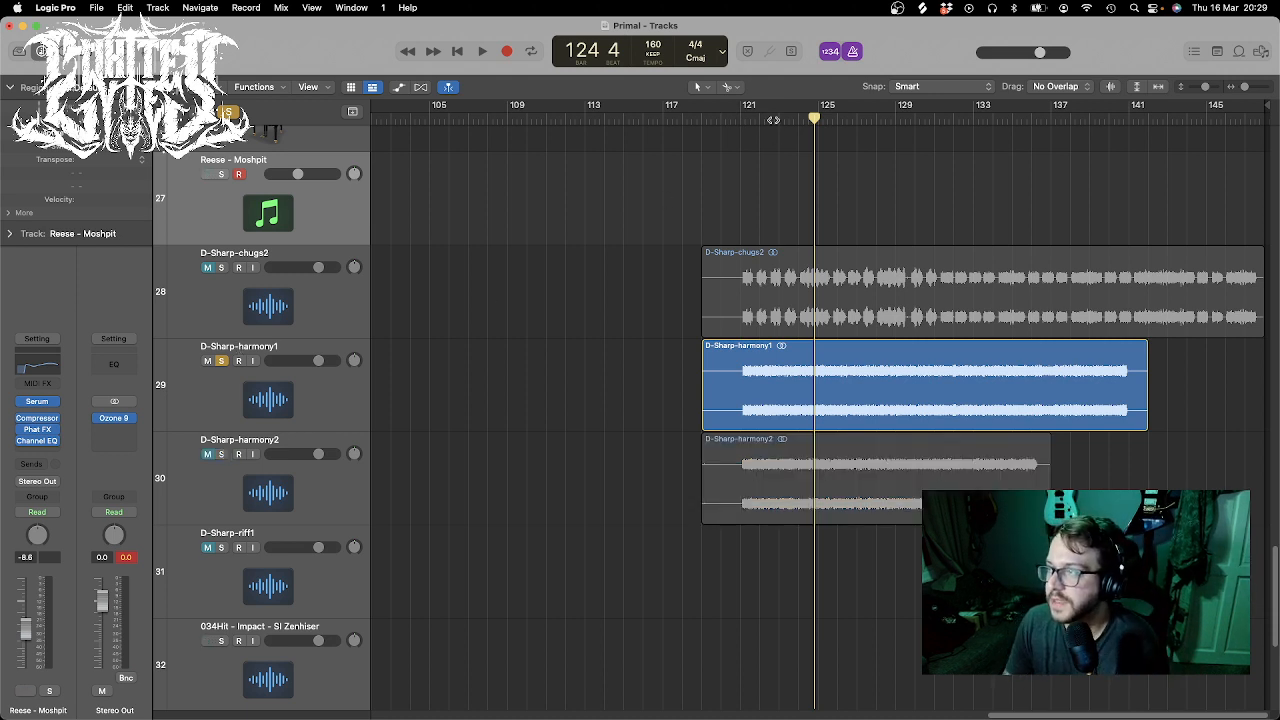
click(740, 118)
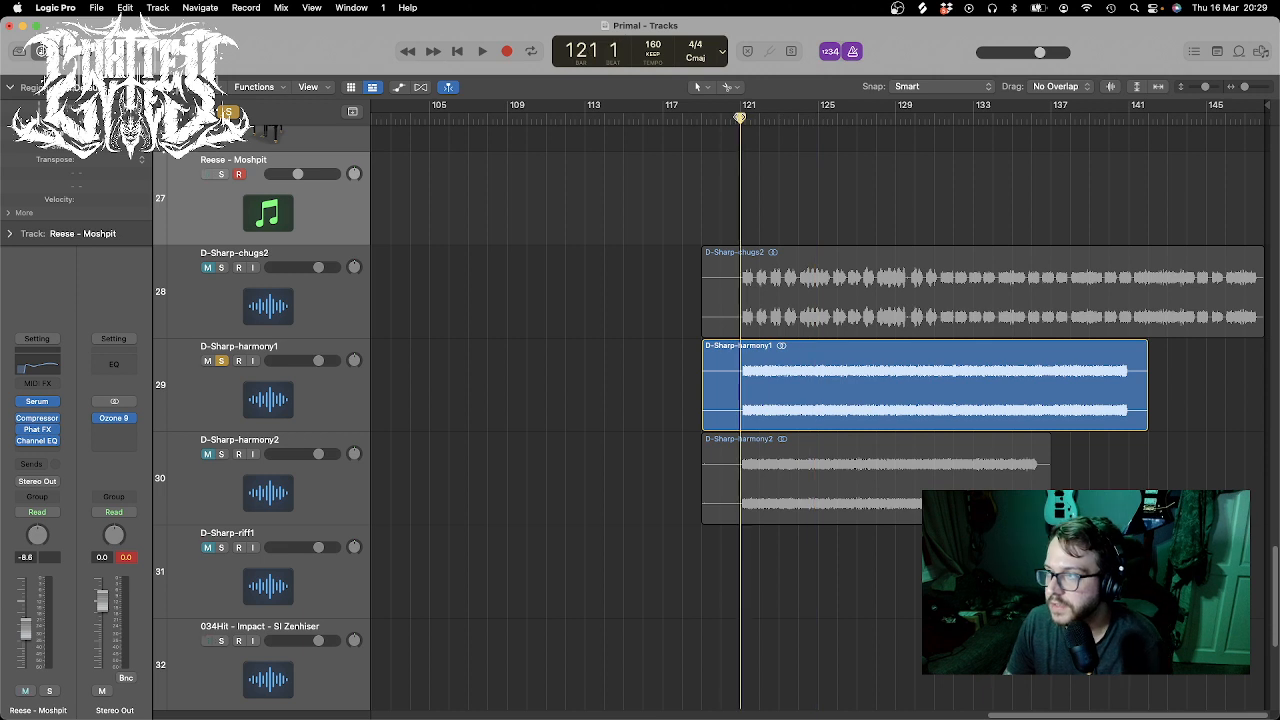
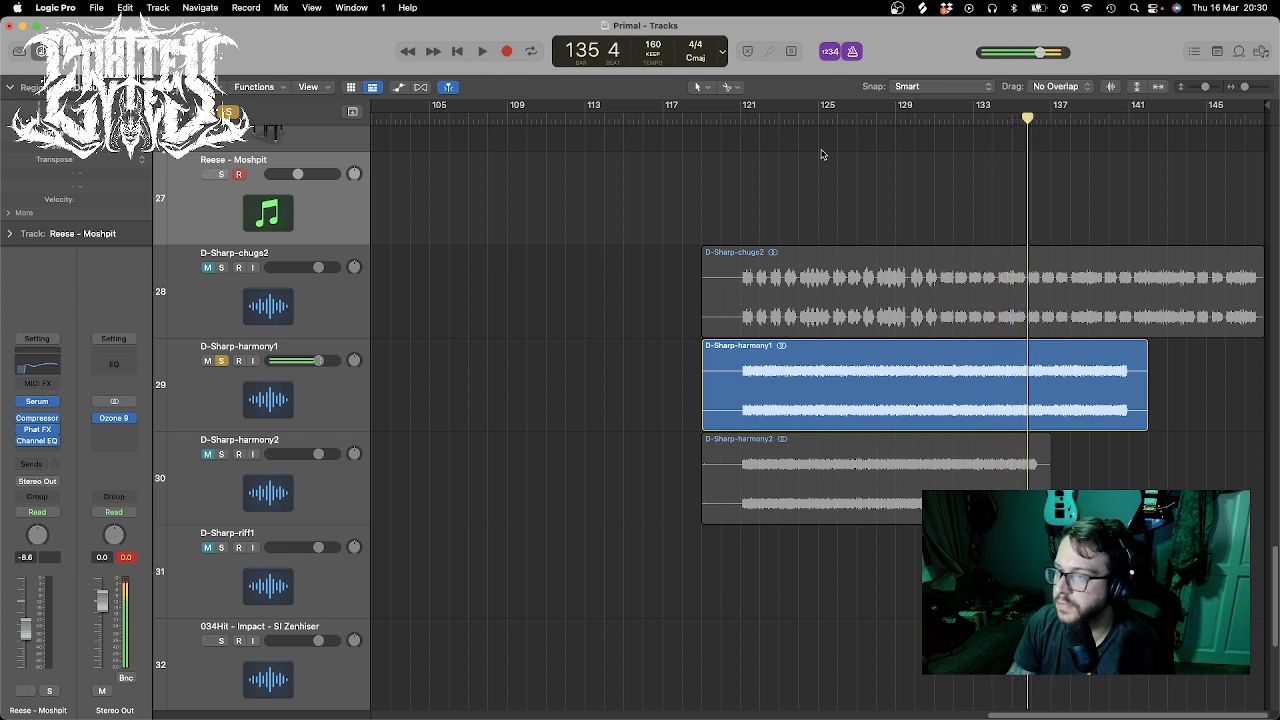
click(221, 455)
drag(757, 112, 739, 112)
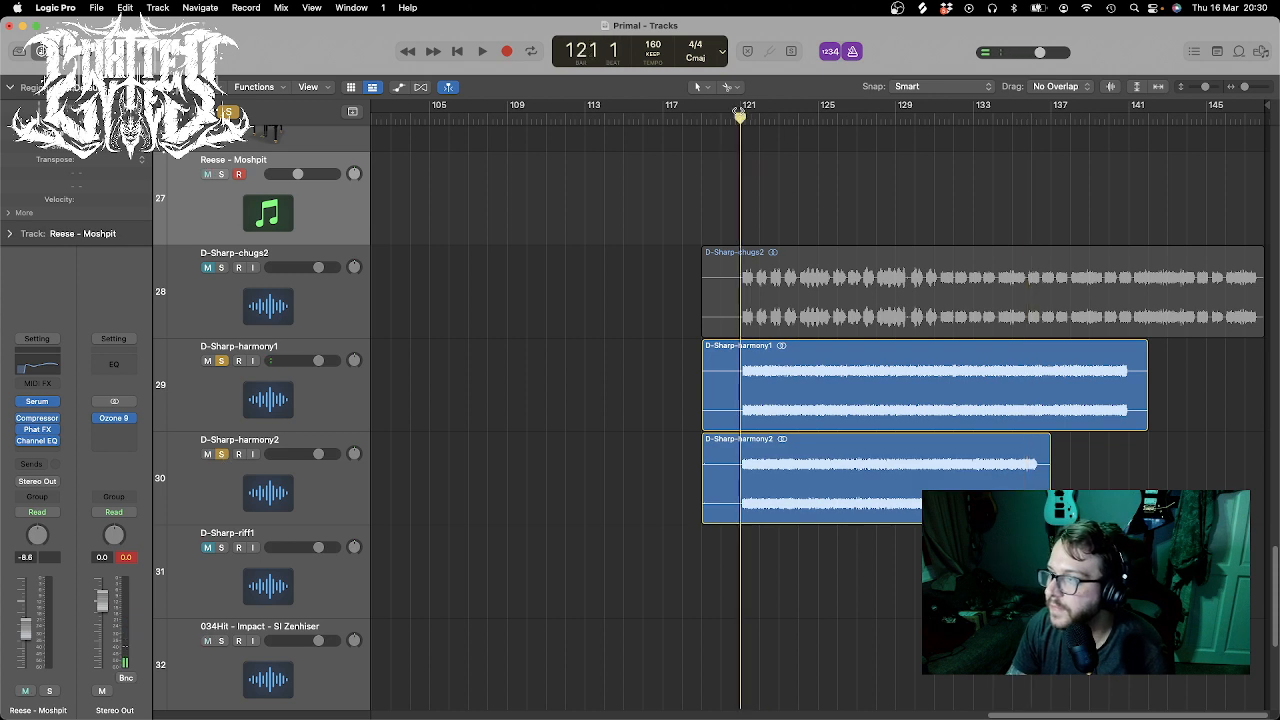
key(space)
mouse_move(1245, 87)
mouse_down()
mouse_move(1260, 88)
mouse_move(1246, 87)
mouse_up()
drag(1053, 716, 1120, 716)
click(223, 455)
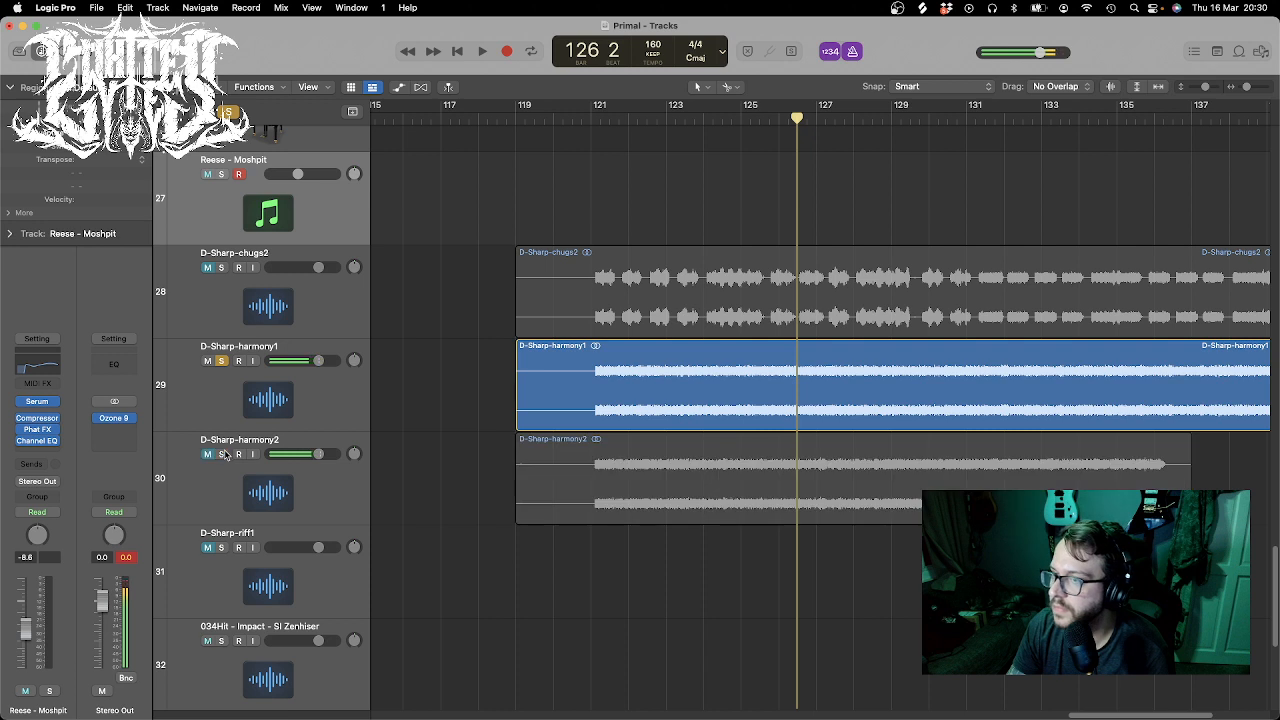
click(221, 361)
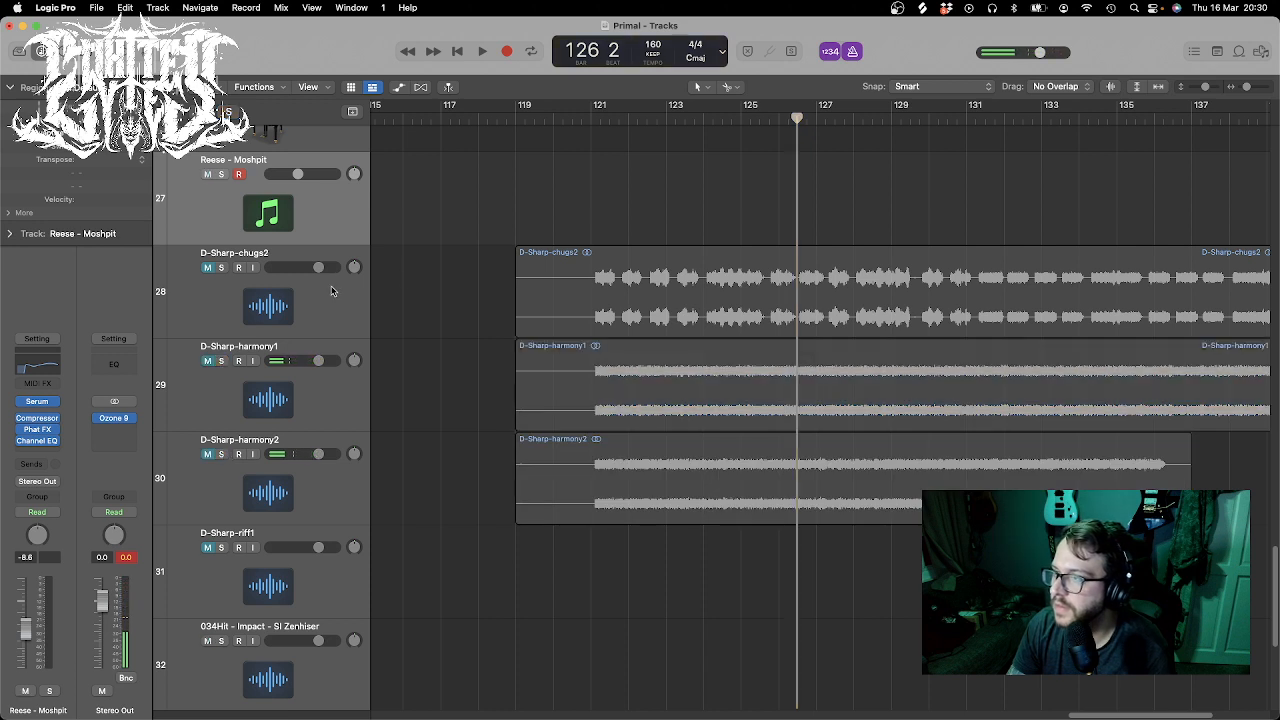
- Nudge the D-Sharp-chugs2 region slightly earlier so its first chug starts at bar 121, and play it soloed from there
drag(1073, 282, 1068, 283)
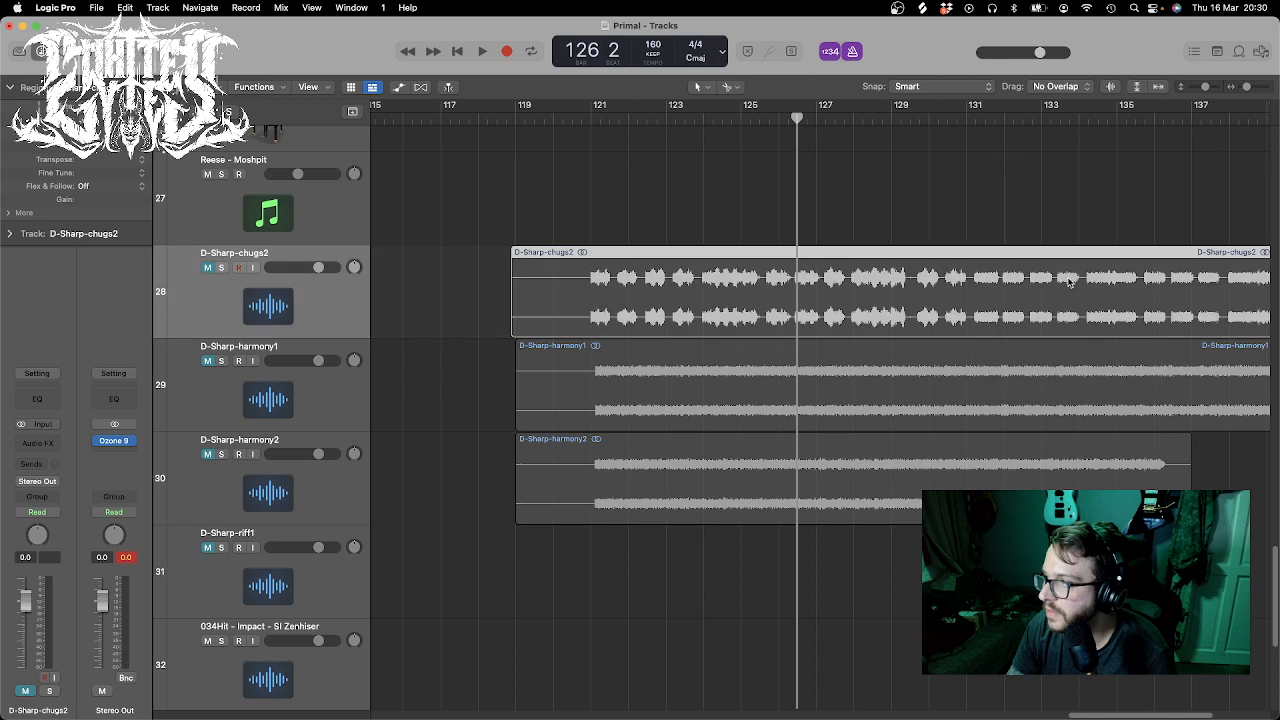
drag(609, 117, 582, 122)
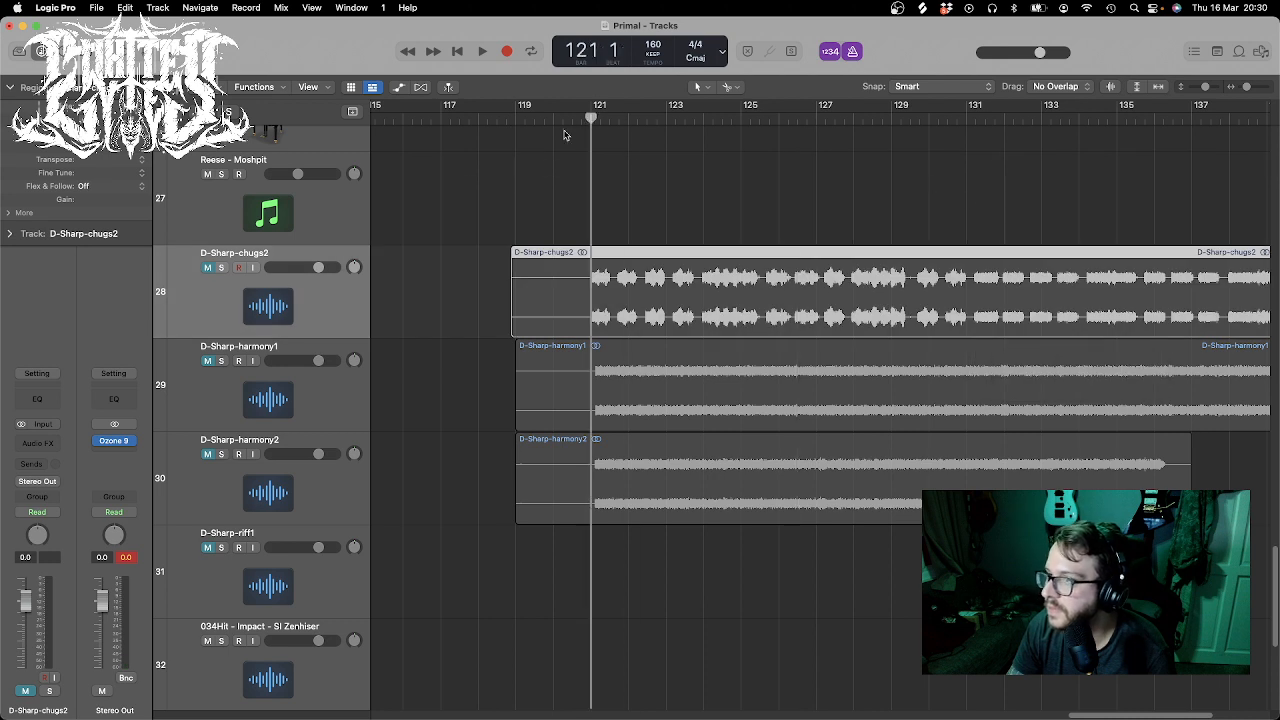
click(222, 268)
key(space)
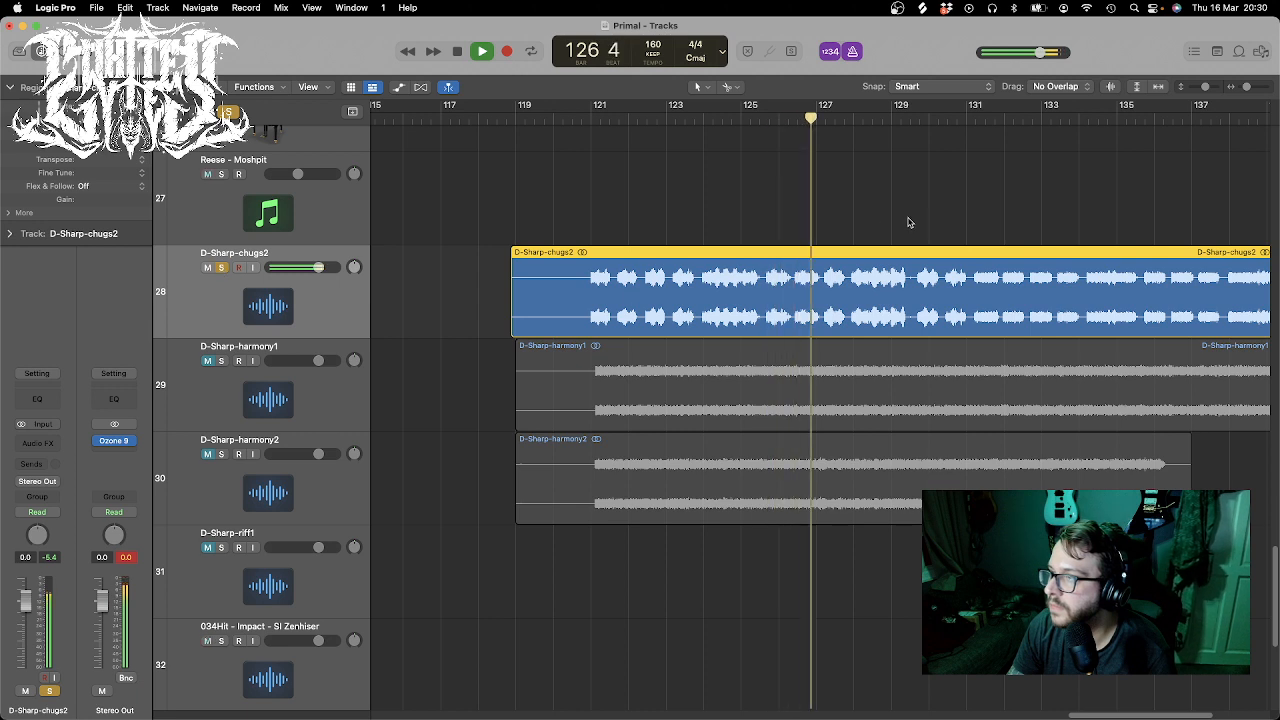
drag(1123, 715, 1165, 716)
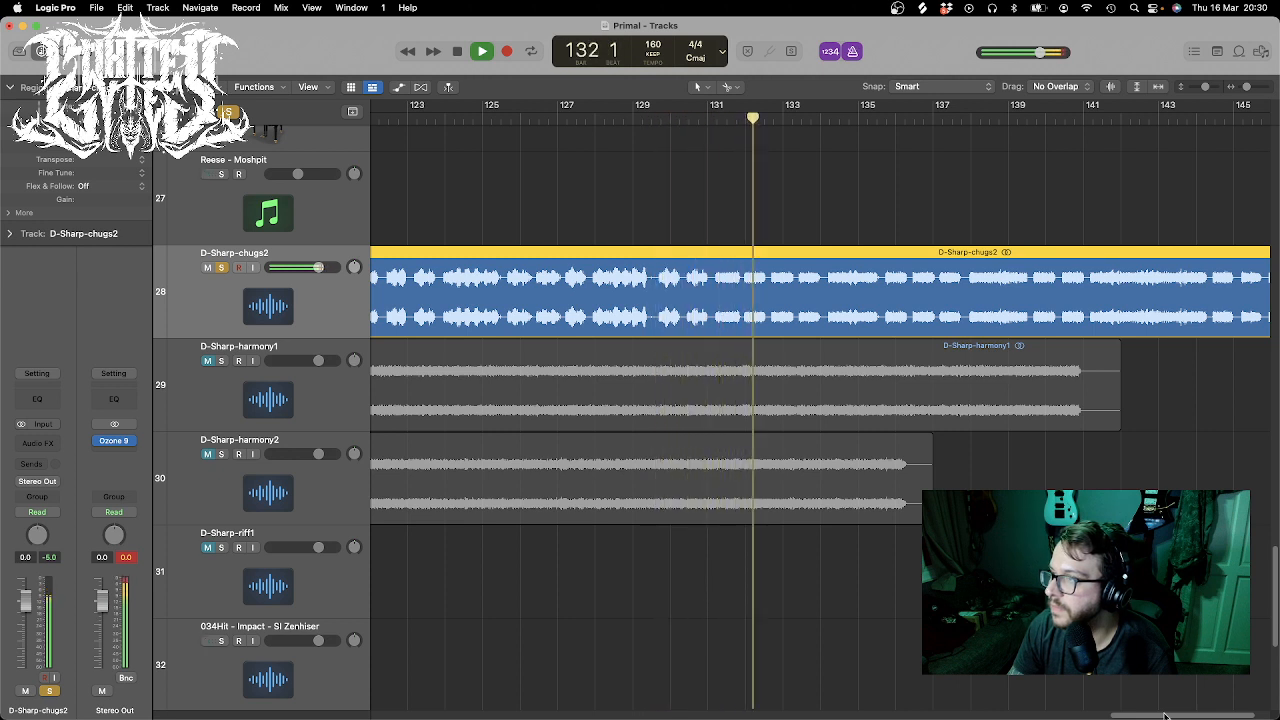
drag(1165, 716, 1184, 716)
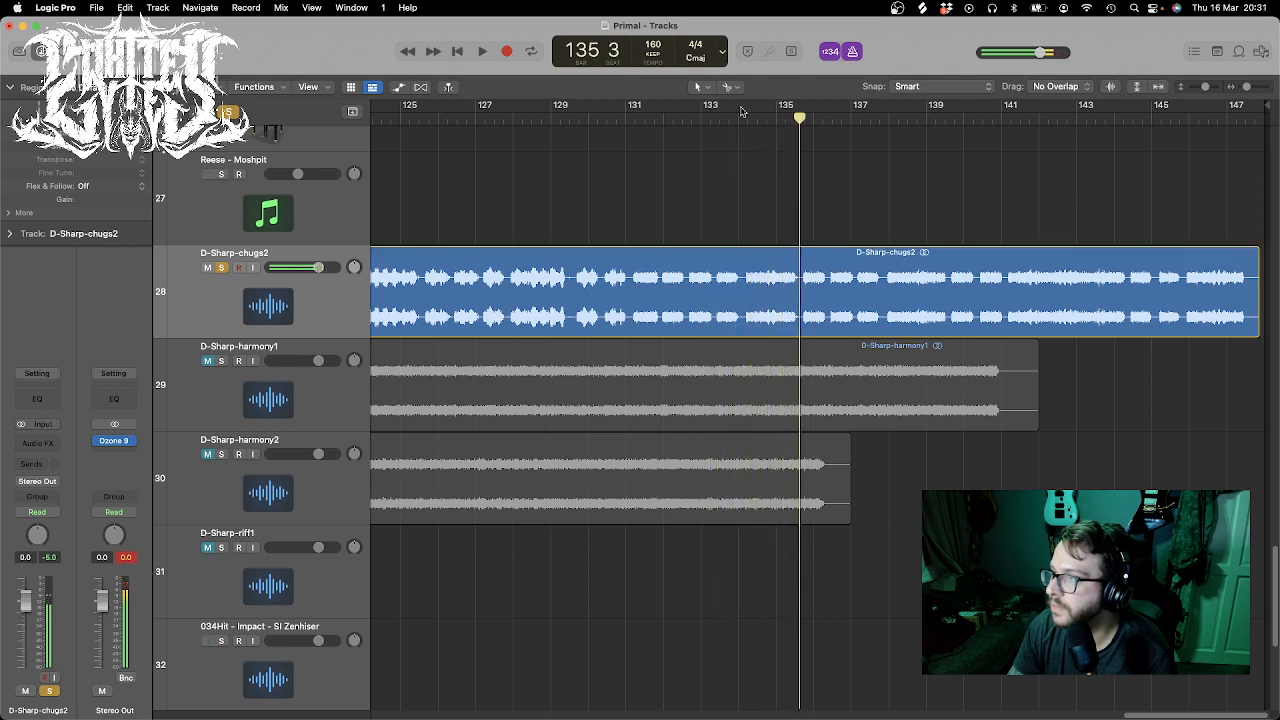
- Set the cycle range from bar 134 beat 3 to bar 135 and turn off the metronome
drag(740, 106, 766, 106)
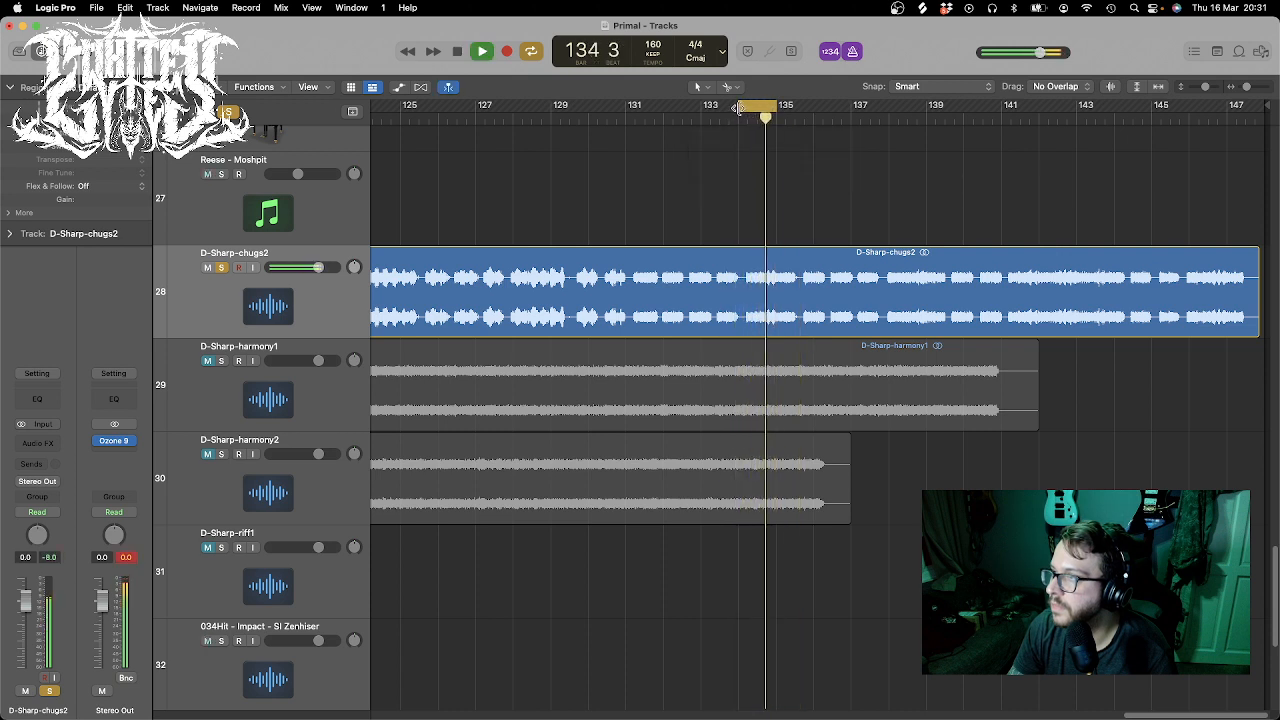
drag(737, 107, 758, 105)
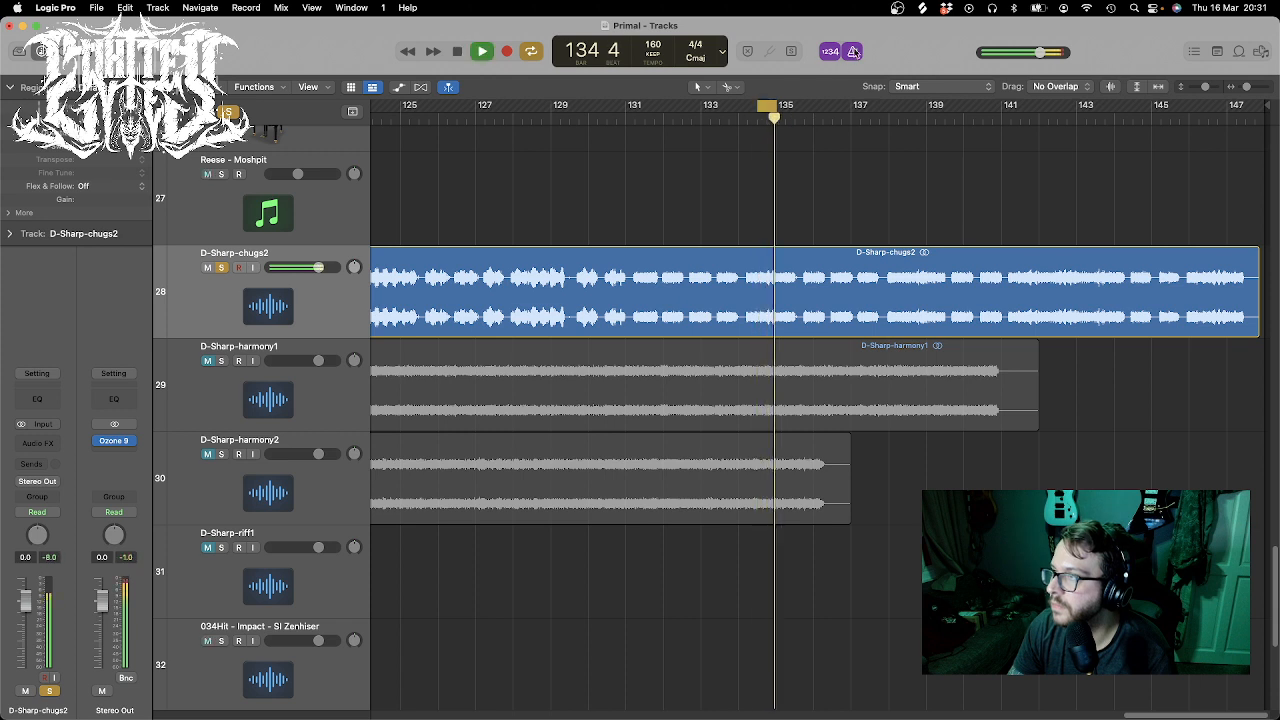
click(853, 51)
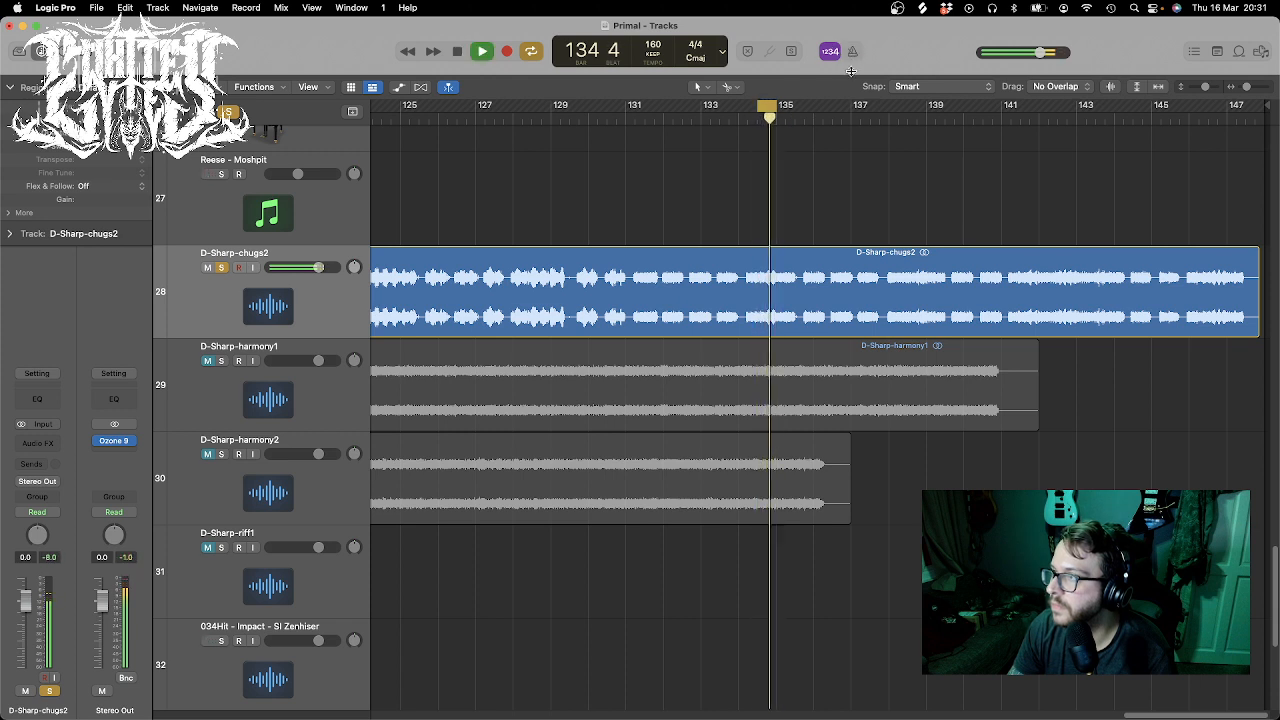
- Shift the cycle along D-Sharp-chugs2 to the half bar at bar 135 and on to bars 138–139, auditioning the chugs there
key(space)
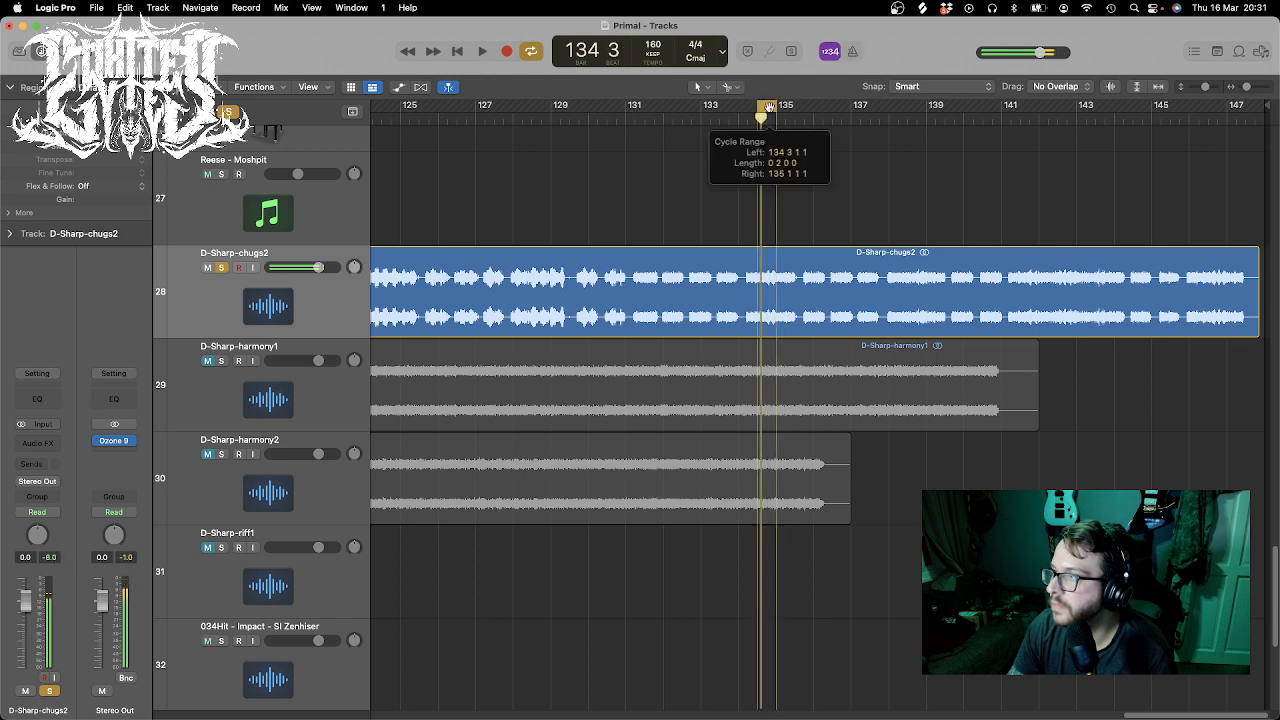
drag(769, 107, 786, 108)
key(space)
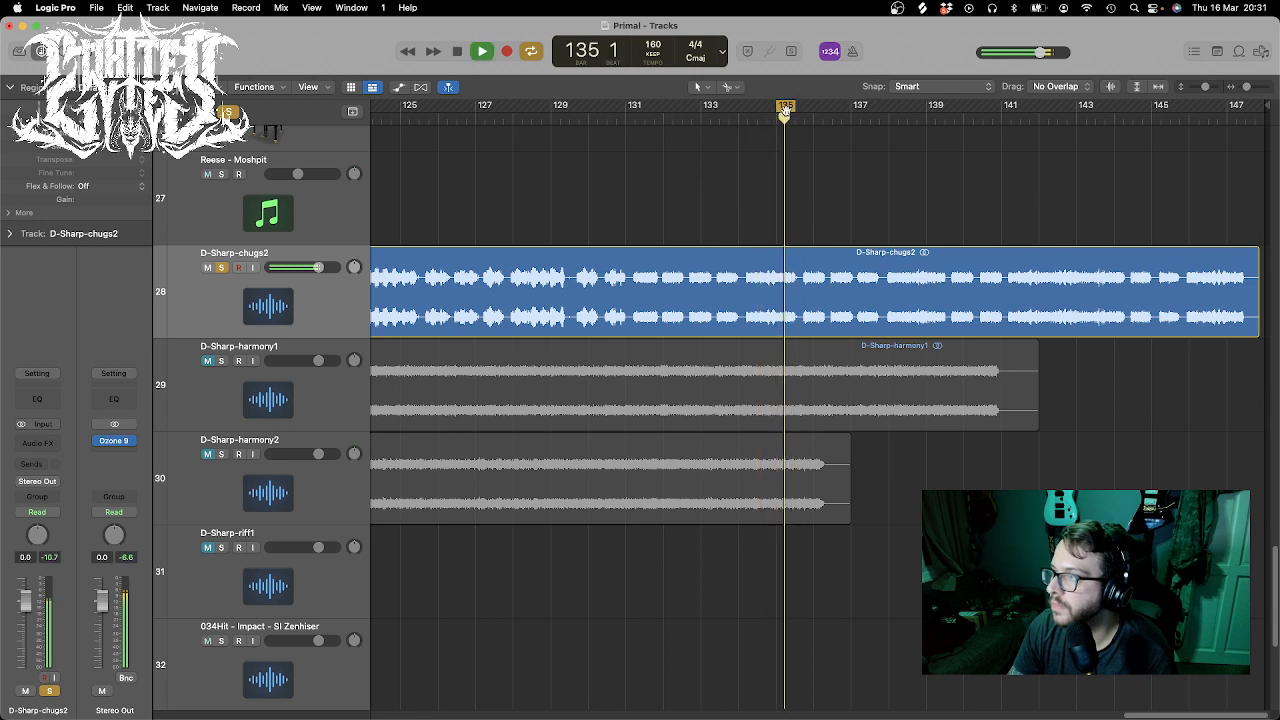
key(space)
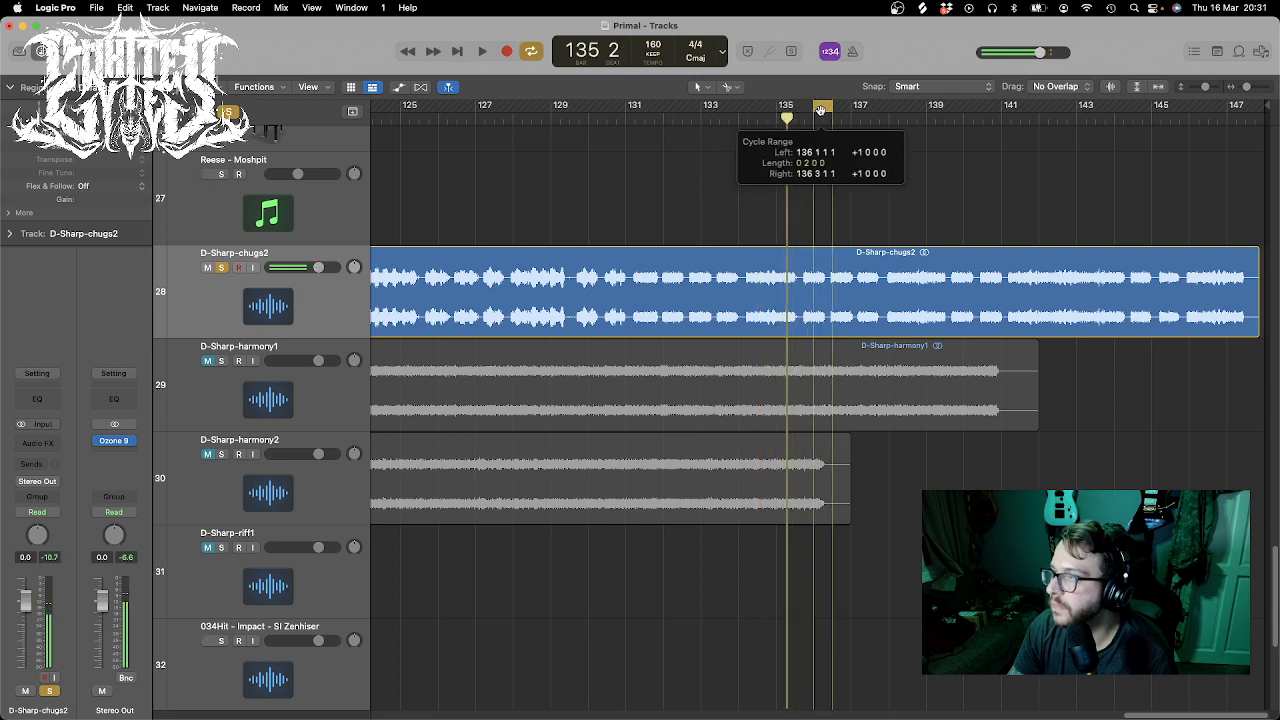
key(space)
drag(786, 107, 925, 105)
key(space)
key(space)
key(space)
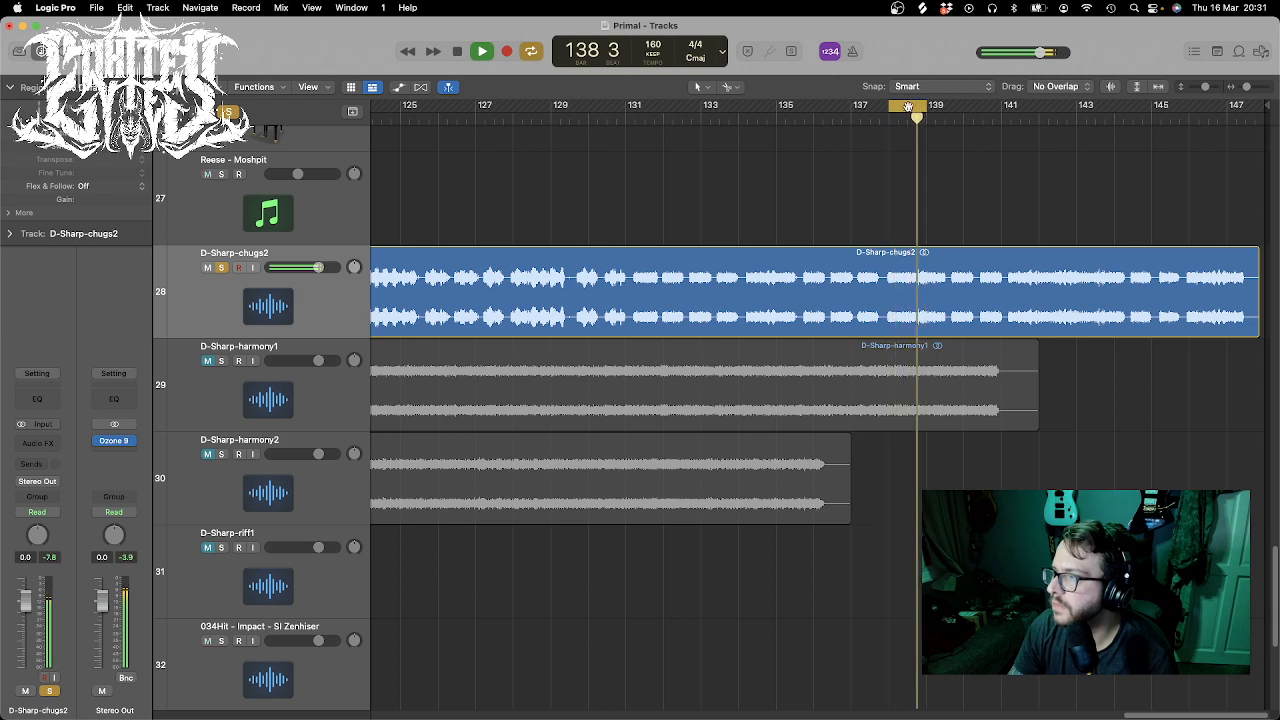
- Audition D-Sharp-chugs2 by shifting the one-bar cycle through bars 139, 140 and 141, and play on with cycling off
drag(908, 107, 945, 109)
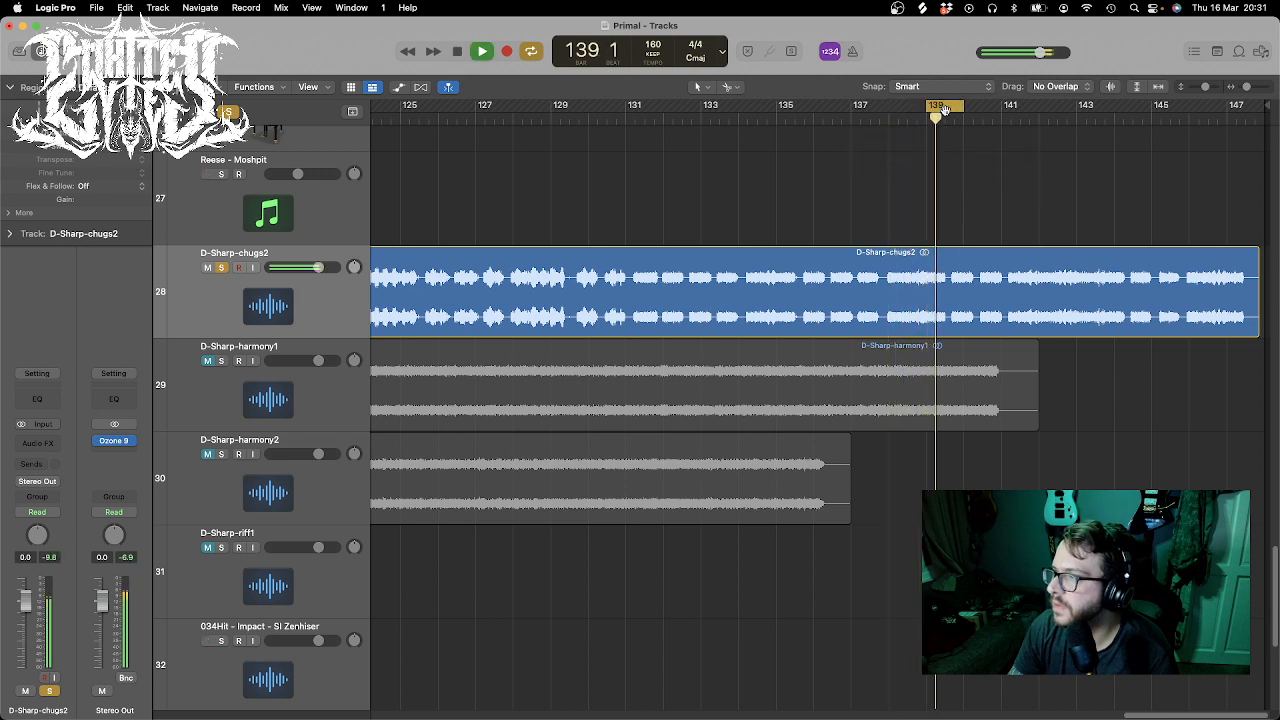
drag(947, 105, 986, 108)
key(space)
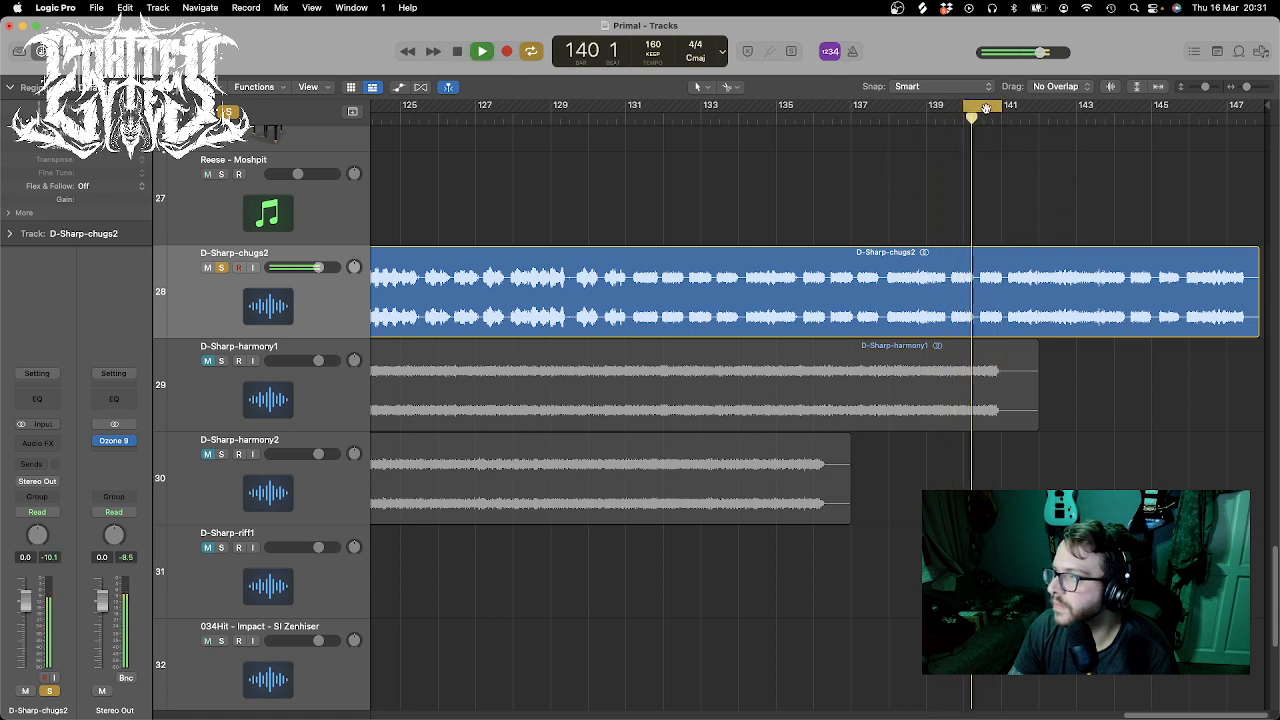
key(space)
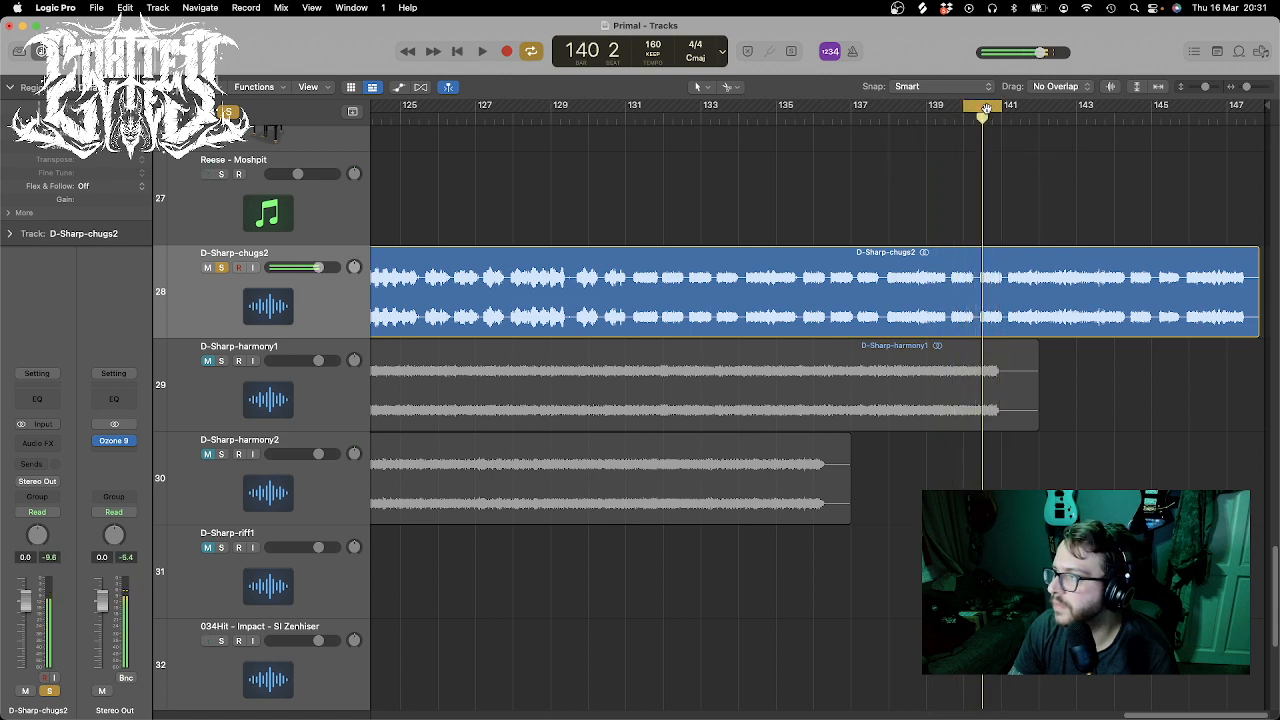
drag(988, 107, 1039, 108)
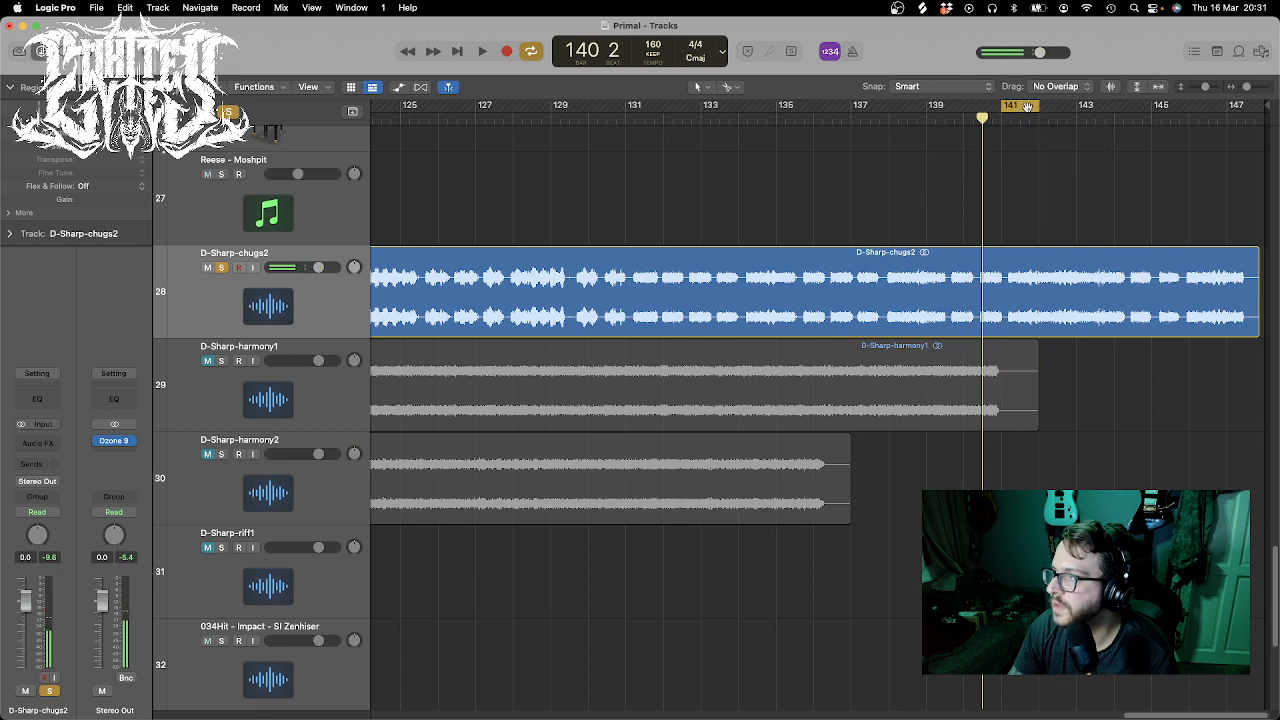
key(space)
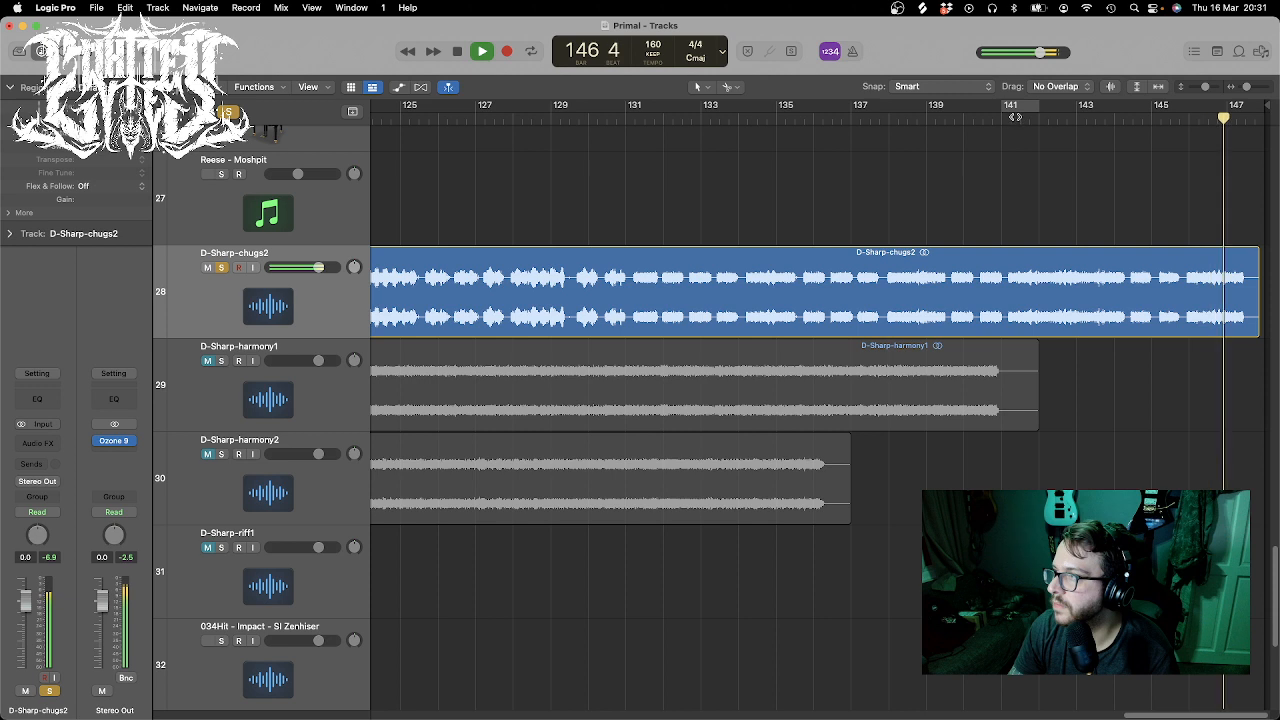
- Stop playback, move the playhead to bar 120, and take the D-Sharp-chugs2 track off solo and mute it
key(space)
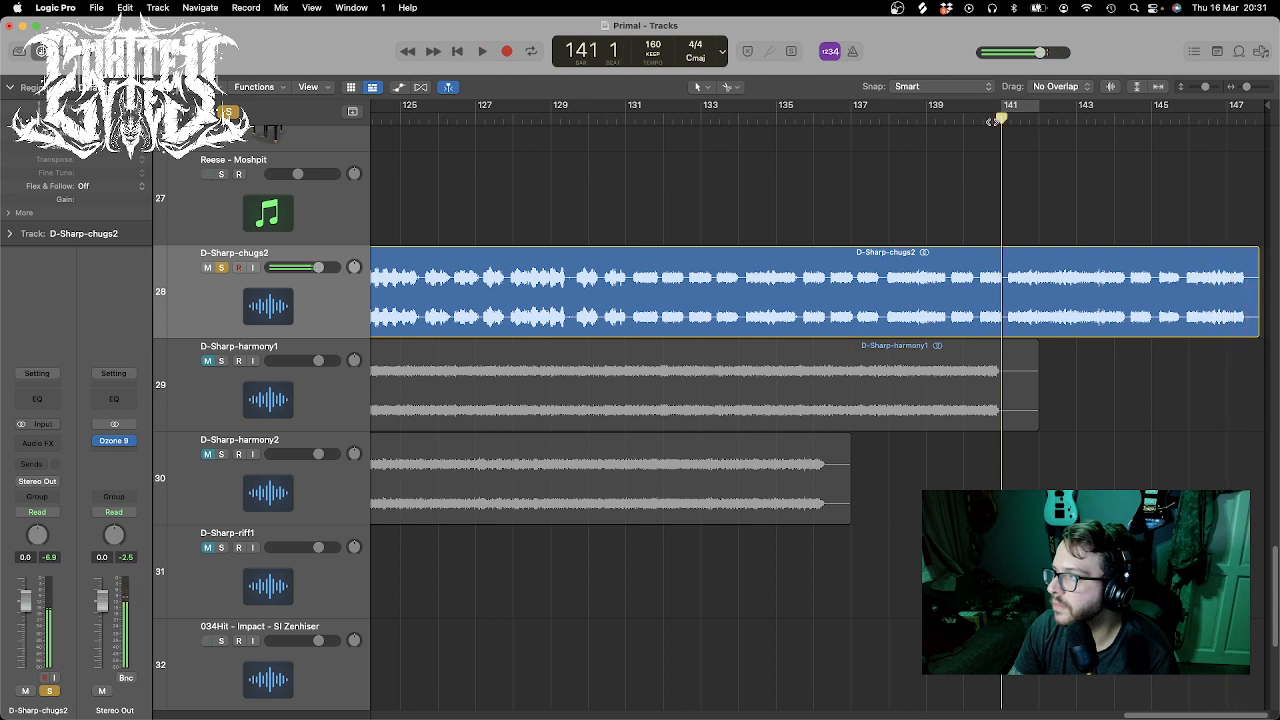
drag(1248, 87, 1243, 90)
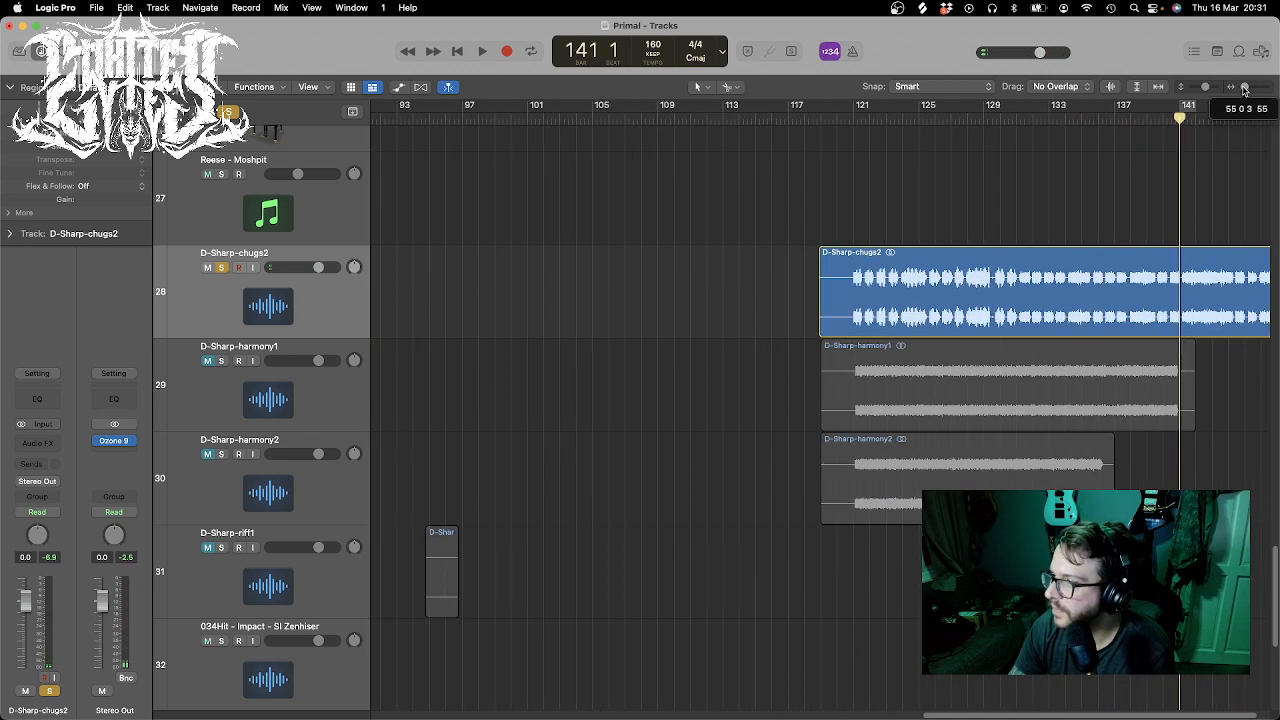
click(839, 119)
click(222, 268)
click(207, 268)
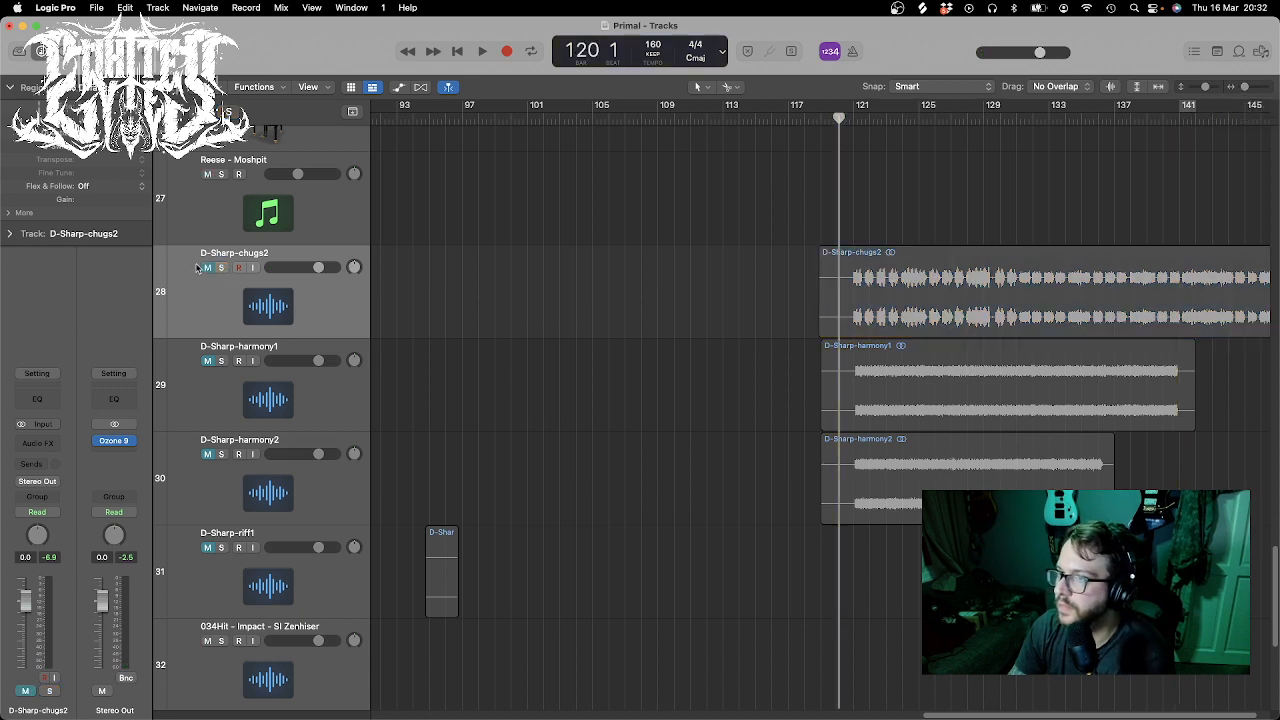
- Extend the D-Sharp-riff1 region to about bar 114 and audition it soloed with the metronome on, re-muting the track when done
scroll(550, 403, down, 4)
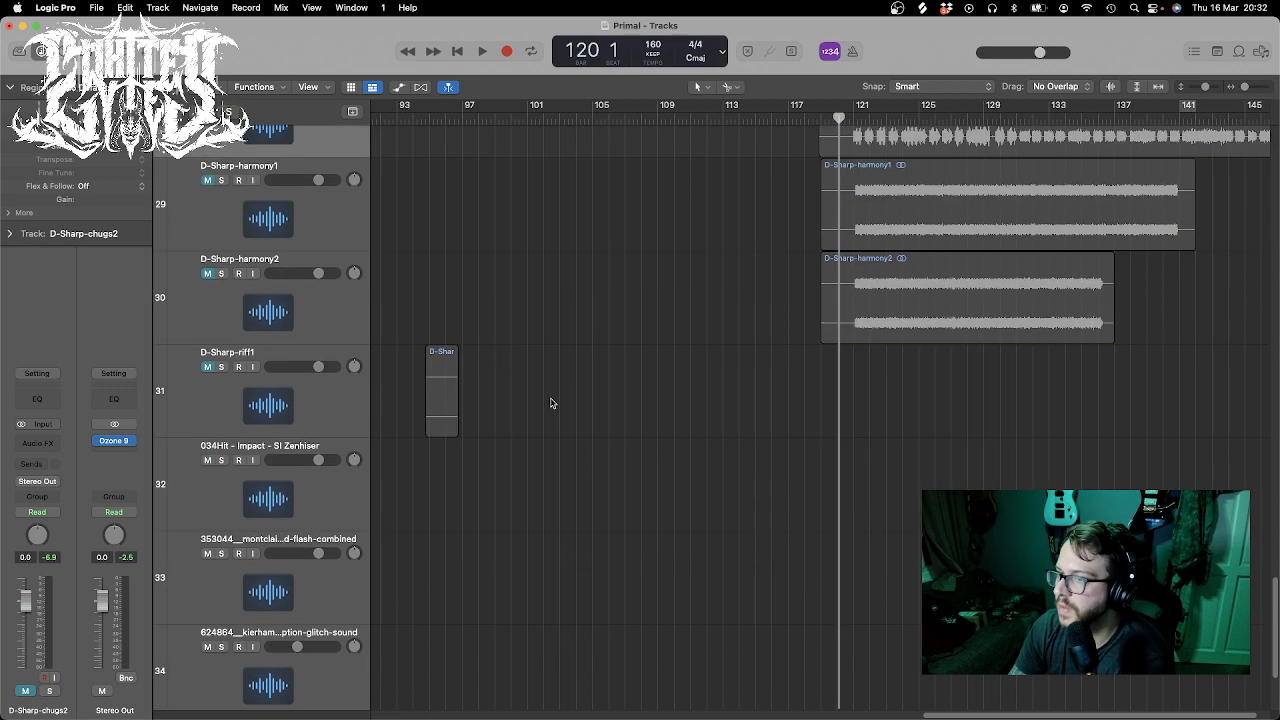
drag(457, 413, 750, 414)
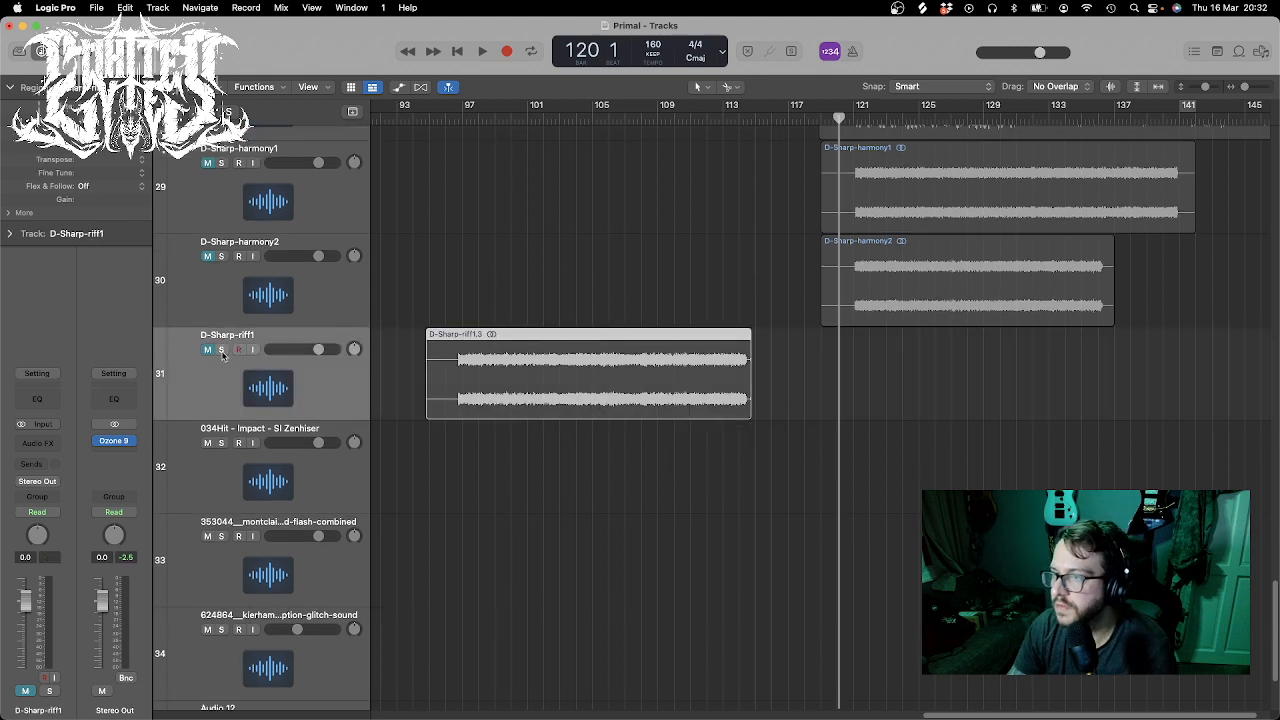
click(222, 350)
click(460, 120)
key(space)
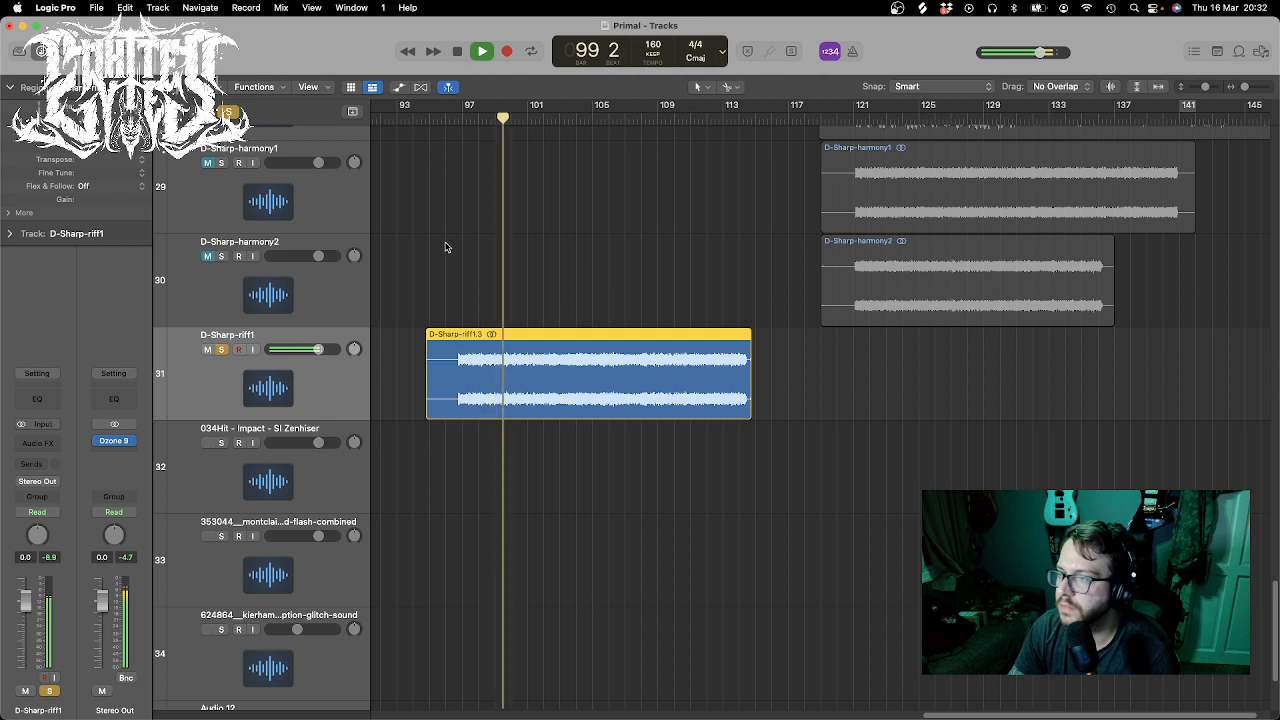
click(852, 51)
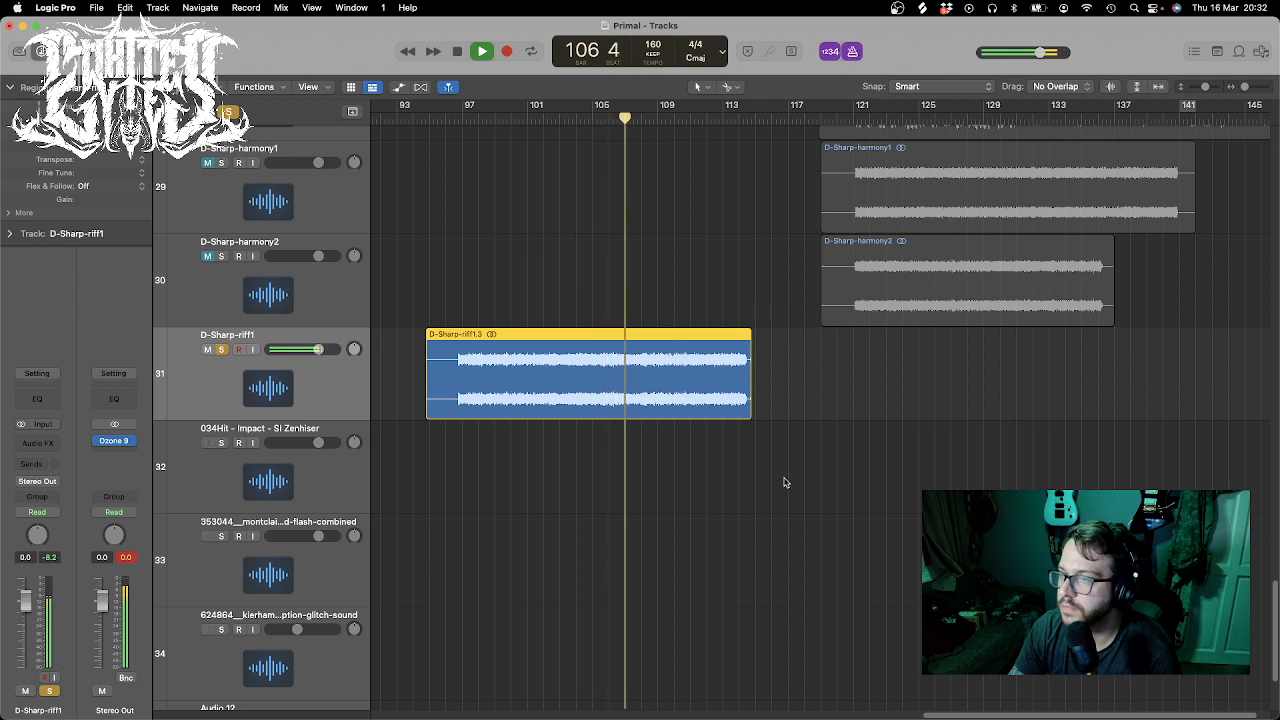
click(208, 350)
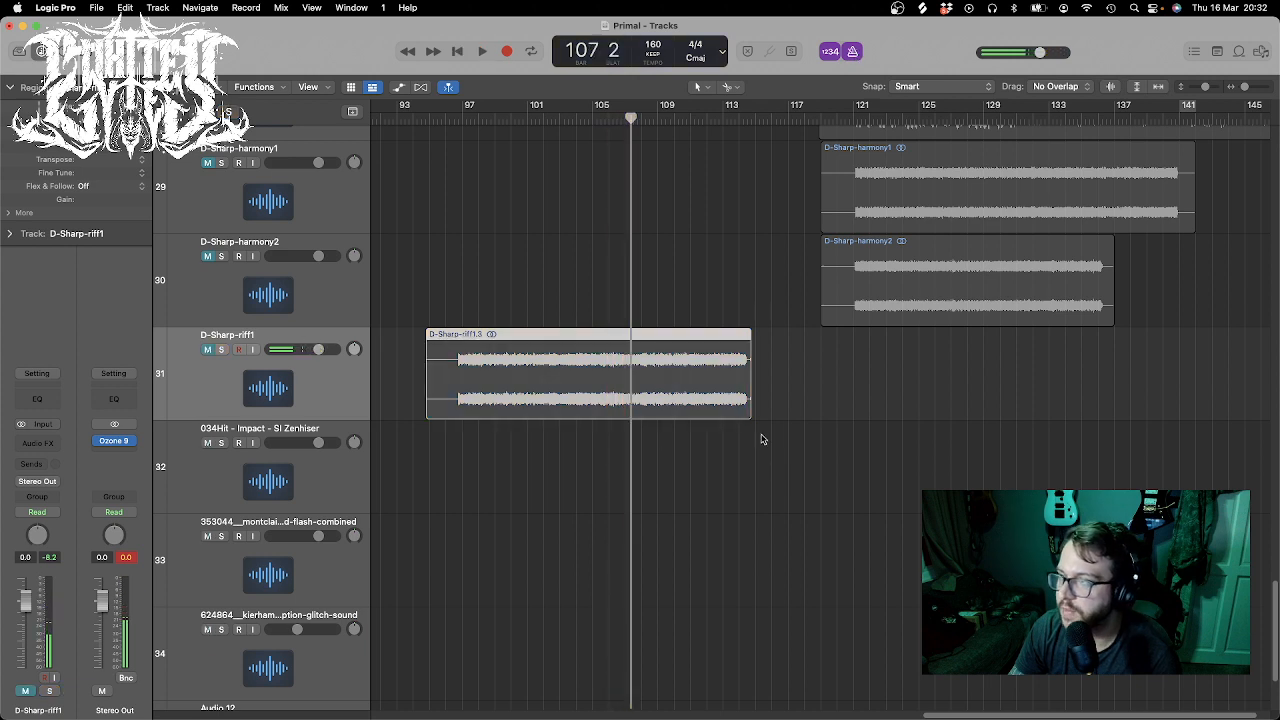
- Play the heavy drop in a cycle from bar 47, pulling the cycle's end back from bar 52 to bar 51
scroll(760, 438, up, 5)
drag(1248, 92, 1186, 87)
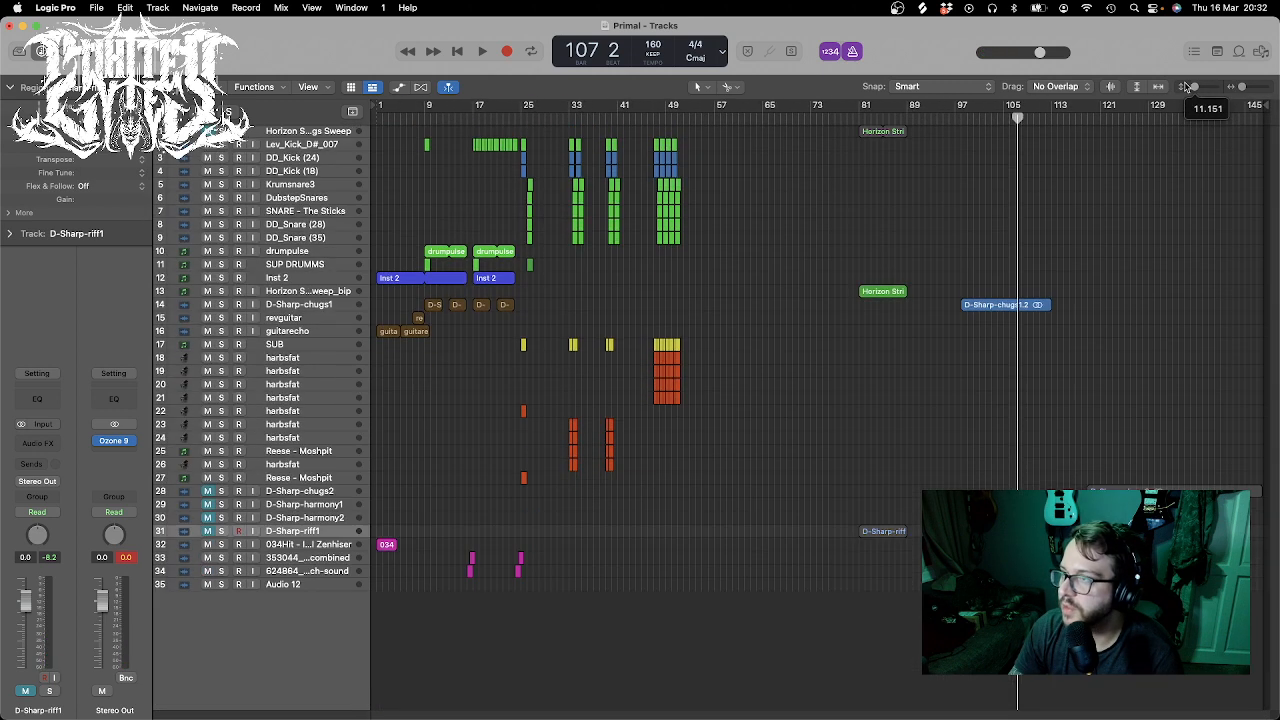
drag(655, 107, 685, 109)
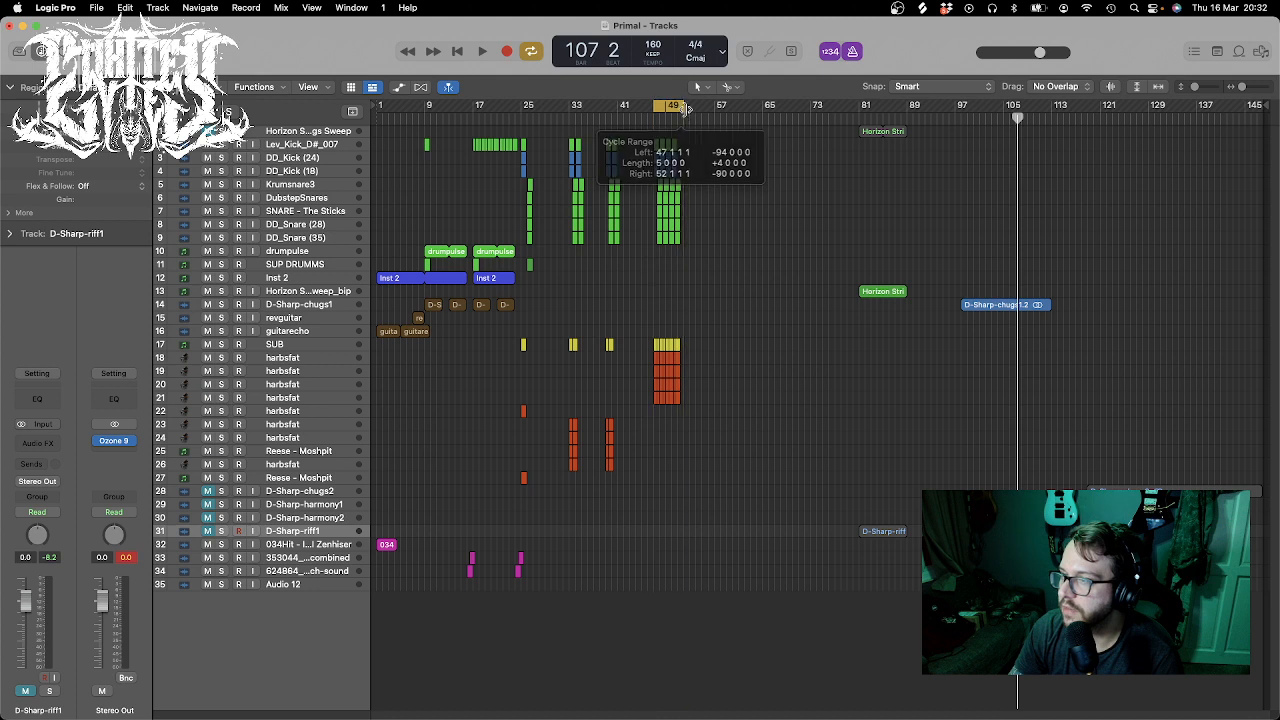
key(space)
drag(1241, 88, 1254, 88)
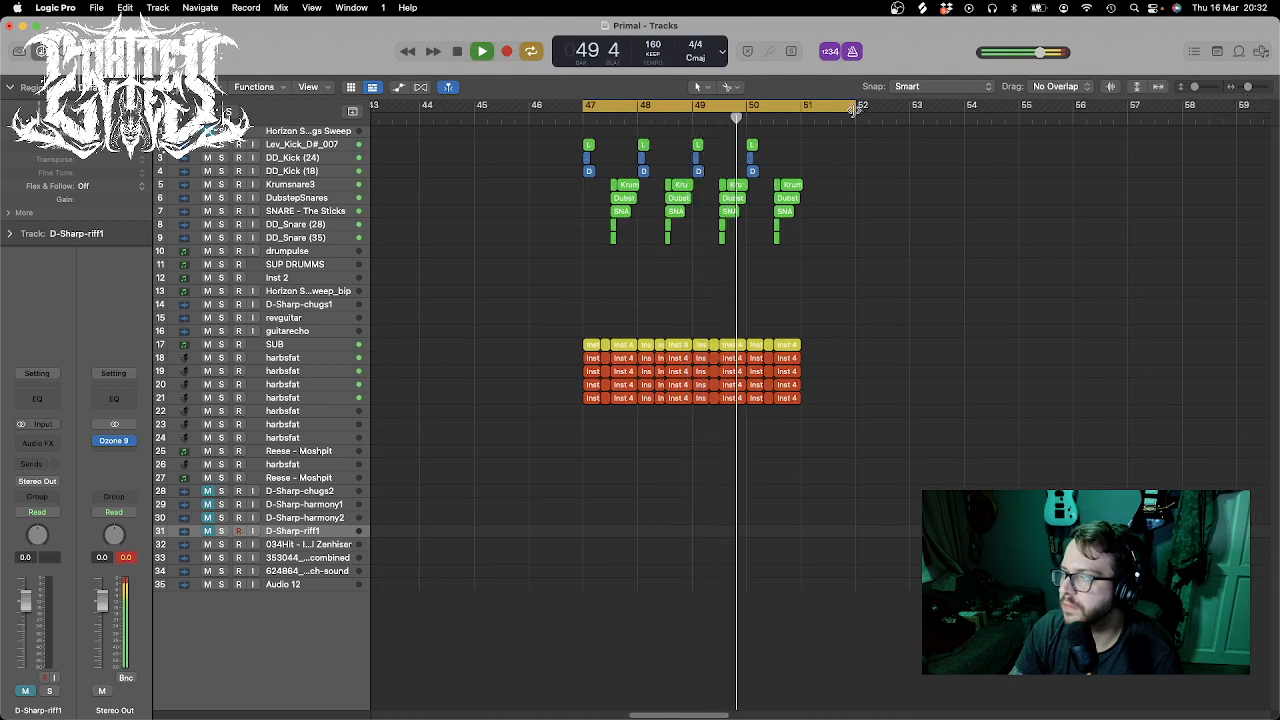
key(space)
drag(852, 105, 800, 104)
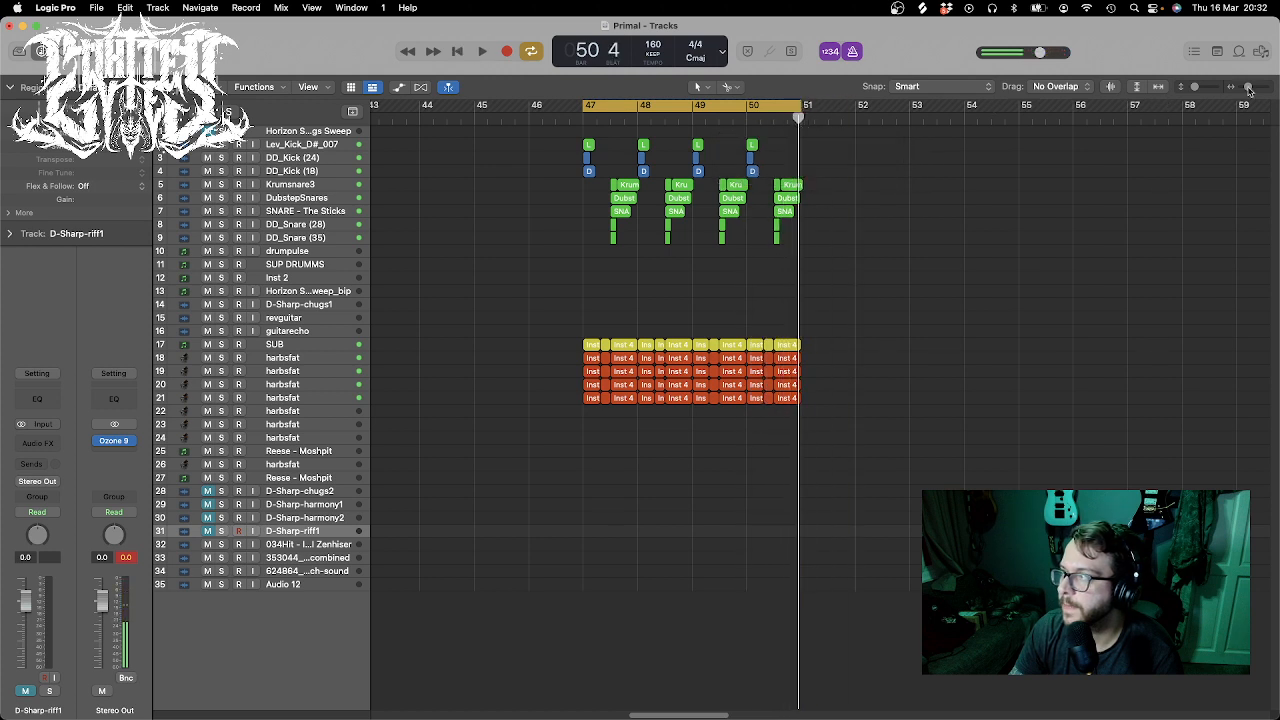
- Reduce the last Inst 4 regions at bar 50 beat 3 to one sustained note each on the SUB and four harbsfat tracks below it
drag(1248, 90, 1203, 90)
scroll(860, 450, up, 10)
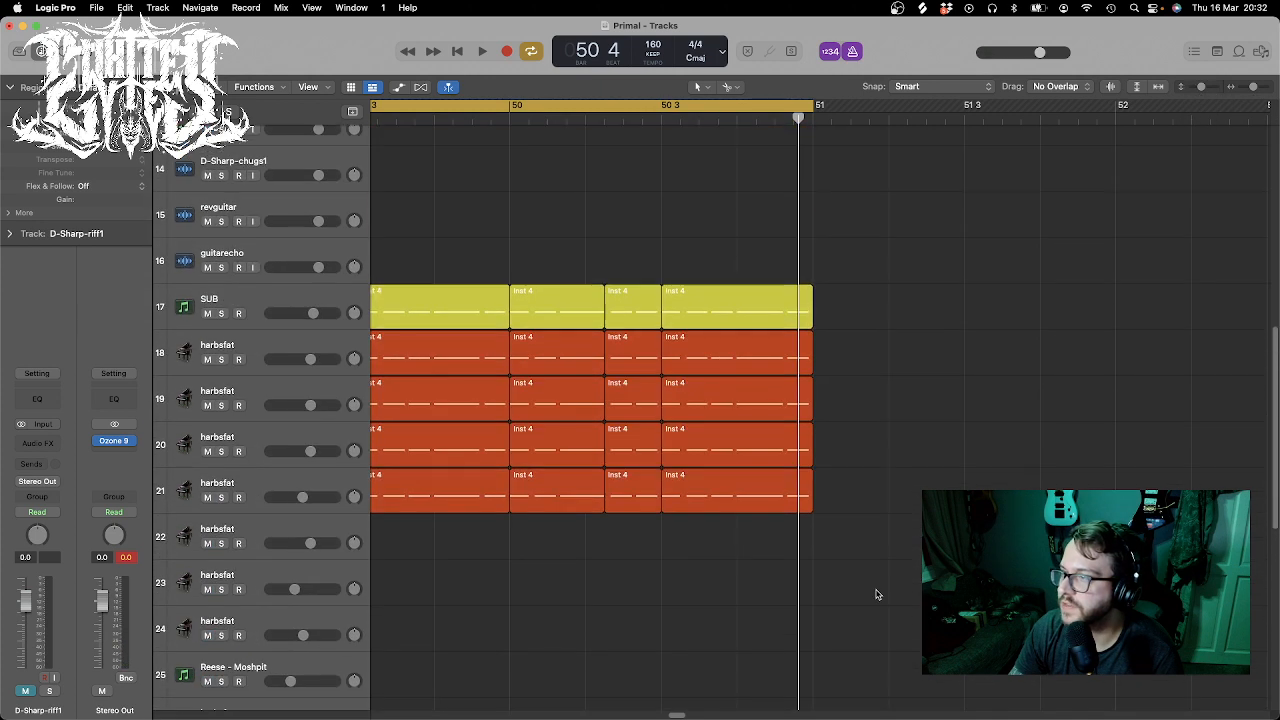
drag(838, 510, 696, 245)
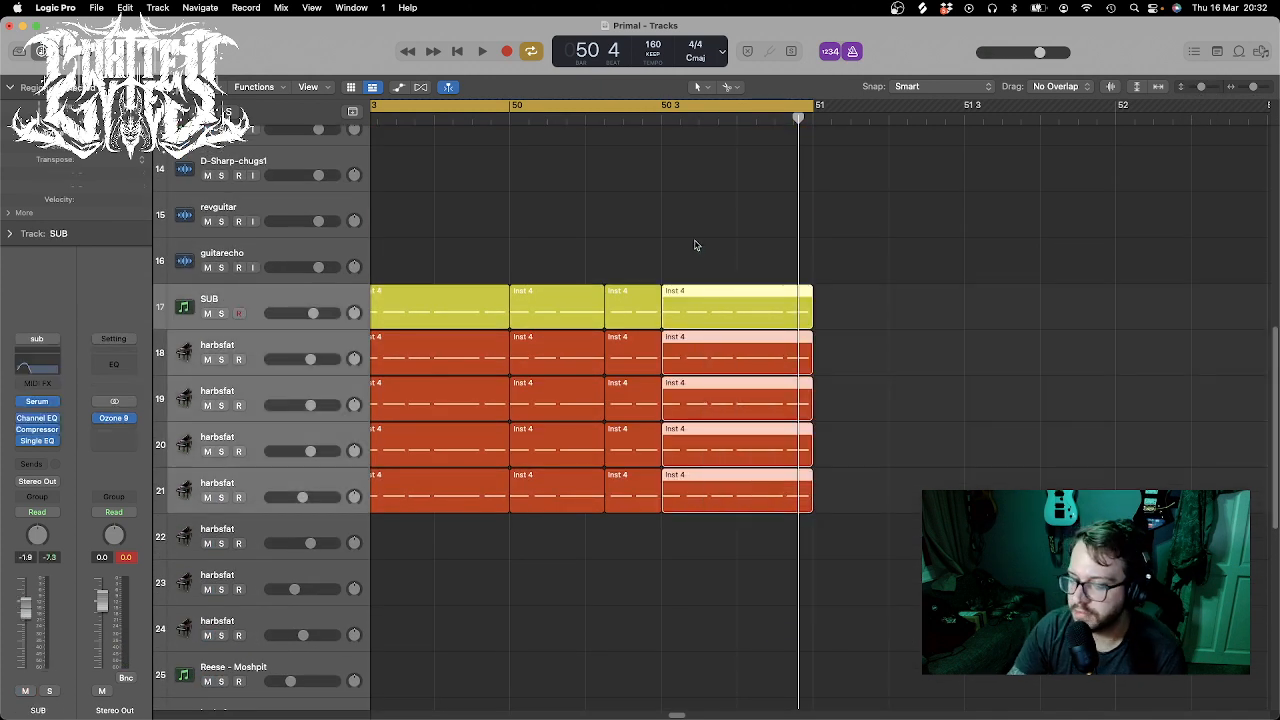
drag(708, 198, 956, 596)
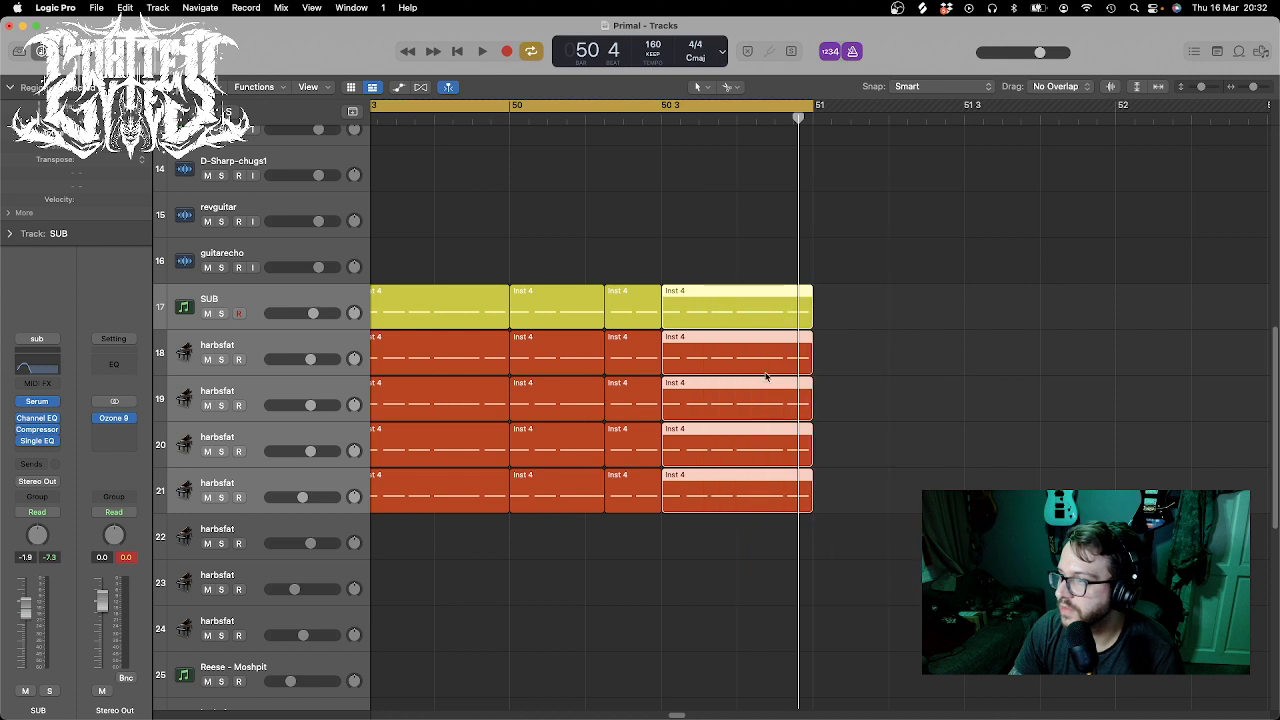
drag(686, 218, 686, 503)
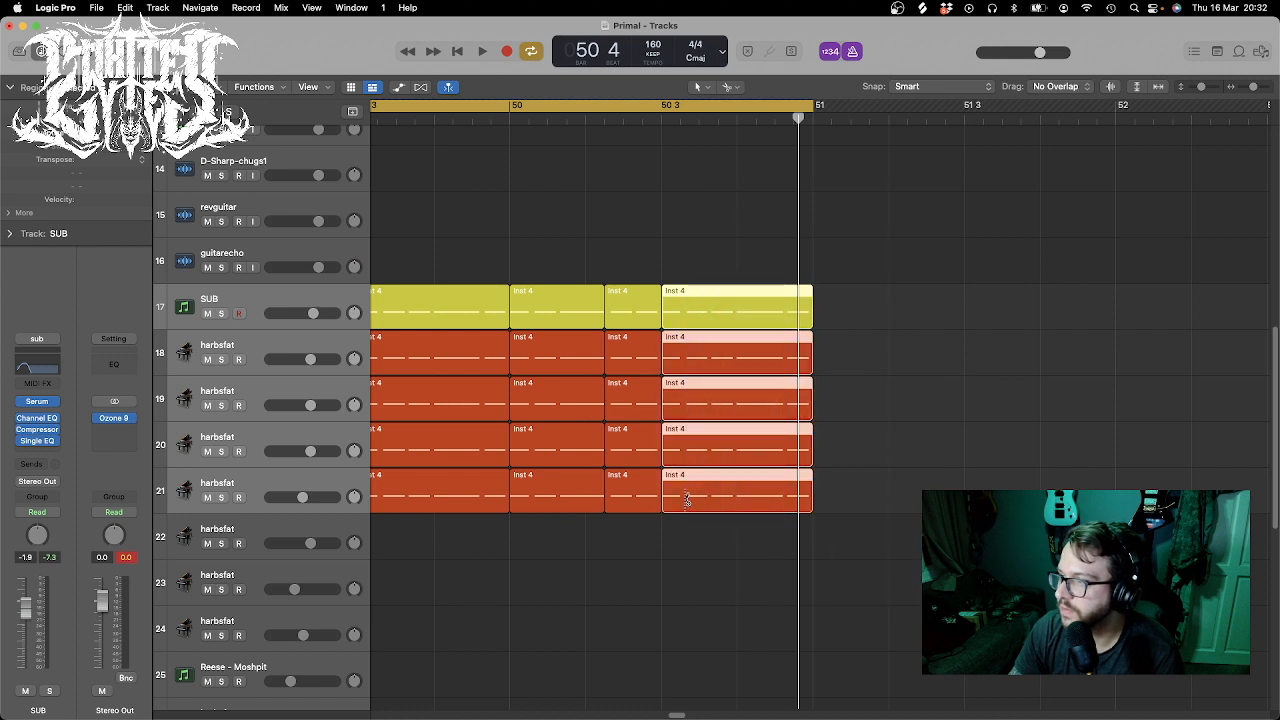
drag(880, 558, 823, 260)
key(Delete)
scroll(856, 528, down, 1)
super+click(815, 499)
key(Delete)
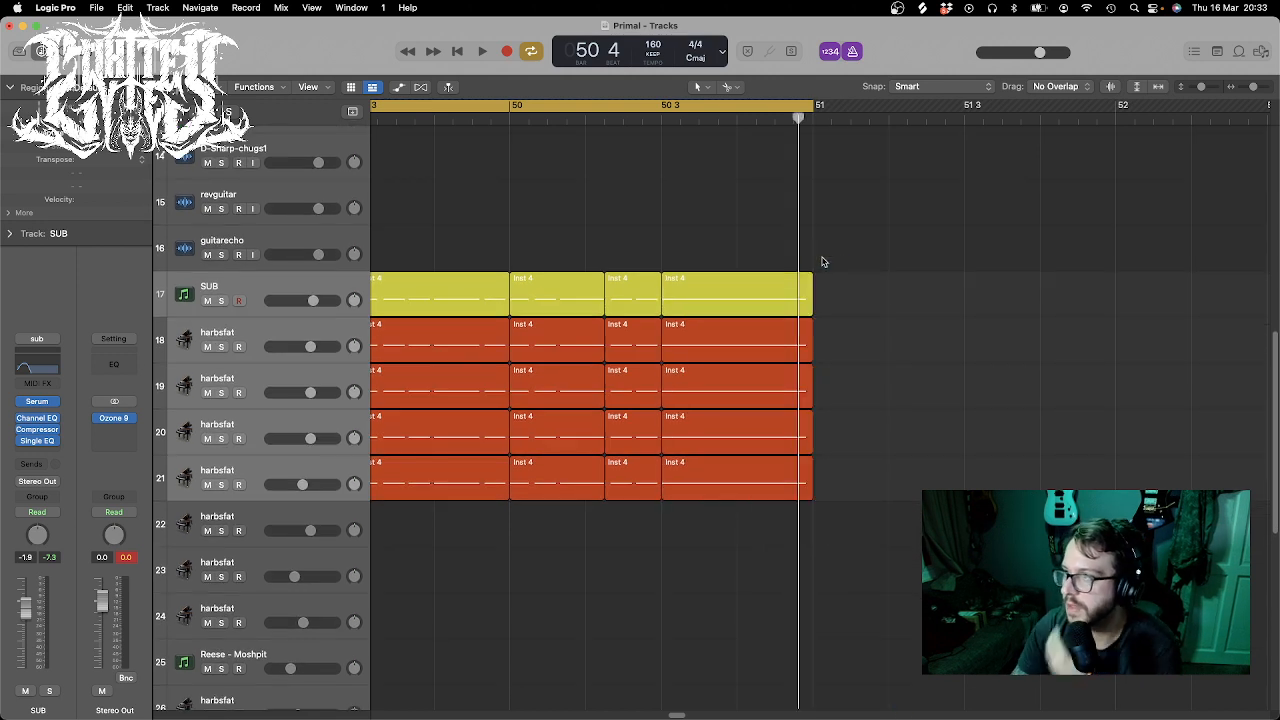
- Set the cycle range from bar 50 to bar 51 and play the sustained ending
click(670, 102)
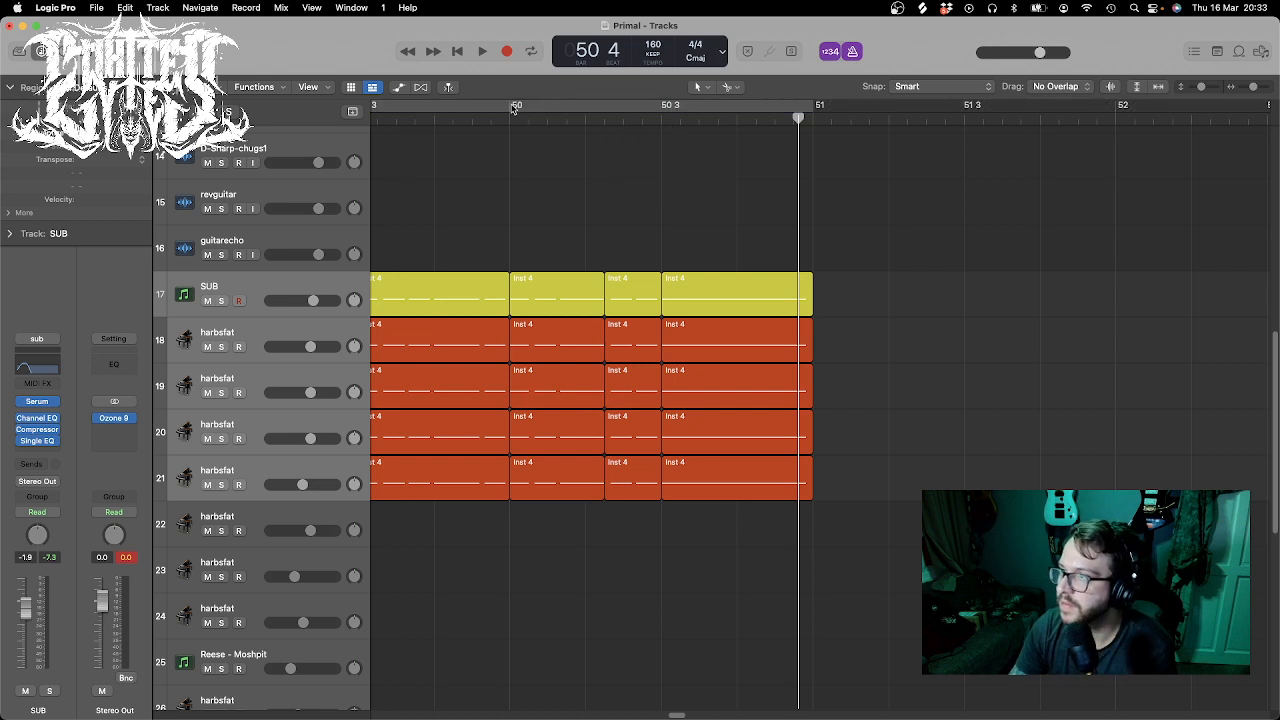
drag(512, 107, 815, 132)
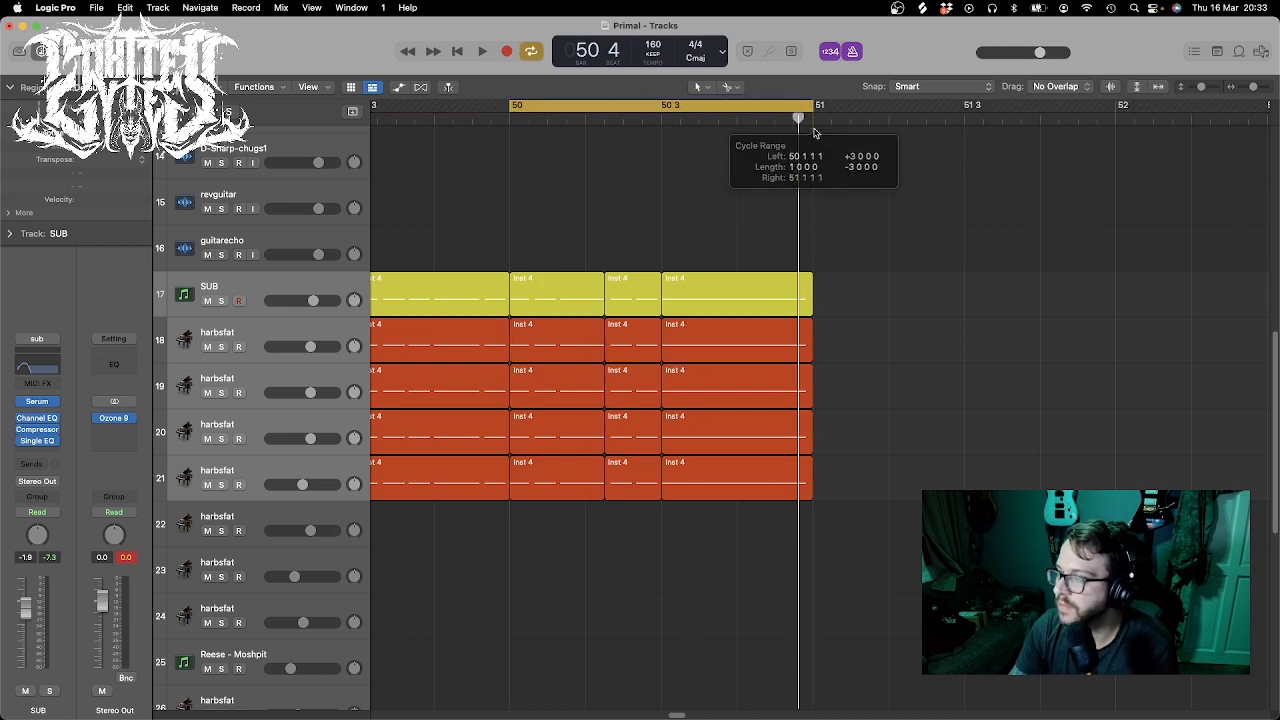
key(space)
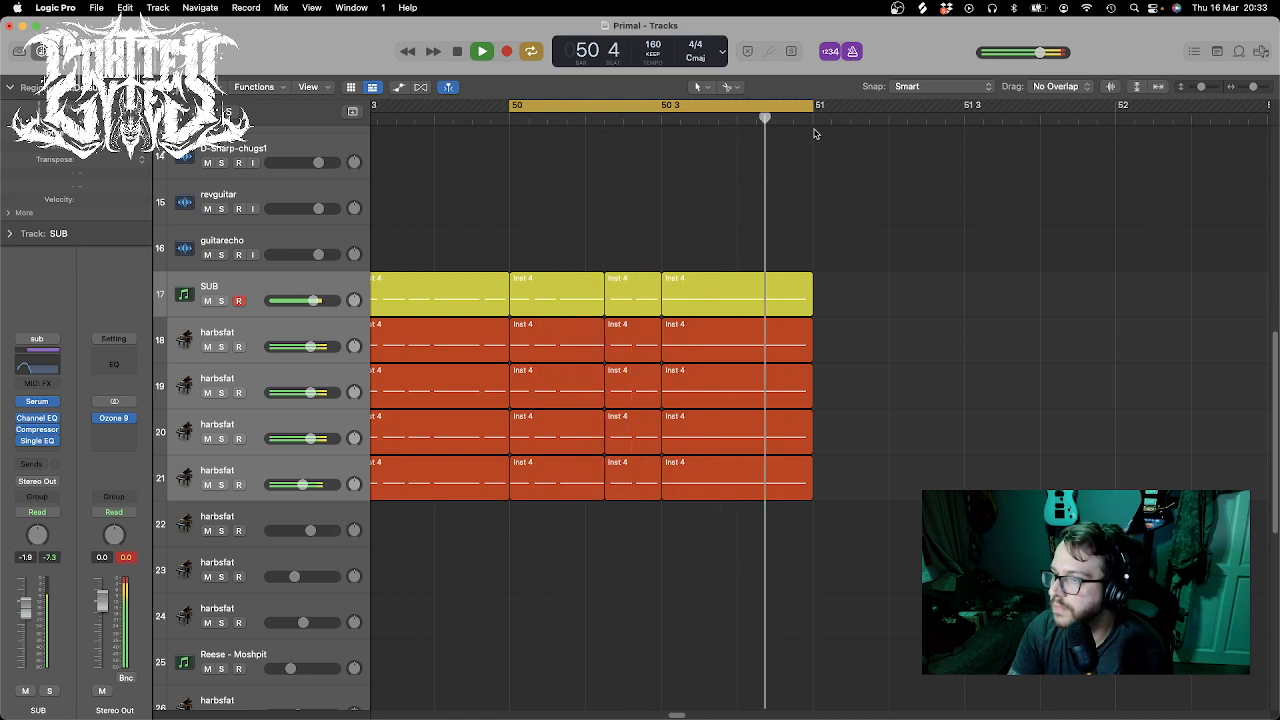
key(space)
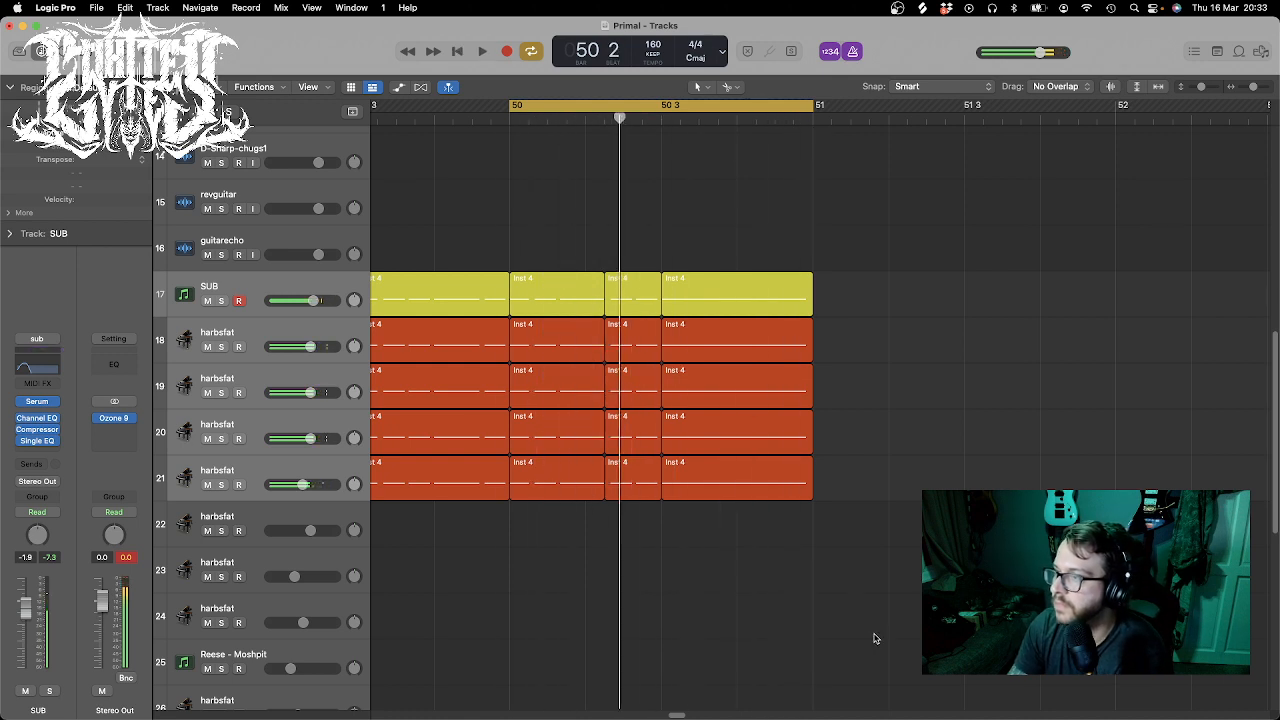
- Bounce the five Inst 4 regions at bar 50 beat 3 in place to a new track as Inst 4_bip, leaving the sources
drag(874, 638, 740, 248)
right_click(734, 344)
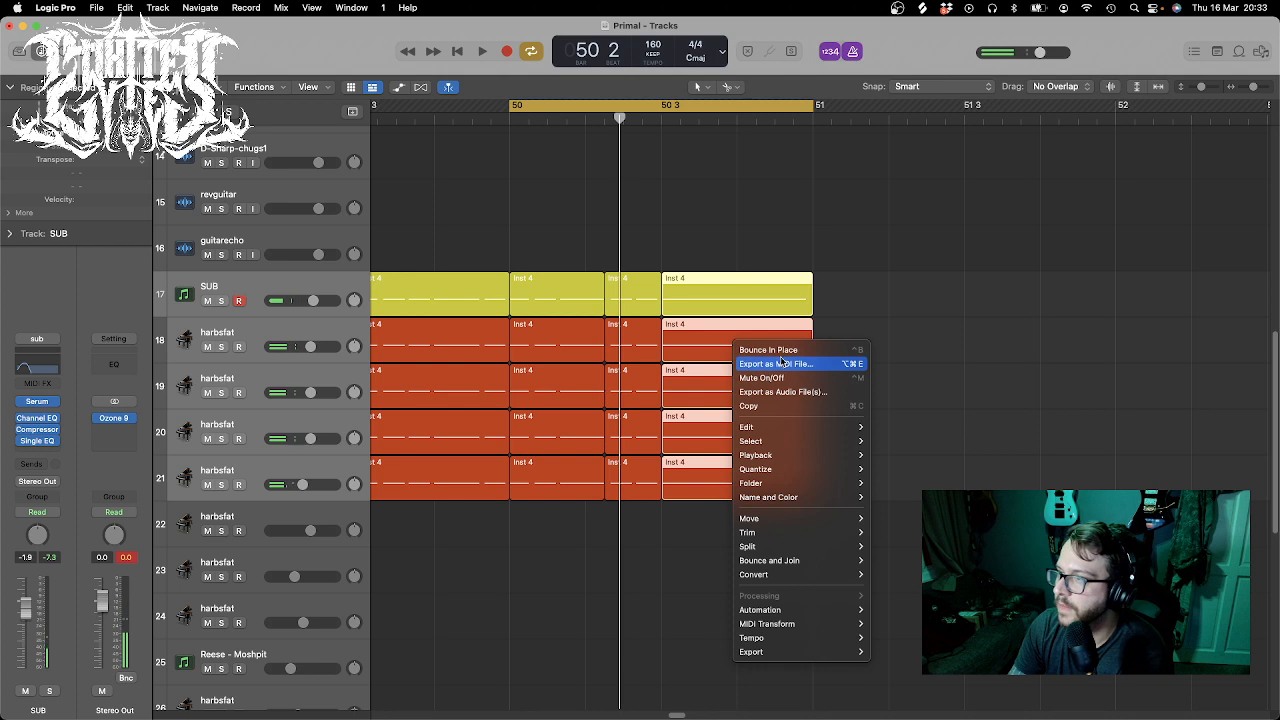
click(770, 350)
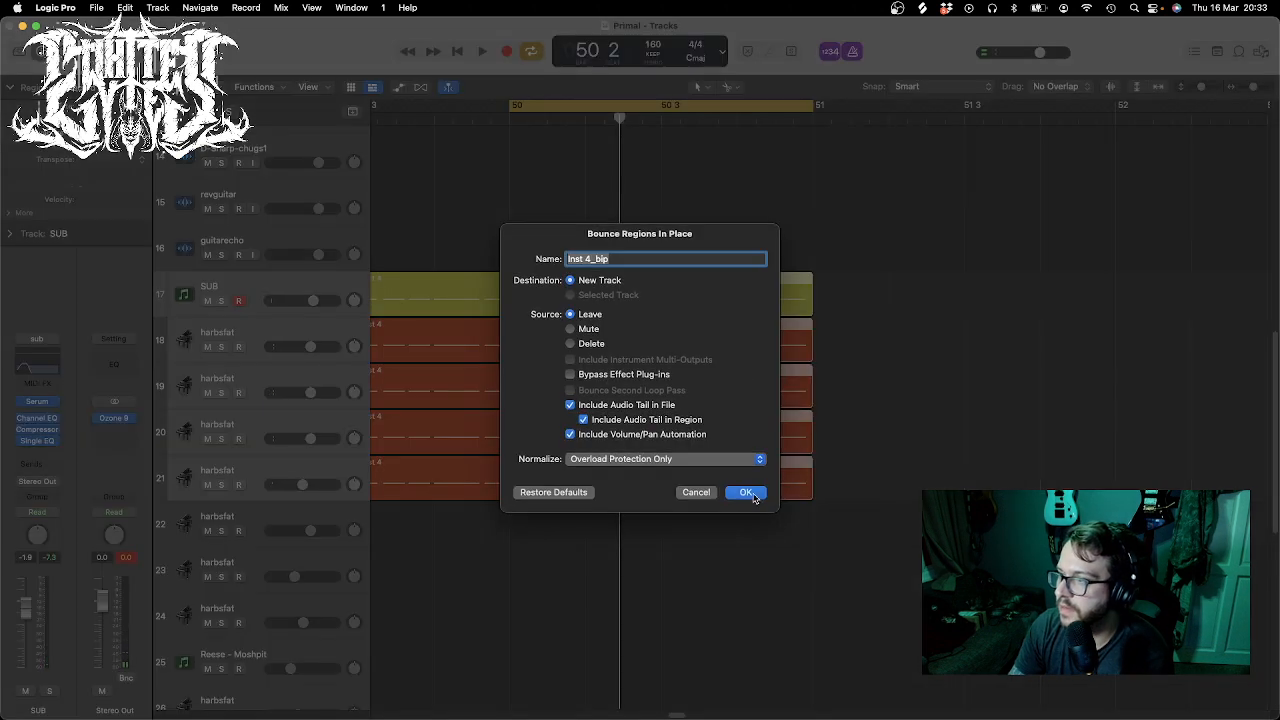
click(752, 494)
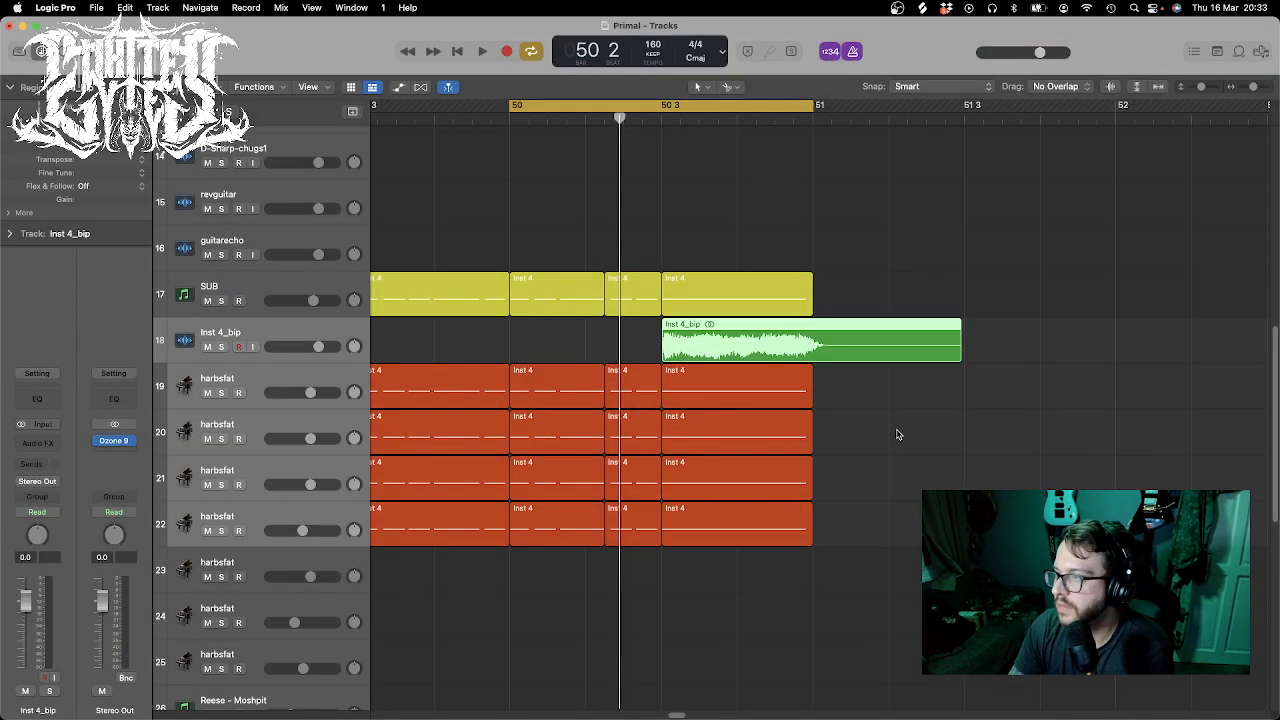
- Mute the source Inst 4 regions at bar 50 beat 3 on the SUB and four harbsfat tracks
click(897, 434)
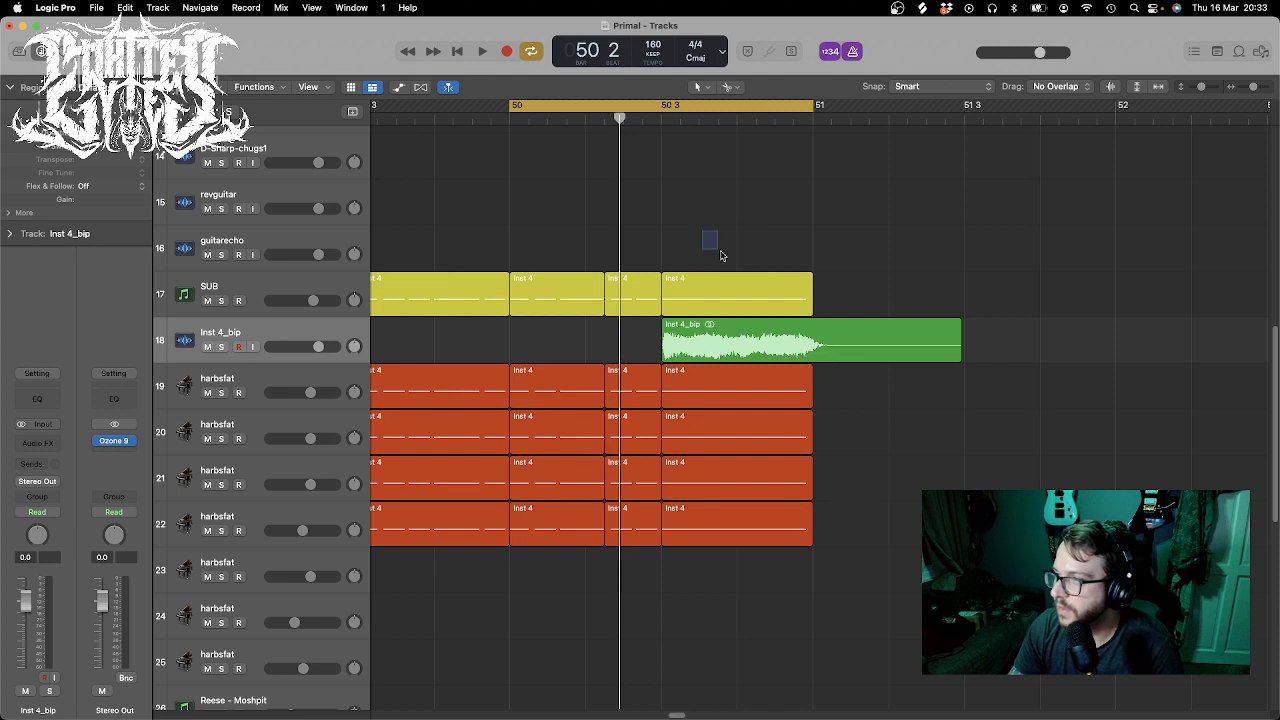
drag(721, 256, 772, 295)
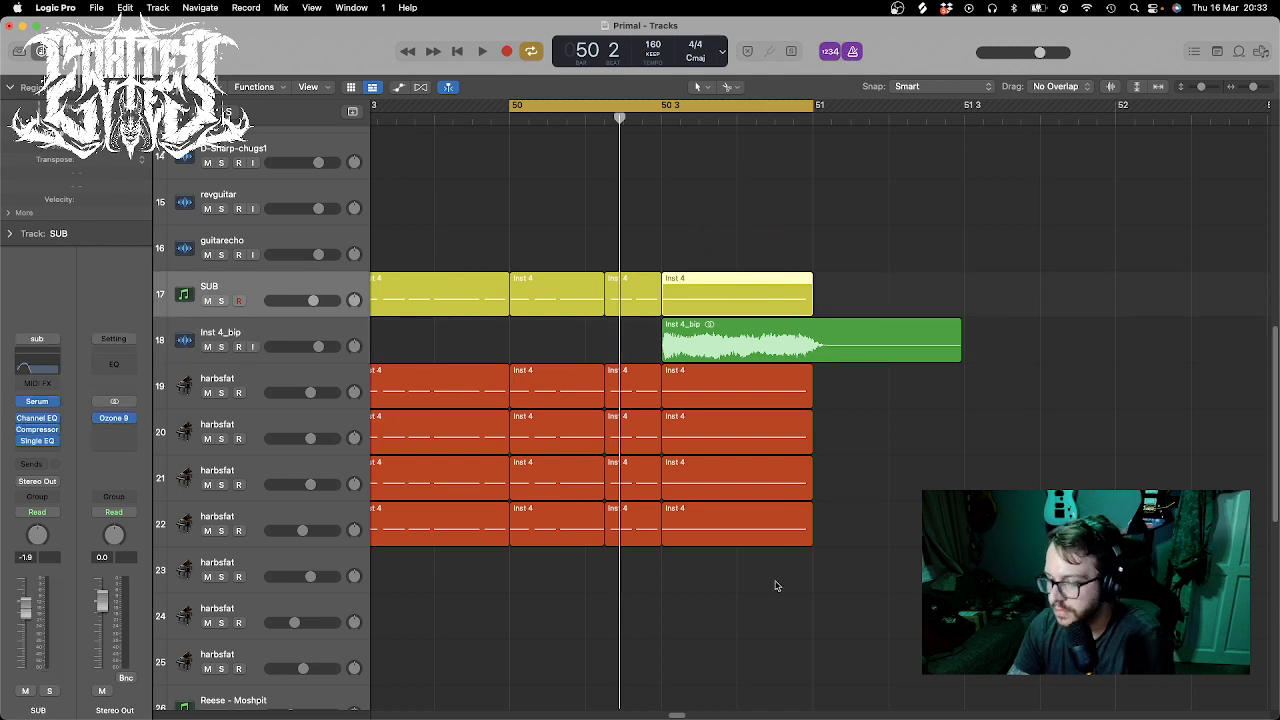
drag(788, 626, 730, 398)
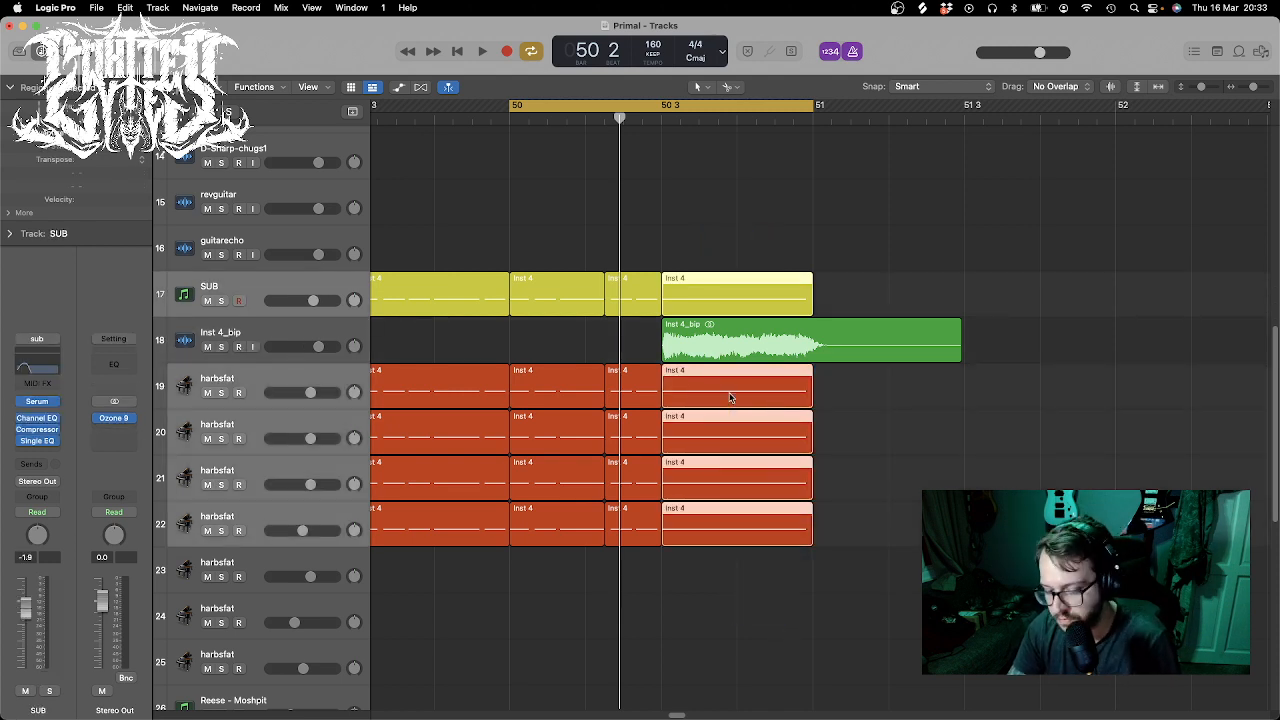
key(ctrl+m)
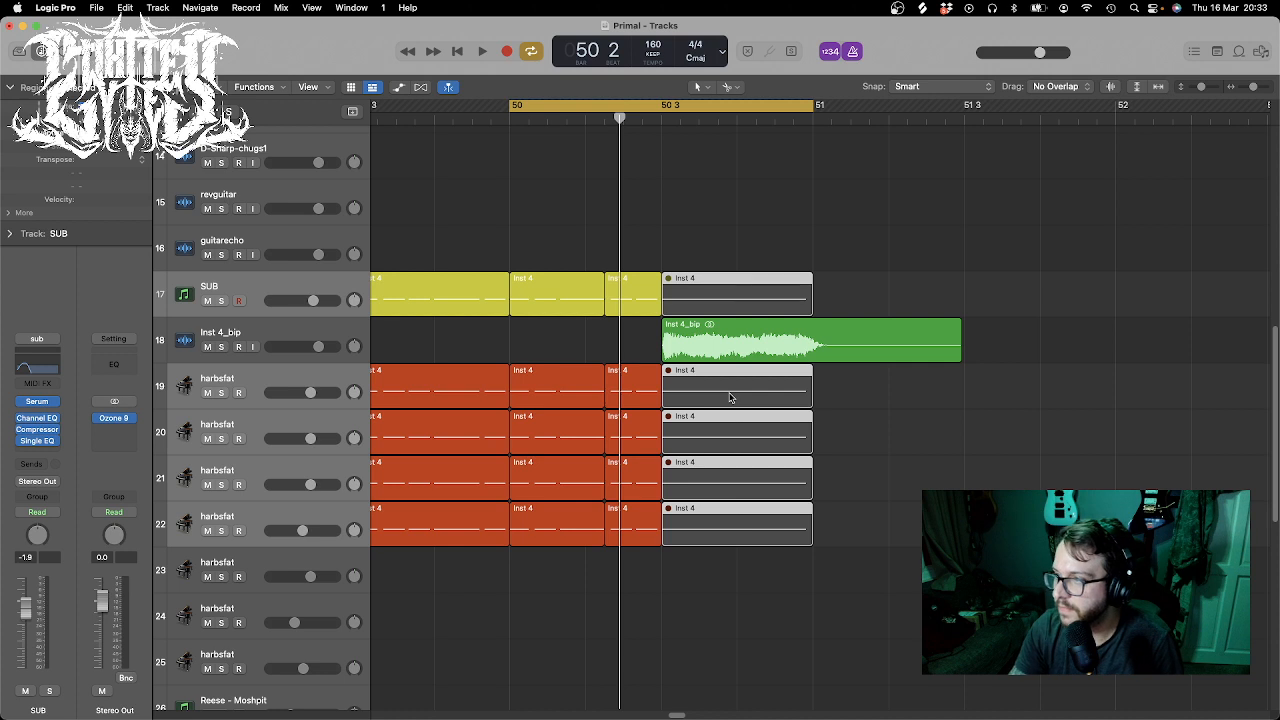
- Cut off the silent tail of the bounced Inst 4_bip region, trimming its end to just past bar 51
click(834, 340)
click(932, 338)
key(Delete)
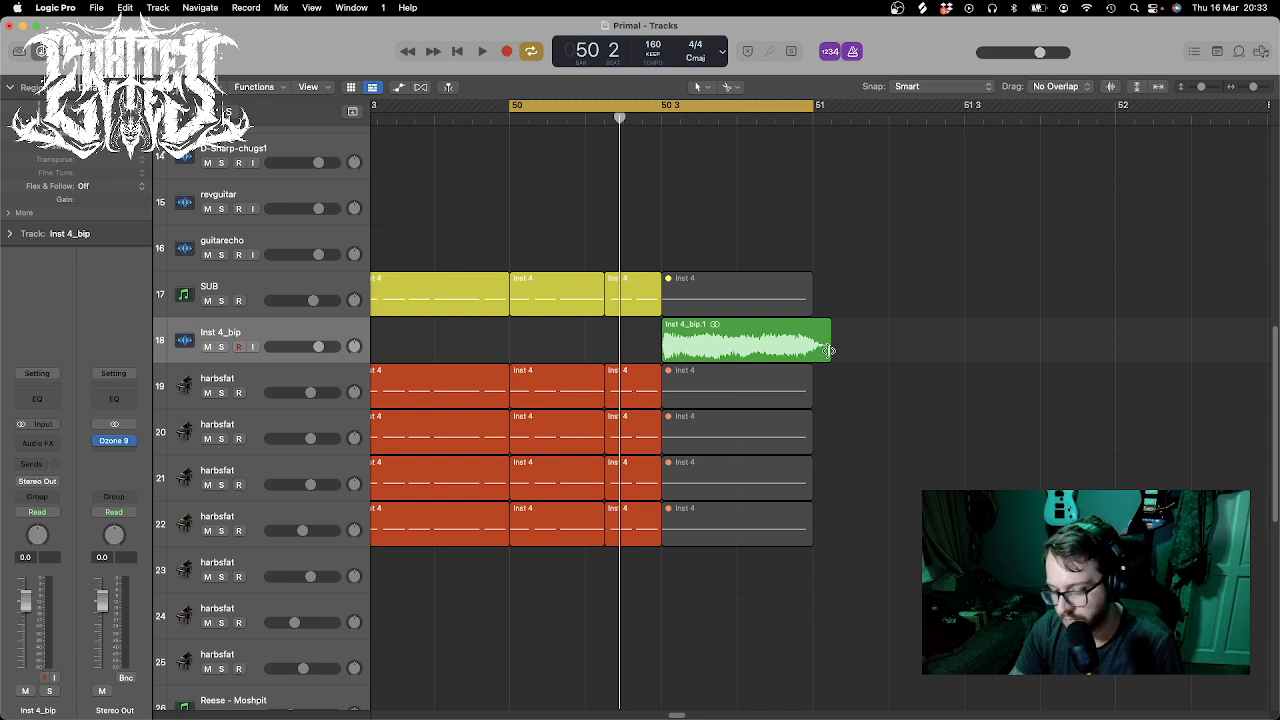
drag(829, 350, 821, 353)
- Reverse the bounced Inst 4_bip audio, shift the region earlier so it ends at bar 51, and play it in the cycle
double_click(757, 340)
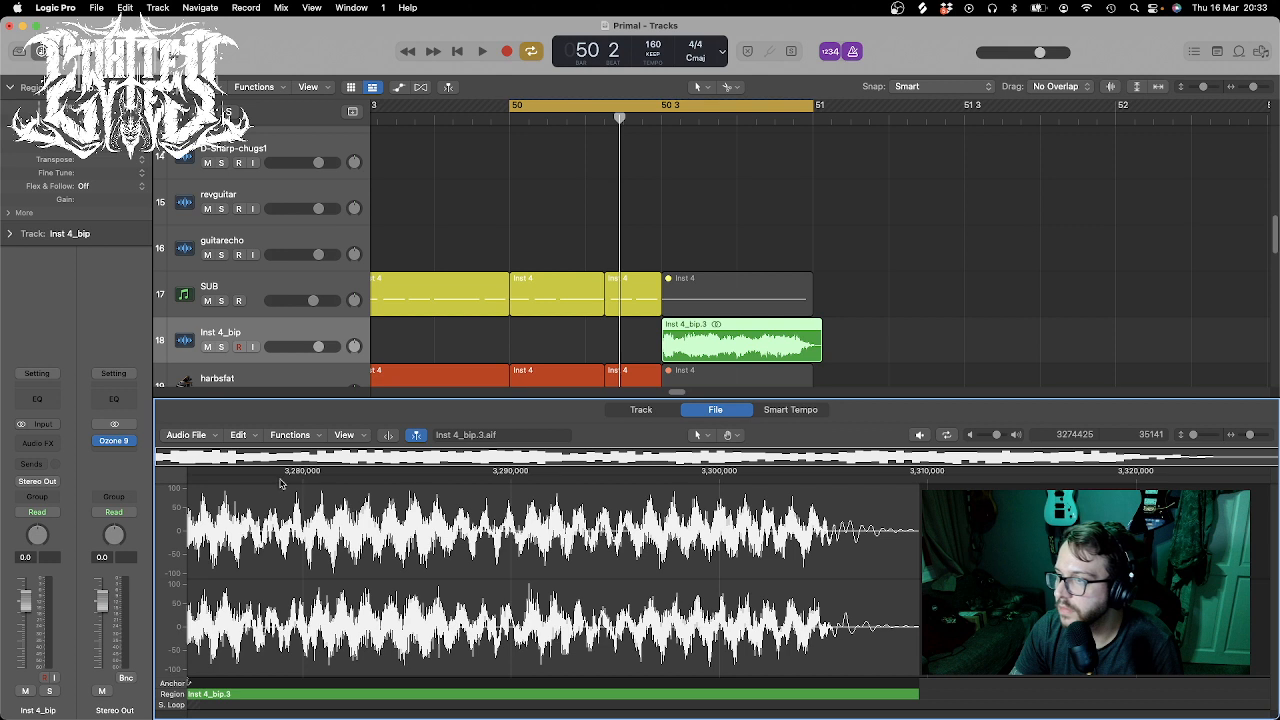
click(290, 435)
click(350, 524)
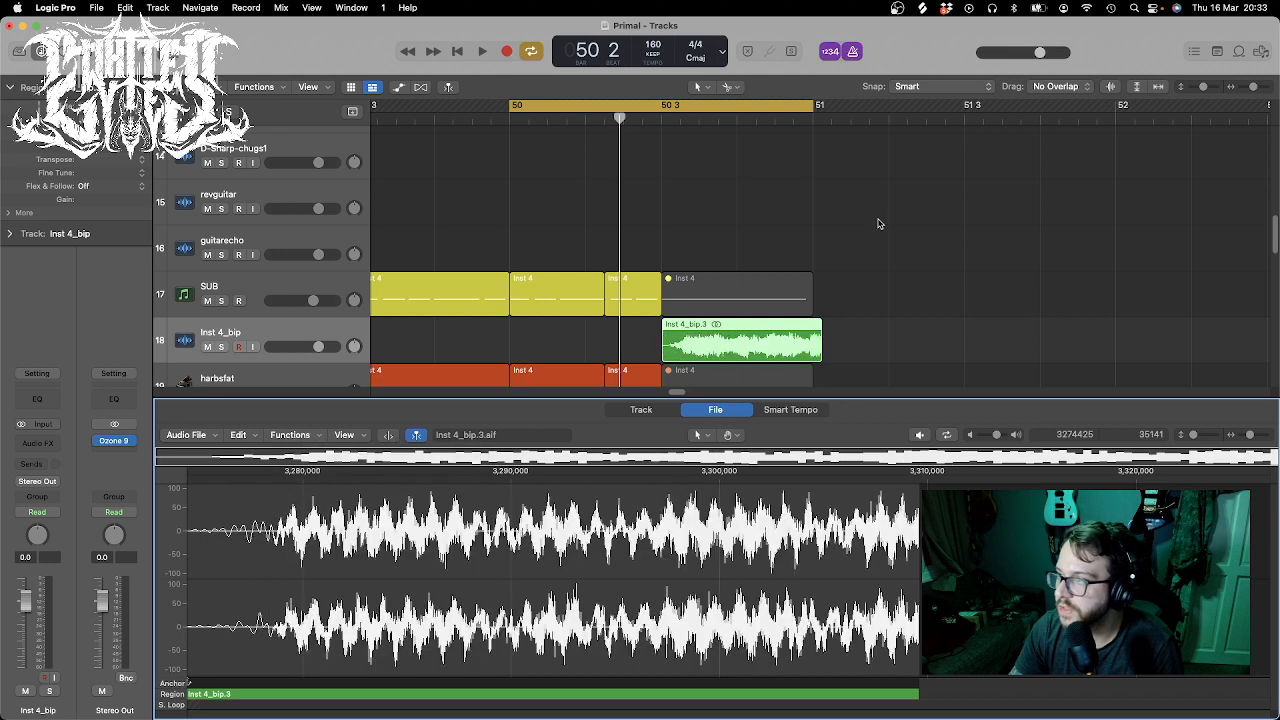
drag(776, 340, 766, 339)
key(space)
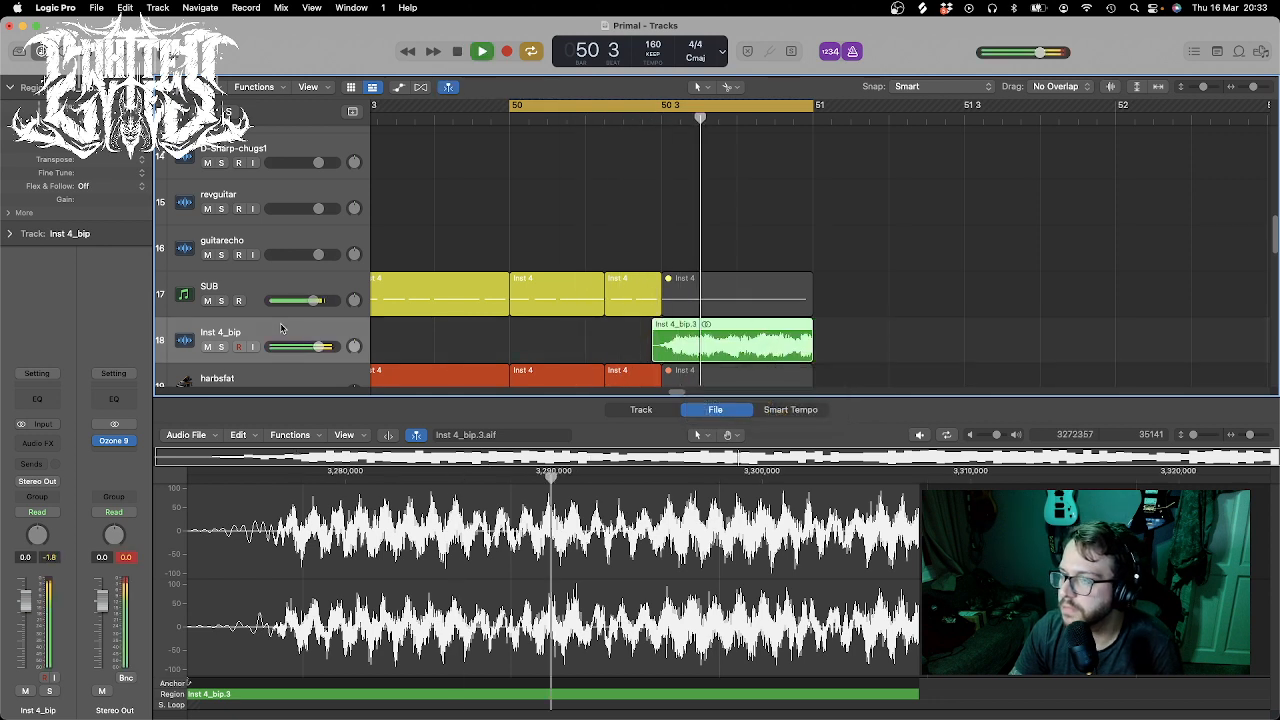
- Insert a stereo Phat FX on the Inst 4_bip track and load its Crunched drum preset
click(45, 446)
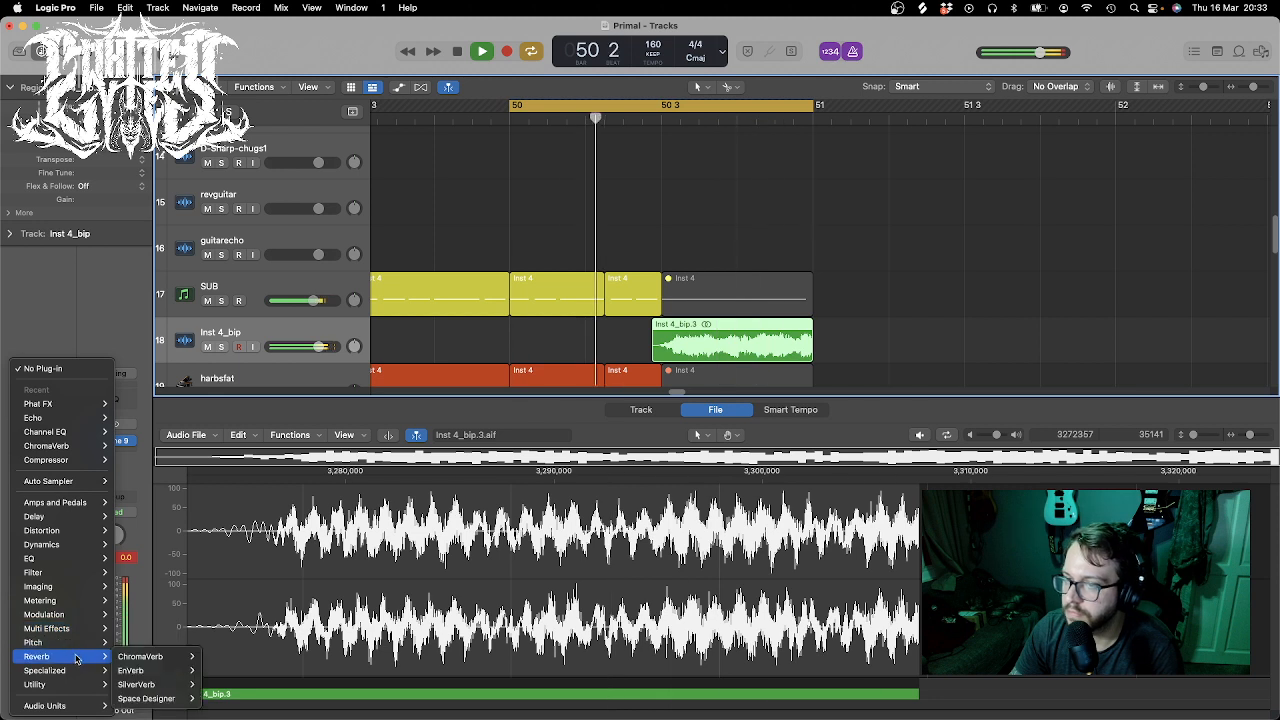
mouse_move(70, 642)
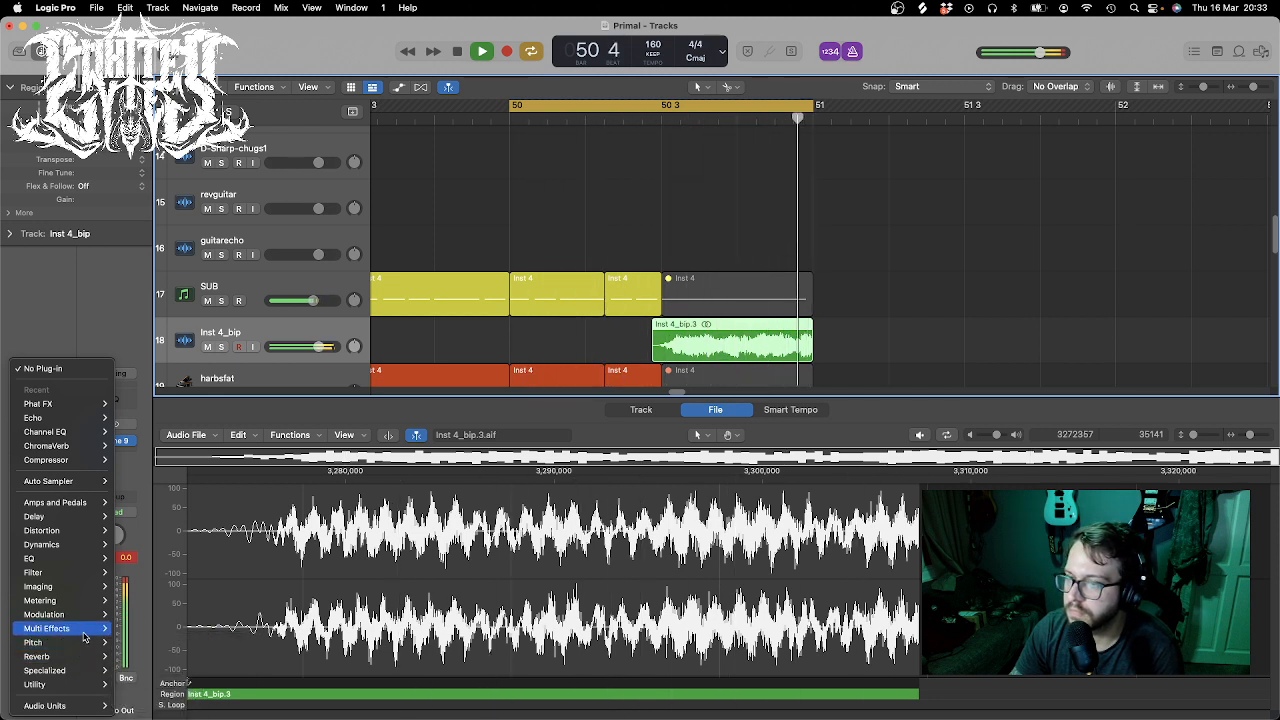
mouse_move(145, 628)
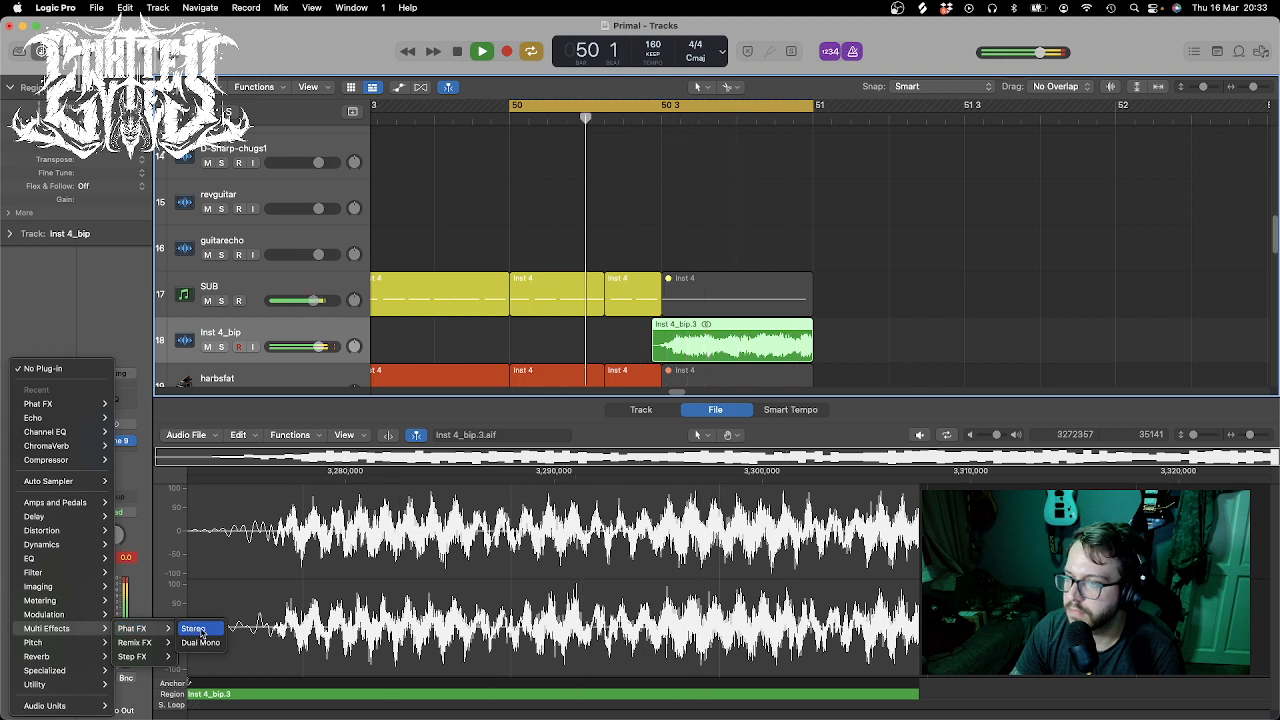
click(193, 629)
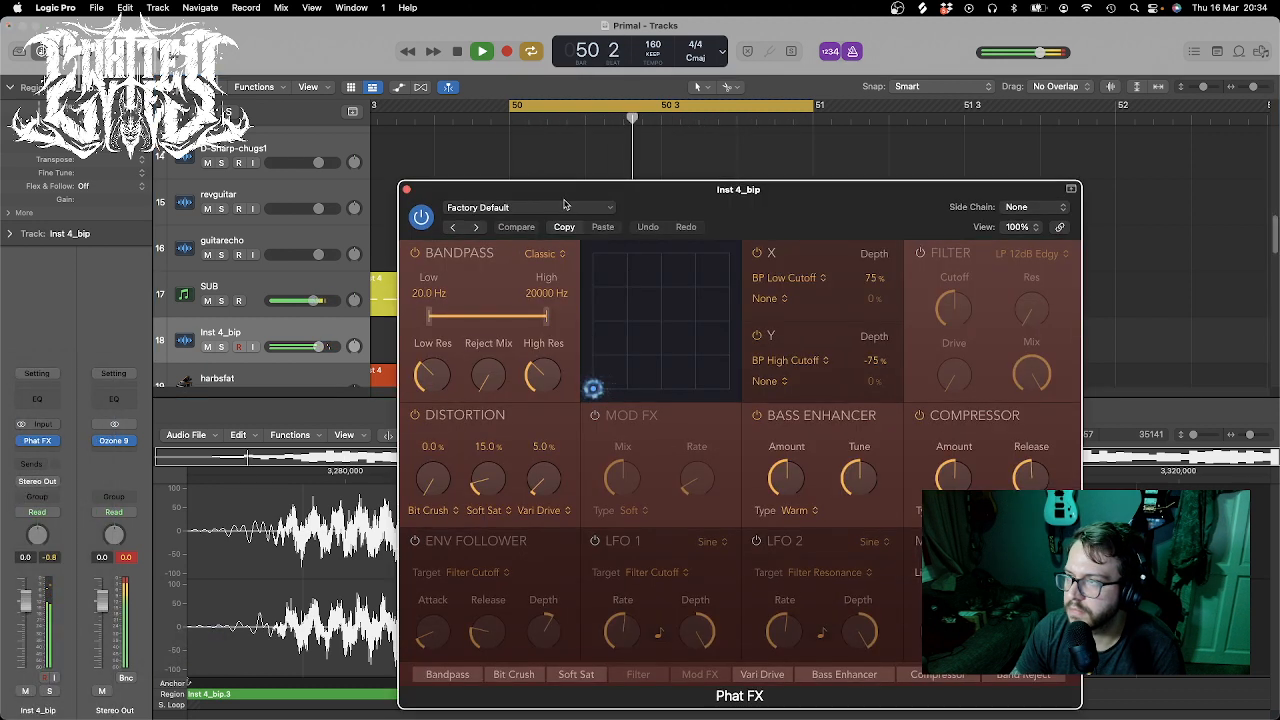
click(565, 204)
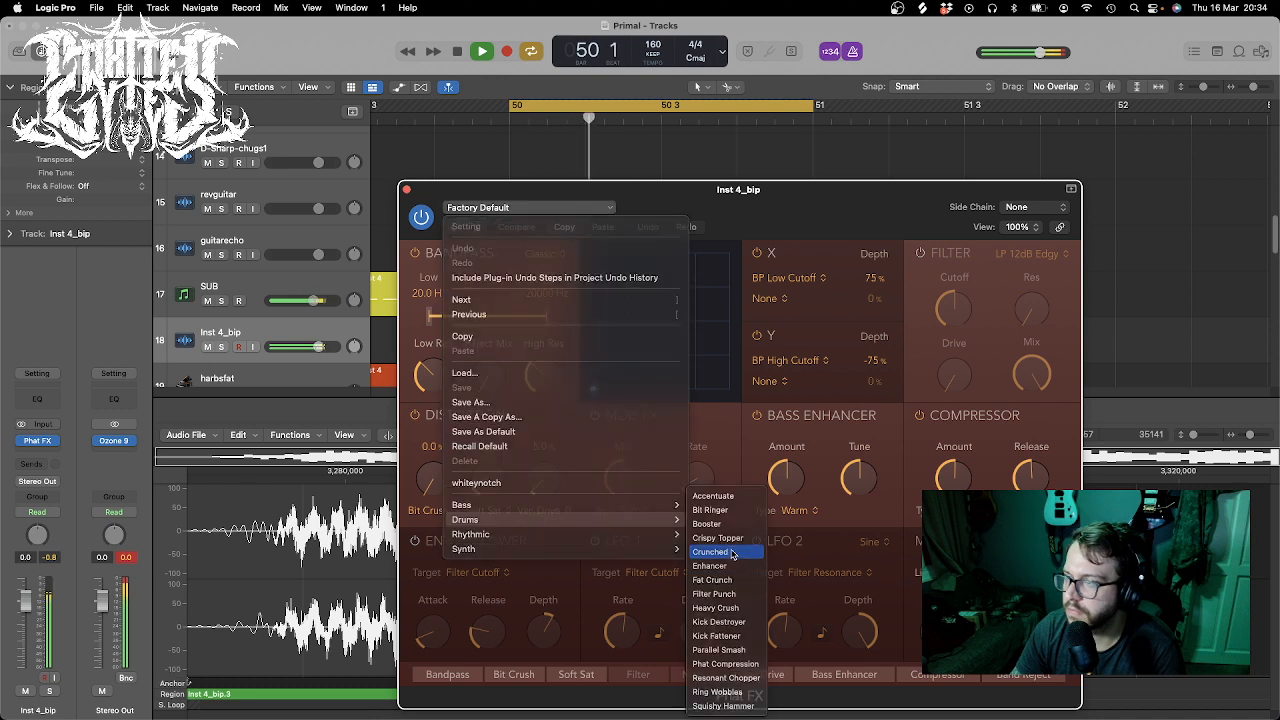
click(986, 549)
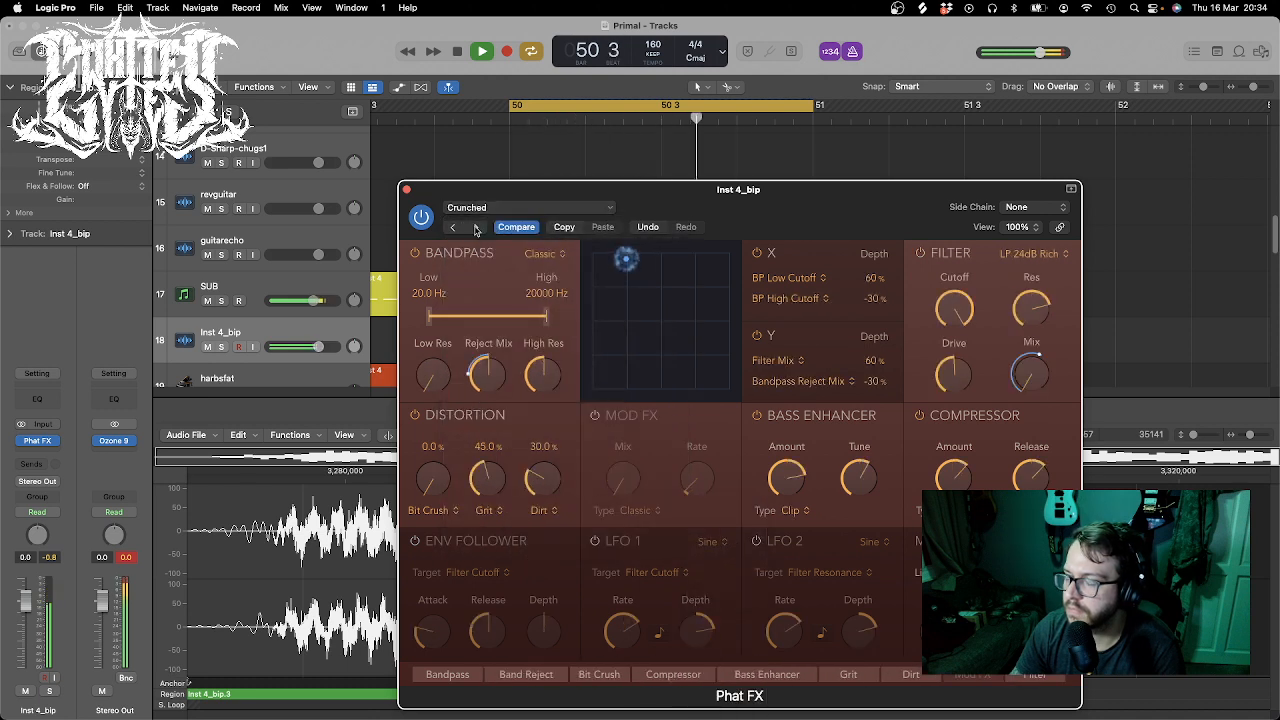
- Change the Phat FX preset to Enhancer with Inst 4_bip soloed, unsolo the track, and close the plug-in and audio editor
click(49, 691)
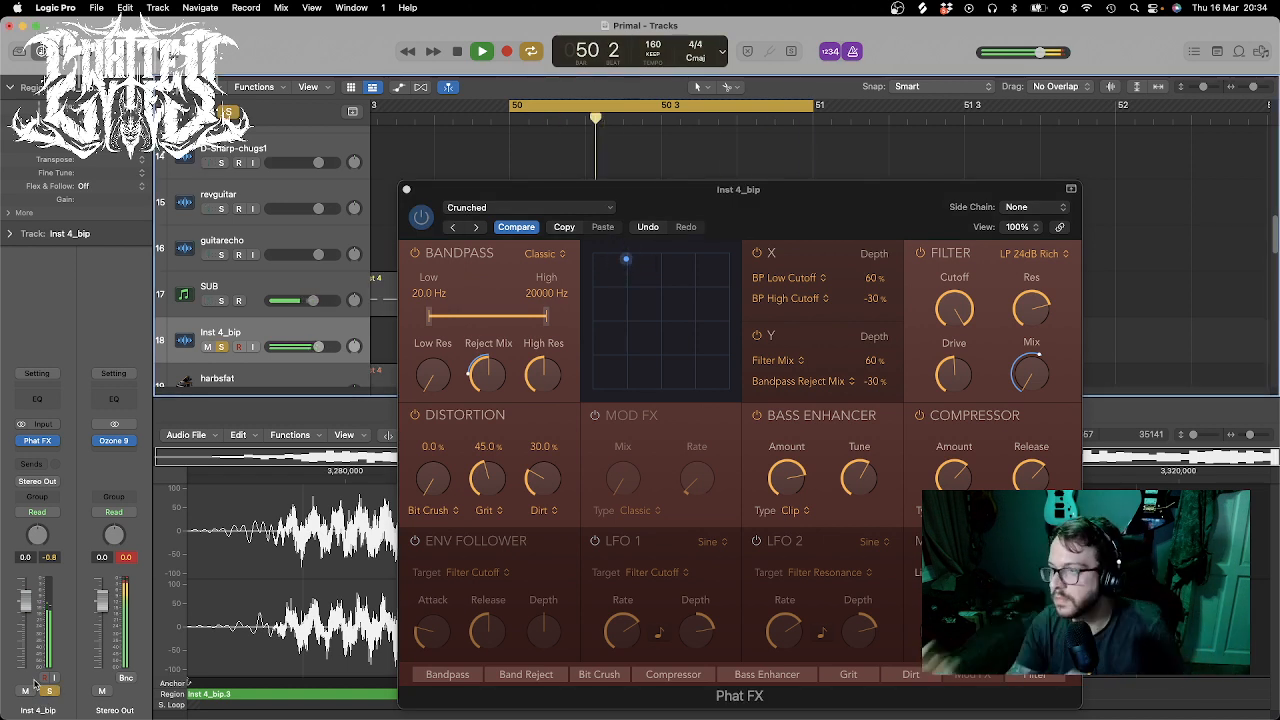
click(478, 228)
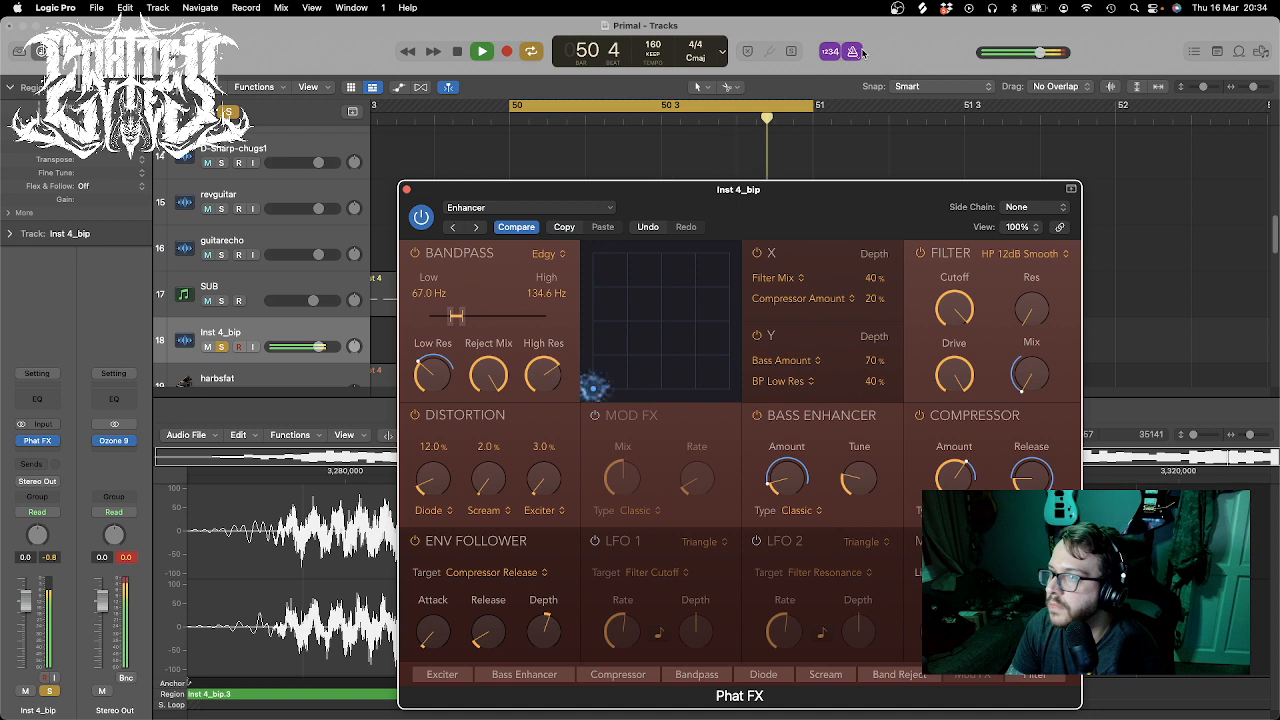
click(407, 190)
key(s)
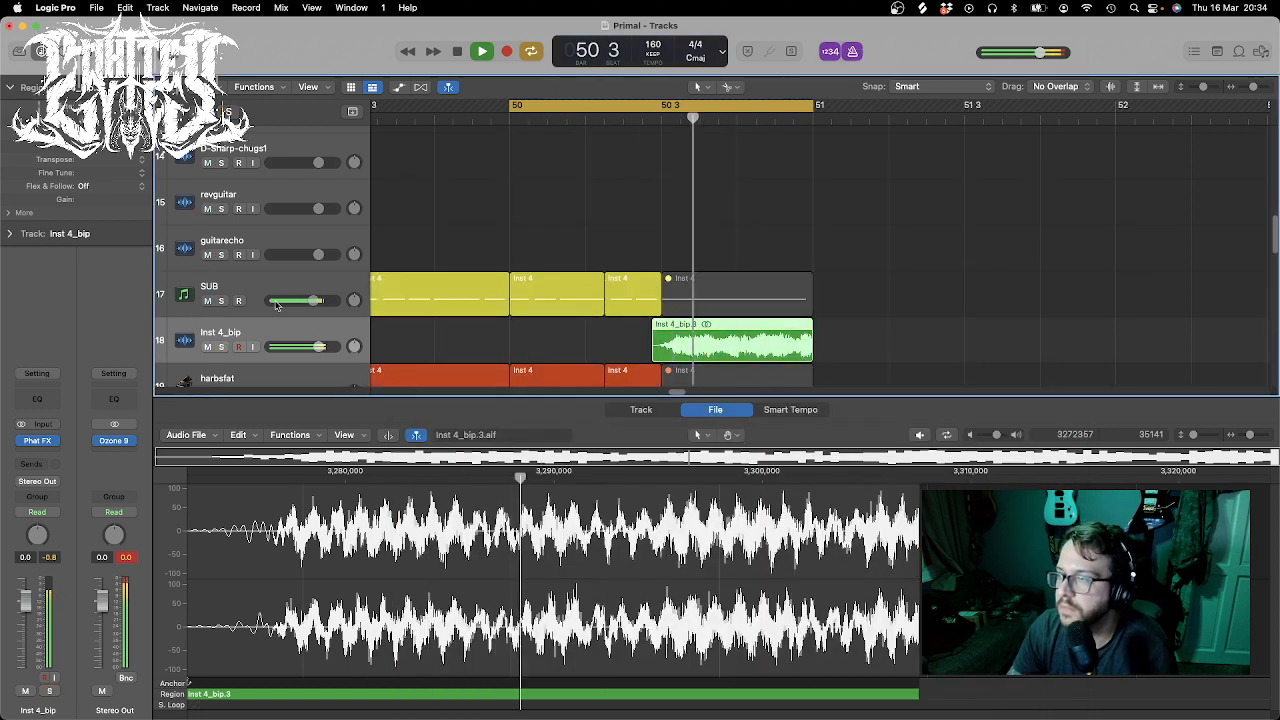
key(e)
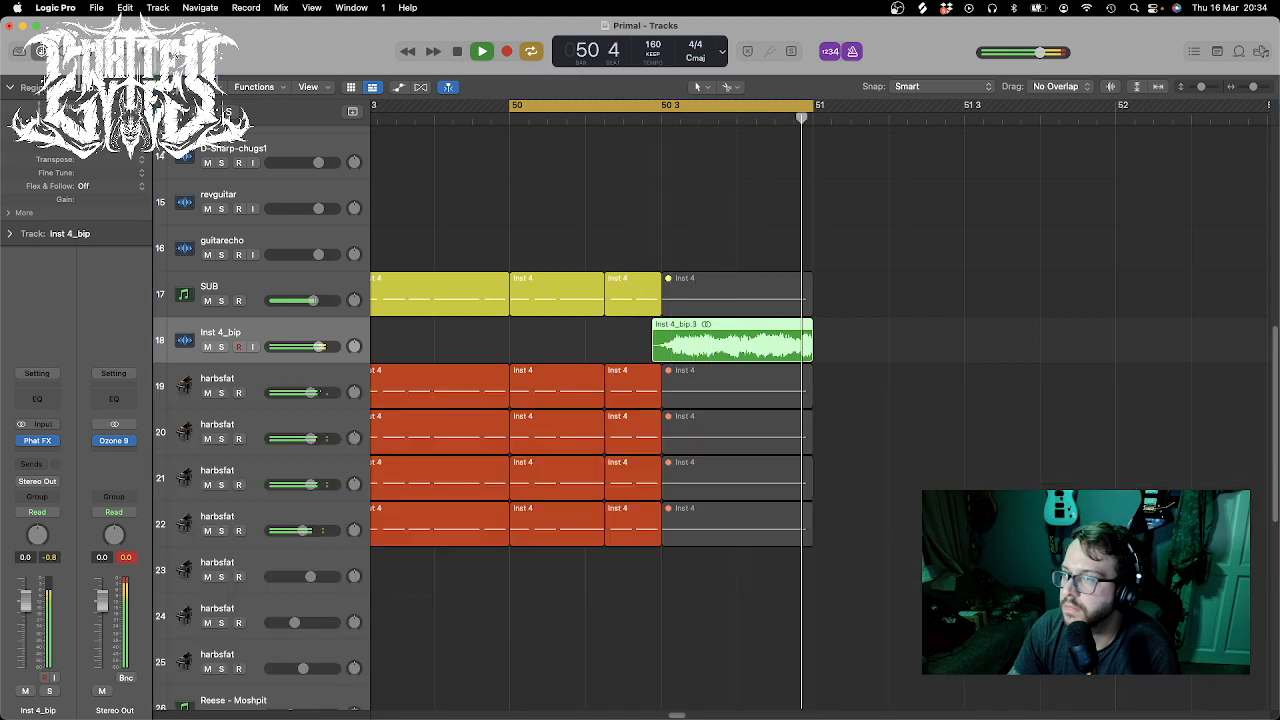
- Stop playback, split the five Inst 4 regions starting at bar 50 at 50 1 3 134, and select their first parts
scroll(626, 316, up, 1)
scroll(626, 316, up, 2)
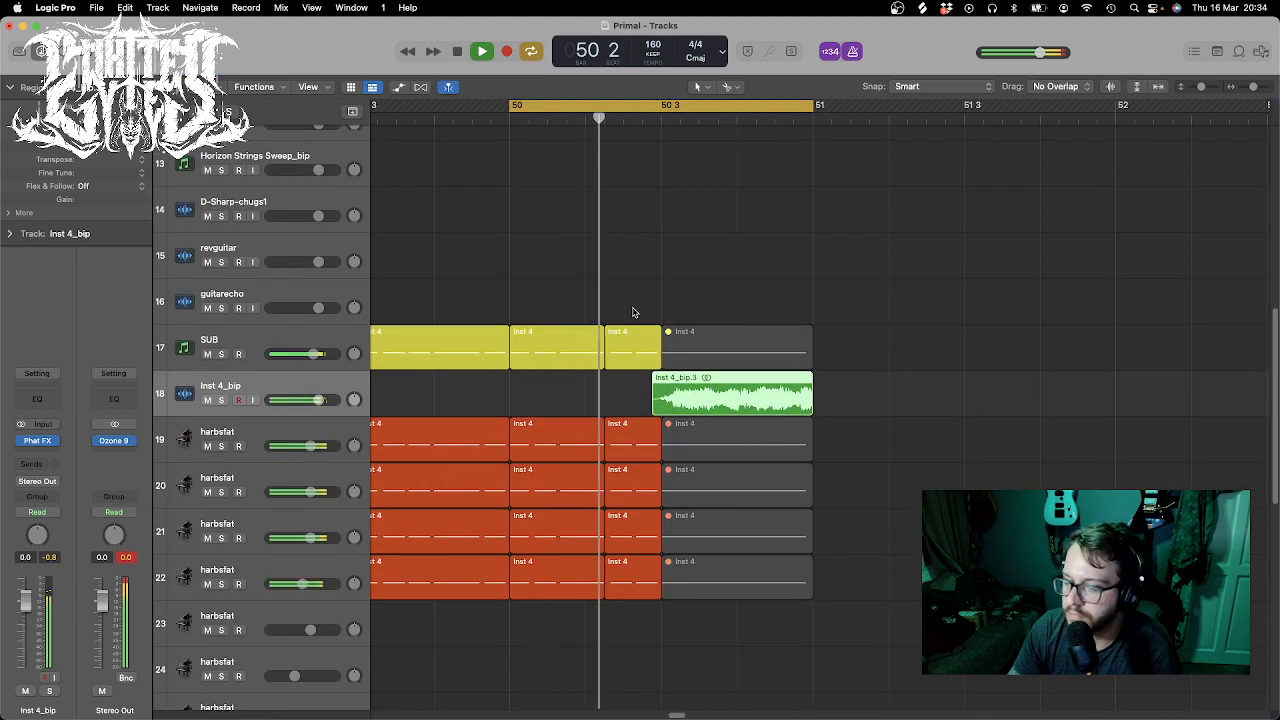
key(space)
drag(1254, 87, 1255, 89)
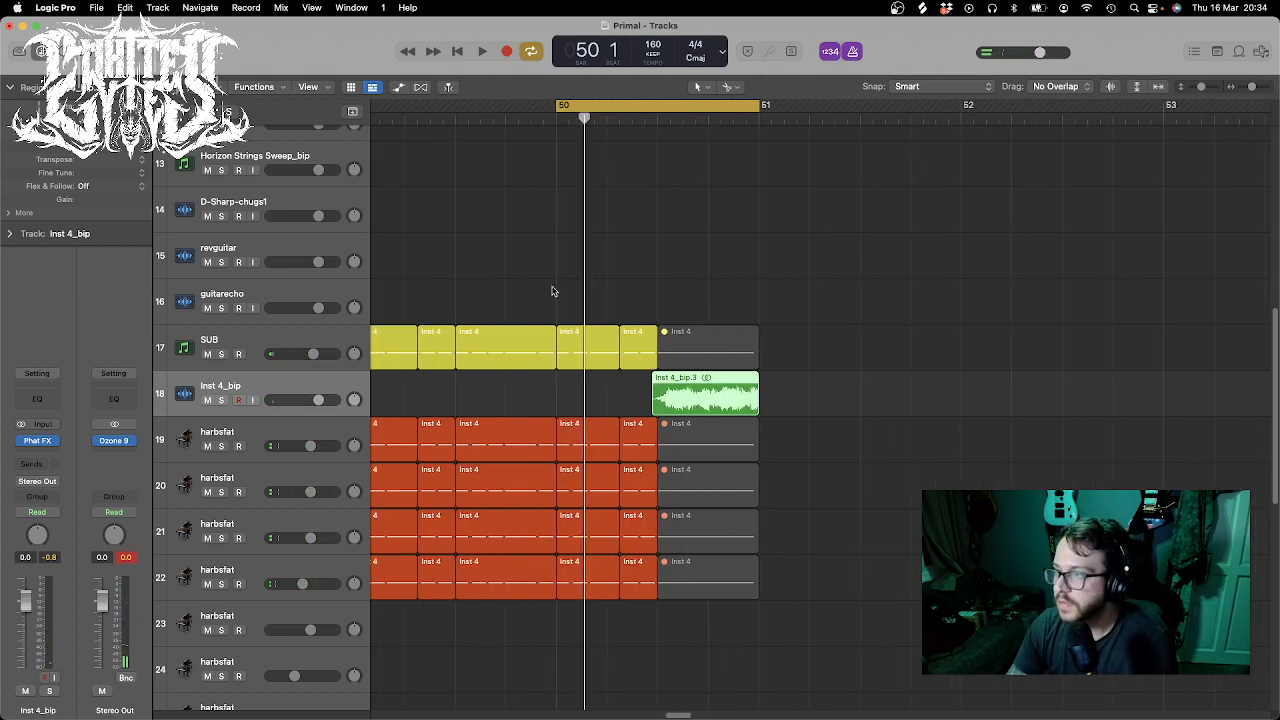
drag(568, 286, 591, 637)
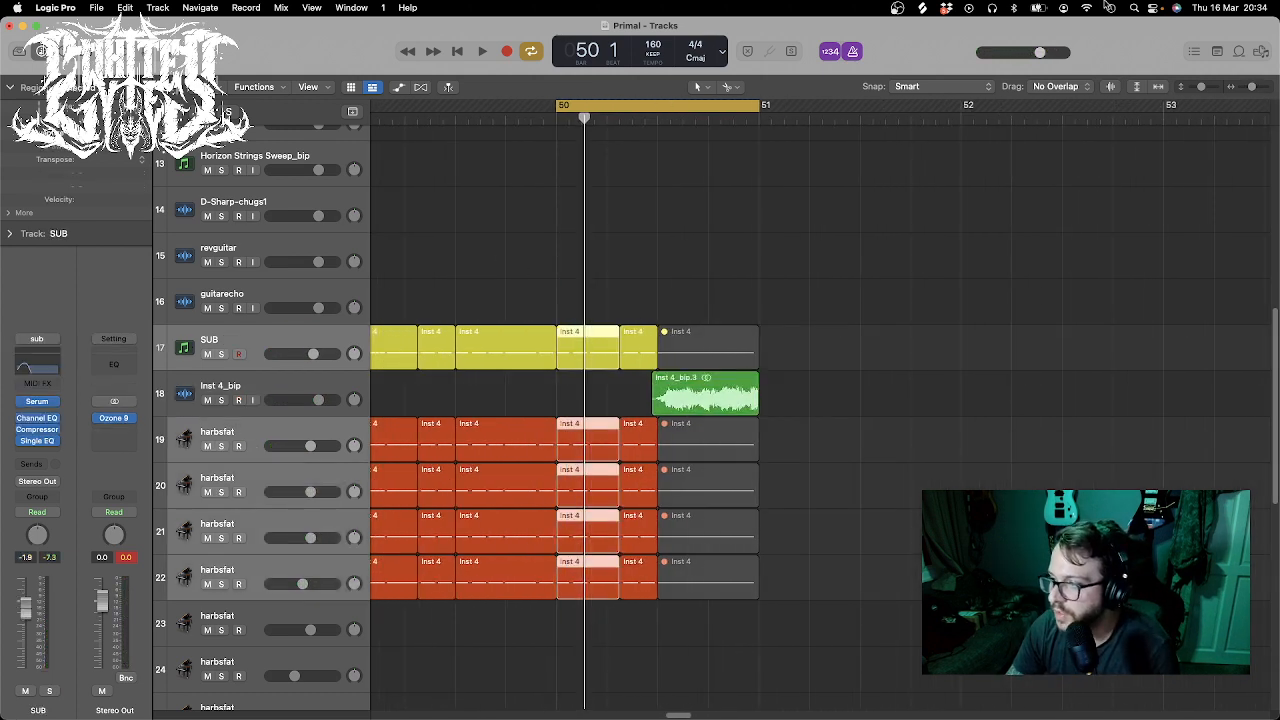
drag(1251, 89, 1257, 90)
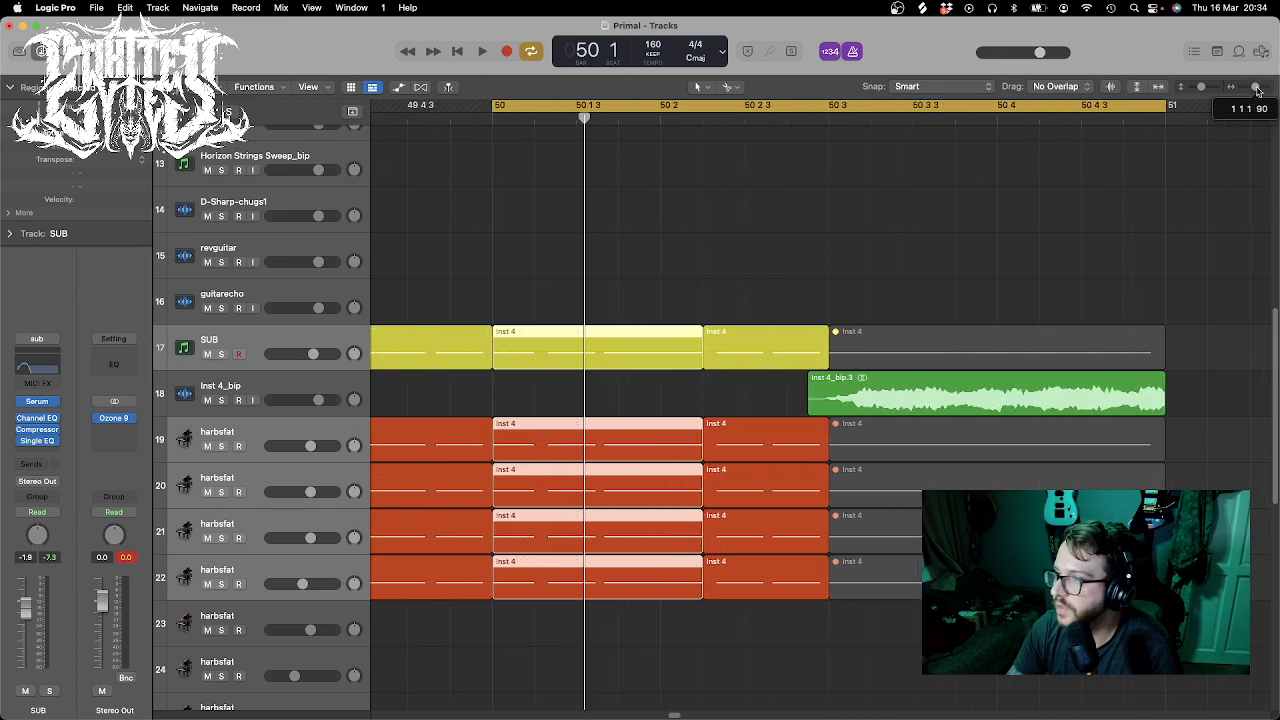
drag(541, 276, 600, 645)
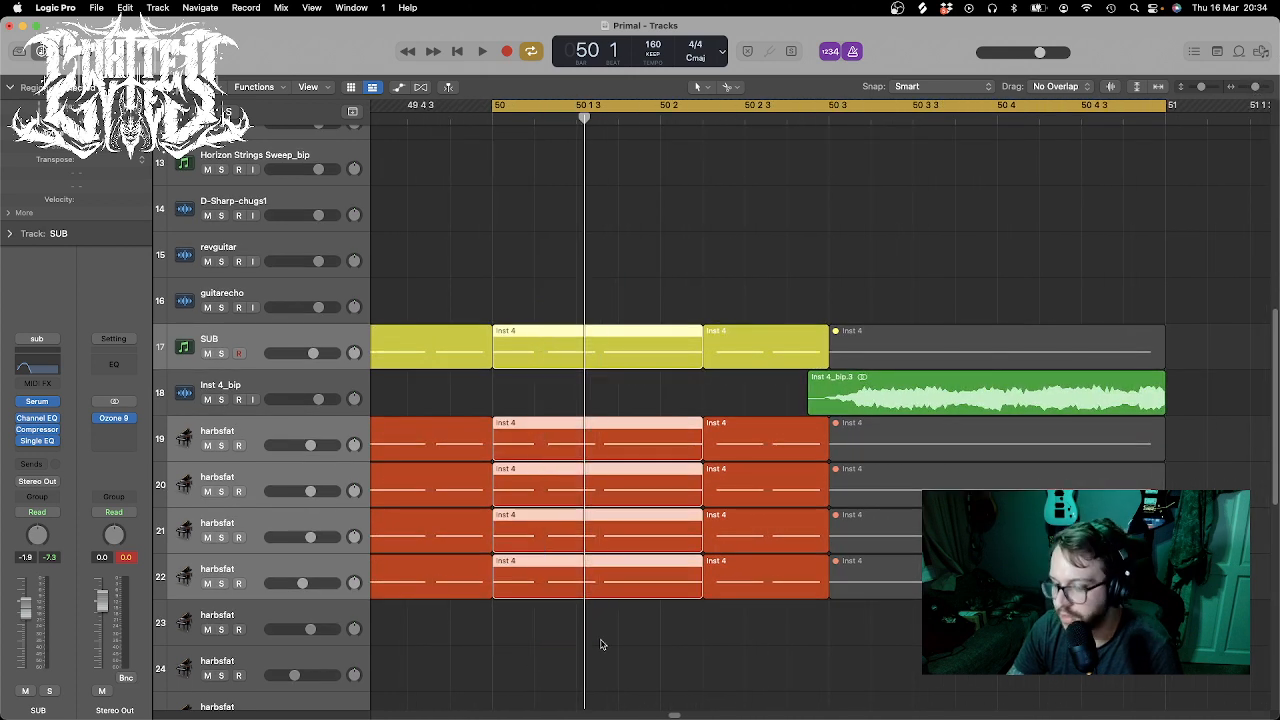
super+click(601, 583)
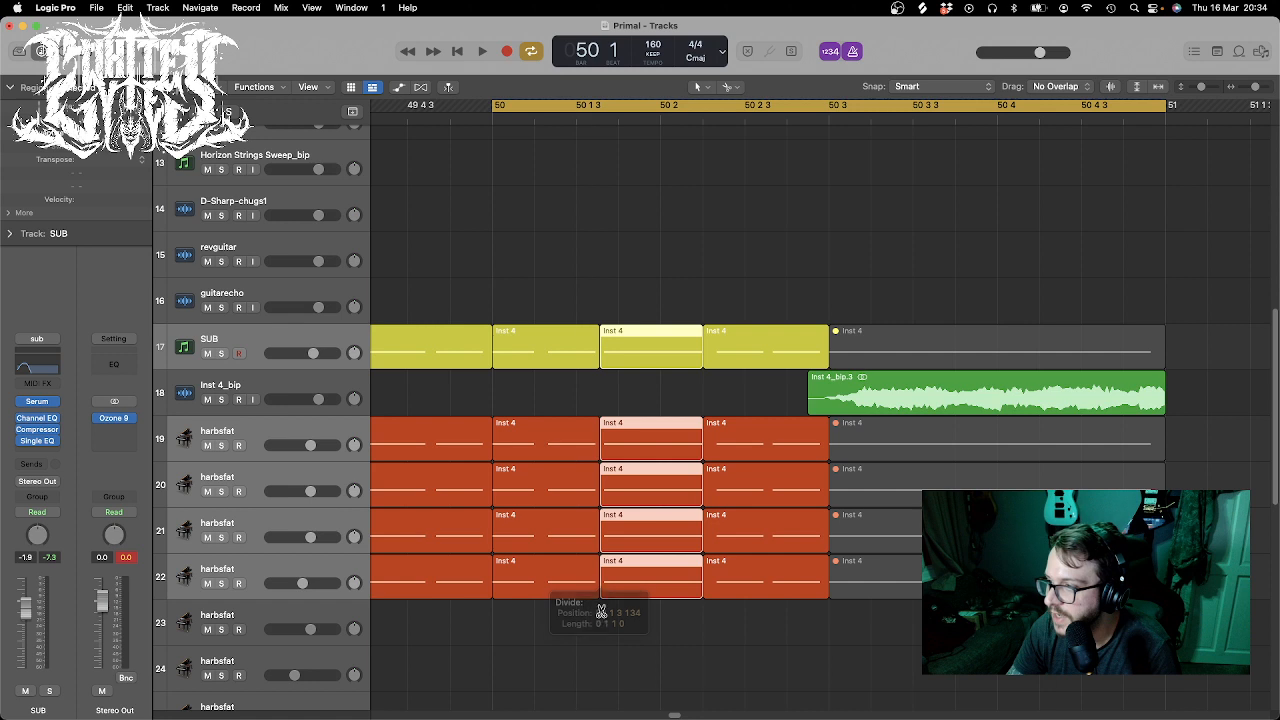
drag(585, 630, 521, 300)
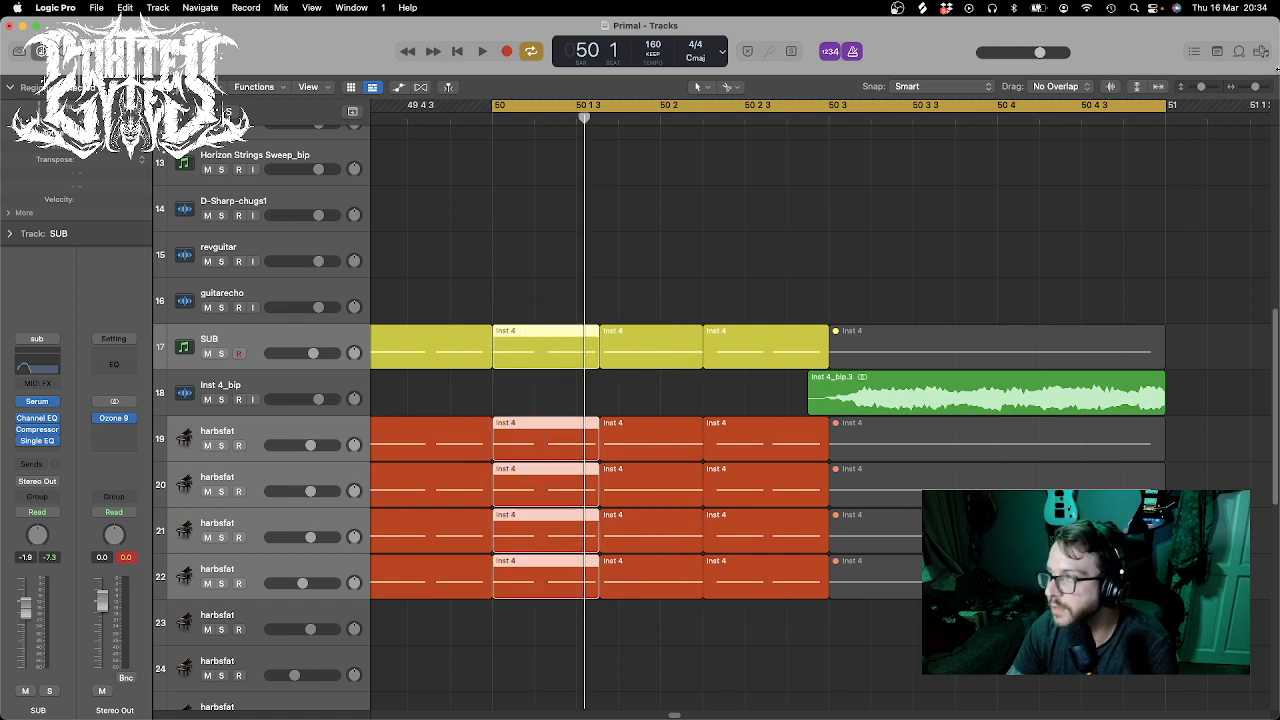
- Paste the copied short Inst 4 hits on the SUB and harbsfat tracks four times across bar 54, leaving gaps between them
drag(1257, 88, 1247, 88)
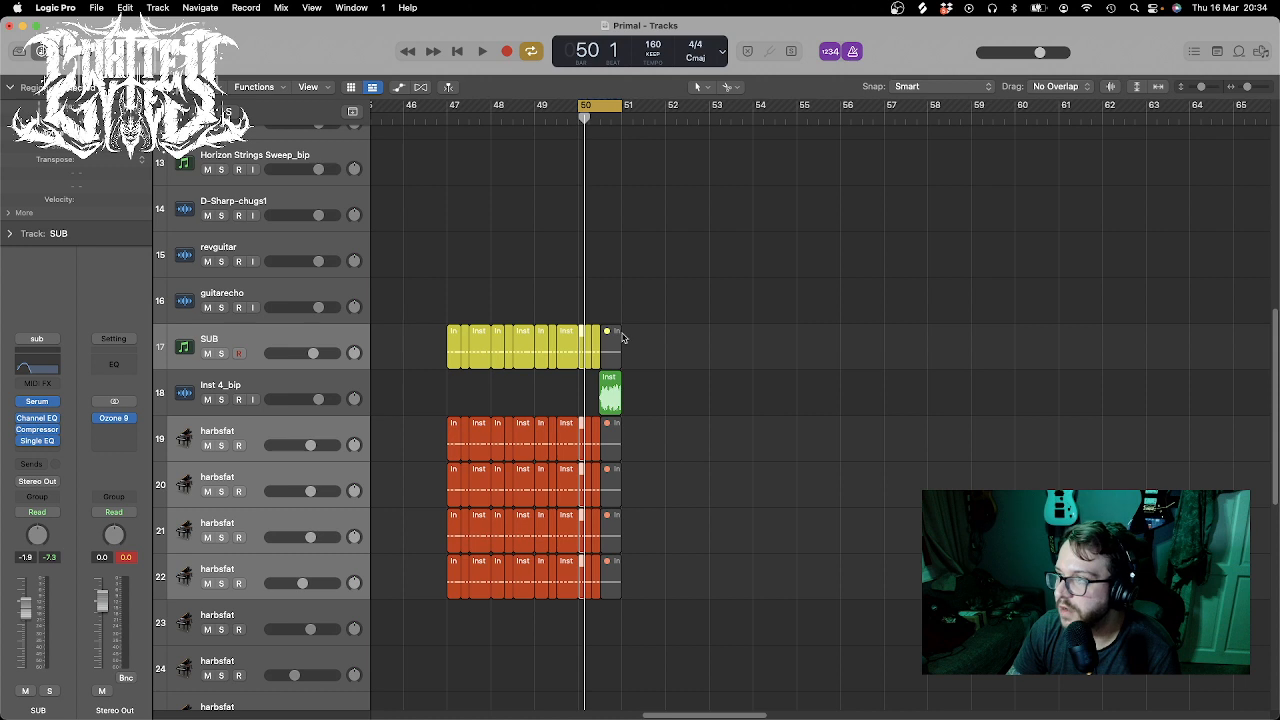
drag(1201, 88, 1188, 88)
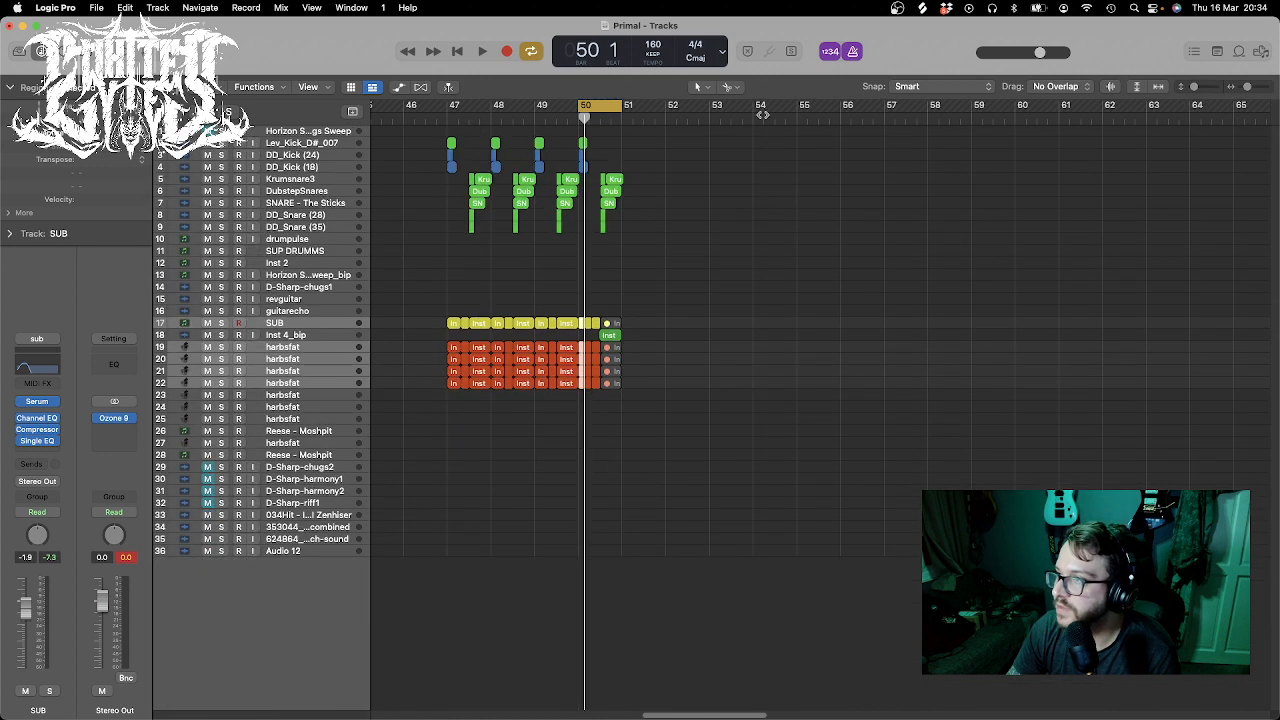
drag(794, 116, 757, 107)
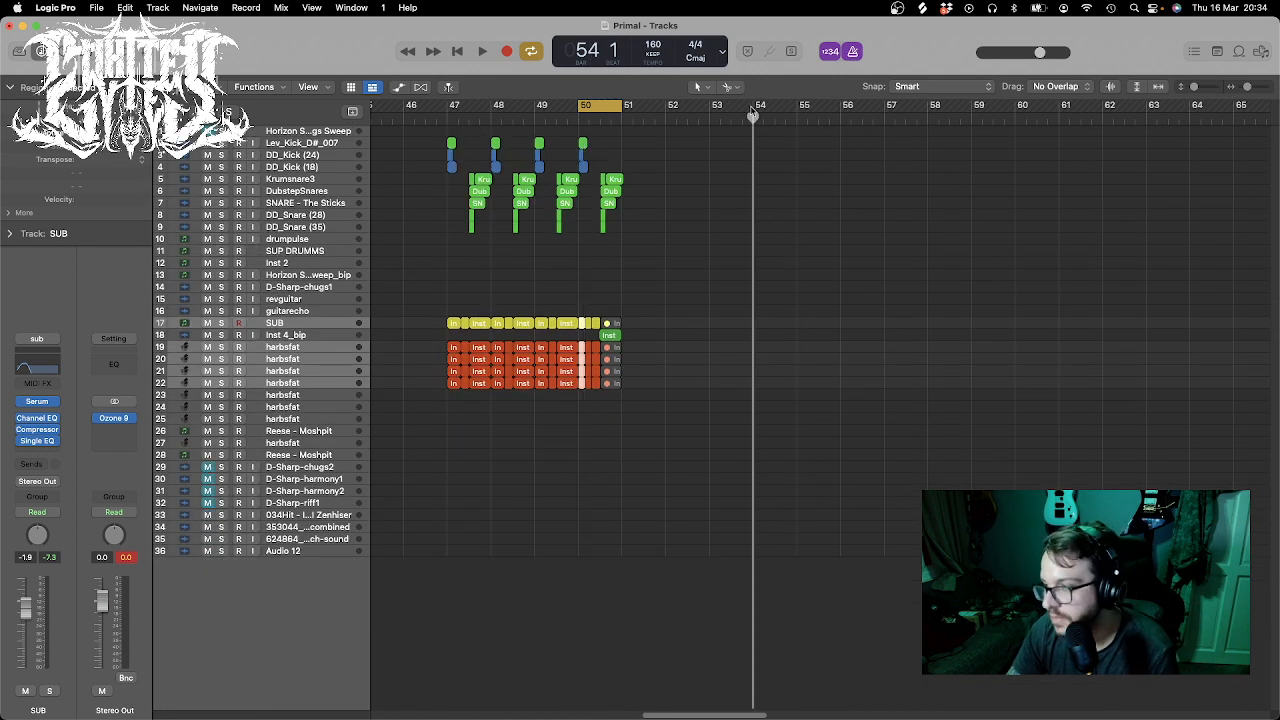
key(super+v)
drag(1246, 91, 1257, 90)
drag(794, 119, 919, 114)
key(super+v)
key(super+v)
click(916, 117)
key(super+v)
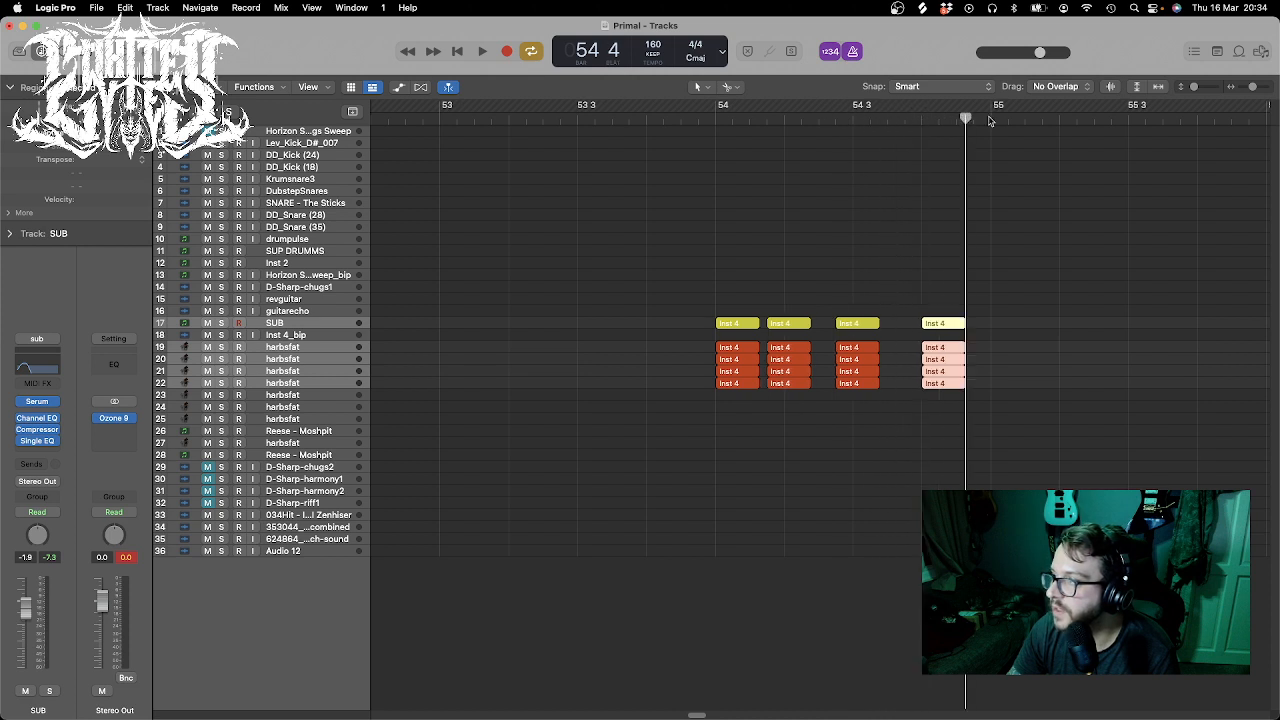
- Paste five more copies of the Inst 4 hits from just before bar 55 to near the end of bar 55
click(918, 105)
drag(887, 101, 976, 101)
key(super+v)
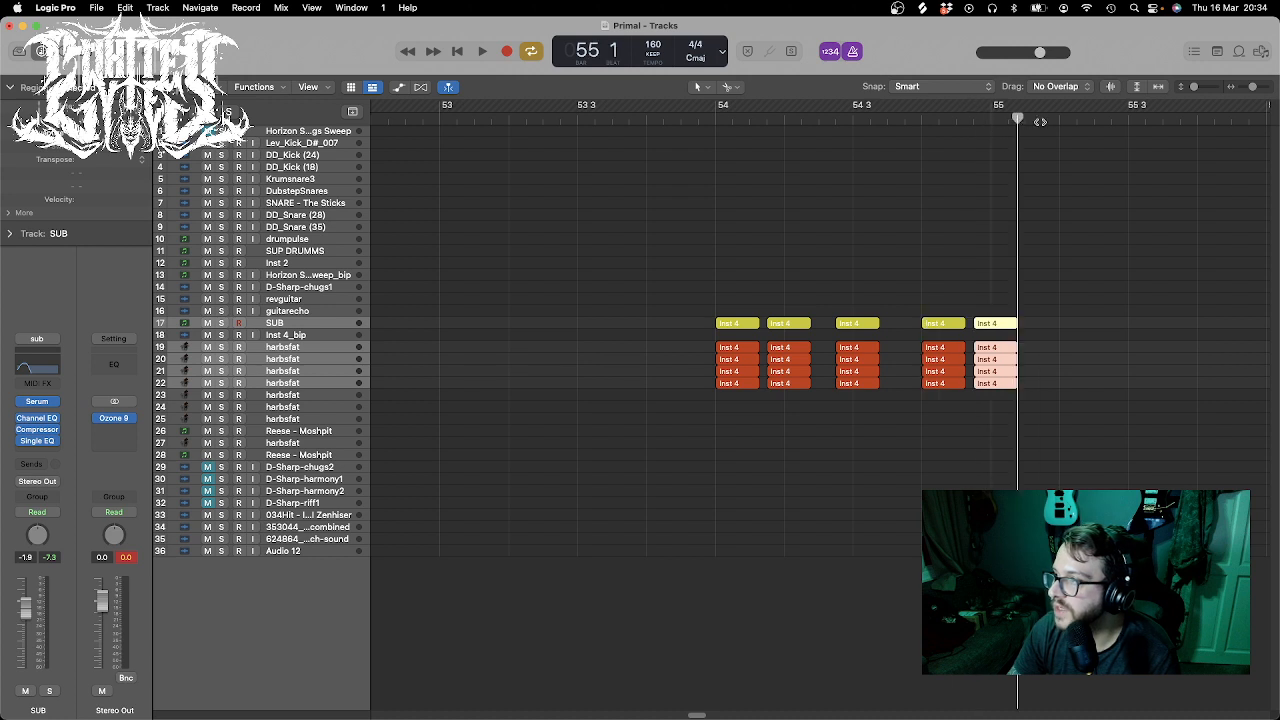
drag(1067, 117, 1113, 118)
key(super+v)
key(super+v)
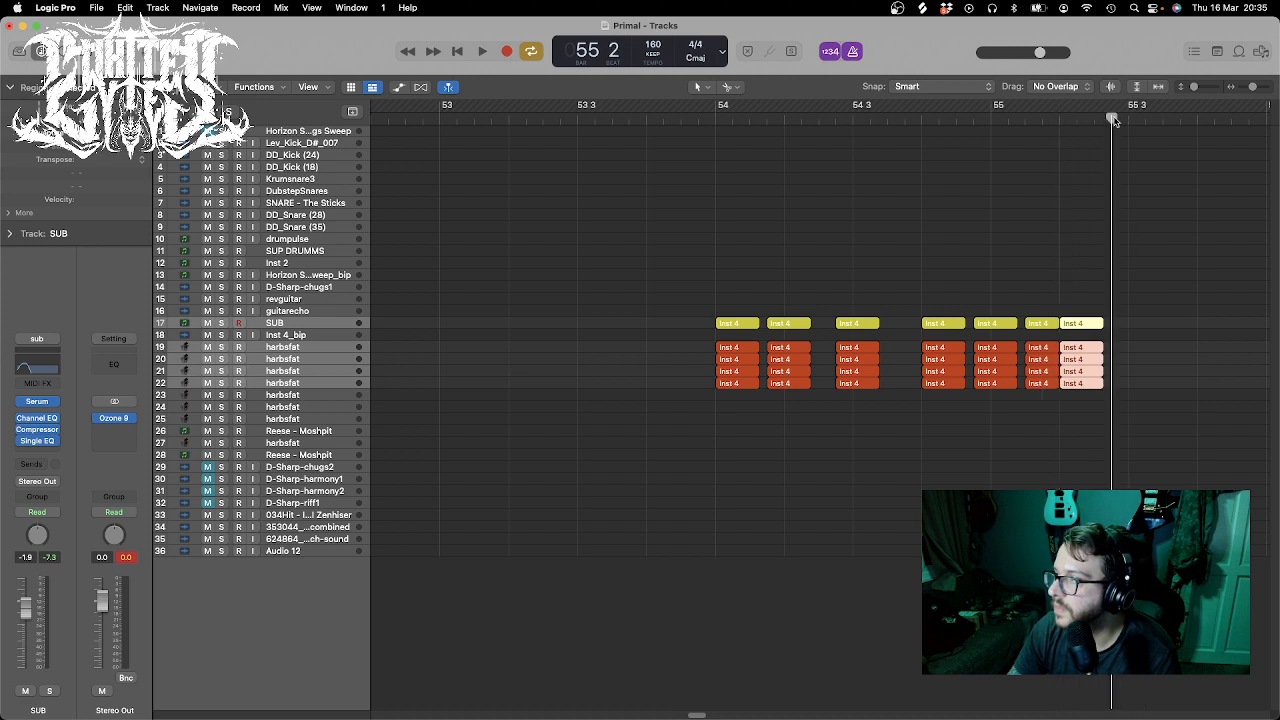
key(super+v)
mouse_move(1190, 118)
mouse_down()
mouse_move(1218, 118)
mouse_move(1197, 118)
mouse_up()
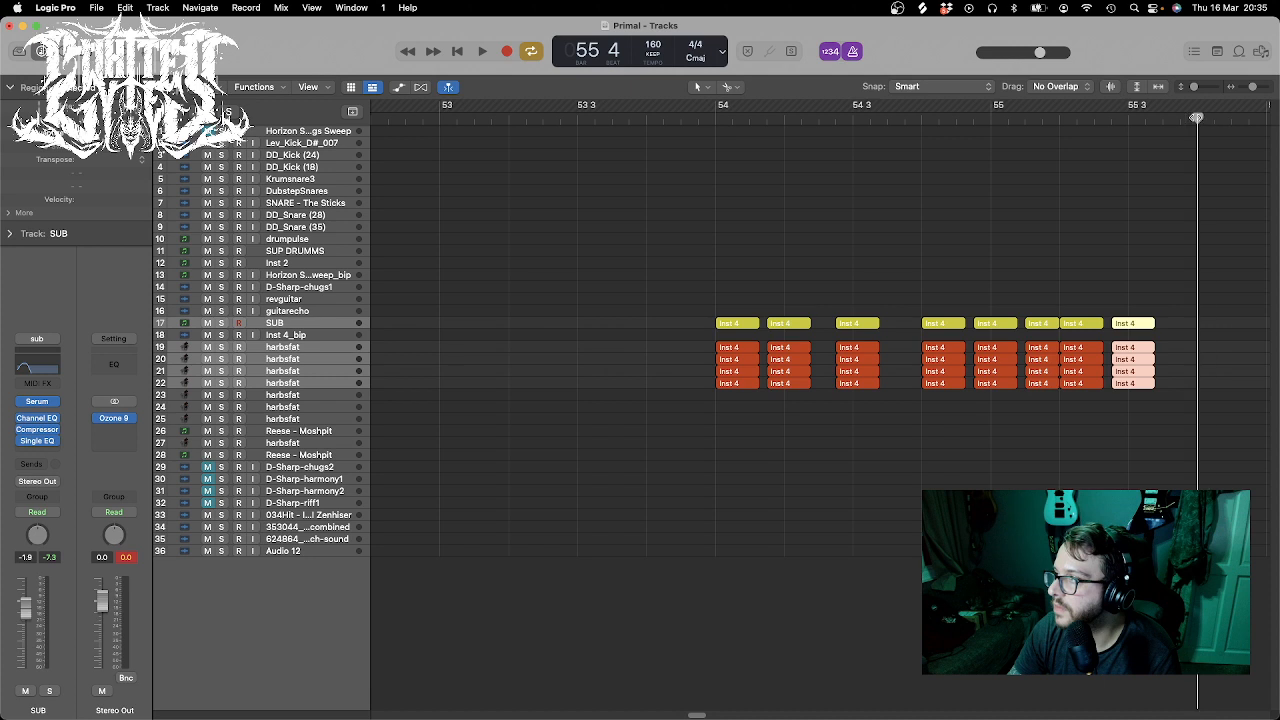
key(super+v)
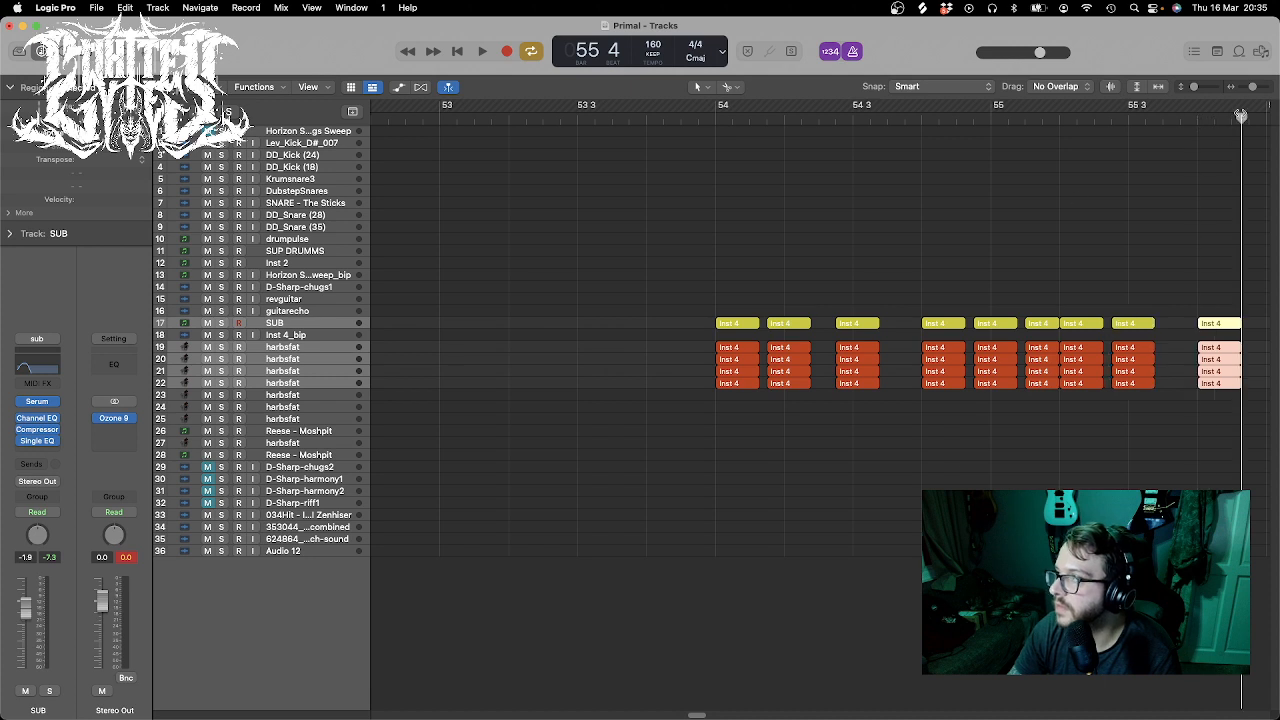
- Copy the kick and snare regions of bars 49–50 to bar 54, and loop playback over bars 54–56
mouse_move(1255, 91)
mouse_down()
mouse_move(1238, 92)
mouse_move(1249, 88)
mouse_up()
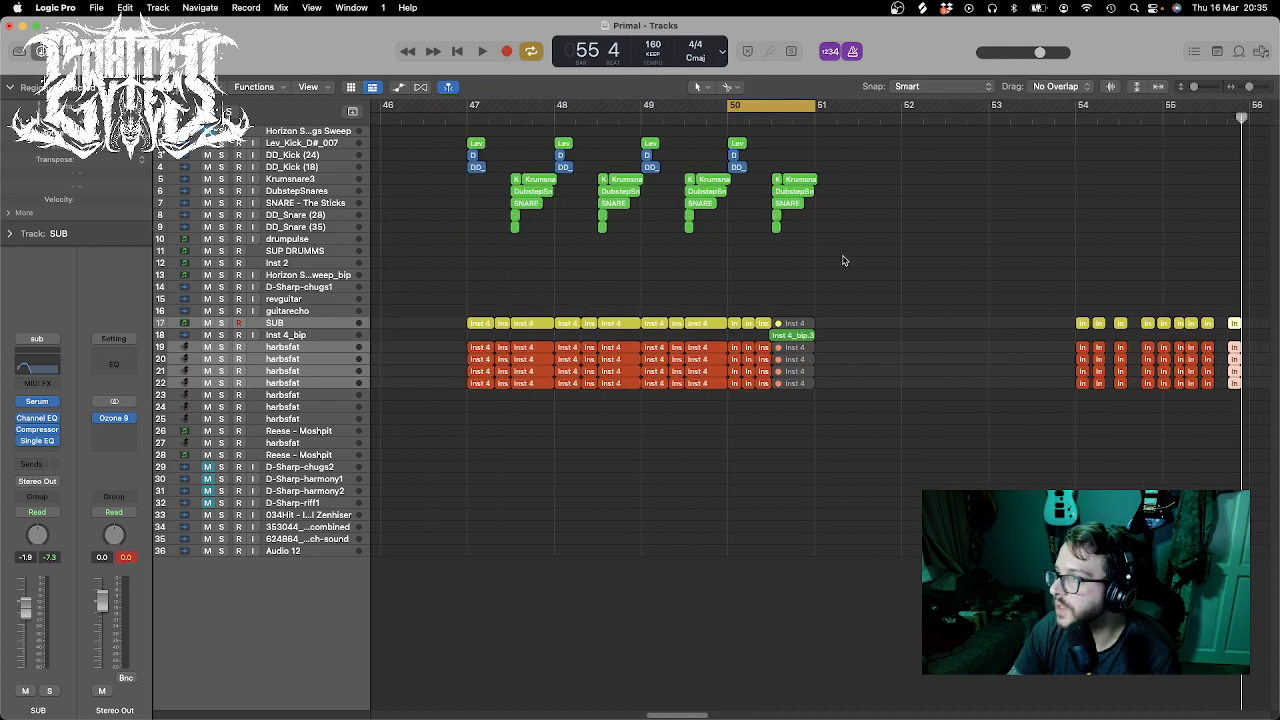
drag(843, 257, 646, 137)
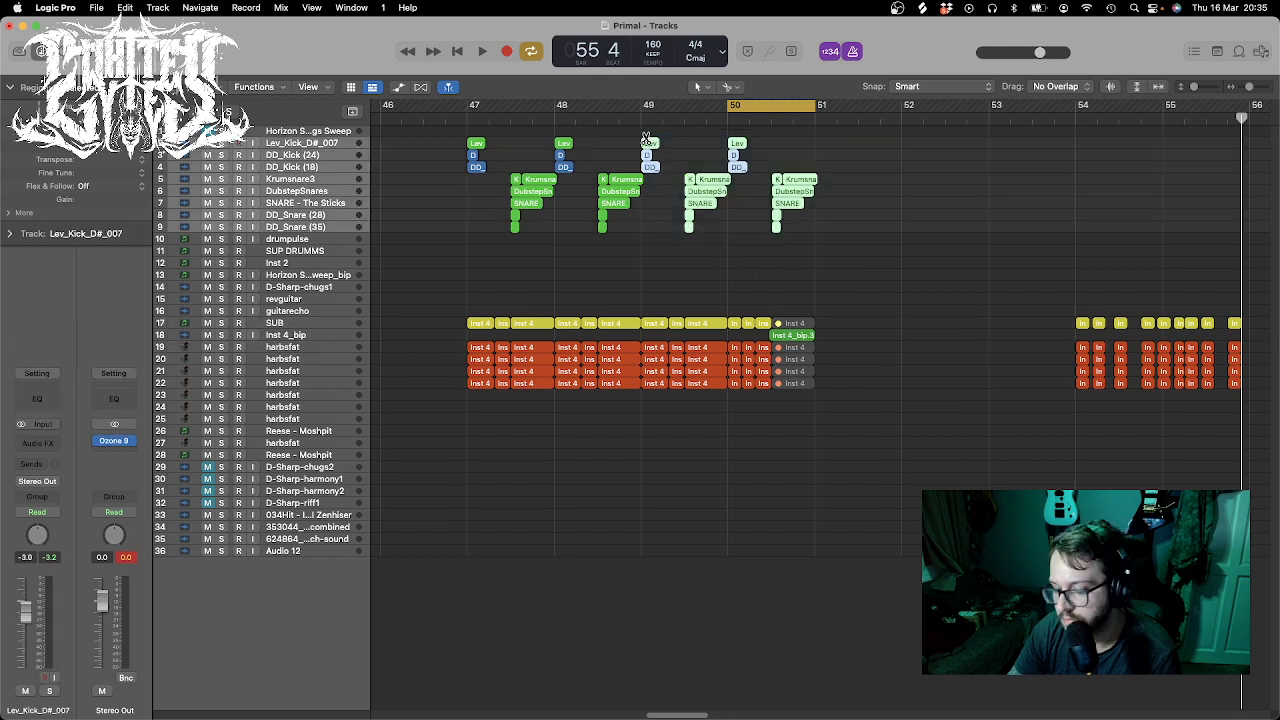
drag(1114, 117, 1075, 117)
key(super+v)
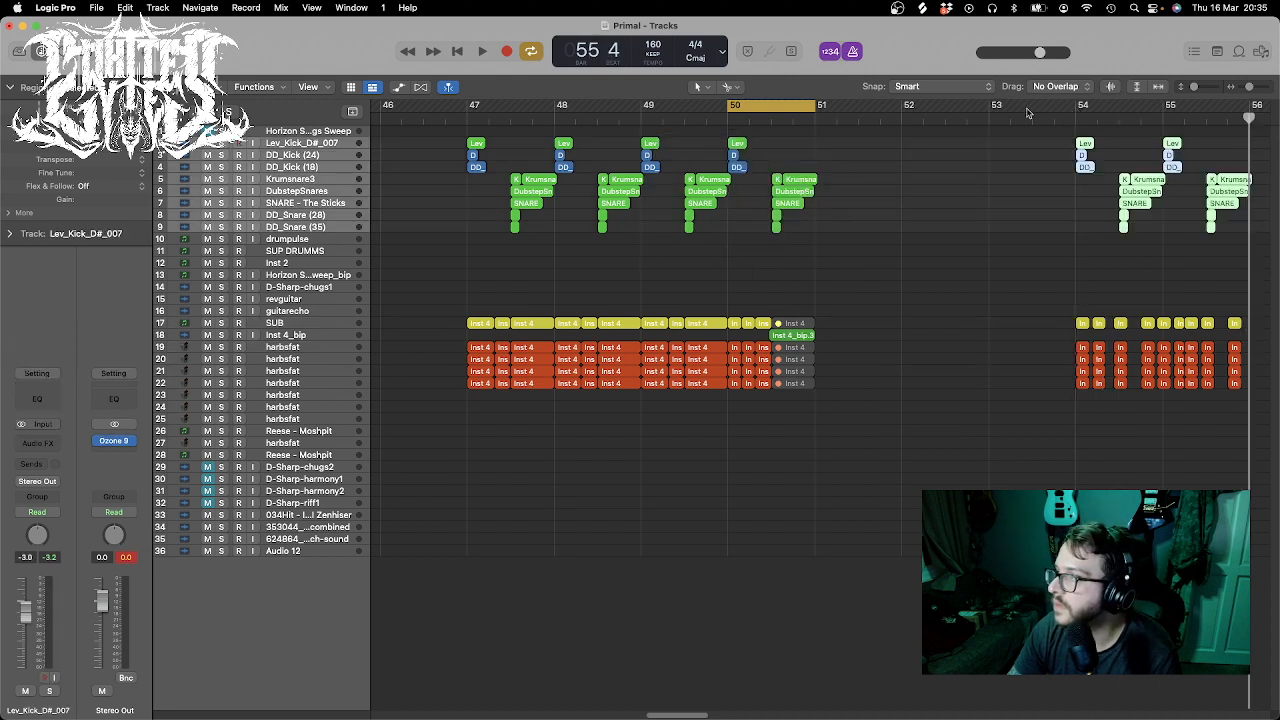
drag(770, 104, 1168, 106)
key(space)
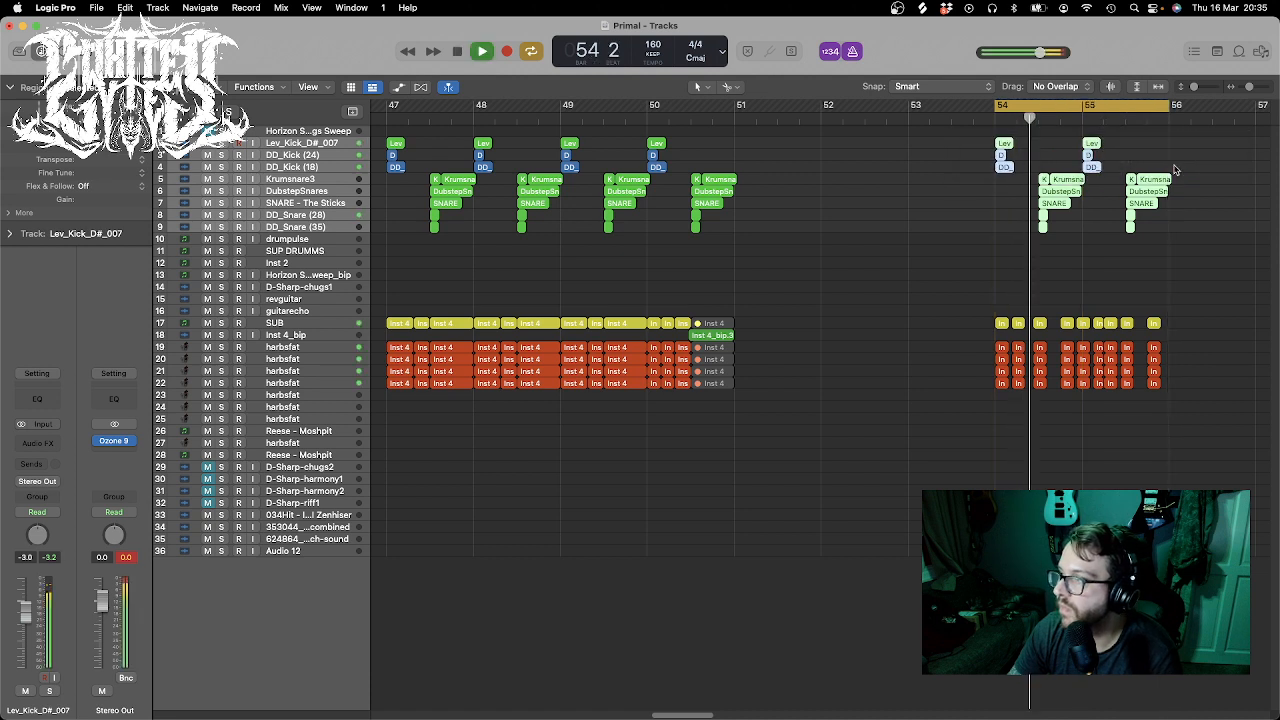
- Try moving the third group of Inst 4 hits in bar 54 one sixteenth earlier, and play the cycle
click(1250, 88)
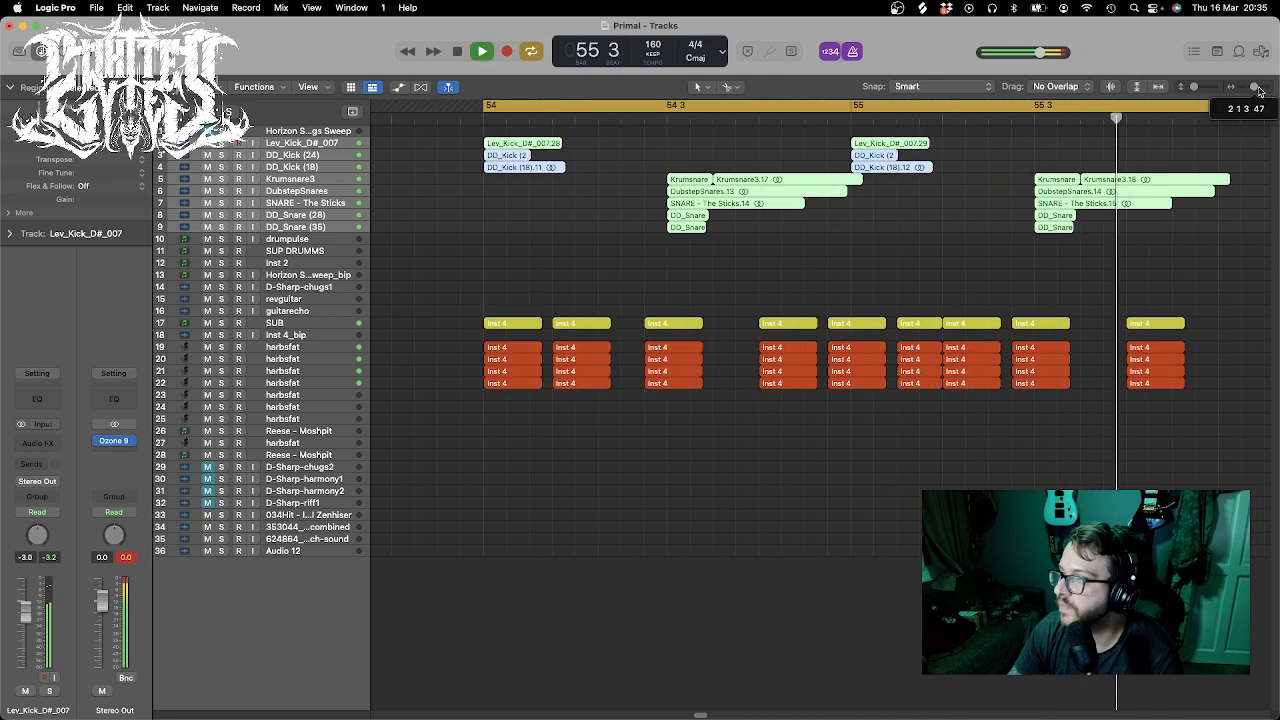
drag(1196, 88, 1202, 88)
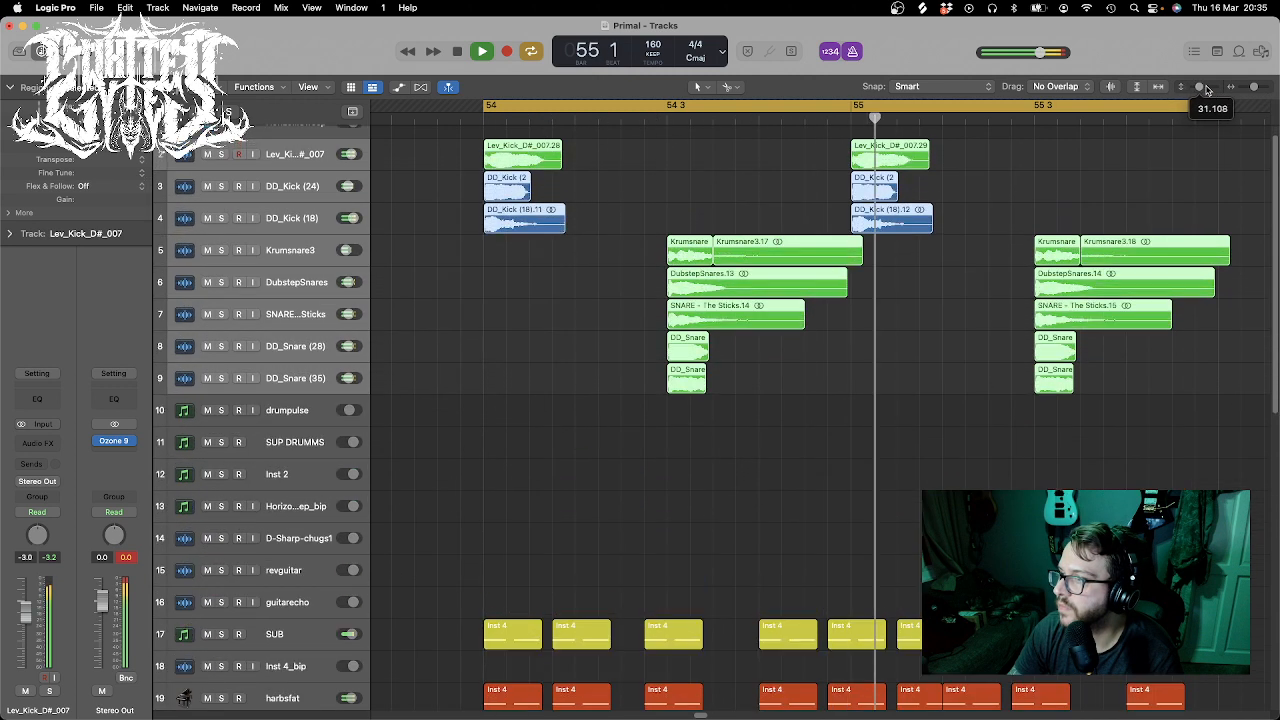
scroll(675, 467, down, 5)
key(space)
drag(655, 395, 712, 678)
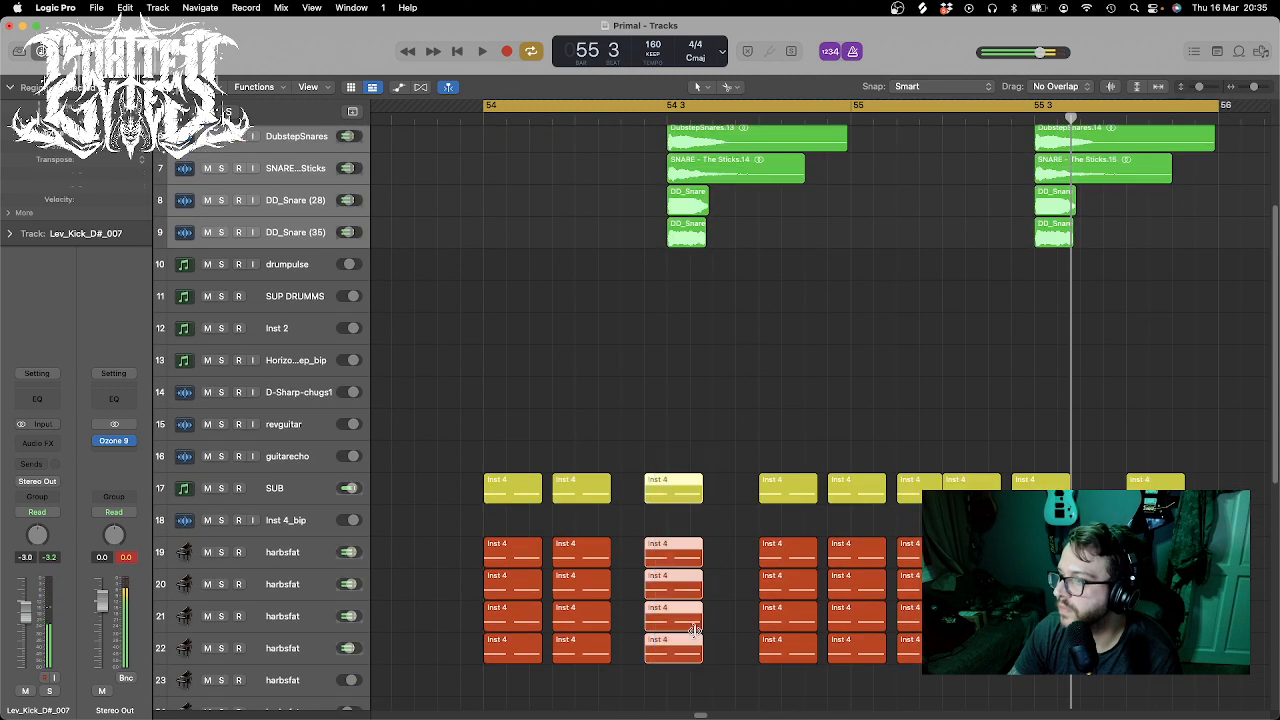
drag(684, 490, 659, 485)
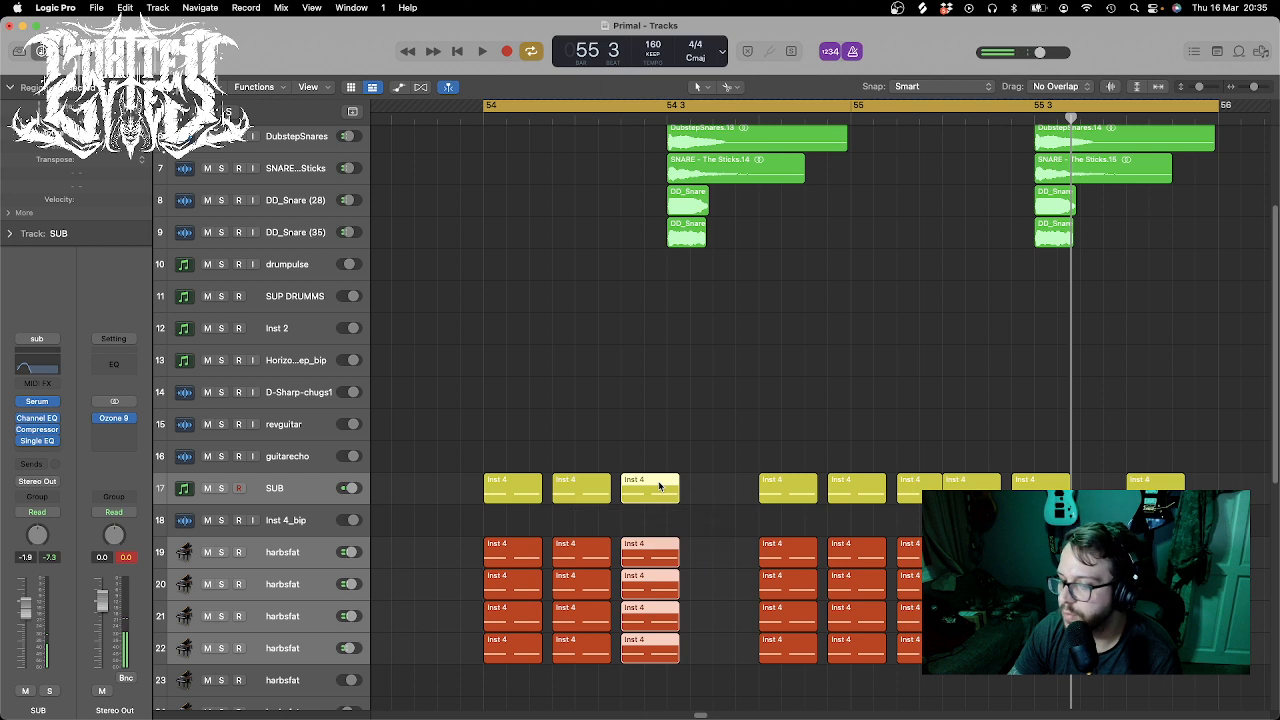
key(space)
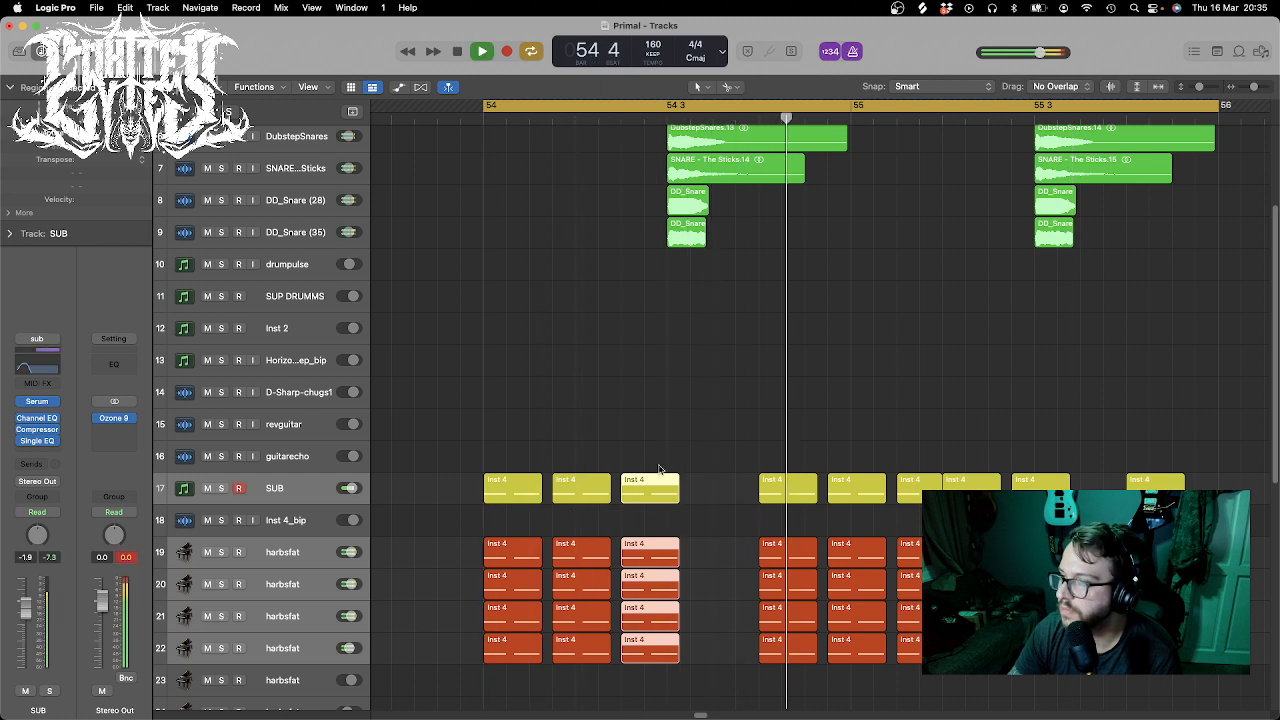
- Remove the third group of Inst 4 hits, shift the second group to bar 54 beat 2, and play the cycle
click(628, 423)
drag(628, 423, 566, 486)
key(super+x)
drag(571, 488, 597, 492)
key(space)
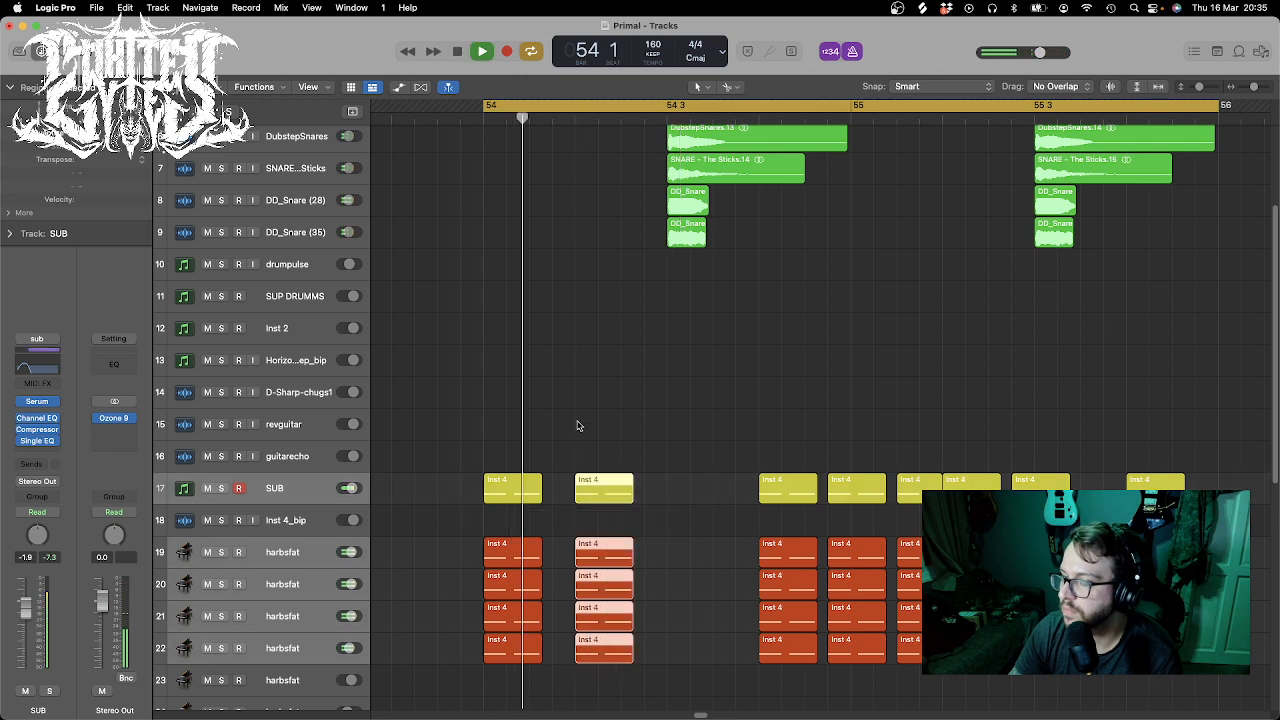
- Move the second group of Inst 4 hits in bar 54 to 54 2 3 and play the cycle
key(space)
drag(530, 408, 548, 670)
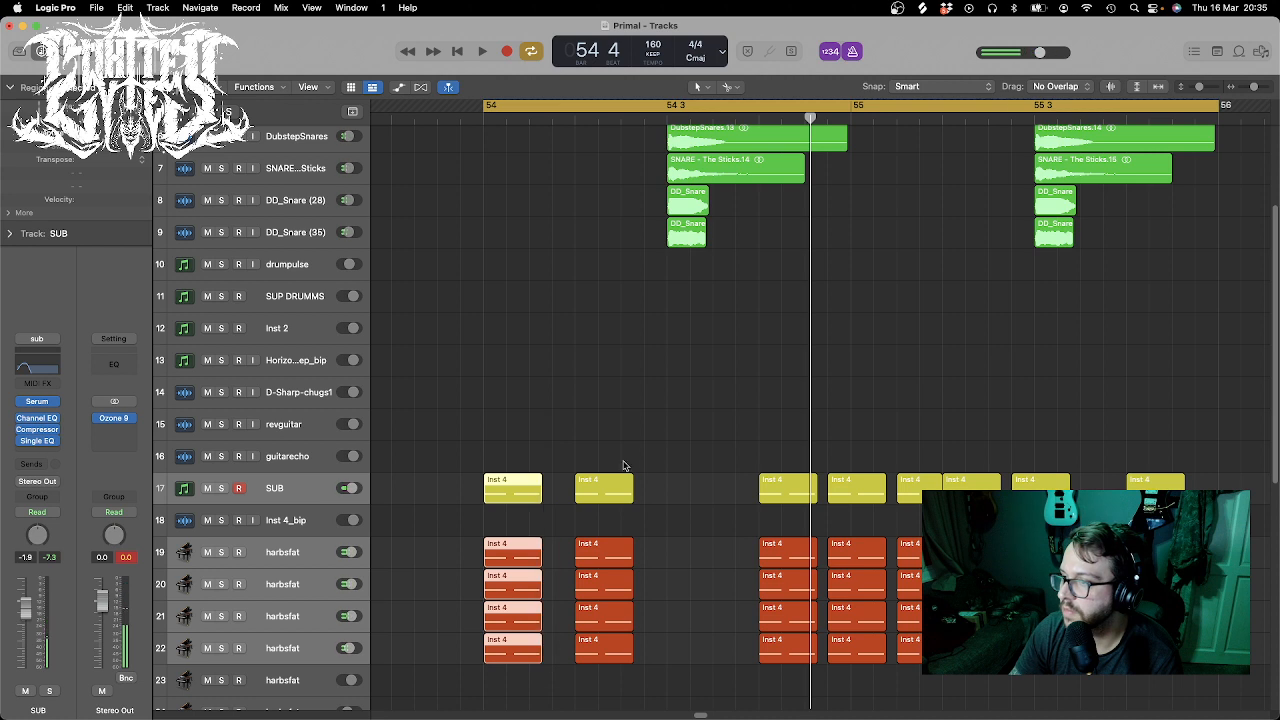
drag(1255, 88, 1255, 88)
drag(643, 356, 777, 700)
drag(677, 489, 756, 487)
key(space)
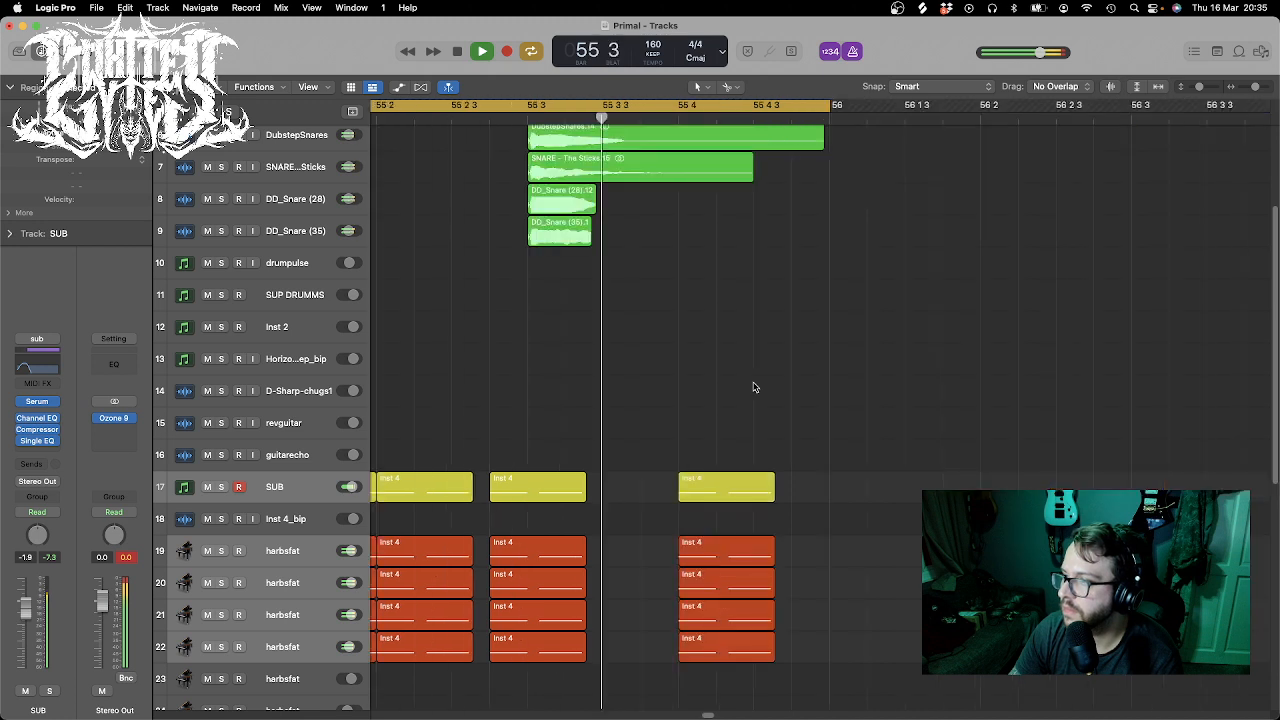
- Set the cycle range to bar 54 only and play it
key(space)
drag(1255, 87, 1252, 87)
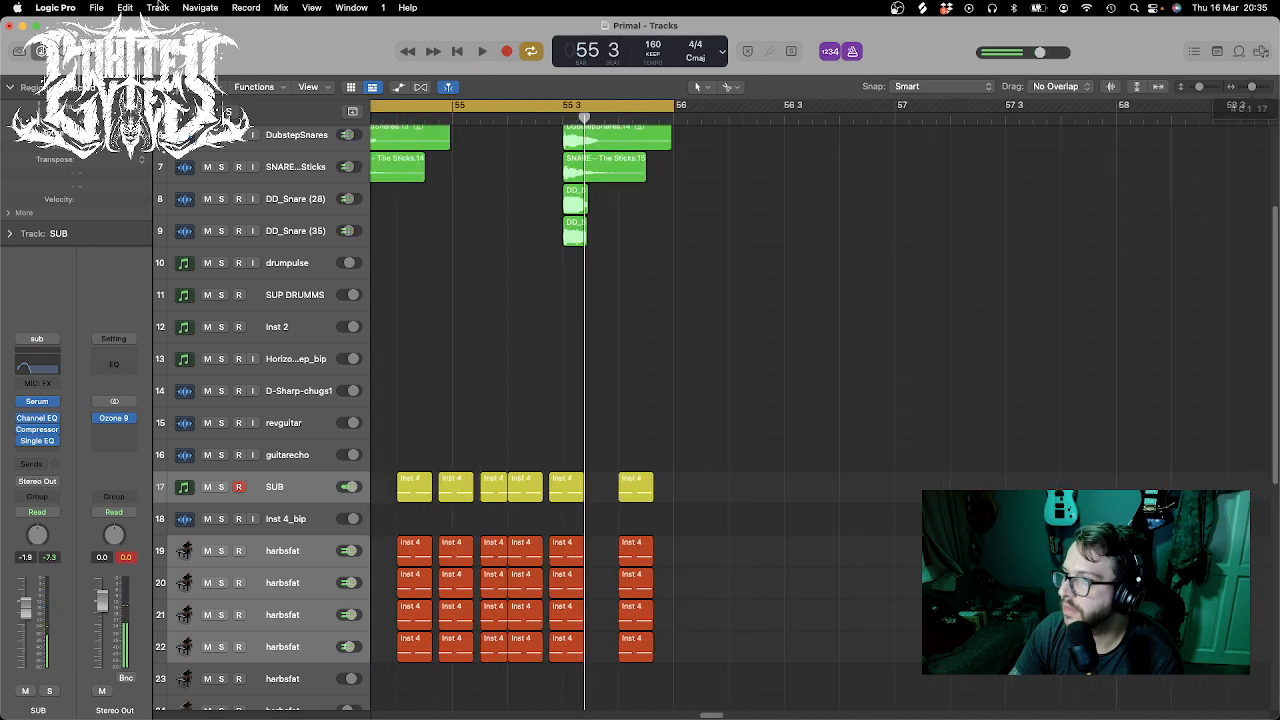
click(429, 108)
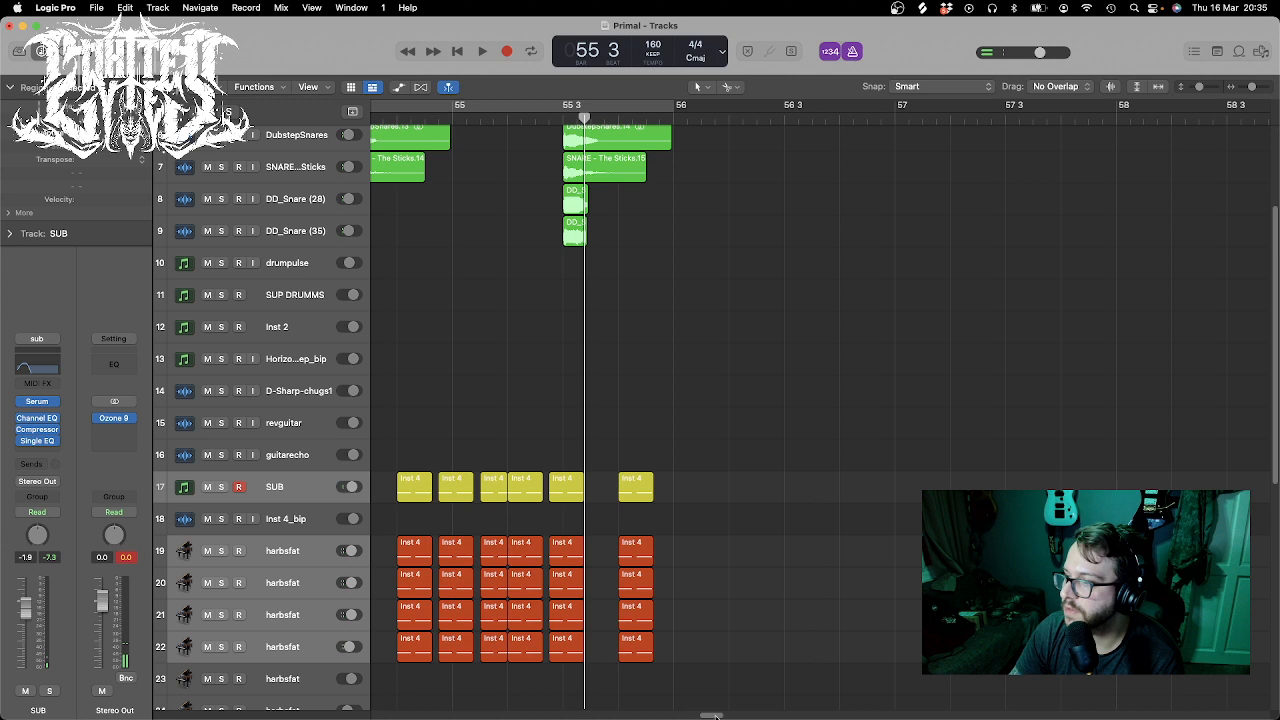
scroll(640, 400, left, 10)
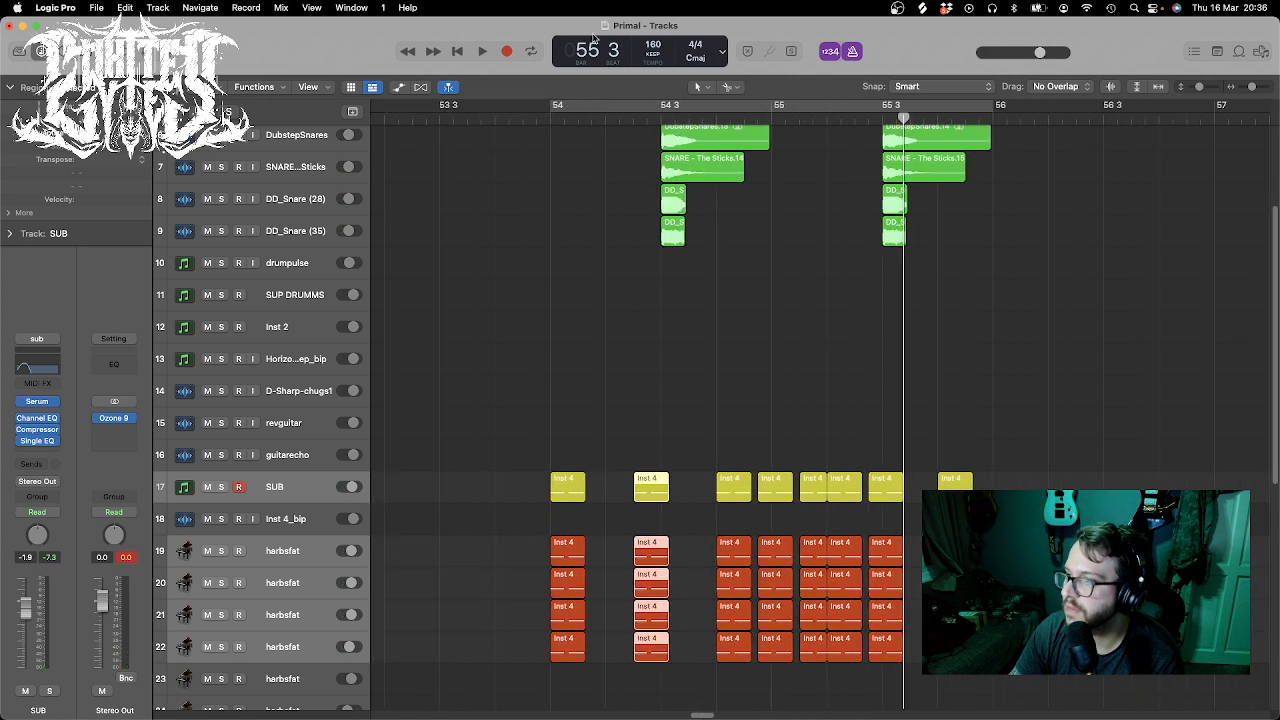
drag(551, 108, 774, 134)
key(space)
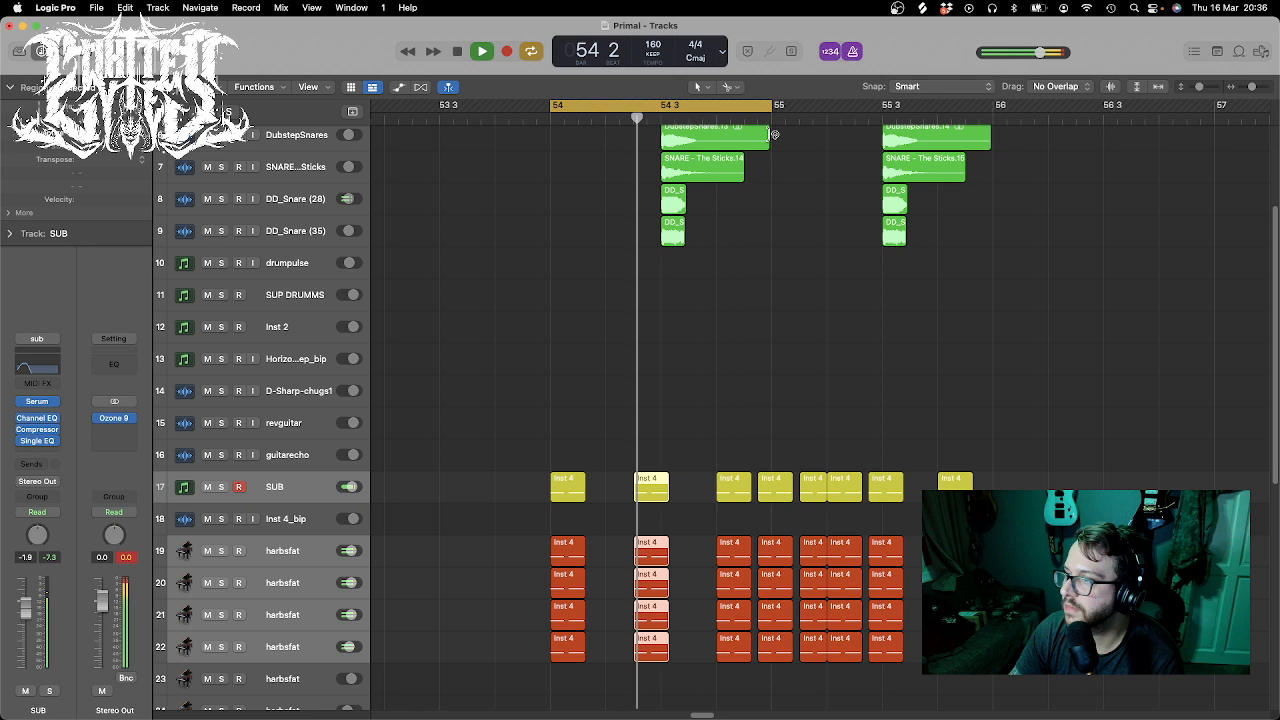
- Stop playback and delete all Inst 4 hits after the second group, through the end of bar 55
key(space)
drag(714, 414, 998, 662)
key(Delete)
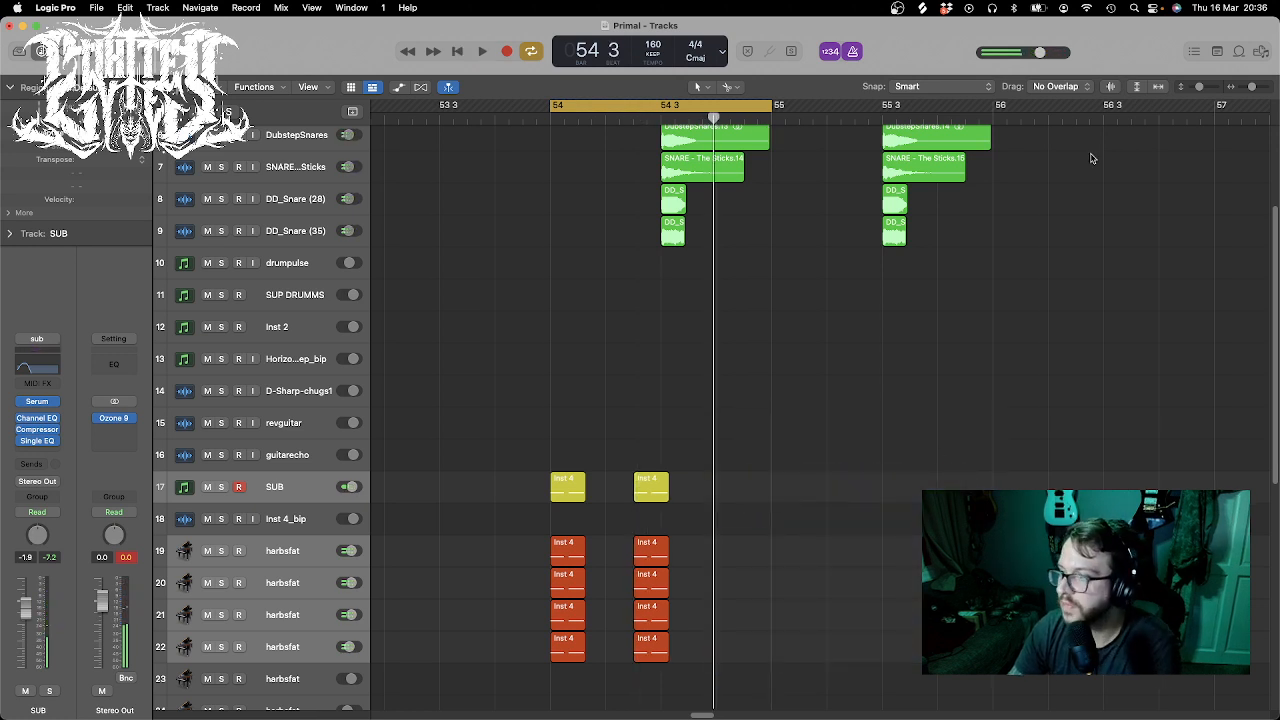
drag(1255, 89, 1258, 89)
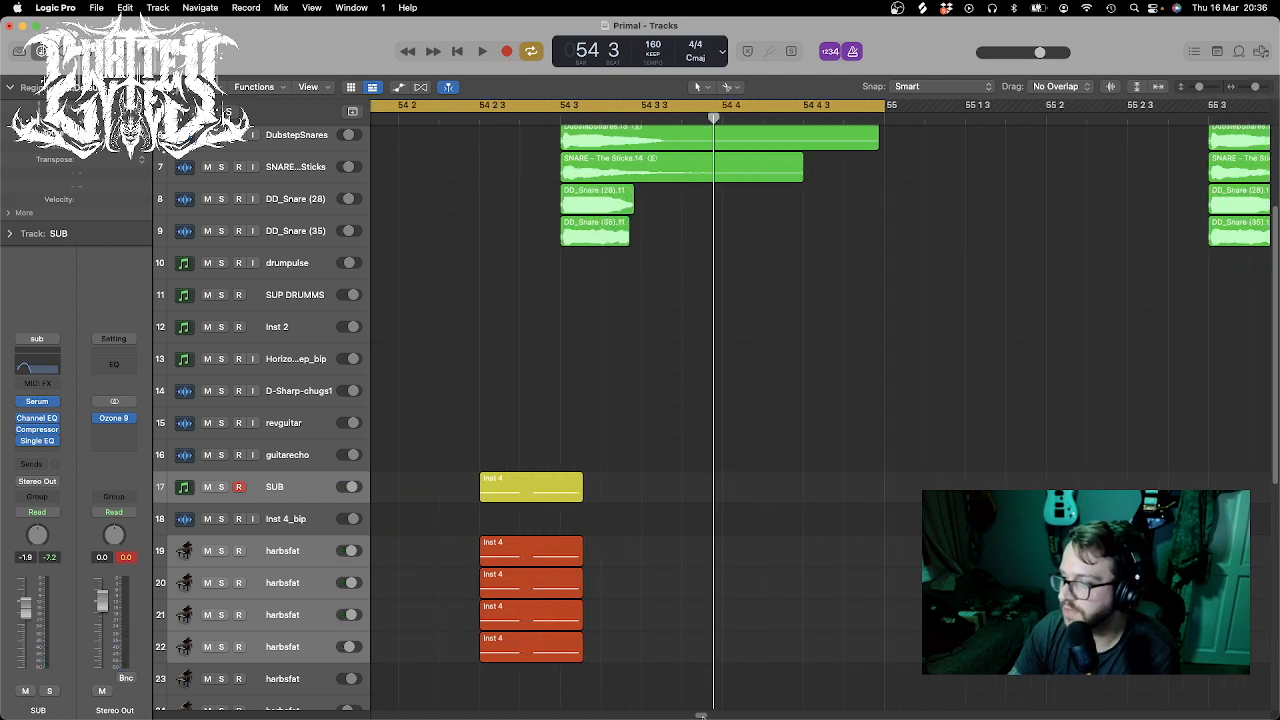
scroll(701, 715, left, 5)
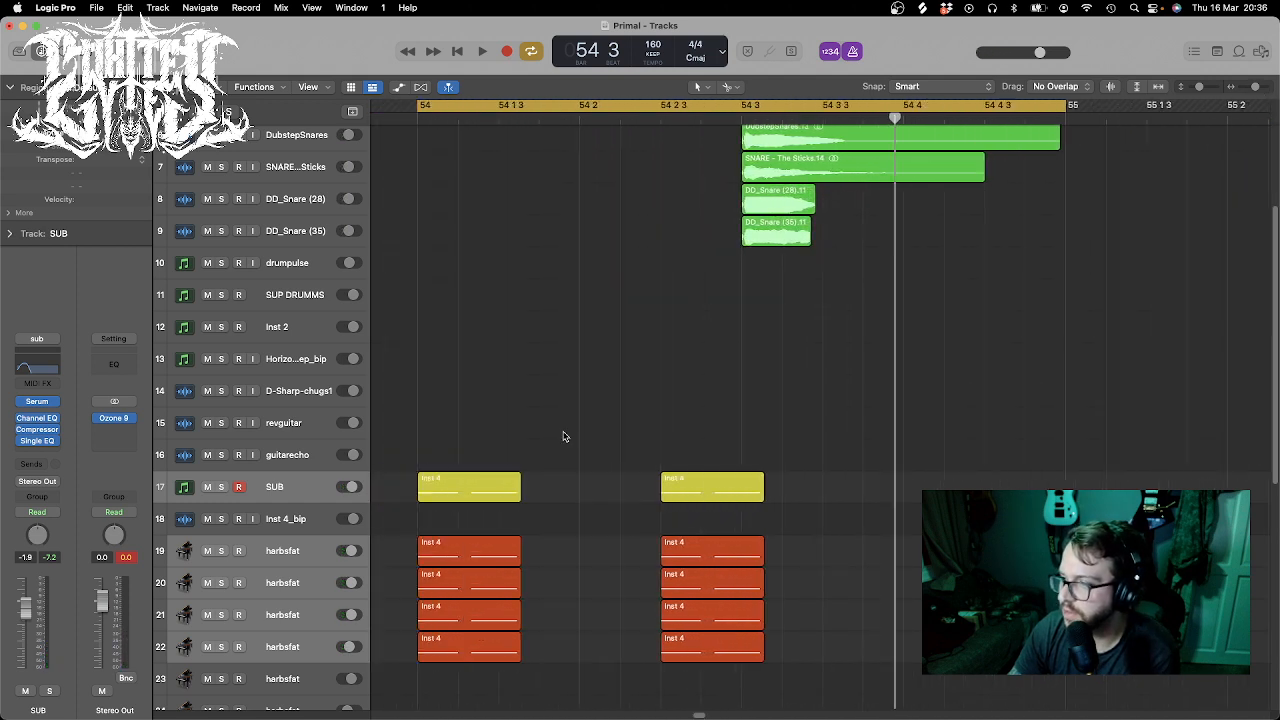
right_click(856, 491)
click(890, 497)
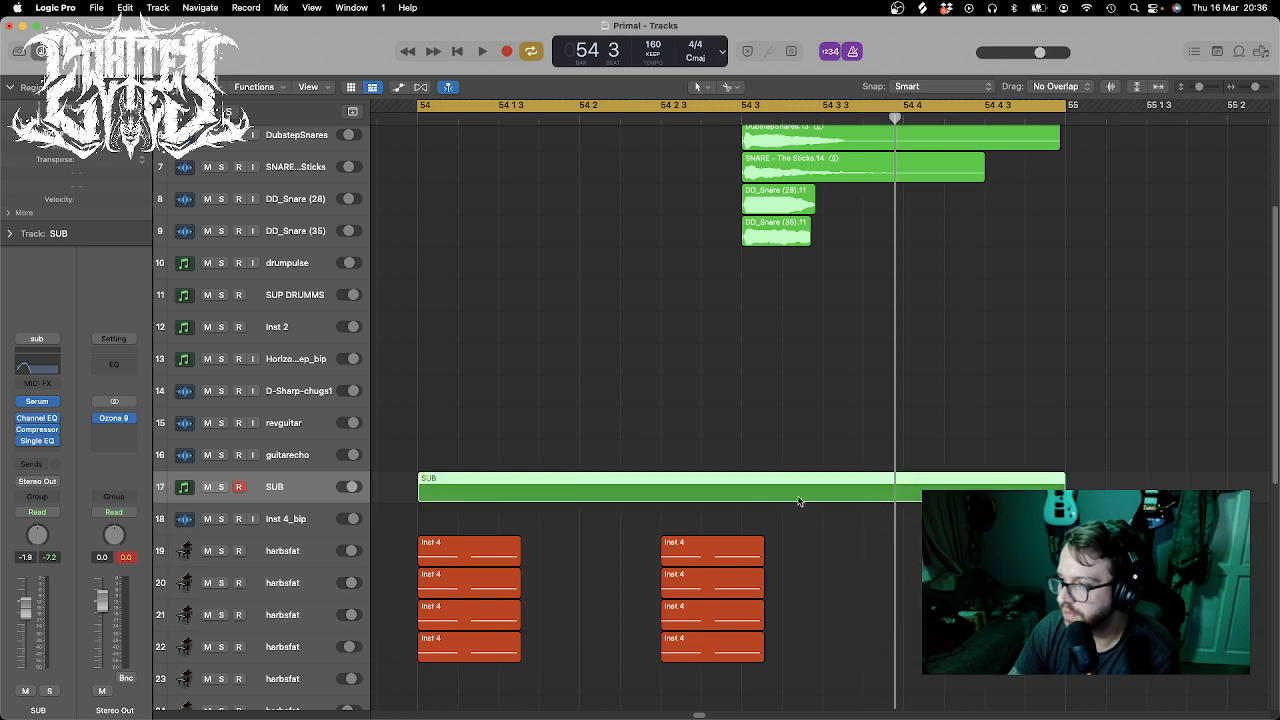
key(super+z)
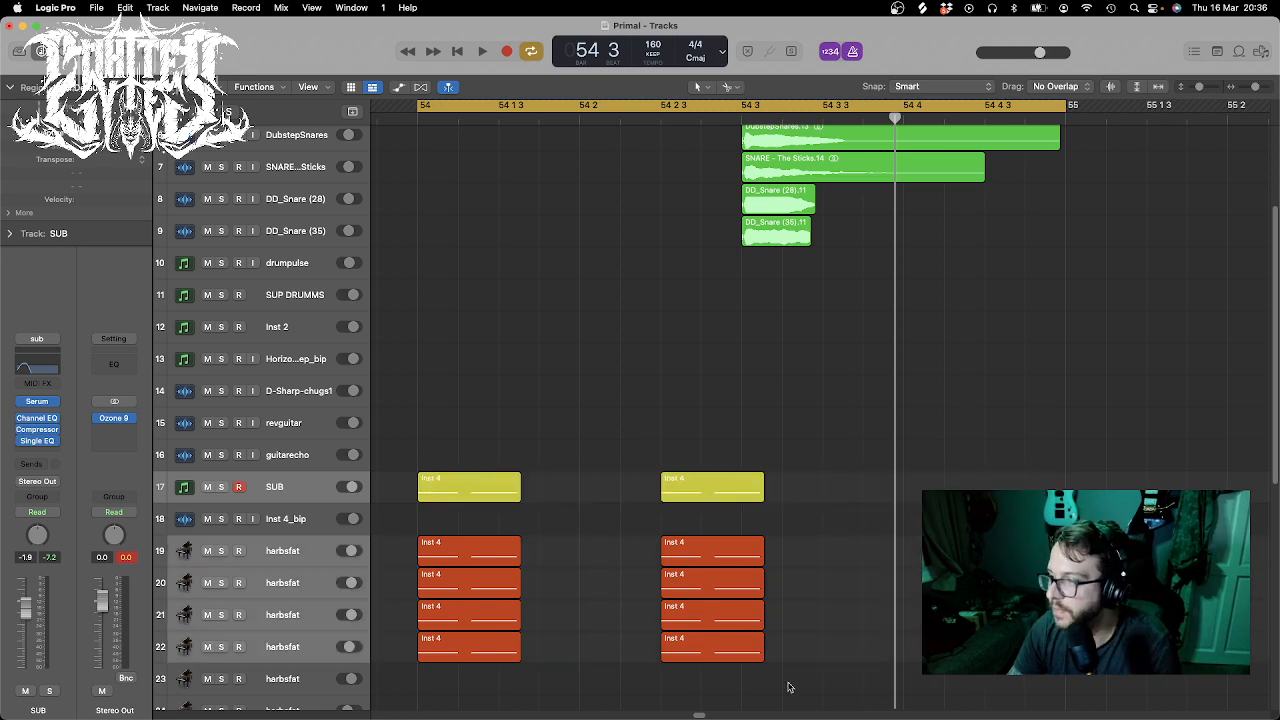
- Copy the second Inst 4 group to 54 3 3 and cut the copy down to a single short hit on all five tracks
drag(788, 687, 679, 487)
drag(828, 112, 822, 114)
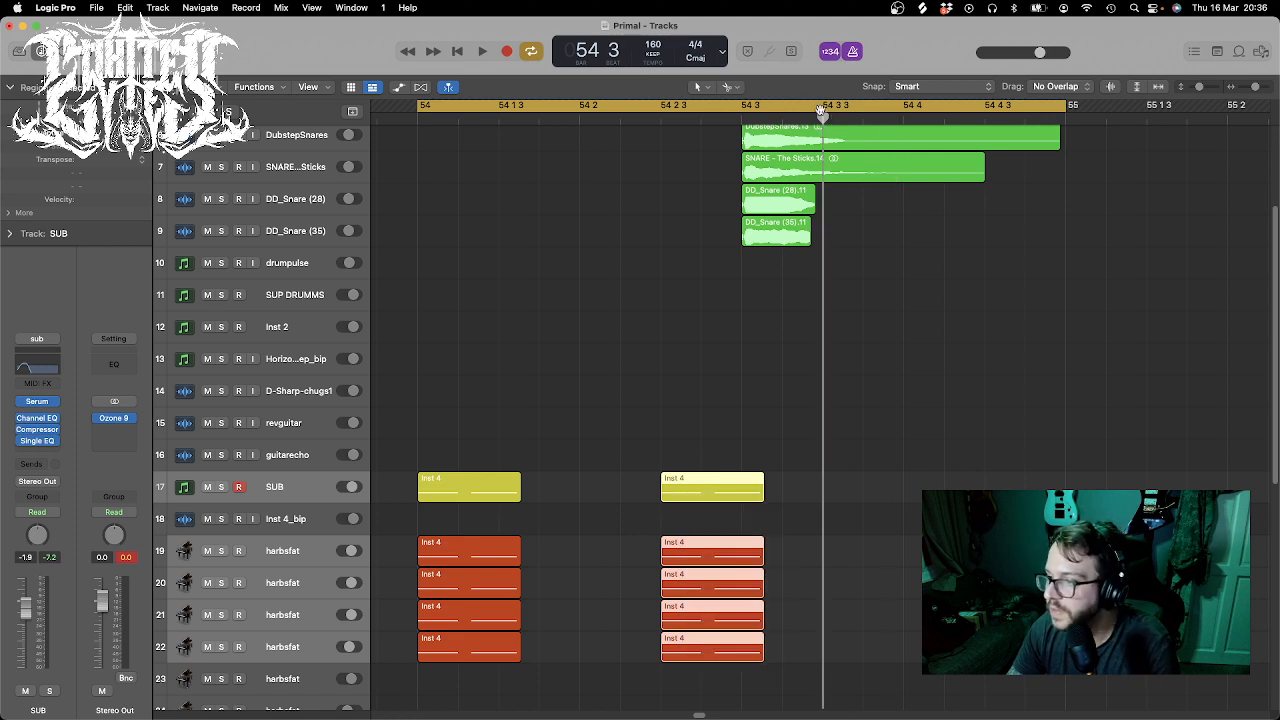
key(super+v)
drag(843, 430, 928, 695)
drag(919, 638, 923, 639)
super+click(864, 472)
drag(888, 412, 852, 467)
key(Delete)
drag(888, 654, 822, 447)
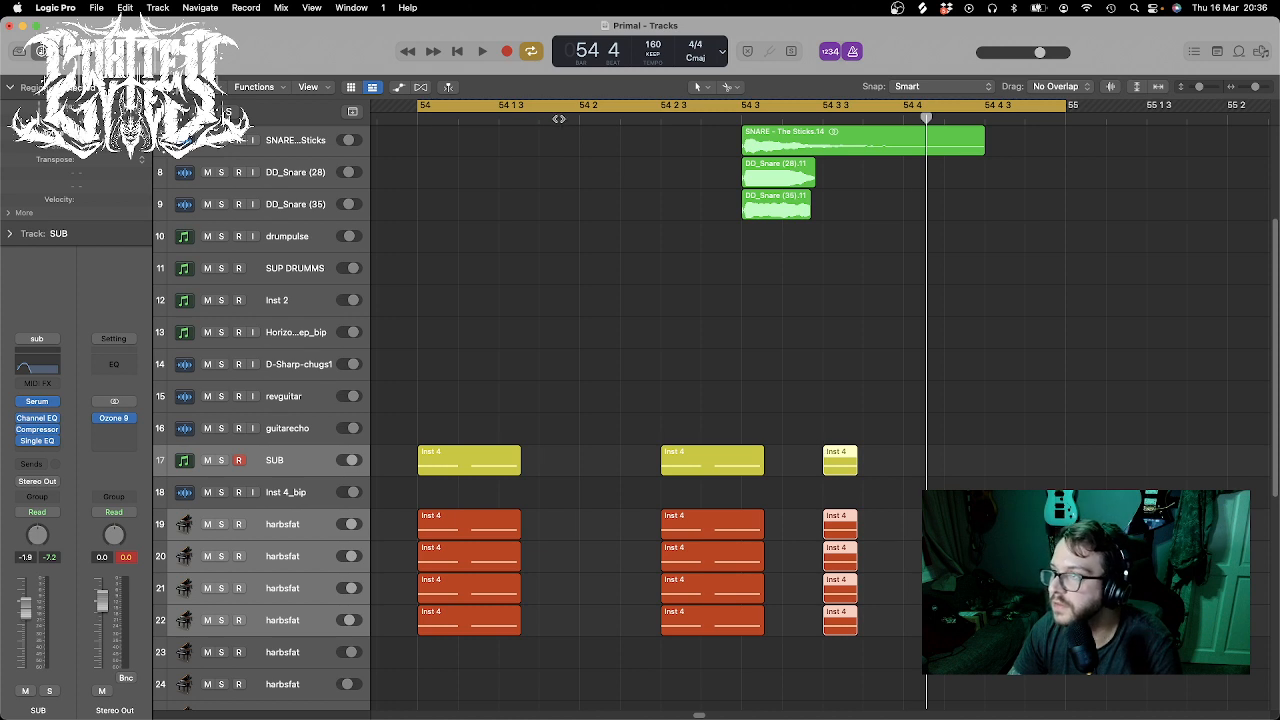
- Paste three copies of the short Inst 4 hit at 54 1 4, 54 2 and one sixteenth after 54 2
click(538, 118)
key(super+v)
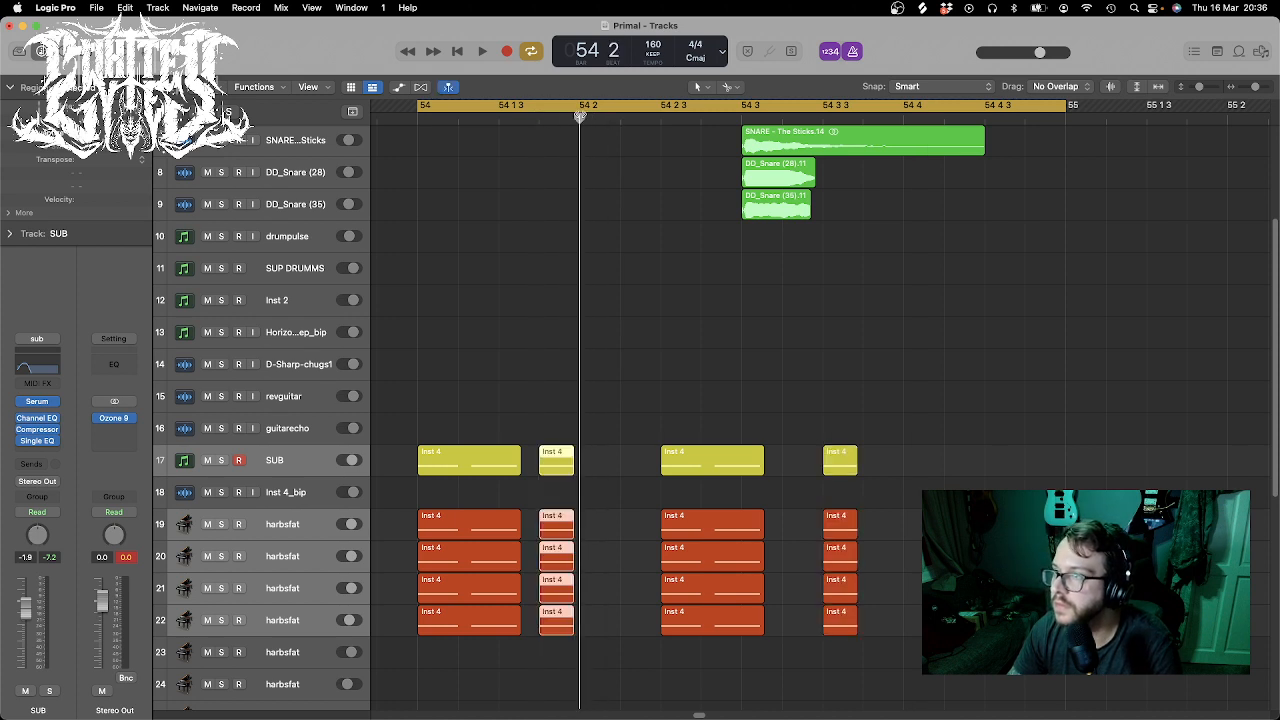
key(super+v)
key(super+v)
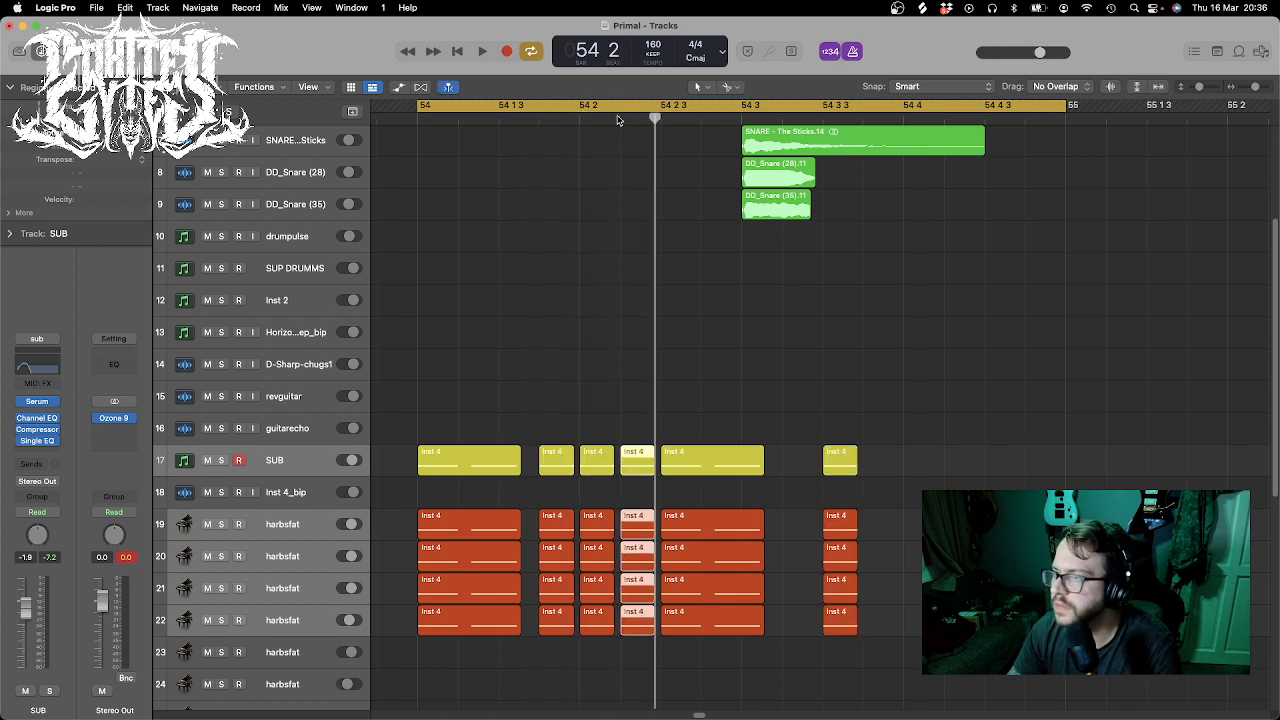
- Delete the short Inst 4 hit at 54 3 3 and play the bar 54 cycle
drag(816, 384, 950, 657)
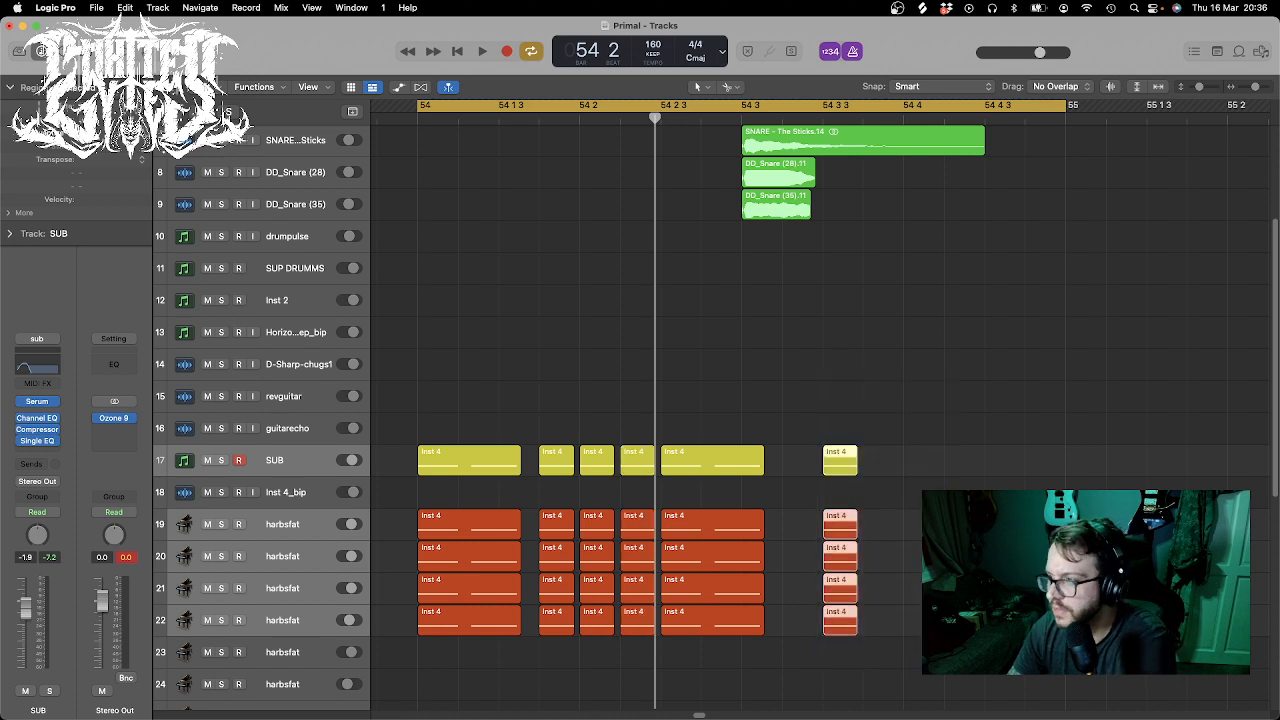
key(Delete)
key(space)
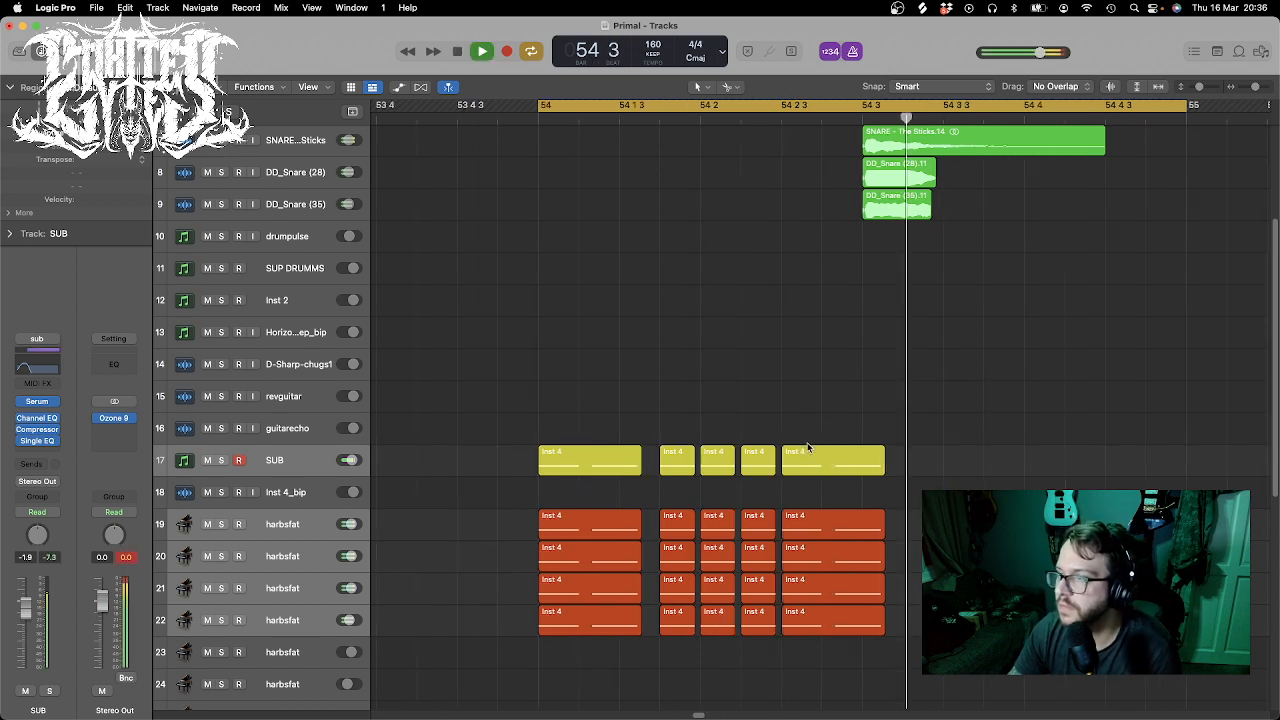
key(space)
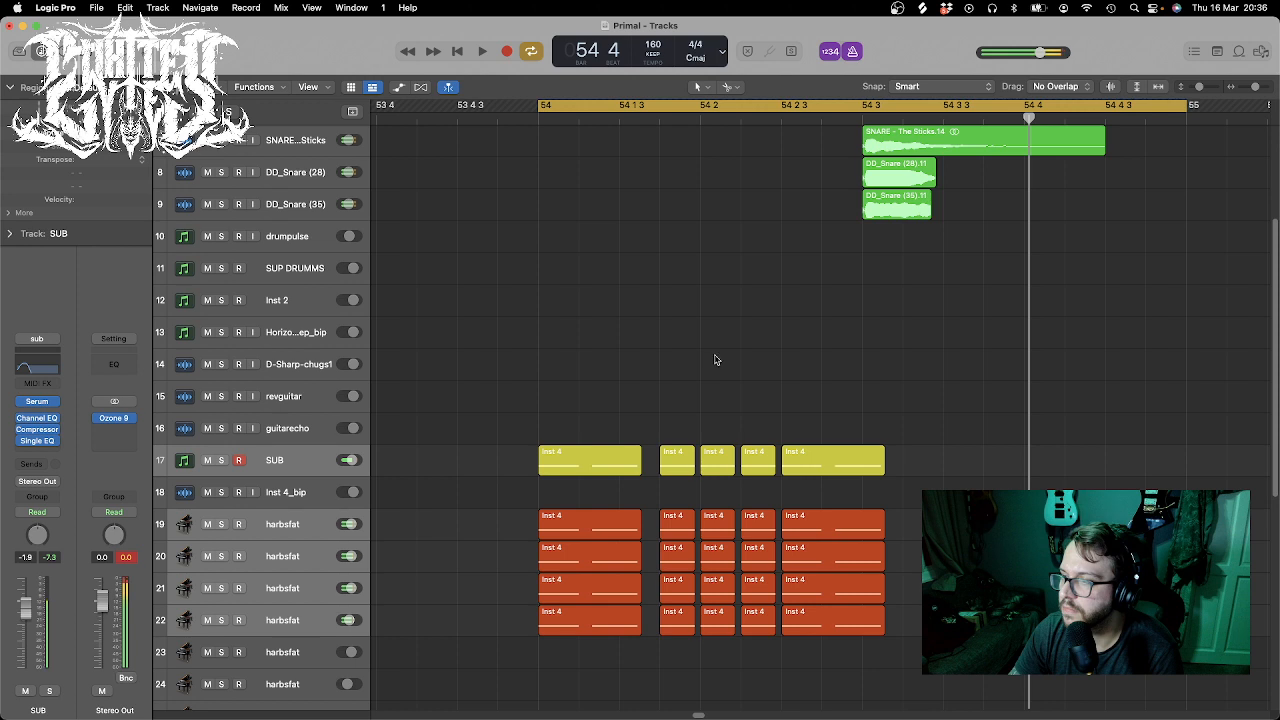
- Split the first Inst 4 group between its two notes, keeping only a single hit at the start of bar 54
drag(559, 381, 618, 640)
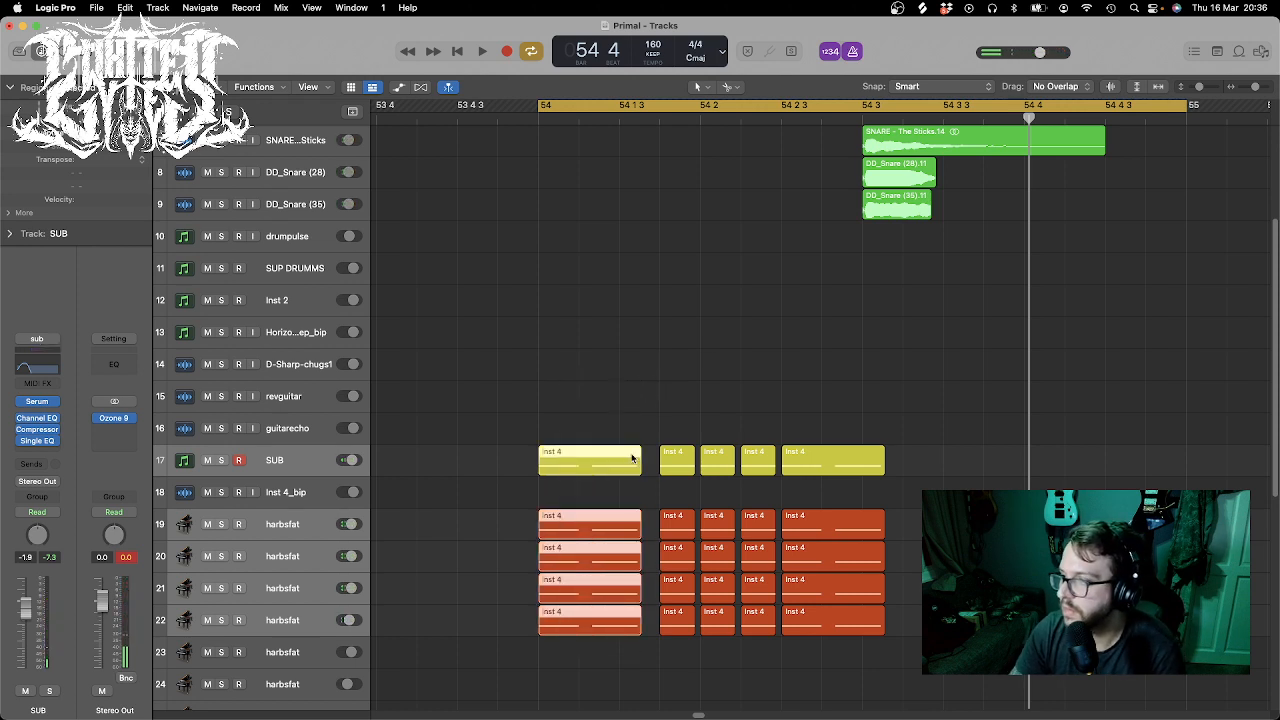
drag(571, 380, 590, 625)
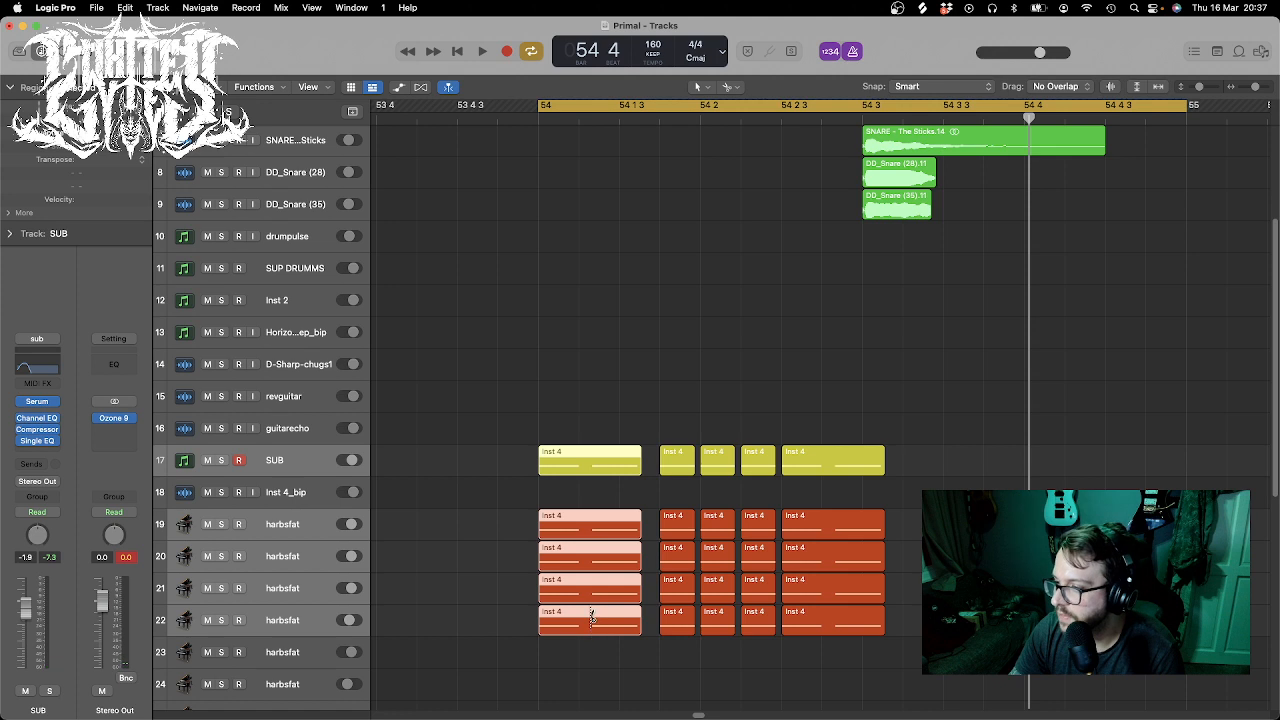
click(592, 617)
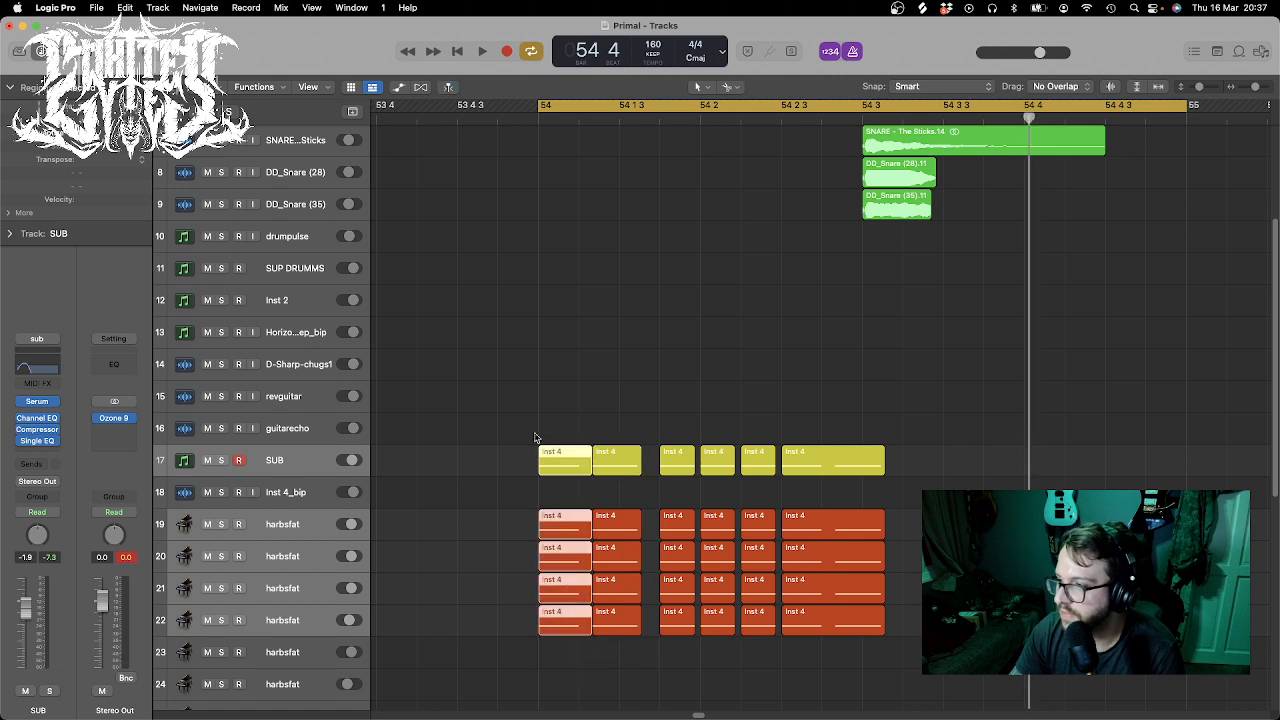
key(BackSpace)
drag(550, 407, 569, 622)
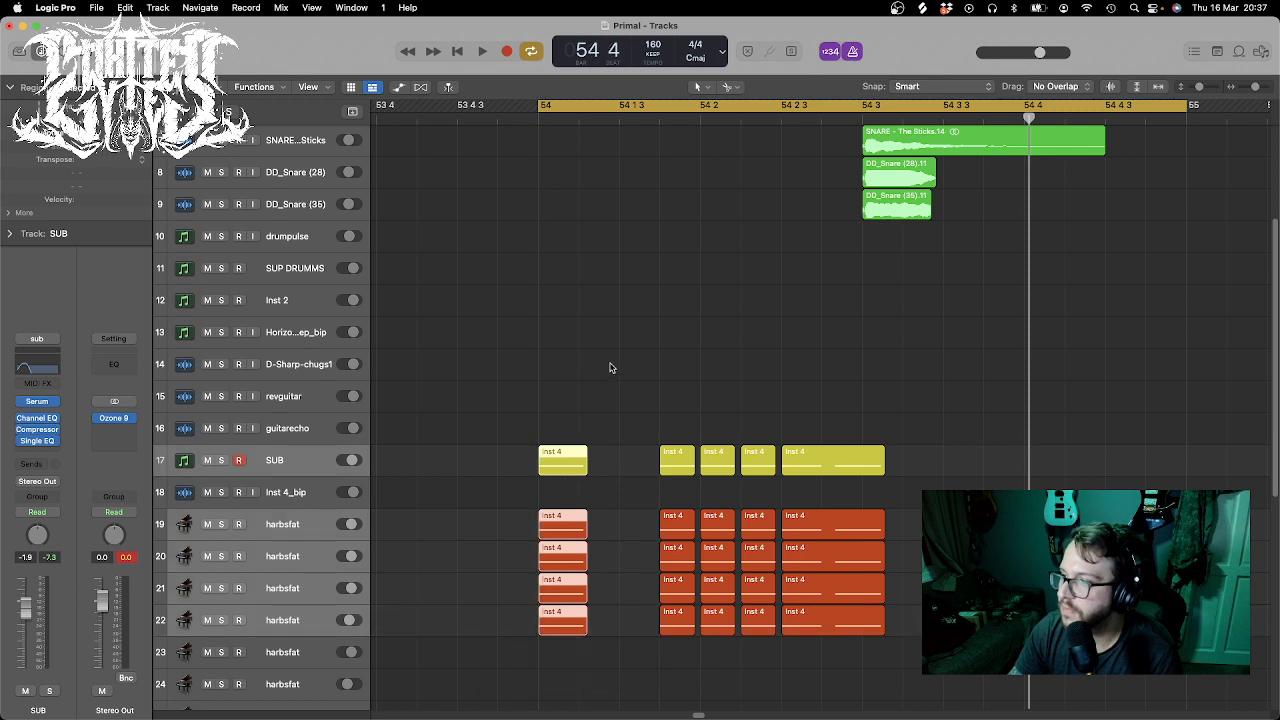
- Move the three short Inst 4 hits to start at 54 3 3, and the double-hit group back to just after 54 1 3
drag(619, 357, 751, 663)
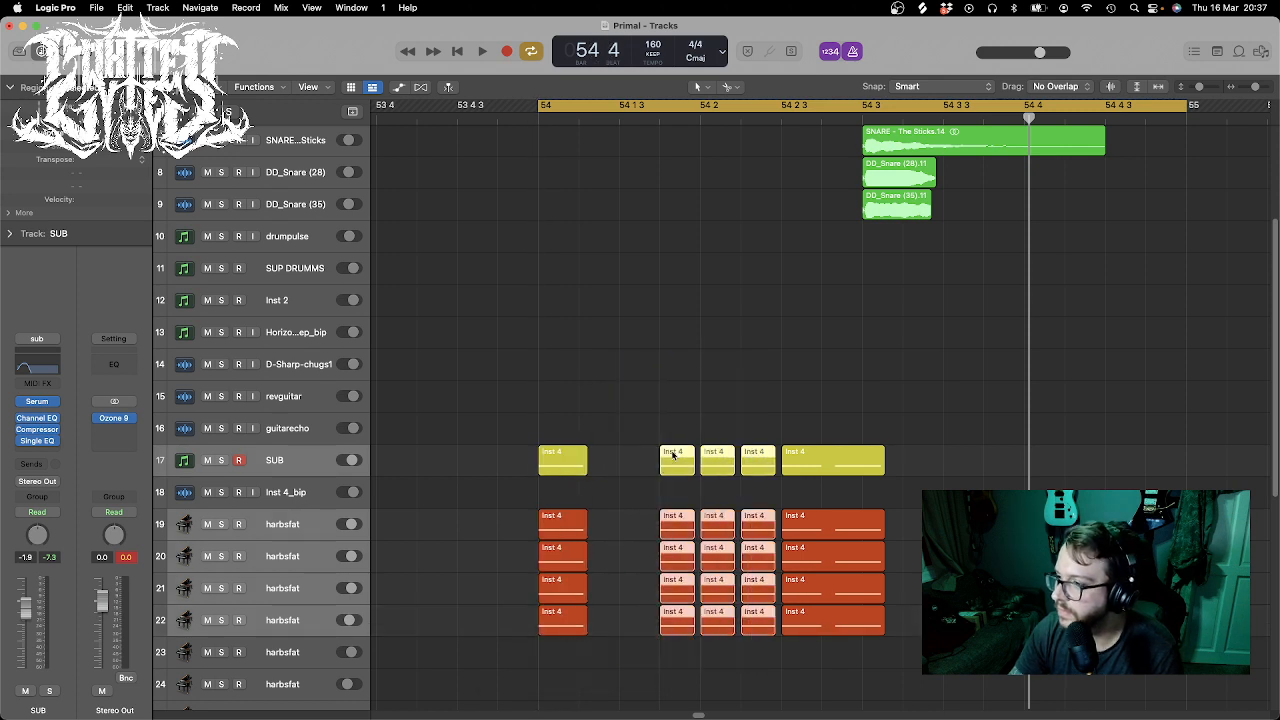
drag(676, 462, 960, 463)
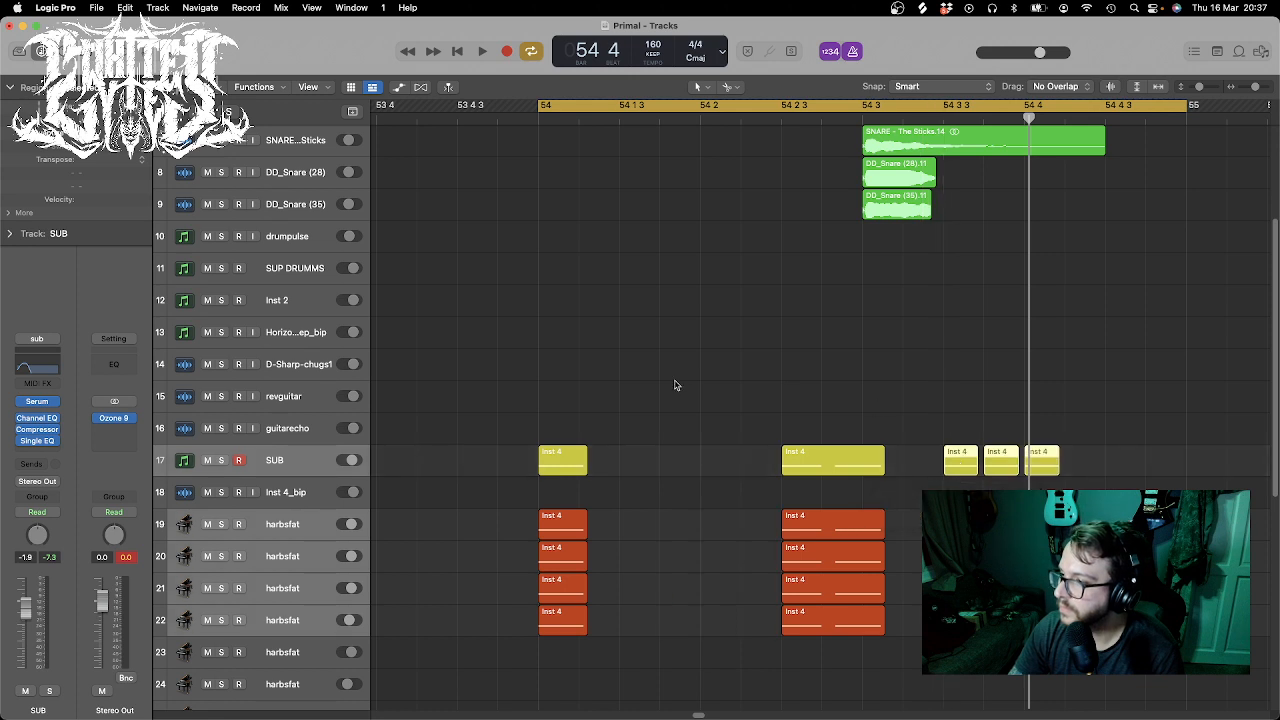
drag(761, 362, 918, 686)
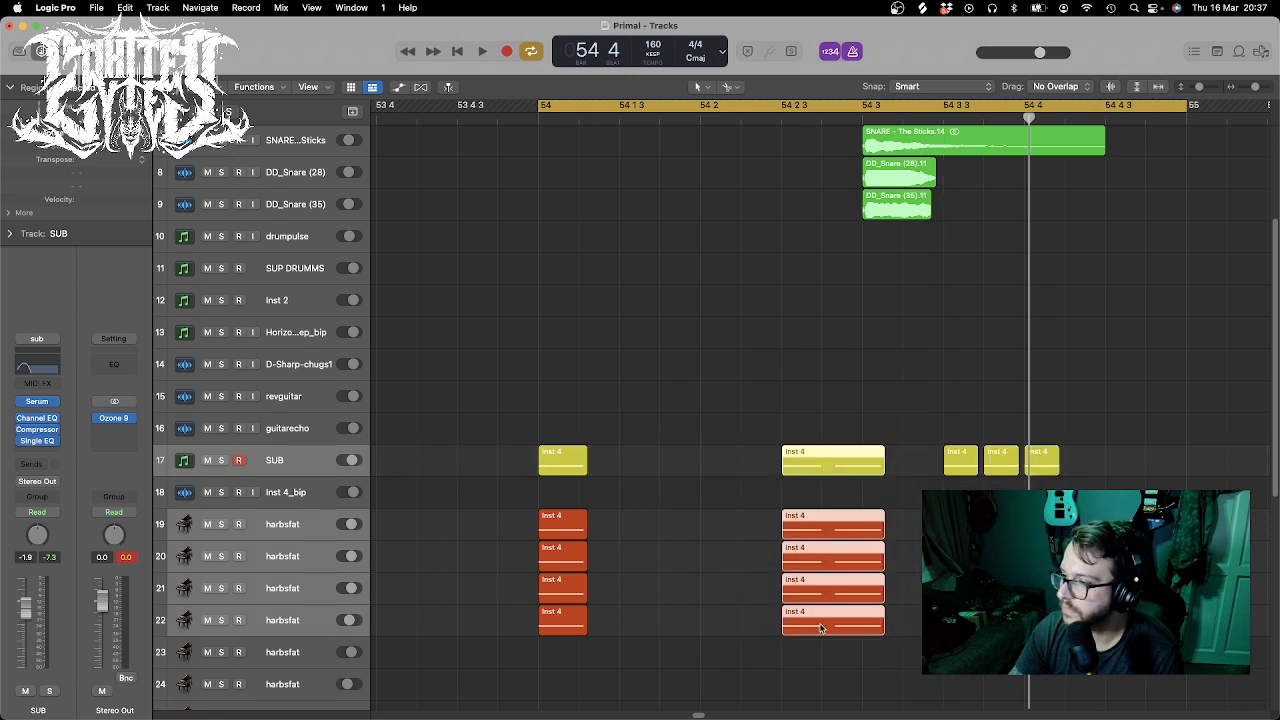
drag(820, 628, 684, 628)
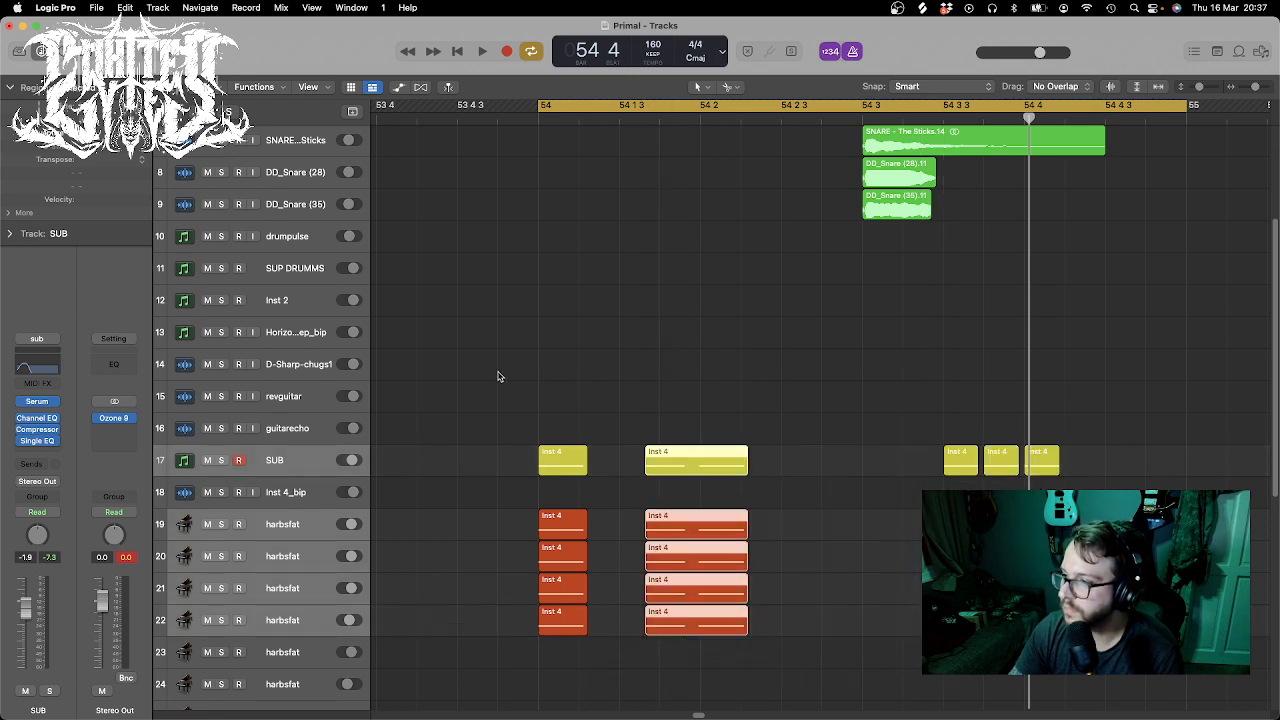
- Delete the single-hit group at the start of bar 54 and try to split the double-hit regions at 54 2
drag(518, 371, 609, 687)
key(Delete)
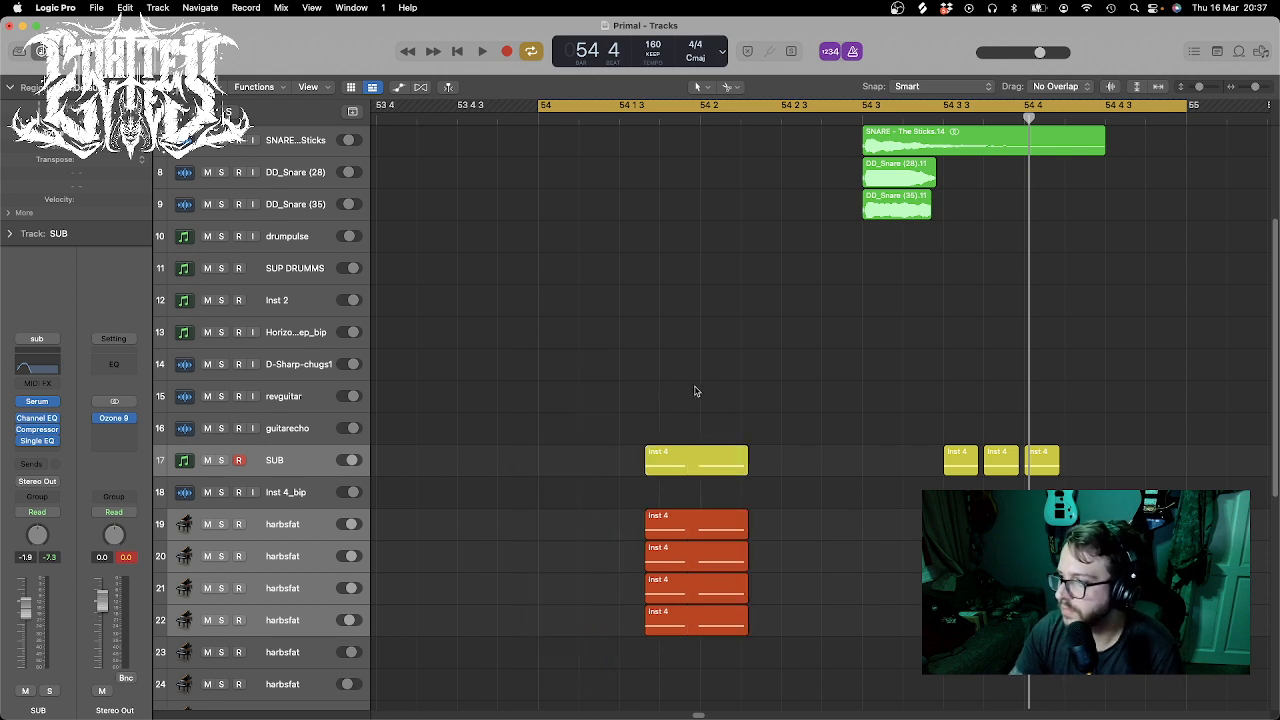
drag(695, 391, 714, 625)
click(700, 621)
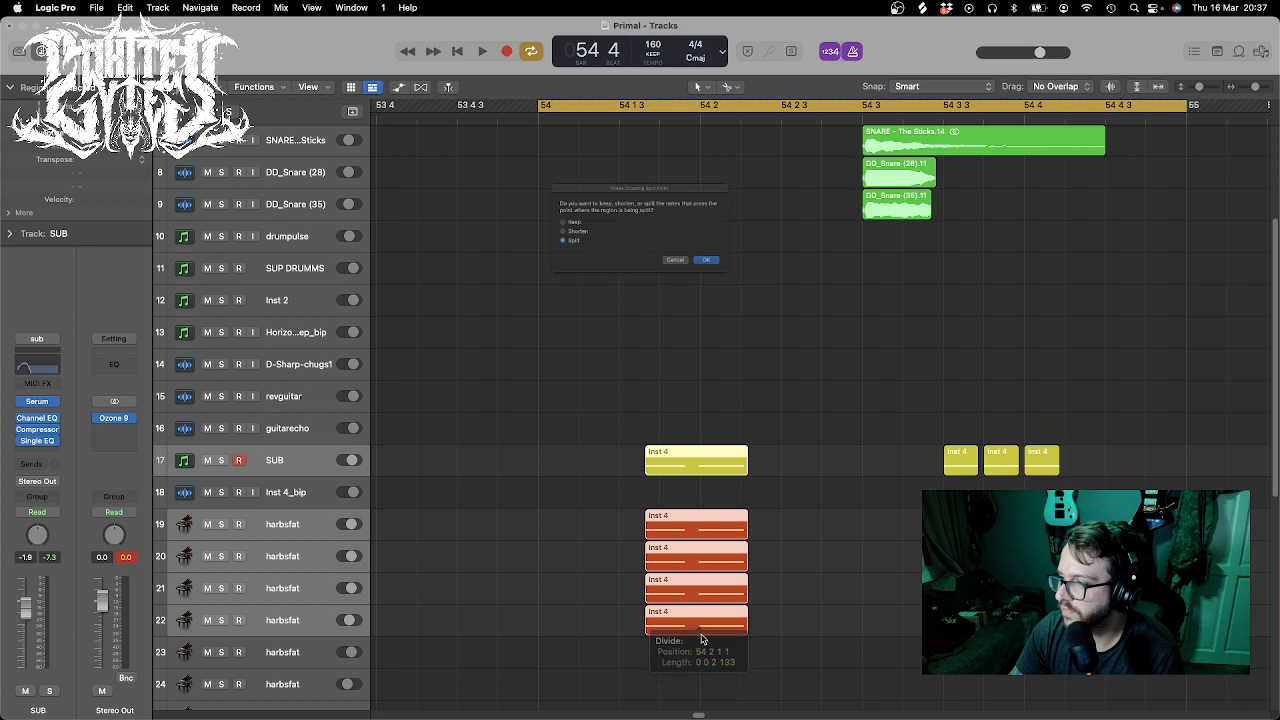
click(697, 279)
- Move the double-hit Inst 4 regions to the start of bar 54 and lengthen them to 54 2
drag(622, 316, 803, 715)
drag(700, 602, 594, 606)
drag(640, 447, 699, 447)
- Open the five lengthened Inst 4 regions in the Piano Roll and add a third D#2 note after the two existing ones
drag(592, 367, 685, 678)
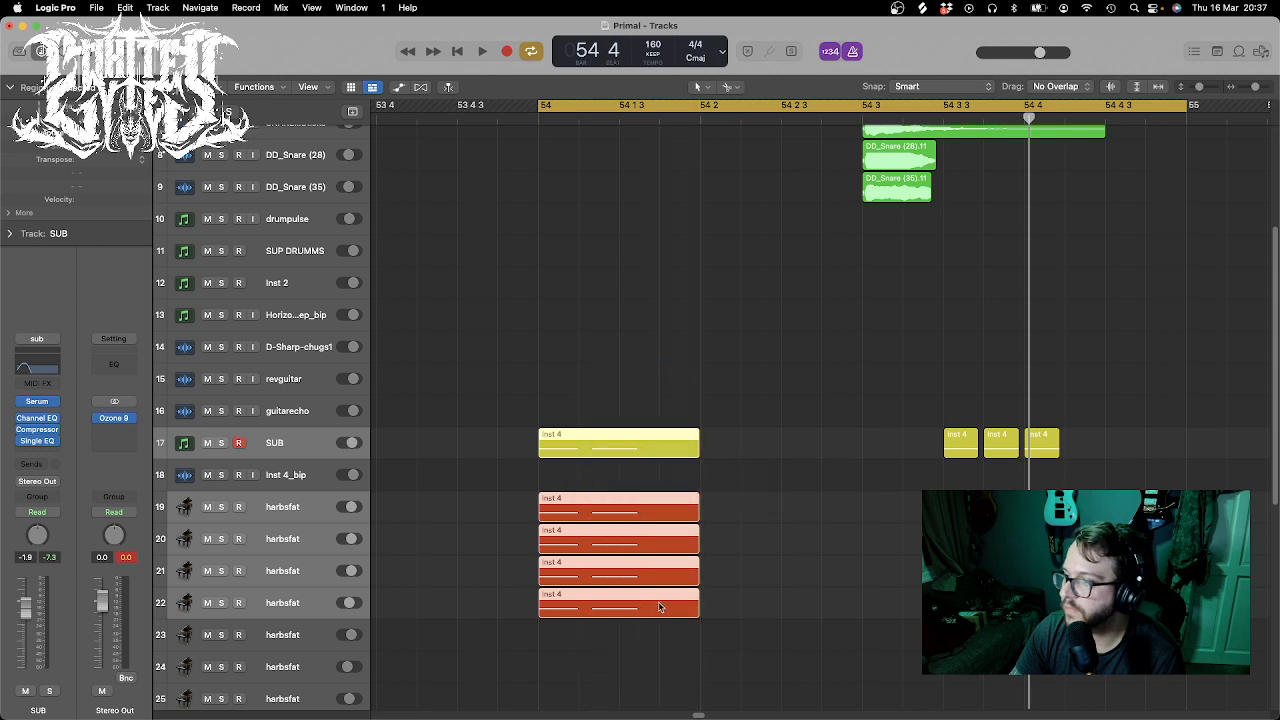
double_click(658, 606)
drag(510, 618, 447, 555)
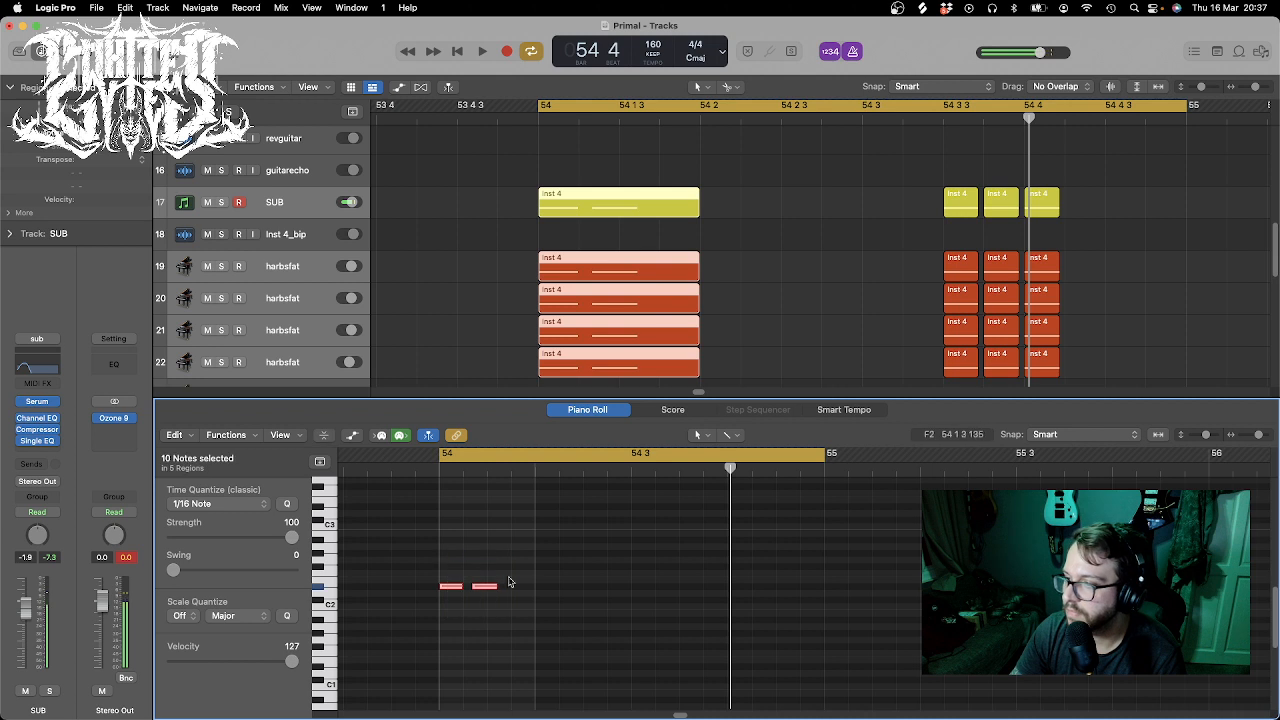
click(512, 580)
drag(528, 582, 444, 561)
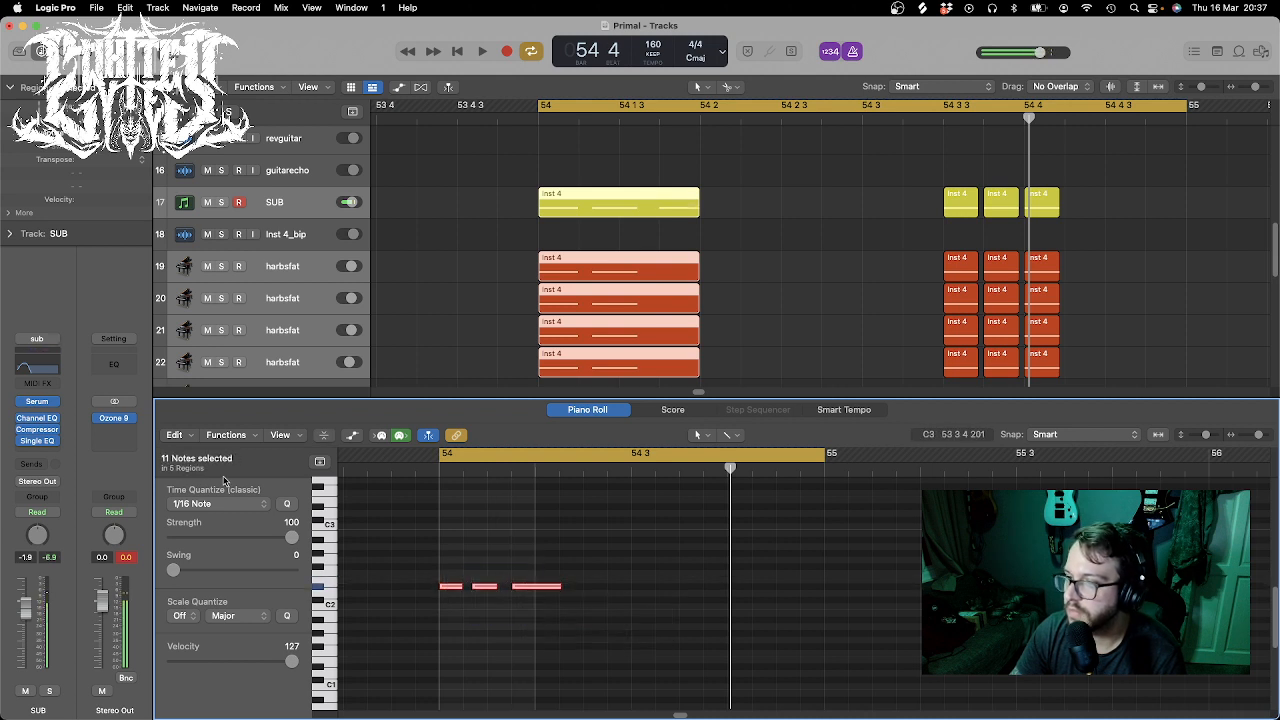
- Quantize all the notes to 1/8 Triplet (1/12) and shorten the third note to one sixteenth
click(241, 504)
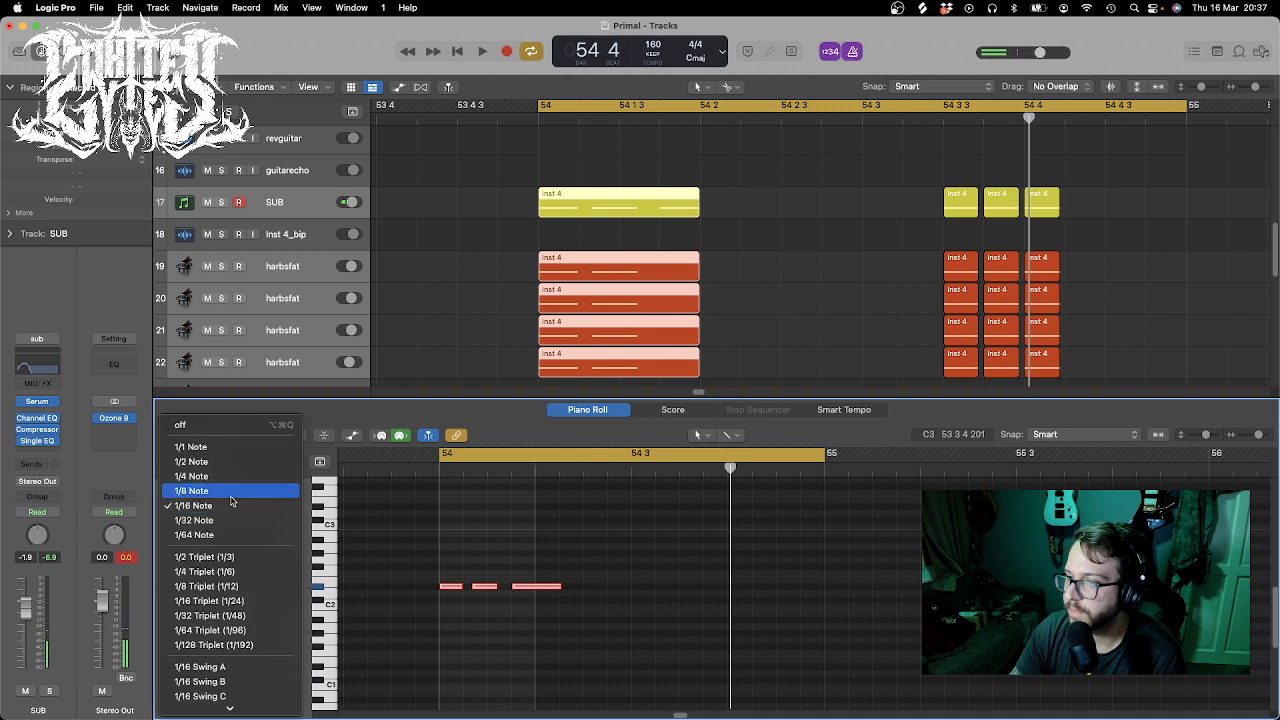
click(241, 588)
click(548, 586)
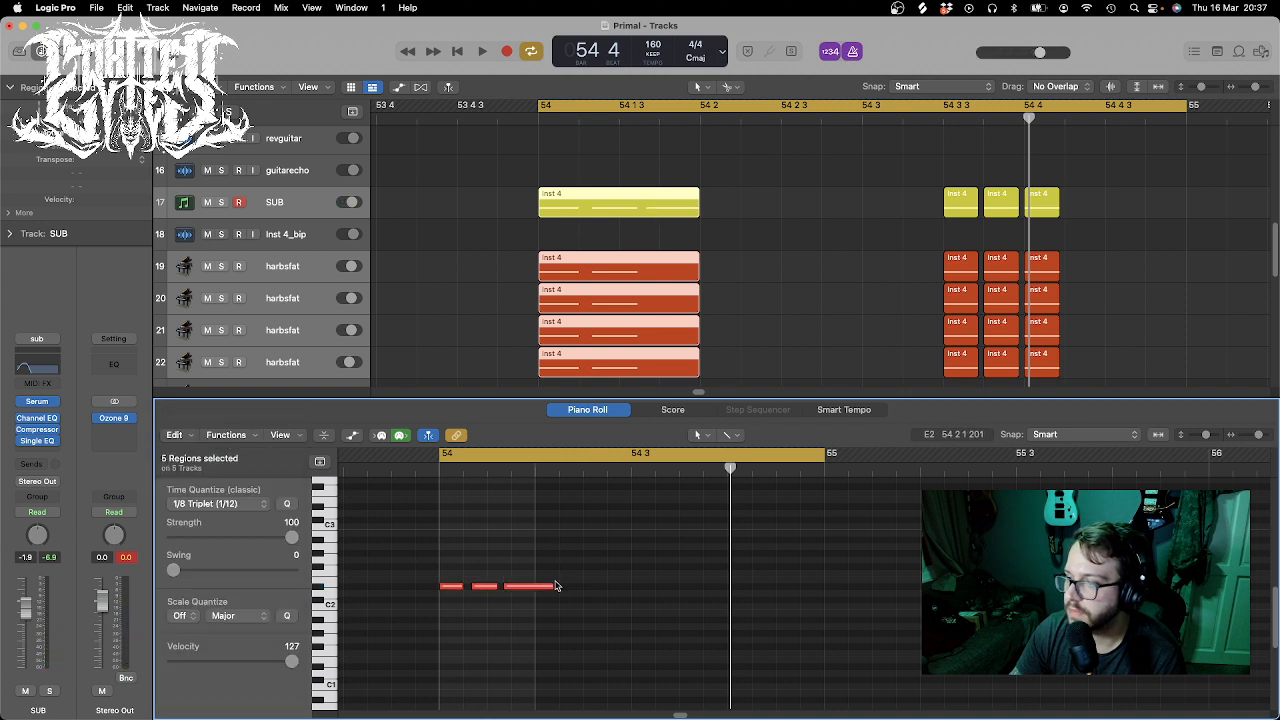
drag(552, 586, 527, 590)
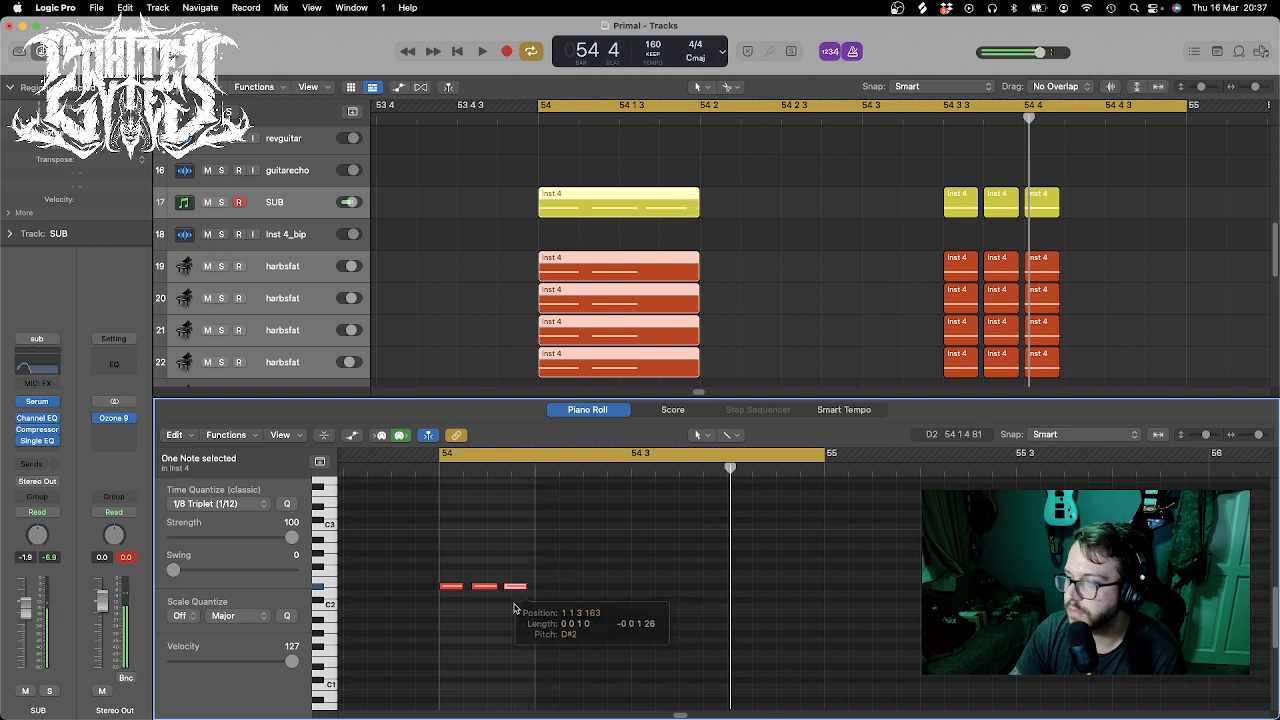
drag(476, 552, 494, 604)
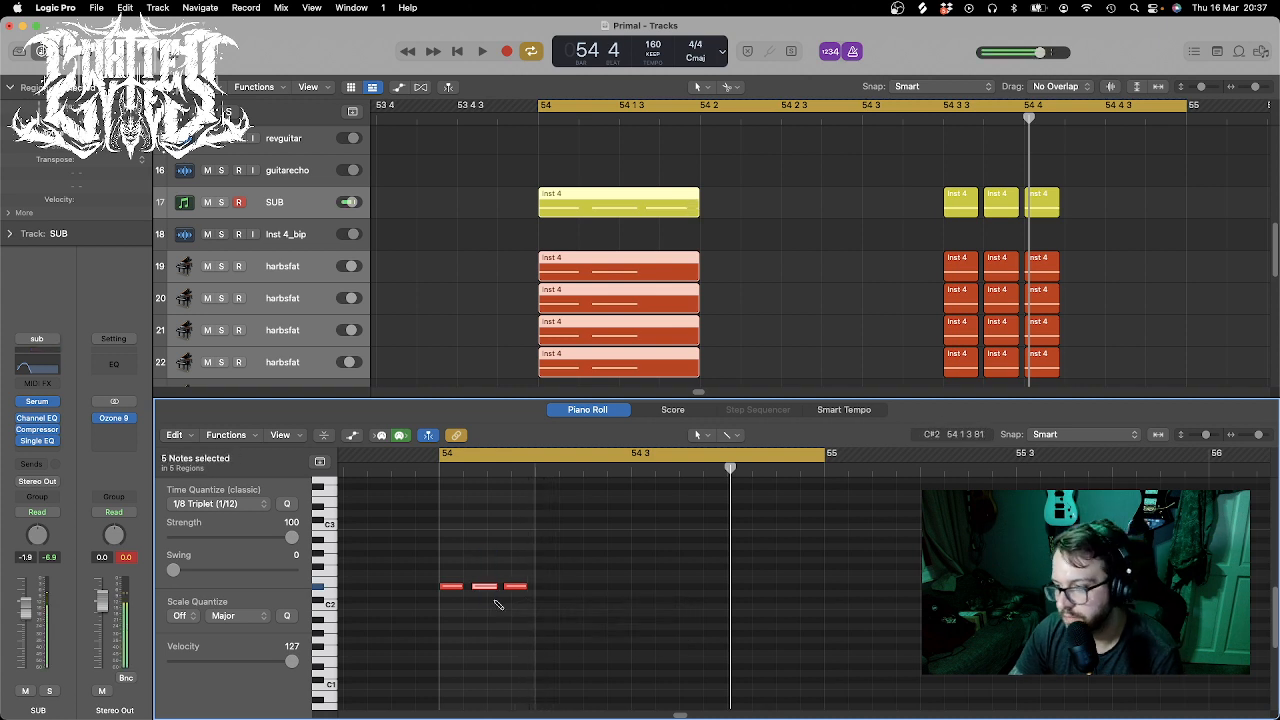
- Replace the third D#2 note with a copy of the second note, placed at the third note's start
click(509, 469)
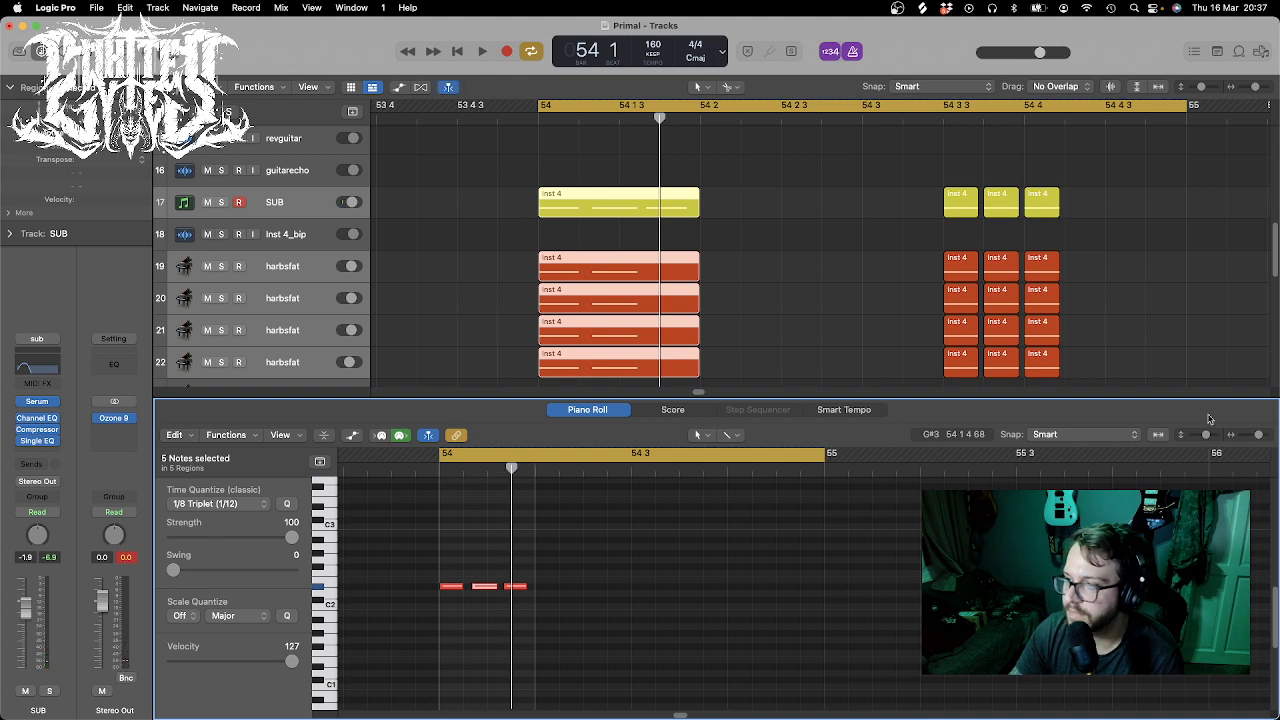
click(1264, 437)
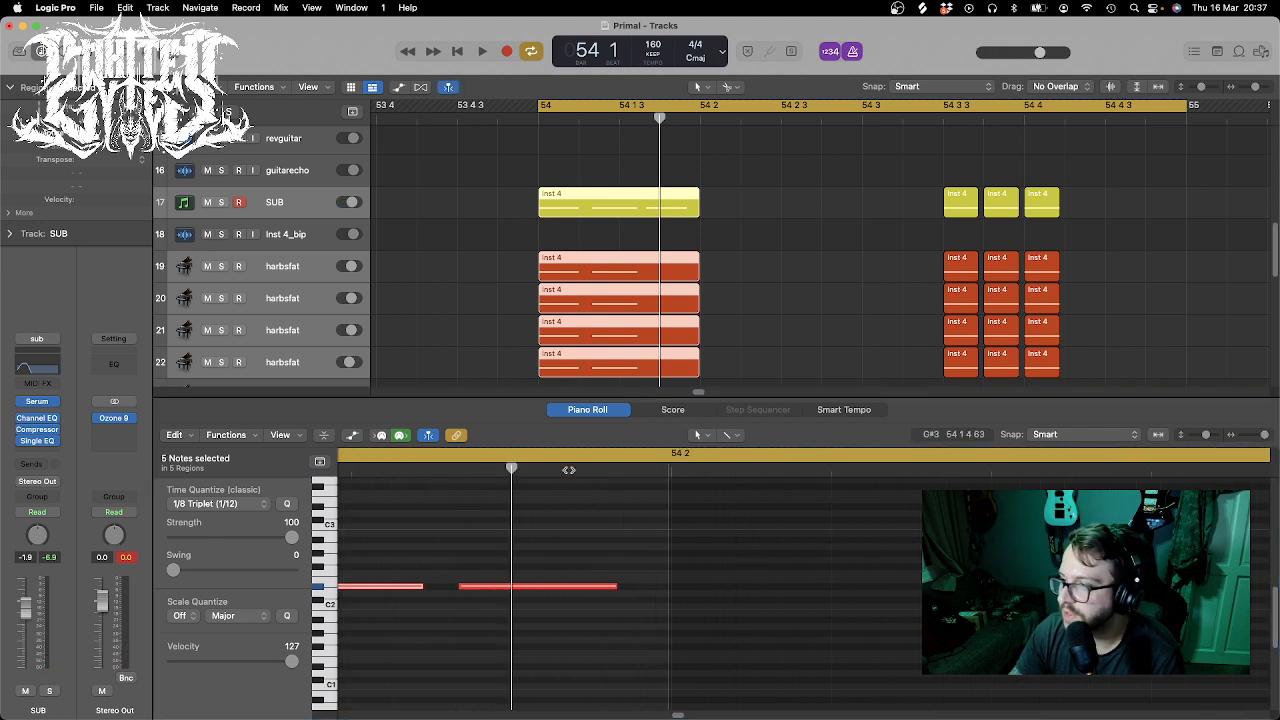
drag(510, 469, 457, 469)
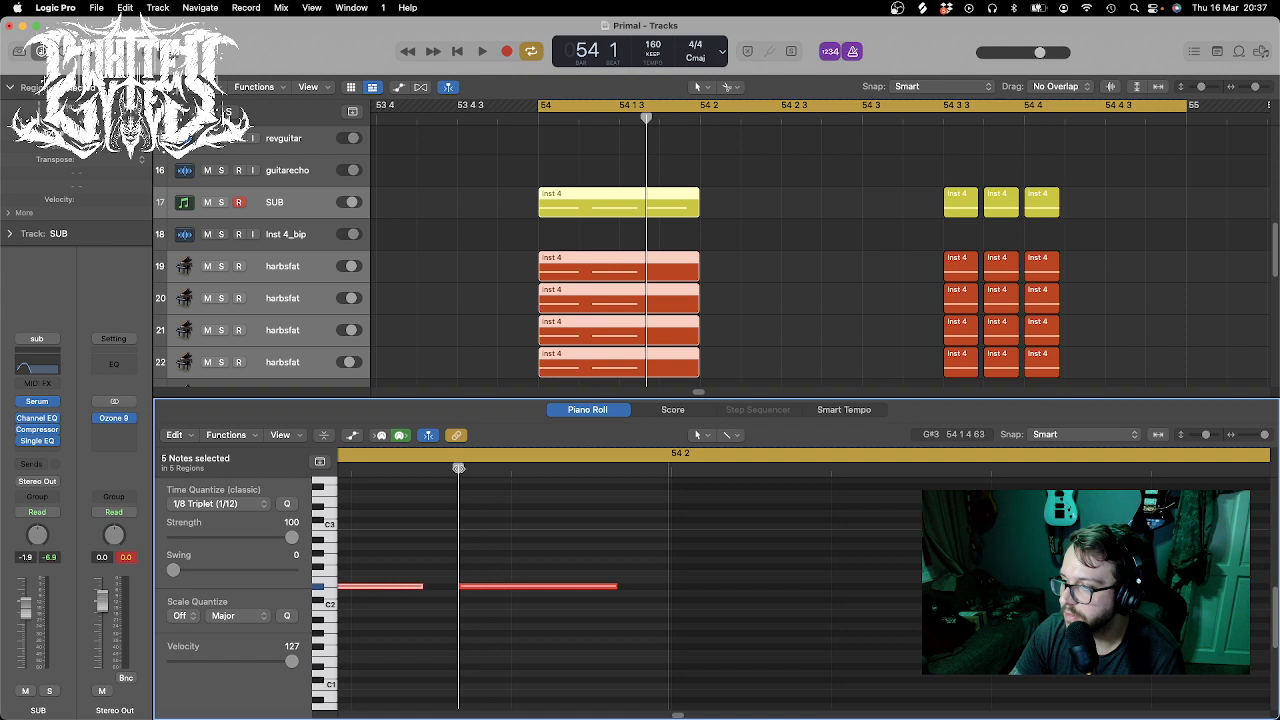
key(super+v)
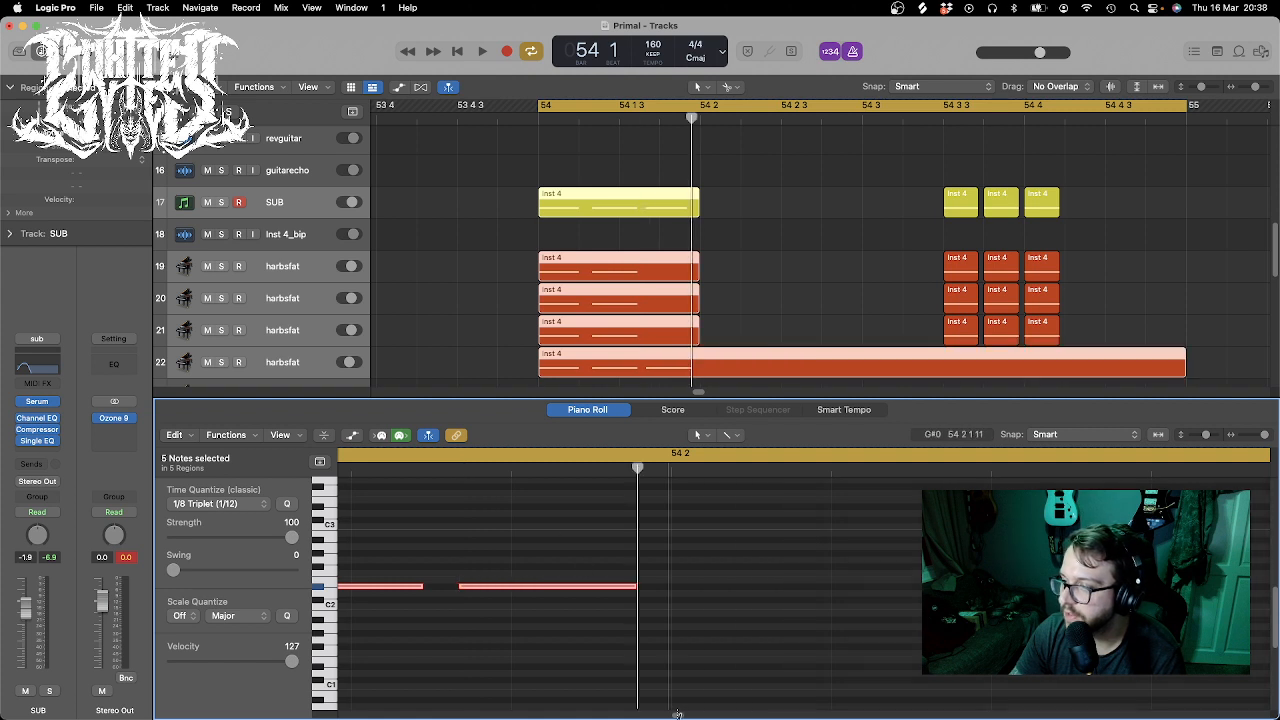
click(571, 366)
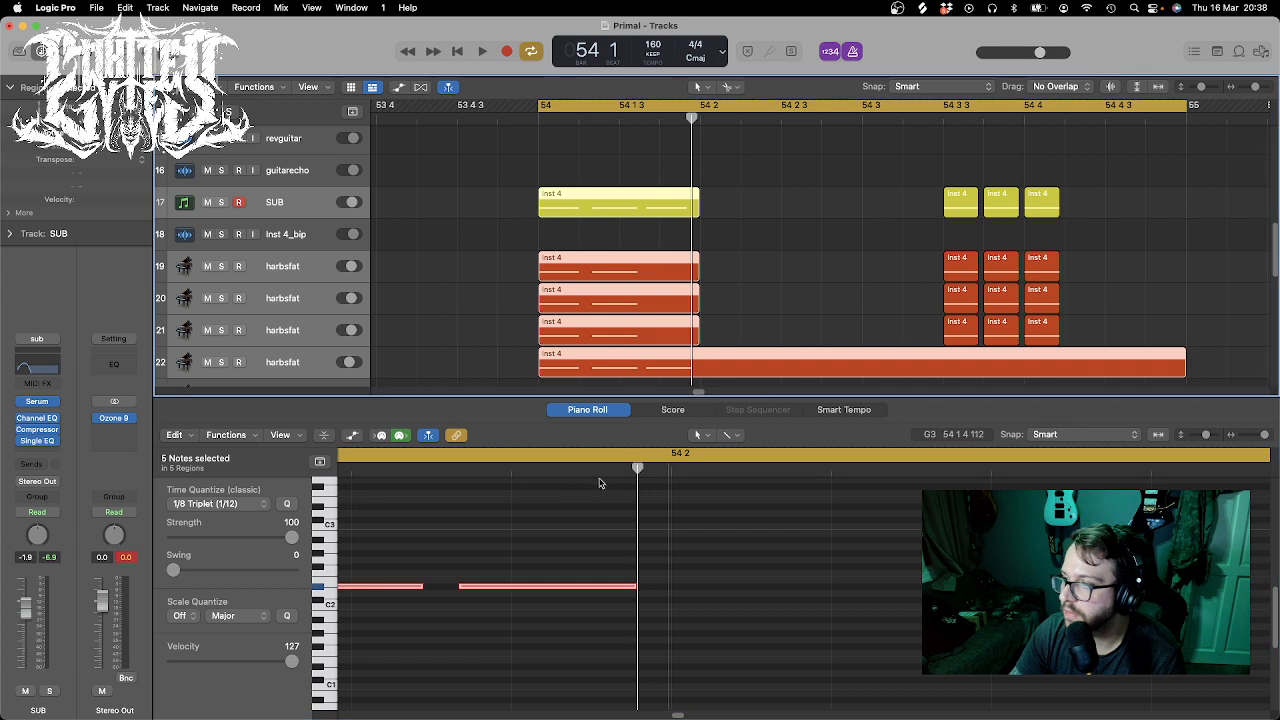
click(636, 469)
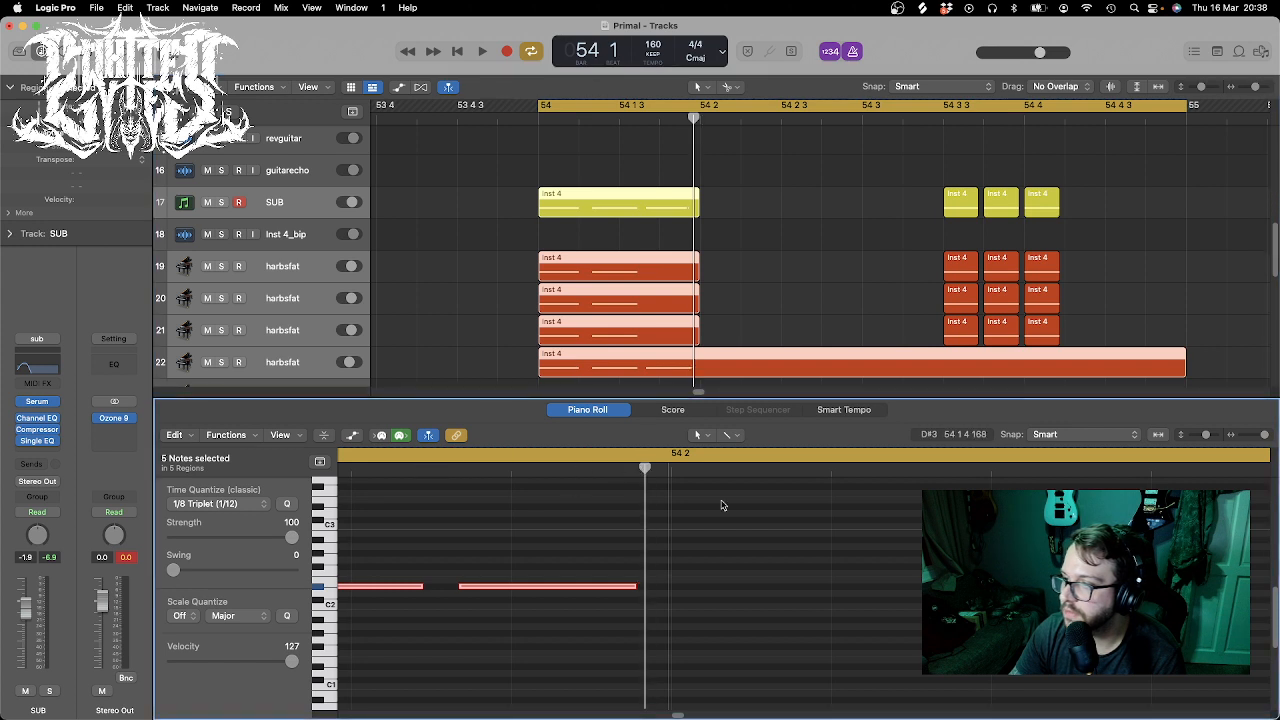
- Delete the first D#2 note and paste the copied note at the start of bar 54 in its place
drag(1264, 437, 1261, 437)
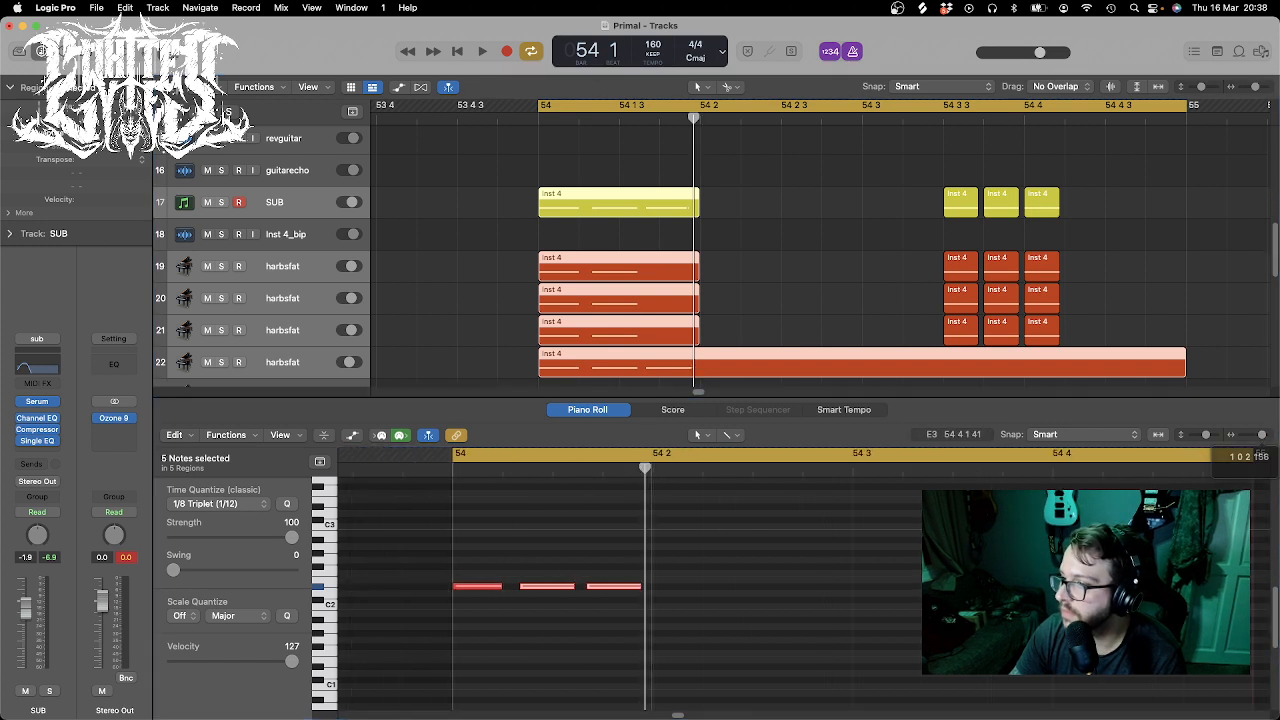
drag(478, 557, 503, 603)
key(BackSpace)
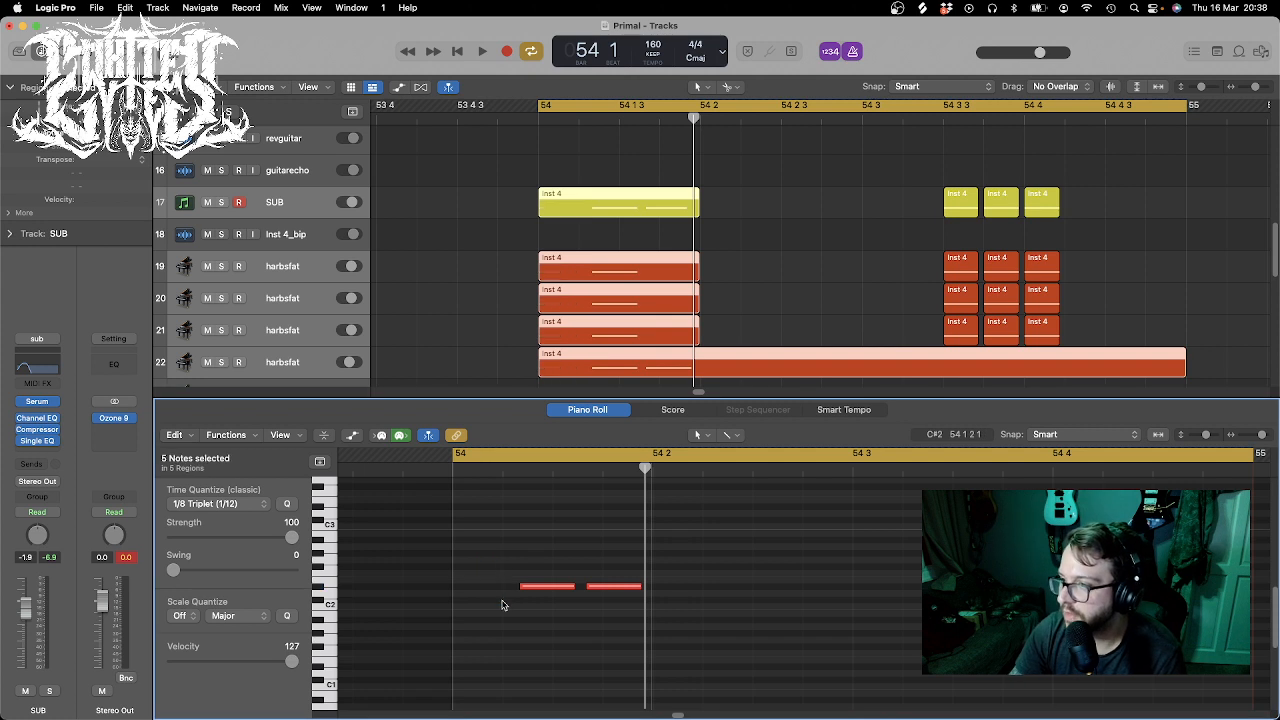
click(451, 467)
key(super+v)
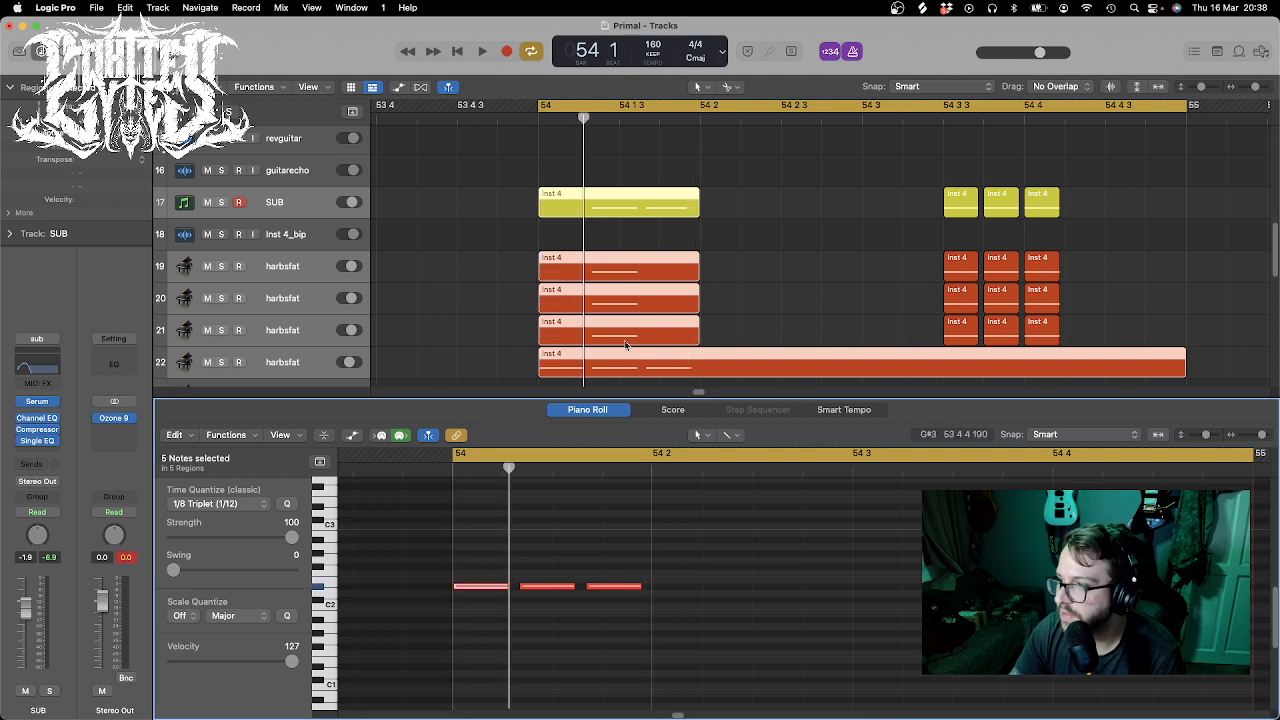
- Trim the overlong Inst 4 region on track 22 so that it ends at 54 2
scroll(737, 340, down, 1)
drag(754, 277, 516, 367)
key(BackSpace)
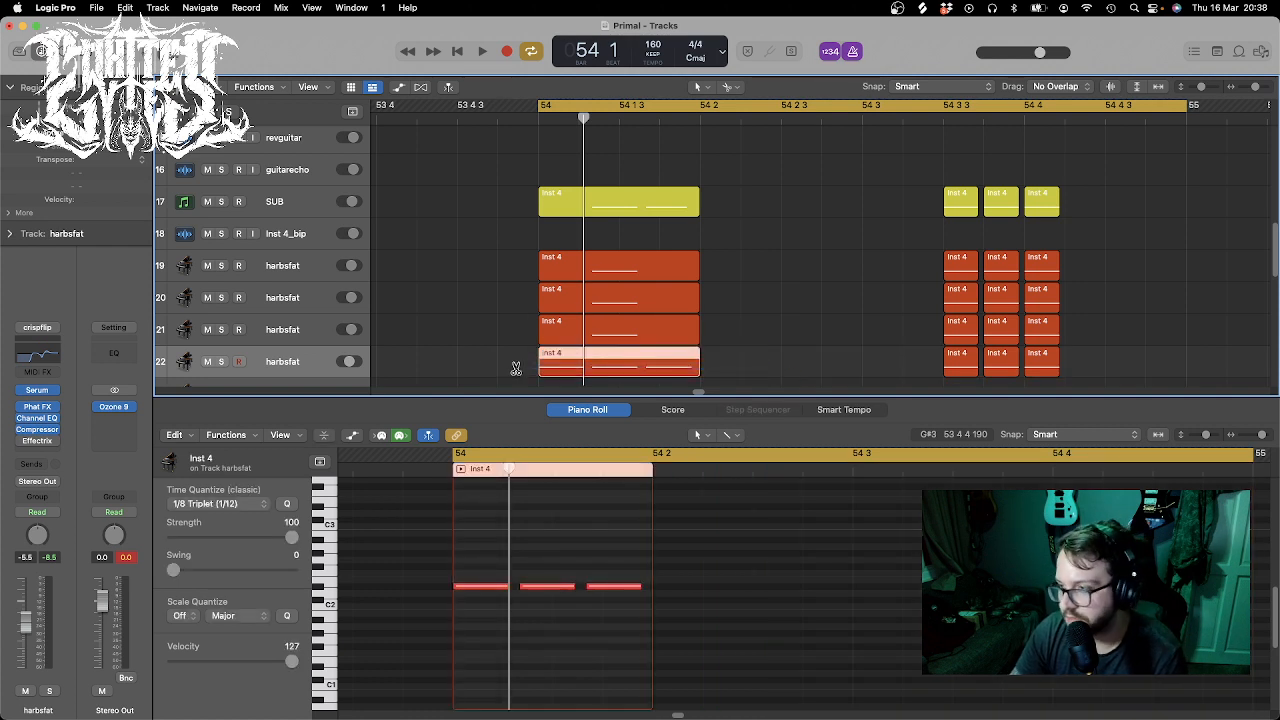
- Paste the three-note Inst 4 region from track 22 onto harbsfat tracks 21, 20 and 19 at bar 54
click(282, 329)
drag(586, 118, 538, 119)
key(super+v)
click(296, 300)
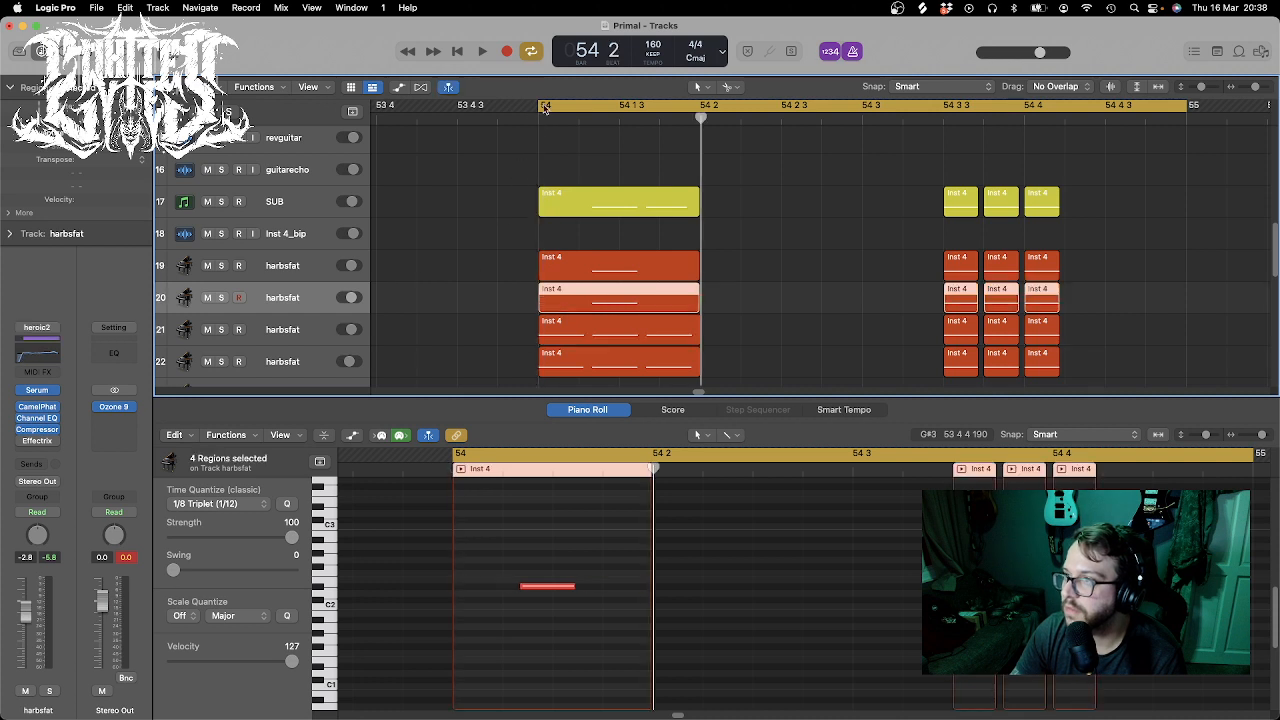
click(539, 118)
key(super+v)
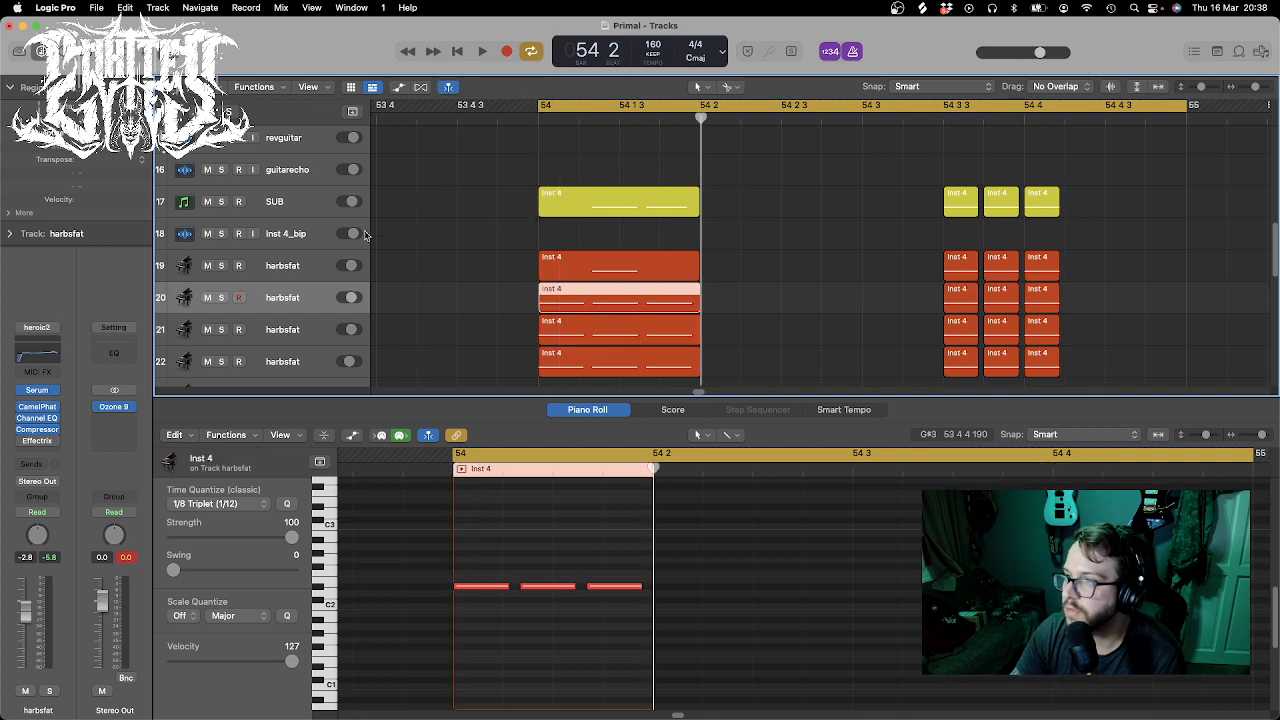
key(Up)
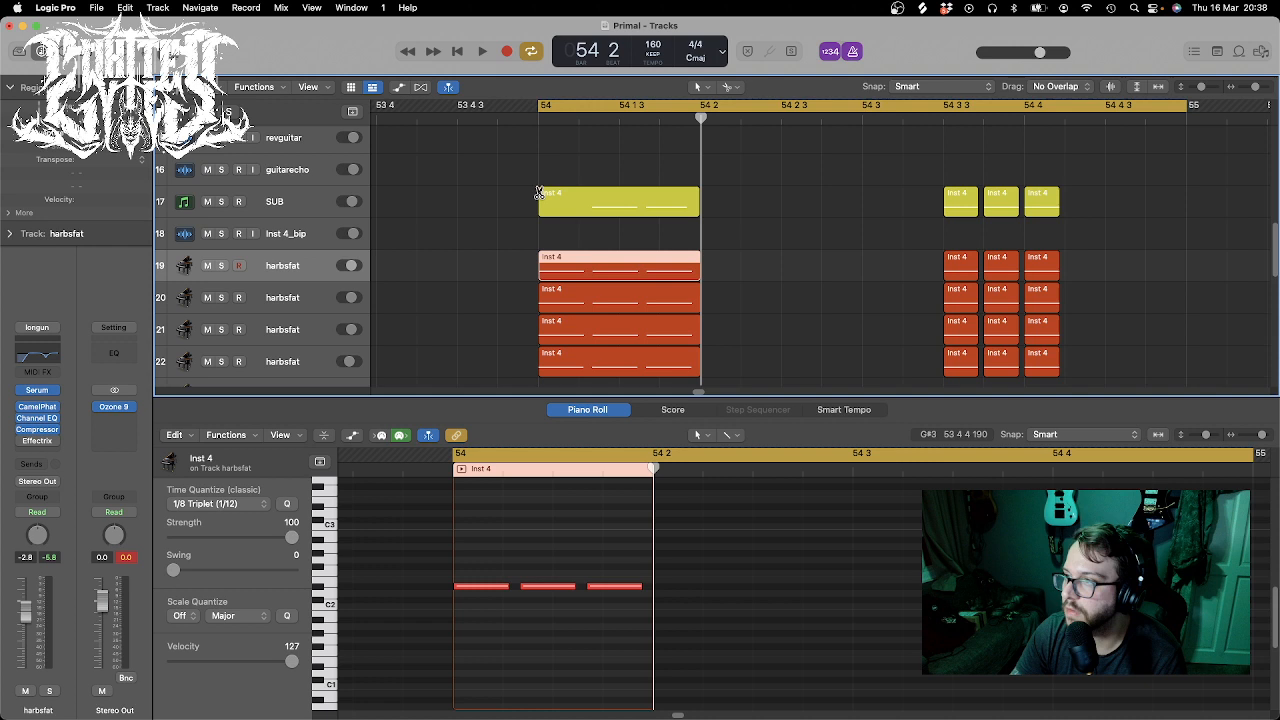
- Replace the SUB track's region at bar 54 with a copy of the three-note region from track 22
click(505, 252)
click(595, 370)
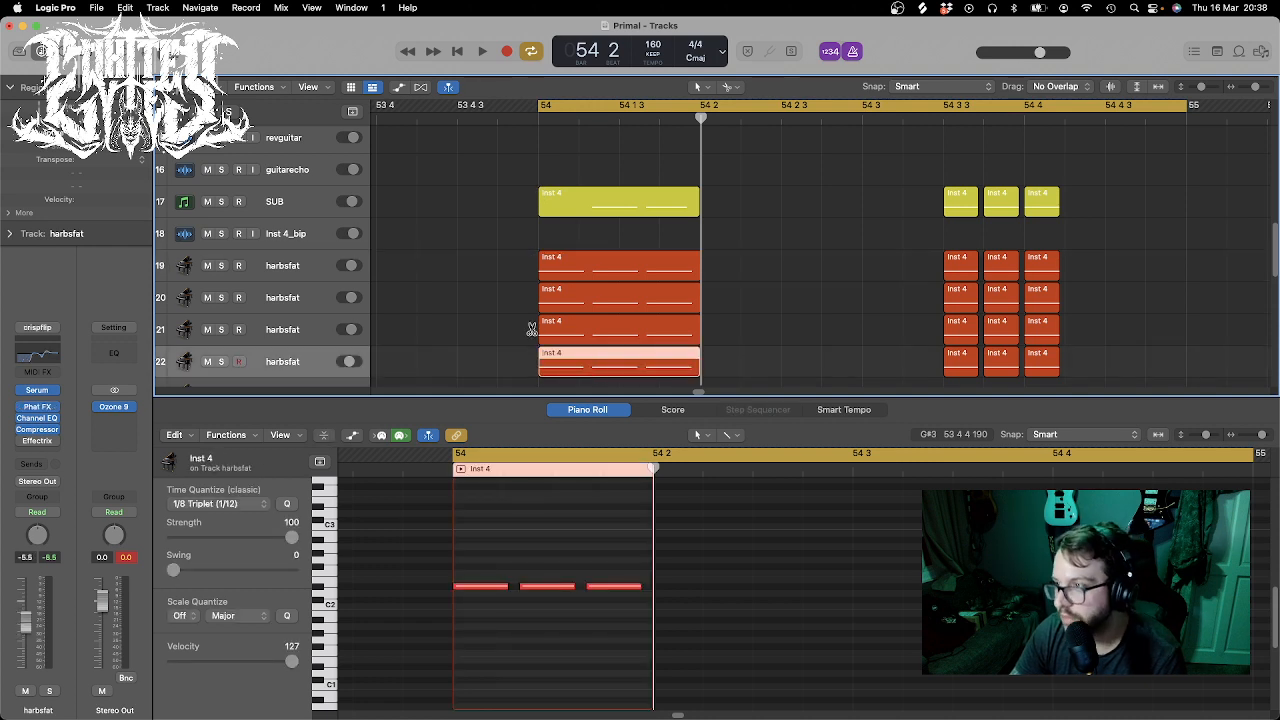
click(590, 197)
drag(575, 114, 745, 233)
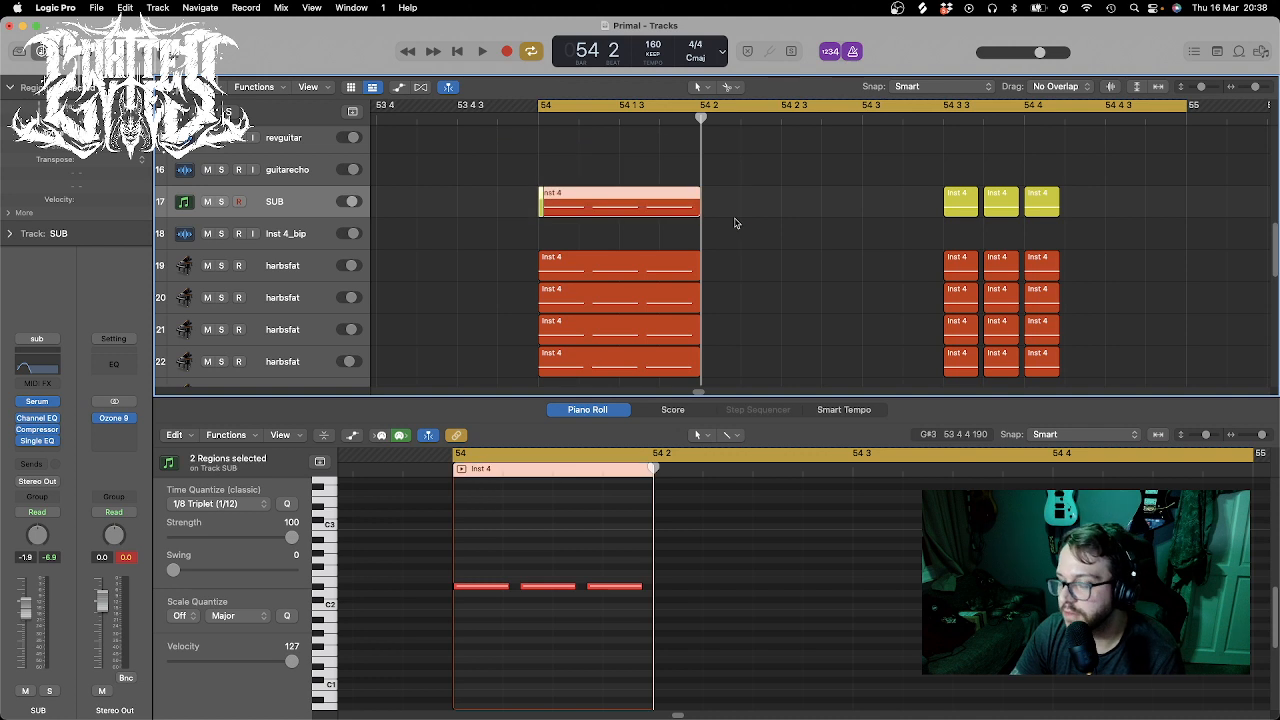
click(548, 214)
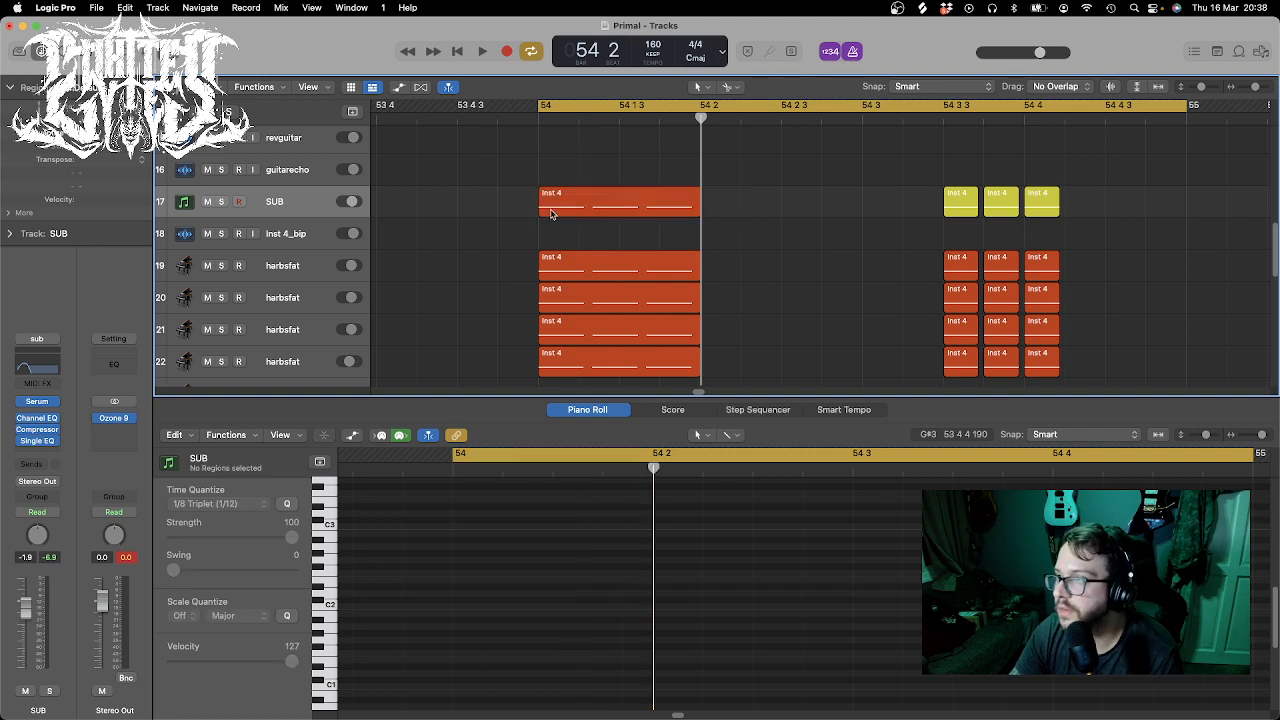
- Recolor the pasted SUB region yellow and play back bar 54
key(alt+c)
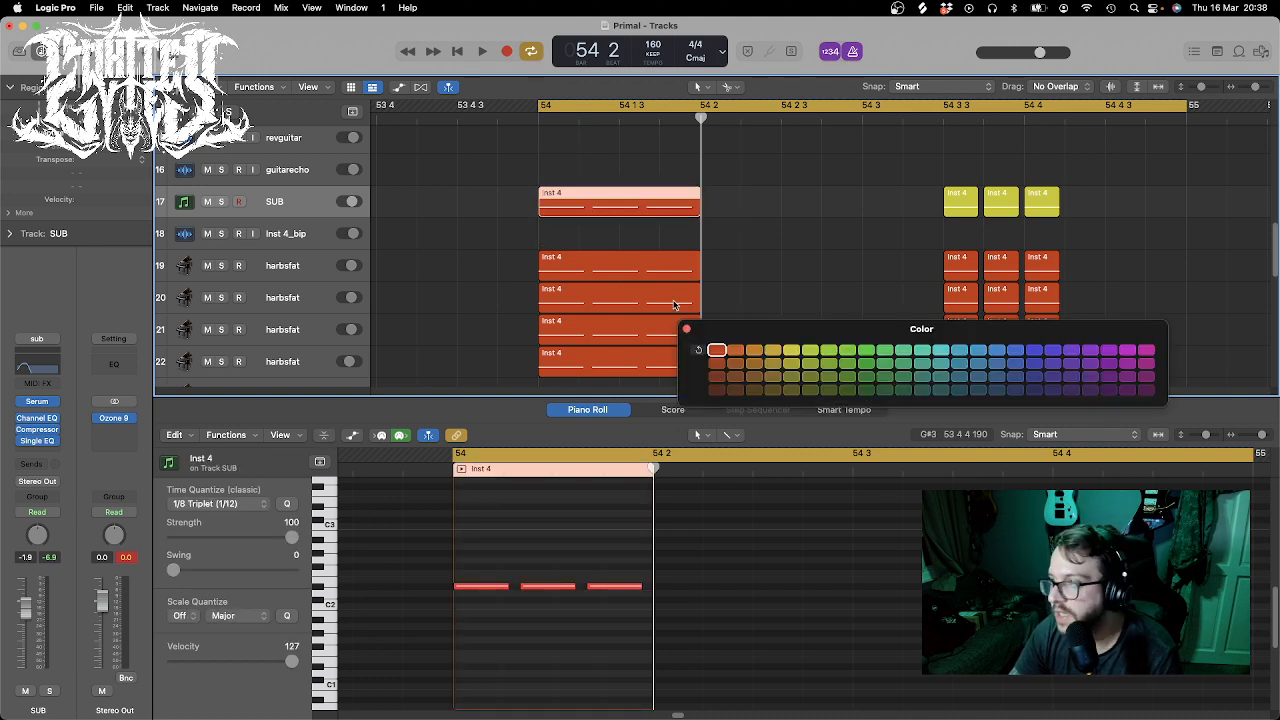
click(791, 351)
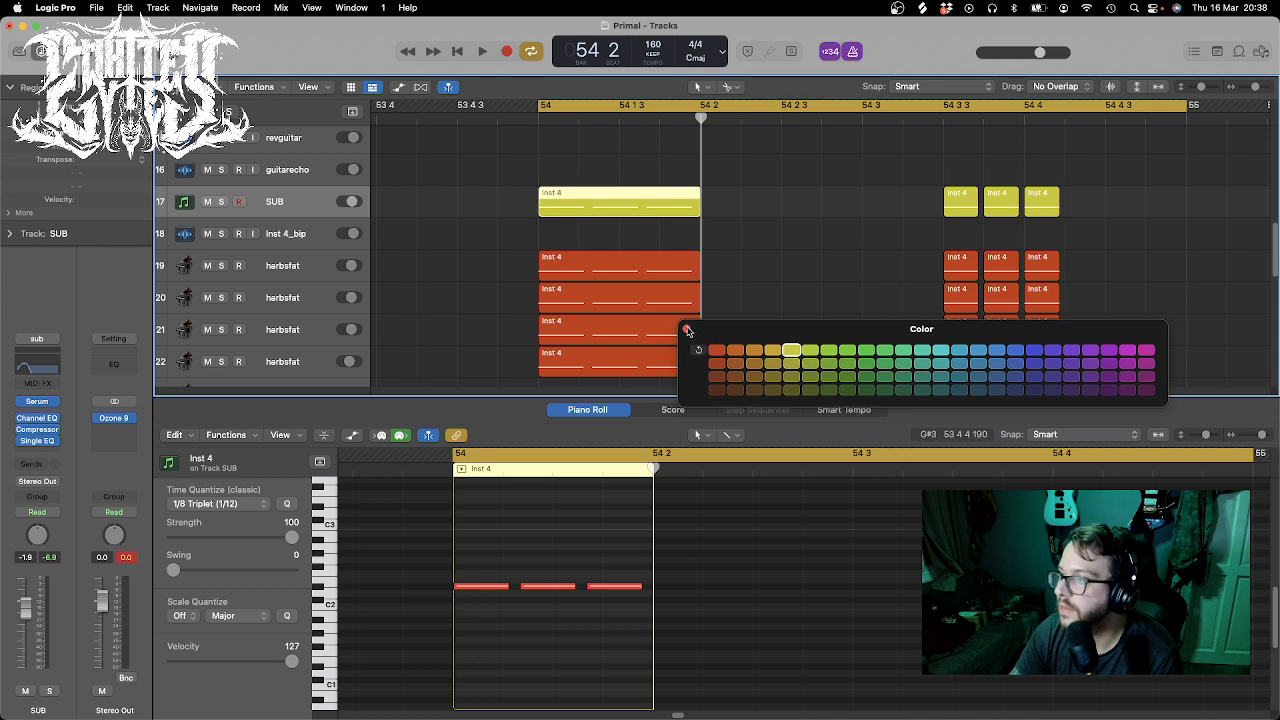
click(688, 331)
click(758, 267)
key(space)
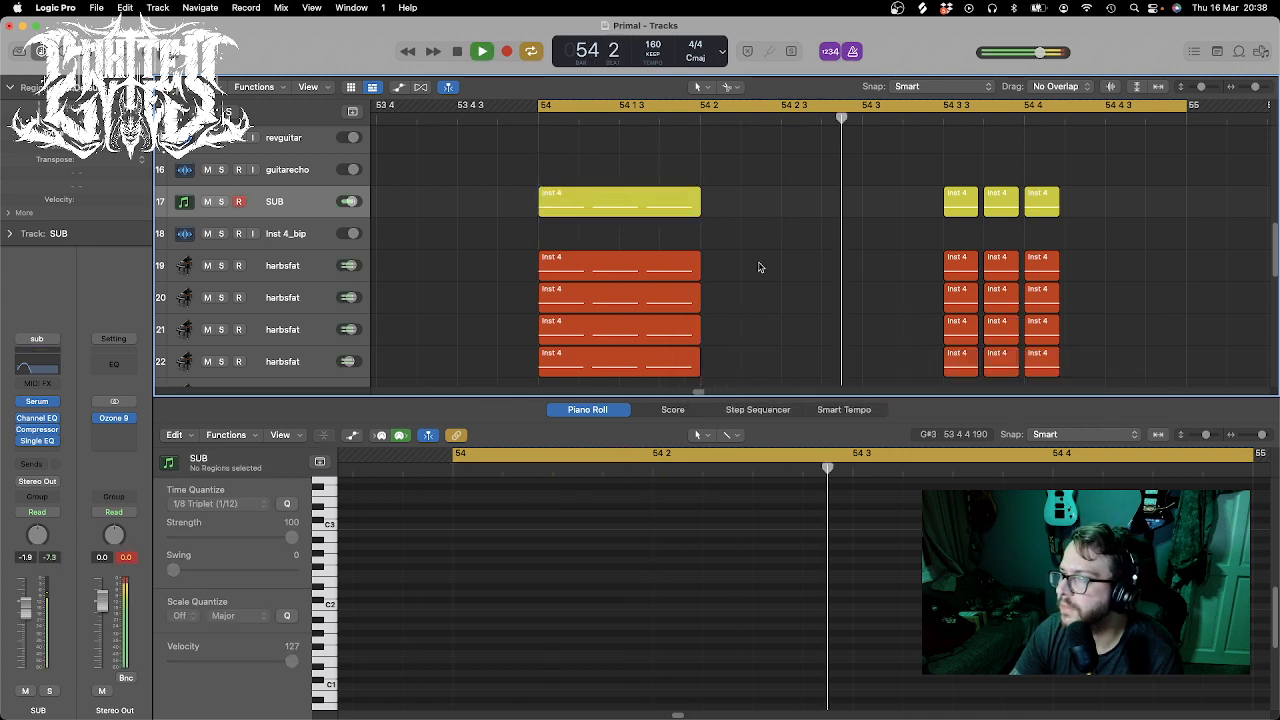
- Move two of the short-hit groups to 54 2, then paste a copy of the whole sequence at 54 2 3
key(space)
drag(860, 163, 721, 362)
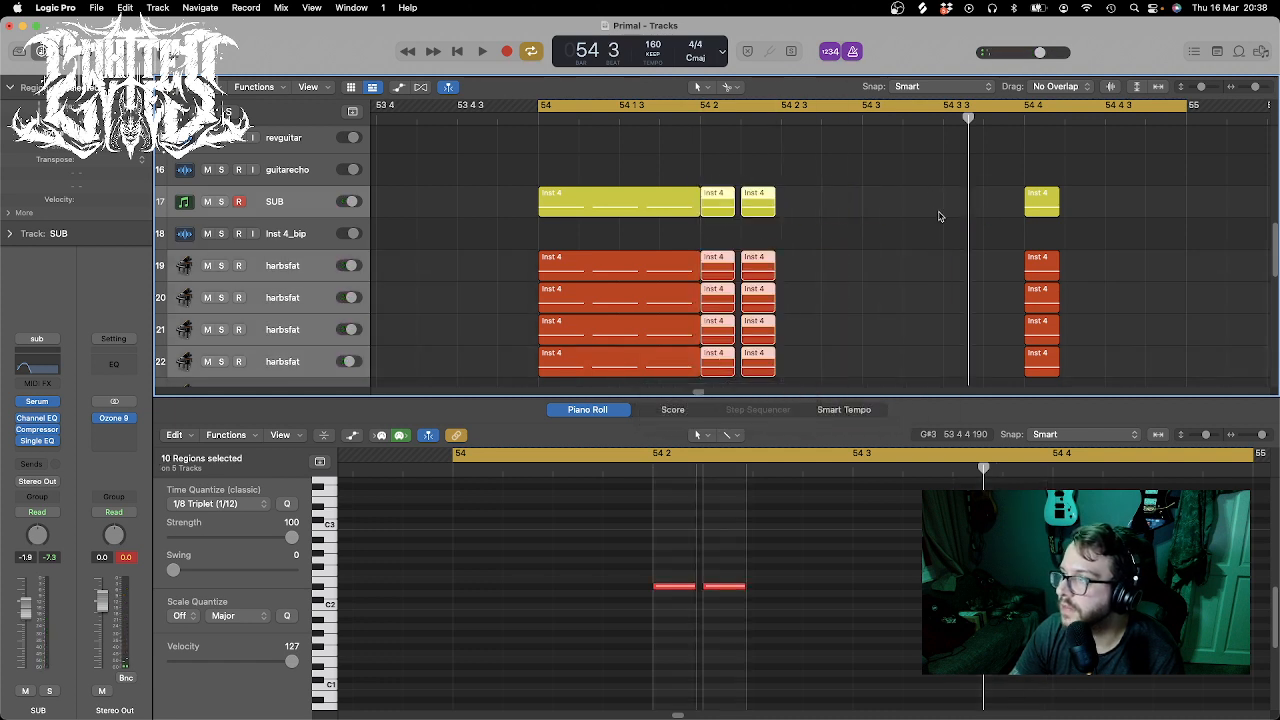
drag(564, 151, 788, 364)
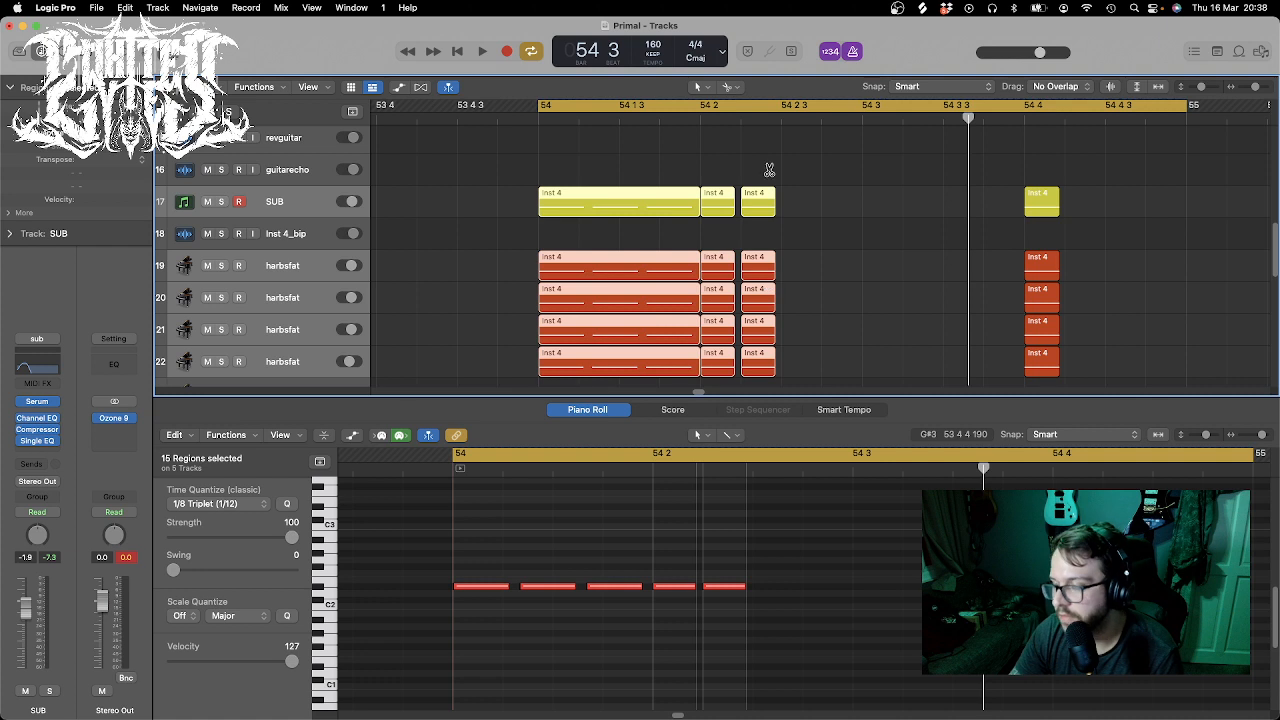
drag(811, 124, 782, 118)
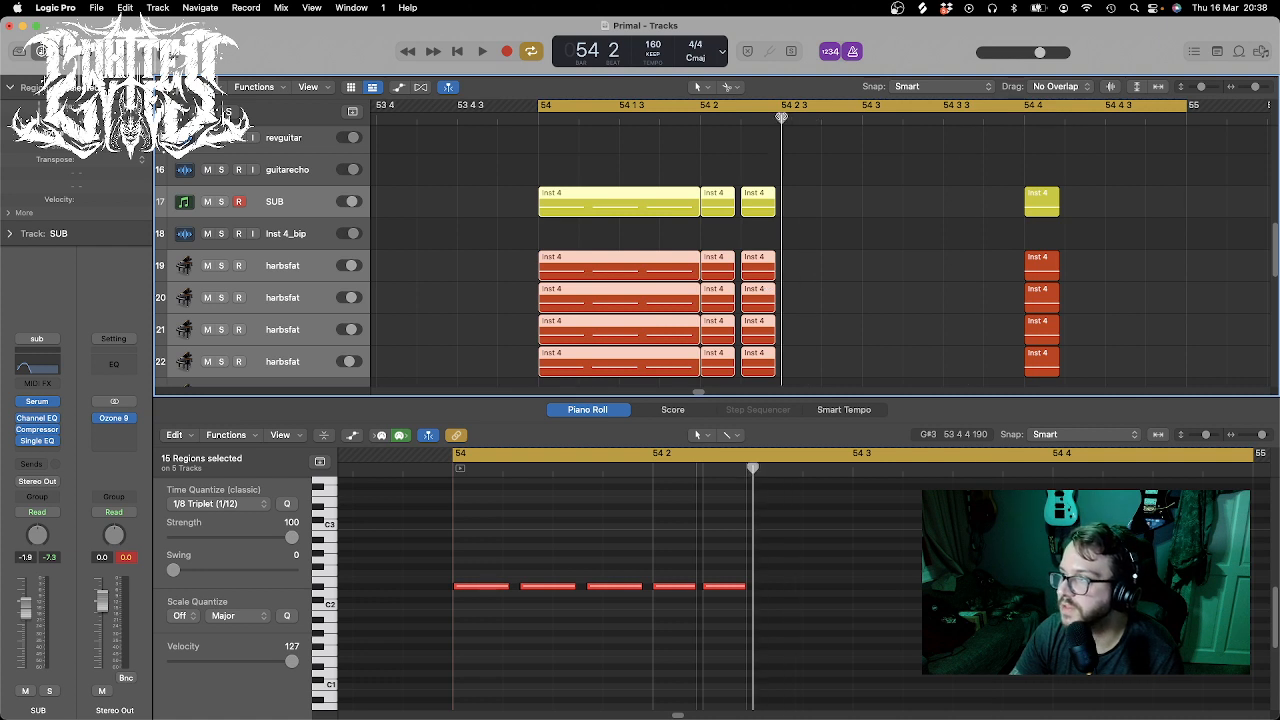
key(super+v)
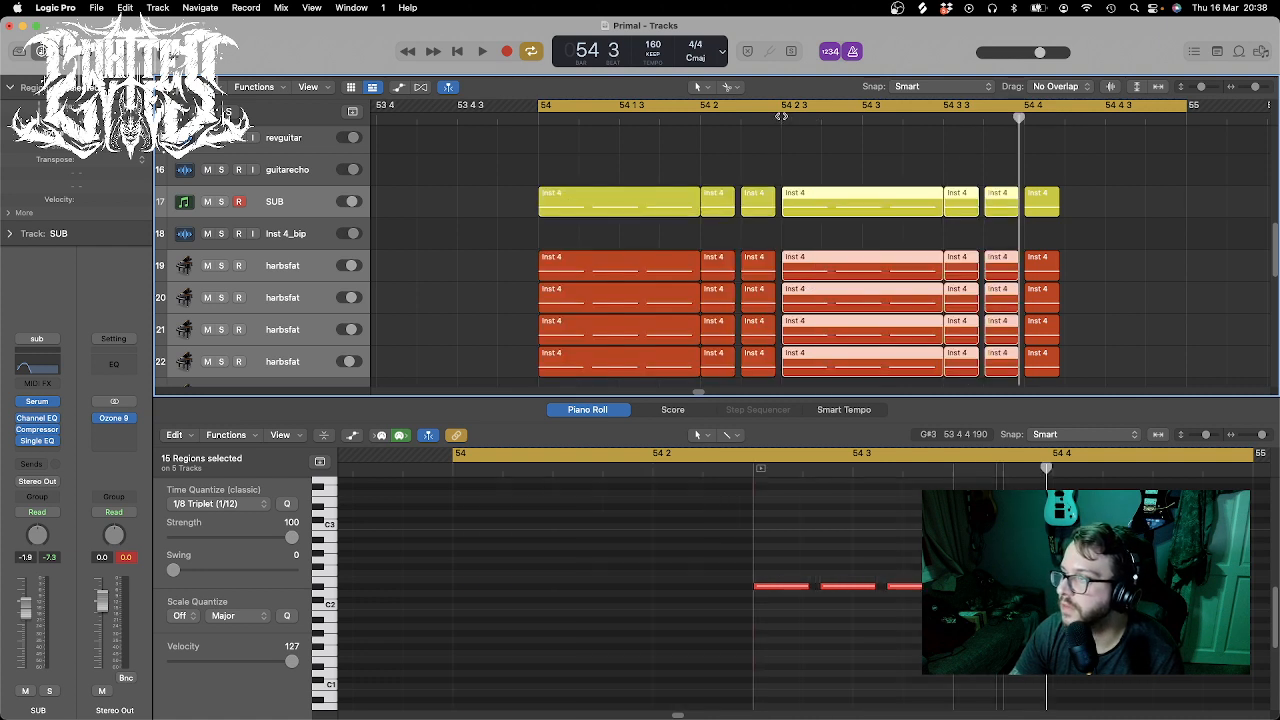
- Shorten all the short-hit regions after both triplet groups on the five tracks and play back the pattern
key(space)
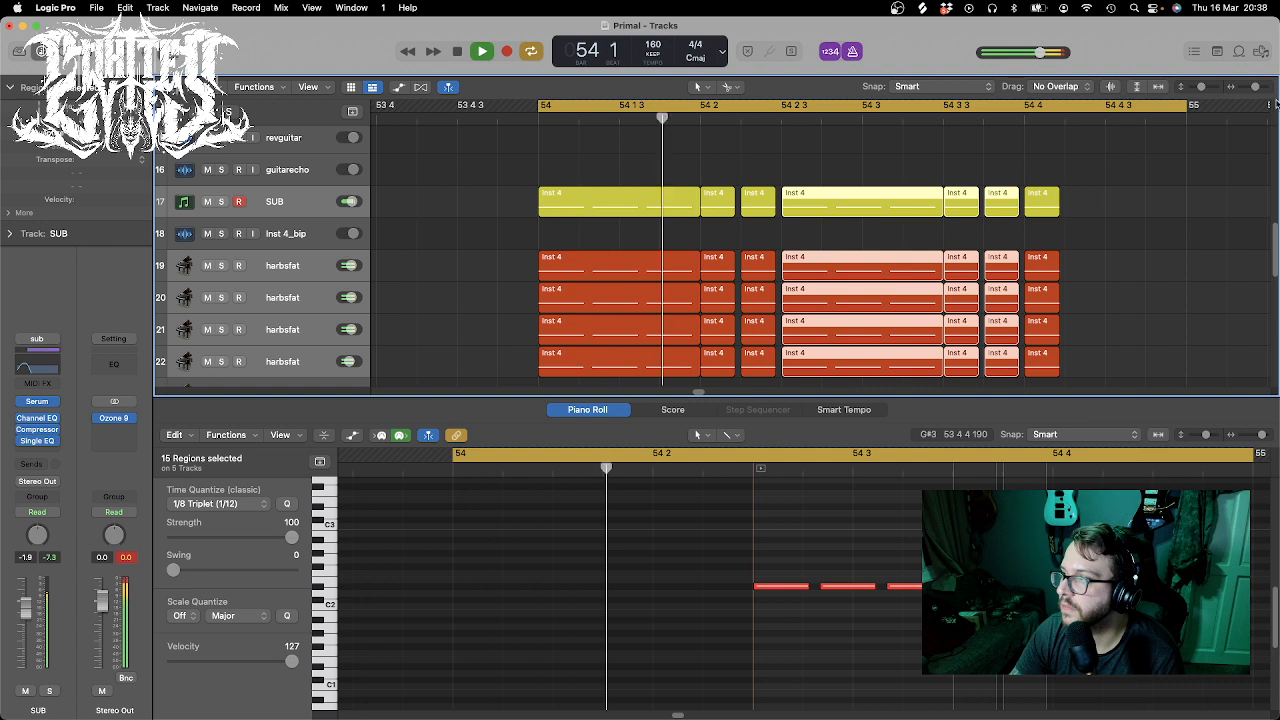
key(space)
drag(1256, 87, 1253, 87)
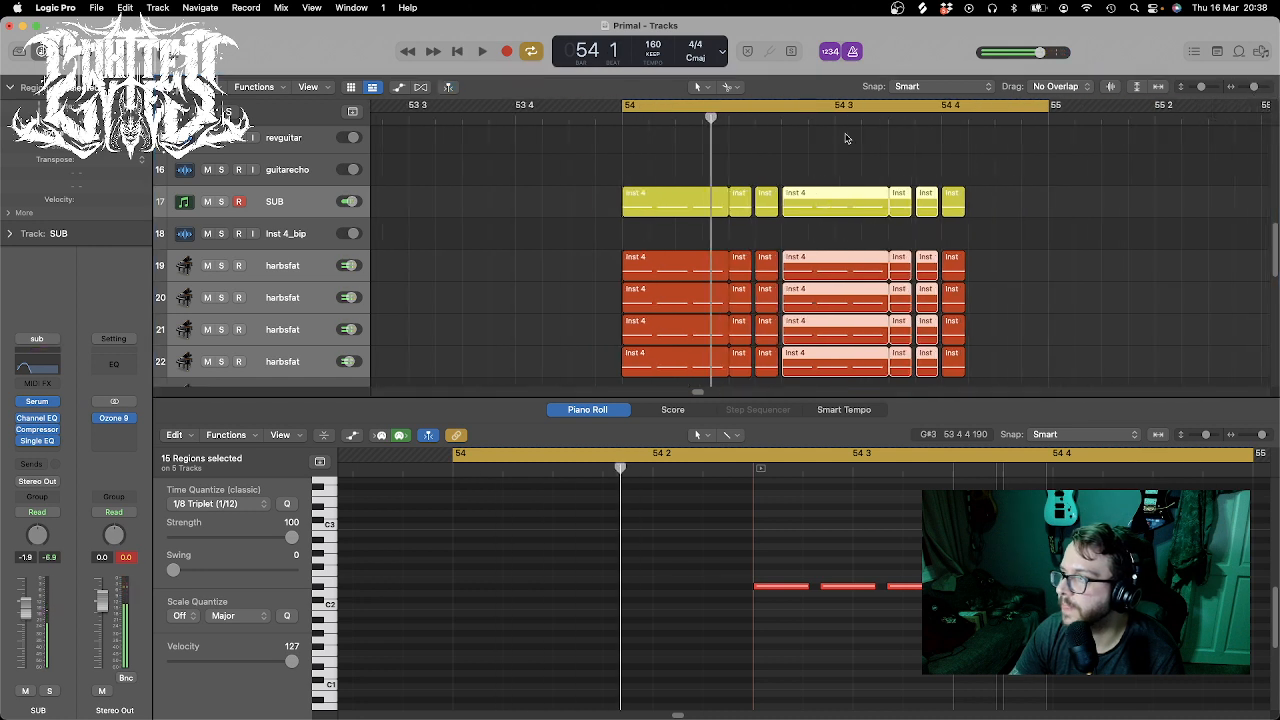
drag(737, 163, 774, 363)
drag(896, 137, 959, 335)
key(space)
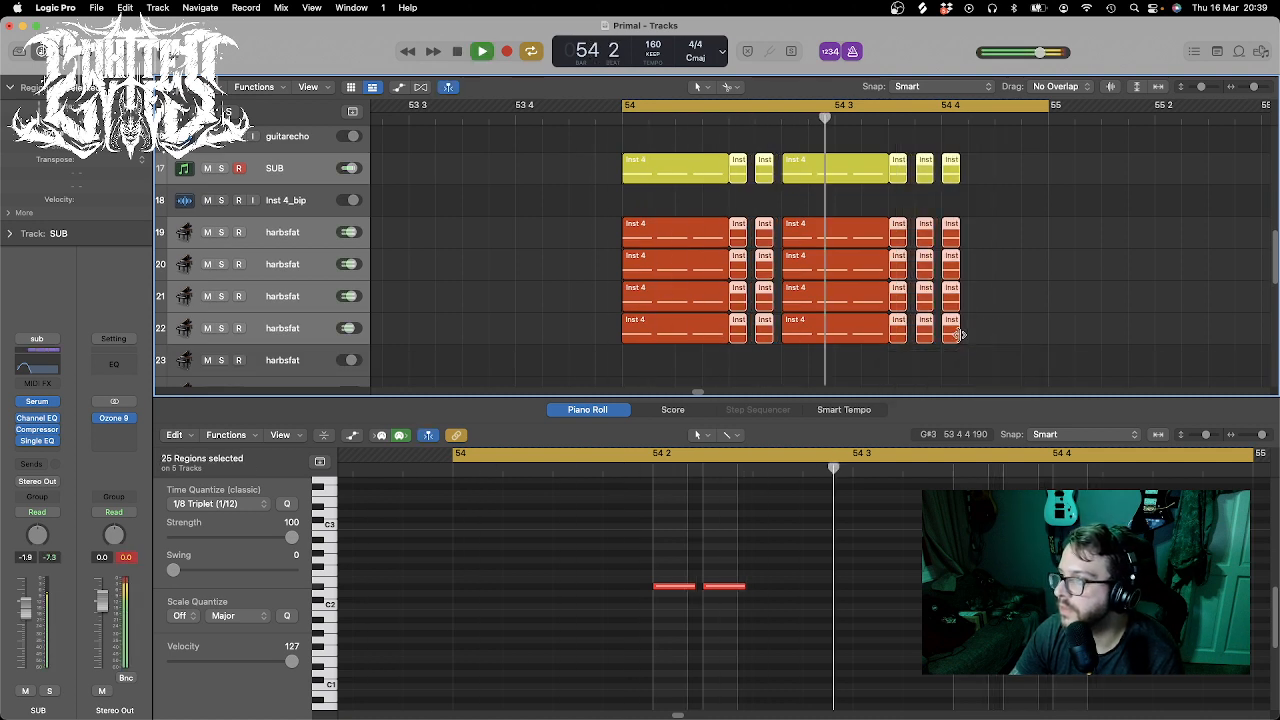
- Stop playback and delete all the short-hit regions following both triplet groups, keeping only the three-note regions
key(space)
drag(1000, 369, 897, 157)
key(Delete)
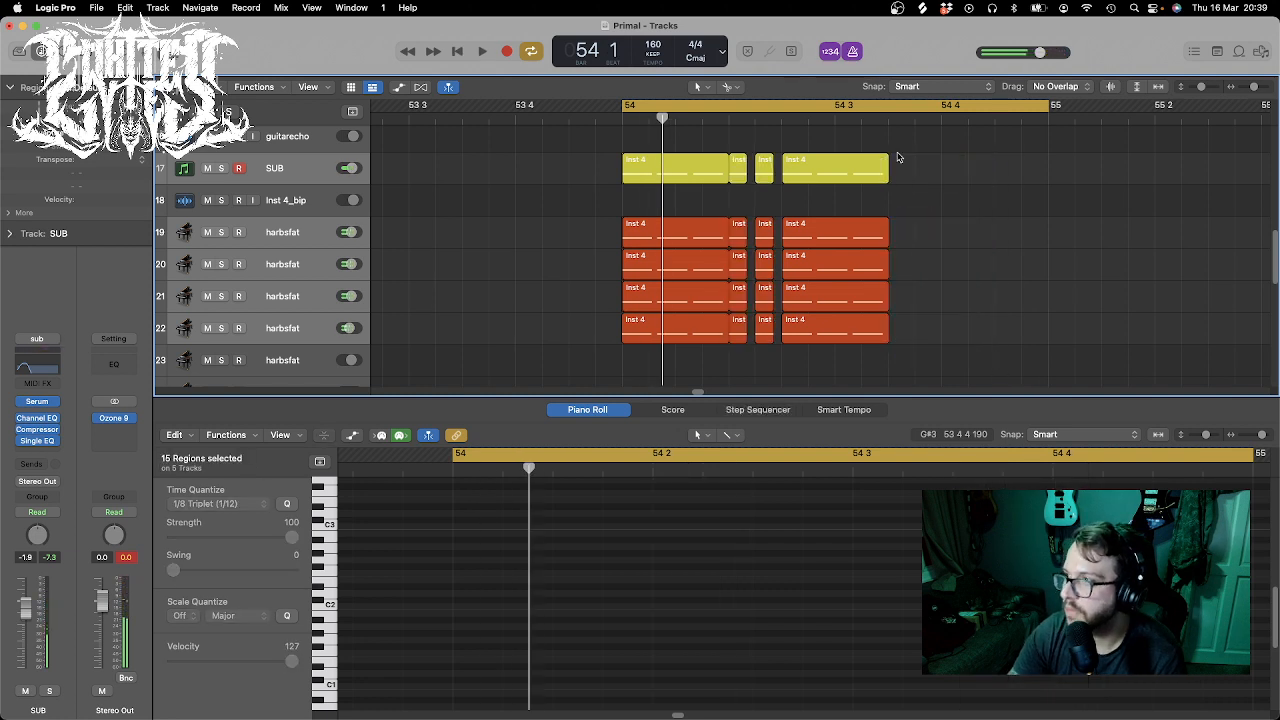
drag(738, 145, 777, 346)
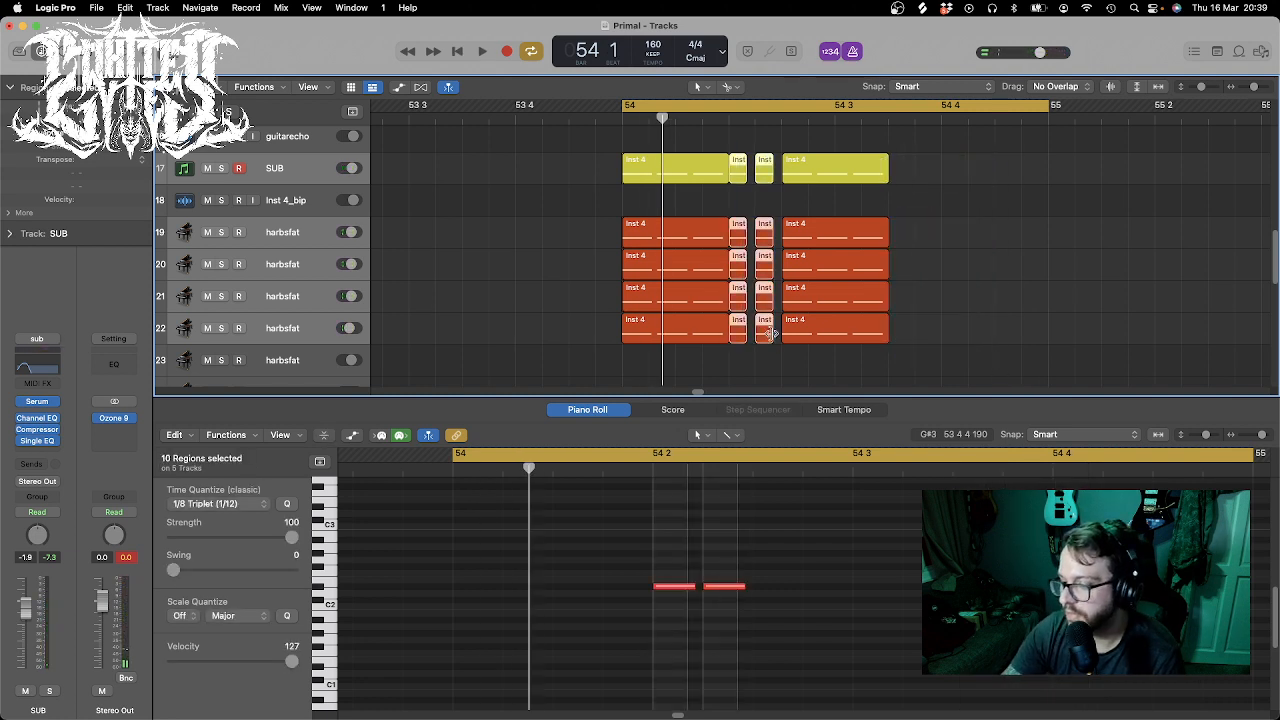
key(Delete)
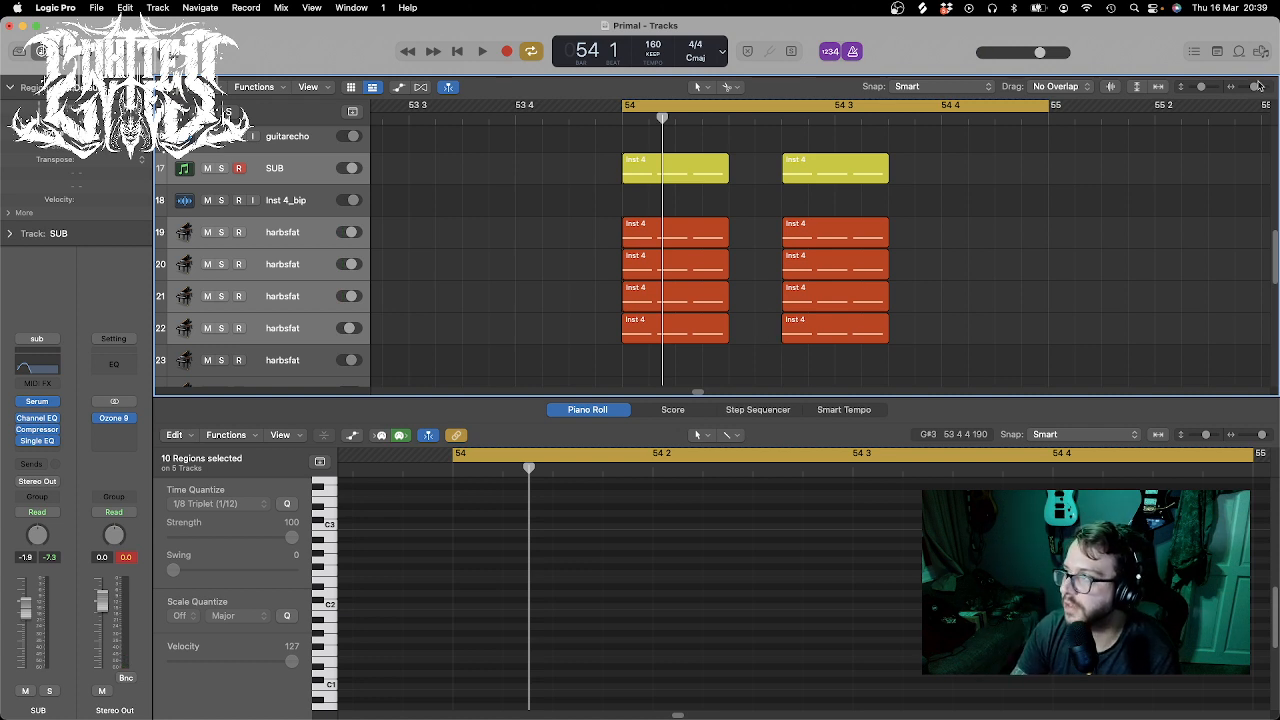
- Move the second group of three-note Inst 4 regions to 54 3 3
drag(1257, 88, 1256, 88)
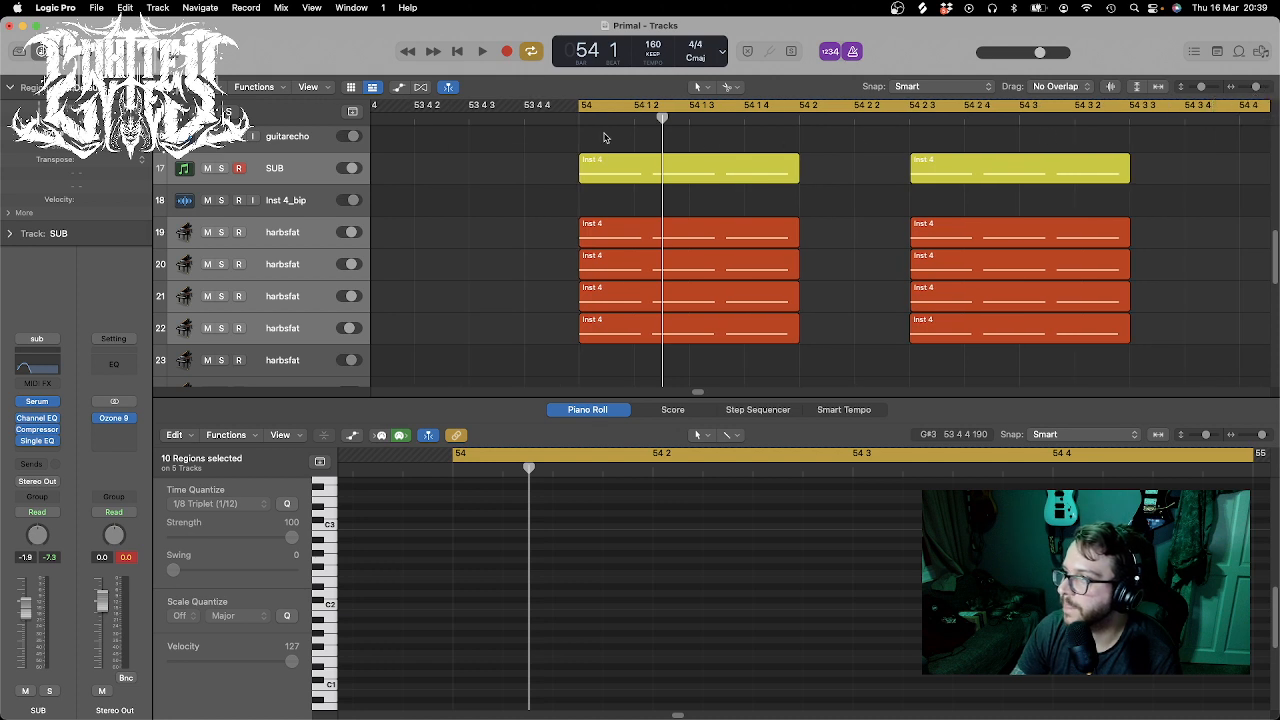
drag(900, 140, 1029, 314)
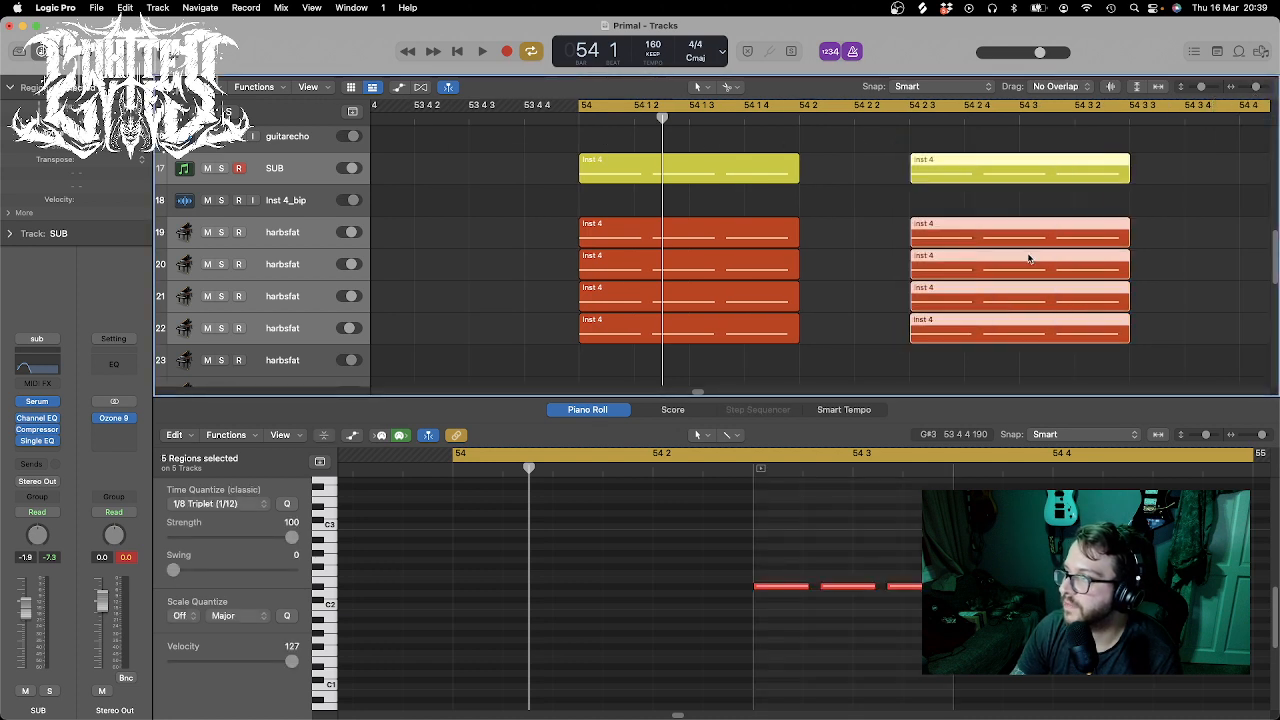
drag(935, 175, 1155, 176)
click(906, 196)
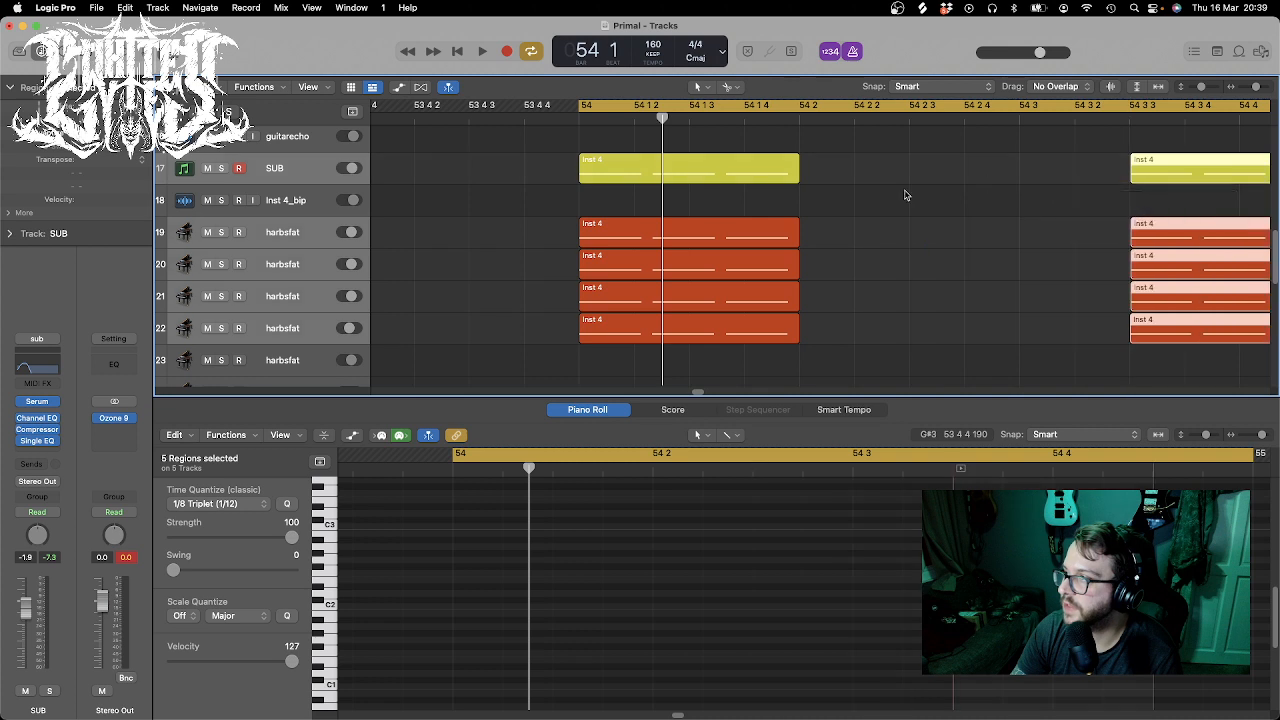
- Copy the five three-note regions at bar 54 to 54 2 and select the copies
drag(845, 365, 709, 171)
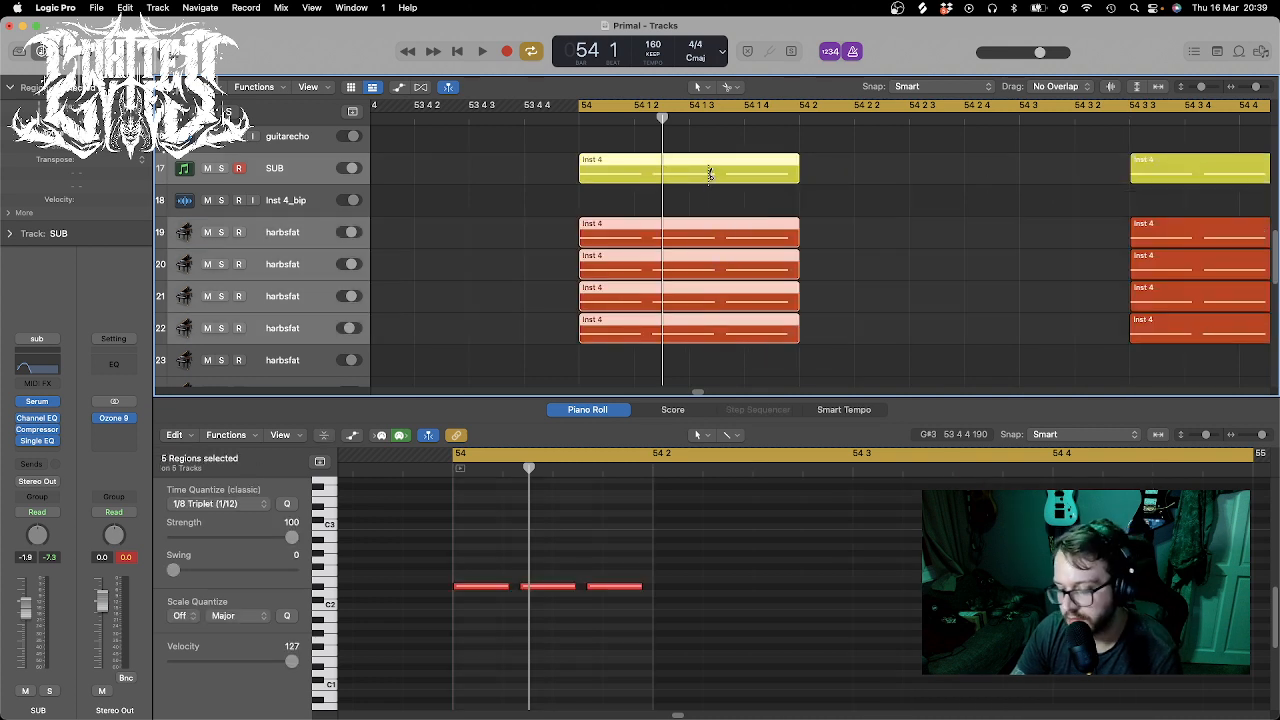
click(831, 107)
key(super+v)
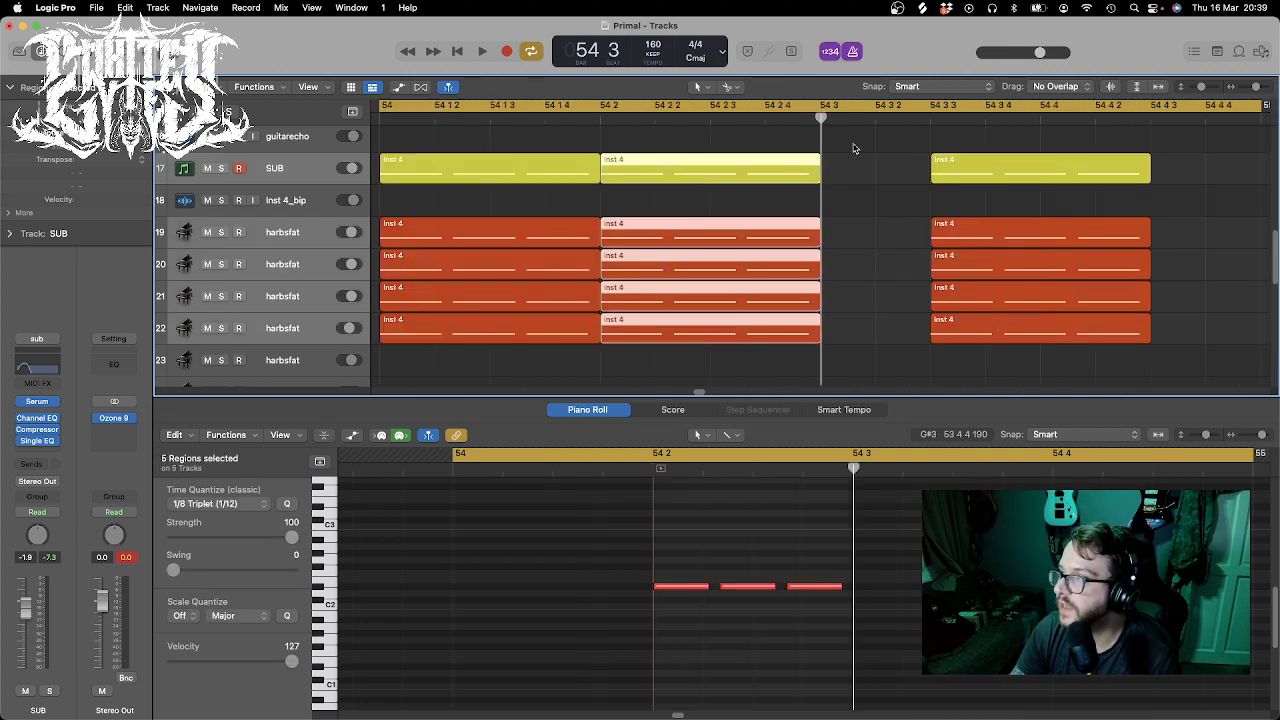
drag(632, 136, 804, 350)
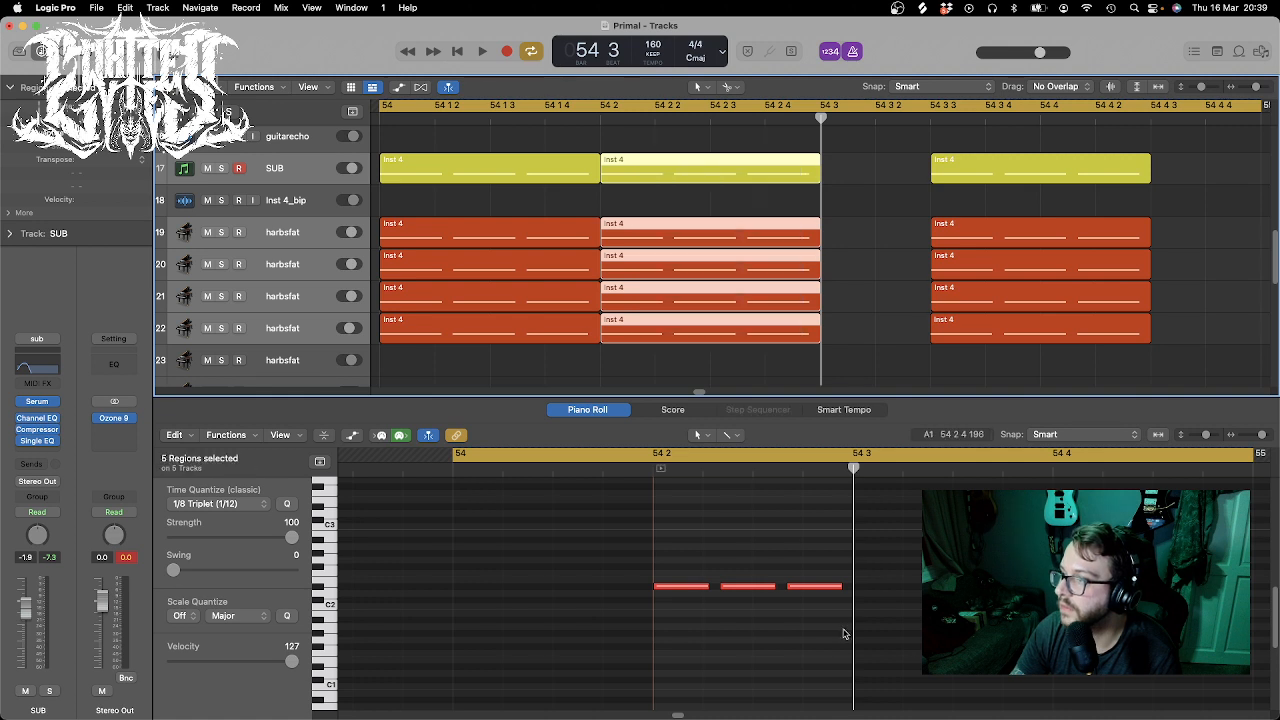
- Shorten the notes in the copied regions at 54 2 and paste copies between them to form six evenly spaced hits on track 21
drag(917, 644, 672, 586)
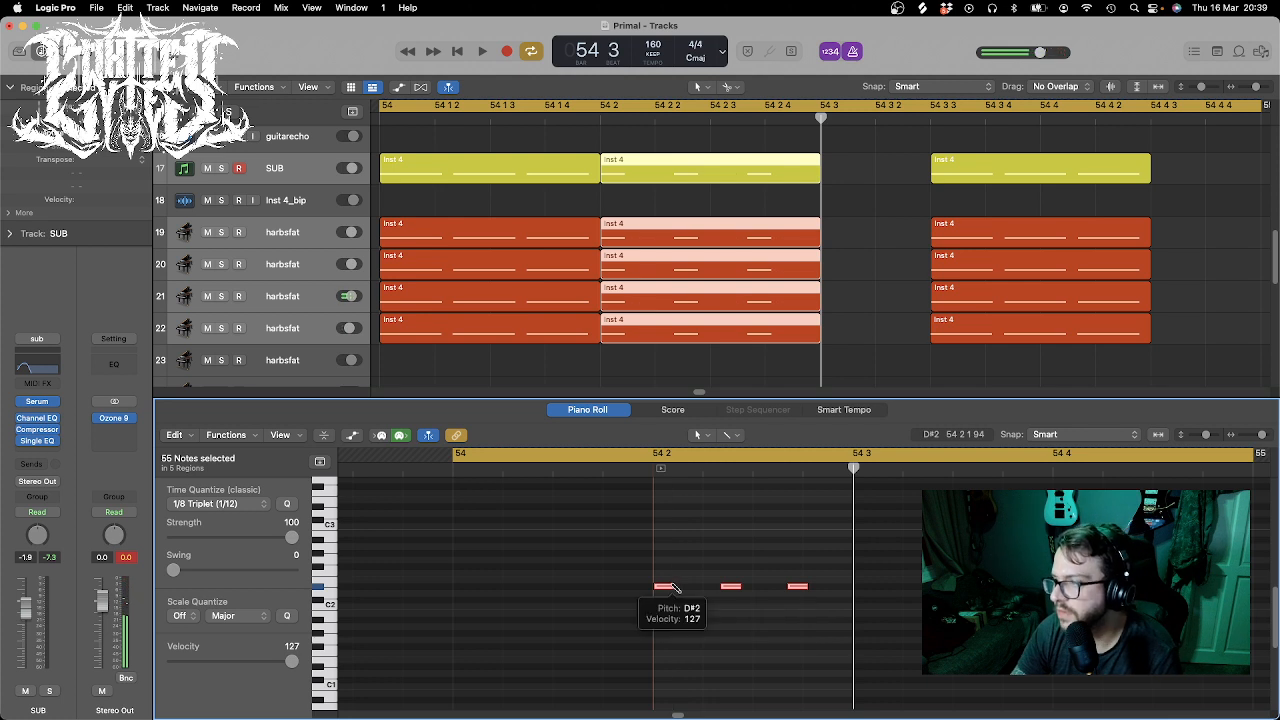
key(super+c)
click(686, 467)
key(super+v)
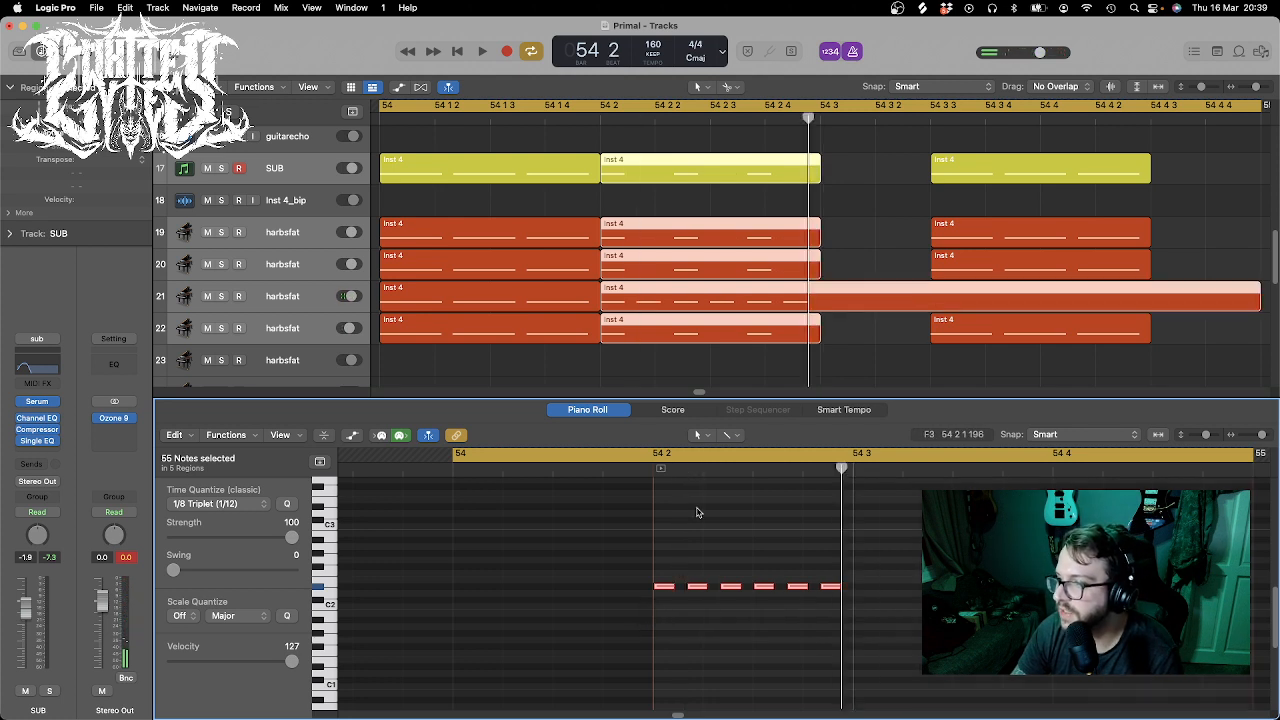
- Select all the notes in the five regions at 54 2 and set their time quantize to 1/16 Triplet (1/24)
drag(624, 557, 900, 649)
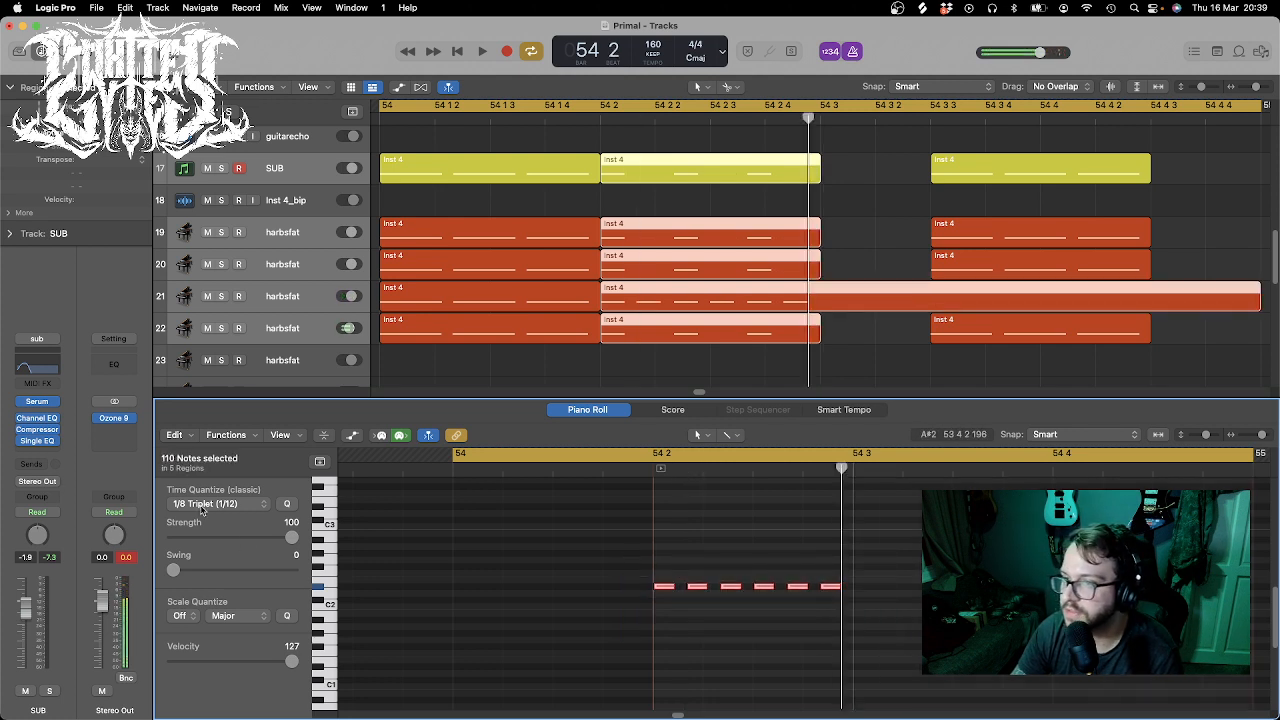
click(237, 503)
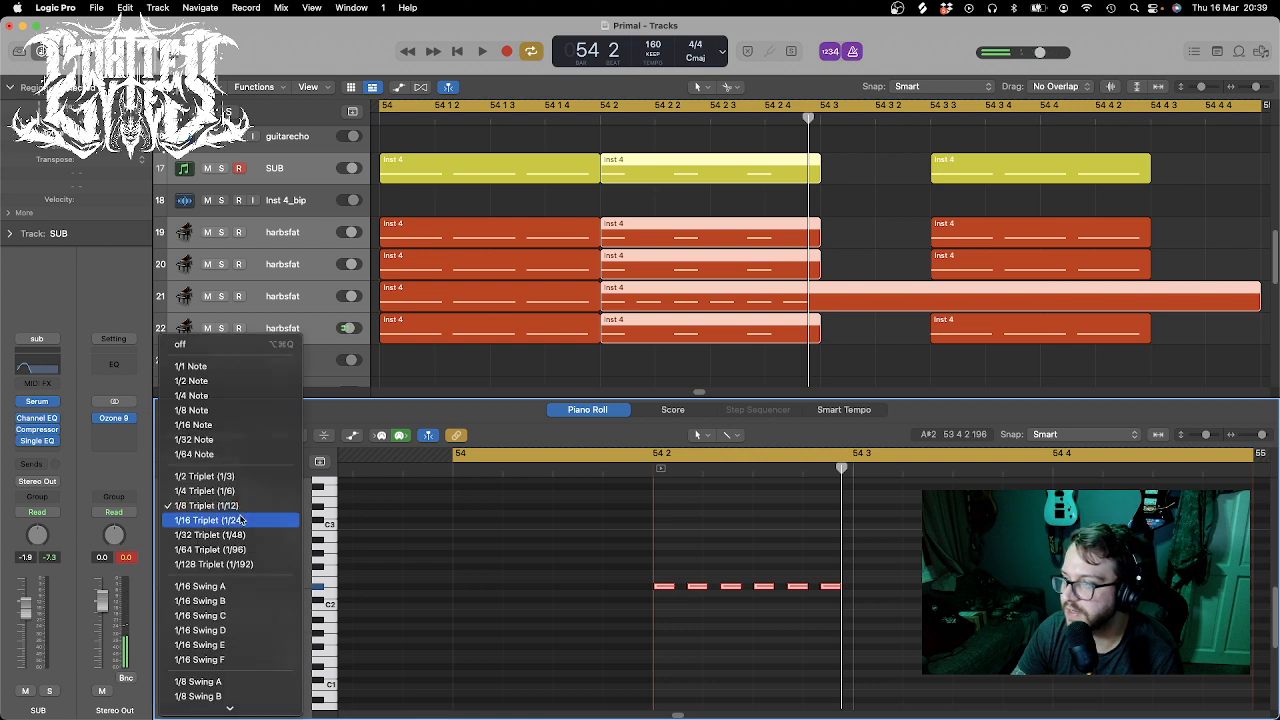
click(240, 520)
key(alt+Left)
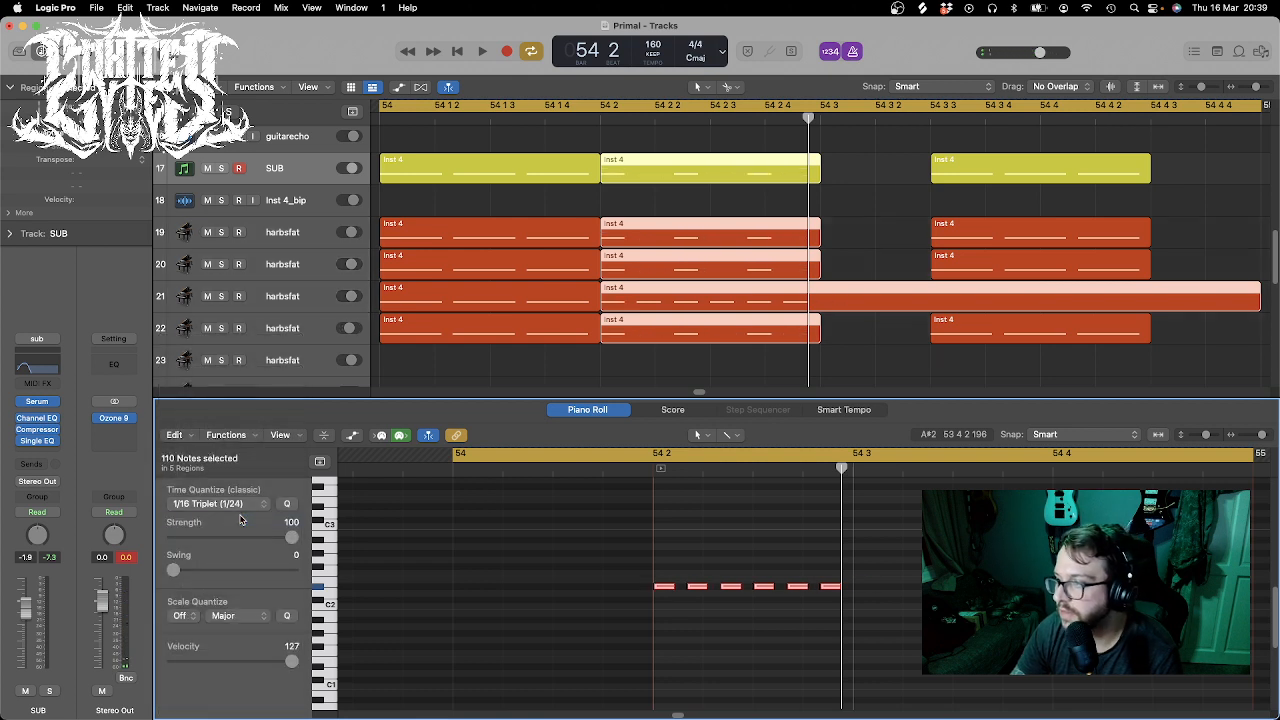
click(969, 610)
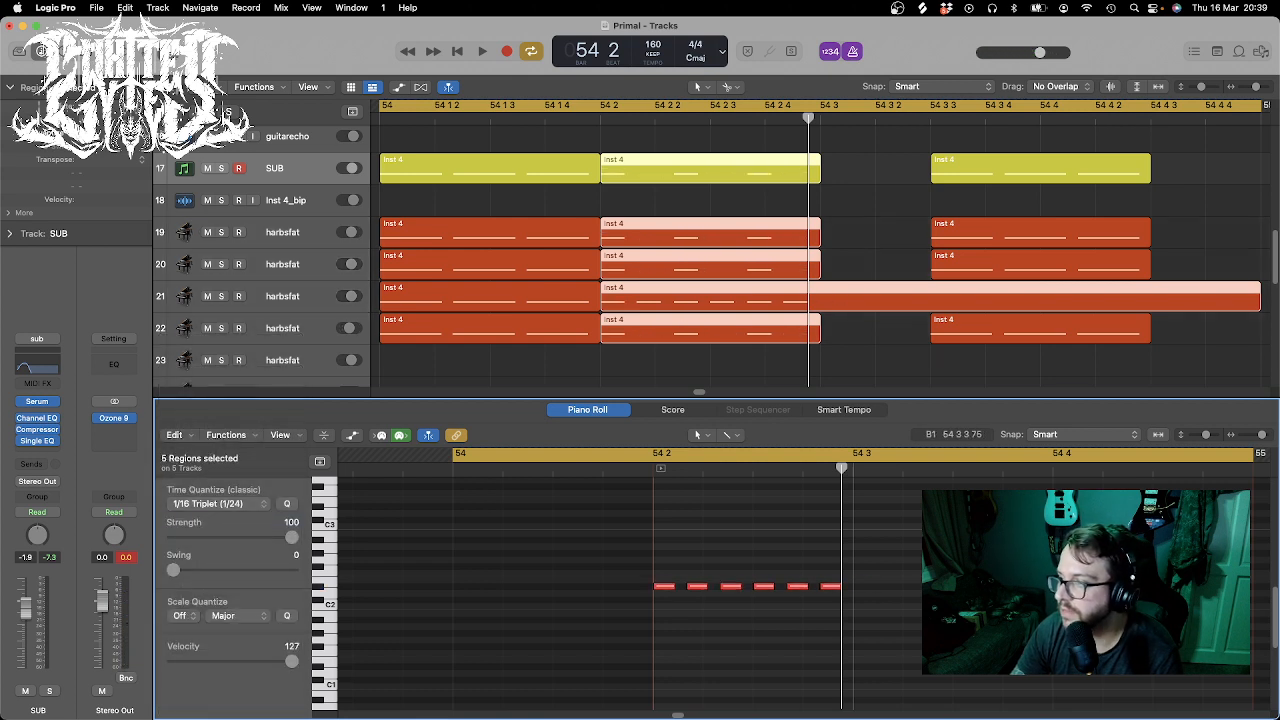
- Cut the overlong Inst 4 region on track 21 at 54 3 and delete everything extending past that point
super+click(823, 291)
drag(904, 344, 822, 160)
key(Delete)
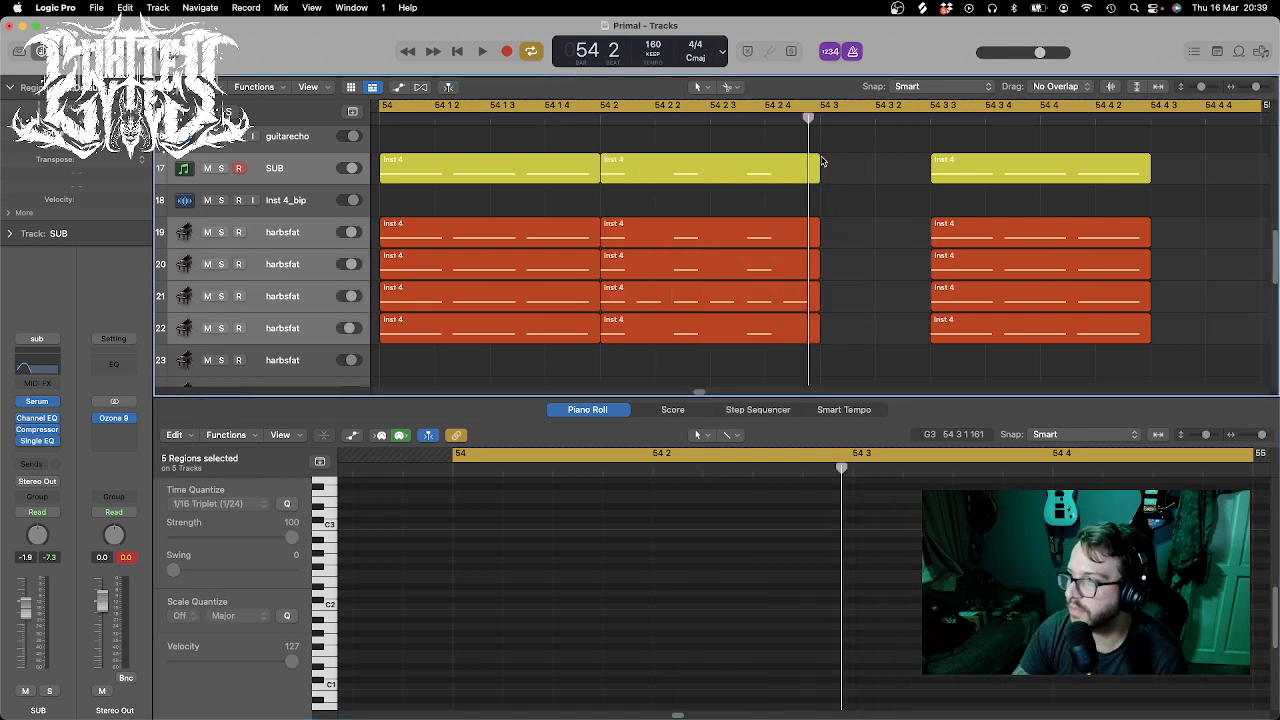
- Quantize the six-note region on track 21 to 1/16 Triplet and move its notes back to start at 54 2
click(743, 290)
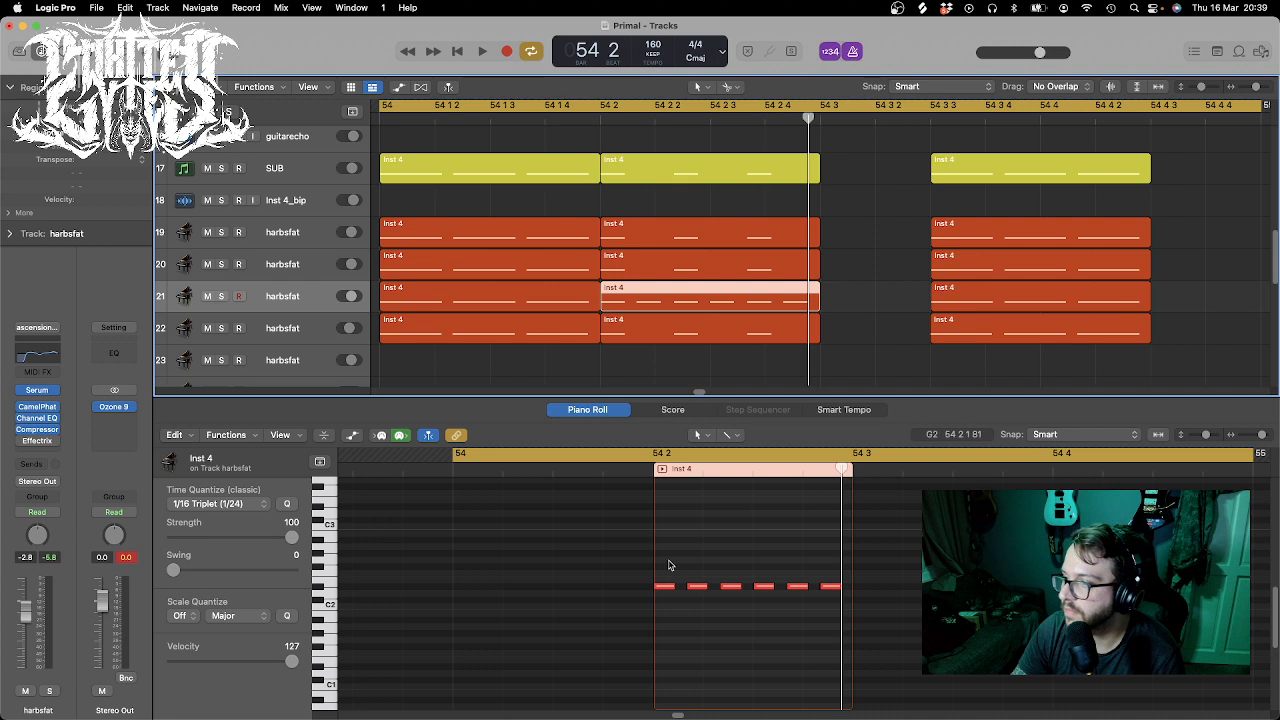
drag(664, 566, 835, 620)
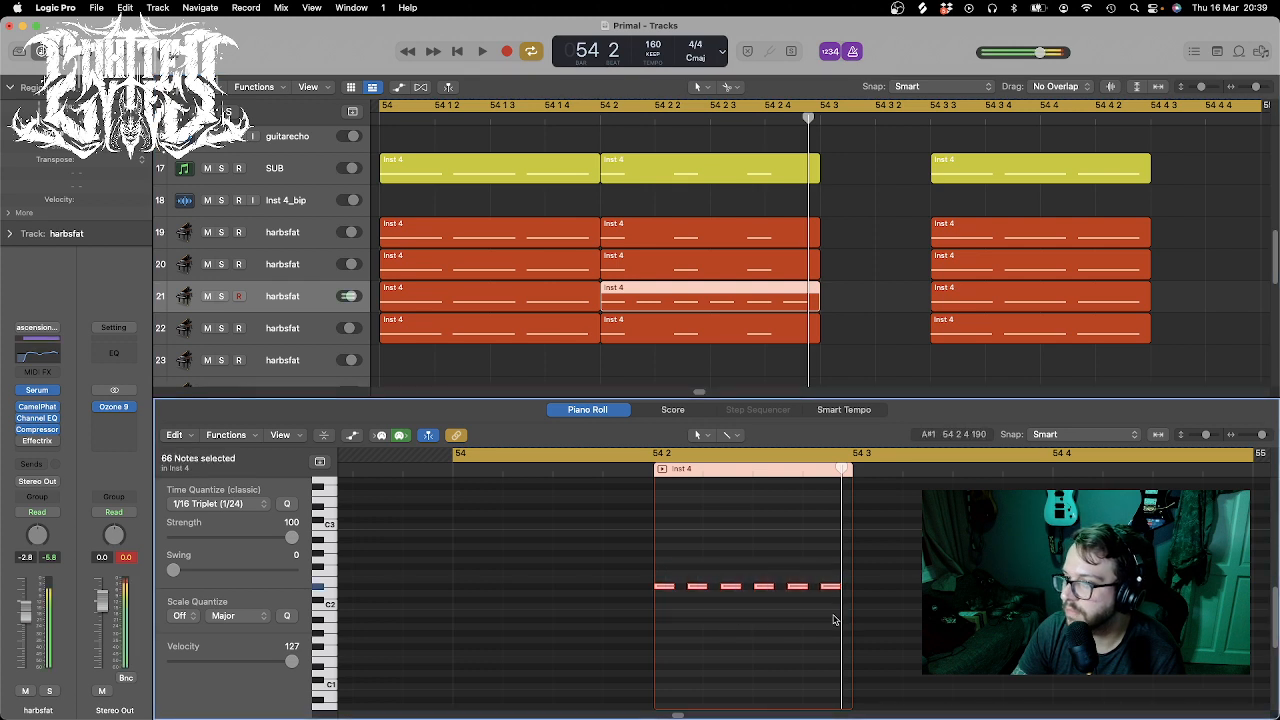
click(240, 504)
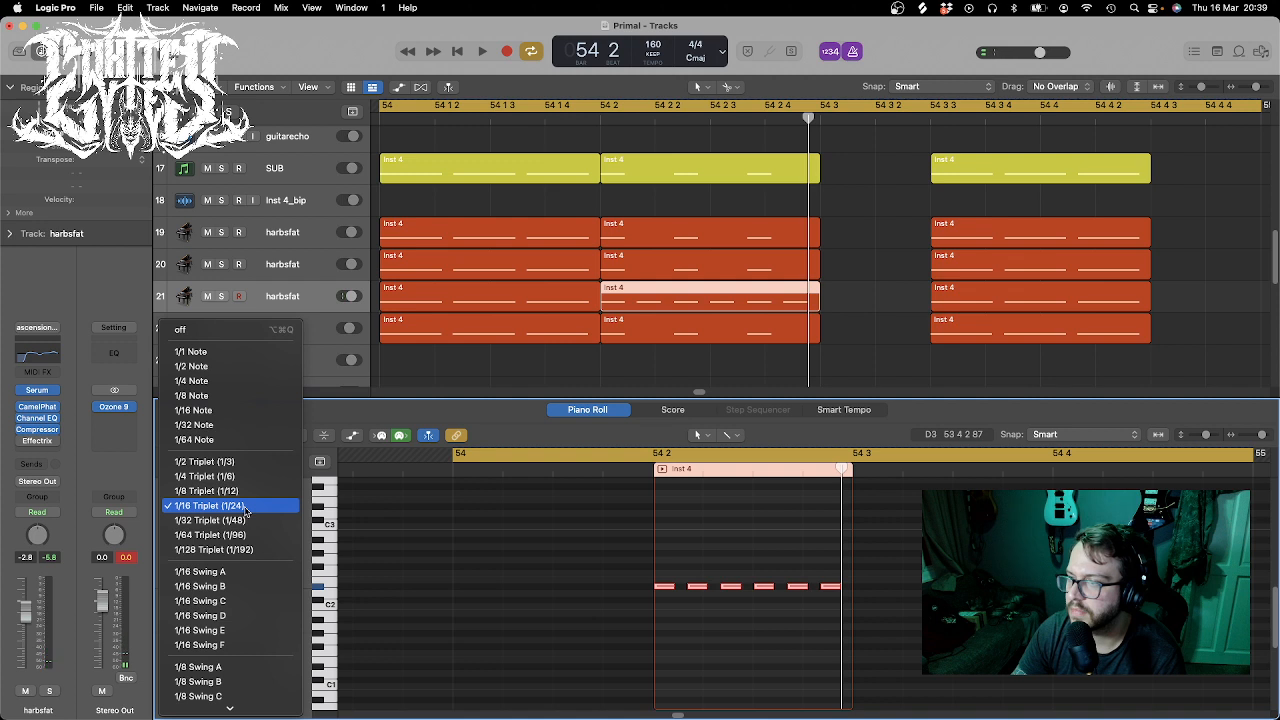
click(245, 507)
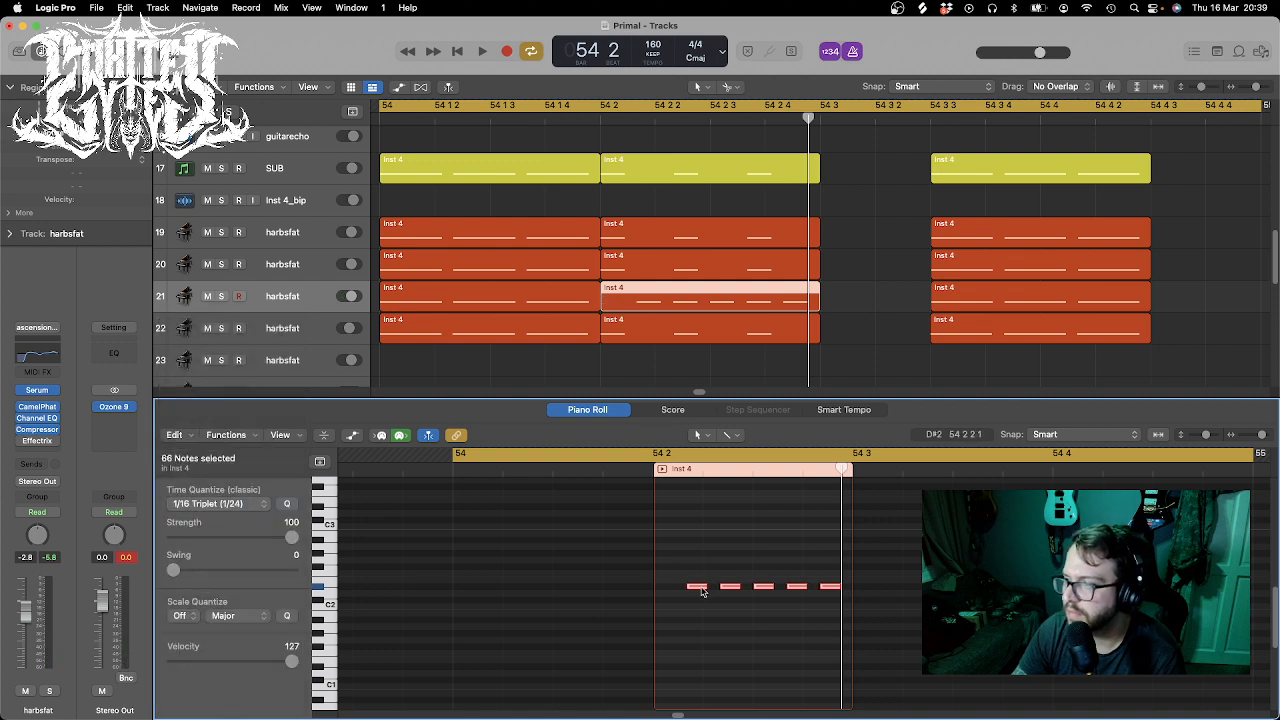
drag(702, 592, 669, 591)
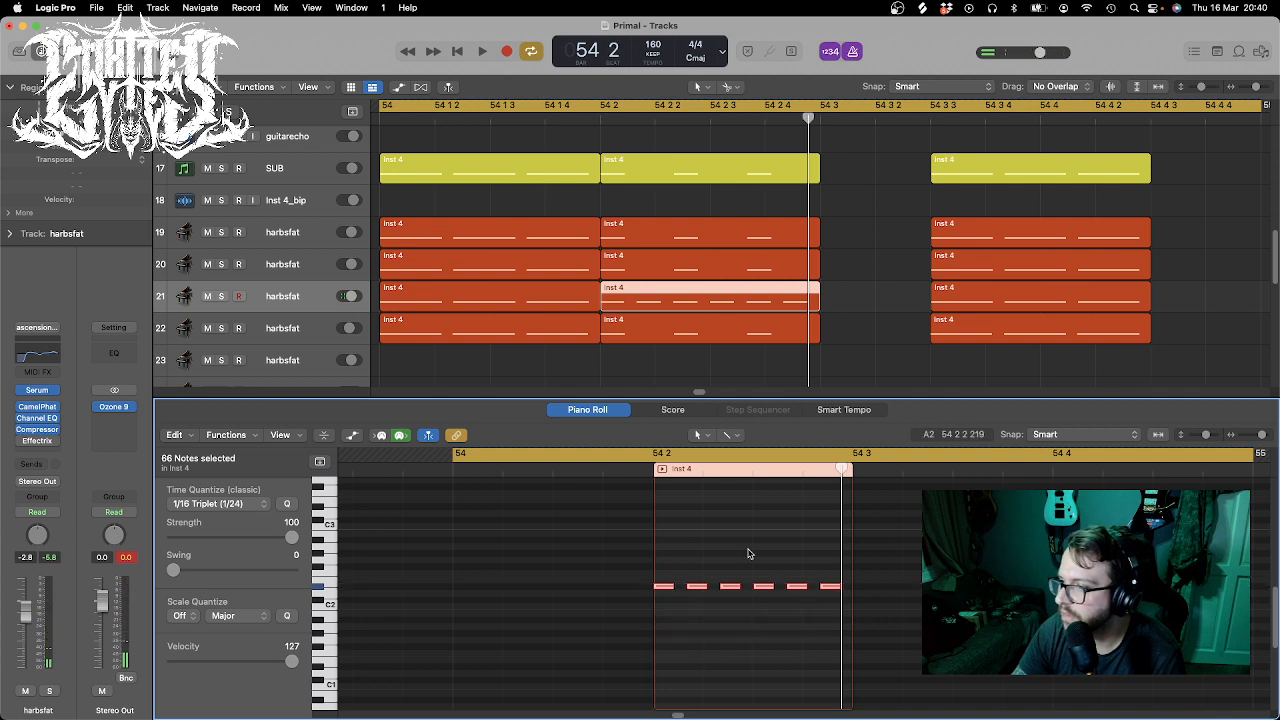
- Shift all the notes in track 21's six-note region slightly later than 54 2
drag(1262, 437, 1265, 438)
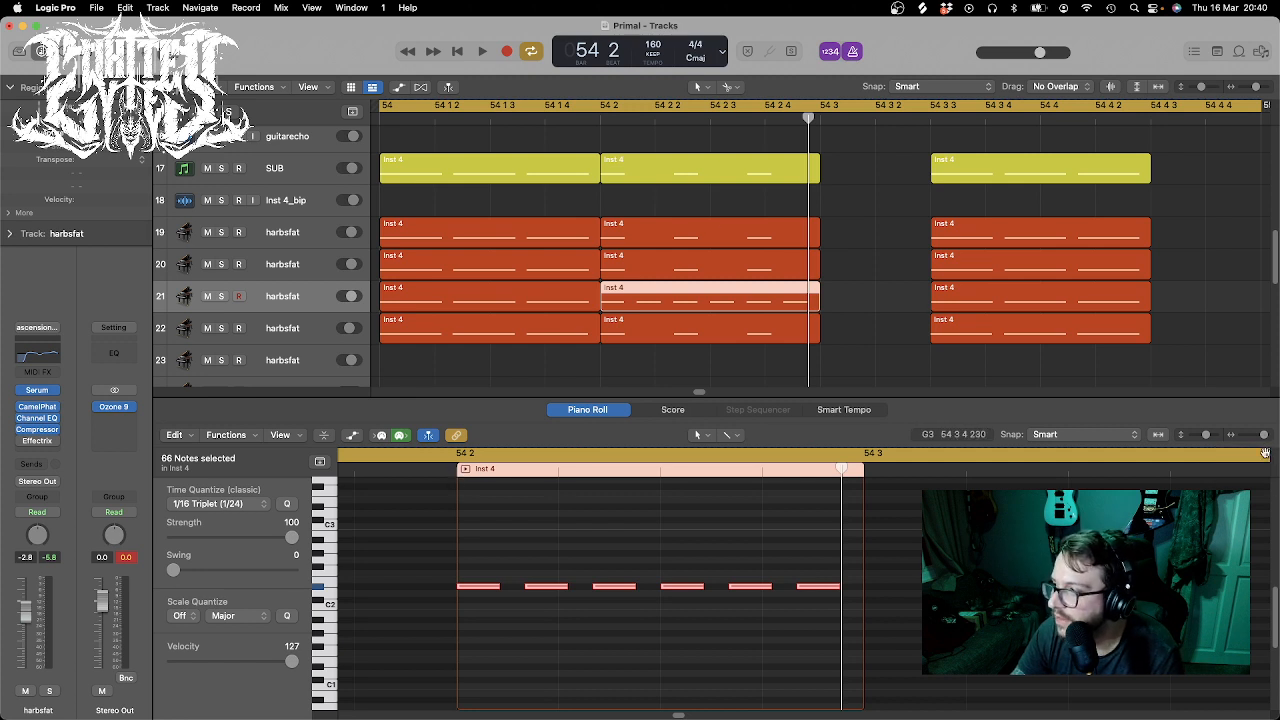
drag(1264, 436, 1266, 436)
drag(681, 715, 680, 716)
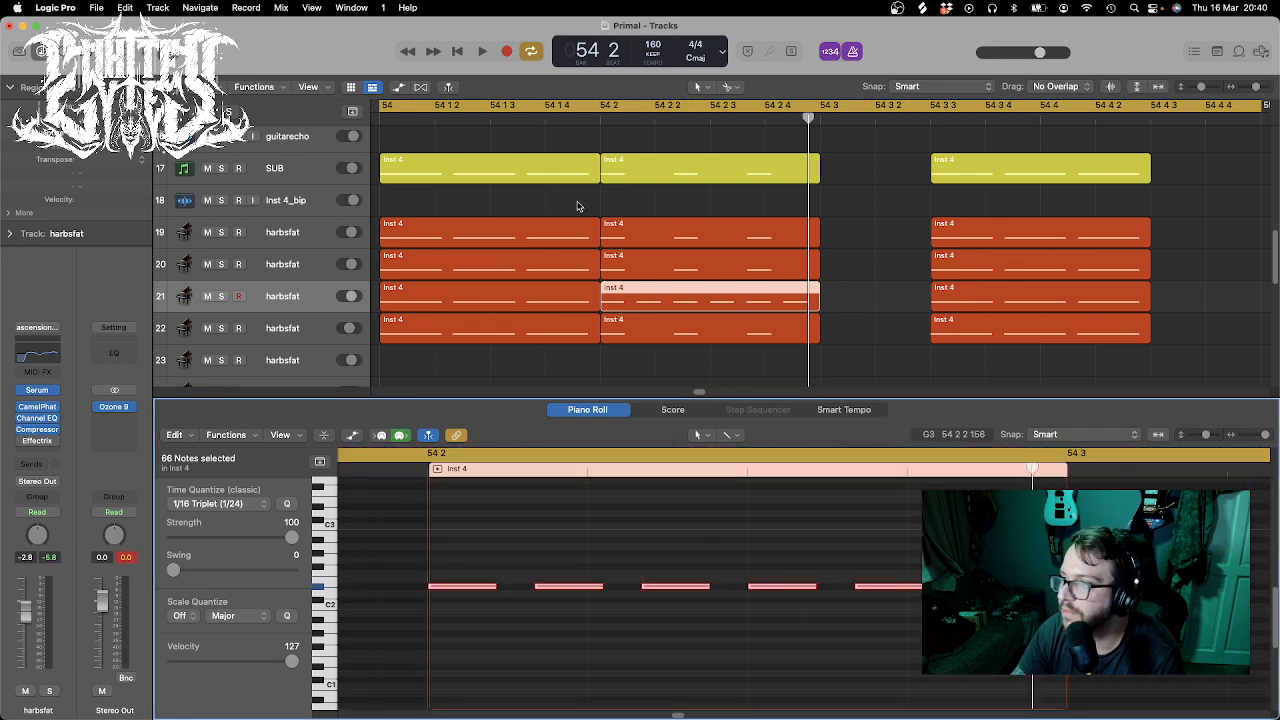
drag(565, 137, 594, 372)
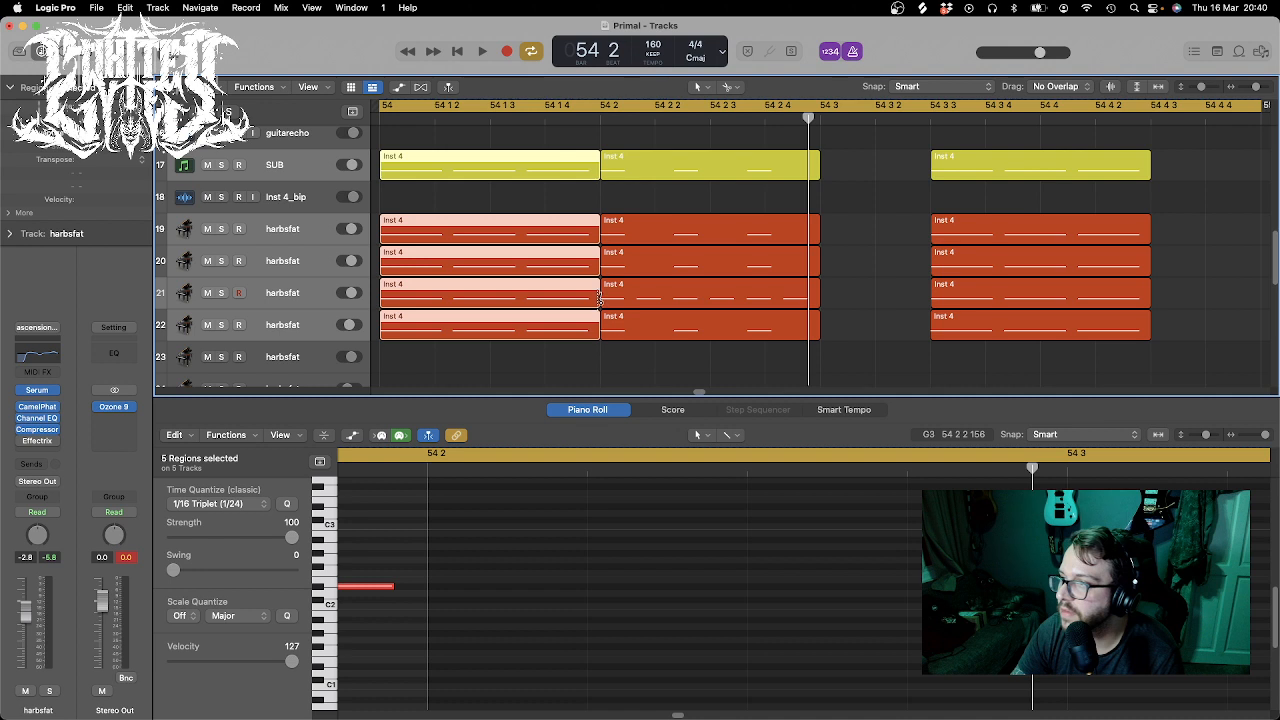
super+click(602, 347)
click(724, 295)
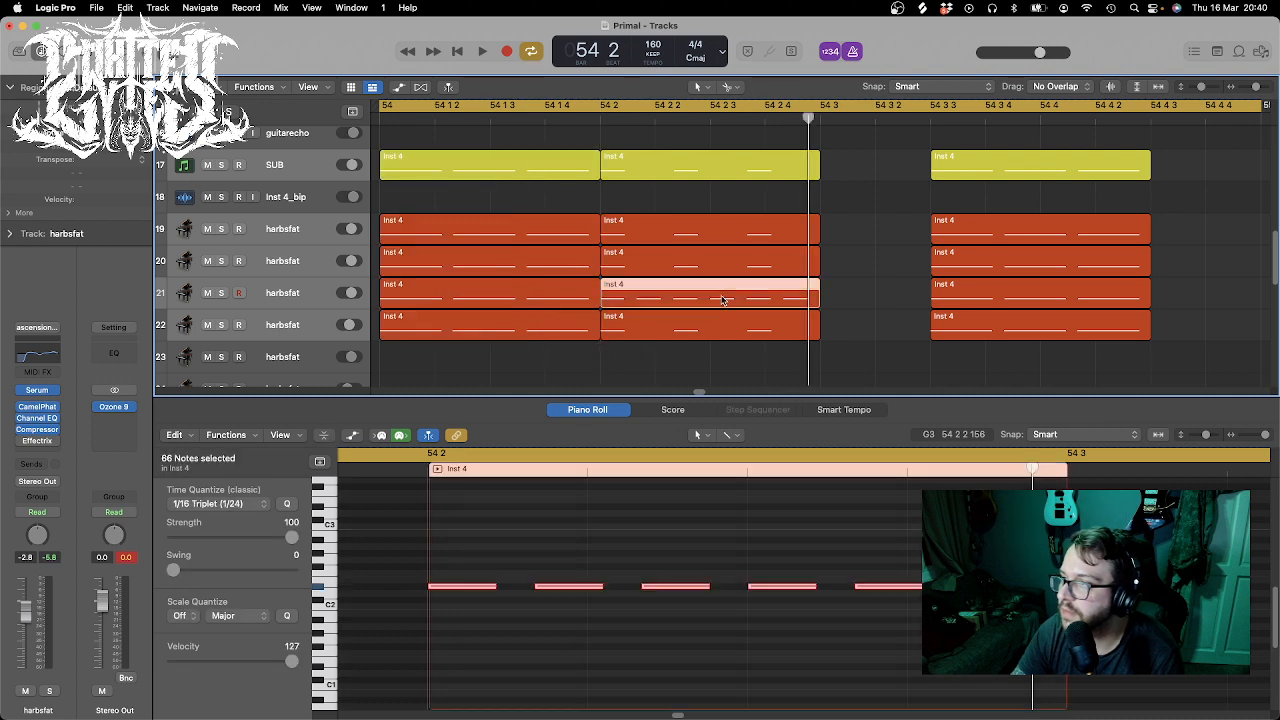
drag(458, 564, 1010, 637)
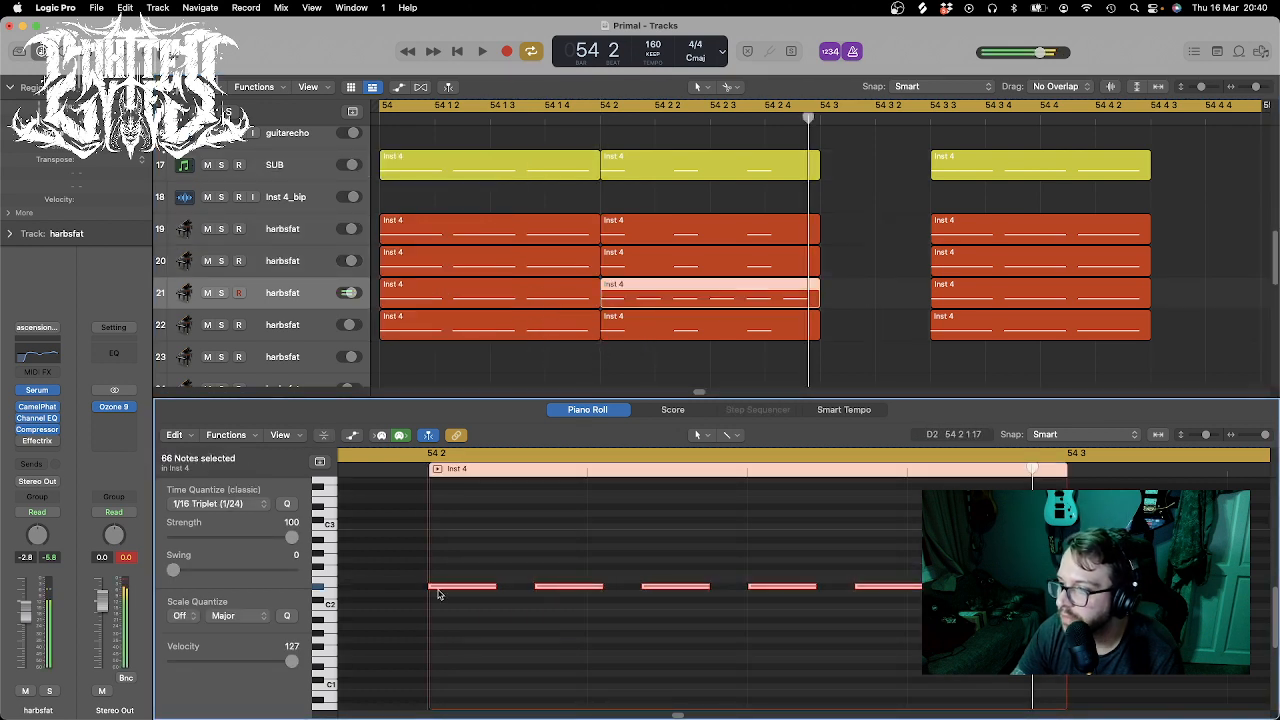
drag(441, 588, 473, 588)
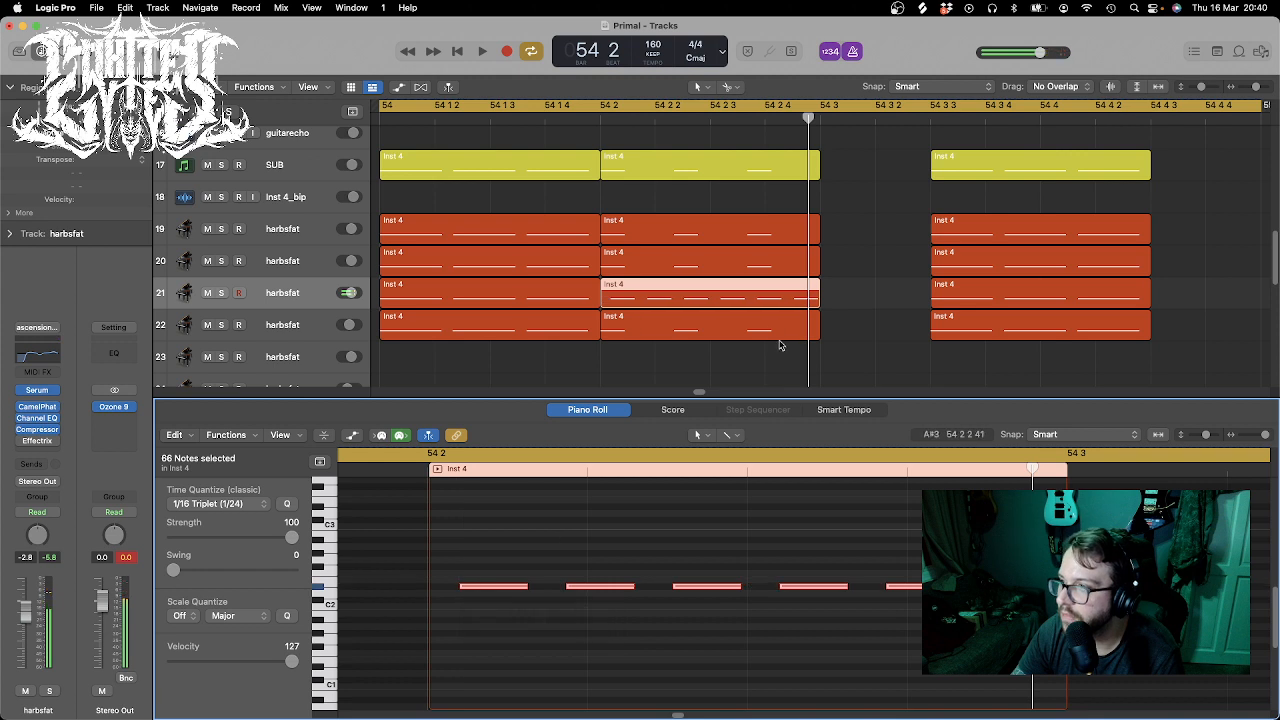
- Delete the Inst 4 regions at 54 2 on the SUB track and harbsfat tracks 19, 20 and 22
click(835, 360)
click(742, 328)
key(Delete)
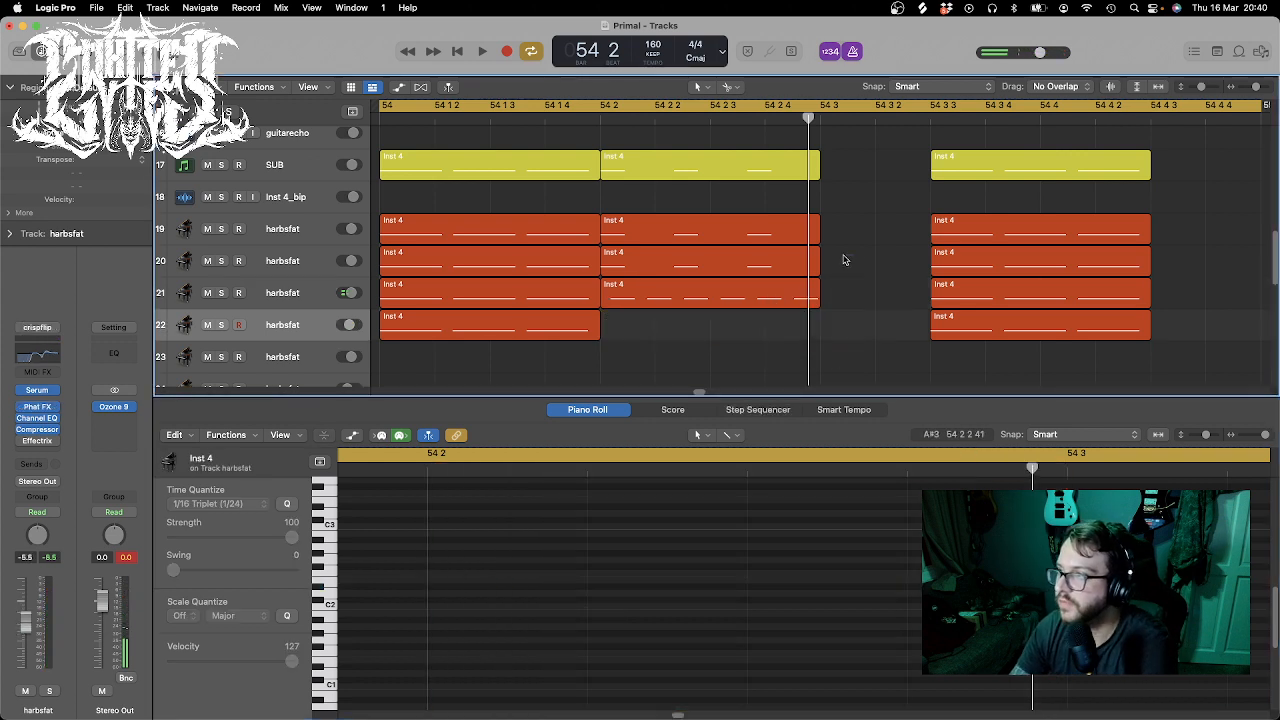
drag(846, 258, 748, 134)
key(Delete)
- Cut the six-note region on track 21 and paste it back at 54 2
click(646, 308)
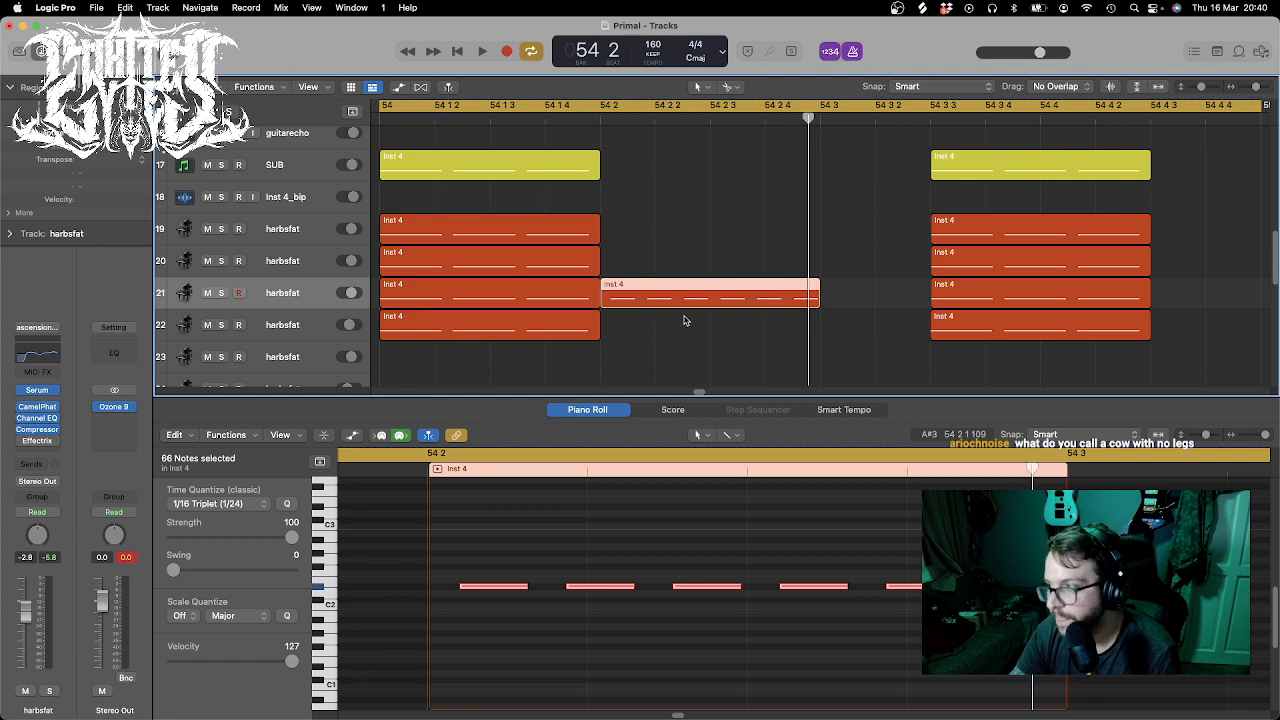
key(Delete)
click(601, 108)
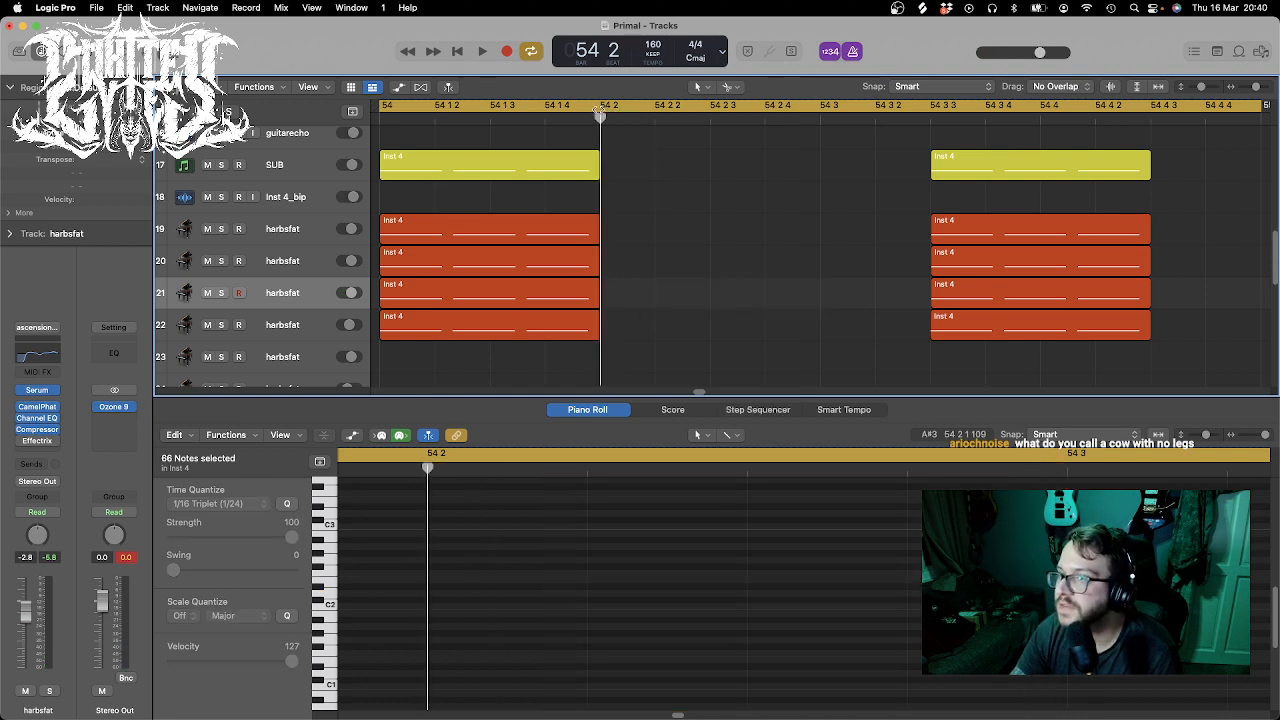
key(super+z)
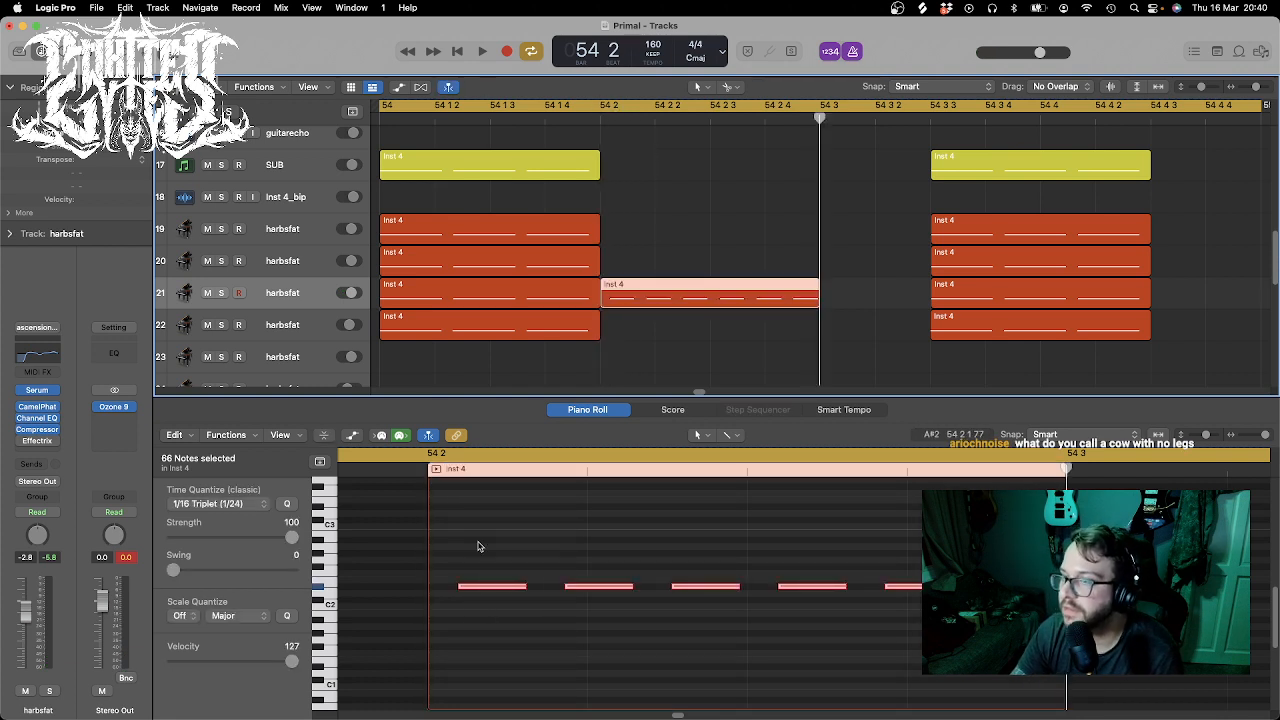
- Cut track 21's six notes, paste them back starting at 54 2, and remove the part of the region extending past 54 3
drag(478, 542, 897, 640)
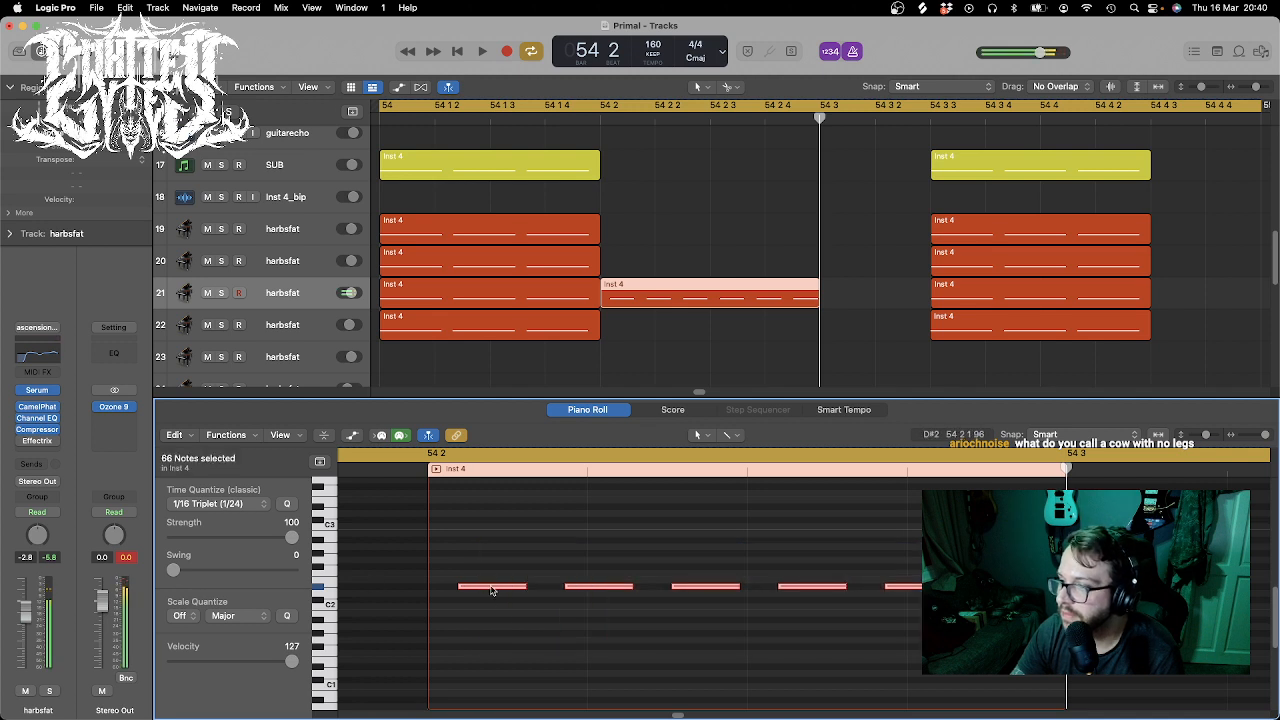
drag(490, 587, 469, 590)
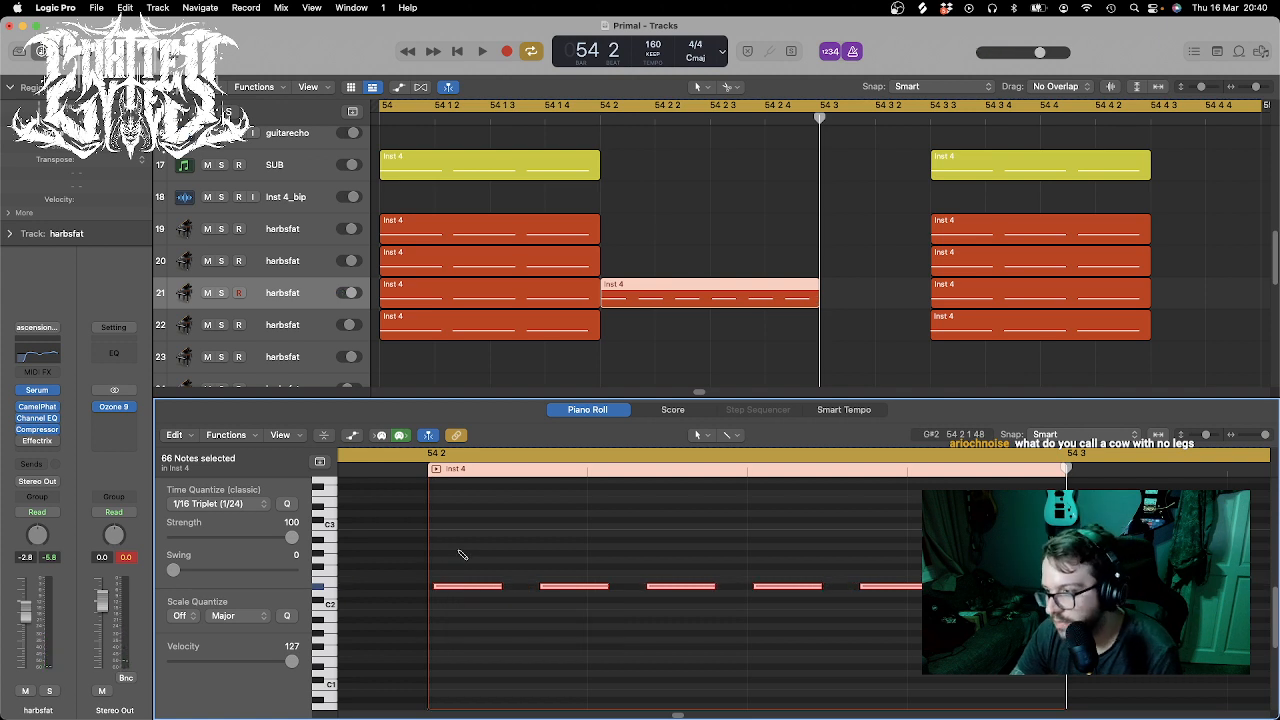
key(Delete)
click(452, 468)
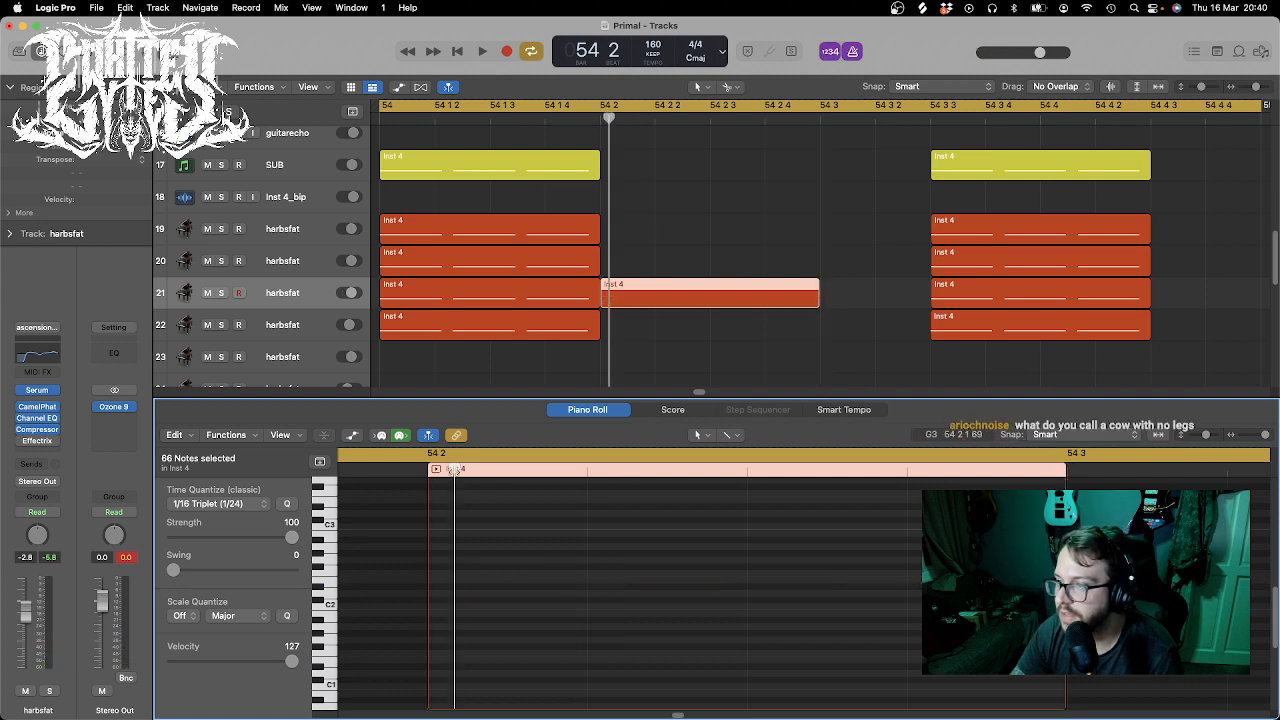
drag(446, 466, 428, 465)
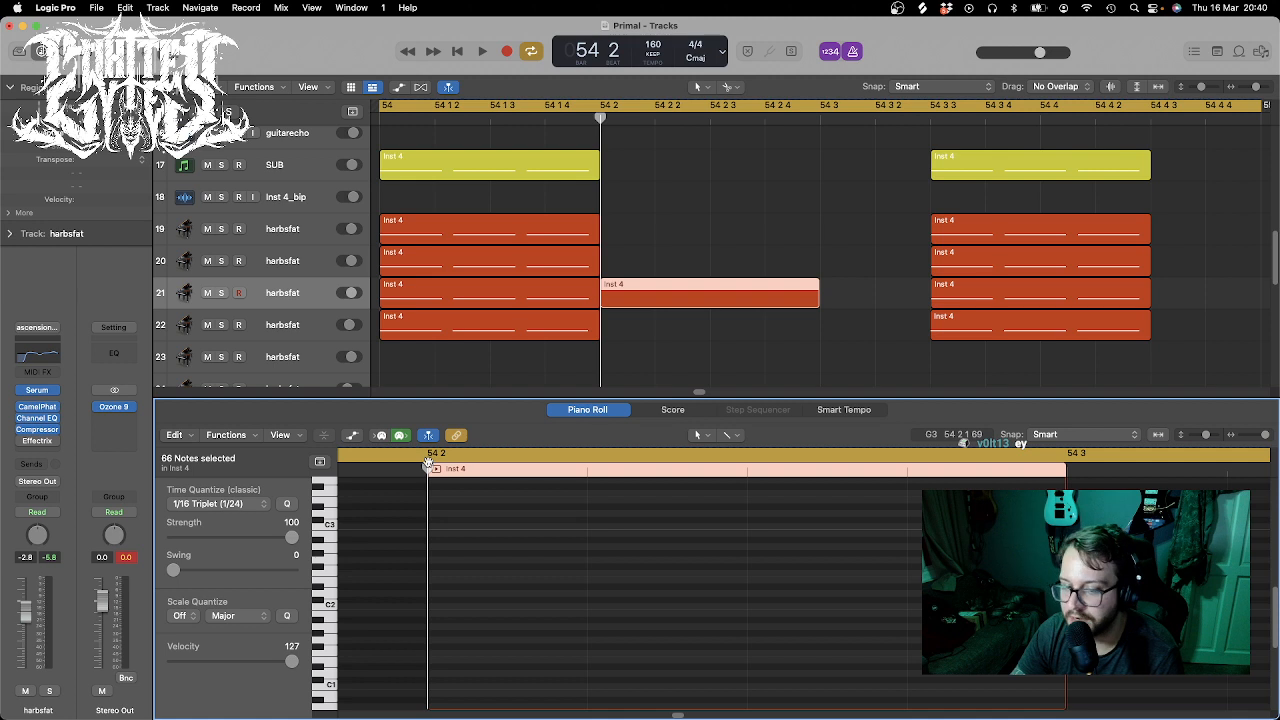
key(super+v)
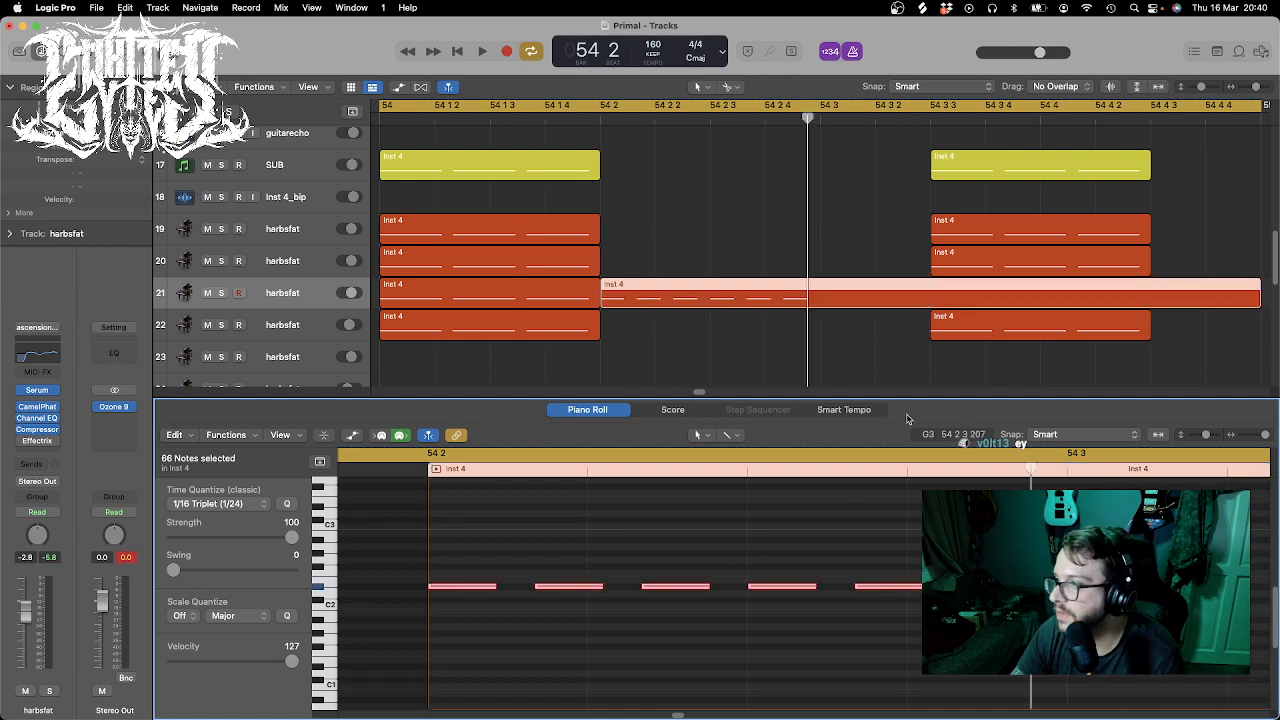
click(818, 292)
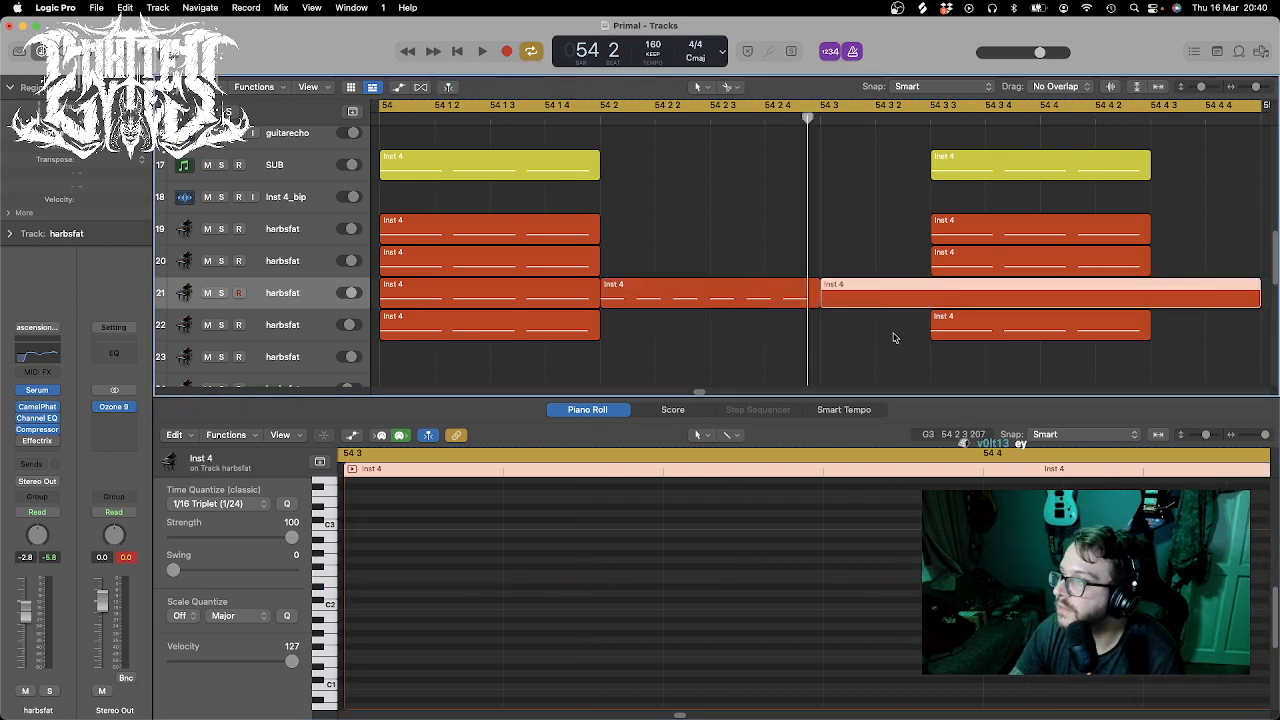
key(BackSpace)
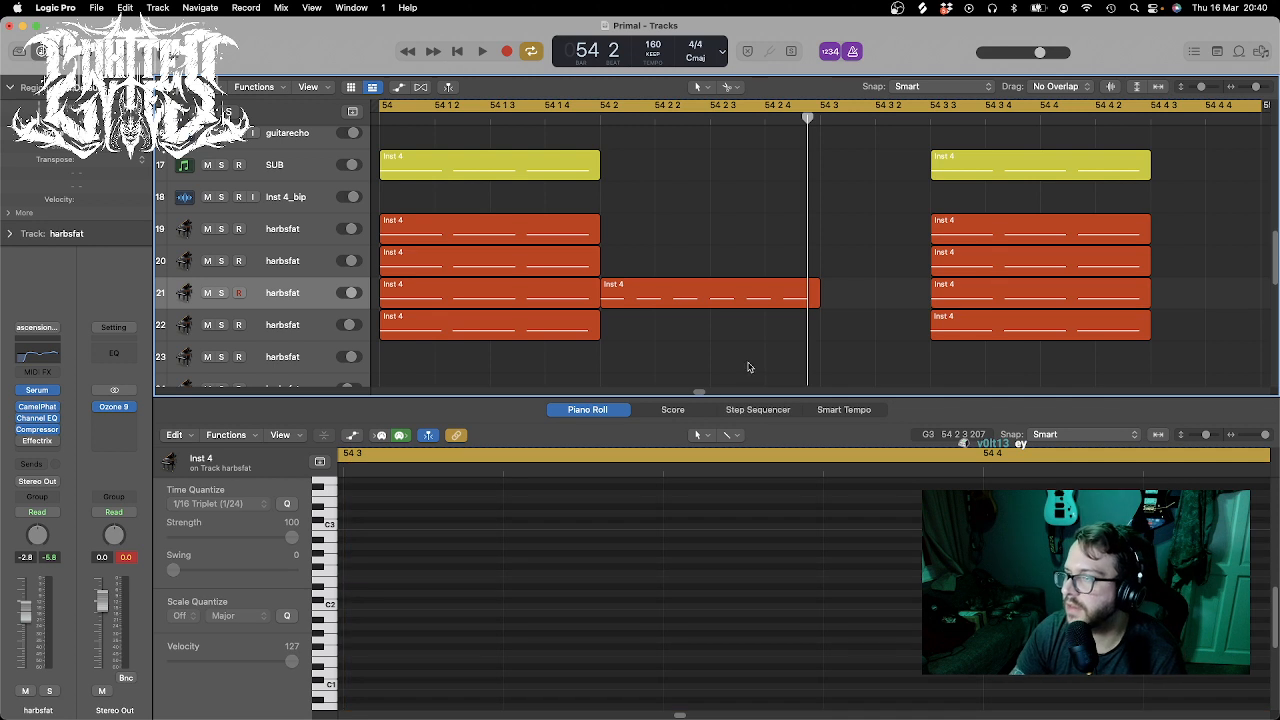
- Copy track 21's six-note Inst 4 region to 54 2 on harbsfat tracks 22 and 20
click(726, 290)
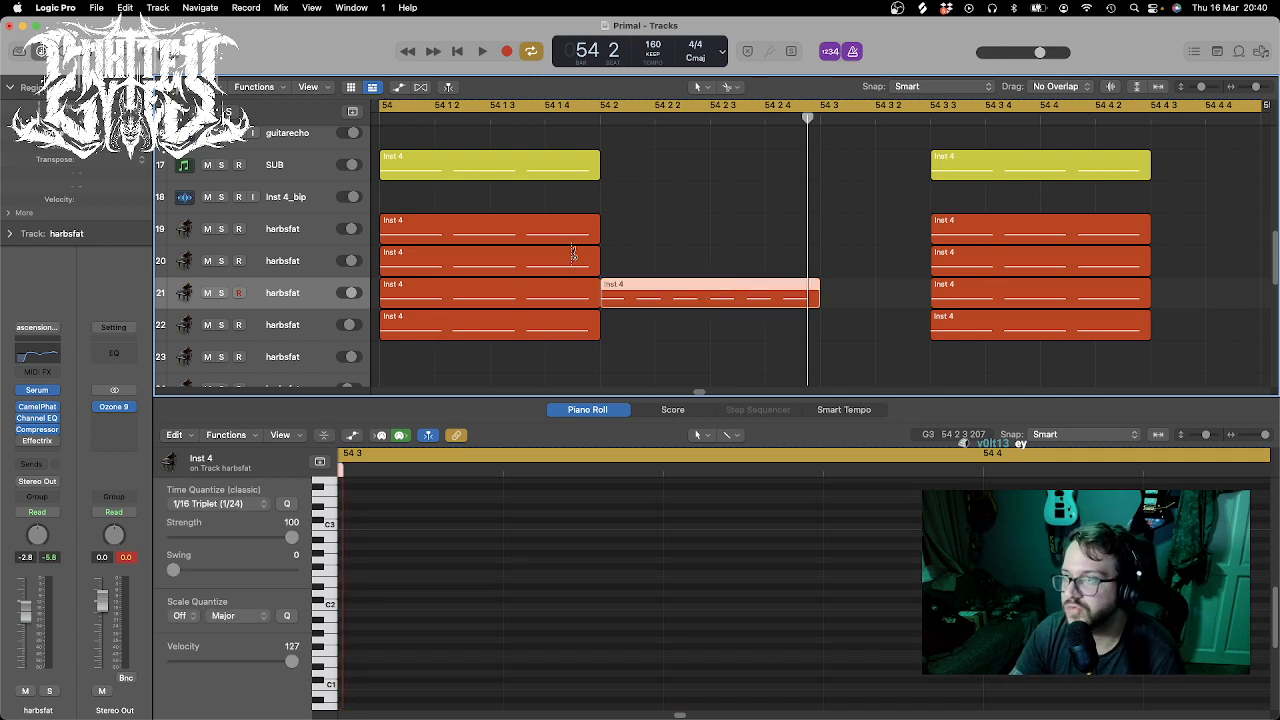
drag(624, 115, 600, 117)
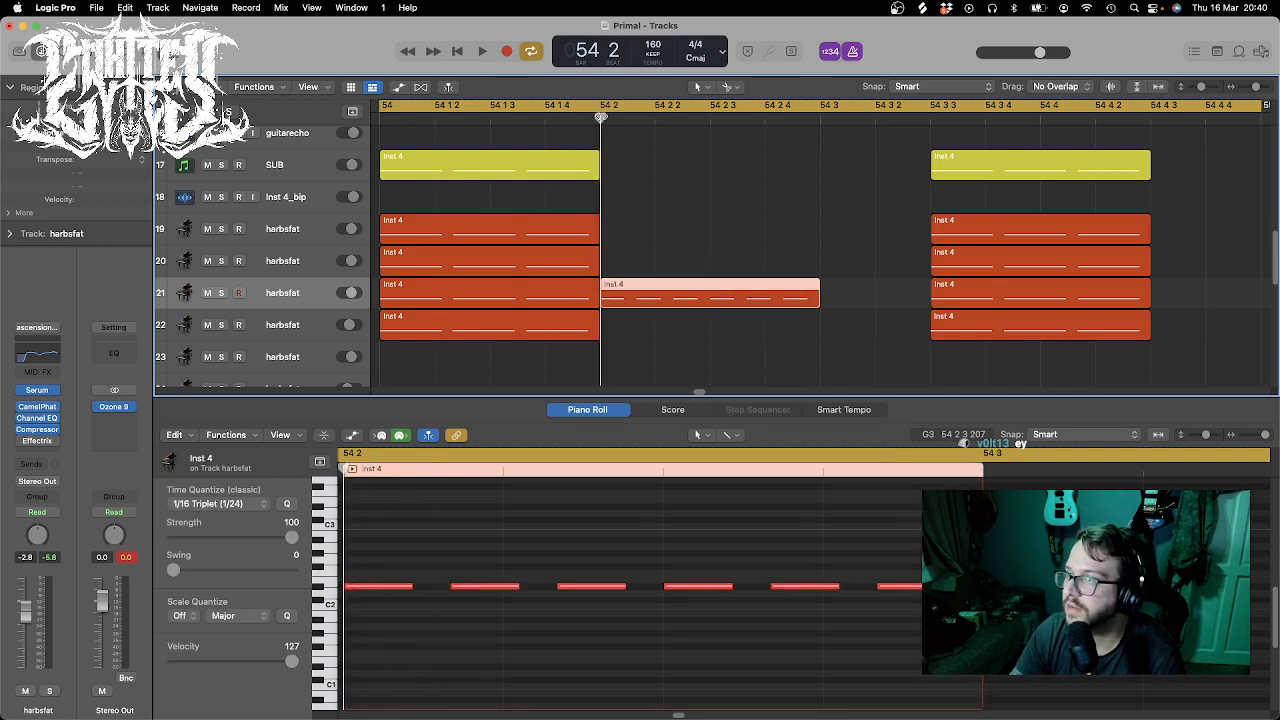
drag(818, 338, 749, 280)
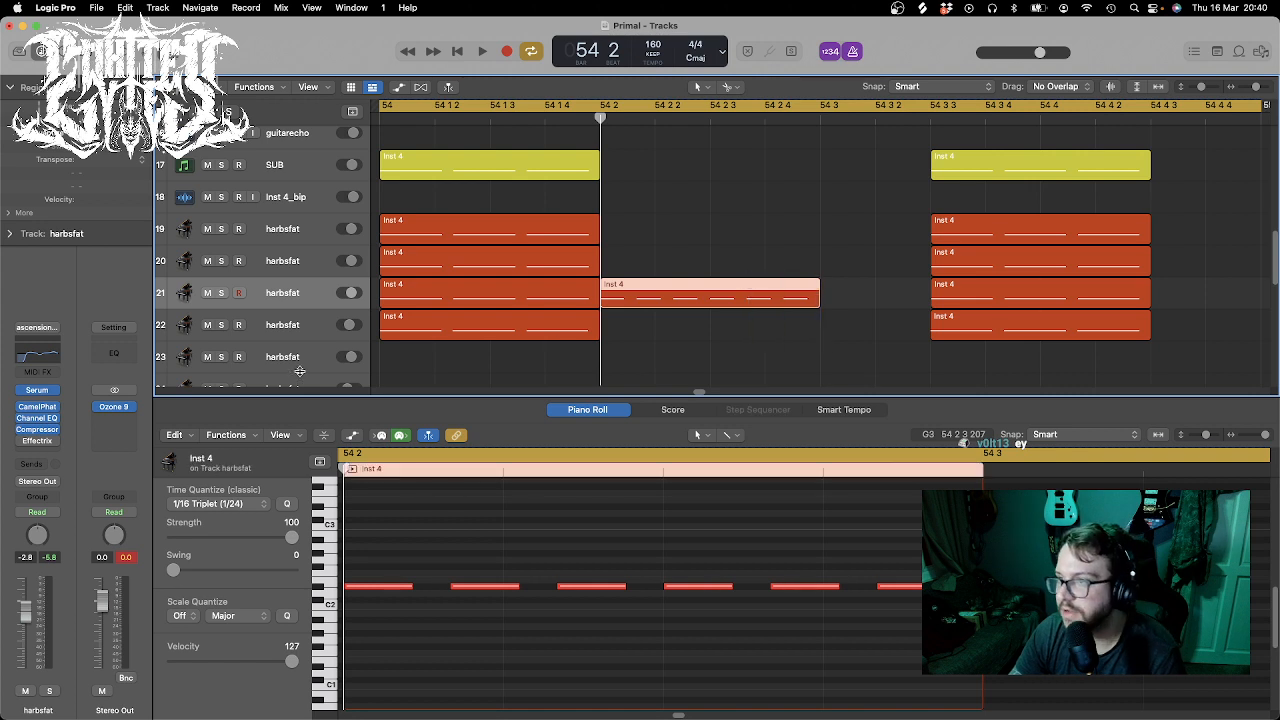
click(281, 332)
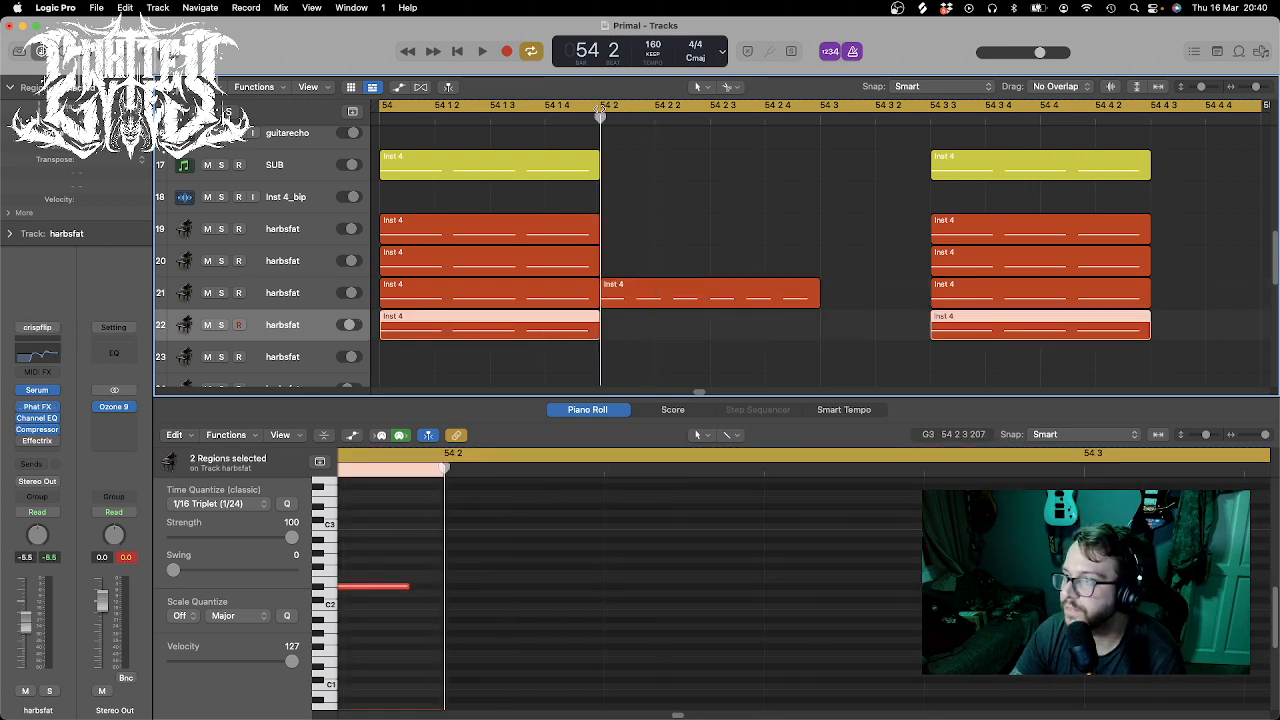
key(super+v)
click(303, 259)
drag(634, 118, 599, 113)
key(super+v)
- Copy track 20's six-note Inst 4 region to 54 2 on harbsfat track 19
click(316, 215)
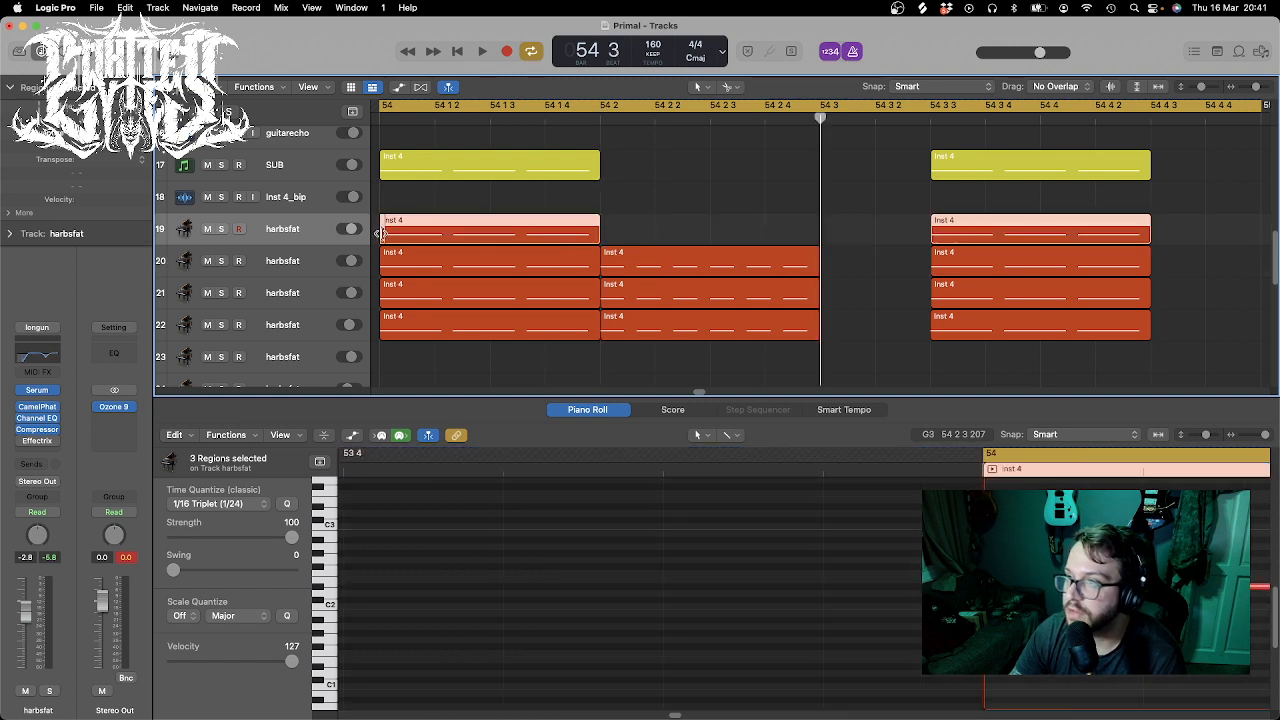
click(685, 218)
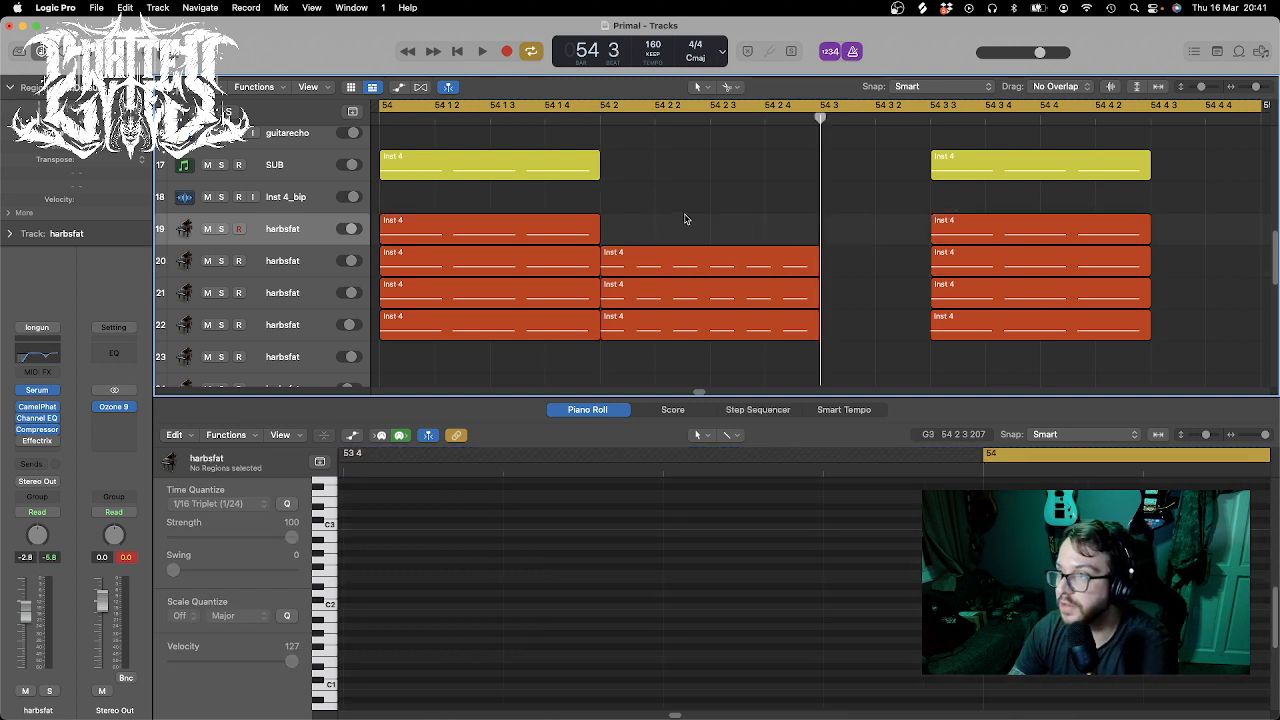
click(690, 273)
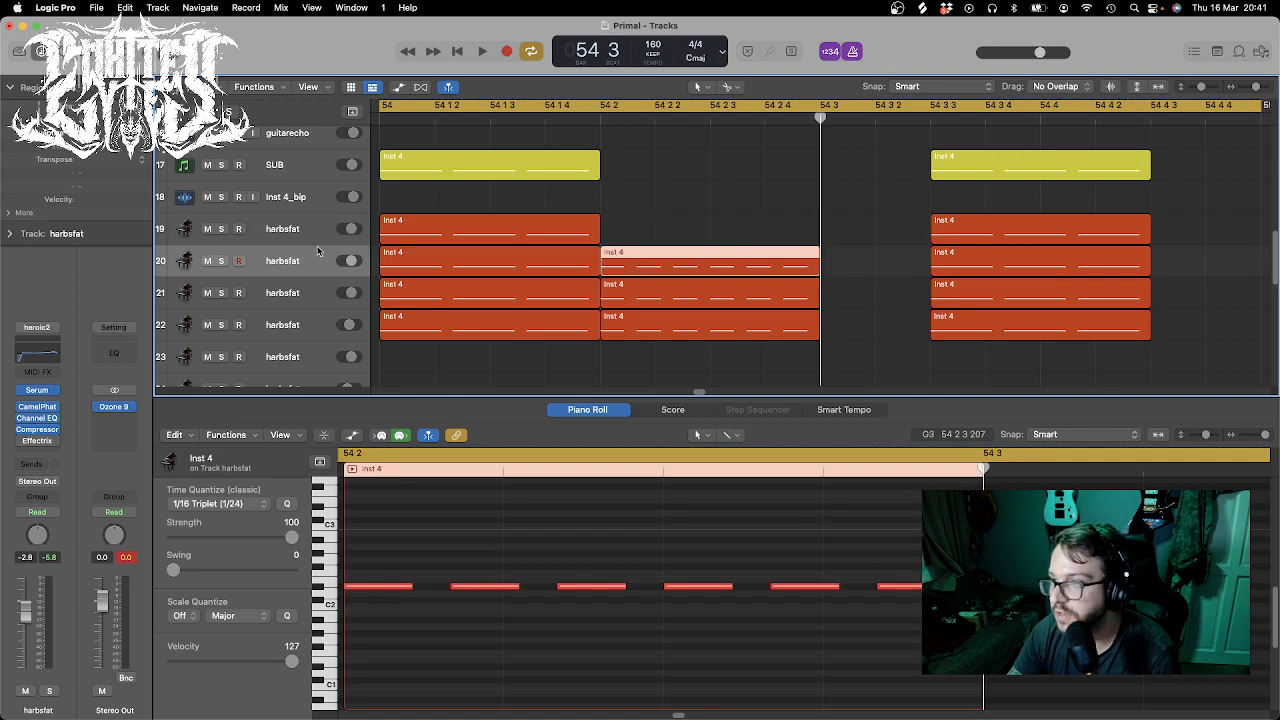
click(318, 230)
click(601, 118)
key(super+v)
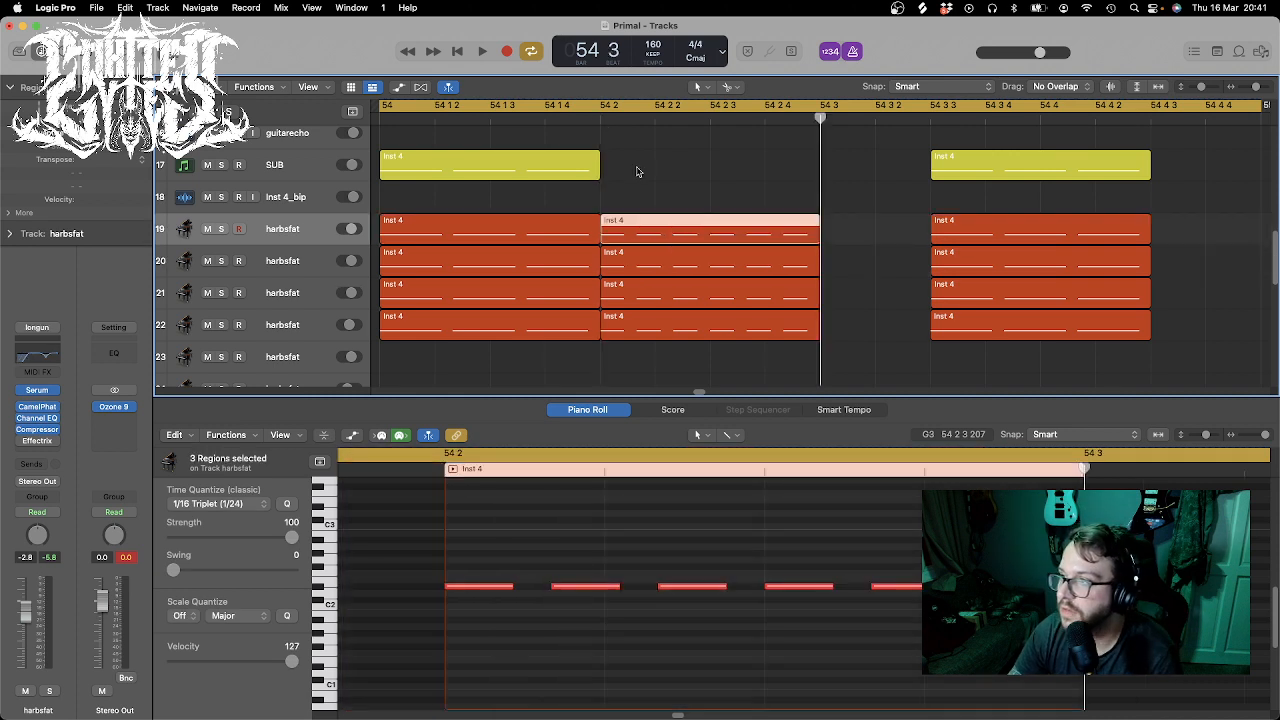
- Copy track 19's six-note Inst 4 region to 54 2 on the SUB track
click(683, 212)
click(676, 240)
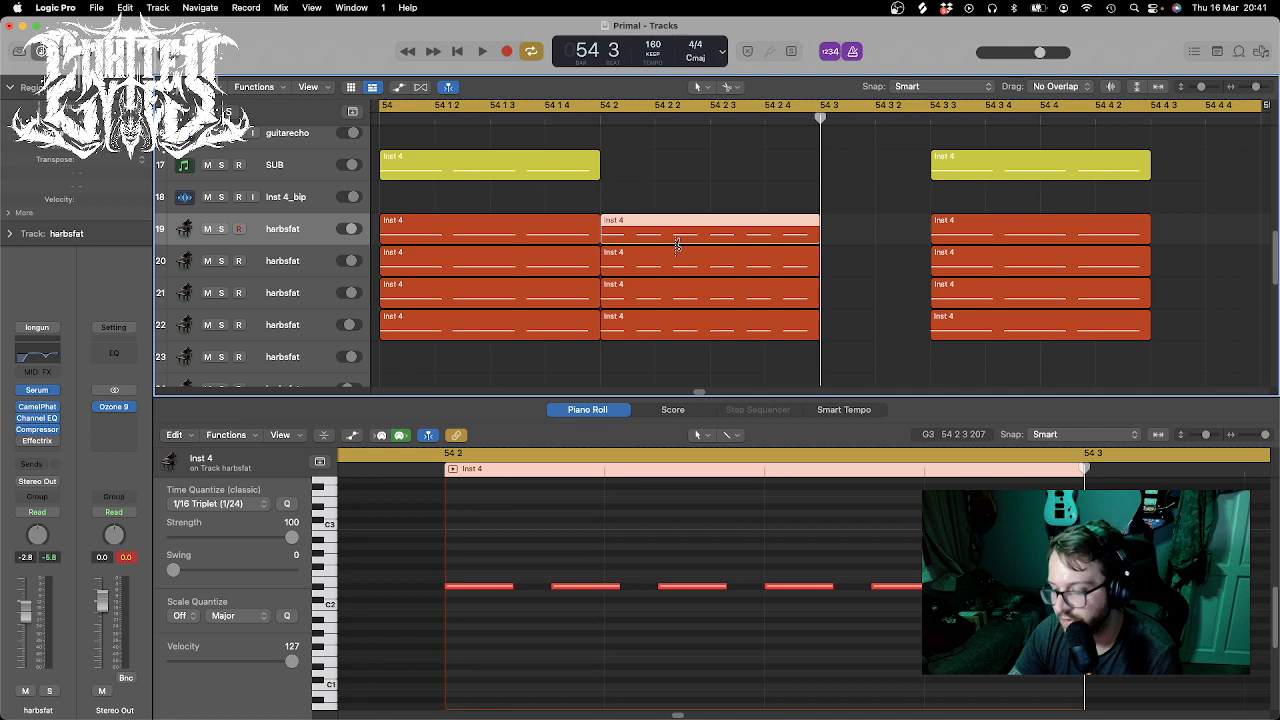
drag(655, 121, 598, 121)
key(super+v)
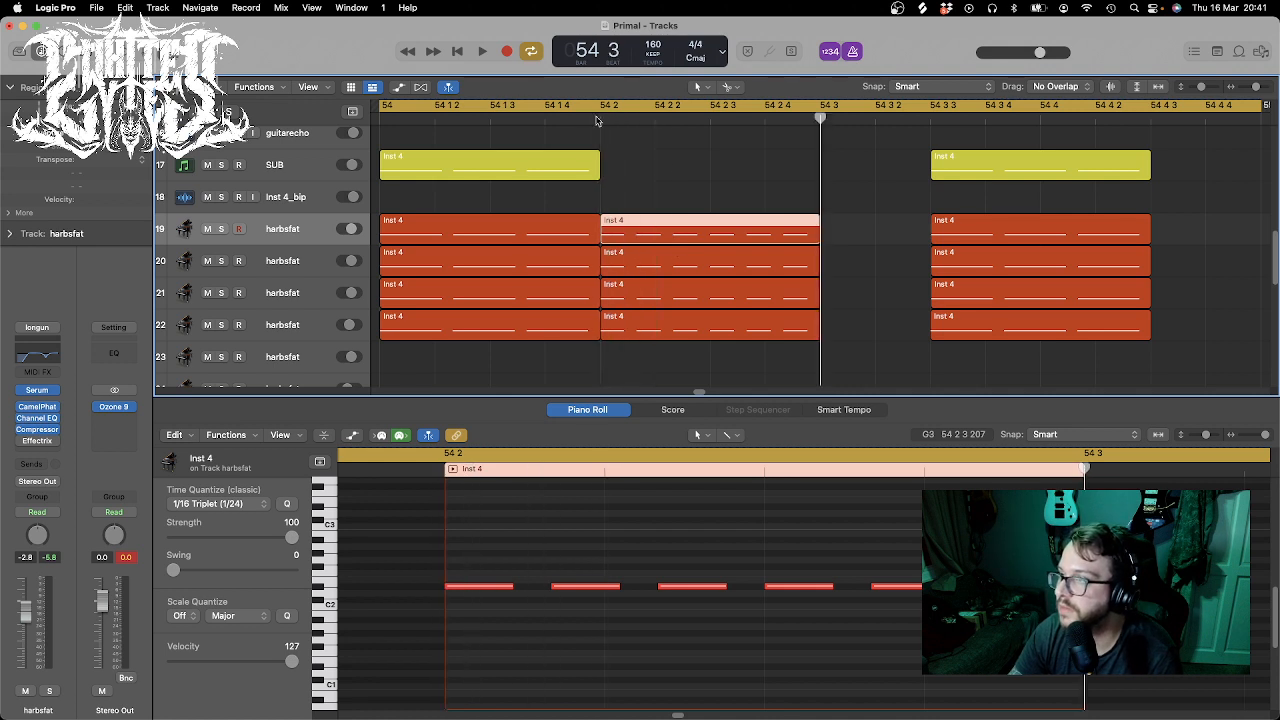
click(499, 190)
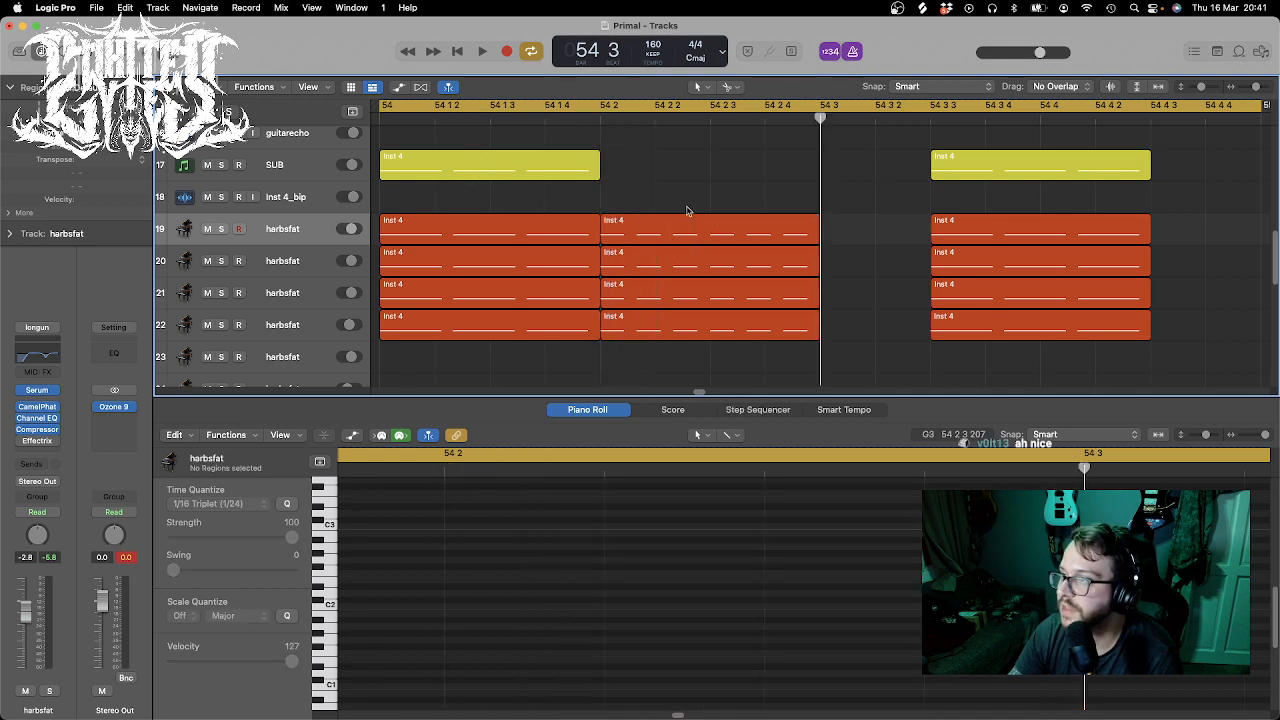
click(733, 219)
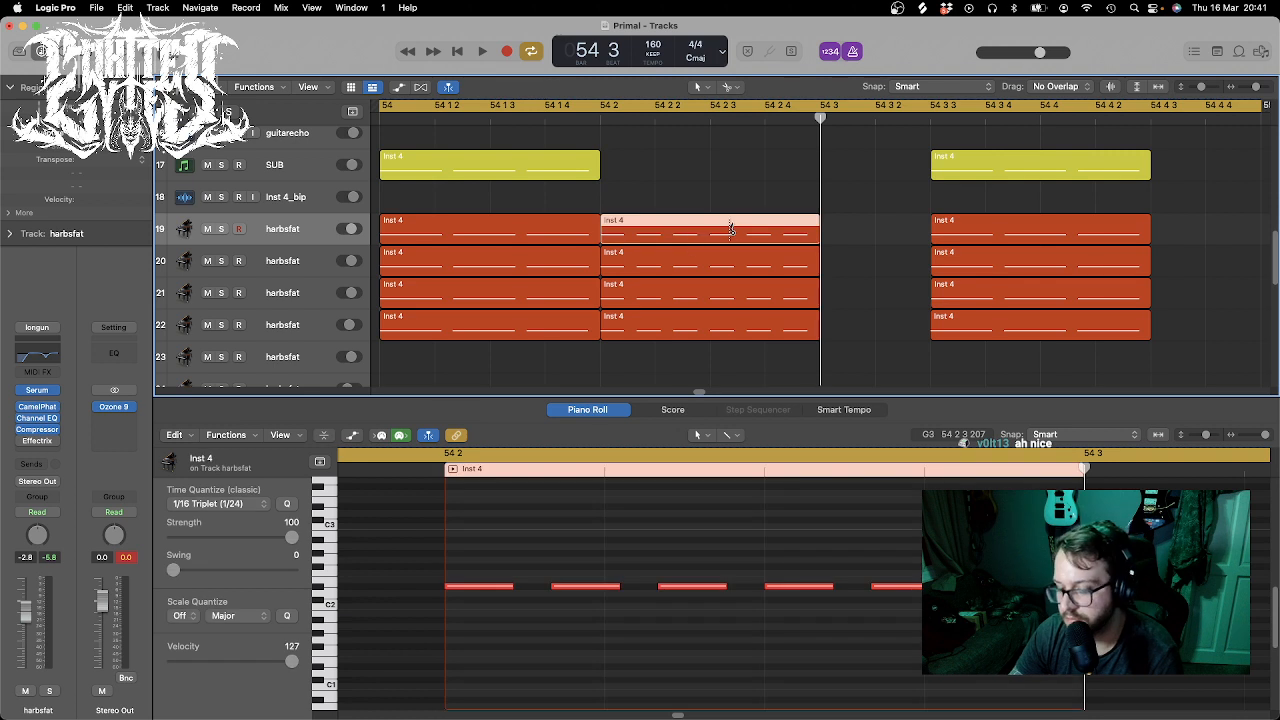
click(298, 173)
drag(628, 117, 600, 117)
key(super+v)
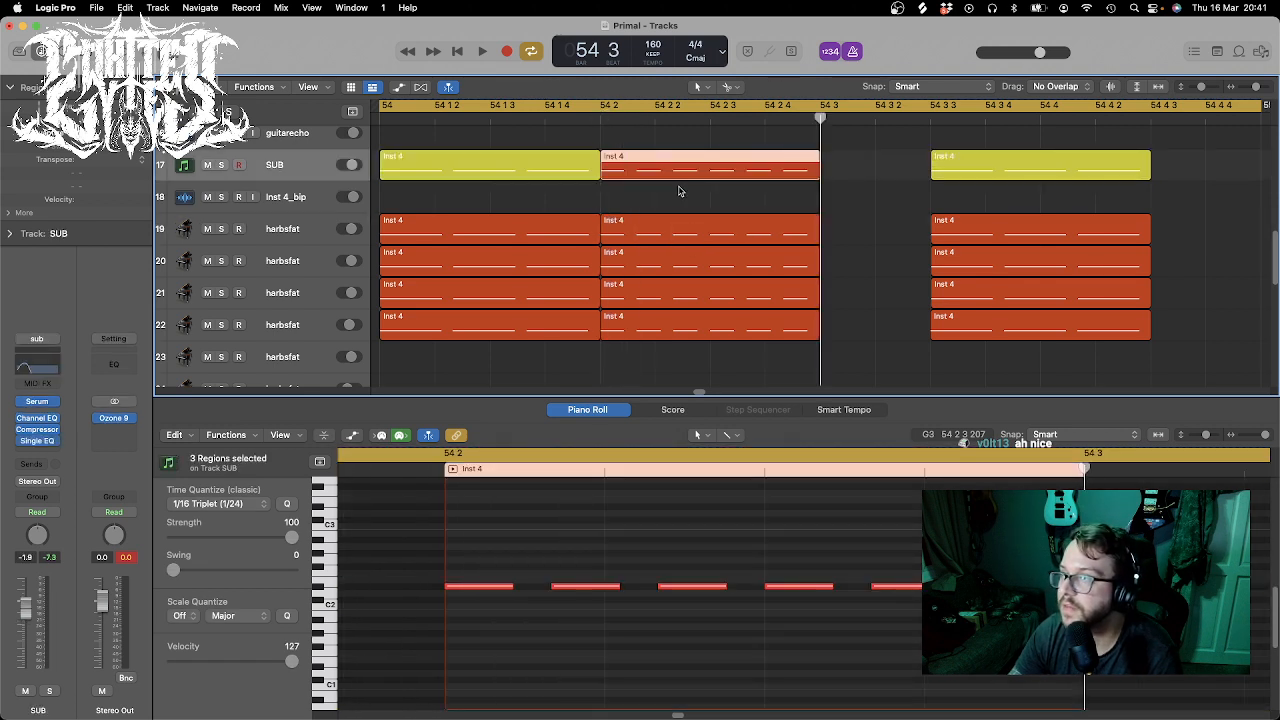
- Color the SUB track's regions at 54 and 54 2 in the same yellow
shift+click(548, 156)
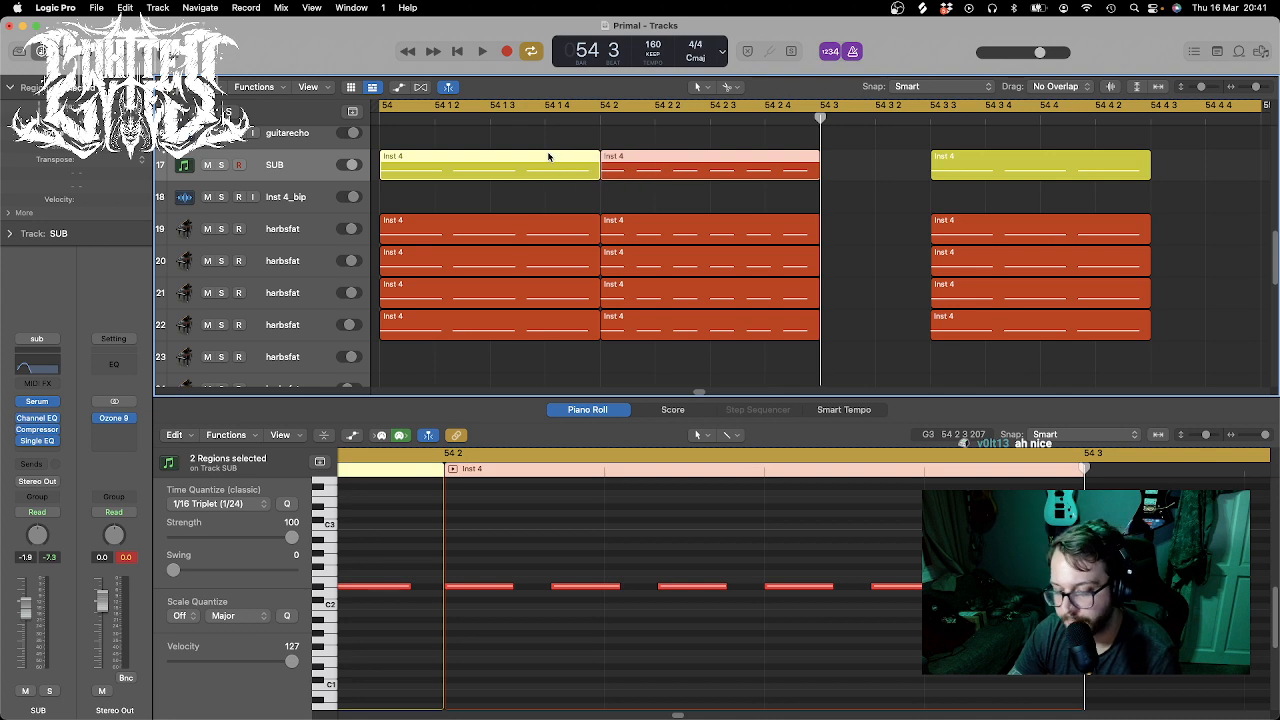
key(alt+c)
click(791, 349)
click(716, 208)
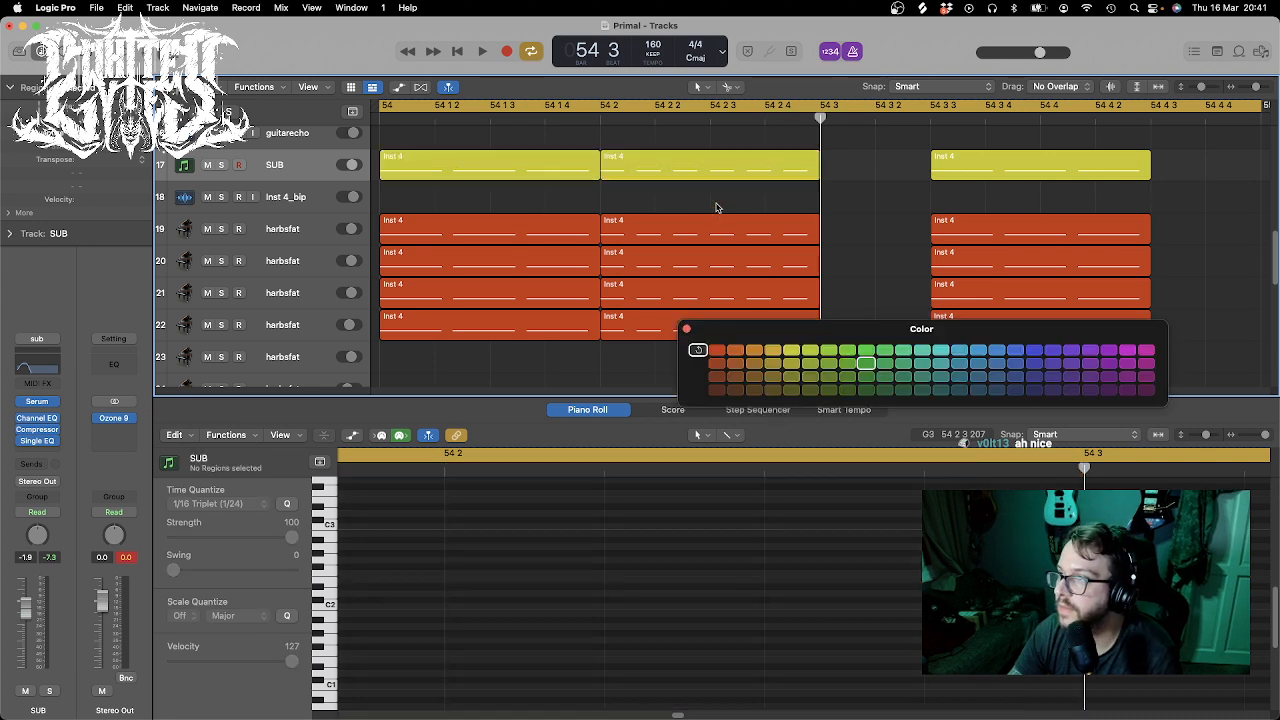
- Play back bar 54 to check the bass rhythm and close the color palette
key(space)
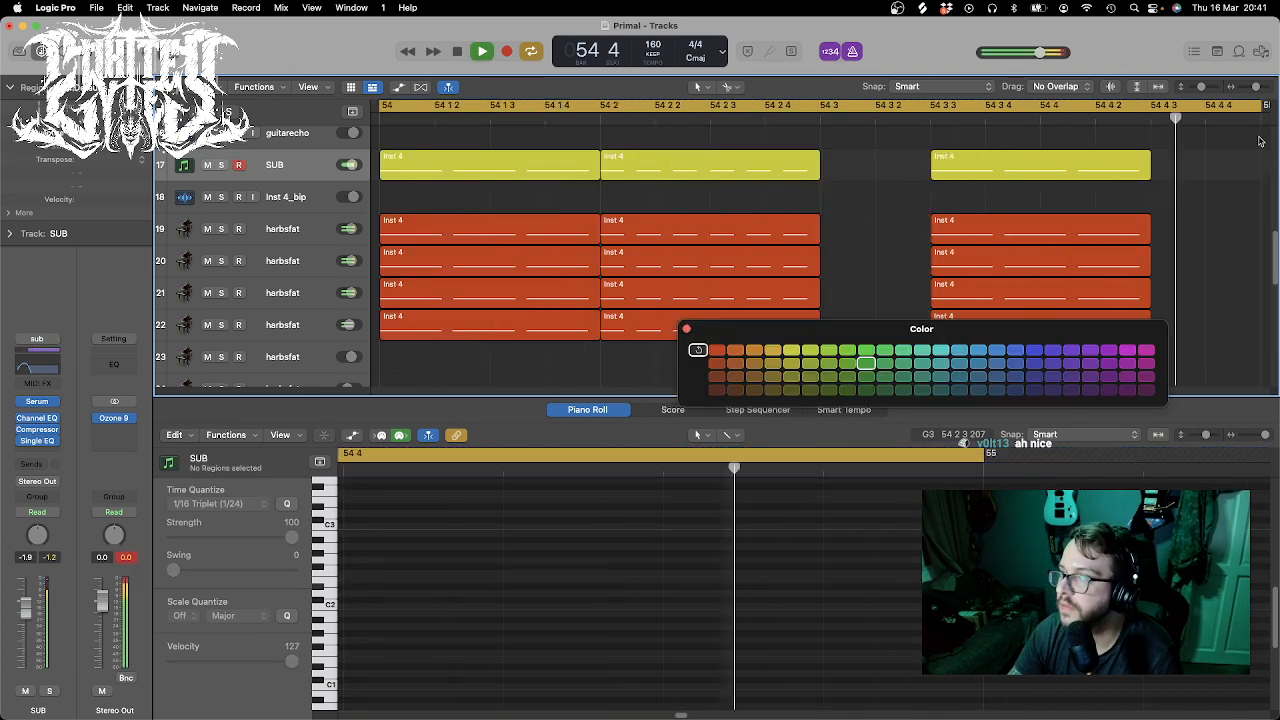
drag(1258, 88, 1250, 90)
key(space)
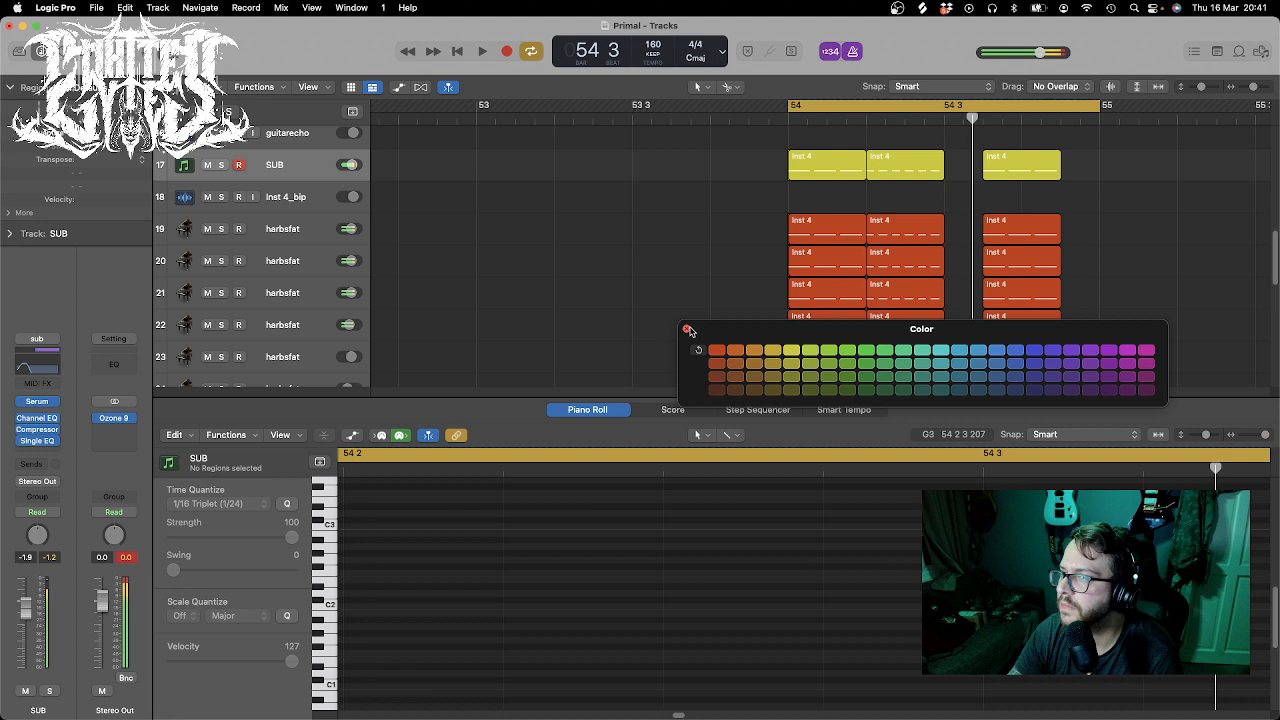
click(686, 328)
- Replace the last three-note regions in bar 54 with copies of the six-note regions at 54 3 and 54 4 on SUB and tracks 19–22
drag(982, 153, 980, 155)
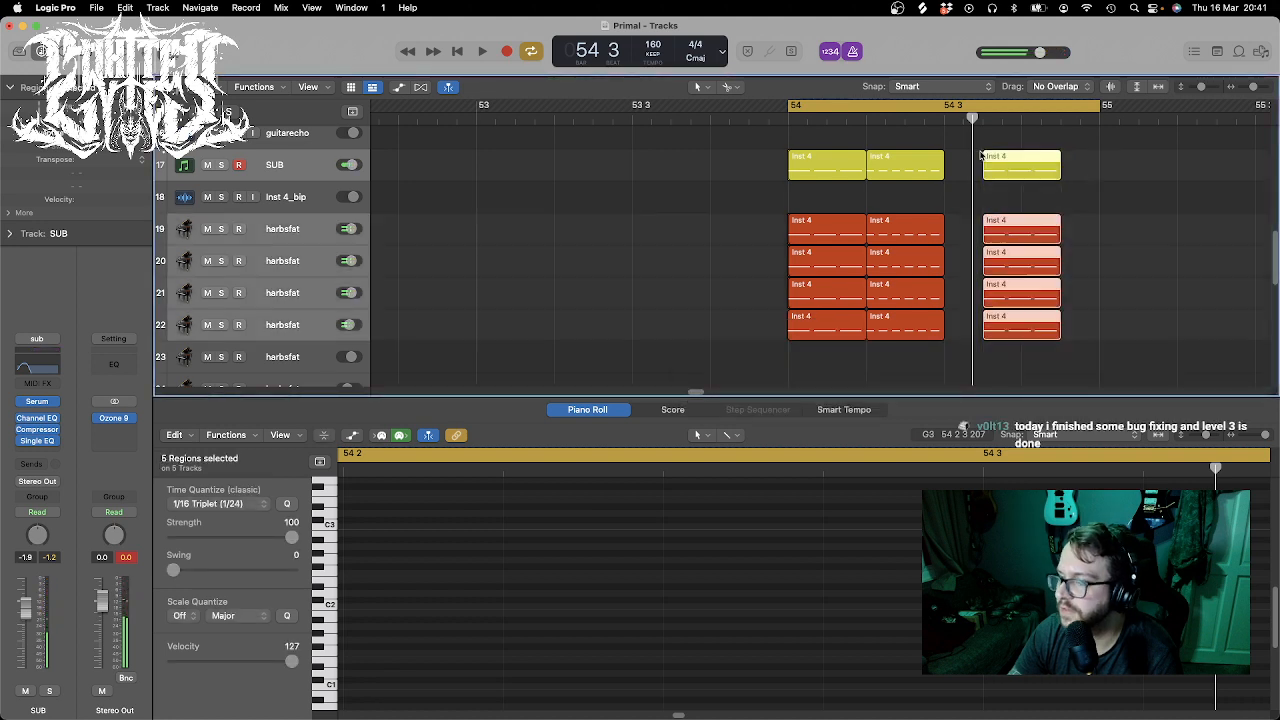
drag(956, 362, 897, 167)
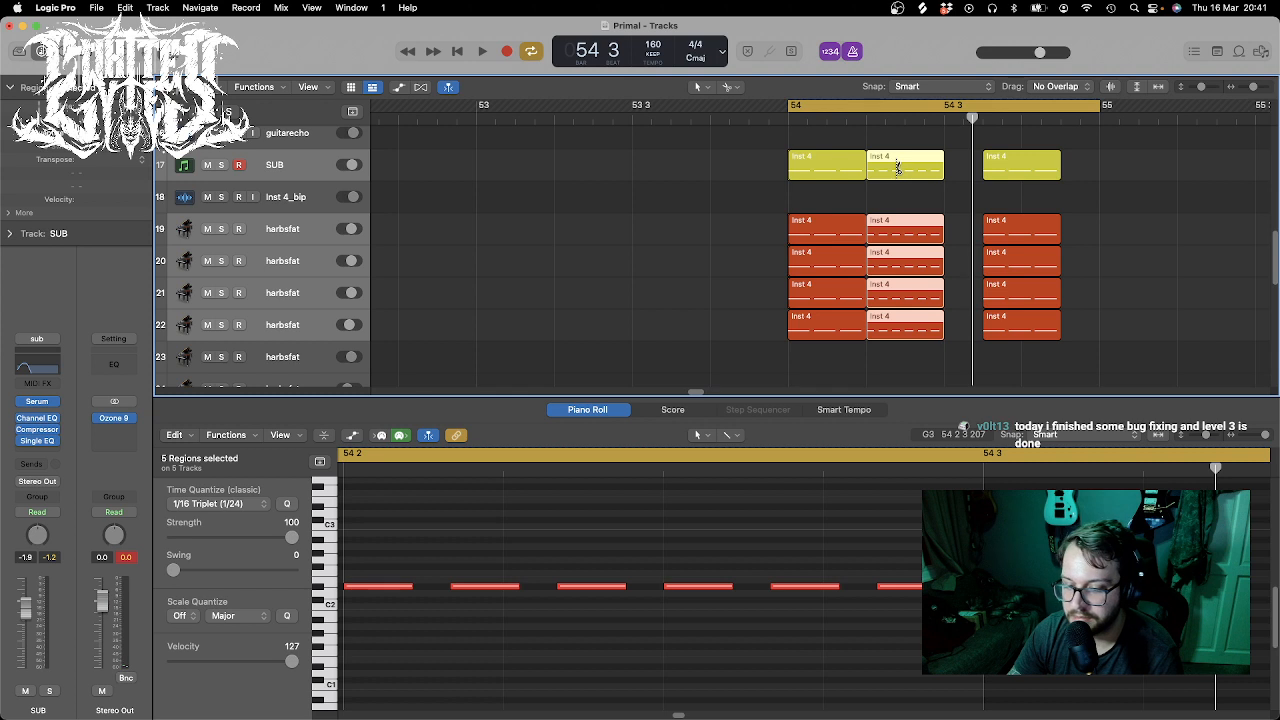
drag(962, 168, 1081, 347)
key(Delete)
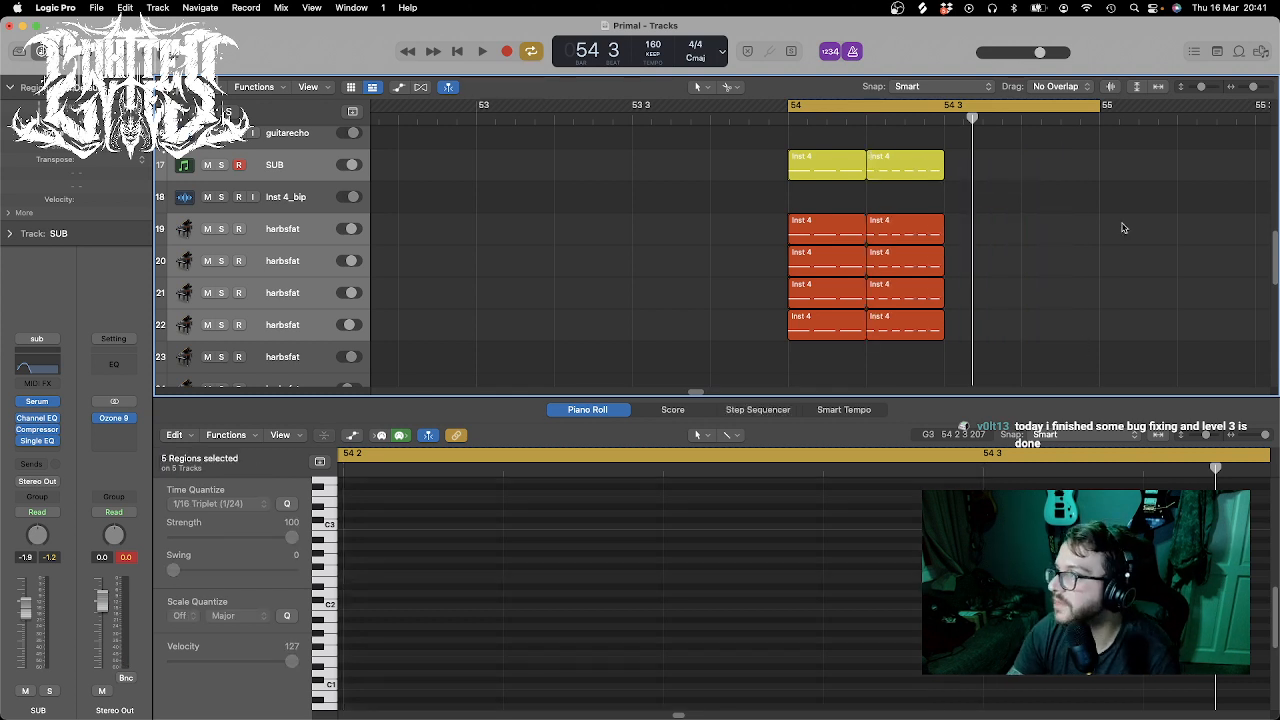
key(cmd+z)
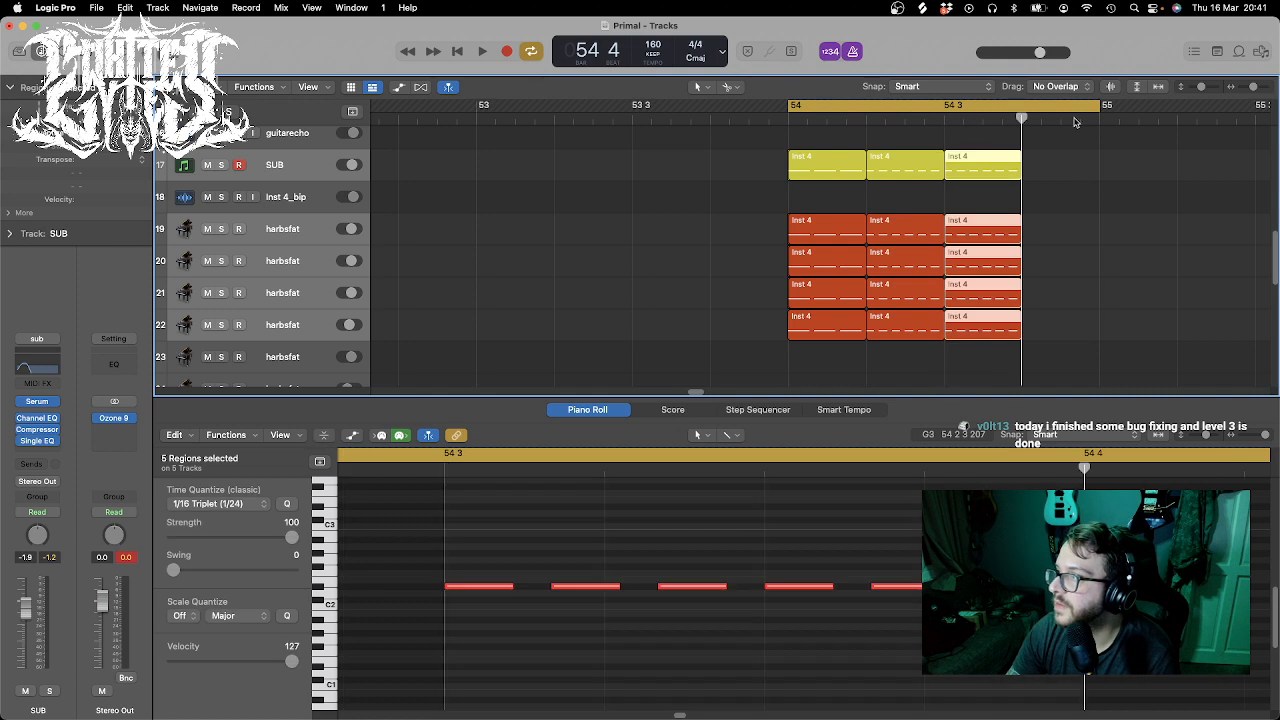
key(cmd+v)
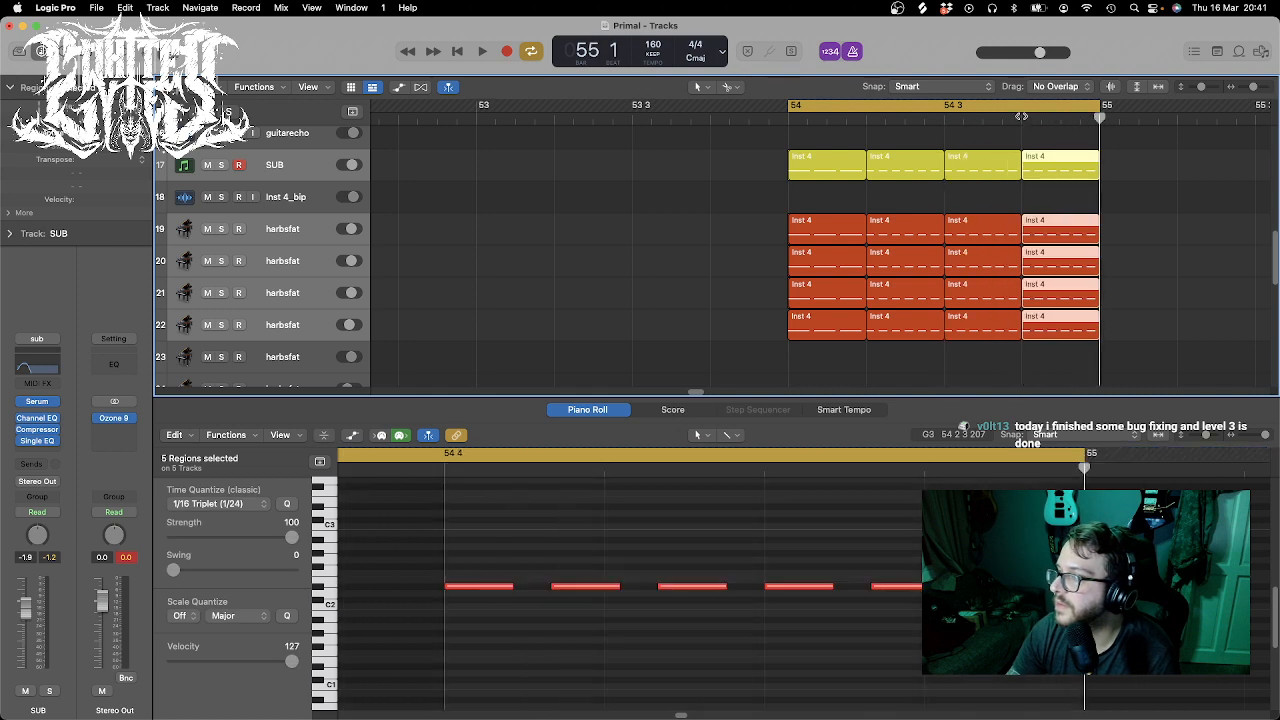
- Play back bar 54 to check the repeated six-note bass pattern
key(space)
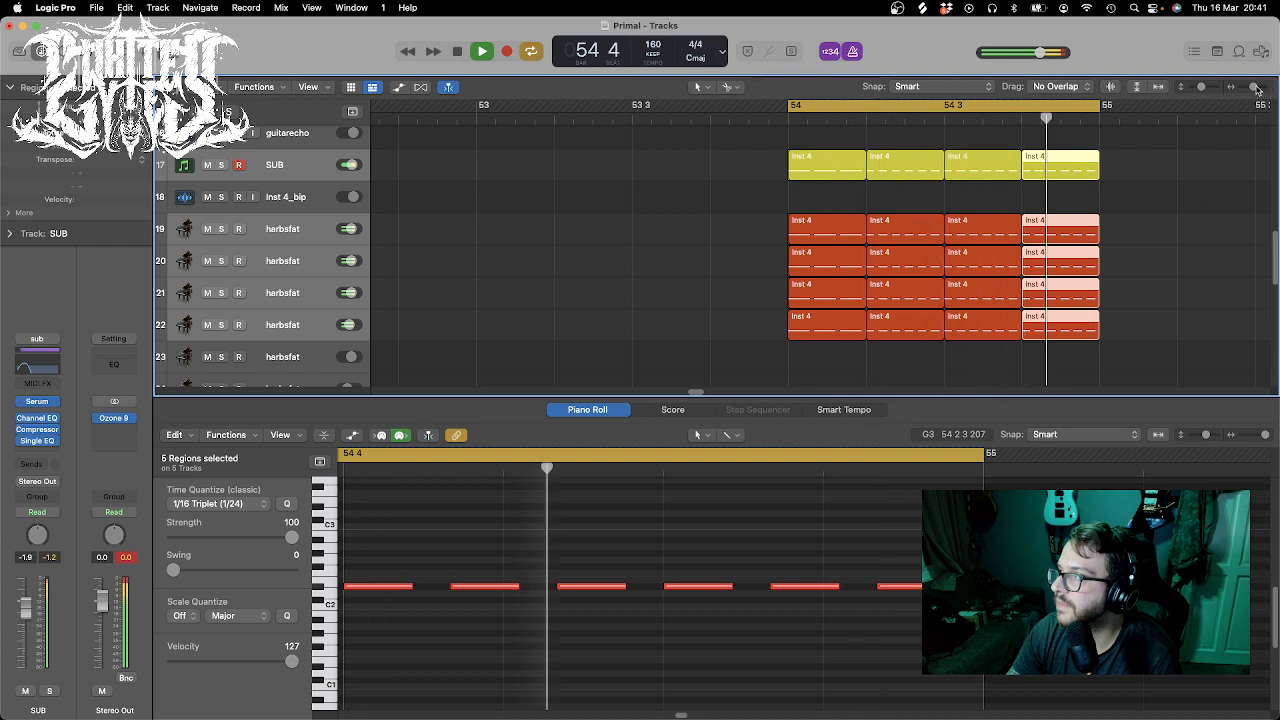
drag(1250, 86, 1252, 88)
key(space)
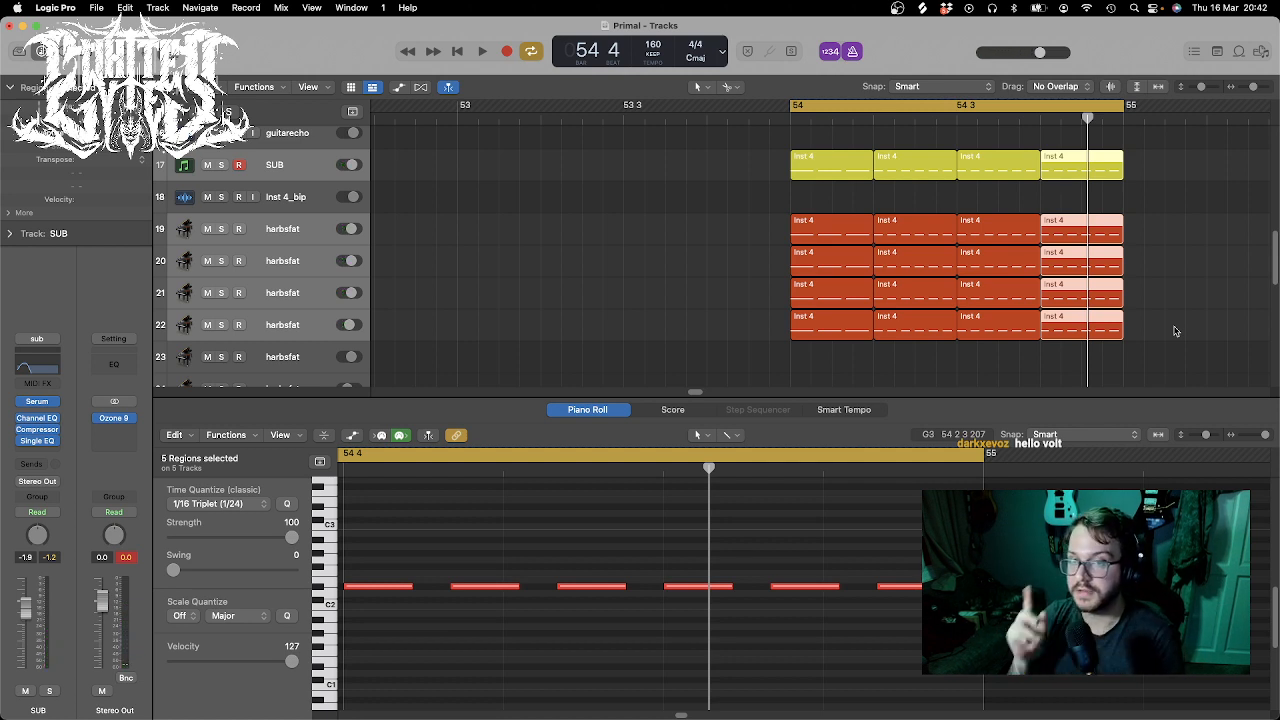
key(space)
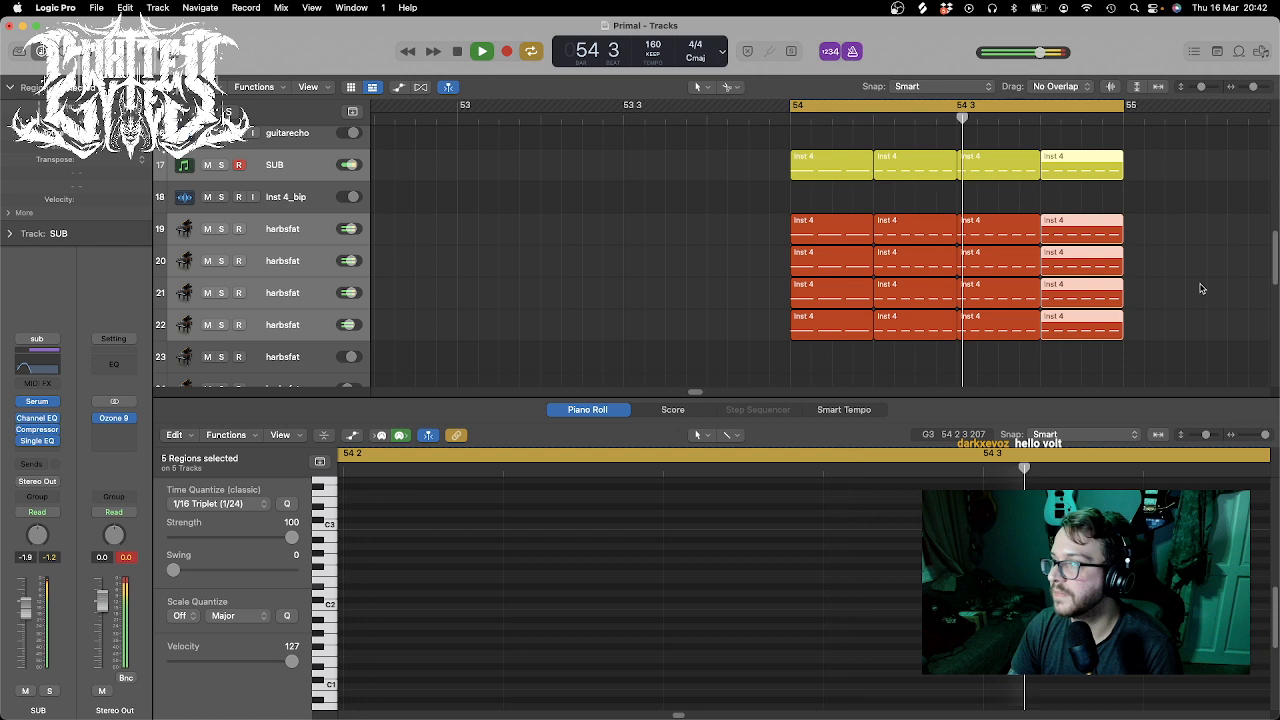
key(space)
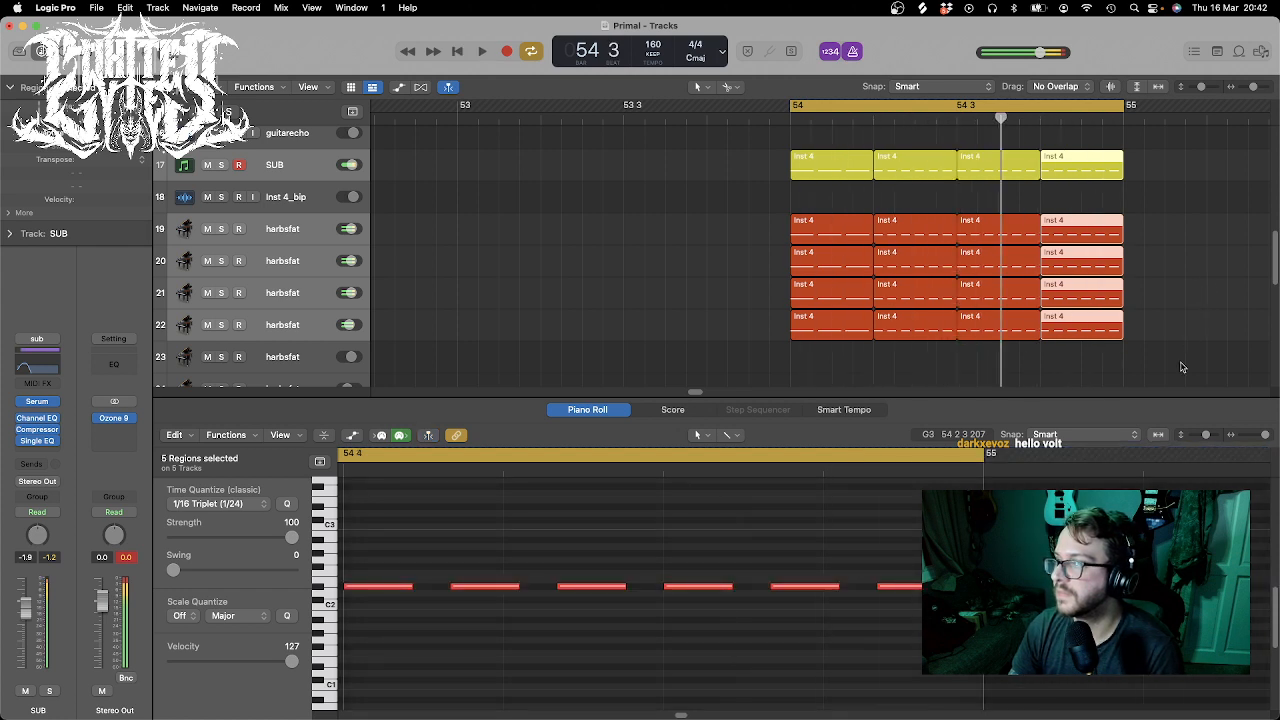
- Split the six-note regions at 54 2 in half on the SUB track and harbsfat tracks 19–22
drag(1180, 370, 919, 343)
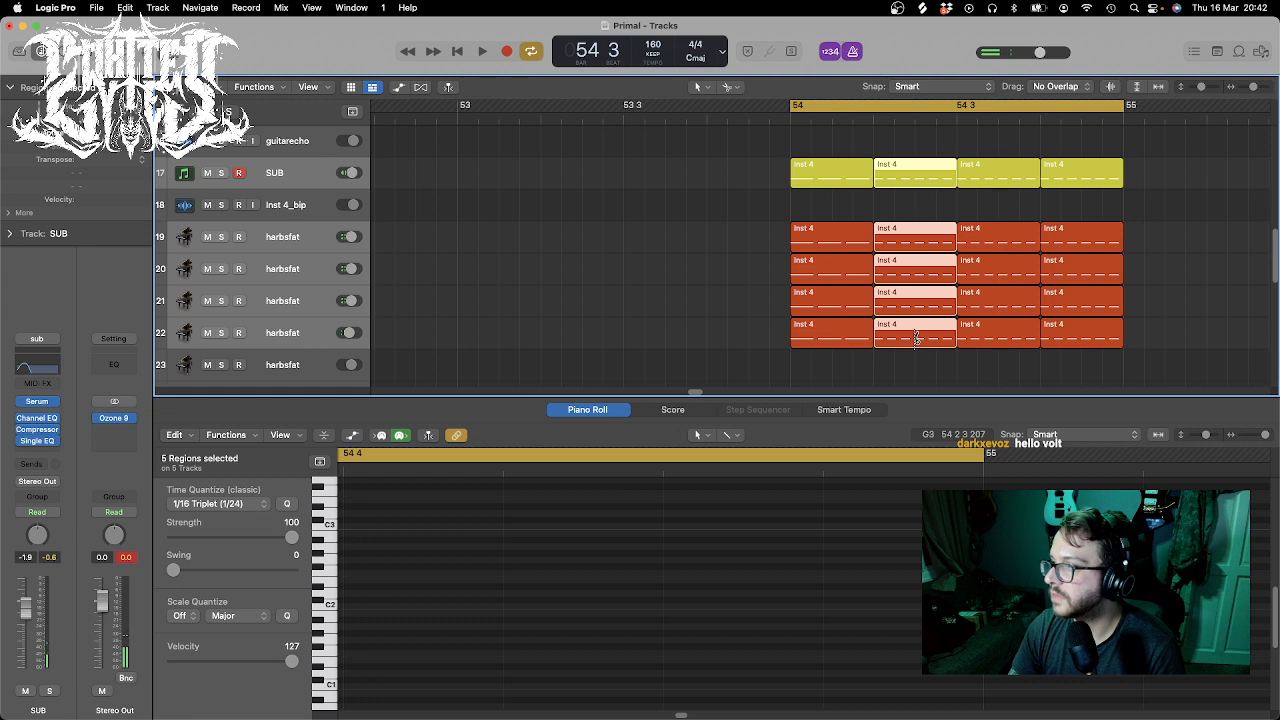
click(916, 339)
drag(1133, 360, 939, 155)
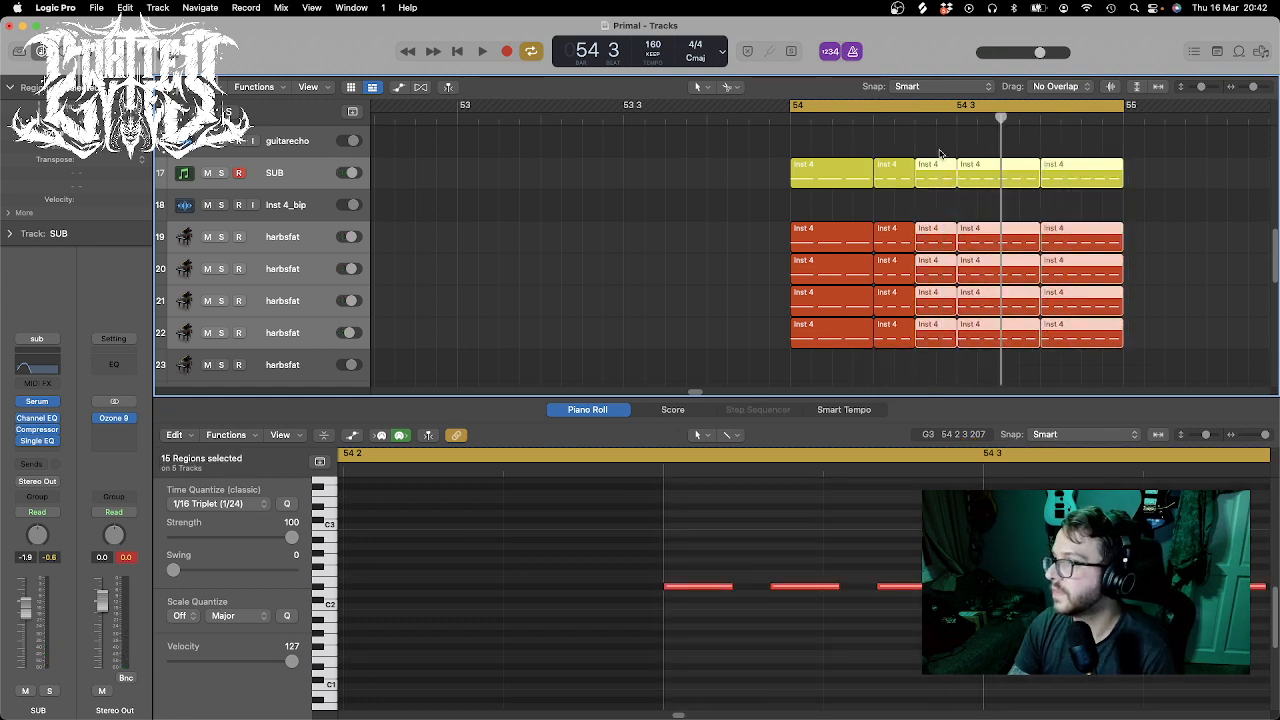
- Delete the second halves of the split 54 2 regions and the regions at 54 3 on SUB and tracks 19–22
drag(937, 137, 943, 345)
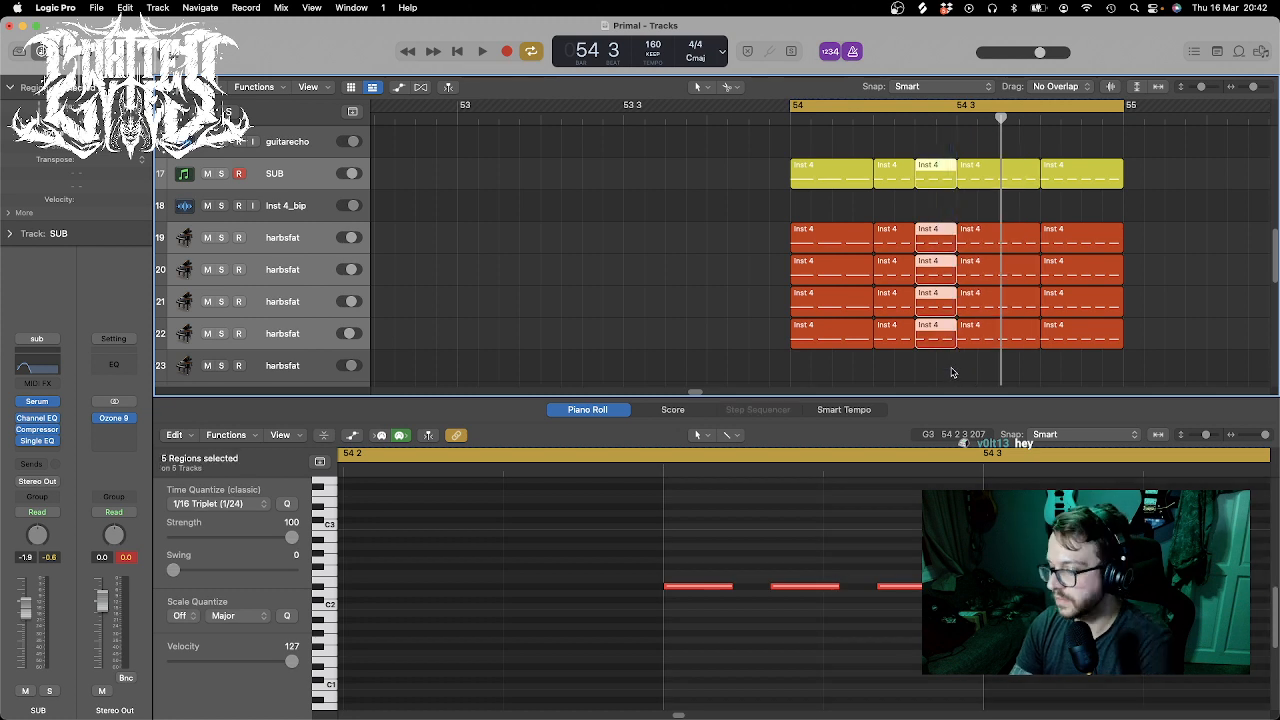
key(Delete)
drag(993, 149, 1023, 360)
key(Delete)
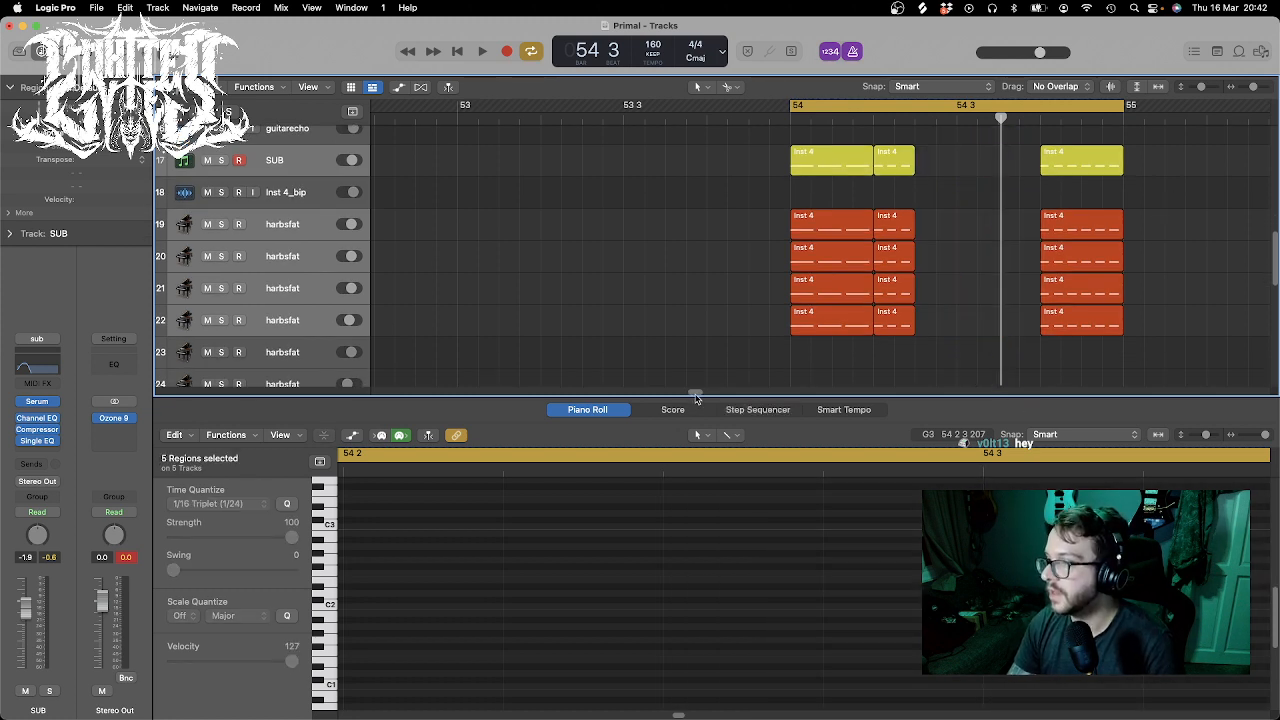
- Paste the full six-note Inst 4 regions at bar 56 on the SUB track and harbsfat tracks 19–22
drag(698, 397, 710, 398)
drag(1063, 118, 841, 118)
key(super+v)
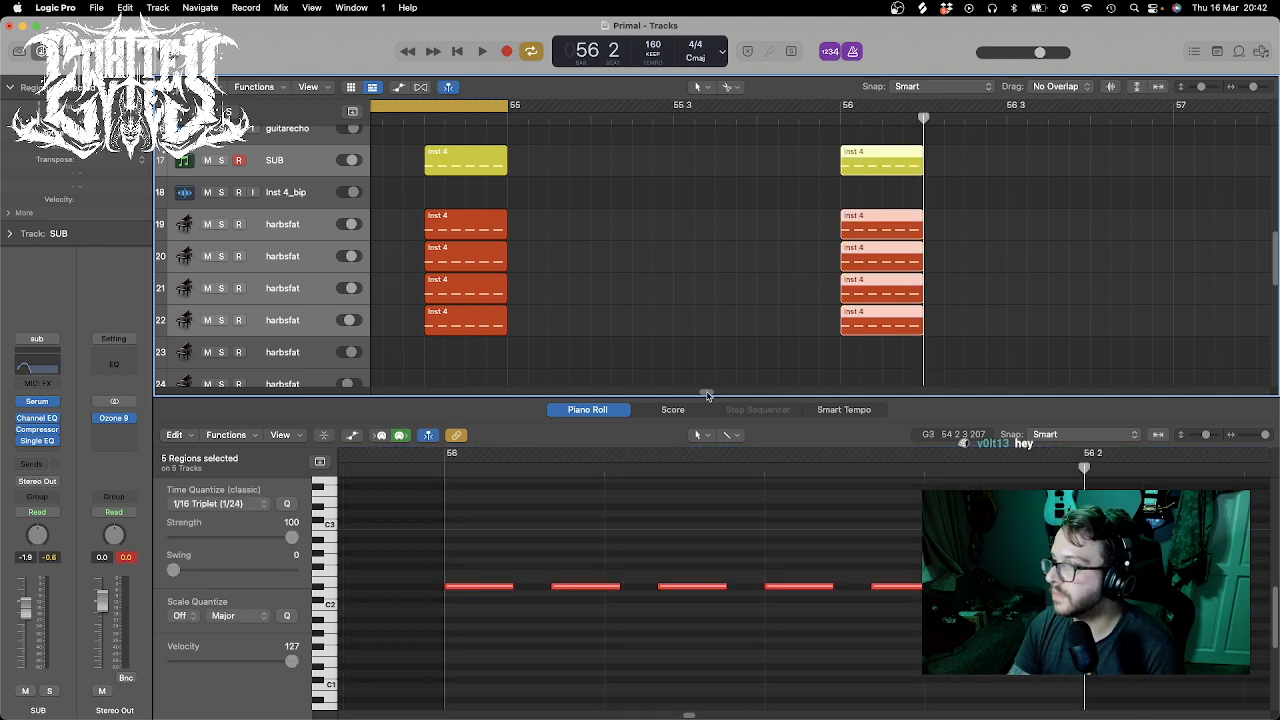
- Delete the six-note regions at 54 4 on the SUB track and harbsfat tracks 19–22
drag(706, 396, 698, 396)
drag(1001, 378, 882, 145)
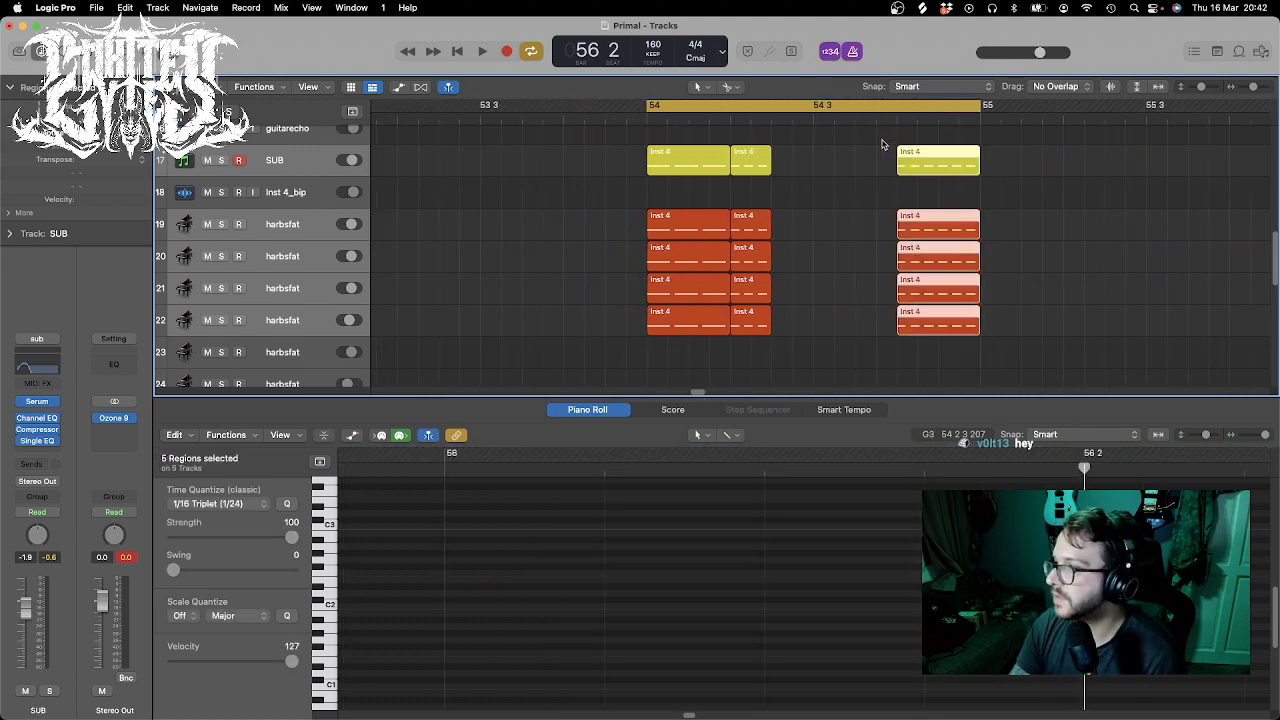
key(Delete)
- Copy the three-note Inst 4 regions at bar 54 on SUB and harbsfat tracks 19–22 to 54 2 3
drag(614, 141, 716, 352)
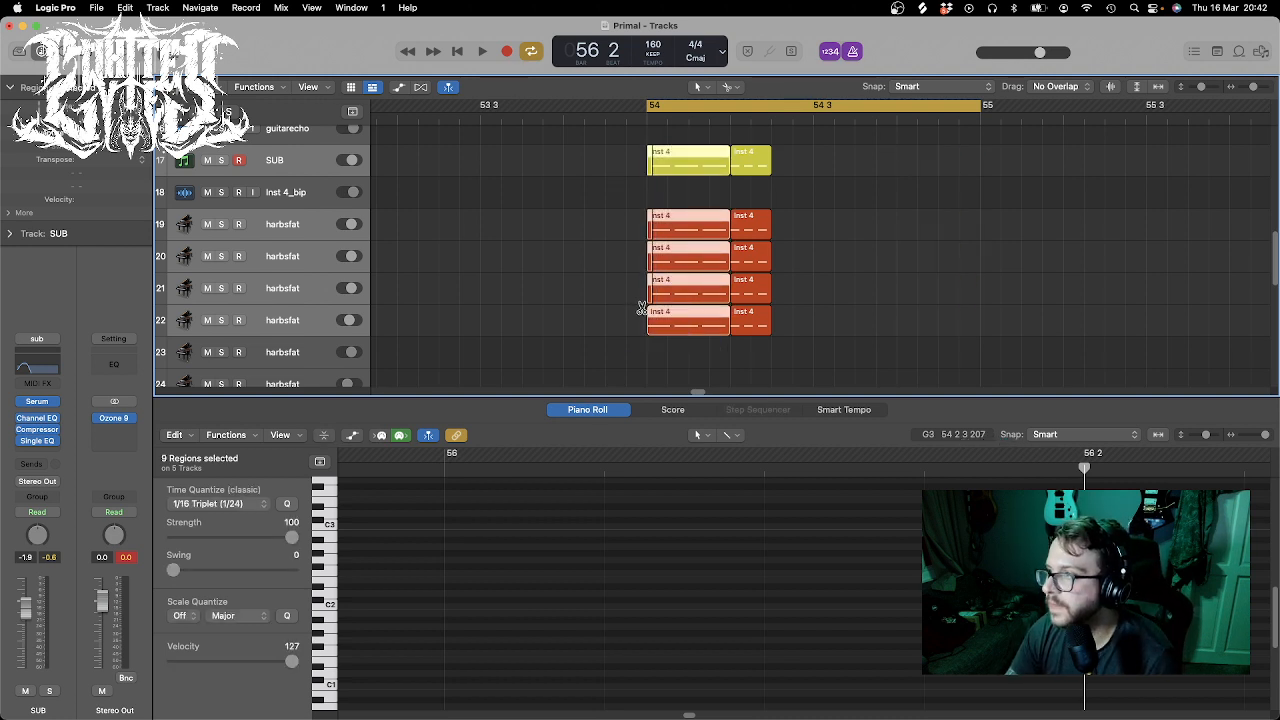
drag(808, 118, 771, 118)
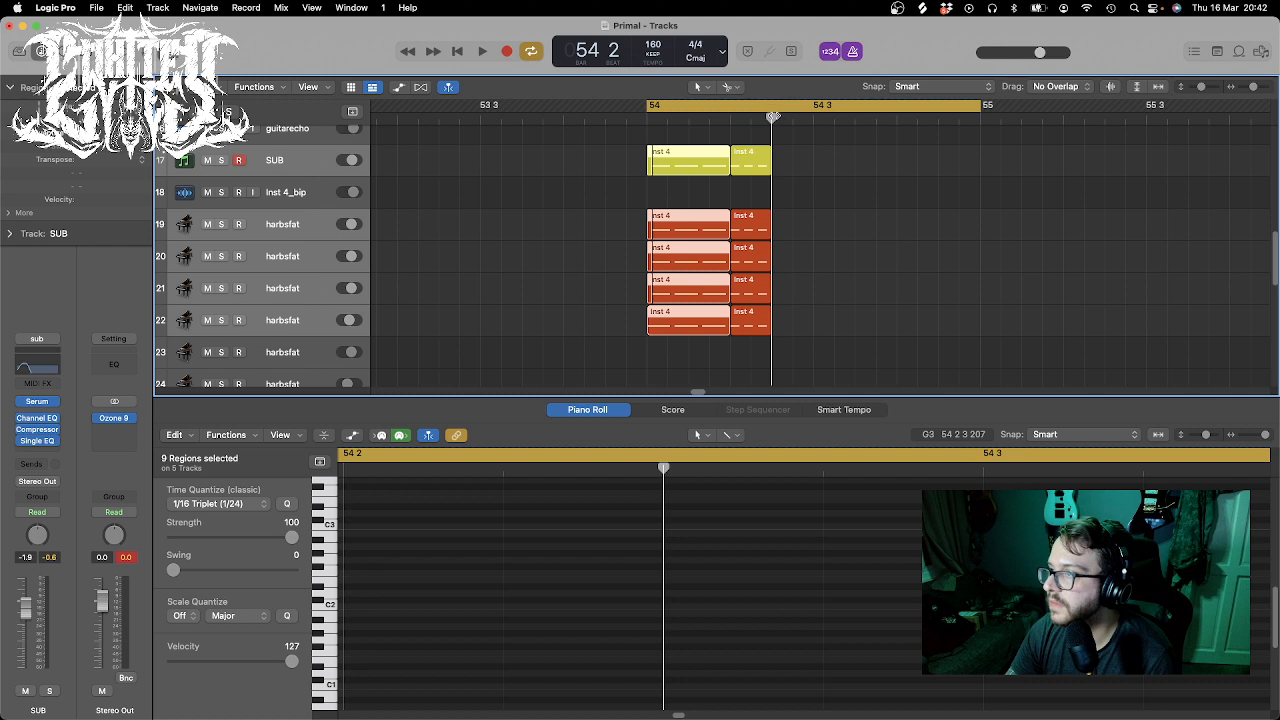
click(815, 286)
drag(694, 137, 701, 363)
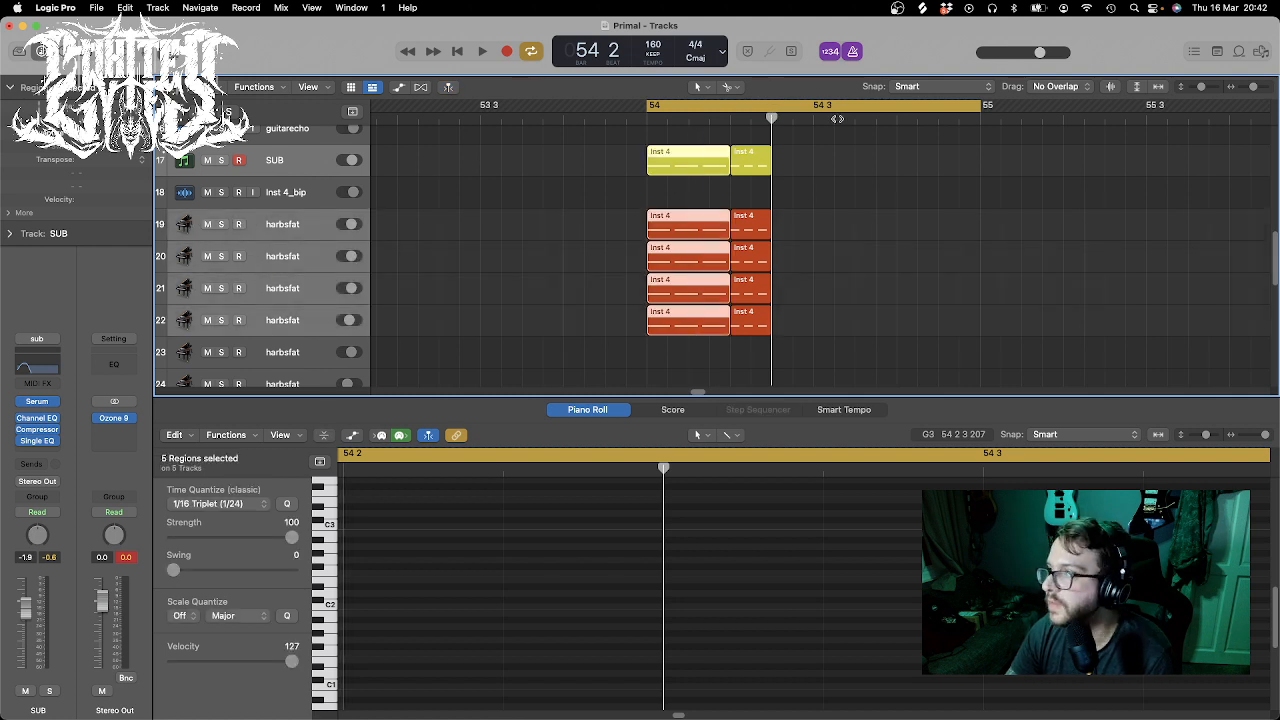
key(super+v)
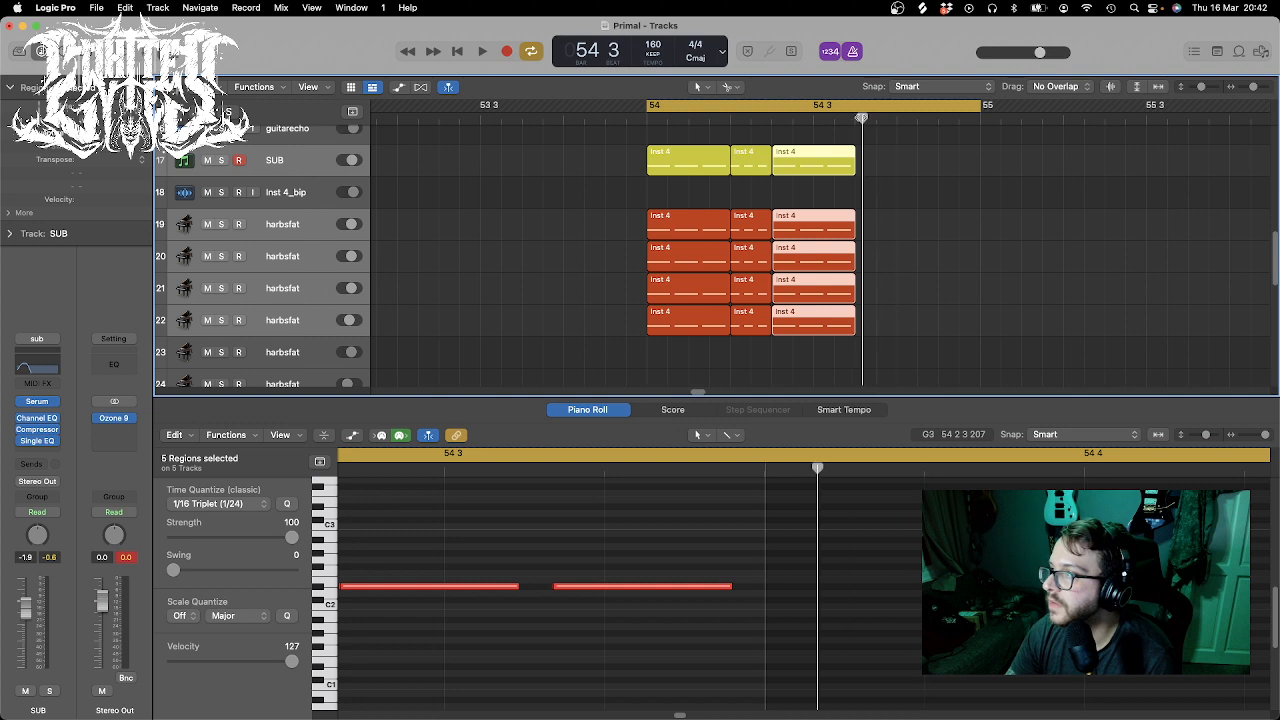
- Copy the shortened six-note regions to 54 3 3 and the three-note regions to 54 4 on SUB and tracks 19–22
drag(862, 118, 853, 118)
drag(744, 136, 752, 343)
drag(893, 118, 821, 366)
key(super+v)
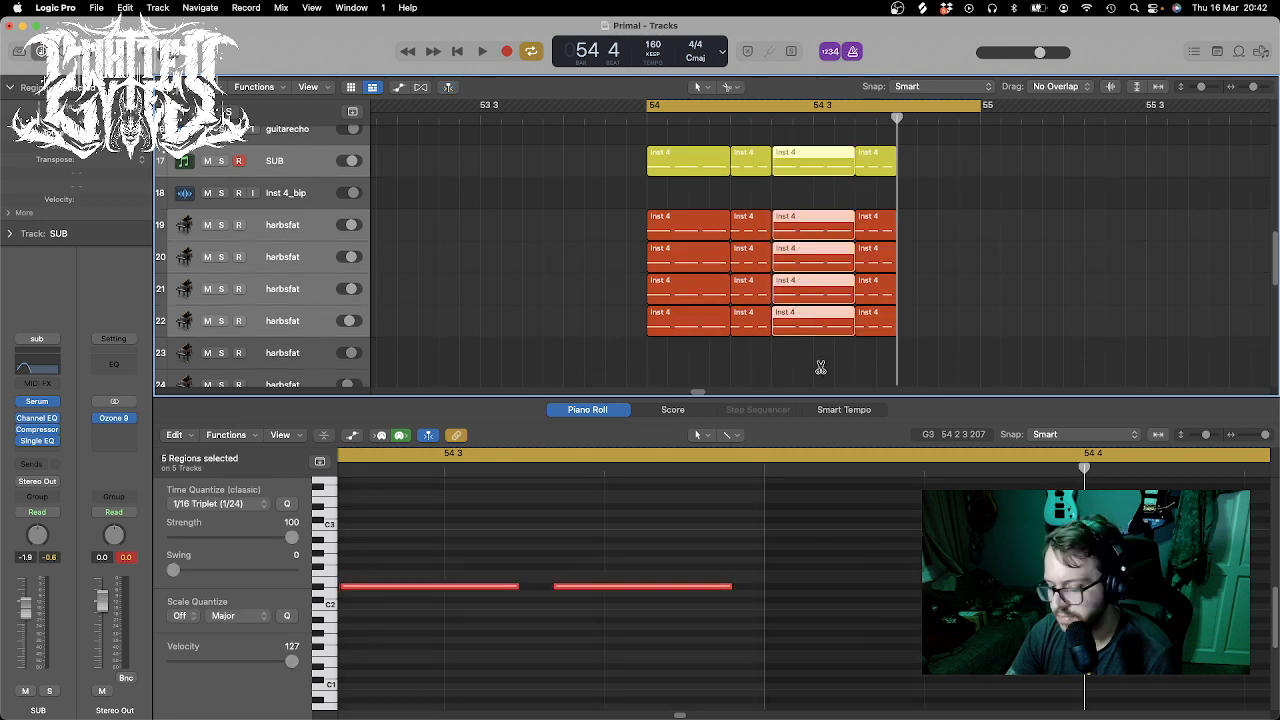
key(super+v)
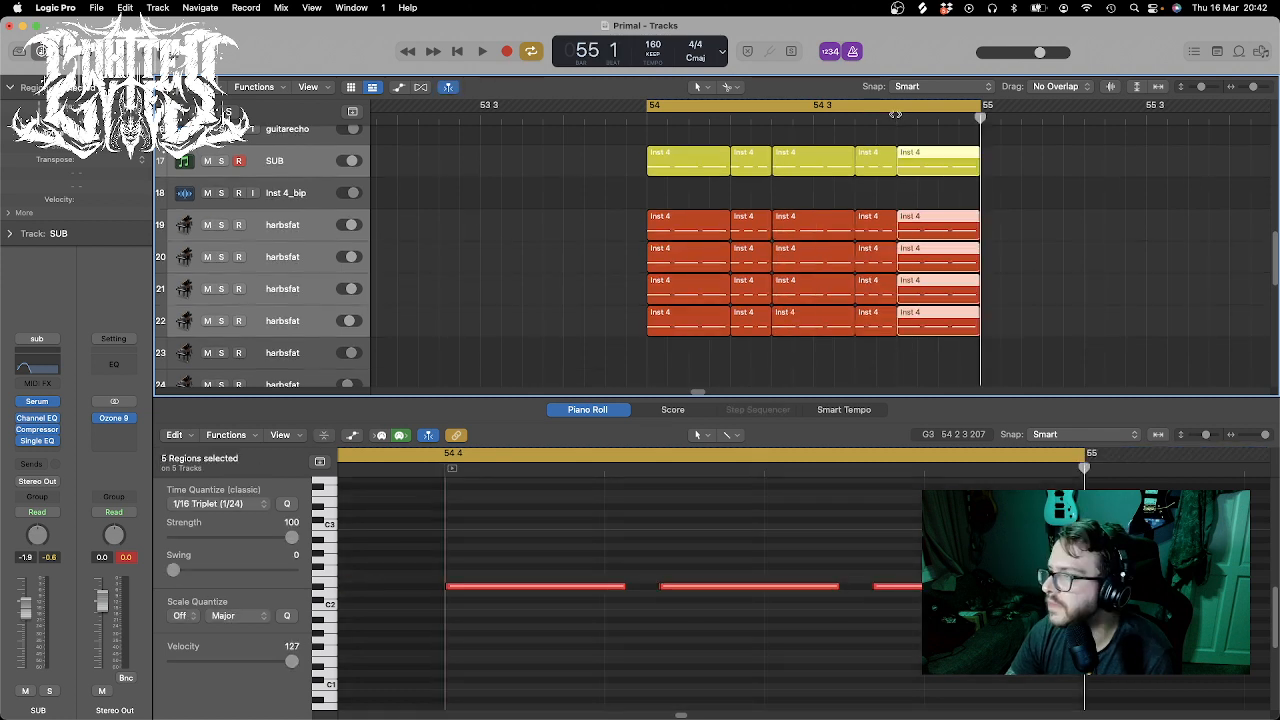
- Play back the bar 54 bass rhythm in the cycle range
key(space)
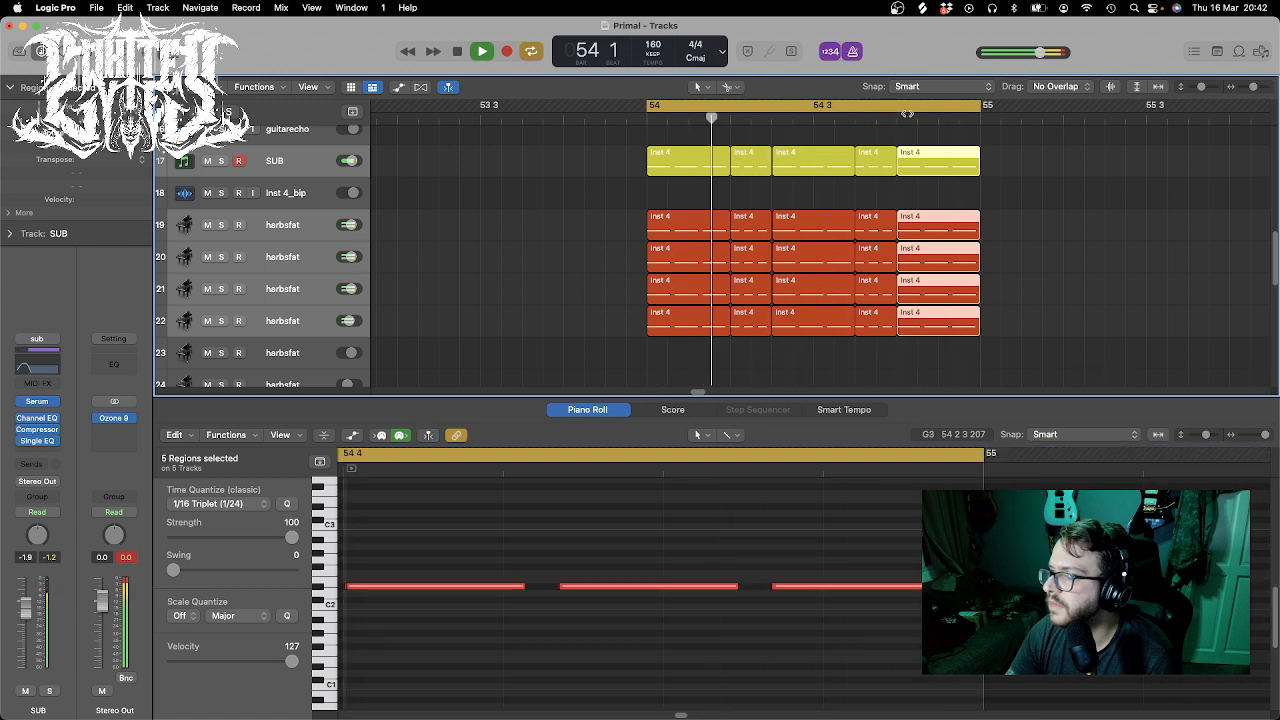
drag(1254, 89, 1200, 88)
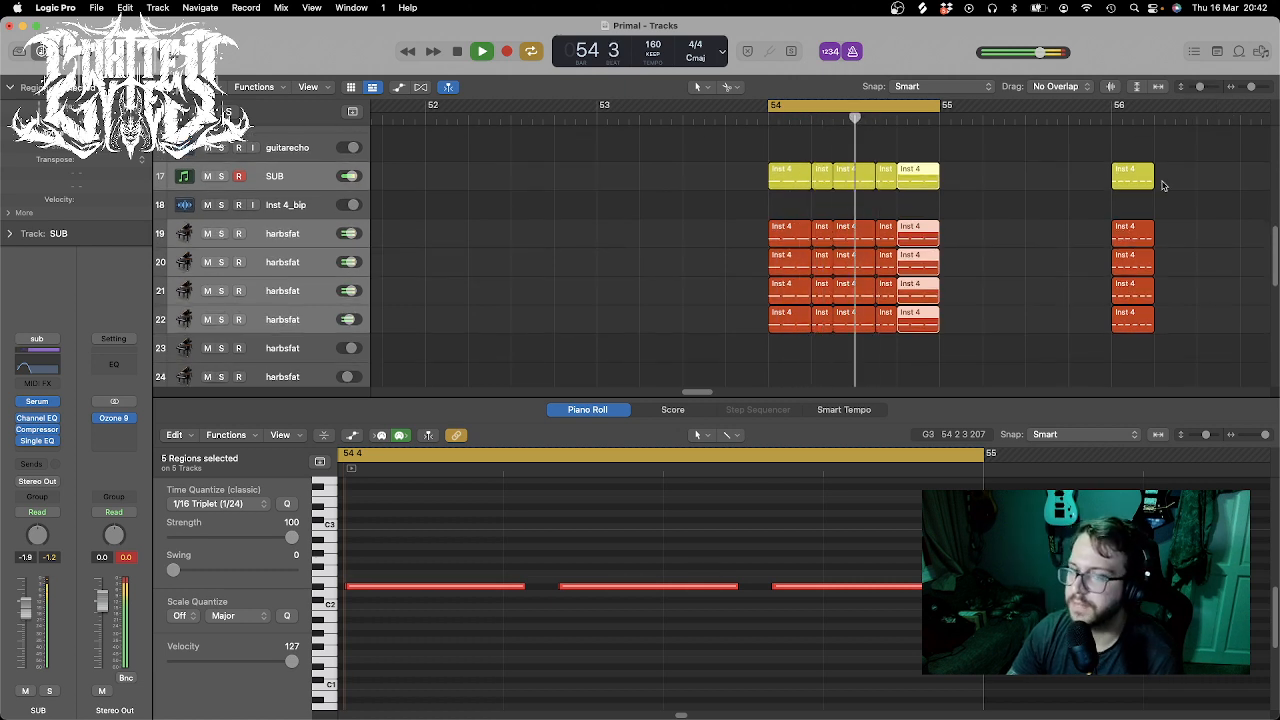
key(space)
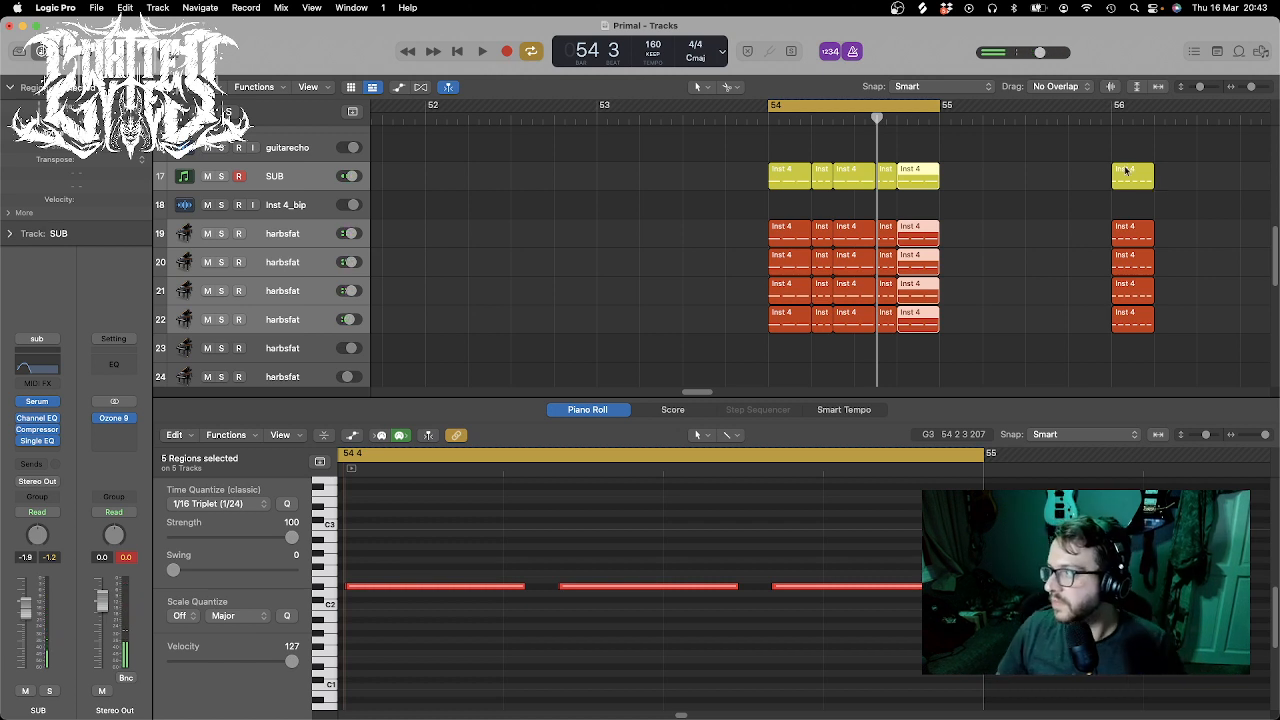
- With cycling off and the Piano Roll hidden, play the bass pattern from bar 47 and compare it with bar 54
drag(1253, 88, 1249, 88)
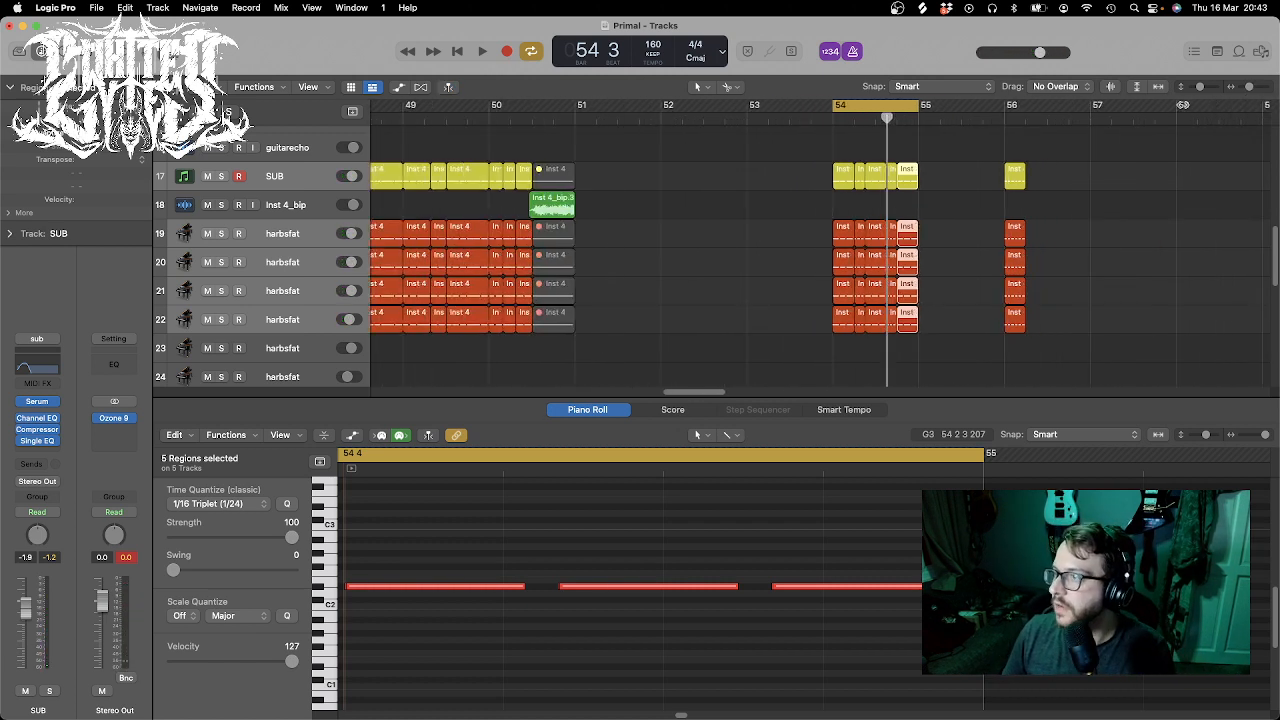
click(877, 105)
drag(716, 393, 690, 393)
click(578, 117)
key(space)
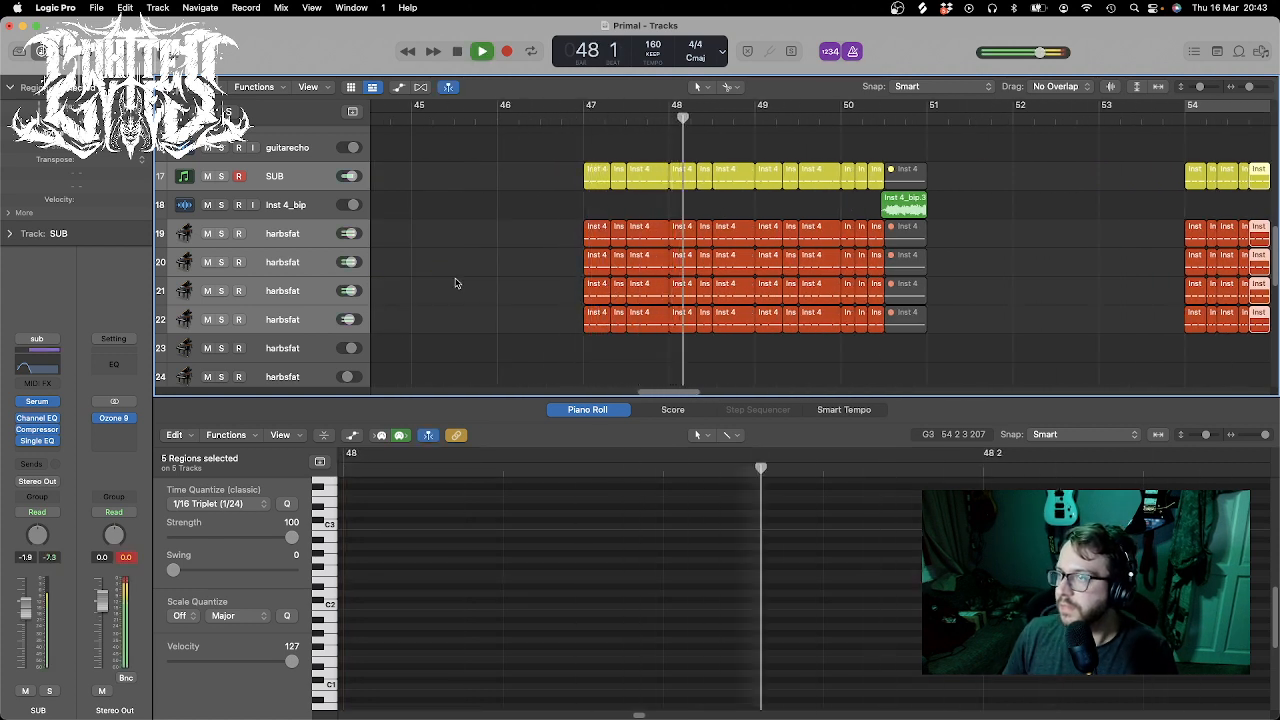
key(e)
scroll(846, 363, up, 10)
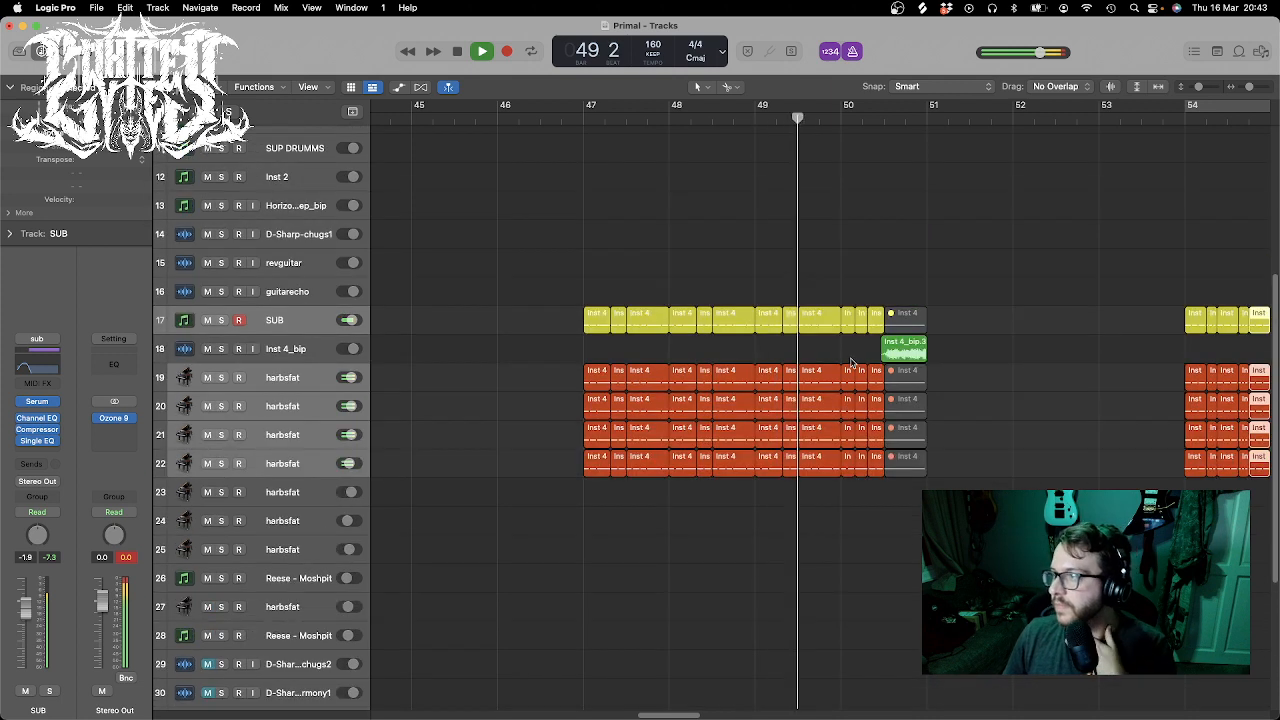
scroll(851, 363, down, 5)
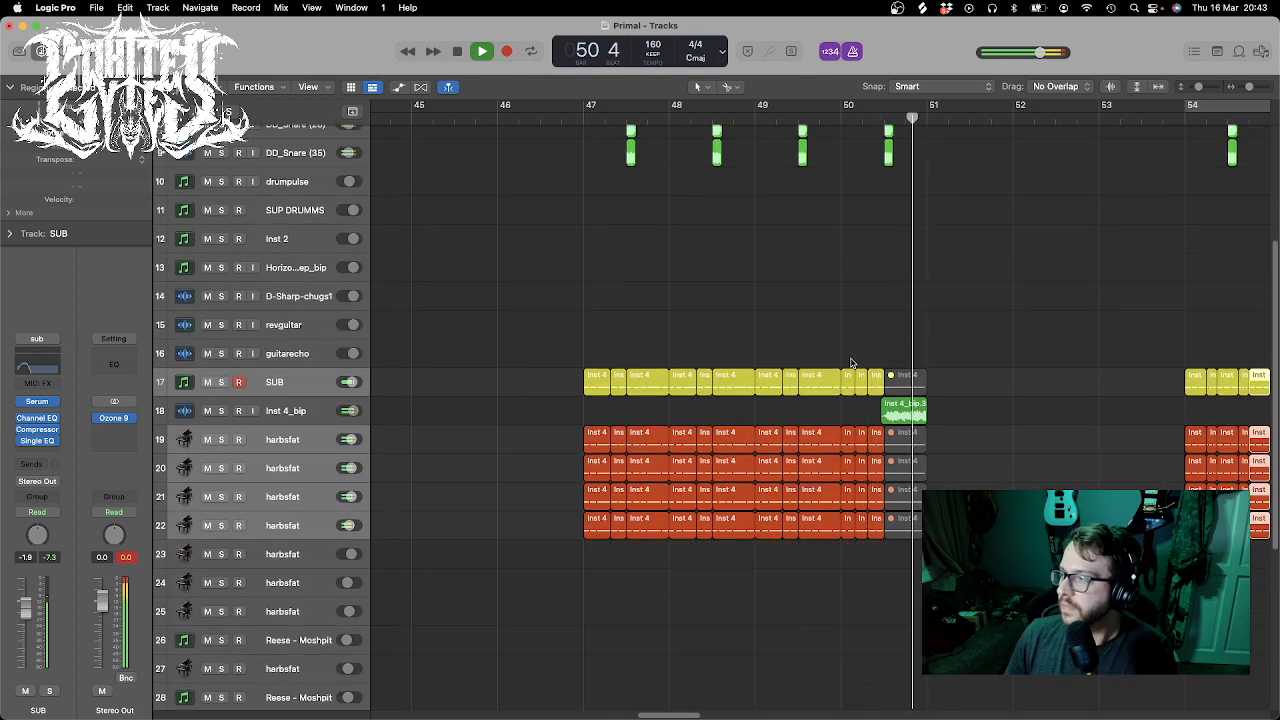
click(1186, 119)
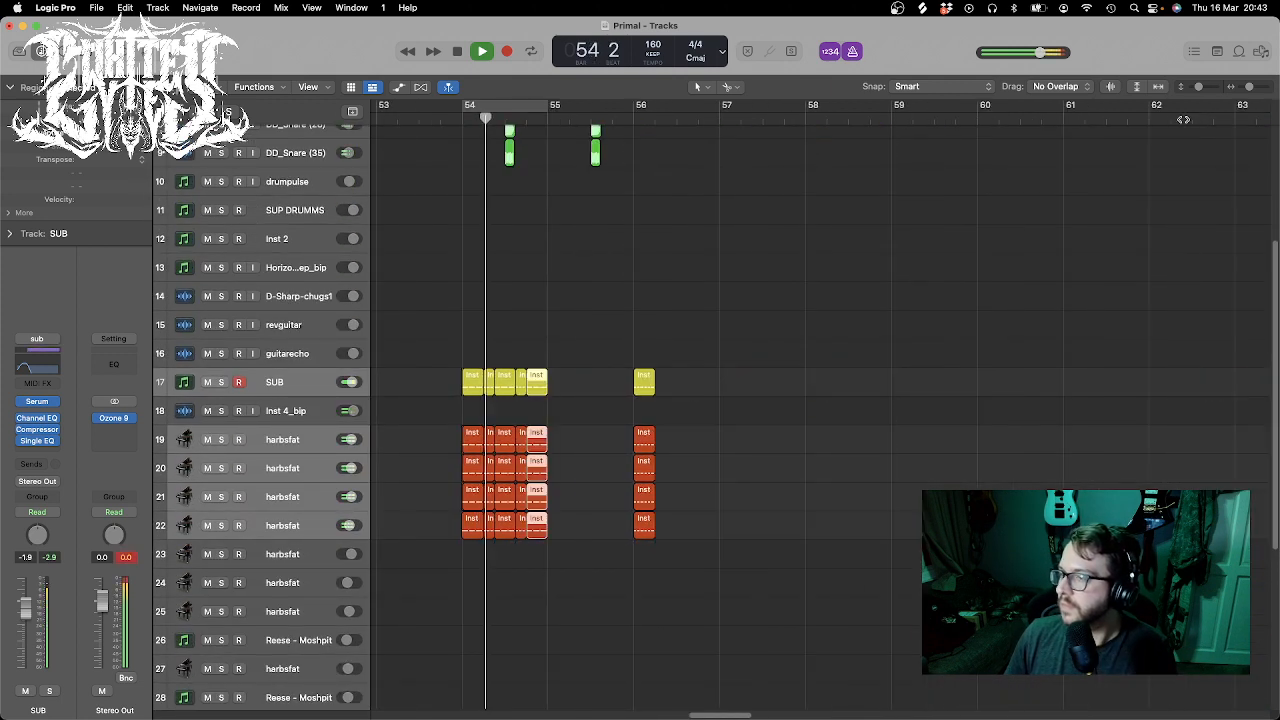
key(space)
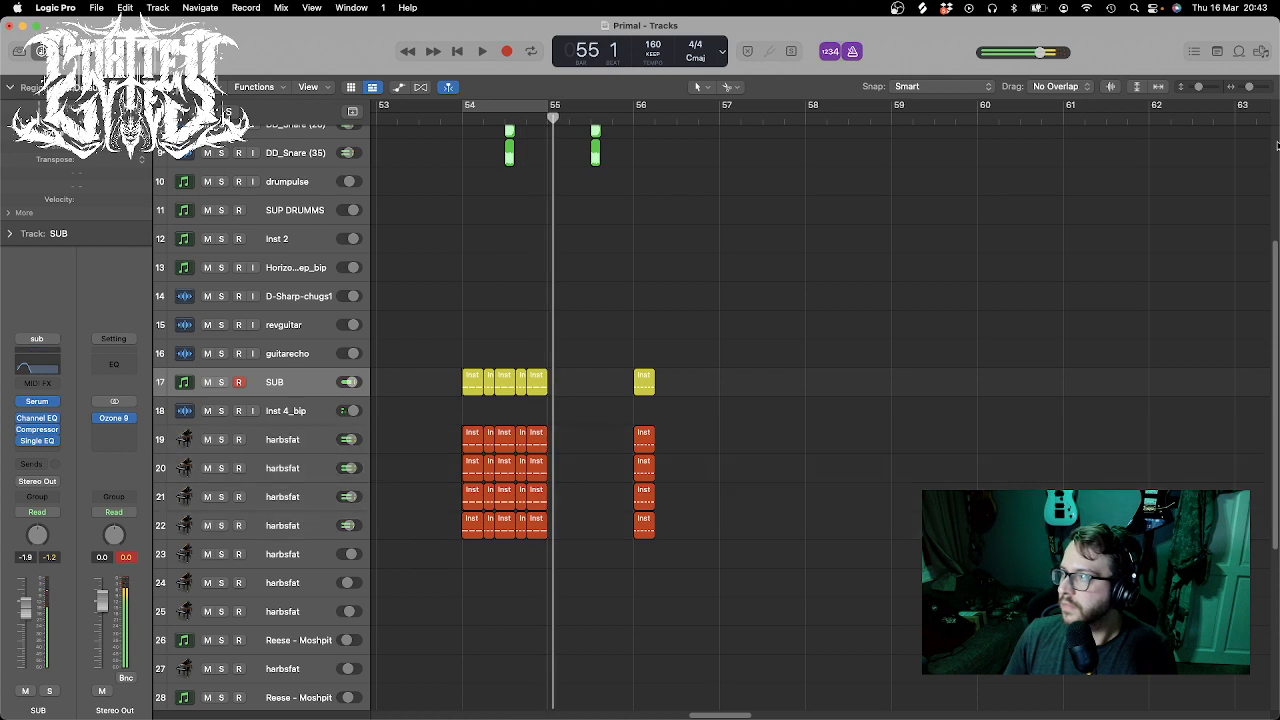
- Turn cycling back on for bar 54 and move the three-note regions at 54 2 3 on SUB and tracks 19–22 to 55 2
drag(1249, 87, 1253, 87)
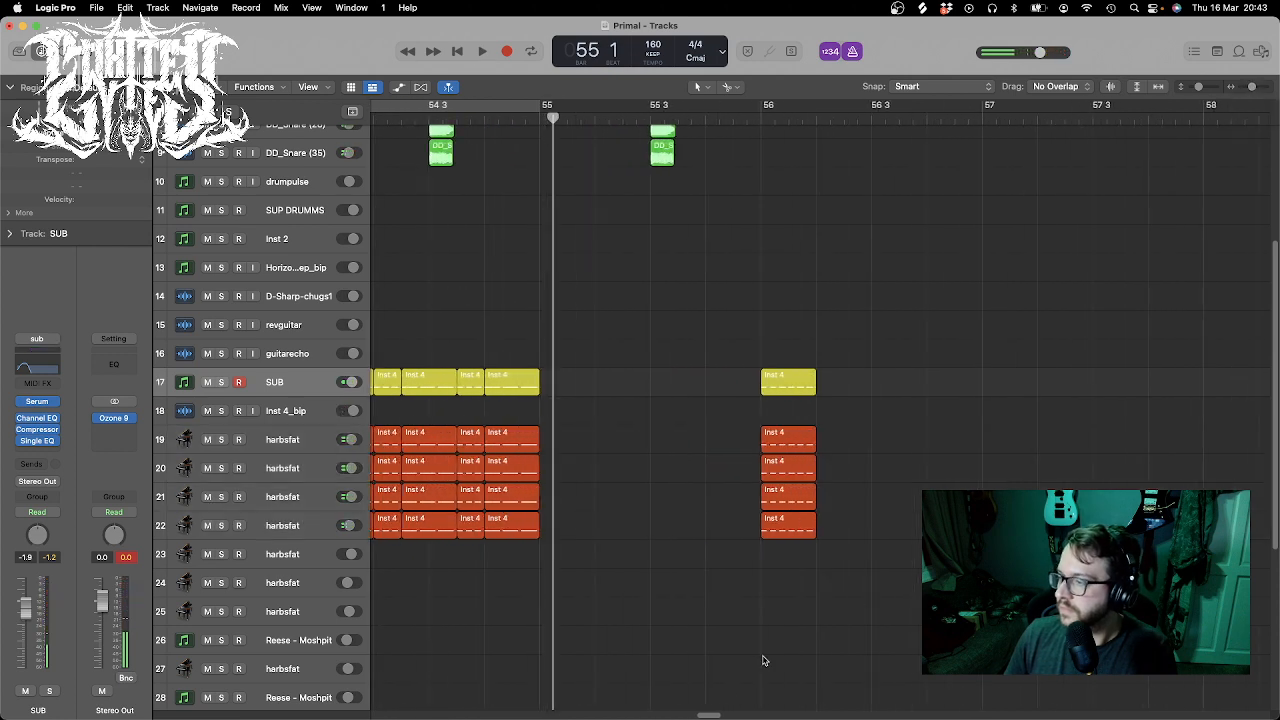
scroll(713, 716, left, 5)
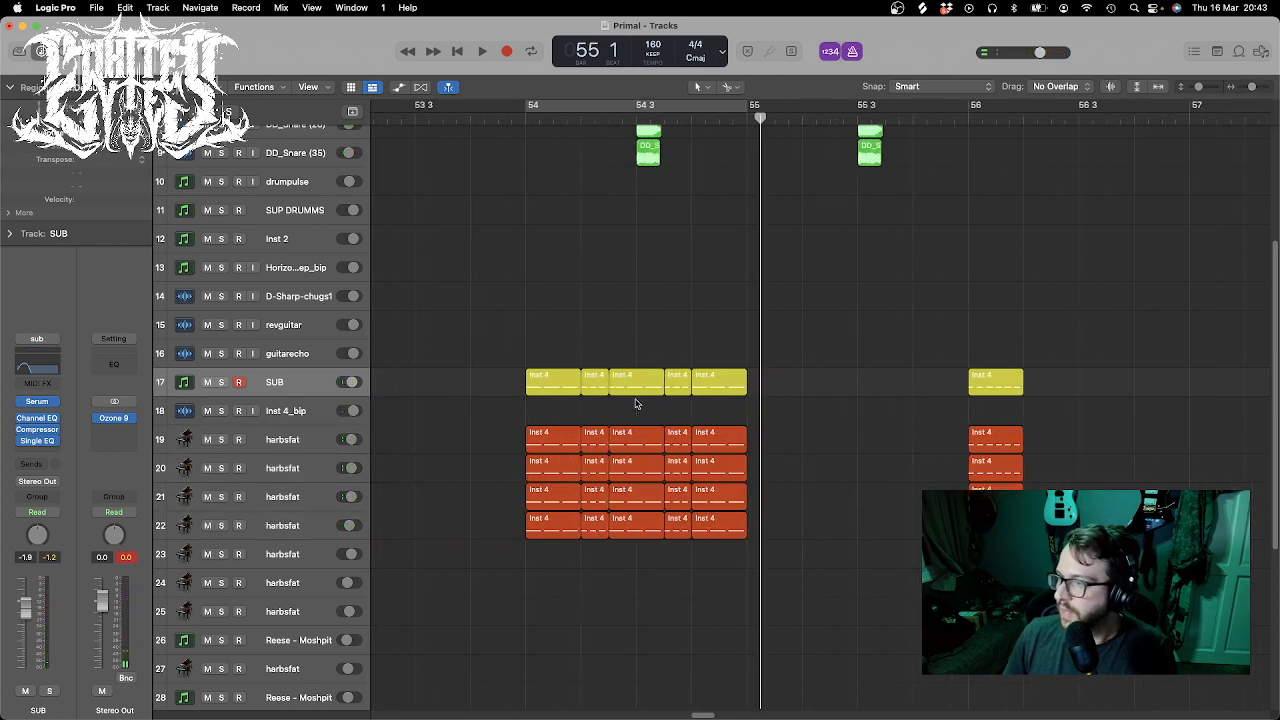
drag(614, 318, 648, 543)
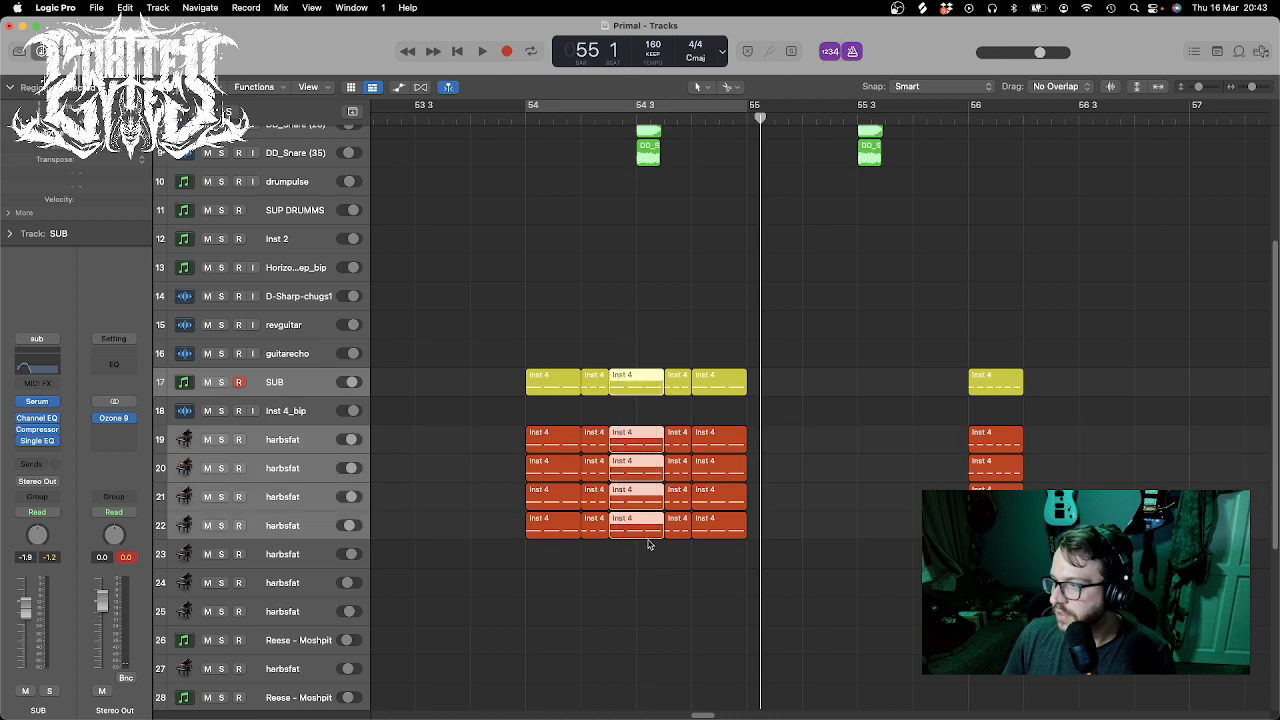
click(640, 106)
click(644, 117)
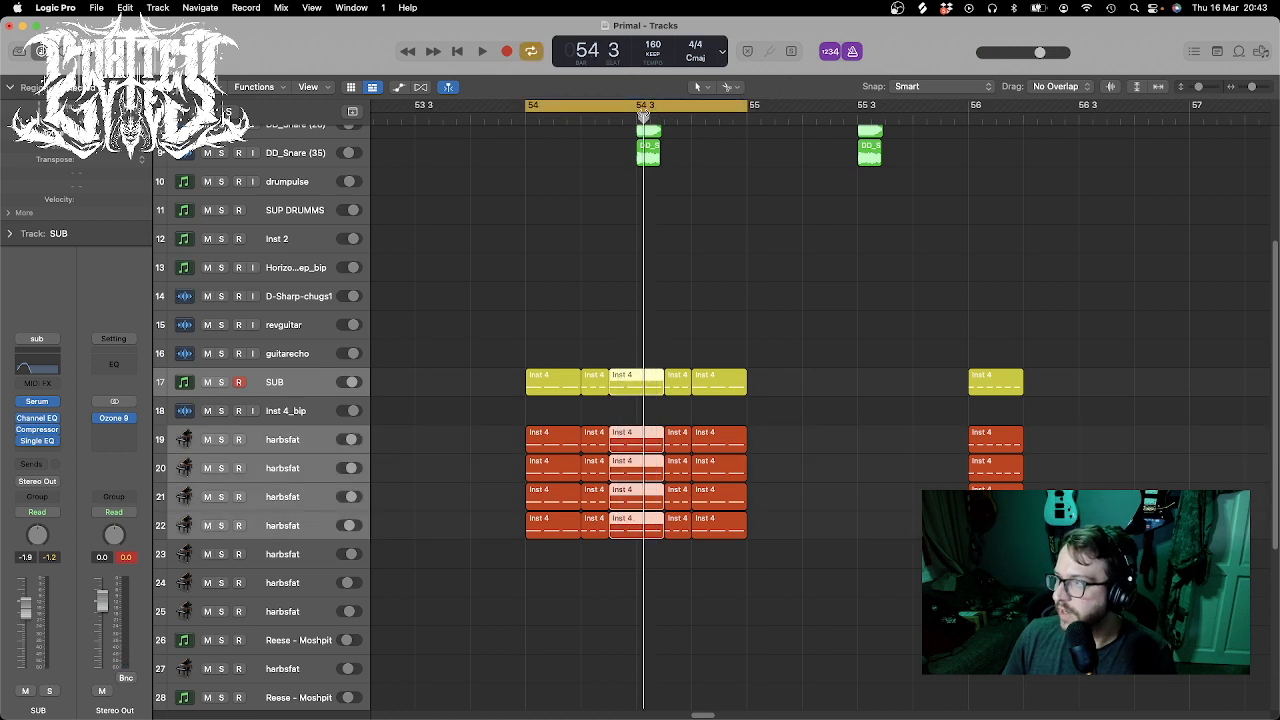
drag(644, 117, 638, 117)
drag(635, 346, 647, 587)
drag(622, 388, 815, 382)
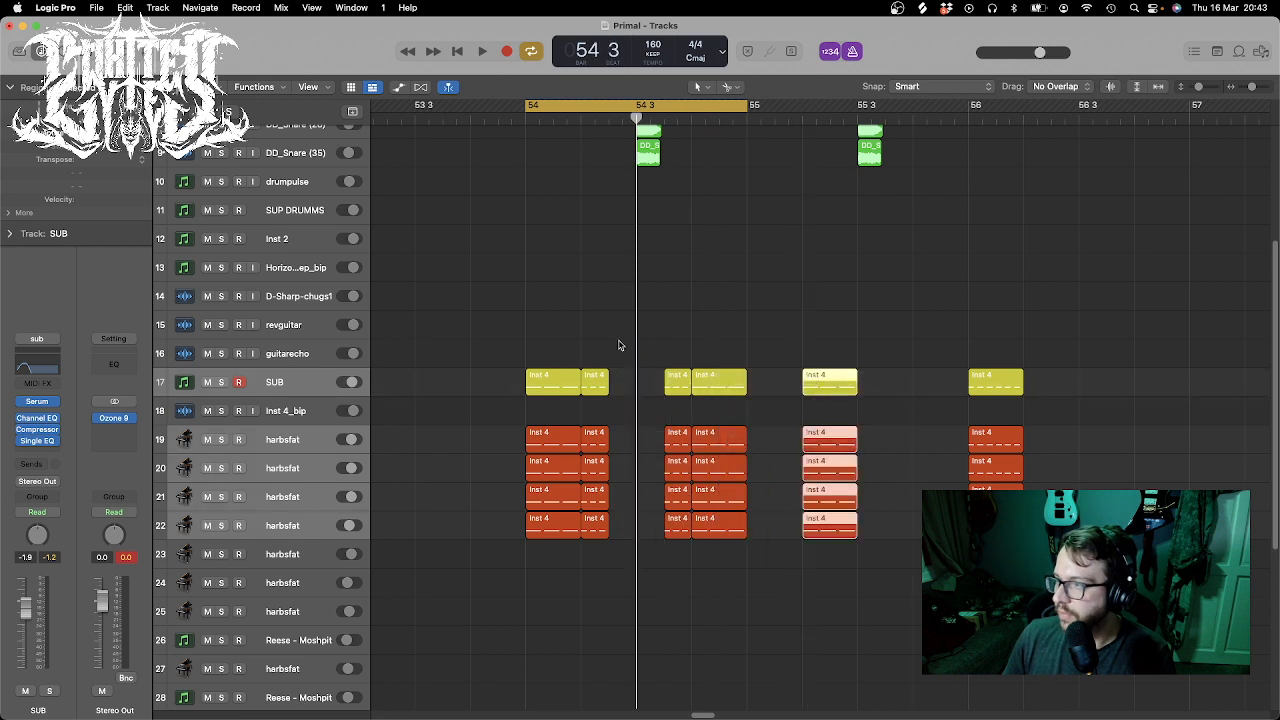
- Move the shortened regions at 54 2 to 54 2 3 and loop the three-note regions at bar 54 up to them
drag(641, 347, 686, 553)
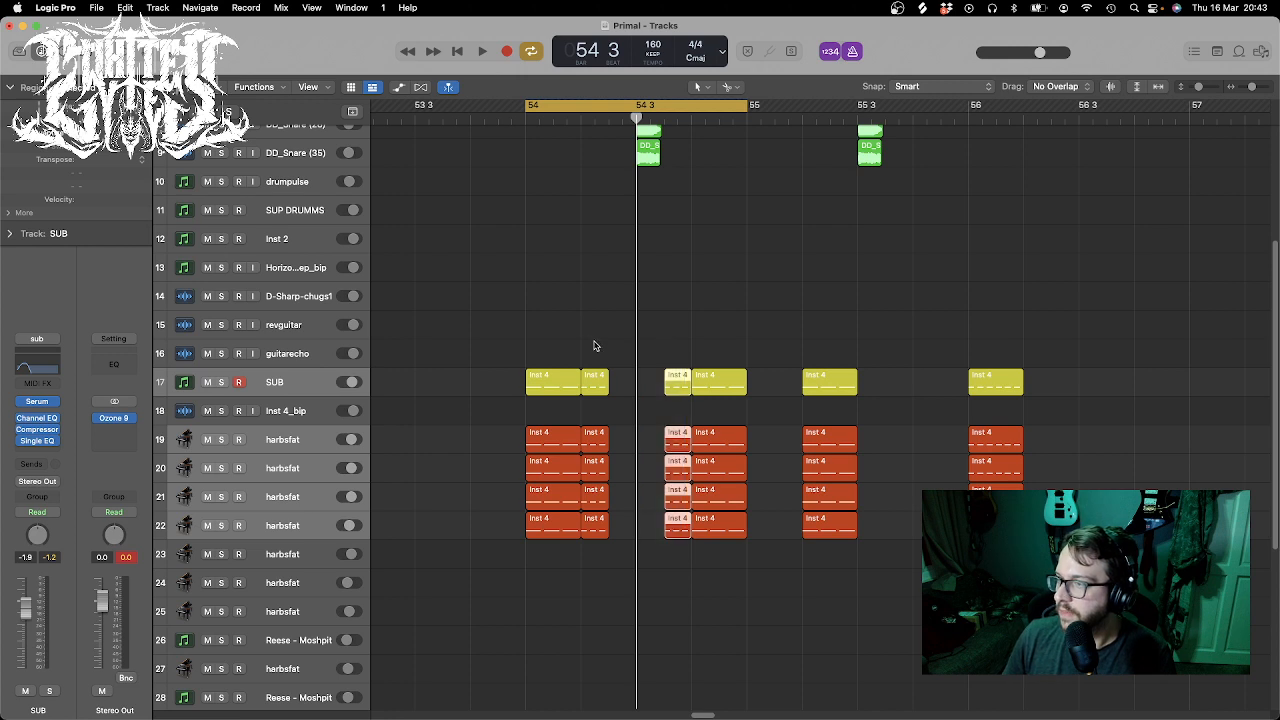
drag(593, 345, 620, 555)
drag(593, 390, 621, 390)
drag(551, 323, 585, 532)
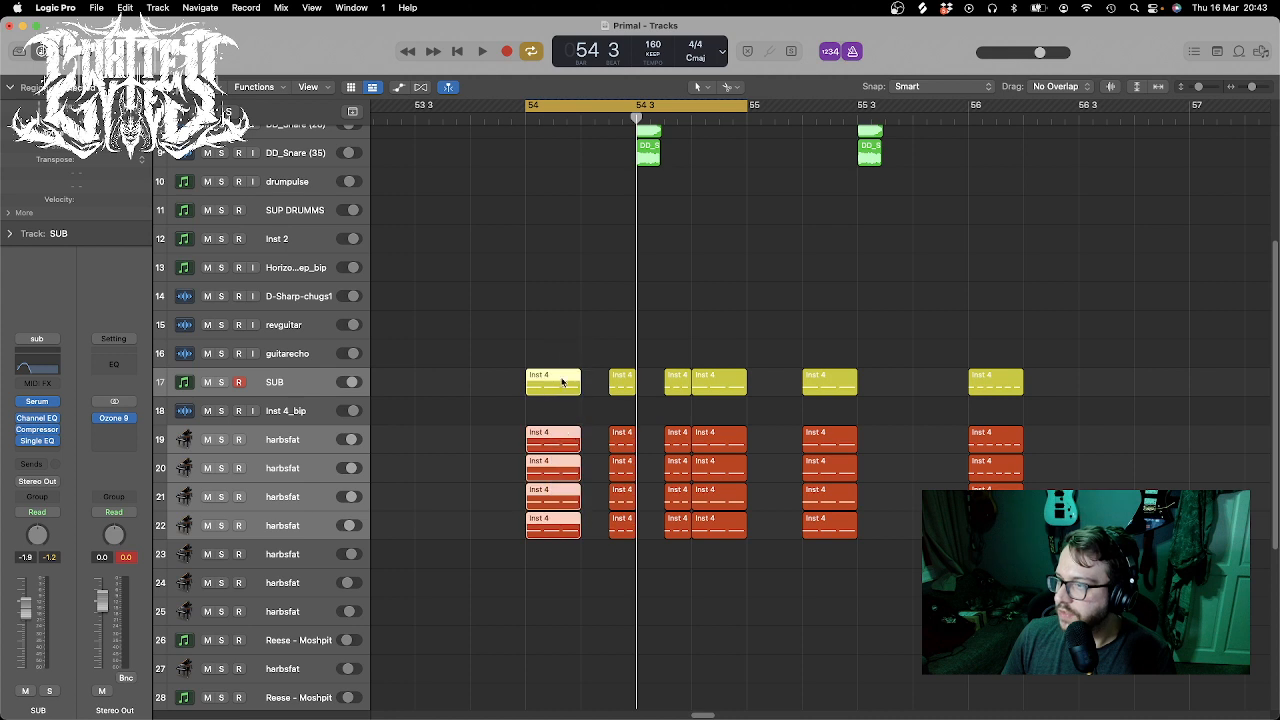
drag(583, 374, 609, 376)
- Play the revised bar 54 bass rhythm in the cycle and examine its regions up close
key(space)
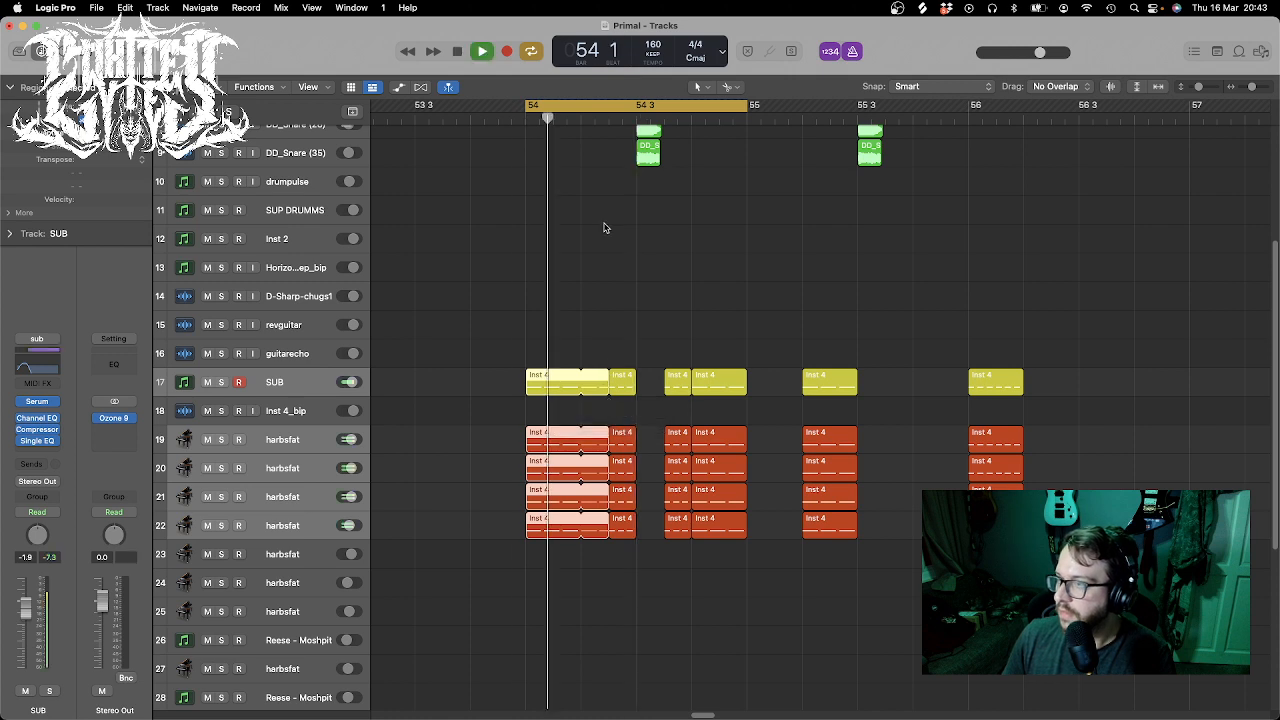
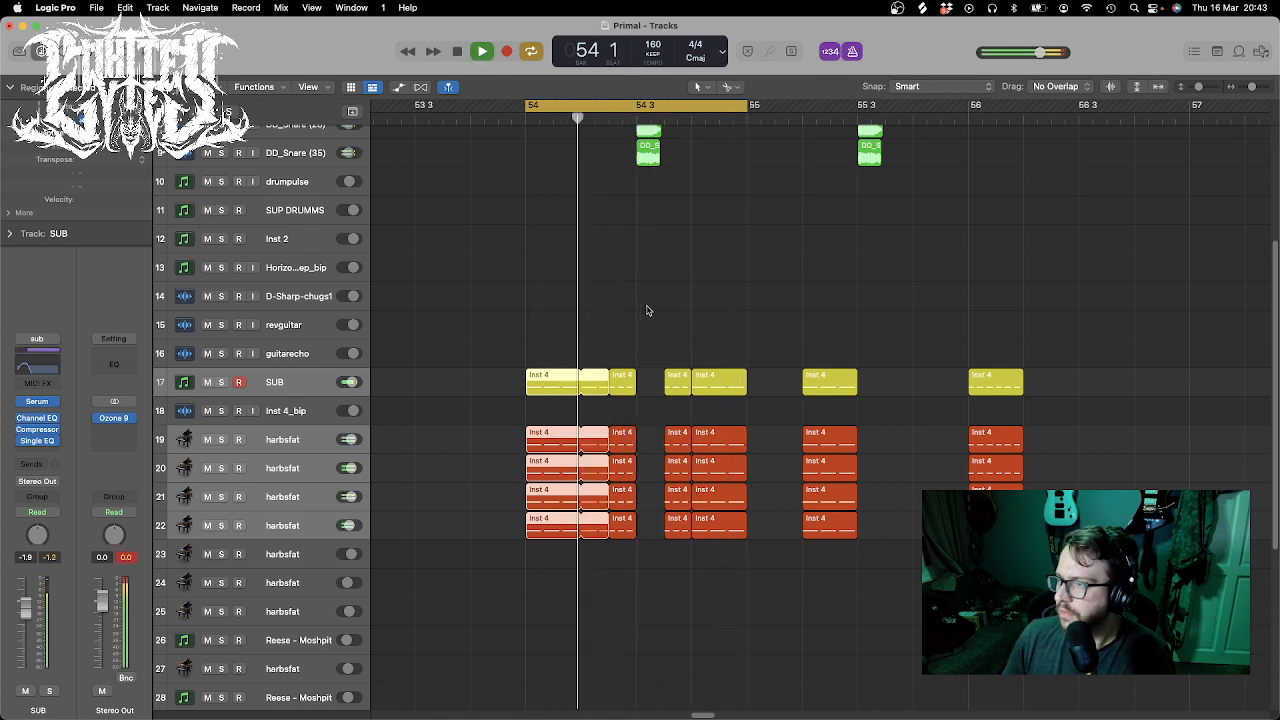
key(super+Right)
key(super+Right)
key(super+Right)
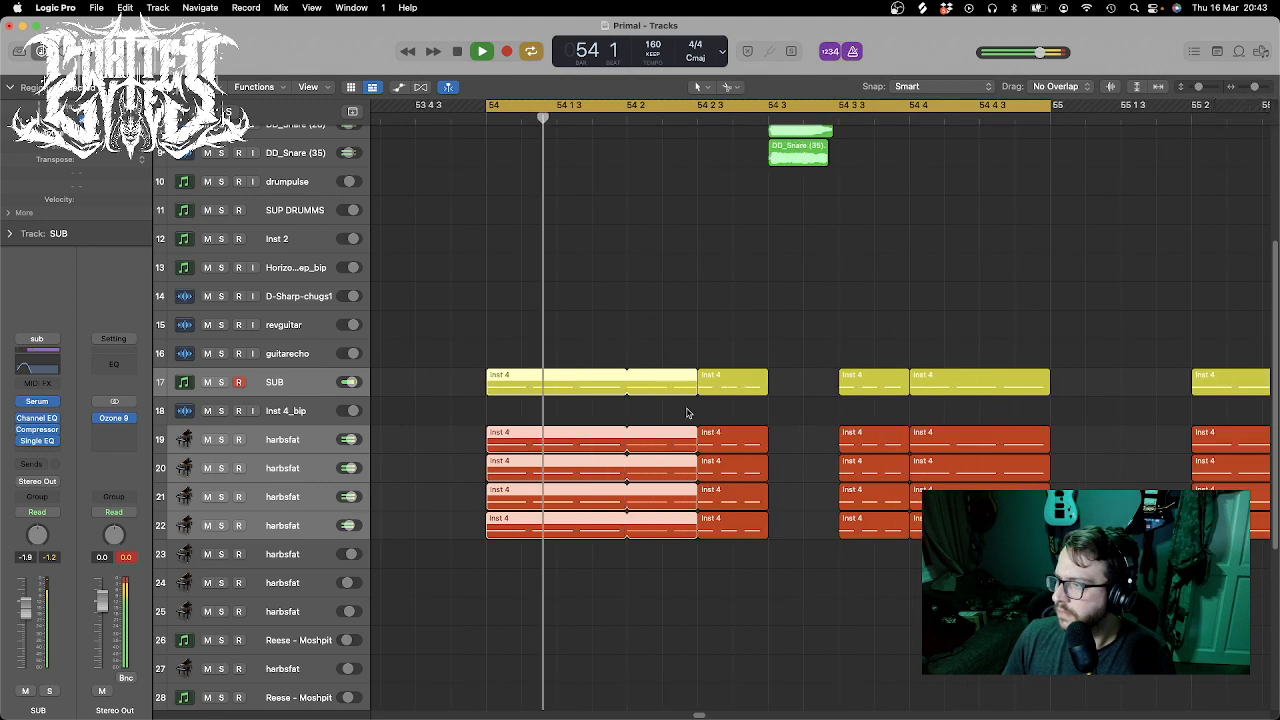
- Audition harbsfat tracks 21 and 20 one at a time by soloing each during loop playback
key(space)
click(287, 532)
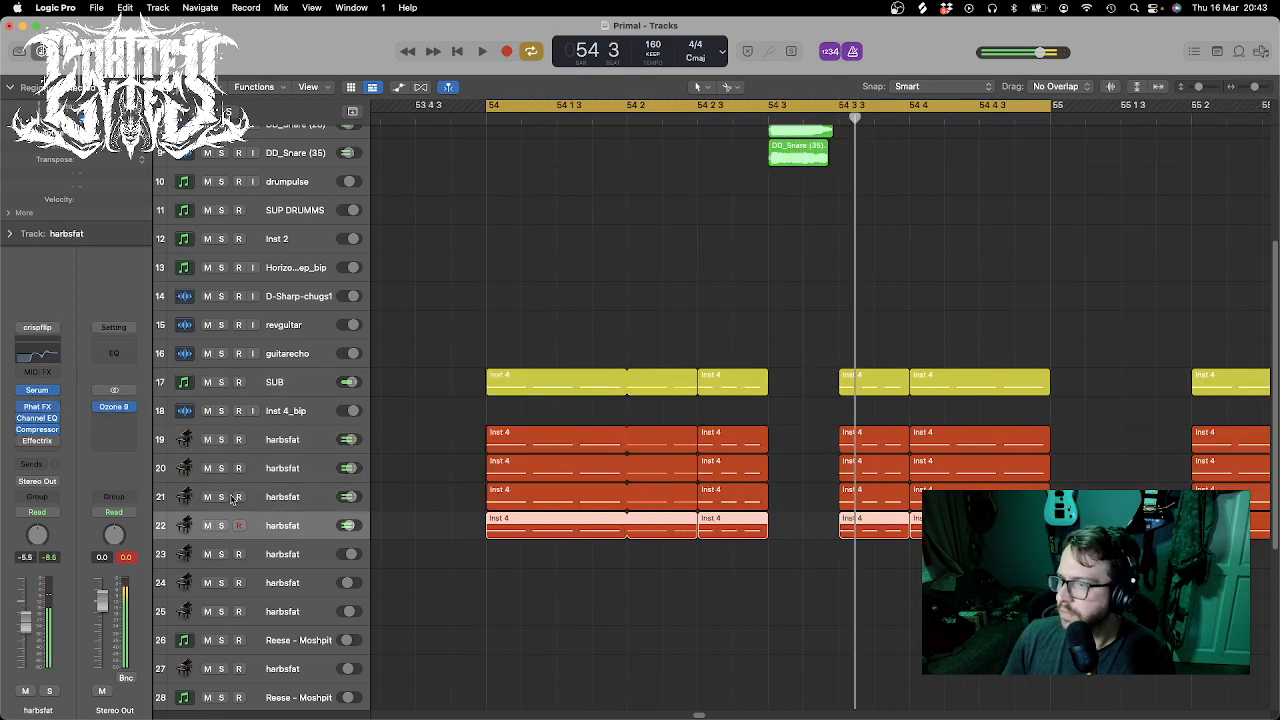
click(221, 497)
key(space)
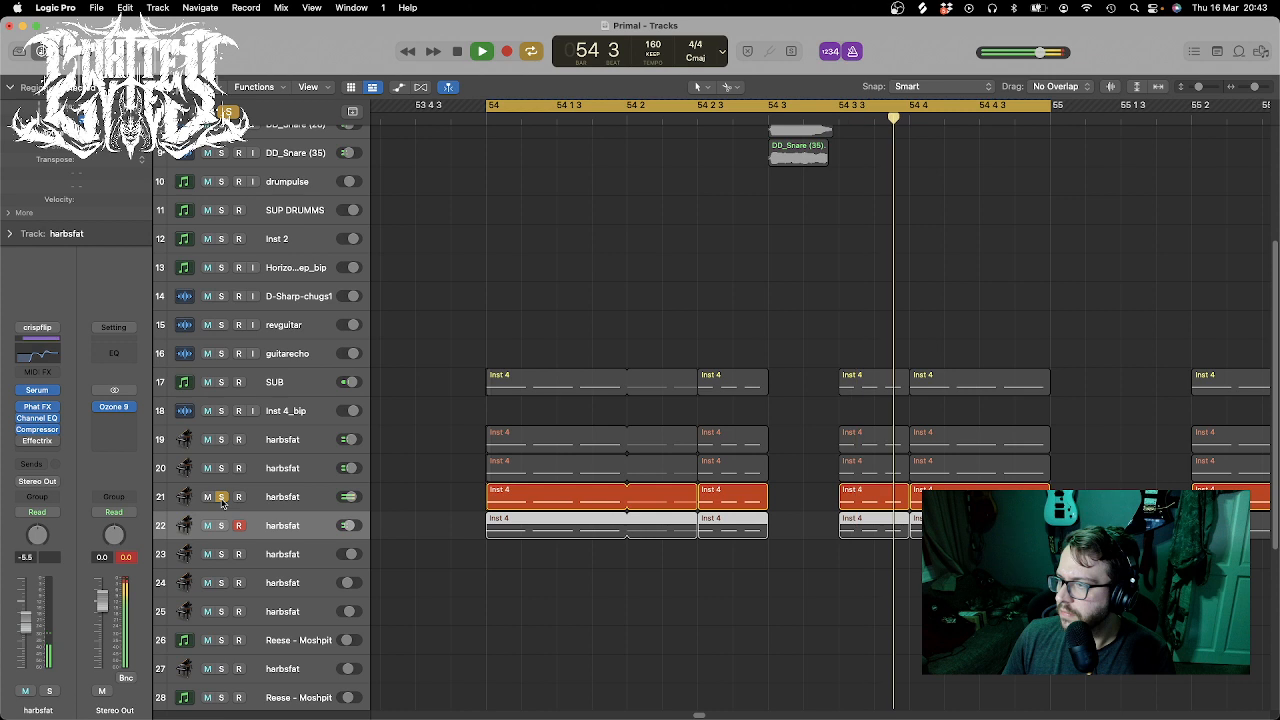
click(221, 468)
click(223, 498)
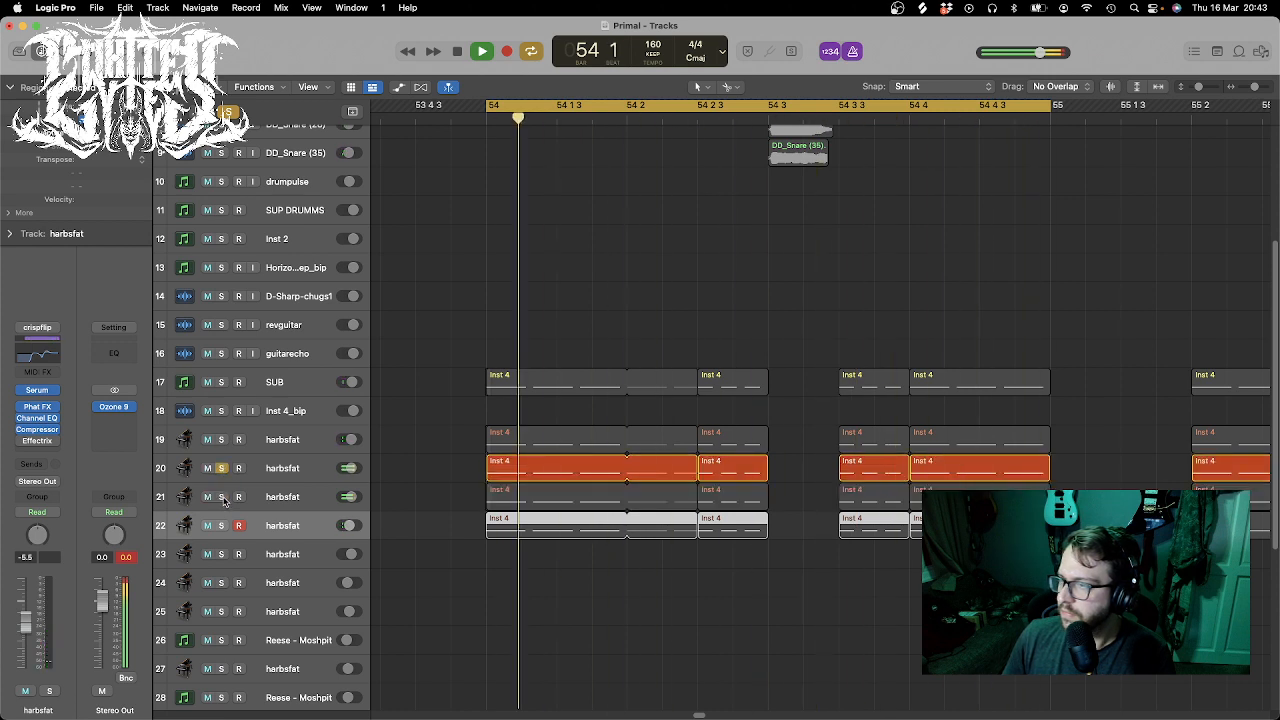
- Solo harbsfat track 19 alone and together with track 20, then clear the solos and stop playback
click(222, 440)
alt+click(222, 440)
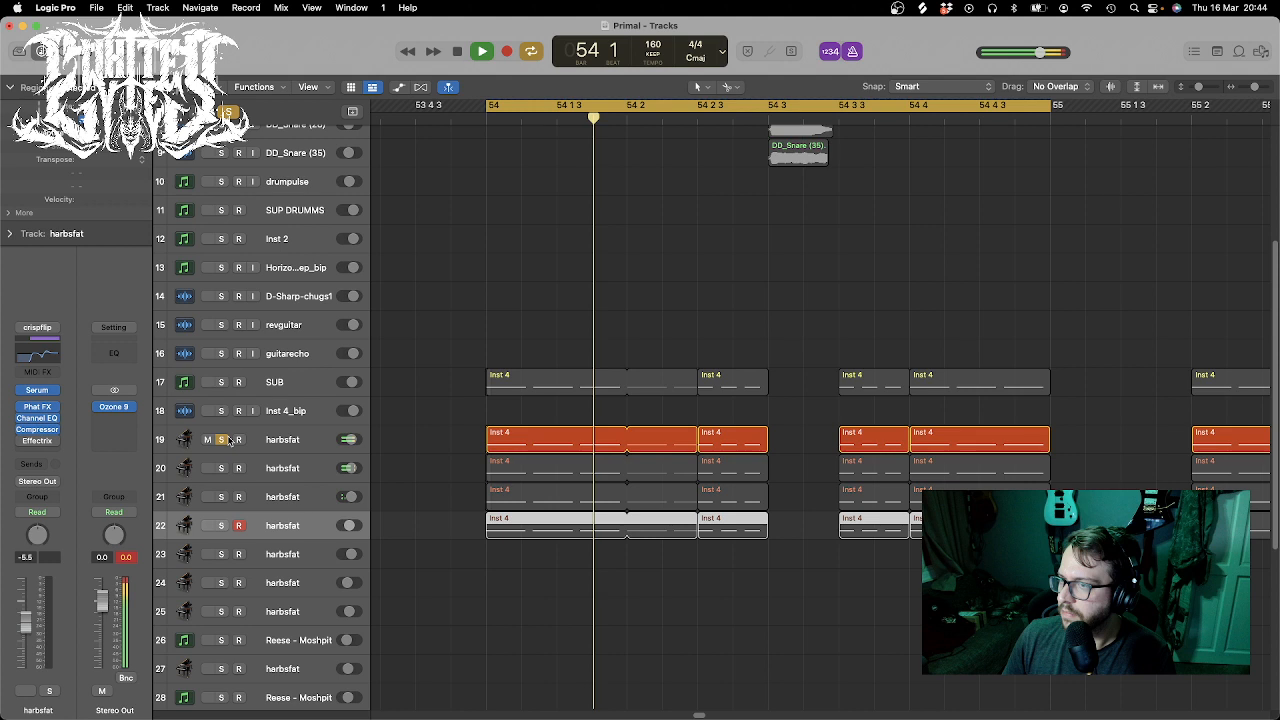
click(222, 468)
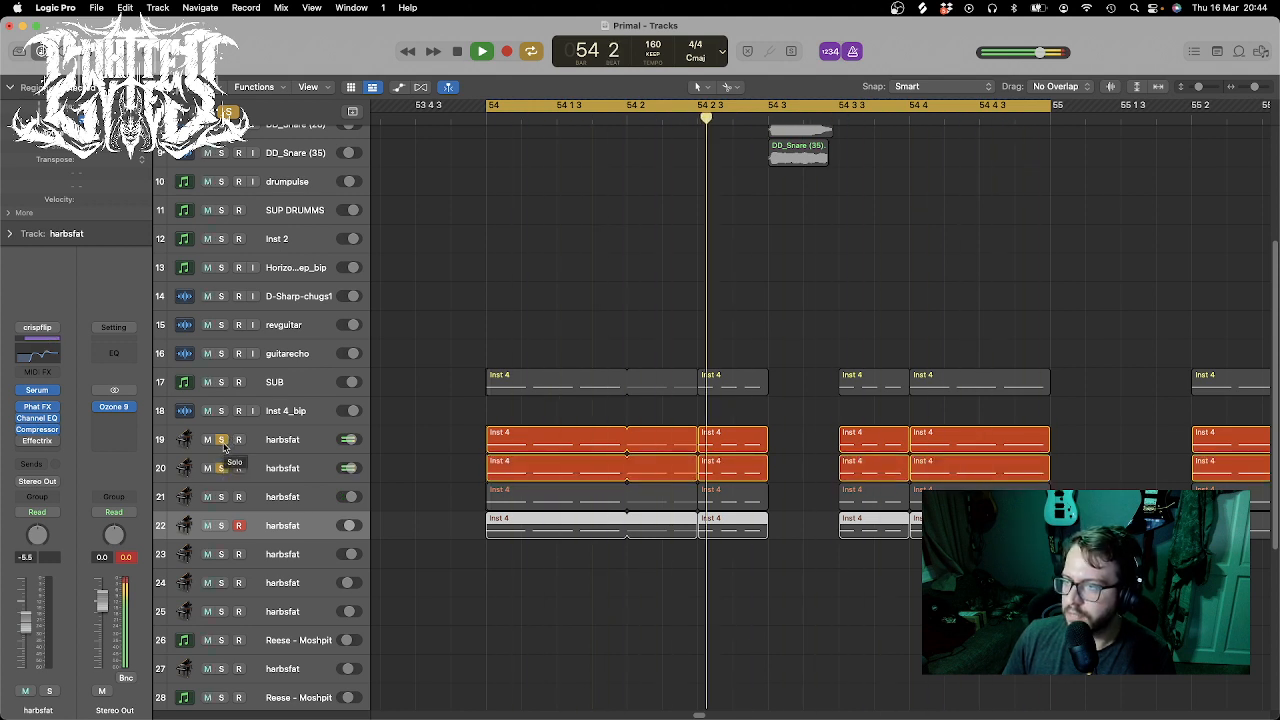
drag(222, 441, 221, 472)
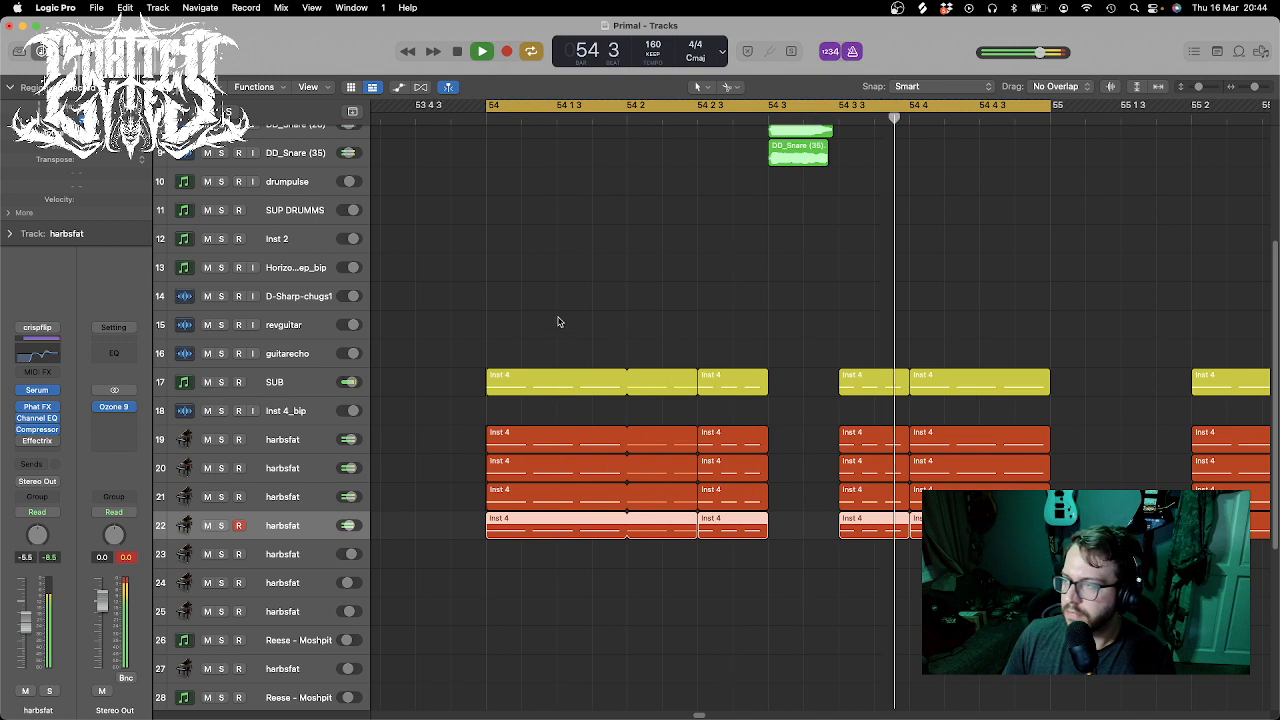
key(space)
- Replace the SUB and harbsfat regions after 54 3 with a copy of the bar's opening regions, looped up to bar 55
drag(794, 318, 888, 566)
key(Delete)
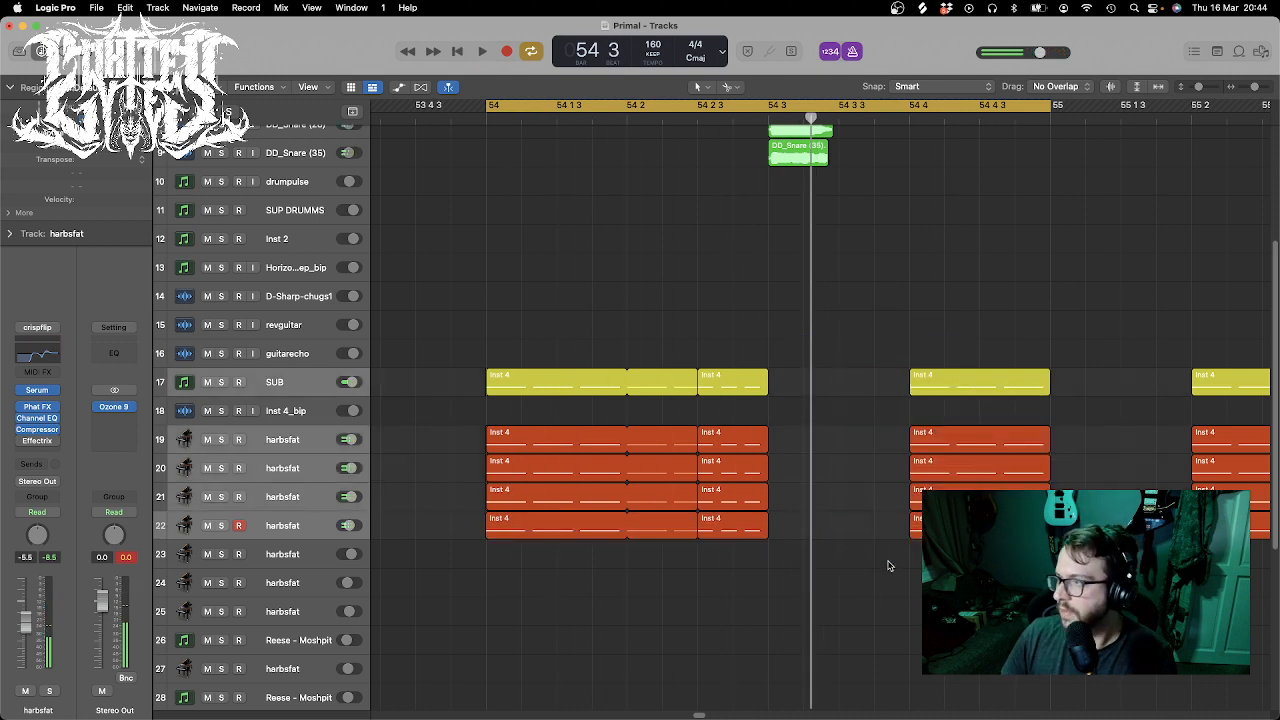
drag(516, 308, 606, 552)
drag(938, 297, 1033, 520)
drag(986, 382, 1050, 392)
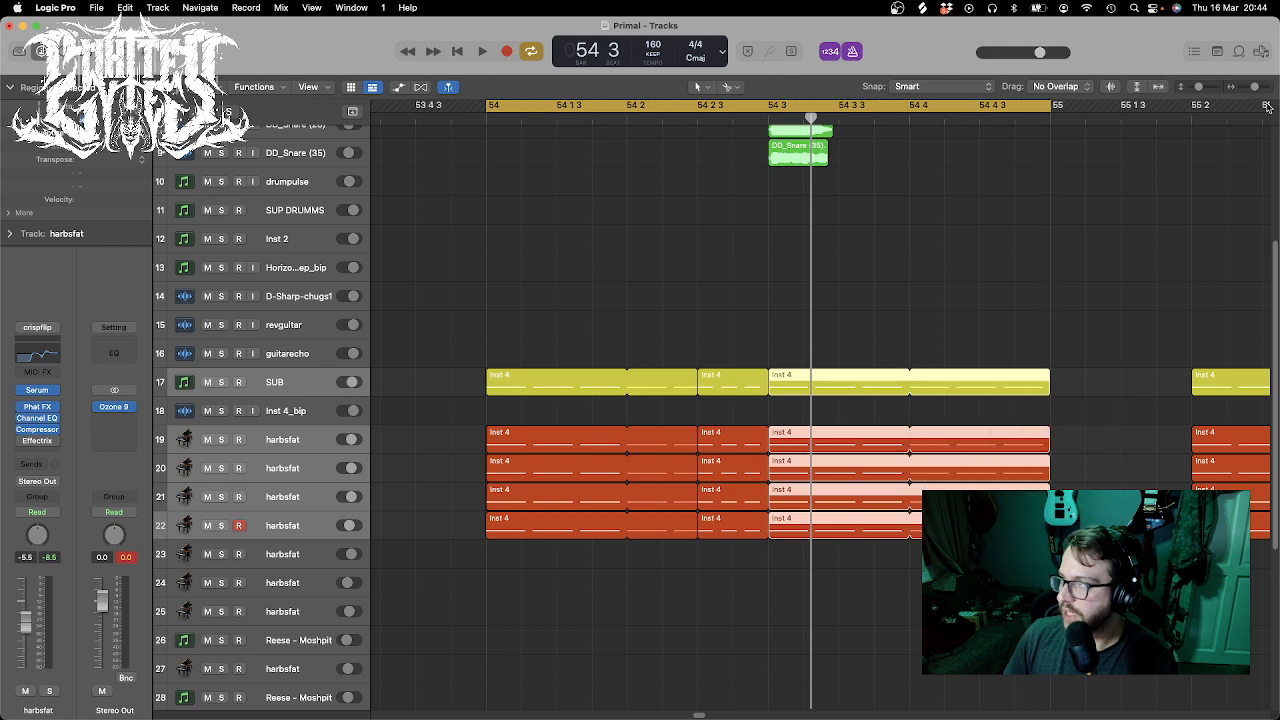
- Delete all SUB and harbsfat regions that lie after bar 55
drag(1256, 90, 1250, 91)
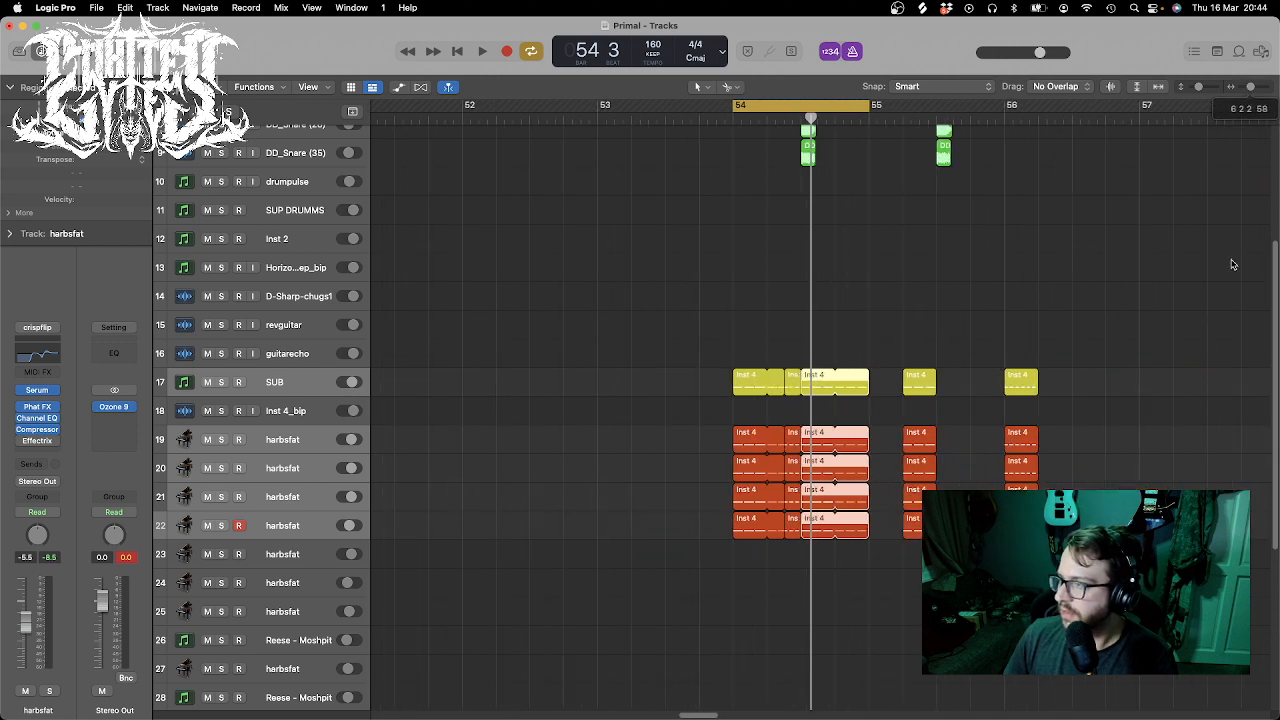
click(1195, 570)
drag(1140, 637, 908, 487)
key(Delete)
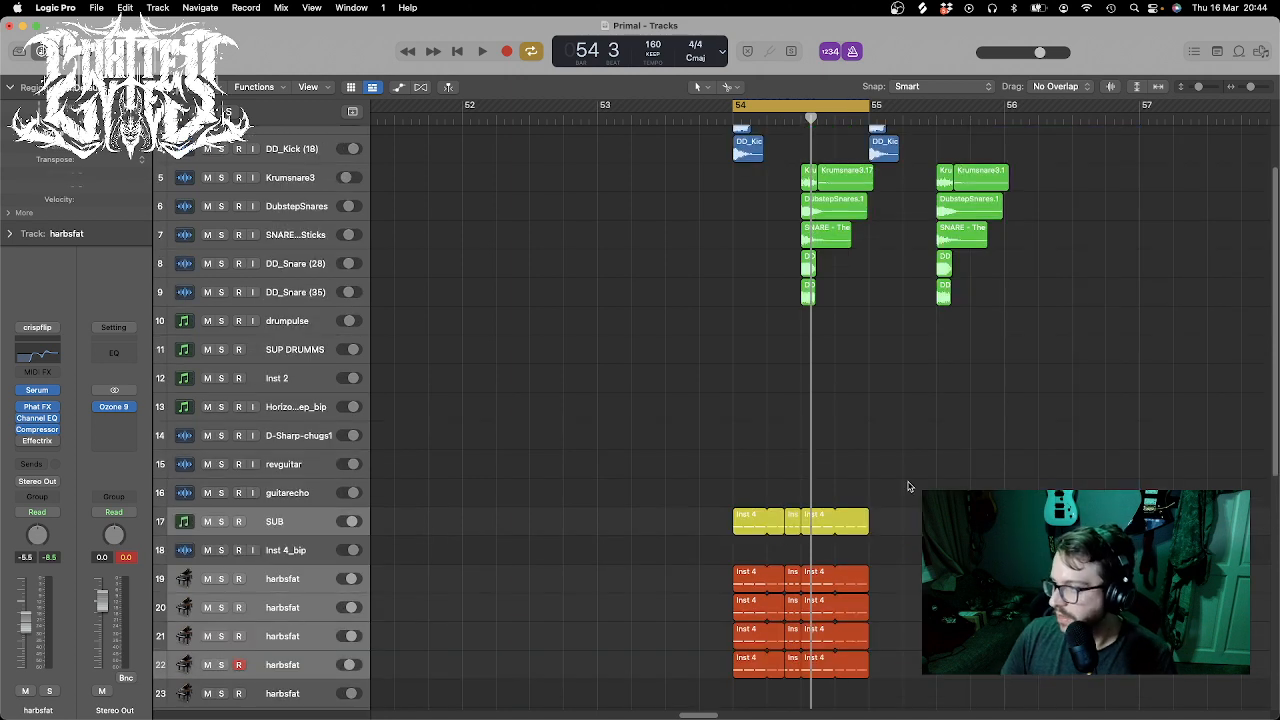
- Copy all SUB and harbsfat regions of bar 54 and paste them at bar 55
drag(706, 470, 887, 681)
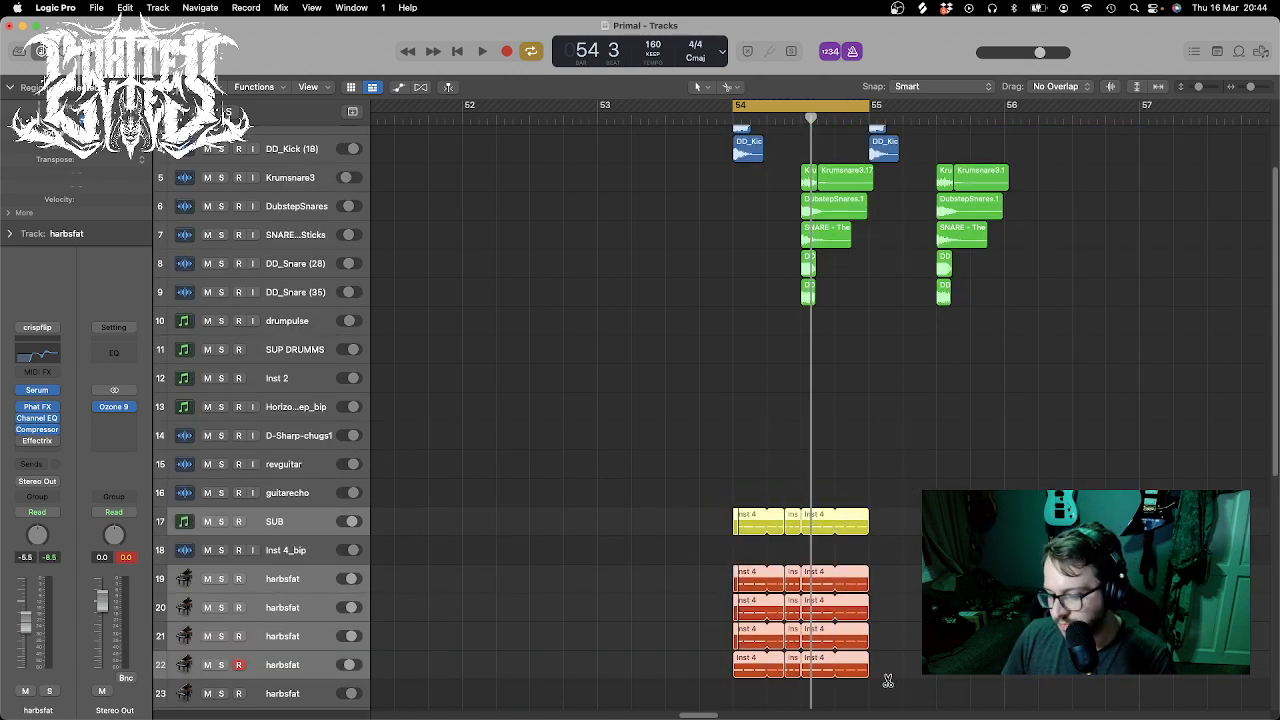
click(872, 110)
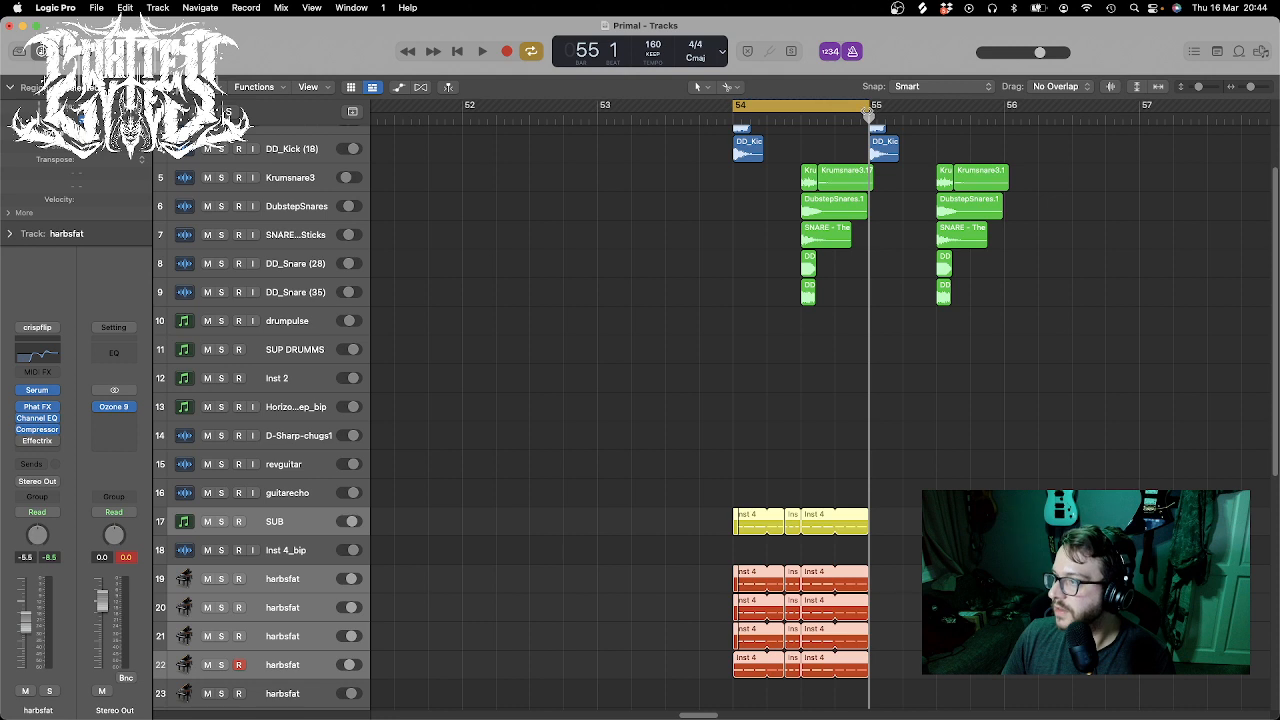
key(super+v)
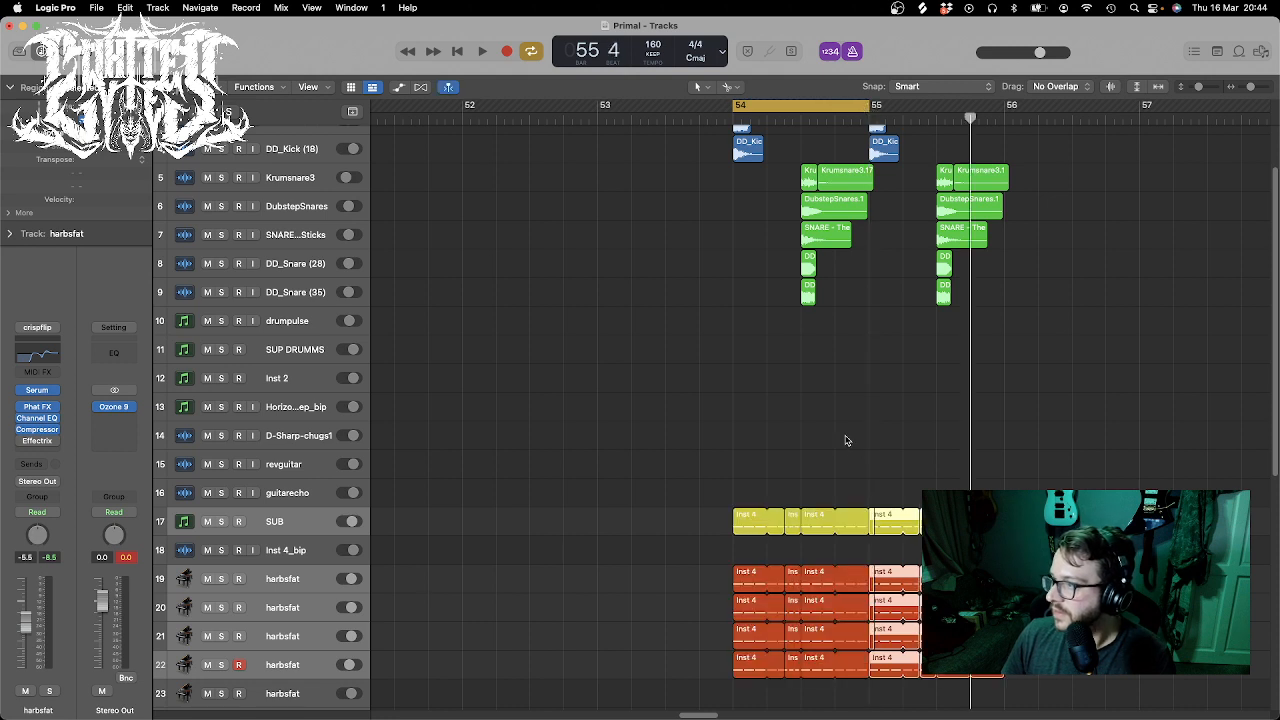
click(845, 440)
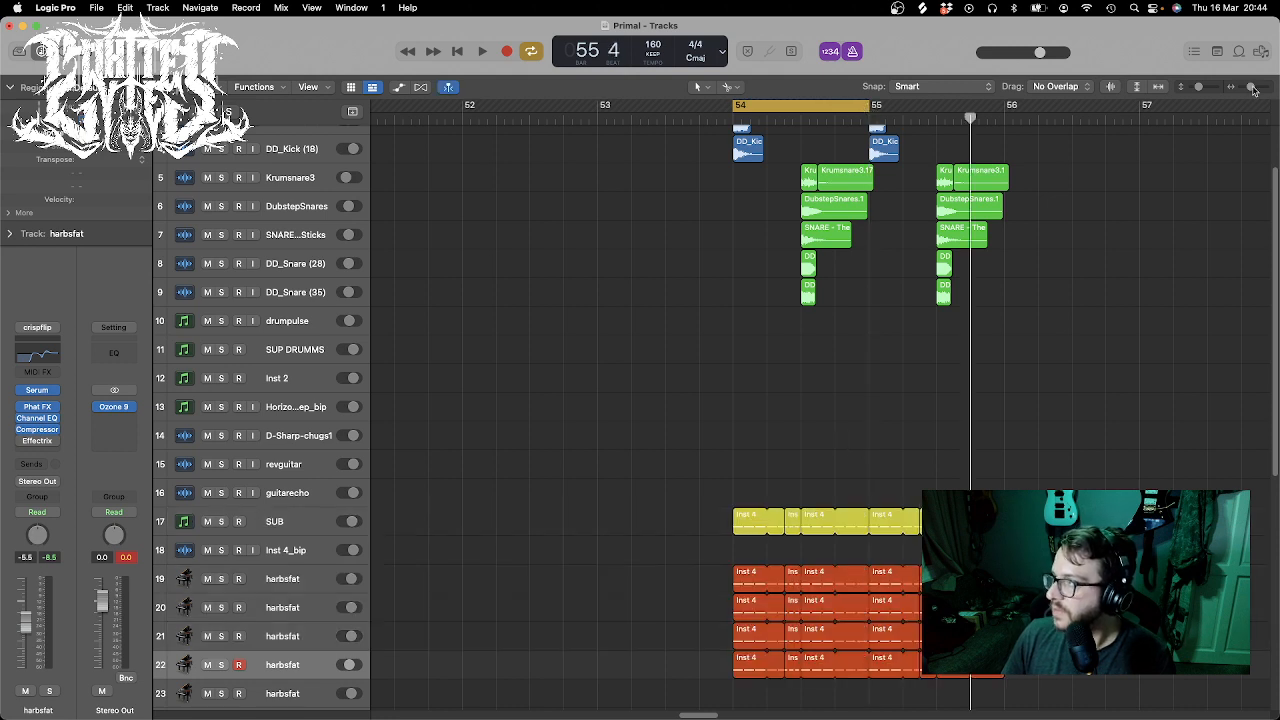
- Trim the looped repeat off the first SUB and harbsfat regions of bar 55 and place the playhead at 55 1 3
drag(1254, 90, 1258, 90)
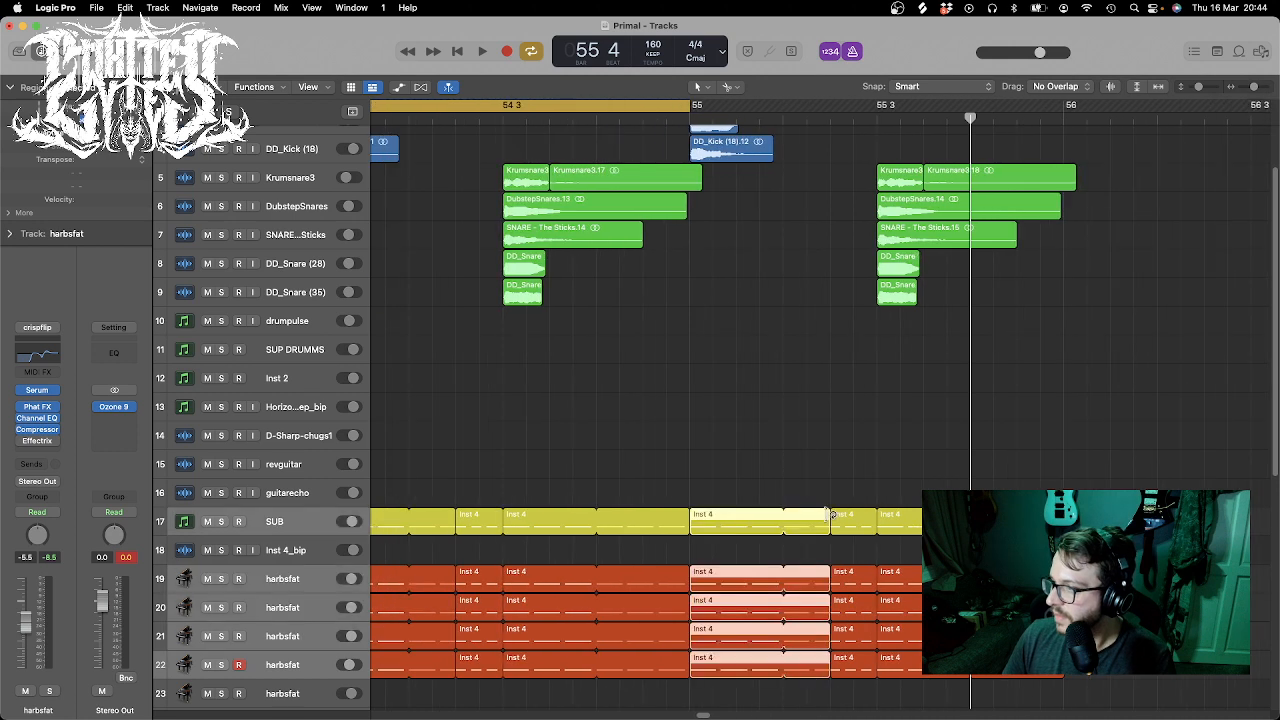
drag(830, 514, 783, 514)
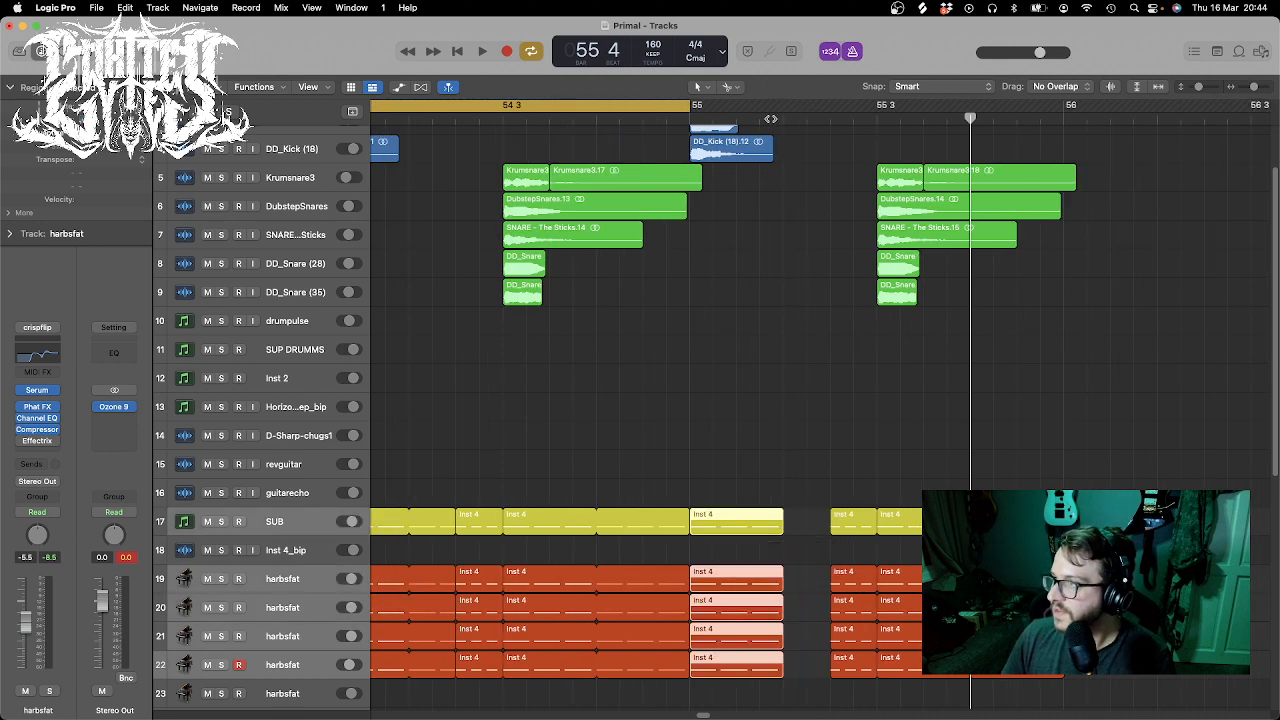
drag(750, 115, 737, 115)
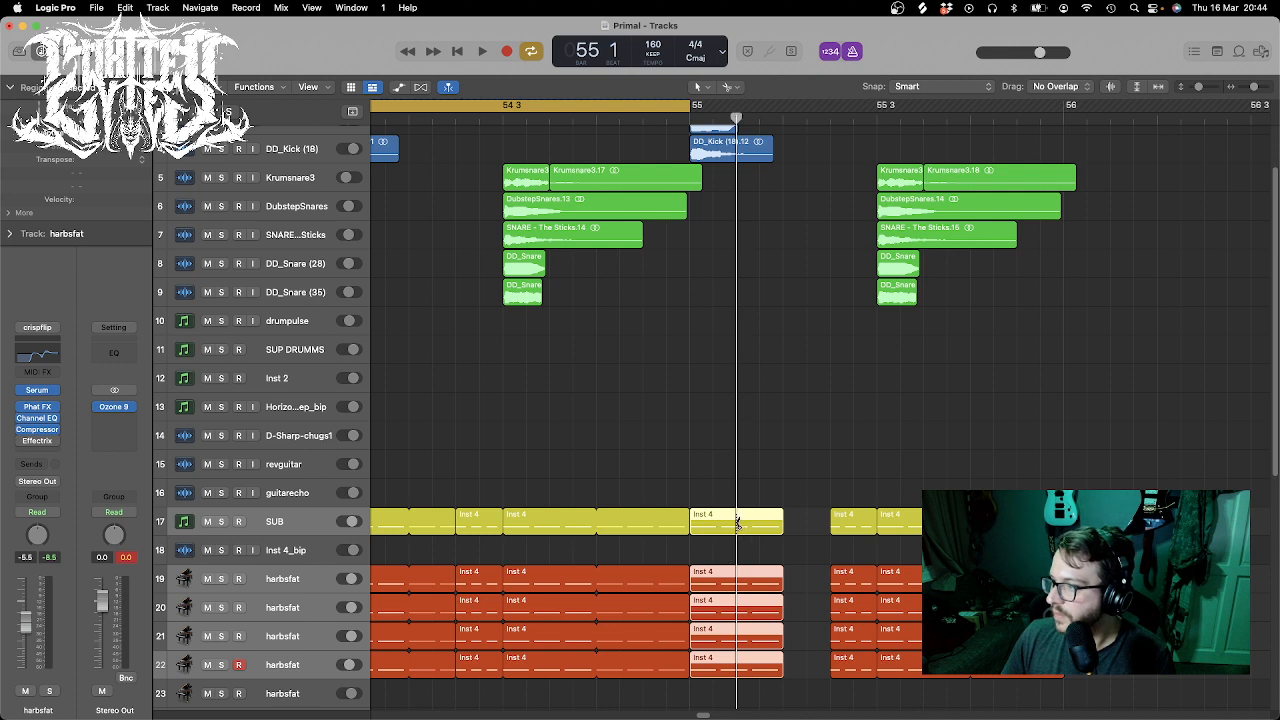
- Try splitting the trimmed bar 55 regions at the playhead with the Split option for crossing notes, check the notes, and undo the split
key(super+t)
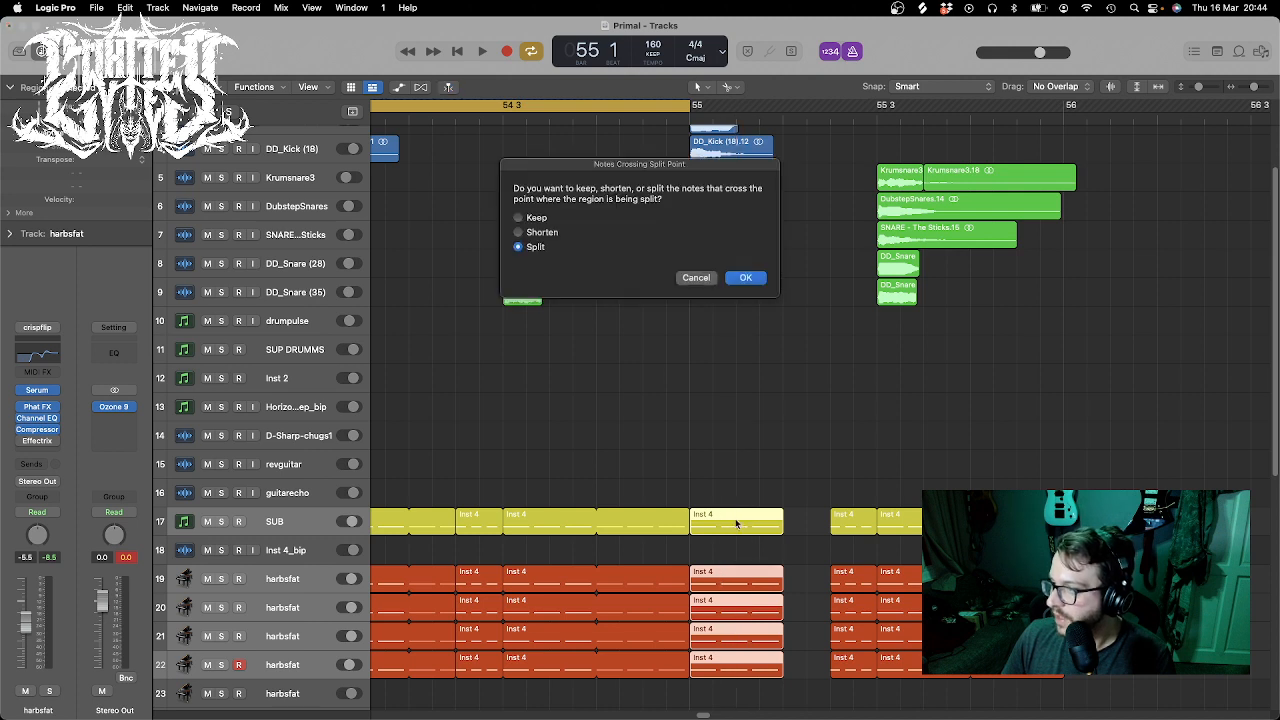
click(745, 278)
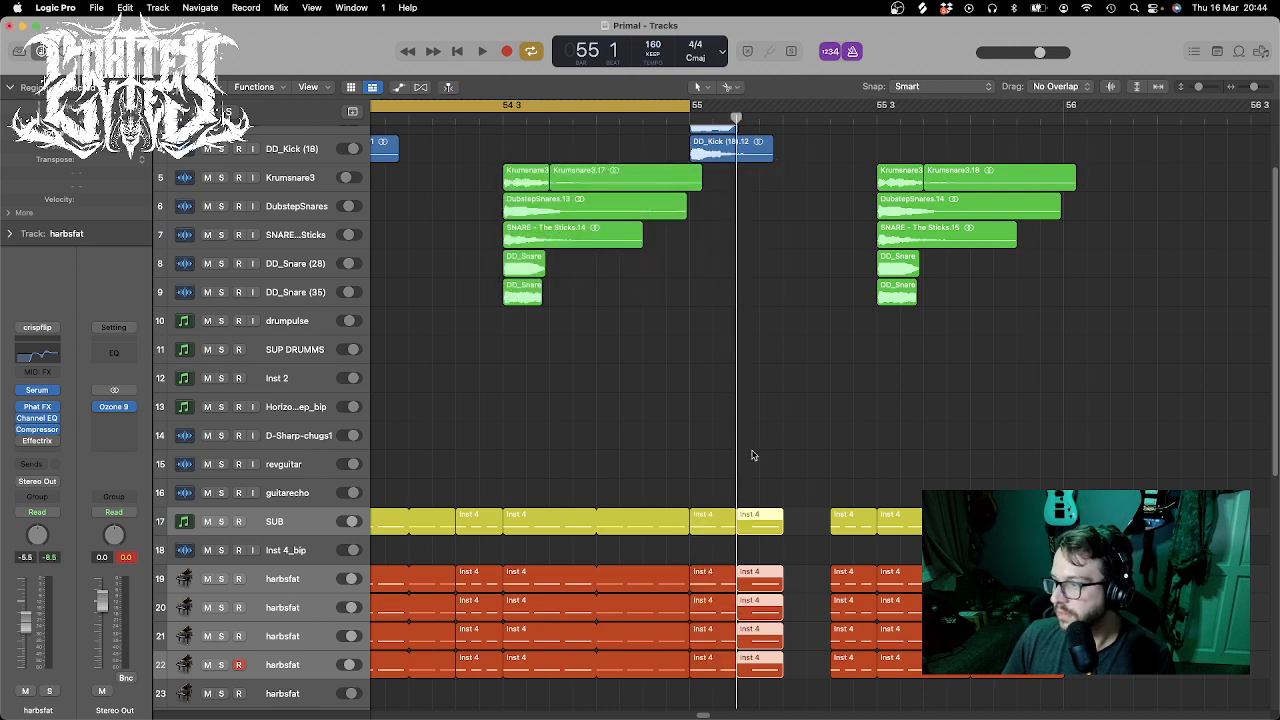
key(super+z)
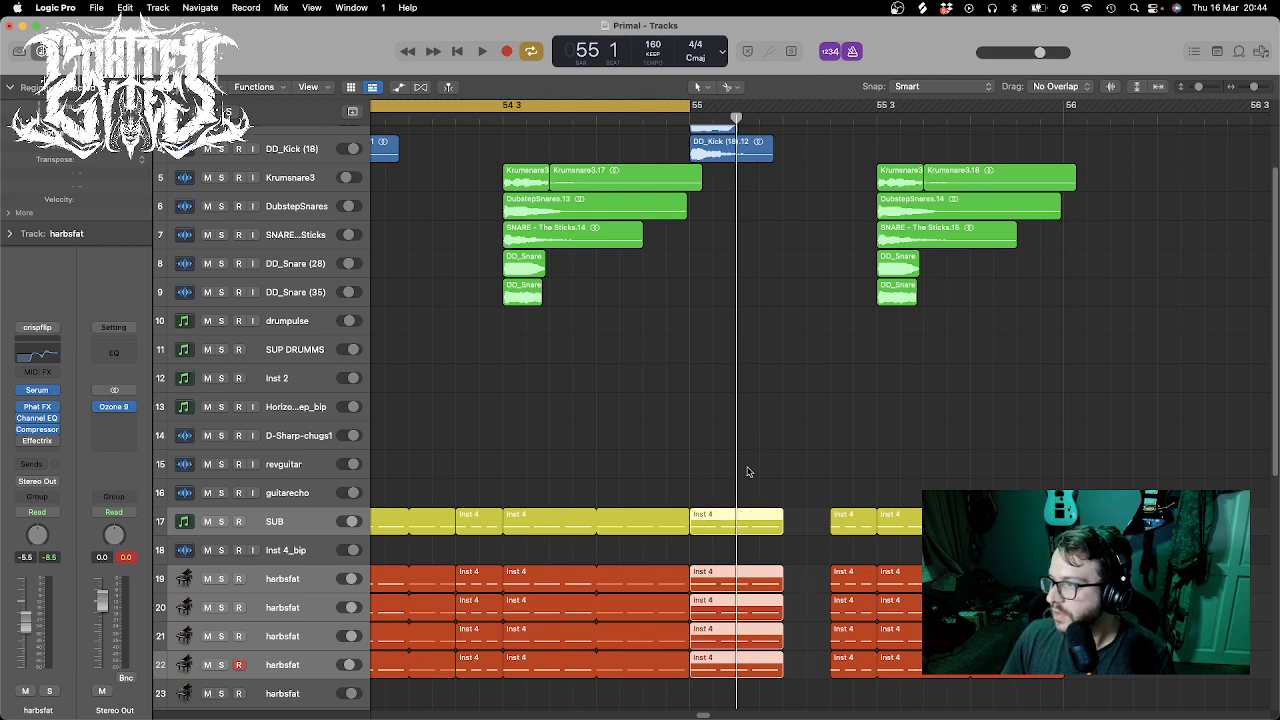
scroll(746, 471, down, 1)
key(super+t)
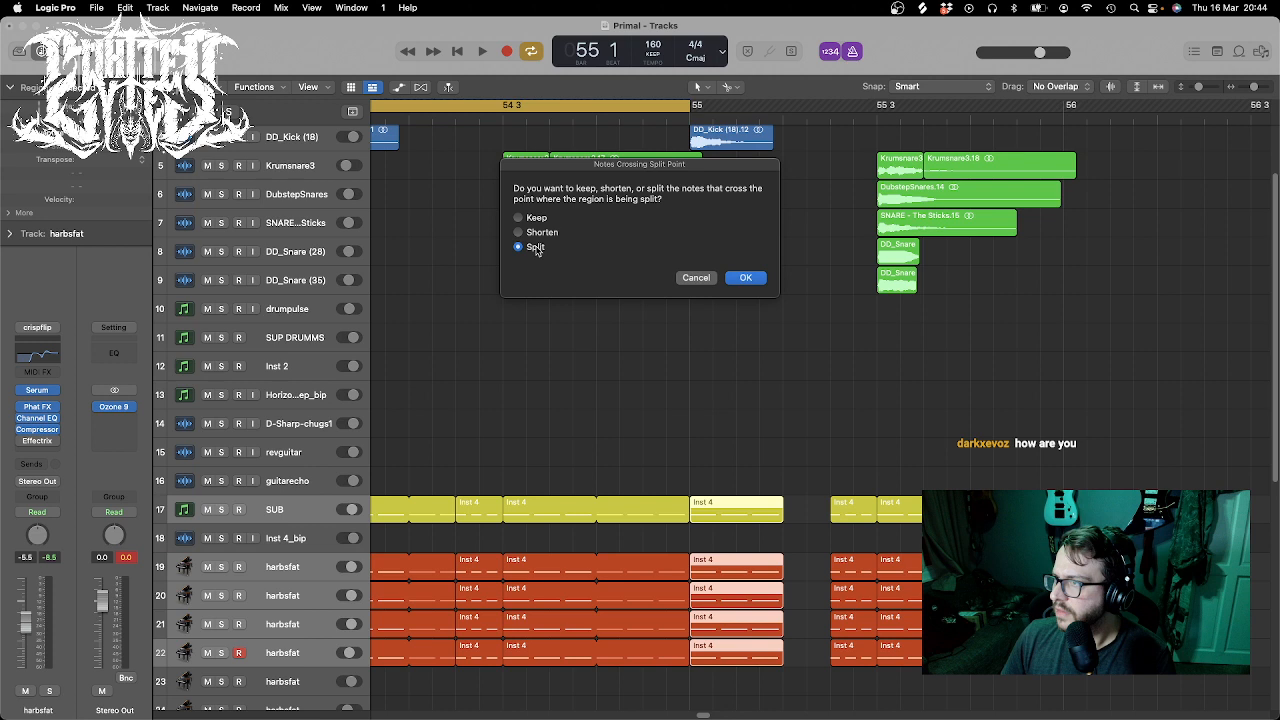
click(745, 278)
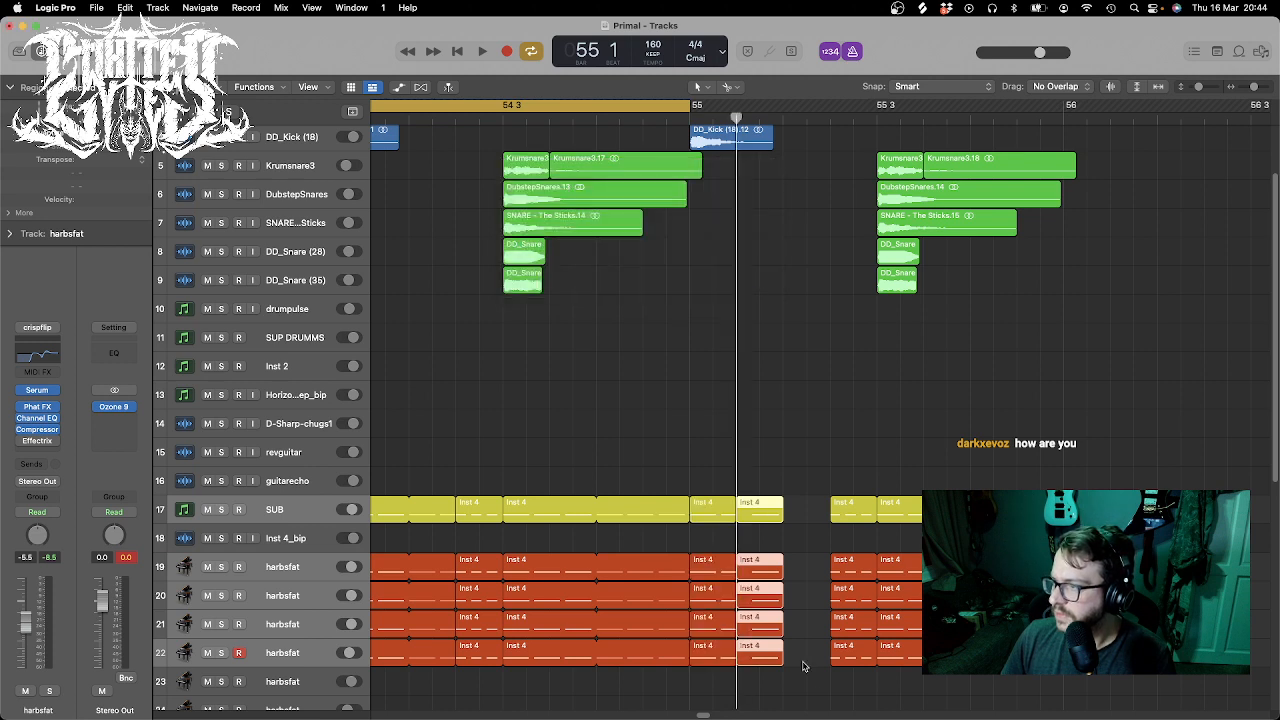
double_click(758, 512)
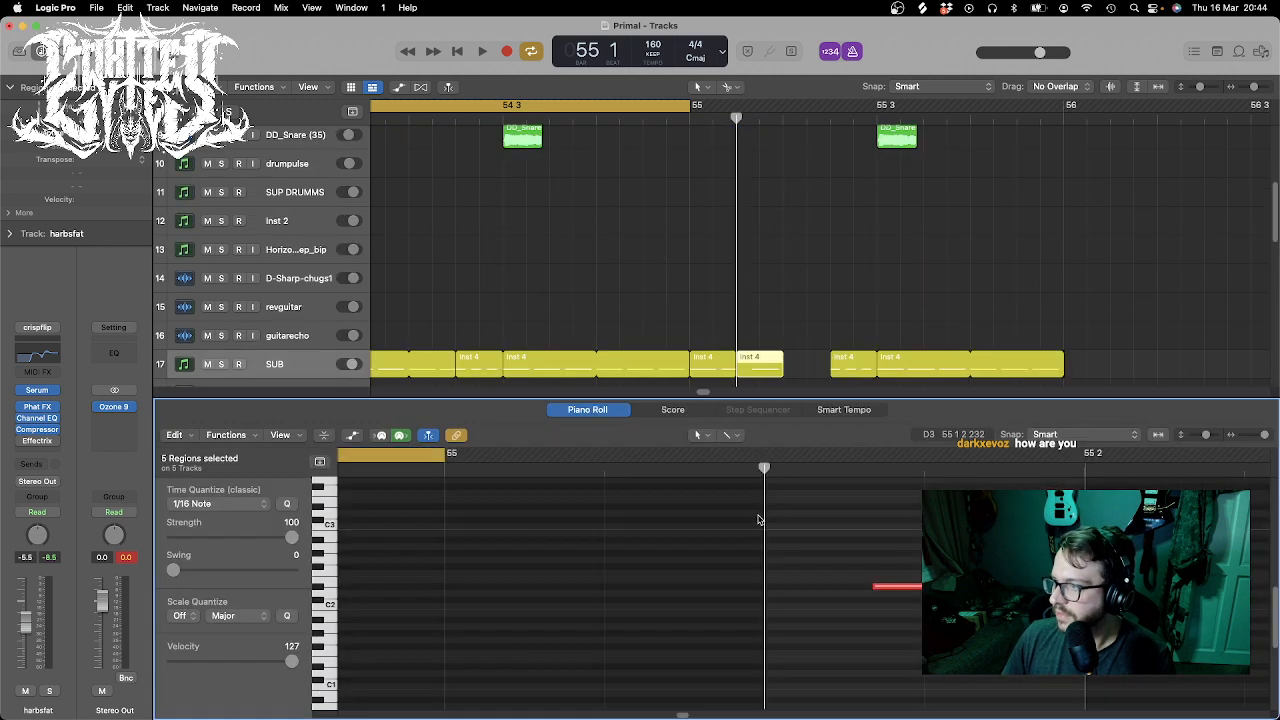
scroll(736, 297, down, 2)
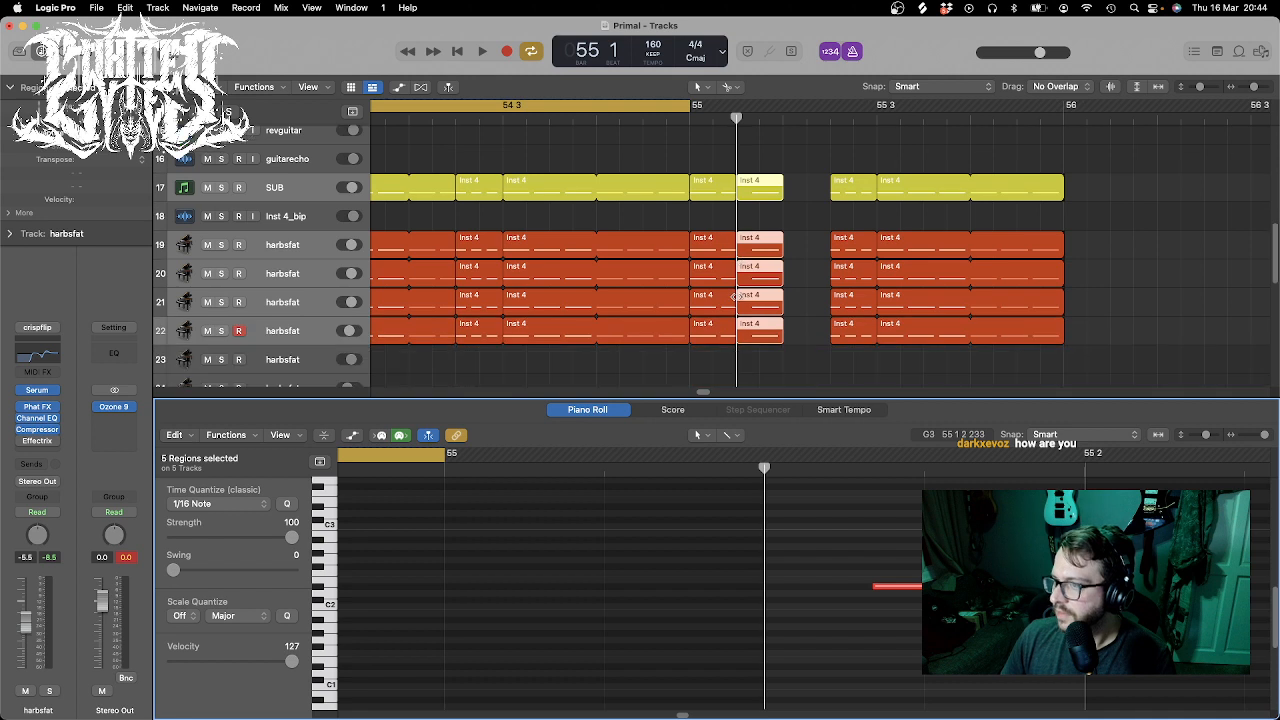
key(super+z)
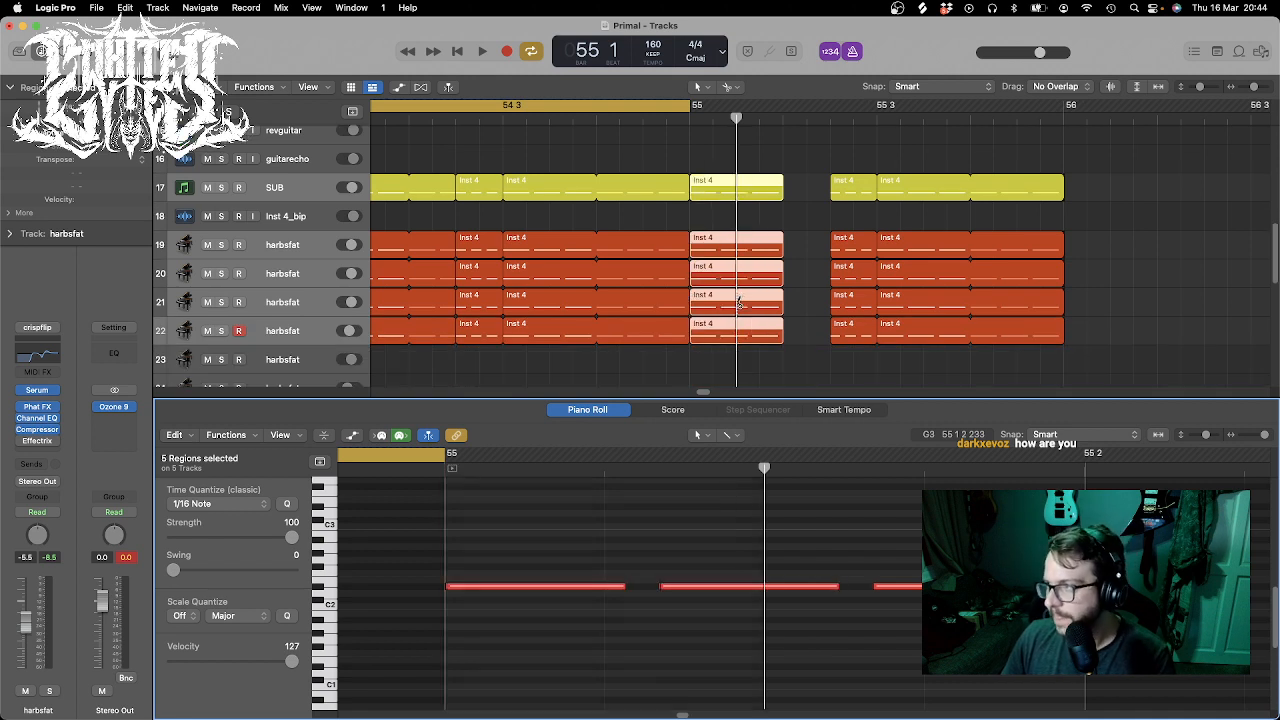
- Split the trimmed regions at 55 1 3 with crossing notes set to Shorten, and delete the second halves
click(741, 185)
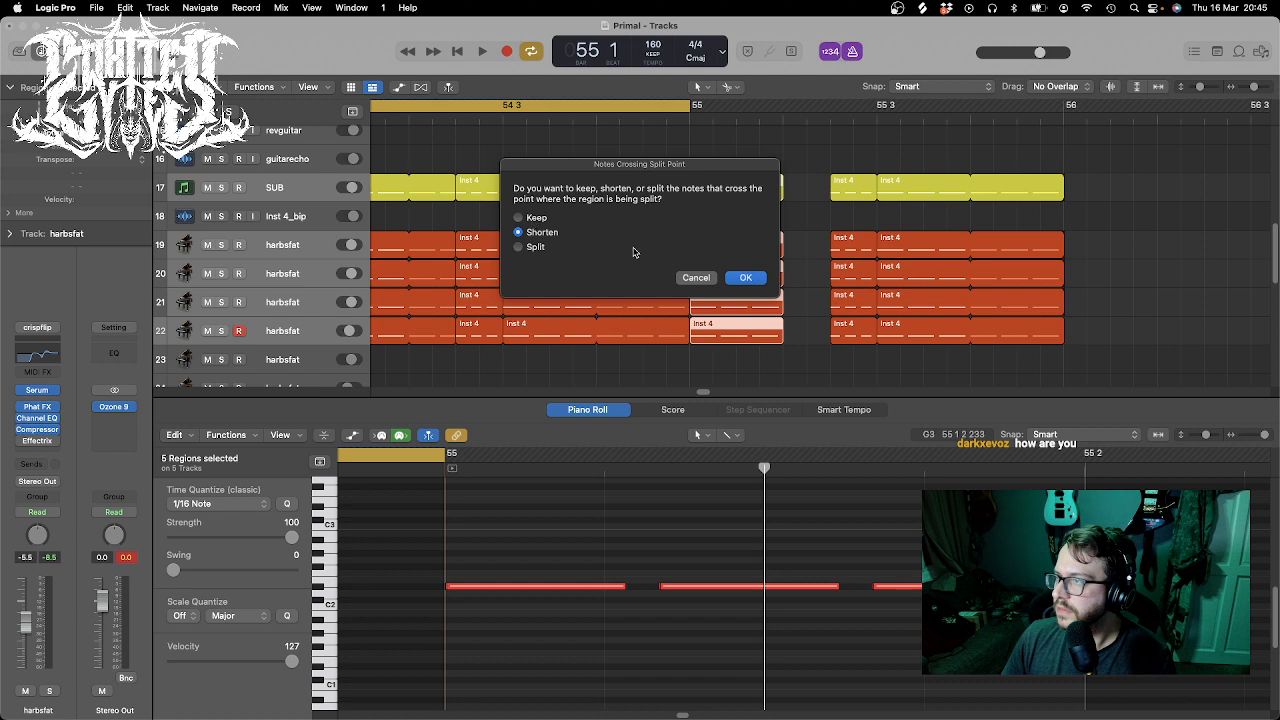
click(745, 277)
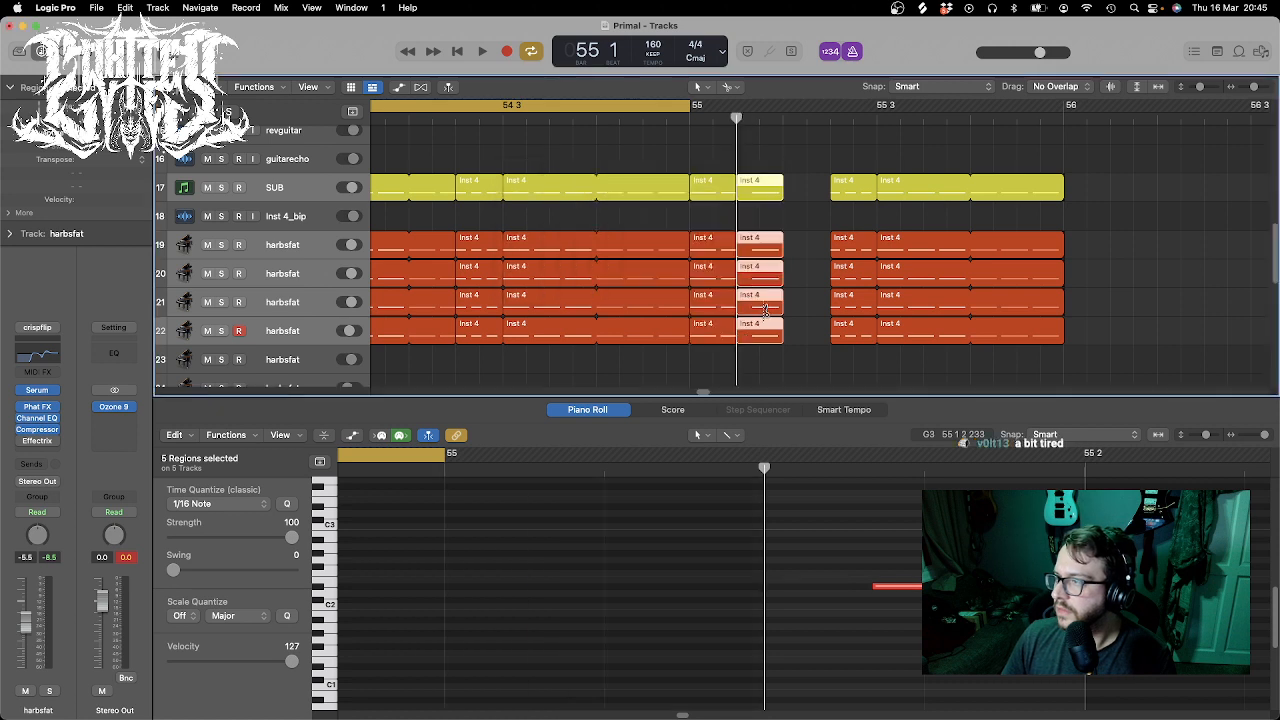
drag(788, 368, 755, 176)
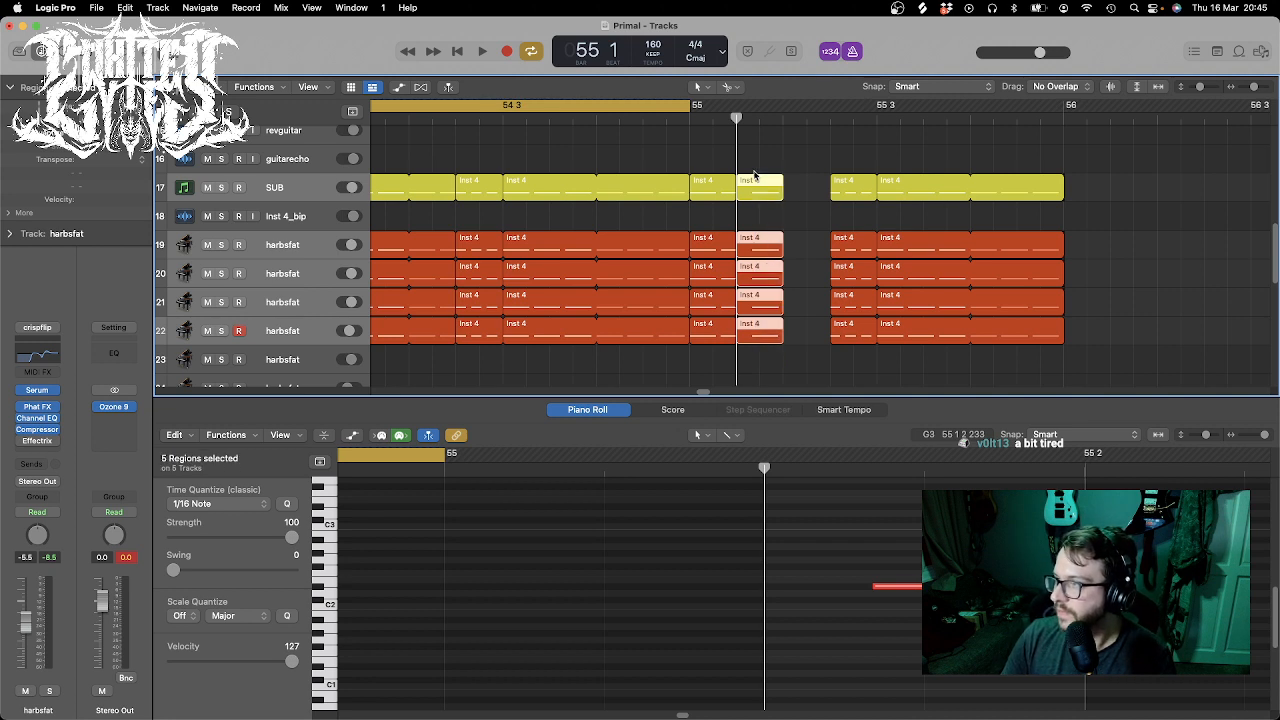
key(Delete)
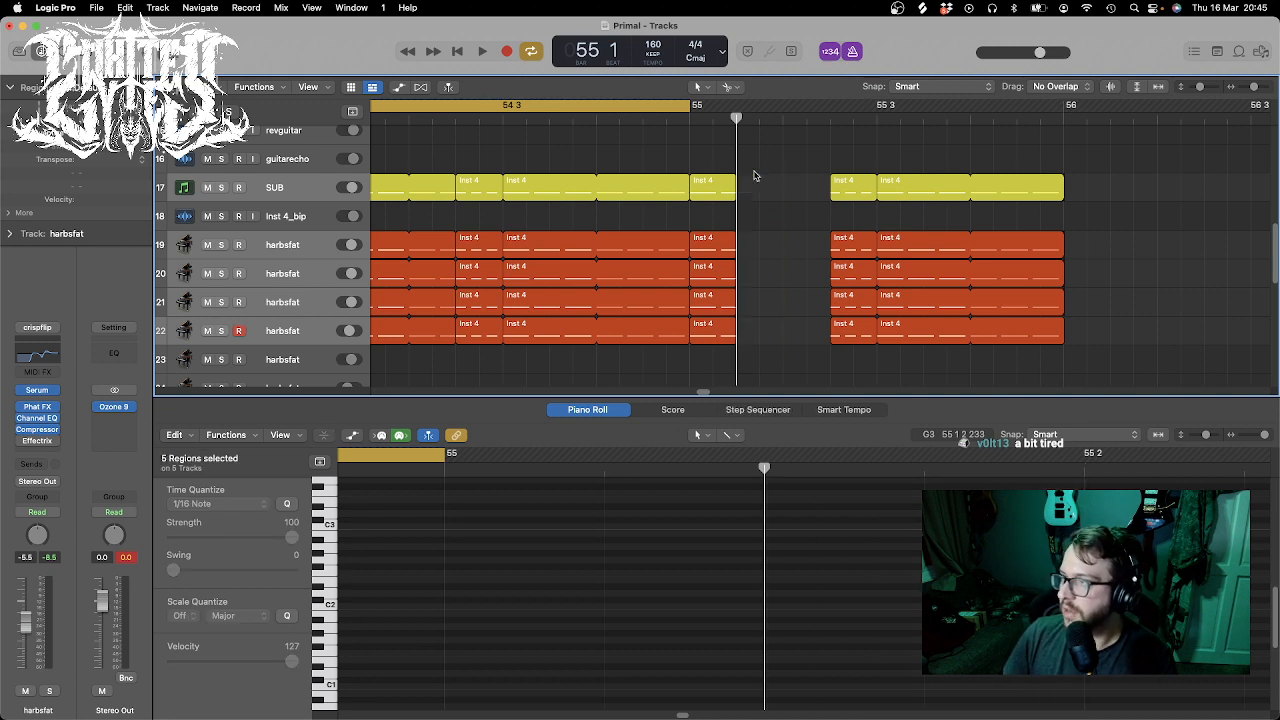
- Move the remaining short SUB and harbsfat regions from bar 55 to 56 1 3
click(719, 192)
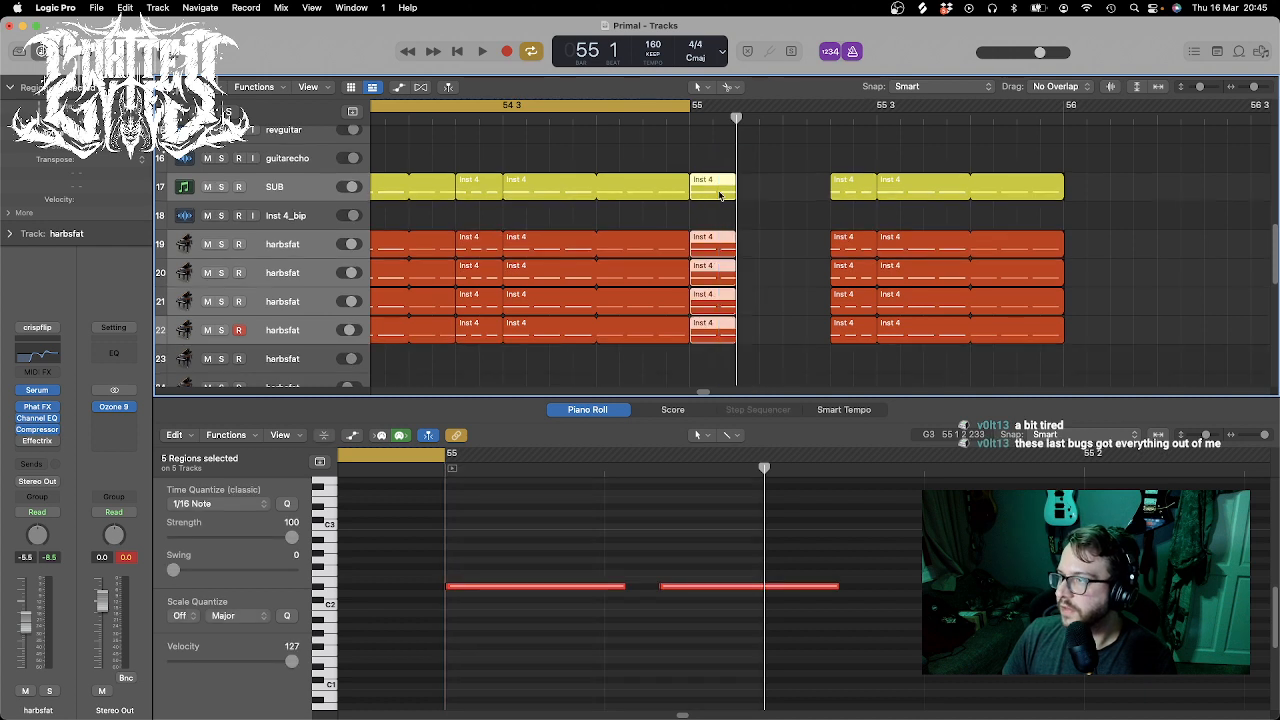
drag(712, 186, 1136, 190)
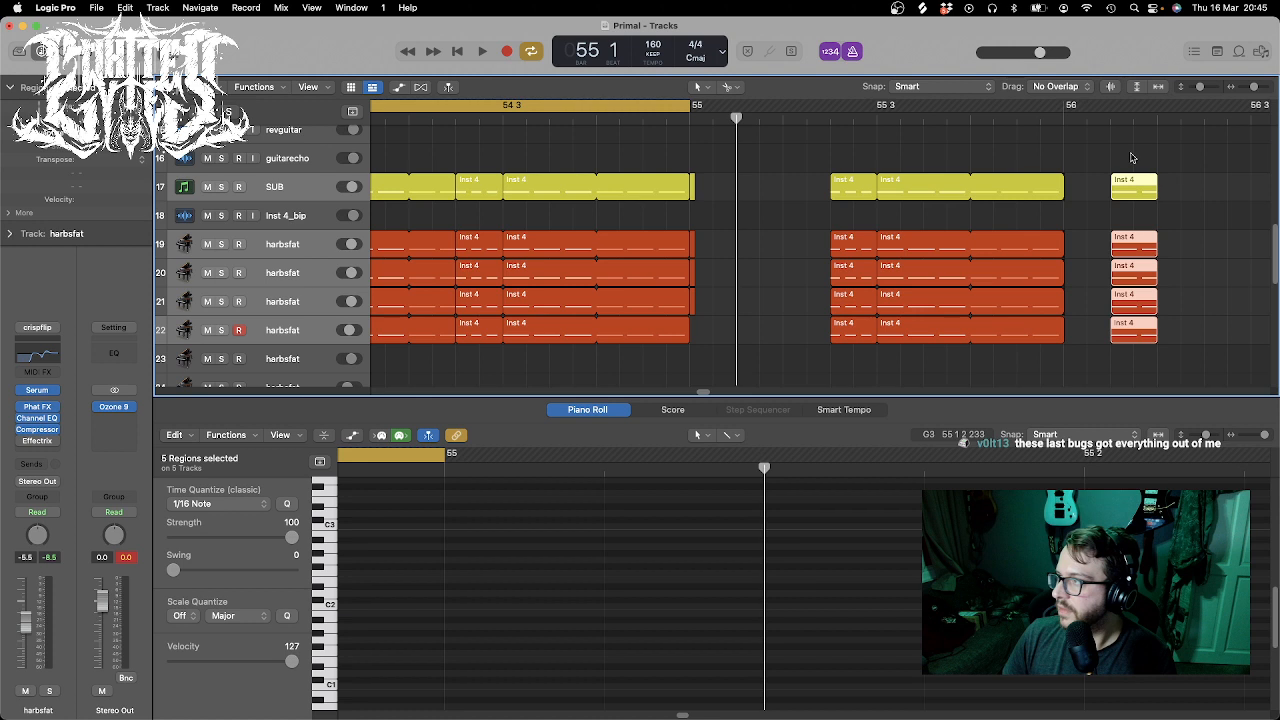
- Examine the notes of the short SUB and harbsfat regions at 56 1 3 in the Piano Roll
drag(1256, 89, 1259, 90)
drag(1193, 155, 1253, 345)
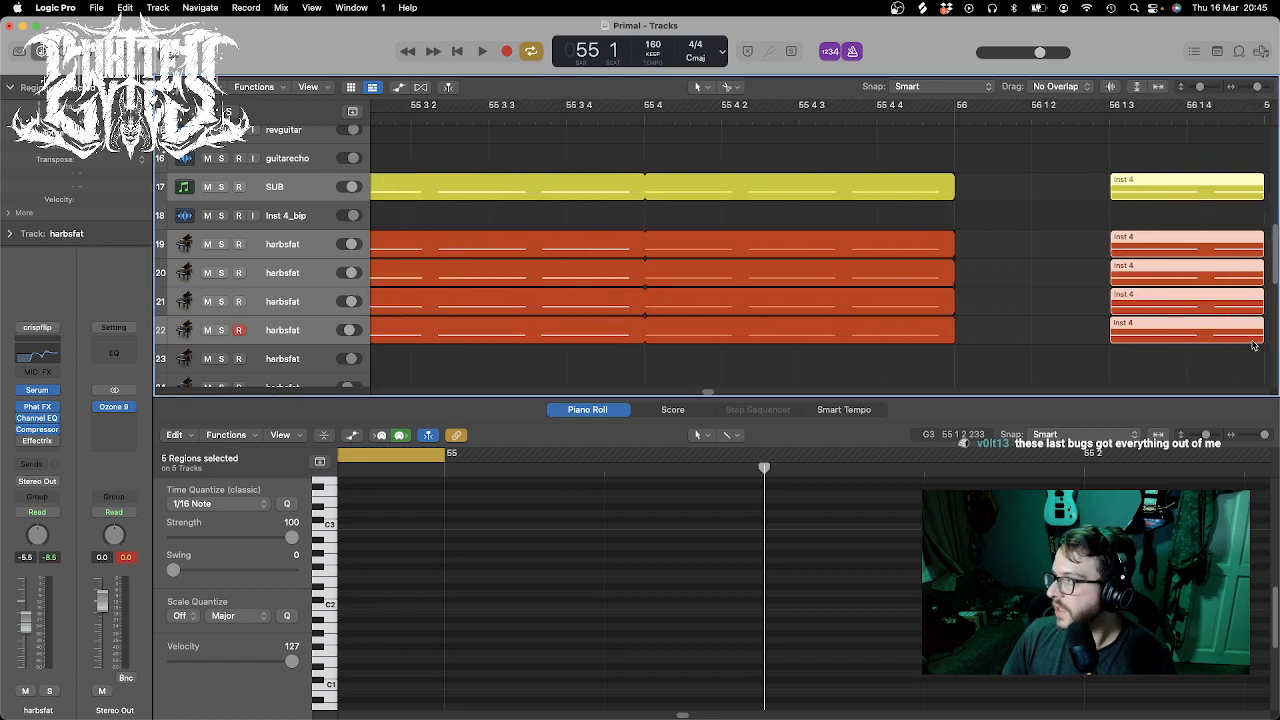
key(e)
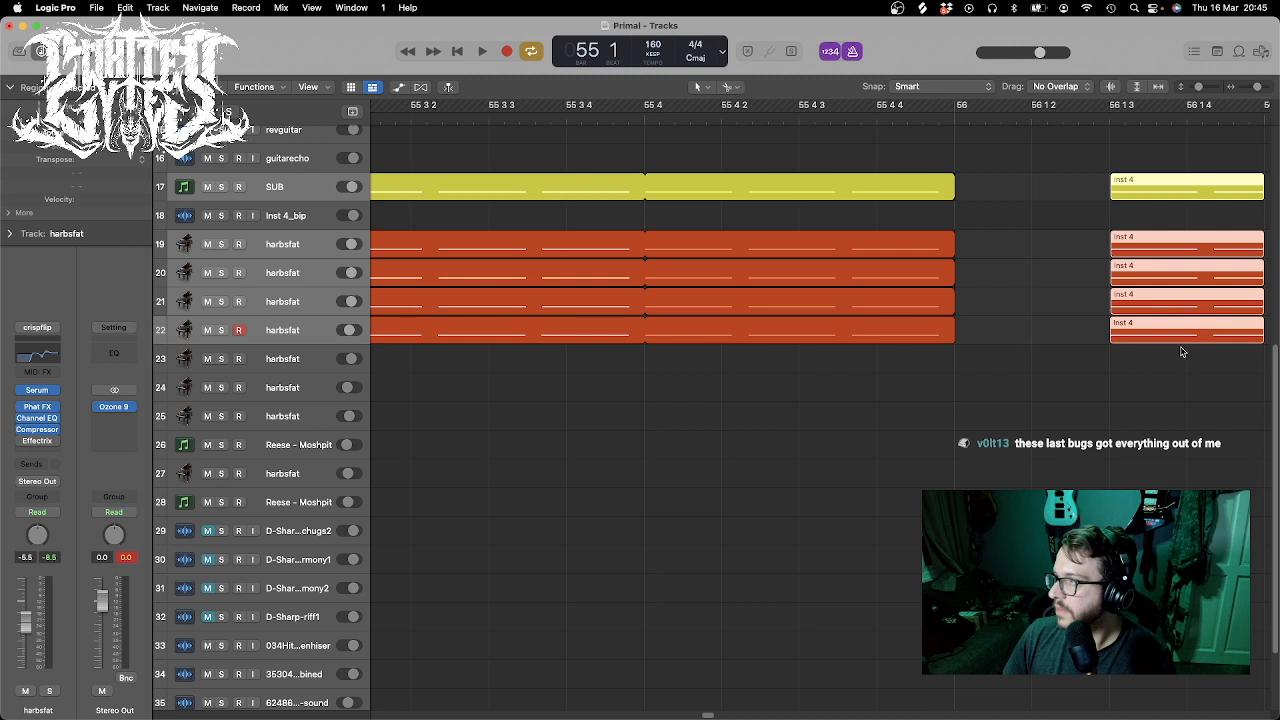
key(e)
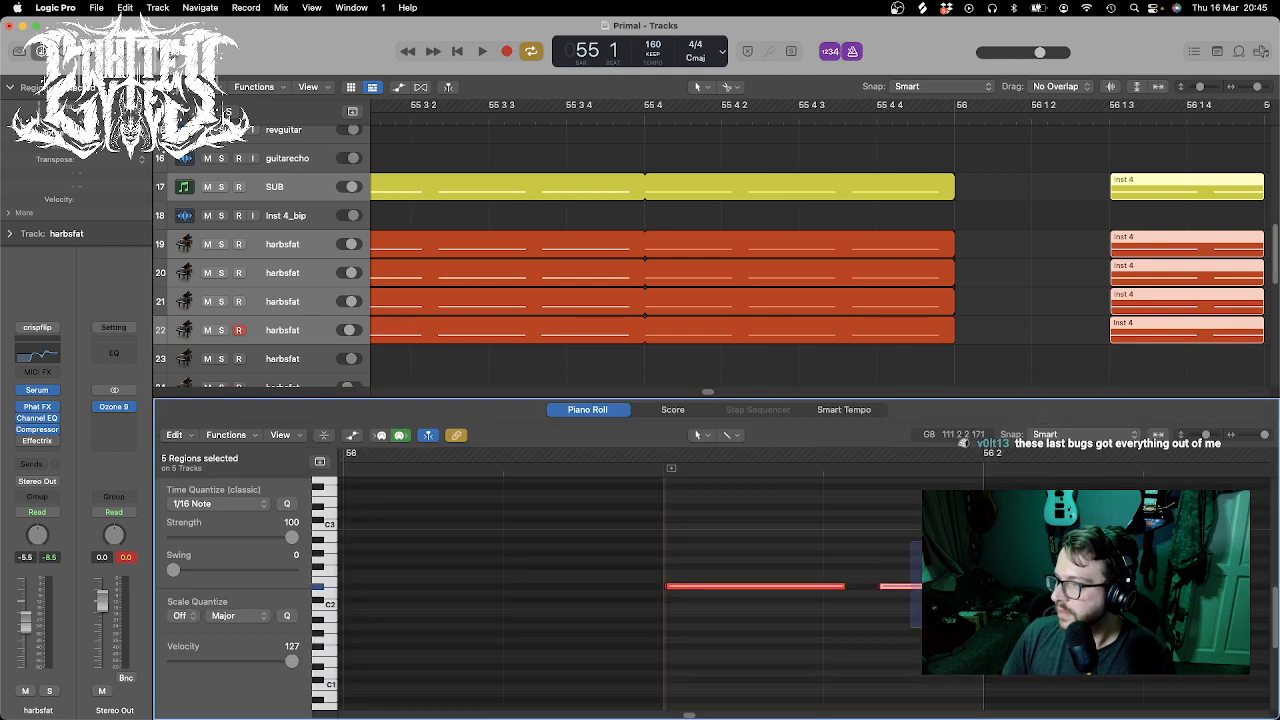
key(super+a)
key(space)
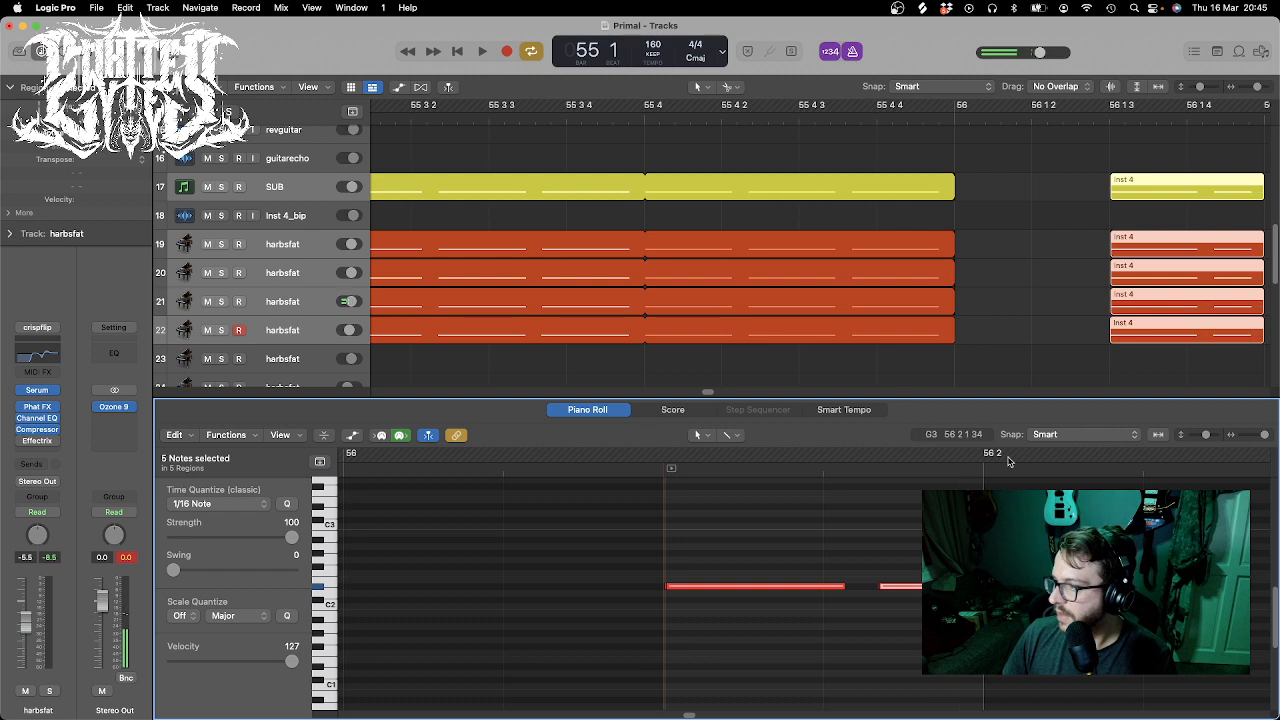
click(995, 378)
drag(1137, 138, 1226, 355)
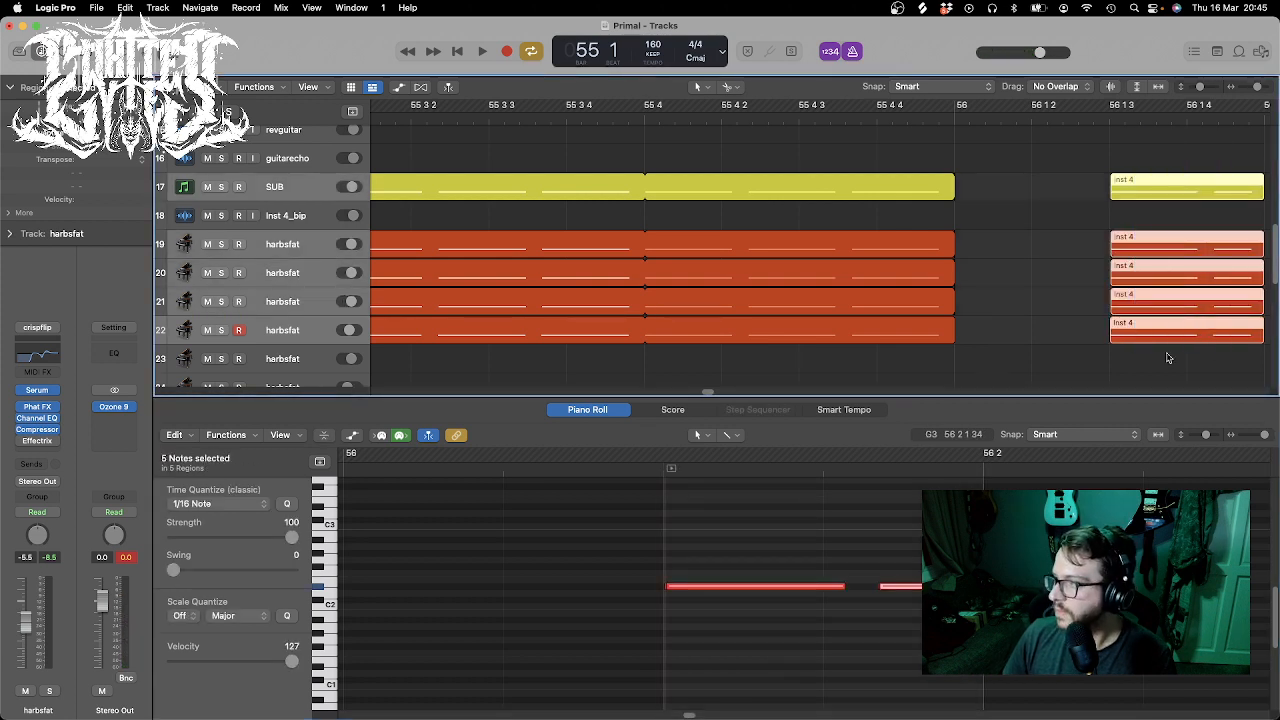
- Delete the leftover SUB and harbsfat slivers at the start of bar 55 and paste copies of the 56 1 3 regions there
drag(1258, 88, 1256, 88)
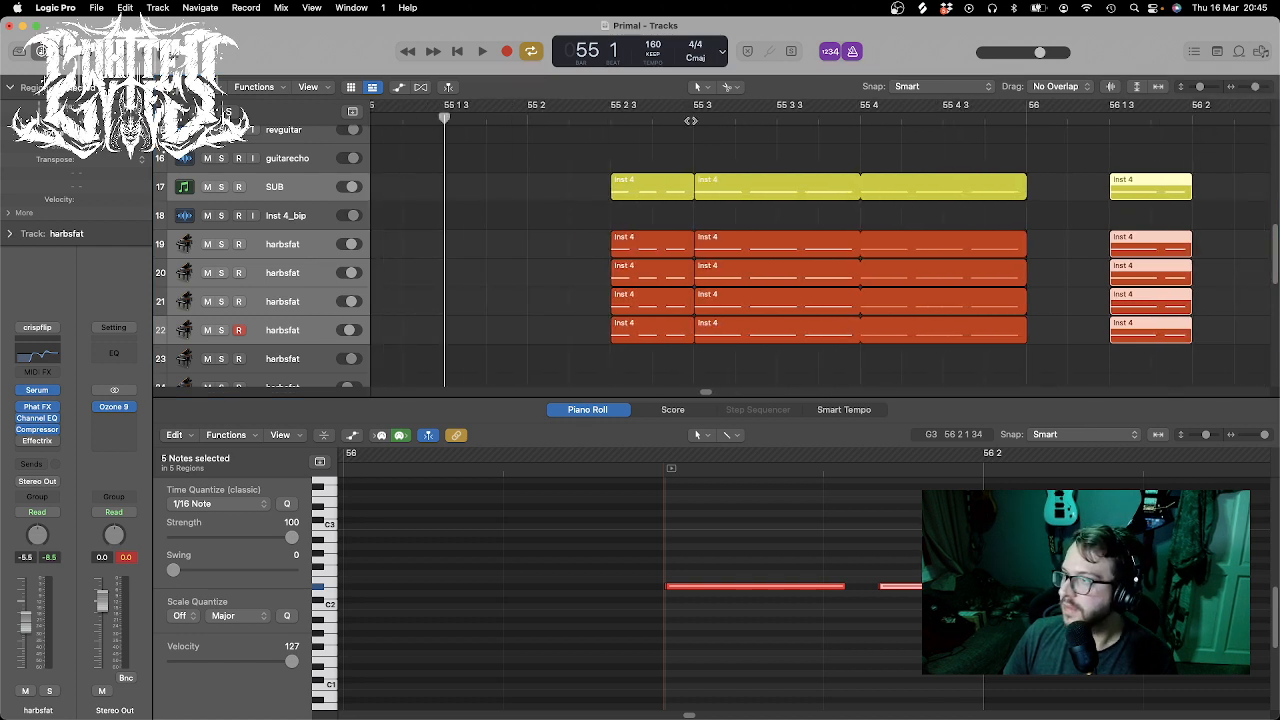
drag(1258, 88, 1254, 88)
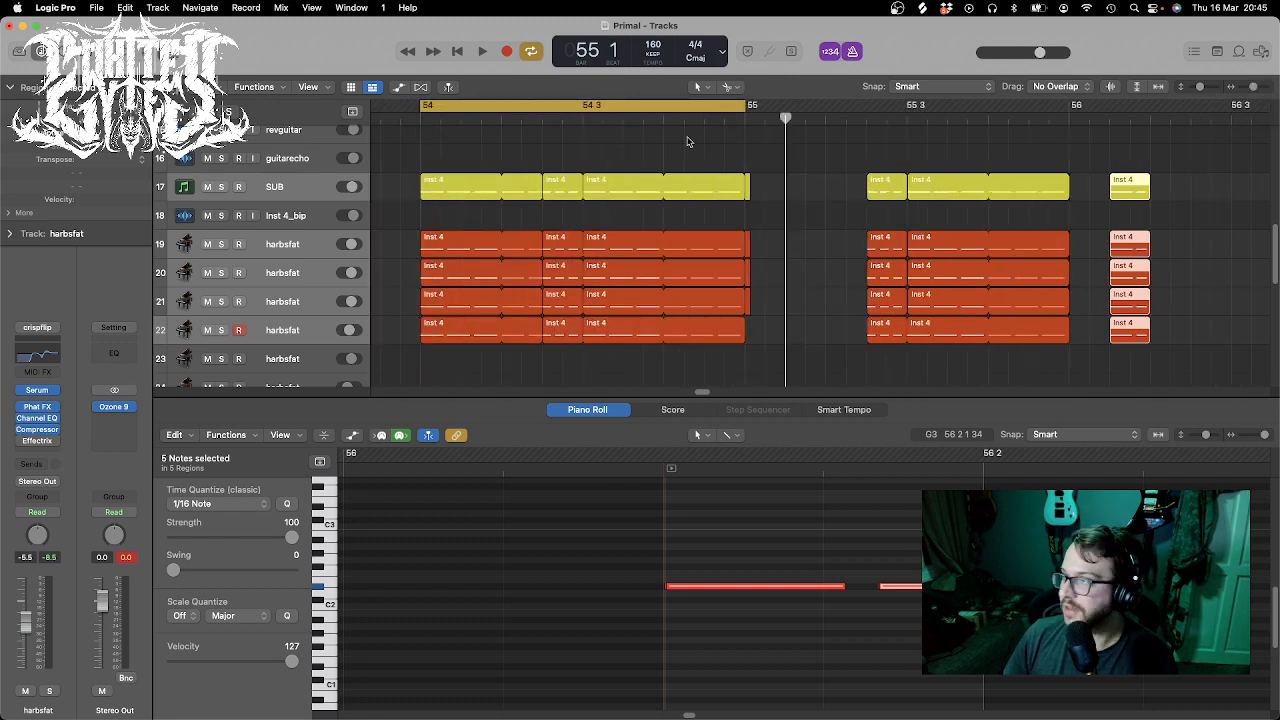
drag(772, 330, 748, 190)
key(BackSpace)
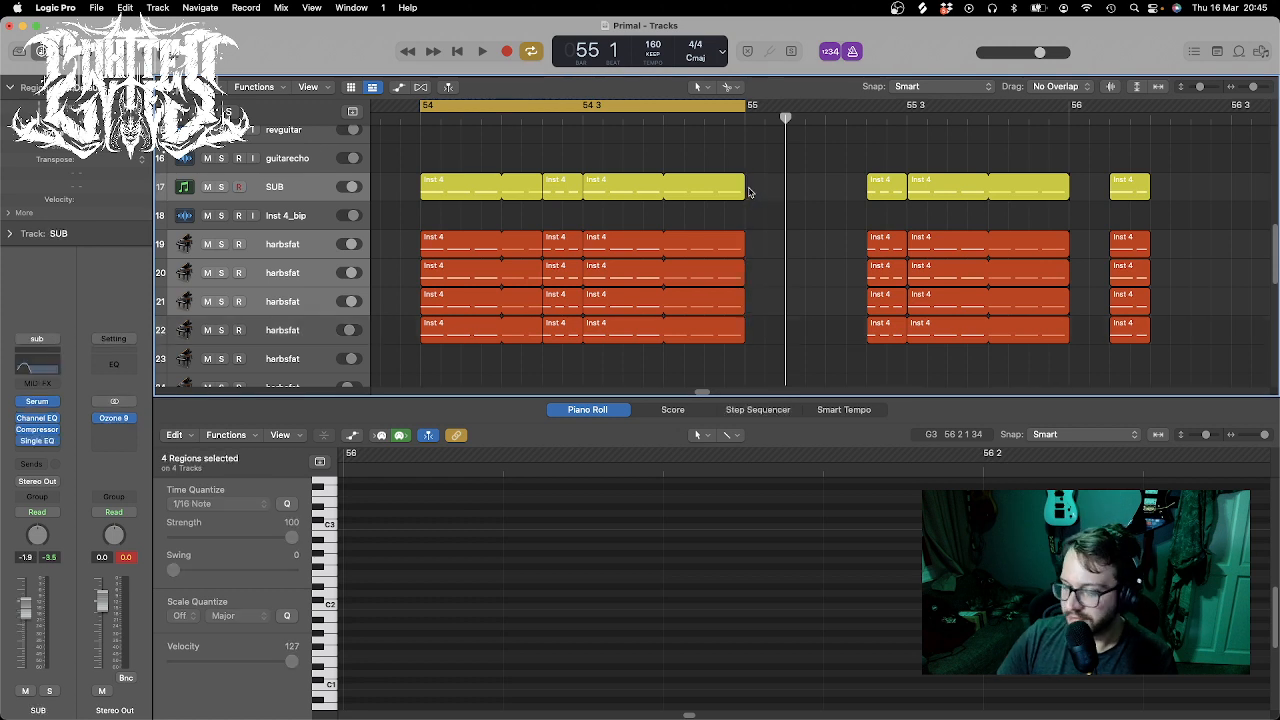
key(super+z)
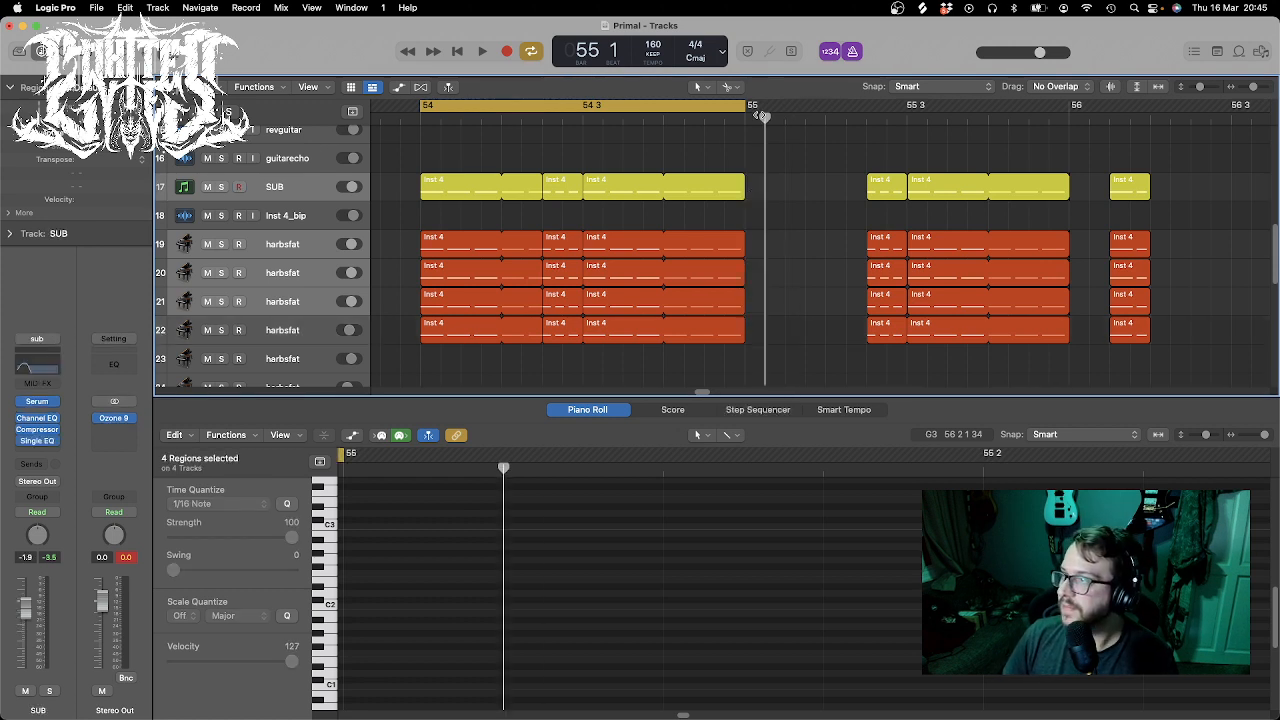
click(723, 110)
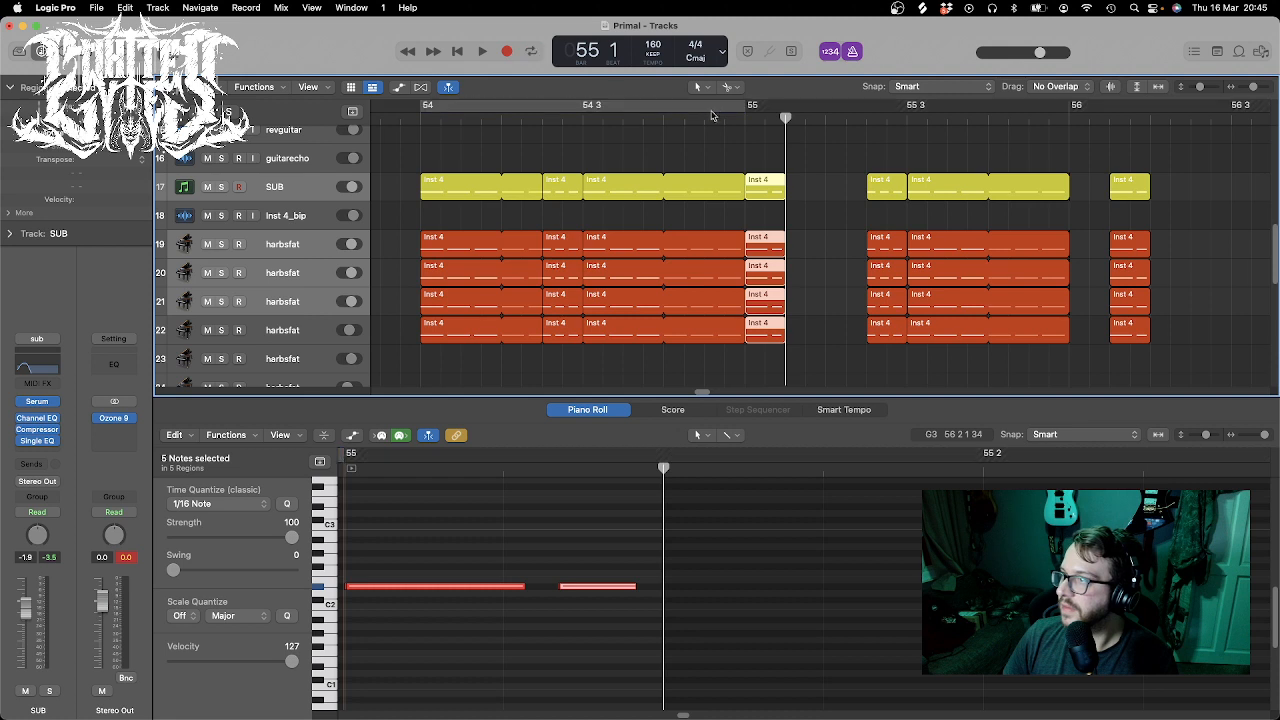
- Set the cycle range to bar 55 and move the short SUB and harbsfat regions from 55 2 3 to 55 1 3
drag(747, 112, 1068, 112)
drag(855, 172, 895, 370)
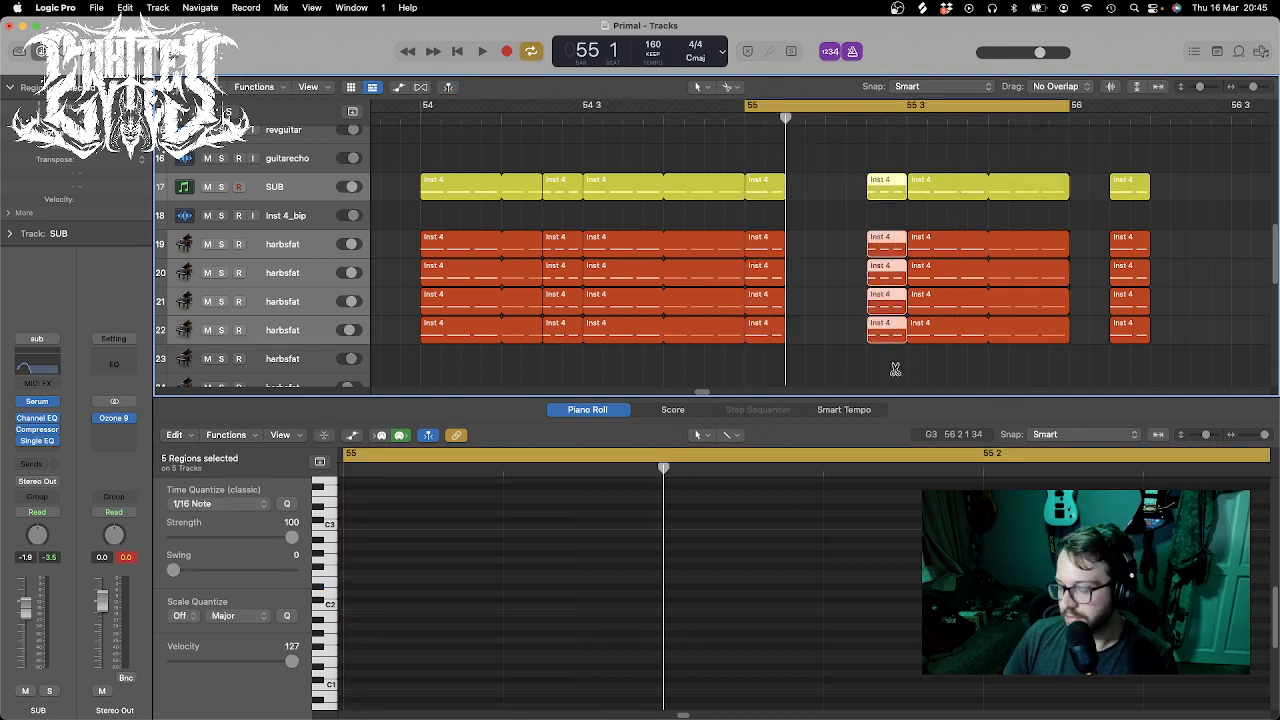
key(super+v)
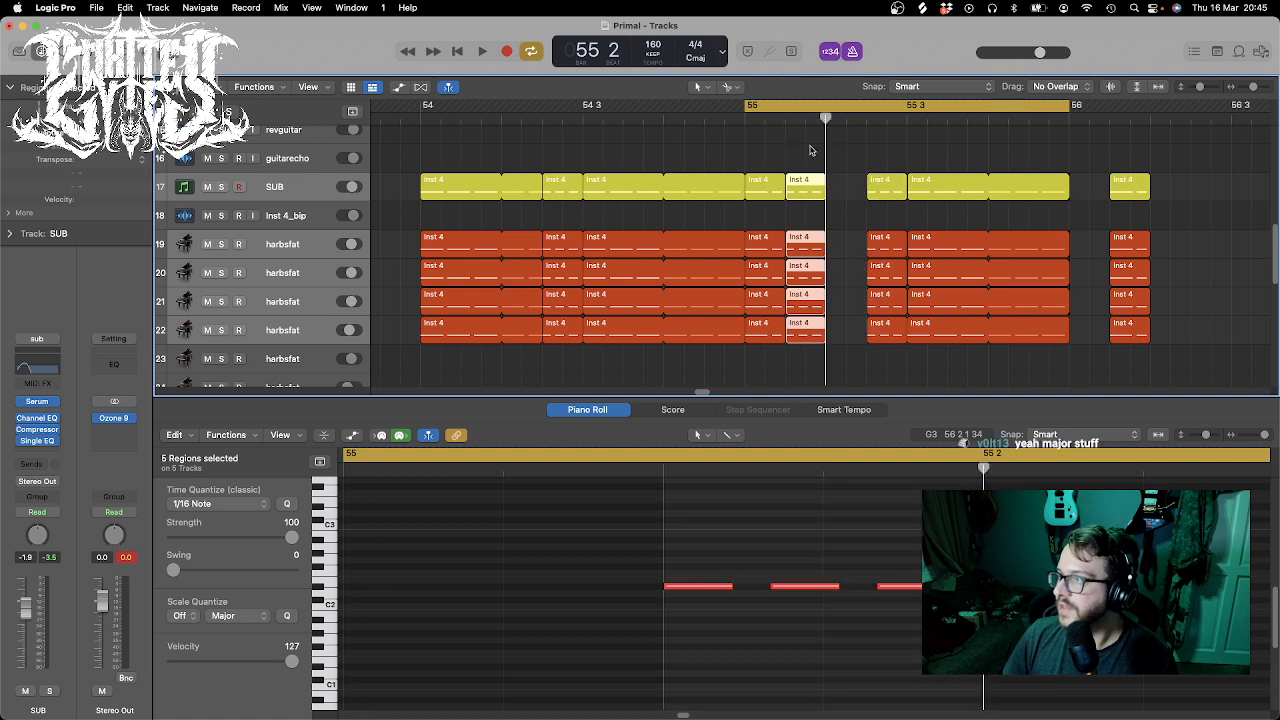
drag(862, 155, 897, 369)
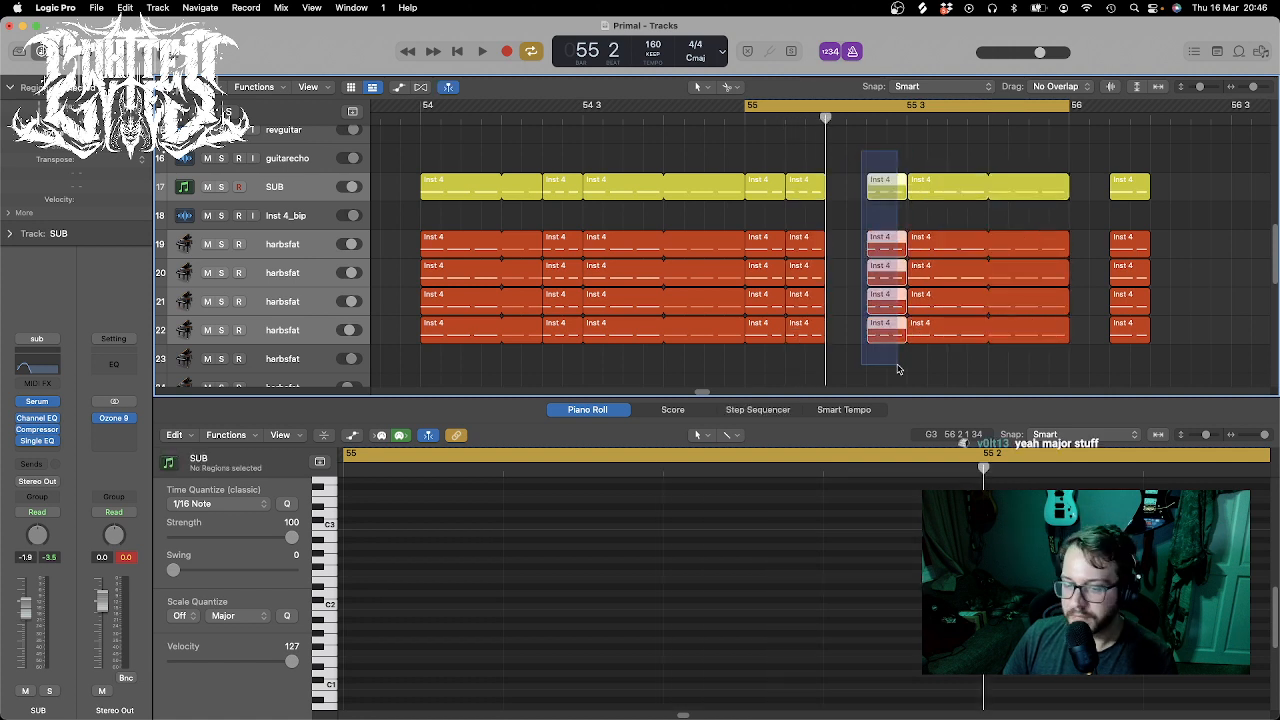
key(Delete)
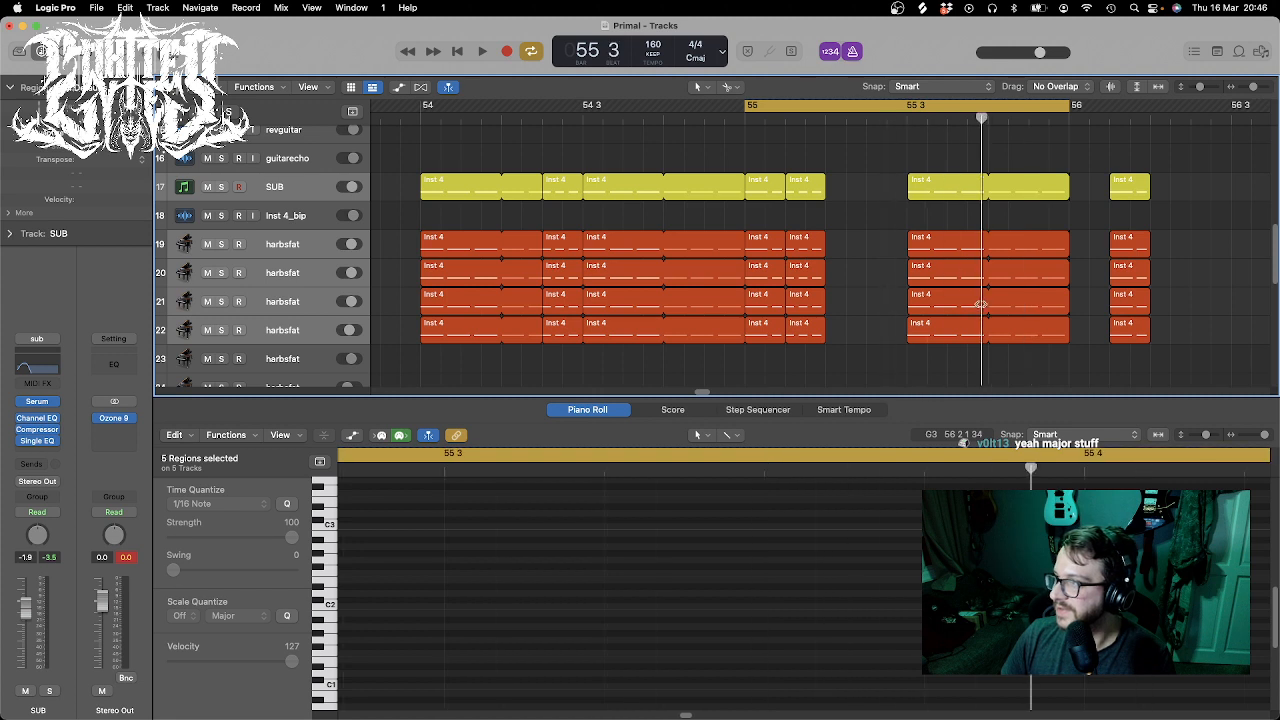
- Move the looped SUB and harbsfat regions from 55 3 to 55 2 and play back bar 55
drag(908, 135, 965, 360)
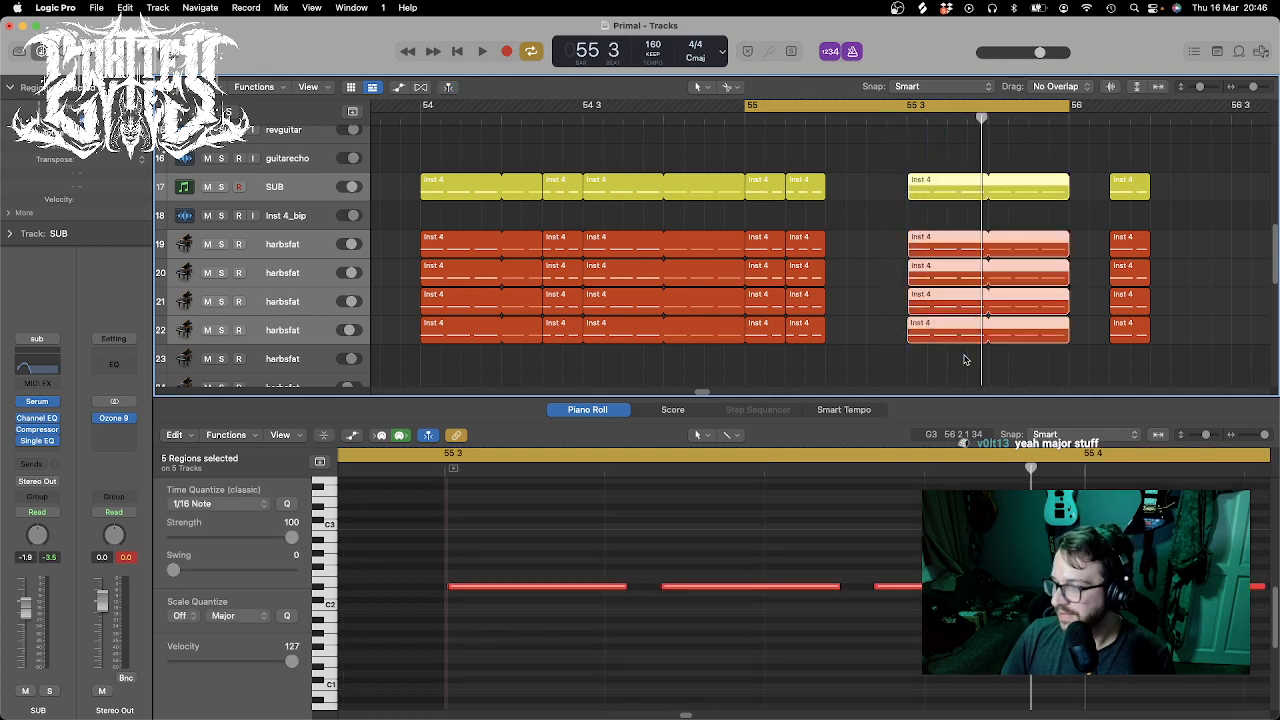
key(Delete)
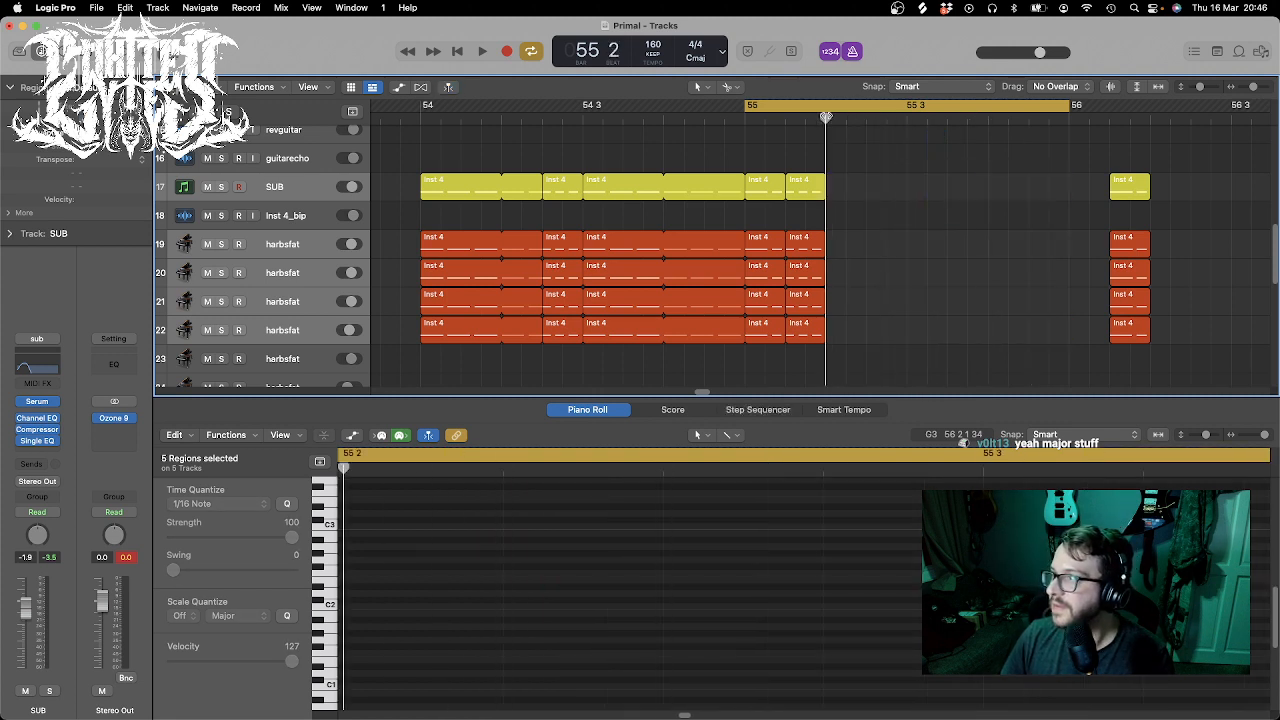
key(super+z)
key(space)
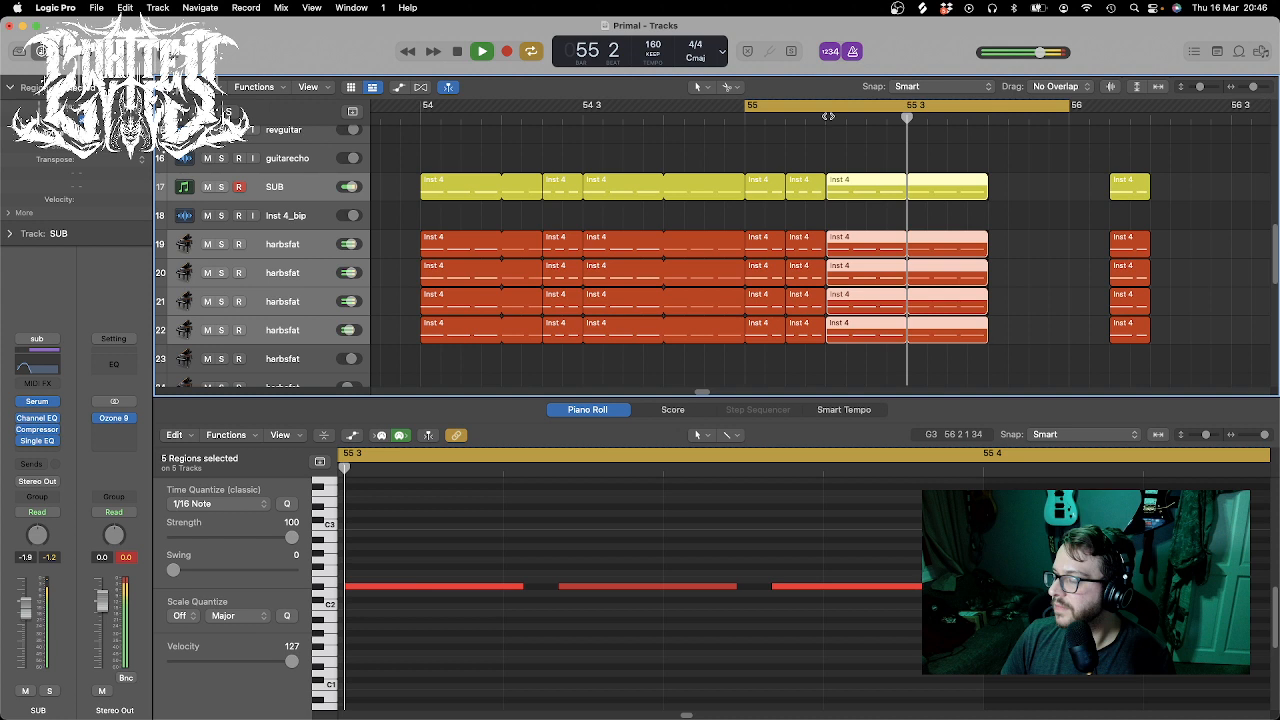
drag(828, 117, 652, 117)
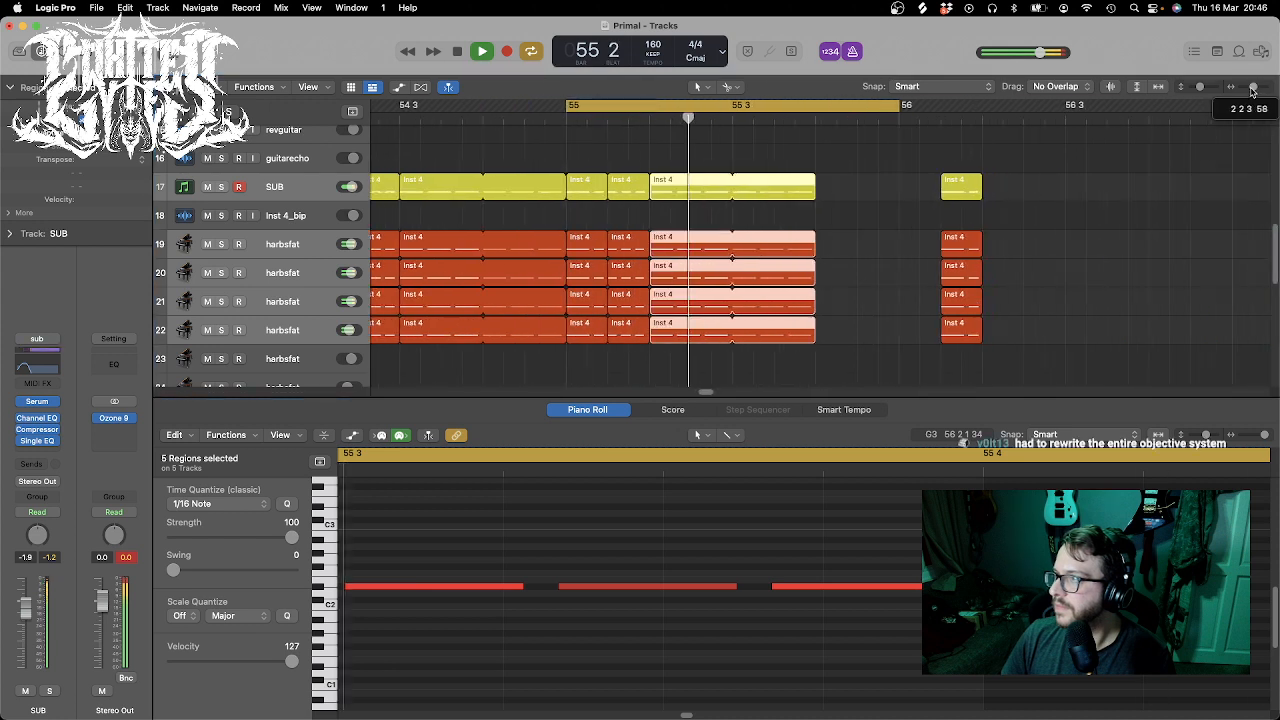
key(space)
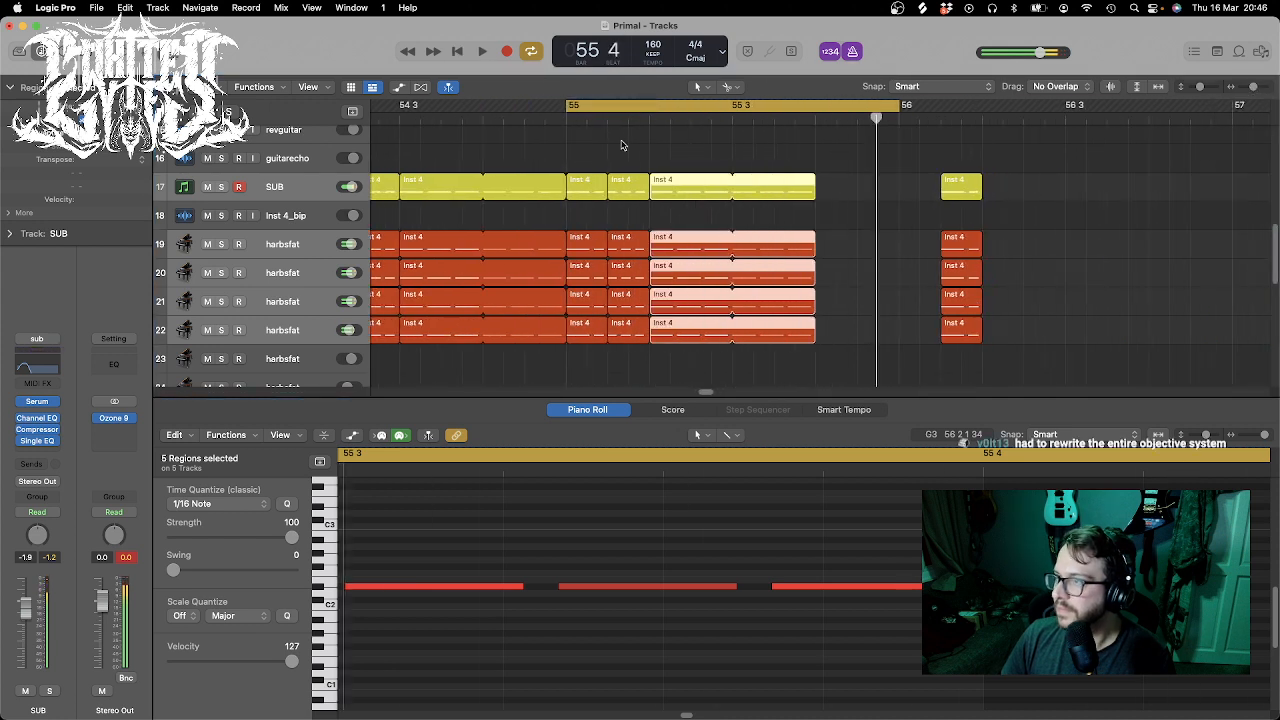
- Copy the short regions from 55 1 3 to 55 4, move the 56 1 3 regions to 55 4 3, and play back the bar
drag(581, 153, 631, 167)
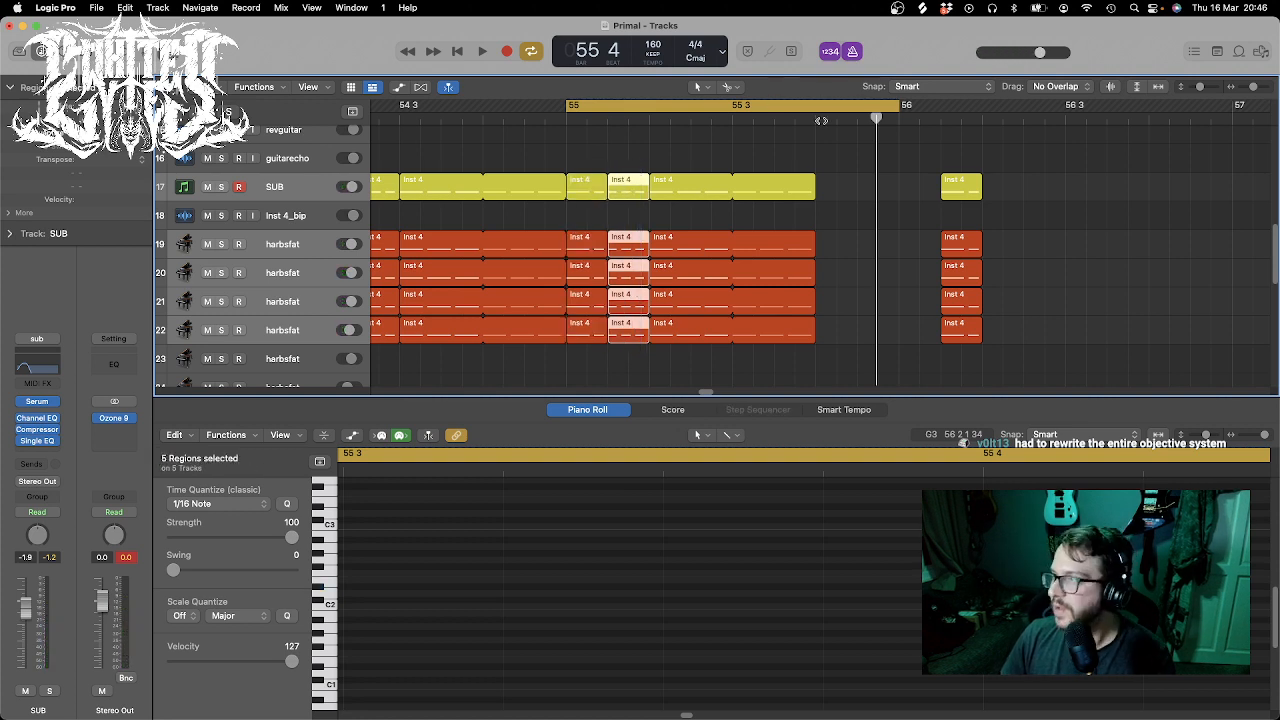
click(816, 120)
key(super+v)
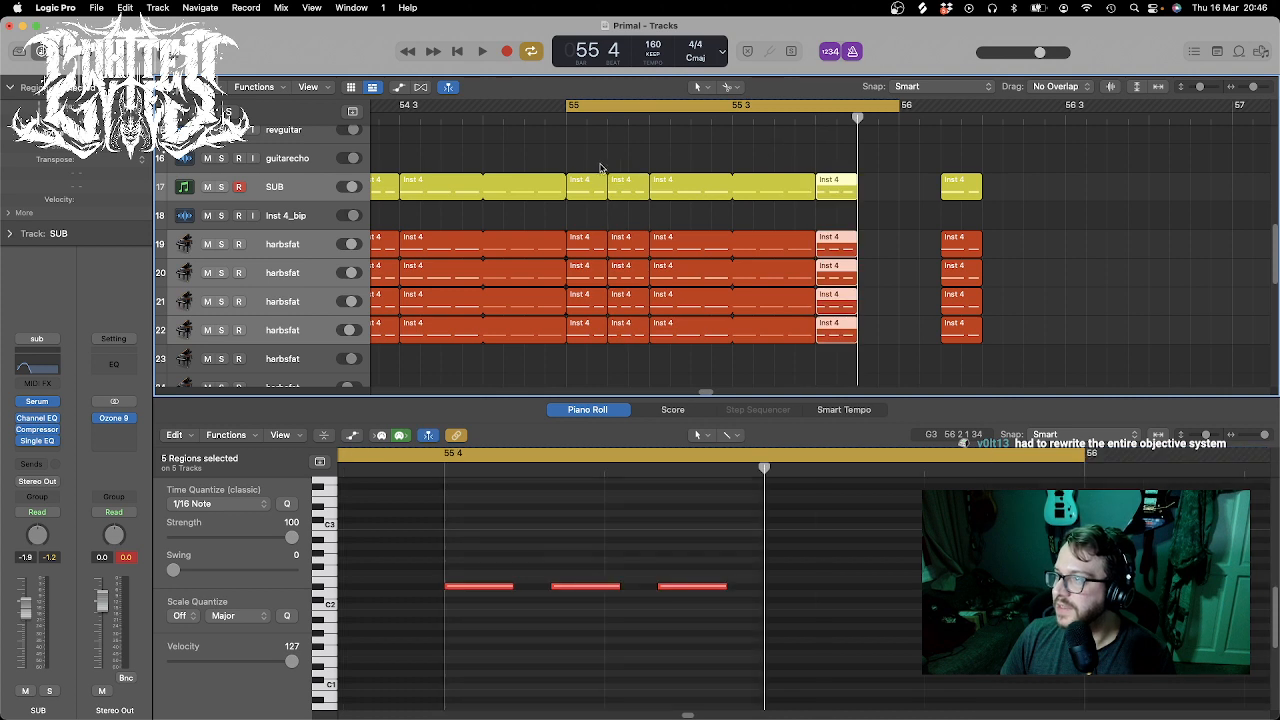
drag(925, 158, 885, 326)
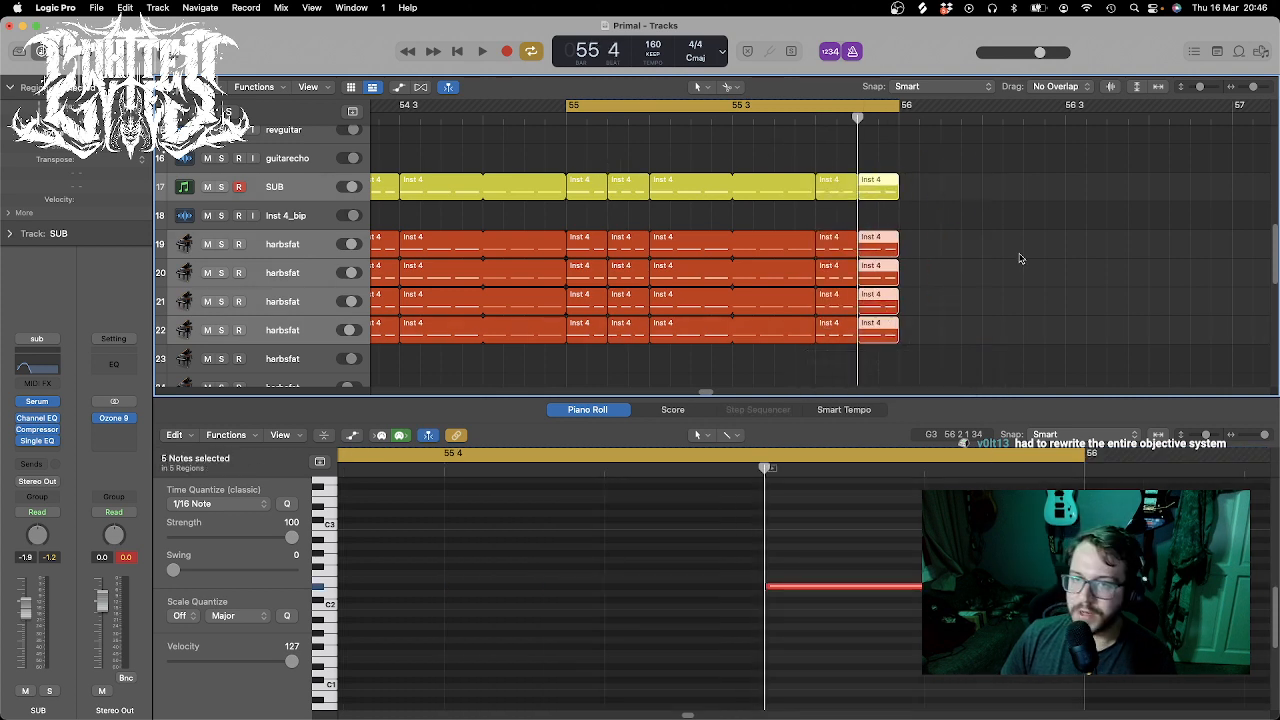
key(space)
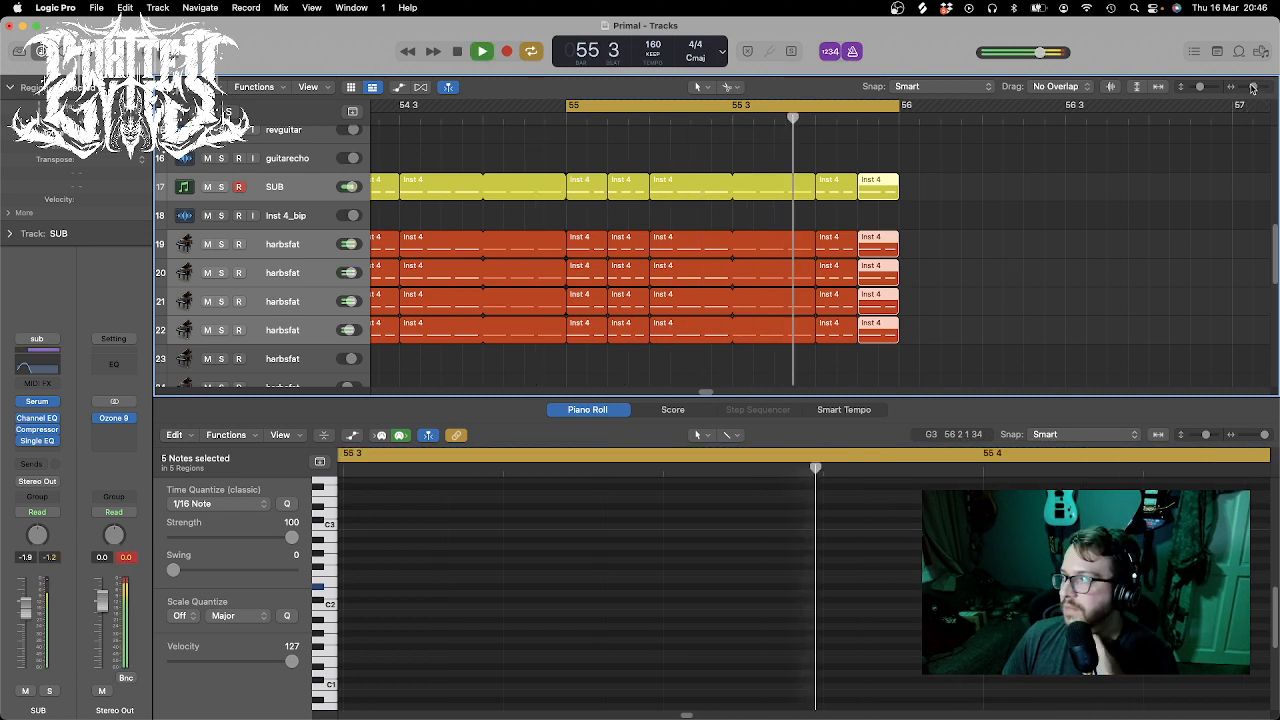
drag(1252, 87, 1253, 88)
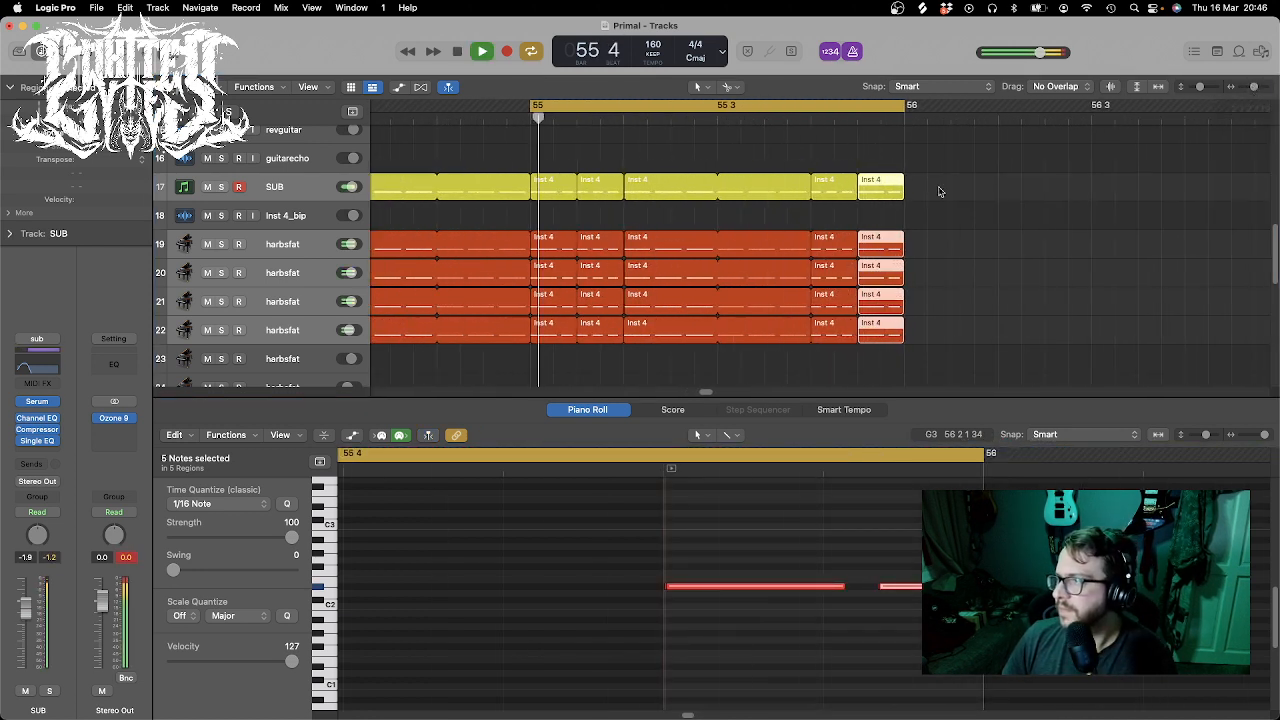
key(space)
- Swap the two sets of short SUB and harbsfat regions at 55 4 and 55 4 3 and play back bar 55
drag(832, 145, 986, 372)
click(884, 205)
drag(883, 334, 837, 333)
key(space)
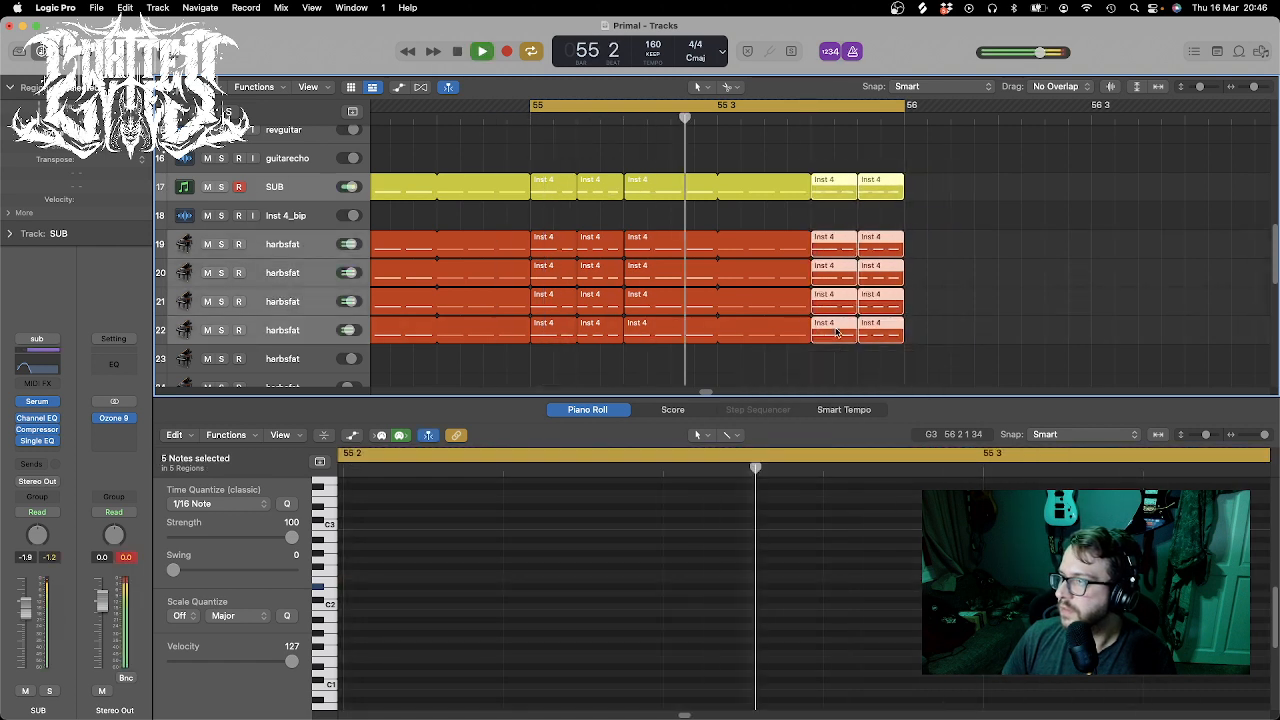
drag(1254, 87, 1250, 89)
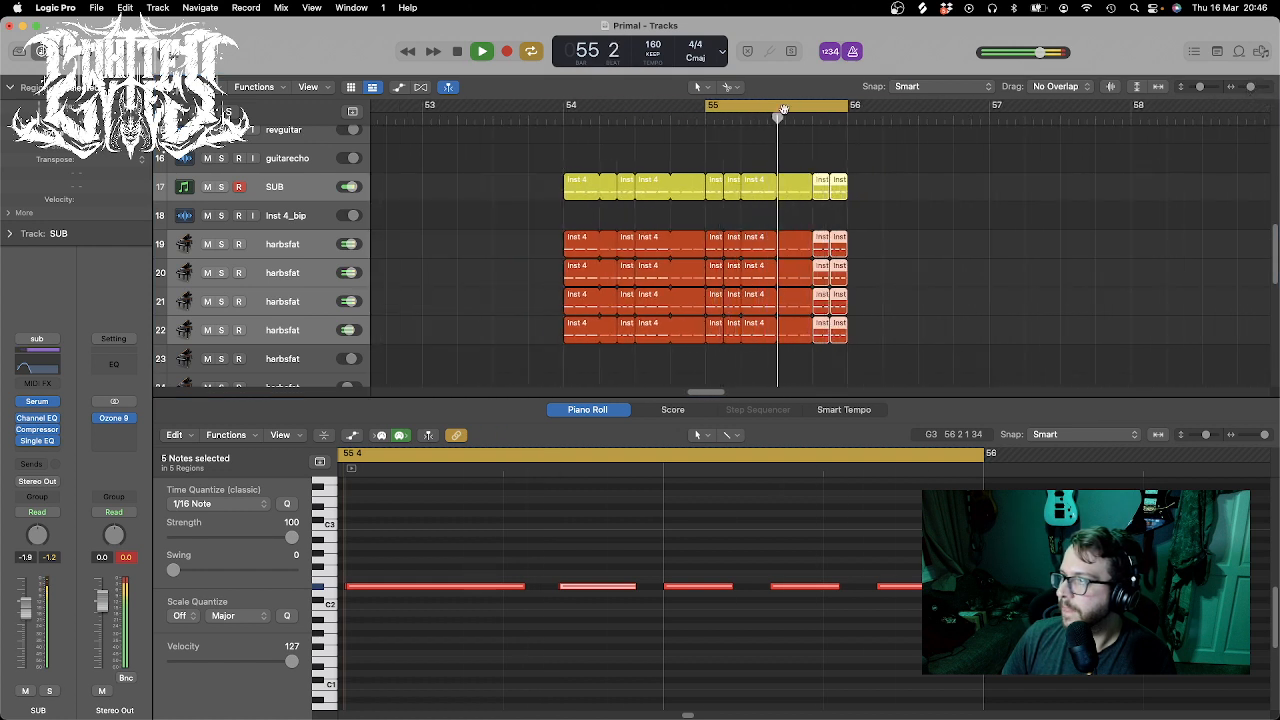
key(space)
- Move the cycle range to bar 54 and listen to the bass pattern there
drag(778, 106, 639, 106)
key(space)
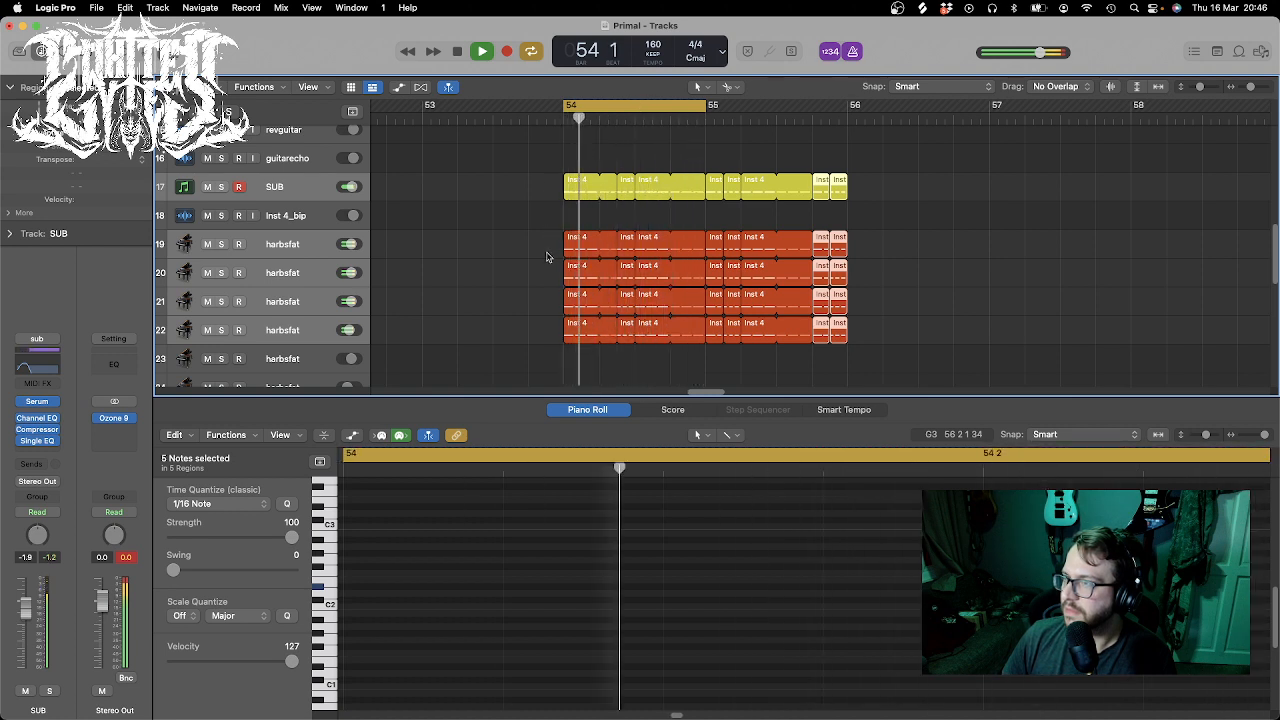
scroll(549, 254, up, 1)
key(space)
scroll(597, 283, down, 4)
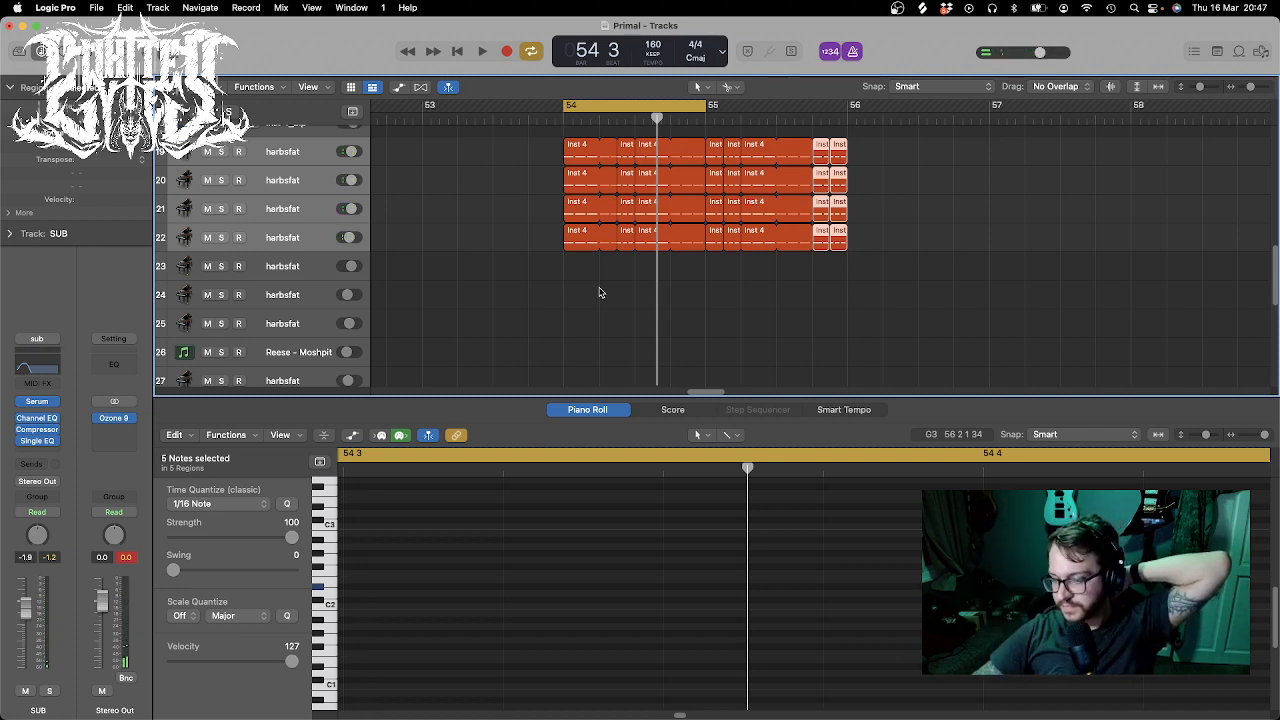
key(space)
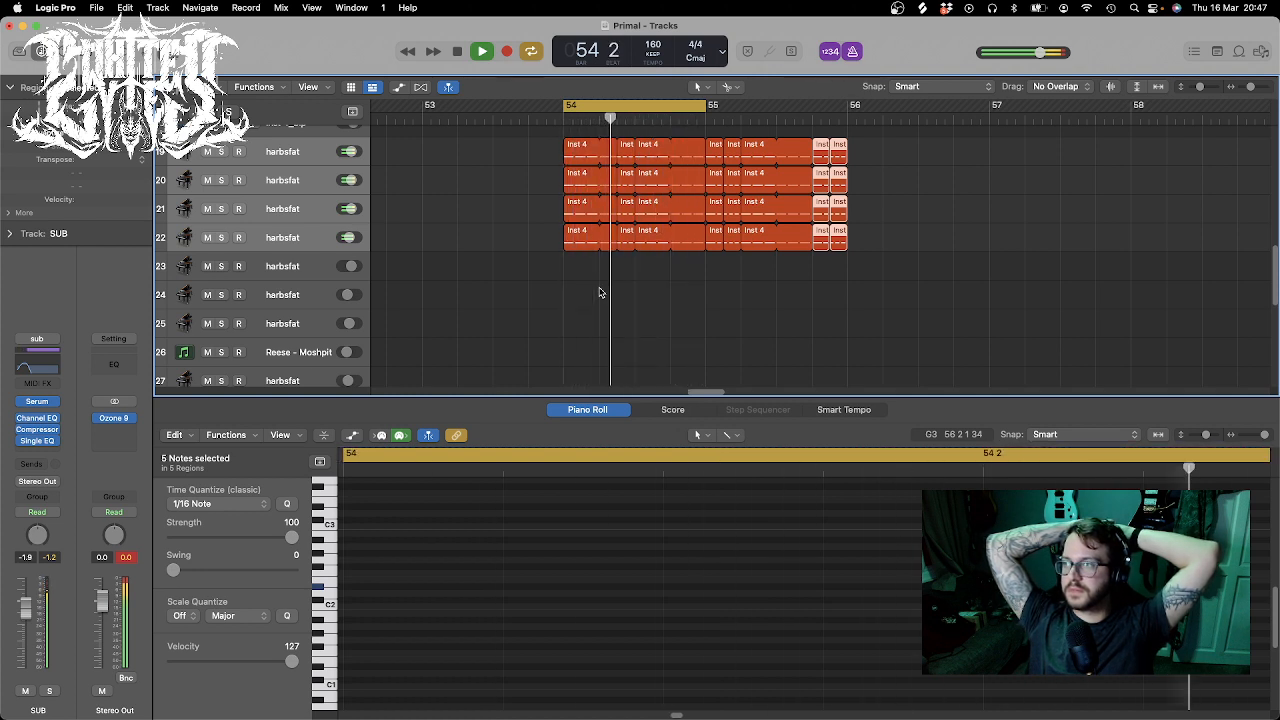
key(space)
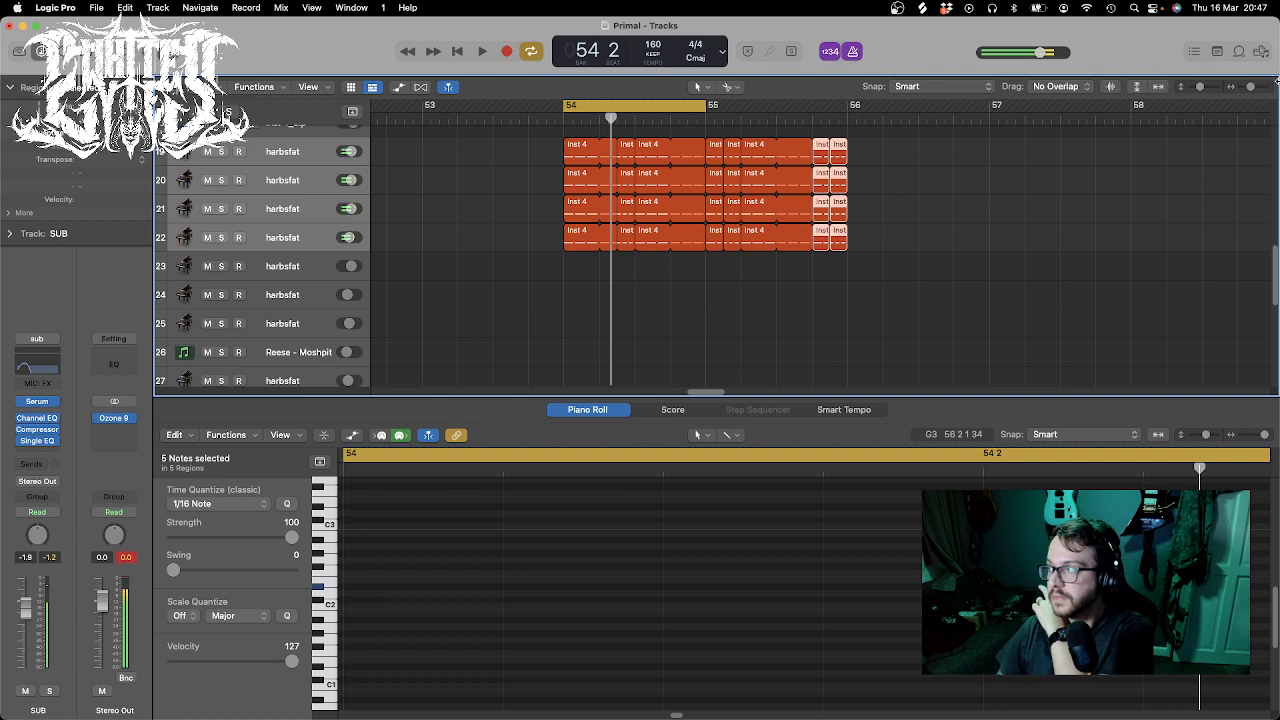
- Set the cycle range from bar 47 to 51 and play back the earlier bass section
drag(1251, 87, 1243, 89)
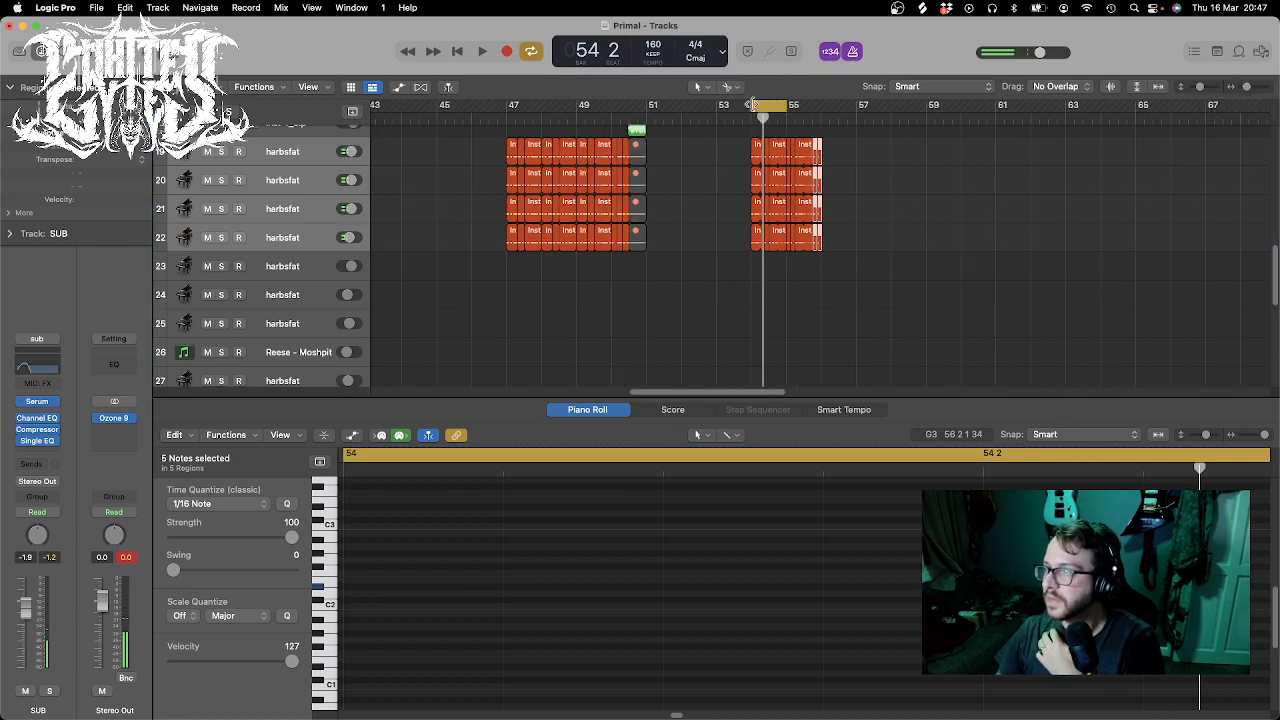
drag(768, 105, 646, 107)
key(space)
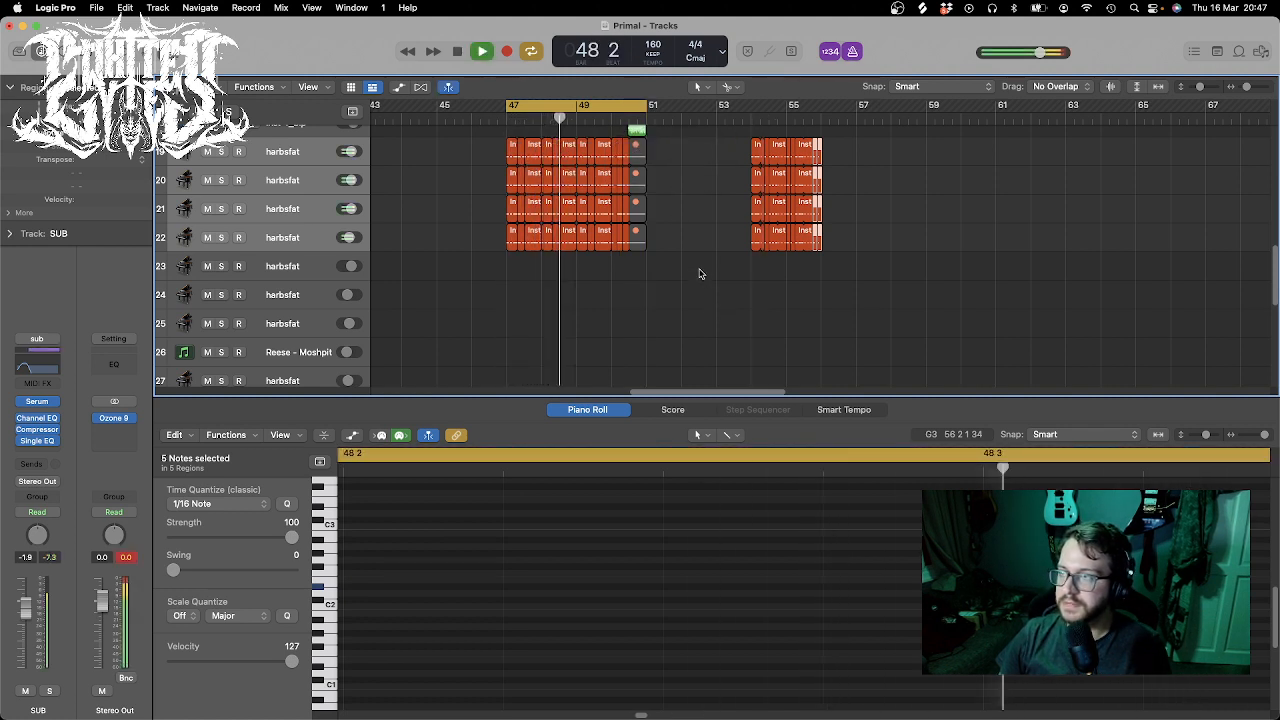
scroll(700, 274, up, 5)
scroll(702, 277, down, 3)
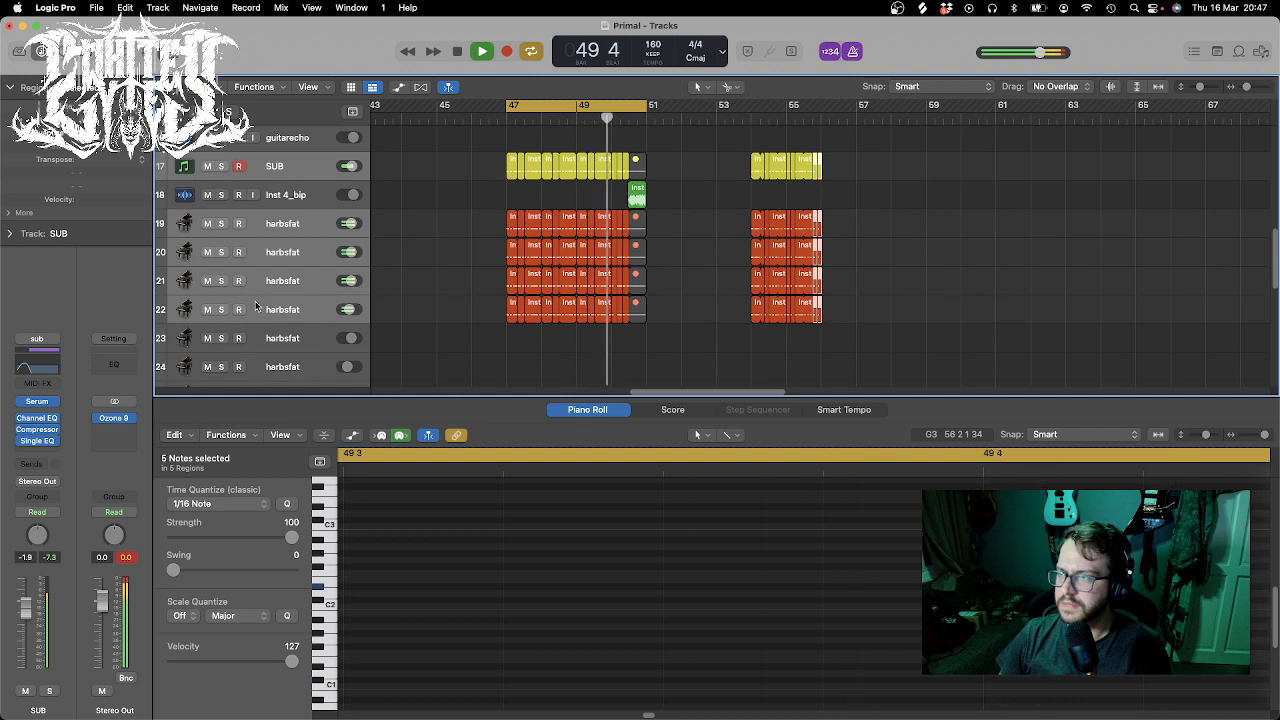
- Solo harbsfat track 21 during playback and switch the solo to harbsfat track 20
click(221, 283)
click(221, 281)
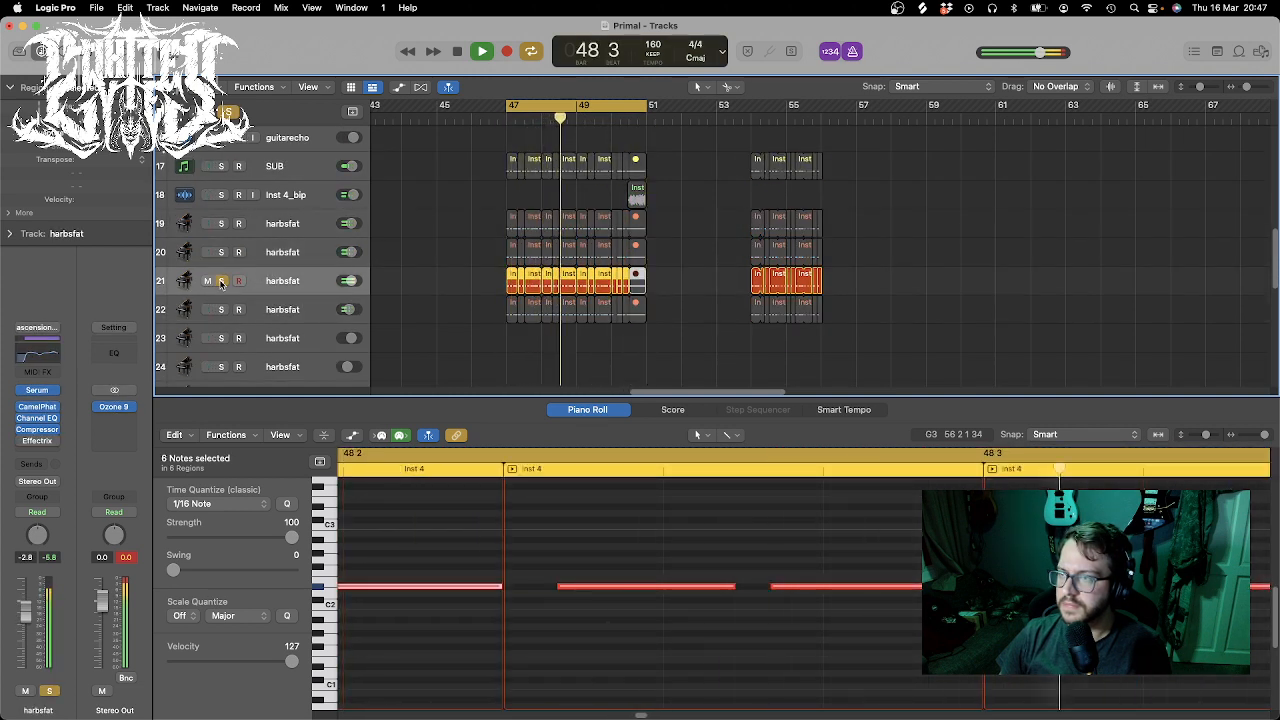
click(222, 253)
click(222, 281)
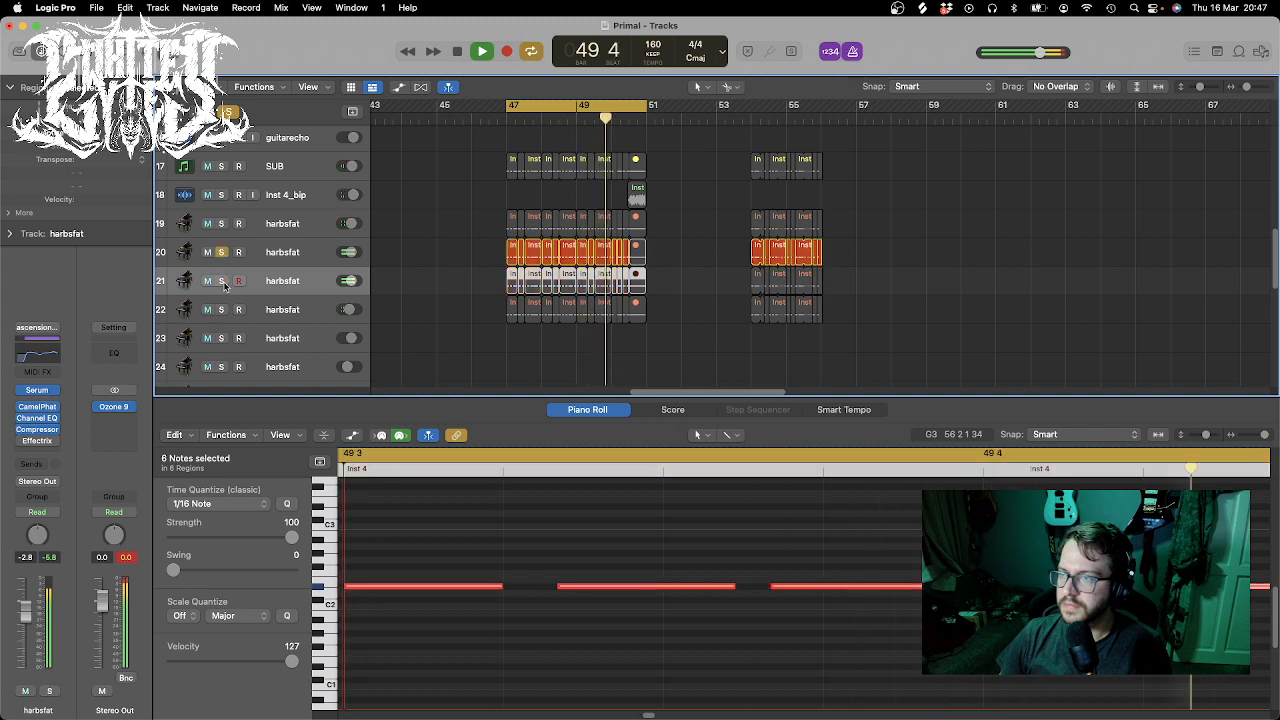
- Listen to the soloed harbsfat track 20 from bar 47 and turn off the count-in and metronome
click(280, 256)
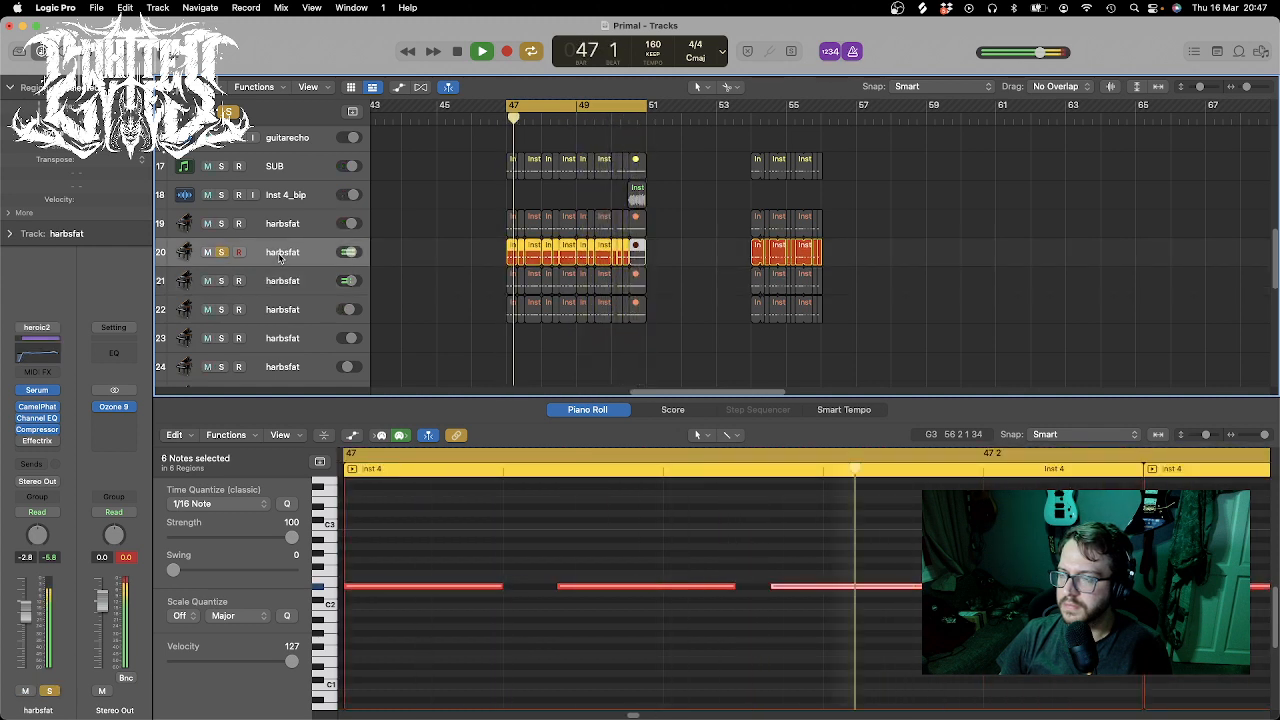
drag(1249, 88, 1256, 87)
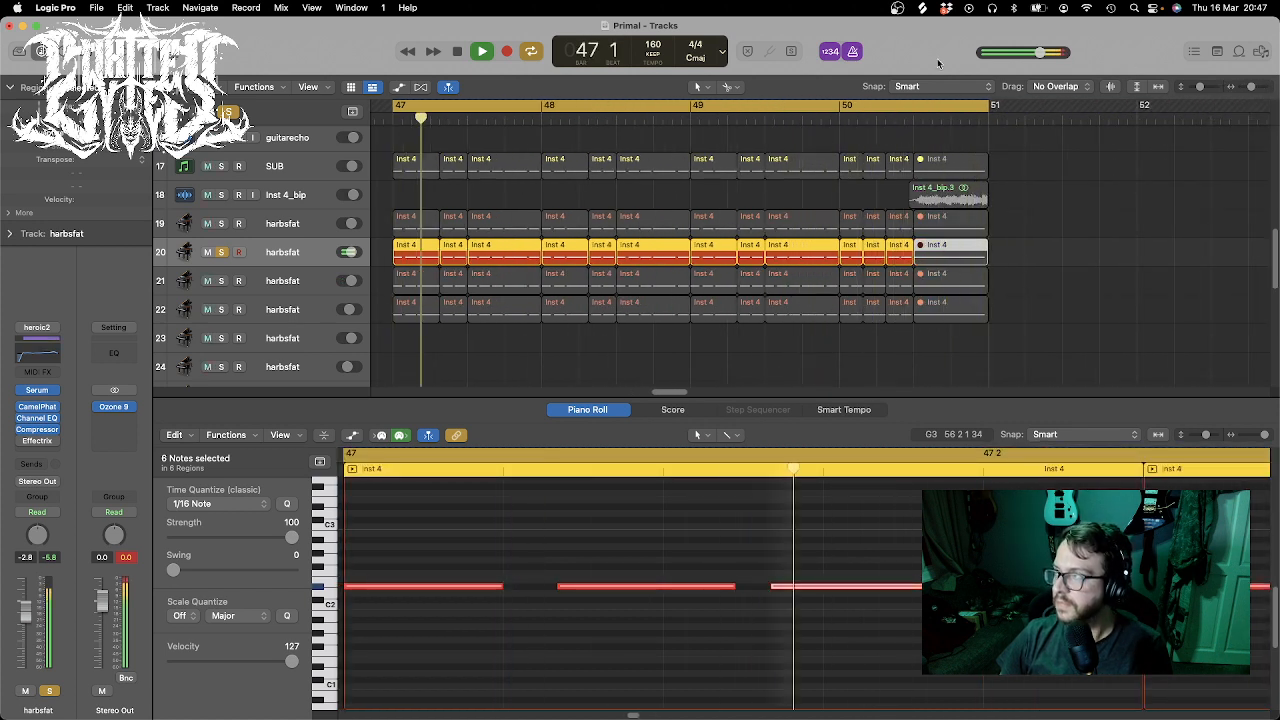
click(831, 52)
click(856, 53)
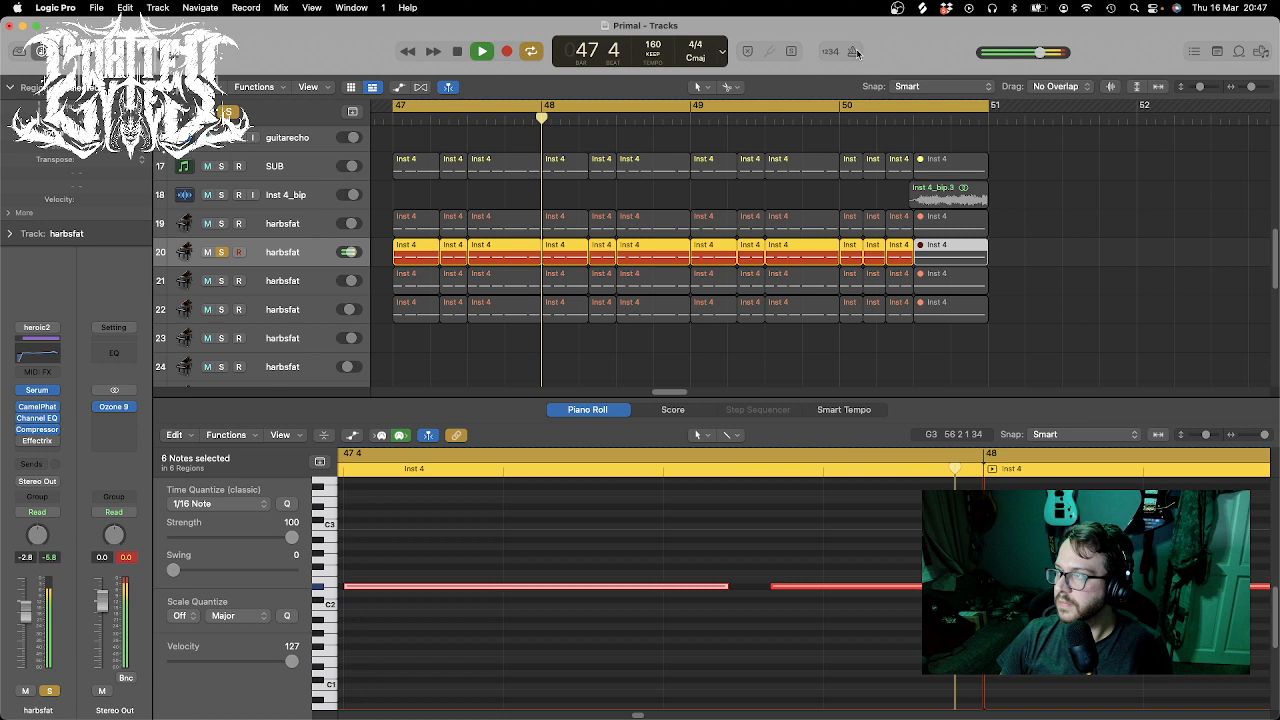
drag(1200, 87, 1204, 88)
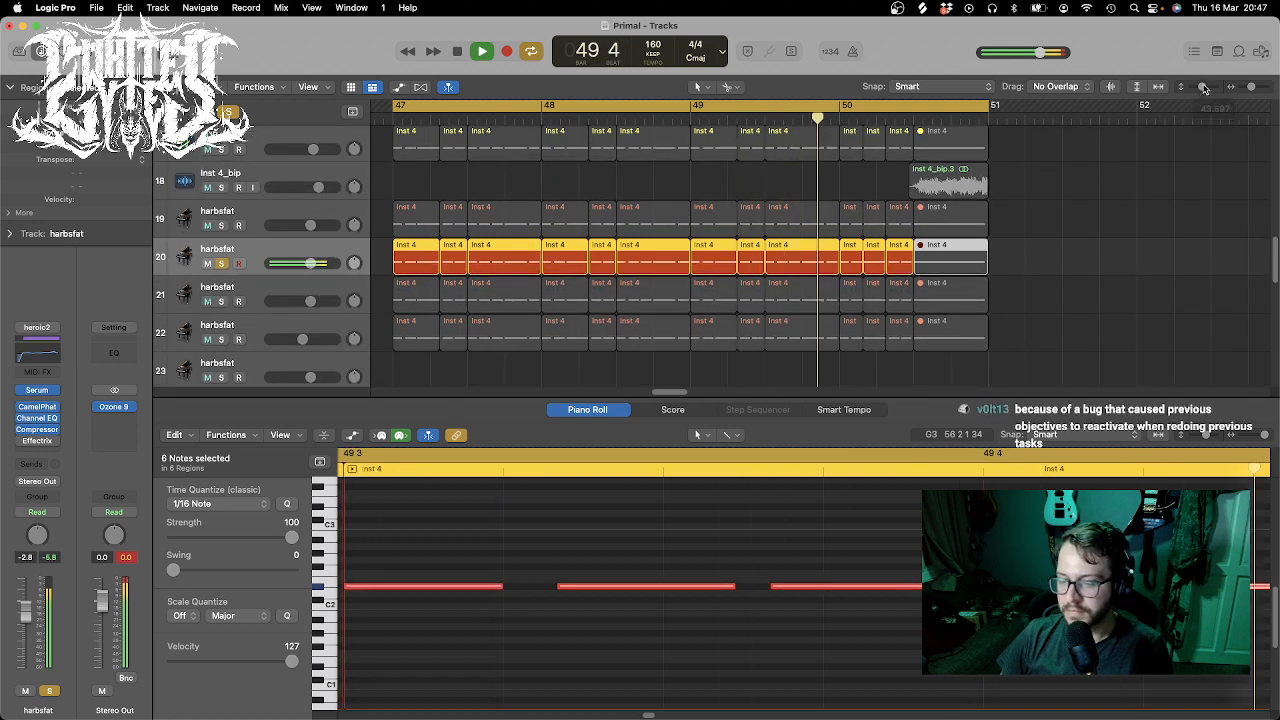
key(space)
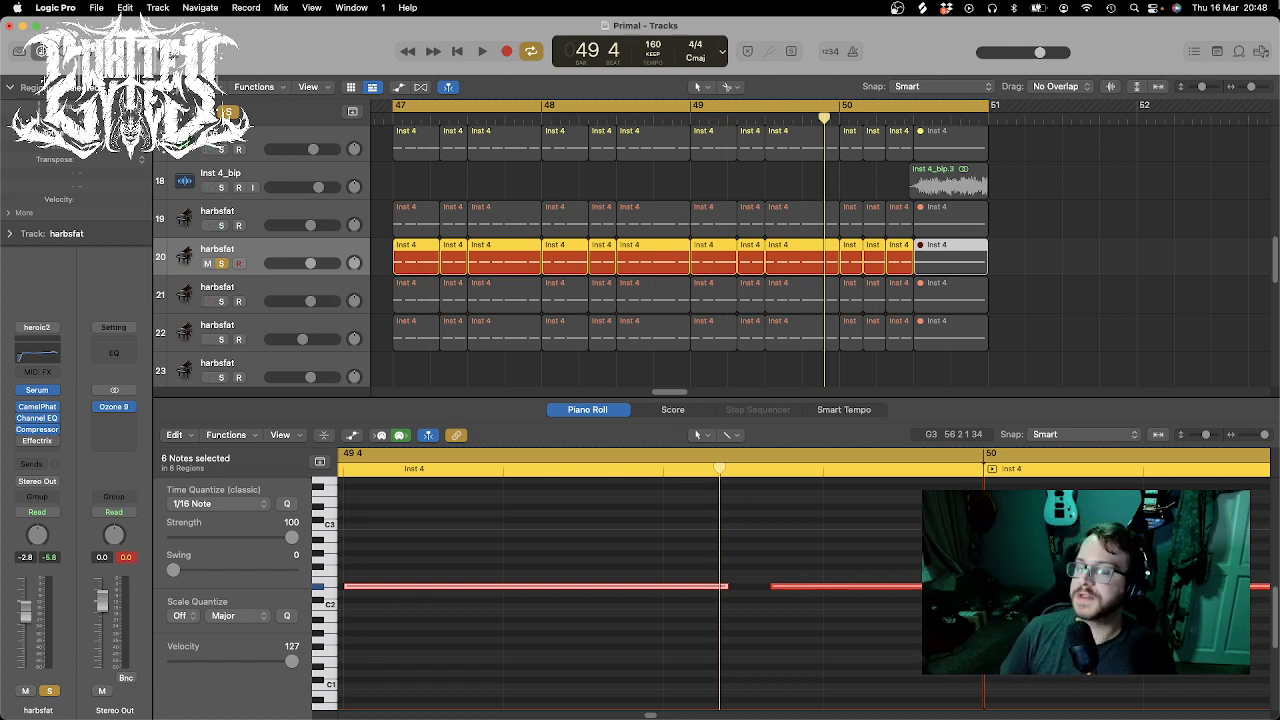
- Remove the solo from harbsfat track 20 and turn off cycle playback
drag(1252, 88, 1244, 93)
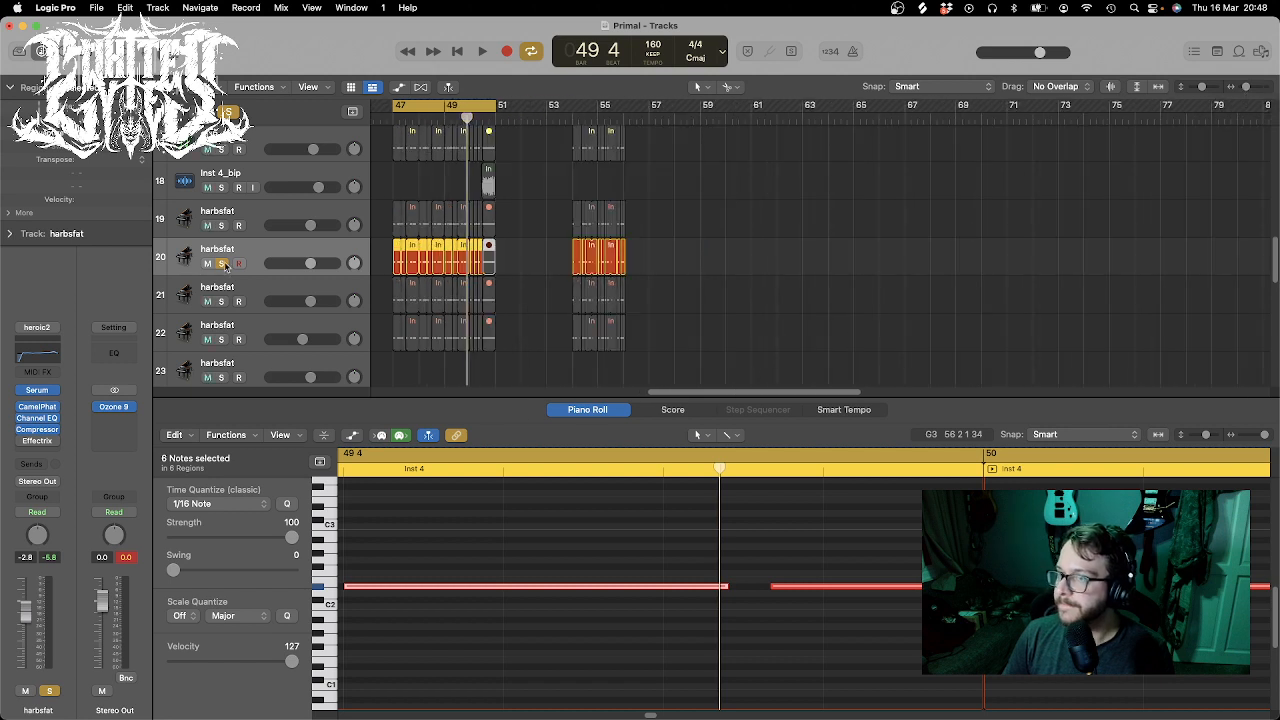
click(222, 264)
click(464, 108)
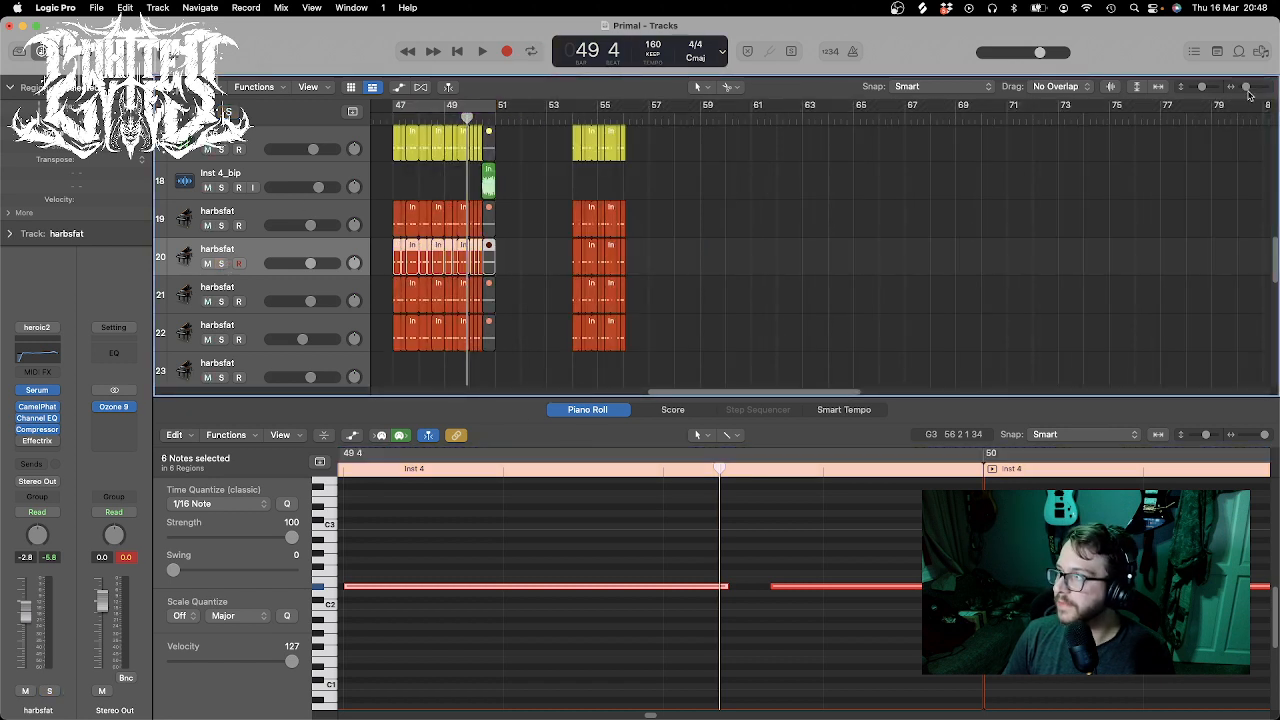
- Play the whole arrangement from bar 1 to bar 27 and close the Piano Roll editor
drag(1247, 91, 1243, 90)
drag(905, 392, 623, 411)
key(Return)
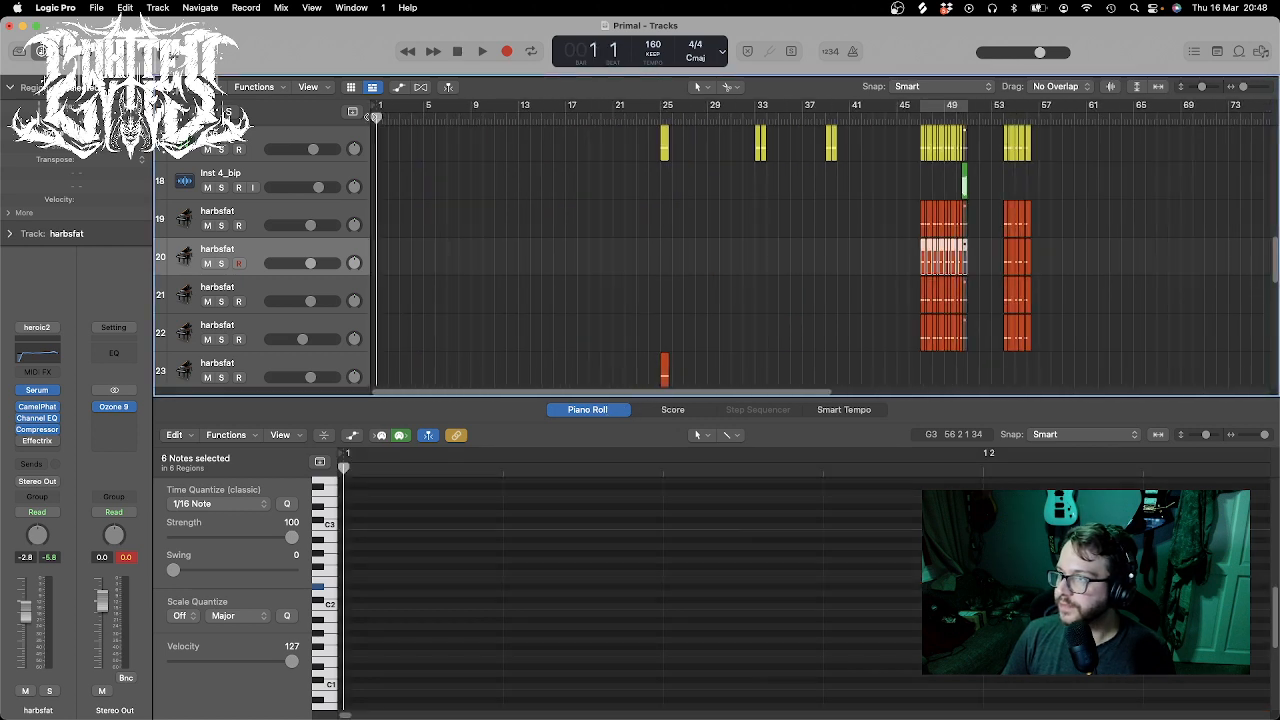
key(space)
drag(1202, 87, 1193, 87)
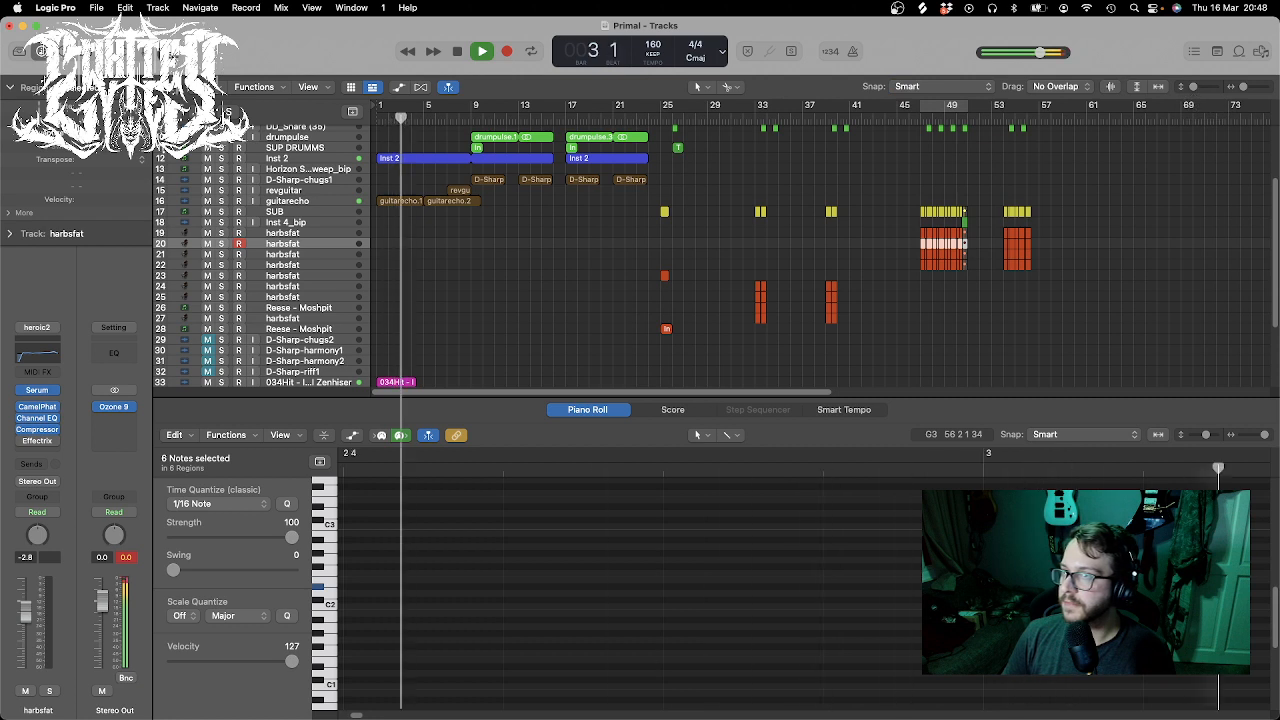
key(e)
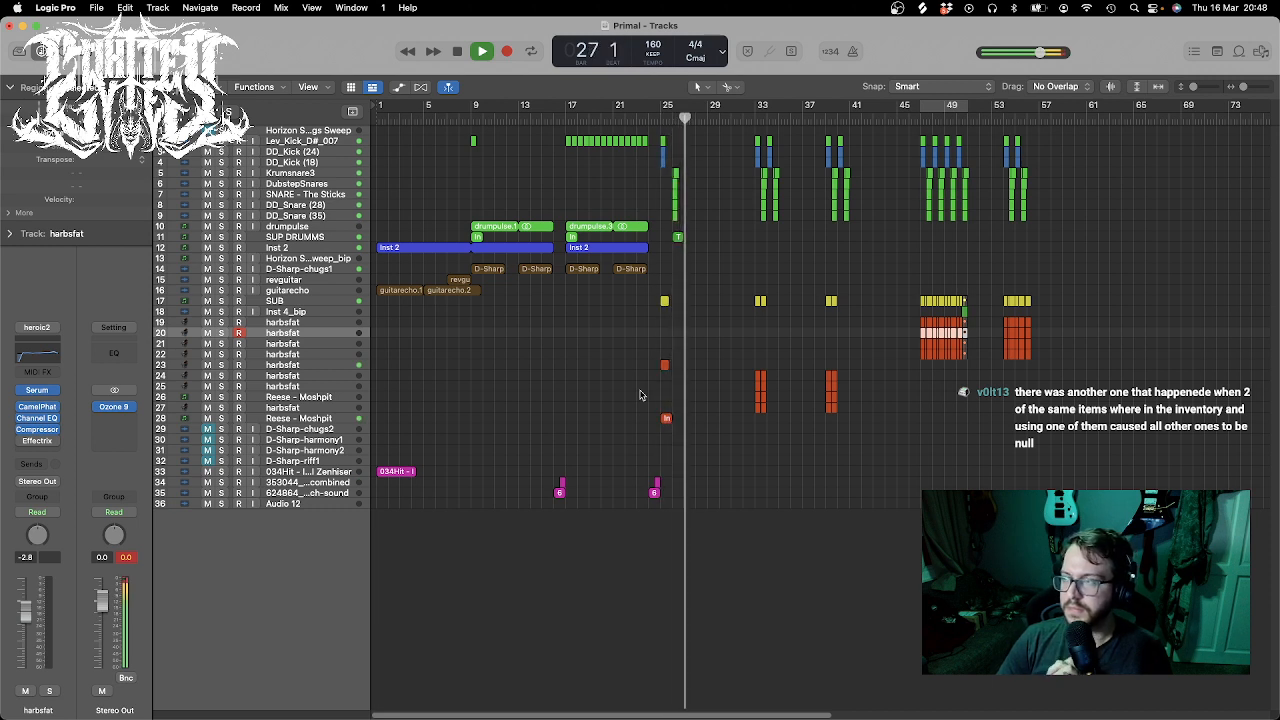
key(space)
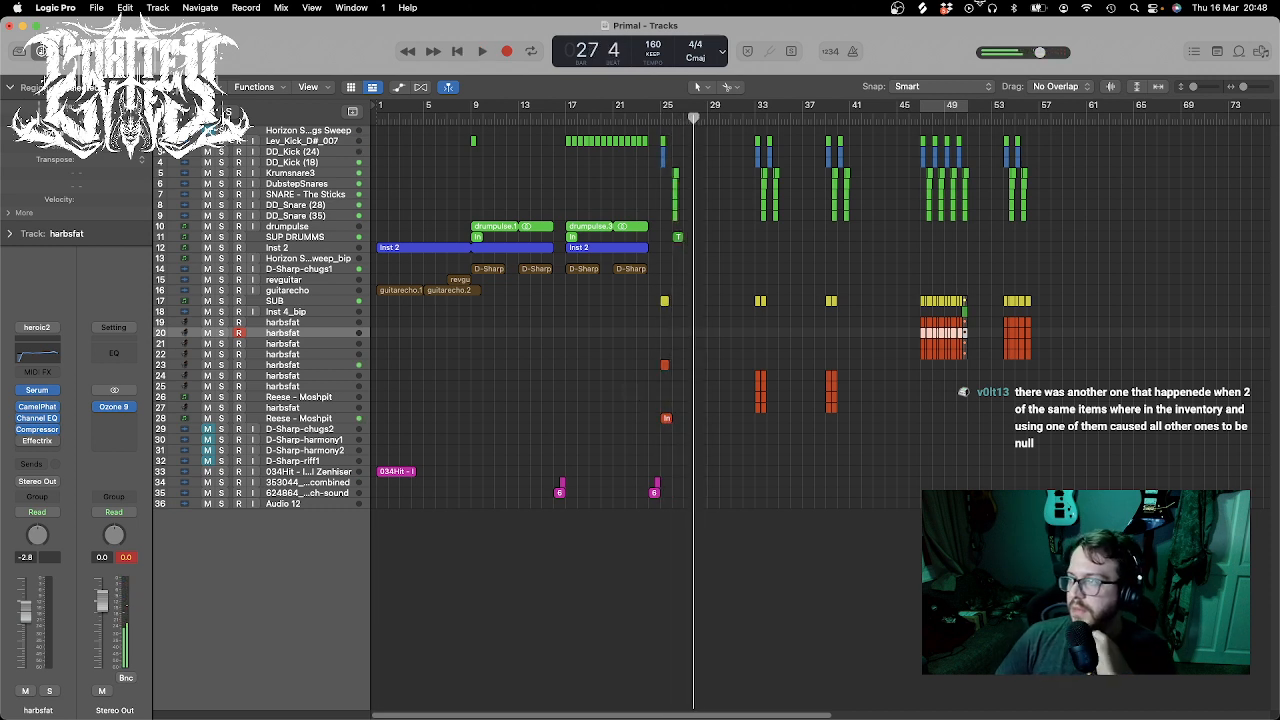
- Play the full mix from bar 47 to bar 49 and deselect the harbsfat regions
double_click(917, 119)
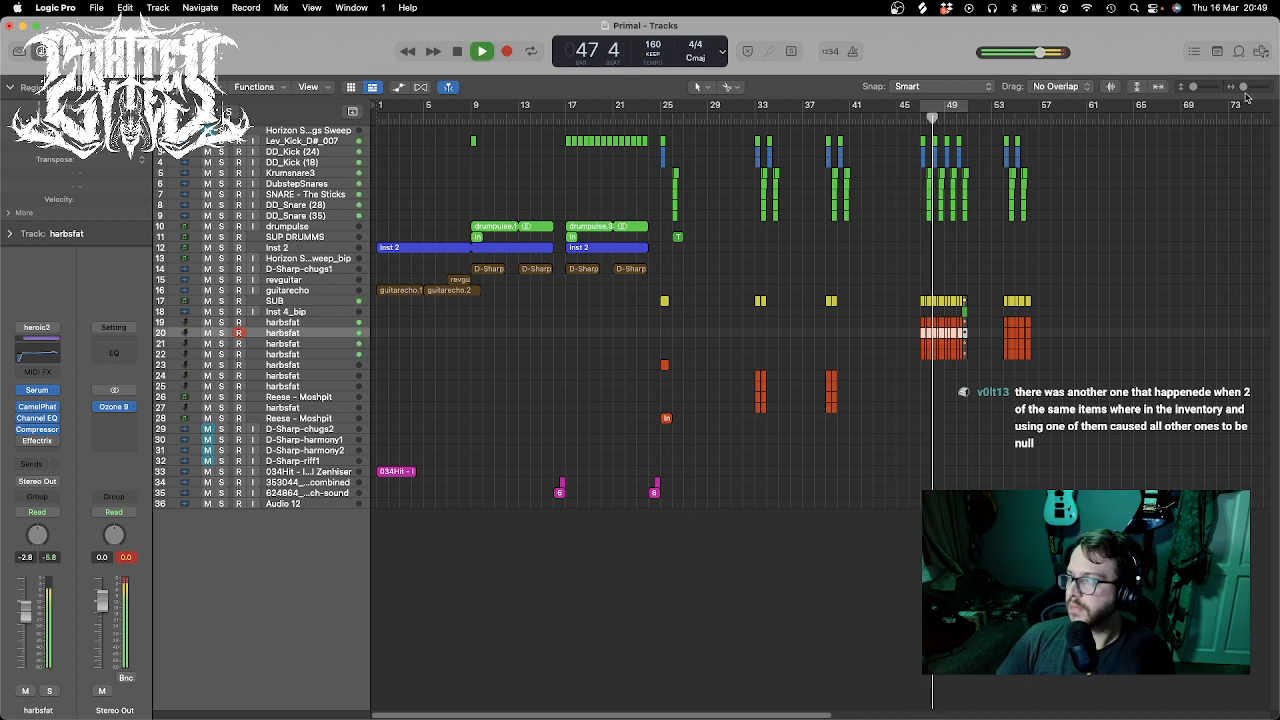
drag(1243, 87, 1249, 90)
key(space)
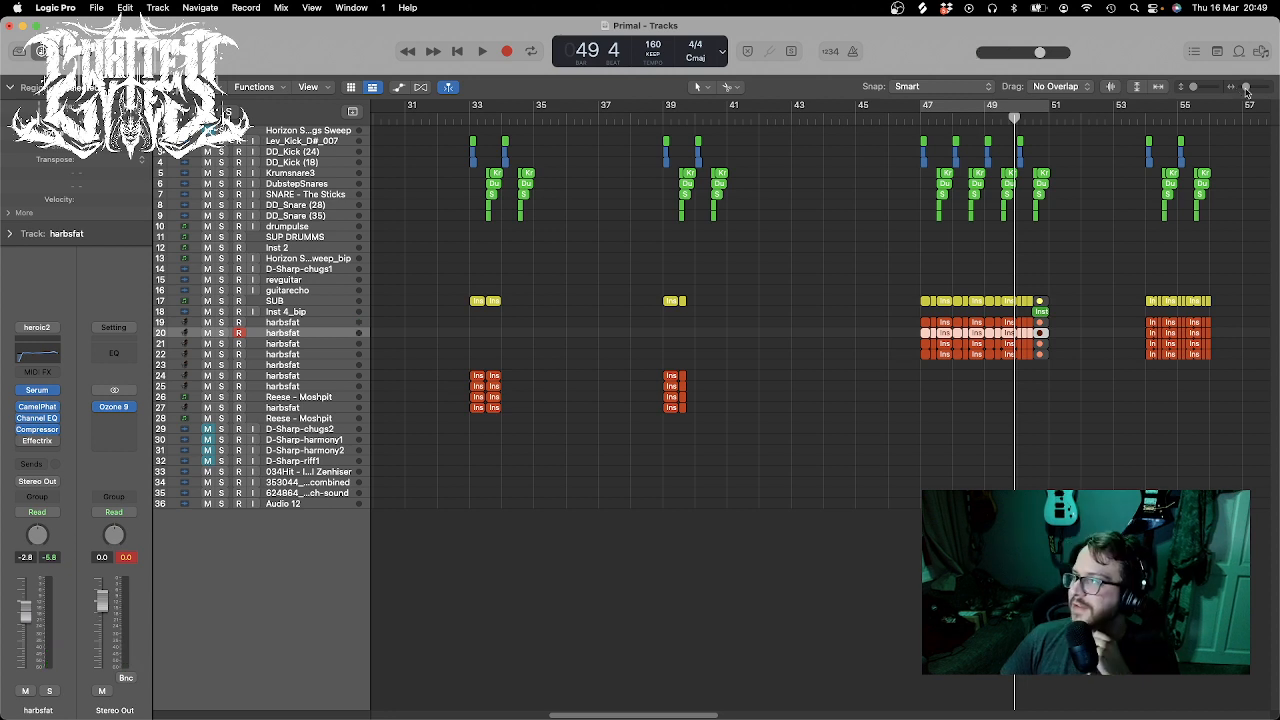
drag(1246, 93, 1243, 92)
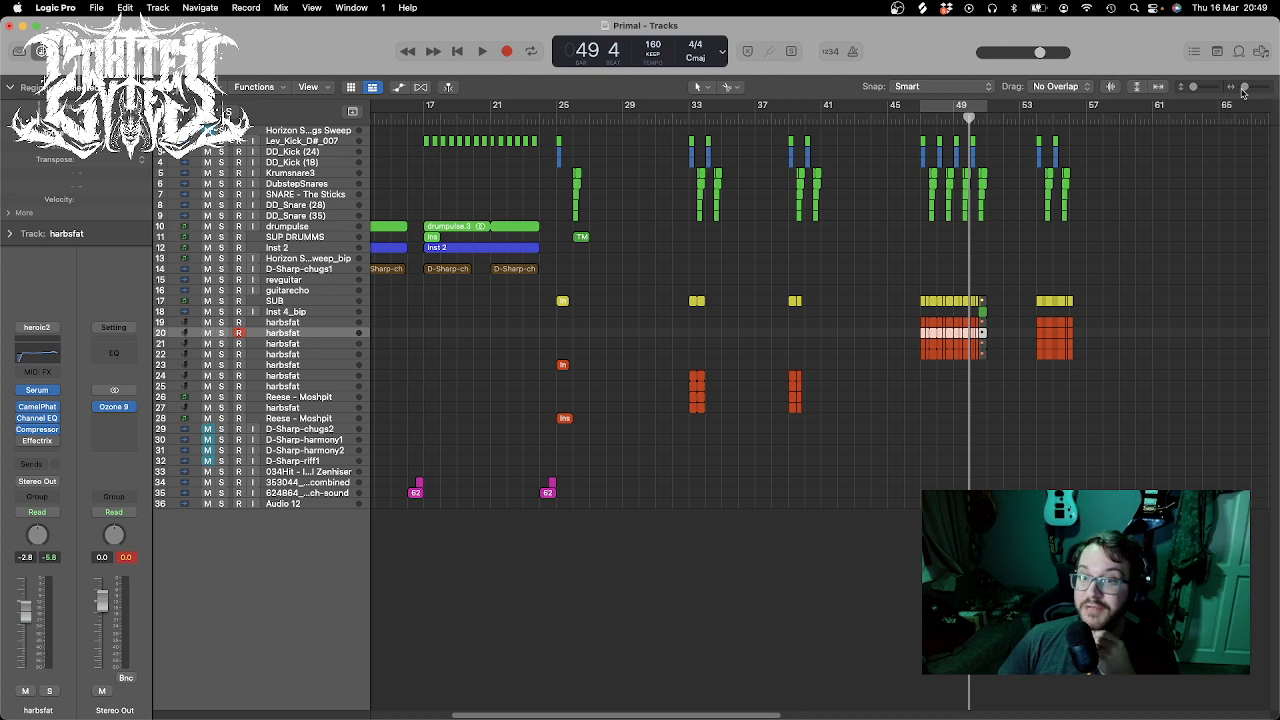
click(1154, 476)
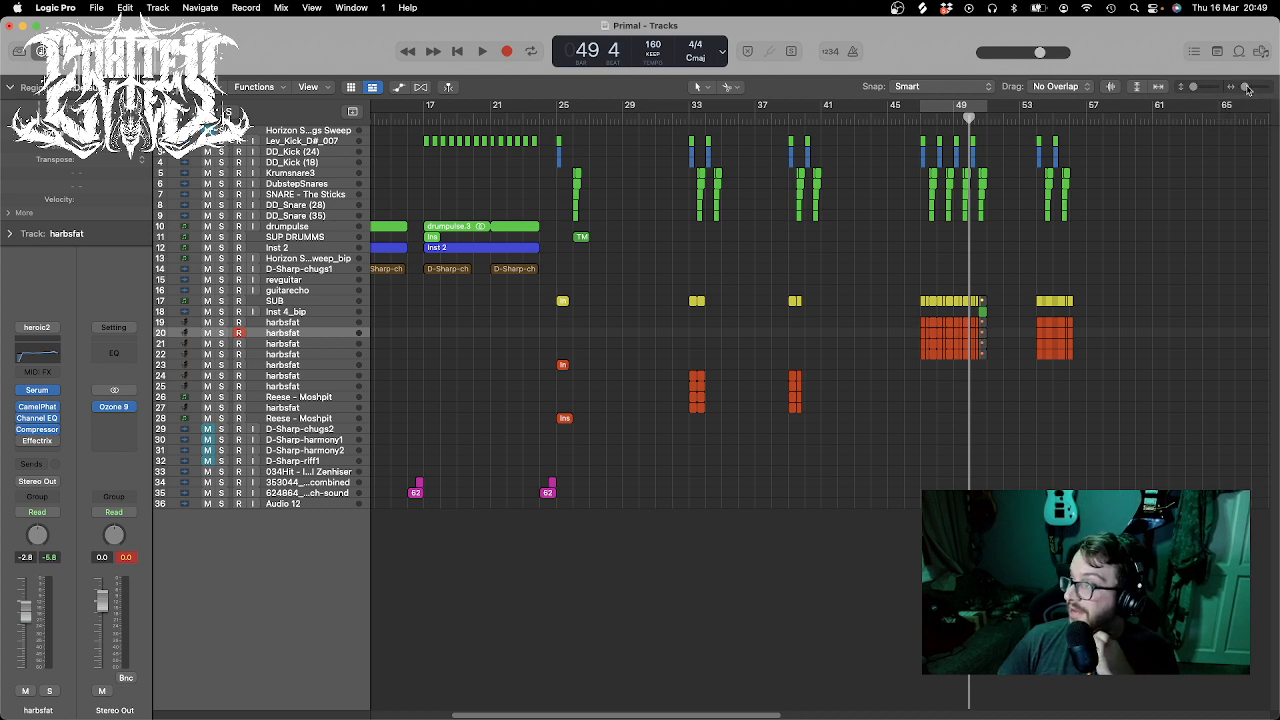
drag(1247, 90, 1191, 90)
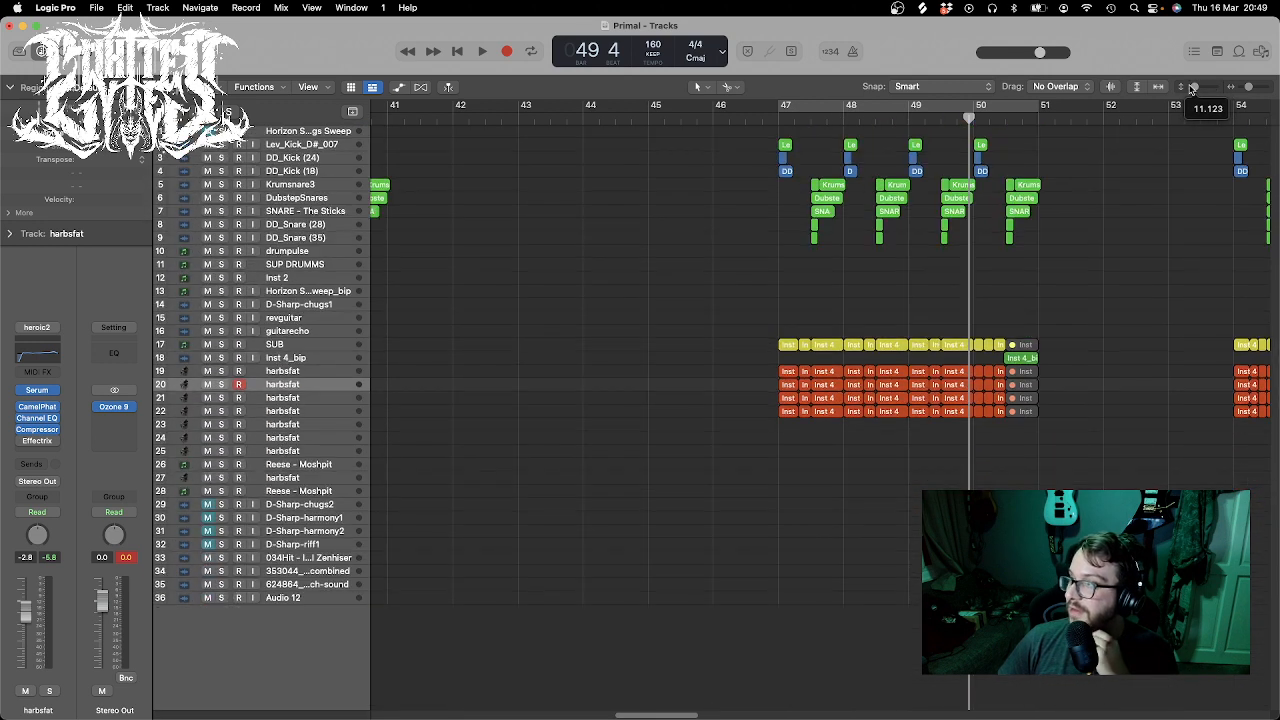
click(875, 108)
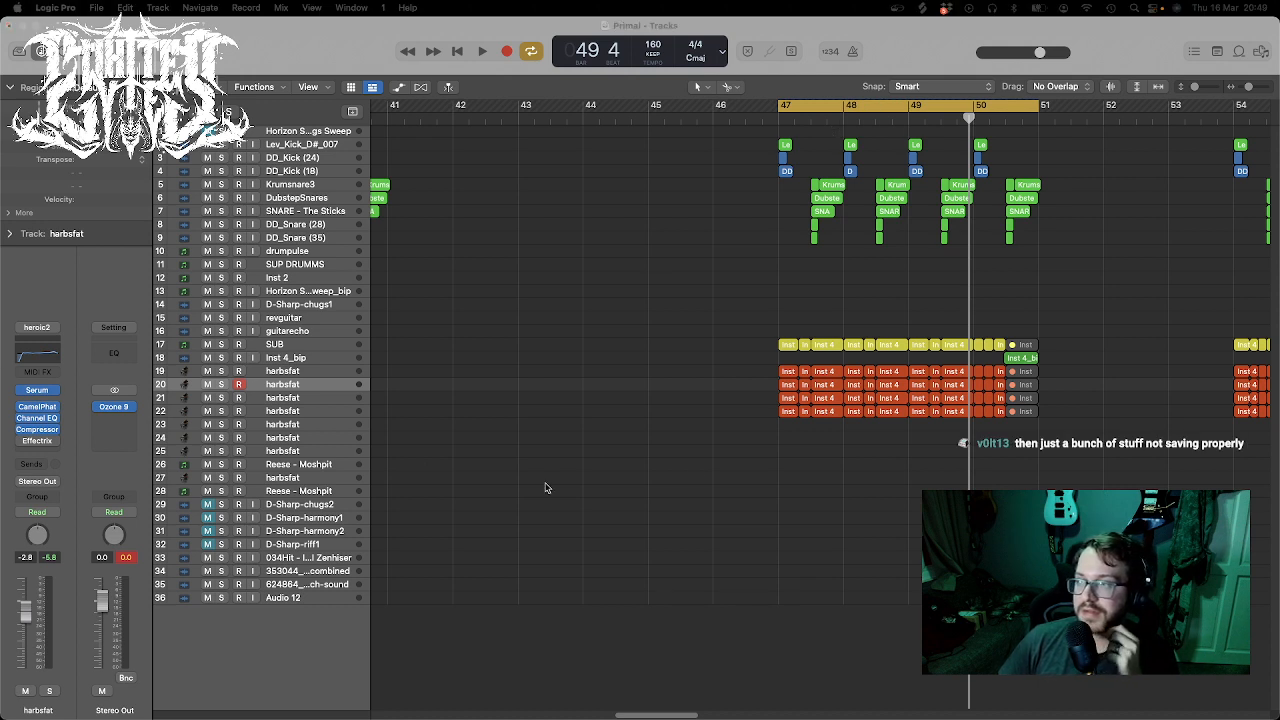
click(826, 470)
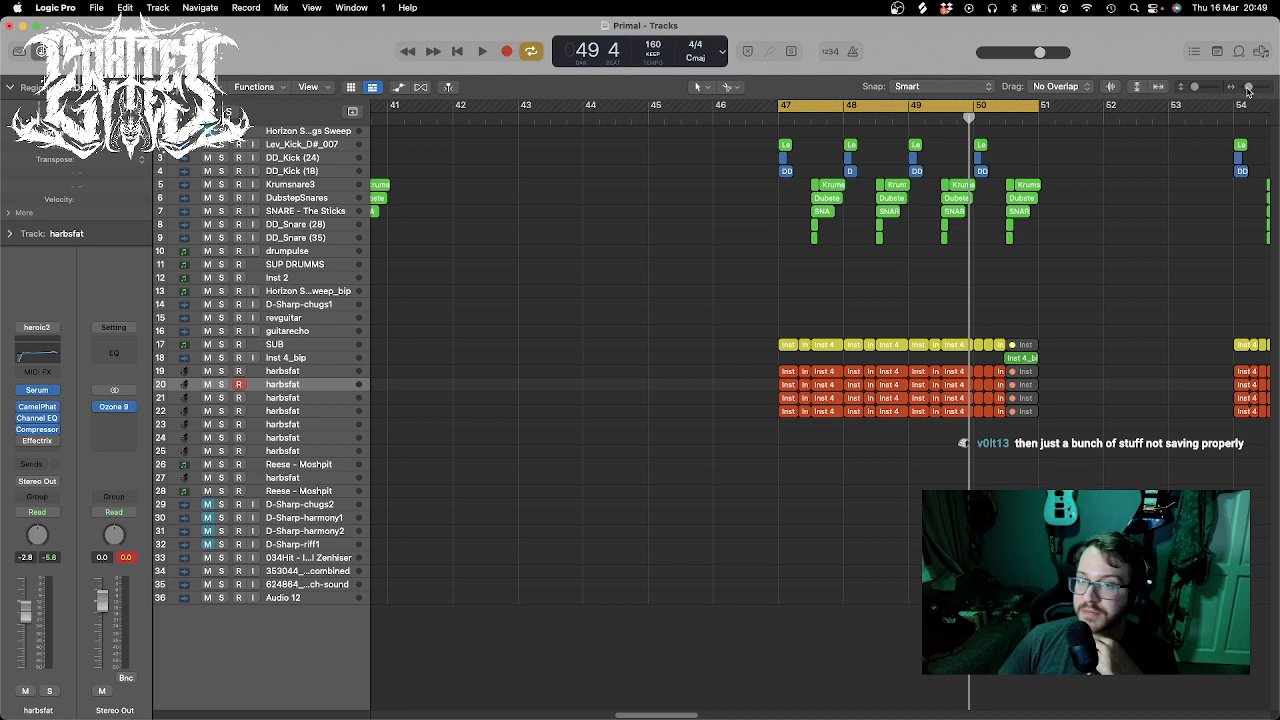
drag(1248, 88, 1245, 90)
click(940, 104)
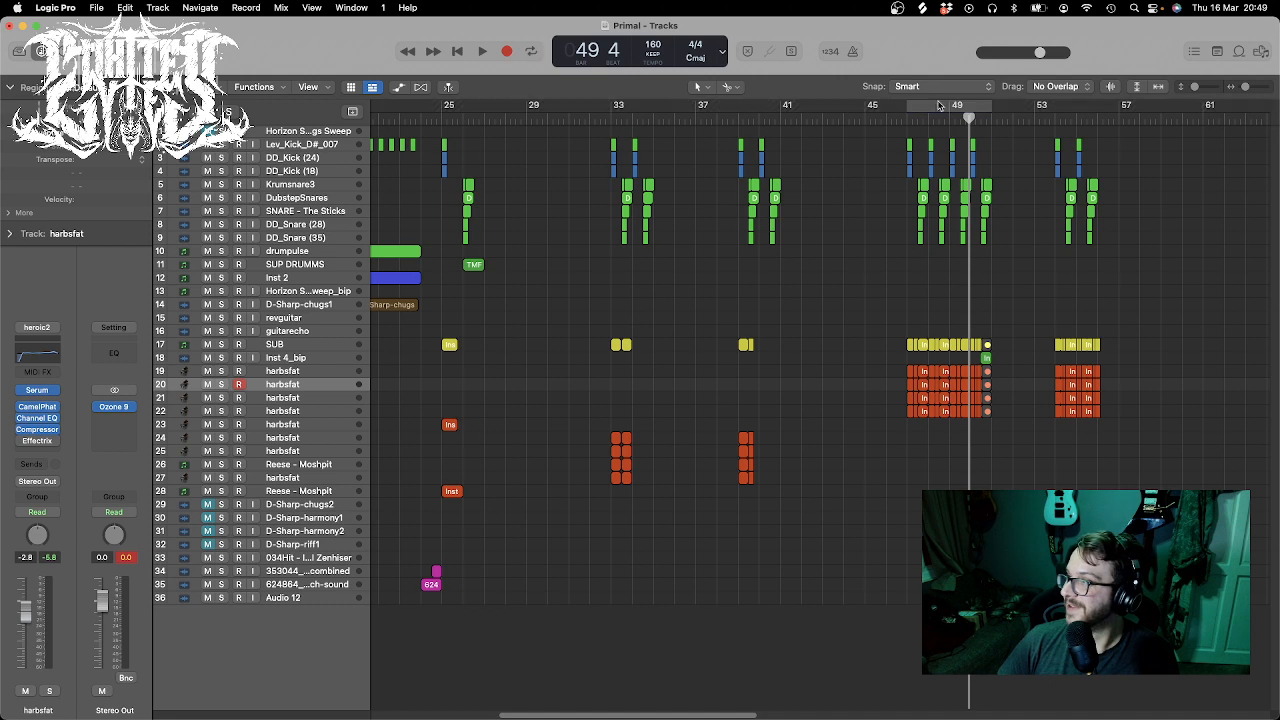
- Solo the Inst 2 track, set the cycle range from bar 1 to 16 and play back the intro
drag(728, 716, 598, 713)
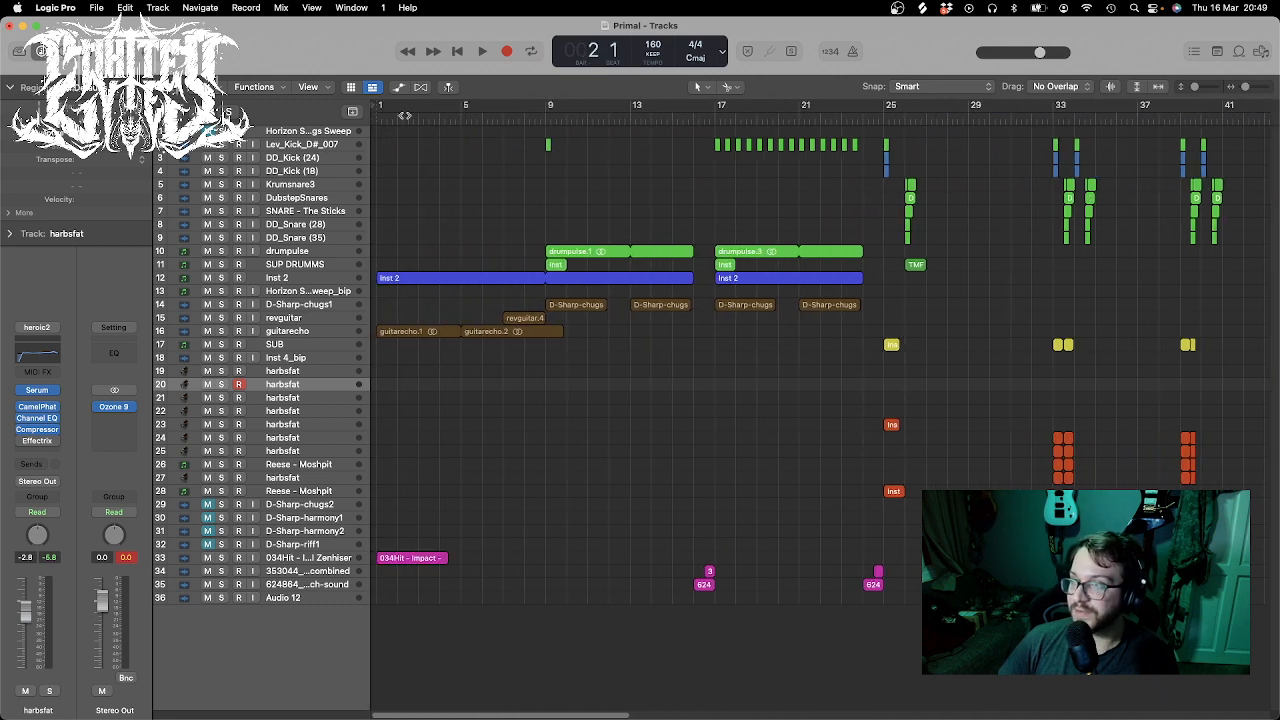
click(372, 110)
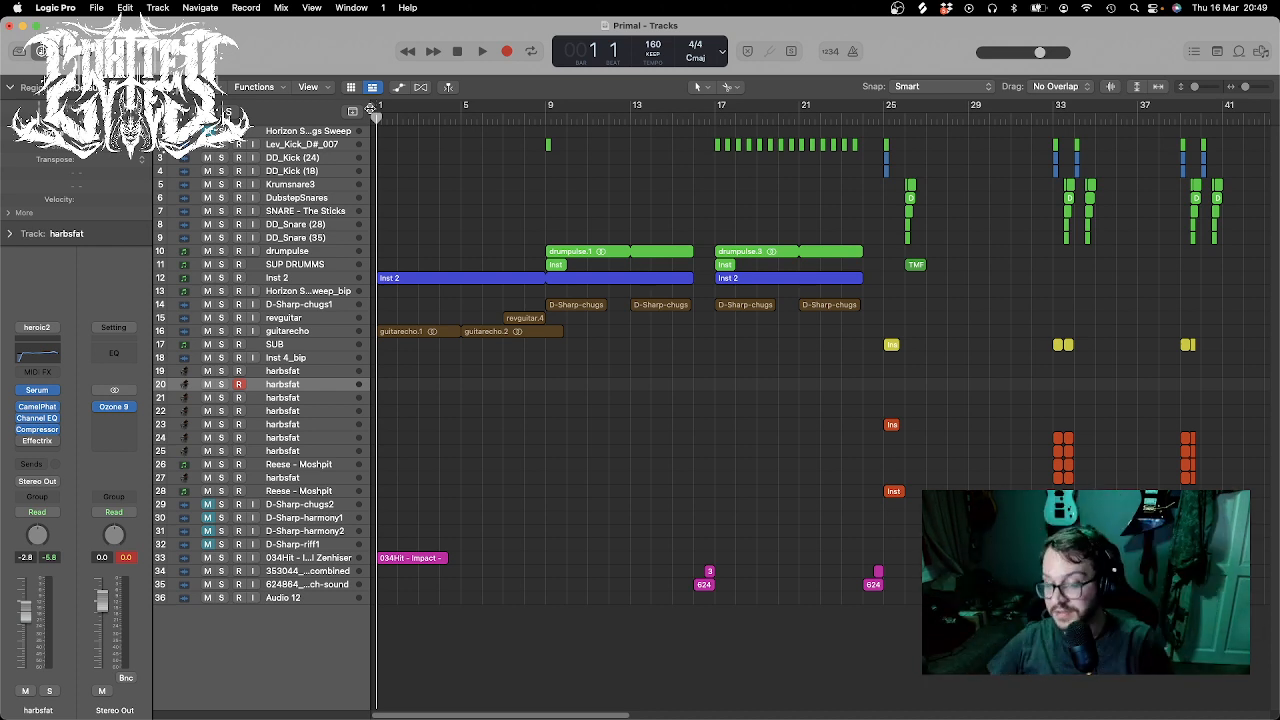
click(272, 283)
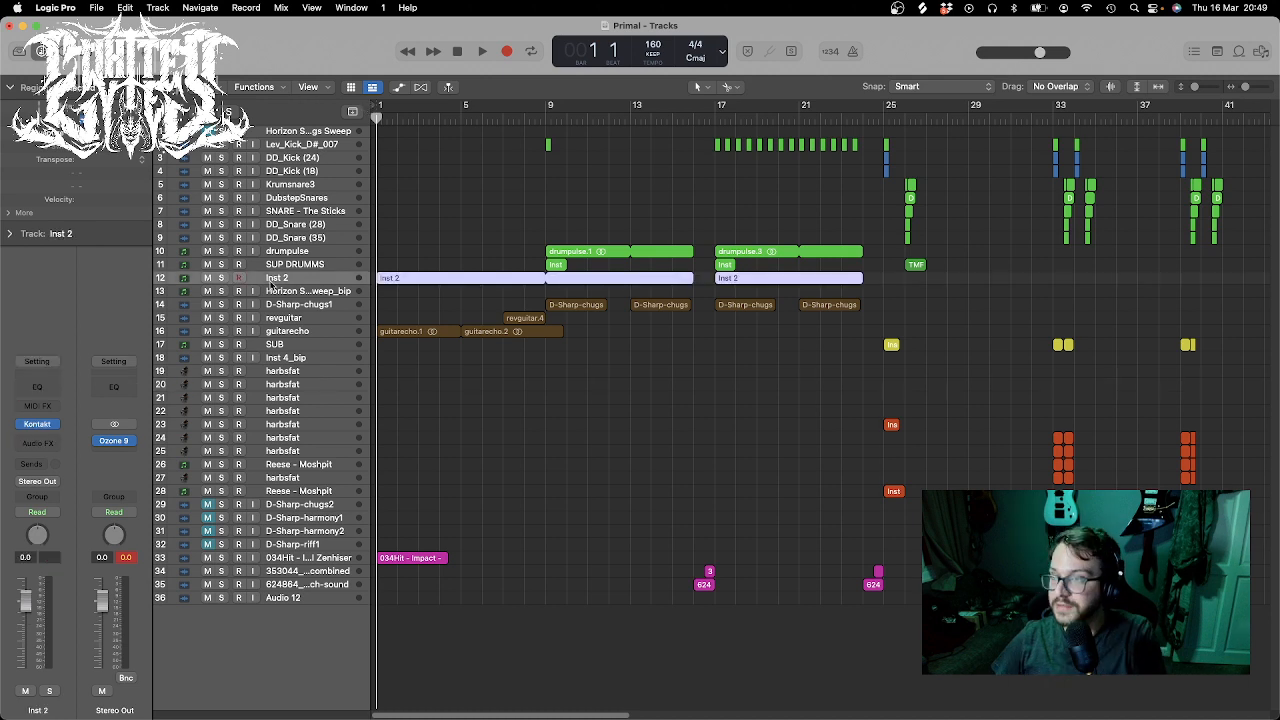
click(222, 279)
drag(380, 113, 694, 121)
key(space)
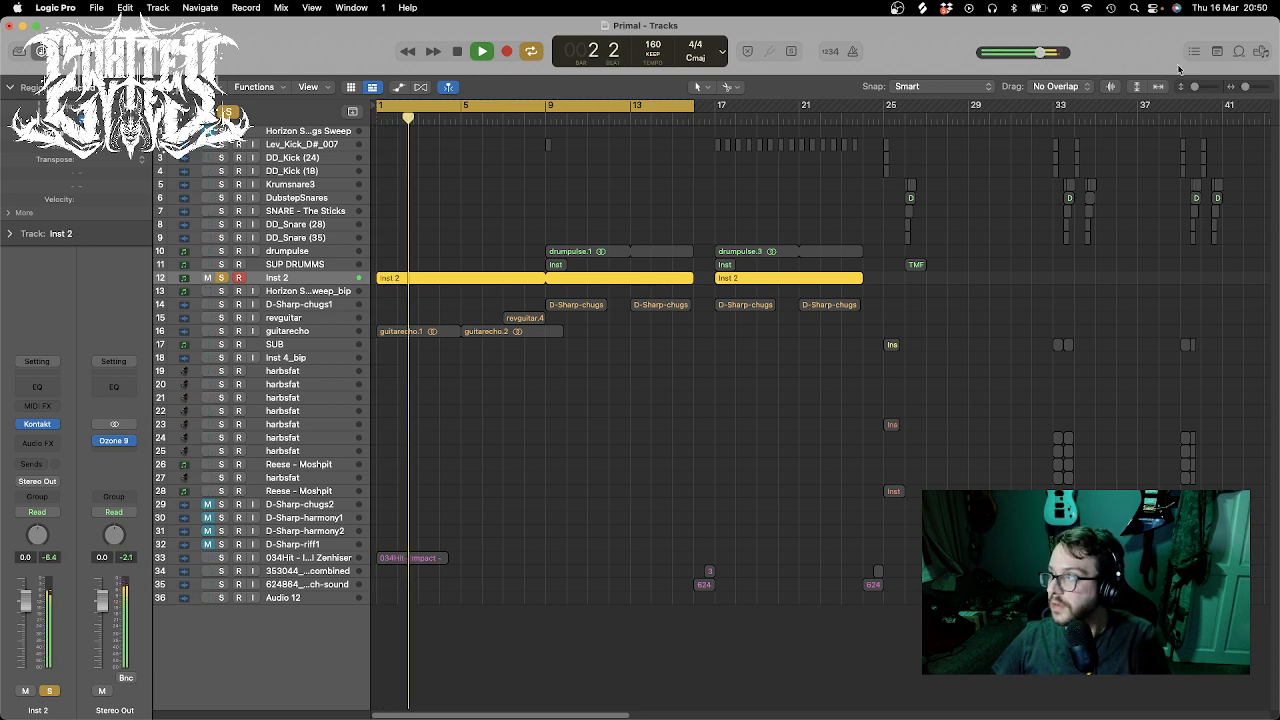
- Enlarge the track rows and inspect the Kontakt instrument loaded on the Inst 2 track
drag(1195, 86, 1212, 87)
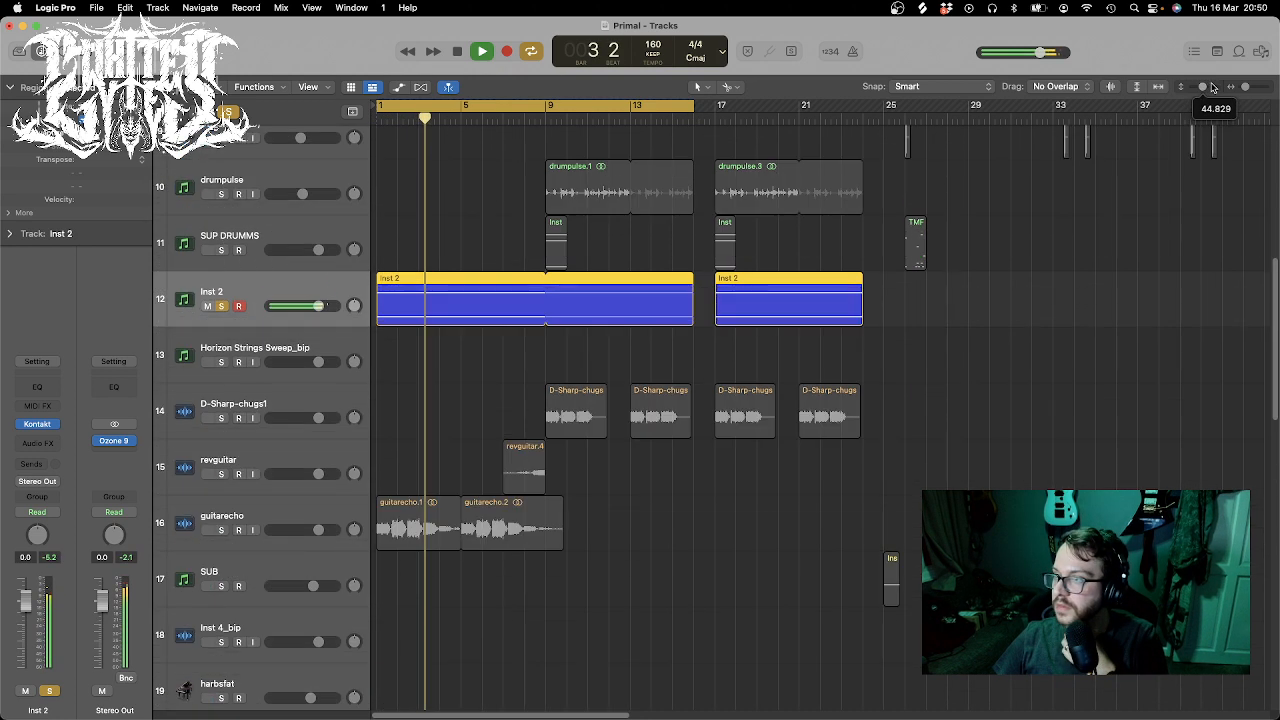
drag(1212, 87, 1214, 87)
click(38, 425)
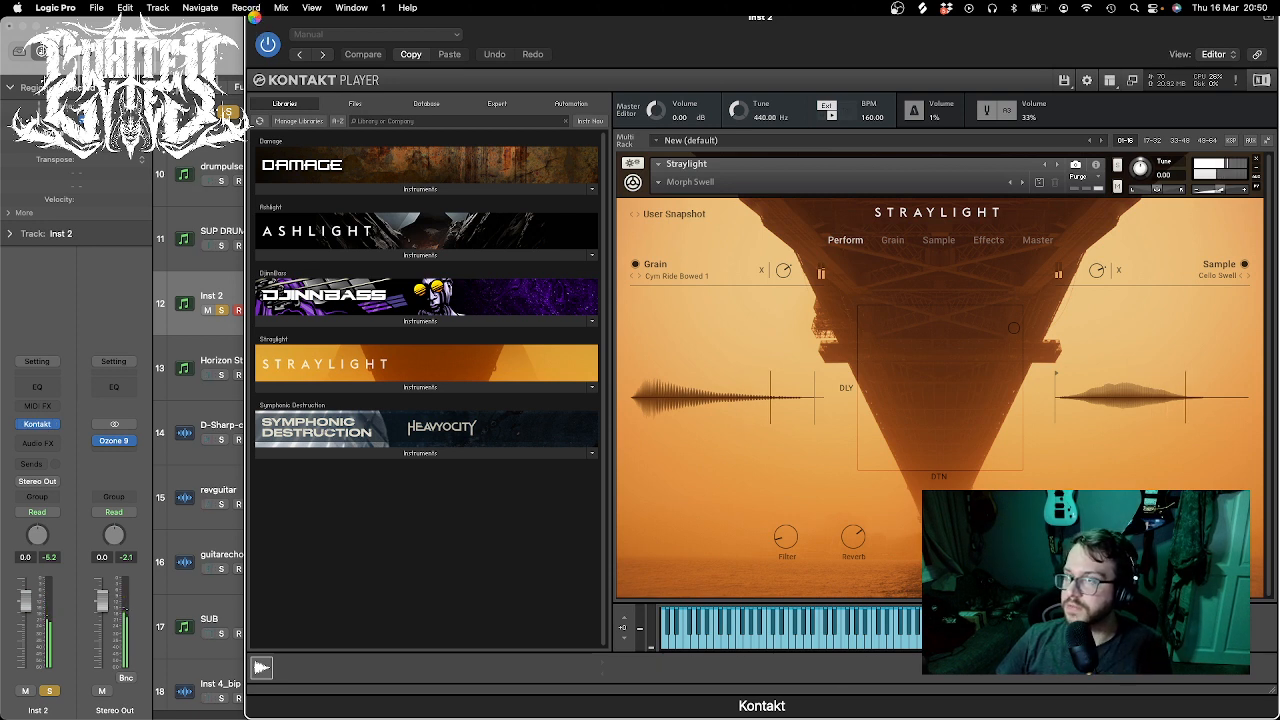
click(256, 16)
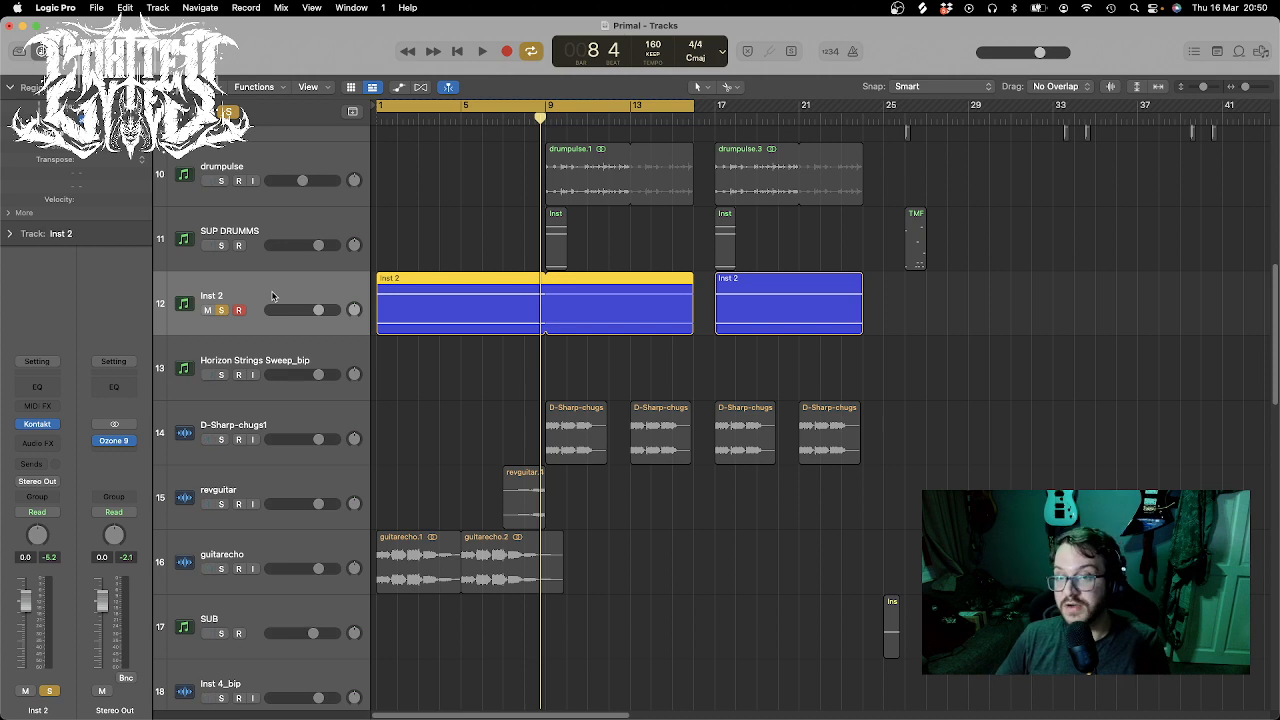
- Duplicate the Inst 2 track with its settings and copy its regions onto the new track from bar 1
key(super+d)
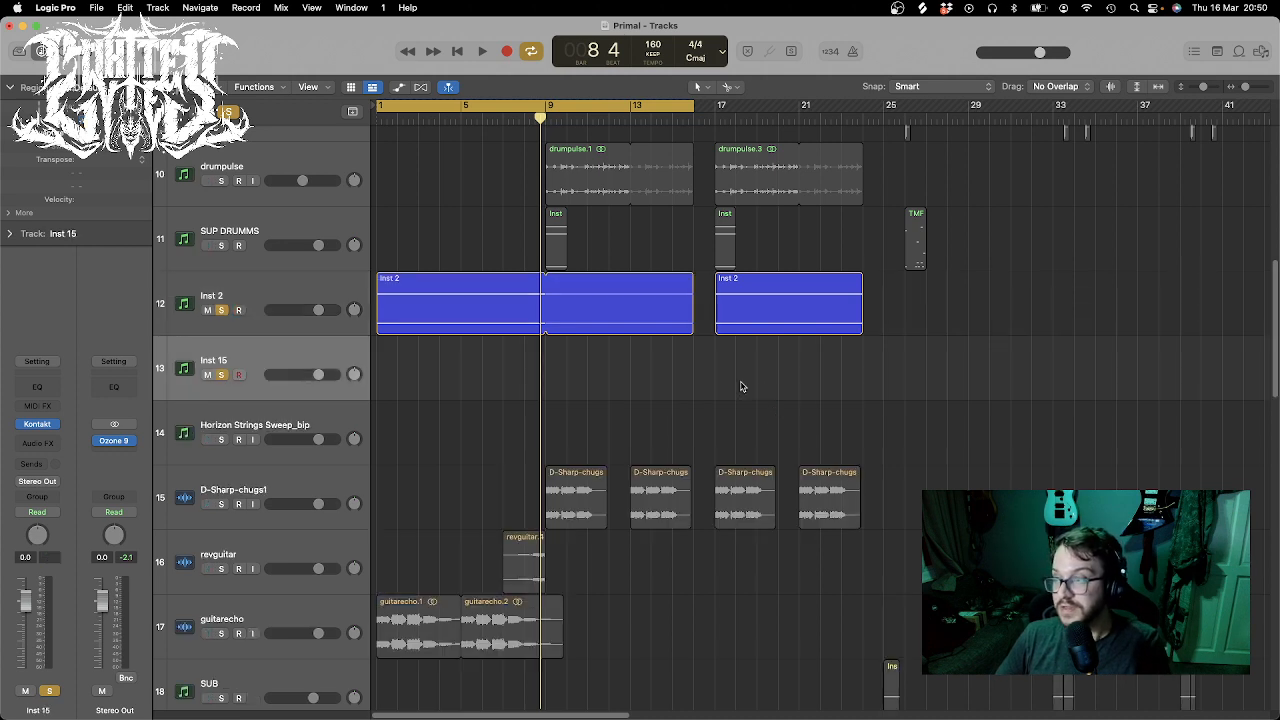
drag(971, 399, 377, 310)
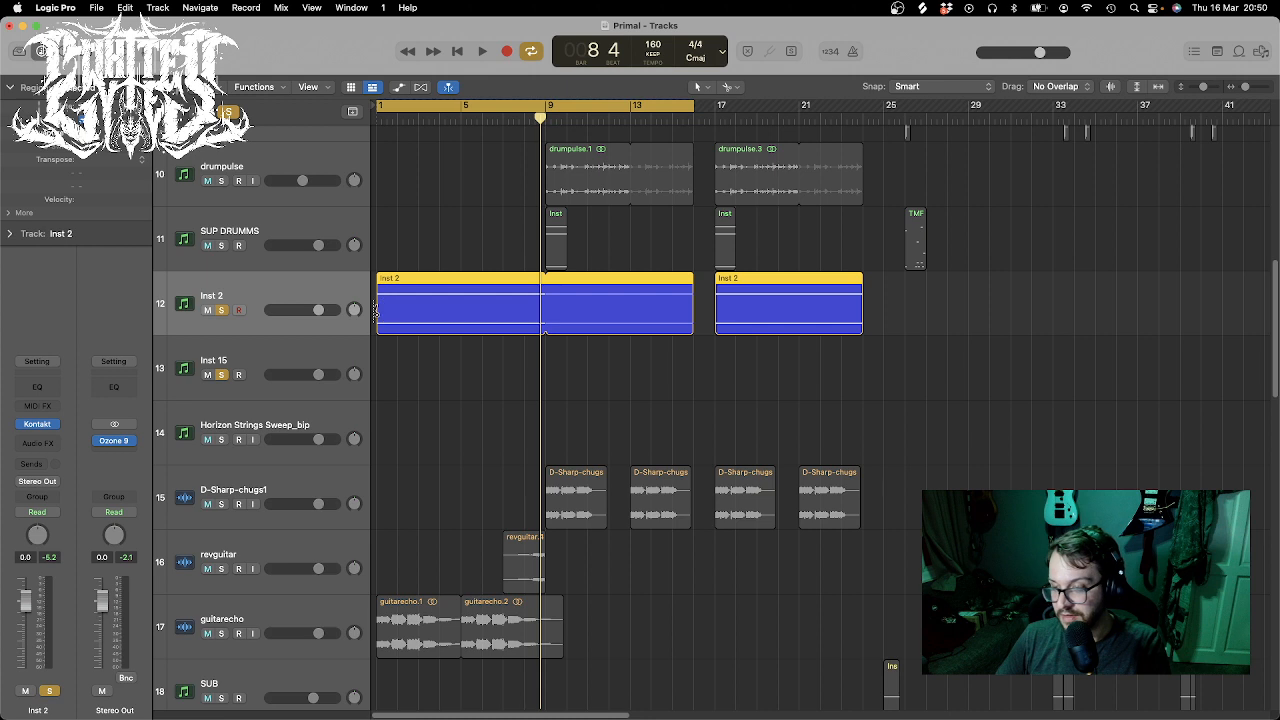
click(257, 361)
drag(437, 122, 377, 118)
key(super+v)
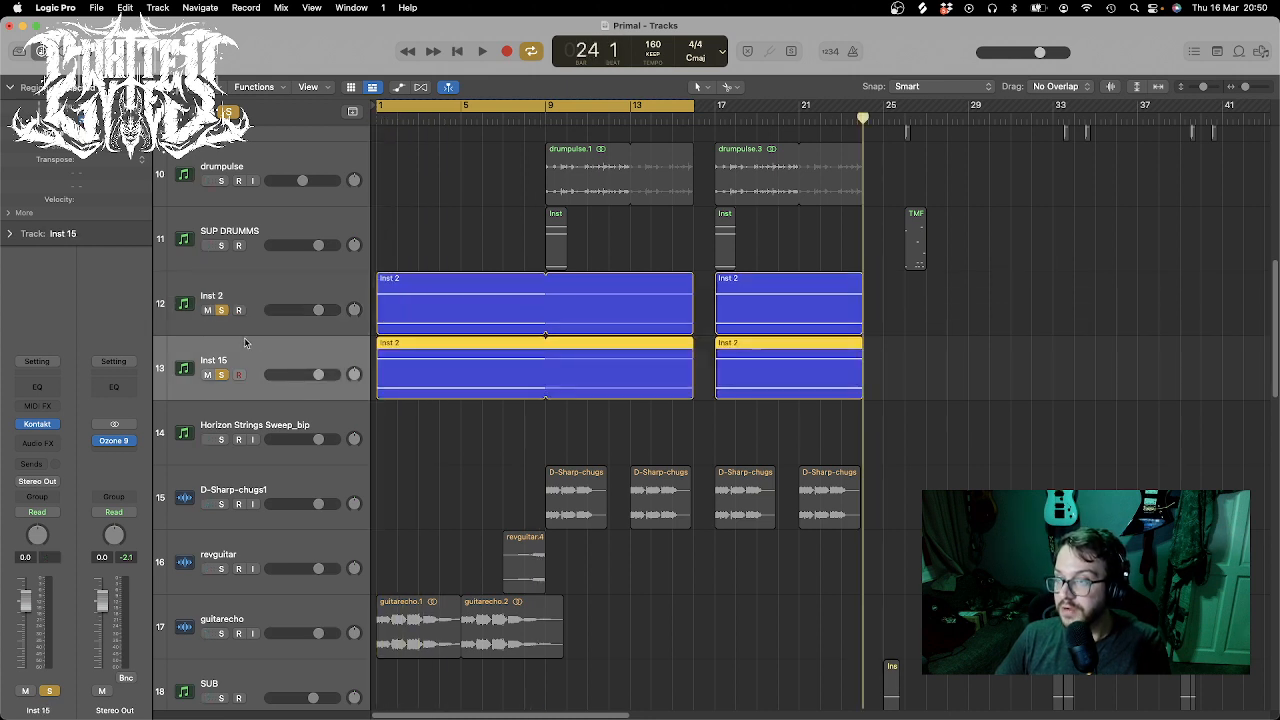
- Unsolo the Inst 2 track and load the Ashlight instrument in Kontakt on the duplicated track
click(222, 311)
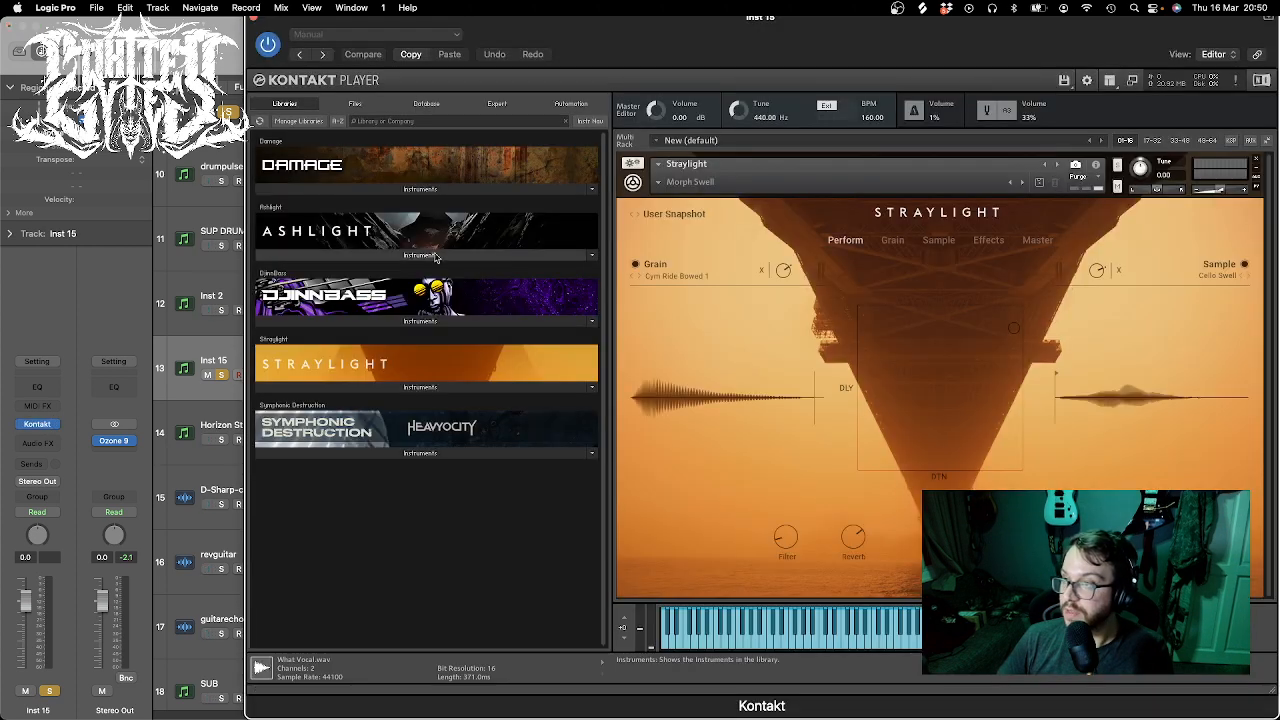
click(345, 256)
click(290, 276)
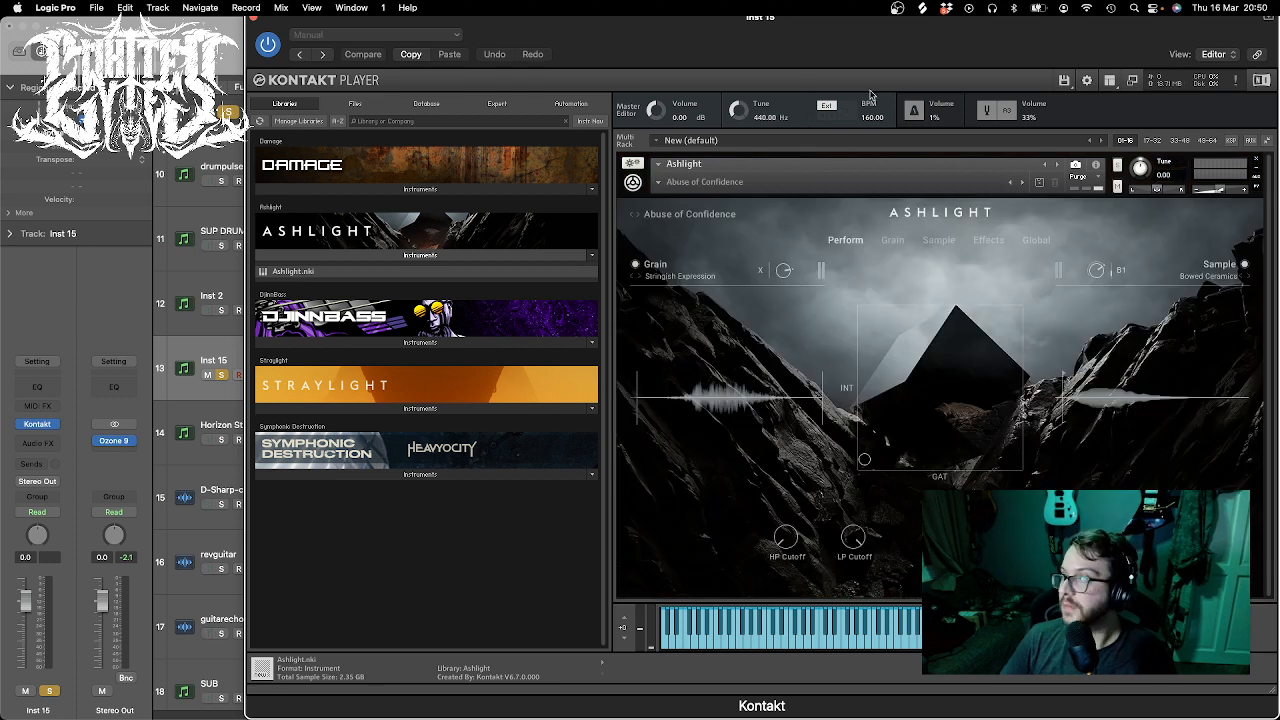
drag(872, 47, 705, 47)
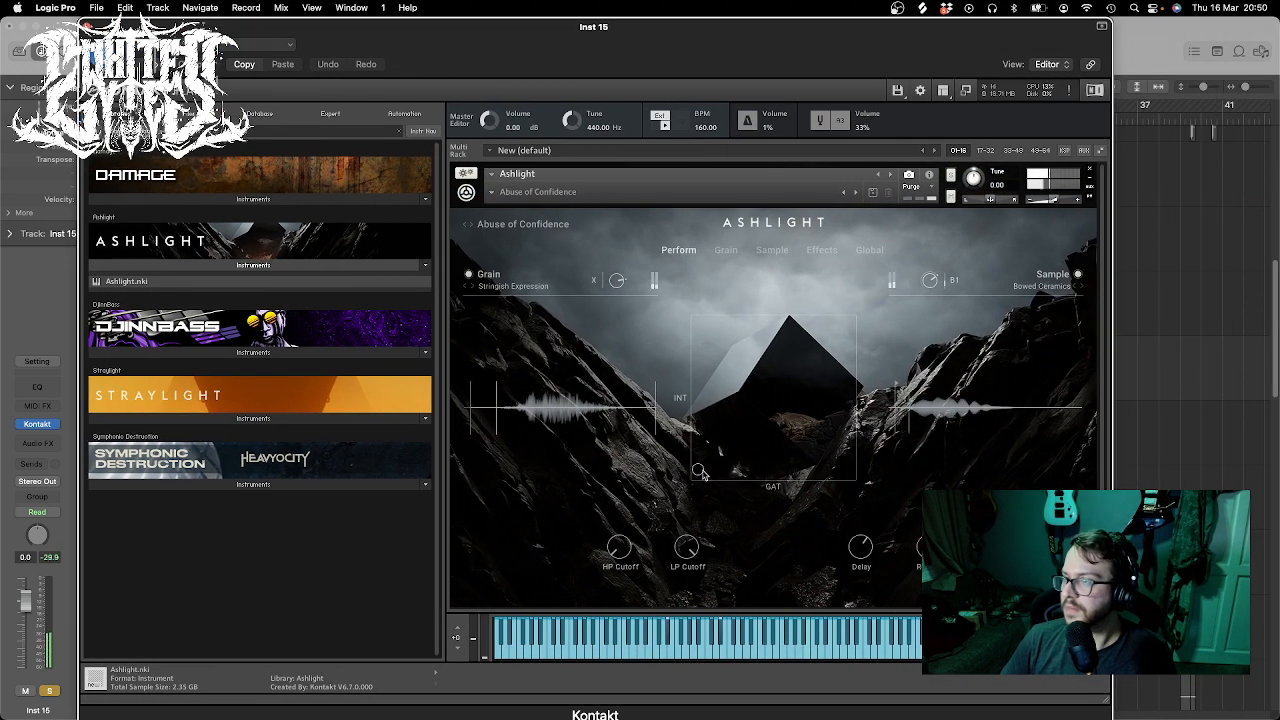
- Sweep the XY pad of Ashlight's Abuse of Confidence snapshot and advance to the next snapshot, Aerial
drag(698, 468, 829, 321)
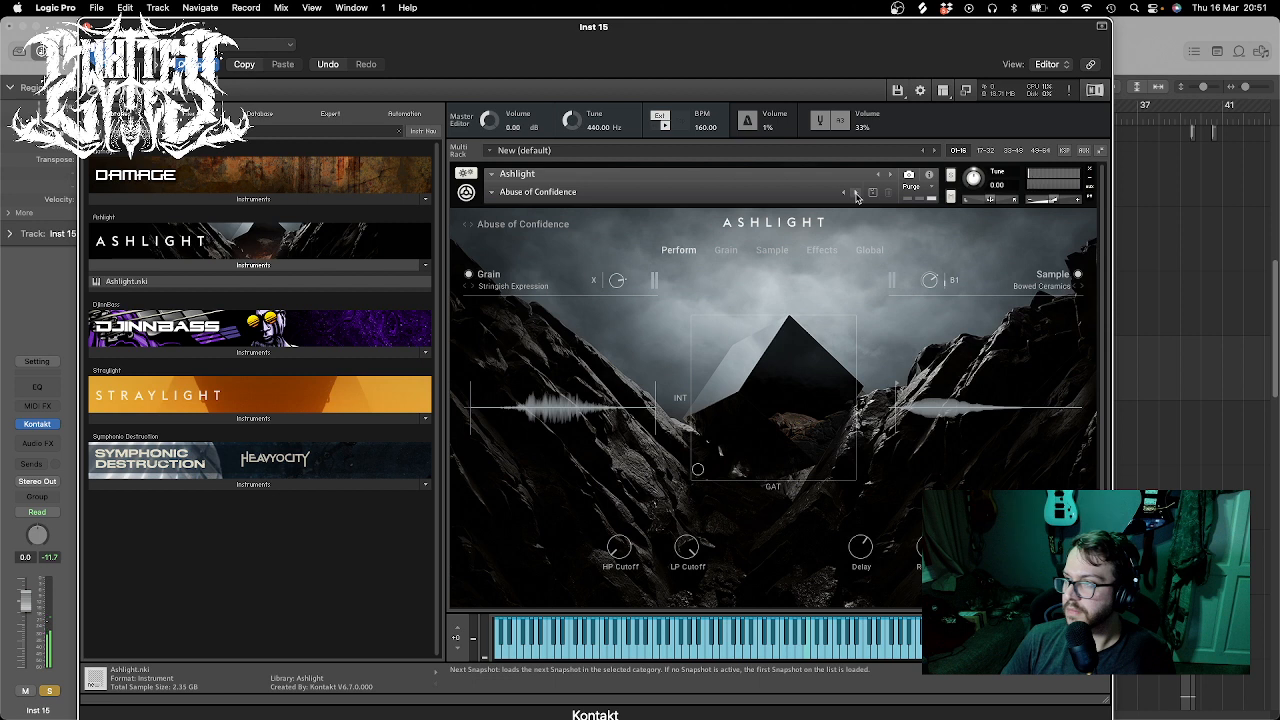
click(856, 194)
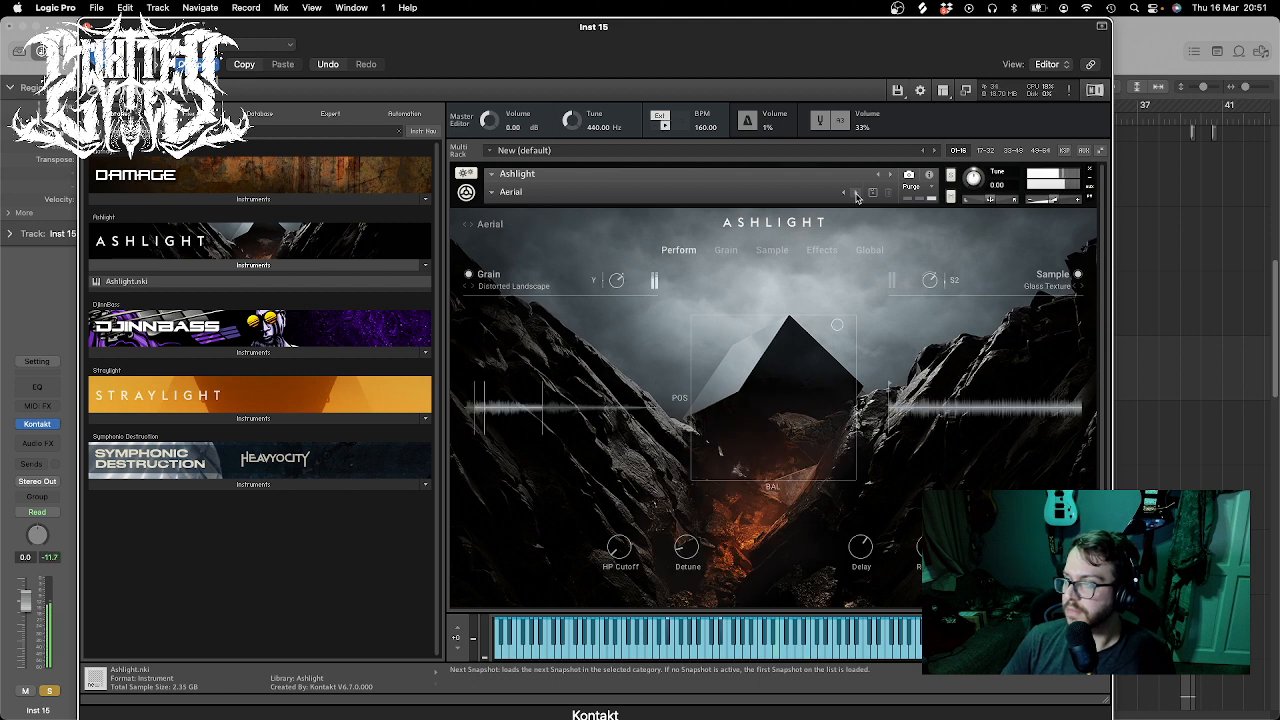
- Load the Fever Attack snapshot from Ashlight's Pulses category and audition it by sweeping its XY pad
click(505, 191)
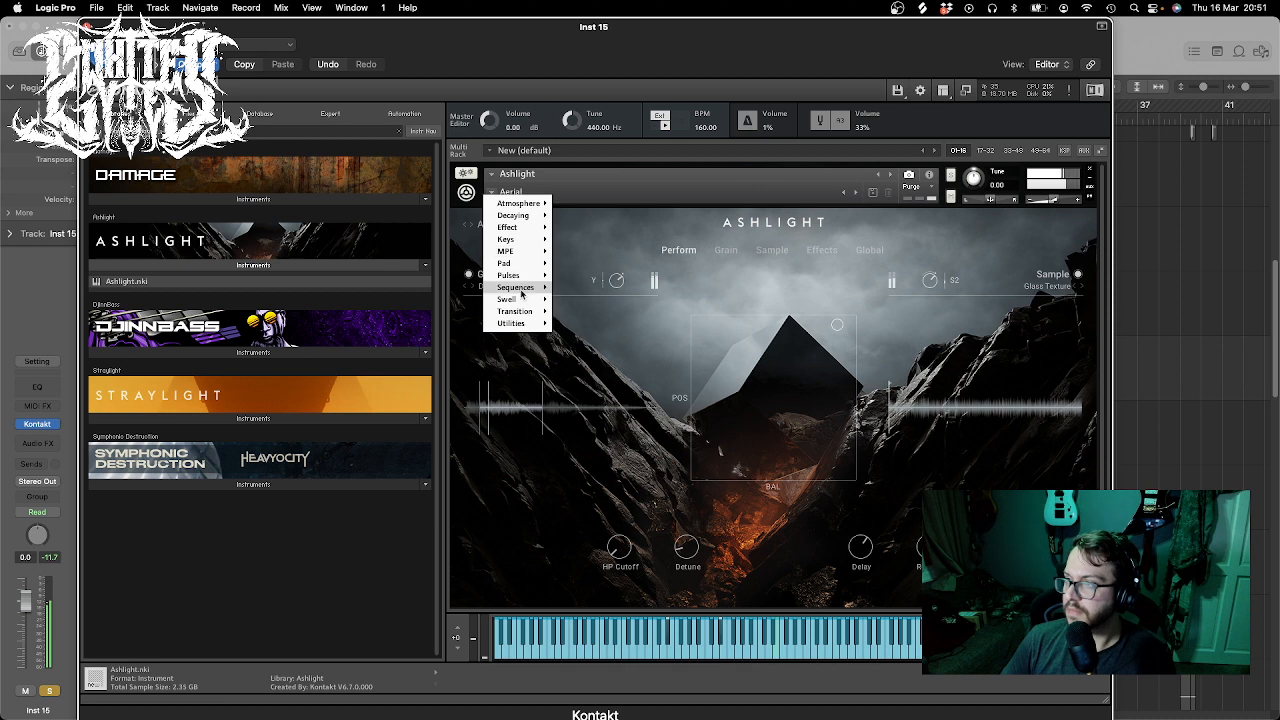
mouse_move(530, 280)
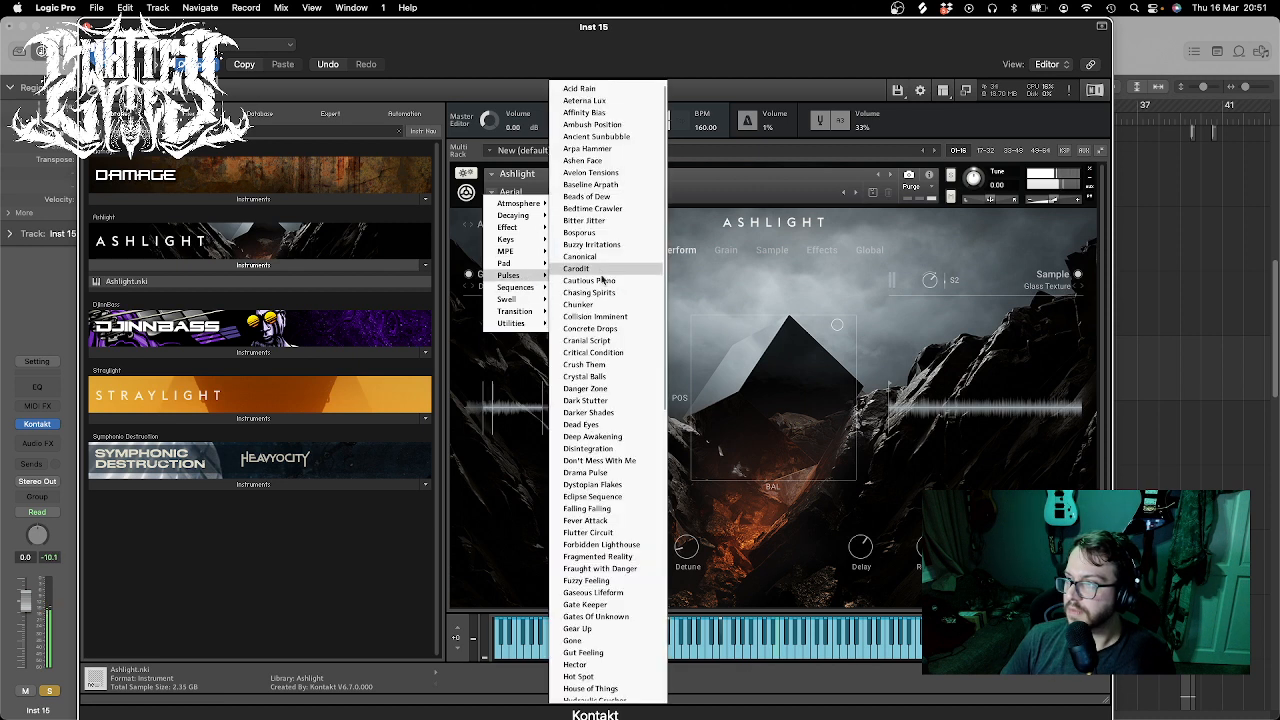
click(601, 520)
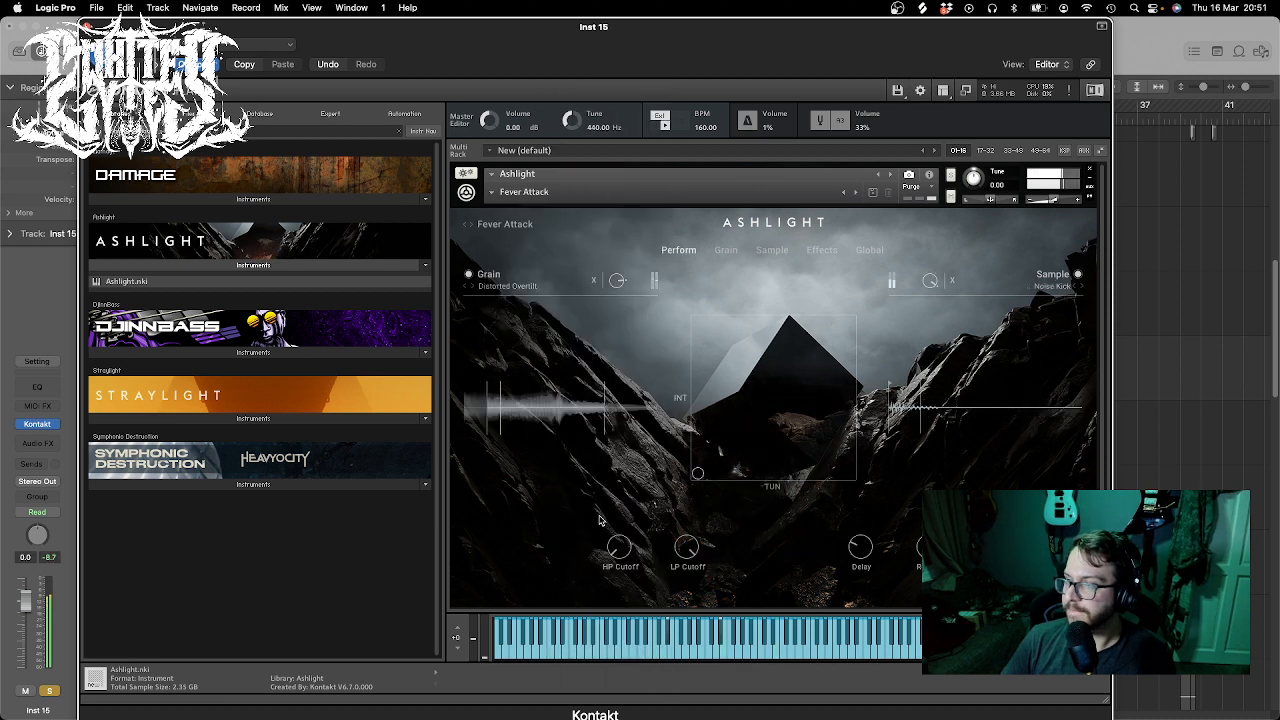
drag(700, 473, 763, 335)
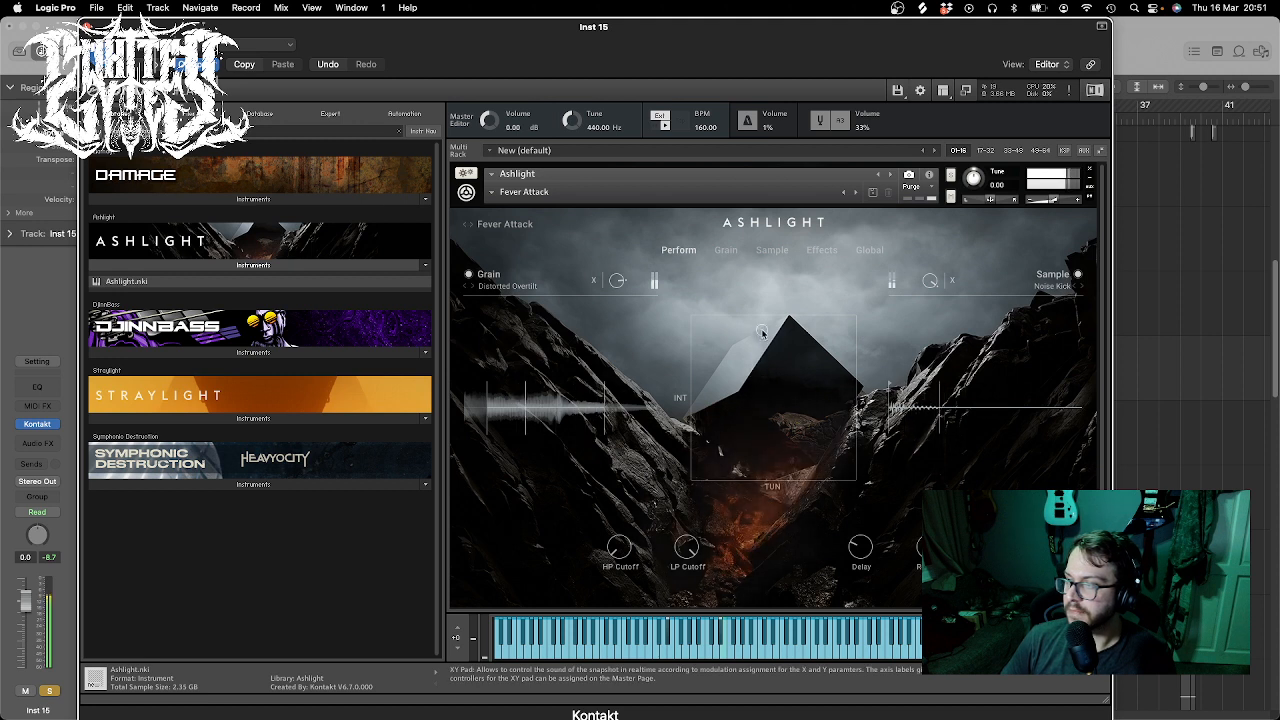
drag(762, 333, 694, 334)
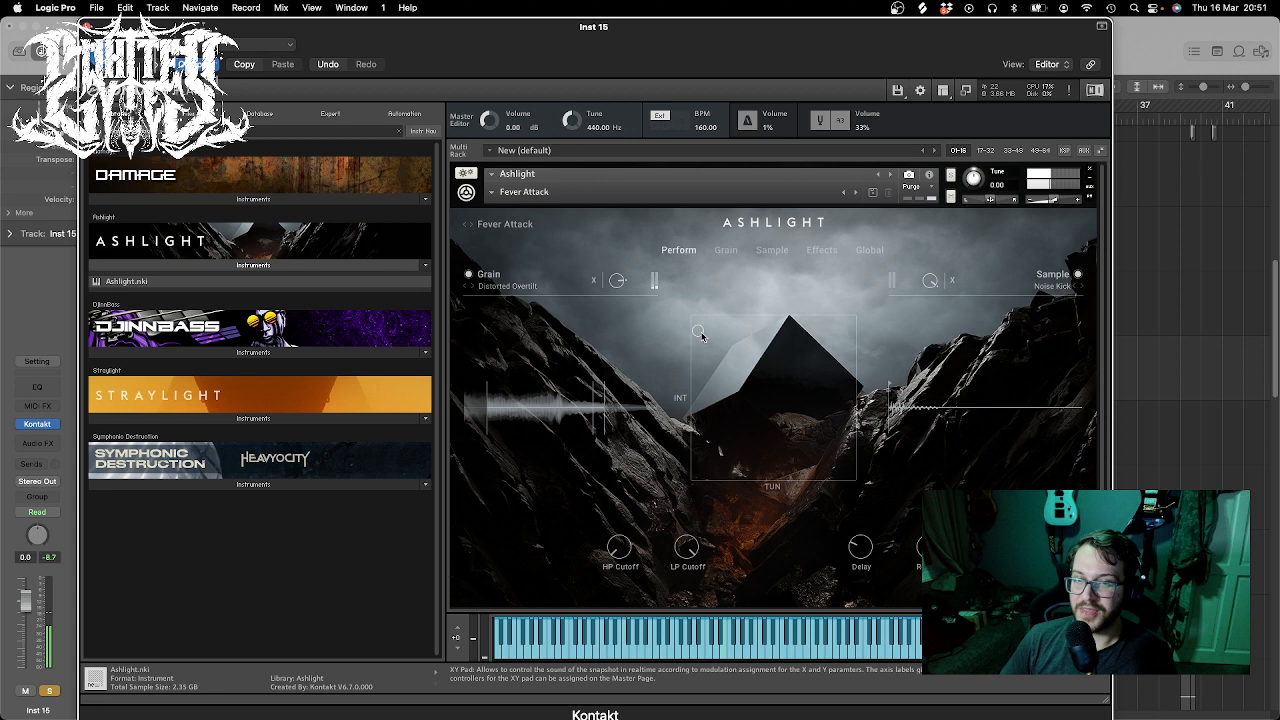
mouse_move(701, 336)
mouse_down()
mouse_move(829, 343)
mouse_move(848, 475)
mouse_move(835, 446)
mouse_up()
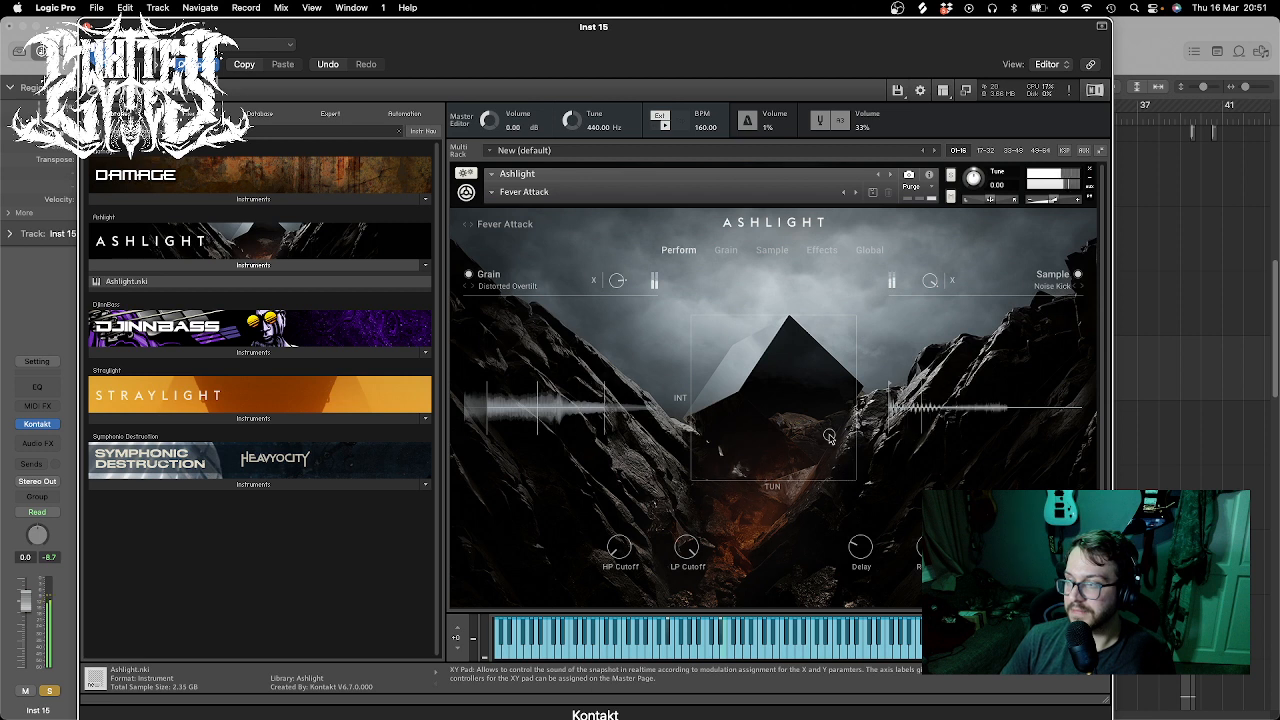
- Audition the Flutter Circuit and Forbidden Lighthouse snapshots by moving their XY pads, and close the Kontakt window
click(855, 193)
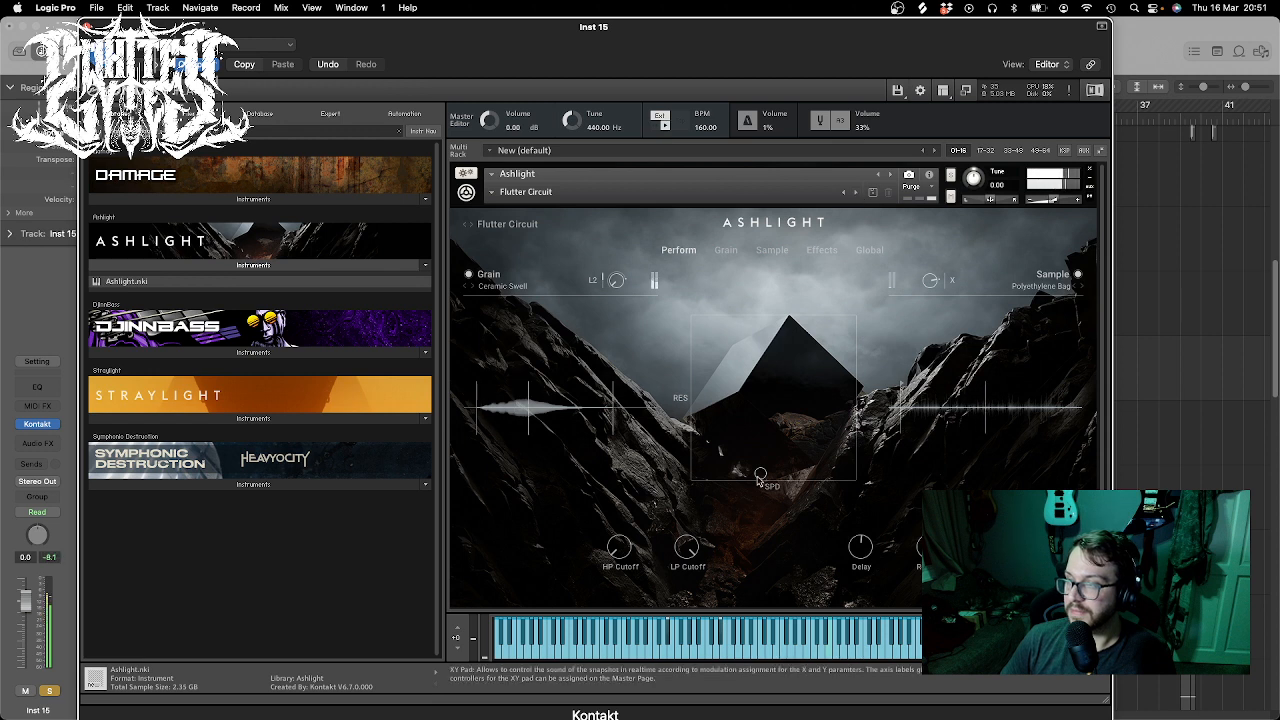
mouse_move(760, 473)
mouse_down()
mouse_move(769, 320)
mouse_move(857, 305)
mouse_up()
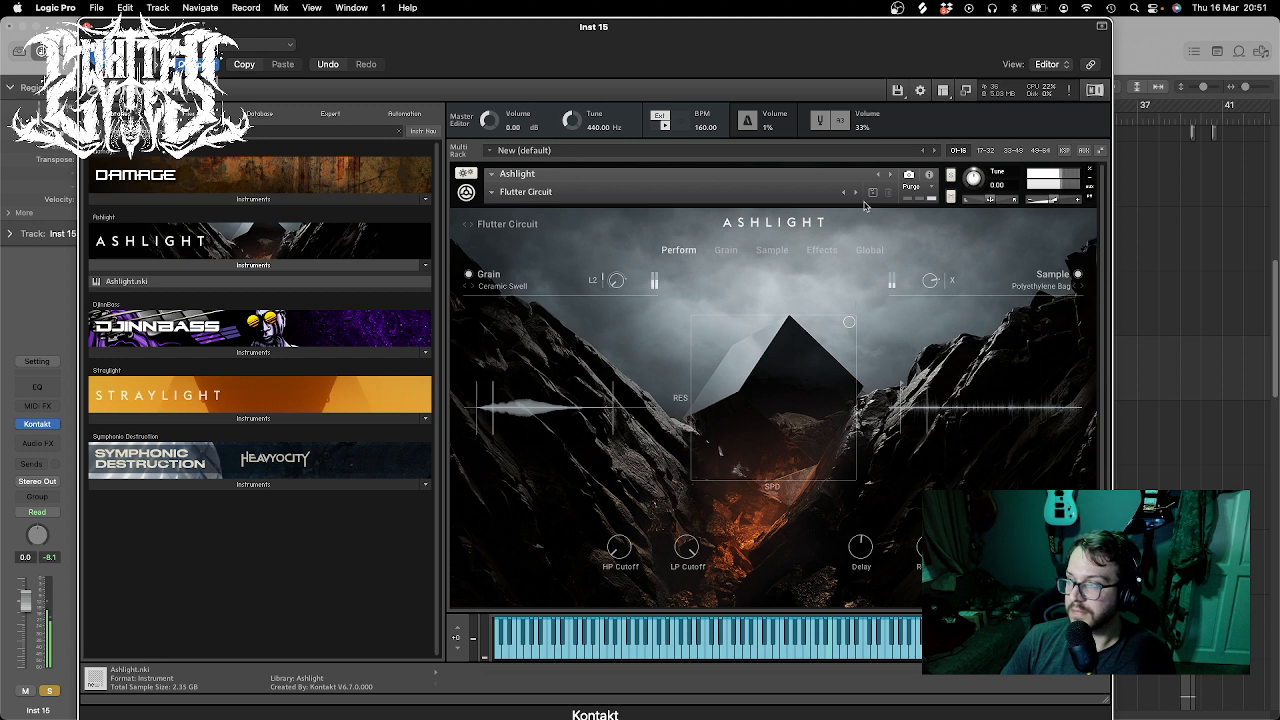
click(856, 192)
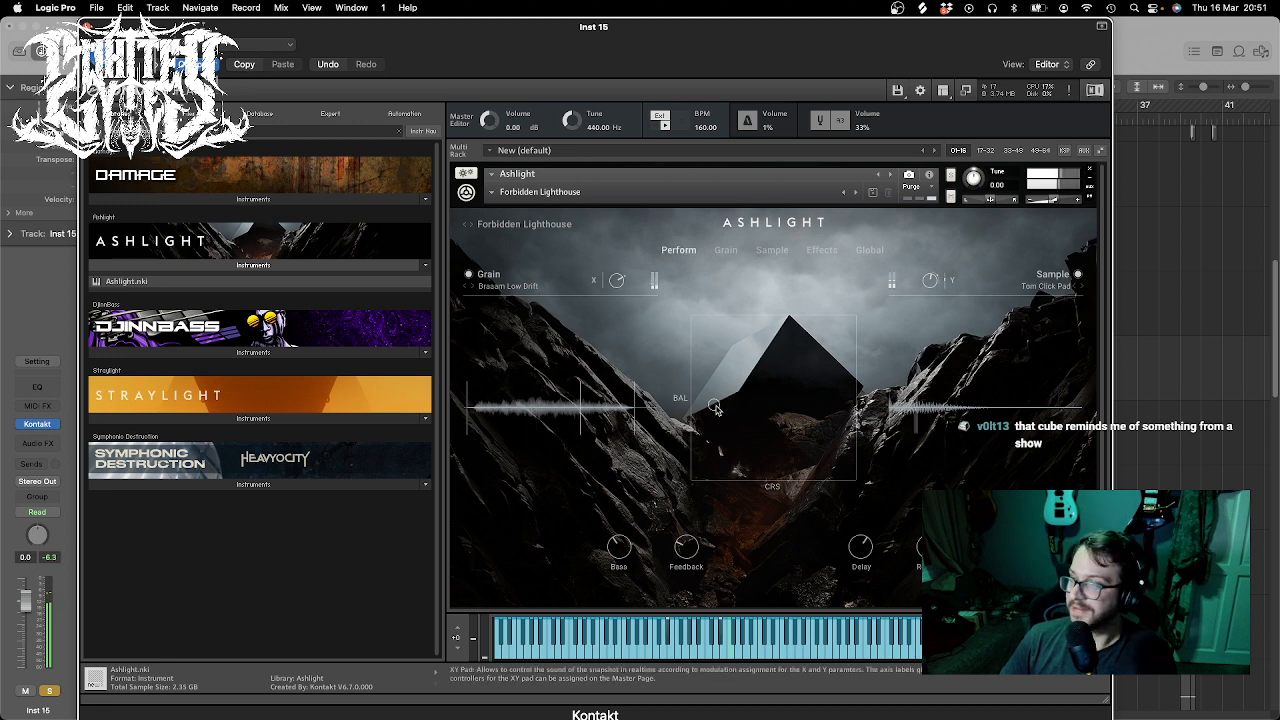
click(727, 388)
drag(727, 388, 783, 364)
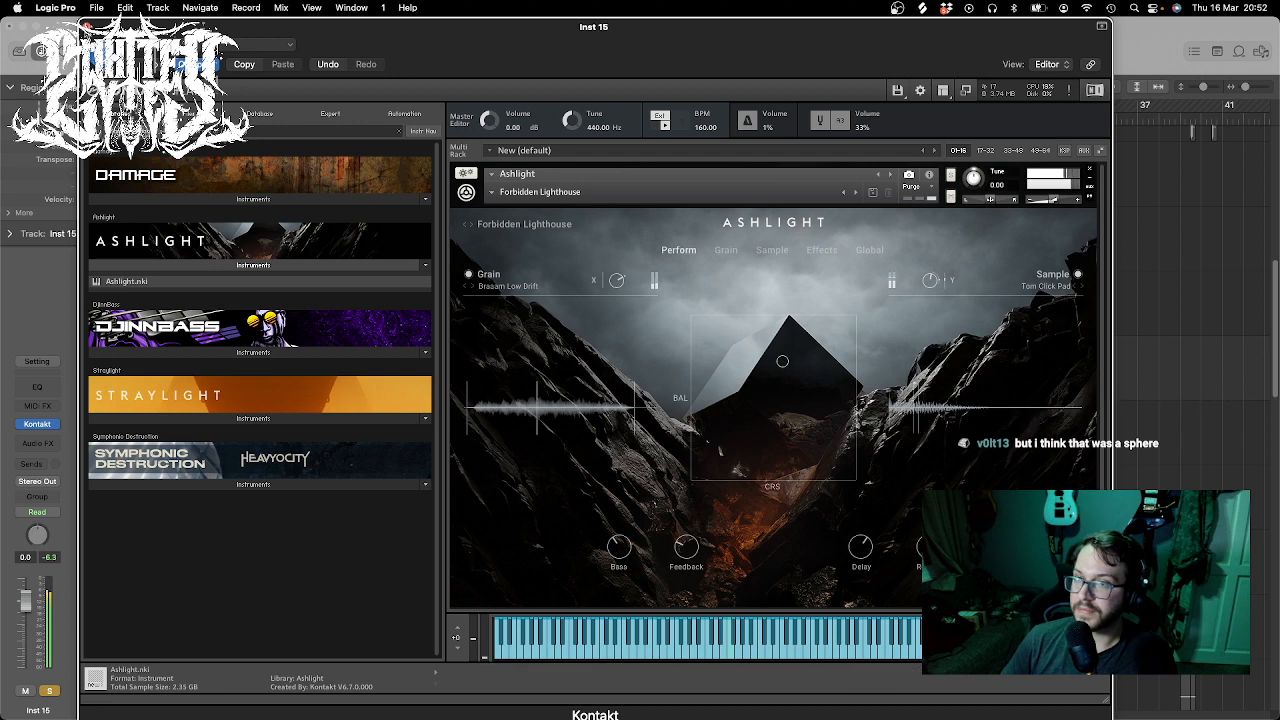
click(87, 27)
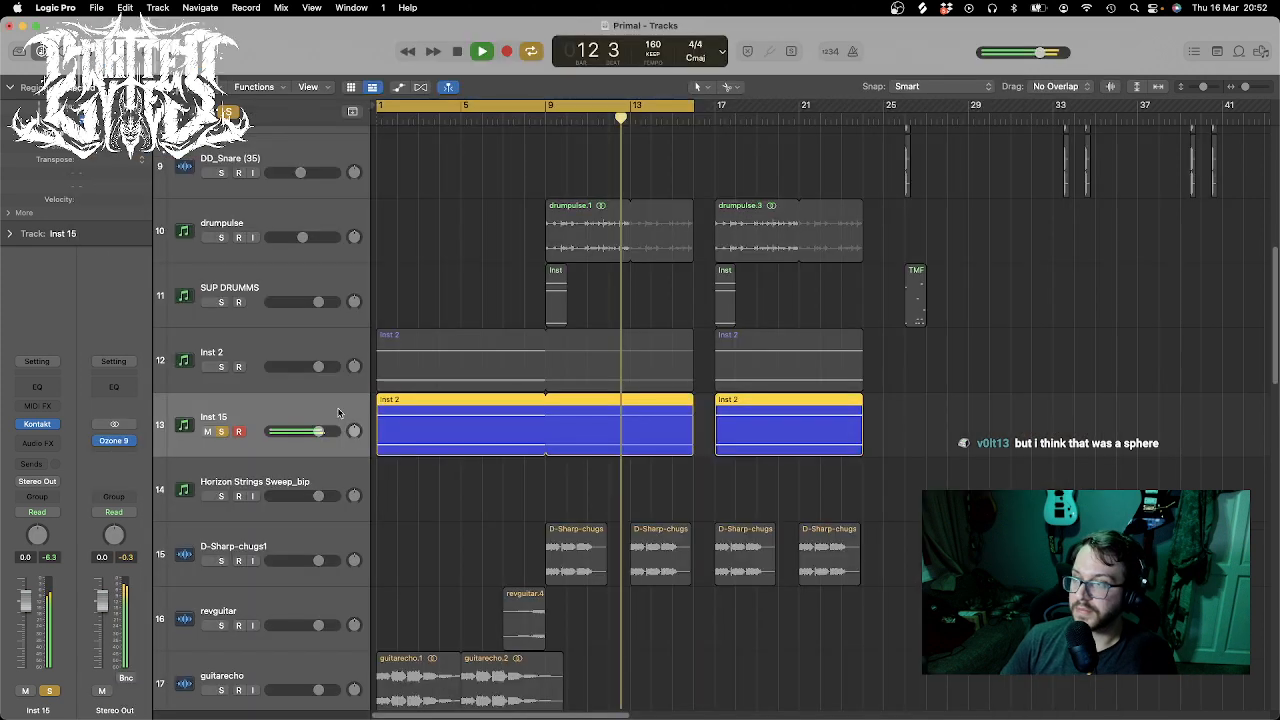
- Stop playback, unsolo the Inst 15 track and shrink the track rows to show more of the arrangement
scroll(400, 420, down, 3)
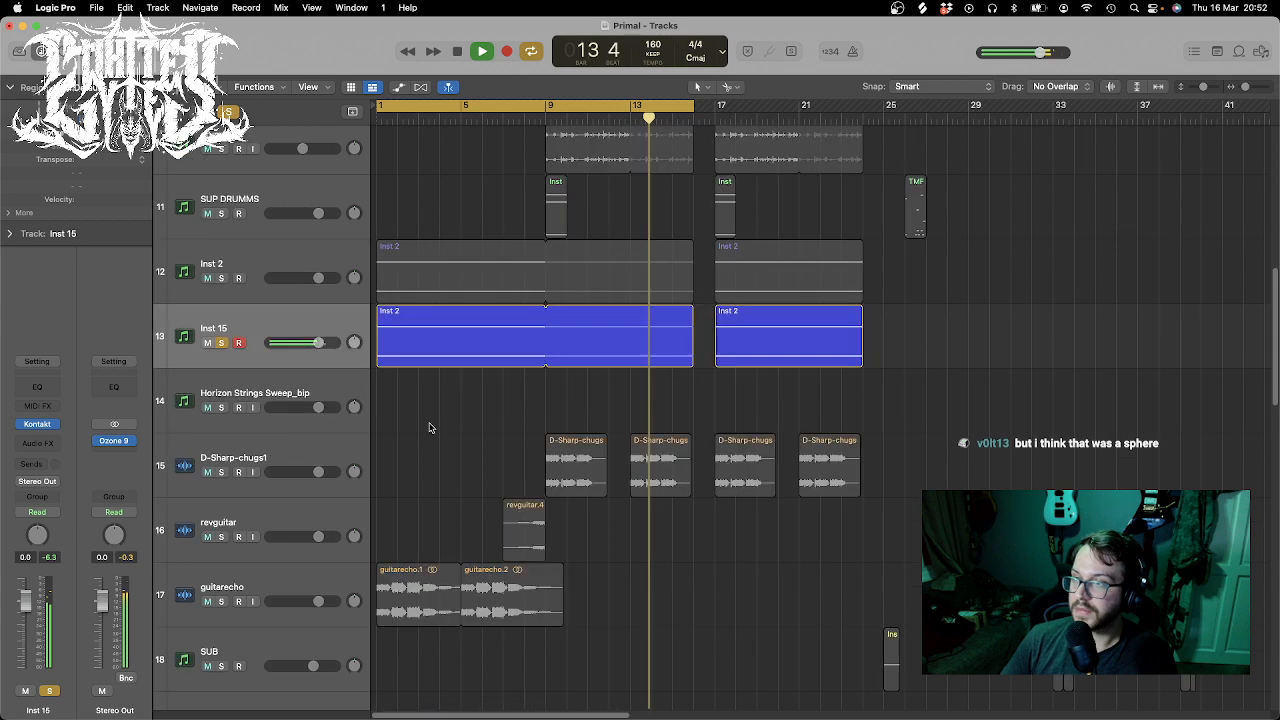
key(space)
key(s)
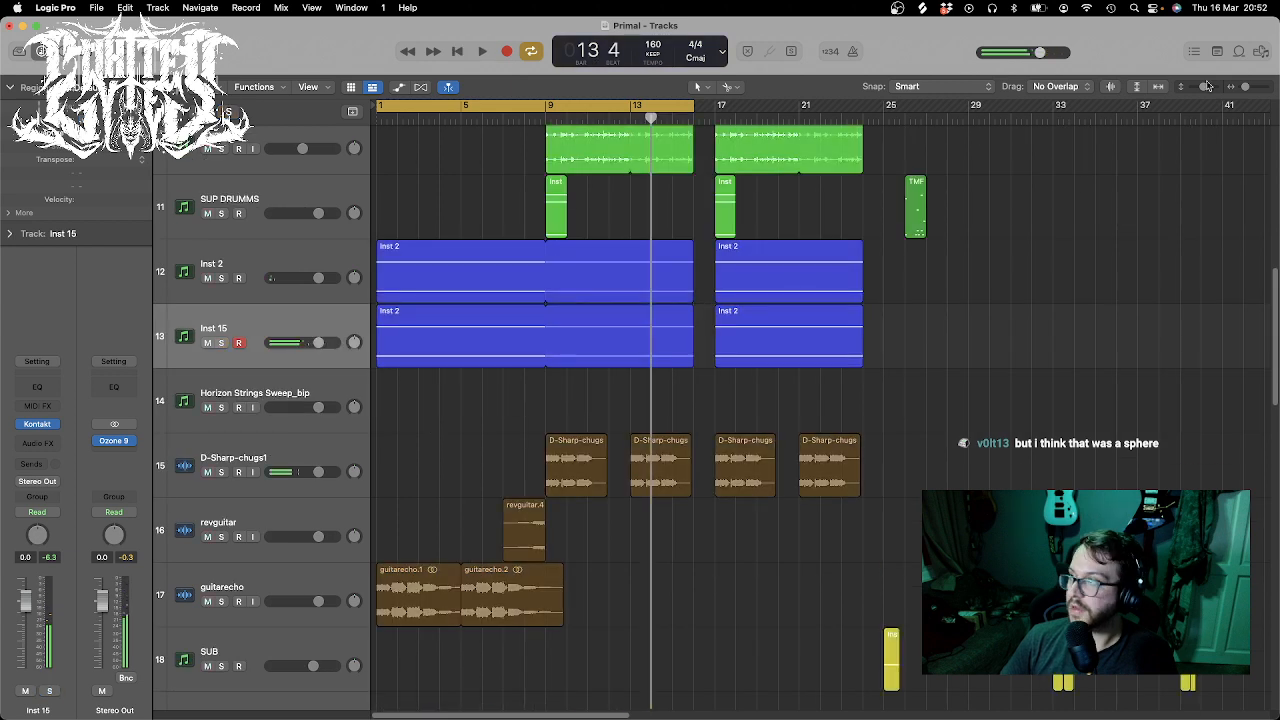
drag(1206, 86, 1196, 87)
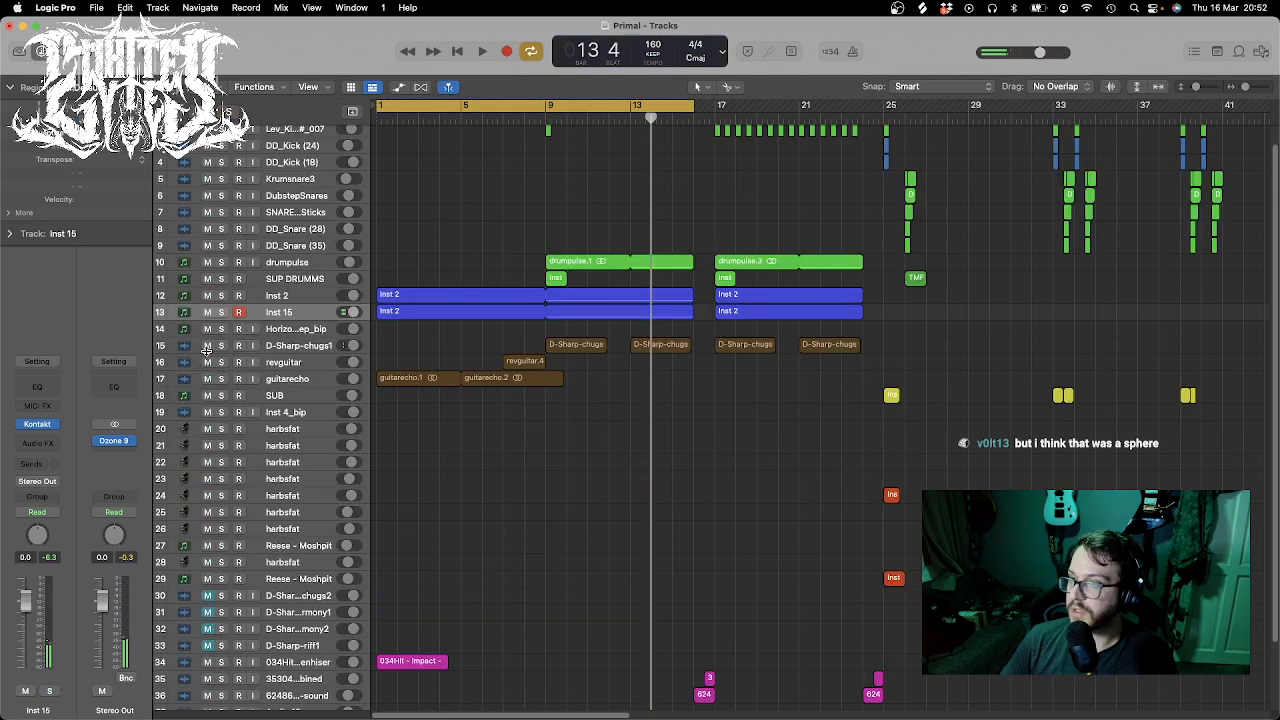
- Mute the D-Sharp-chugs1, revguitar, guitarecho, drumpulse and SUP DRUMMS tracks
scroll(432, 476, up, 2)
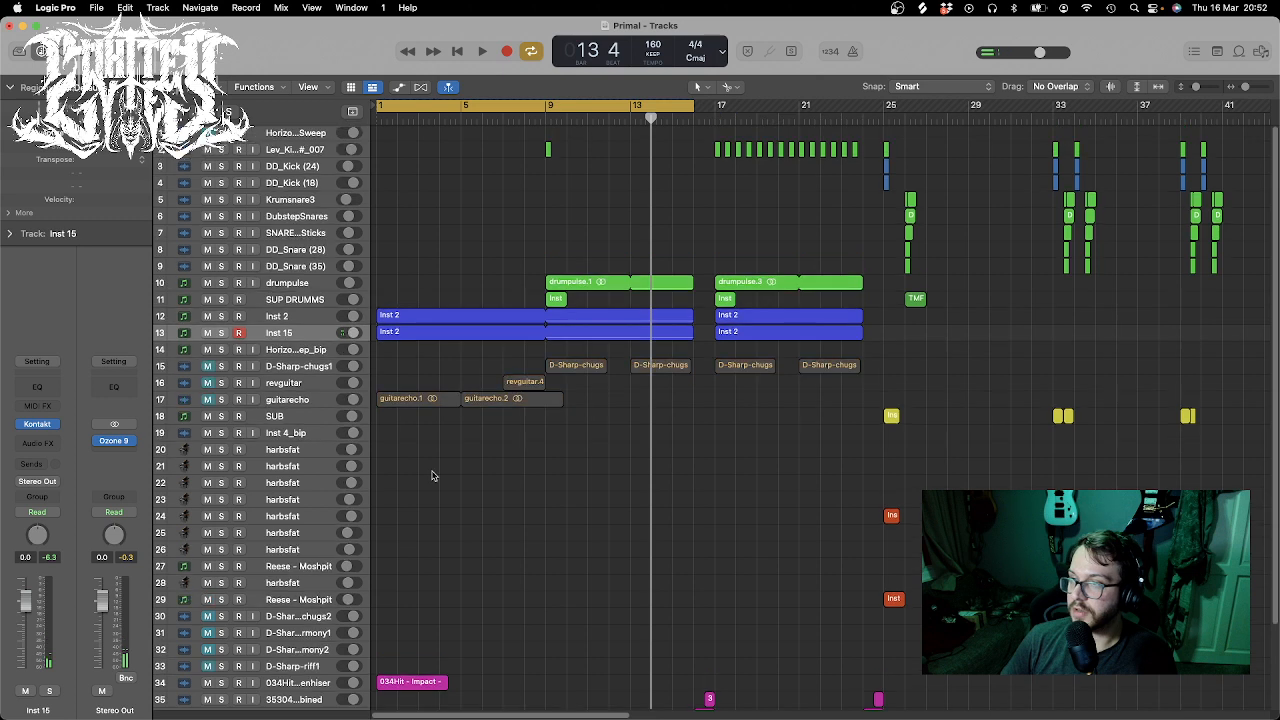
click(209, 282)
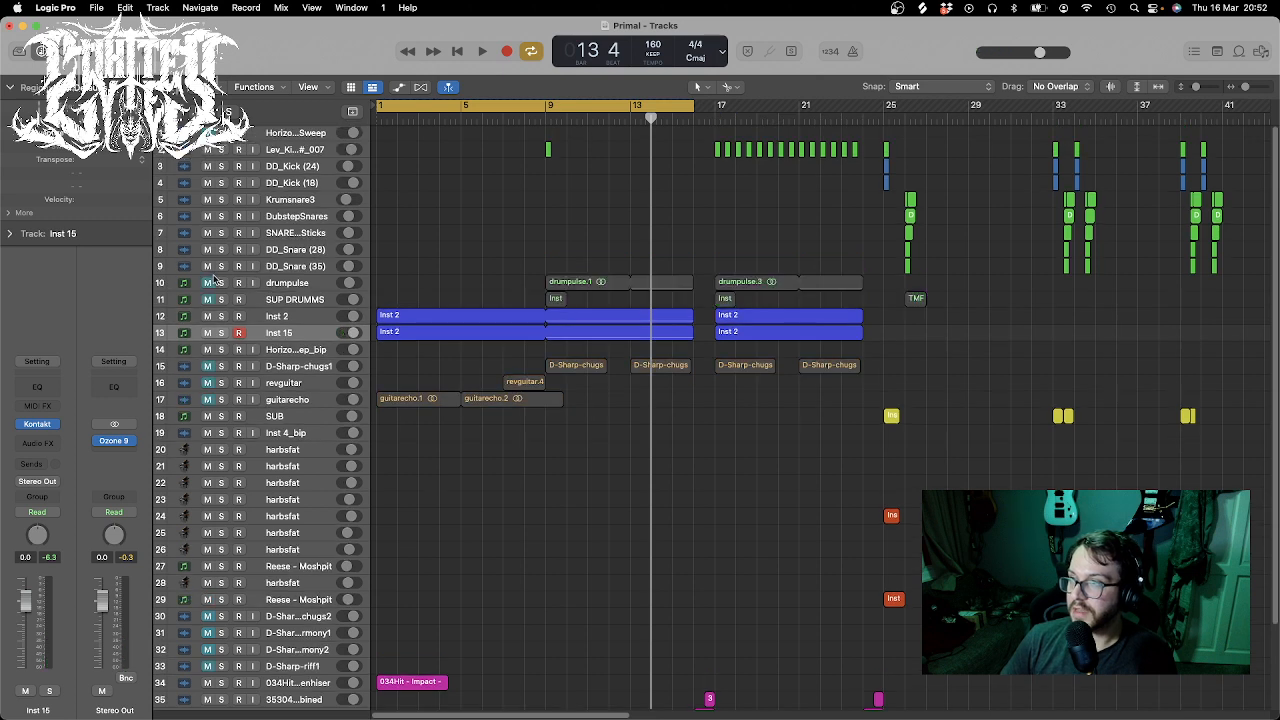
scroll(615, 459, down, 5)
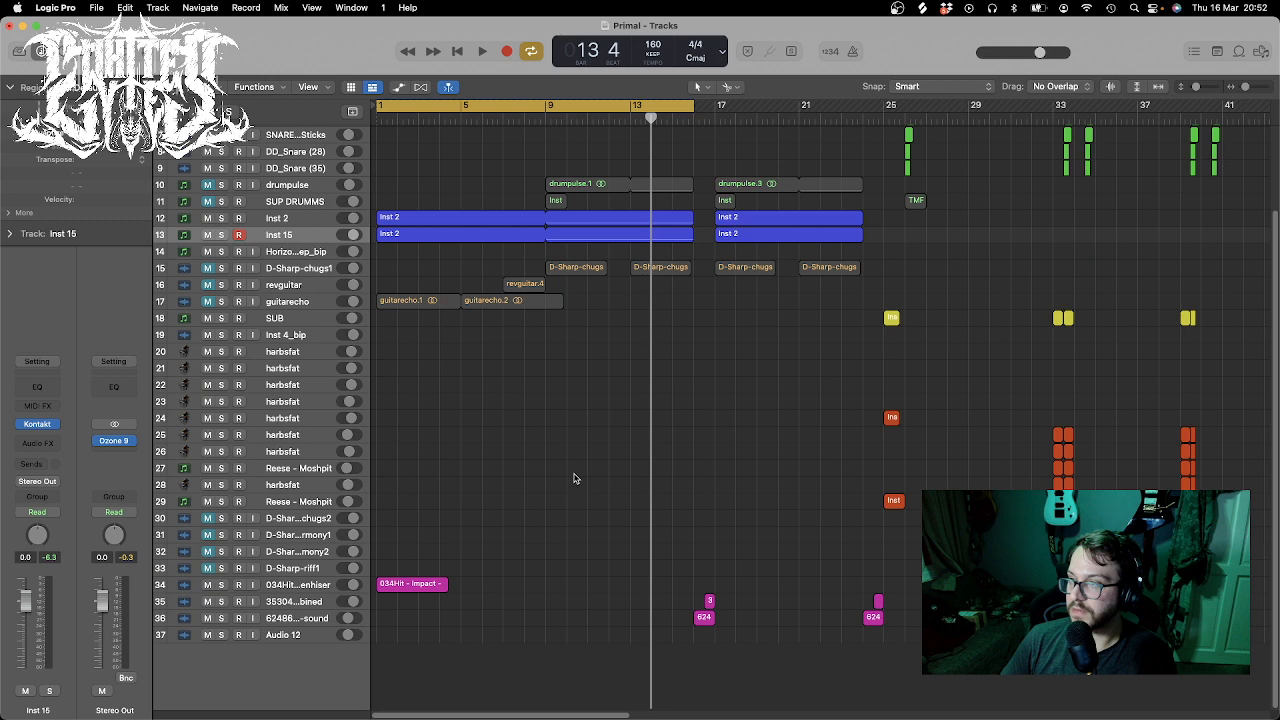
- Move the Inst 2 and Inst 15 tracks together down among the effects tracks, just above the 62486 sound track
scroll(574, 478, up, 5)
click(284, 319)
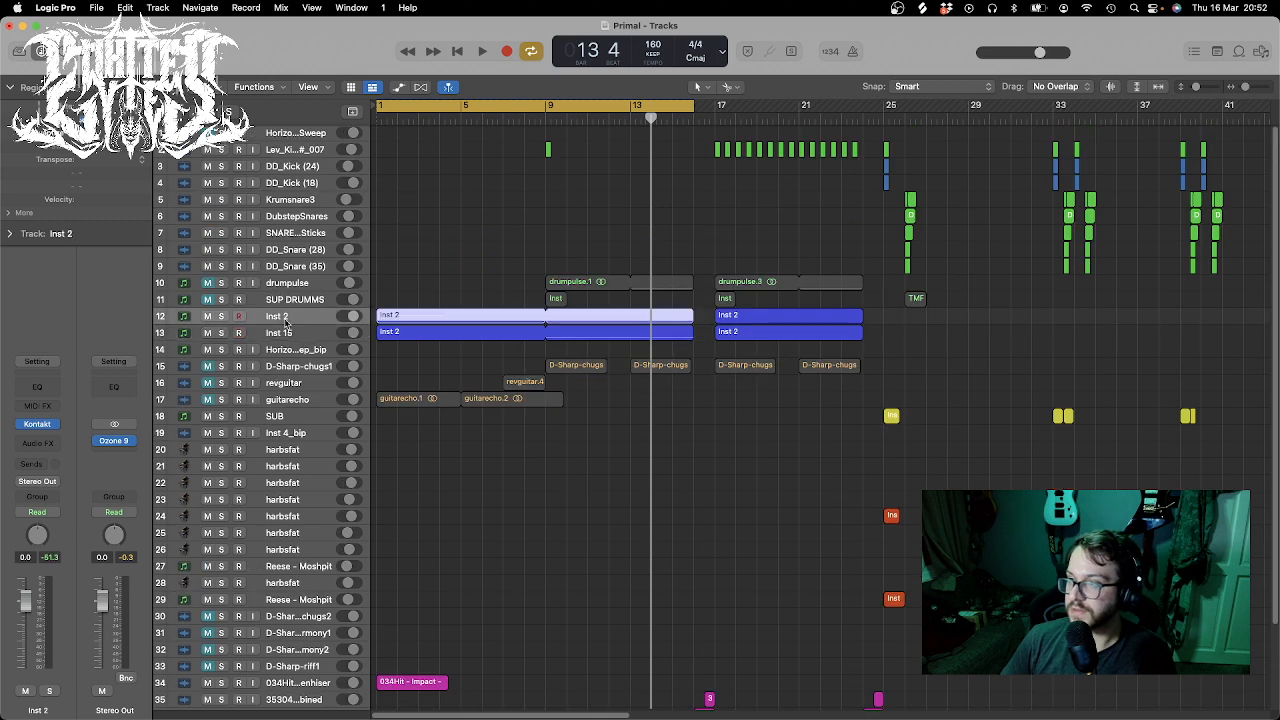
shift+click(285, 333)
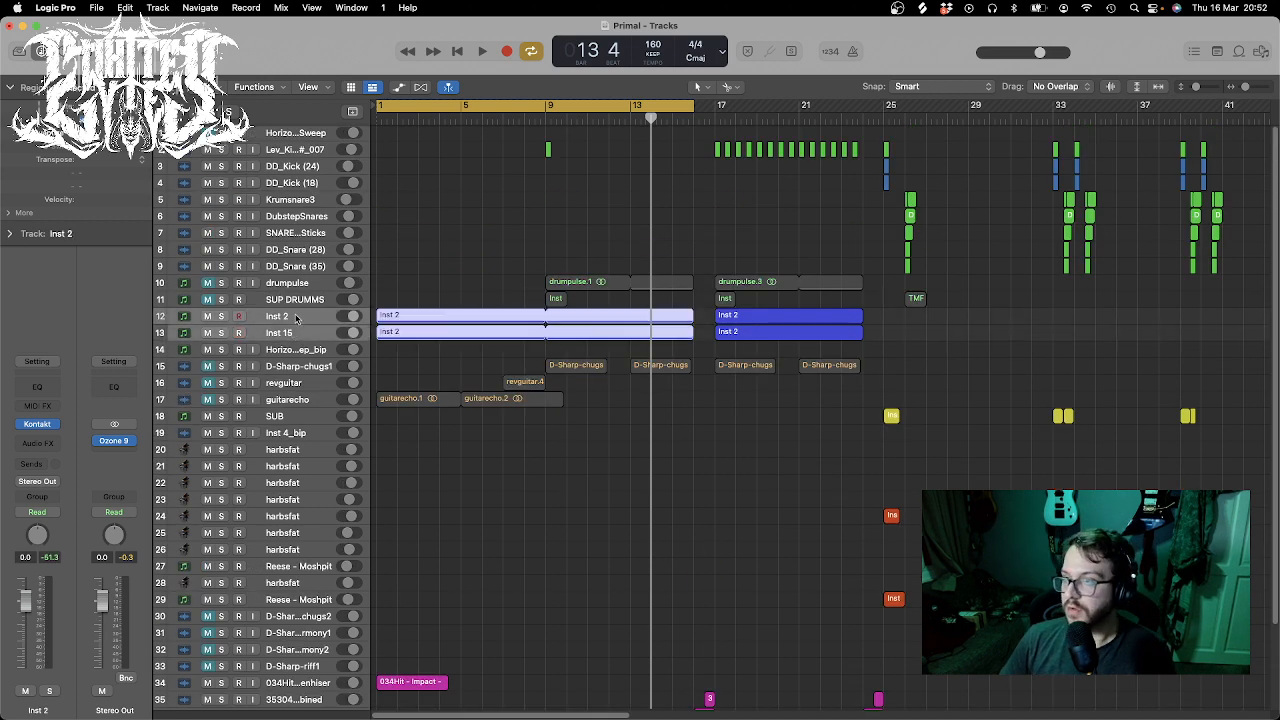
drag(296, 318, 328, 628)
- Play the intro from bar 1 and lower the Inst 2 track's volume to about -10.4 dB
click(294, 608)
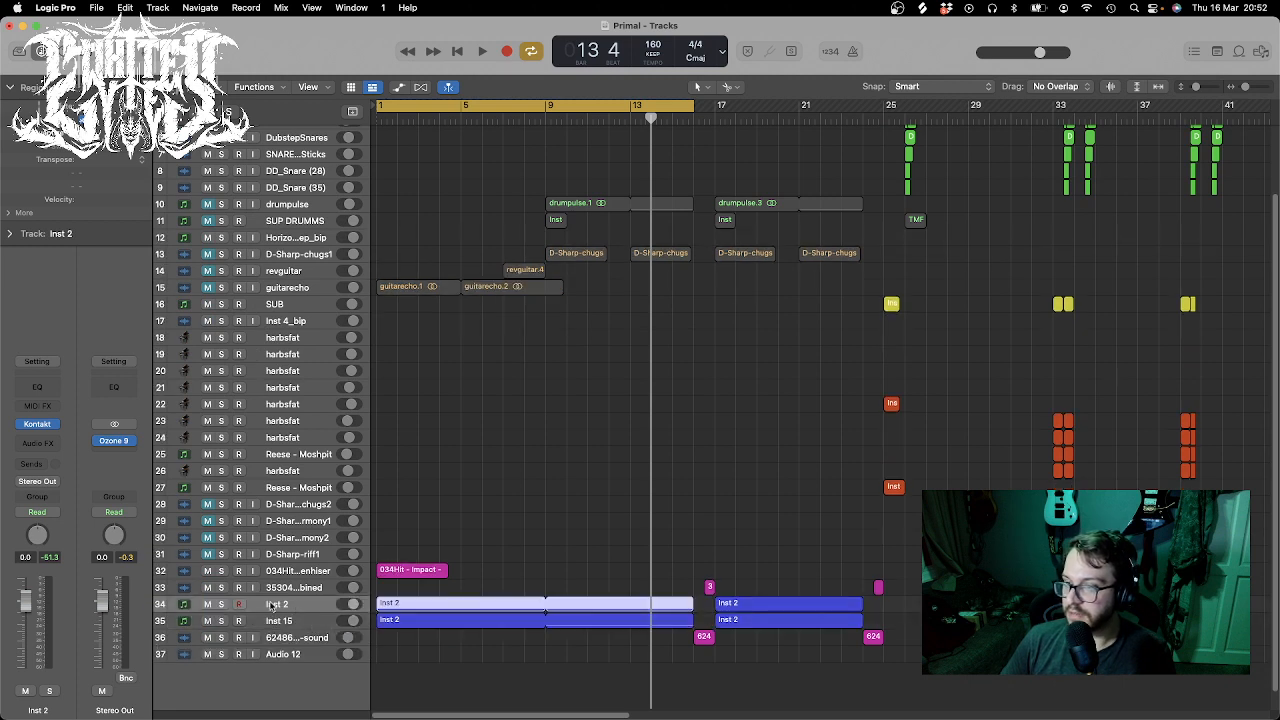
key(Return)
key(space)
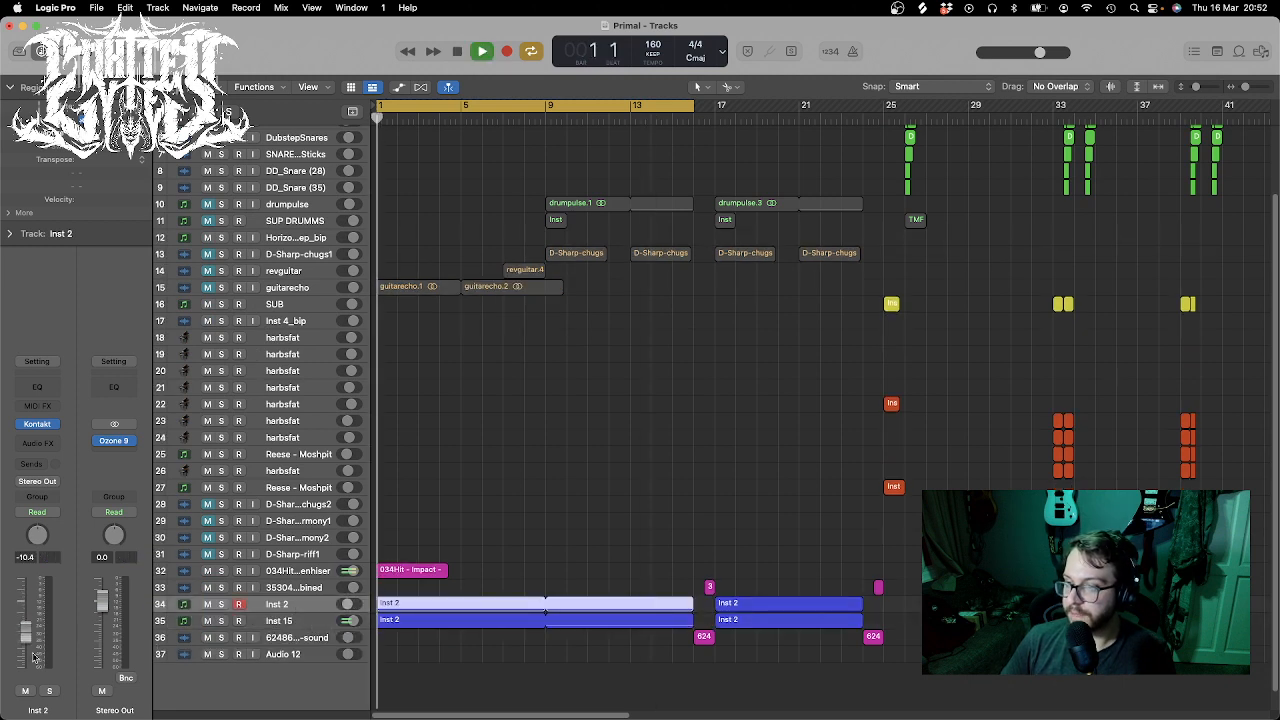
- Open Kontakt on the Inst 15 track and load the In Pain snapshot from Ashlight's Keys category
click(288, 625)
click(37, 424)
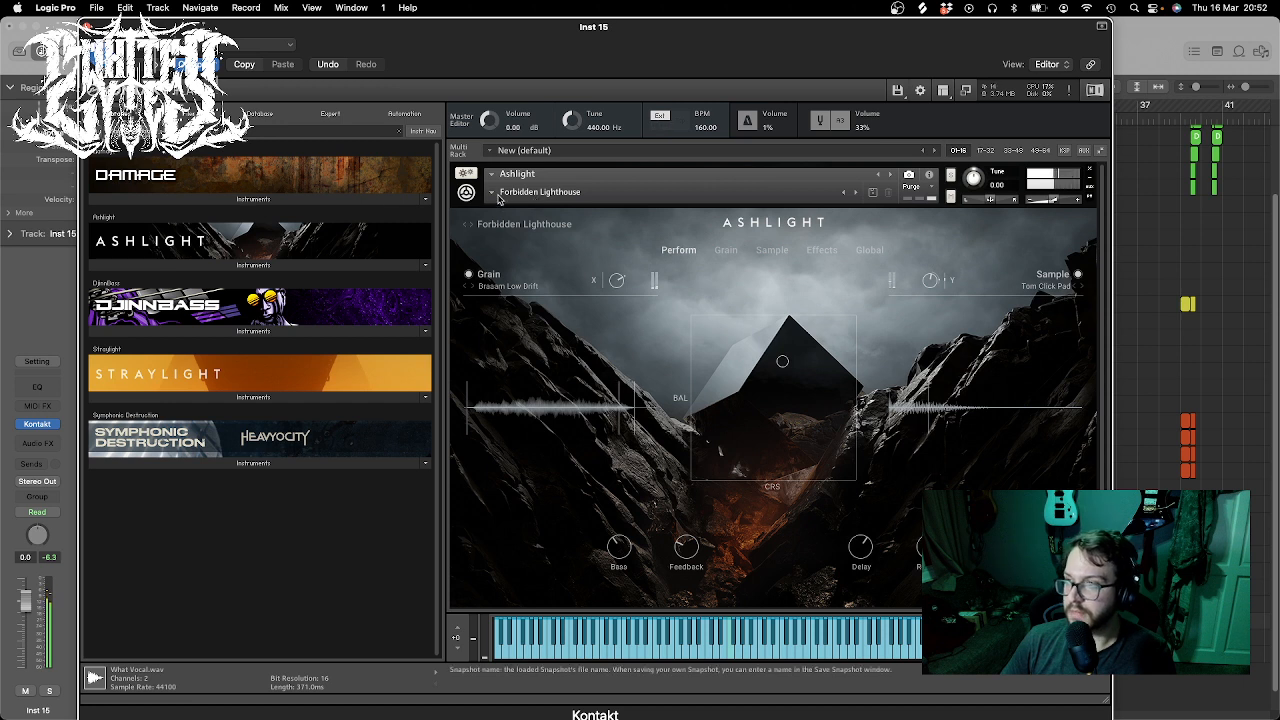
click(500, 193)
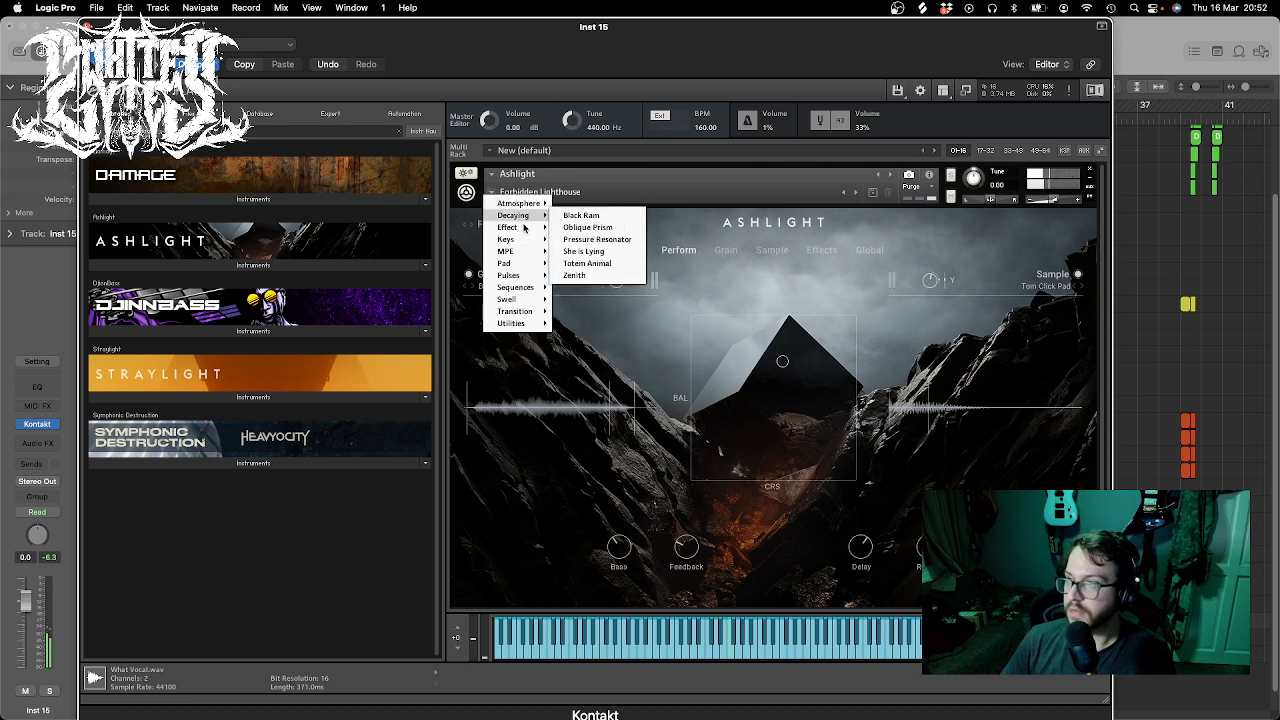
mouse_move(532, 241)
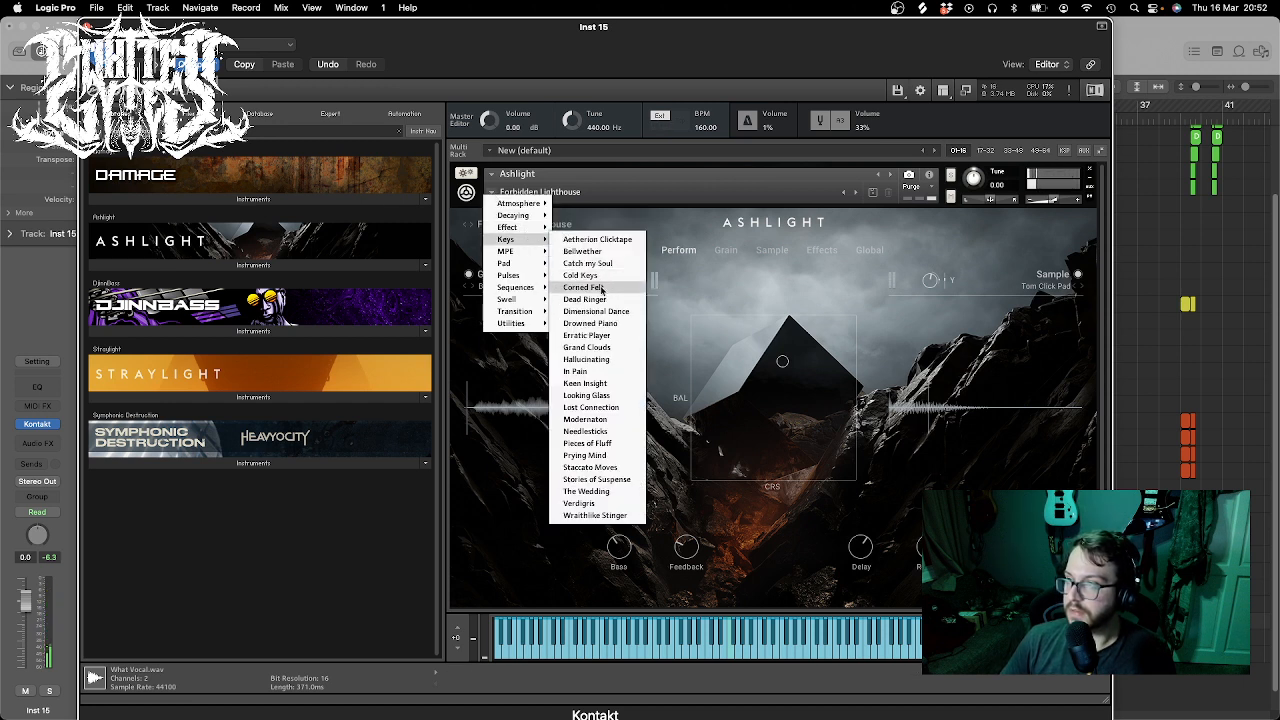
click(580, 371)
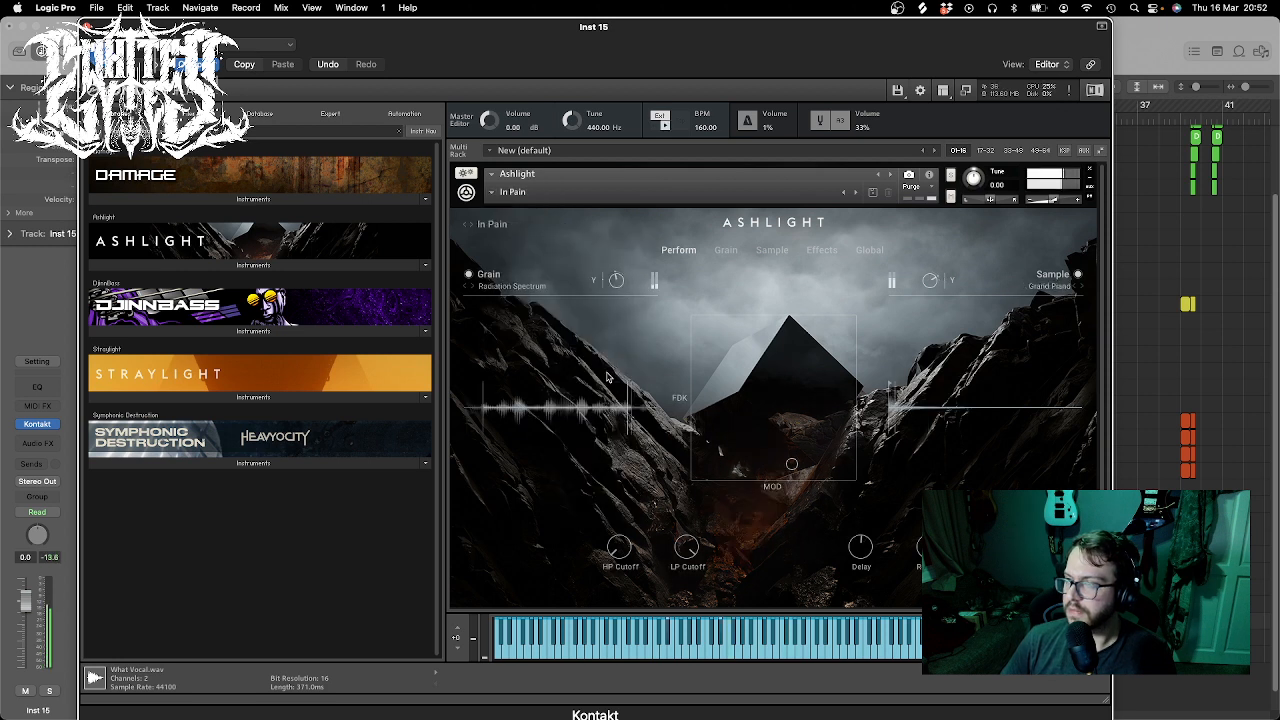
- Audition In Pain with a few notes on Kontakt's keyboard and advance to the next snapshot, Keen Insight
mouse_move(644, 42)
mouse_down()
mouse_move(665, 590)
mouse_move(655, 51)
mouse_up()
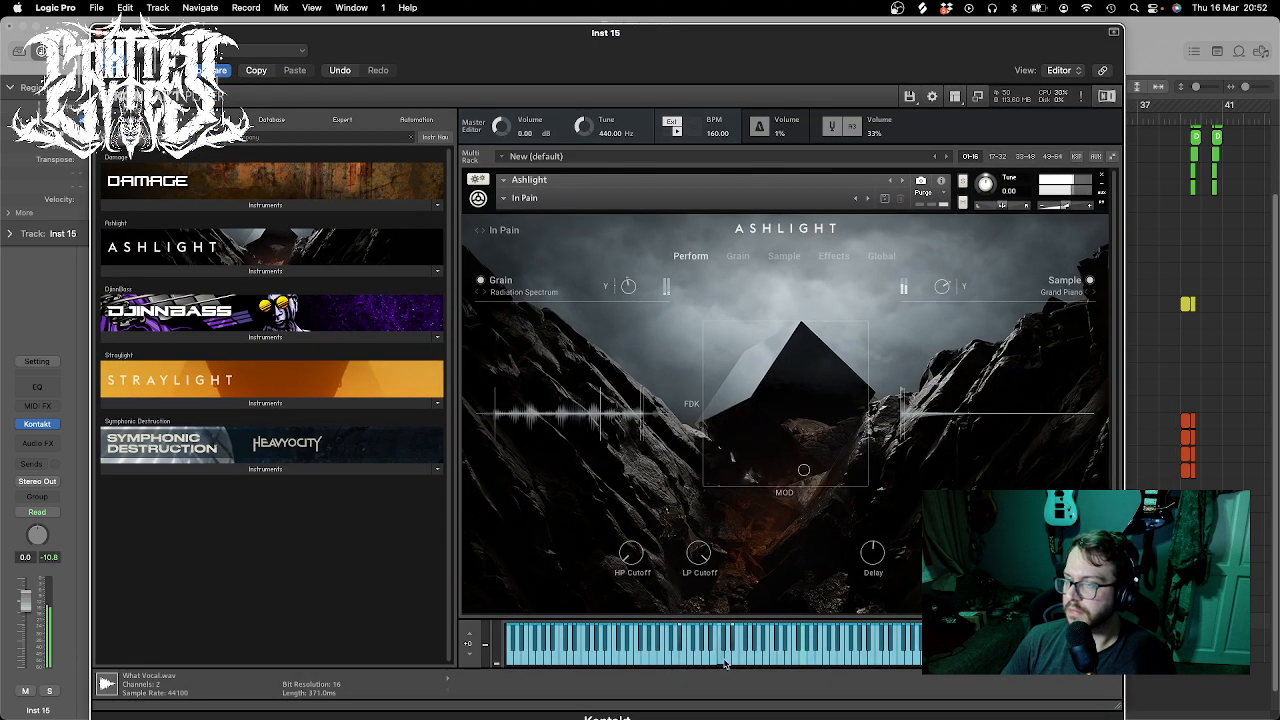
click(680, 664)
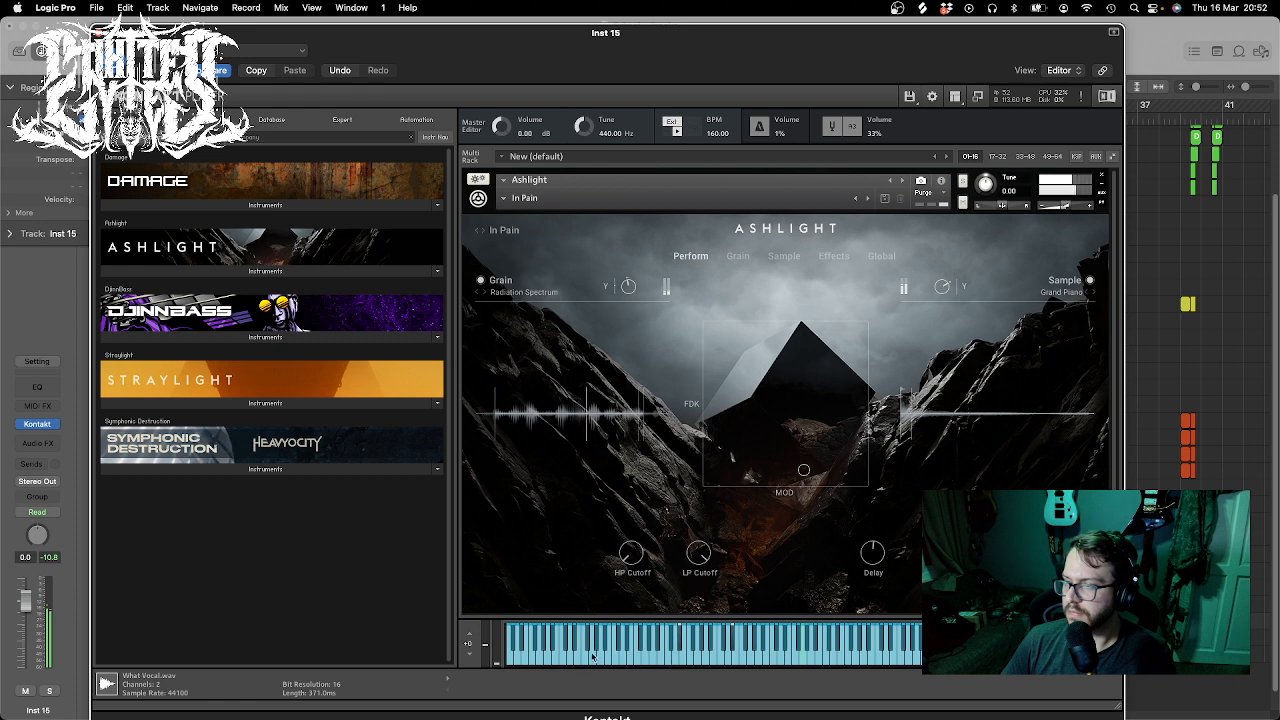
click(590, 657)
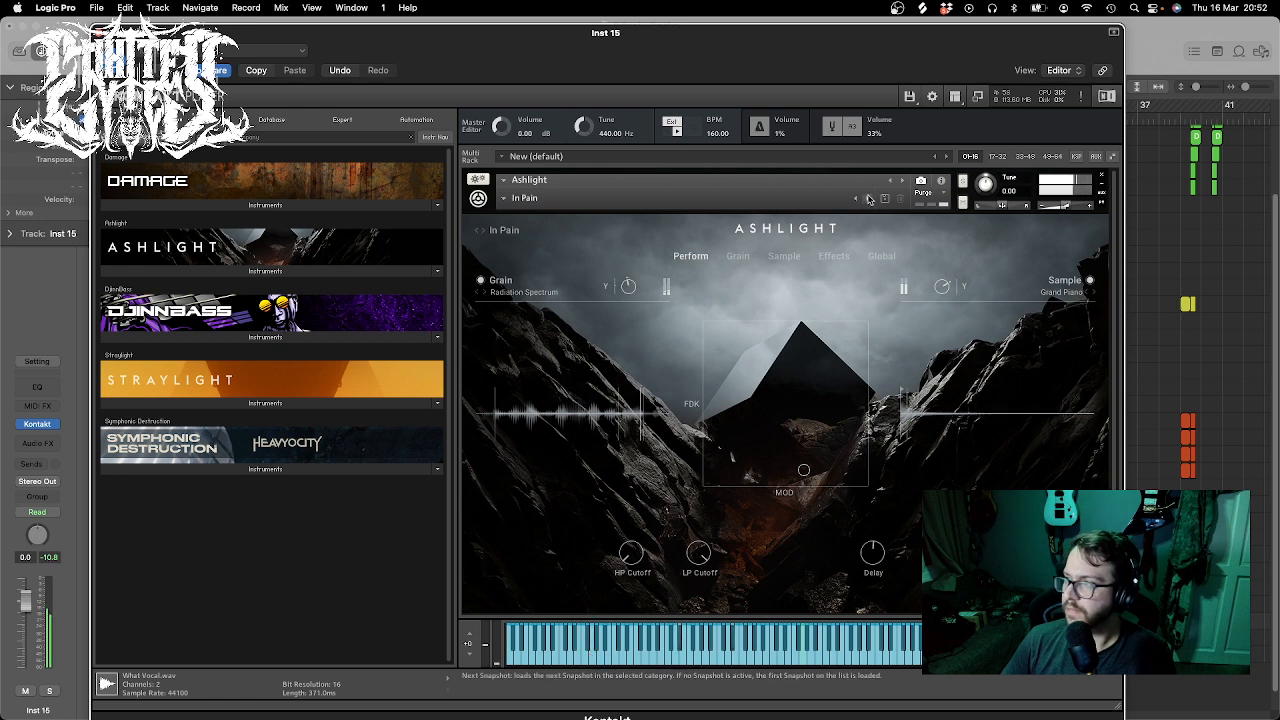
click(868, 198)
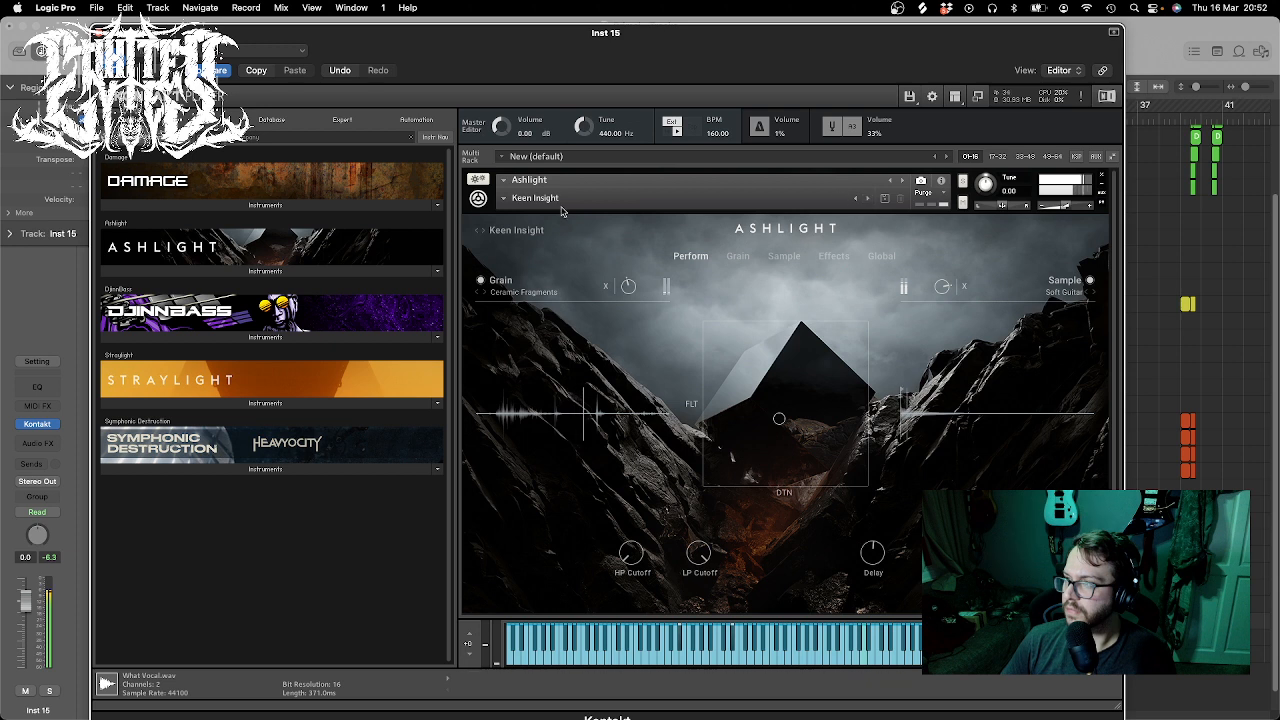
- Load the Danger Pains snapshot from Ashlight's Atmosphere category and solo the Inst 15 track to audition it
click(507, 200)
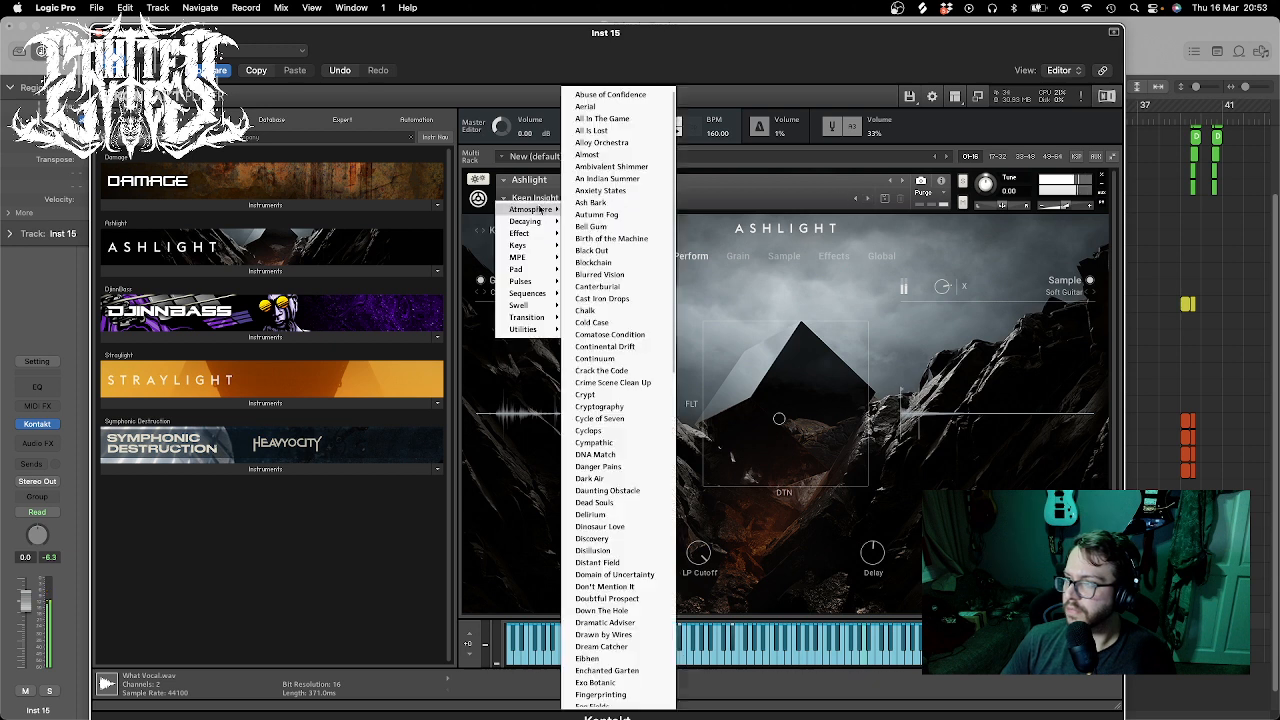
mouse_move(524, 211)
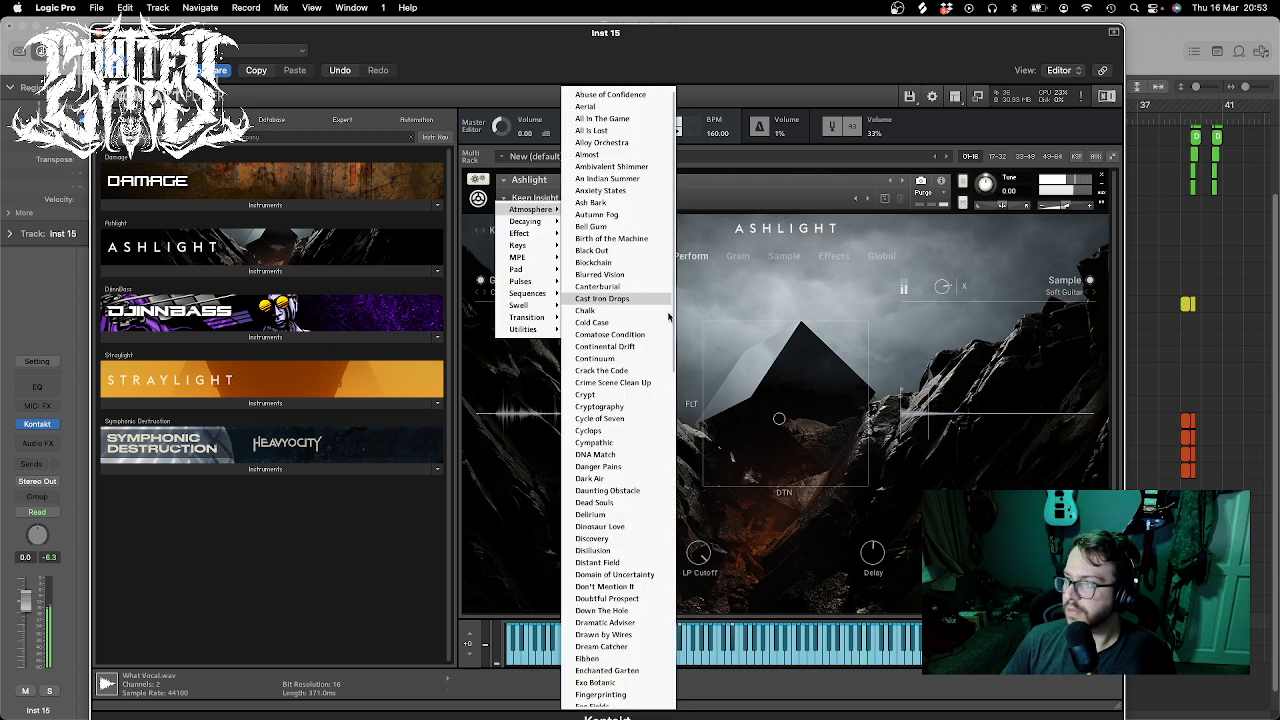
click(639, 467)
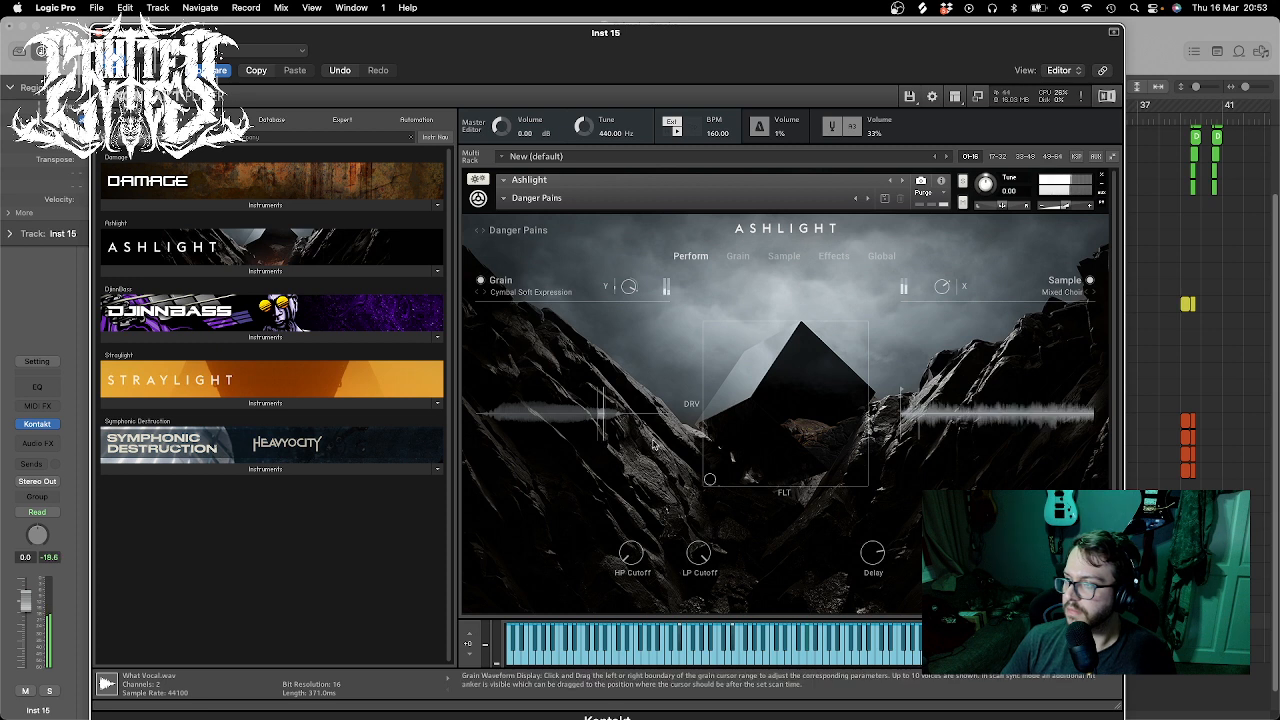
drag(581, 56, 656, 686)
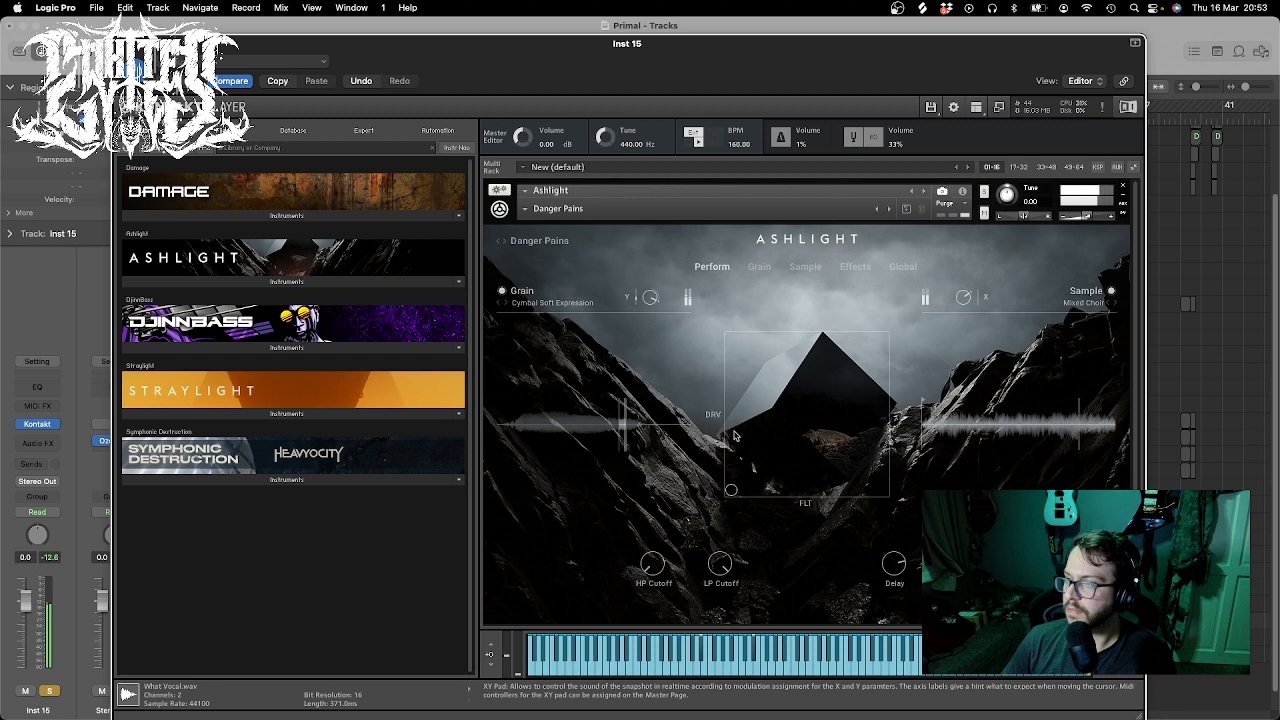
- Move Danger Pains' XY pad control to near maximum on both the DRV and FLT axes and close the Kontakt window
drag(733, 491, 900, 337)
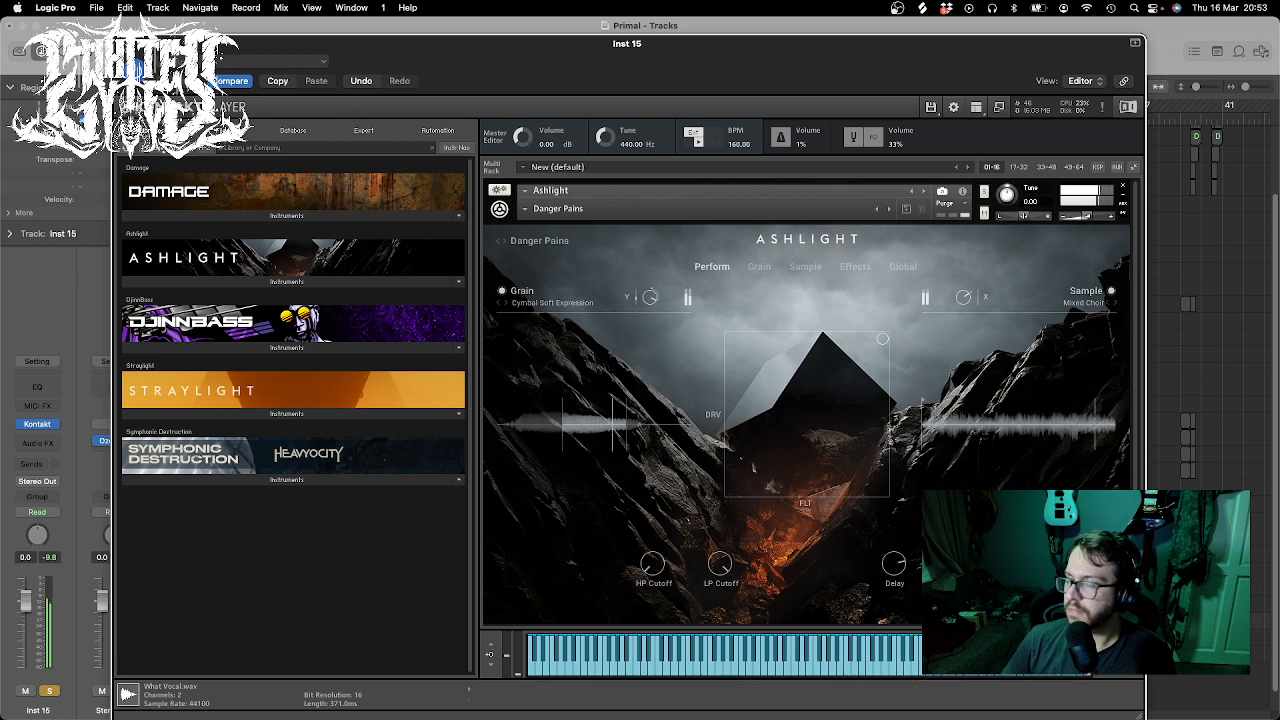
click(122, 43)
key(super+z)
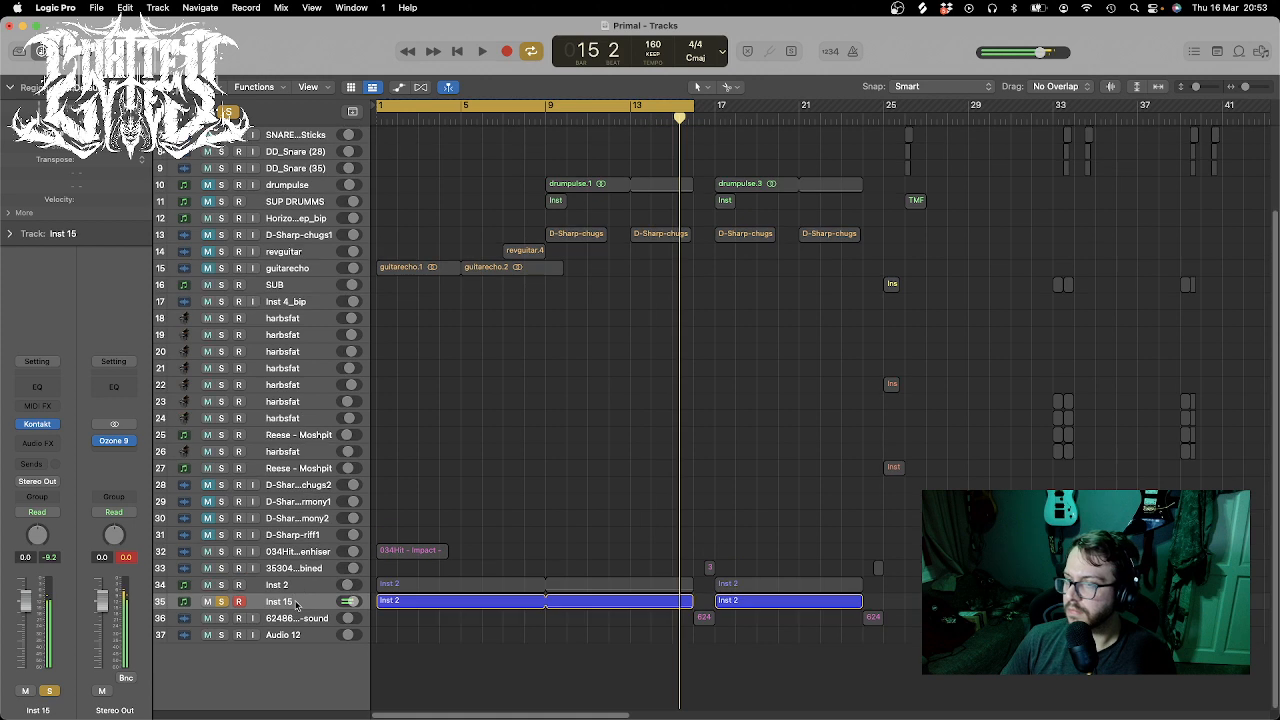
- Duplicate the Inst 15 track together with its Kontakt setup
click(295, 603)
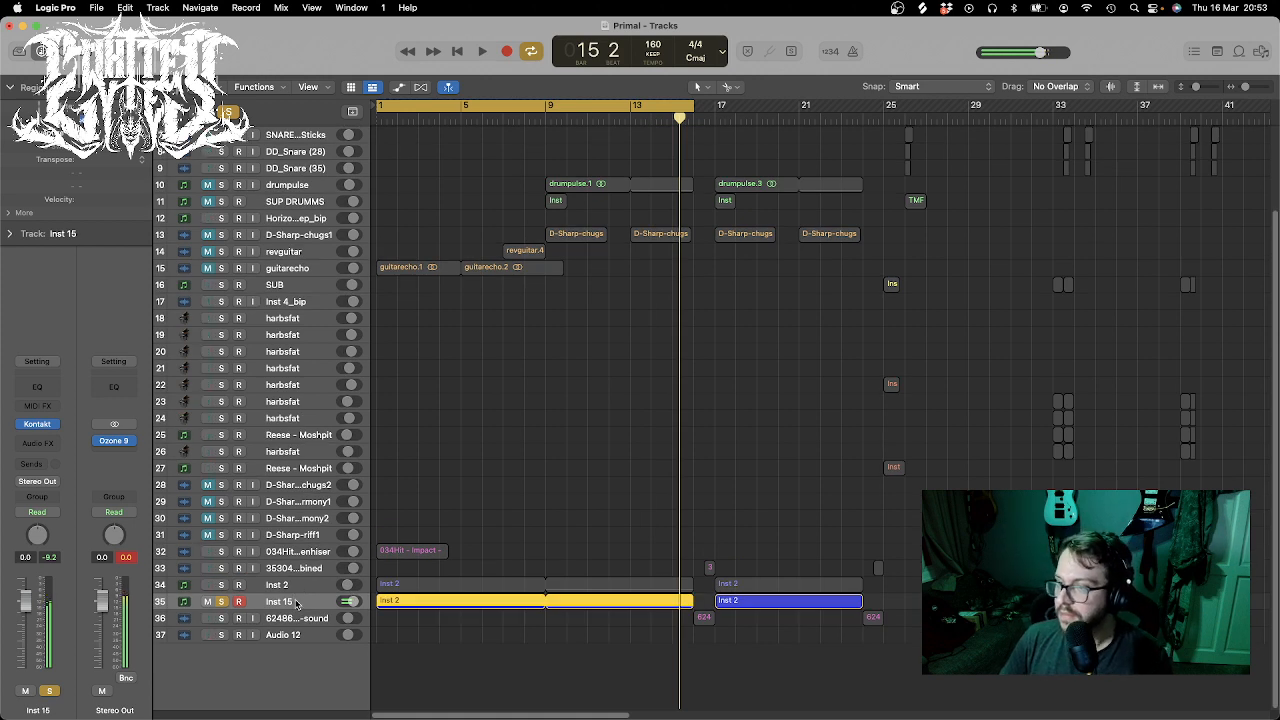
key(super+d)
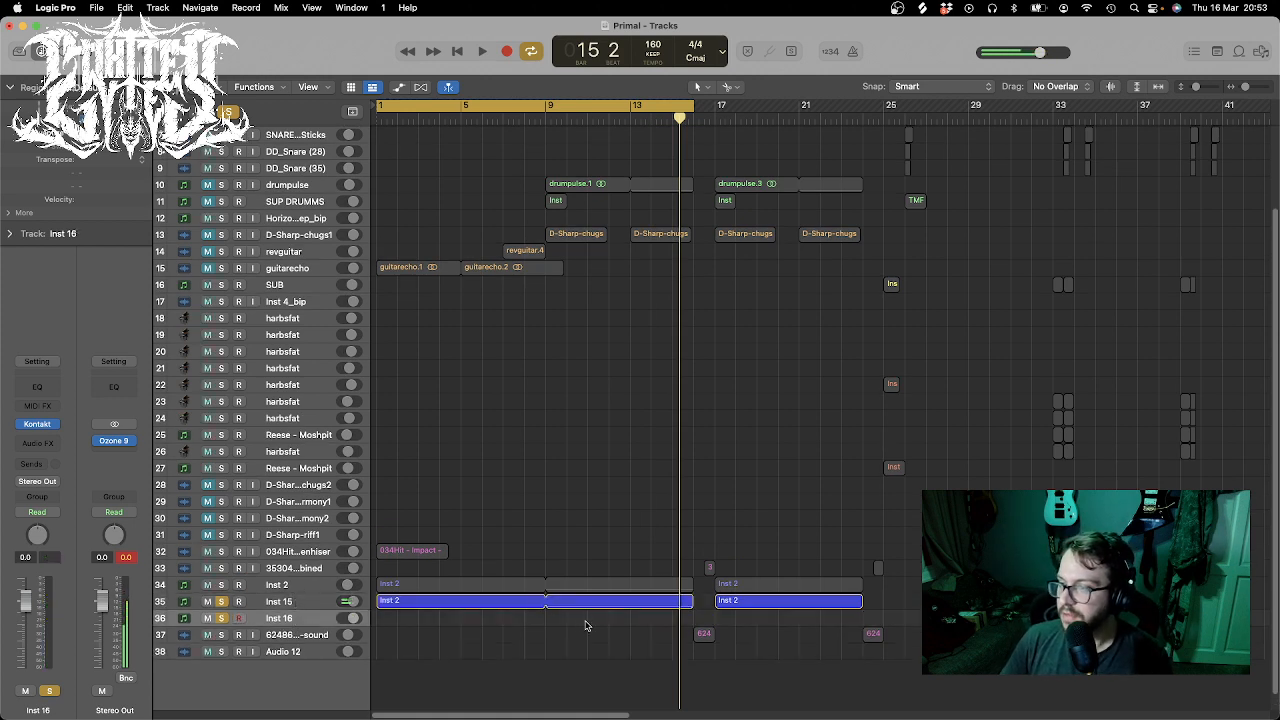
- Copy the first Inst 2 region from Inst 15 to bar 1 of the Inst 16 track and unsolo Inst 15
click(494, 601)
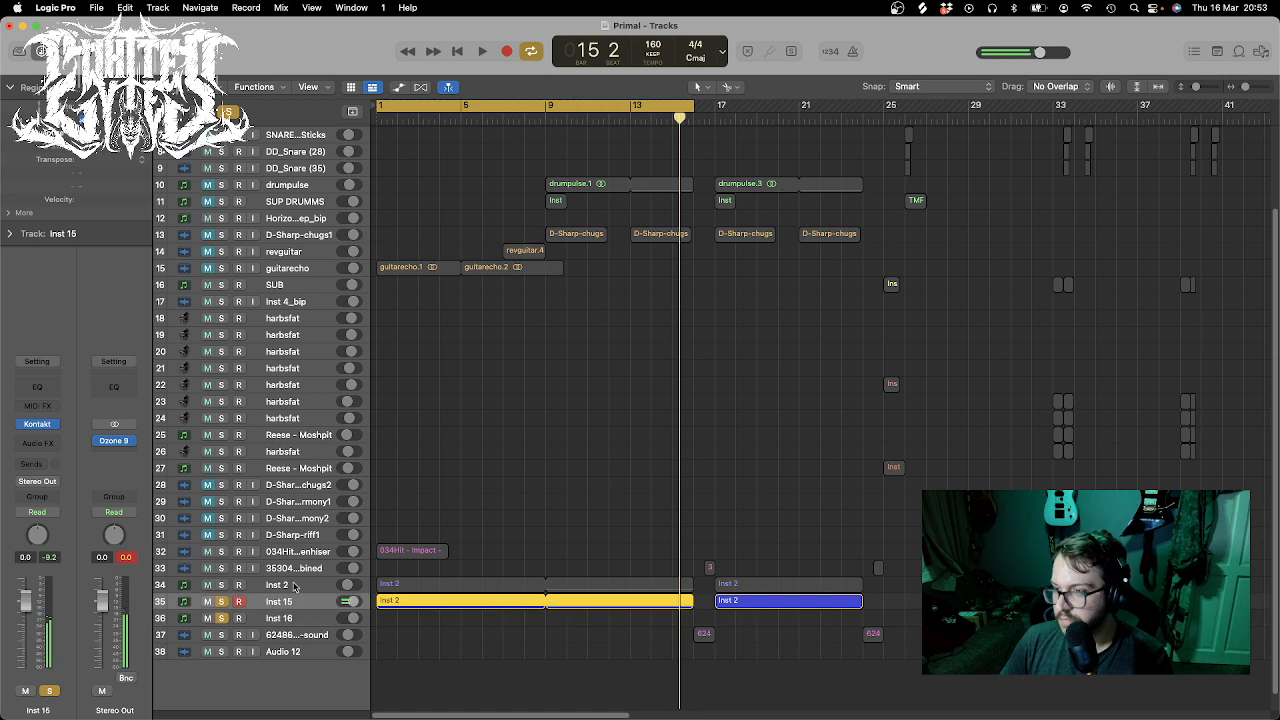
click(294, 618)
drag(427, 118, 376, 114)
key(super+v)
click(221, 602)
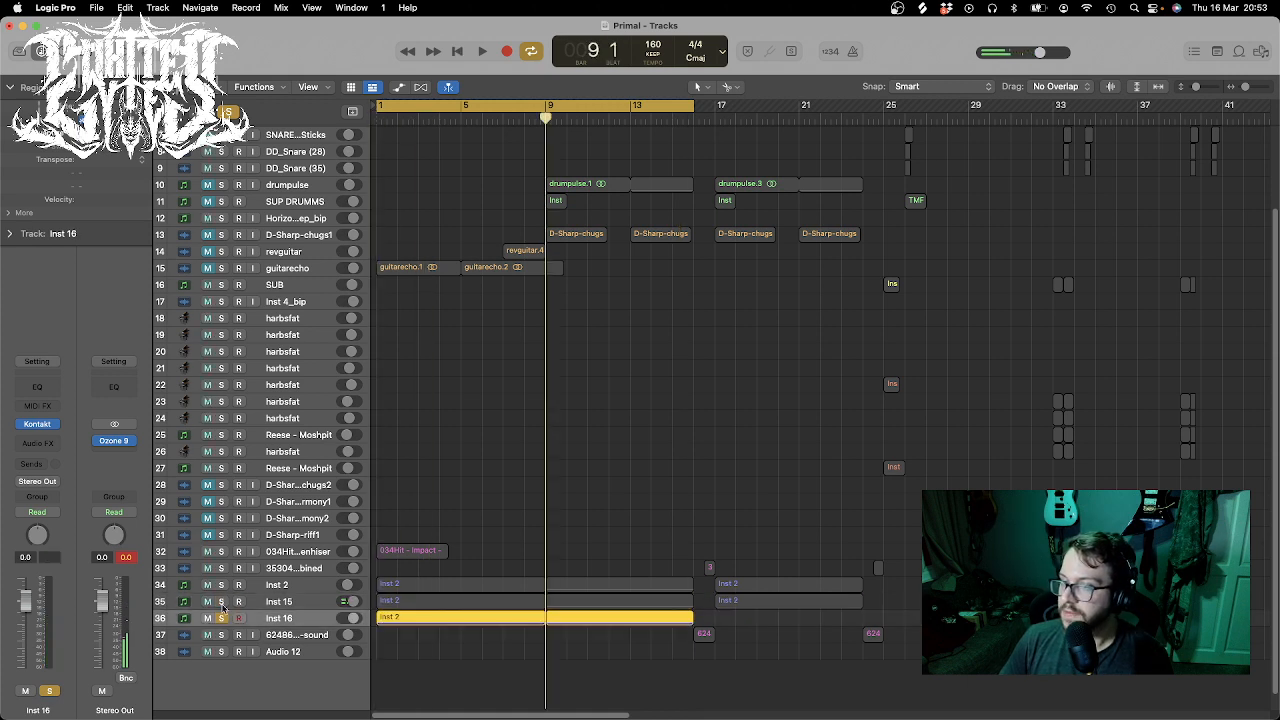
- In the region on Inst 16, delete the D#2 note and raise the remaining D#1 note to D#3
double_click(406, 618)
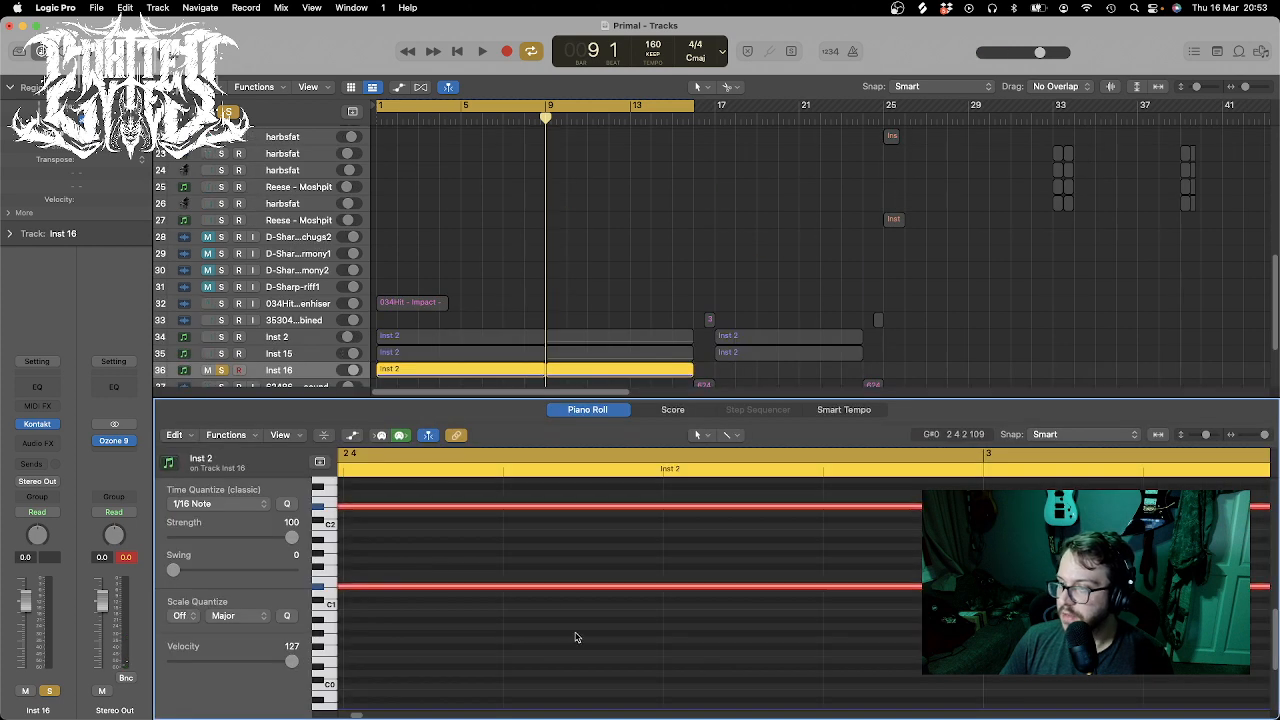
drag(1266, 434, 1244, 434)
click(520, 545)
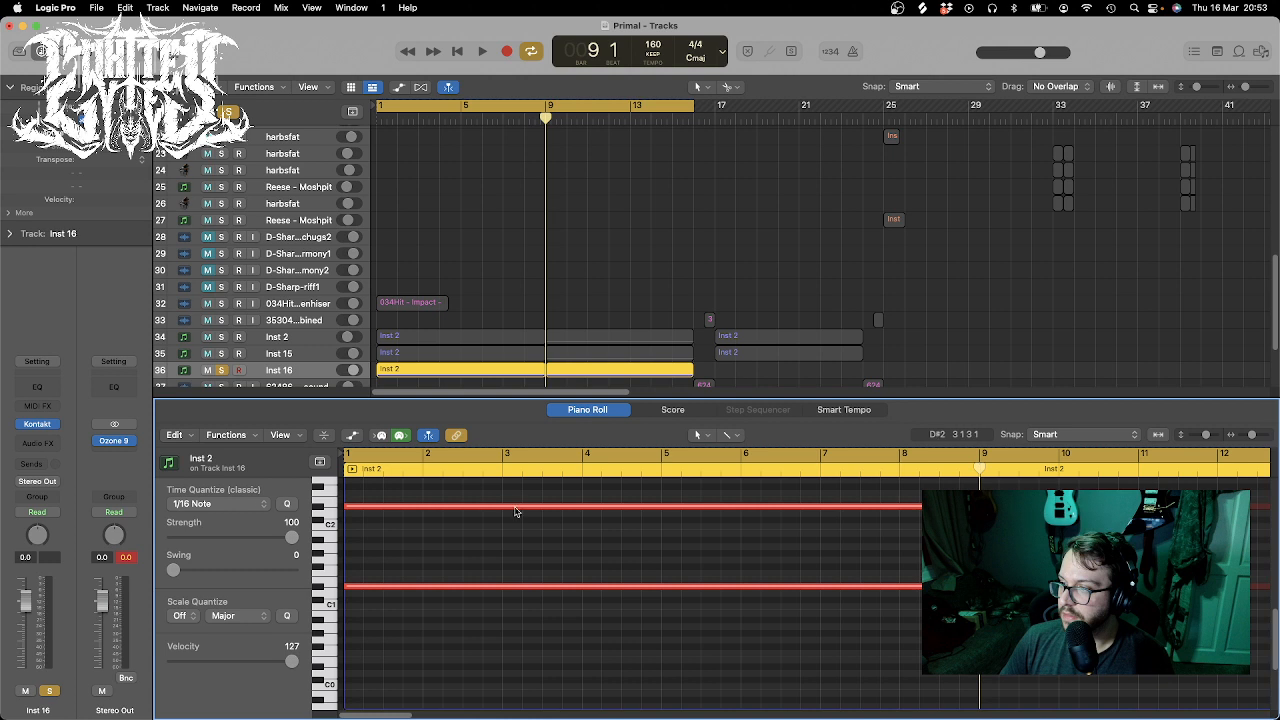
click(512, 506)
click(512, 506)
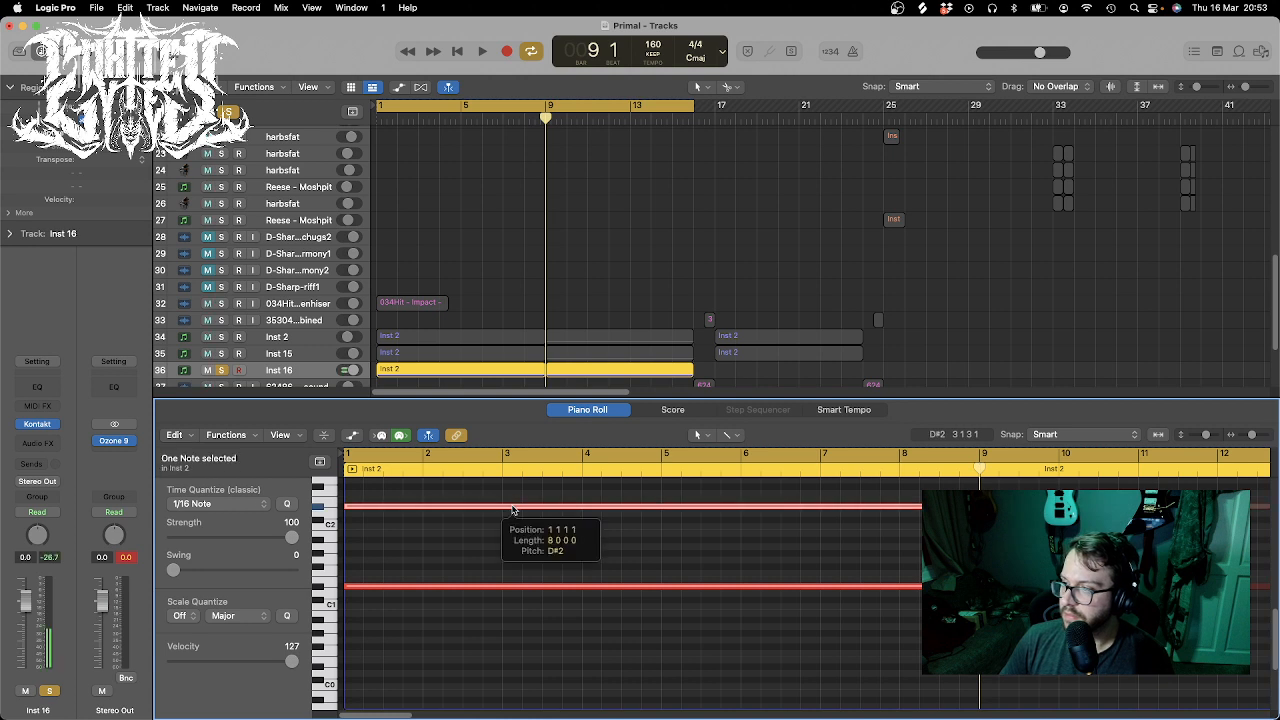
key(Delete)
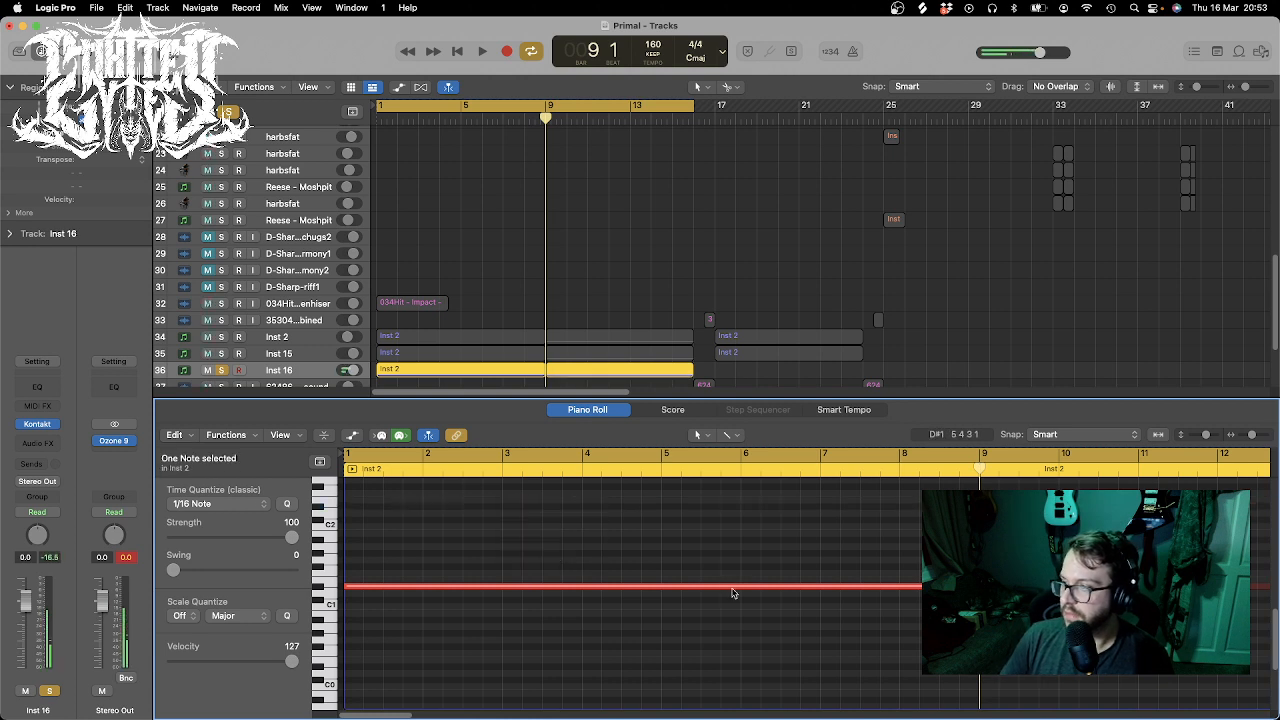
click(733, 589)
drag(732, 593, 732, 564)
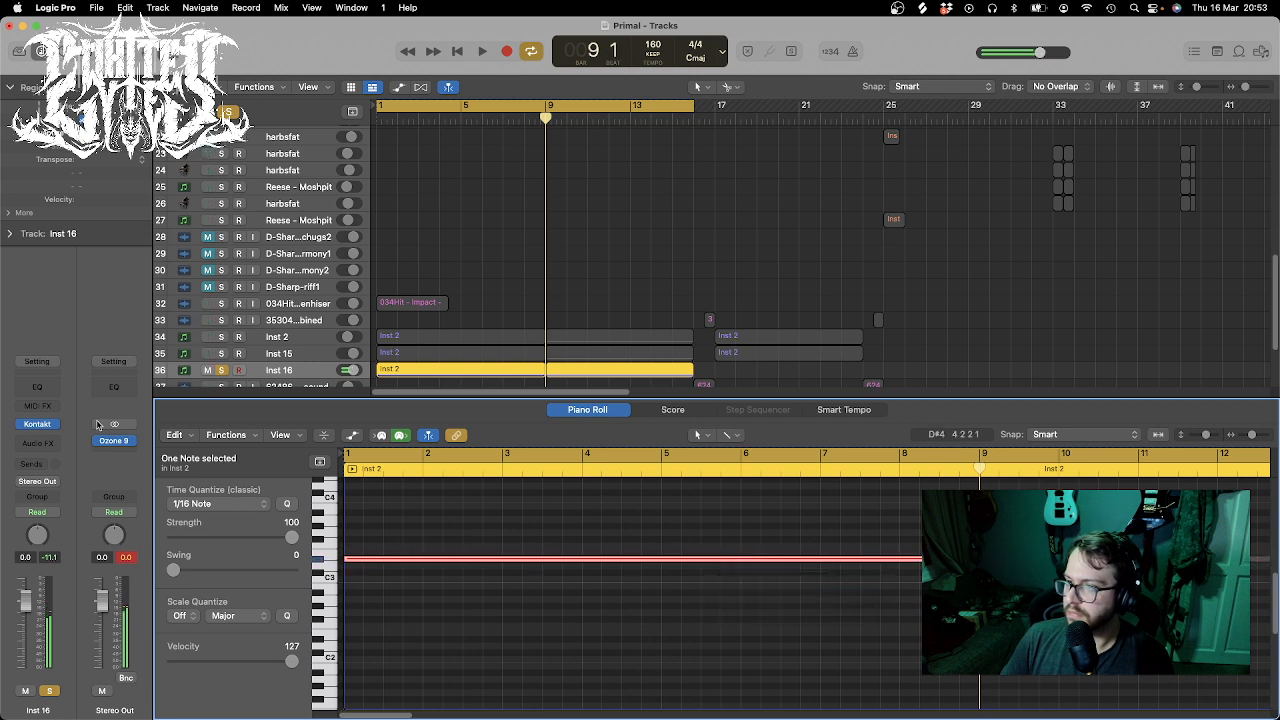
- Open Kontakt on the Inst 16 track and load Ashlight's Black Ram snapshot
click(42, 426)
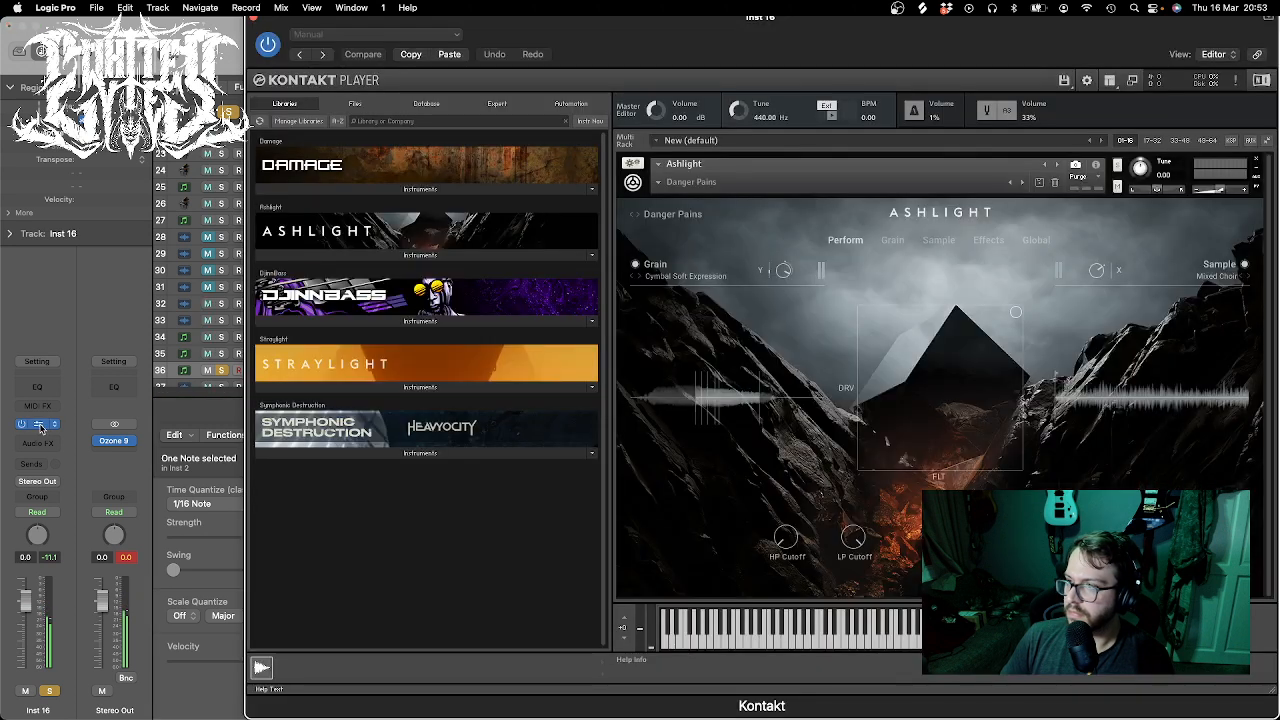
click(690, 181)
mouse_move(695, 230)
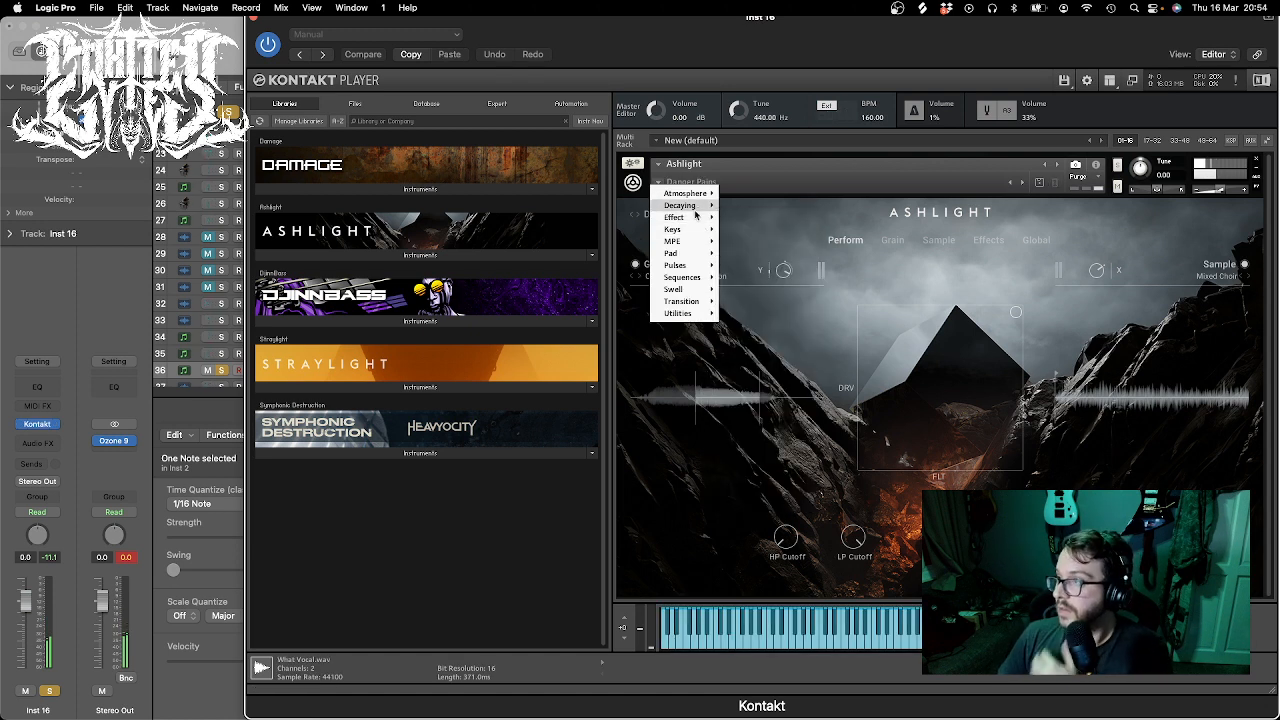
click(748, 205)
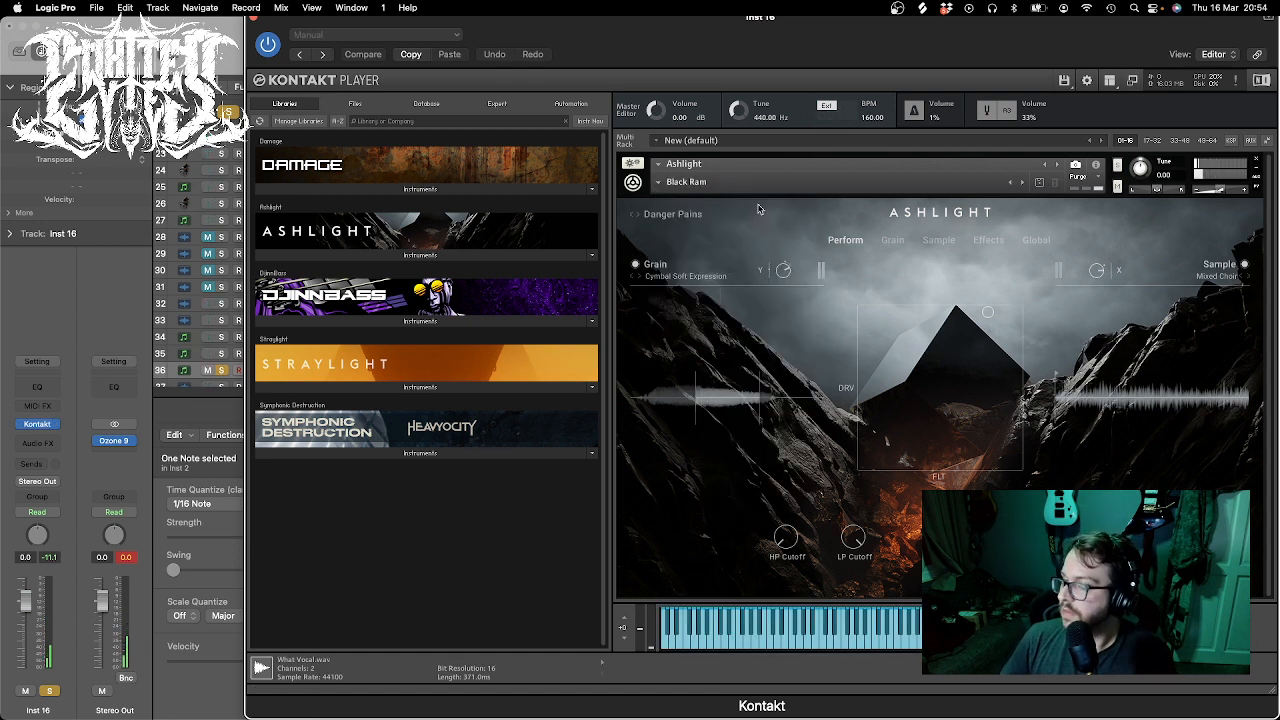
drag(881, 56, 730, 72)
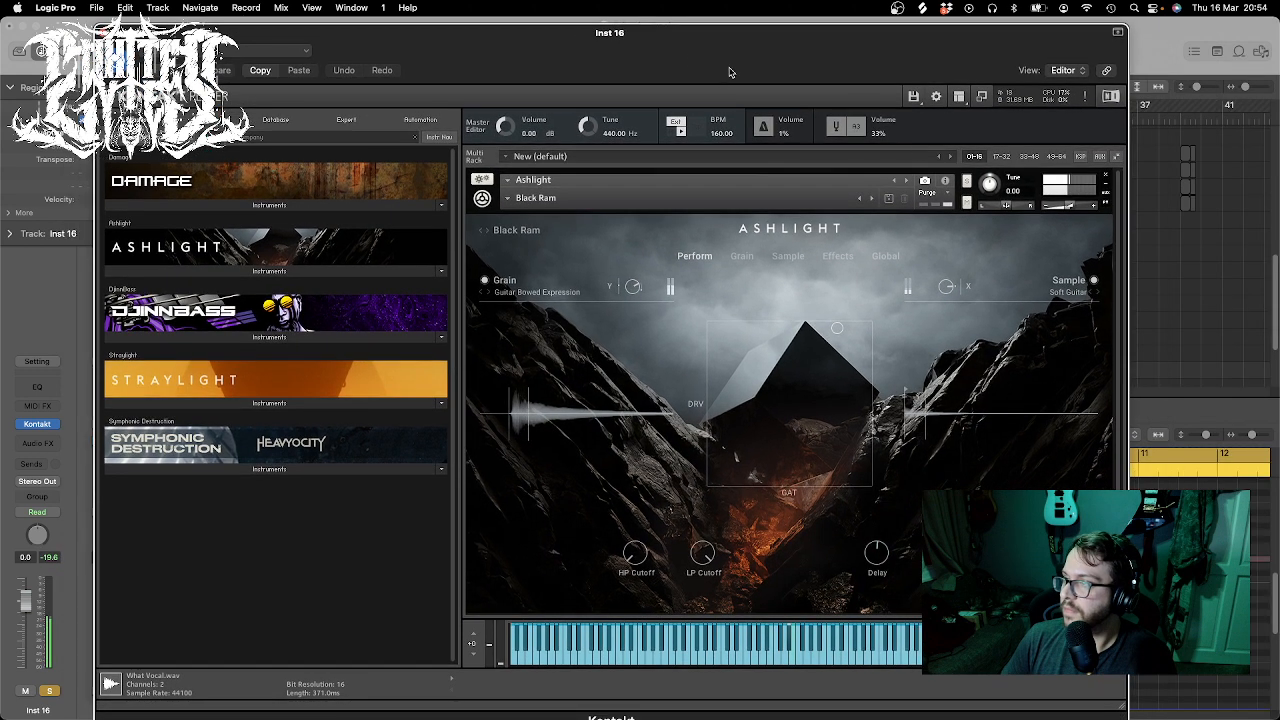
- Load the Oblique Prism snapshot and audition it with the XY pad near maximum on the INT and FDK axes
click(872, 199)
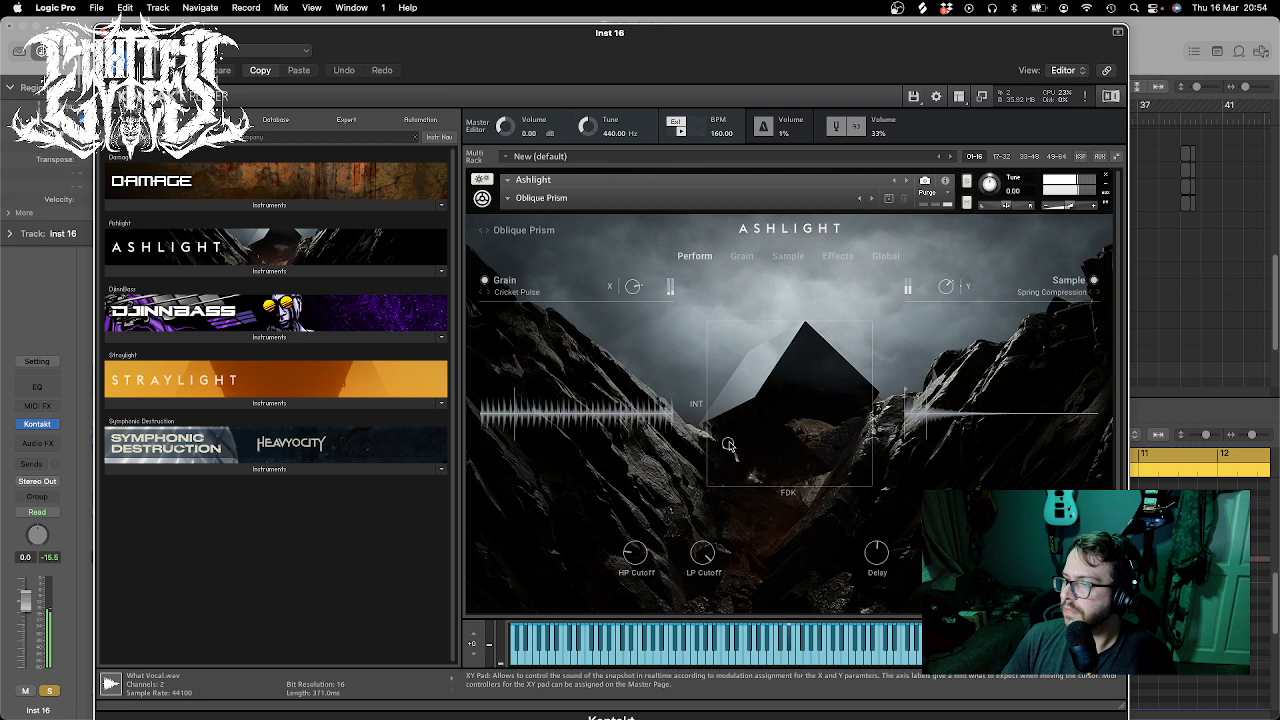
drag(728, 445, 866, 335)
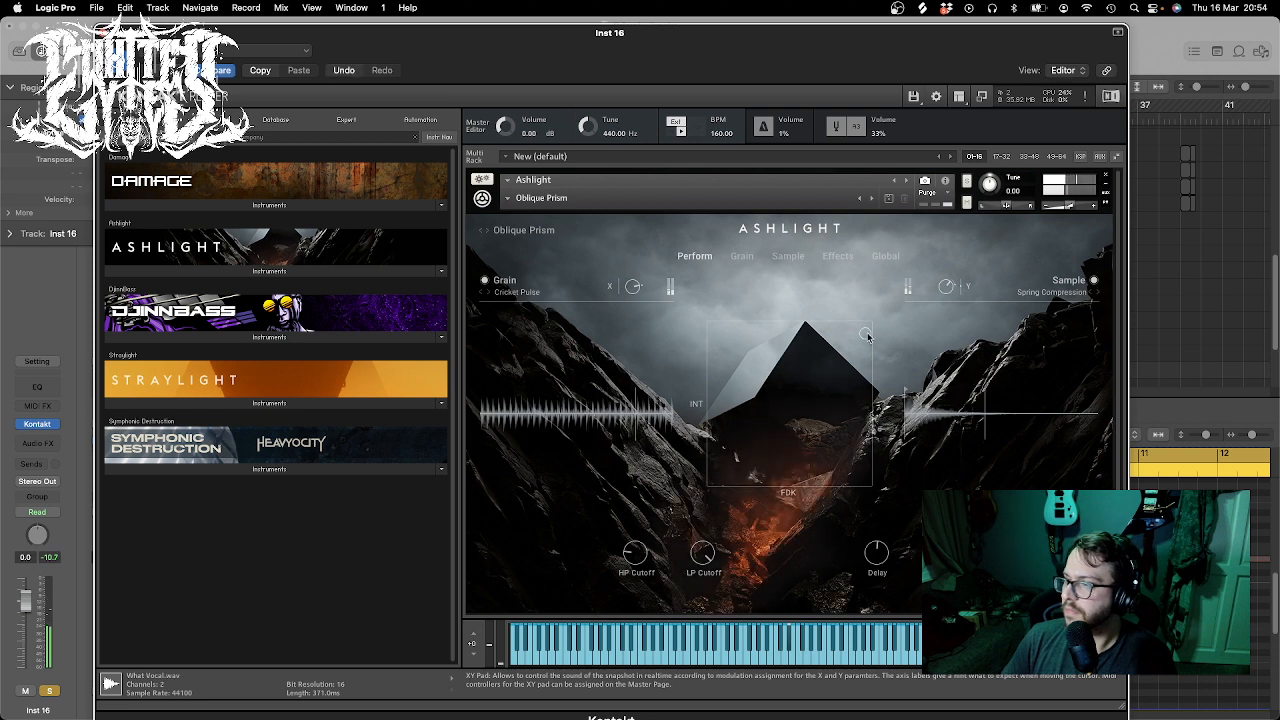
key(space)
click(747, 200)
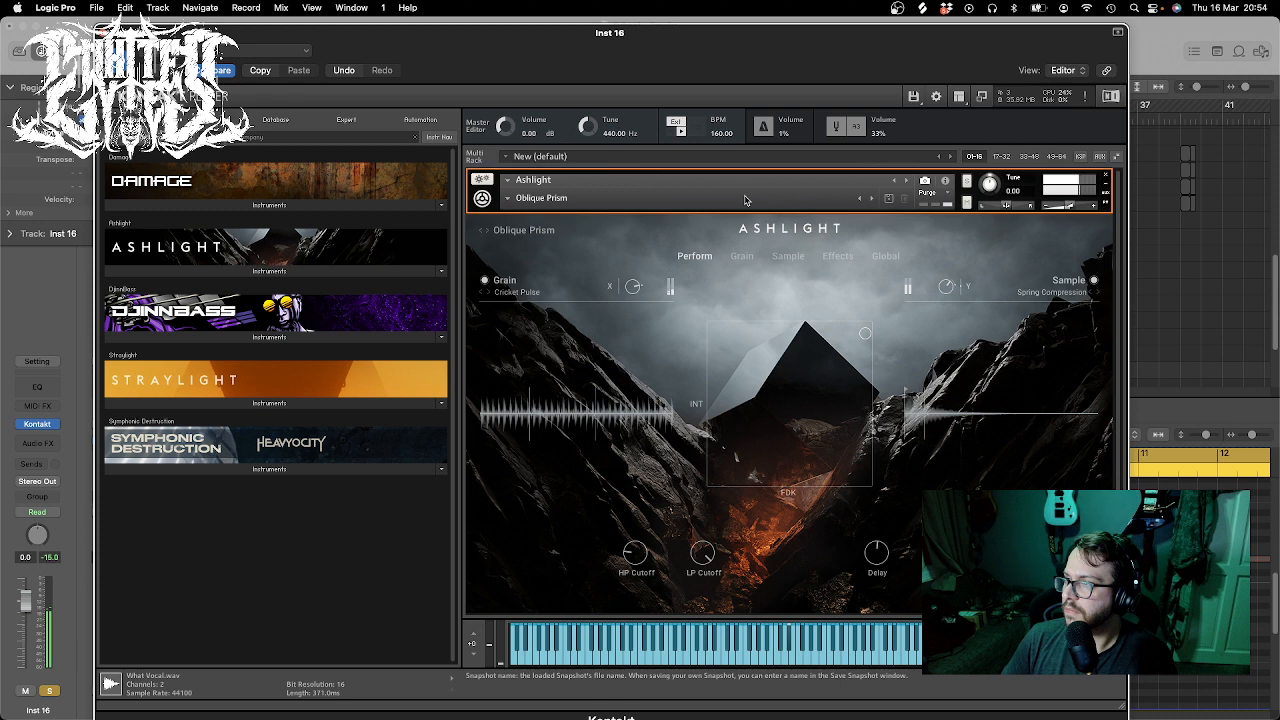
- Load the Fingerprinting snapshot from Ashlight's Atmosphere category
click(520, 201)
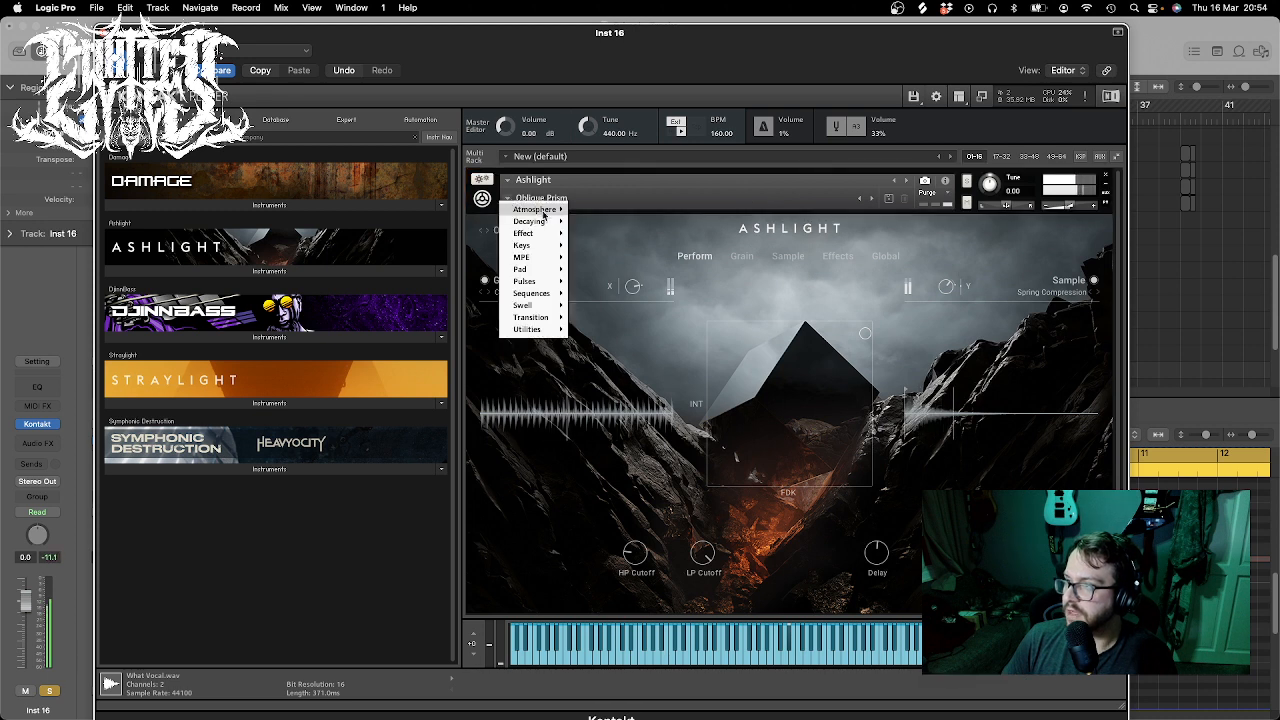
mouse_move(540, 209)
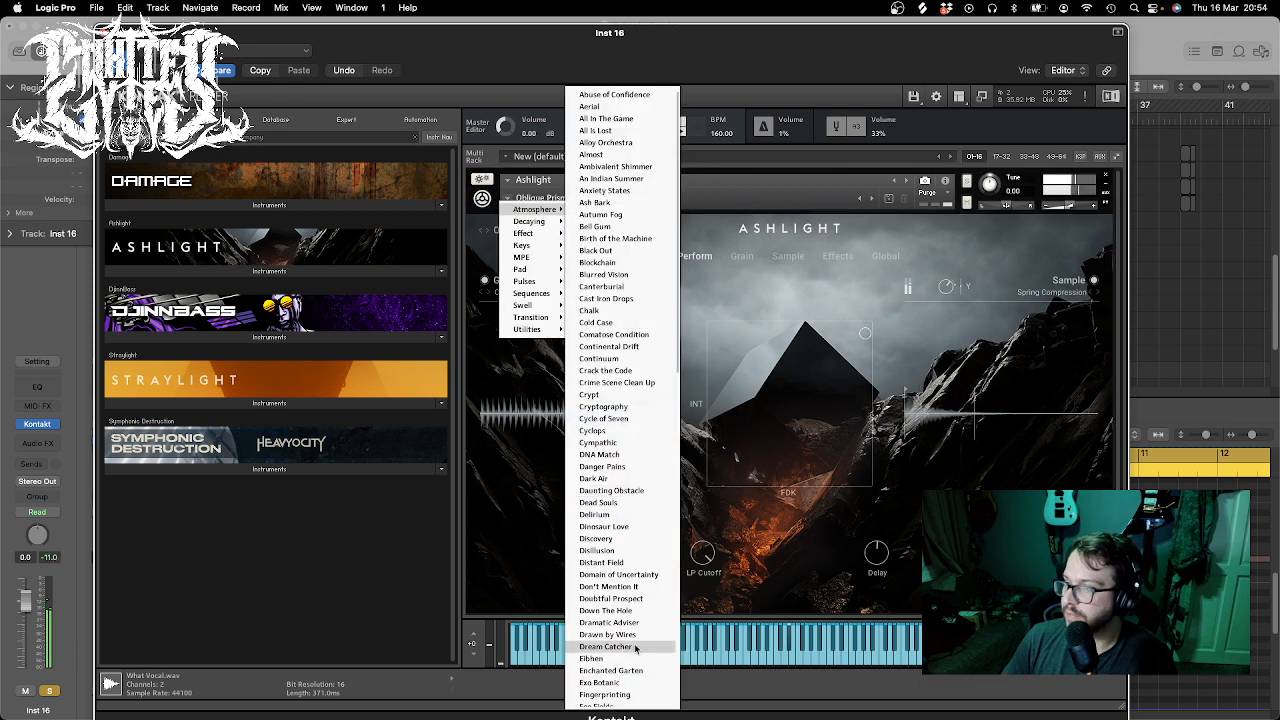
click(622, 694)
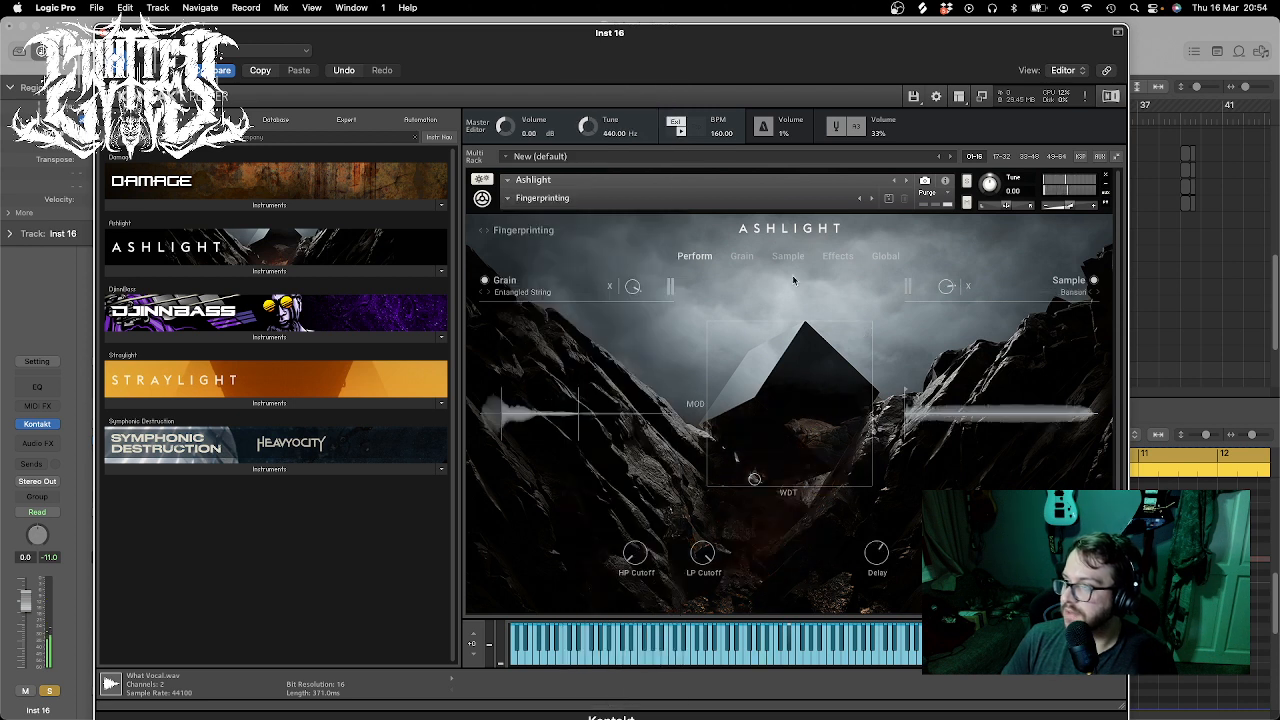
- In Ashlight's snapshot browser, audition Fuzzy Feeling and Gates Of Unknown with a changed XY position, and load Hit Rock Bottom
click(530, 232)
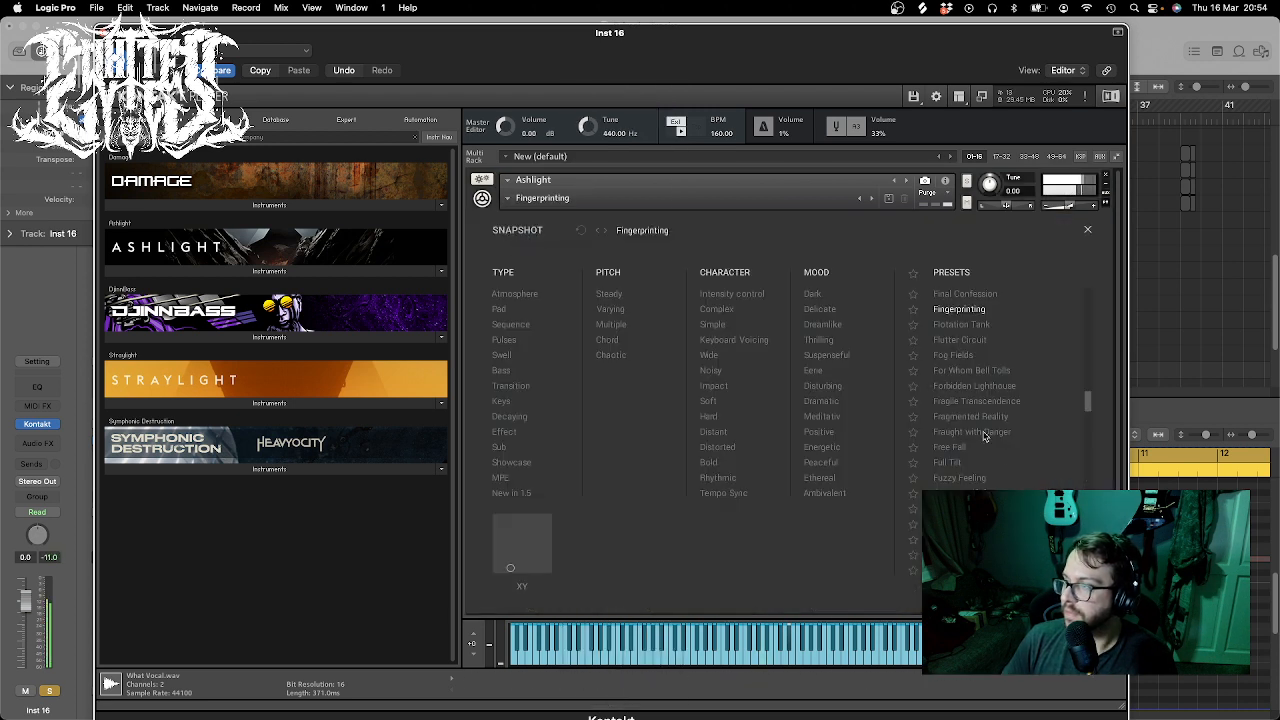
click(958, 478)
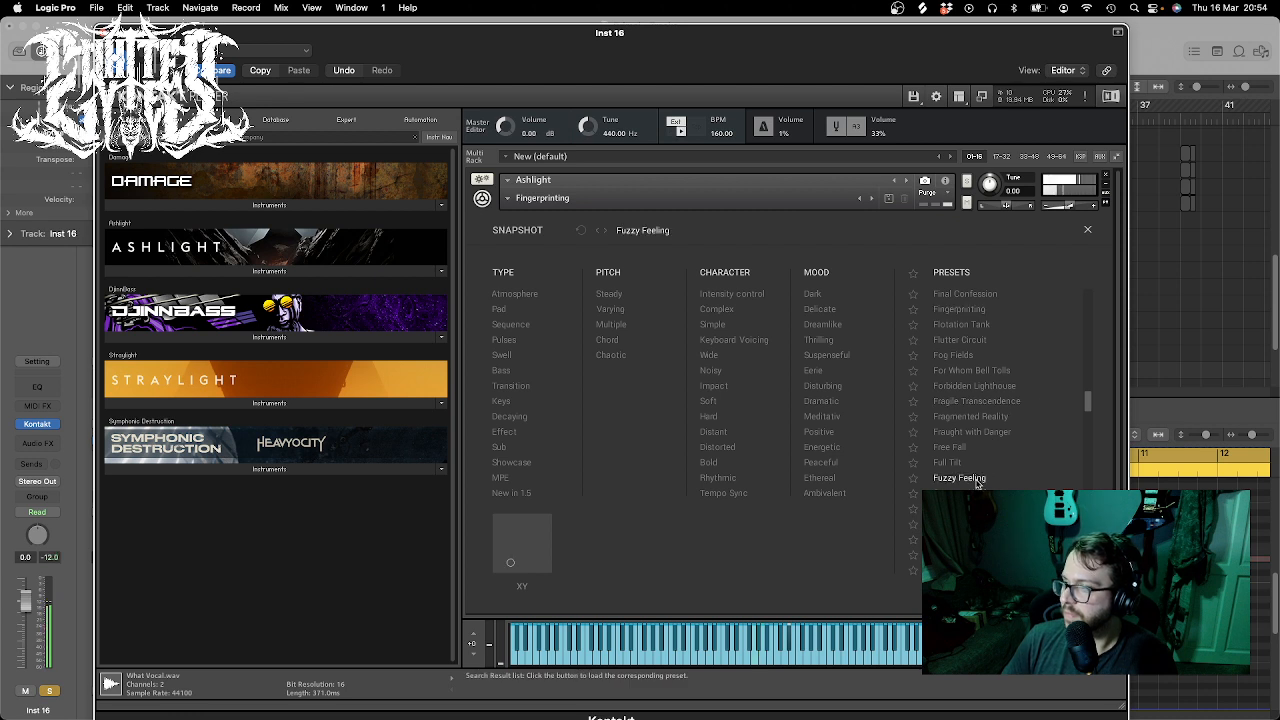
key(Down)
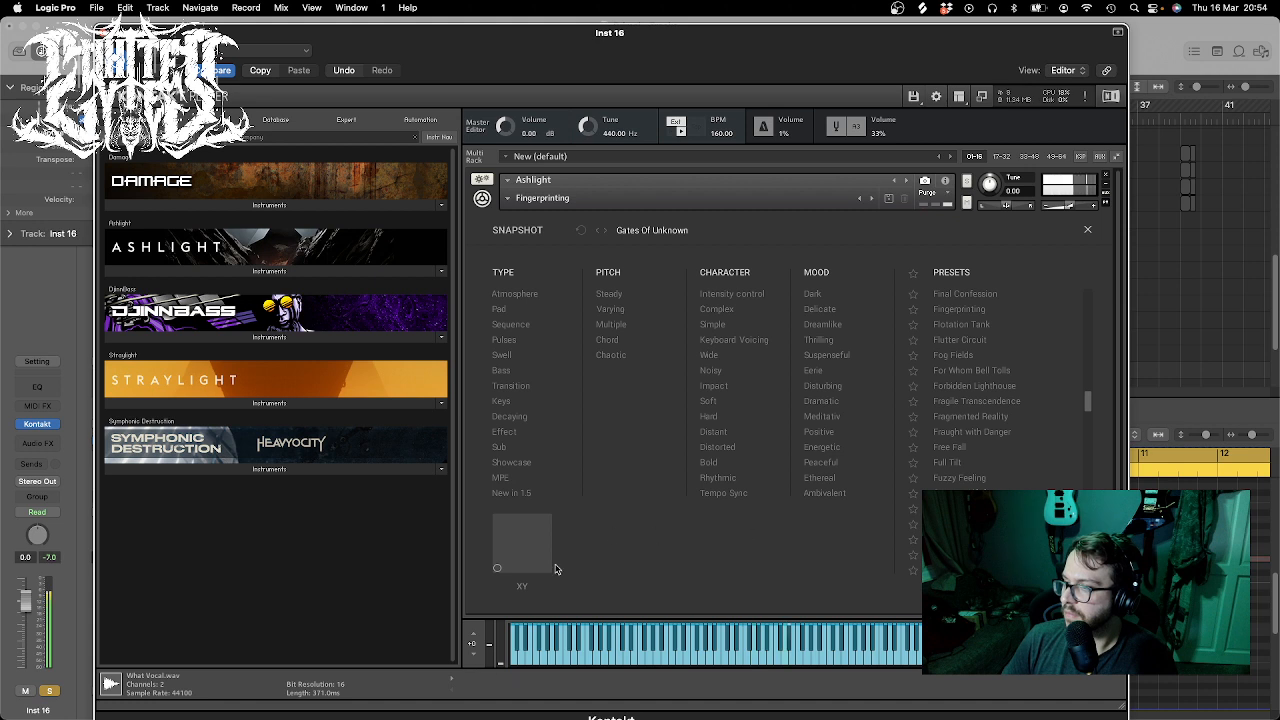
drag(529, 547, 554, 509)
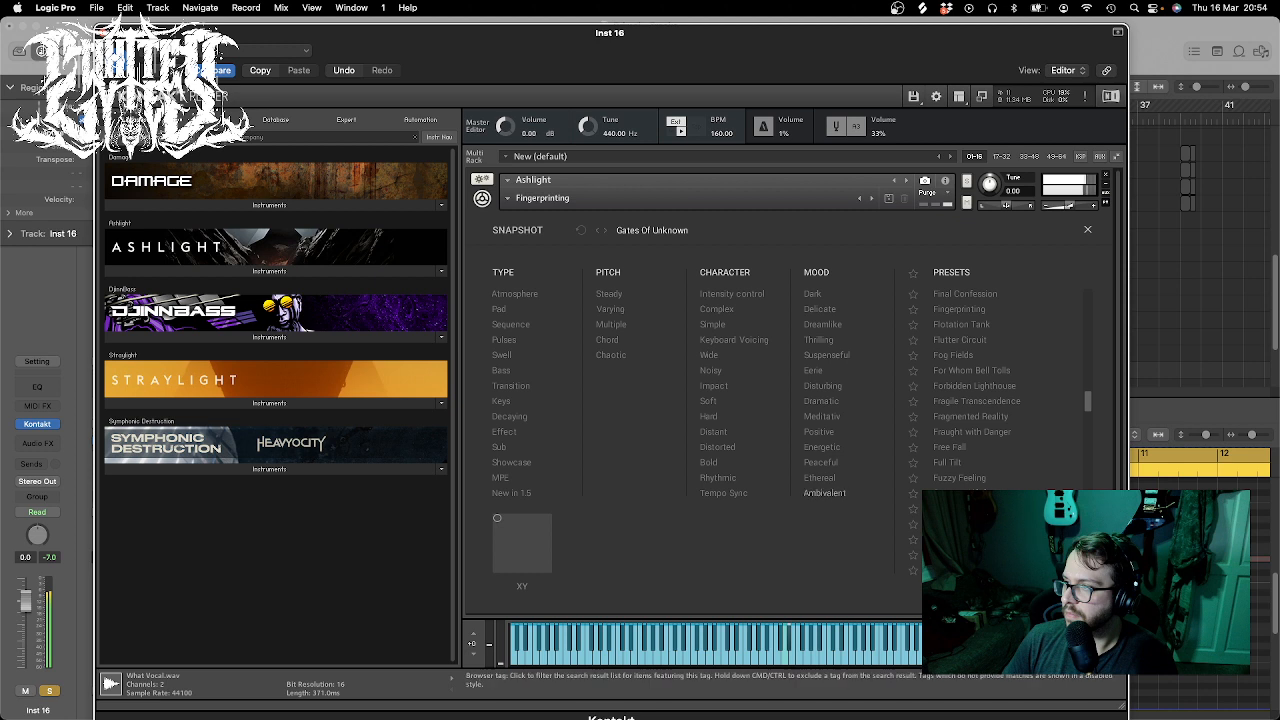
drag(1088, 404, 1088, 422)
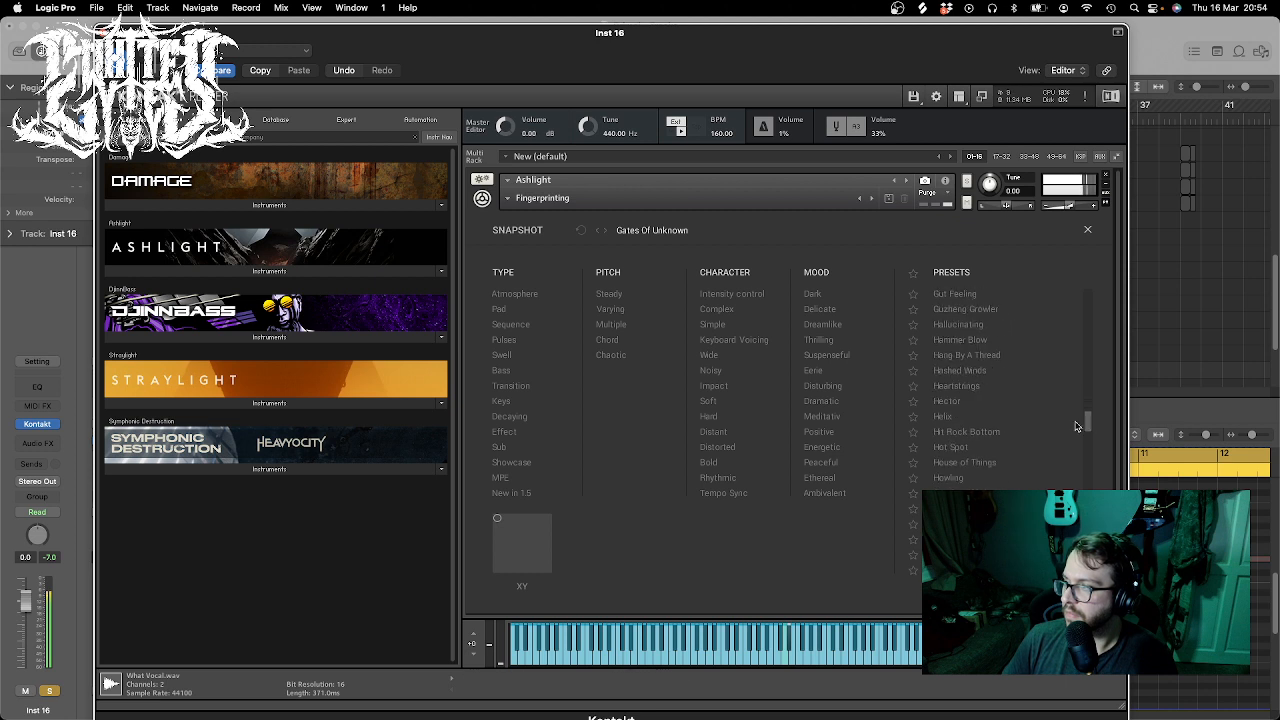
click(987, 437)
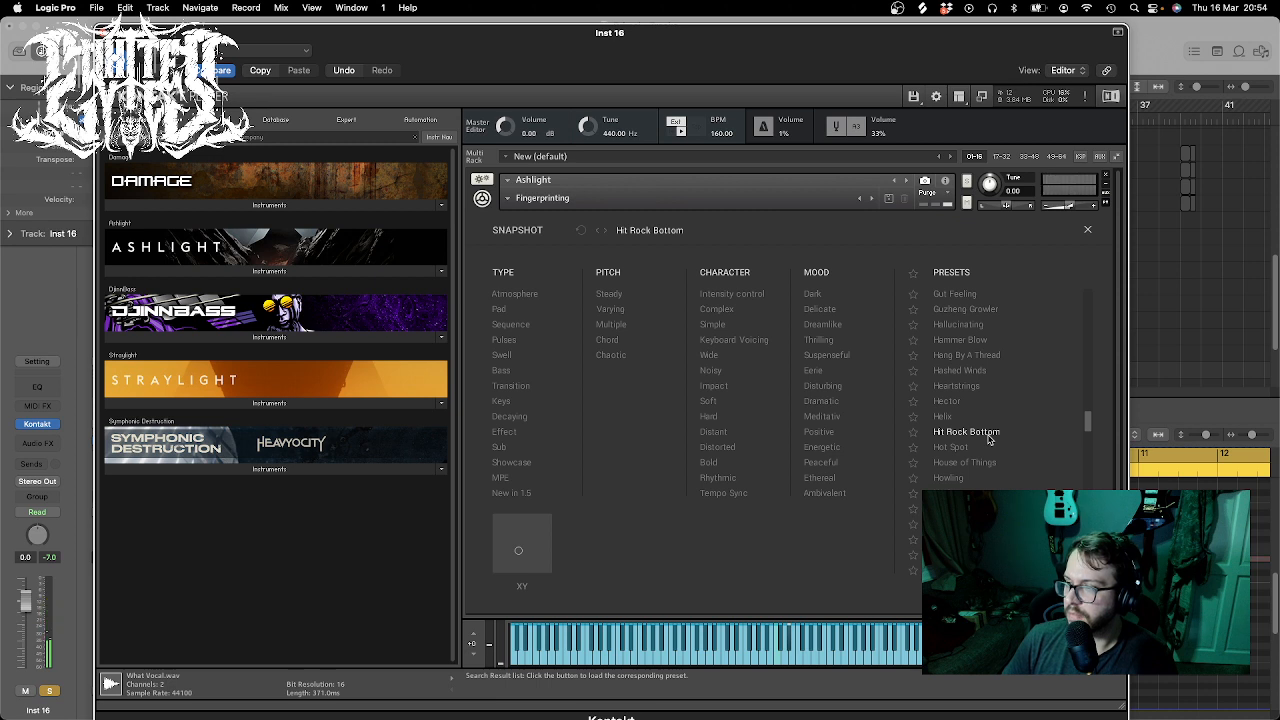
- Play the soloed Inst 16 part from bar 1 and shorten its Inst 2 region to a four-bar loop
drag(638, 49, 723, 600)
click(600, 246)
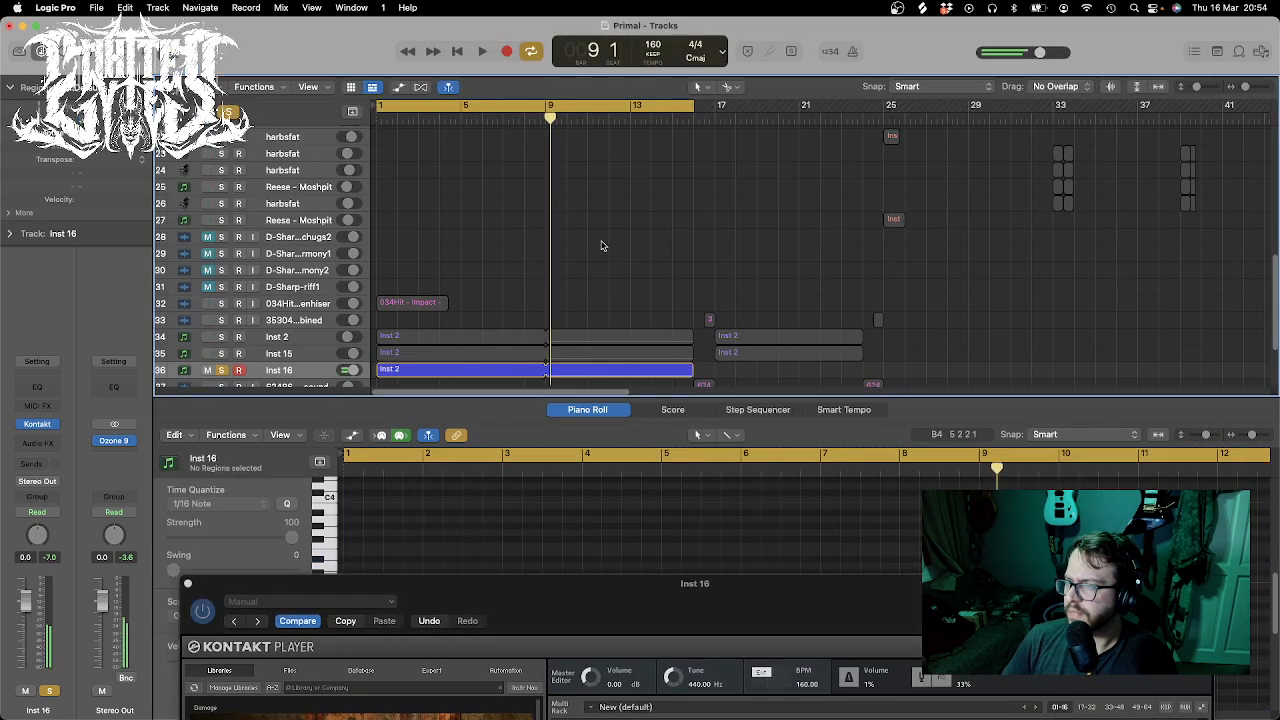
key(space)
drag(724, 600, 716, 484)
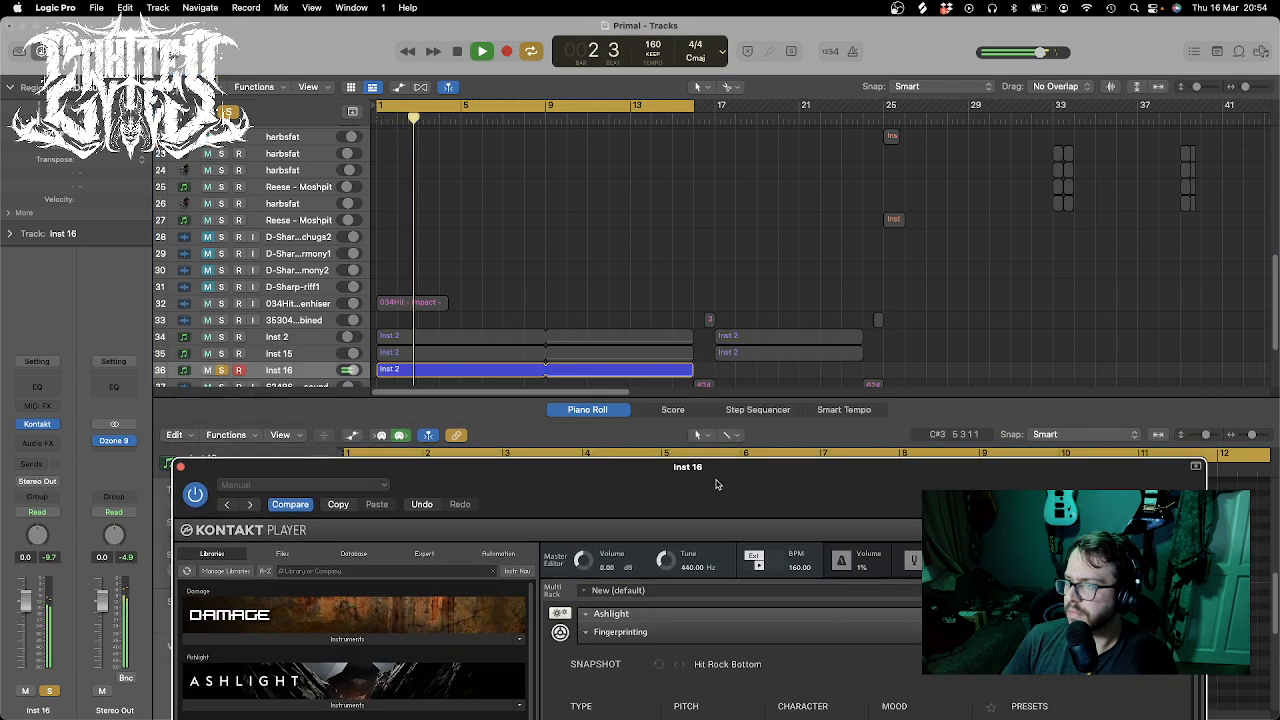
key(space)
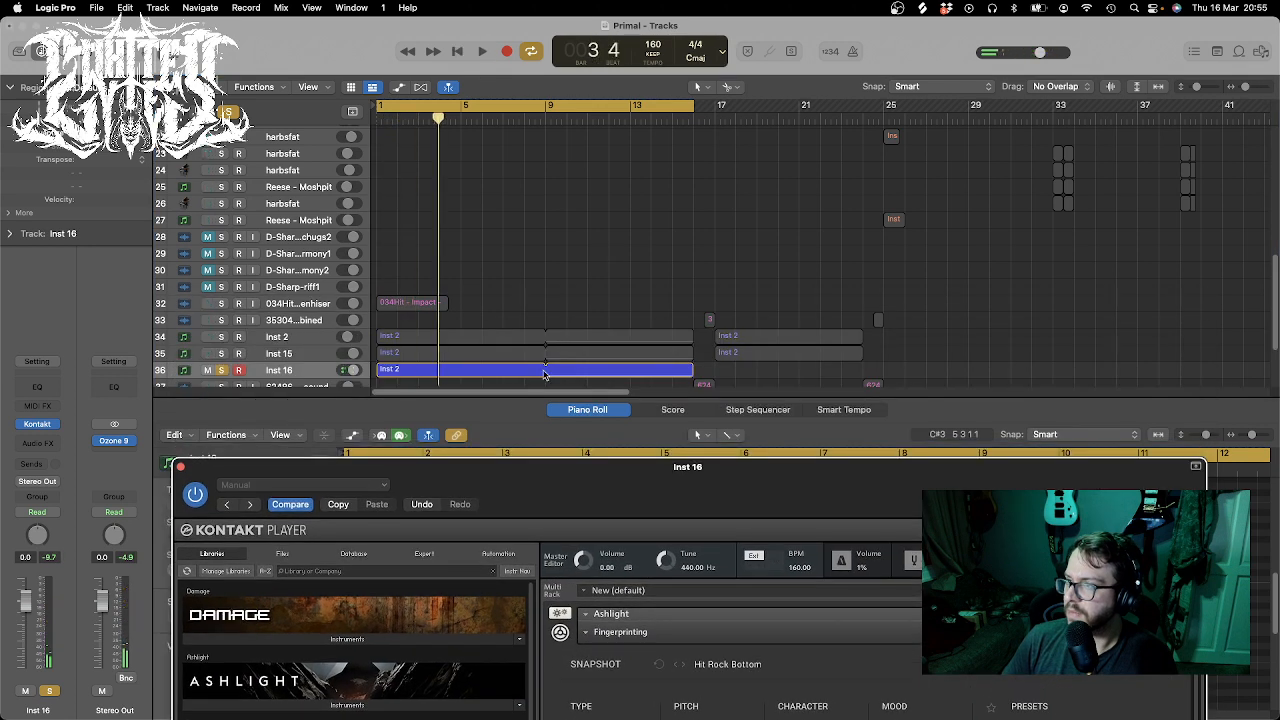
drag(544, 374, 455, 354)
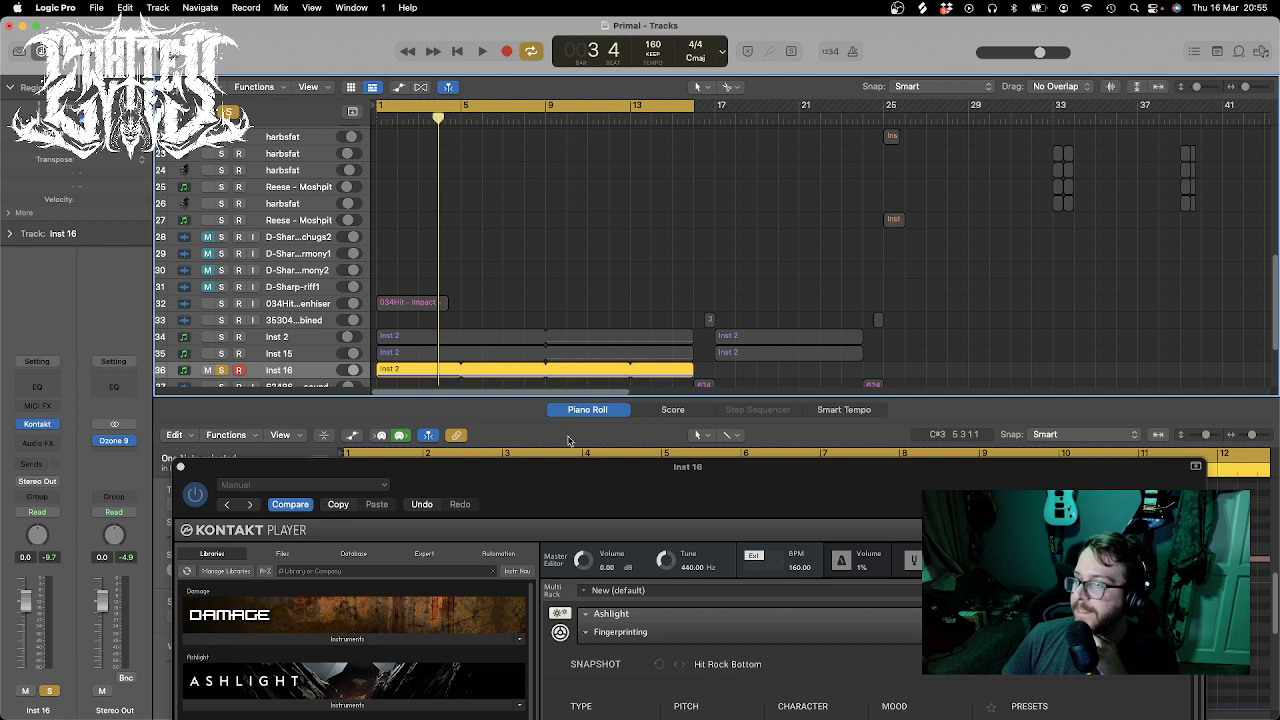
- Raise Hit Rock Bottom's XY pad position toward maximum on both axes, and audition the Howling and Hydra snapshots
drag(567, 488, 514, 36)
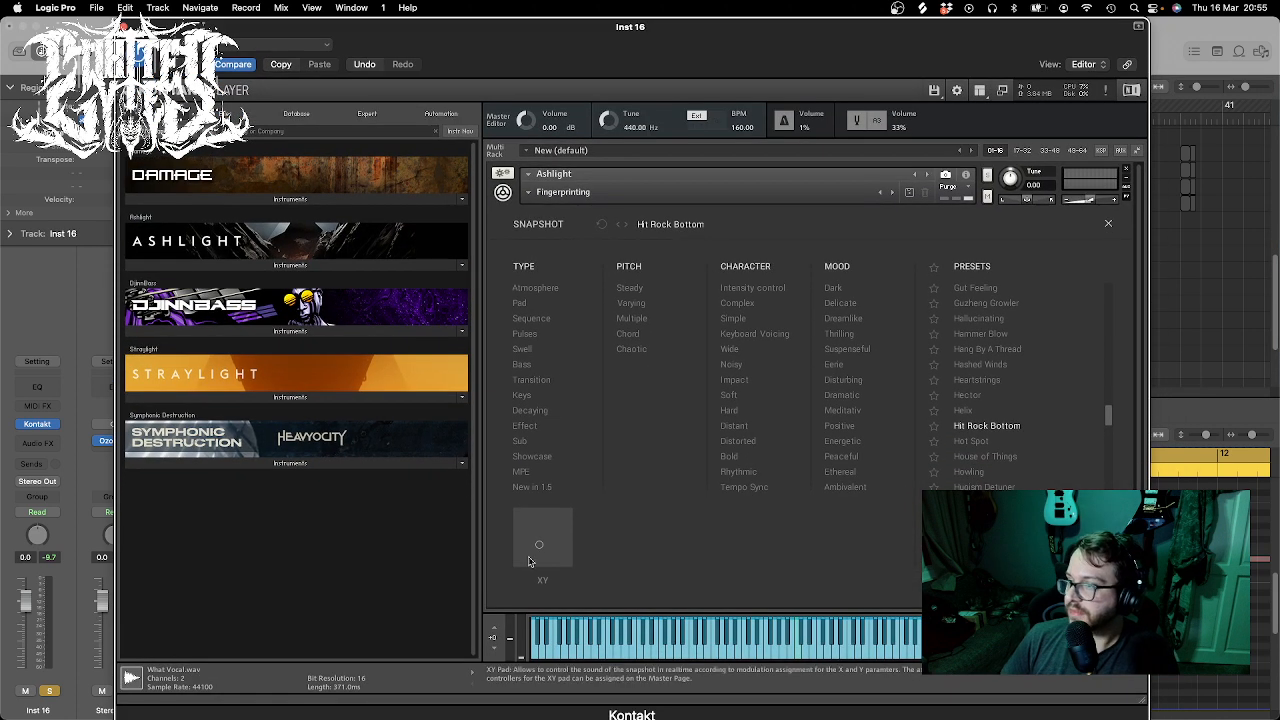
drag(539, 544, 553, 523)
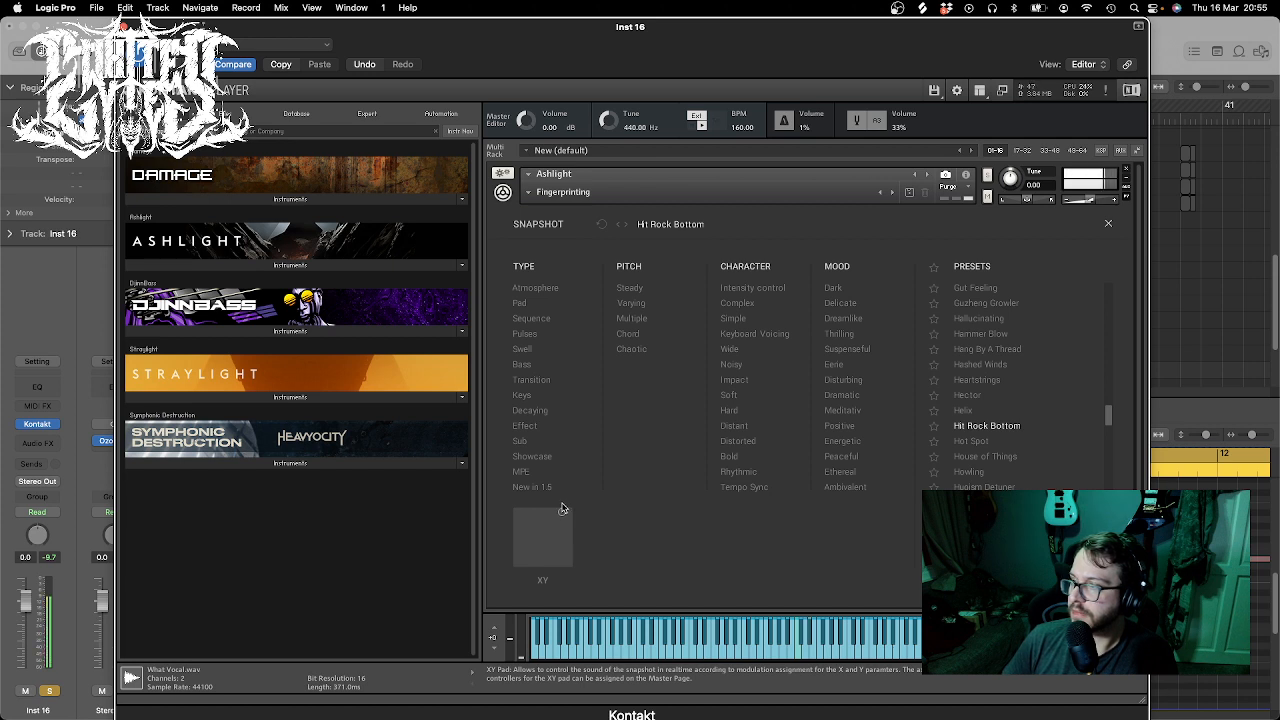
click(1015, 474)
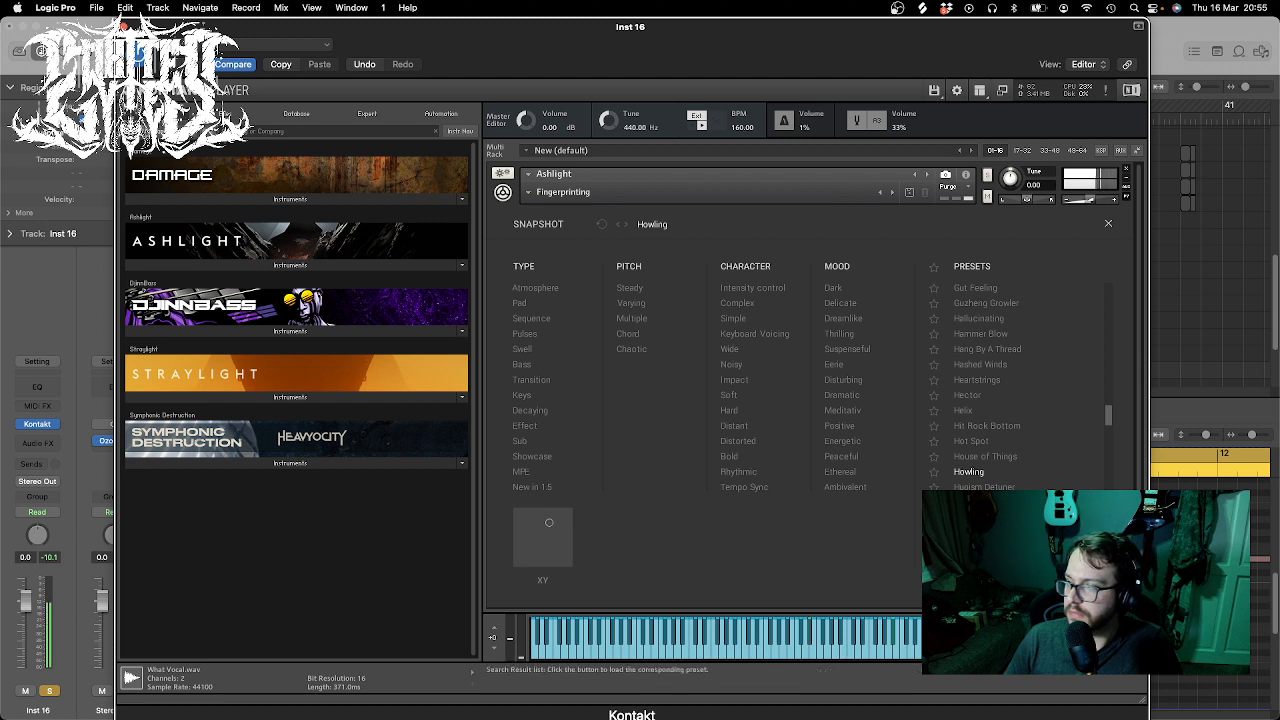
click(968, 503)
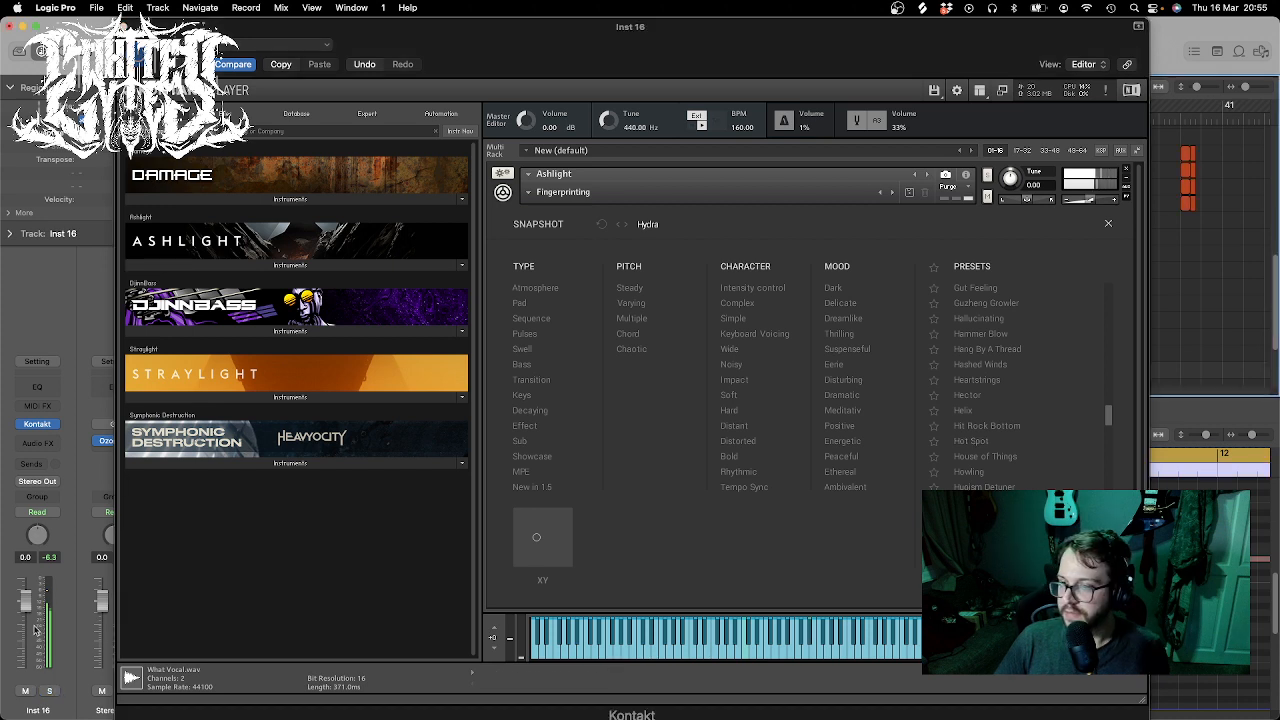
- Lower the Inst 16 volume fader to -5.4 dB, close its Kontakt window and stop playback
drag(26, 600, 26, 615)
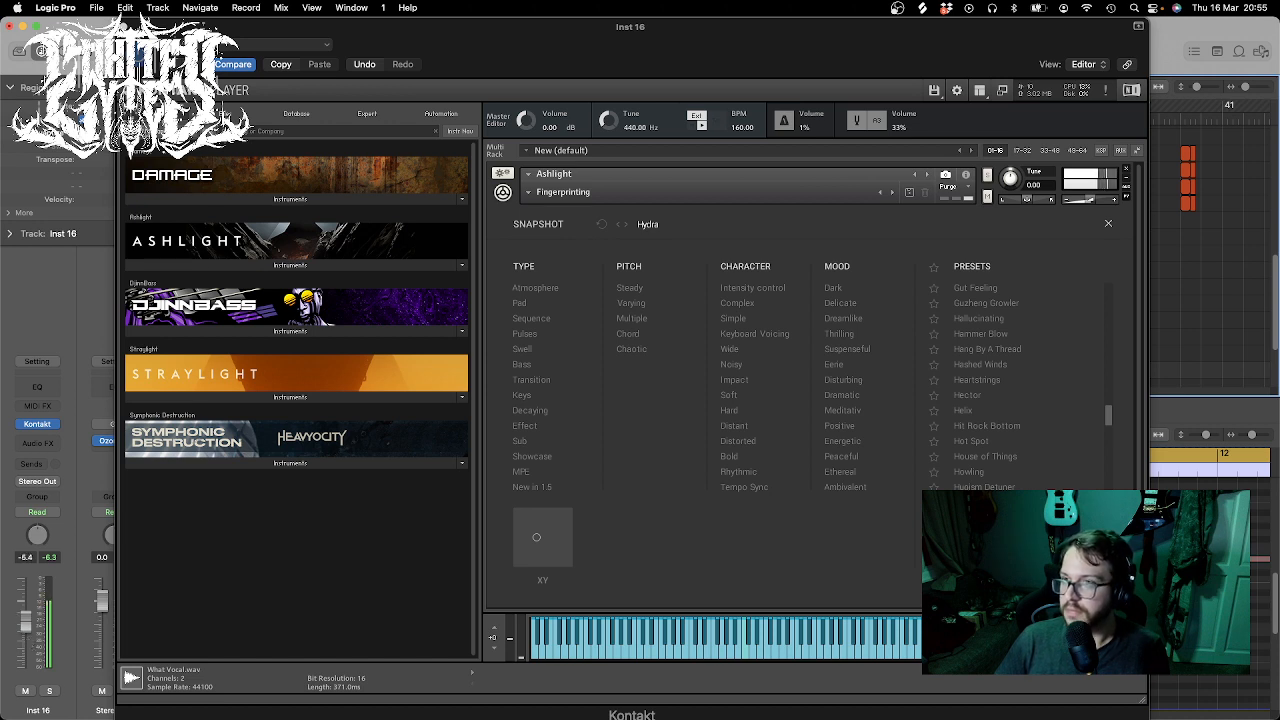
click(123, 27)
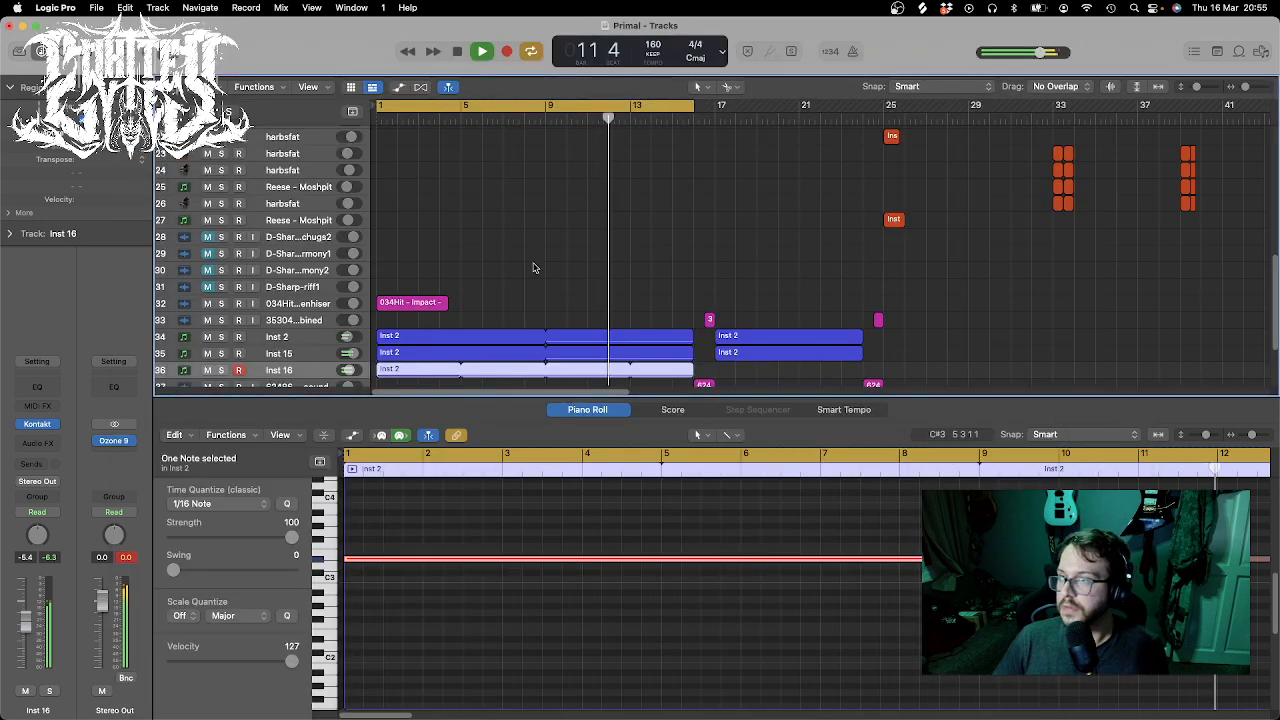
scroll(533, 268, up, 5)
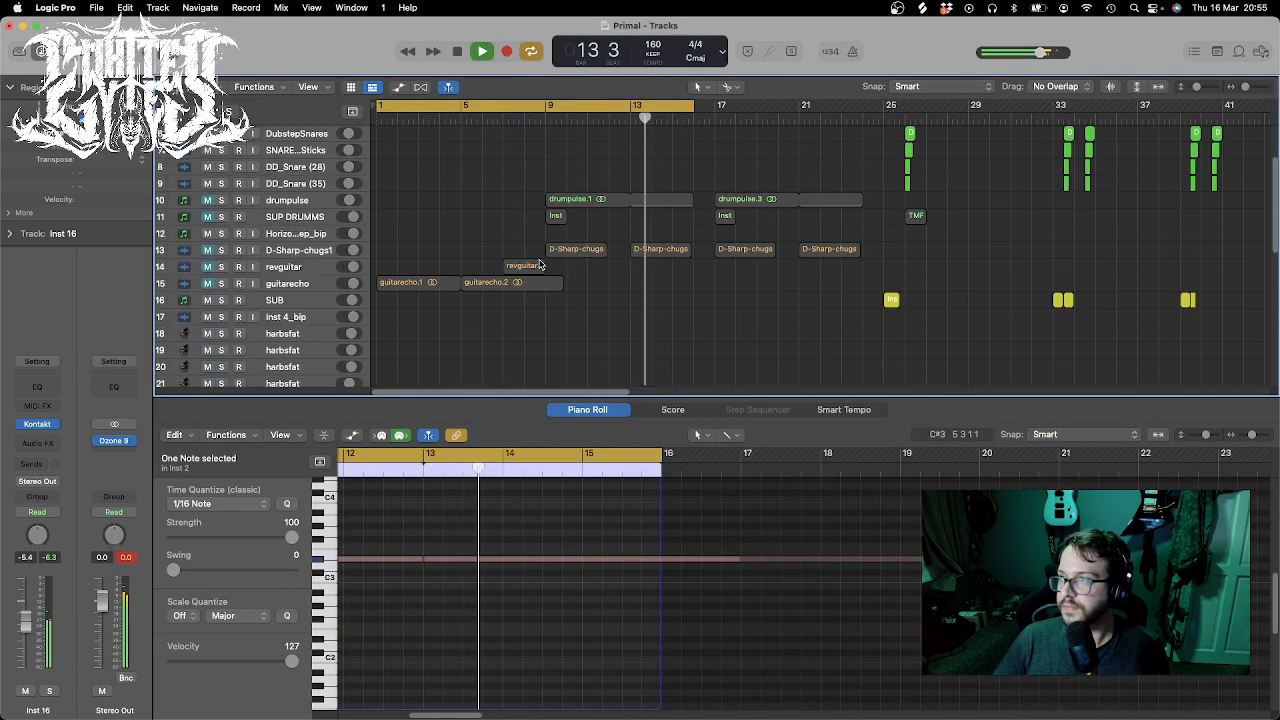
scroll(543, 257, down, 7)
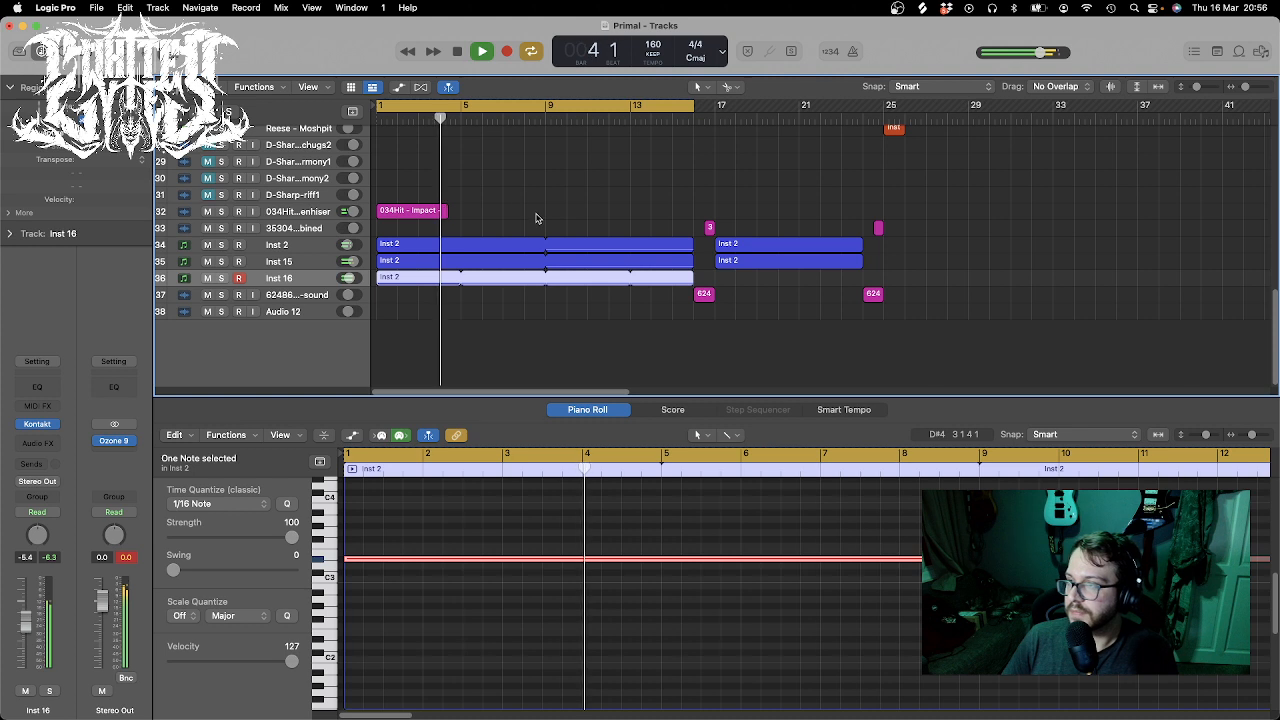
click(289, 285)
click(289, 278)
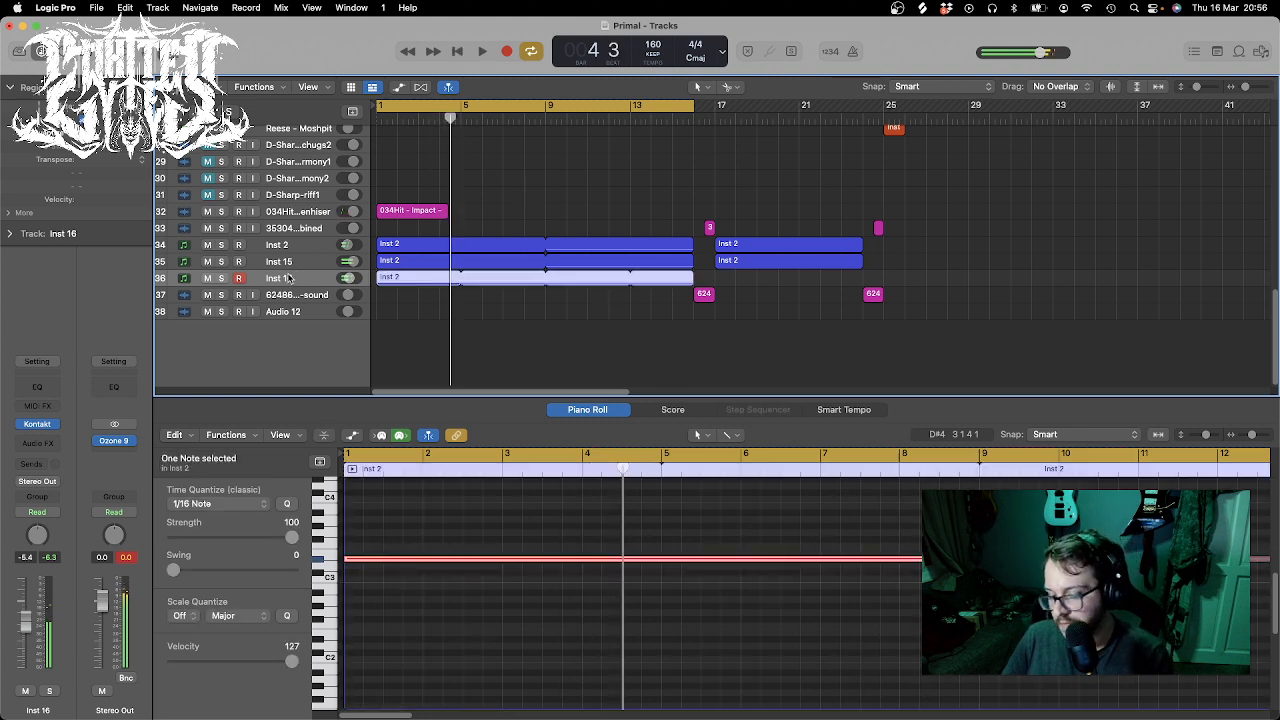
- Hide the piano roll and play the intro to hear Inst 16 with the other atmosphere layers
scroll(731, 206, up, 10)
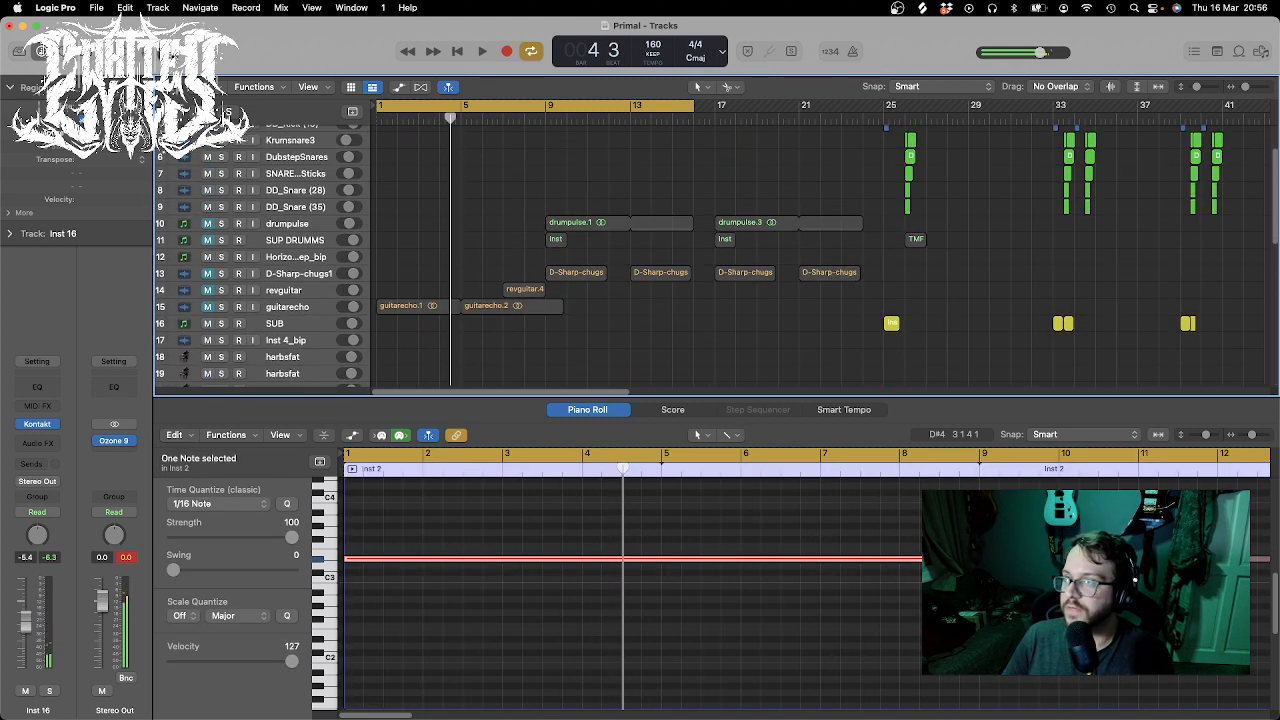
key(e)
drag(1247, 86, 1246, 89)
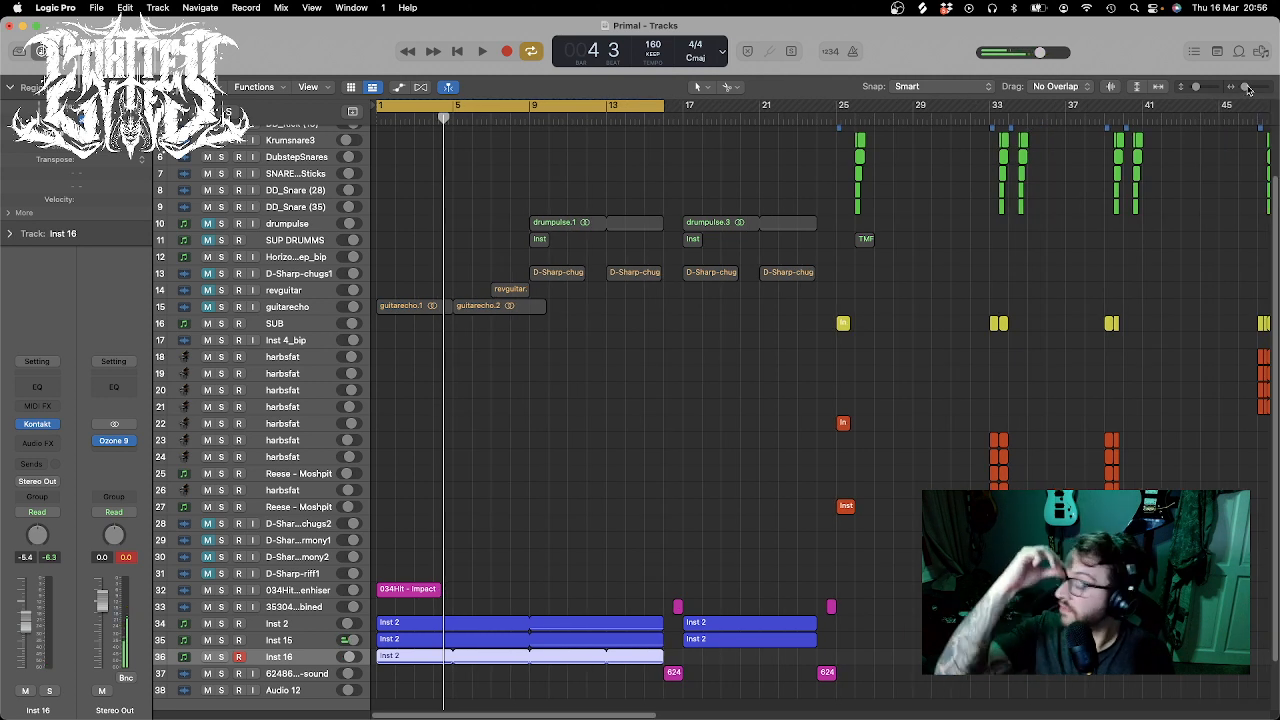
key(space)
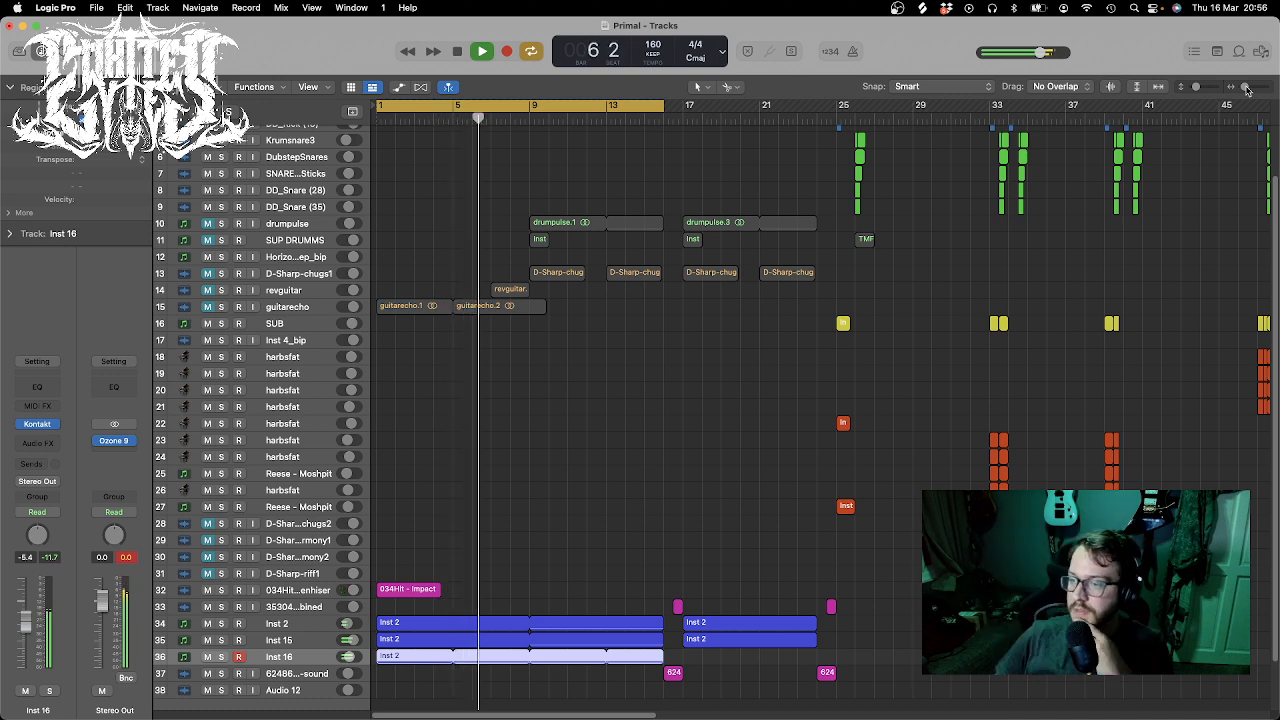
- Mute the Inst 16 and 034Hit impact tracks during playback, and stop with cycle mode turned off
click(207, 657)
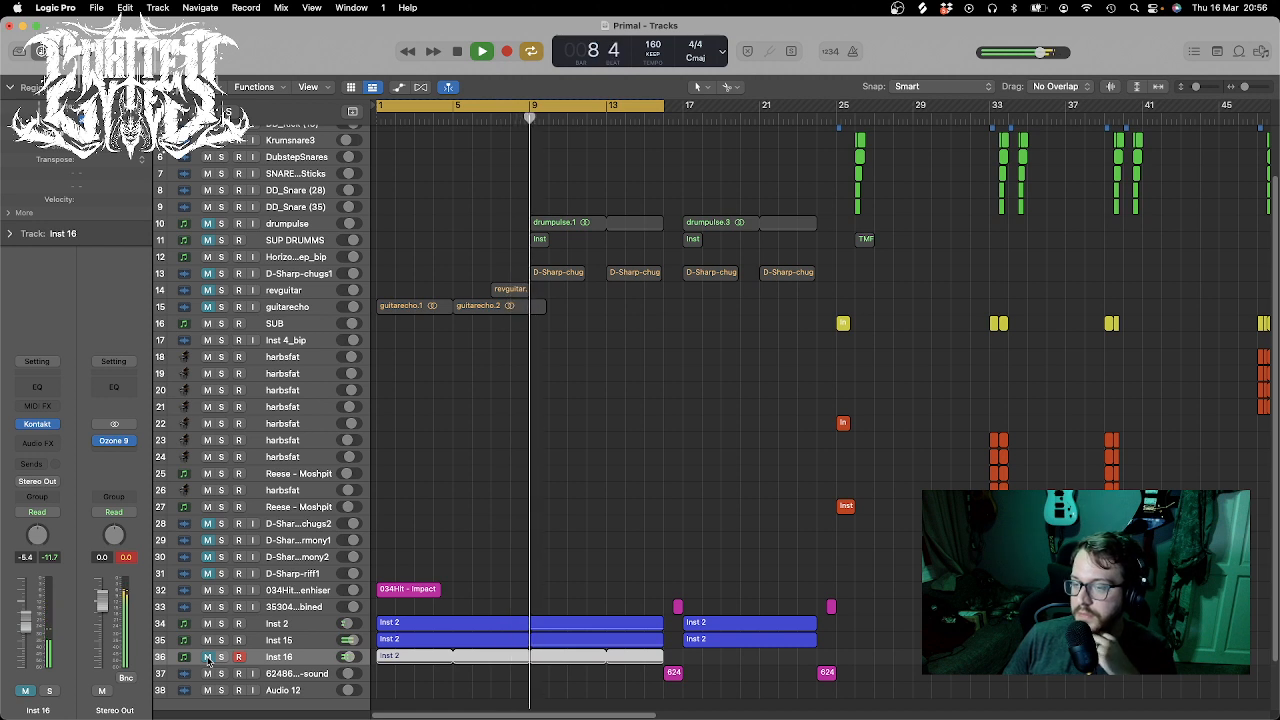
scroll(414, 223, up, 4)
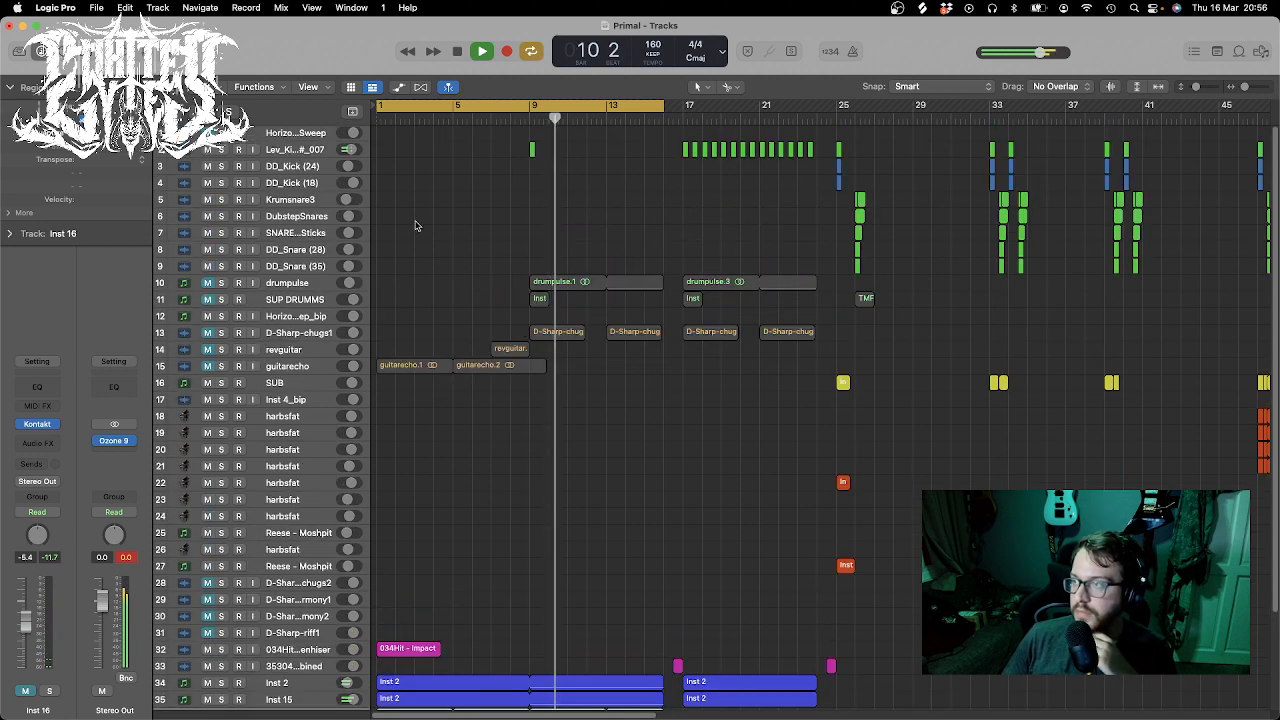
scroll(594, 294, down, 5)
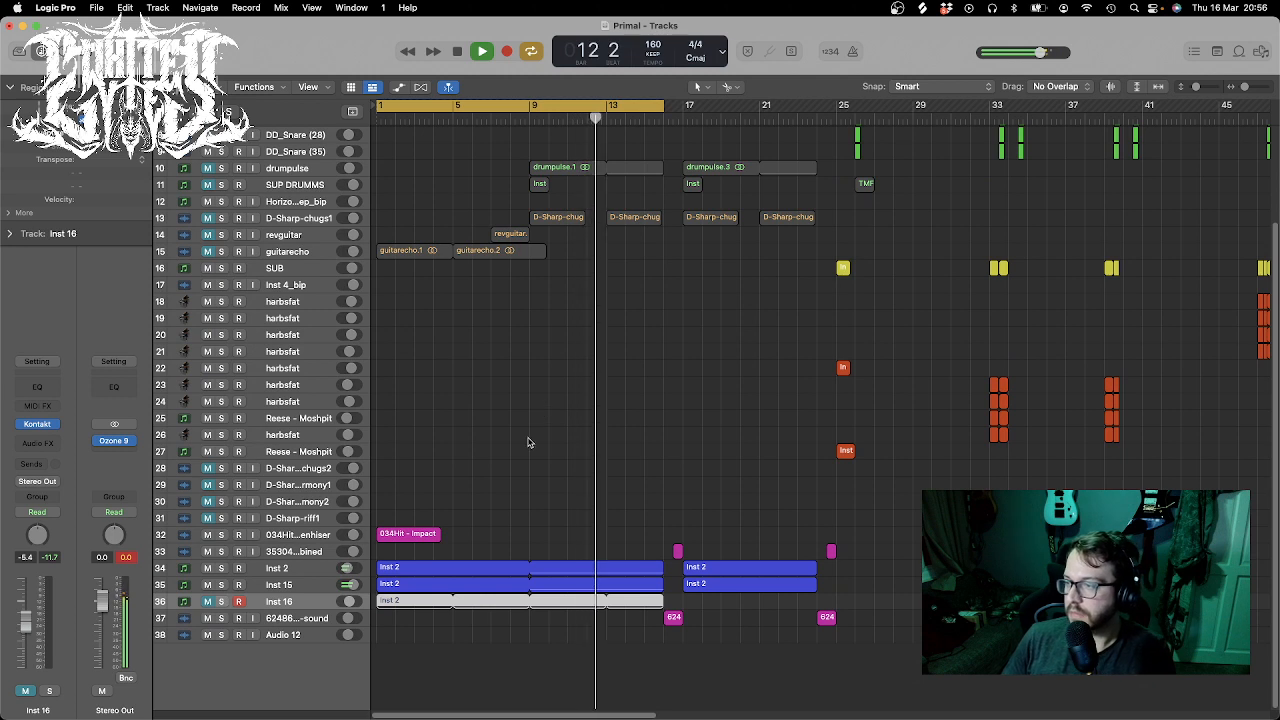
click(207, 535)
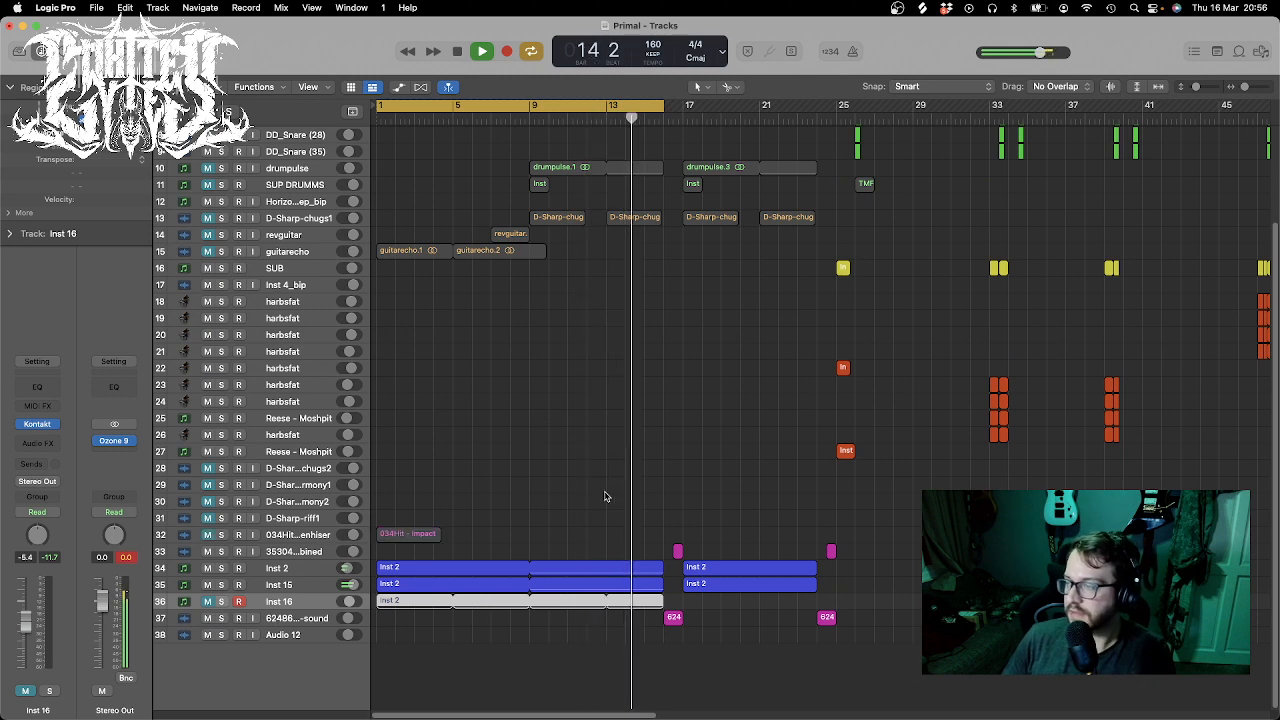
key(ctrl+m)
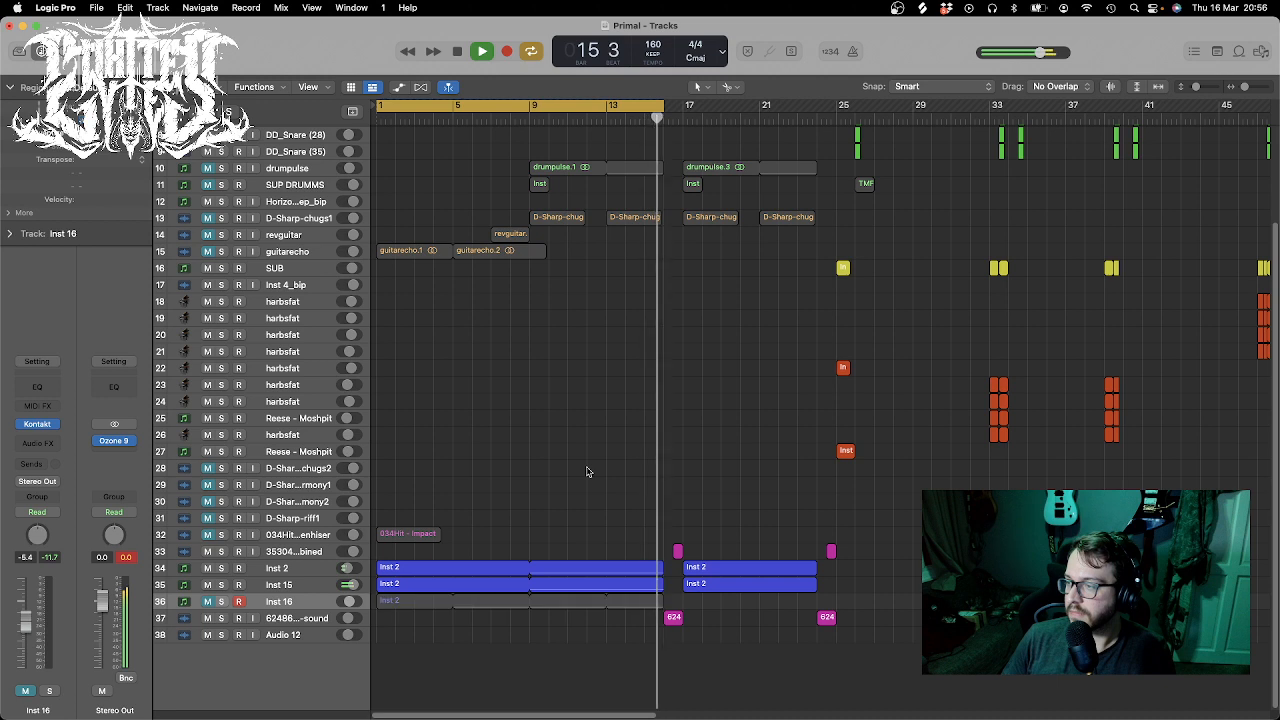
key(space)
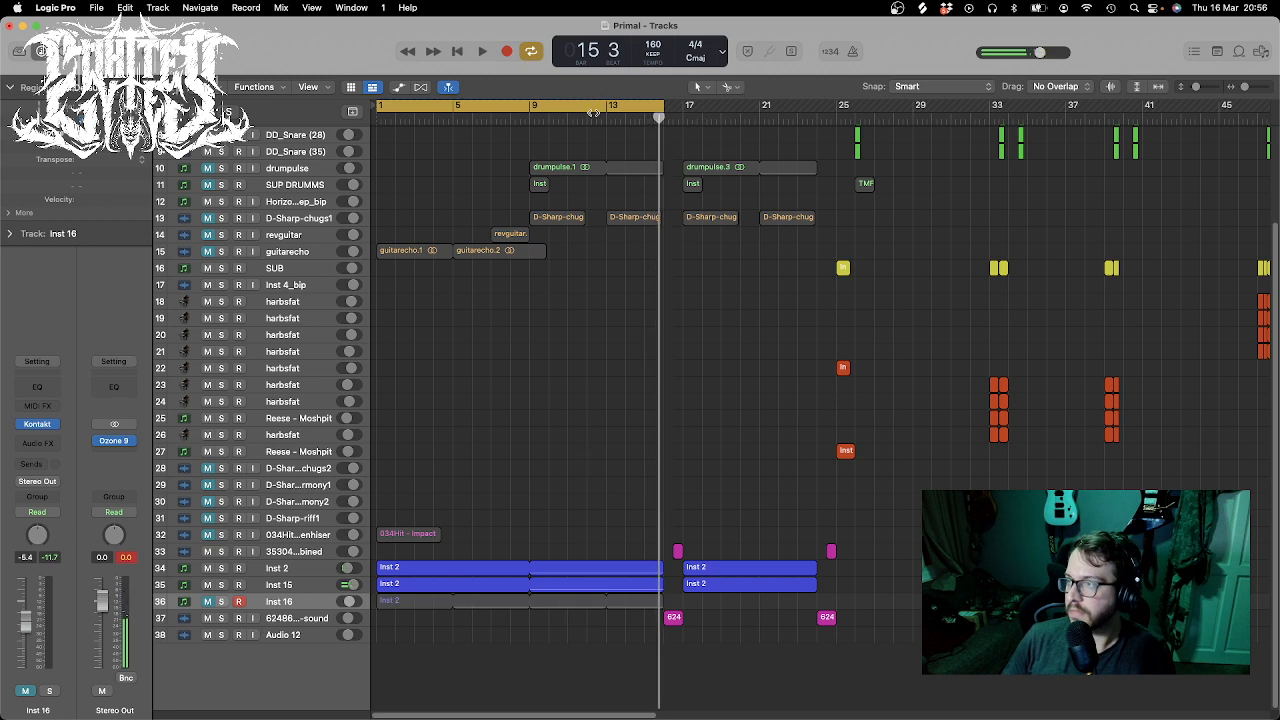
click(594, 113)
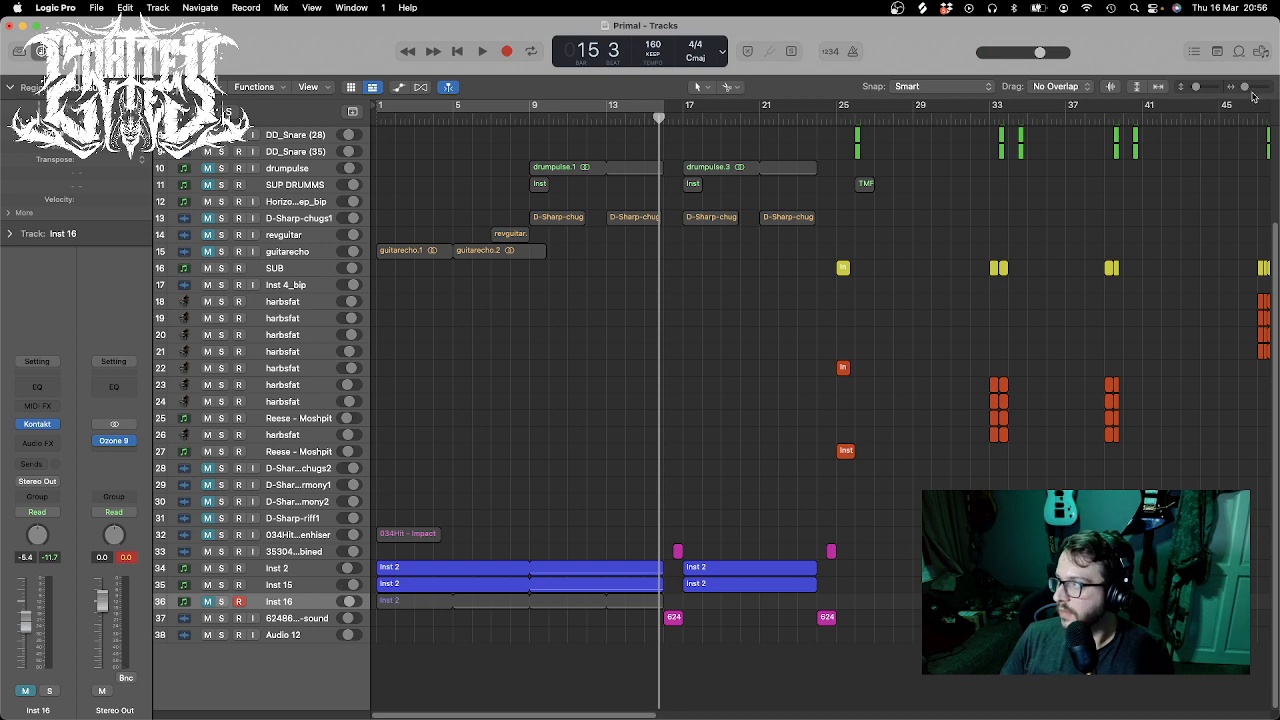
- Move all the main-section regions from bar 25 onward to start at about bar 89, leaving space after the intro
drag(1246, 88, 1242, 88)
drag(1238, 638, 522, 74)
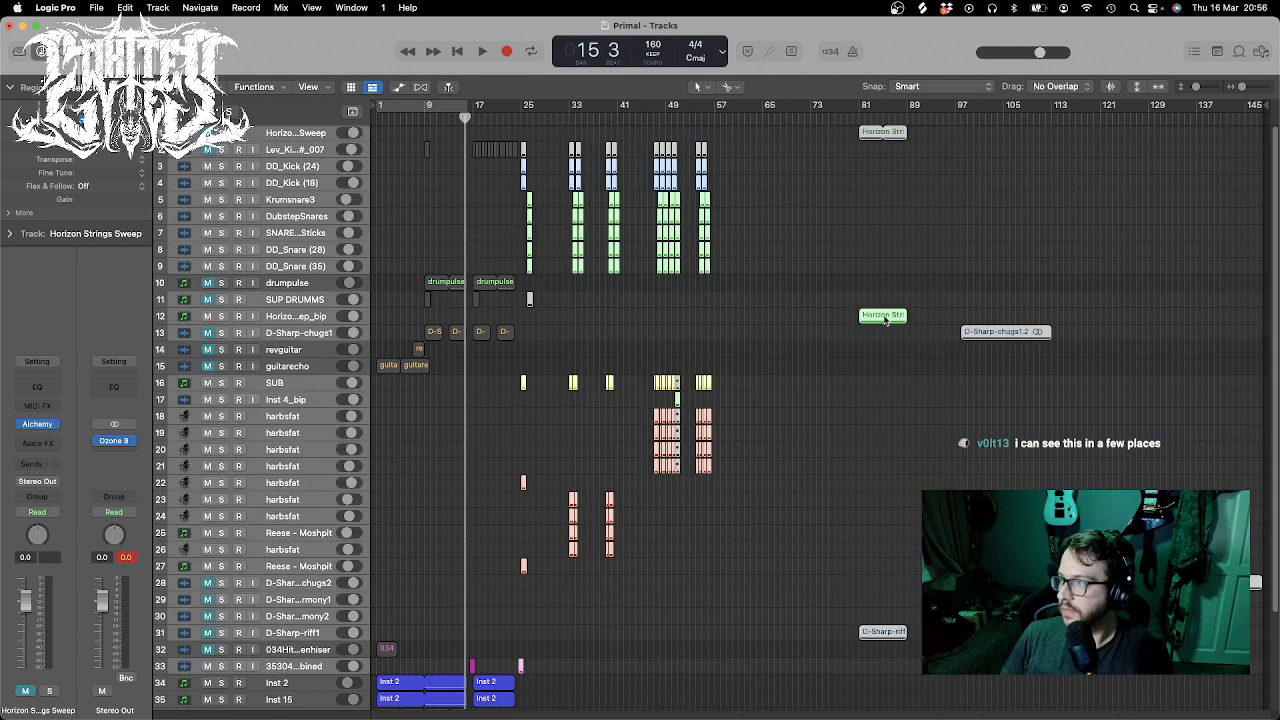
drag(910, 325, 1260, 322)
click(537, 711)
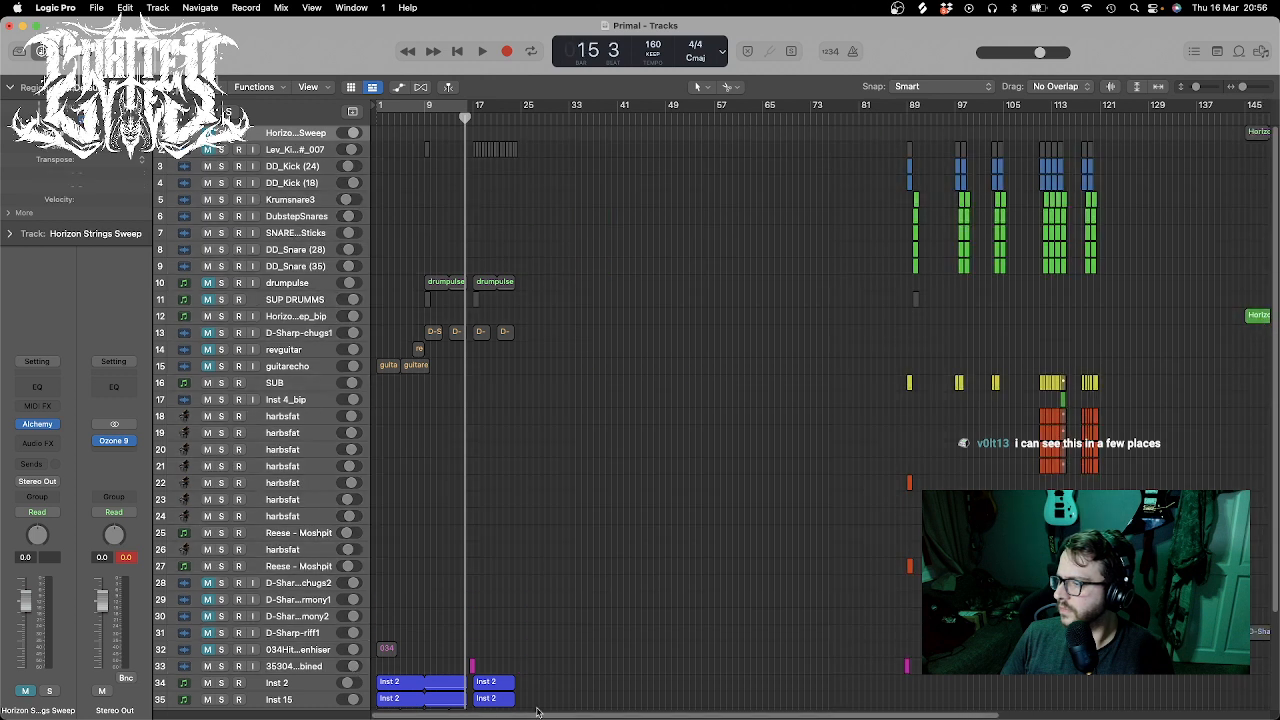
drag(811, 713, 938, 706)
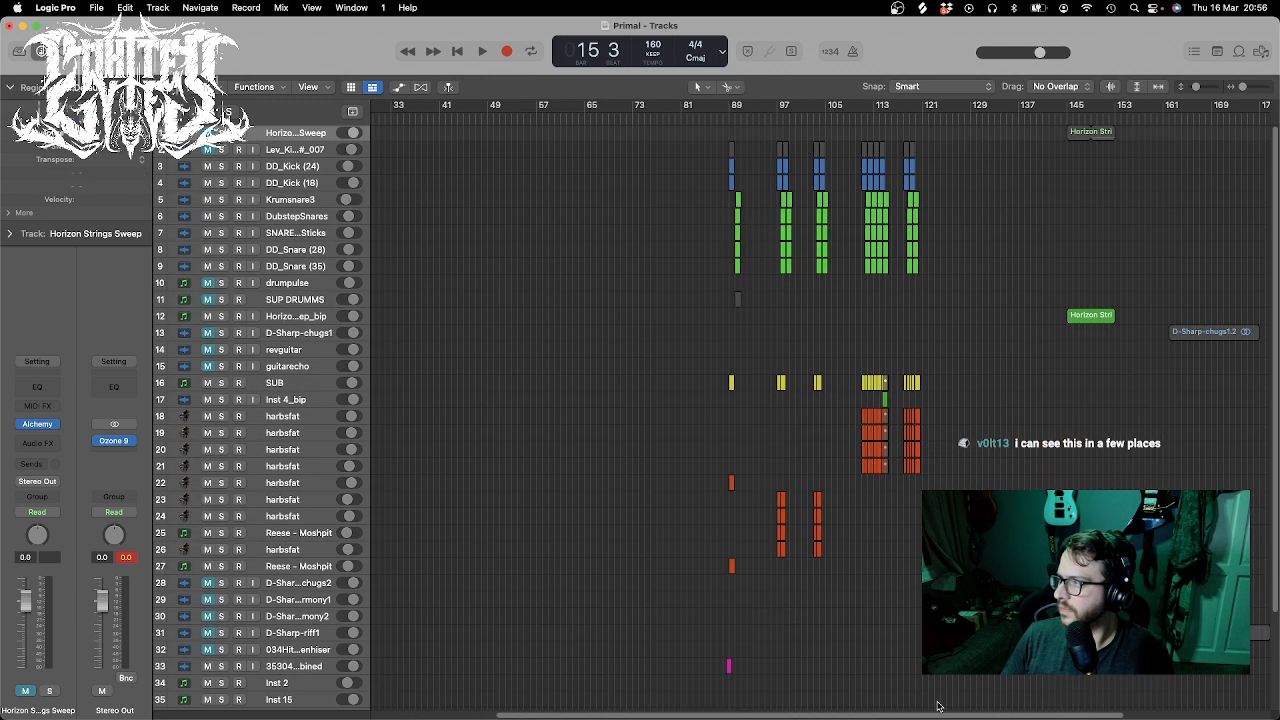
- Listen to the Horizon Strings Sweep_bip region soloed from bar 145, and turn its solo off again
double_click(1090, 316)
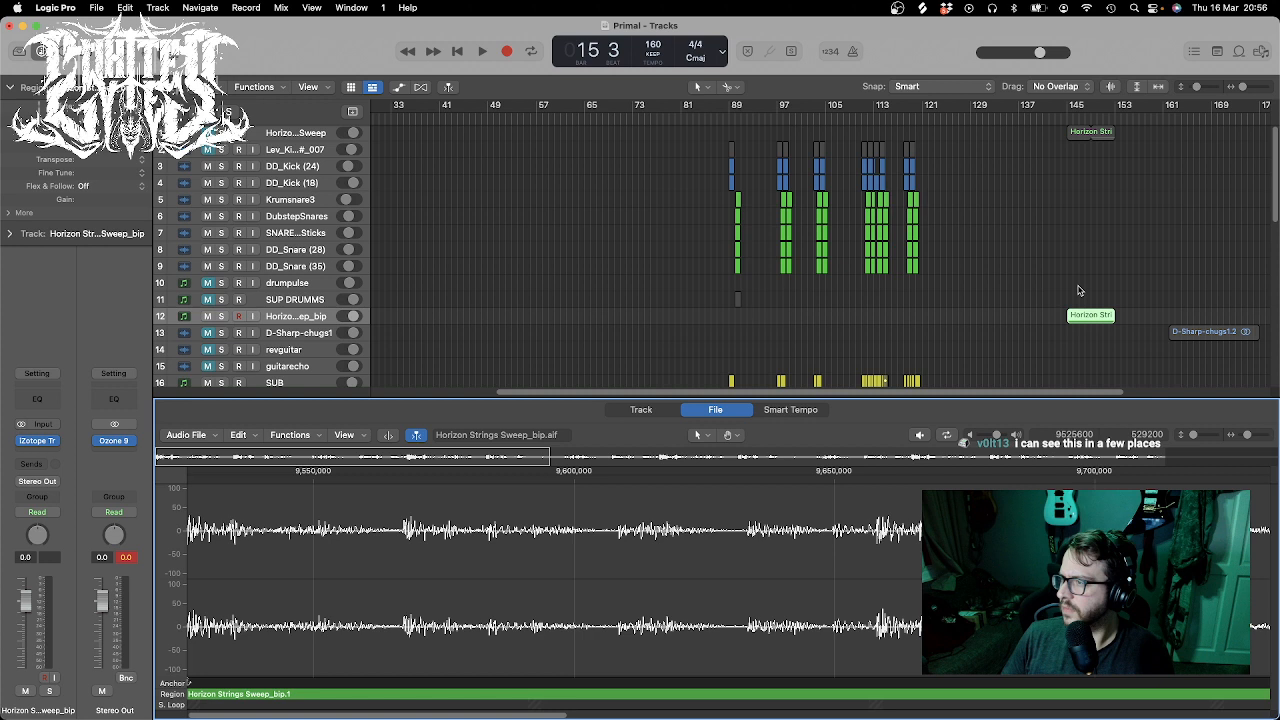
click(1066, 118)
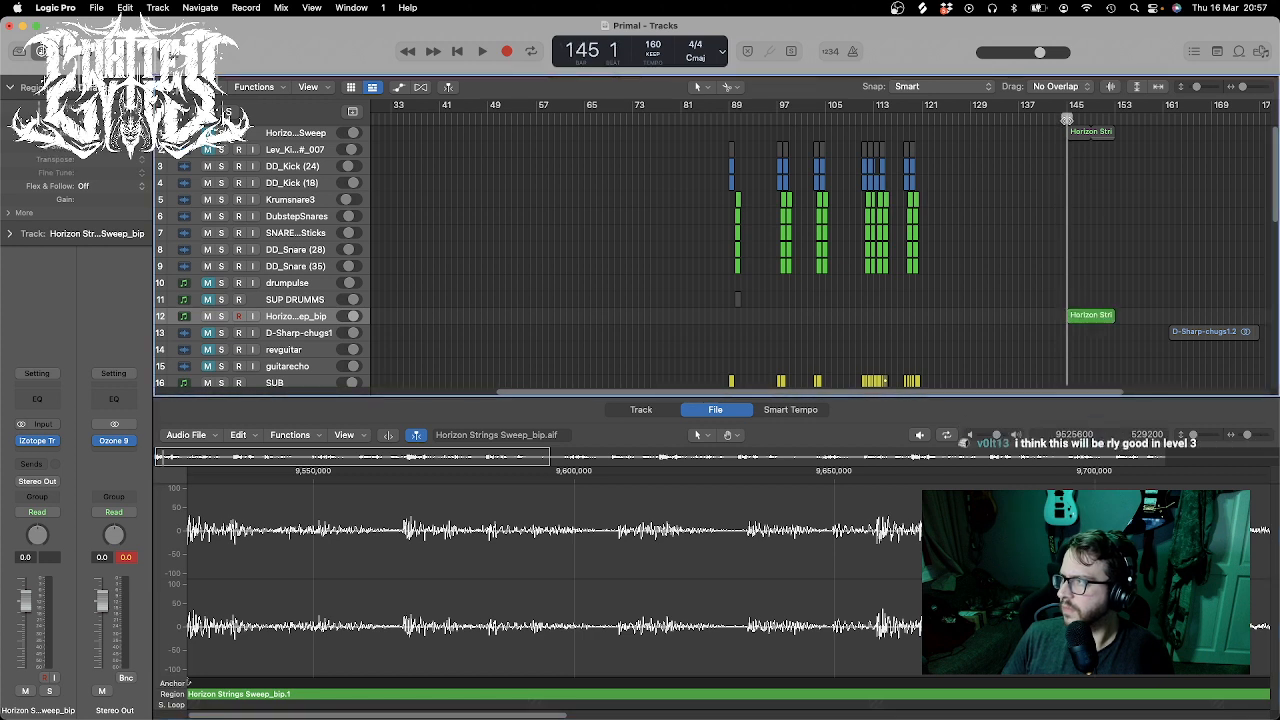
click(222, 316)
key(space)
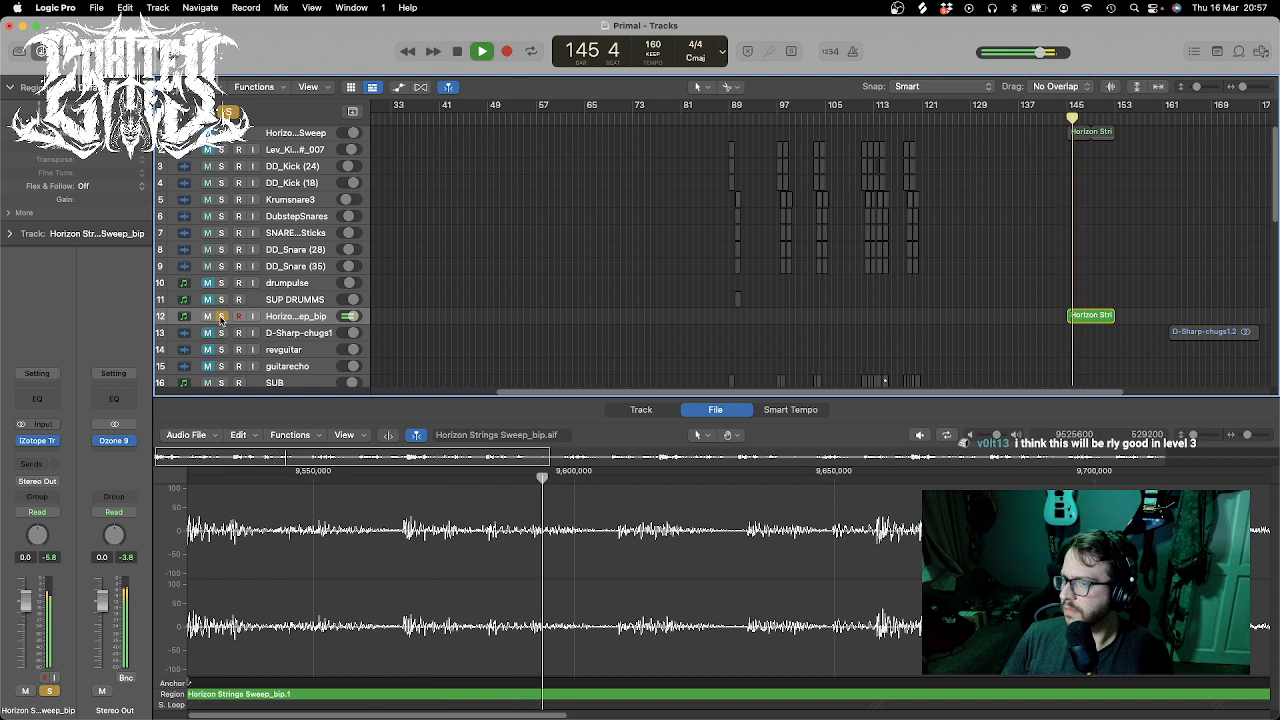
click(222, 316)
key(space)
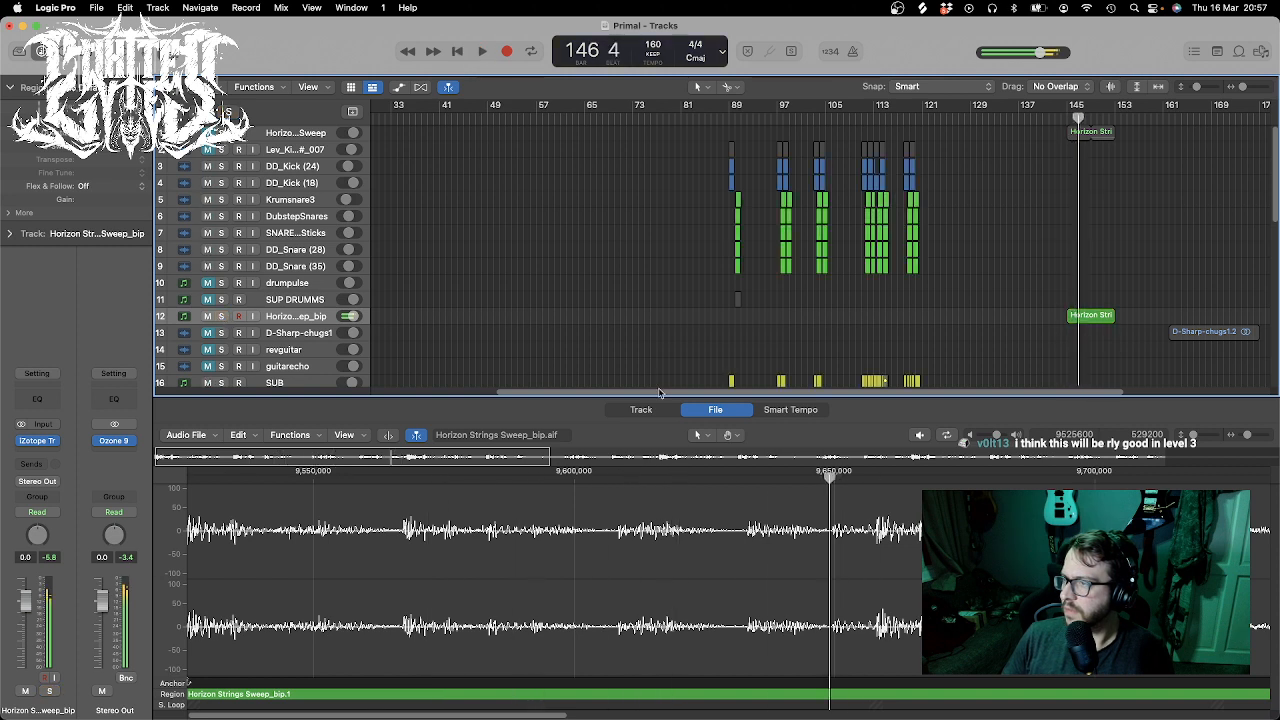
- Unmute Inst 16 and place its Inst 2 region from bar 17 to bar 25
drag(656, 393, 506, 405)
scroll(408, 278, down, 10)
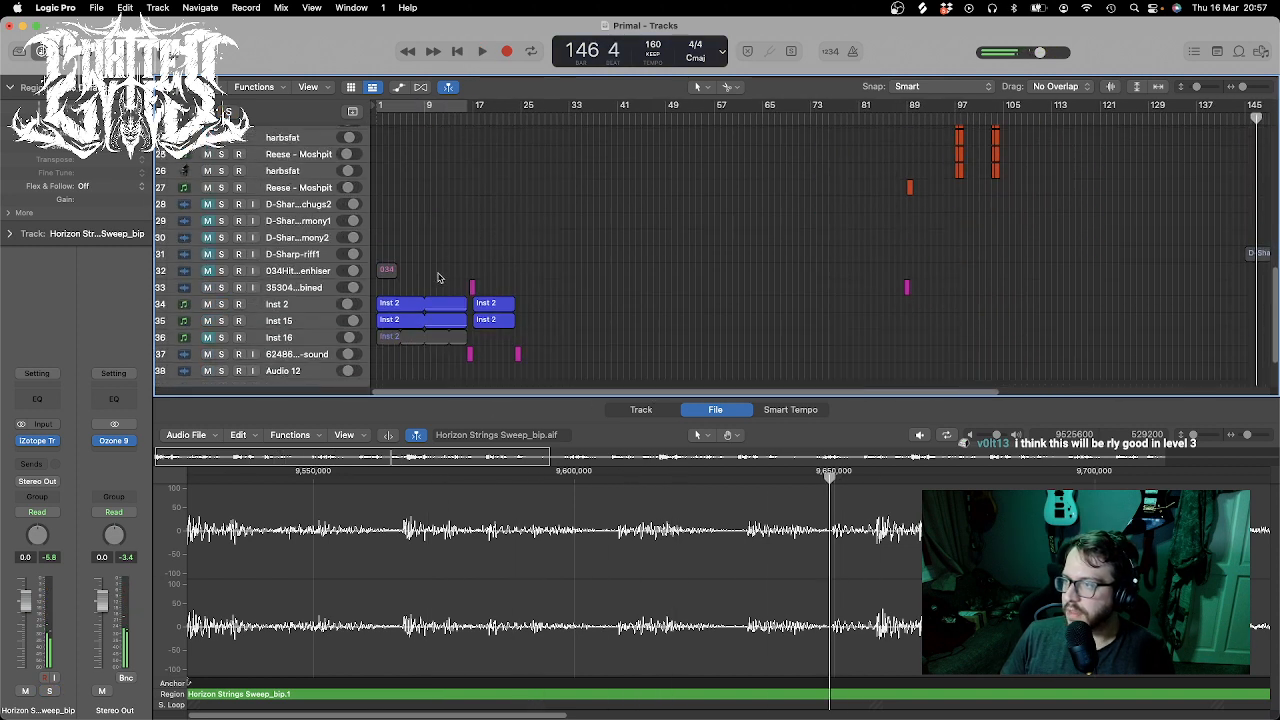
click(207, 279)
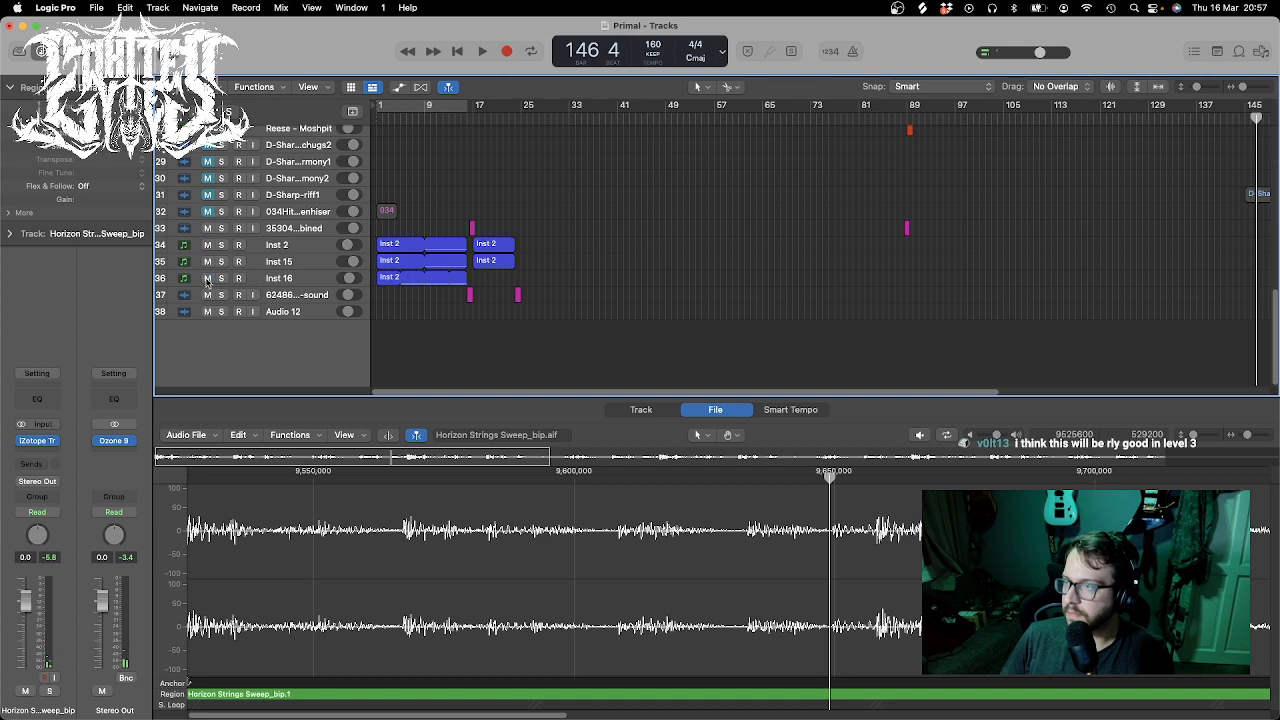
drag(380, 279, 516, 262)
- Extend the Inst 2 and Inst 15 track regions at bar 17 to bar 25, and loop all three layers to about bar 41
click(1244, 88)
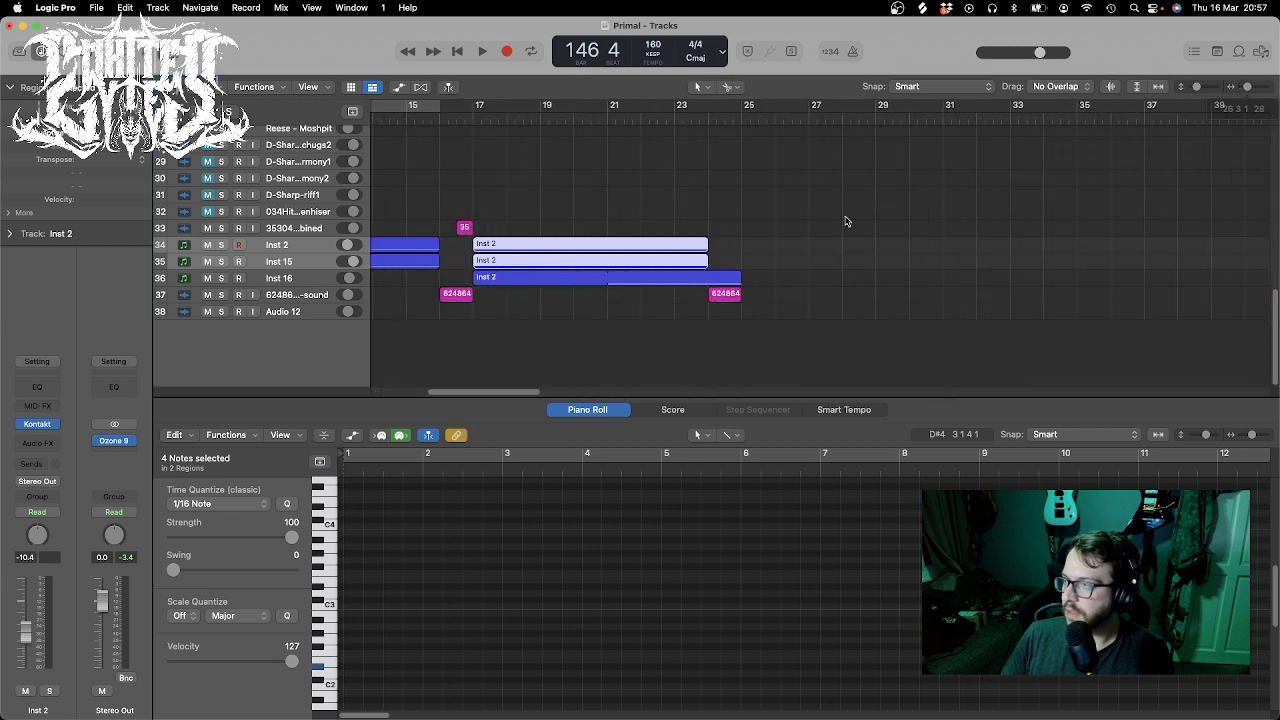
drag(705, 263, 741, 263)
drag(778, 277, 612, 226)
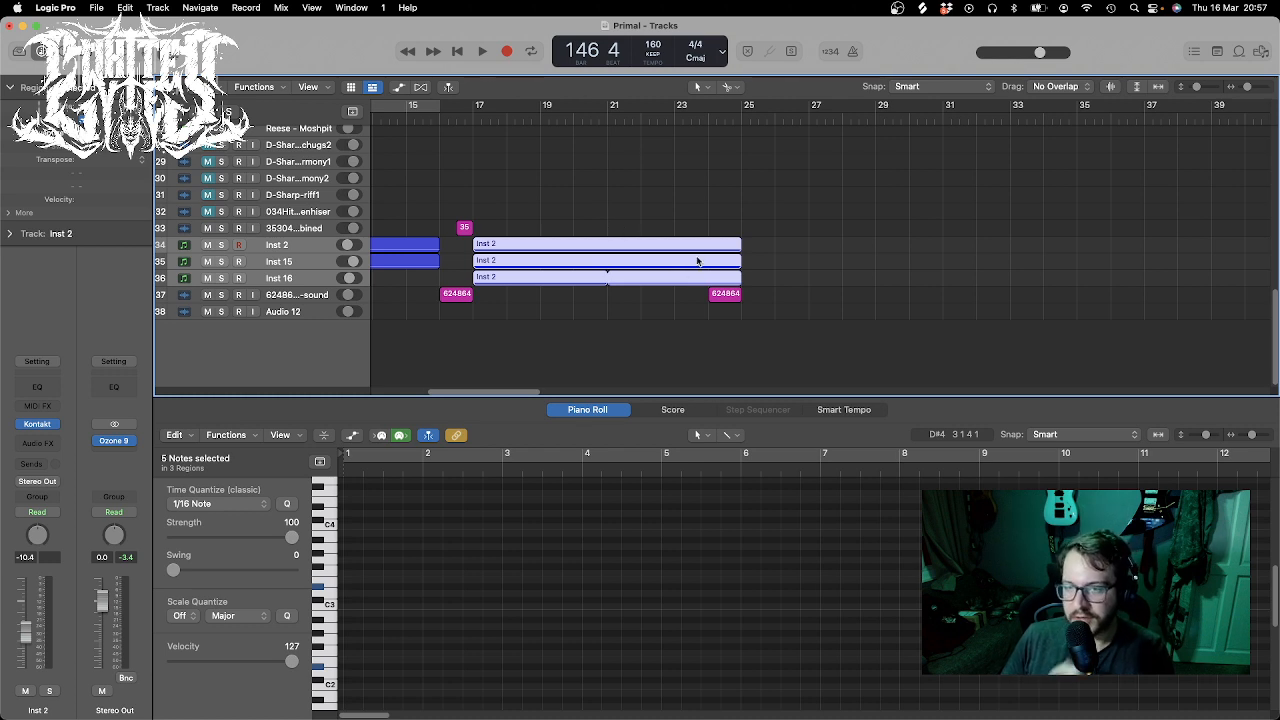
drag(740, 241, 1173, 274)
drag(1247, 87, 1241, 87)
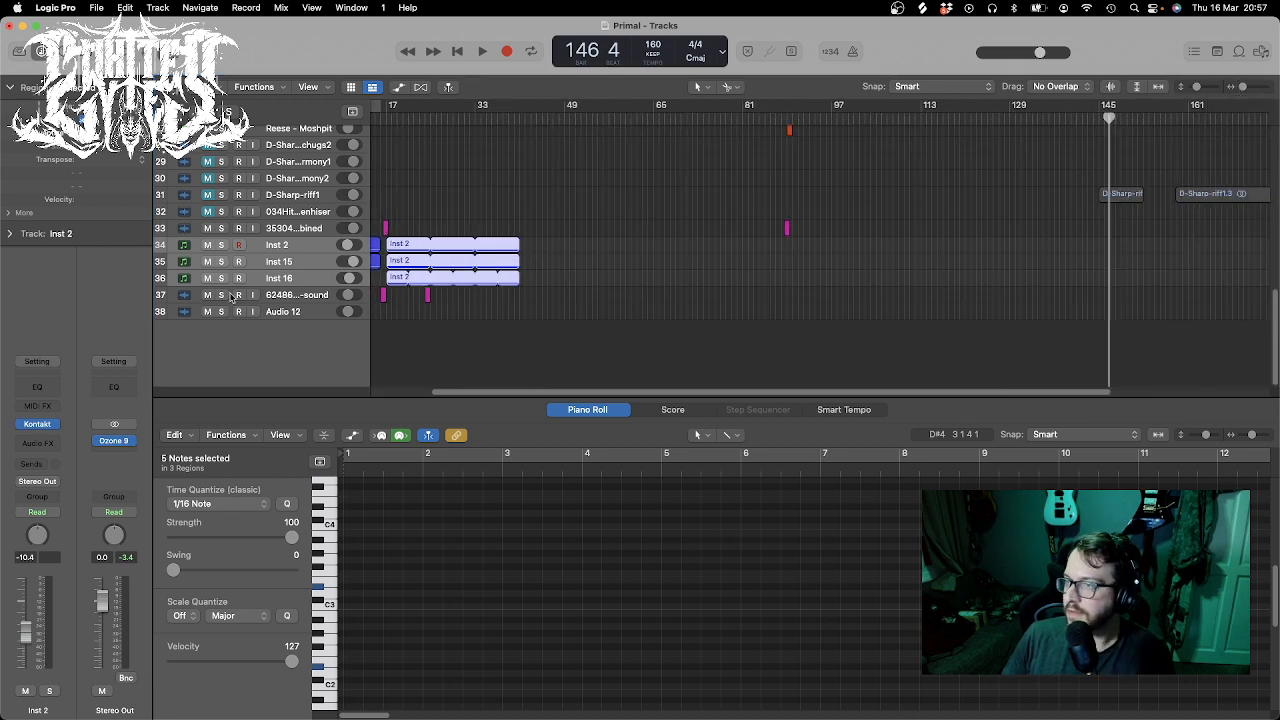
- Add a new software instrument track directly below Inst 16
click(275, 282)
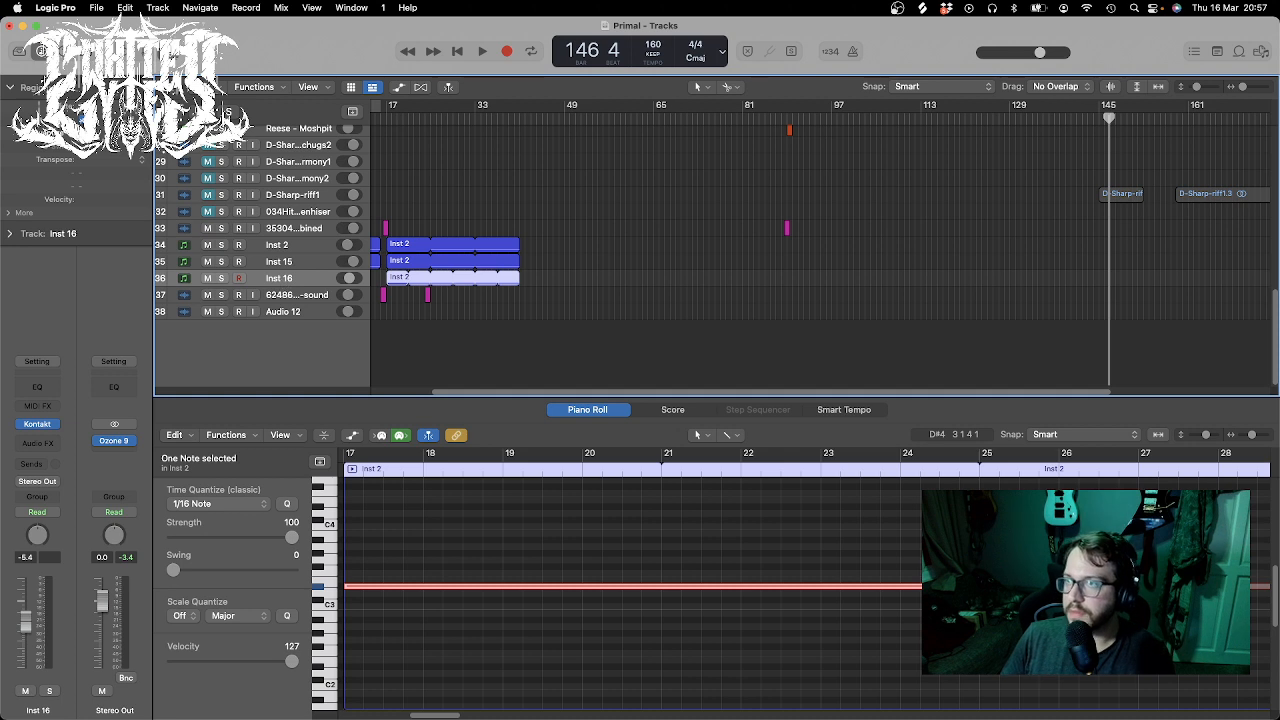
click(158, 8)
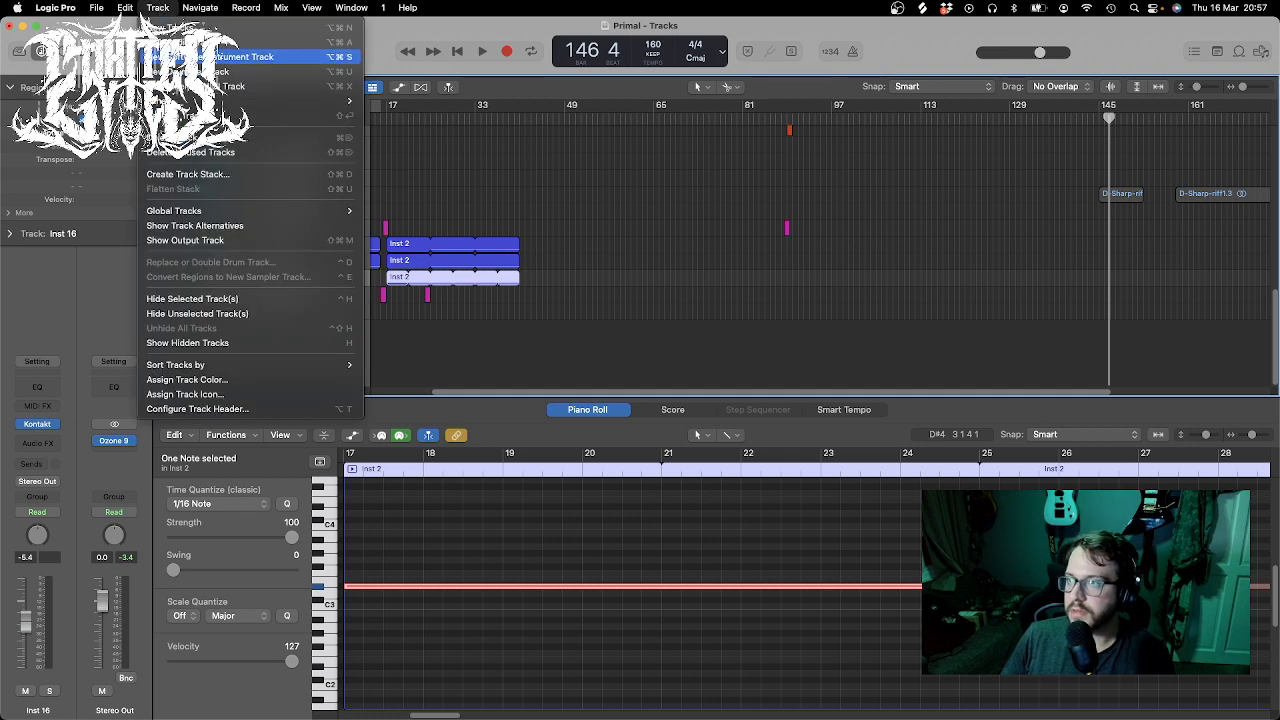
click(215, 57)
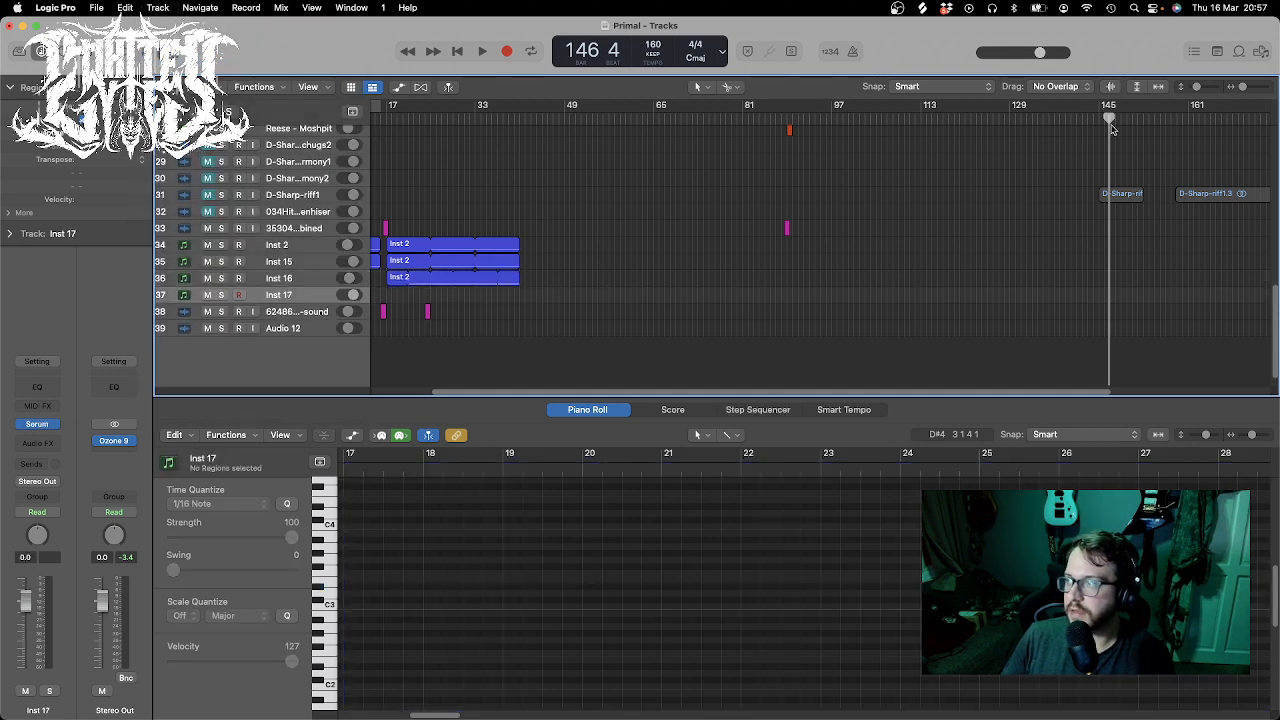
- Copy the harbsfat regions on track 21 from bar 111 to bar 113 and paste them onto Inst 17 at bar 29
scroll(1148, 370, up, 5)
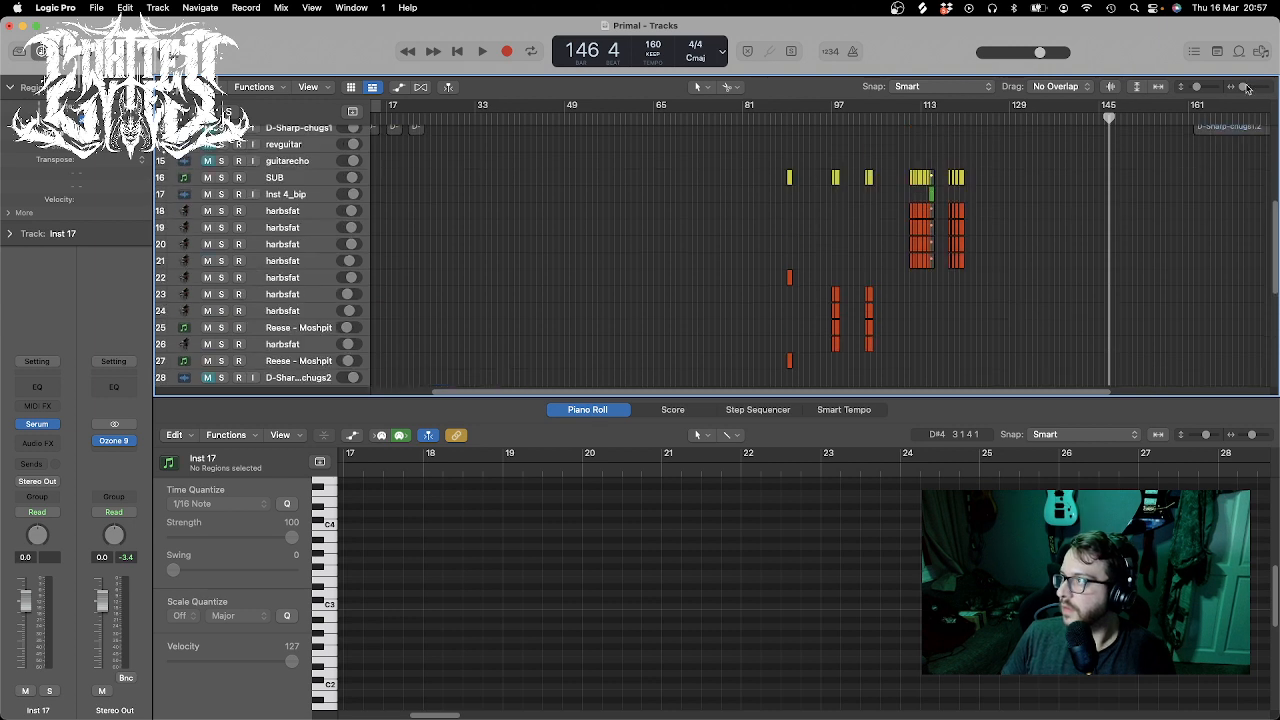
drag(1244, 87, 1248, 87)
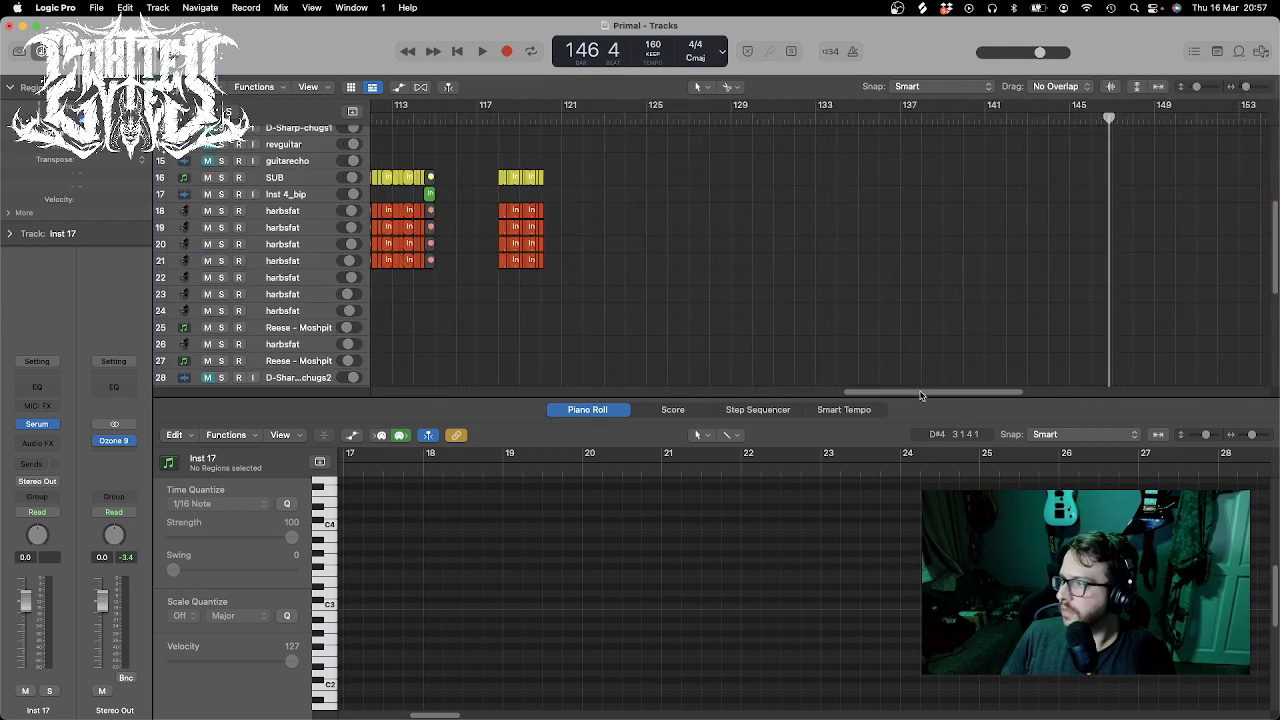
drag(921, 396, 875, 396)
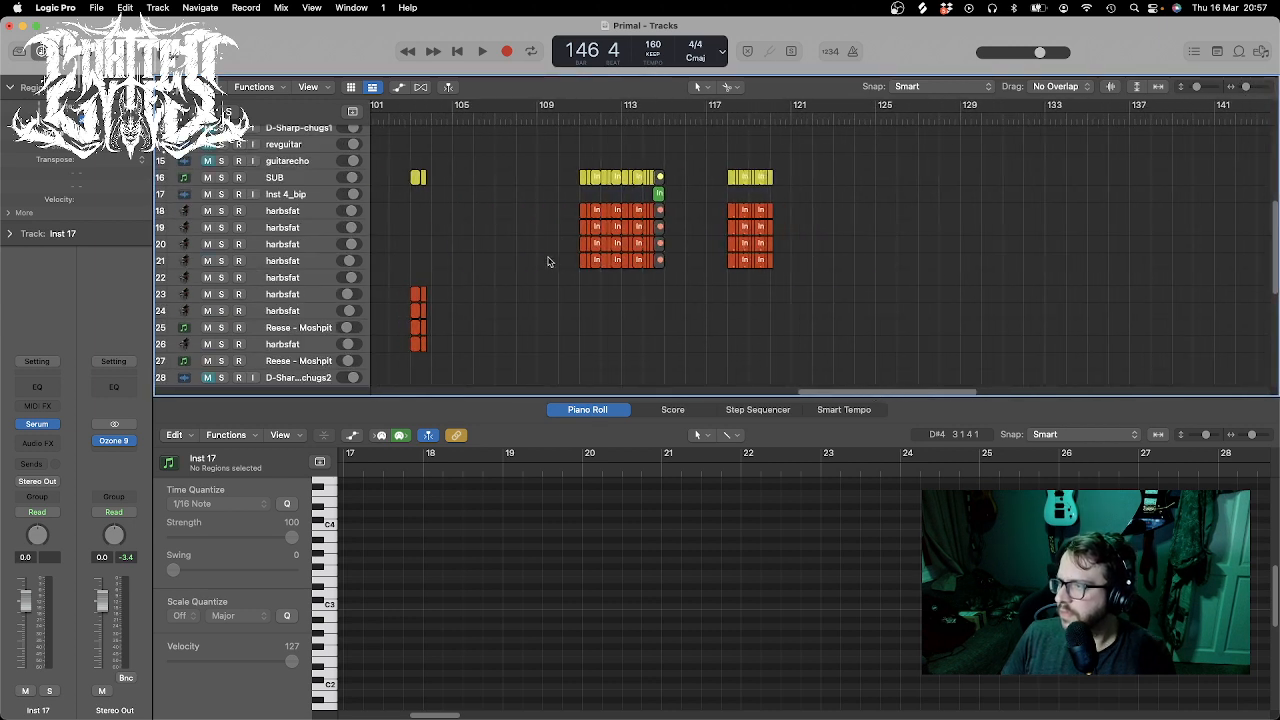
drag(547, 262, 613, 292)
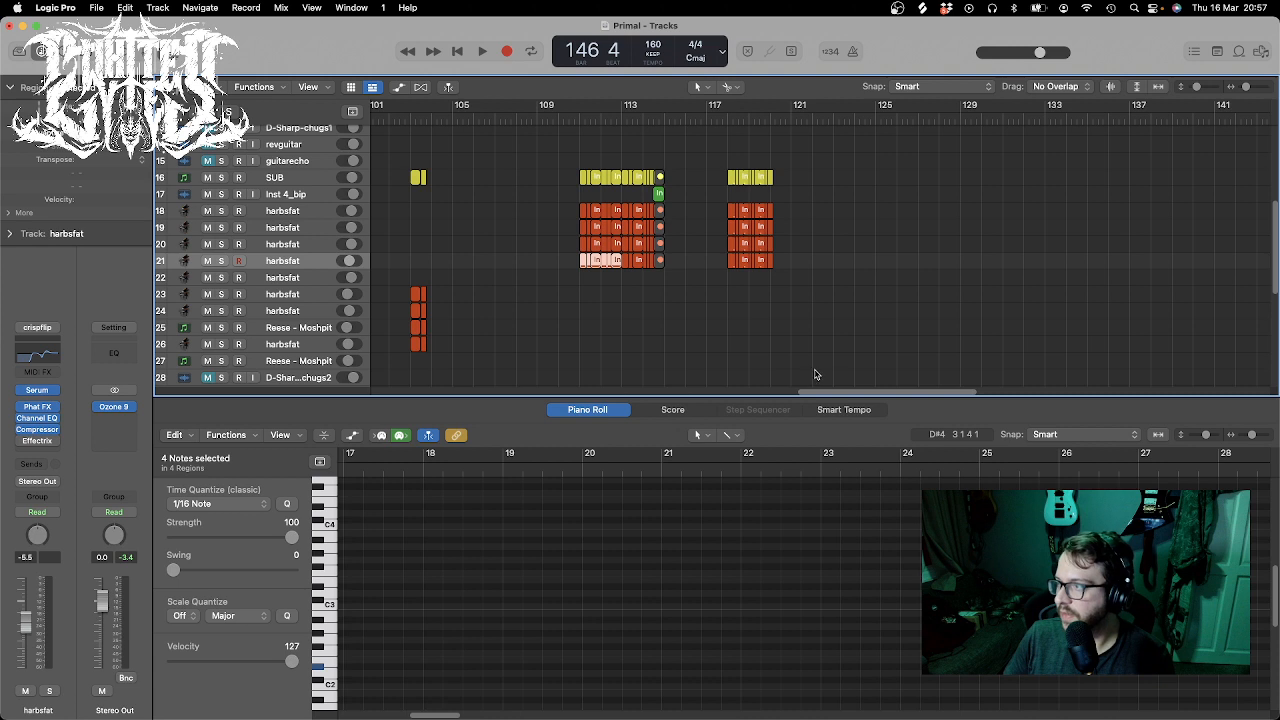
scroll(700, 314, left, 10)
scroll(711, 294, down, 5)
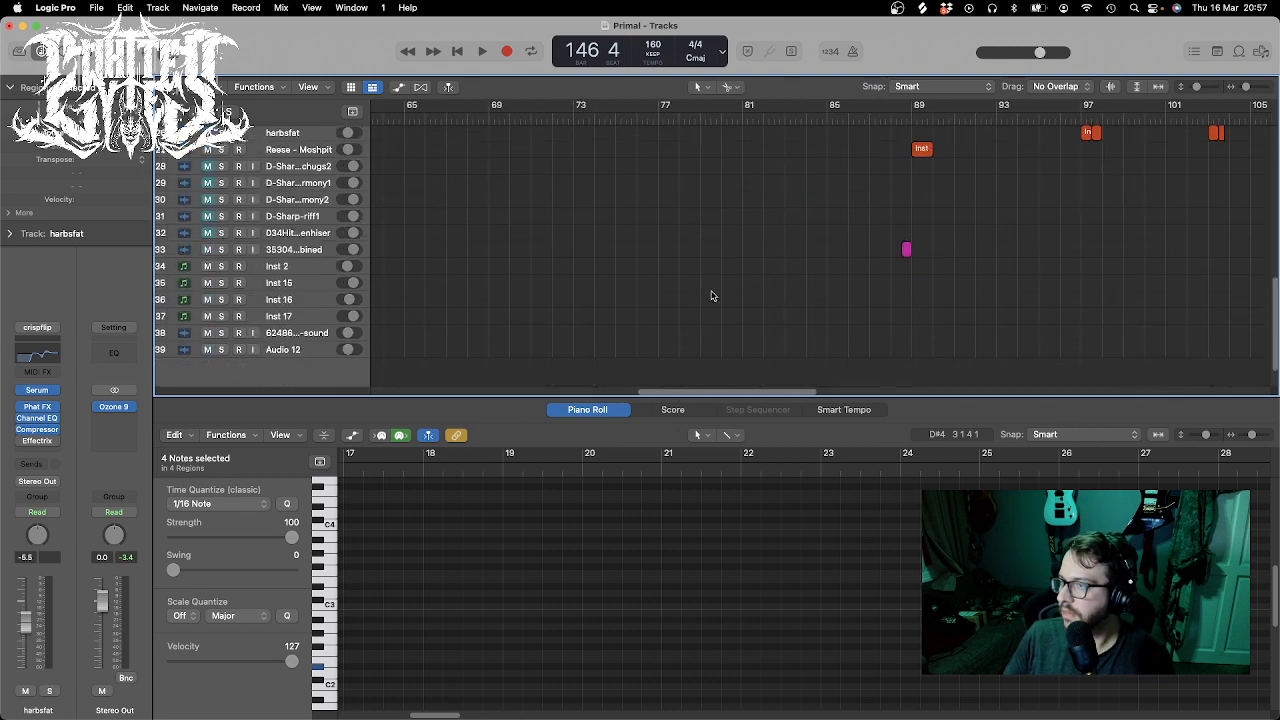
drag(740, 395, 450, 410)
click(283, 280)
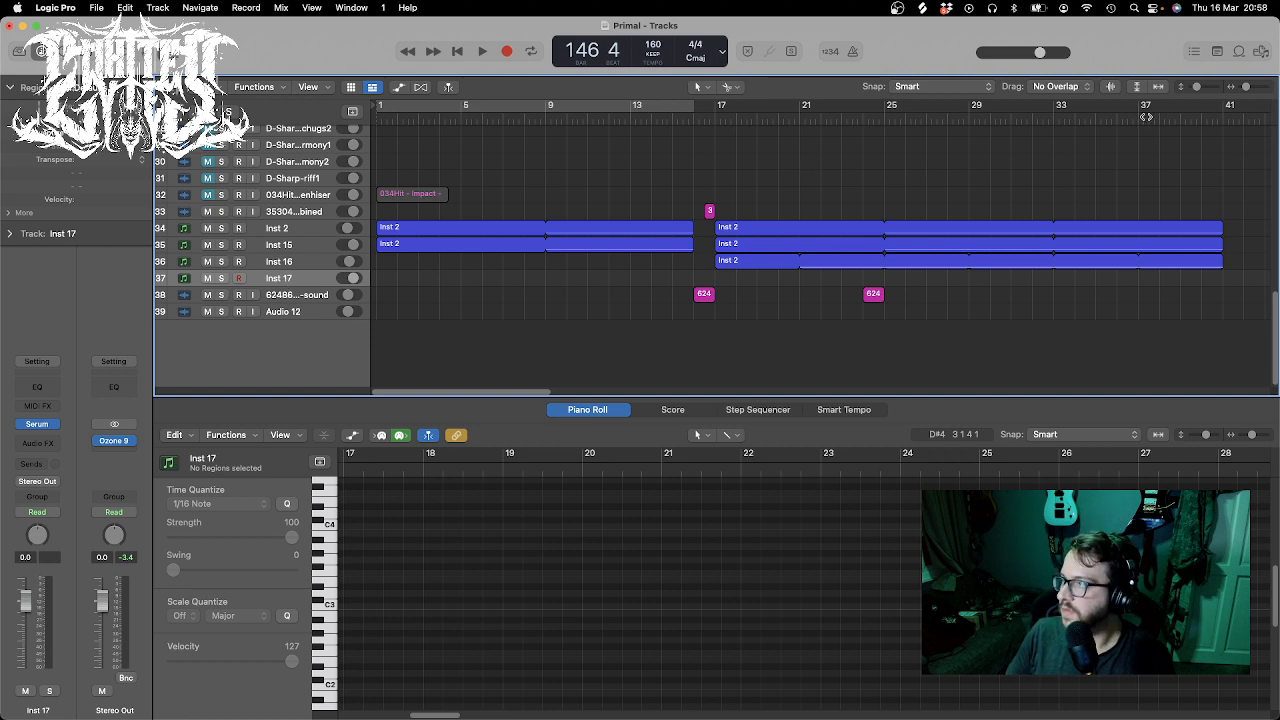
click(973, 117)
key(super+v)
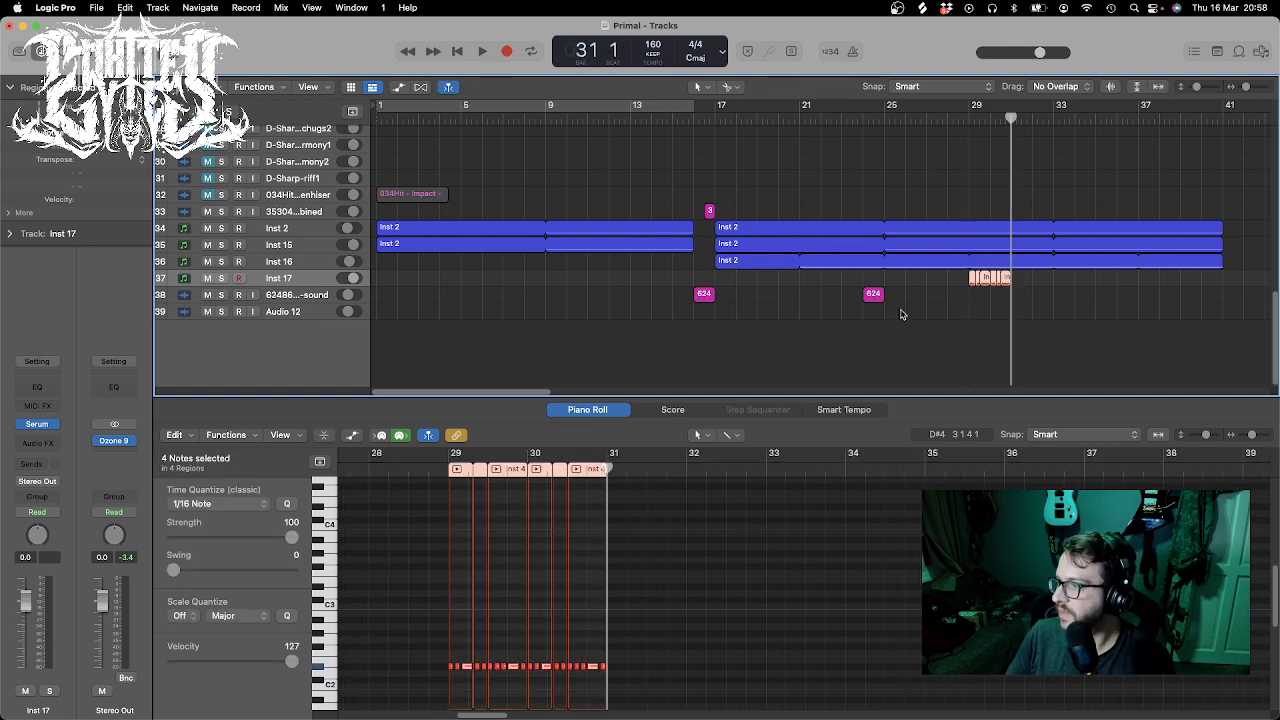
- Glue the pasted regions on Inst 17 into one region spanning bars 29 to 31
drag(404, 628, 668, 680)
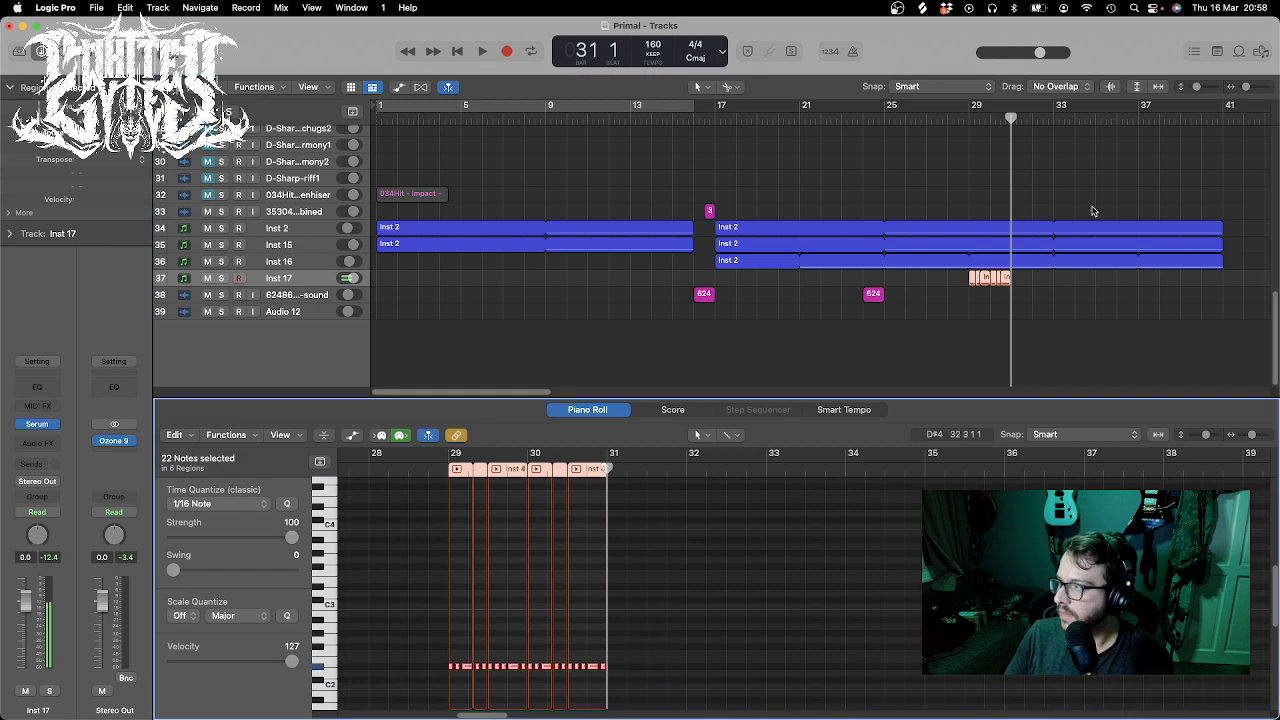
drag(1073, 286, 949, 278)
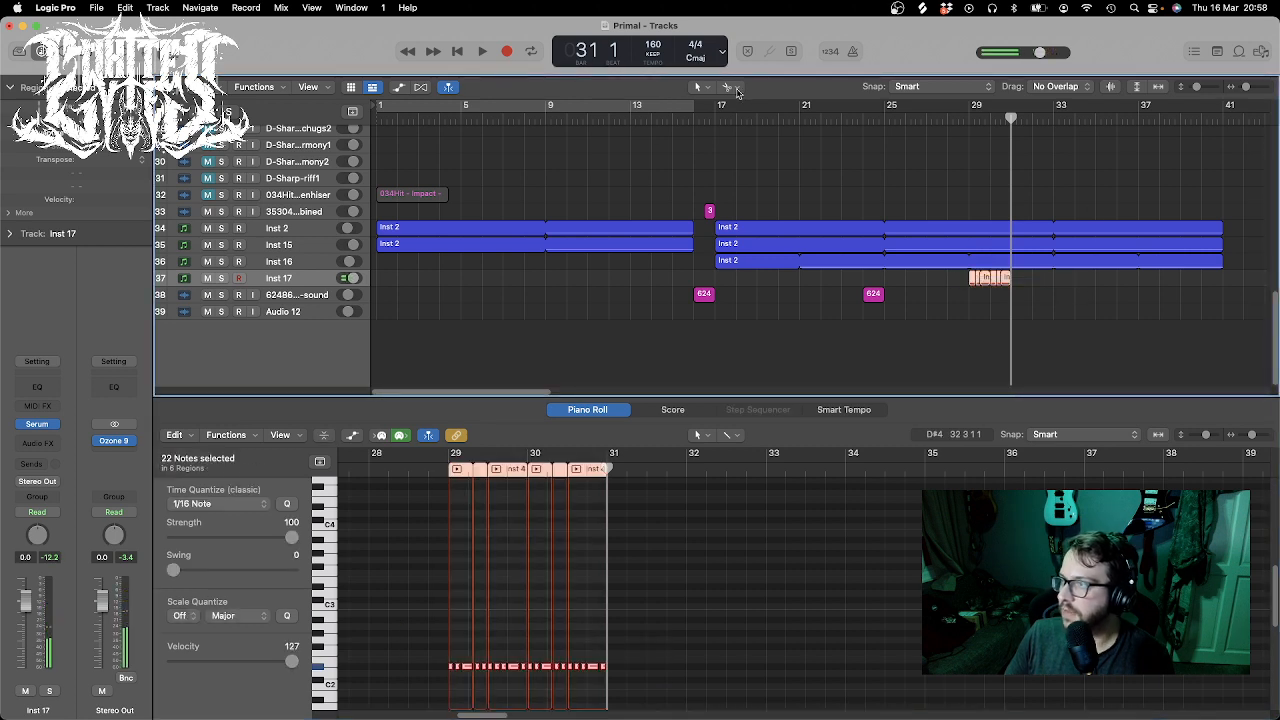
click(737, 90)
click(782, 178)
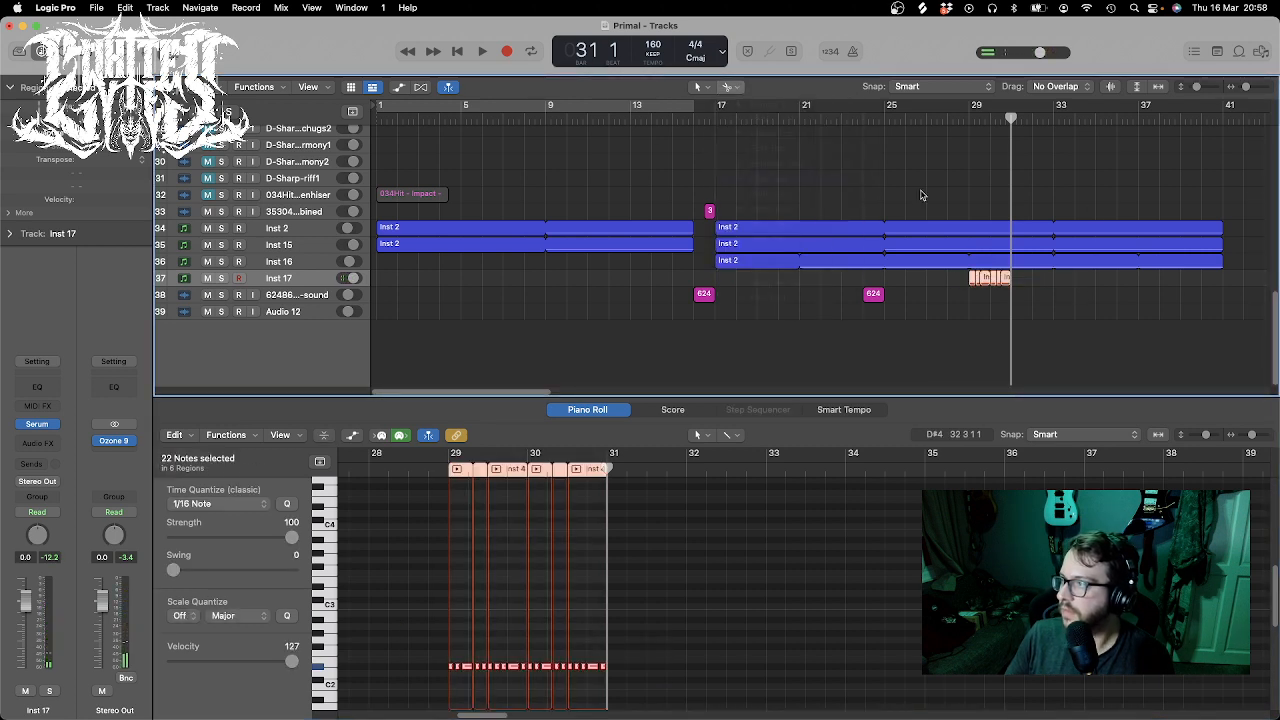
mouse_move(1041, 320)
mouse_down()
mouse_move(1057, 317)
mouse_move(958, 283)
mouse_up()
super+click(990, 281)
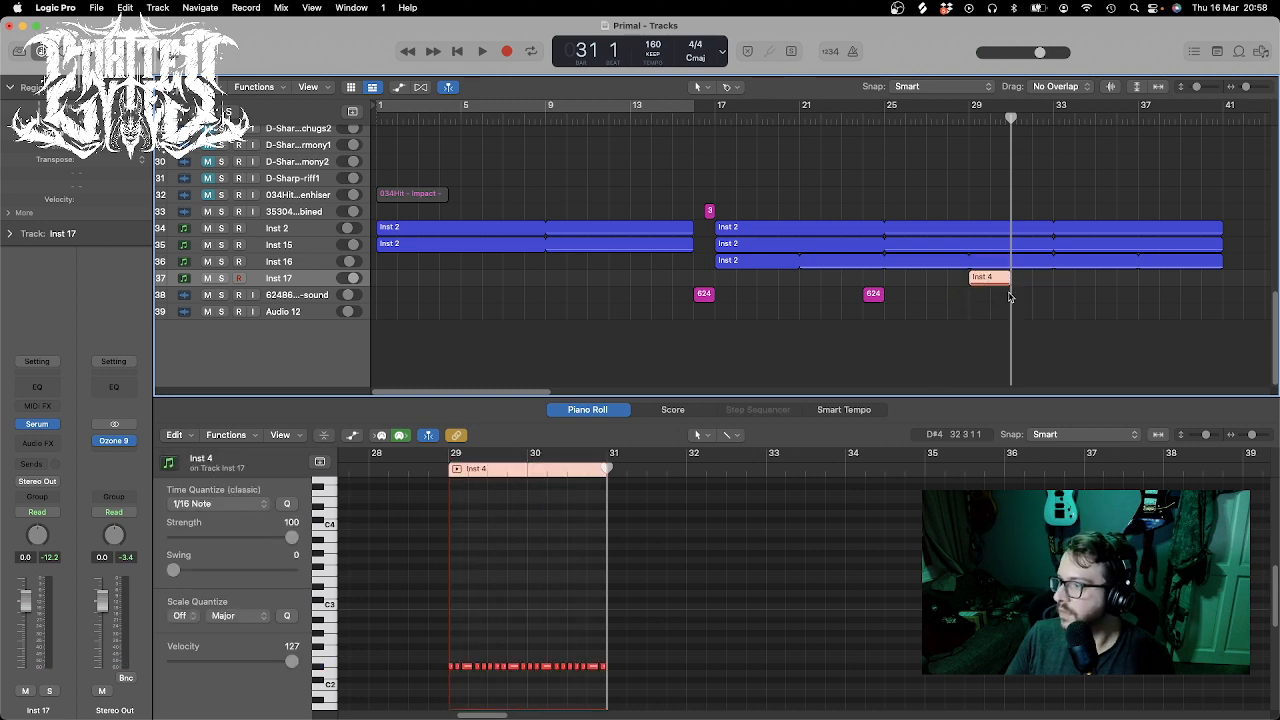
- Cycle playback over bars 29 to 31, solo Inst 17, and listen to the joined region
click(987, 107)
key(space)
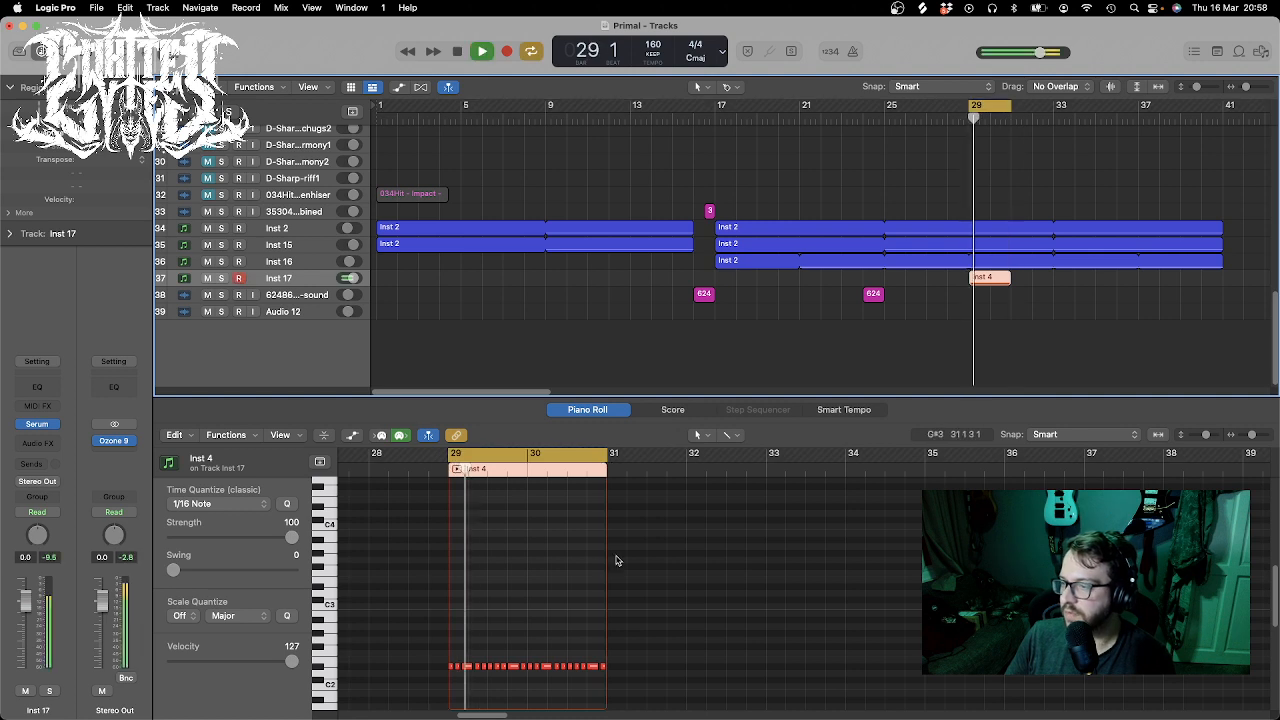
click(222, 279)
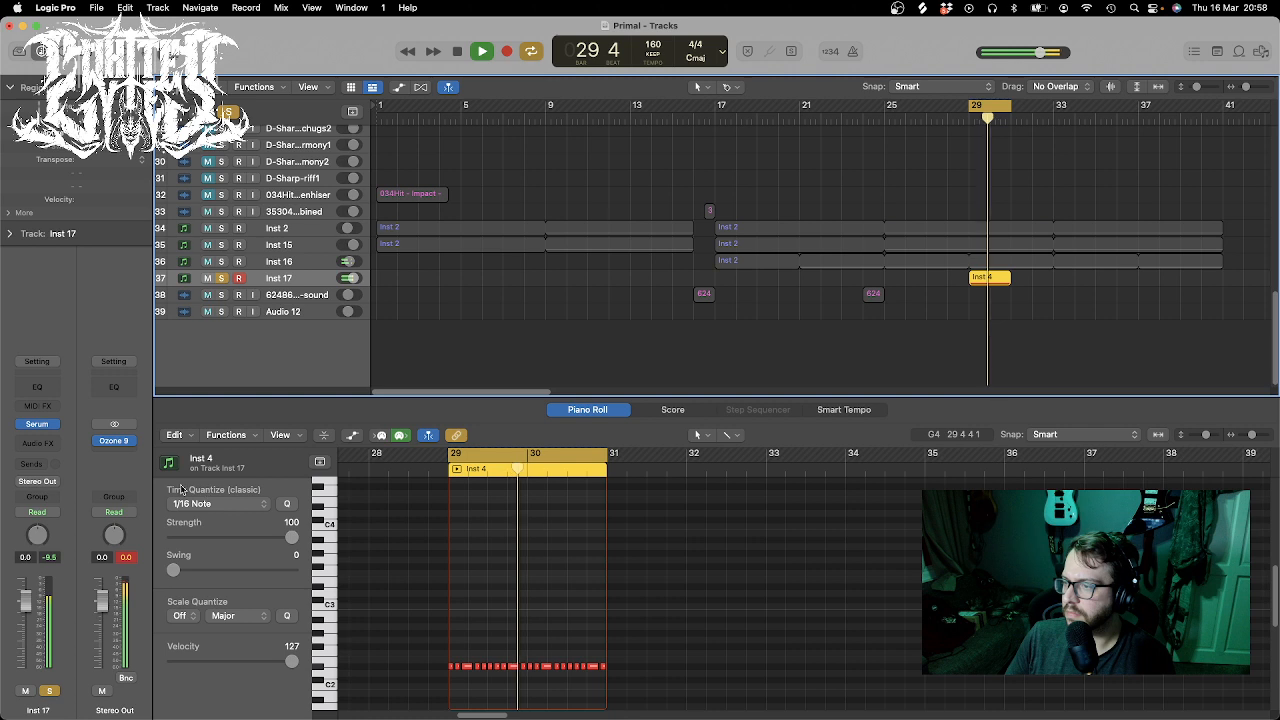
key(space)
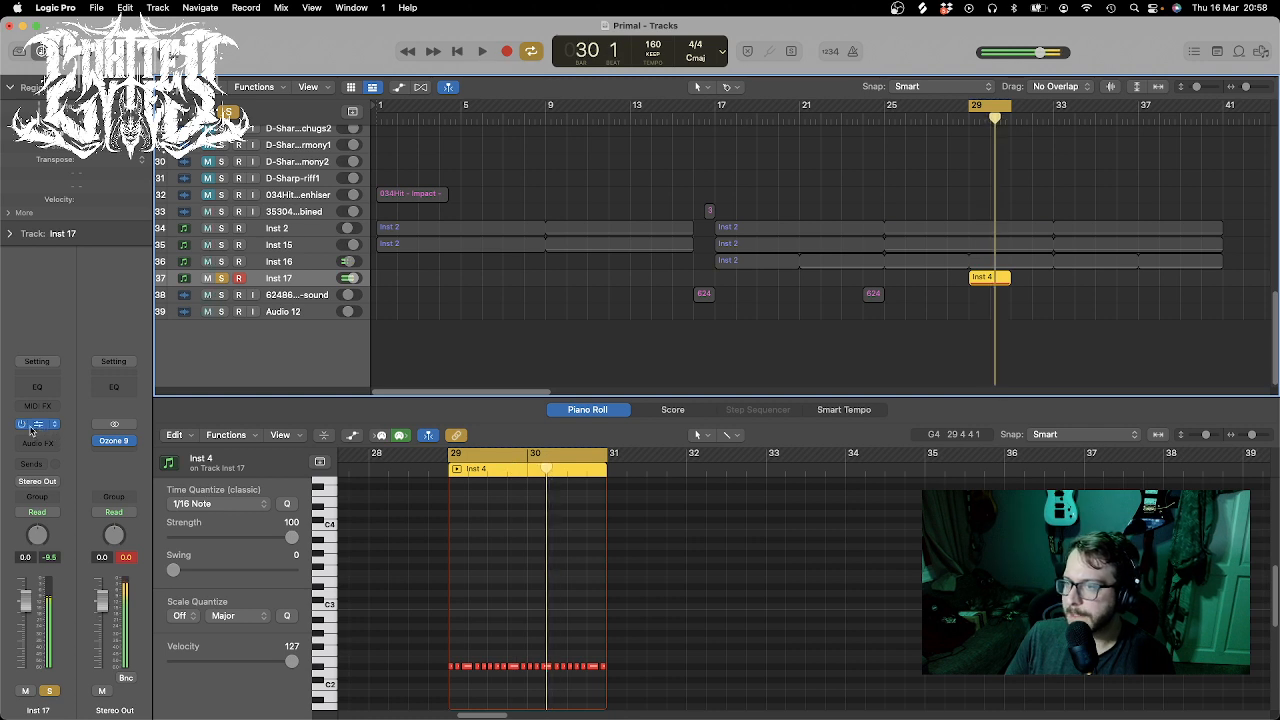
- Replace the Serum instrument on Inst 17 with the stereo version of Alchemy
click(33, 425)
click(409, 162)
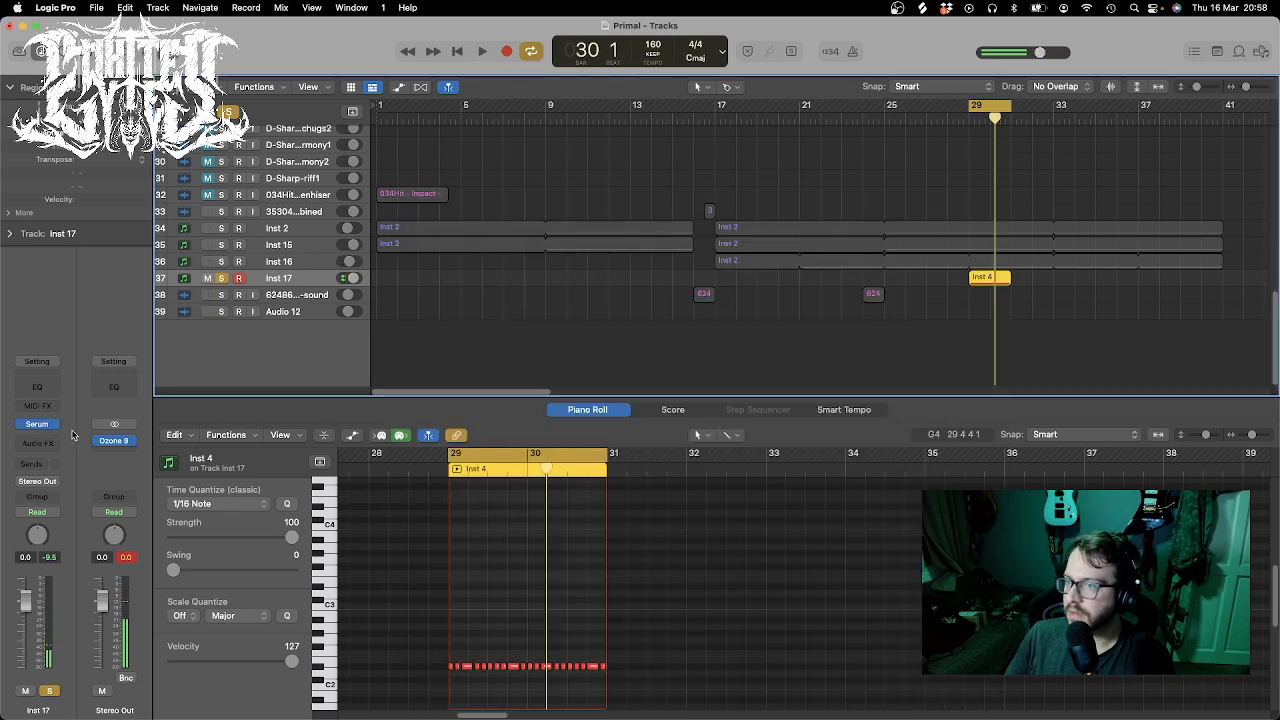
click(52, 424)
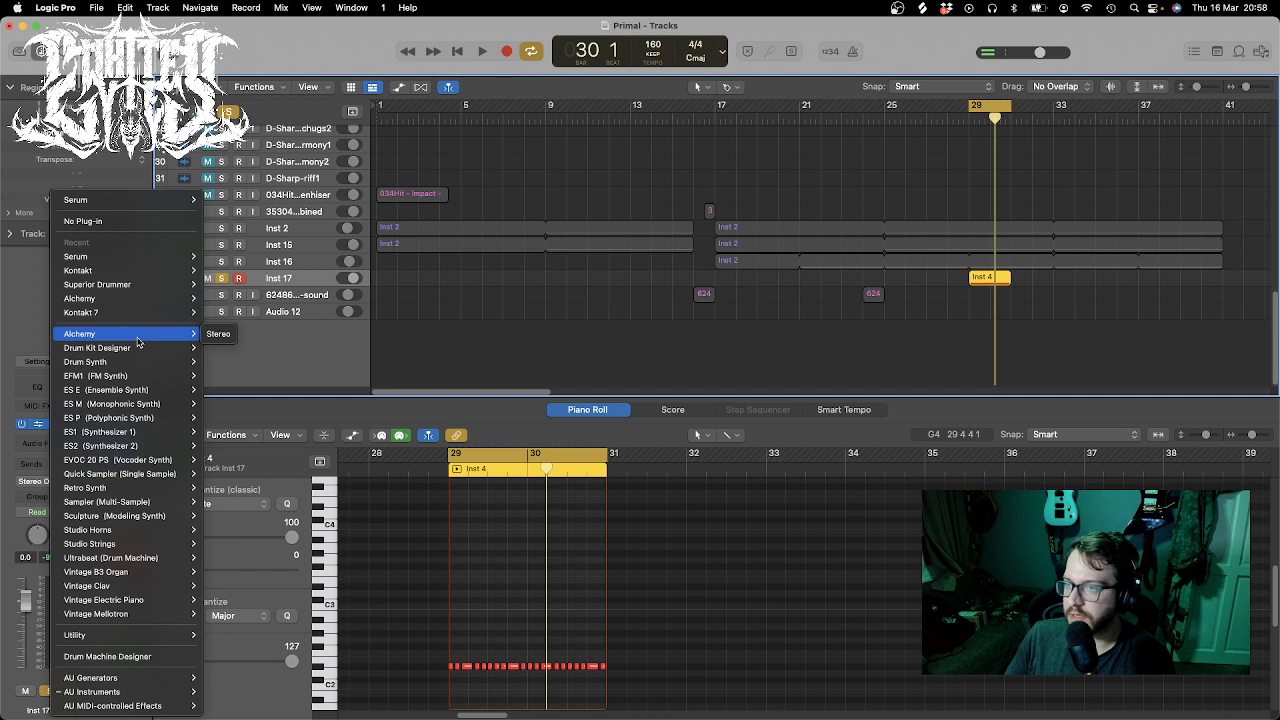
click(217, 336)
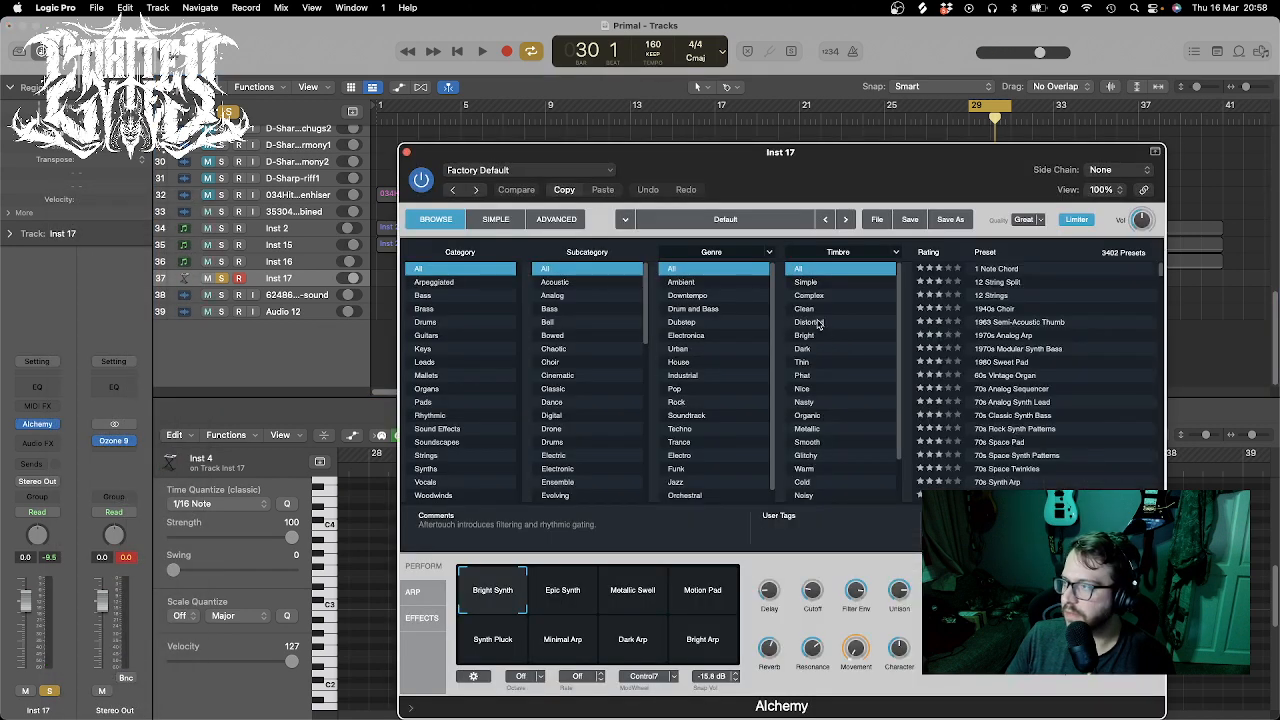
- Load the Adding preset from Alchemy's Keys category and play the cycled region with it
click(435, 349)
click(1053, 338)
key(space)
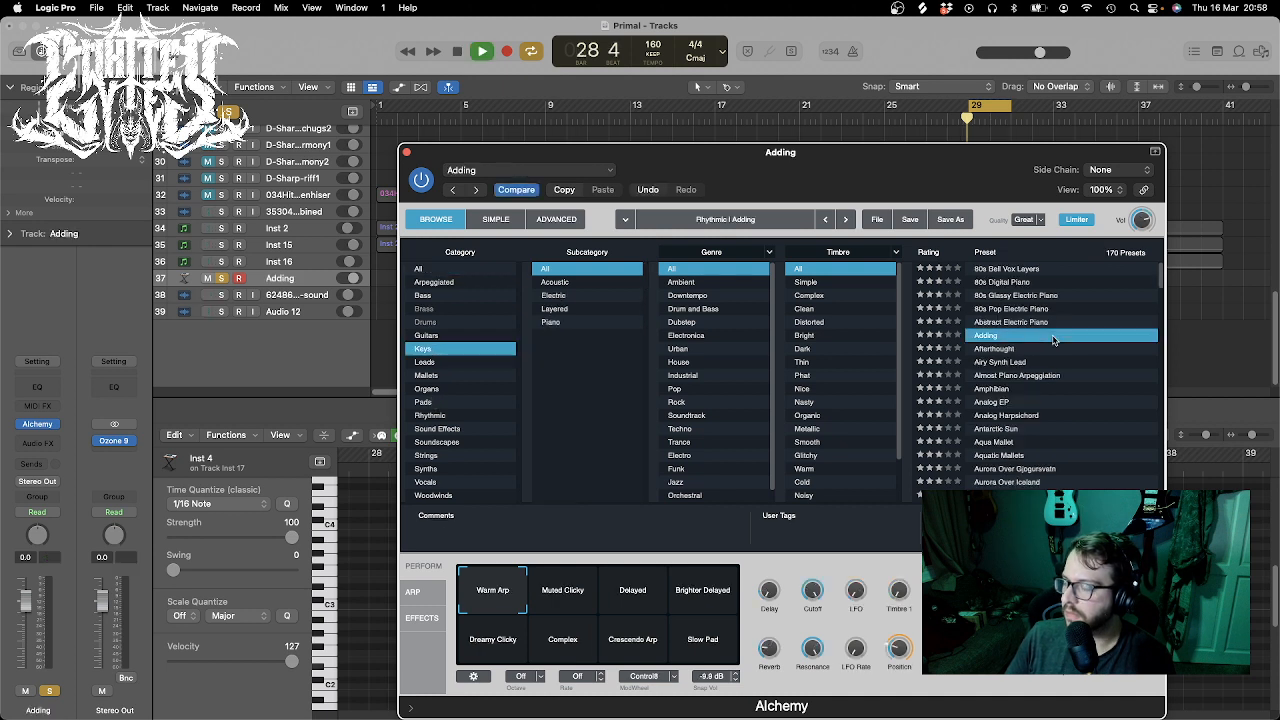
drag(857, 167, 707, 97)
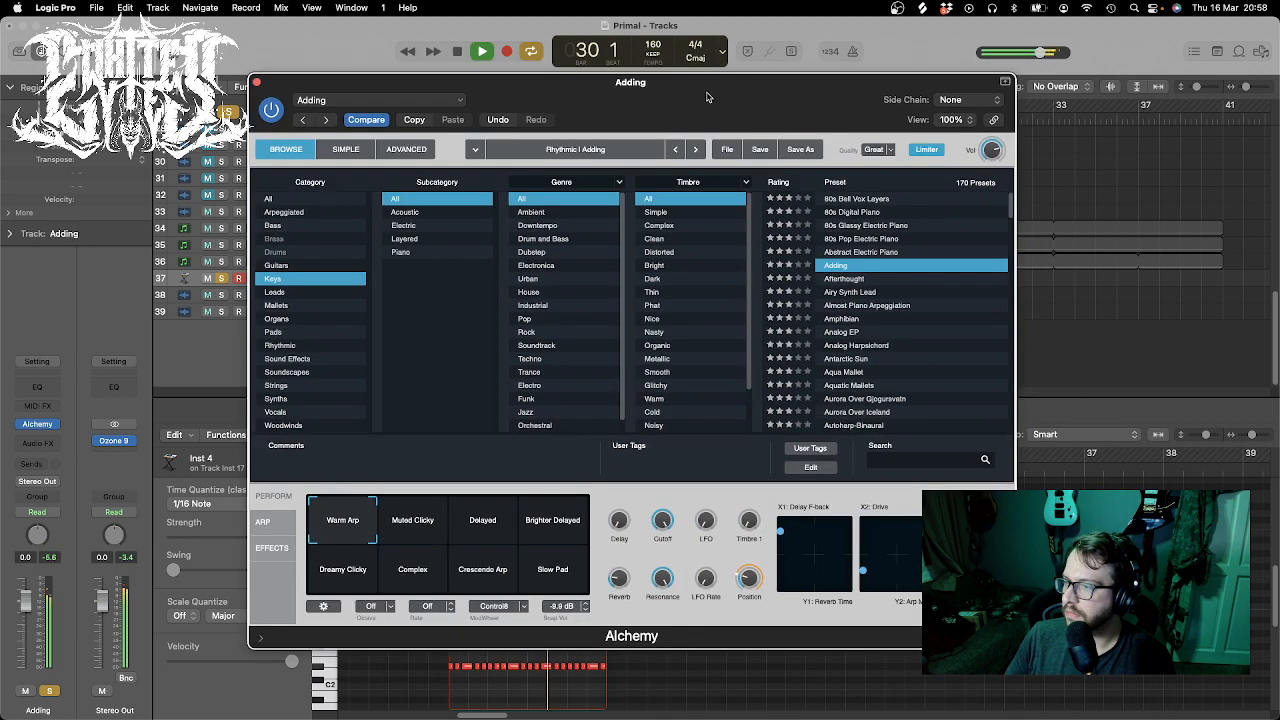
- Audition the Adding preset's Muted Clicky, Complex, Crescendo Arp and Slow Pad performance snapshots during playback
click(413, 505)
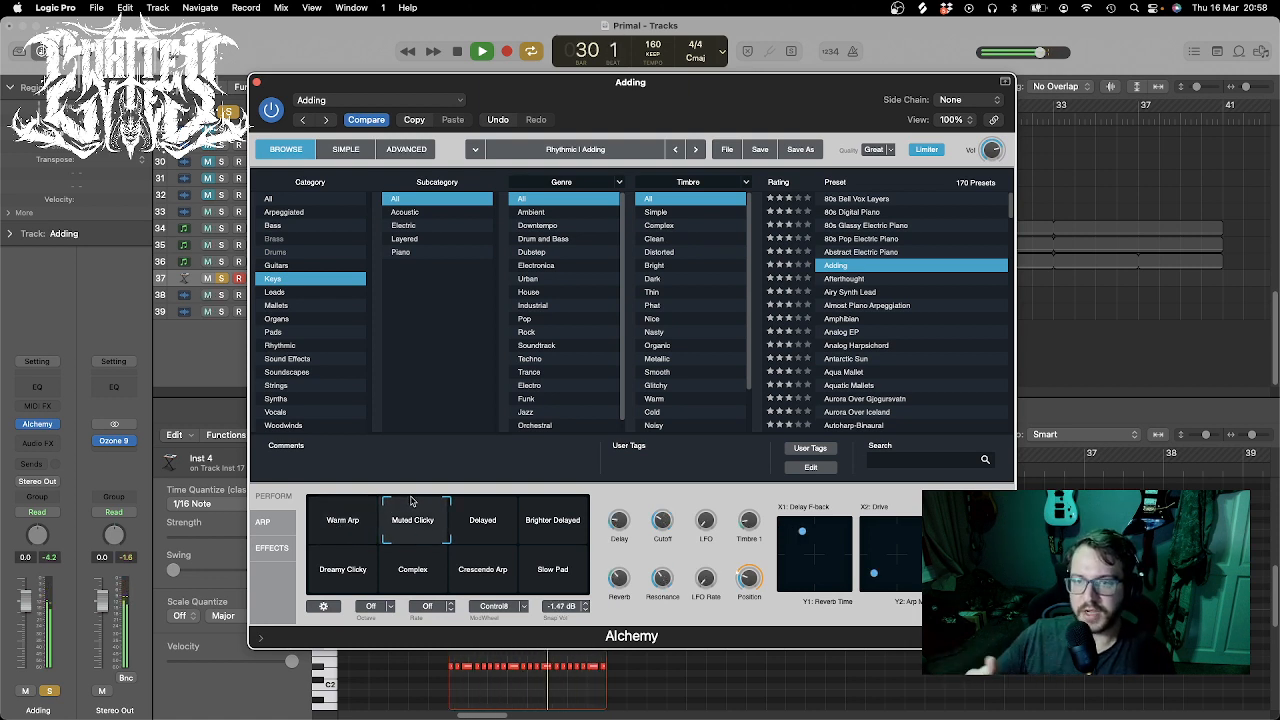
click(399, 565)
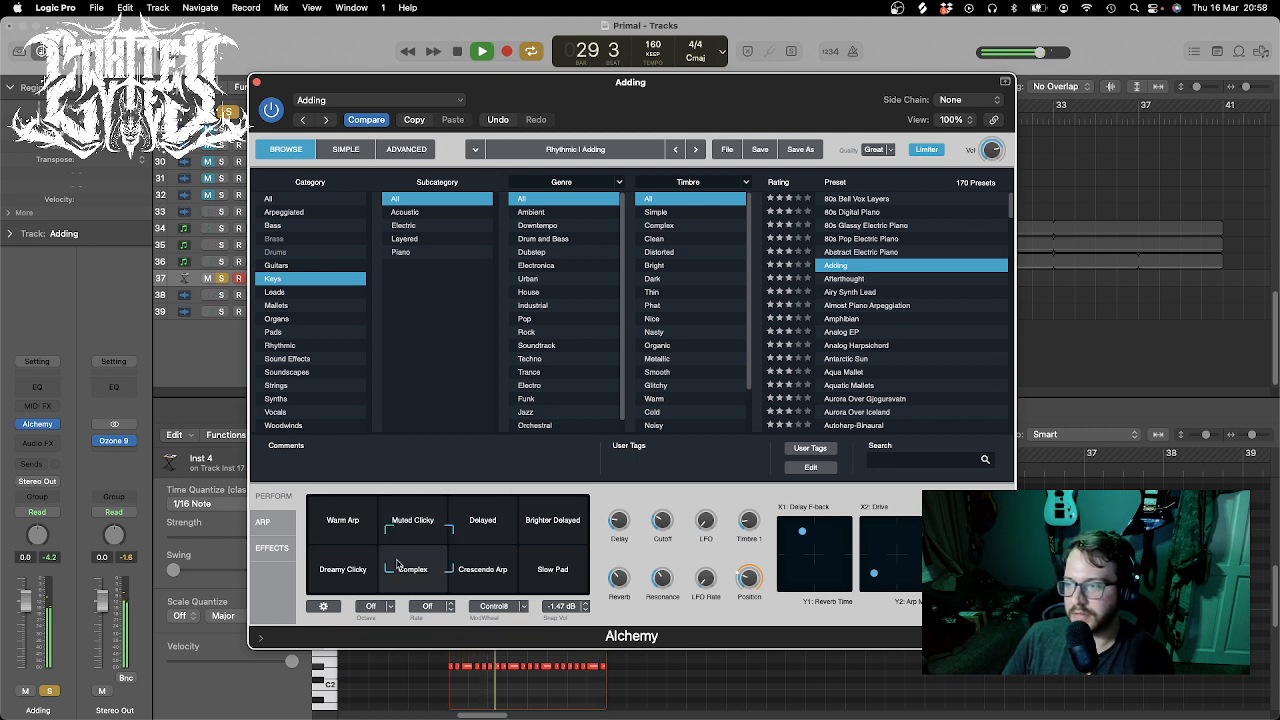
click(463, 588)
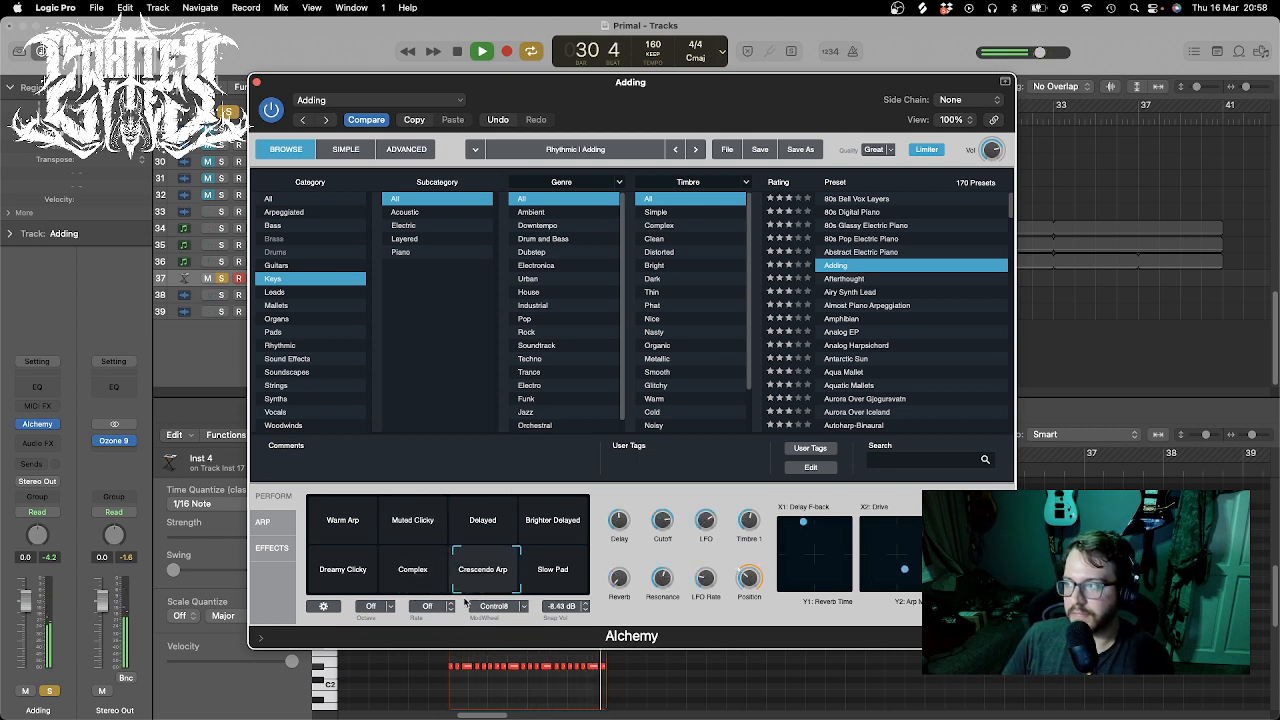
click(533, 589)
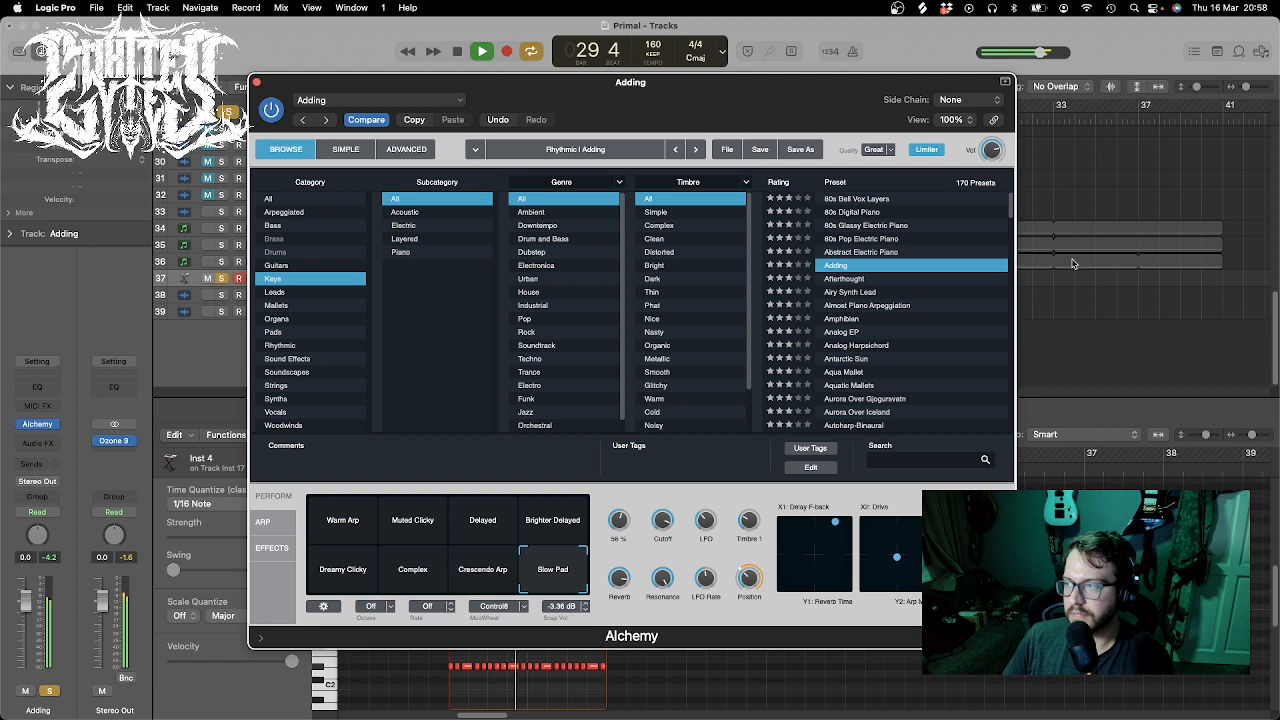
- Try the Analog EP preset with its Hollow Pulse, Sweep Up, Warm Tremolo and Metallic snapshots
click(873, 333)
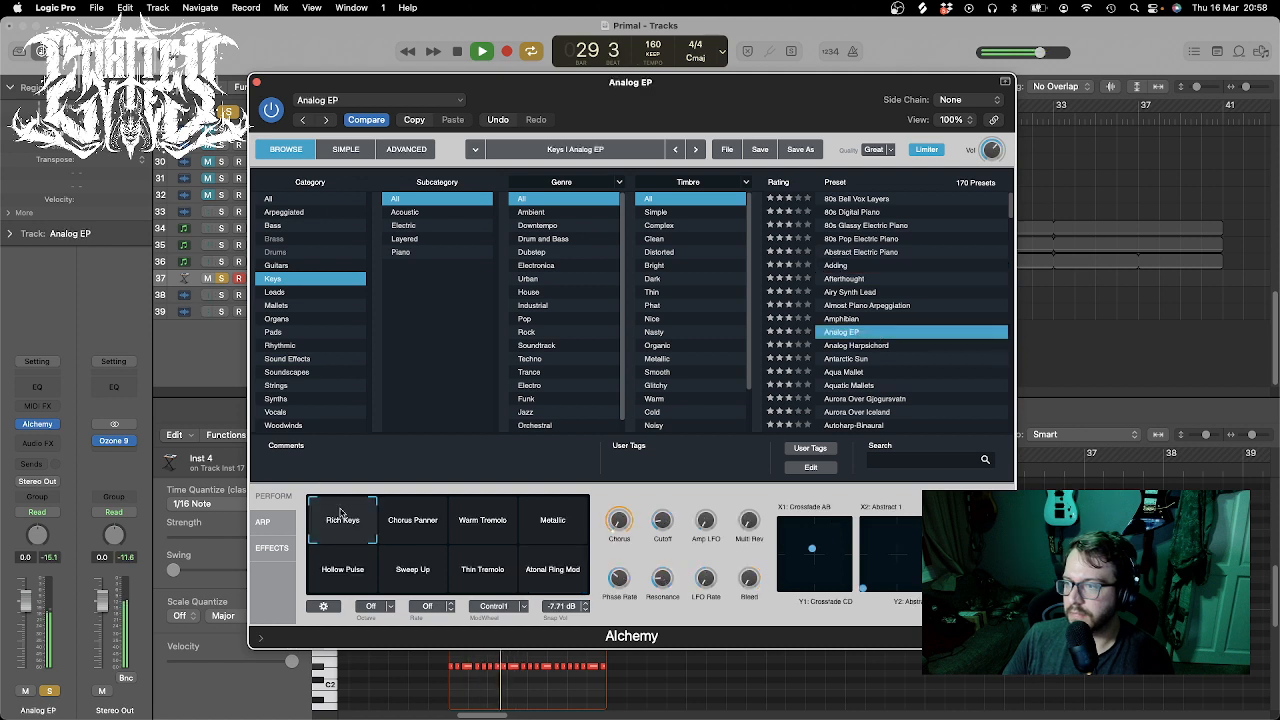
click(343, 572)
click(402, 588)
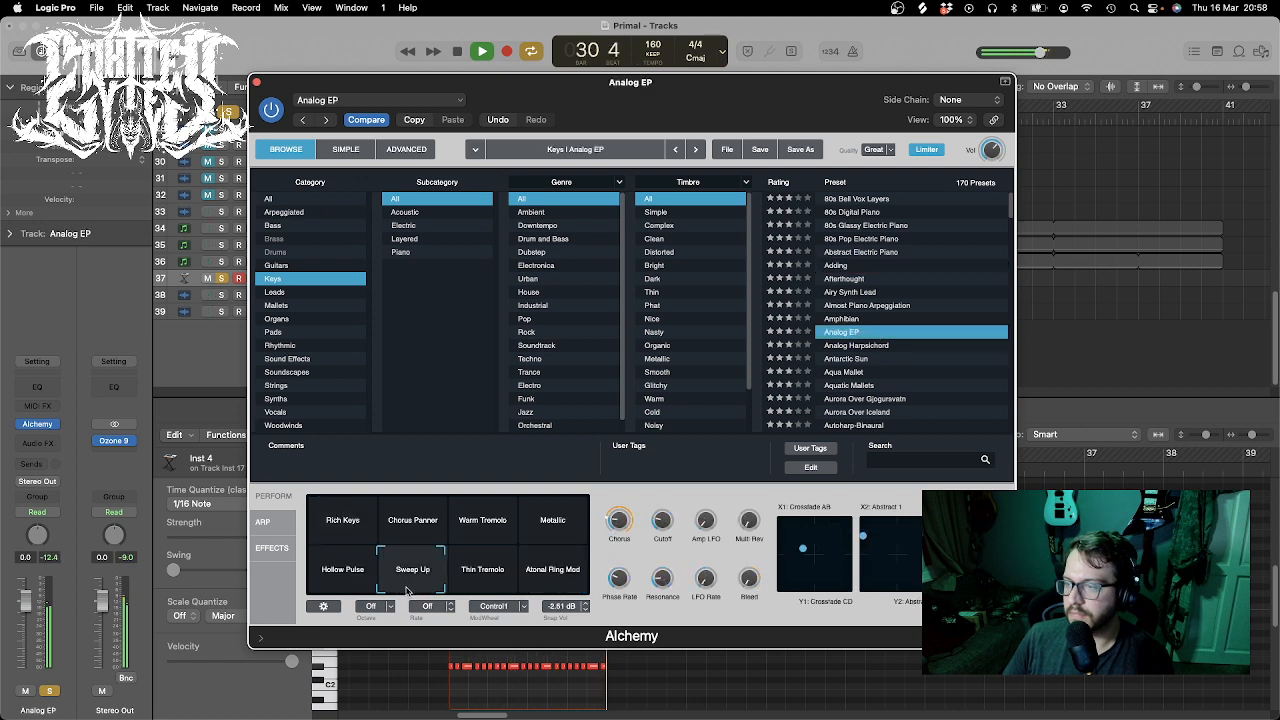
click(490, 500)
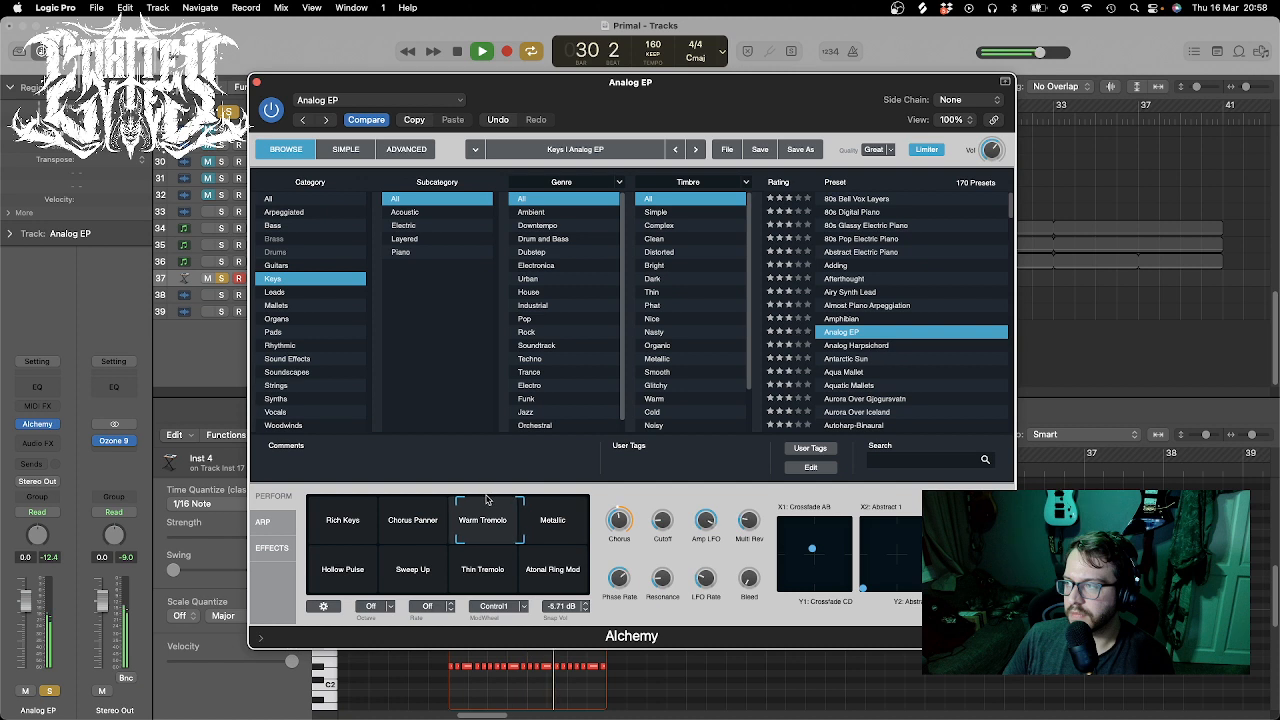
click(535, 499)
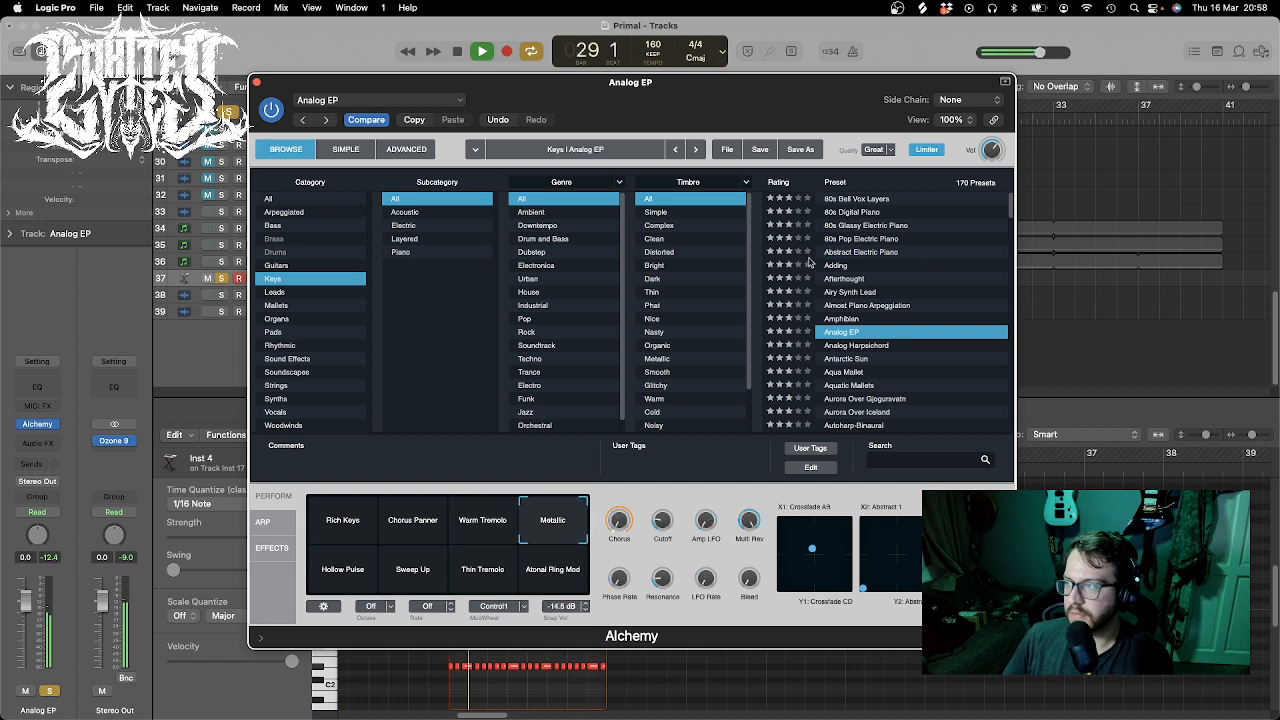
- Audition the Airy Synth Lead, Automata, Bass Patterns, Bell Layers and Bird Song presets during playback
click(845, 291)
scroll(890, 313, down, 3)
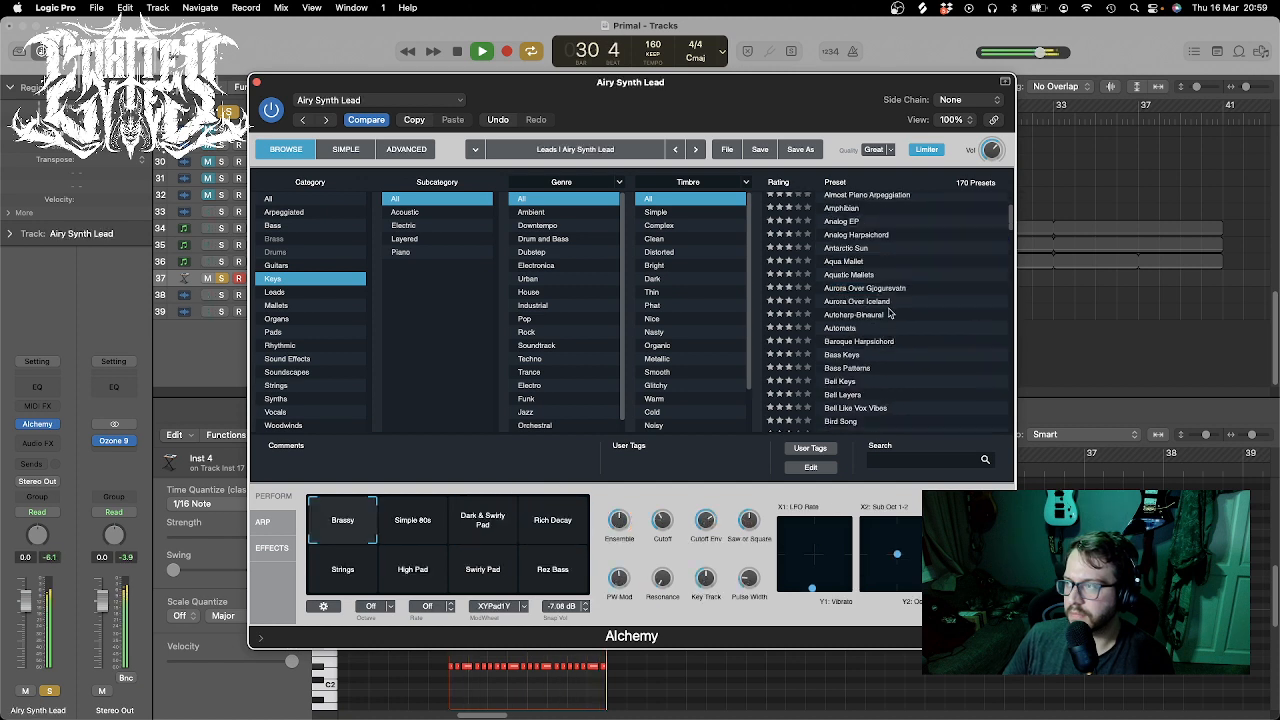
click(870, 328)
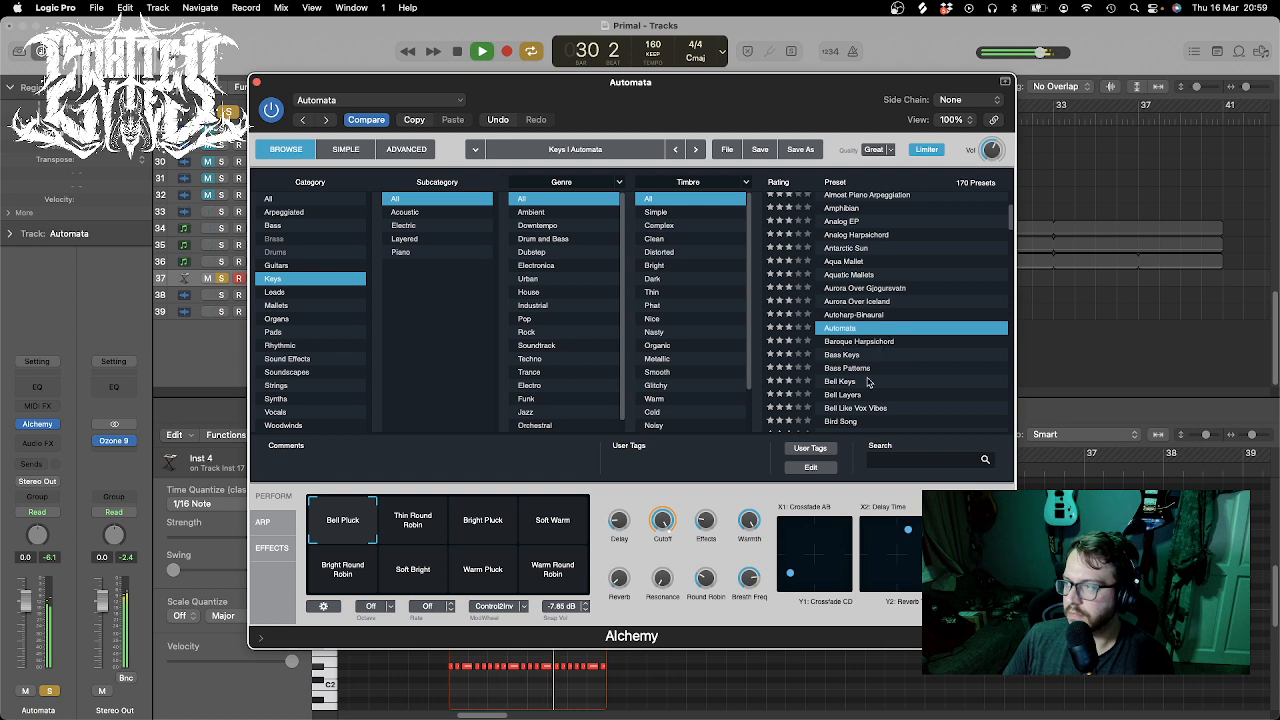
click(866, 370)
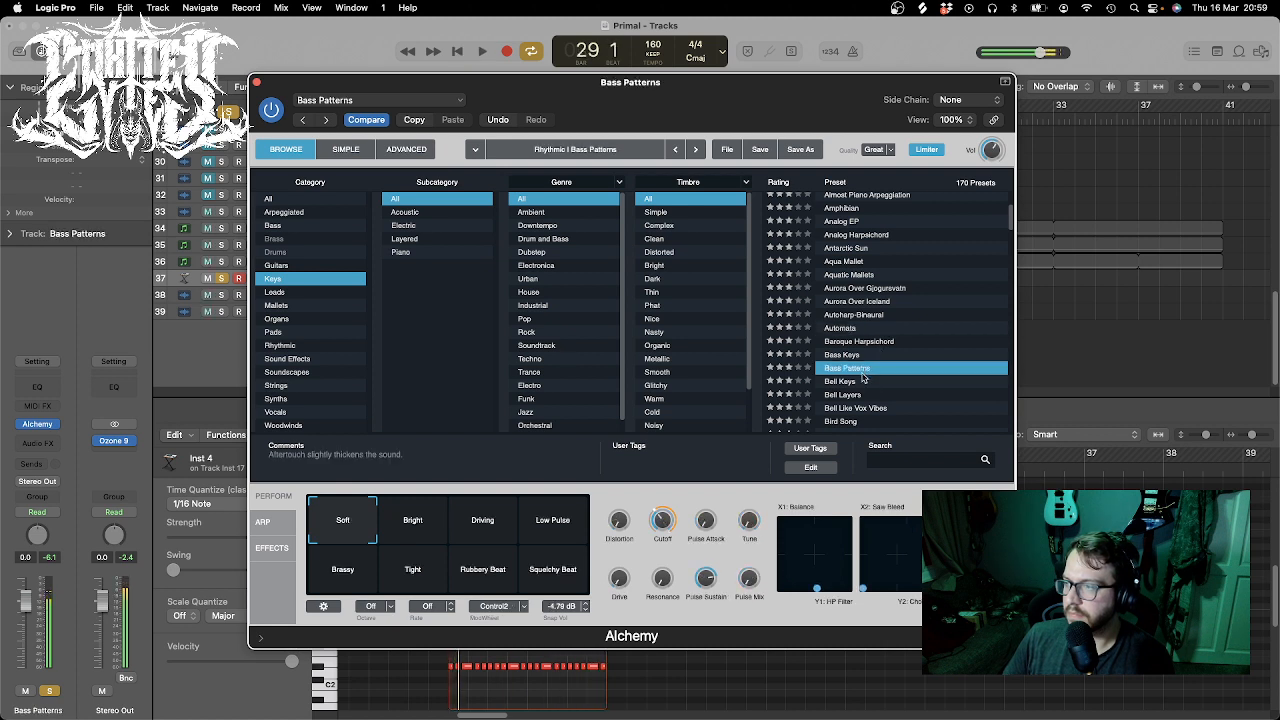
click(863, 395)
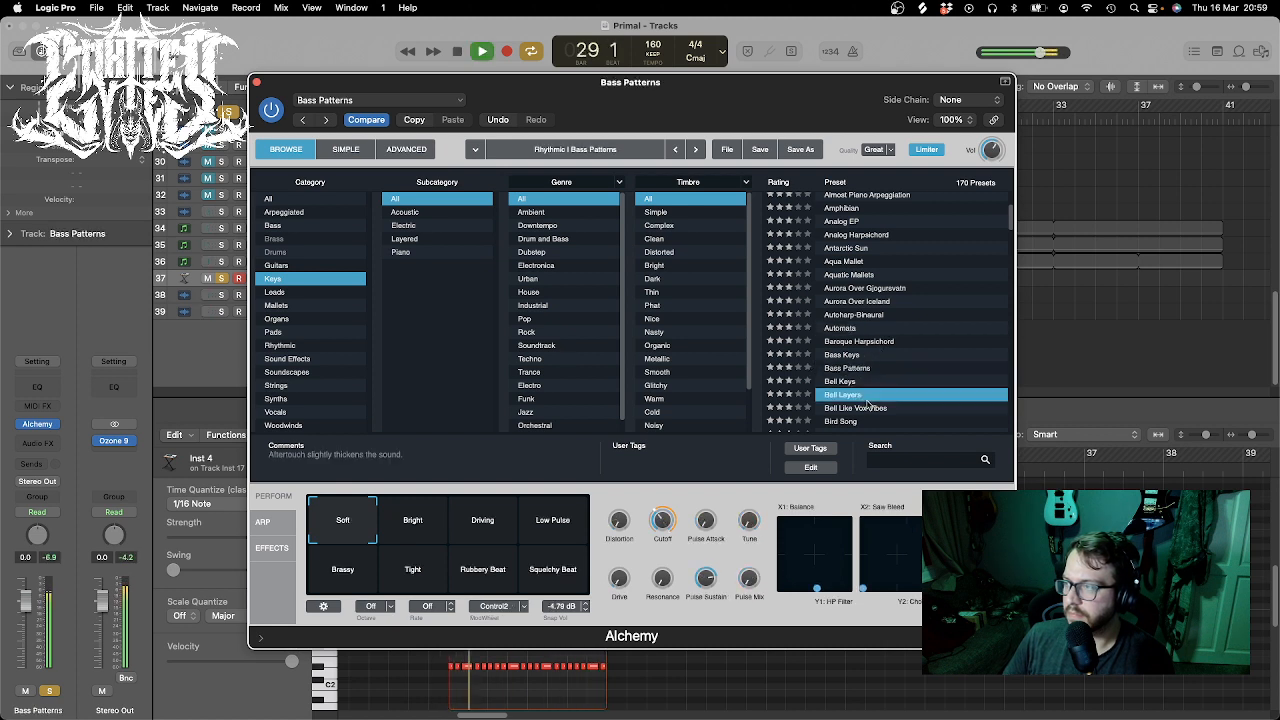
scroll(876, 352, down, 3)
click(876, 345)
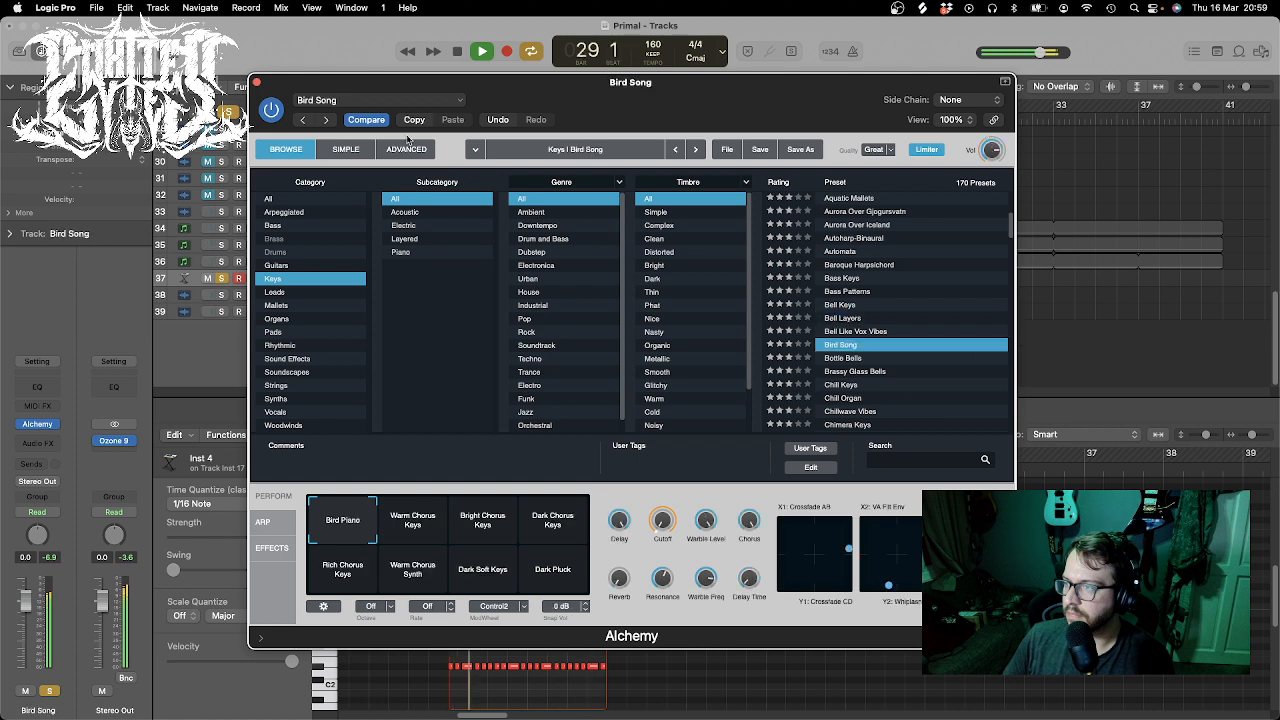
- Reload the Adding preset and choose its Muted Clicky snapshot
scroll(847, 220, up, 5)
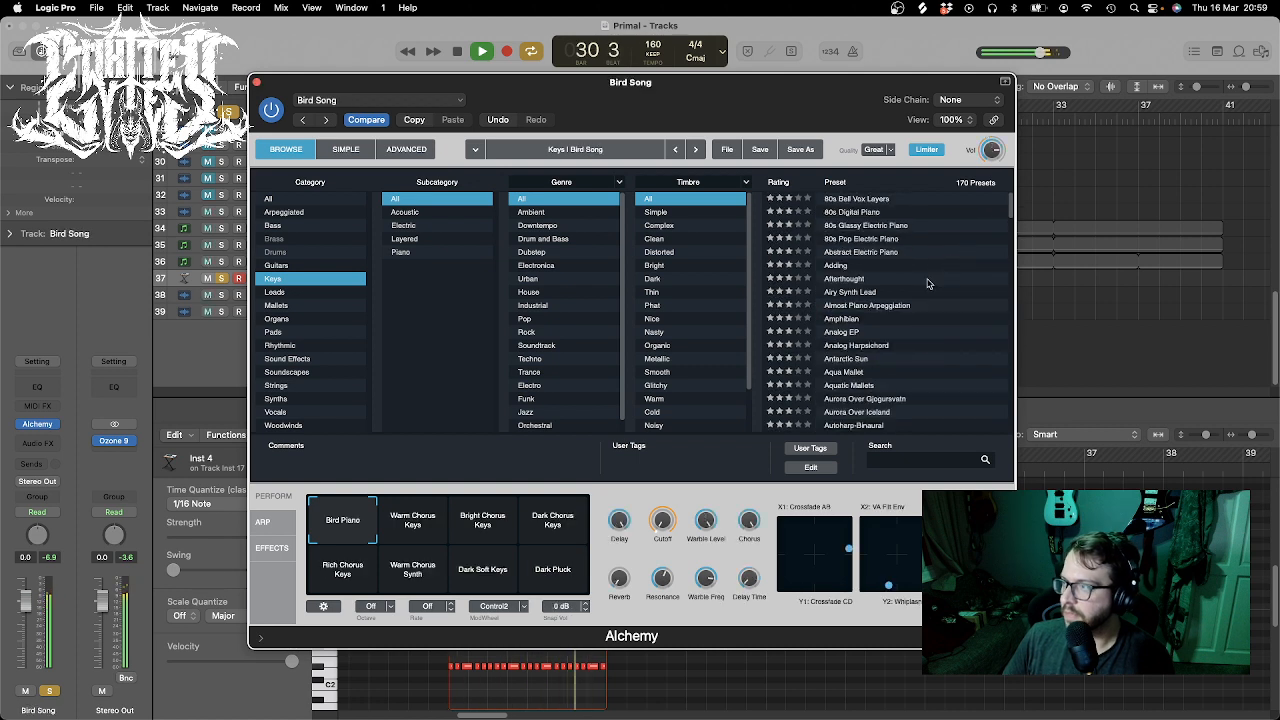
click(848, 266)
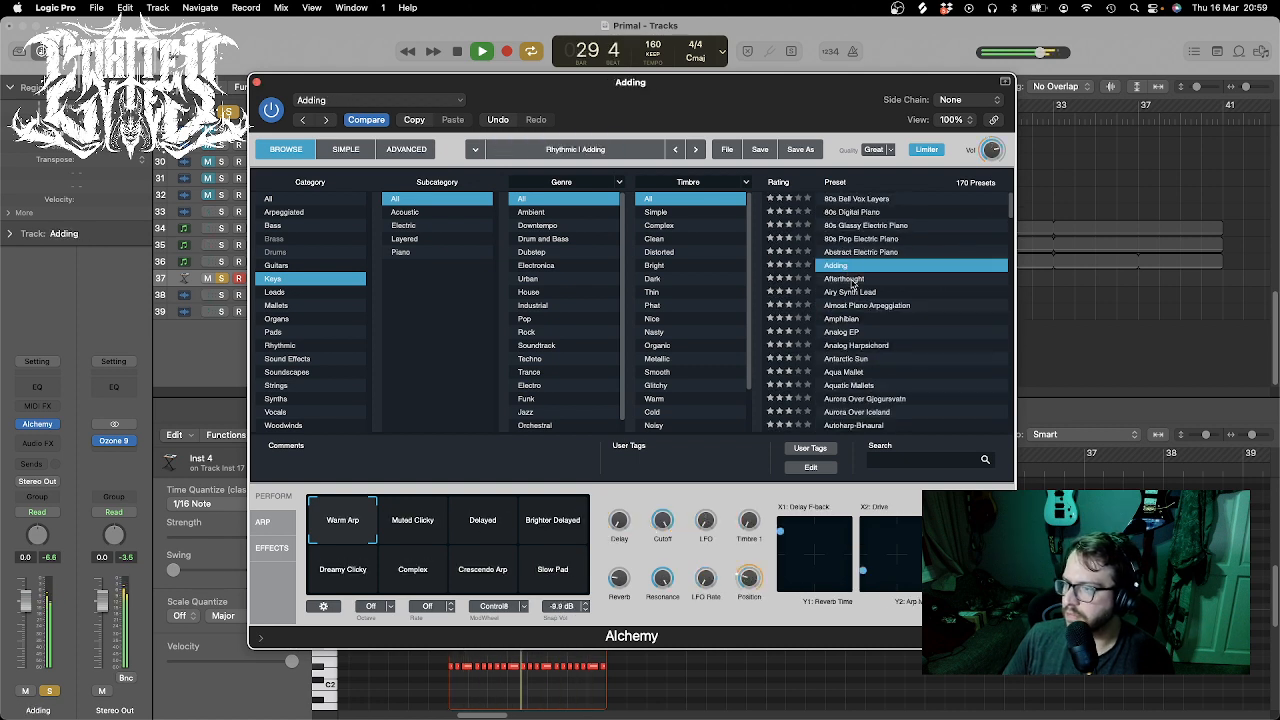
click(414, 506)
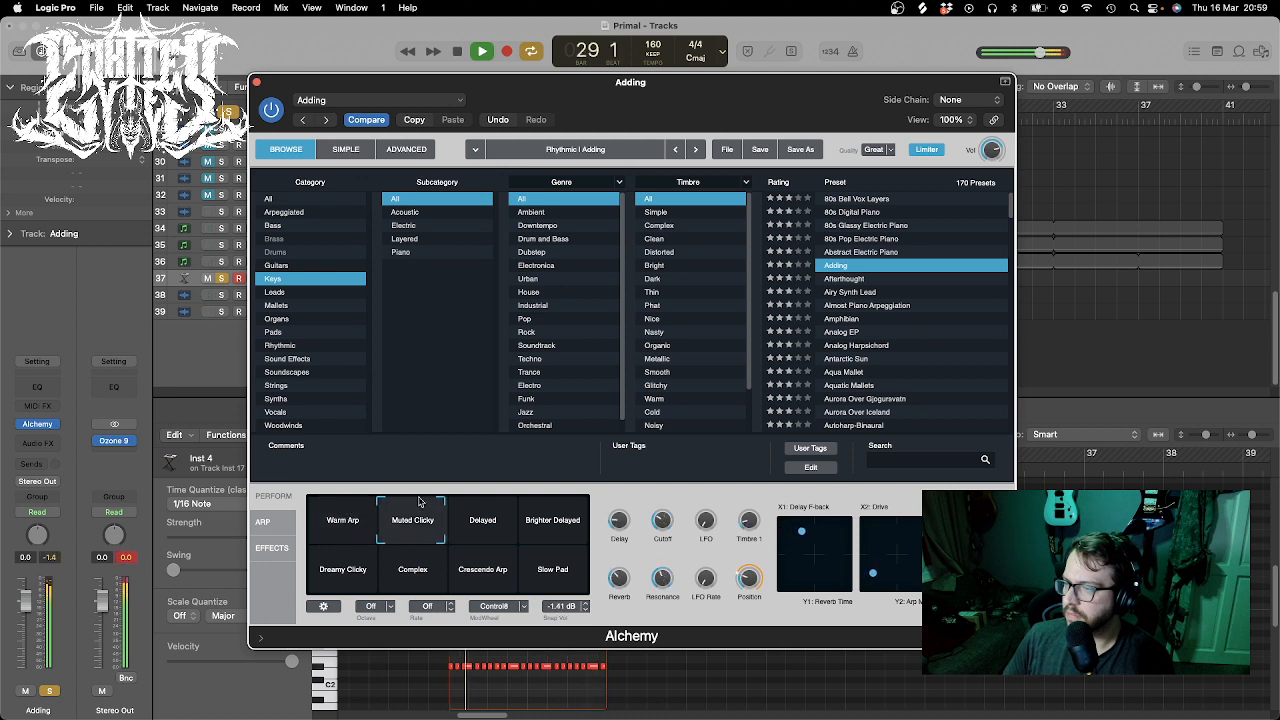
- Audition the Adding preset's Delayed, Brighter Delayed, Crescendo Arp and Dreamy Clicky snapshots, choose Warm Arp, and close Alchemy
click(470, 503)
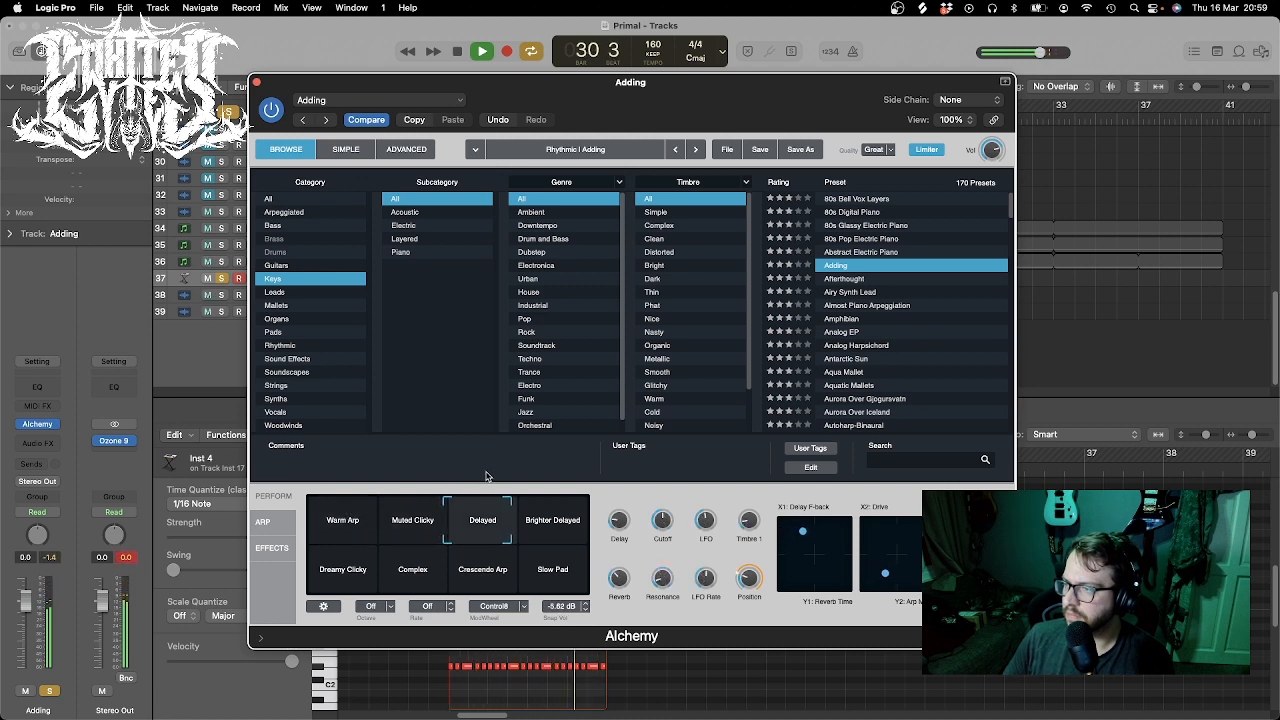
click(552, 507)
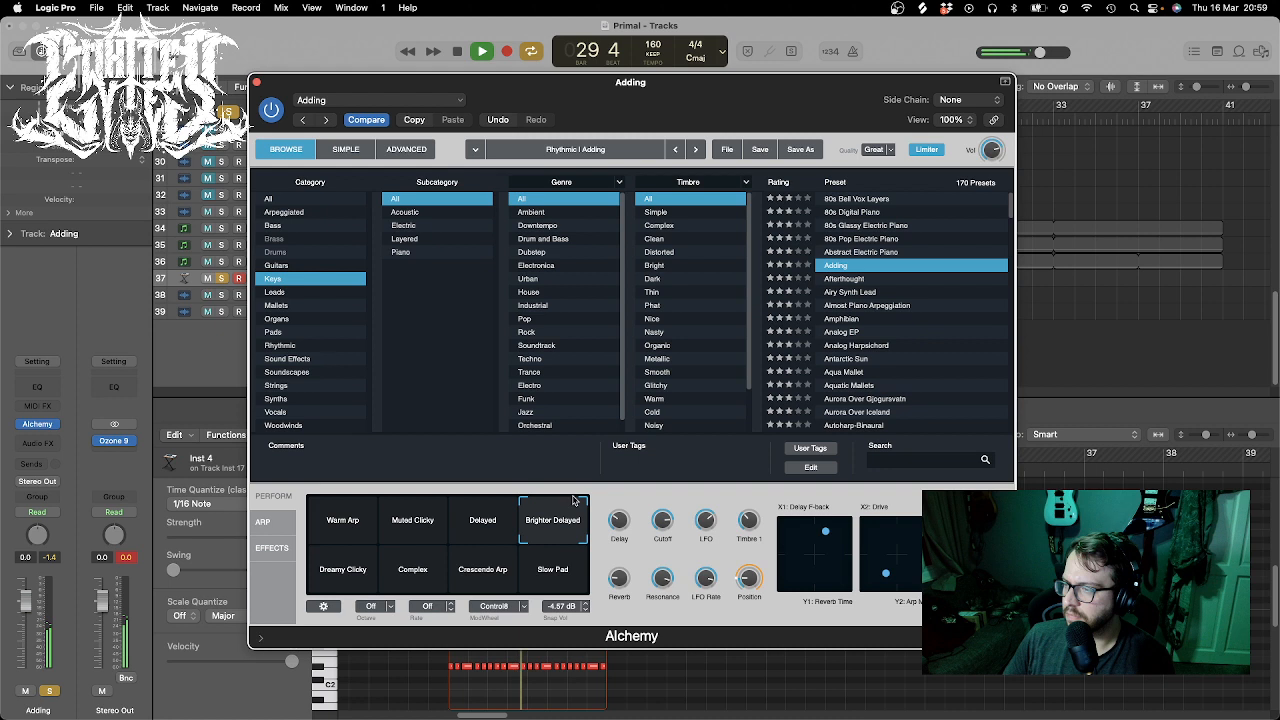
click(486, 573)
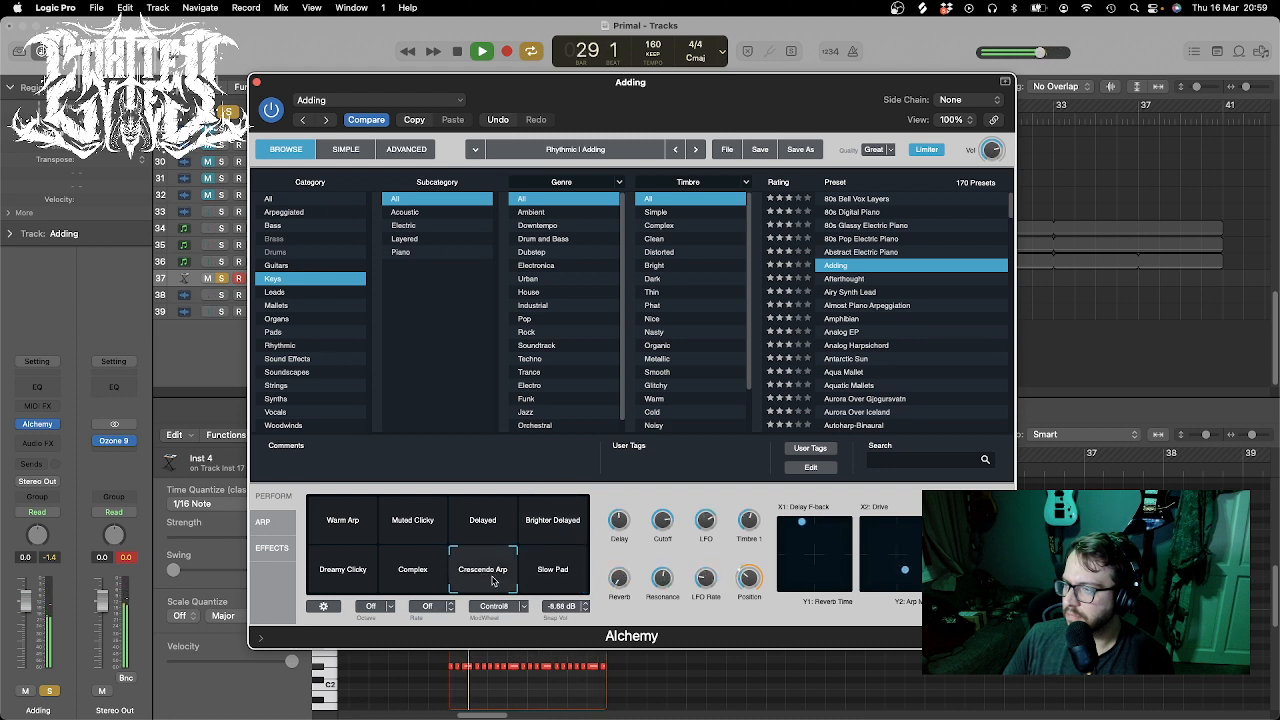
click(338, 582)
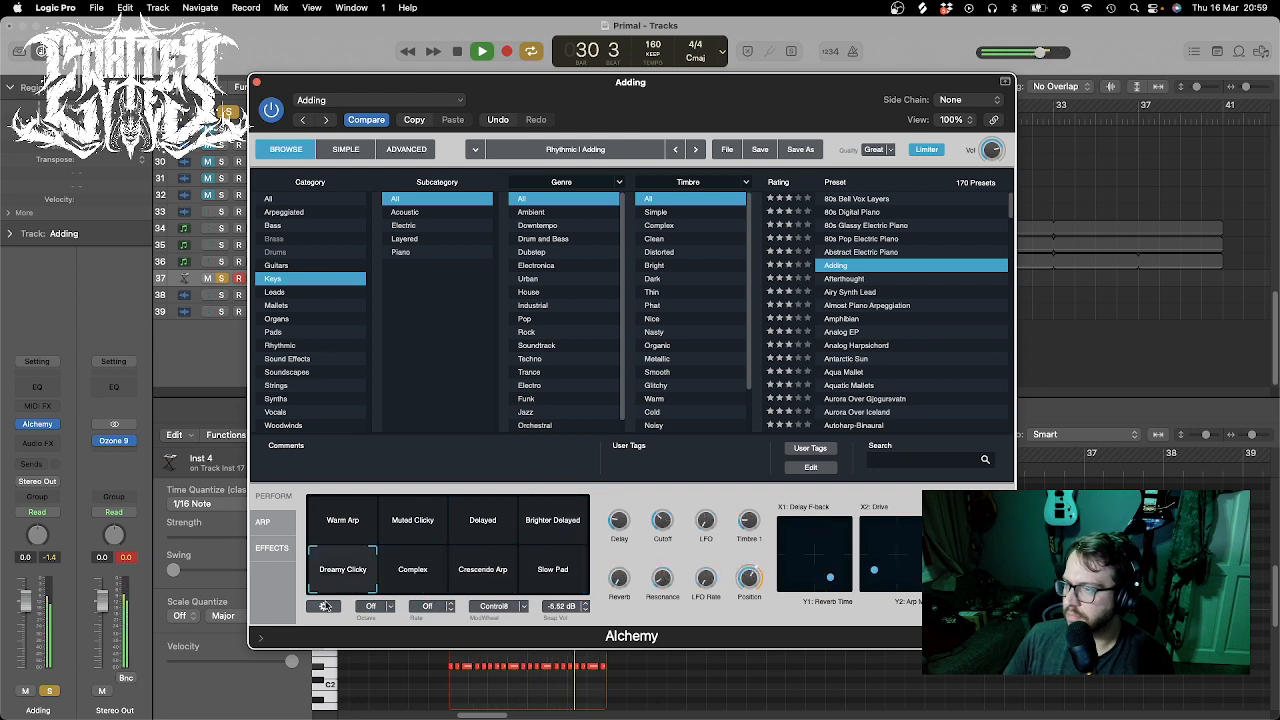
click(315, 503)
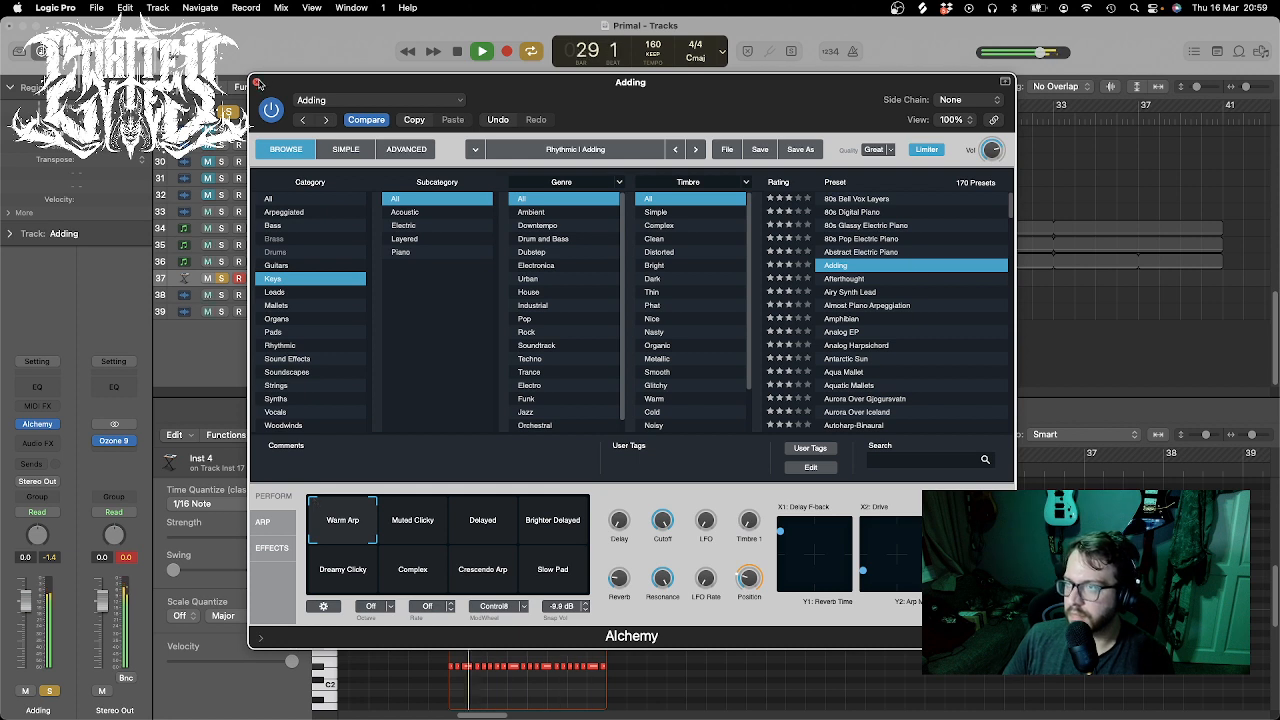
click(256, 84)
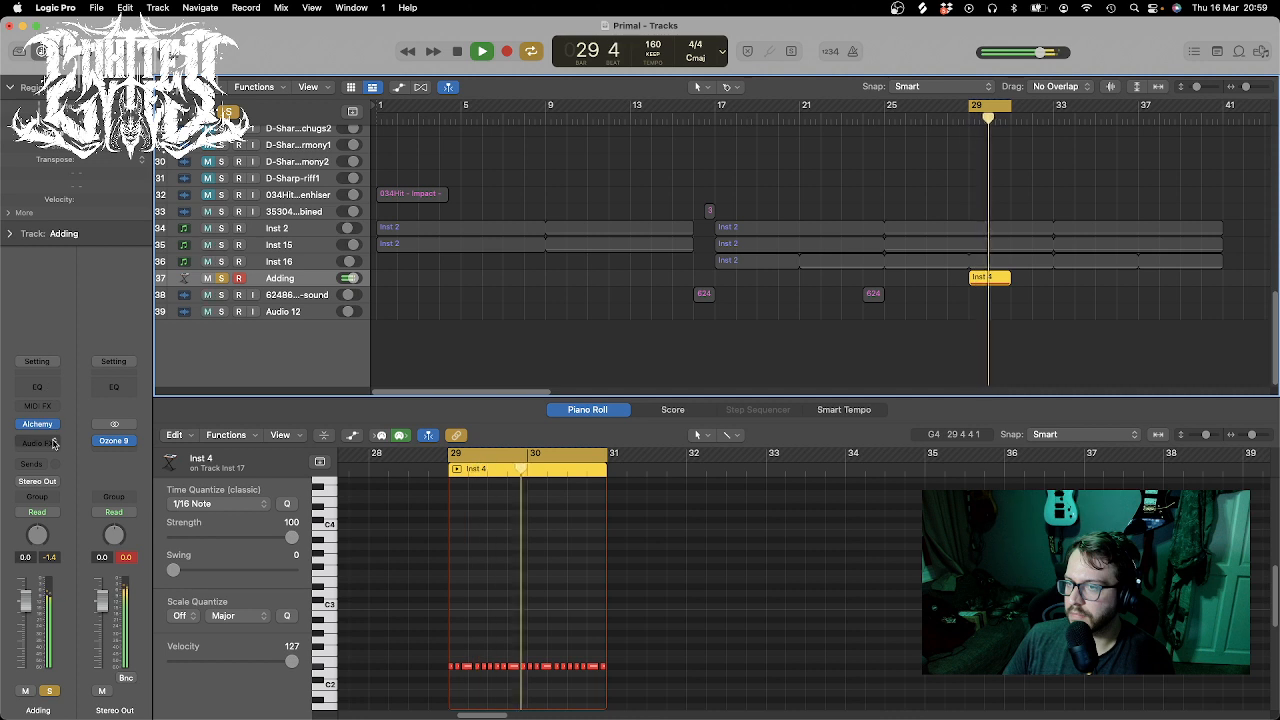
- Insert a stereo Phat FX on the Adding track, try the Crunched drum setting, and load Fat Crunch
click(40, 443)
mouse_move(75, 708)
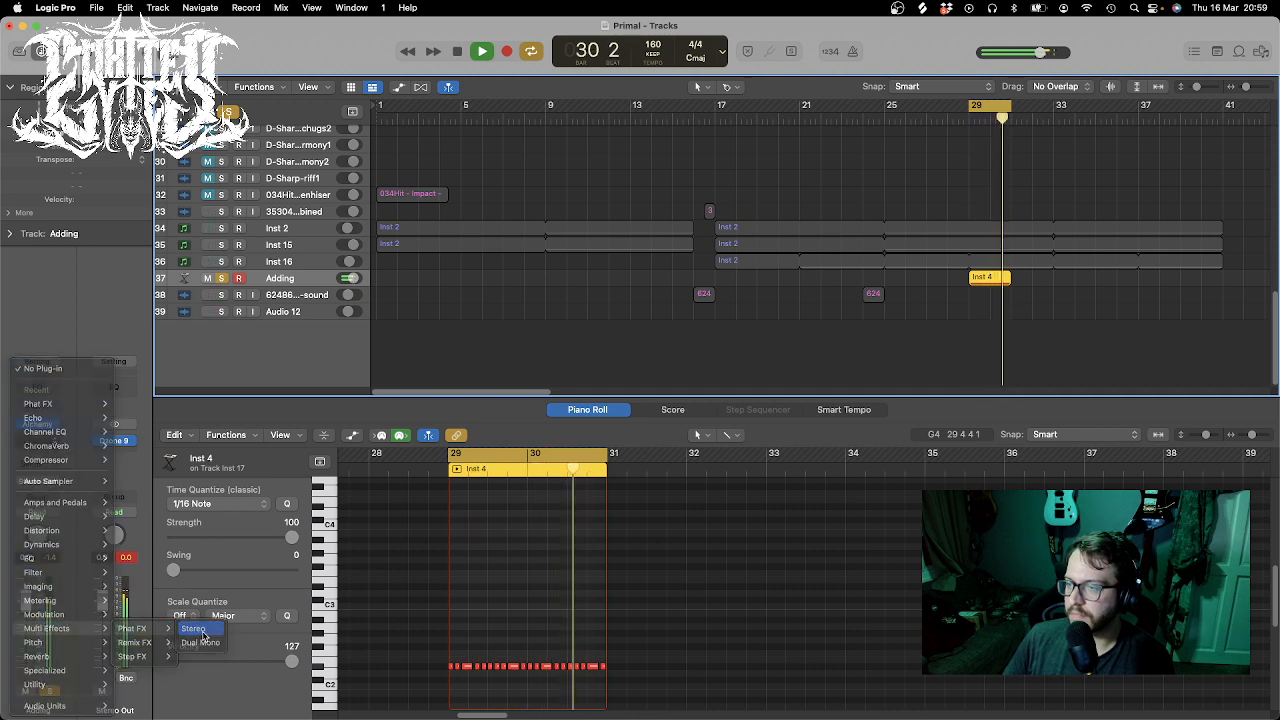
click(197, 627)
click(540, 208)
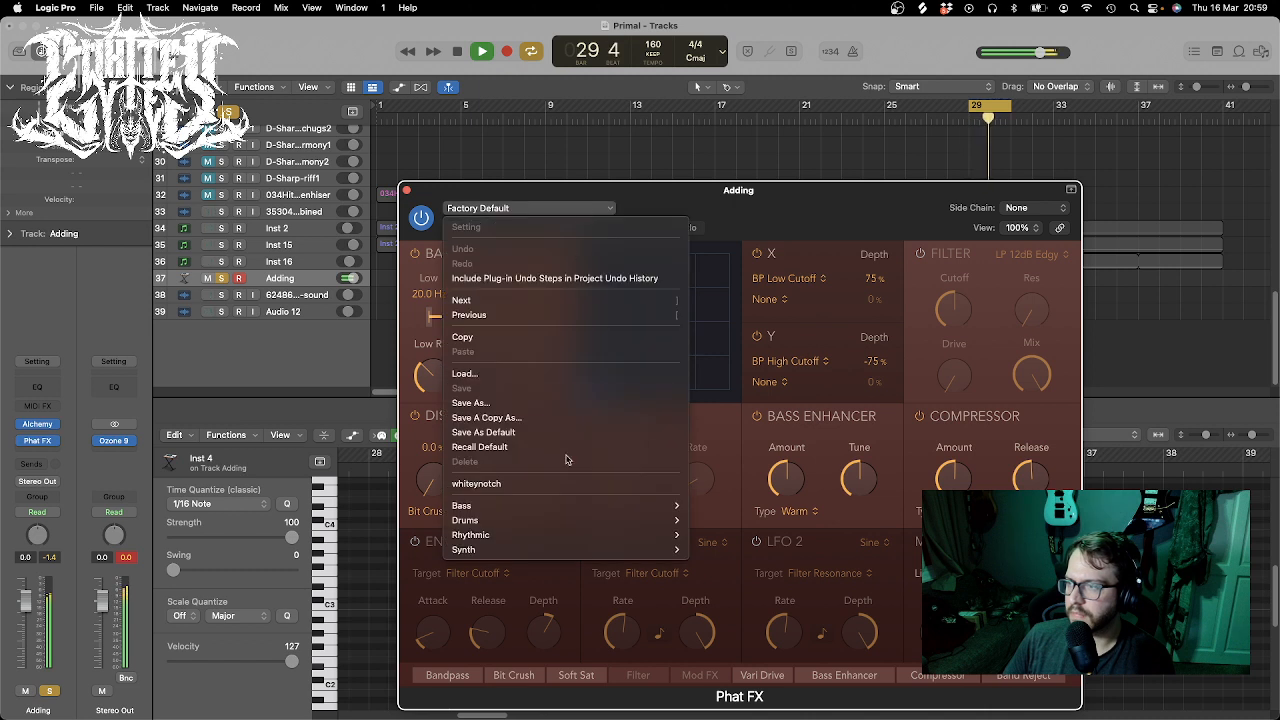
mouse_move(620, 520)
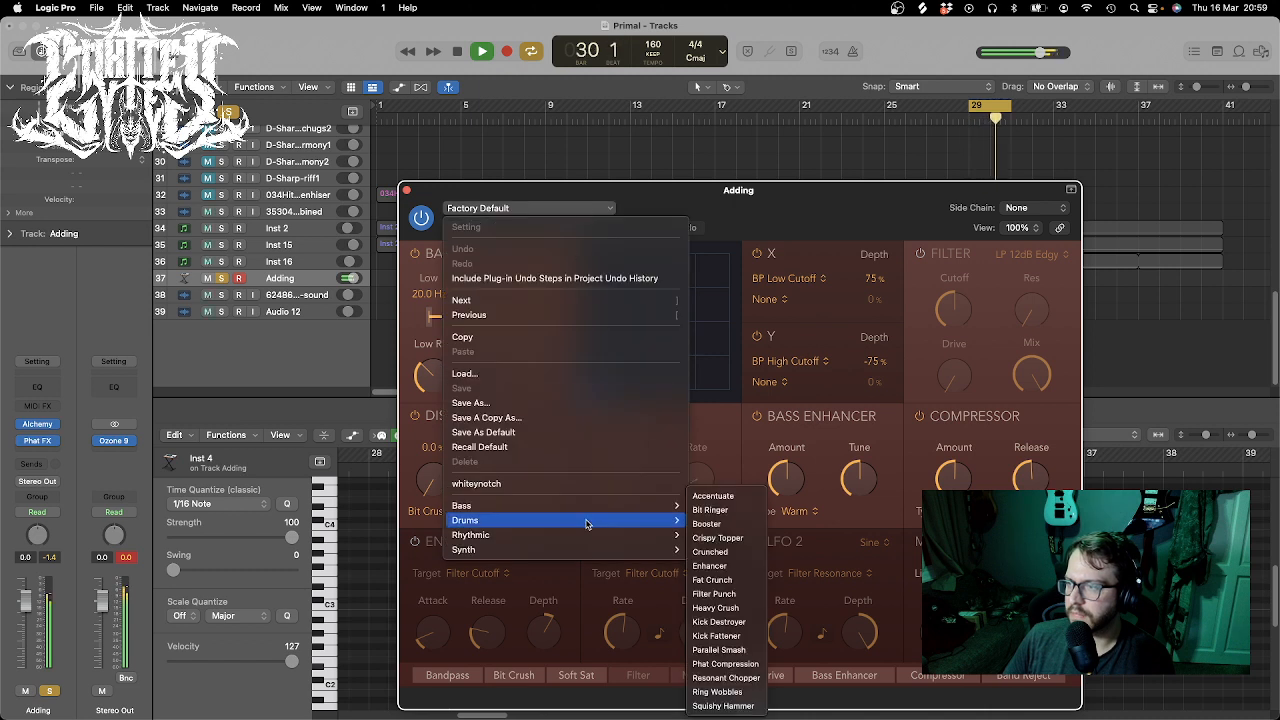
click(735, 551)
drag(717, 205, 681, 96)
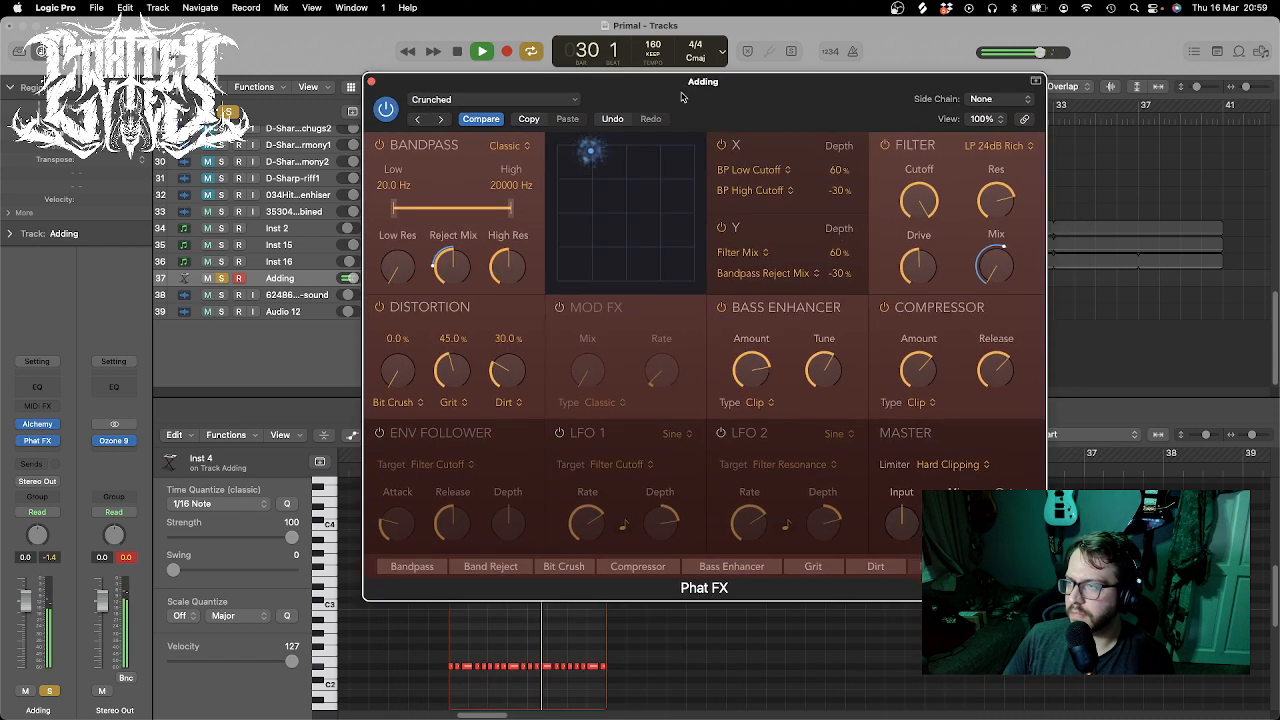
click(441, 119)
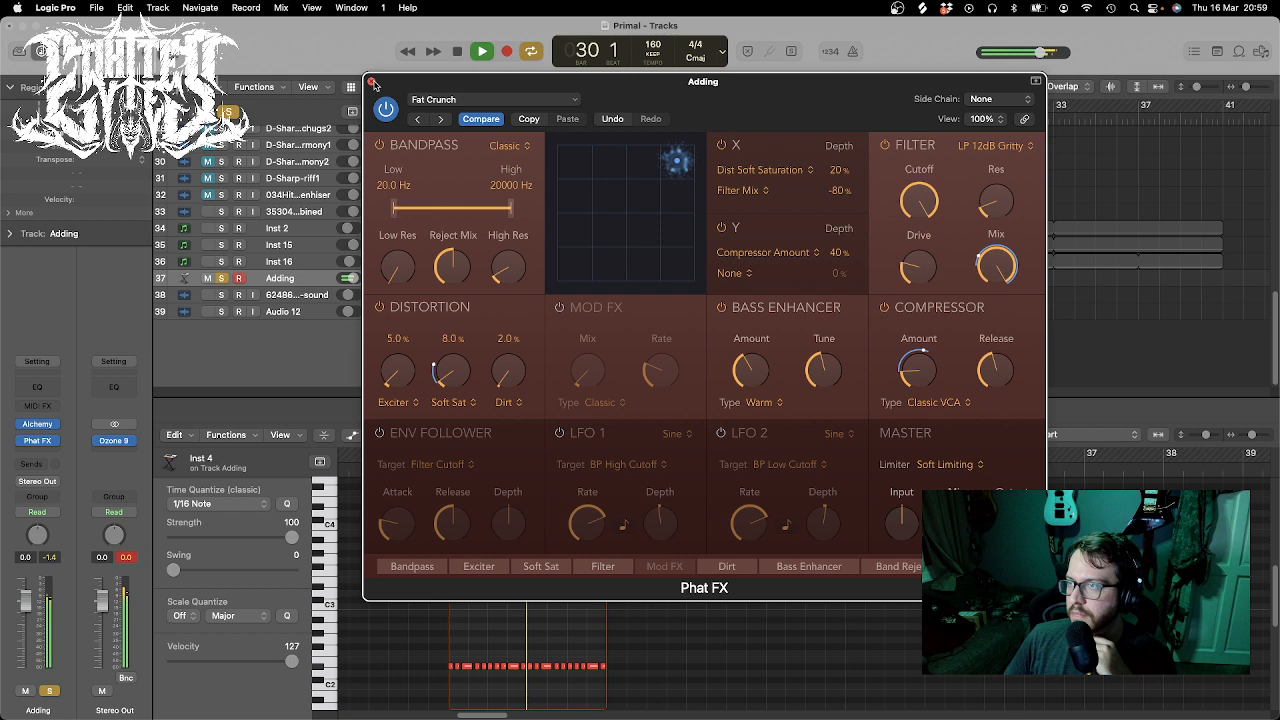
click(371, 81)
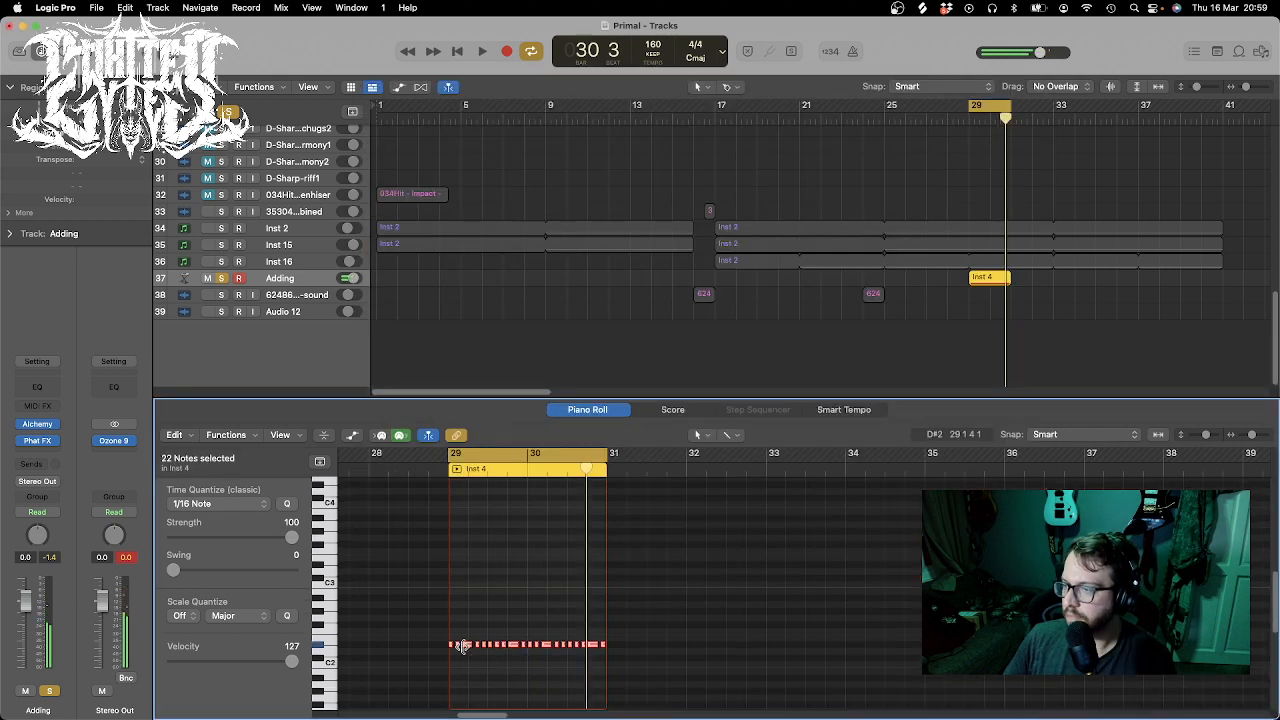
- Transpose all selected Inst 4 notes down to D#1 and play the soloed part back
drag(452, 649, 455, 693)
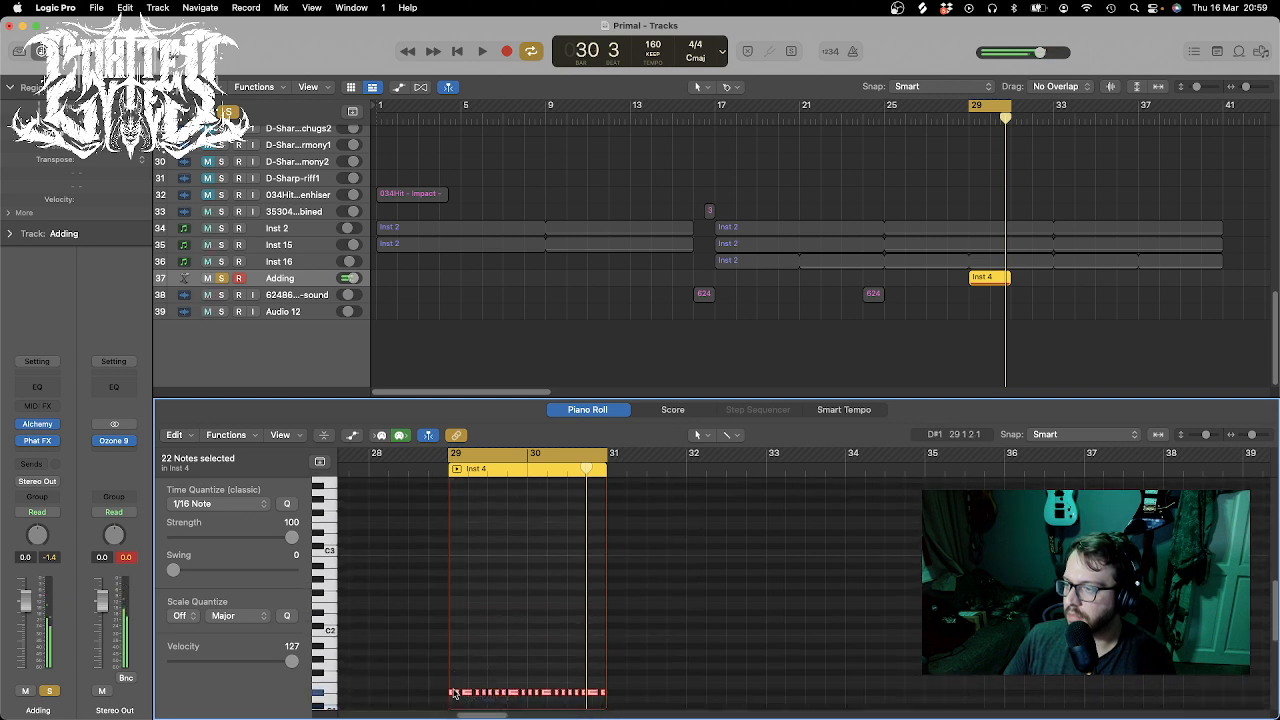
click(452, 694)
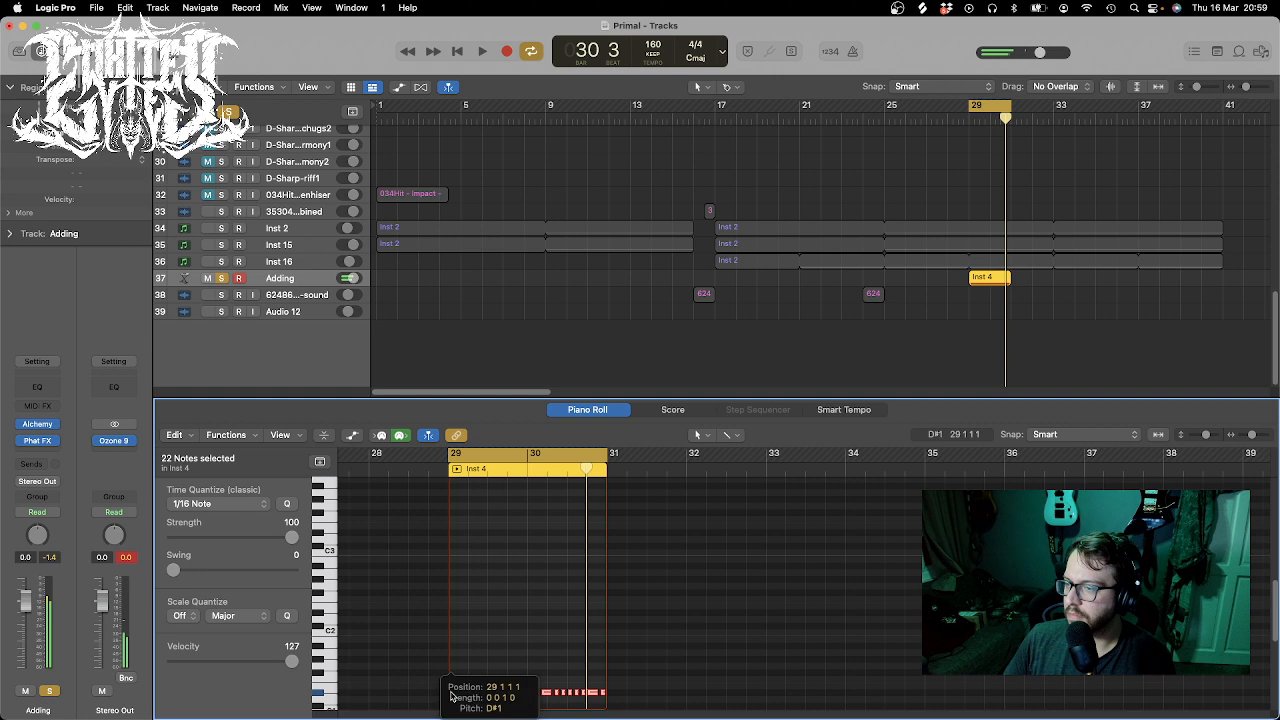
key(space)
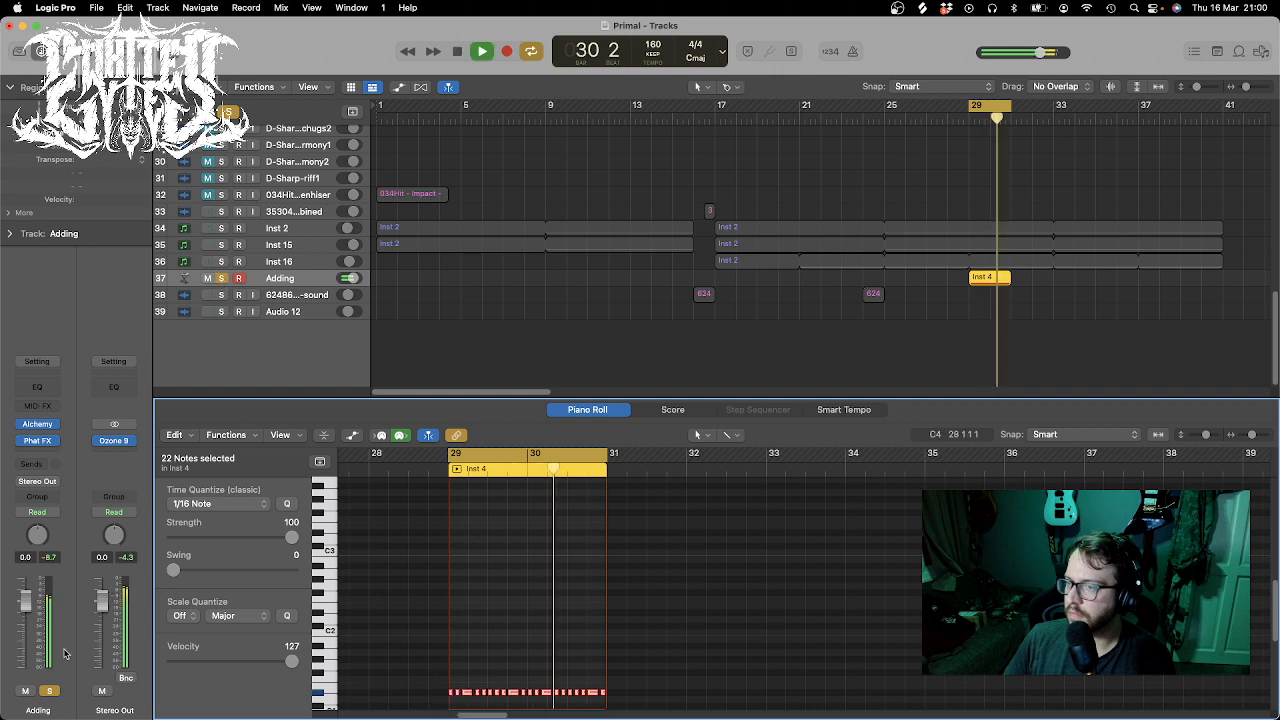
click(50, 691)
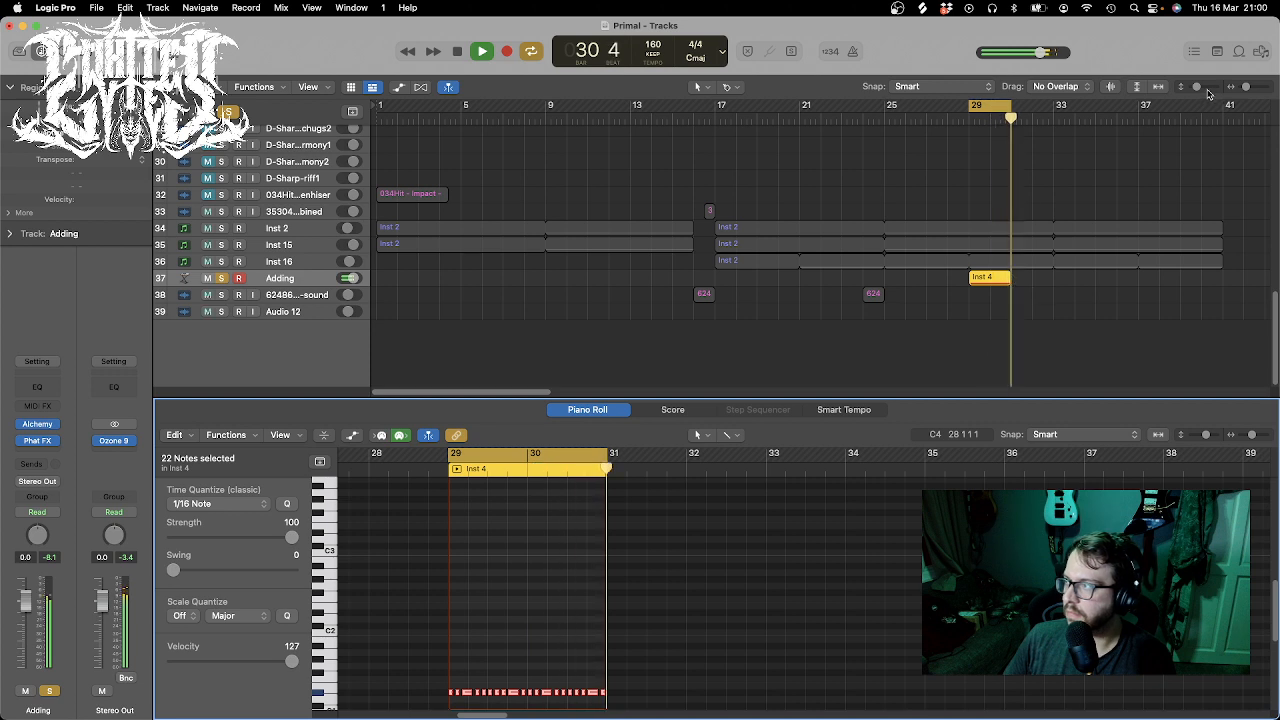
- Enlarge the track rows and loop the Inst 4 region from bar 31 to bar 41
drag(1196, 86, 1212, 86)
key(space)
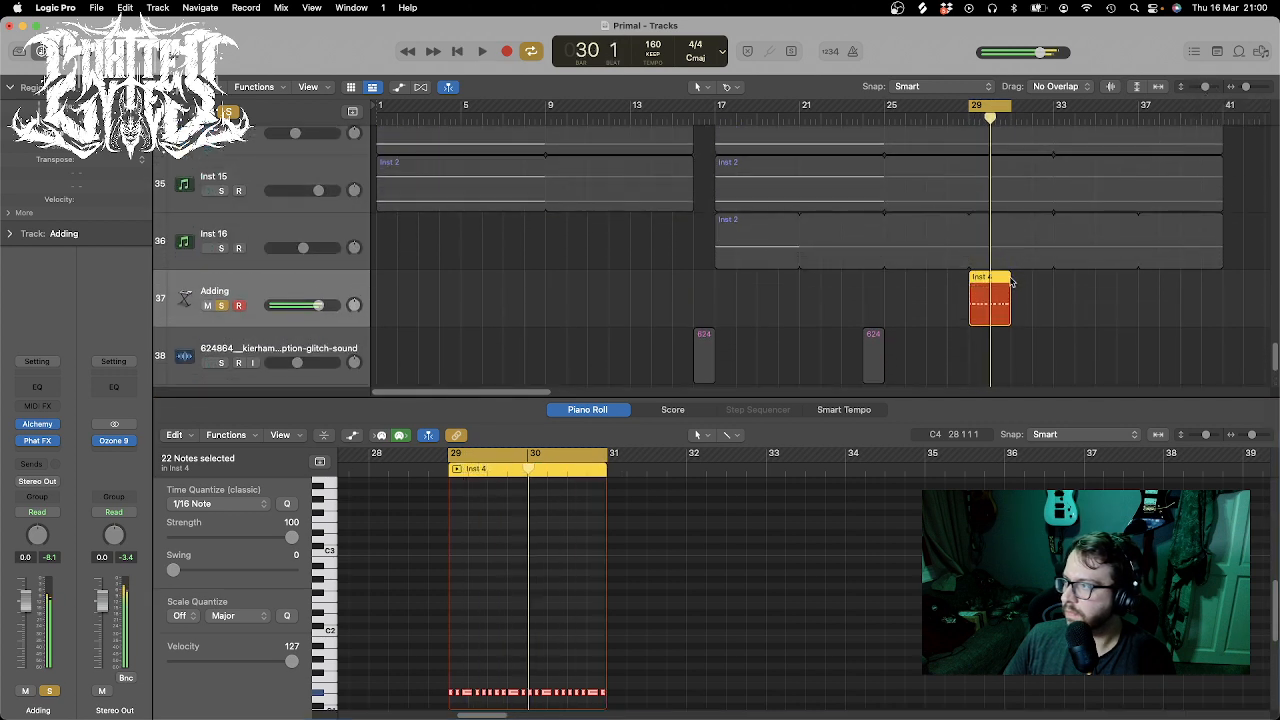
click(1016, 282)
drag(1008, 278, 1223, 287)
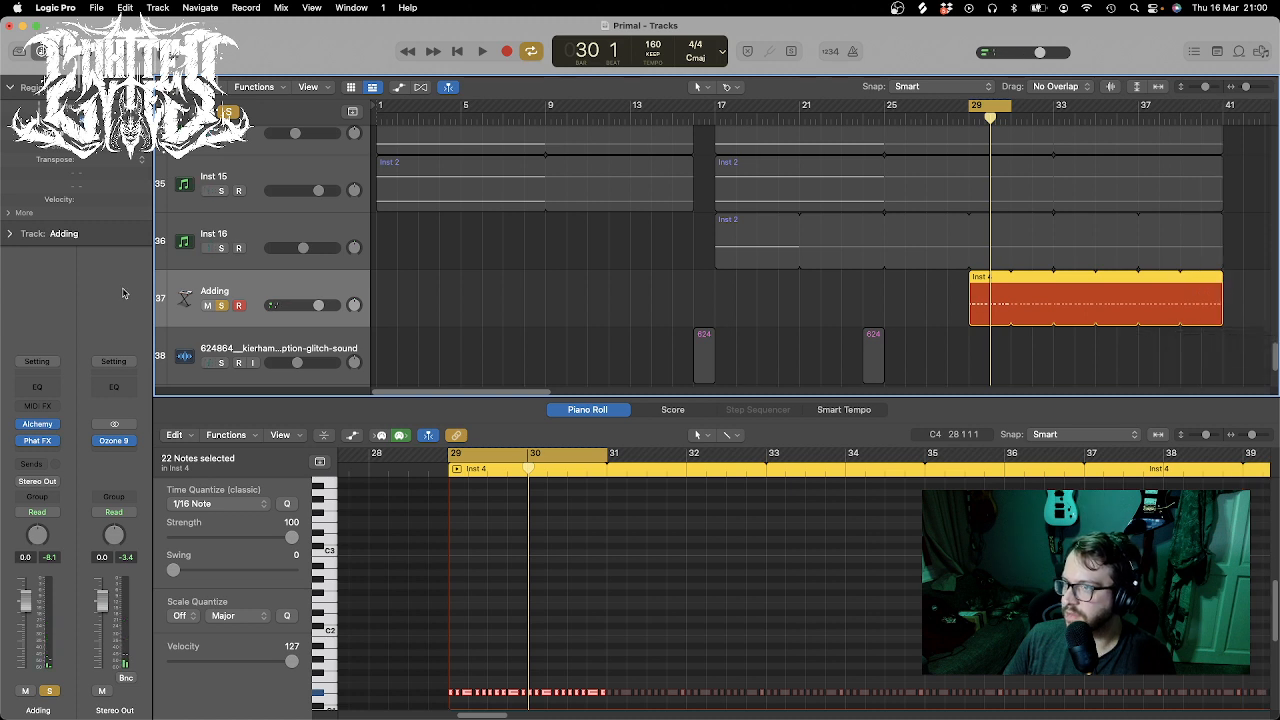
- Duplicate the Adding track with its settings, copy the looped Inst 4 region onto it at bar 29, and unsolo the original
key(super+d)
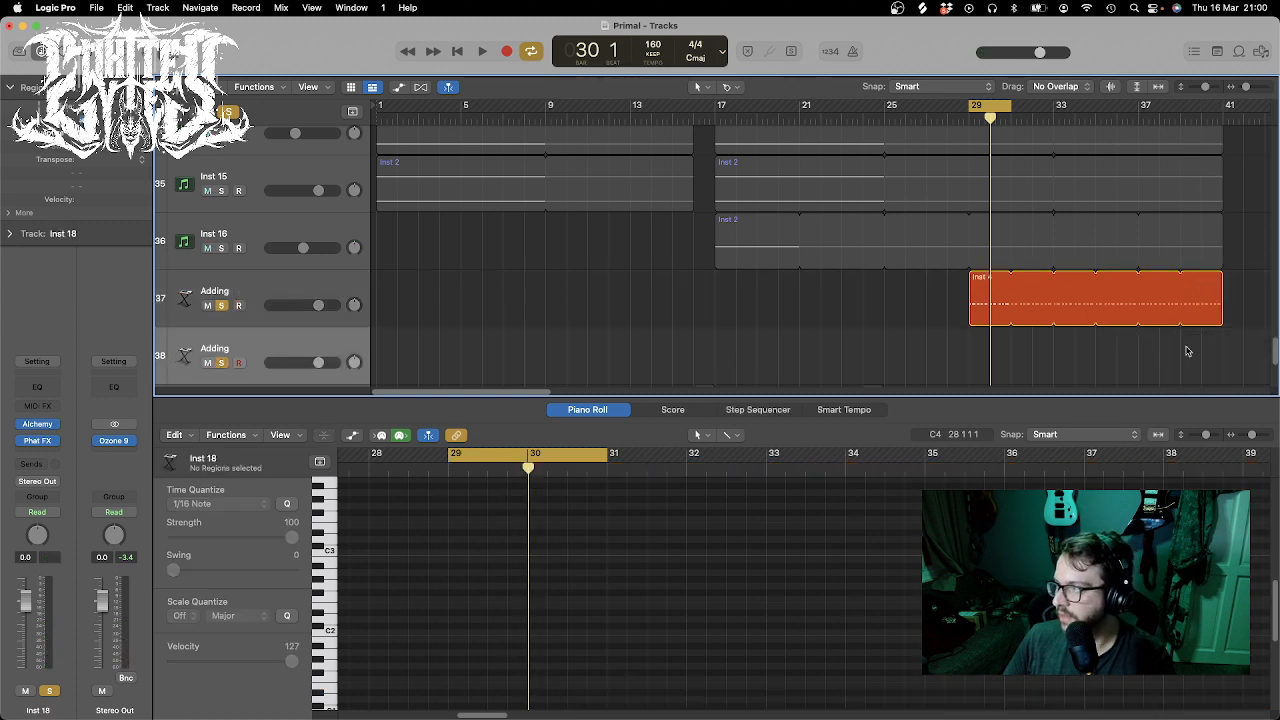
drag(1225, 356, 955, 291)
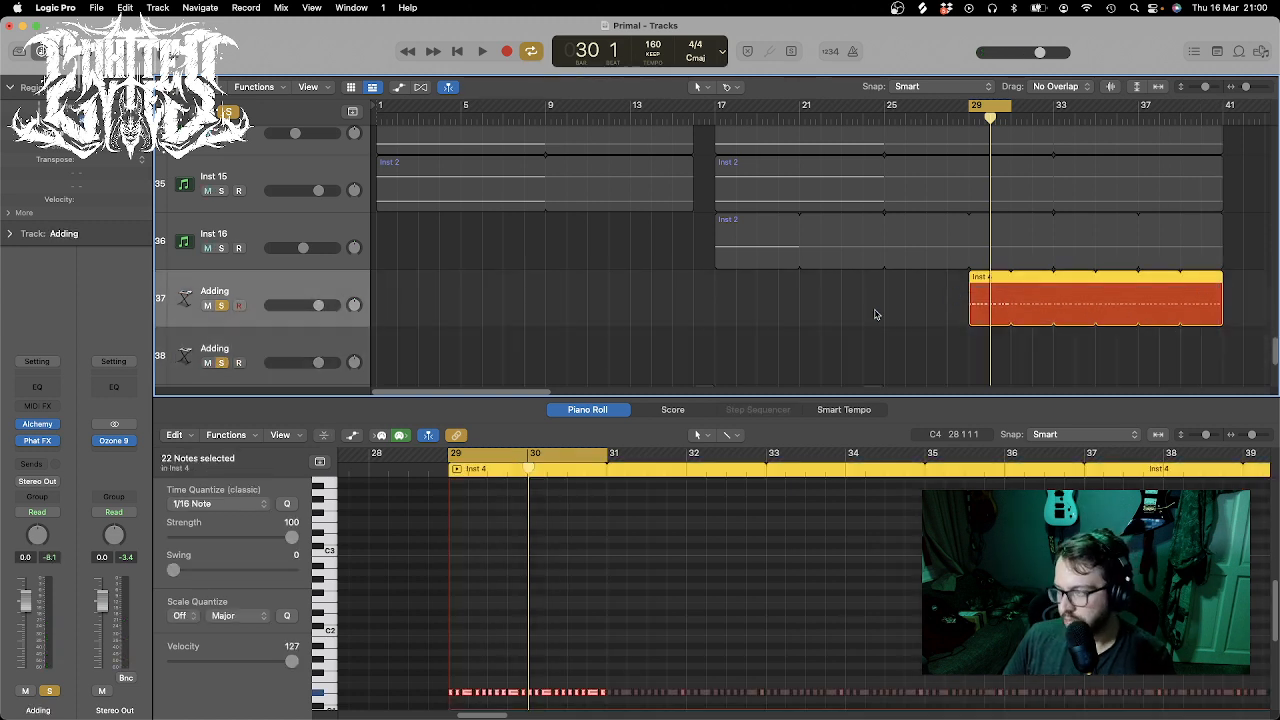
click(305, 350)
drag(1007, 121, 969, 121)
key(super+v)
click(221, 306)
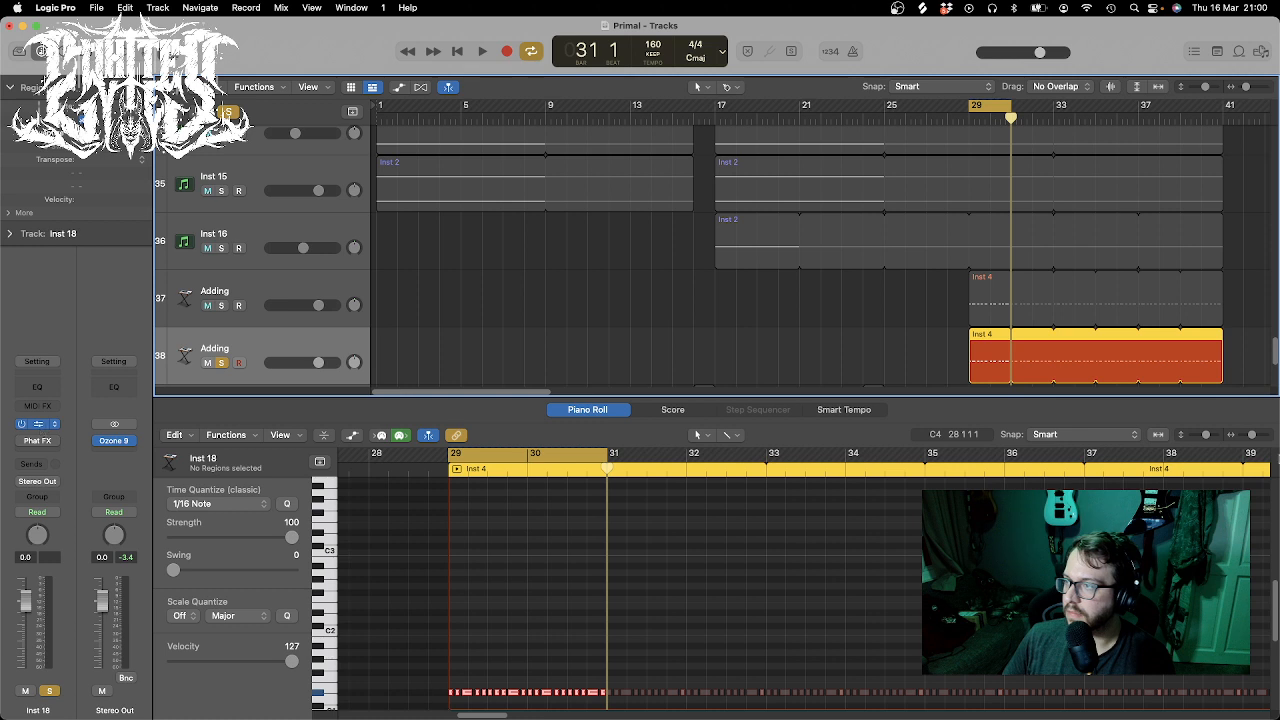
- Open Alchemy on the duplicate track during playback and filter the presets to all categories with the Chaotic subcategory
click(38, 424)
key(space)
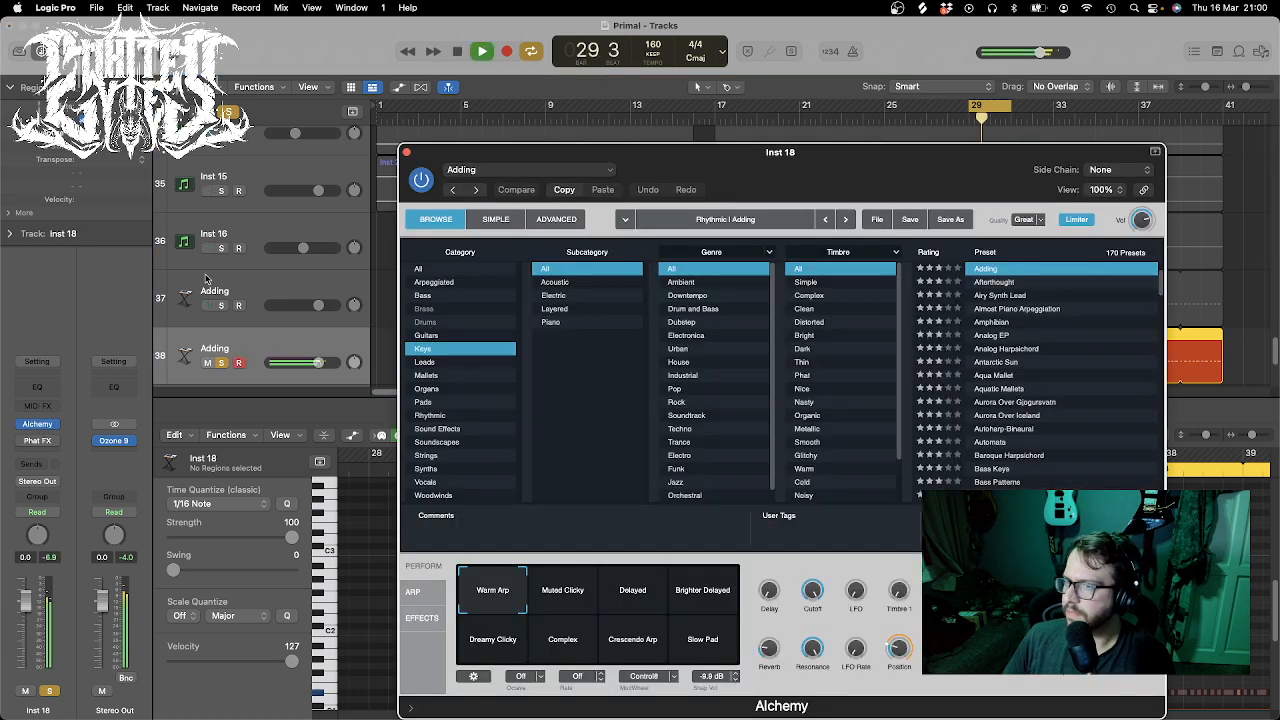
click(420, 269)
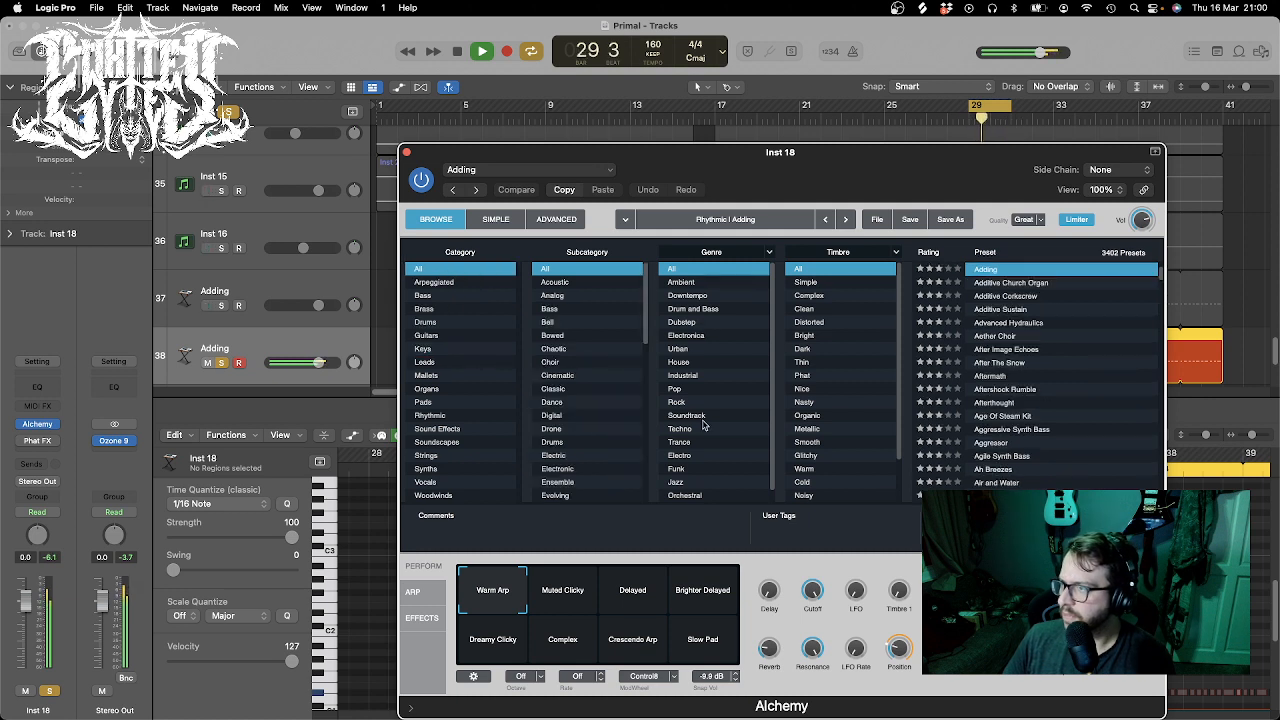
click(554, 349)
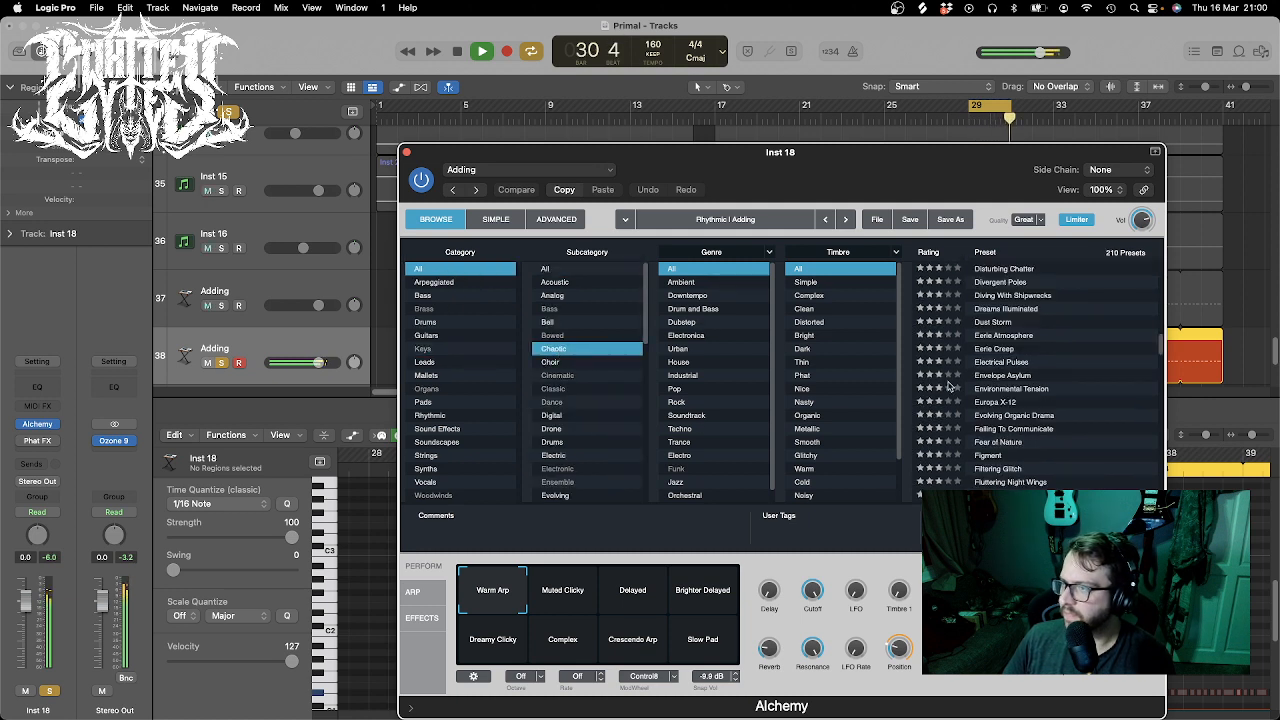
- Audition chaotic presets including Fluttering Night Wings, Genetic Code, Glitch Machine, Holding You, Ice Horror and Kaleidoscope Skies, and load Liquid Chaos
scroll(1057, 388, down, 4)
click(1050, 355)
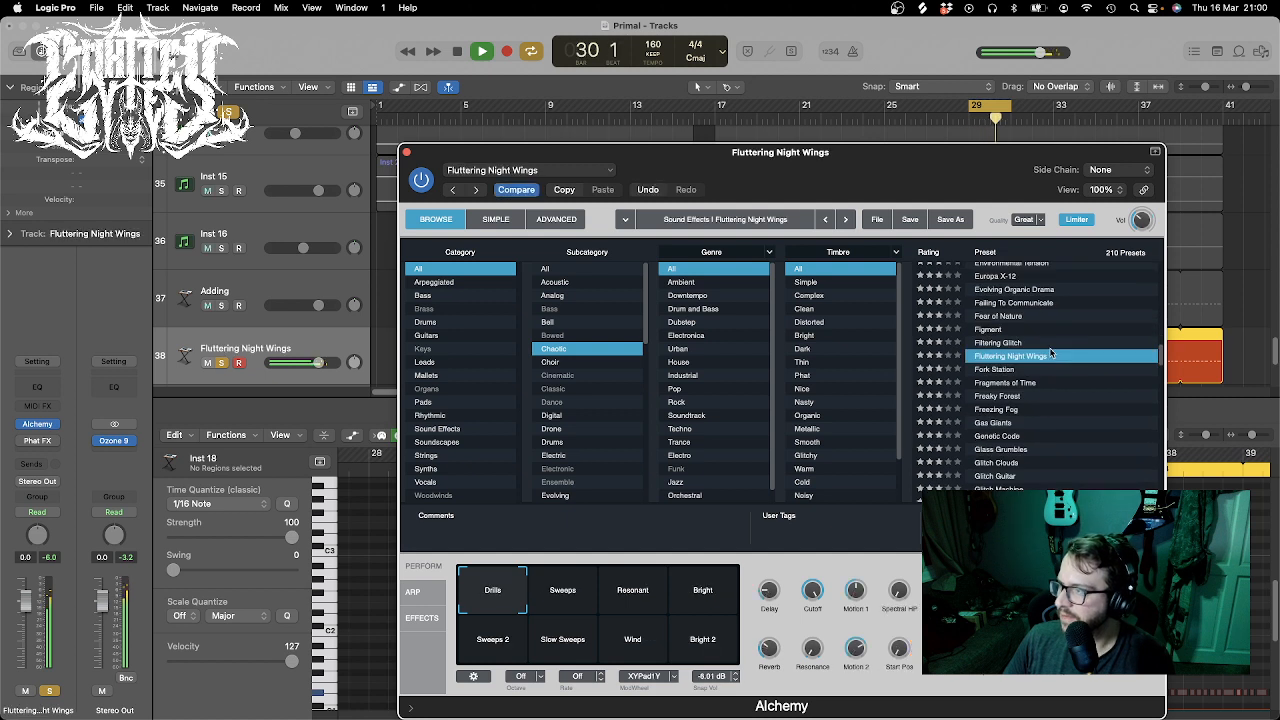
drag(873, 177, 683, 102)
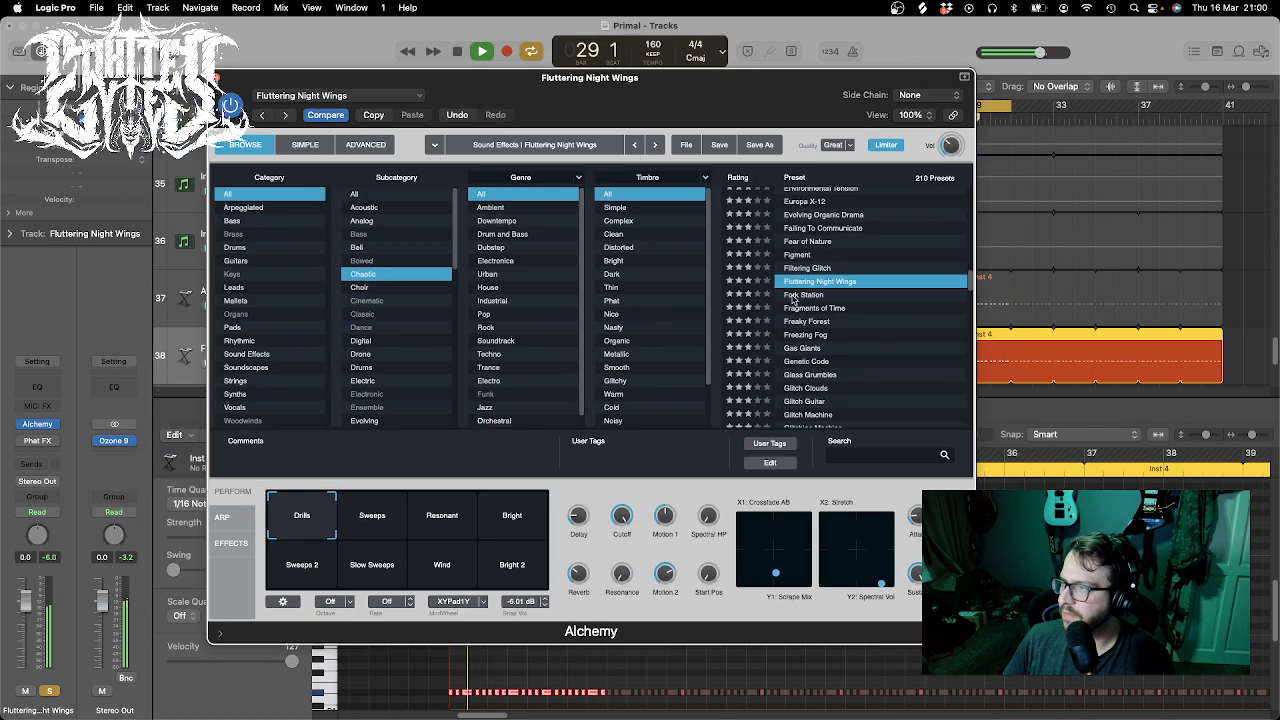
click(845, 364)
click(845, 414)
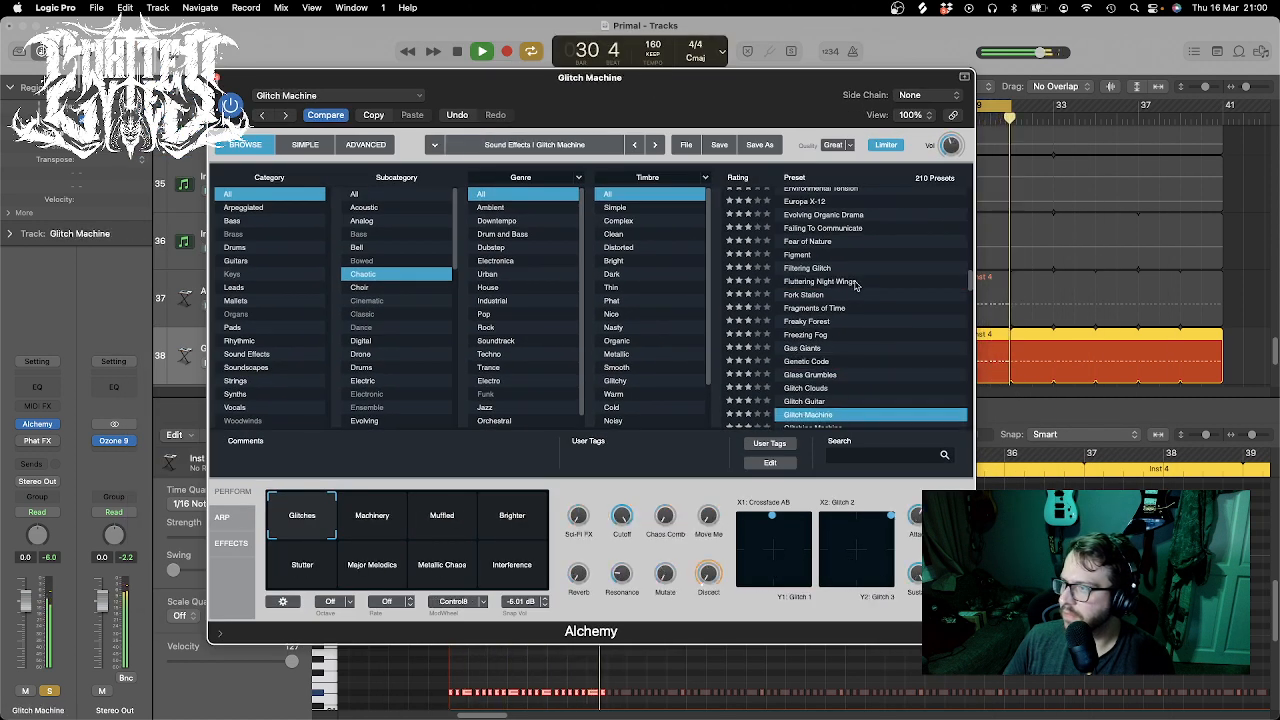
scroll(855, 290, down, 4)
scroll(855, 286, down, 5)
click(850, 332)
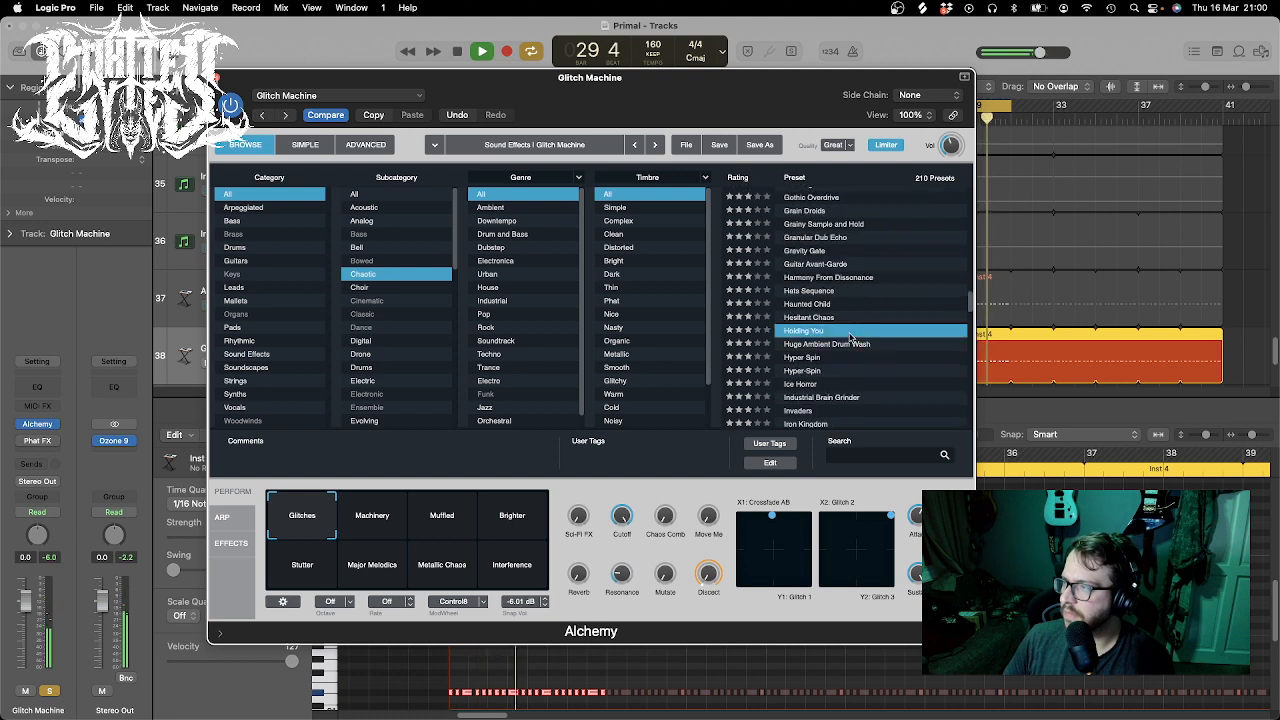
click(852, 384)
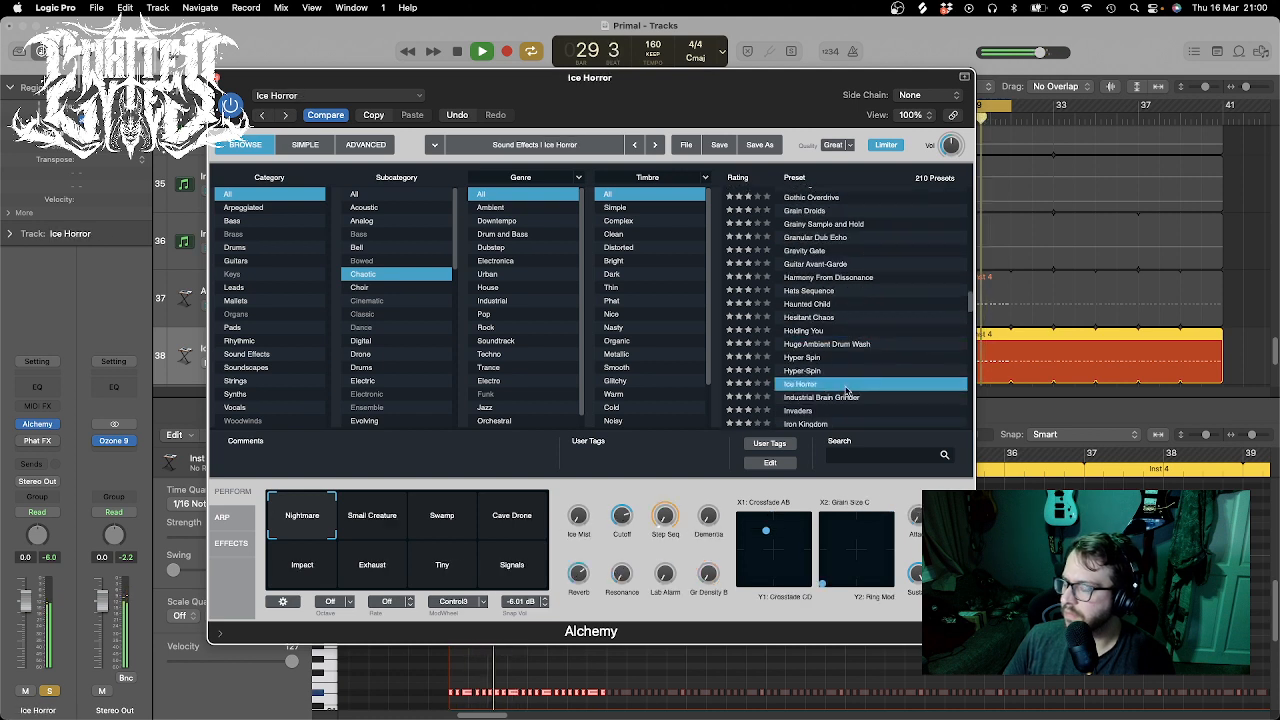
scroll(864, 293, down, 4)
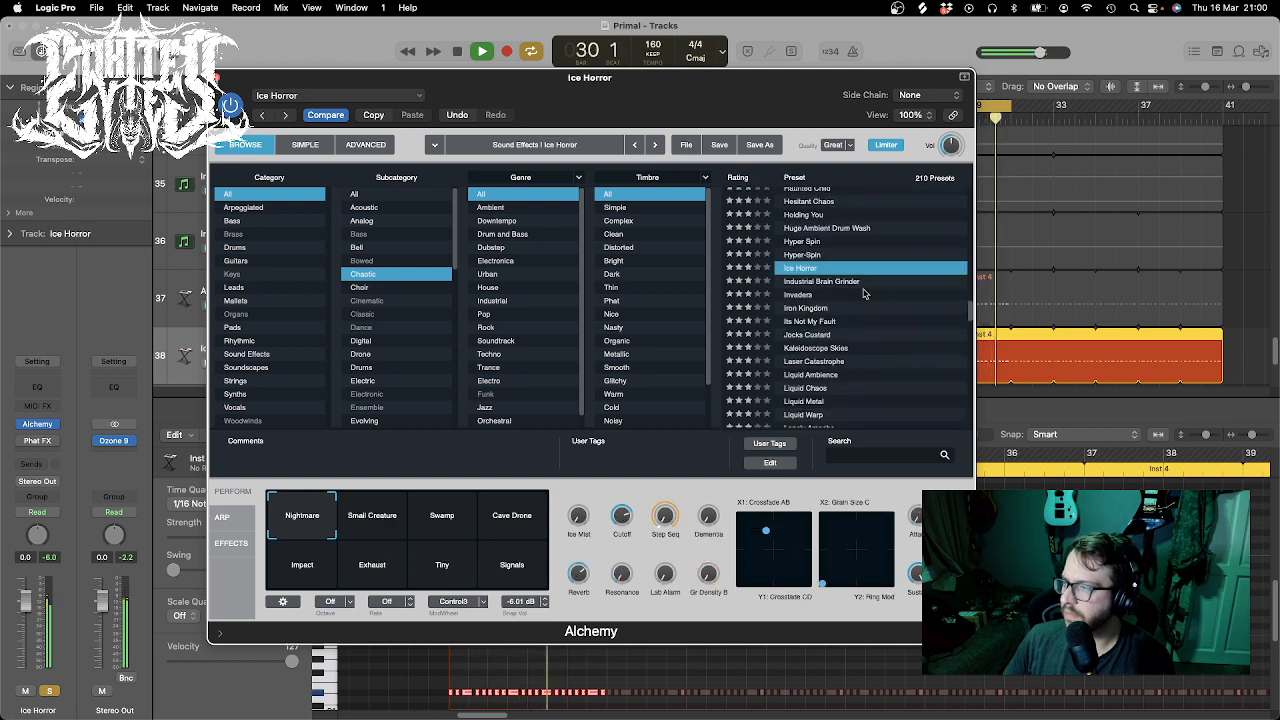
click(843, 349)
click(815, 388)
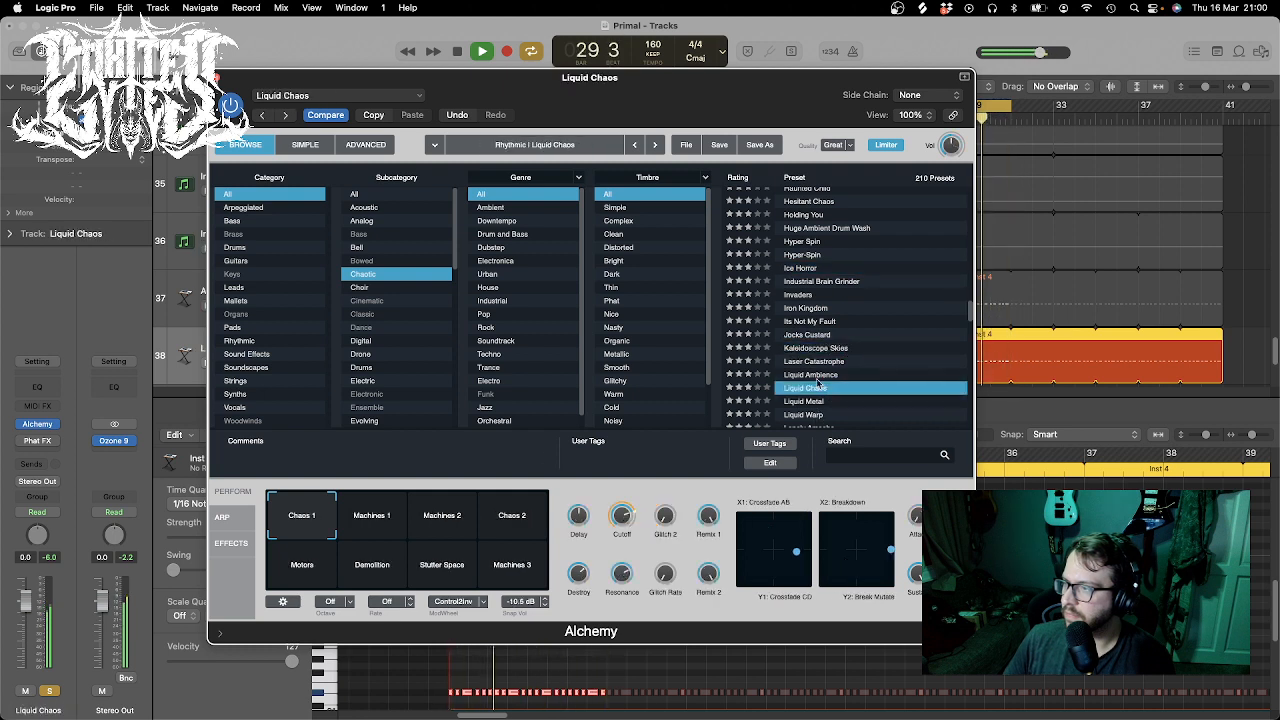
- Compare Liquid Chaos's Machines 1, Chaos 2, Machines 3 and Stutter Space snapshots during playback, and choose Machines 3
click(388, 503)
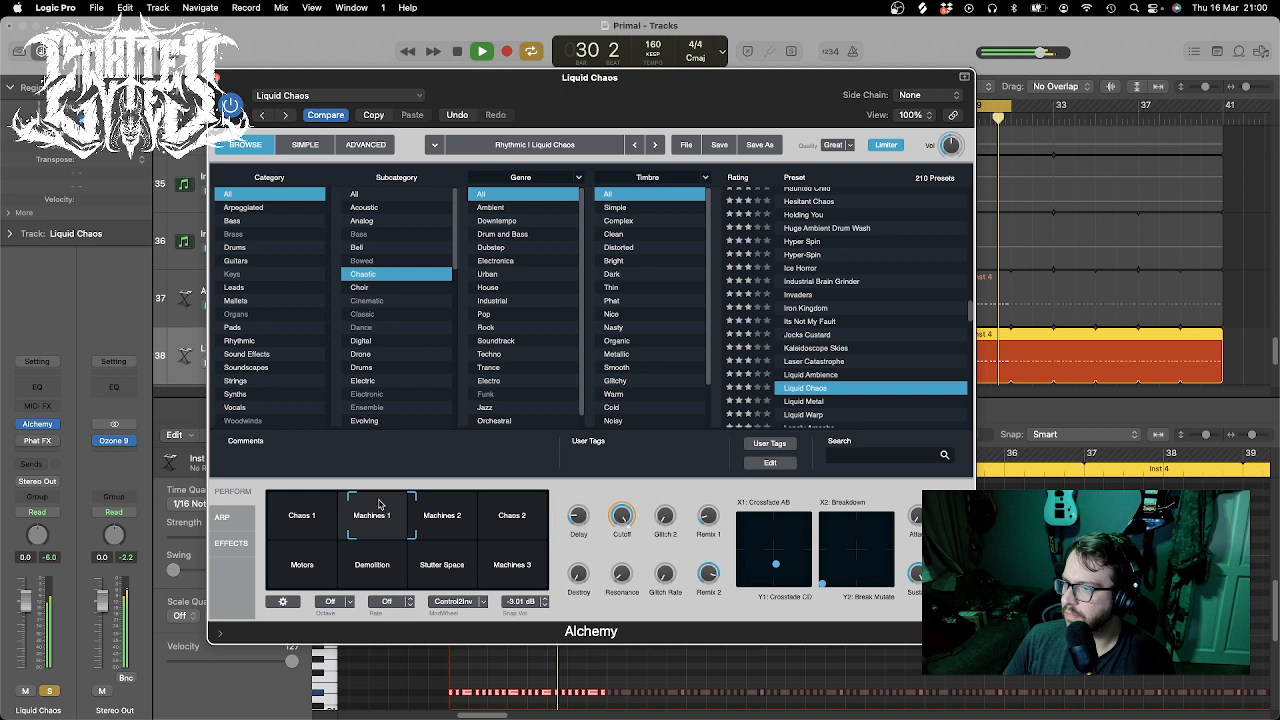
click(511, 516)
click(511, 566)
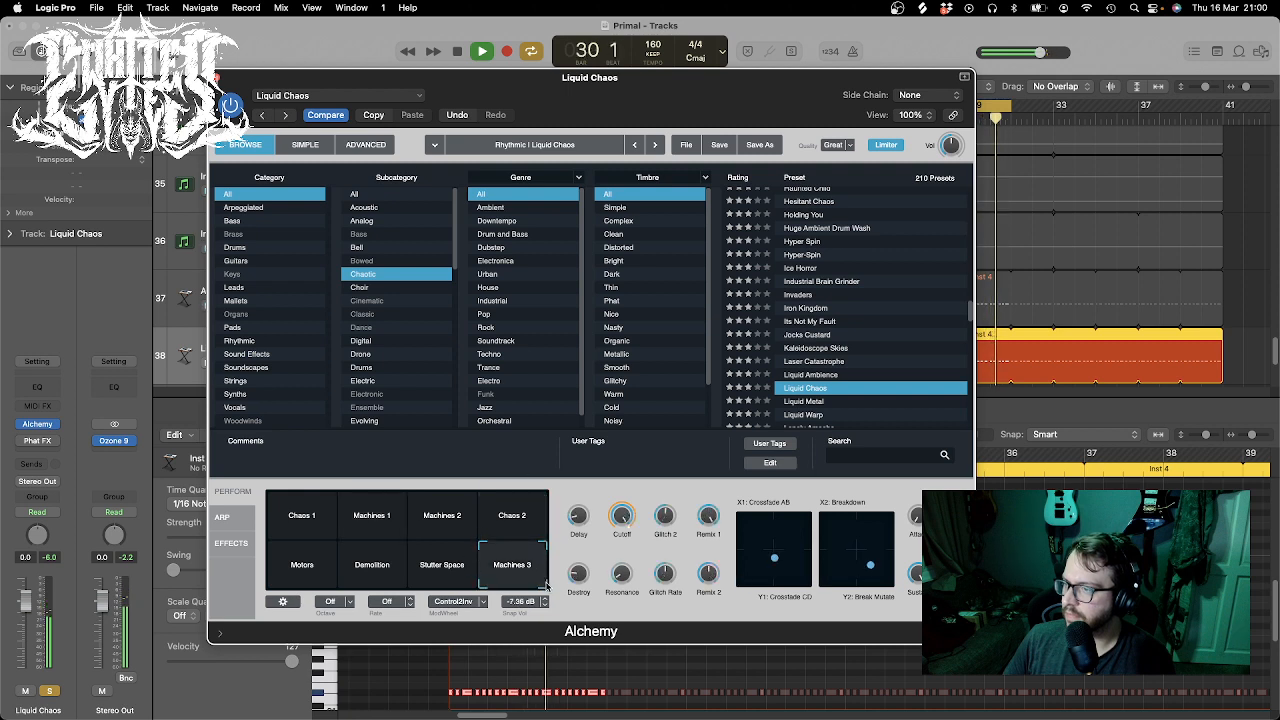
click(441, 570)
click(512, 565)
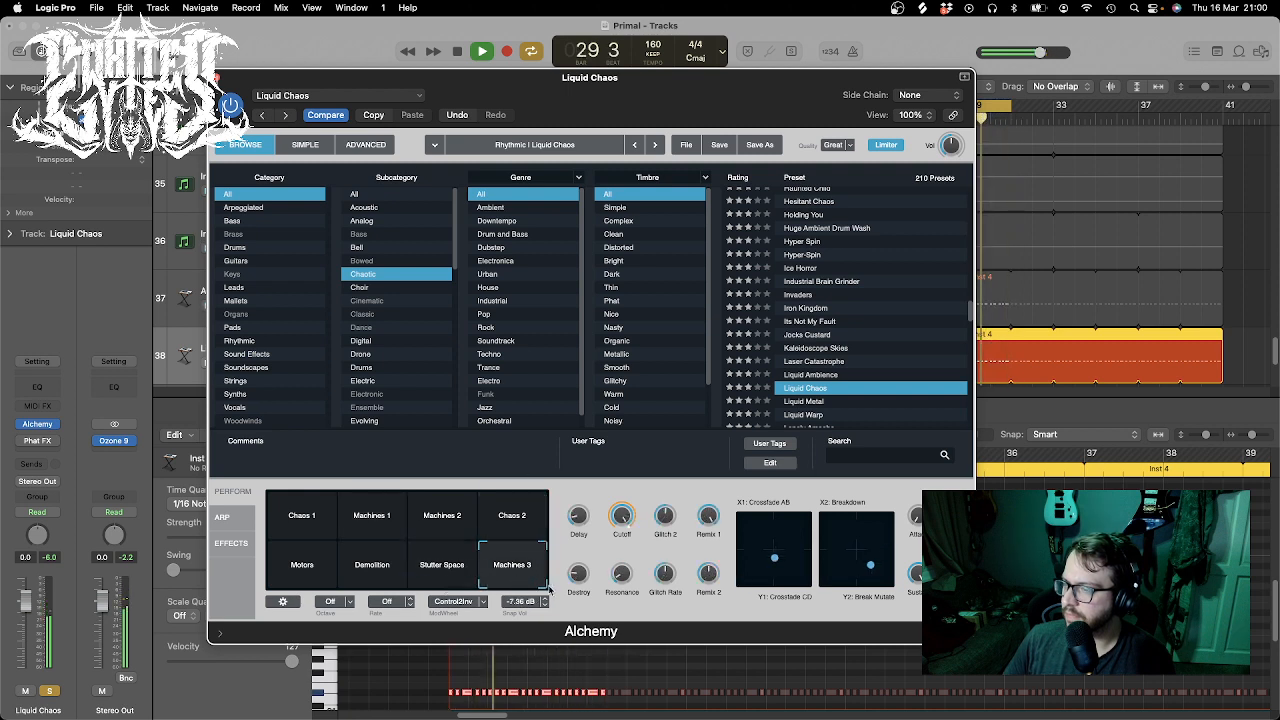
key(space)
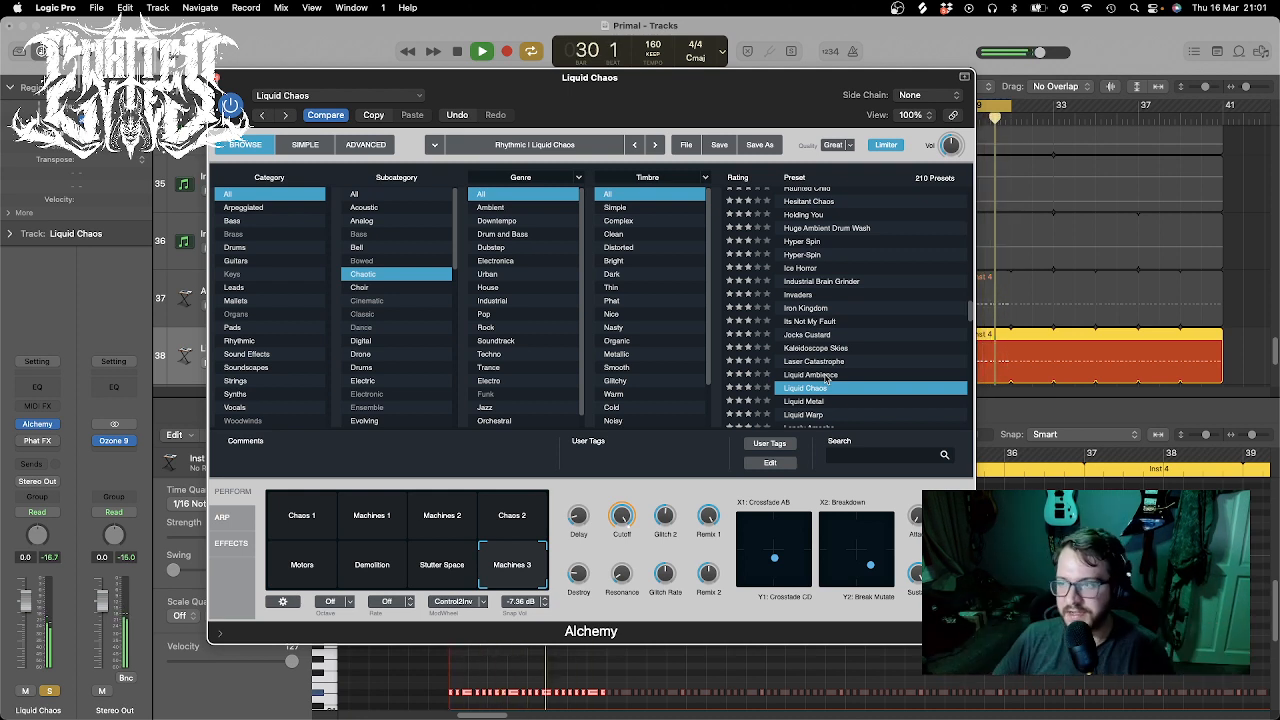
- Replace Phat FX on the Liquid Chaos track with a stereo ChromaVerb and load its Reflective hall preset during playback
scroll(828, 371, down, 3)
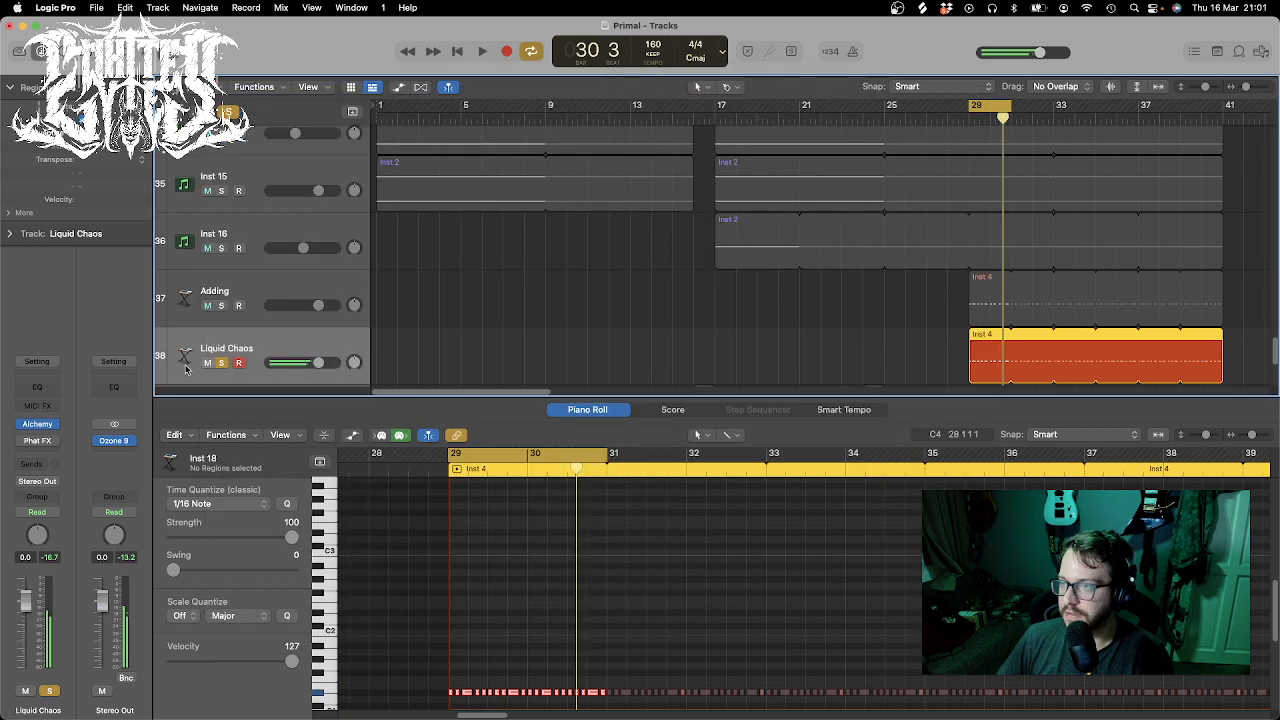
click(45, 440)
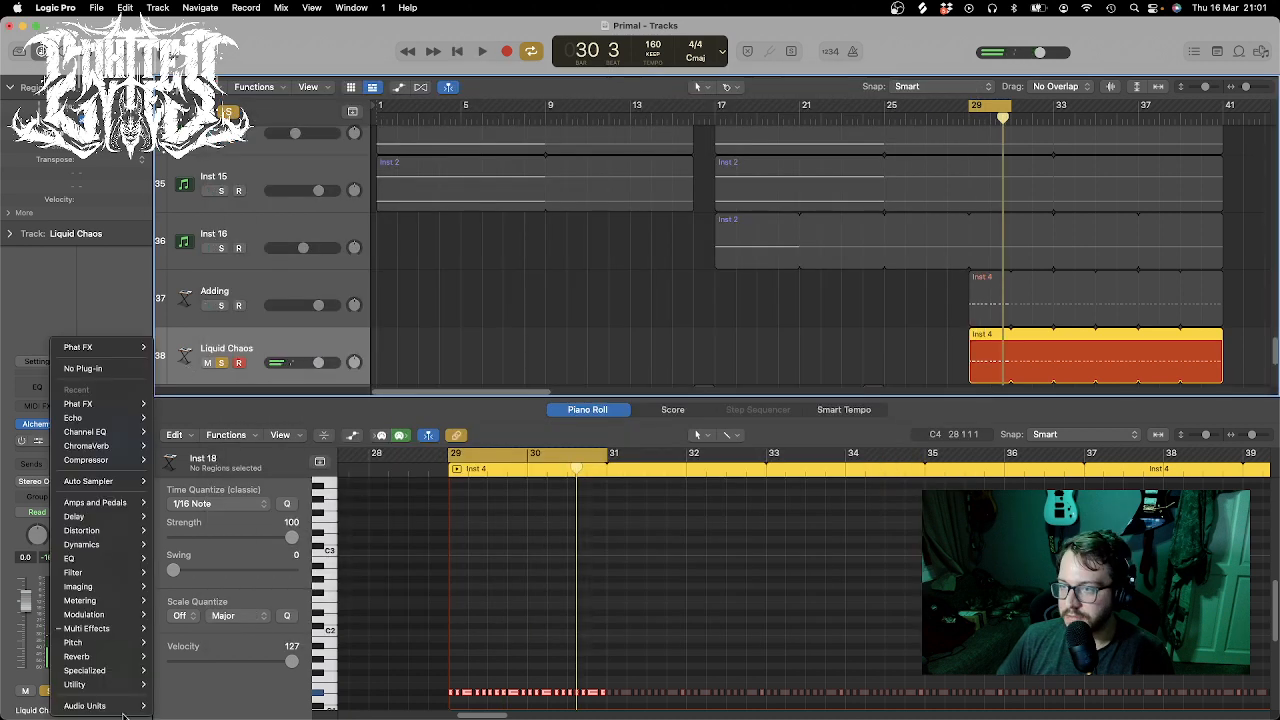
mouse_move(117, 441)
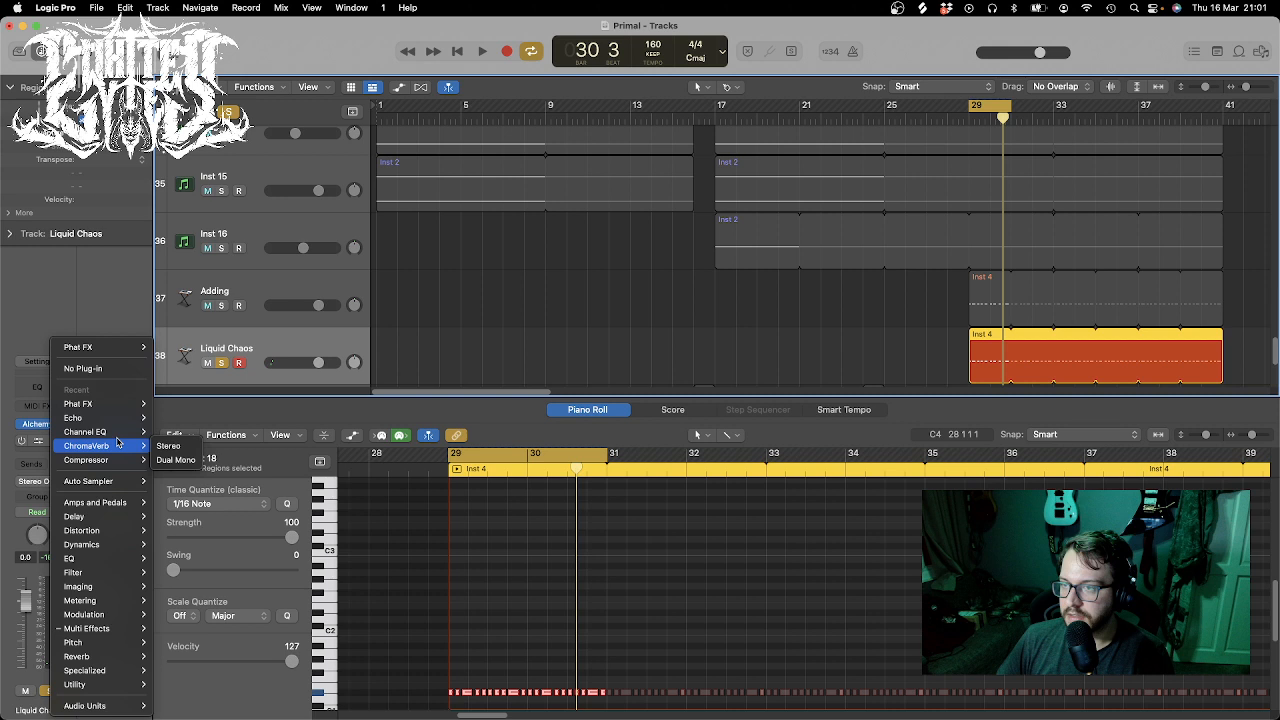
click(168, 446)
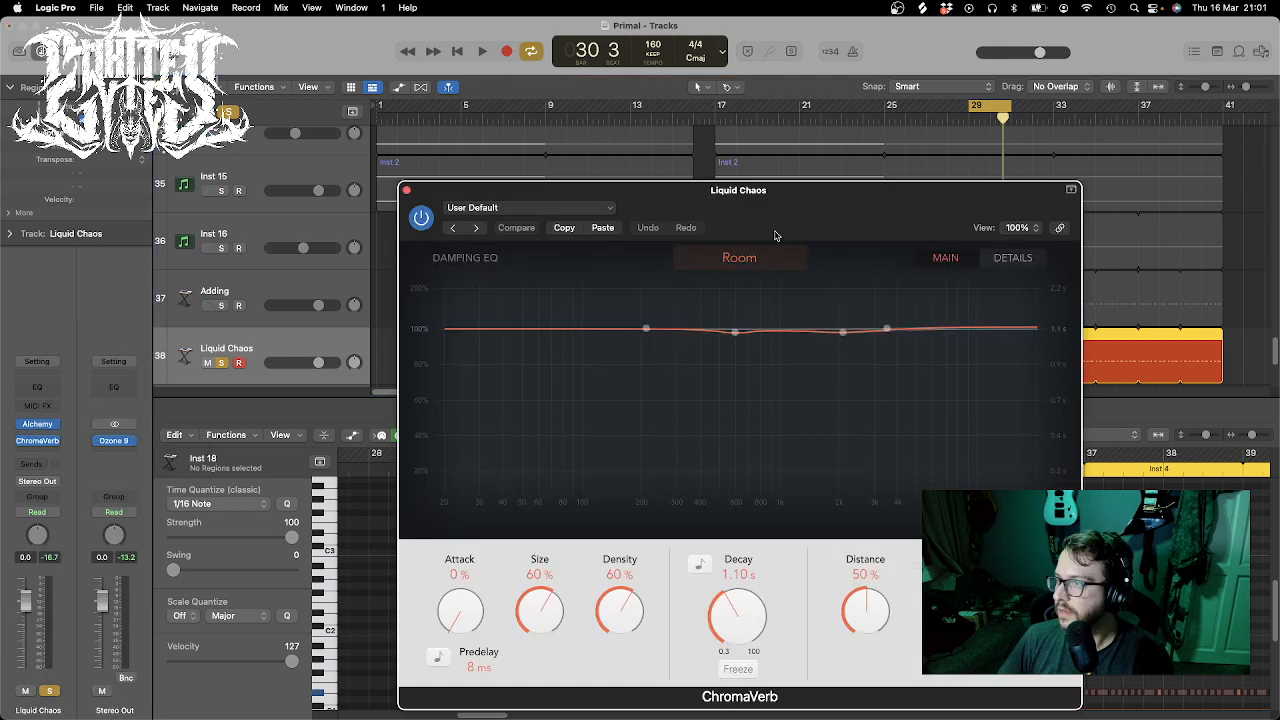
key(space)
click(529, 208)
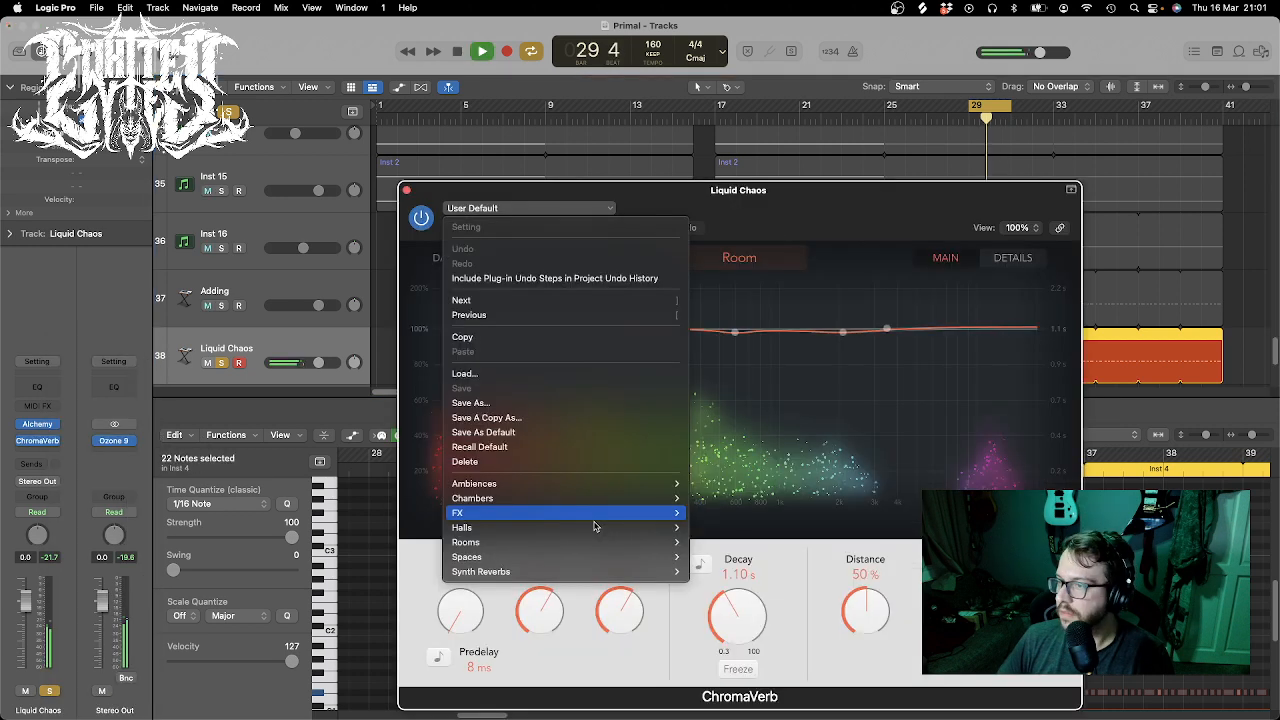
mouse_move(594, 527)
click(729, 648)
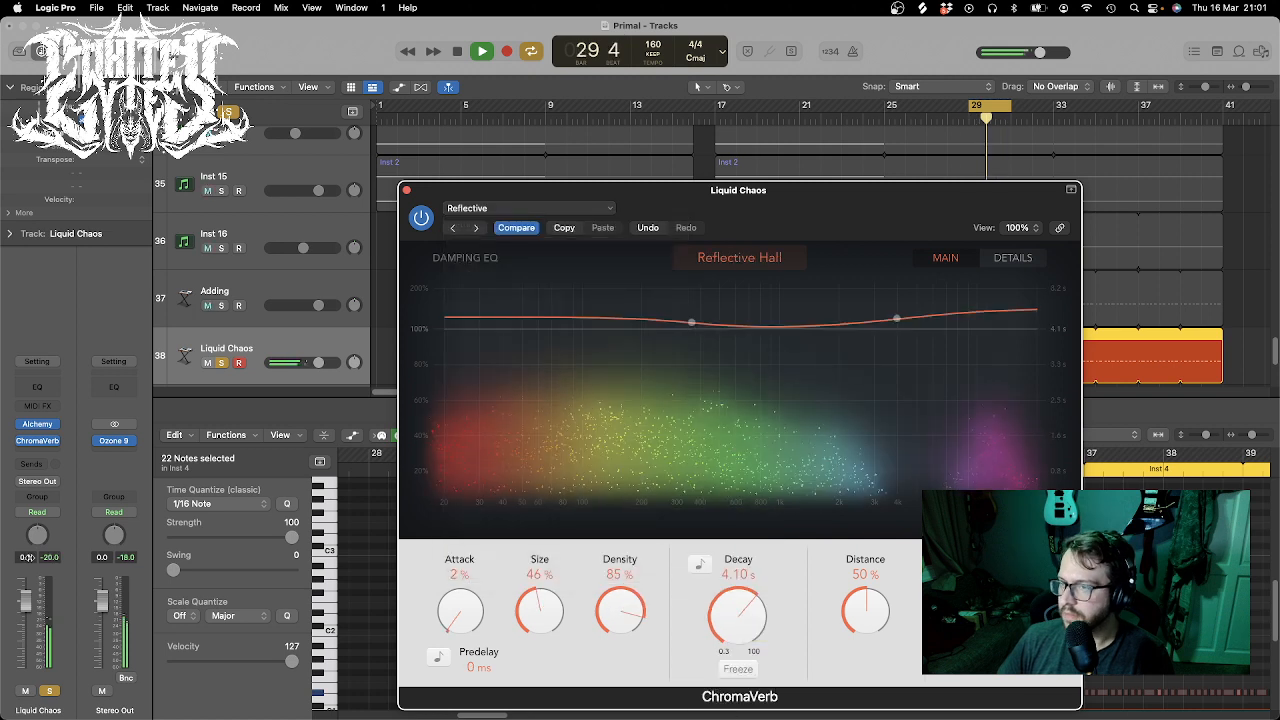
- Lower Liquid Chaos to -10.4 dB and add a Channel EQ with a low cut at 65.5 Hz and a 7.3 dB boost at 525 Hz
drag(29, 558, 29, 590)
click(37, 387)
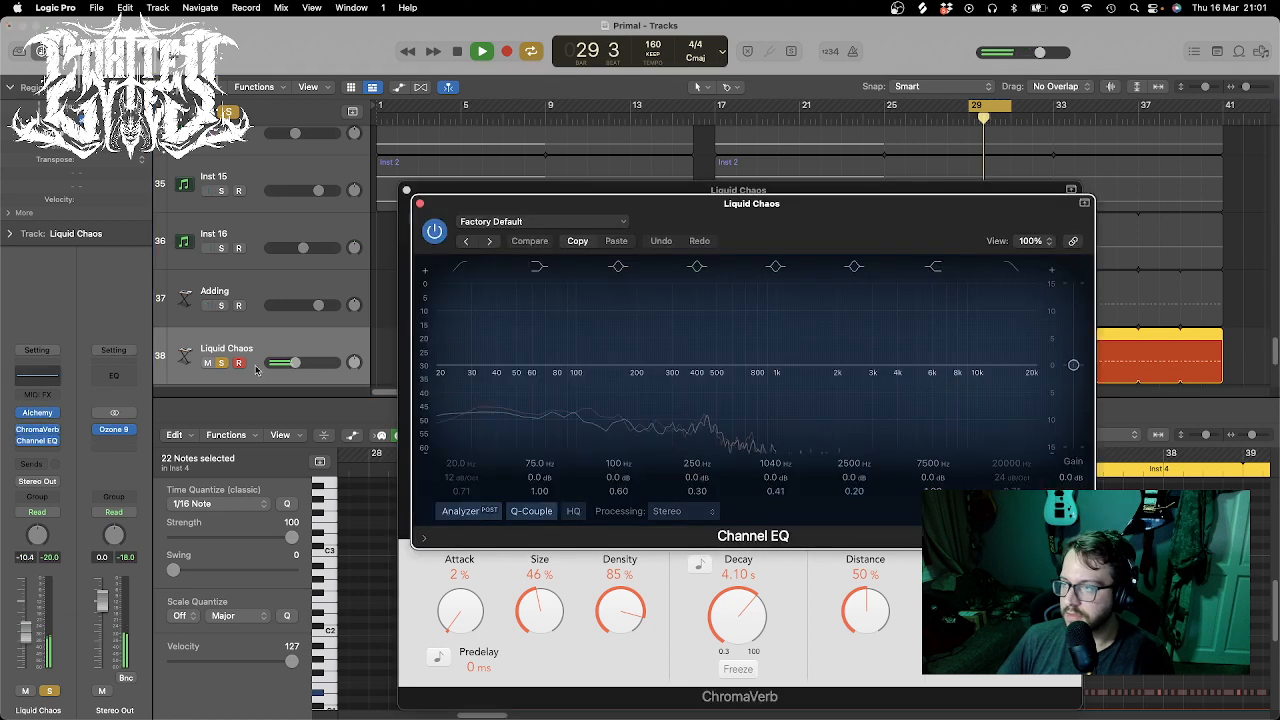
click(469, 270)
drag(745, 368, 775, 327)
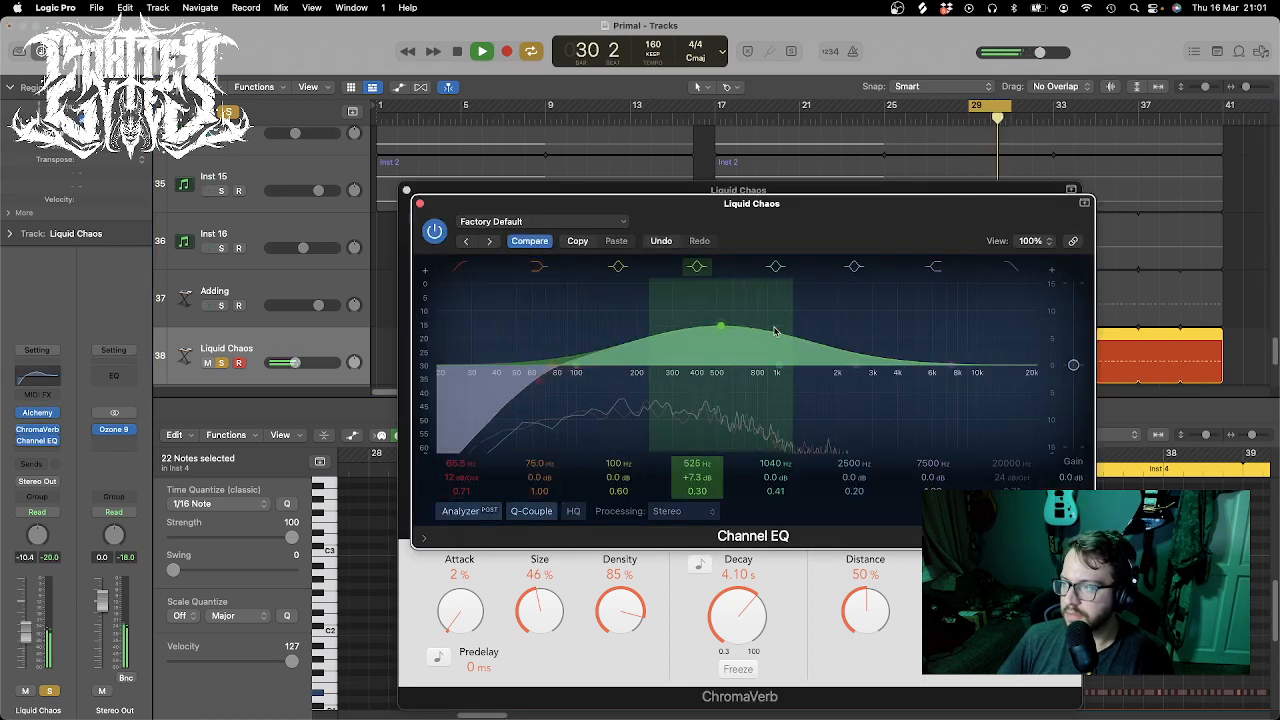
click(420, 204)
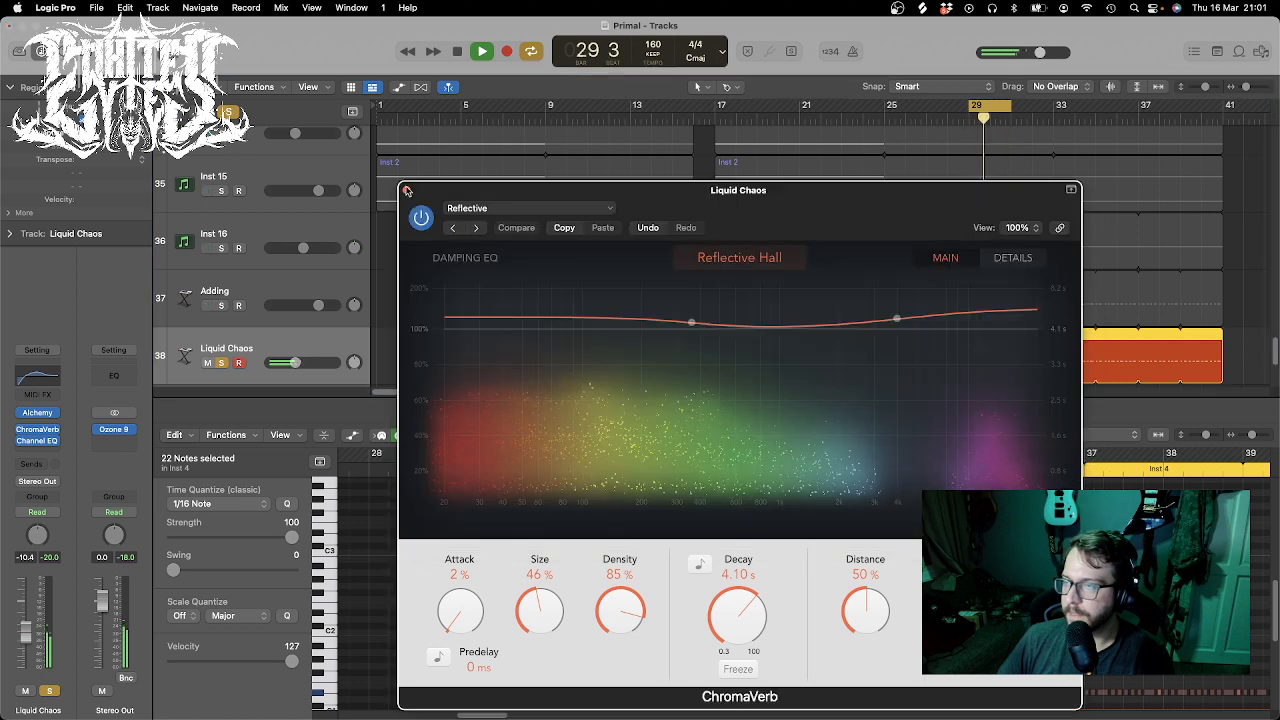
click(406, 190)
- Move the Liquid Chaos track's looped Inst 4 region from bar 29 to bar 1 and extend its loop to bar 41
key(space)
drag(976, 363, 288, 364)
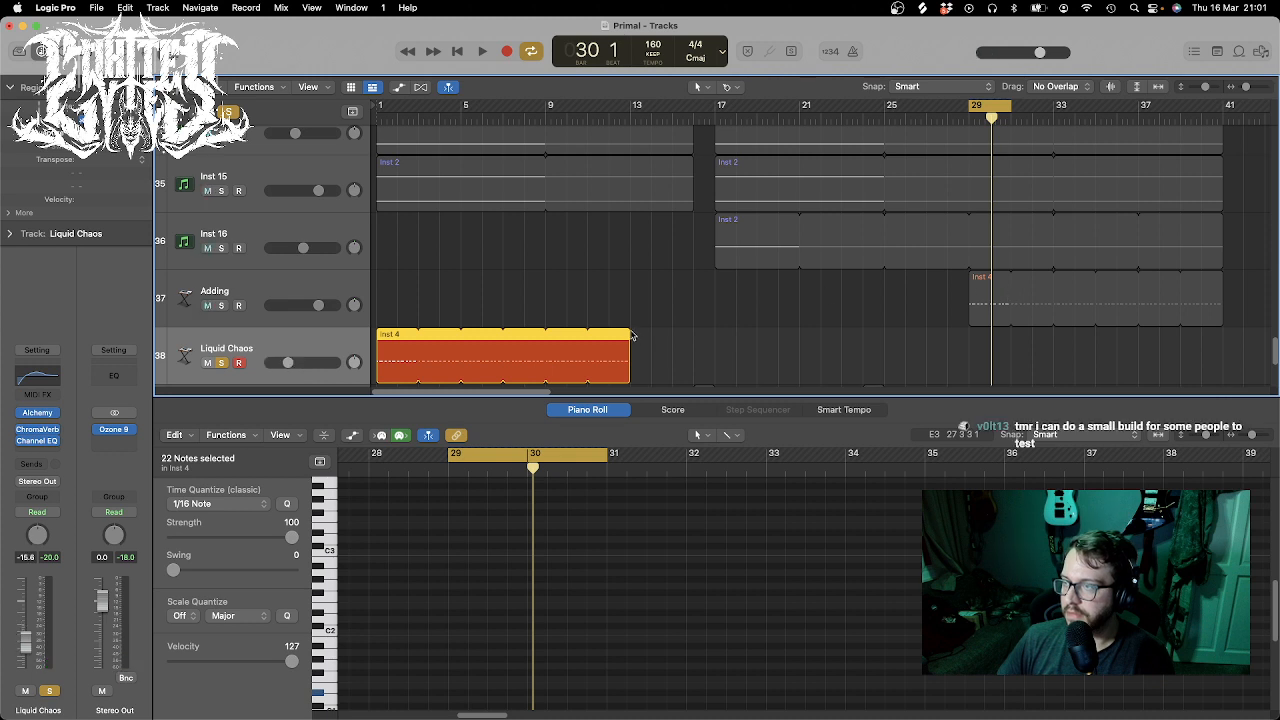
drag(631, 331, 1222, 333)
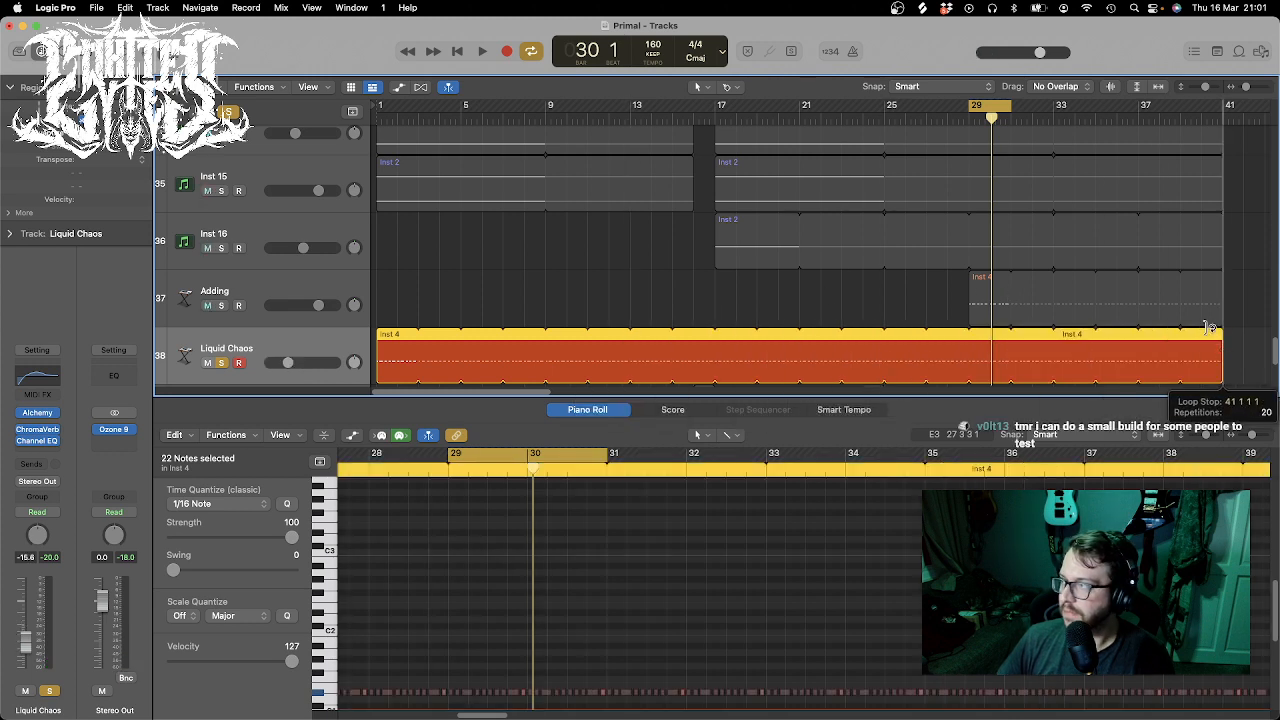
- Unsolo Liquid Chaos, play the full arrangement from bar 1 and close the piano roll
key(space)
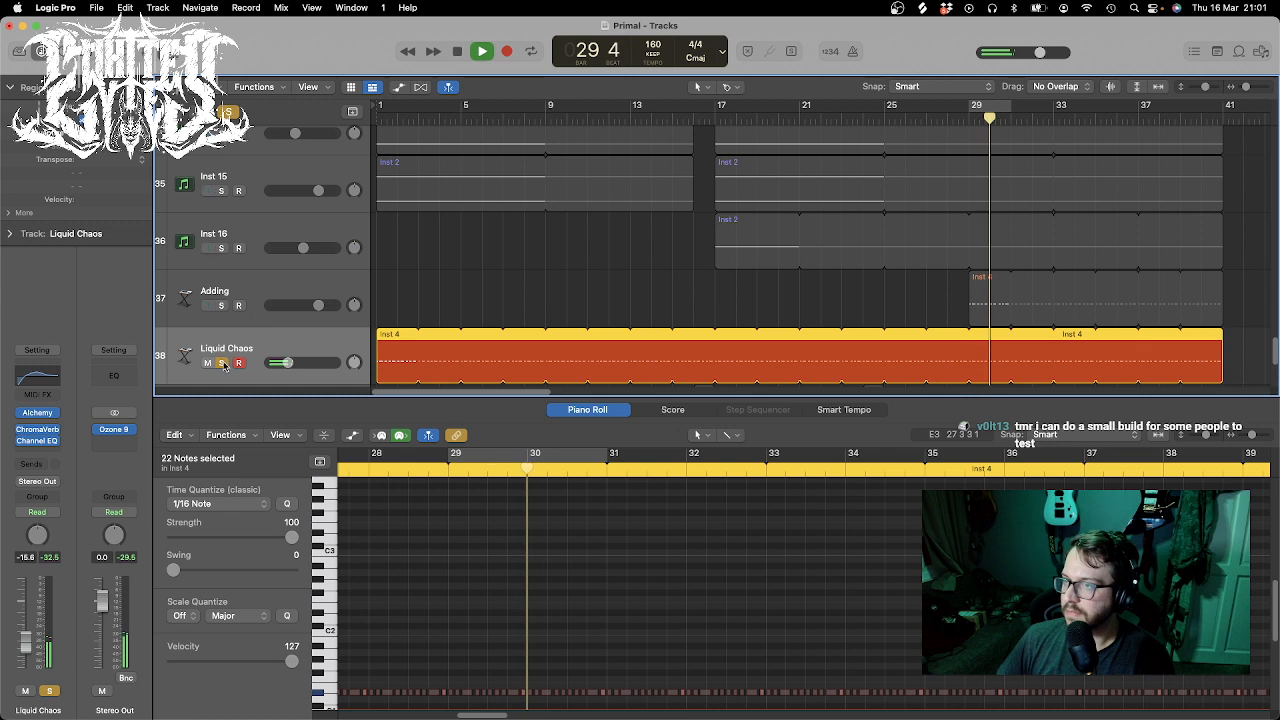
key(s)
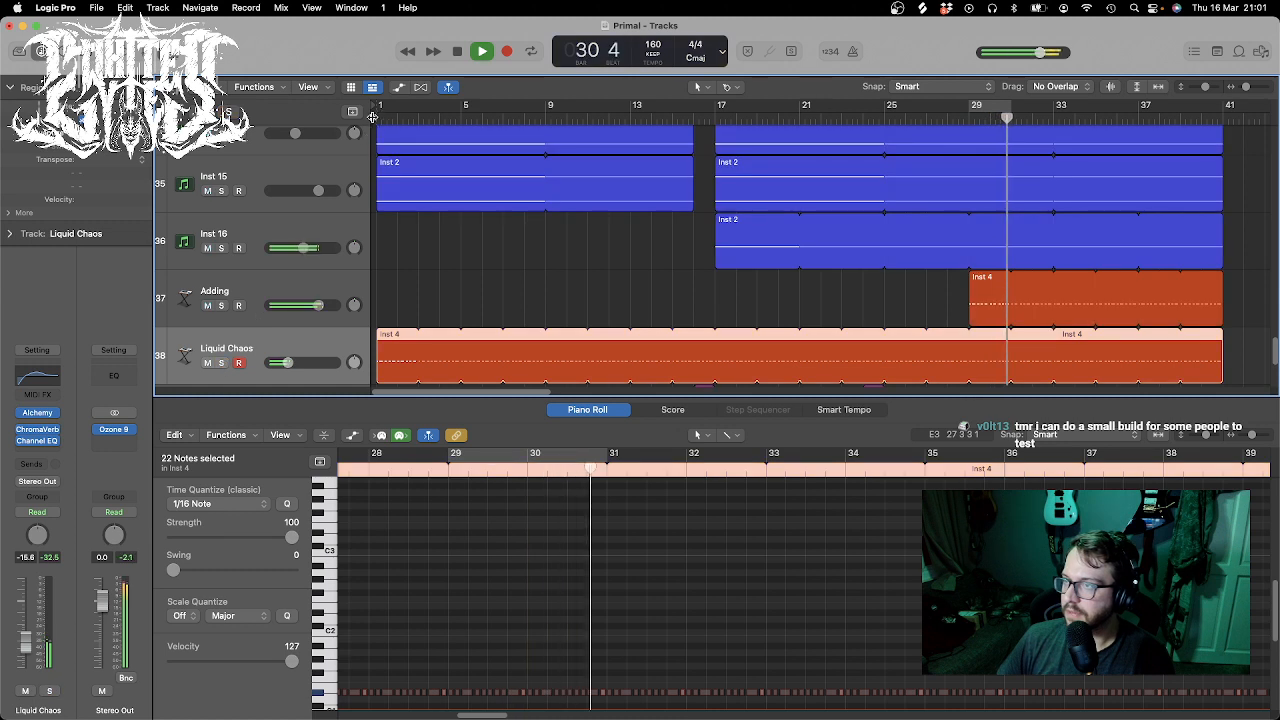
click(372, 116)
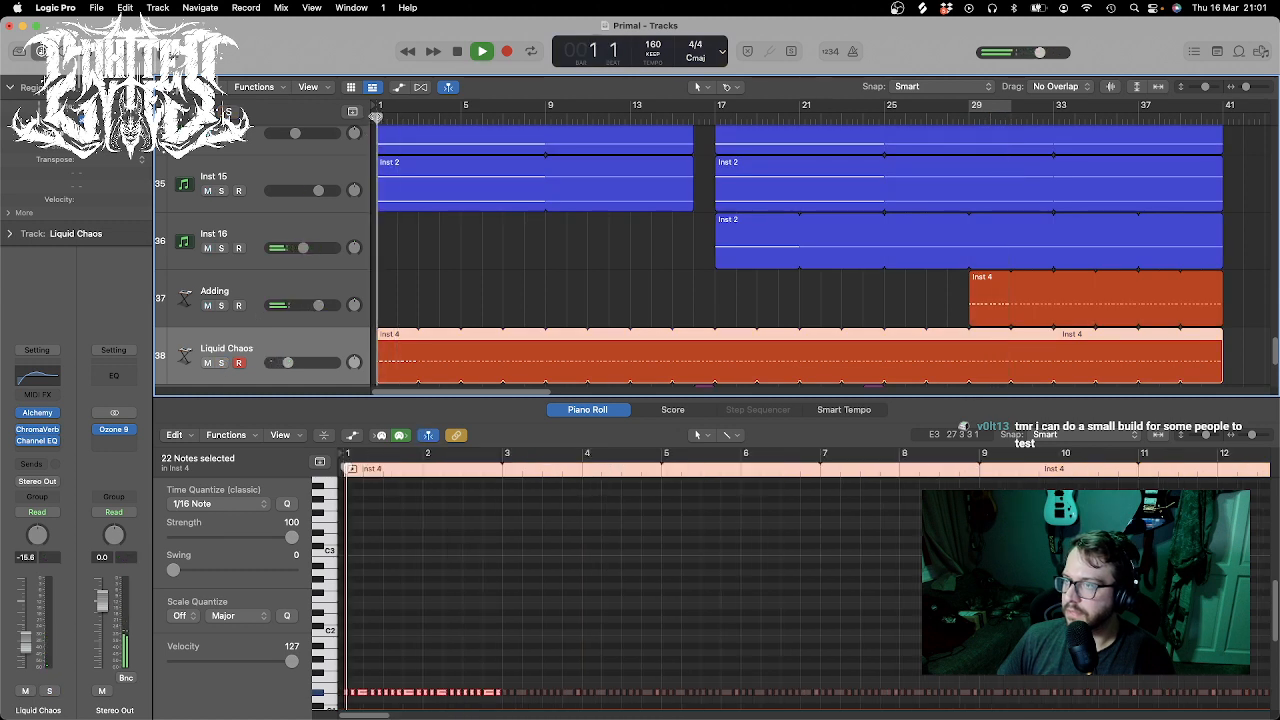
key(e)
- Listen through the arrangement past bar 17 and mute the 353044 flash-combined audio track
scroll(673, 449, up, 5)
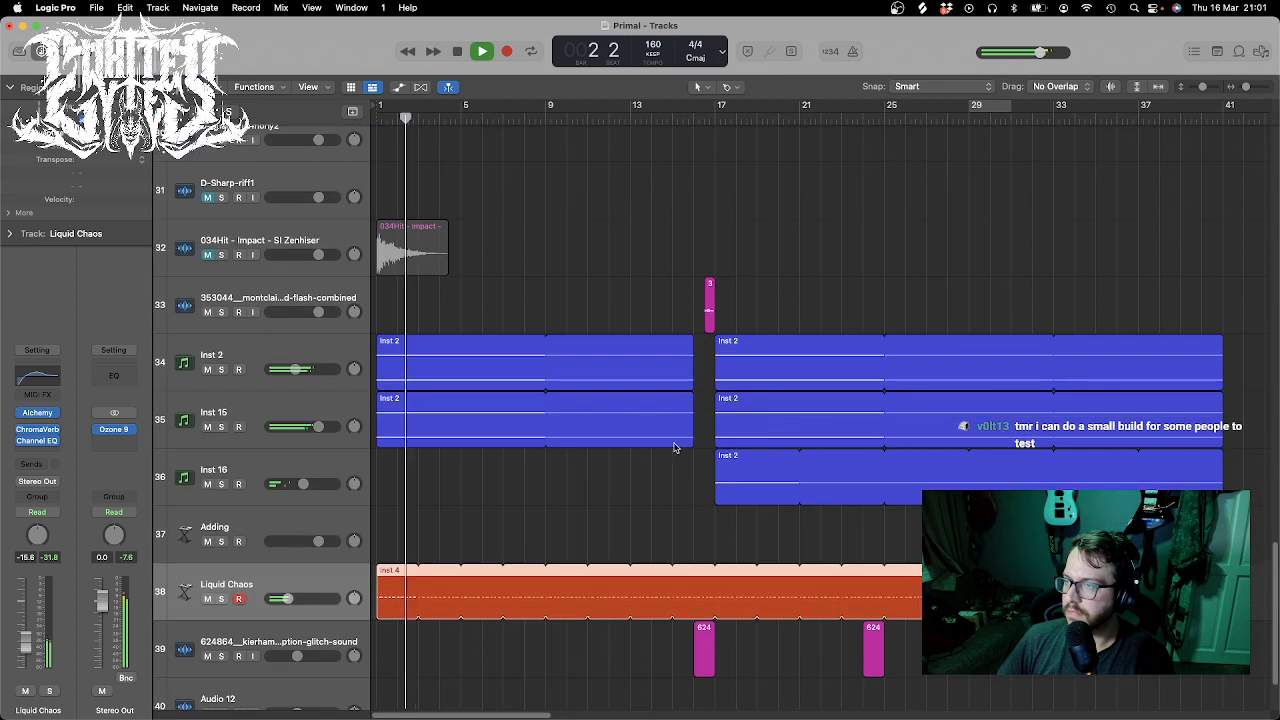
scroll(673, 449, down, 5)
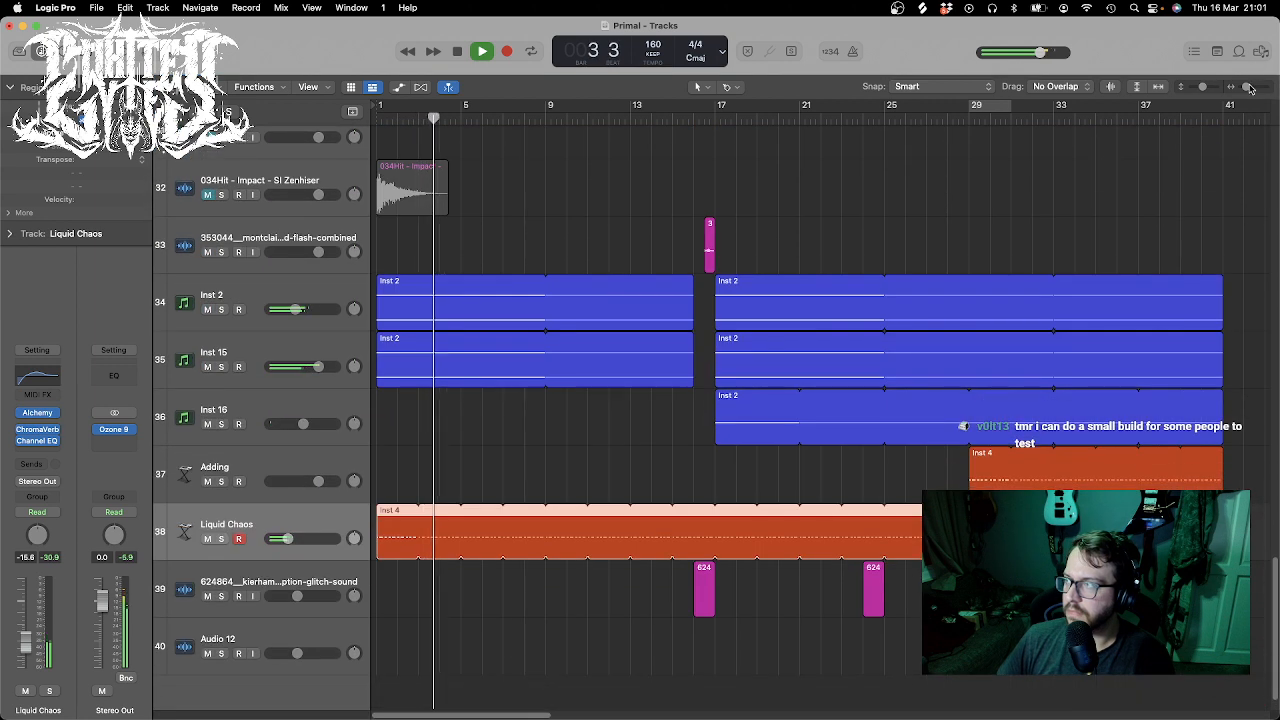
drag(1251, 91, 1197, 87)
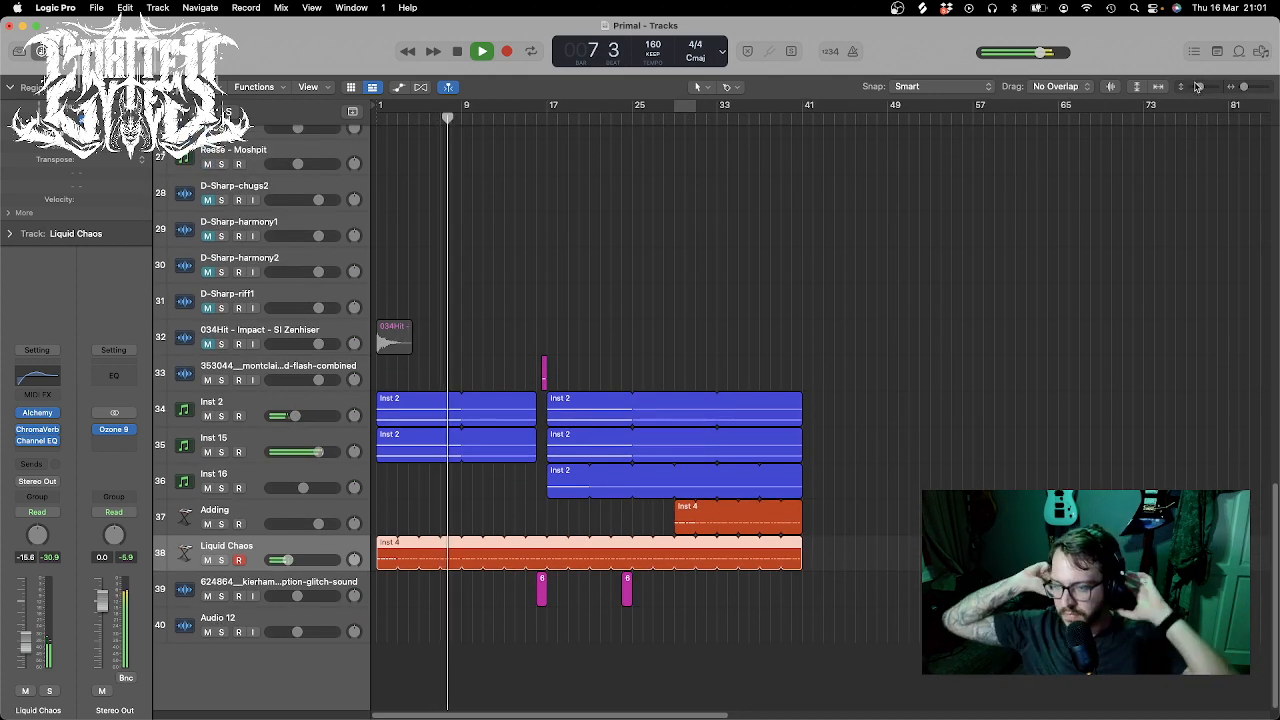
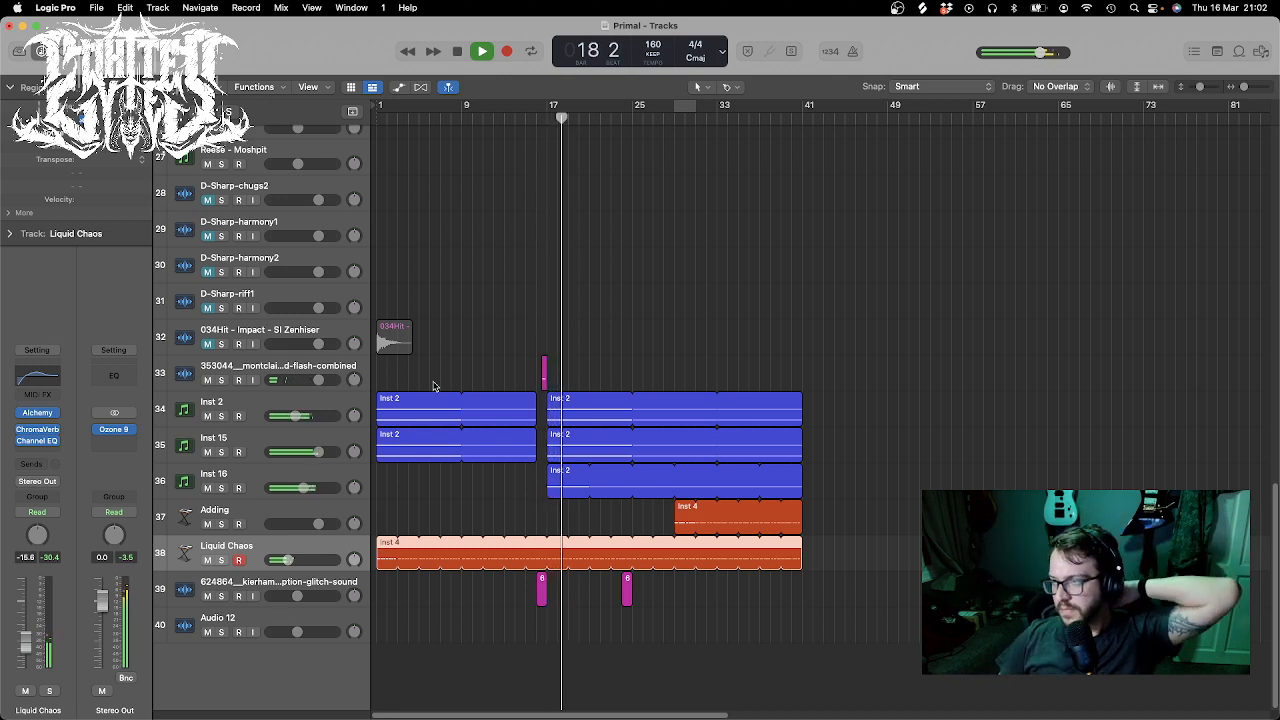
click(207, 380)
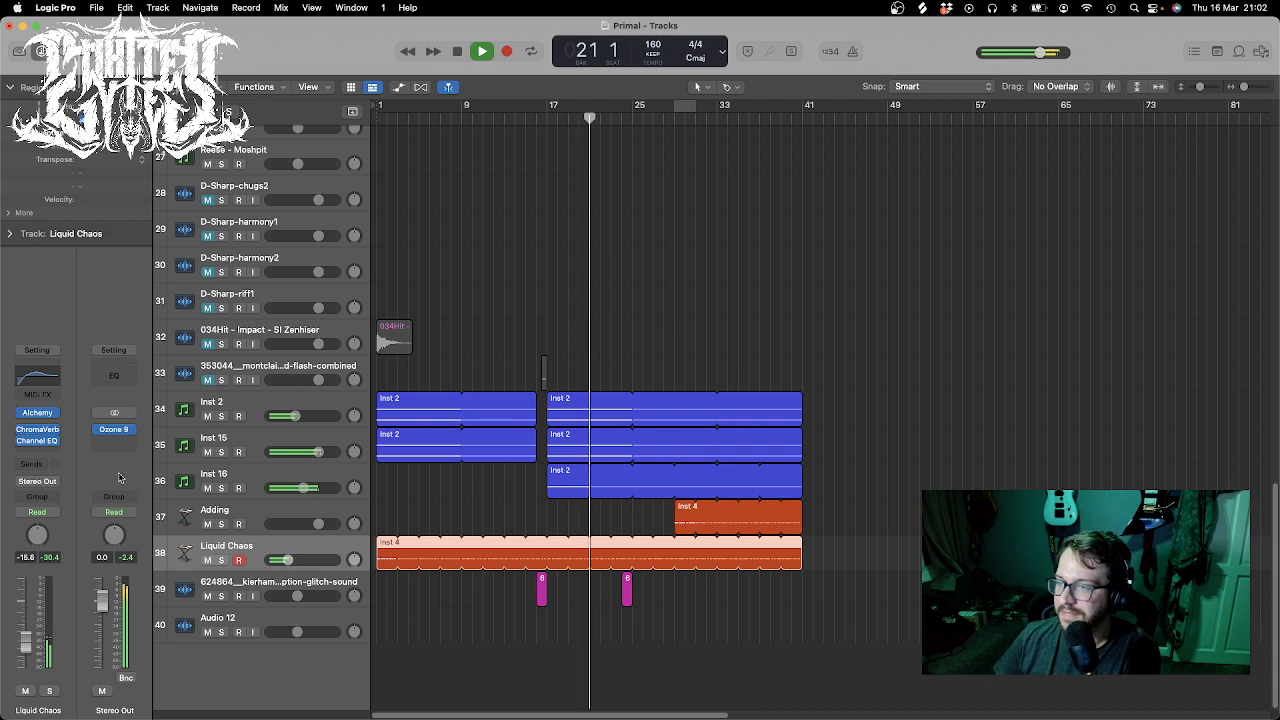
- Solo Inst 16, duplicate it with its settings, and copy its Inst 2 region onto the duplicate from bar 1, looped to bar 17
click(221, 487)
click(228, 481)
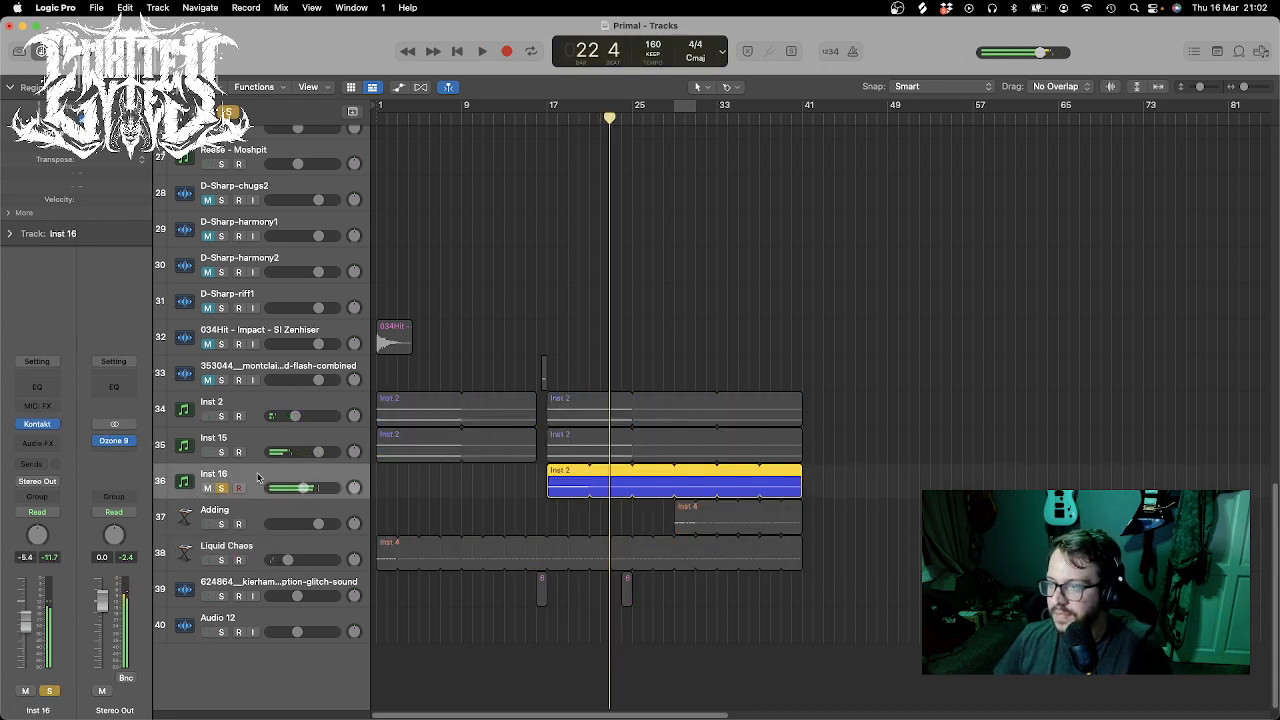
key(super+d)
drag(498, 484, 610, 504)
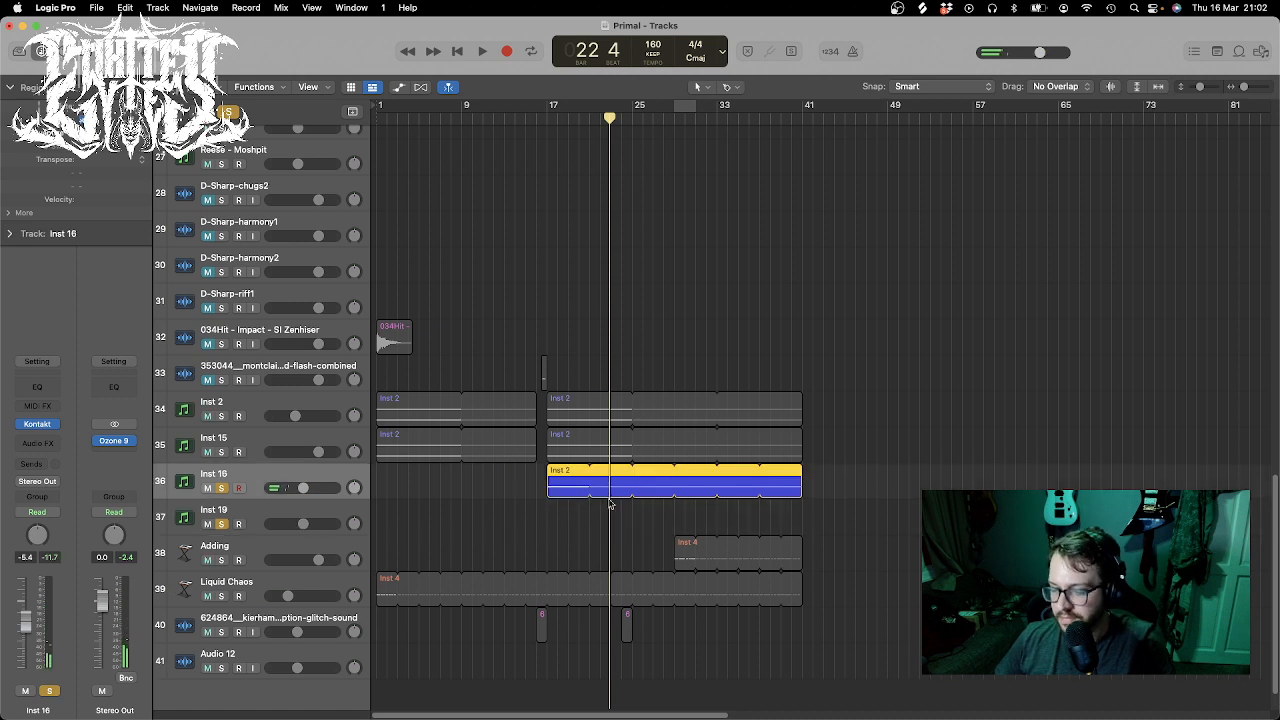
click(263, 516)
drag(393, 118, 377, 118)
key(super+v)
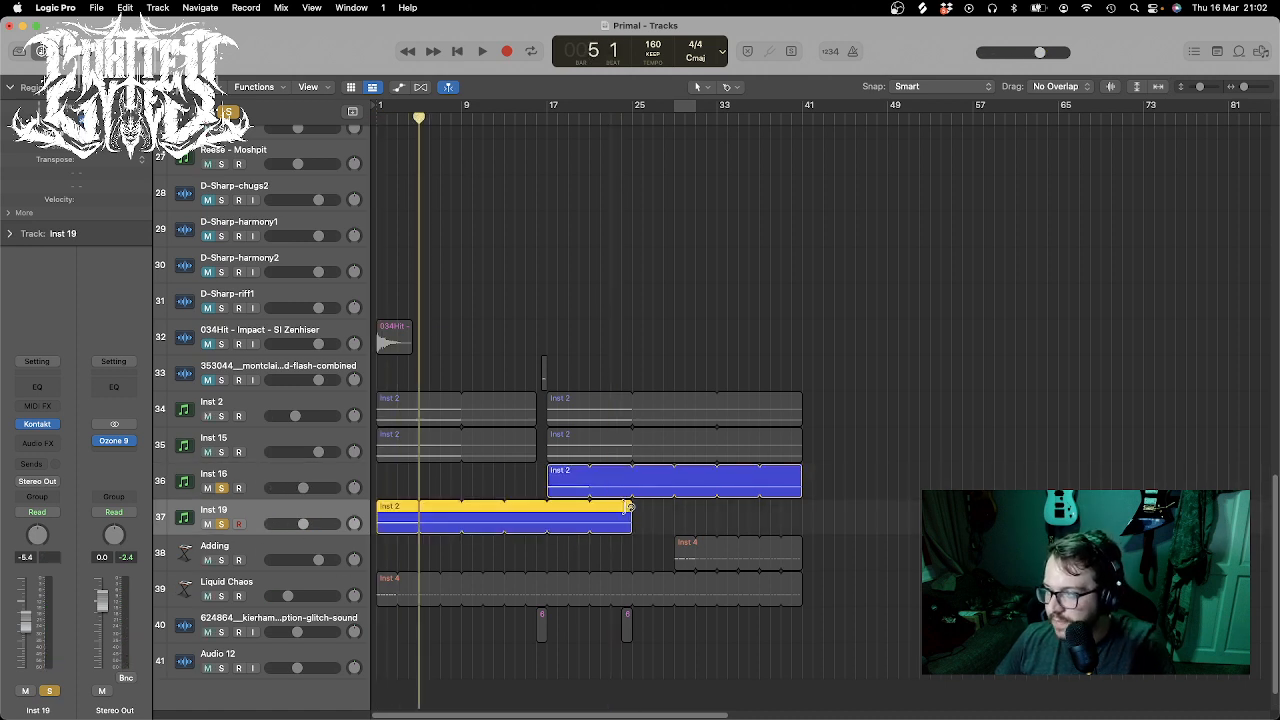
drag(629, 506, 547, 505)
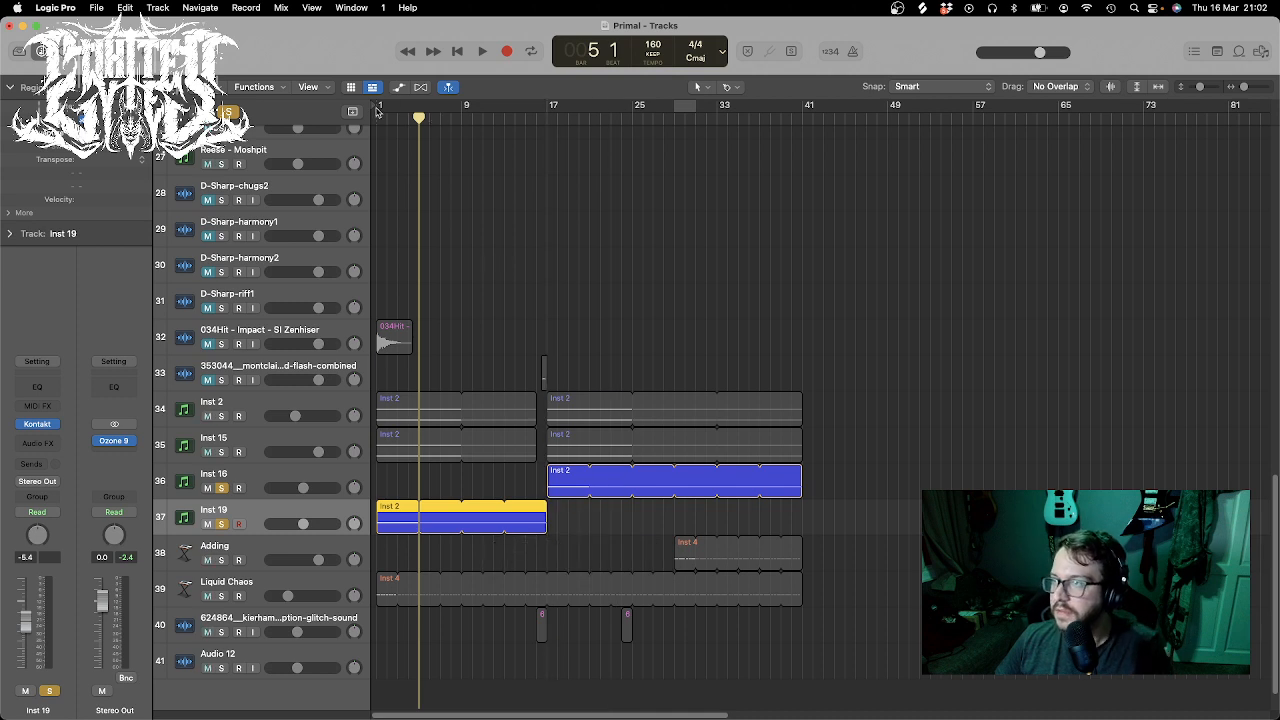
- Cycle playback over bars 1 to 17 with only the duplicate track soloed, and open its Kontakt instrument
drag(379, 104, 547, 104)
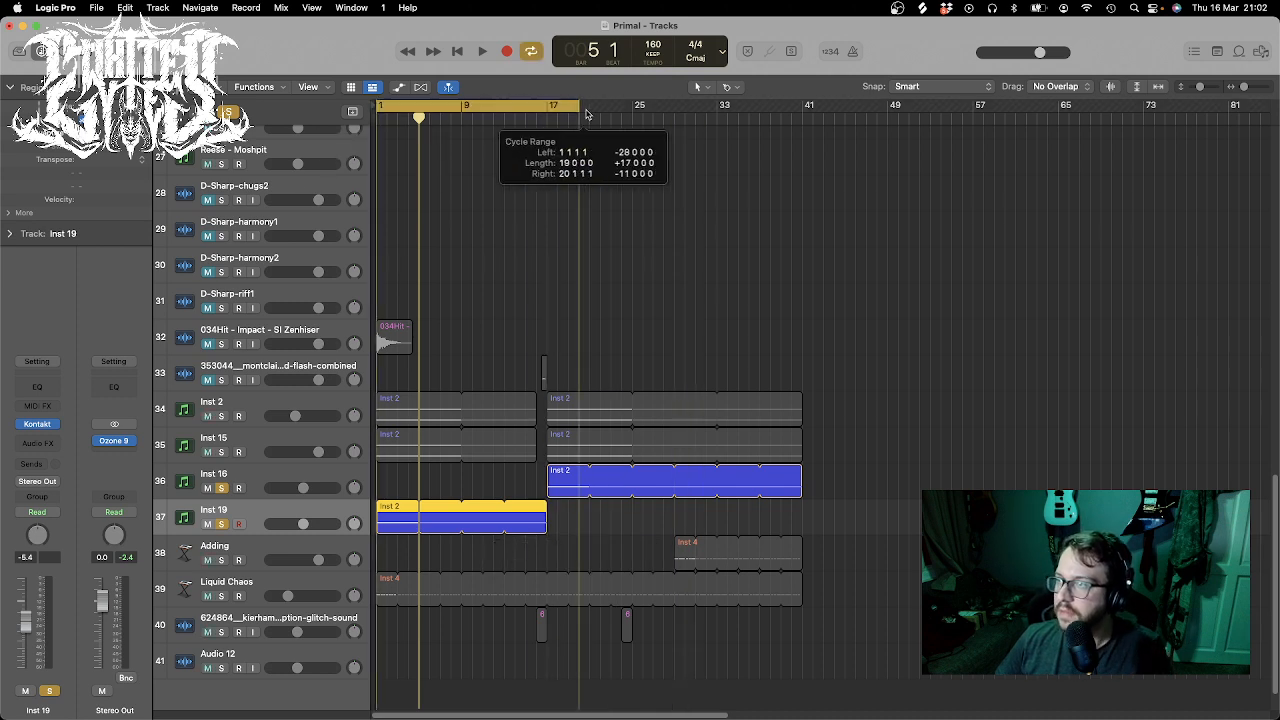
key(space)
click(205, 513)
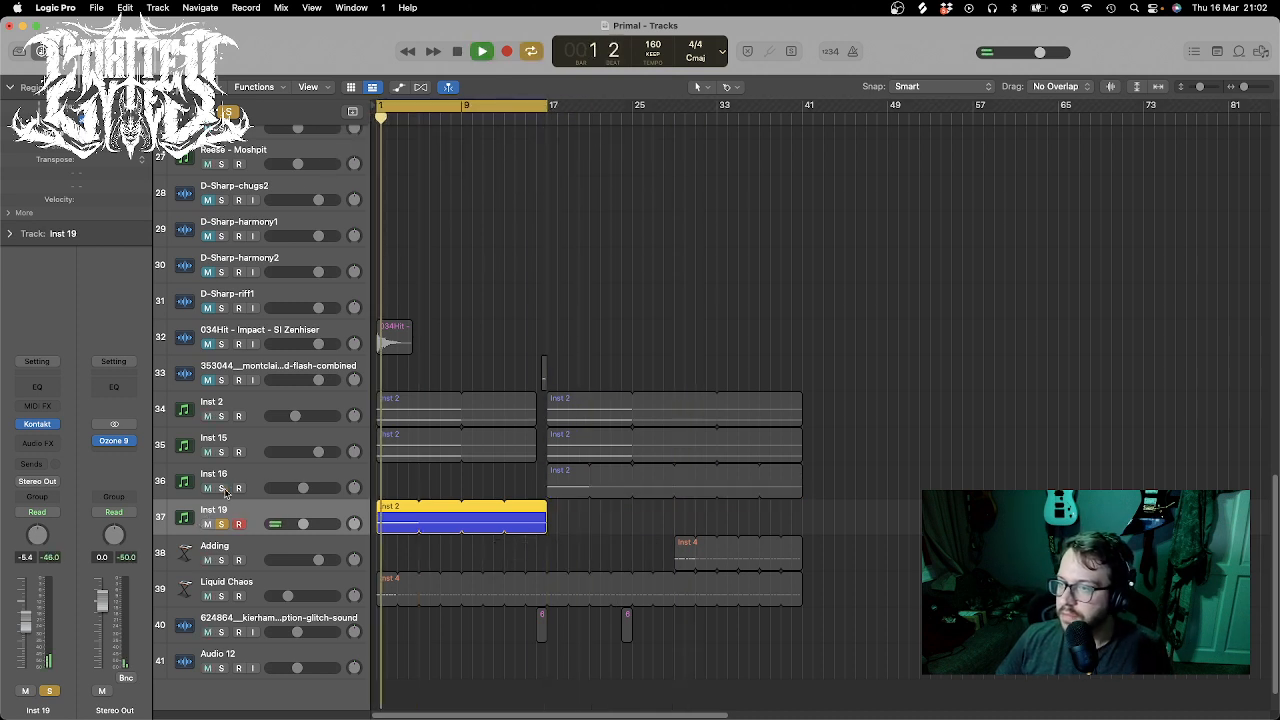
click(37, 424)
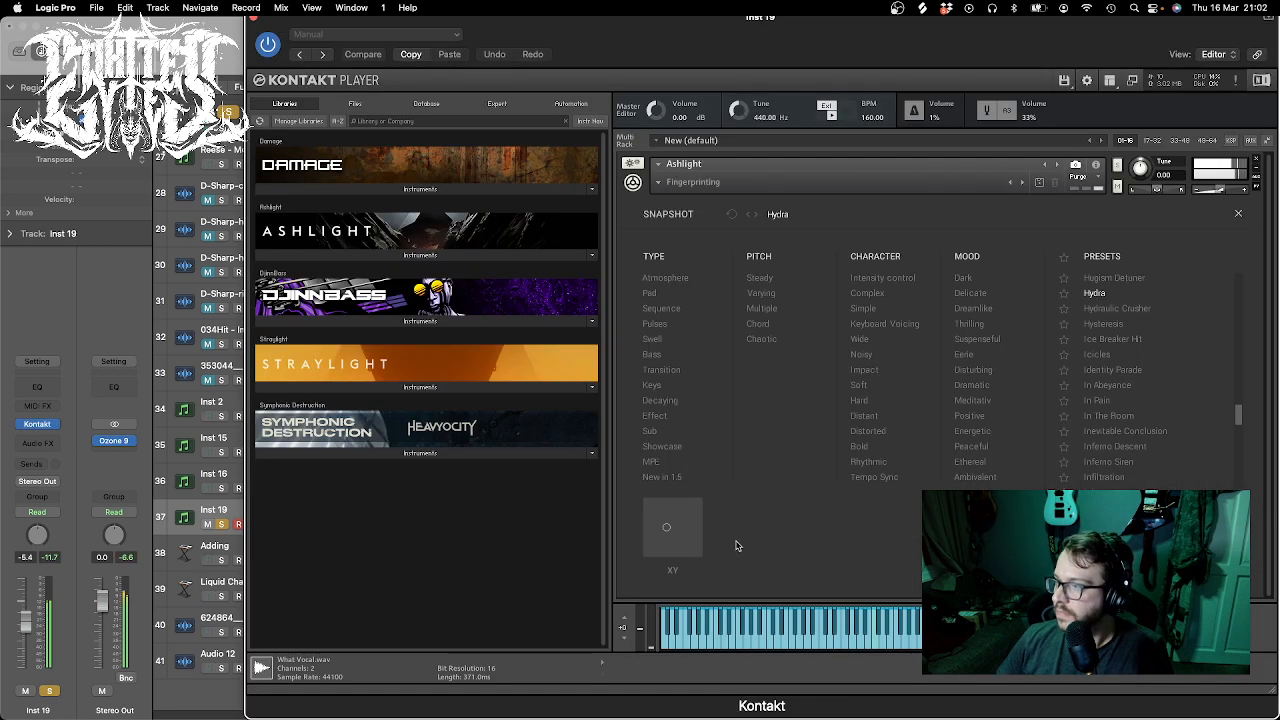
- Audition Ashlight's Hydra and Hysteresis snapshots with varying XY pad positions, and raise the duplicate track's volume to -0.7 dB
mouse_move(666, 527)
mouse_down()
mouse_move(646, 540)
mouse_move(648, 566)
mouse_move(690, 577)
mouse_move(636, 583)
mouse_move(625, 487)
mouse_move(611, 574)
mouse_move(653, 547)
mouse_up()
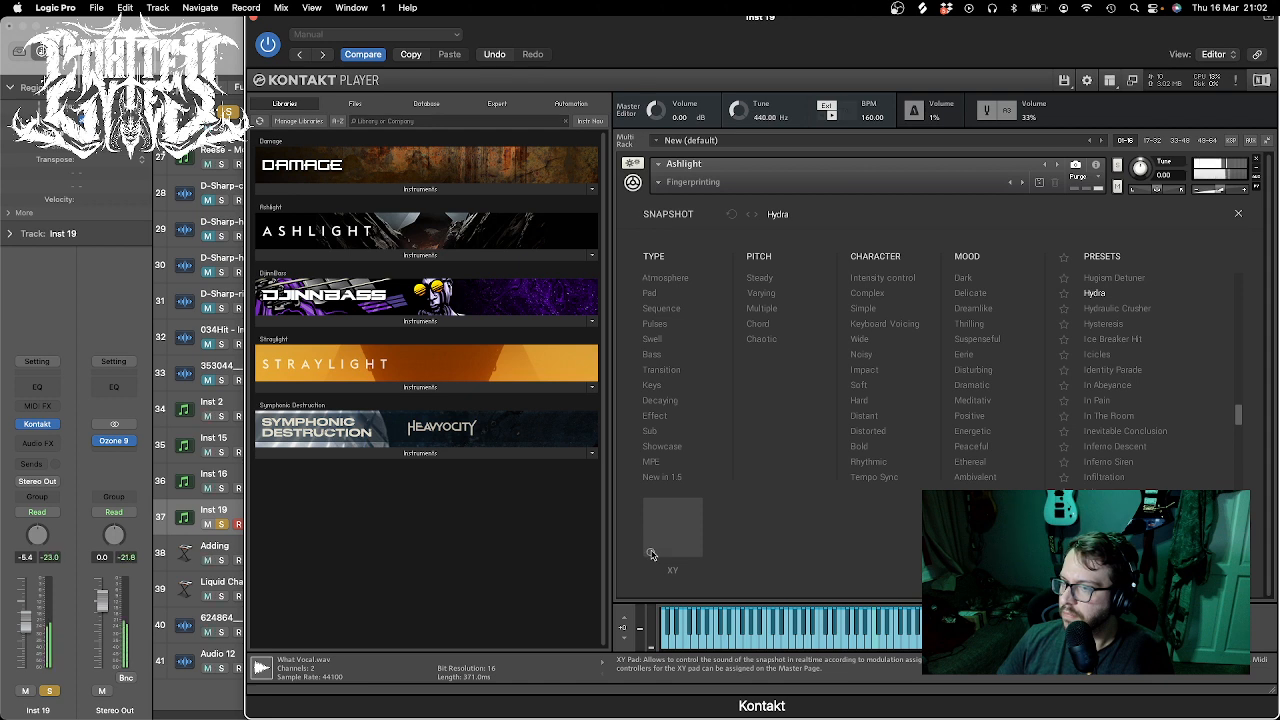
click(1103, 324)
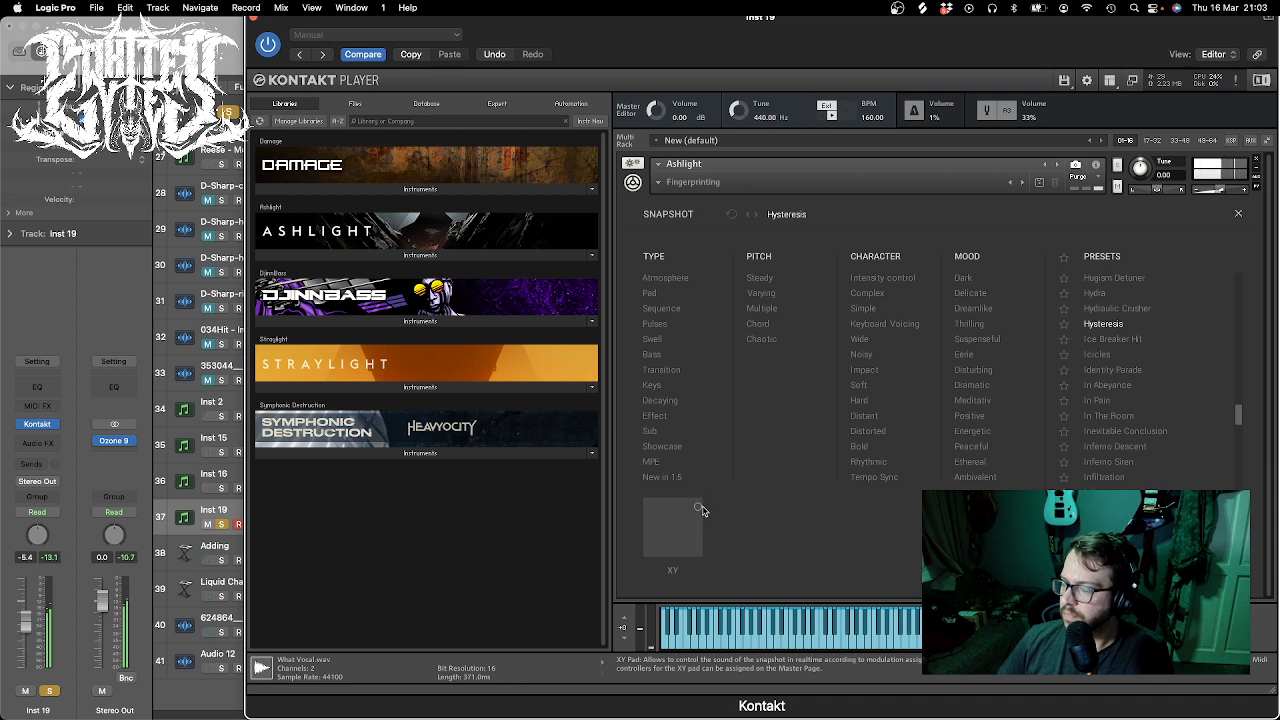
drag(702, 508, 637, 490)
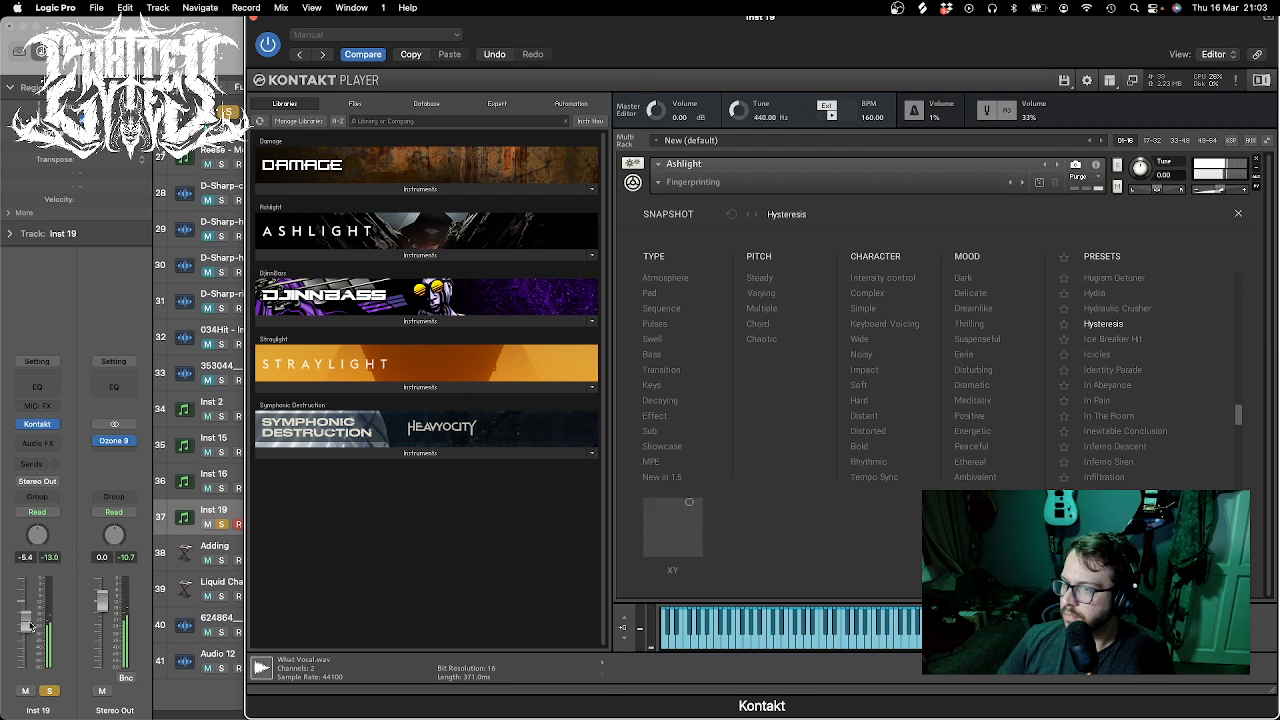
drag(26, 622, 26, 602)
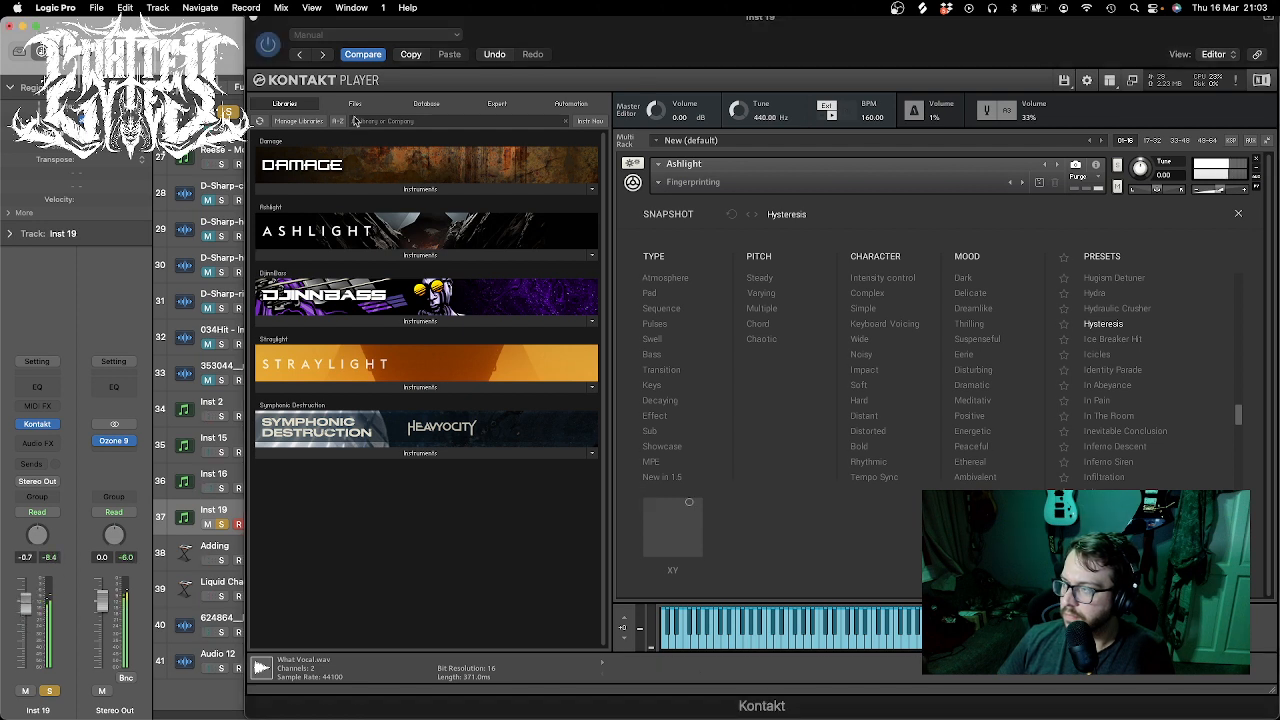
- Audition the Inferno Siren snapshot with the XY pad, load Klungfeast instead, and reposition the Kontakt window
click(1112, 462)
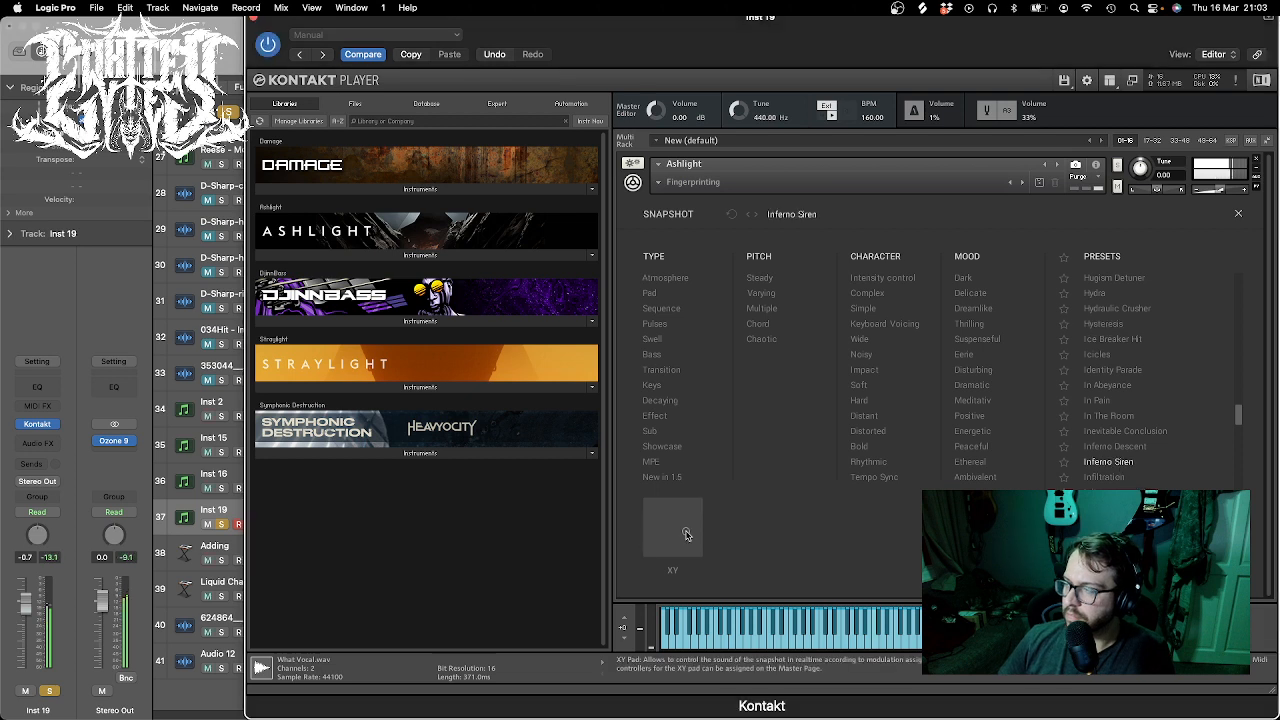
drag(686, 535, 632, 557)
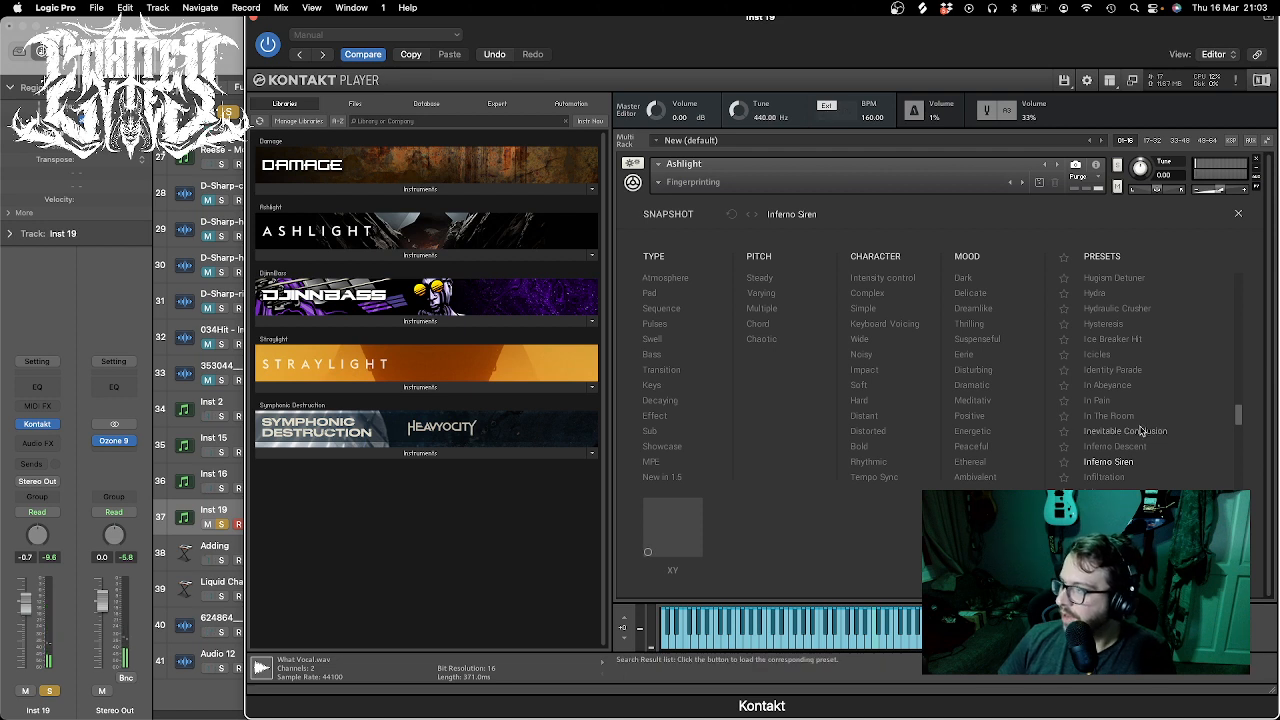
drag(1240, 419, 1240, 428)
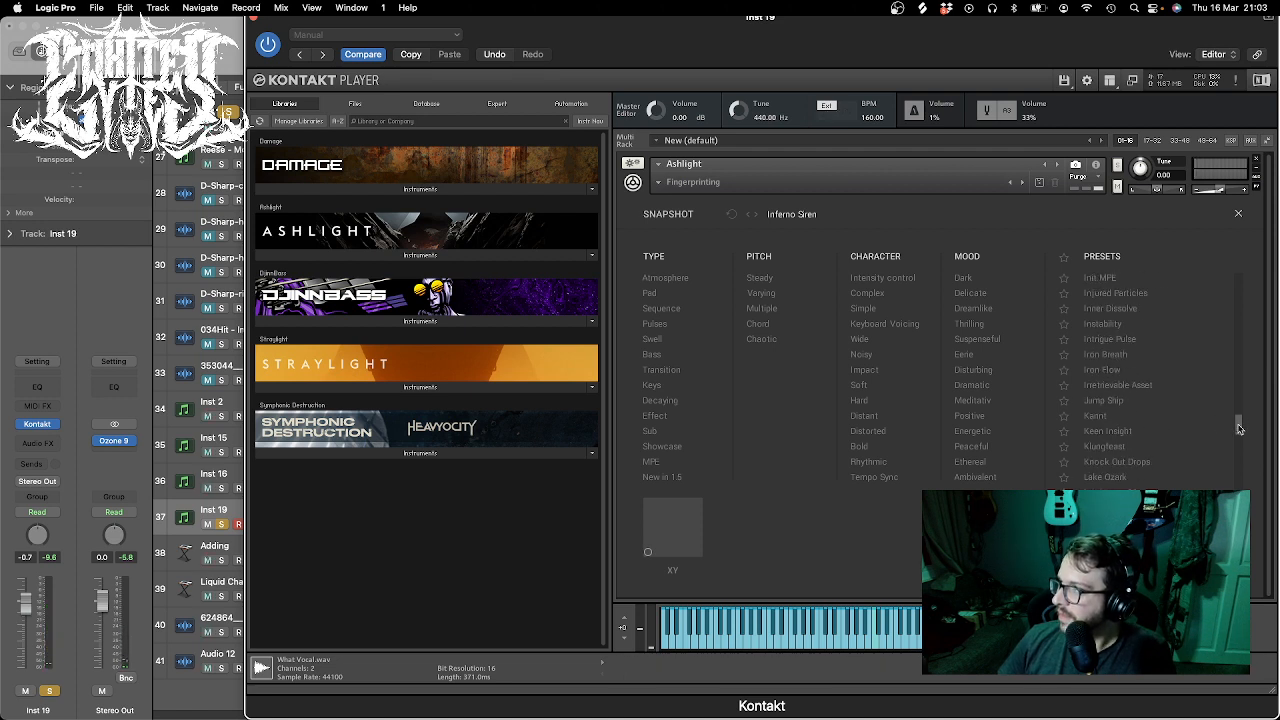
click(1137, 450)
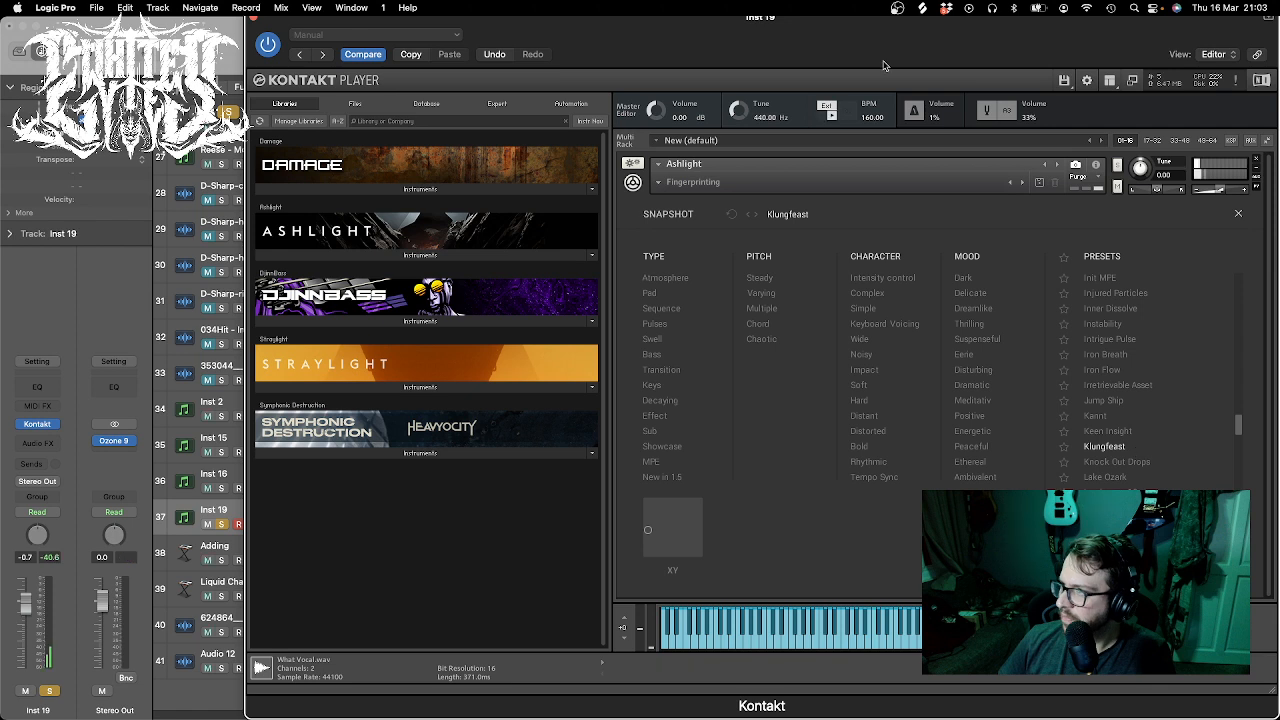
drag(883, 65, 789, 53)
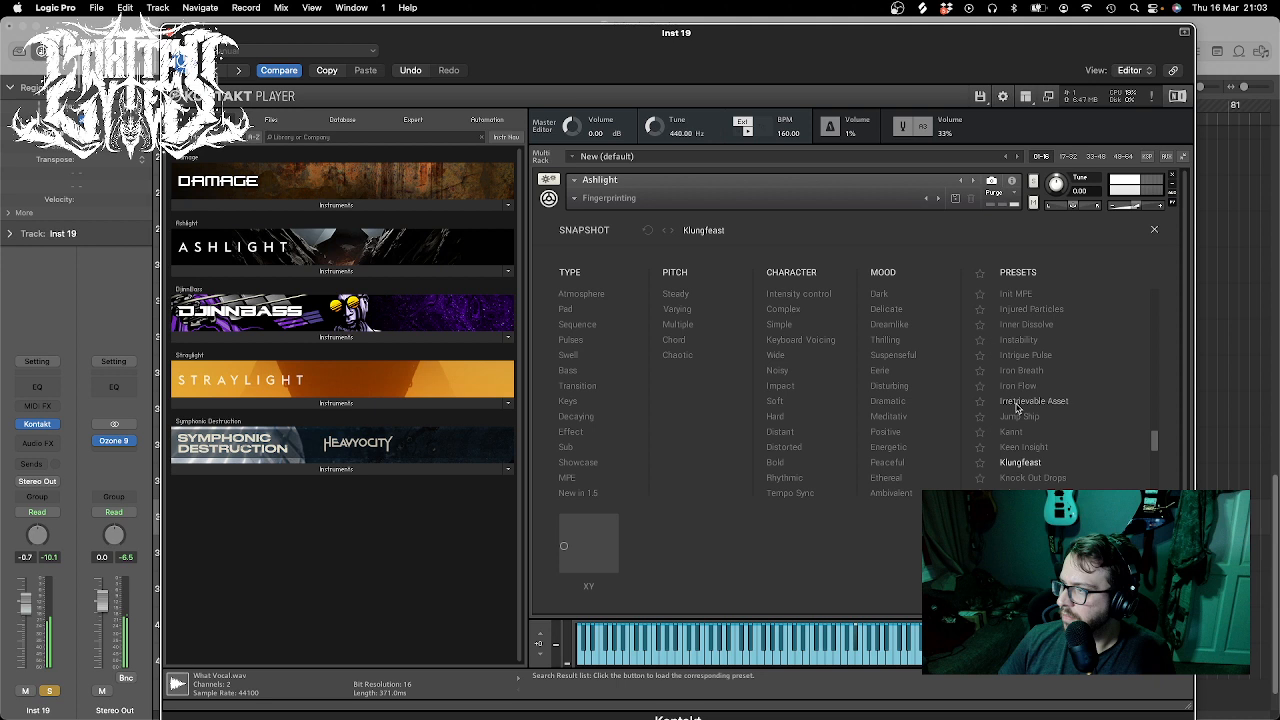
- Audition Ashlight's Knock Out Drops snapshot, filter the presets by Showcase, and audition Lock Slam, trying different XY pad positions
click(1033, 478)
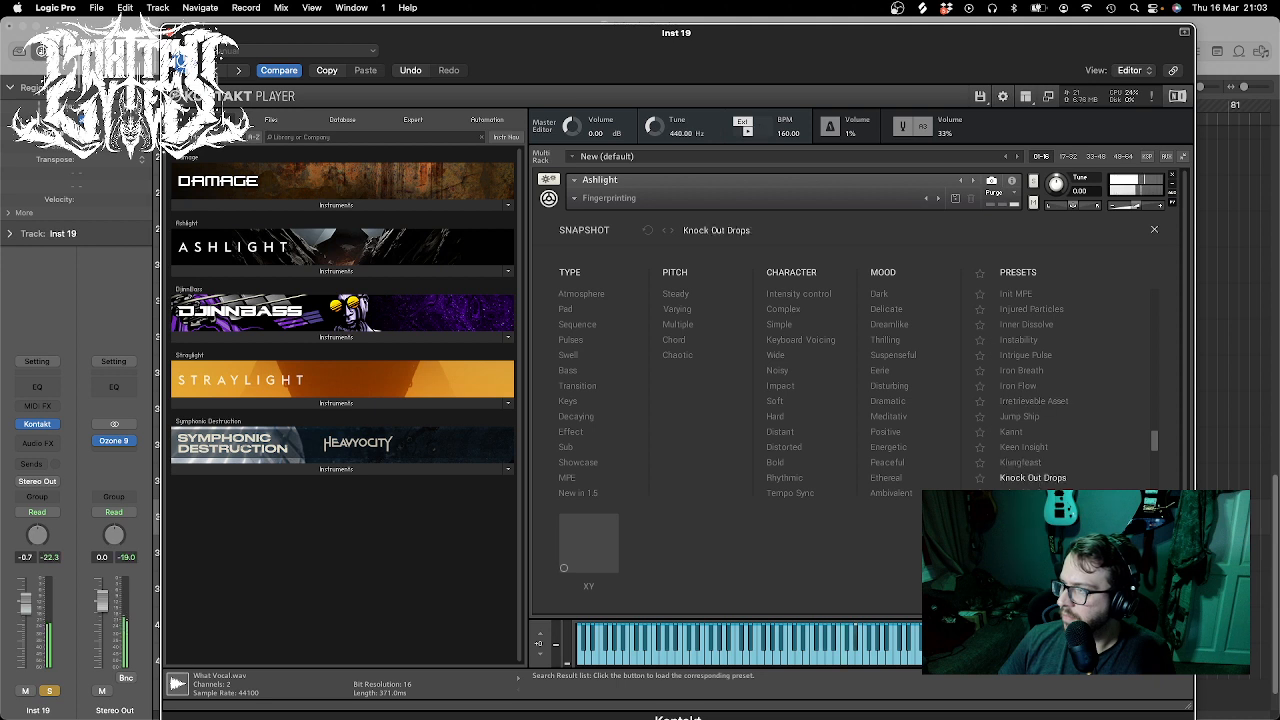
click(608, 527)
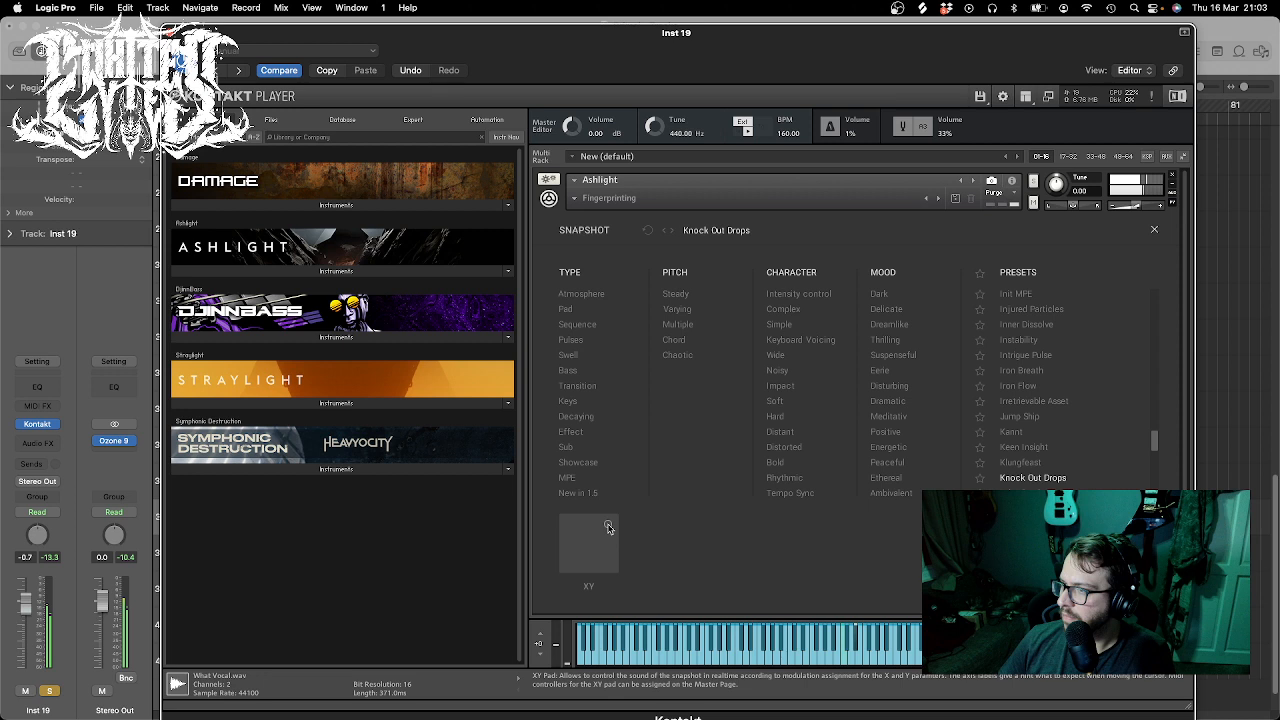
click(588, 464)
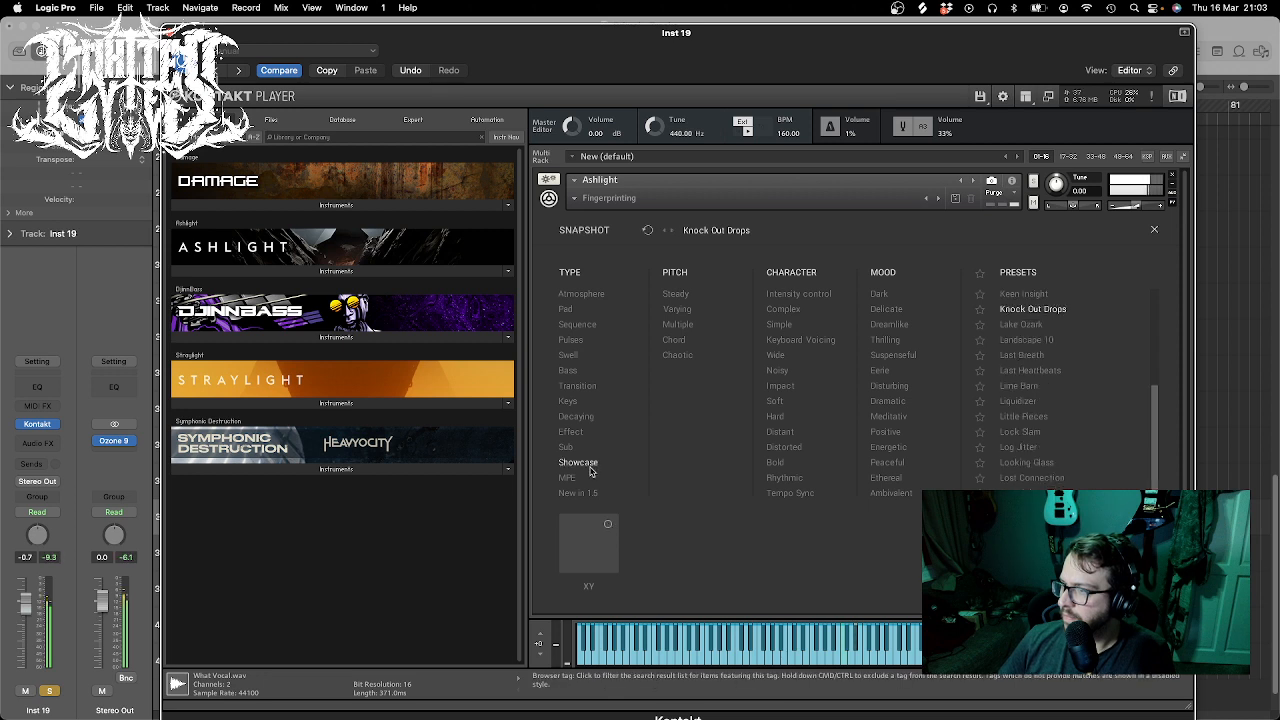
click(1034, 434)
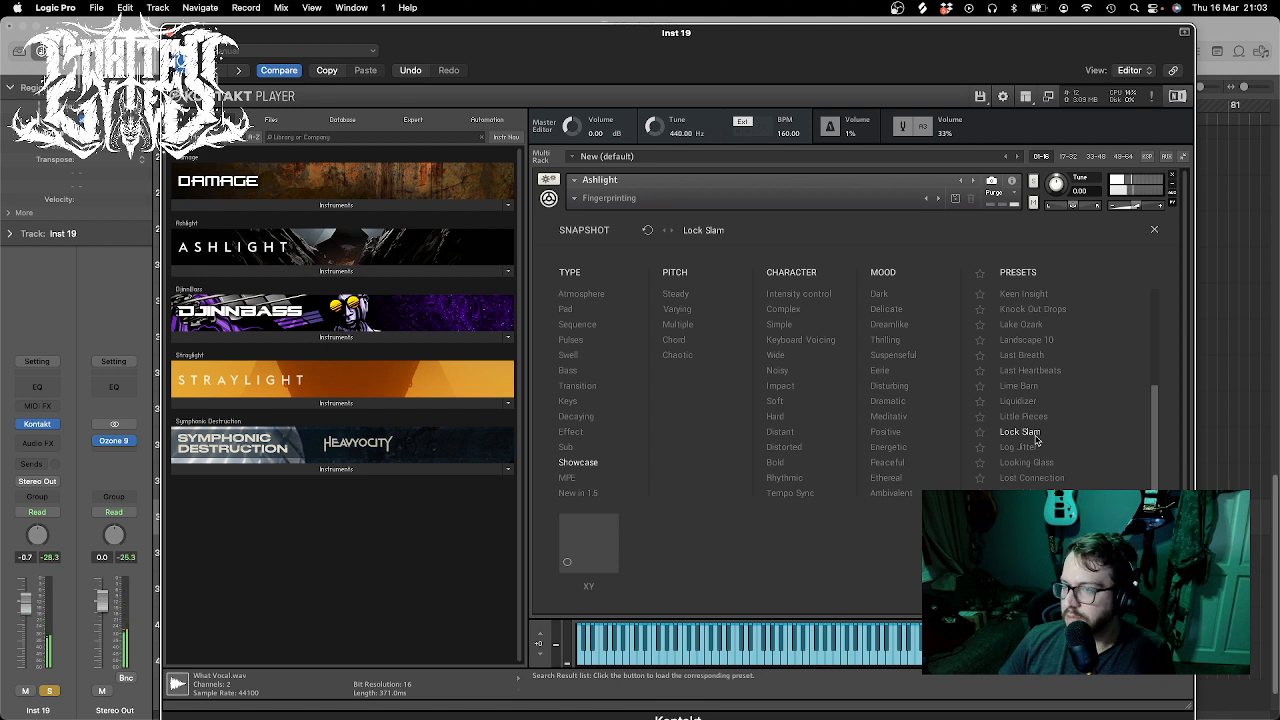
click(588, 557)
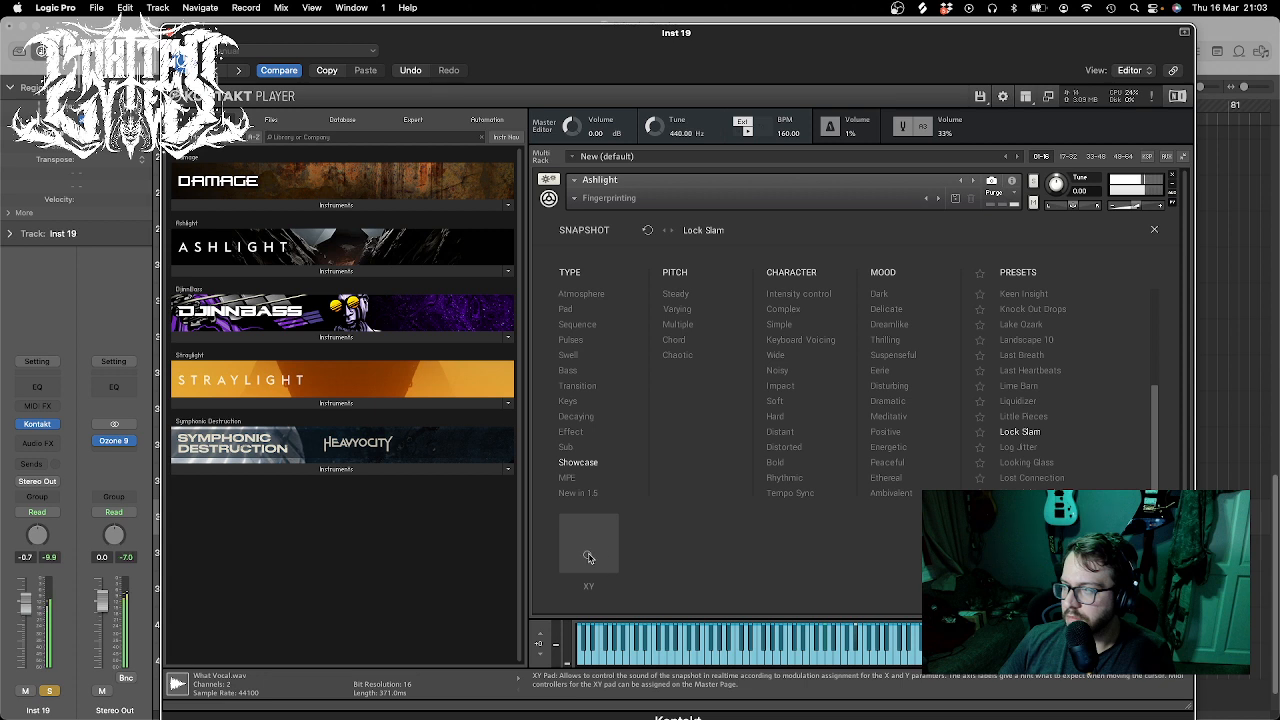
drag(588, 557, 607, 552)
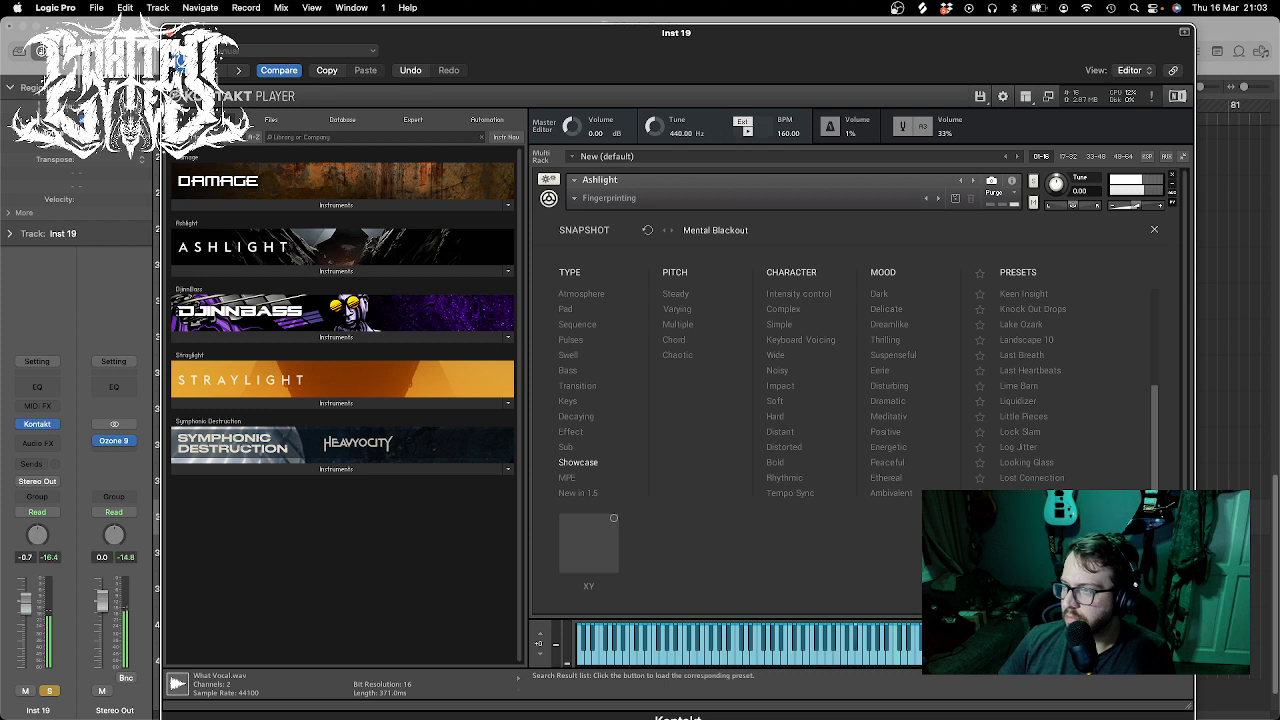
- Load the Mental Blackout snapshot, move its XY pad point to the lower-right corner, and close the Kontakt window
drag(613, 518, 632, 554)
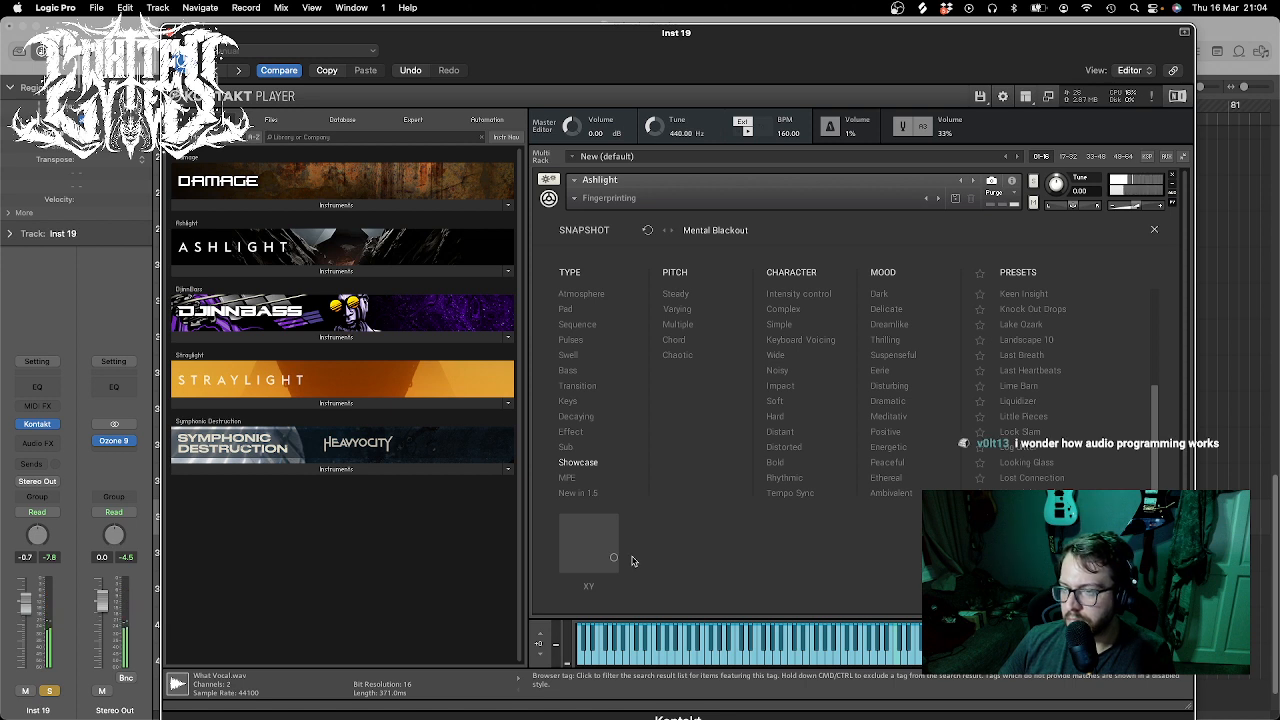
mouse_move(632, 561)
mouse_down()
mouse_move(643, 507)
mouse_move(645, 555)
mouse_up()
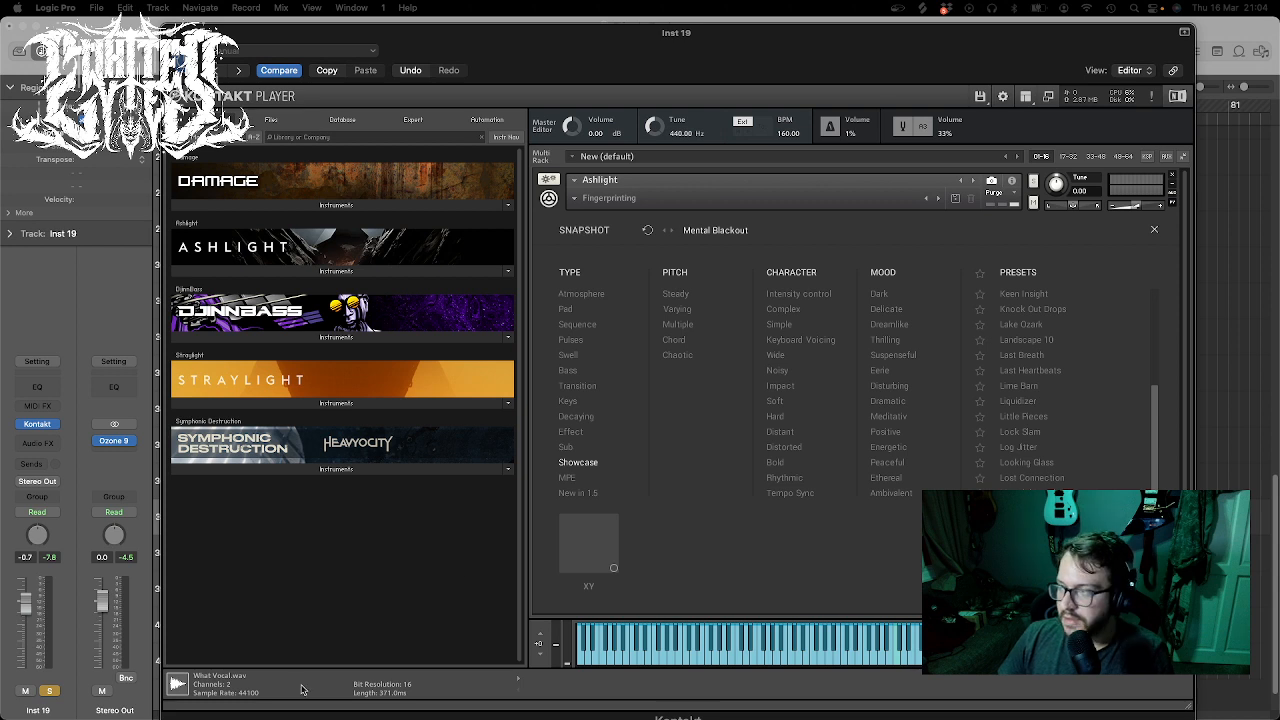
mouse_move(711, 37)
mouse_down()
mouse_move(696, 21)
mouse_move(693, 46)
mouse_move(698, 24)
mouse_up()
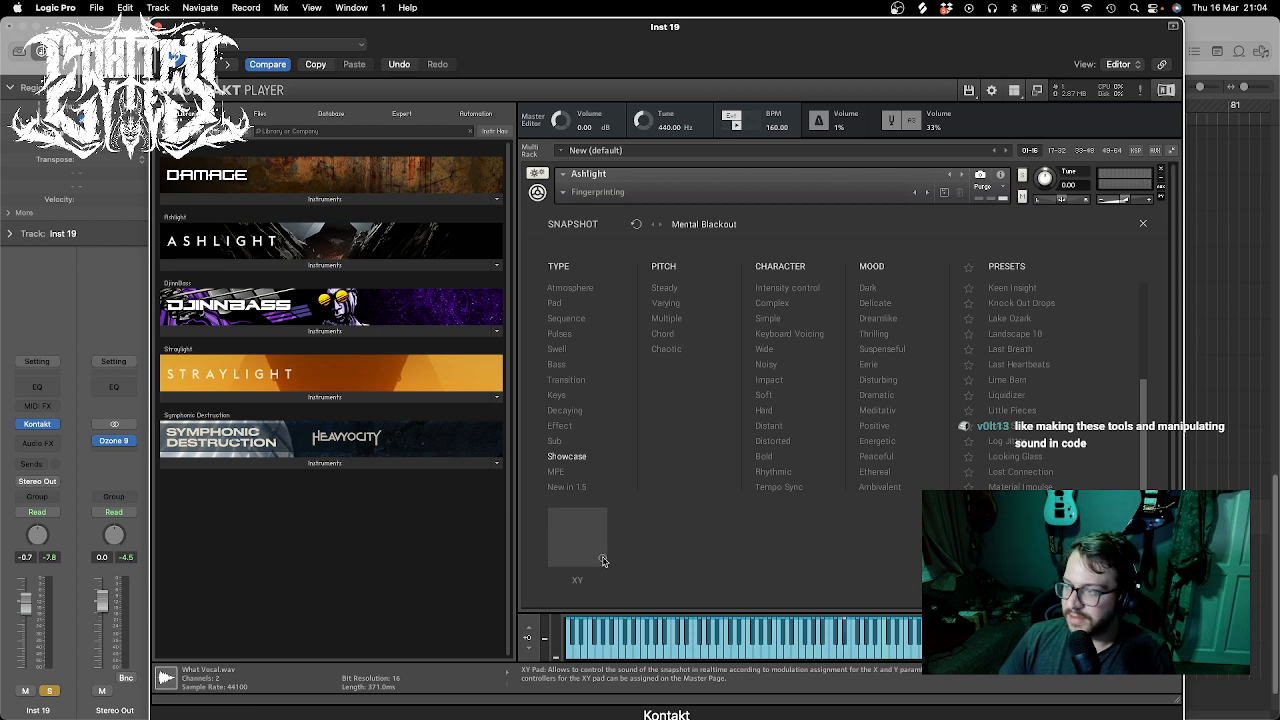
mouse_move(603, 560)
mouse_down()
mouse_move(604, 514)
mouse_move(617, 572)
mouse_up()
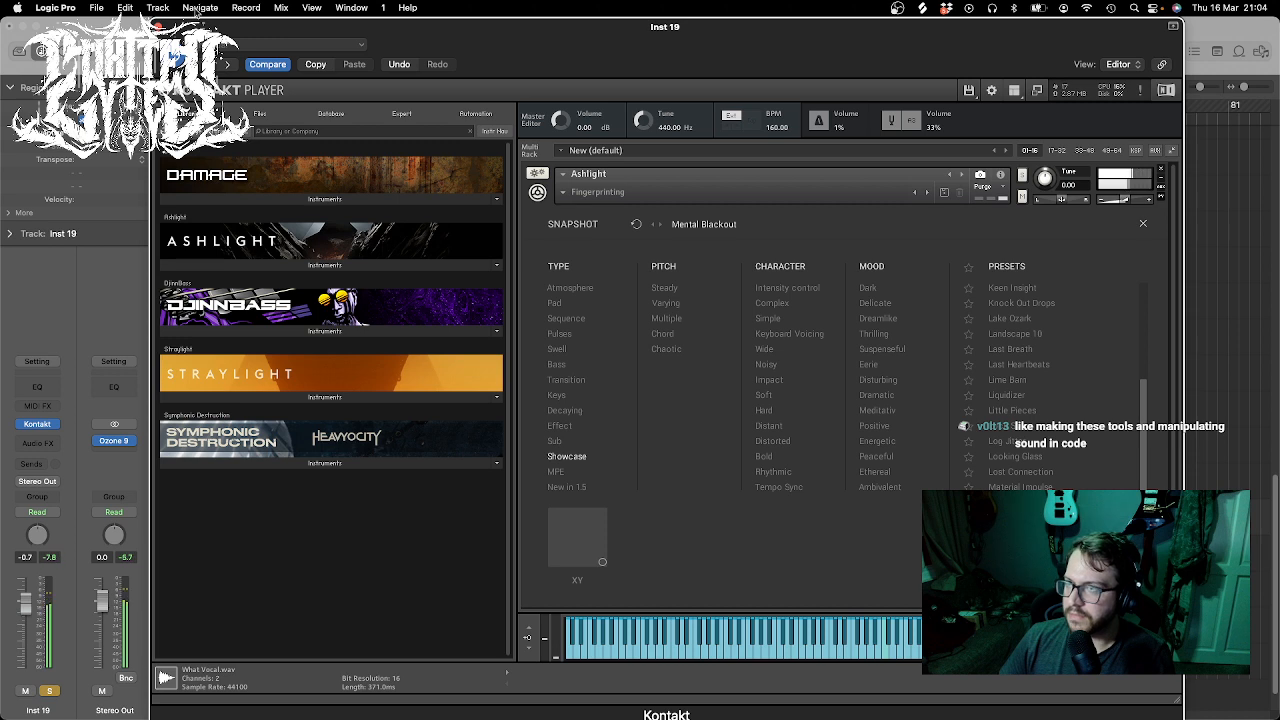
click(158, 27)
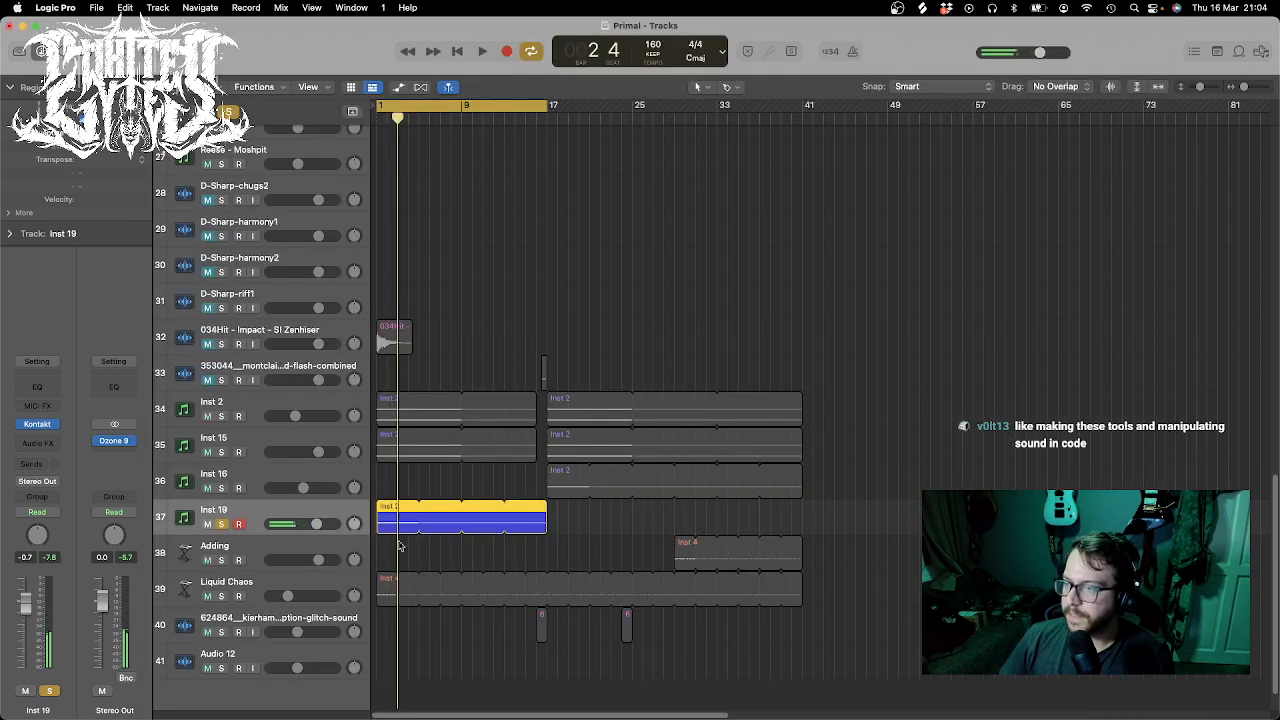
- Collapse the Region inspector and reopen Inst 19's Kontakt instrument, moving its window clear of the track list
mouse_move(546, 508)
mouse_down()
mouse_move(414, 492)
mouse_move(418, 510)
mouse_move(547, 496)
mouse_up()
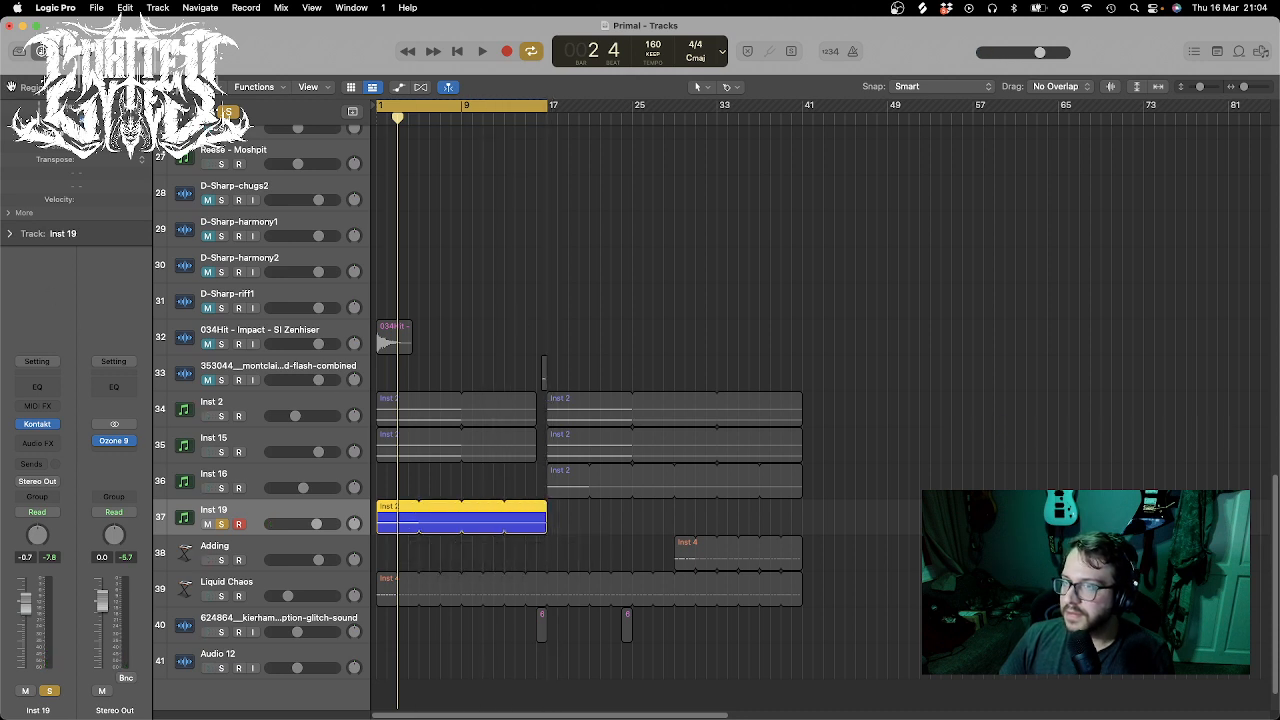
click(11, 88)
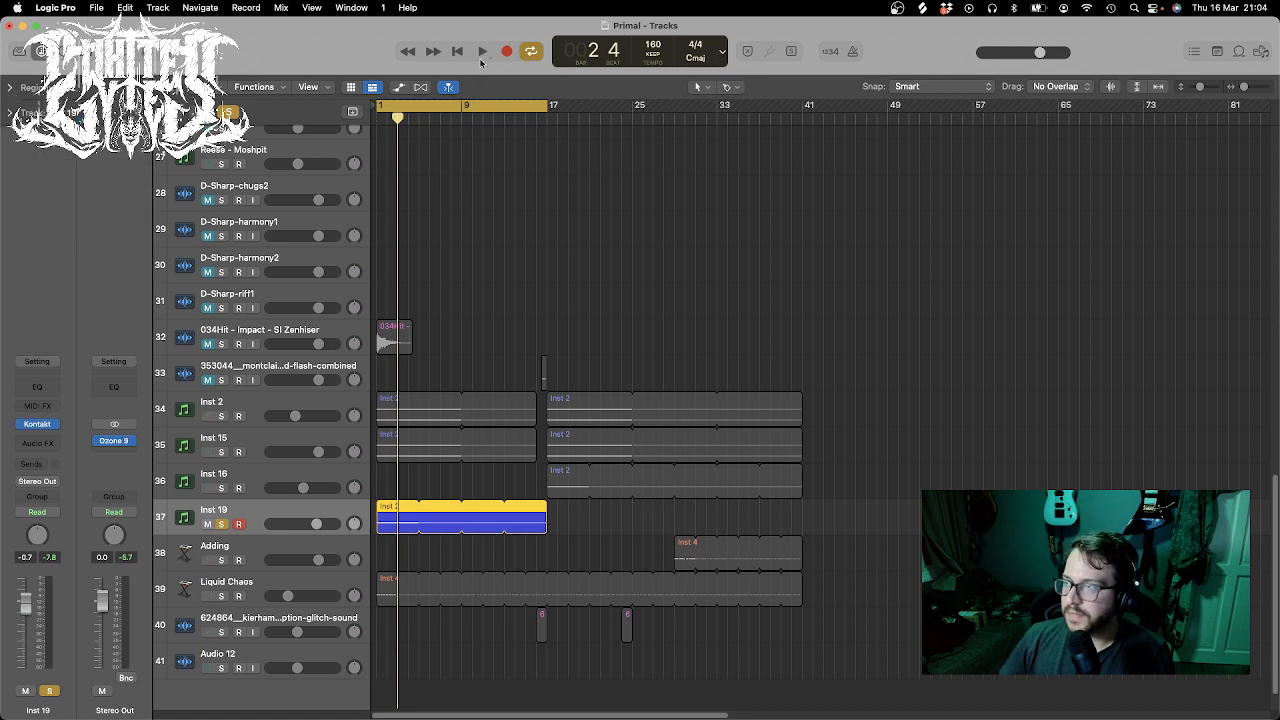
click(40, 424)
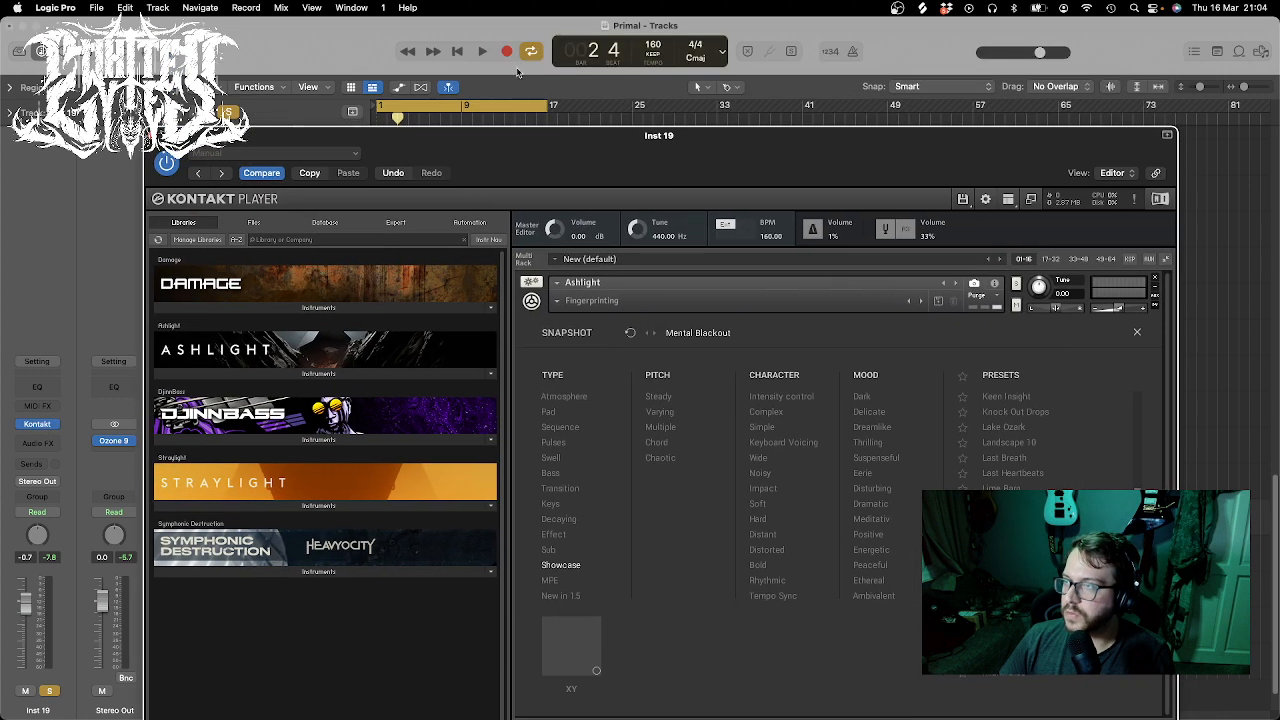
drag(496, 134, 888, 64)
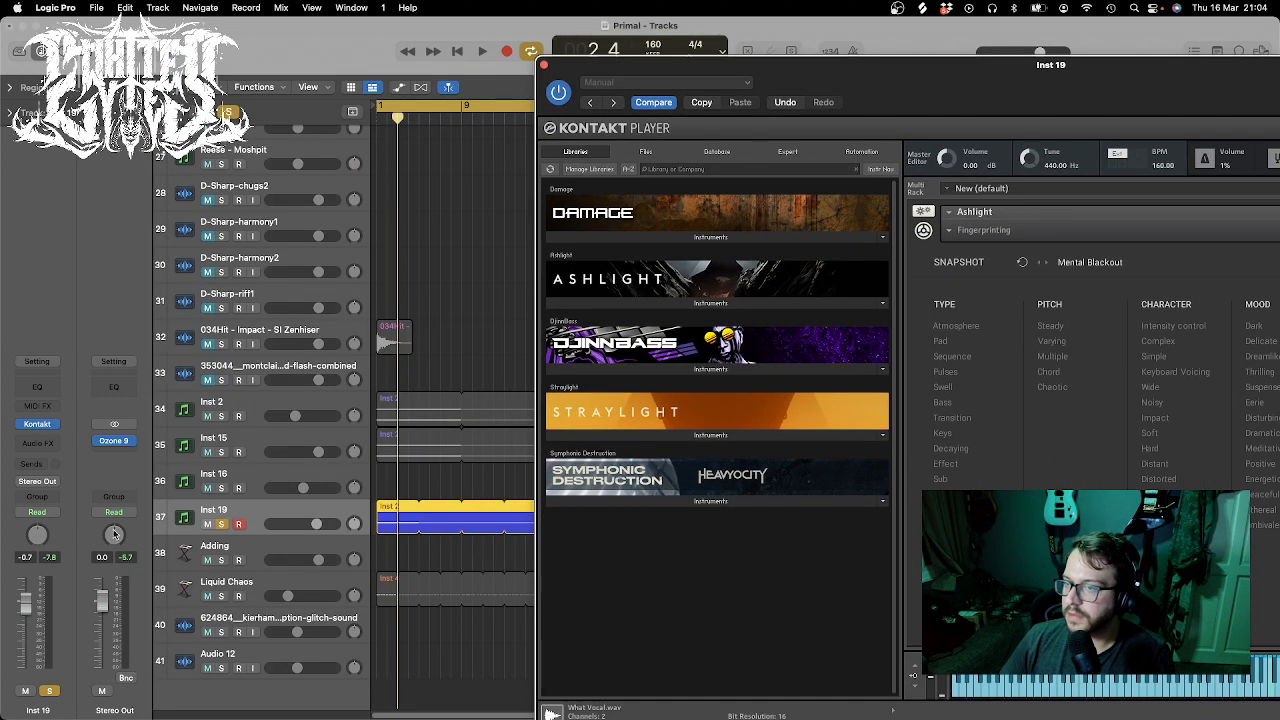
- Show track automation and set Inst 19's automation mode to Touch
click(254, 513)
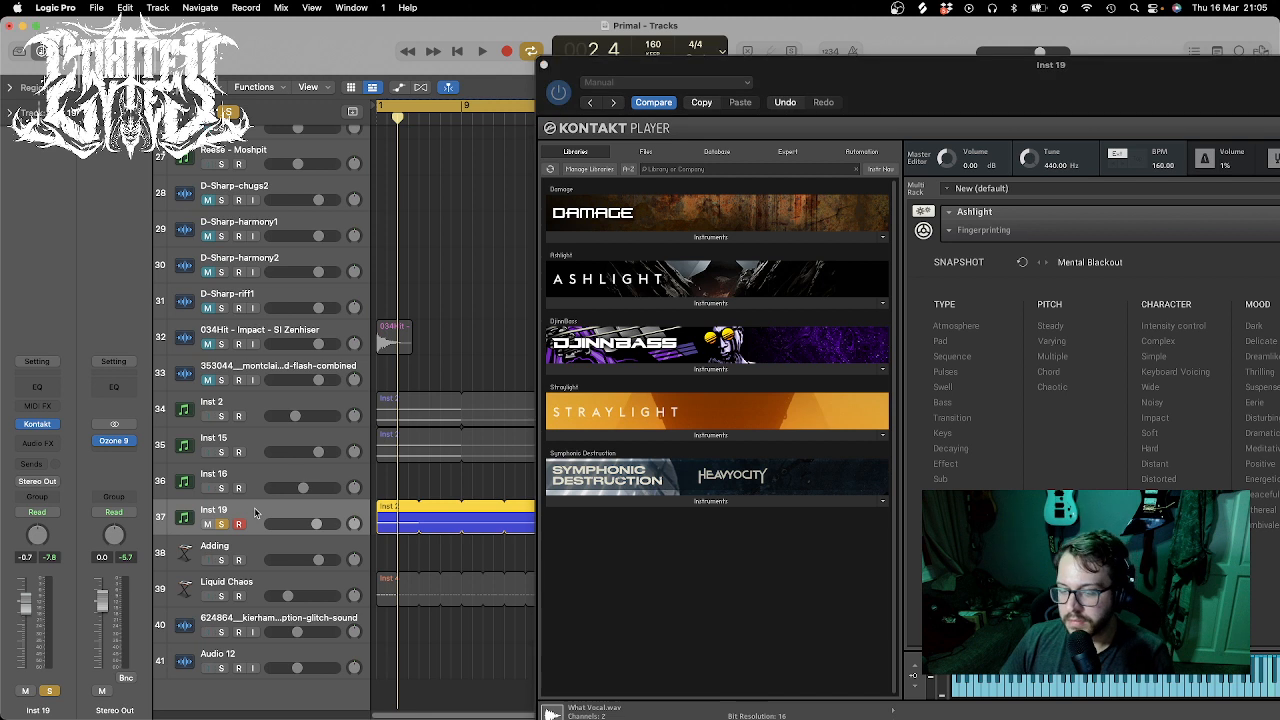
key(a)
click(298, 548)
mouse_move(350, 624)
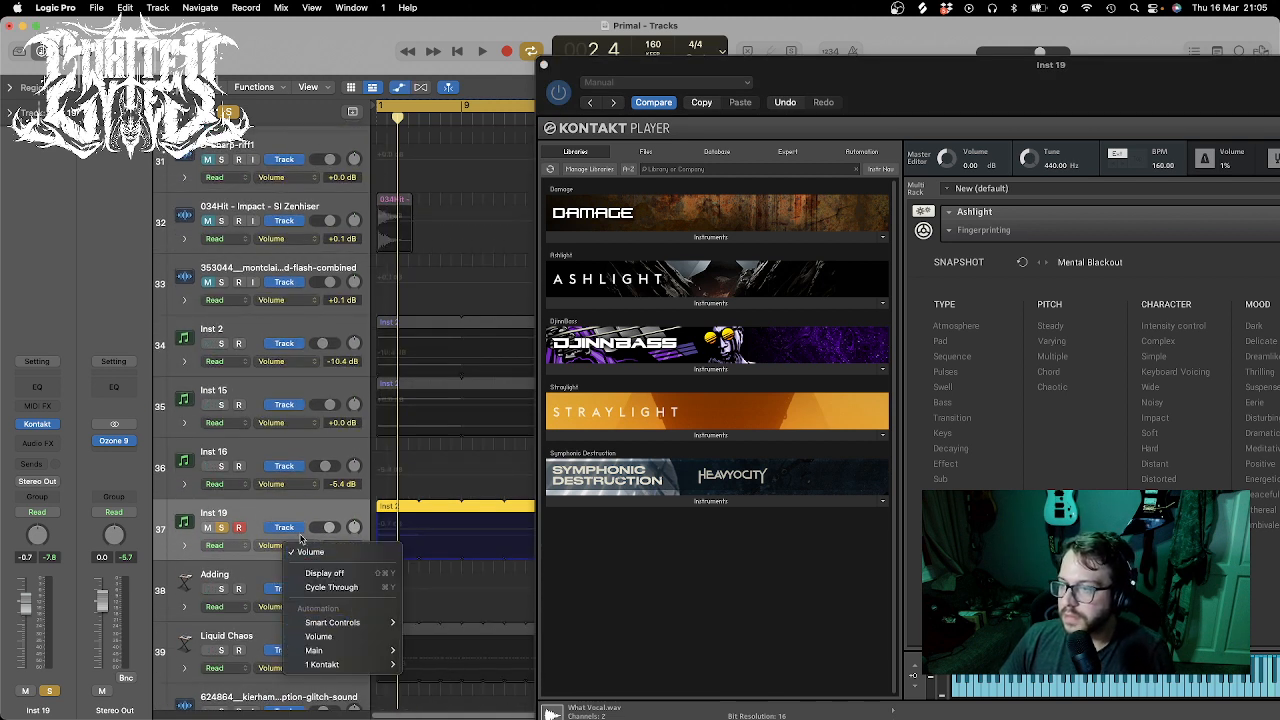
click(311, 546)
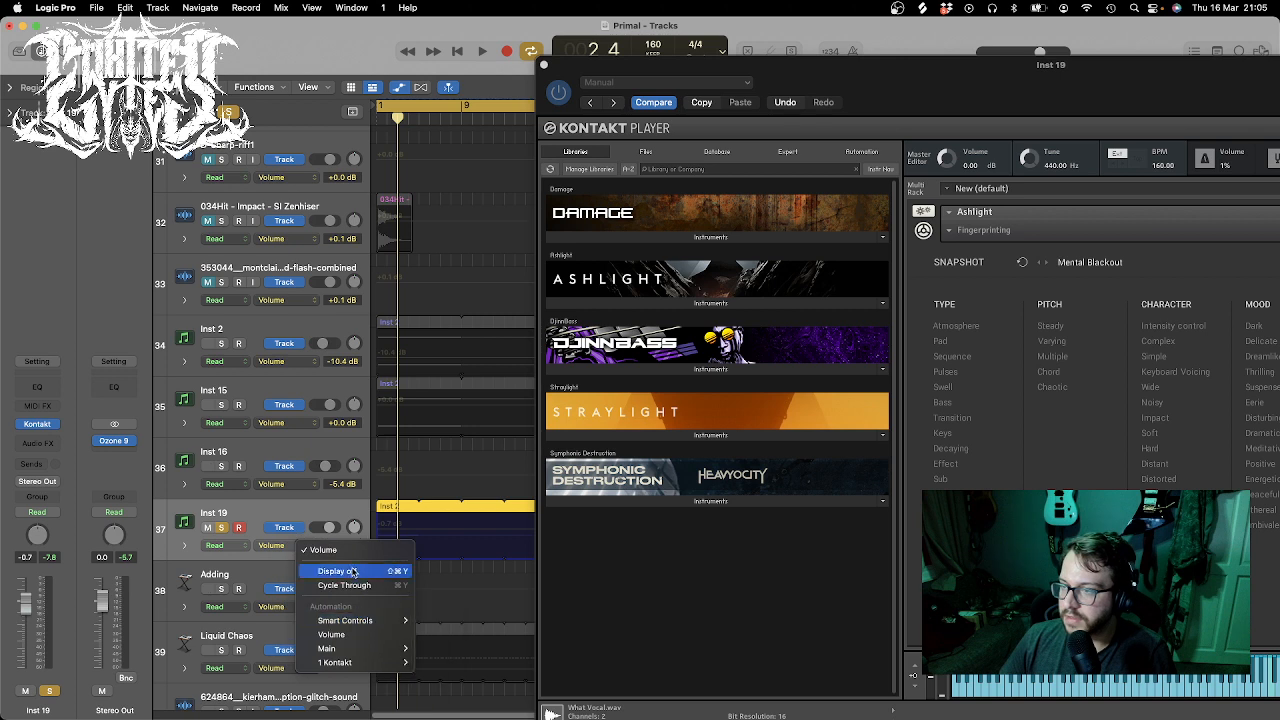
click(247, 550)
click(246, 548)
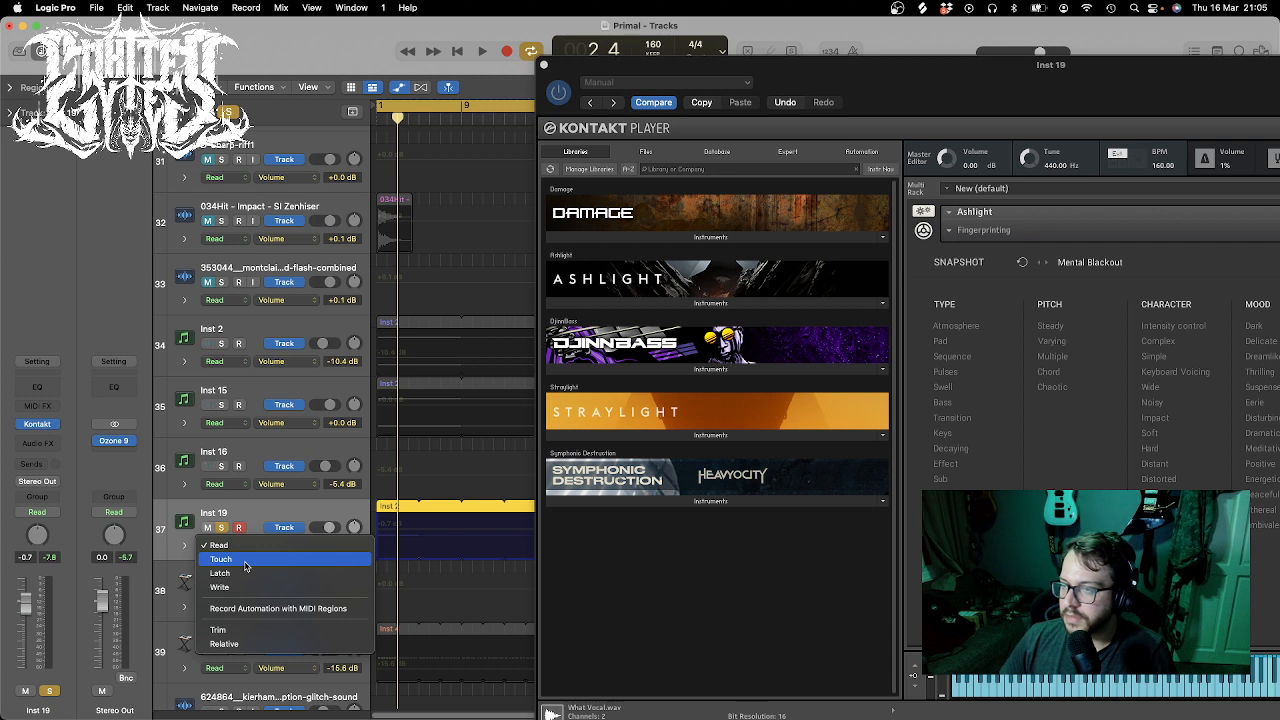
click(221, 559)
- Record XY pad movements for Mental Blackout as Inst 19 automation during playback up to bar 16, and close Kontakt
drag(1097, 76, 1039, 170)
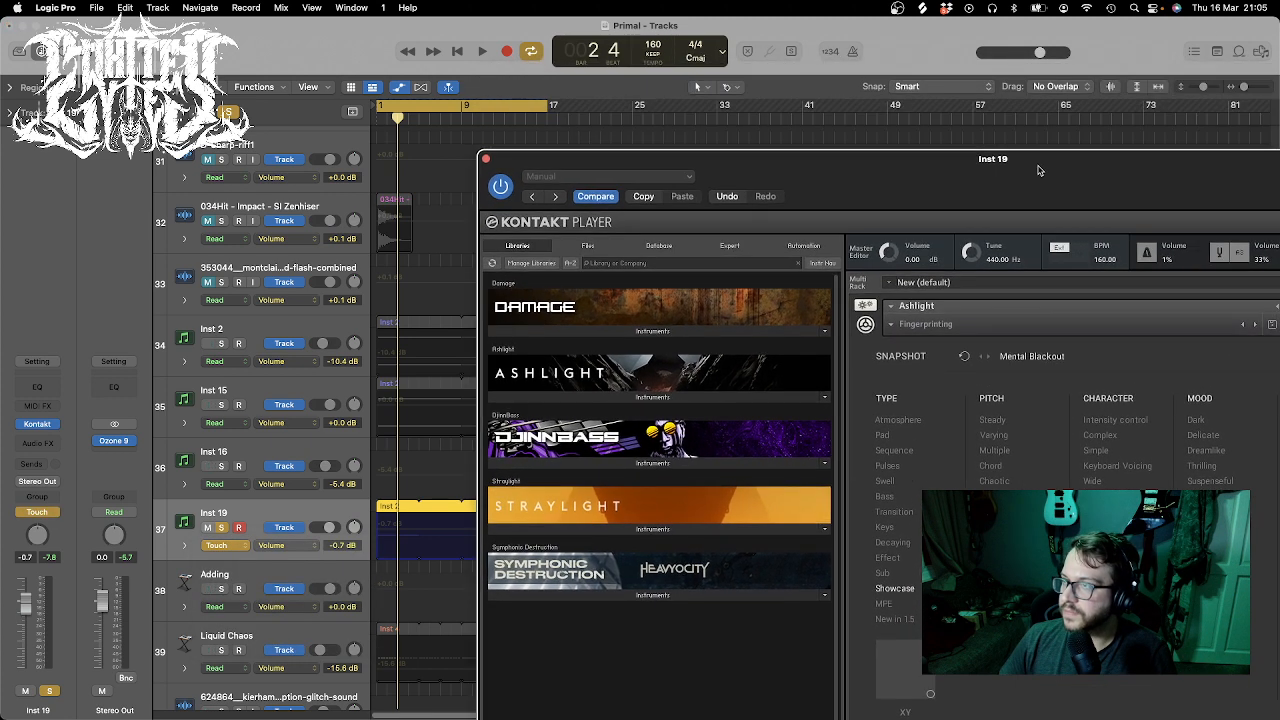
click(511, 54)
drag(922, 174, 696, 43)
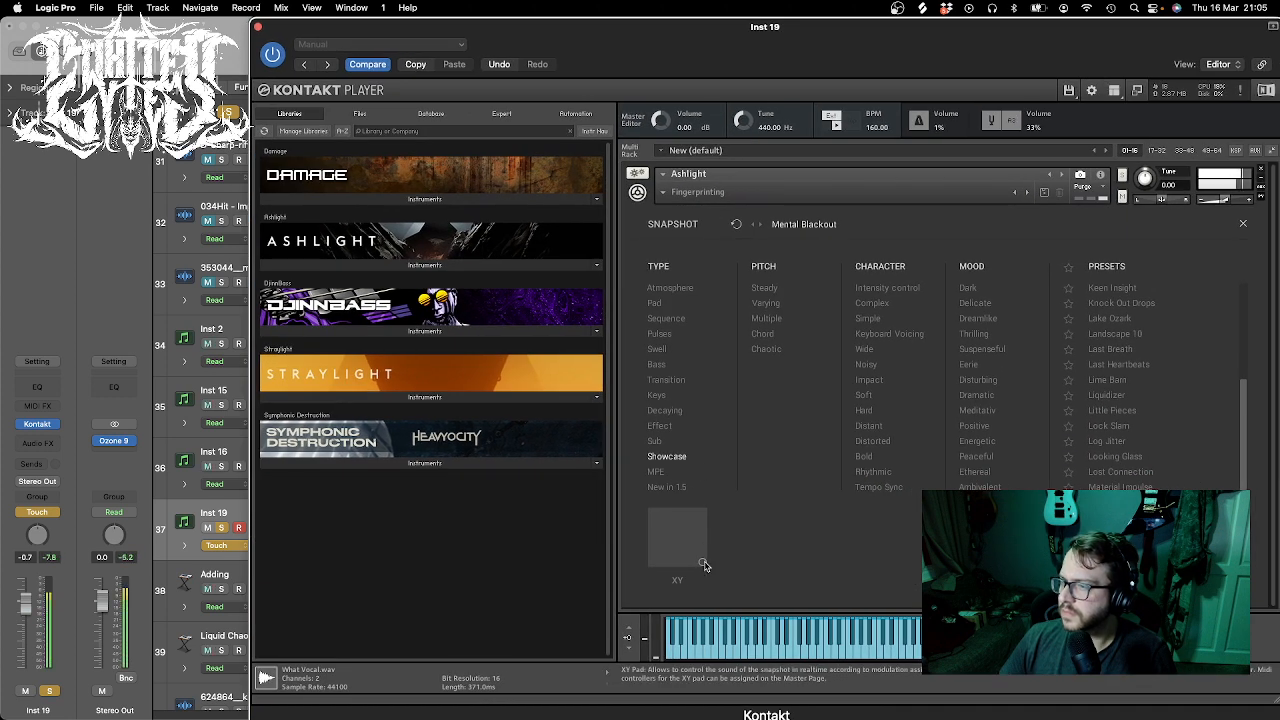
drag(704, 565, 675, 580)
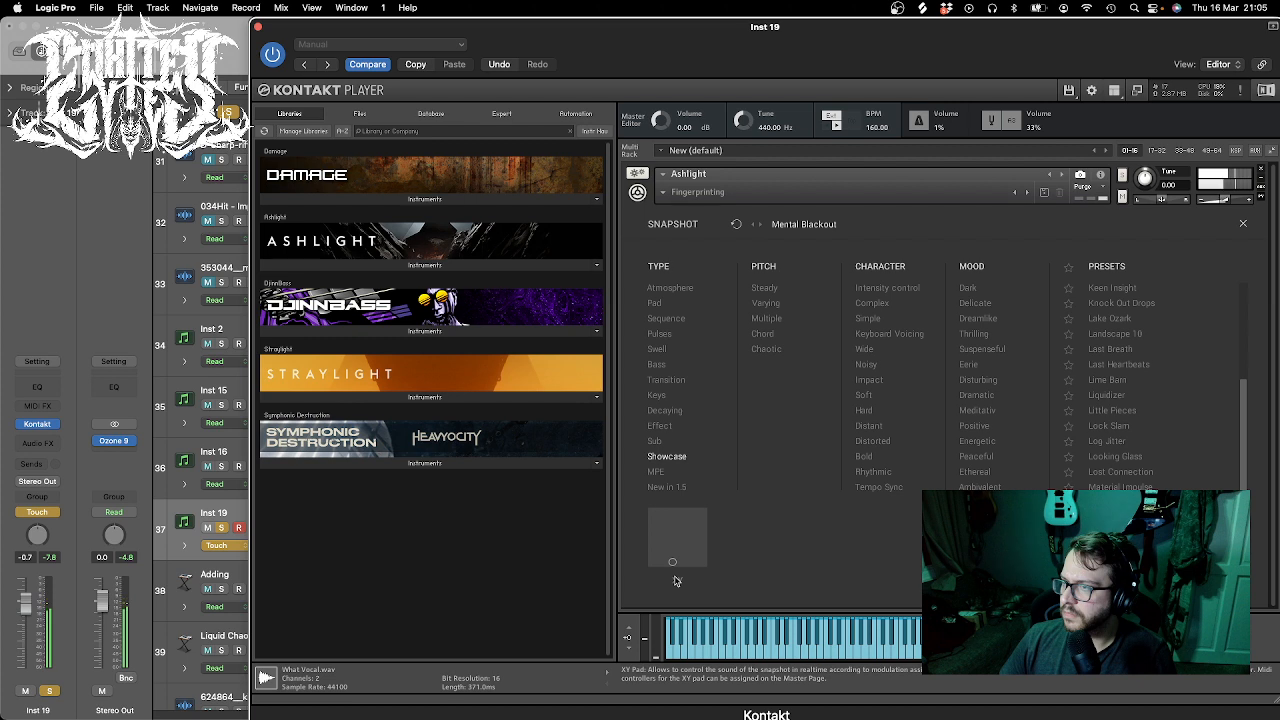
drag(675, 580, 706, 566)
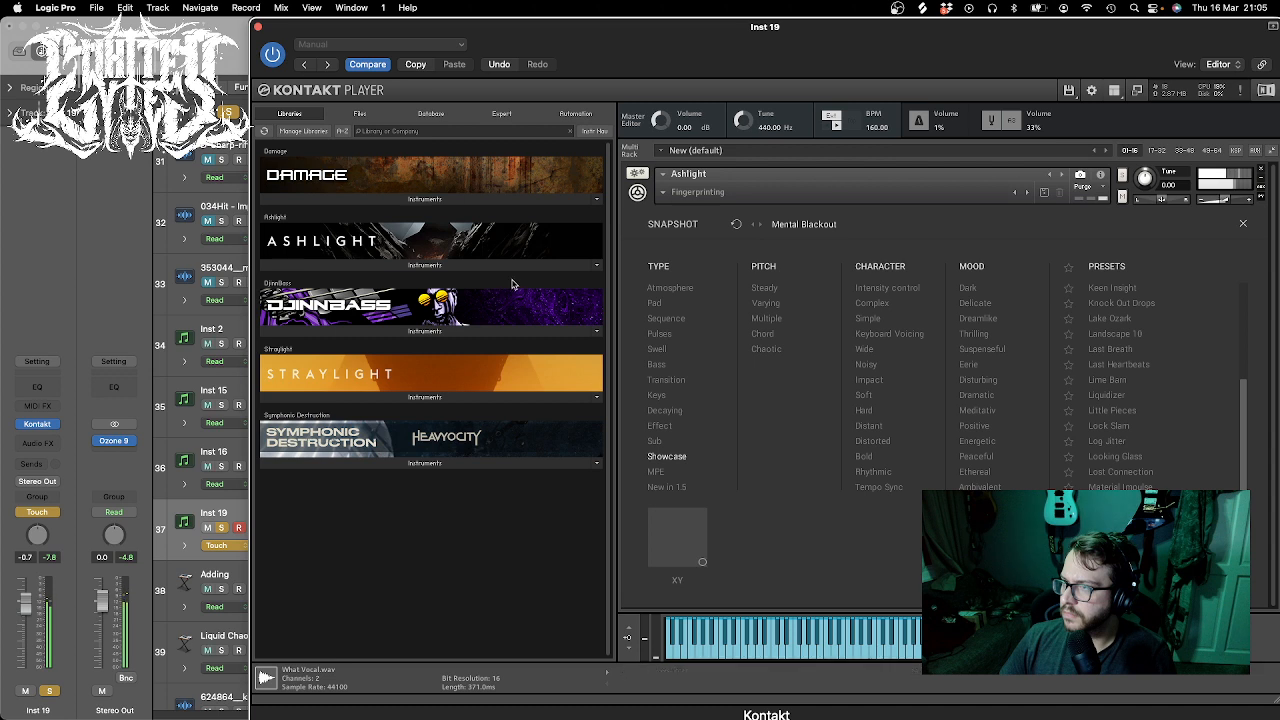
click(257, 26)
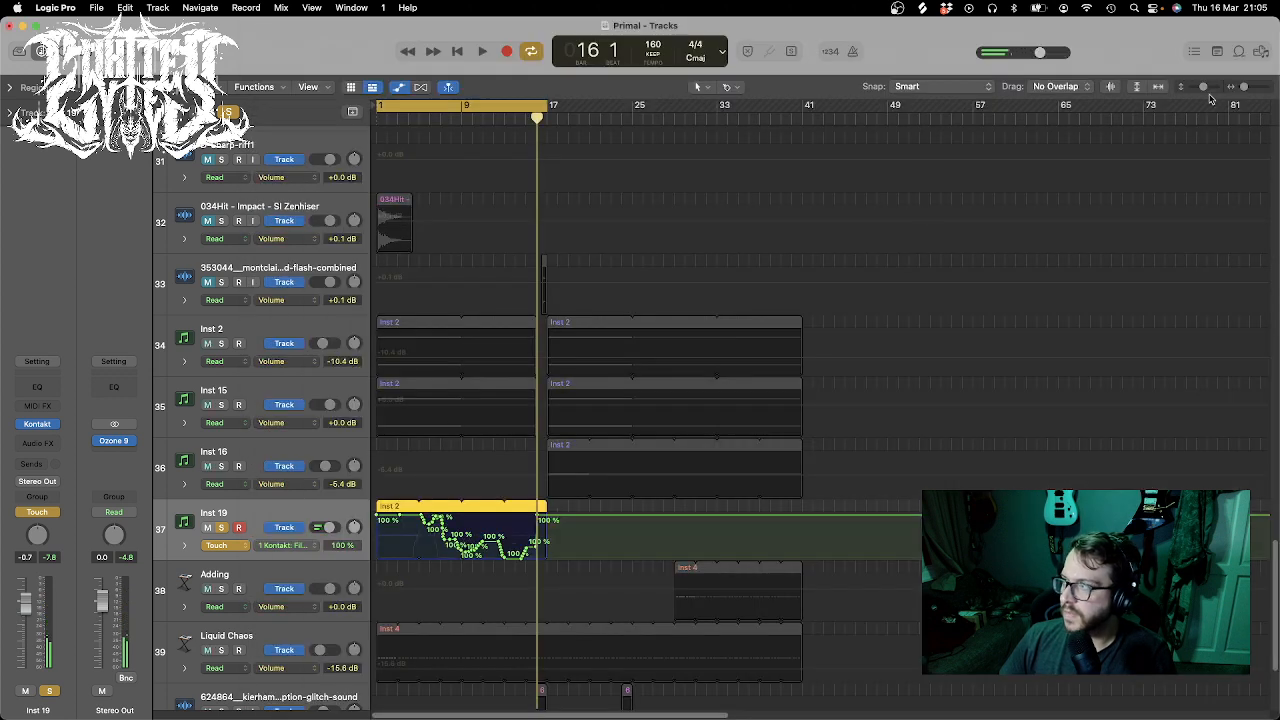
- Enlarge the track view, play the automated Inst 19 part from bar 1, and take the track out of solo
drag(1203, 87, 1248, 91)
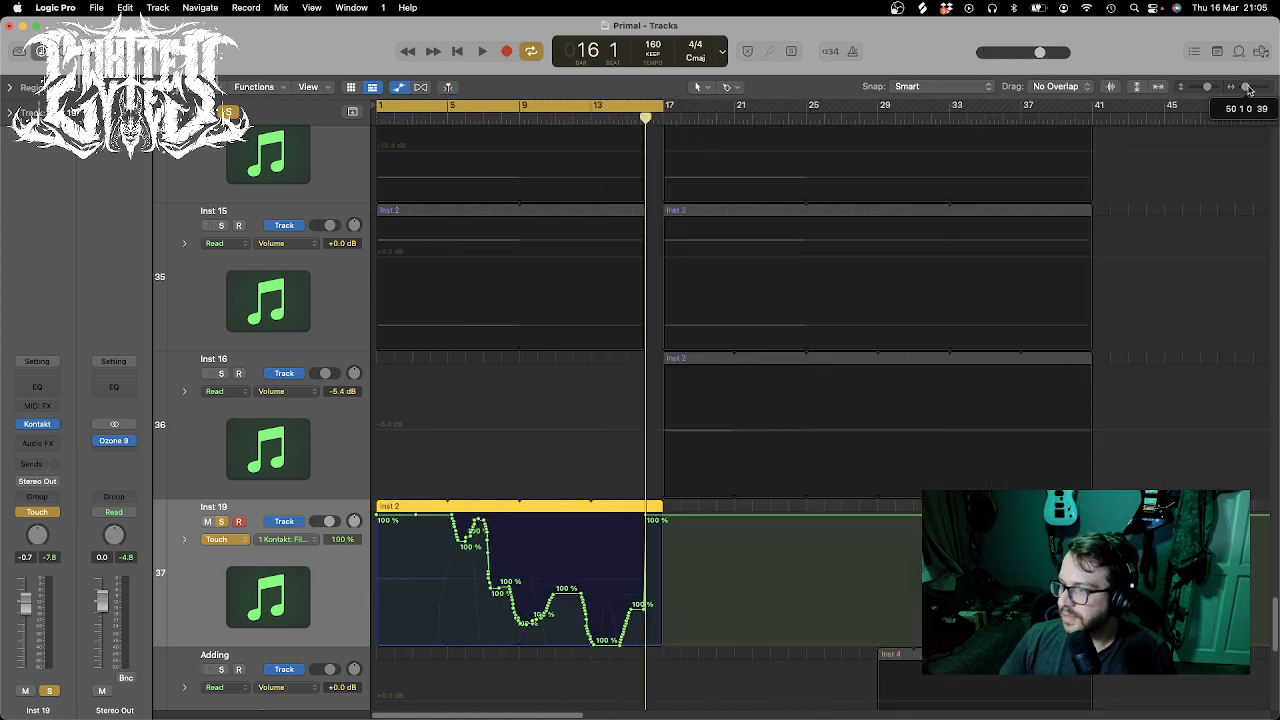
key(Return)
key(space)
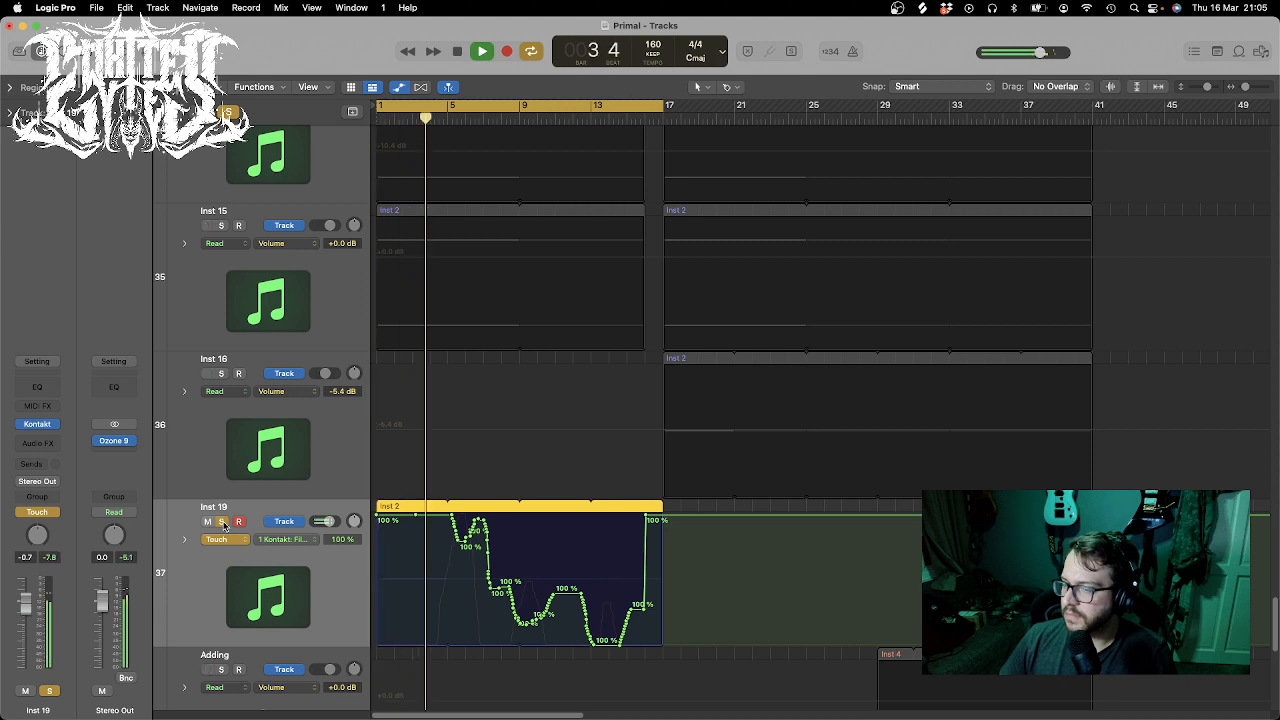
click(223, 522)
key(space)
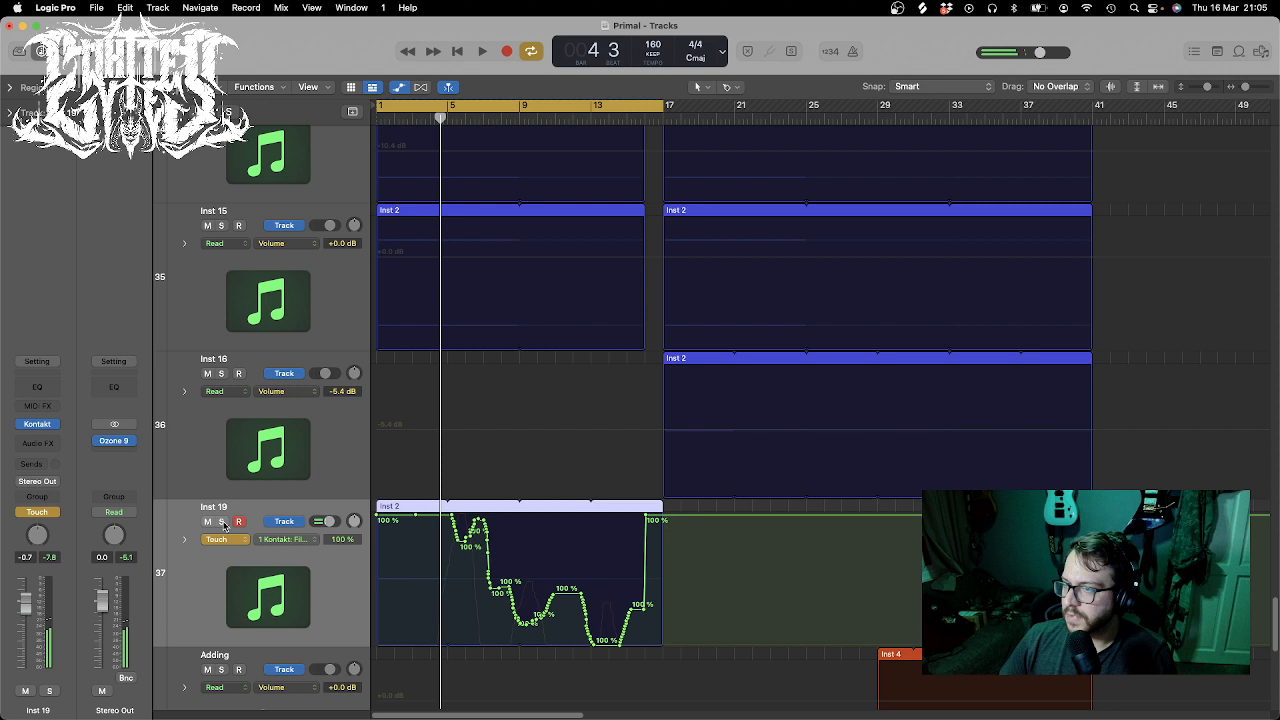
- Hide the automation and bounce Inst 19's region in place to a new track as Inst 2_bip, leaving the source
key(a)
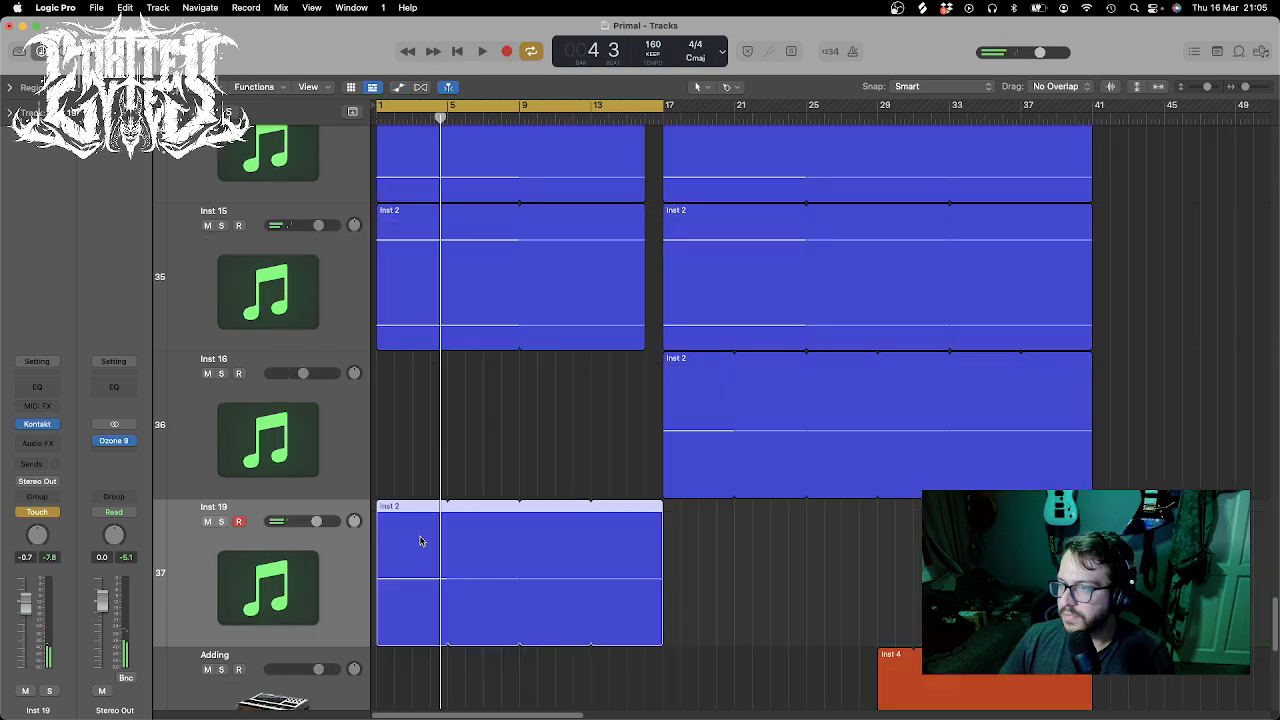
key(ctrl+b)
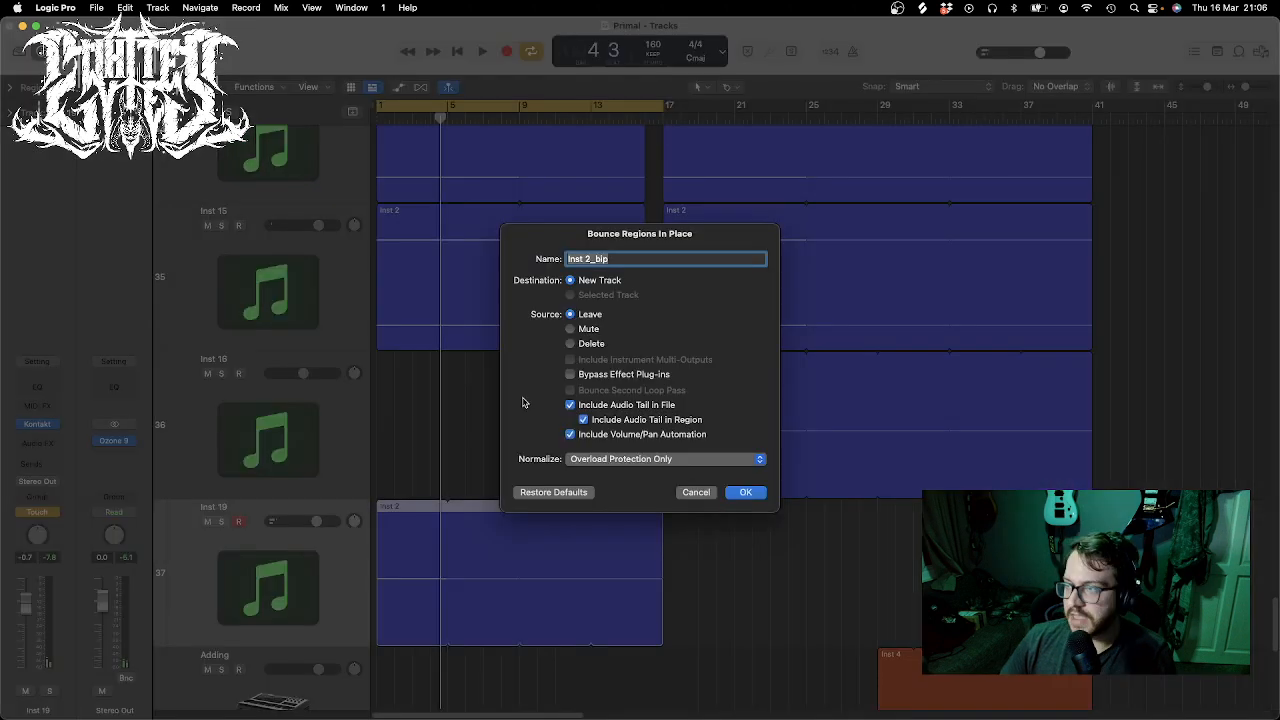
click(745, 492)
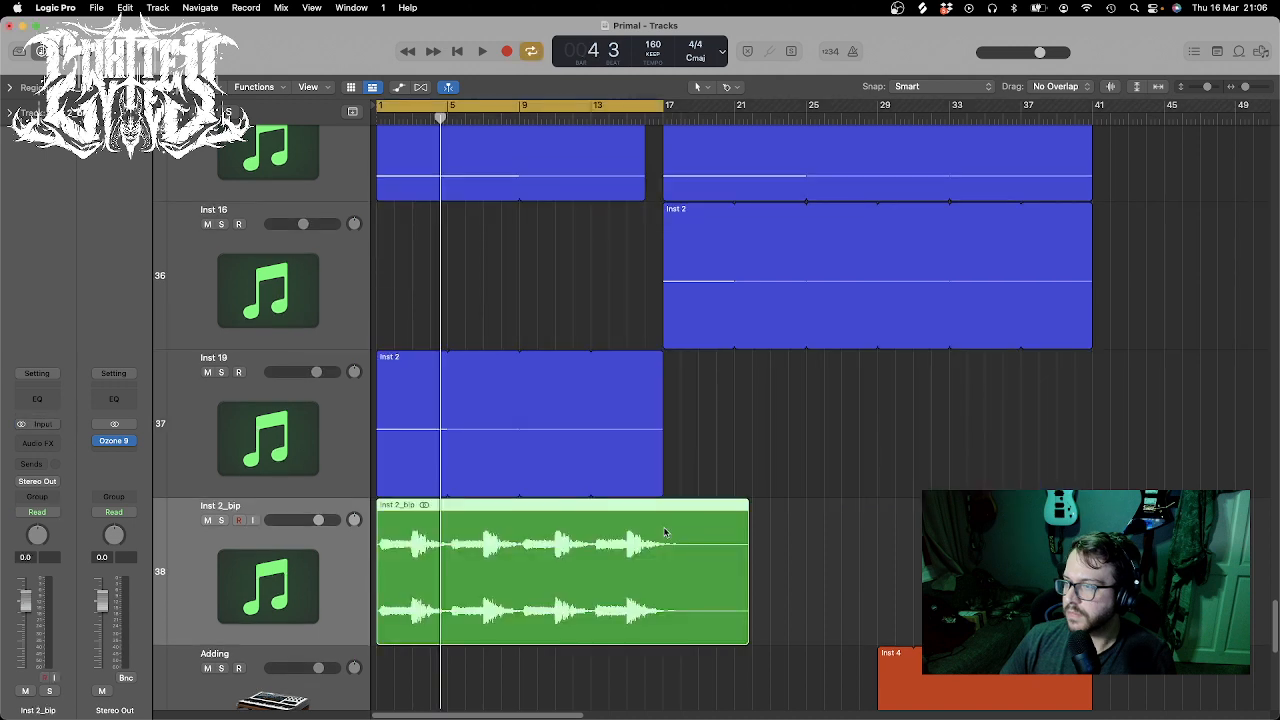
- With Inst 19 muted, reverse the bounced Inst 2_bip audio and move its region to start at about bar 12
double_click(728, 585)
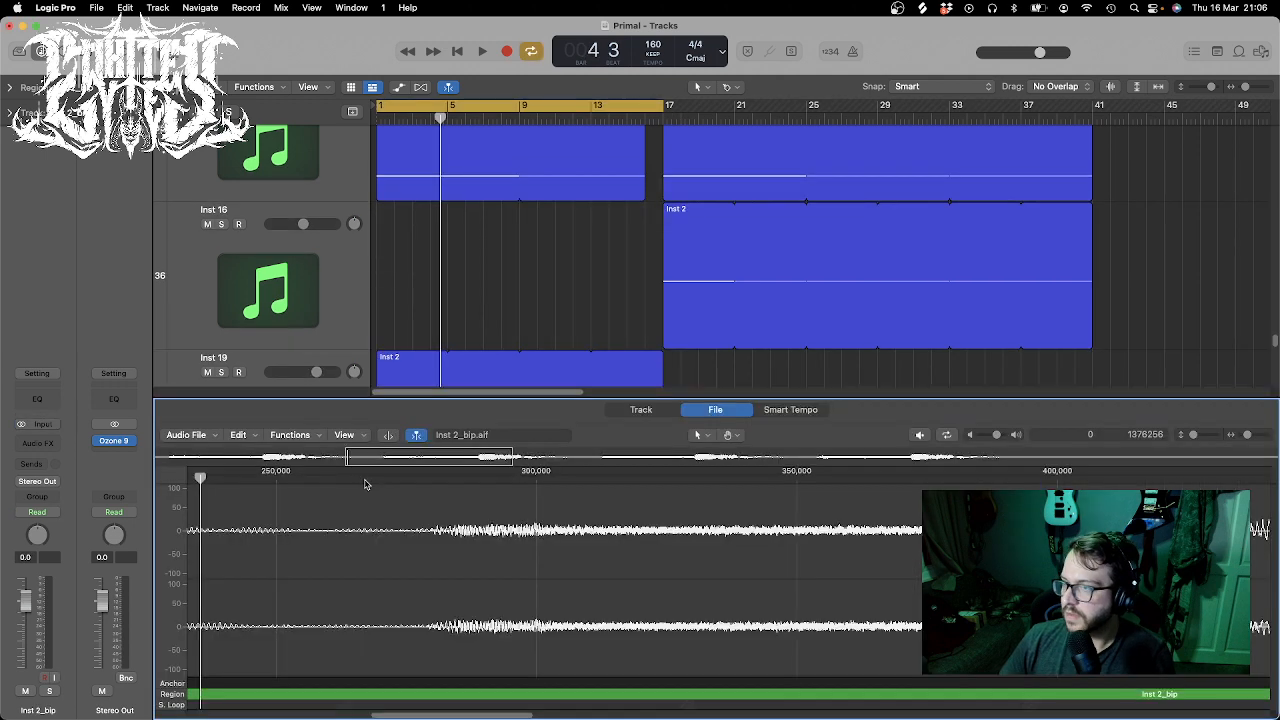
scroll(596, 233, down, 5)
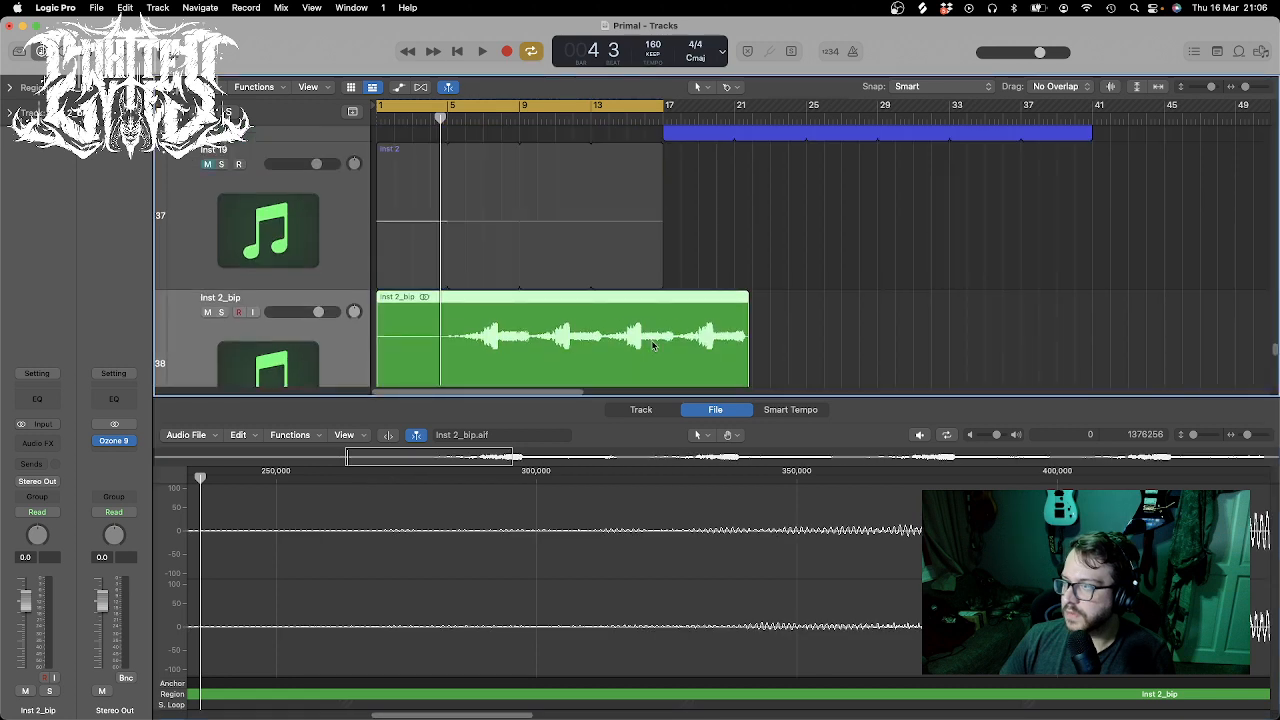
drag(652, 345, 854, 340)
- Listen to the reversed Inst 2_bip region in the mix from bar 15 without cycling, and close the audio editor
click(629, 120)
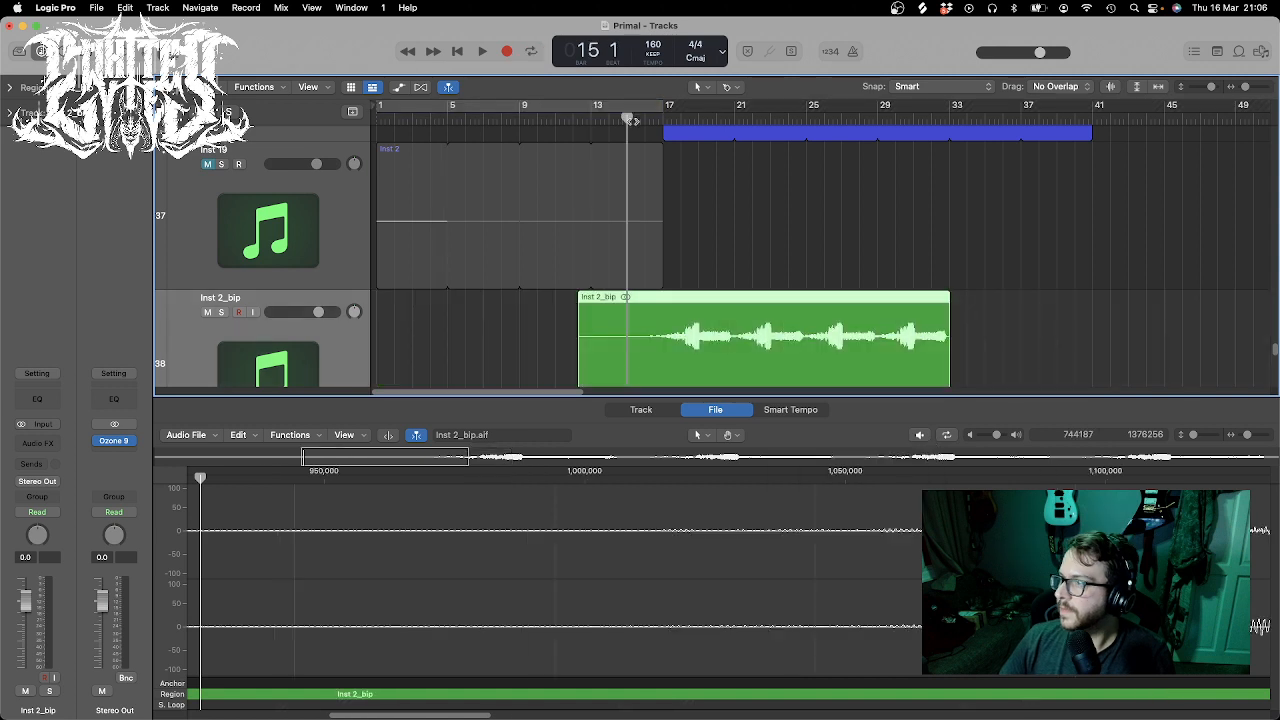
key(space)
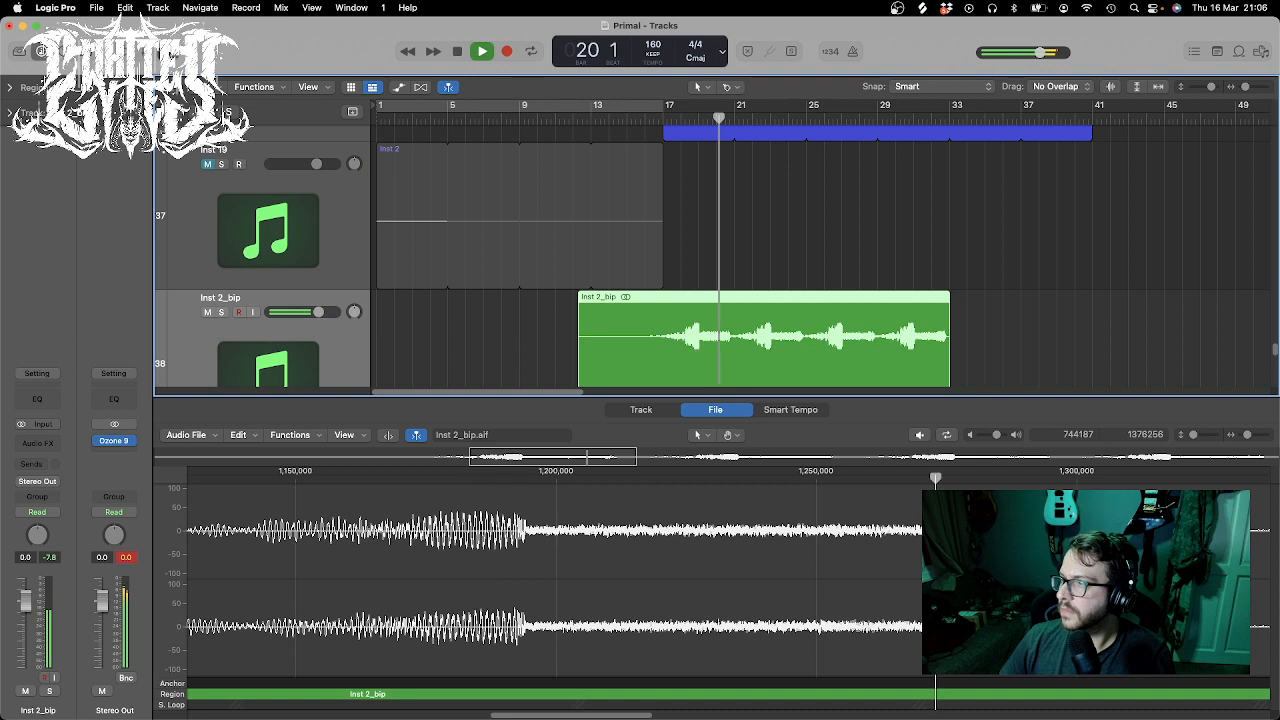
key(e)
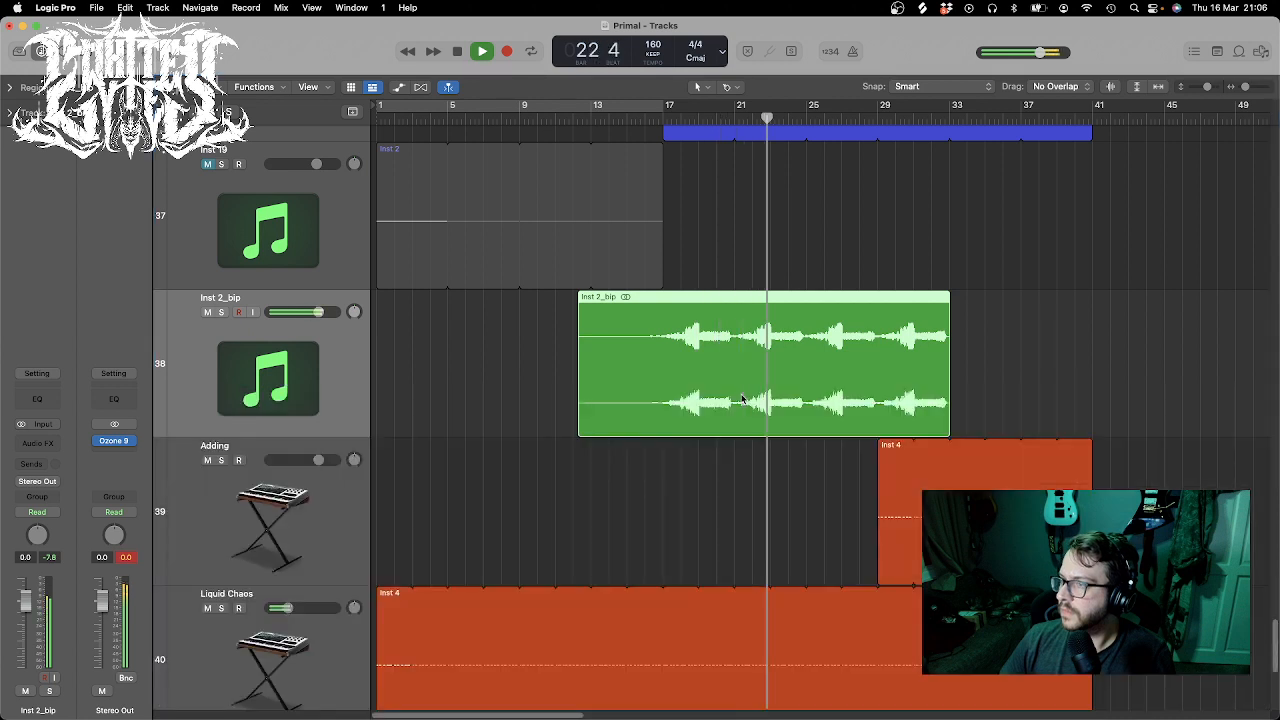
- Listen to the reversed Inst 2_bip region in solo, unsolo the track, and delete the region
click(222, 312)
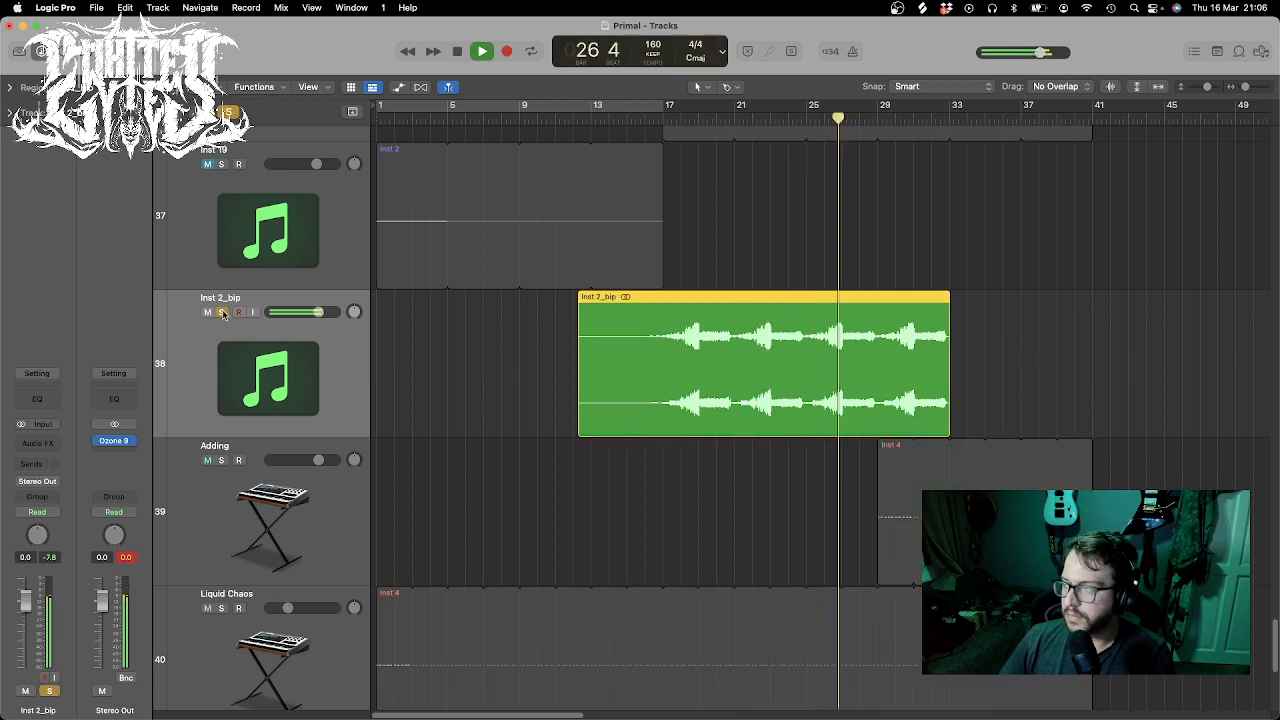
click(222, 312)
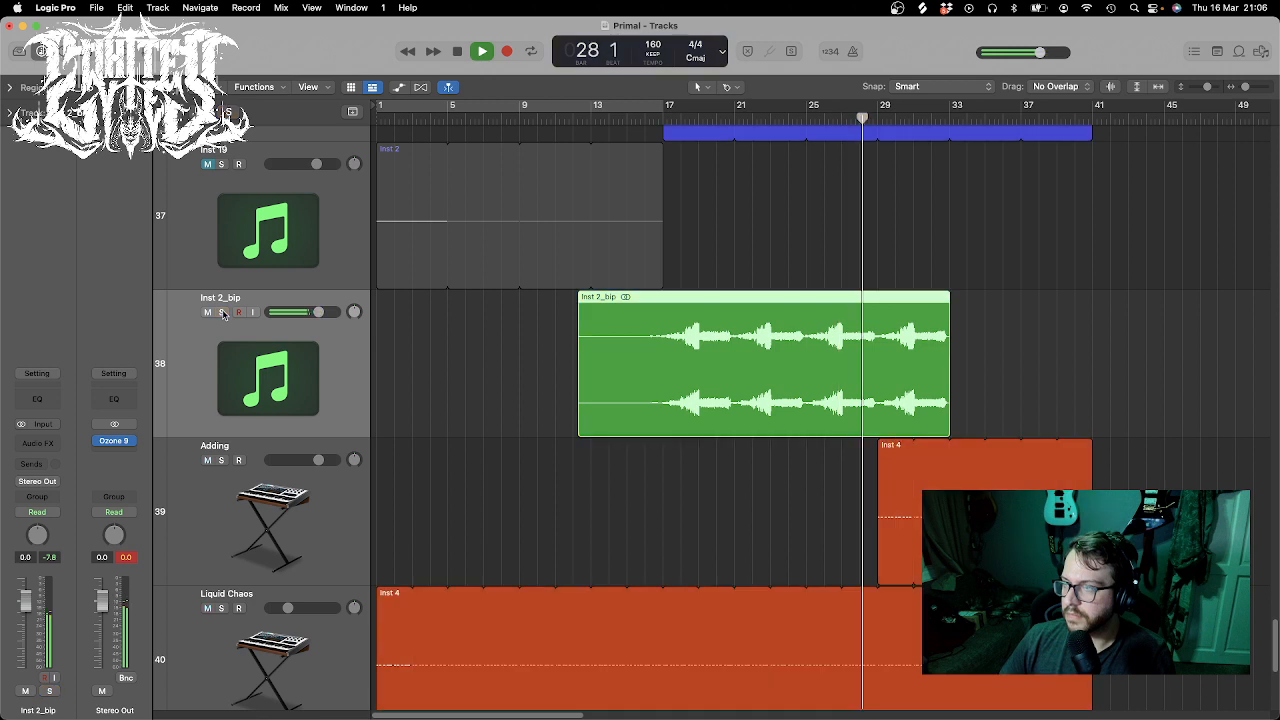
key(space)
key(Delete)
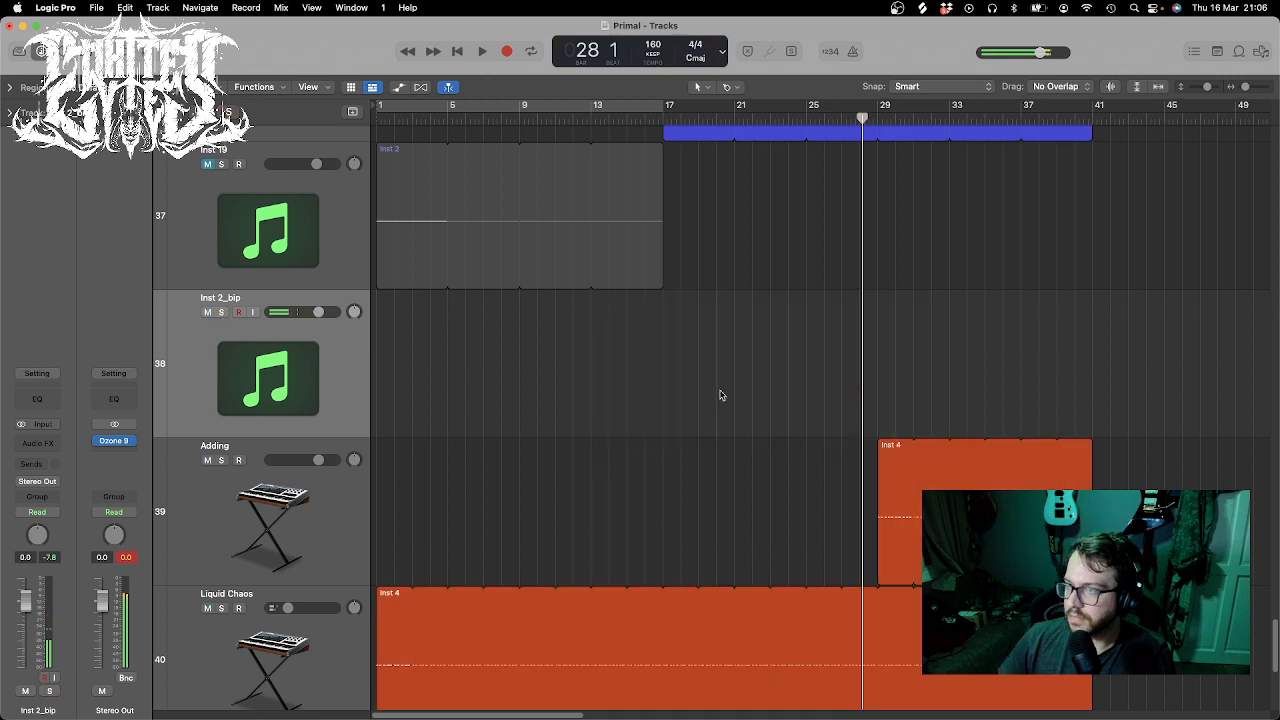
- Unmute Inst 19 and move its region to start at bar 29
click(207, 164)
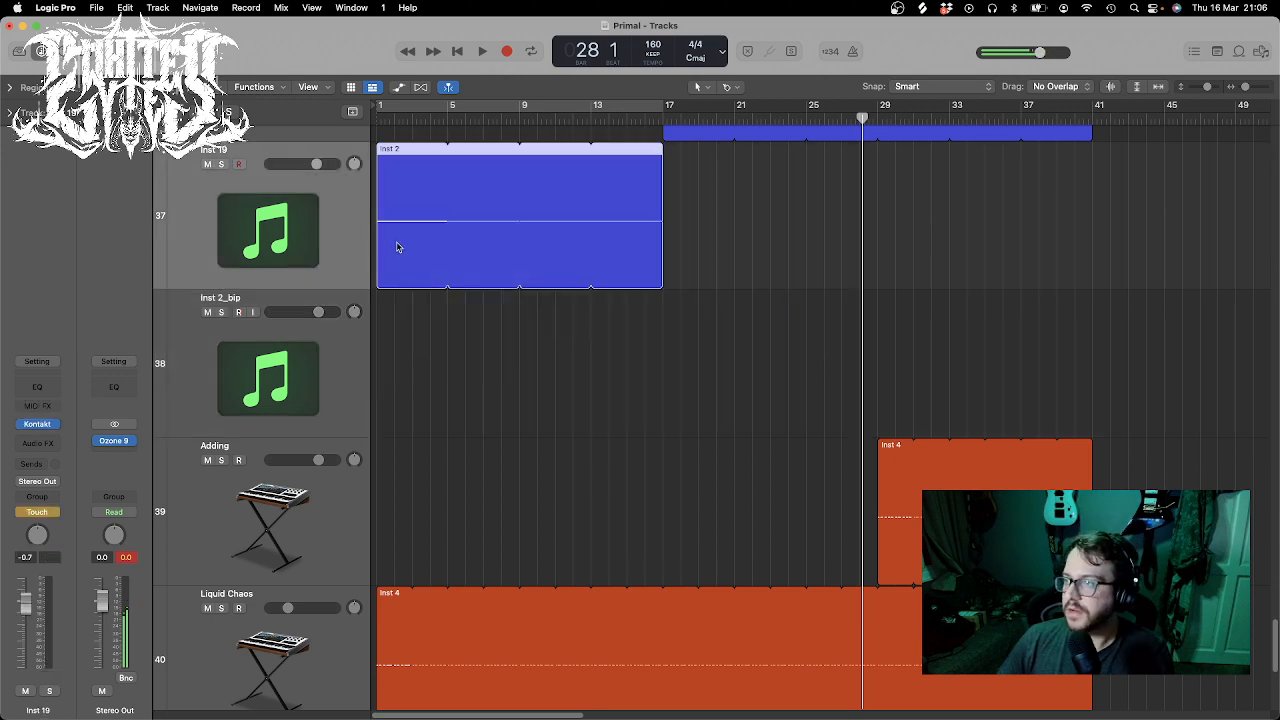
drag(397, 246, 893, 262)
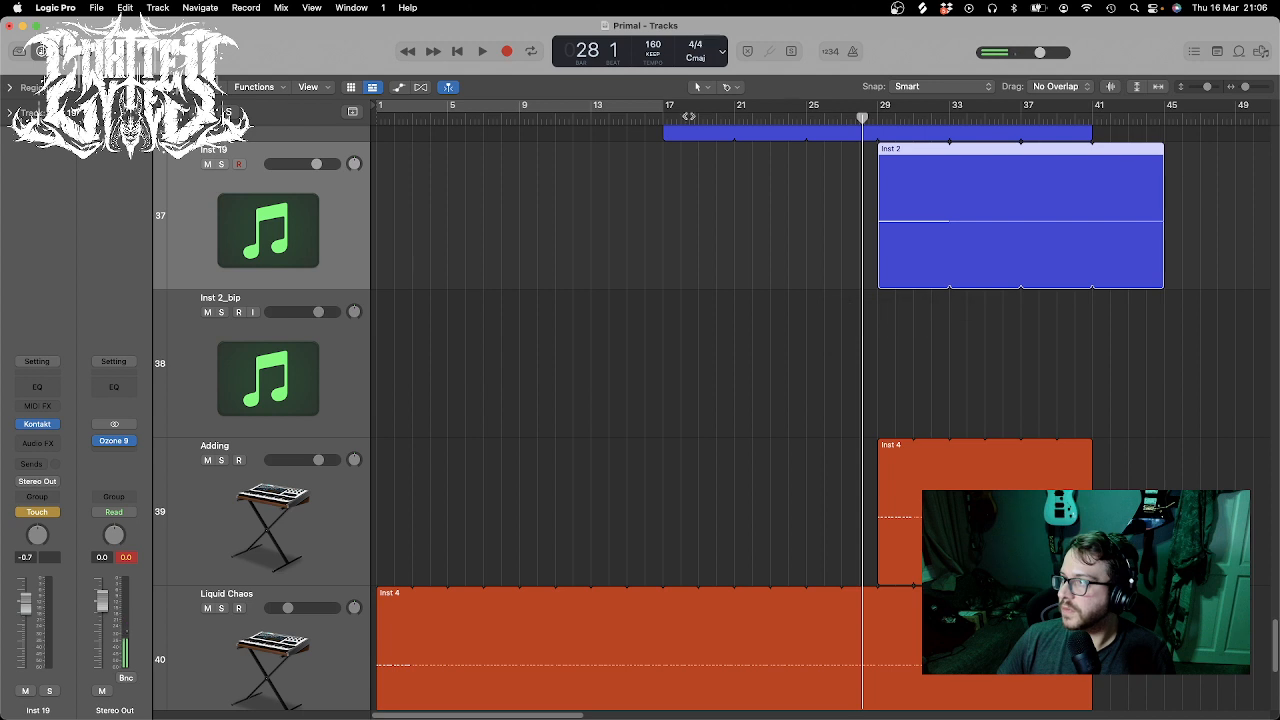
- Play the mix from about bar 16 through Inst 19's region, with the tracks zoomed out to show the whole intro
click(645, 117)
key(space)
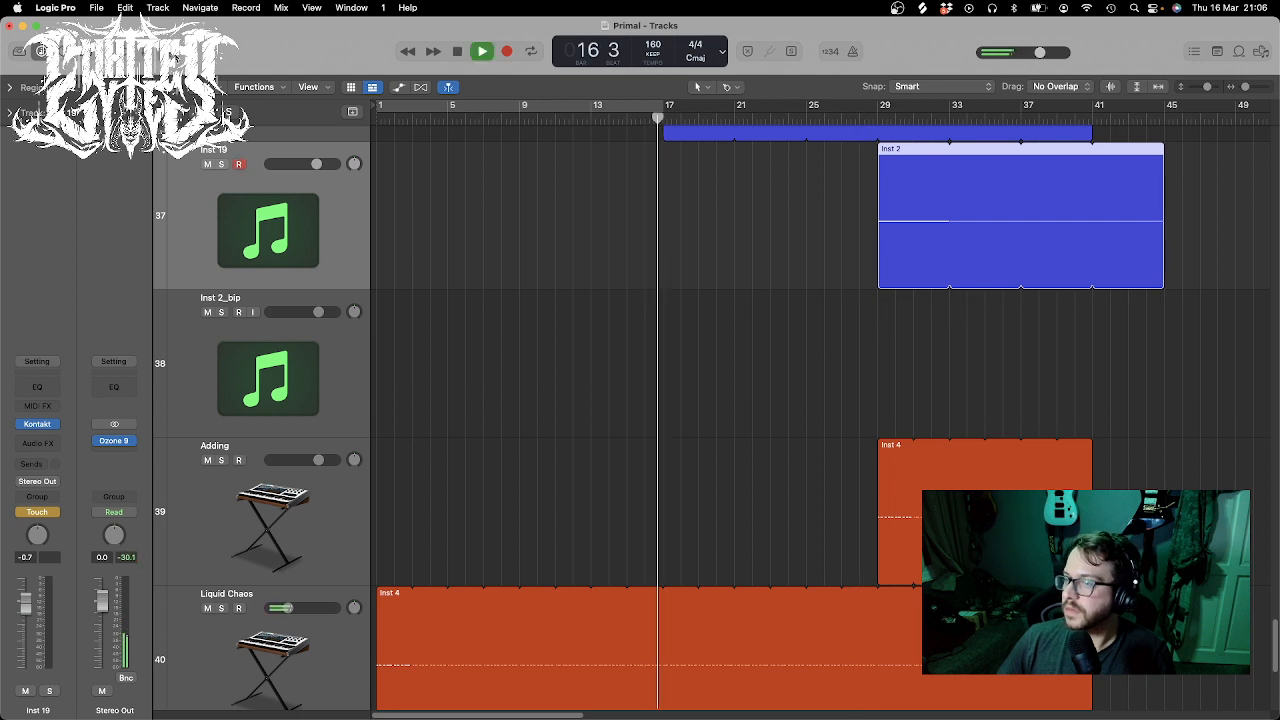
key(p)
key(p)
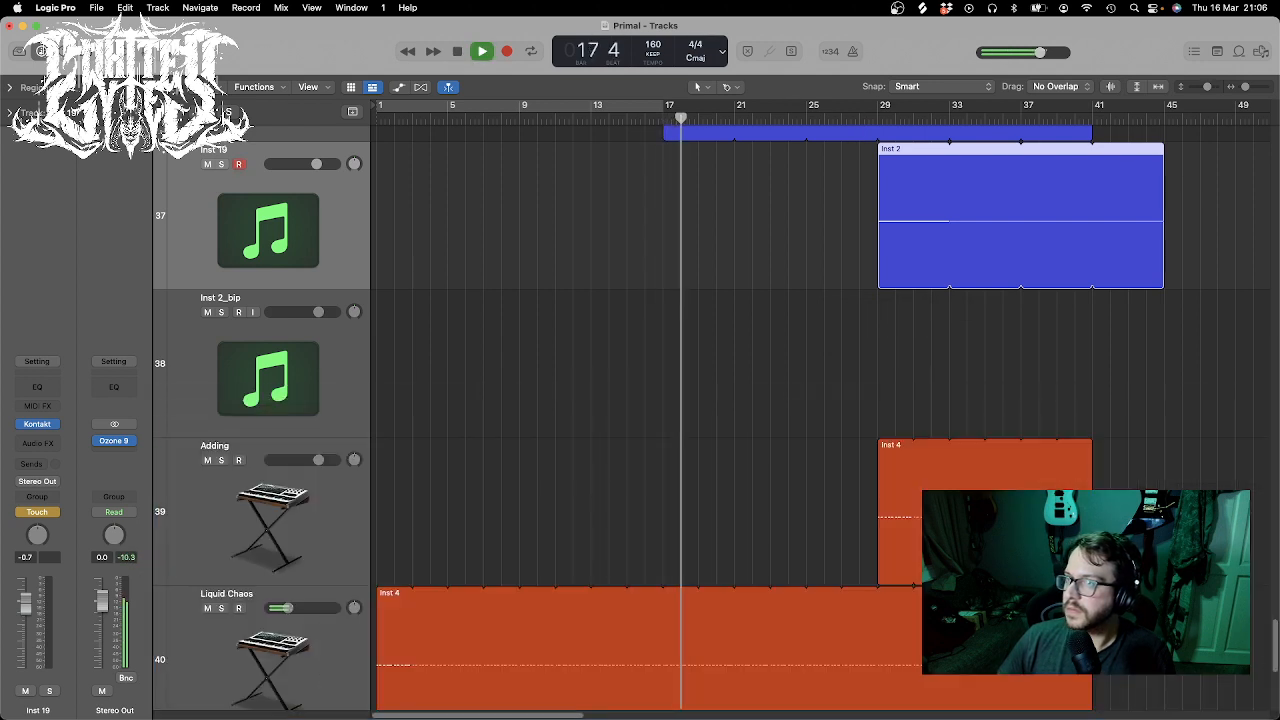
key(x)
key(x)
scroll(731, 323, up, 5)
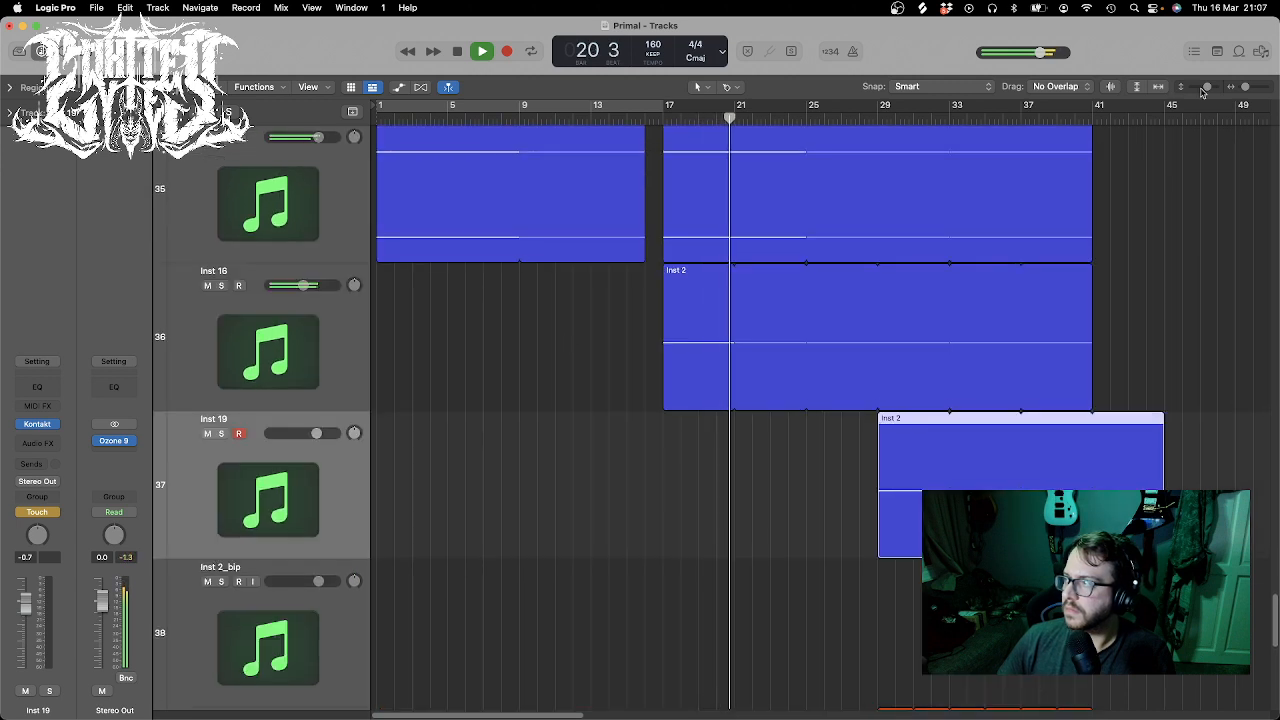
drag(1206, 87, 1242, 90)
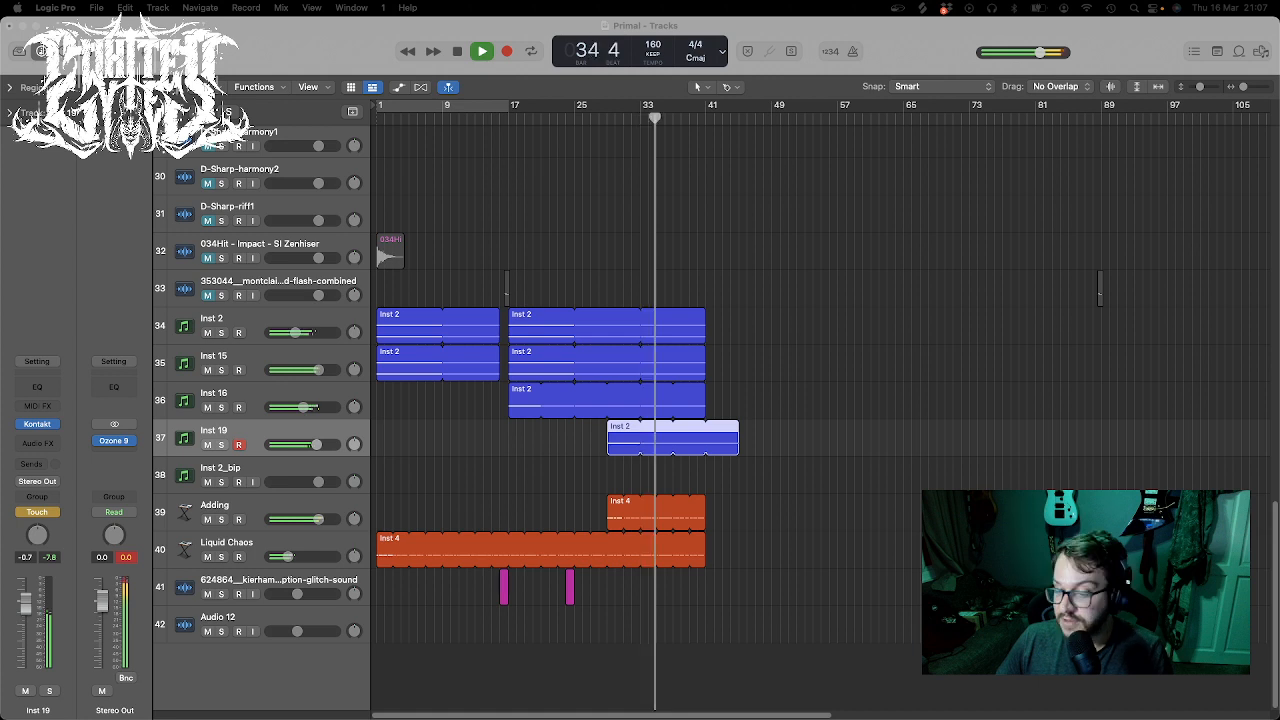
click(632, 610)
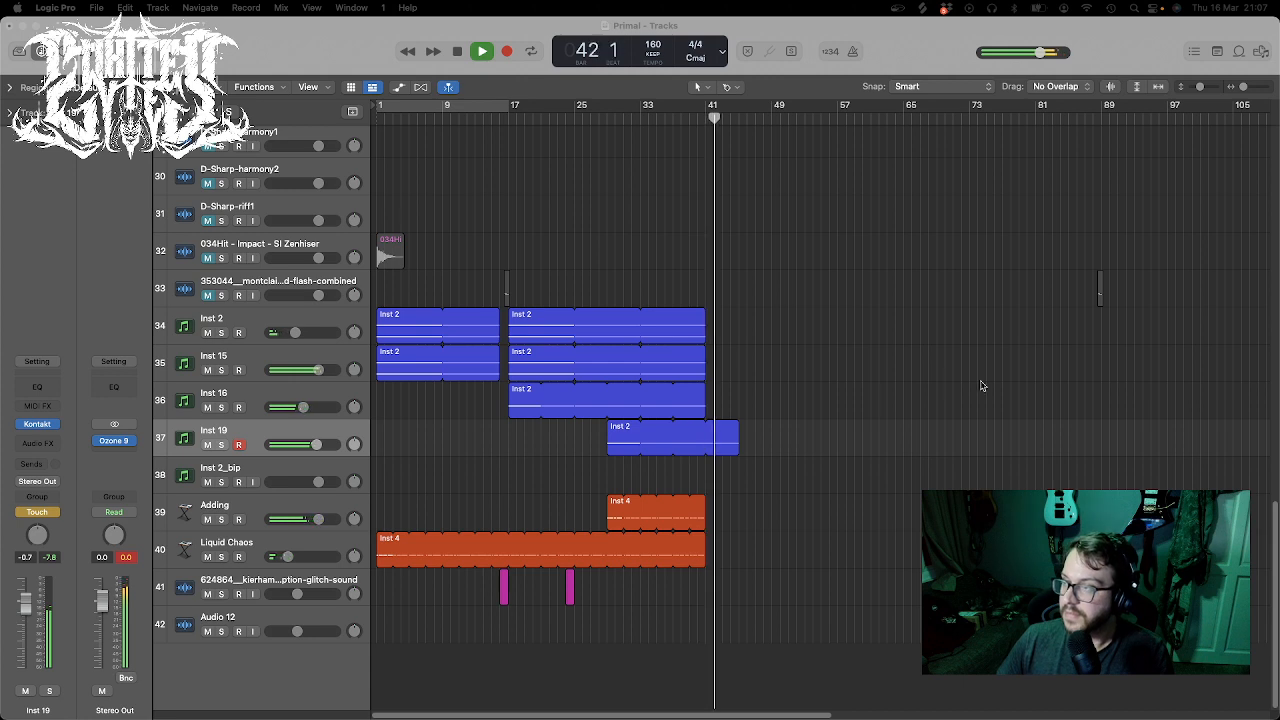
- Stop playback and move Inst 19's region to start at bar 41, directly after the intro layers
scroll(773, 391, up, 2)
scroll(772, 389, up, 5)
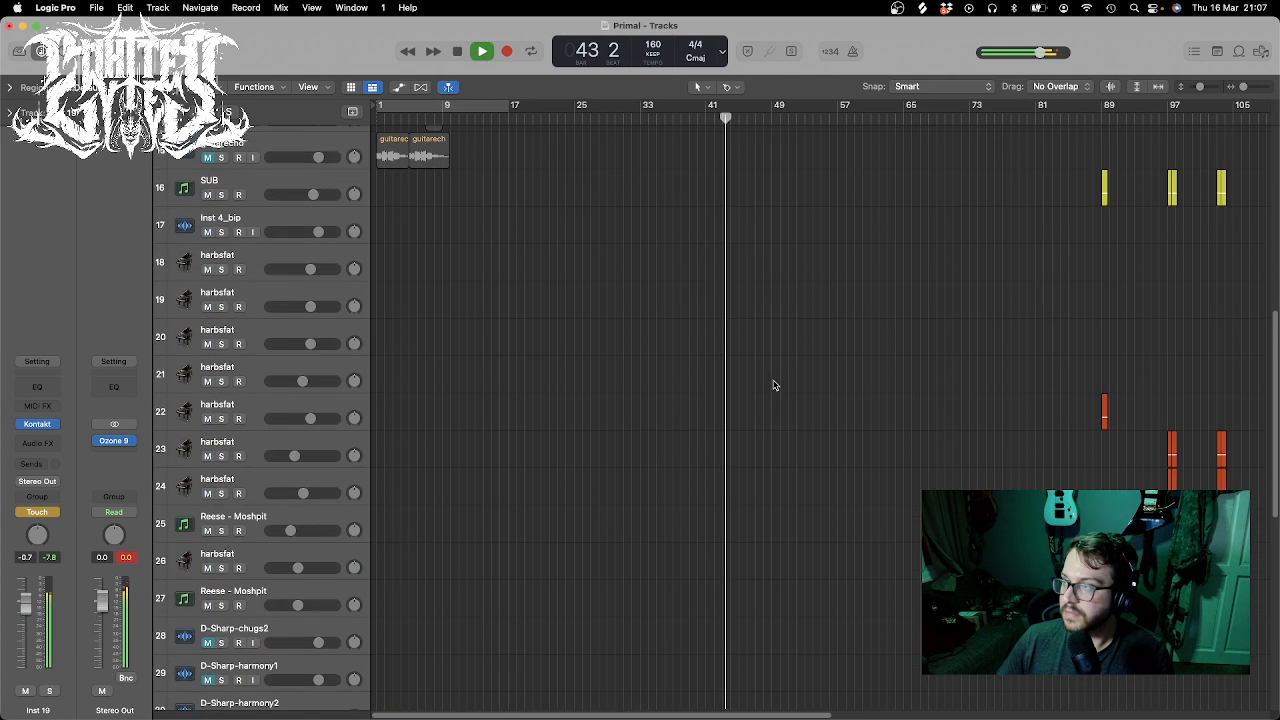
scroll(771, 384, down, 8)
key(space)
drag(626, 452, 725, 452)
click(724, 377)
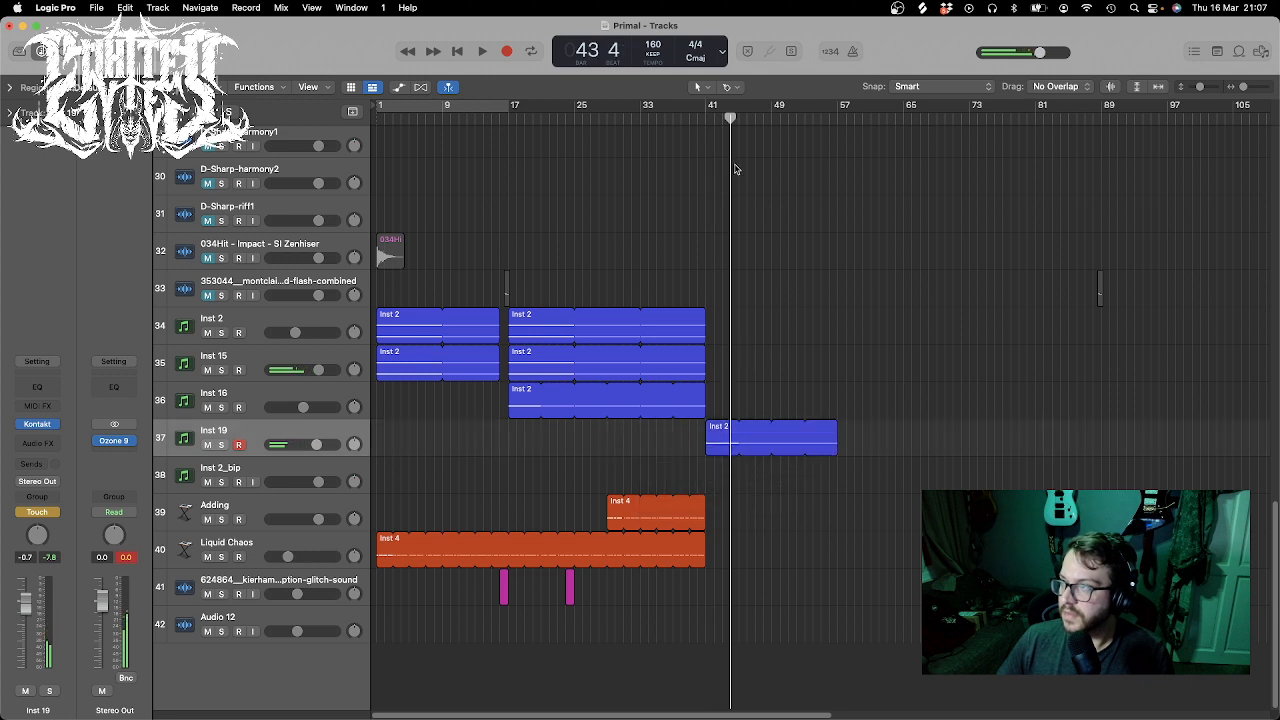
- Play the mix from about bar 38 and again from about bar 19, and mute Inst 19
drag(682, 118, 677, 118)
key(space)
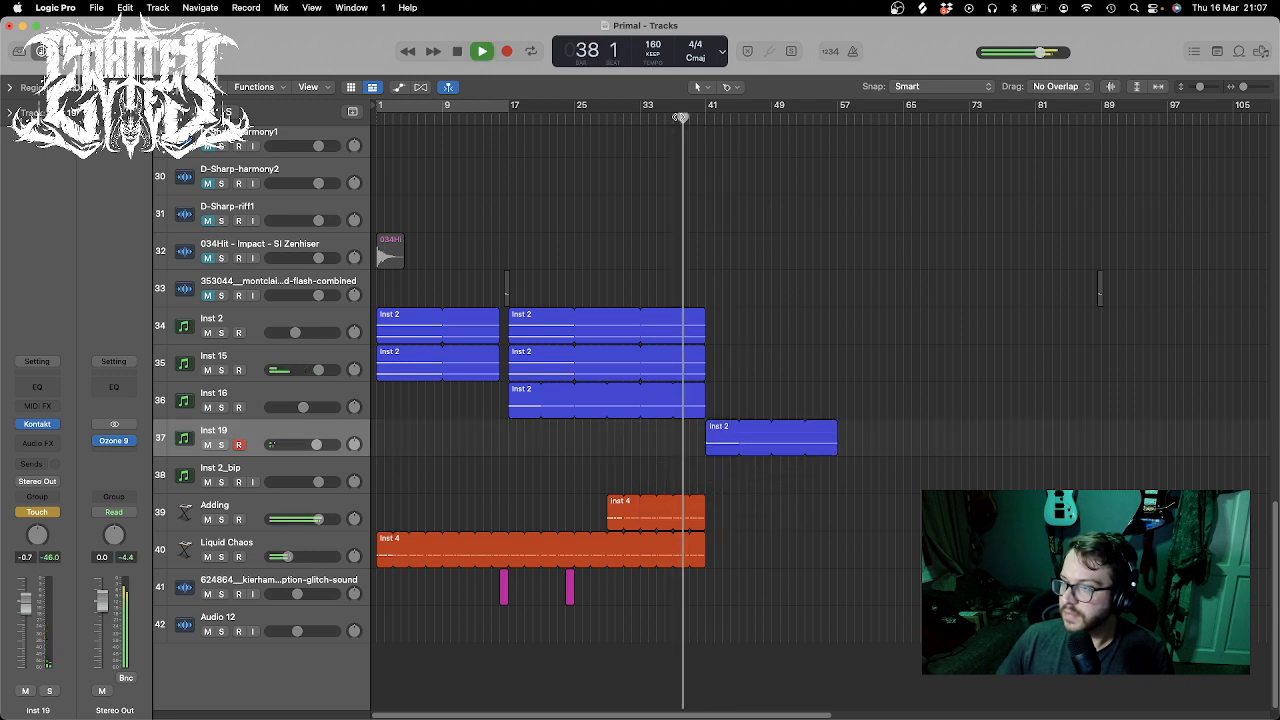
click(524, 119)
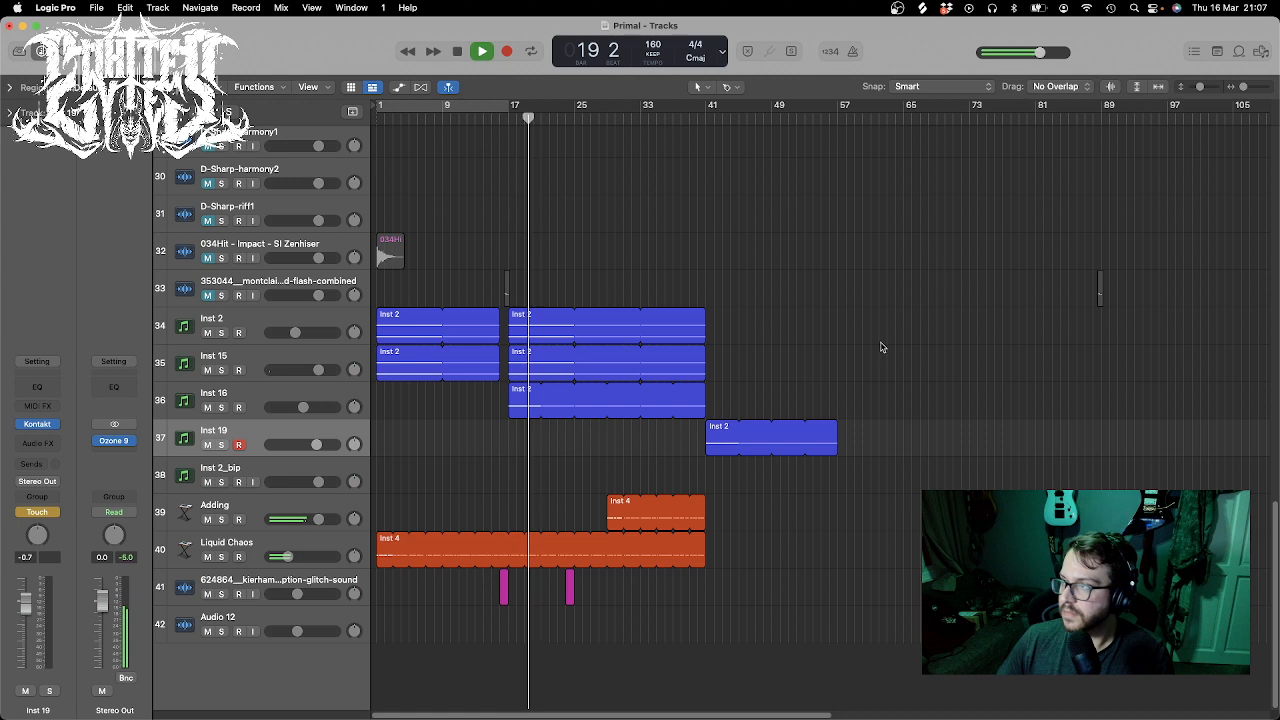
drag(920, 528, 723, 450)
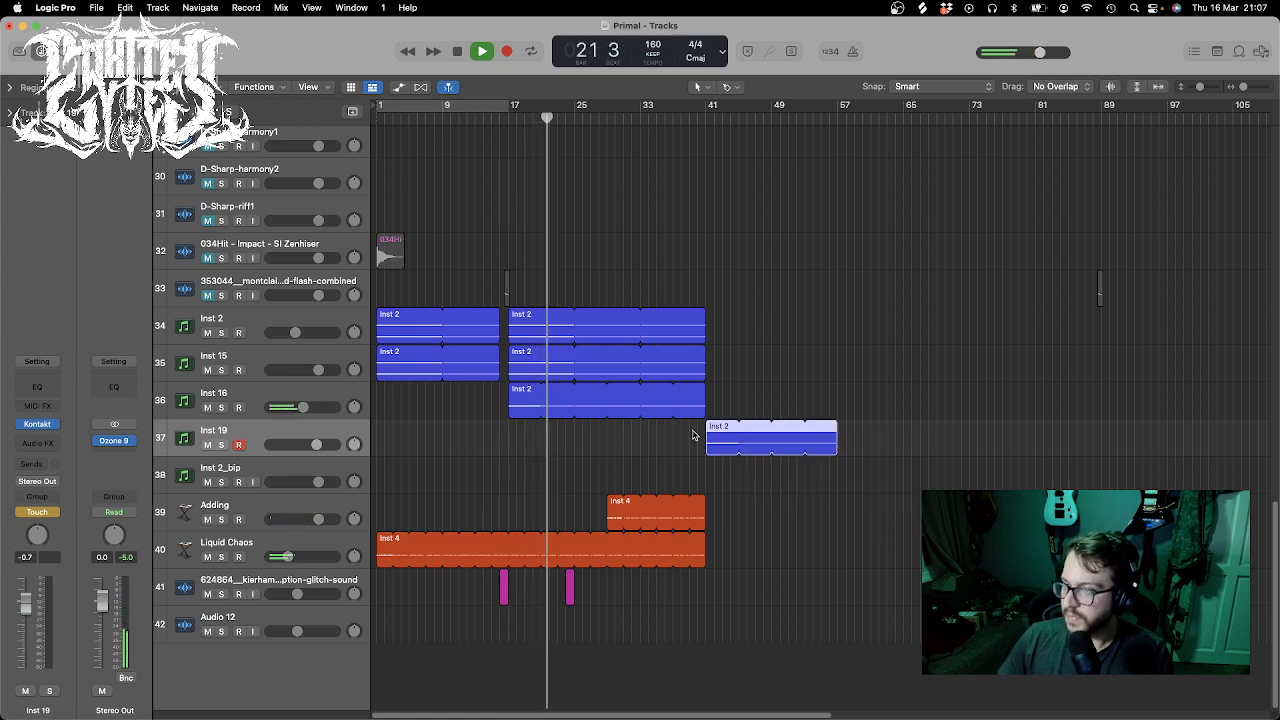
key(space)
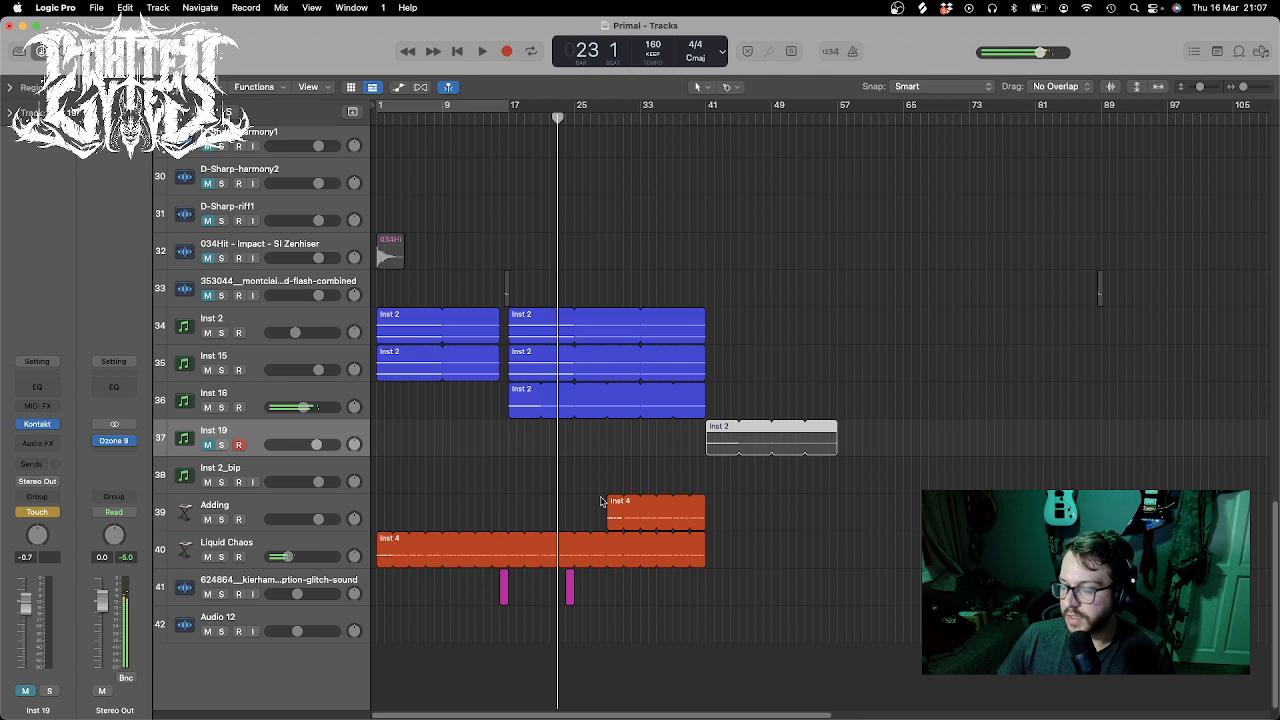
- Move the Adding track directly above Inst 19 and insert an Arpeggiator MIDI effect on it
click(235, 508)
drag(235, 508, 237, 438)
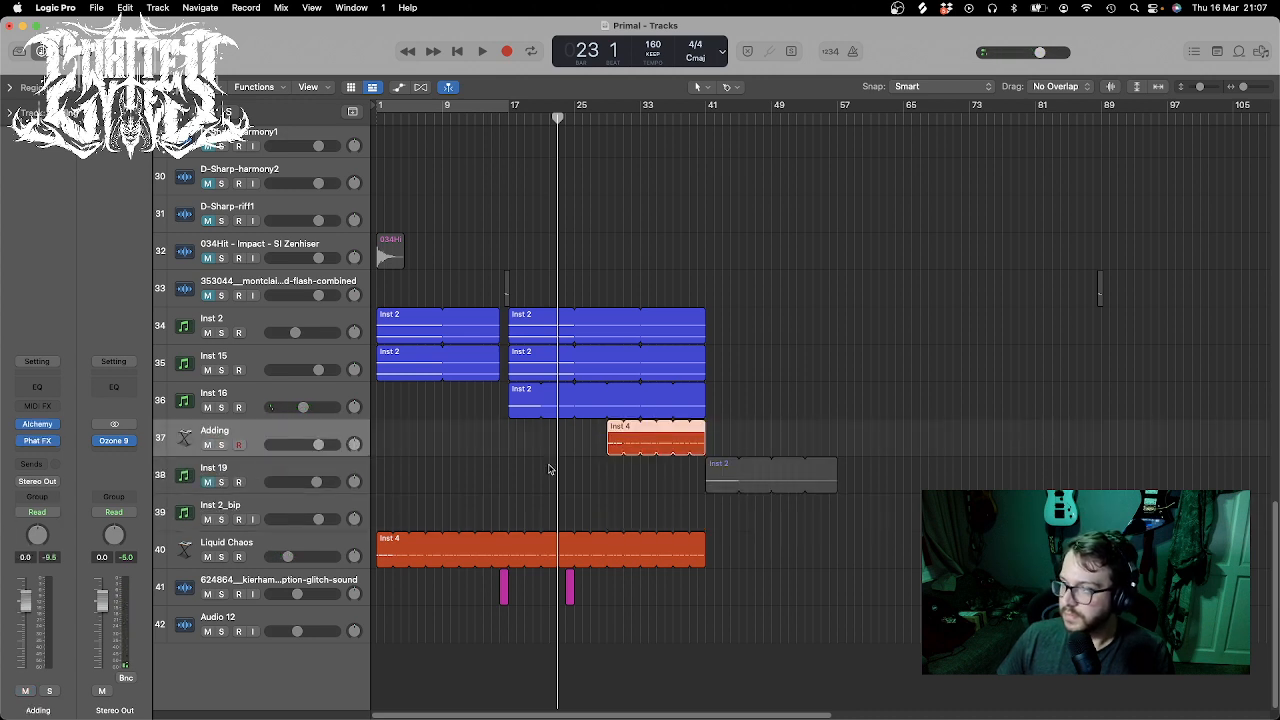
click(53, 406)
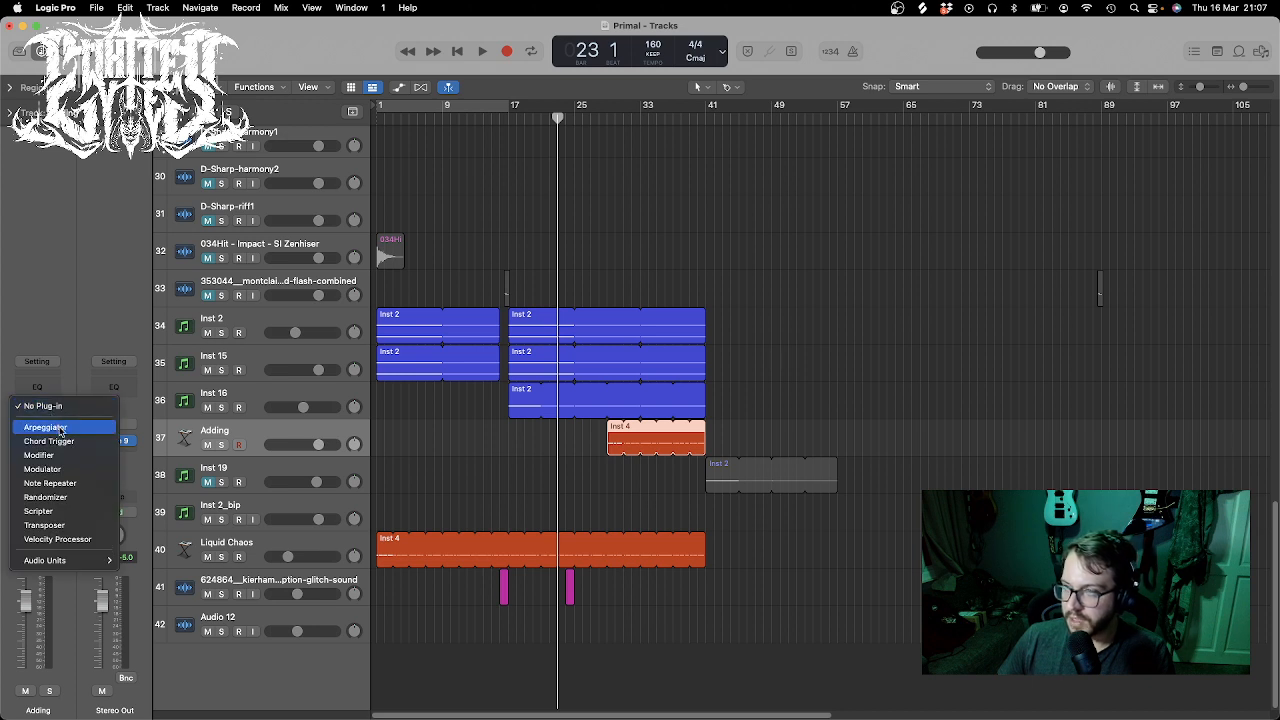
click(60, 430)
- Set the cycle range to bars 29 through 41 and play it with the Arpeggiator's settings fully in view
drag(614, 106, 700, 113)
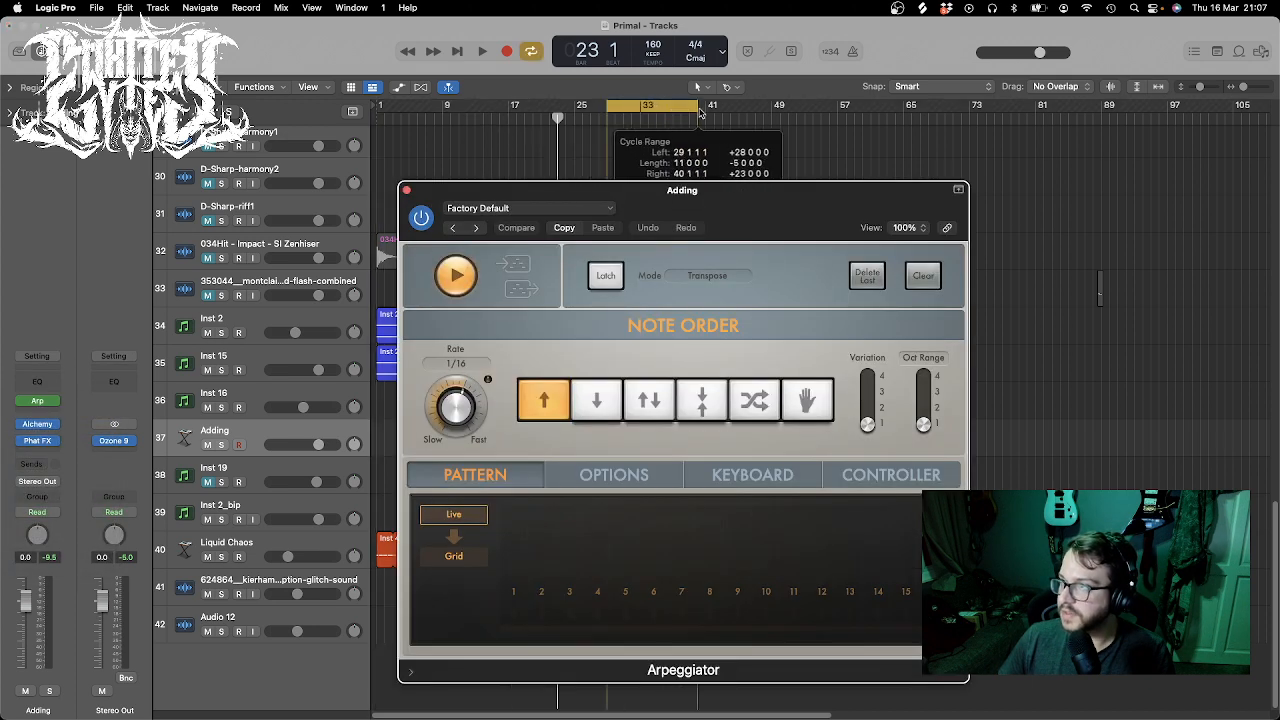
drag(686, 192, 781, 623)
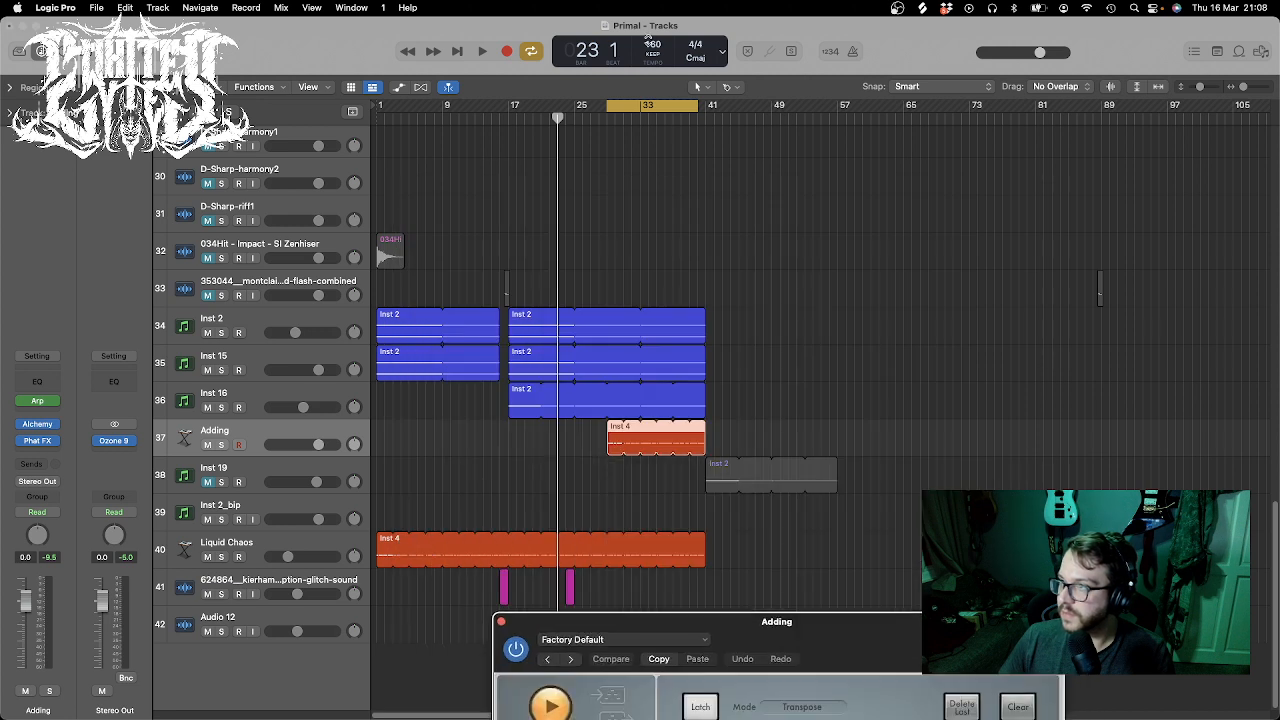
click(677, 113)
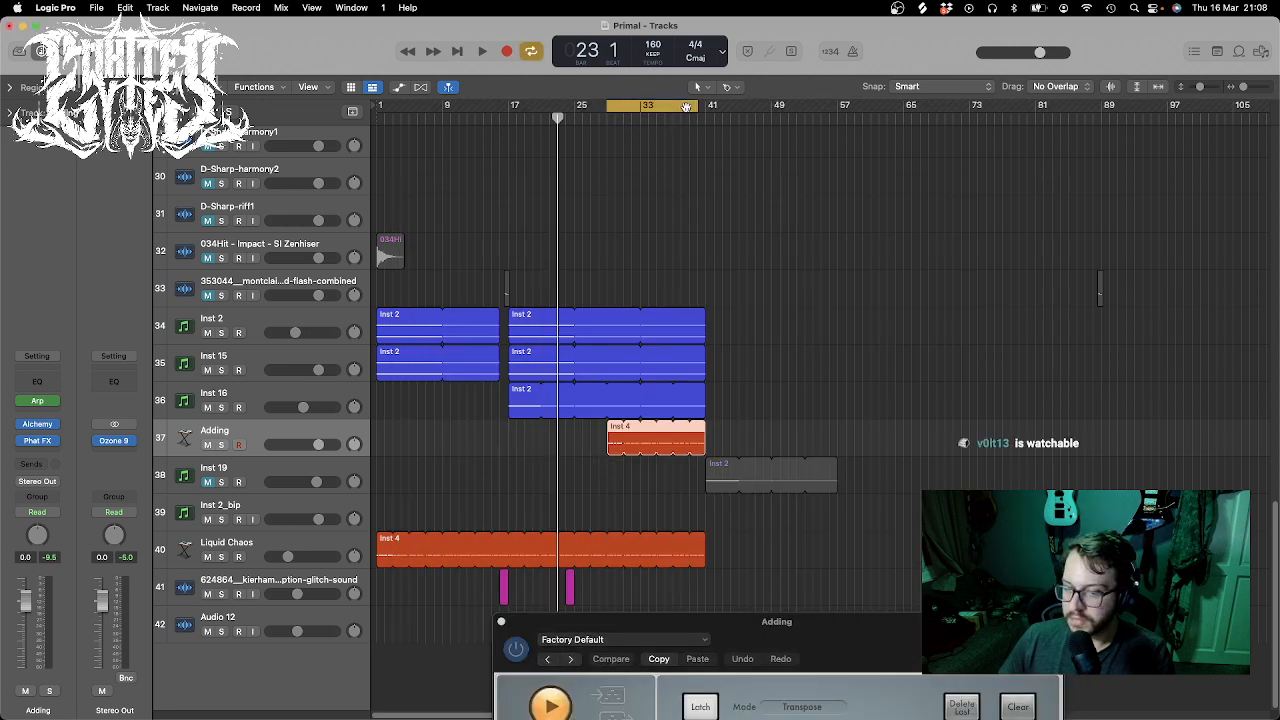
drag(689, 106, 704, 106)
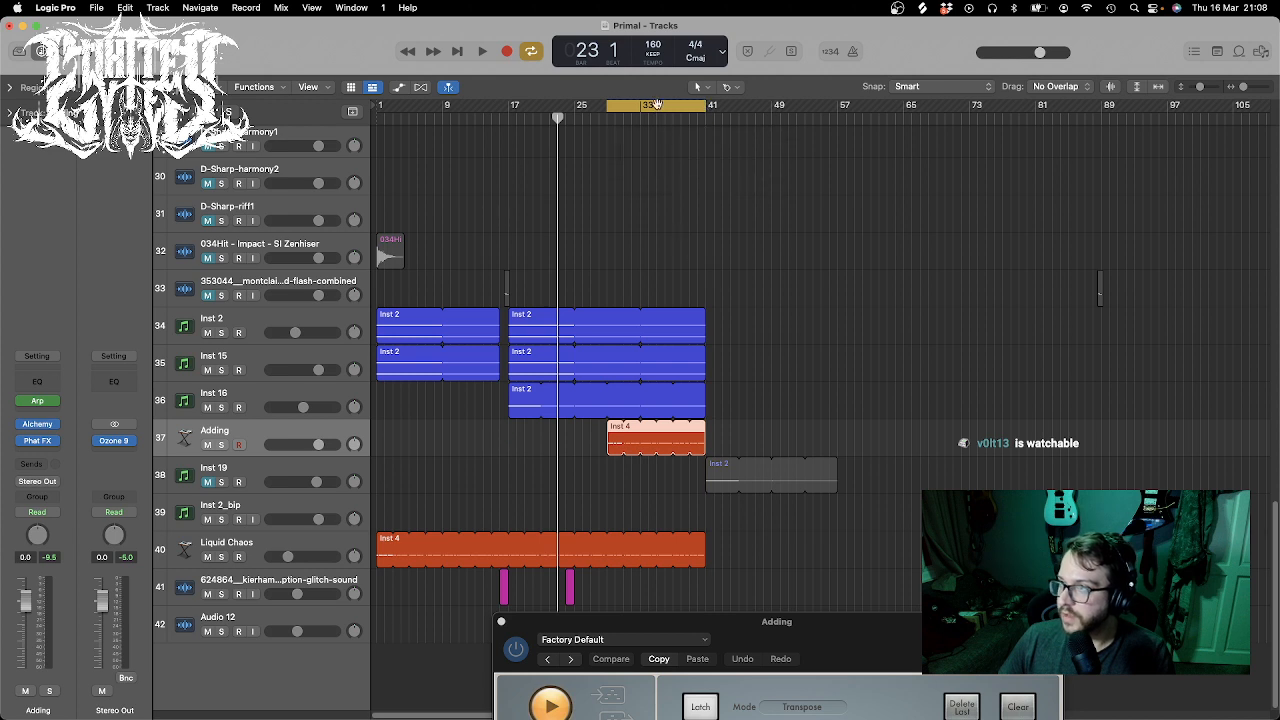
click(657, 104)
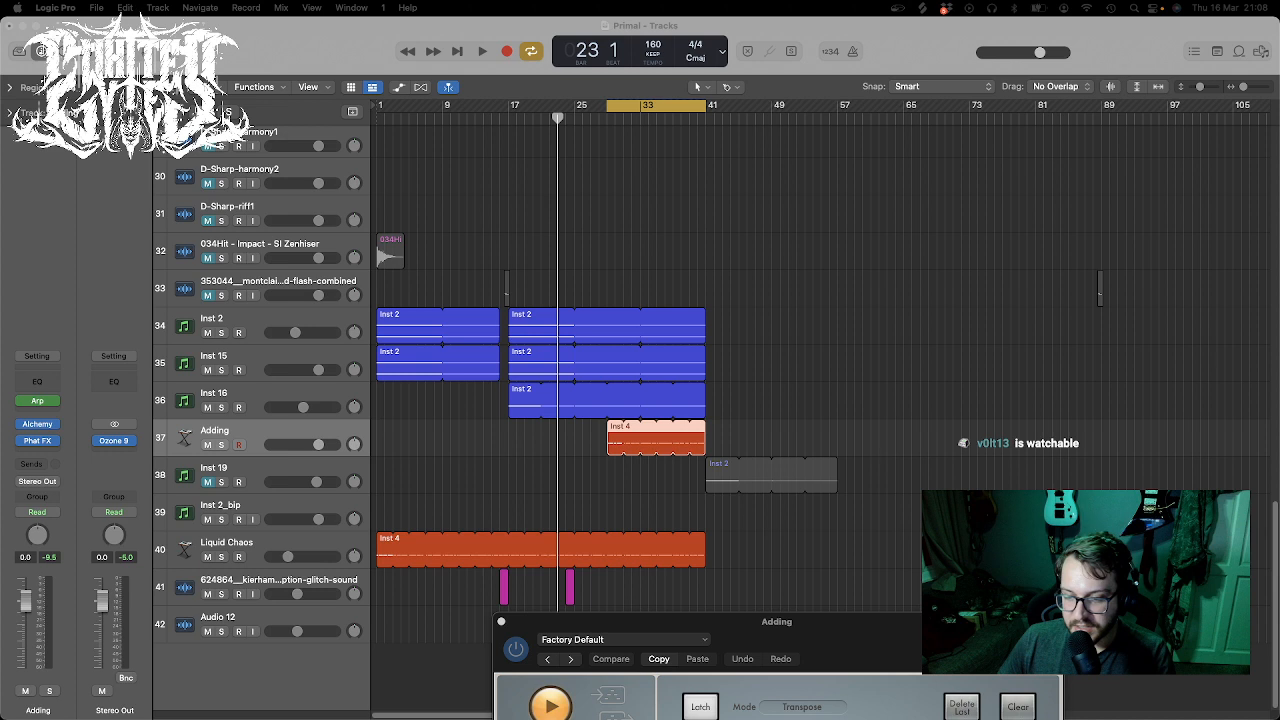
drag(800, 628, 693, 147)
key(space)
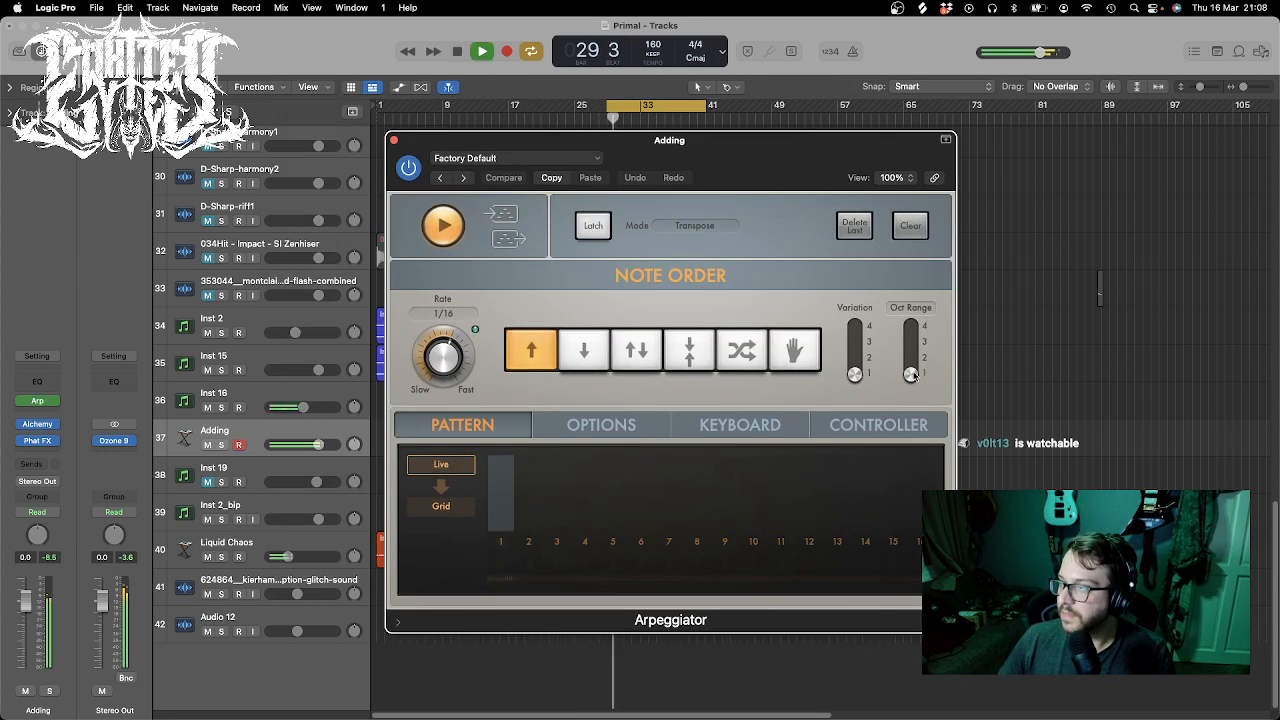
- Set the Adding track's arpeggiator to an octave range of 2 and a rate of 1/8
drag(911, 373, 919, 345)
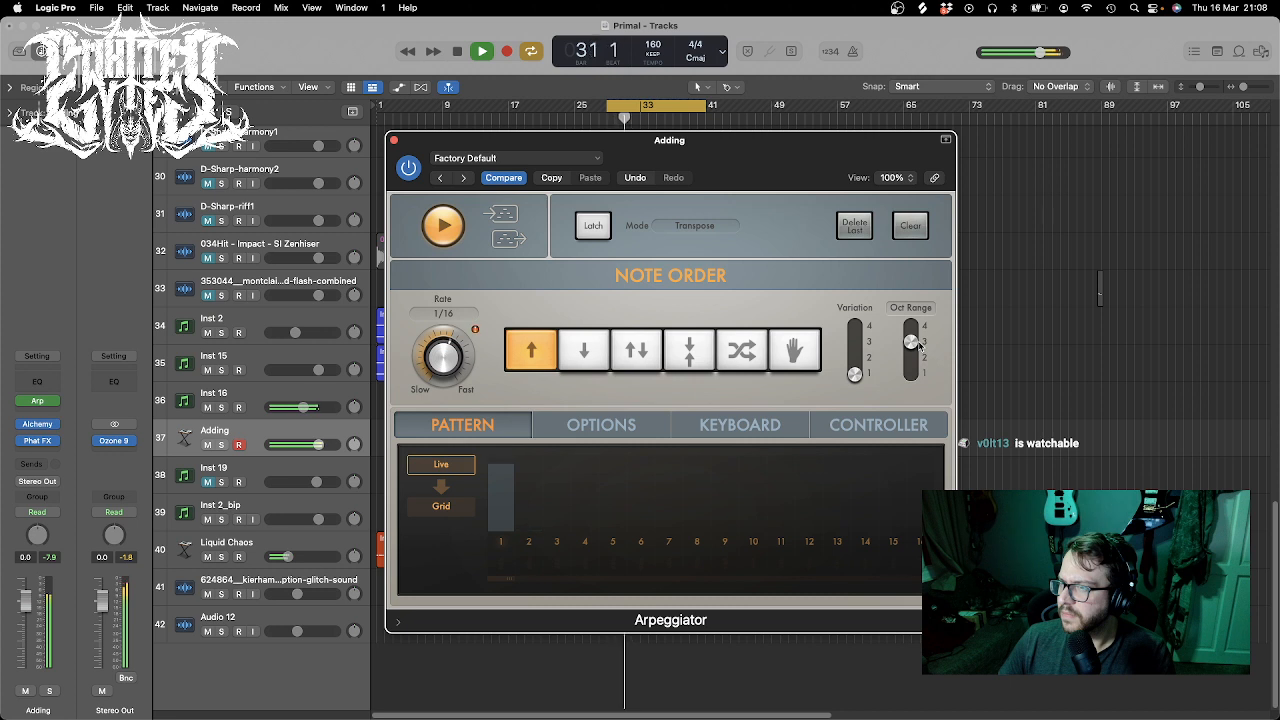
drag(918, 345, 921, 357)
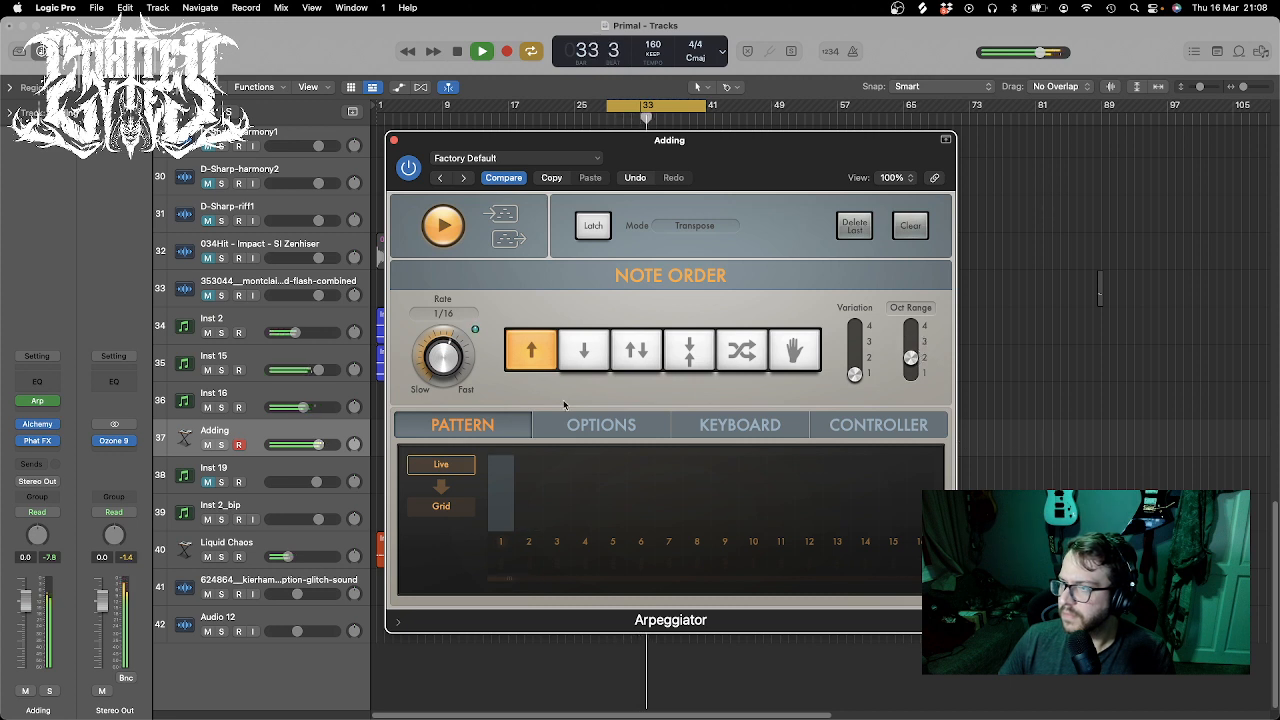
drag(446, 358, 451, 368)
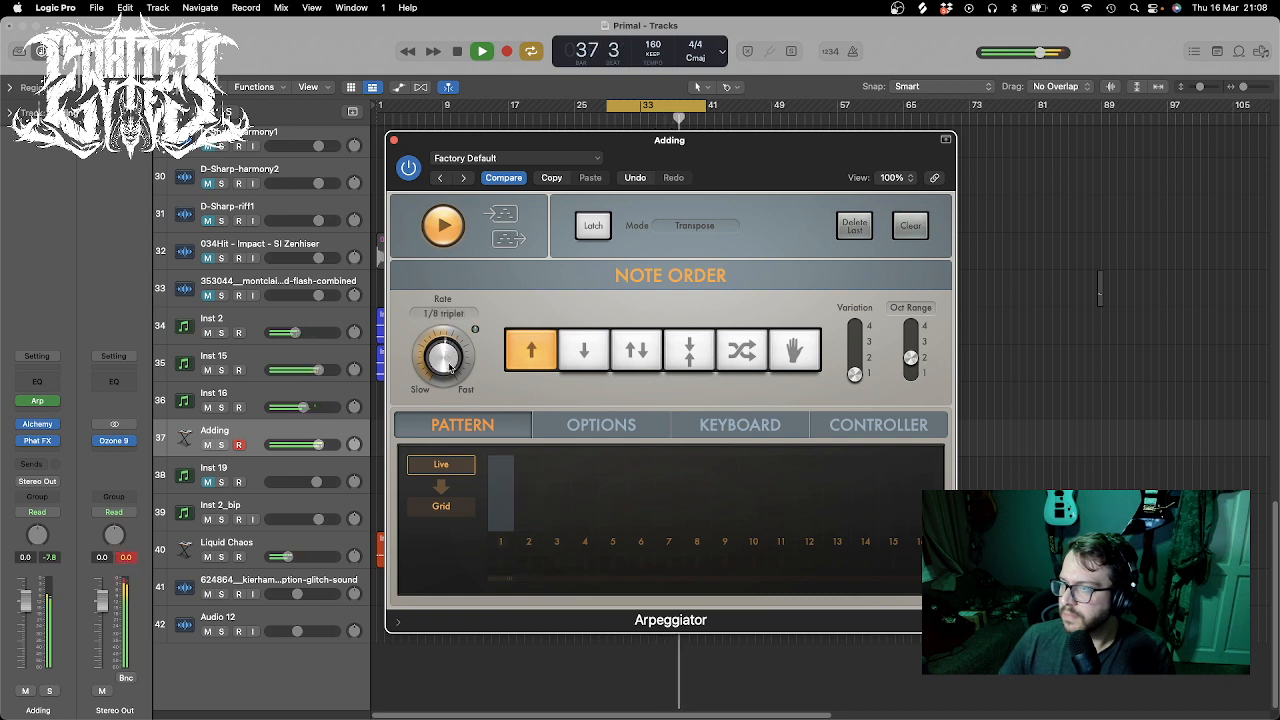
drag(451, 368, 450, 383)
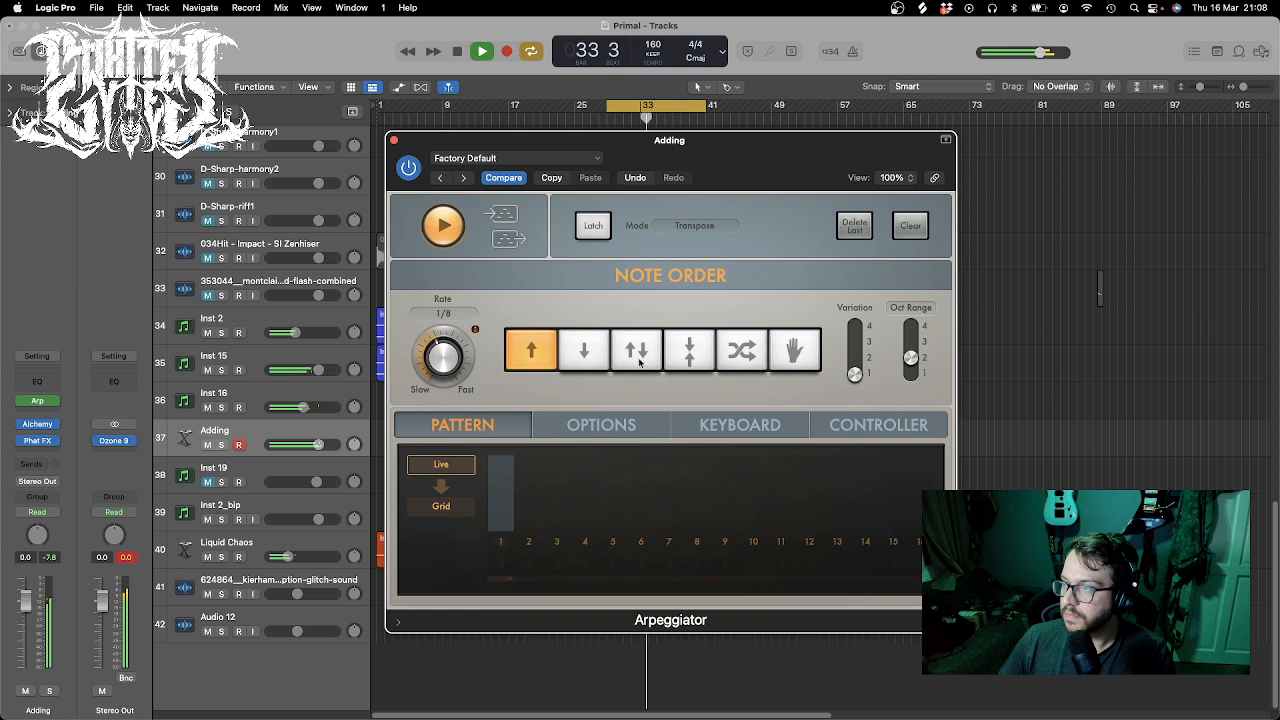
- Solo the Adding track, set the arpeggiator's octave range to 3, and compare the up/down and outside-in note orders before returning to up
click(638, 358)
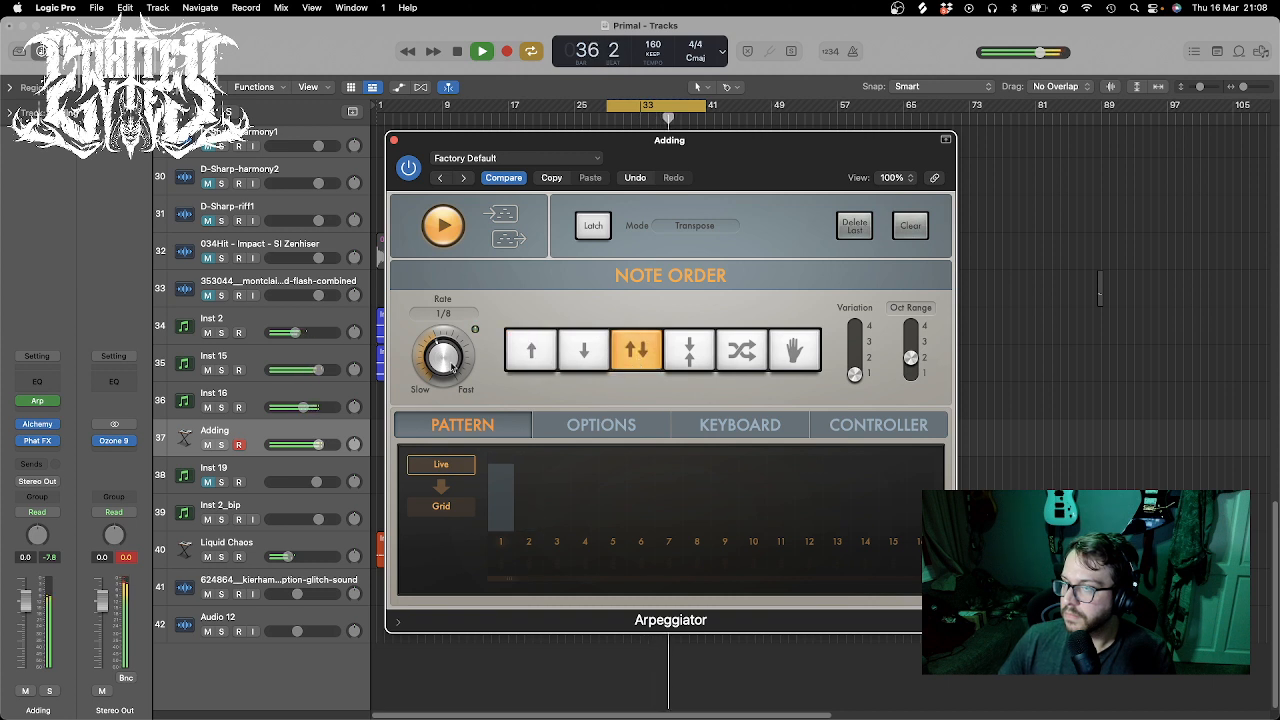
click(50, 691)
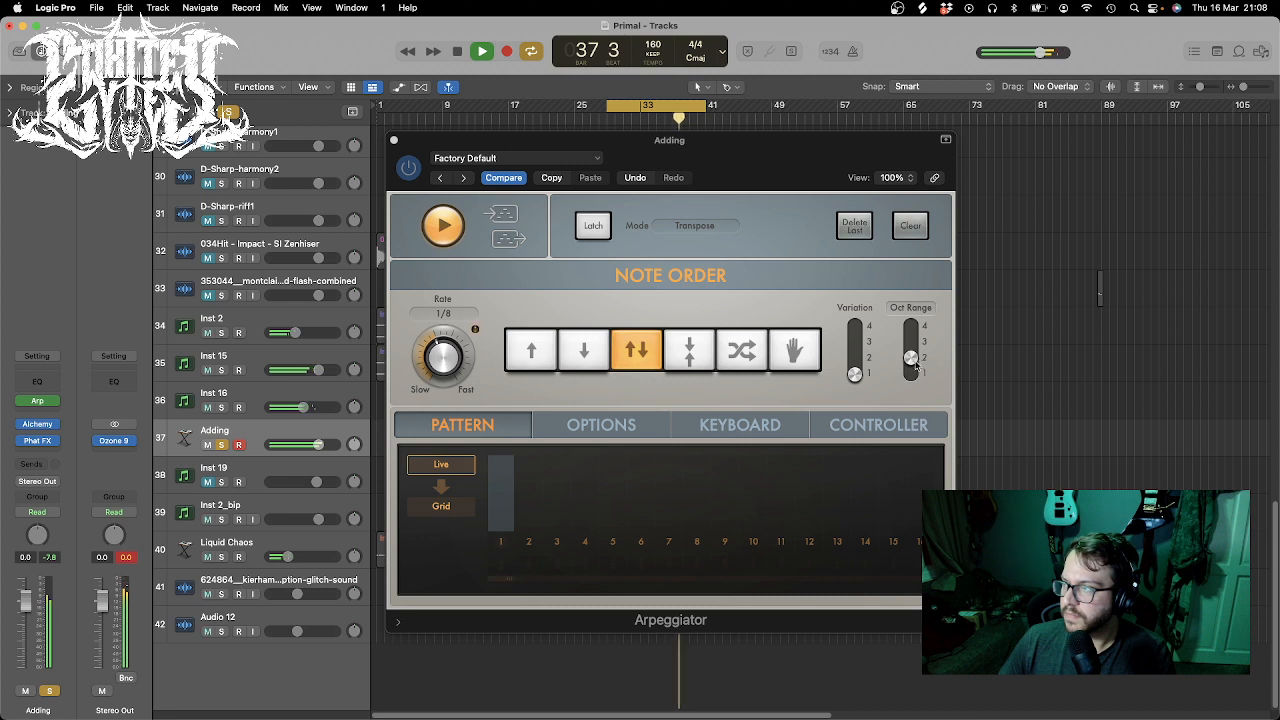
drag(910, 357, 912, 342)
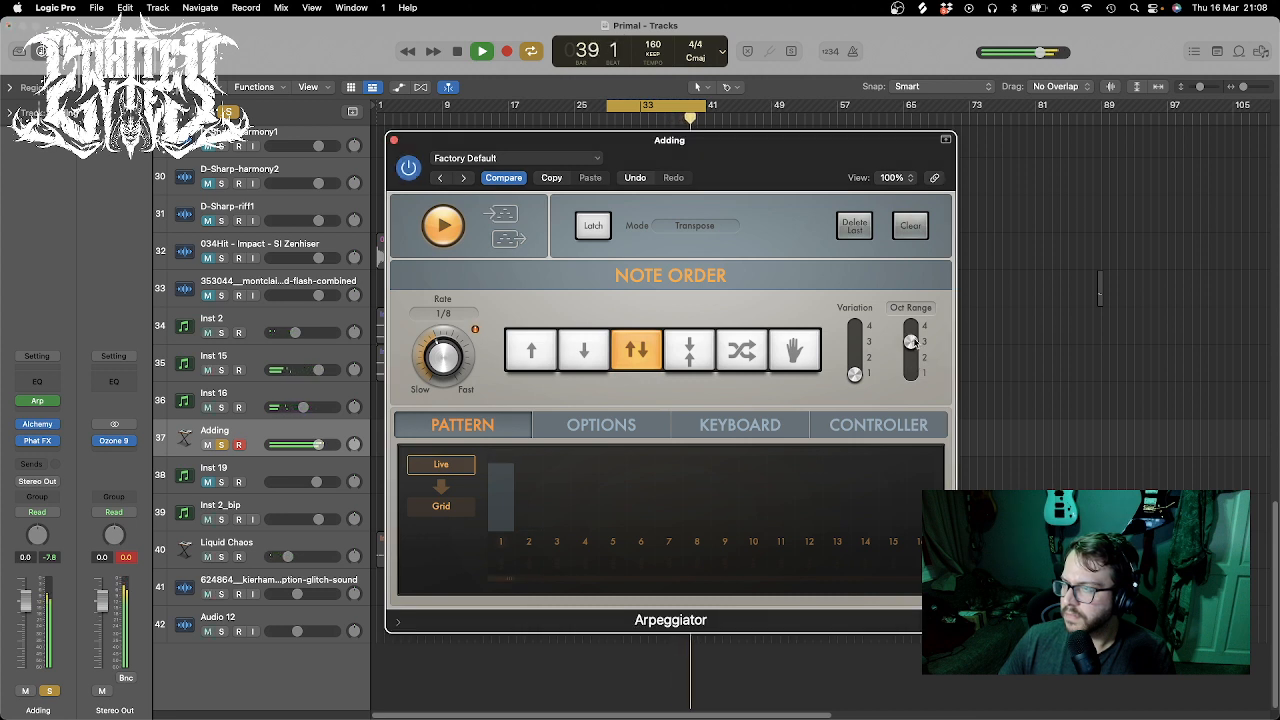
click(689, 359)
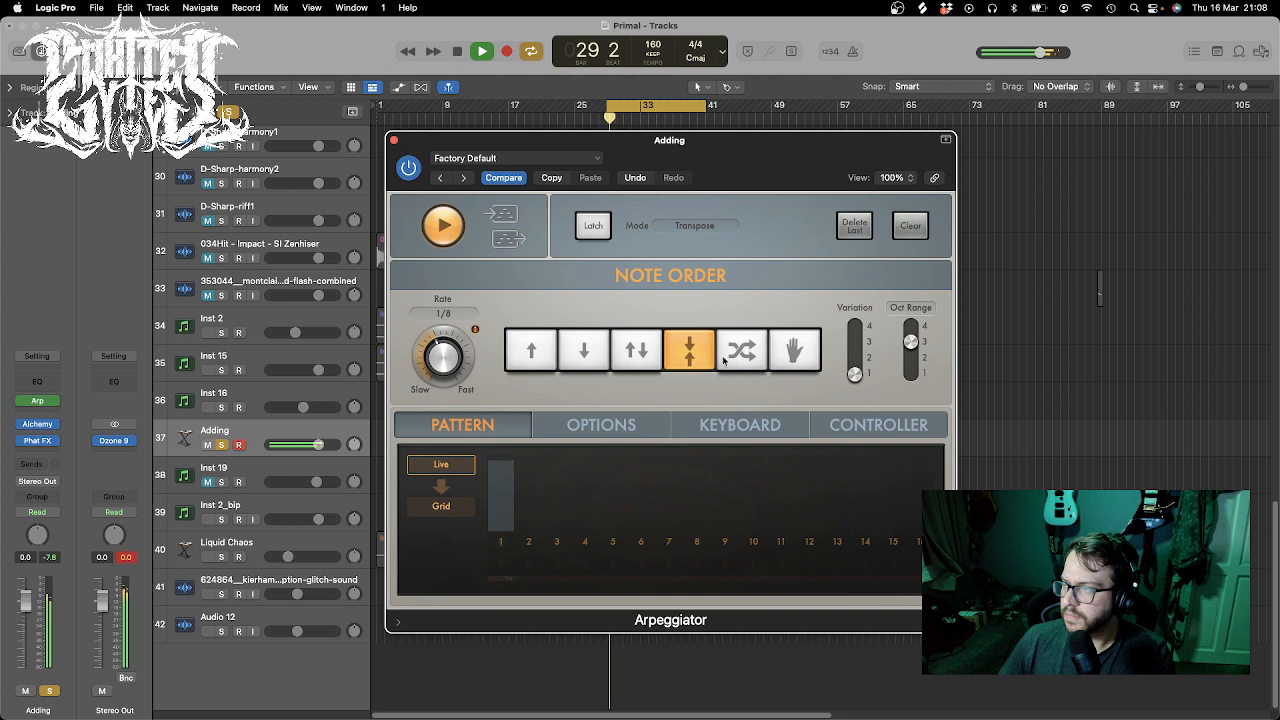
click(540, 356)
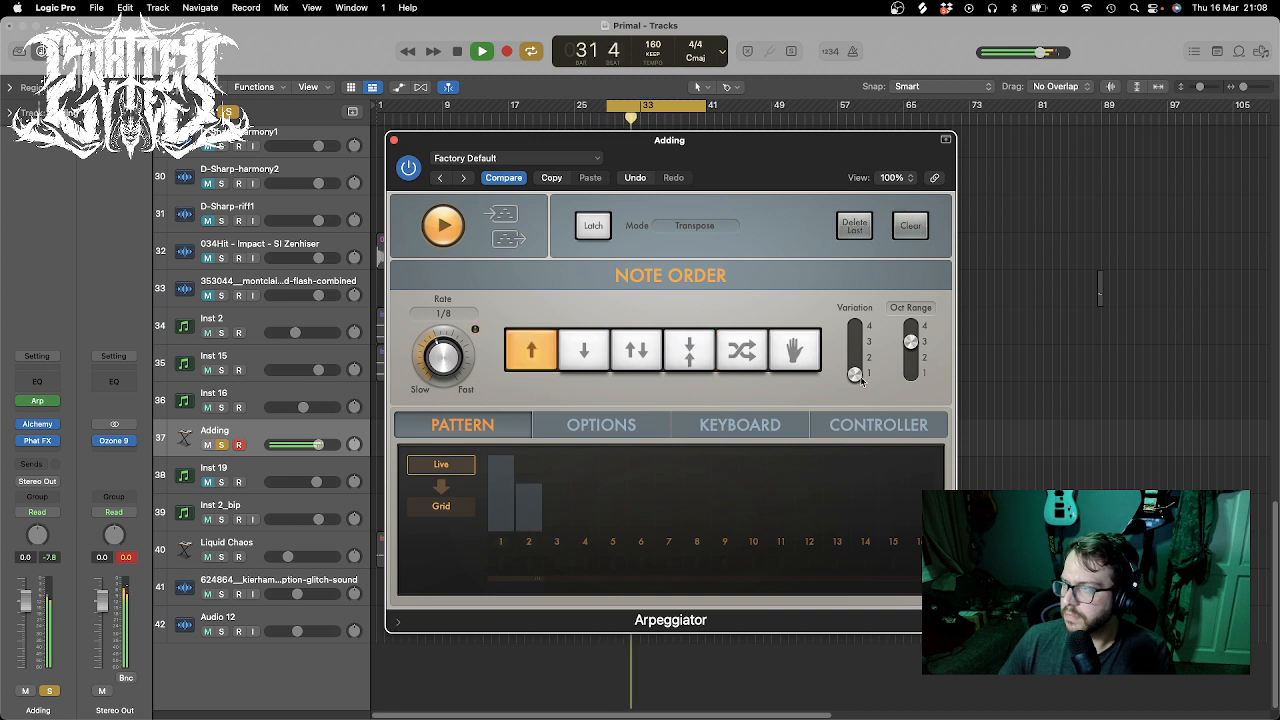
- Raise the arpeggiator's variation to 4, then unsolo the Adding track and hide the plug-in window
drag(860, 379, 862, 343)
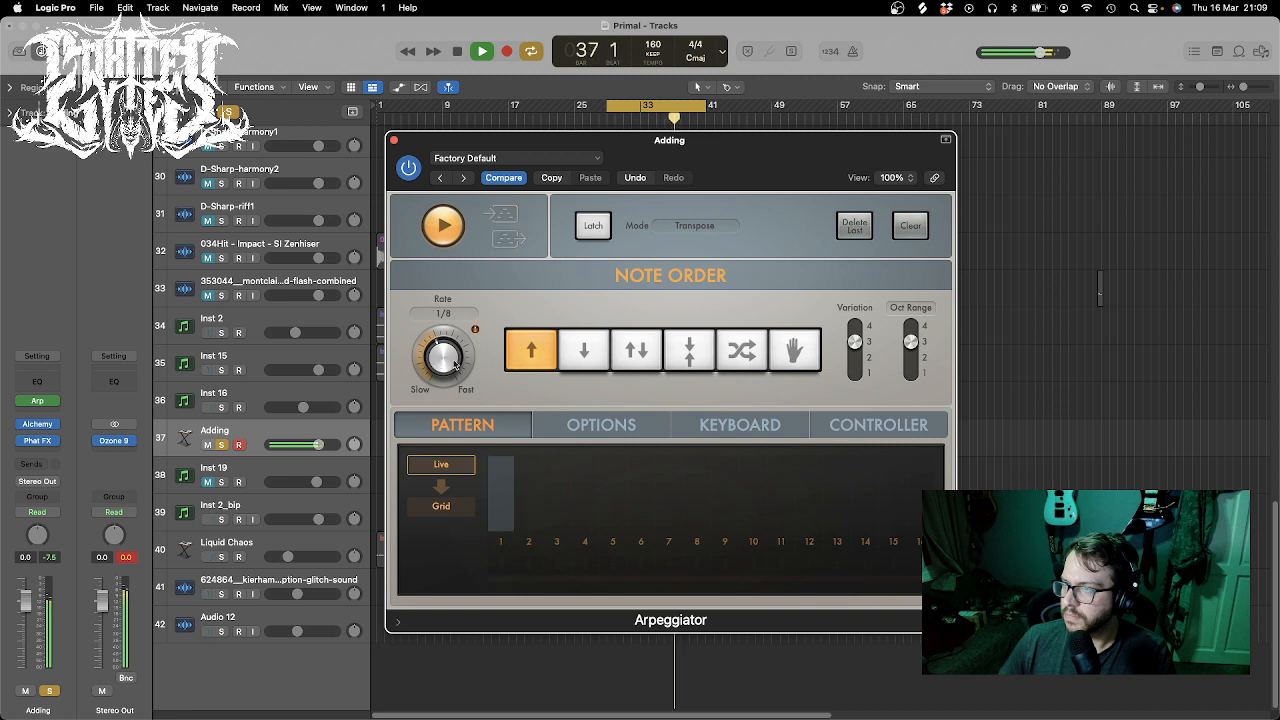
drag(855, 342, 865, 326)
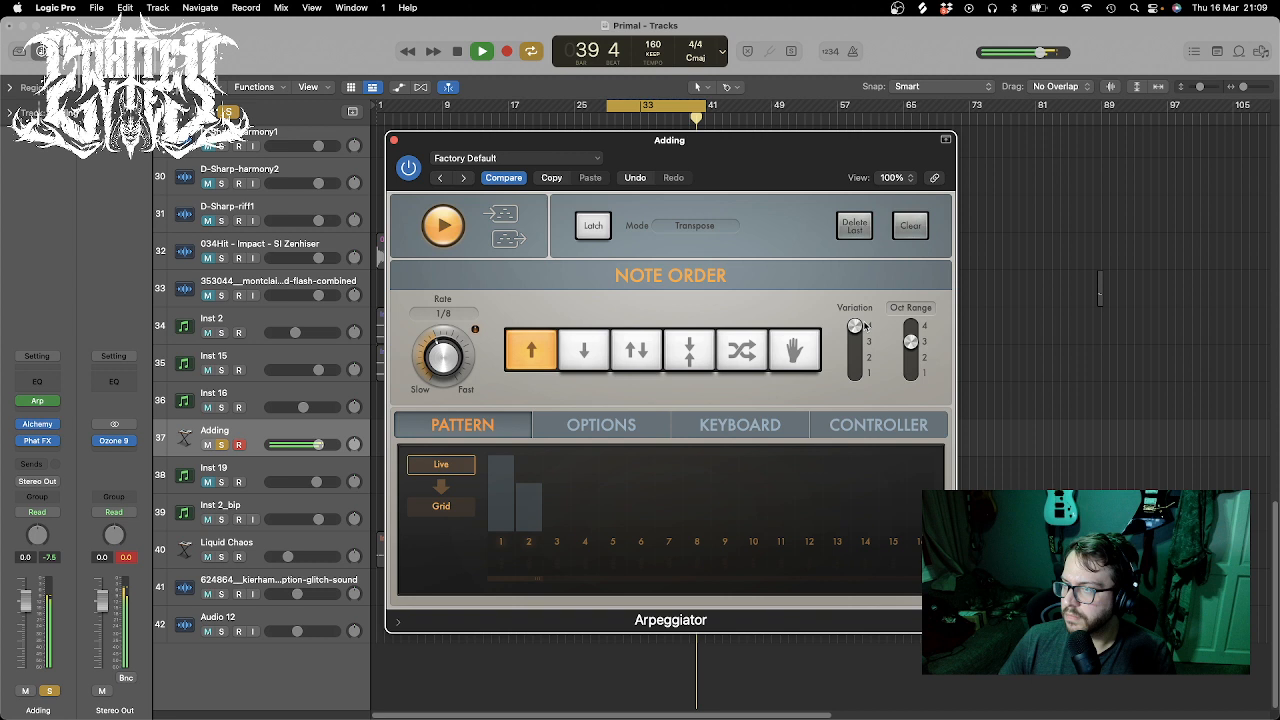
click(225, 445)
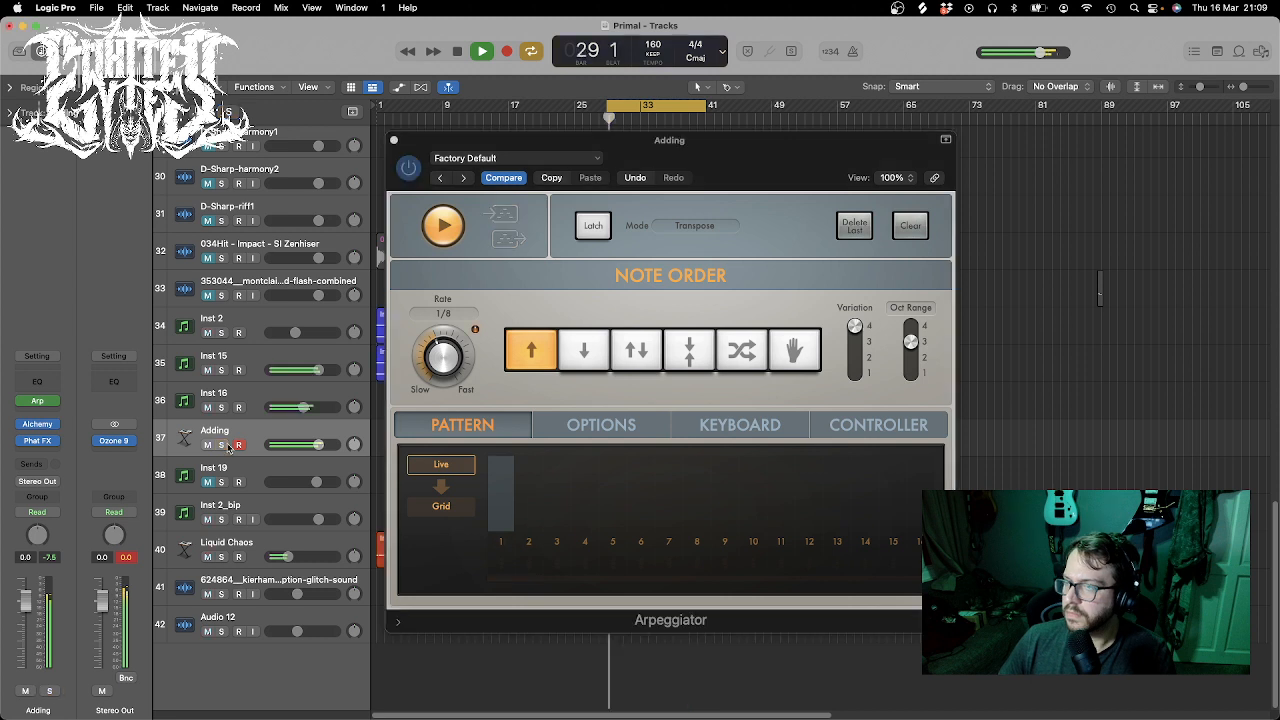
key(v)
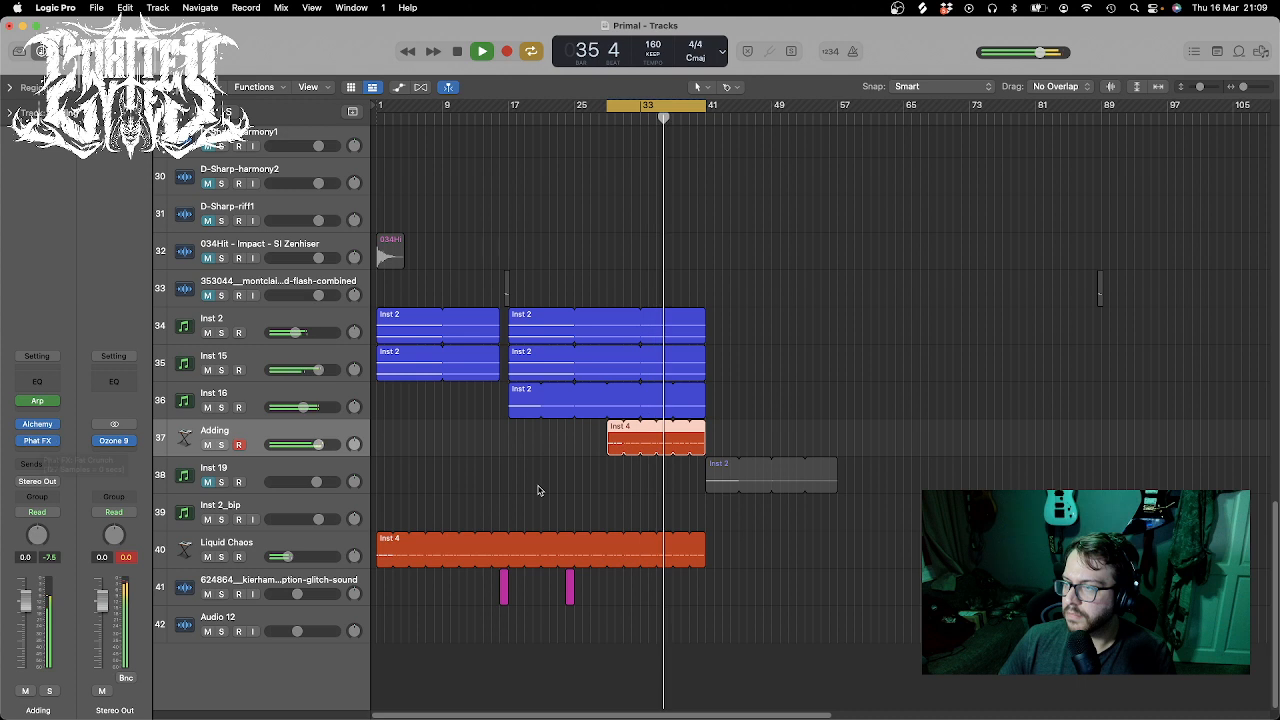
- Raise the Liquid Chaos track's volume to -5.5 dB, checking its sound both soloed and in the mix
click(221, 557)
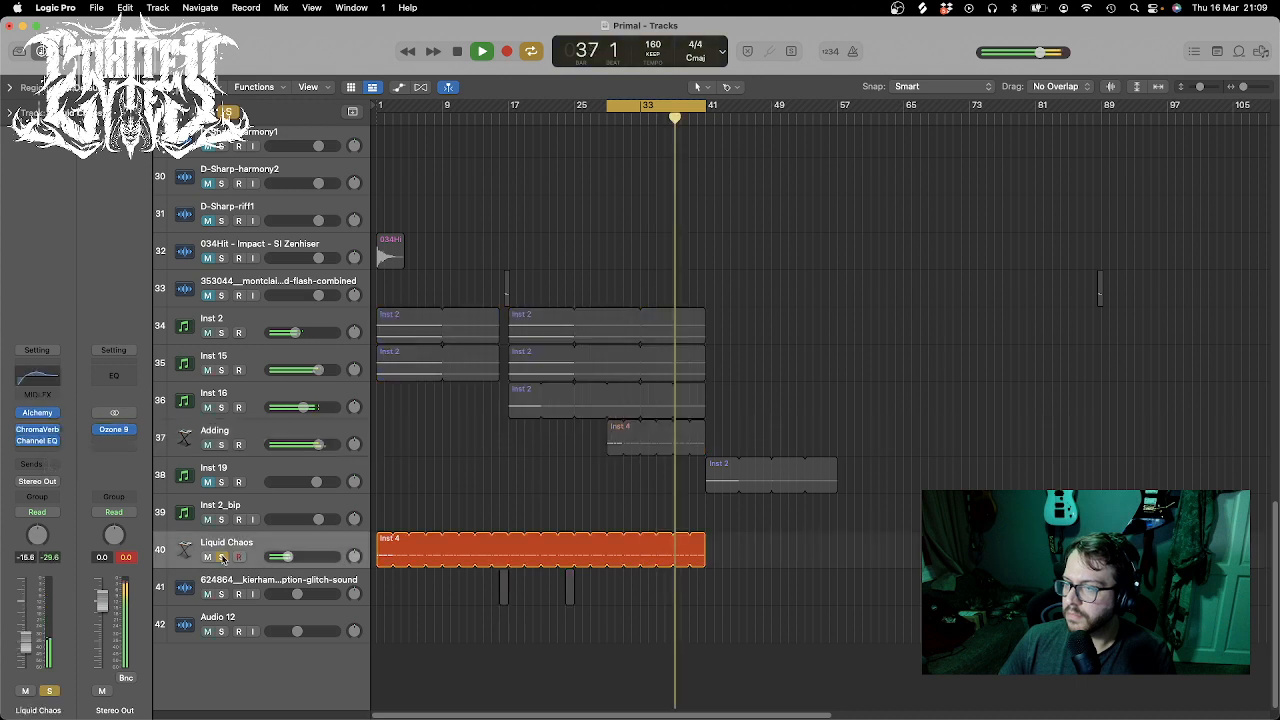
click(221, 557)
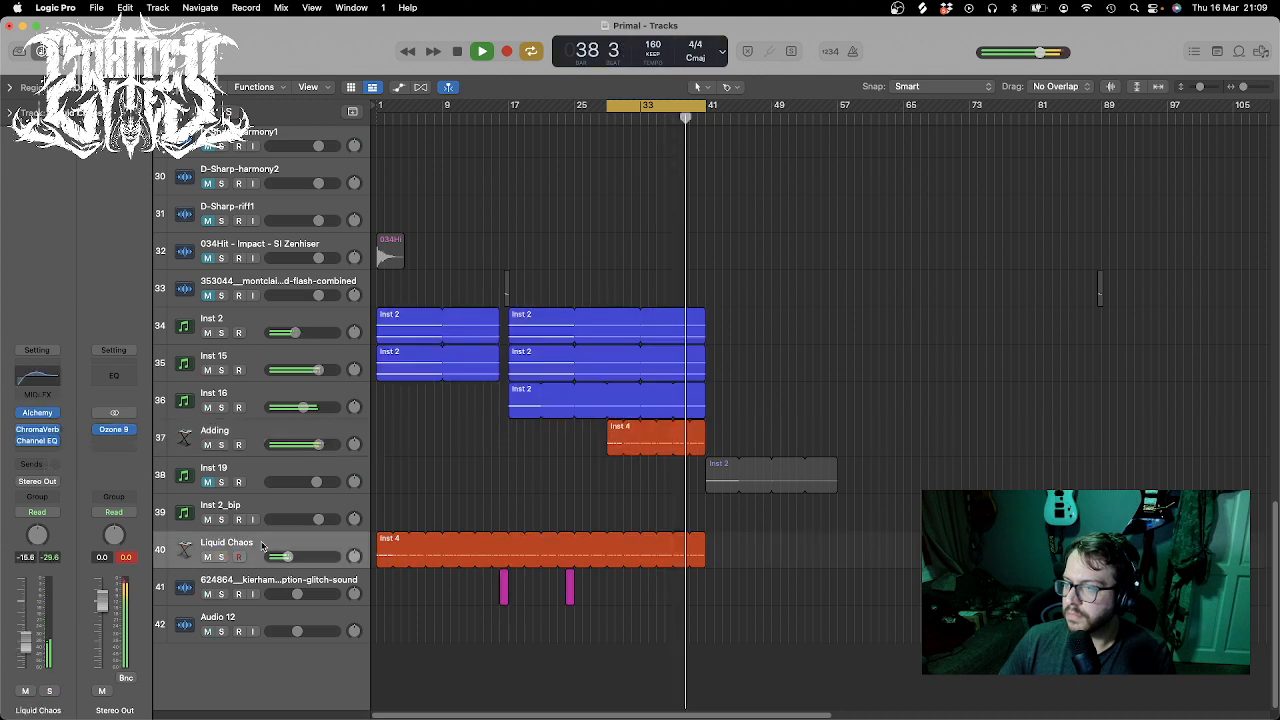
drag(287, 556, 302, 556)
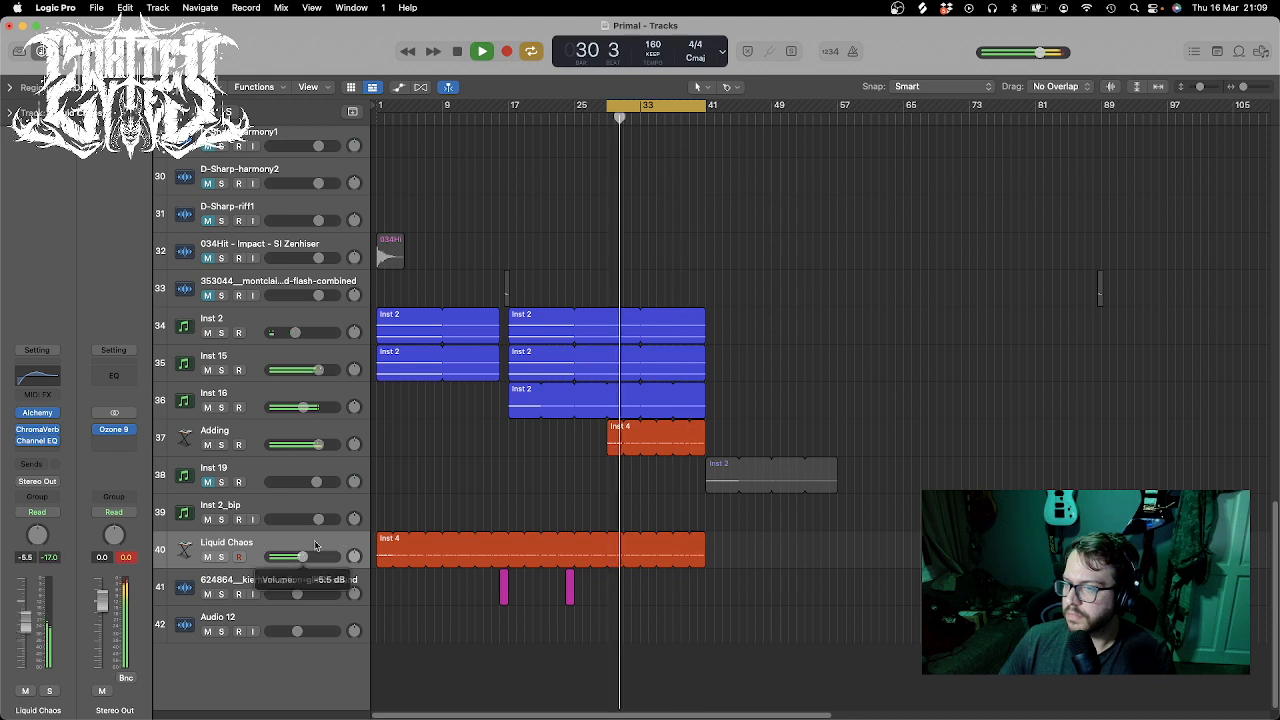
key(s)
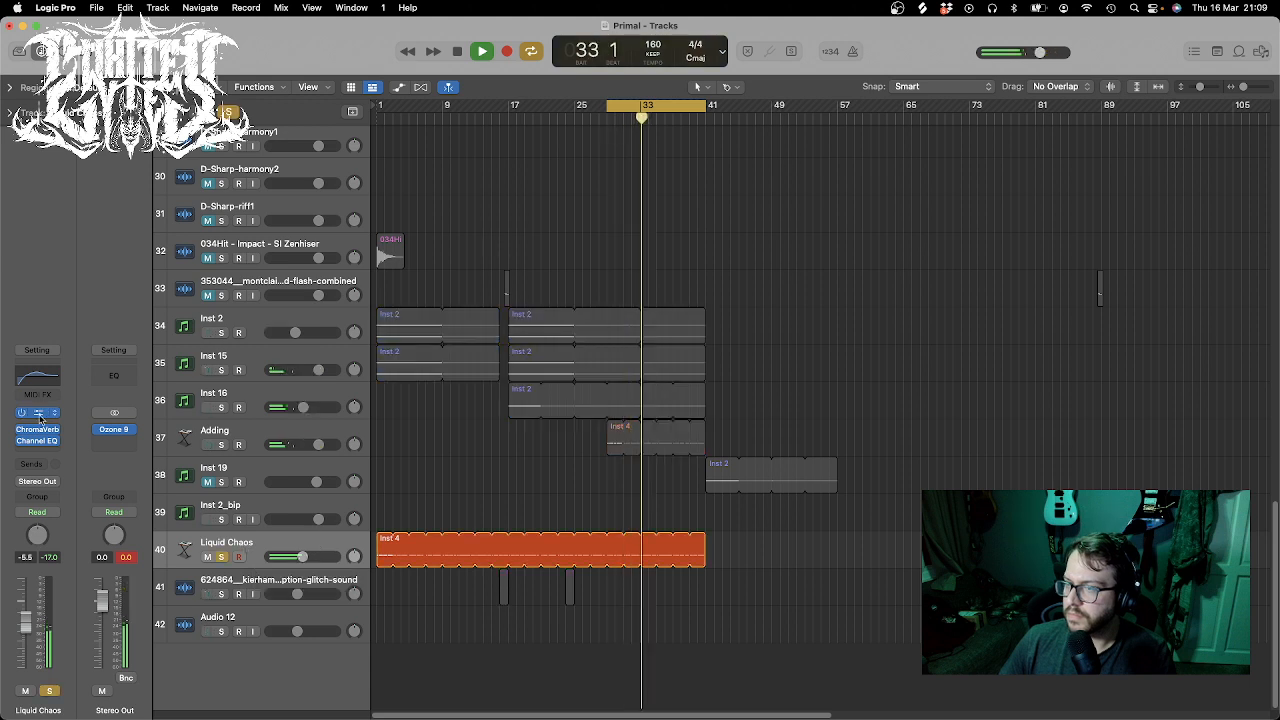
key(s)
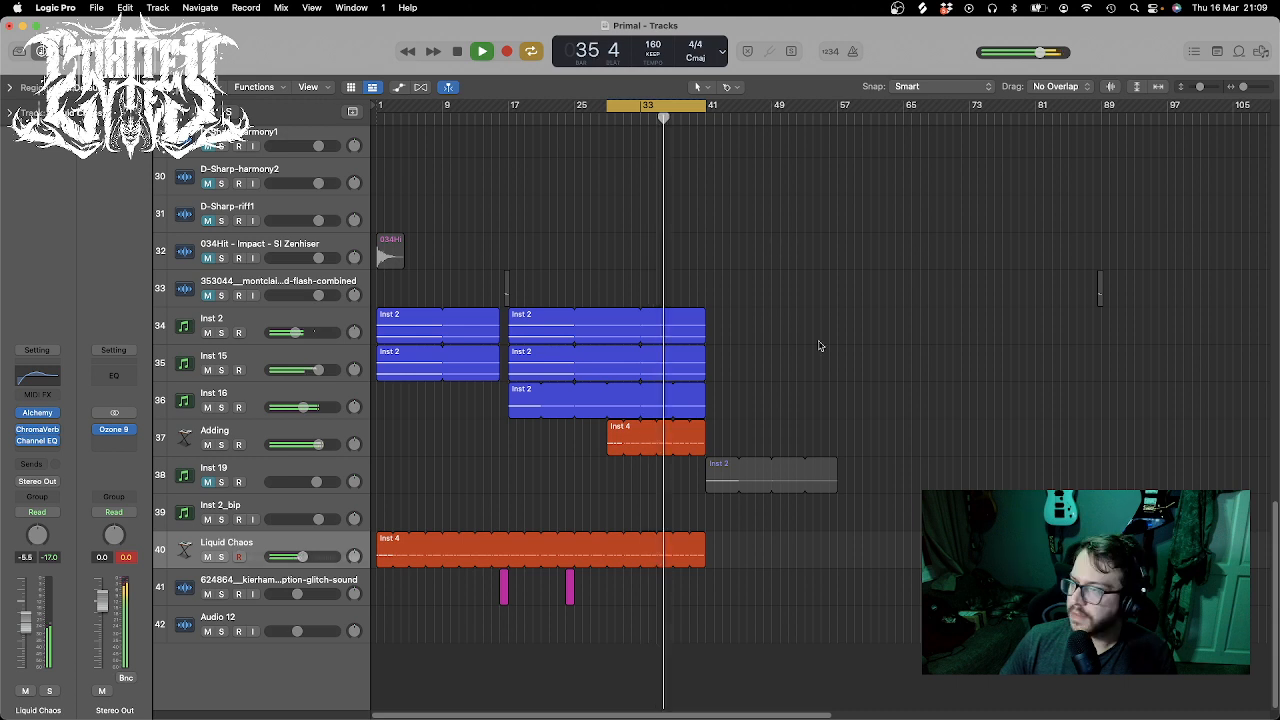
- Solo the Adding track and listen to a short stretch of its region on its own
click(228, 432)
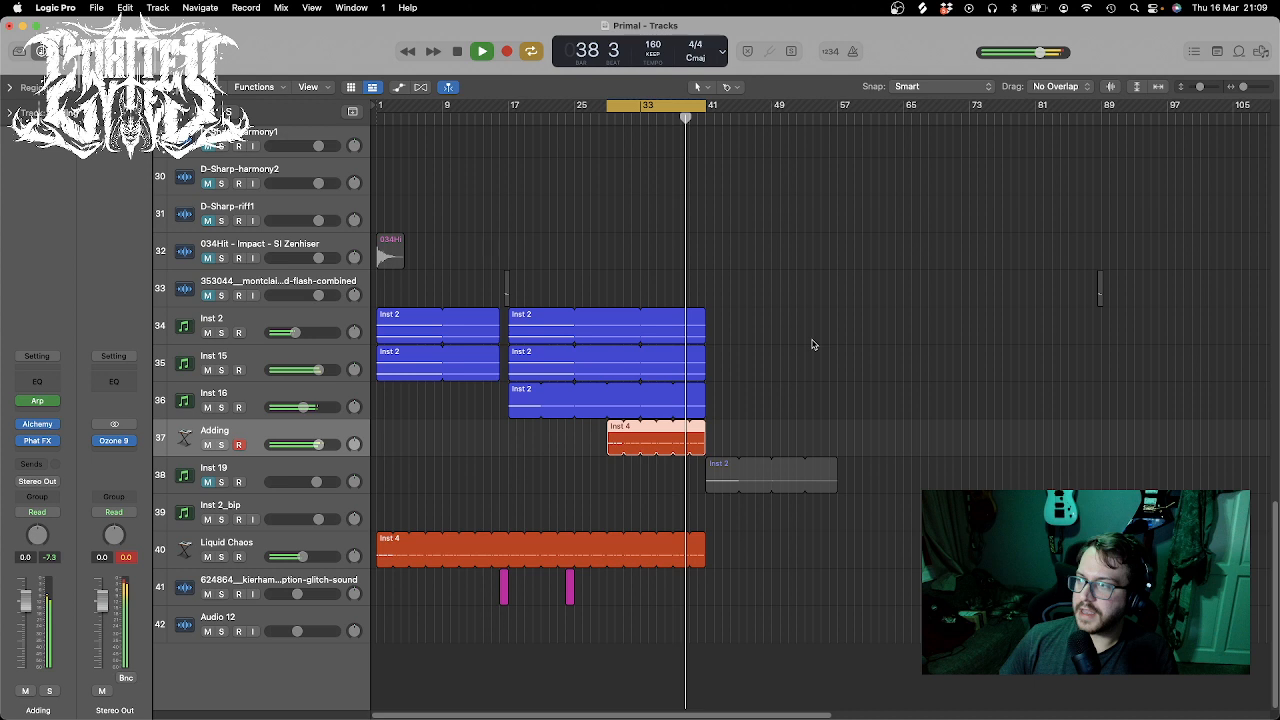
key(space)
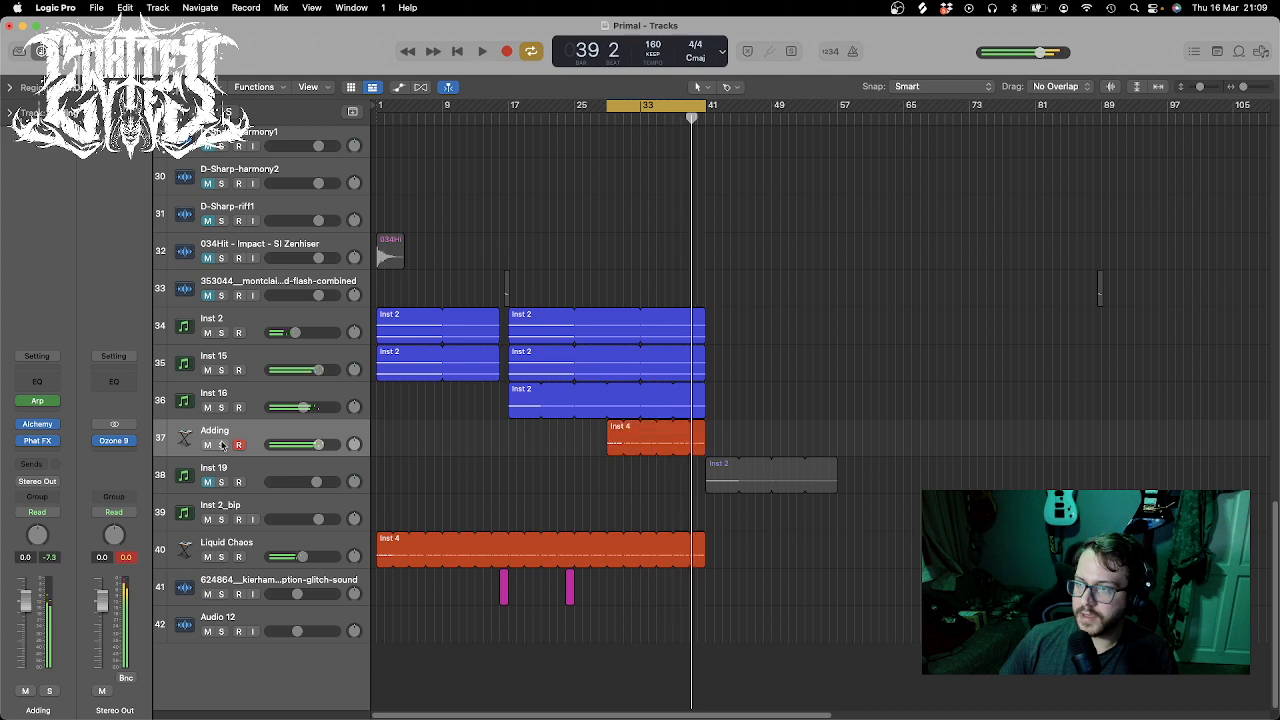
click(221, 444)
key(space)
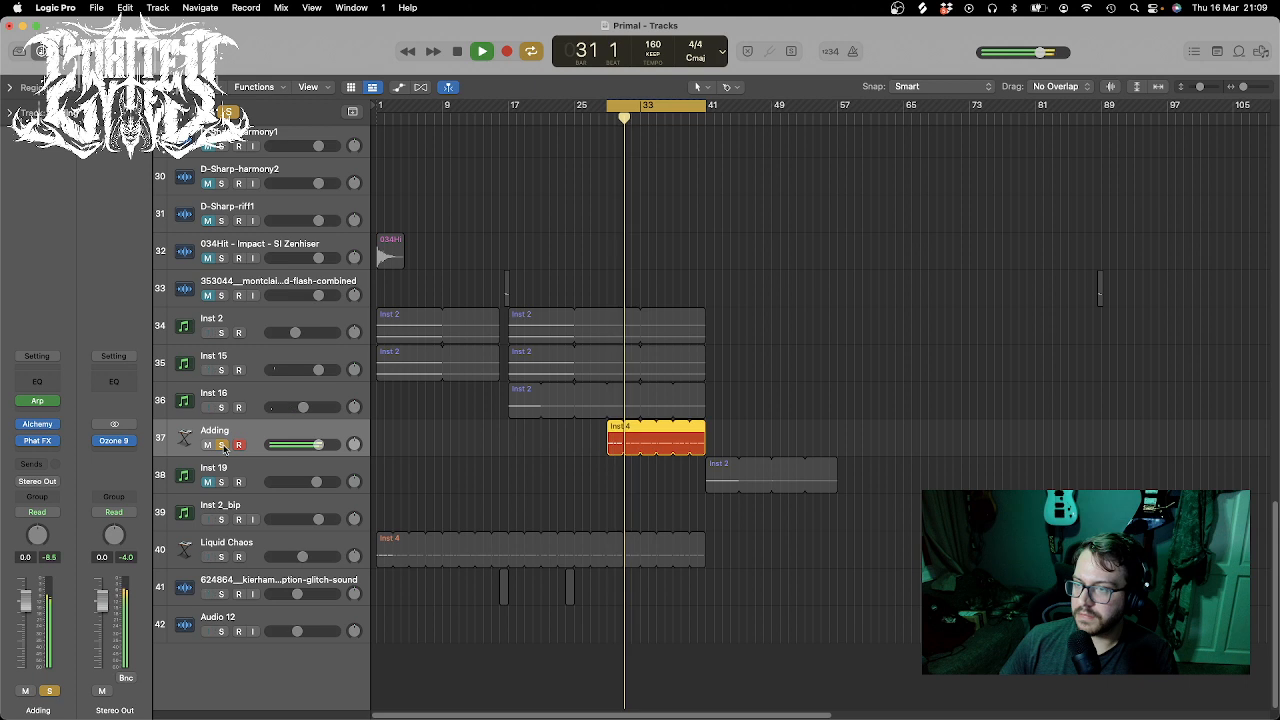
key(space)
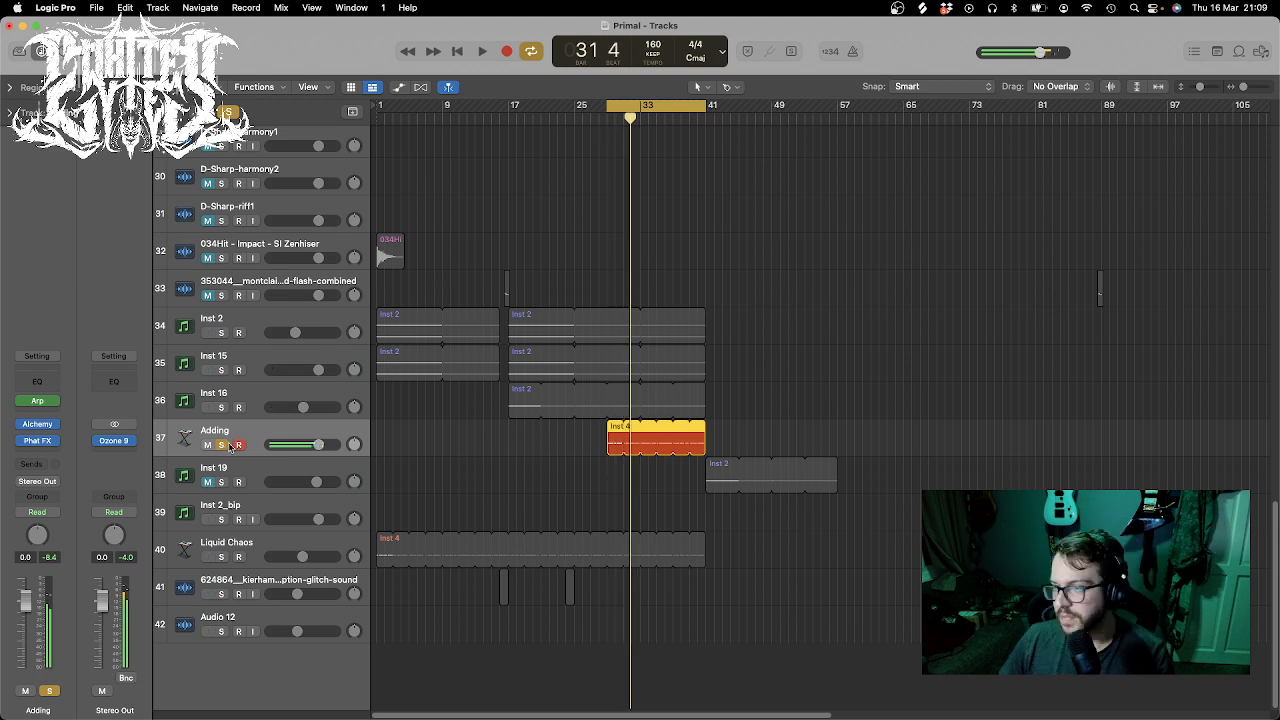
- Duplicate the Adding track with its settings, unsolo the original, and copy its Inst 4 region onto the new track at bar 29
key(super+d)
click(223, 445)
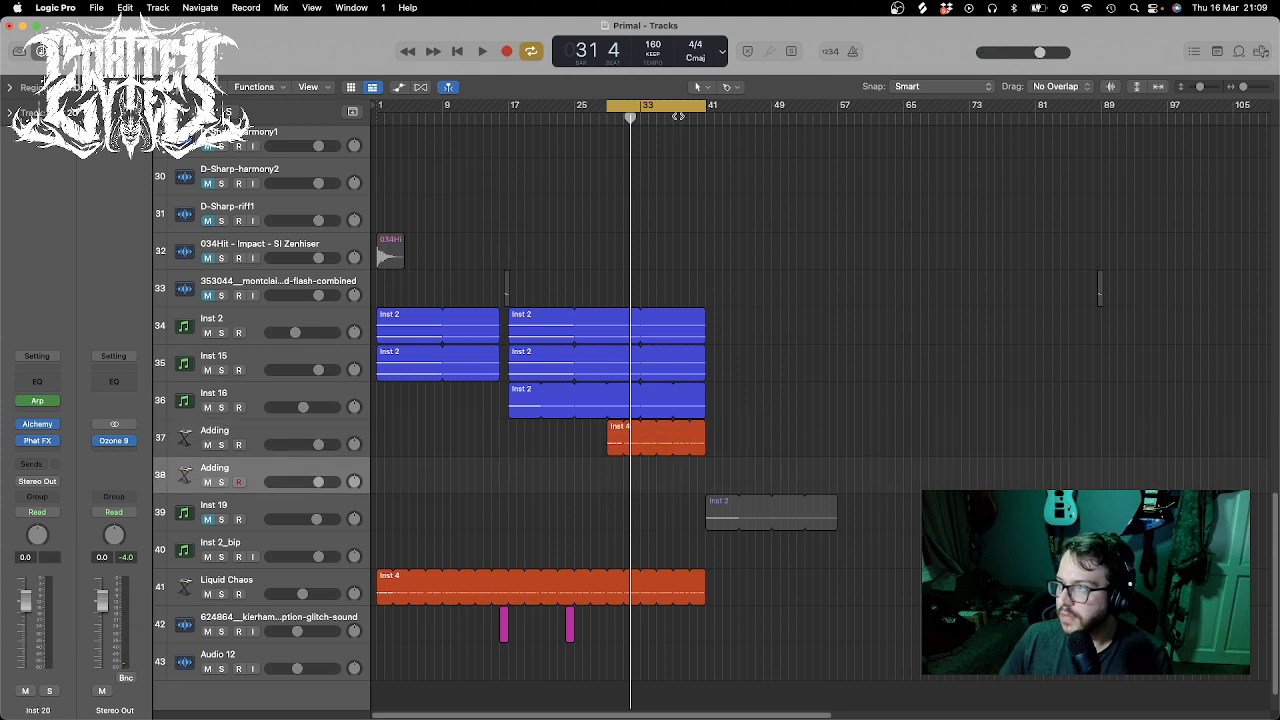
click(606, 117)
key(super+v)
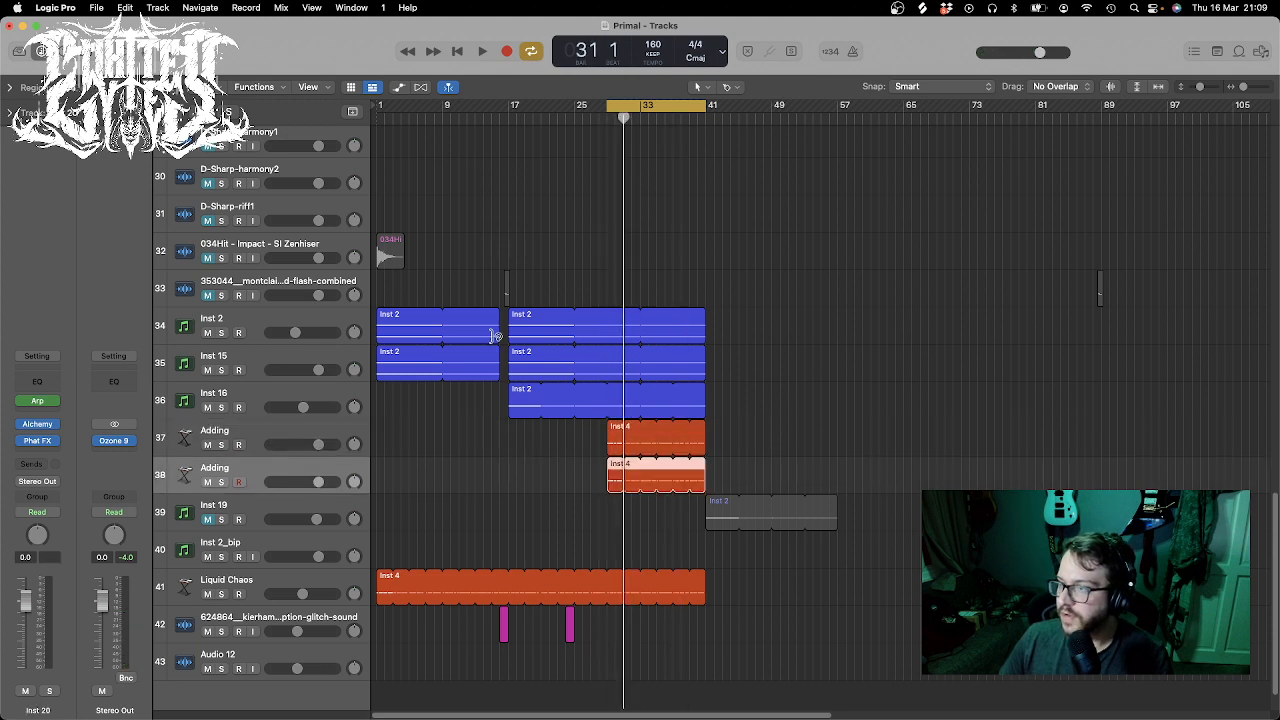
- Solo the duplicated track, load the Anthemic Lead preset from Alchemy's Leads category, and start playback
click(222, 482)
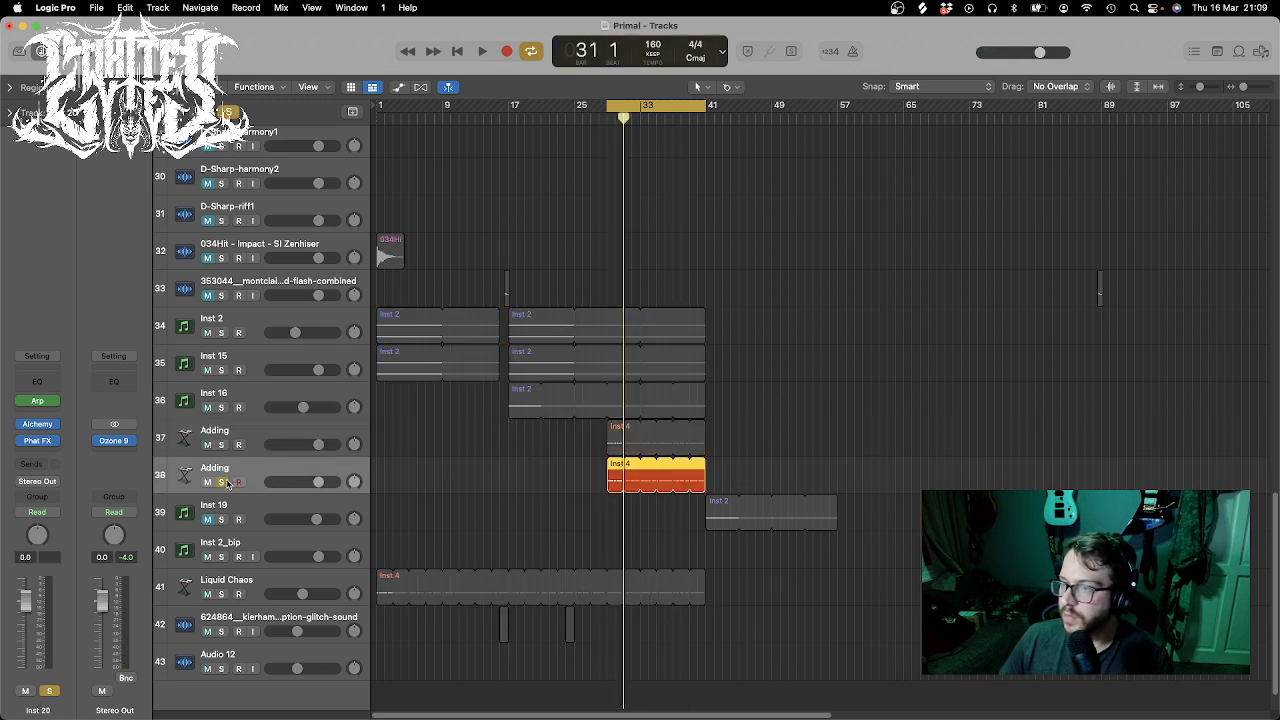
click(38, 425)
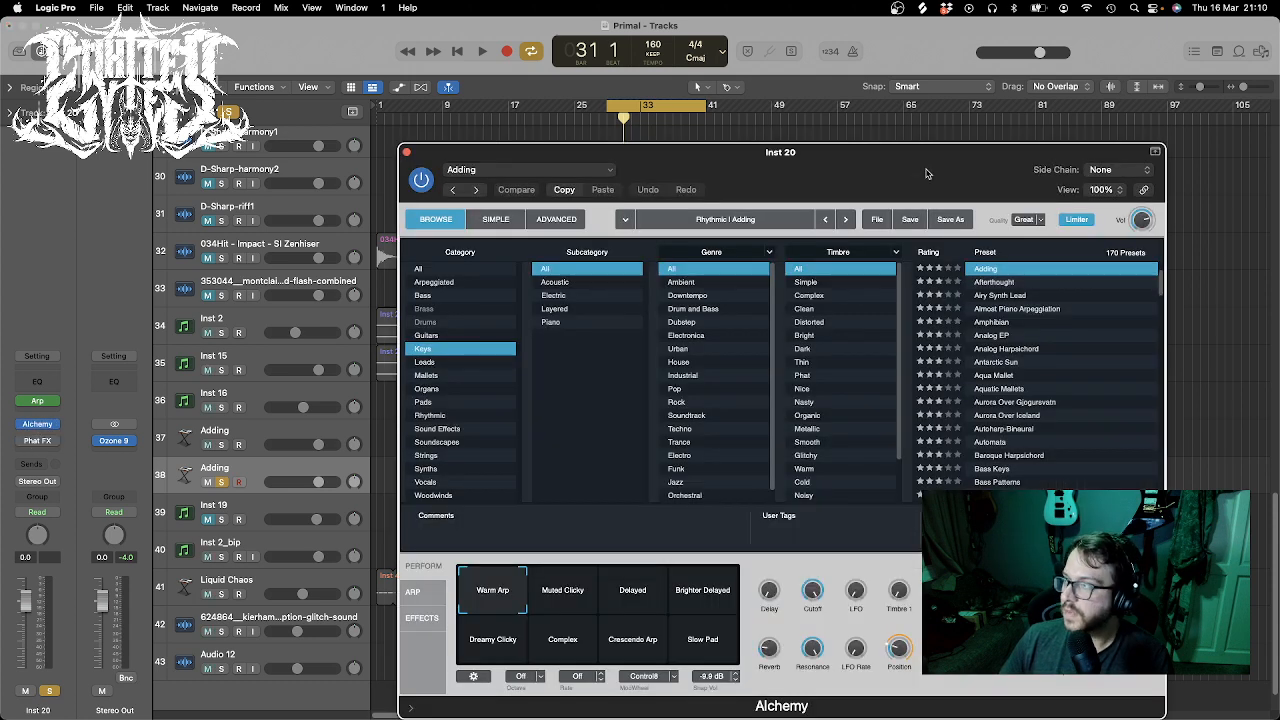
drag(927, 174, 640, 105)
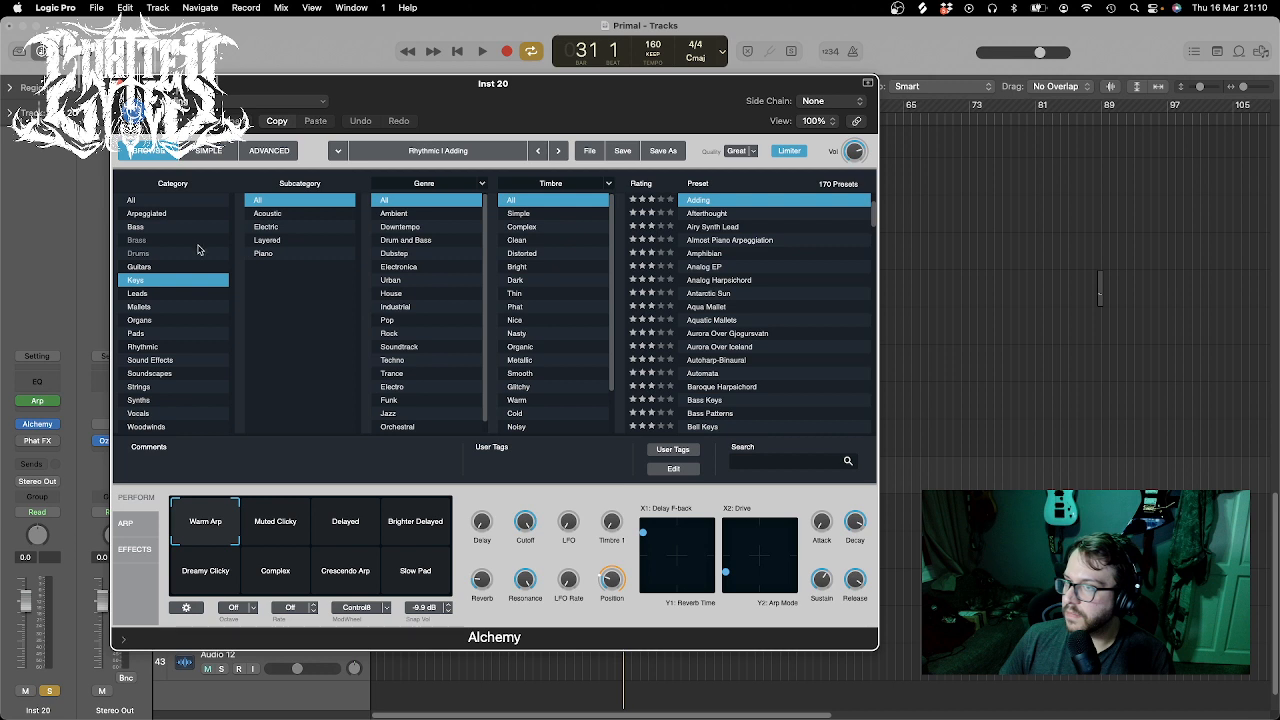
click(150, 293)
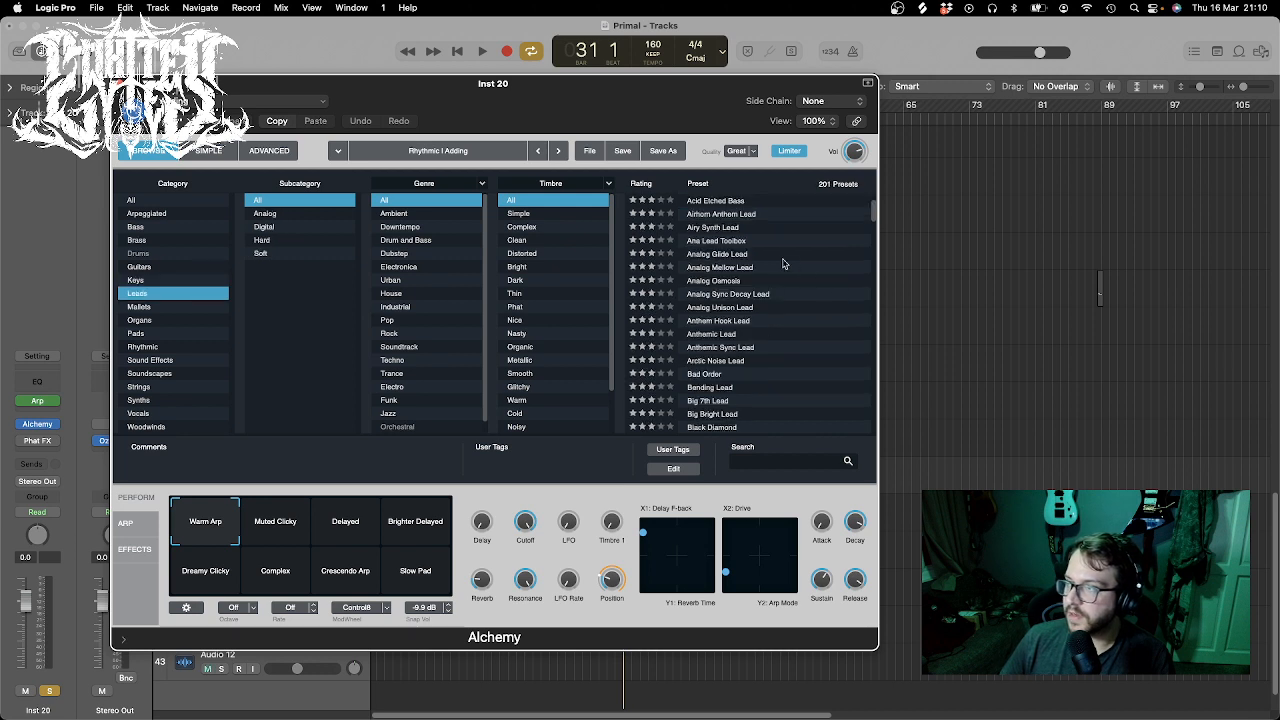
click(740, 338)
key(space)
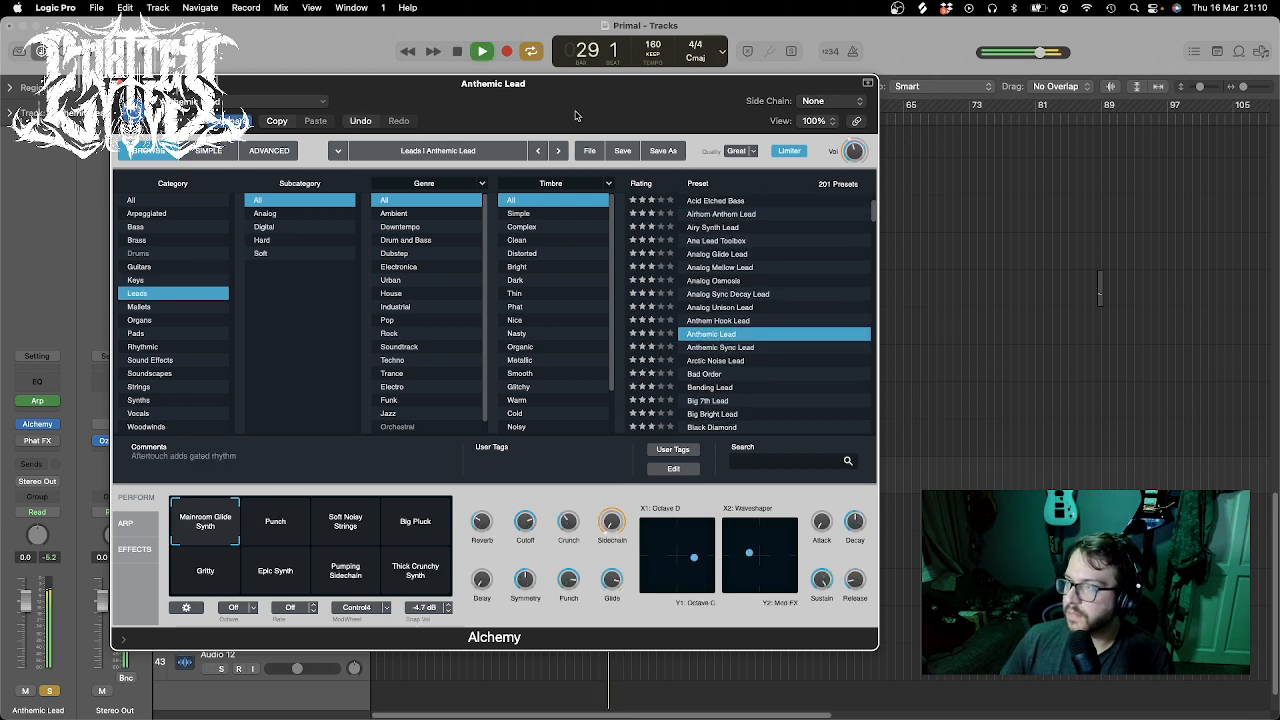
- Audition Anthemic Lead's performance snapshots during playback: Punch, Soft Noisy Strings, Epic Synth, Pumping Sidechain and Thick Crunchy Synth
drag(569, 104, 636, 105)
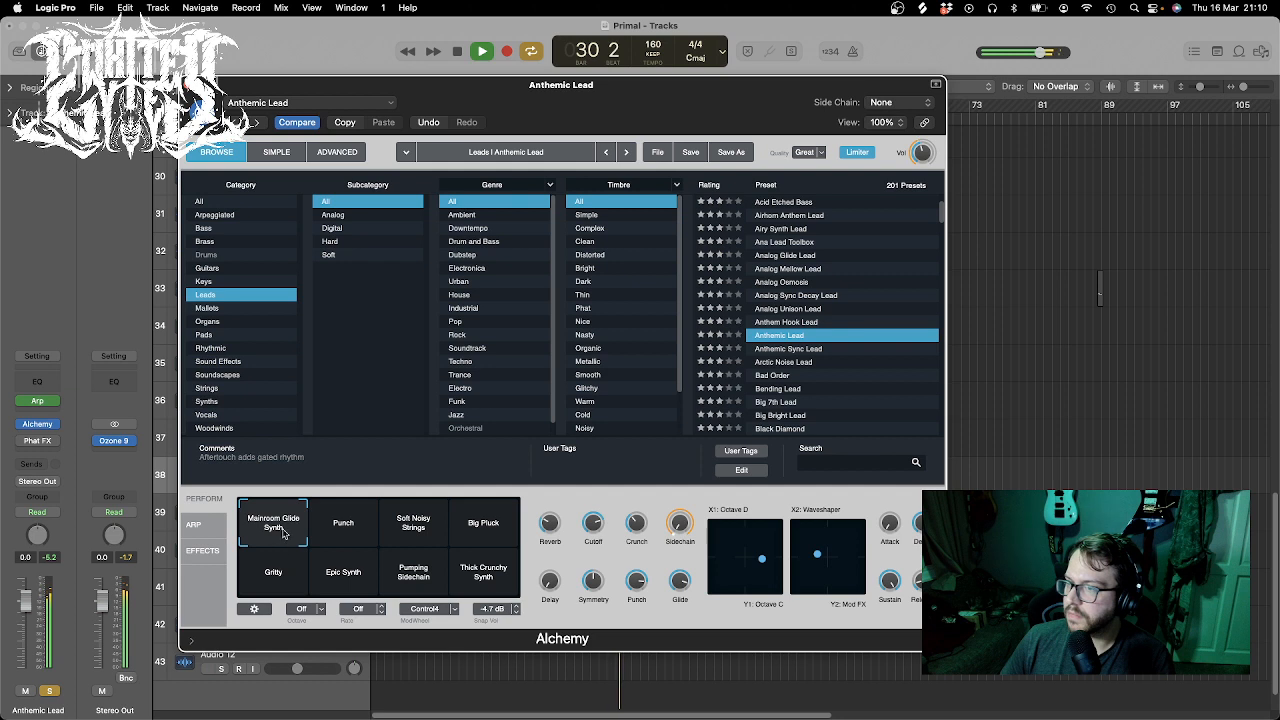
click(357, 516)
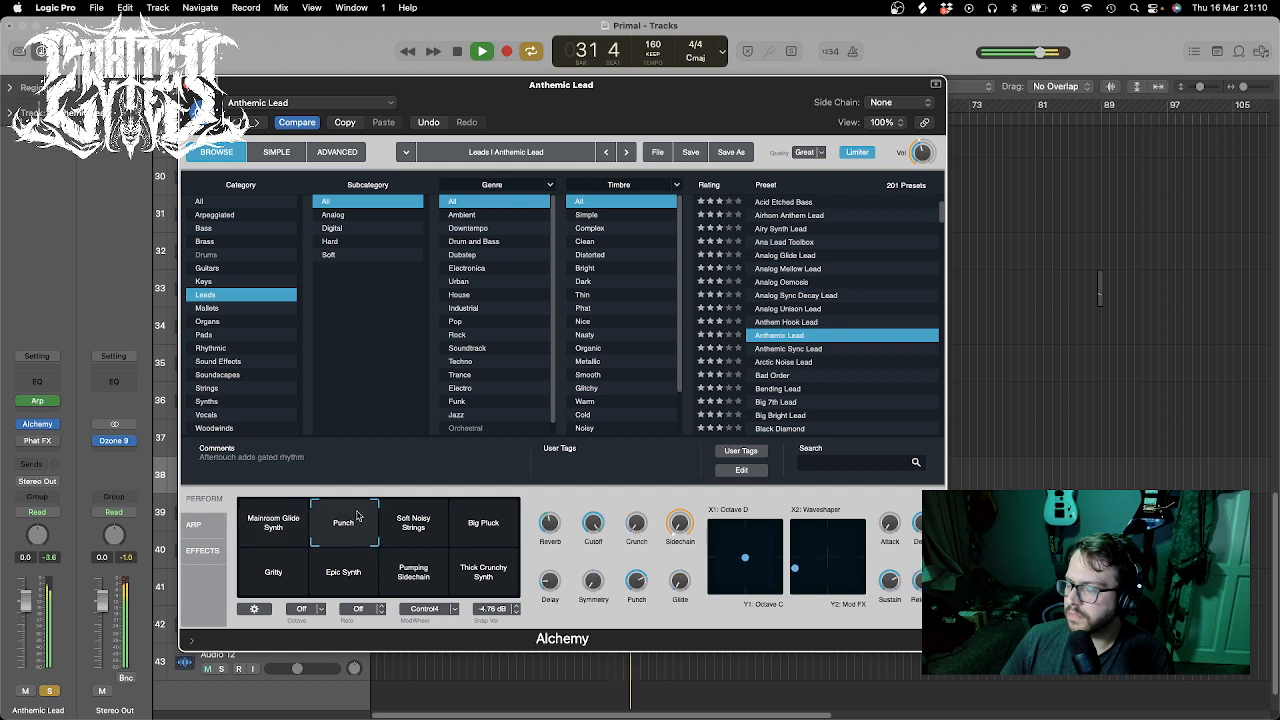
click(398, 508)
drag(423, 522, 360, 588)
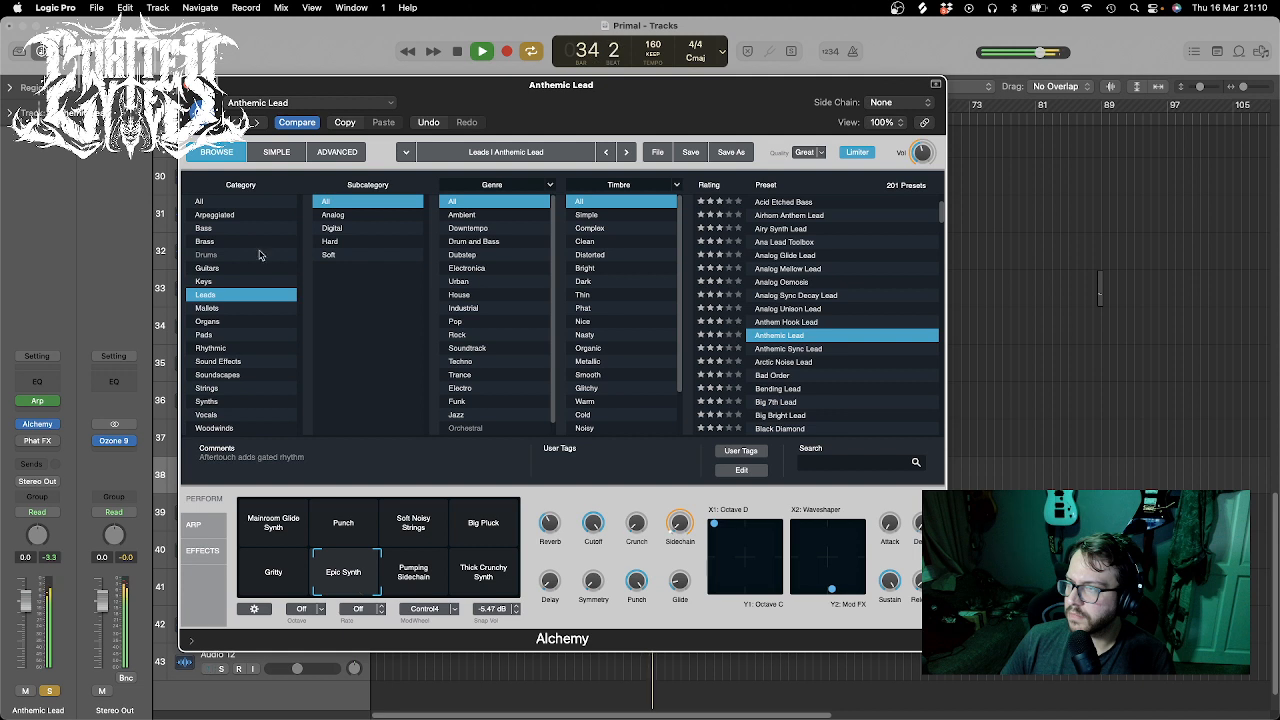
click(190, 85)
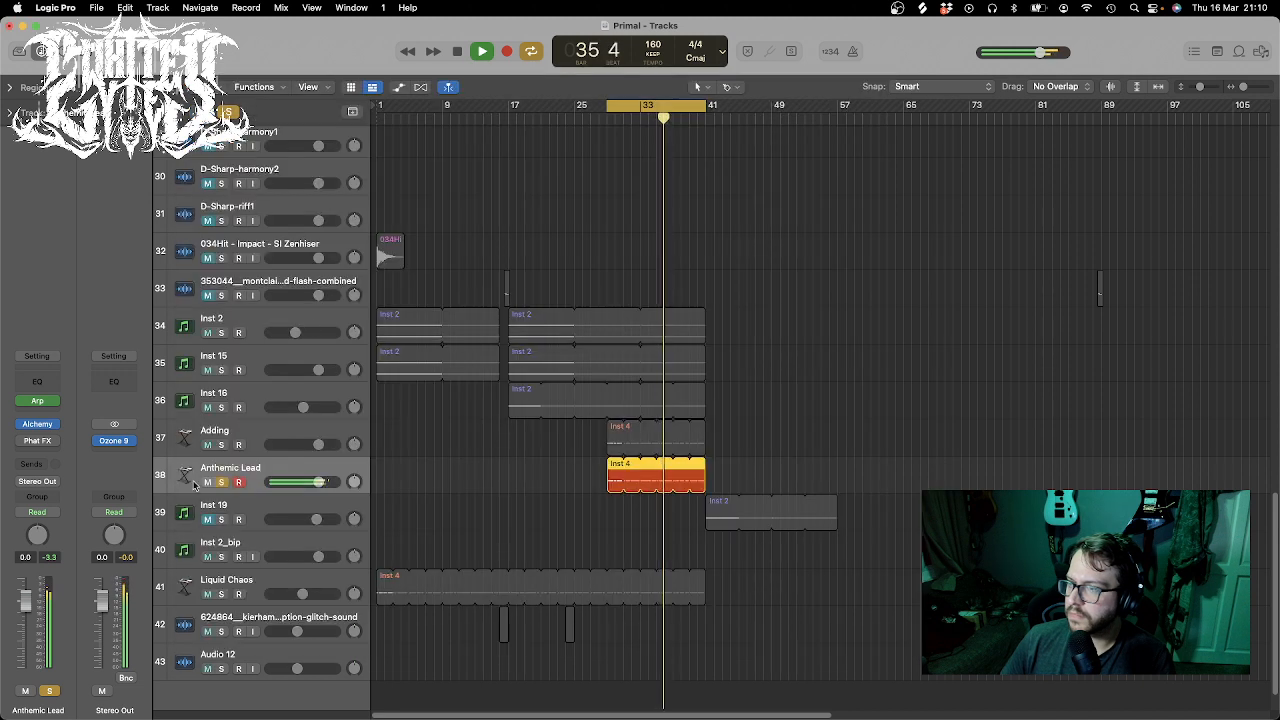
click(38, 424)
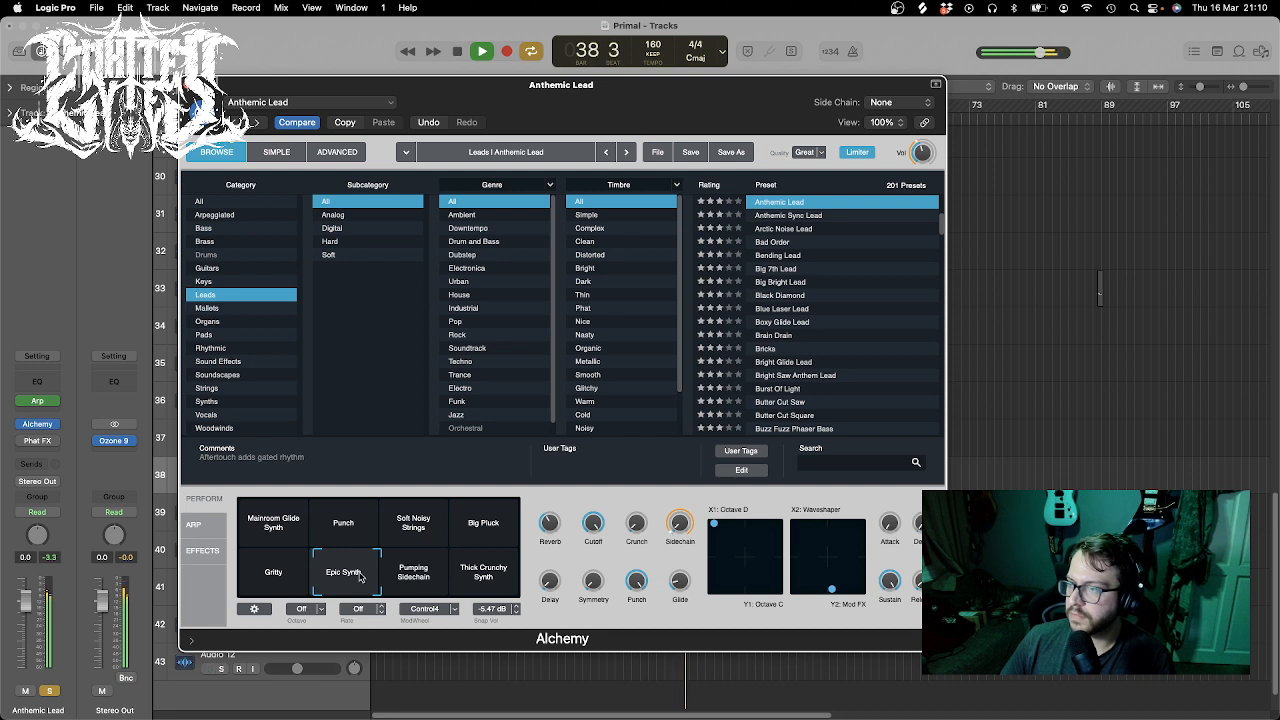
click(418, 577)
click(505, 580)
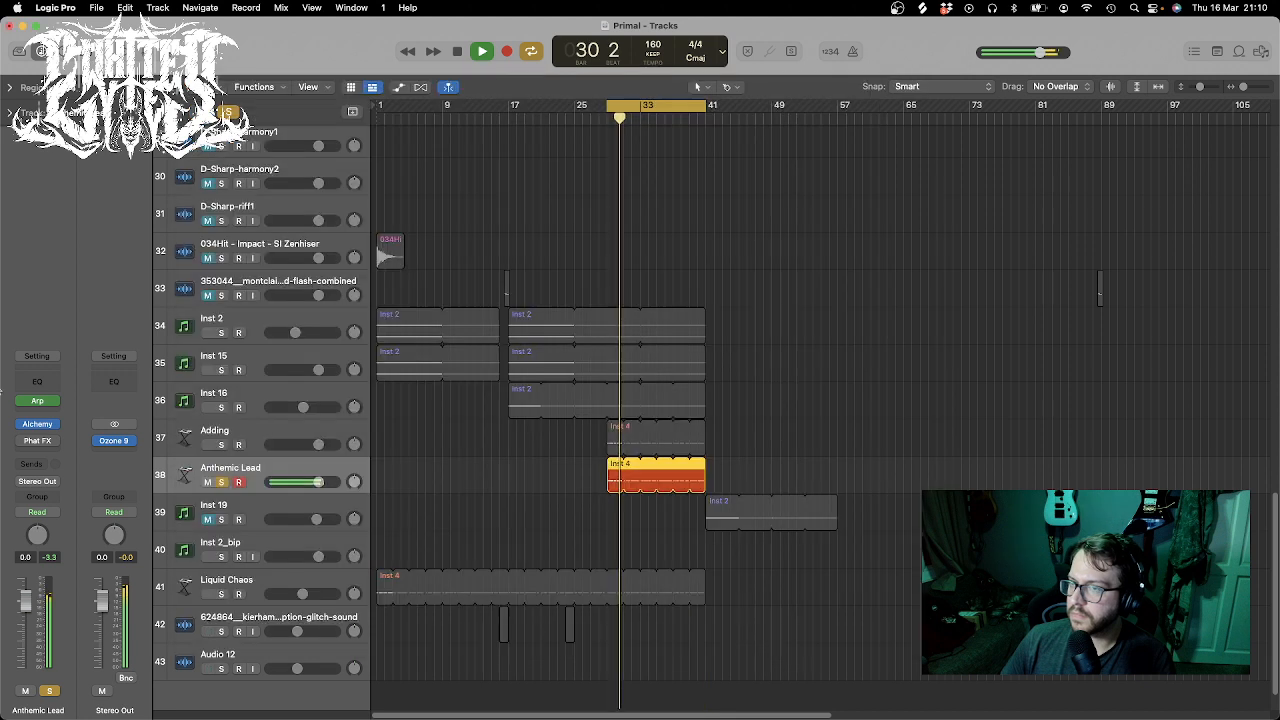
- Audition the Black Diamond, Bright Glide Lead, Bright Saw Anthem Lead and Anthemic Sync Lead presets, return to Anthemic Lead and stop playback
click(189, 85)
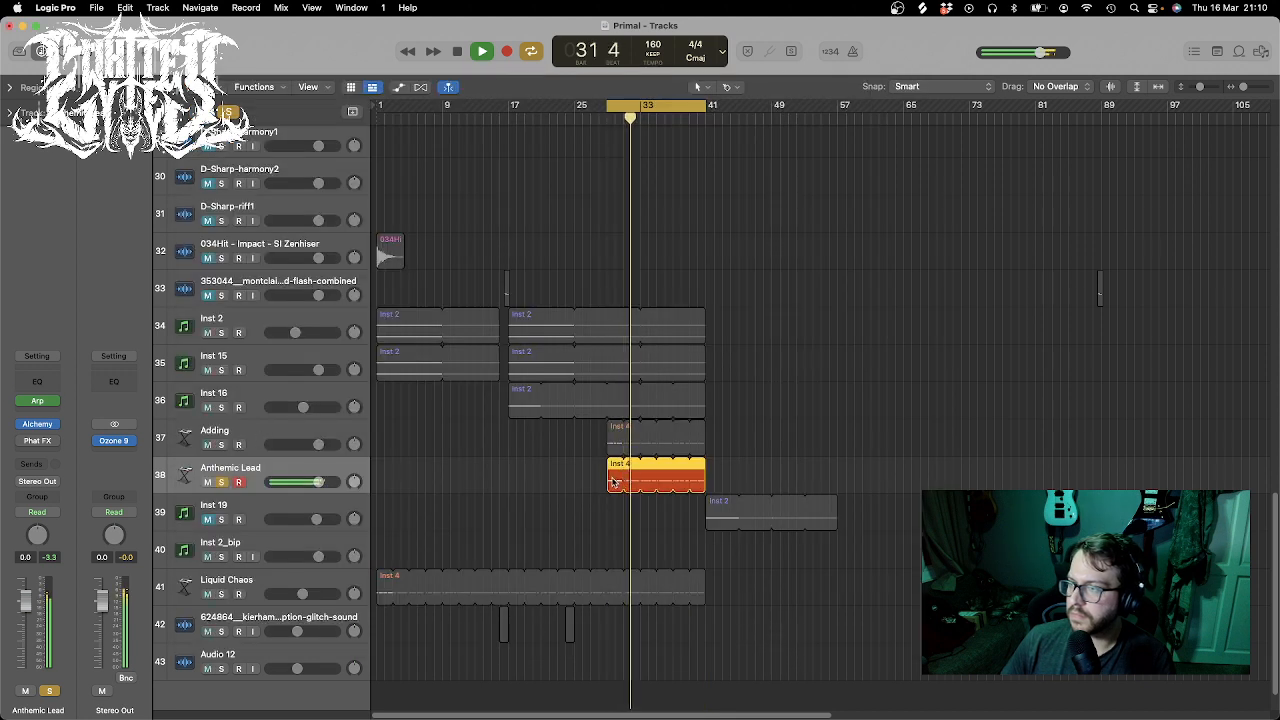
click(45, 431)
click(795, 296)
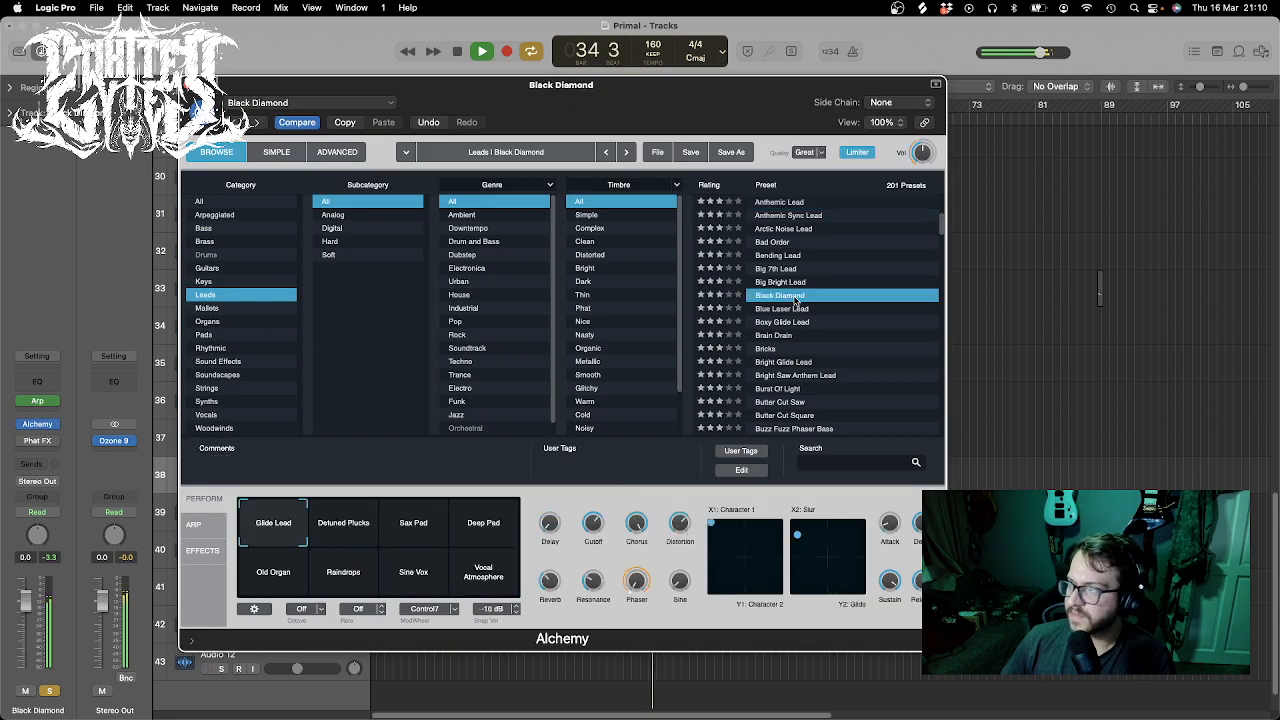
click(799, 362)
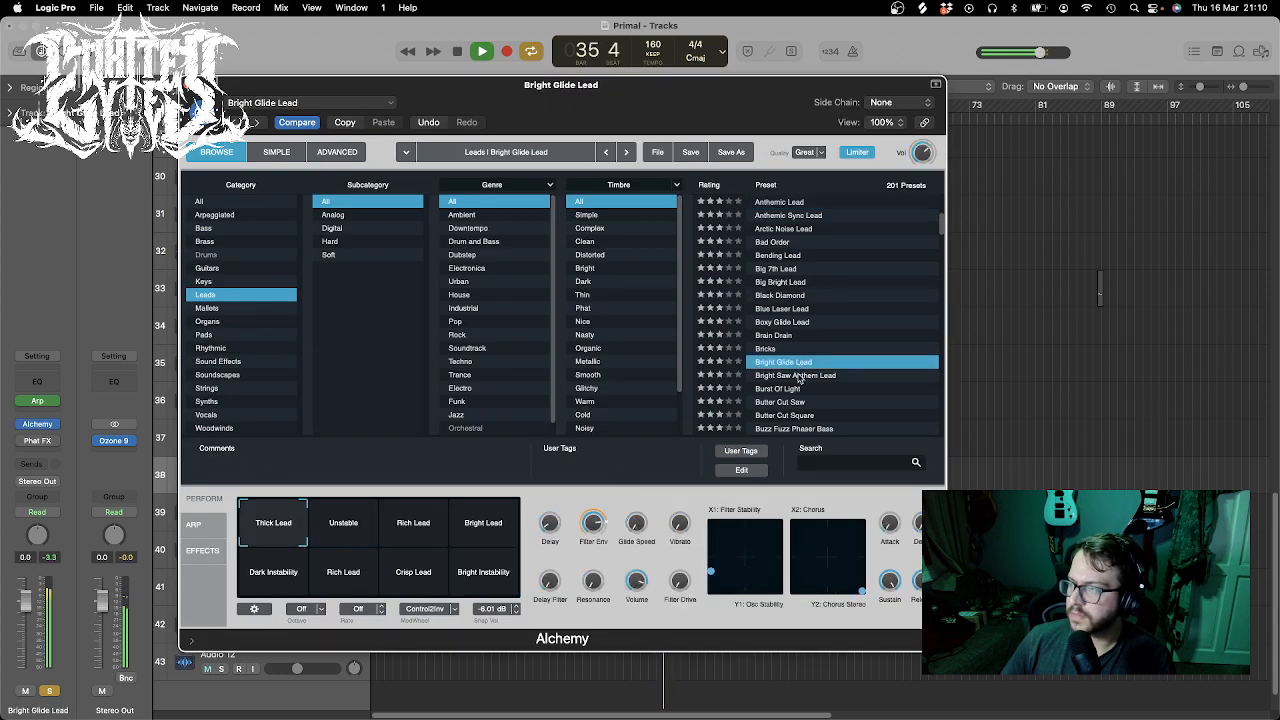
click(800, 376)
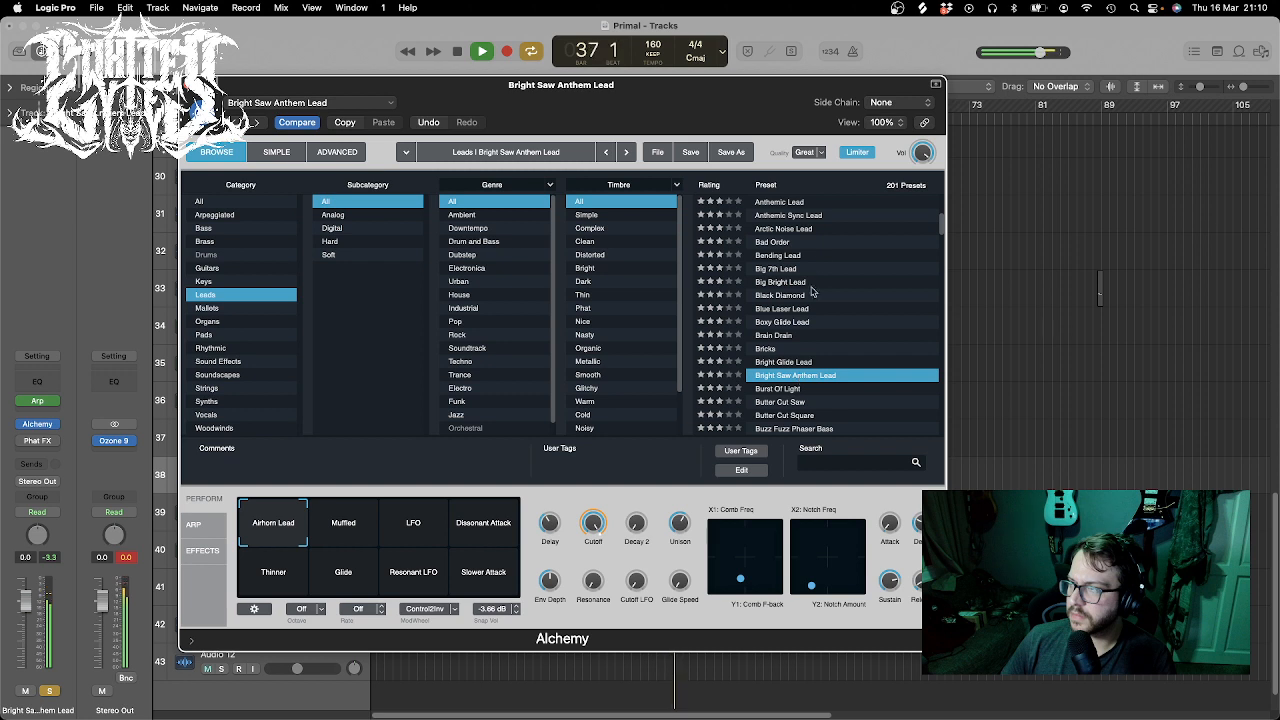
click(803, 216)
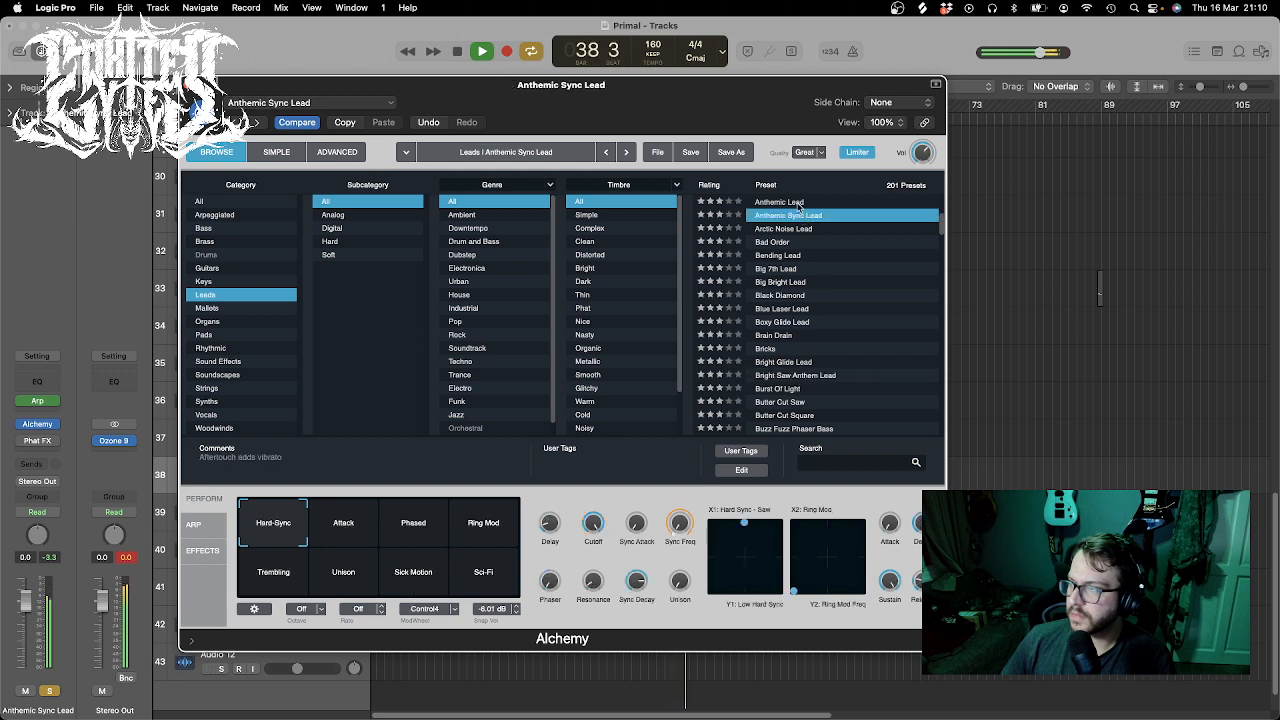
click(802, 202)
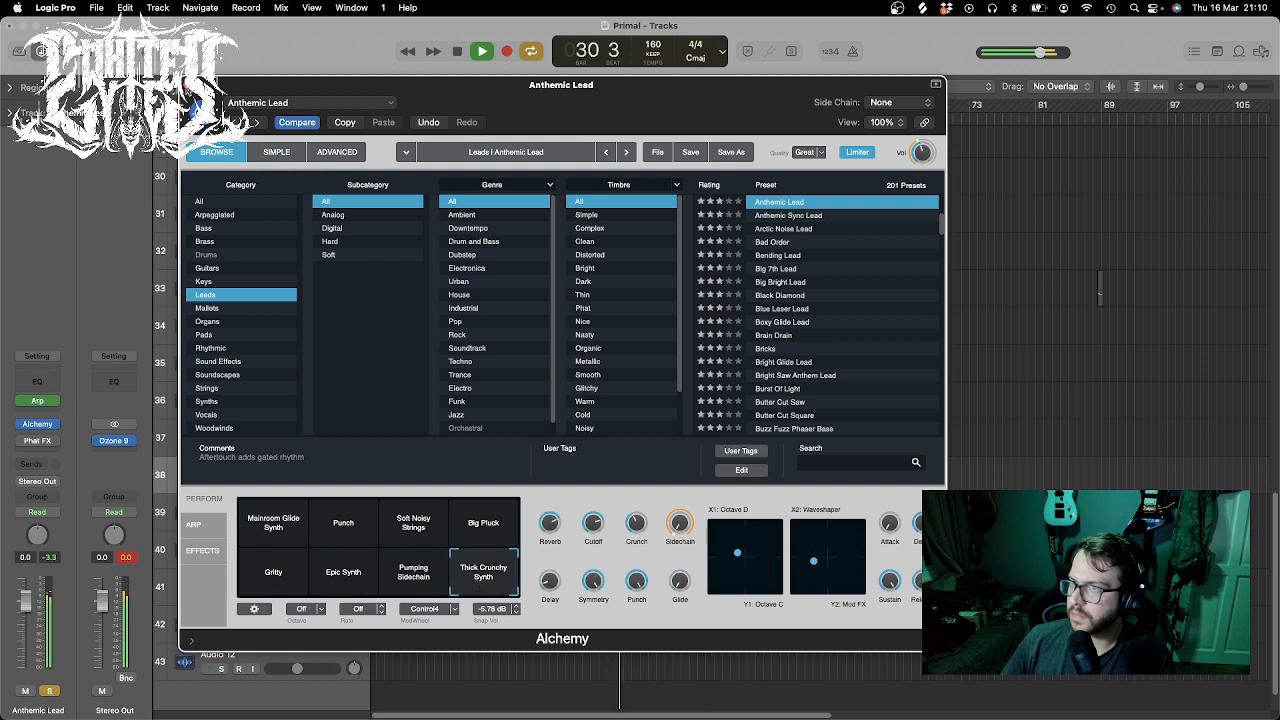
click(190, 85)
key(space)
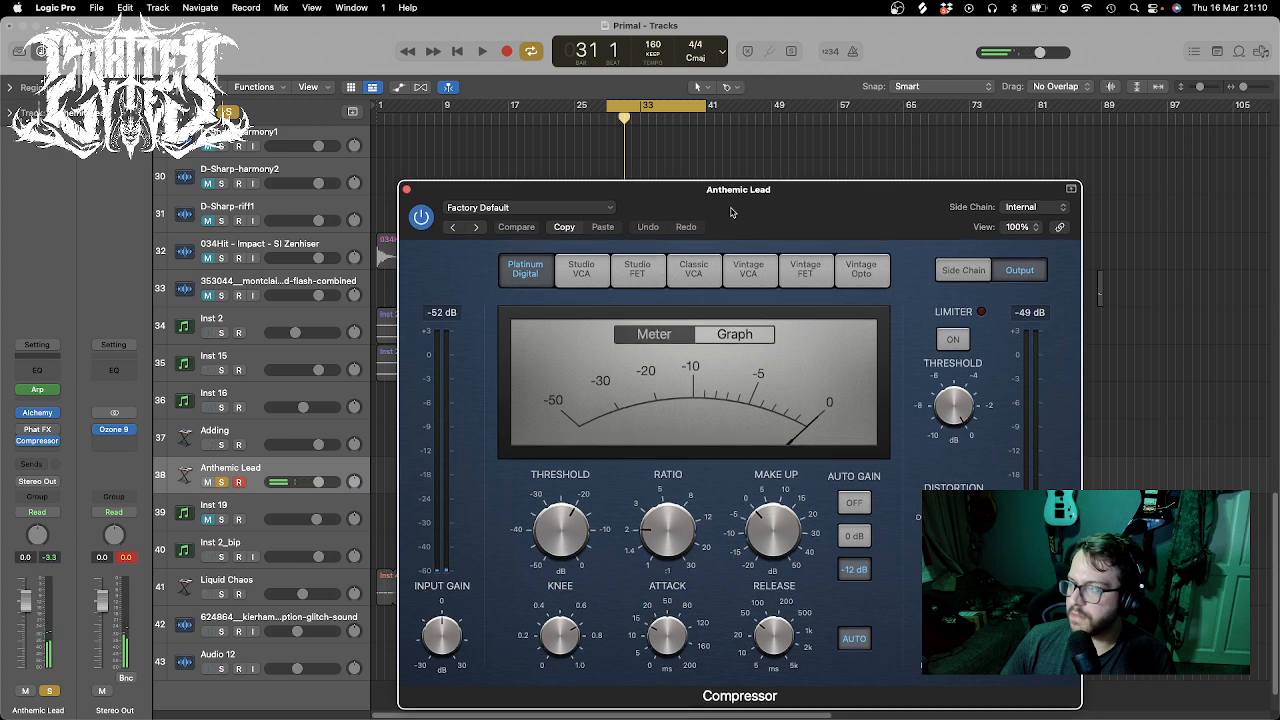
- Add a Compressor to the Anthemic Lead track, turn Auto Gain off, adjust the threshold and set the ratio to 30:1 during playback
drag(735, 225, 612, 125)
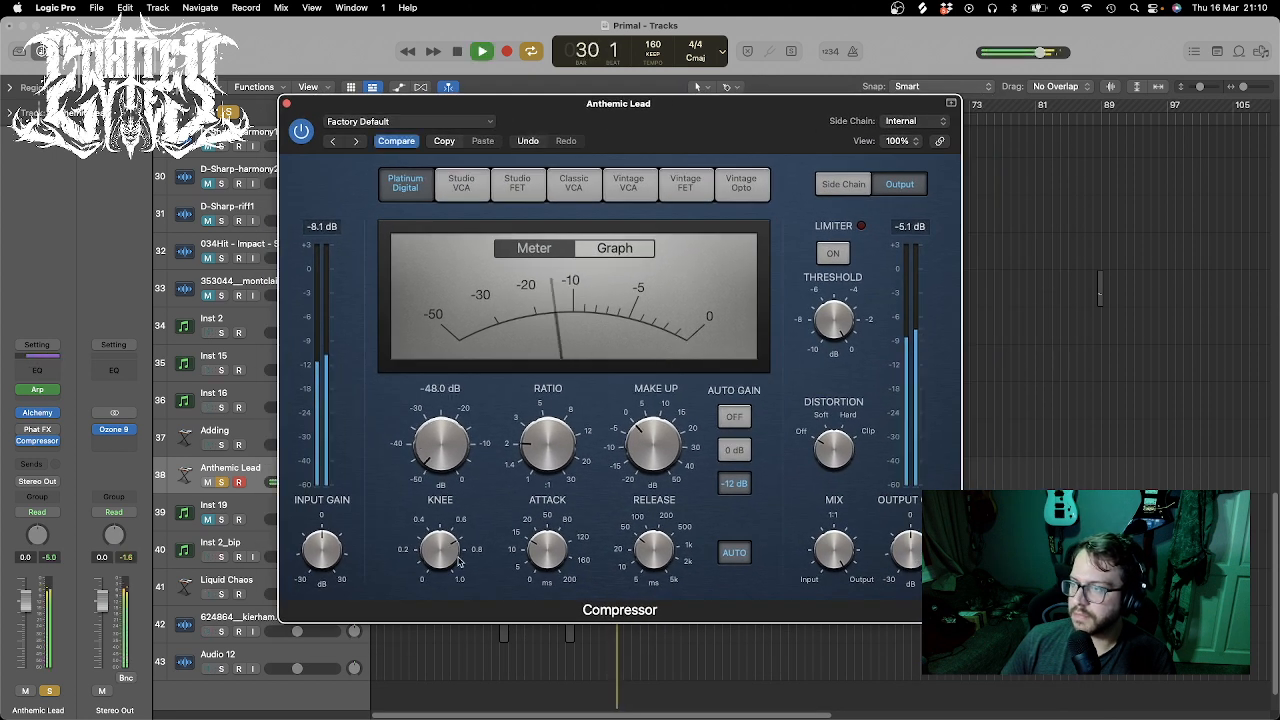
drag(558, 445, 593, 364)
click(734, 419)
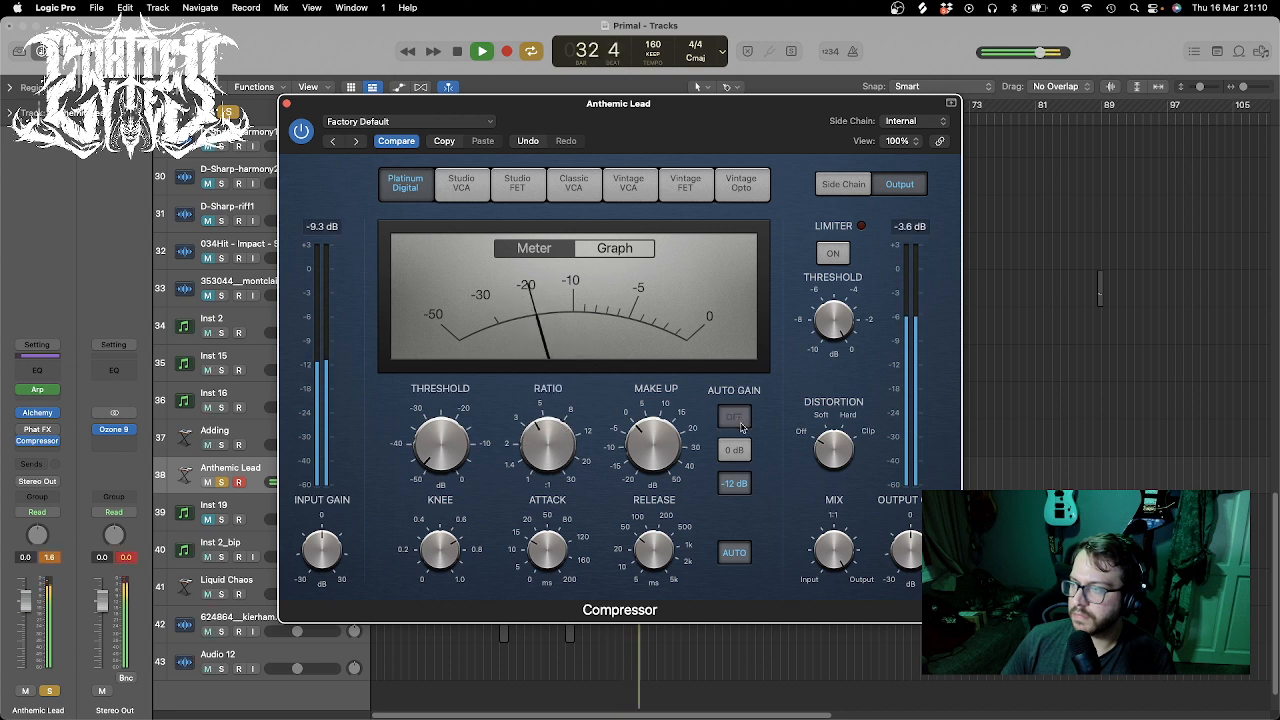
drag(440, 440, 488, 354)
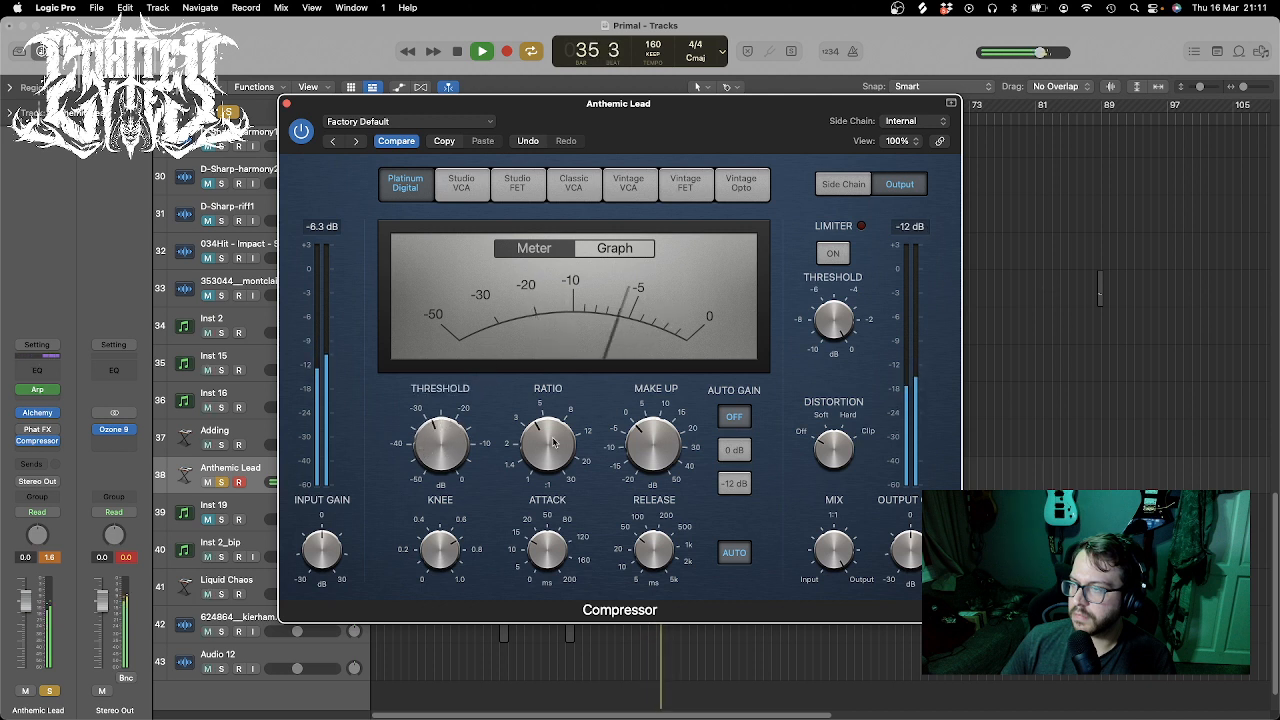
drag(548, 445, 601, 281)
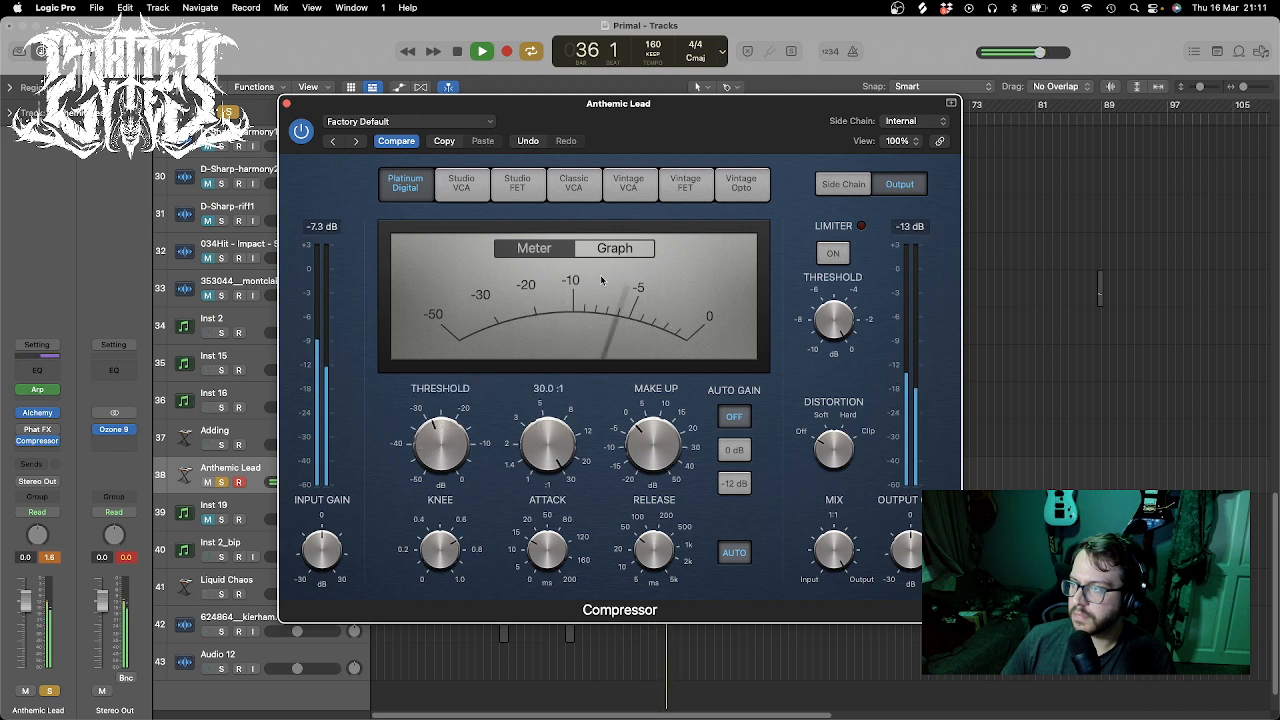
- Switch the Compressor to the Studio FET model, readjust its threshold and make-up gain, and stop playback
click(517, 183)
drag(458, 464, 506, 424)
drag(663, 440, 561, 527)
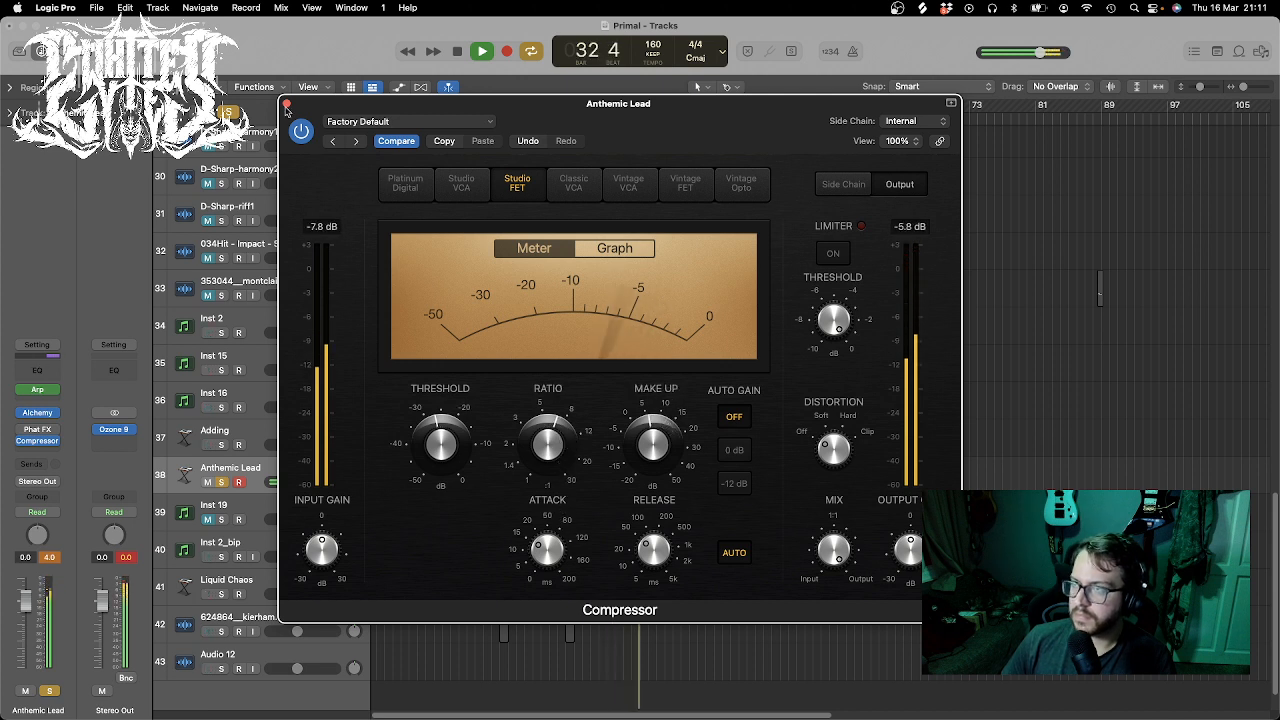
key(super+w)
key(space)
- Transpose all notes of the Anthemic Lead track's Inst 4 region down one octave and play the result
double_click(612, 484)
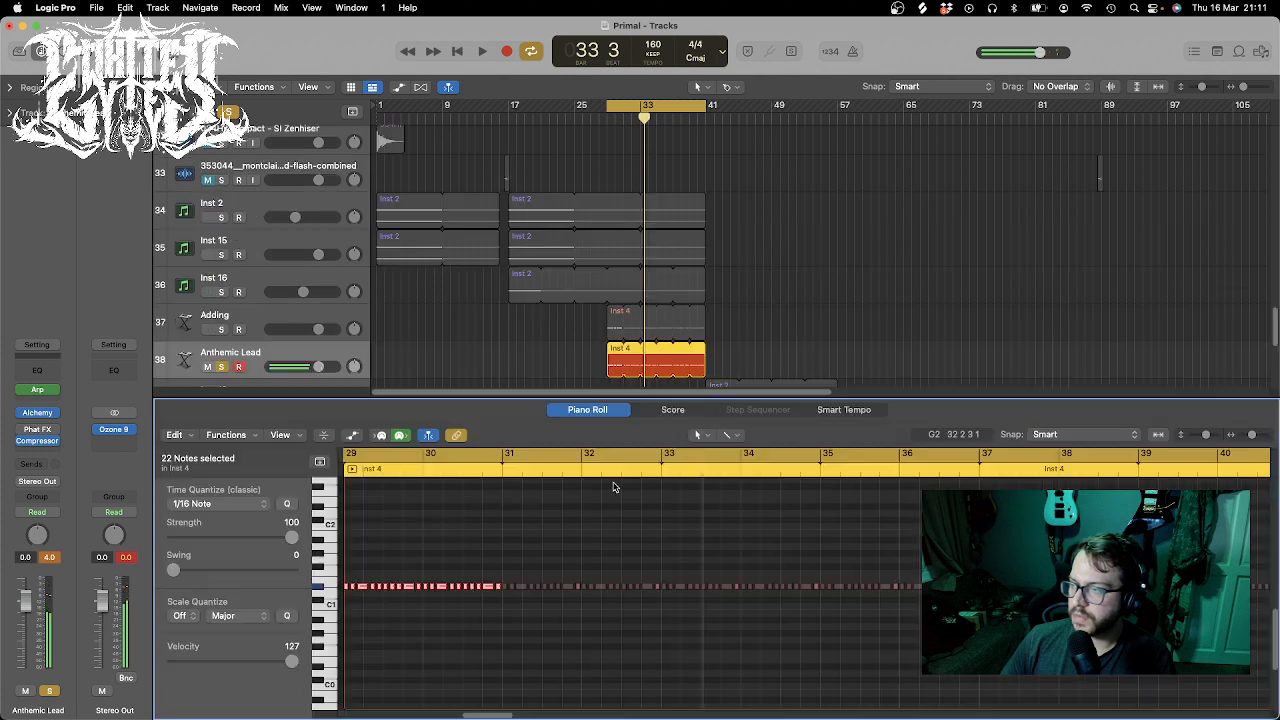
click(510, 631)
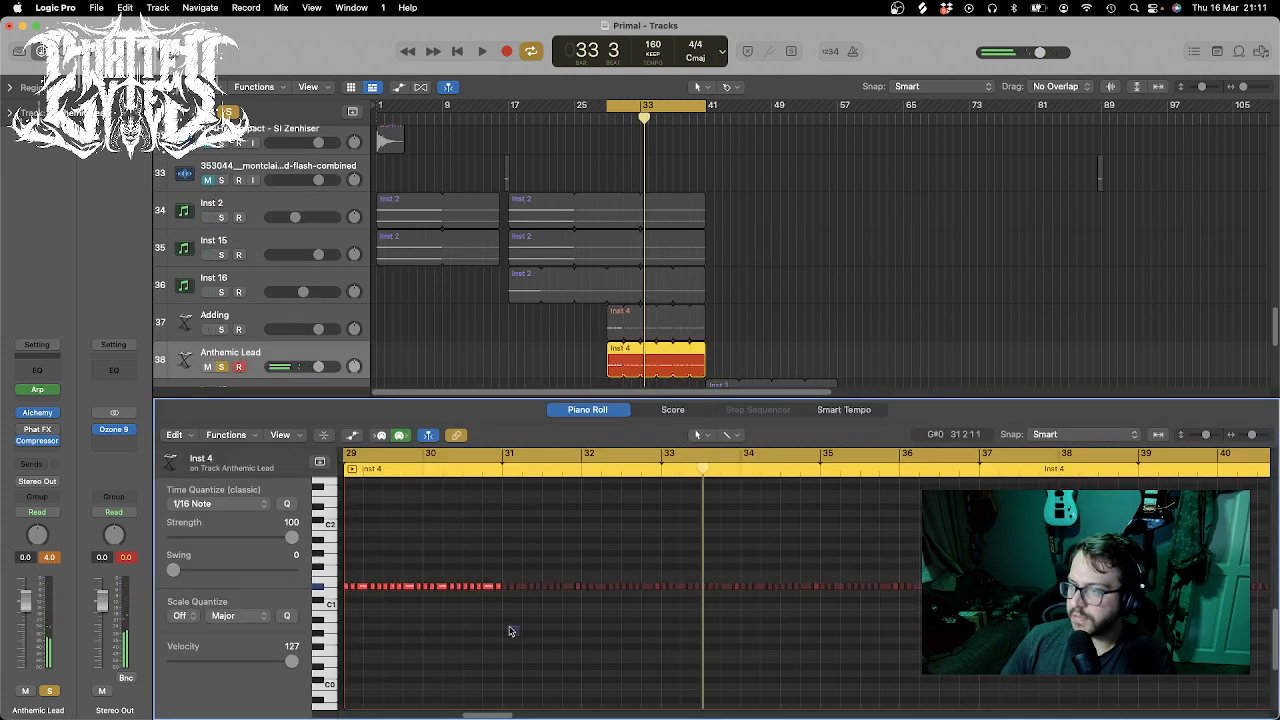
key(super+a)
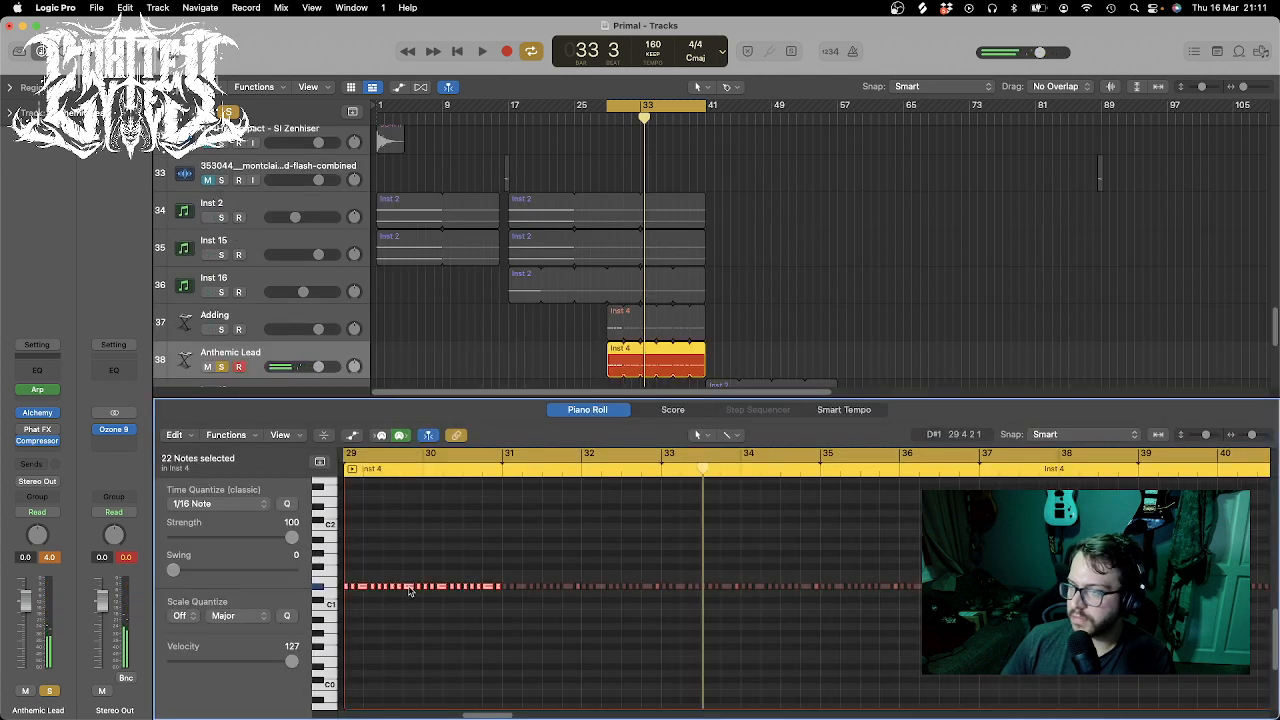
drag(413, 589, 412, 664)
key(shift+space)
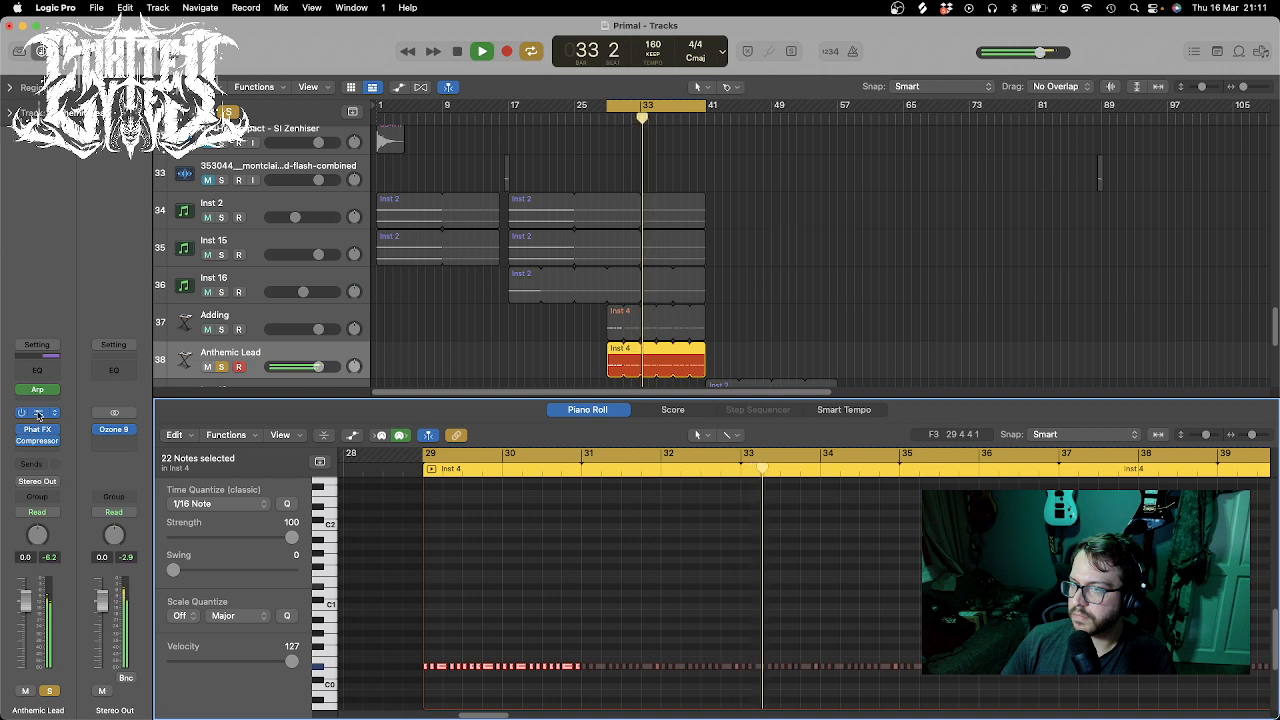
- Audition Anthemic Lead's Punch snapshot and the Bad Order, Blue Laser Lead, Butter Cut Square, Clockwork Glide Lead and Chip Tune Lead presets in Alchemy
click(37, 412)
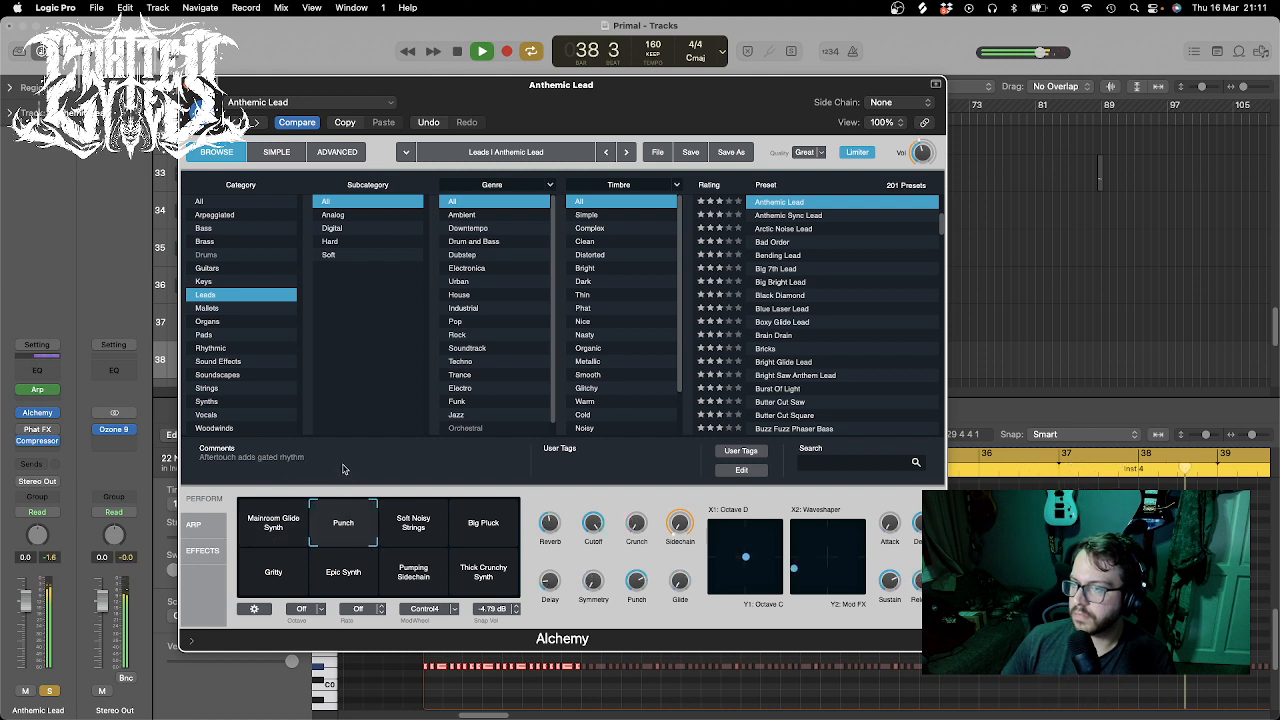
click(38, 414)
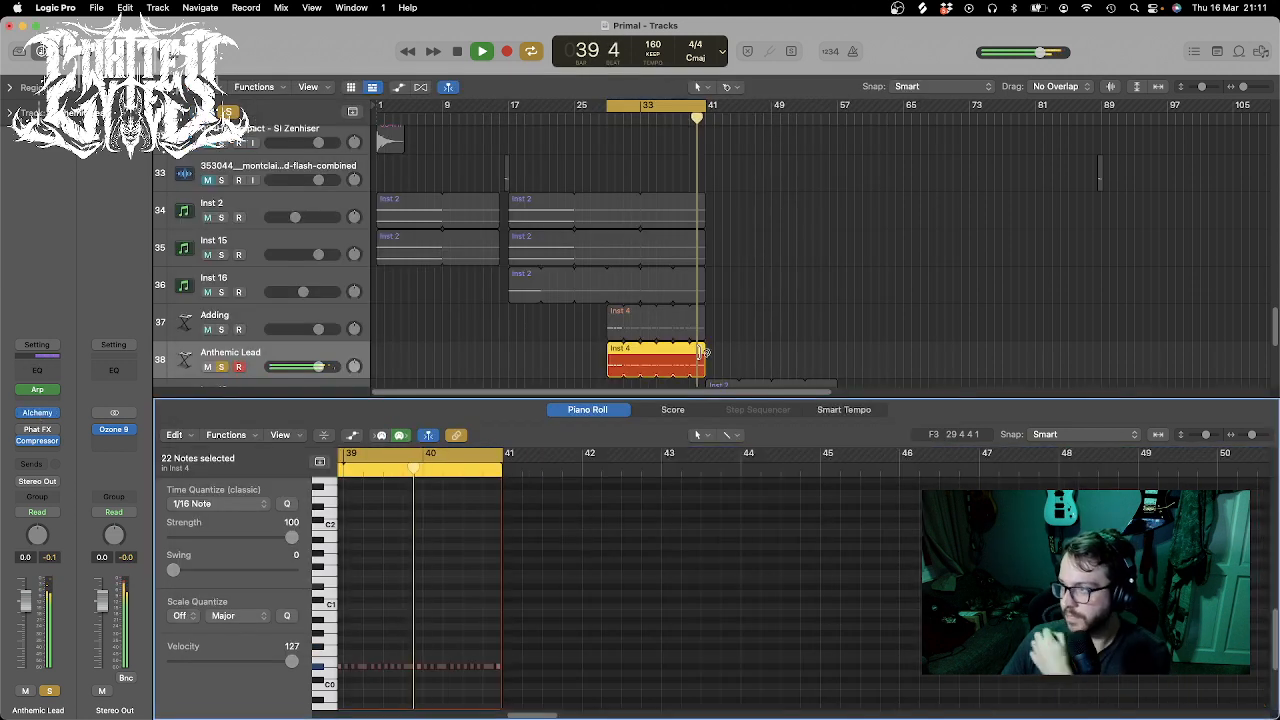
click(38, 413)
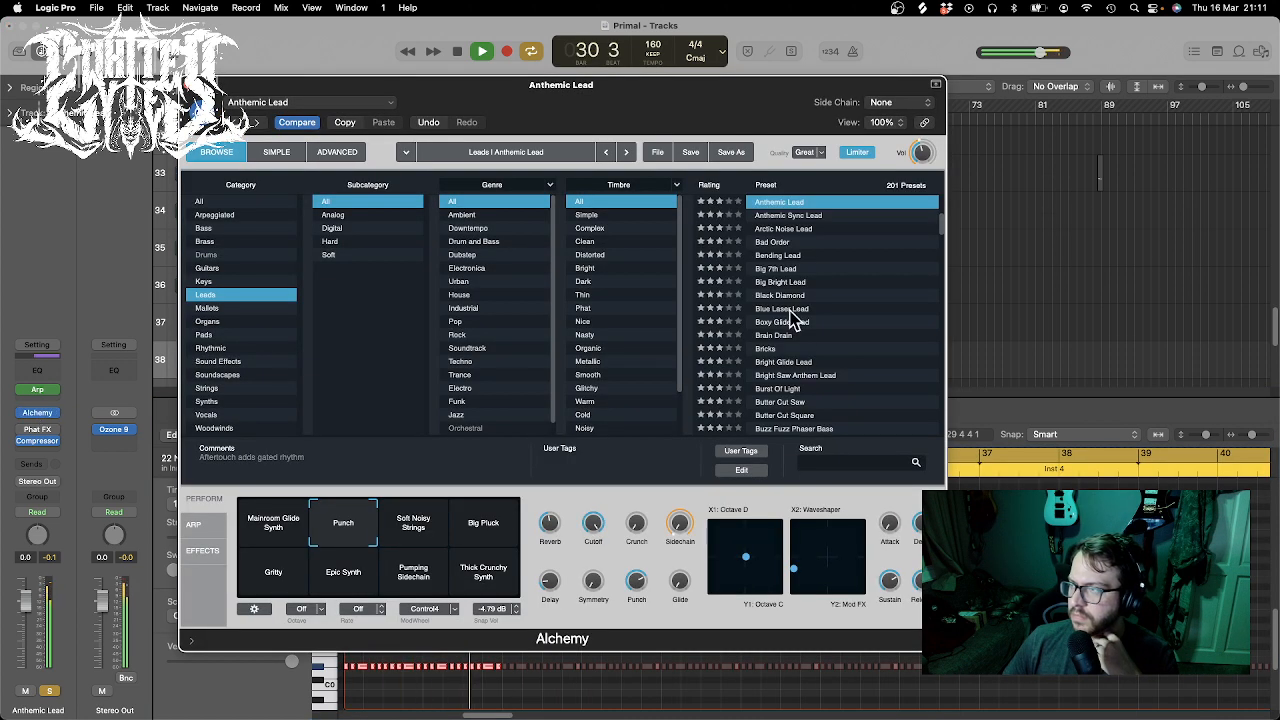
click(790, 243)
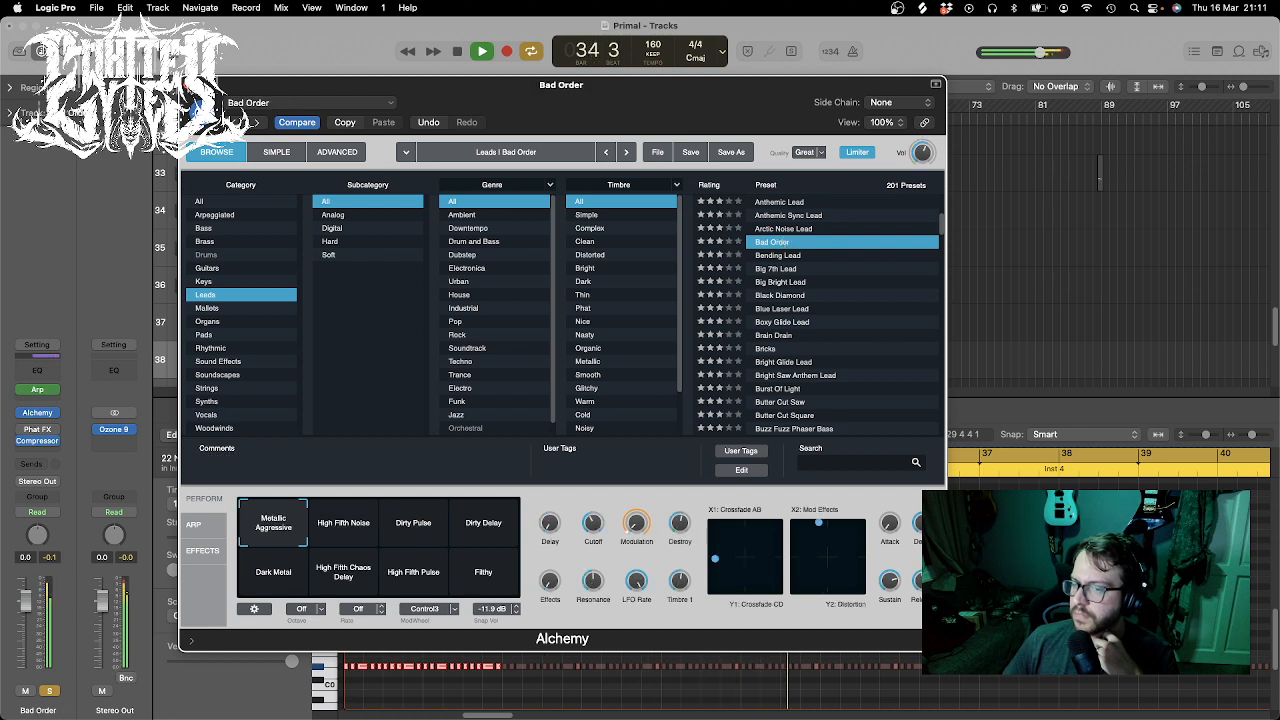
click(830, 309)
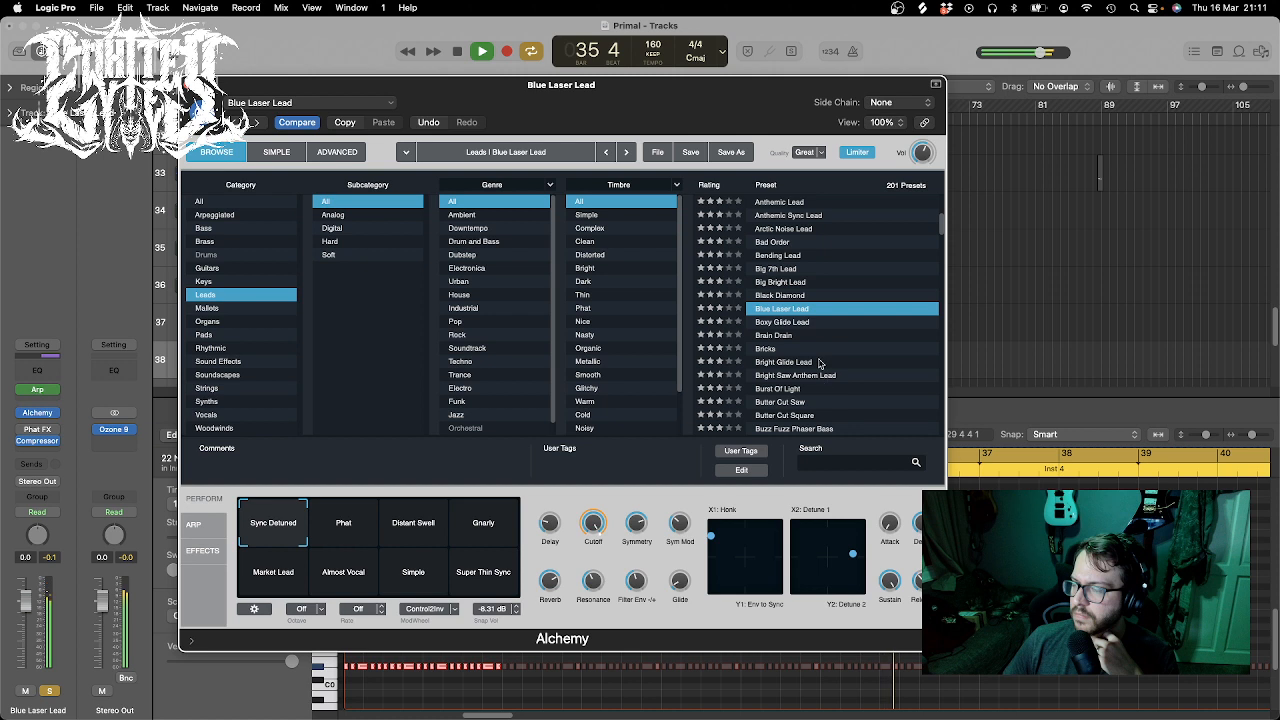
click(808, 416)
scroll(814, 390, down, 5)
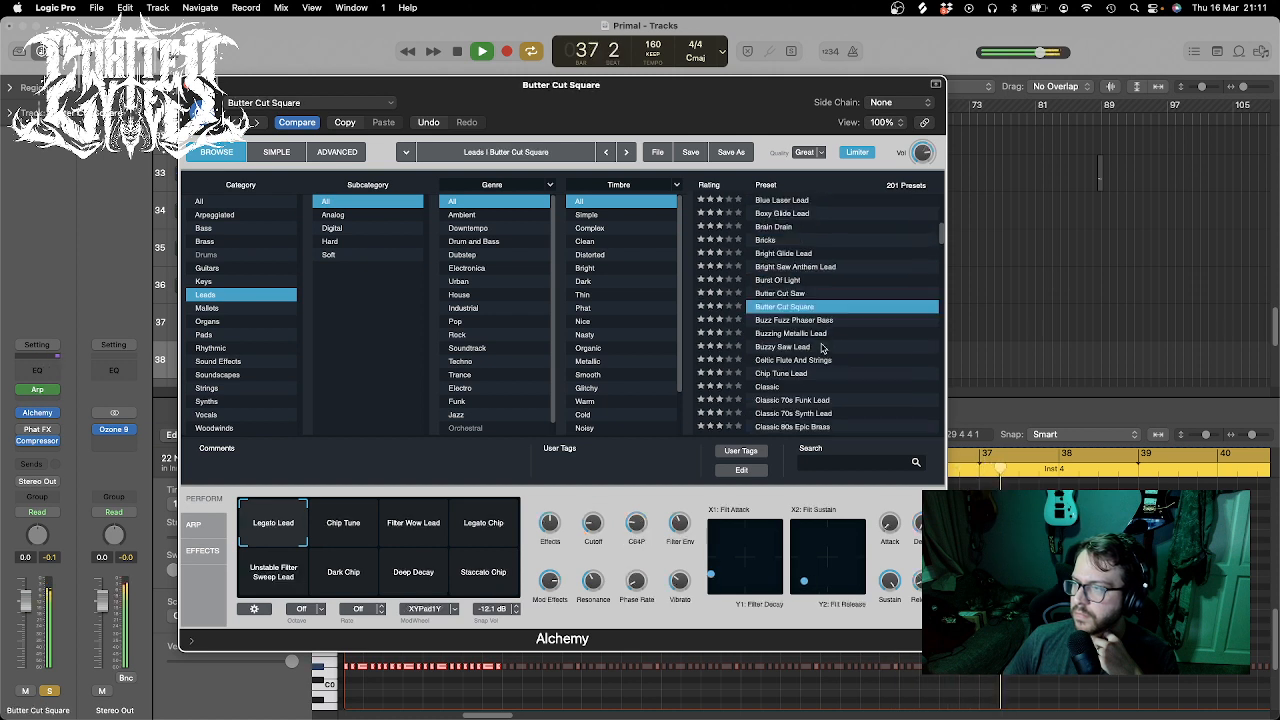
click(819, 342)
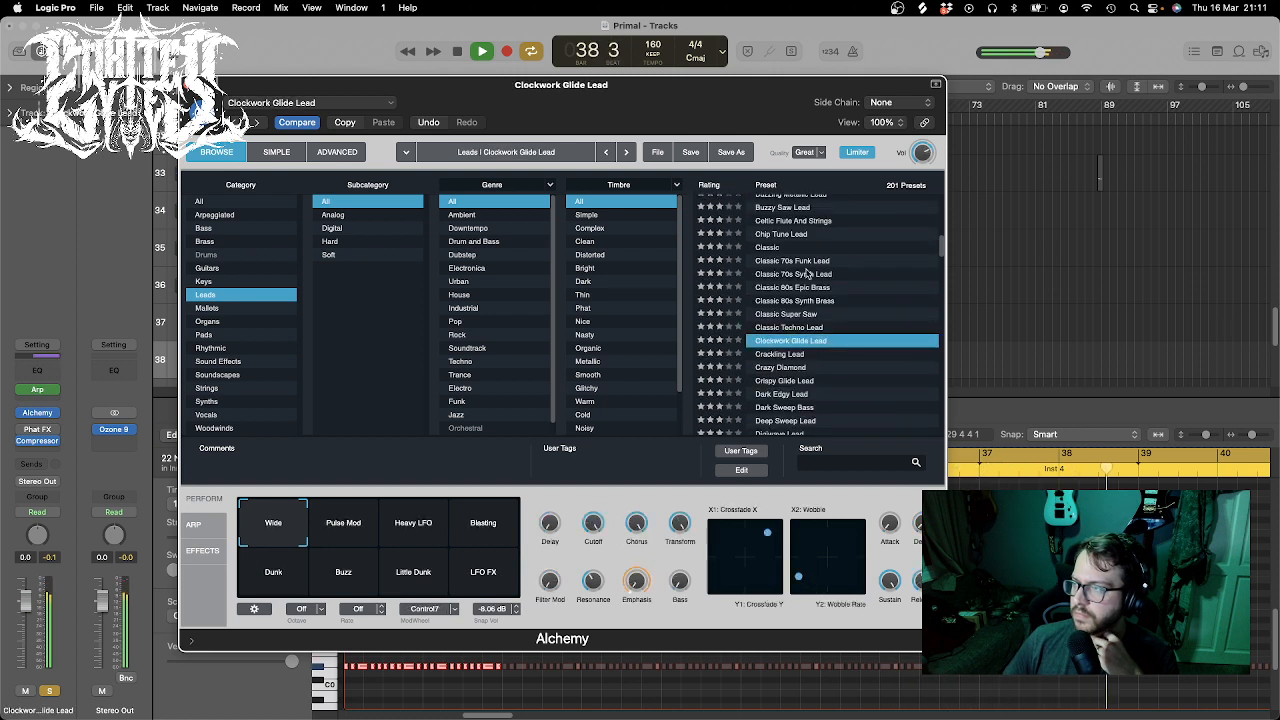
click(799, 235)
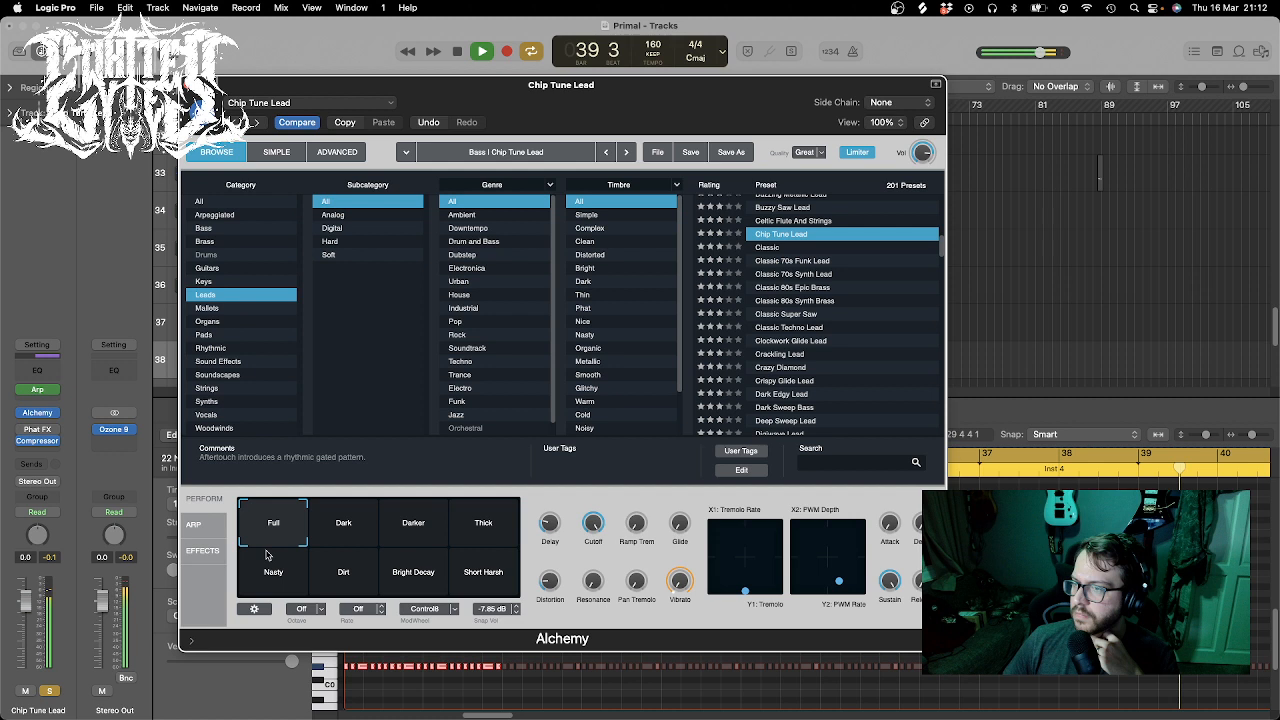
scroll(815, 300, up, 5)
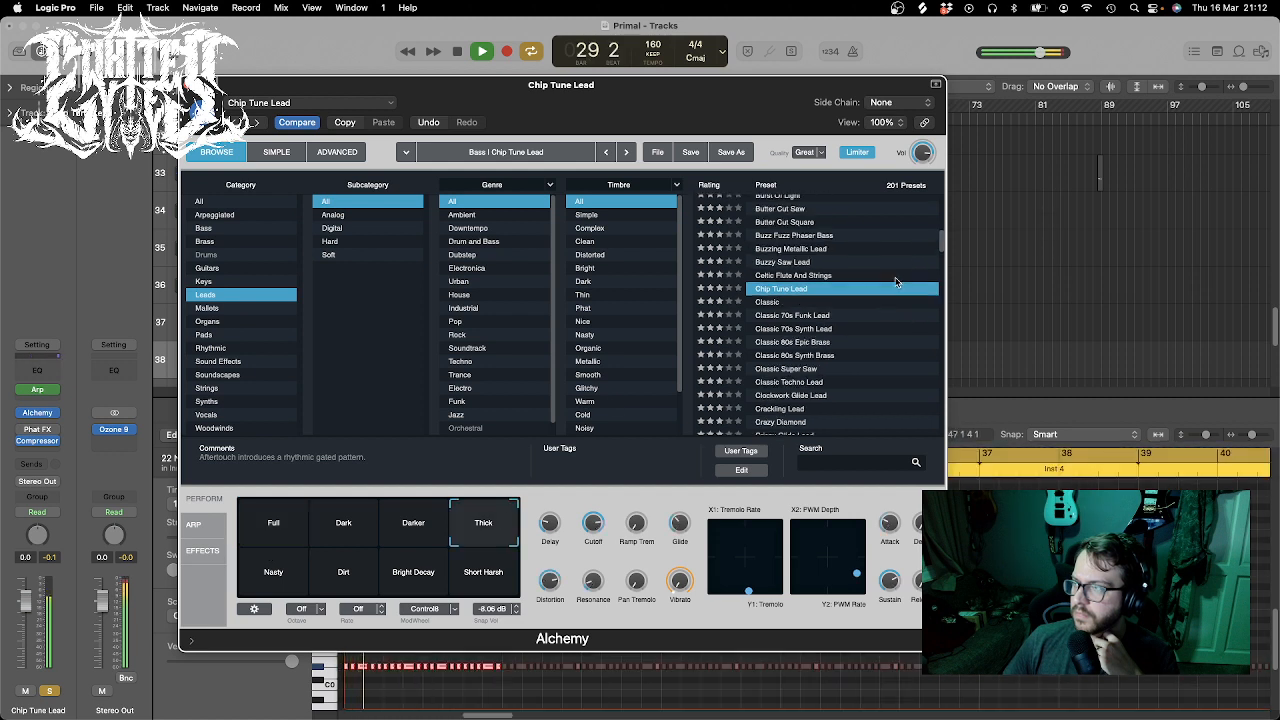
- Audition Big Bright Lead, 80s Sync Lead, 80s Synth Pop Lead and Acid Etched Bass, and load the Anthem Hook Lead preset
click(815, 232)
scroll(822, 269, up, 5)
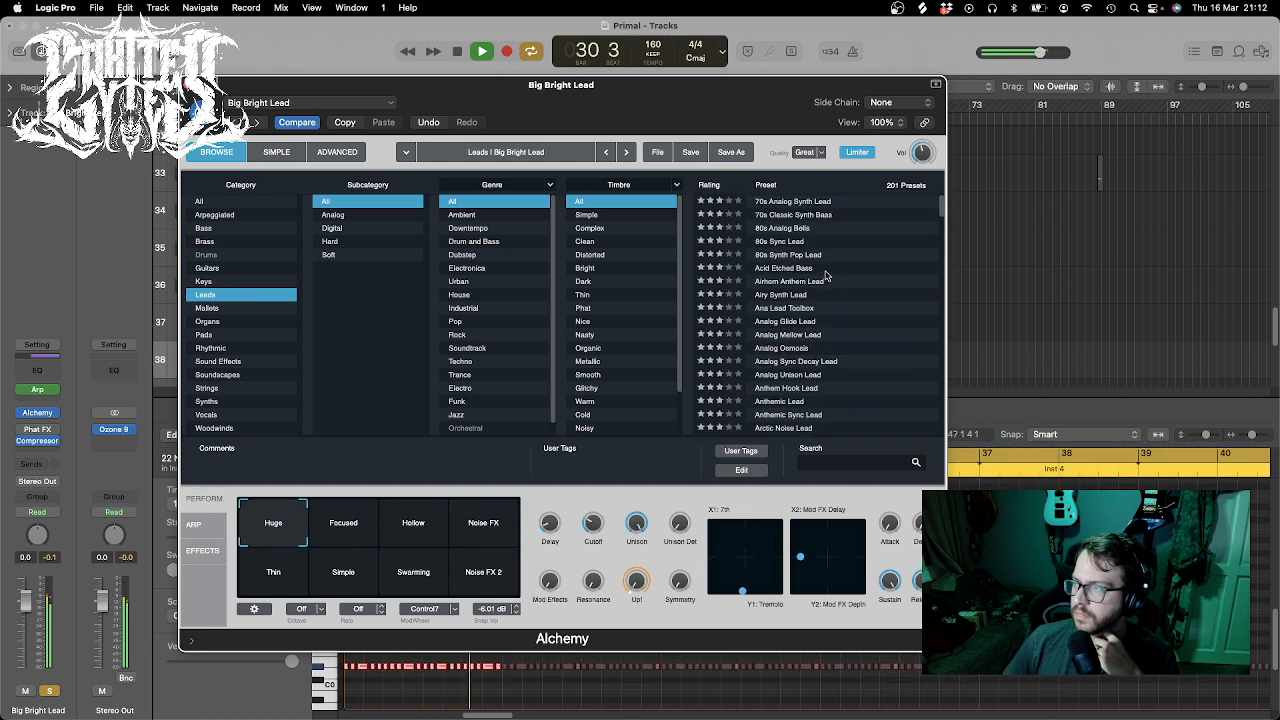
click(806, 241)
click(810, 255)
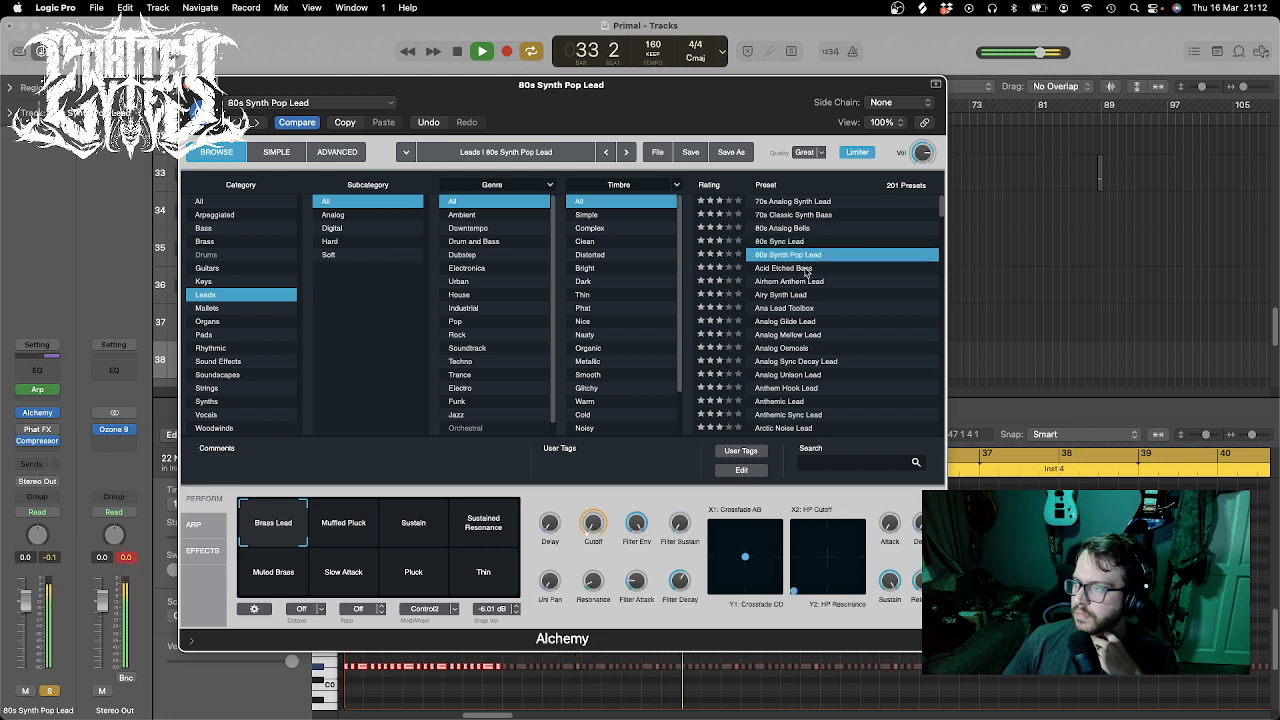
click(806, 268)
click(793, 388)
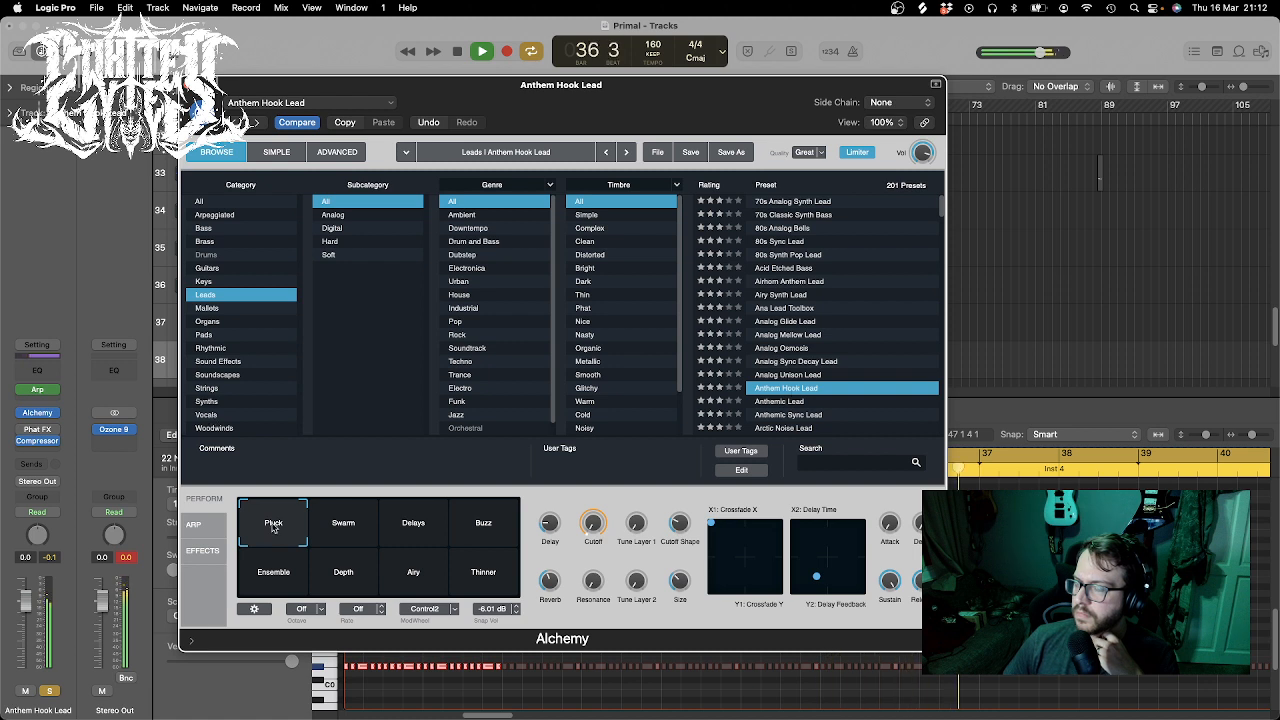
- Compare Anthem Hook Lead's Swarm and Delays snapshots during playback and return to the Pluck snapshot
click(342, 511)
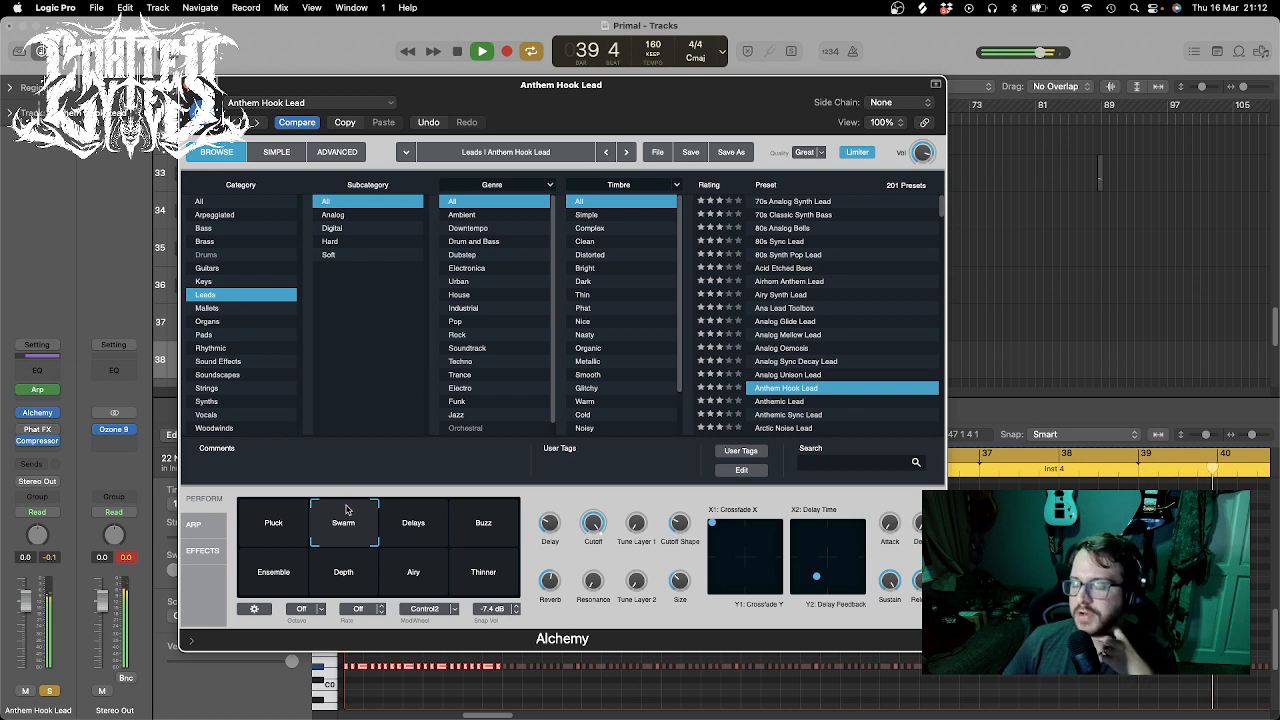
click(418, 501)
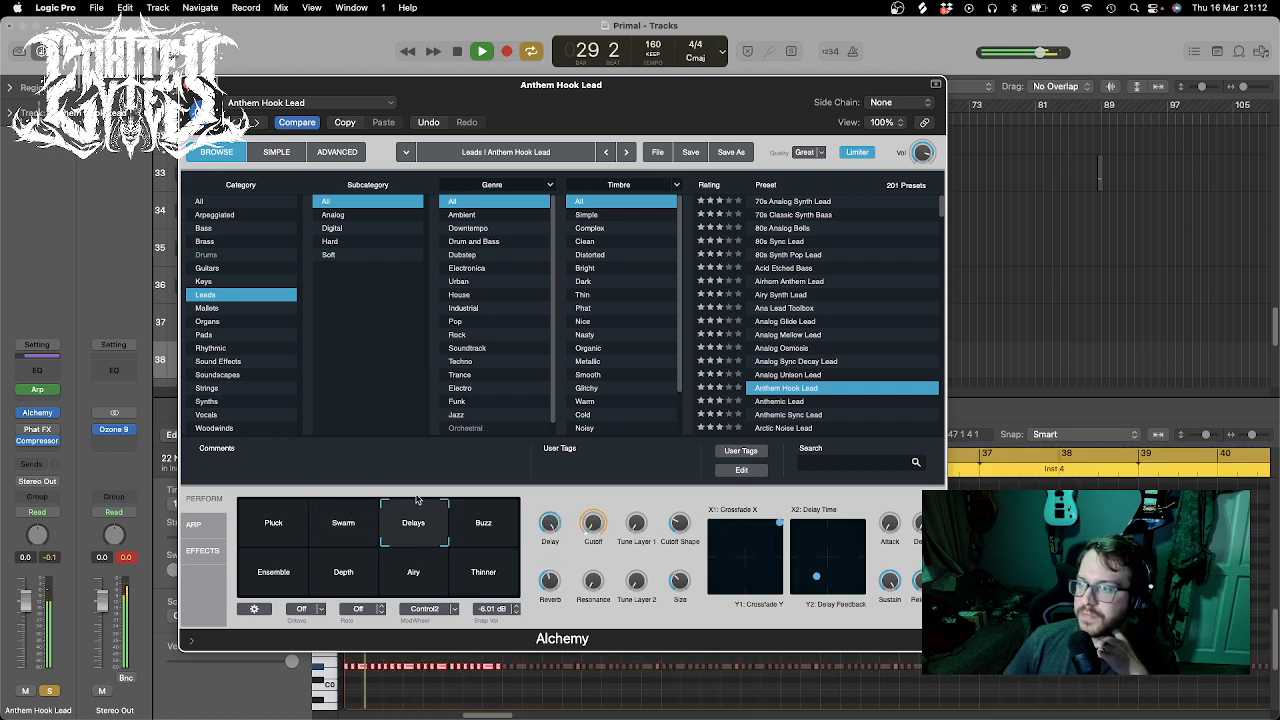
click(344, 498)
click(415, 499)
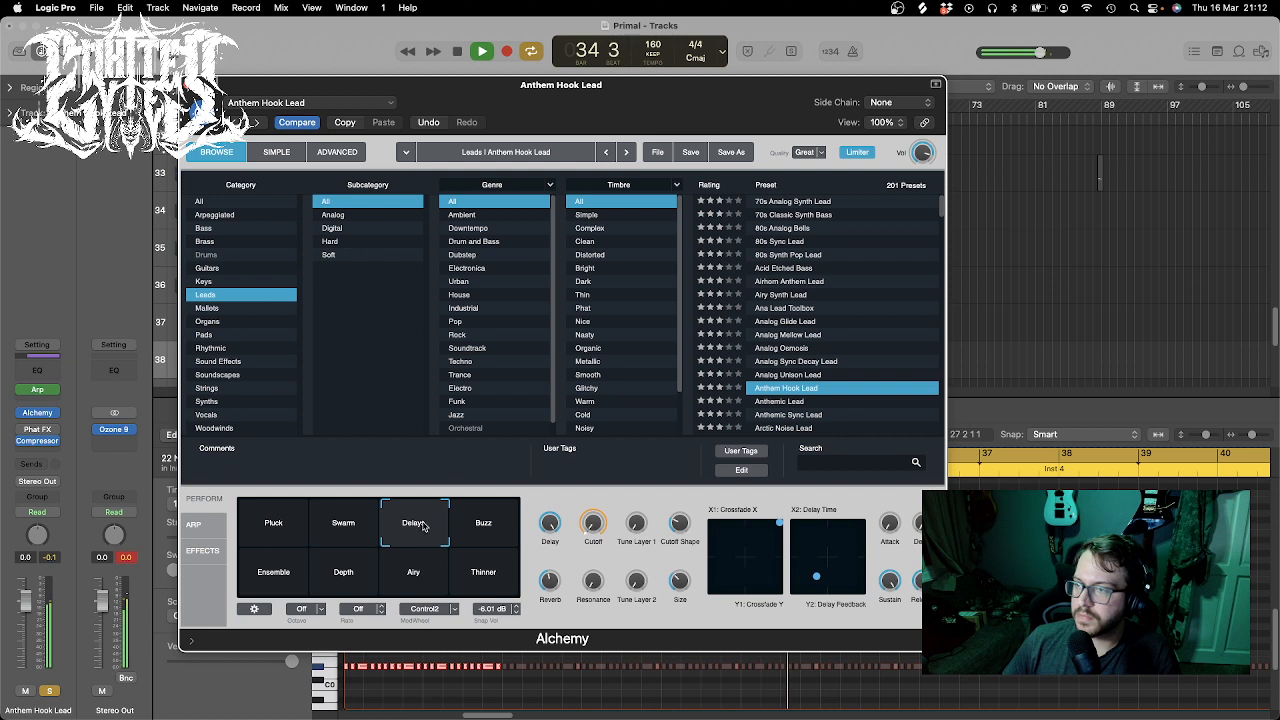
click(346, 516)
click(299, 503)
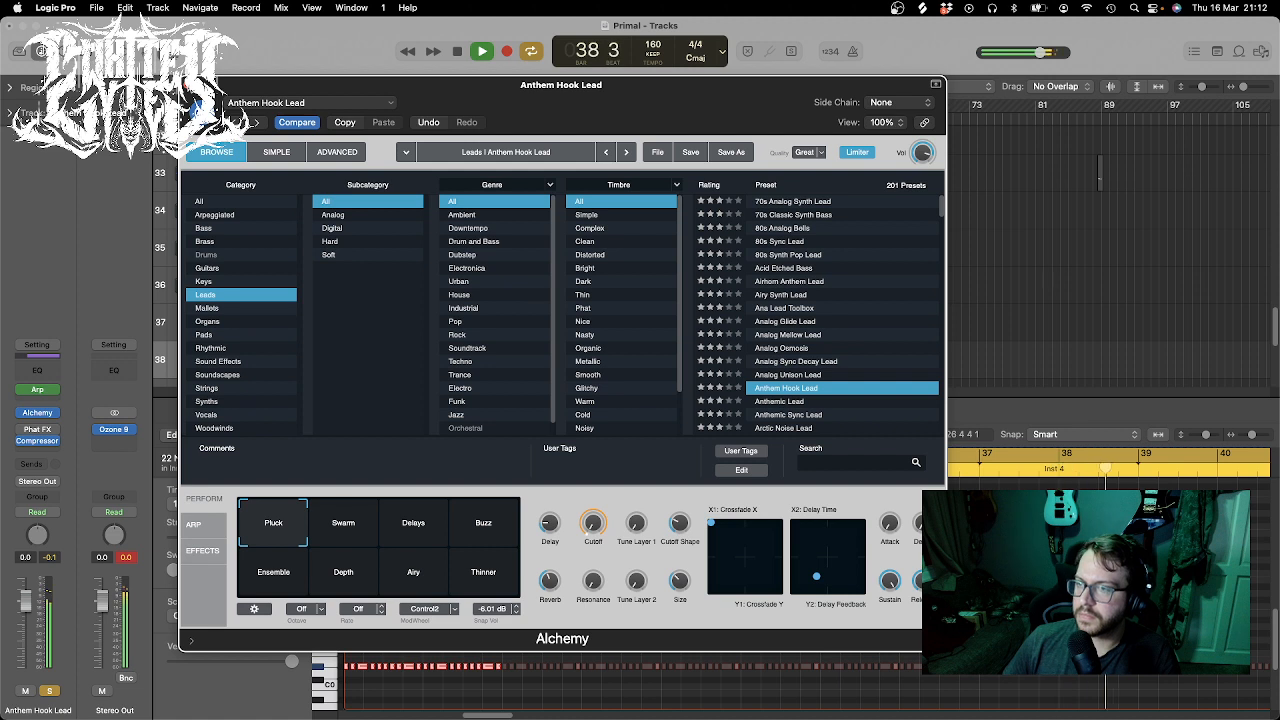
- Stop playback, unsolo the Anthem Hook Lead track and move its Inst 4 region to start at bar 17
click(189, 85)
key(space)
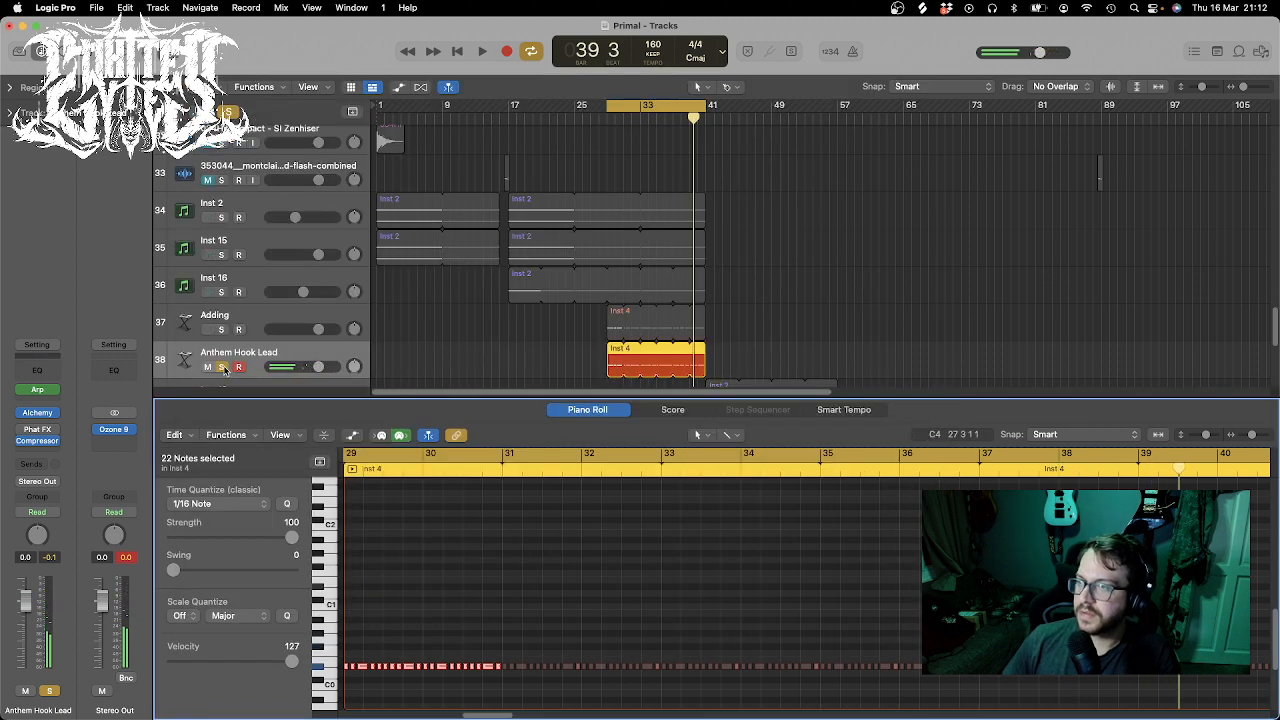
click(222, 367)
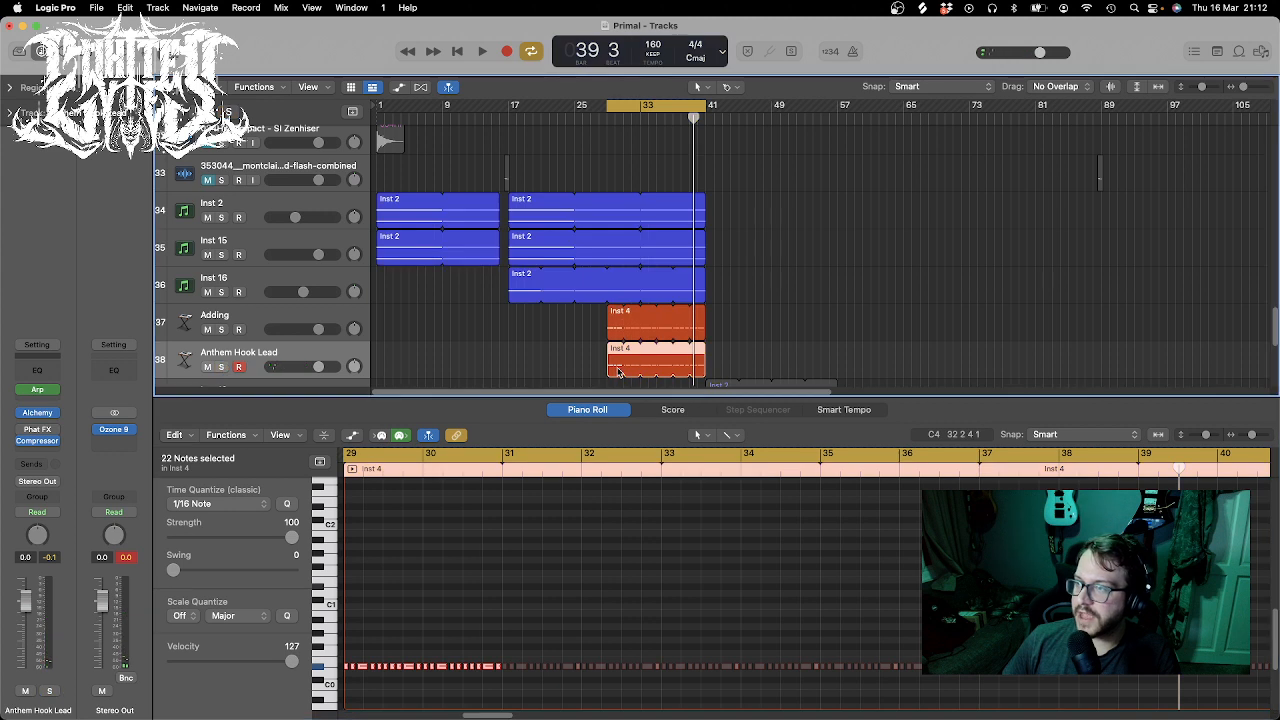
drag(618, 372, 517, 372)
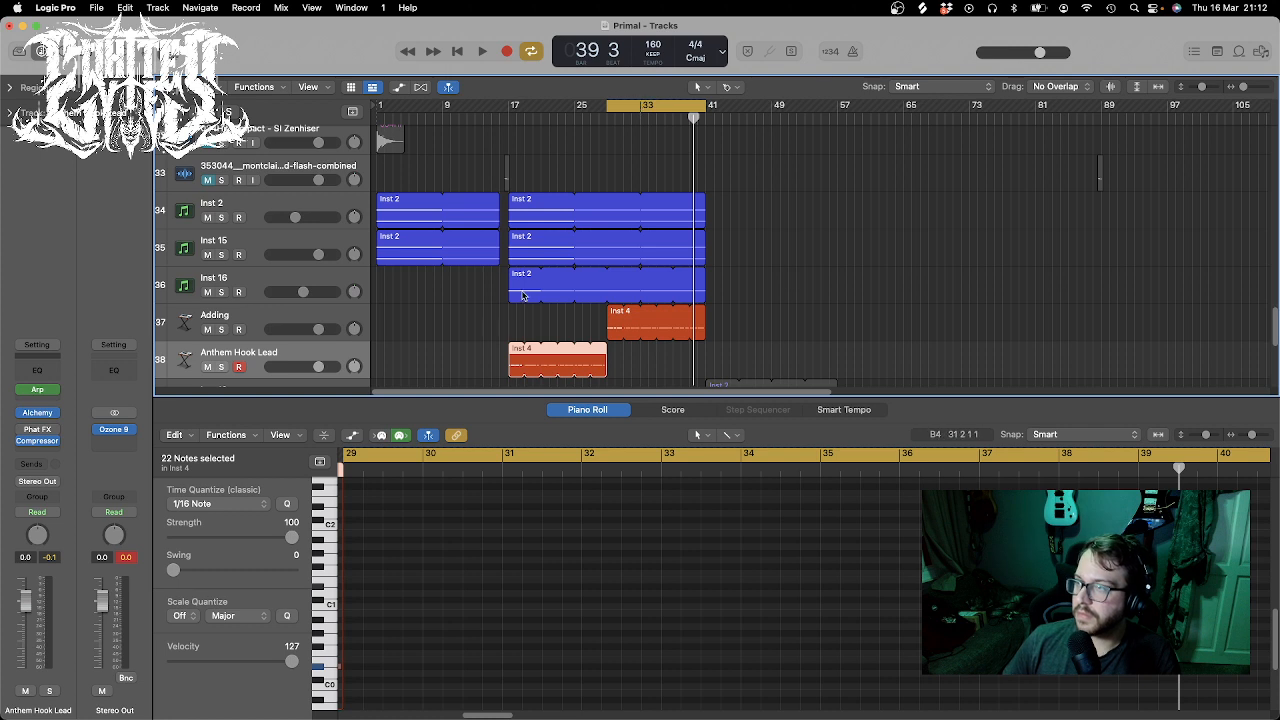
- Move the Inst 16 track's region to bar 1, looped until bar 41, and play a cycle over bars 1 to 41
drag(521, 296, 389, 292)
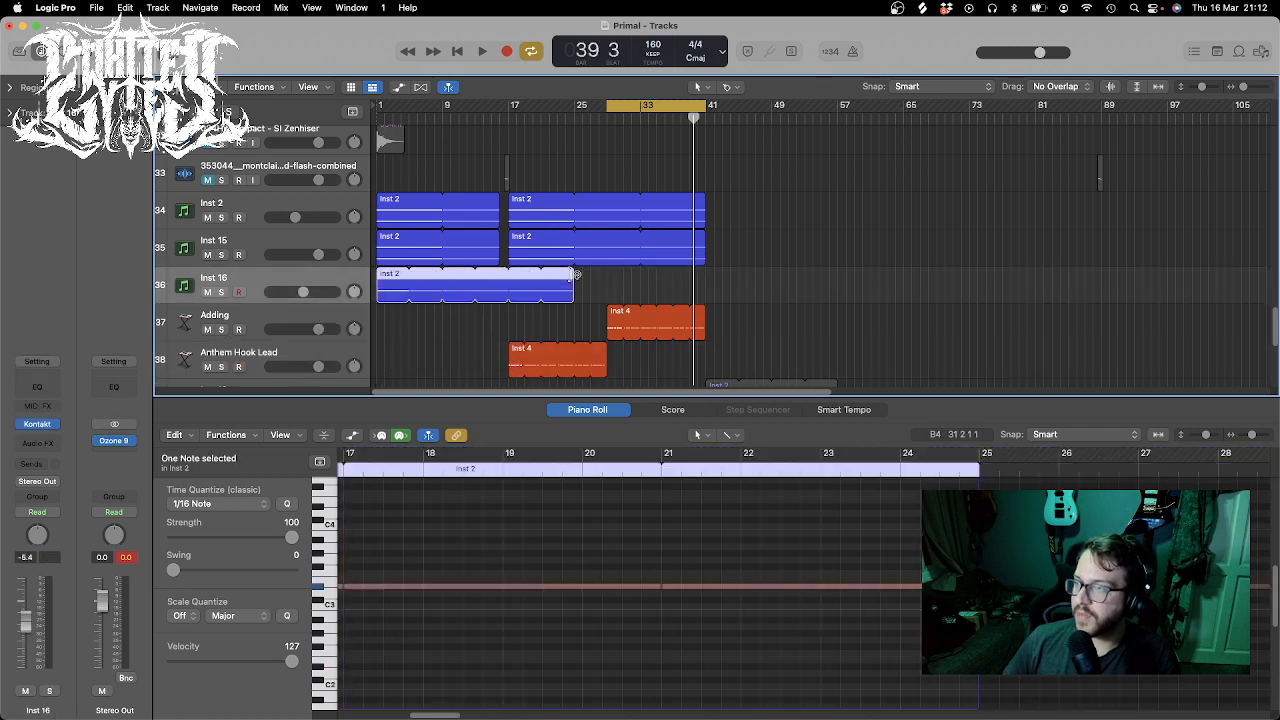
drag(576, 273, 706, 277)
click(618, 107)
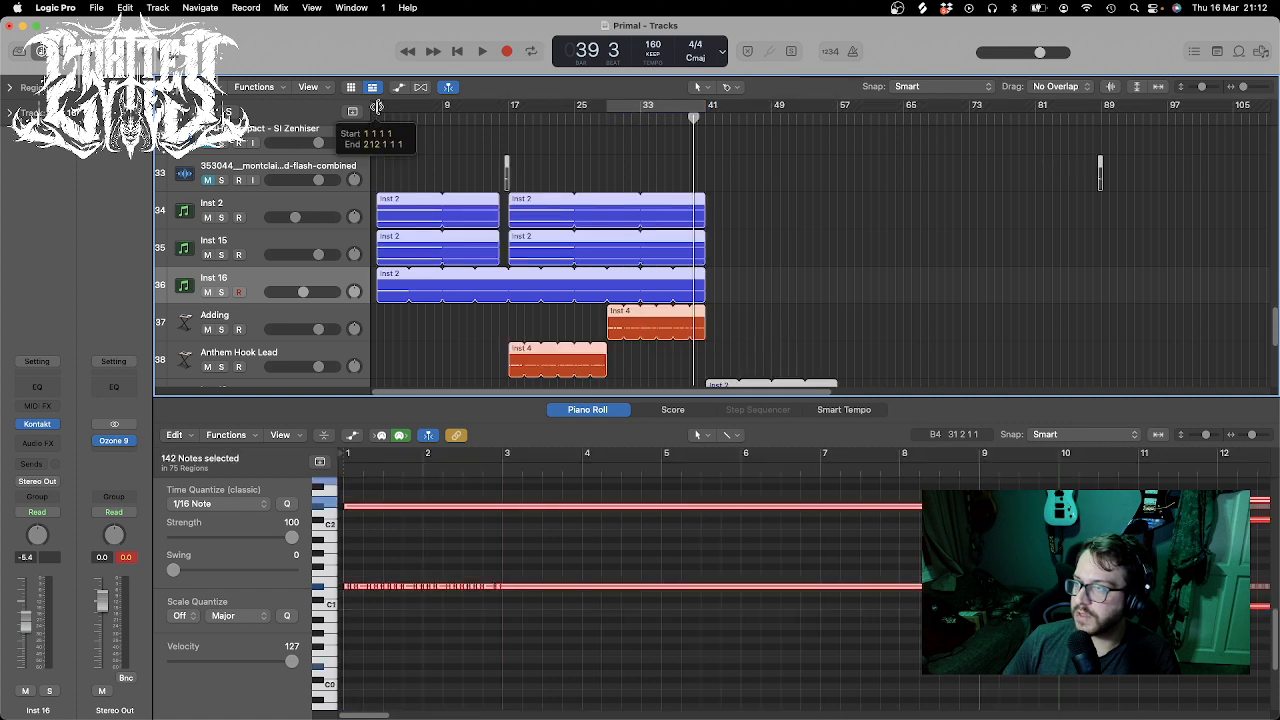
drag(381, 108, 706, 112)
key(space)
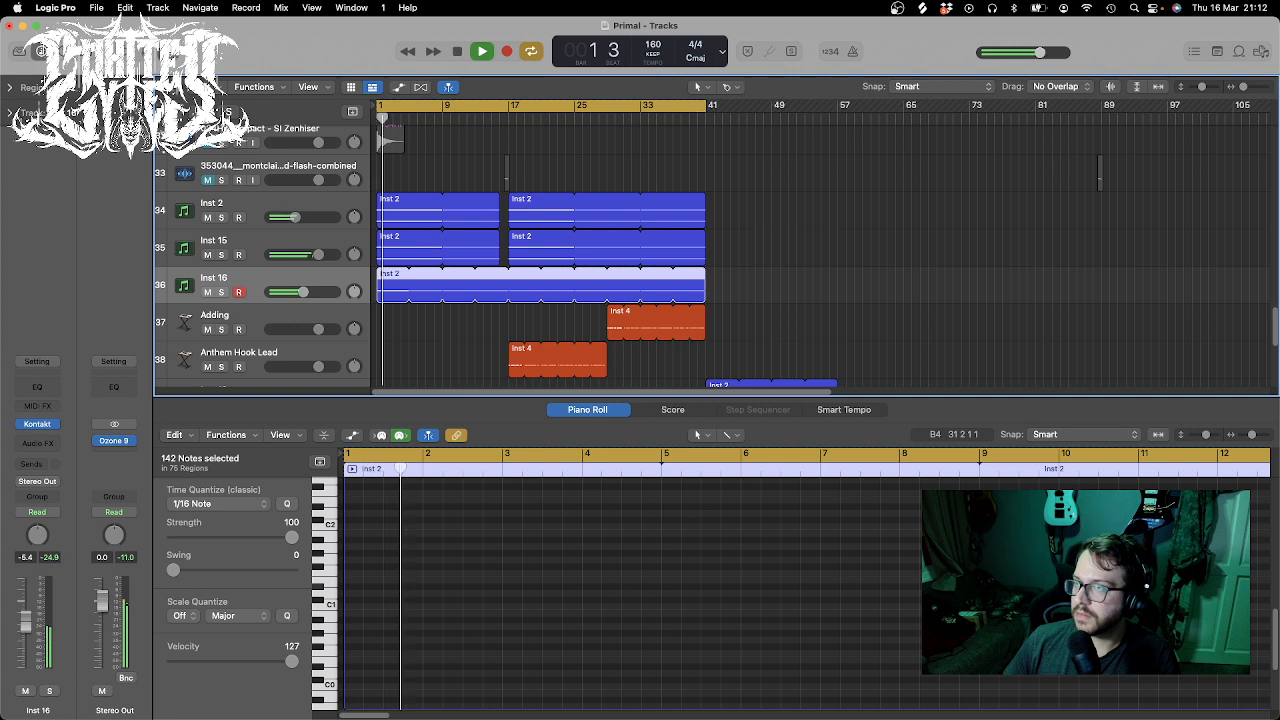
key(e)
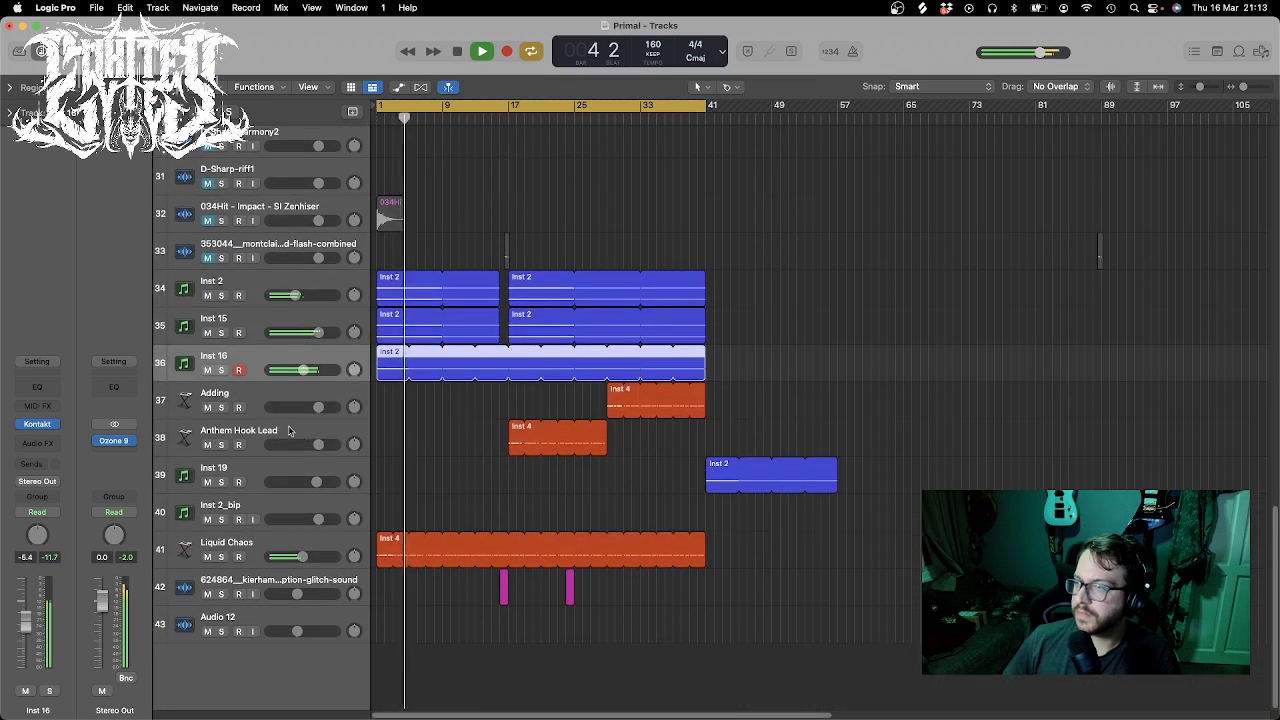
- Rename the Anthem Hook Lead track as DOOM MAKER
click(245, 428)
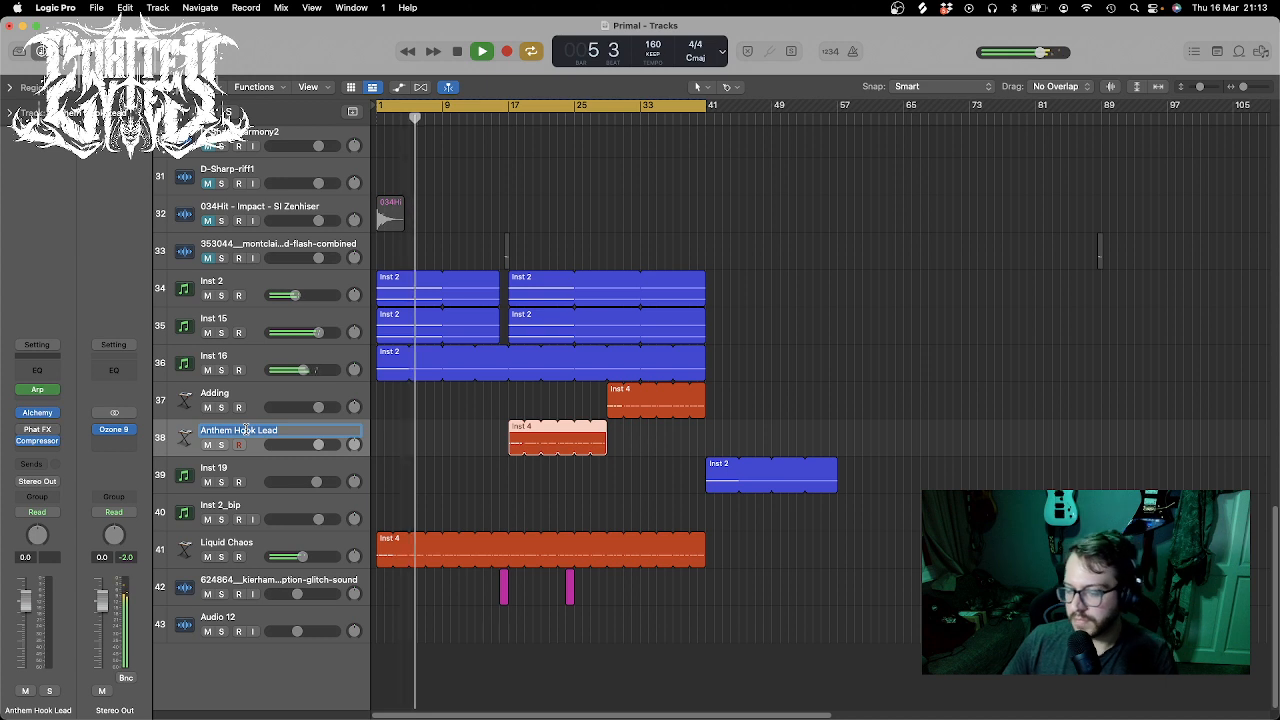
text(DOOM MA)
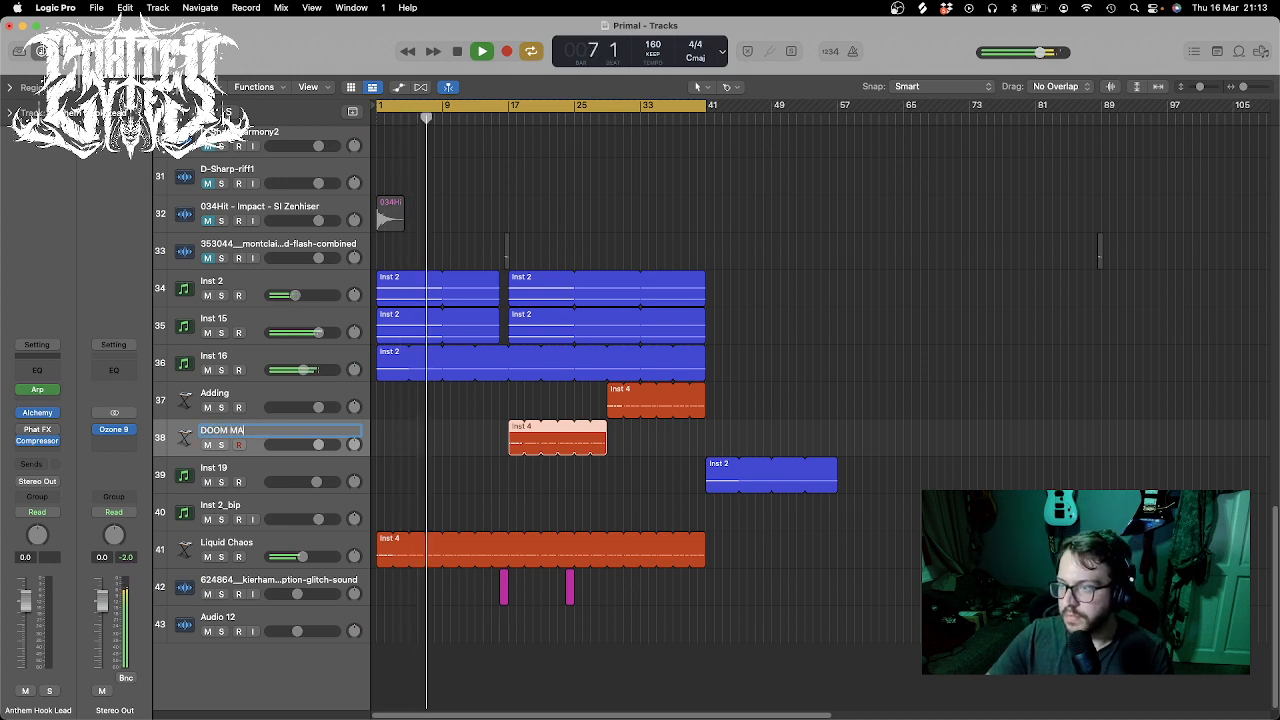
text(KER)
key(Return)
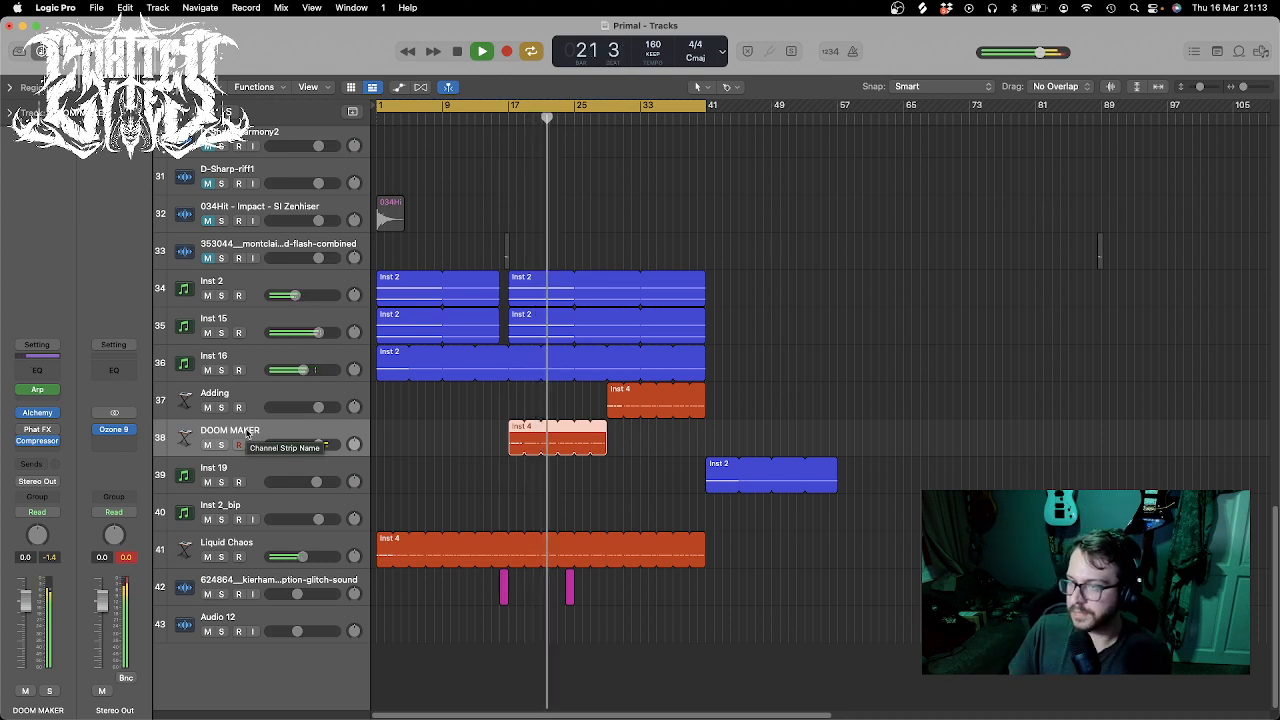
- Mute the Inst 19 track and extend the DOOM MAKER region's loop to bar 41
click(208, 482)
drag(603, 429, 704, 429)
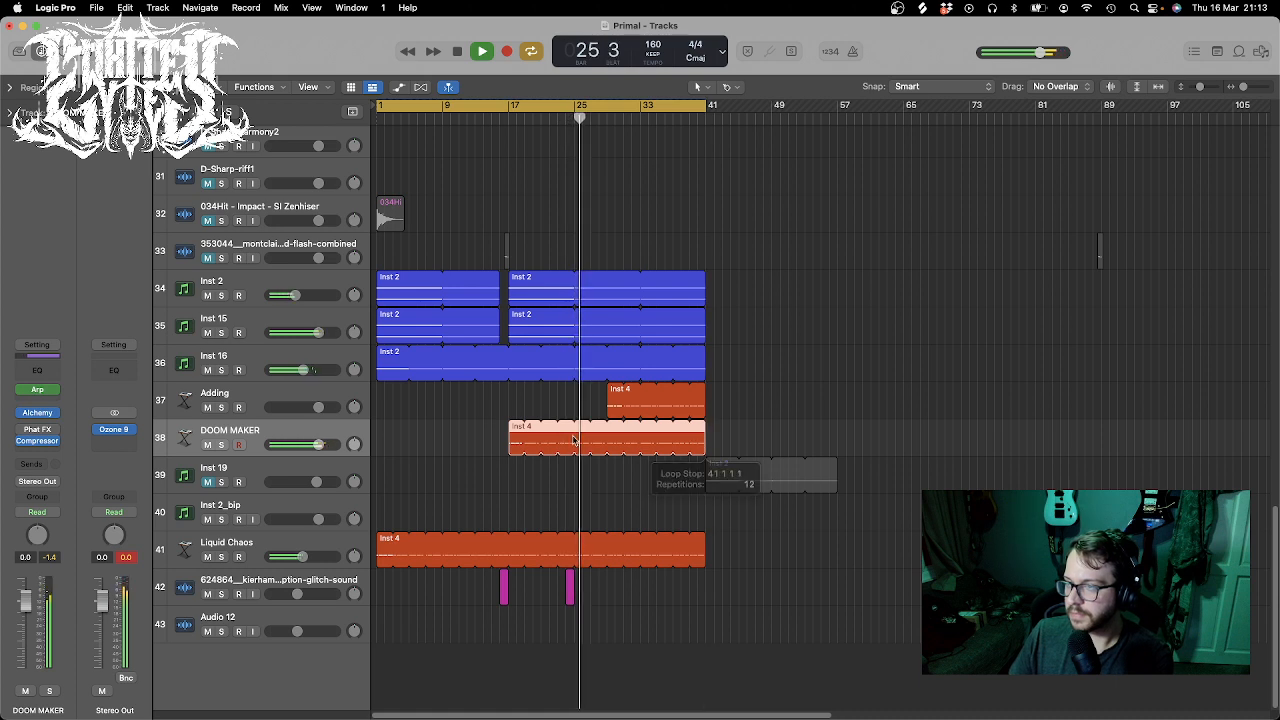
- Stop playback, move the Adding track's Inst 4 region to bar 41 with its loop ending at bar 49, and turn off cycling
click(252, 400)
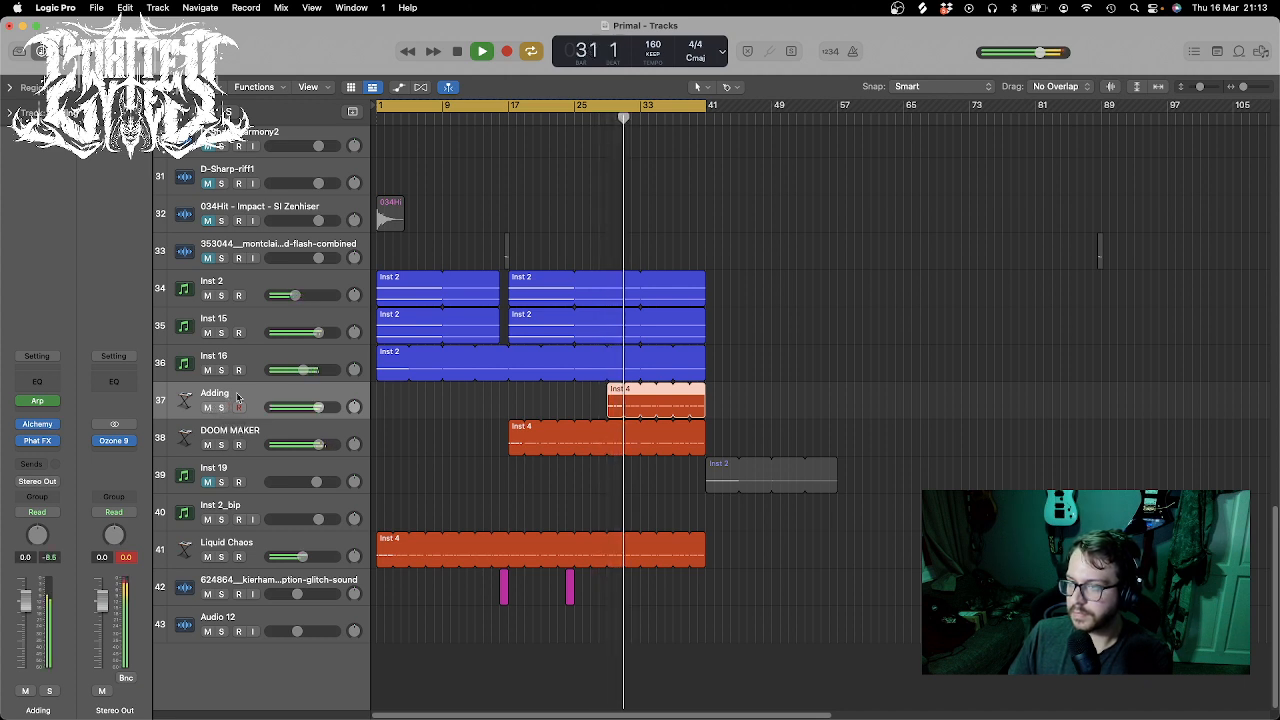
key(space)
drag(617, 414, 714, 410)
drag(809, 389, 771, 389)
click(674, 108)
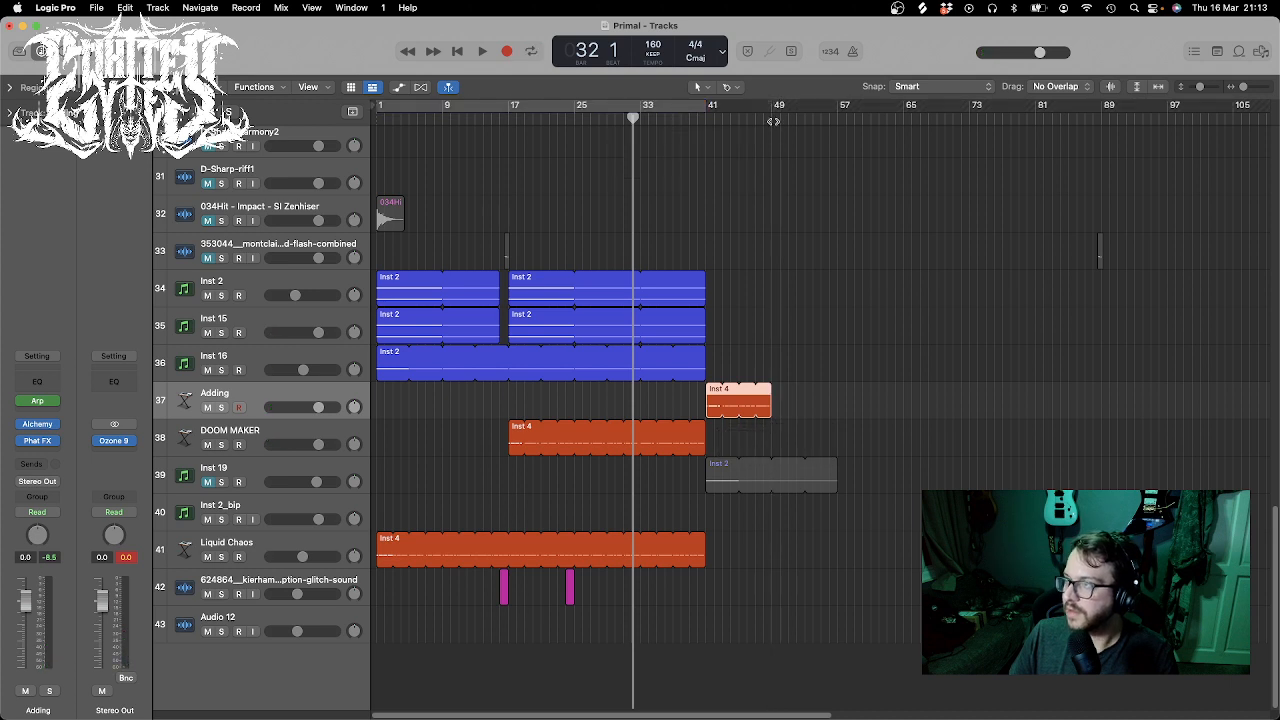
- Play the harbsfat section from around bar 110 and return the playhead to the start of the song
scroll(728, 716, right, 15)
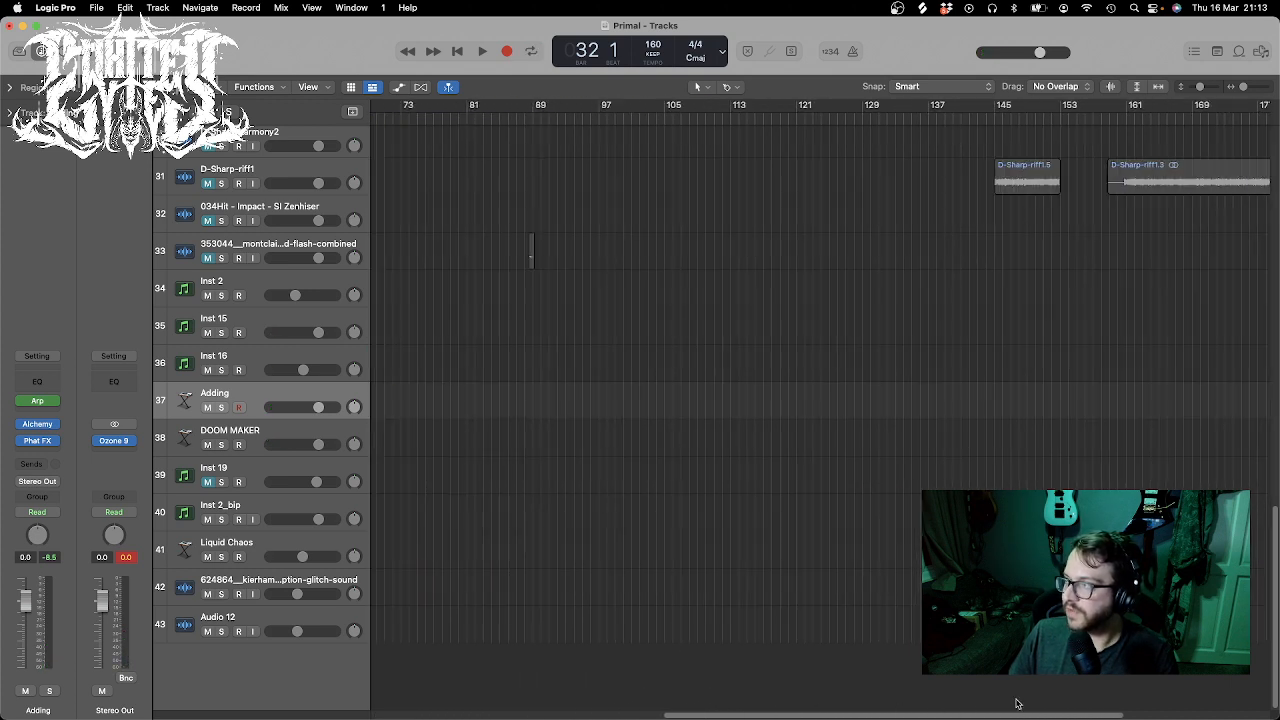
scroll(831, 224, up, 8)
scroll(831, 224, up, 4)
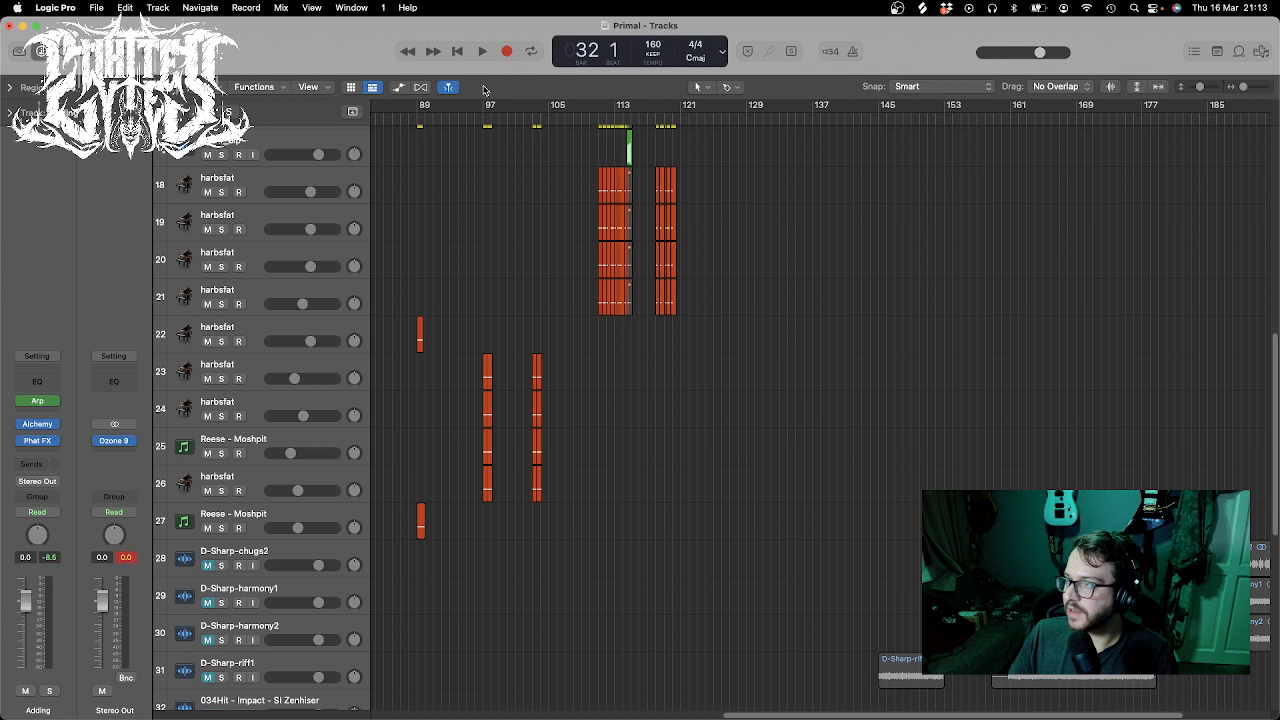
click(594, 121)
key(space)
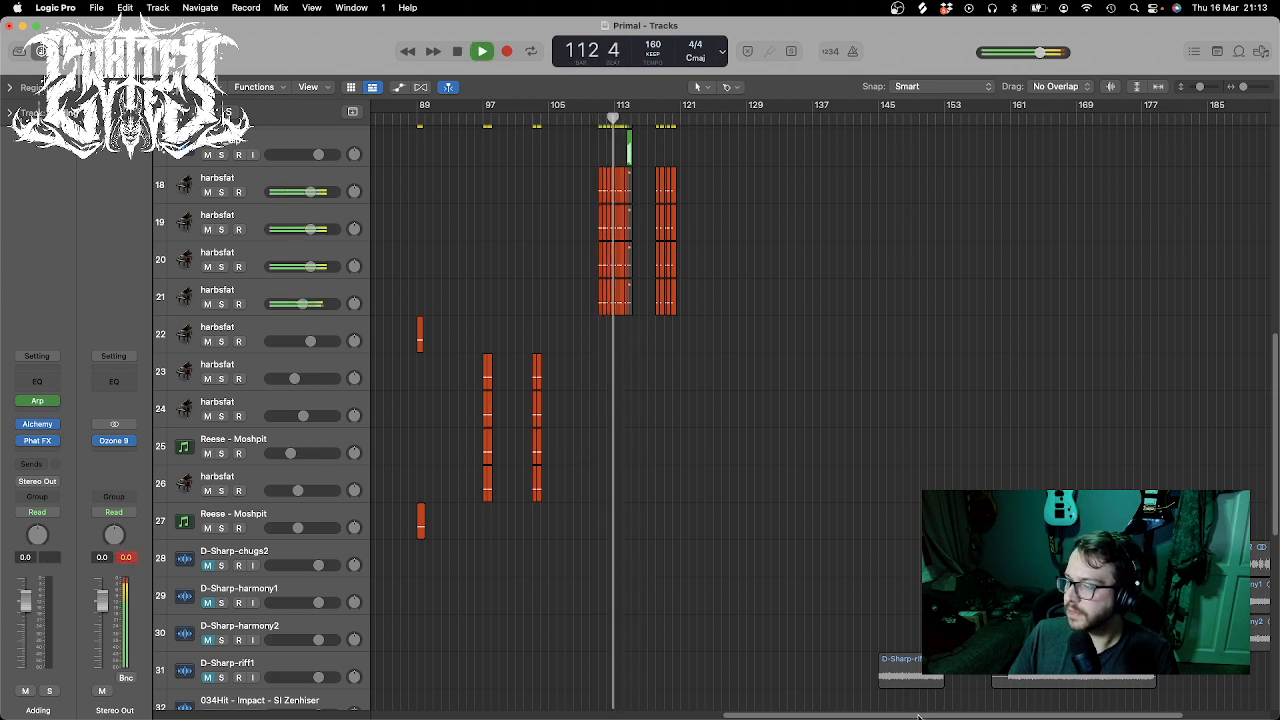
drag(918, 716, 562, 707)
scroll(640, 420, down, 10)
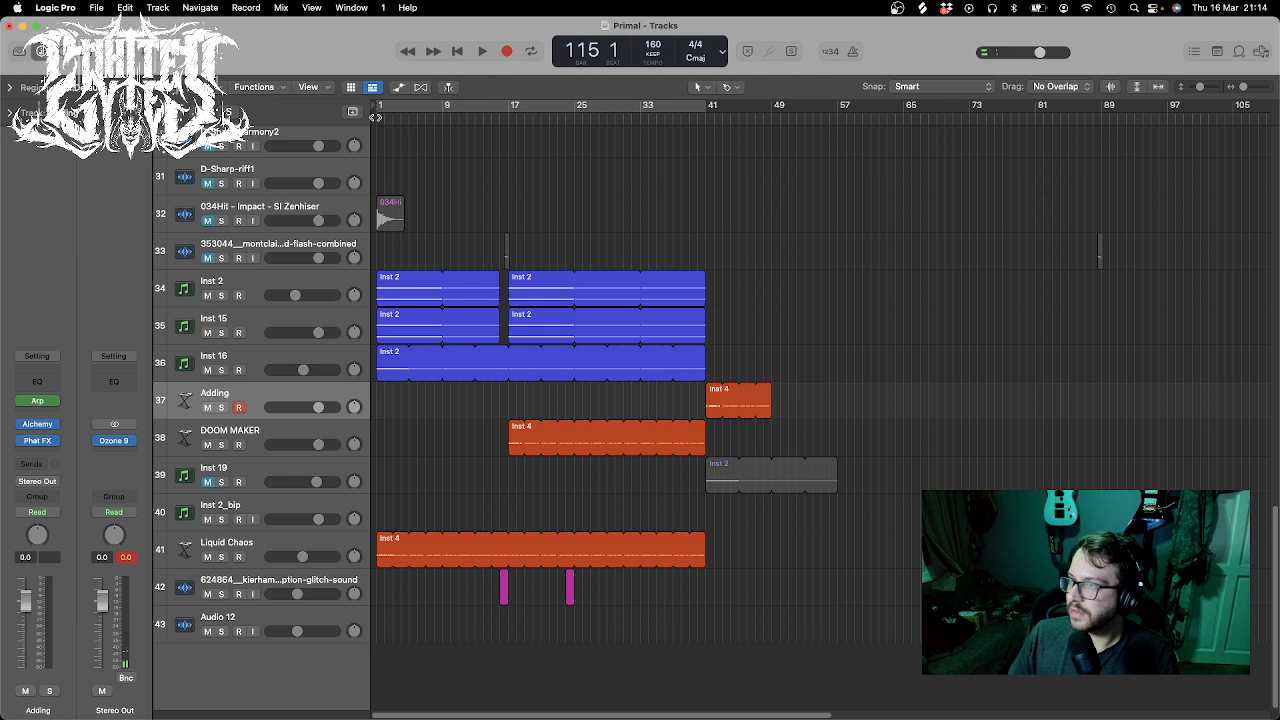
click(375, 117)
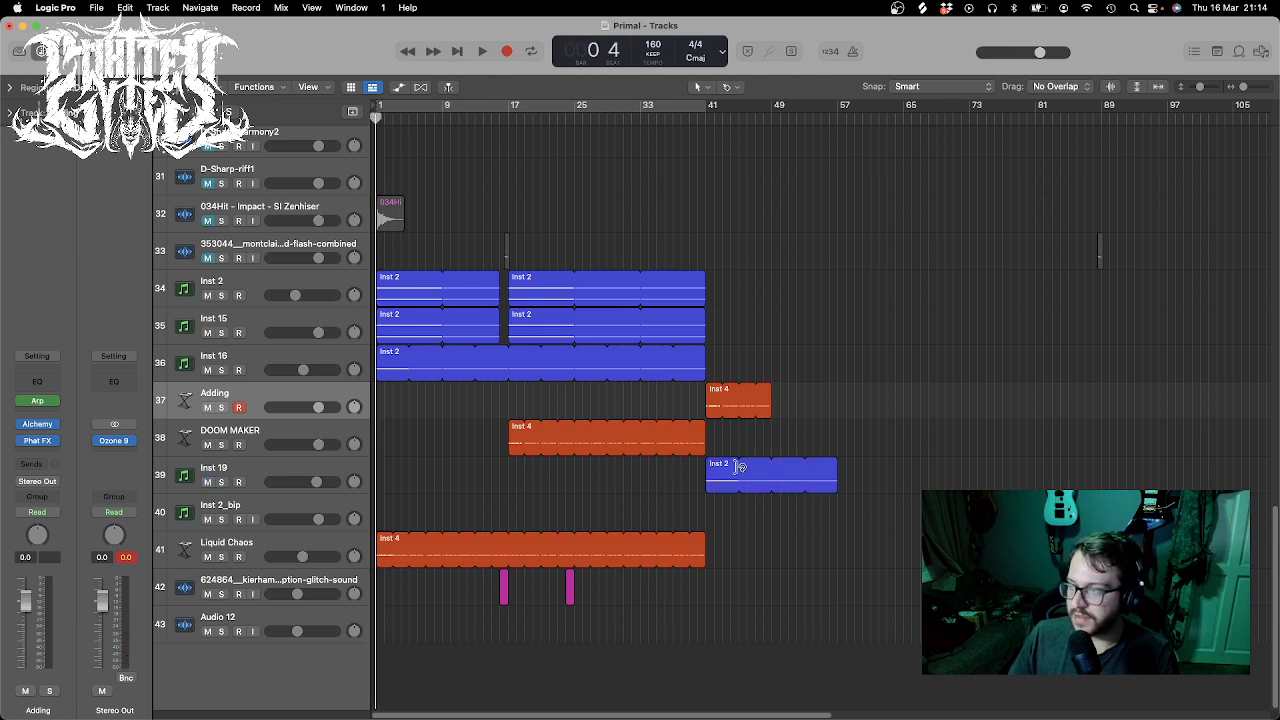
- Duplicate the DOOM MAKER track with its settings and copy its Inst 4 region onto the new track at bar 17
click(266, 430)
key(super+d)
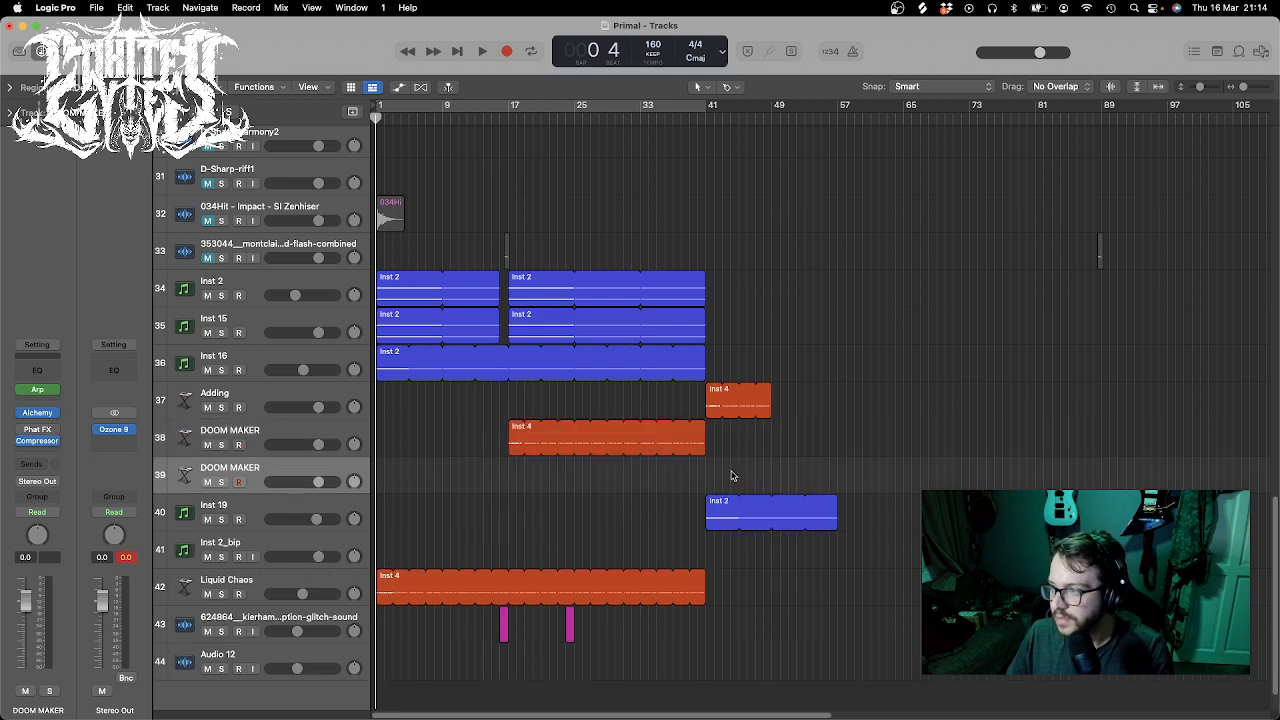
drag(732, 473, 487, 440)
click(266, 470)
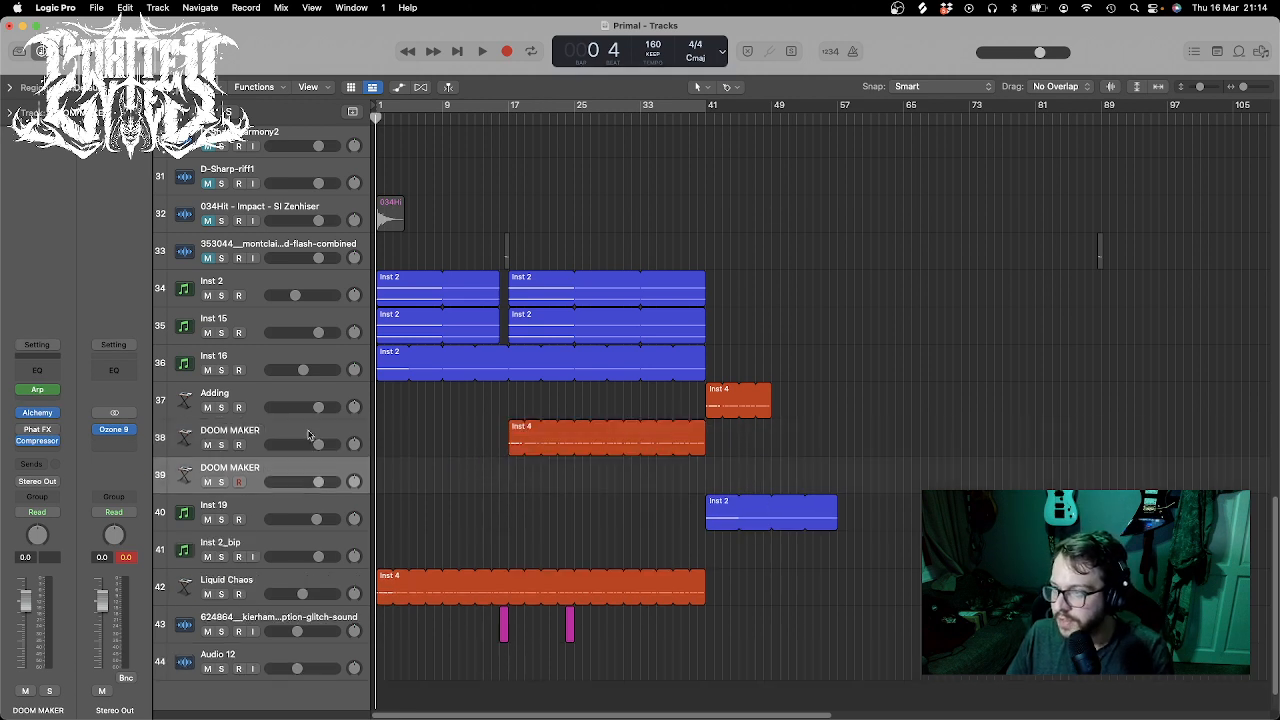
drag(531, 117, 507, 118)
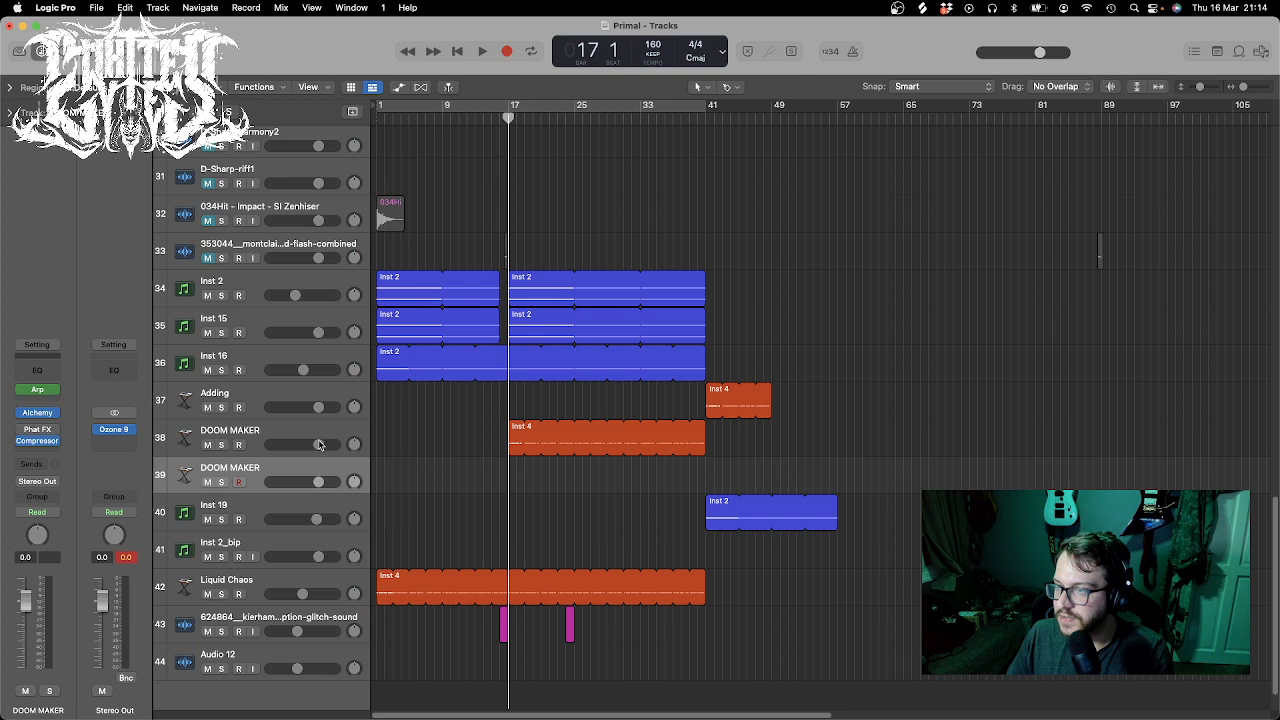
key(super+v)
- Solo the duplicate DOOM MAKER track, play it from bar 17 and switch its Alchemy preset to the Swarm snapshot
click(223, 482)
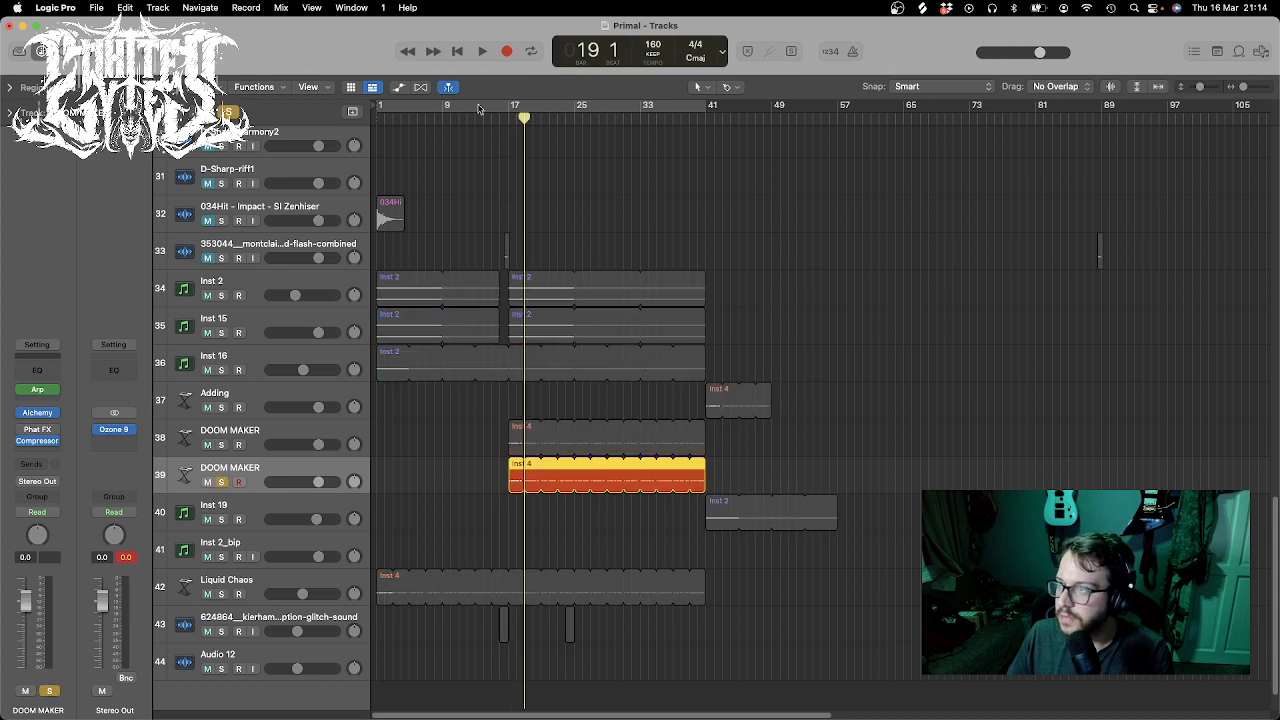
click(510, 117)
key(space)
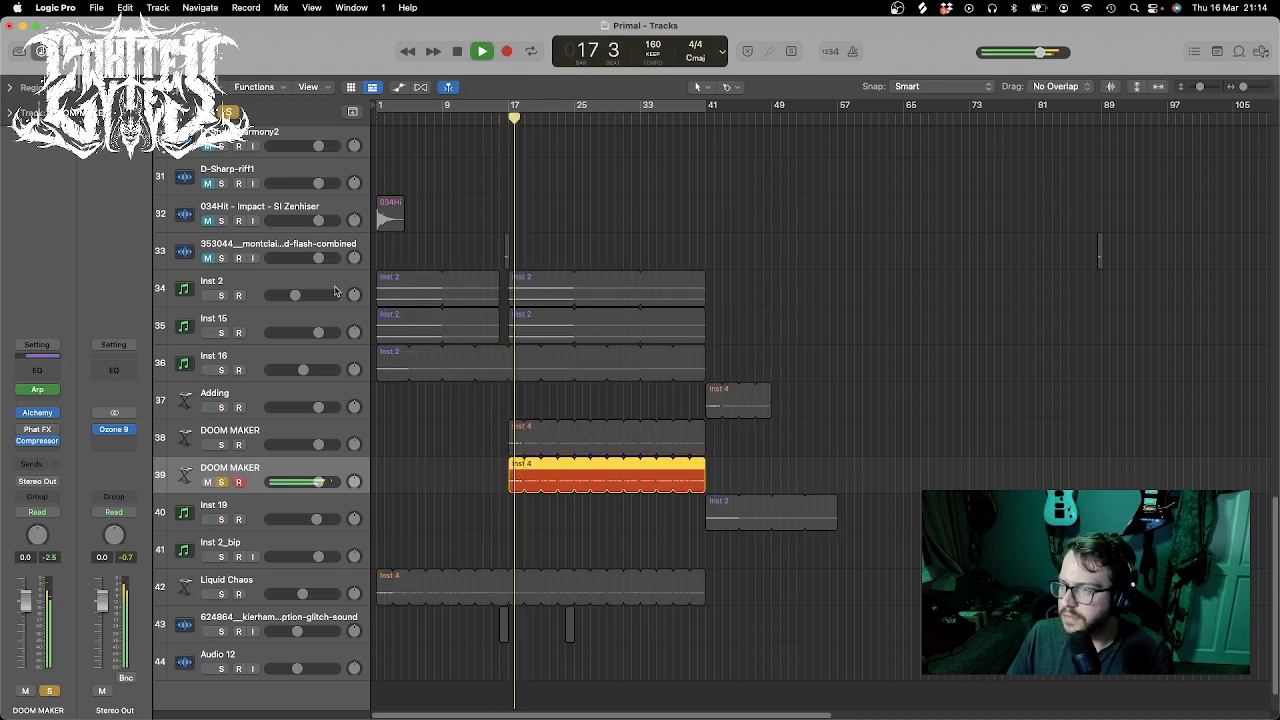
click(40, 413)
click(562, 572)
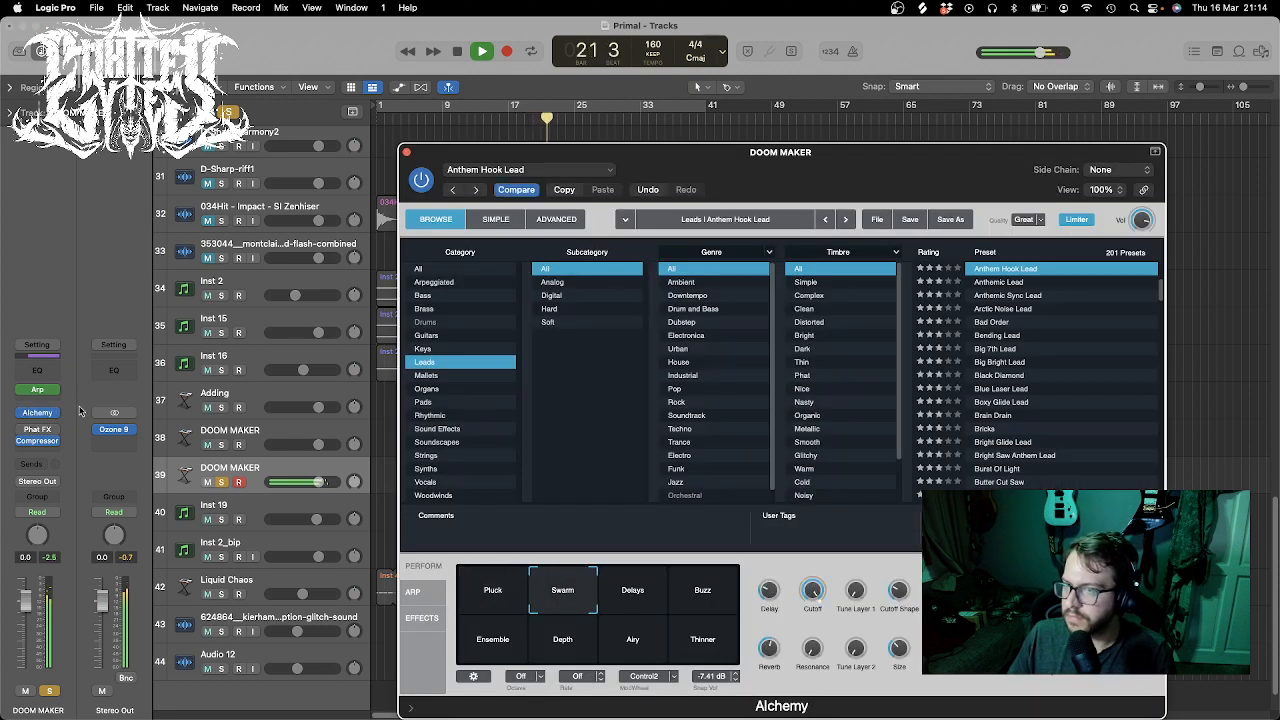
- Set the duplicate's Compressor to 0 dB auto gain with the limiter on, and lower the track's volume to -4.3 dB
click(38, 441)
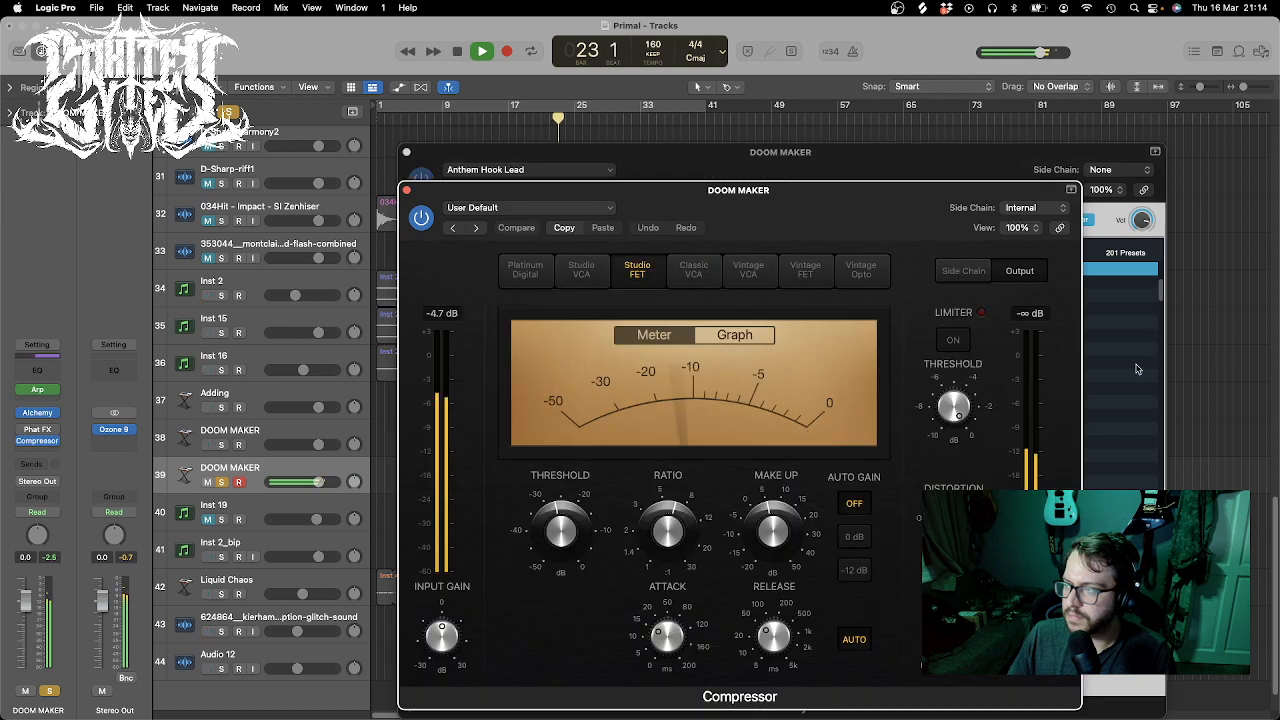
click(852, 537)
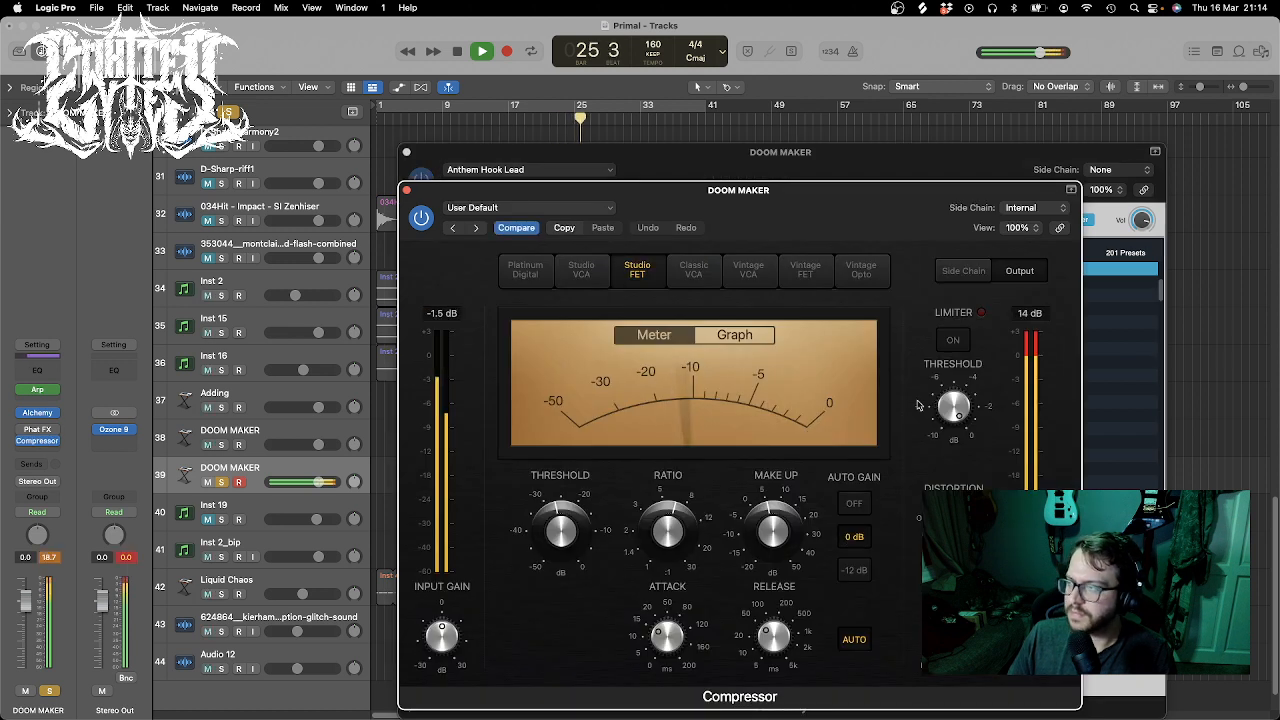
click(953, 340)
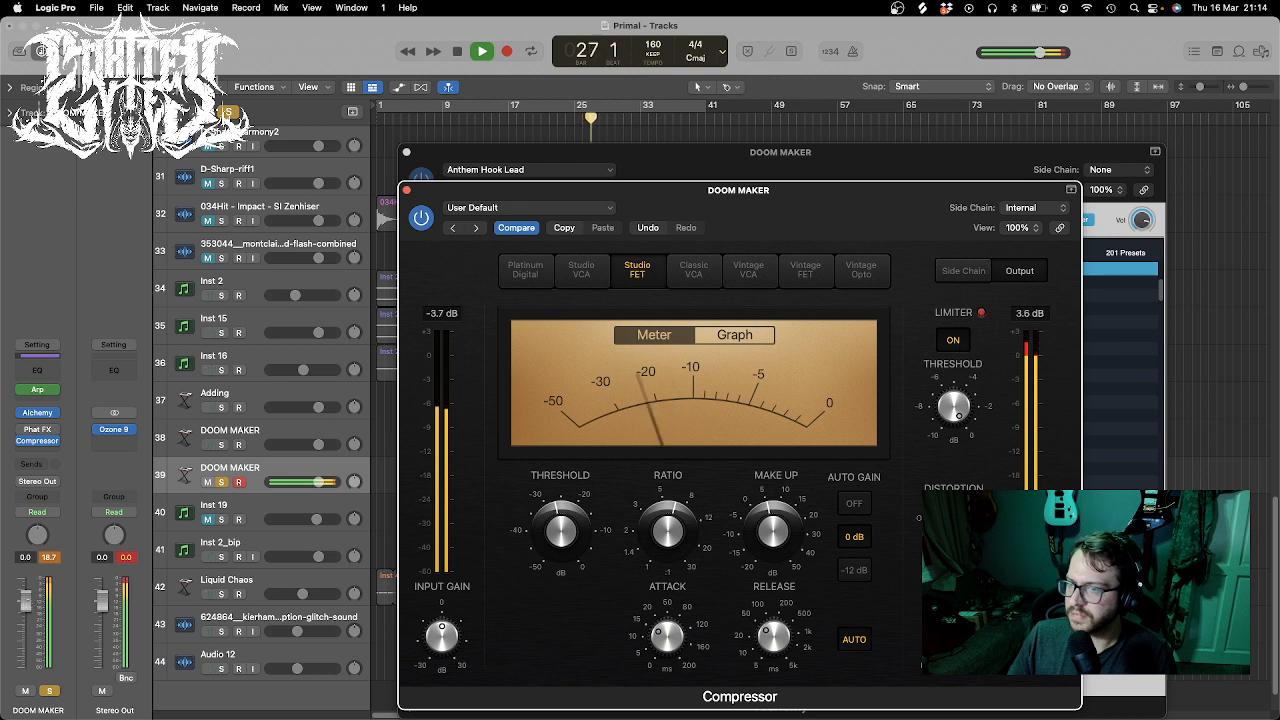
drag(32, 613, 29, 628)
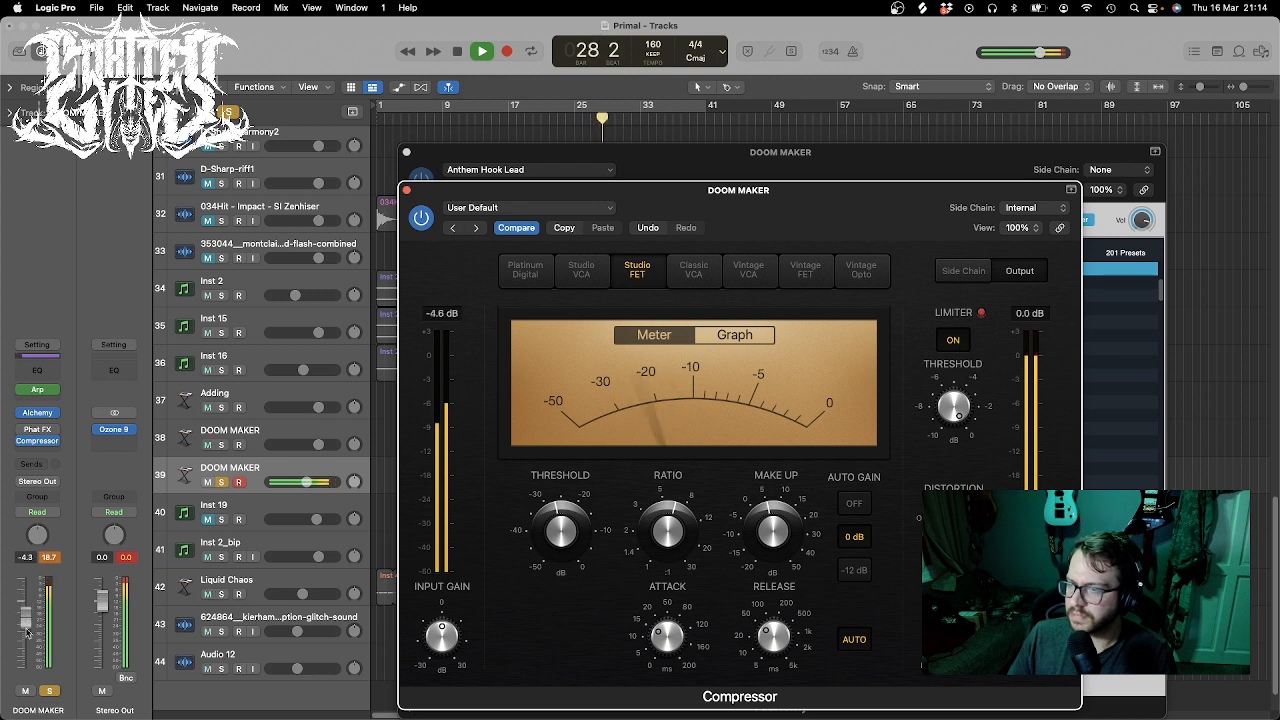
click(38, 413)
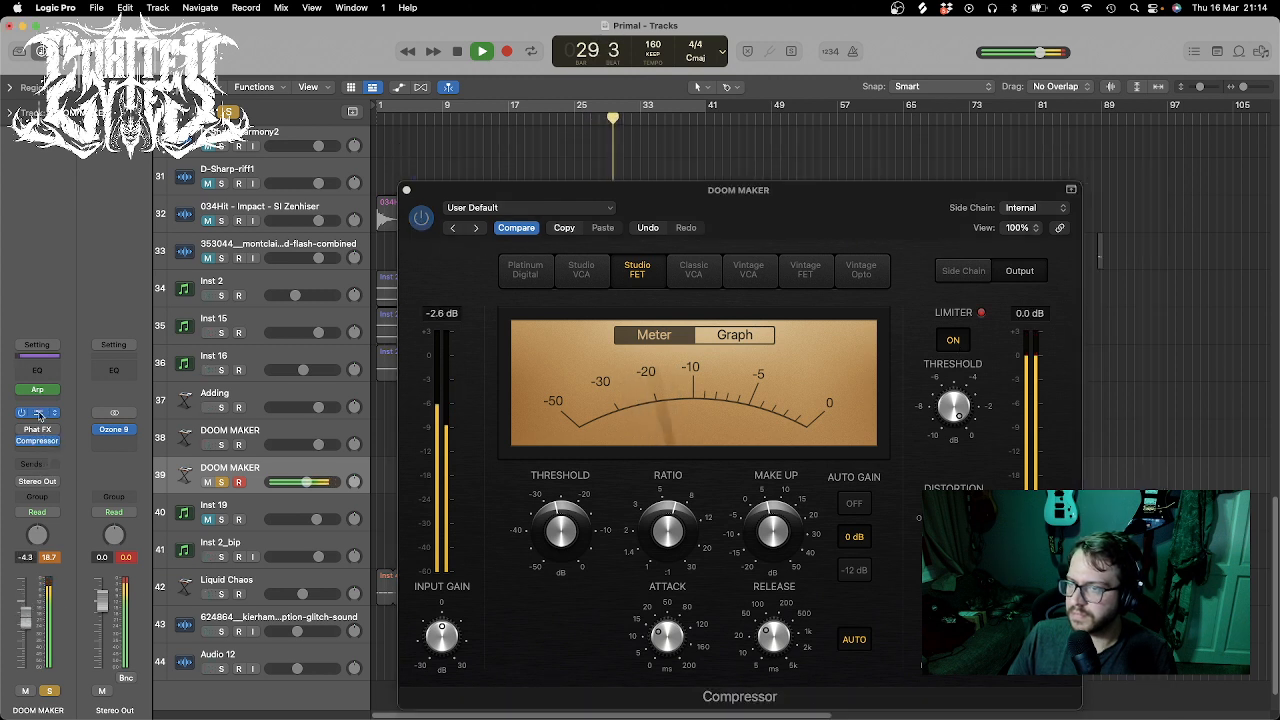
- Try an octave range of 2 in the duplicate's Arpeggiator, restore it to 3, and stop playback with the plug-in windows closed
click(40, 392)
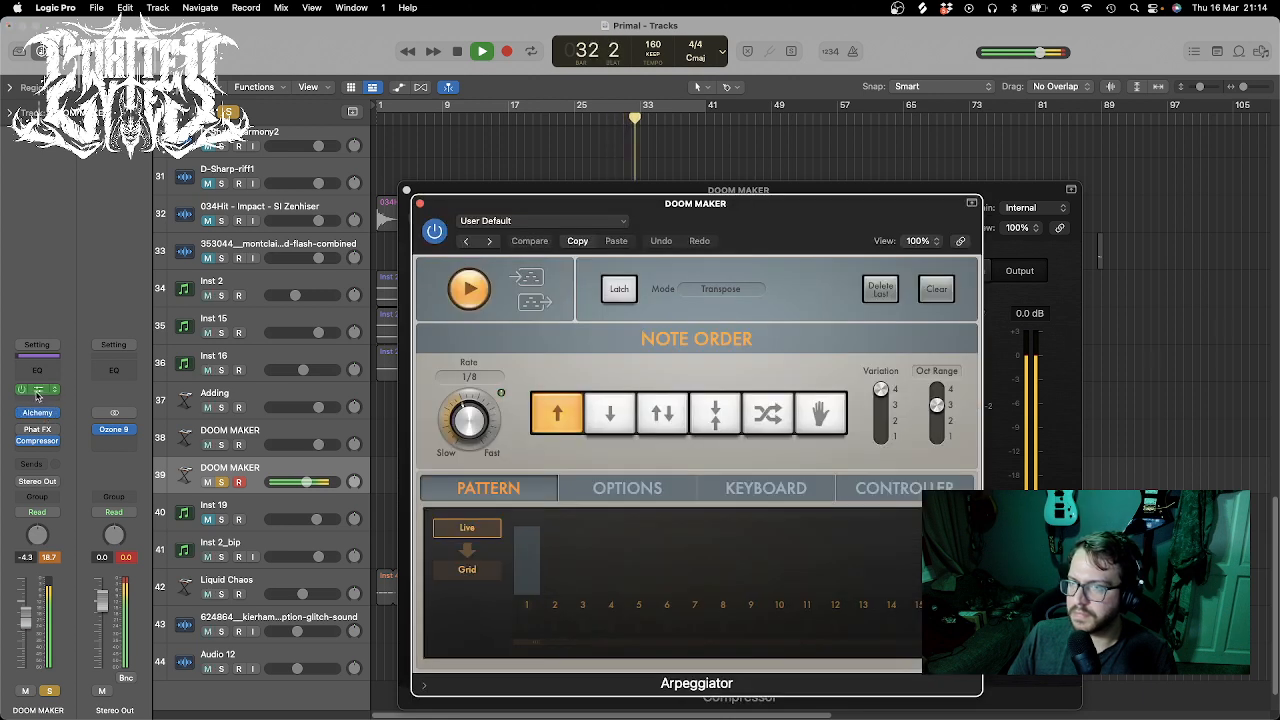
click(38, 392)
click(38, 392)
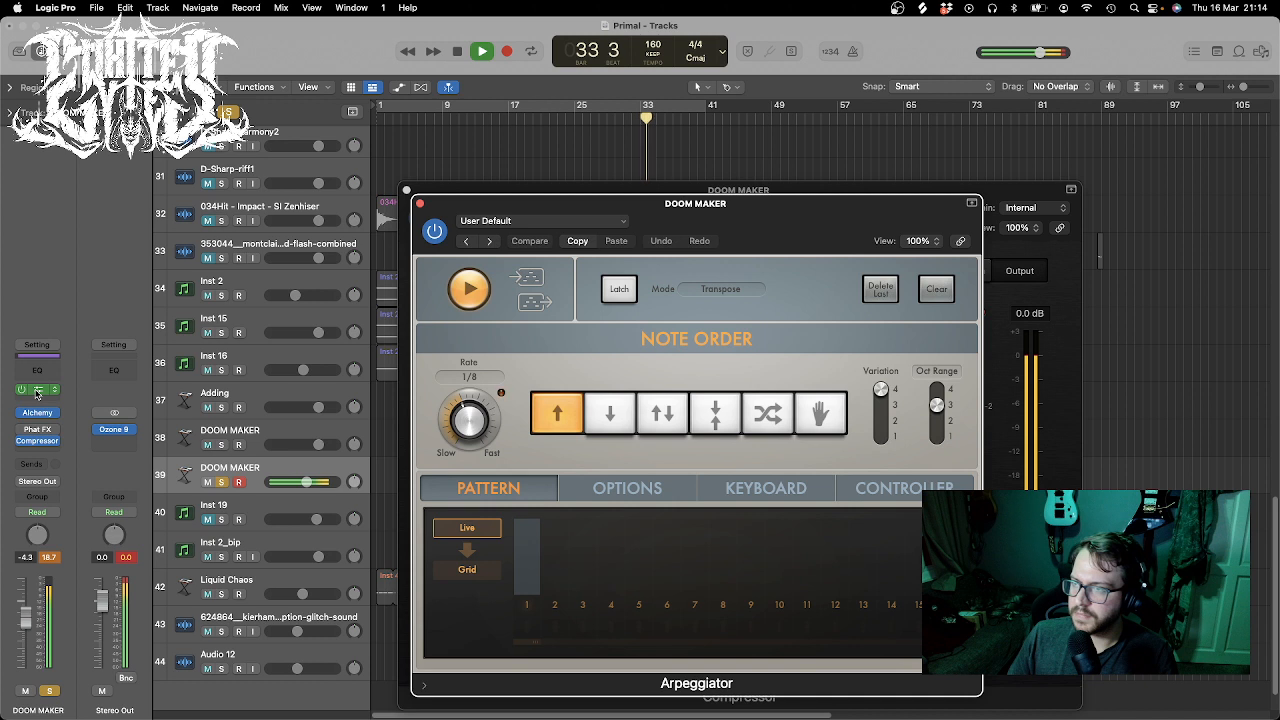
drag(775, 220, 738, 161)
drag(907, 347, 908, 316)
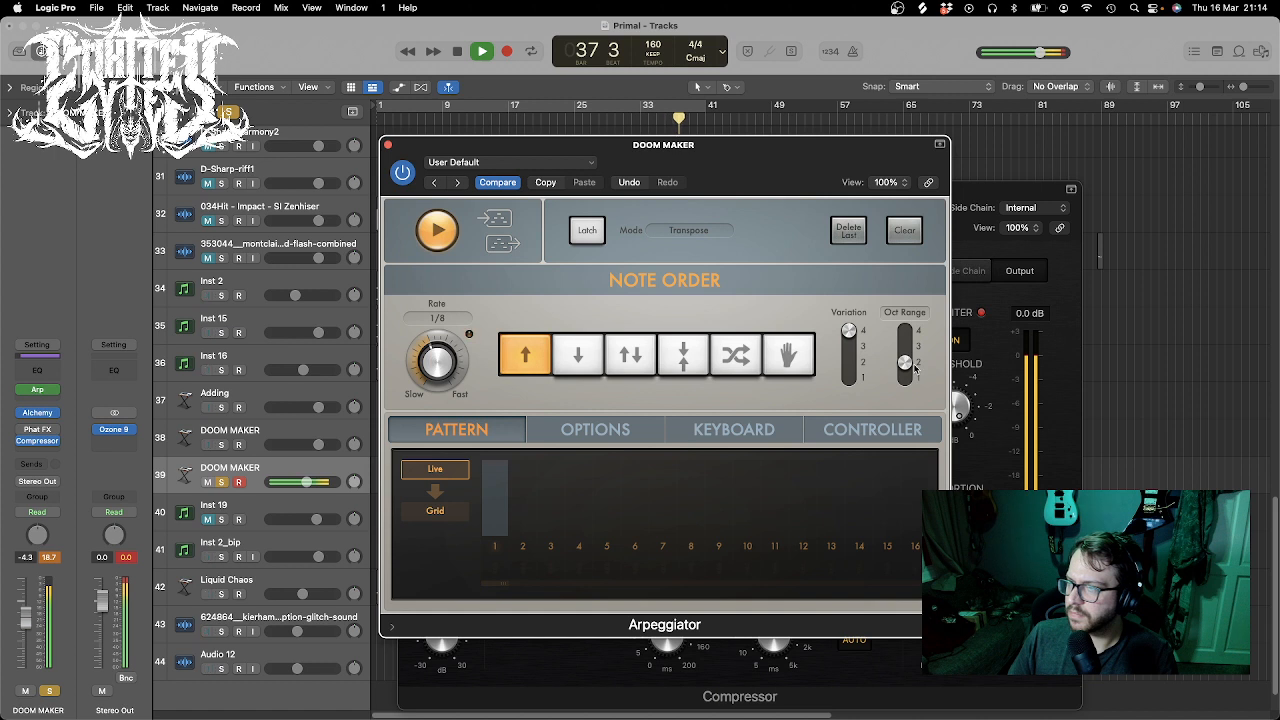
drag(913, 368, 907, 347)
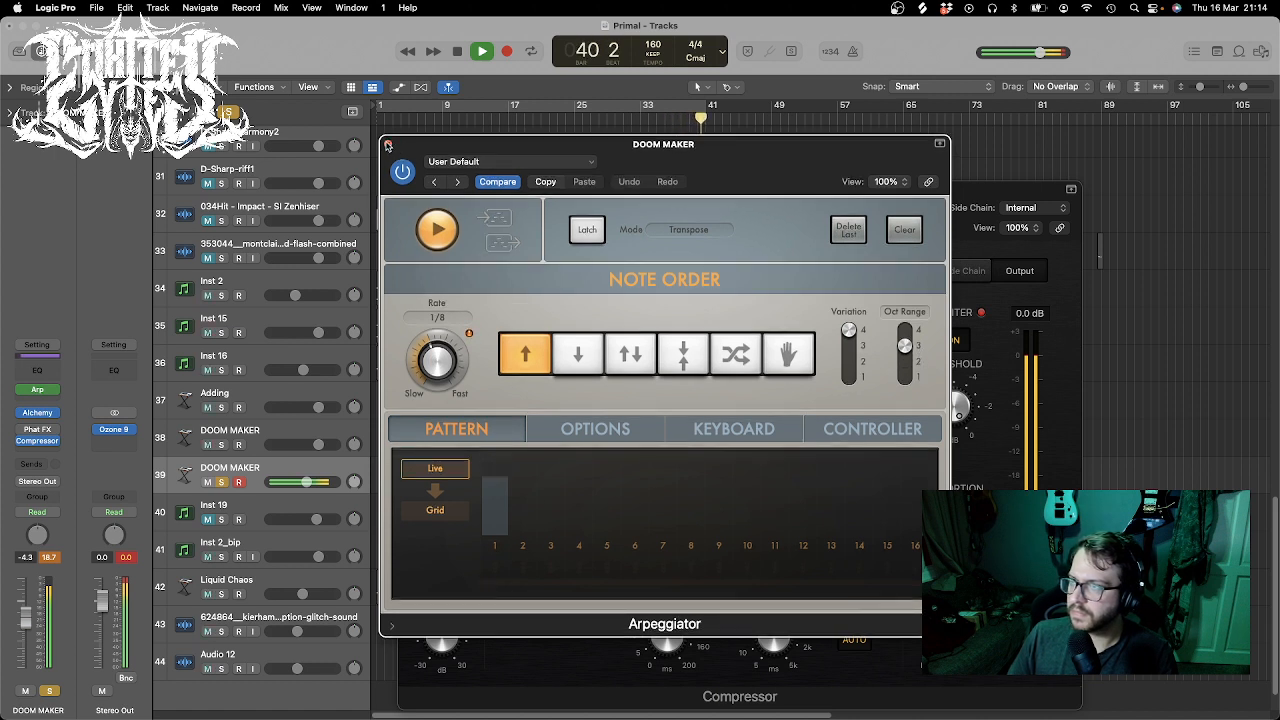
click(388, 145)
key(space)
click(406, 190)
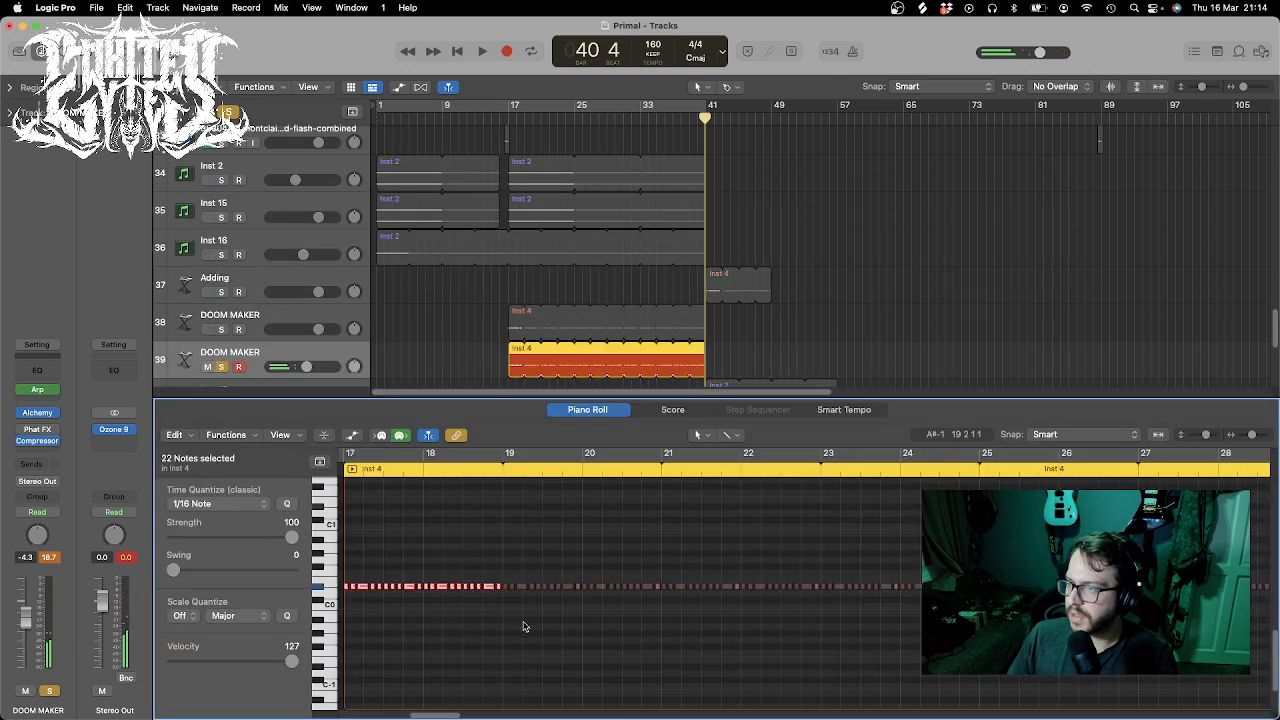
- Transpose all notes of the duplicate DOOM MAKER region up one octave to D#1 and play from bar 17
drag(523, 630, 350, 555)
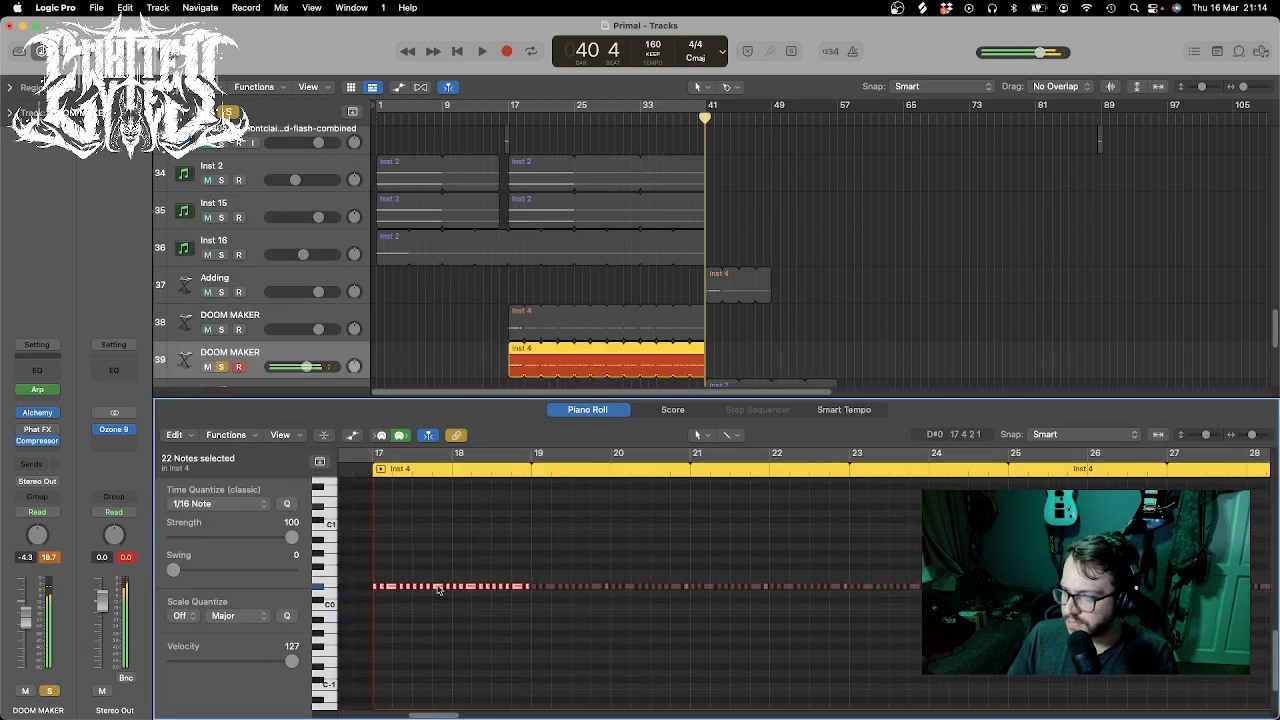
click(437, 588)
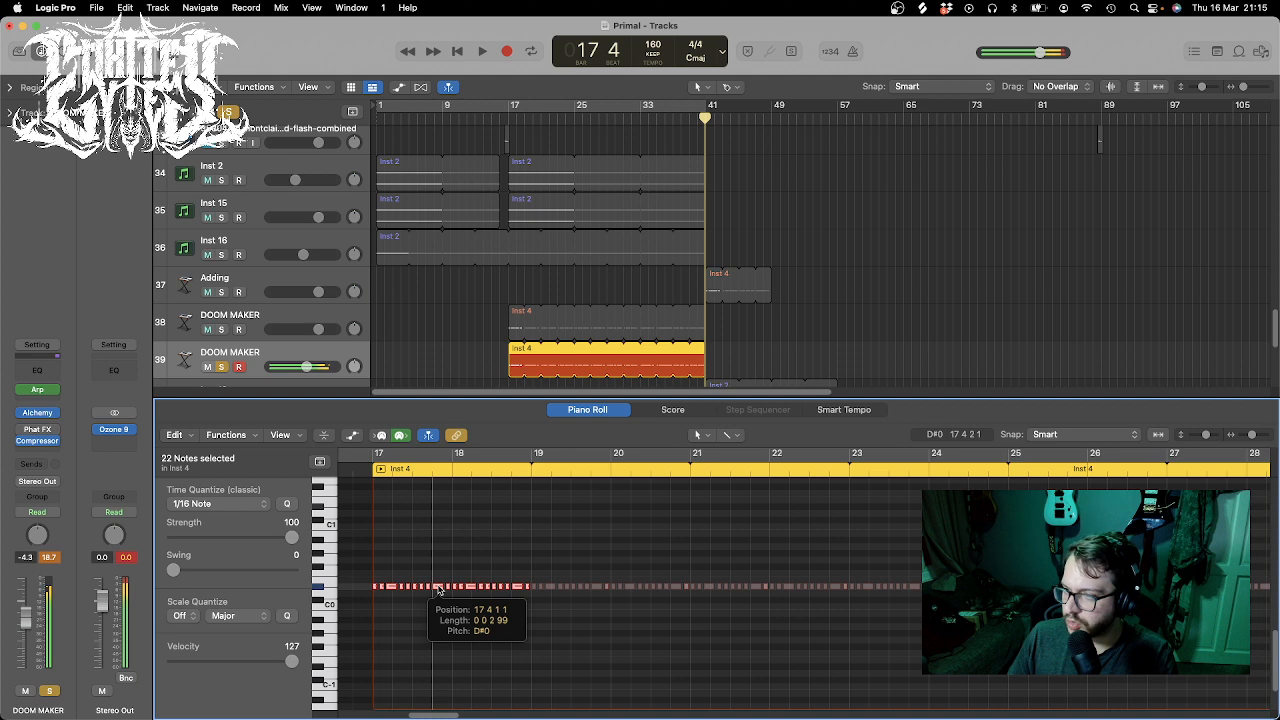
drag(437, 588, 441, 510)
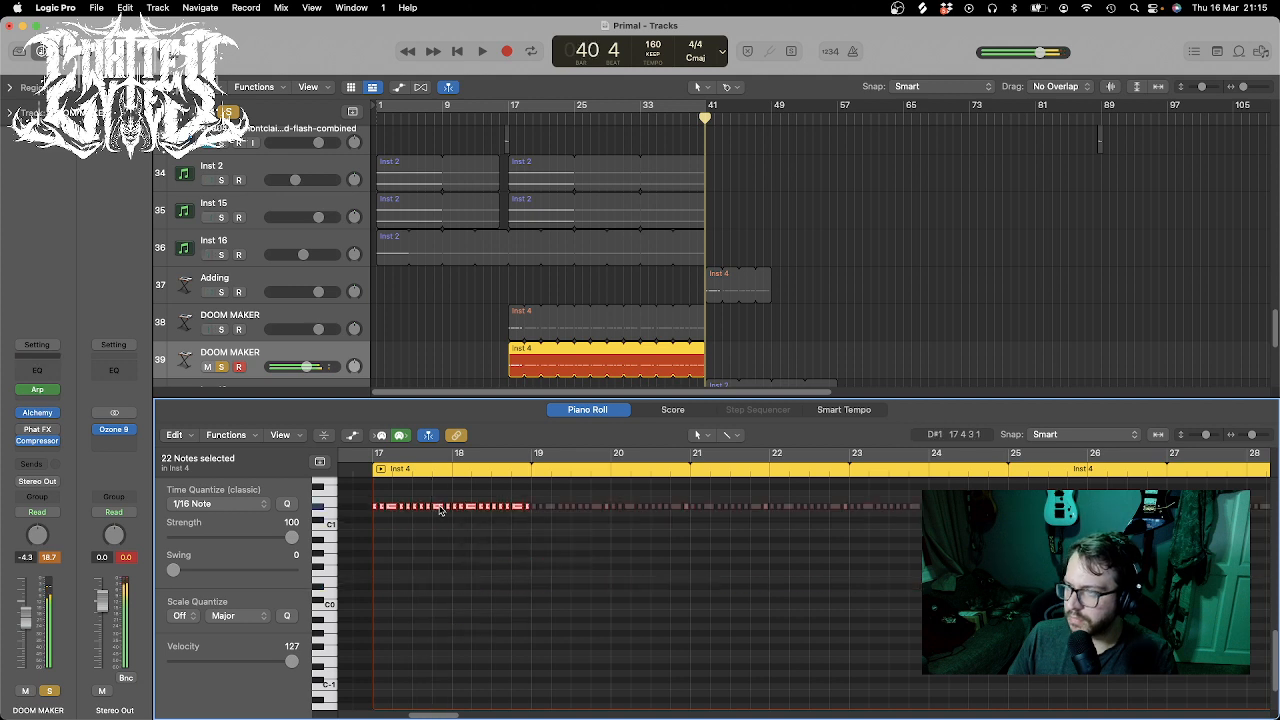
double_click(509, 110)
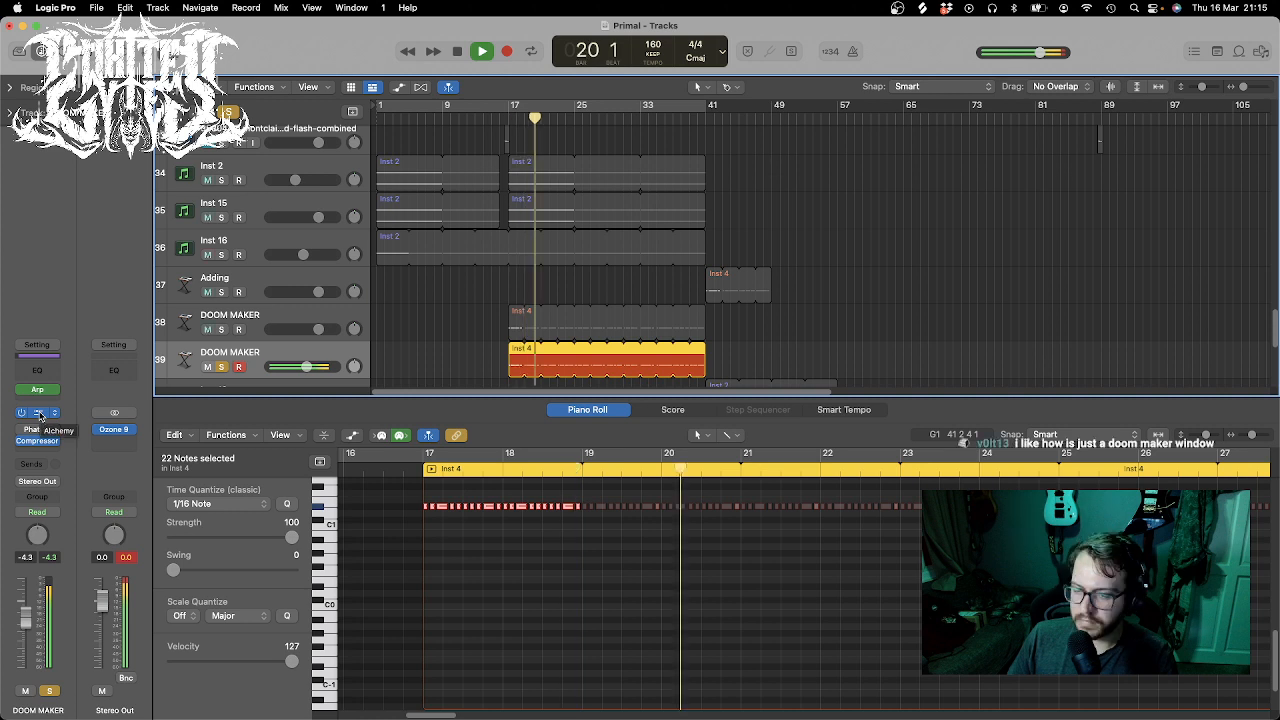
- Listen to the soloed duplicate DOOM MAKER track through bars 20 to 23 and stop playback
key(space)
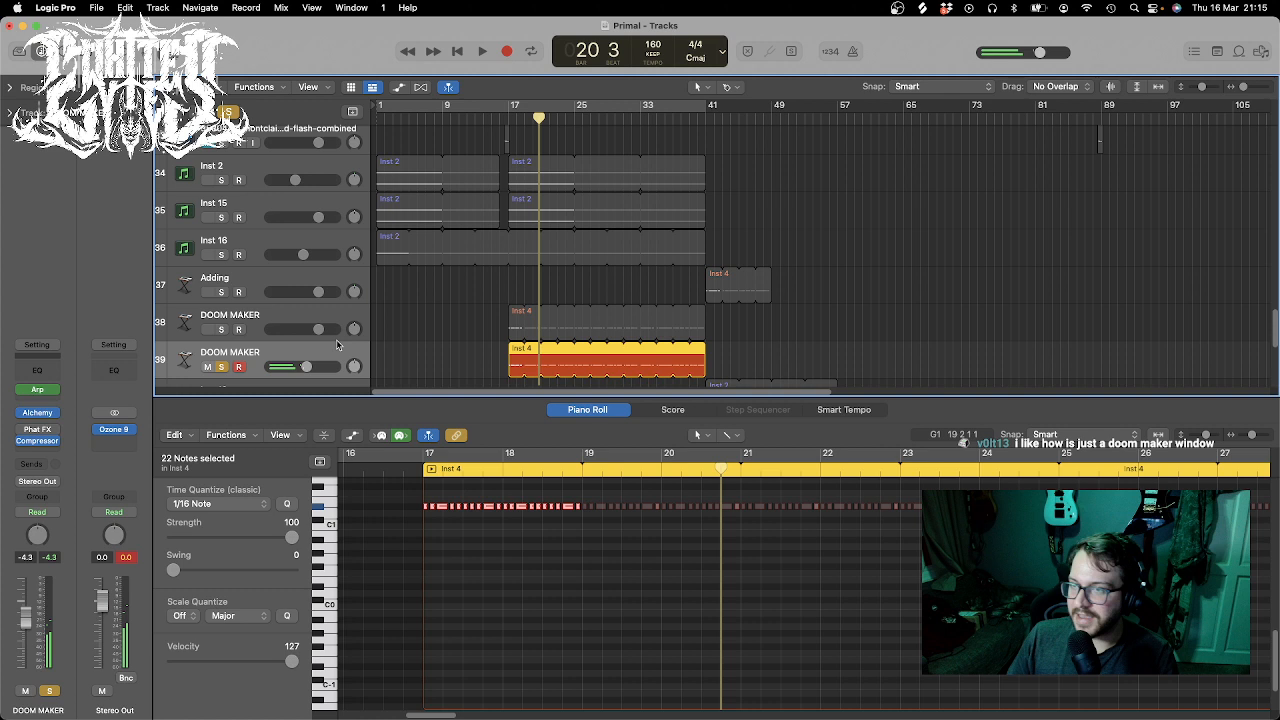
key(space)
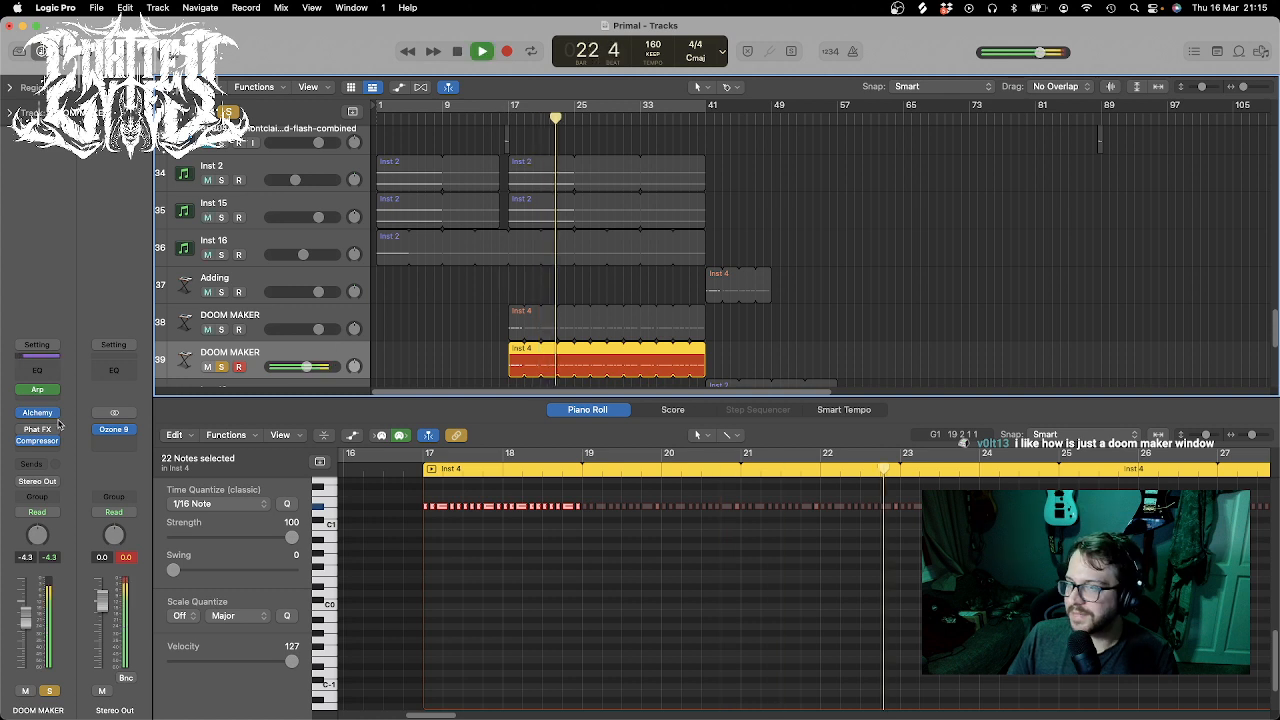
key(space)
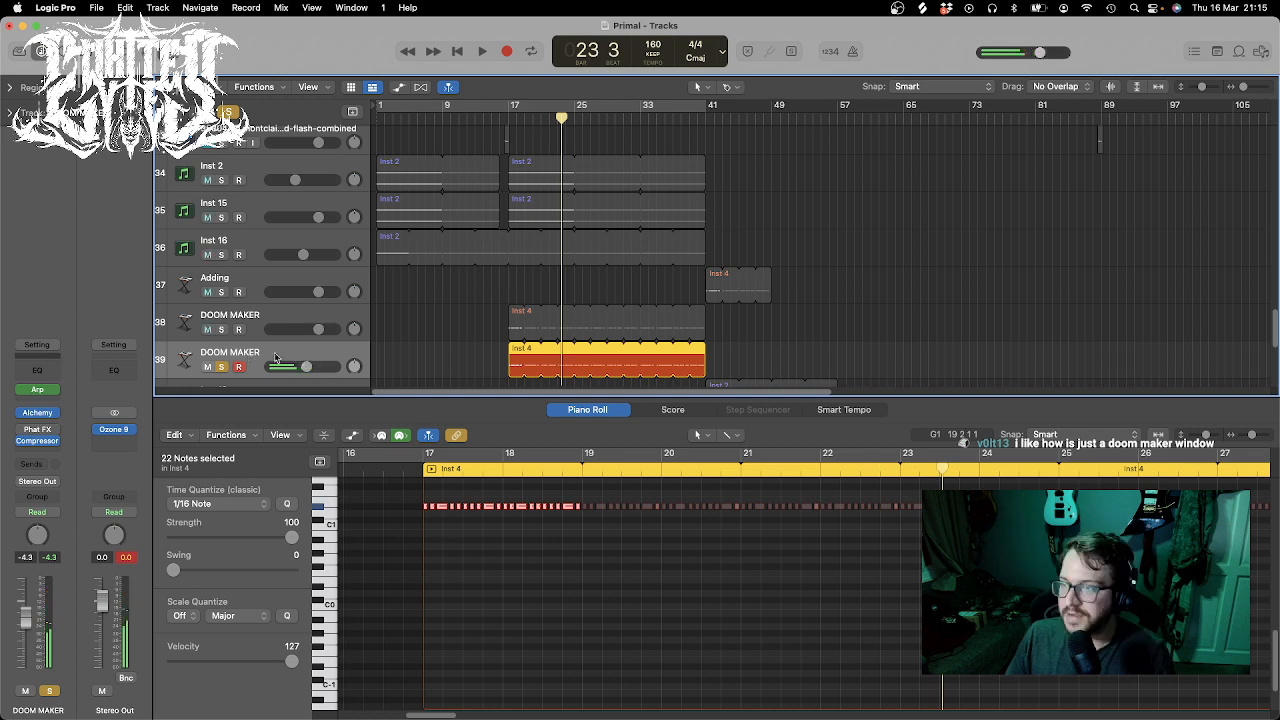
key(a)
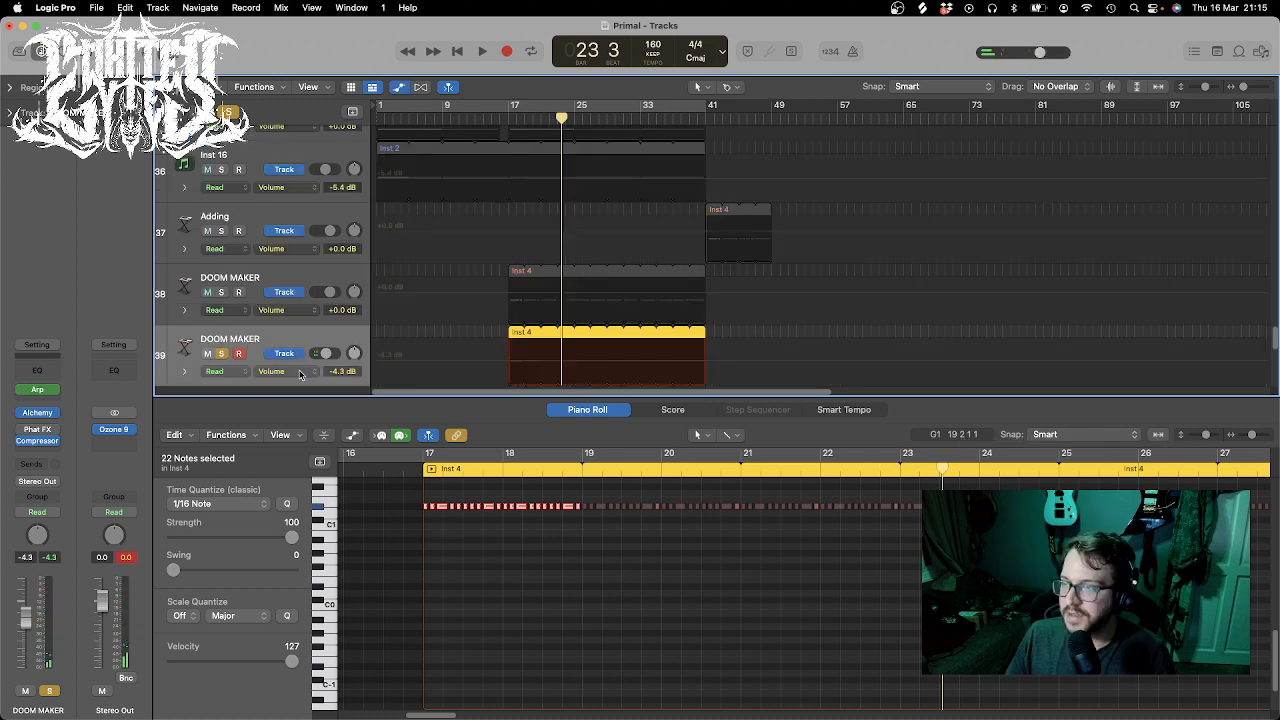
key(a)
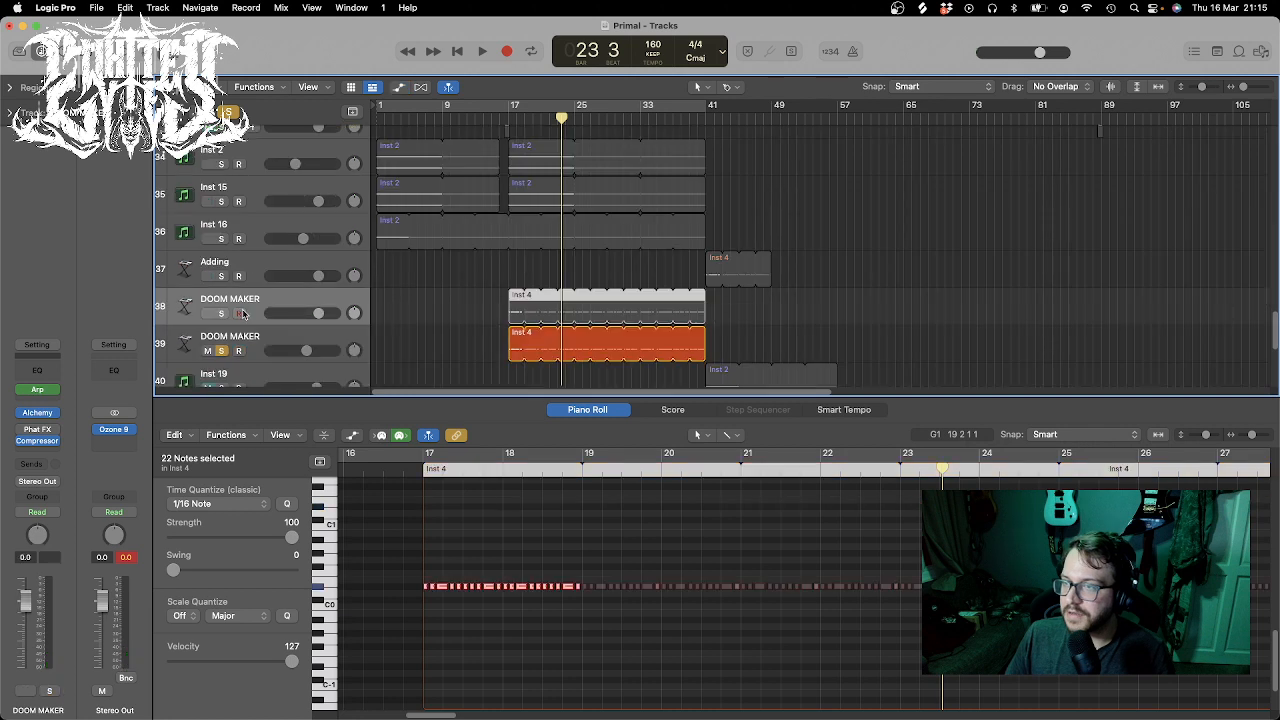
- Solo the original DOOM MAKER track together with the duplicate and add an AutoFilter after its Compressor
key(s)
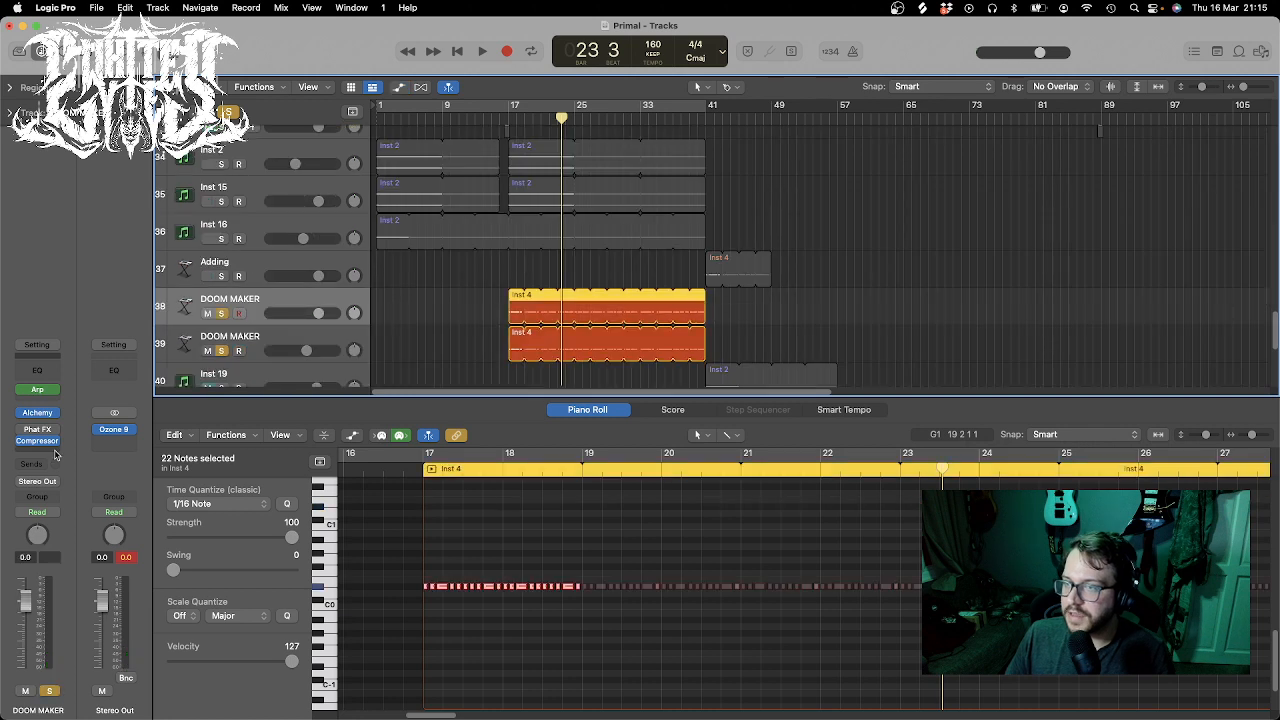
click(55, 455)
mouse_move(58, 581)
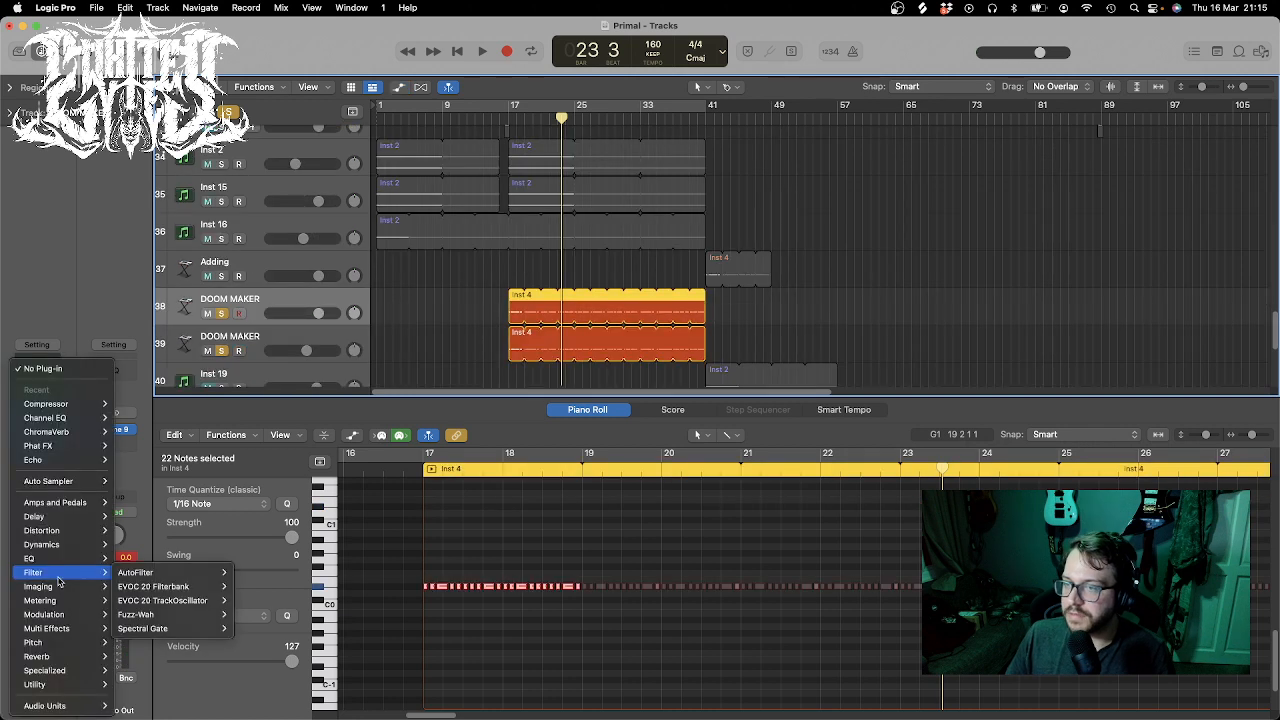
click(138, 572)
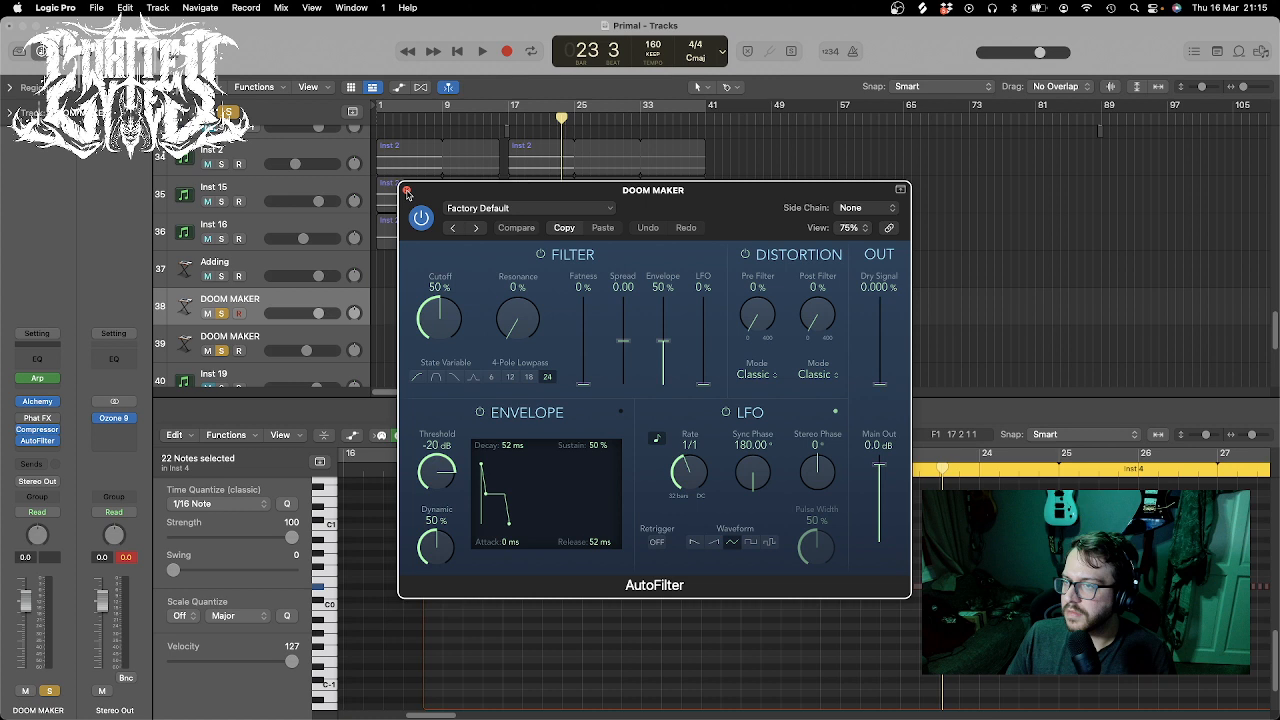
click(407, 190)
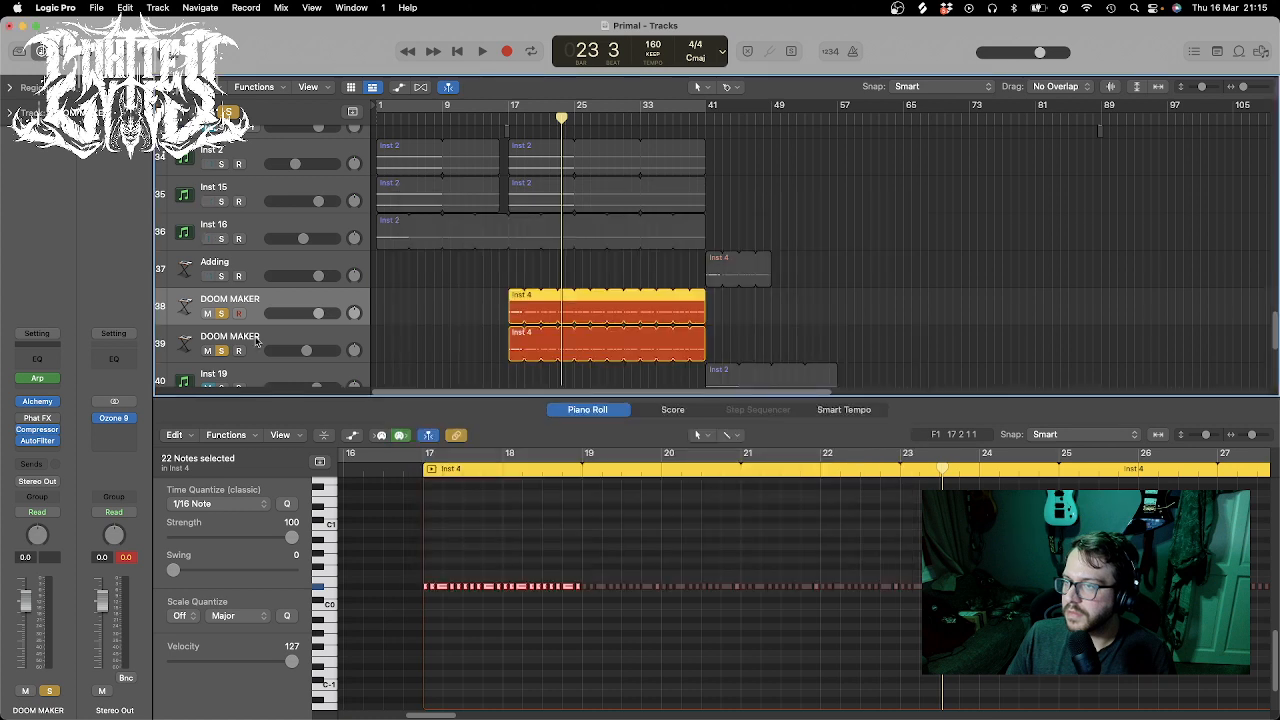
- Add an AutoFilter after the Compressor on the duplicate DOOM MAKER track
click(257, 342)
click(38, 445)
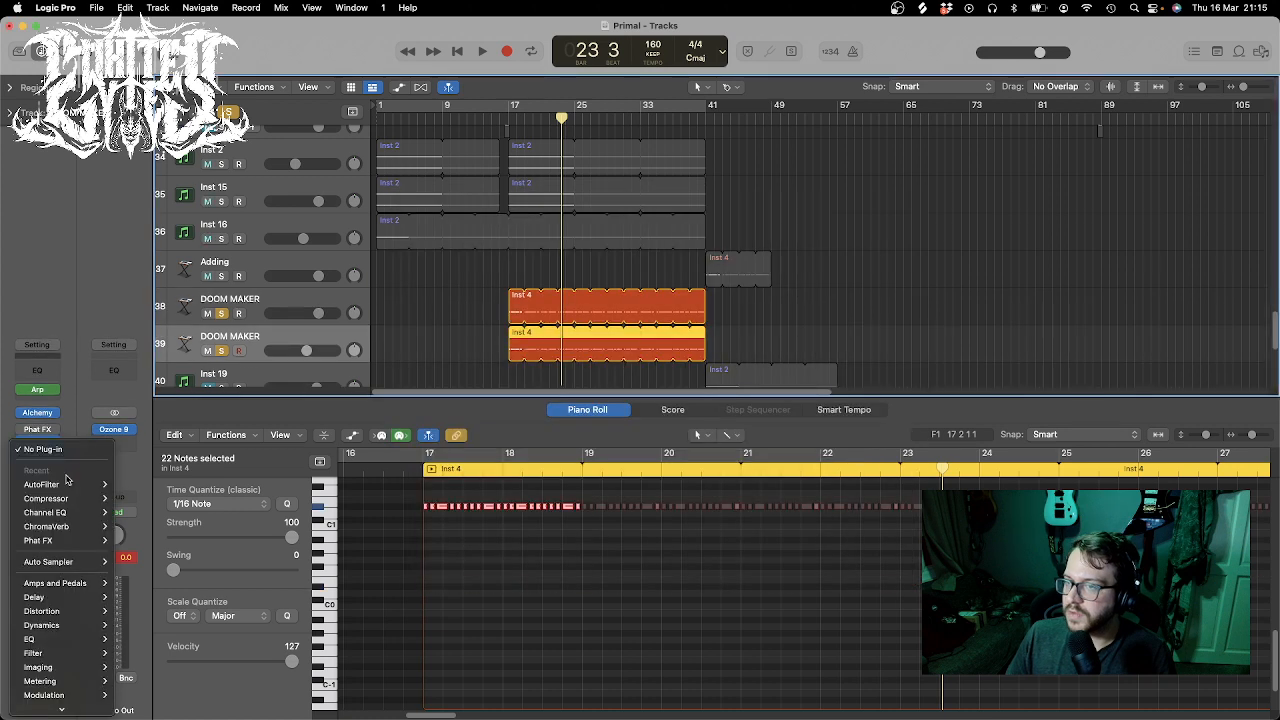
click(67, 482)
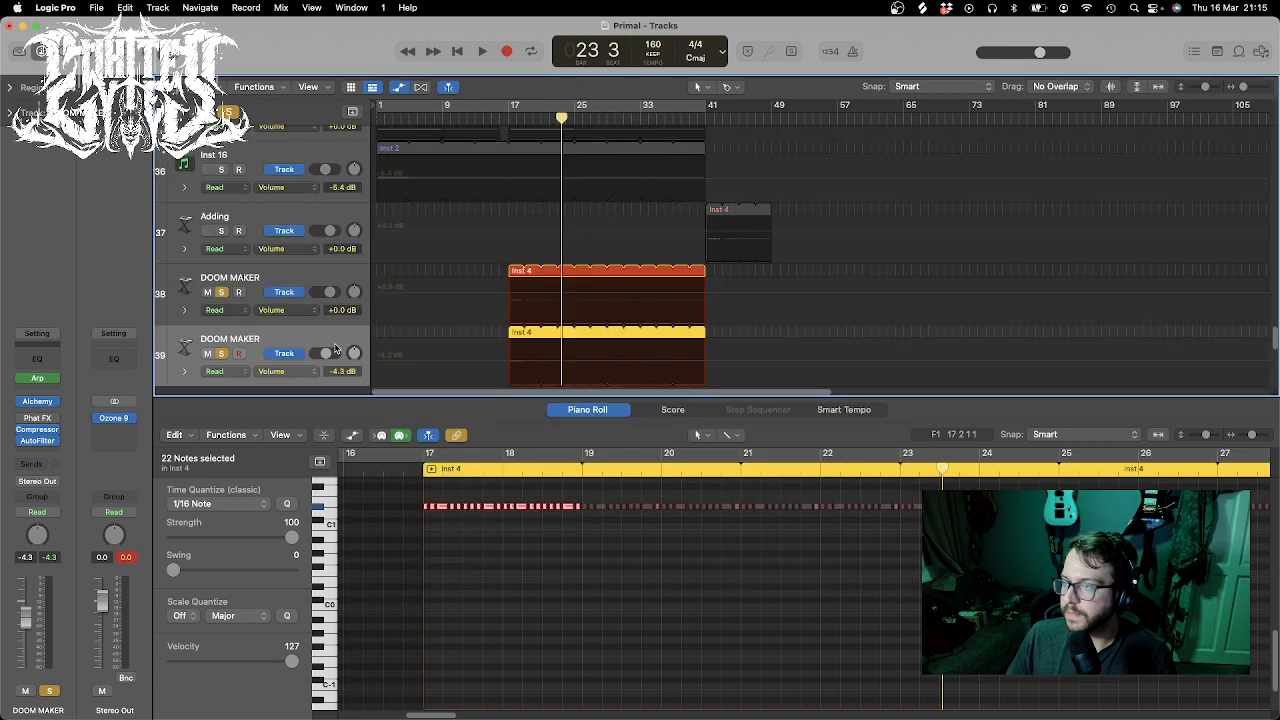
- Show track automation and set the automation parameter of both DOOM MAKER tracks to AutoFilter Cutoff
click(304, 371)
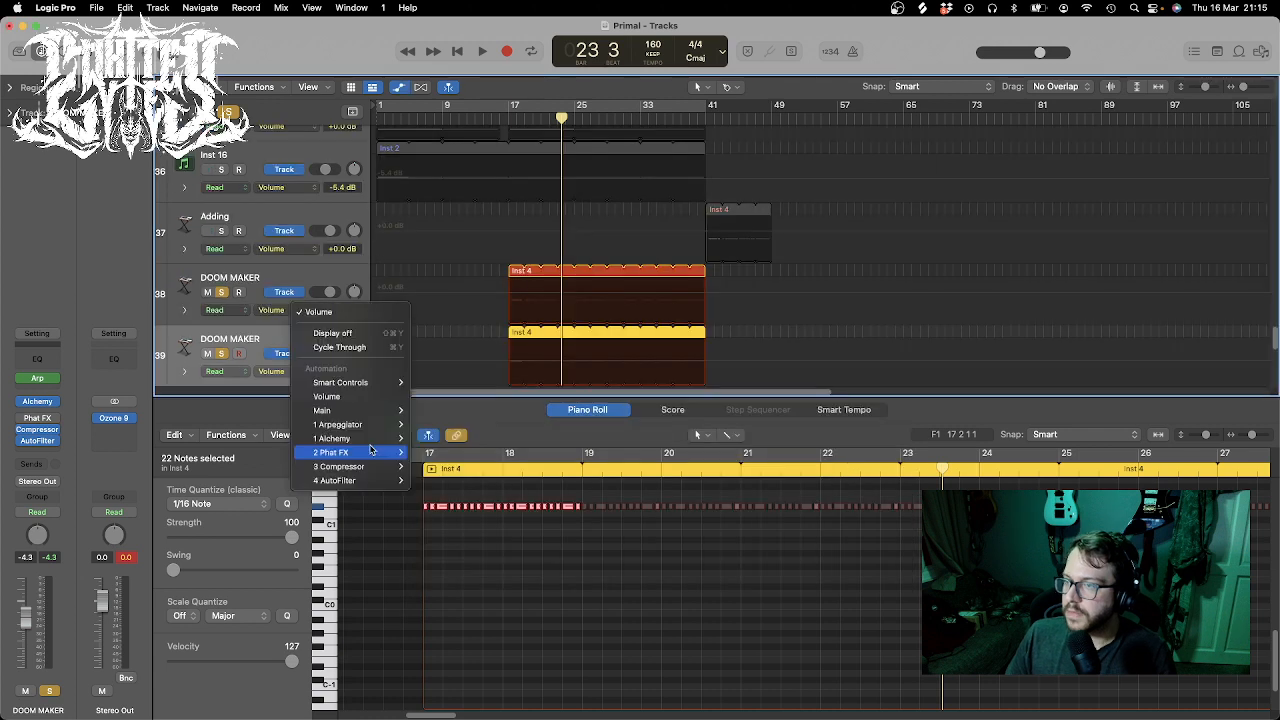
mouse_move(375, 480)
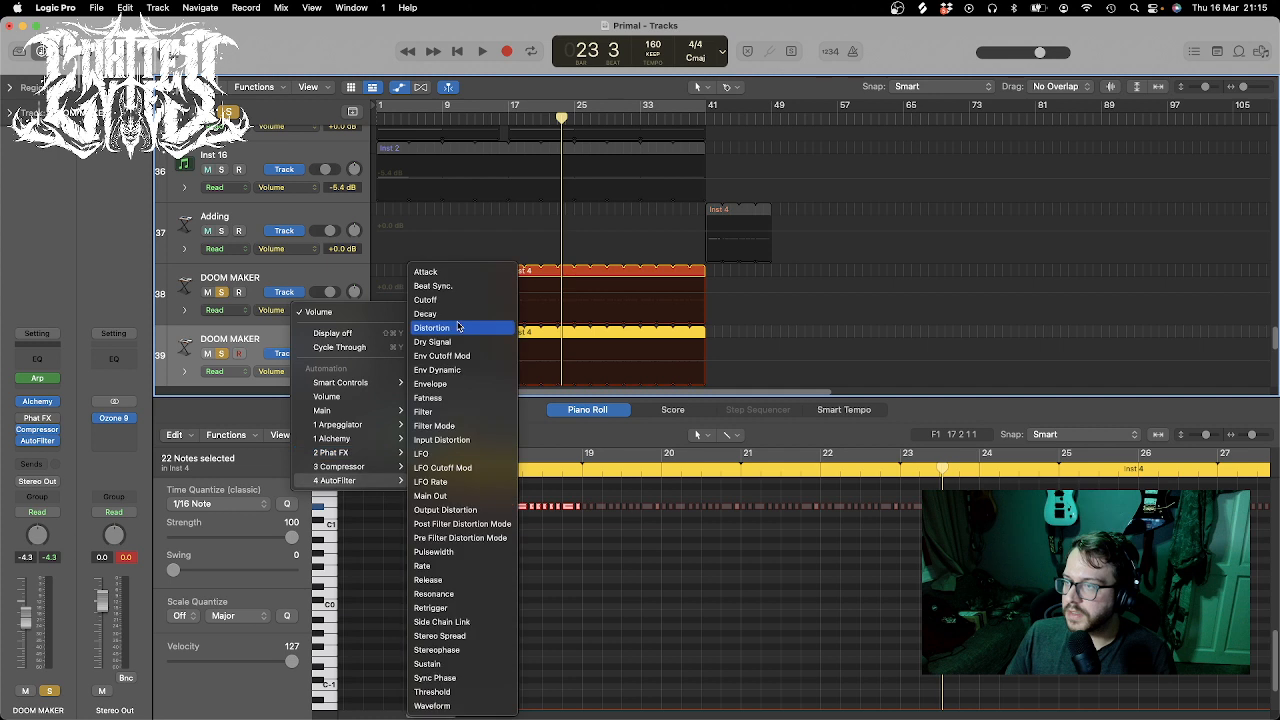
click(459, 327)
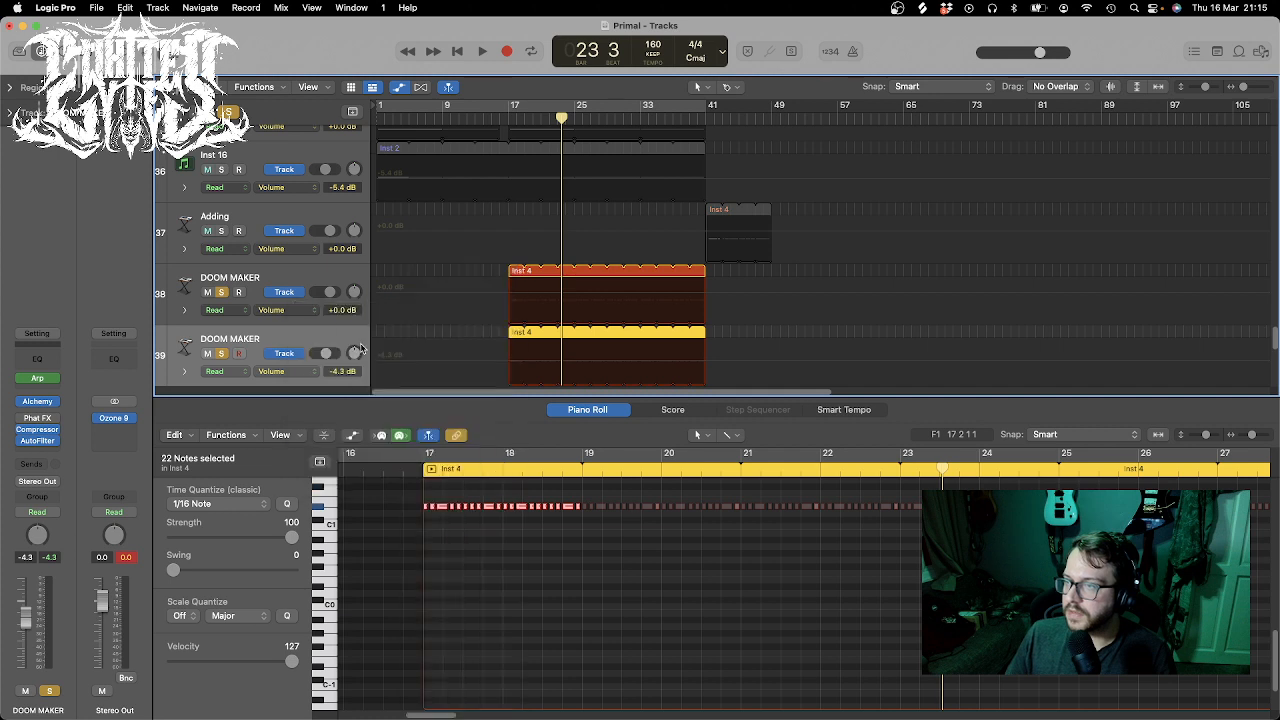
click(304, 371)
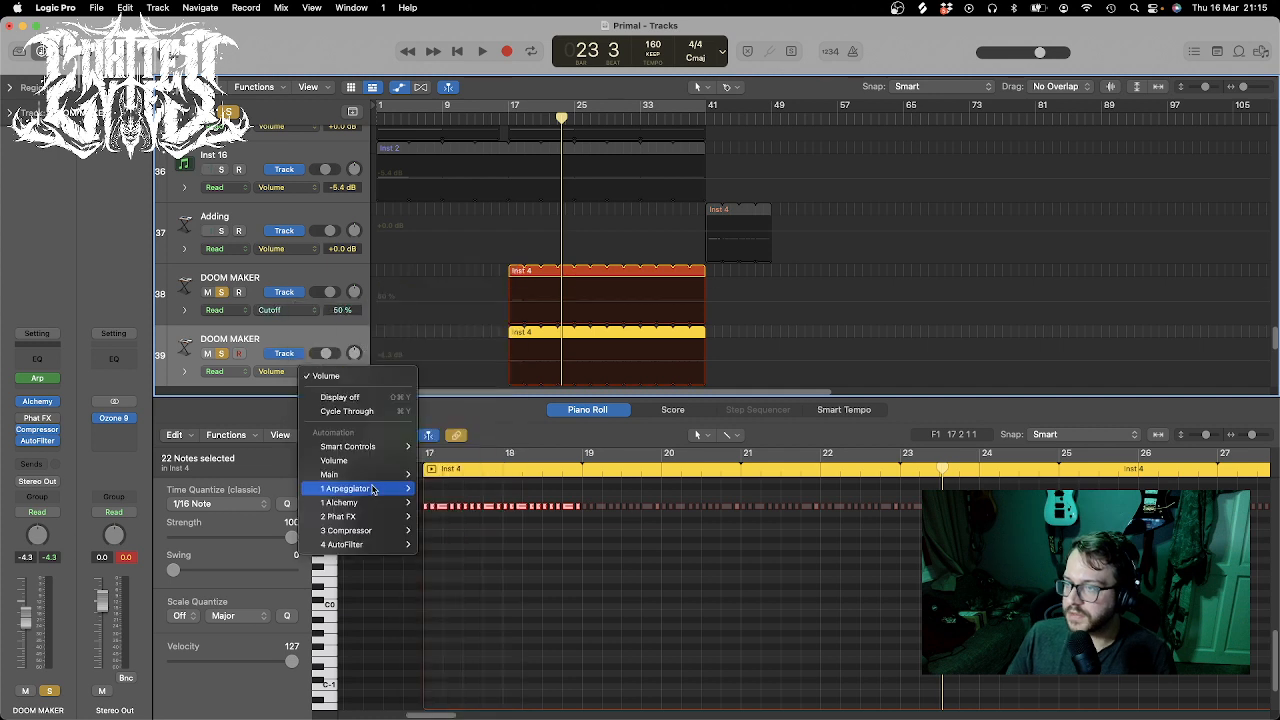
mouse_move(365, 544)
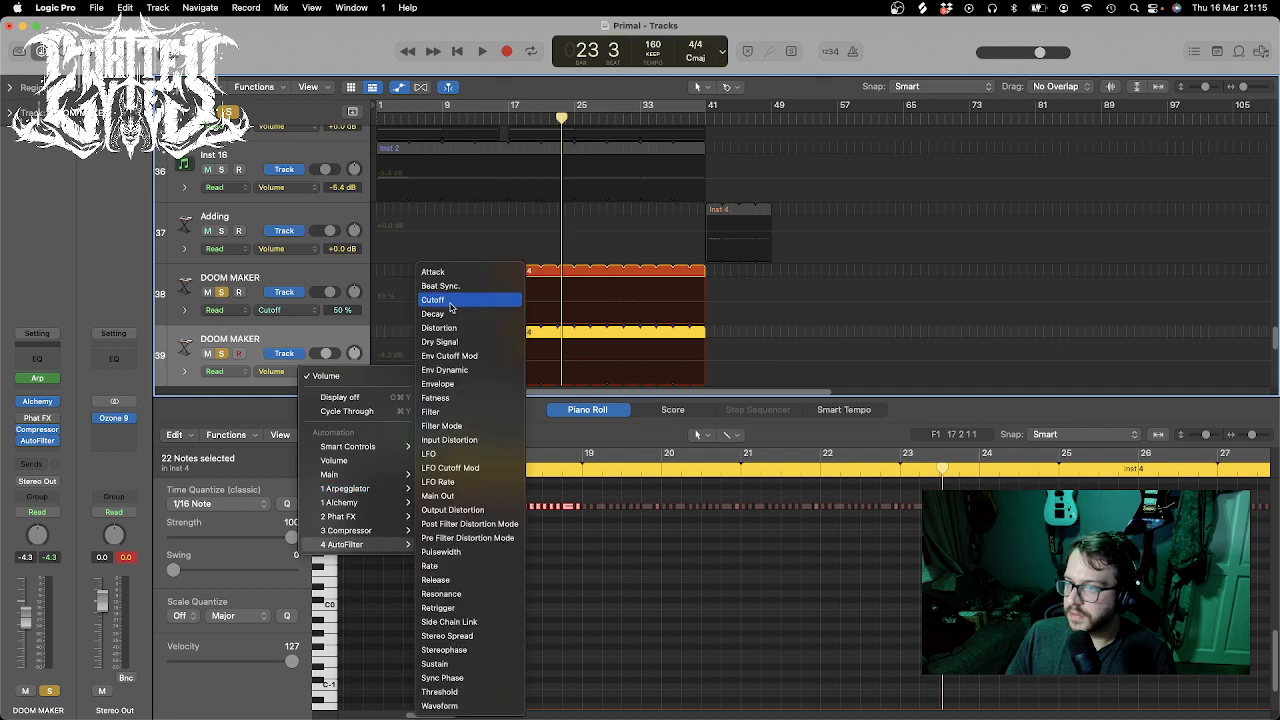
click(450, 300)
- At bar 17, set the cutoff automation to 0% on the duplicate DOOM MAKER track and 100% on the original
scroll(600, 295, down, 2)
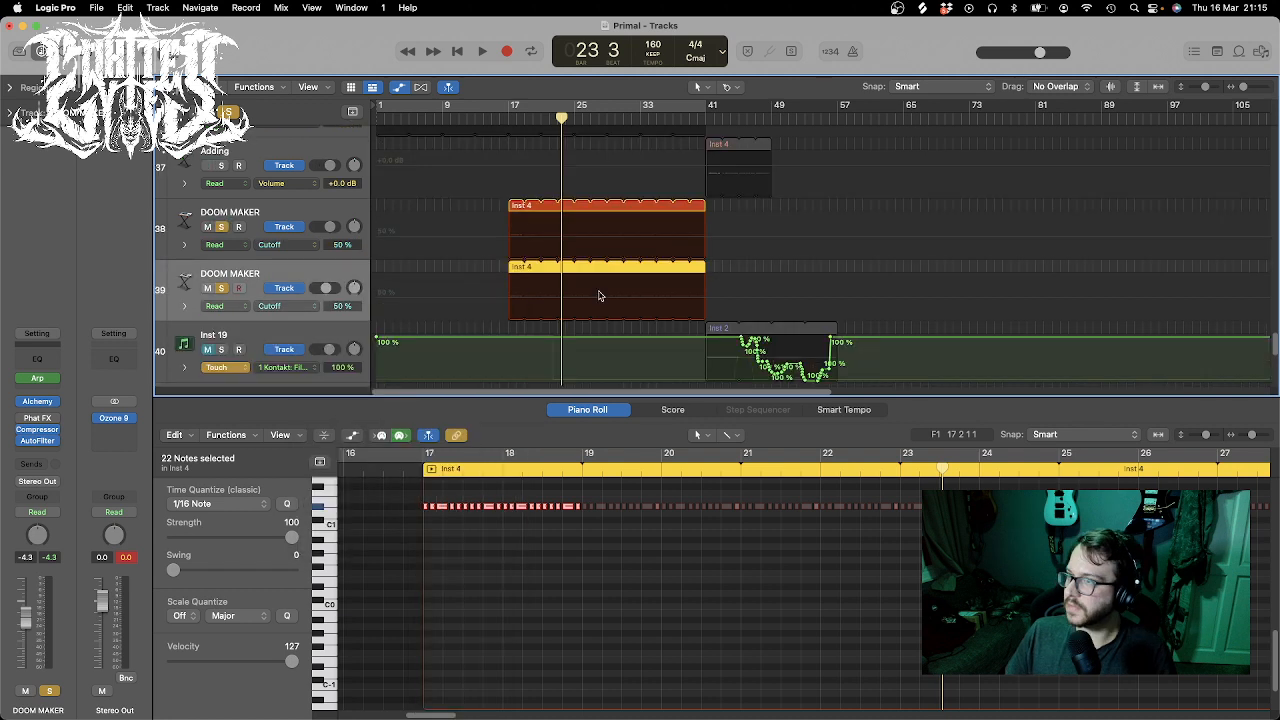
click(599, 295)
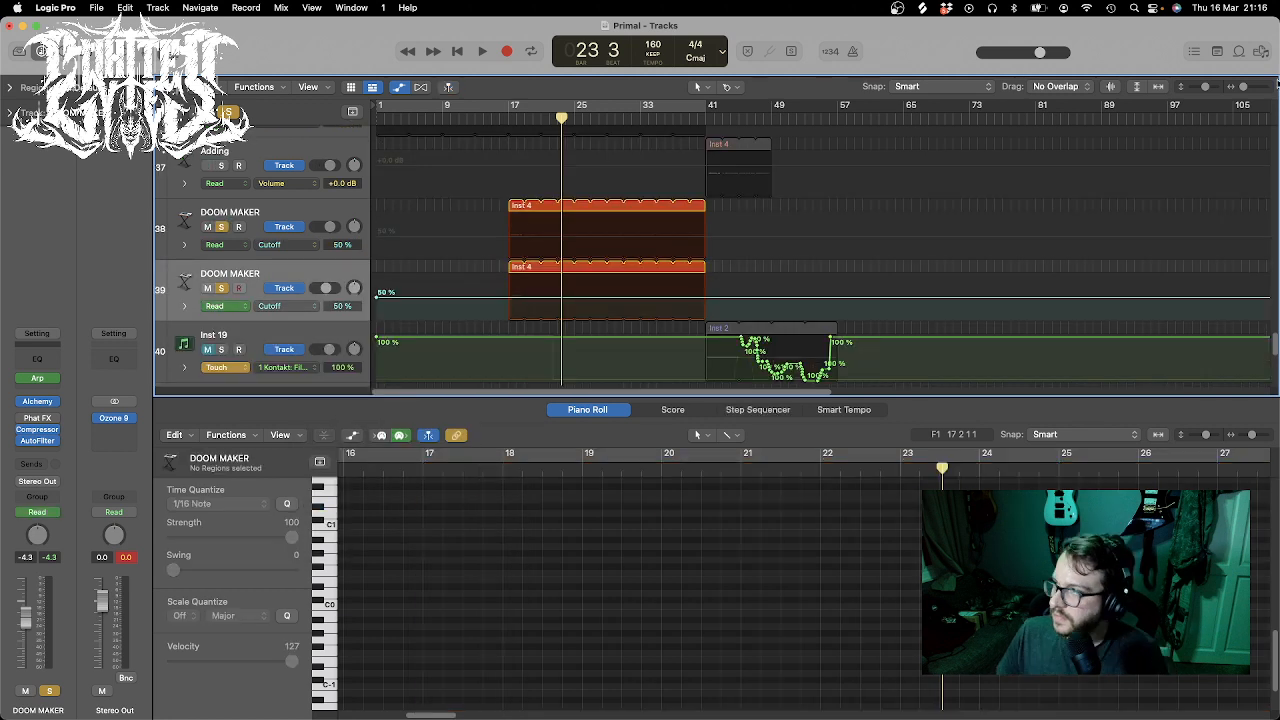
key(super+Right)
key(super+Right)
key(super+Right)
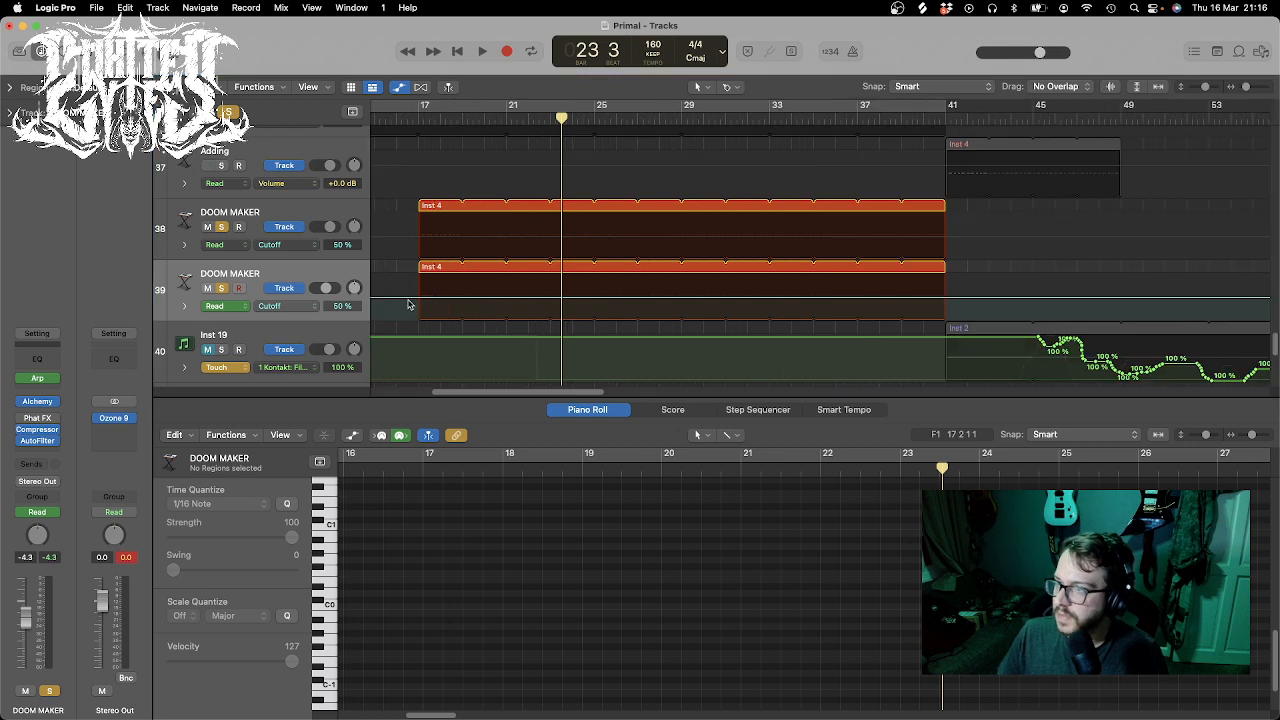
drag(418, 302, 420, 314)
click(416, 242)
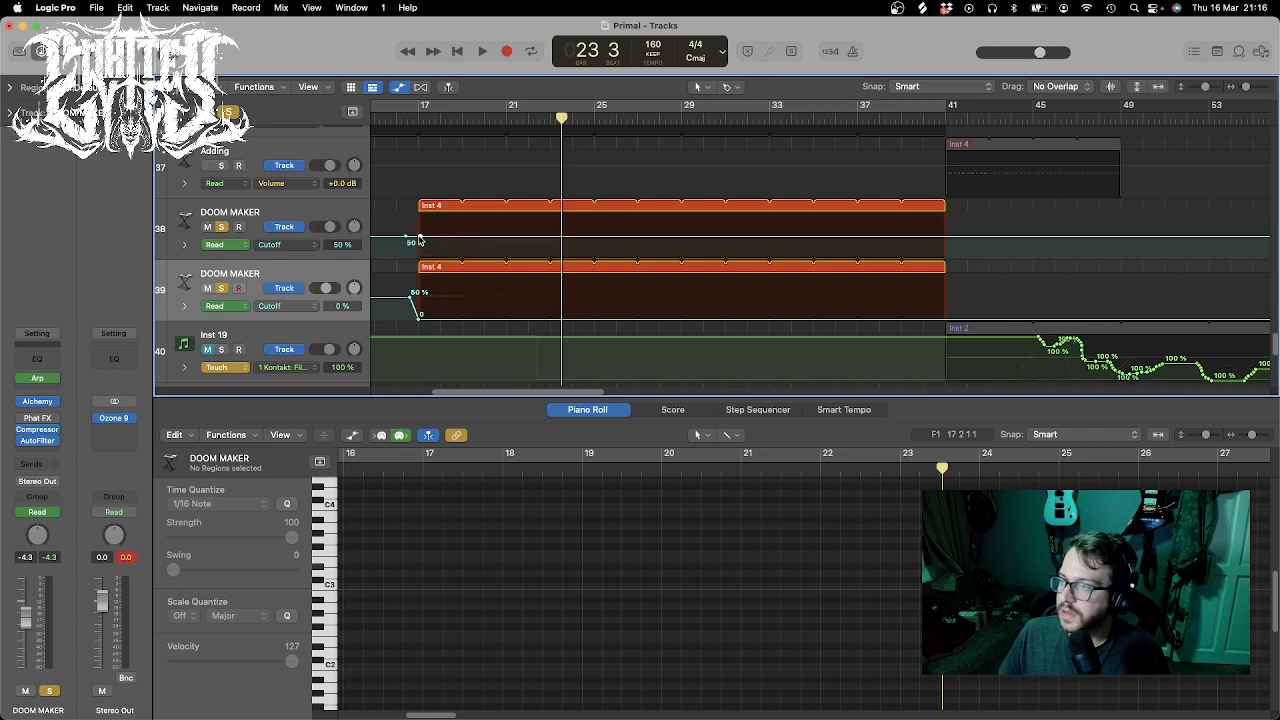
drag(419, 238, 484, 152)
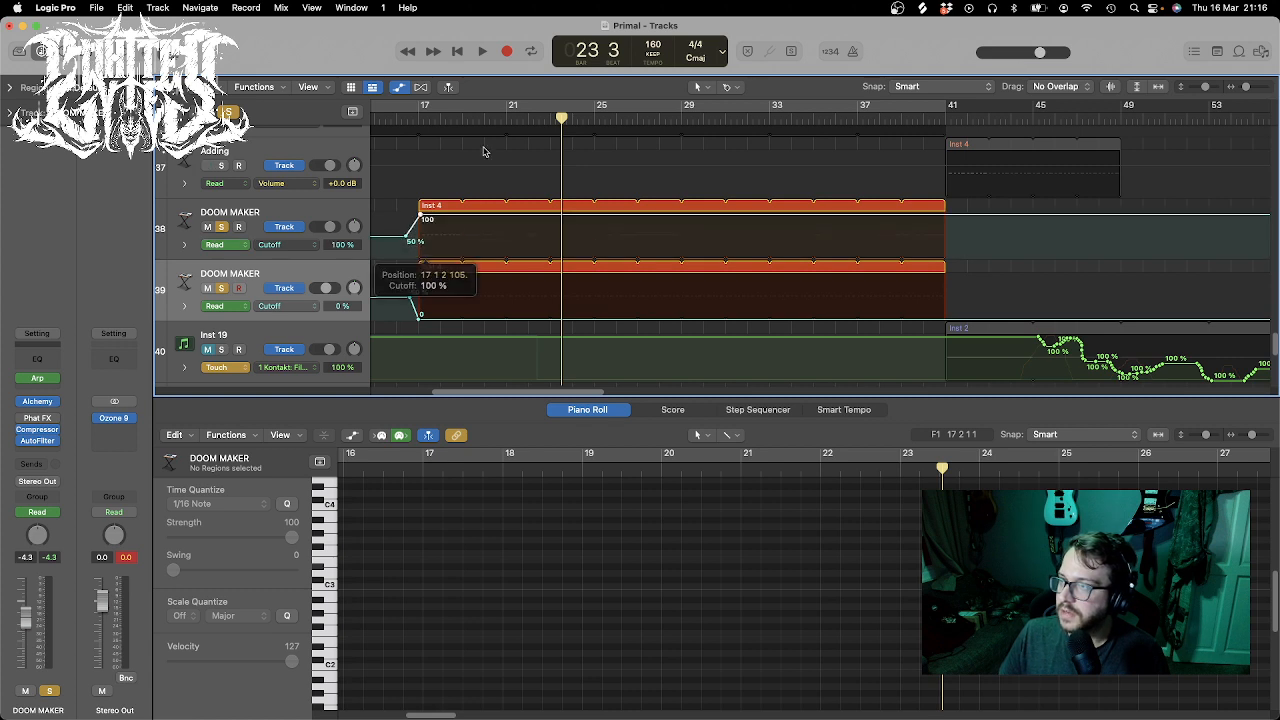
- Add a cutoff dip on the original DOOM MAKER track, from 100% down to 37% at bar 25 and straight back to 100%
key(comma)
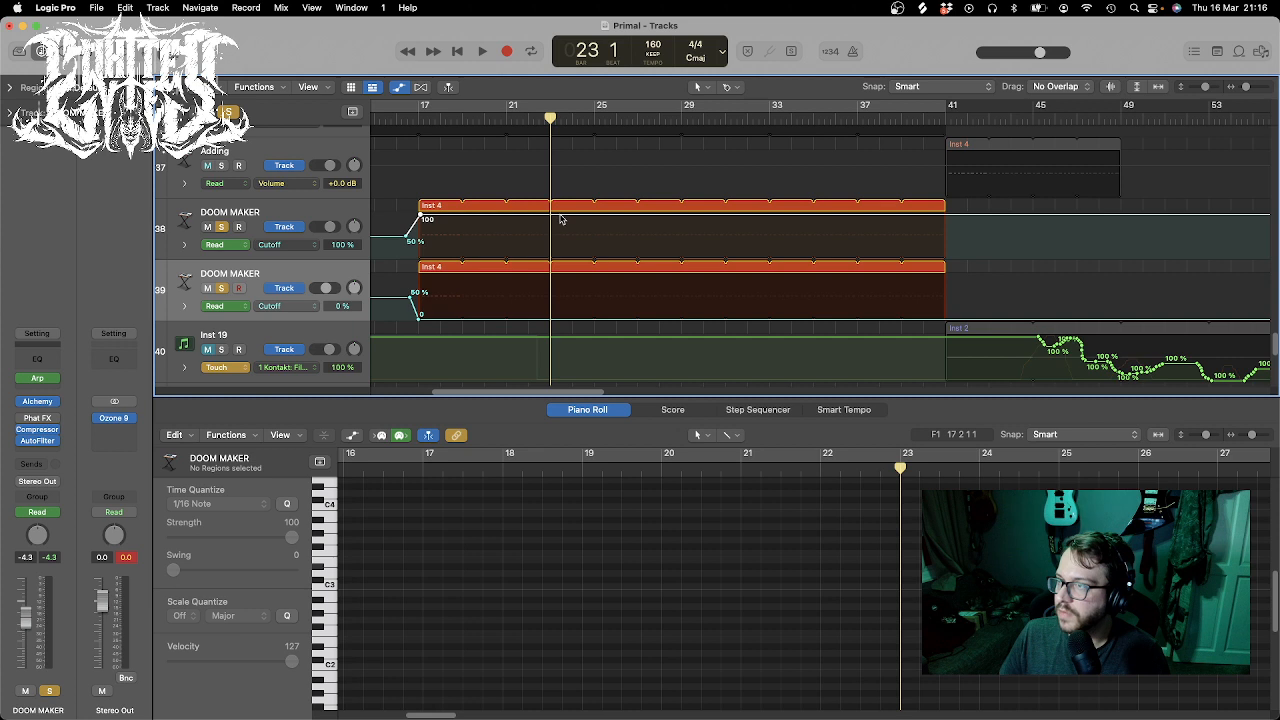
click(561, 216)
click(592, 215)
click(601, 216)
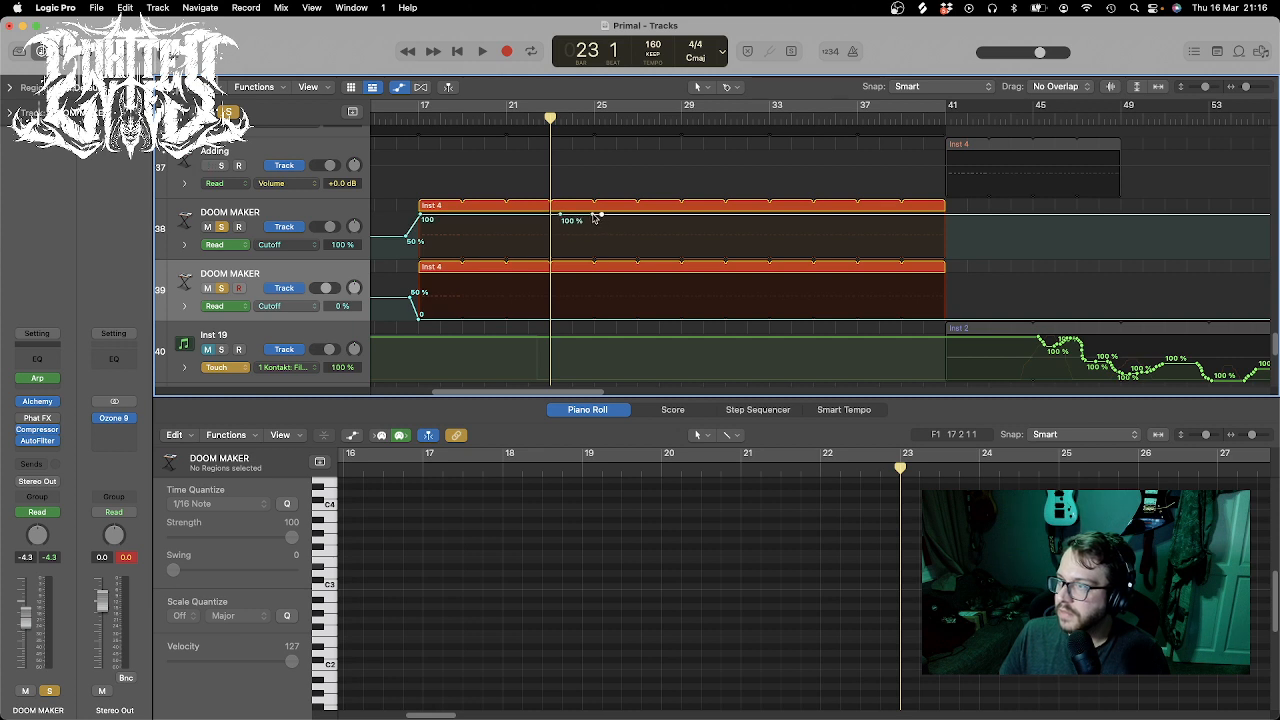
drag(592, 216, 595, 247)
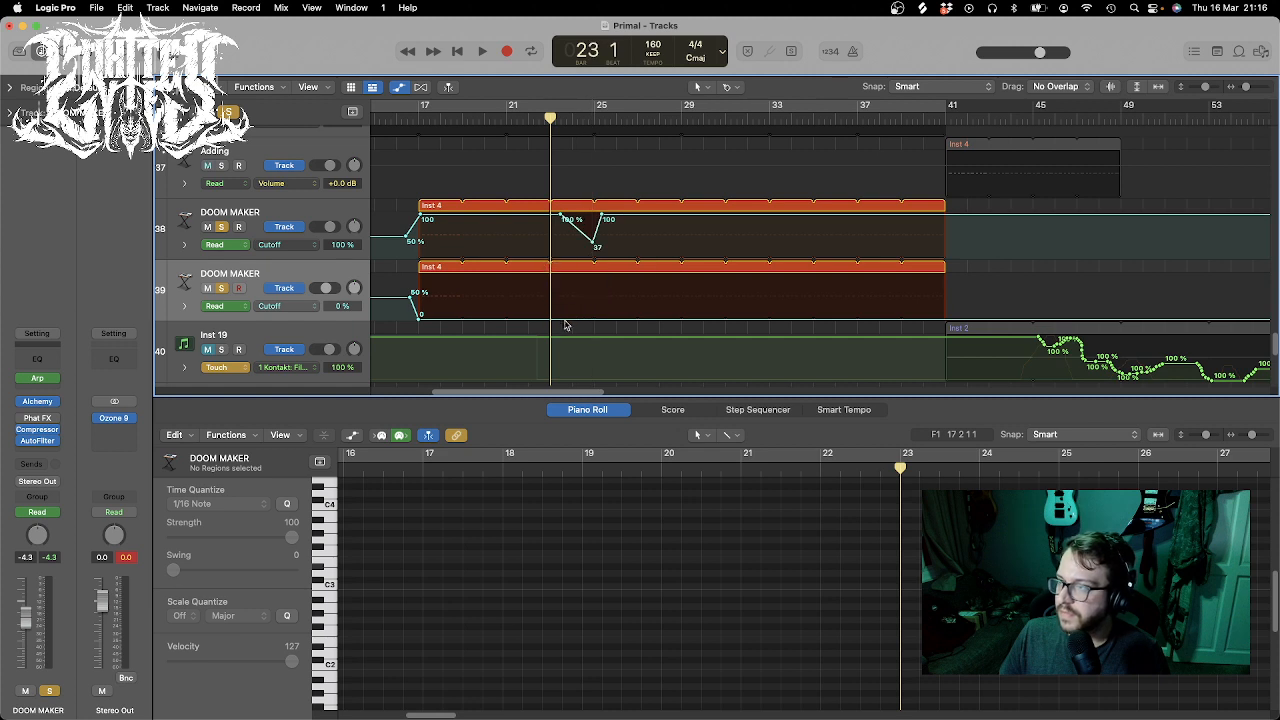
- Ramp the duplicate's cutoff from 0% at about bar 23 to 69% at bar 25 and back to 0% near bar 28
click(552, 320)
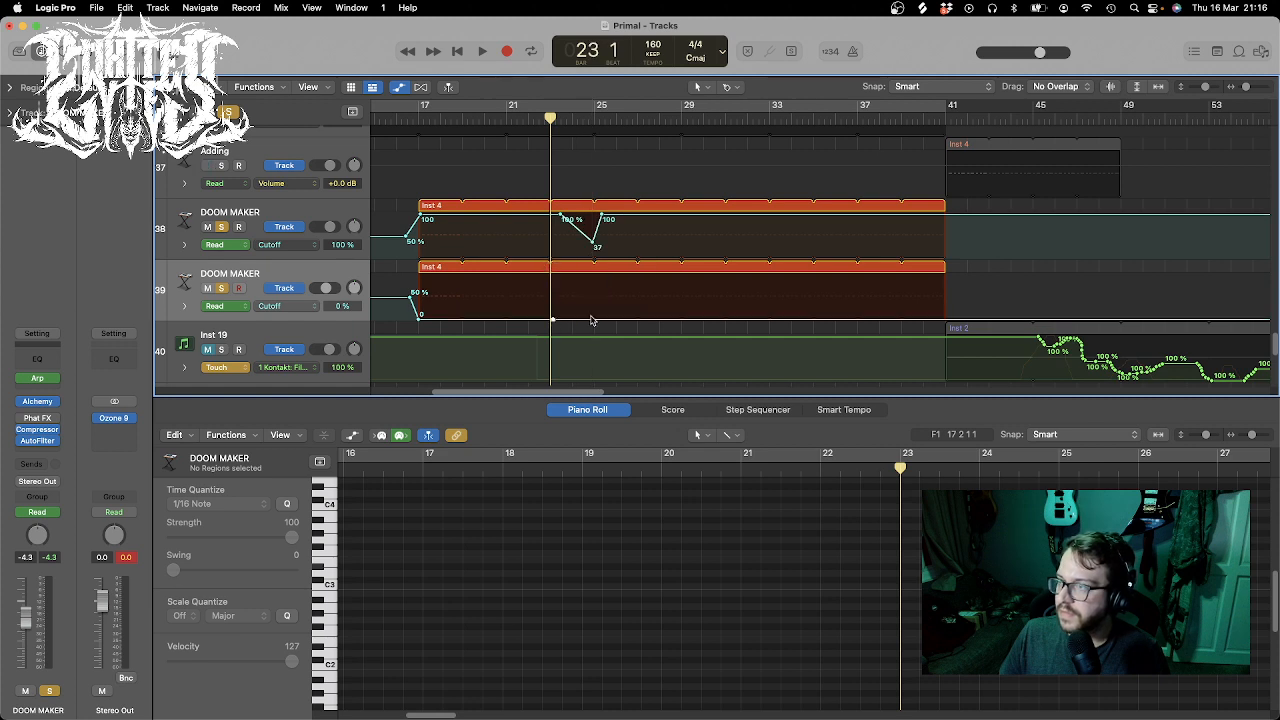
drag(593, 320, 598, 285)
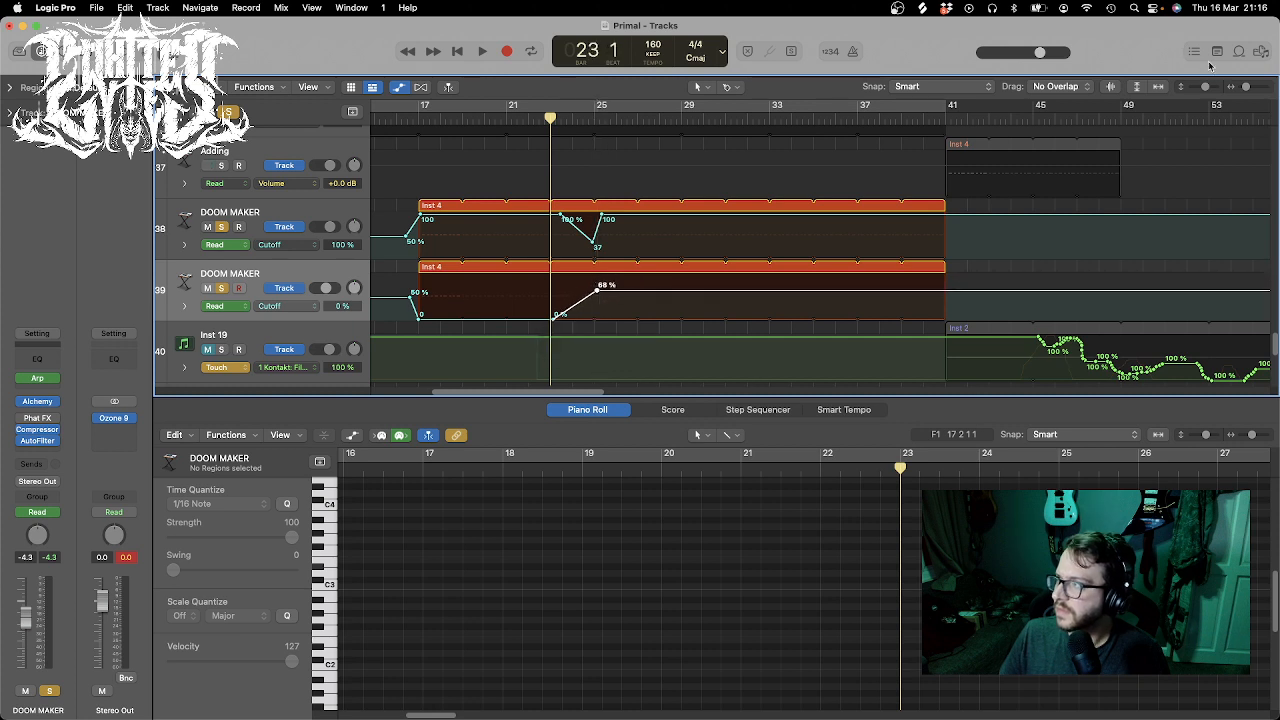
drag(1205, 87, 1207, 89)
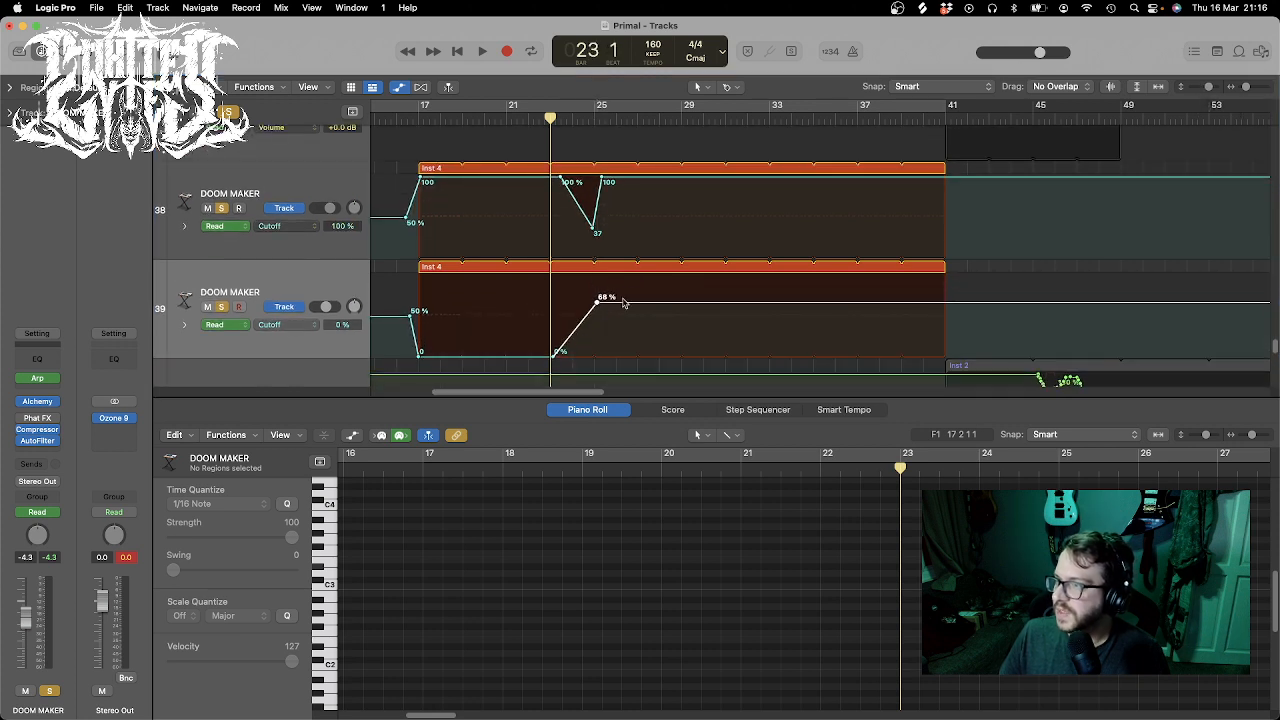
drag(600, 305, 660, 353)
- Play from about bar 15 and bend the duplicate's falling cutoff line between bars 25 and 28 with the Automation Curve Tool
click(382, 118)
key(space)
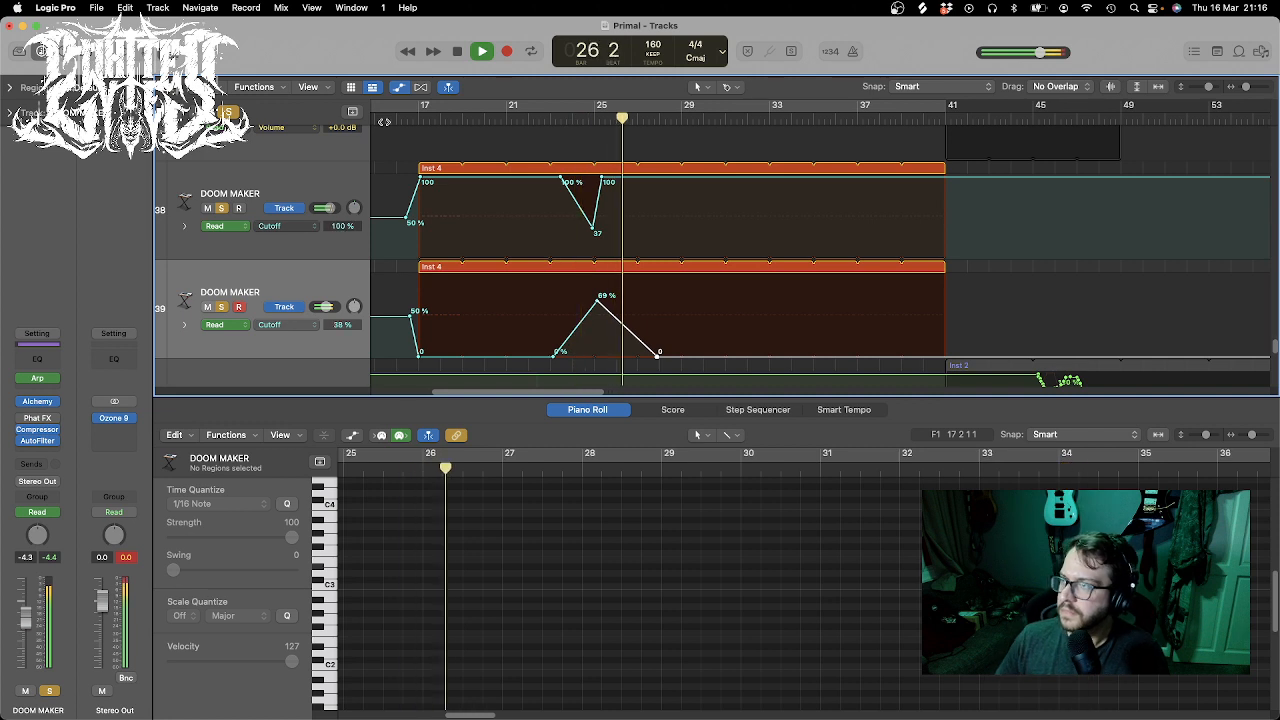
click(728, 87)
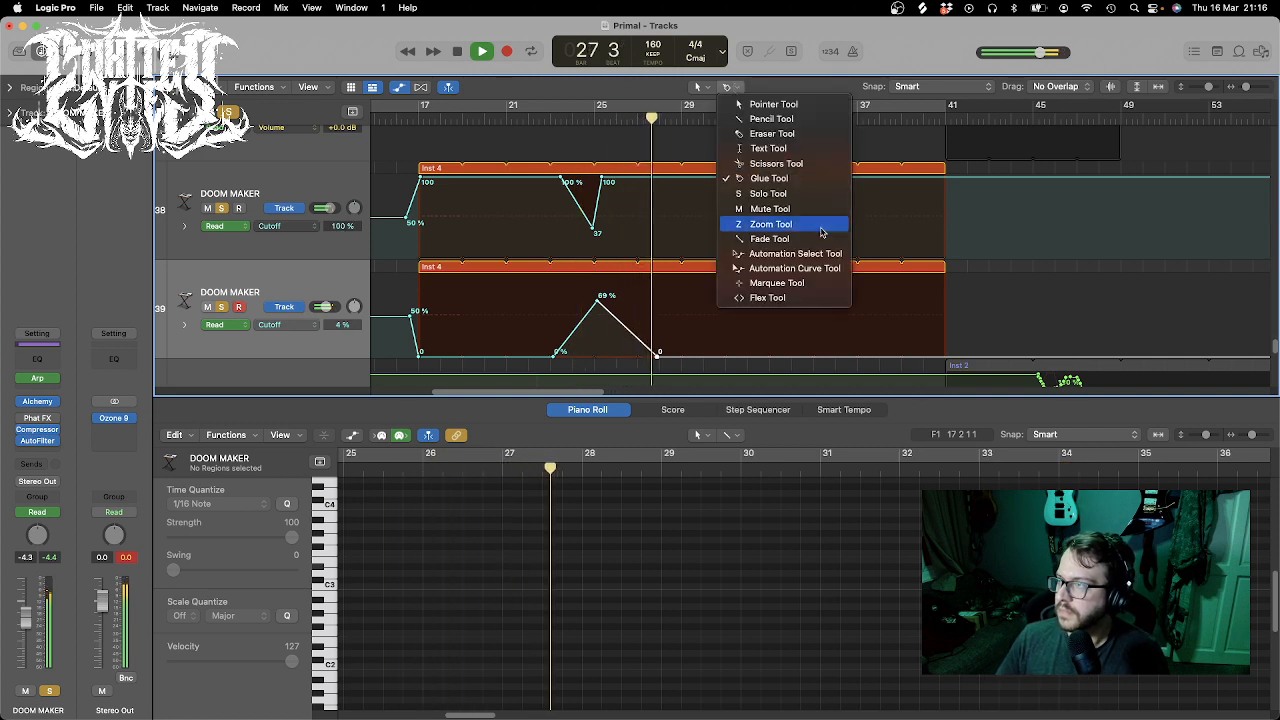
click(822, 273)
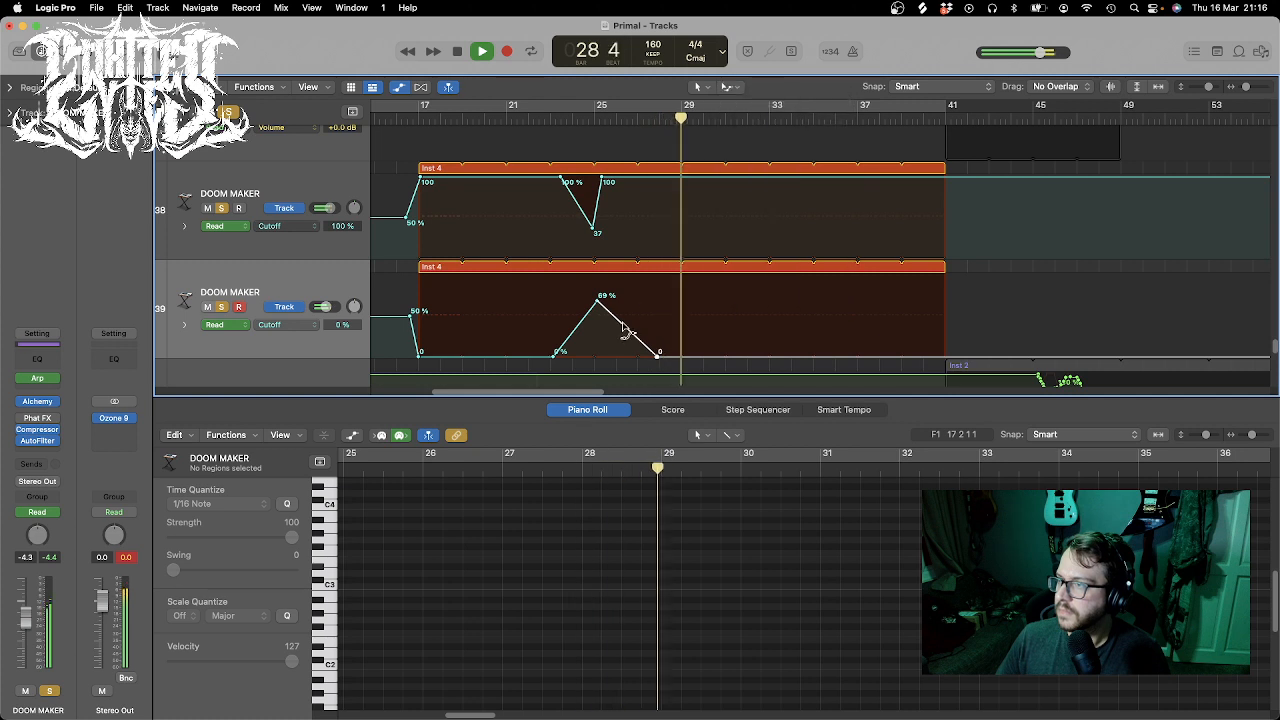
drag(628, 326, 620, 358)
key(space)
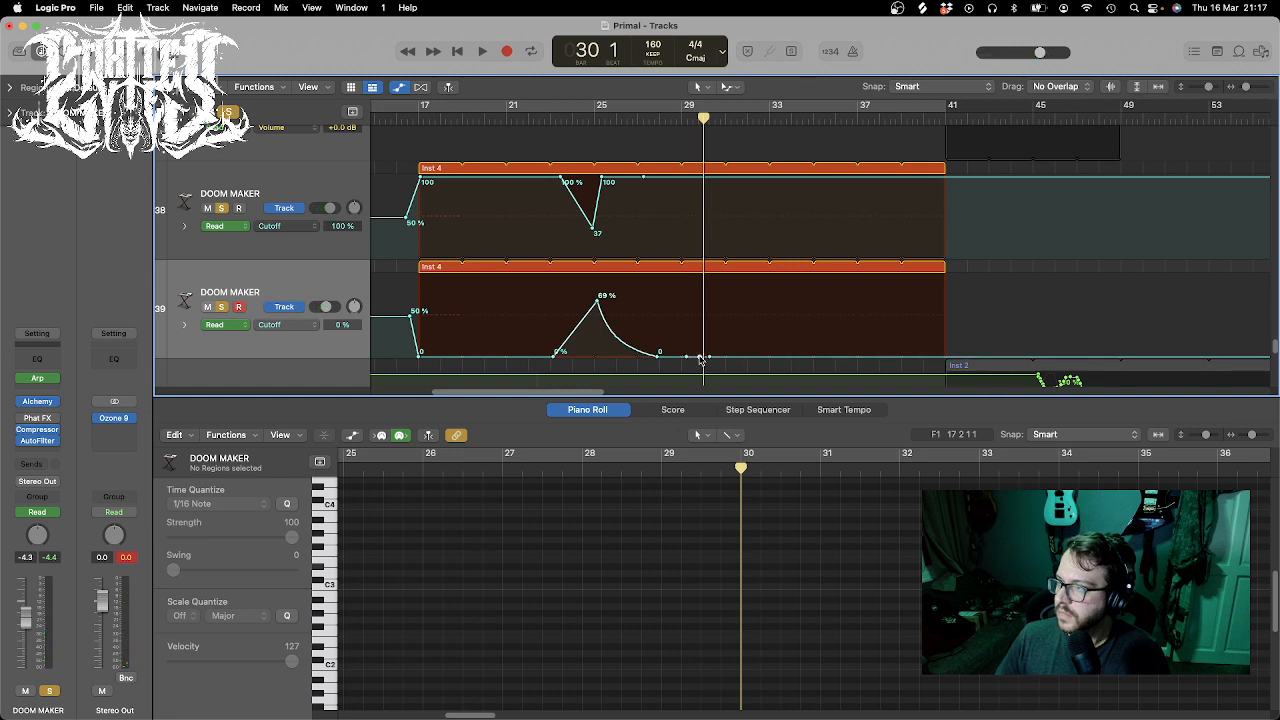
- Set the duplicate's cutoff points to 17% near bar 28, 32% near bar 29 and 45% at about bar 30
drag(701, 357, 703, 318)
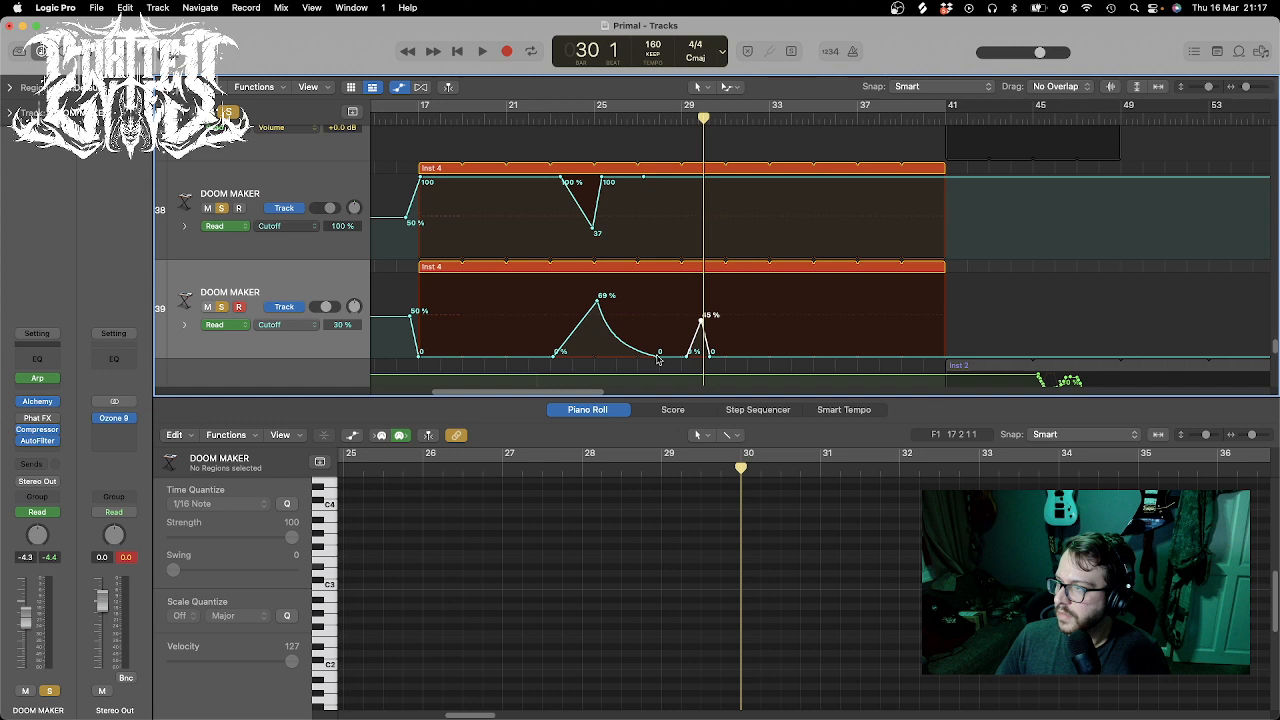
drag(657, 359, 687, 334)
- Play from bar 25 and move the duplicate's final 0% cutoff point out to bar 34
click(591, 118)
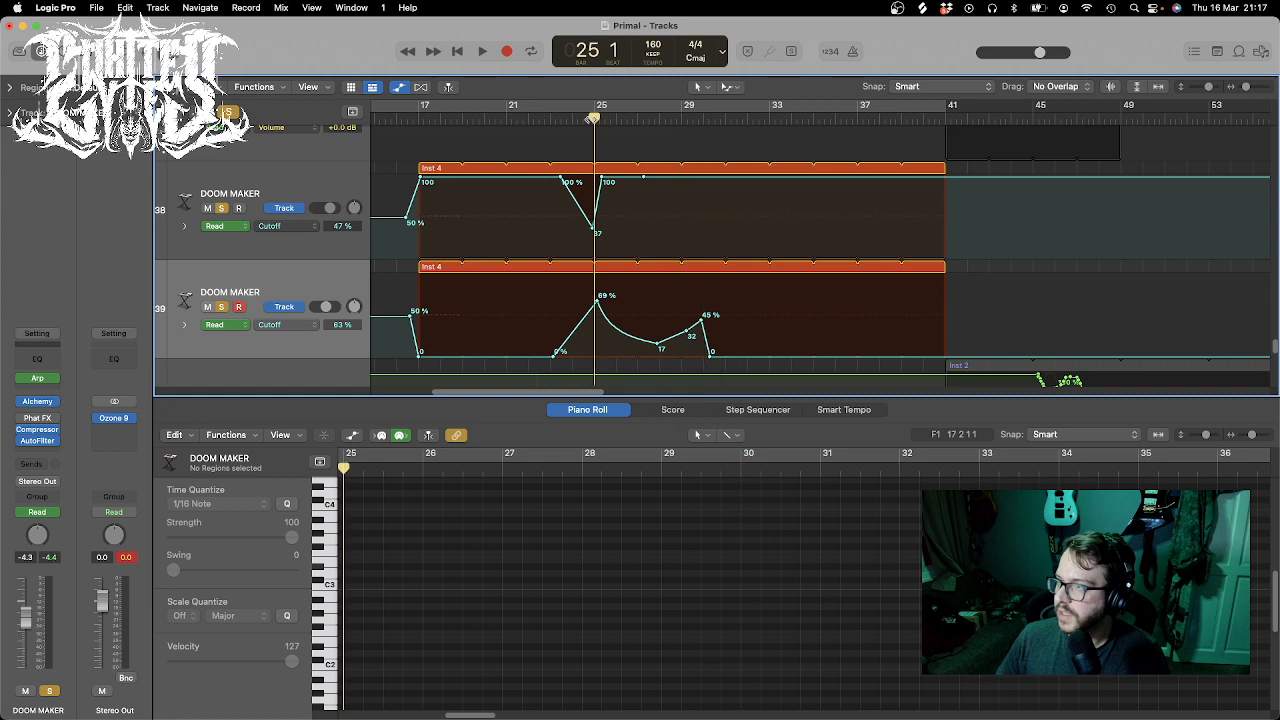
key(space)
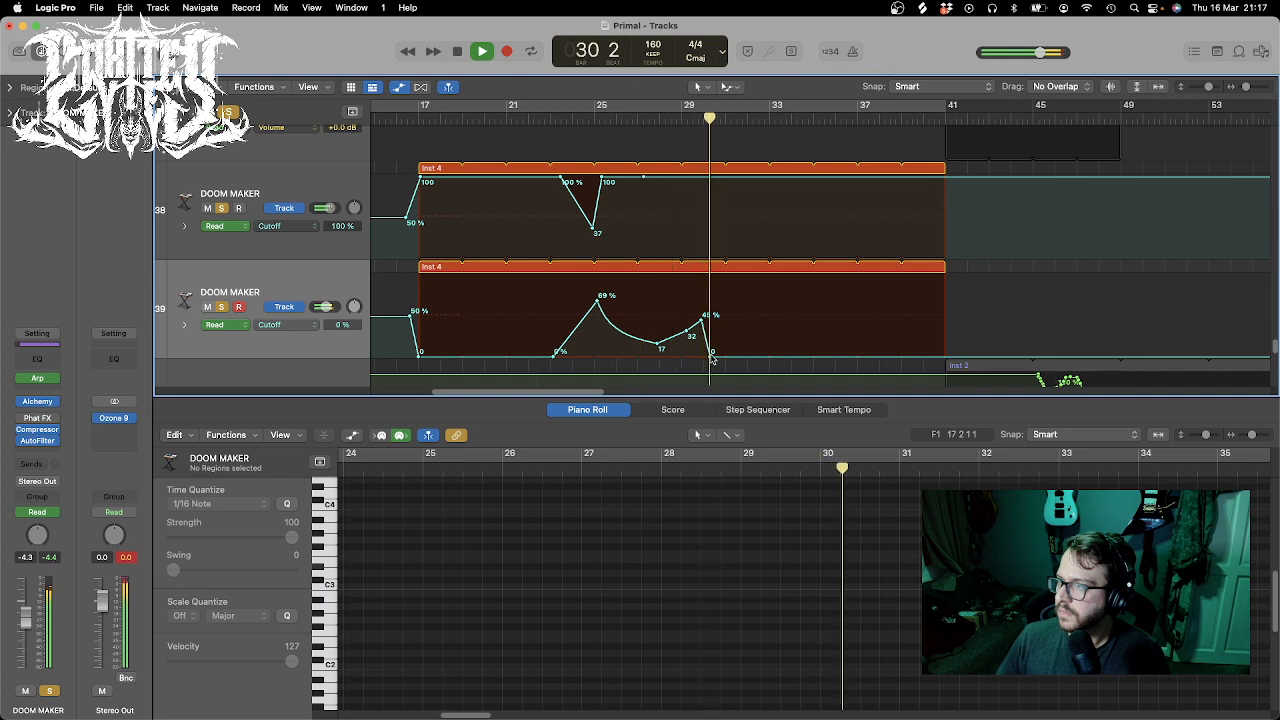
drag(711, 356, 794, 352)
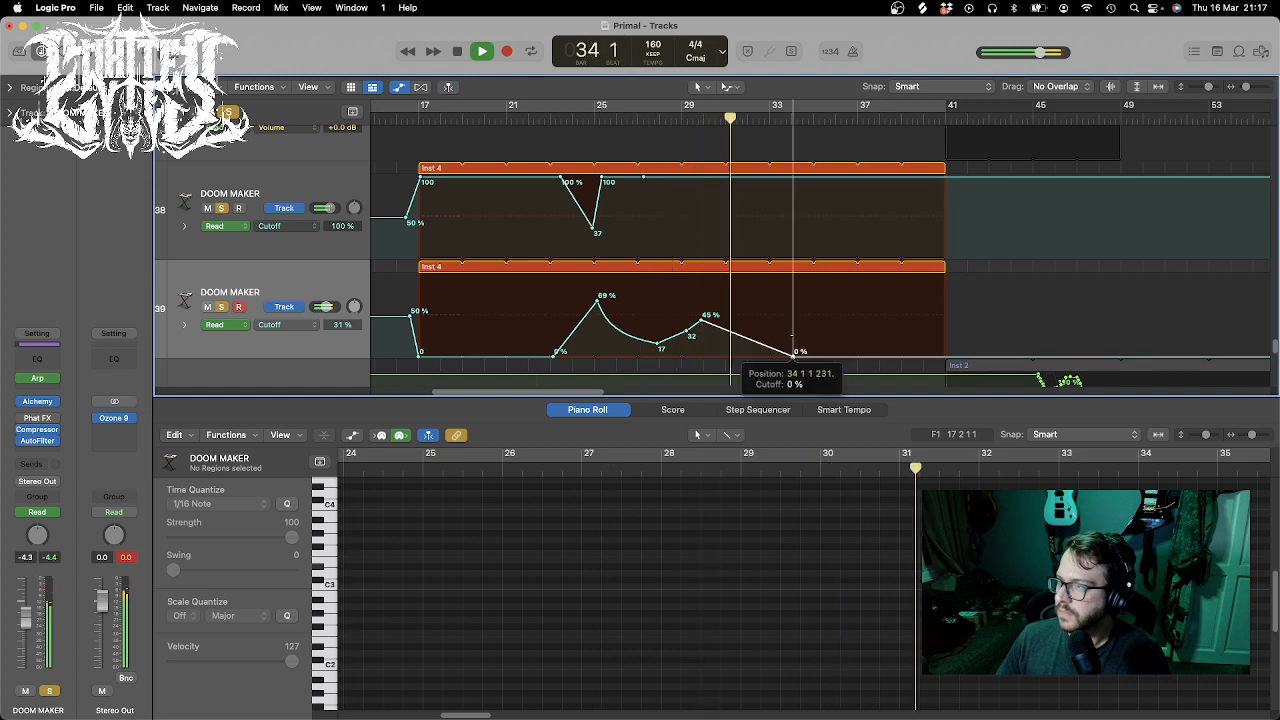
- Stop playback and raise the duplicate DOOM MAKER's cutoff to 100% at bar 41
key(space)
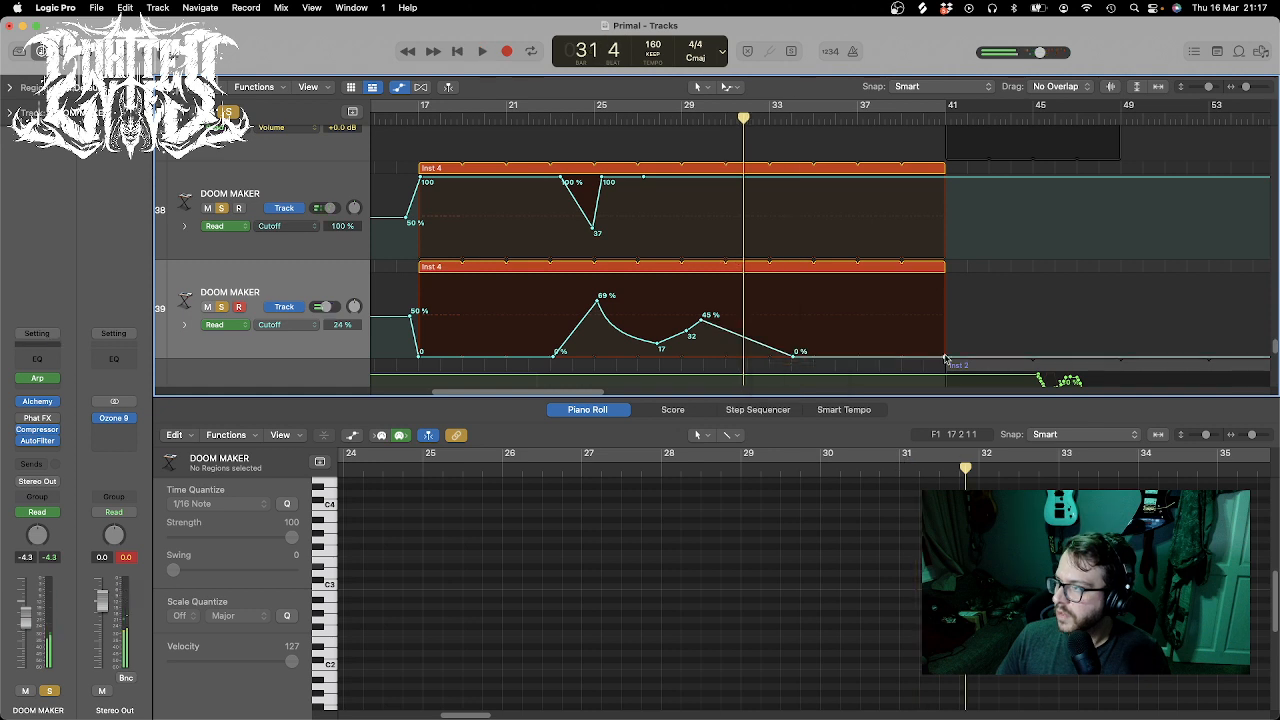
drag(946, 358, 946, 278)
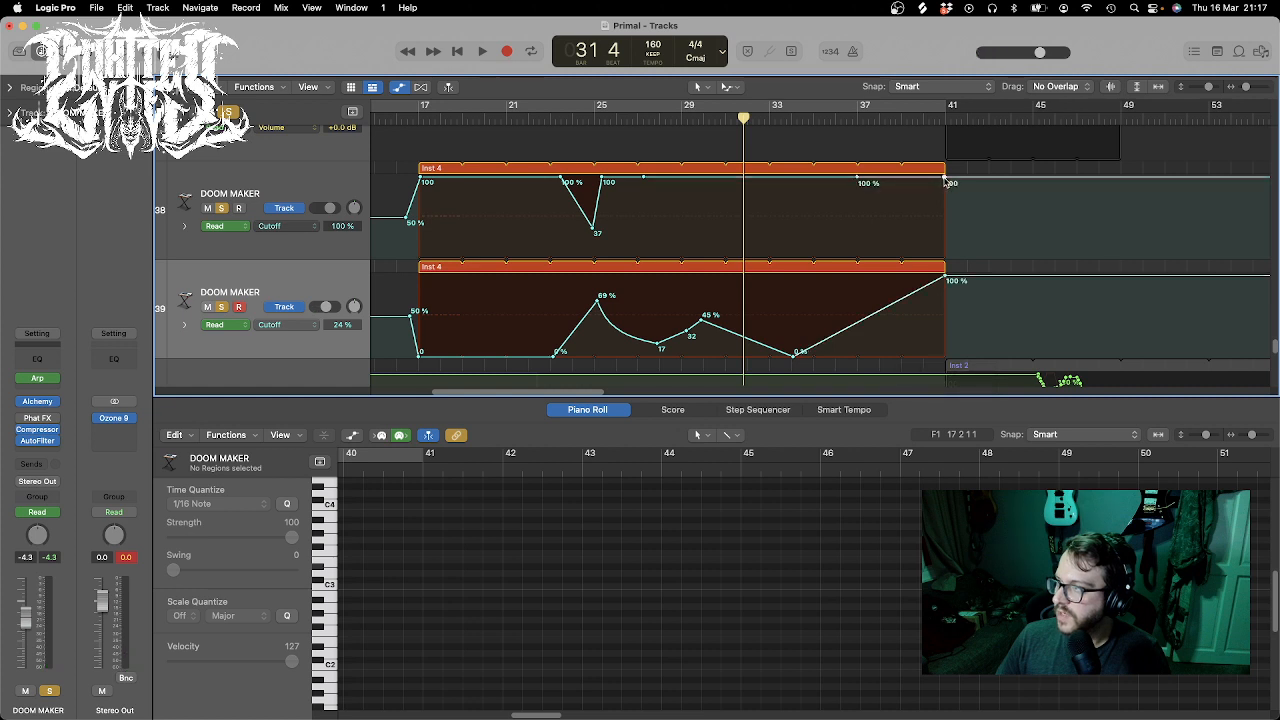
- Dip the original DOOM MAKER's cutoff to 38% just before bar 41 and ramp it from 36% at bar 17 to 100% near bar 22
drag(946, 181, 947, 228)
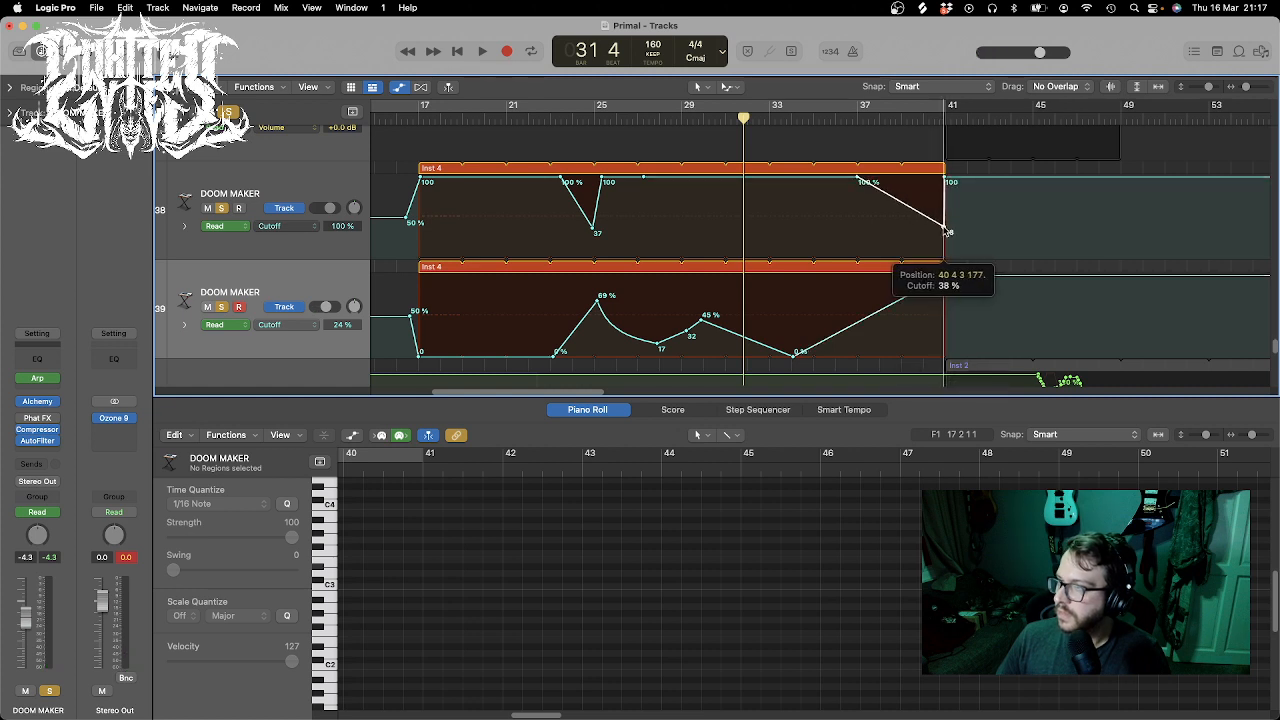
click(523, 178)
drag(420, 178, 420, 230)
- Play from about bar 16, move the duplicate's 0% cutoff point from bar 23 back to bar 21, and raise its bar 34 point to 13%
click(408, 119)
key(space)
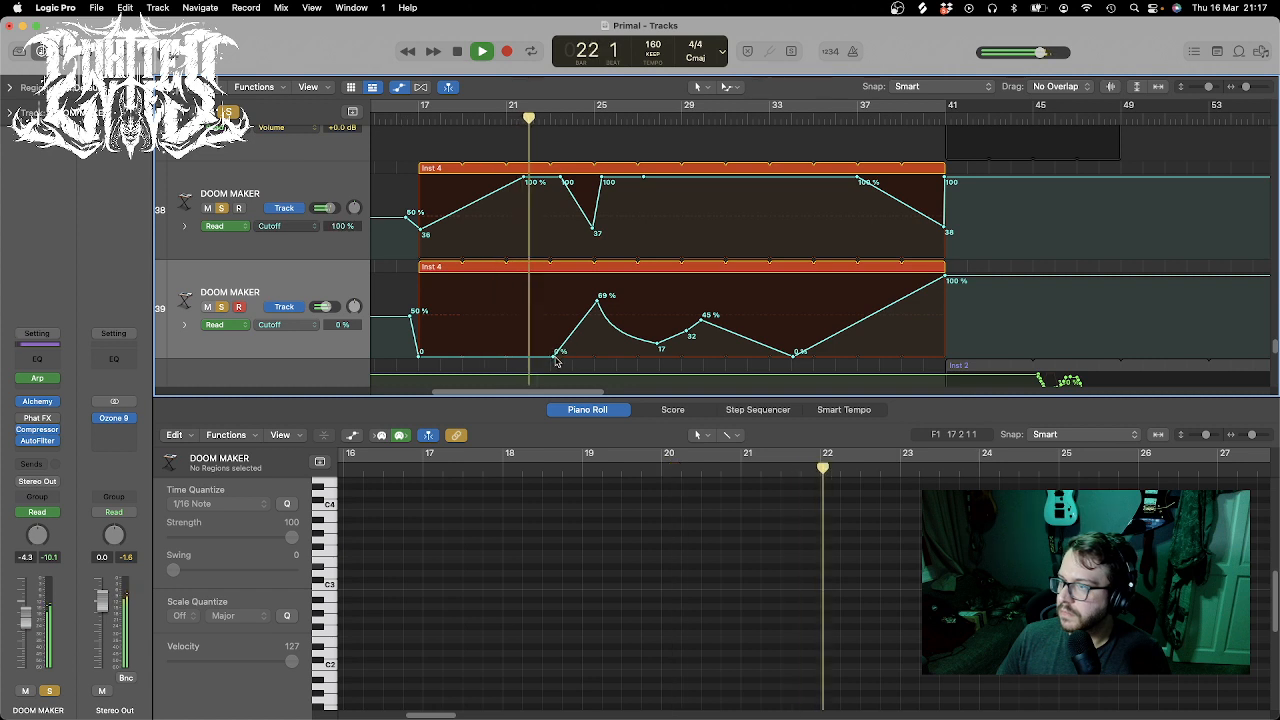
drag(553, 352, 513, 356)
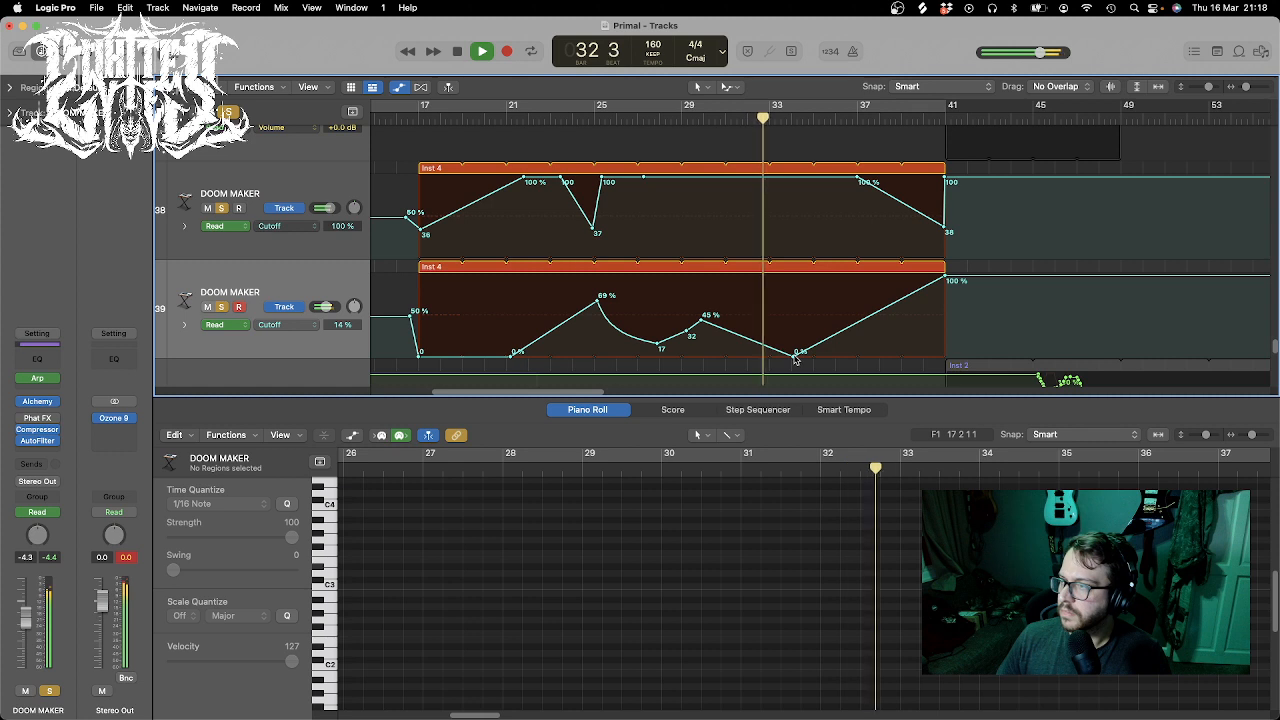
drag(797, 352, 794, 347)
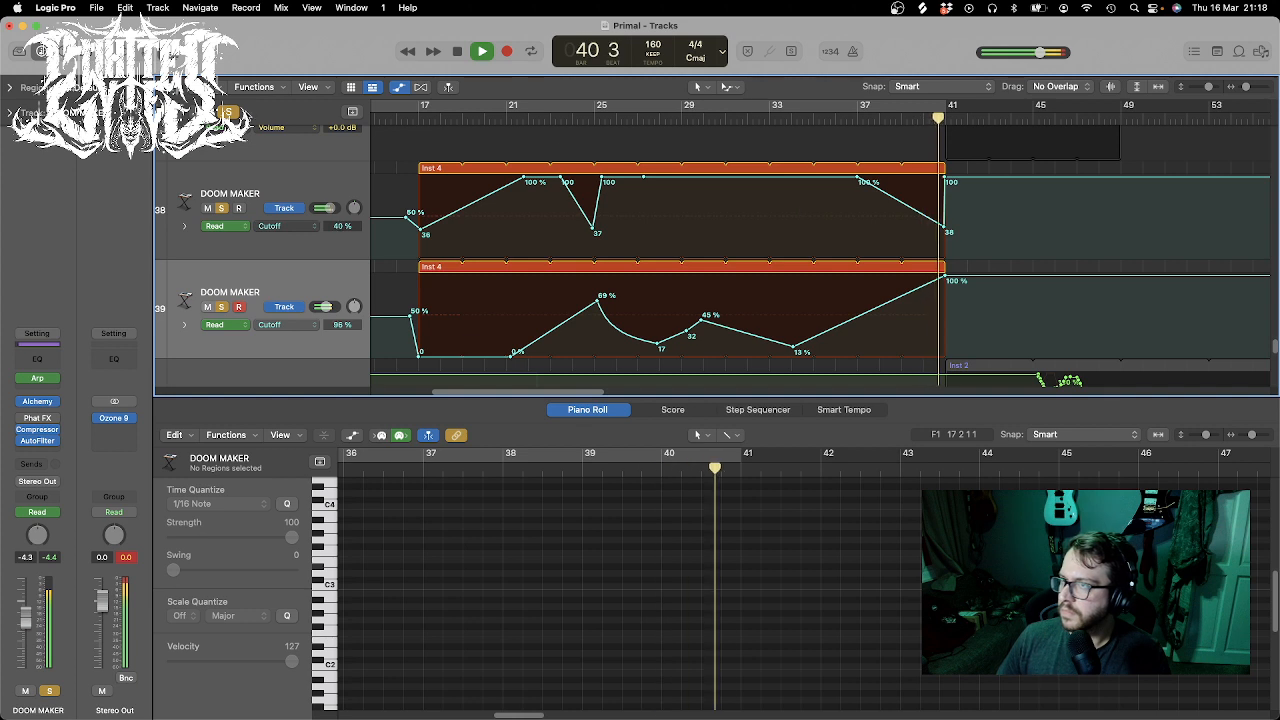
- Clear the solo on the two DOOM MAKER tracks and hide the Piano Roll
click(228, 112)
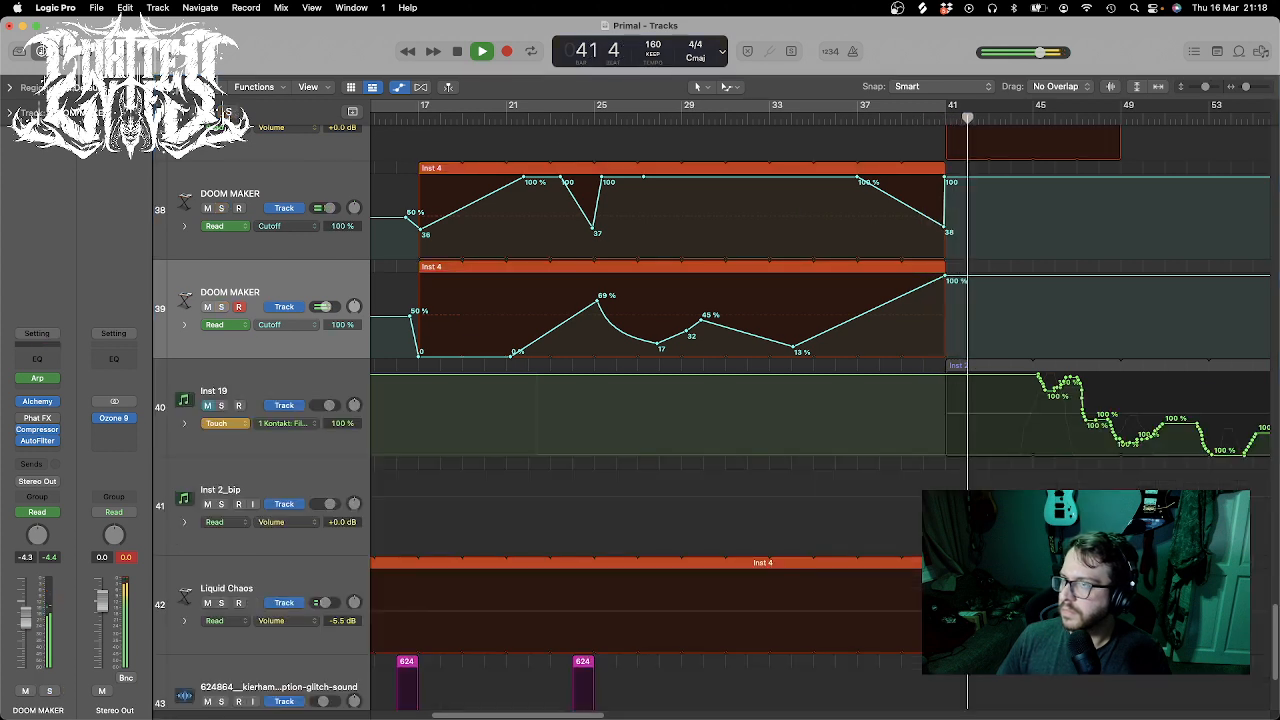
key(e)
scroll(794, 273, up, 5)
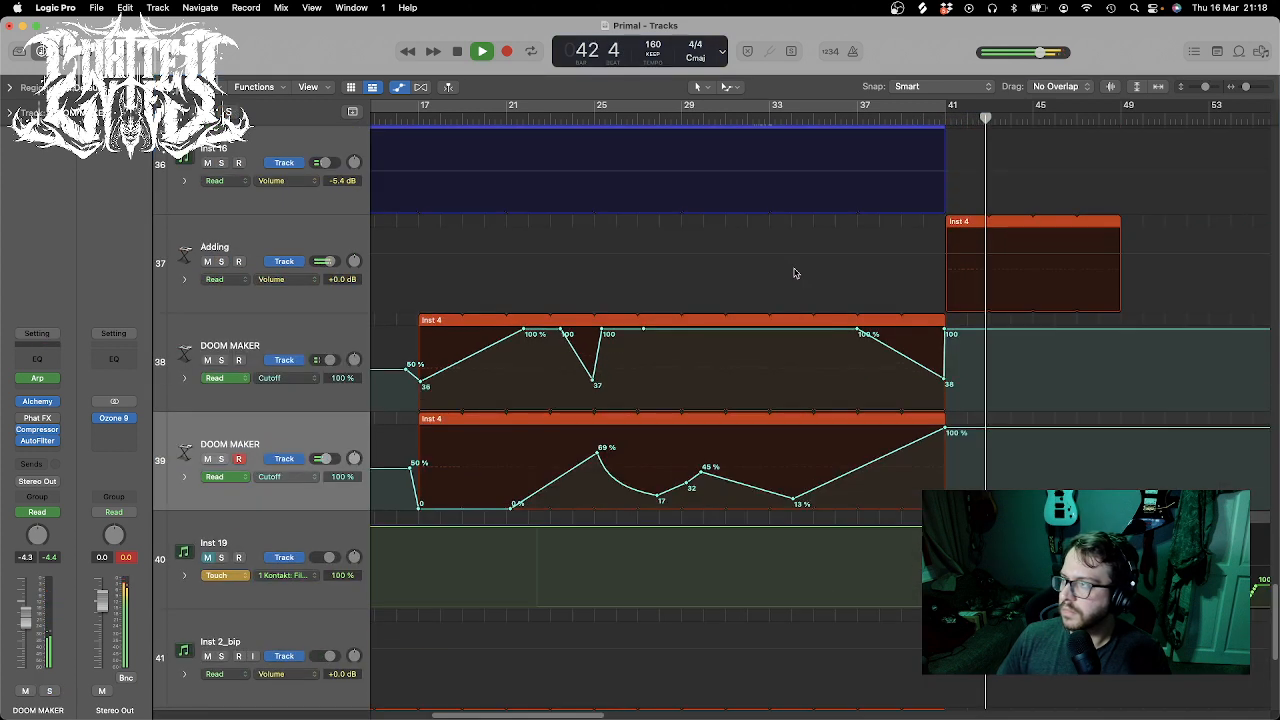
scroll(794, 273, up, 2)
- Stop playback, hide the track automation and shrink the tracks to show the wider arrangement
key(space)
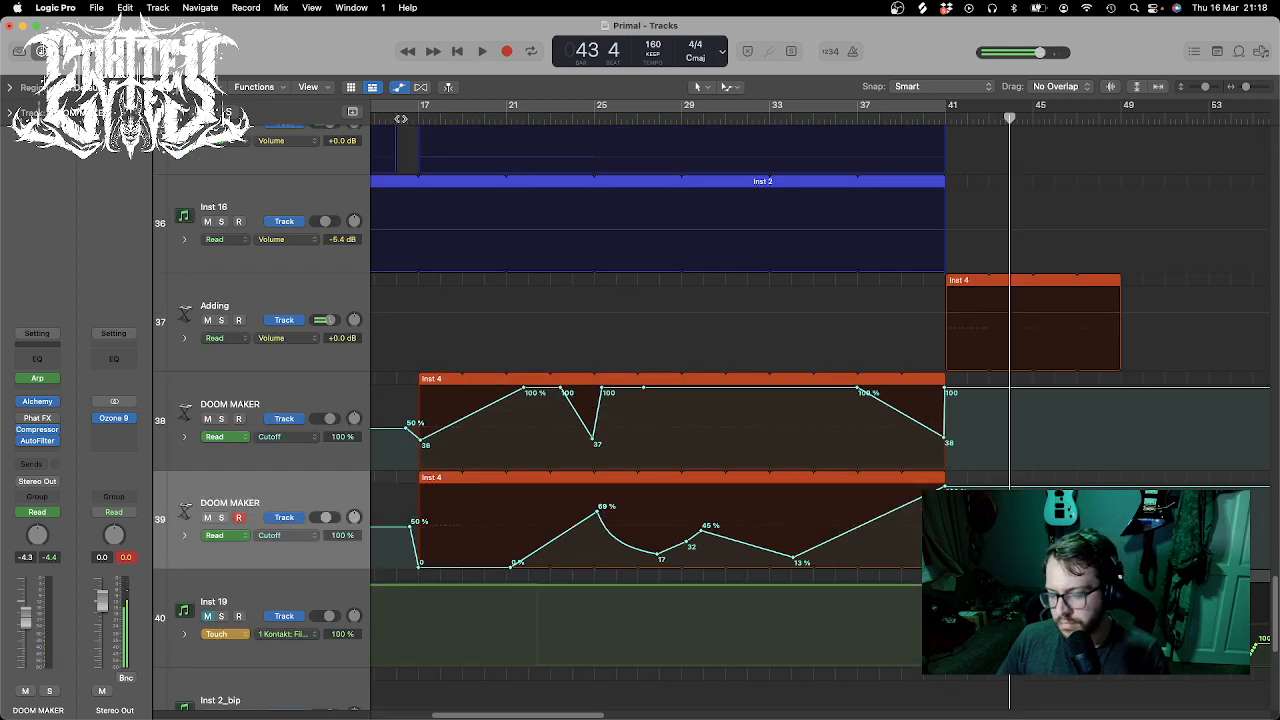
key(a)
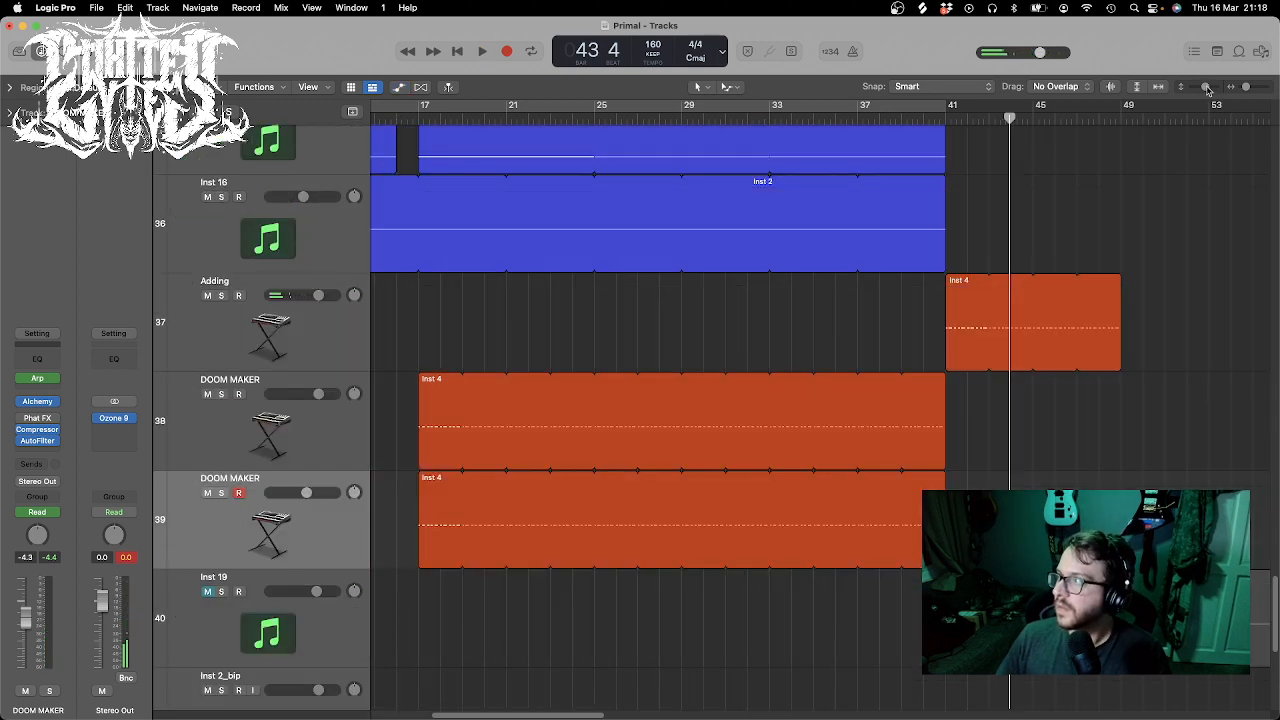
drag(1207, 88, 1197, 88)
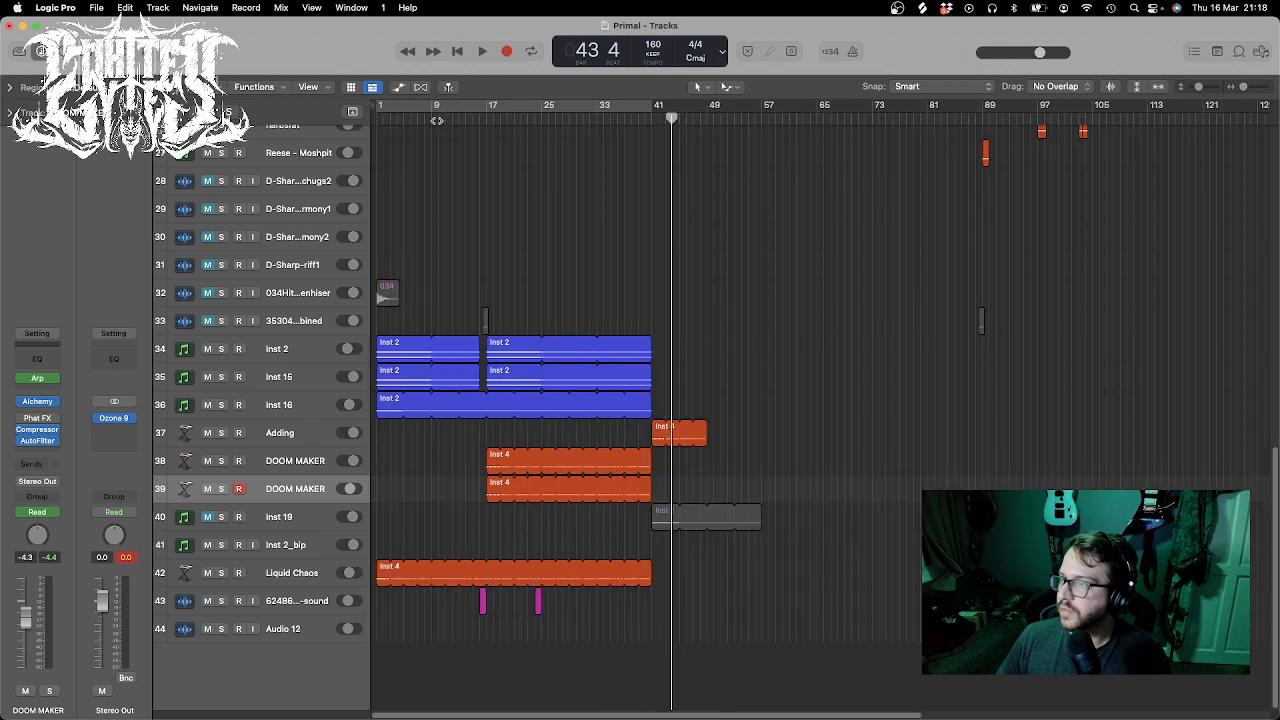
- Play the song from bar 1 to bar 31 and mute the Inst 19 track
drag(458, 117, 369, 113)
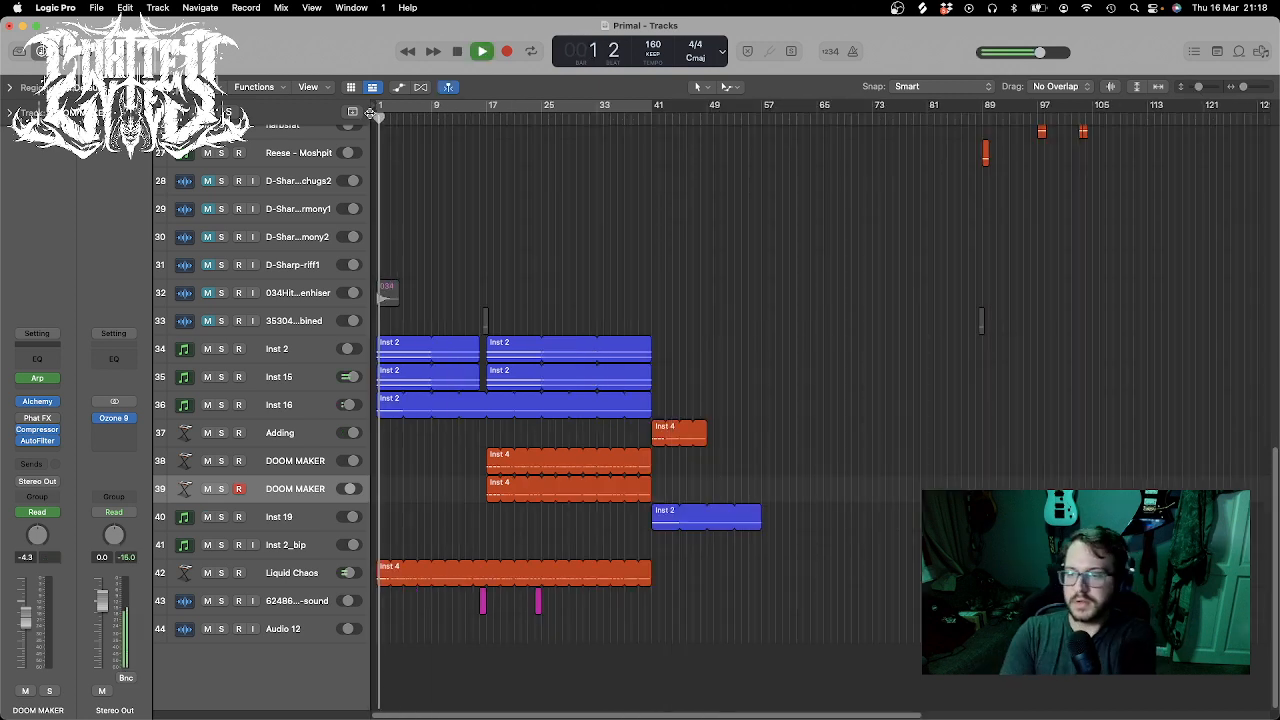
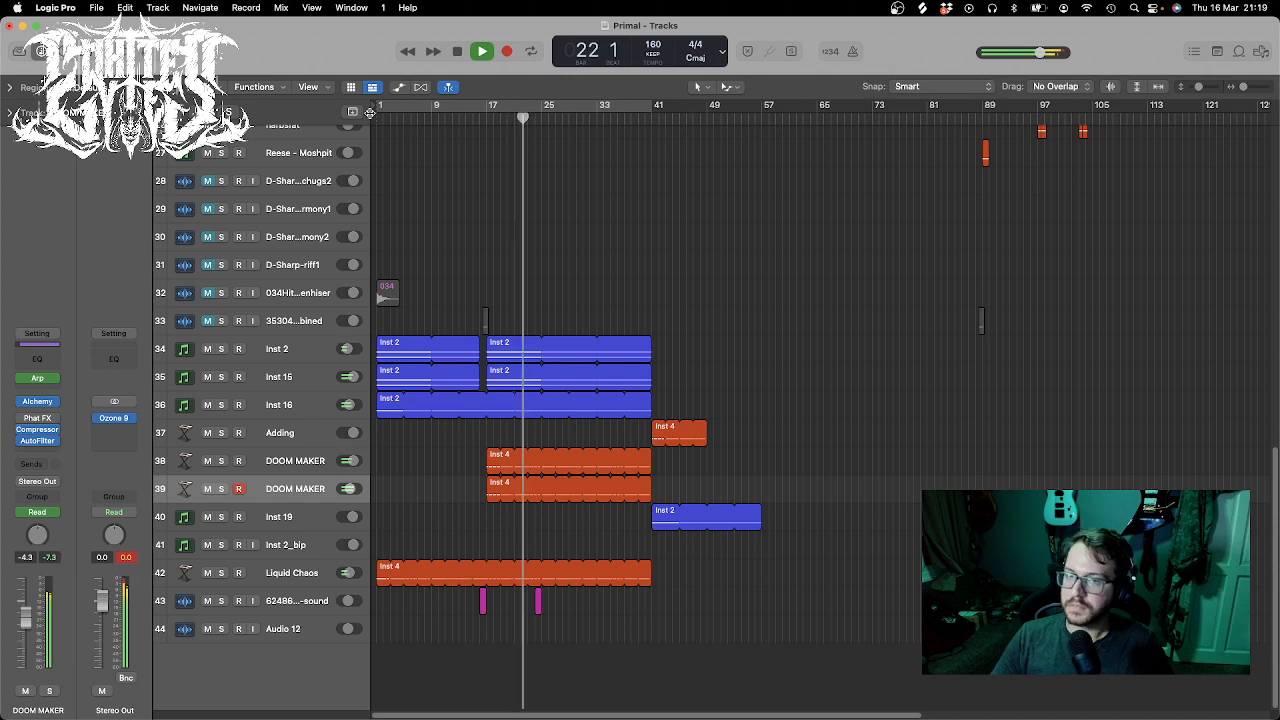
key(ctrl+m)
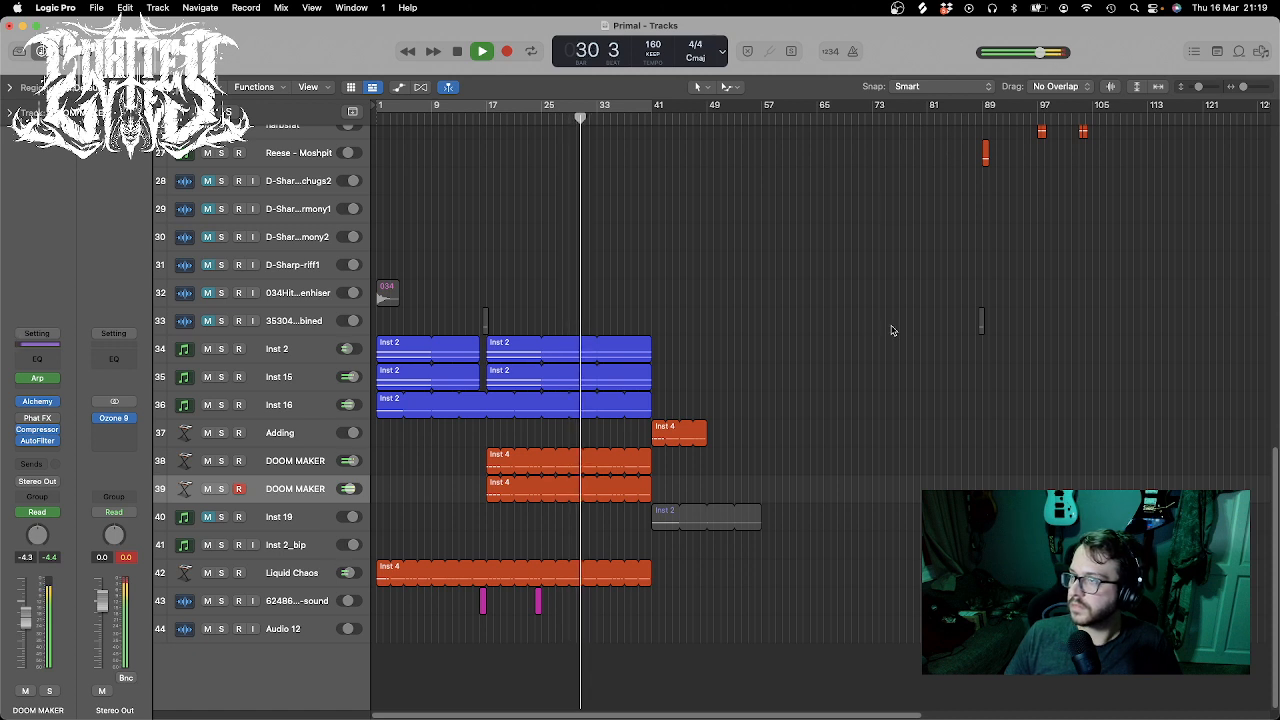
key(space)
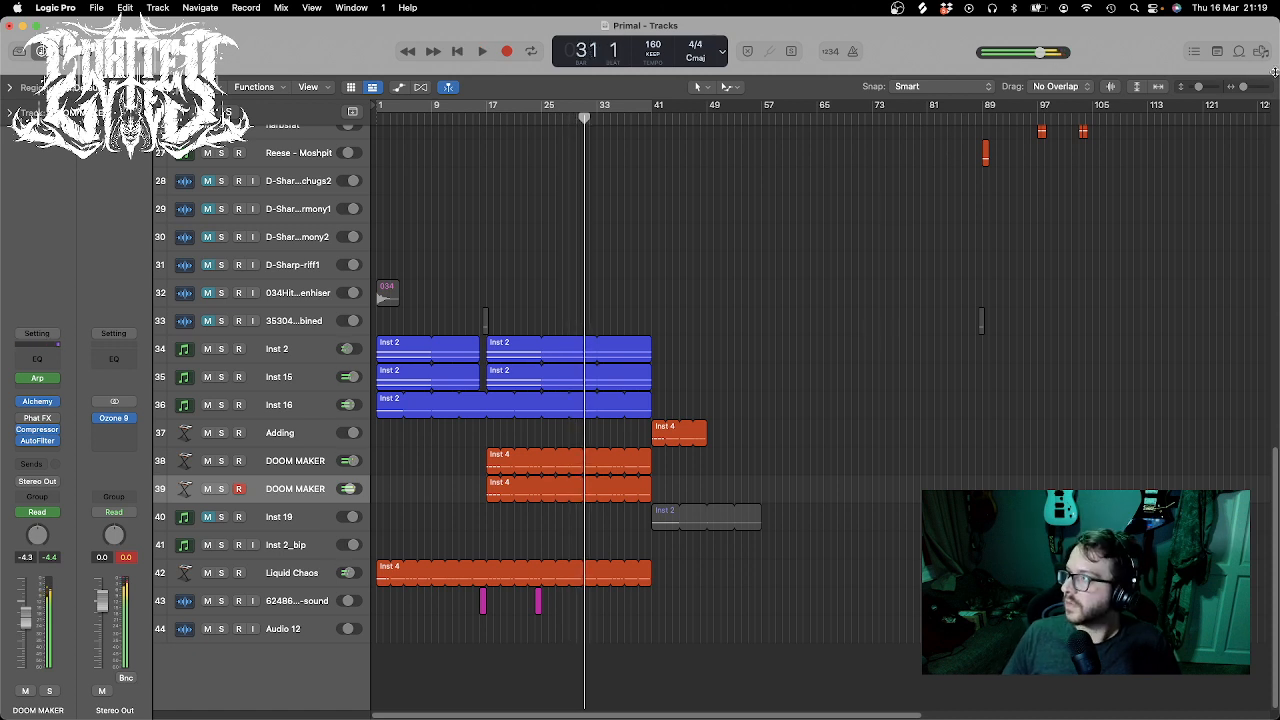
- Show the file browser and open the Drum Loops folder inside ISR_Wav Audio
key(f)
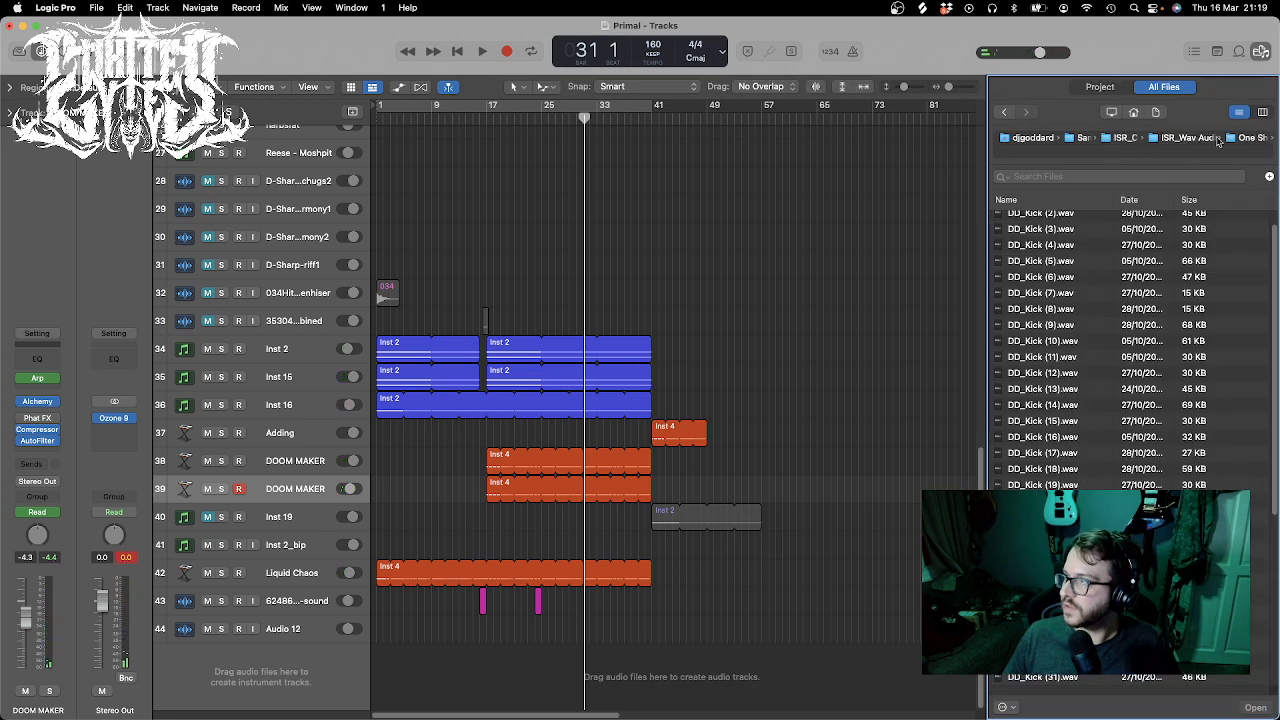
click(1176, 140)
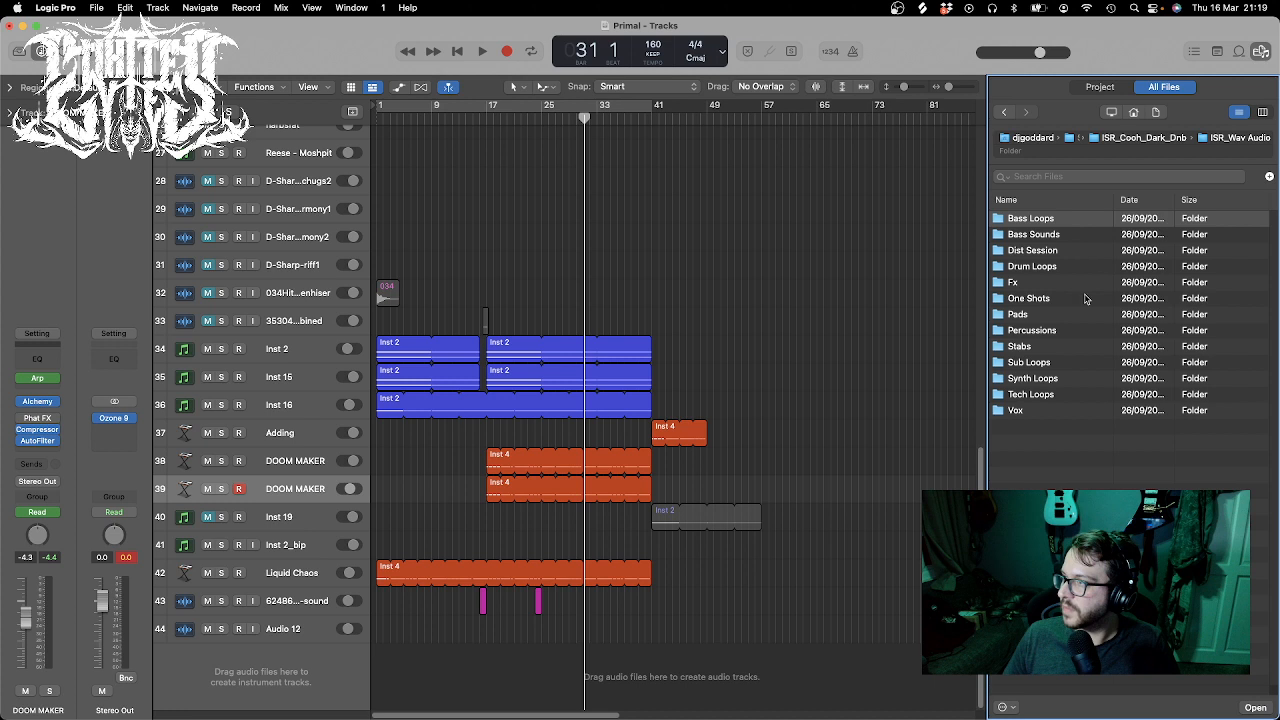
double_click(1040, 267)
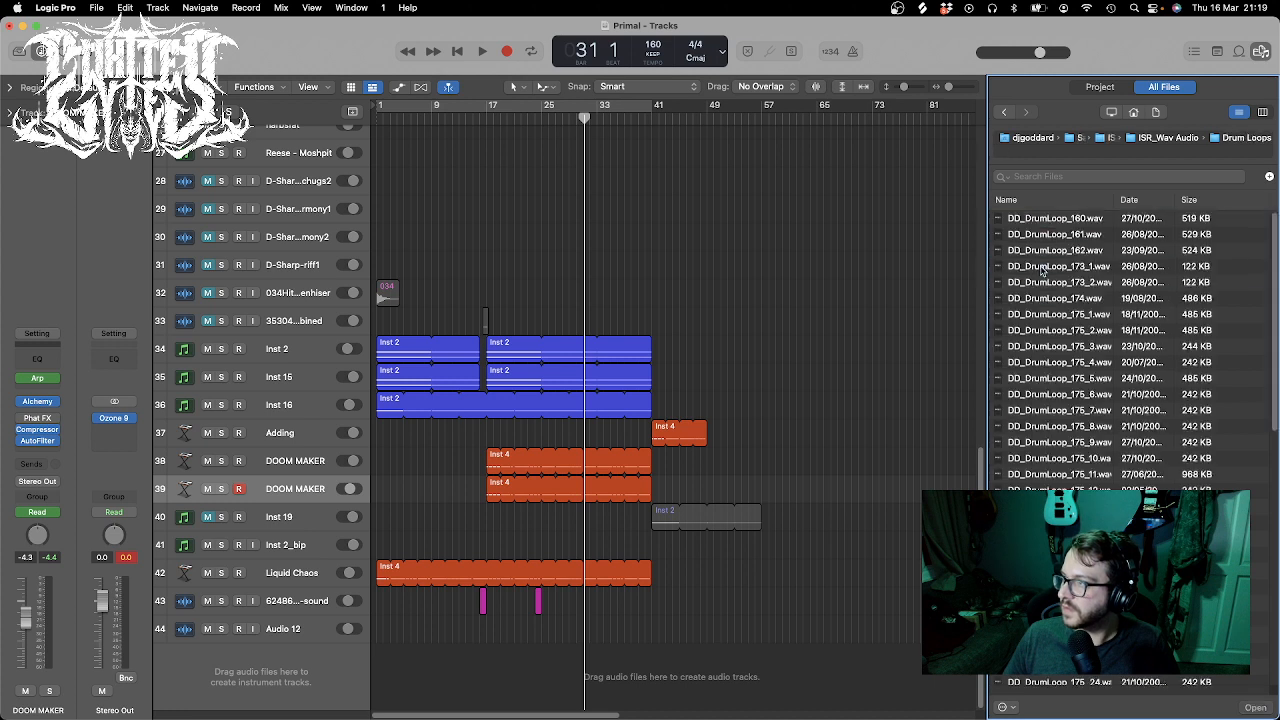
- Audition DD_DrumLoop_160, DD_DrumLoop_161 and DD_DrumLoop_162, and replay DD_DrumLoop_161
click(1061, 220)
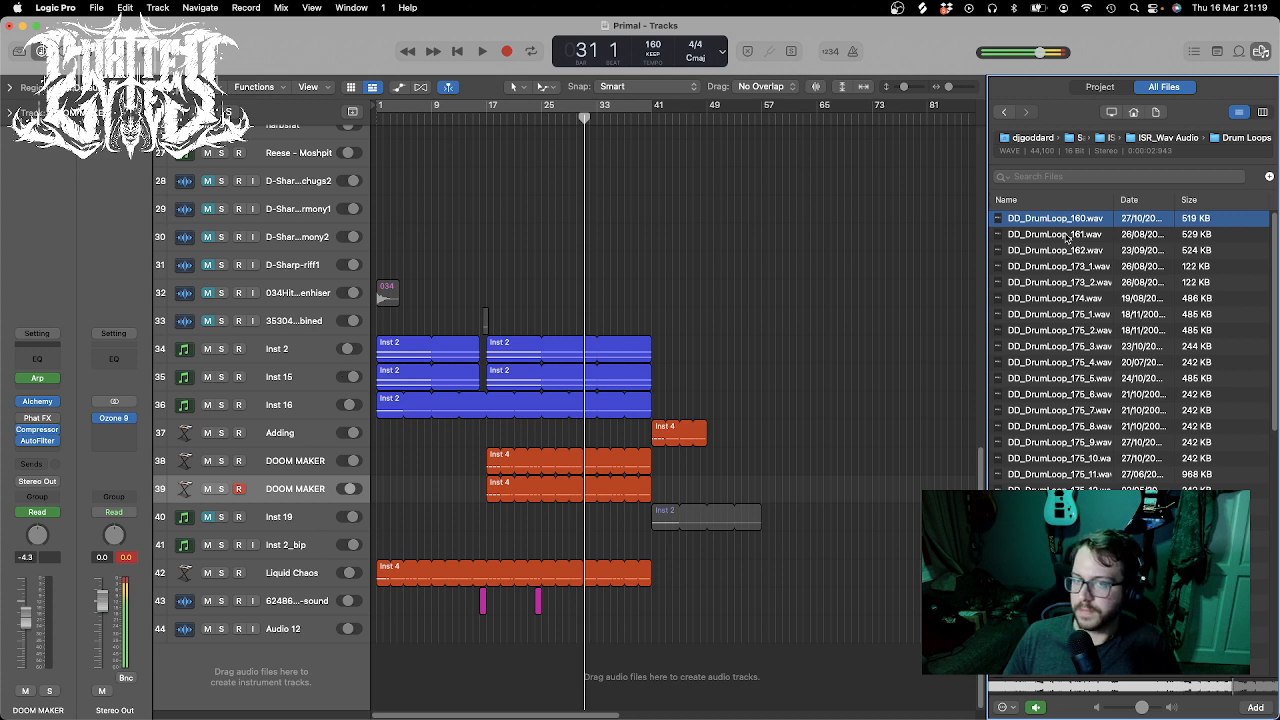
click(1066, 236)
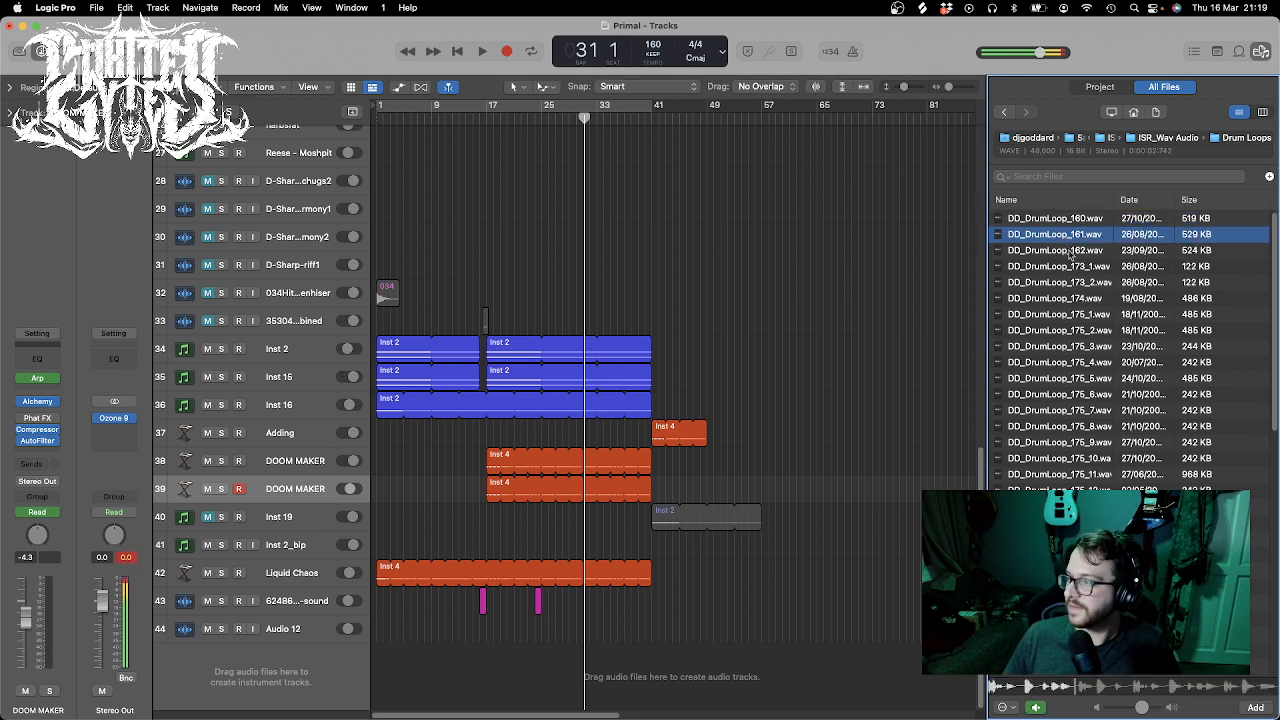
click(1069, 252)
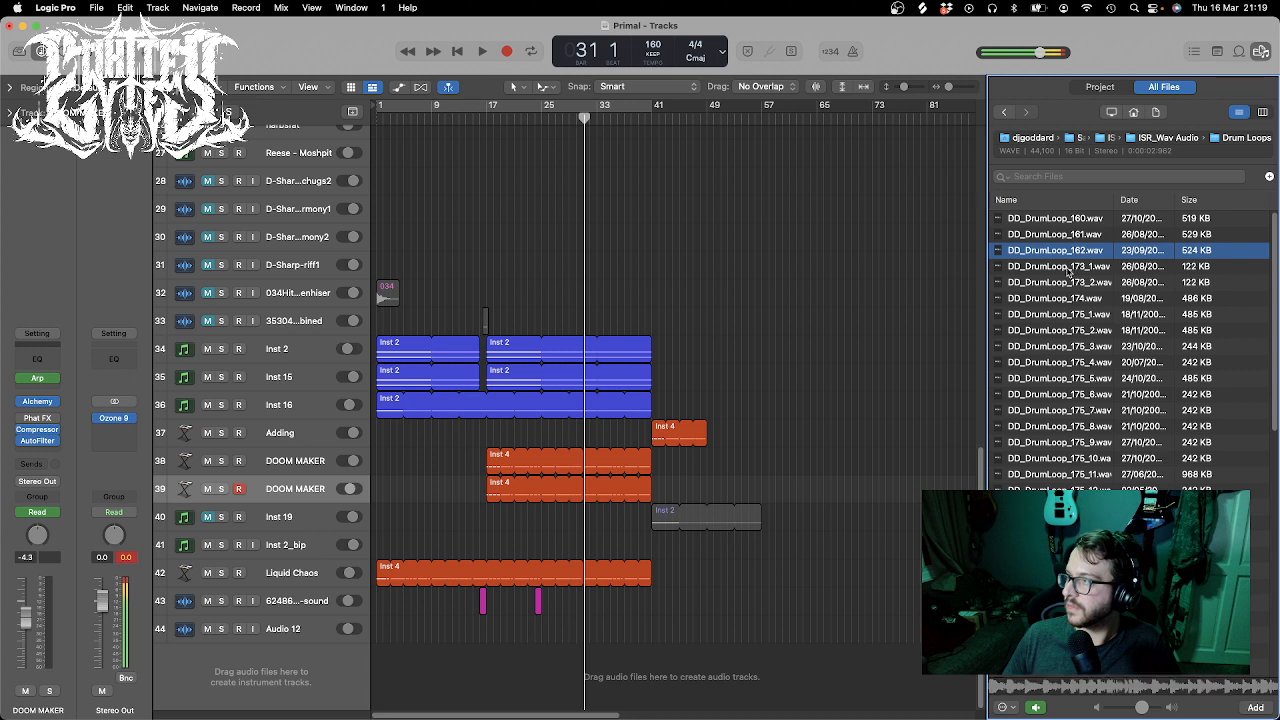
click(1068, 240)
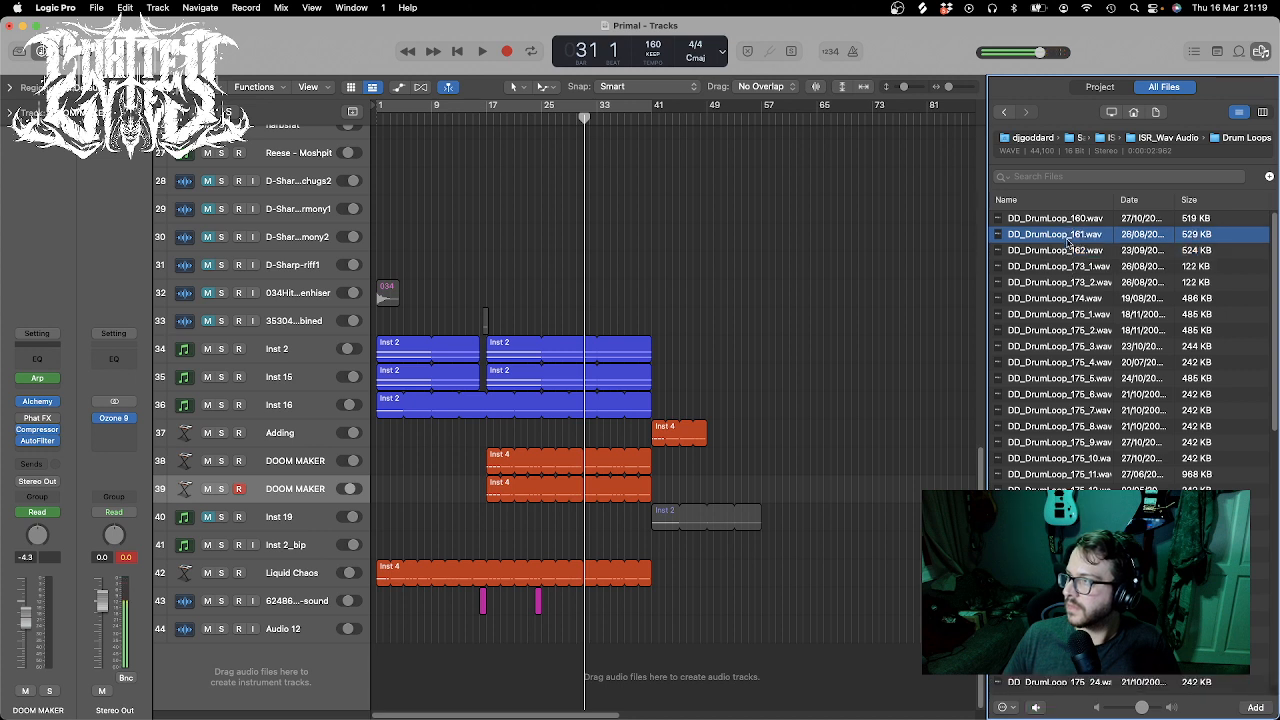
click(1068, 240)
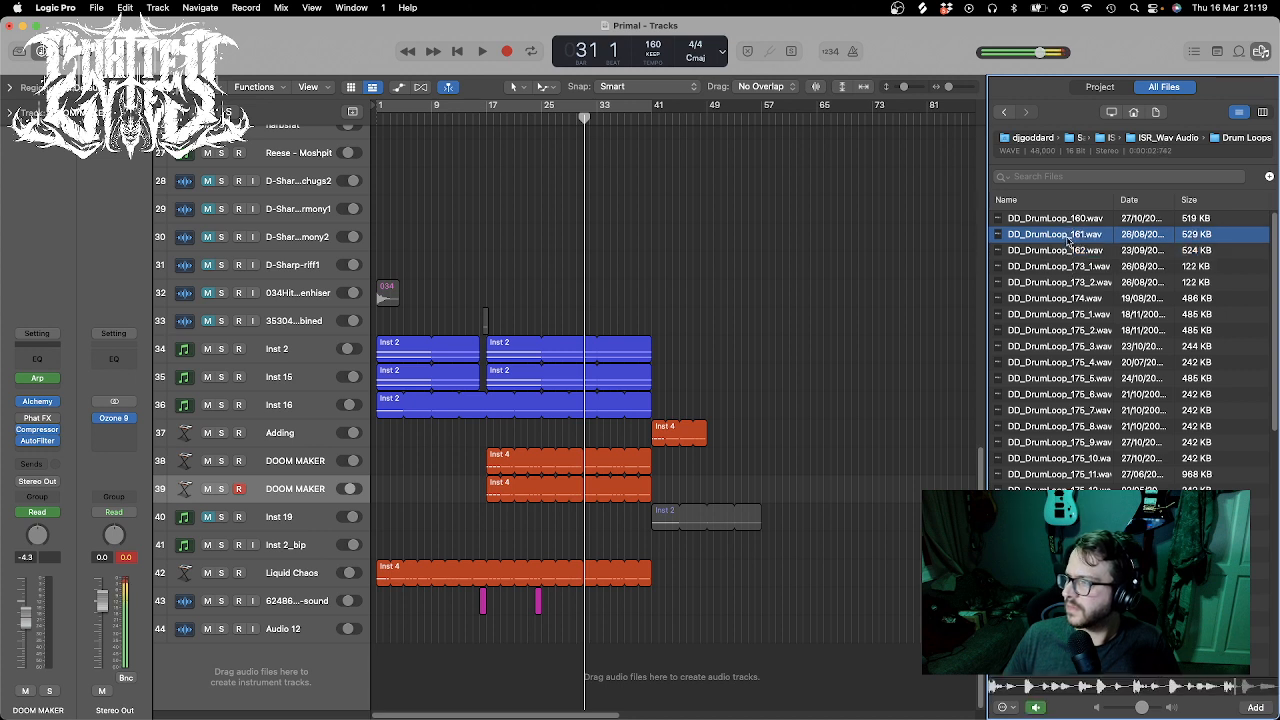
- Audition a spread of the 175 drum loops: DD_DrumLoop_175_1, 175_11, 175_21 and 175_45
click(1070, 314)
click(1073, 475)
scroll(1073, 479, down, 5)
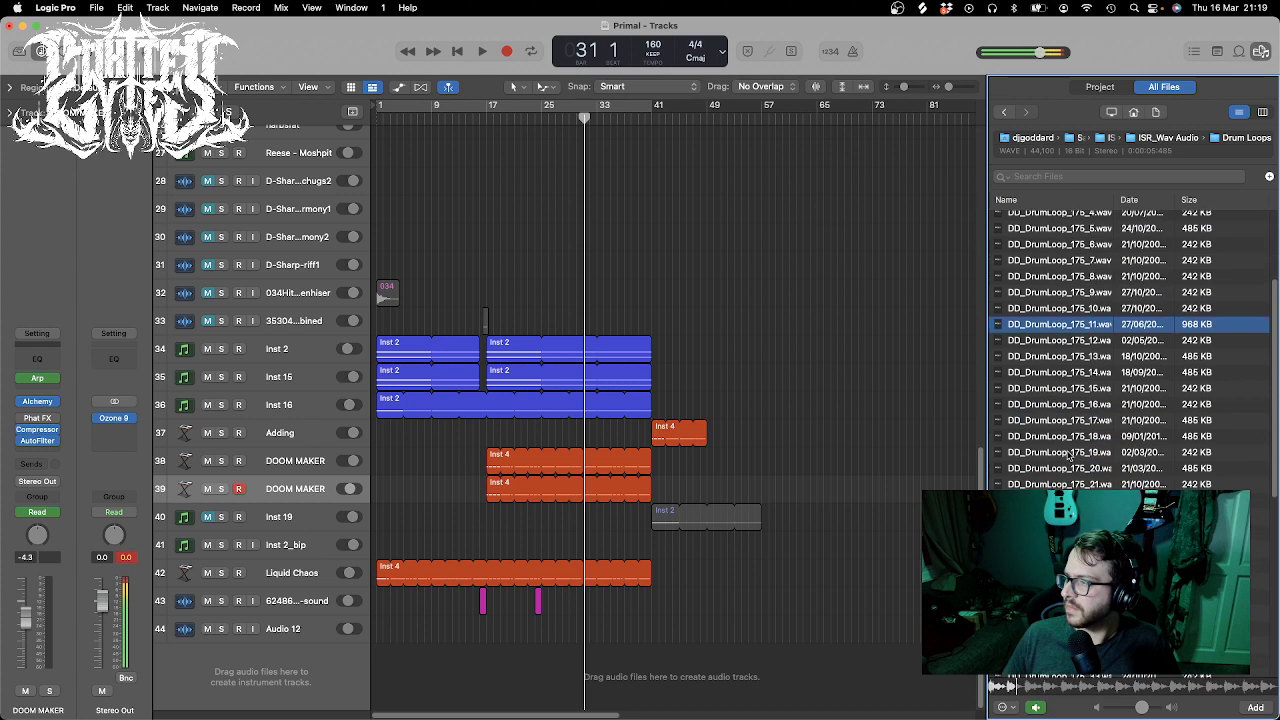
click(1073, 486)
scroll(1073, 490, down, 5)
click(1073, 543)
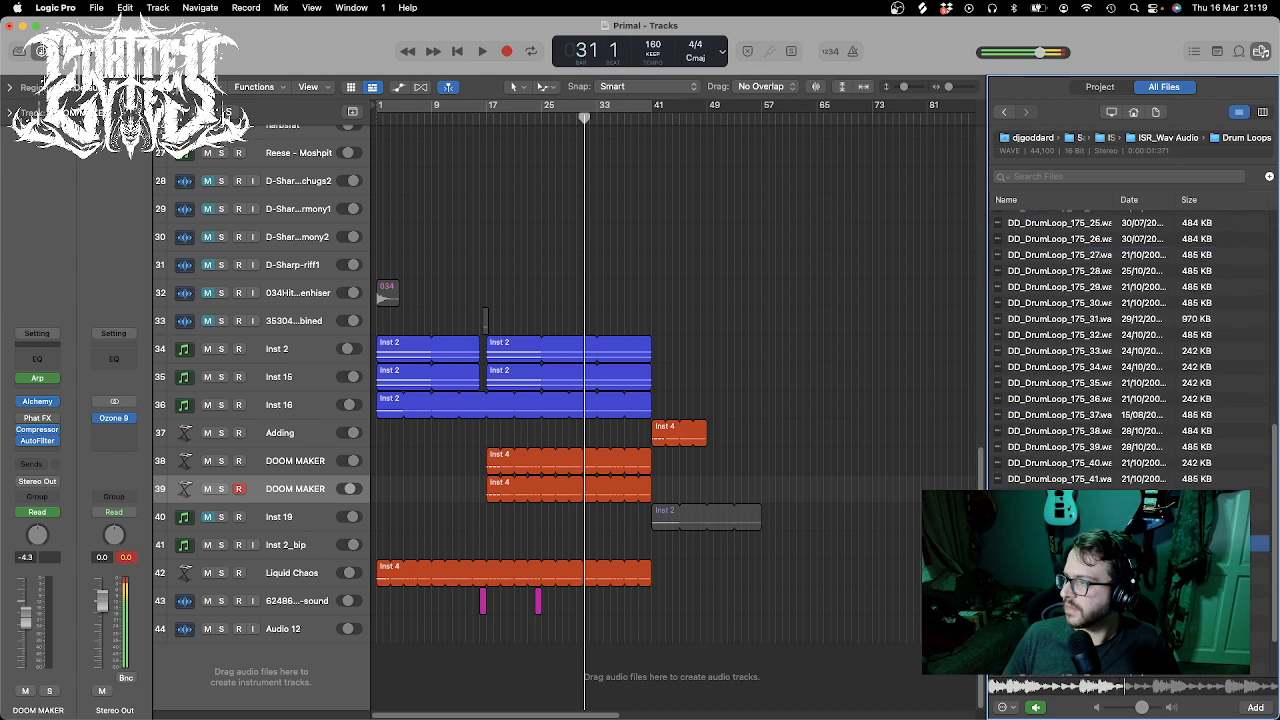
scroll(1072, 490, down, 2)
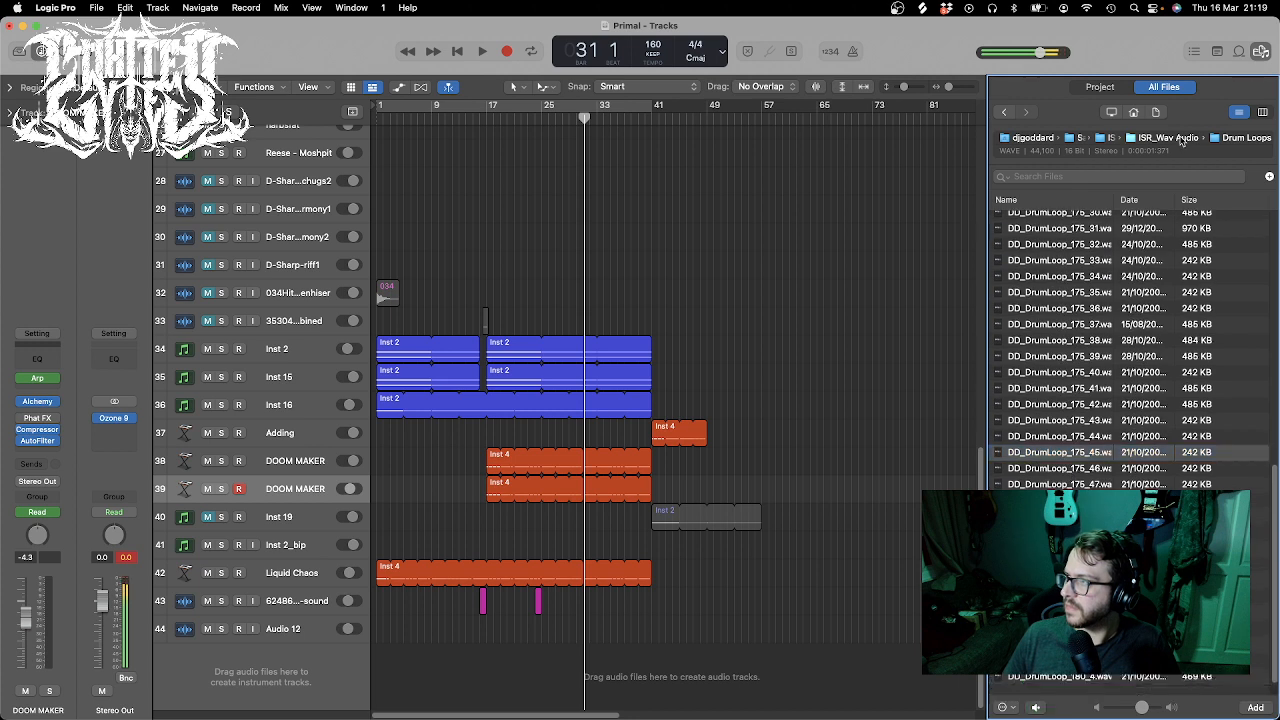
- Recheck the Drum Loops folder and go back up to the ISR_Wav Audio folder
click(1180, 139)
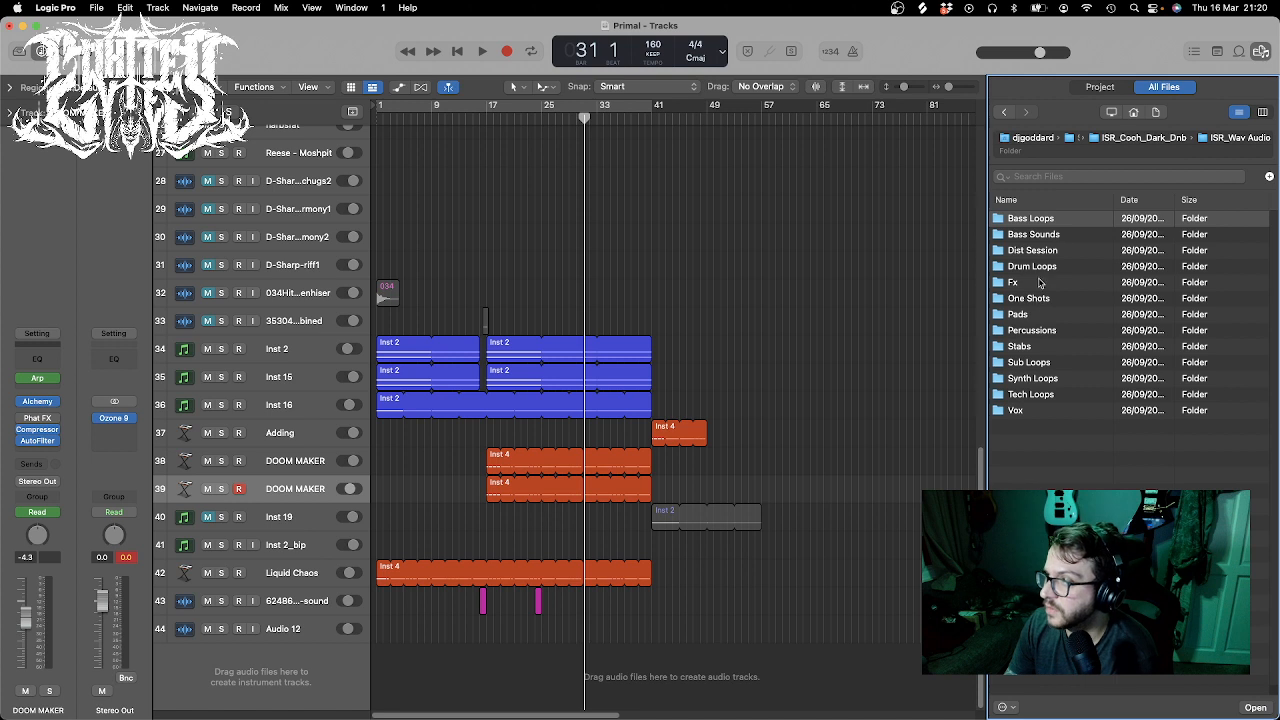
double_click(1042, 268)
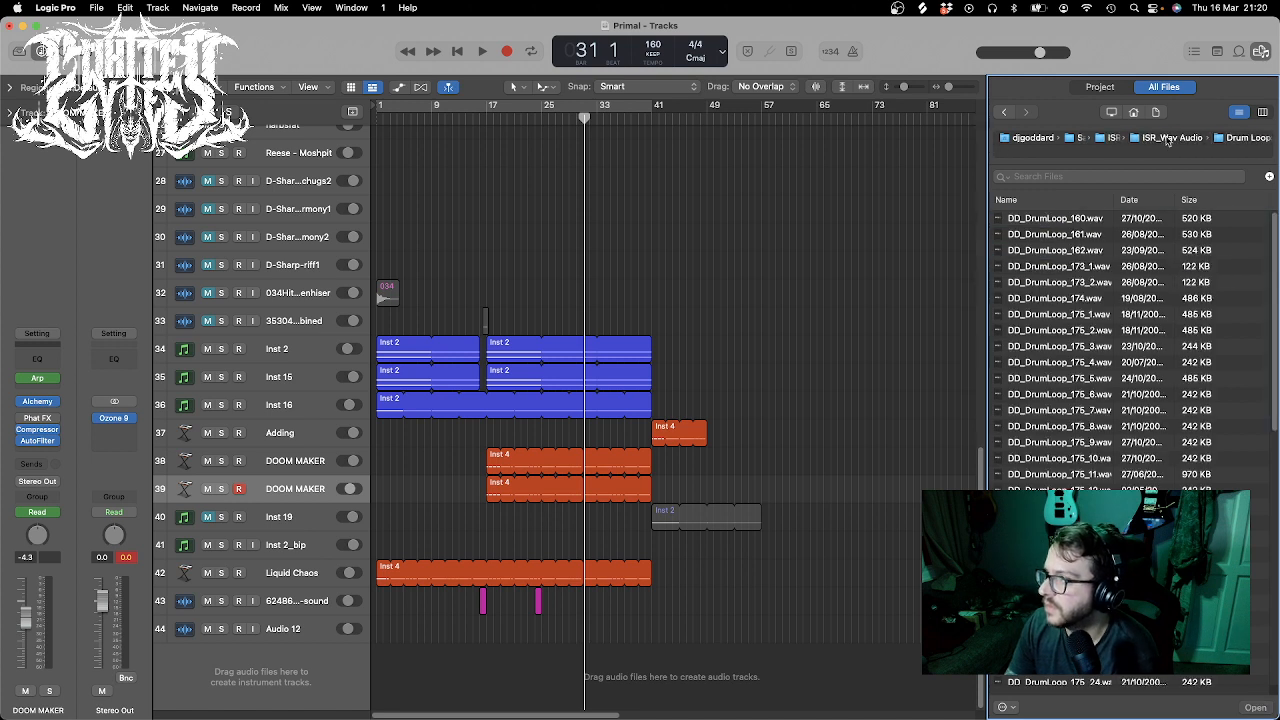
click(1167, 139)
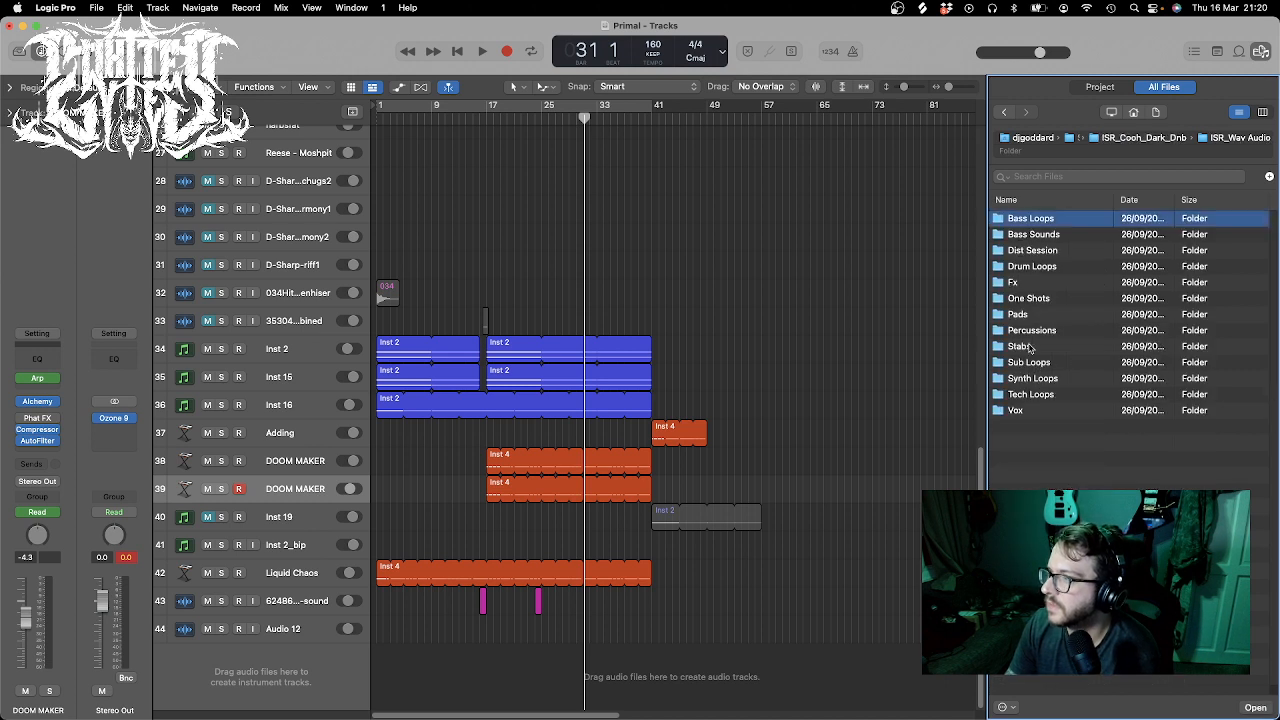
- Open the Stabs folder and audition several samples, including DD_Stab (12) - G#m and DD_Stab (17) - F
double_click(1030, 346)
click(1048, 395)
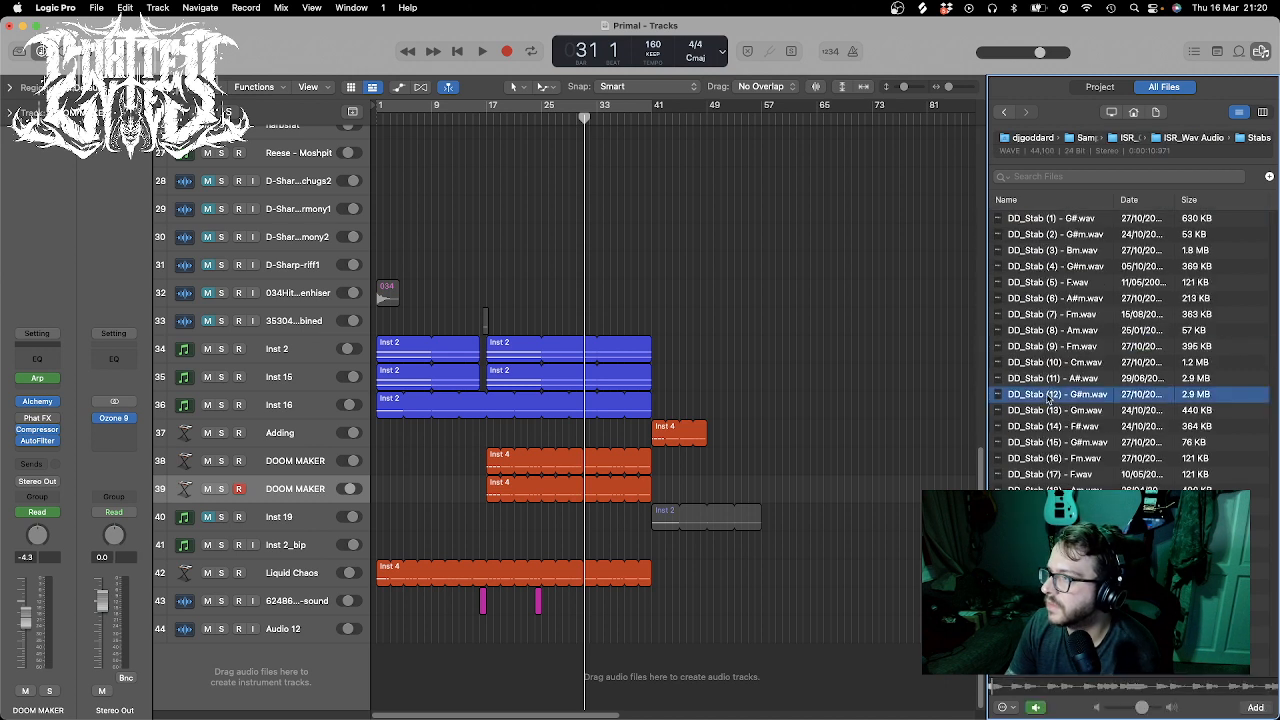
click(1066, 474)
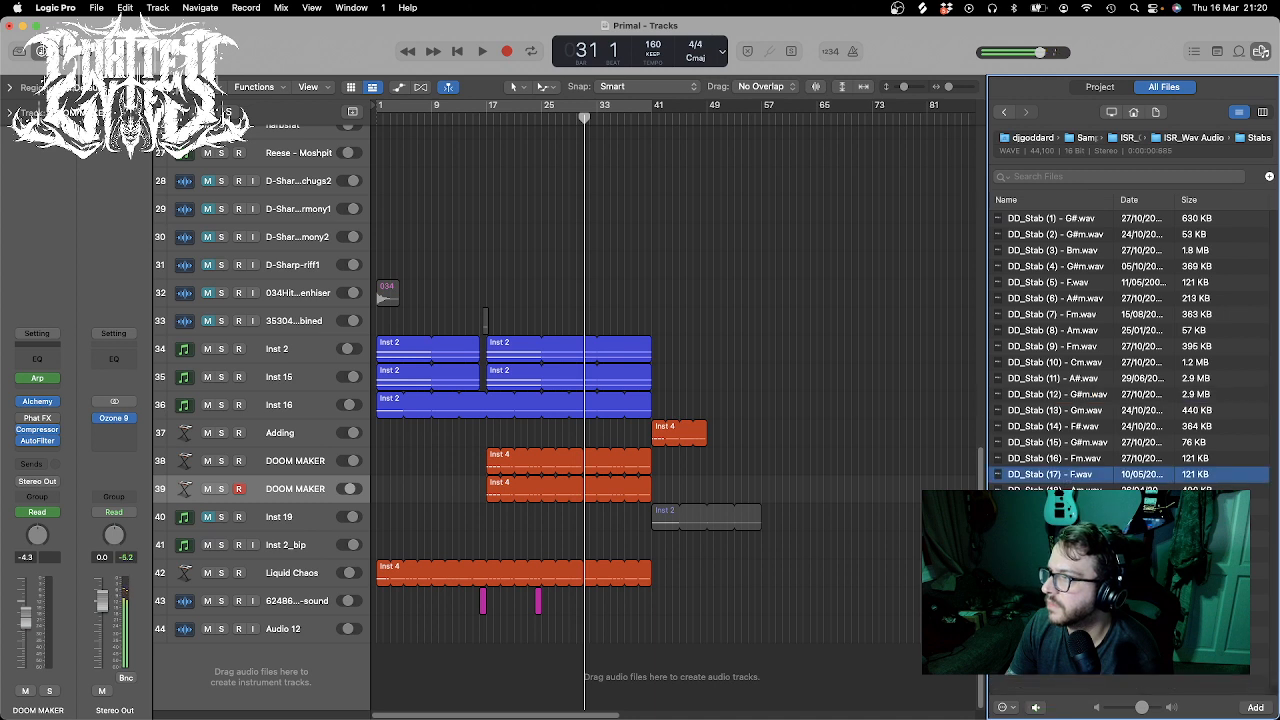
key(Down)
click(1066, 538)
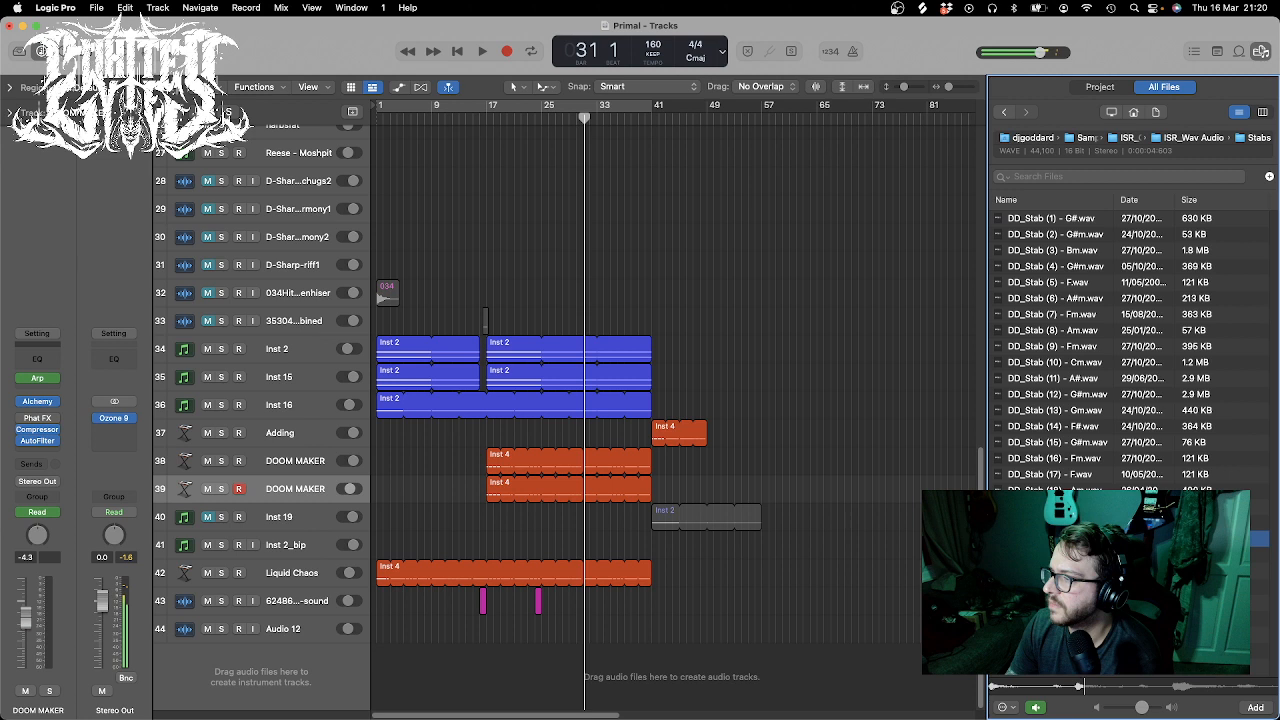
- Audition successive stabs further down the list and DD_Stab (6) - A#m, and return to the ISR_Wav Audio folder
key(Down)
key(Down)
key(Down)
key(Down)
key(Down)
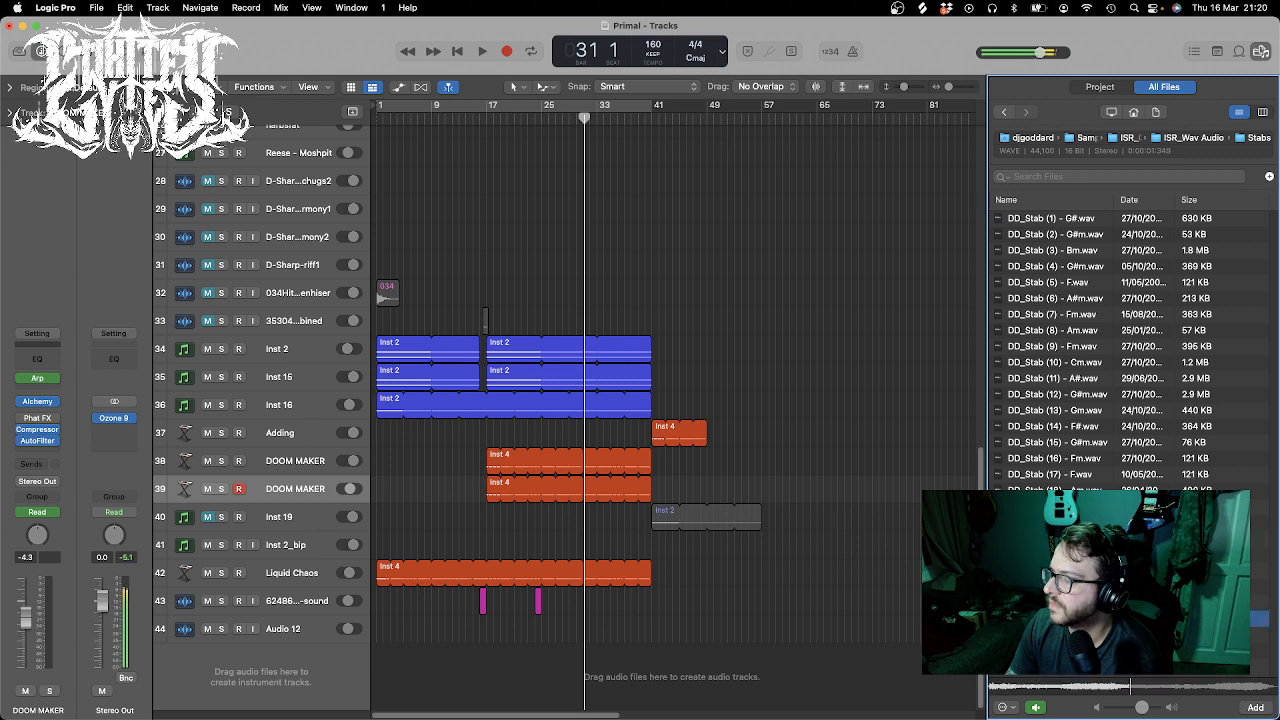
key(Down)
click(1075, 304)
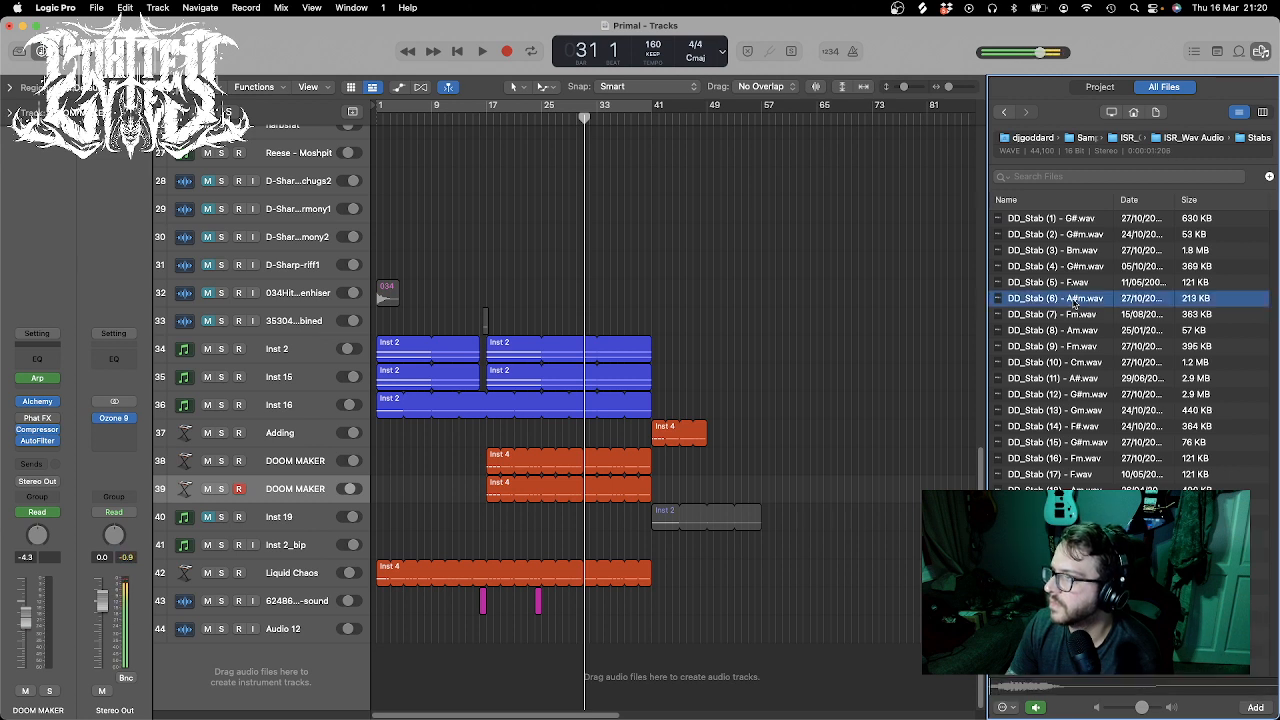
click(1195, 139)
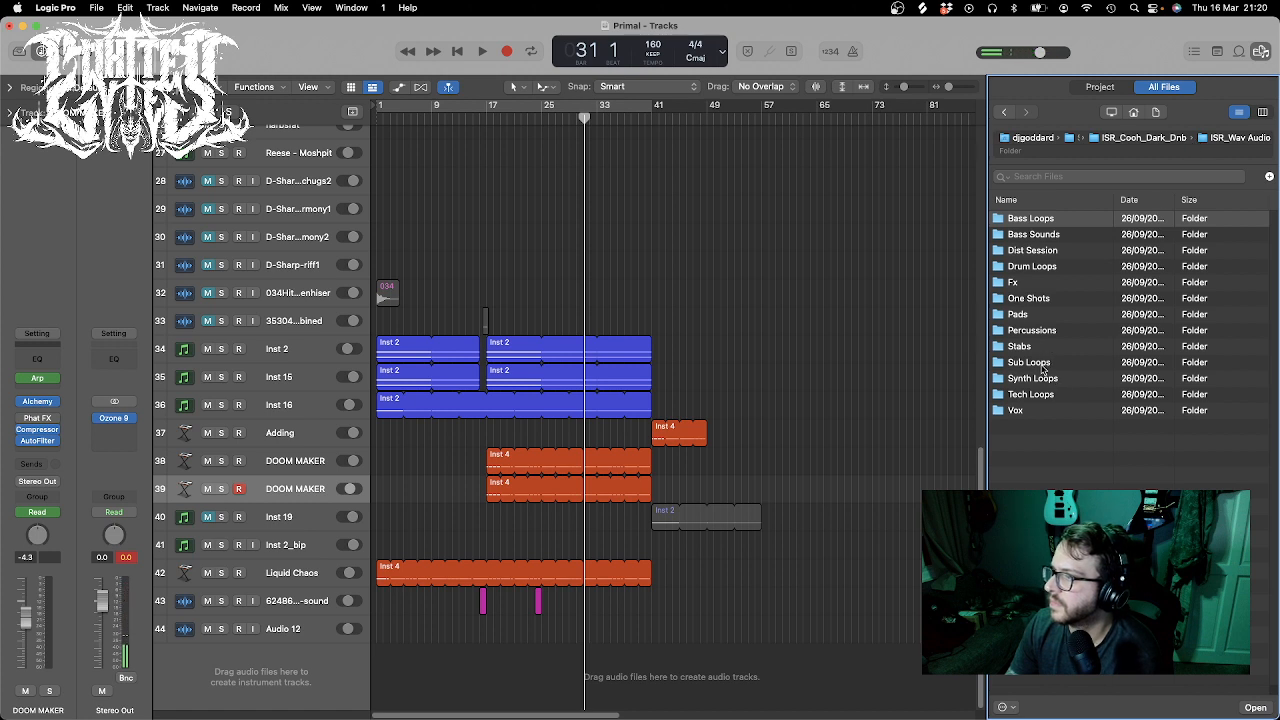
- Set the project tempo to 175 BPM
click(1040, 364)
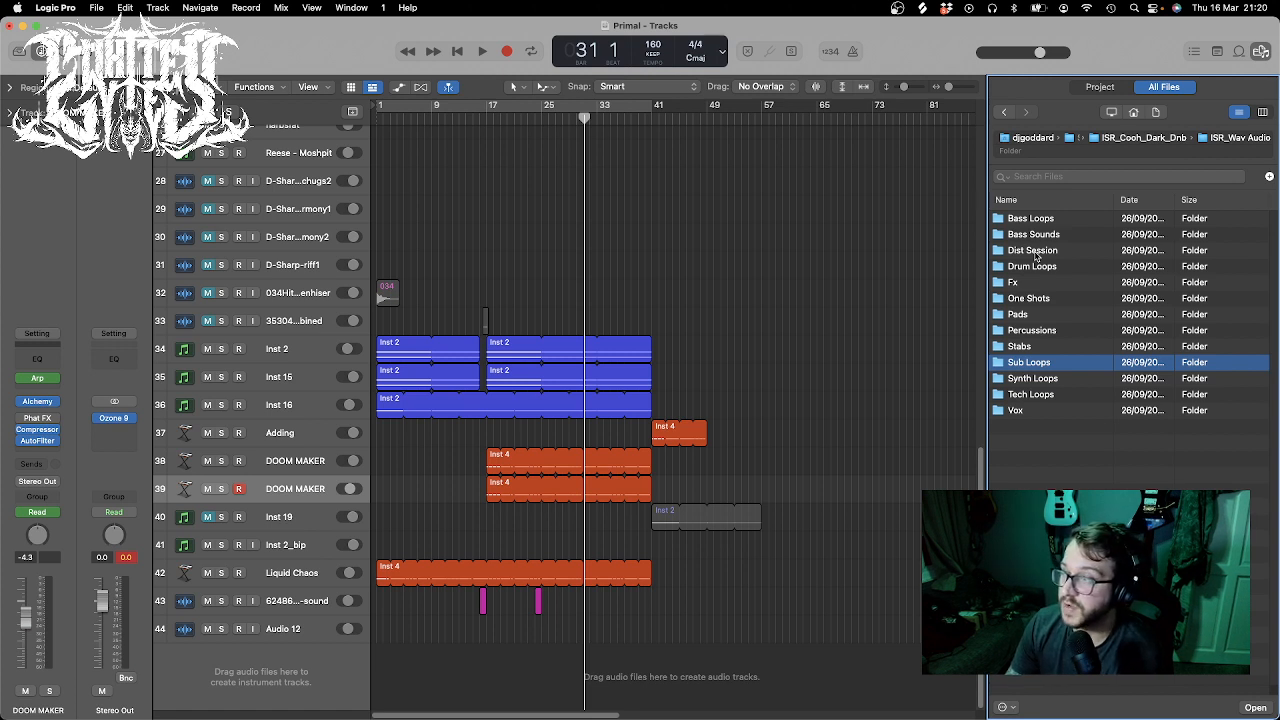
click(1040, 236)
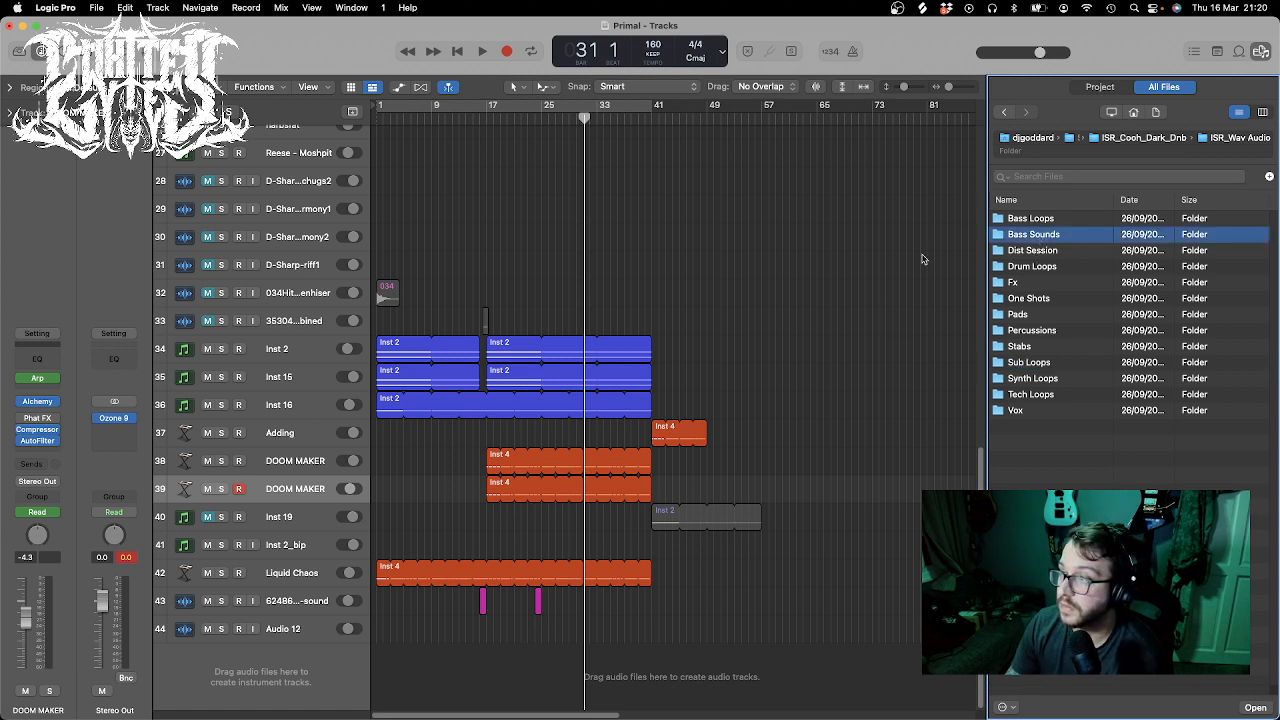
drag(598, 712, 720, 712)
scroll(775, 468, up, 5)
scroll(775, 468, up, 5)
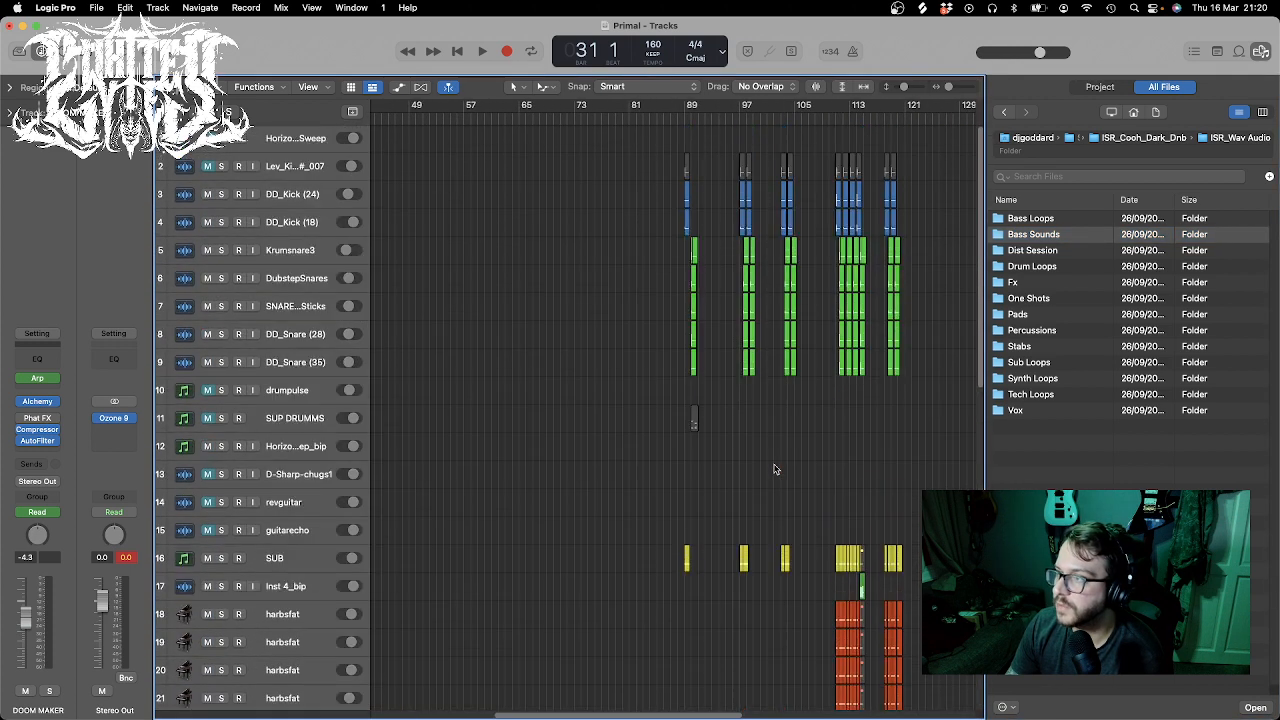
scroll(770, 460, down, 3)
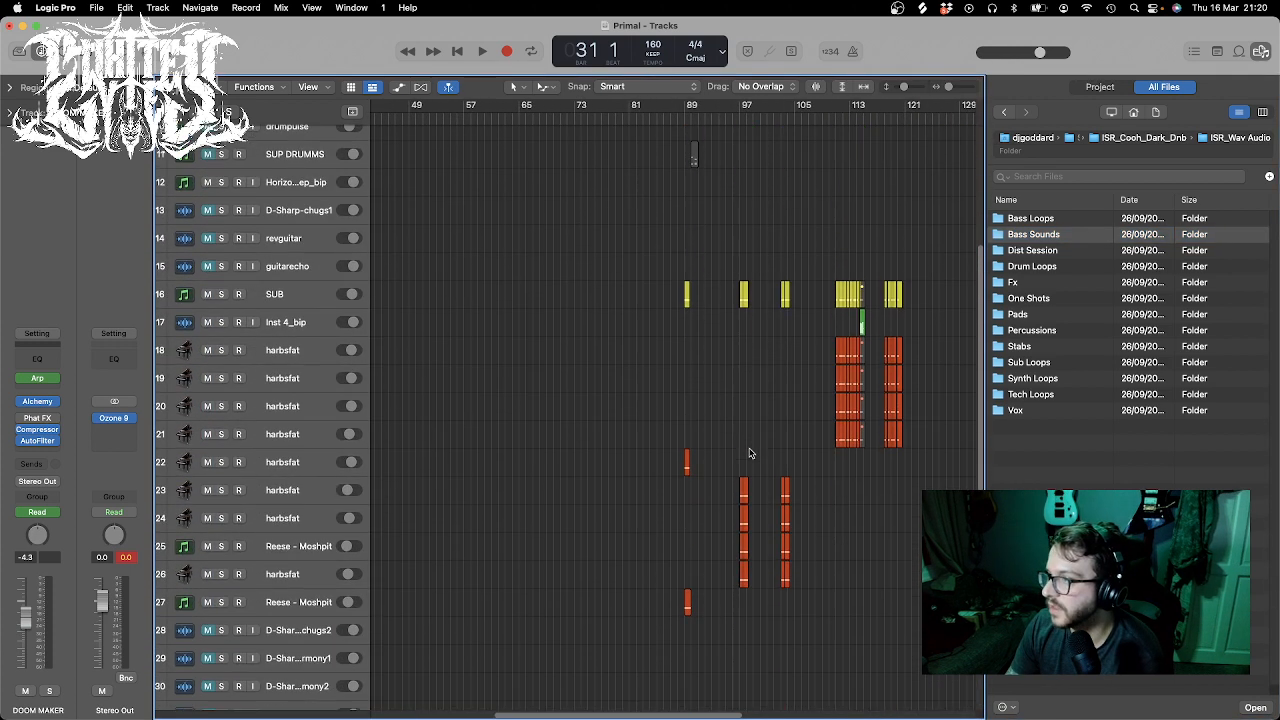
double_click(653, 44)
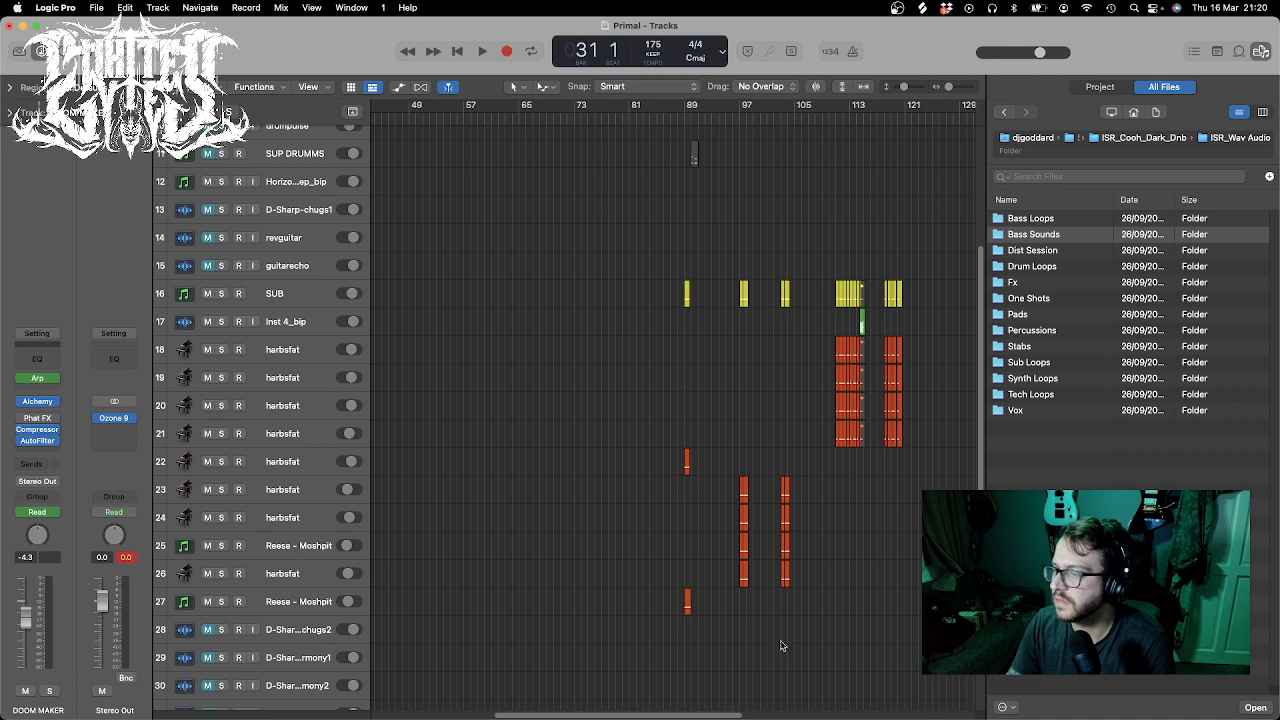
- Play the lead section from about bar 15 at the new tempo, and jump ahead to the Adding part at bar 41
drag(651, 714, 539, 714)
scroll(626, 420, down, 8)
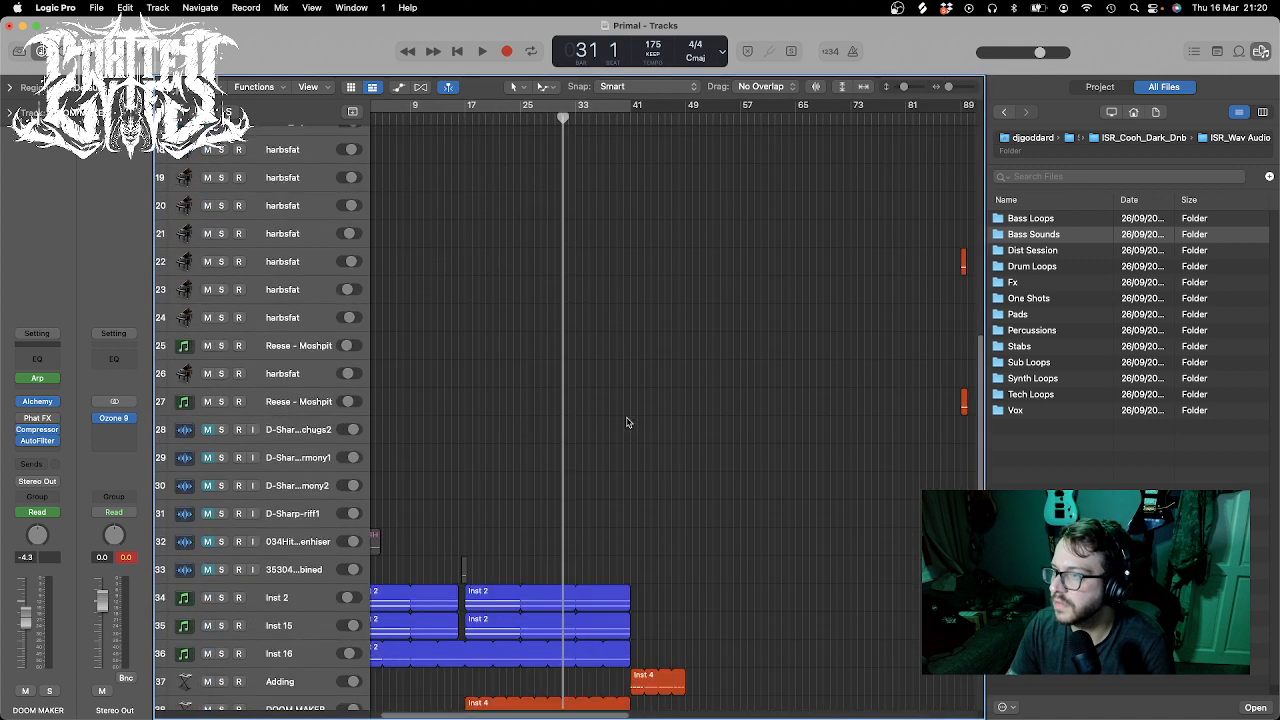
click(460, 119)
key(space)
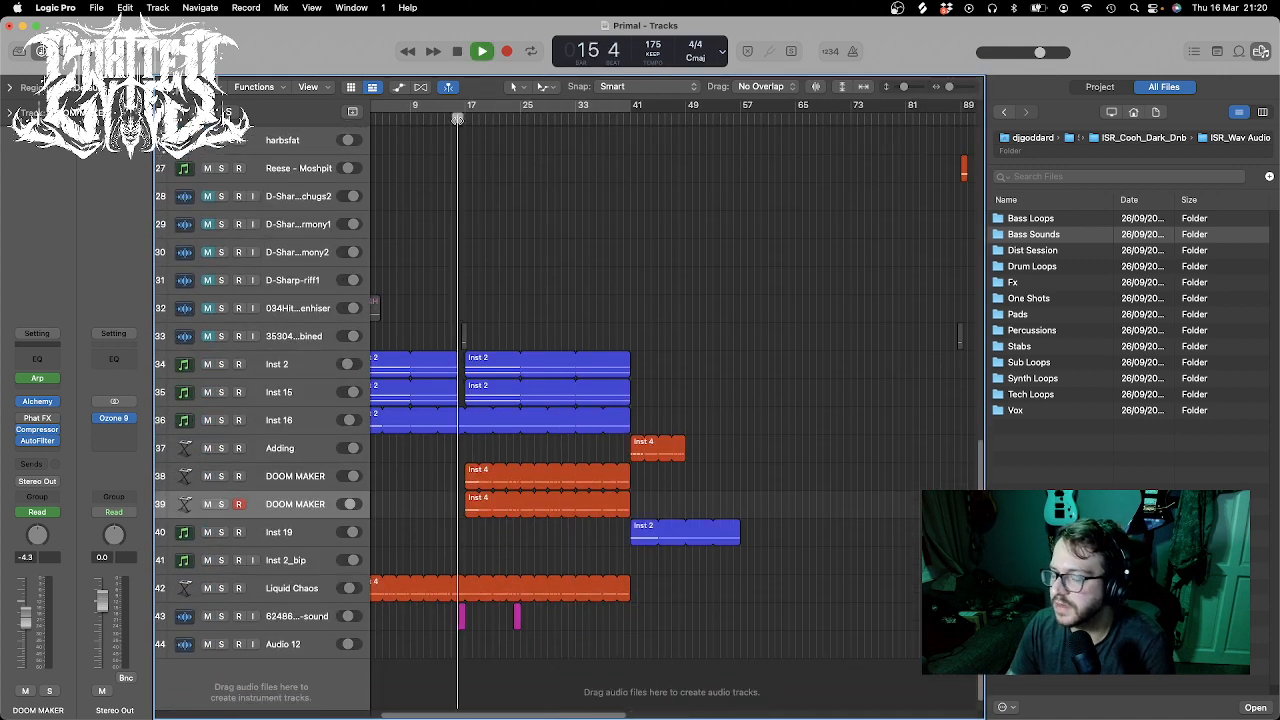
click(459, 120)
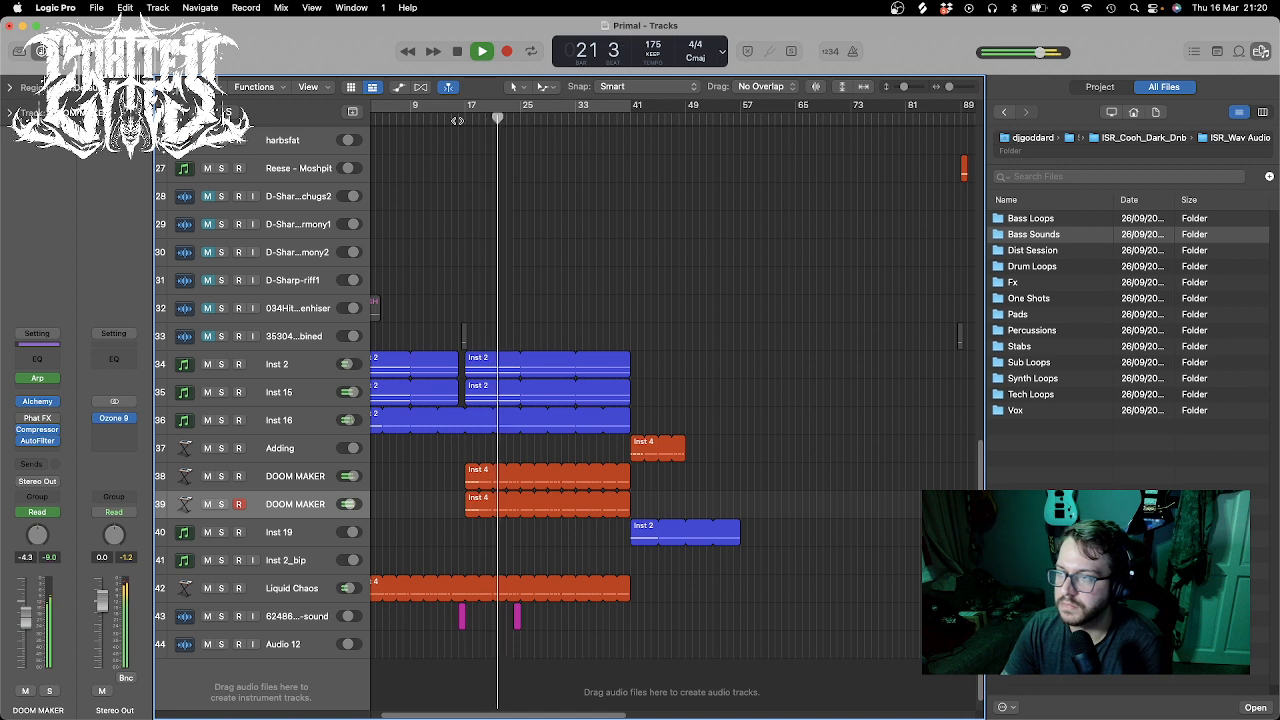
key(ctrl+m)
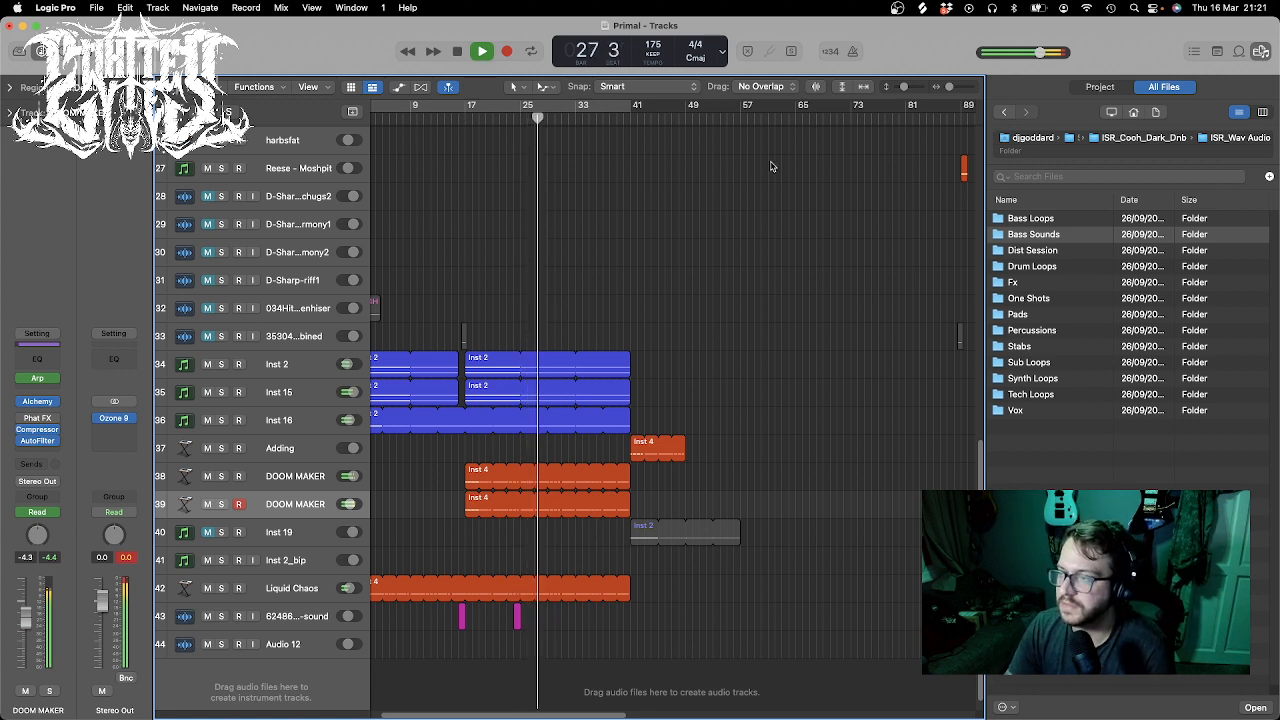
click(631, 118)
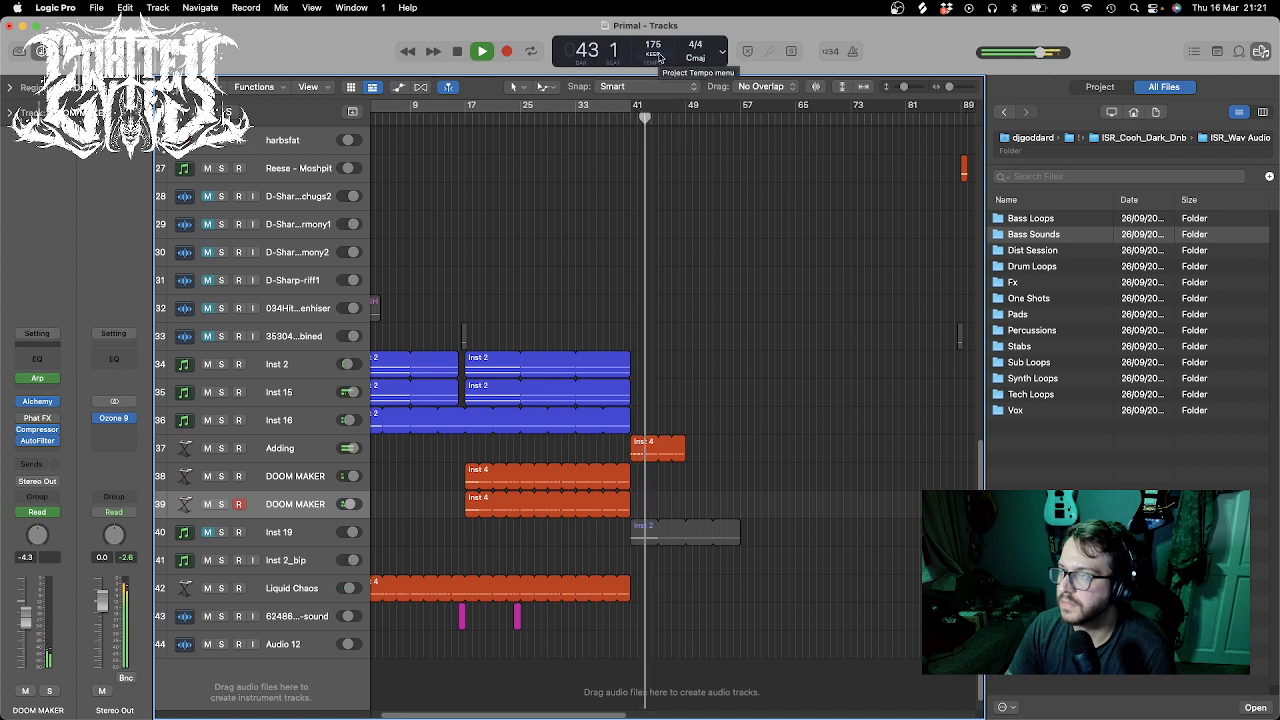
key(space)
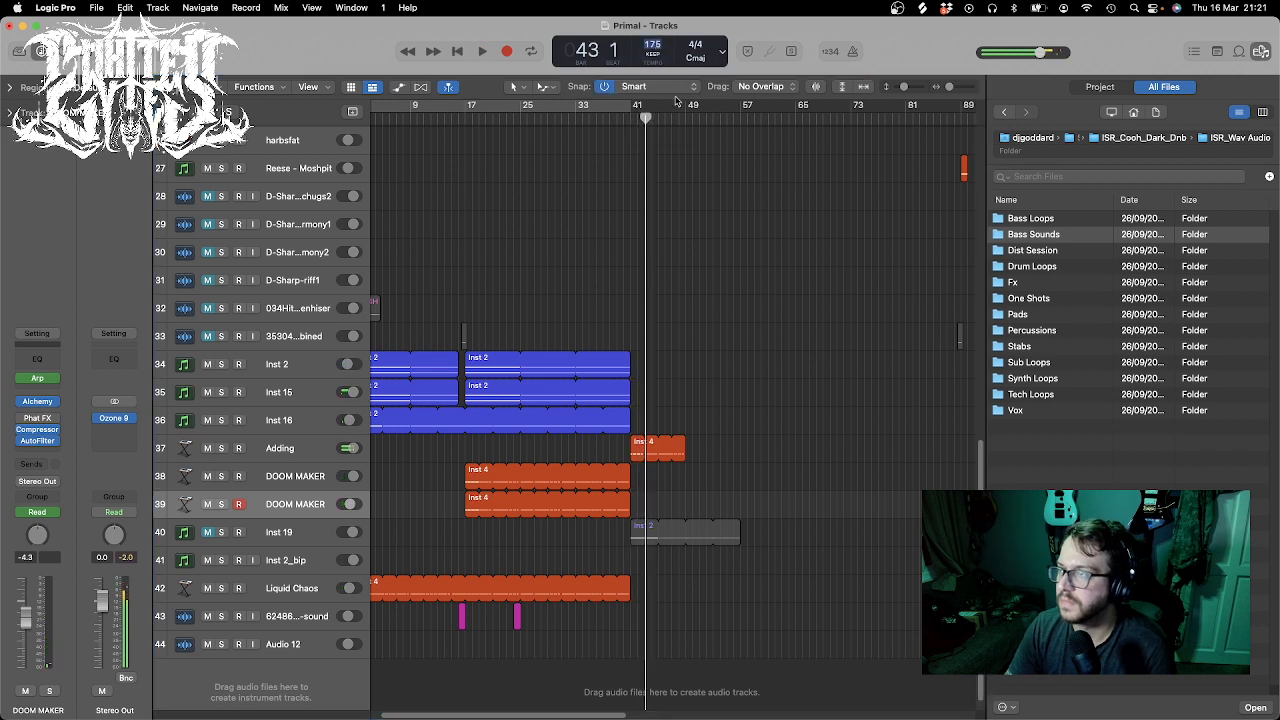
- Play the heavy section with kicks, snares, sub and harbsfat tracks from about bar 109
scroll(865, 424, right, 5)
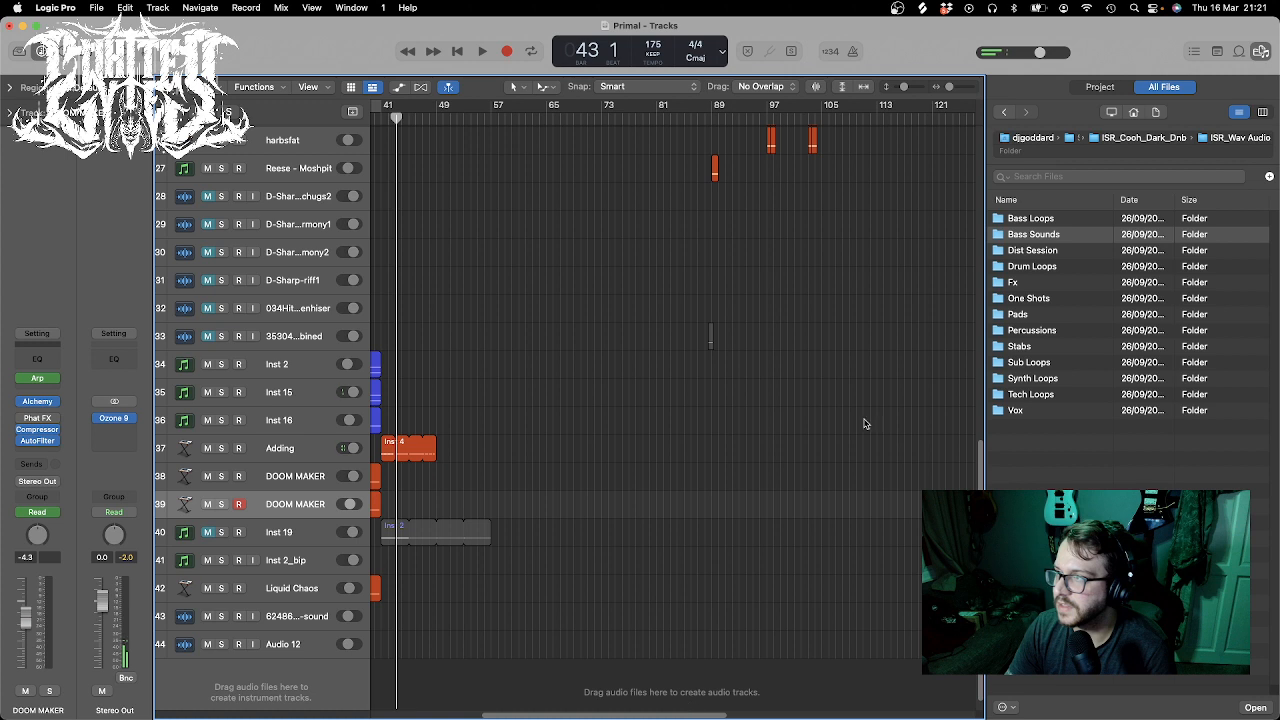
scroll(920, 190, up, 10)
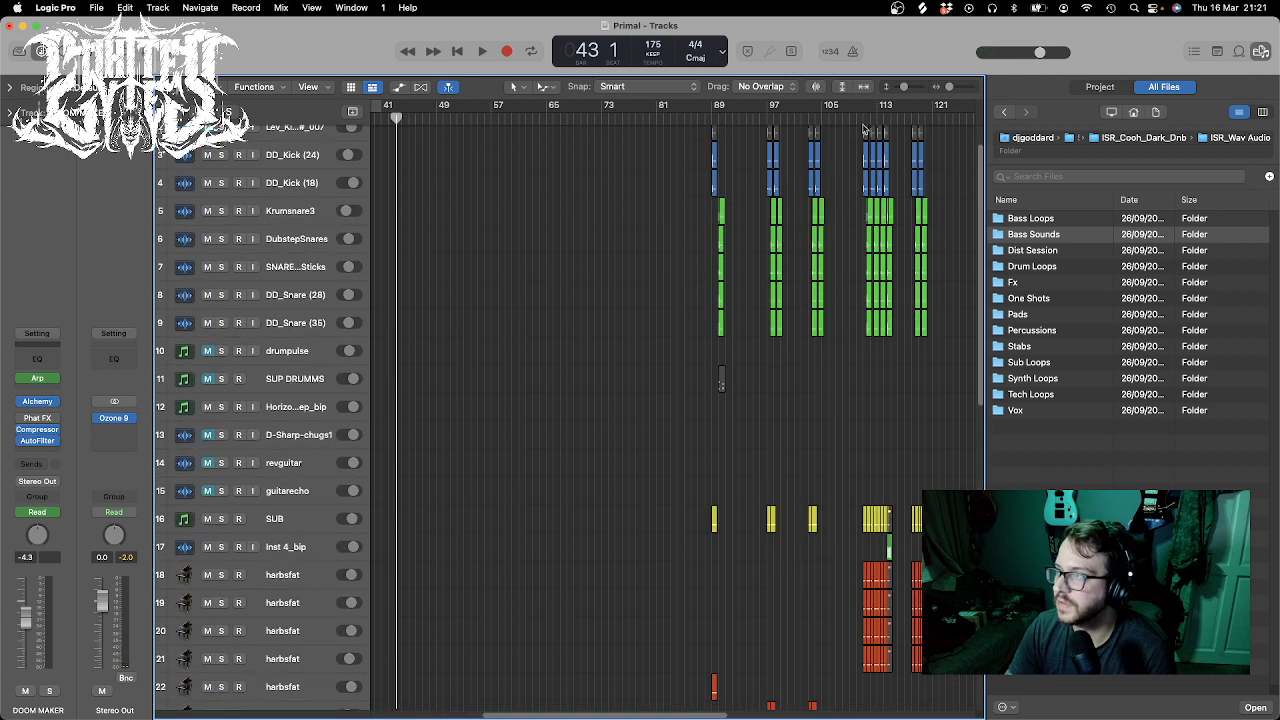
click(858, 112)
key(space)
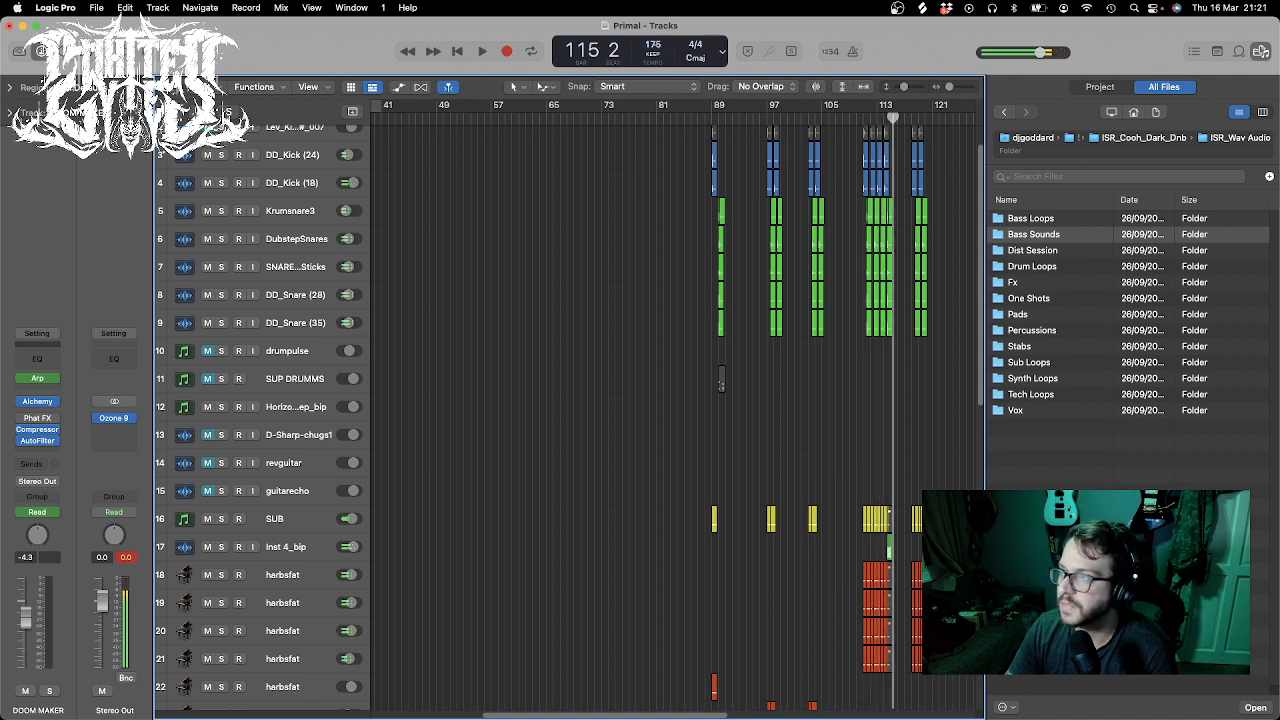
- Set the project tempo to 160 BPM and play the lead section from just before bar 17
double_click(653, 45)
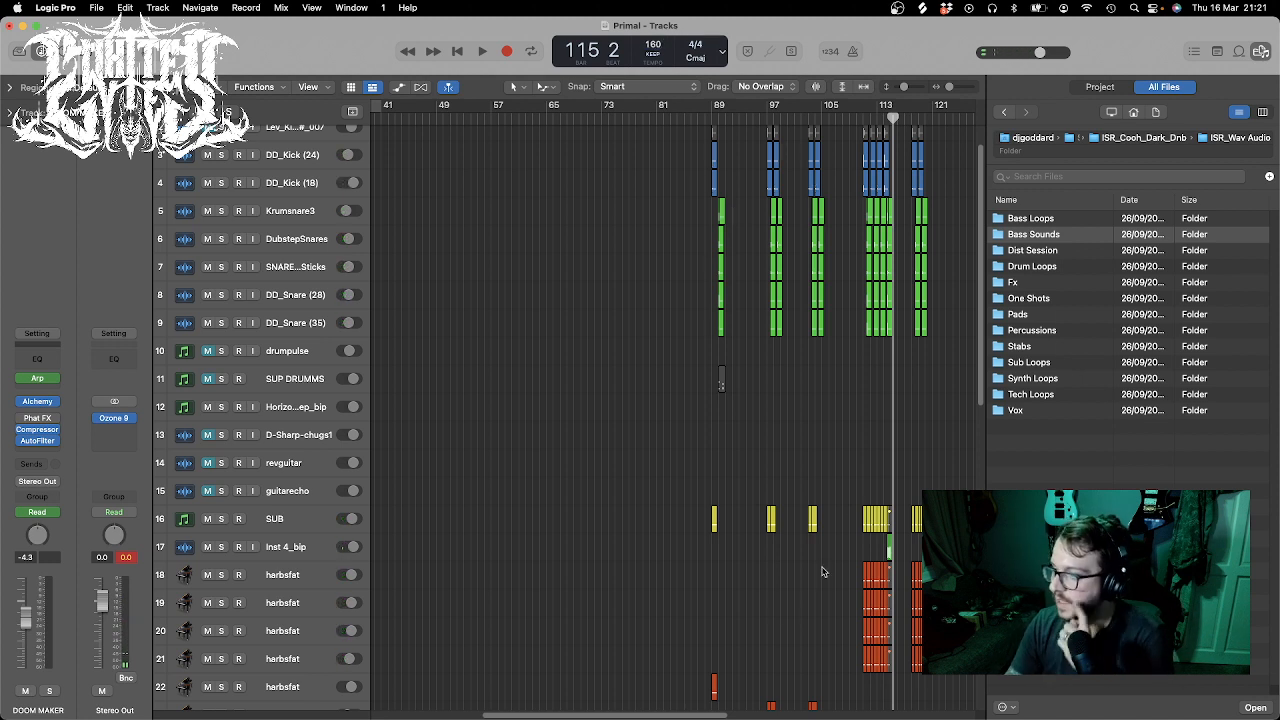
drag(703, 716, 609, 715)
scroll(572, 594, down, 12)
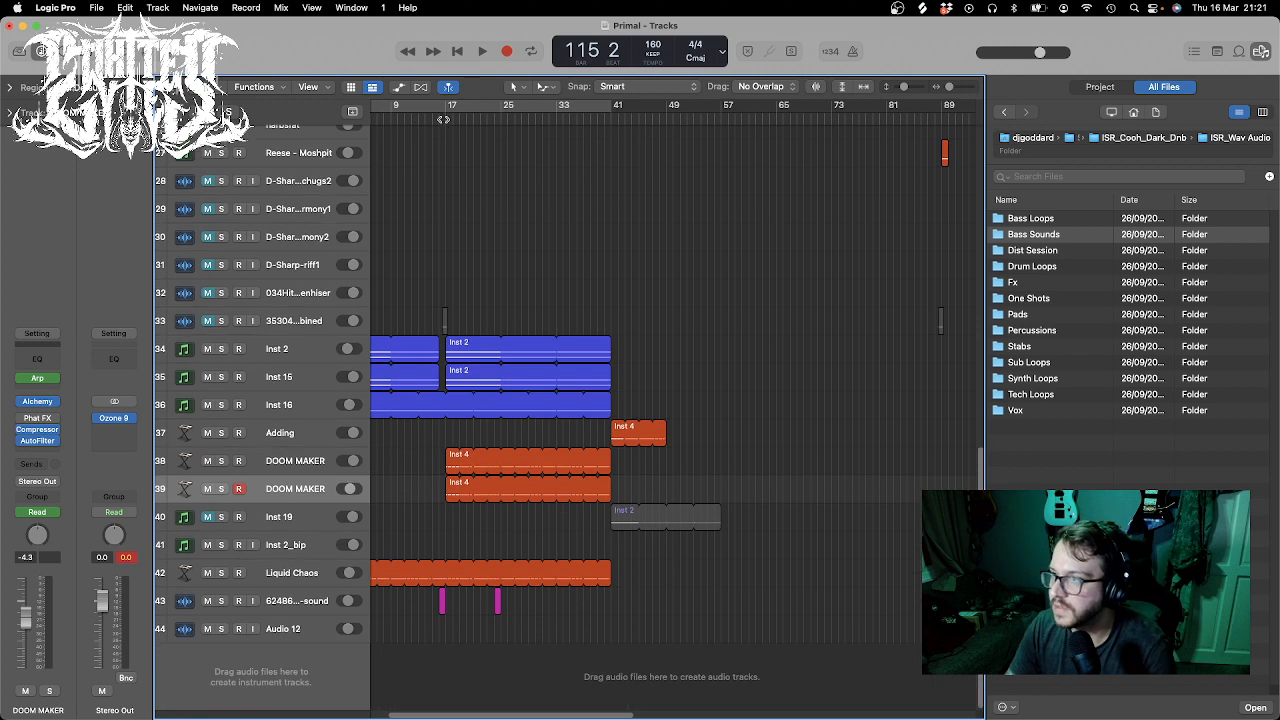
click(443, 119)
key(space)
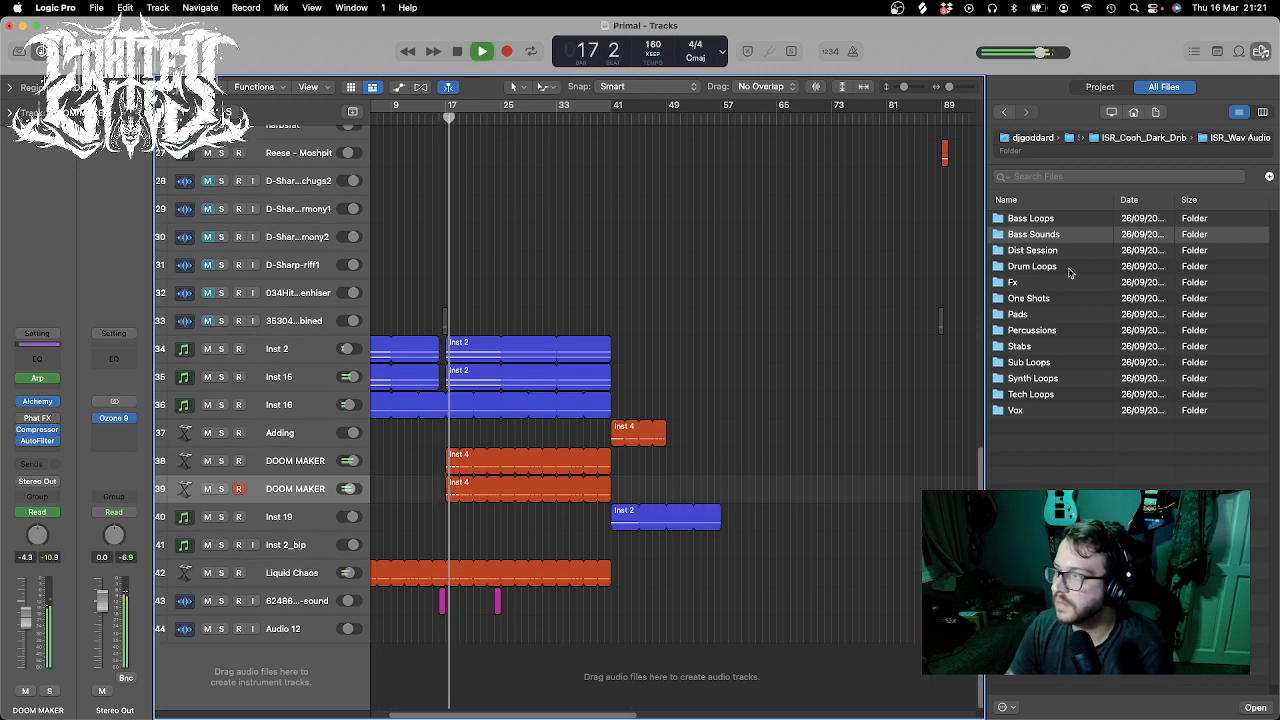
- Open the Percussions folder, audition DD_PercLoop_172 (11) and DD_PercLoop_172 (10), and stop the song playback
double_click(1055, 333)
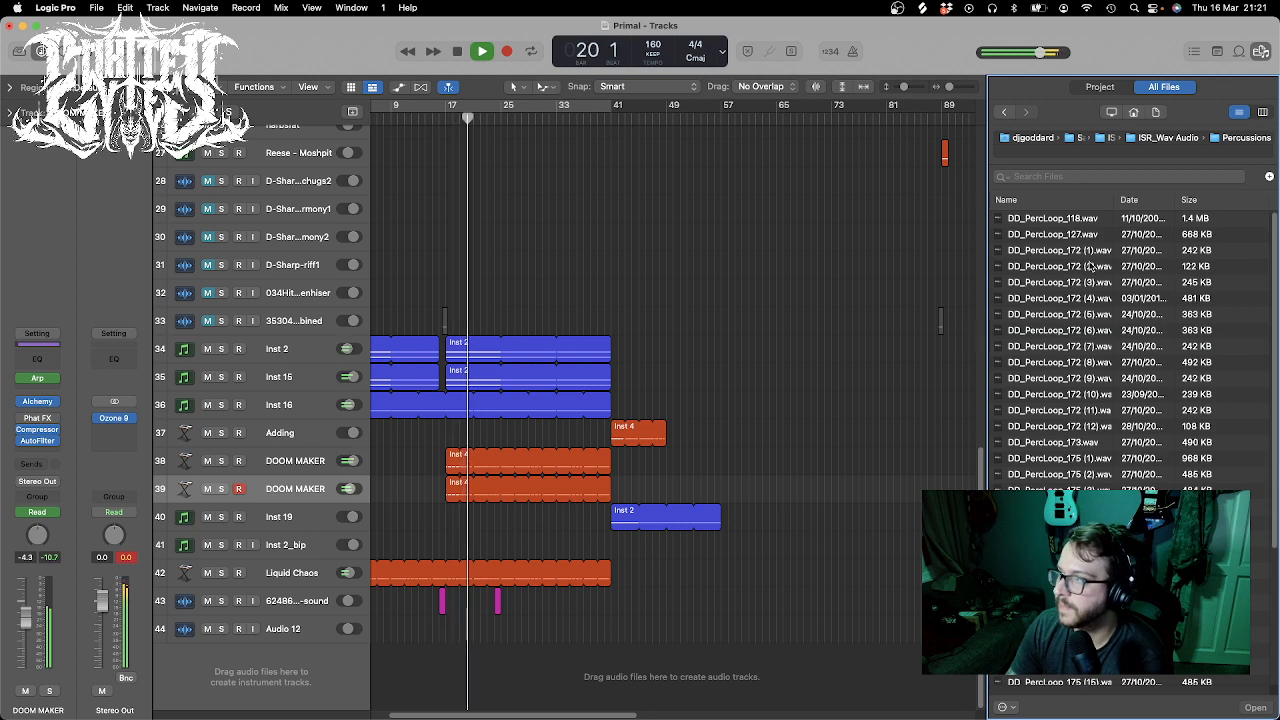
click(1060, 410)
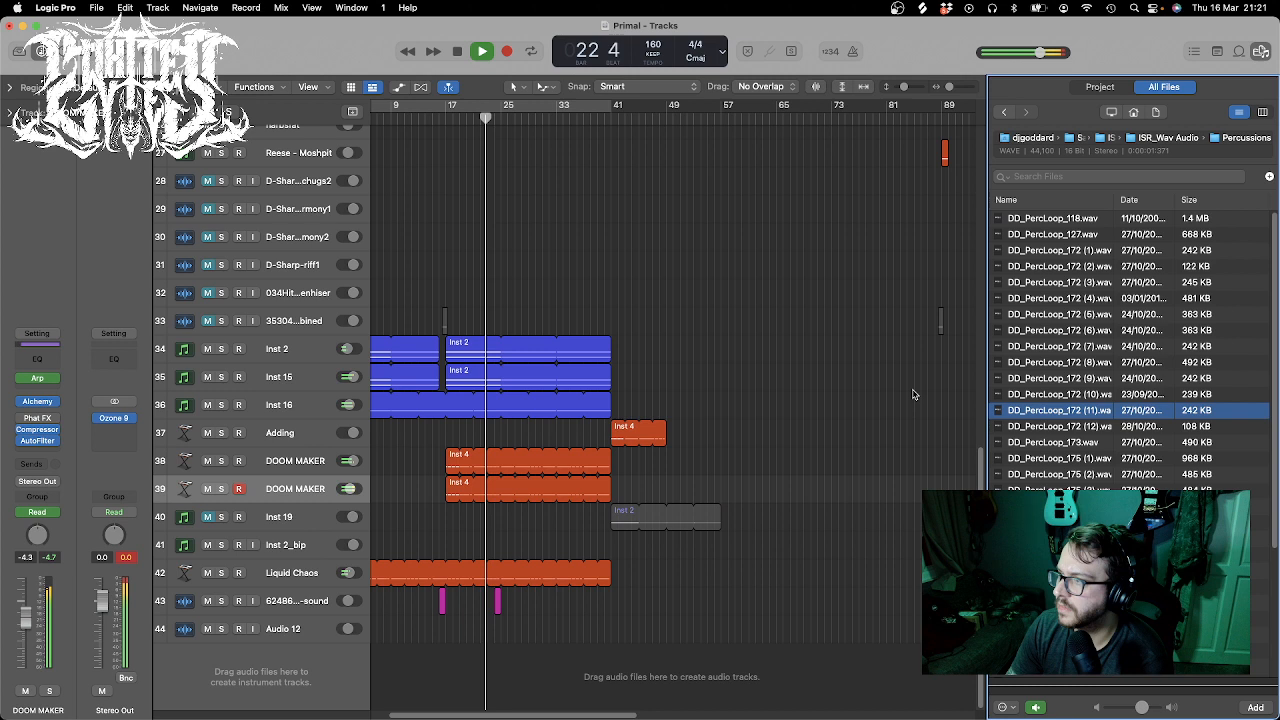
key(space)
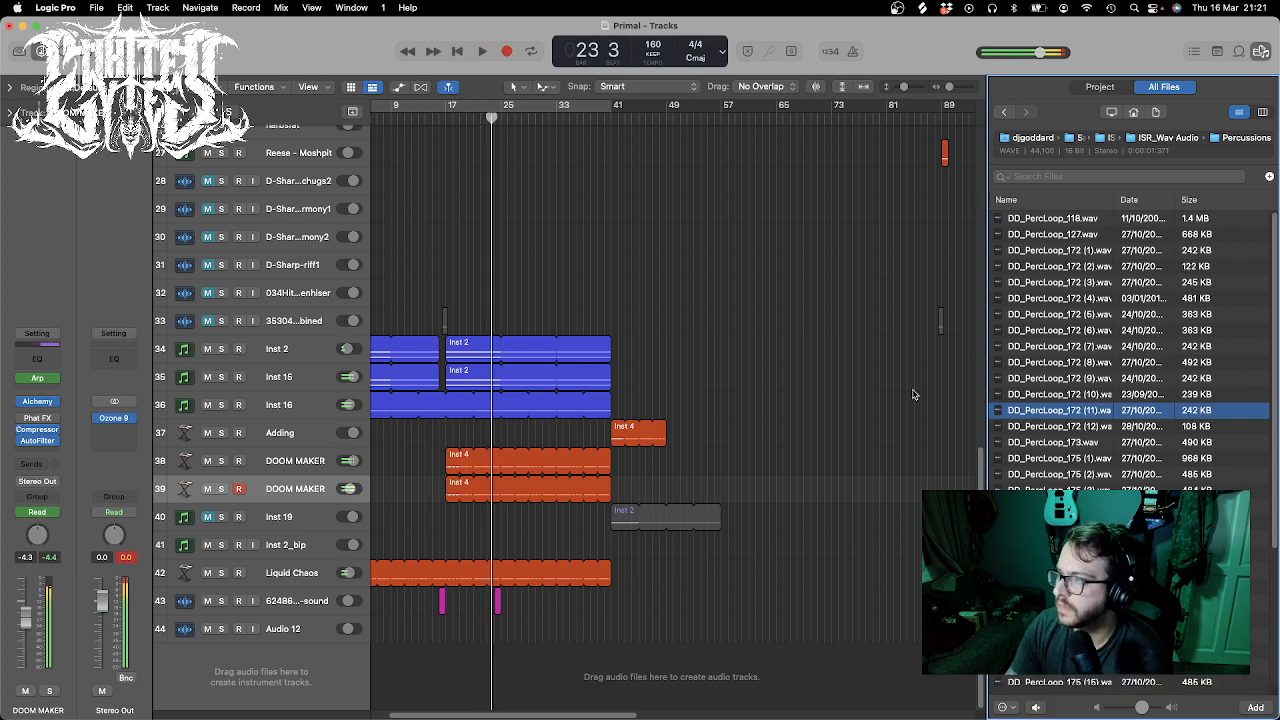
click(1050, 396)
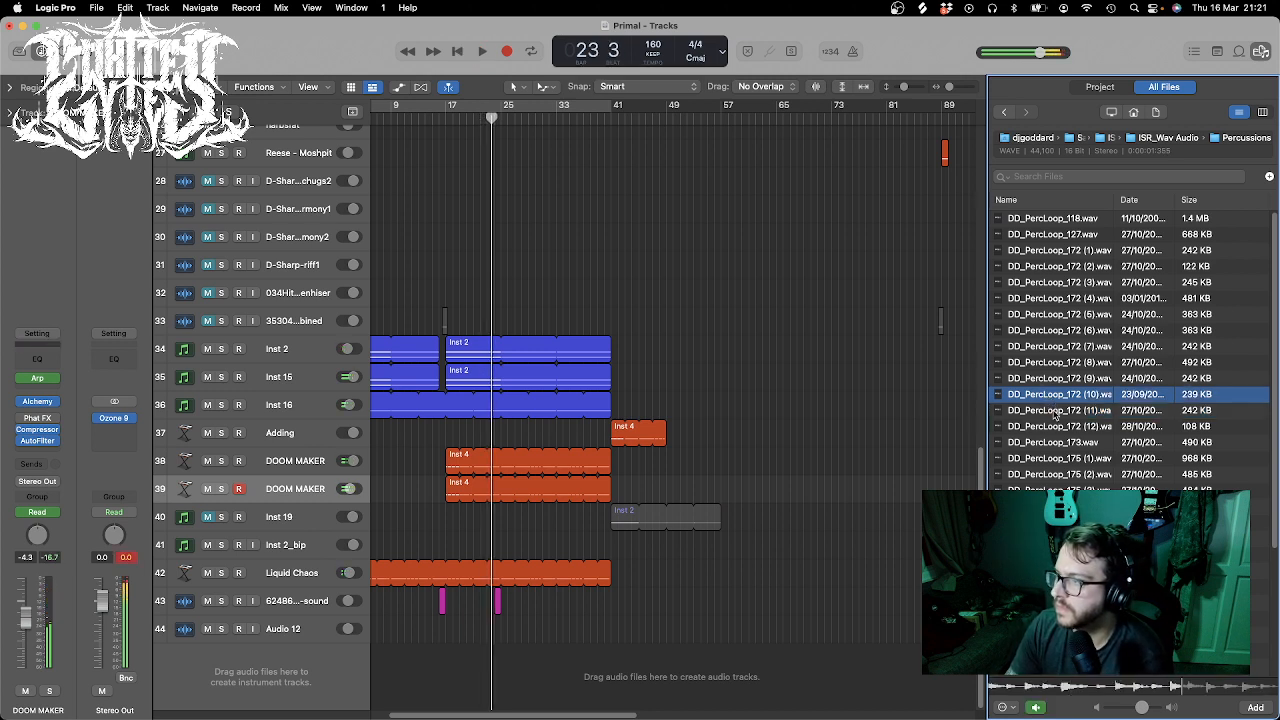
- Audition the 175 percussion loops from (2) onward and place DD_PercLoop_175 (7) on a new audio track at about bar 24
click(1061, 473)
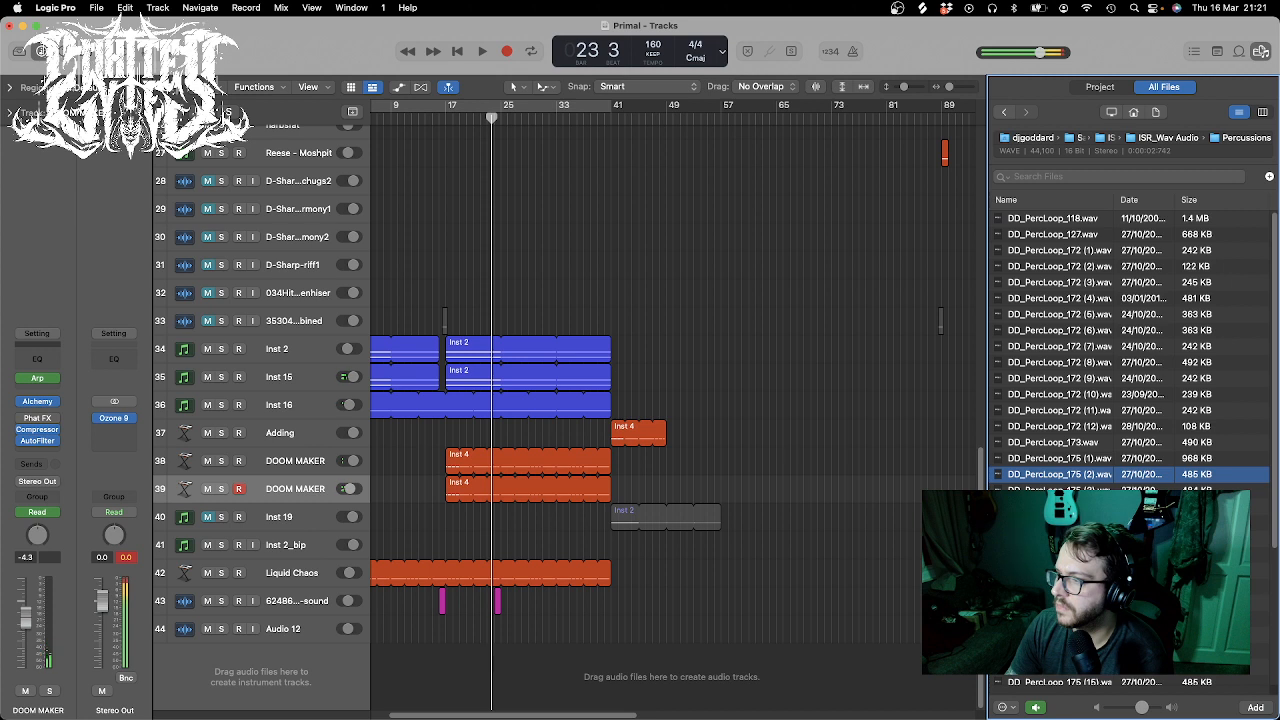
click(1060, 489)
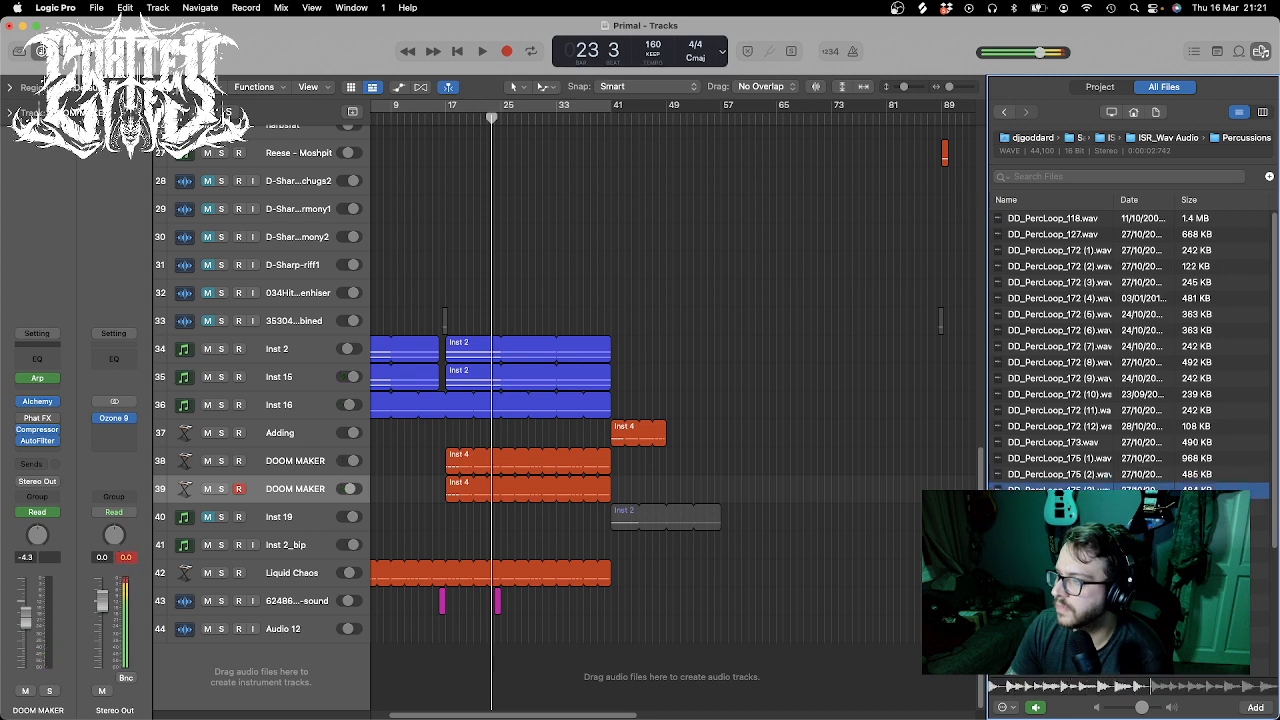
click(1060, 505)
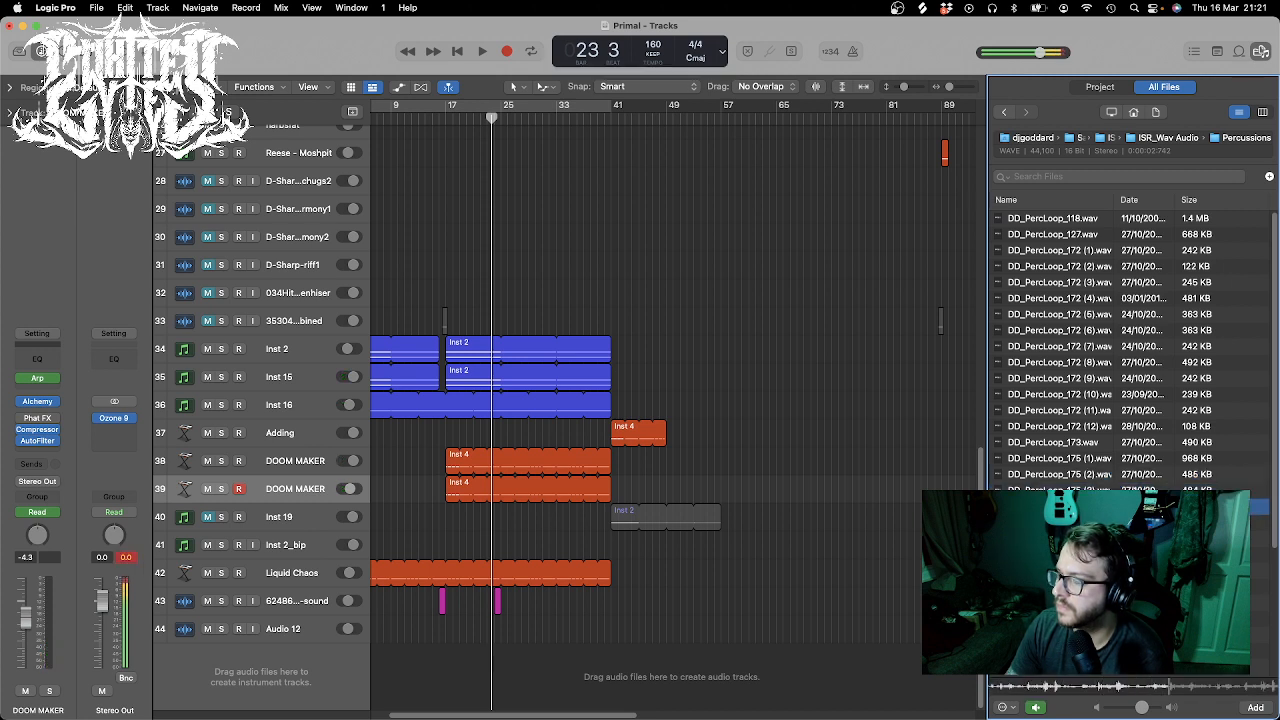
key(Down)
key(Down)
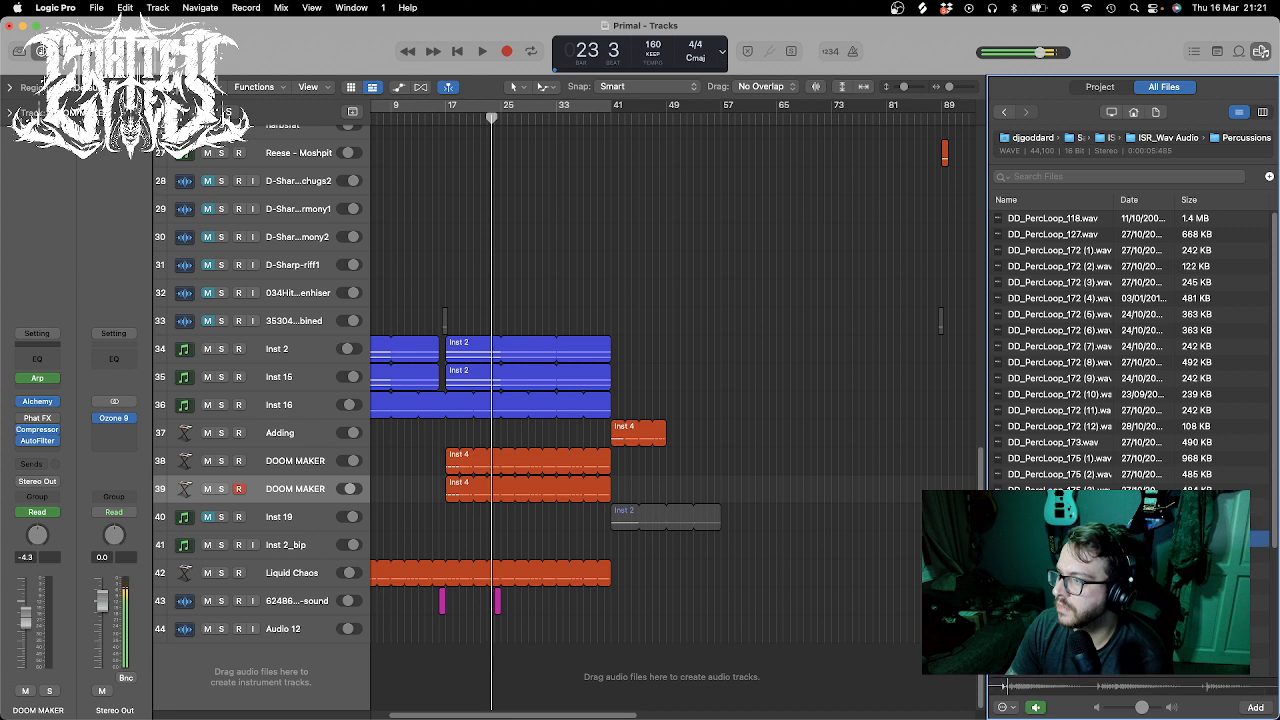
key(Down)
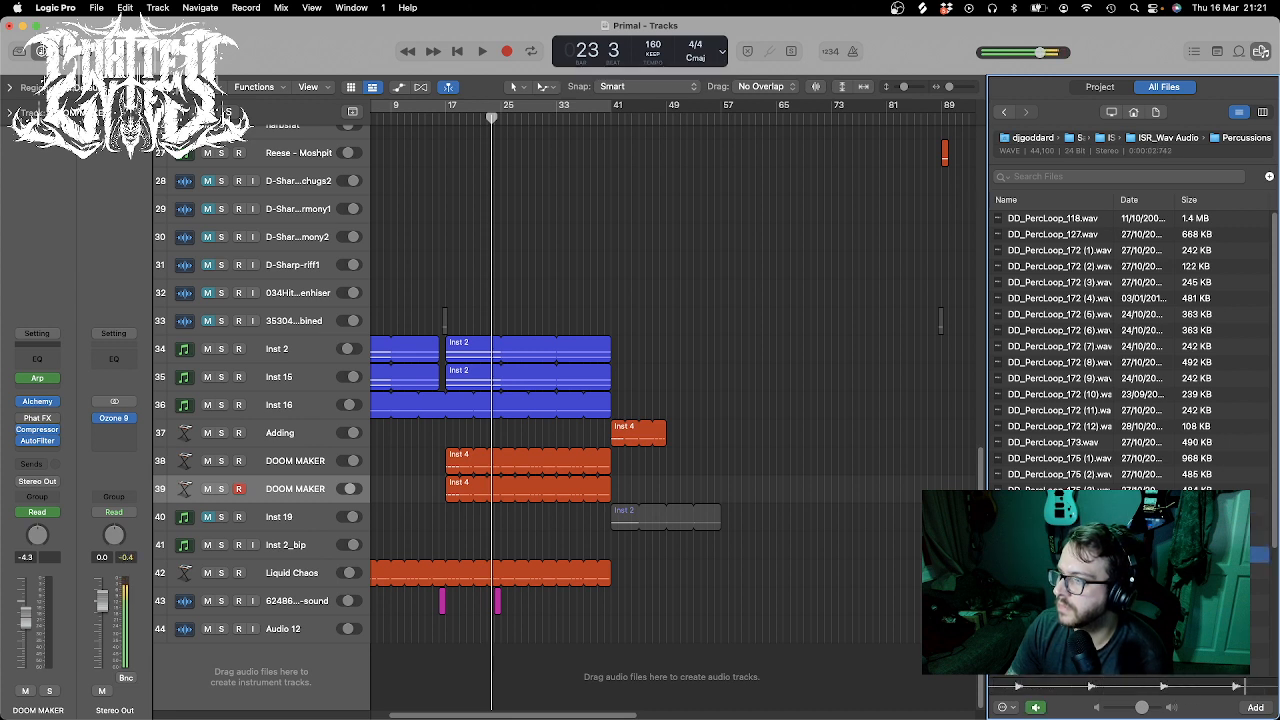
drag(1060, 554, 500, 668)
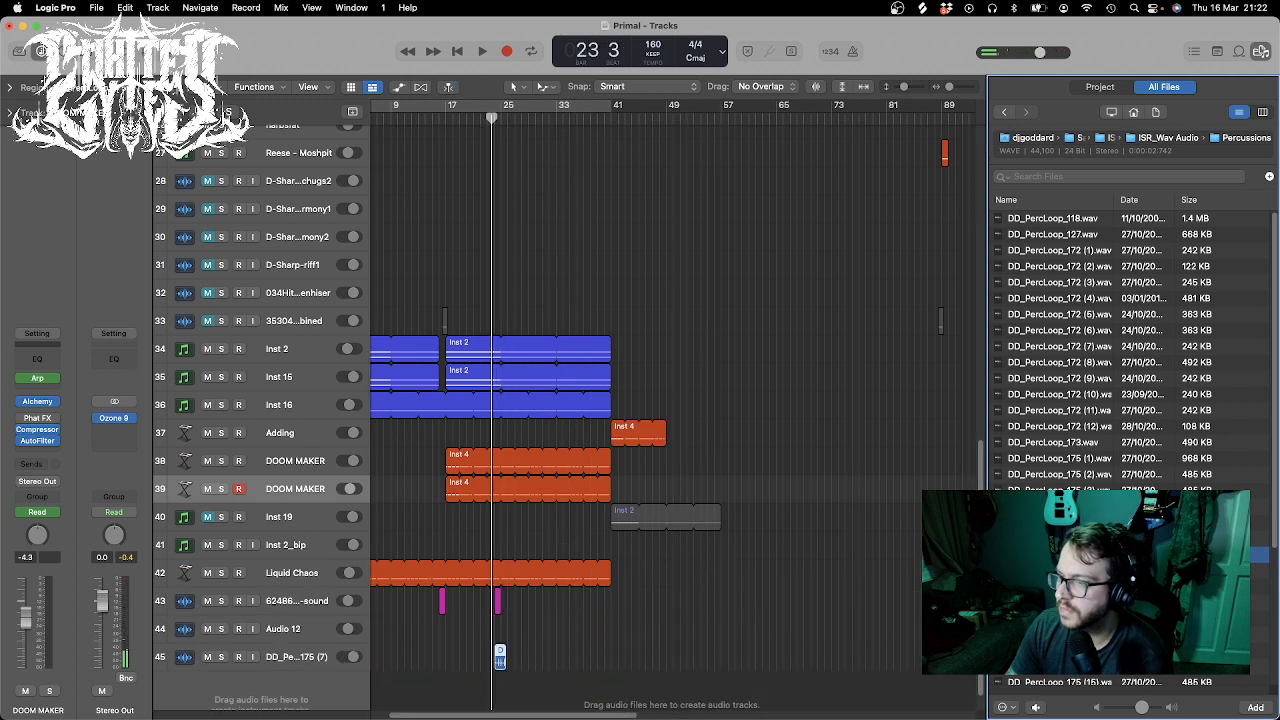
- Audition DD_PercLoop_175 (15) and (14), and place DD_PercLoop_175 (14) on a new audio track at about bar 24
scroll(1130, 450, down, 5)
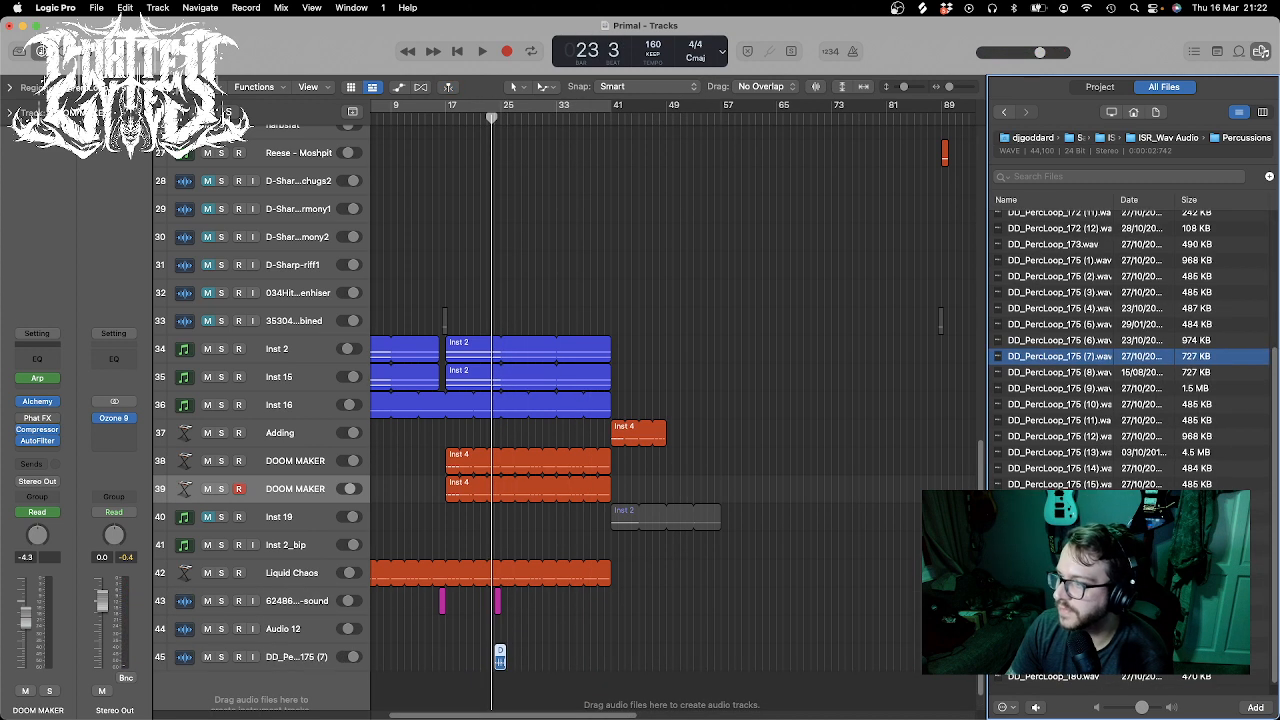
click(1060, 501)
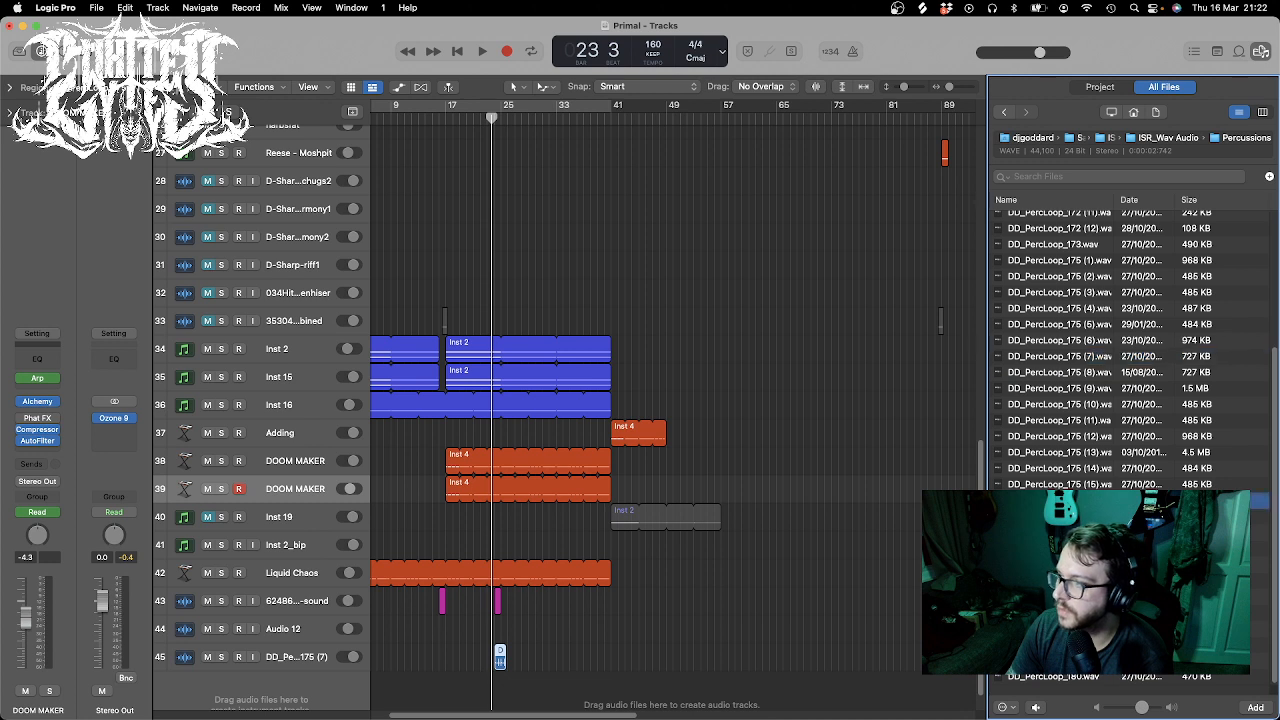
click(1060, 484)
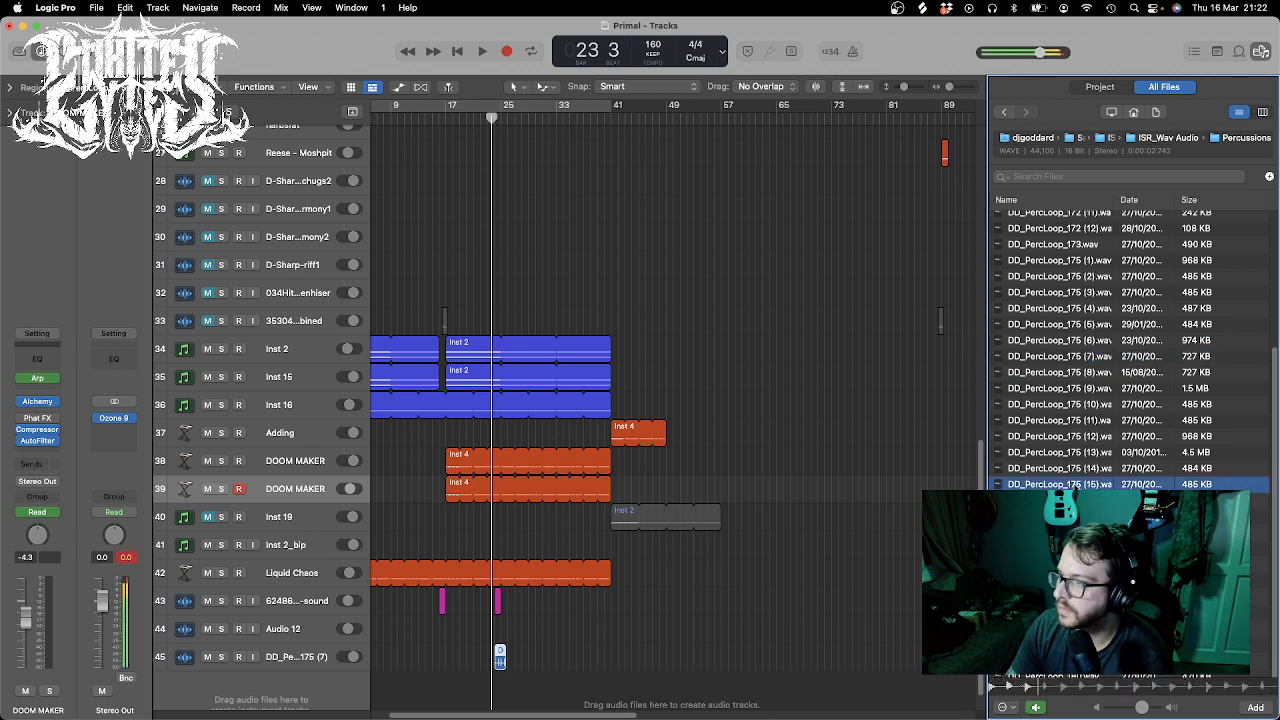
click(1072, 464)
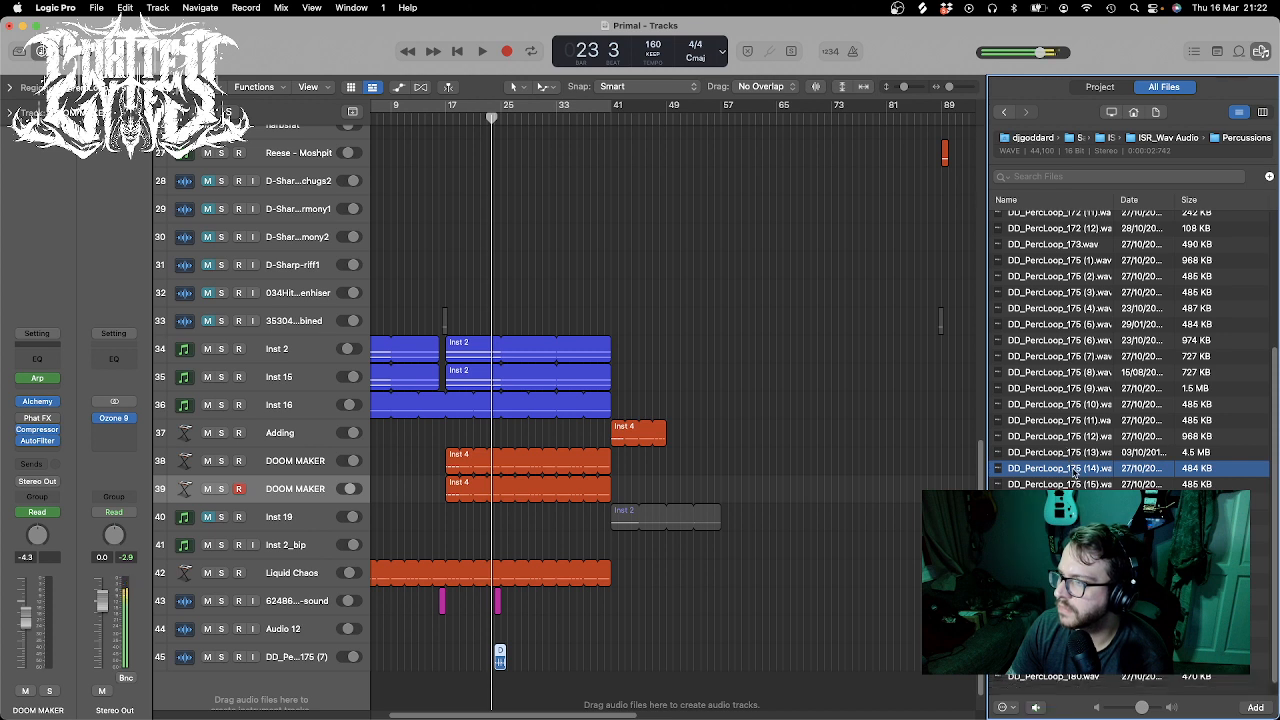
drag(1072, 468, 499, 683)
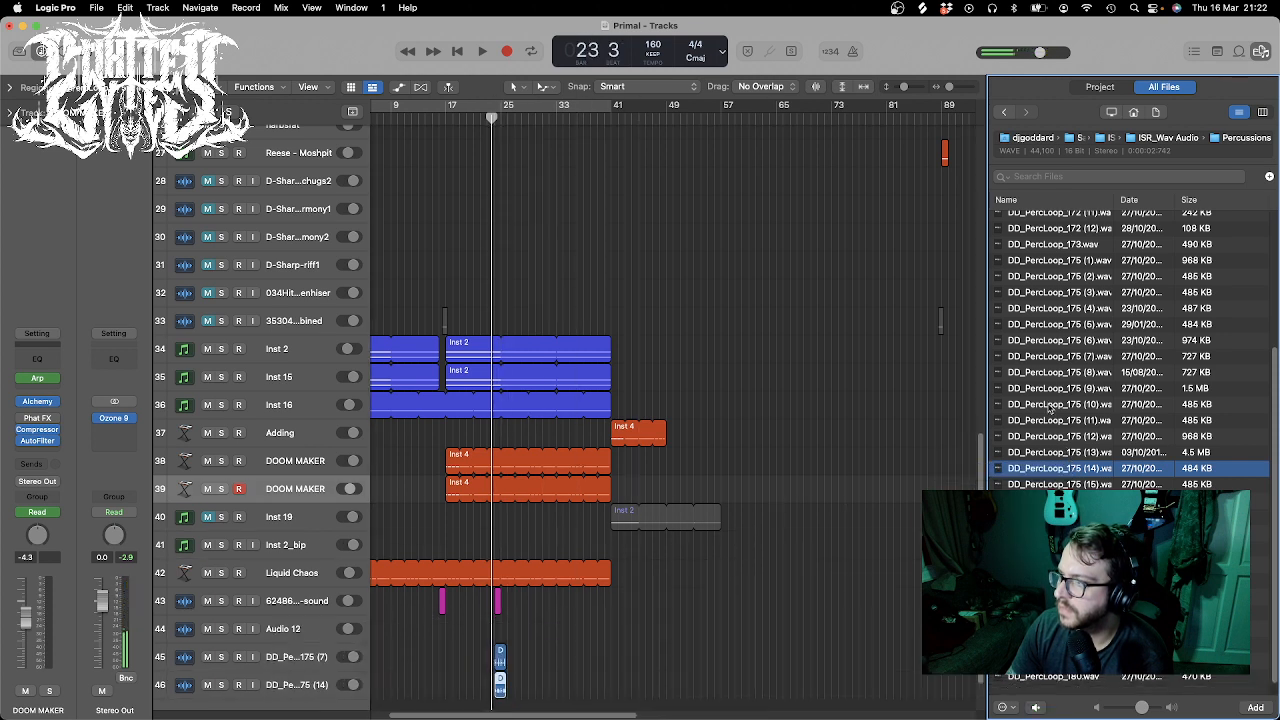
- Audition DD_PercLoop_175 (10) and (9), and place DD_PercLoop_175 (9) on a new audio track at about bar 24
click(1062, 403)
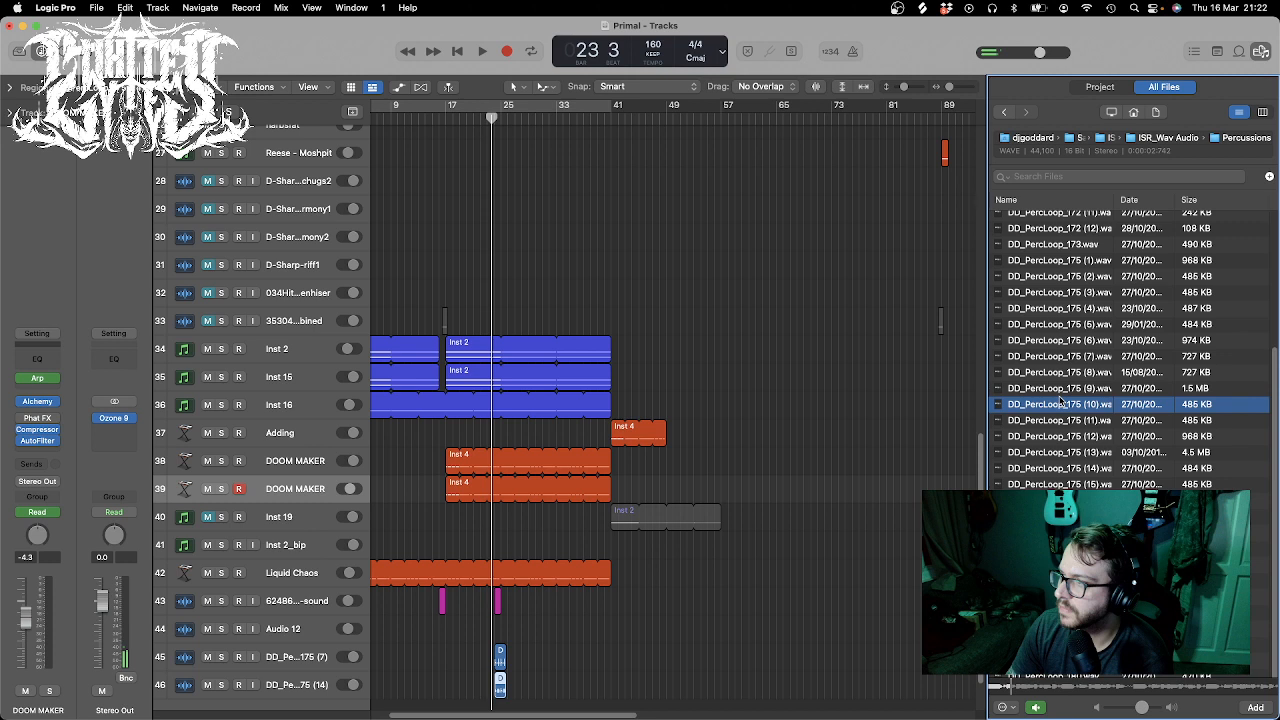
click(1063, 388)
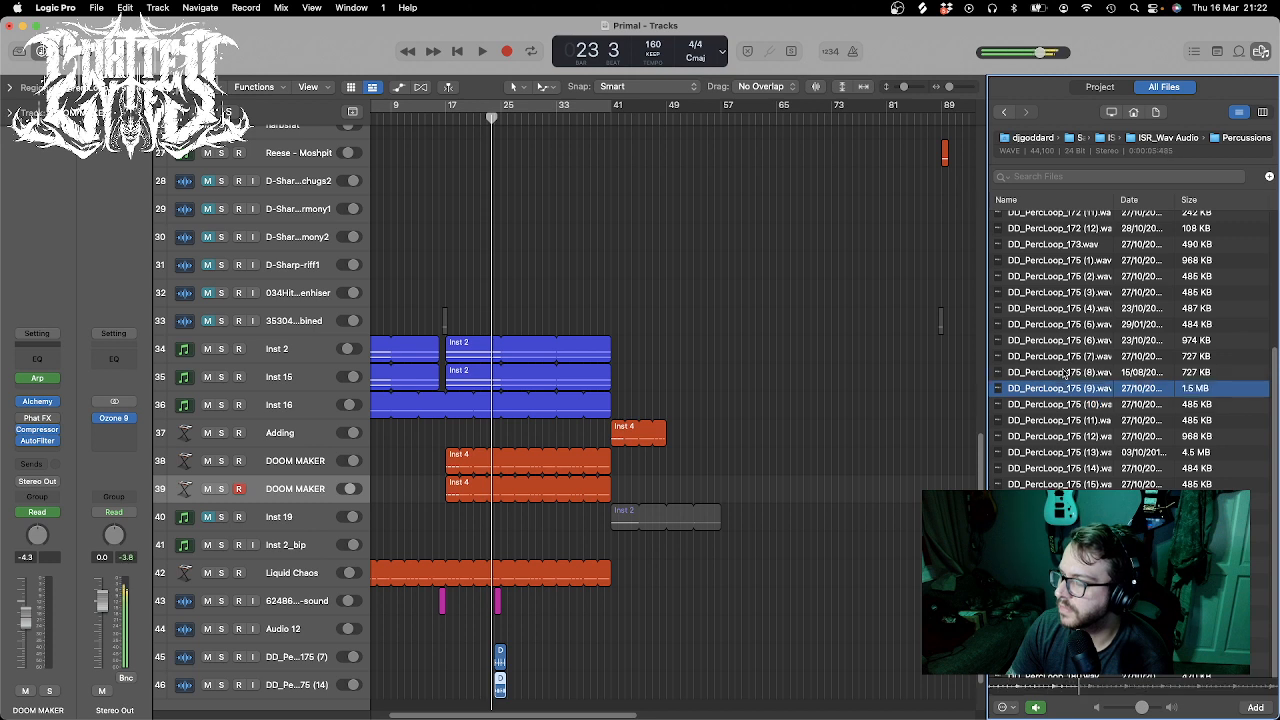
drag(1068, 390, 497, 707)
- Audition DD_PercLoop_172 (4), (5) and (6), place DD_PercLoop_172 (6) on a new audio track at bar 24, and close the file browser
scroll(1170, 315, up, 5)
click(1097, 266)
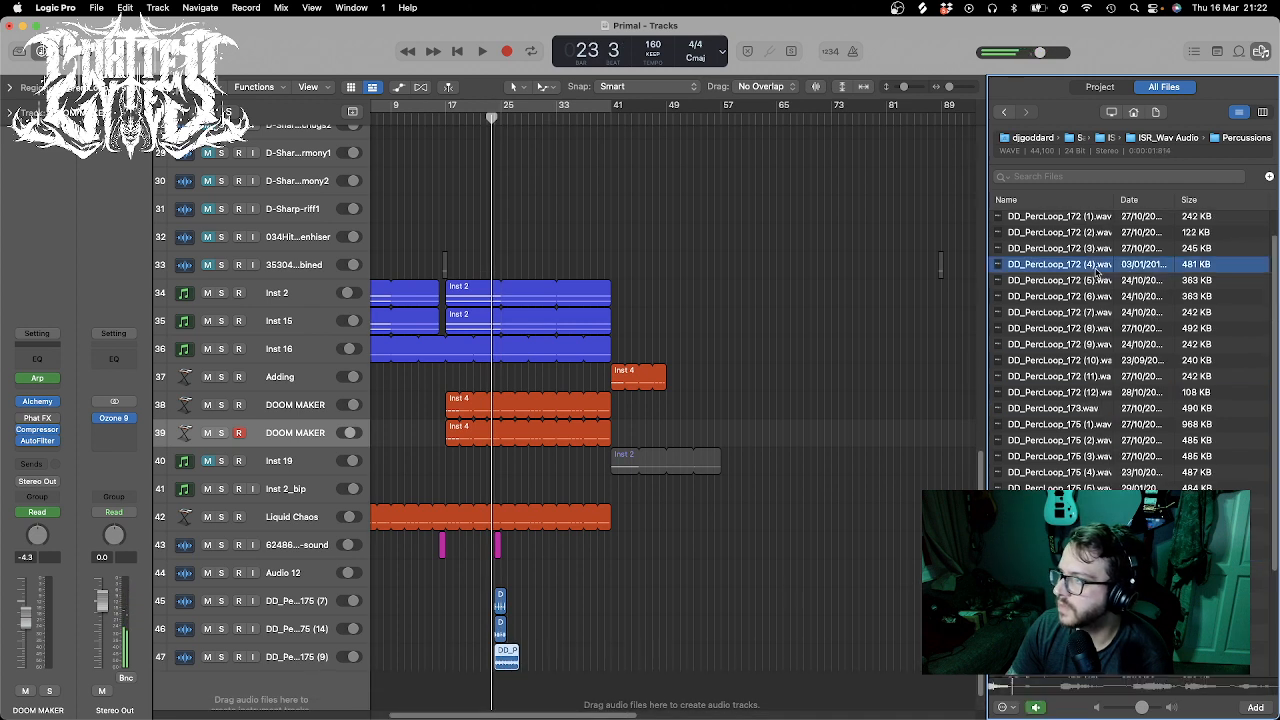
click(1078, 283)
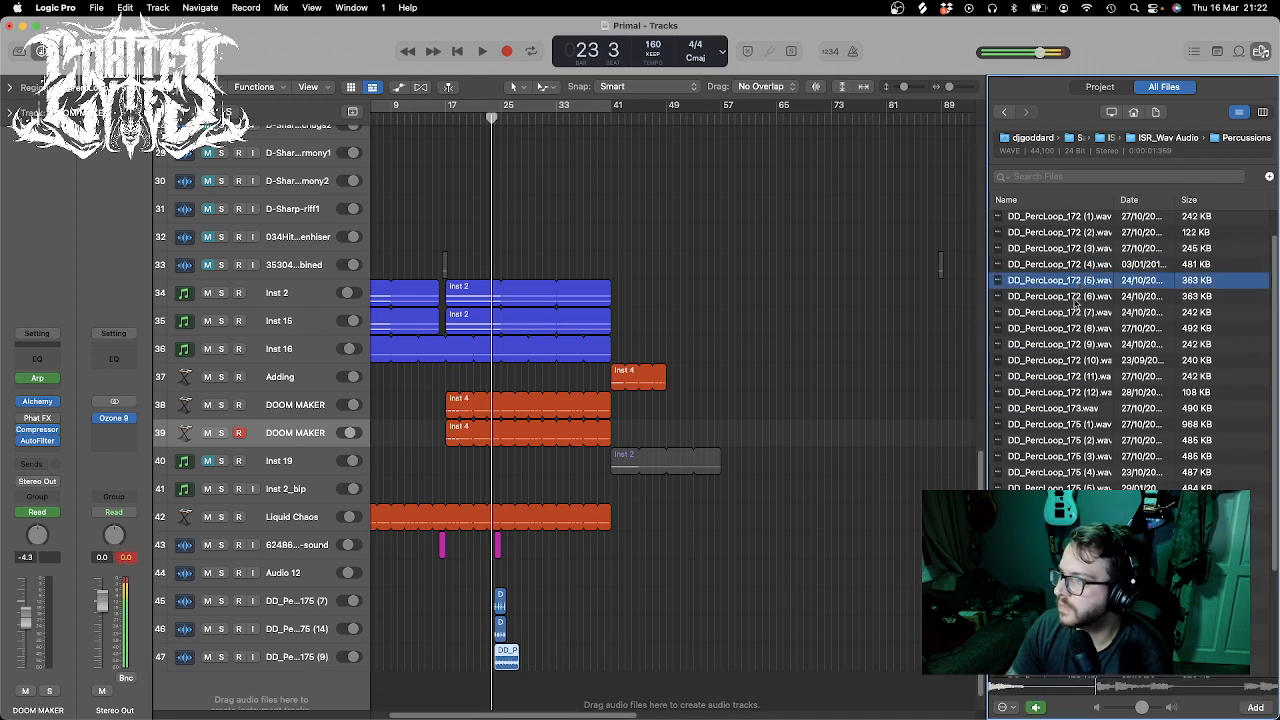
click(1078, 299)
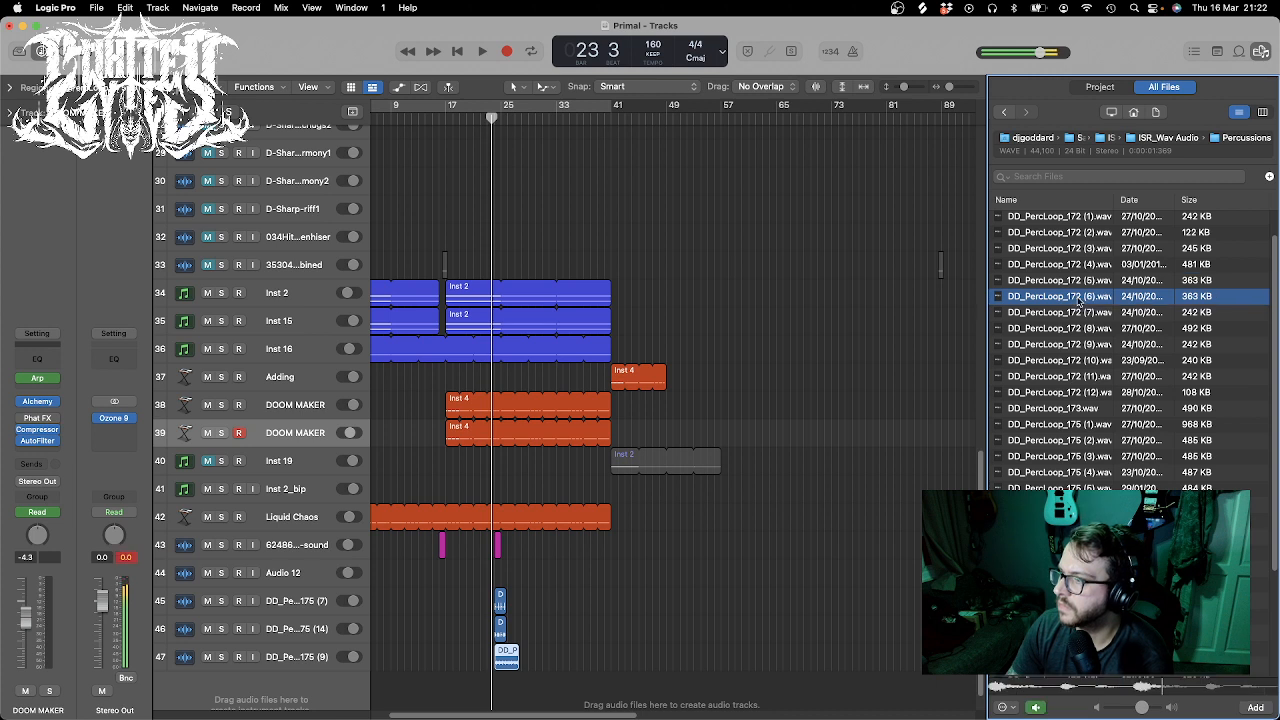
drag(1080, 296, 493, 678)
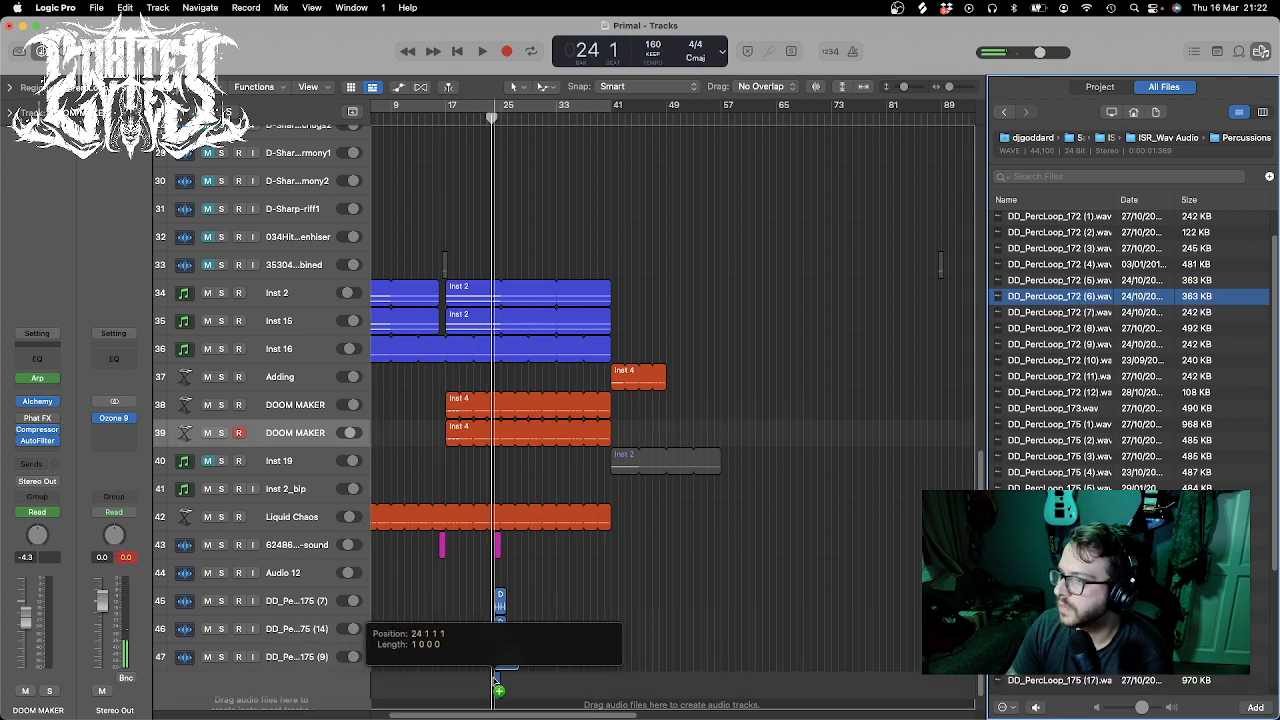
drag(494, 681, 494, 681)
click(1261, 51)
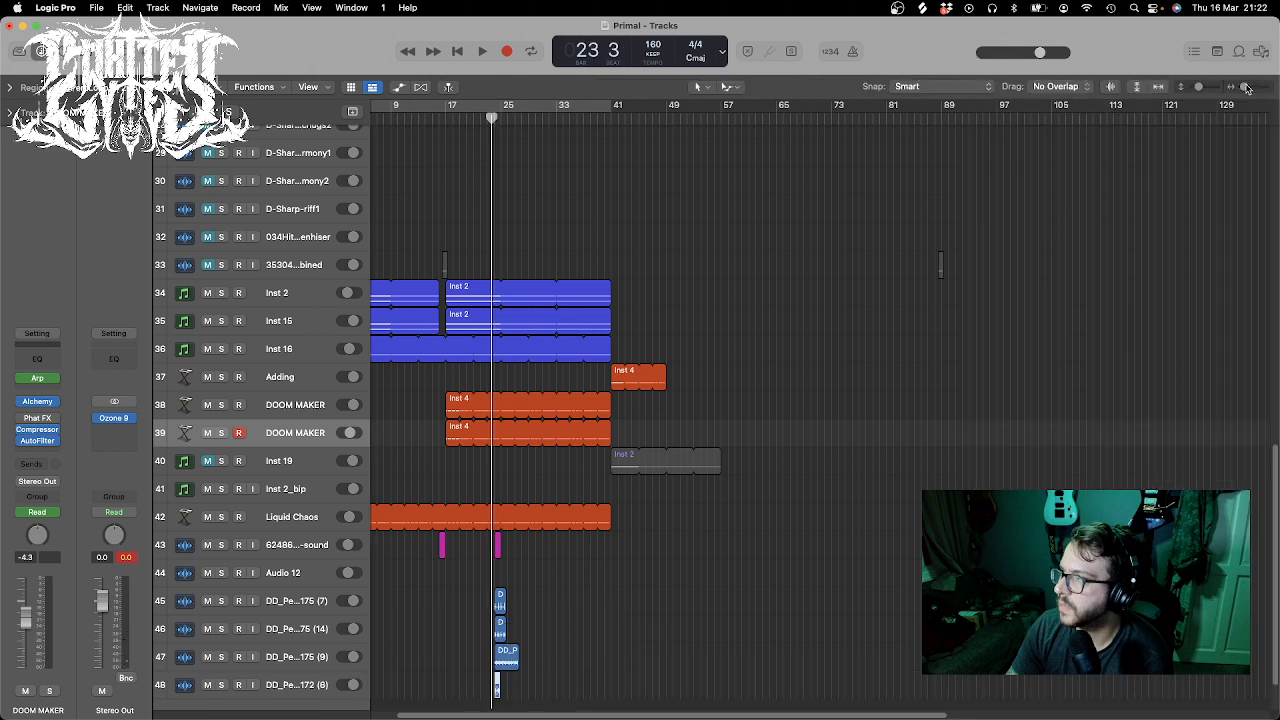
- Stretch the DD_PercLoop_175 (7) audio to a destination tempo of 160 bpm with the Time and Pitch Machine
drag(1244, 87, 1250, 87)
double_click(568, 607)
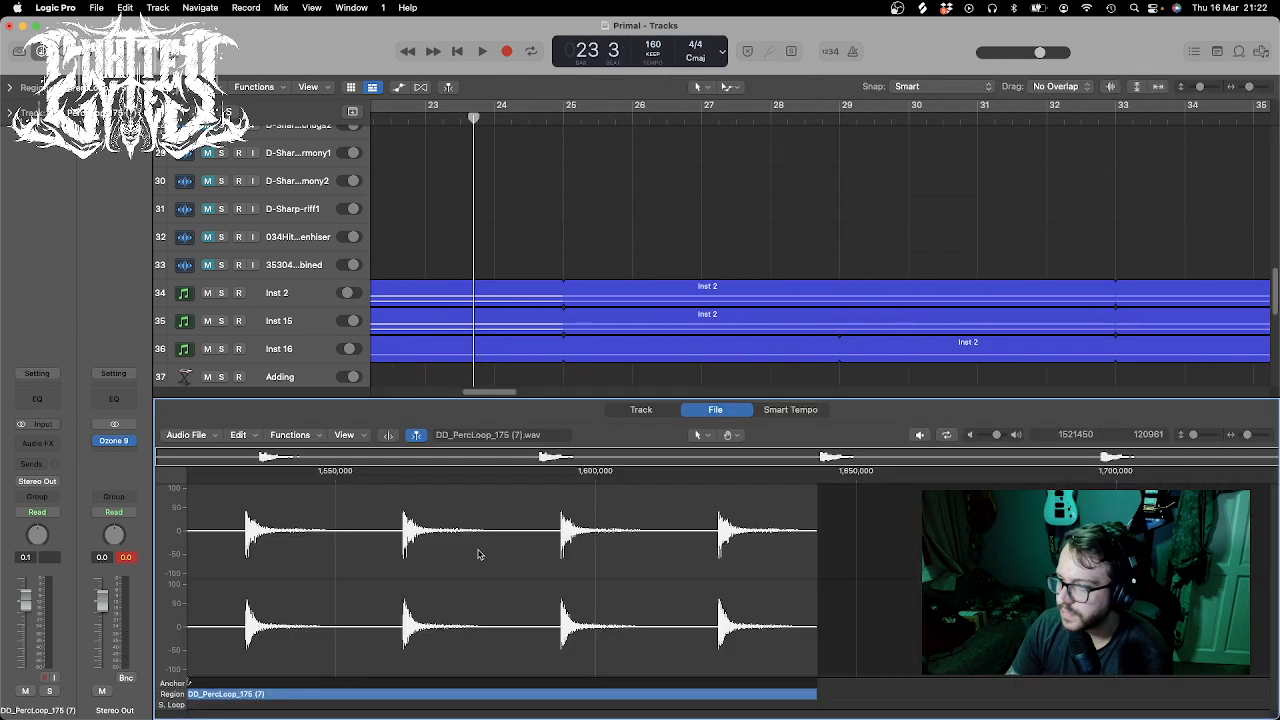
click(291, 434)
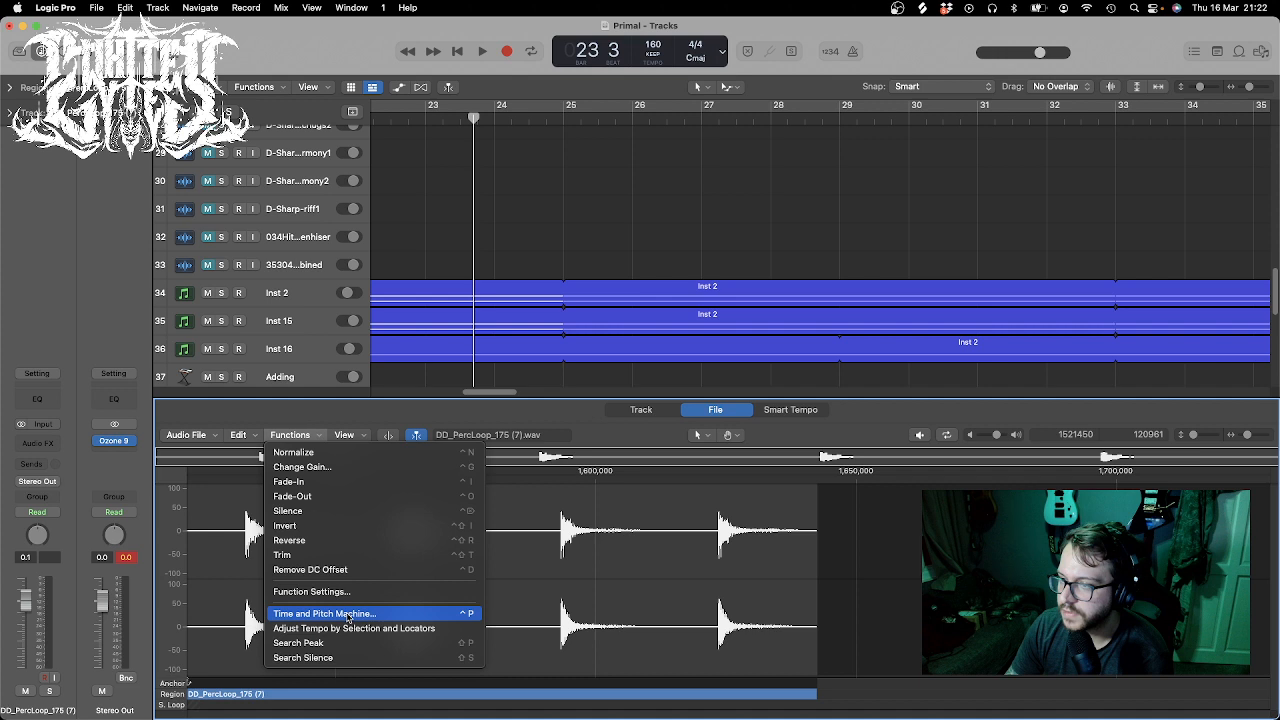
key(Return)
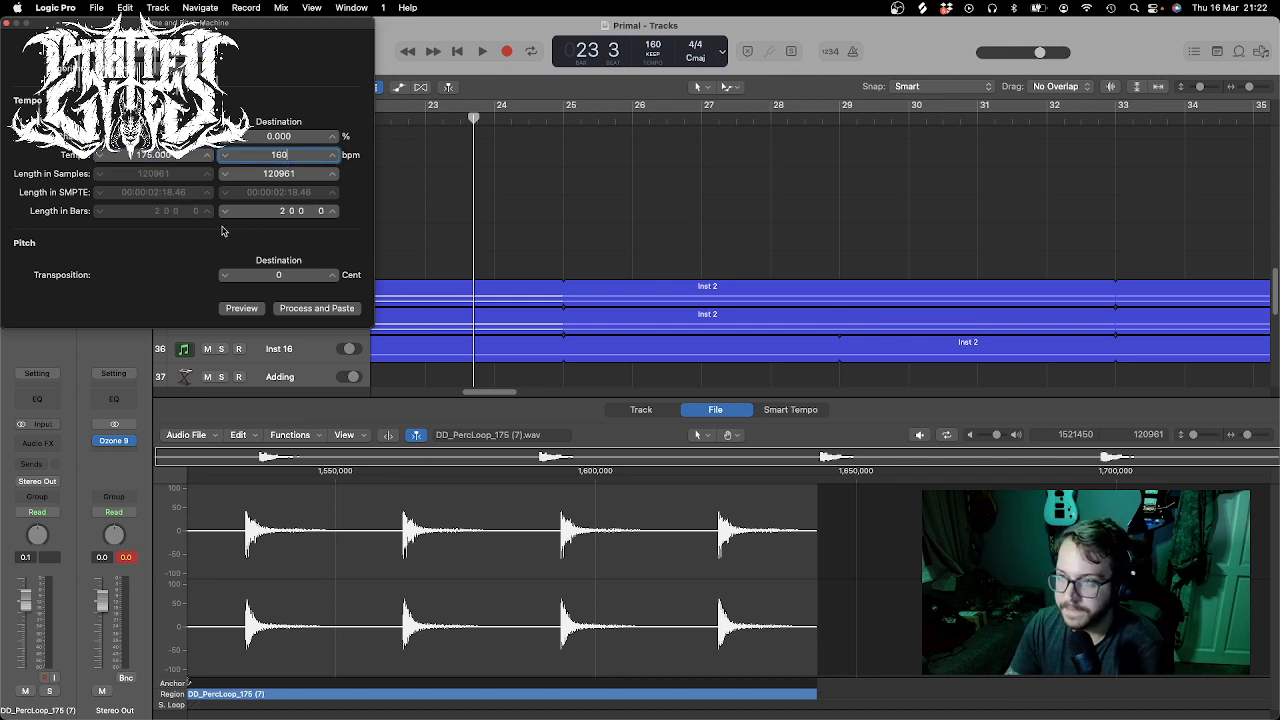
- Apply the same 175 to 160 bpm stretch to DD_PercLoop_175 (14), DD_PercLoop_175 (9) and DD_PercLoop_172 (6), and close the Time and Pitch Machine
scroll(390, 280, down, 5)
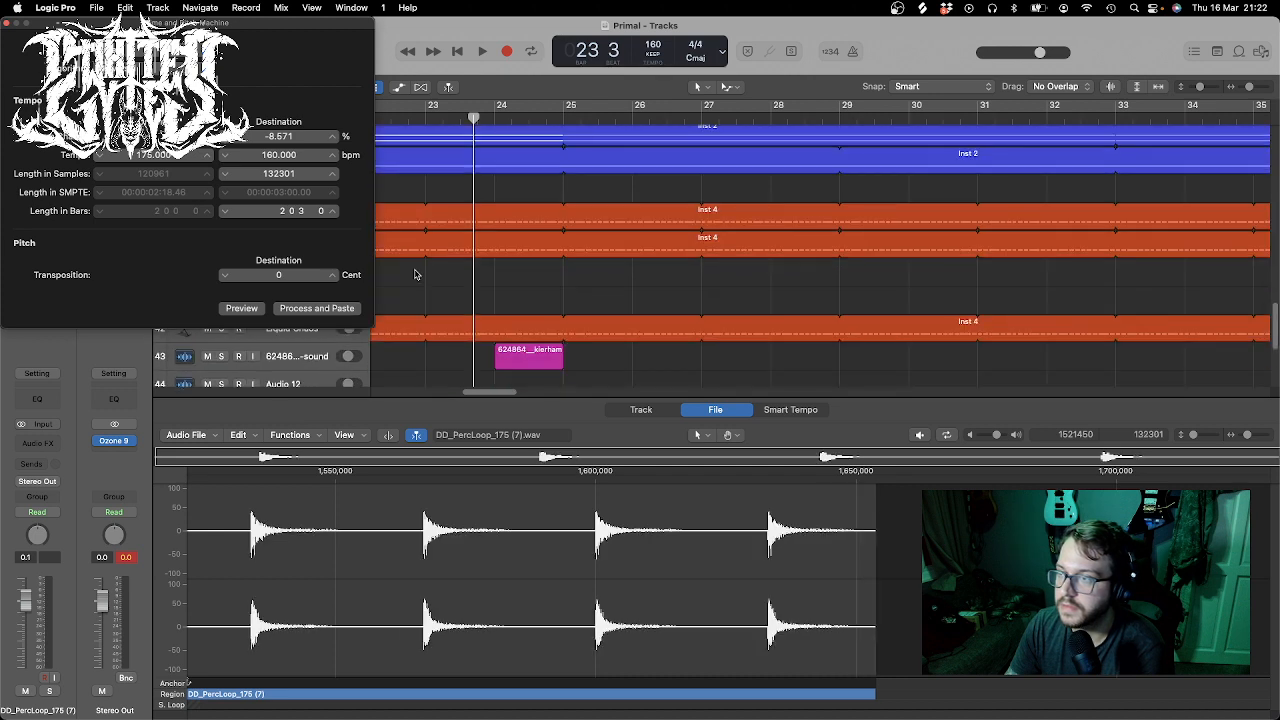
click(559, 247)
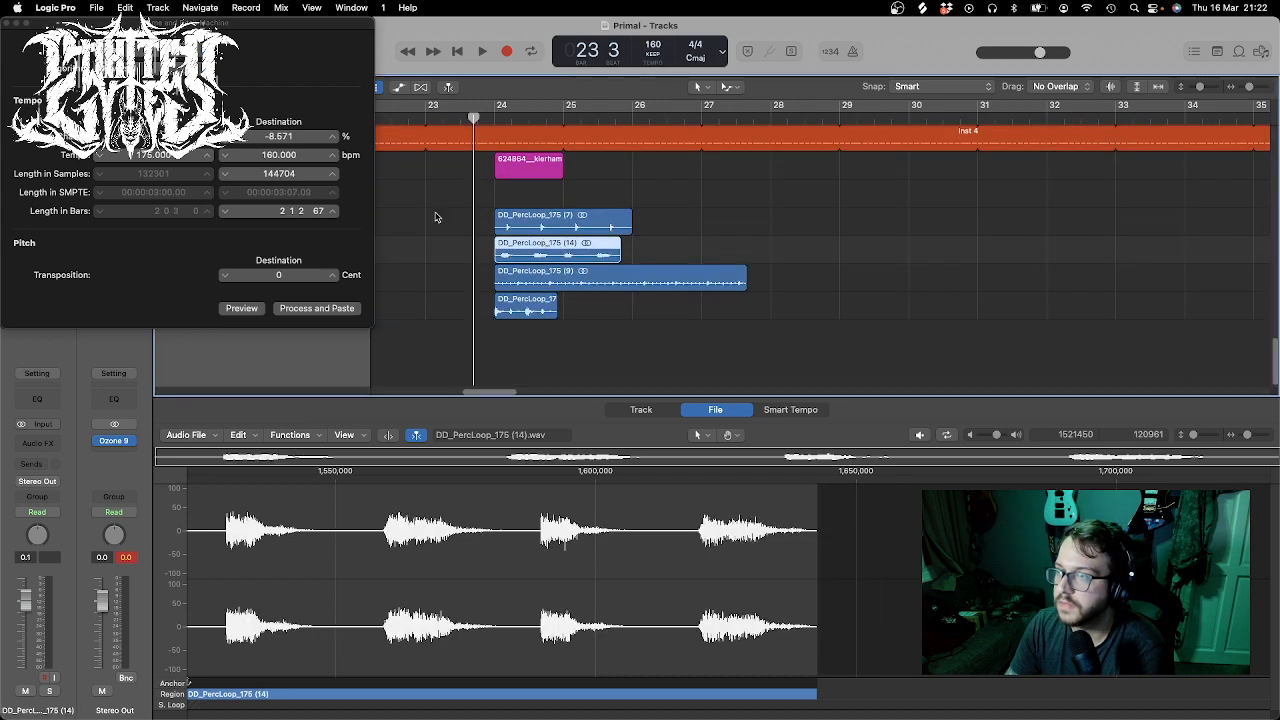
click(341, 309)
click(592, 277)
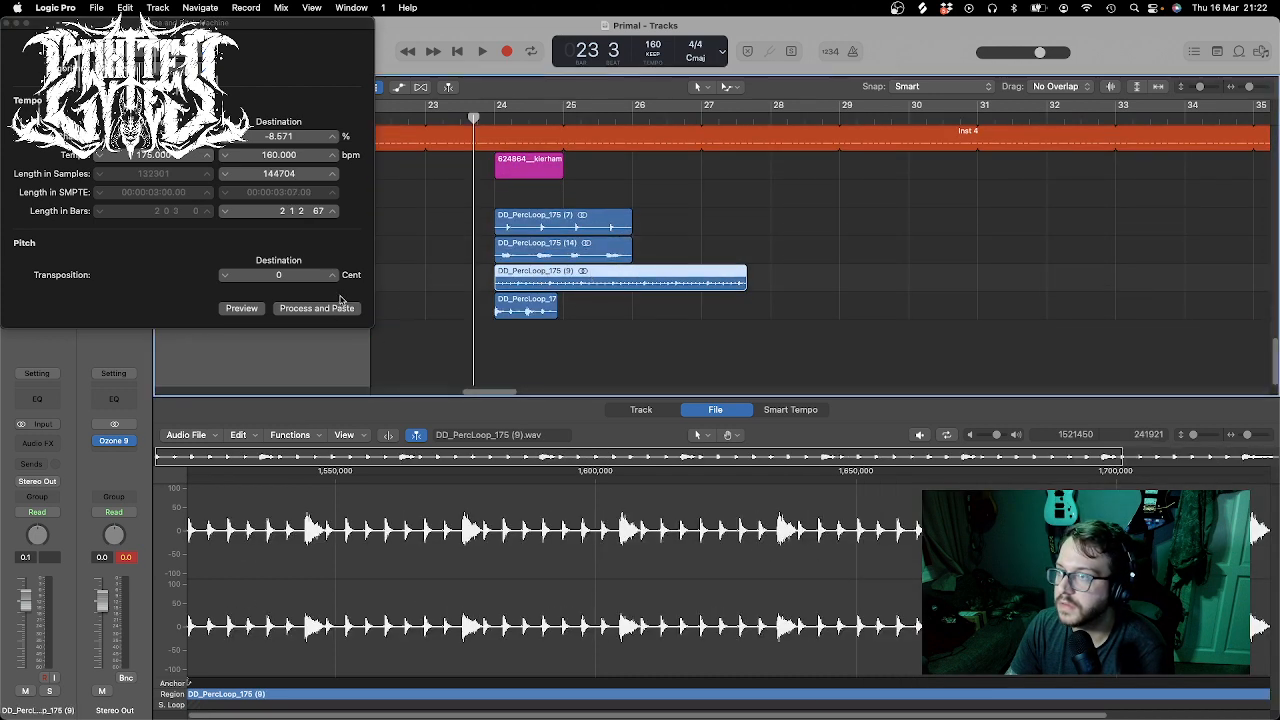
click(330, 309)
click(585, 322)
click(537, 316)
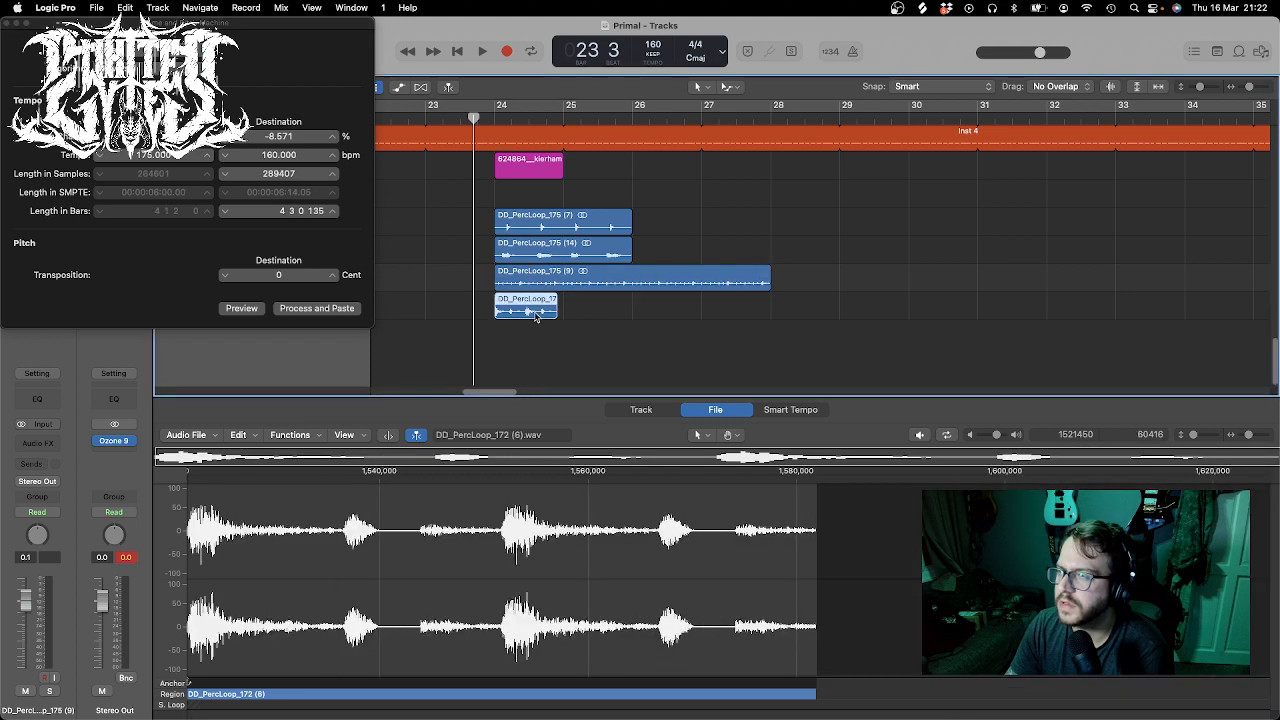
click(330, 308)
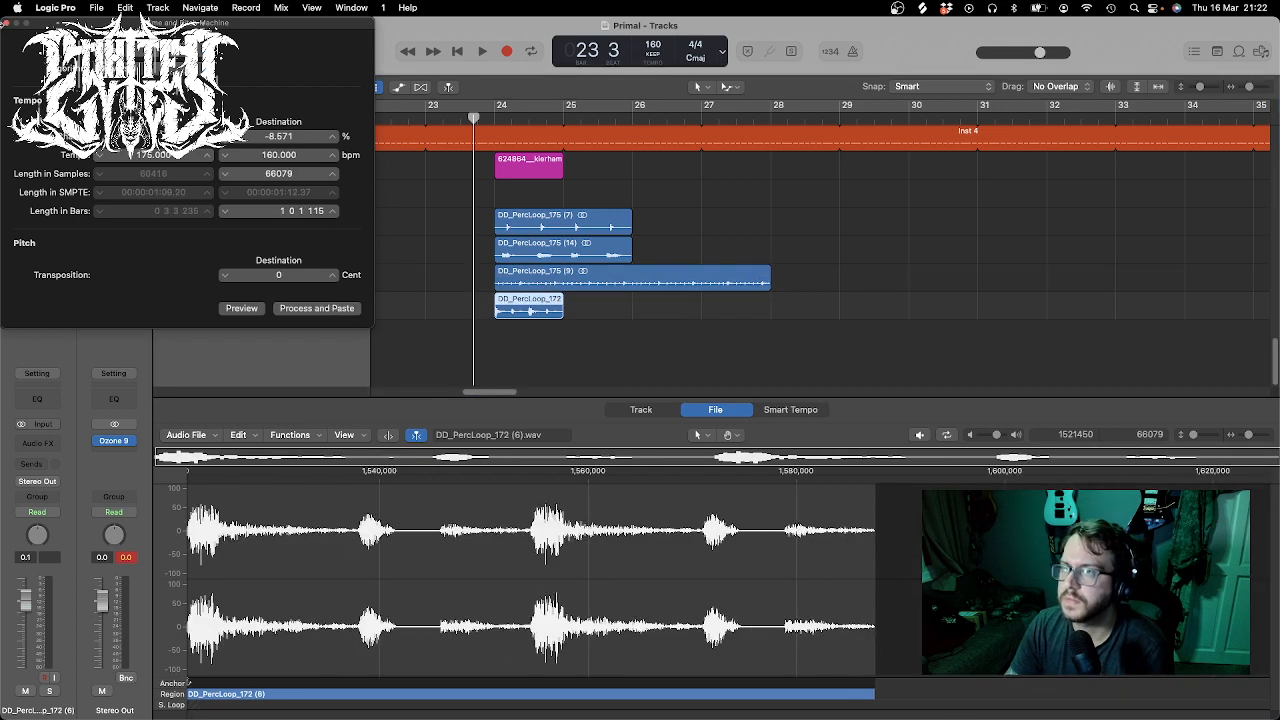
click(7, 23)
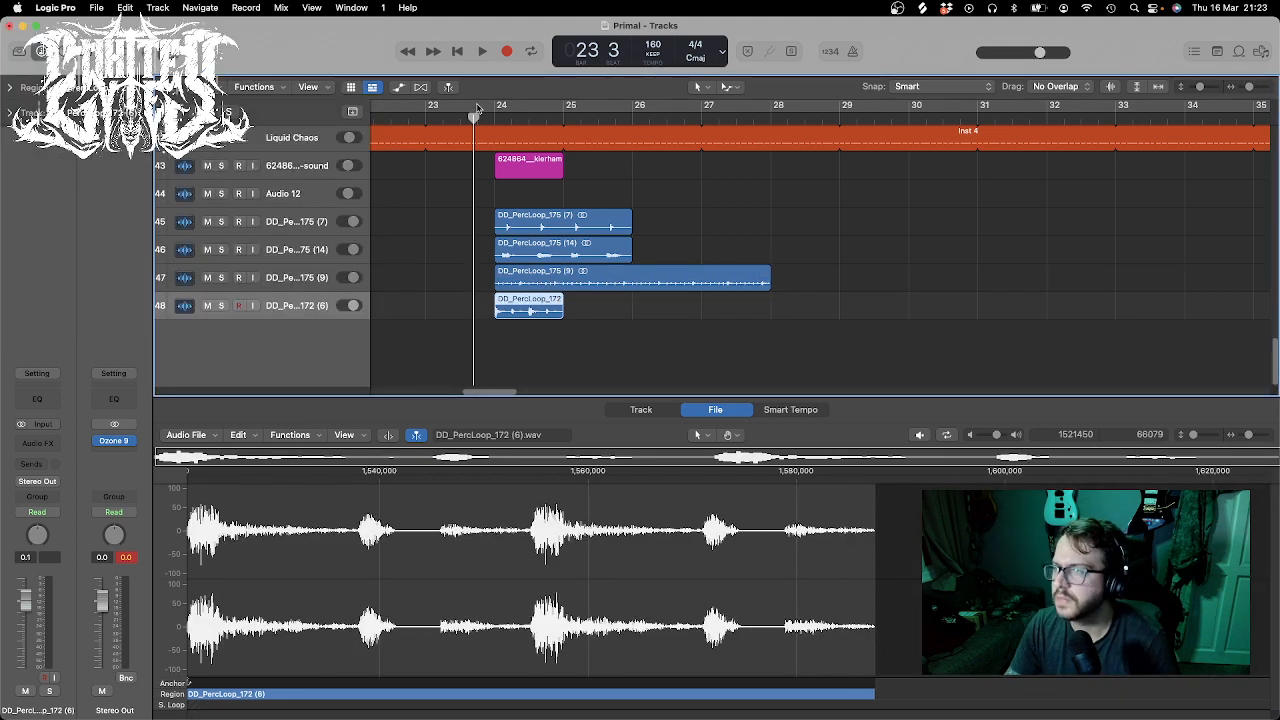
- Play the song cycled over bar 24 and mute the DD_PercLoop_175 (9) and DD_PercLoop_172 (6) tracks
drag(495, 107, 565, 107)
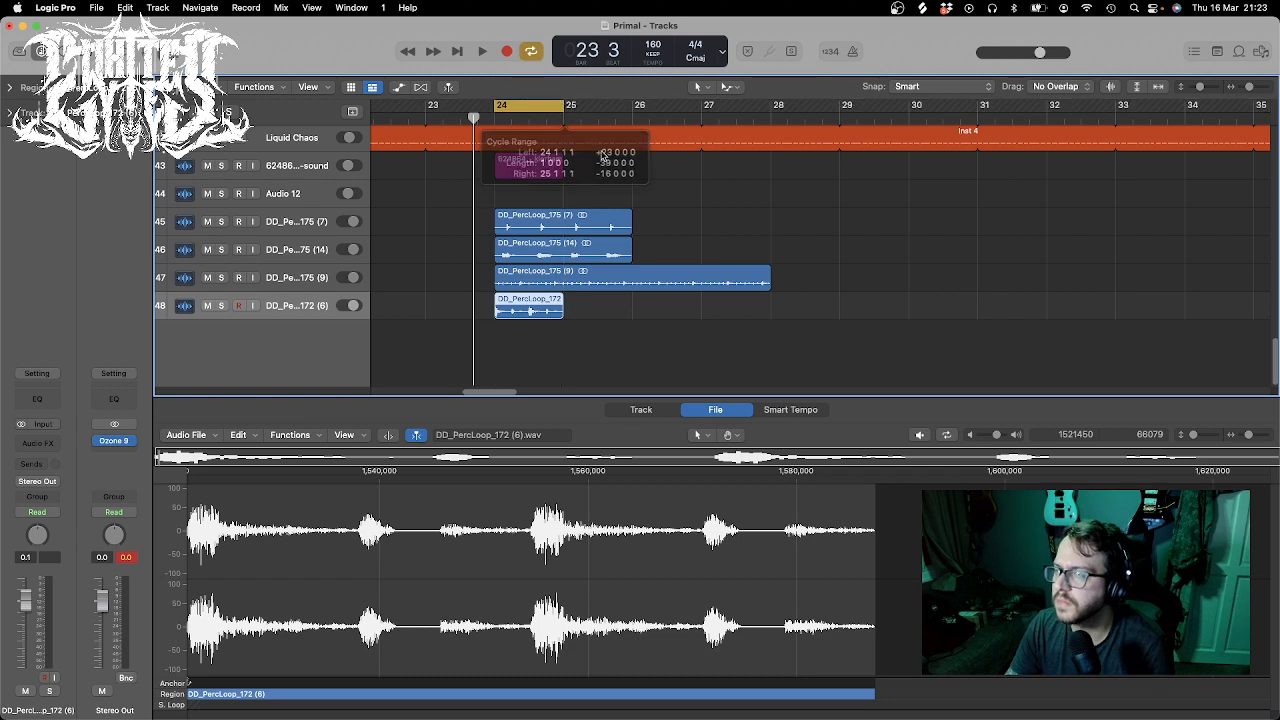
key(space)
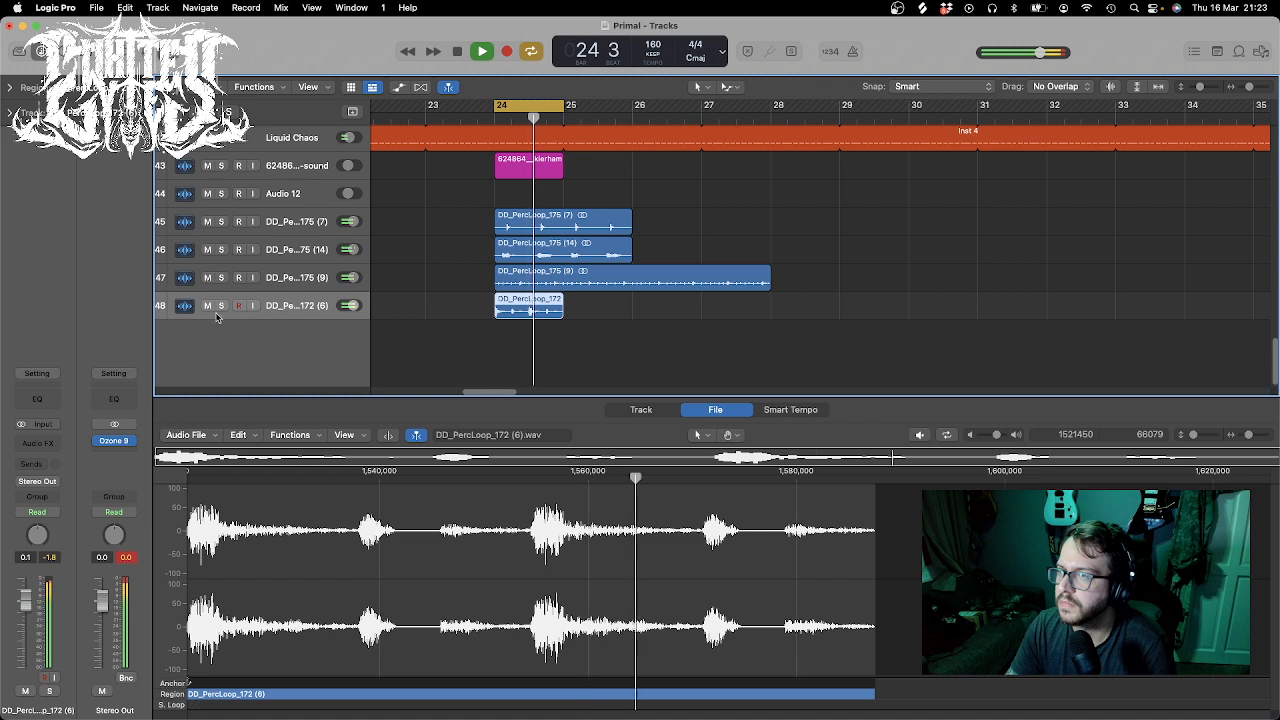
click(214, 282)
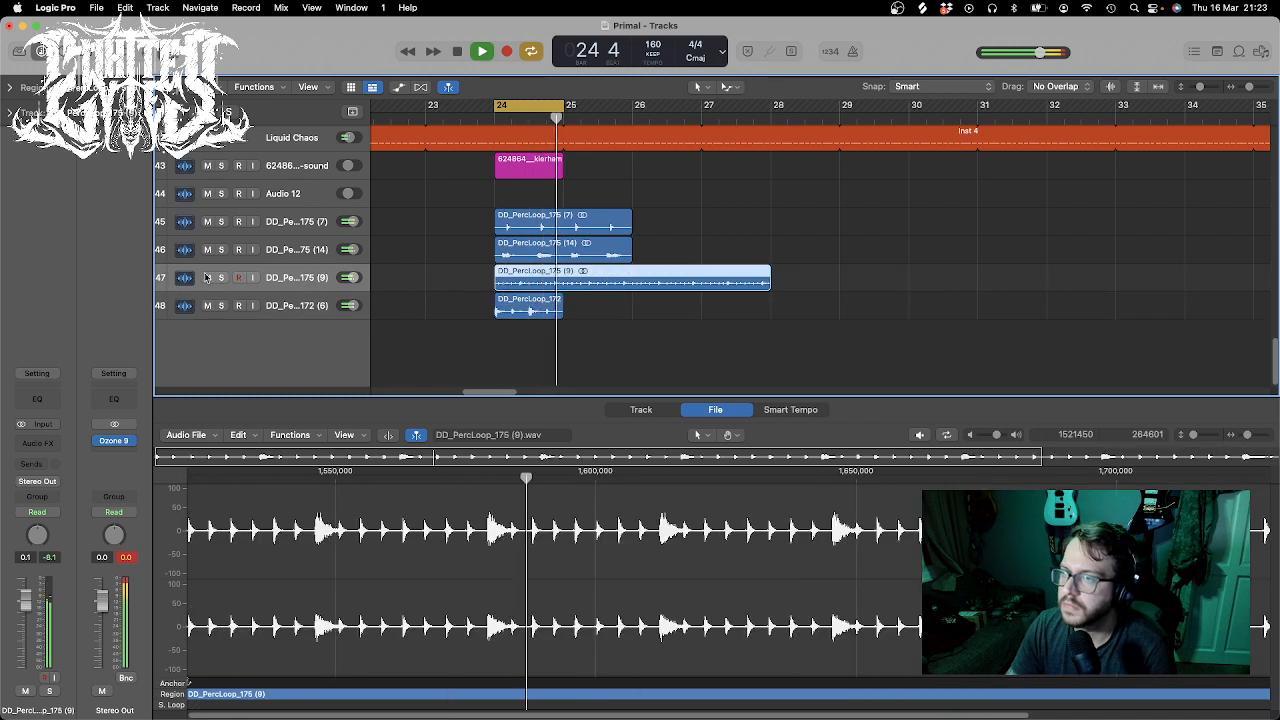
click(208, 278)
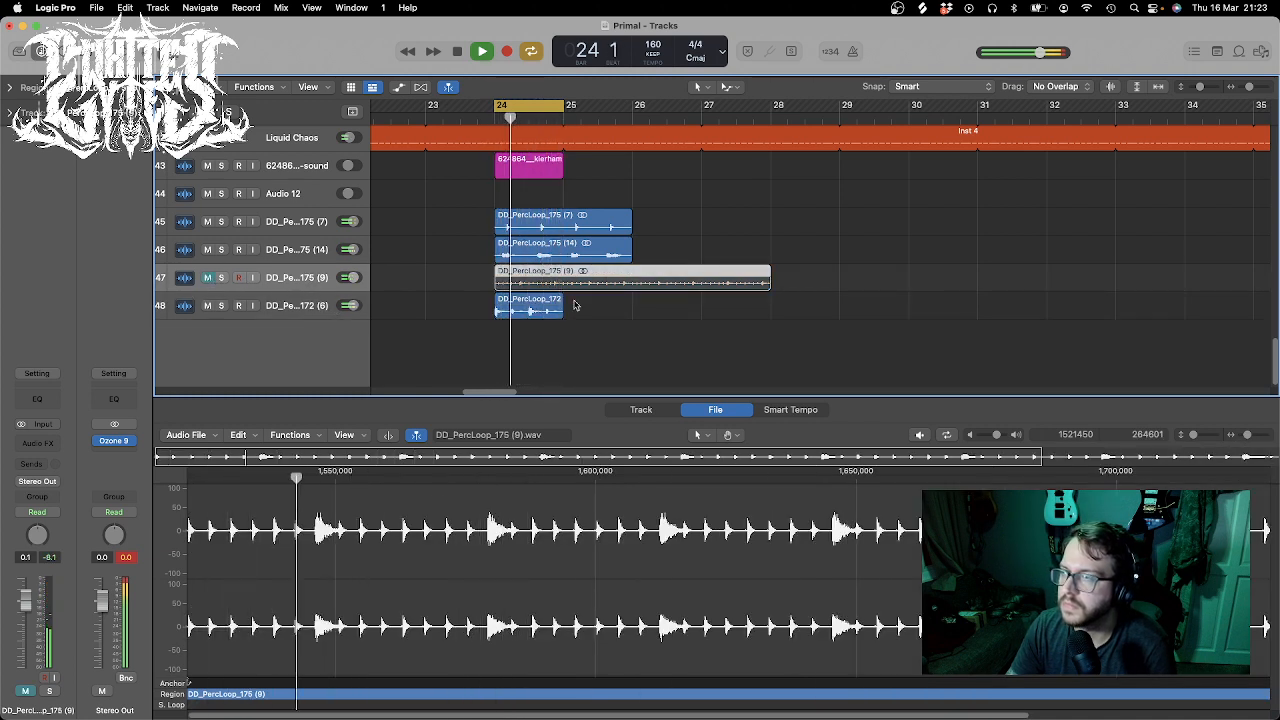
click(207, 305)
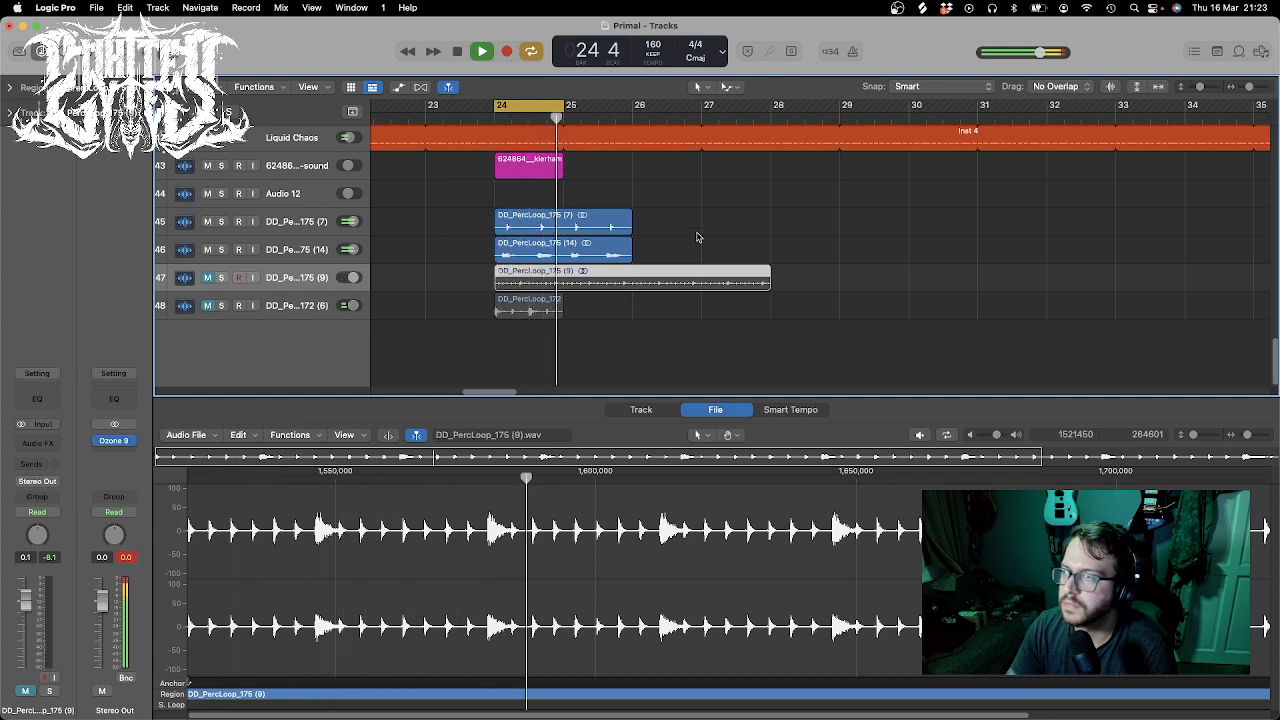
key(space)
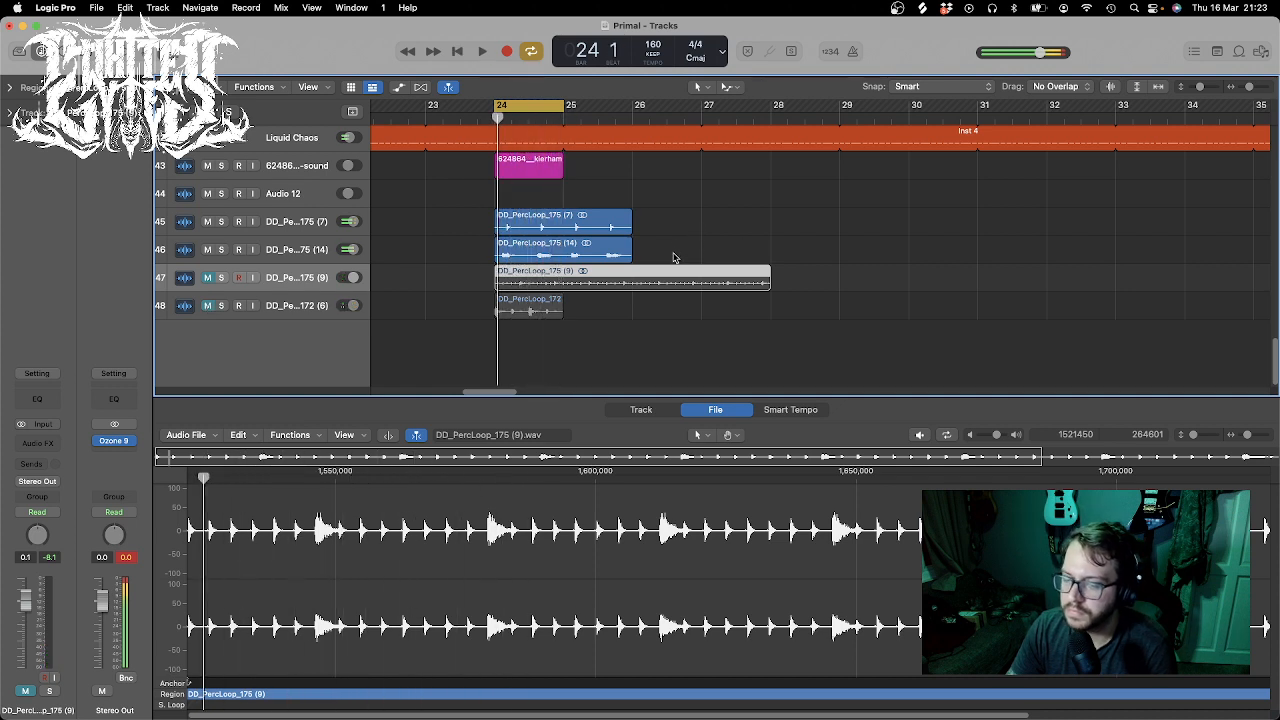
- Try DD_PercLoop_175 (14) half a bar later during cycled playback, and move it back to bar 24
drag(540, 248, 573, 255)
key(space)
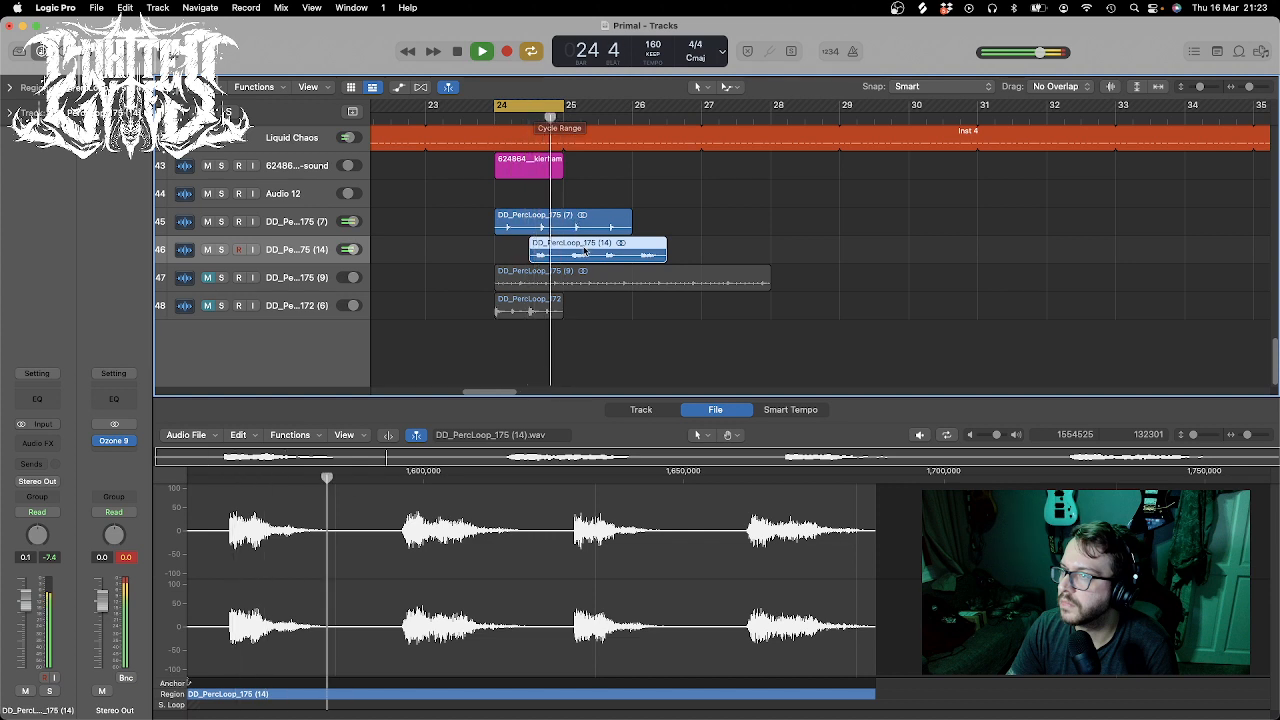
key(space)
drag(588, 254, 554, 257)
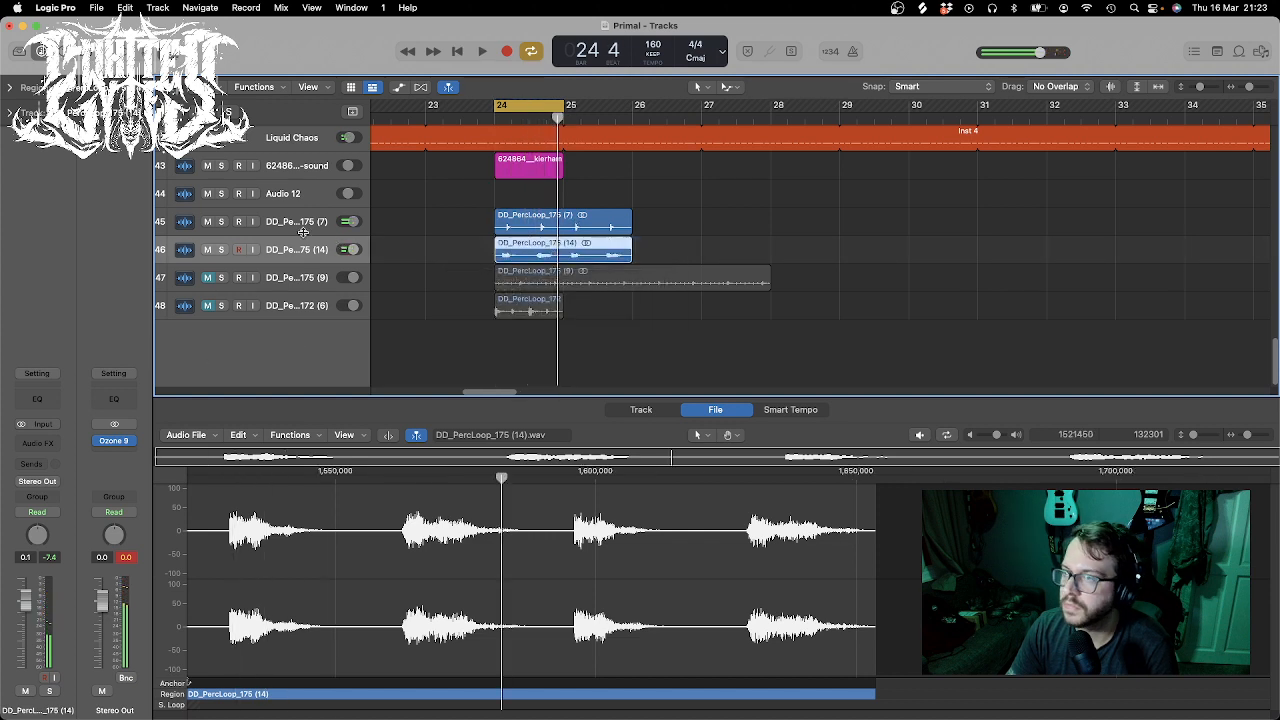
- Repeat the DD_PercLoop_175 (7) and DD_PercLoop_175 (14) regions from bar 24 up to bar 41
click(312, 229)
drag(354, 224, 354, 234)
key(space)
drag(1250, 87, 1246, 88)
drag(631, 258, 1028, 225)
key(space)
- Move the DD_PercLoop_175 (9) region to bar 26 and unmute its track, with the cycle range over bar 27
drag(576, 287, 633, 287)
drag(536, 104, 632, 104)
click(208, 278)
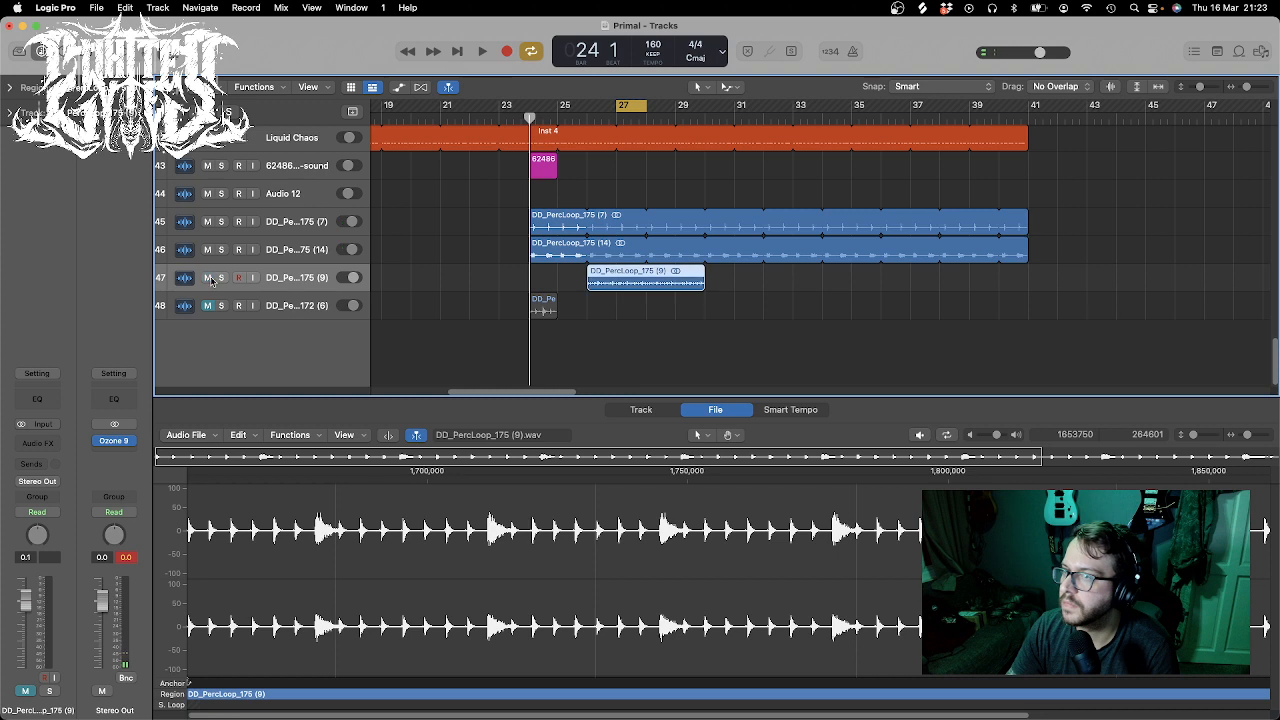
- Play the cycled bar 27 and lower the DD_PercLoop_175 (9) track's volume to -5.5 dB
key(space)
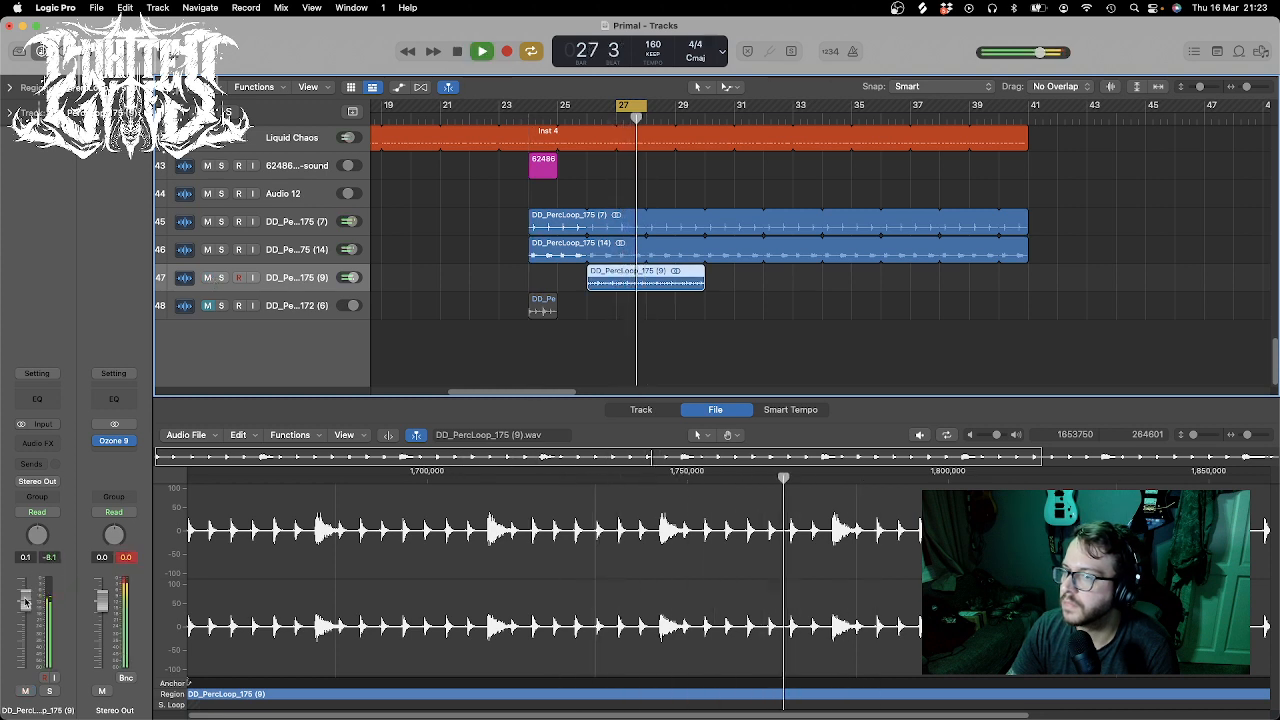
drag(26, 600, 26, 621)
key(space)
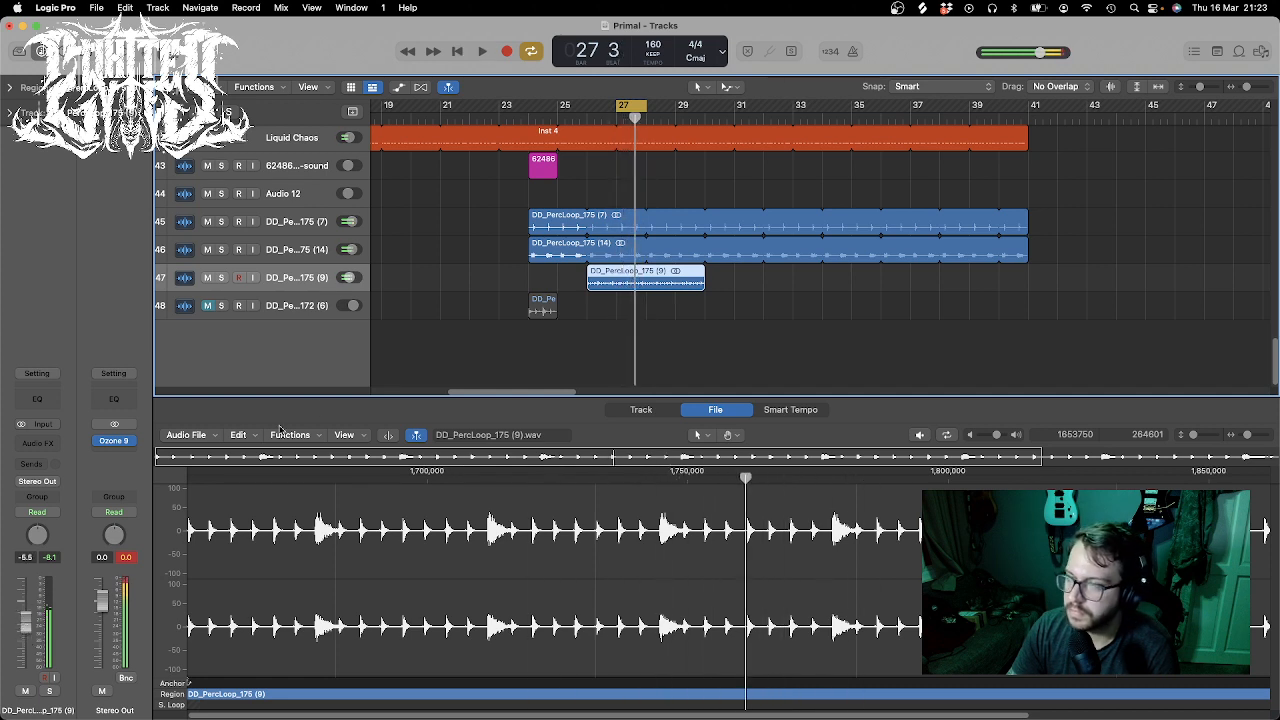
- Trim the DD_PercLoop_175 (9) region to a slice about one beat long starting at bar 27
click(1249, 88)
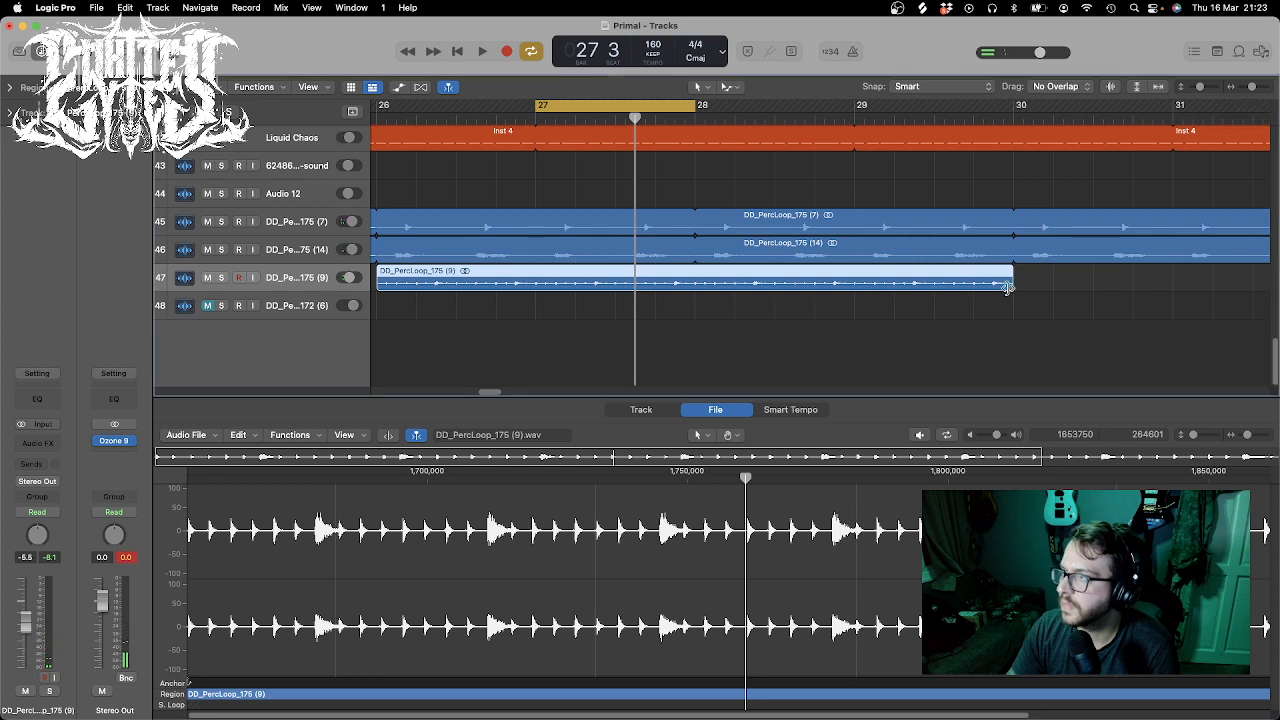
drag(1007, 289, 552, 283)
drag(597, 318, 562, 298)
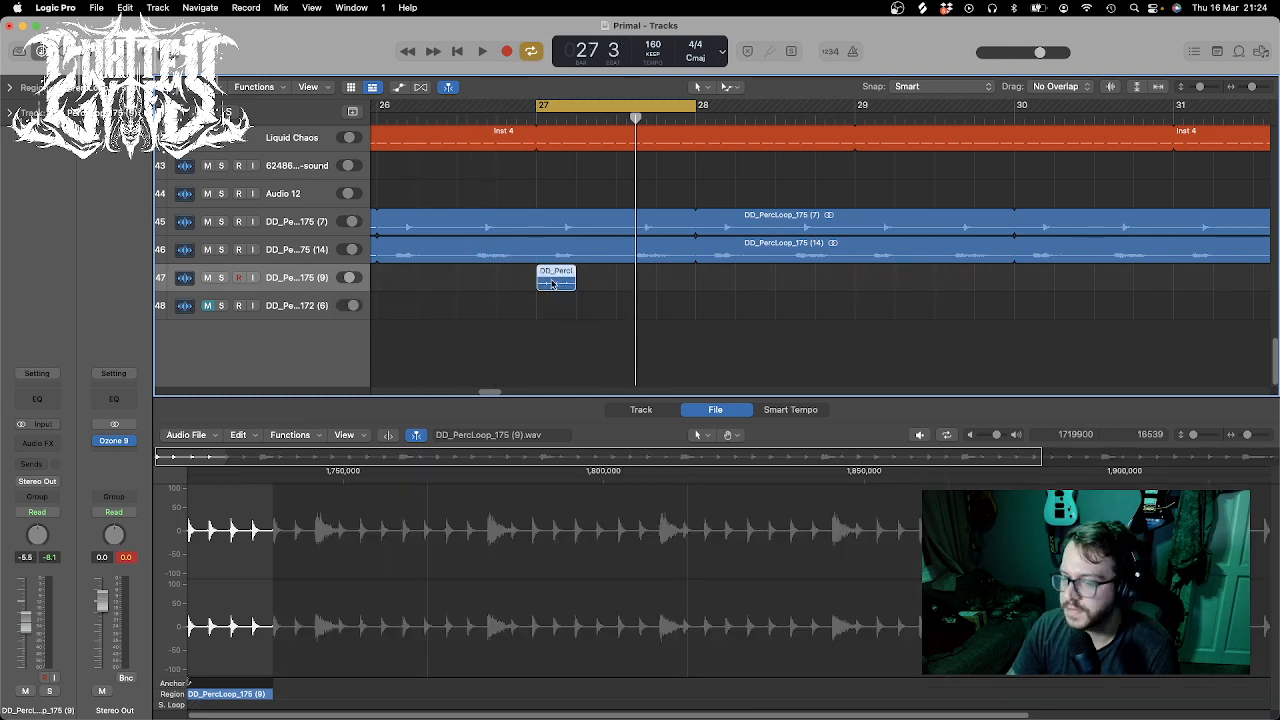
- Paste two adjoining copies of the slice from the second beat of bar 27 and shorten the last copy to about three quarters of a beat
drag(636, 117, 586, 116)
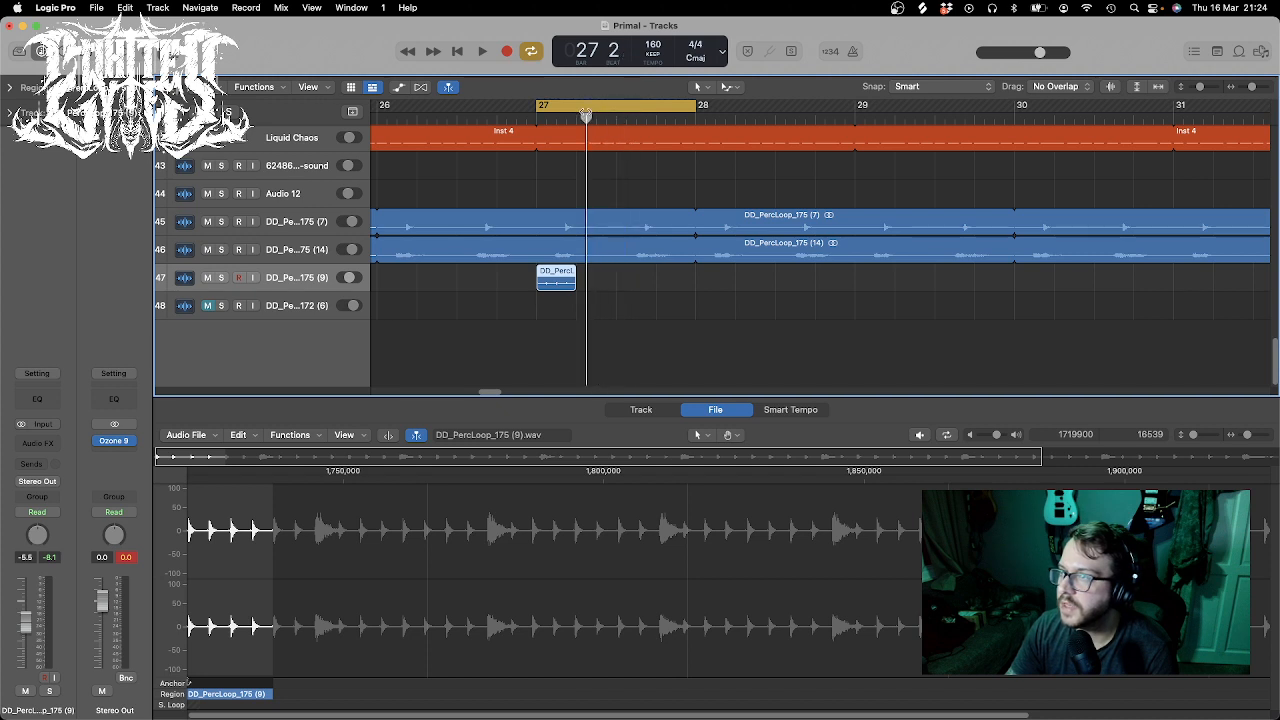
key(super+v)
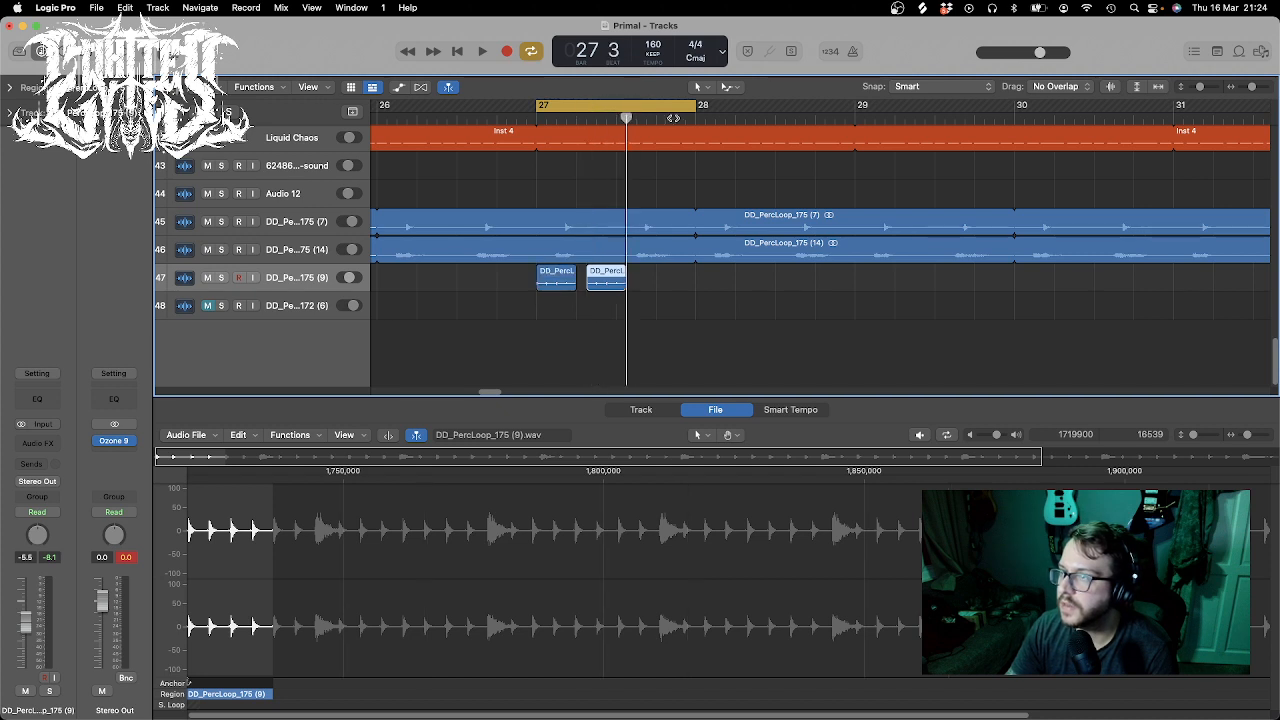
key(super+v)
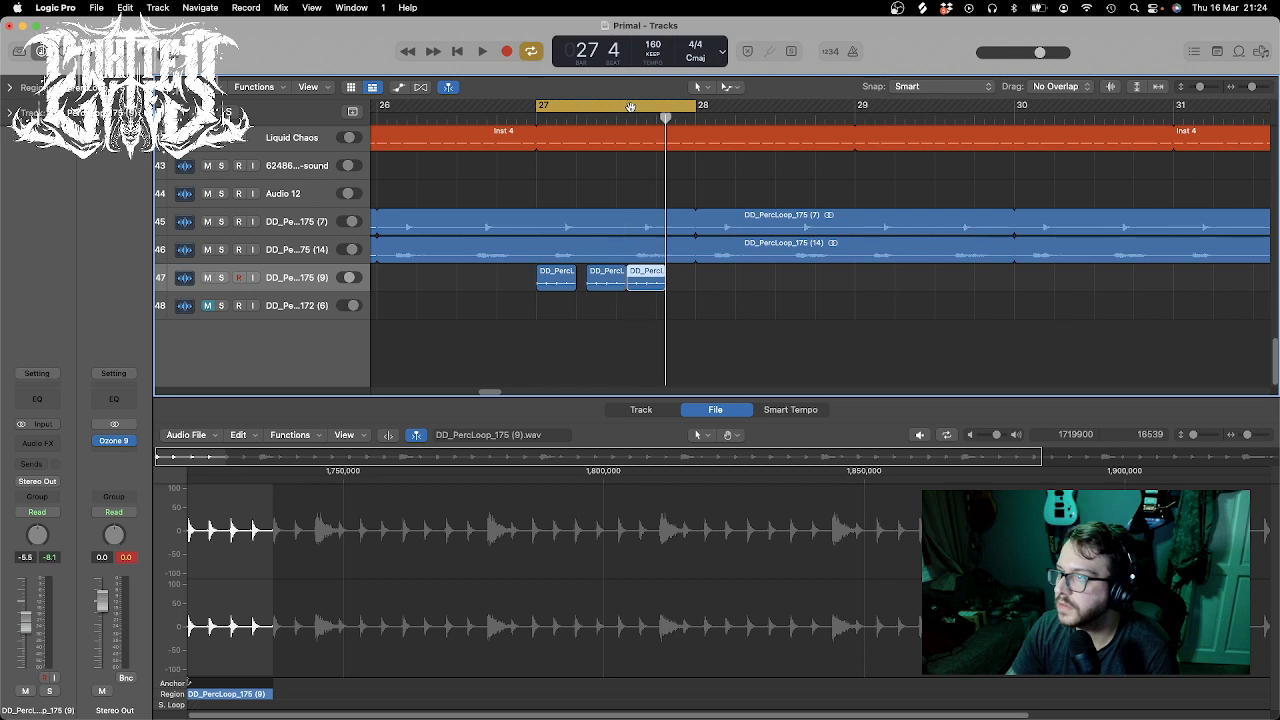
drag(666, 271, 655, 272)
- Paste another copy of the slice within the fourth beat of bar 27 and trim its end to bar 28
click(685, 118)
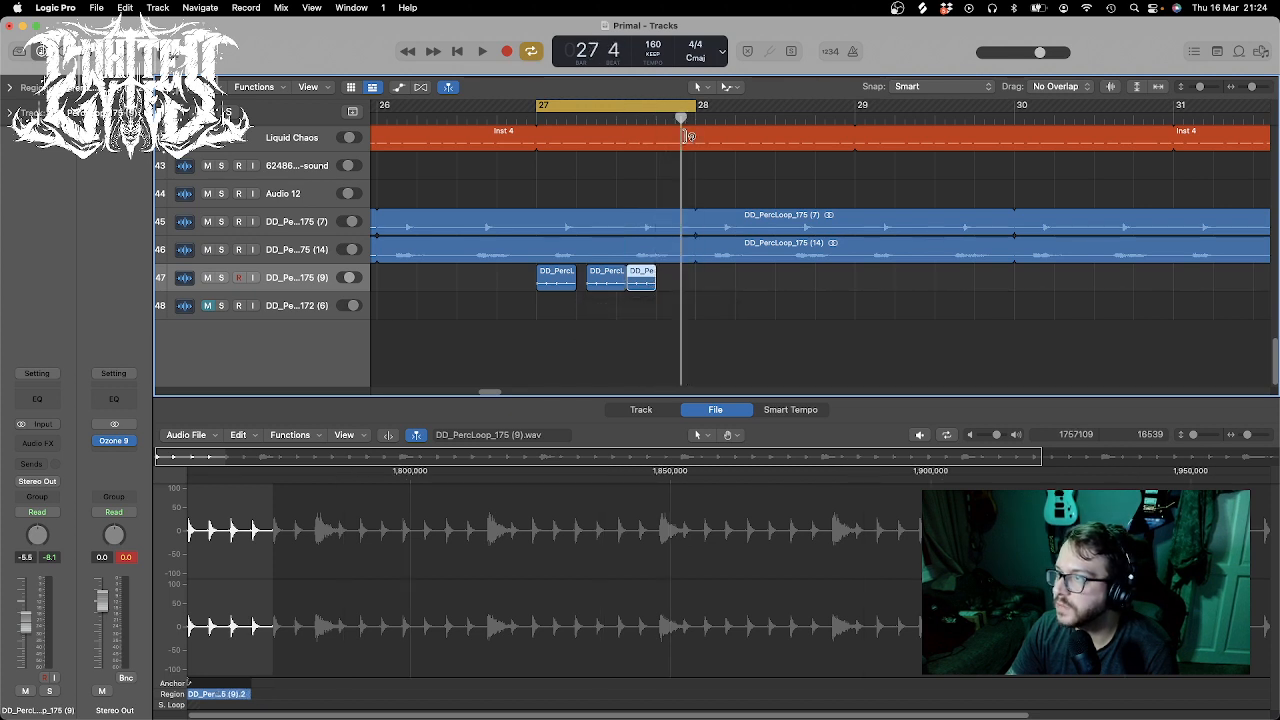
key(super+v)
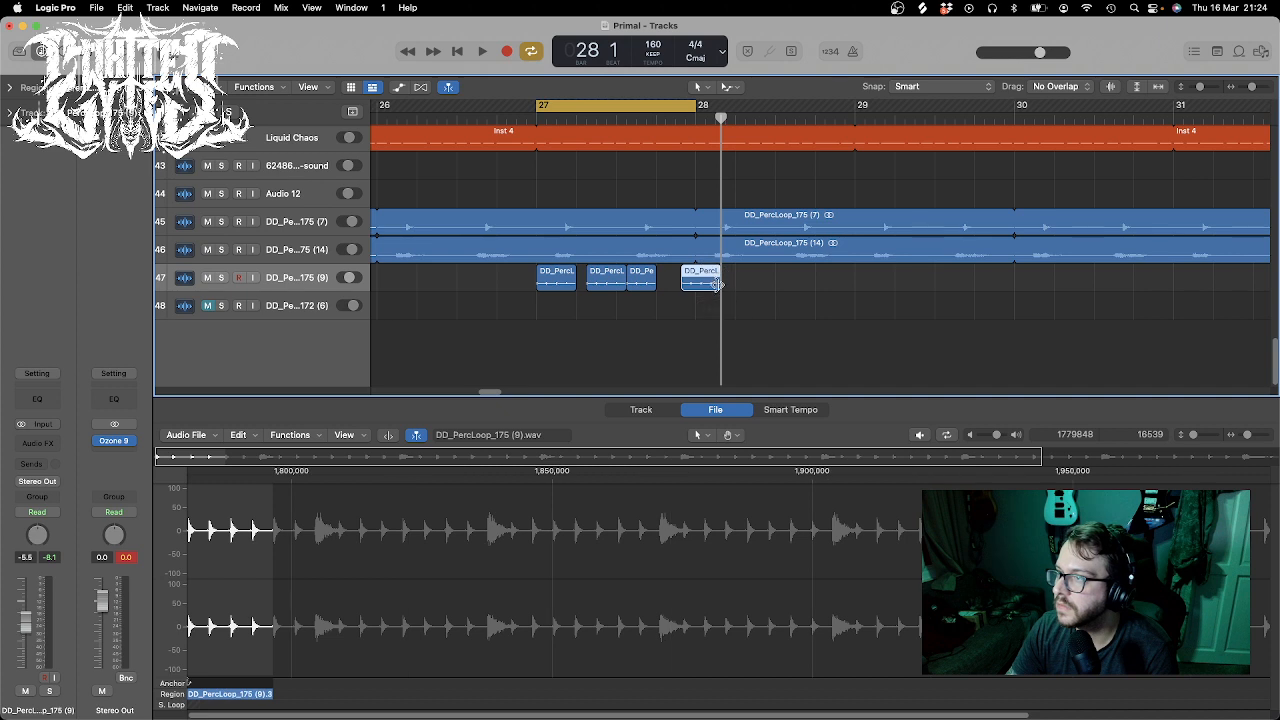
drag(714, 284, 693, 283)
- Shorten the first slice at bar 27 to about three quarters of a beat and play the DD_PercLoop_175 (9) track soloed
key(space)
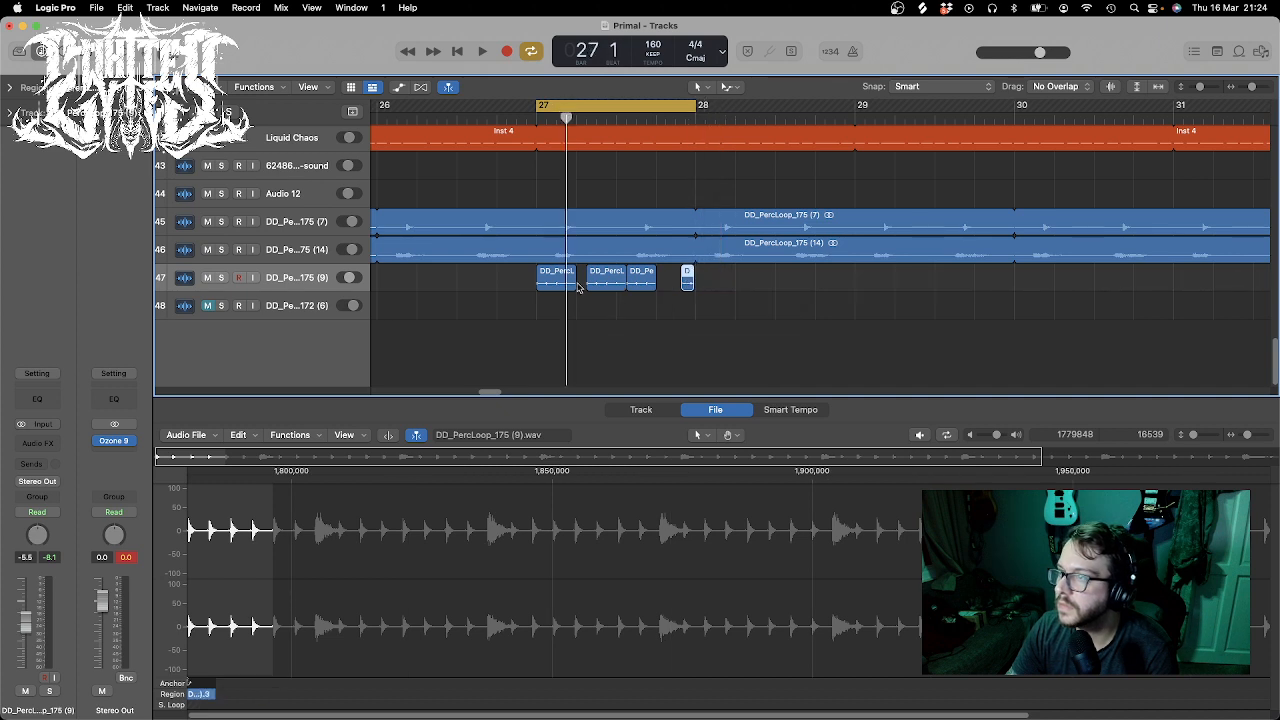
drag(576, 286, 566, 287)
key(space)
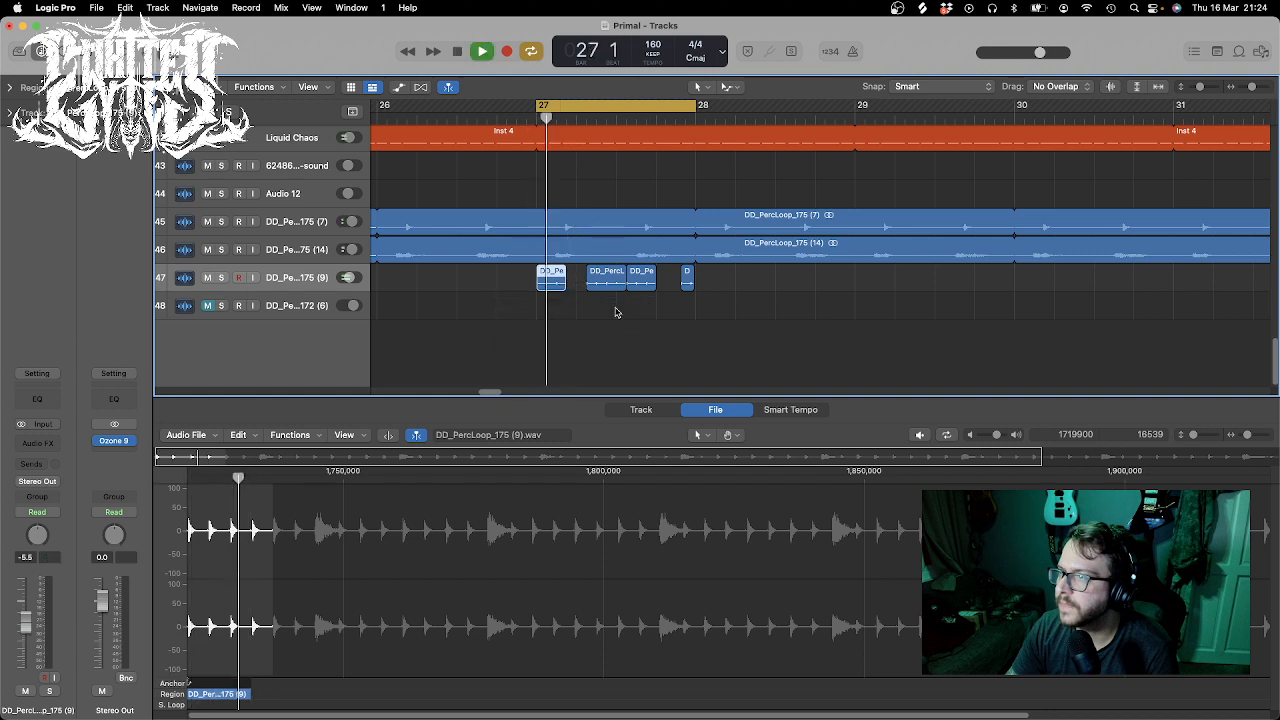
click(220, 278)
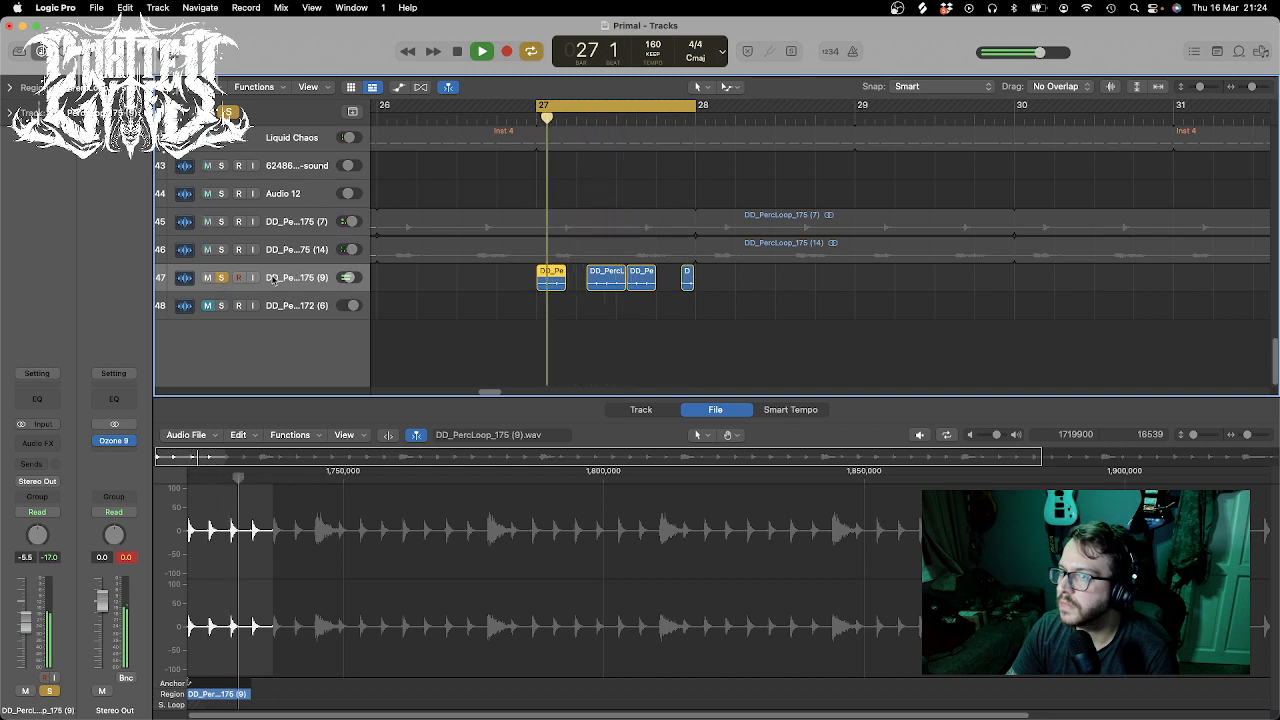
- Insert the iZotope Trash 2 plug-in as an audio effect on the DD_PercLoop_175 (9) track
click(52, 443)
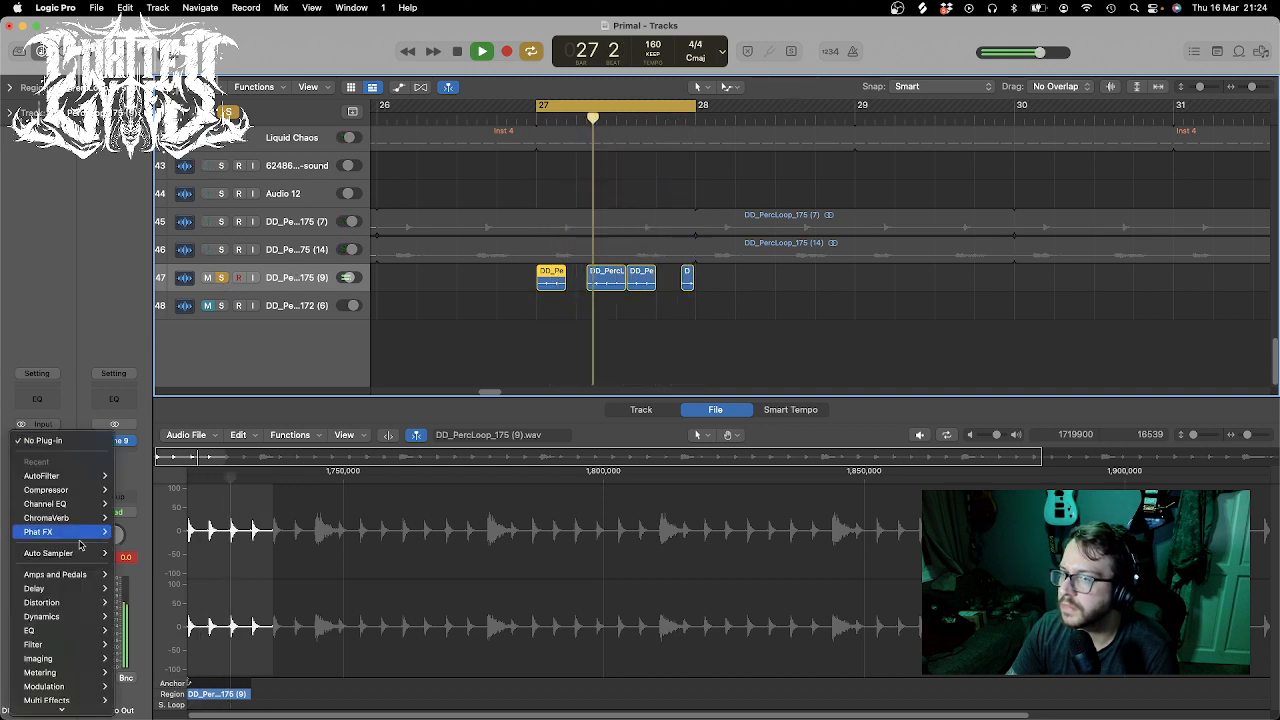
mouse_move(70, 708)
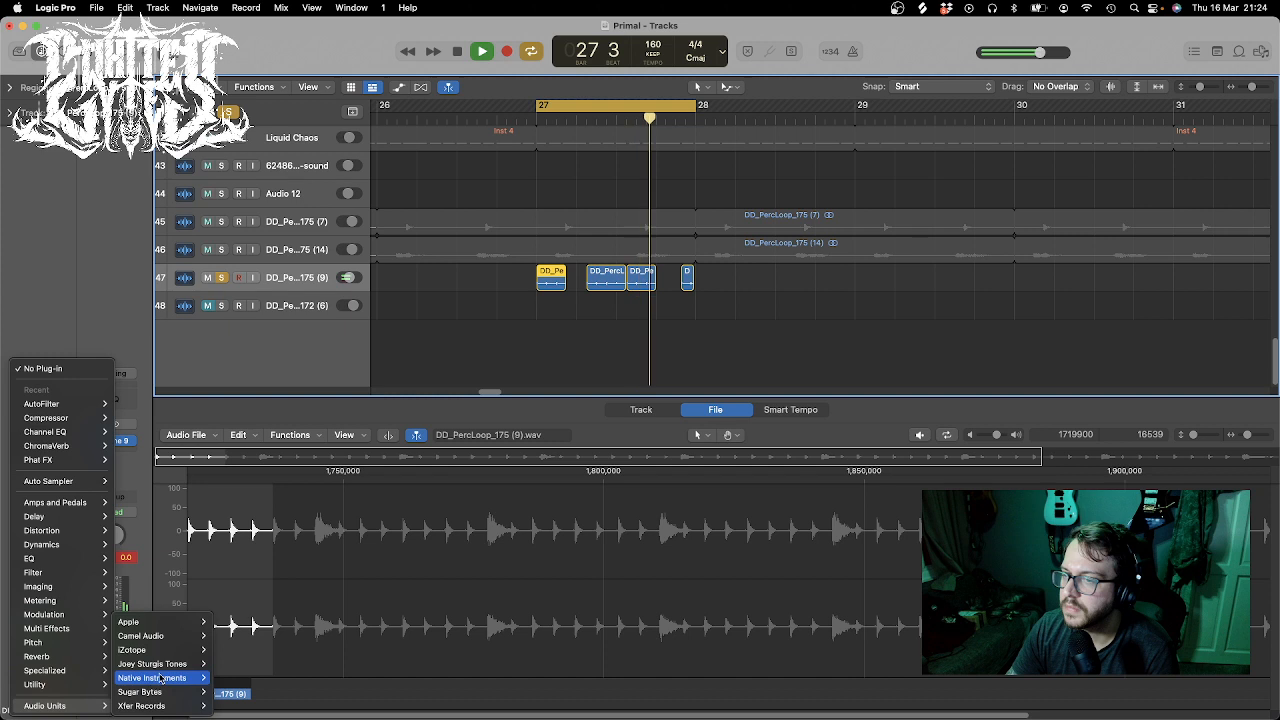
mouse_move(150, 650)
mouse_move(317, 482)
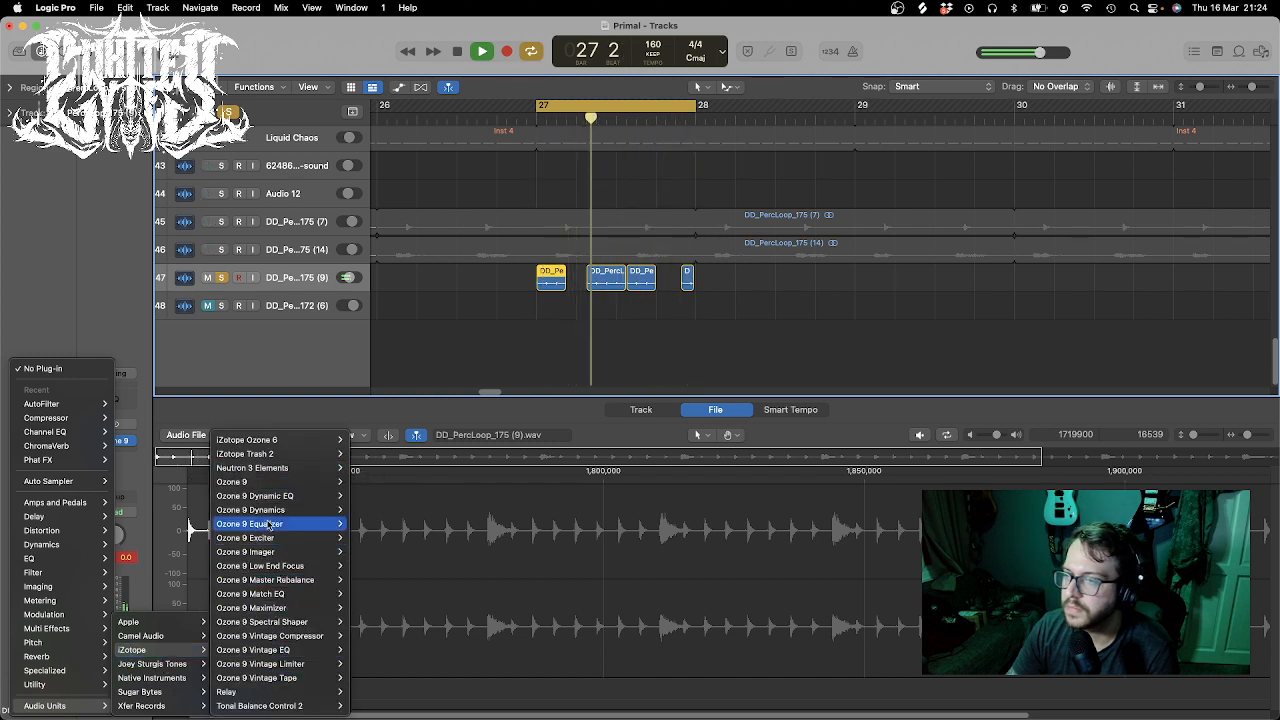
mouse_move(340, 454)
click(386, 456)
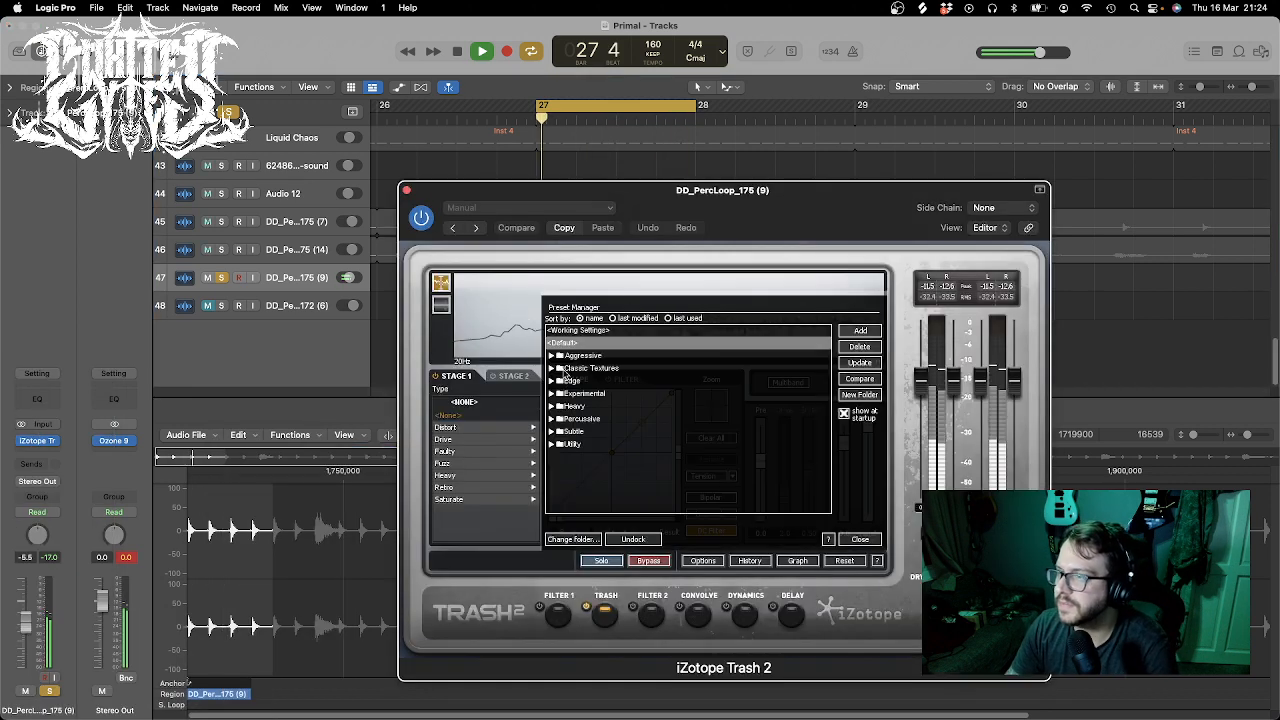
- Audition Trash 2's Aggressive presets Change The Channel, Come In Come In, Tube Squash and Under Water Groovebox on the looping slices
click(592, 420)
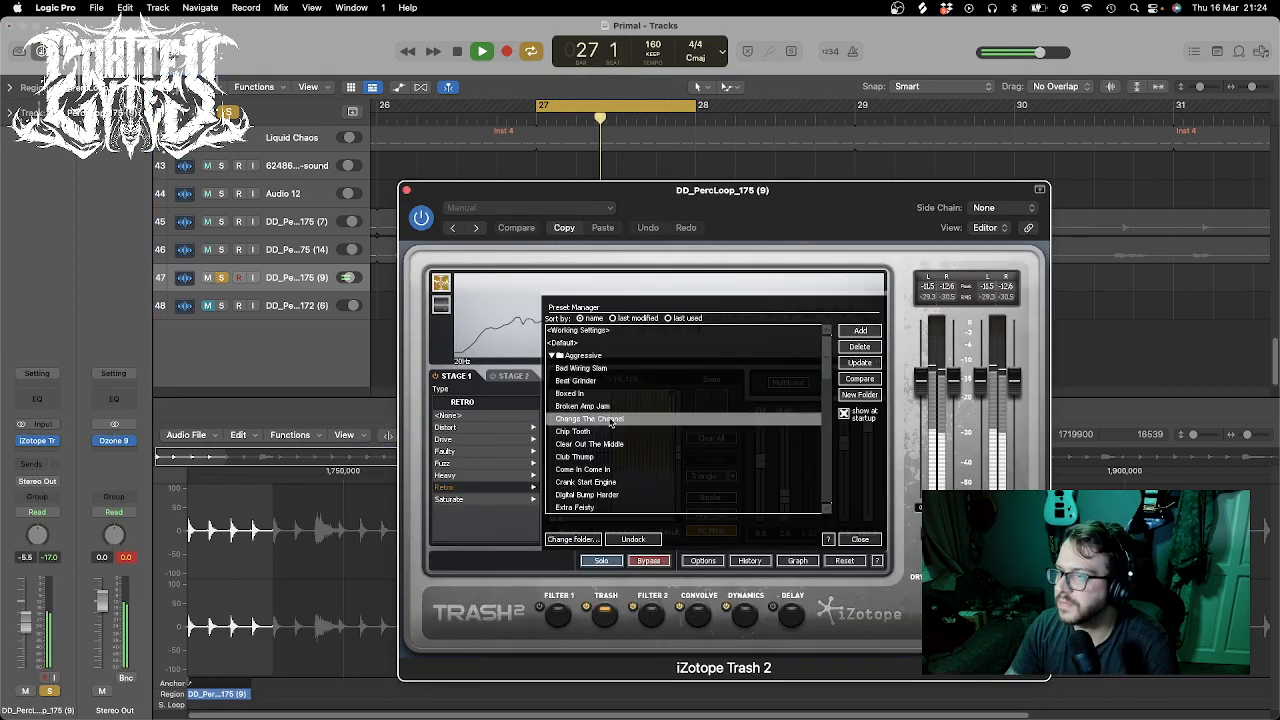
click(618, 469)
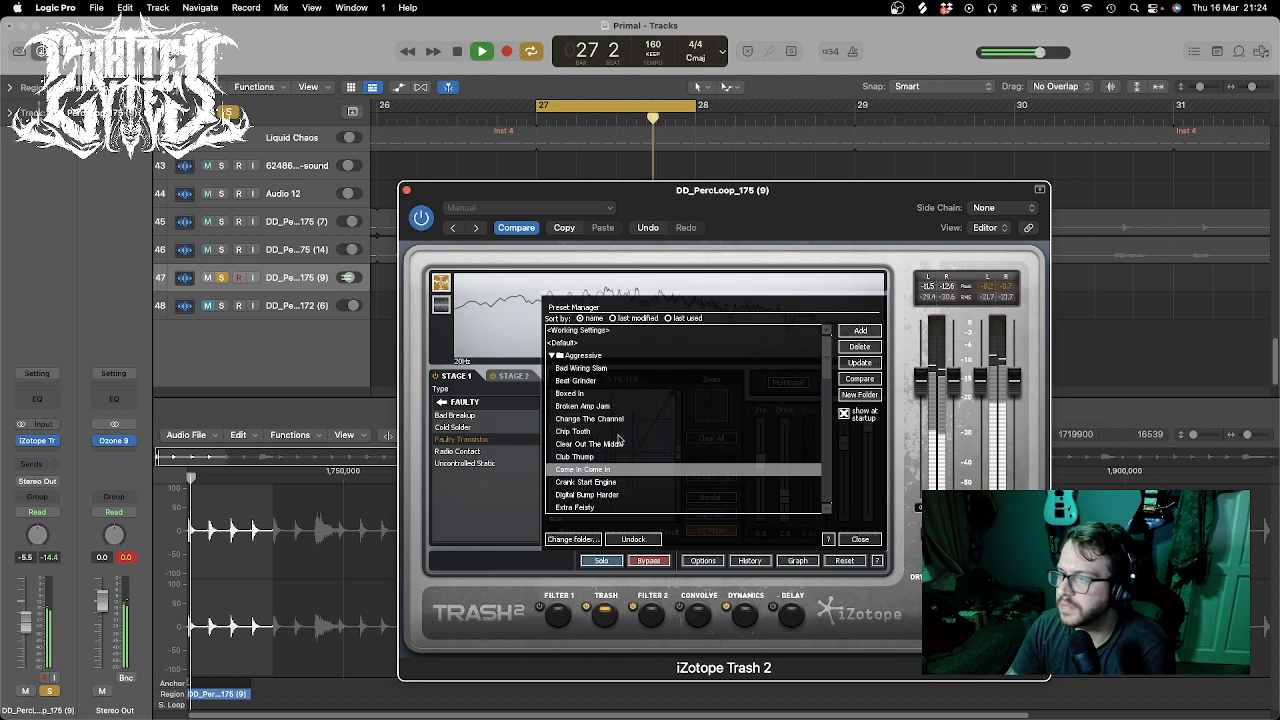
scroll(620, 440, down, 10)
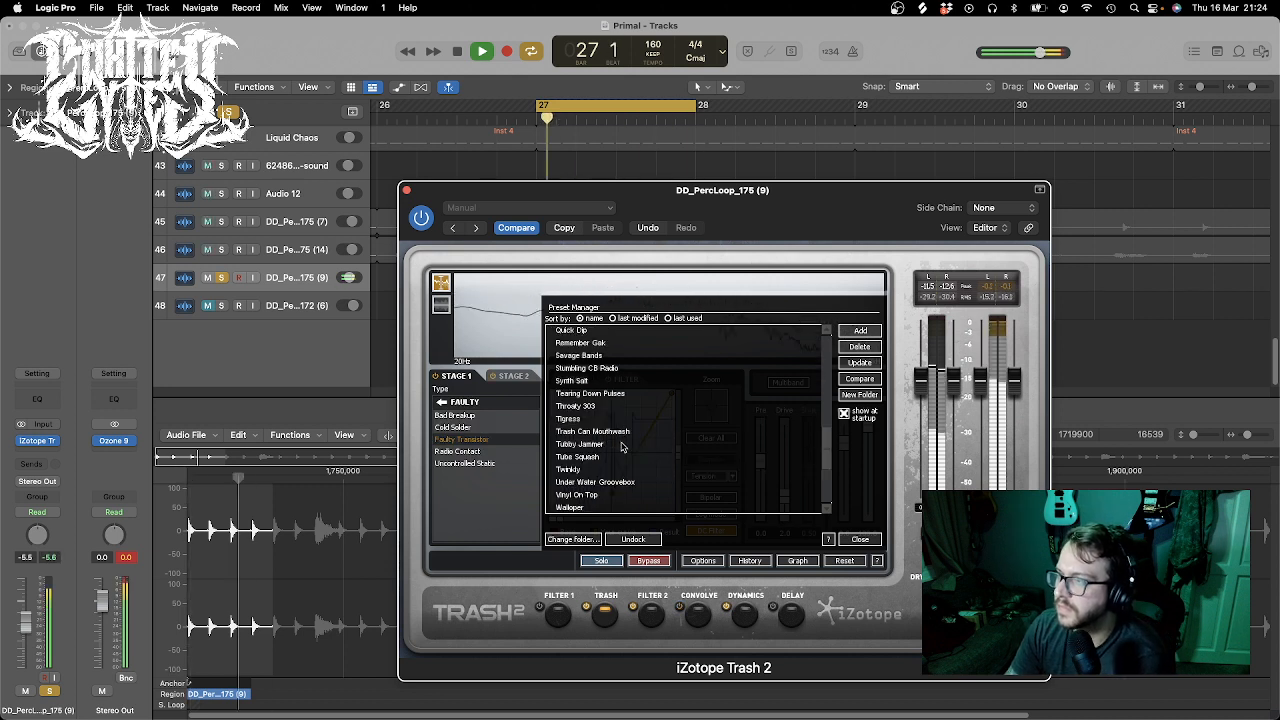
click(592, 458)
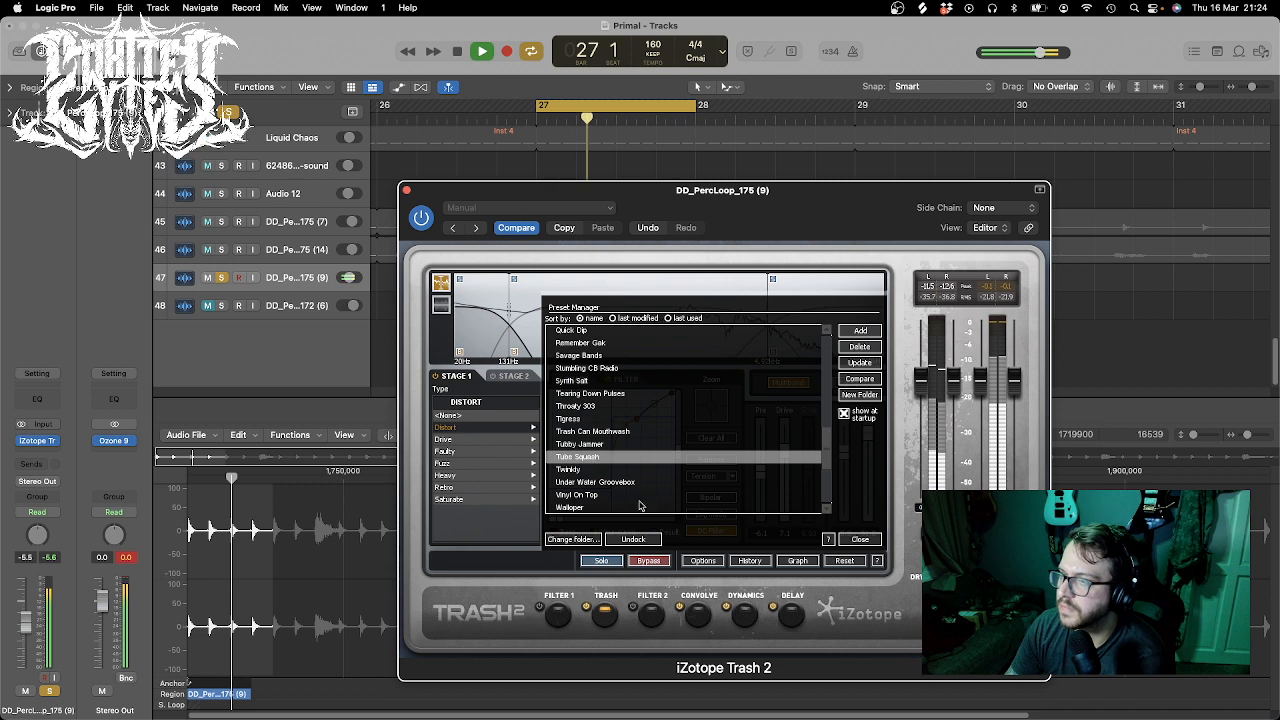
click(600, 482)
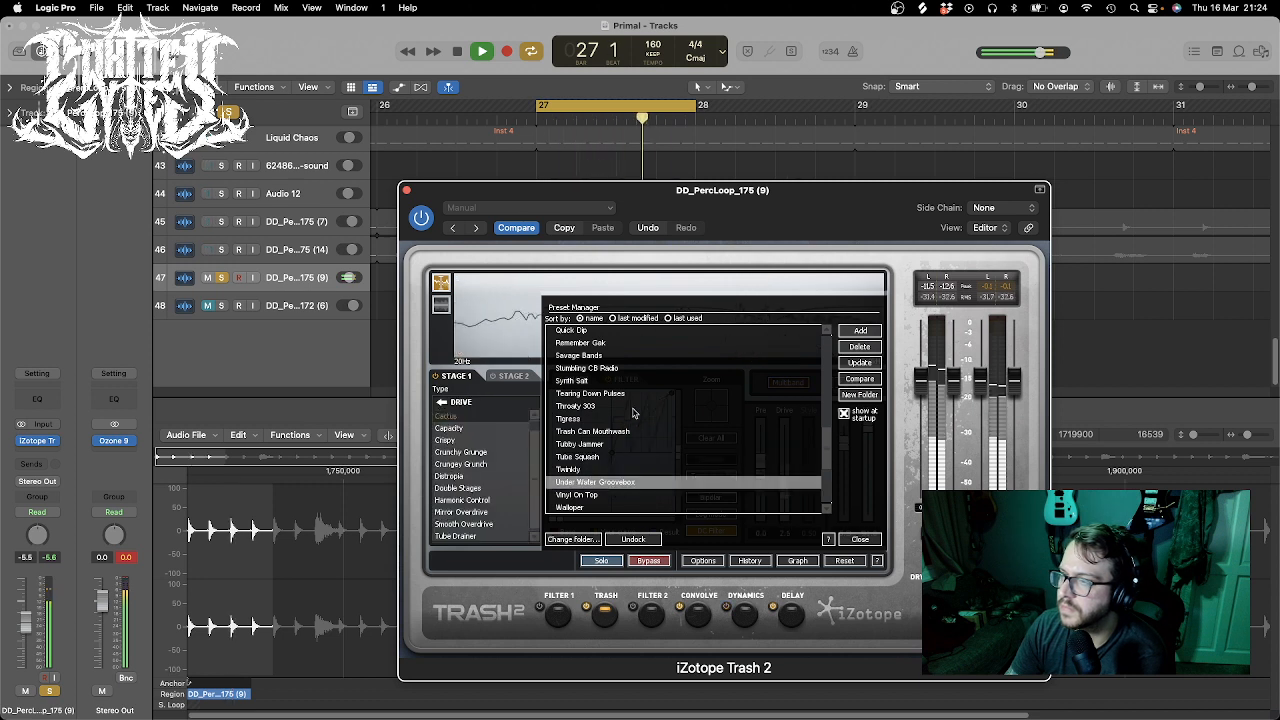
- Try the Savage Bands preset, load Synth Salt instead and close the Trash 2 window
click(585, 356)
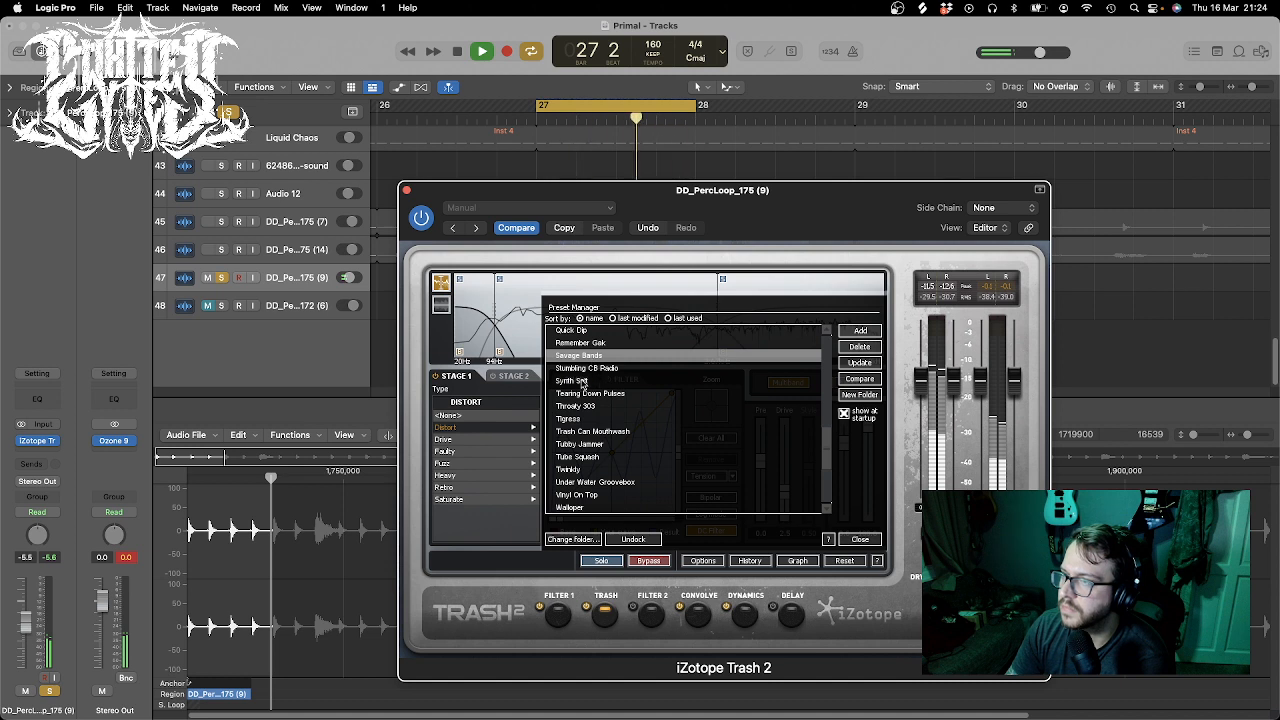
click(583, 381)
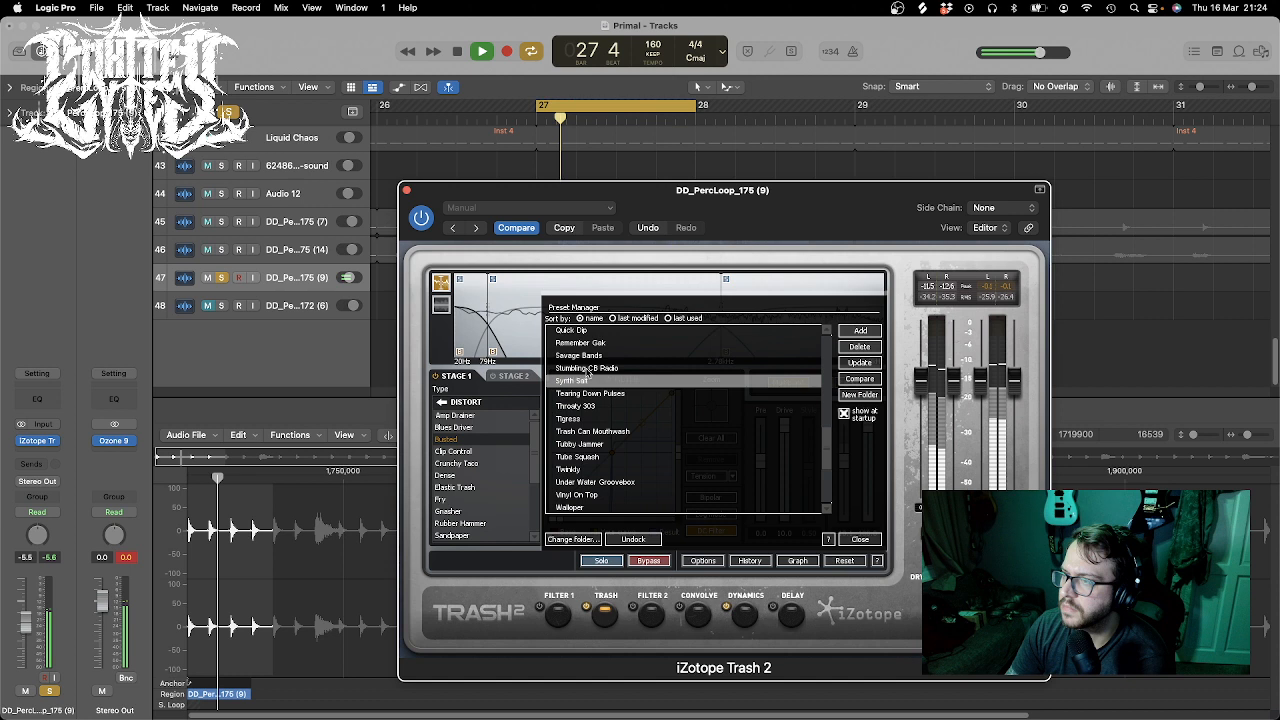
click(860, 540)
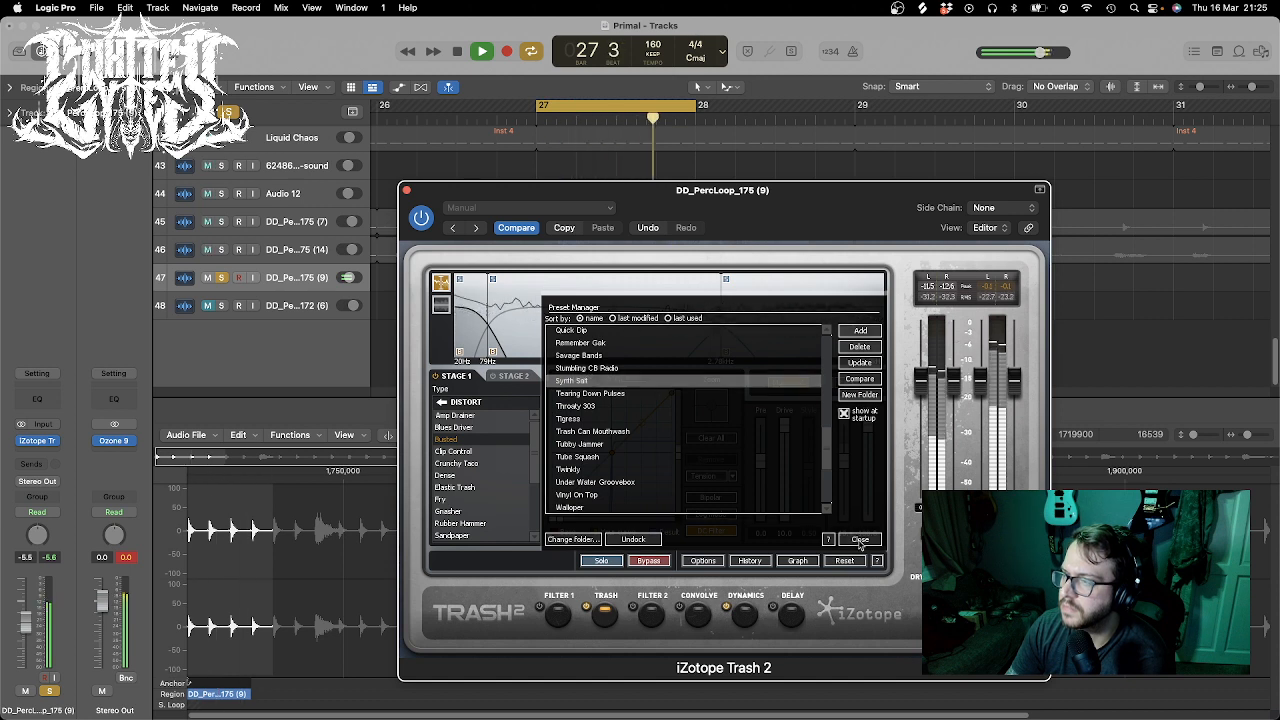
key(super+w)
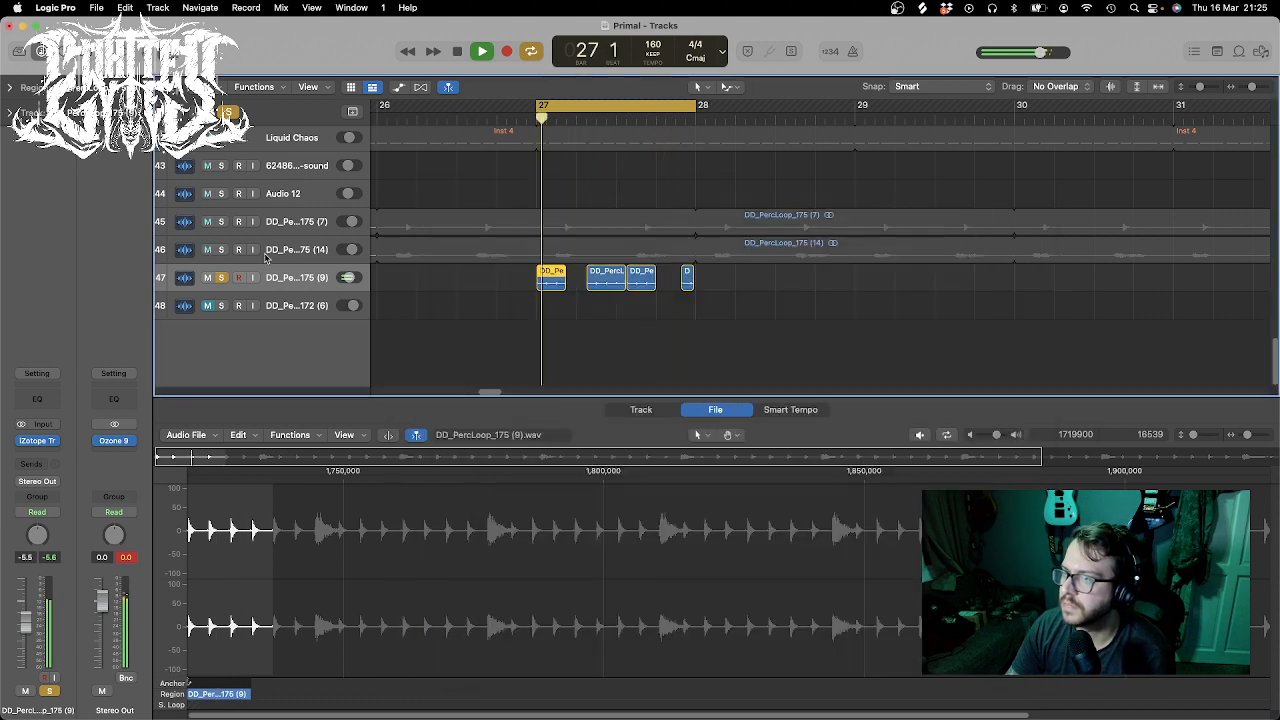
- Unsolo the DD_PercLoop_175 (9) track and listen briefly to DD_PercLoop_175 (14) in solo
click(222, 278)
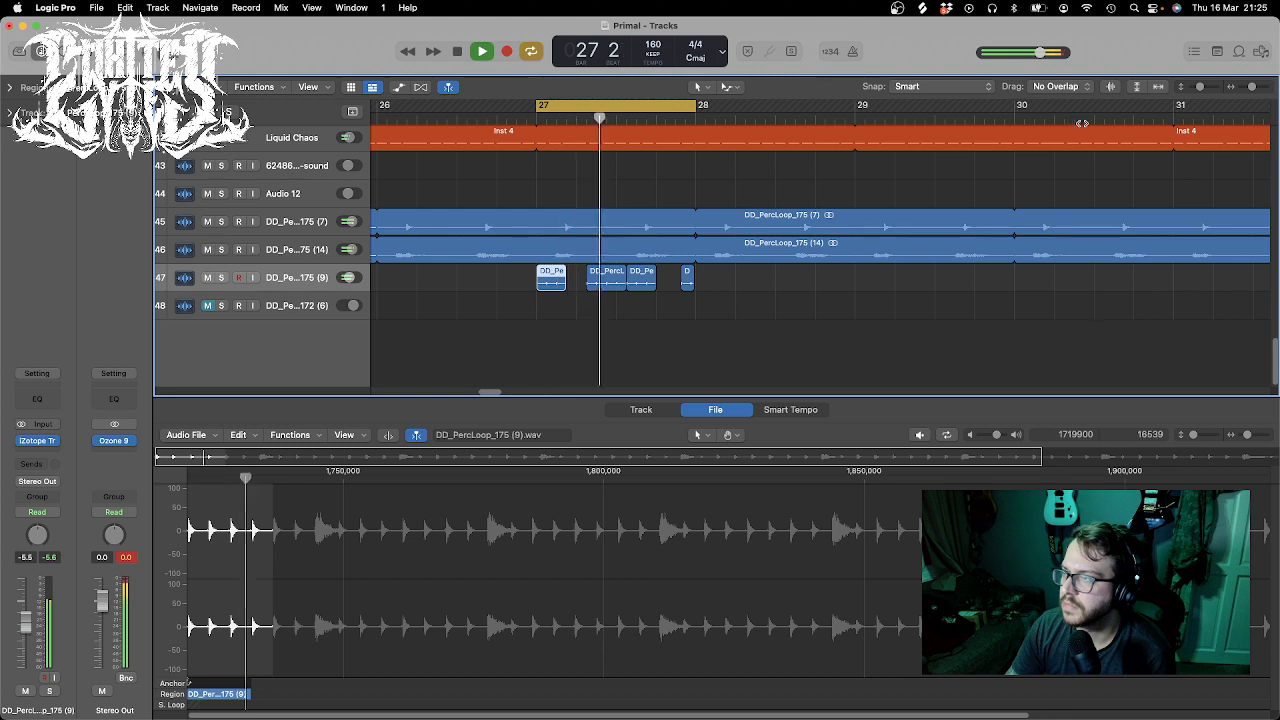
key(super+Left)
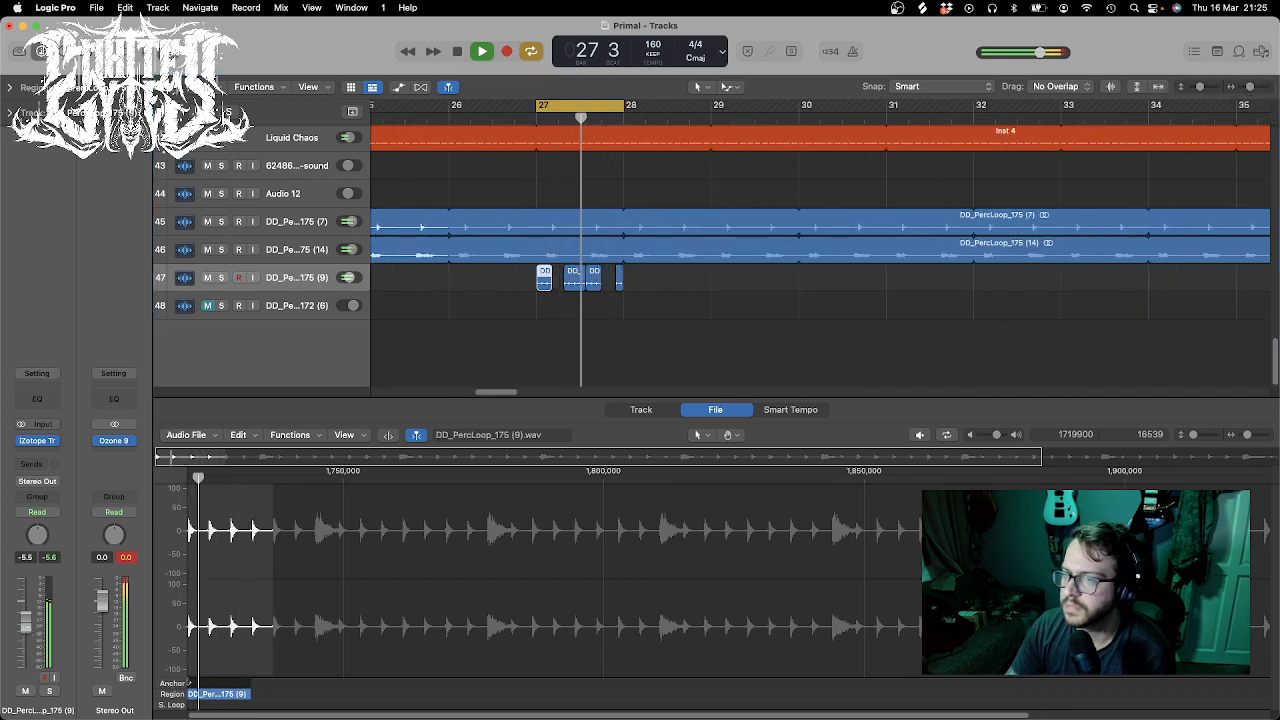
click(221, 249)
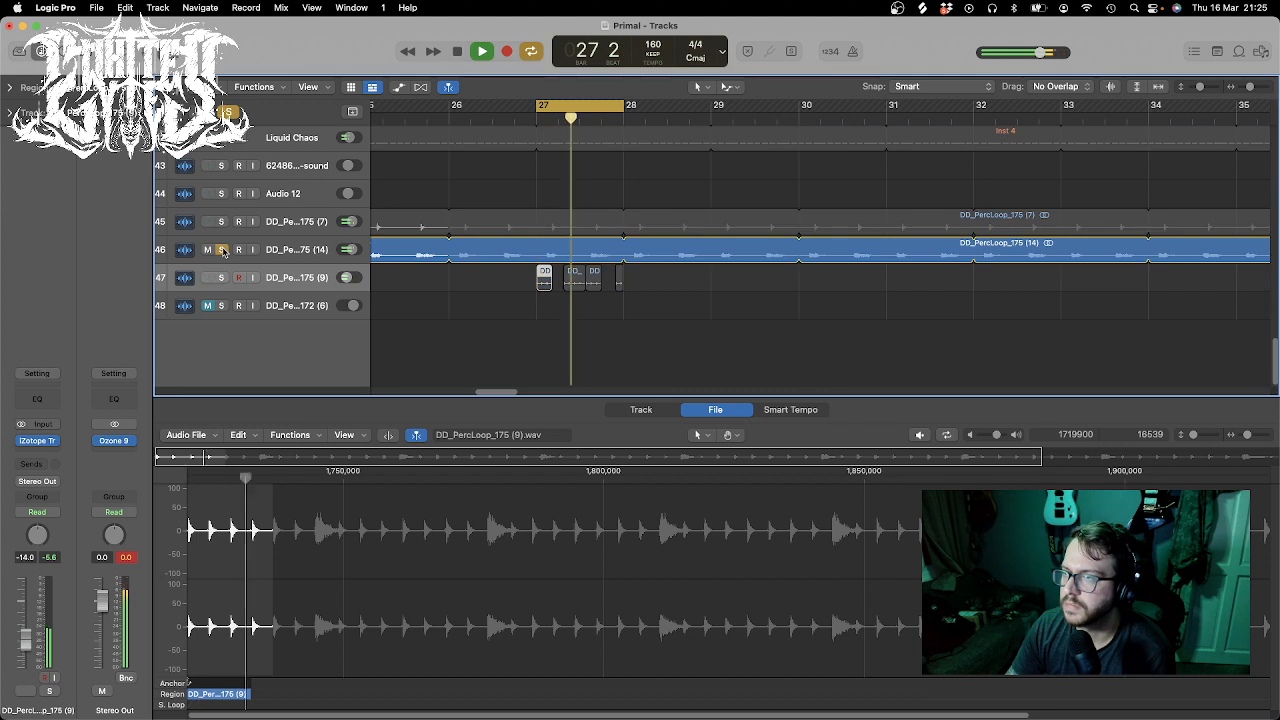
click(221, 249)
- Mute the DD_PercLoop_175 (7) and DD_PercLoop_175 (14) tracks
click(207, 249)
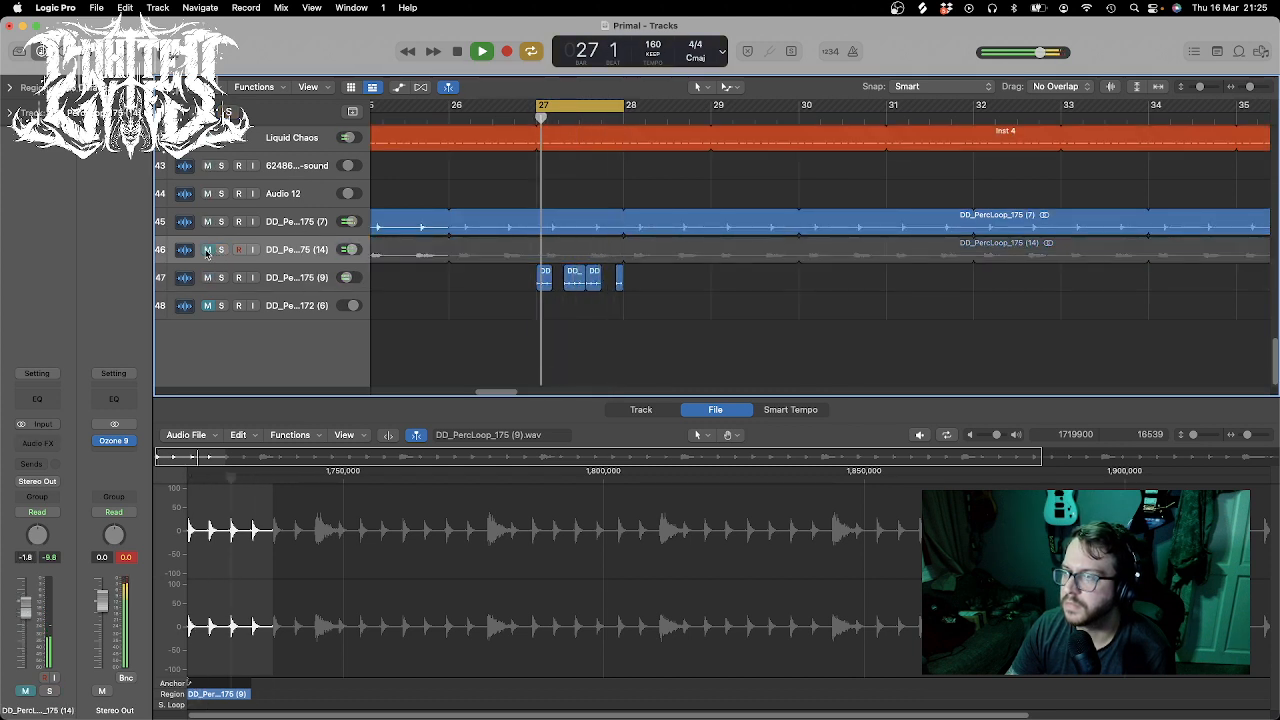
click(207, 251)
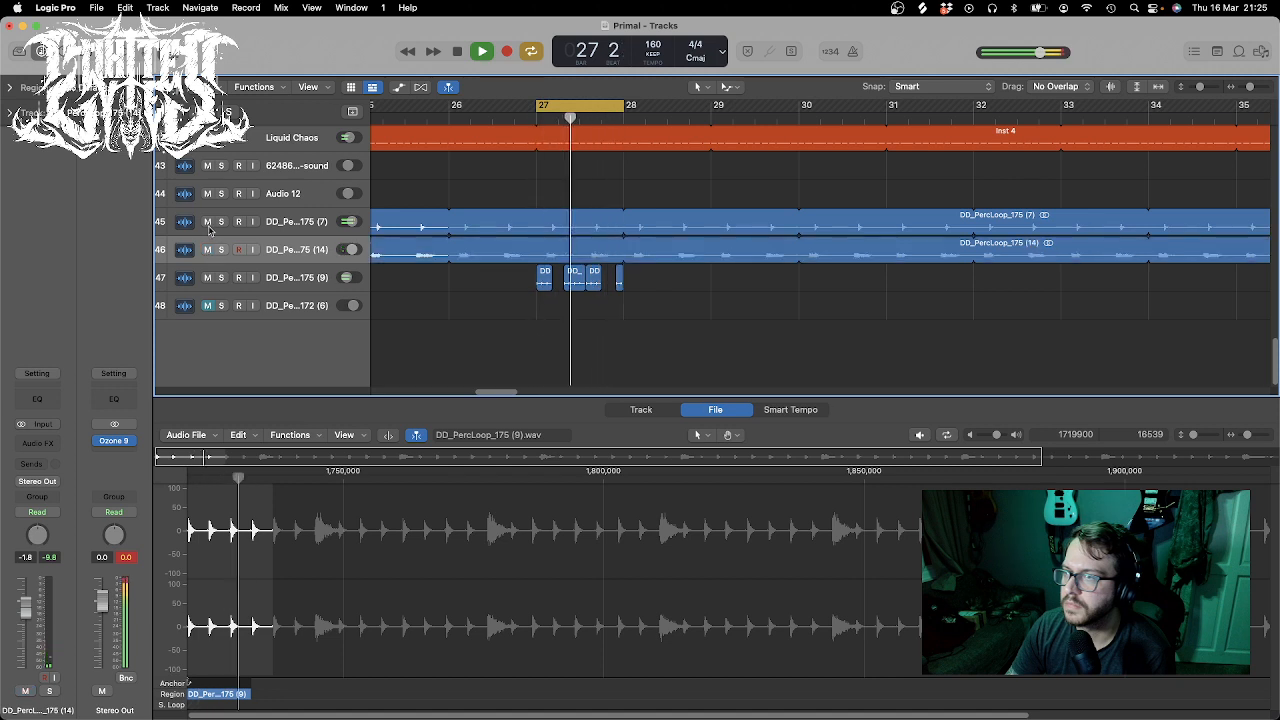
click(207, 222)
click(207, 250)
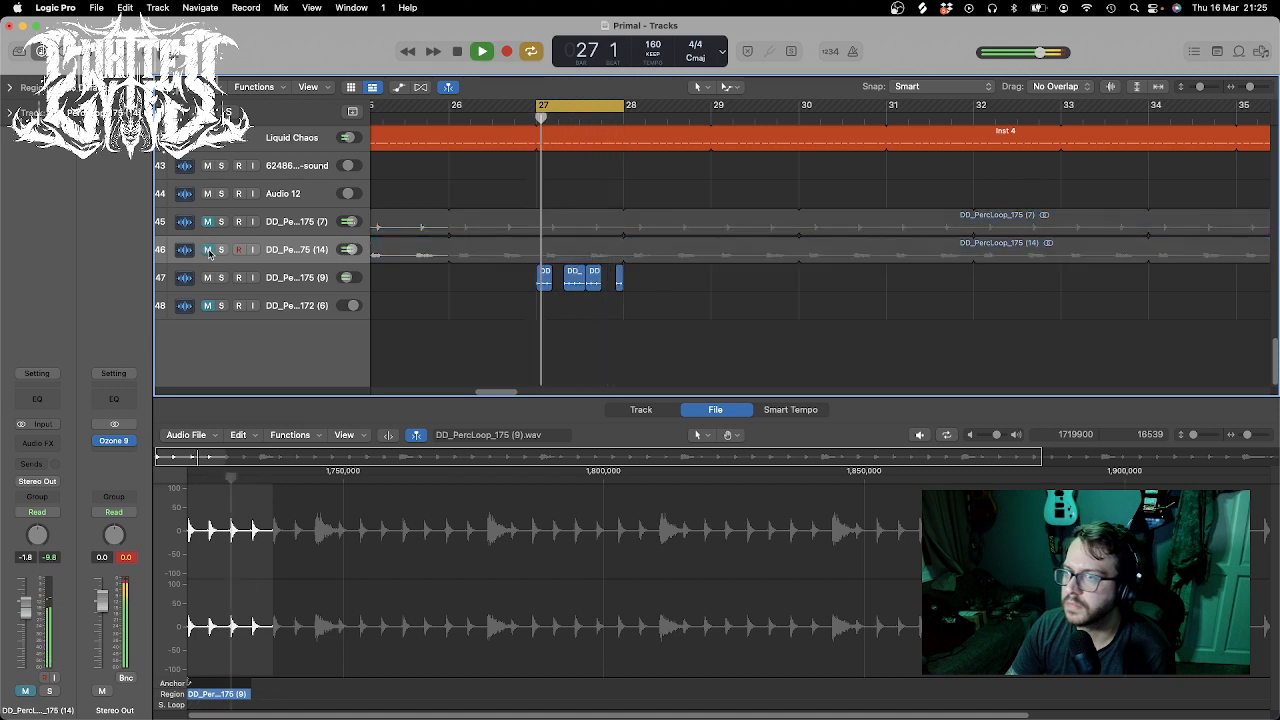
- Stop playback, turn off the cycle range at bar 27 and play the song from bar 1
click(530, 284)
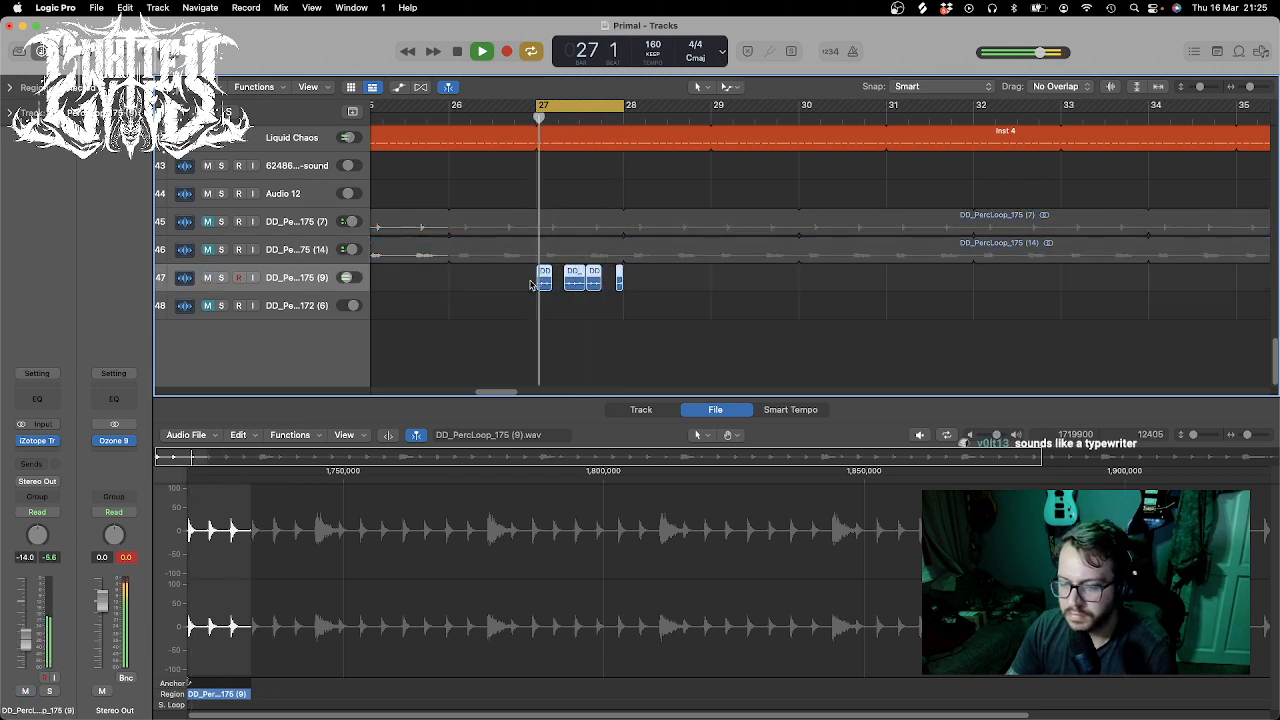
drag(1249, 87, 1247, 88)
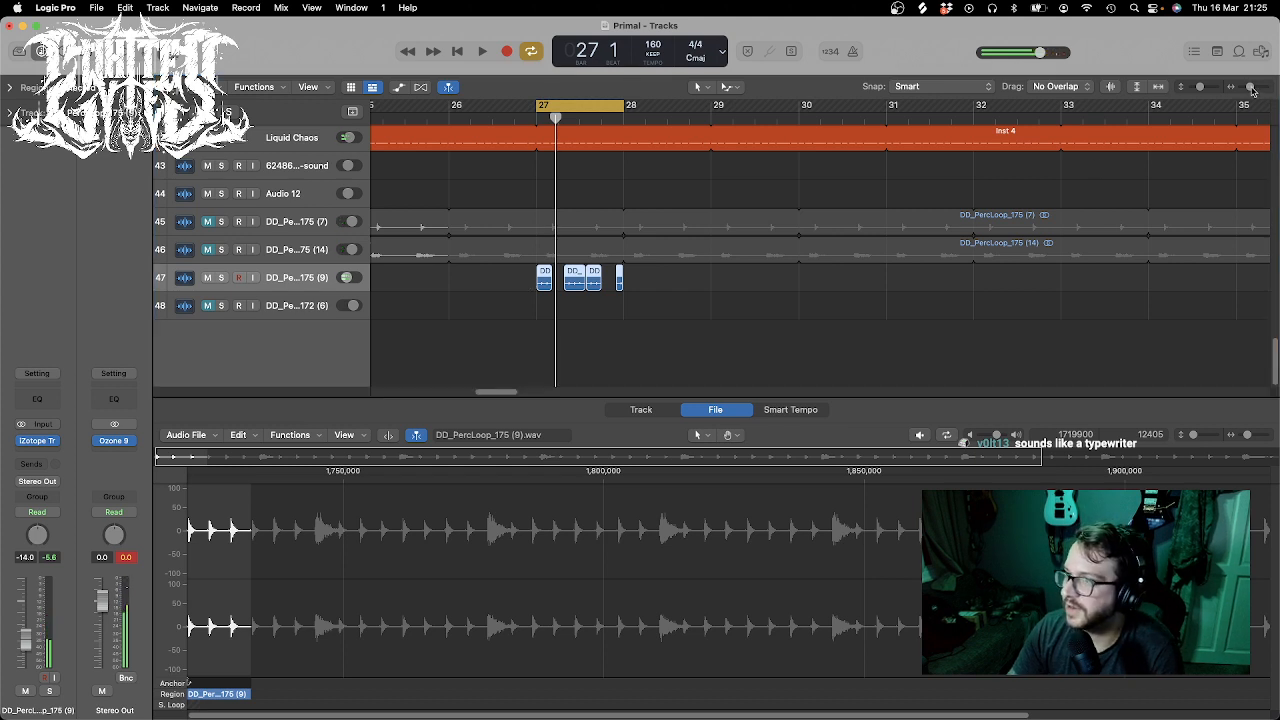
drag(598, 316, 535, 289)
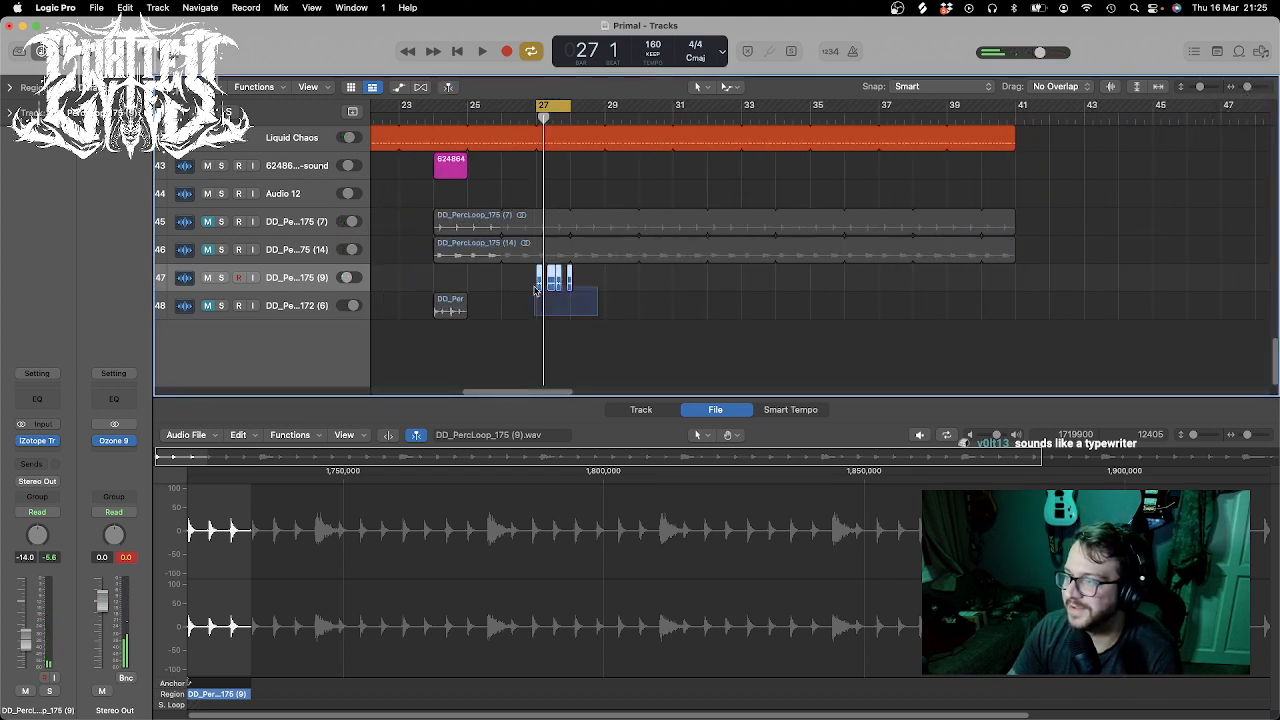
drag(506, 116, 283, 141)
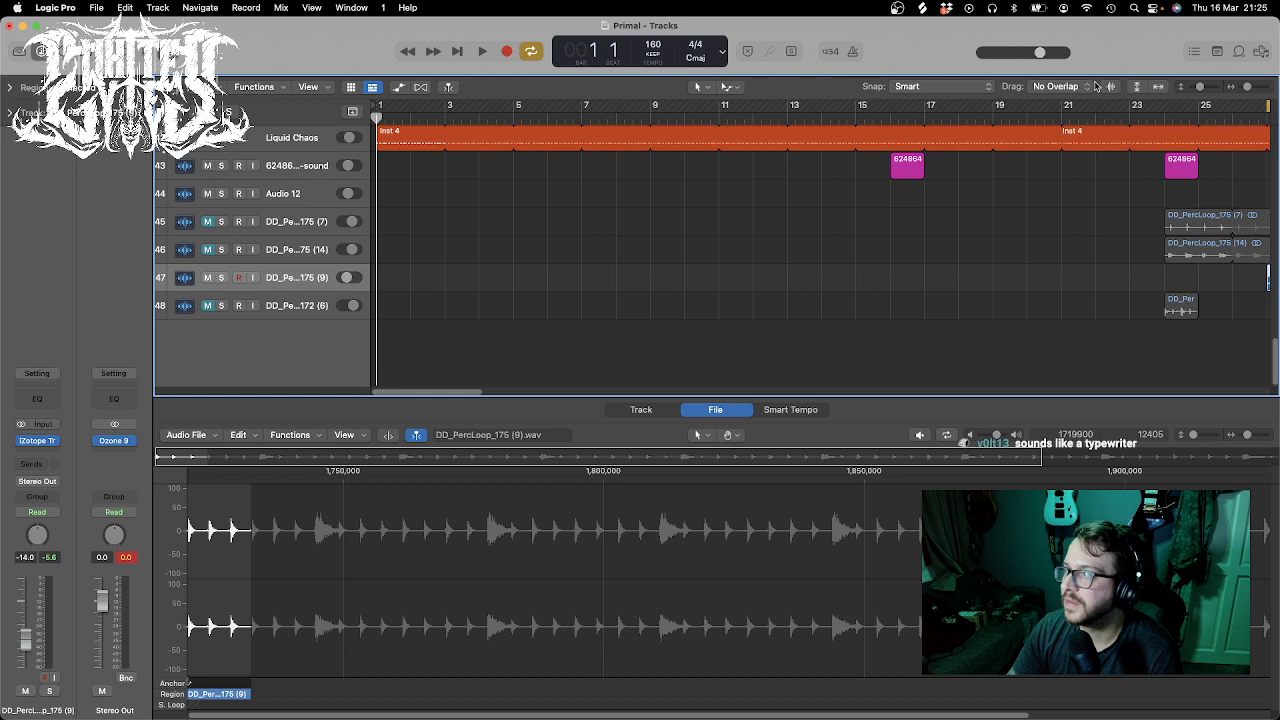
drag(1250, 91, 1240, 95)
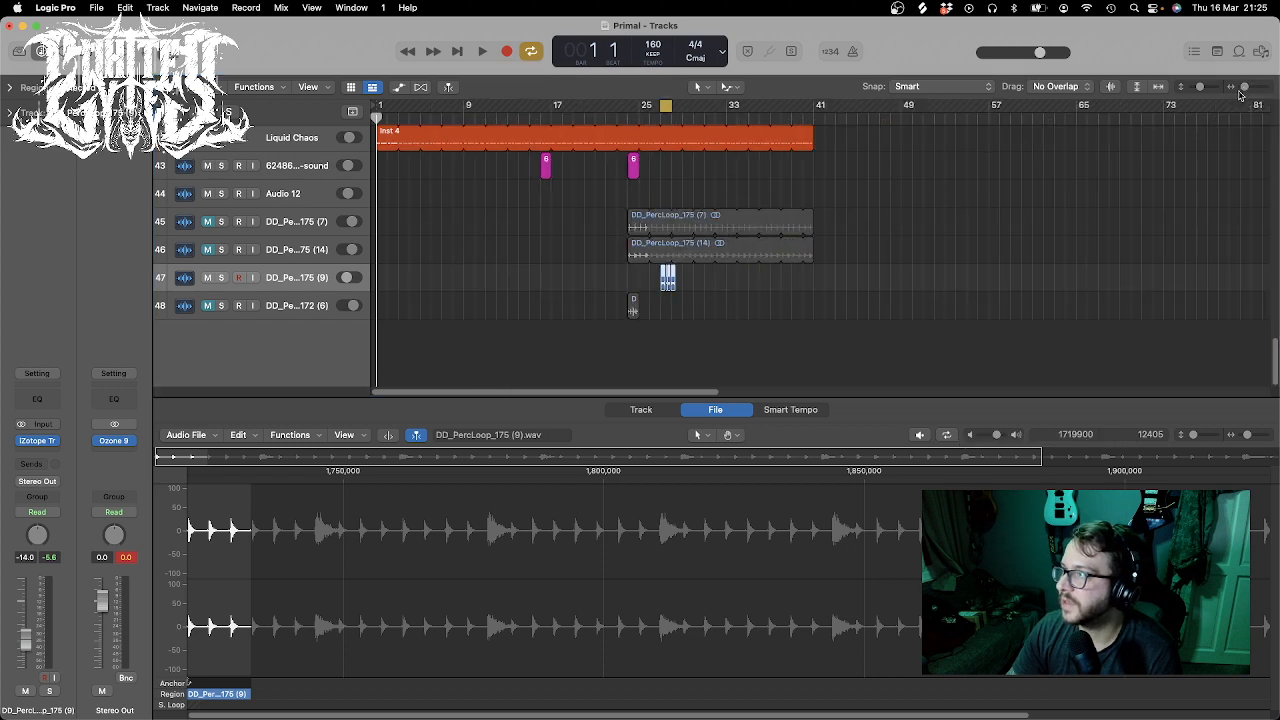
click(663, 106)
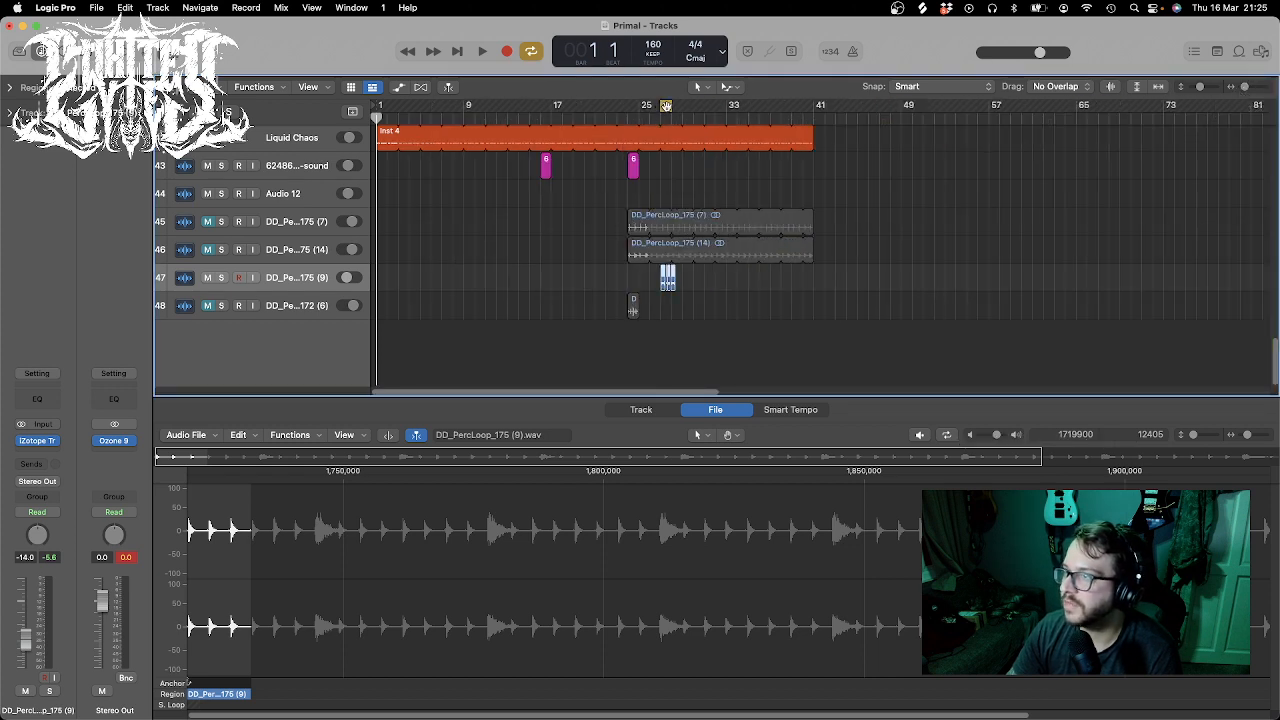
click(669, 106)
drag(476, 116, 372, 104)
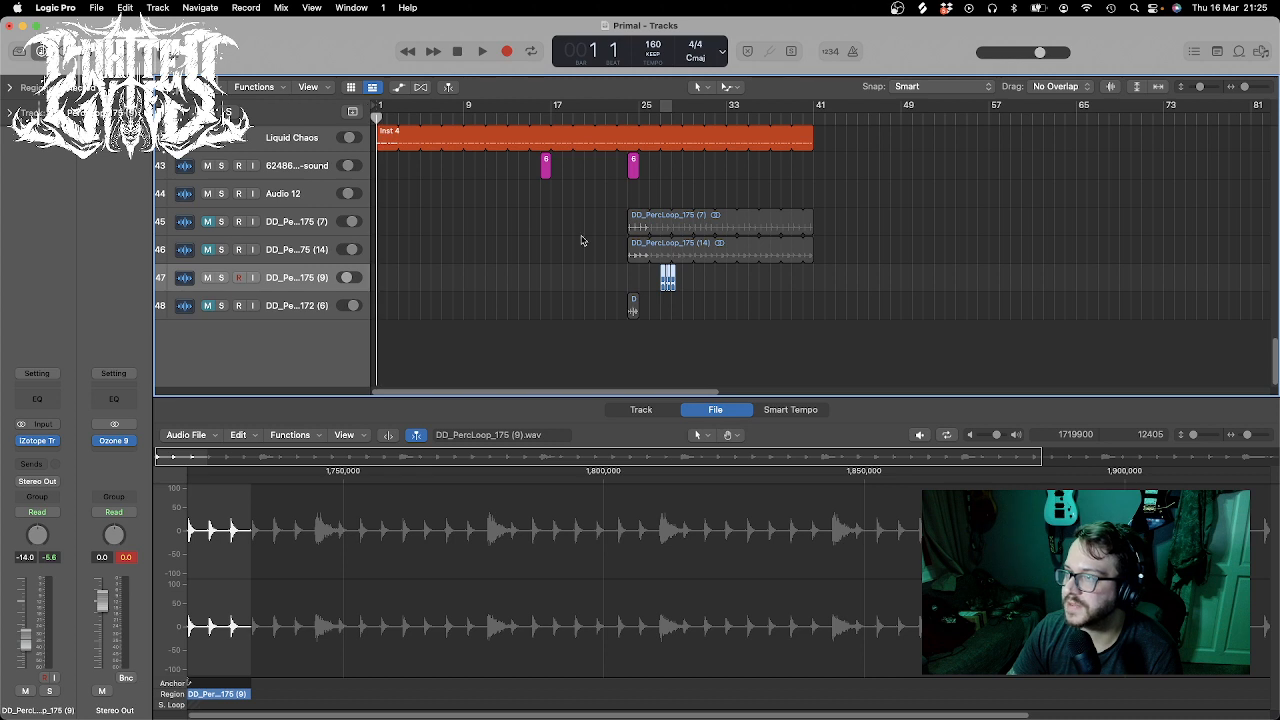
key(space)
- Close the audio file editor to see the whole arrangement, select the Inst 19 track and stop playback at bar 31
scroll(720, 237, up, 10)
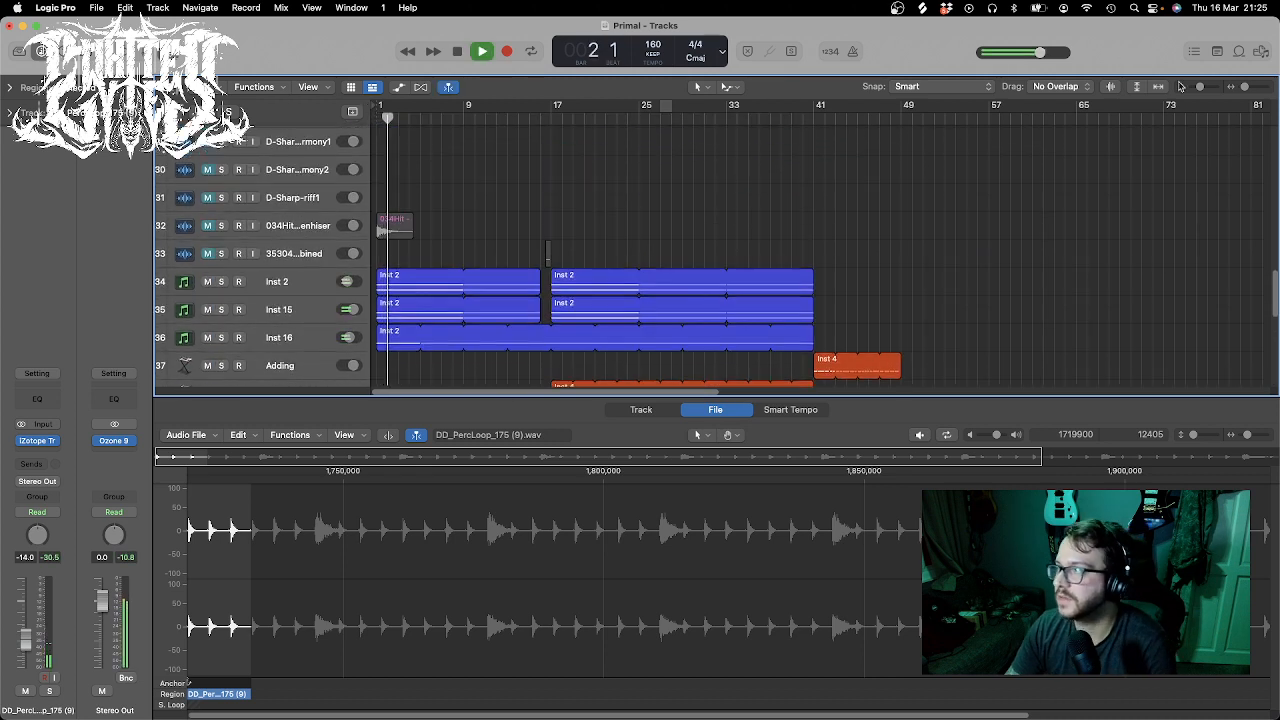
drag(1200, 86, 1192, 86)
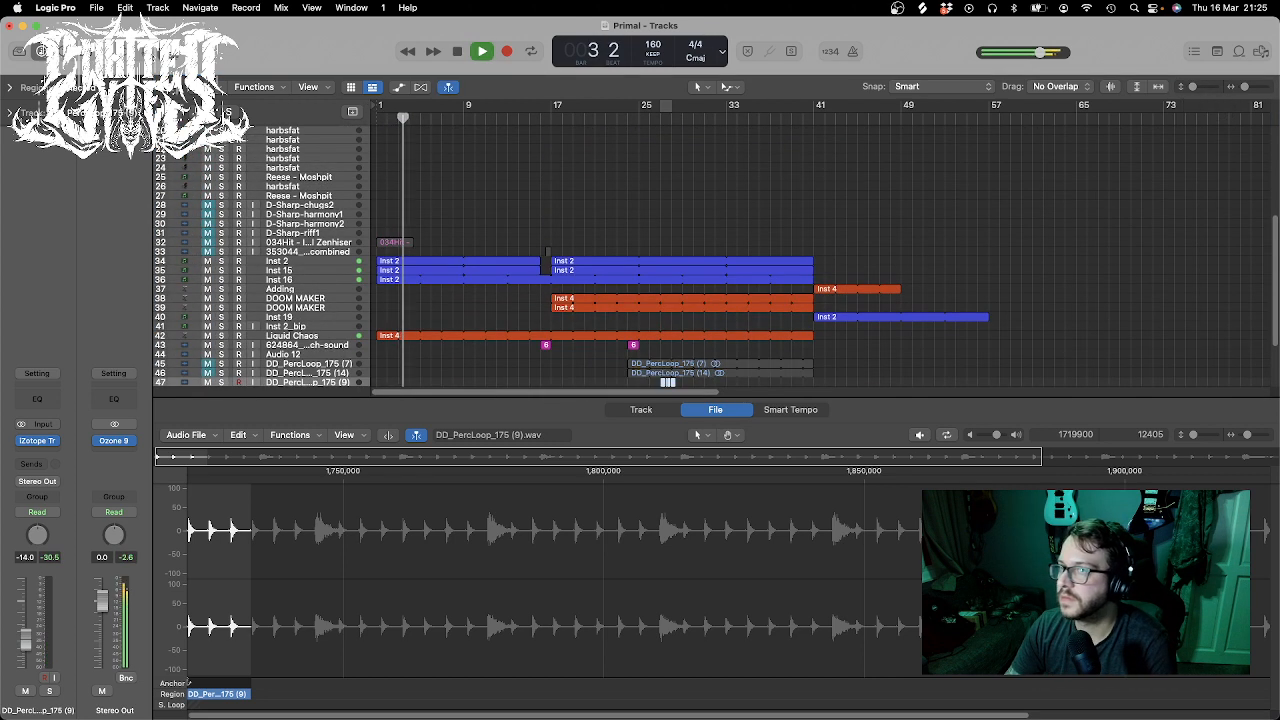
key(e)
drag(1246, 88, 1237, 86)
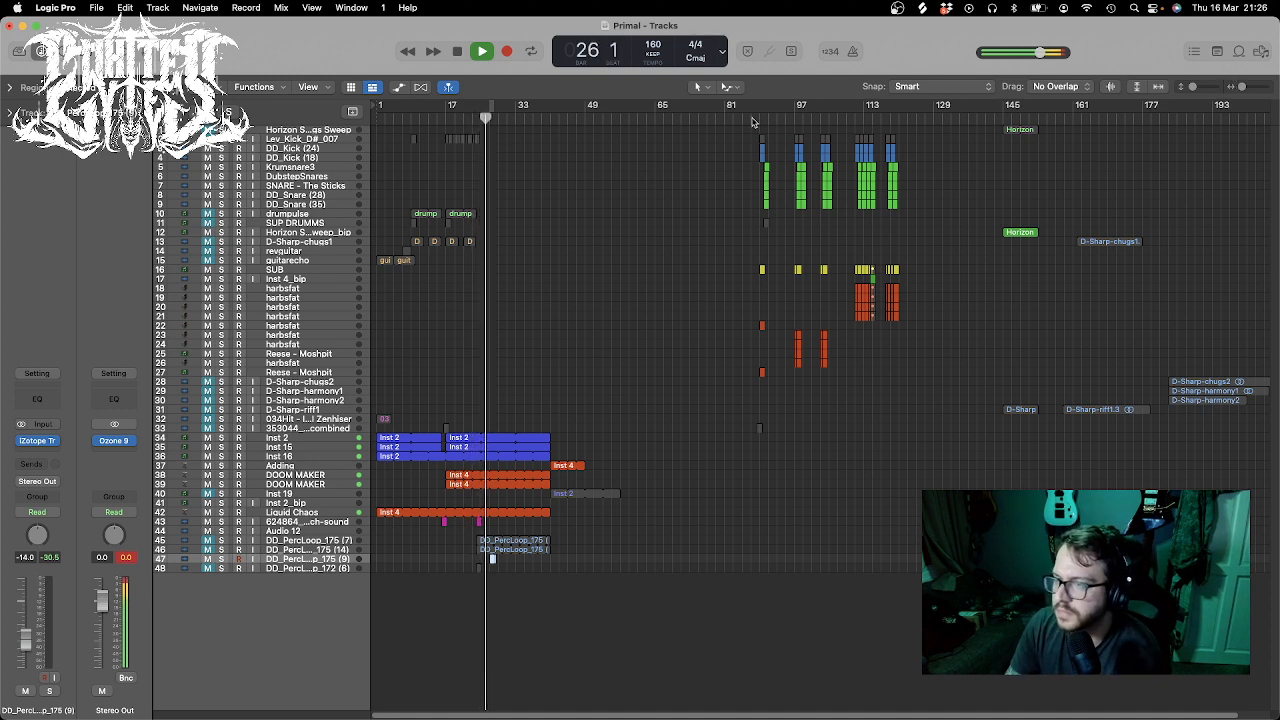
click(297, 495)
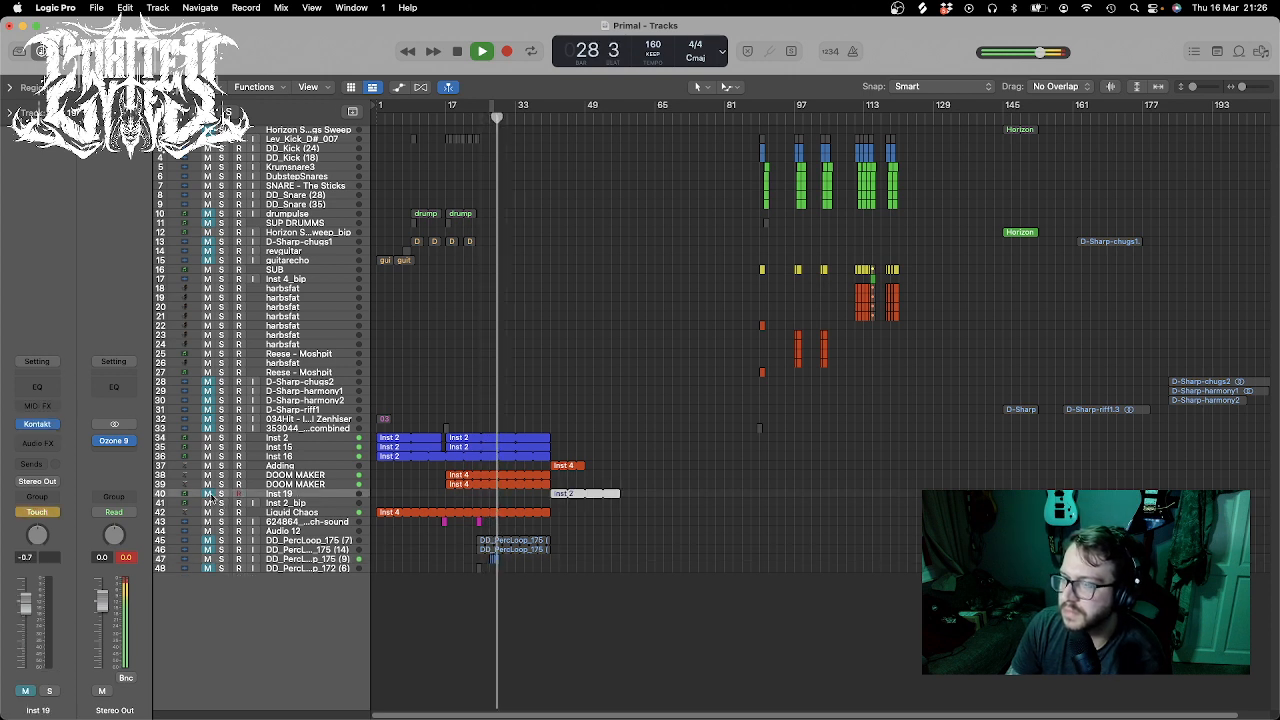
drag(1242, 87, 1196, 86)
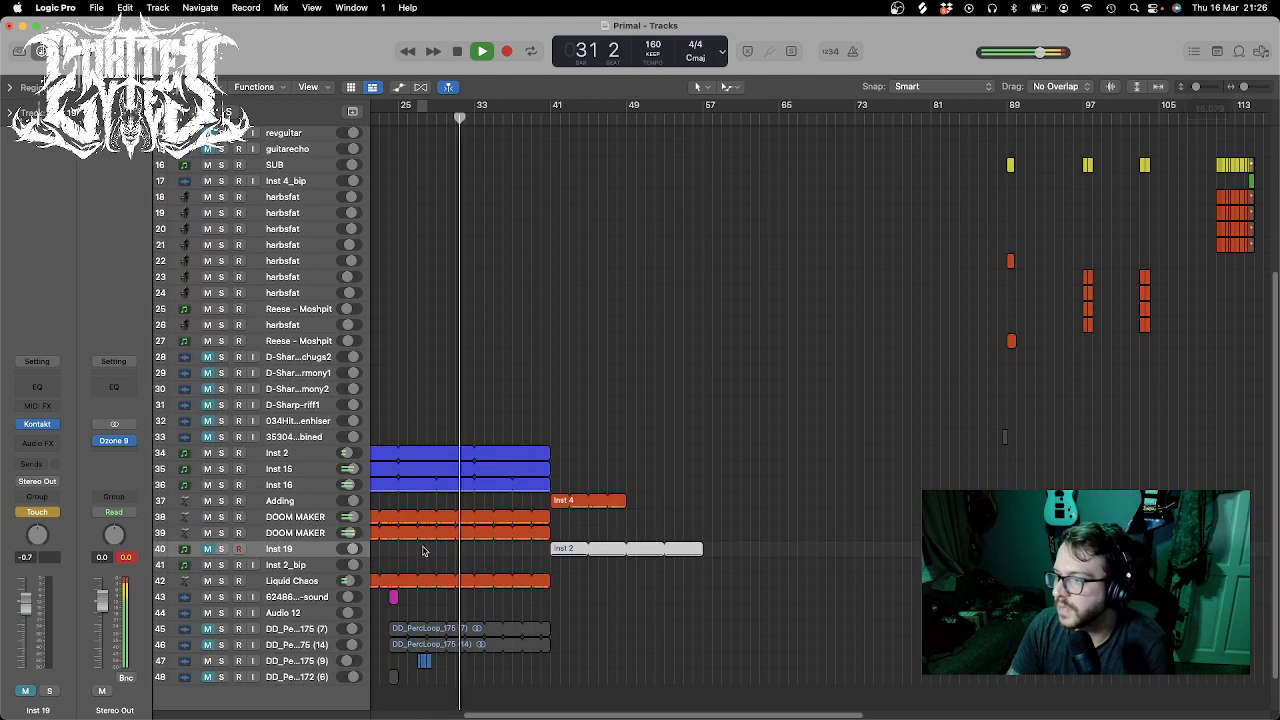
key(space)
- Insert the Echo delay on the DD_PercLoop_175 (9) track and set its note value to 1/4 triplet
scroll(540, 468, down, 1)
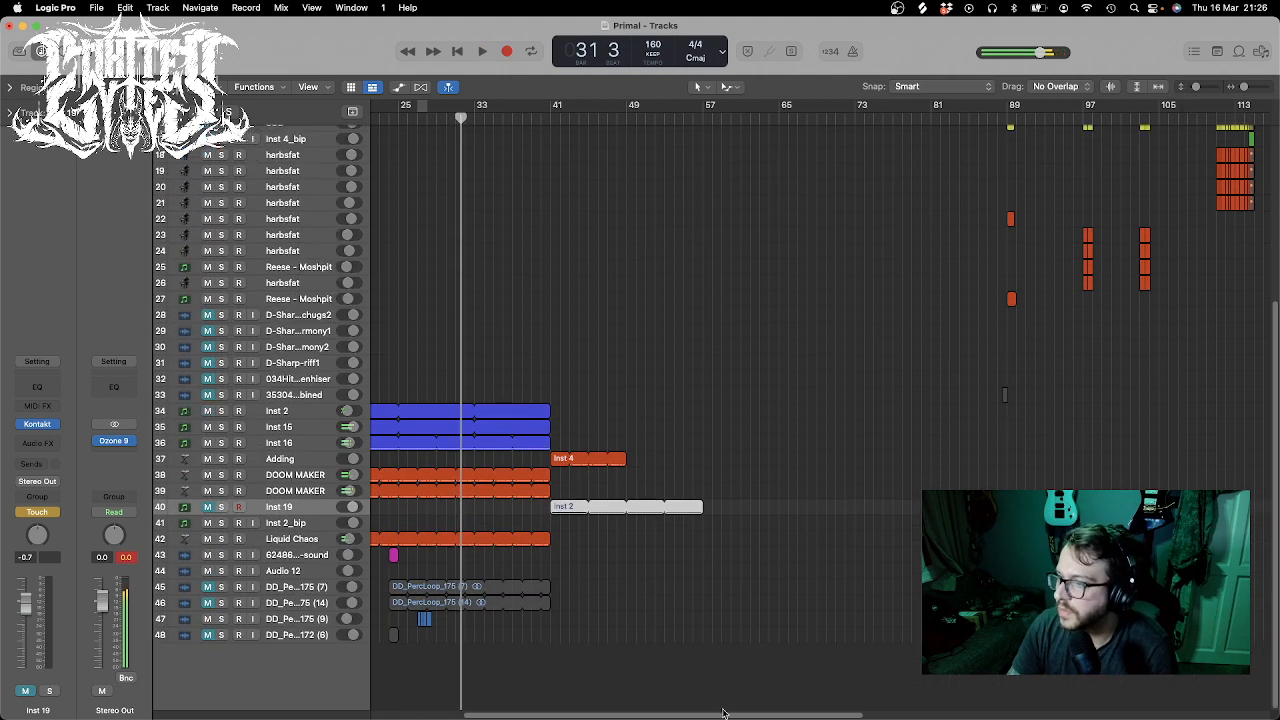
drag(724, 713, 657, 715)
click(285, 623)
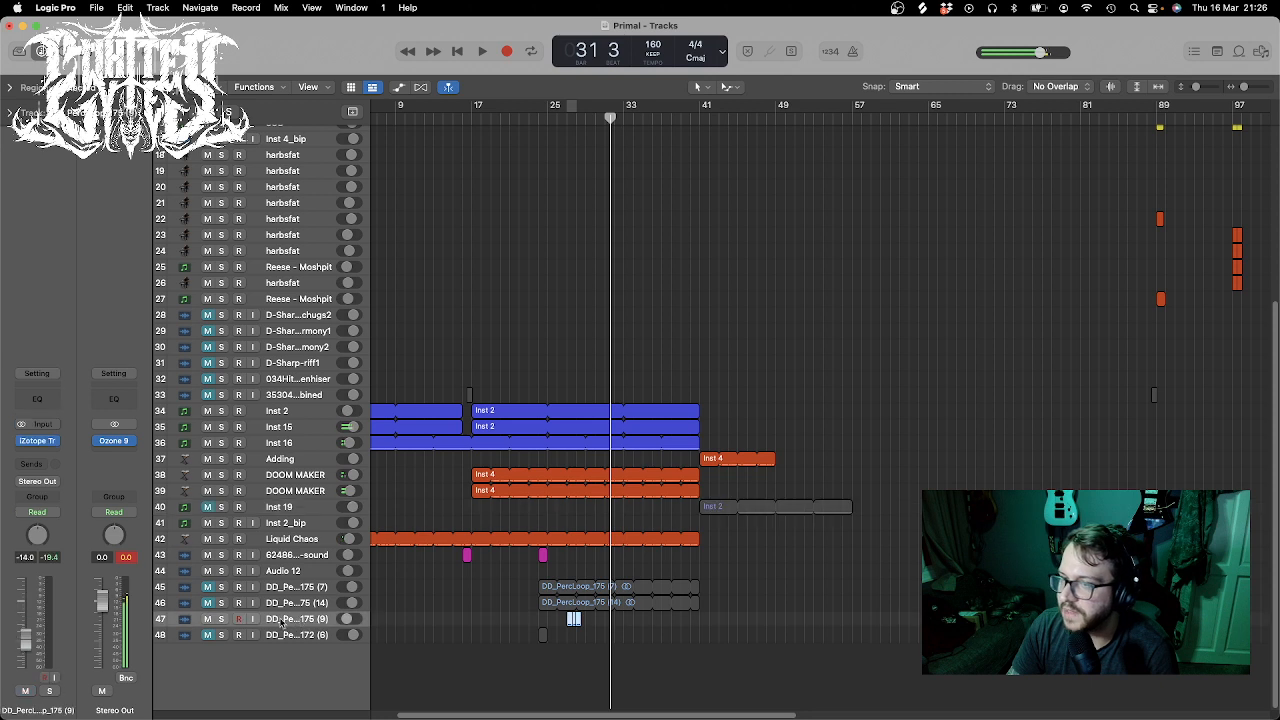
click(56, 443)
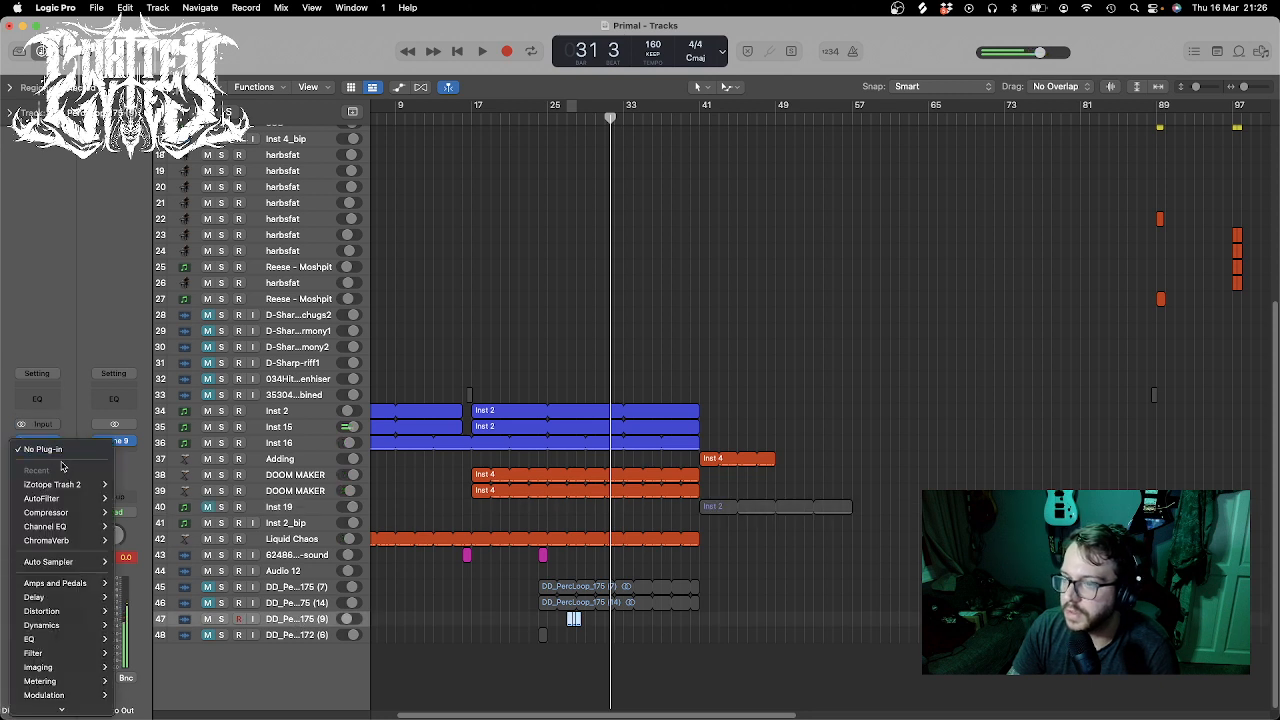
mouse_move(86, 708)
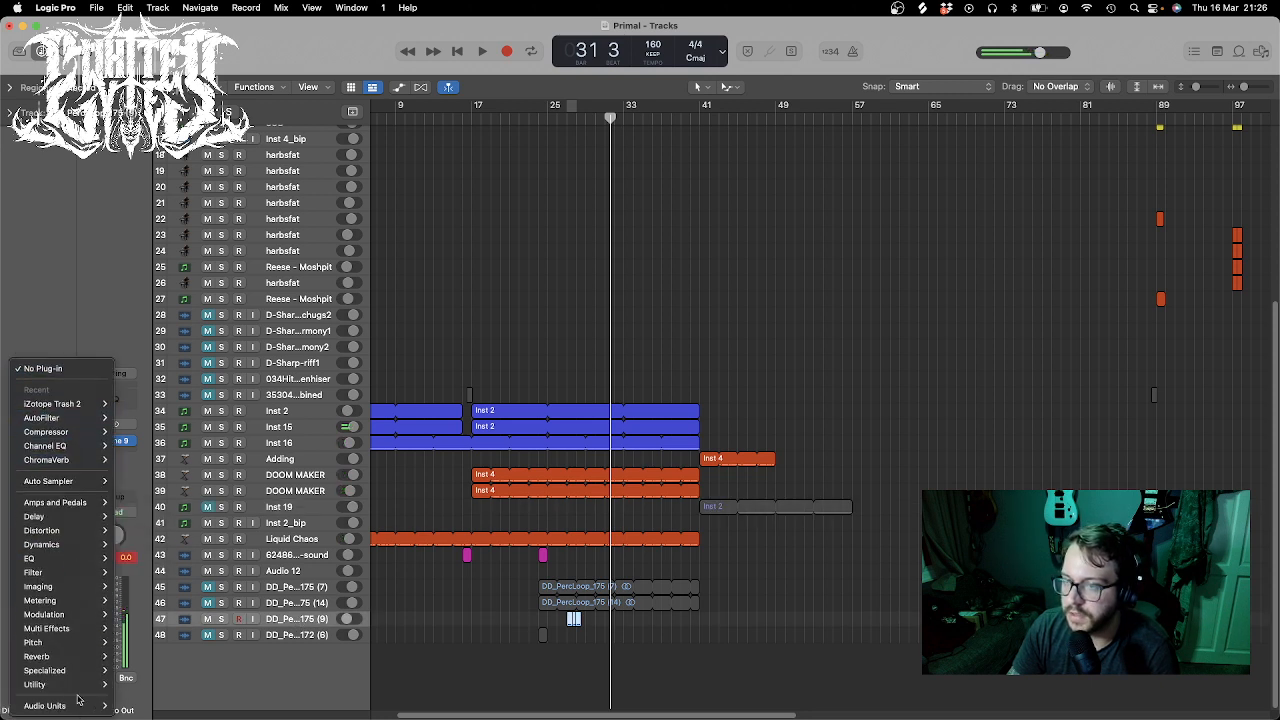
mouse_move(60, 516)
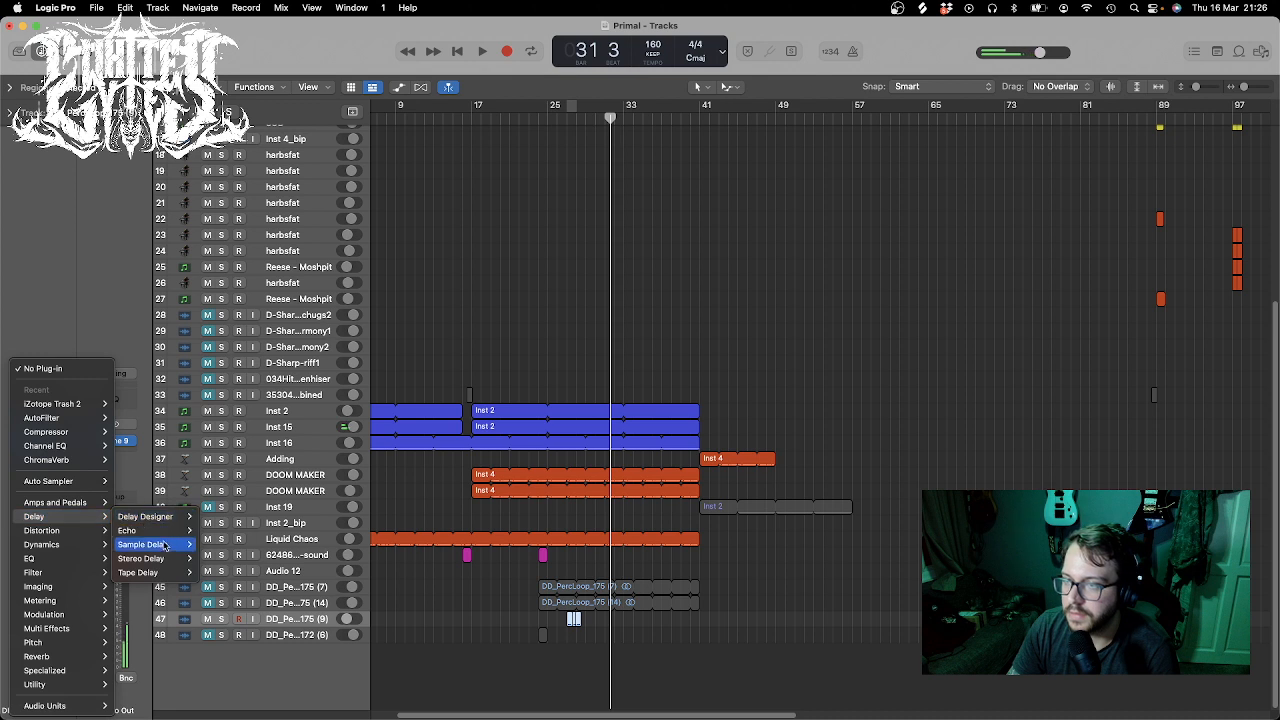
click(213, 531)
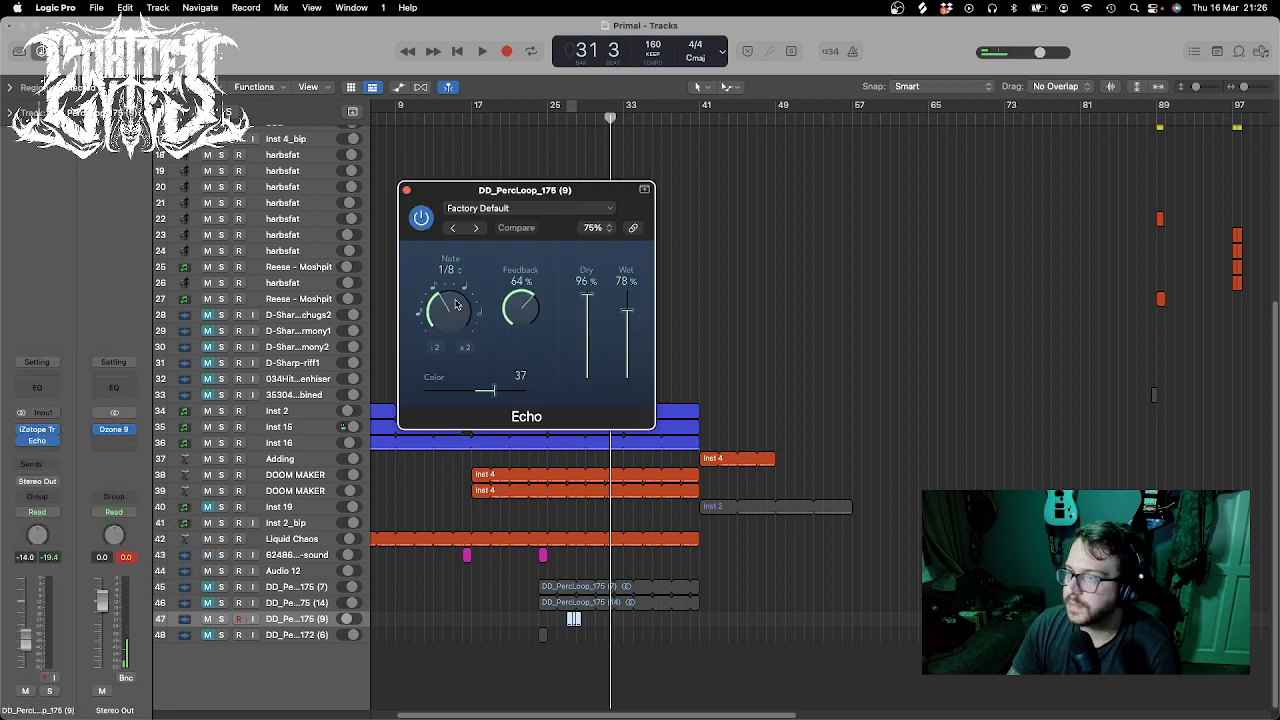
drag(456, 304, 460, 292)
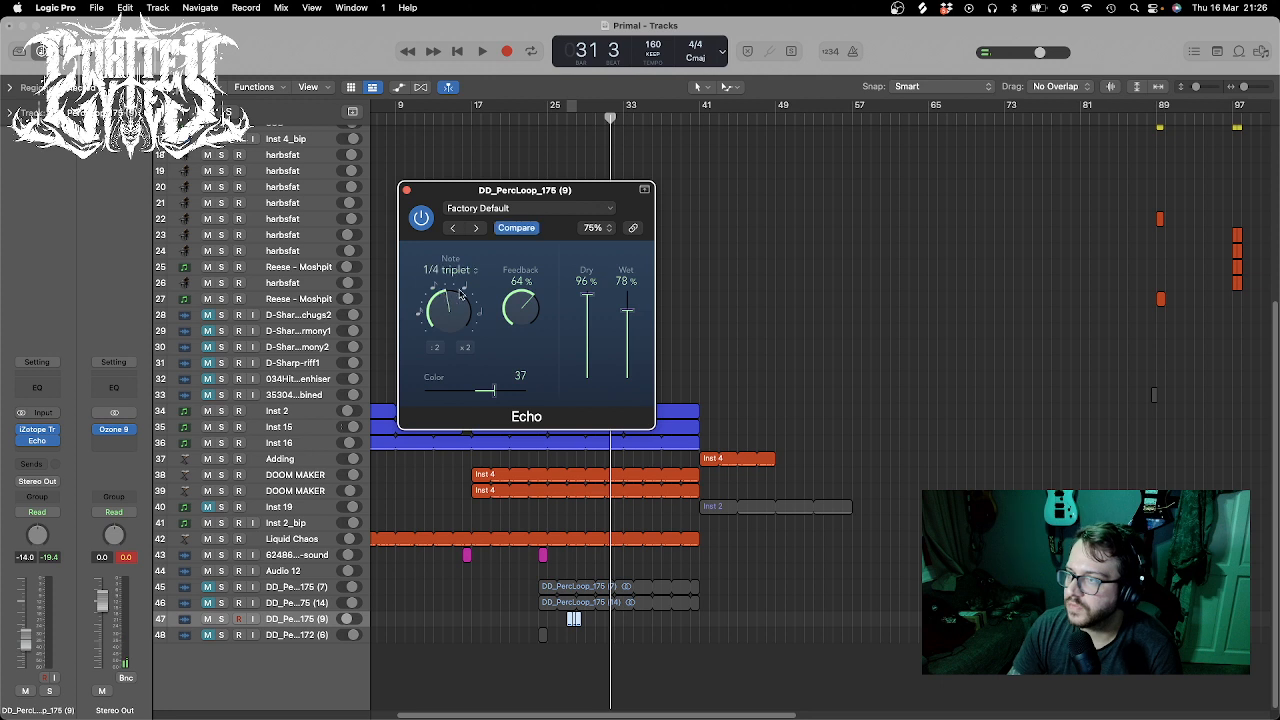
key(super+w)
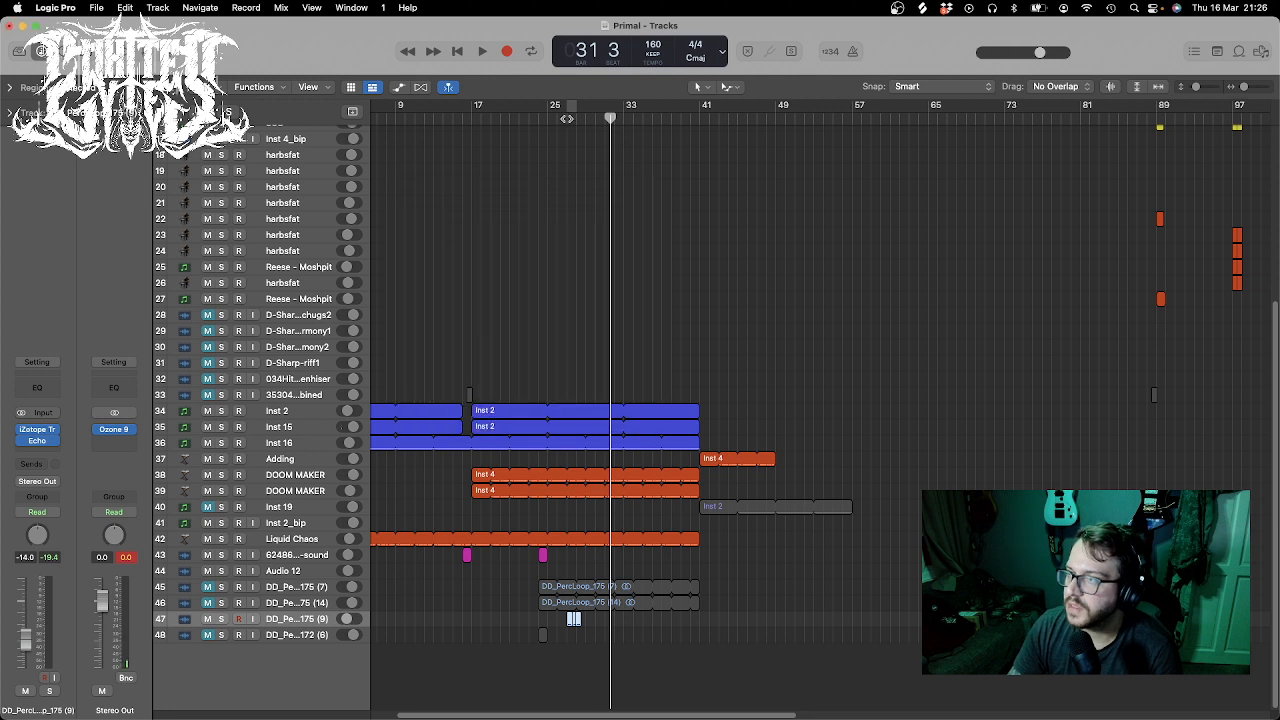
- Listen to the echo from bar 27 and set its note value to 1/2 triplet
click(567, 119)
key(space)
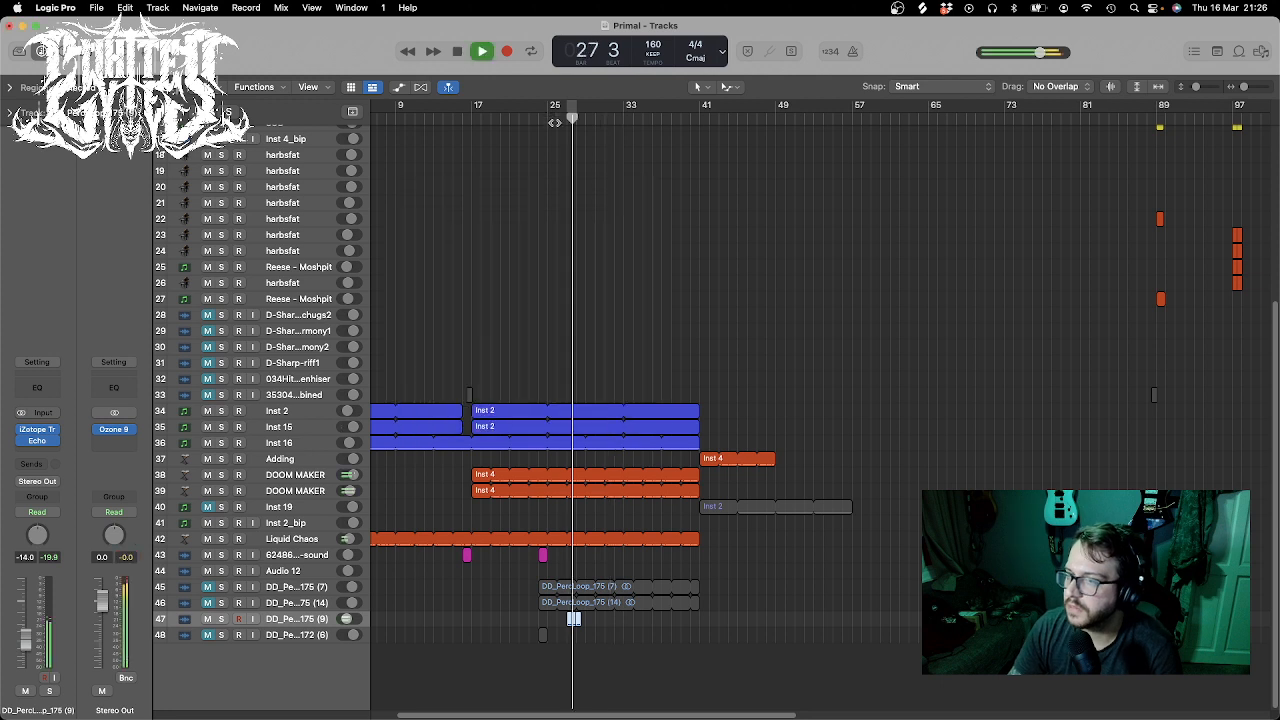
key(space)
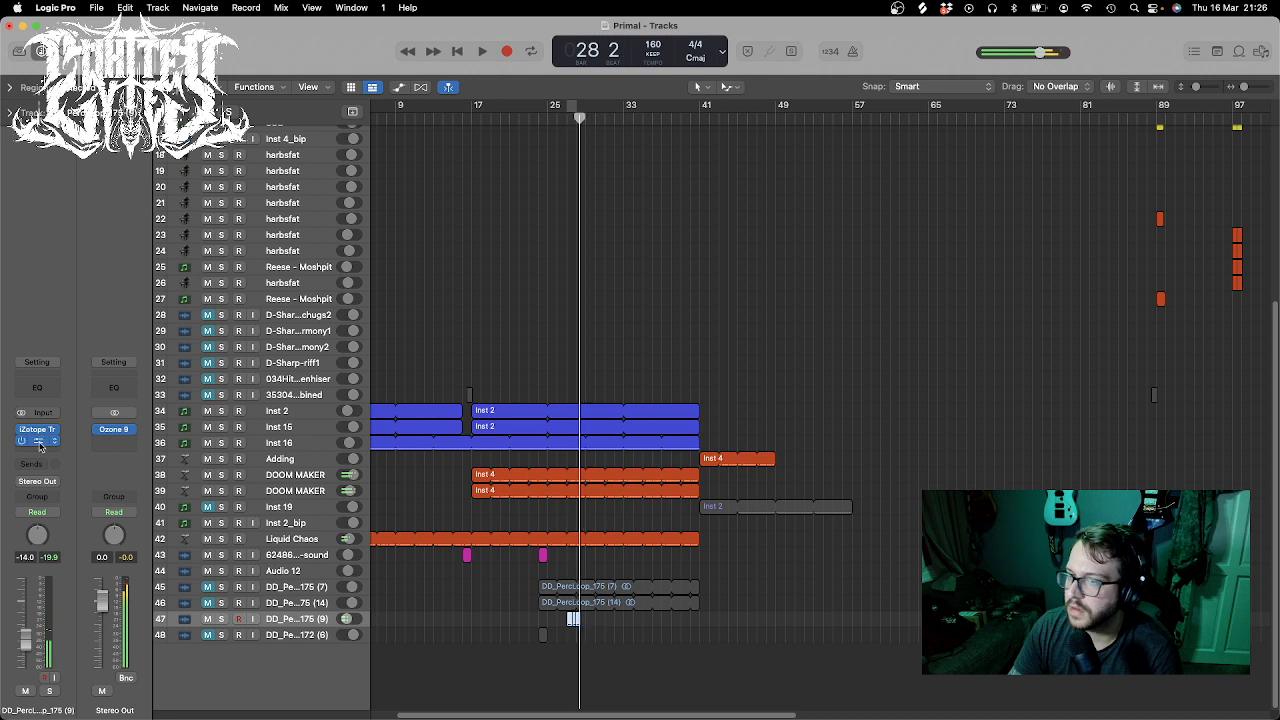
click(40, 443)
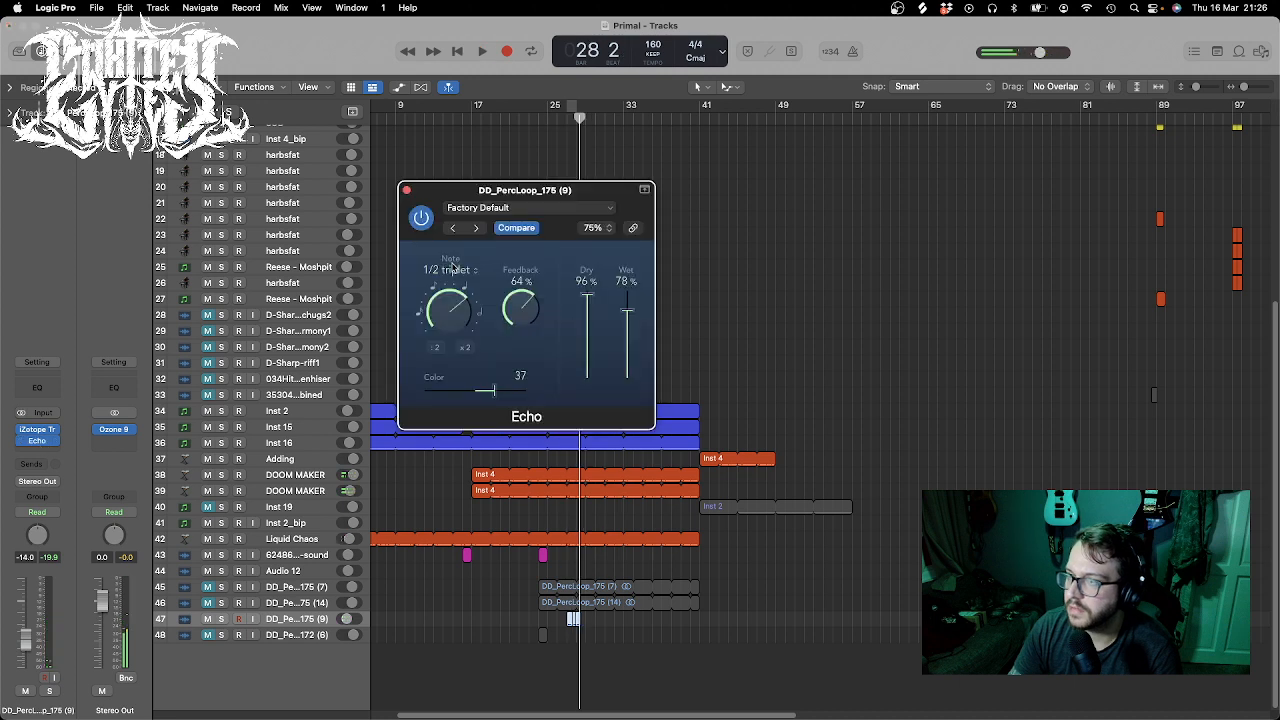
click(407, 189)
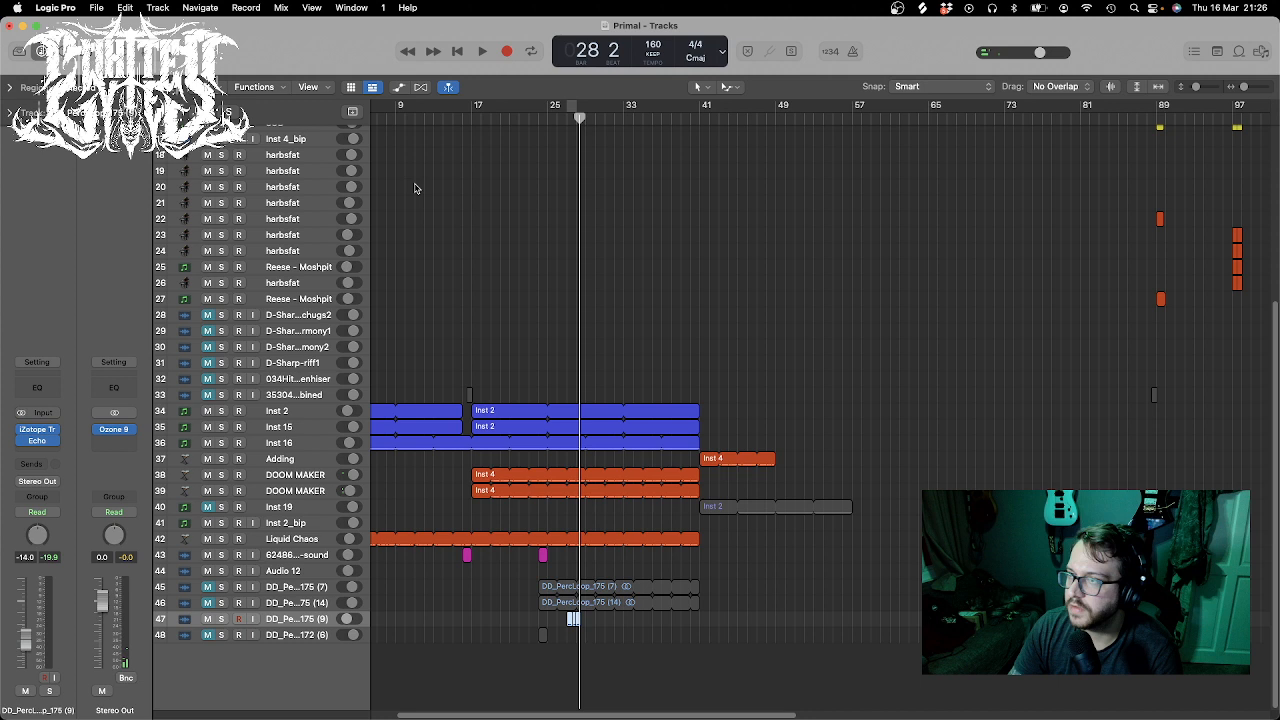
- Play the section around bar 27 again to hear the percussion slices with the adjusted echo
double_click(565, 117)
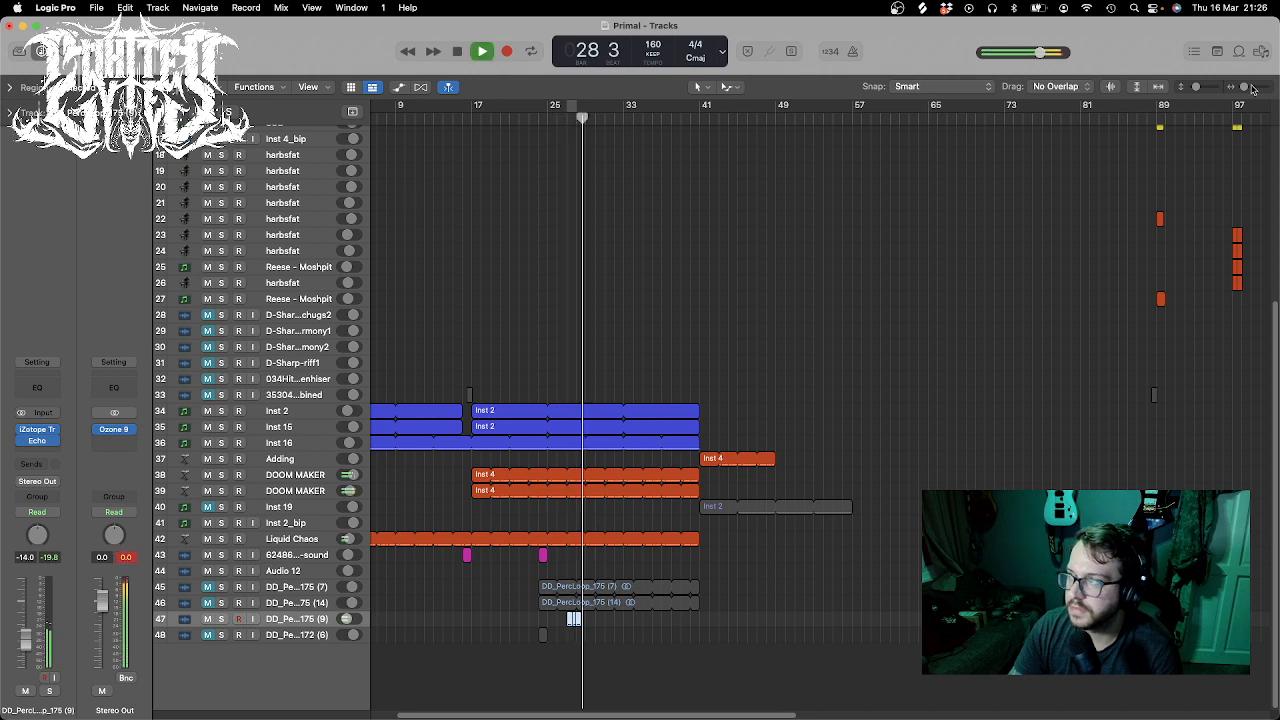
click(1253, 88)
key(space)
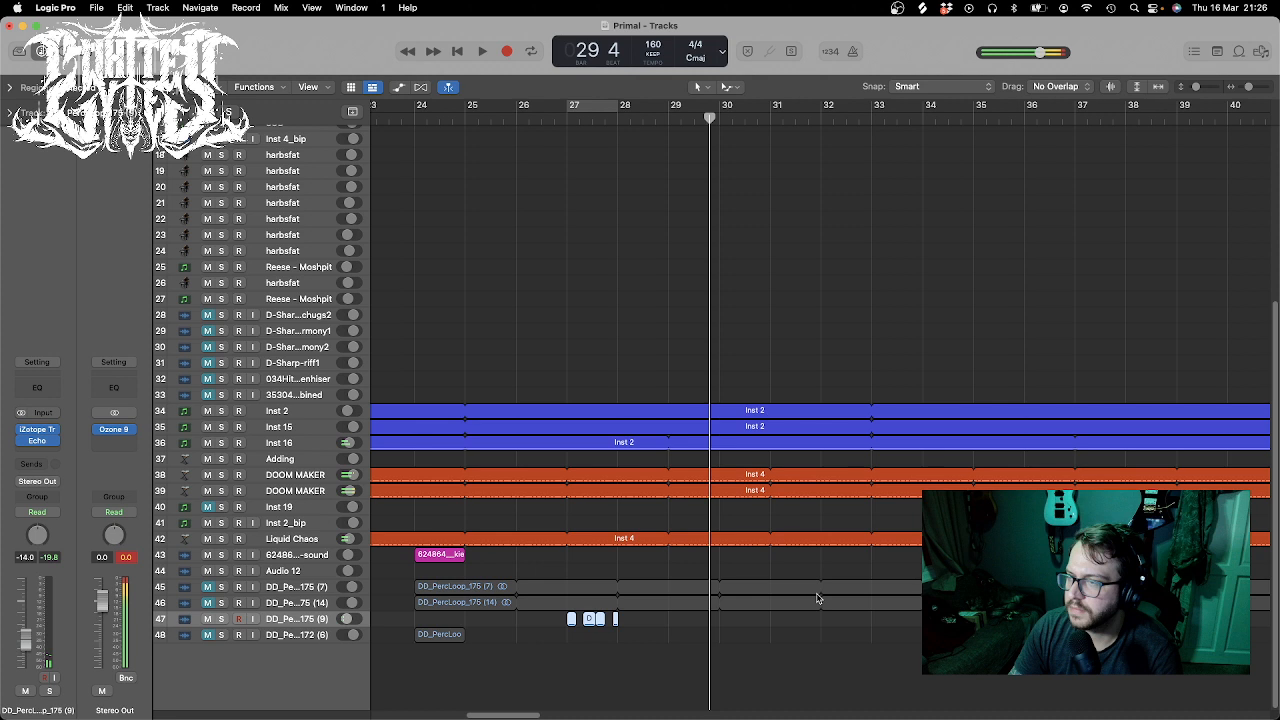
- Copy the second DD_PercLoop_175 (9) slice to bar 28 beat 3 and delete the original slices in bar 27
click(580, 638)
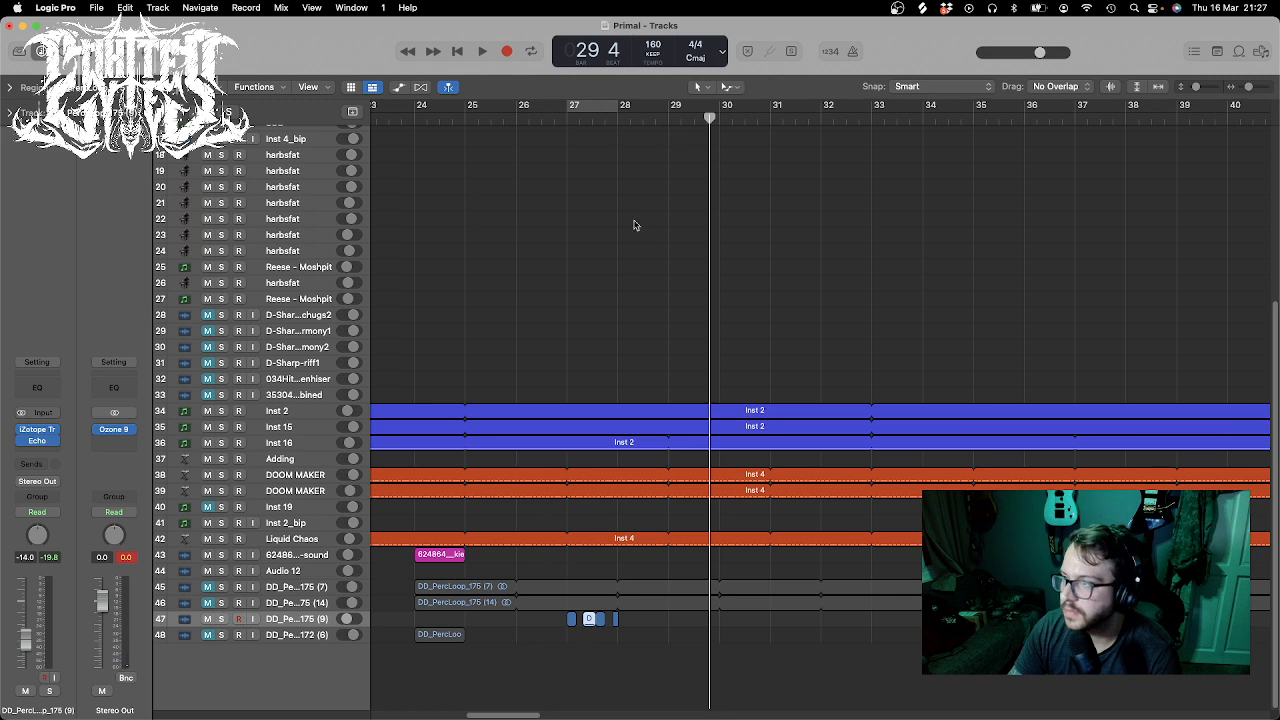
drag(691, 117, 645, 106)
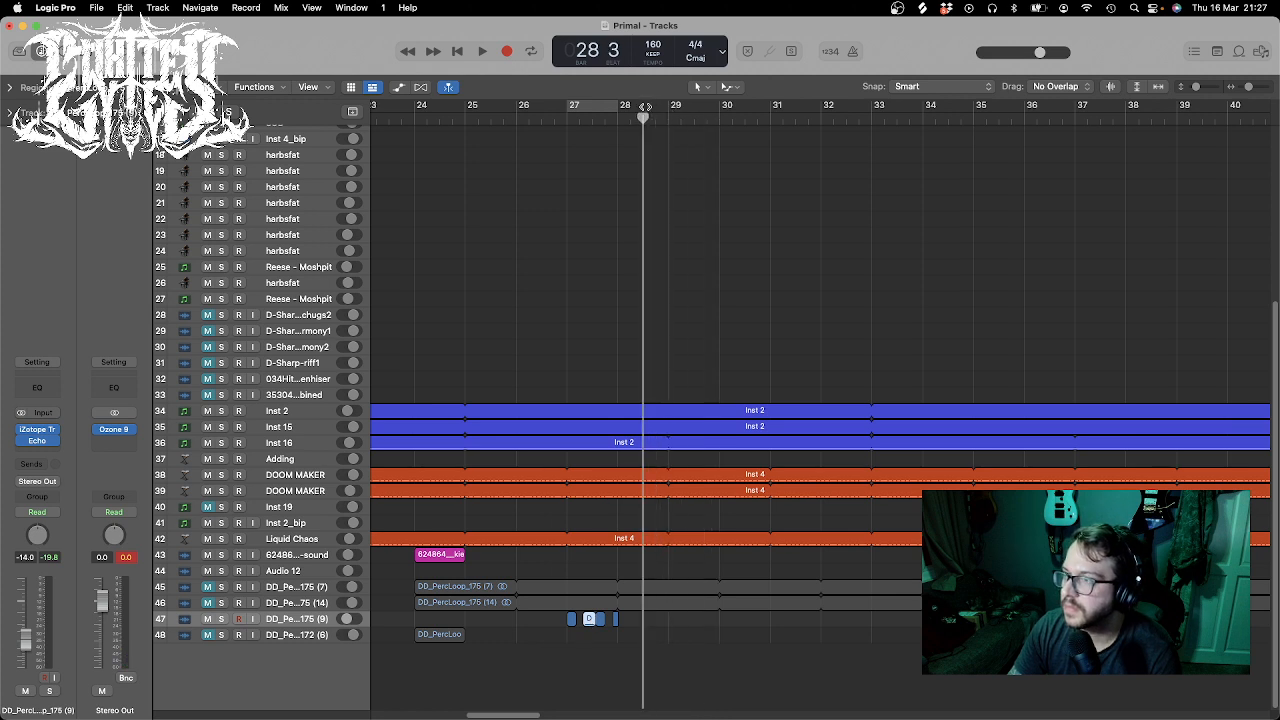
click(584, 112)
key(space)
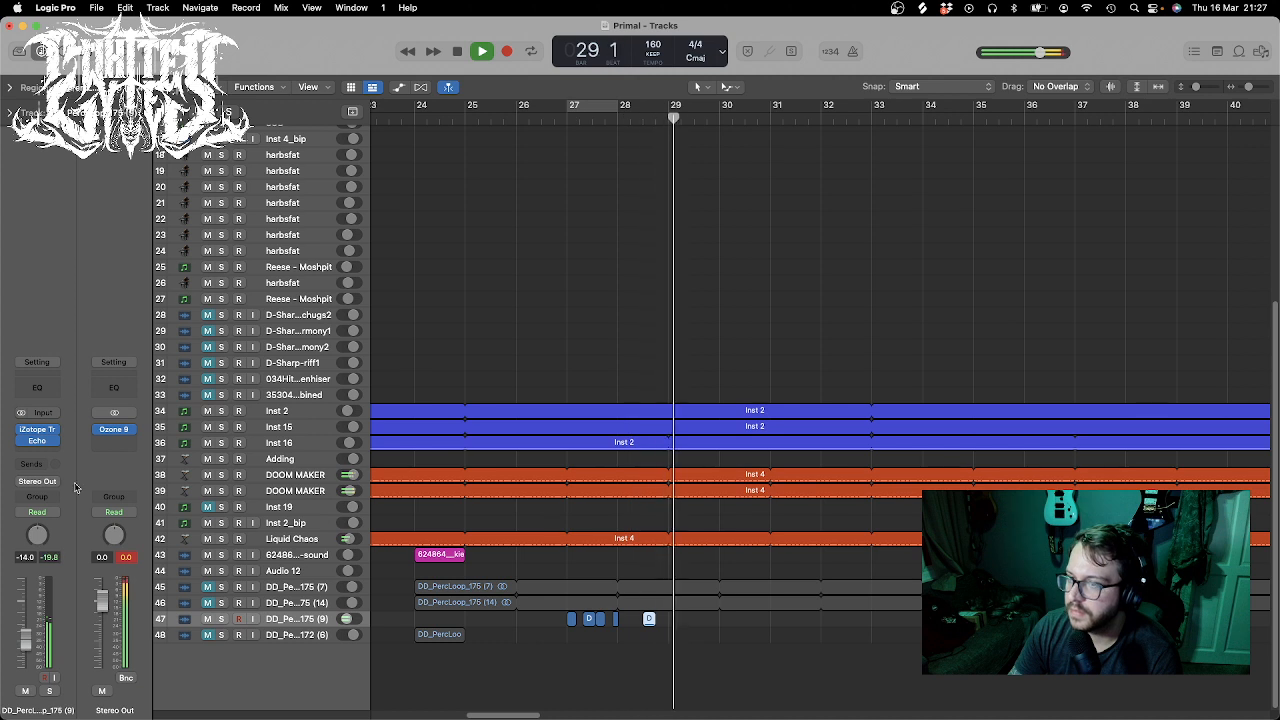
key(space)
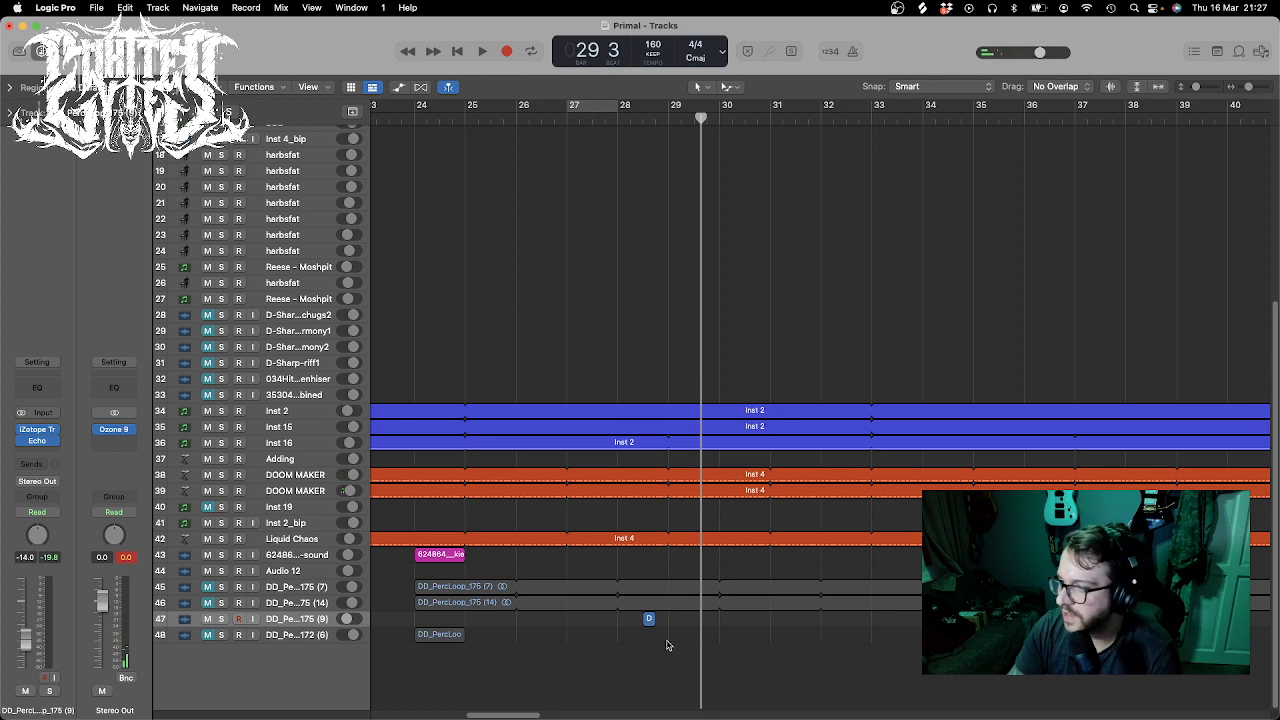
- Paste the slice at beat 3 of bars 27, 29 and 30, and lengthen the last copy to bar 31
drag(607, 118, 593, 118)
key(super+v)
click(768, 117)
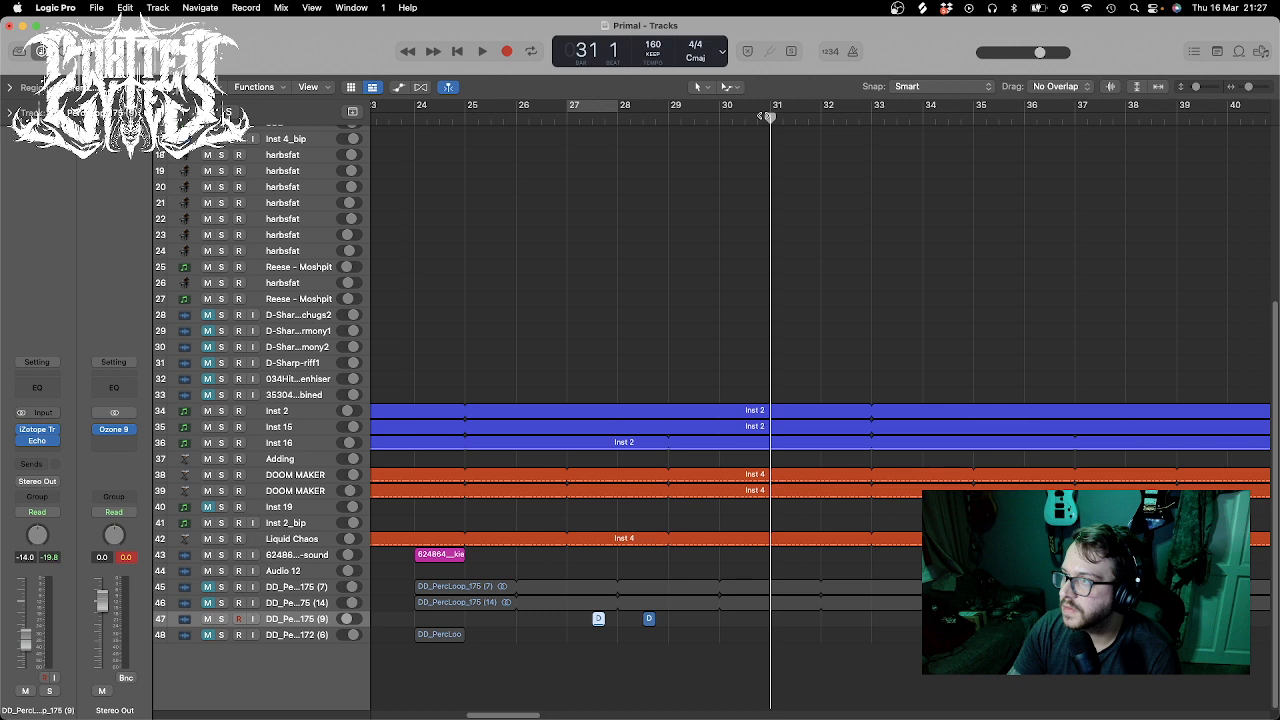
key(super+v)
drag(763, 117, 745, 116)
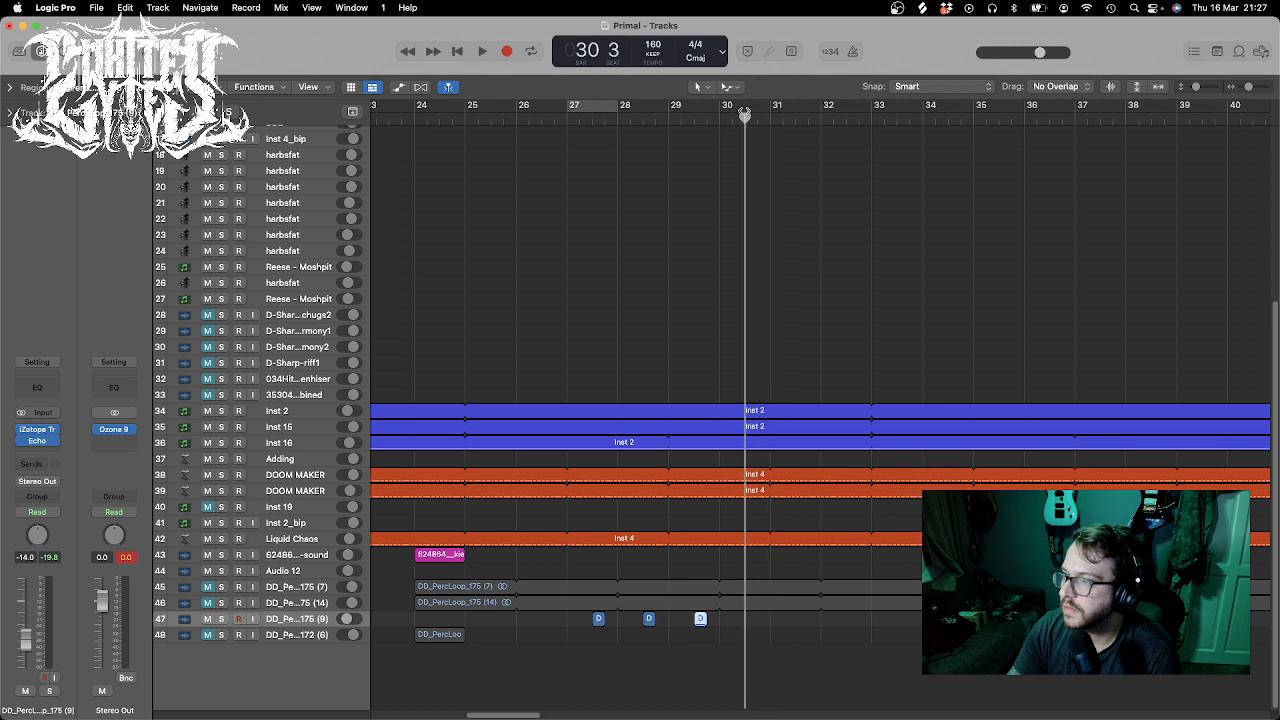
key(super+v)
drag(752, 622, 770, 620)
- Cycle playback over bars 27 to 31 and delete the slice at bar 28 beat 3
drag(568, 106, 775, 120)
key(space)
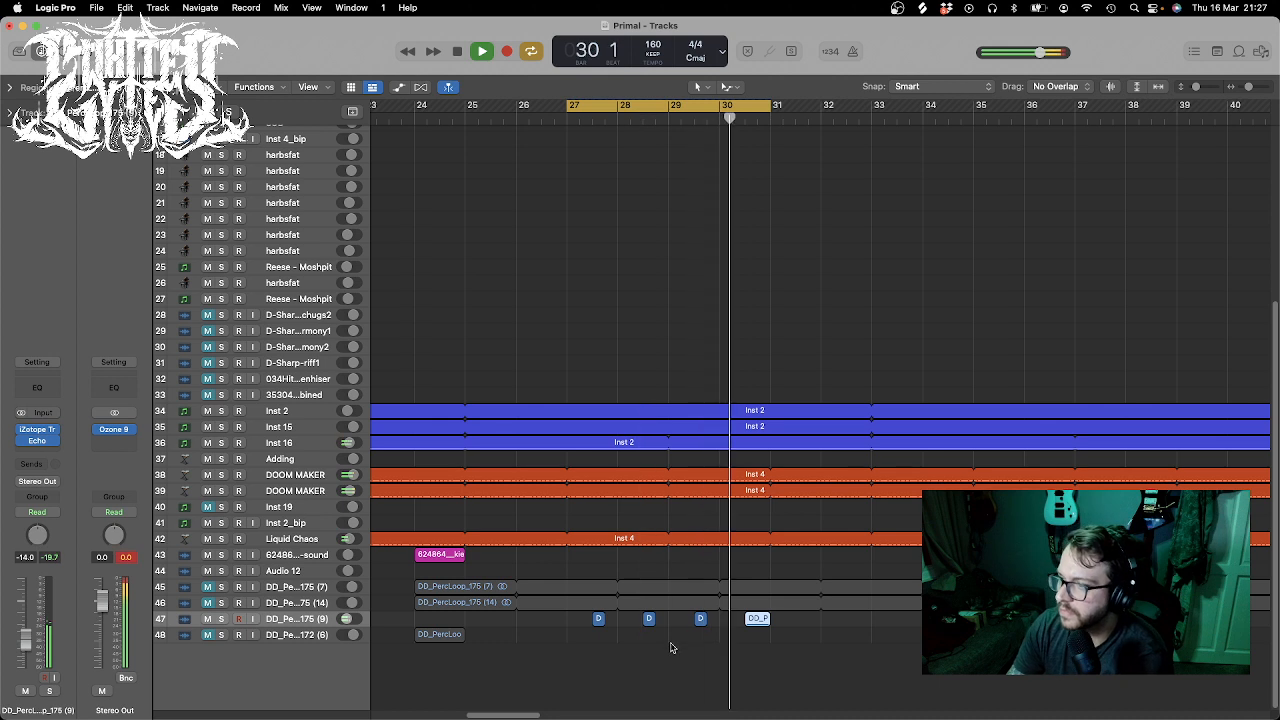
click(643, 619)
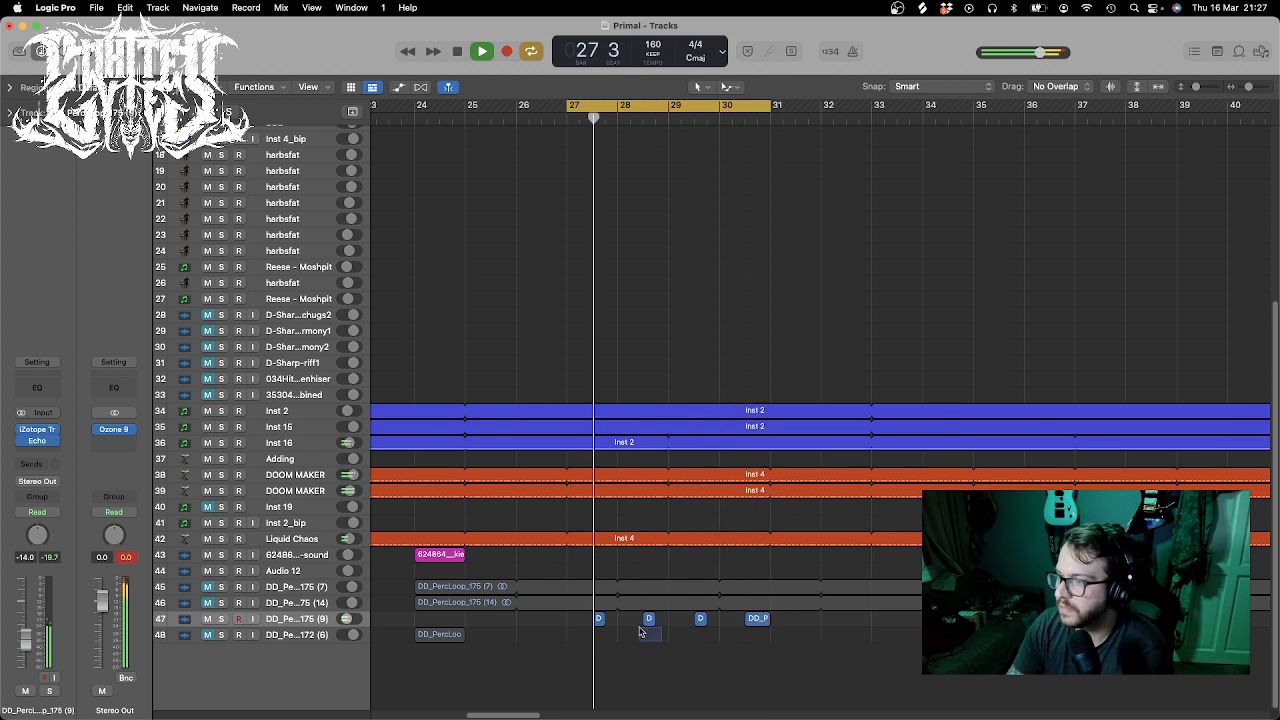
key(Delete)
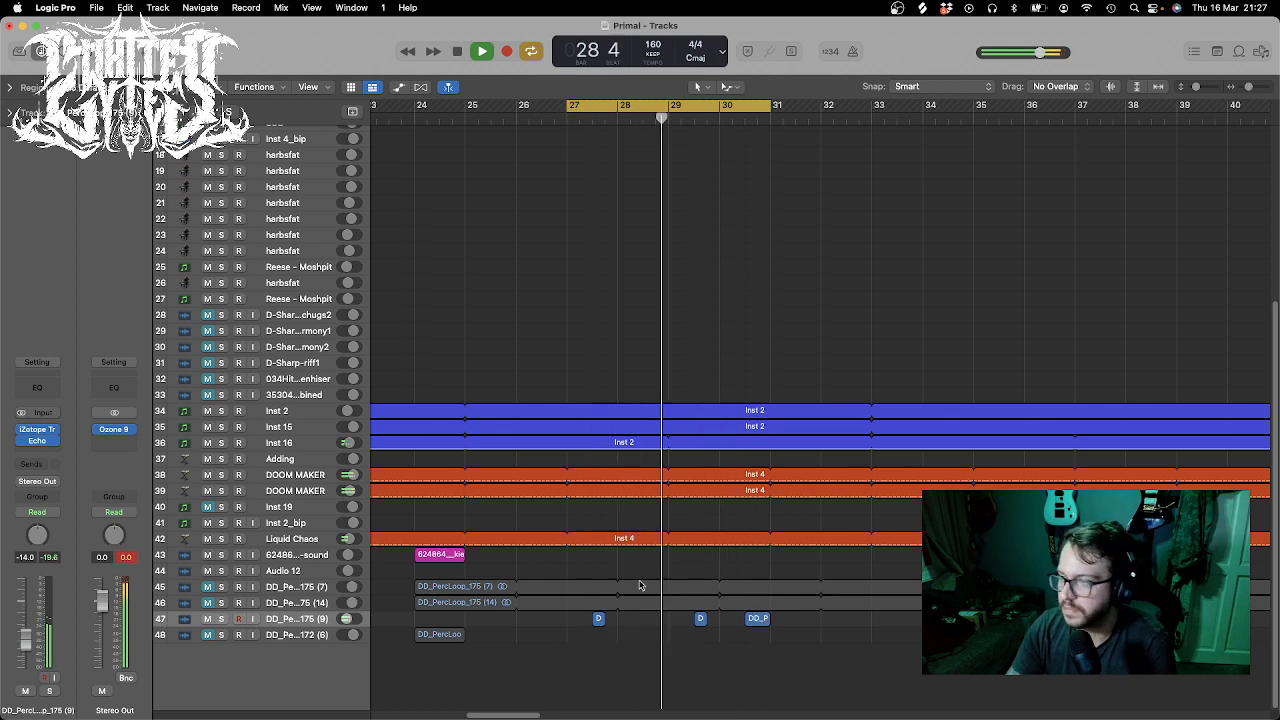
key(space)
key(space)
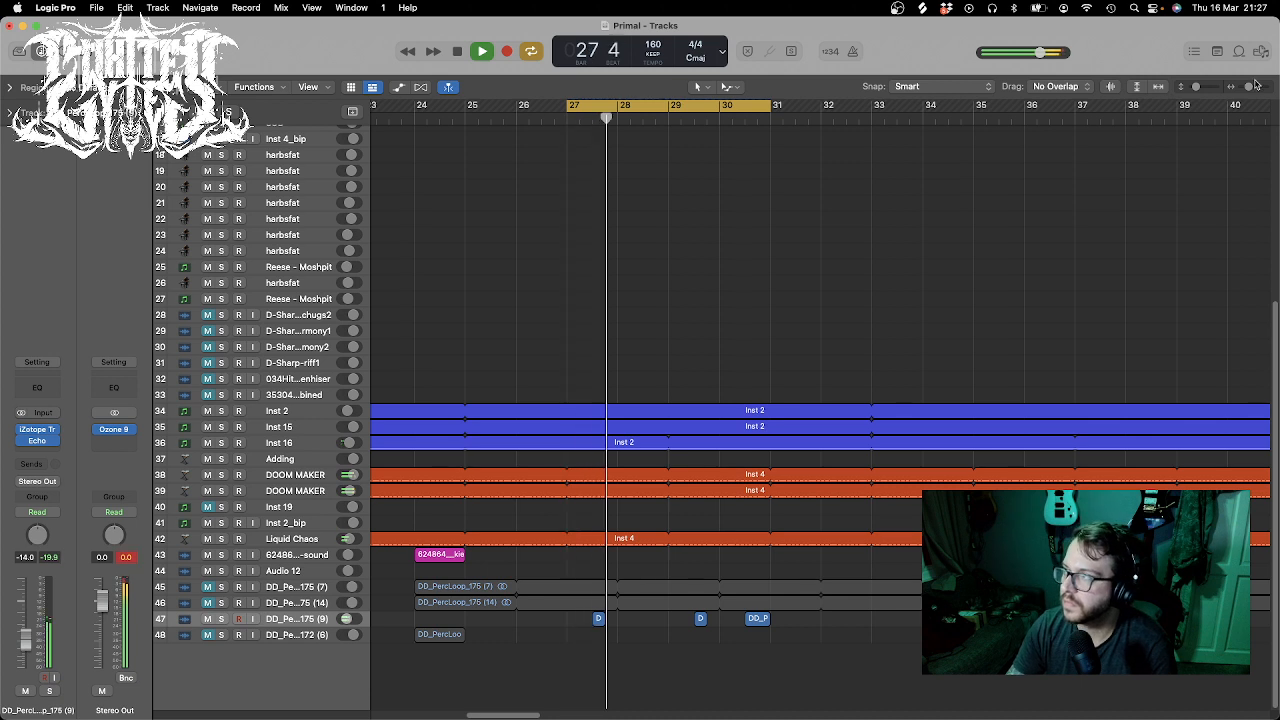
- Unmute the DD_PercLoop_175 (7) and (14) tracks and listen with the cycle range extended to bars 24 to 41
drag(1250, 87, 1243, 88)
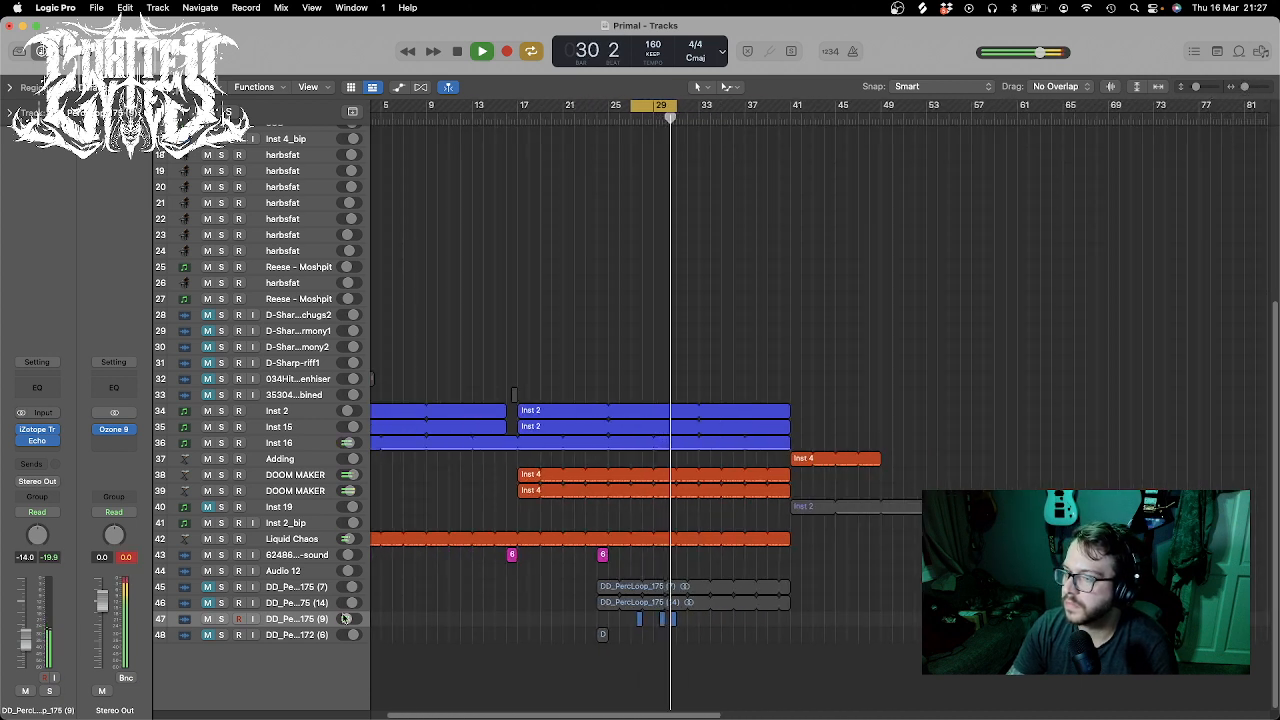
drag(208, 587, 208, 603)
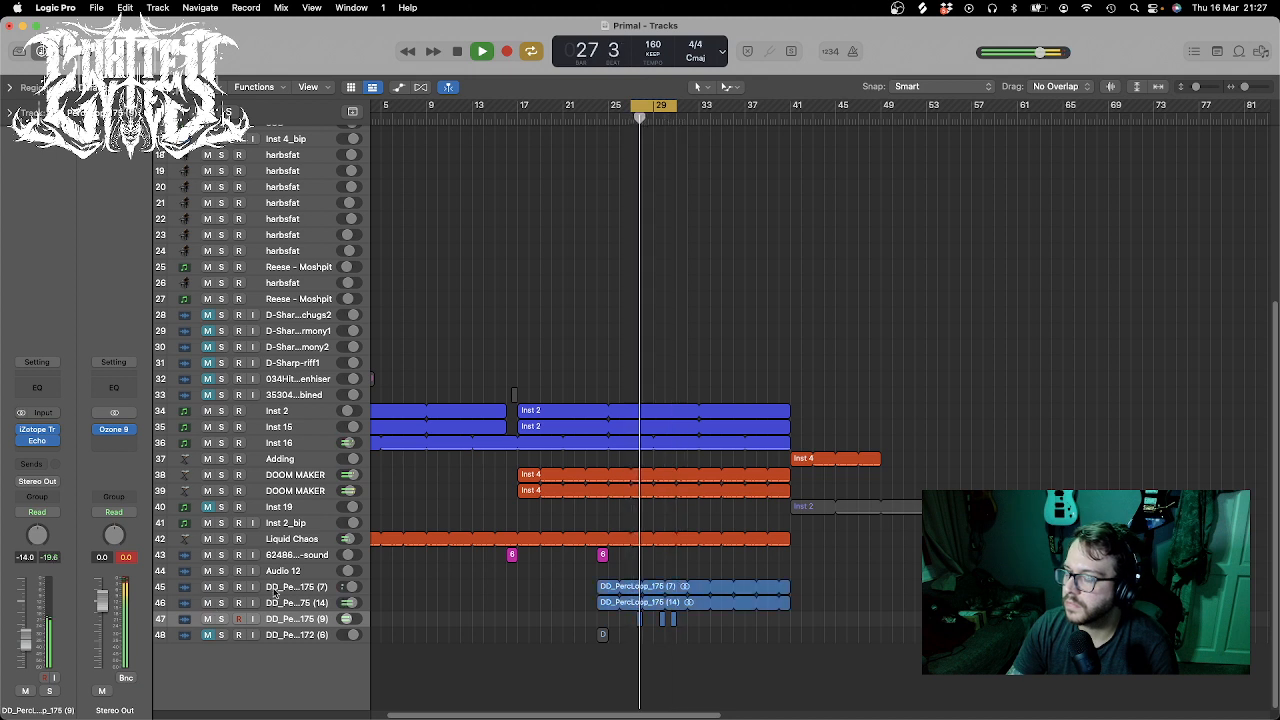
drag(666, 104, 790, 104)
key(space)
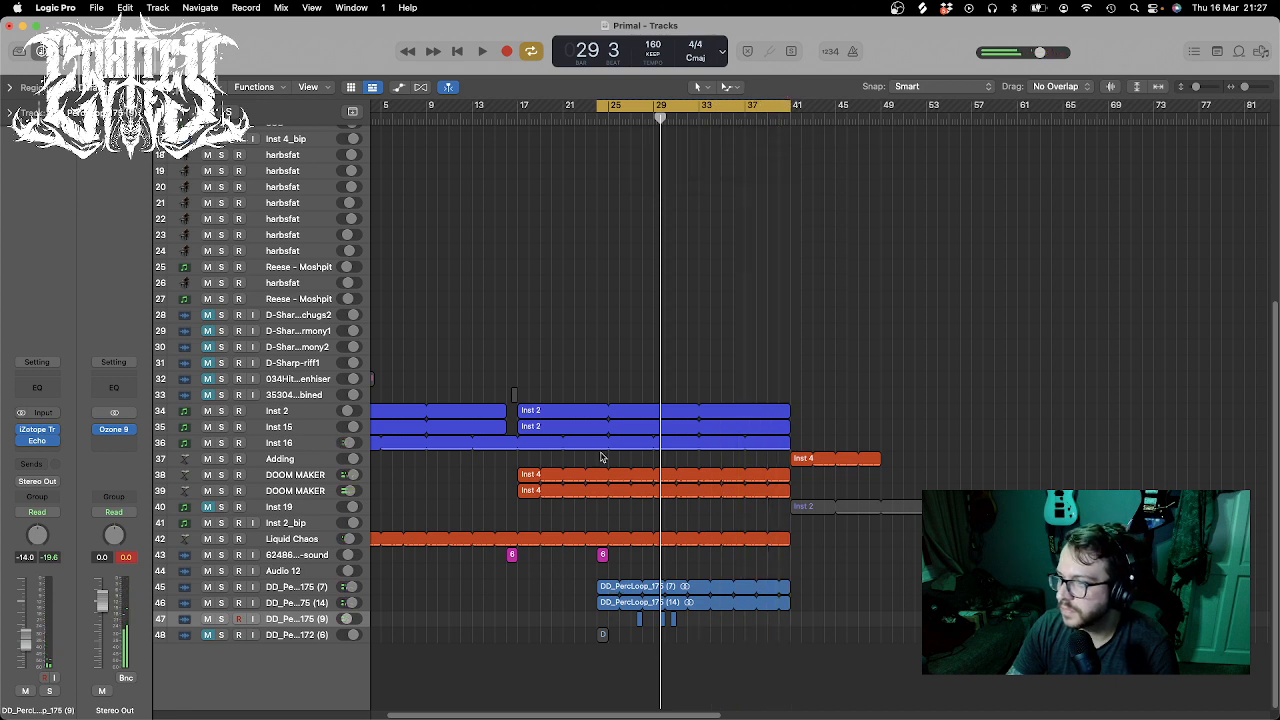
- Change the cycle range to bars 17 to 33
drag(691, 716, 655, 716)
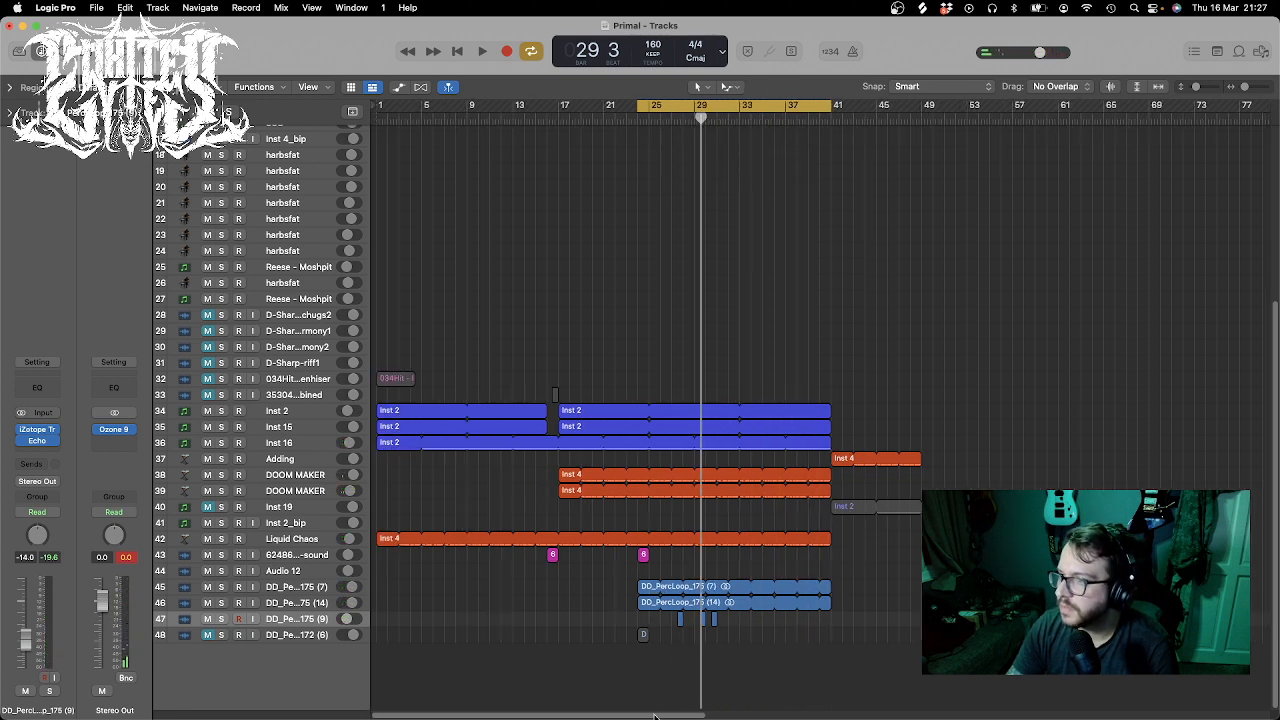
drag(730, 105, 472, 105)
drag(572, 105, 684, 105)
- Move the DD_PercLoop_175 (7) and (14) loops to start at bar 25 and line up the first (9) slice with them
click(650, 118)
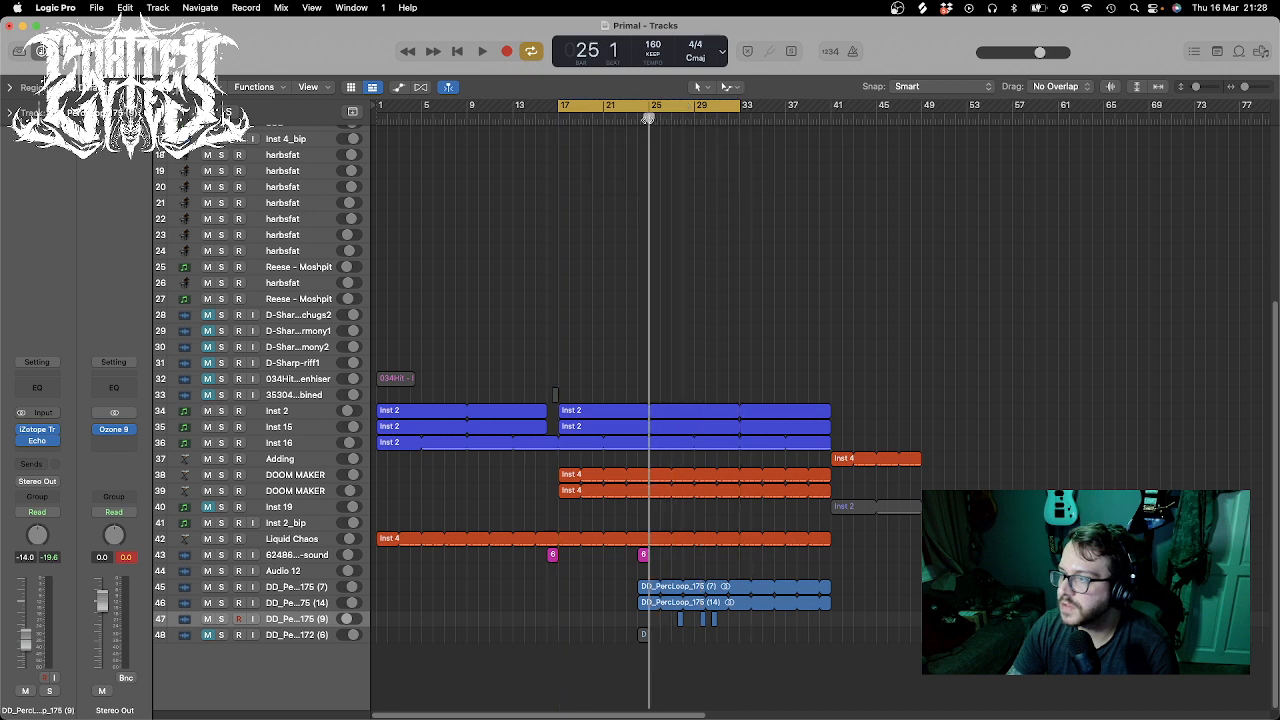
drag(900, 652, 689, 626)
click(768, 637)
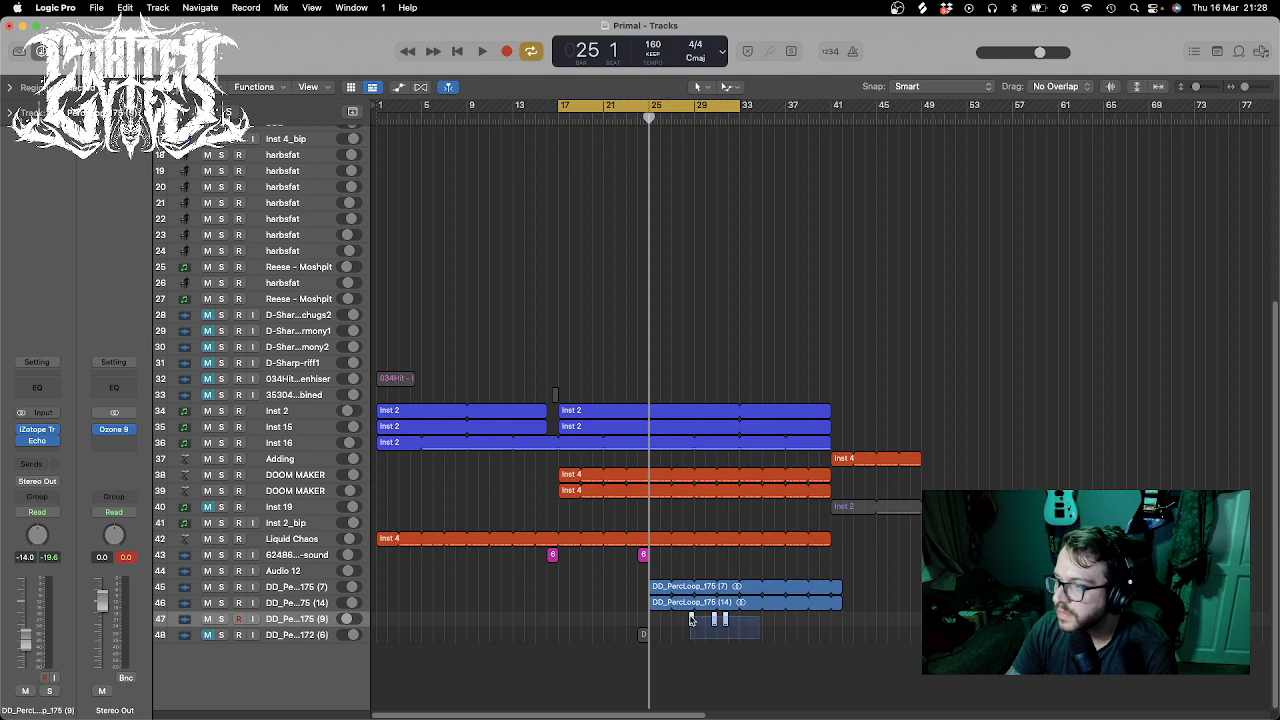
drag(691, 622, 651, 622)
- Shorten the DD_PercLoop_175 (7) and (14) loops to eight bars and move them to start at bar 33
drag(666, 576, 777, 584)
drag(743, 586, 741, 586)
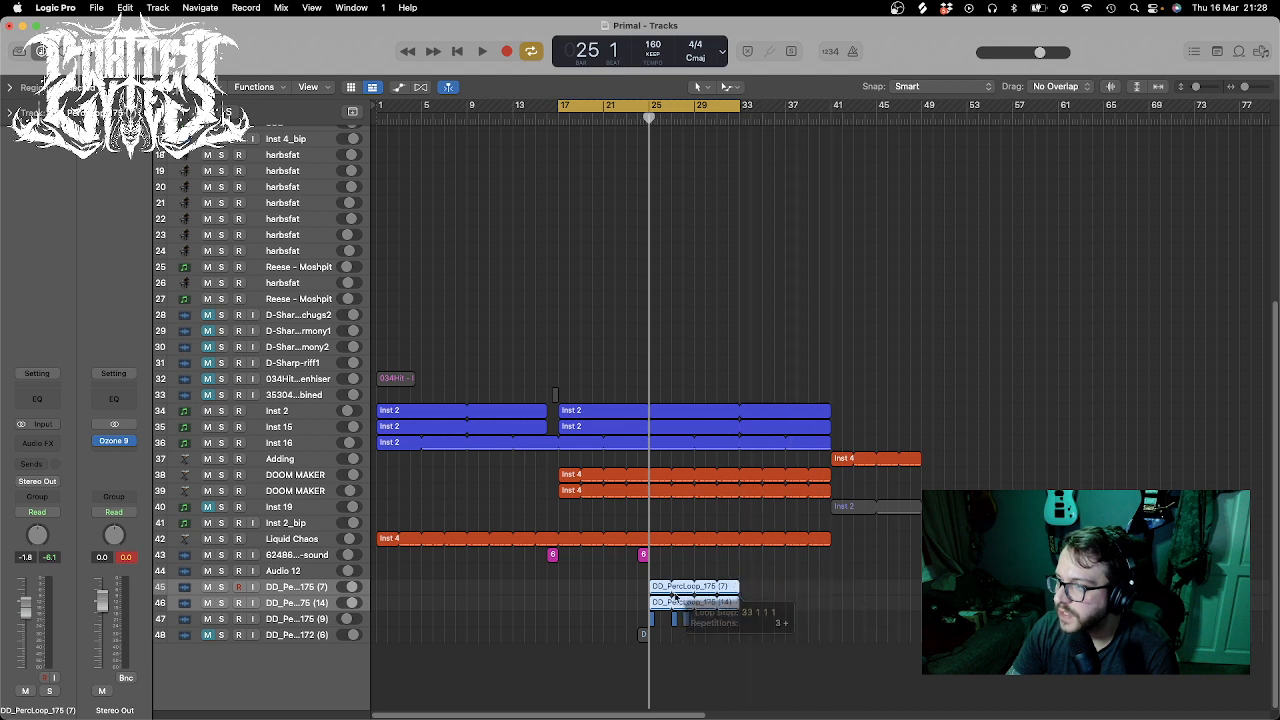
drag(660, 591, 650, 618)
- Repeat the DD_PercLoop_175 (9) slice pattern every four bars from bar 25, with the last copy at bar 37
drag(713, 121, 786, 111)
key(space)
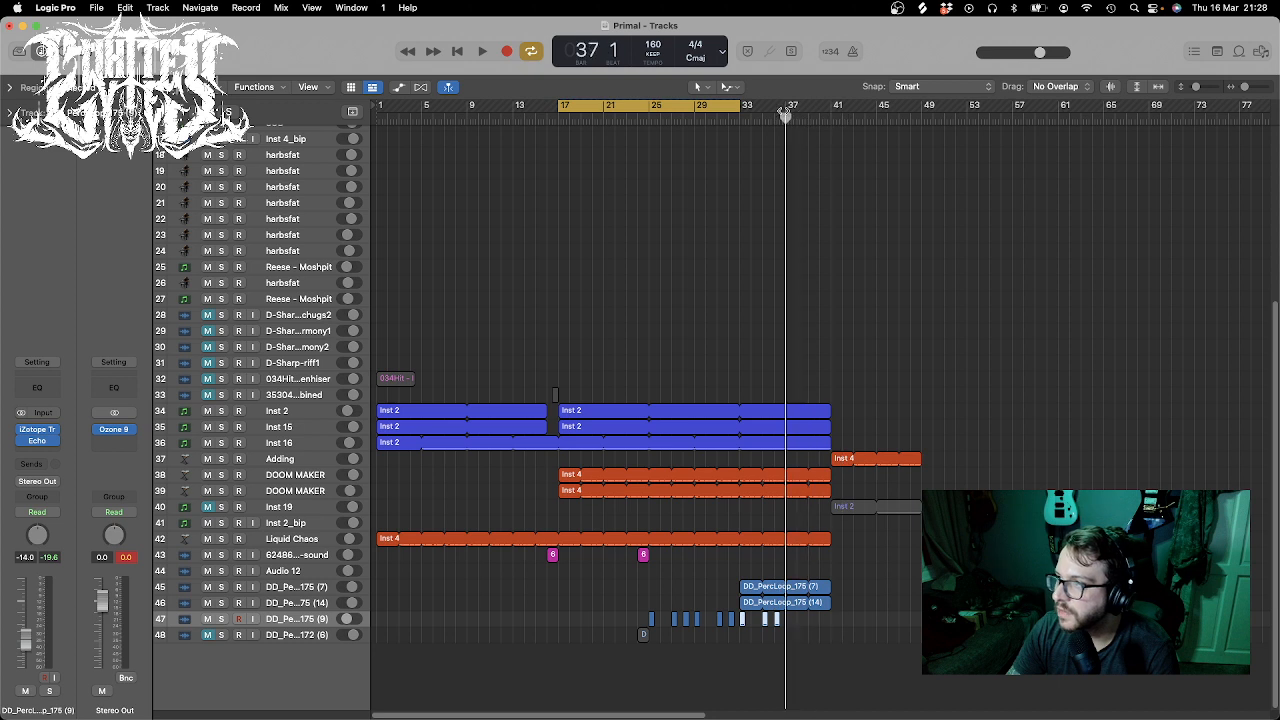
key(super+v)
- Play the song from bar 1 with the cycle range off and Inst 19 unmuted, and solo the Inst 16 track
click(665, 104)
drag(400, 116, 375, 115)
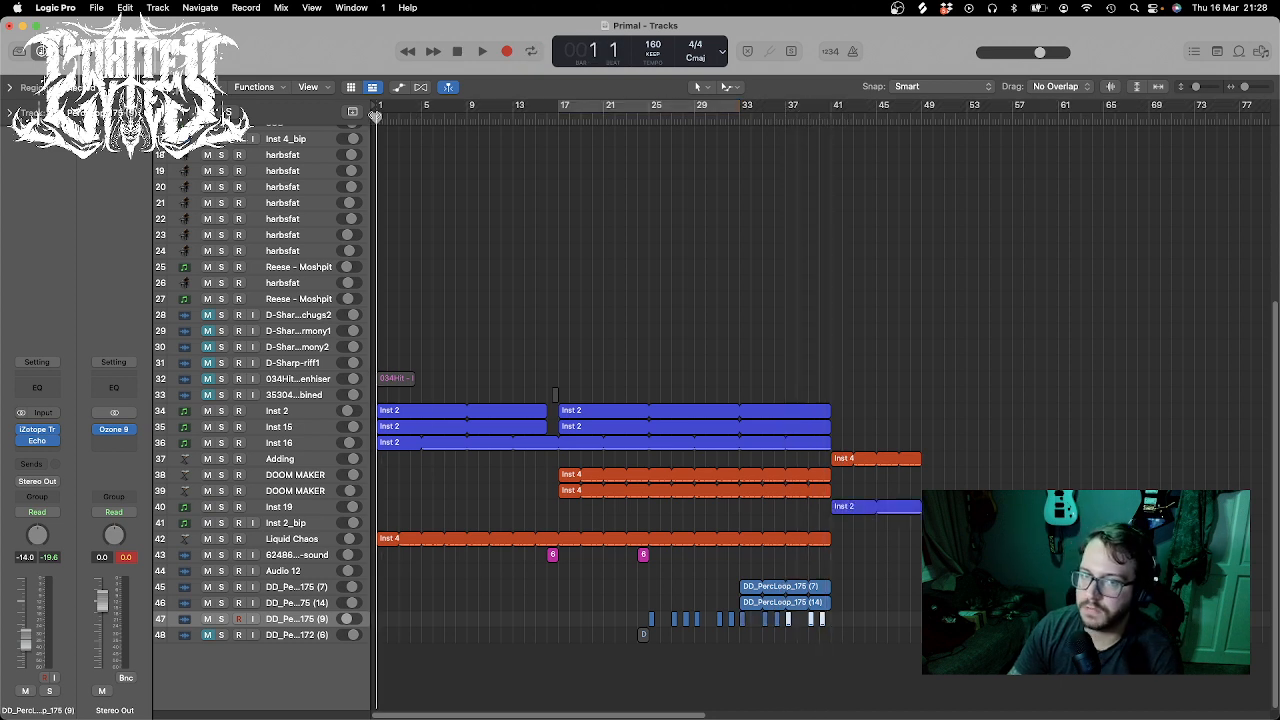
key(space)
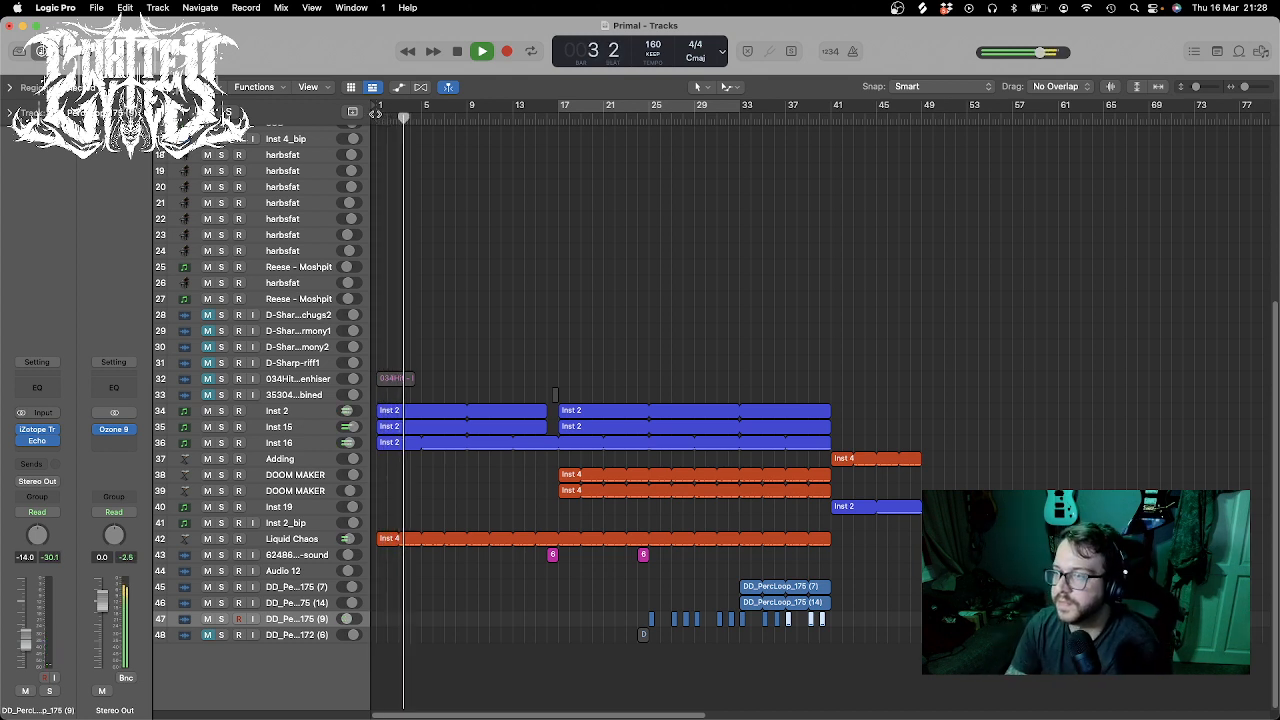
click(222, 443)
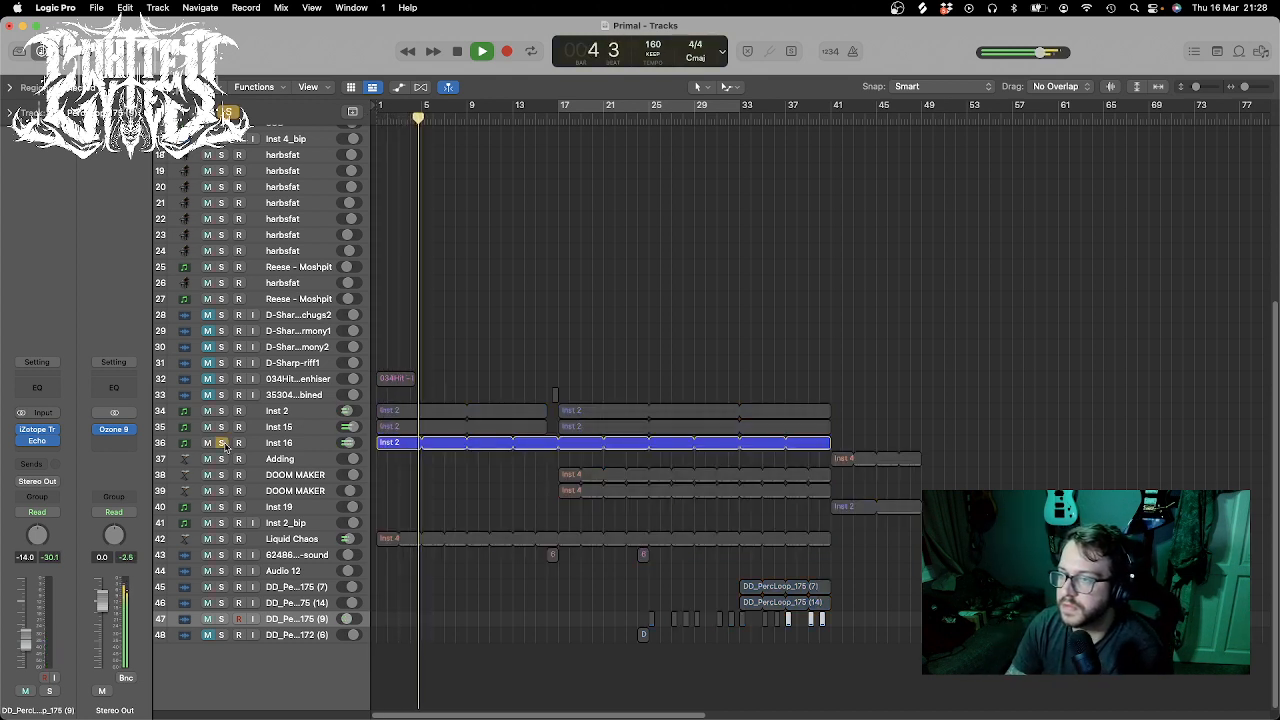
- Unsolo Inst 16, stop playback and split the Inst 16 region at bar 17 with the Scissors Tool
click(222, 443)
key(space)
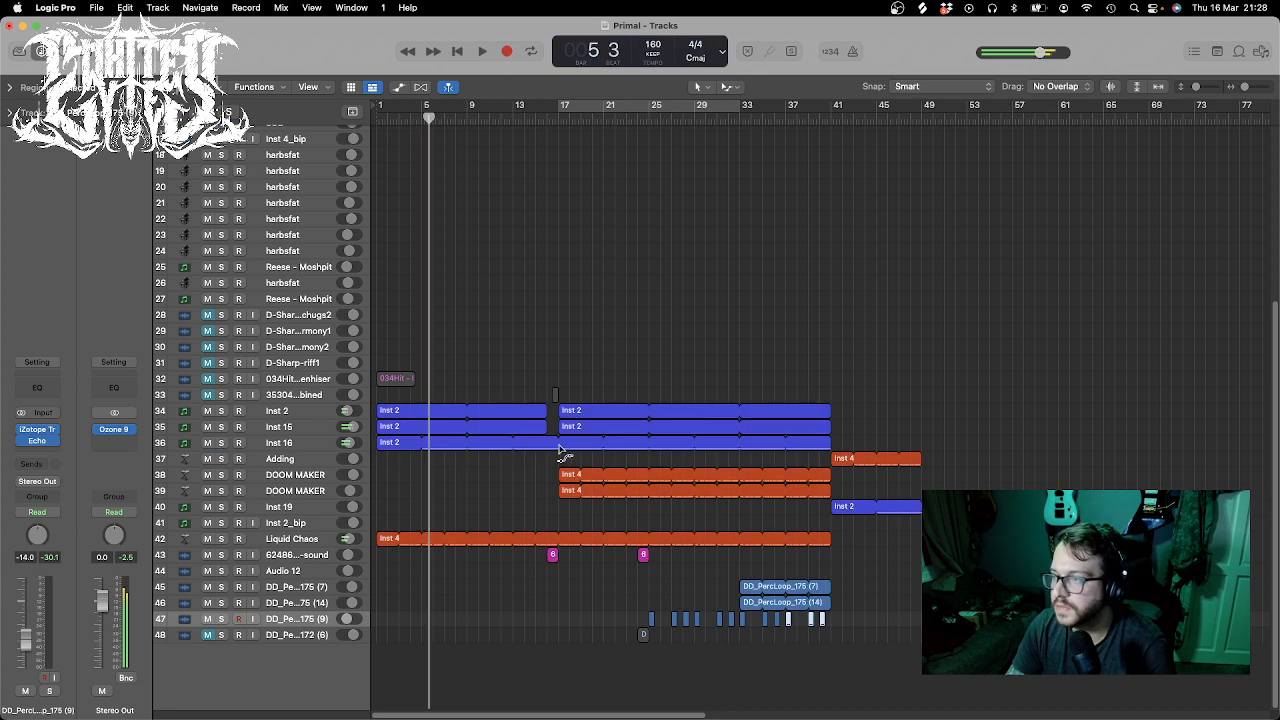
click(733, 86)
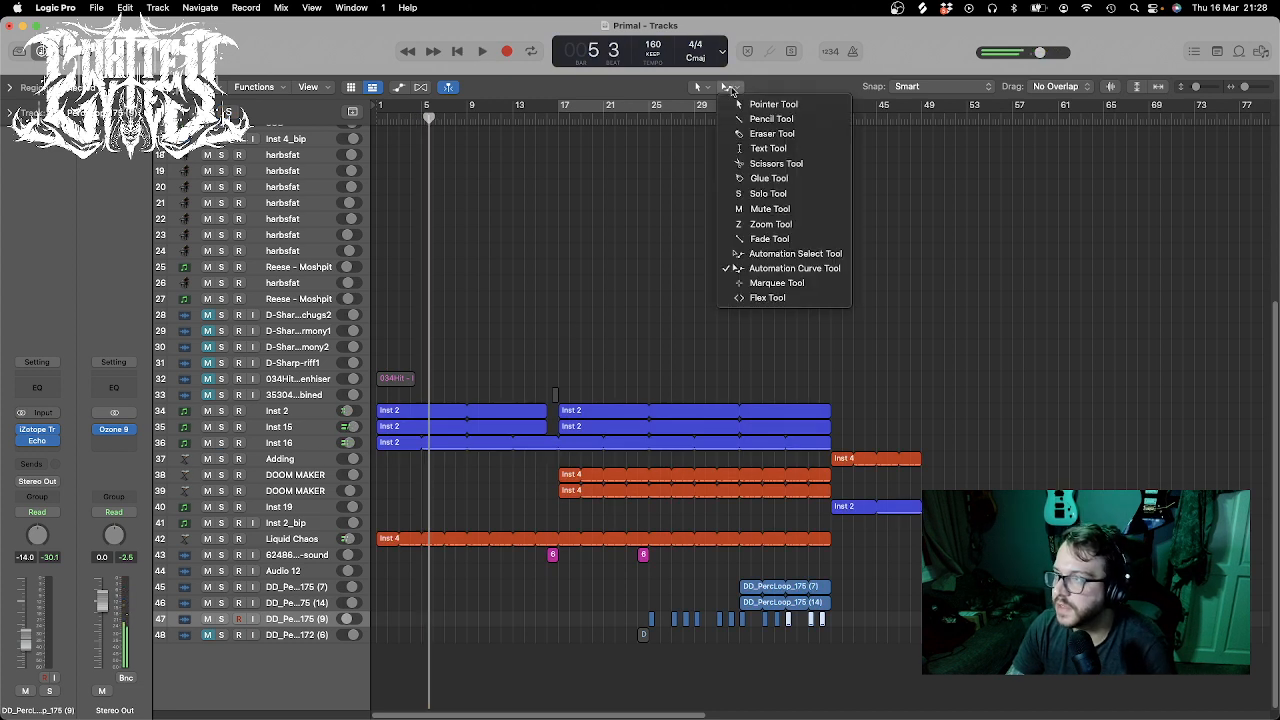
click(775, 165)
click(561, 446)
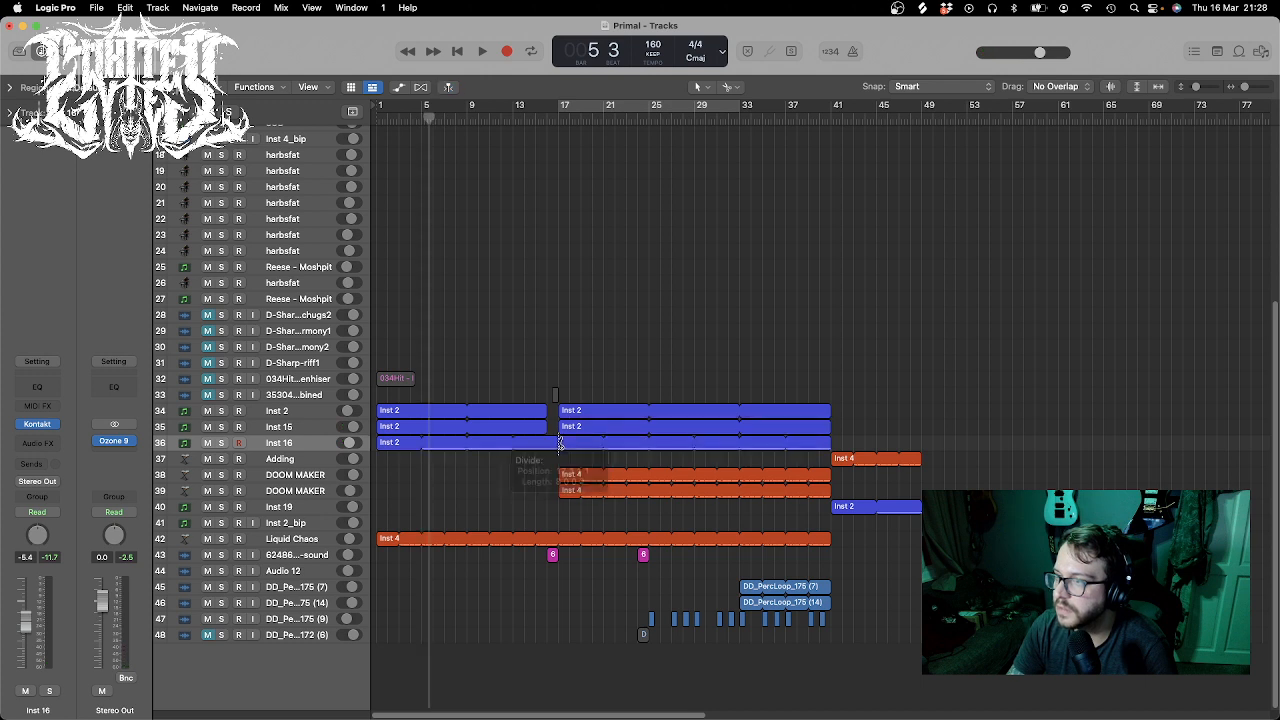
click(561, 443)
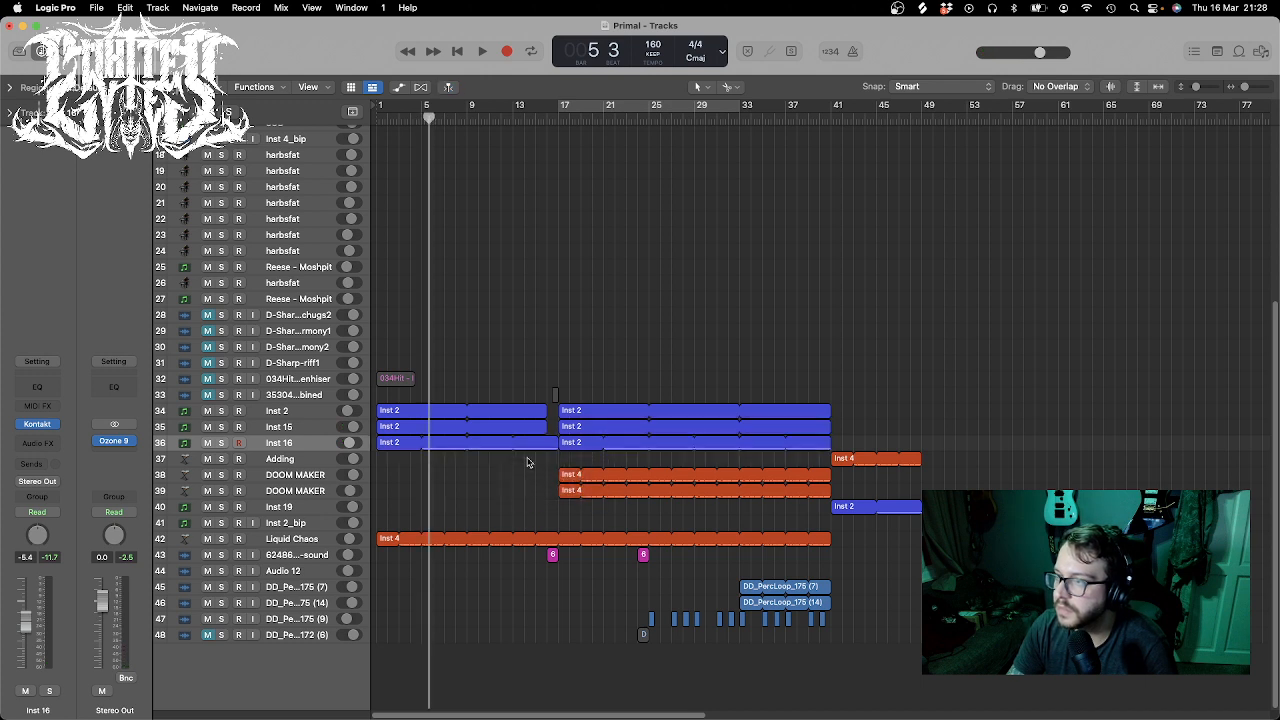
click(567, 446)
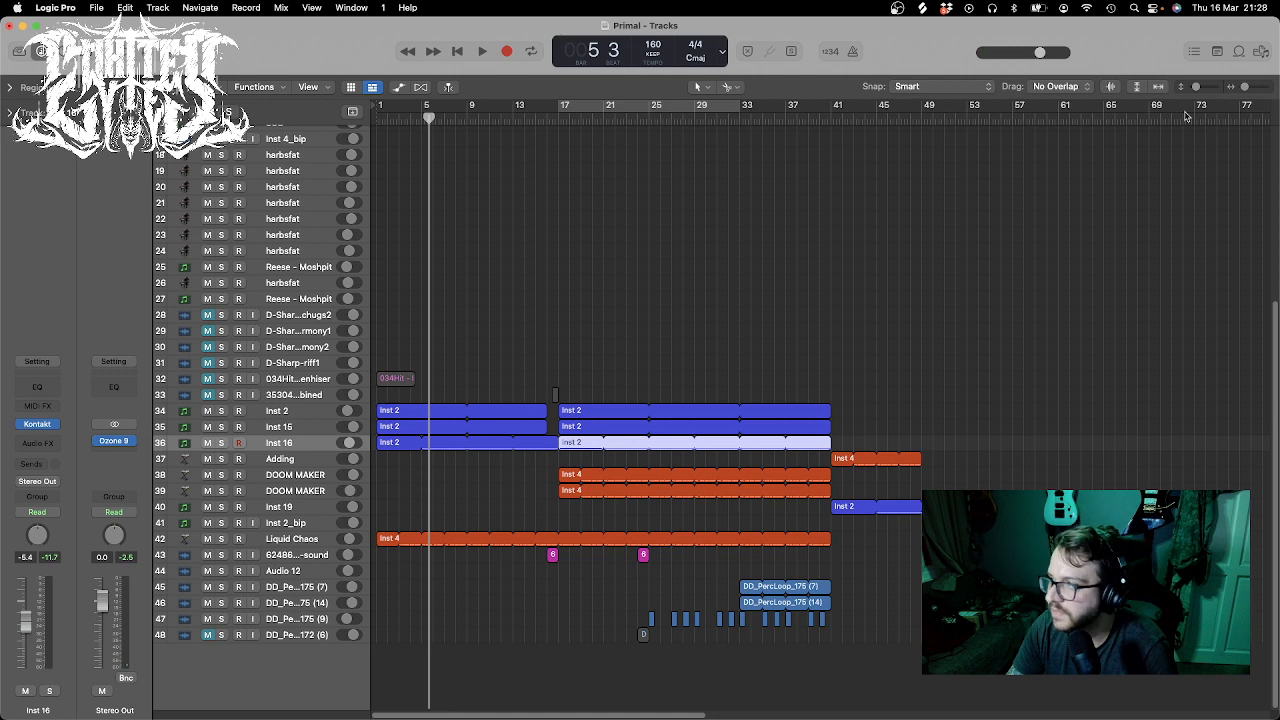
- Lower the sustained D#3 note in the Inst 16 region before bar 17 by one octave to D#2
drag(1196, 88, 1213, 91)
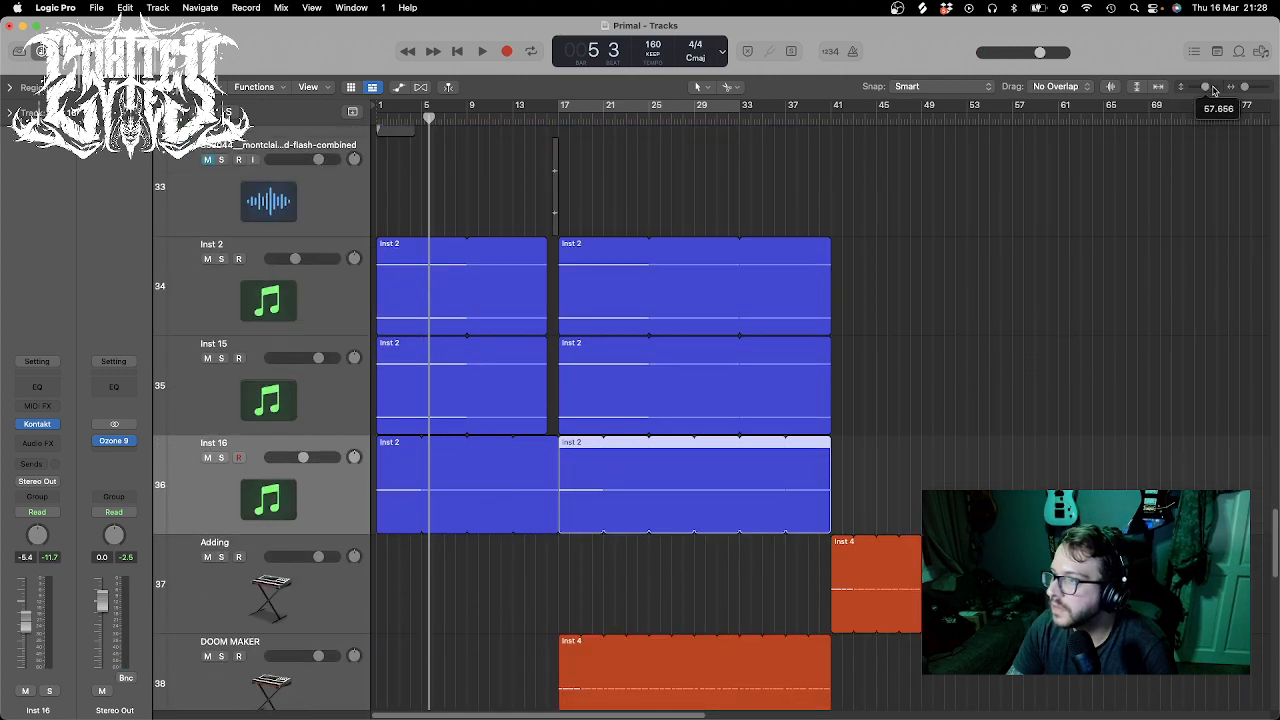
click(441, 508)
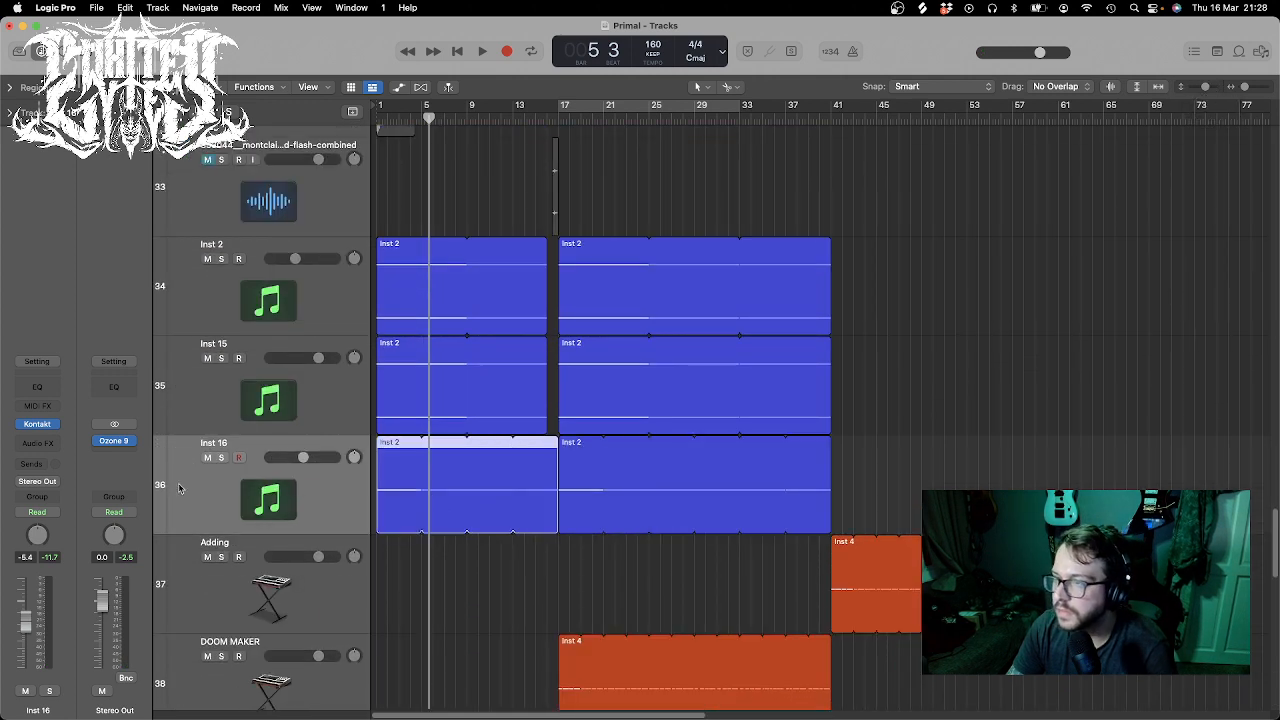
double_click(404, 500)
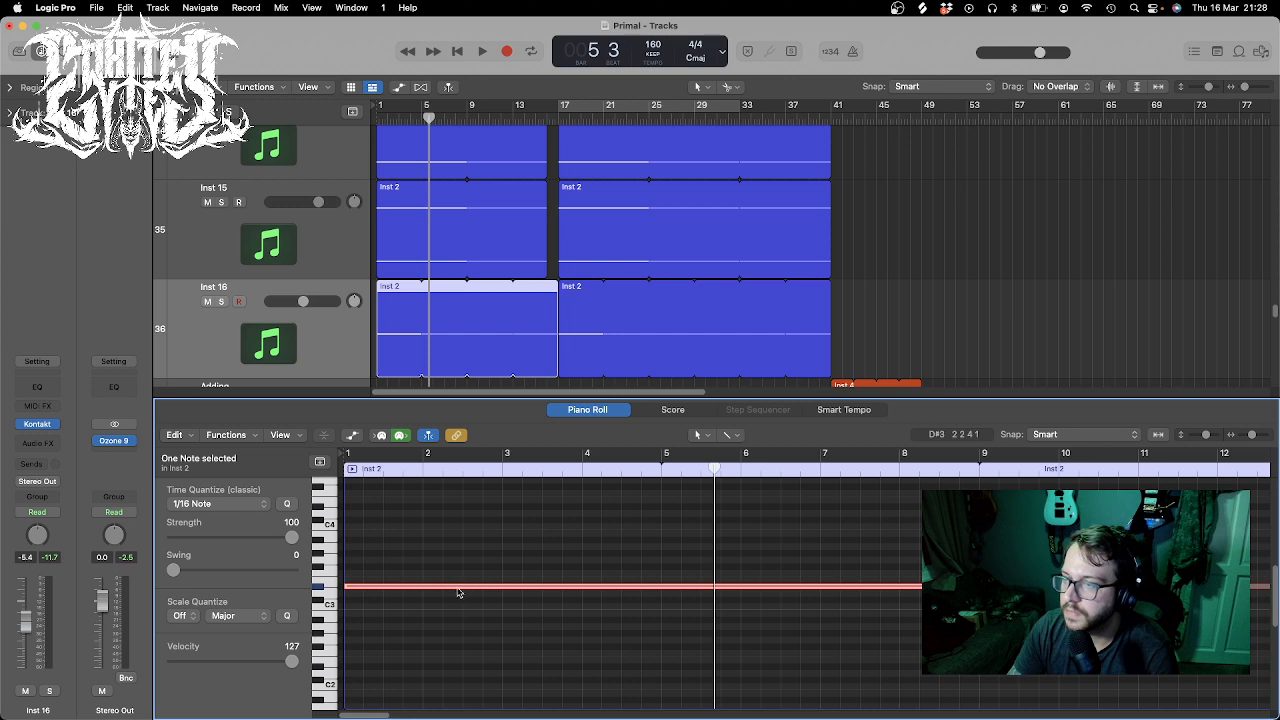
drag(457, 591, 458, 670)
- Play the song from bar 1 through the percussion loops into the Adding part and review the arrangement across all tracks
click(376, 114)
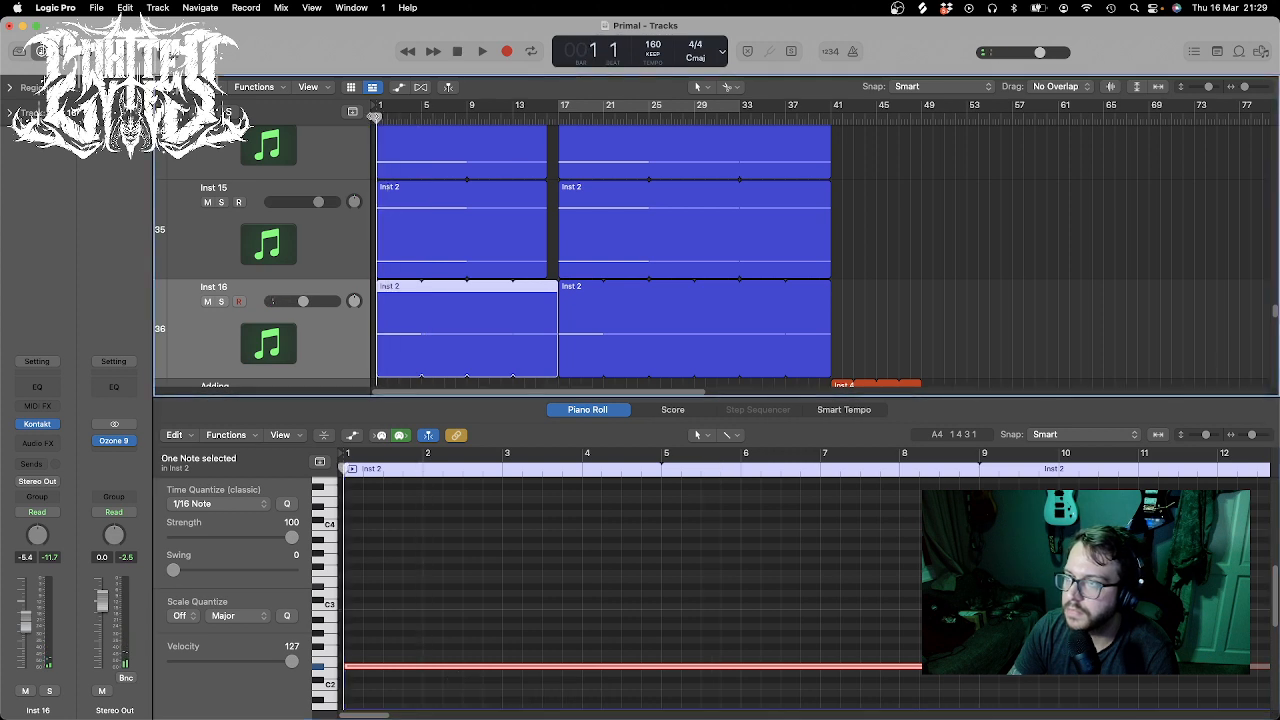
key(space)
key(p)
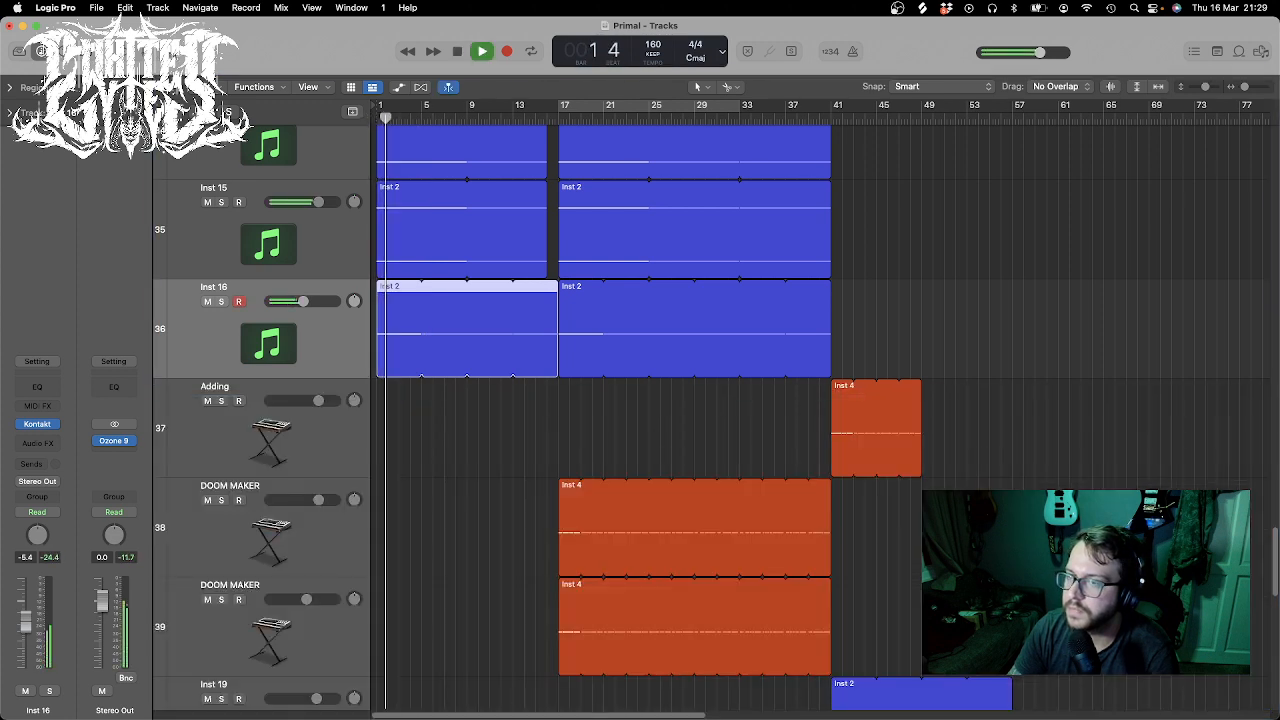
scroll(623, 423, up, 3)
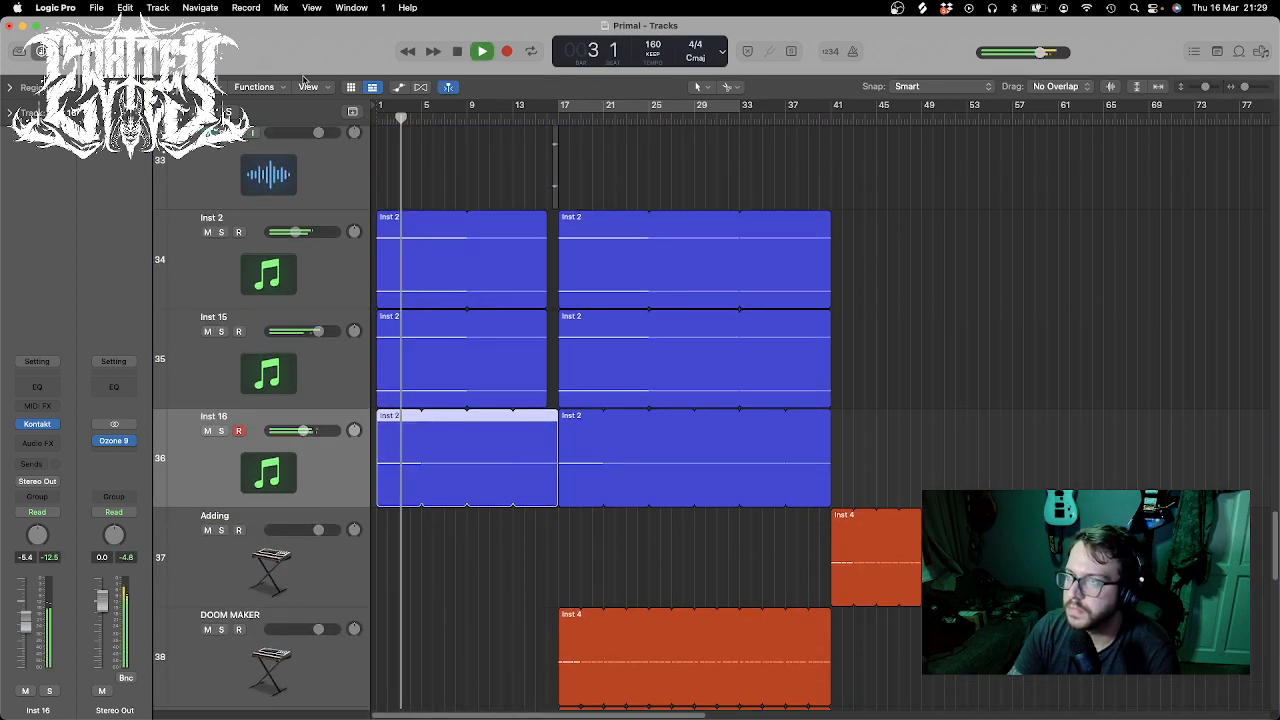
mouse_move(1245, 87)
mouse_down()
mouse_move(1190, 90)
mouse_move(1240, 88)
mouse_up()
click(906, 526)
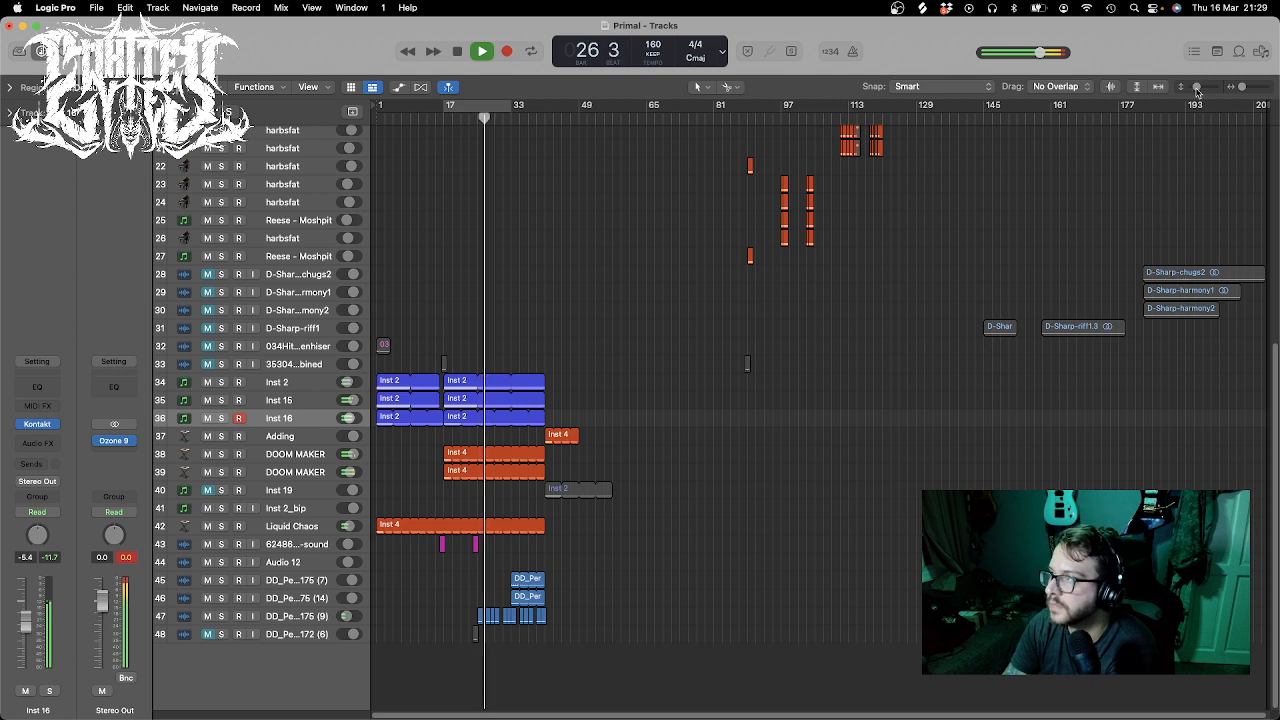
drag(1197, 93, 1244, 91)
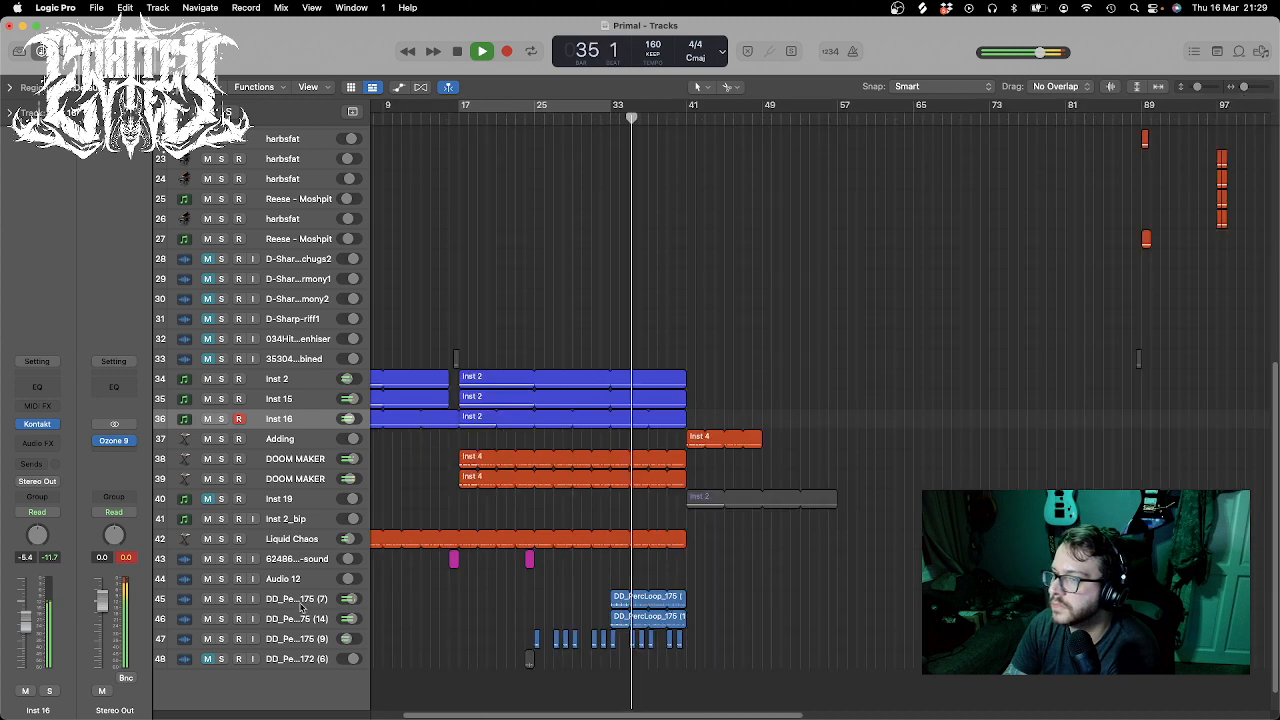
click(305, 606)
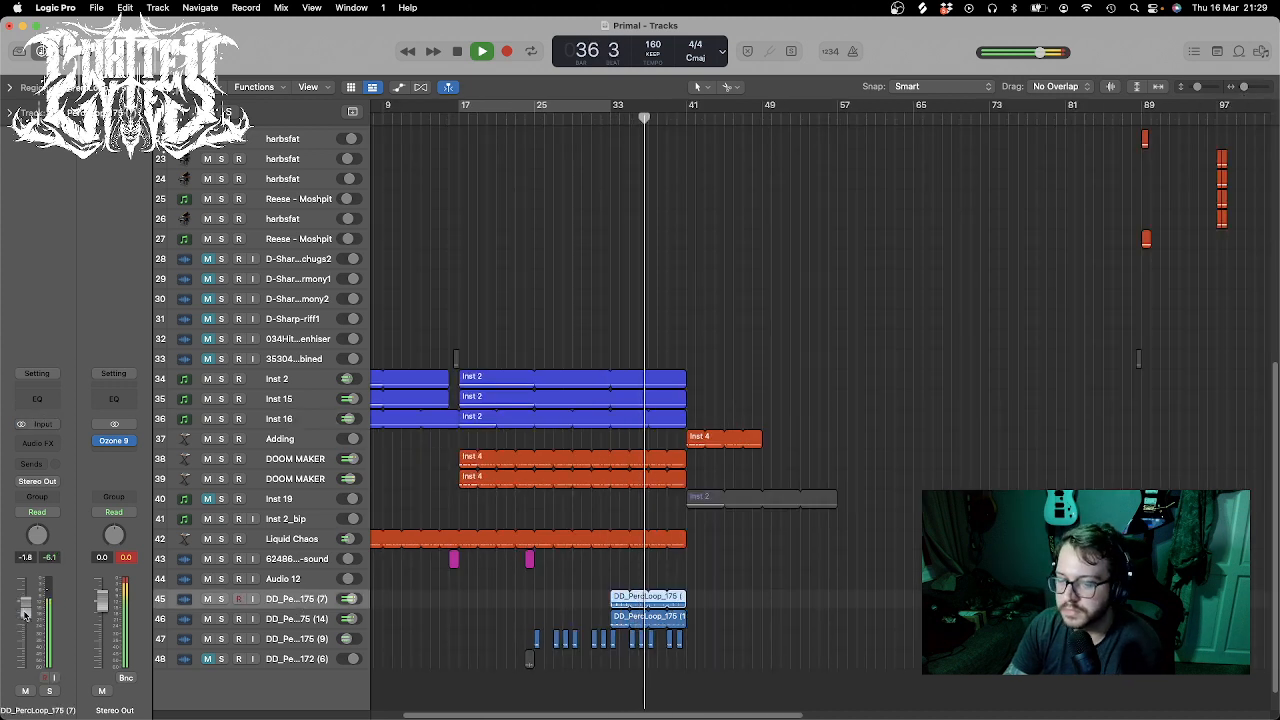
click(870, 412)
scroll(870, 412, up, 8)
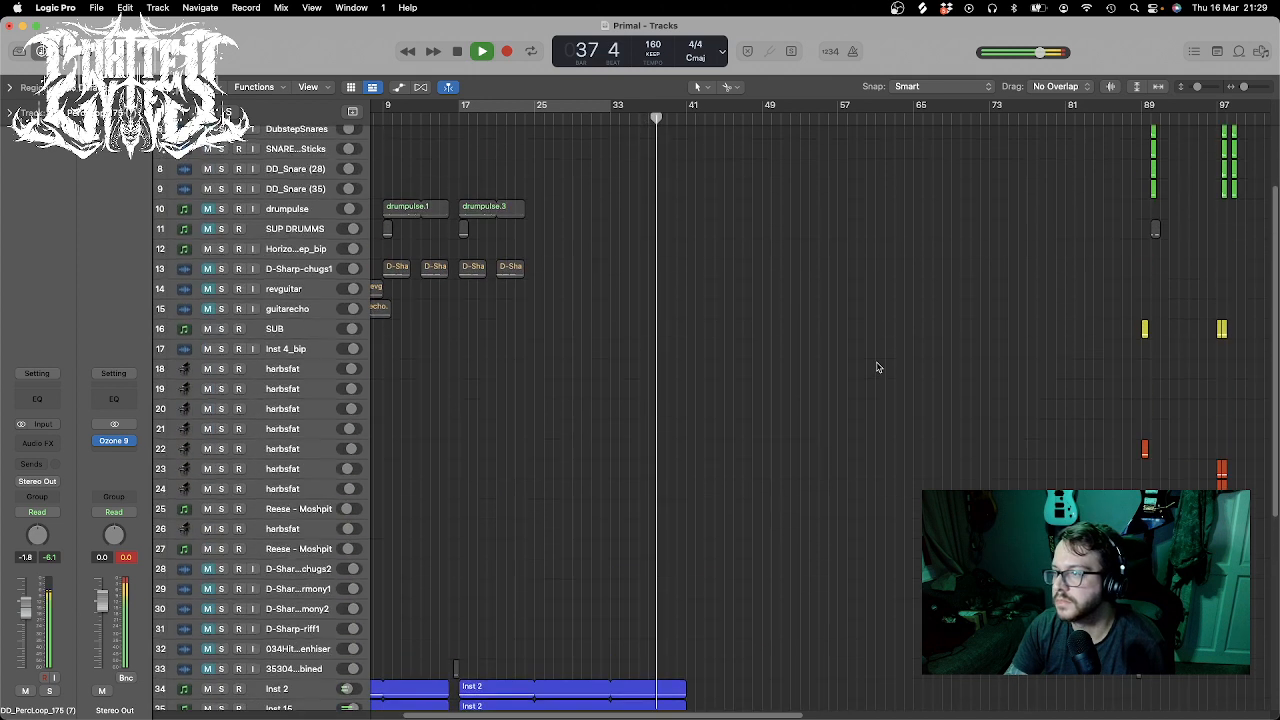
scroll(873, 363, down, 8)
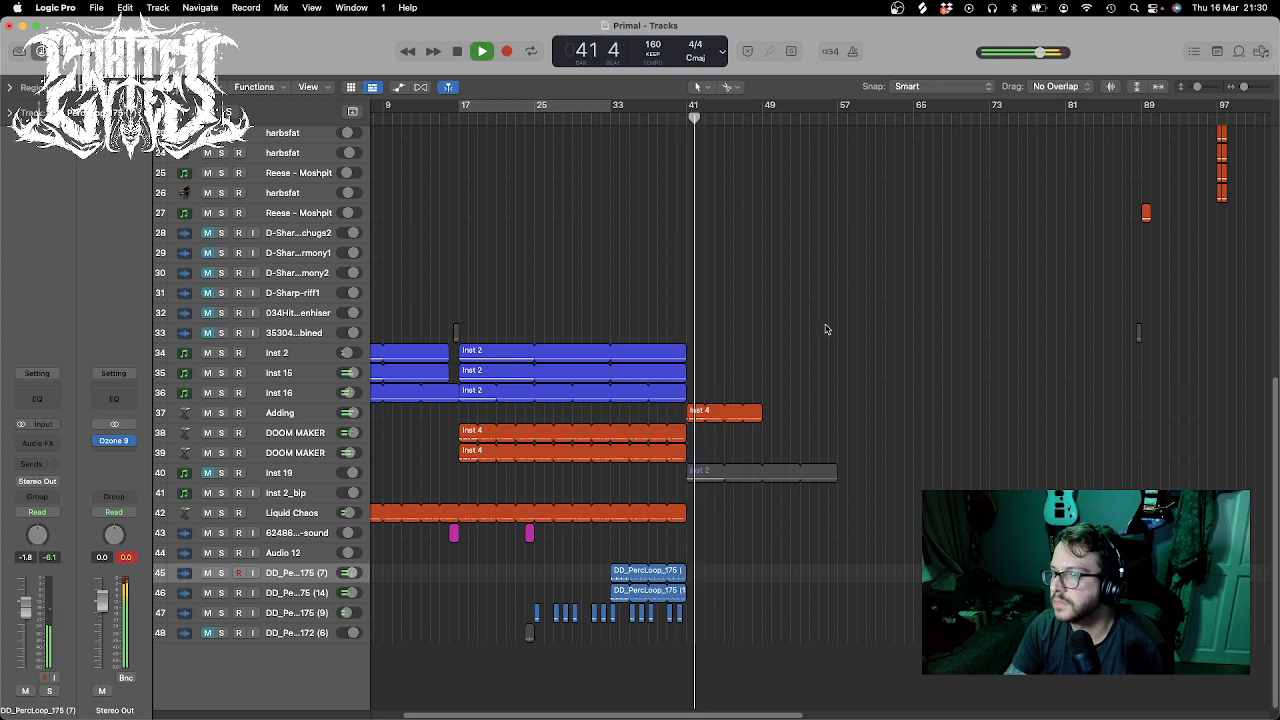
scroll(803, 345, up, 1)
scroll(806, 355, up, 10)
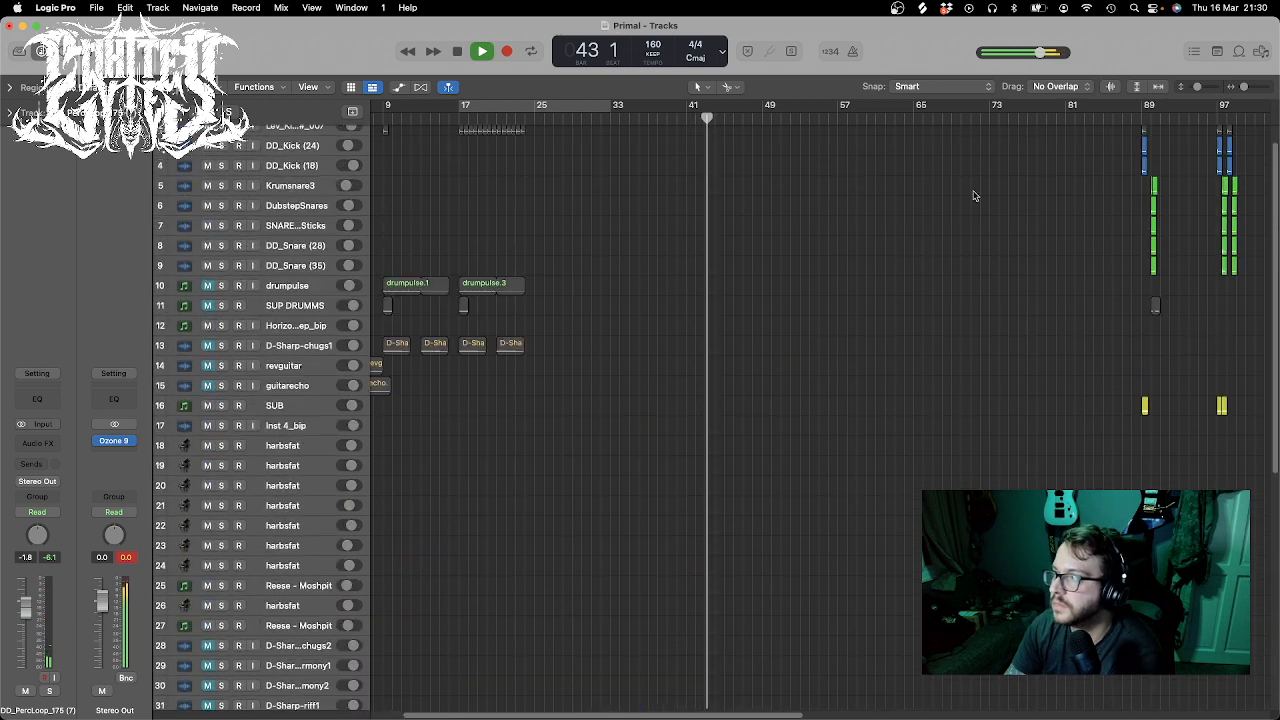
drag(1197, 90, 1245, 90)
key(space)
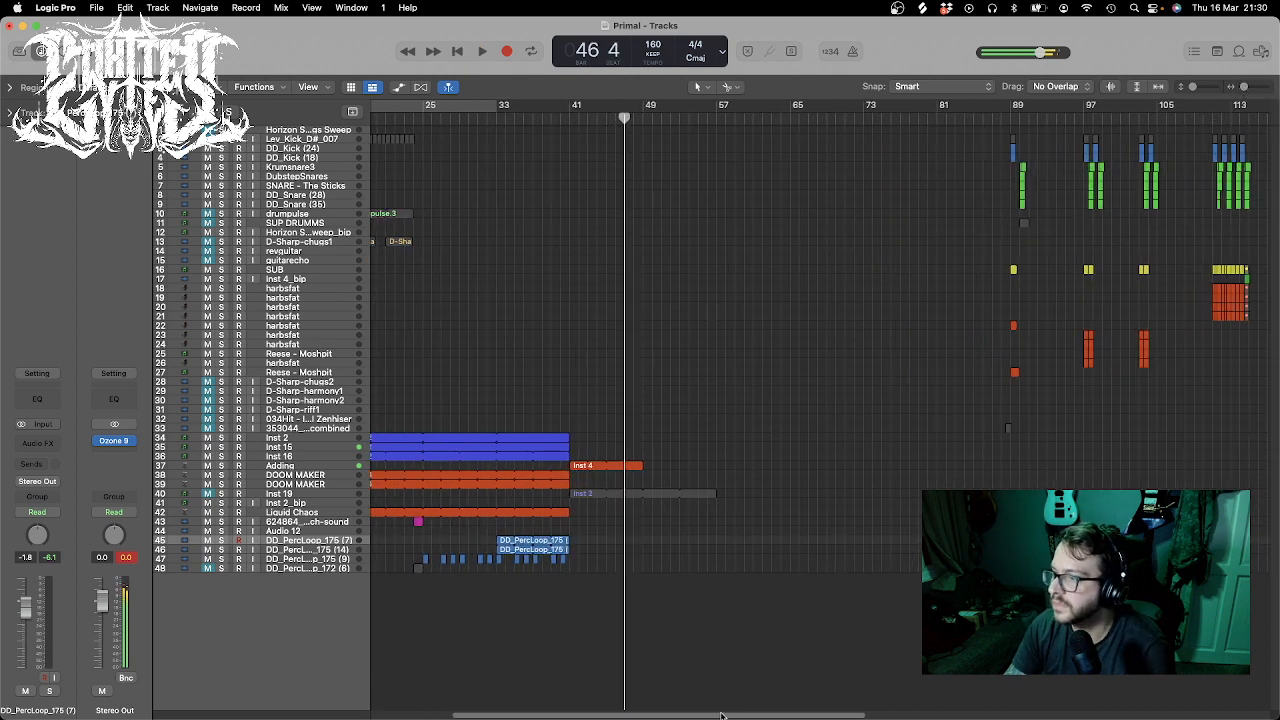
- Copy the kick, snare, SUB, Inst 4_bip and harbsfat regions from bars 111 to 115 and paste them at bar 49
drag(725, 714, 878, 714)
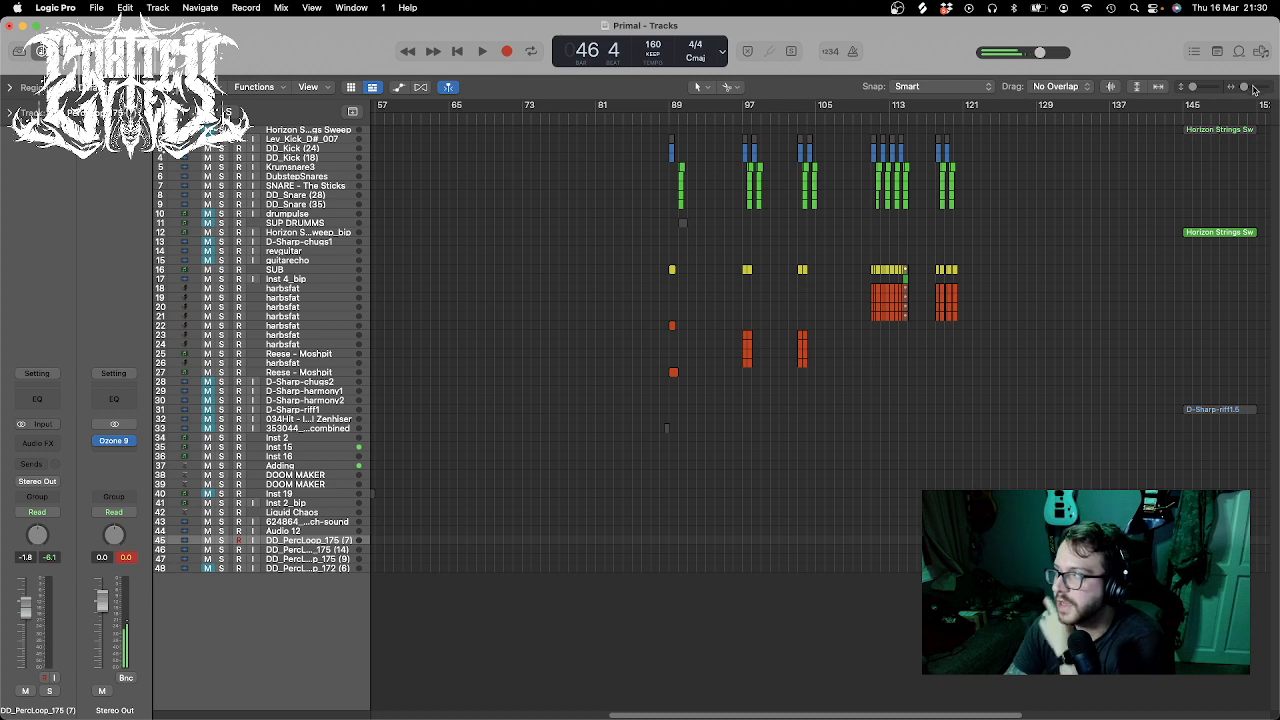
drag(1245, 92, 1247, 93)
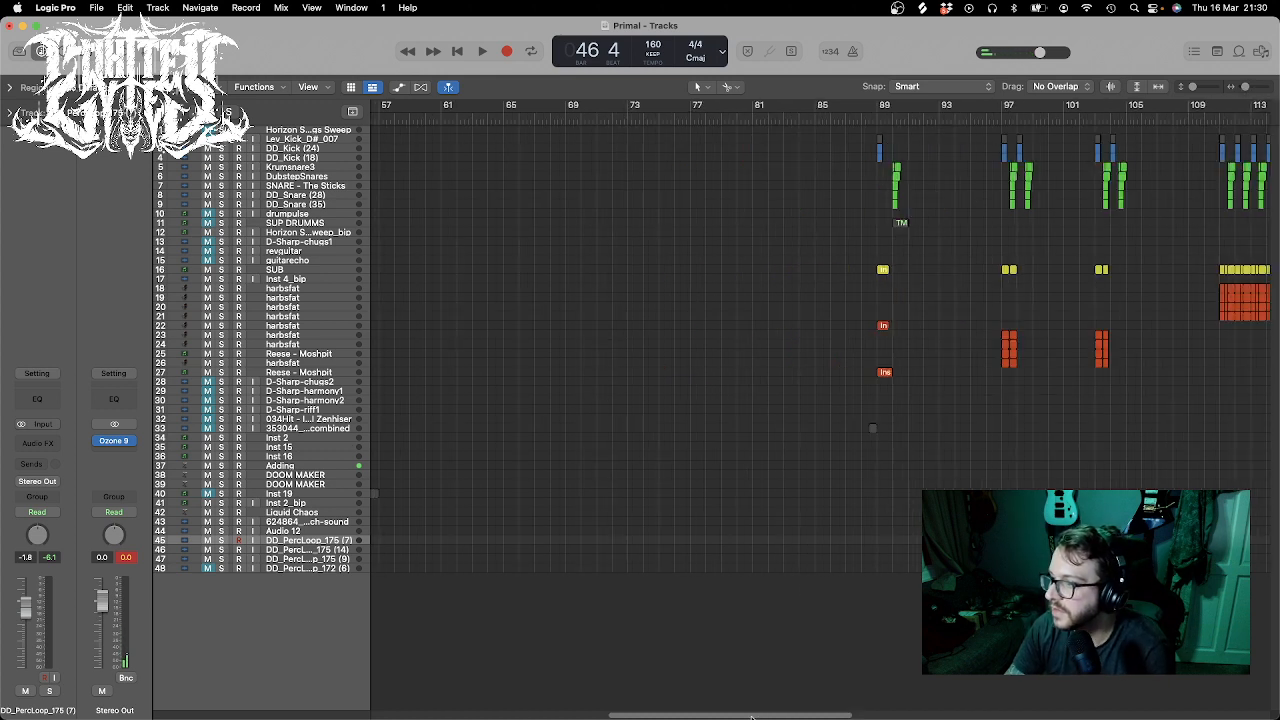
drag(752, 716, 843, 714)
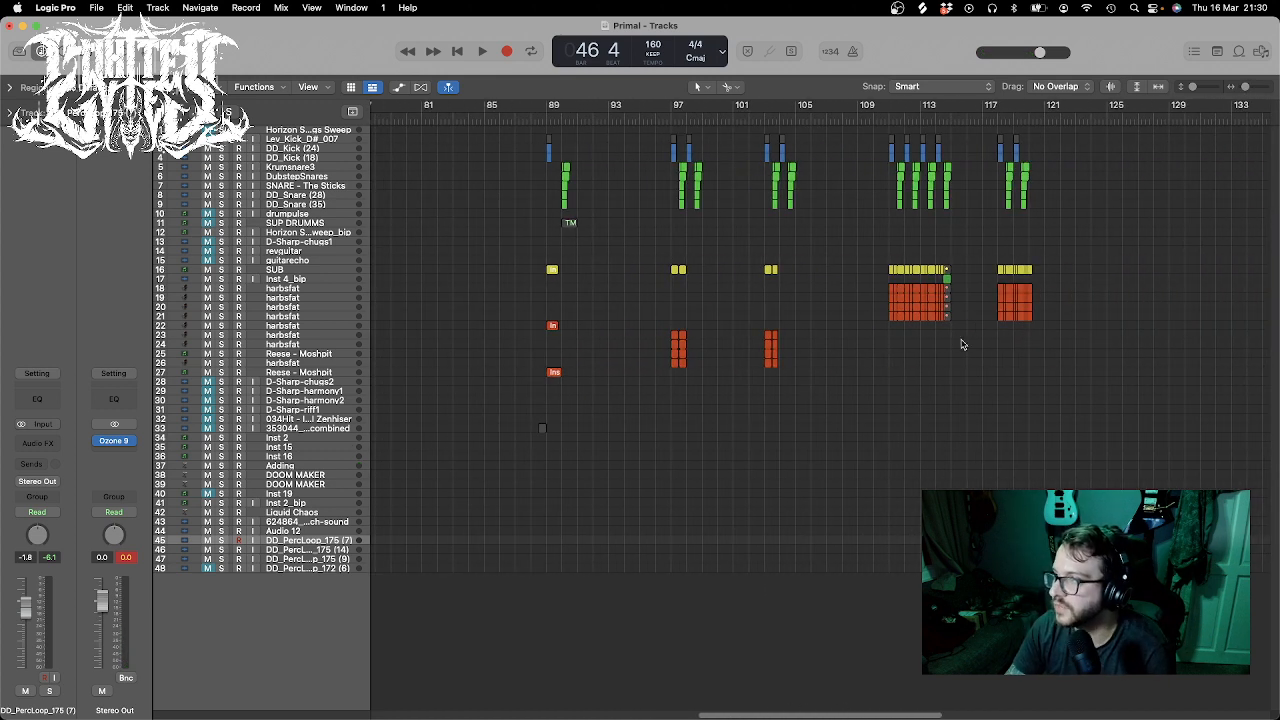
drag(962, 341, 866, 131)
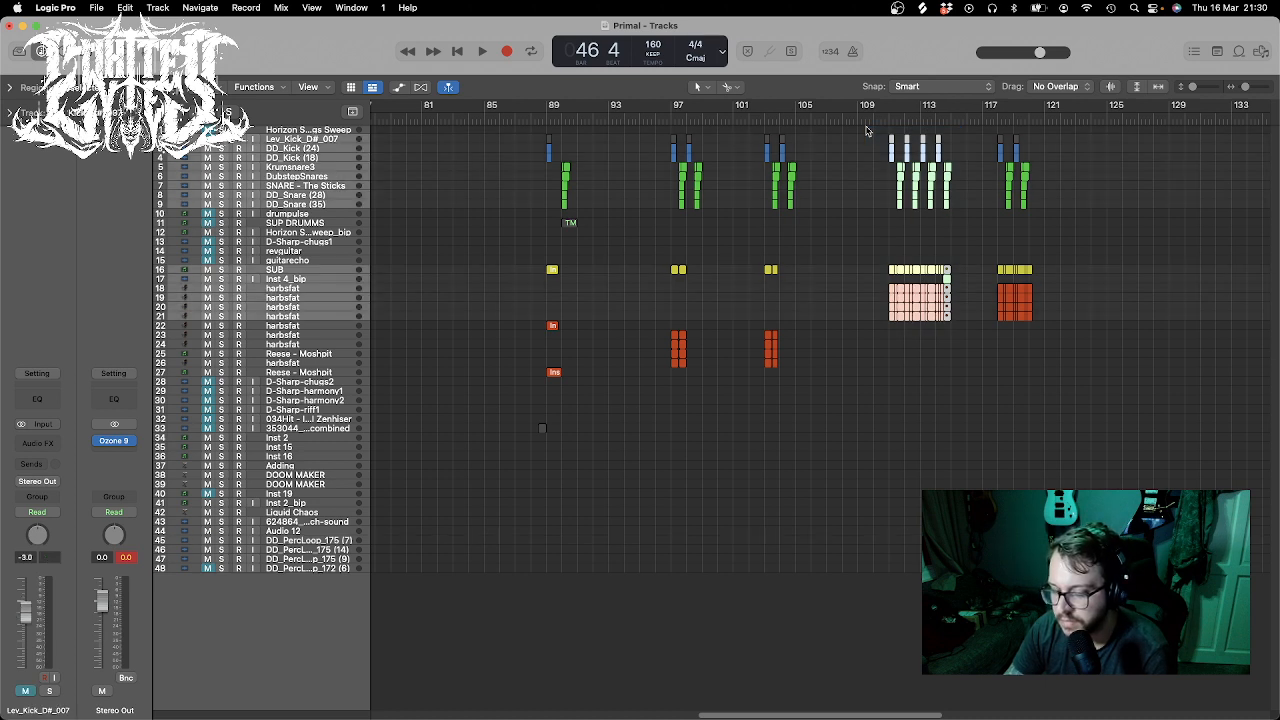
drag(907, 716, 729, 651)
drag(654, 119, 591, 111)
key(super+v)
- Bounce the pasted regions at bar 49 in place to a new track, leaving the source regions as they are
drag(739, 361, 580, 132)
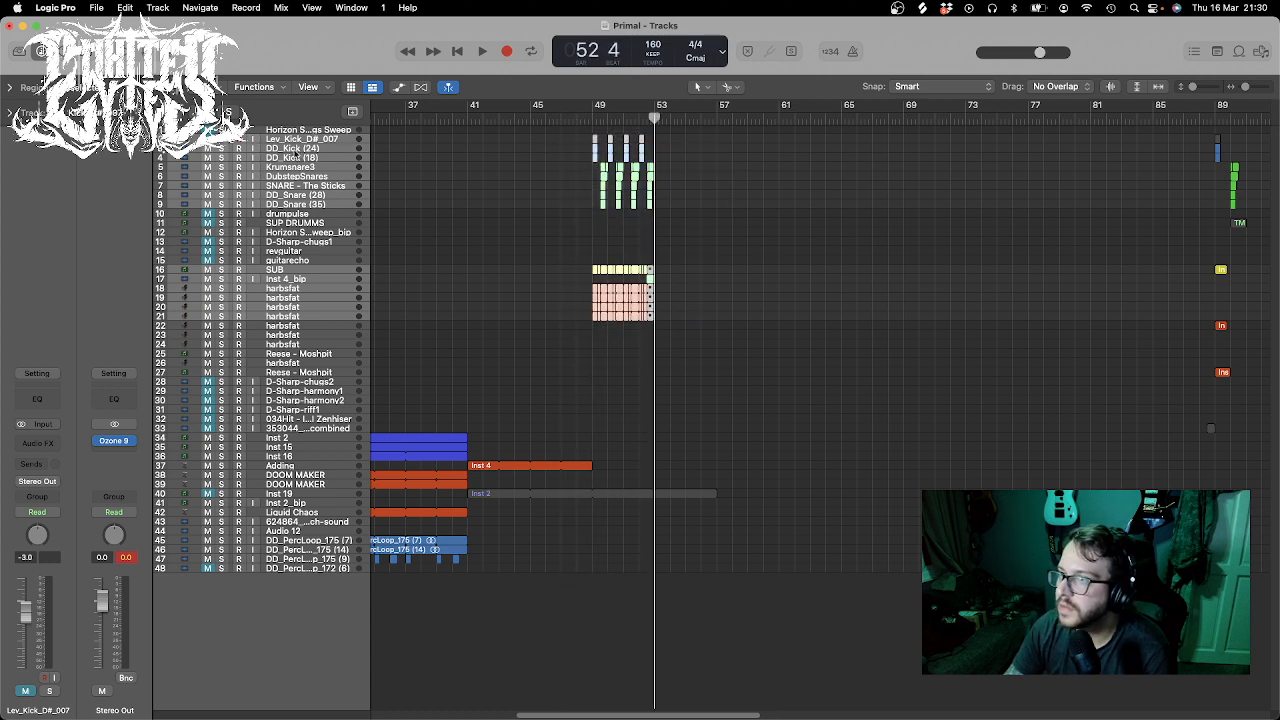
drag(655, 200, 589, 140)
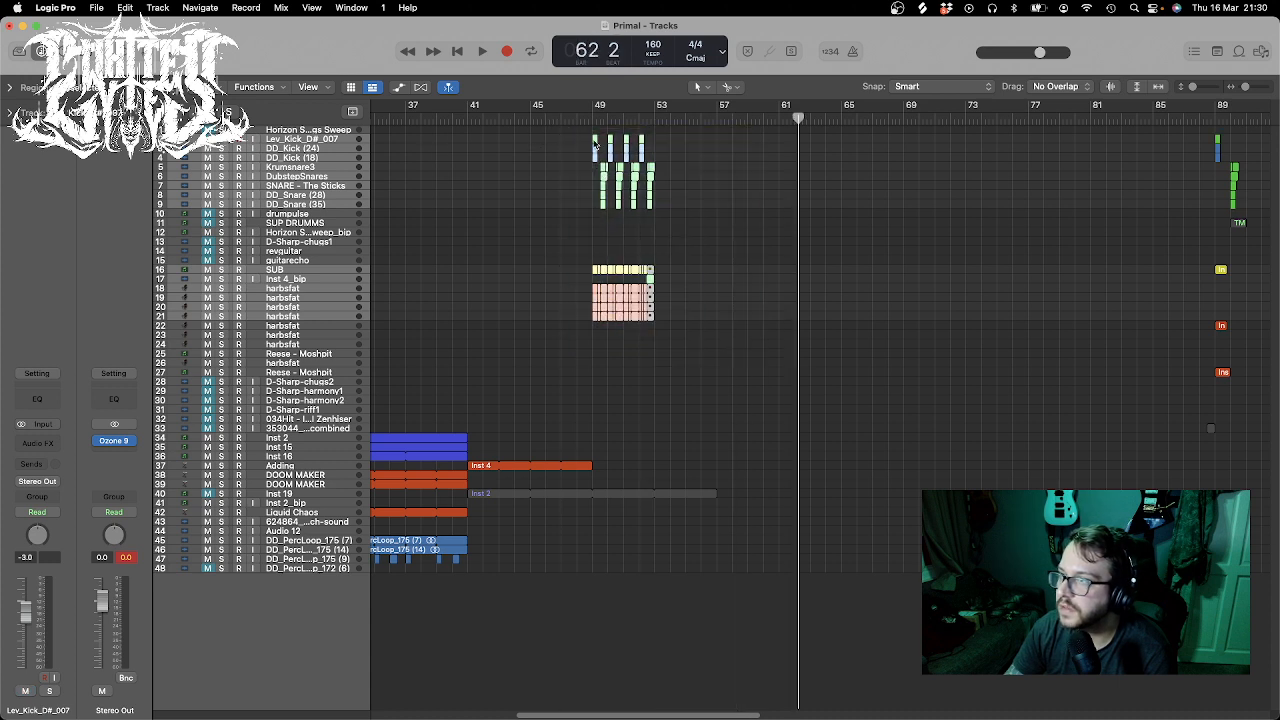
right_click(594, 143)
click(628, 149)
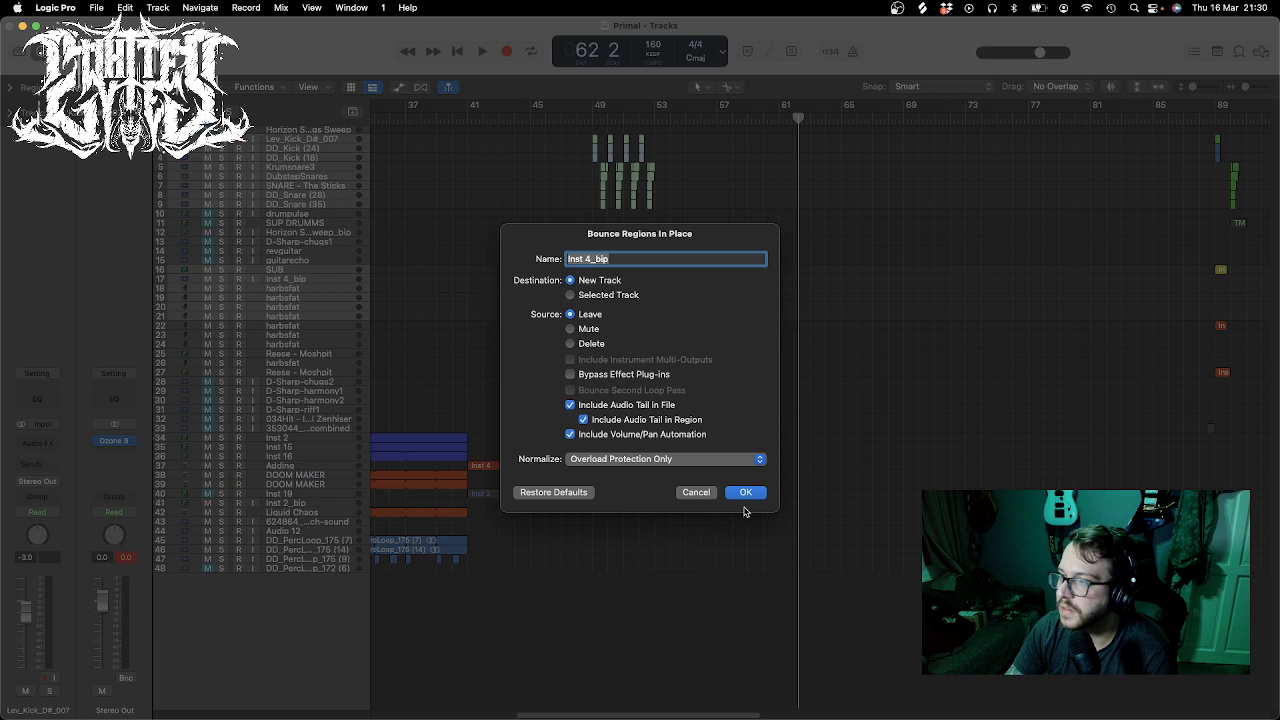
click(745, 493)
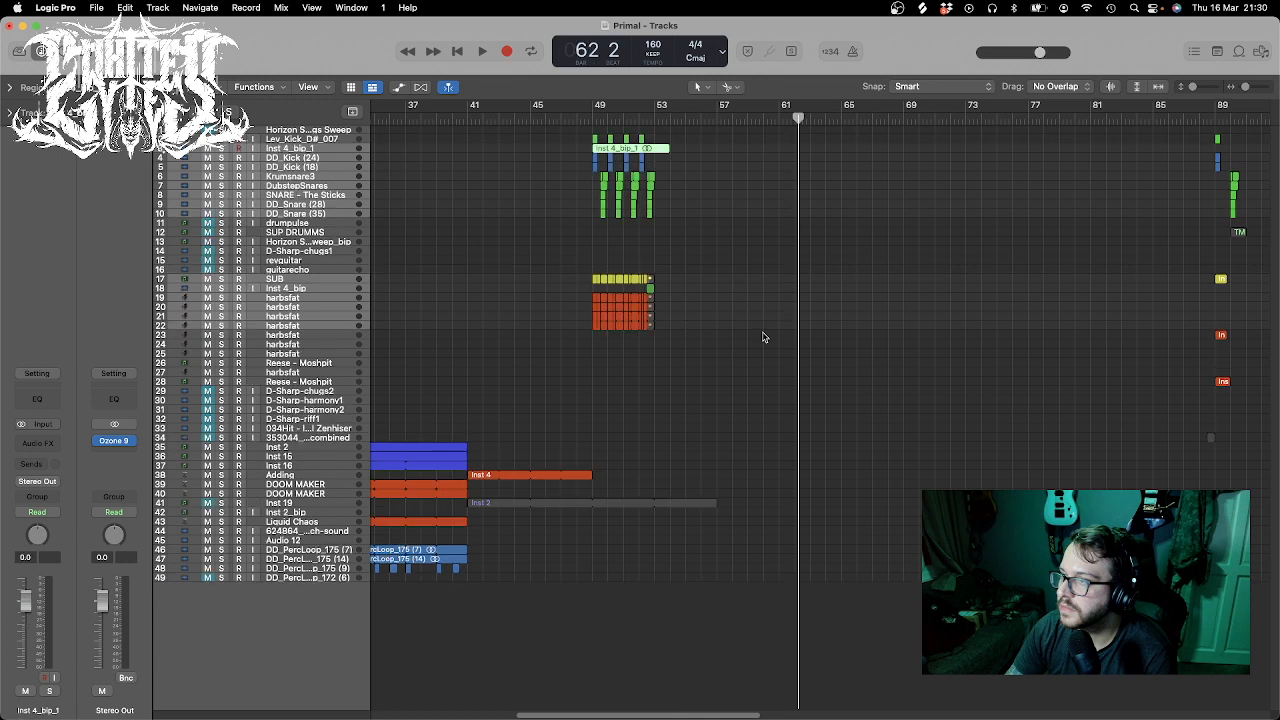
- Split off and remove the bounced region's tail at bar 53, and move the remaining four bars to bar 41
click(730, 231)
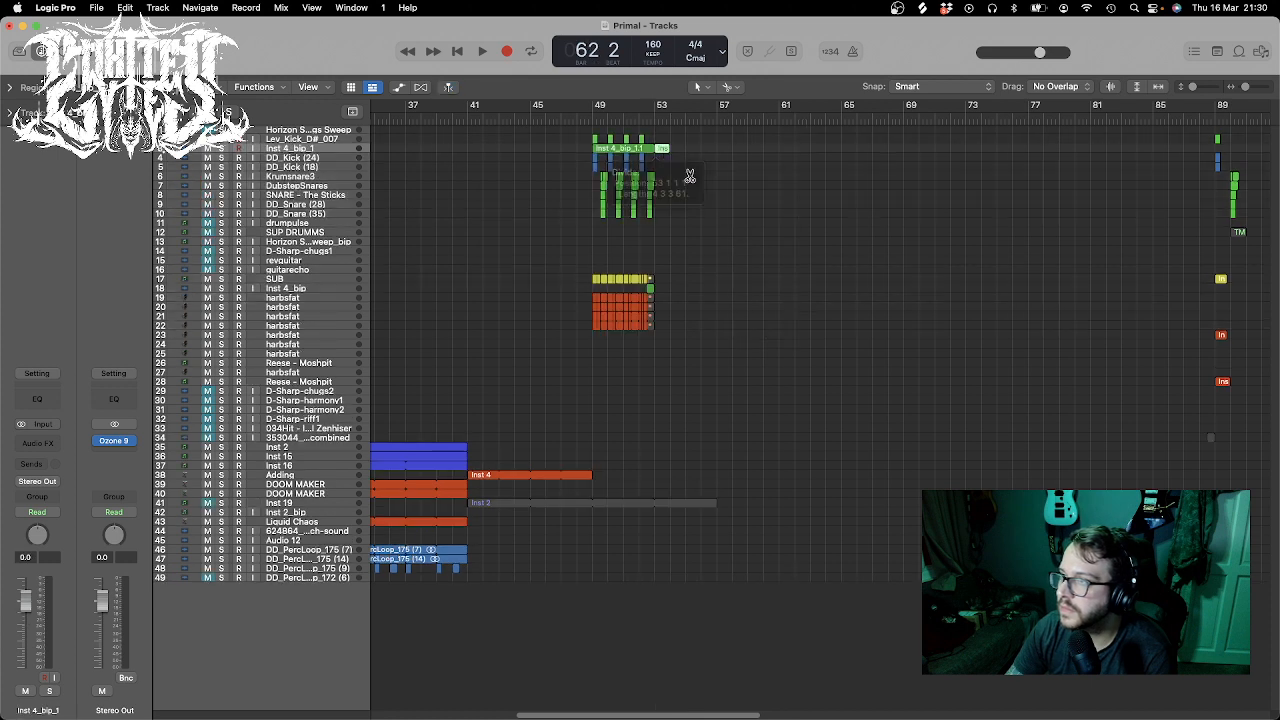
drag(688, 170, 664, 138)
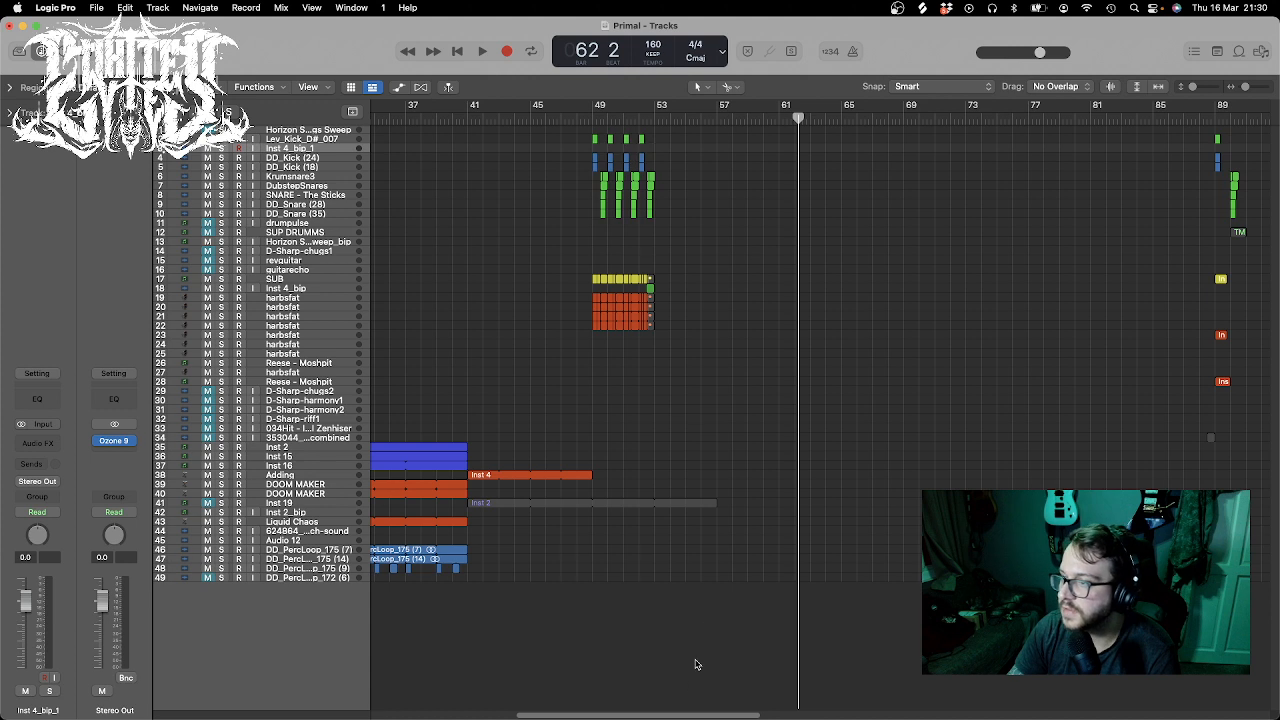
drag(692, 716, 625, 716)
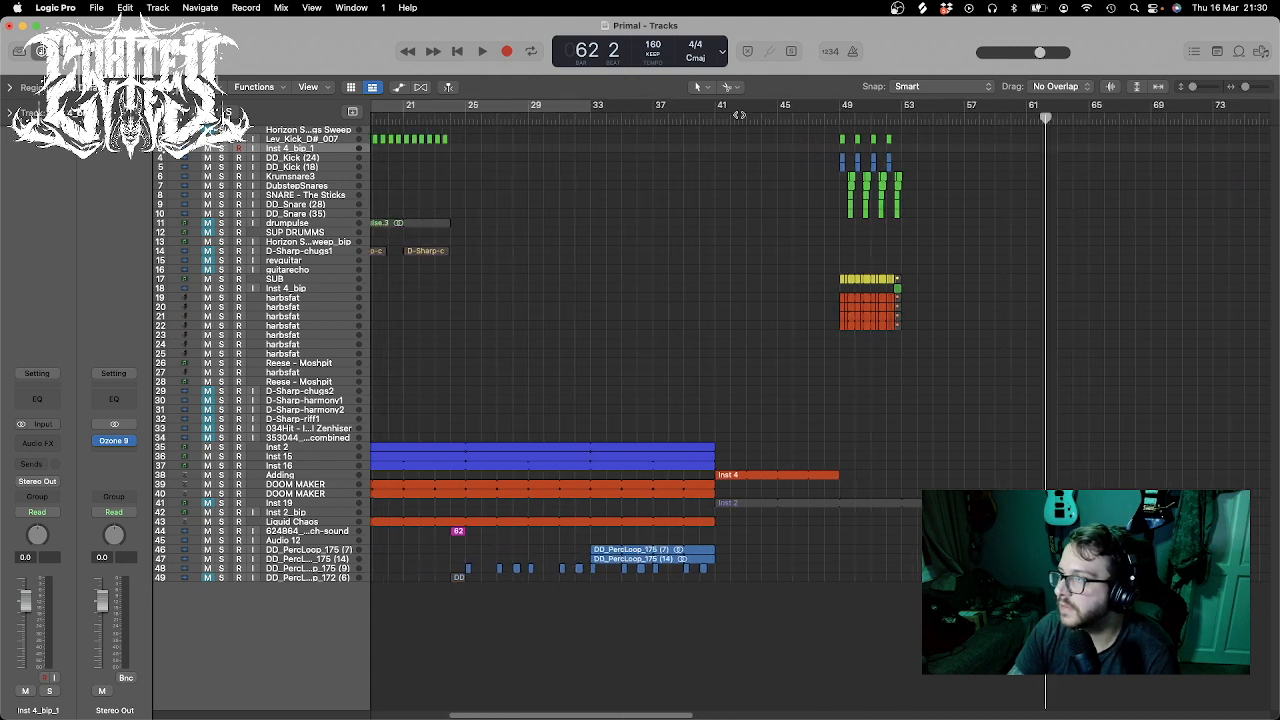
drag(738, 115, 716, 113)
key(super+v)
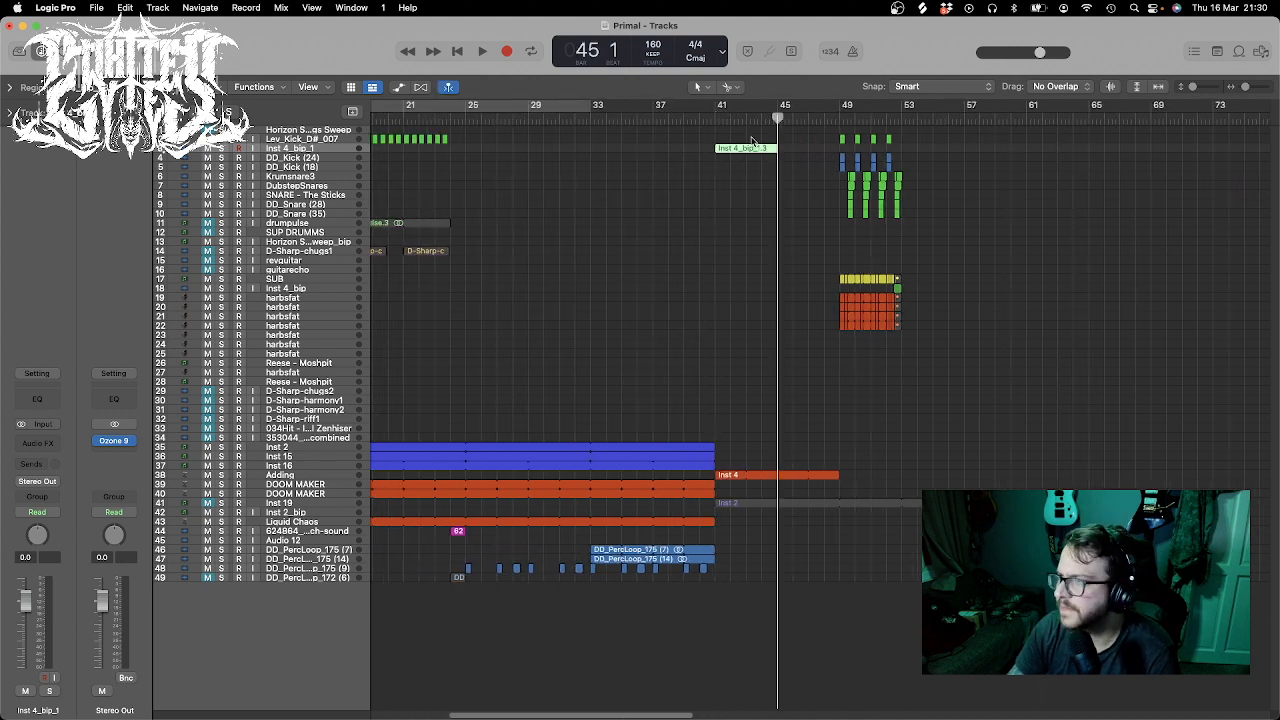
- Loop the bounced region up to bar 49 and play it soloed with the cycle range over bars 41 to 49
click(1196, 88)
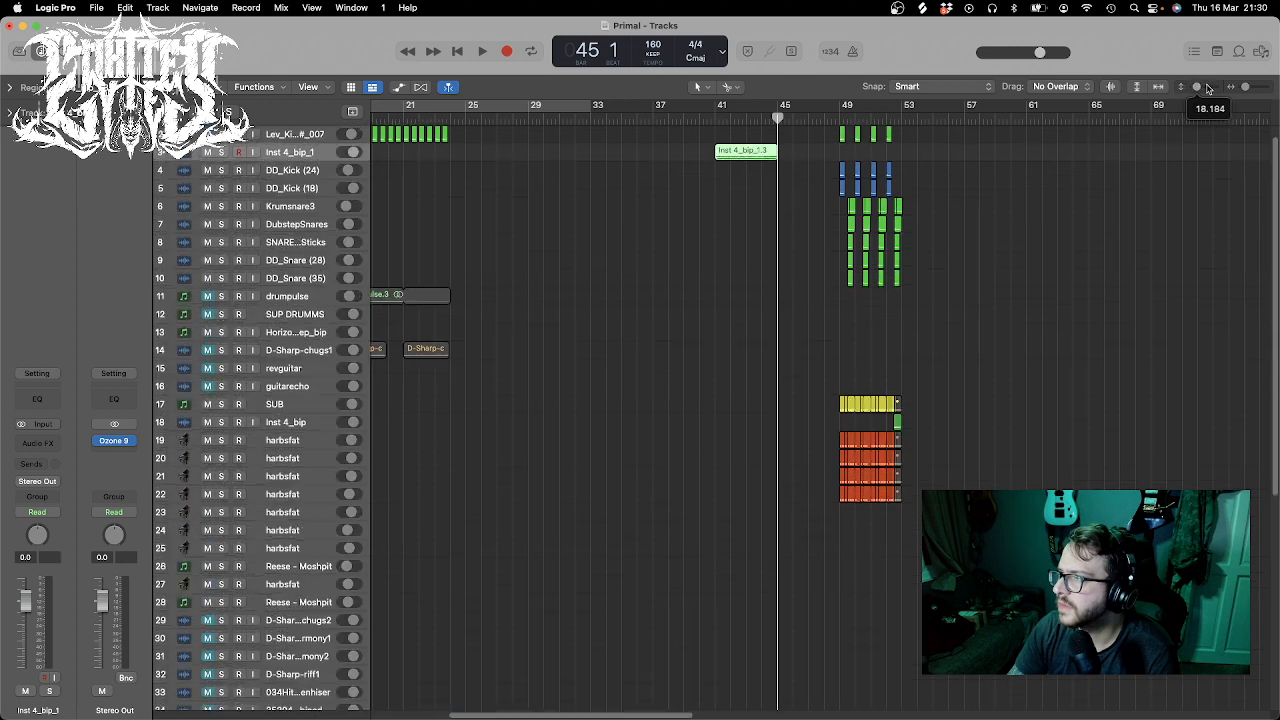
drag(778, 150, 839, 151)
drag(727, 111, 840, 108)
click(221, 156)
key(space)
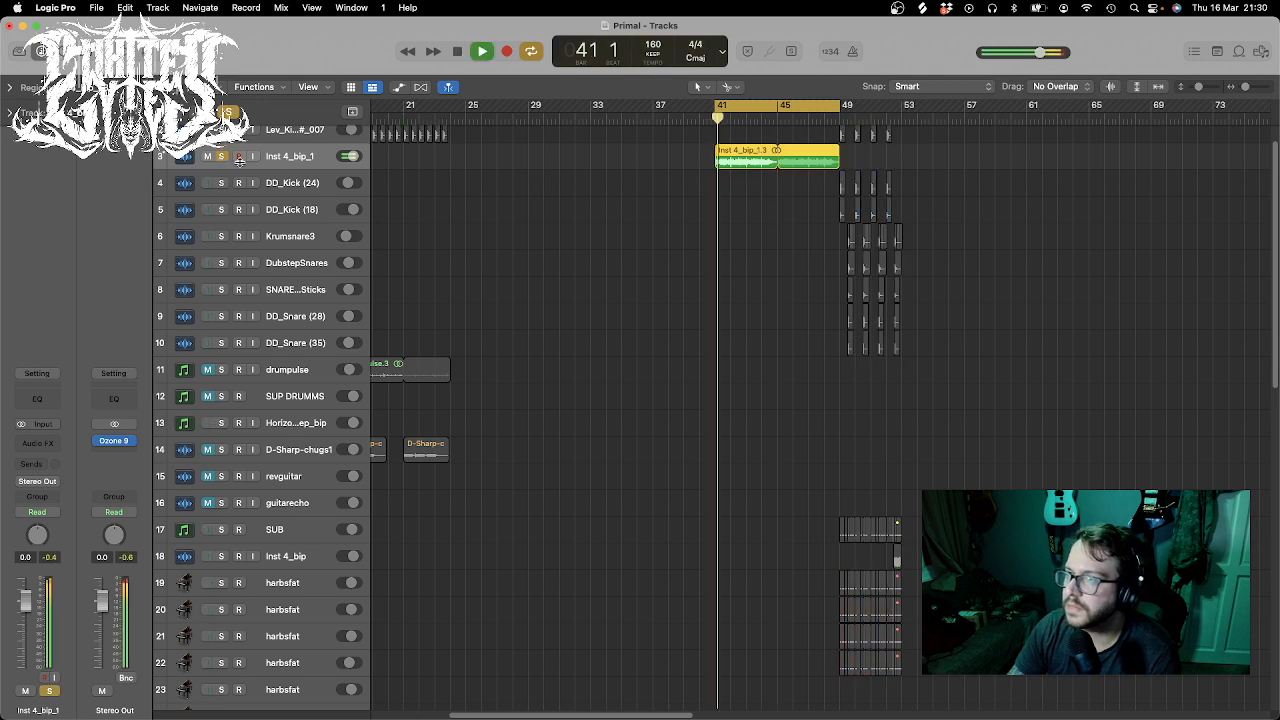
- Insert a stereo AutoFilter on the Inst 4_bip_1 track and close its plug-in window
click(56, 446)
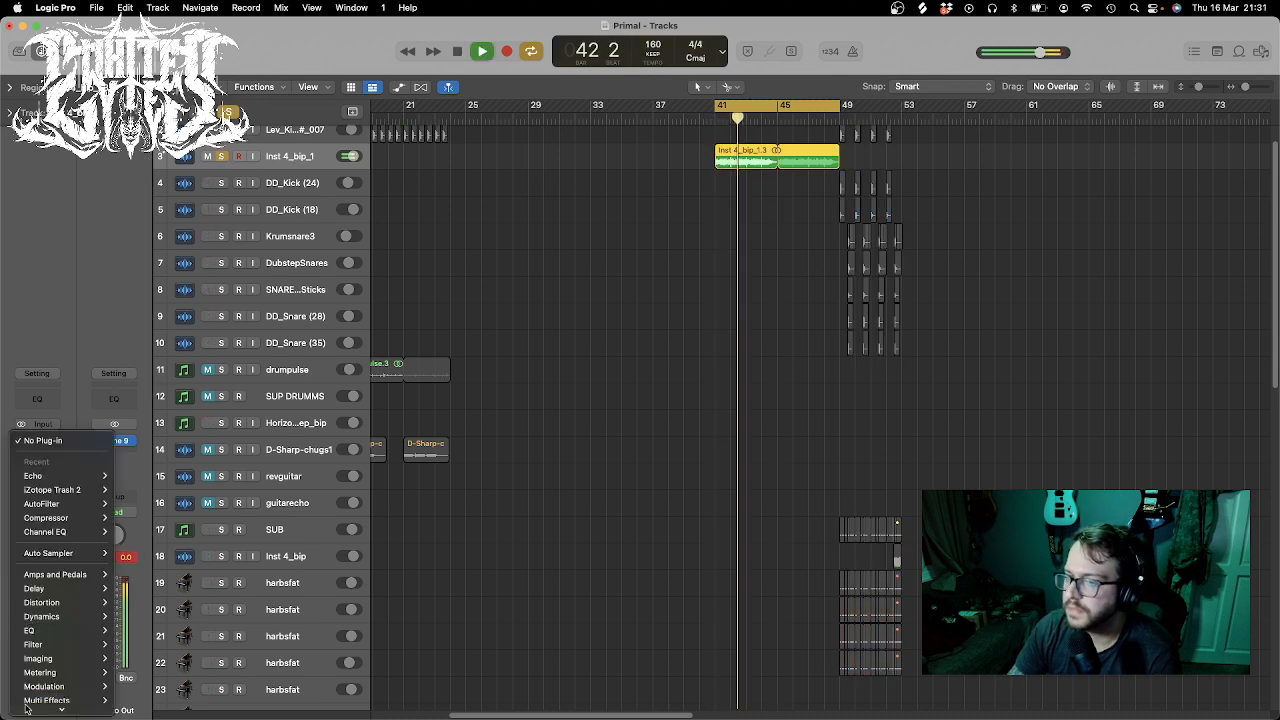
mouse_move(50, 706)
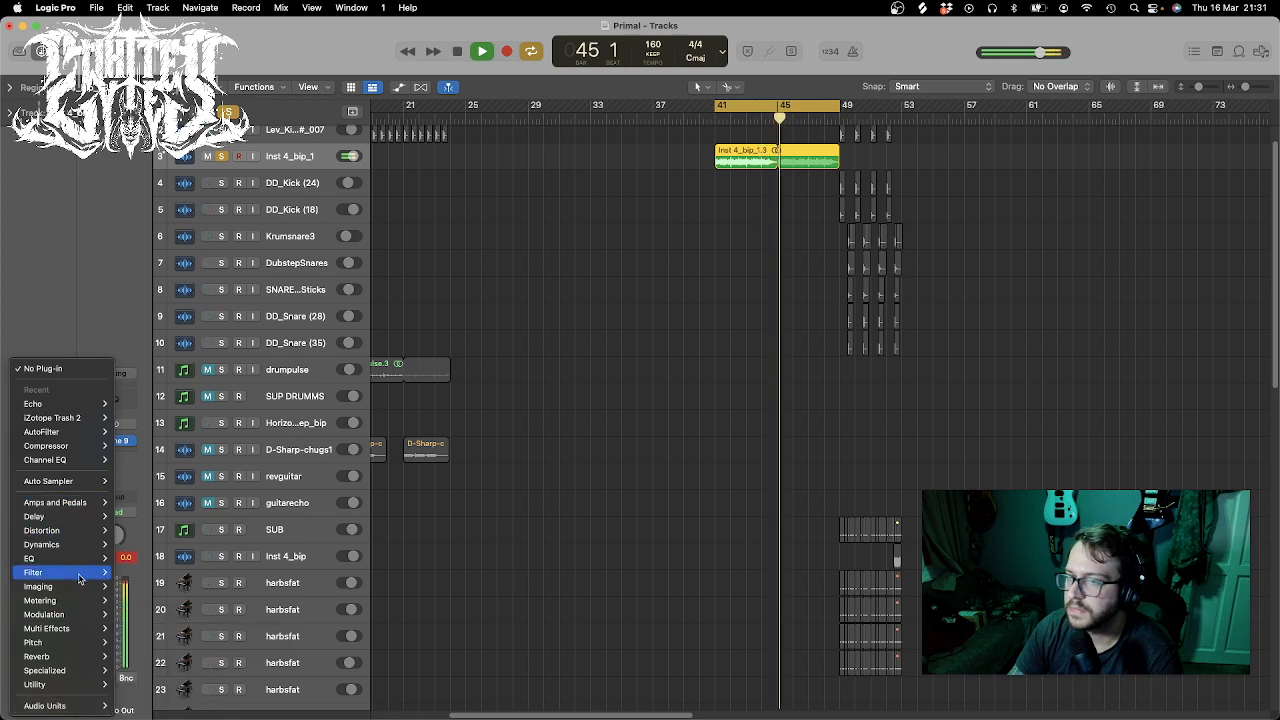
mouse_move(60, 572)
mouse_move(165, 572)
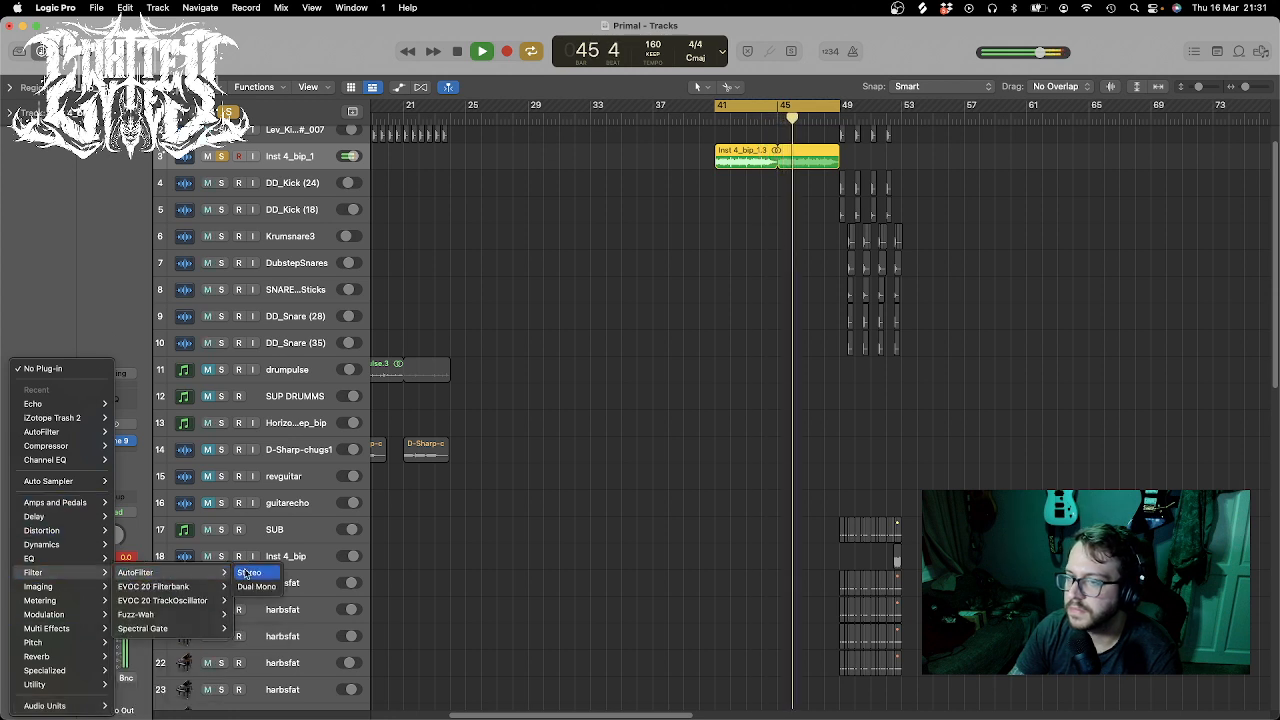
click(247, 573)
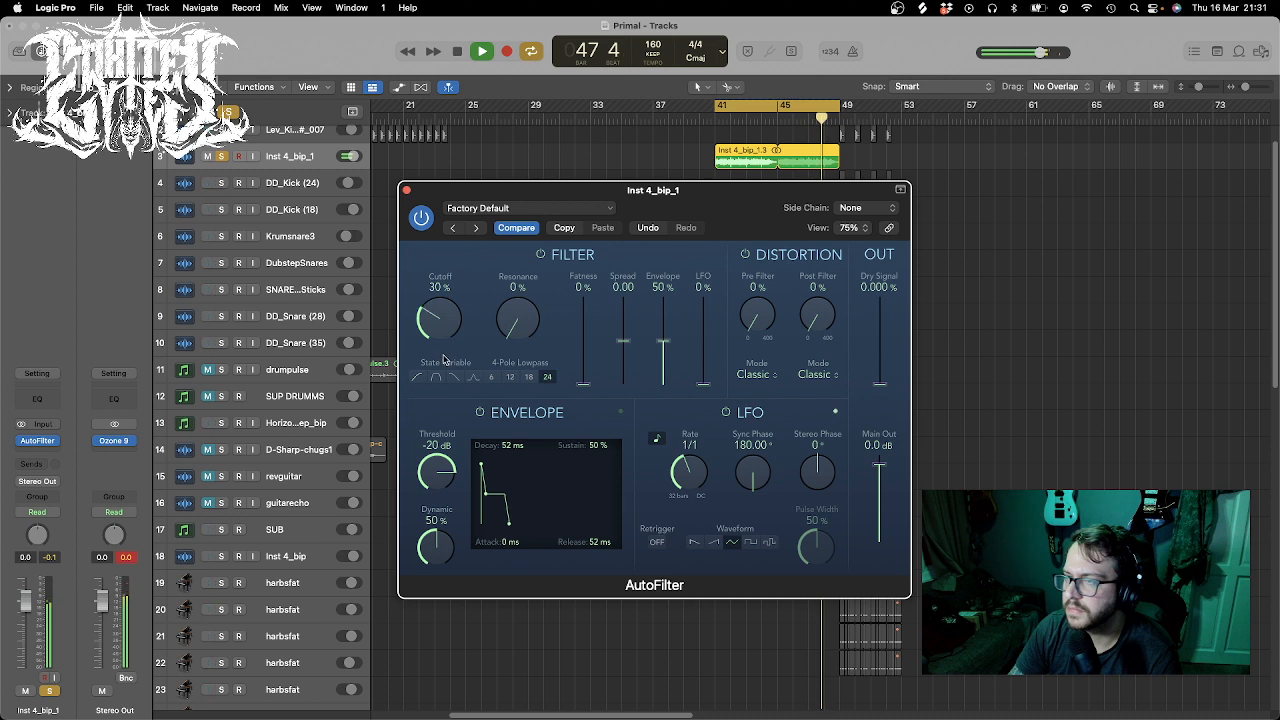
click(407, 191)
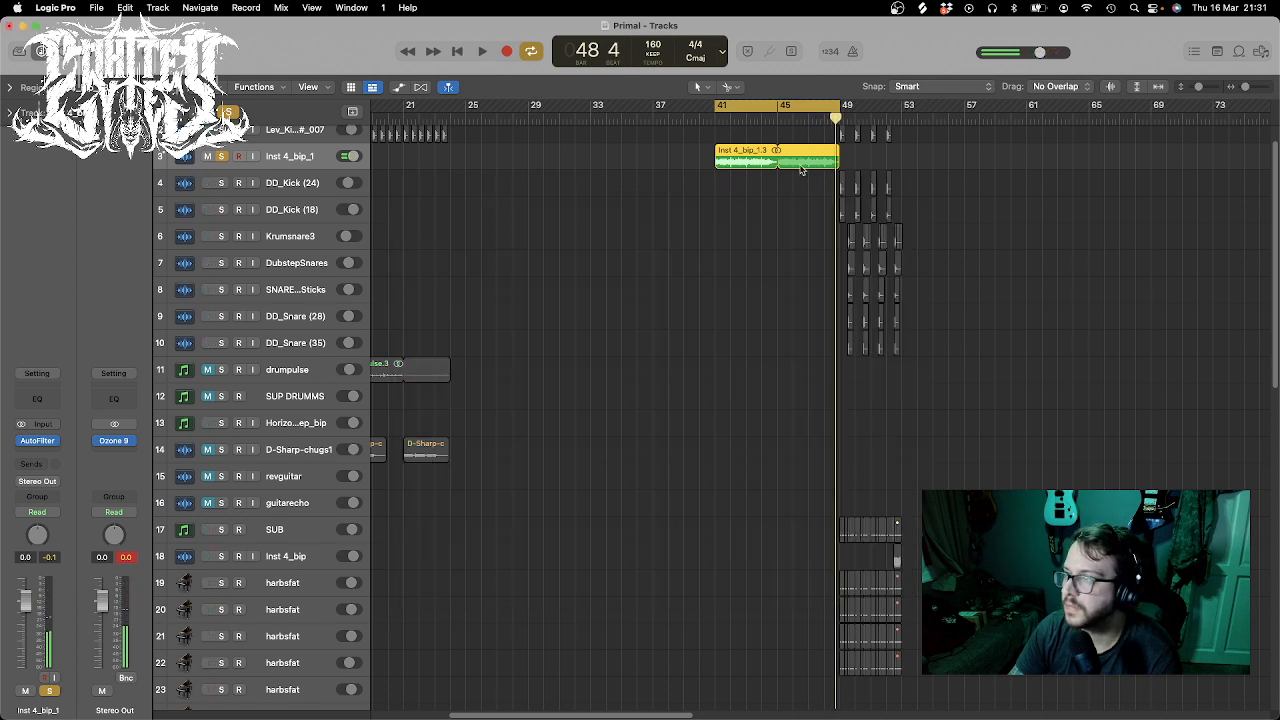
- Display track automation and show the AutoFilter's Cutoff parameter on the Inst 4_bip_1 track
drag(841, 131, 810, 107)
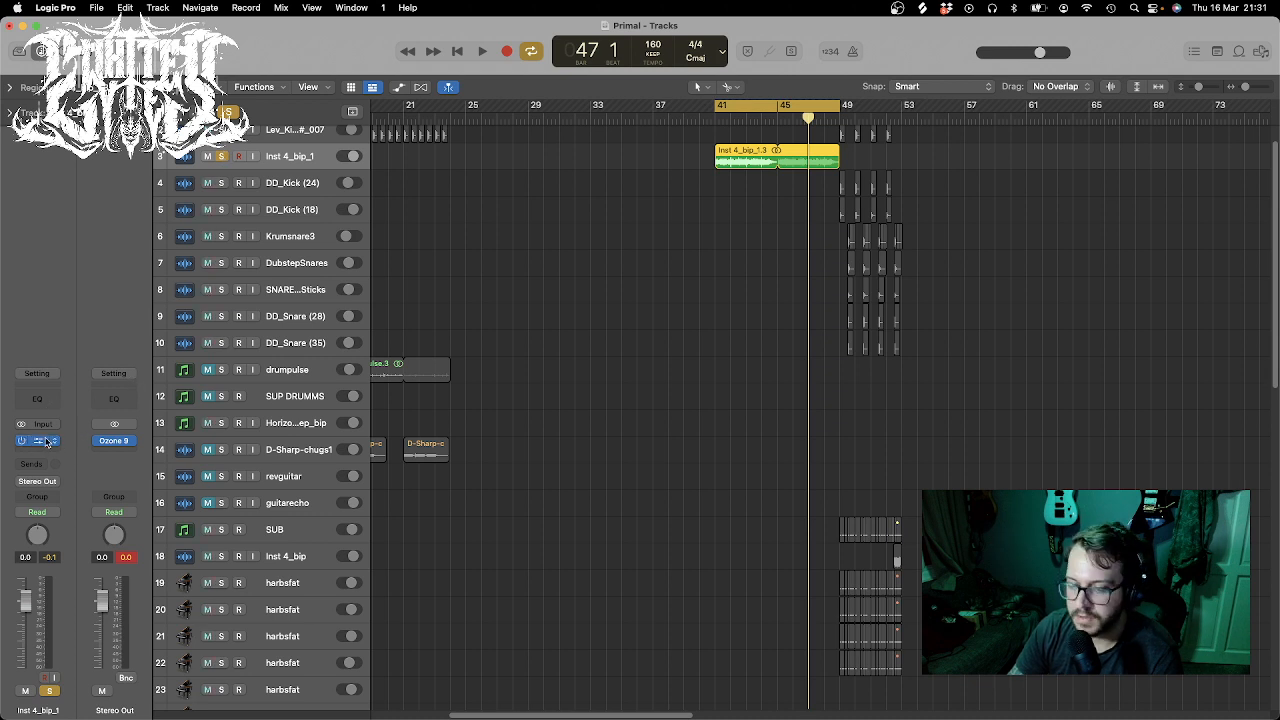
key(a)
click(310, 189)
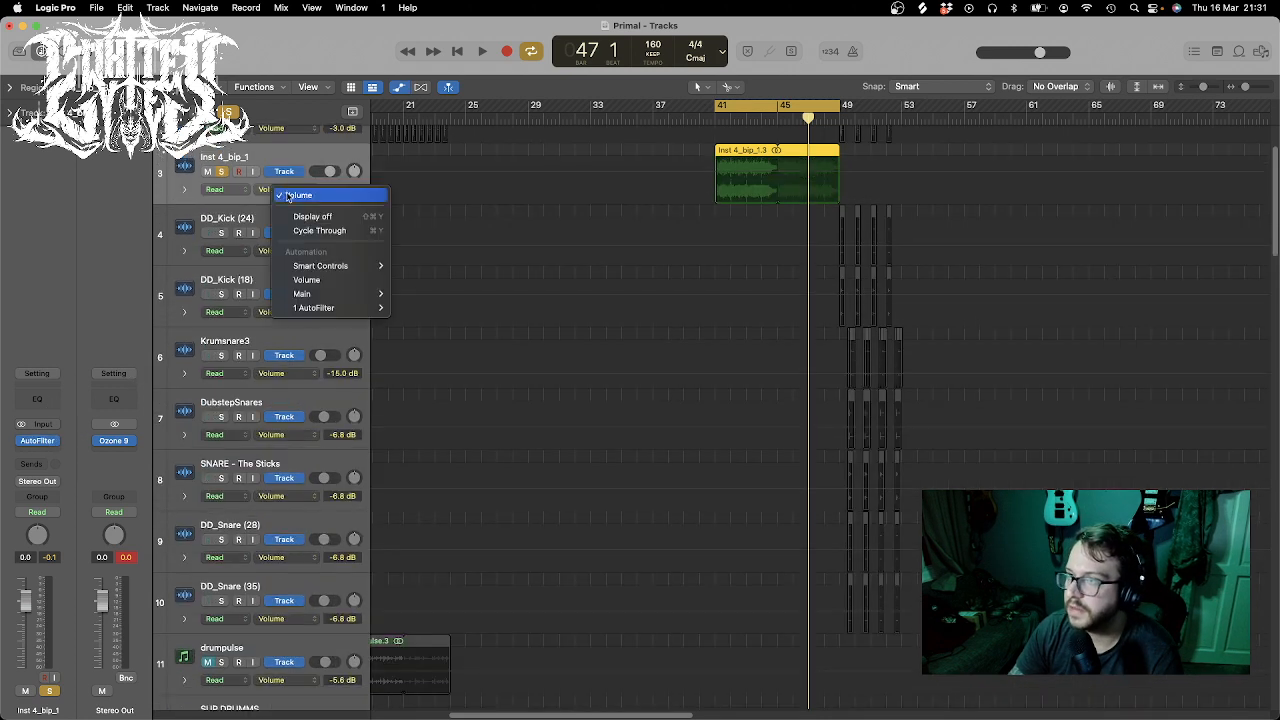
mouse_move(330, 308)
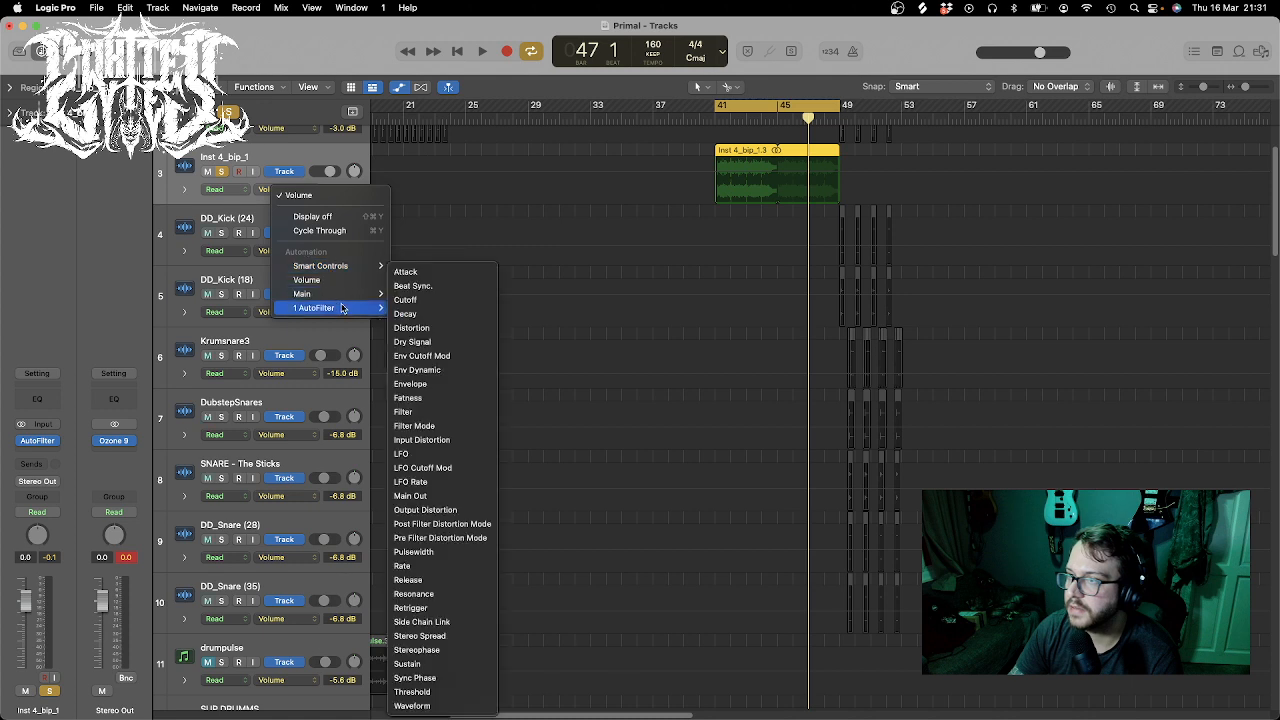
click(430, 300)
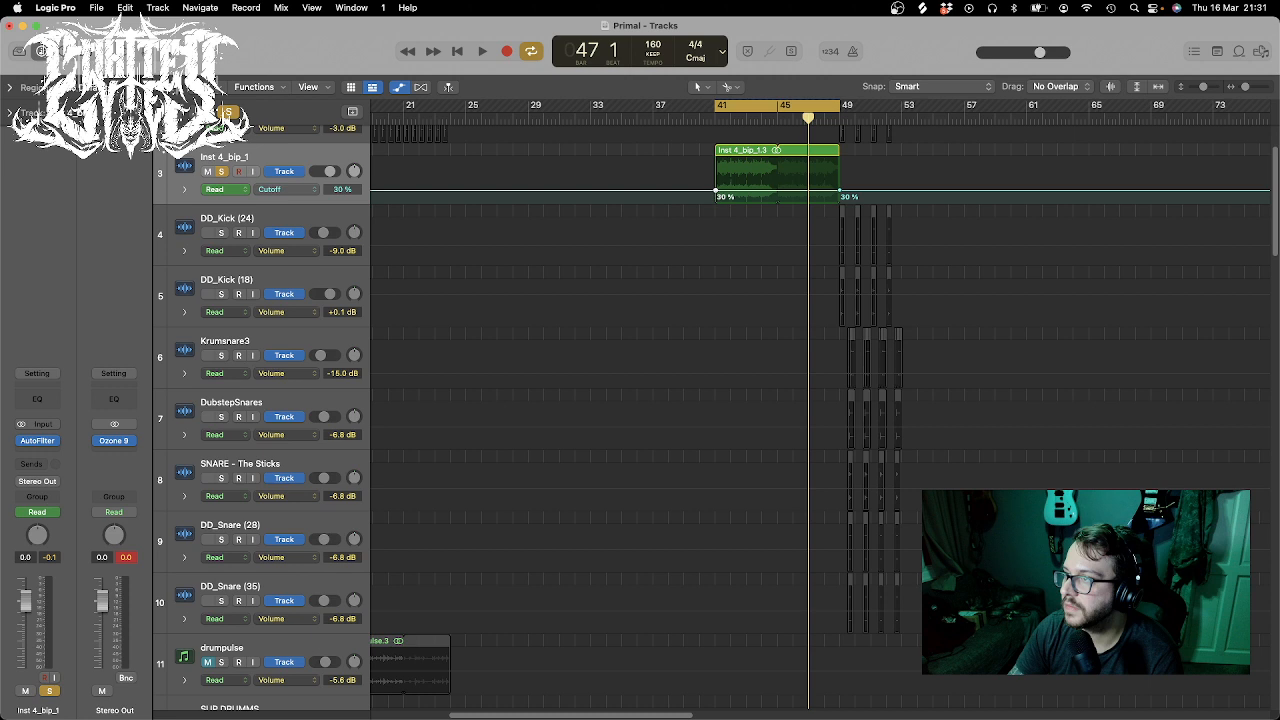
- Ramp the cutoff automation from 21% at bar 41 to 64% at bar 49 and play the section
drag(716, 190, 716, 194)
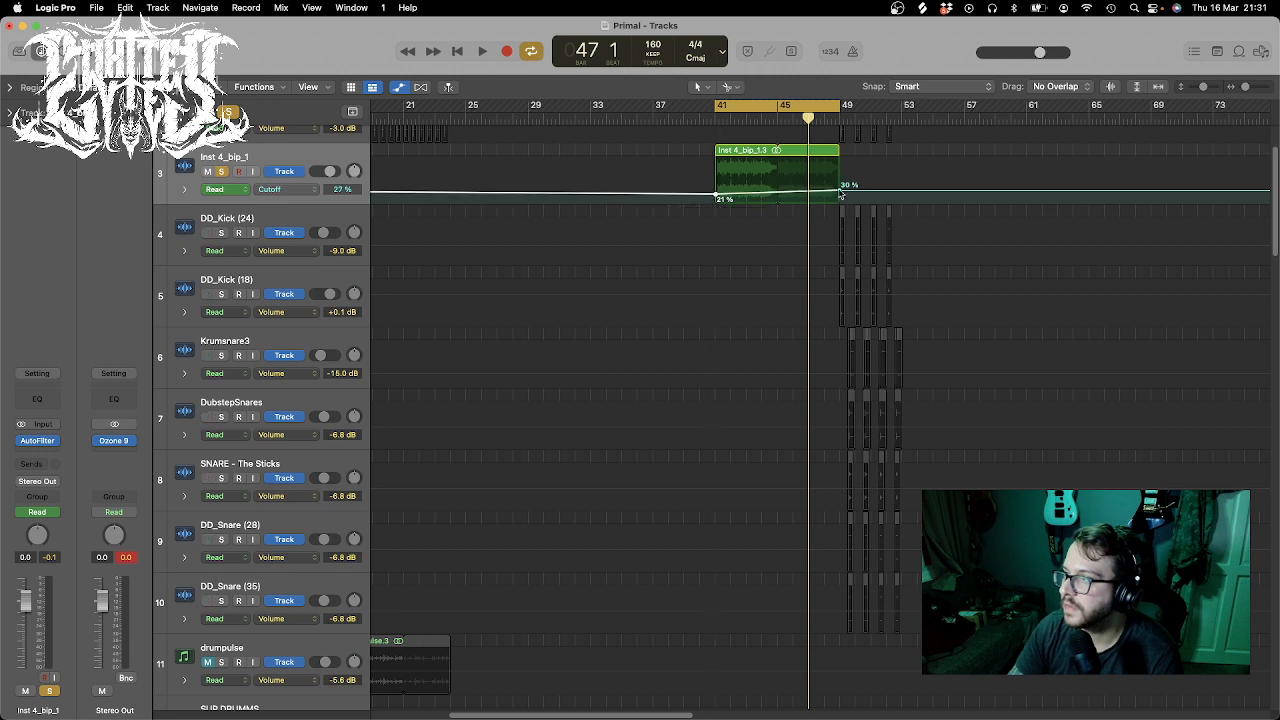
drag(840, 193, 841, 175)
key(space)
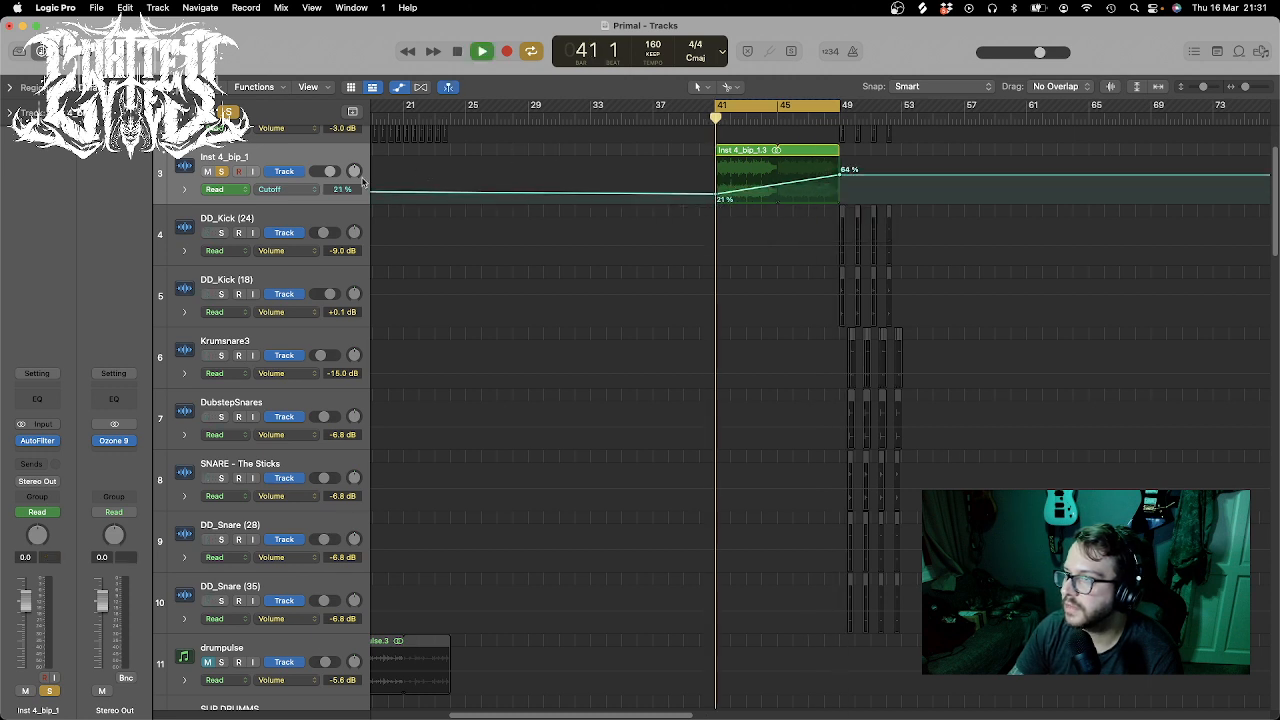
- Unsolo Inst 4_bip_1, raise its cutoff automation at bar 49 to 77%, and replay the build-up with the full mix
click(222, 172)
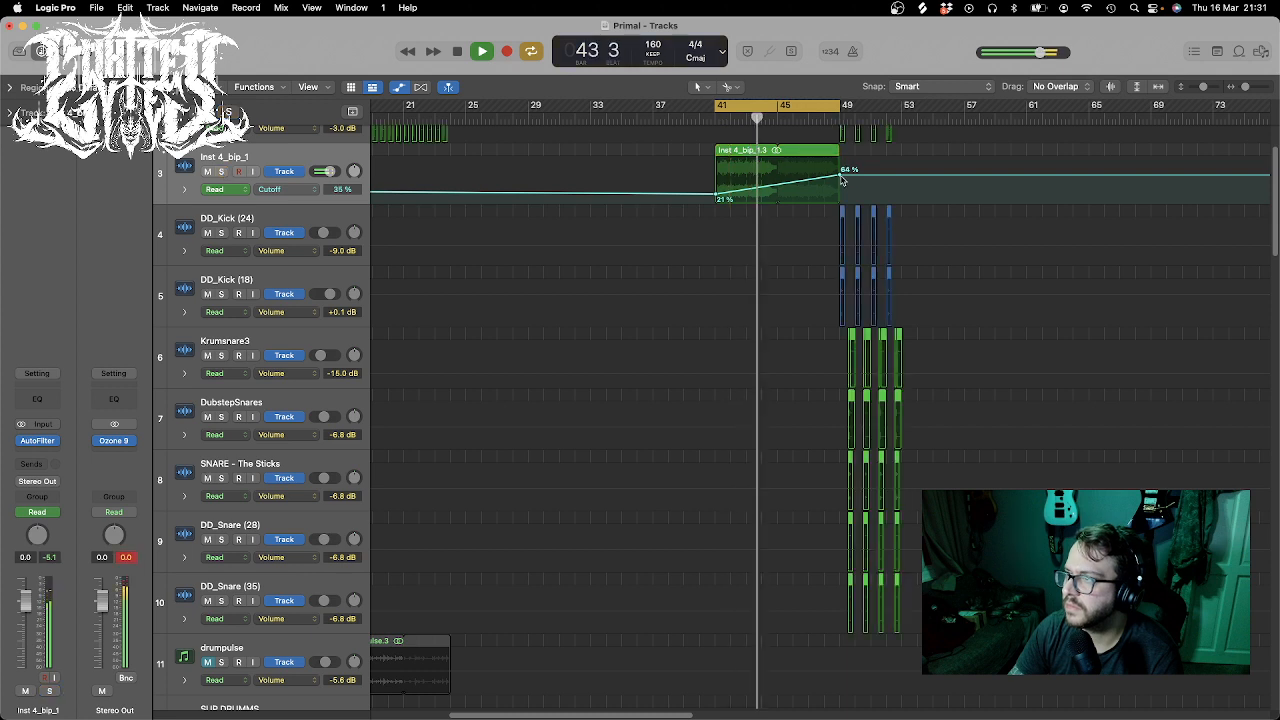
drag(840, 177, 840, 169)
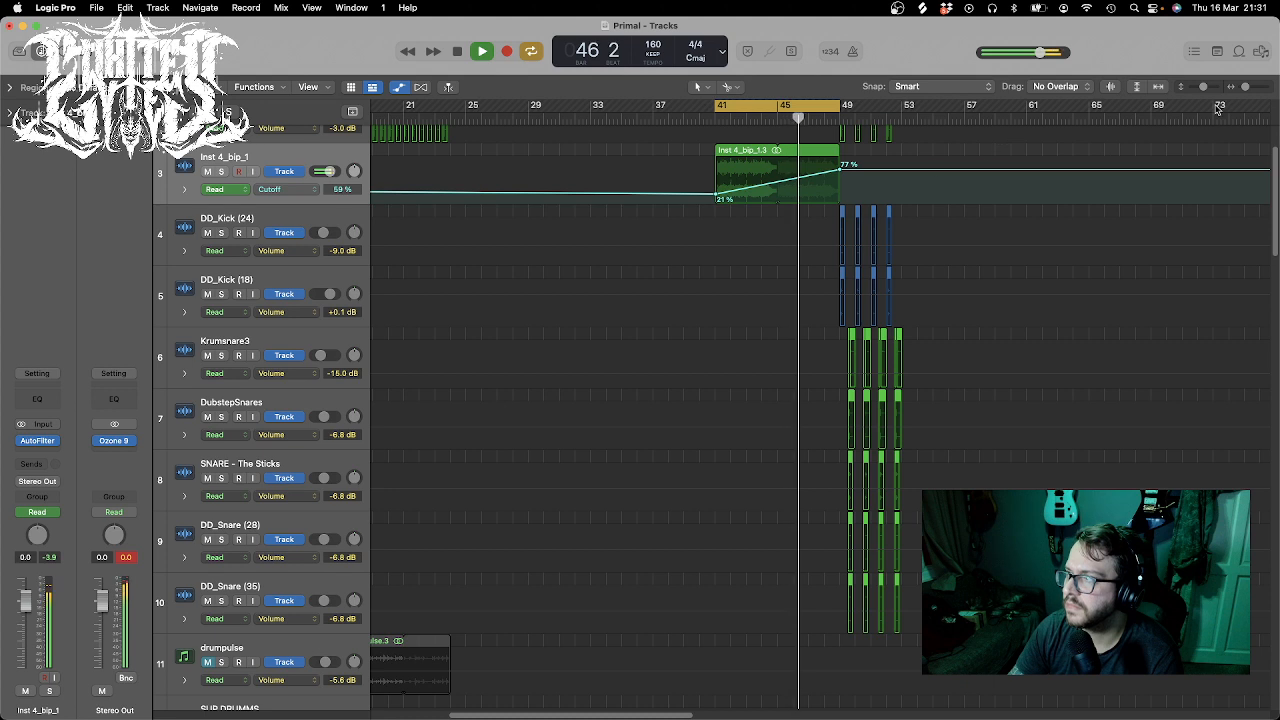
key(space)
key(space)
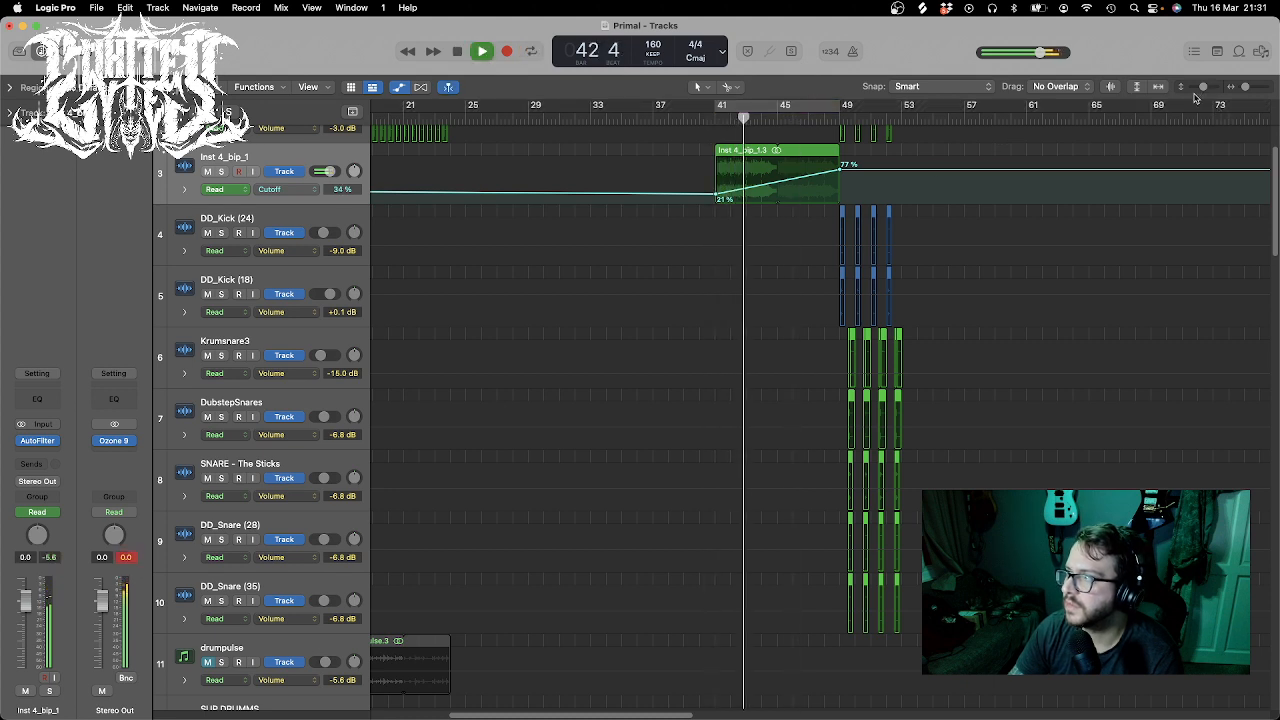
- Play the full arrangement from bar 1 and delete the Lev_Kick_D#_007 regions between bars 9 and 24
drag(1202, 87, 1242, 88)
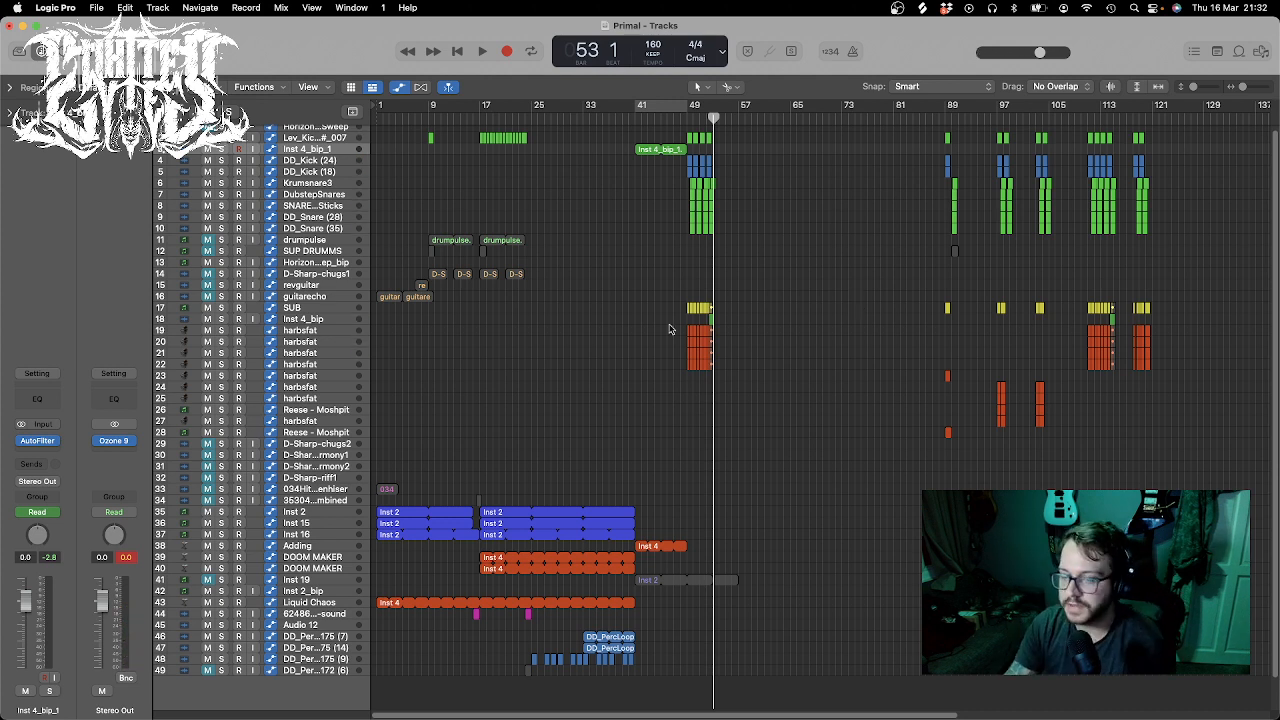
drag(434, 119, 370, 101)
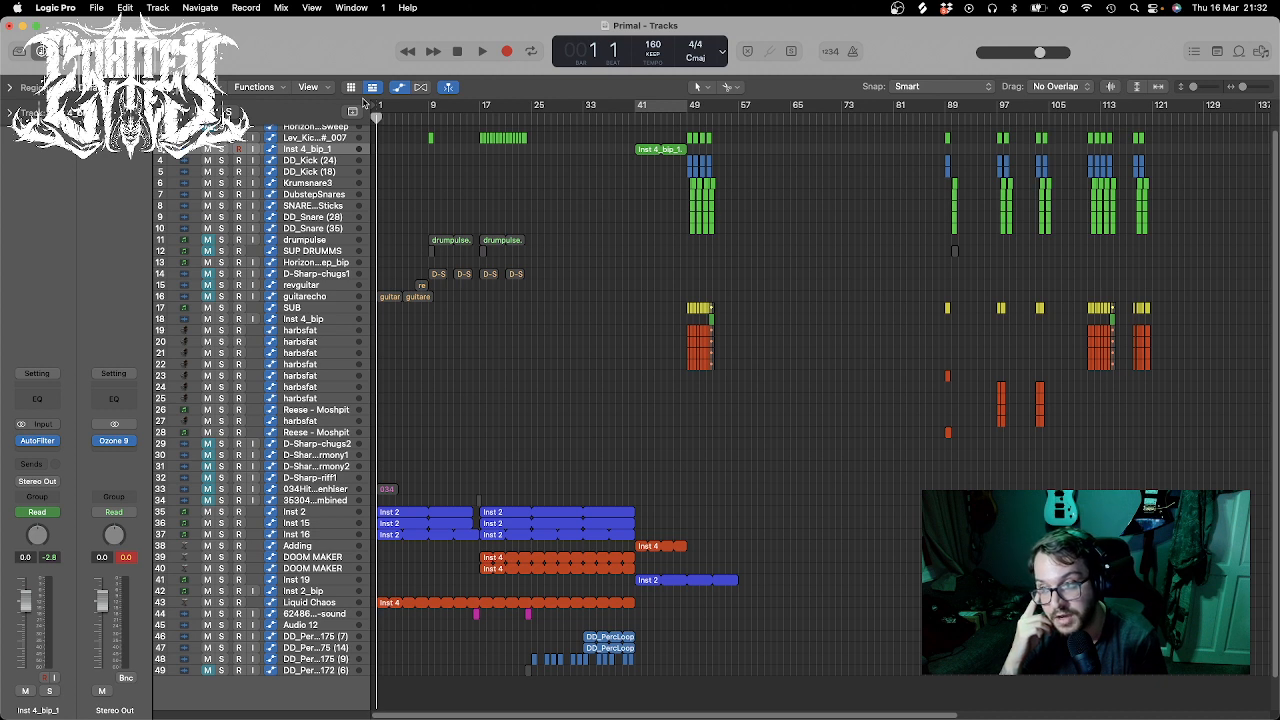
key(space)
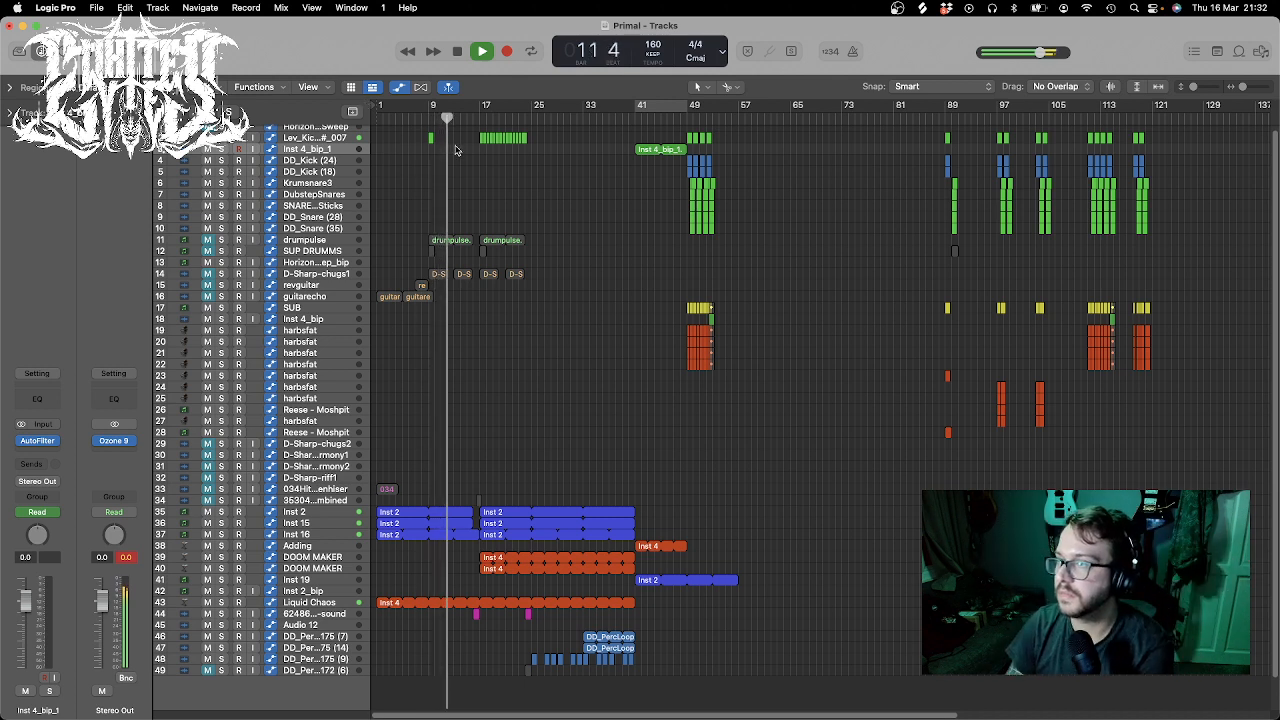
drag(412, 141, 523, 157)
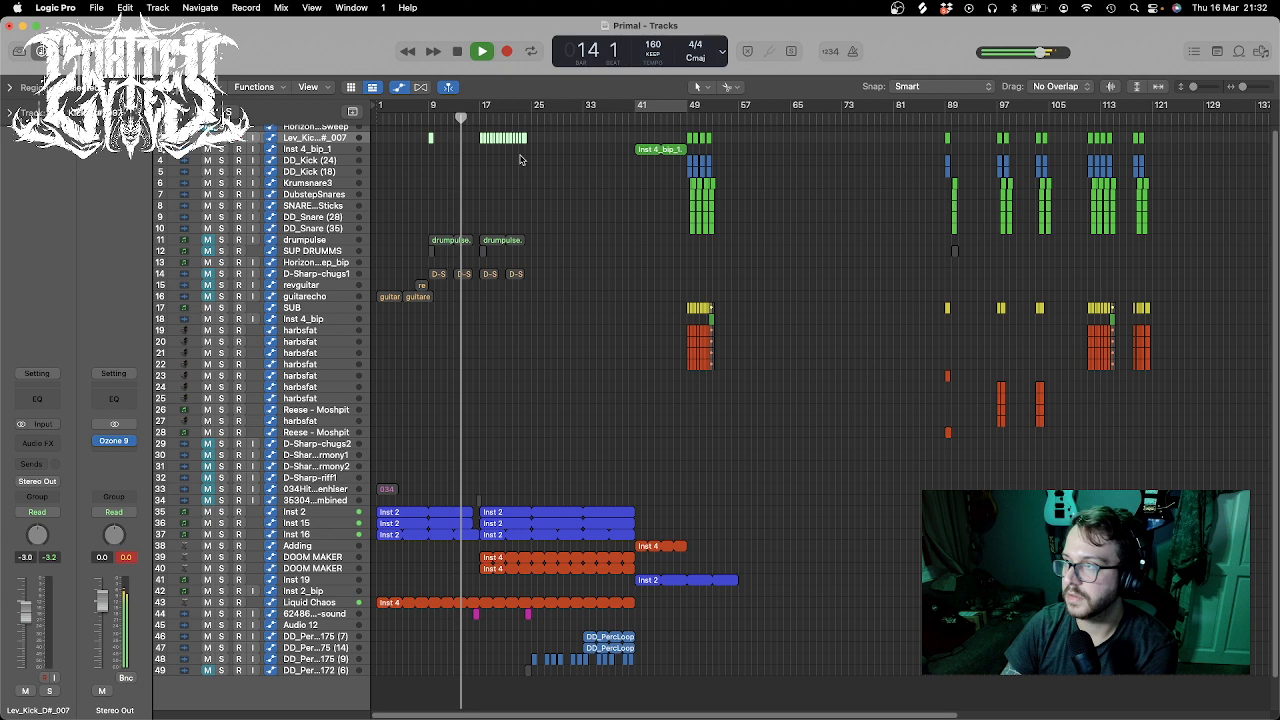
key(BackSpace)
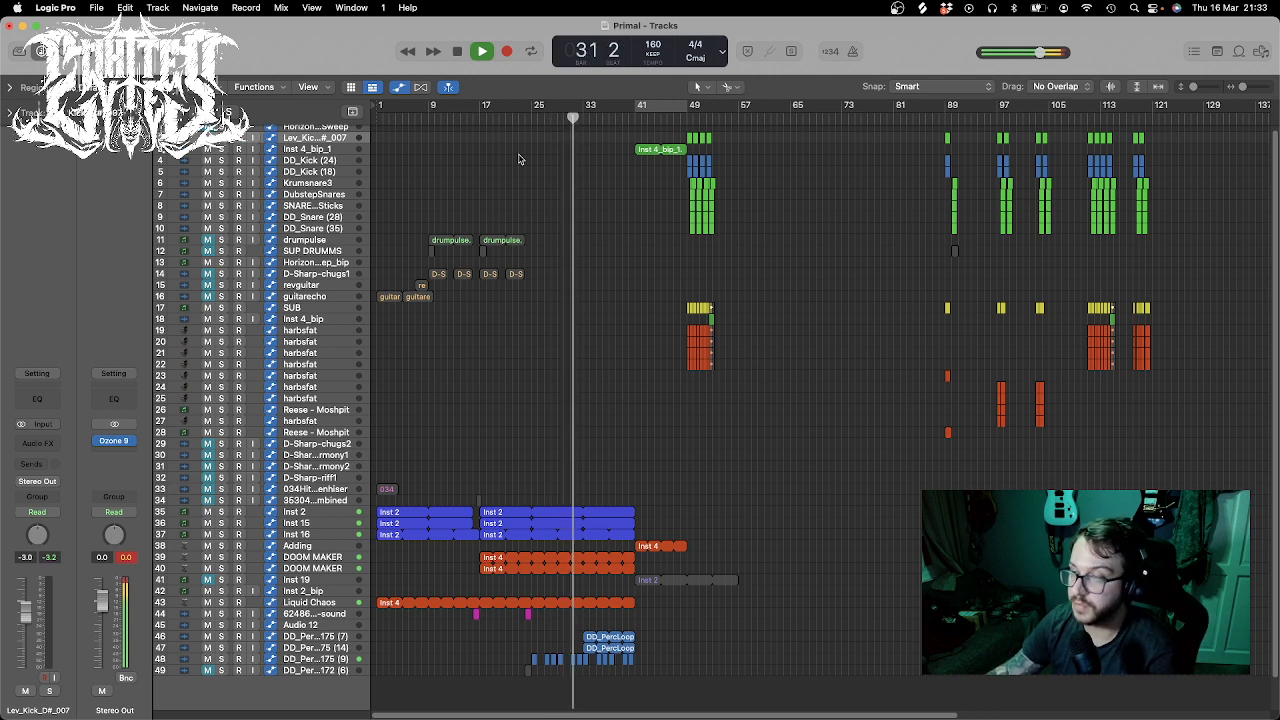
- Compare the playback with the Adding track muted and unmuted, and stop playback
click(207, 546)
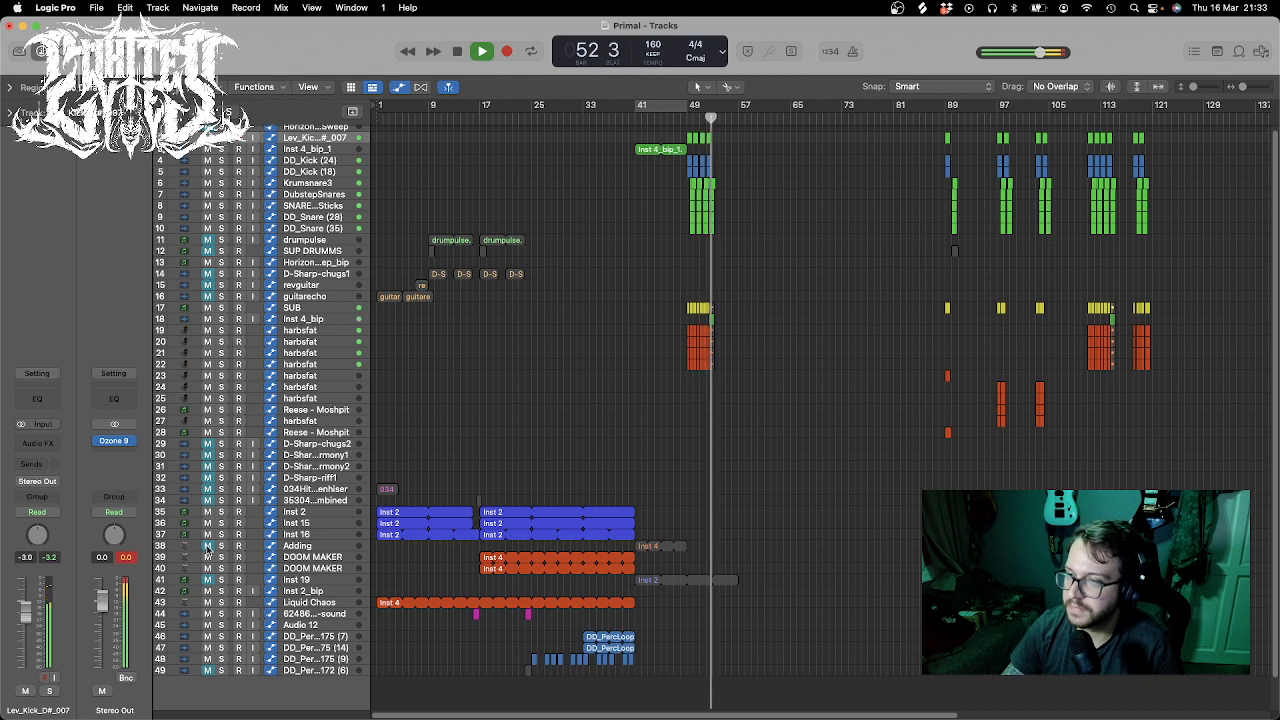
click(207, 546)
key(space)
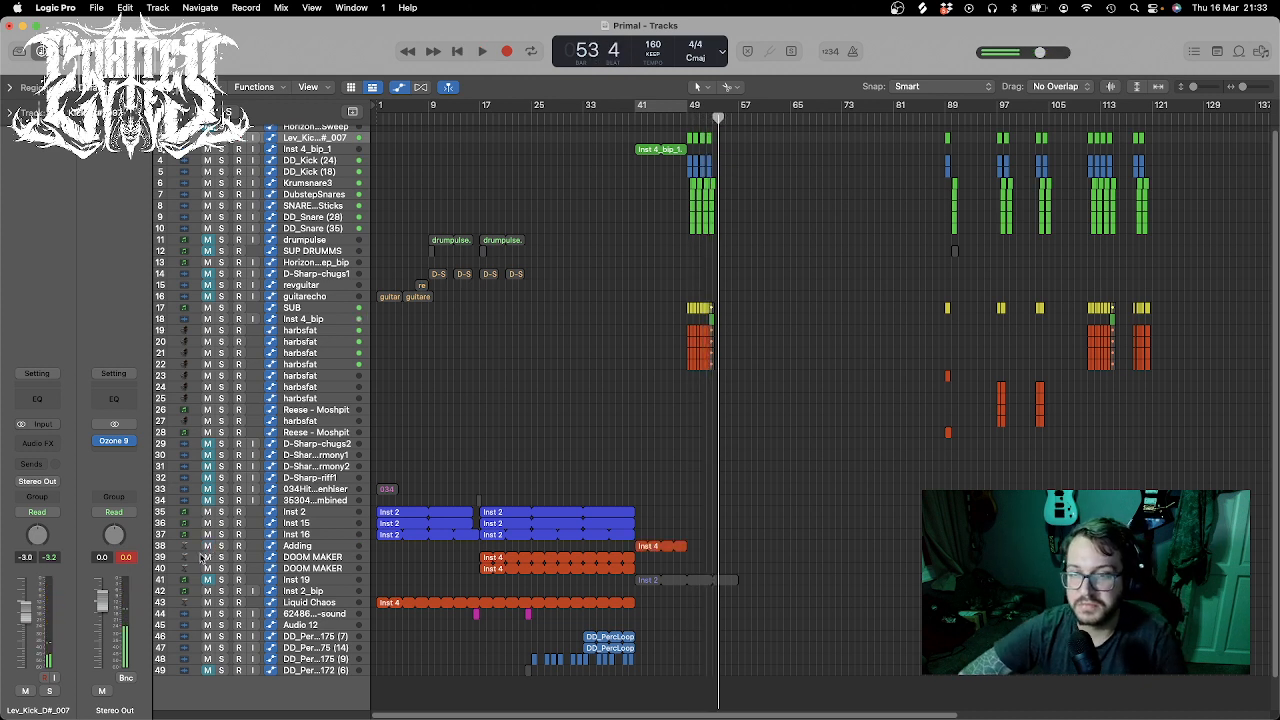